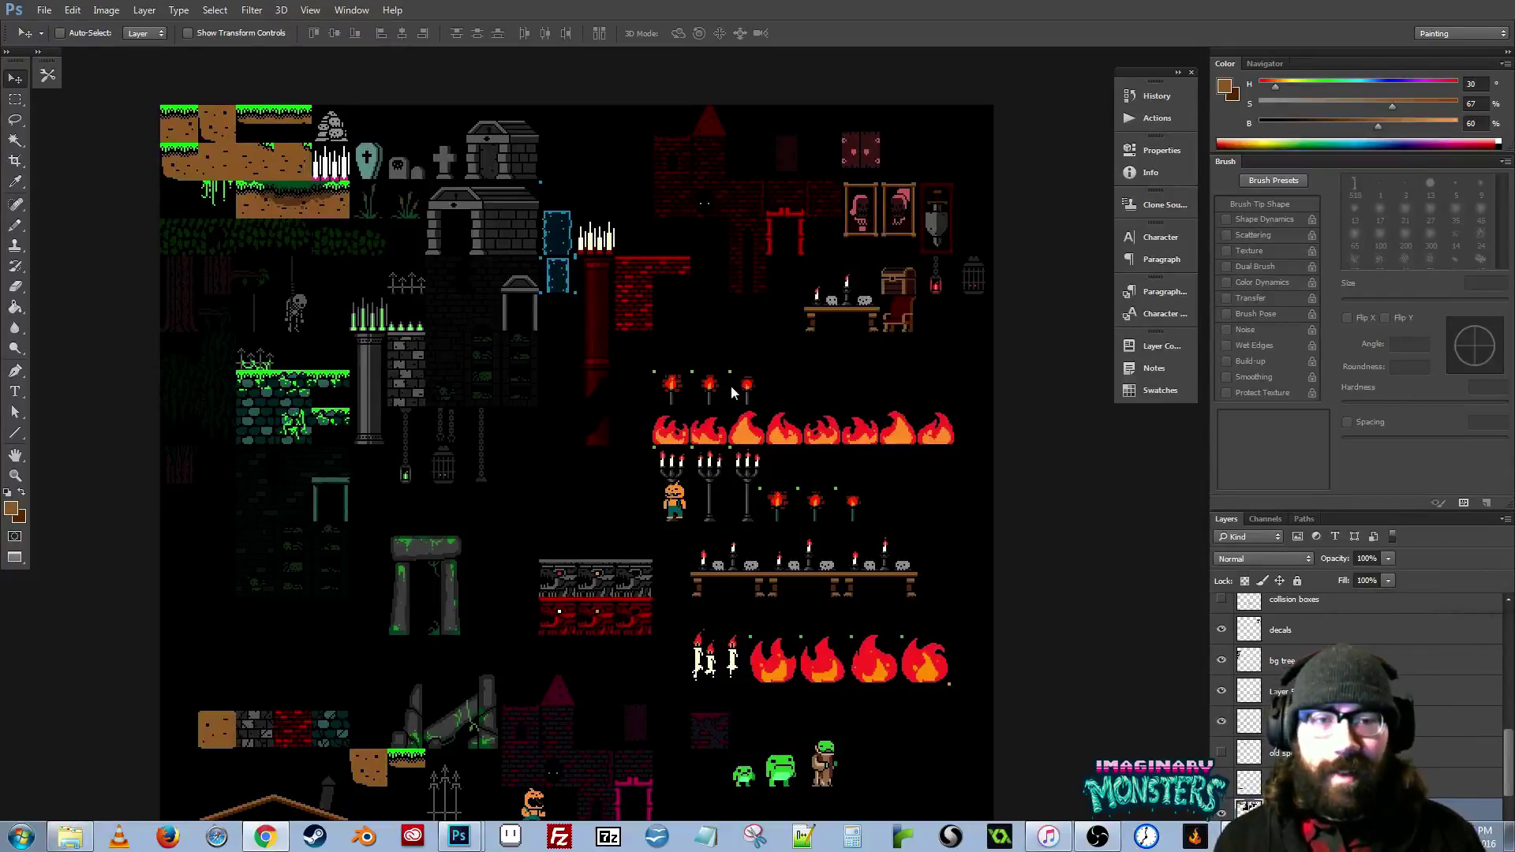
Make PORPHYRY PALACE, the layer holding the wooden shelter near the canvas's lower-left corner, the active layer.
left_click_drag(752, 486, 777, 451)
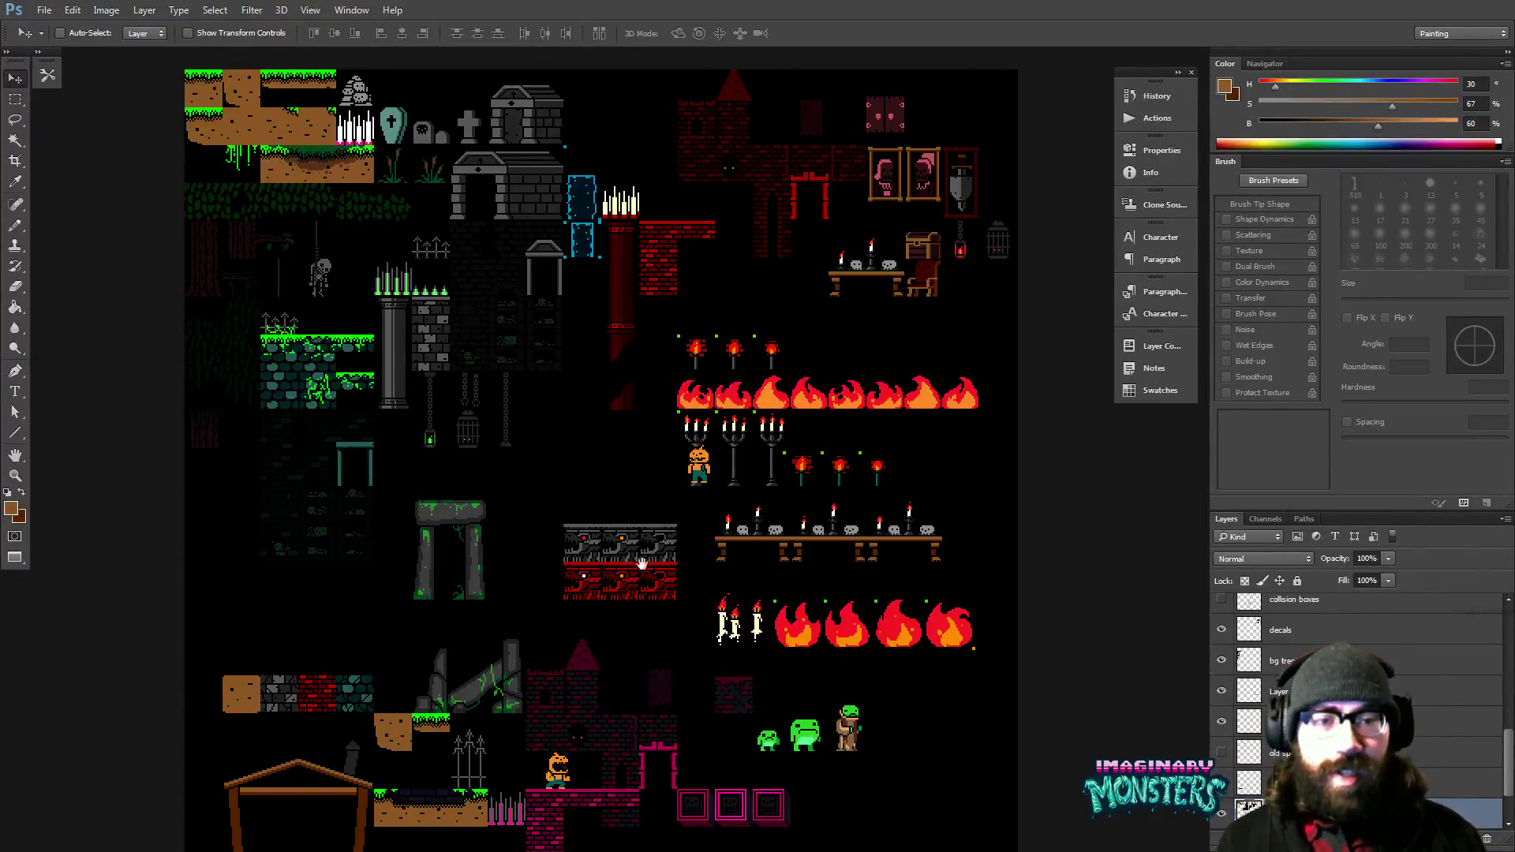
left_click_drag(642, 562, 676, 423)
key("z")
left_click(499, 568)
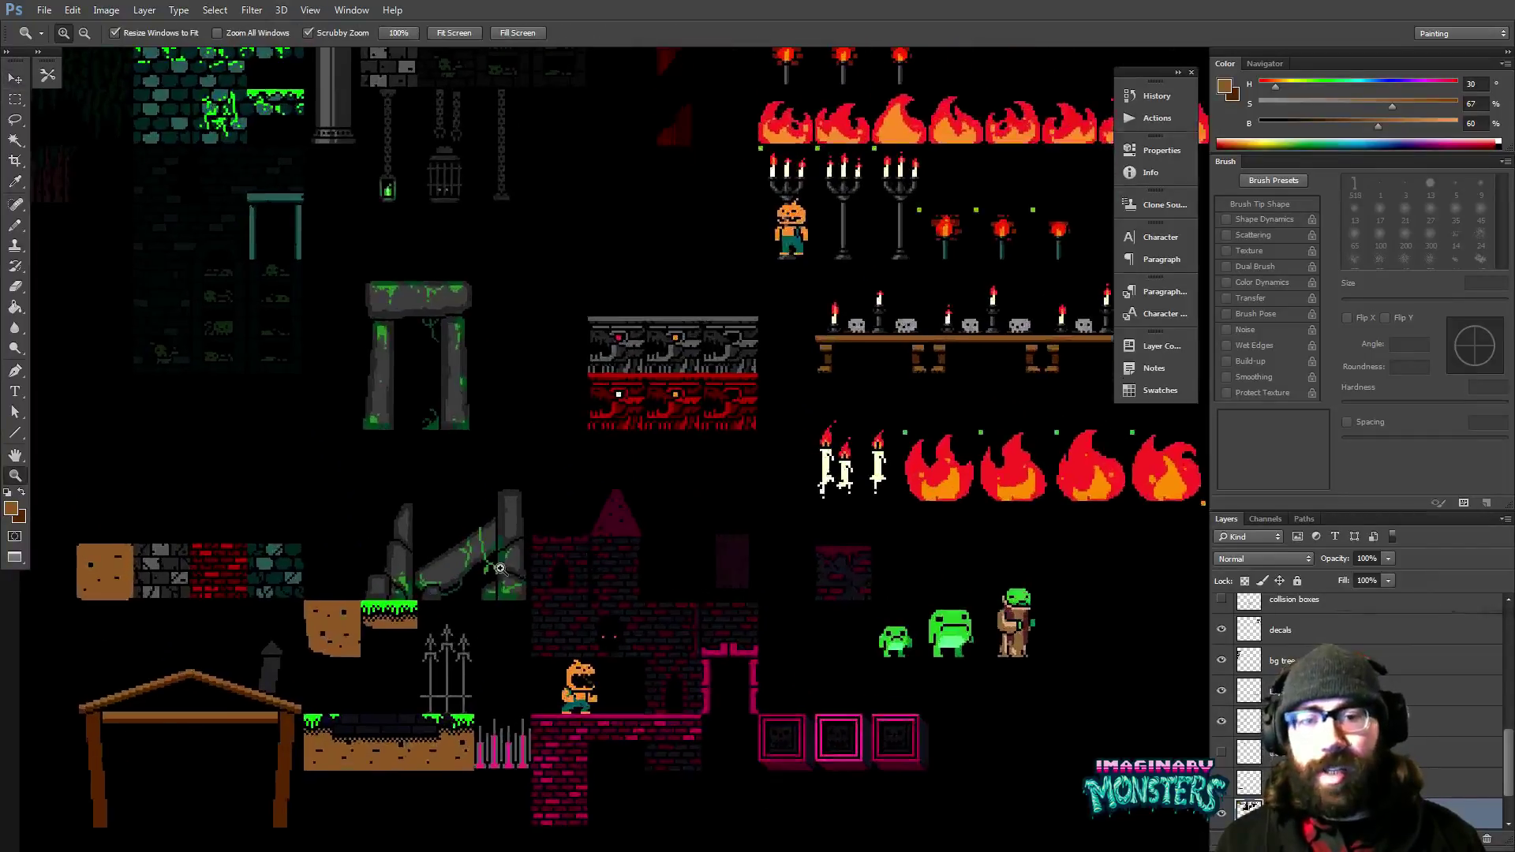
left_click_drag(544, 614, 875, 475)
left_click(555, 599)
left_click_drag(538, 620, 569, 514)
key("w")
left_click(438, 466)
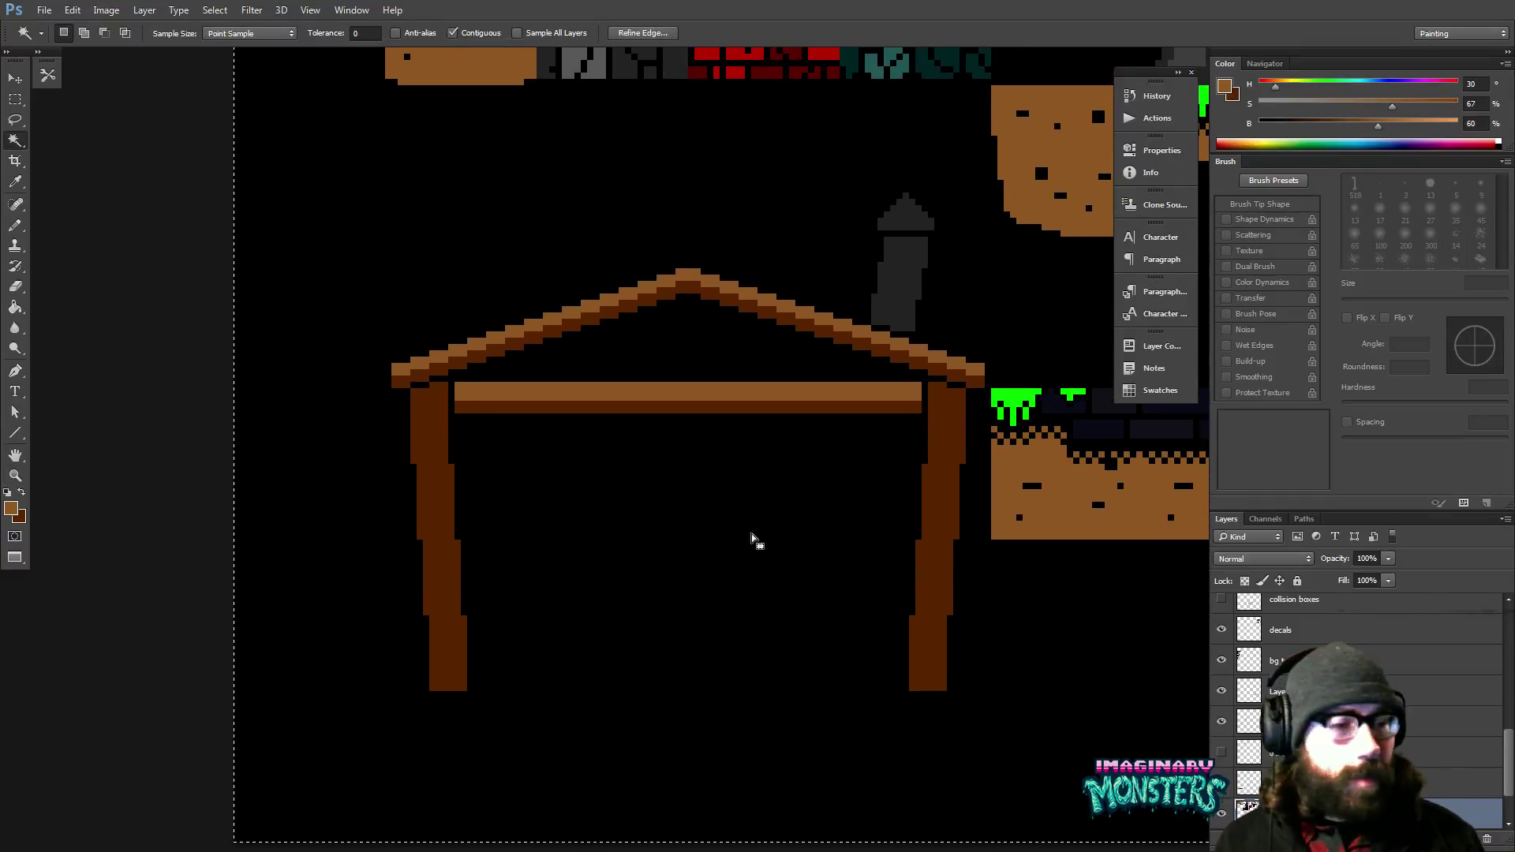
key("ctrl+d")
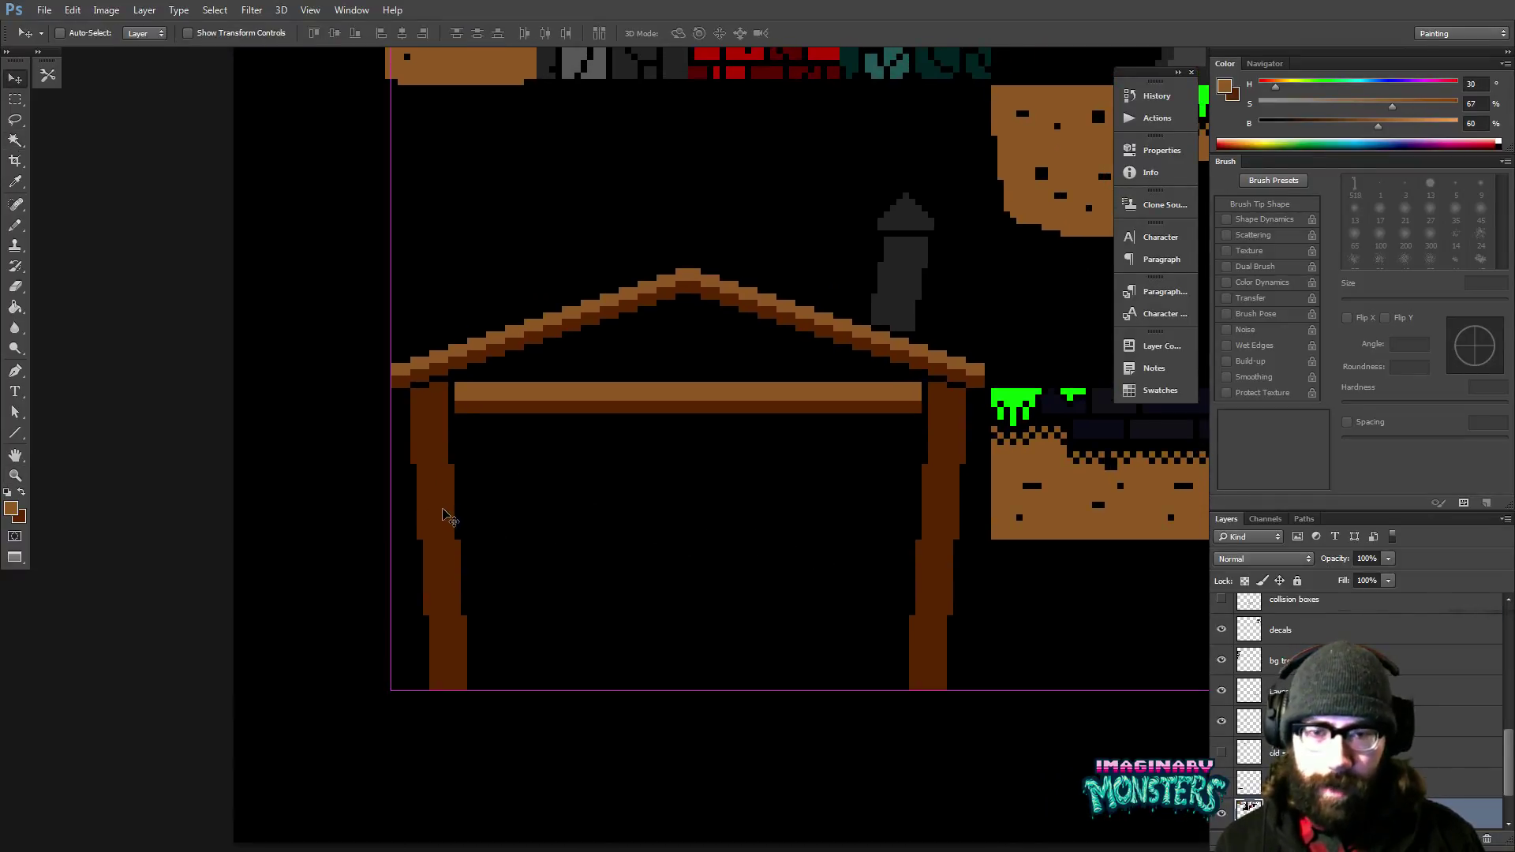
left_click(441, 505, "ctrl")
left_click(440, 509)
key("m")
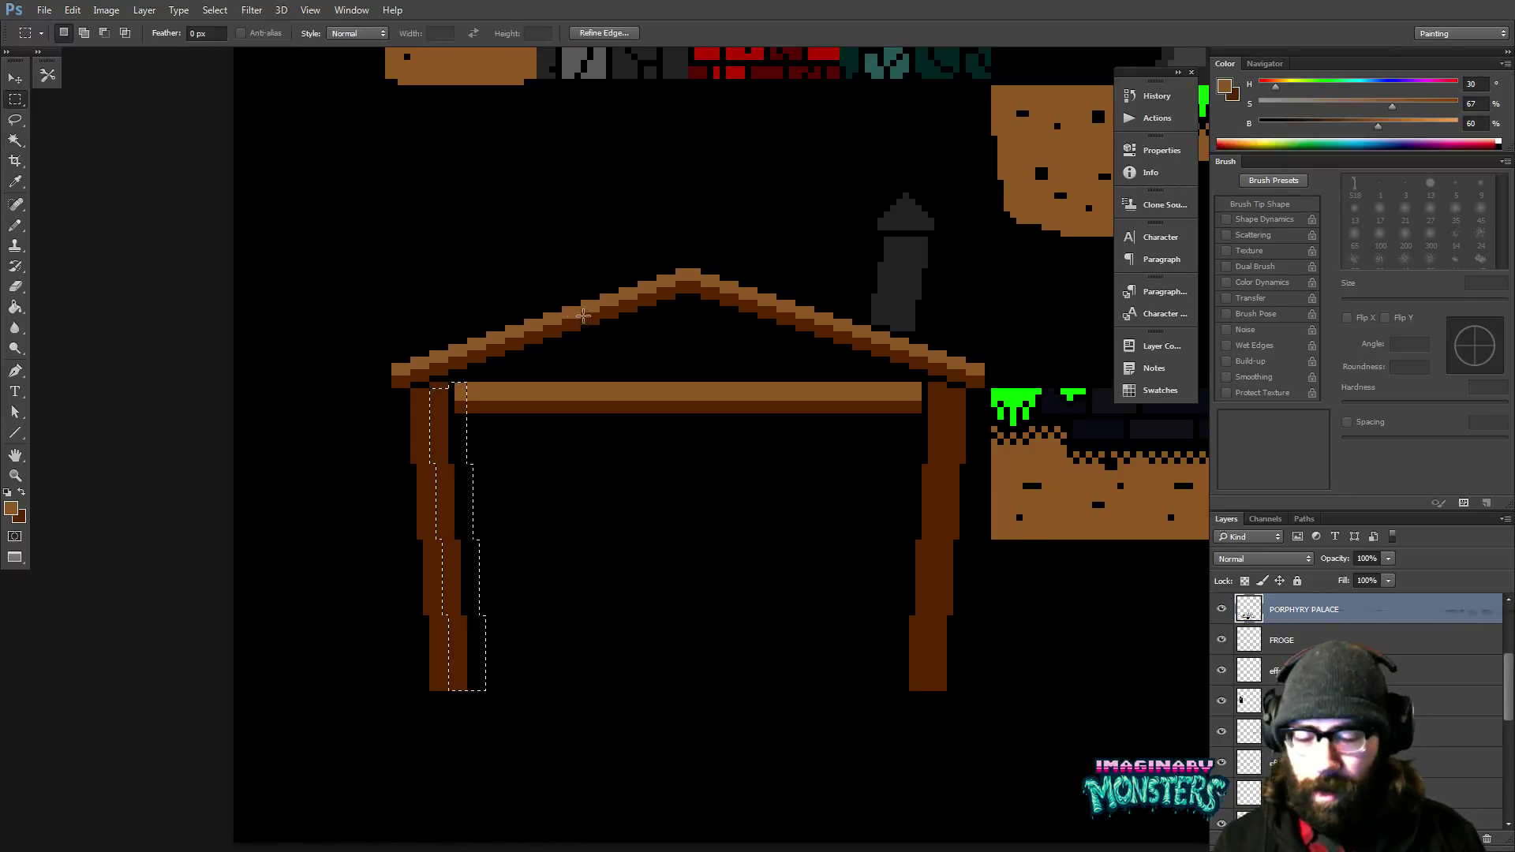
key("g")
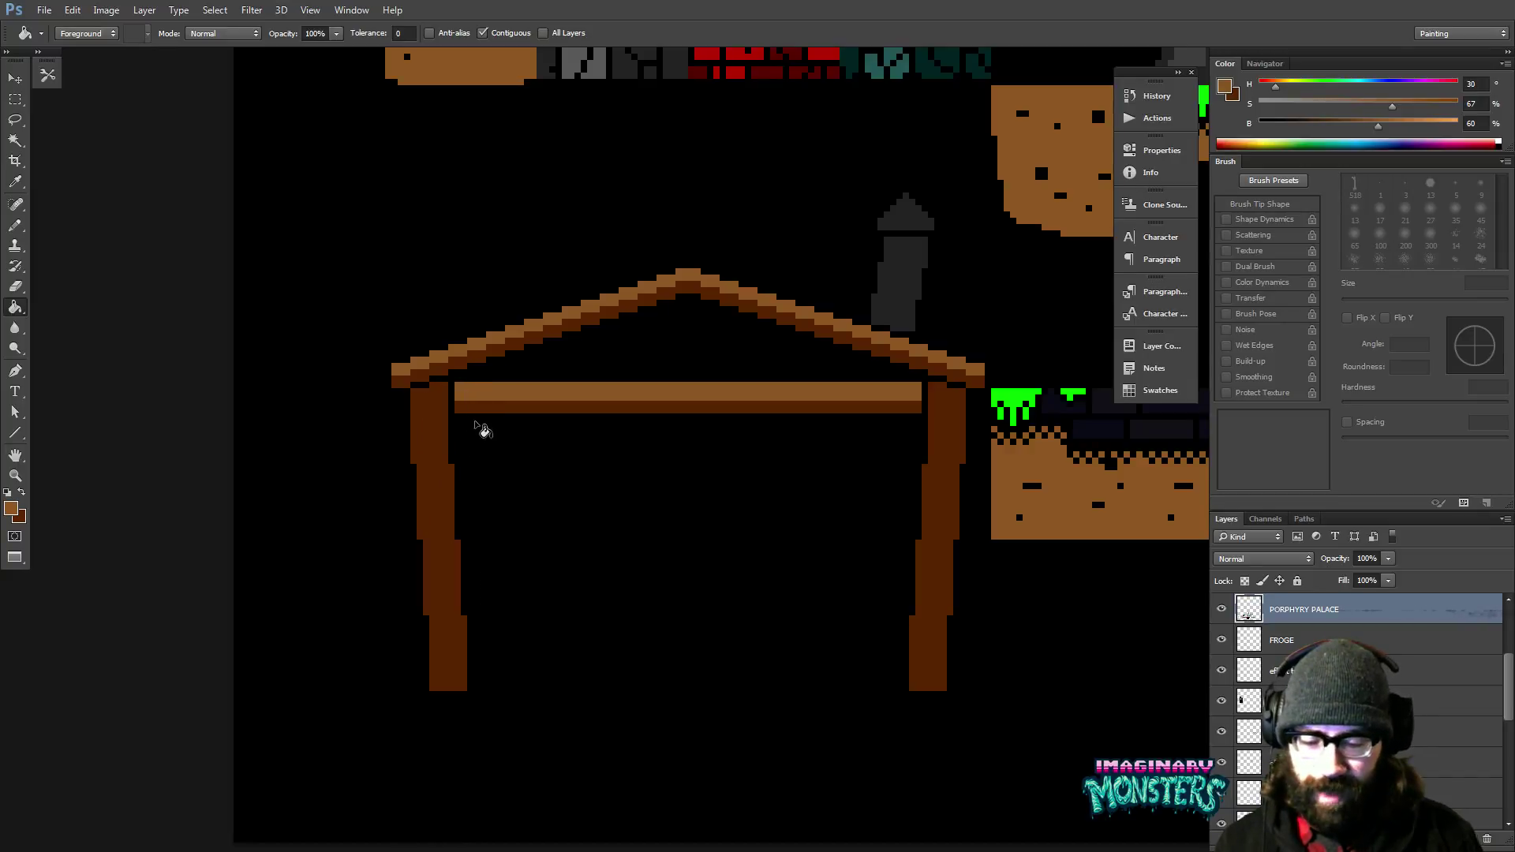
key("v")
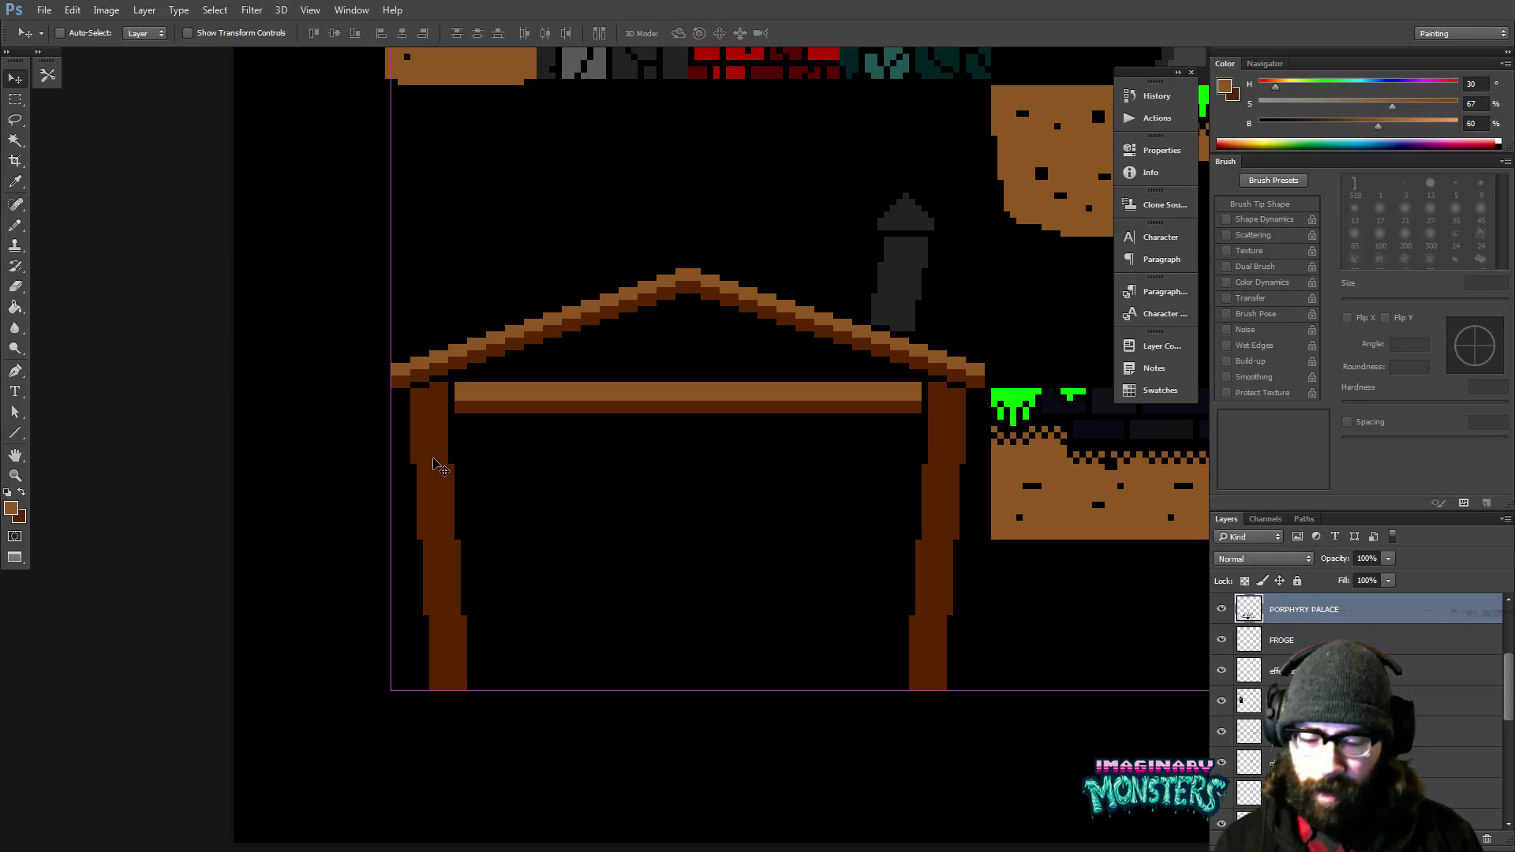
key("ctrl+w")
key("Escape")
Fill the left half of the shelter's left post with light brown, using the post's outline shifted right and inverted as the selection.
key("w")
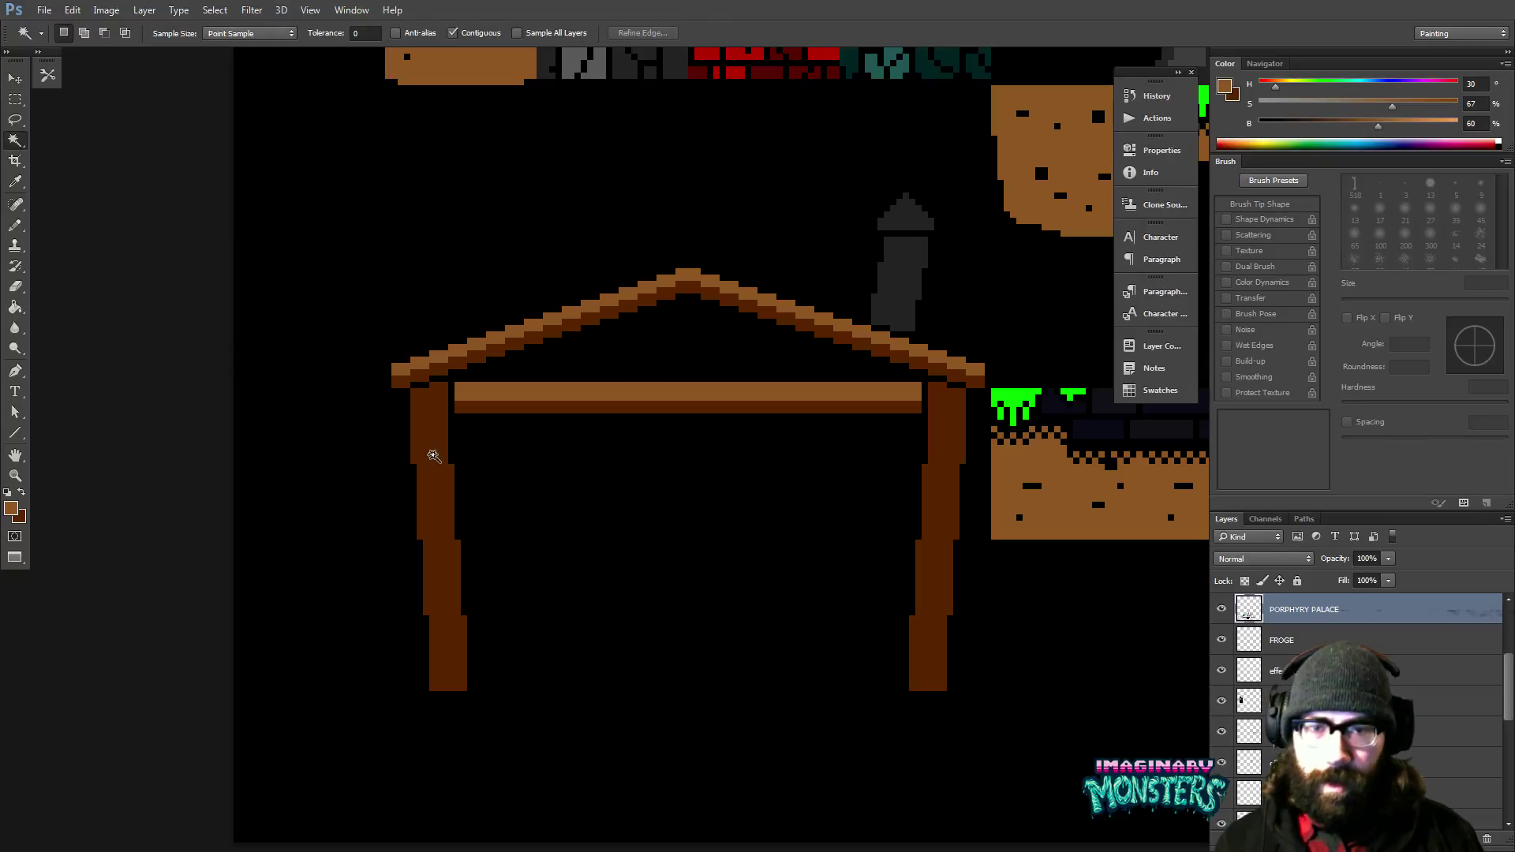
left_click(436, 455)
key("m")
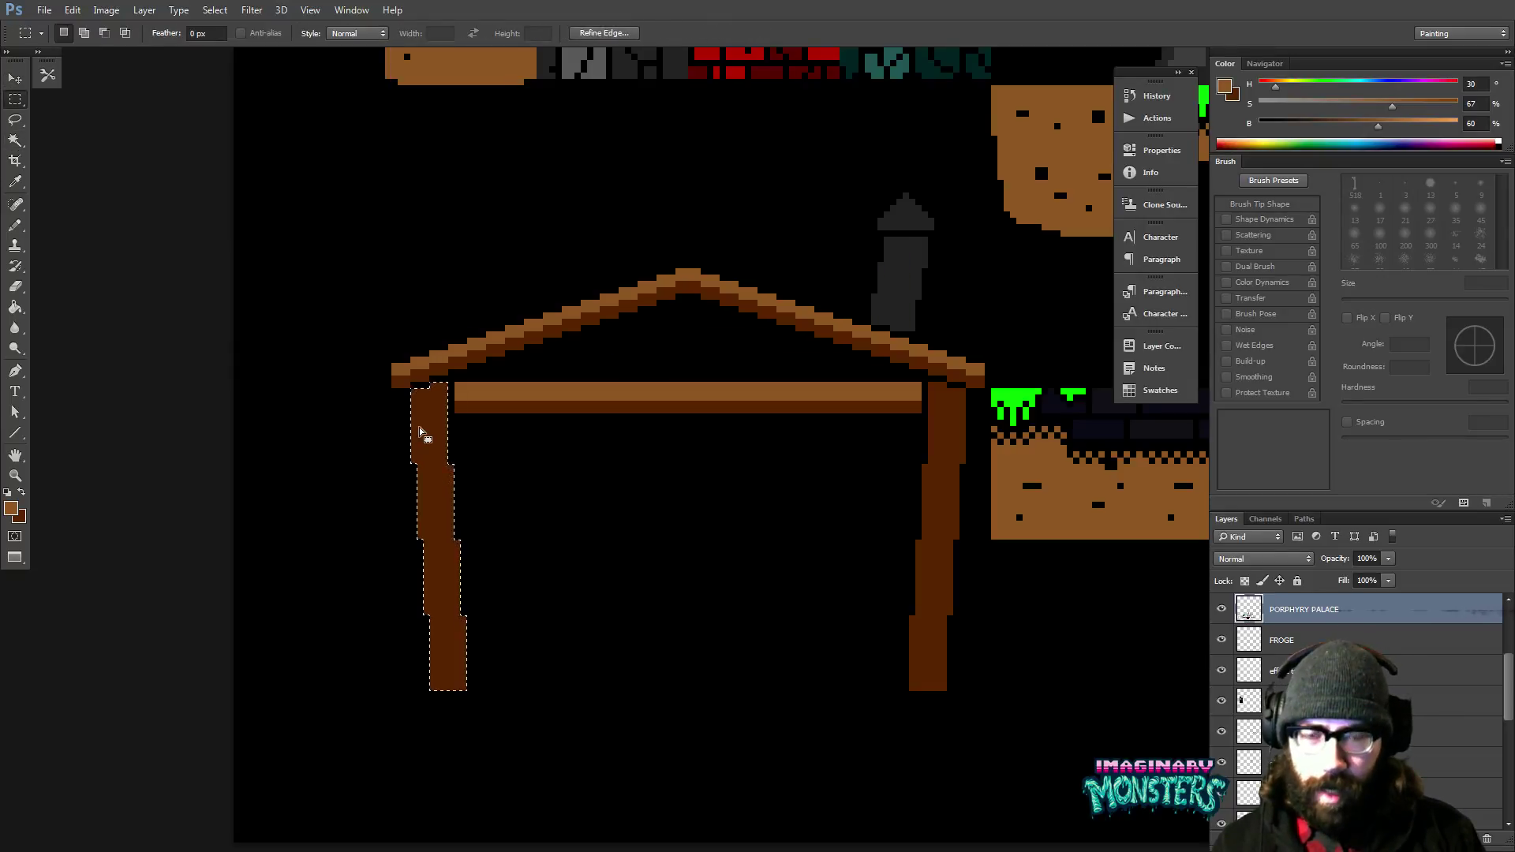
key("g")
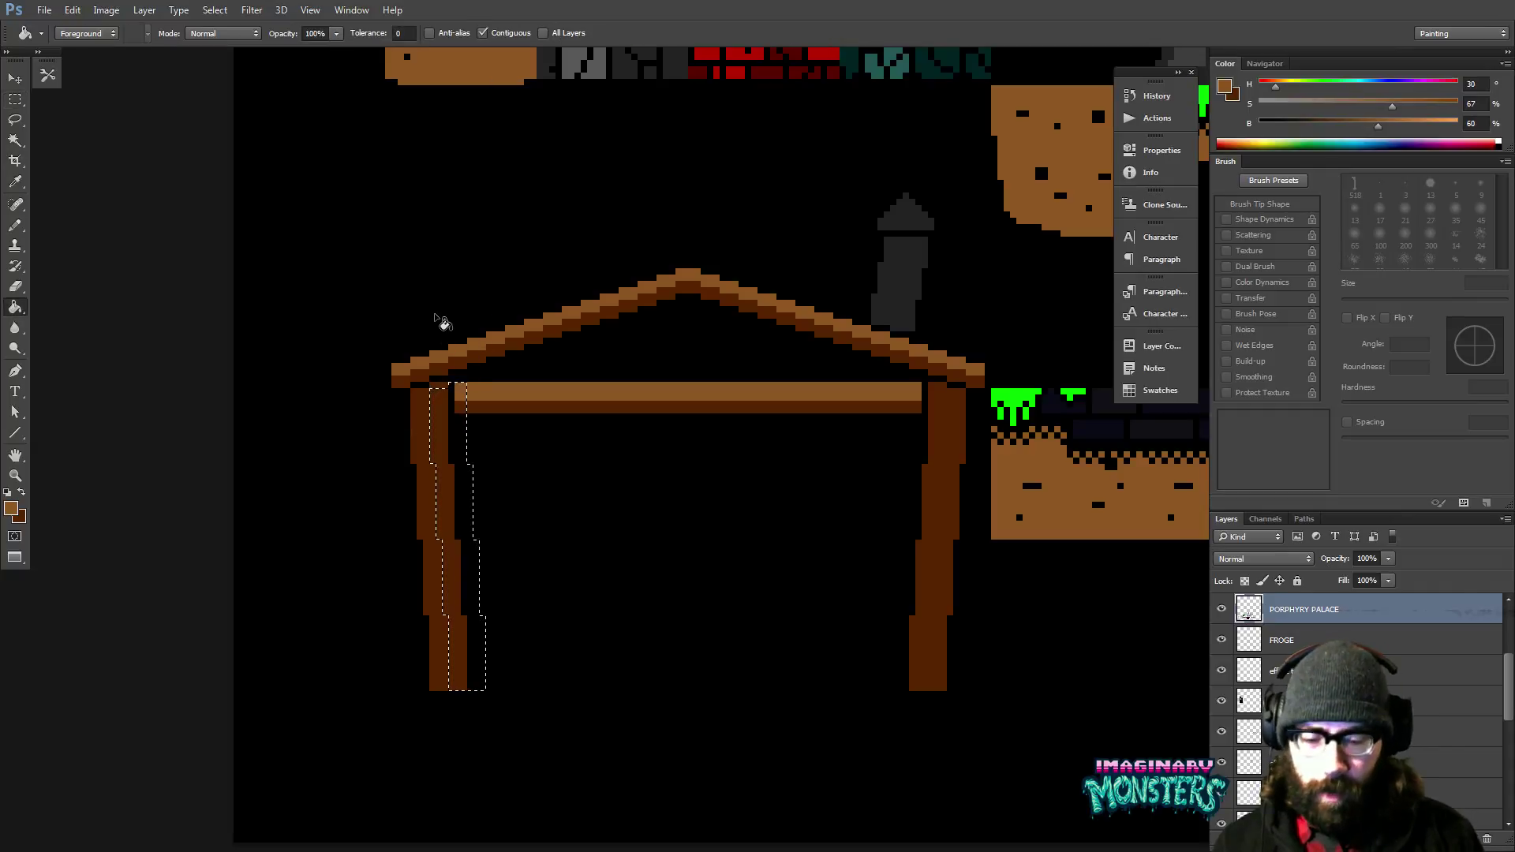
key("ctrl+shift+i")
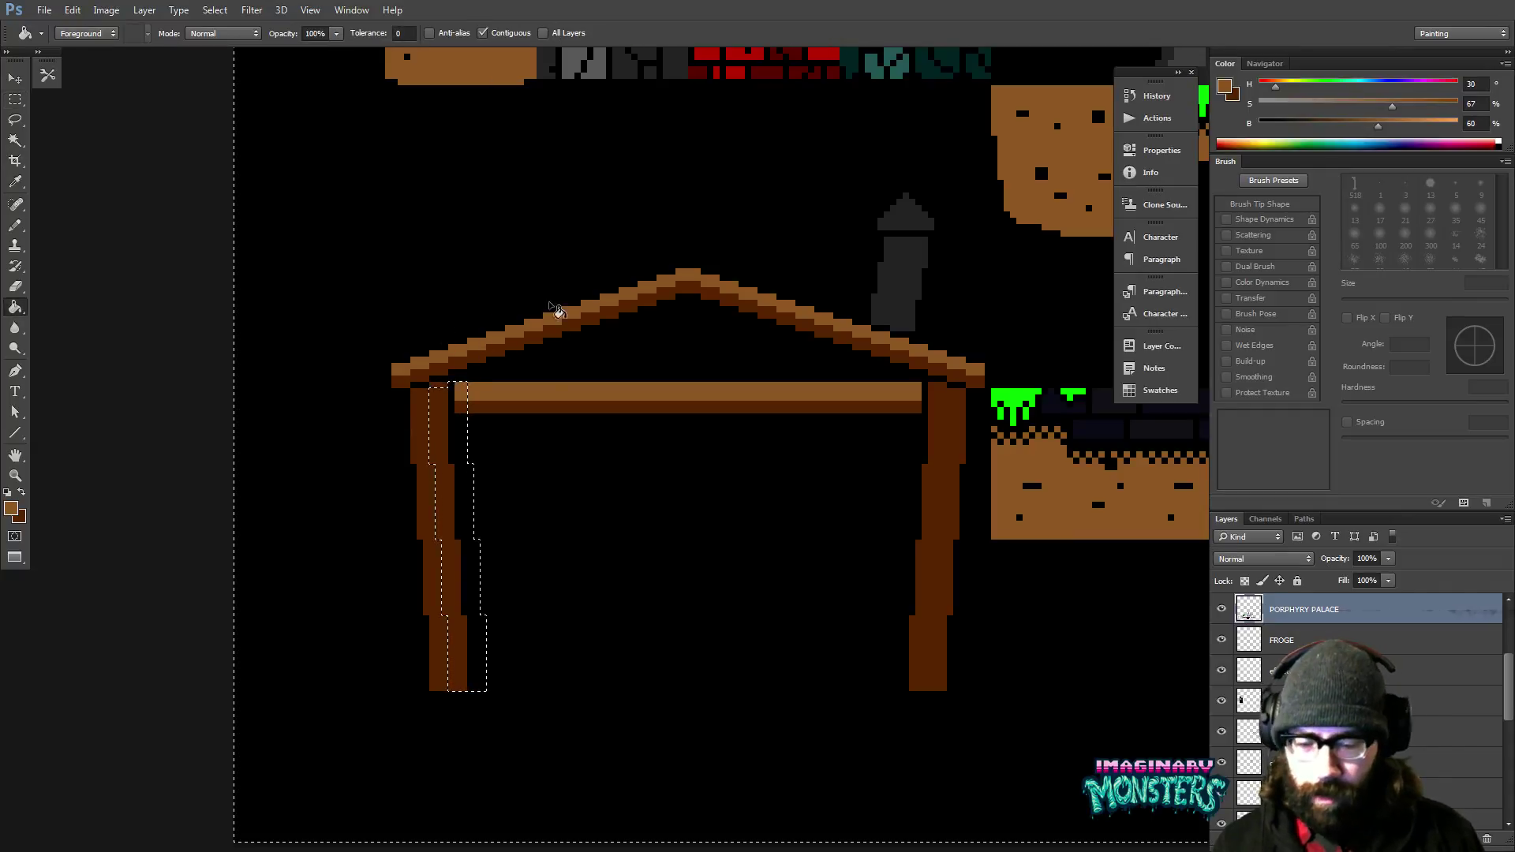
left_click(425, 428)
key("ctrl+d")
Repaint the stray light pixels at the top of the left post's shaded side dark brown with the 1 px Pencil.
key("b")
scroll(450, 395, "up", 1)
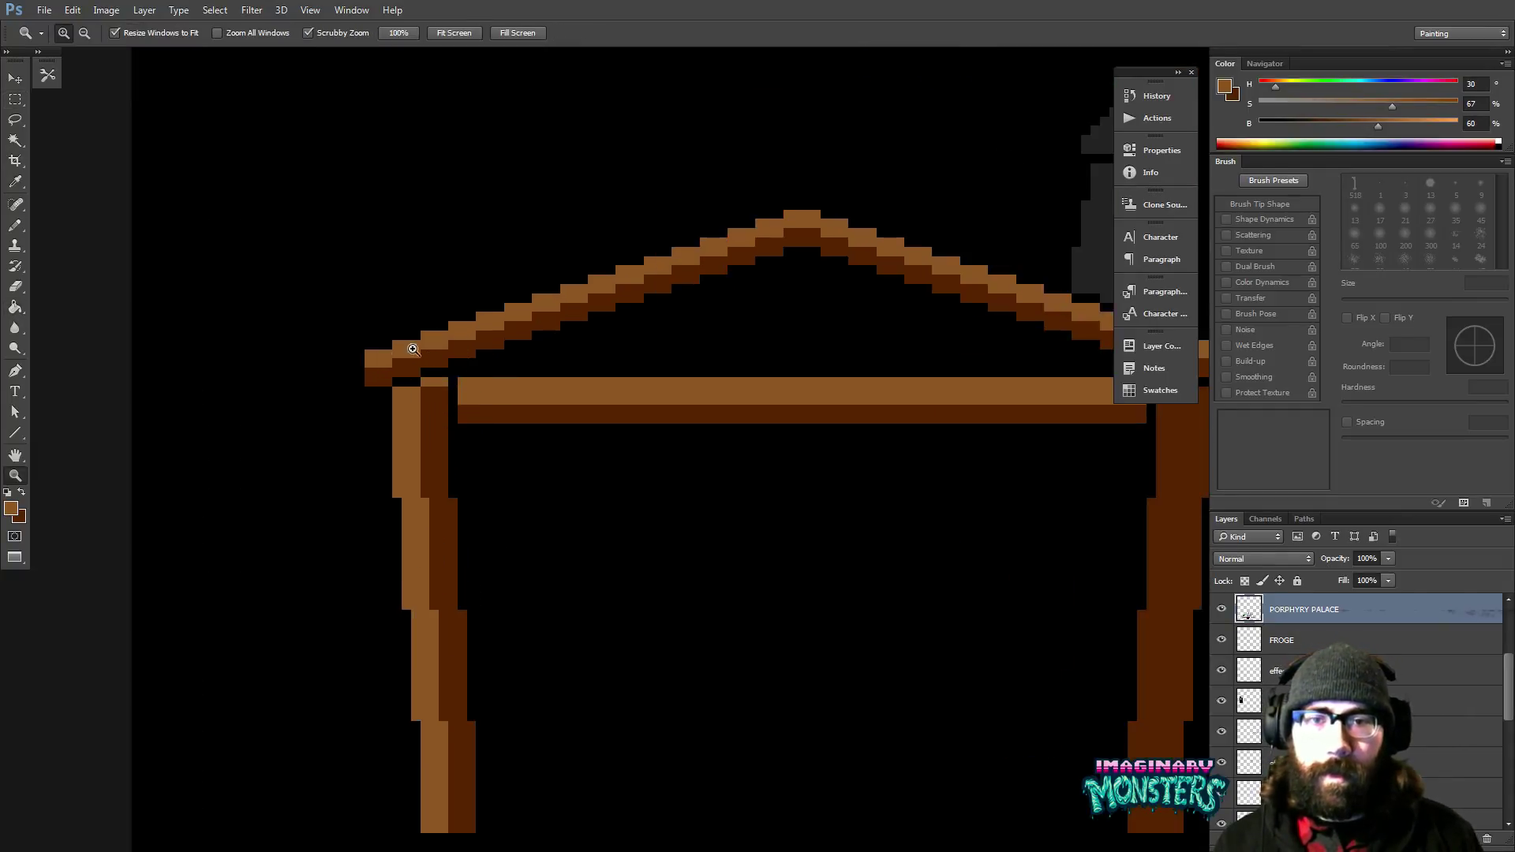
left_click(439, 410, "alt")
left_click_drag(434, 383, 447, 385)
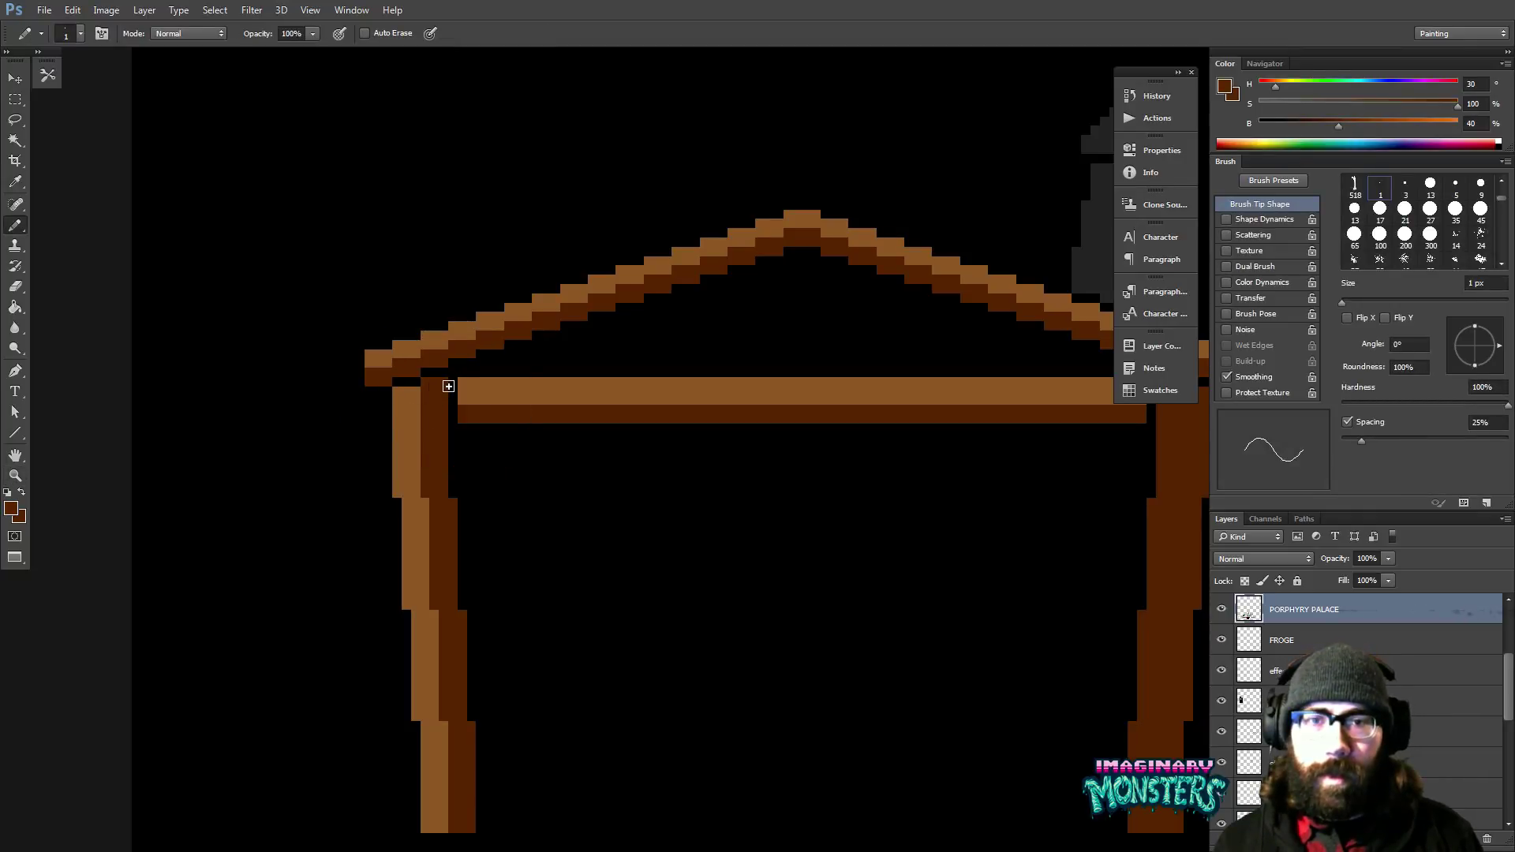
Widen the light brown highlight by one pixel along the full height of the shelter's left post.
left_click_drag(450, 463, 364, 423)
left_click(320, 375, "alt")
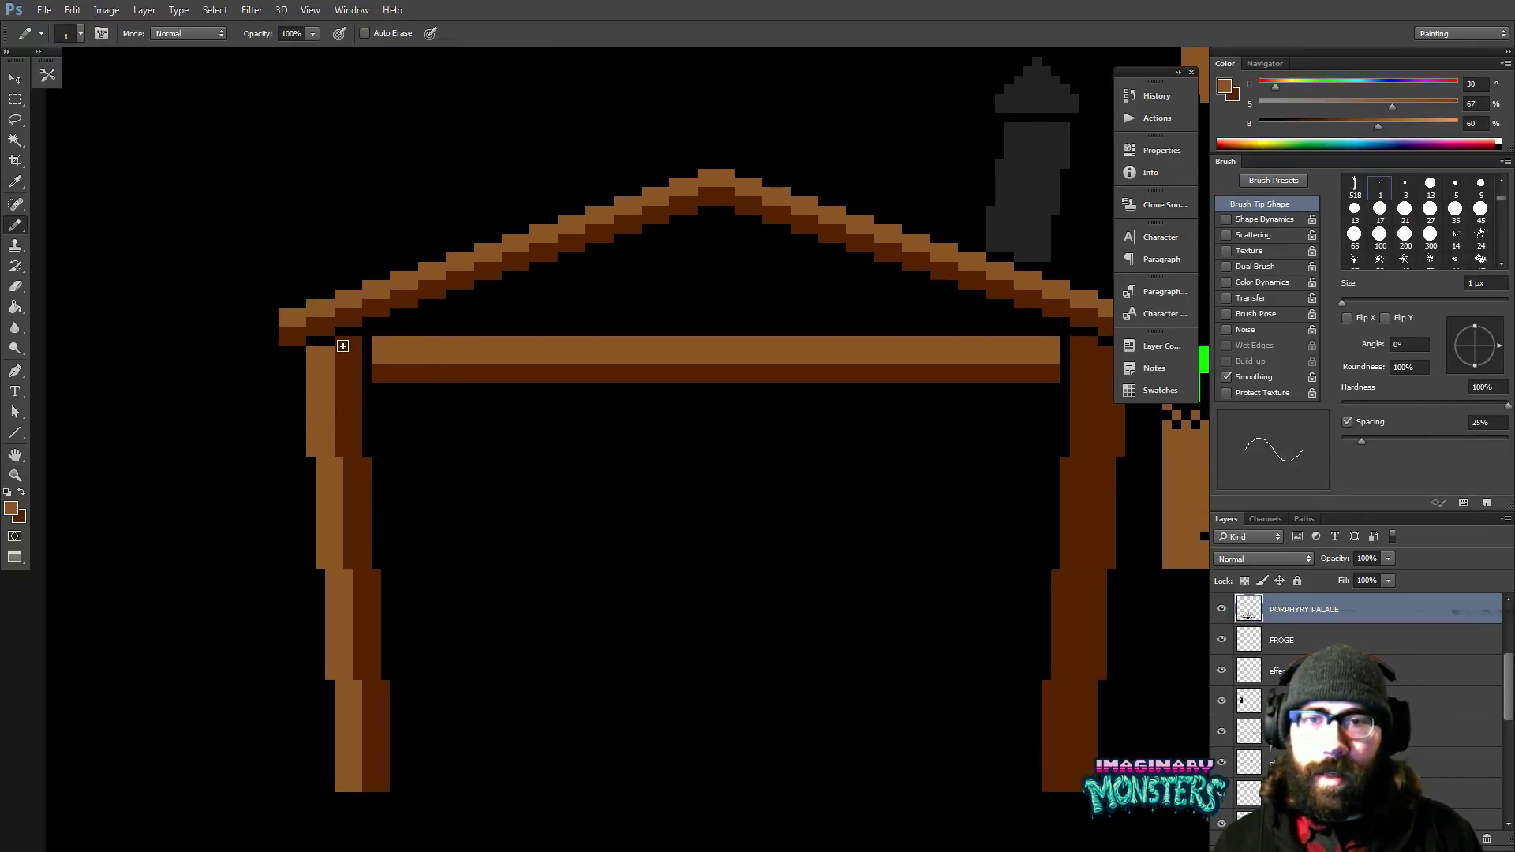
mouse_move(342, 342)
left_mouse_down()
mouse_move(371, 689)
mouse_move(392, 789)
left_mouse_up()
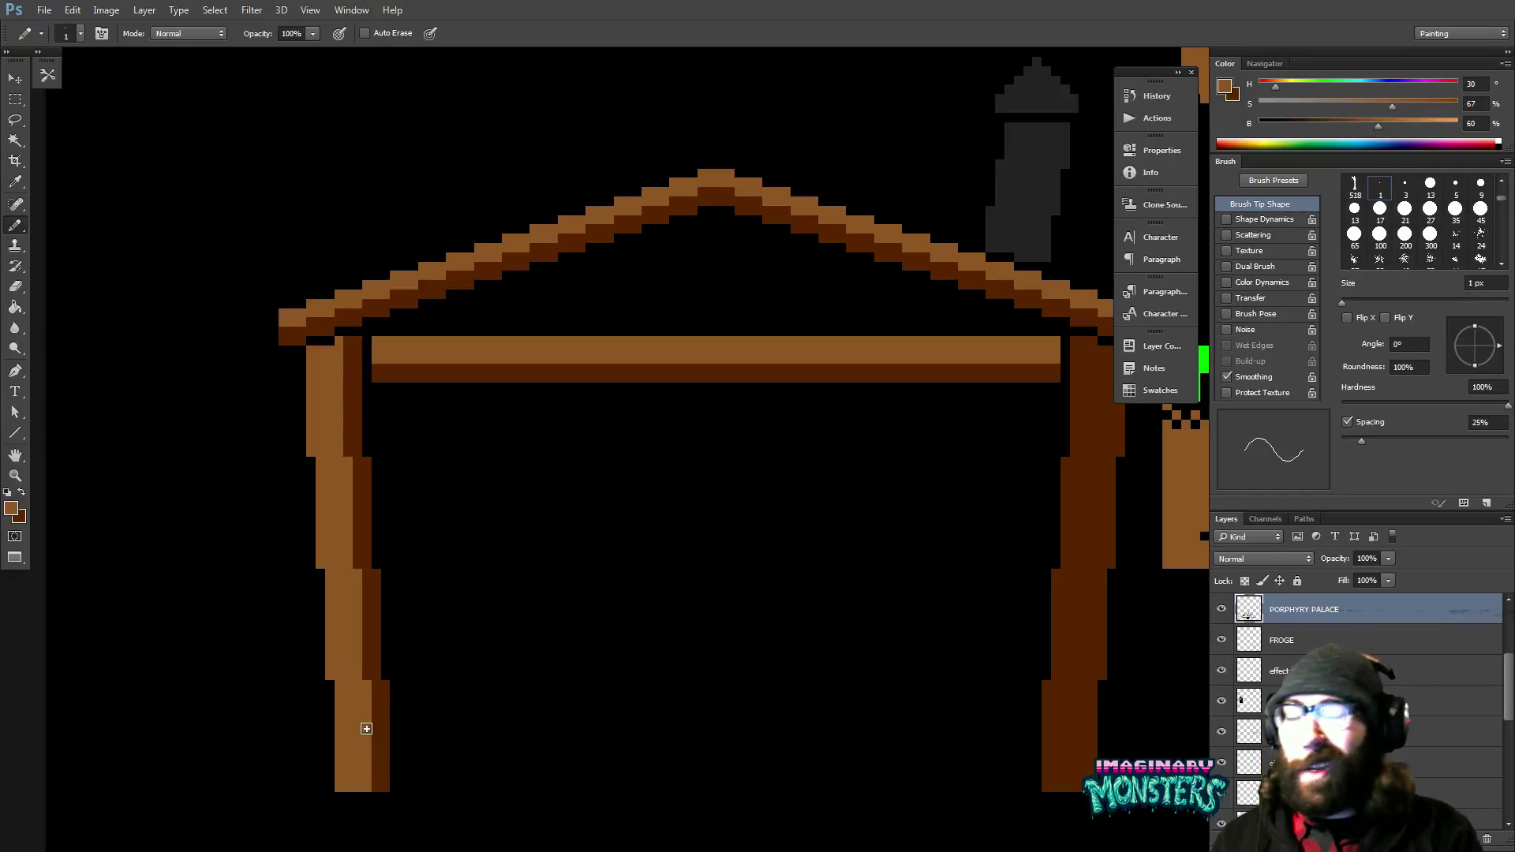
Sample the mid grey of the iron fence and paint the rim of the chimney's cap with it.
left_click_drag(868, 396, 764, 426)
key("z")
scroll(763, 426, "down", 5)
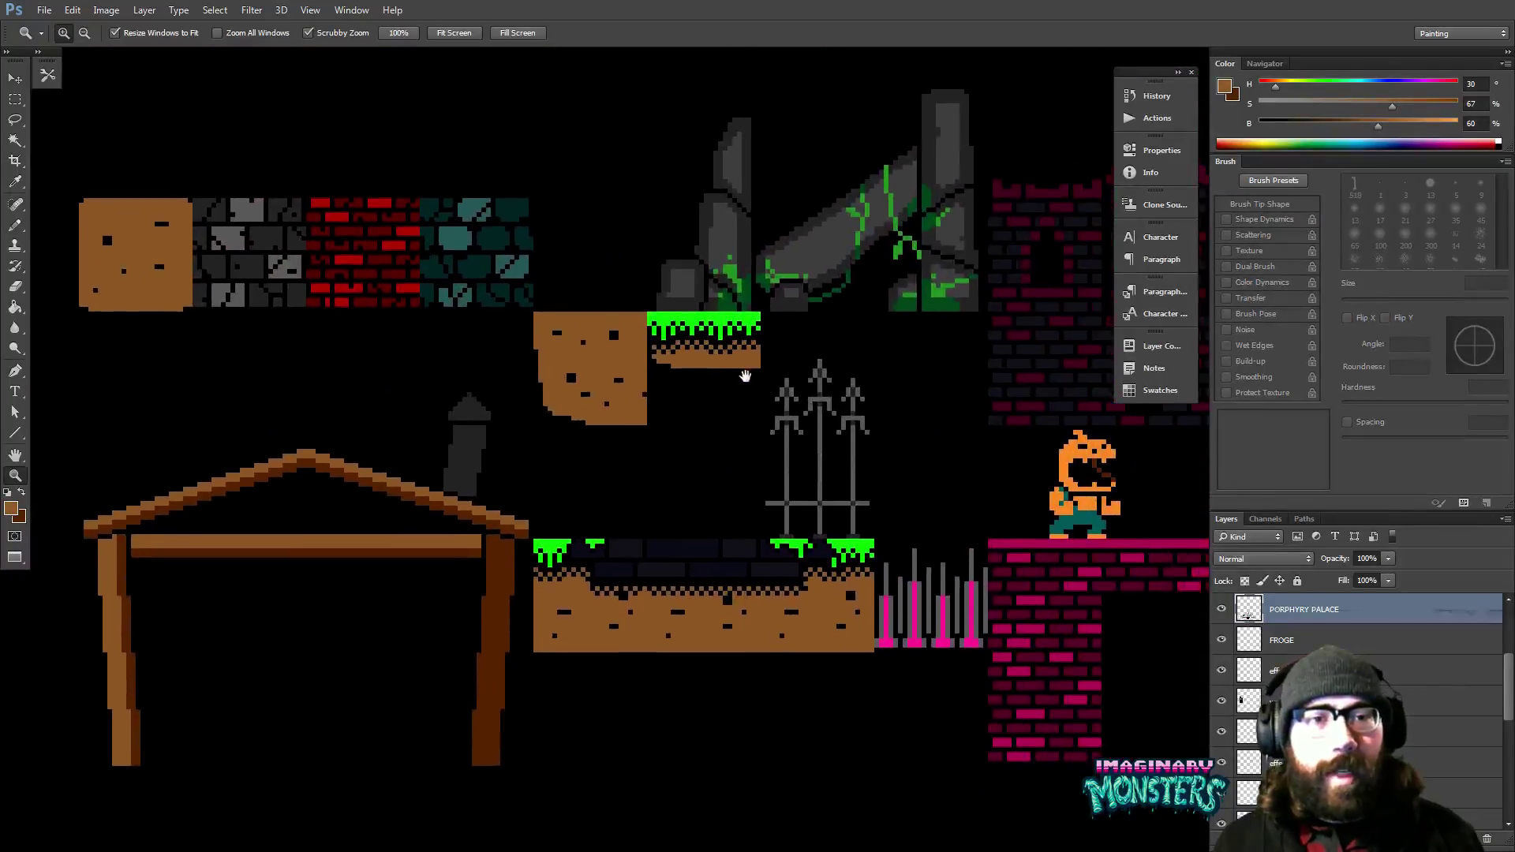
scroll(748, 376, "up", 3)
key("b")
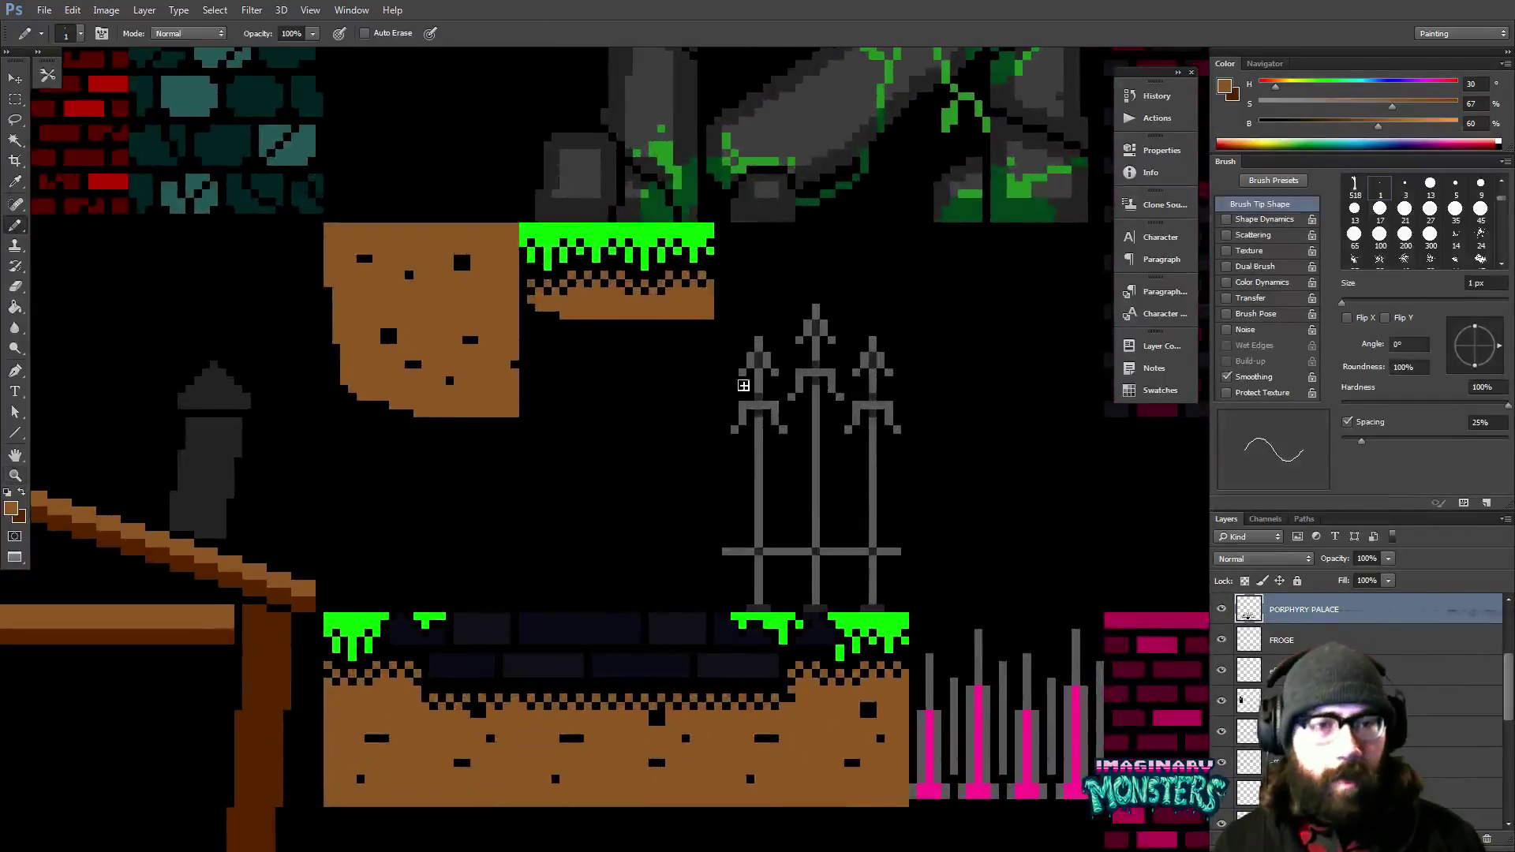
left_click(762, 379, "alt")
left_click_drag(673, 457, 930, 451)
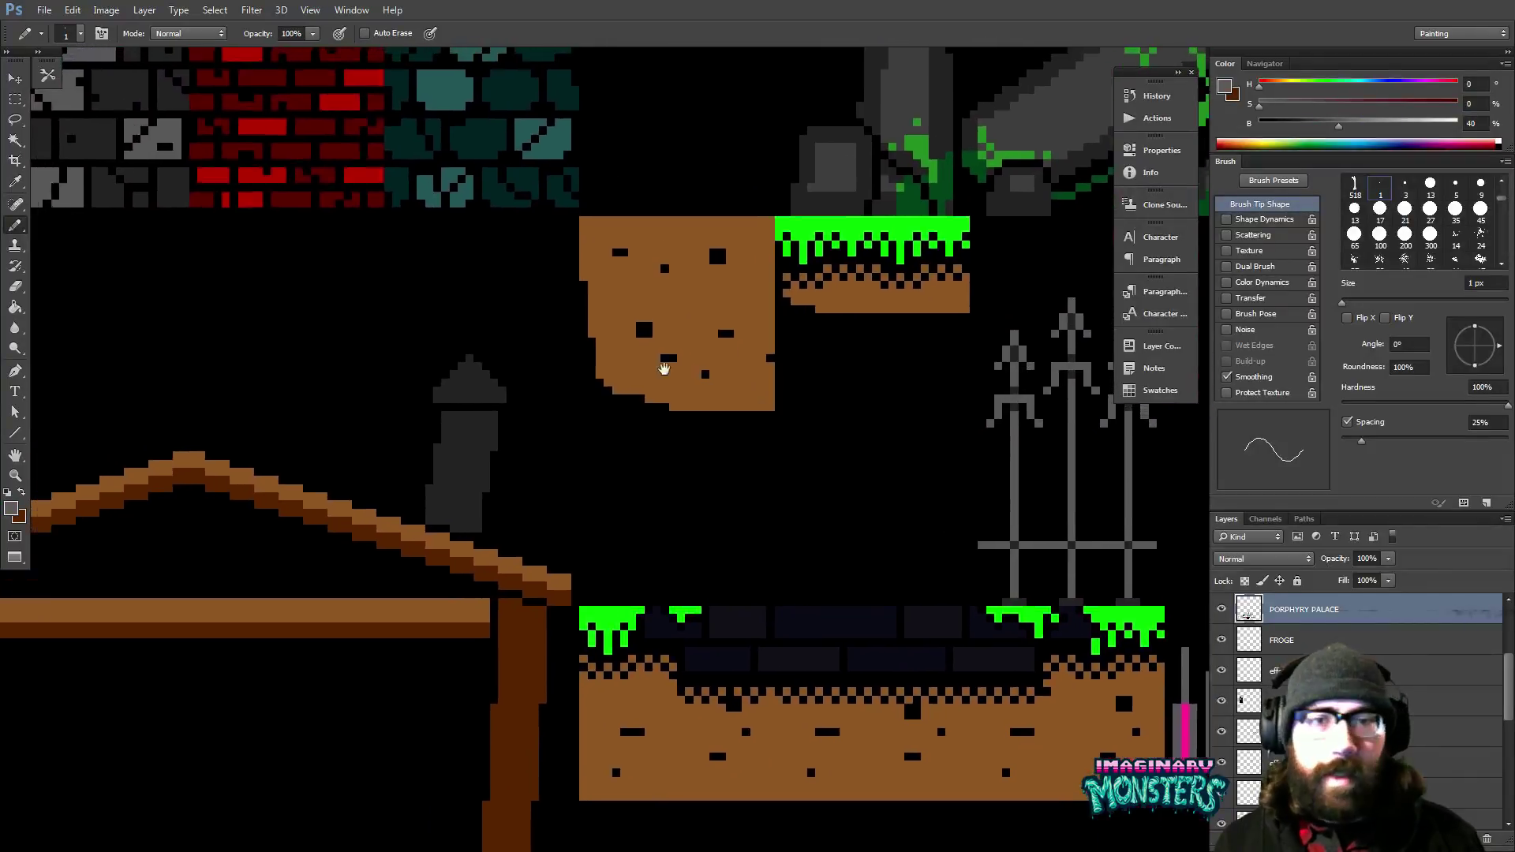
mouse_move(435, 399)
left_mouse_down()
mouse_move(506, 407)
mouse_move(444, 408)
mouse_move(475, 389)
left_mouse_up()
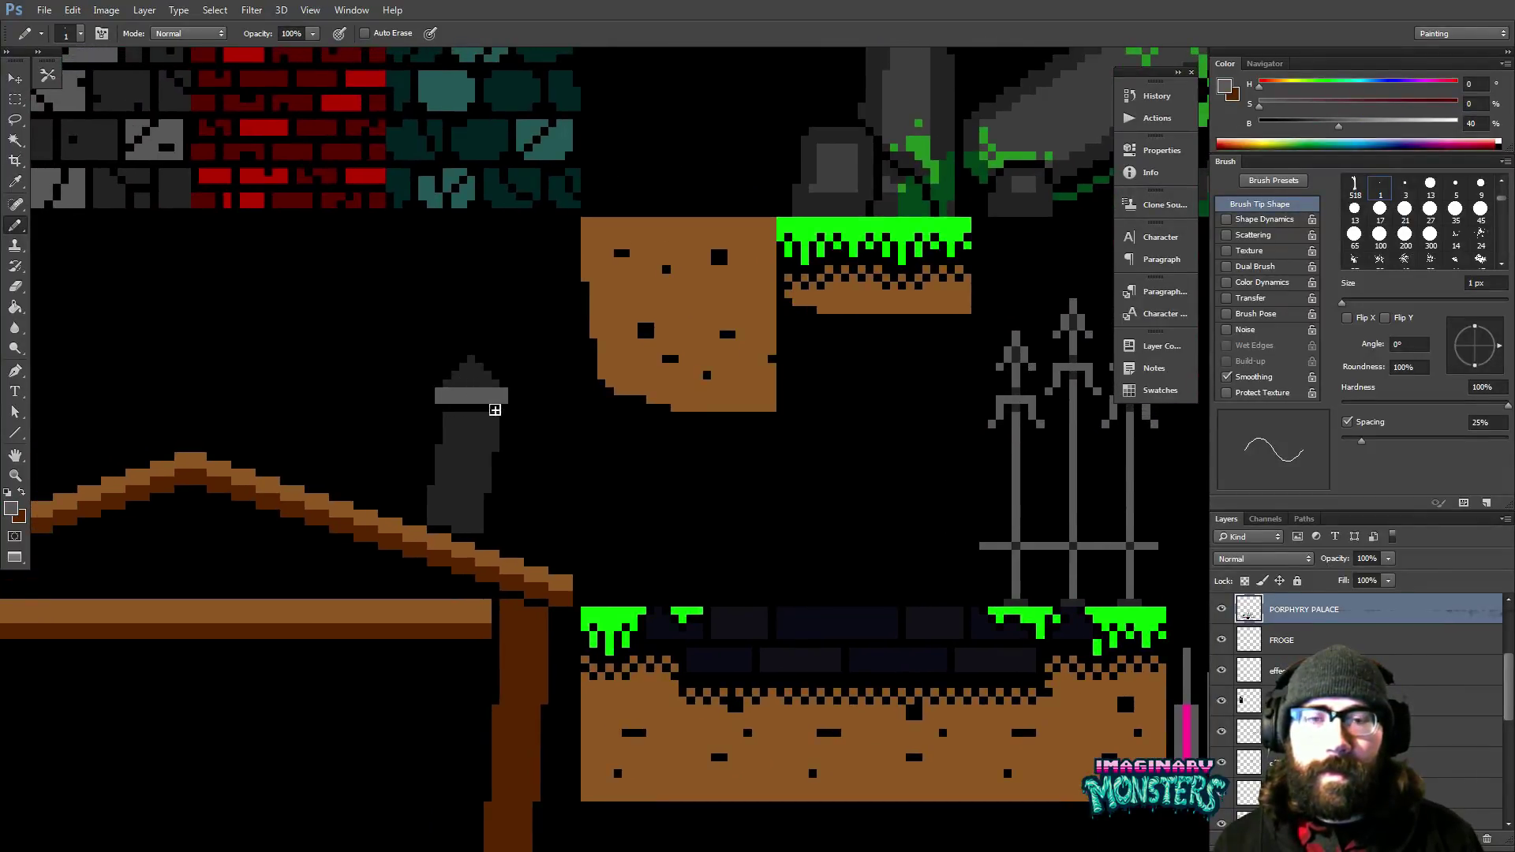
Dot single mid-grey brick pixels down the body of the chimney and sample its dark grey to correct one of them.
left_click(464, 426)
left_click(464, 457)
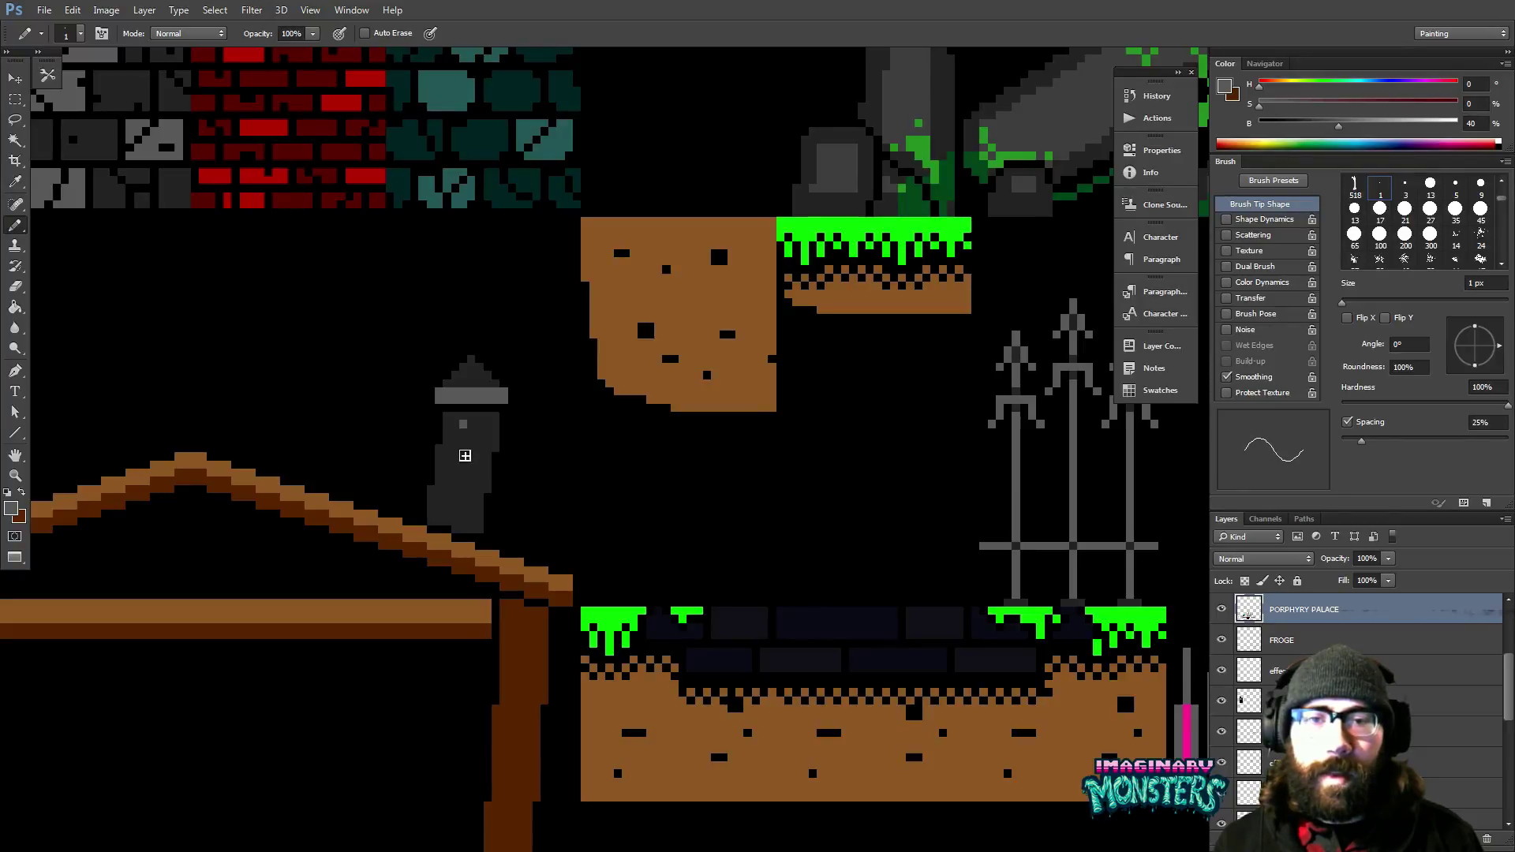
left_click(446, 480)
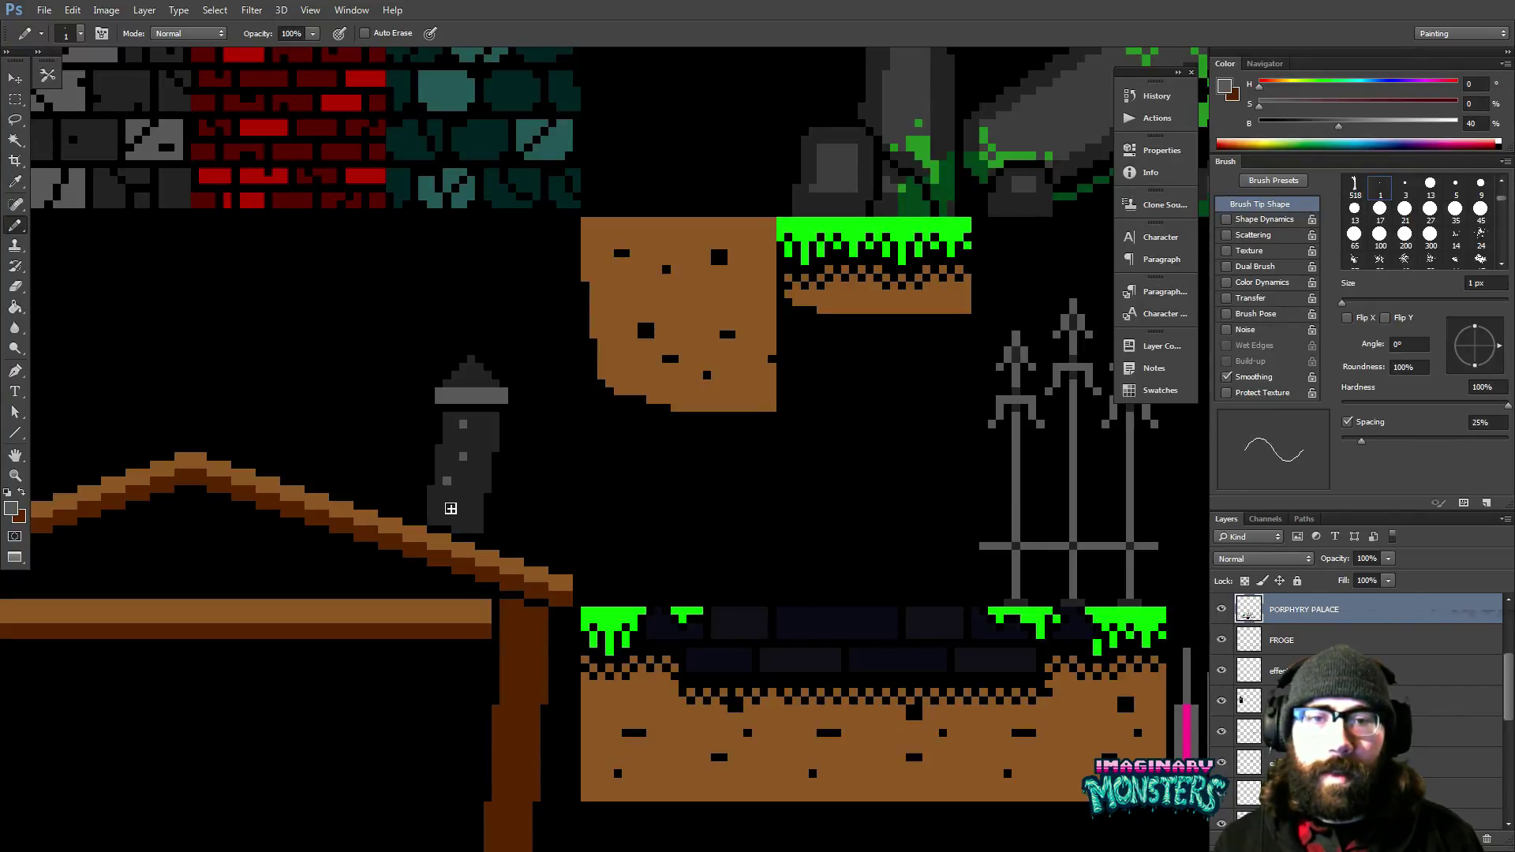
left_click_drag(477, 559, 585, 508)
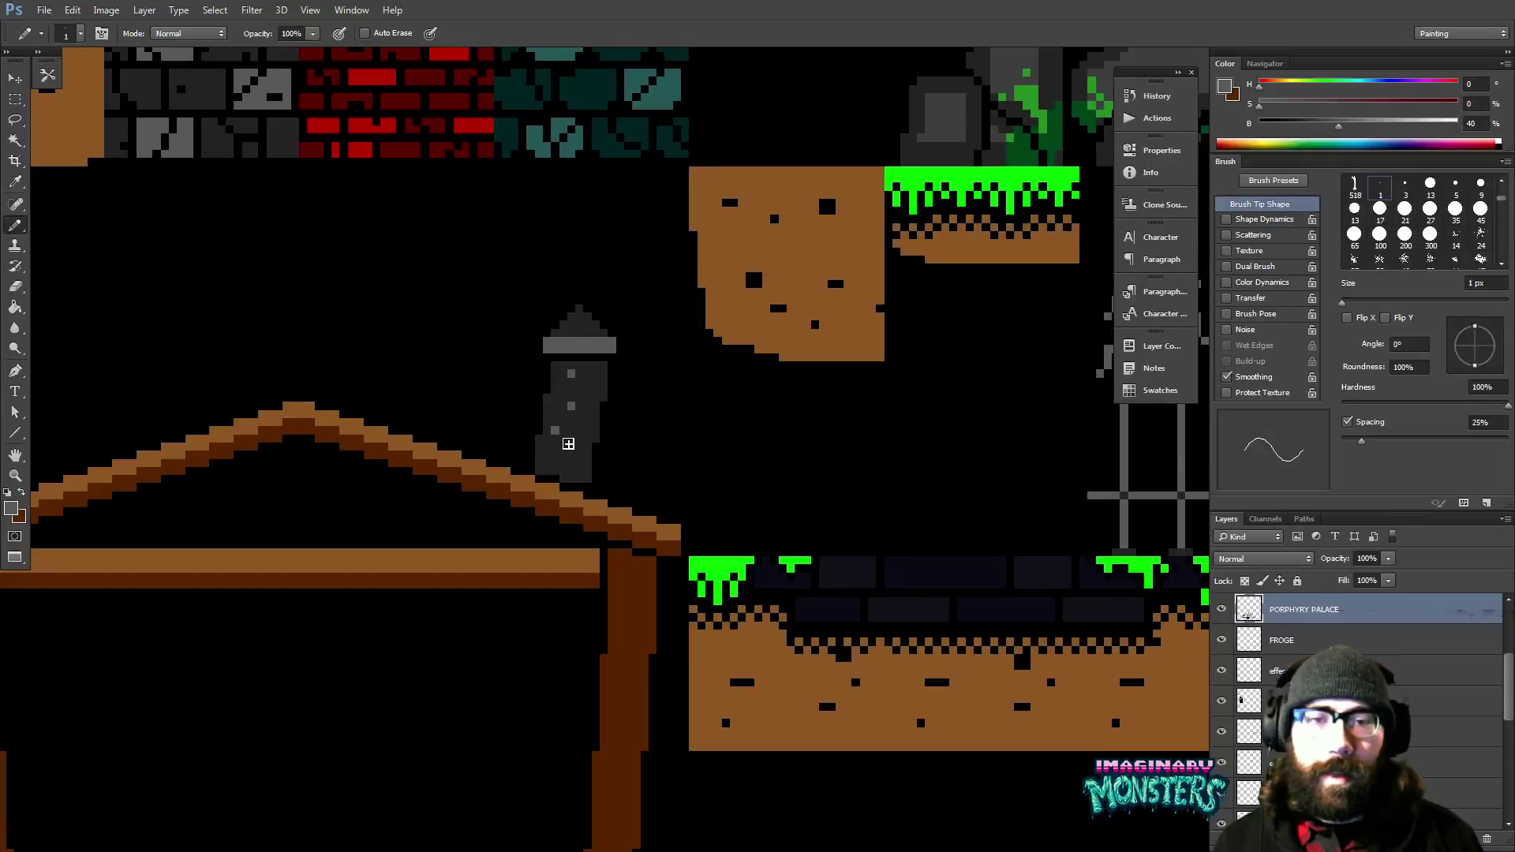
left_click(562, 431)
left_click(563, 456)
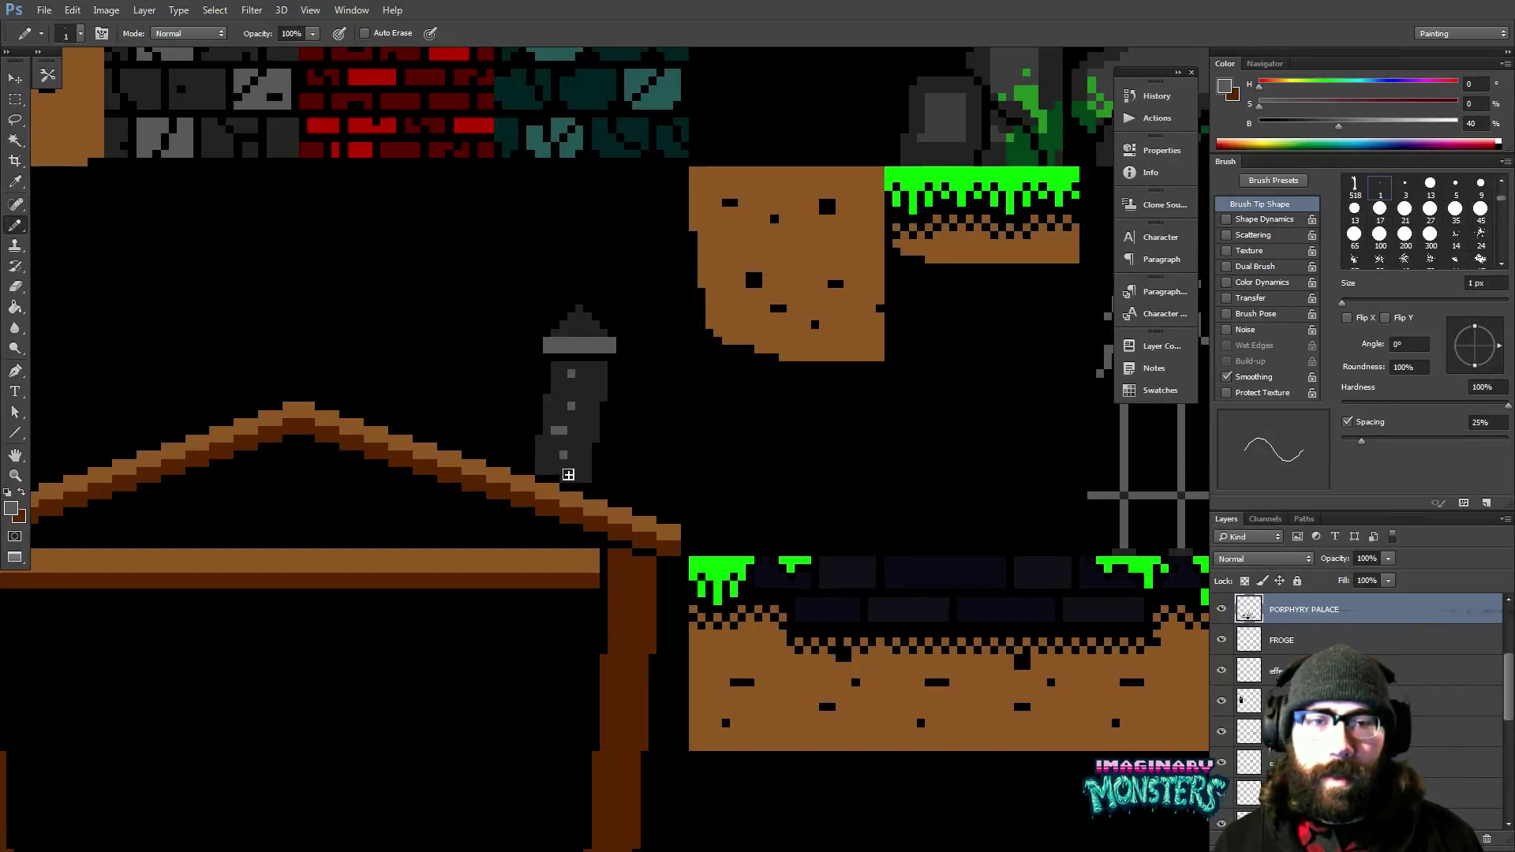
left_click(557, 445, "alt")
Erase single pixels at the top and base of the chimney's body to roughen its outline.
key("z")
left_click(602, 443, "alt")
left_click(602, 434, "alt")
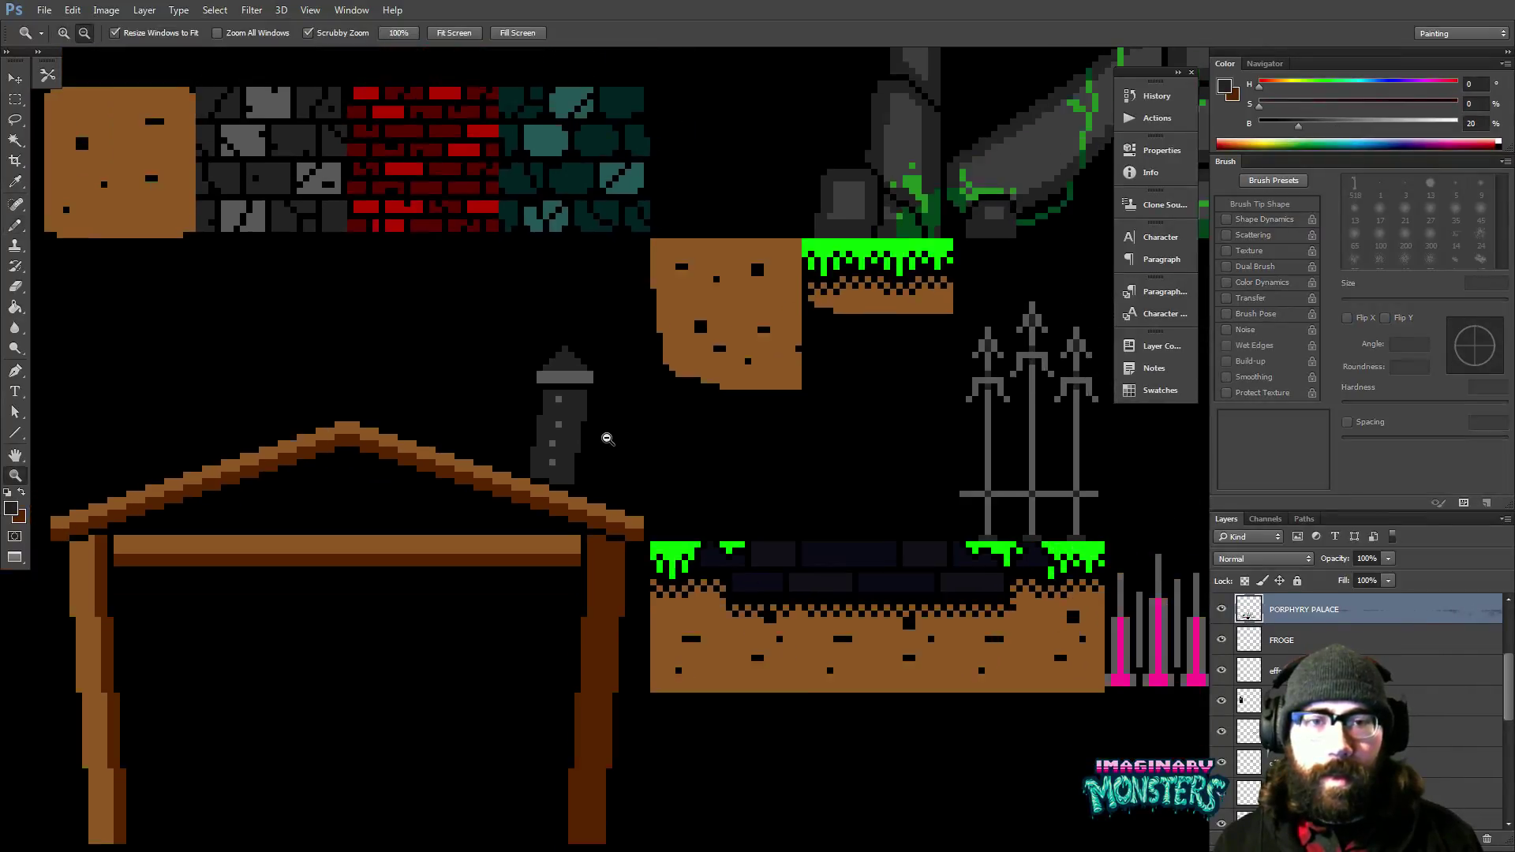
left_click(618, 439, "alt")
left_click(618, 439, "alt")
key("b")
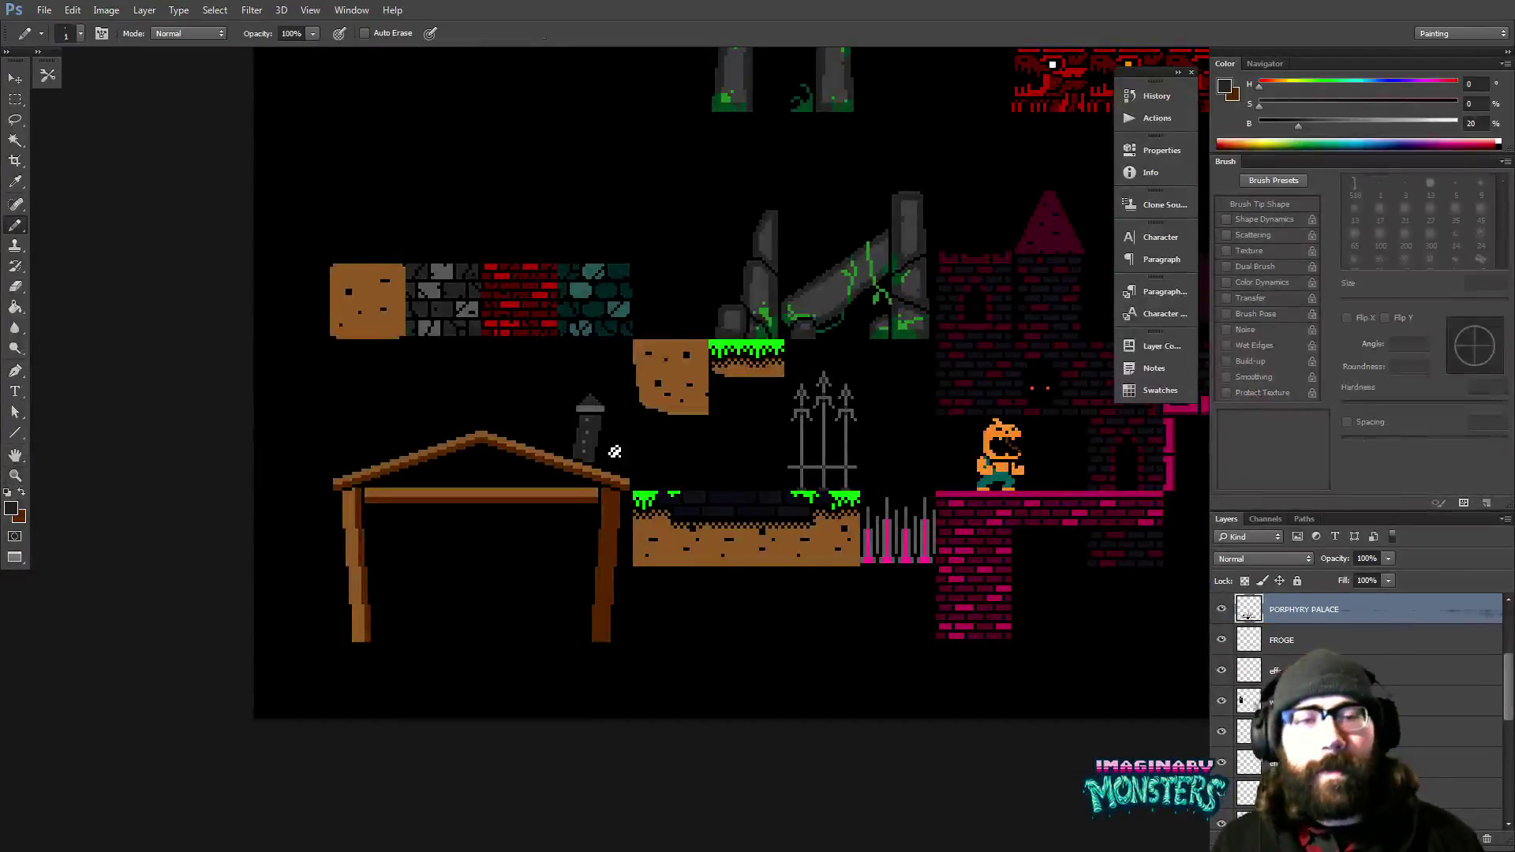
key("z")
left_click(586, 433)
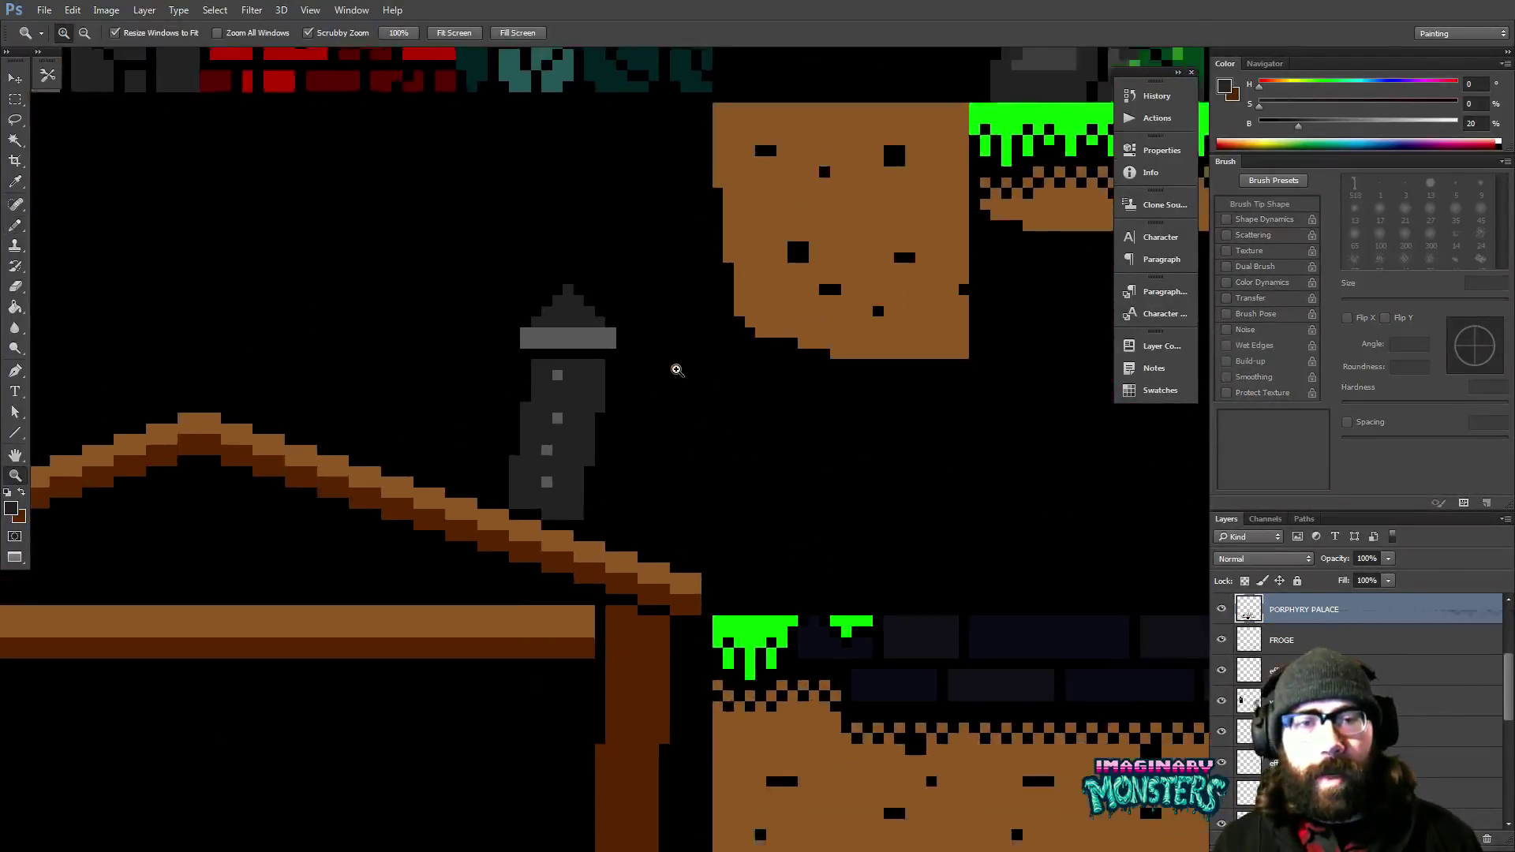
key("e")
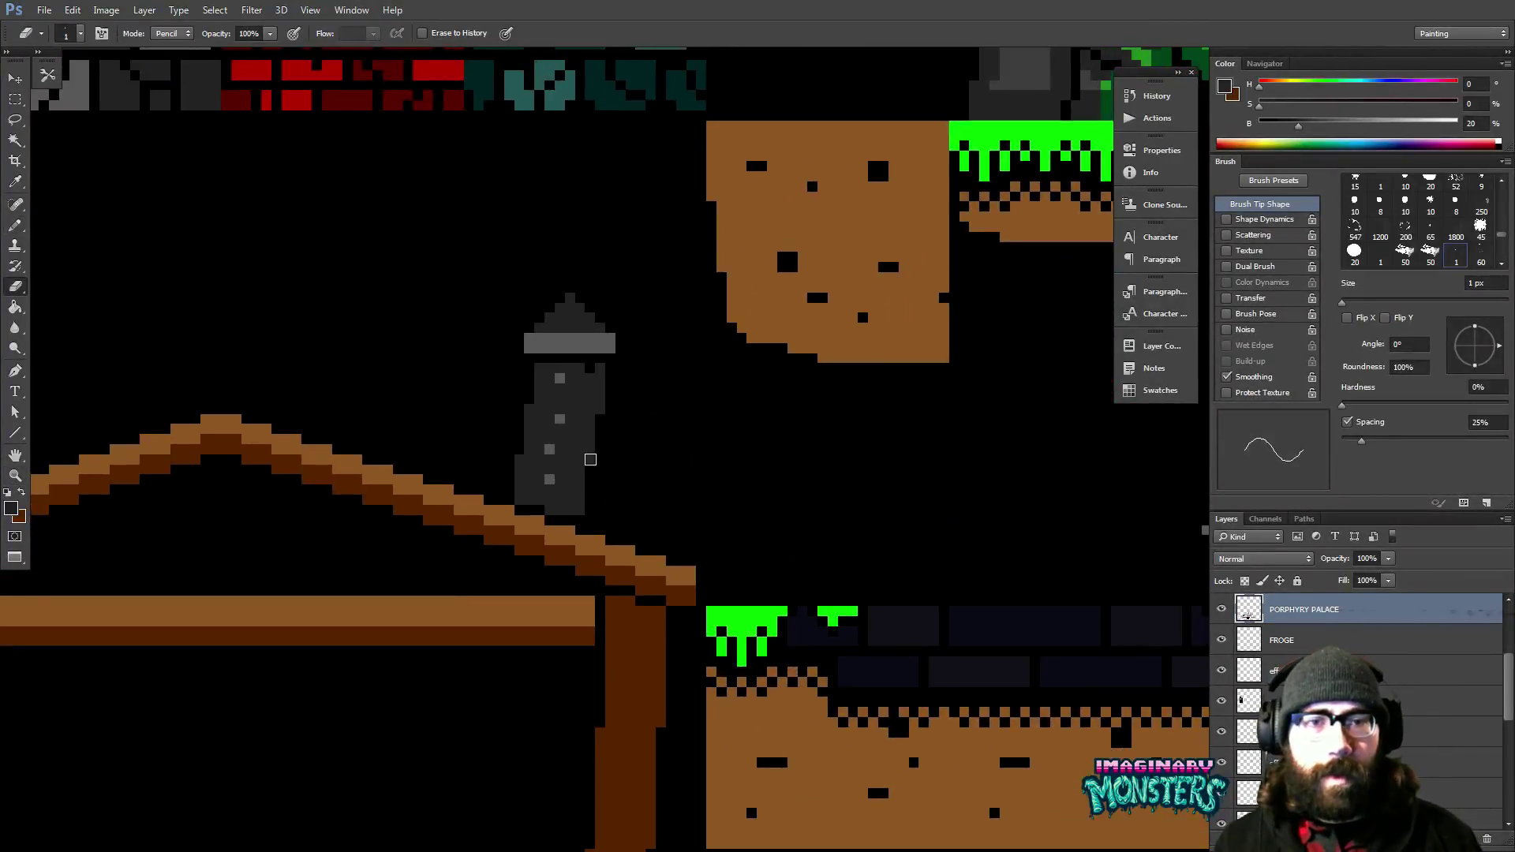
left_click_drag(557, 514, 639, 447)
scroll(676, 450, "up", 2)
key("z")
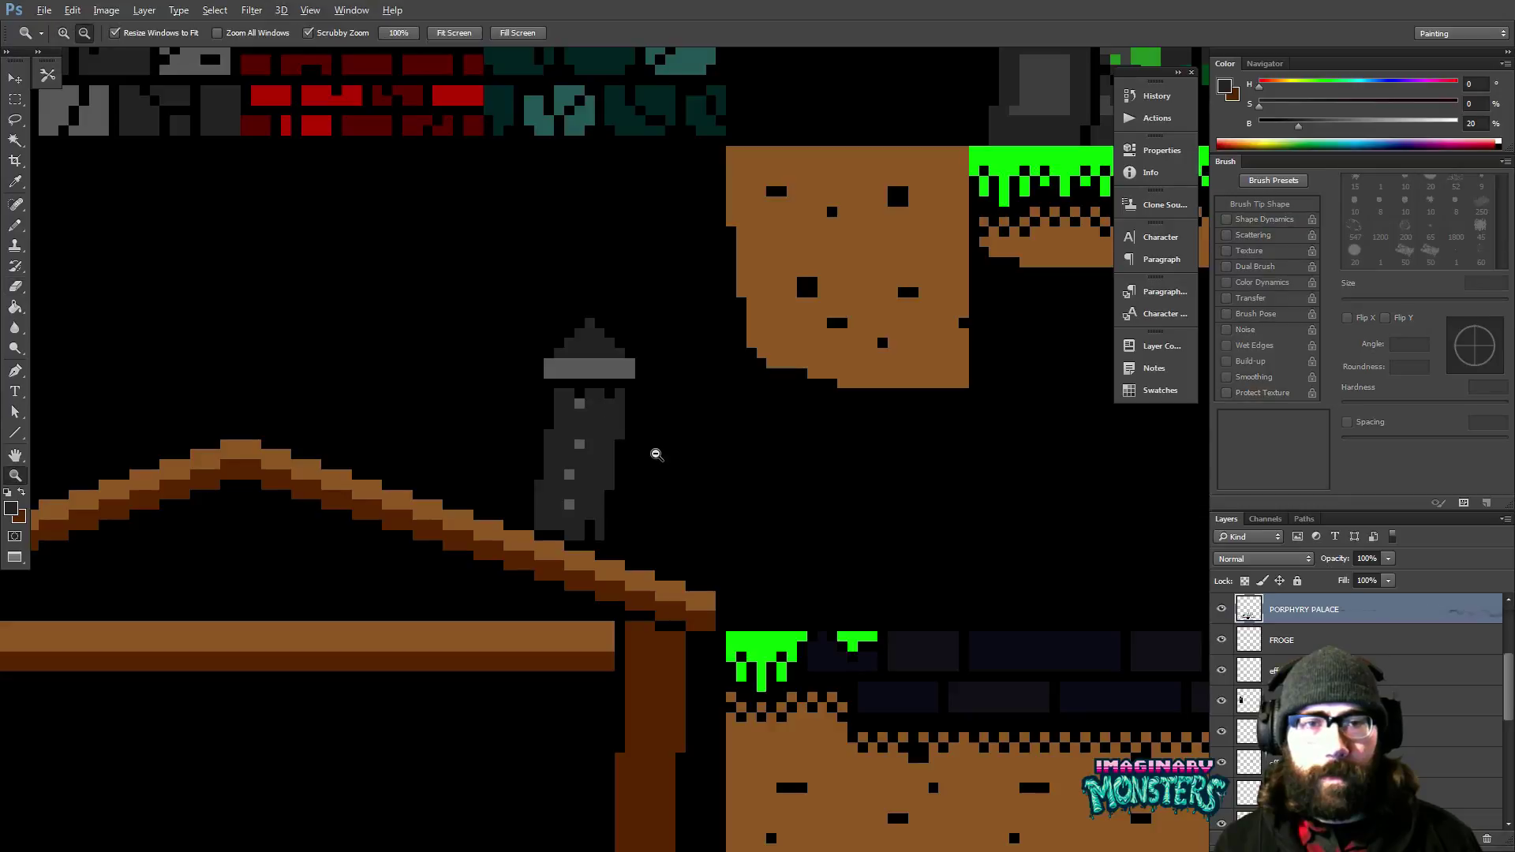
Shift the lower mid-grey brick pixels on the chimney's body up by one pixel, covering their former spots with the body's dark grey.
left_click(653, 450, "alt")
left_click(667, 466, "alt")
left_click(666, 466, "alt")
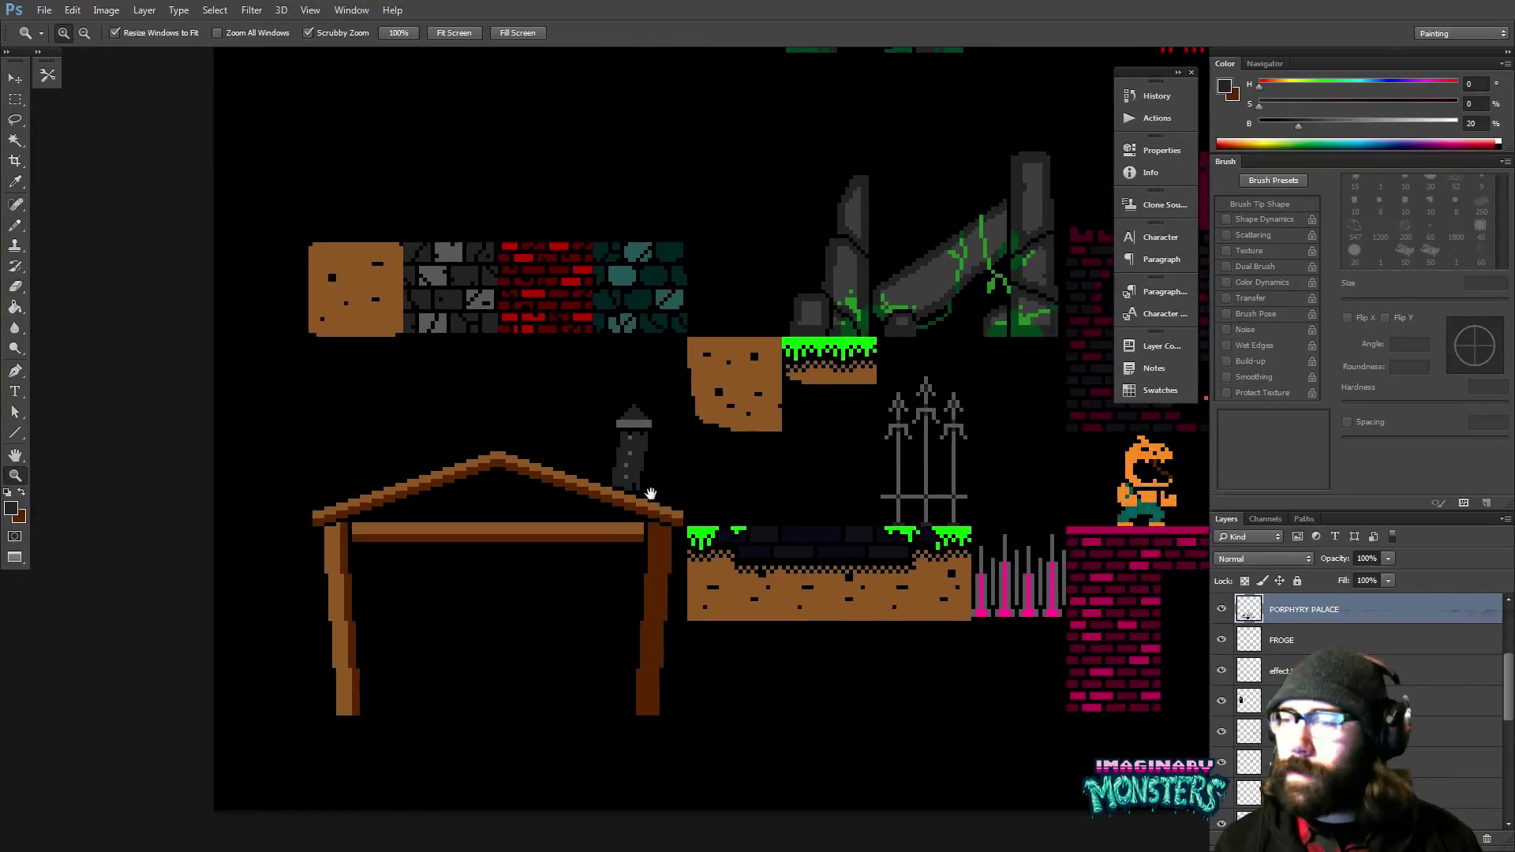
left_click_drag(643, 483, 723, 467)
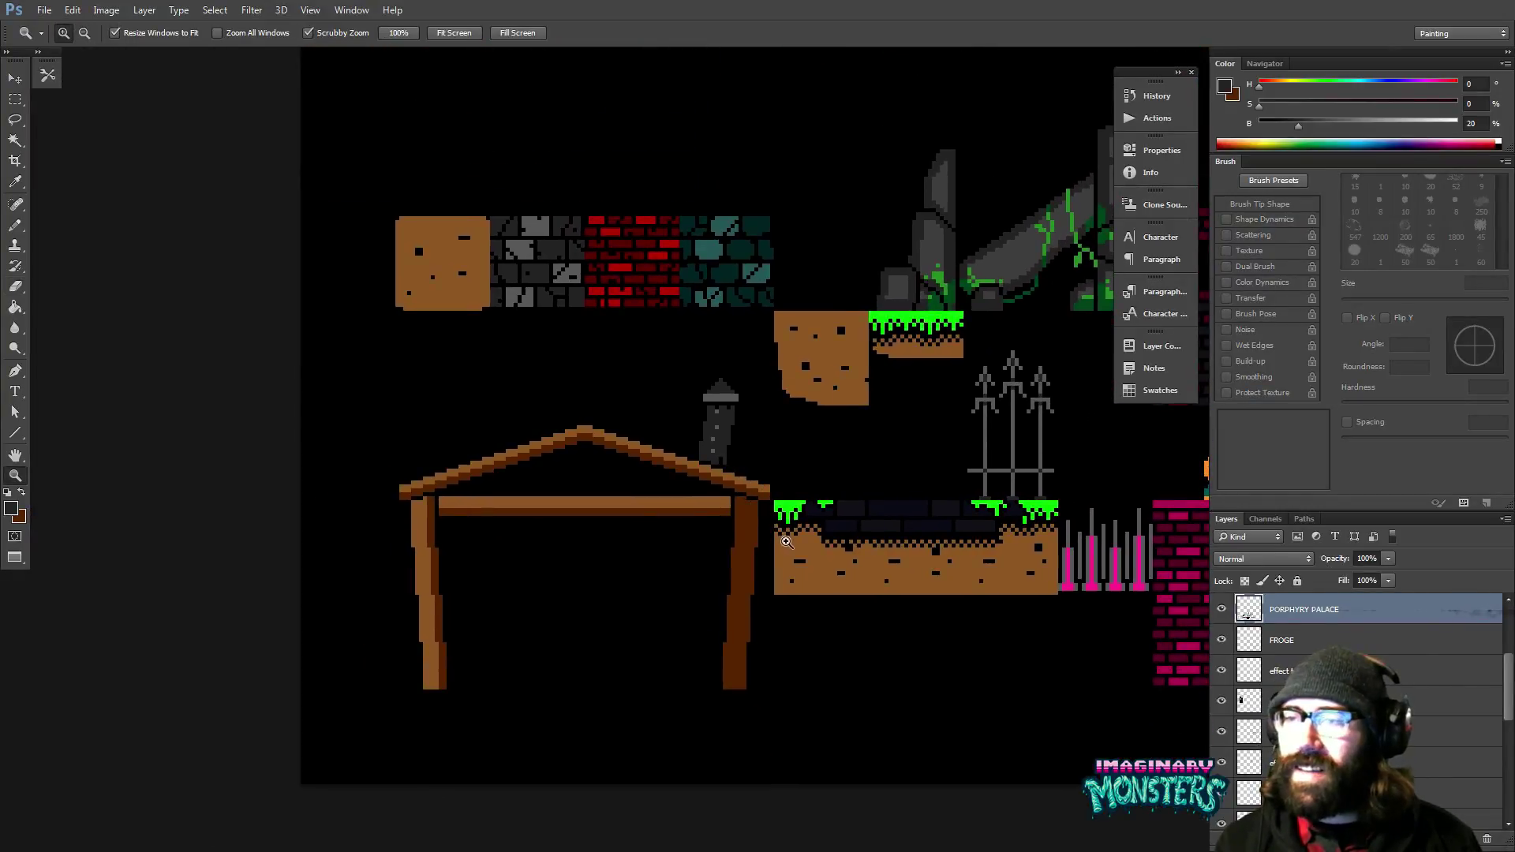
left_click_drag(909, 514, 801, 500)
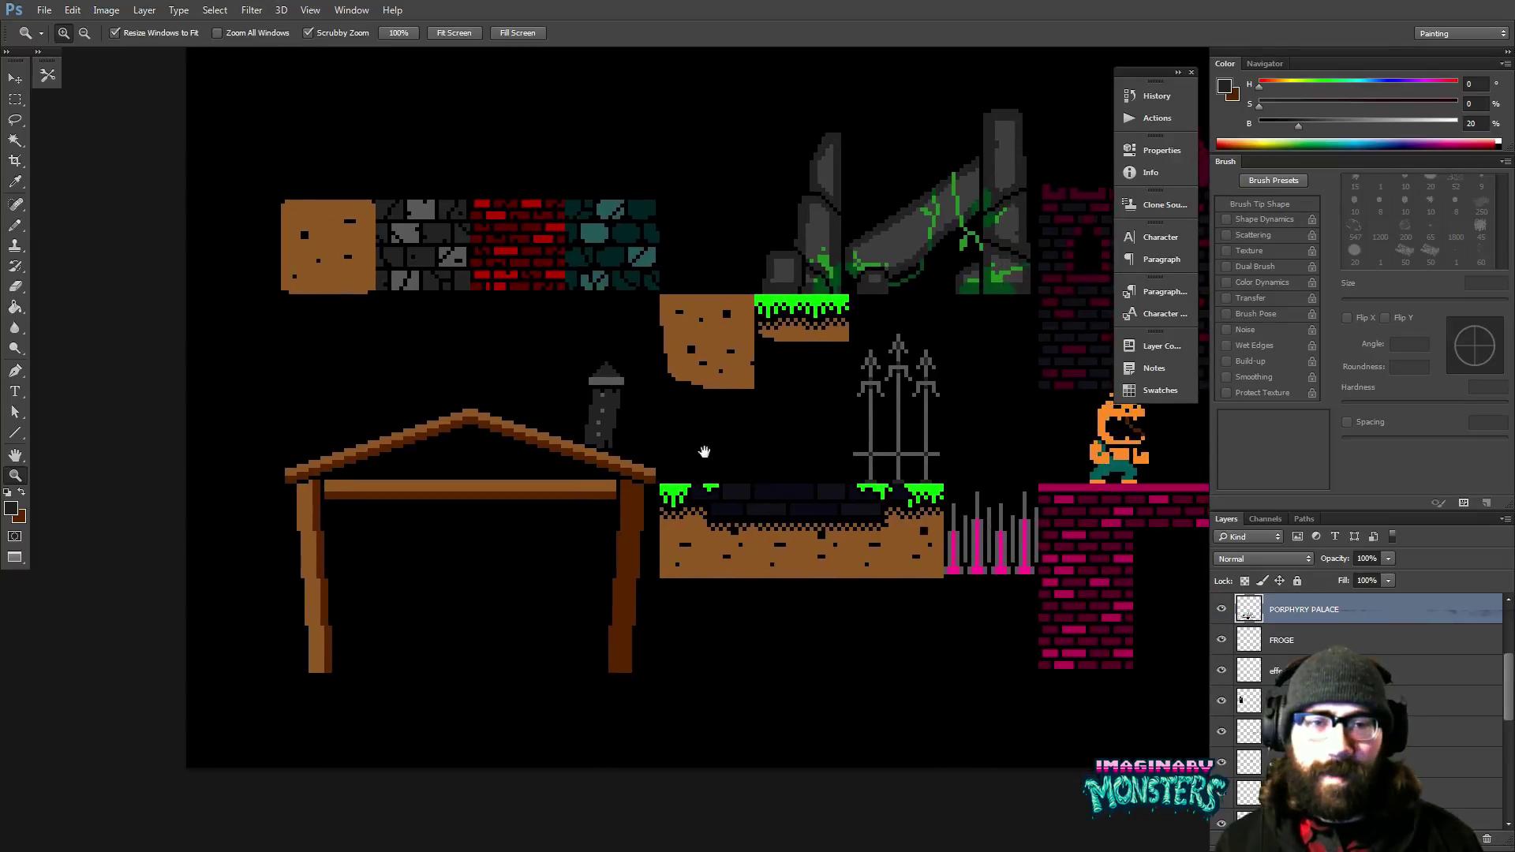
left_click(623, 399)
key("b")
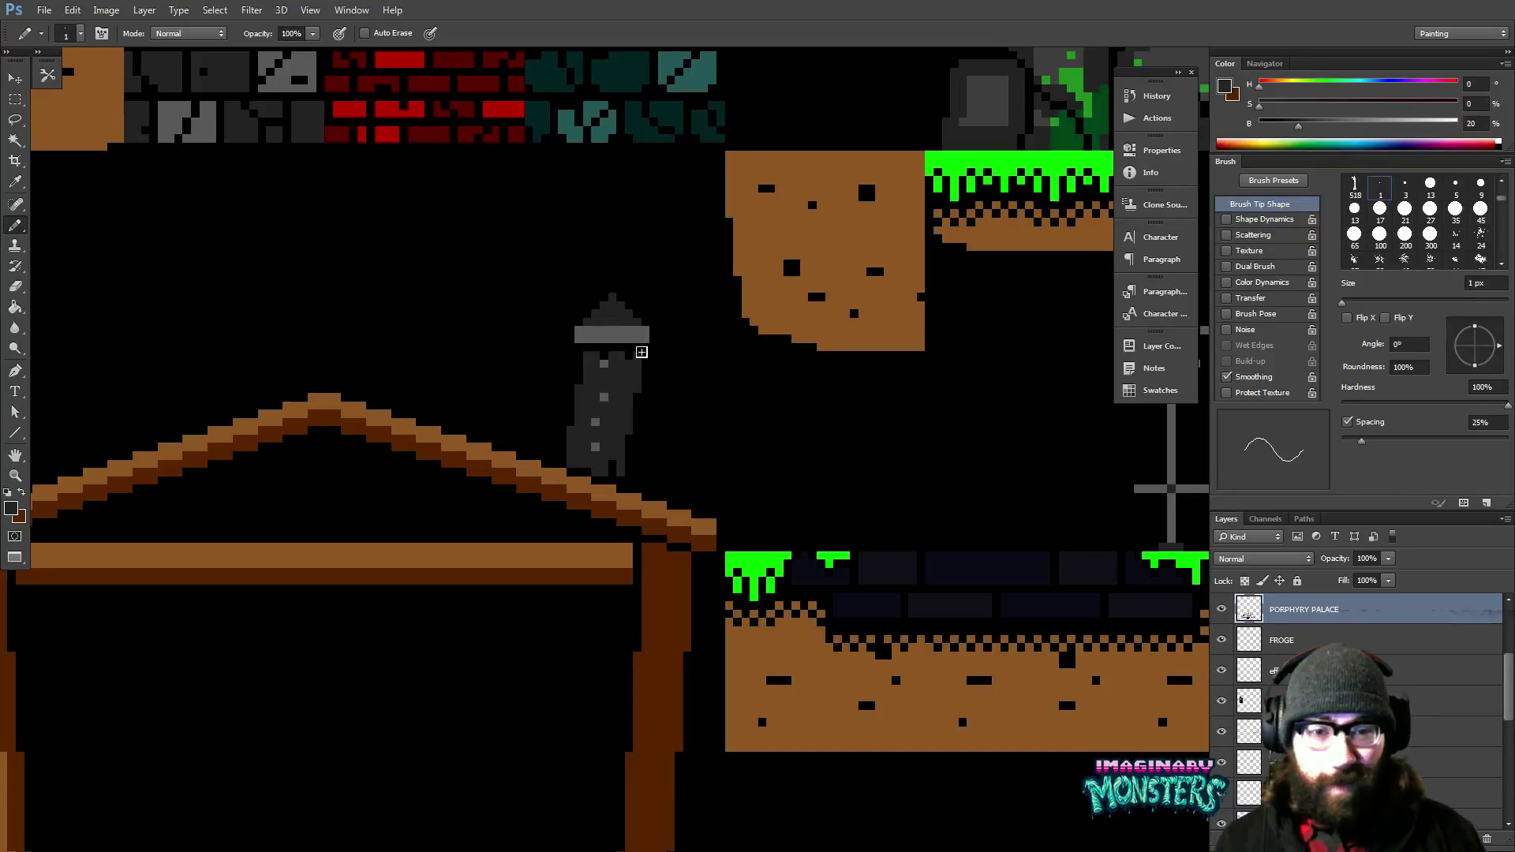
left_click(604, 388)
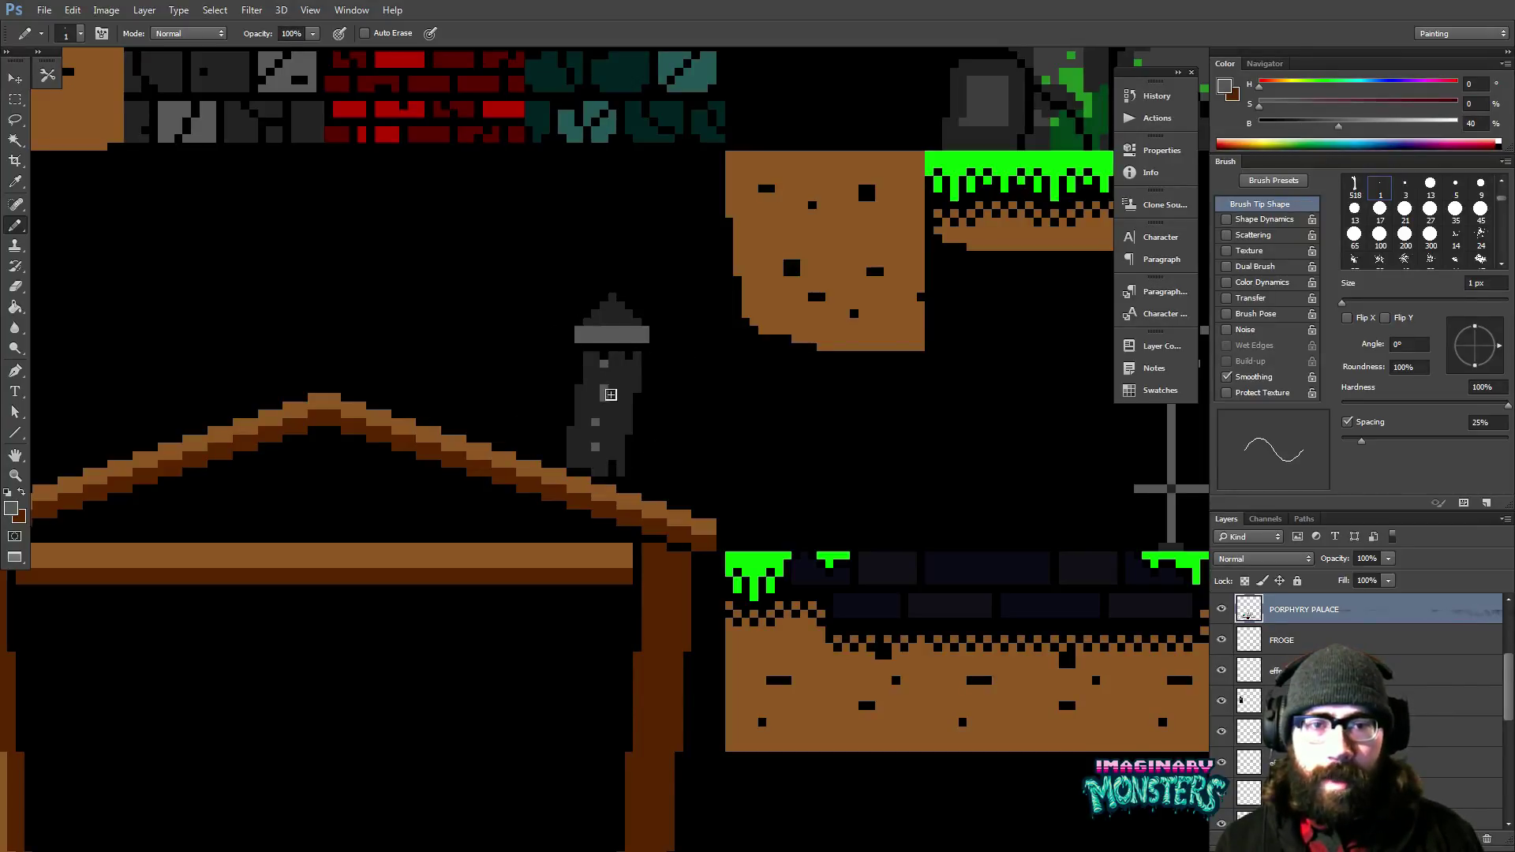
left_click(600, 418, "alt")
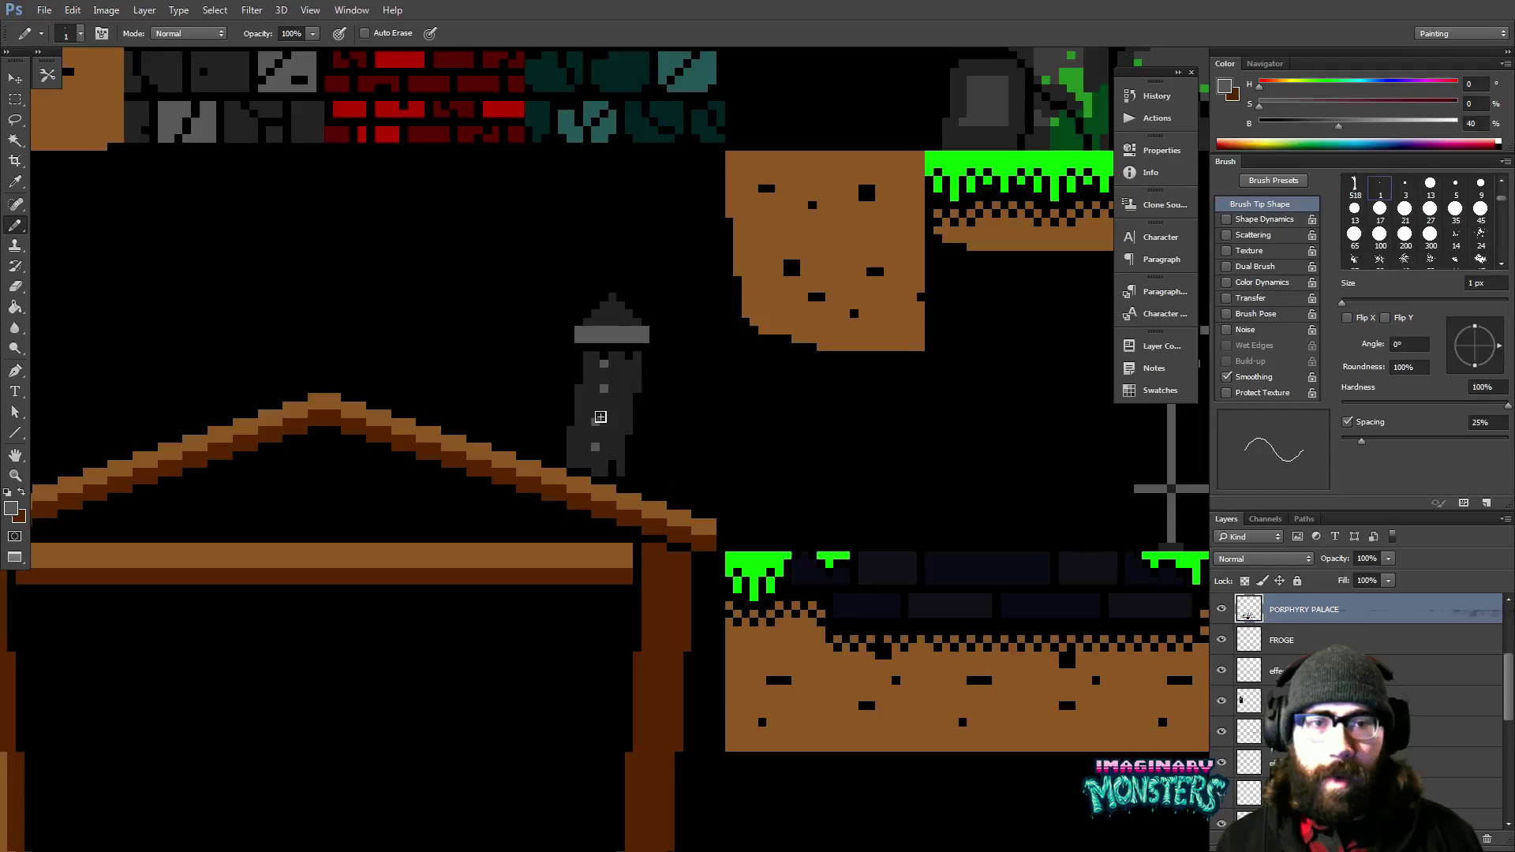
left_click(595, 413)
left_click(608, 422, "alt")
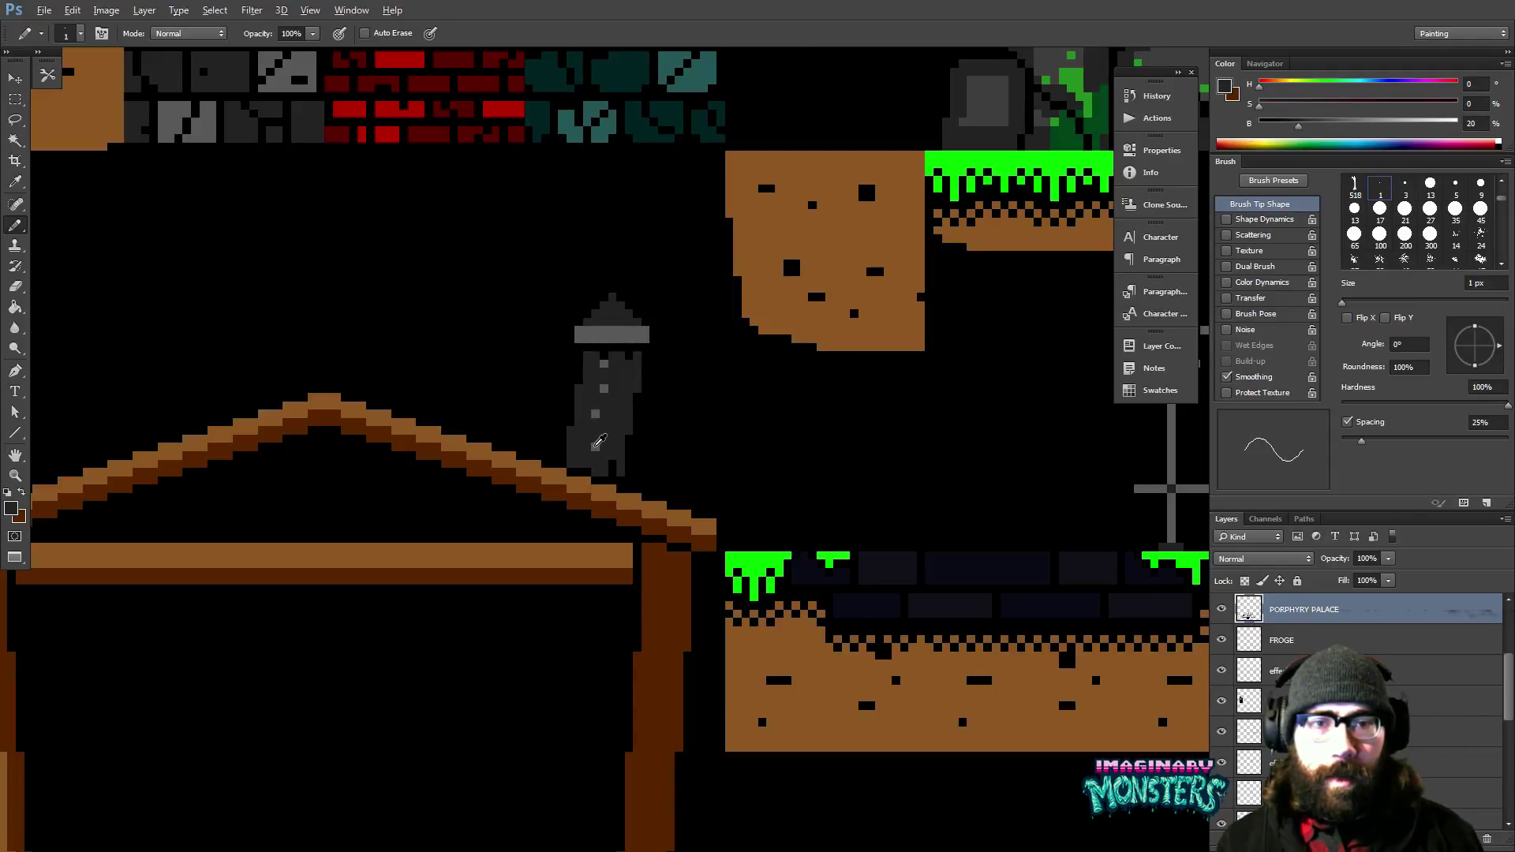
left_click(595, 447, "alt")
left_click(595, 438)
left_click(609, 443, "alt")
left_click(595, 447)
Select the light brown highlight of the shelter's left post and place a copy of it just inside the right post.
left_click_drag(601, 437, 623, 449)
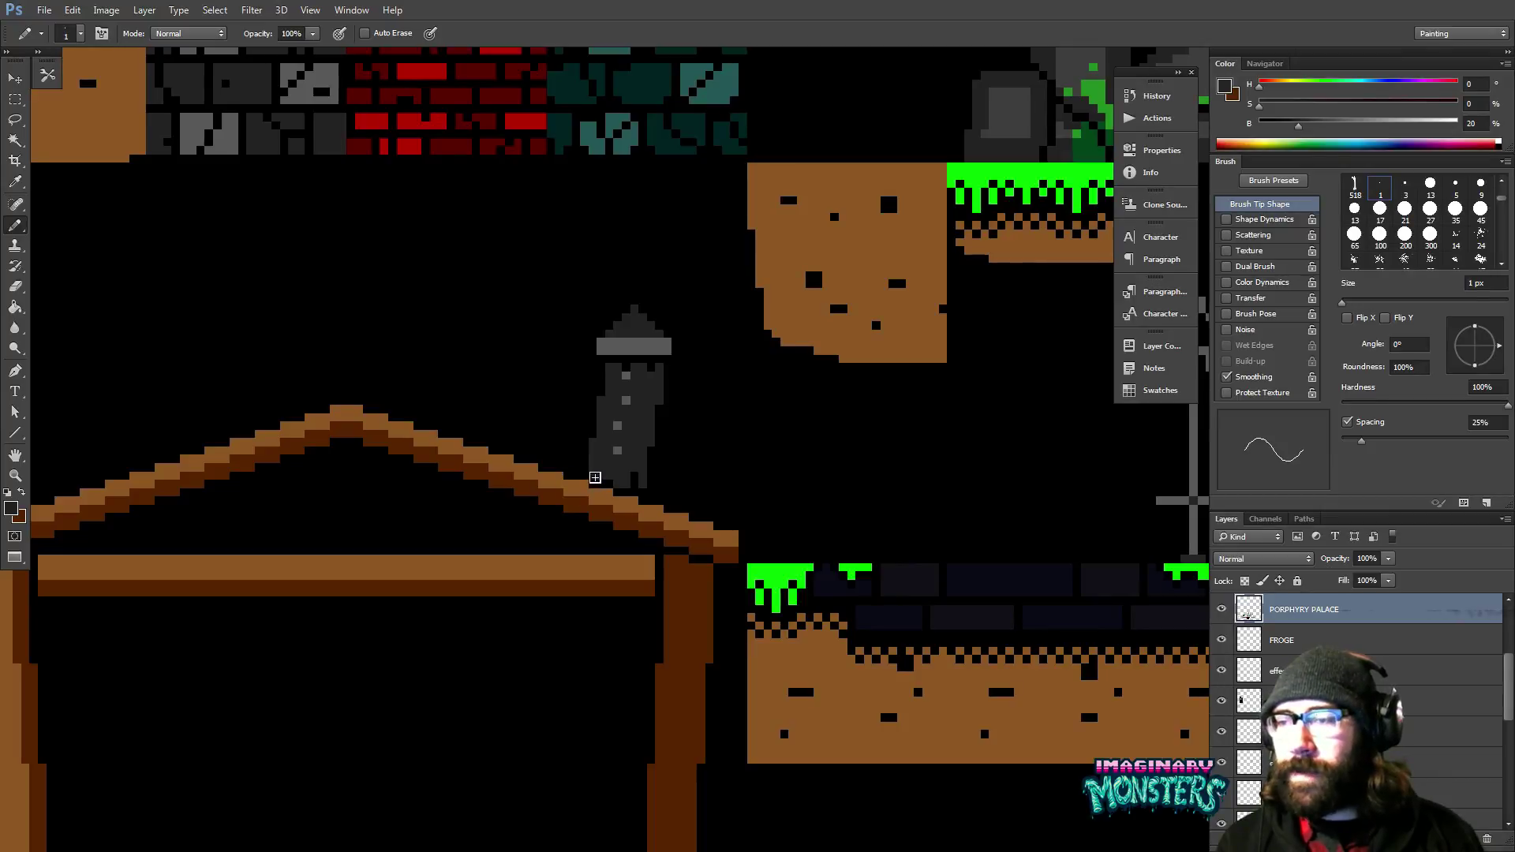
left_click_drag(557, 348, 642, 395)
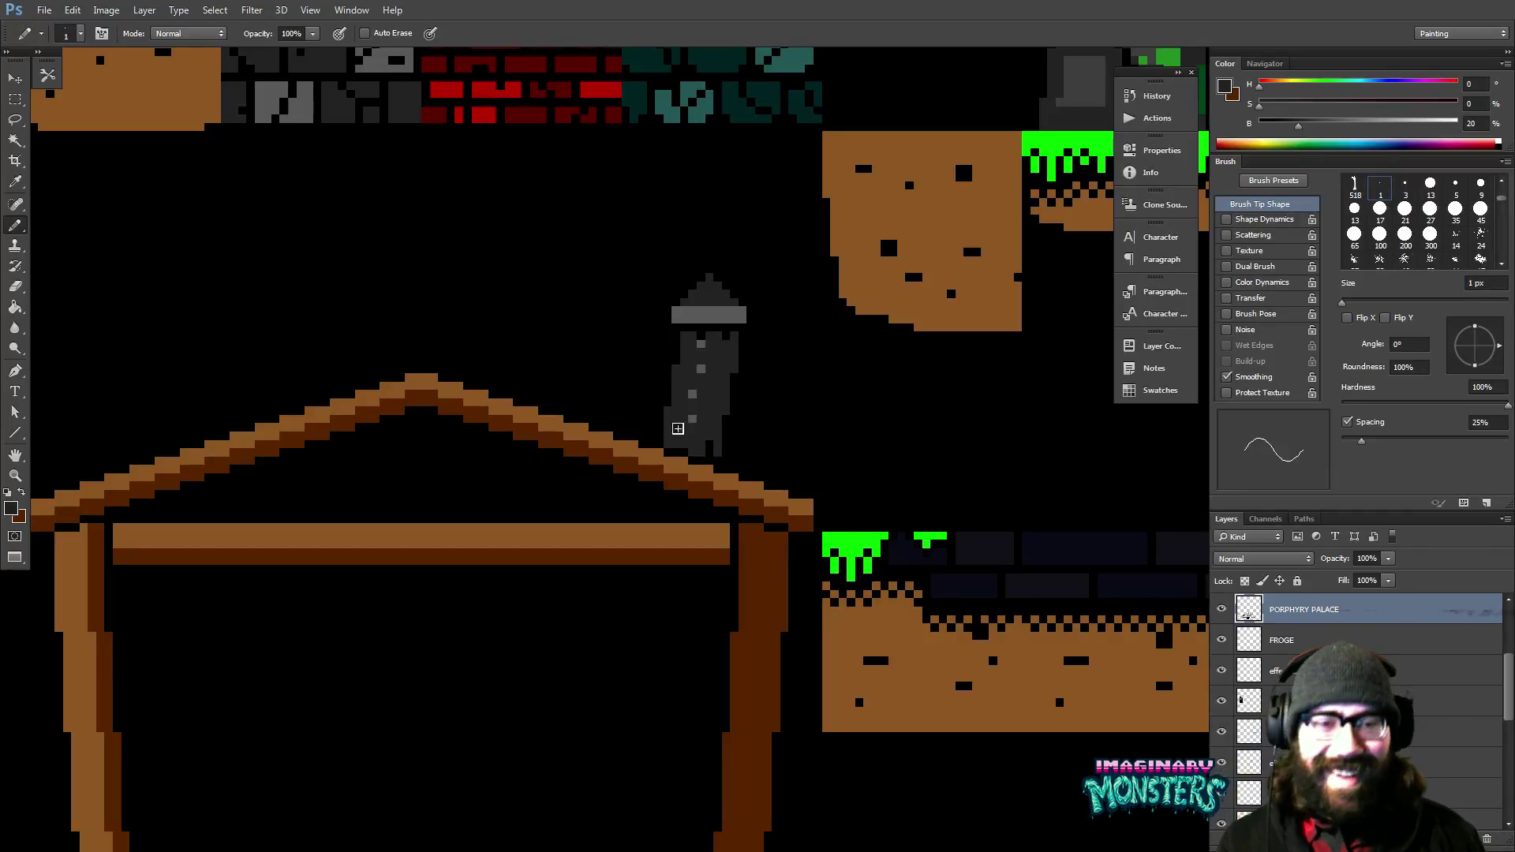
left_click(716, 430, "alt")
left_click_drag(715, 469, 720, 368)
left_click_drag(807, 407, 754, 402)
key("z")
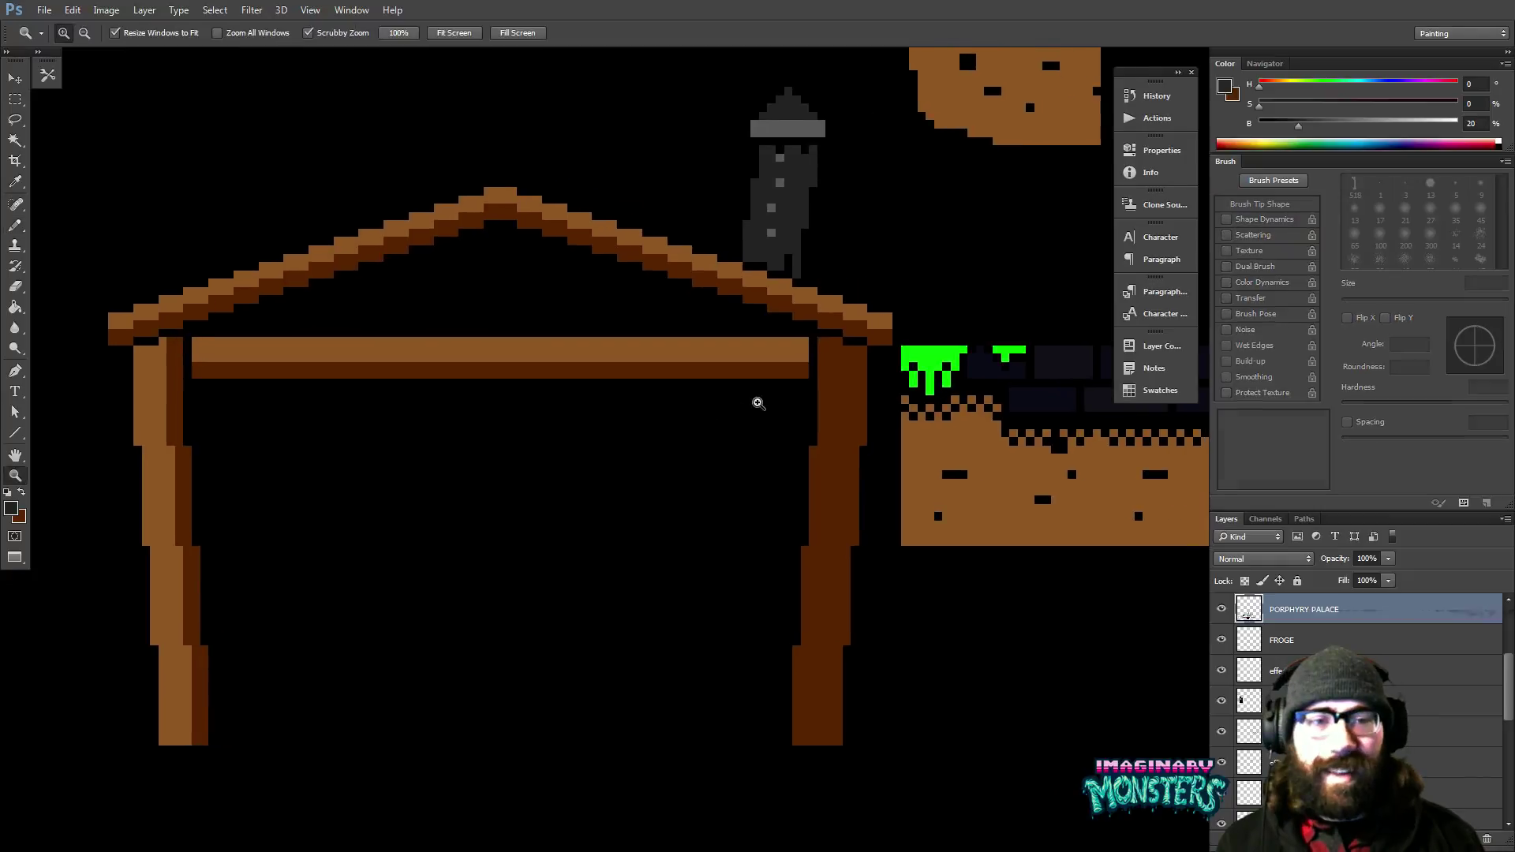
scroll(511, 443, "left", 2)
key("w")
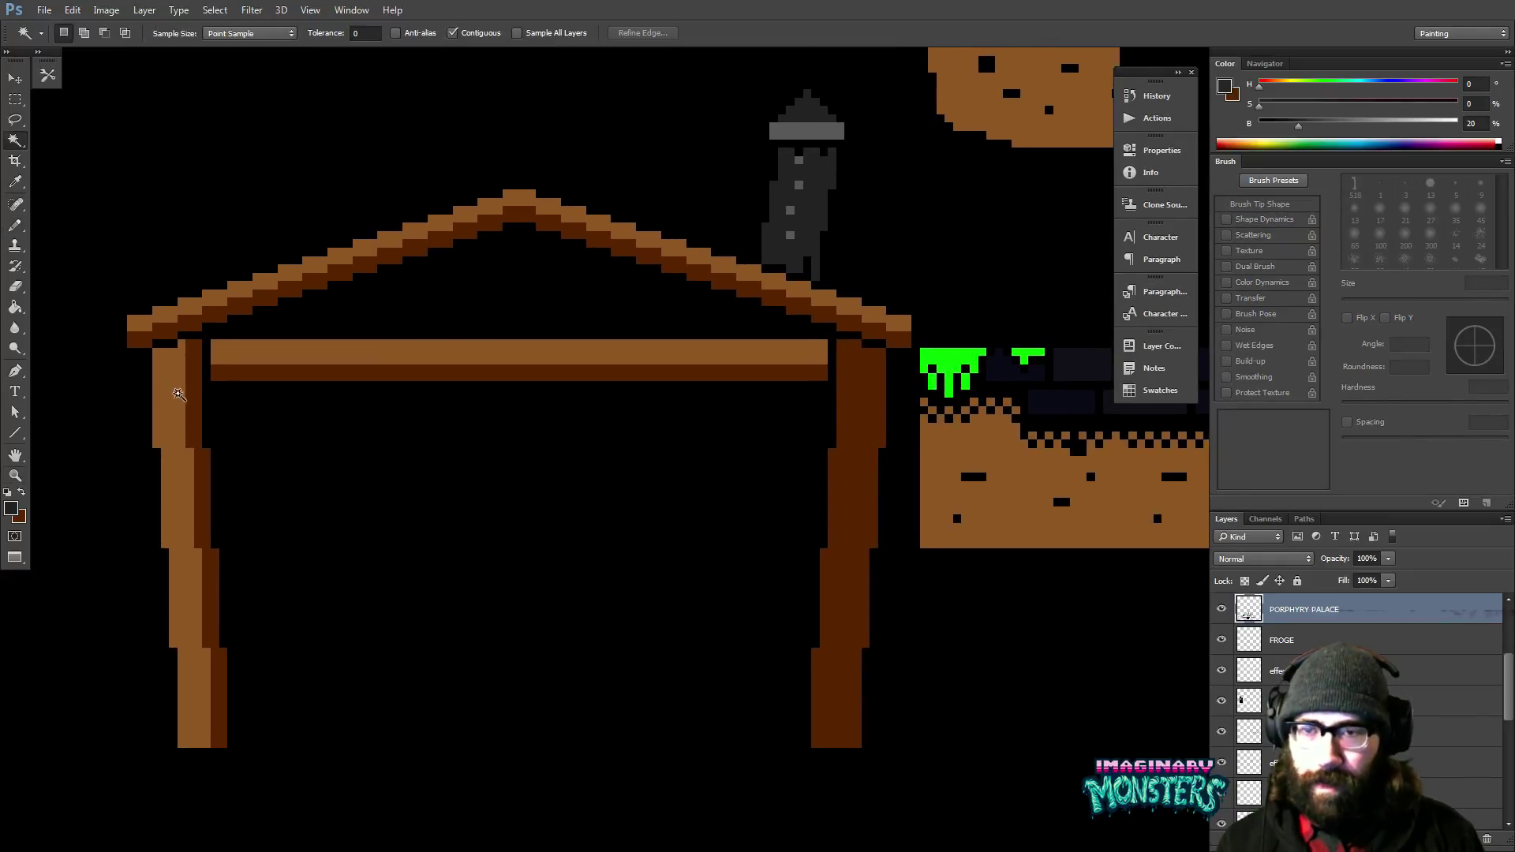
left_click(179, 400)
key("v")
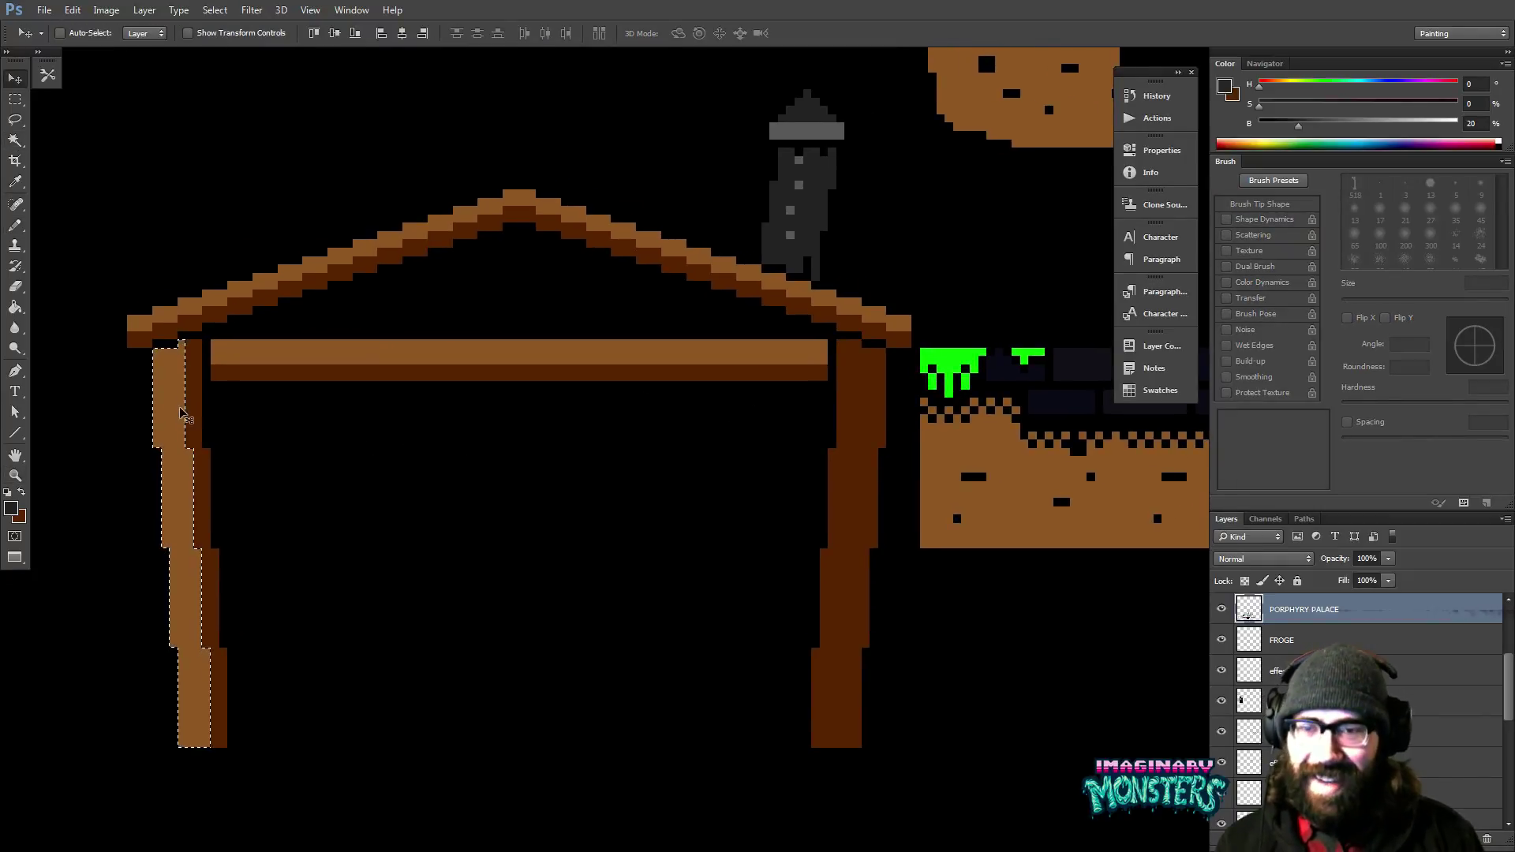
left_click_drag(179, 410, 746, 410)
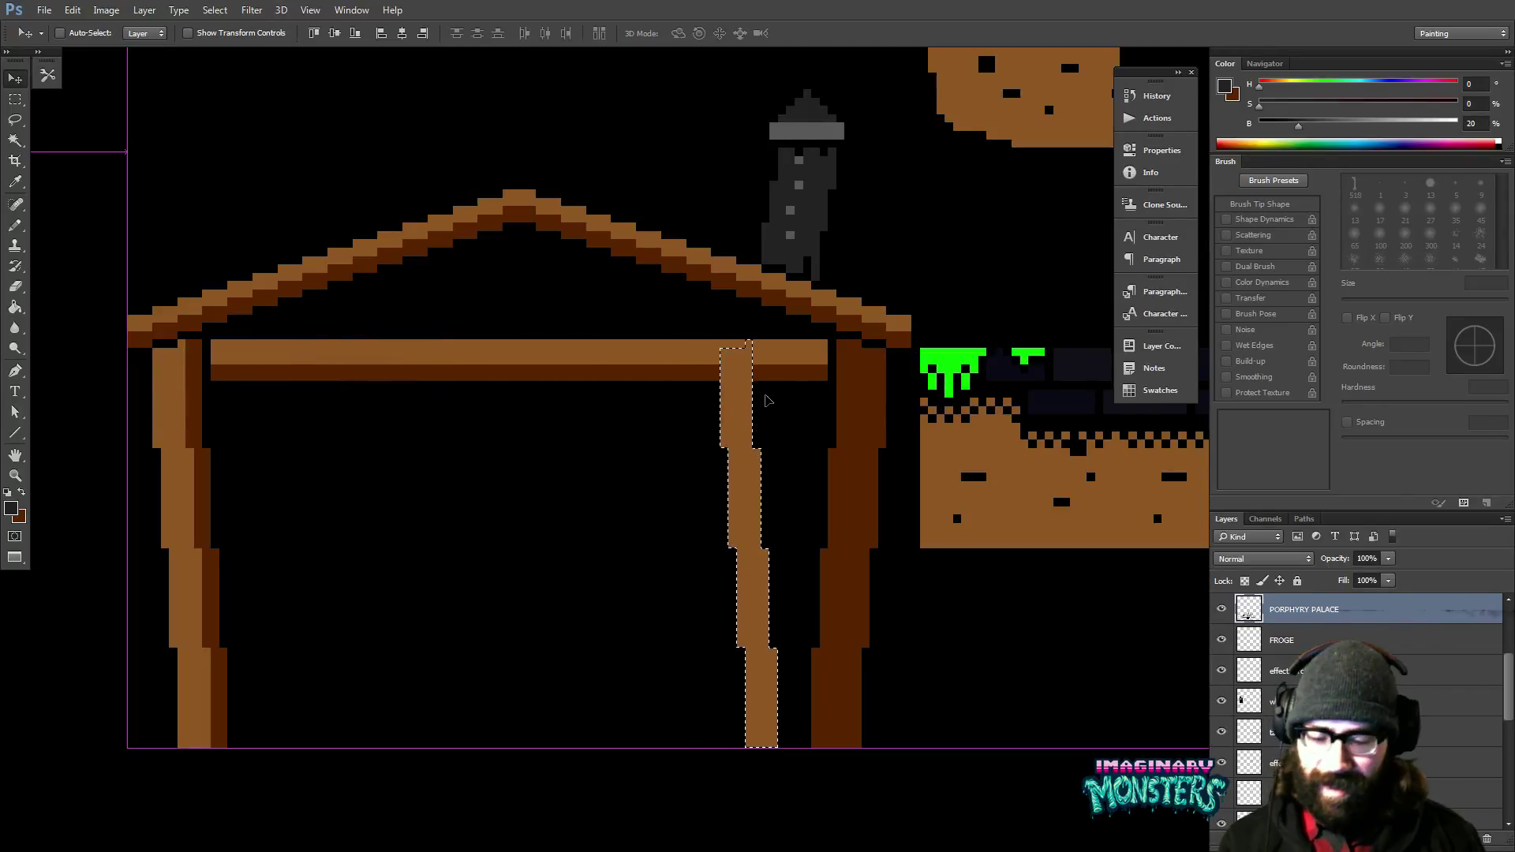
Flip the copied highlight horizontally, align it with the outer edge of the shelter's right post and deselect it.
key("ctrl+t")
right_click(727, 377)
left_click(783, 580)
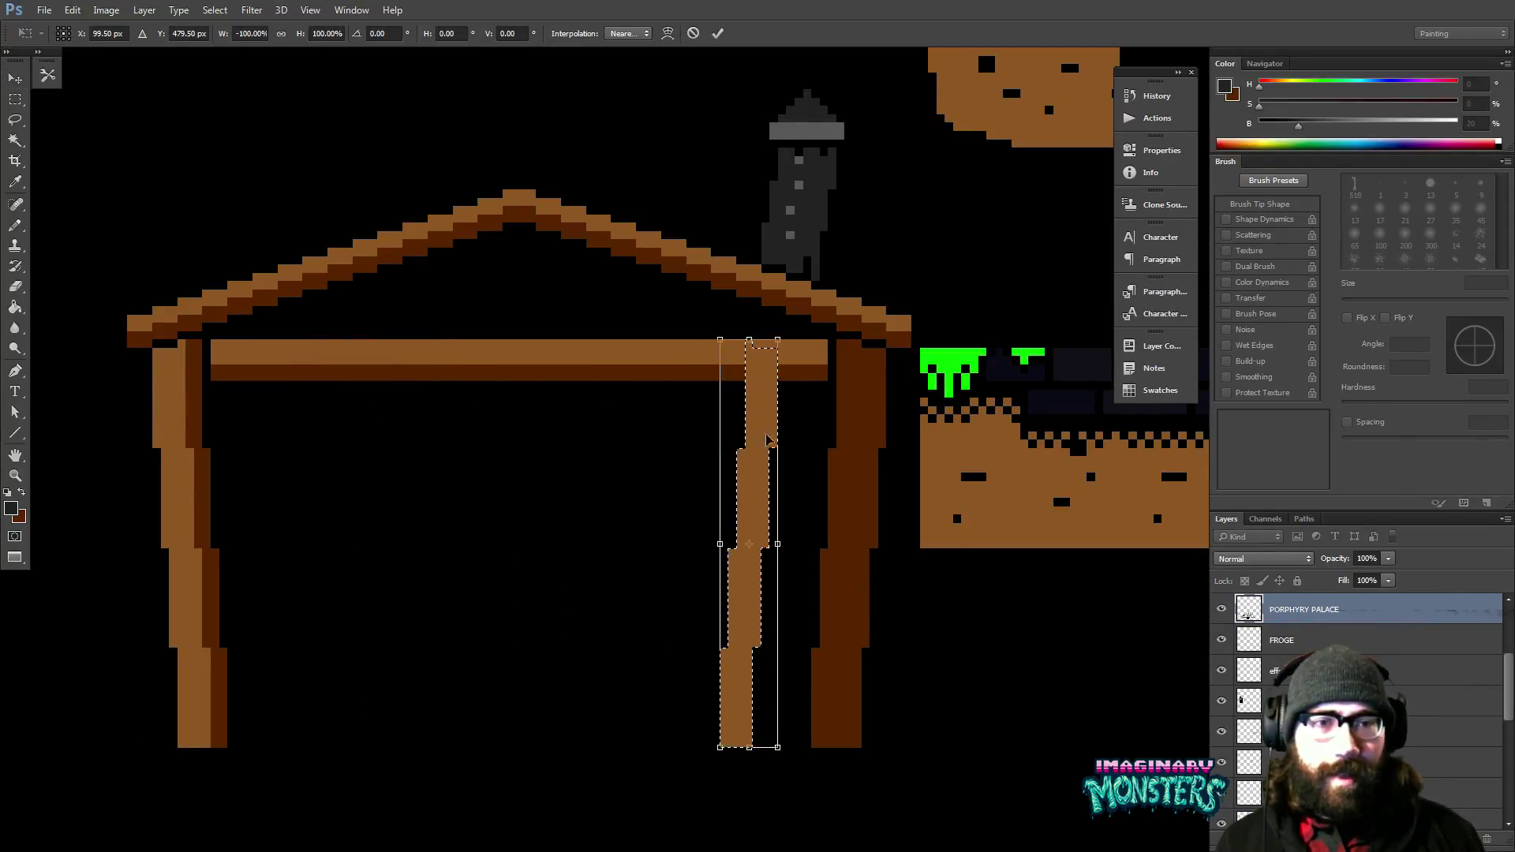
key("Return")
key("shift+Right")
key("Right")
key("Right")
key("Right")
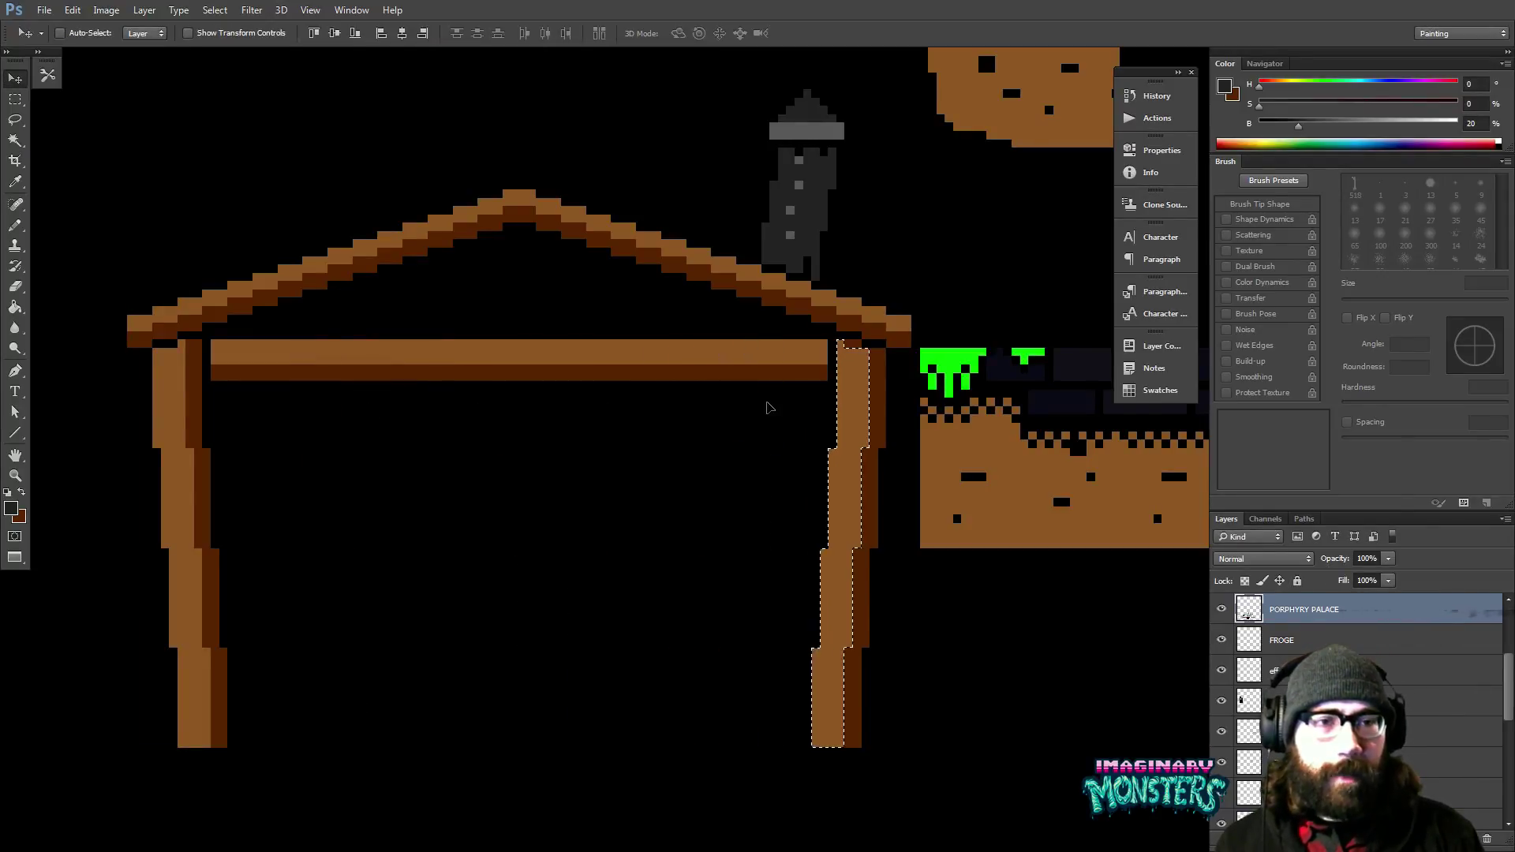
key("ctrl+d")
Examine how the shelter and chimney look beside the neighbouring ground, fence and castle tiles.
key("z")
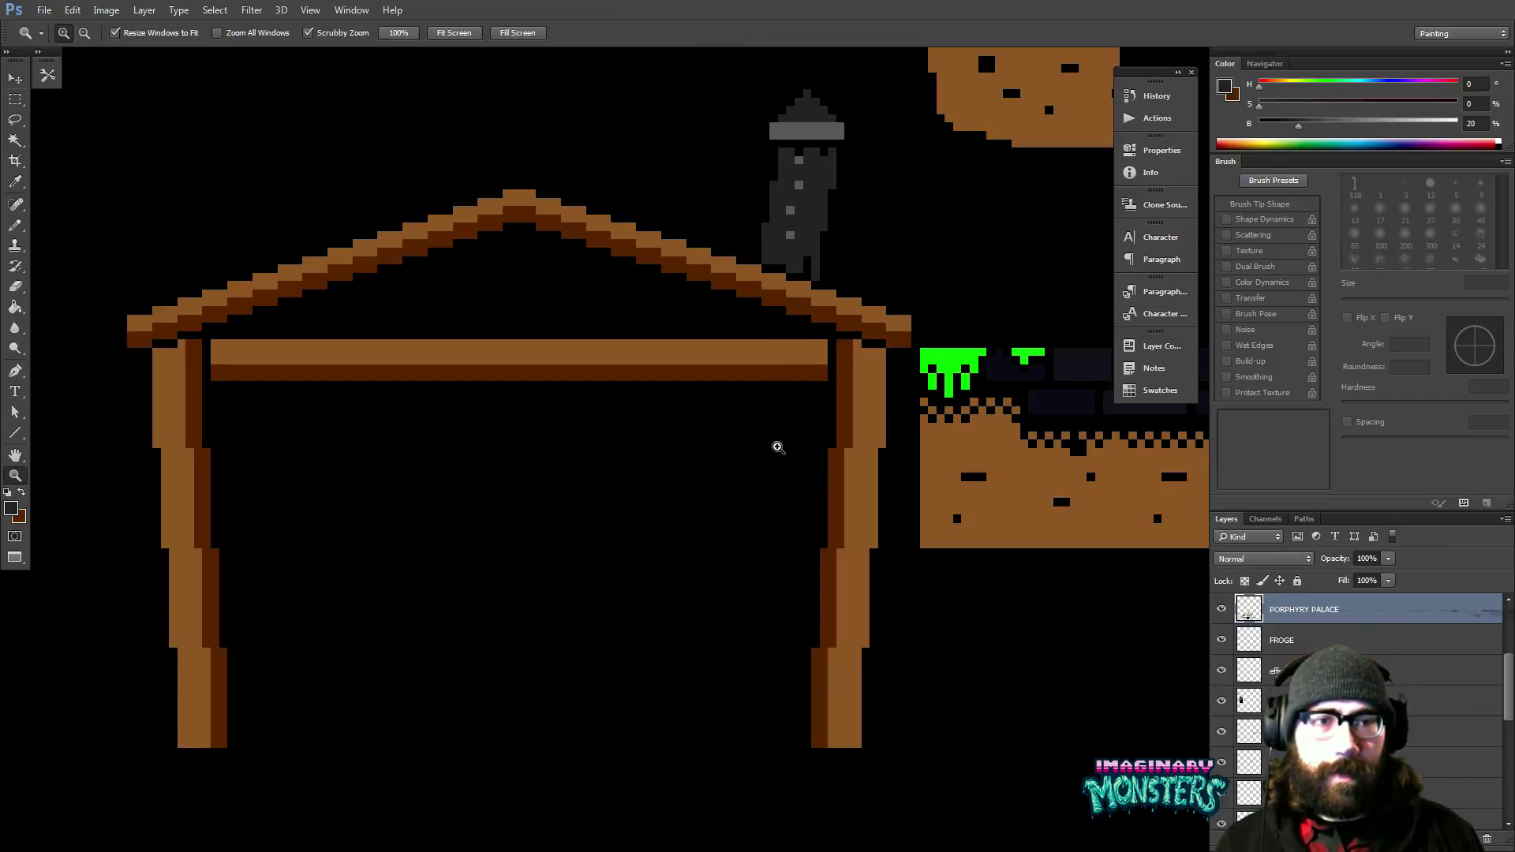
left_click(793, 450, "alt")
left_click(793, 451, "alt")
left_click_drag(788, 450, 724, 483)
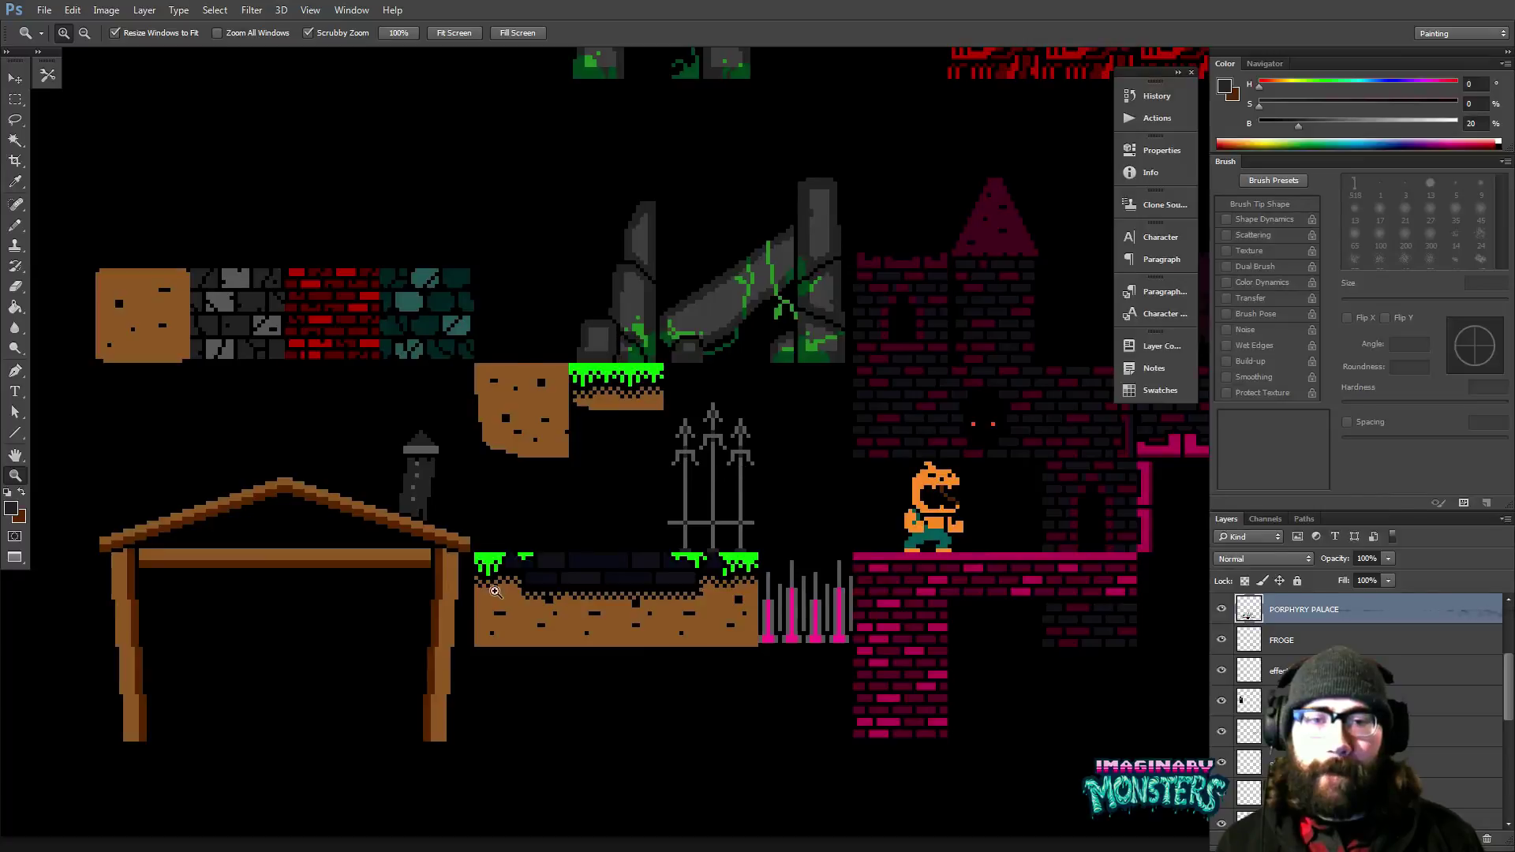
left_click_drag(495, 591, 575, 514)
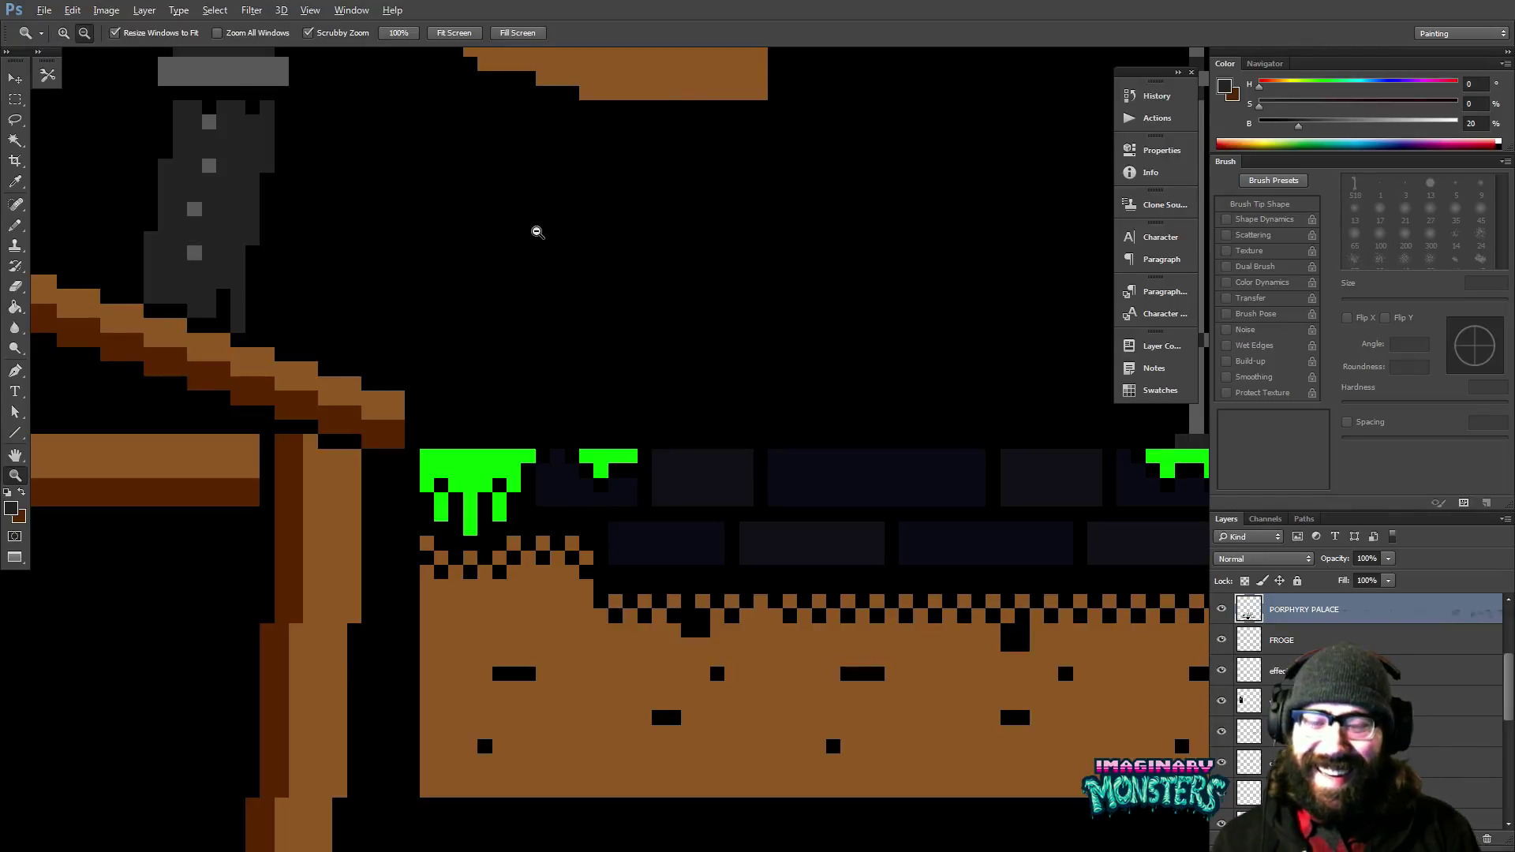
left_click(534, 414, "alt")
left_click(533, 414, "alt")
left_click(524, 423, "alt")
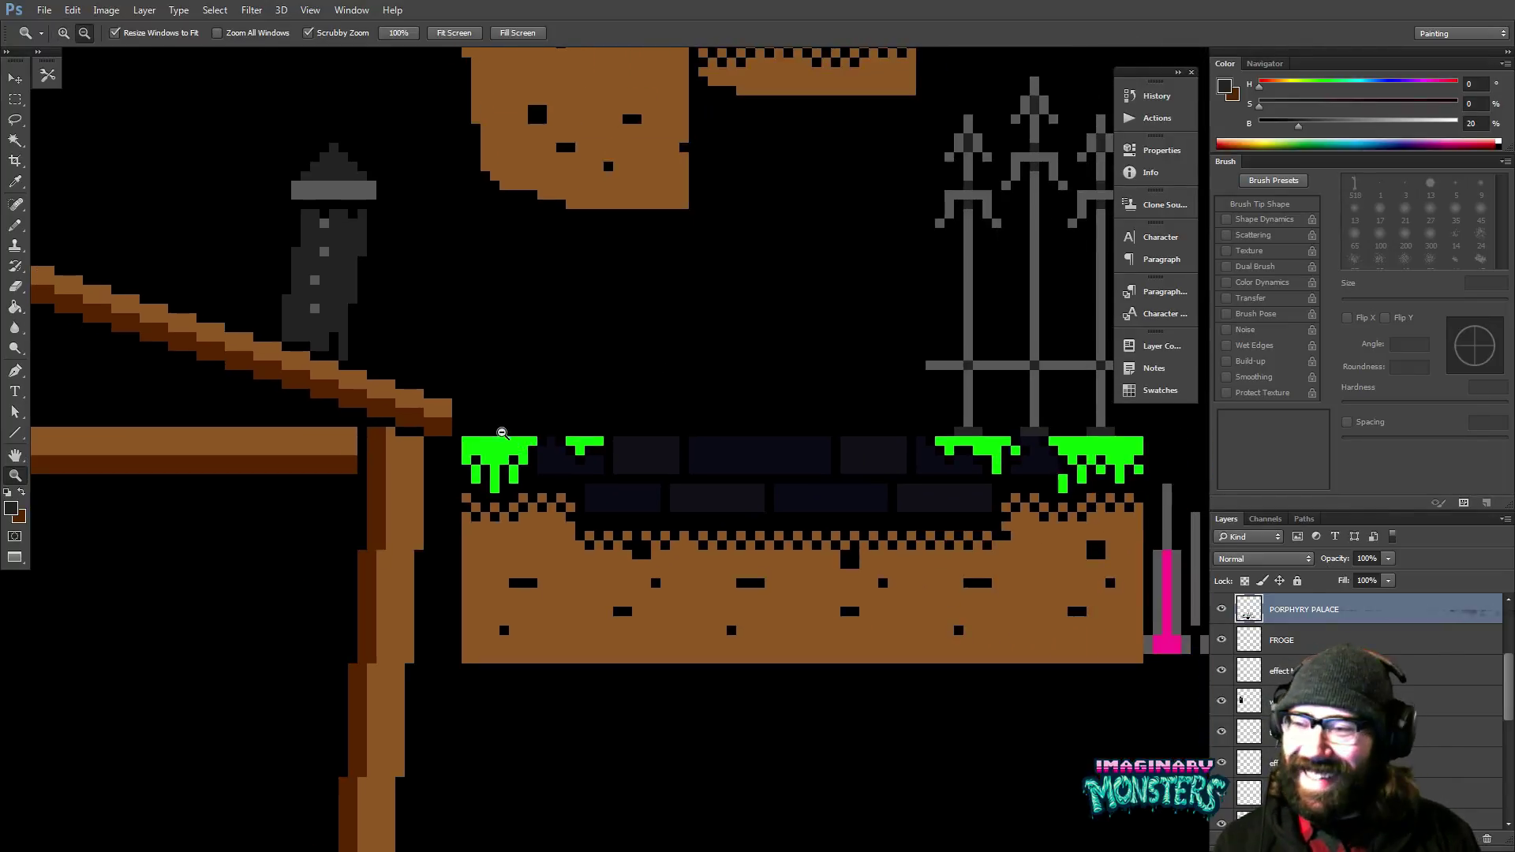
Erase single pixels from the tip and underside of the roof's right eave to give it a ragged end.
left_click(525, 401)
left_click(525, 401)
left_click(525, 401)
key("e")
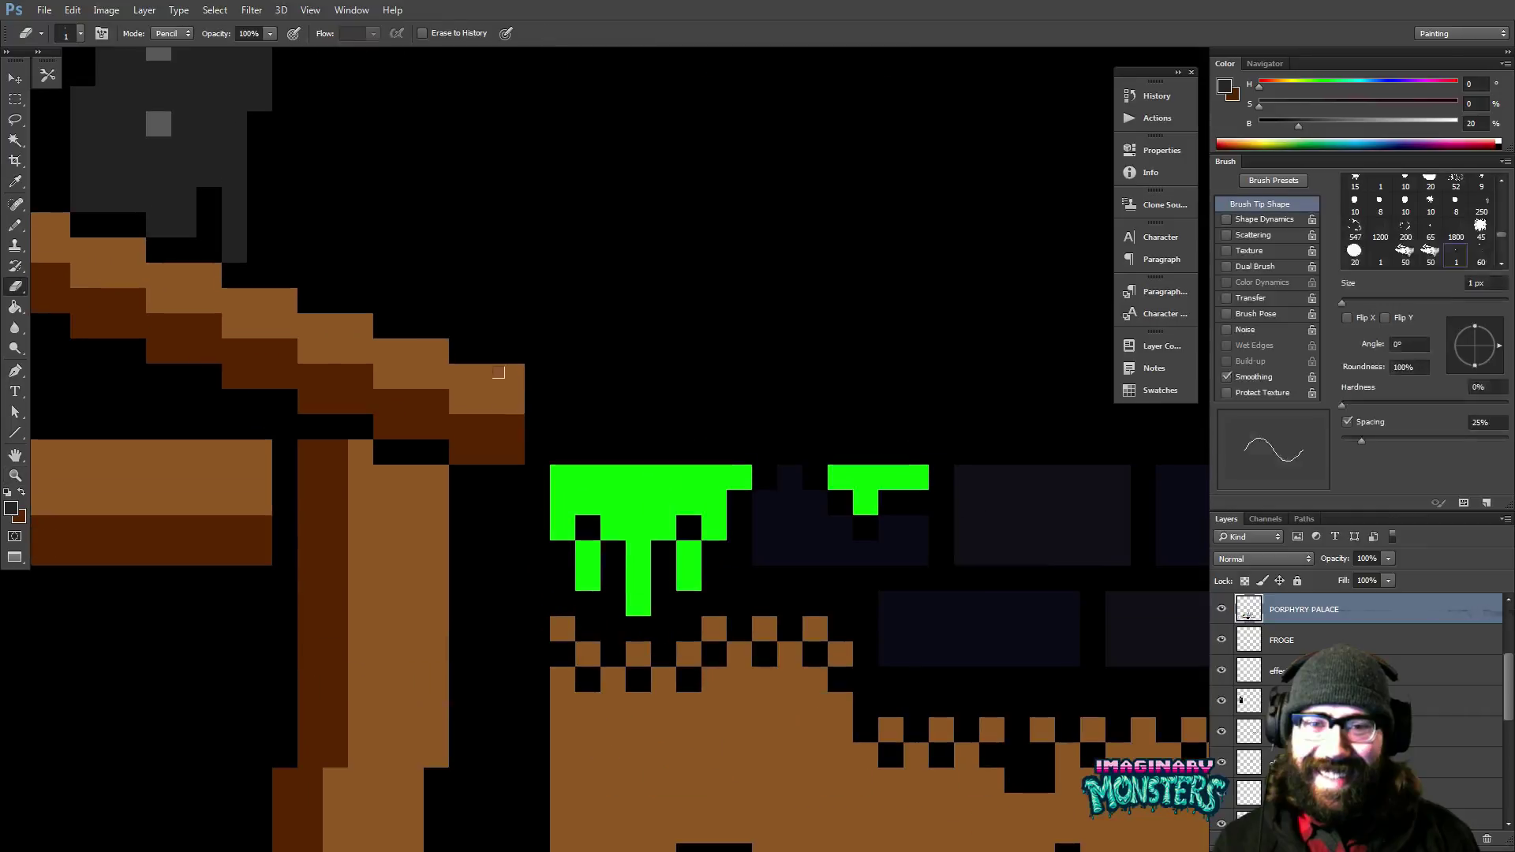
left_click(512, 402)
left_click(486, 427)
left_click(485, 451)
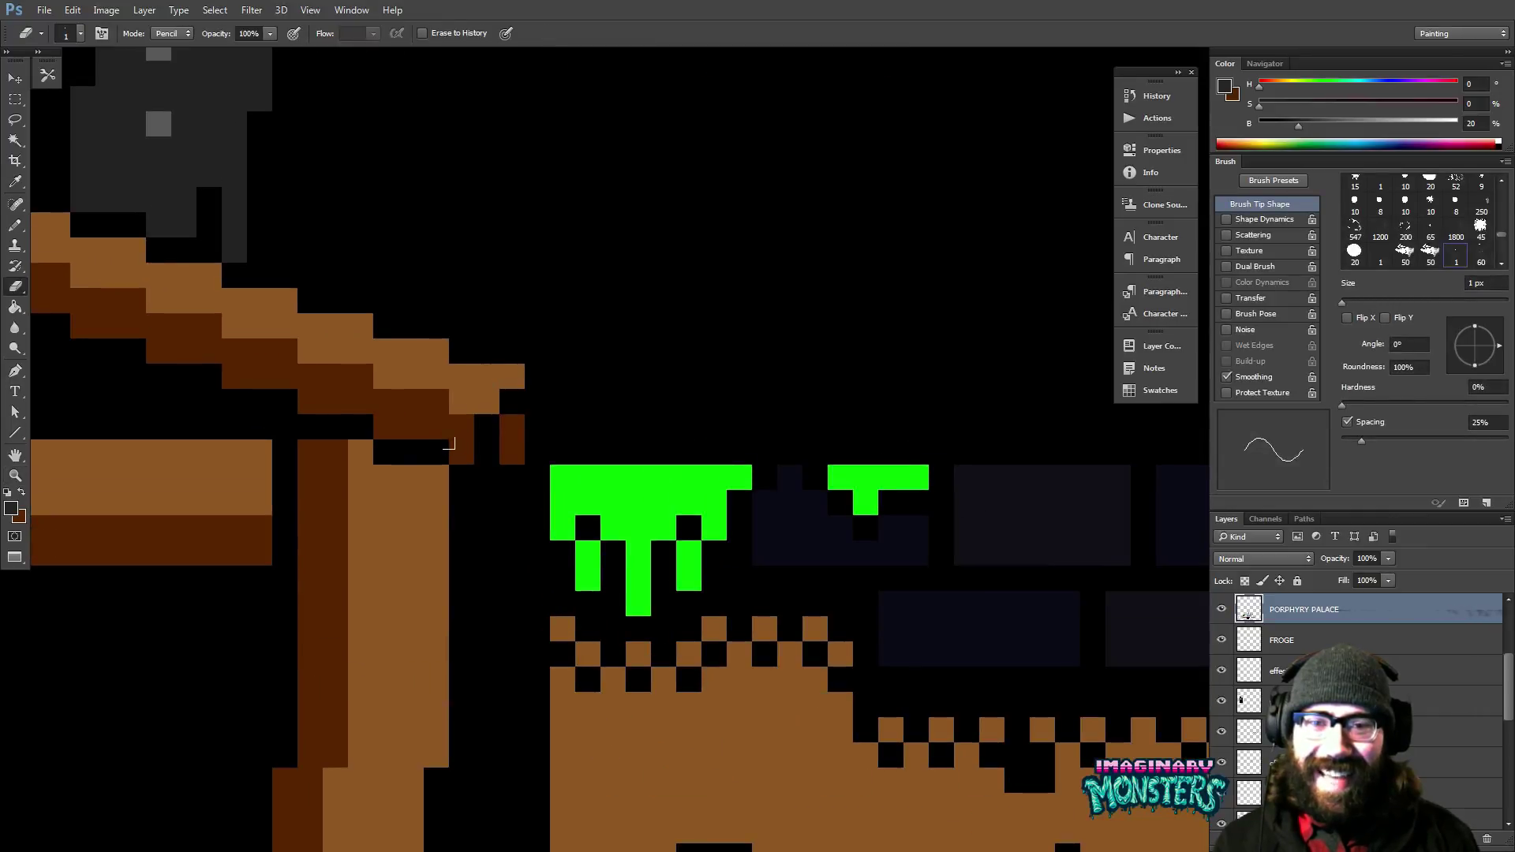
left_click(460, 451)
left_click_drag(509, 426, 509, 454)
Show the tile grid over the tileset.
key("z")
left_click(533, 429, "alt")
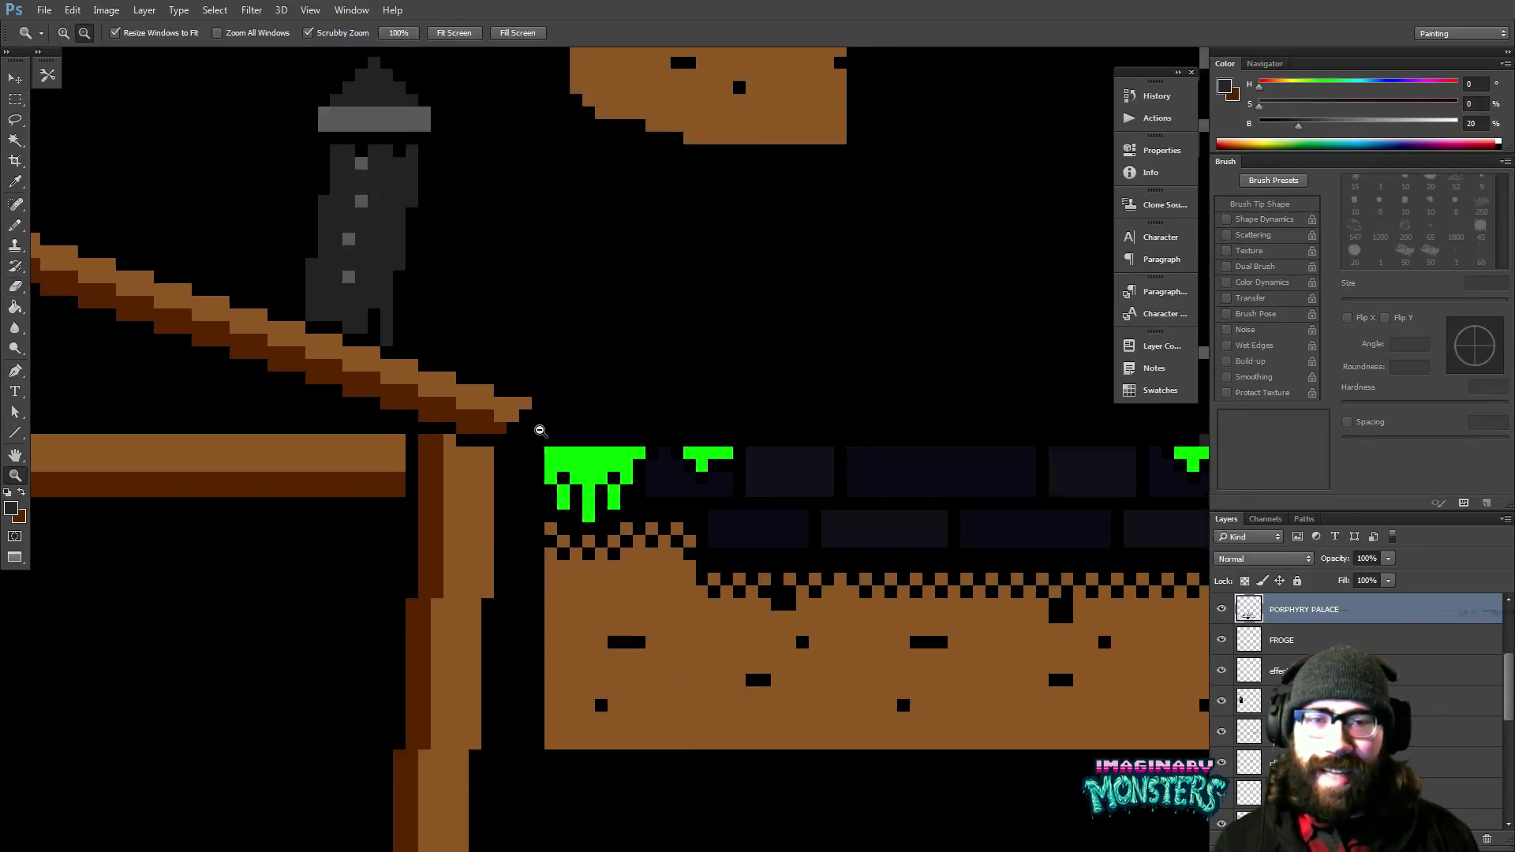
left_click(533, 428, "alt")
left_click_drag(307, 433, 566, 458)
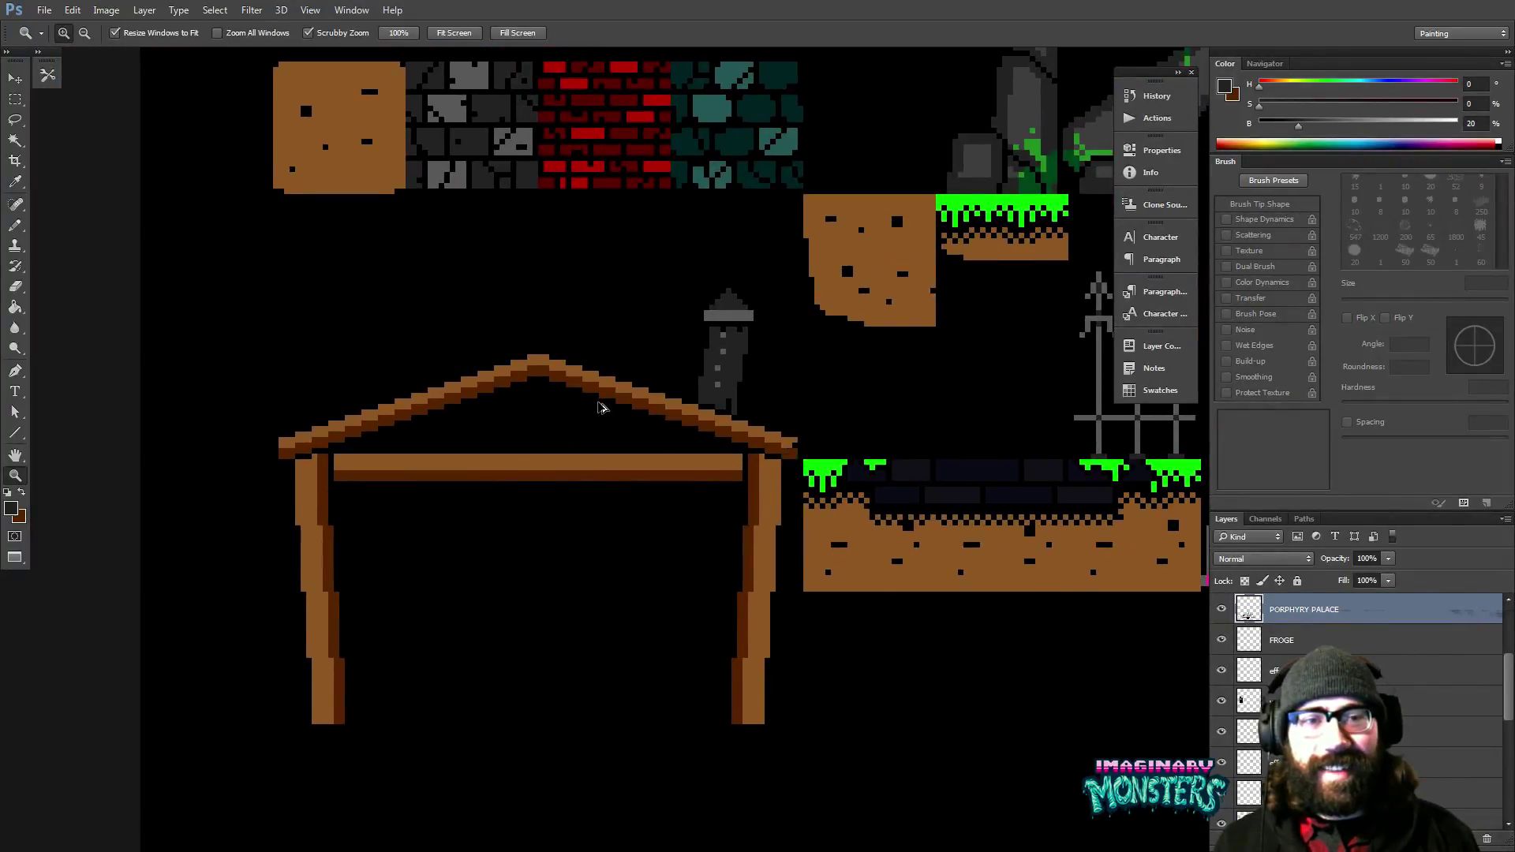
scroll(597, 404, "right", 2)
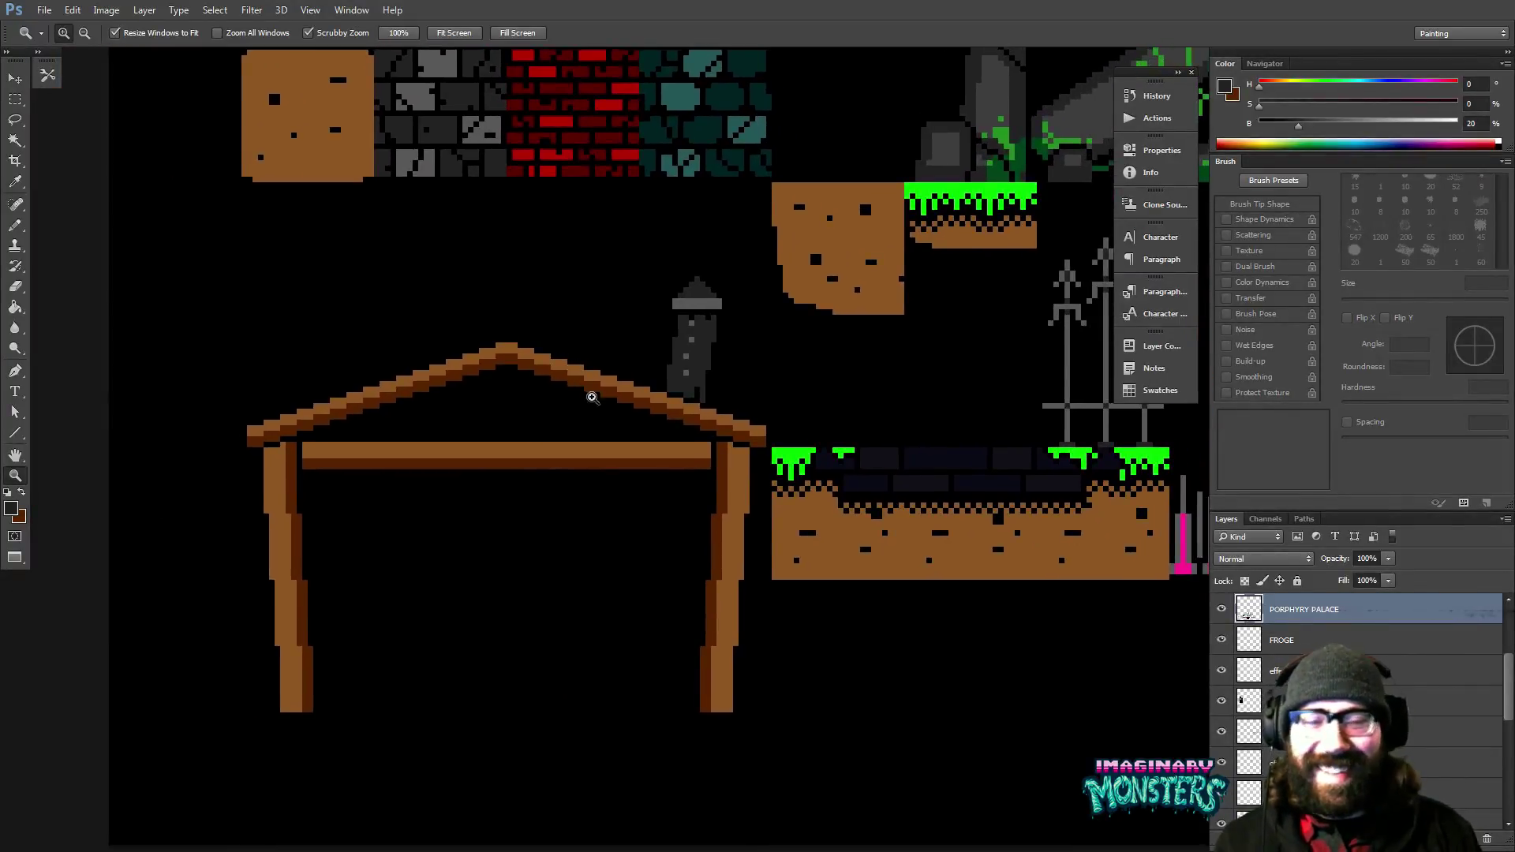
left_click_drag(591, 397, 413, 481)
left_click_drag(551, 535, 441, 435)
key("ctrl+apostrophe")
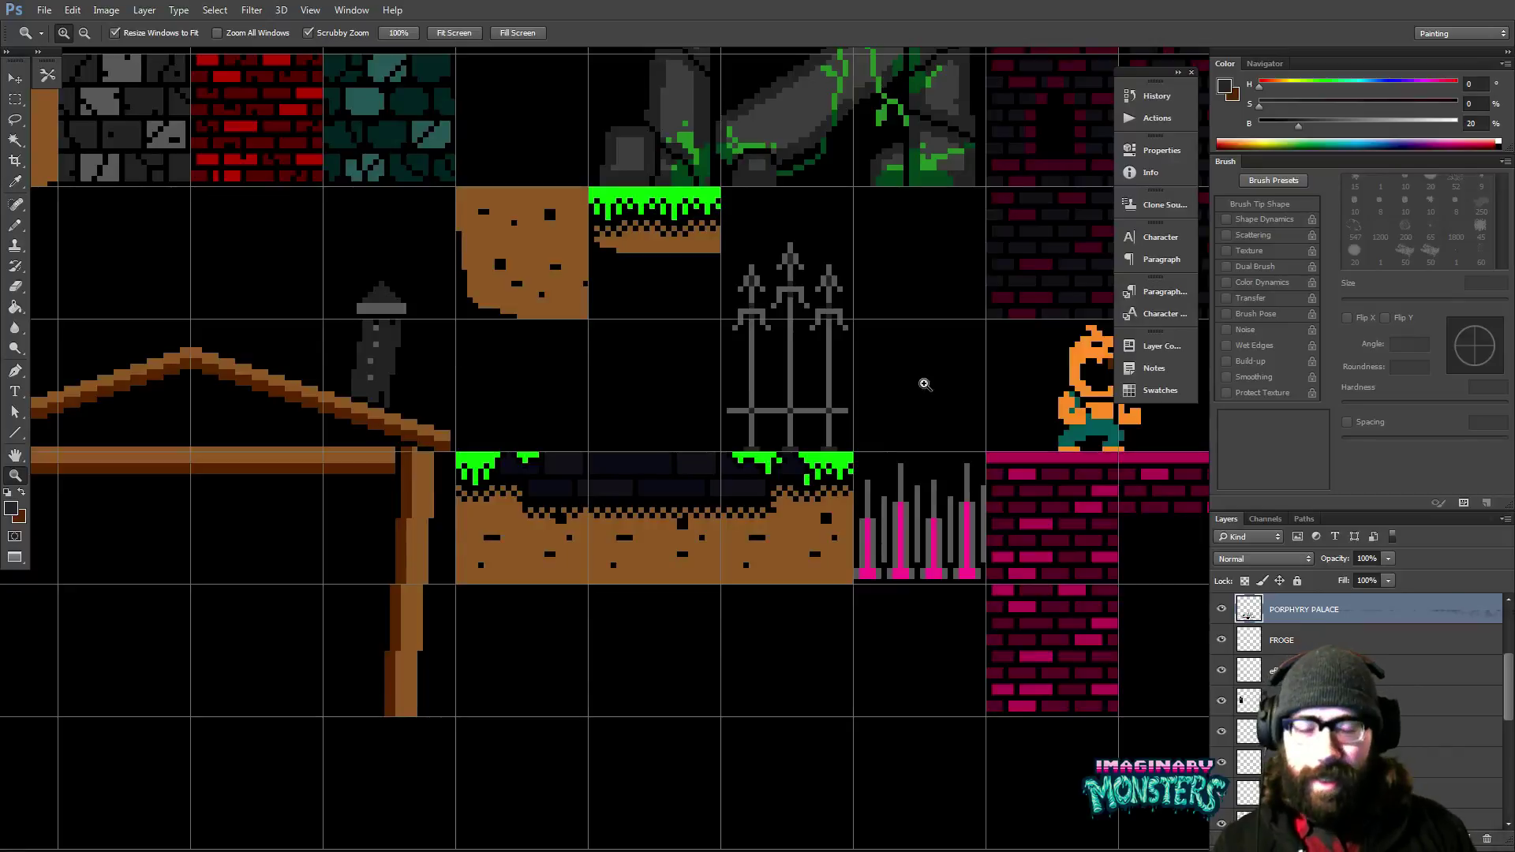
Select the castle's magenta door frame with its lintel and copy it to a new layer.
mouse_move(653, 470)
left_mouse_down()
mouse_move(819, 459)
mouse_move(856, 474)
mouse_move(772, 442)
mouse_move(648, 493)
mouse_move(631, 471)
left_mouse_up()
key("m")
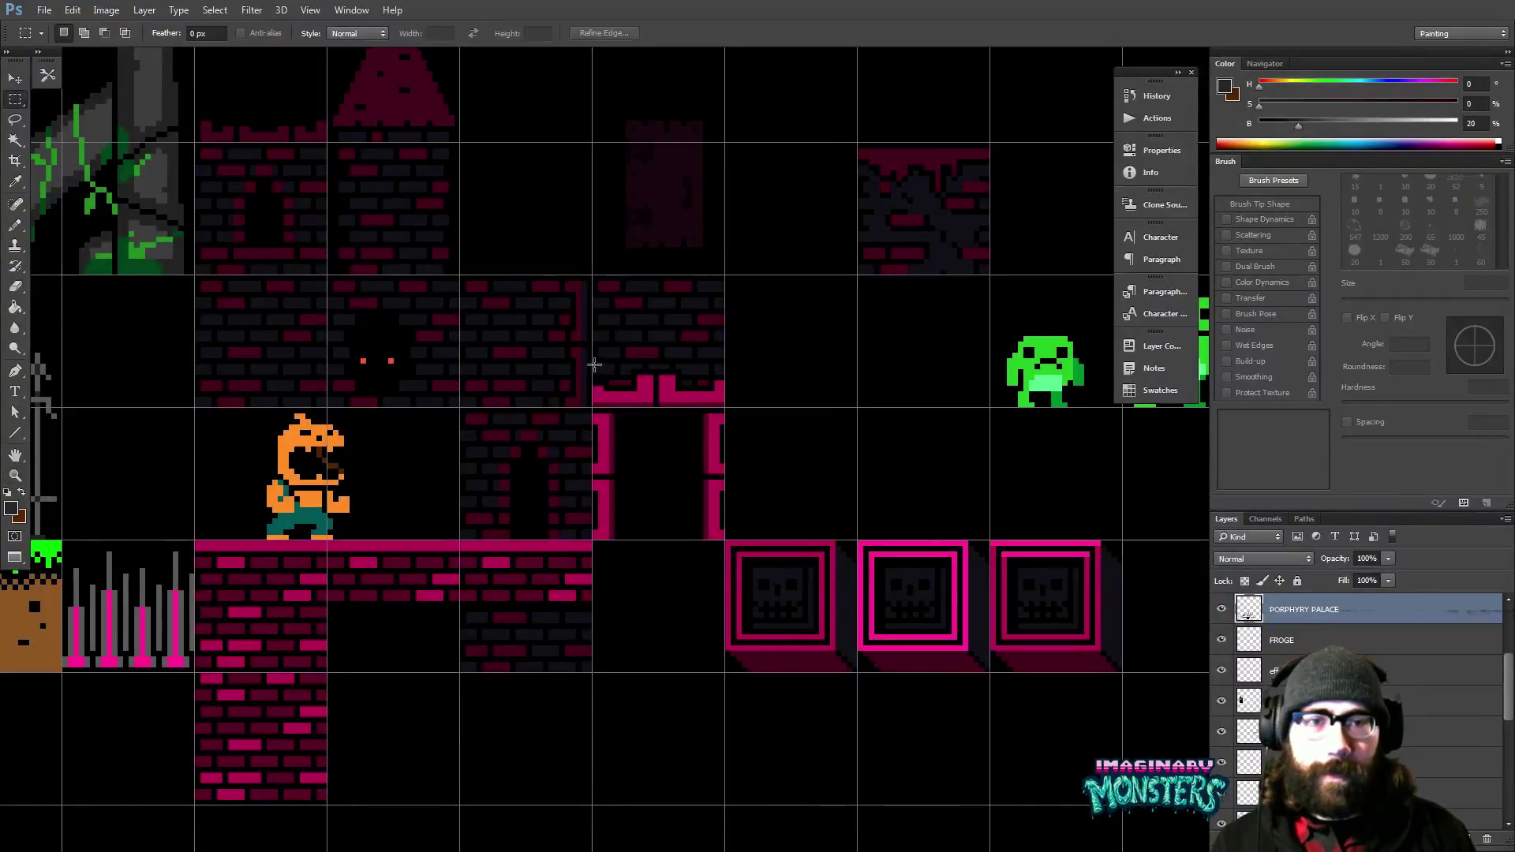
left_click_drag(594, 364, 558, 508)
key("ctrl+j")
Position the copied door frame on the grid inside the shelter and merge its layer down into PORPHYRY PALACE.
key("v")
key("z")
left_click(445, 533)
left_click(445, 533)
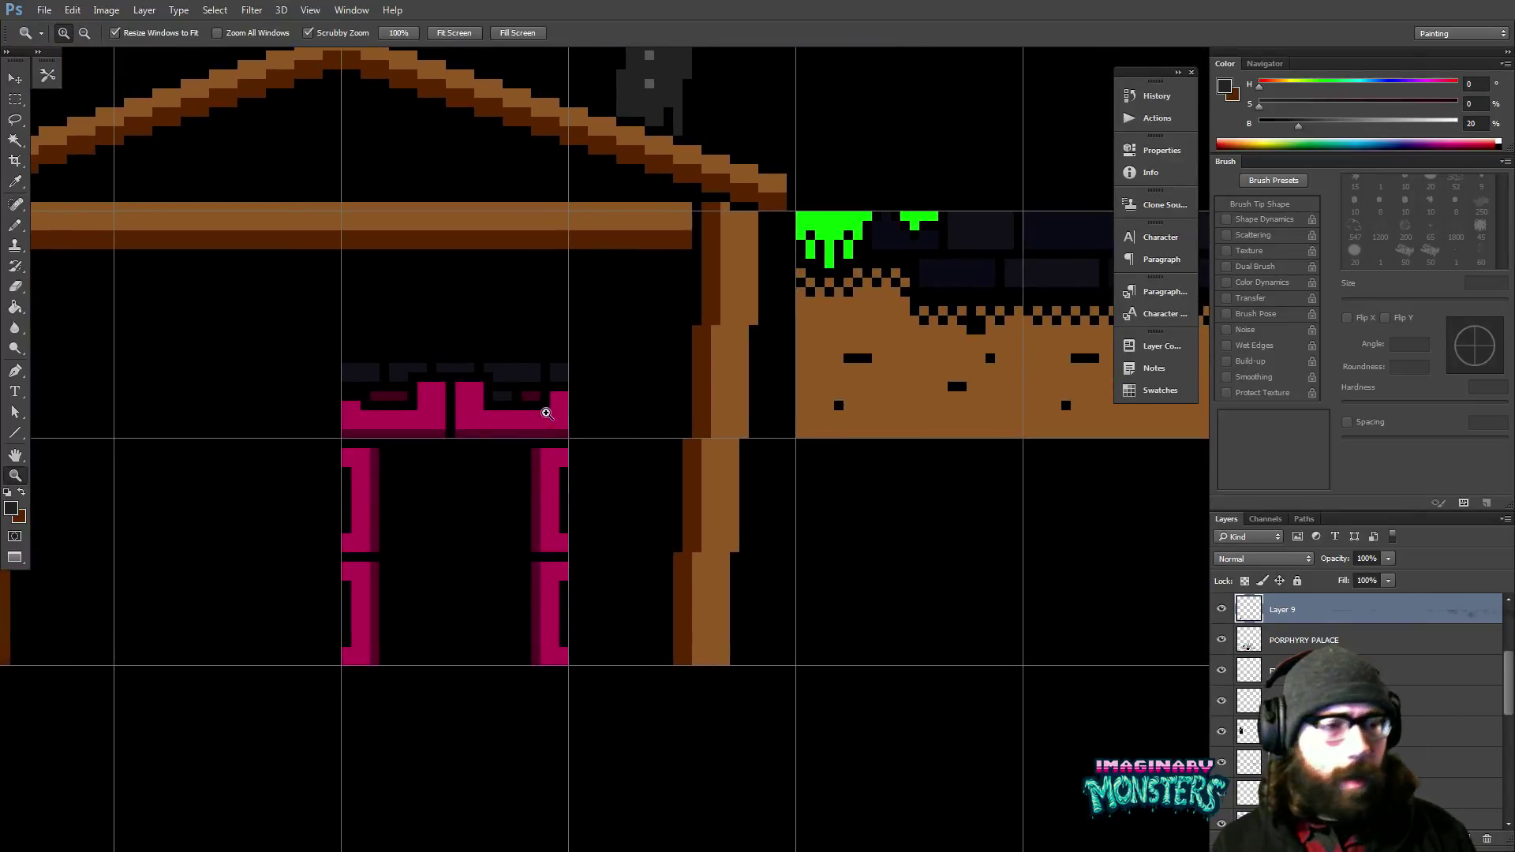
key("ctrl+e")
Sample the roof beam's dark brown and paint the shadow strip along the underside of the door lintel with it.
key("b")
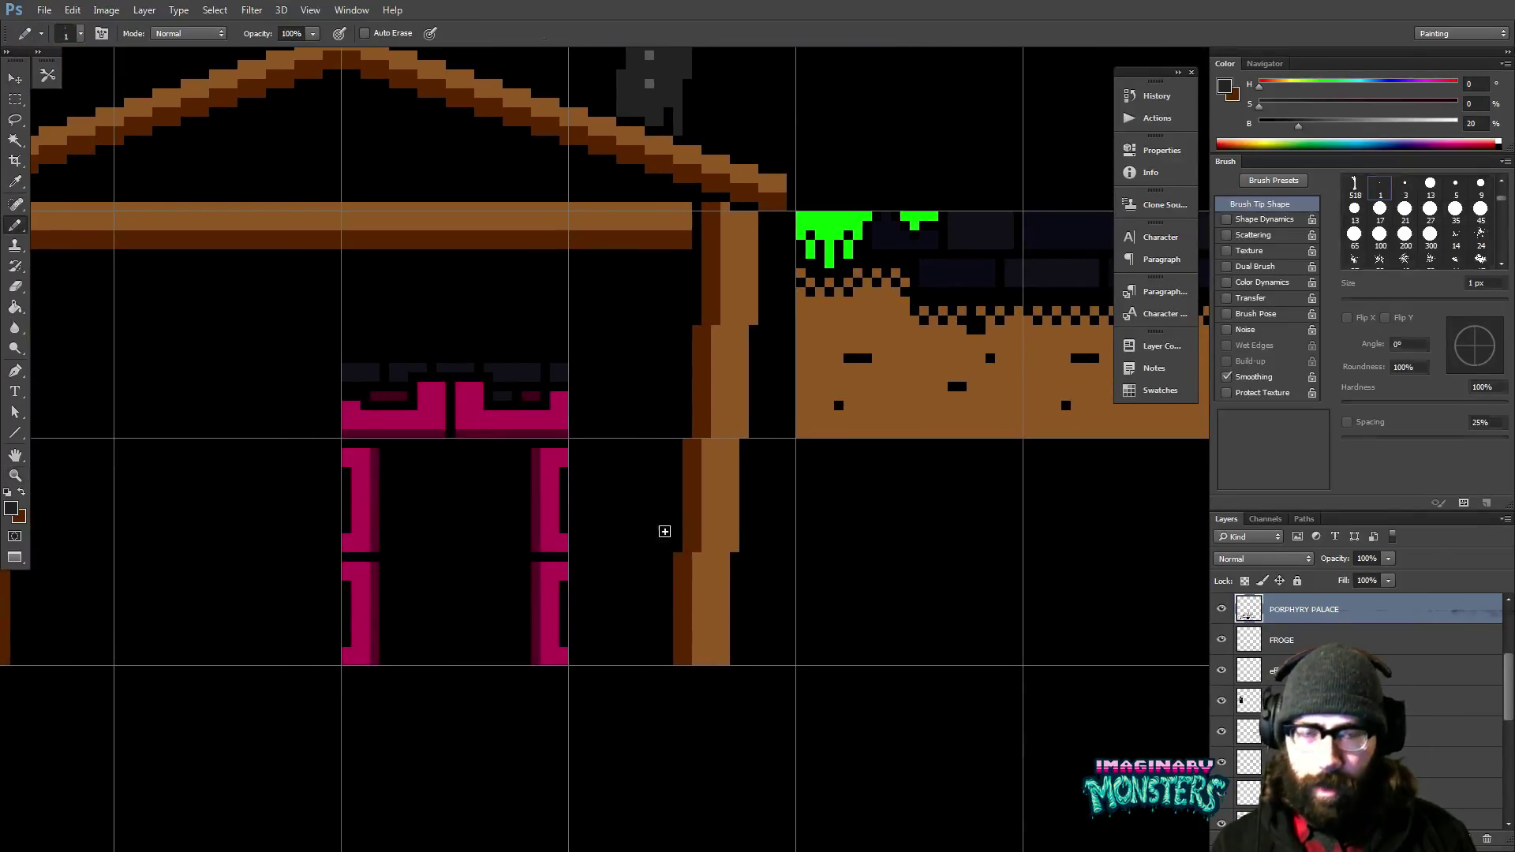
left_click_drag(600, 369, 627, 368)
left_click(483, 238, "alt")
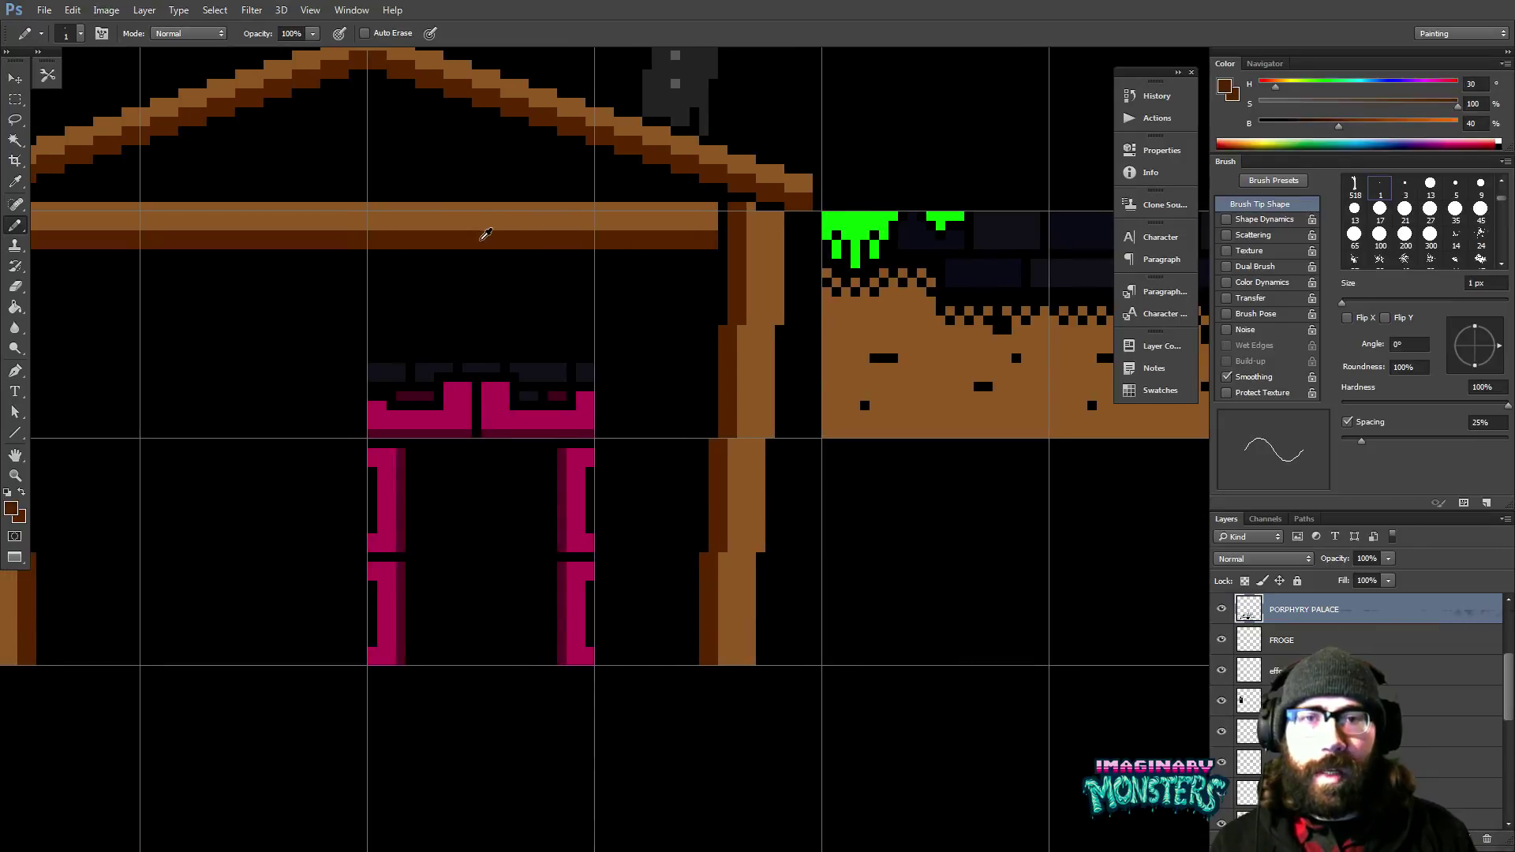
left_click_drag(376, 438, 579, 472)
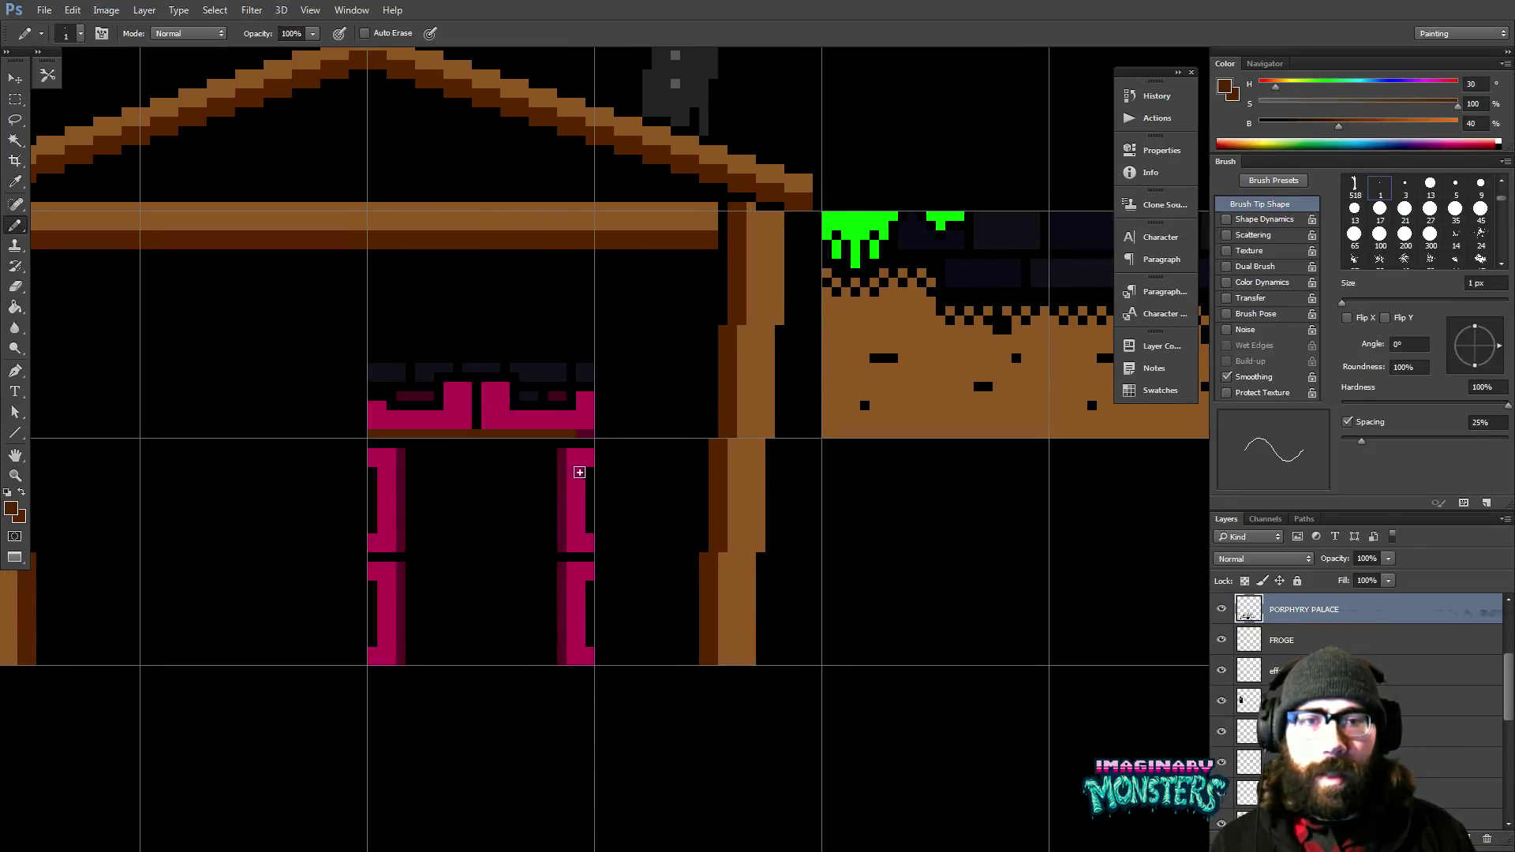
Fill both magenta halves of the lintel with the beam's light brown and paint over the gap between them.
left_click(504, 225, "alt")
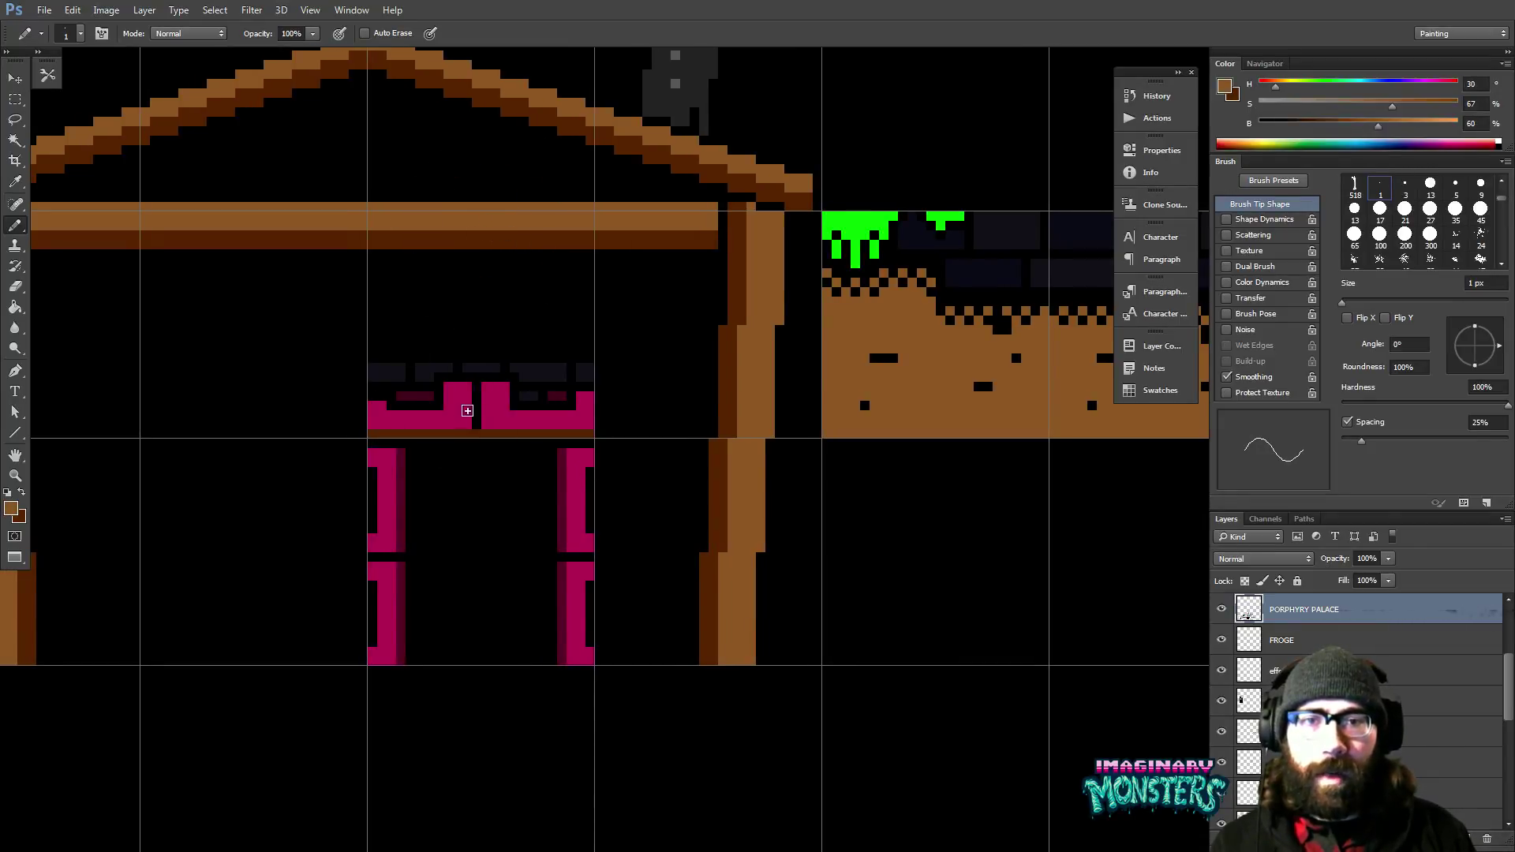
key("g")
left_click(467, 419)
left_click(496, 426)
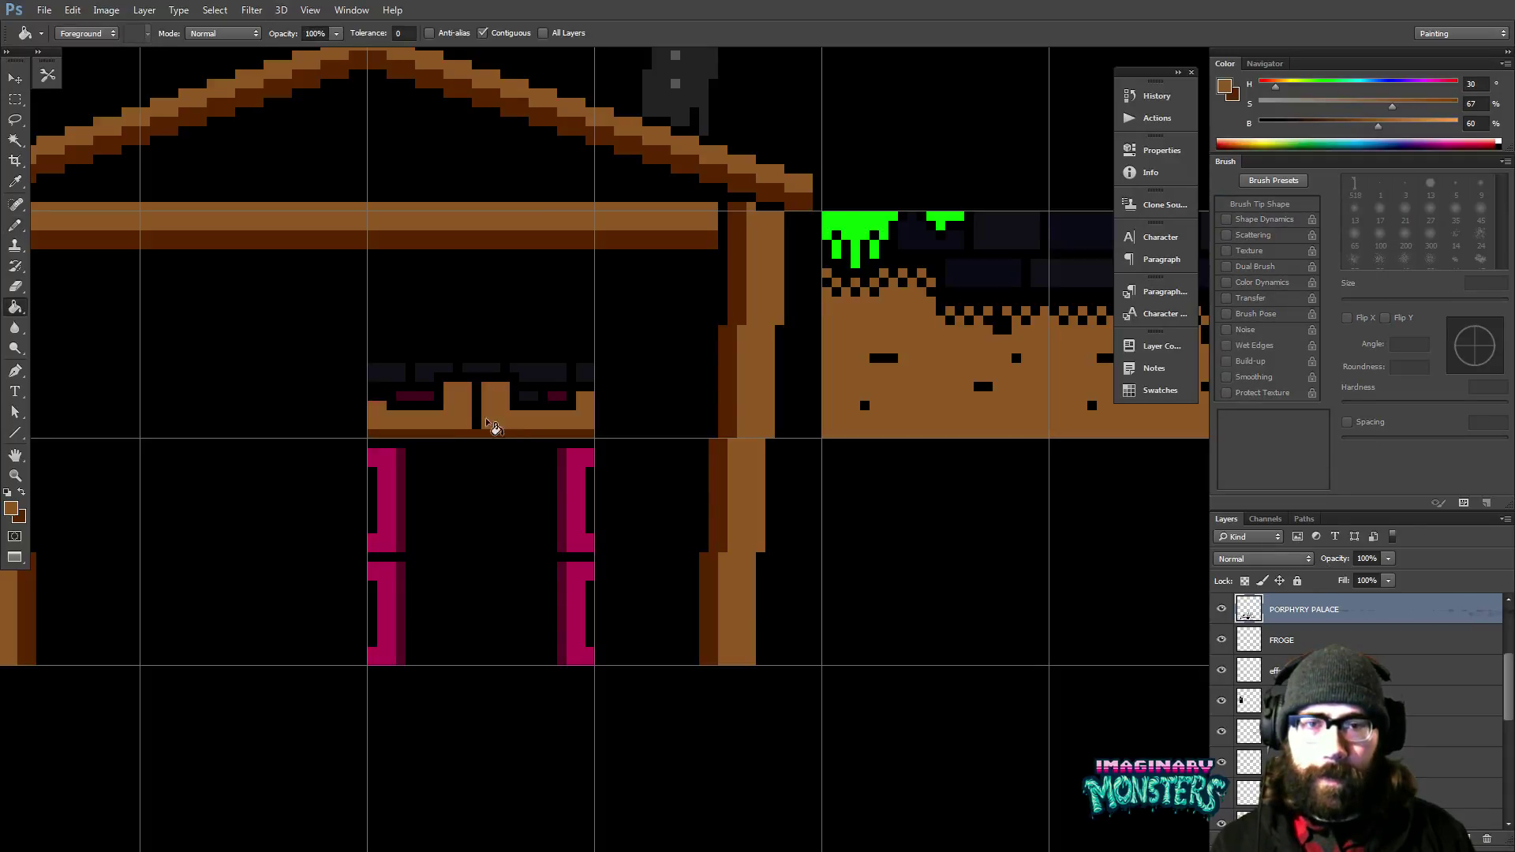
key("b")
mouse_move(479, 392)
left_mouse_down()
mouse_move(430, 492)
mouse_move(406, 450)
mouse_move(426, 659)
left_mouse_up()
Paint the shaded inner edges of both door jambs with the lintel's dark brown and sample its light brown.
left_click(411, 432, "alt")
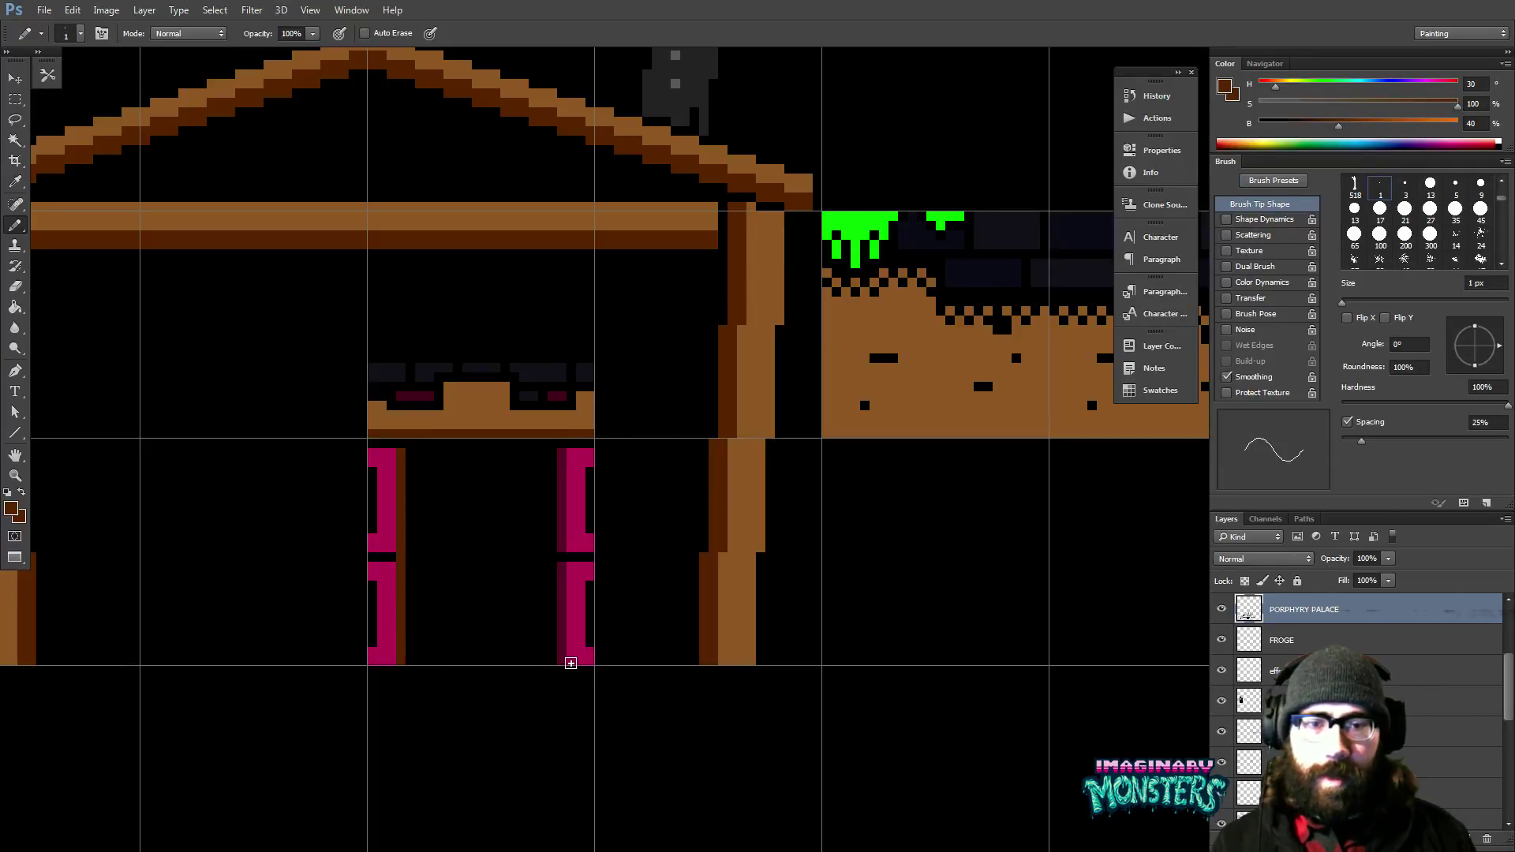
left_click_drag(566, 643, 575, 457)
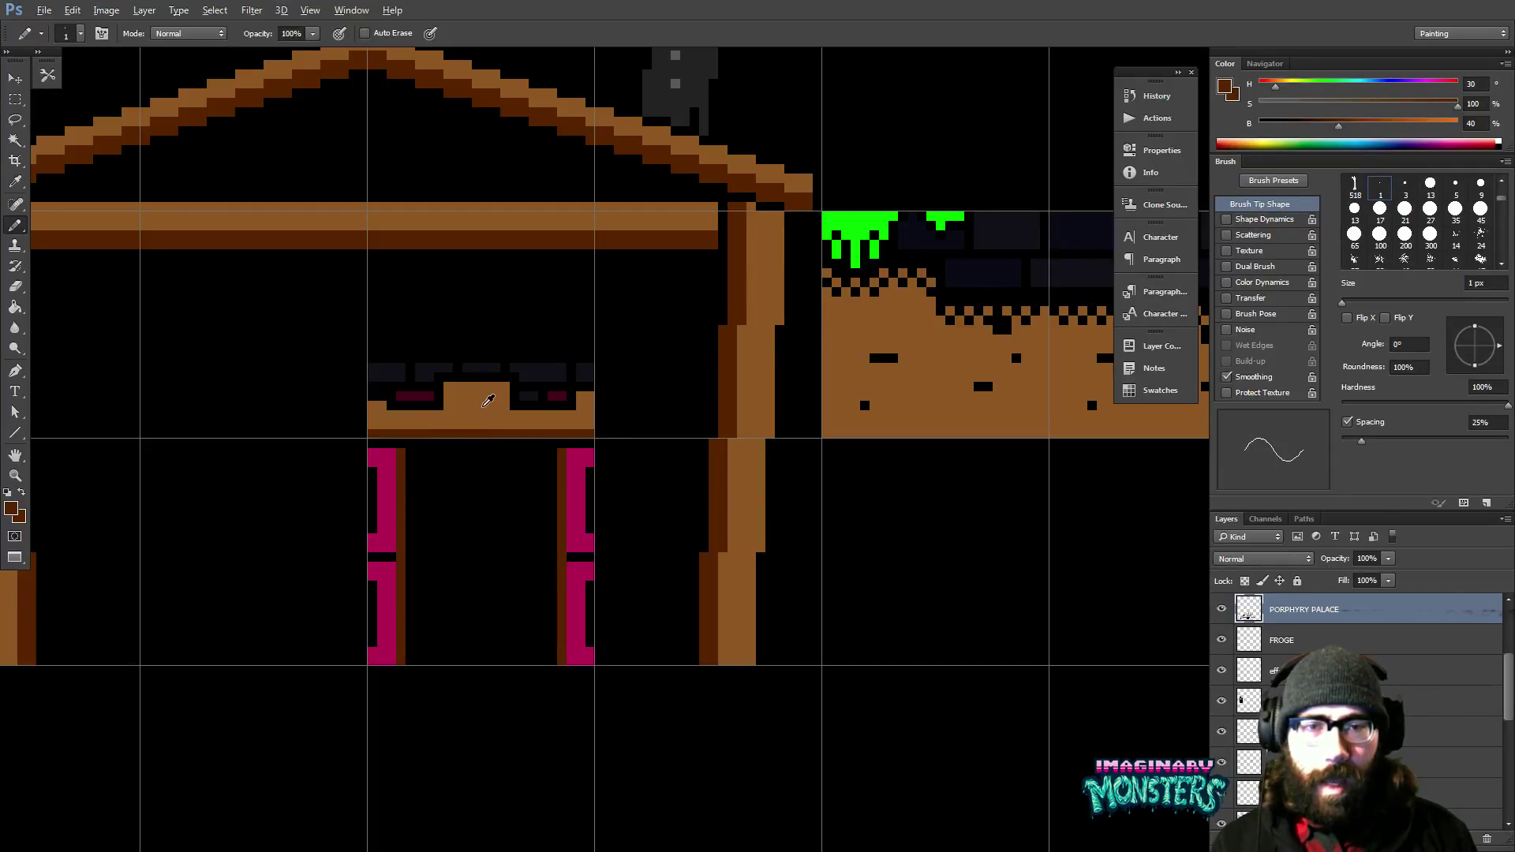
left_click(484, 405, "alt")
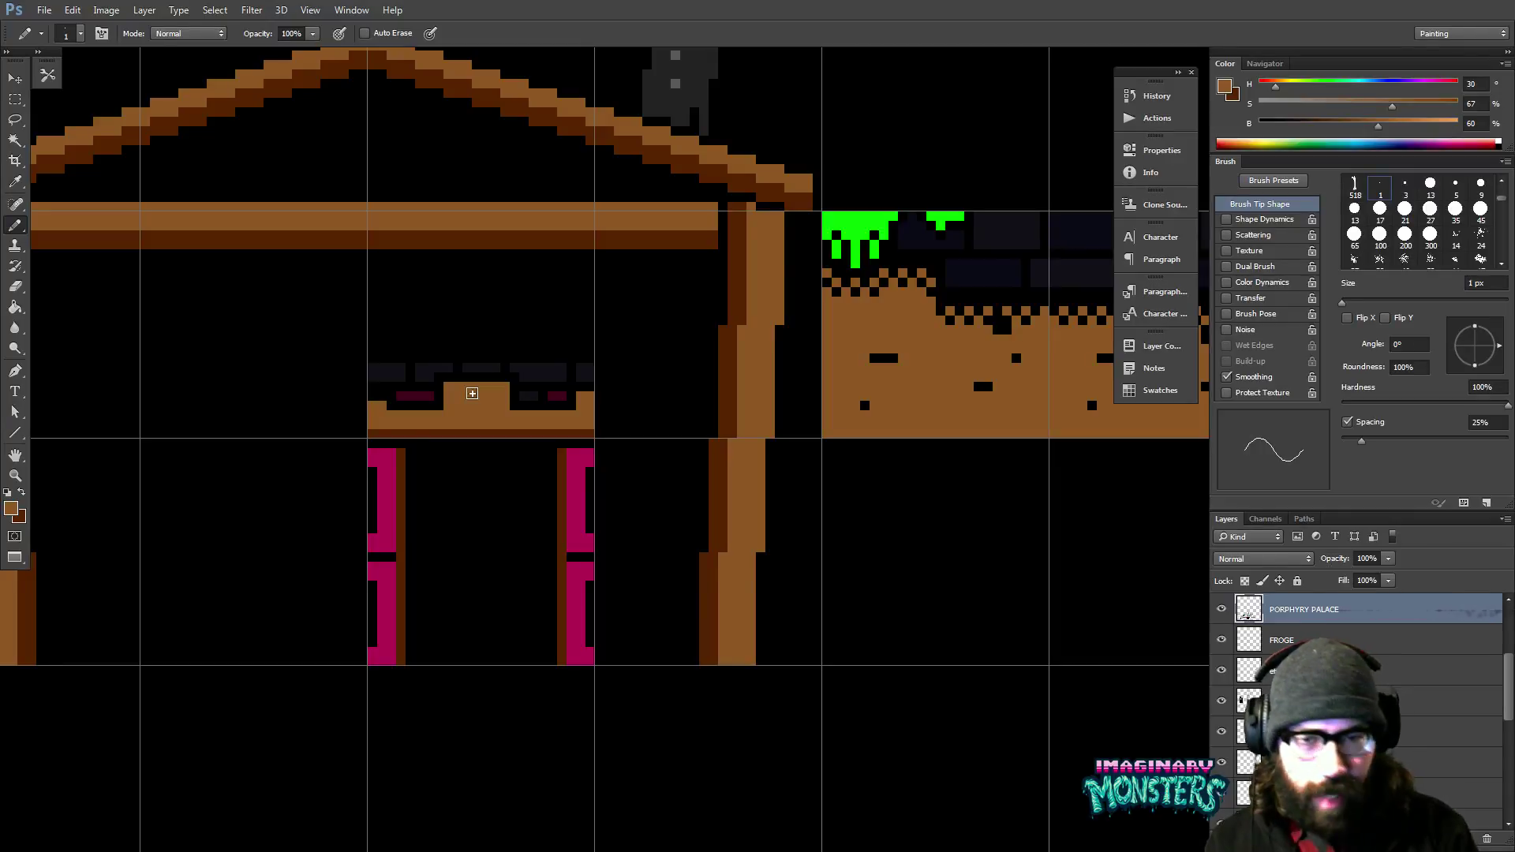
Fill the magenta parts of both door jambs with light brown and pencil over the remaining magenta on the right-hand jamb.
key("g")
left_click(394, 541)
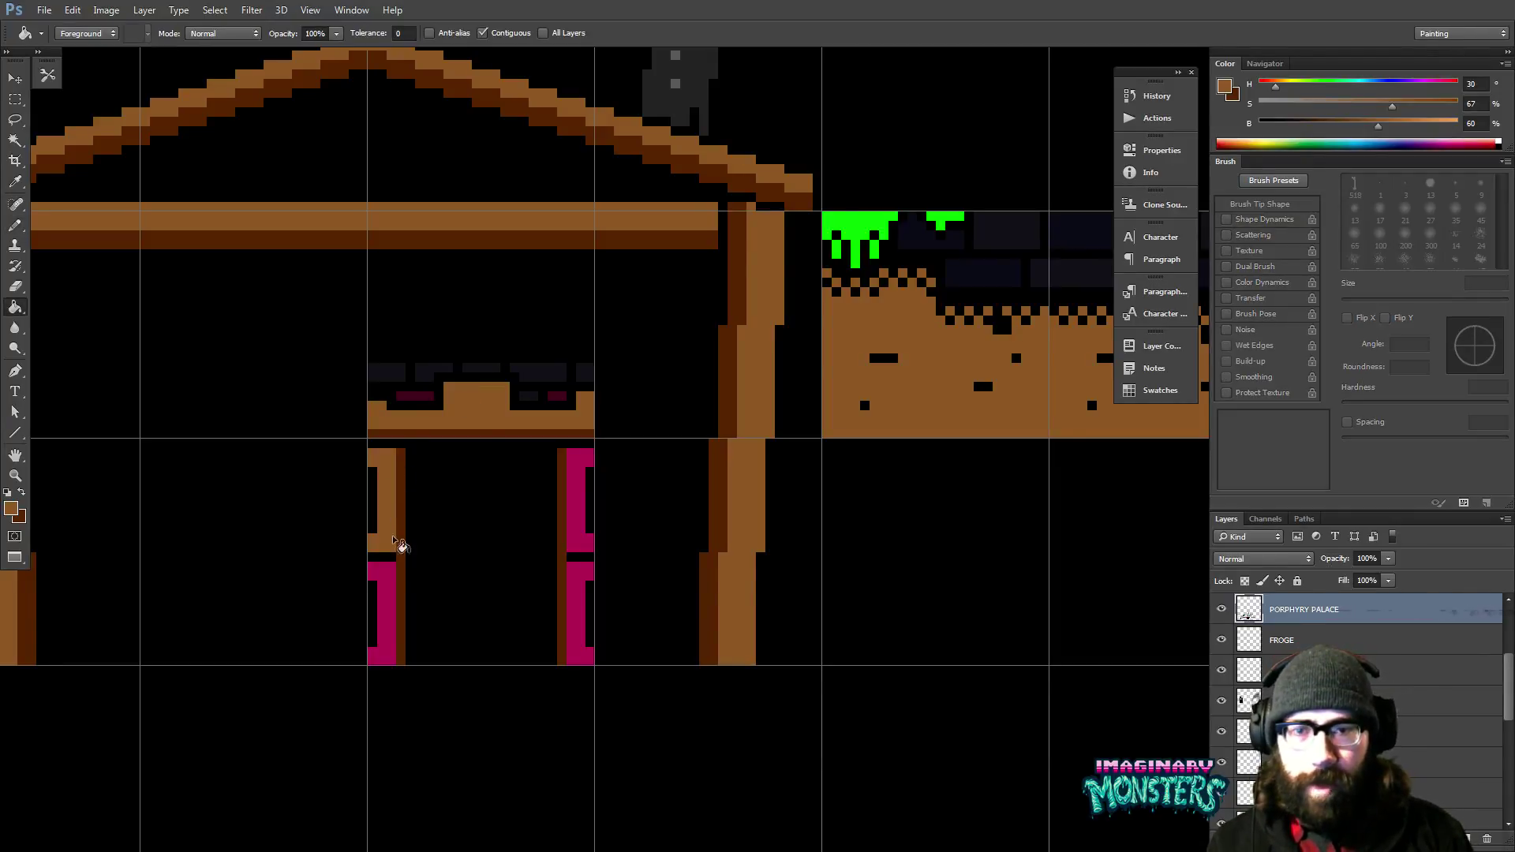
left_click(391, 564)
key("b")
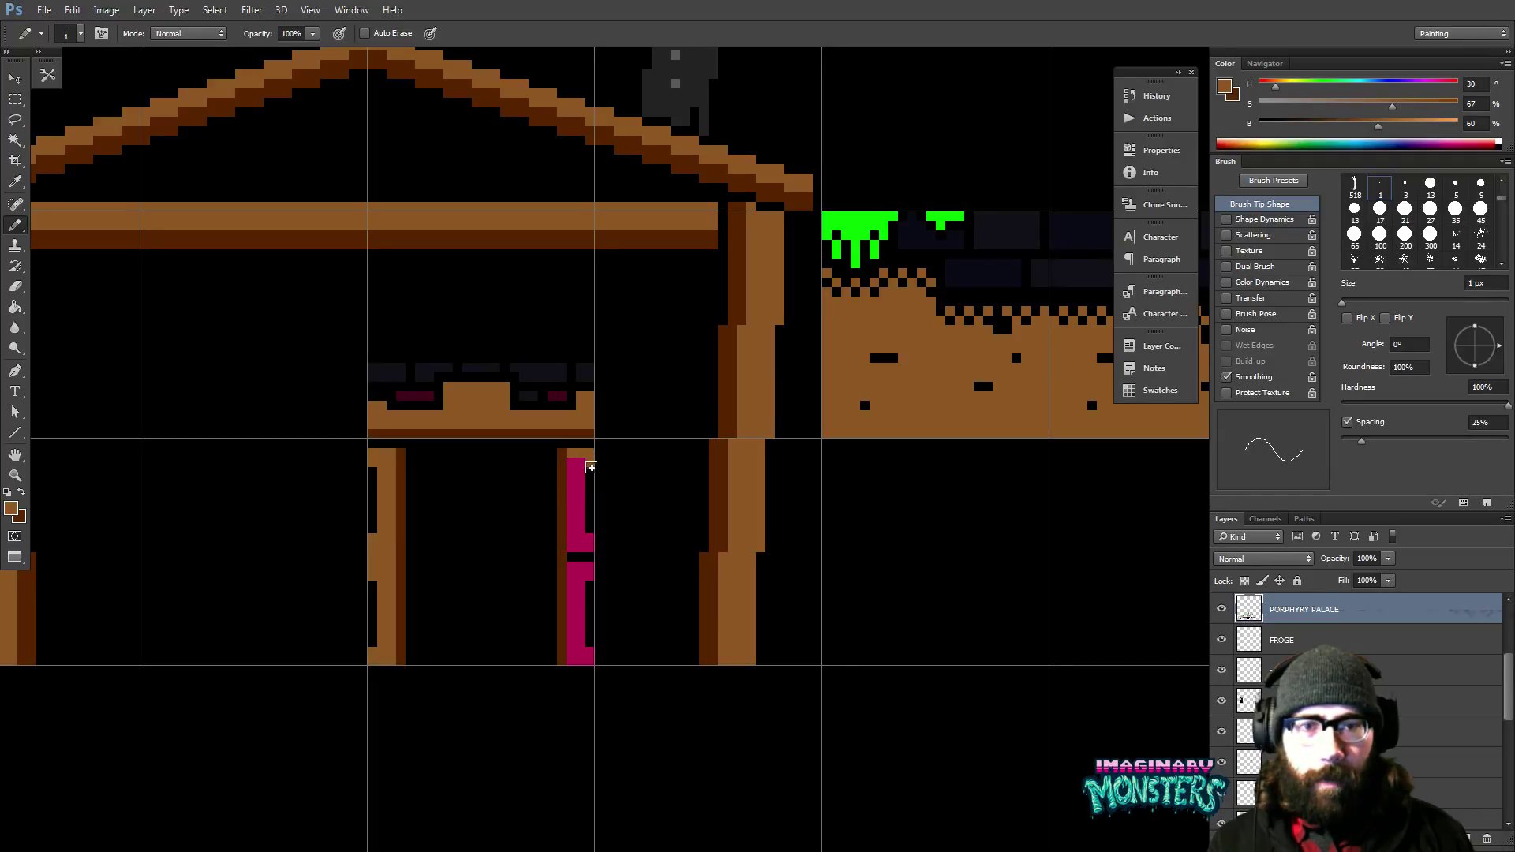
mouse_move(591, 467)
left_mouse_down()
mouse_move(593, 661)
mouse_move(575, 659)
mouse_move(569, 465)
left_mouse_up()
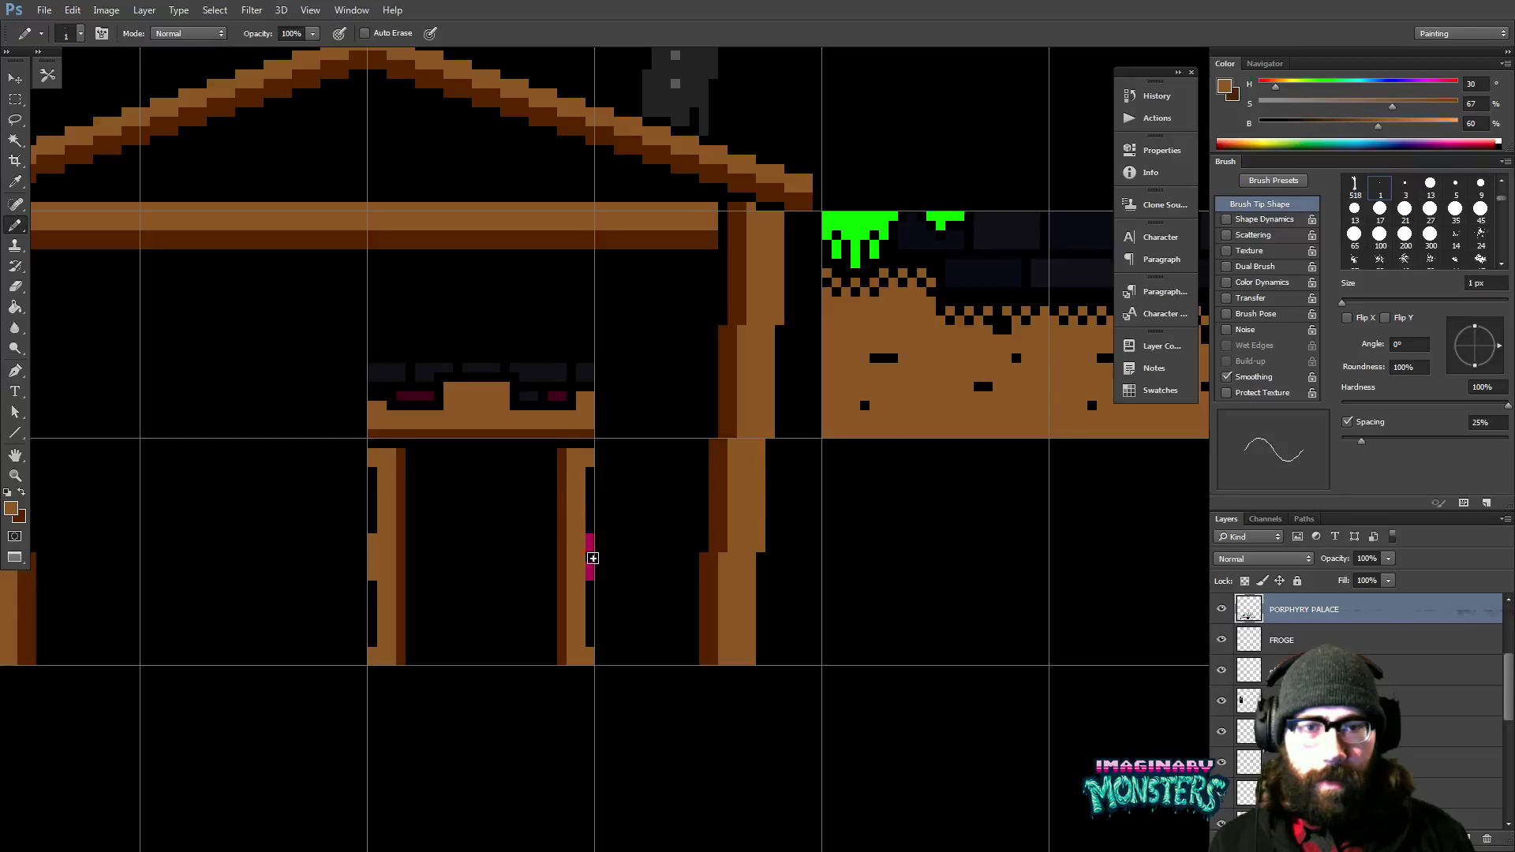
left_click_drag(592, 558, 595, 572)
Erase the protruding middle pixels along the outer edges of both door jambs, including the leftover magenta pixel.
key("e")
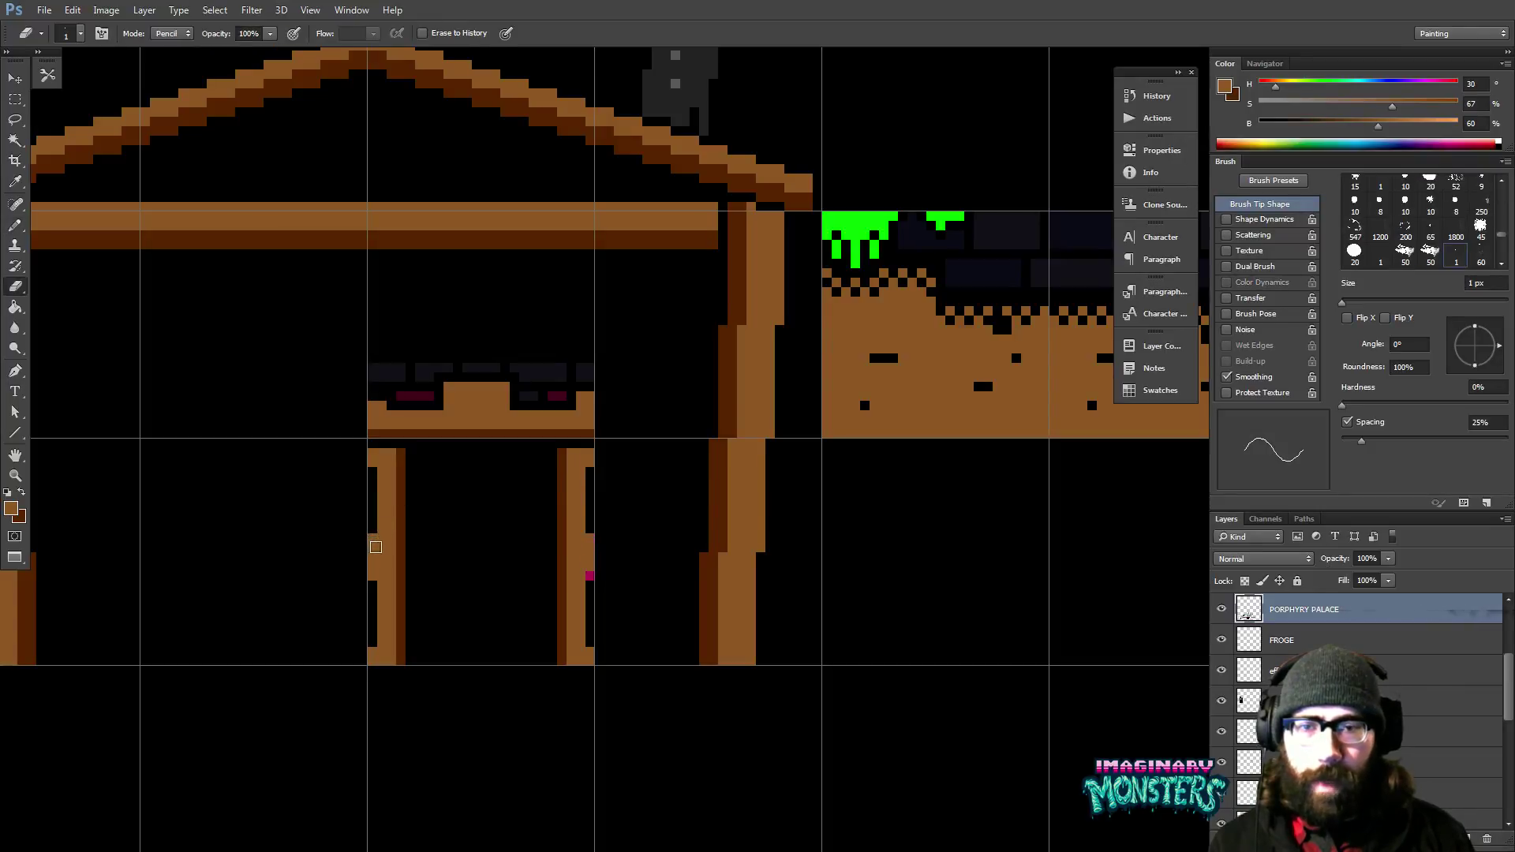
left_click_drag(376, 546, 376, 548)
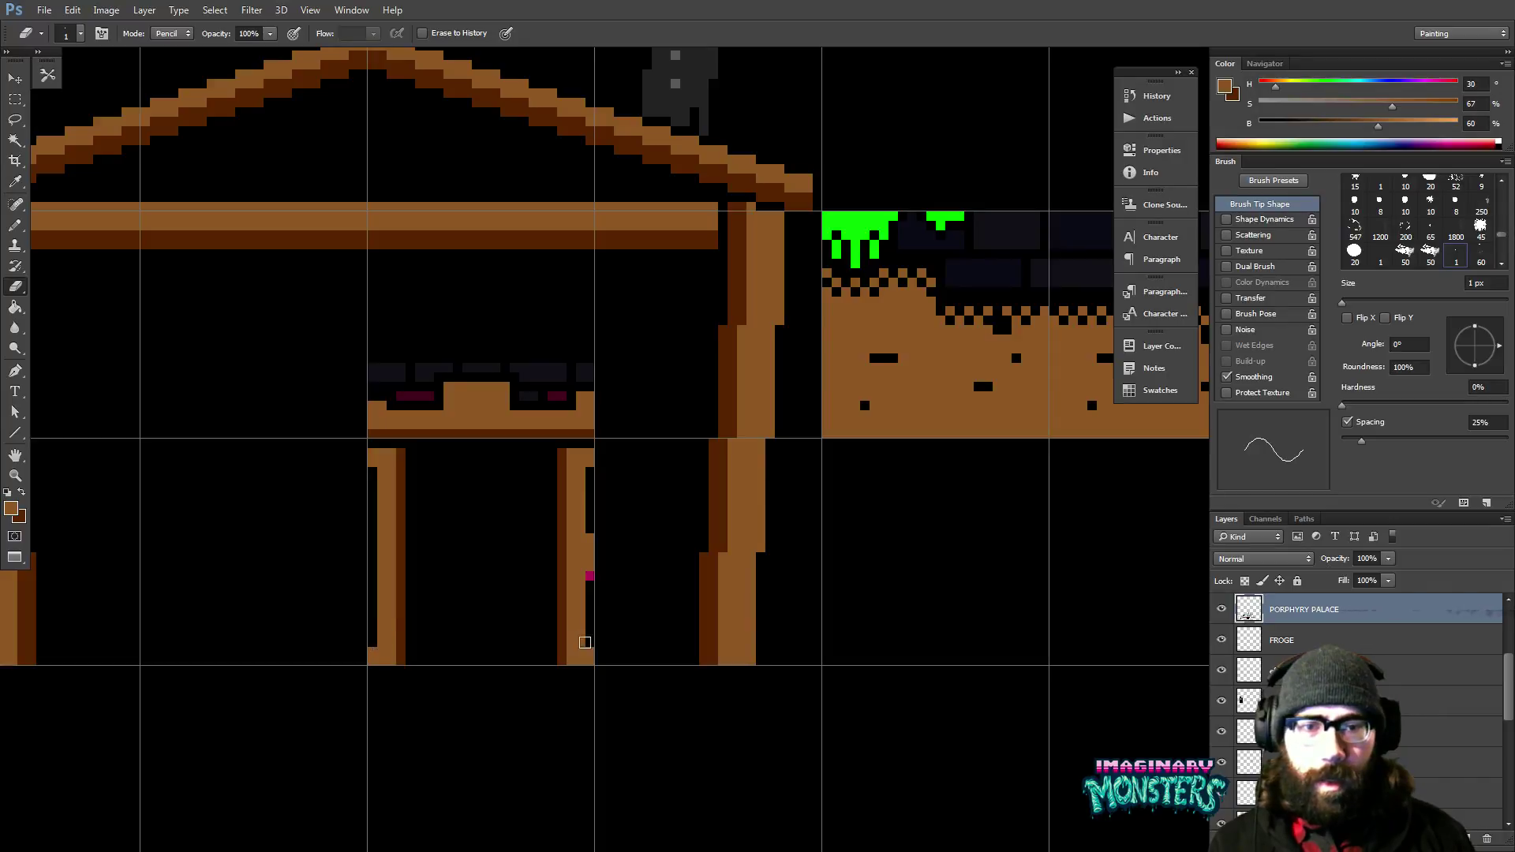
left_click_drag(591, 643, 596, 492)
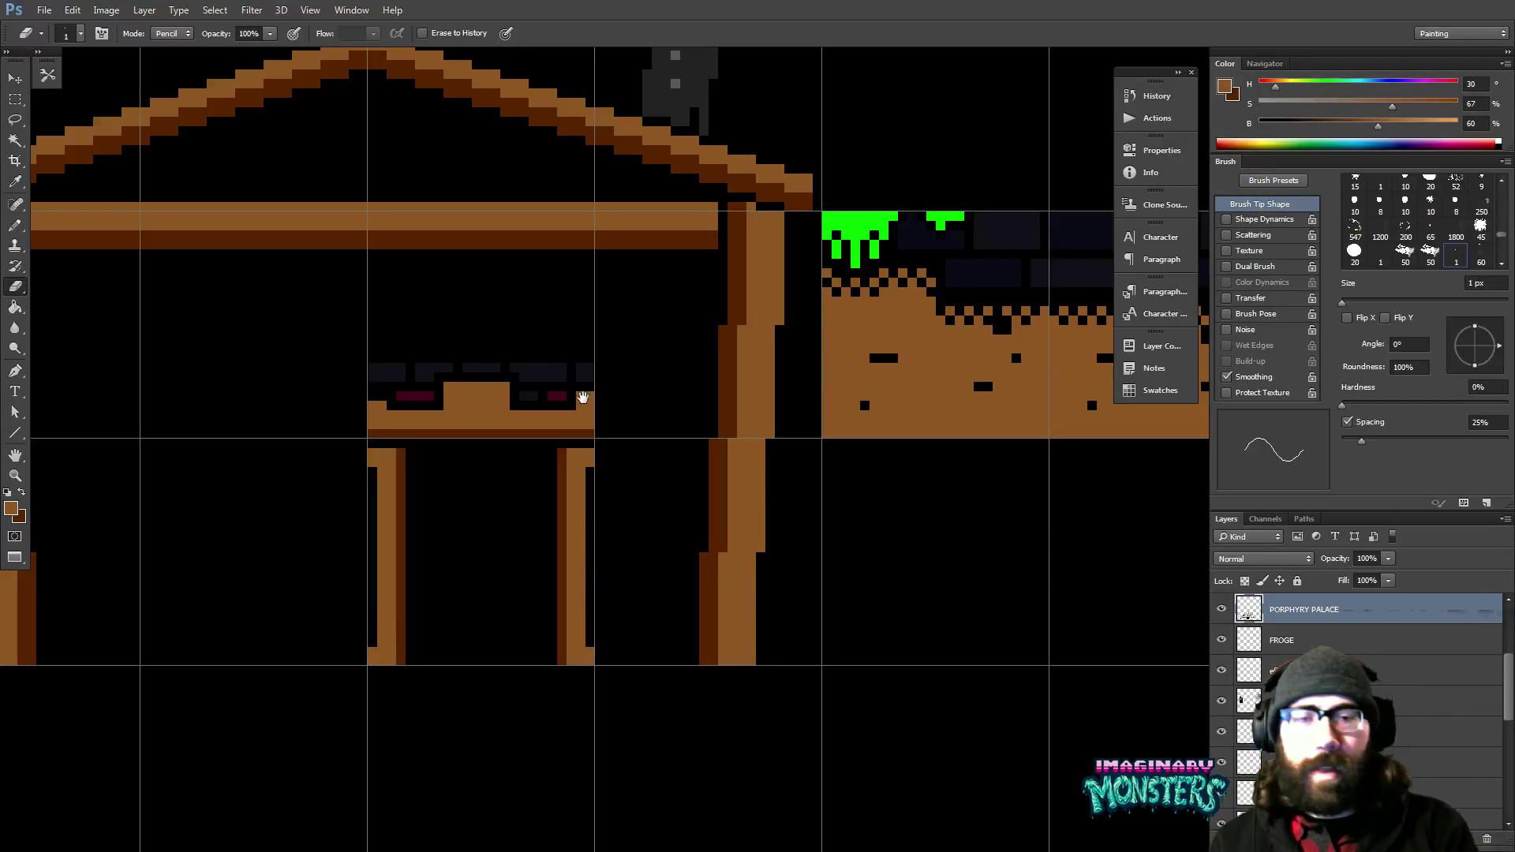
Select and delete the top strip of leftover dark castle bricks above the door lintel.
key("z")
left_click_drag(623, 406, 693, 437)
left_click(693, 436, "alt")
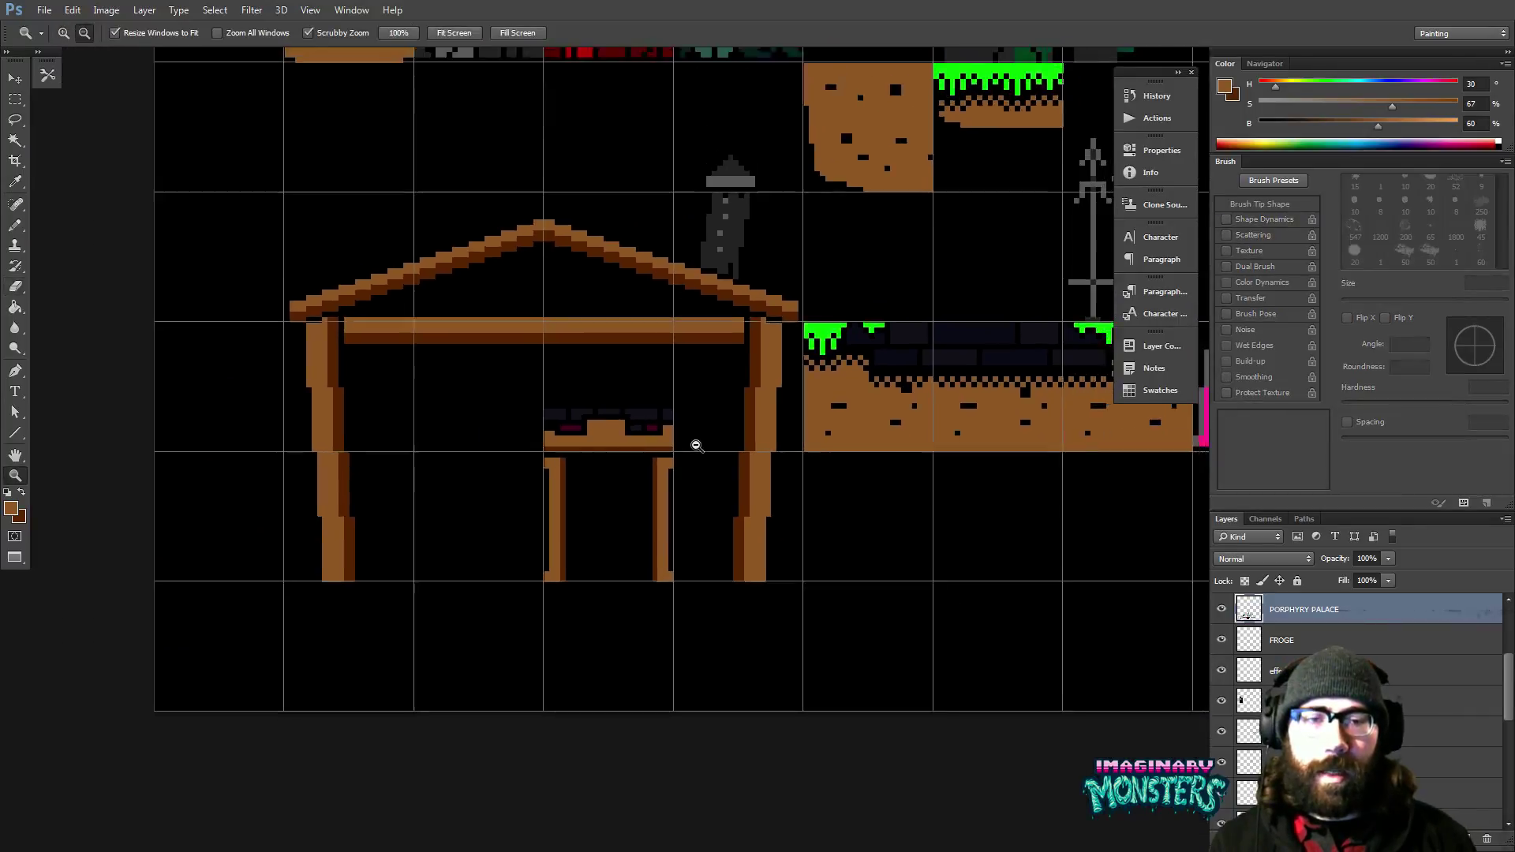
key("e")
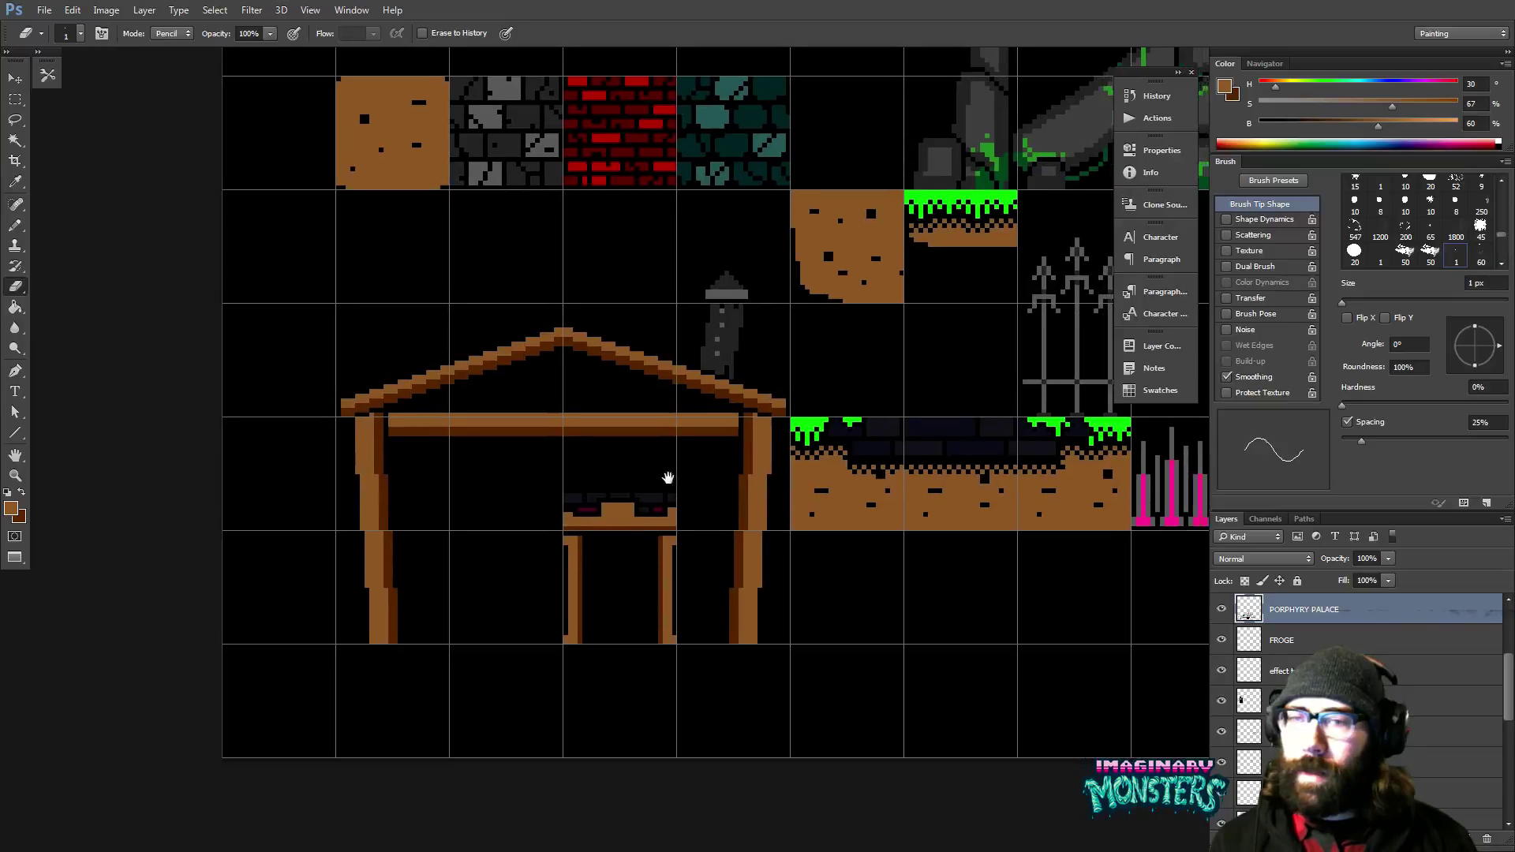
key("z")
left_click(624, 414)
key("m")
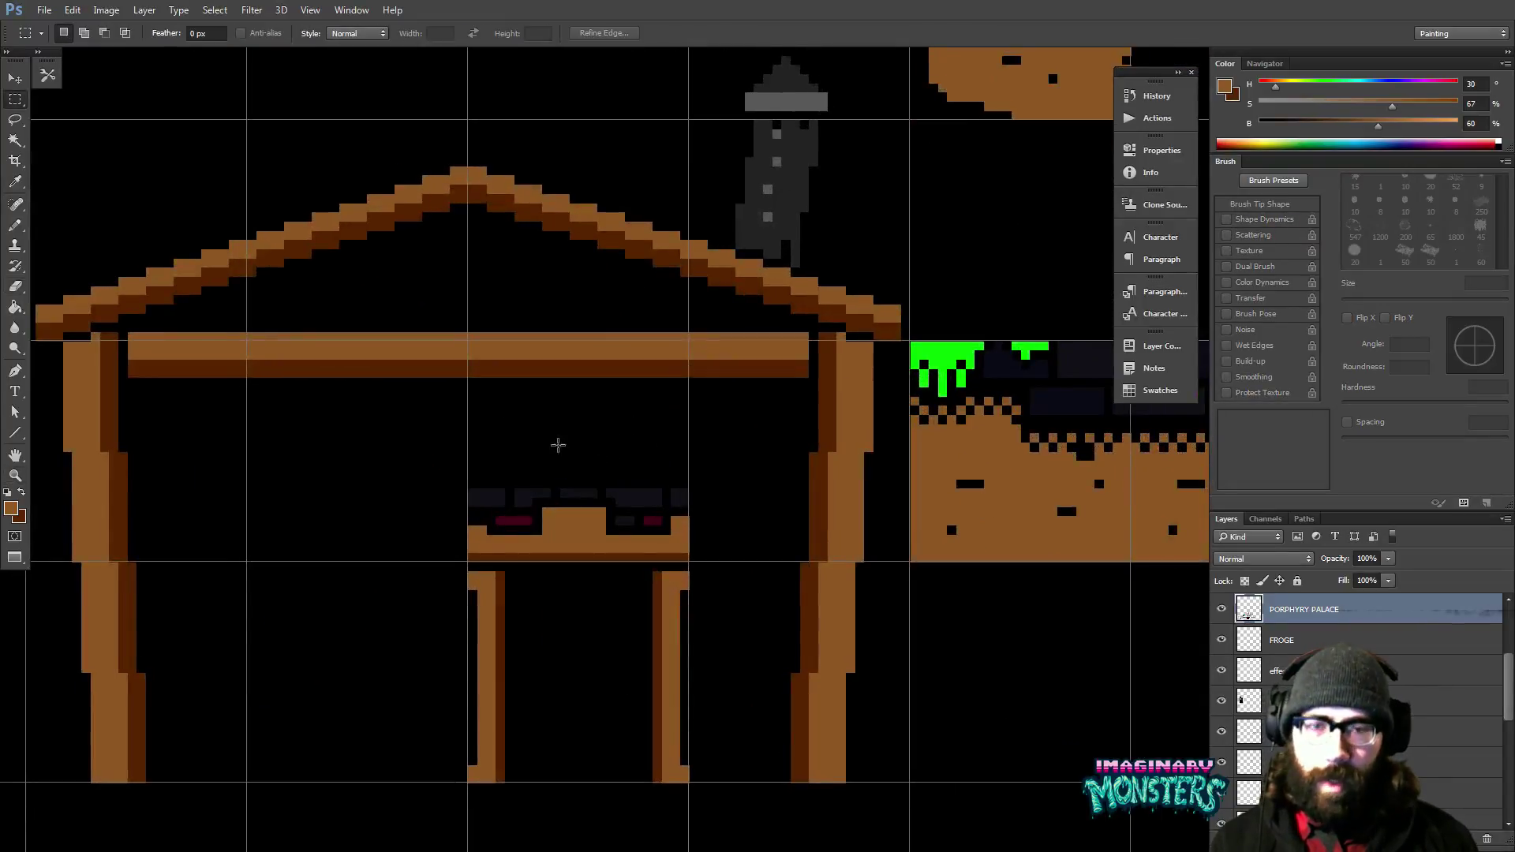
left_click_drag(431, 452, 727, 499)
key("Delete")
key("ctrl+d")
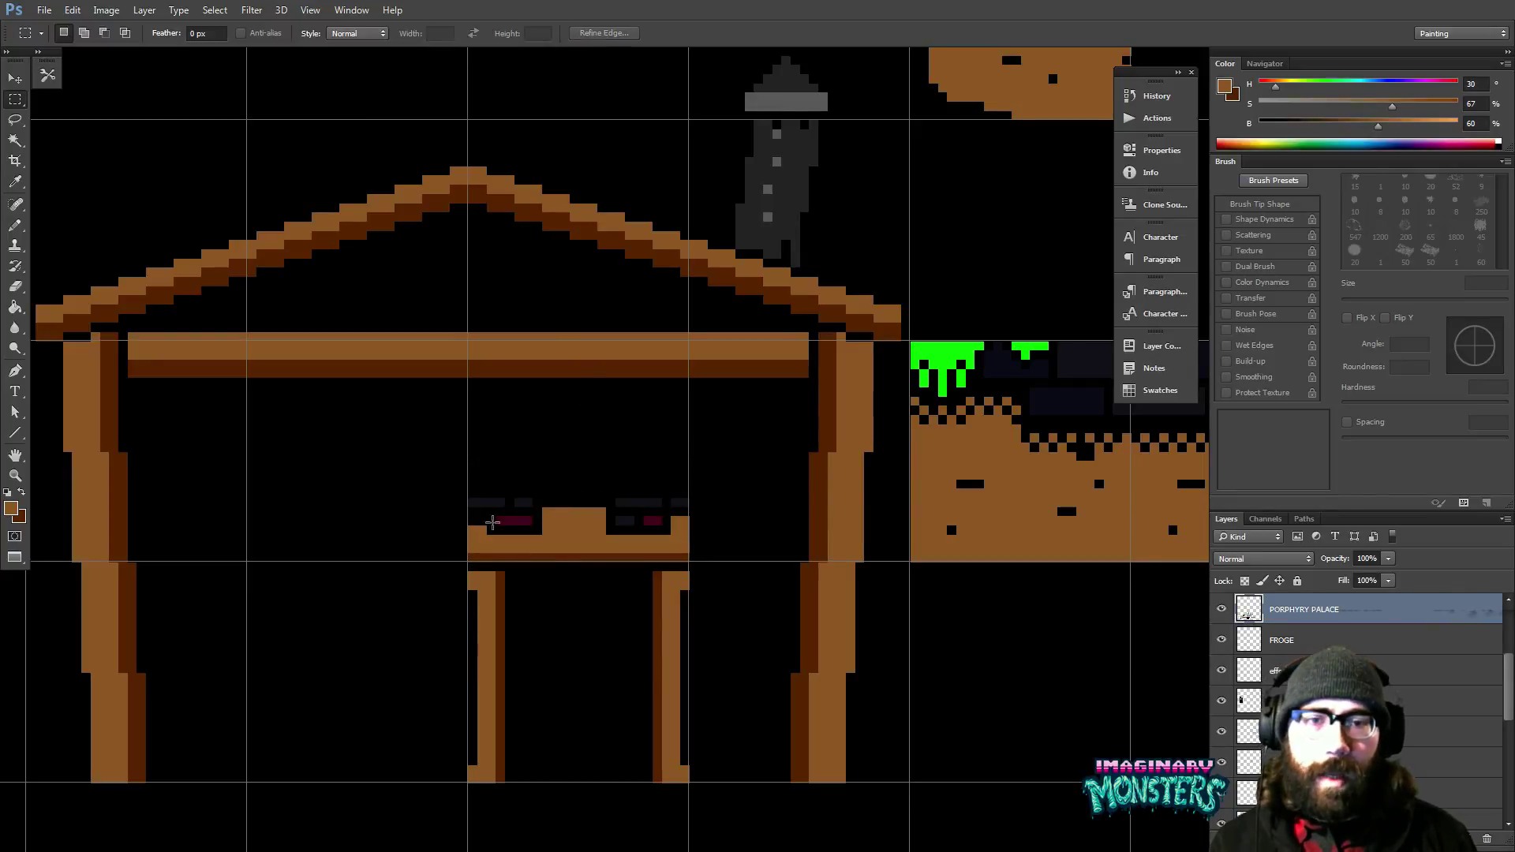
Delete the remaining dark brick and magenta fragments on both sides of the lintel's raised centre block.
left_click_drag(527, 511, 533, 516)
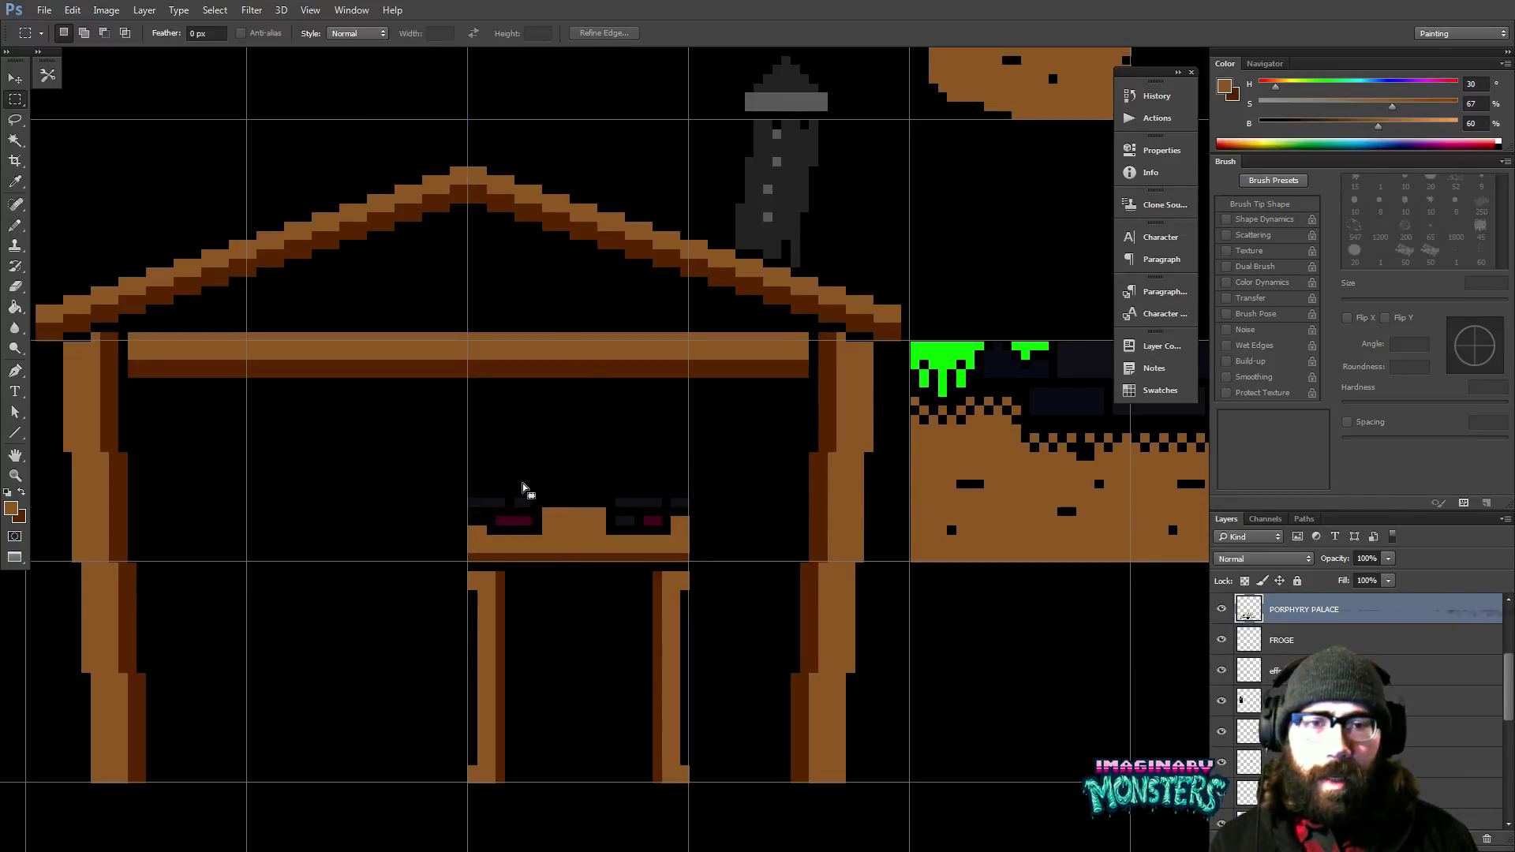
key("Delete")
key("ctrl+d")
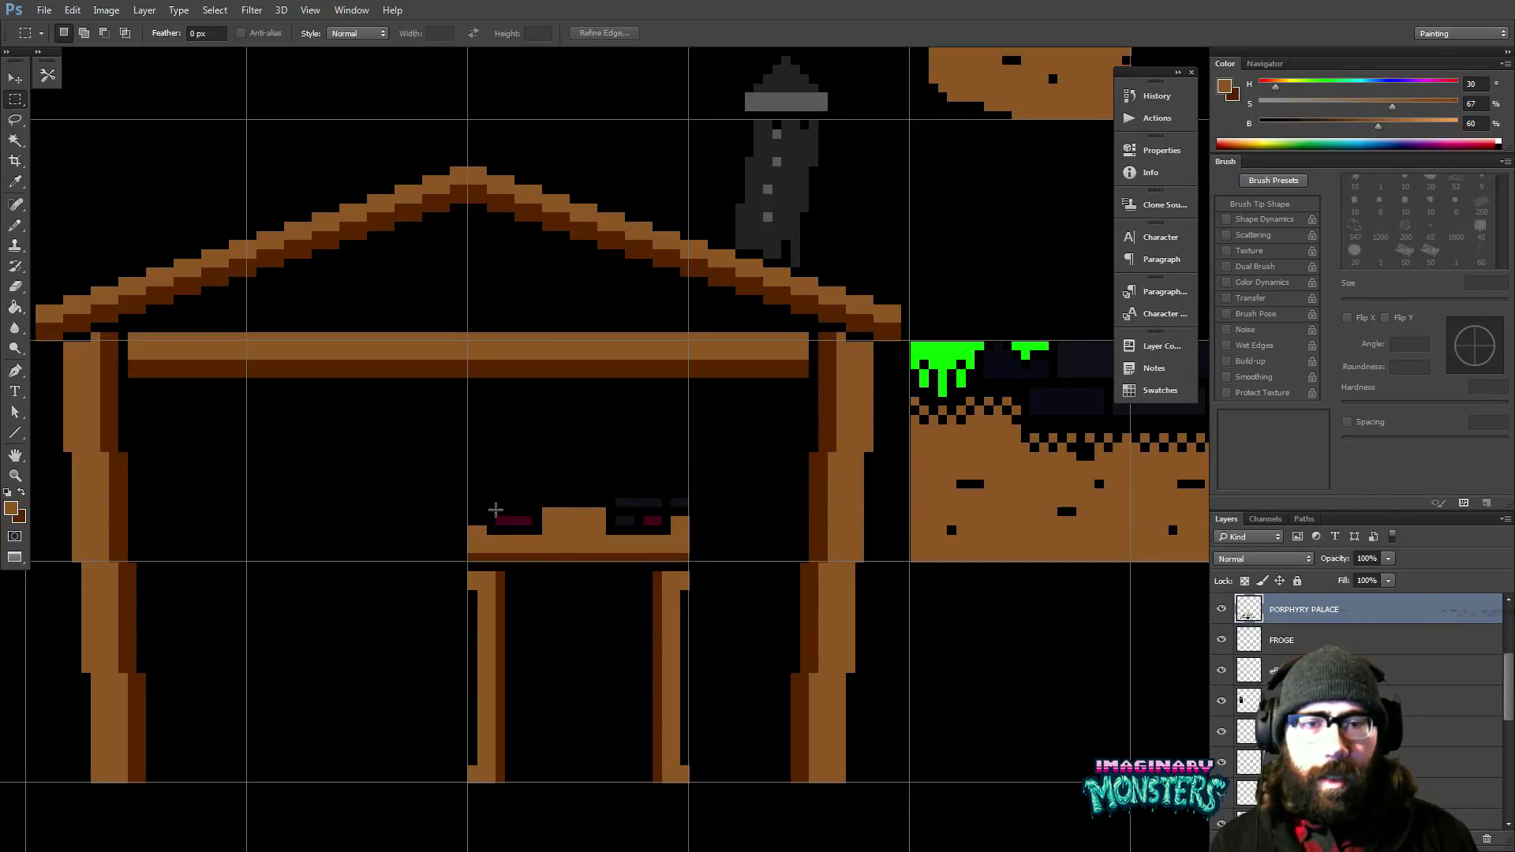
left_click_drag(527, 521, 533, 526)
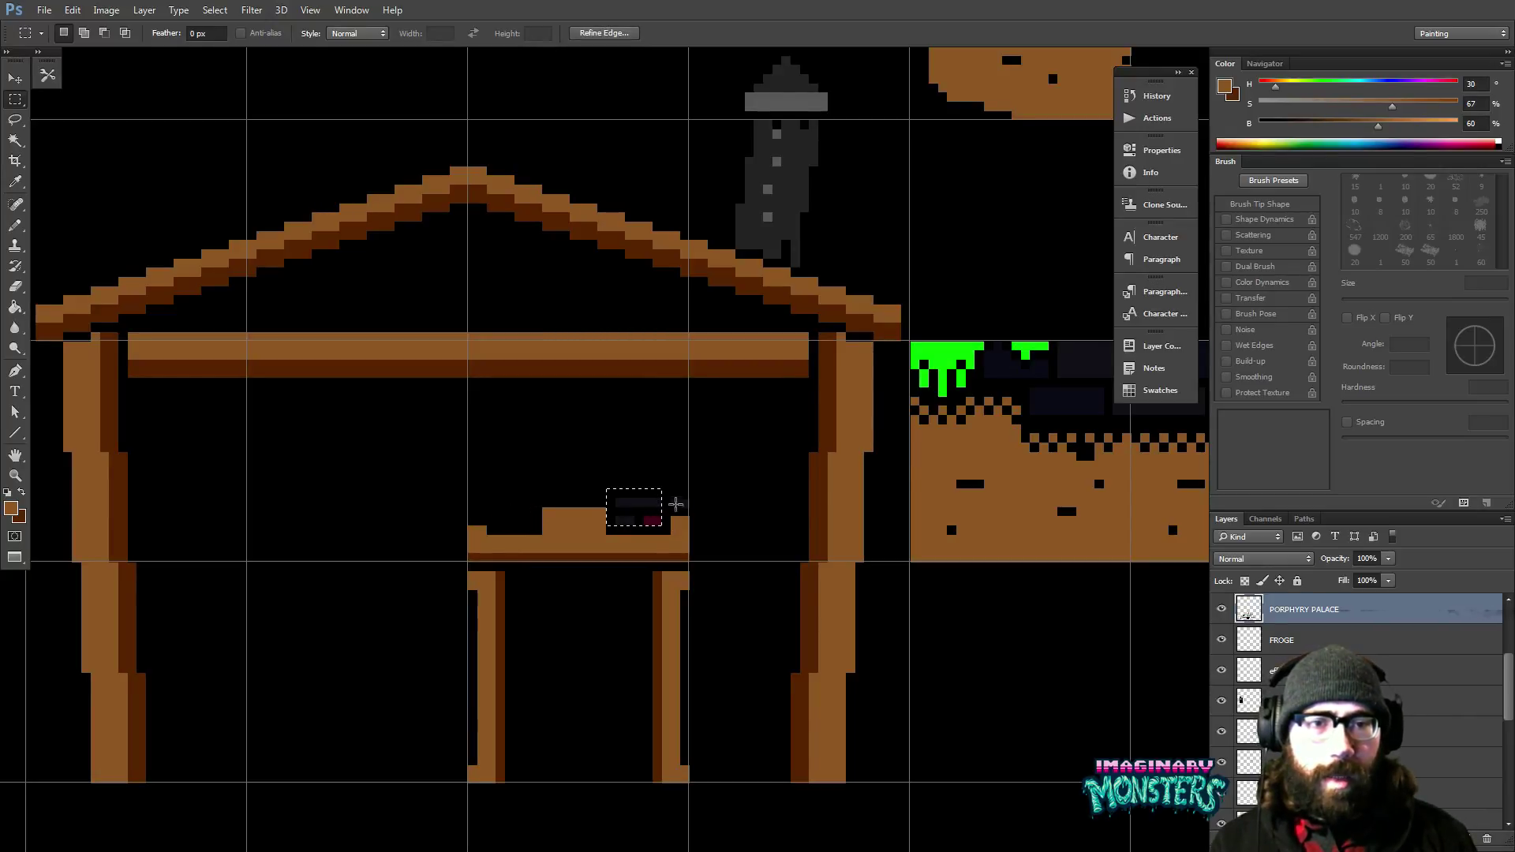
left_click_drag(634, 452, 666, 483)
key("Delete")
key("ctrl+d")
Select and delete the raised centre block on top of the lintel, leaving its end caps in place.
left_click_drag(474, 465, 595, 520)
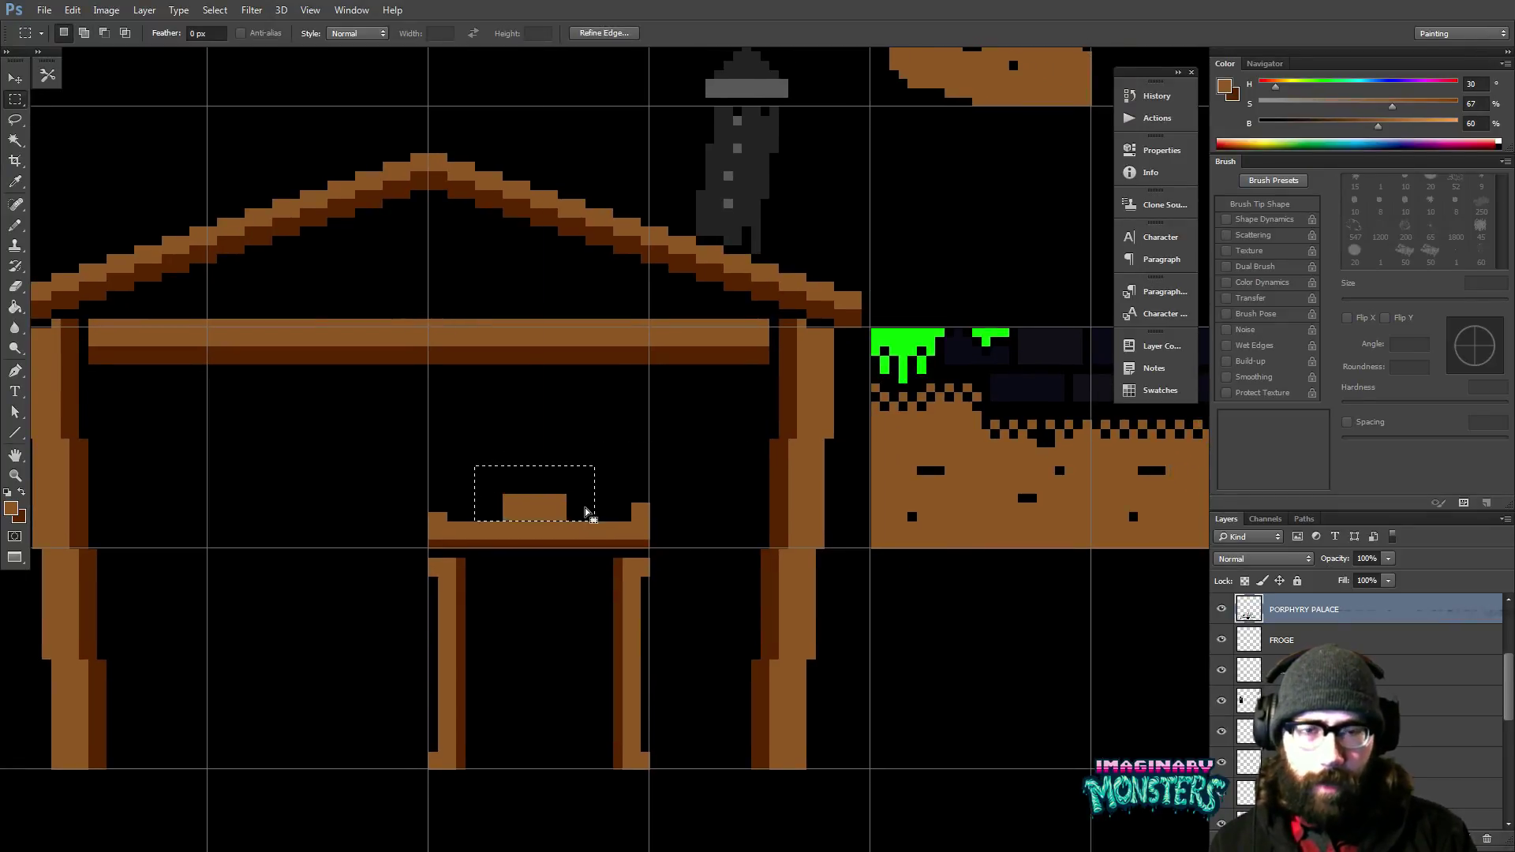
key("Delete")
key("ctrl+d")
key("z")
left_click(683, 451, "alt")
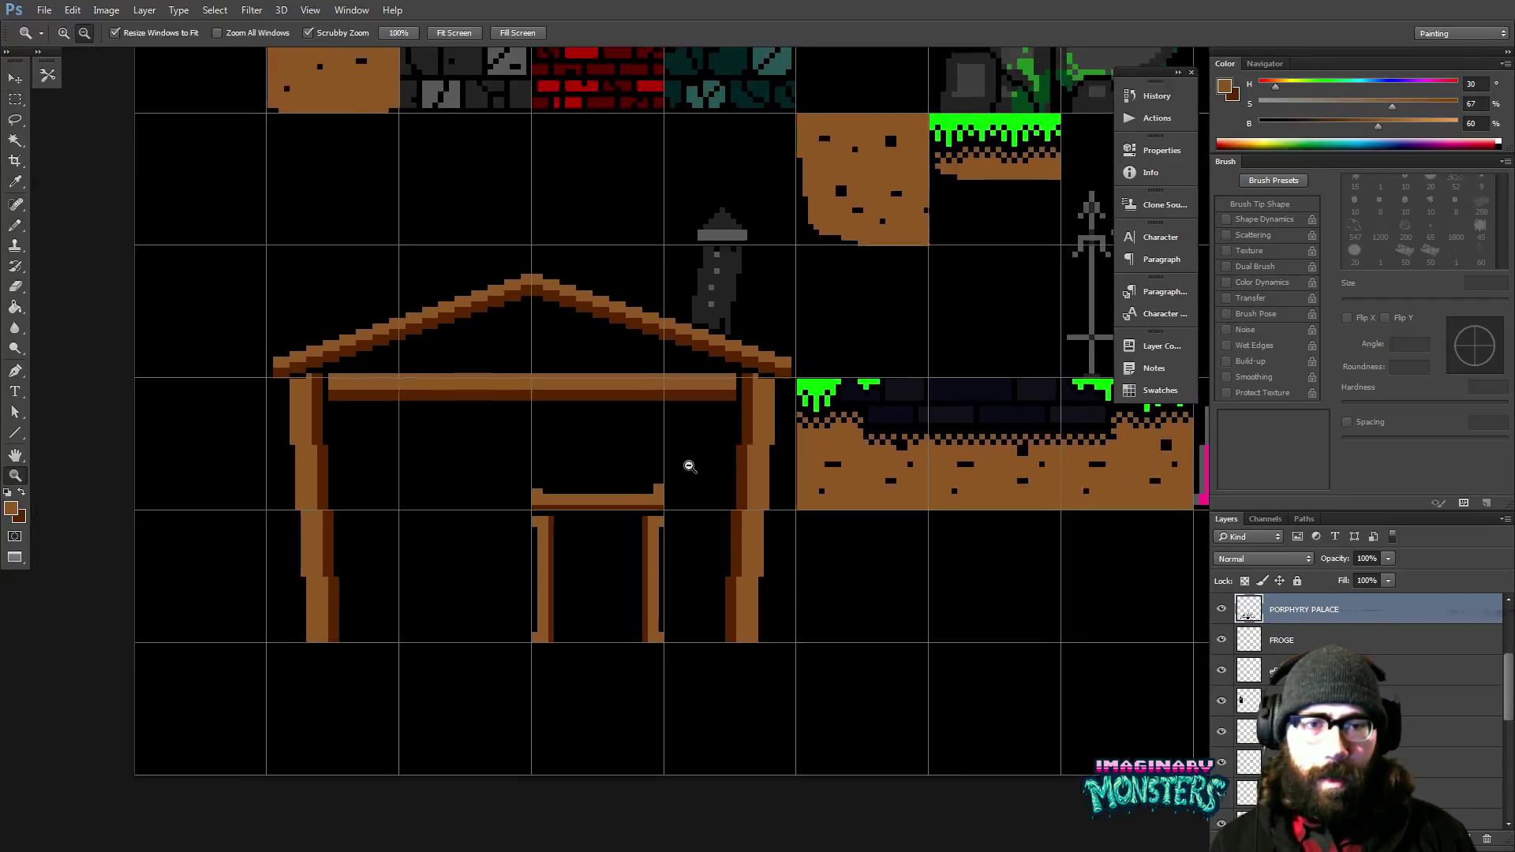
left_click(690, 466, "alt")
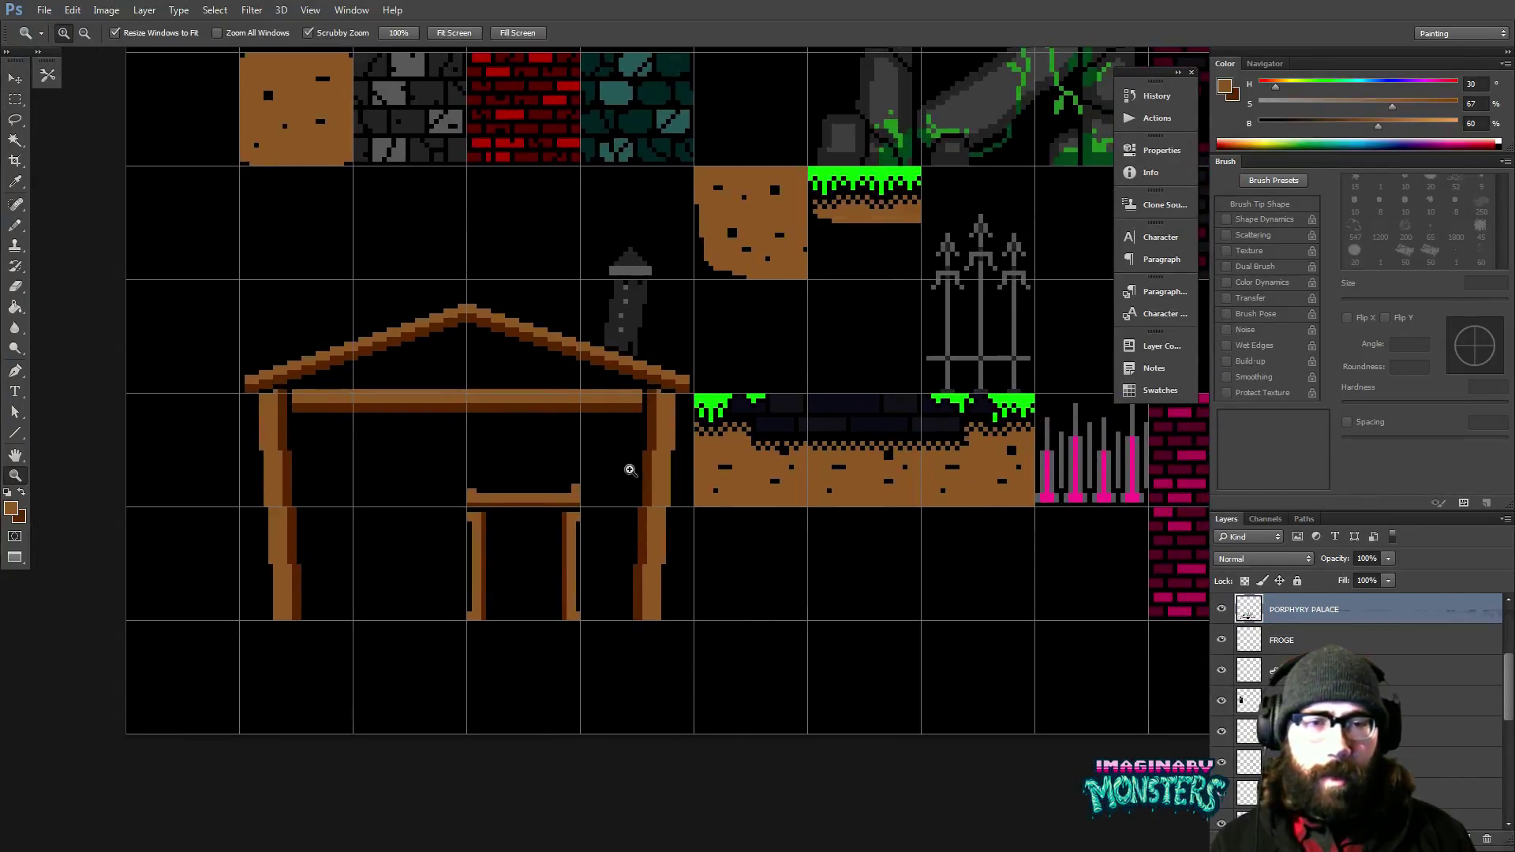
left_click_drag(630, 470, 625, 497)
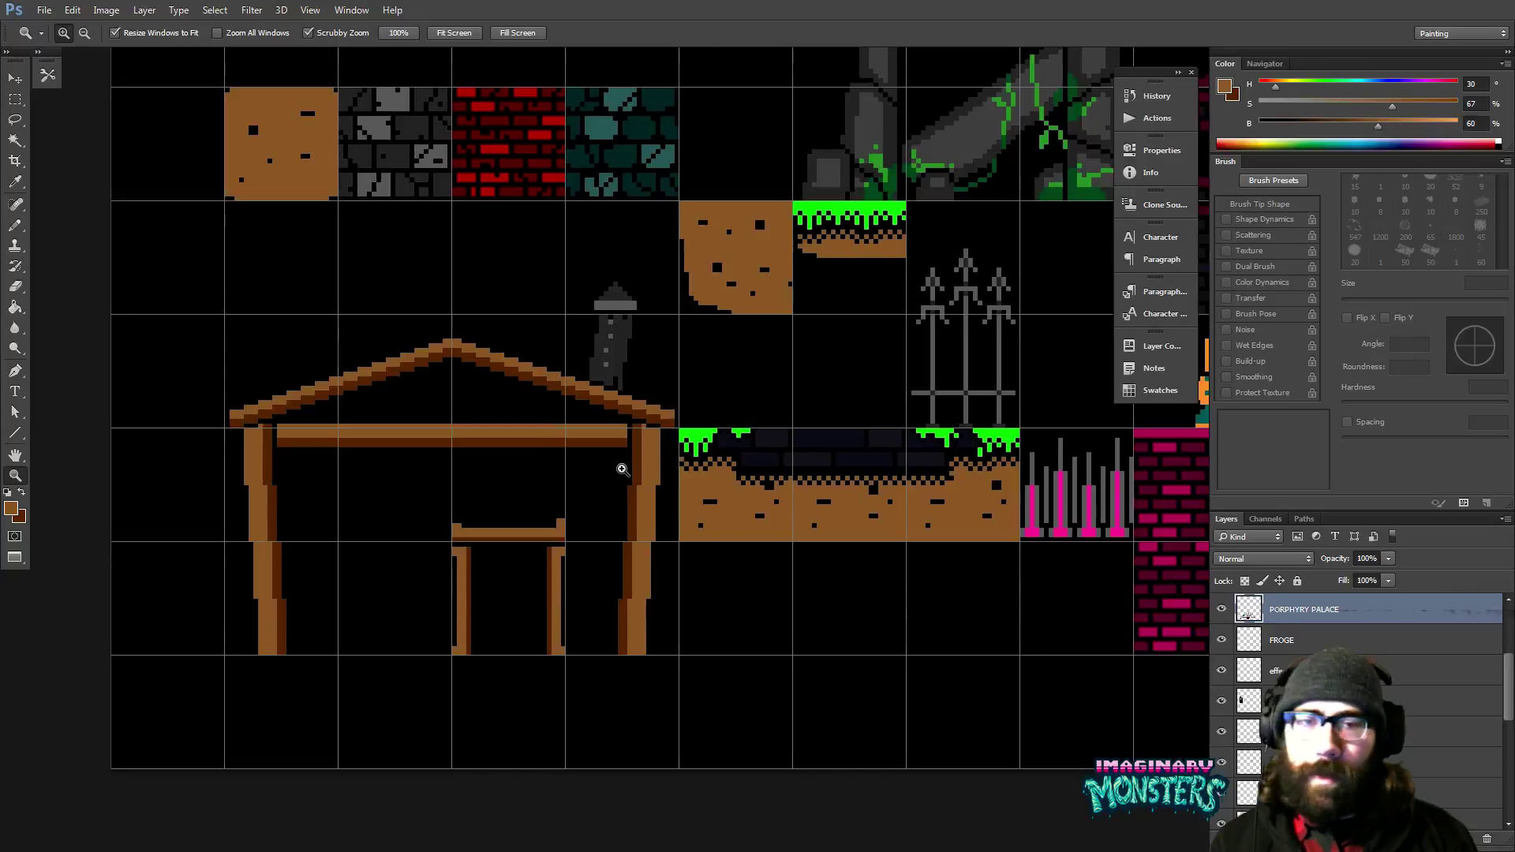
left_click_drag(490, 471, 629, 473)
left_click_drag(452, 460, 571, 474)
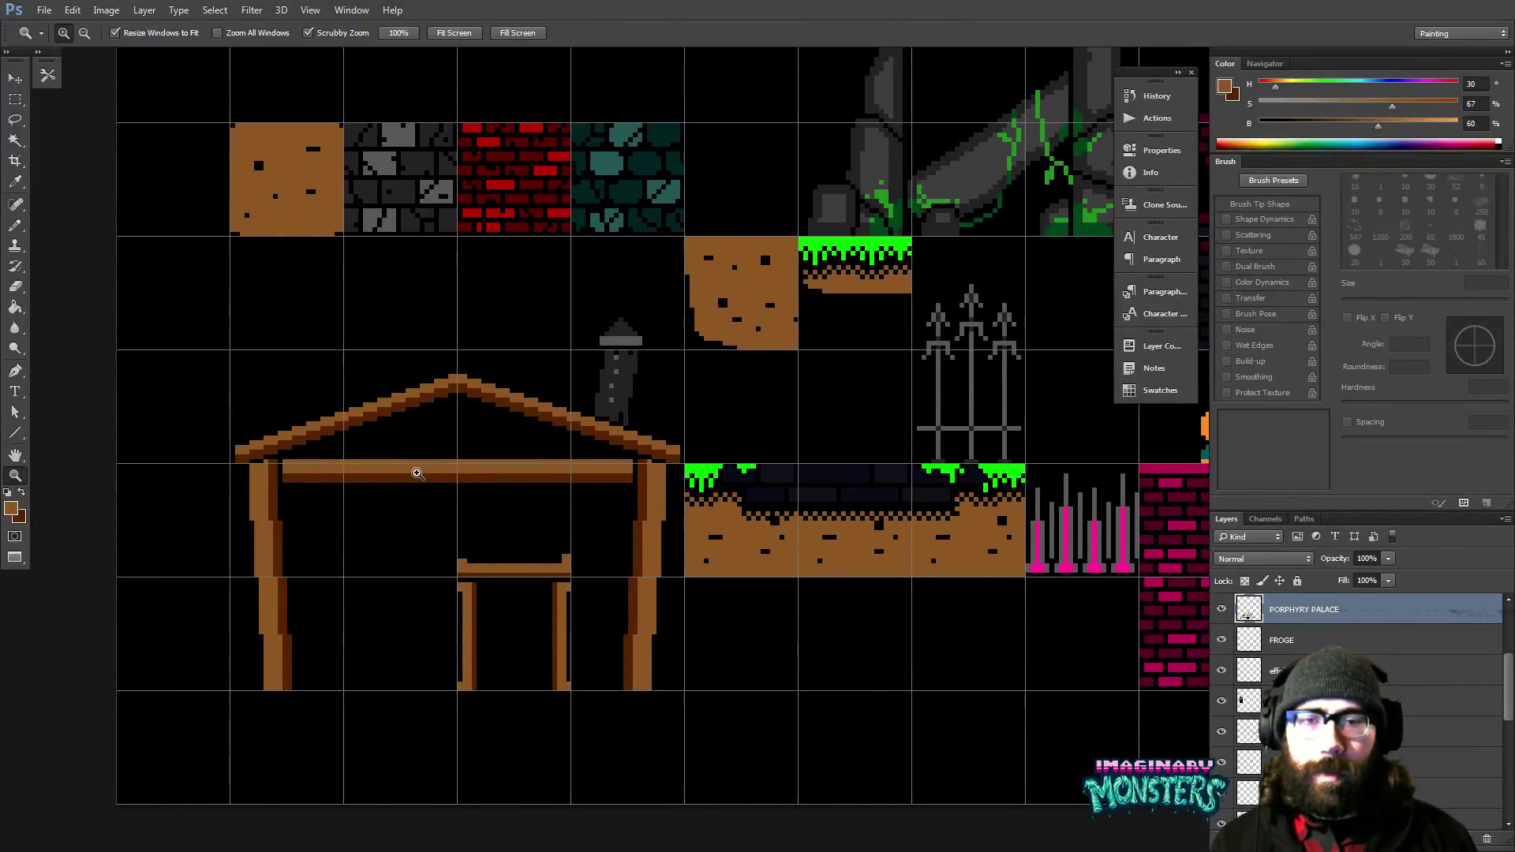
key("b")
key("z")
left_click_drag(418, 472, 428, 486)
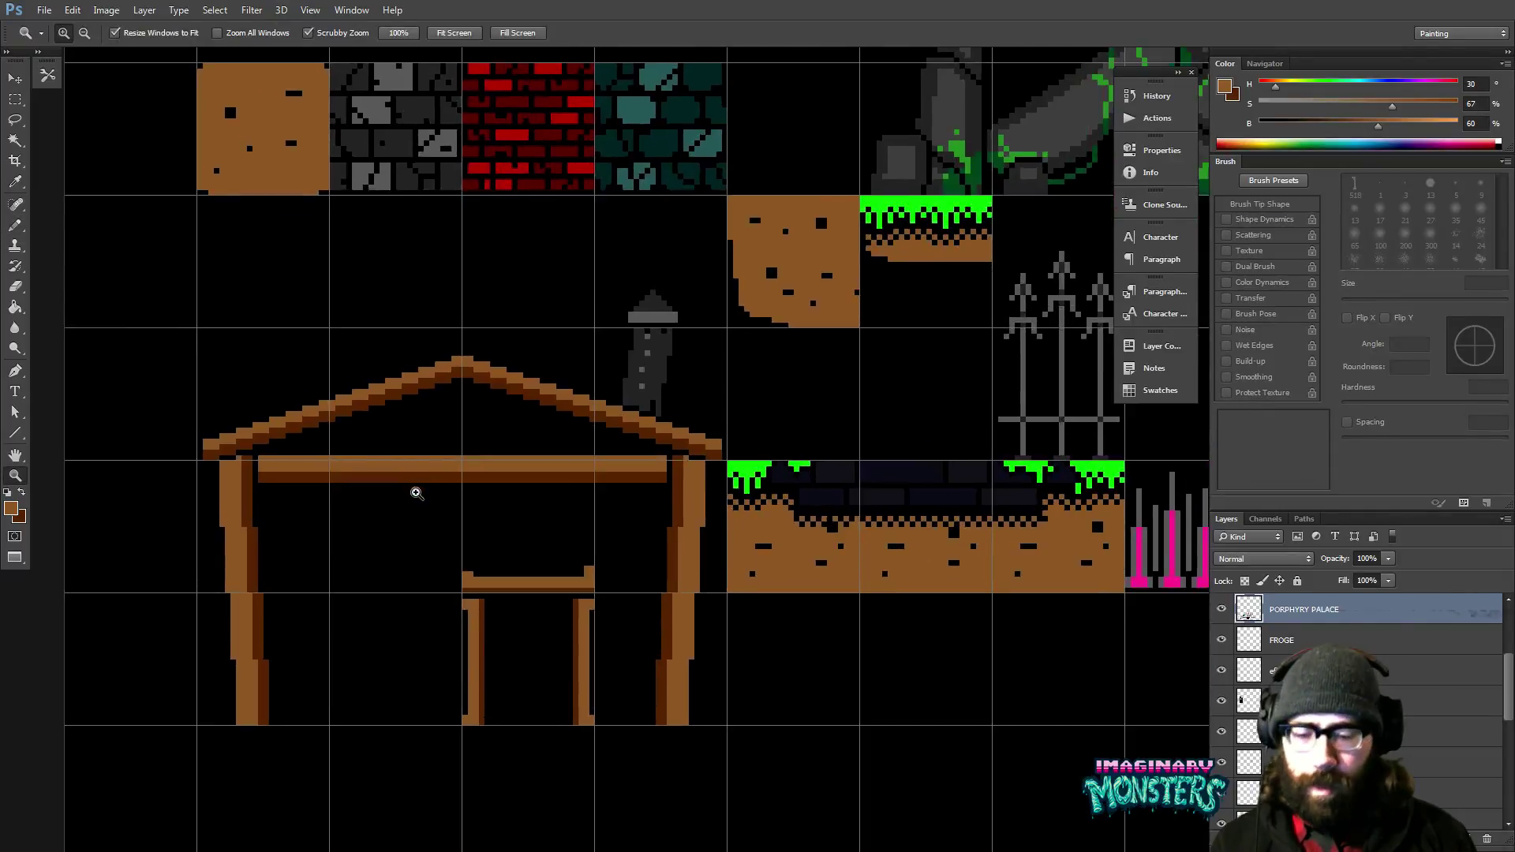
Sample the roof beam's dark brown and paint two horizontal wall planks beneath the beam with a 3 px pencil.
key("b")
left_click(382, 477, "alt")
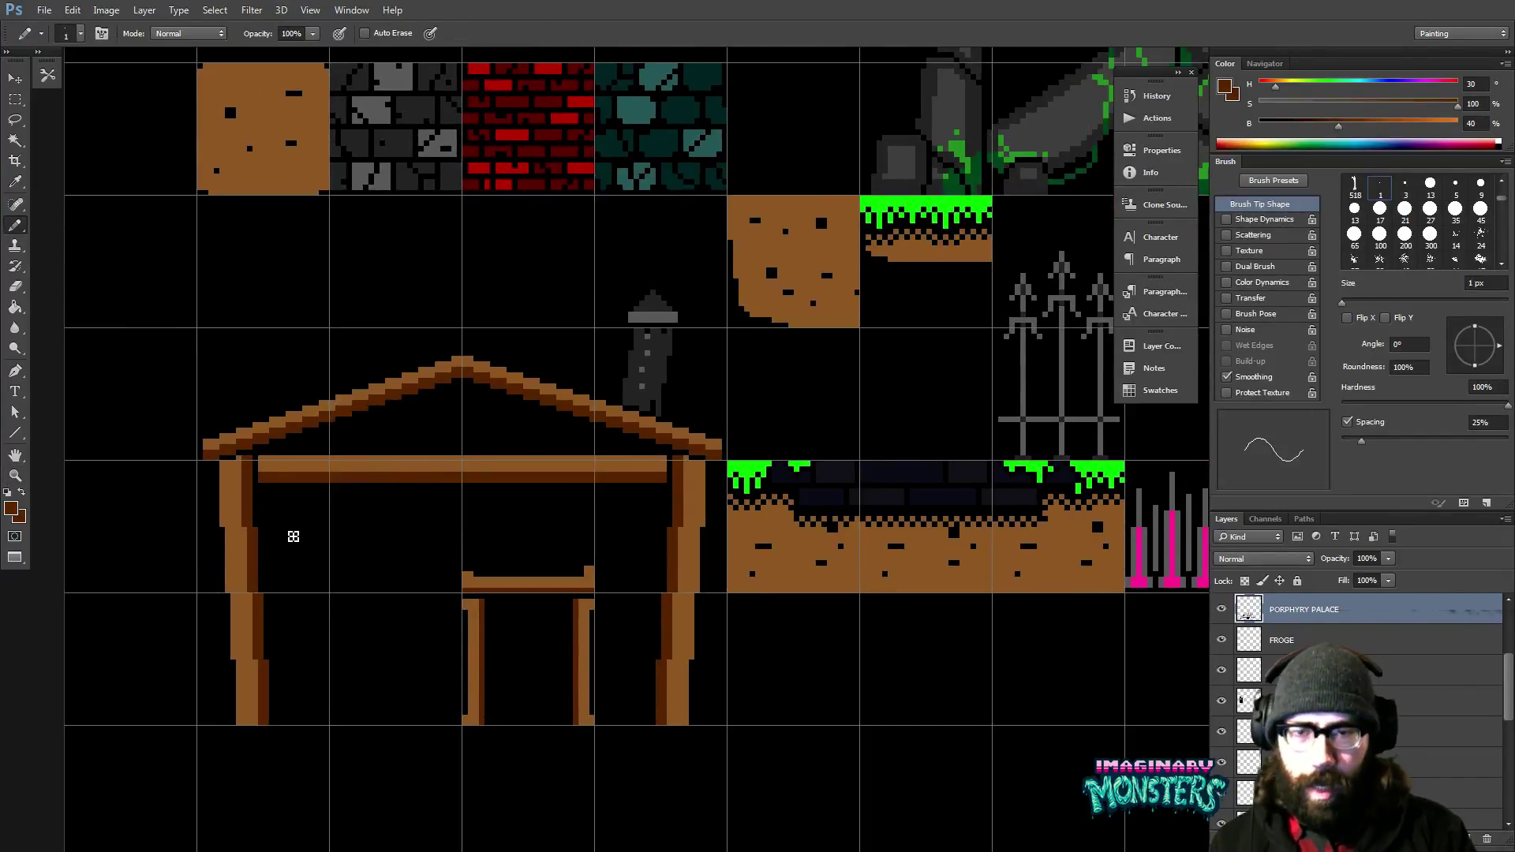
key("z")
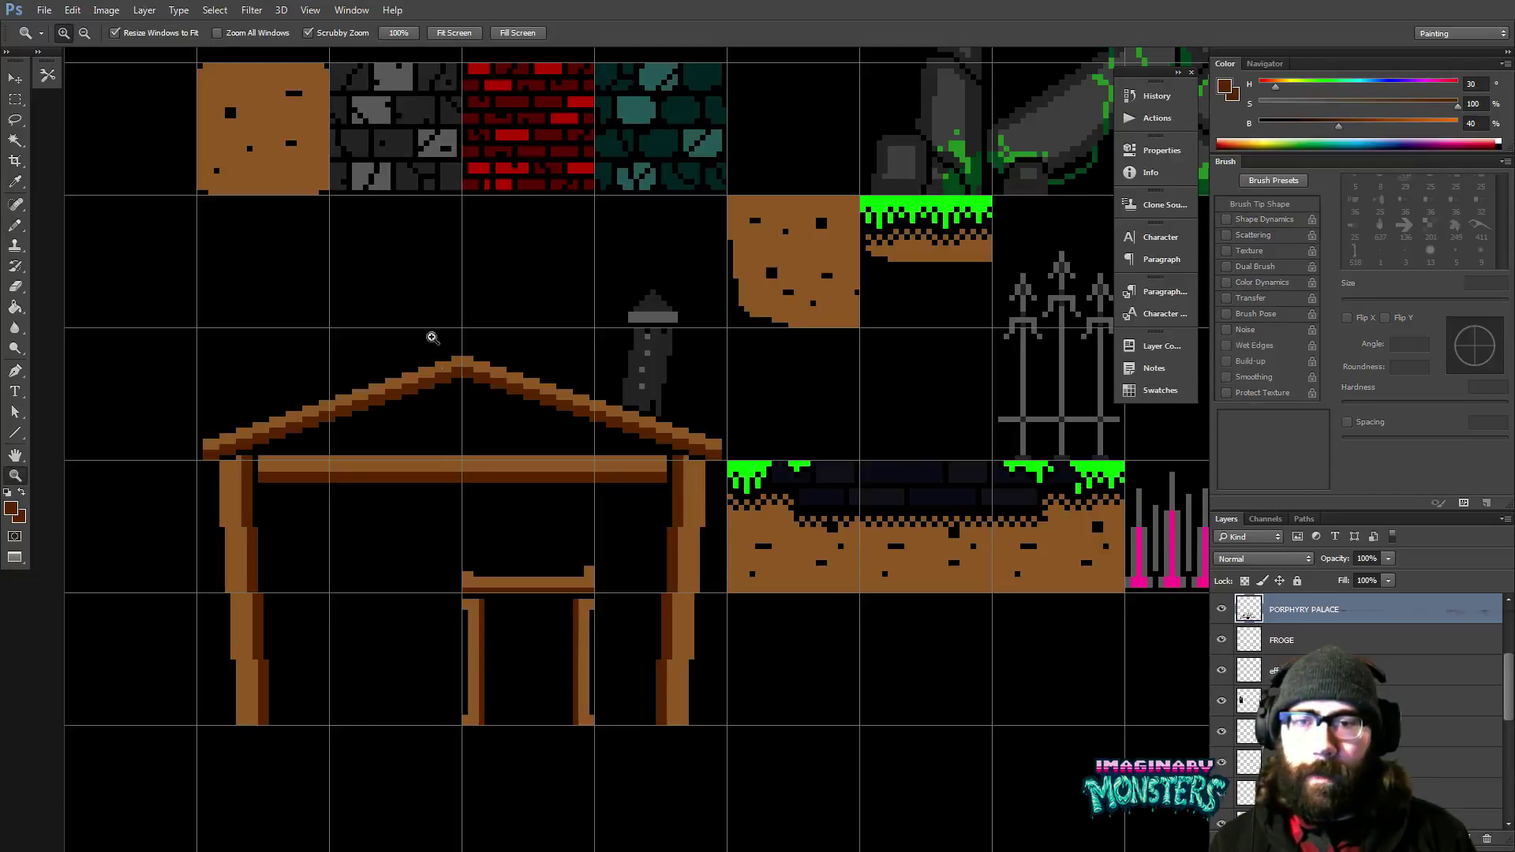
left_click_drag(447, 533, 415, 526)
left_click(348, 510)
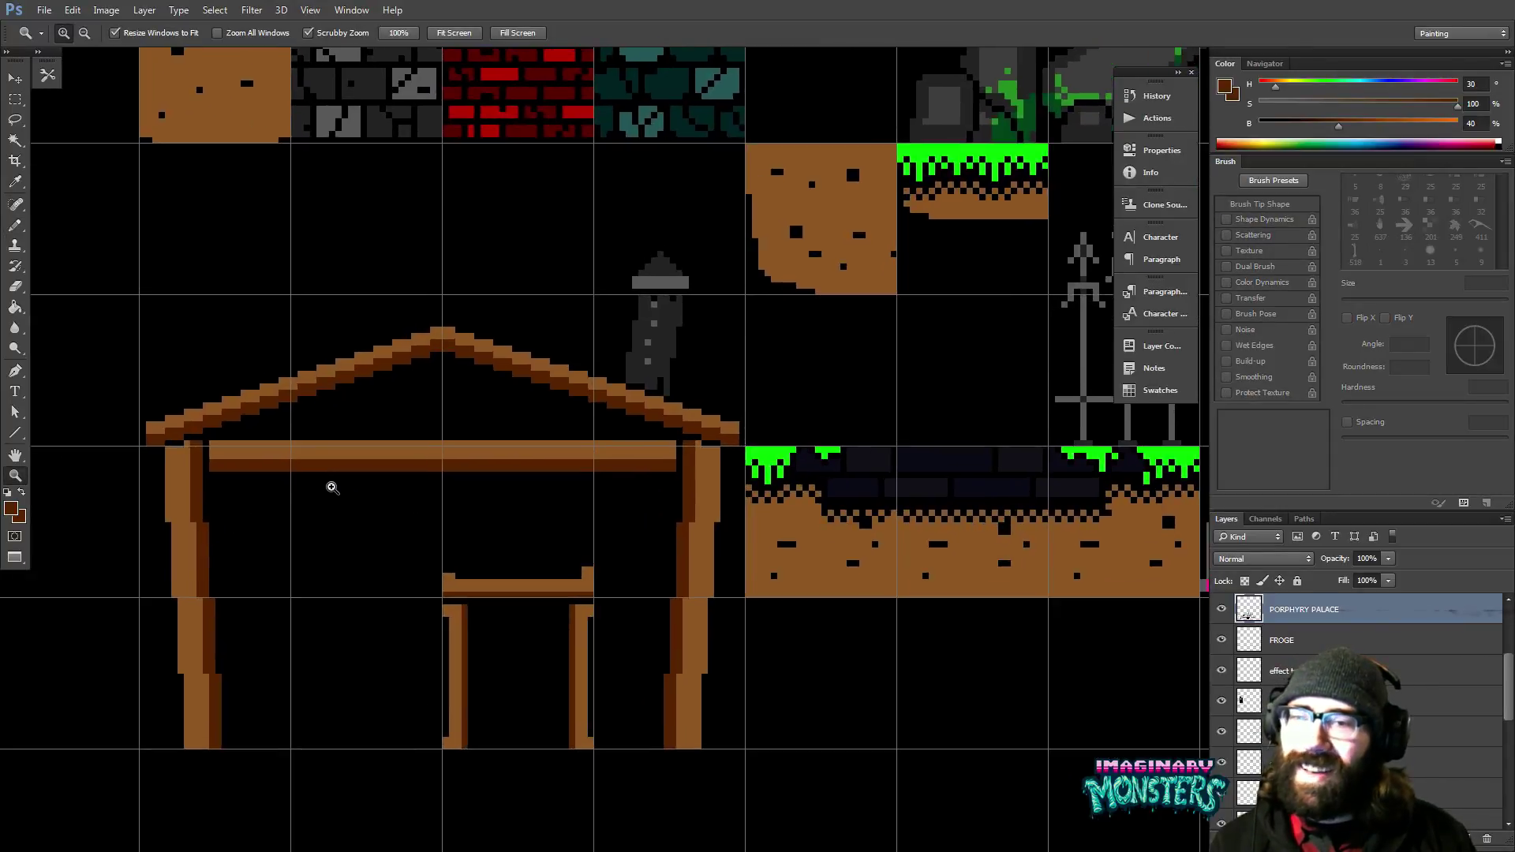
key("b")
mouse_move(223, 493)
left_mouse_down()
mouse_move(345, 522)
mouse_move(526, 531)
mouse_move(662, 528)
mouse_move(668, 500)
mouse_move(413, 542)
mouse_move(222, 529)
mouse_move(318, 557)
mouse_move(456, 565)
mouse_move(662, 549)
left_mouse_up()
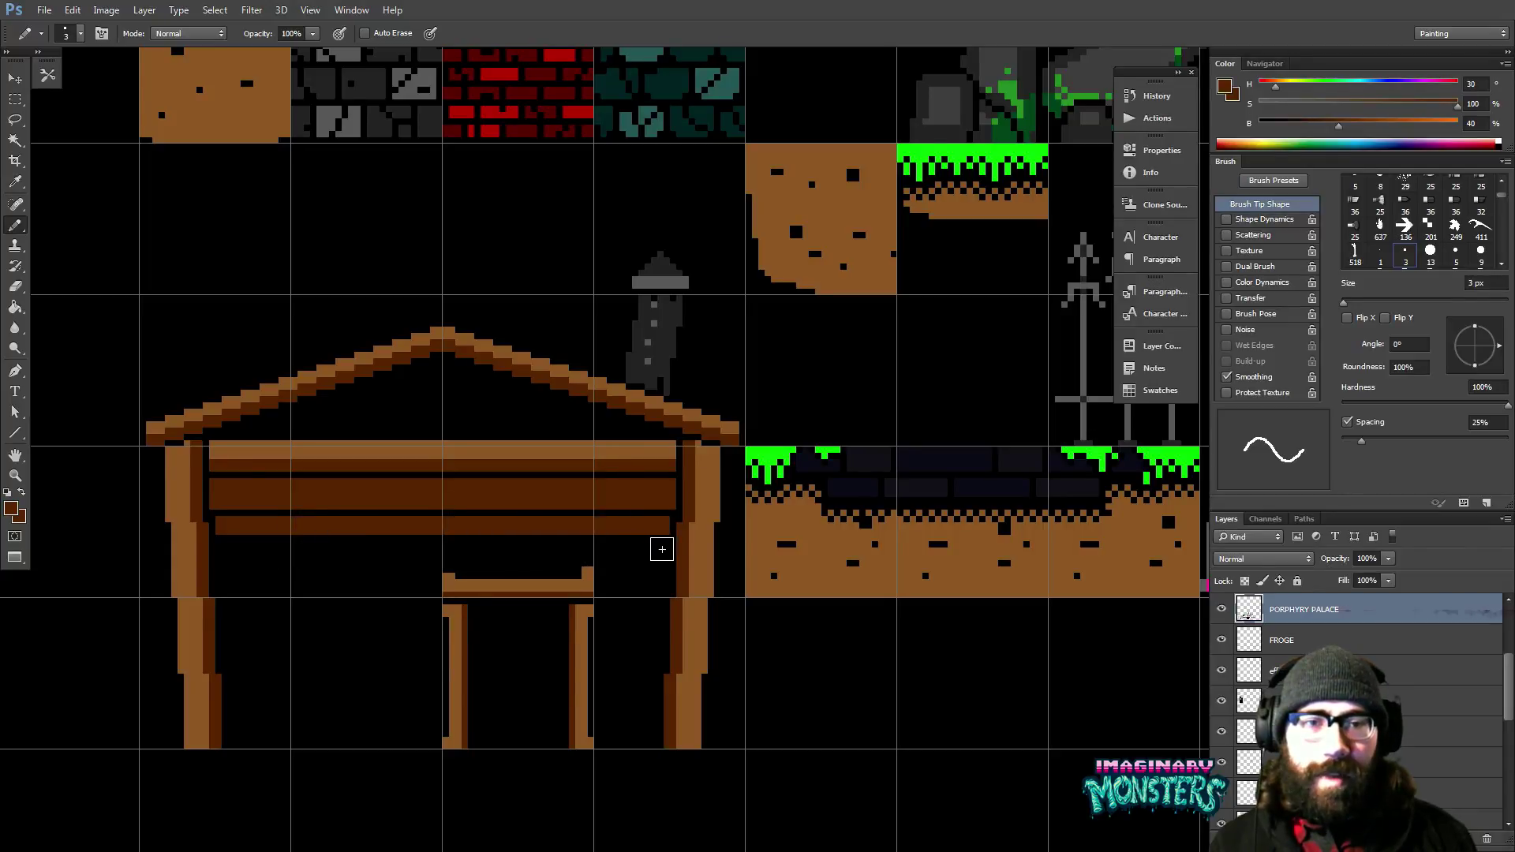
Thicken the lower plank to match the upper one by copying a section downward and stretching it along the plank's length.
key("m")
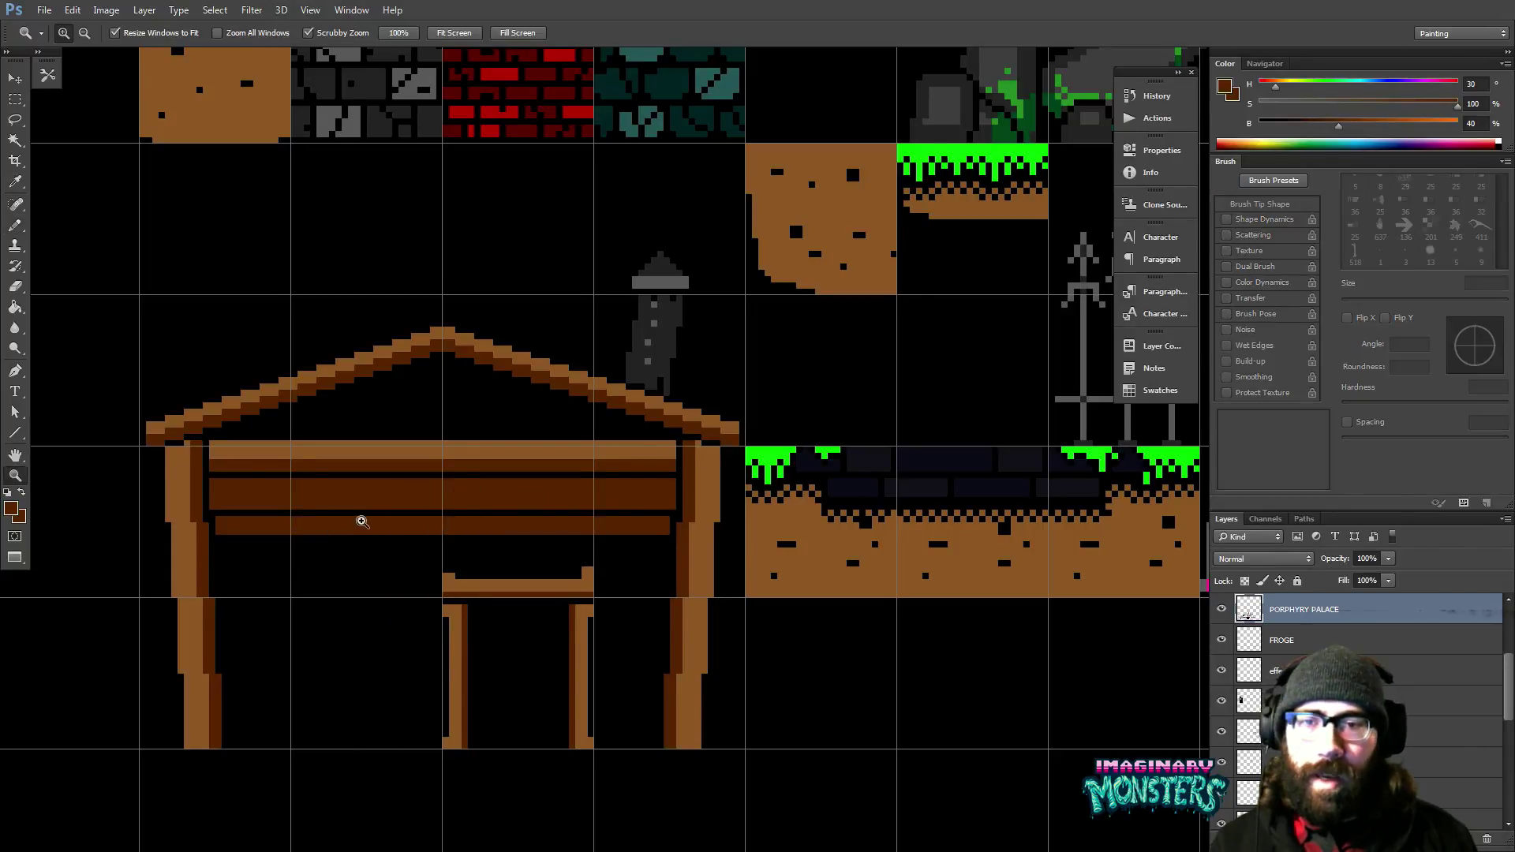
scroll(363, 518, "up", 3)
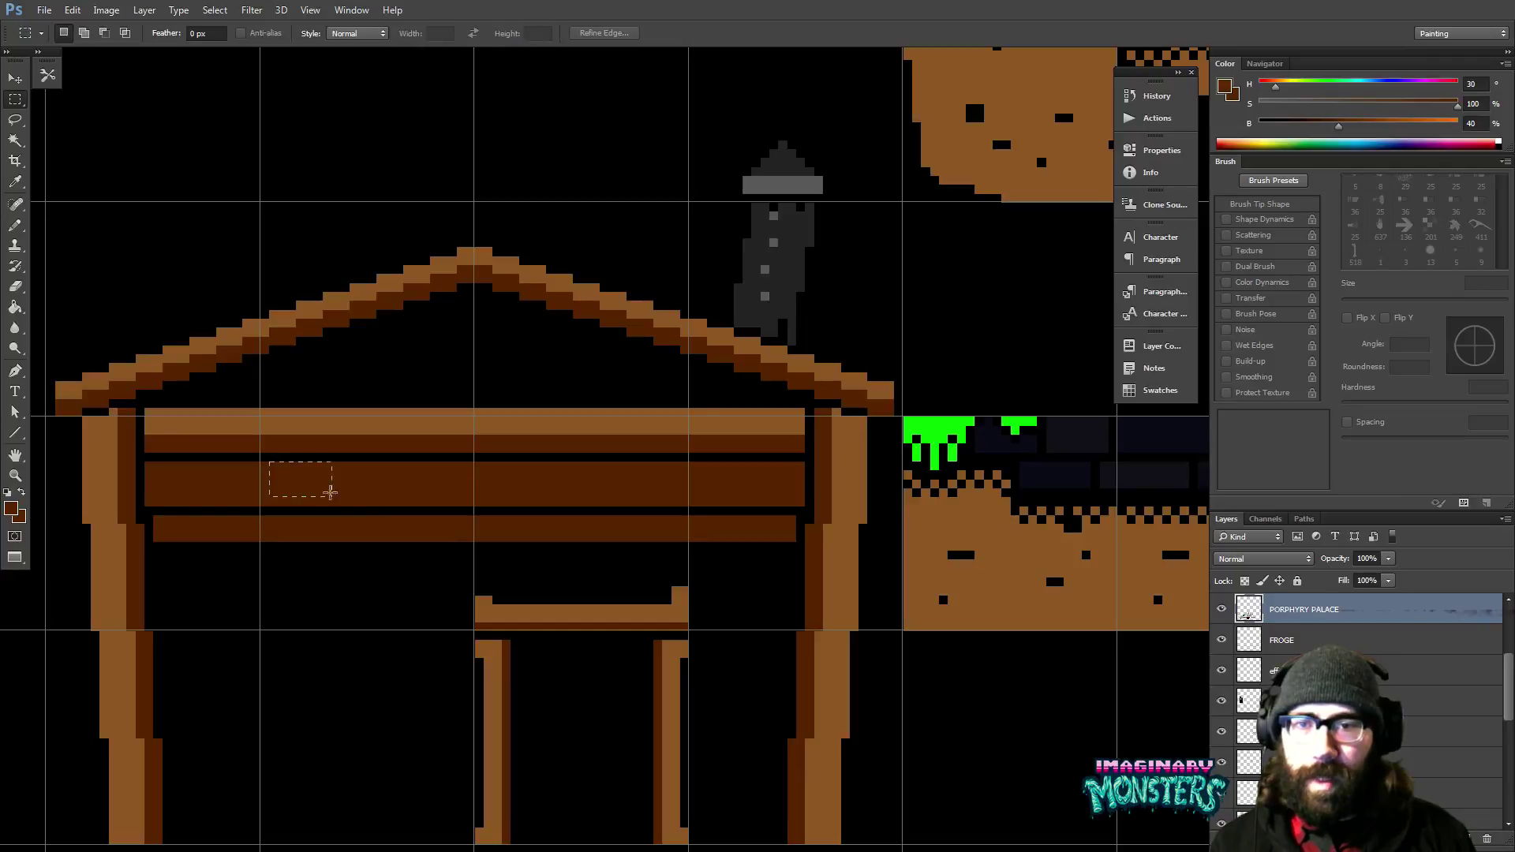
left_click_drag(330, 493, 796, 558)
key("v")
key("ctrl+t")
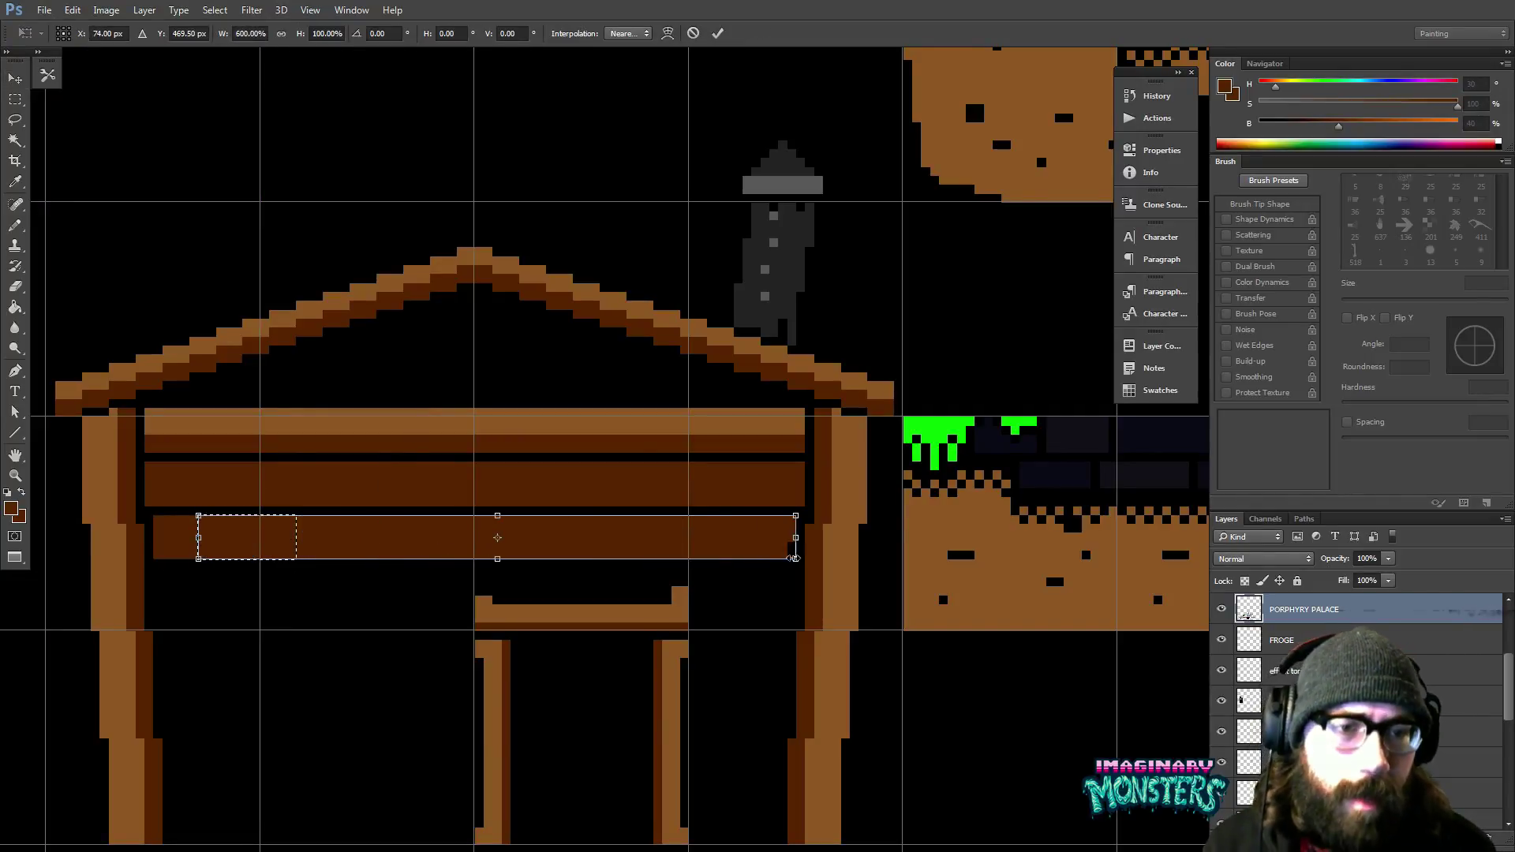
key("Return")
key("ctrl+d")
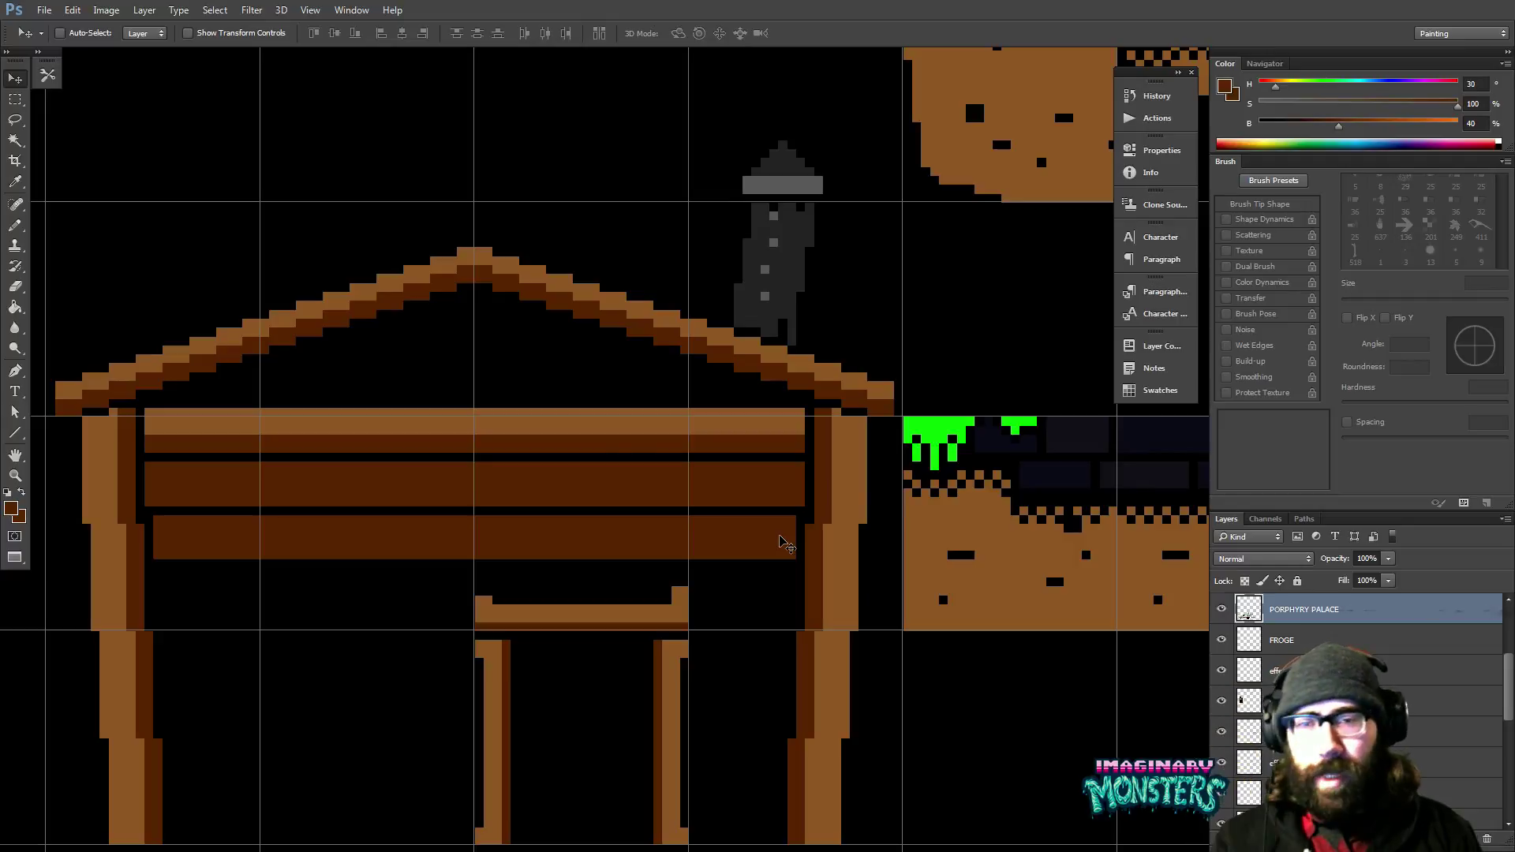
Copy a section of both wall planks and place it directly below them in the space left of the door frame.
left_click_drag(511, 543, 590, 453)
key("m")
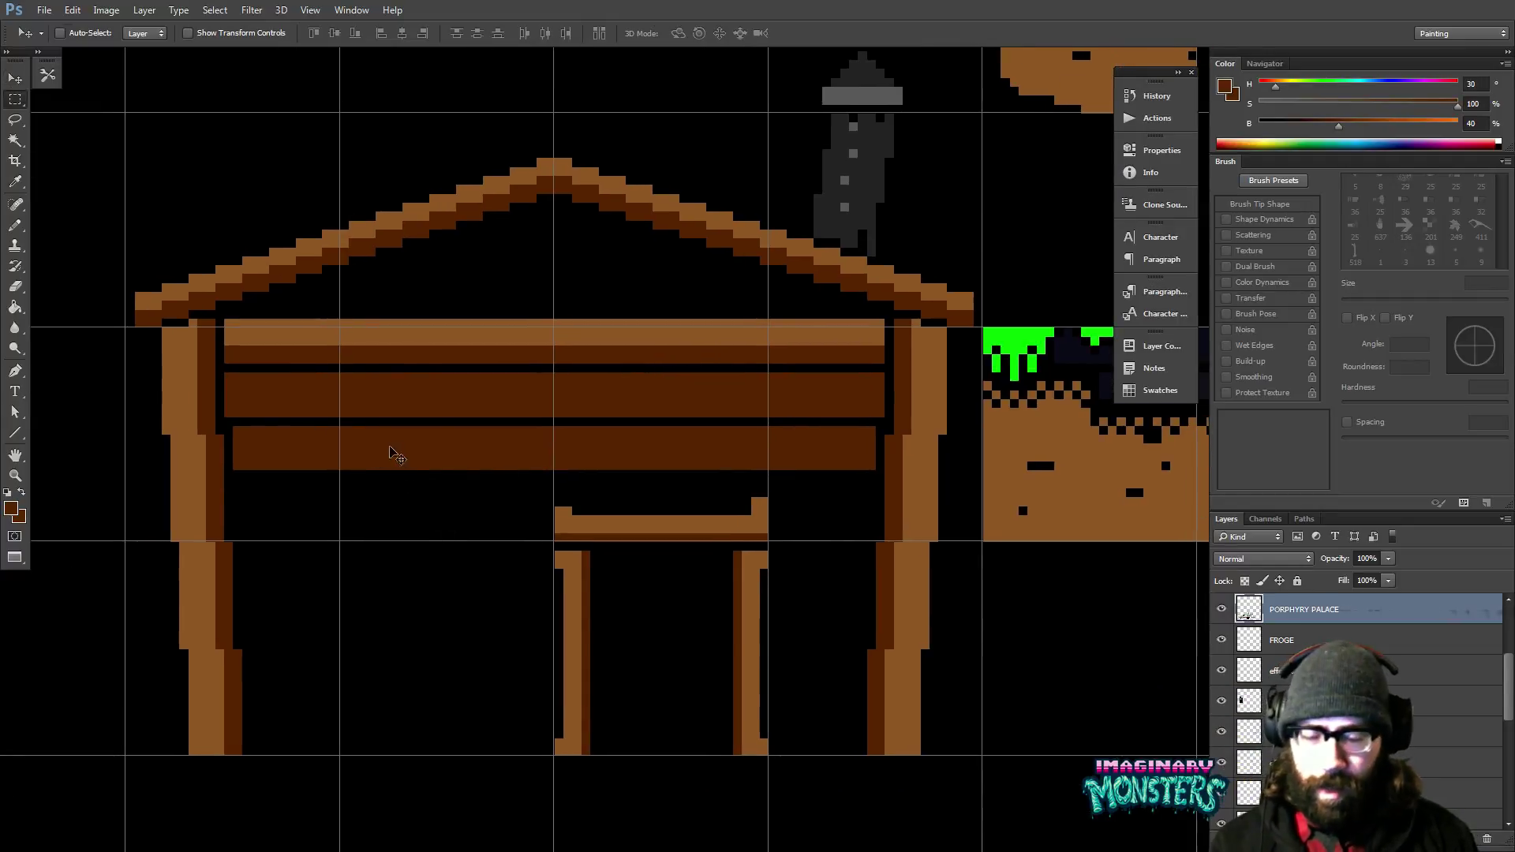
left_click_drag(277, 371, 465, 527)
key("v")
left_click_drag(413, 453, 417, 549)
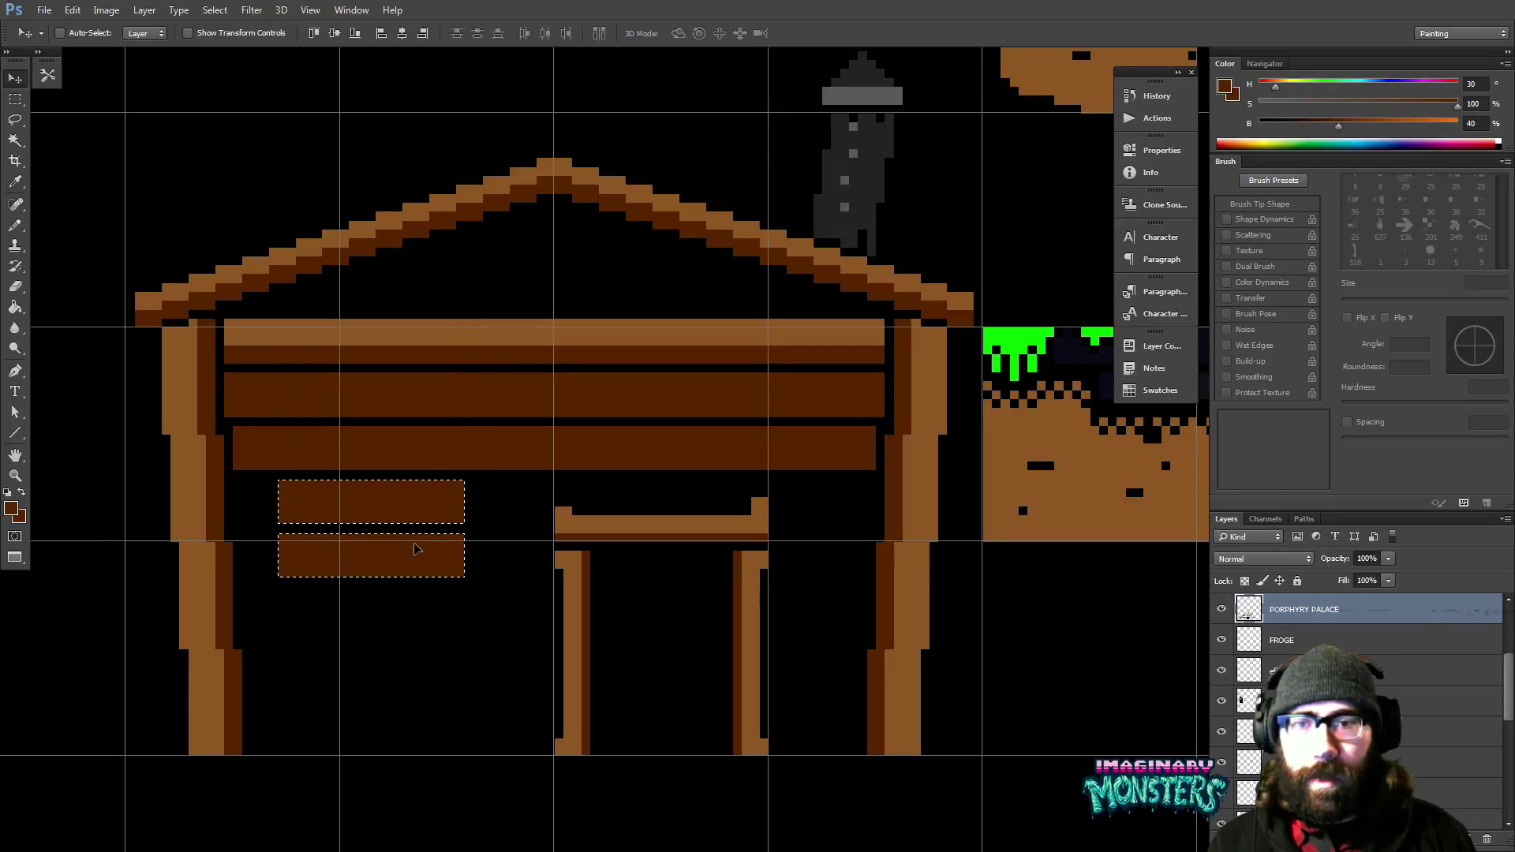
Extend the two copied plank sections by nudged duplicates to the left post and across to the door frame, then deselect.
key("Left")
key("Left")
key("Left")
key("Left")
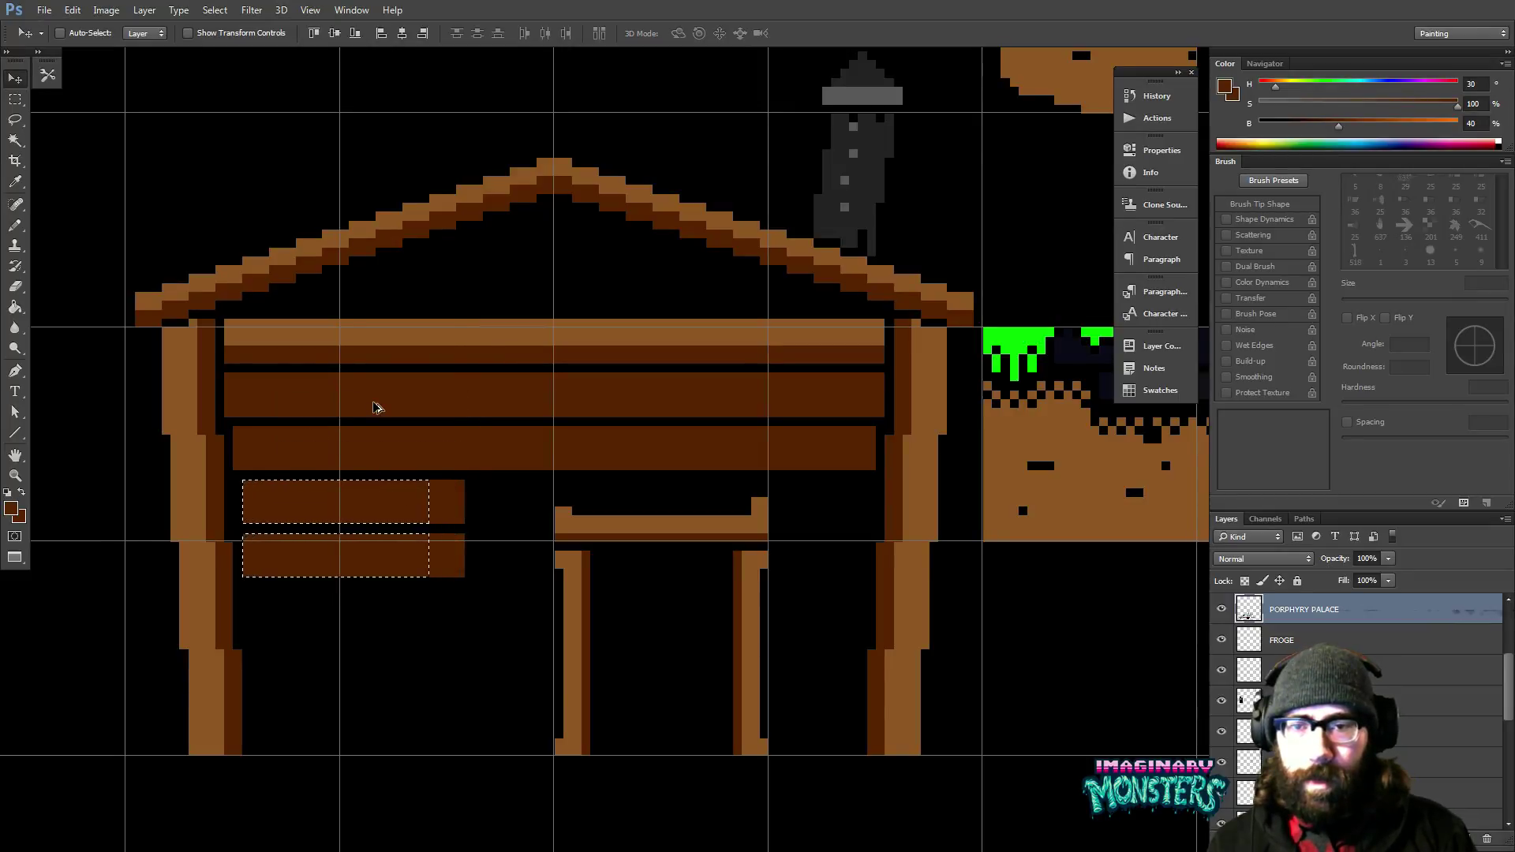
key("Right")
key("Right")
key("Right")
key("Right")
key("Right")
key("Right")
key("Right")
key("Right")
key("Right")
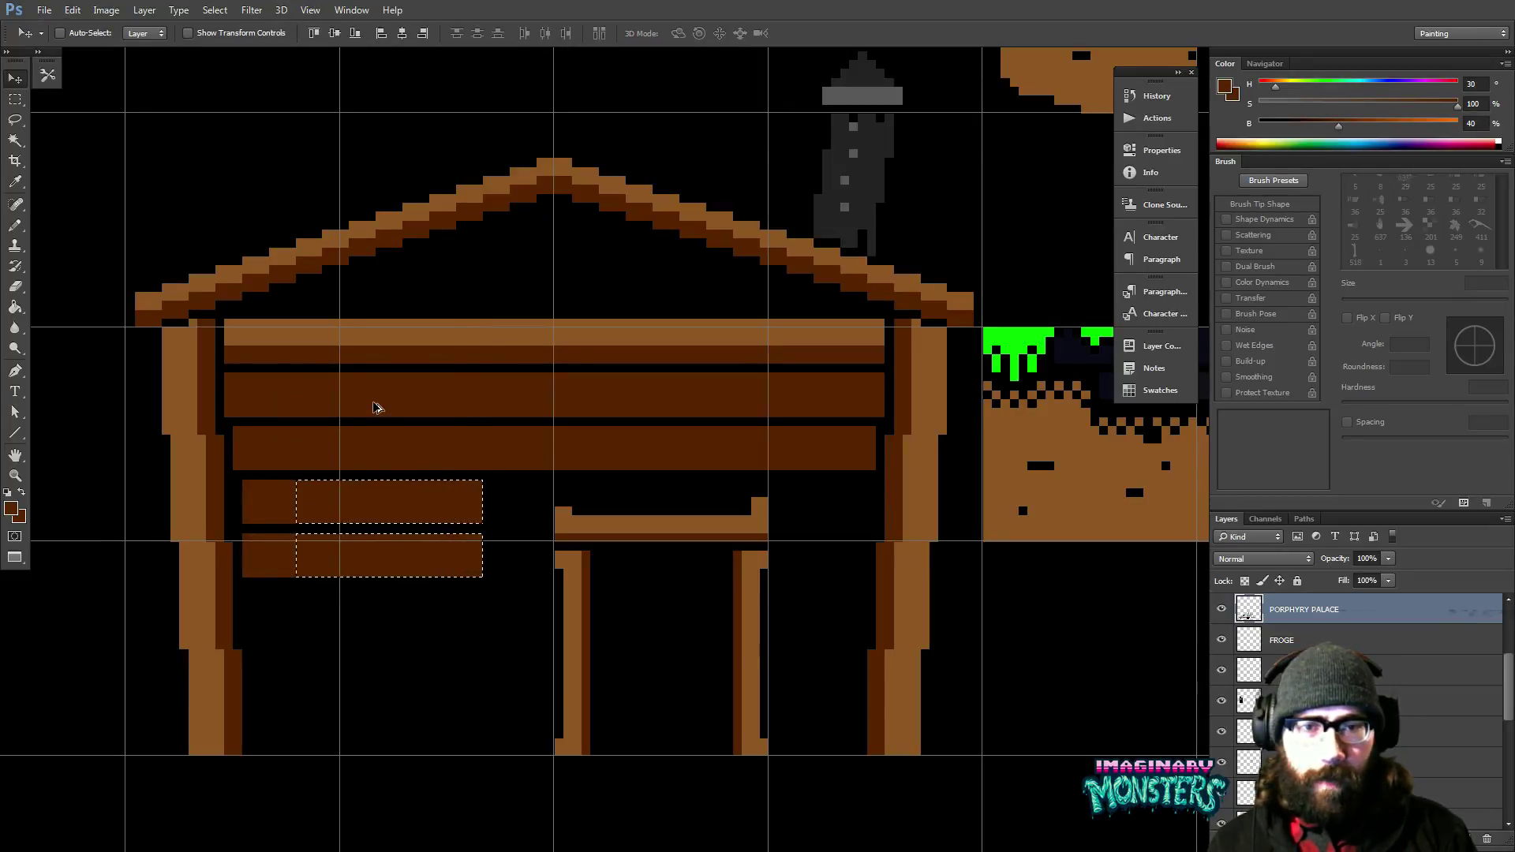
key("Right")
key("Right")
key("Right")
key("Right")
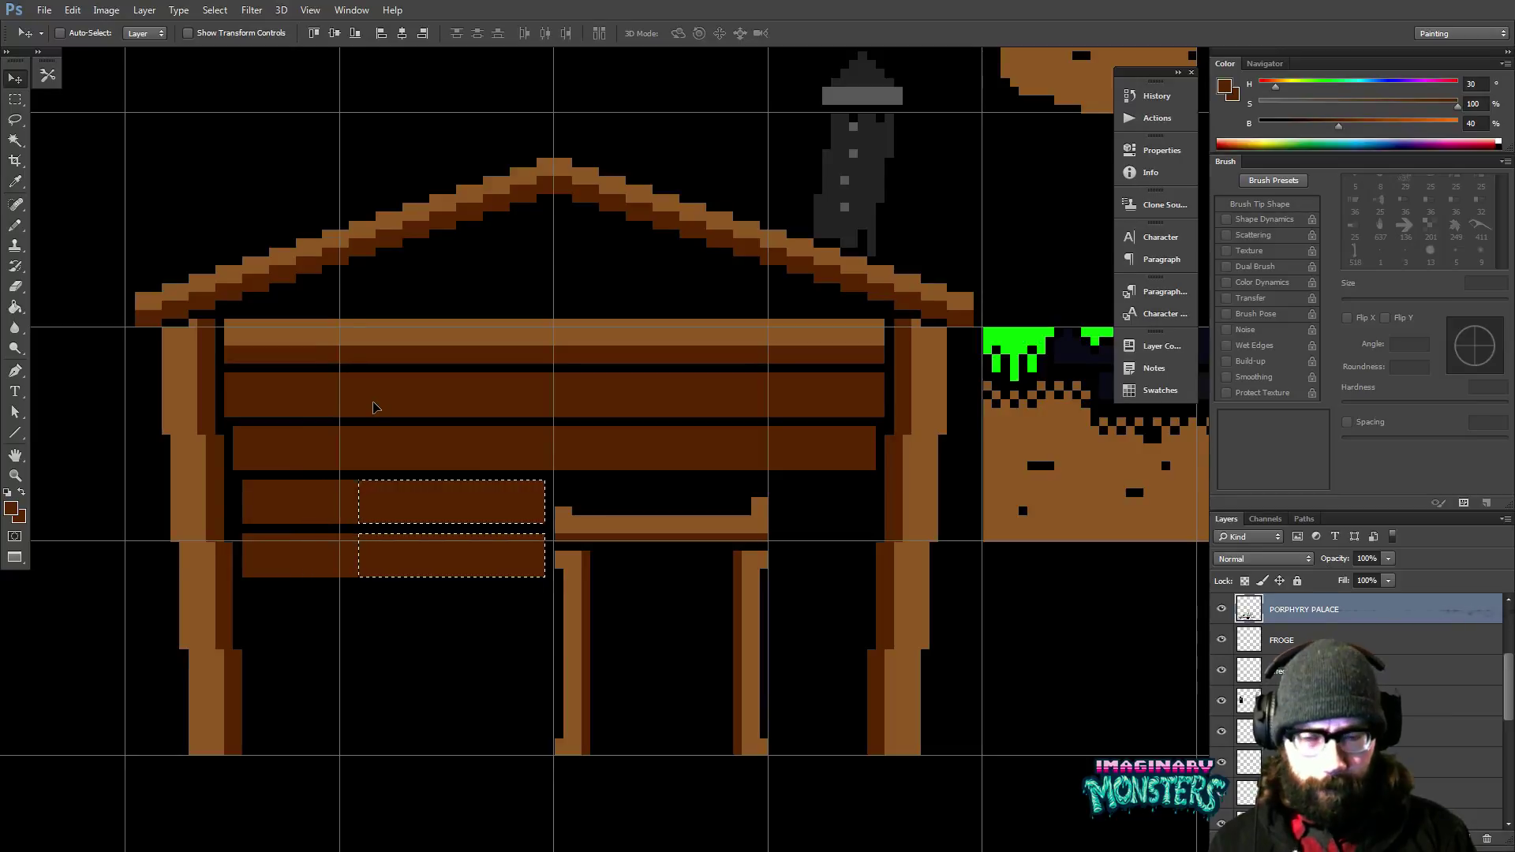
key("ctrl+d")
Pencil one more column of dark brown onto the upper short plank's left end to bring it closer to the post.
key("b")
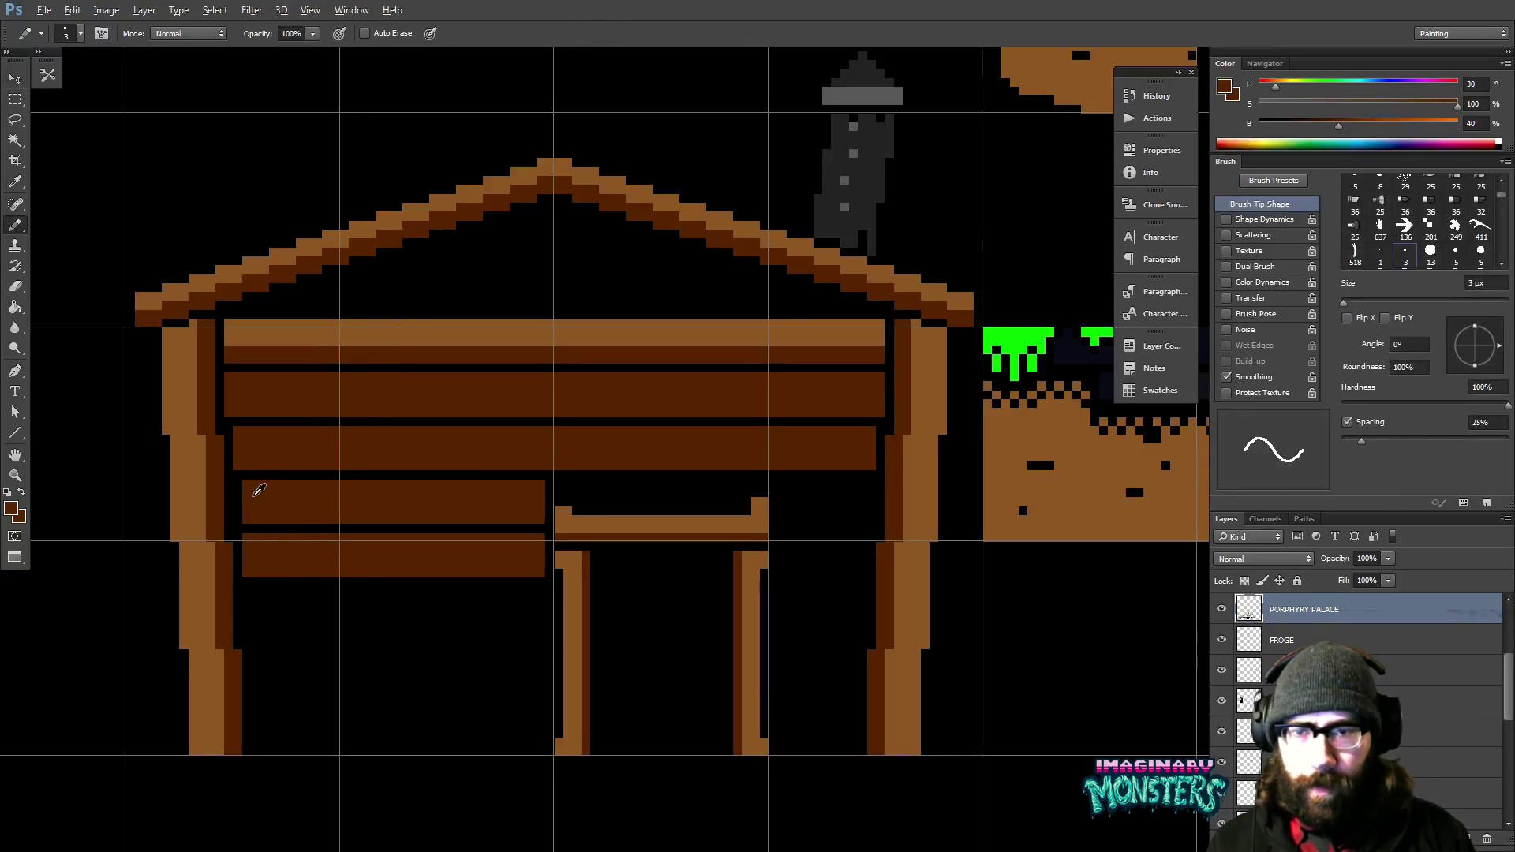
left_click_drag(247, 490, 247, 517)
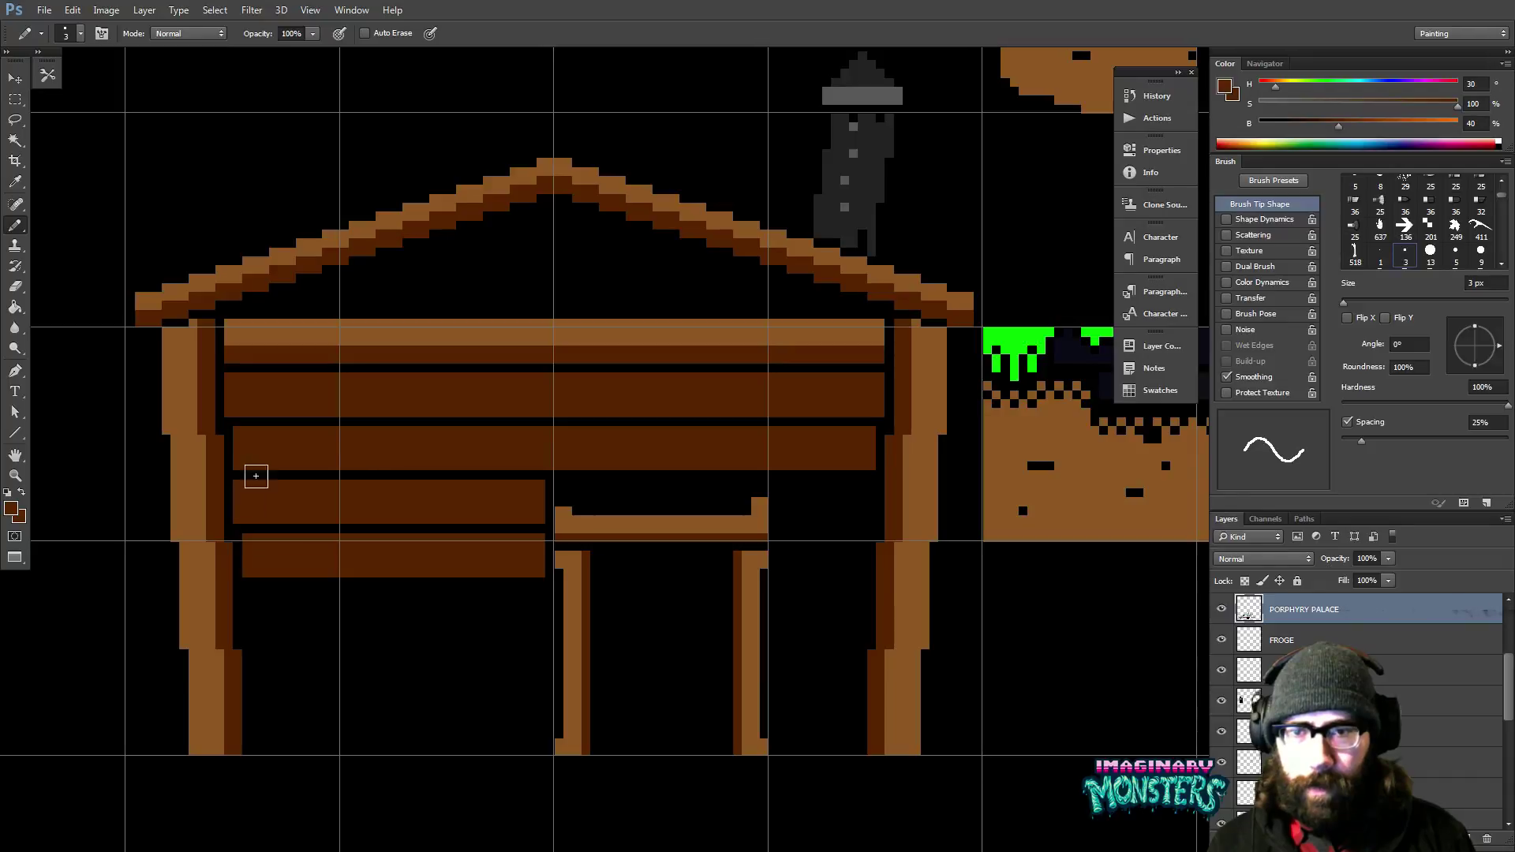
left_click_drag(378, 585, 366, 566)
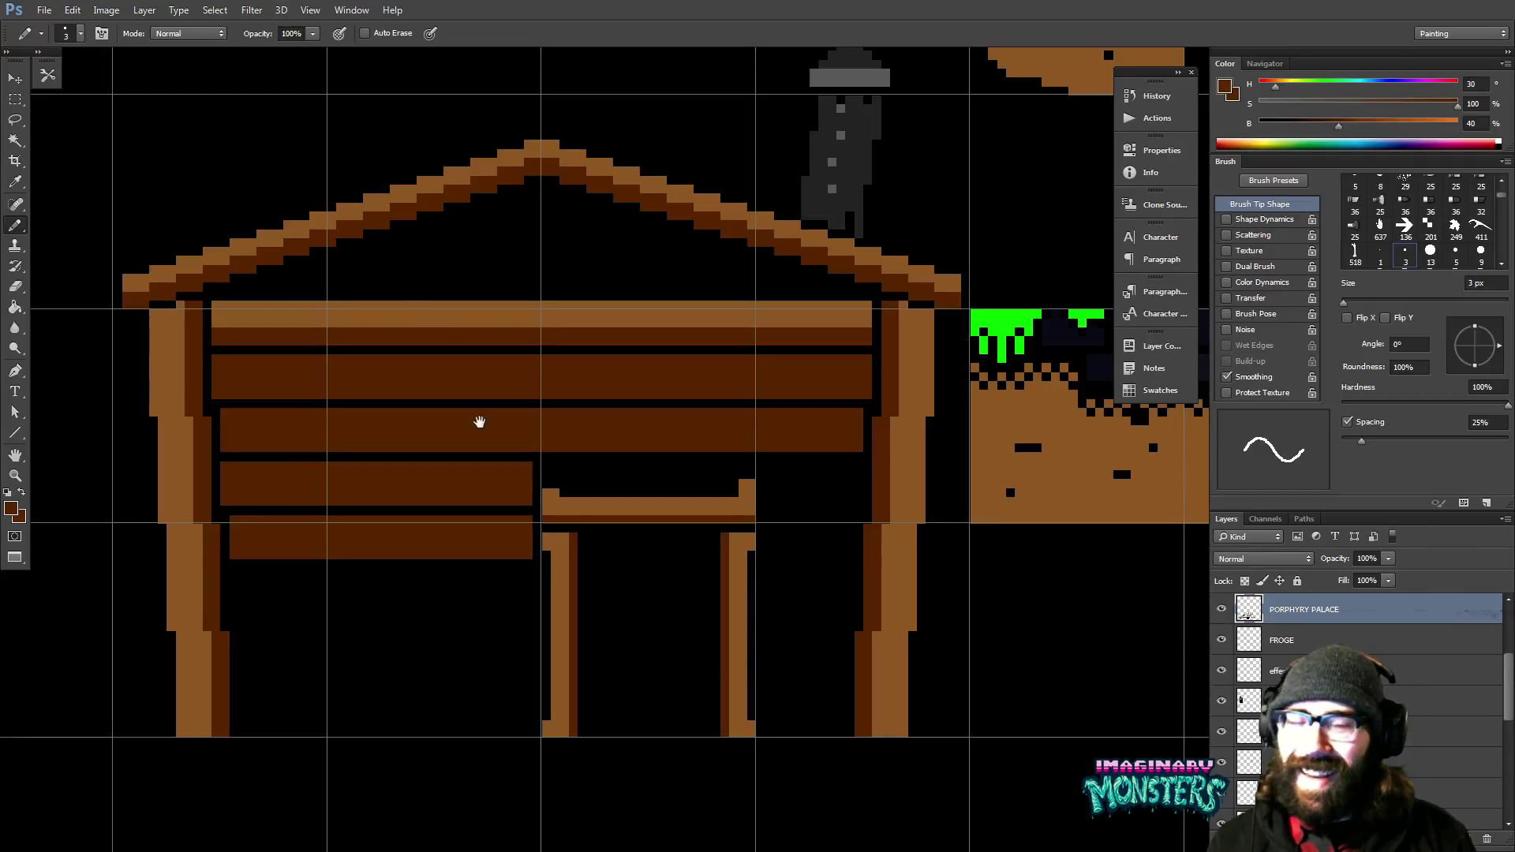
Copy a section of the two short planks beside the door frame and place it directly below them.
left_click_drag(477, 419, 498, 365)
key("m")
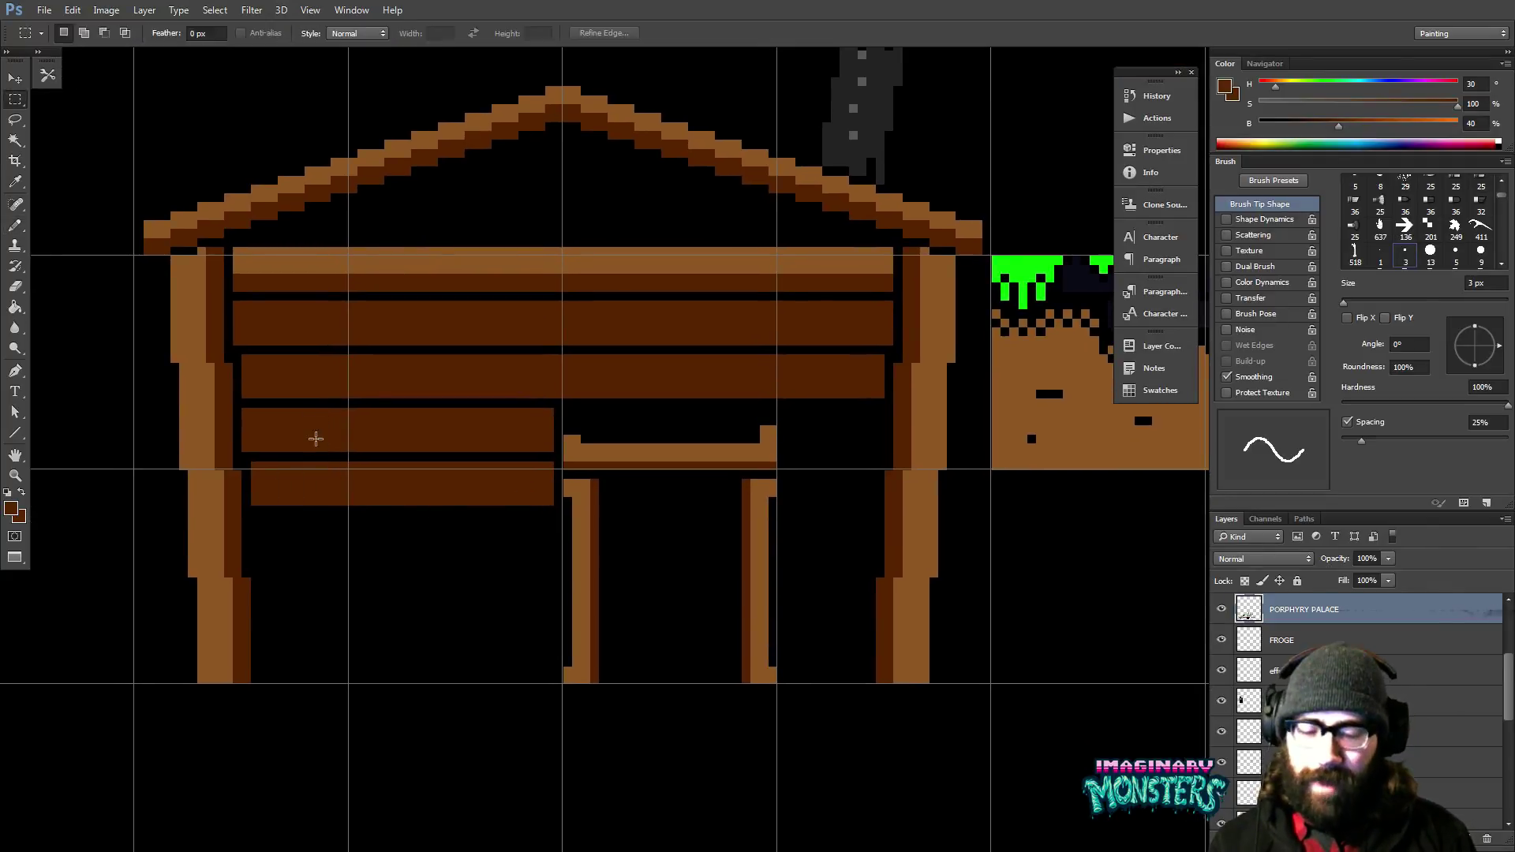
left_click_drag(297, 404, 438, 542)
key("v")
left_click_drag(390, 442, 397, 548)
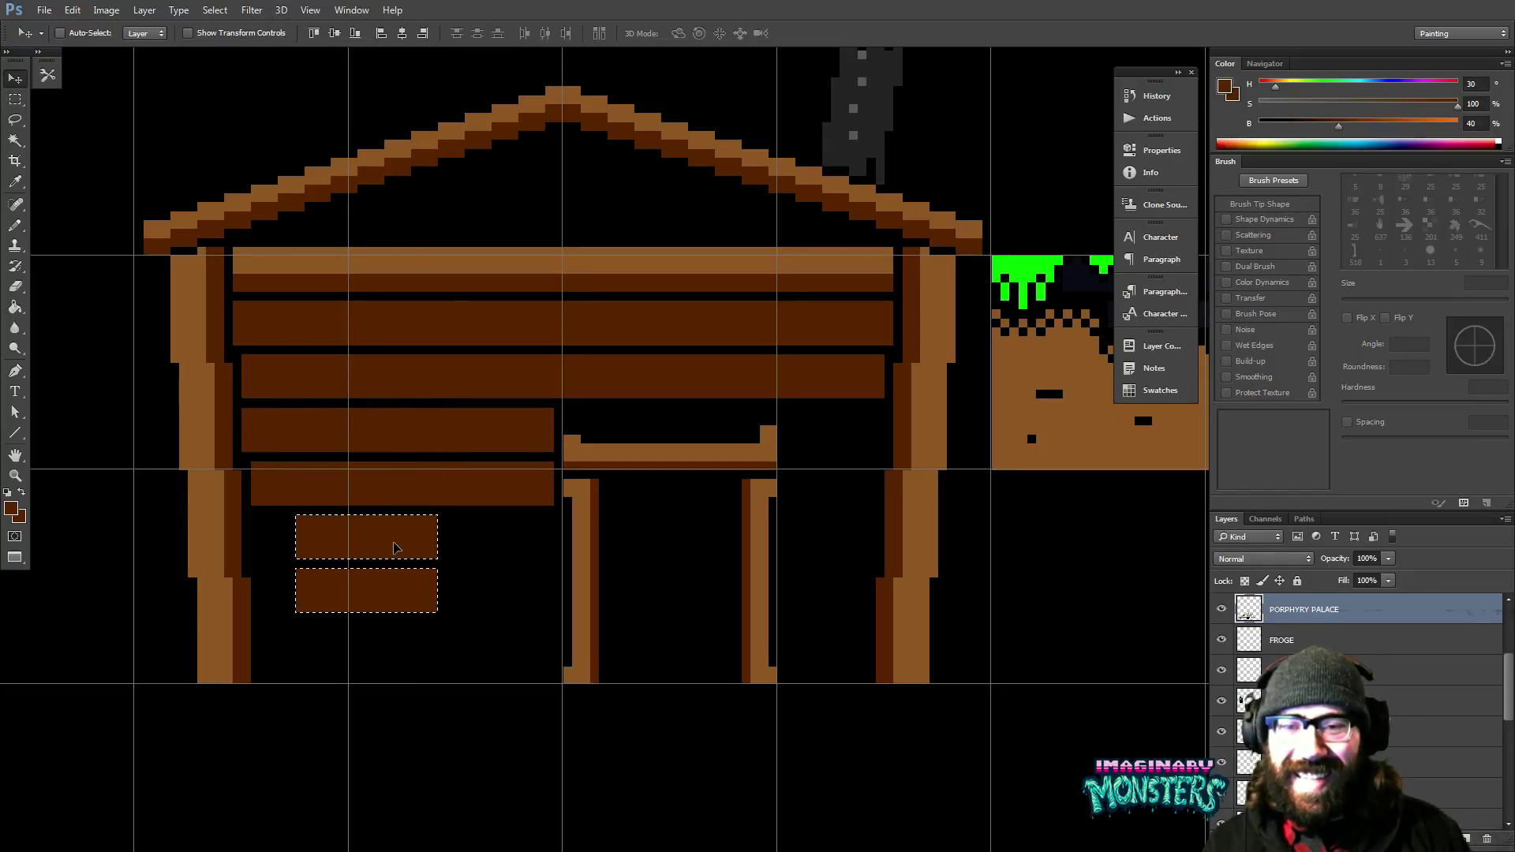
Extend both copied plank sections by nudged duplicates to the left post and the door frame, then pencil another column onto the upper one's left end.
key("Left")
key("Left")
key("Left")
key("Left")
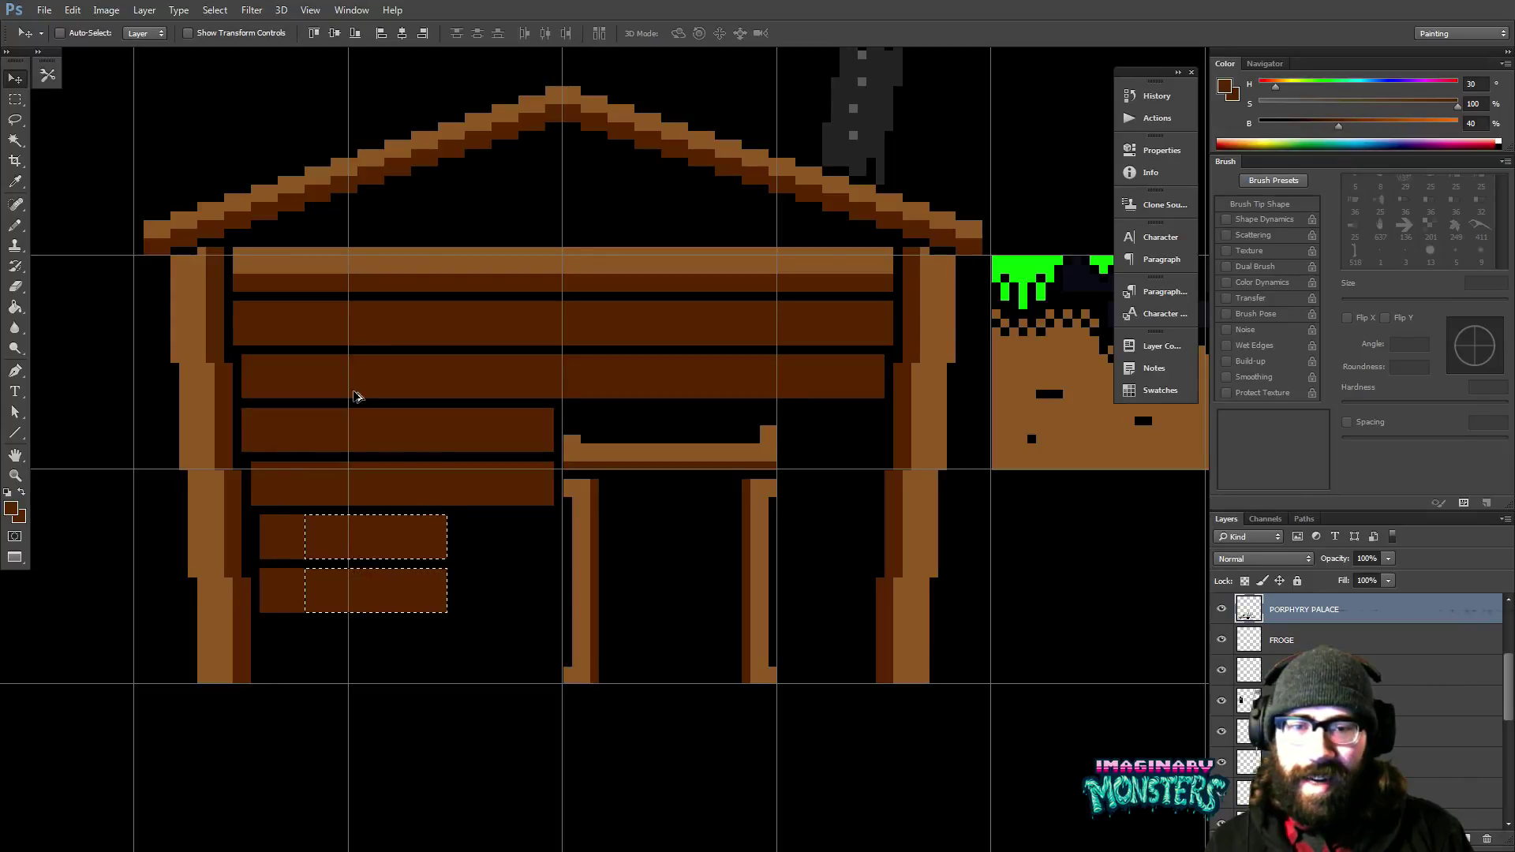
key("Right")
key("Right")
key("Right")
key("Right")
key("Right")
key("Right")
key("Right")
key("Right")
key("Right")
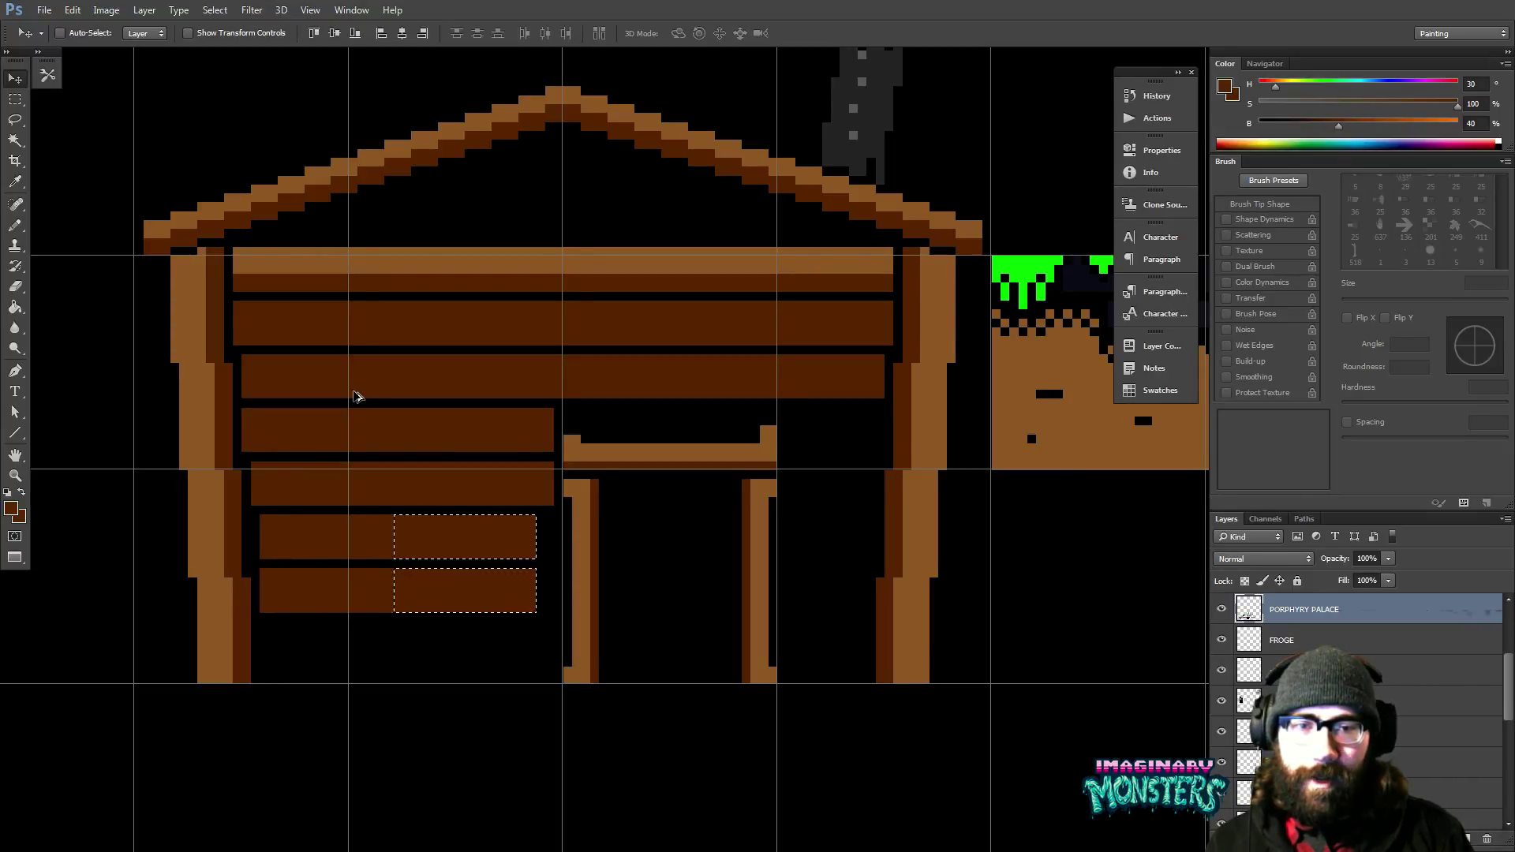
key("Right")
key("Right")
key("ctrl+d")
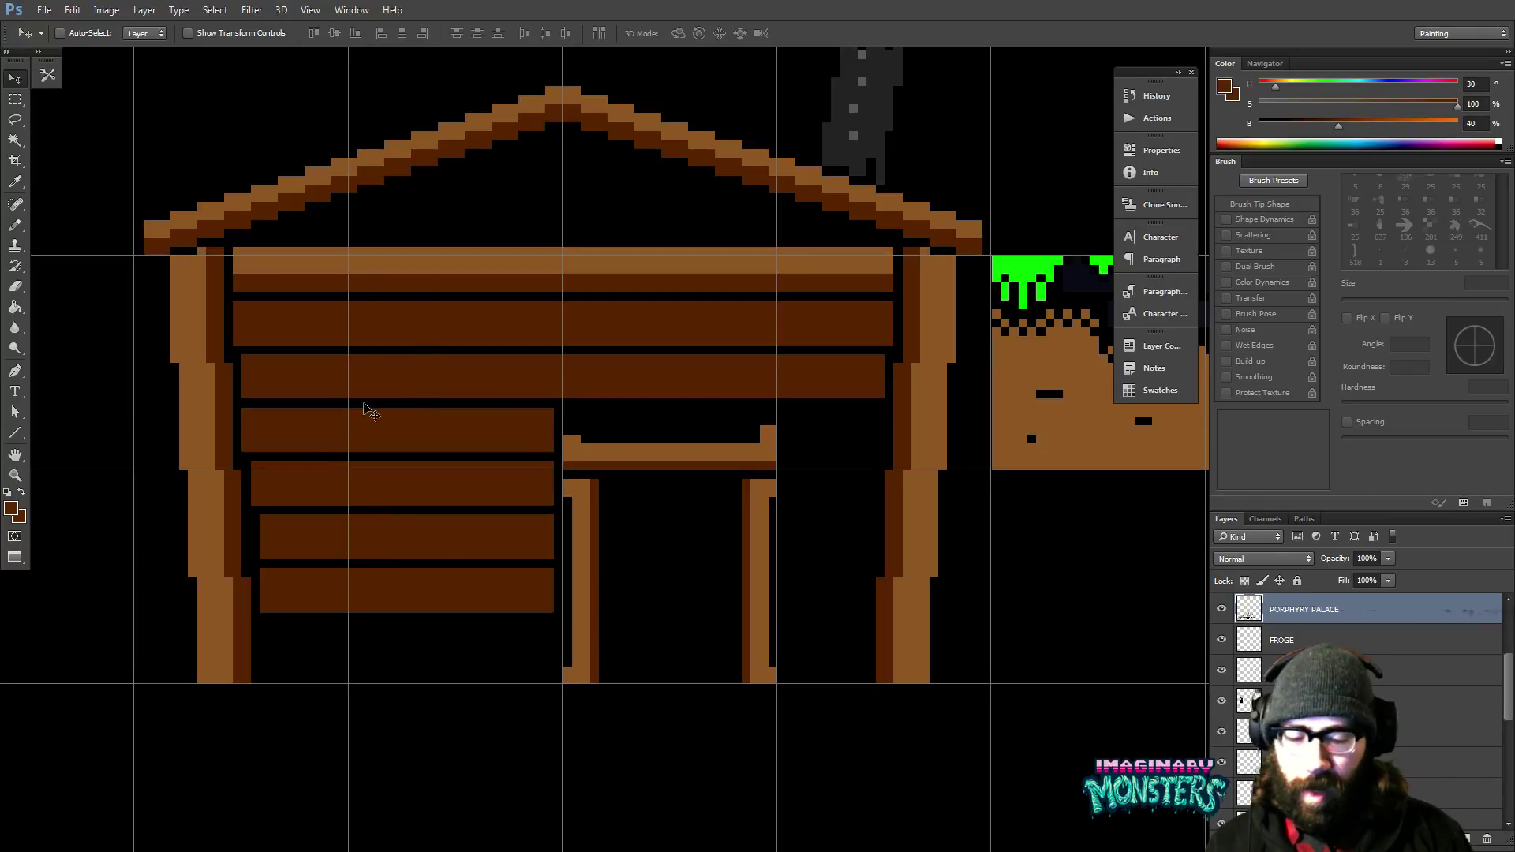
key("b")
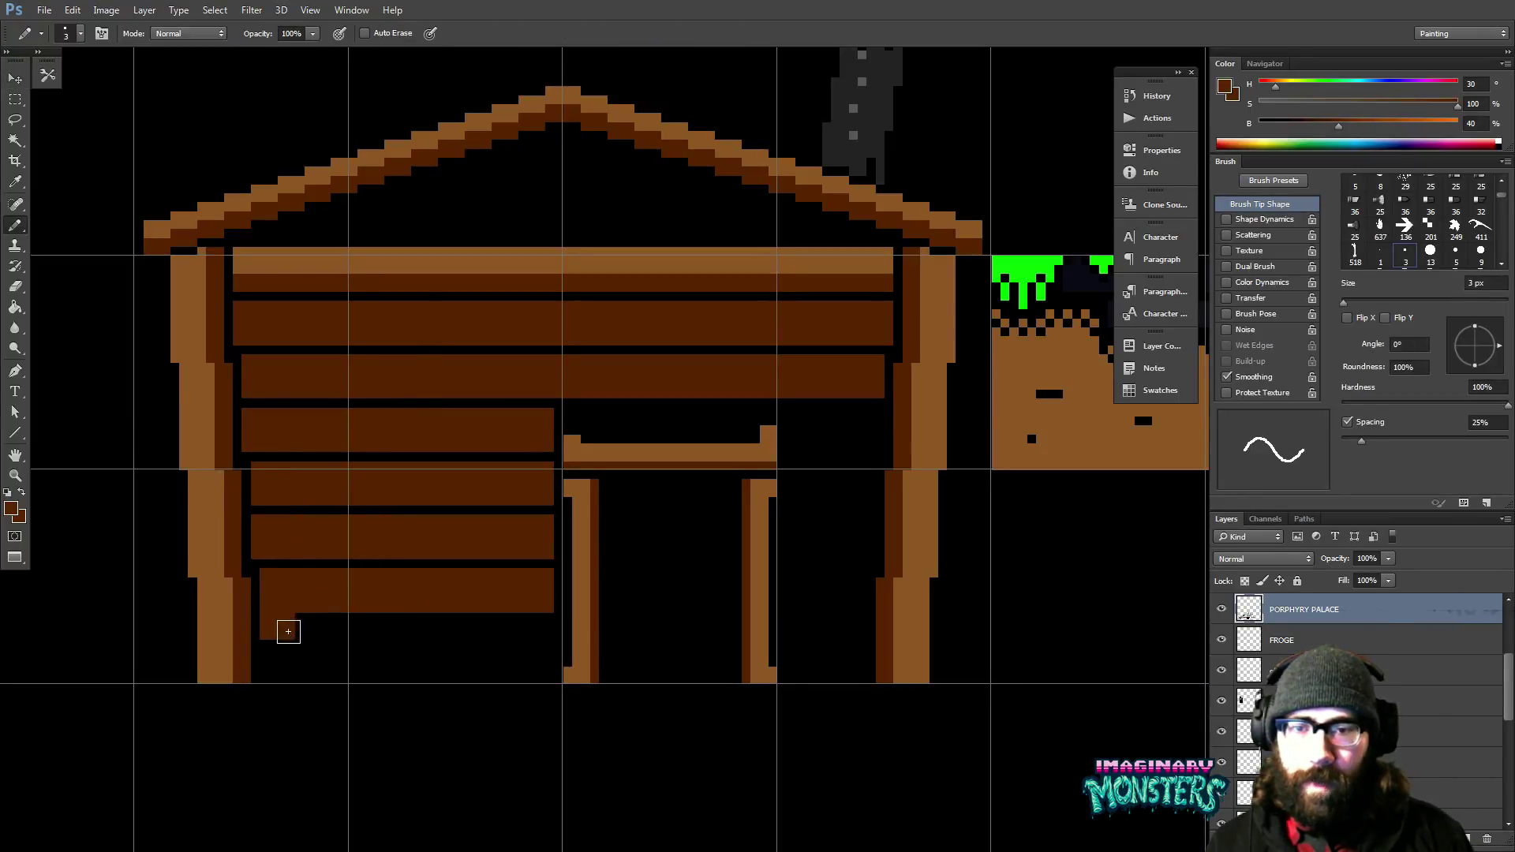
Copy a section of the two lowest planks down by one plank spacing to start a bottom plank, then deselect.
key("m")
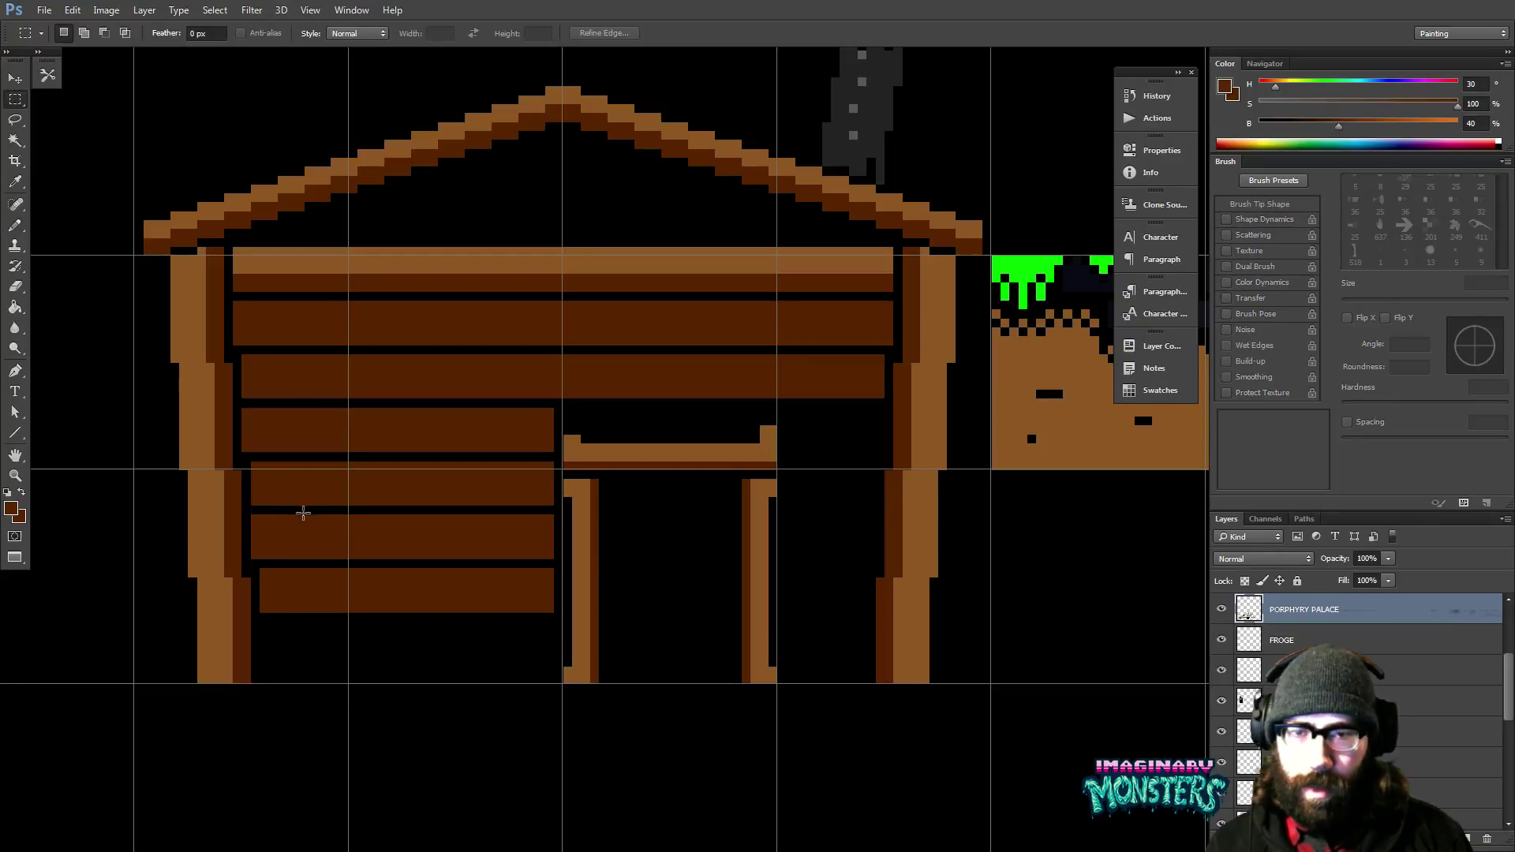
left_click_drag(296, 505, 402, 639)
key("v")
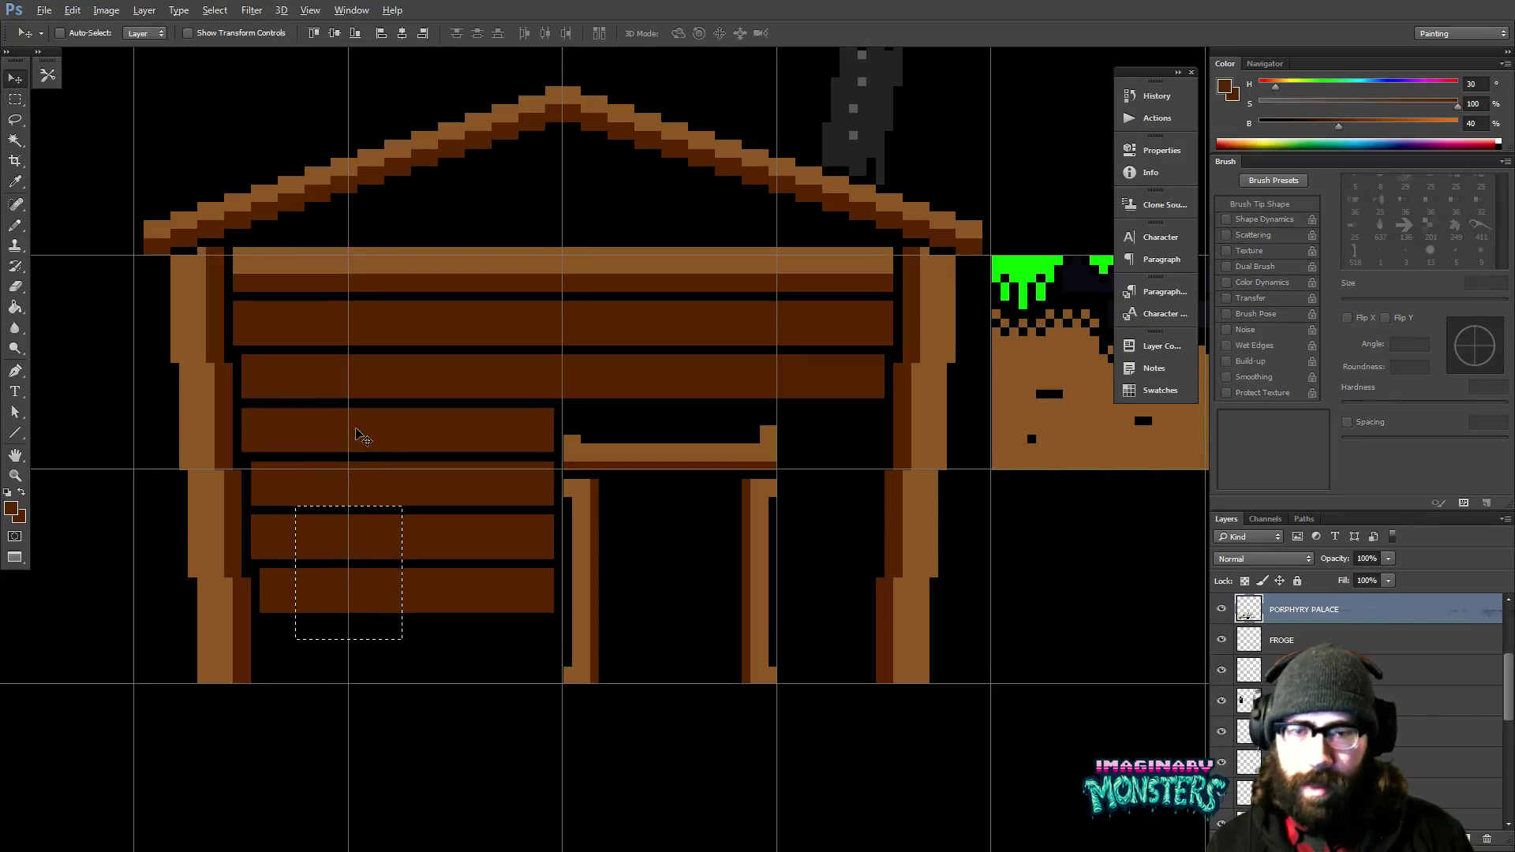
key("Down")
key("alt+f")
key("Escape")
key("alt+f")
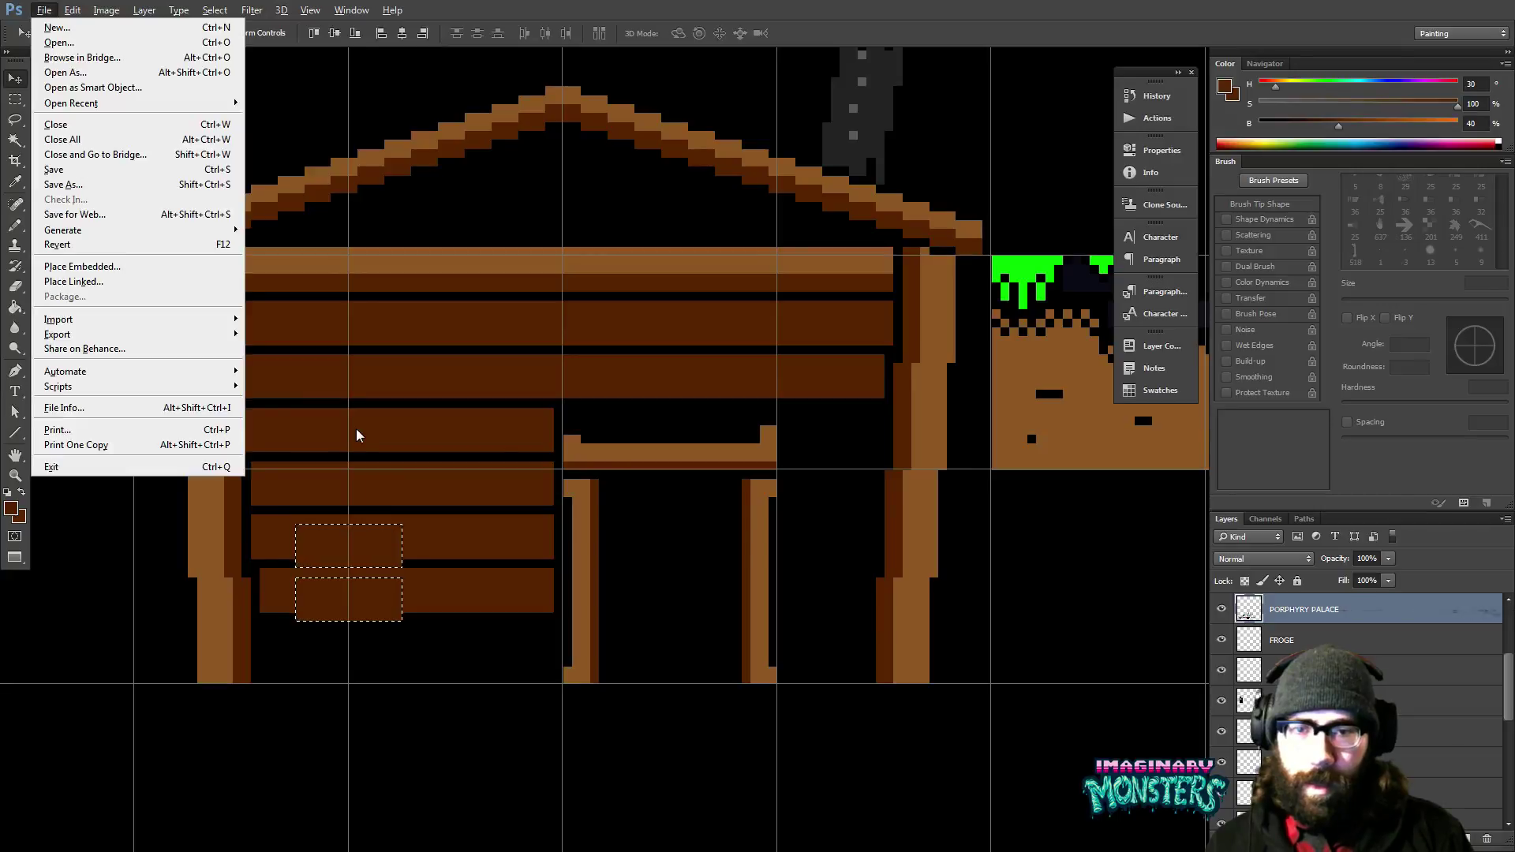
key("Escape")
key("alt+v")
key("Escape")
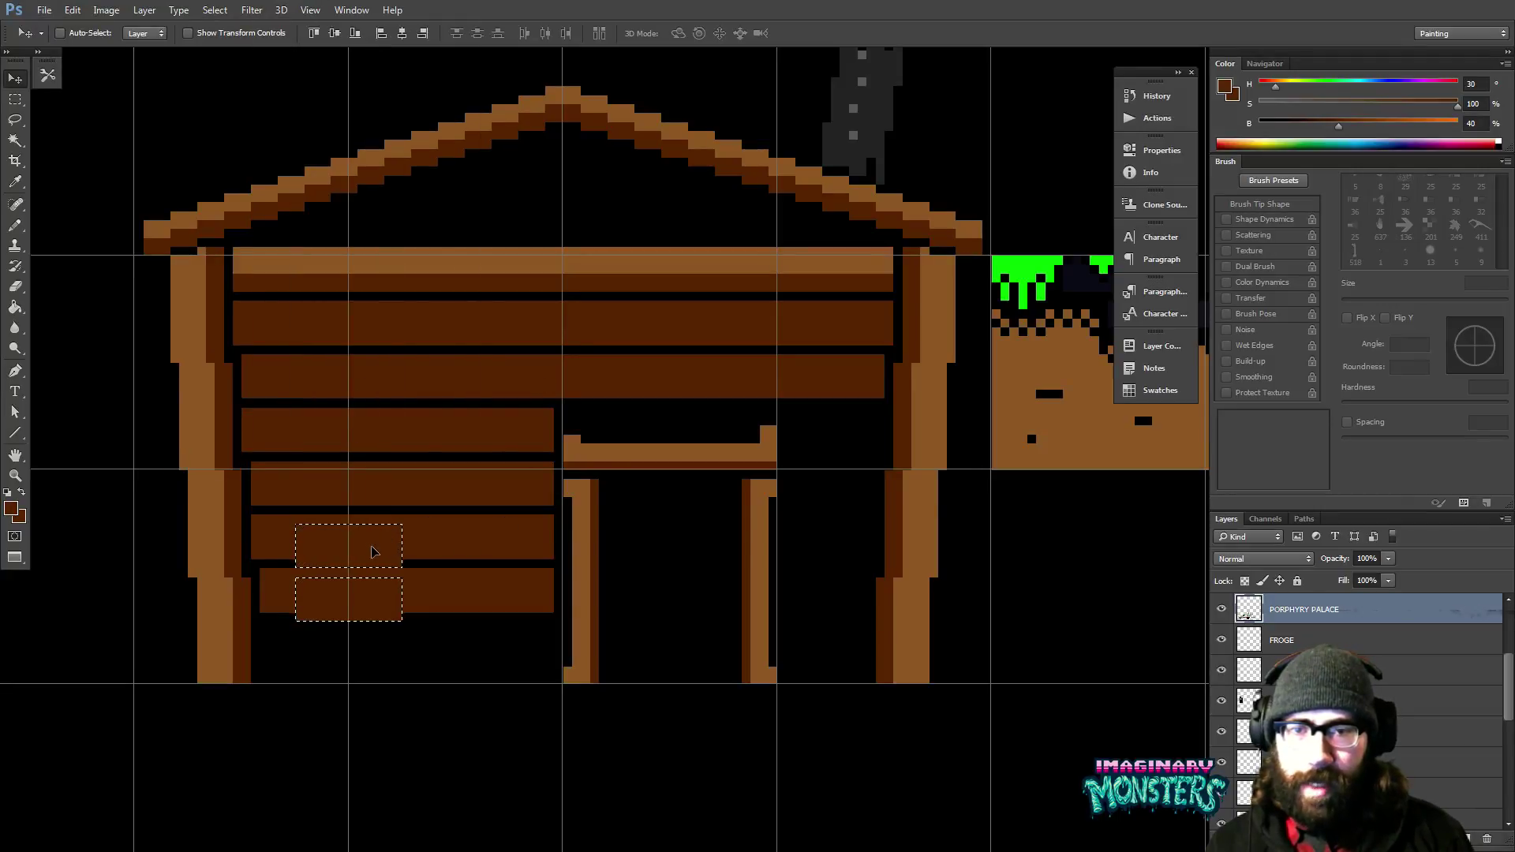
key("Down")
key("Down")
key("Down")
key("Down")
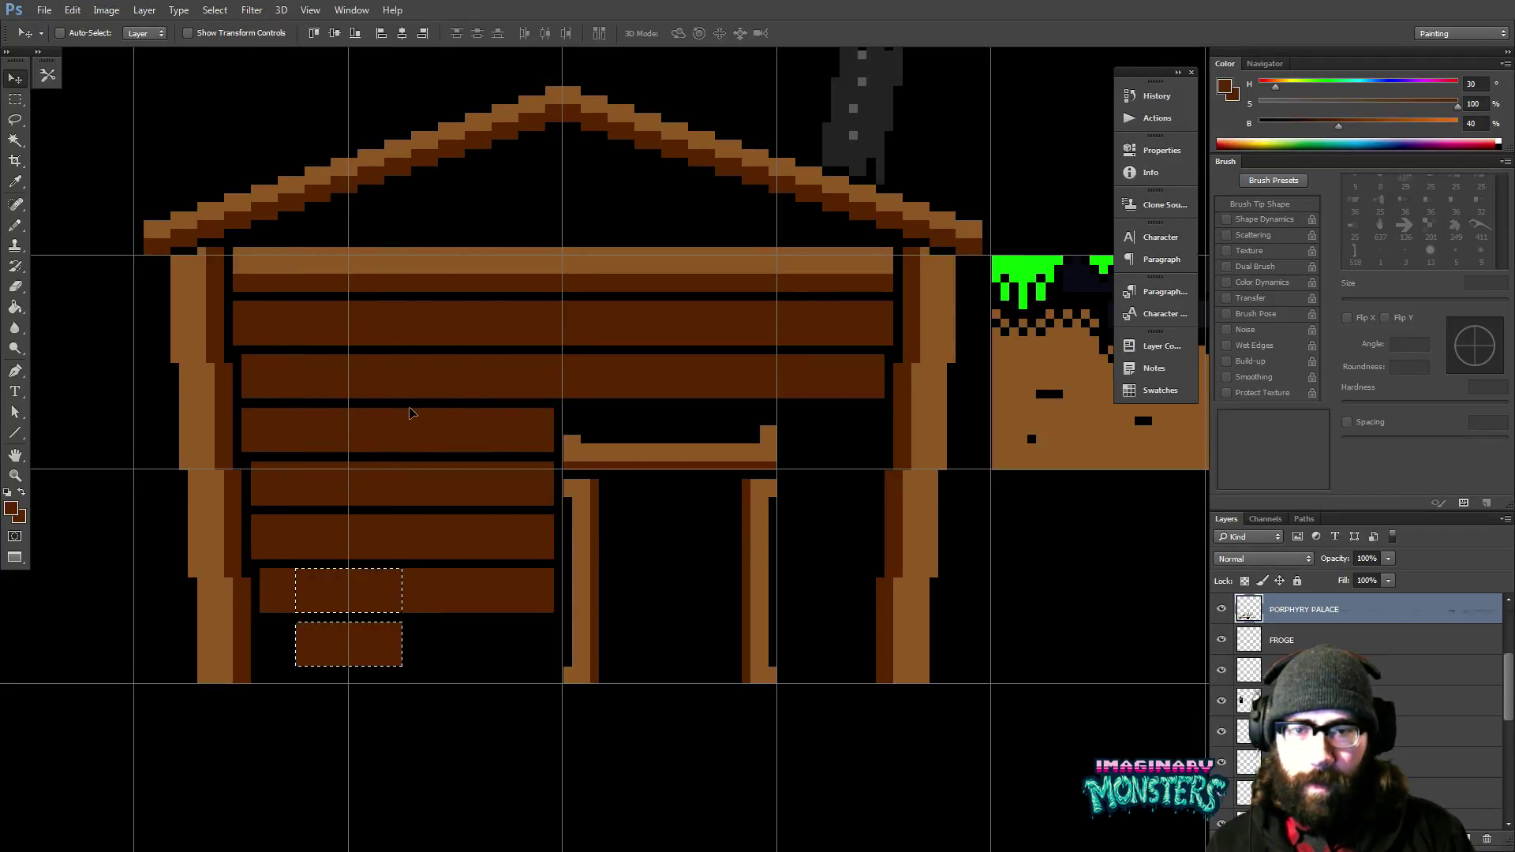
key("ctrl+d")
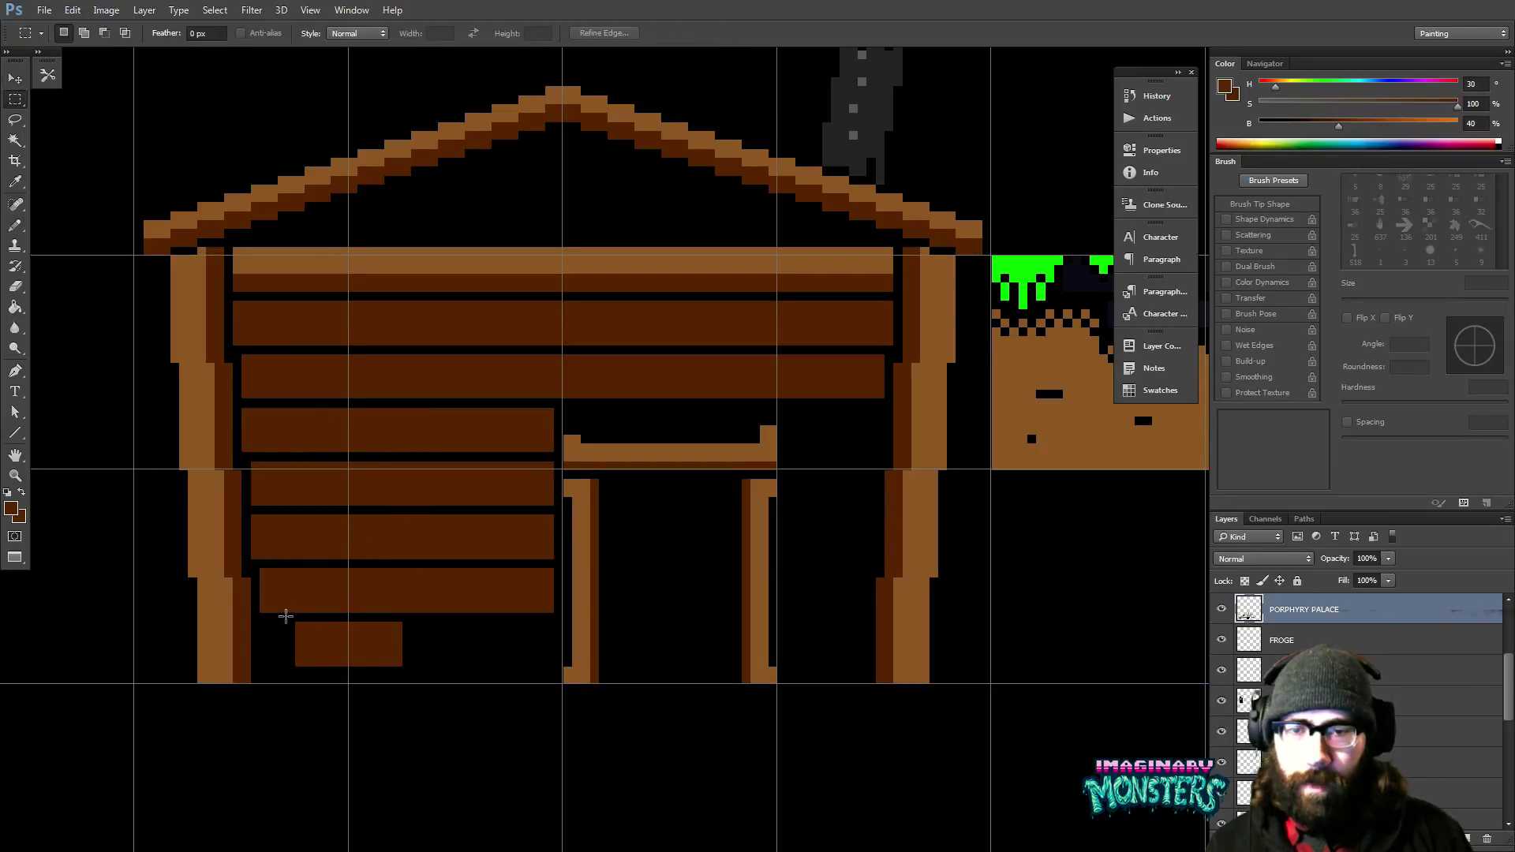
Move the new bottom plank section left until its end lines up with the plank above.
left_click_drag(285, 612, 446, 702)
key("shift+Left")
key("shift+Left")
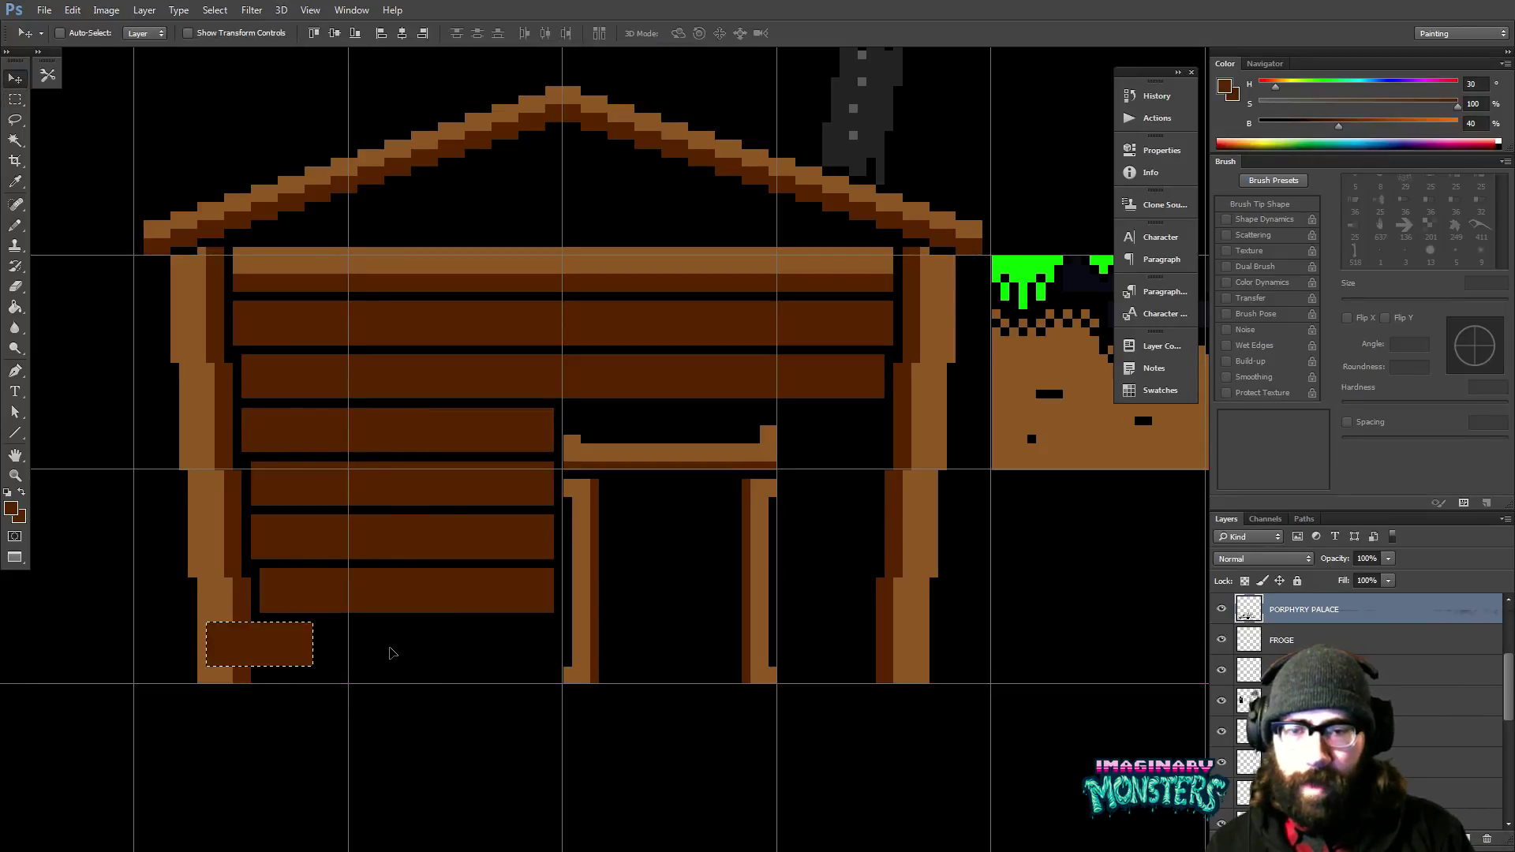
key("shift+Right")
key("Right")
key("Right")
key("Right")
key("Right")
key("Right")
key("Right")
key("Right")
key("Right")
key("Right")
key("Right")
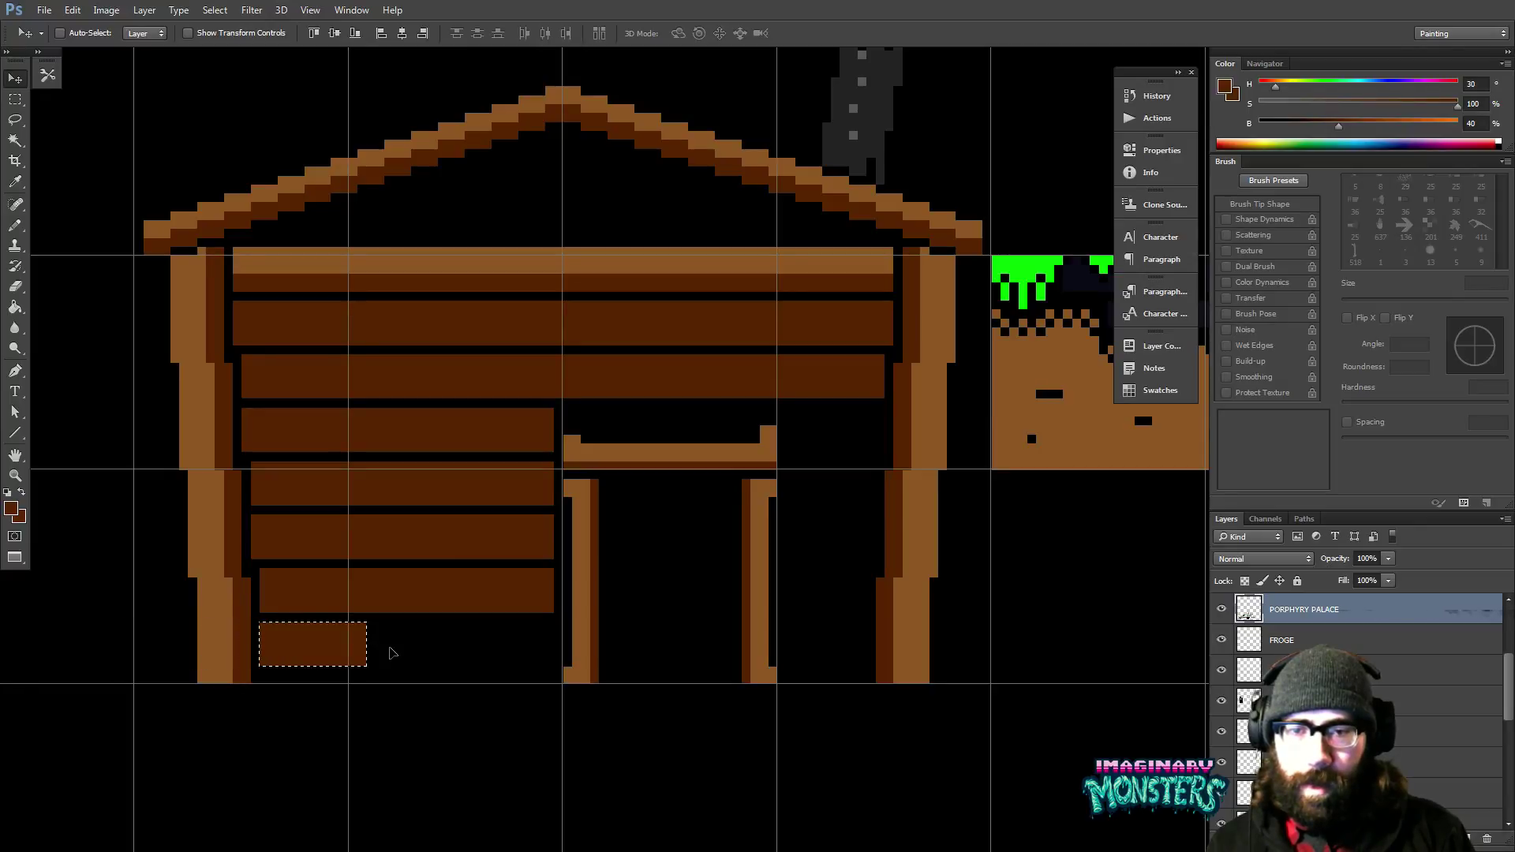
Extend the bottom plank by nudged duplicates across to the door frame, then deselect.
key("Right")
key("Right")
key("Right")
key("Right")
key("Right")
key("Right")
key("Right")
key("Right")
key("Right")
key("Right")
key("Right")
key("Right")
key("Right")
key("Right")
key("Right")
key("Right")
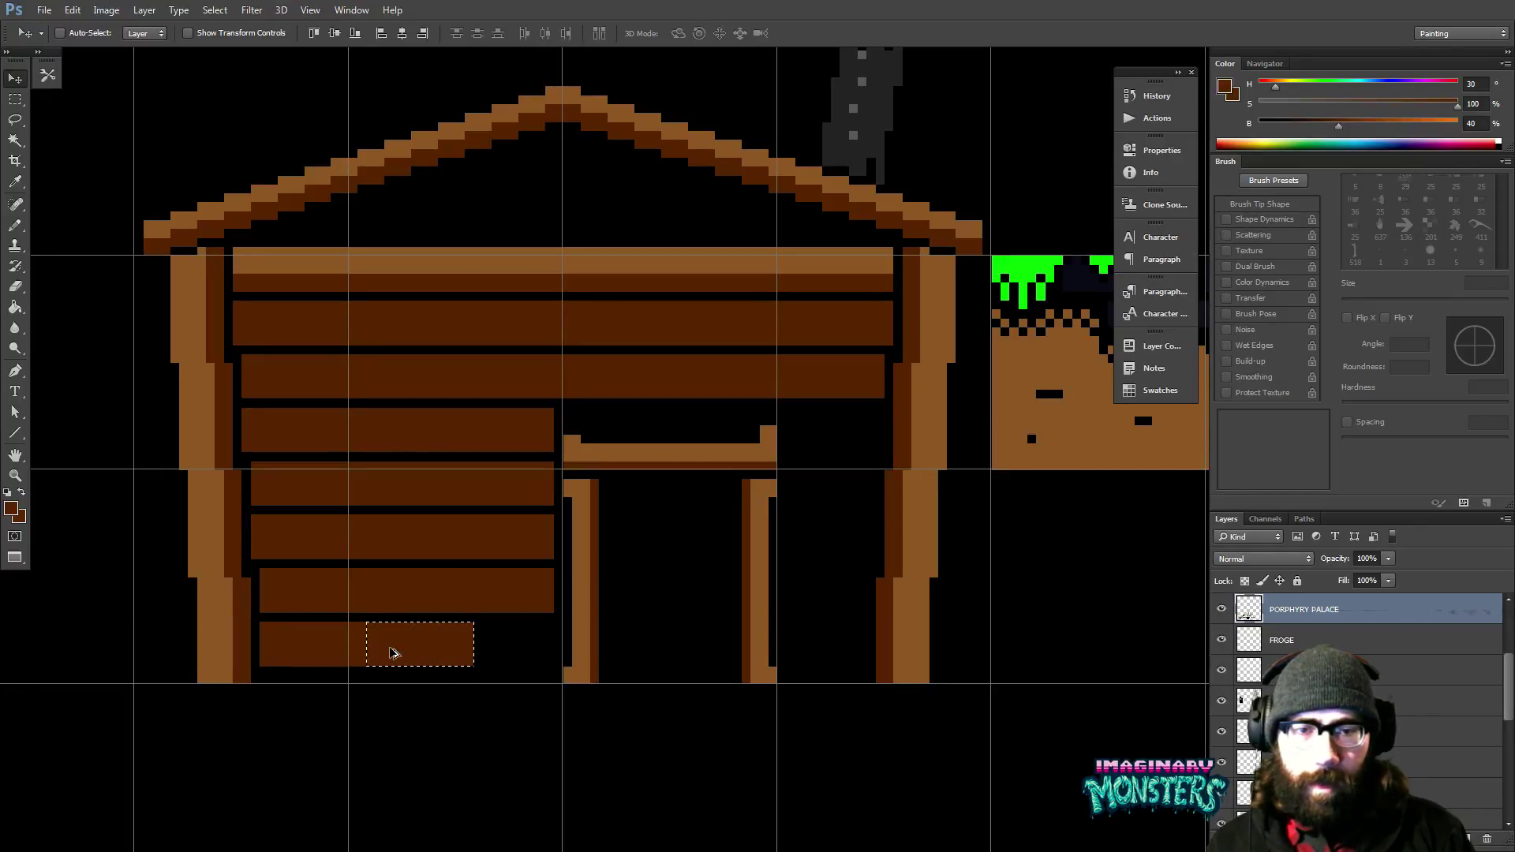
key("Right")
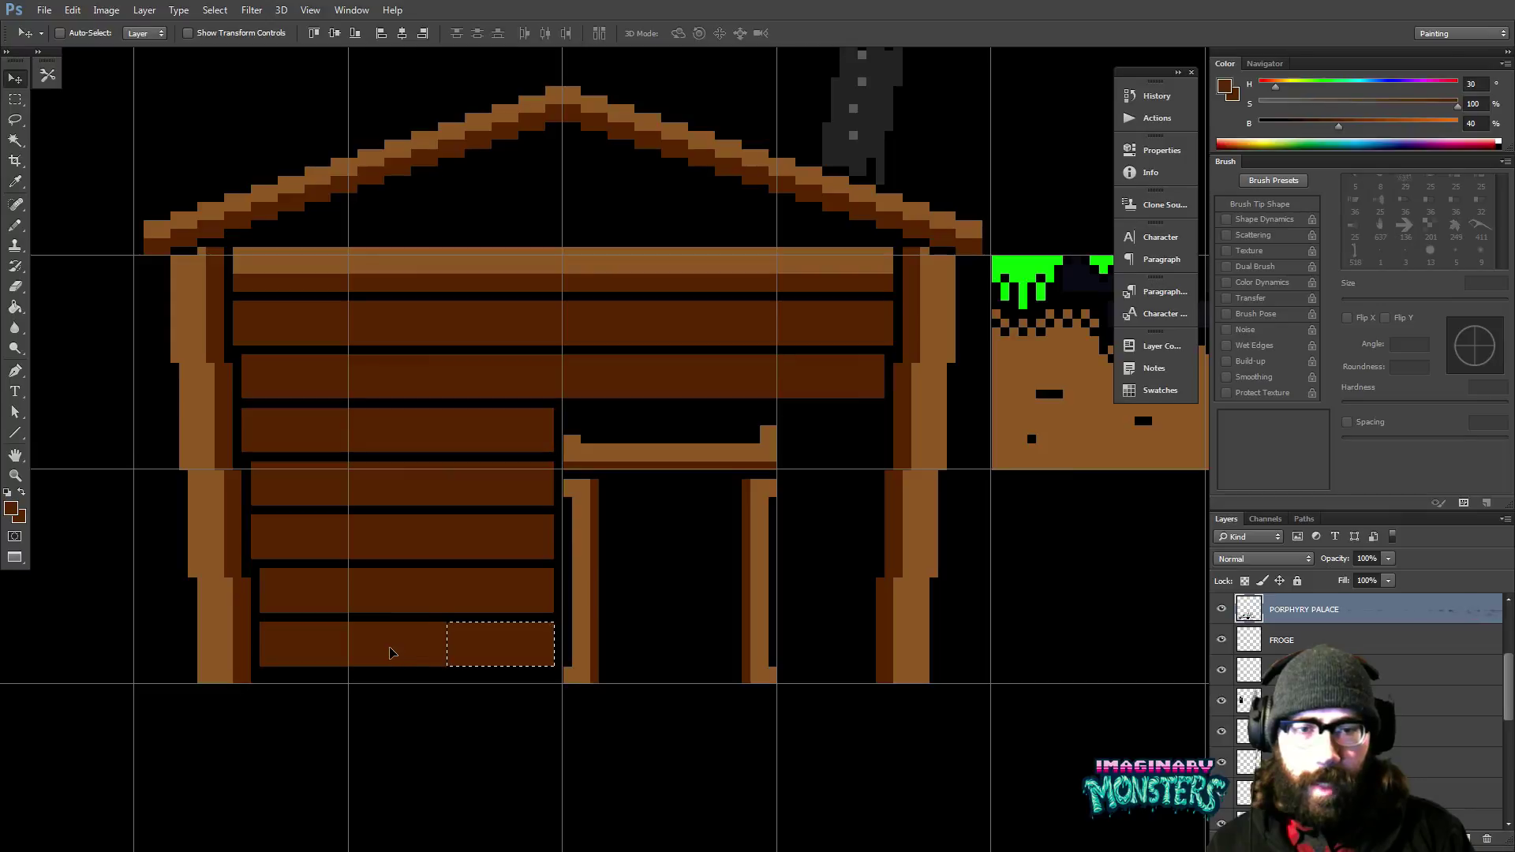
key("ctrl+d")
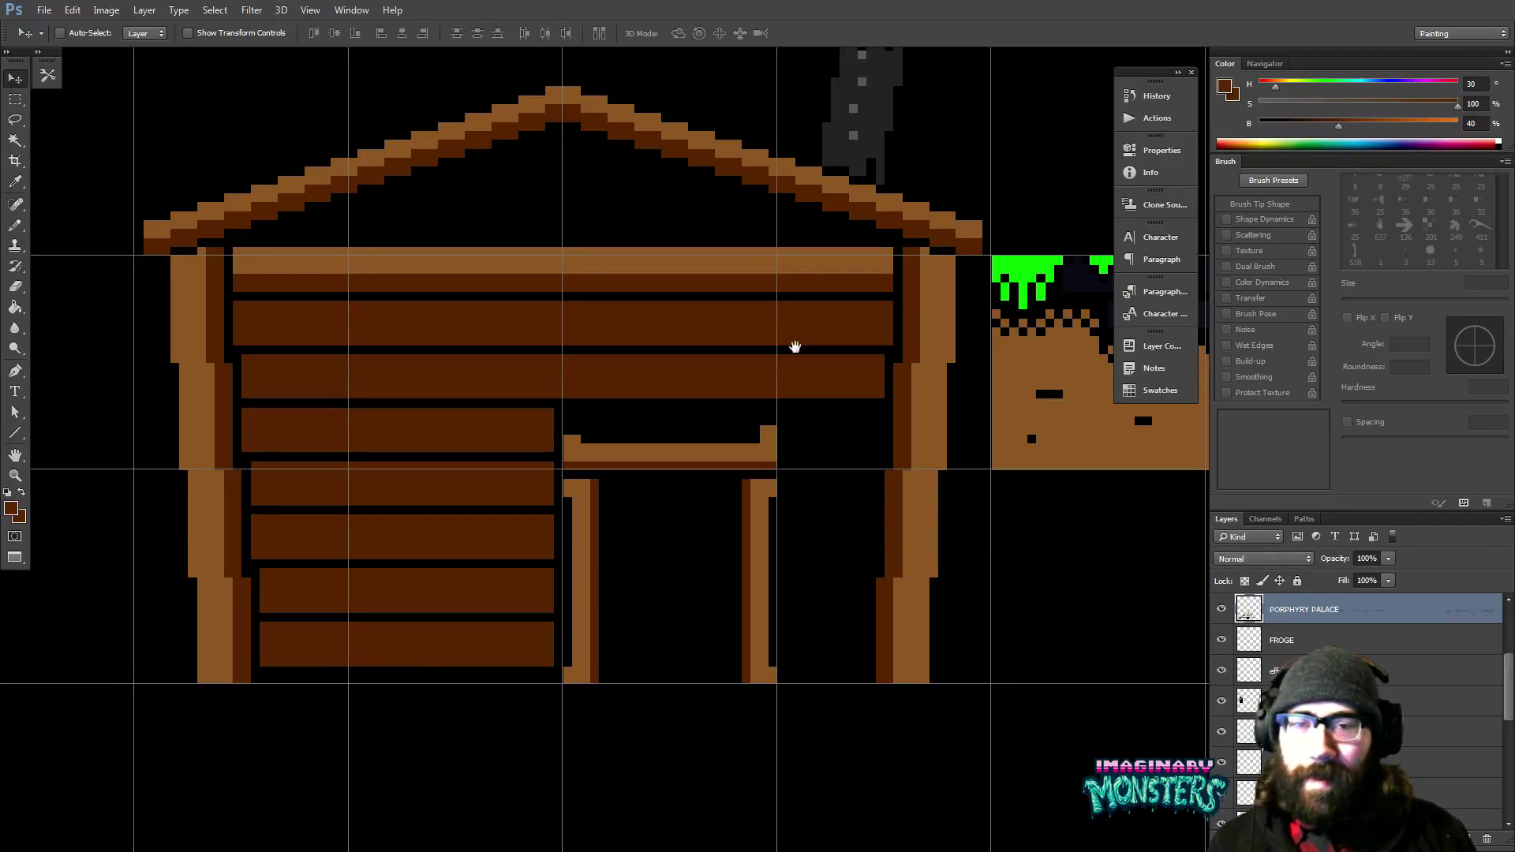
Hide the grid and review the whole shelter against the surrounding tiles.
left_click_drag(690, 432, 569, 473)
key("z")
left_click(580, 448, "alt")
left_click(580, 447, "alt")
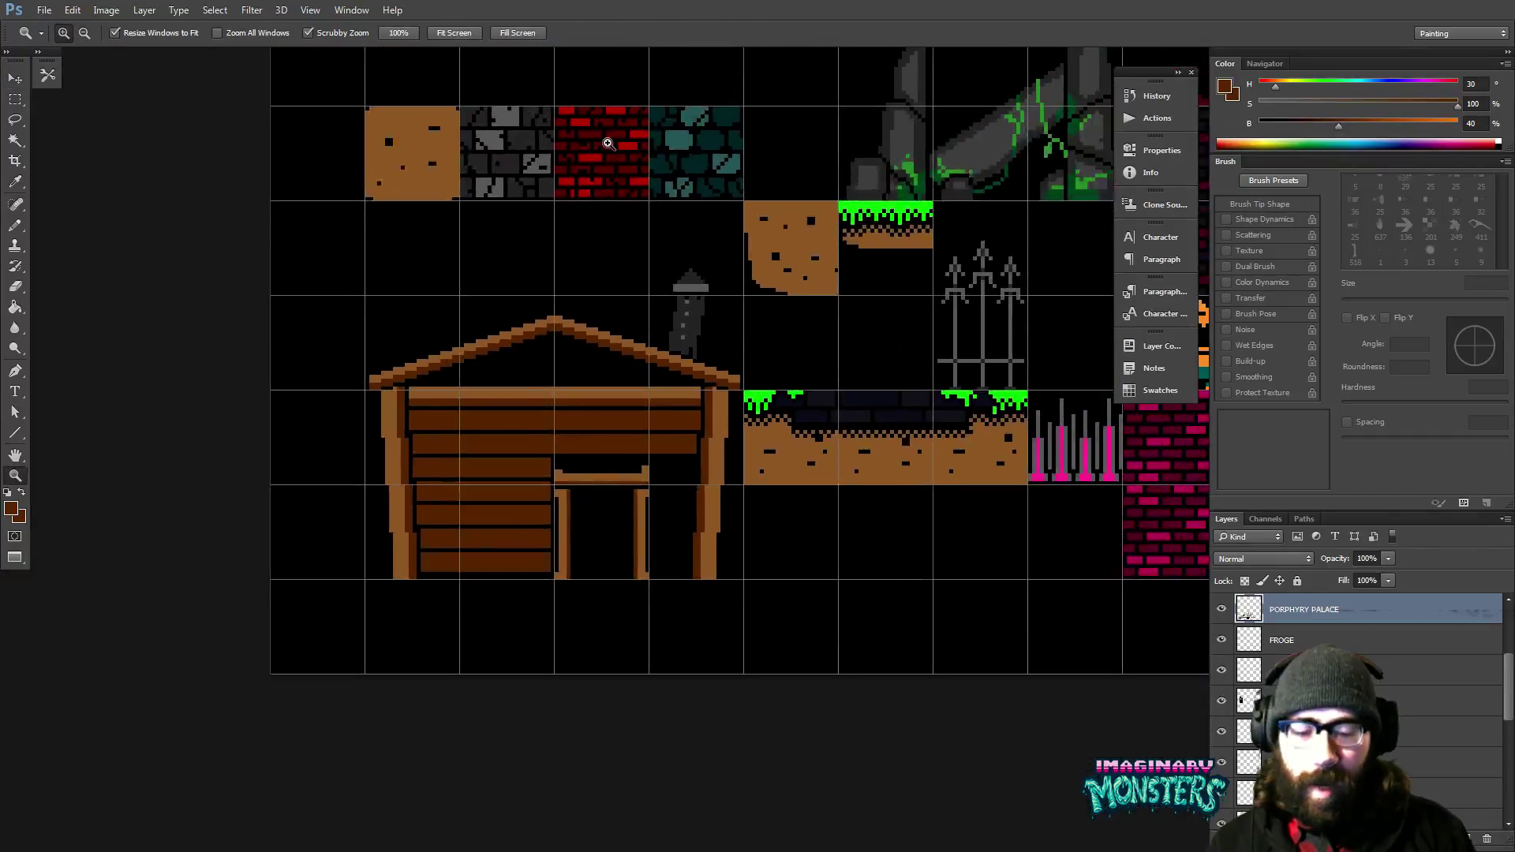
key("ctrl+apostrophe")
left_click_drag(677, 501, 535, 520)
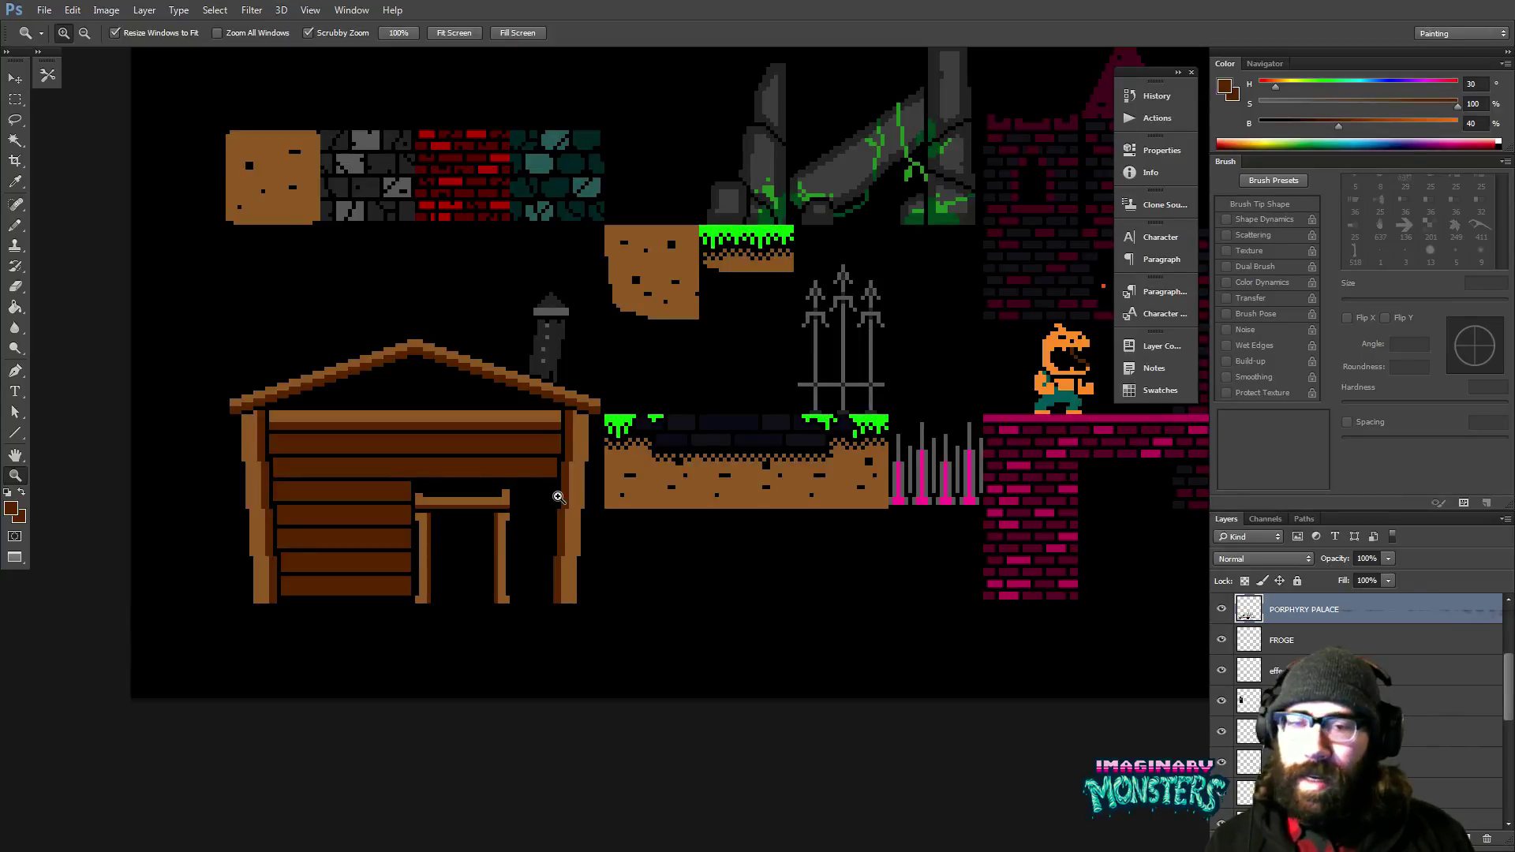
left_click_drag(467, 568, 453, 511)
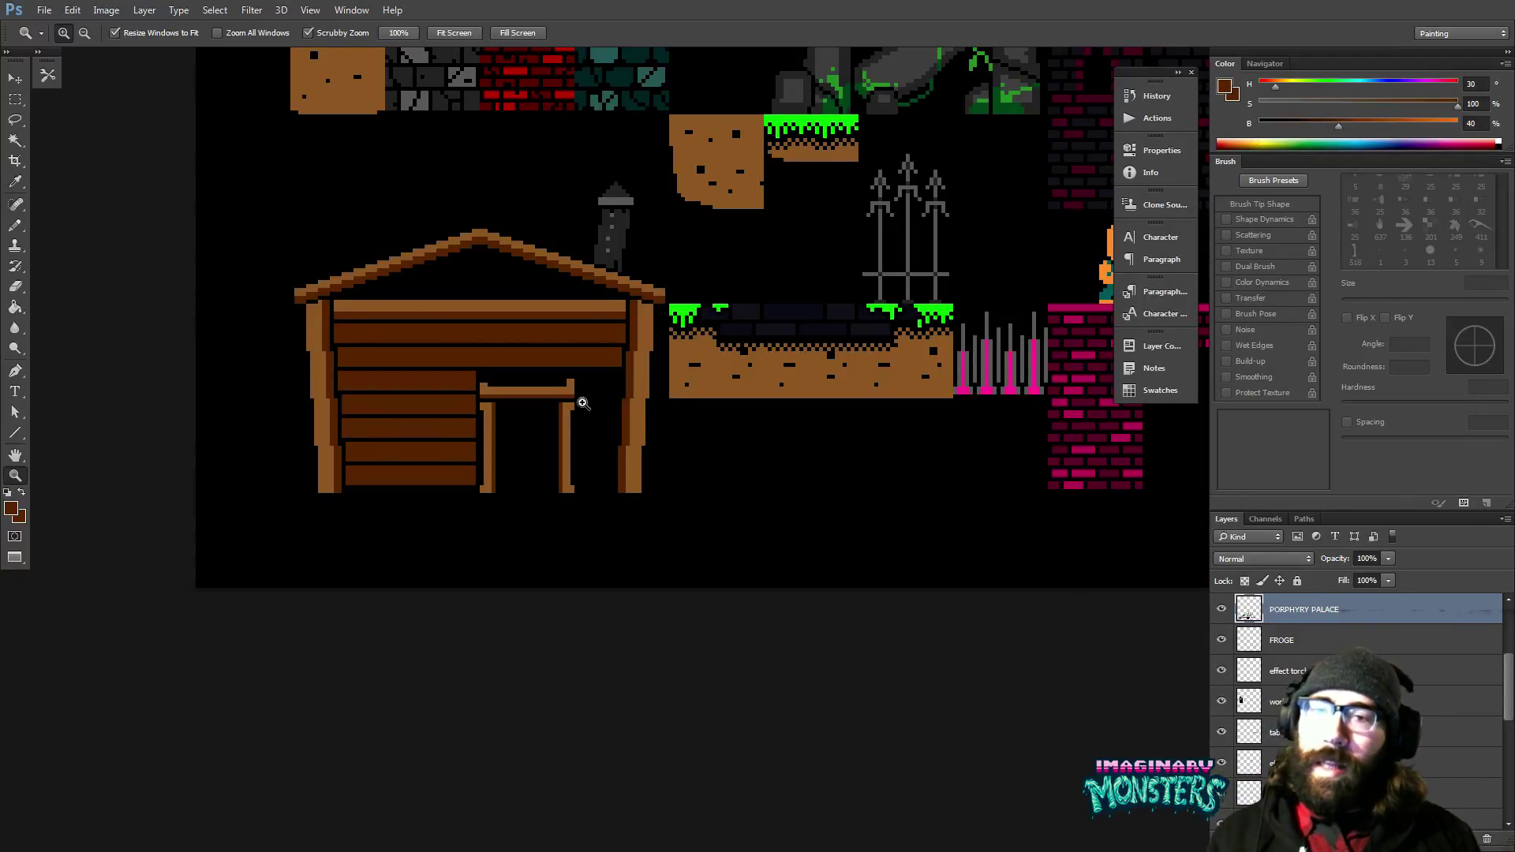
Pencil one more column of dark brown onto the right ends of the three lowest planks, closer to the door frame.
left_click(456, 481)
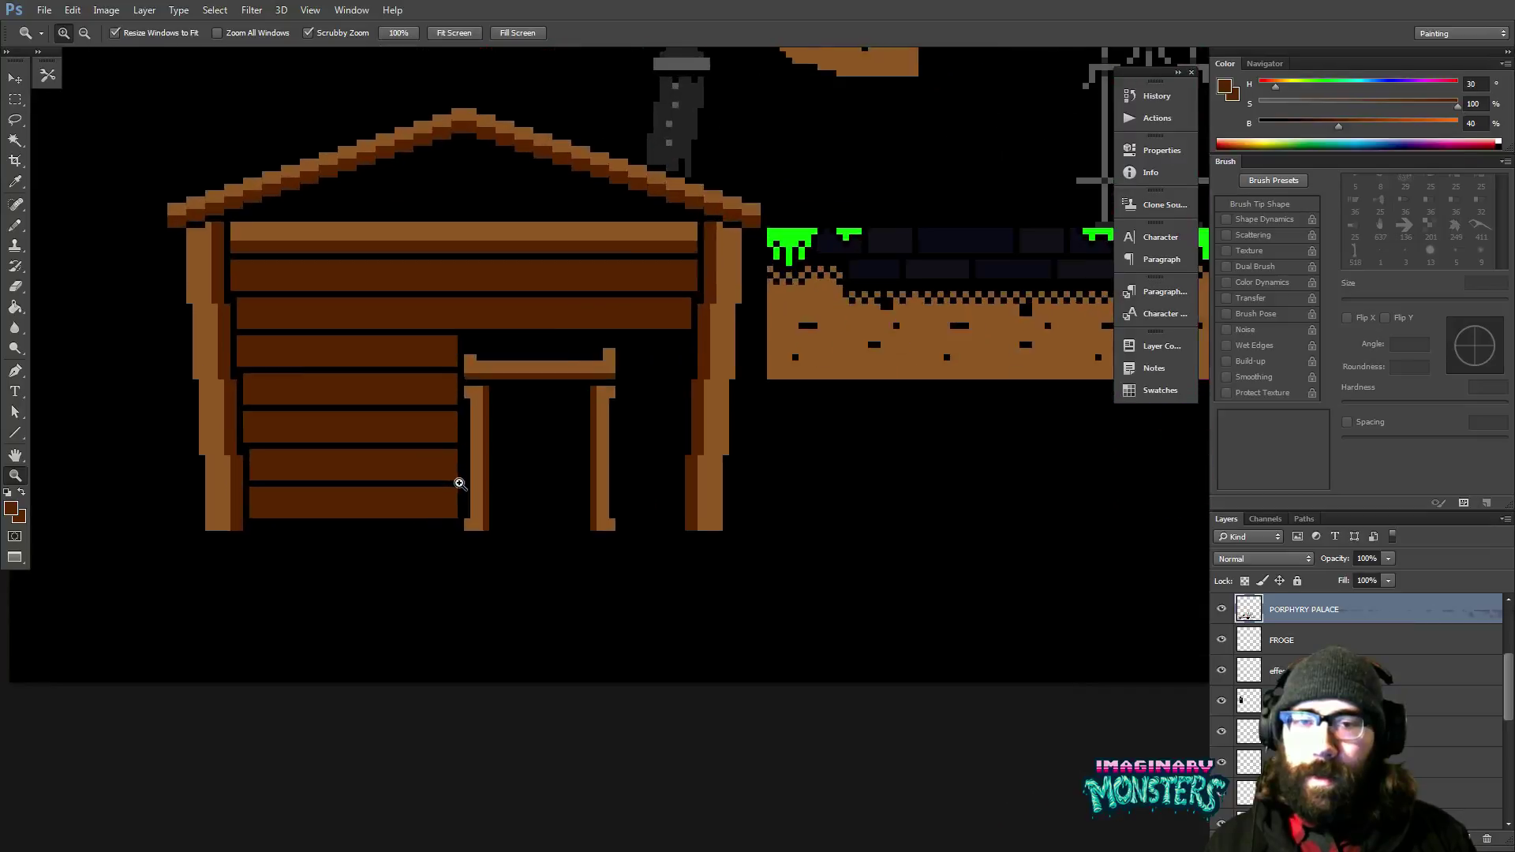
left_click(459, 483)
key("b")
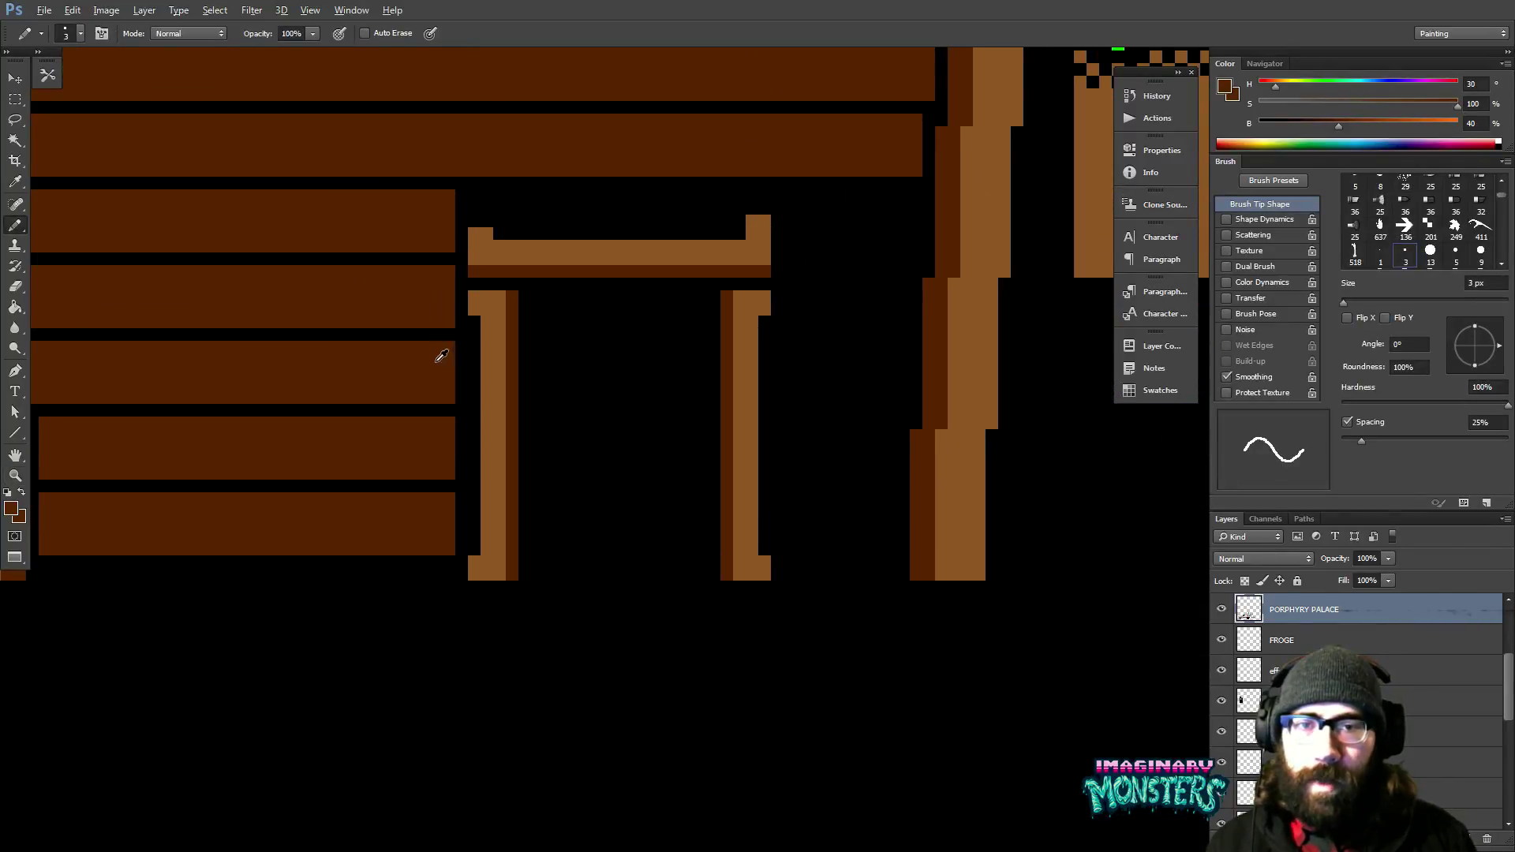
left_click_drag(461, 351, 441, 448)
left_click_drag(436, 504, 437, 524)
left_click_drag(428, 465, 438, 476)
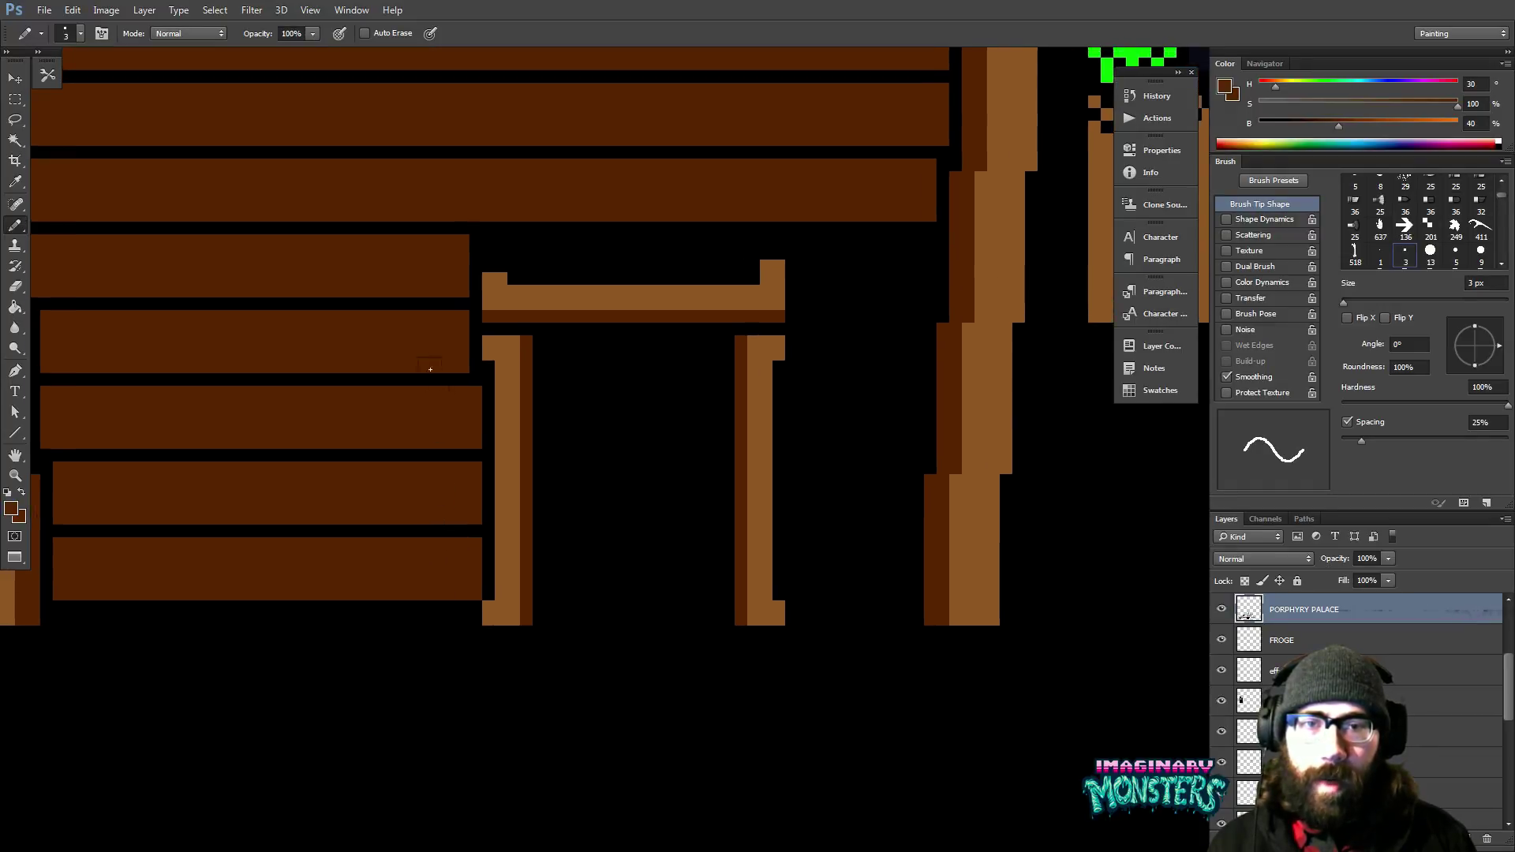
With a 1 px pencil, extend the uppermost short plank over the door frame, notched around its corners, and trim the frame's taller right corner.
key("comma")
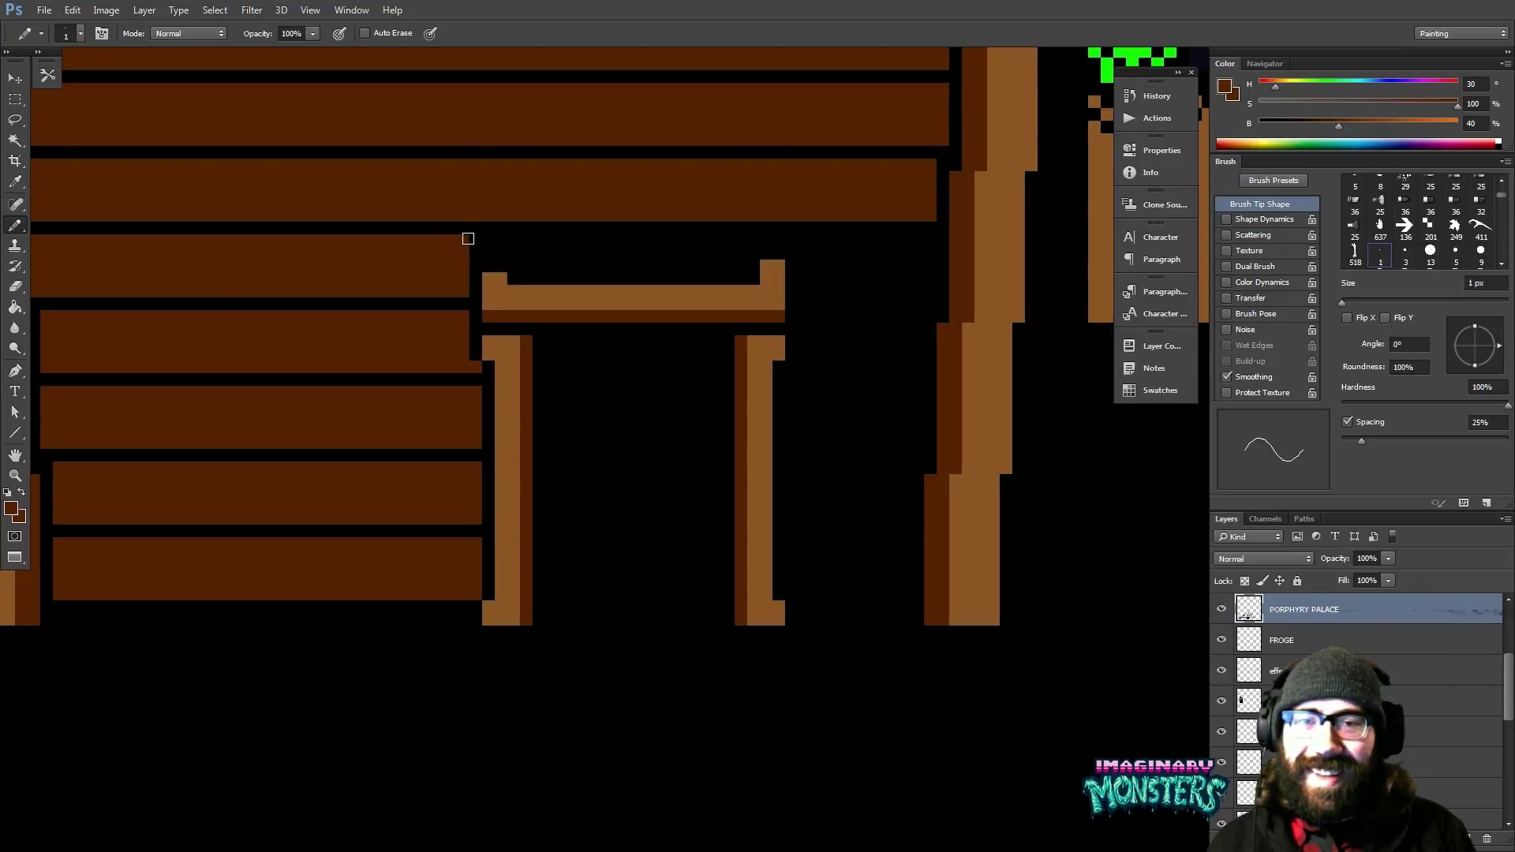
mouse_move(468, 238)
left_mouse_down()
mouse_move(677, 264)
mouse_move(808, 242)
left_mouse_up()
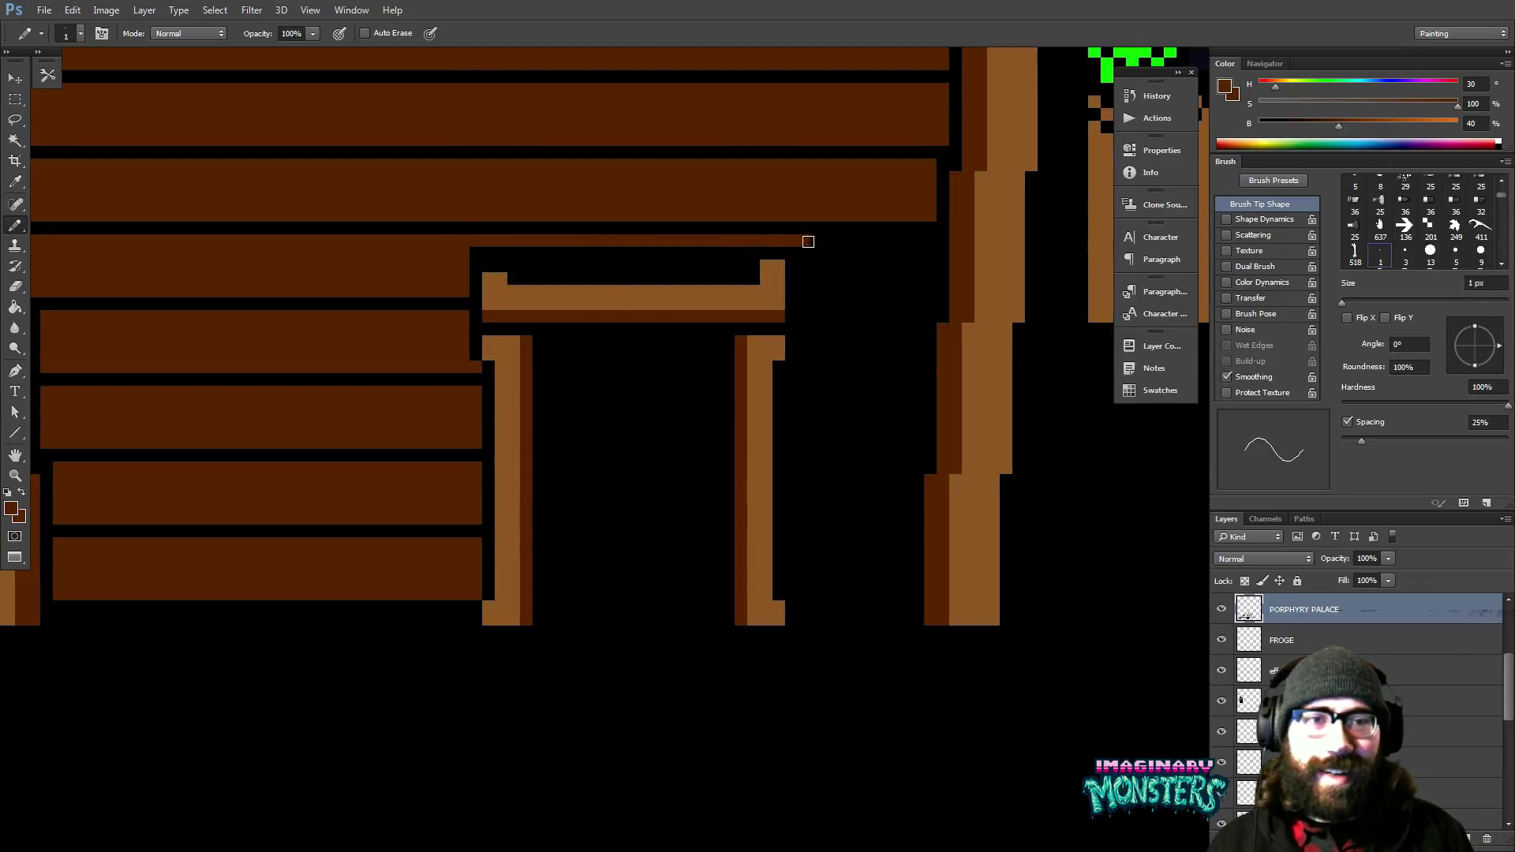
mouse_move(486, 253)
left_mouse_down()
mouse_move(678, 236)
mouse_move(750, 242)
mouse_move(764, 264)
mouse_move(805, 250)
left_mouse_up()
key("e")
key("b")
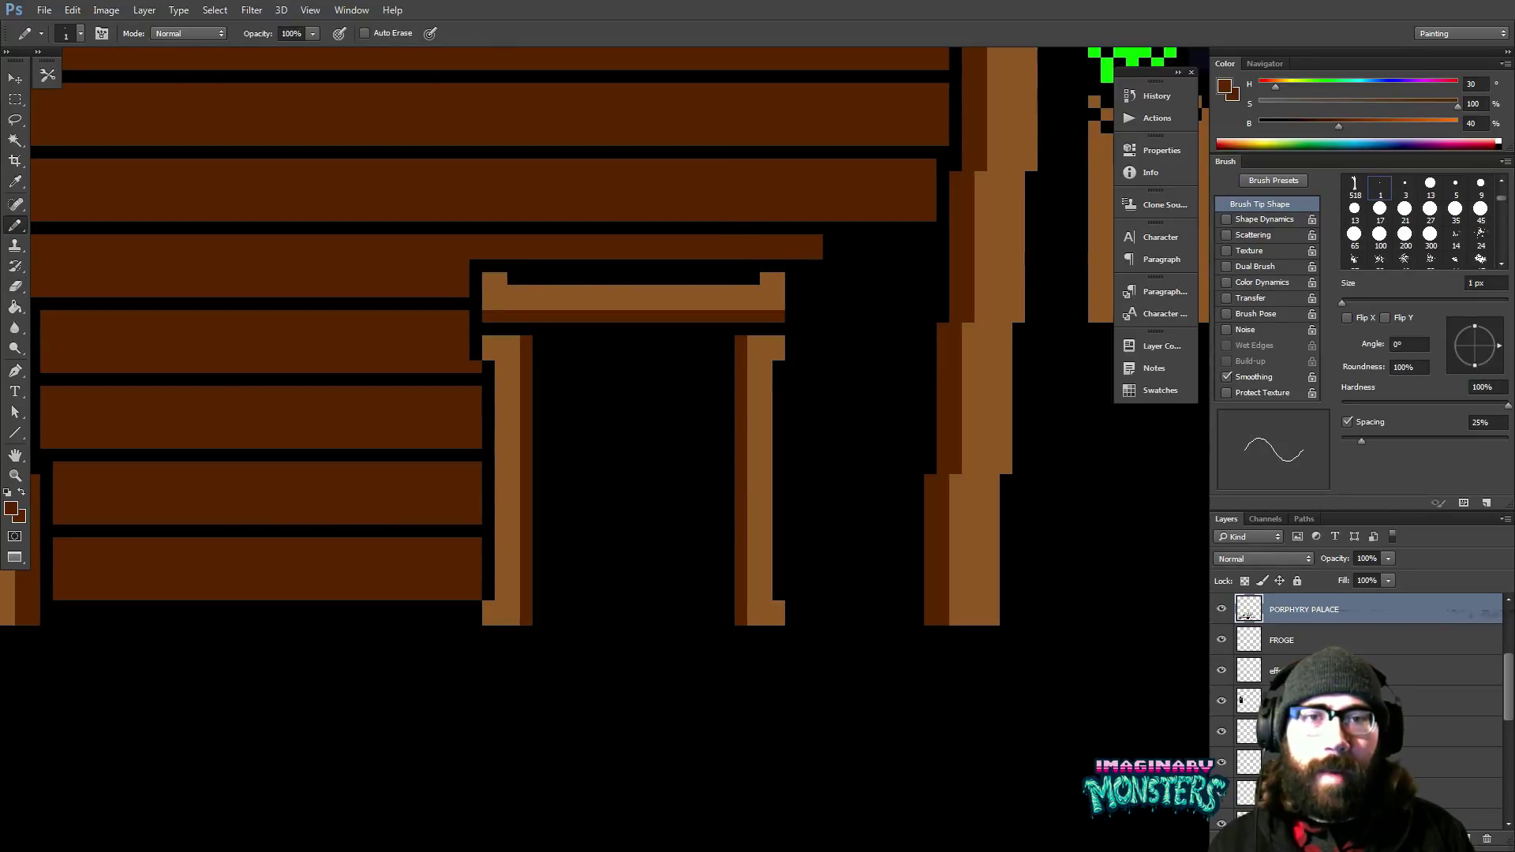
mouse_move(517, 264)
left_mouse_down()
mouse_move(751, 257)
mouse_move(767, 289)
mouse_move(675, 337)
left_mouse_up()
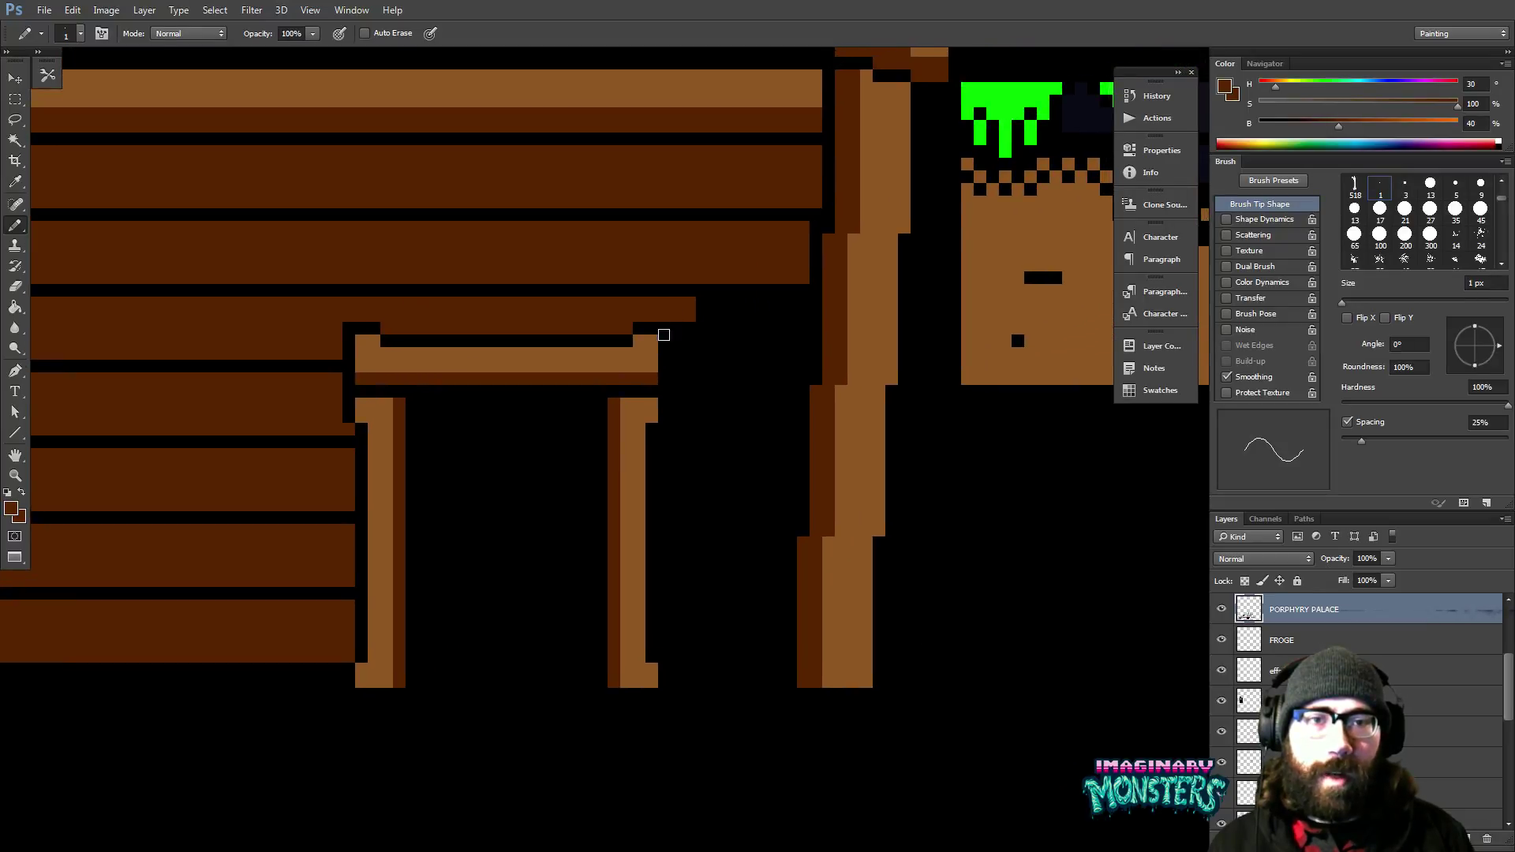
Copy a section of the upper short planks from the left wall to the right side of the door frame.
key("m")
left_click_drag(190, 284, 266, 385)
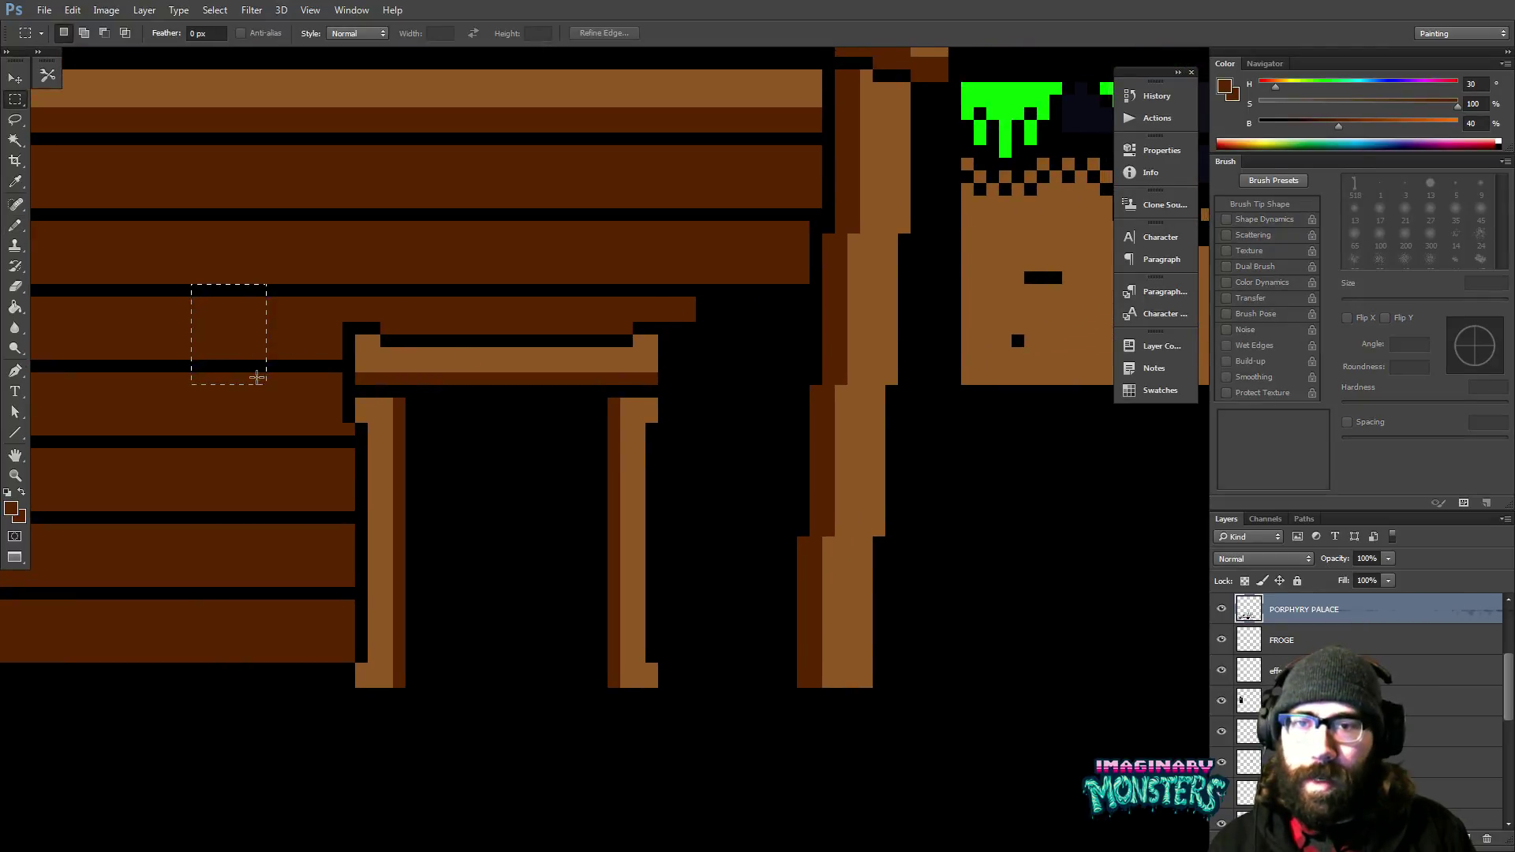
key("v")
left_click_drag(247, 314, 726, 329)
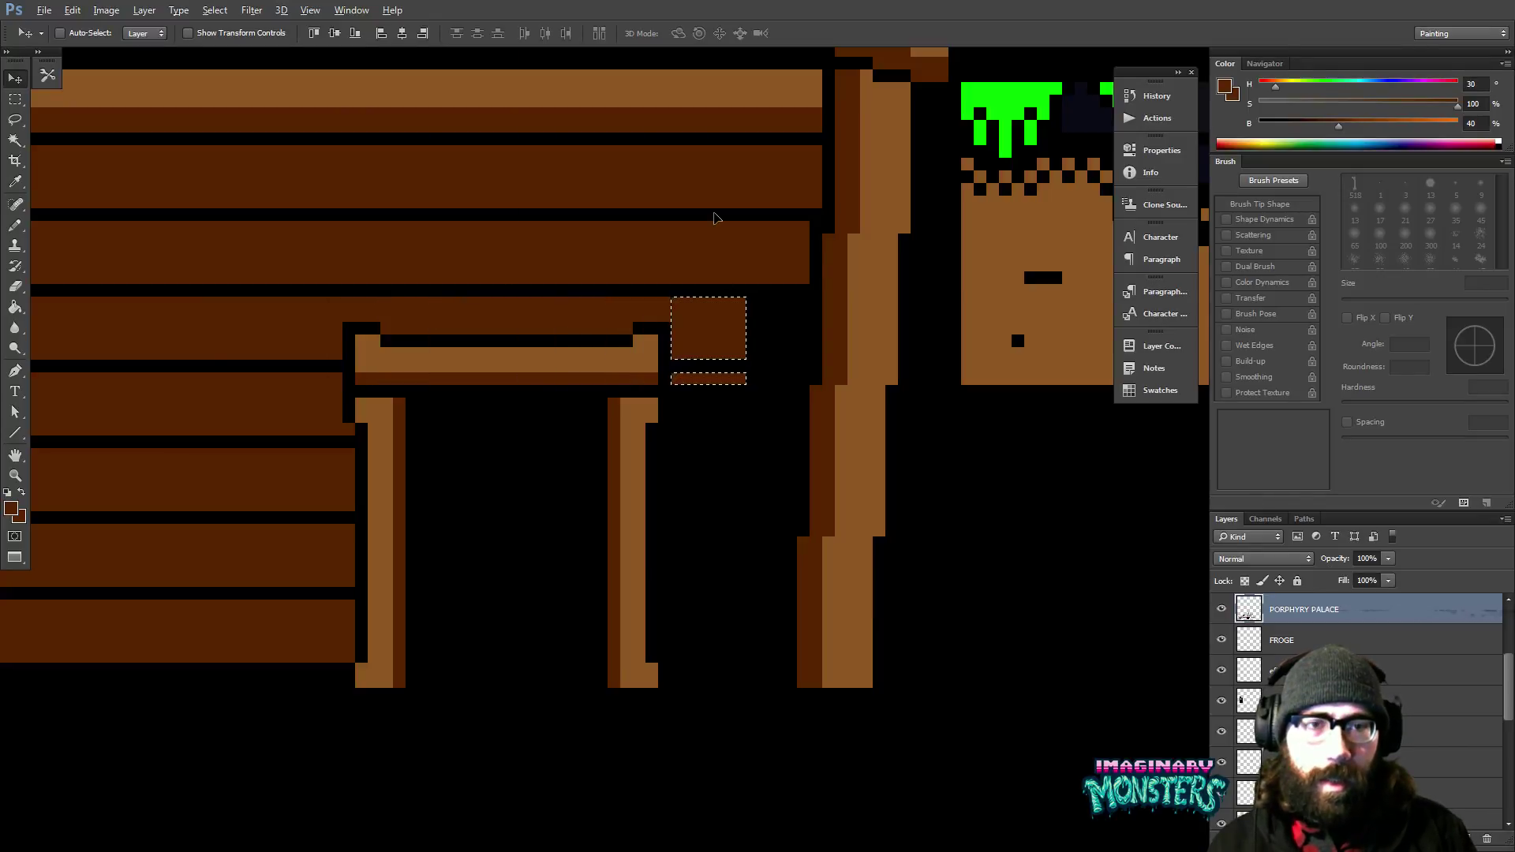
Extend the copied section by nudged duplicates toward the right post, deselect, and pencil one more dark brown column onto the upper plank's end.
key("Right")
key("Right")
key("Right")
key("Right")
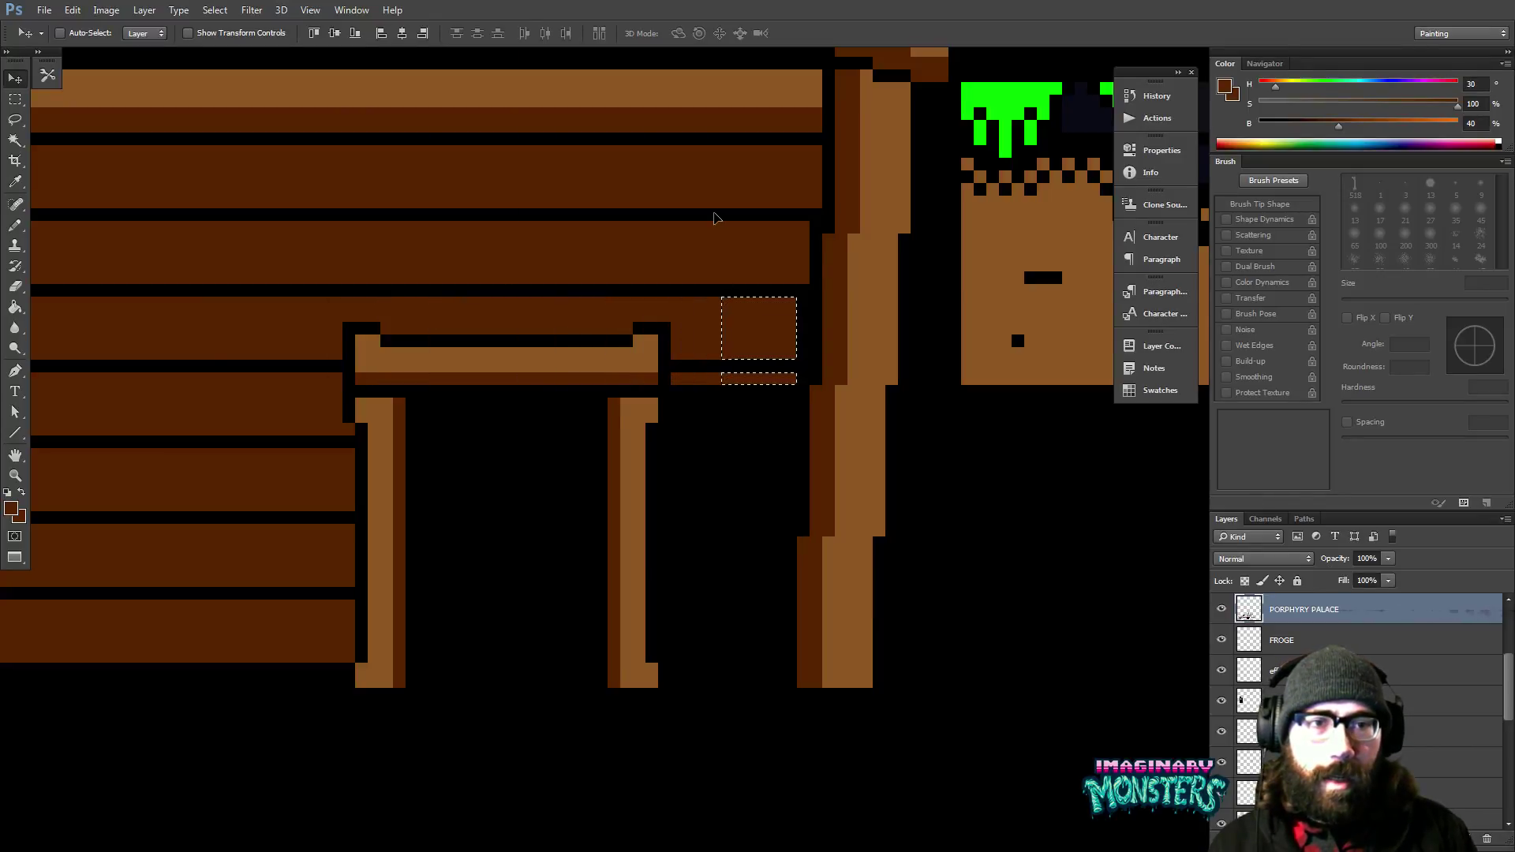
left_click_drag(716, 218, 715, 217)
key("ctrl+d")
key("b")
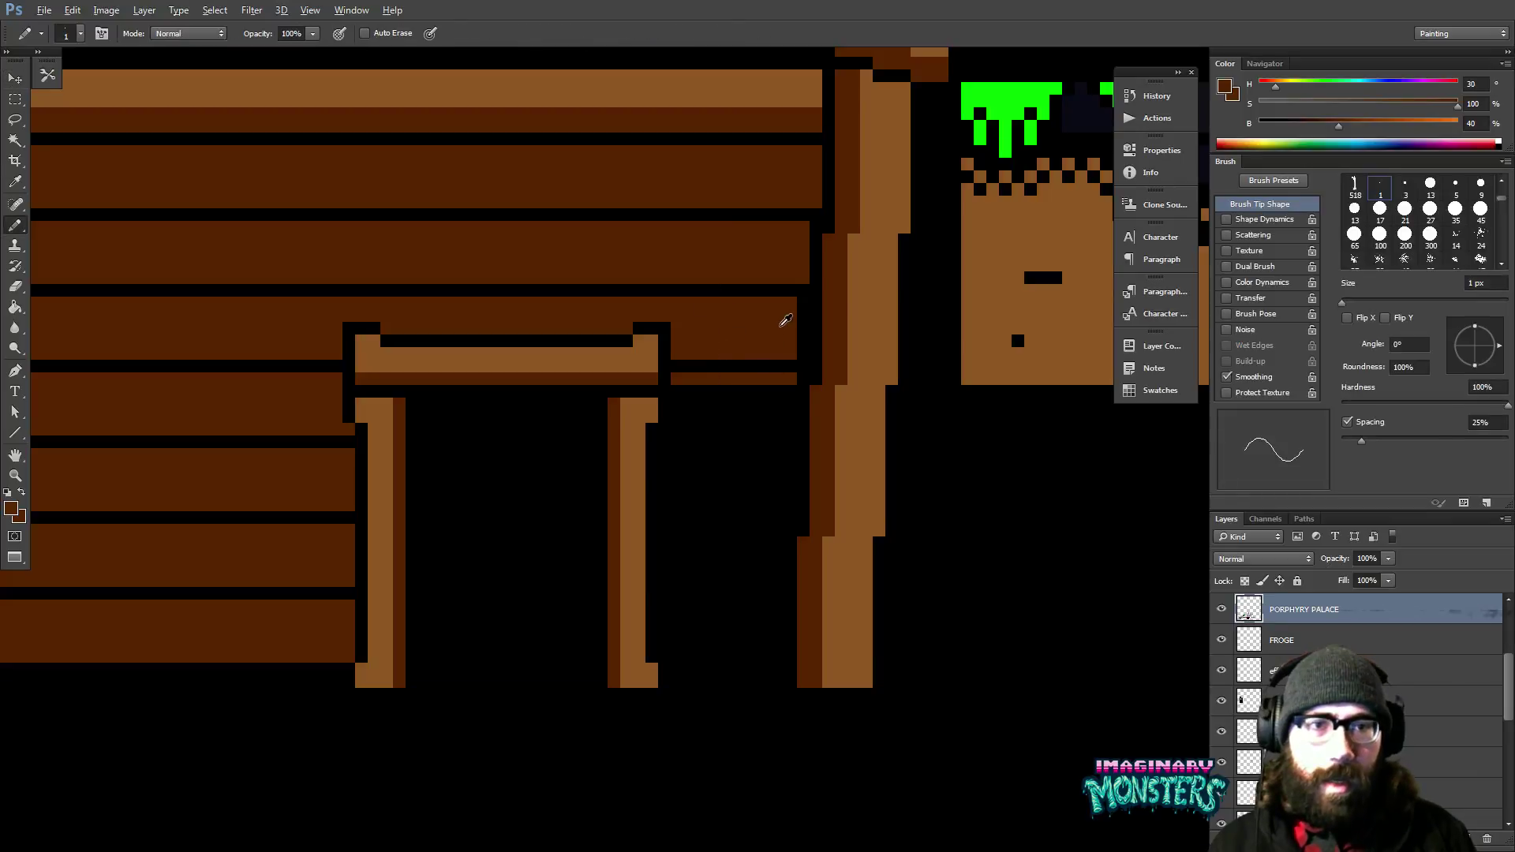
left_click_drag(796, 303, 801, 337)
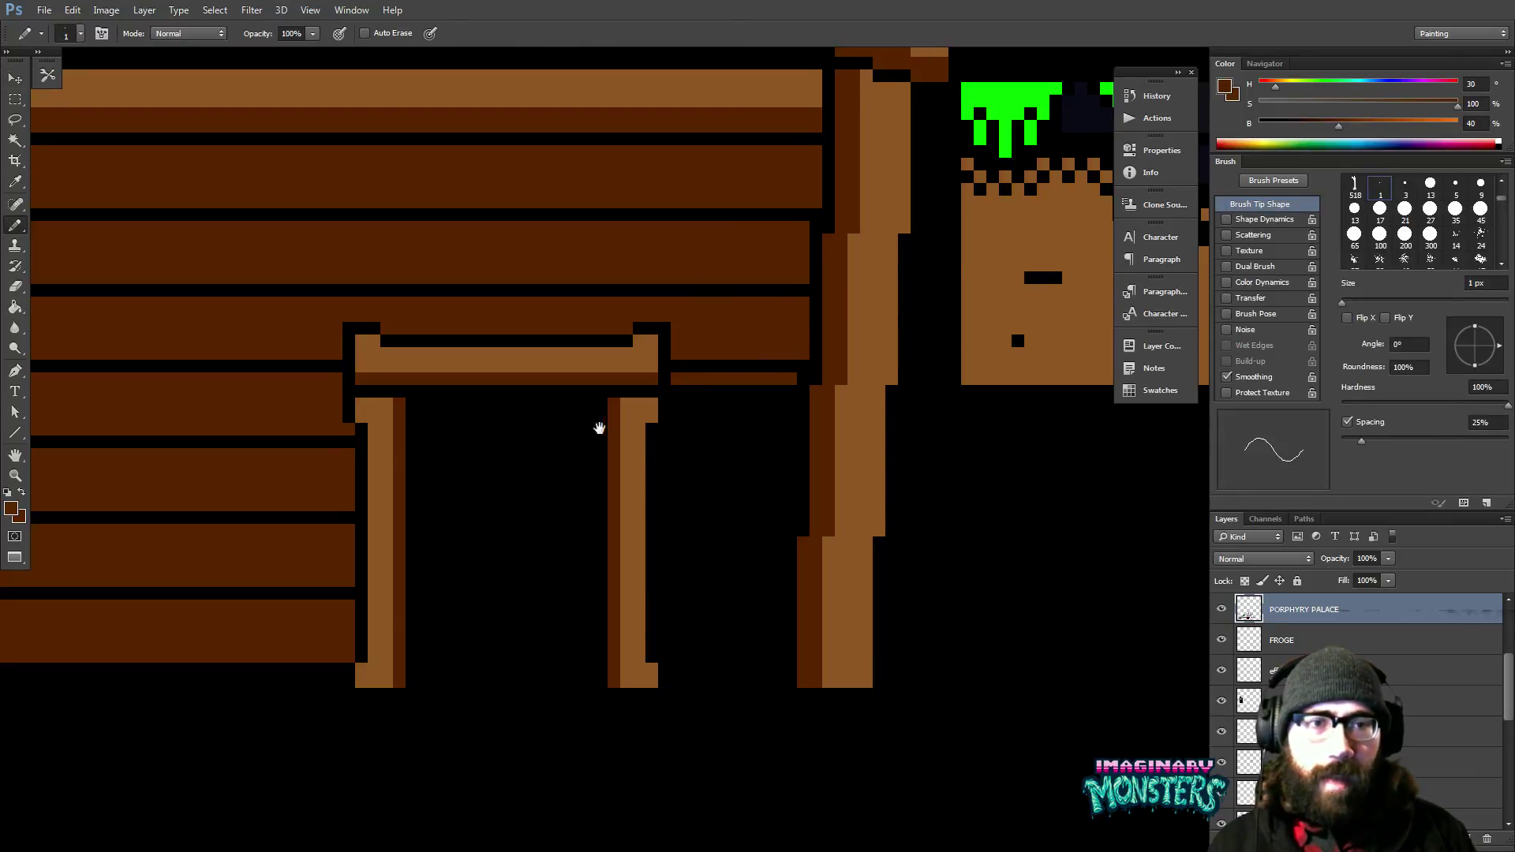
Copy a section of the four lower left-wall planks into the gap right of the door frame, then deselect.
left_click_drag(599, 427, 676, 442)
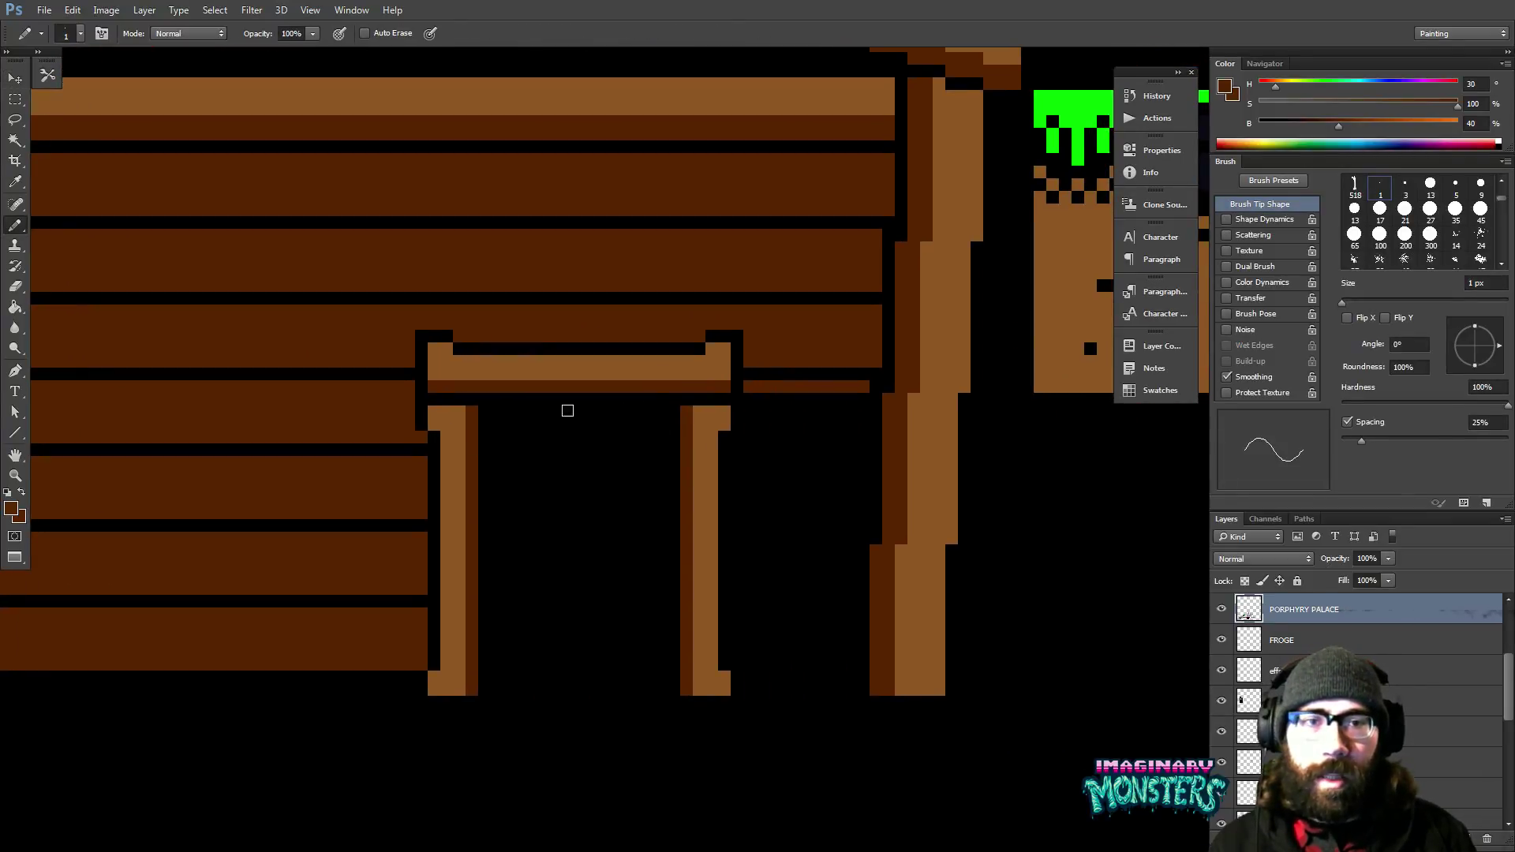
key("m")
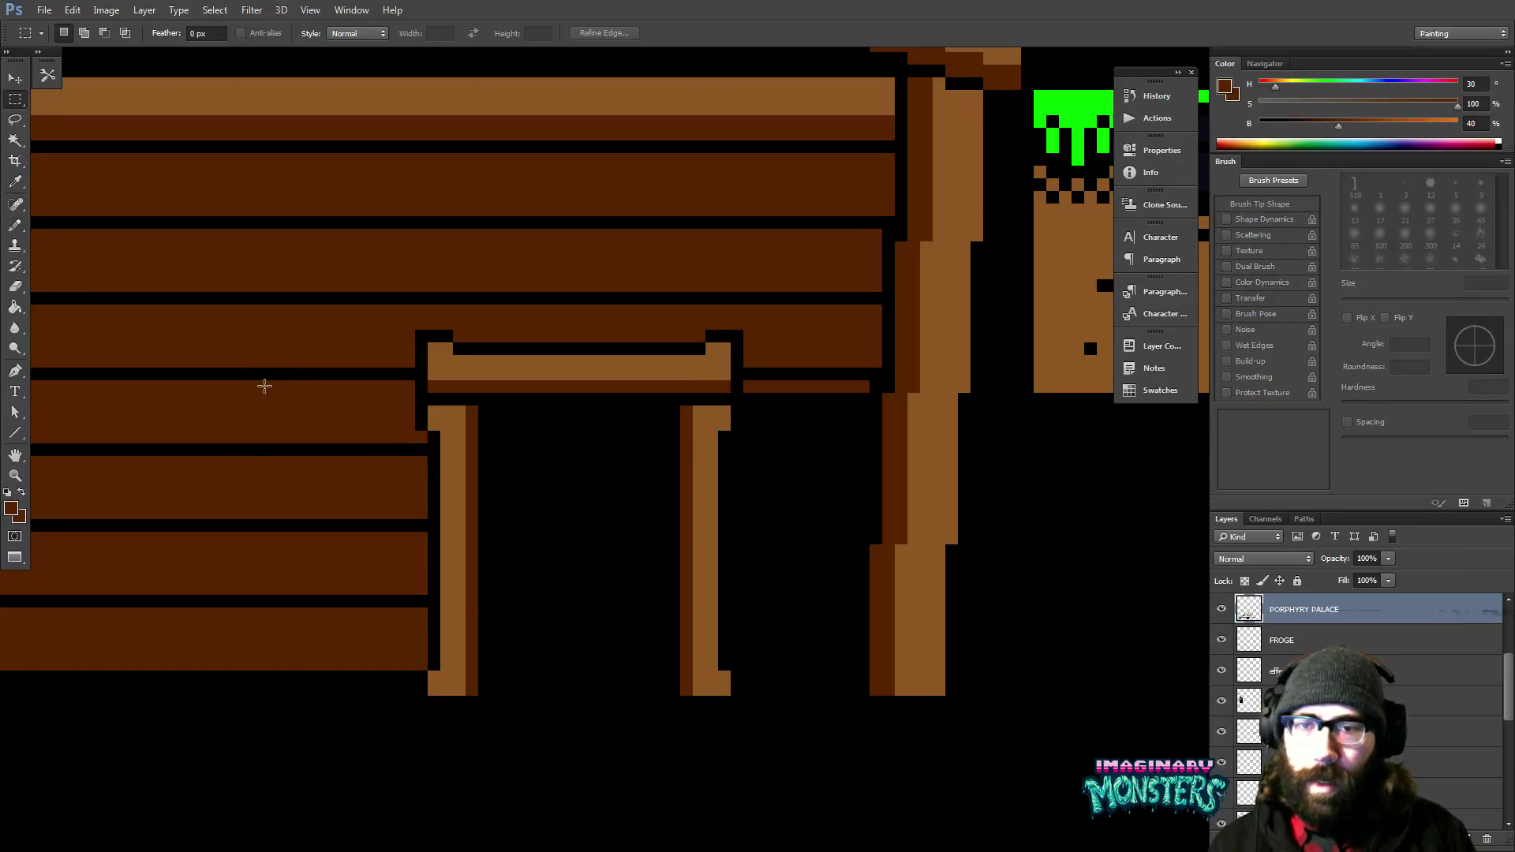
left_click_drag(254, 381, 319, 671)
key("v")
mouse_move(294, 494)
left_mouse_down()
mouse_move(616, 500)
mouse_move(788, 527)
left_mouse_up()
key("ctrl+d")
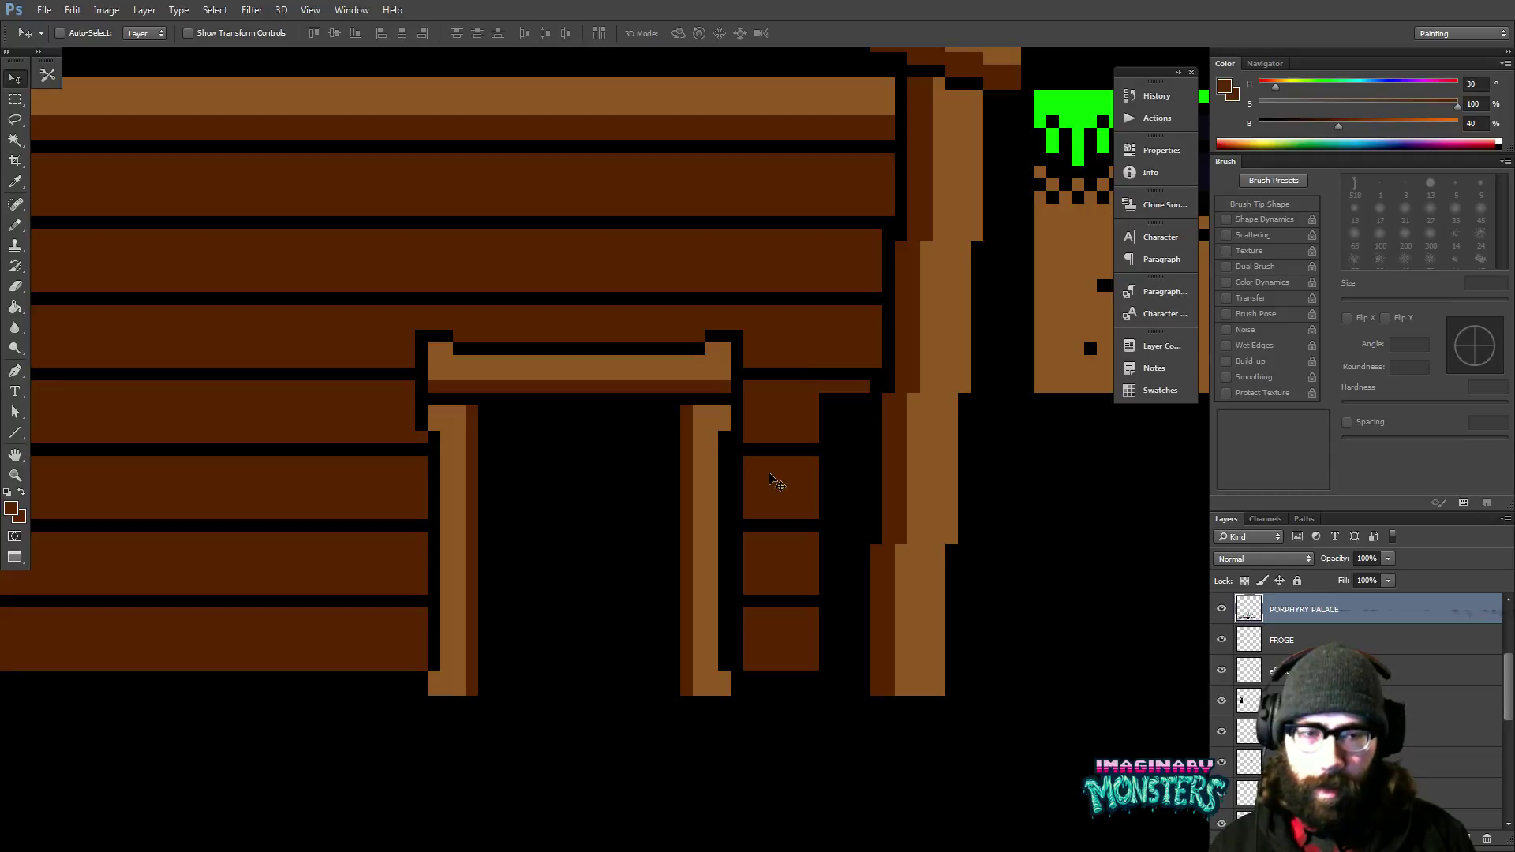
With the 1 px pencil, widen the four short dark brown planks right of the door frame toward the frame and right post.
key("b")
left_click(786, 421, "alt")
mouse_move(825, 437)
left_mouse_down()
mouse_move(858, 437)
mouse_move(839, 412)
mouse_move(829, 423)
mouse_move(836, 408)
left_mouse_up()
mouse_move(736, 466)
left_mouse_down()
mouse_move(743, 510)
mouse_move(855, 513)
mouse_move(866, 465)
mouse_move(831, 458)
mouse_move(853, 462)
mouse_move(829, 501)
left_mouse_up()
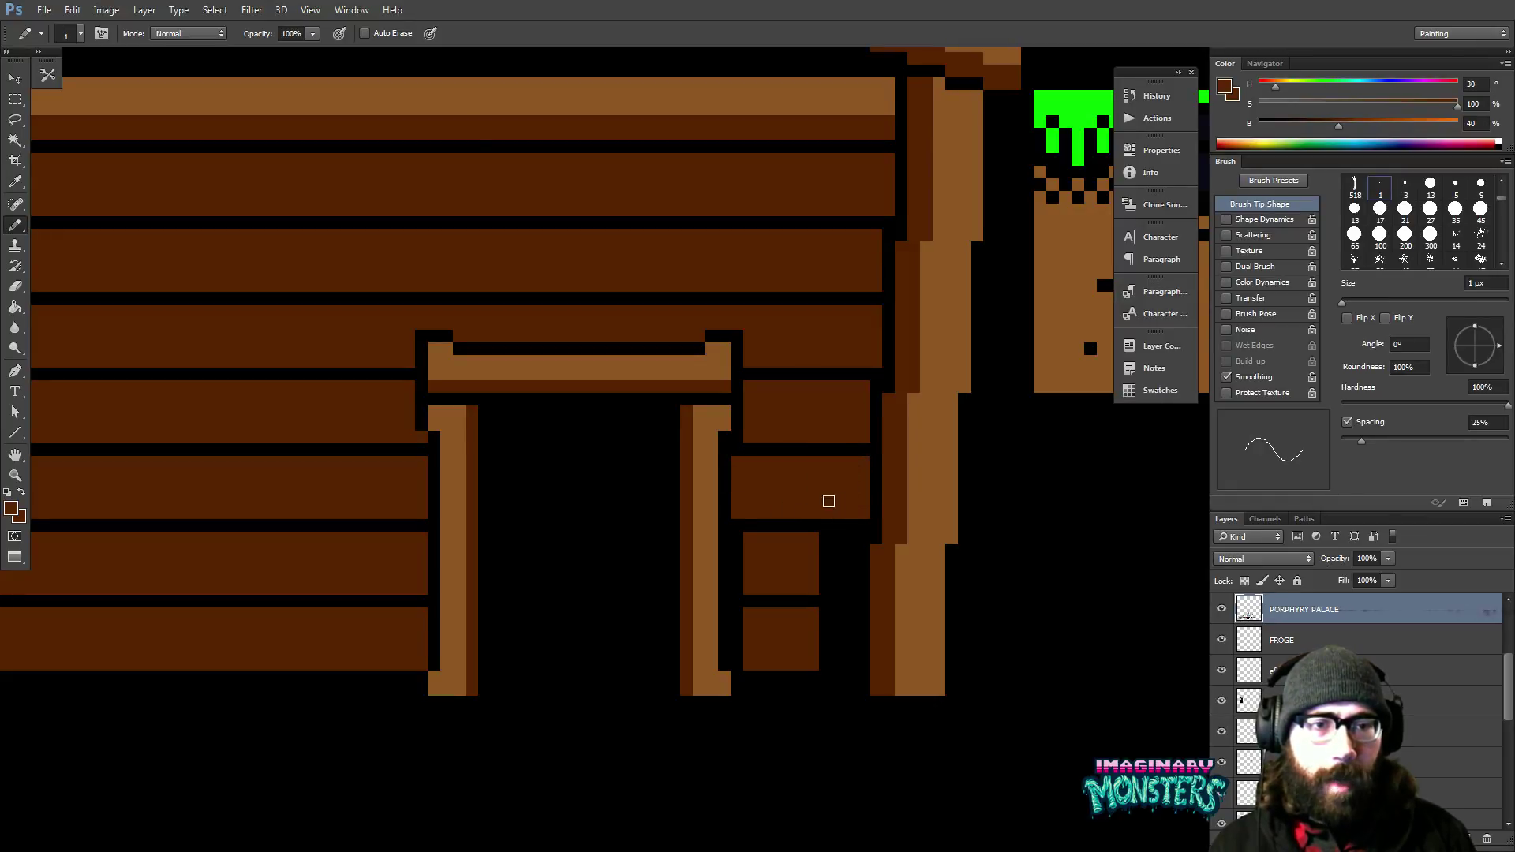
mouse_move(736, 537)
left_mouse_down()
mouse_move(742, 585)
mouse_move(850, 585)
mouse_move(839, 541)
mouse_move(825, 542)
mouse_move(830, 566)
left_mouse_up()
mouse_move(730, 622)
left_mouse_down()
mouse_move(783, 647)
mouse_move(777, 662)
mouse_move(738, 661)
mouse_move(846, 661)
mouse_move(846, 614)
mouse_move(829, 640)
left_mouse_up()
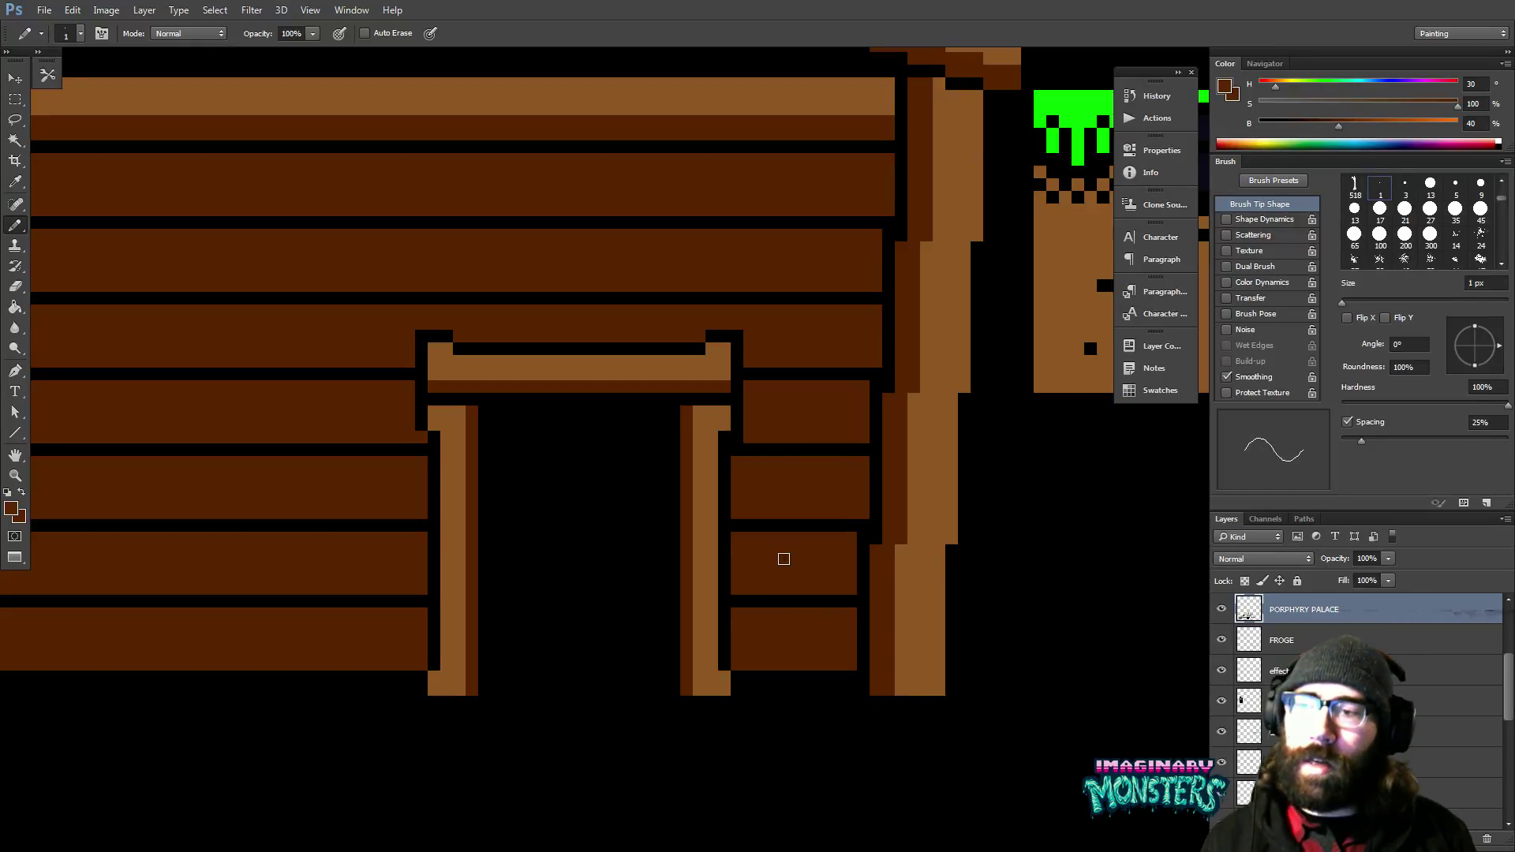
Review the planked walls, door frame and roof of the whole shelter at a smaller zoom.
left_click_drag(609, 352, 633, 389)
key("z")
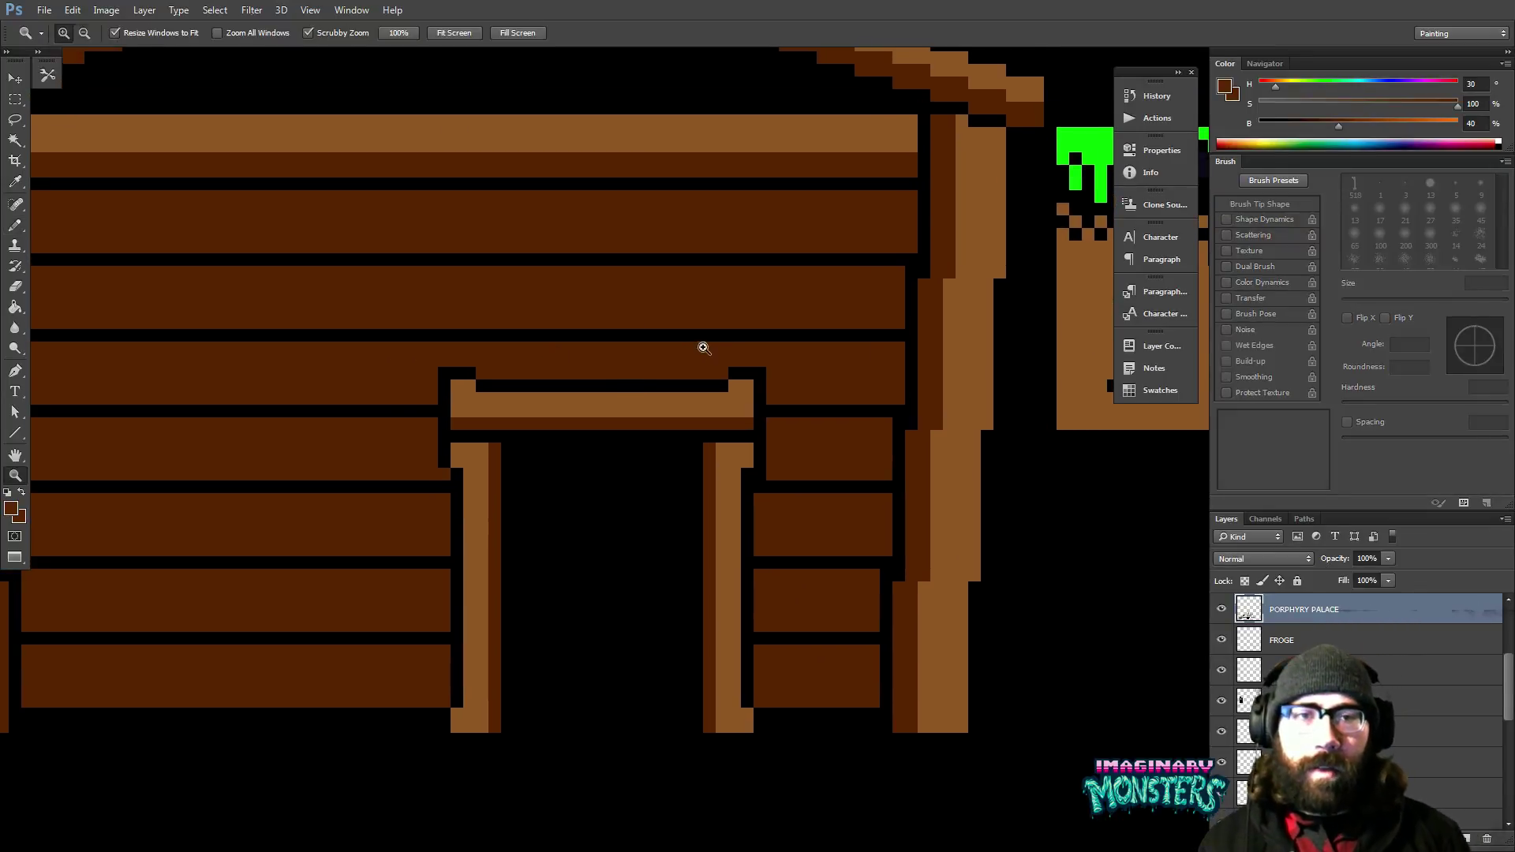
left_click(731, 348, "alt")
left_click(731, 350, "alt")
left_click(727, 359, "alt")
left_click_drag(731, 369, 630, 379)
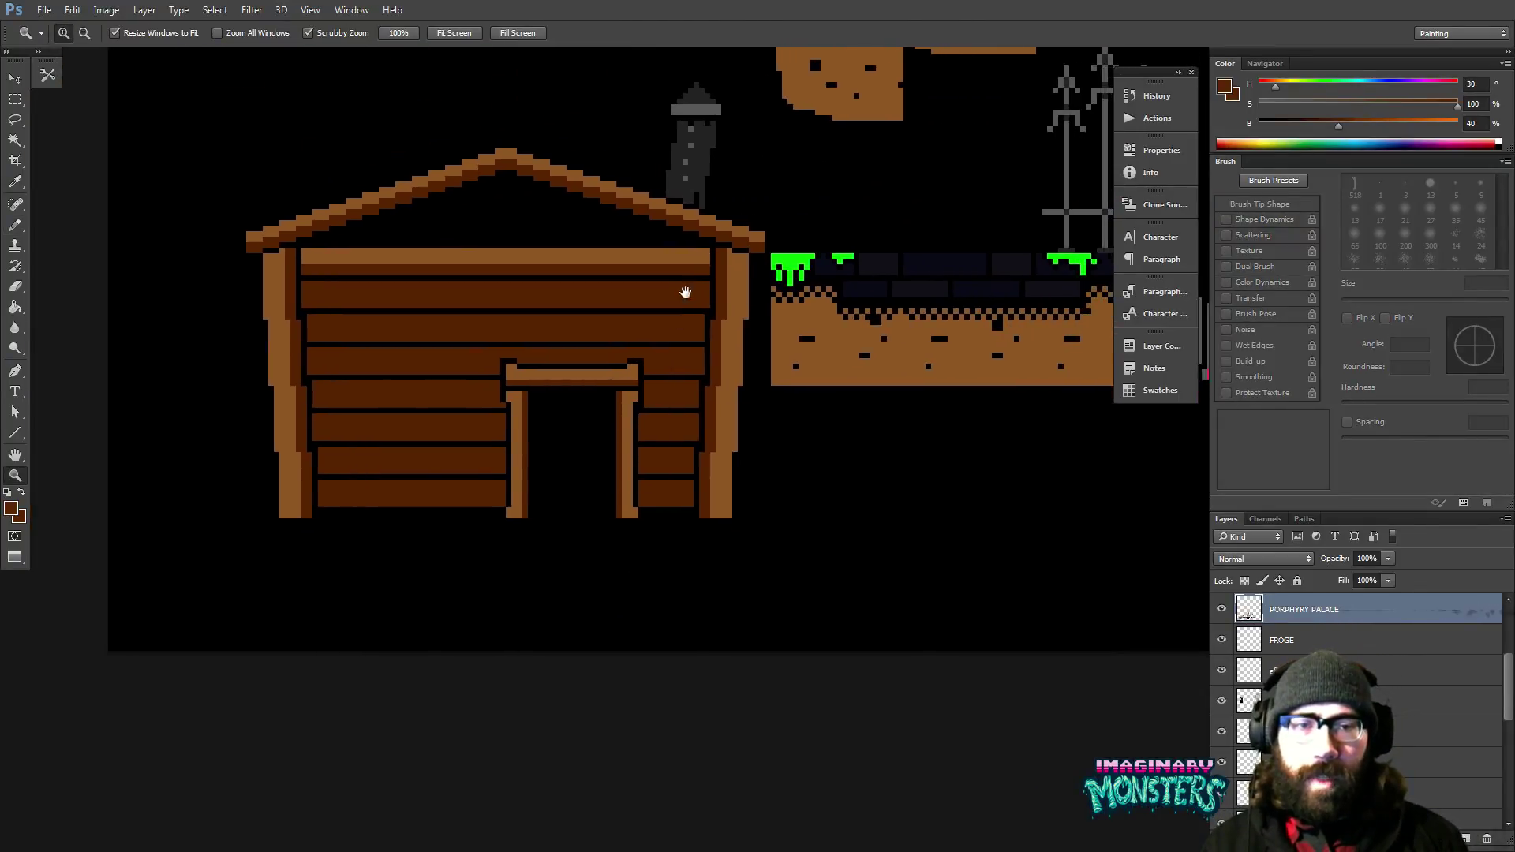
key("b")
left_click_drag(685, 293, 729, 307)
mouse_move(720, 416)
left_mouse_down()
mouse_move(516, 459)
mouse_move(521, 415)
mouse_move(583, 405)
left_mouse_up()
Show the grid and pencil an extra dark brown row under the lowest planks on both sides of the door.
key("ctrl+apostrophe")
key("z")
left_click(357, 535)
left_click(357, 535)
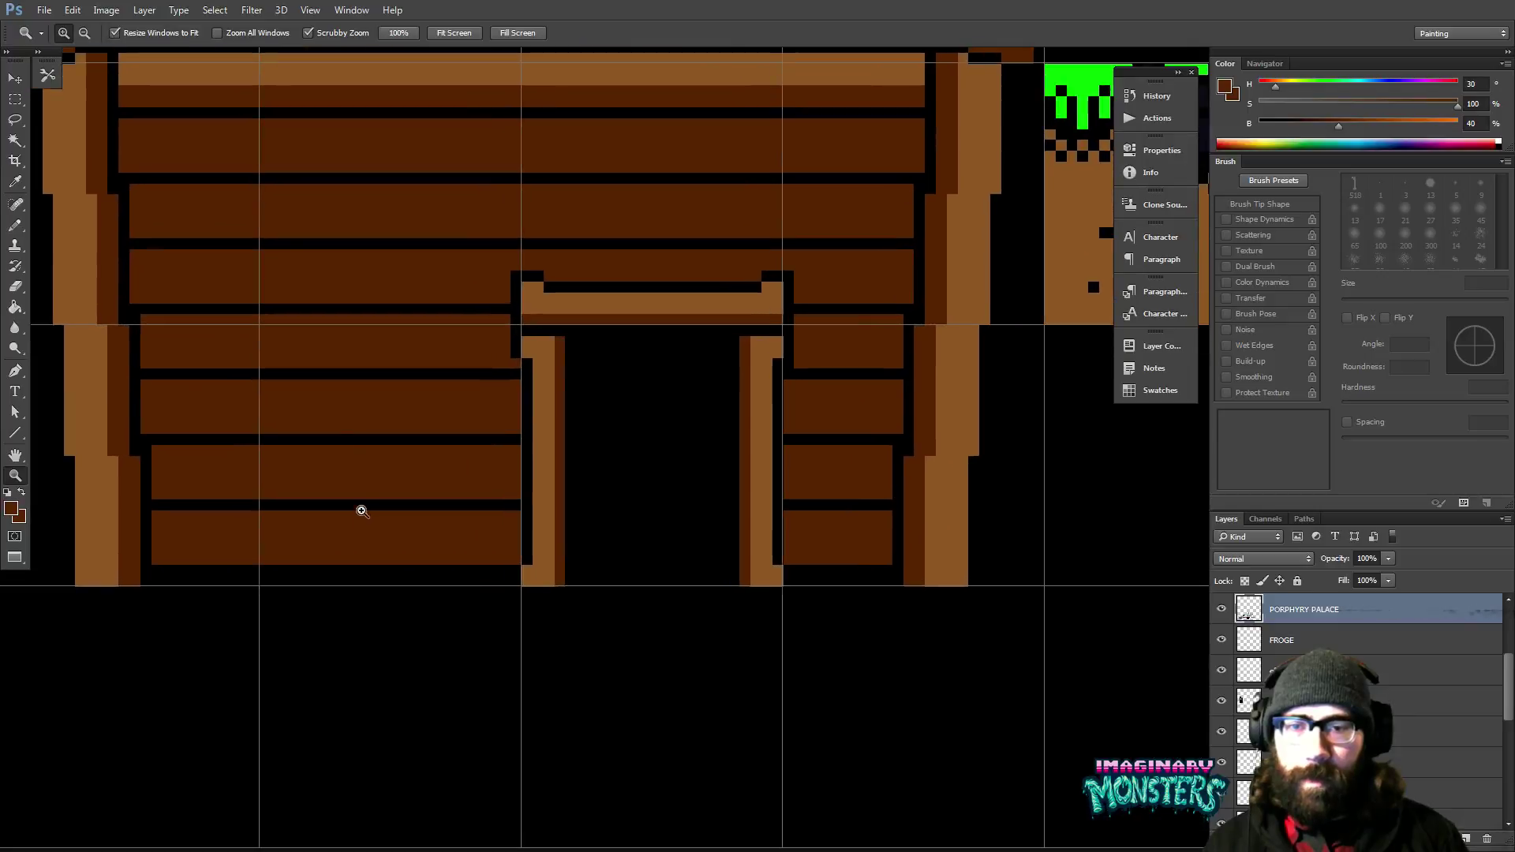
key("b")
left_click_drag(161, 570, 505, 592)
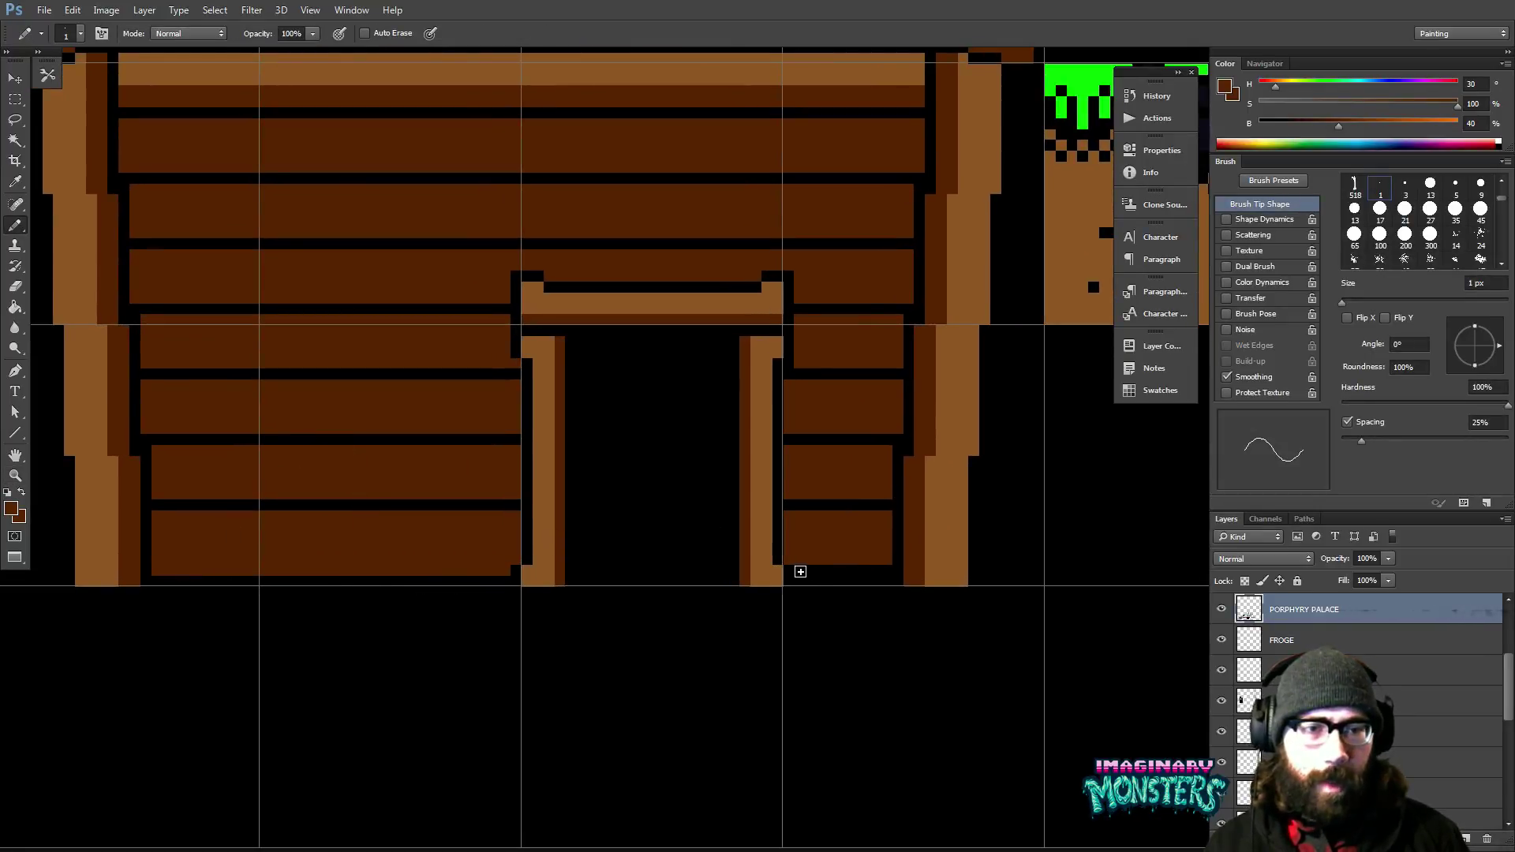
left_click_drag(788, 554, 887, 587)
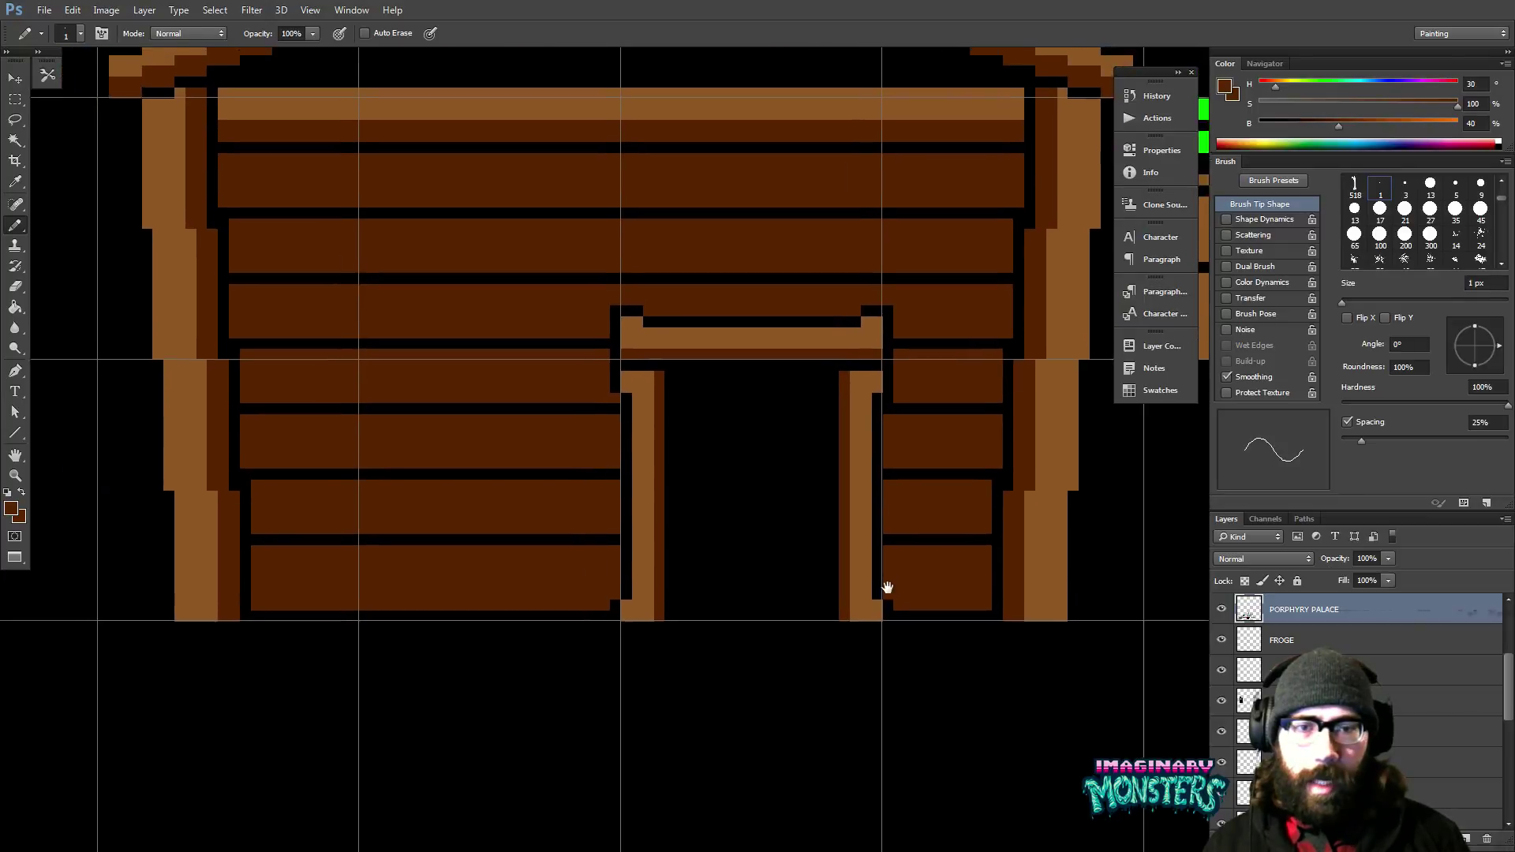
Copy a section of the top two full-width planks into the gable under the roof peak and rotate it 90°.
scroll(887, 587, "up", 5)
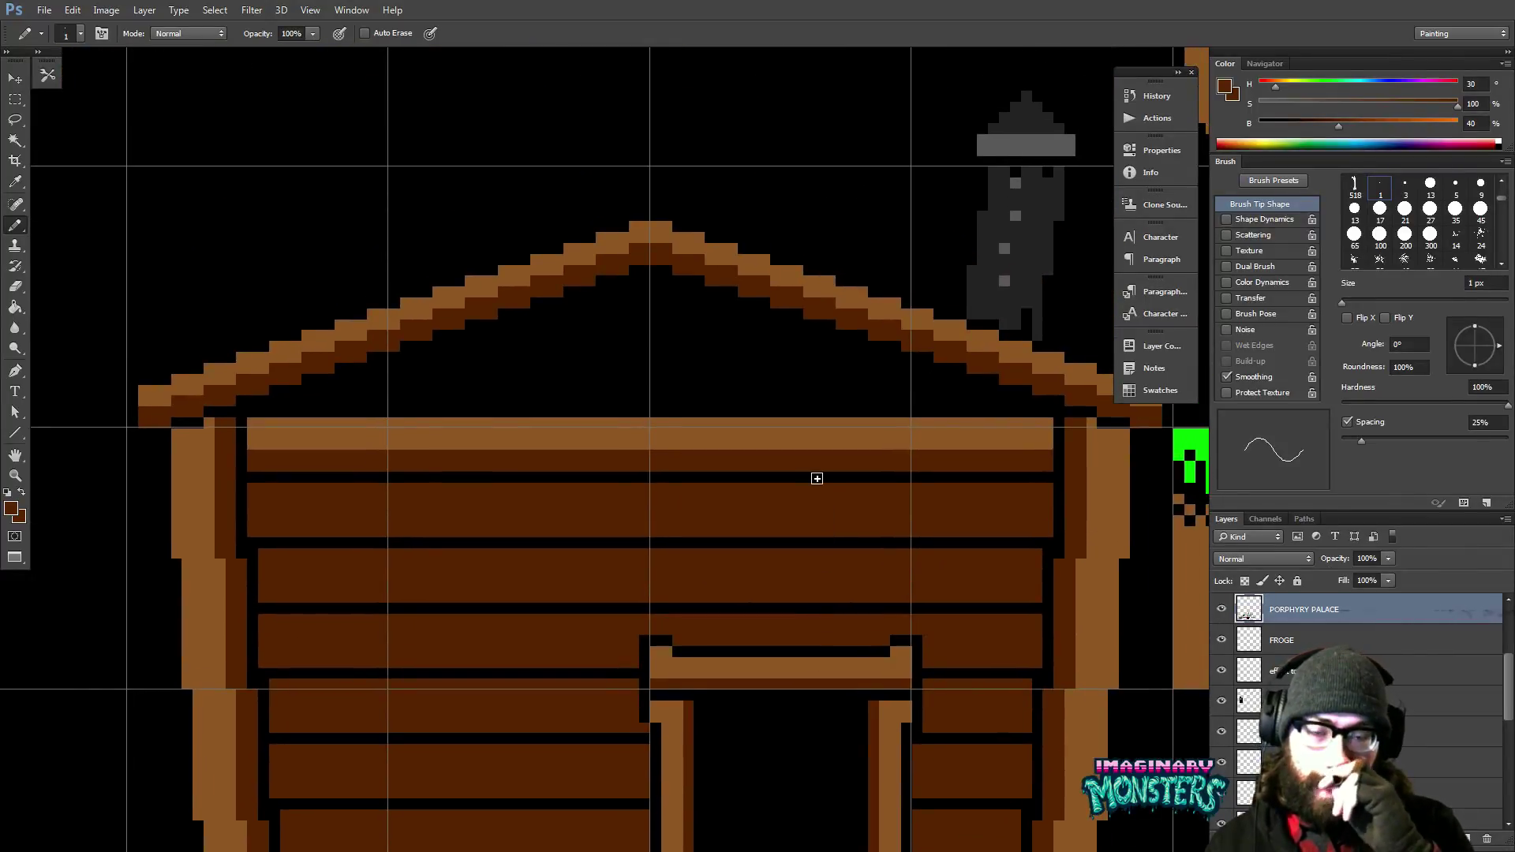
key("m")
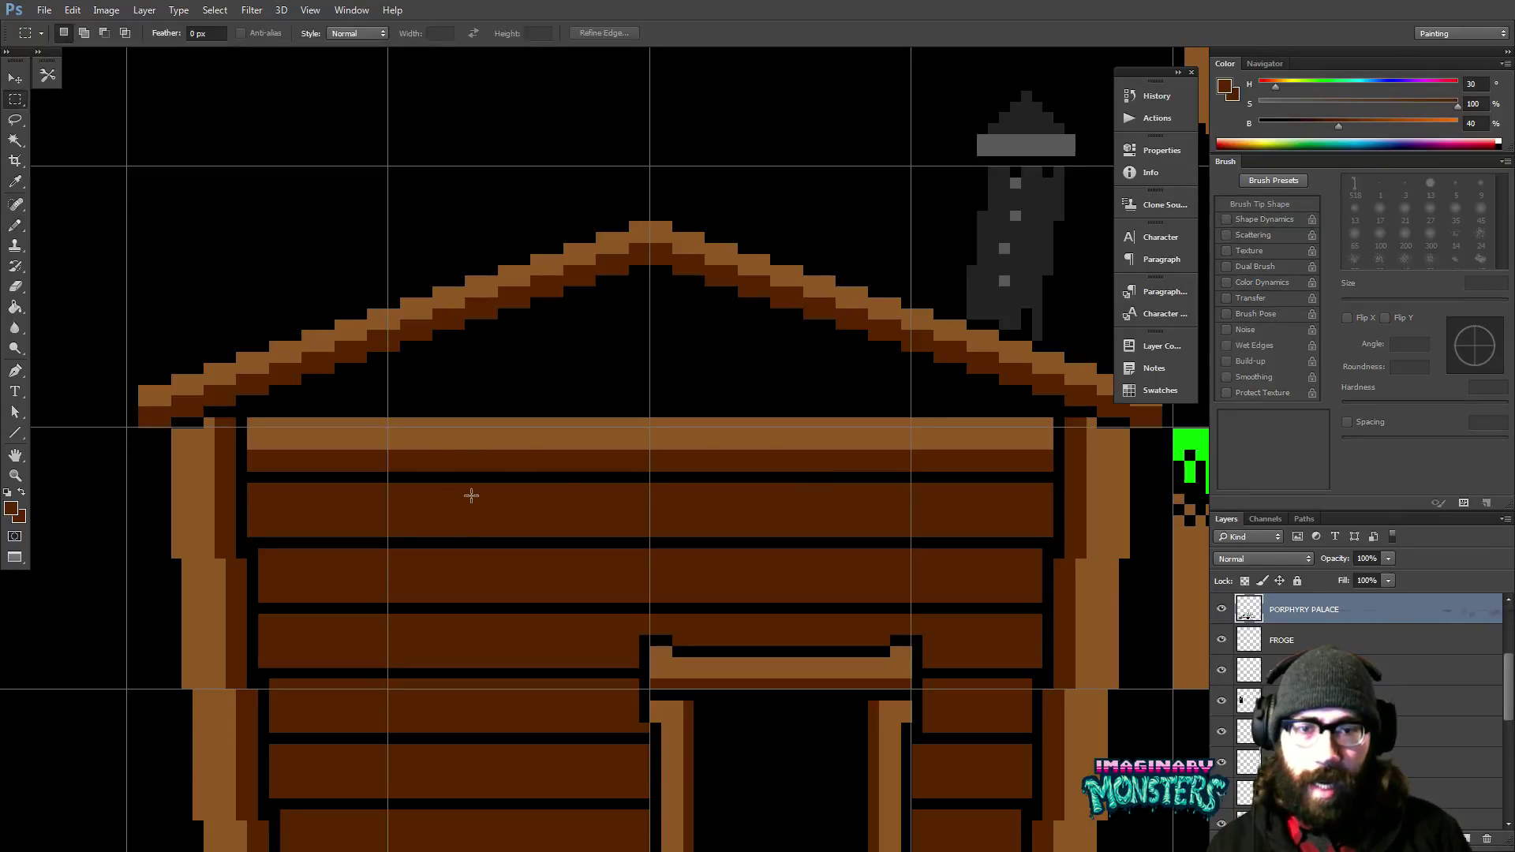
left_click_drag(465, 483, 531, 602)
key("v")
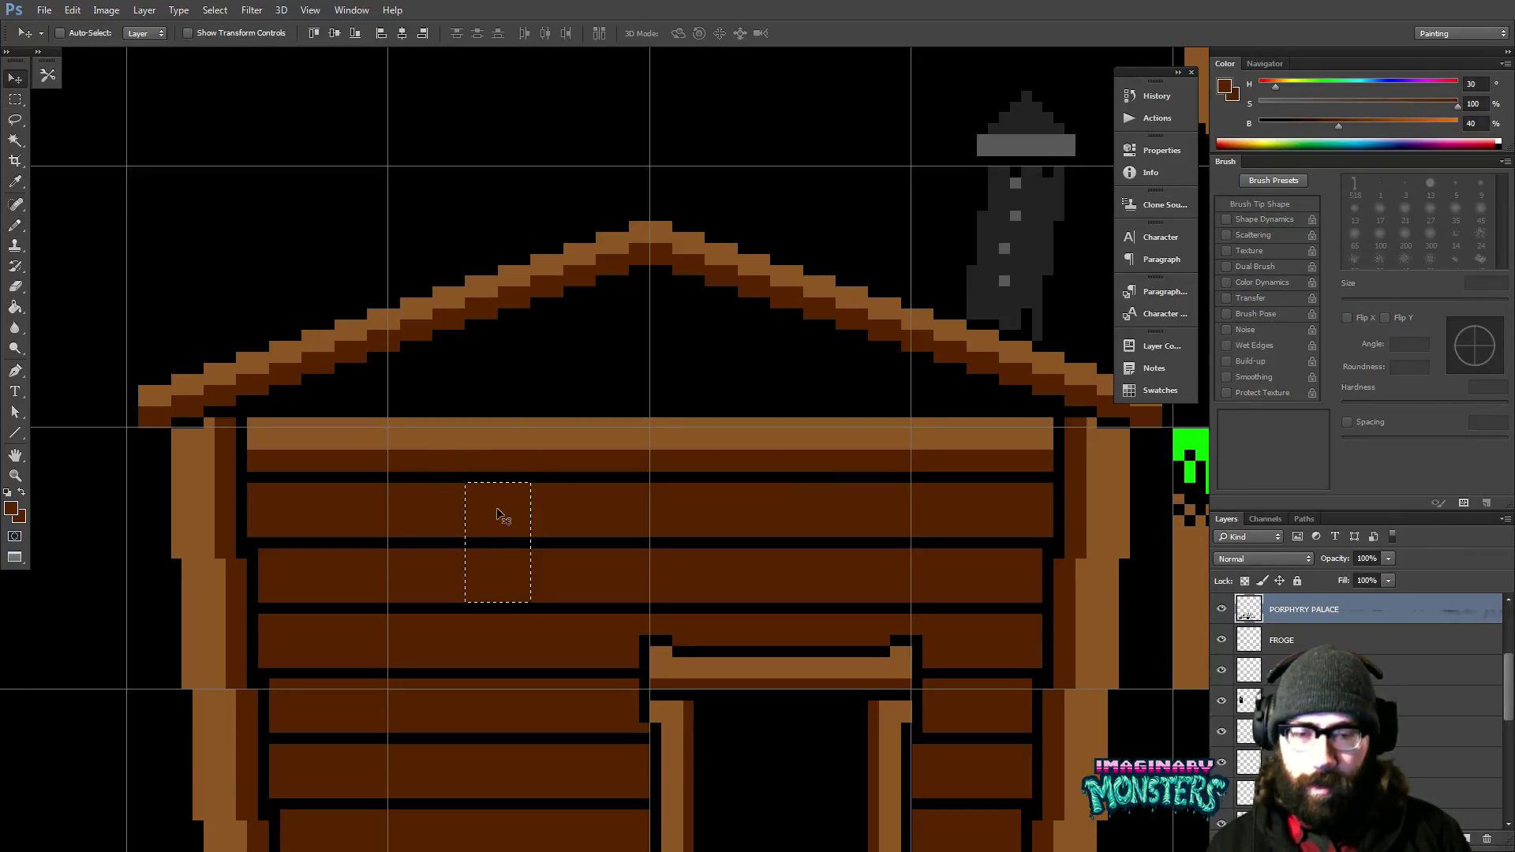
left_click_drag(508, 525, 661, 328)
key("ctrl+t")
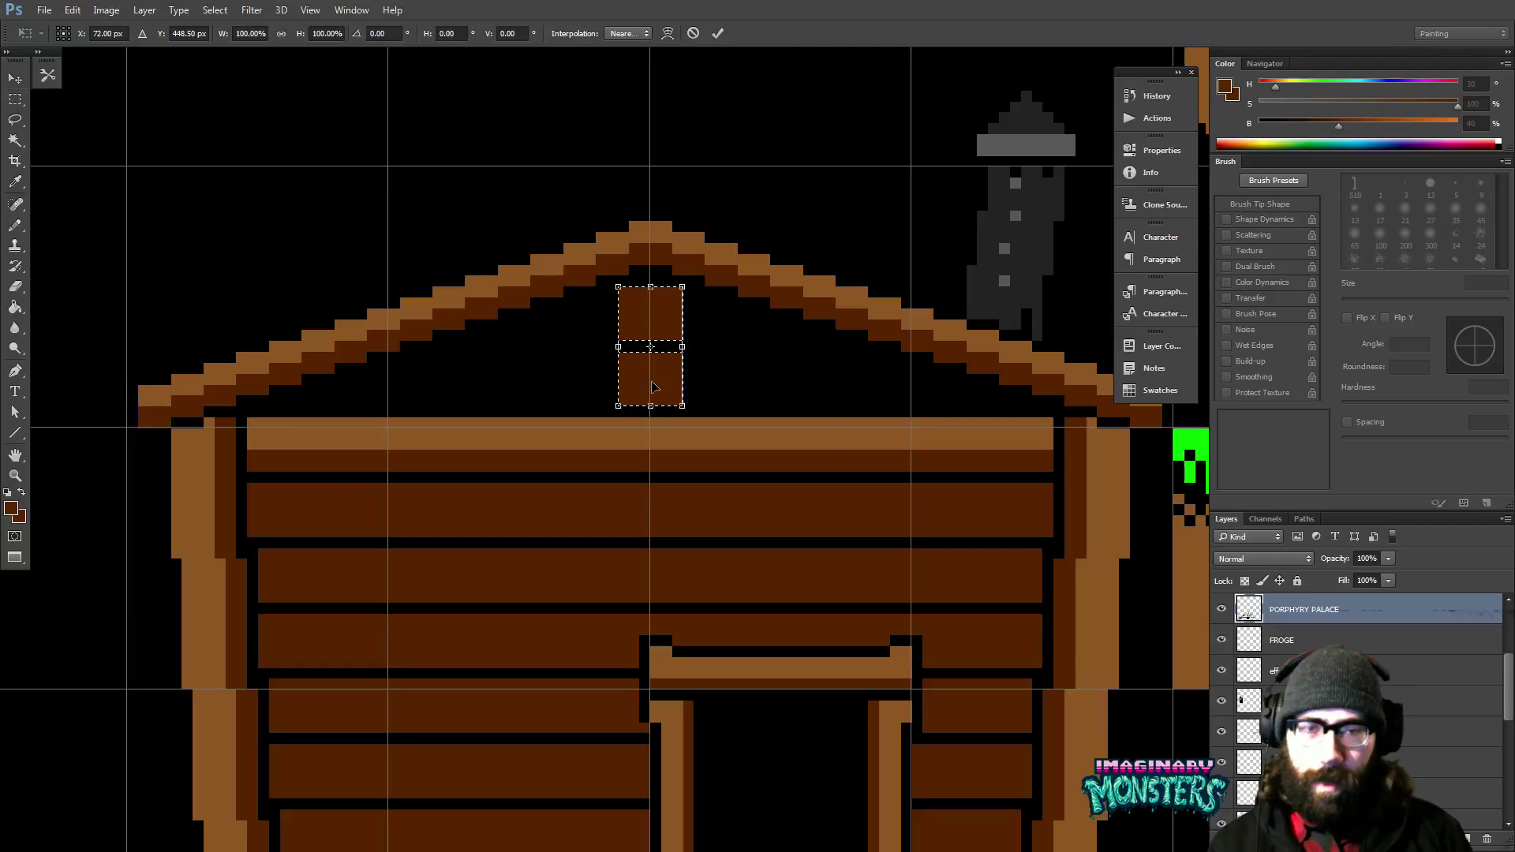
right_click(652, 374)
left_click(734, 542)
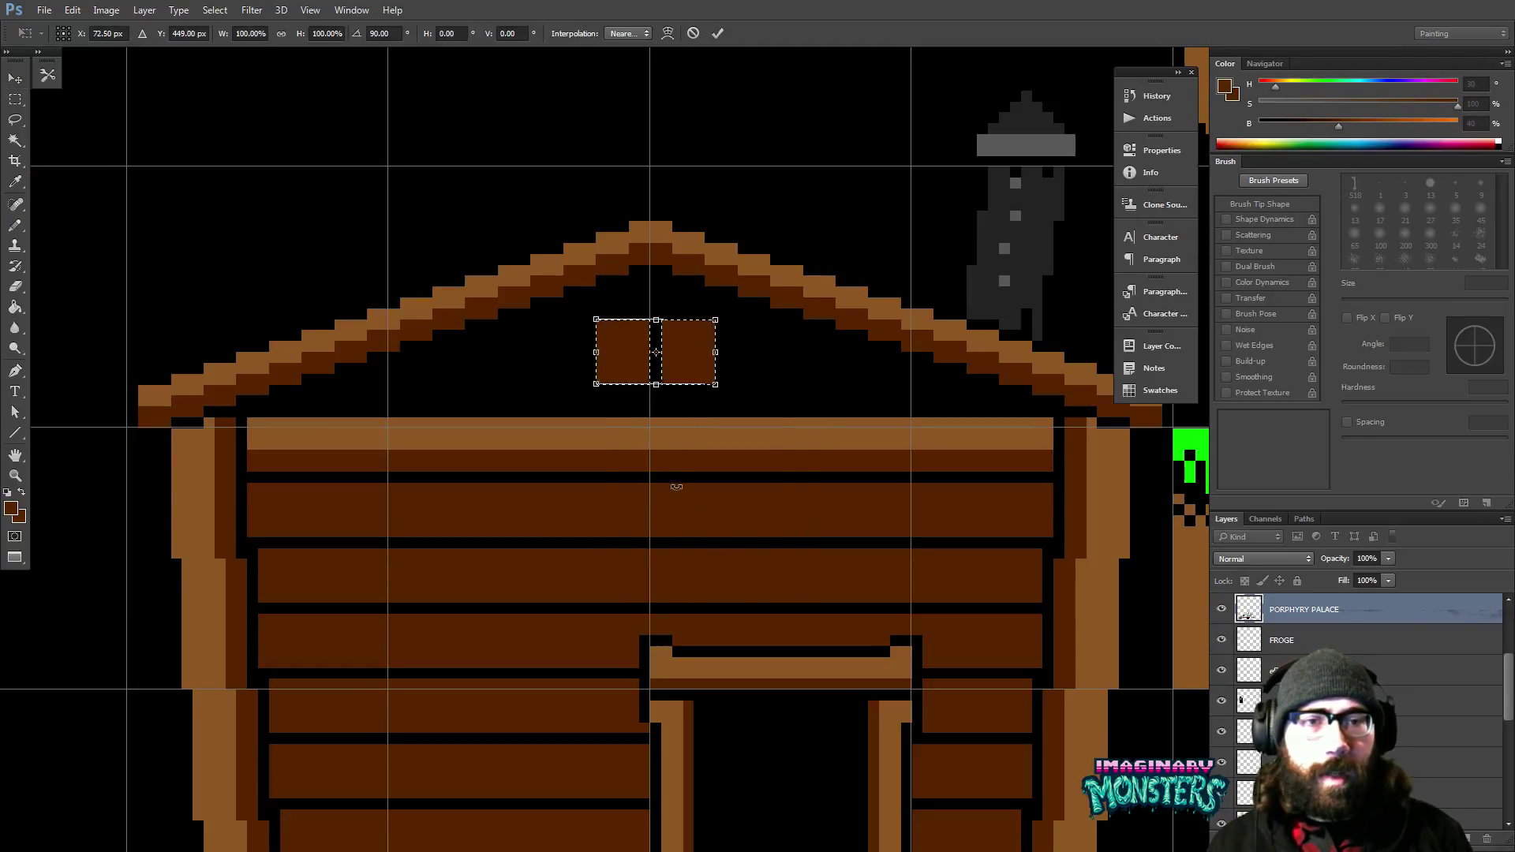
key("Return")
Nudge the two upright planks to the gable's base left of centre, lengthen them upward with nudged duplicates, and deselect.
key("Left")
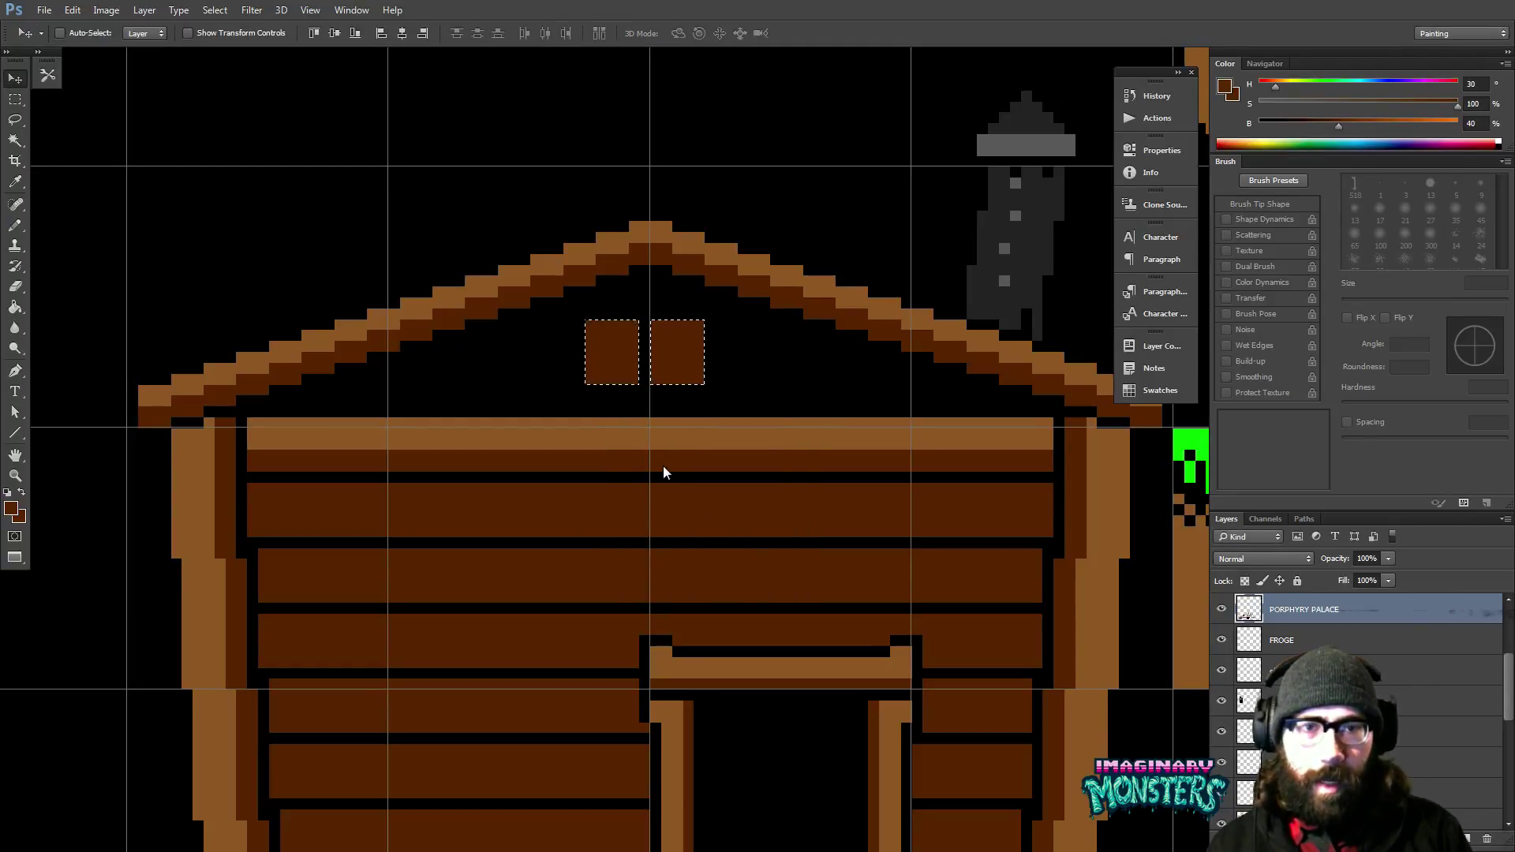
key("Down")
key("Down")
key("Left")
key("Left")
key("Left")
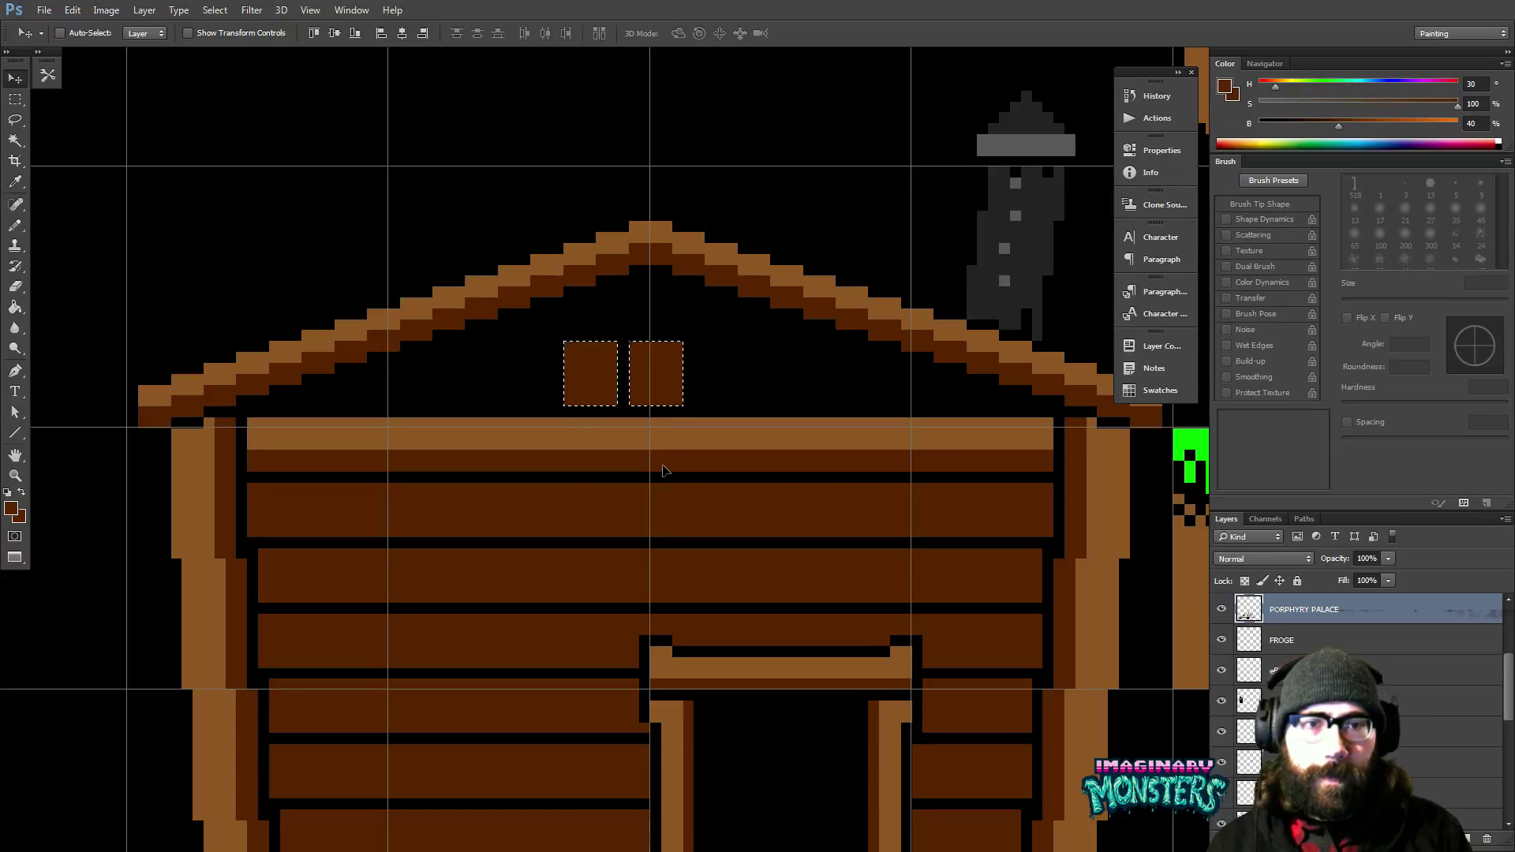
key("Down")
key("Up")
key("Up")
key("Up")
key("Up")
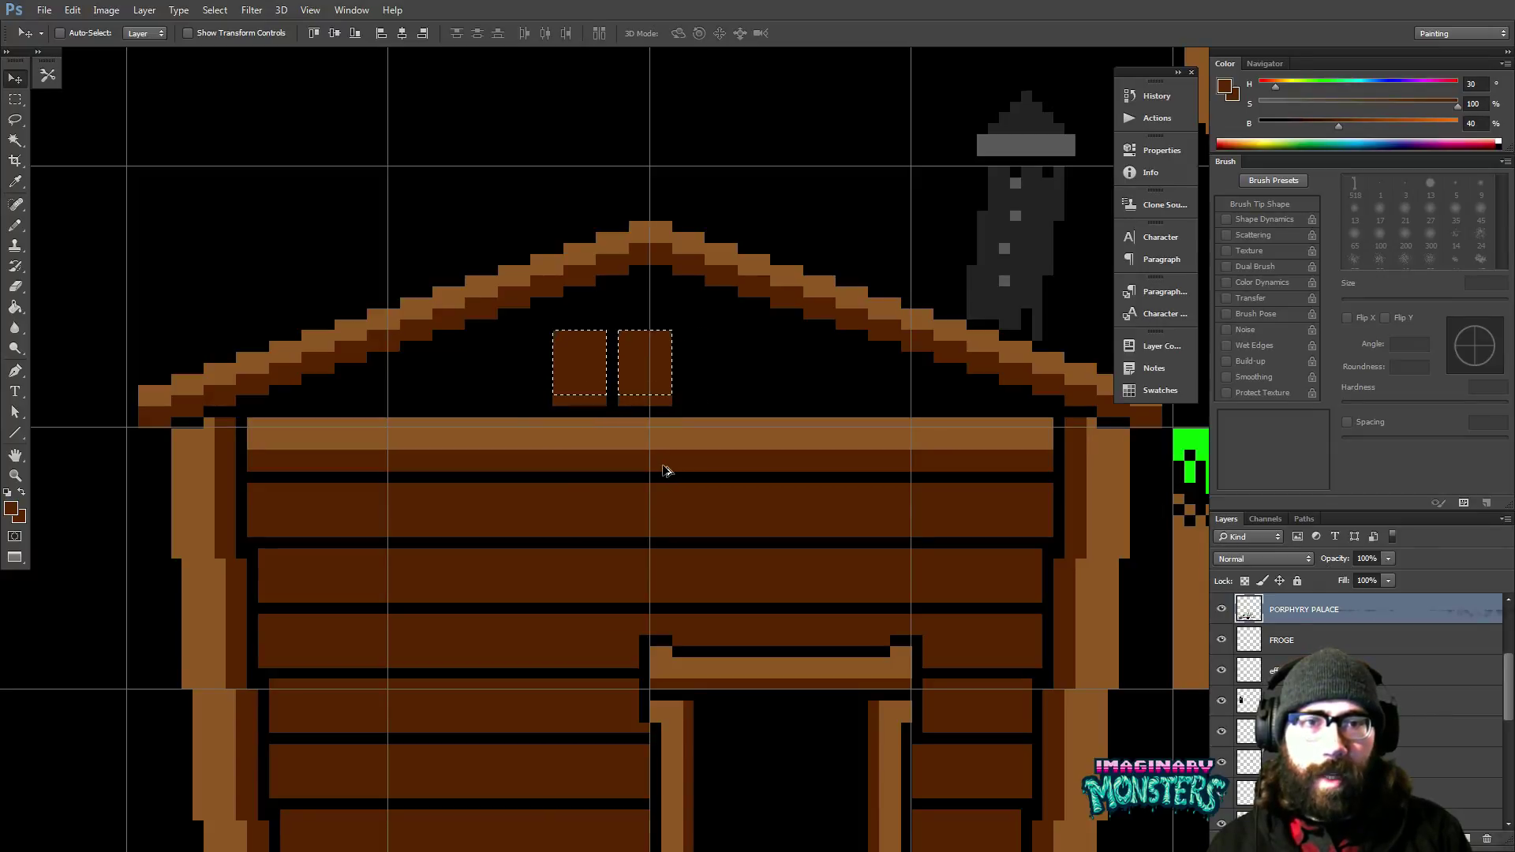
key("ctrl+d")
Shift both upright planks one pixel right and pencil their tops in dark brown steps that follow the roof slope.
key("b")
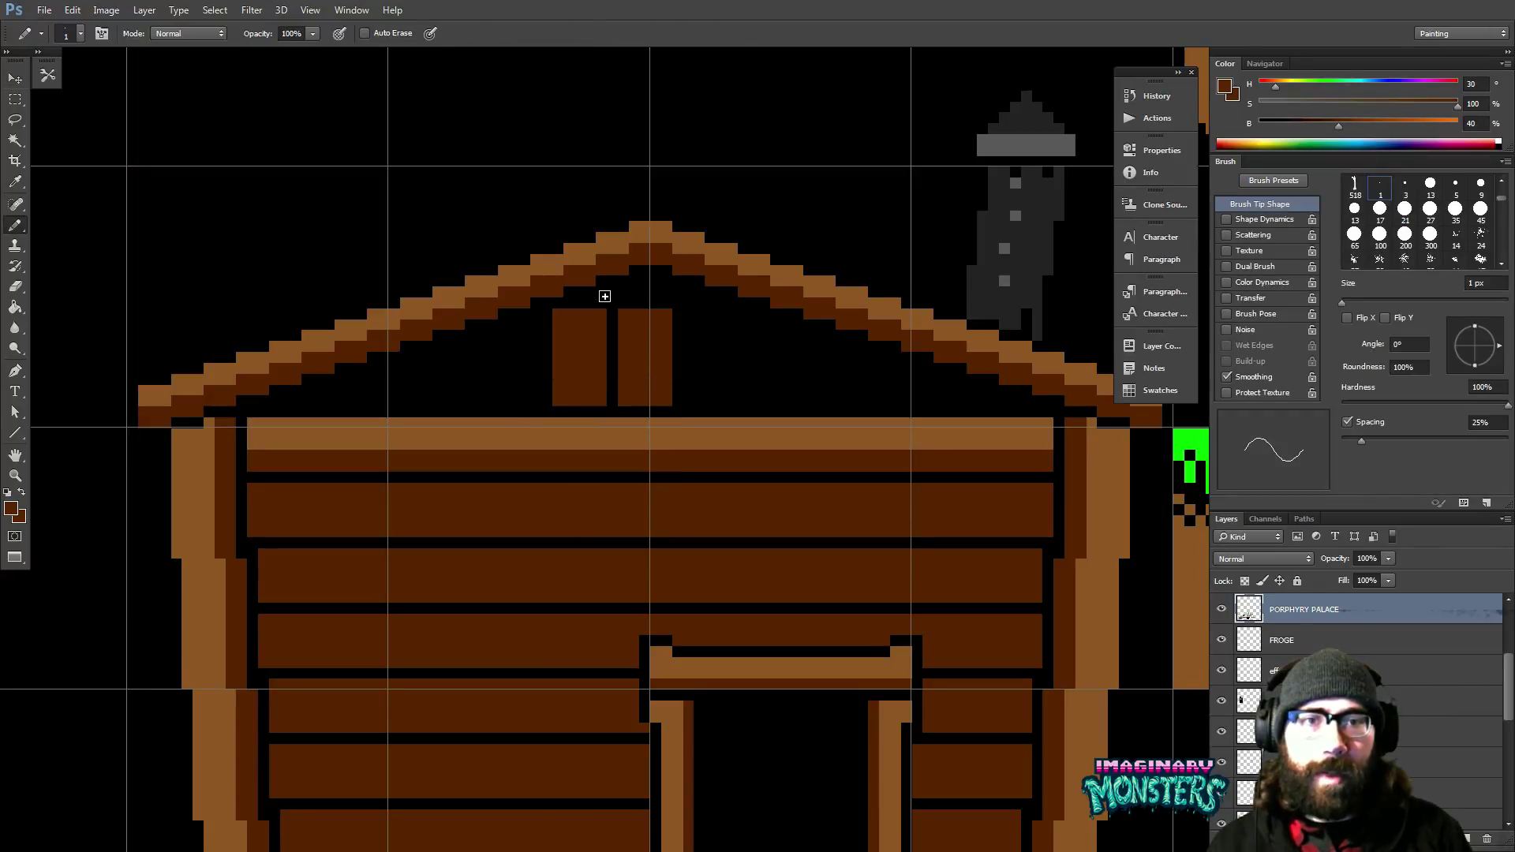
left_click_drag(579, 303, 592, 306)
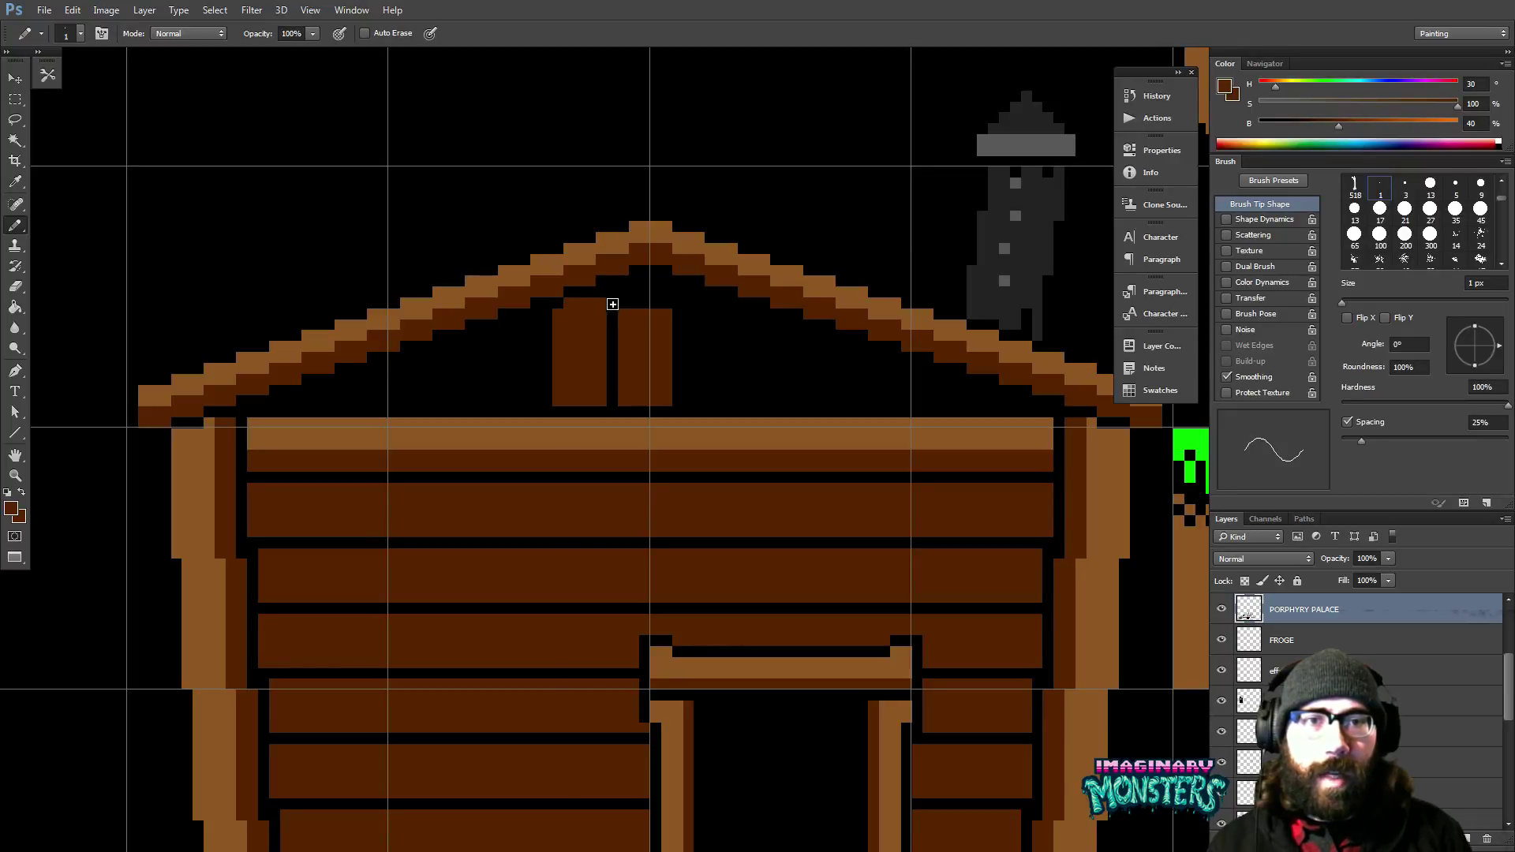
key("m")
left_click_drag(542, 299, 688, 400)
key("v")
key("Right")
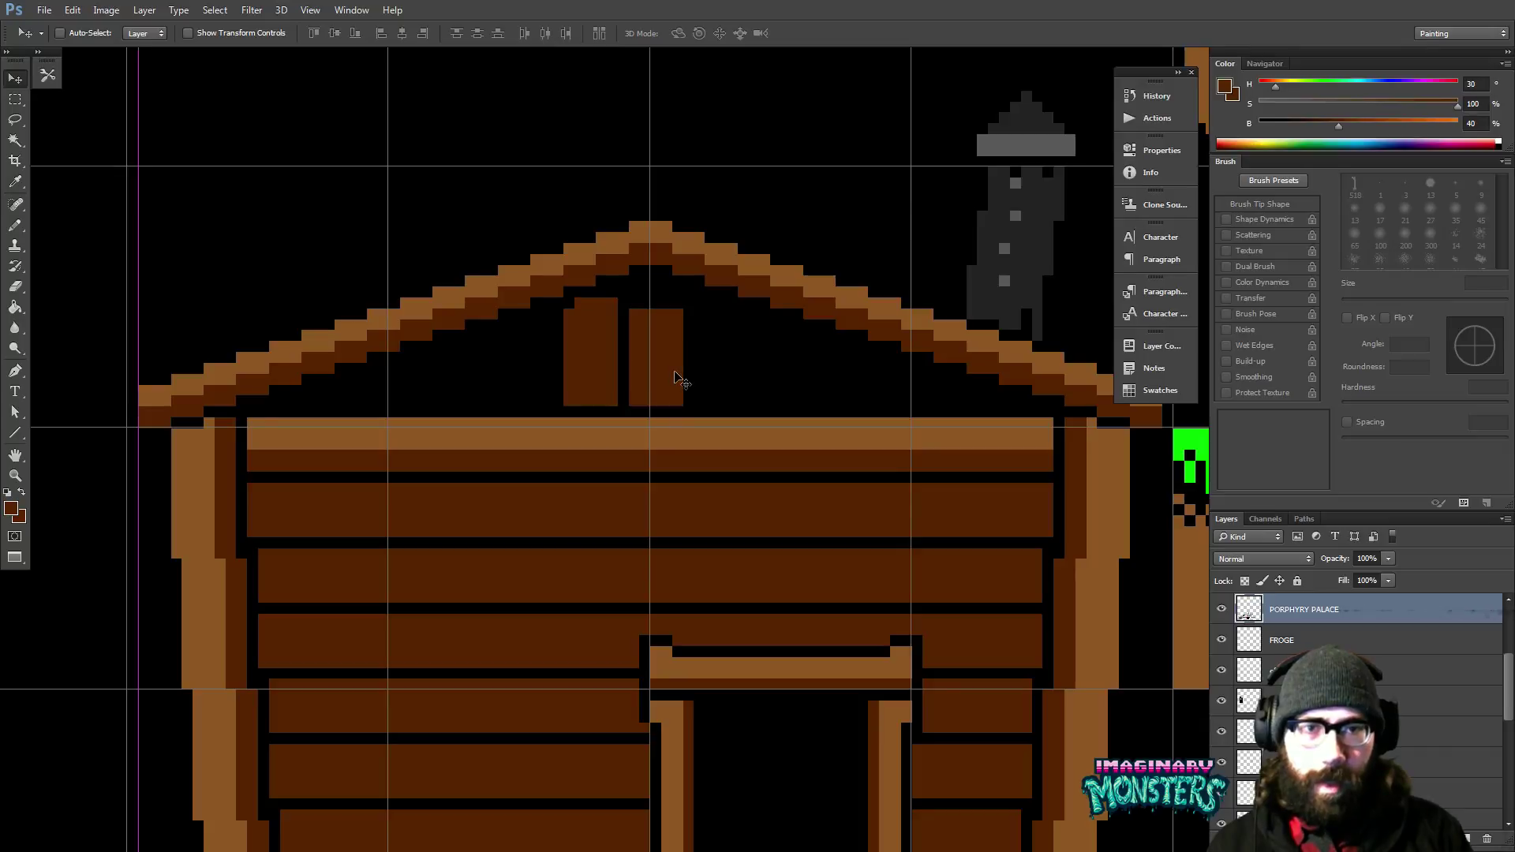
key("ctrl+d")
key("b")
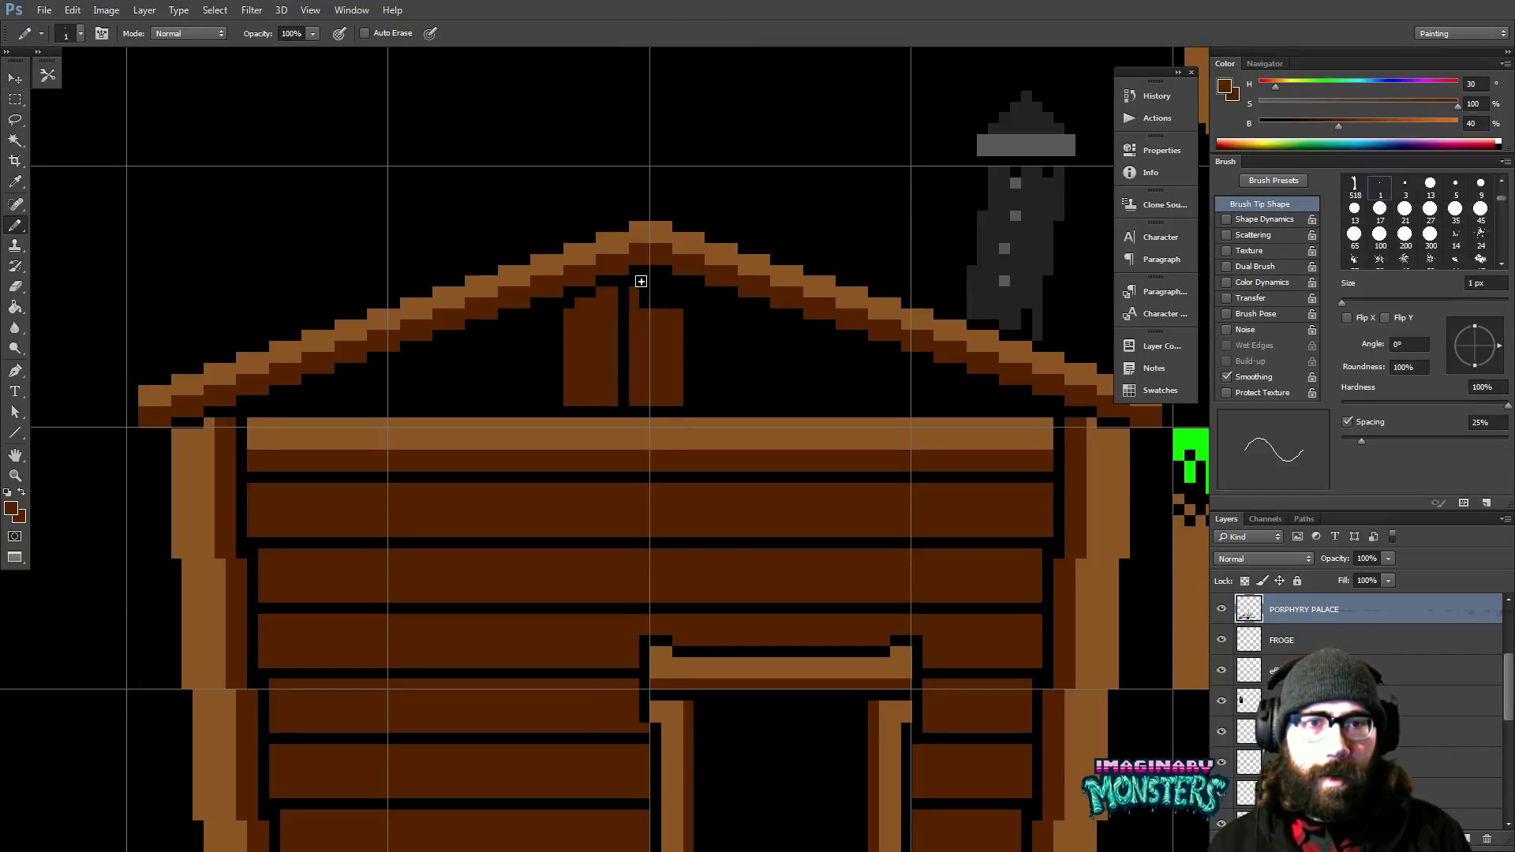
mouse_move(636, 284)
left_mouse_down()
mouse_move(679, 313)
mouse_move(663, 293)
mouse_move(644, 299)
mouse_move(638, 333)
left_mouse_up()
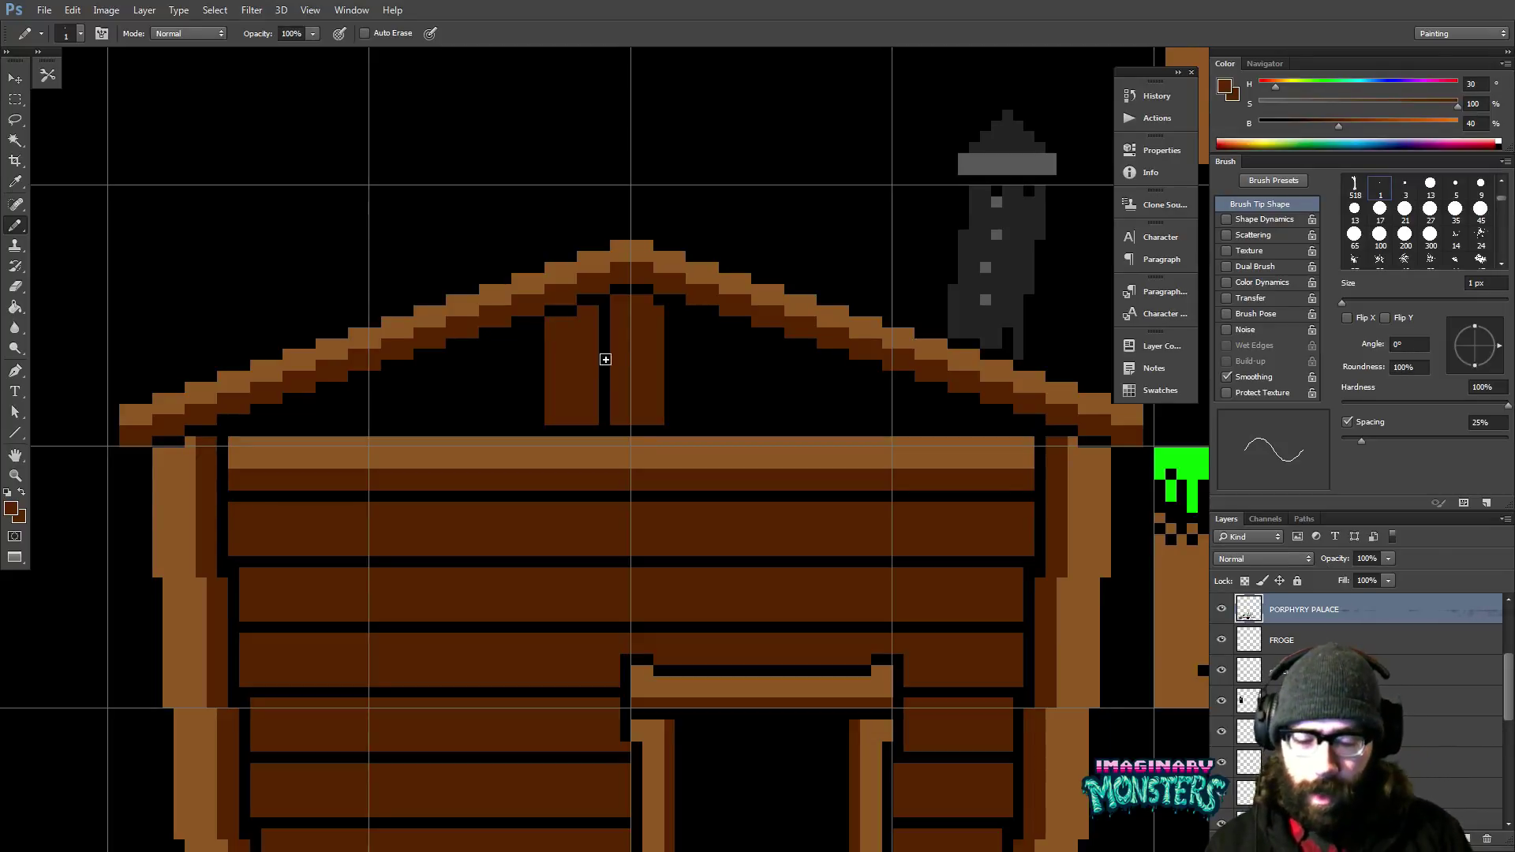
Copy the lower part of the two gable planks leftward to add a third, shorter upright plank, then deselect.
key("m")
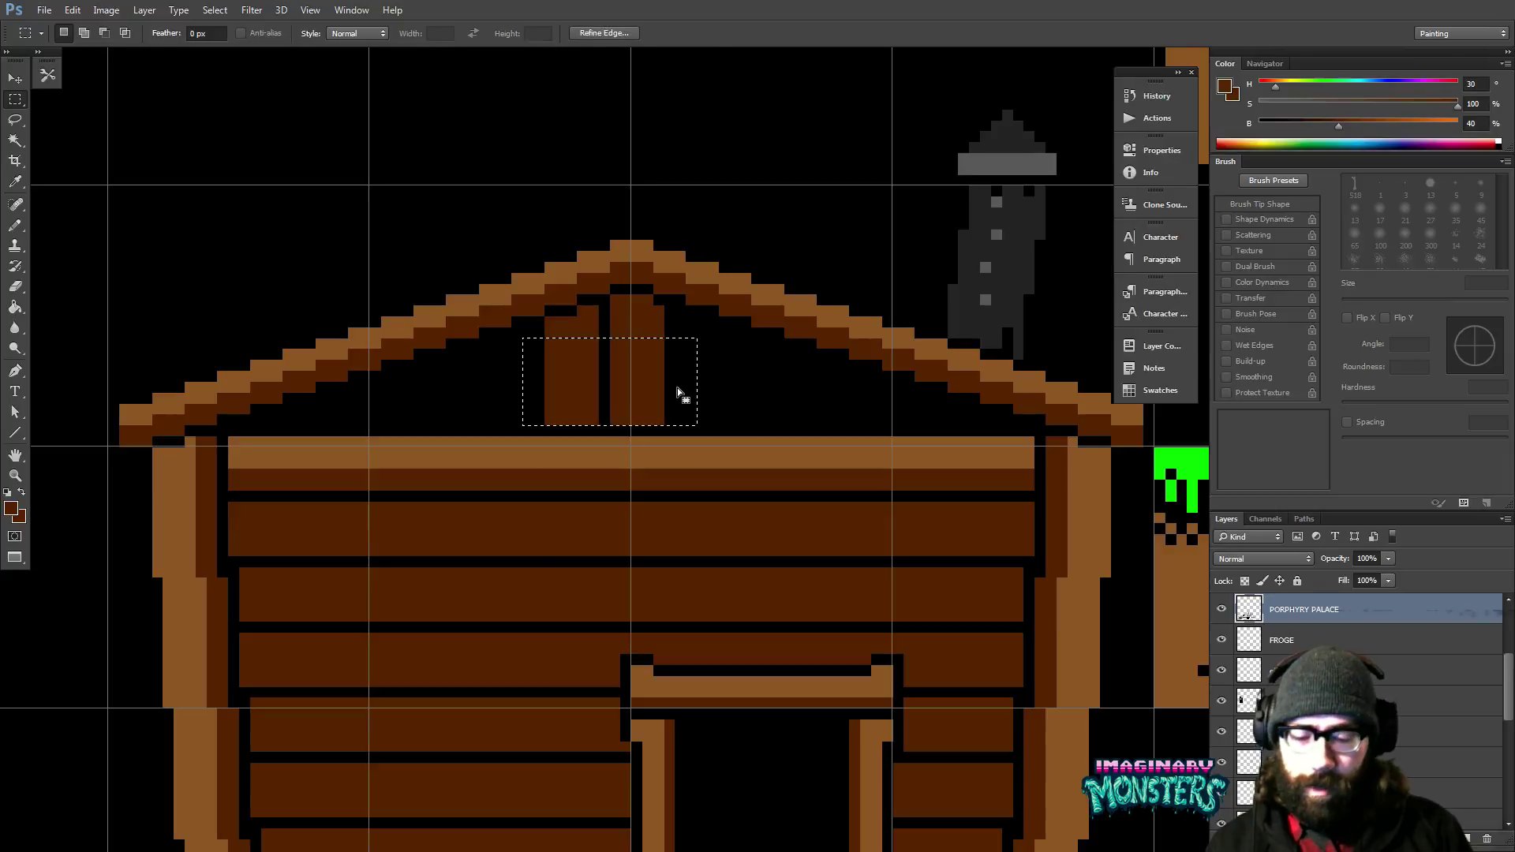
key("v")
key("Left")
key("Left")
key("Left")
key("Left")
key("Left")
key("Left")
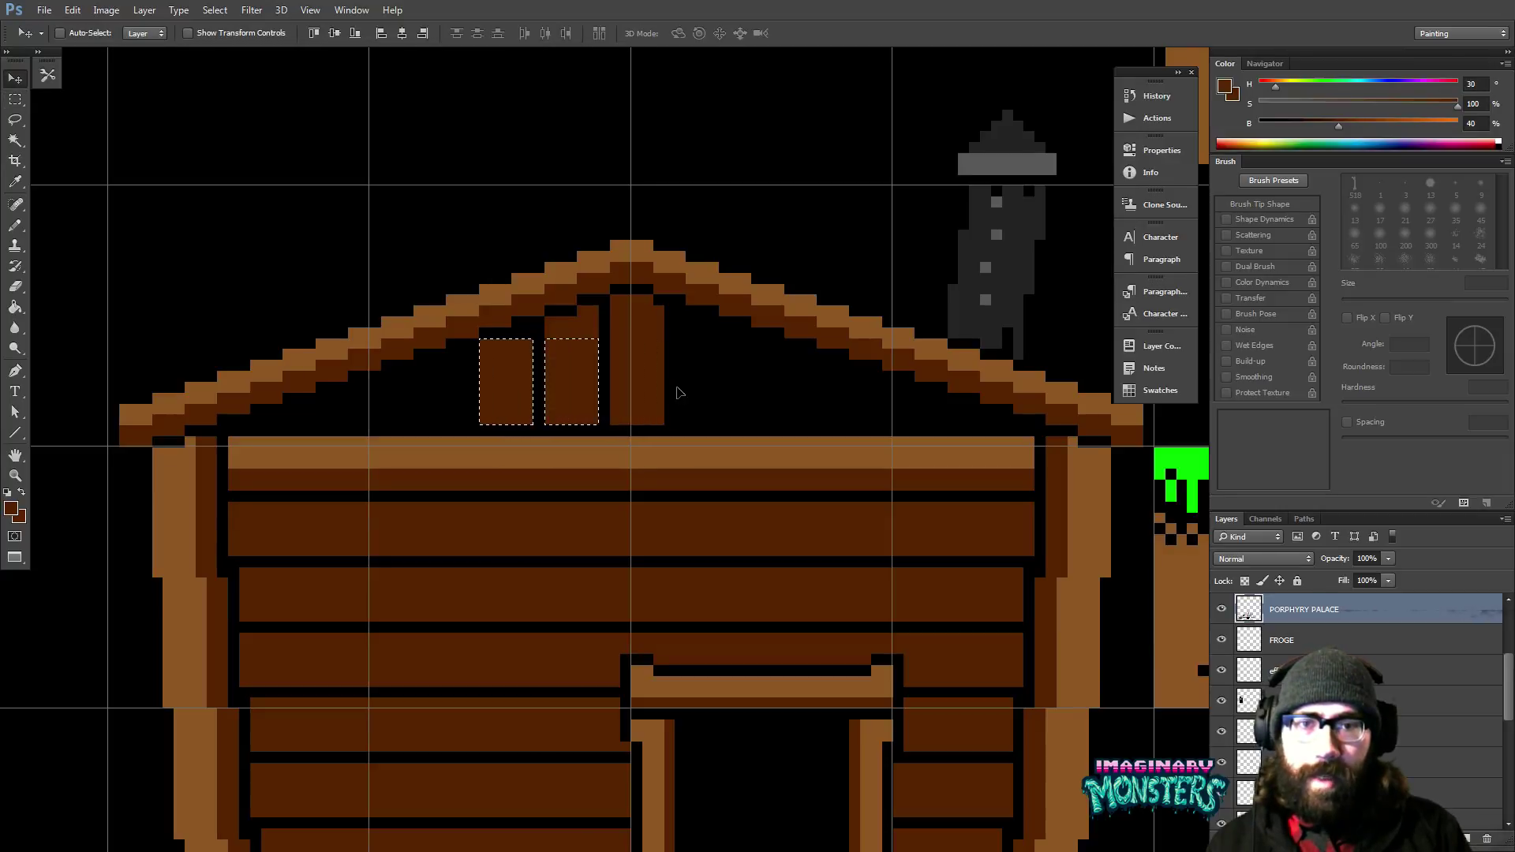
key("ctrl+d")
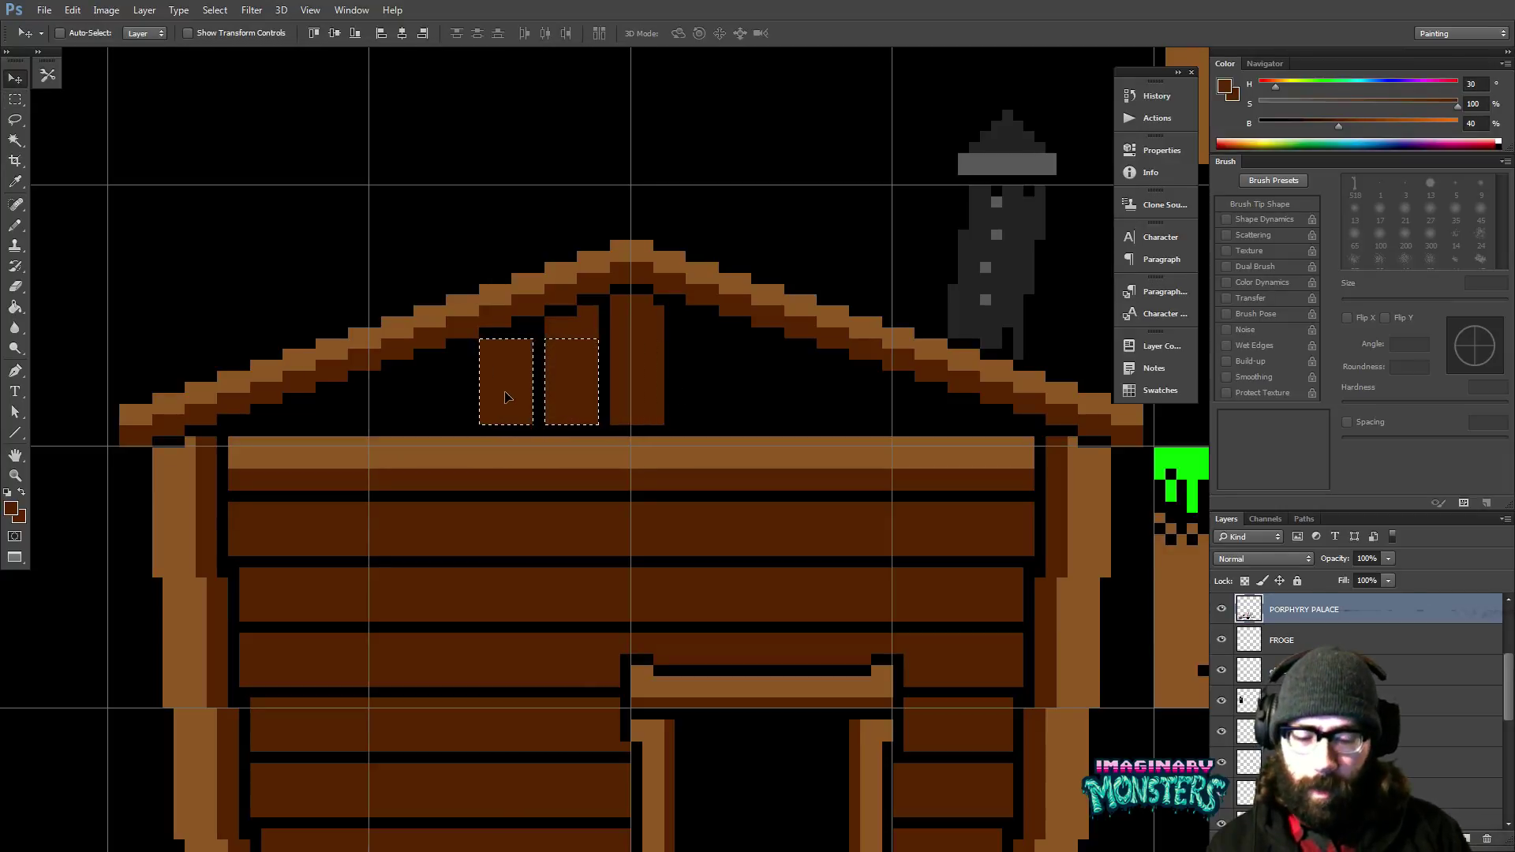
Copy a lower strip of the three gable planks leftward to form a fourth, shorter upright plank.
key("m")
left_click_drag(457, 371, 705, 424)
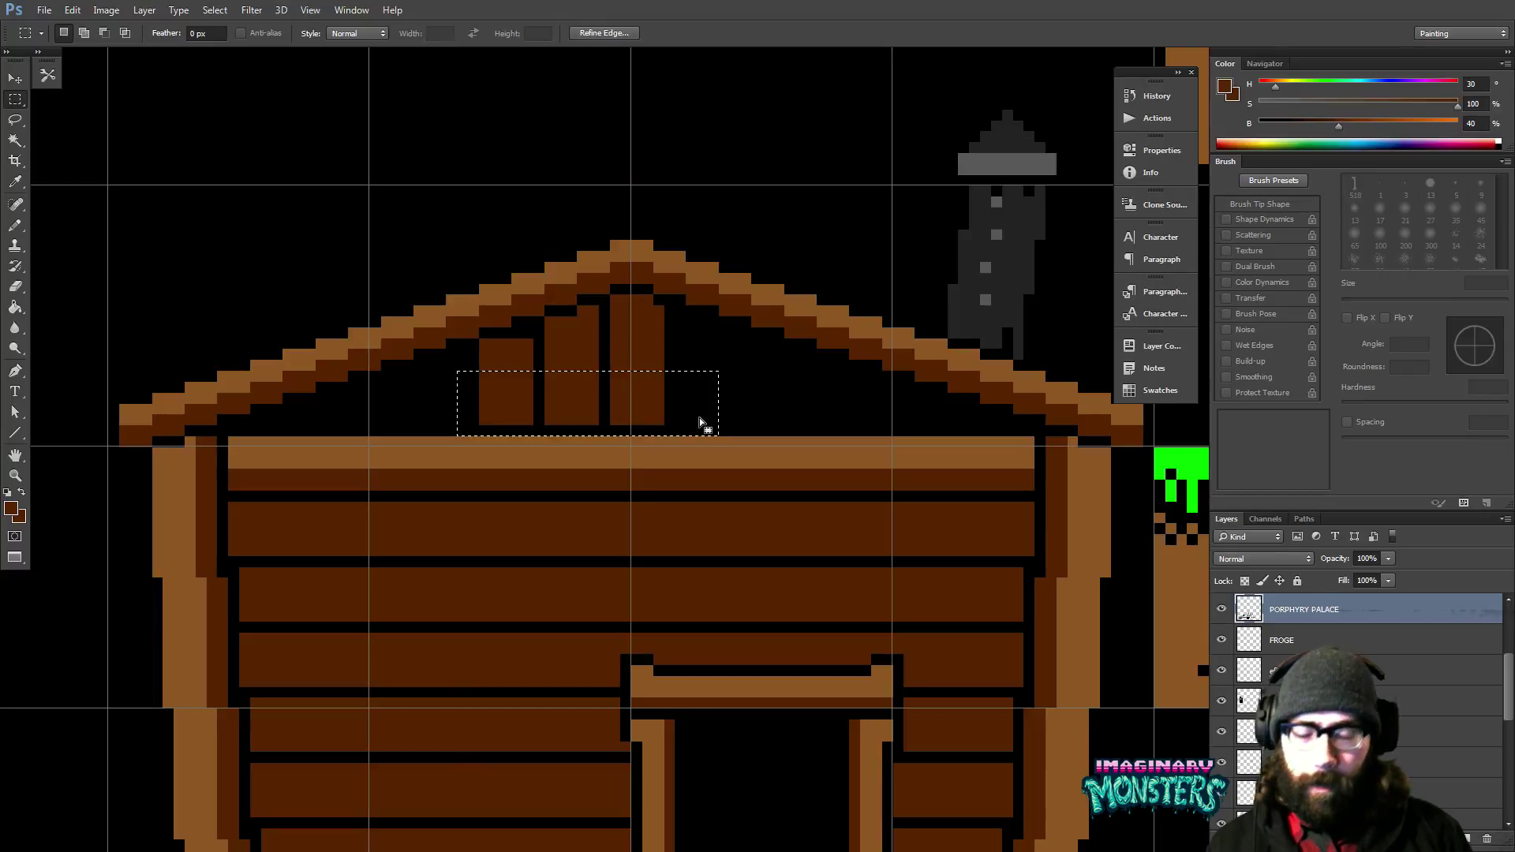
key("v")
key("Left")
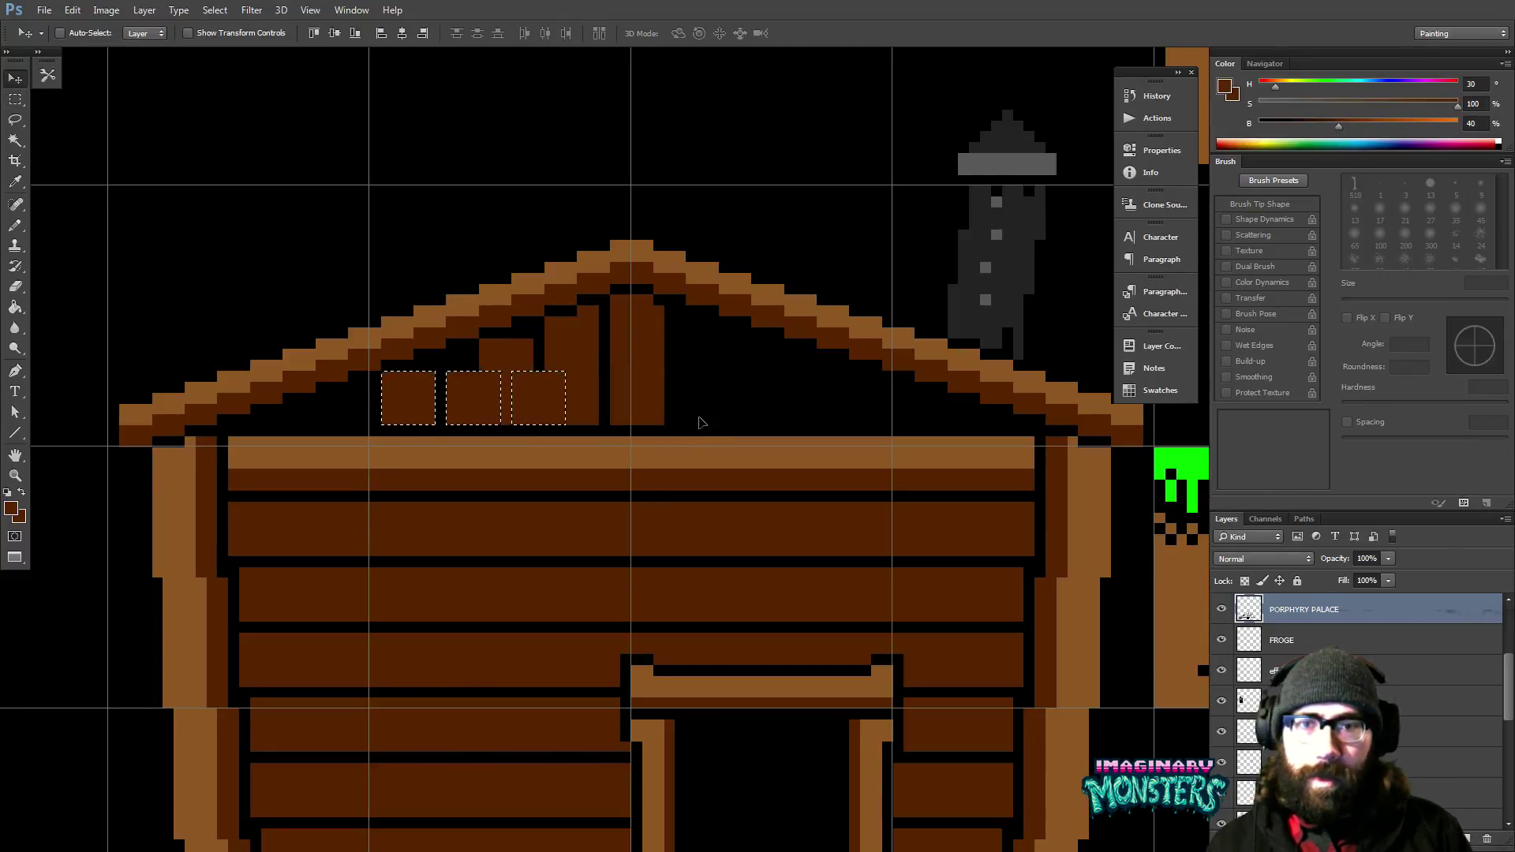
Copy a thinner strip from the gable planks' bases leftward to add a fifth upright plank aligned with the existing spacing, then deselect.
key("m")
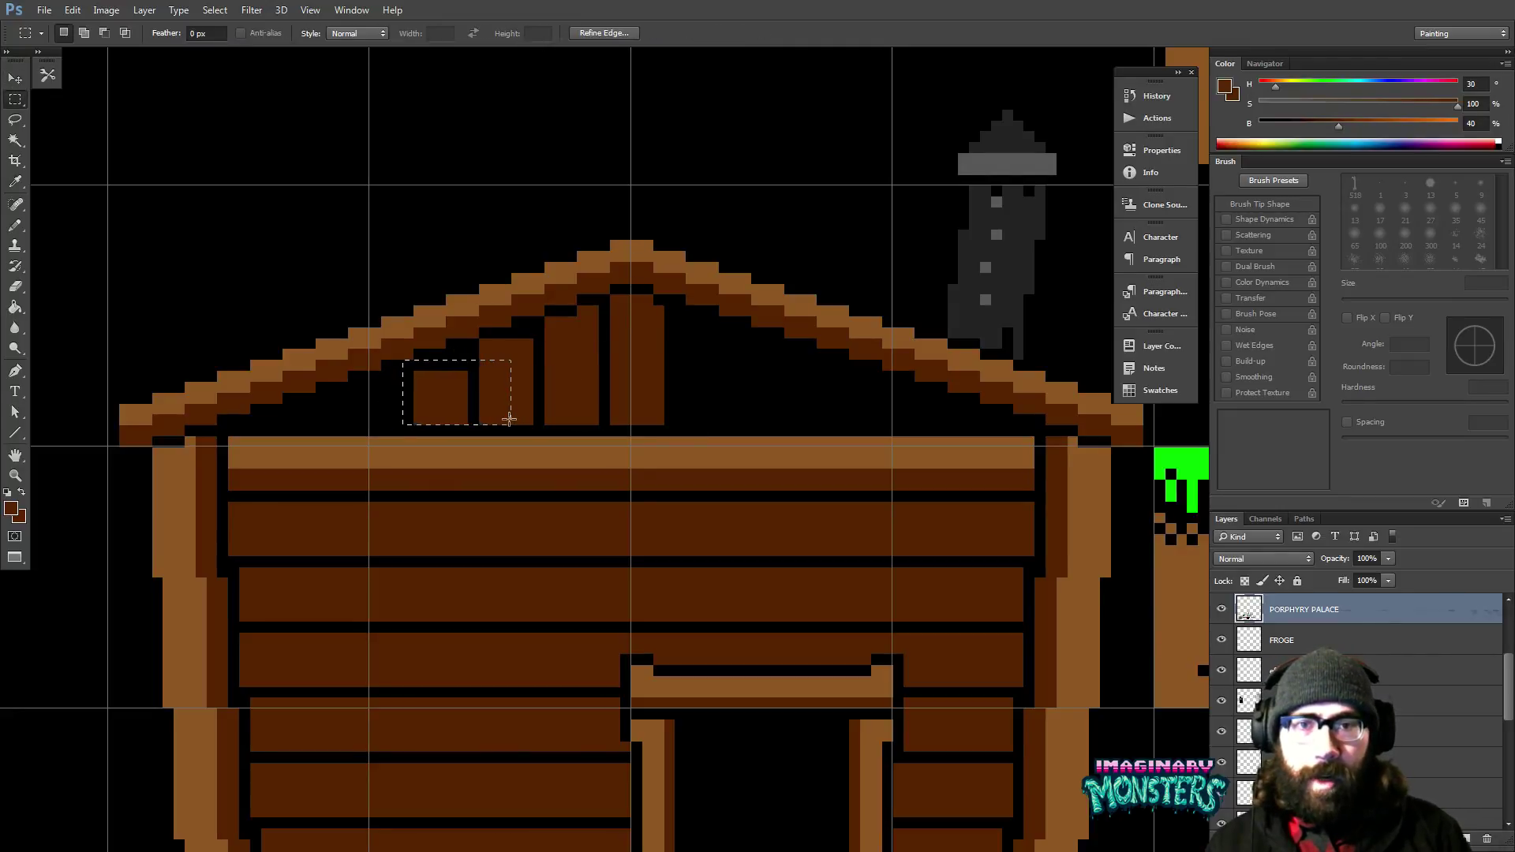
left_click_drag(509, 419, 511, 446)
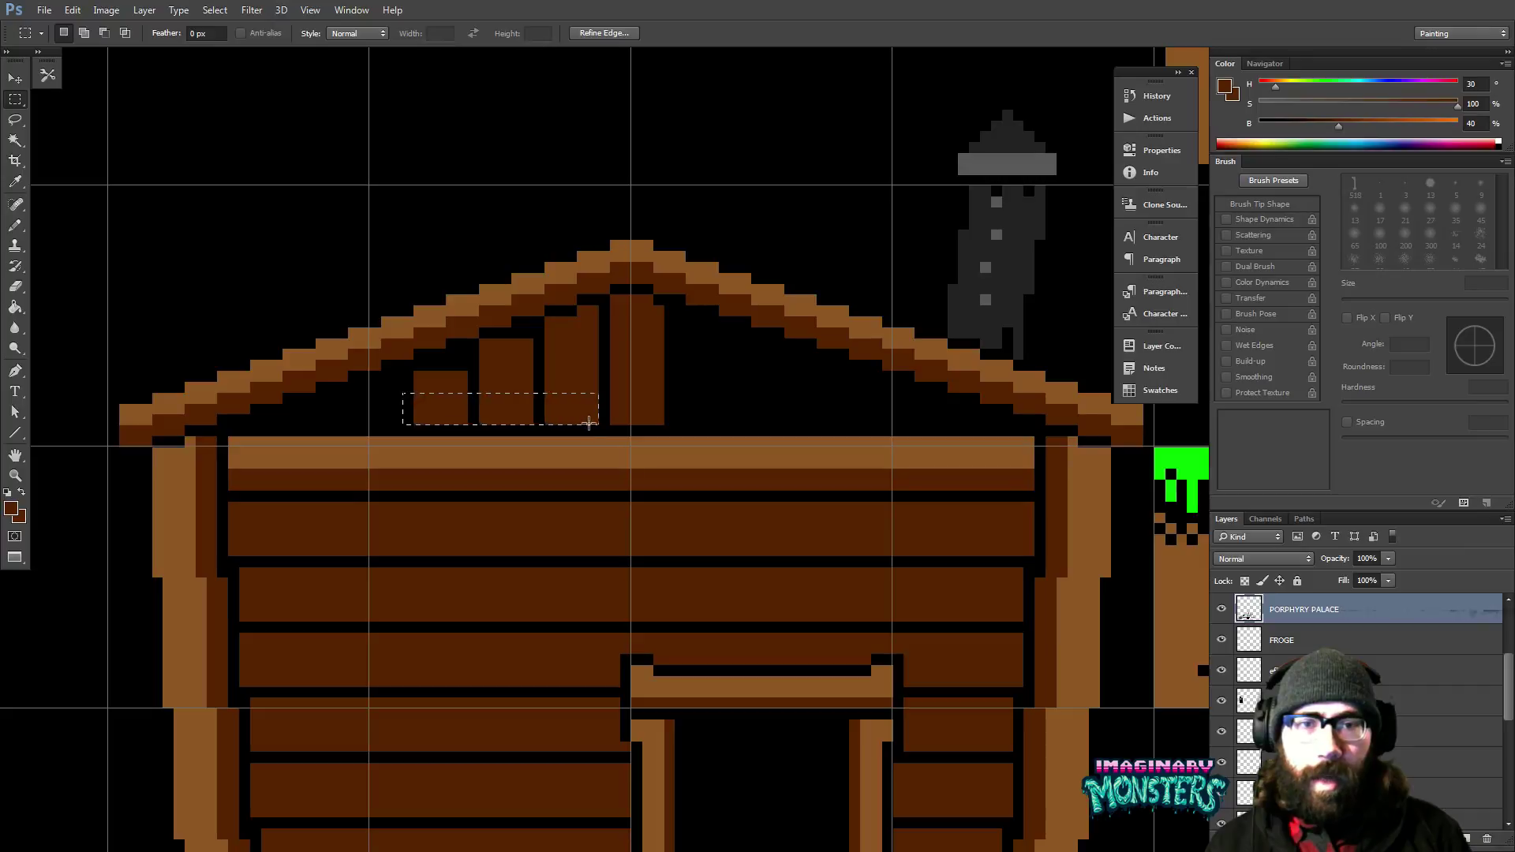
key("v")
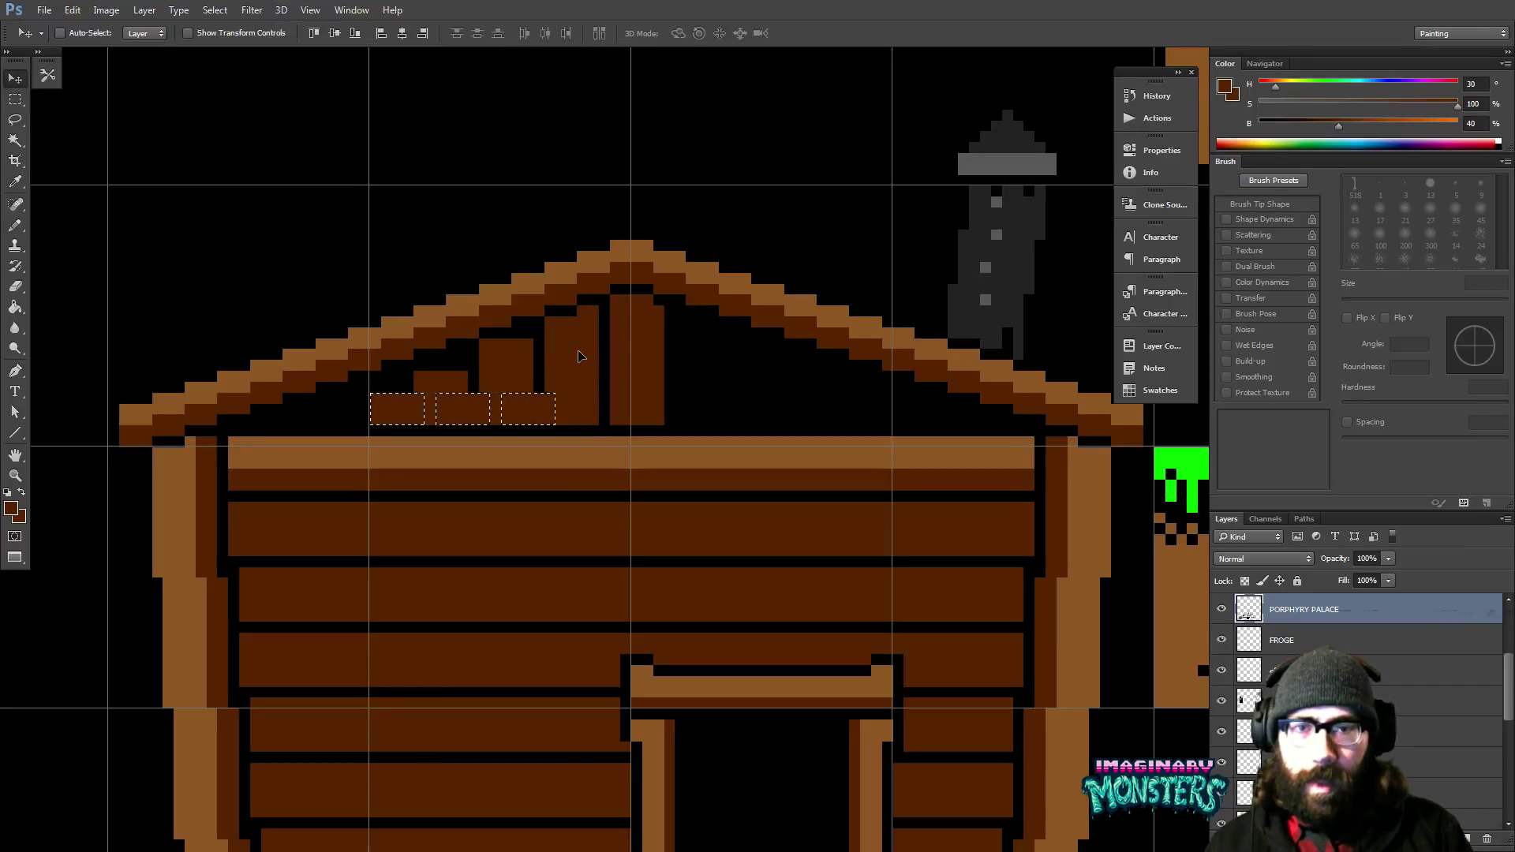
key("Right")
key("Right")
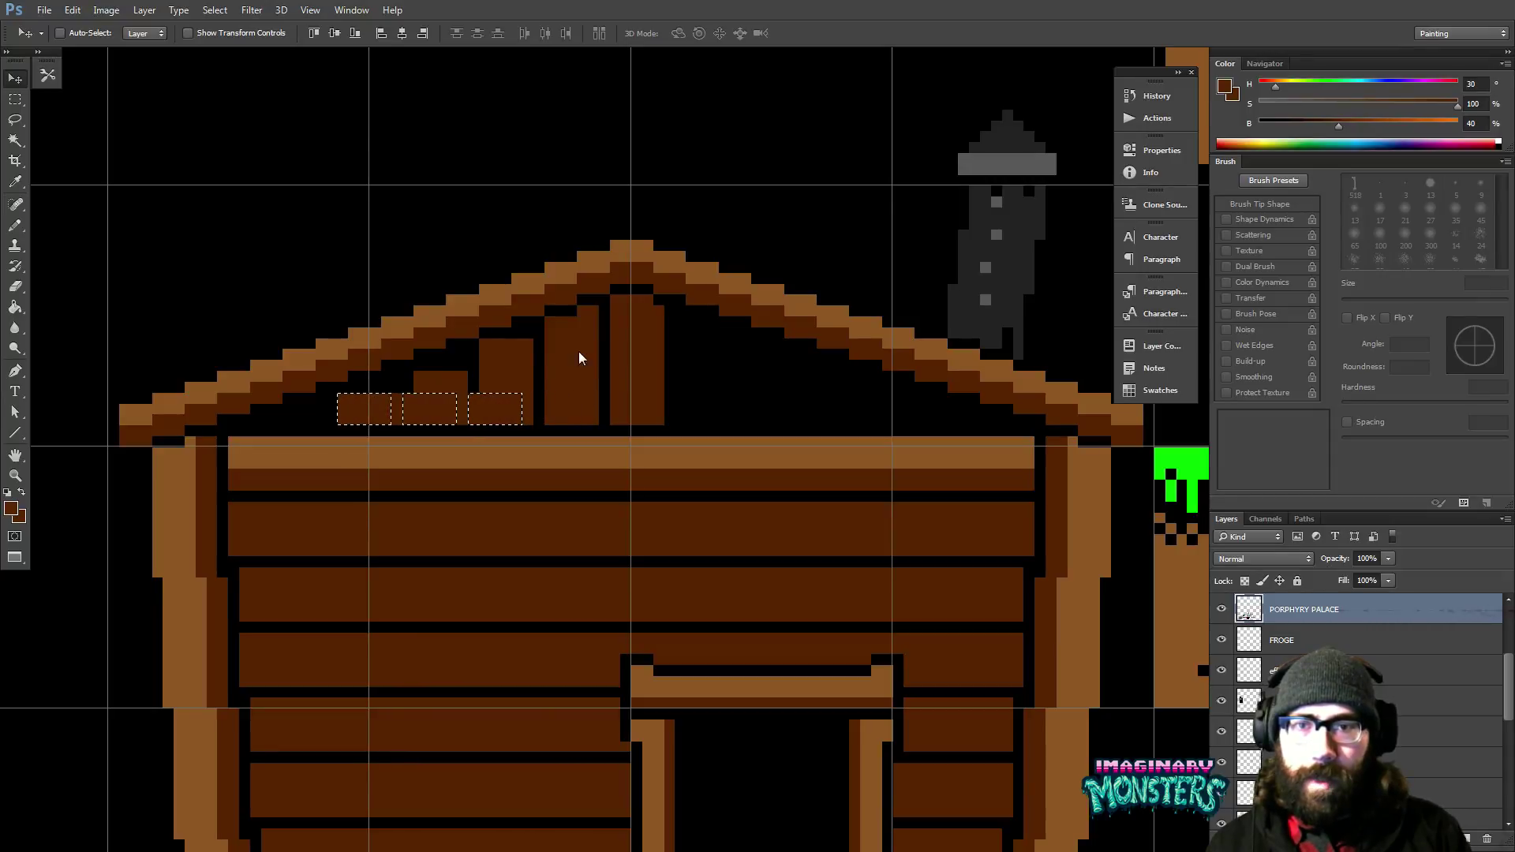
key("Left")
key("Left")
key("Left")
key("Left")
key("Left")
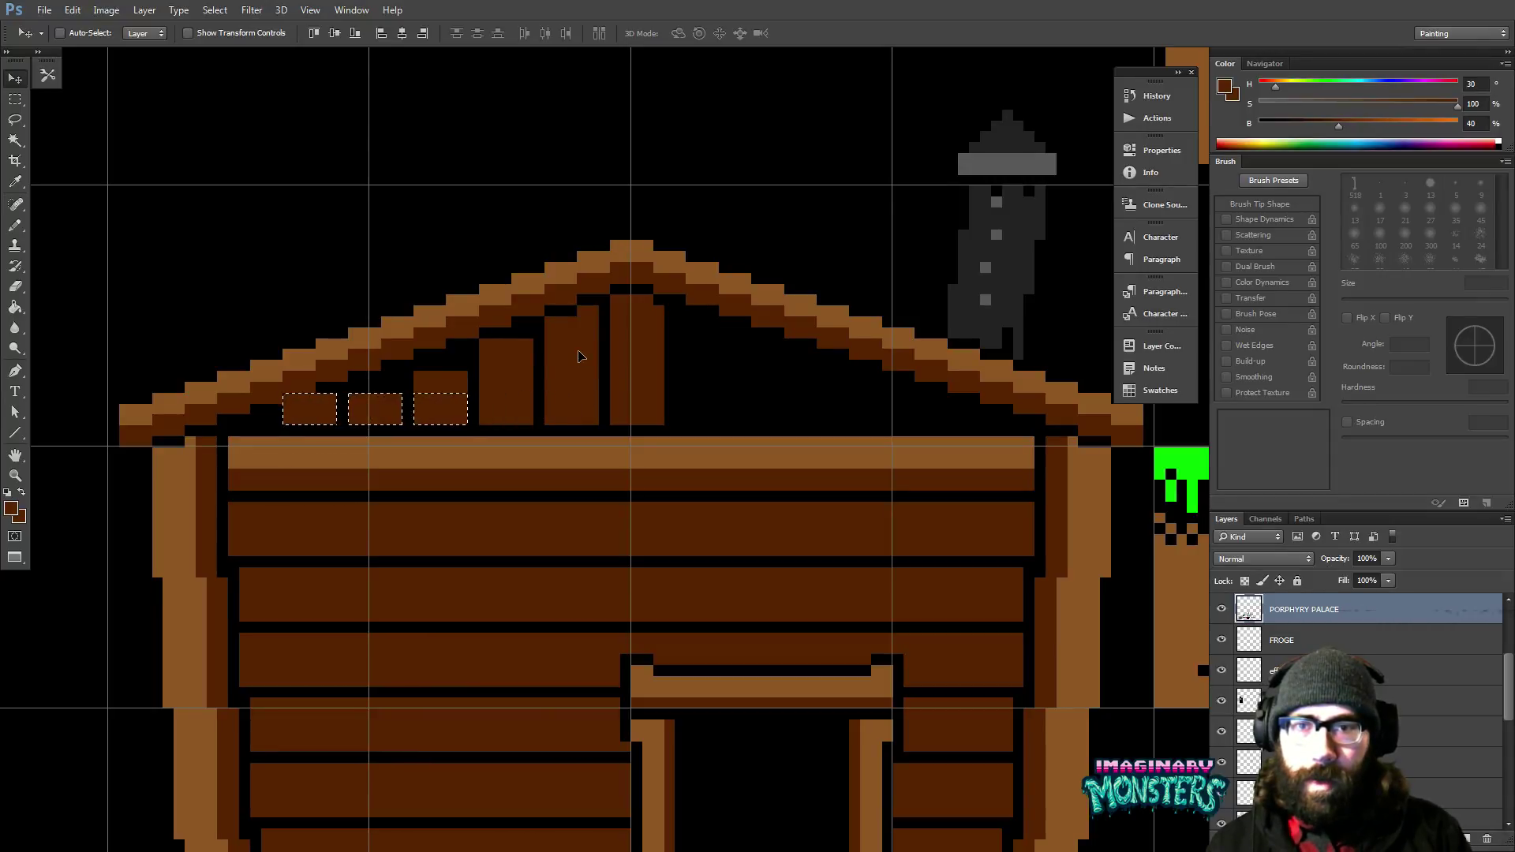
key("Right")
key("Right")
key("m")
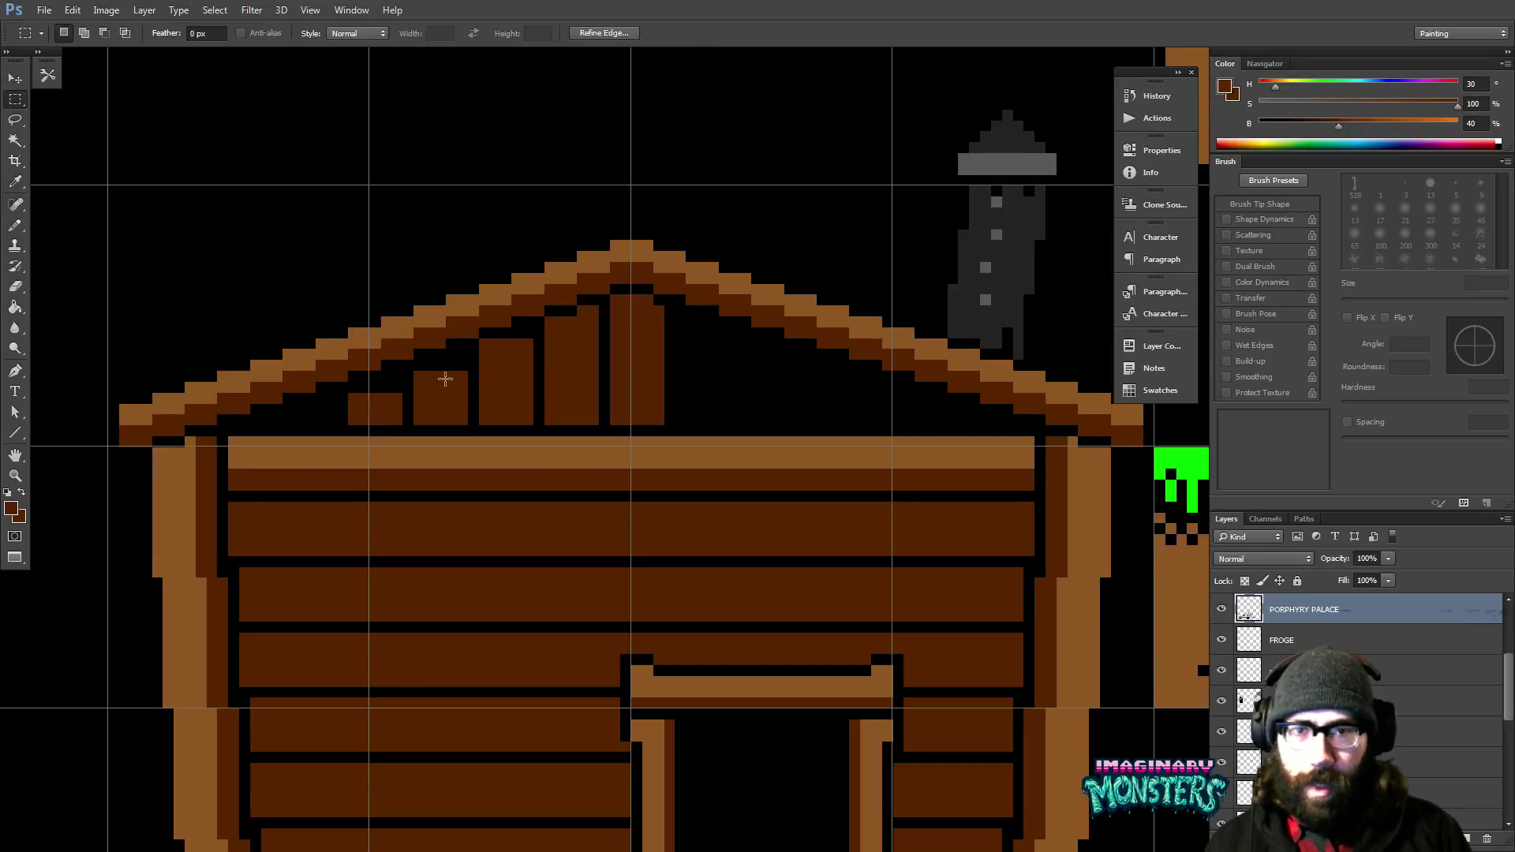
key("ctrl+d")
Copy the bottom two-pixel strip of the gable planks leftward to add a sixth, very short plank, and deselect.
left_click_drag(335, 411, 609, 435)
key("v")
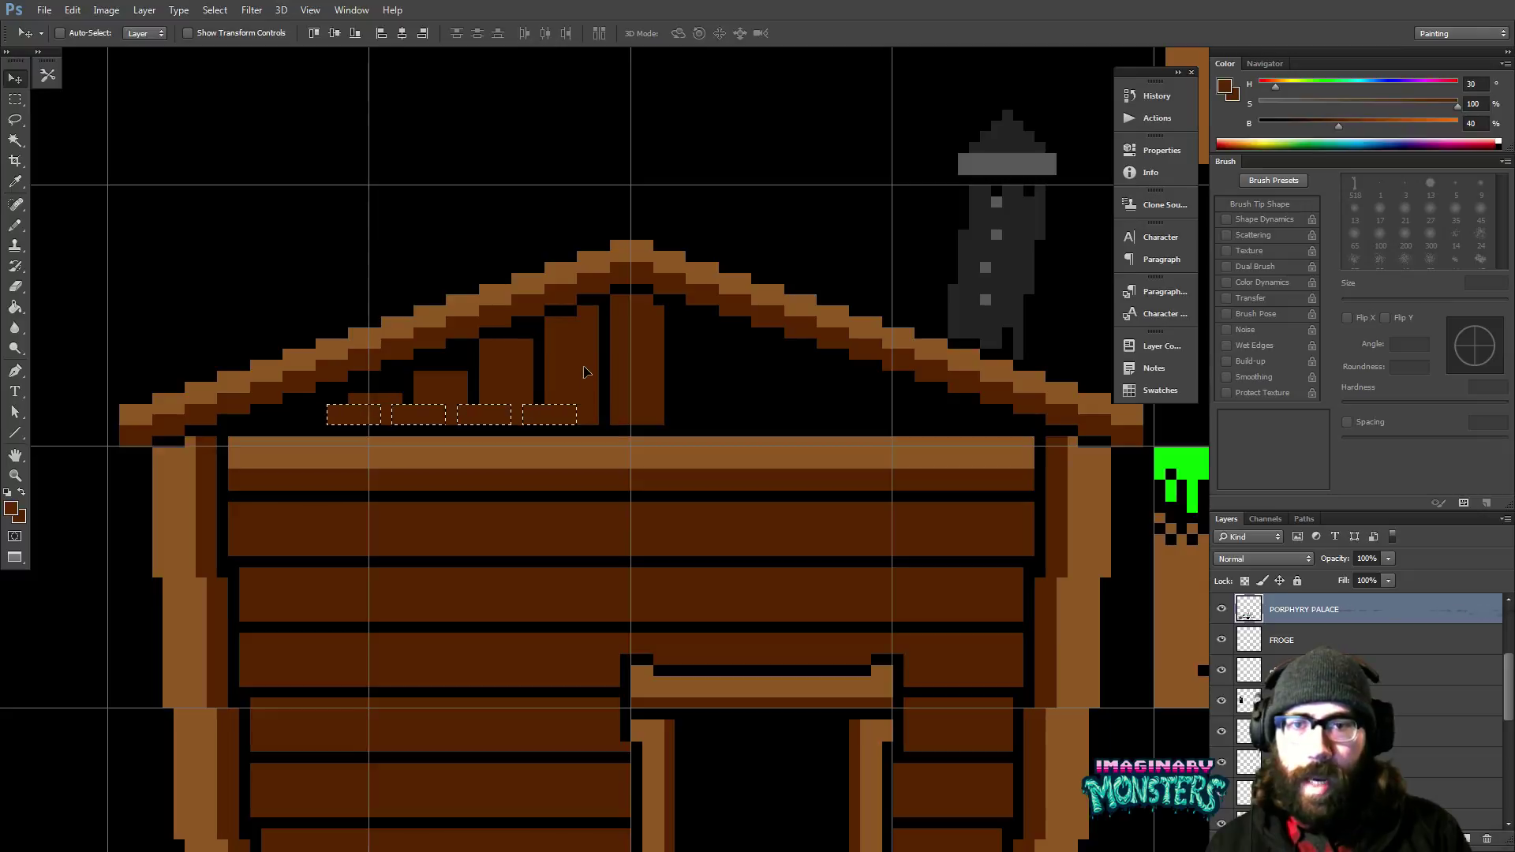
key("Left")
key("ctrl+d")
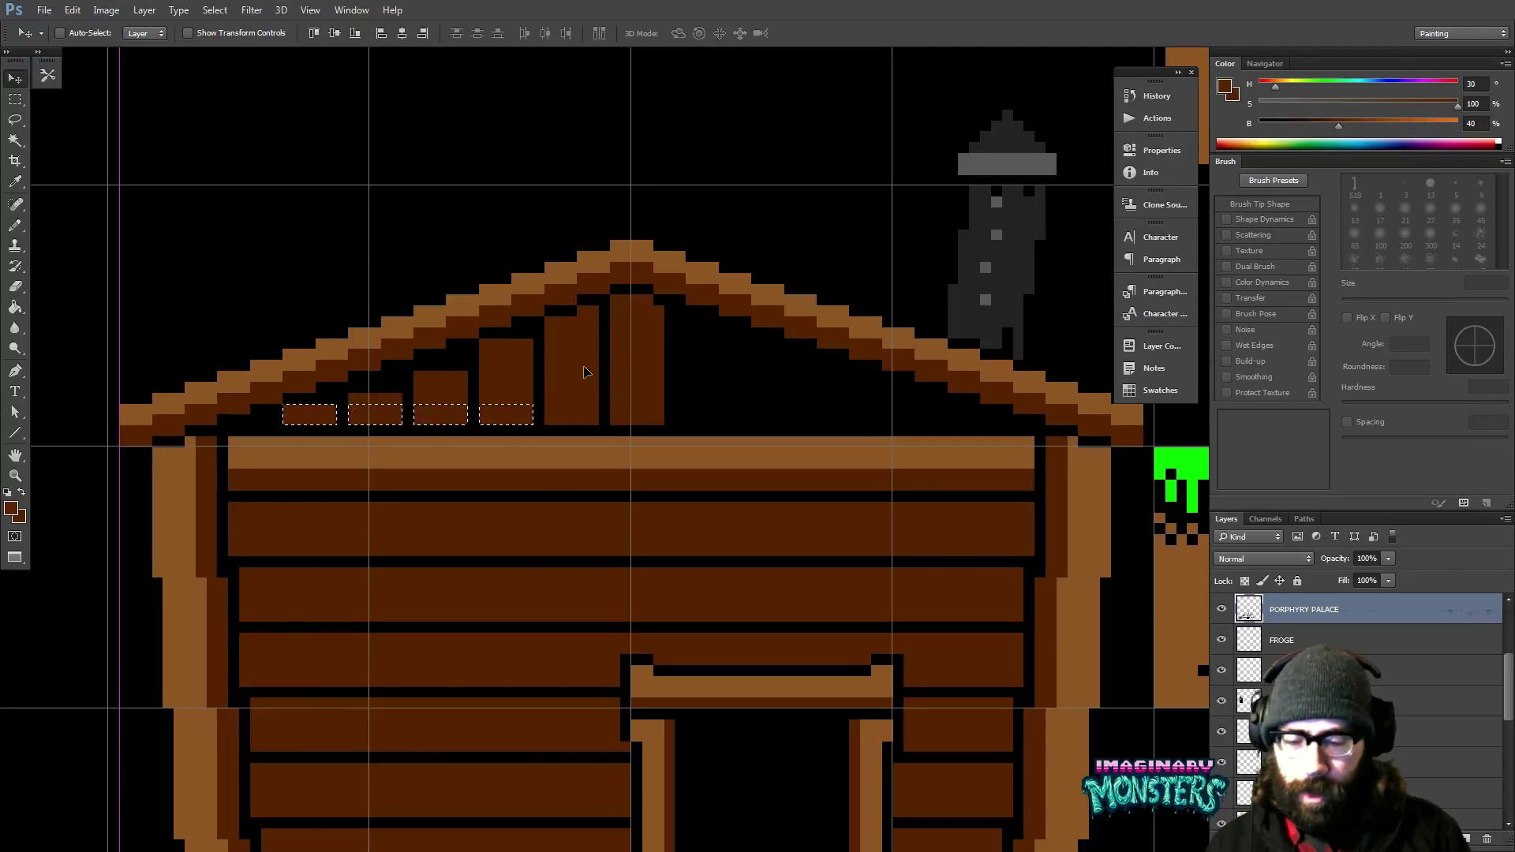
Pencil a tiny stub plank at the gable's far left and step the left planks' tops to follow the roof slope.
key("b")
left_click_drag(259, 421, 268, 421)
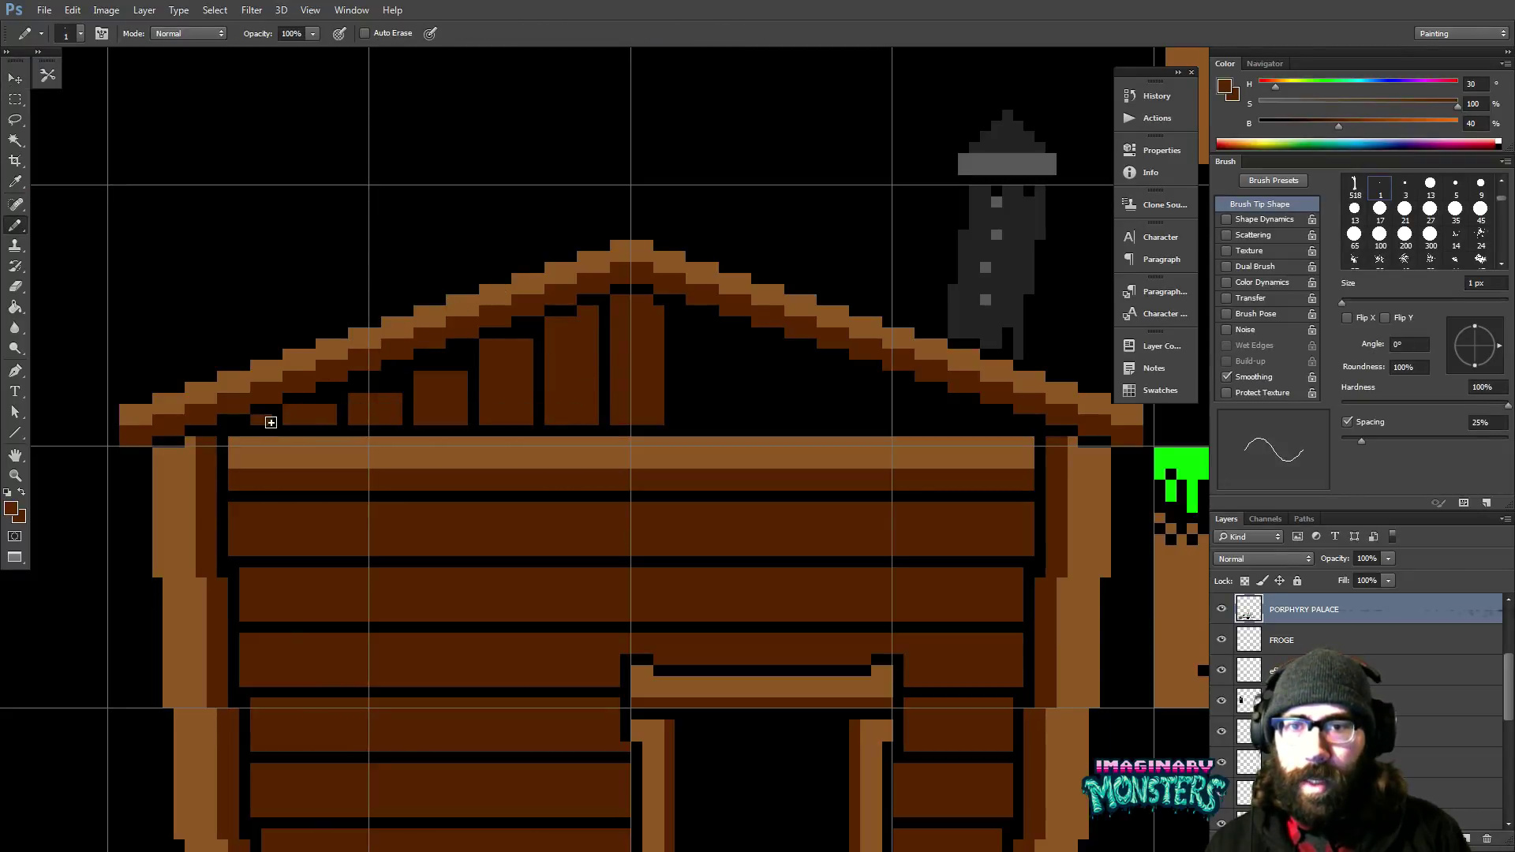
mouse_move(439, 400)
left_mouse_down()
mouse_move(390, 426)
mouse_move(274, 421)
mouse_move(340, 412)
left_mouse_up()
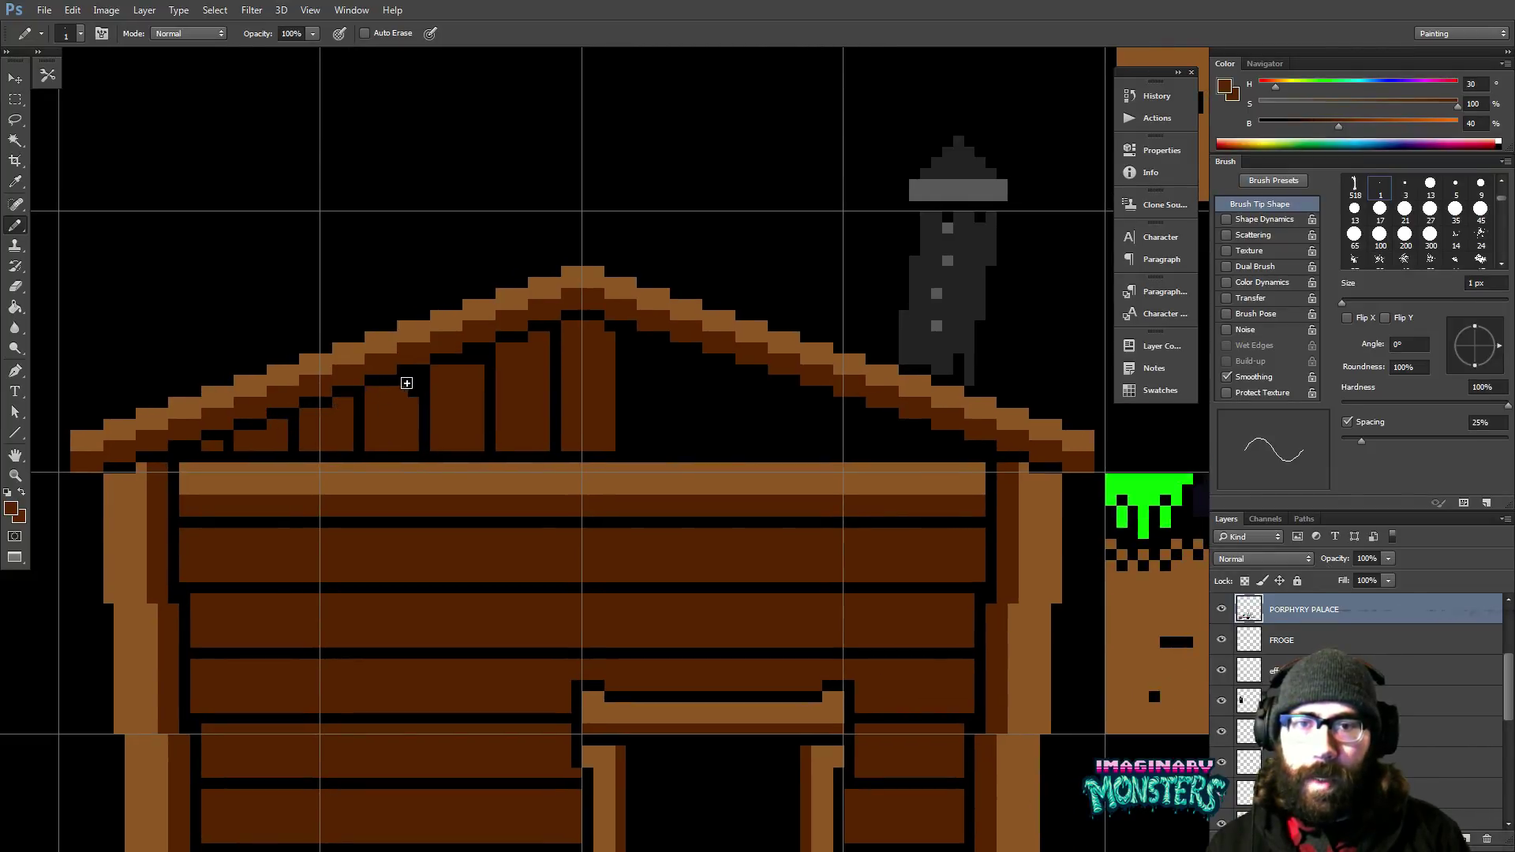
left_click_drag(514, 384, 459, 364)
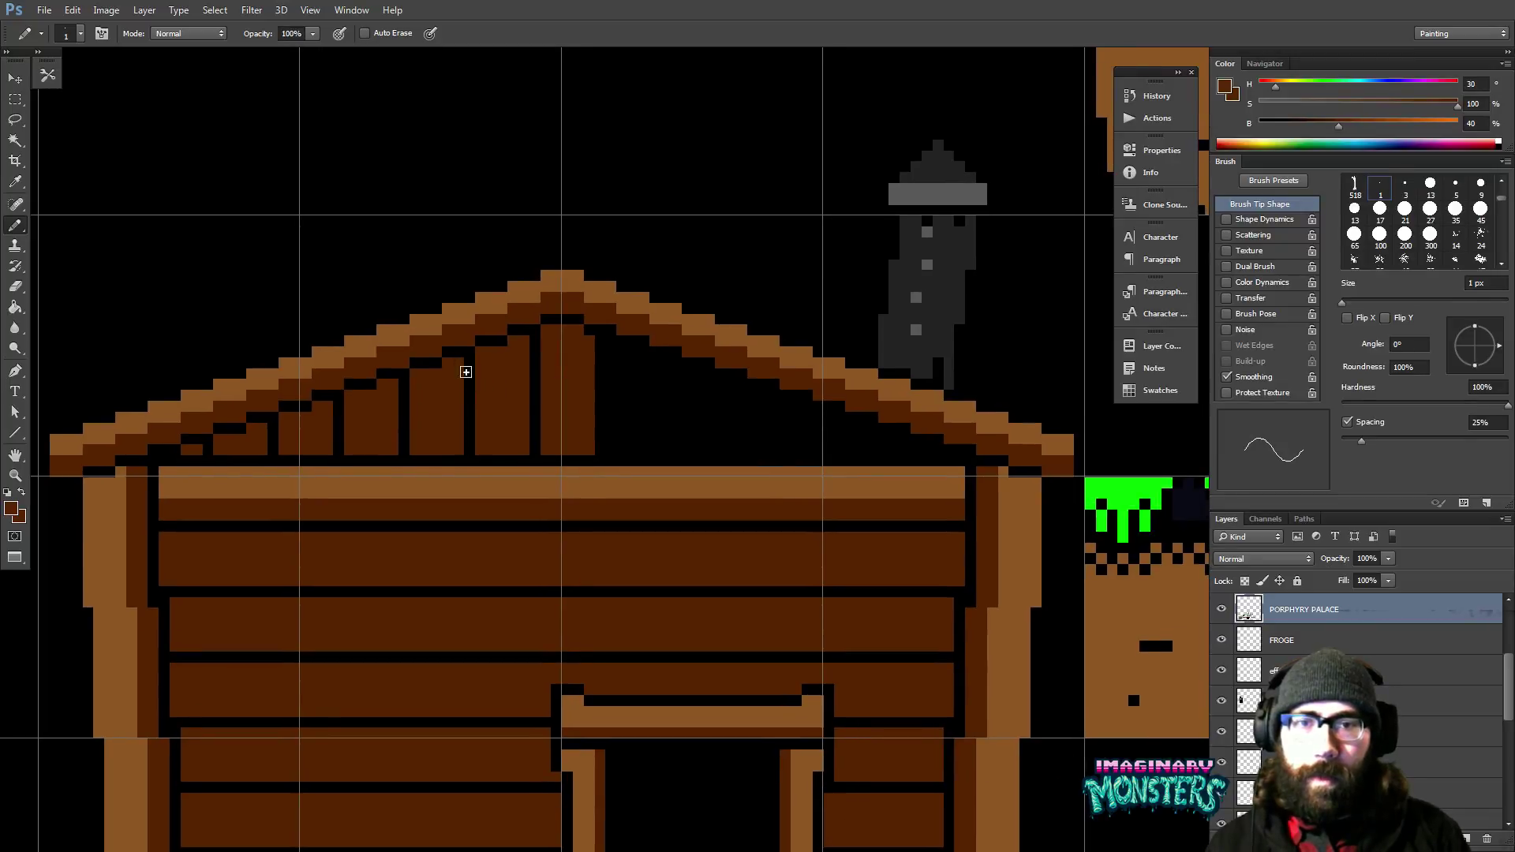
Examine the half-filled gable in the context of the whole shelter and neighbouring tiles.
key("z")
left_click(547, 397, "alt")
left_click(651, 415, "alt")
left_click_drag(652, 415, 500, 428)
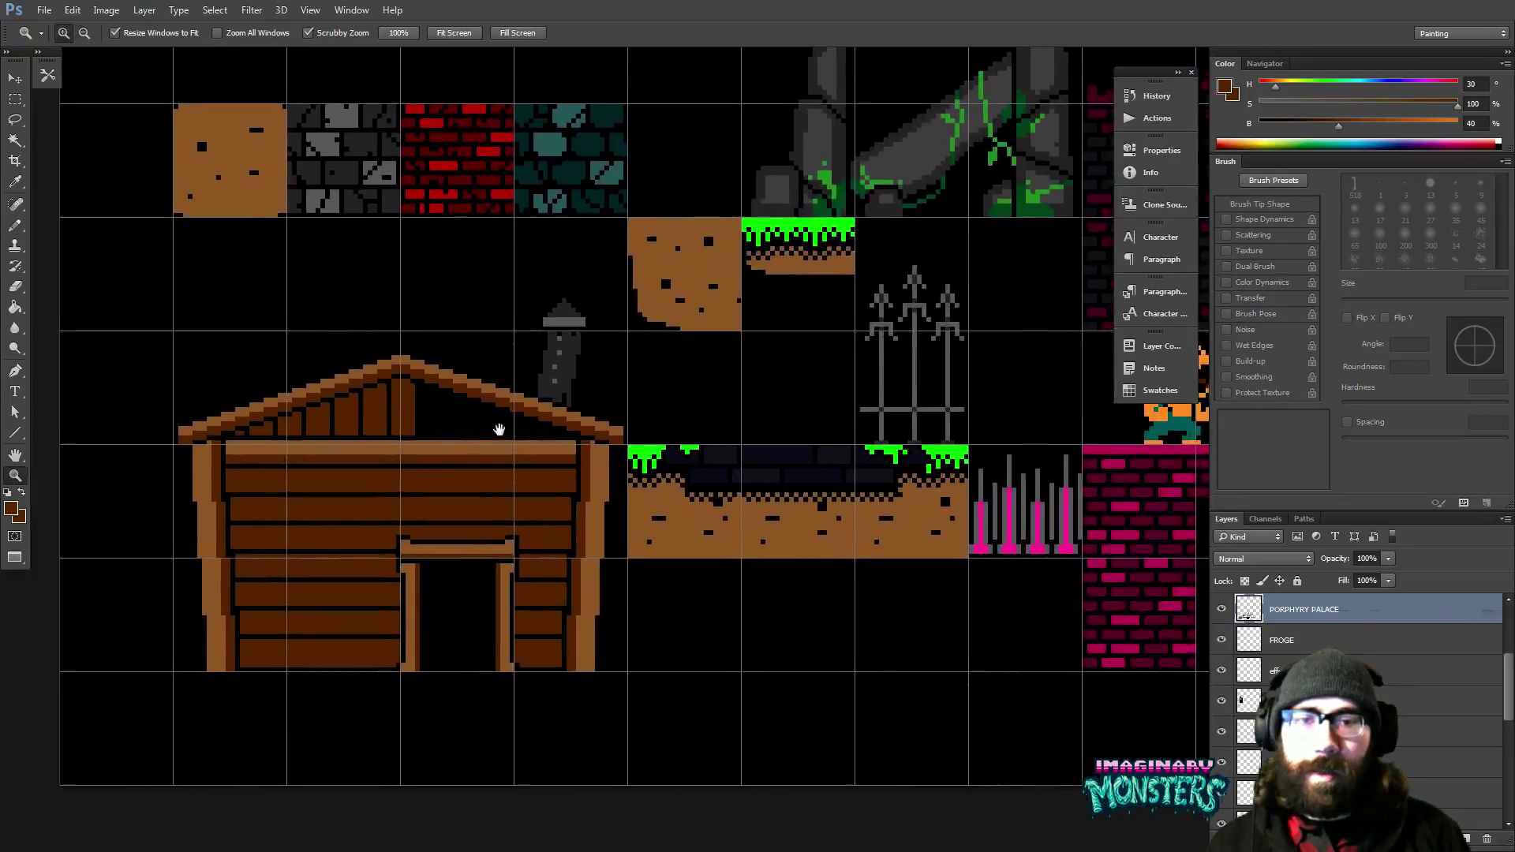
key("b")
key("z")
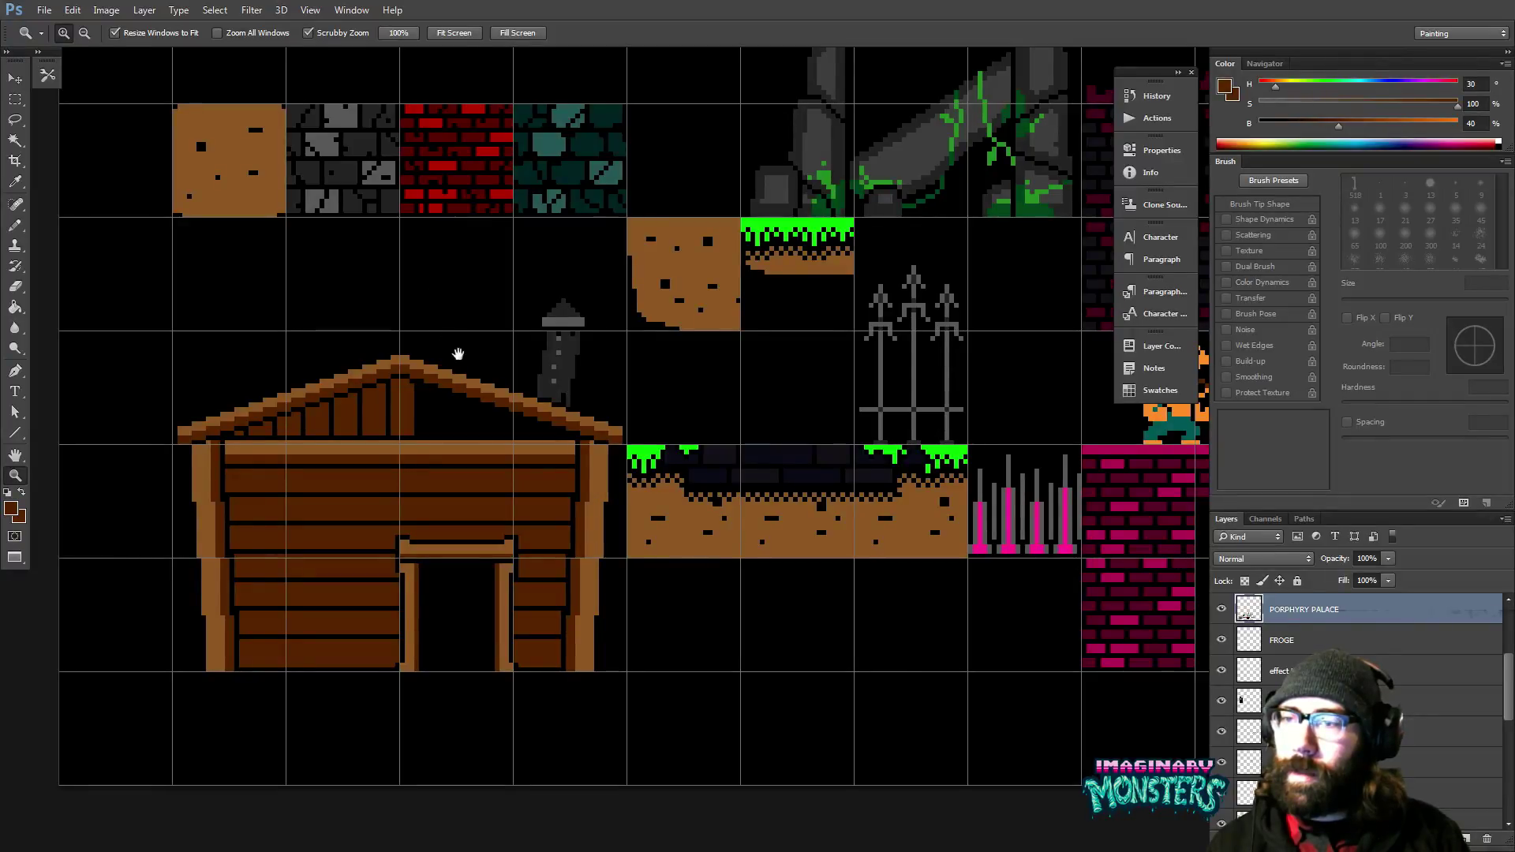
left_click_drag(457, 348, 436, 353)
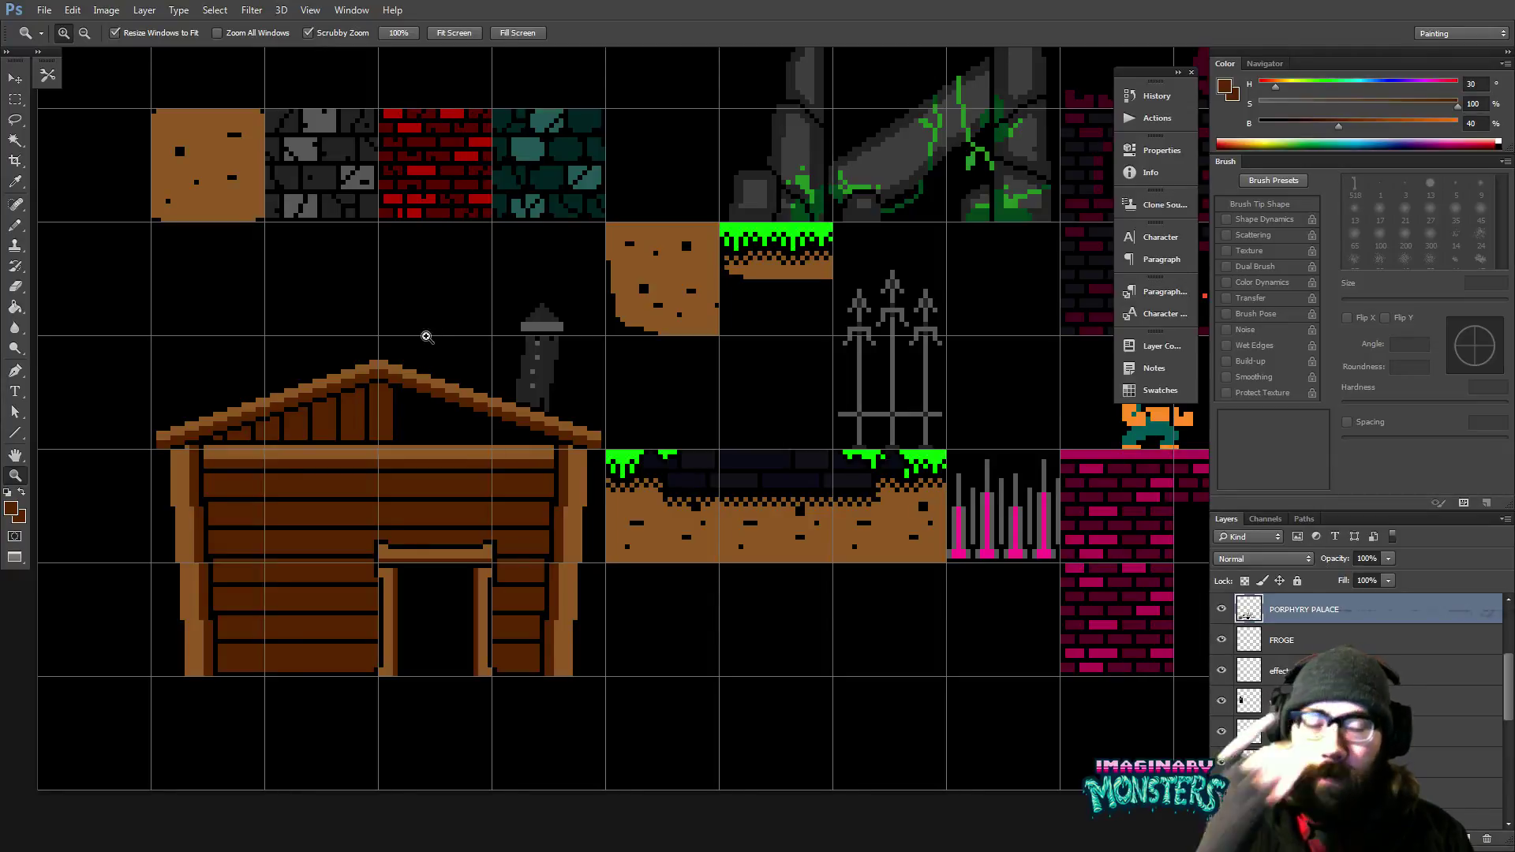
Duplicate the center gable plank and the three planks to its left, and flip the copy horizontally.
mouse_move(413, 404)
left_mouse_down()
mouse_move(386, 342)
mouse_move(463, 409)
left_mouse_up()
key("b")
key("m")
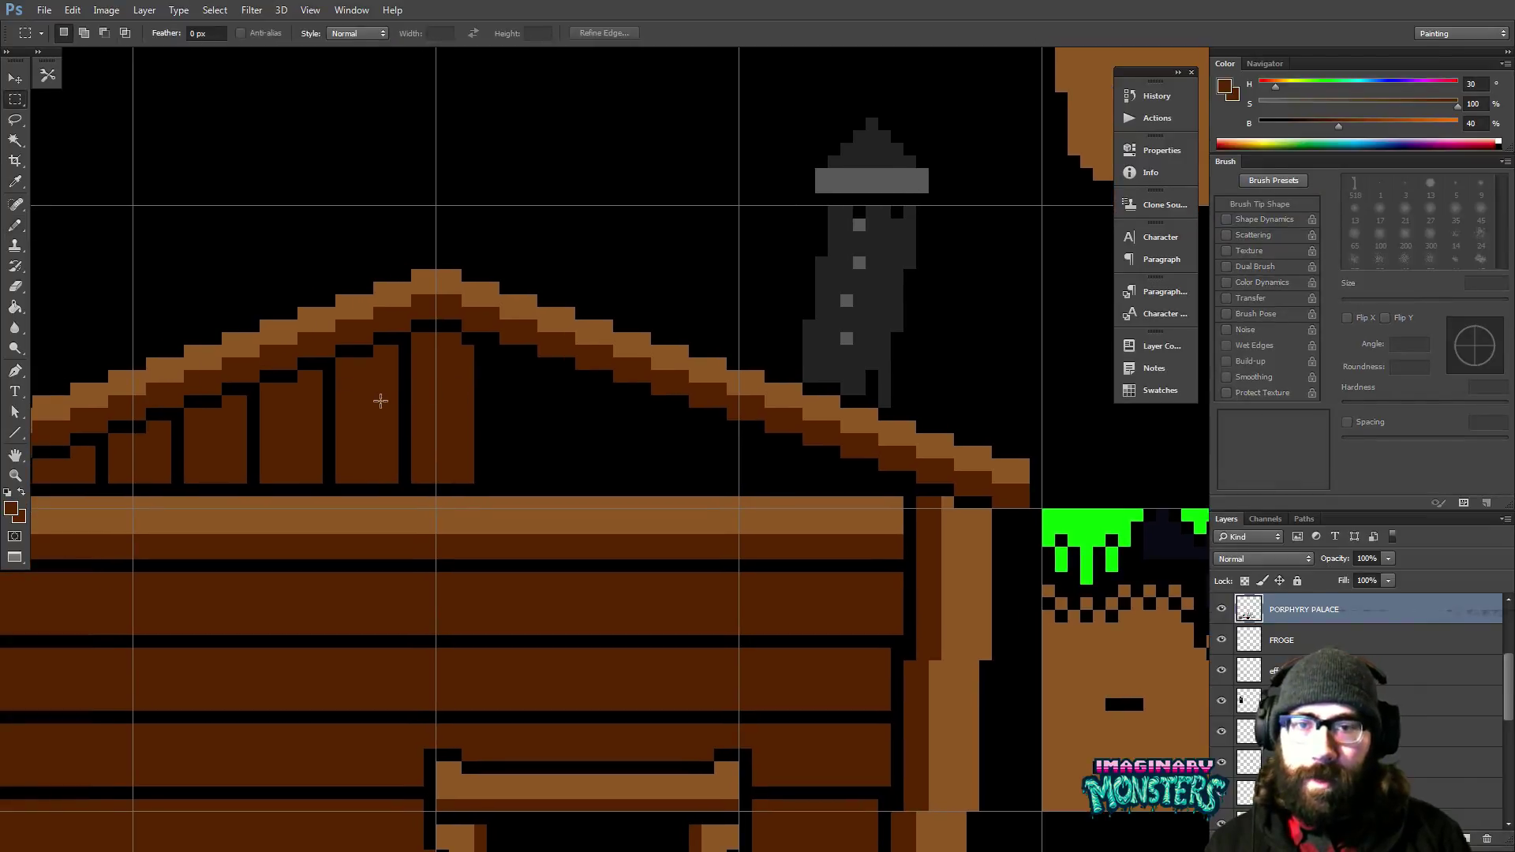
key("w")
key("shift+w")
left_click(460, 410)
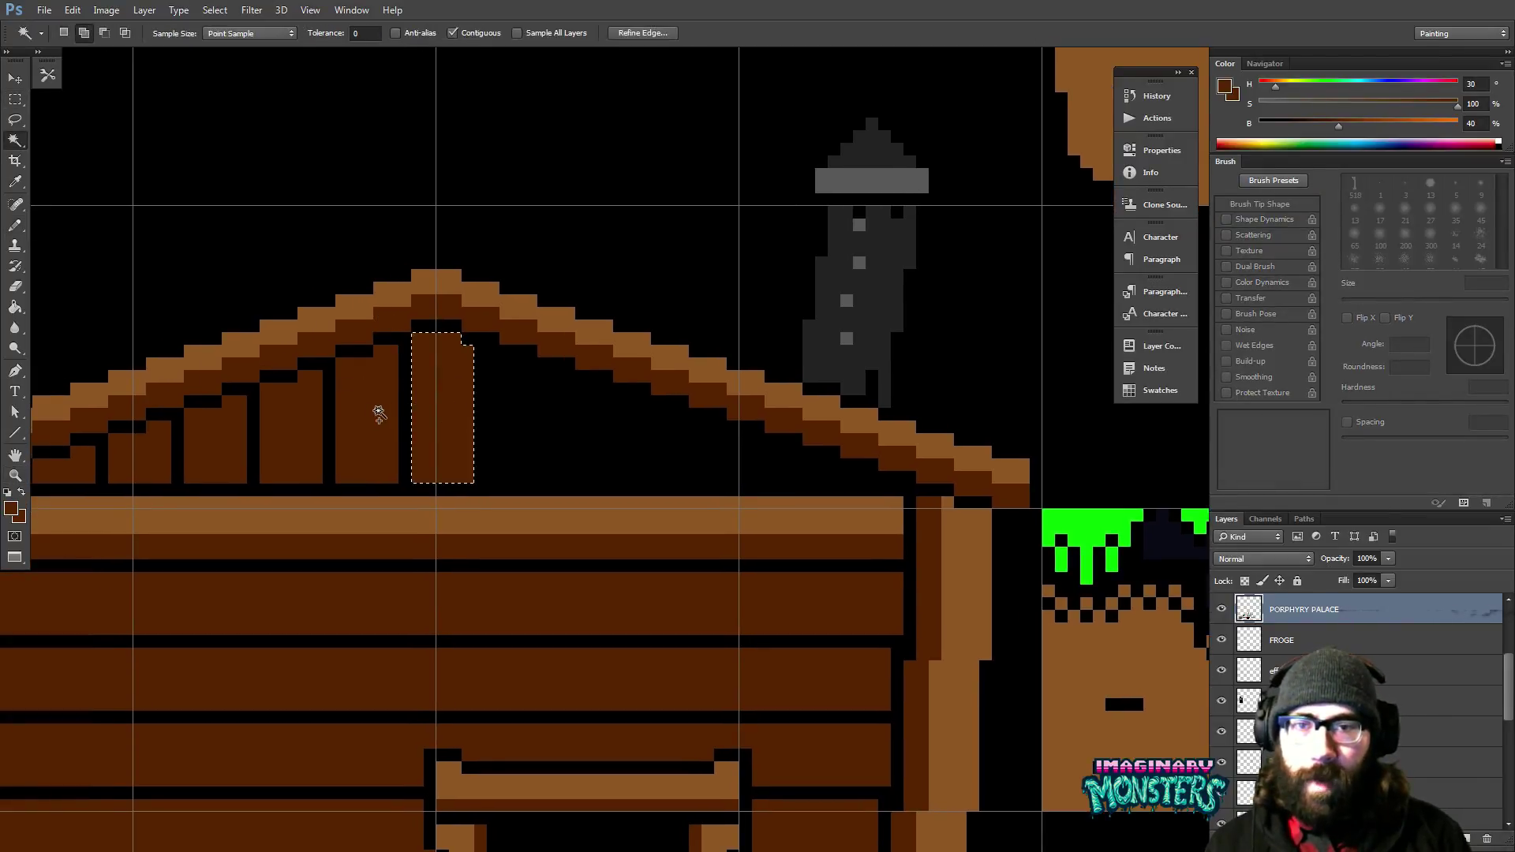
left_click(372, 413, "shift")
left_click(213, 450, "shift")
left_click(278, 452, "shift")
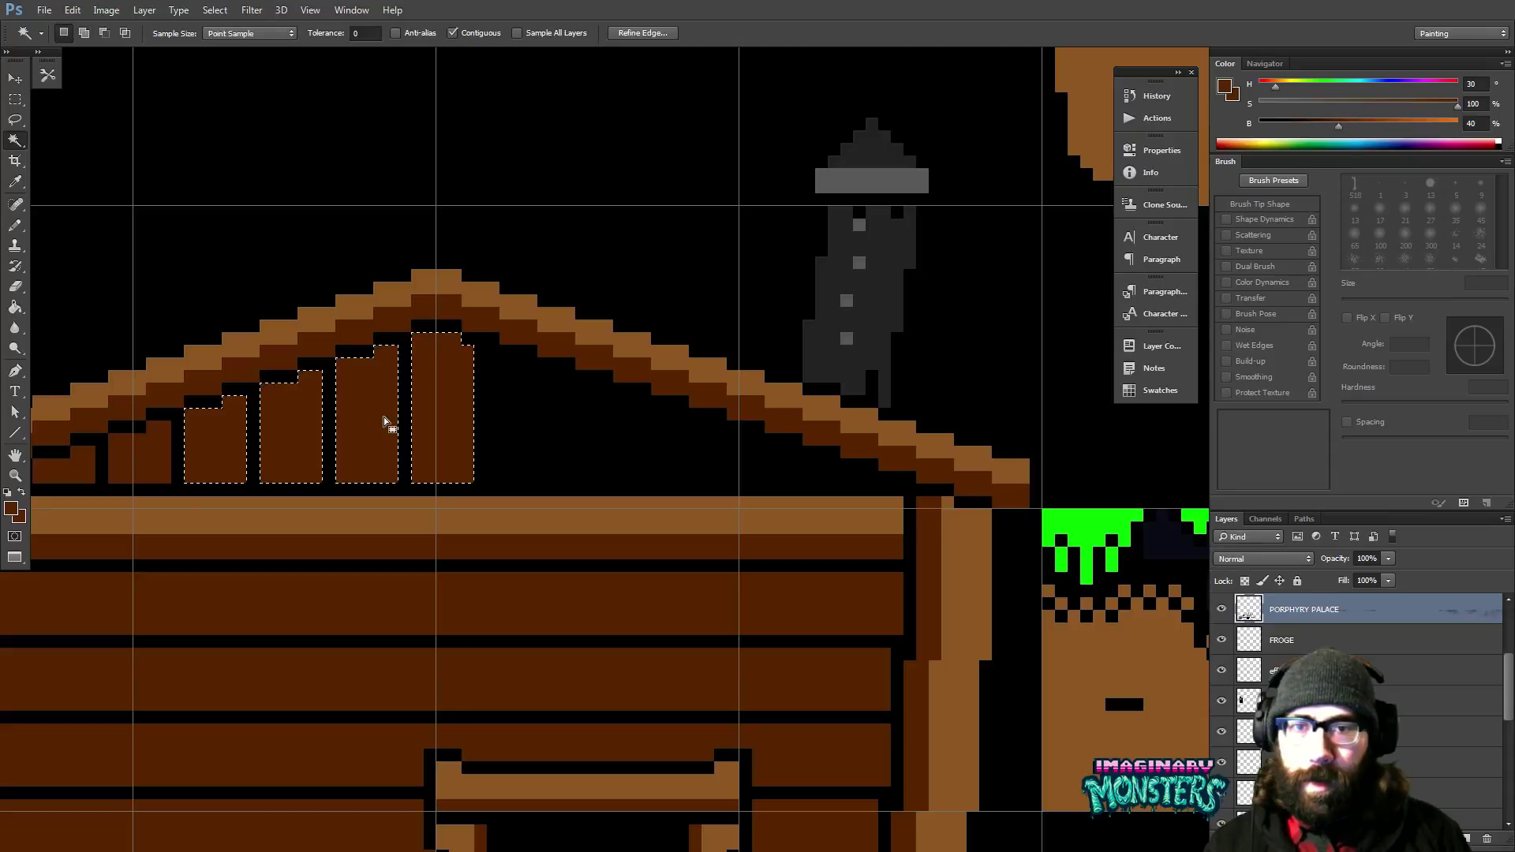
key("v")
left_click_drag(379, 422, 454, 422, "alt")
key("ctrl+t")
right_click(467, 410)
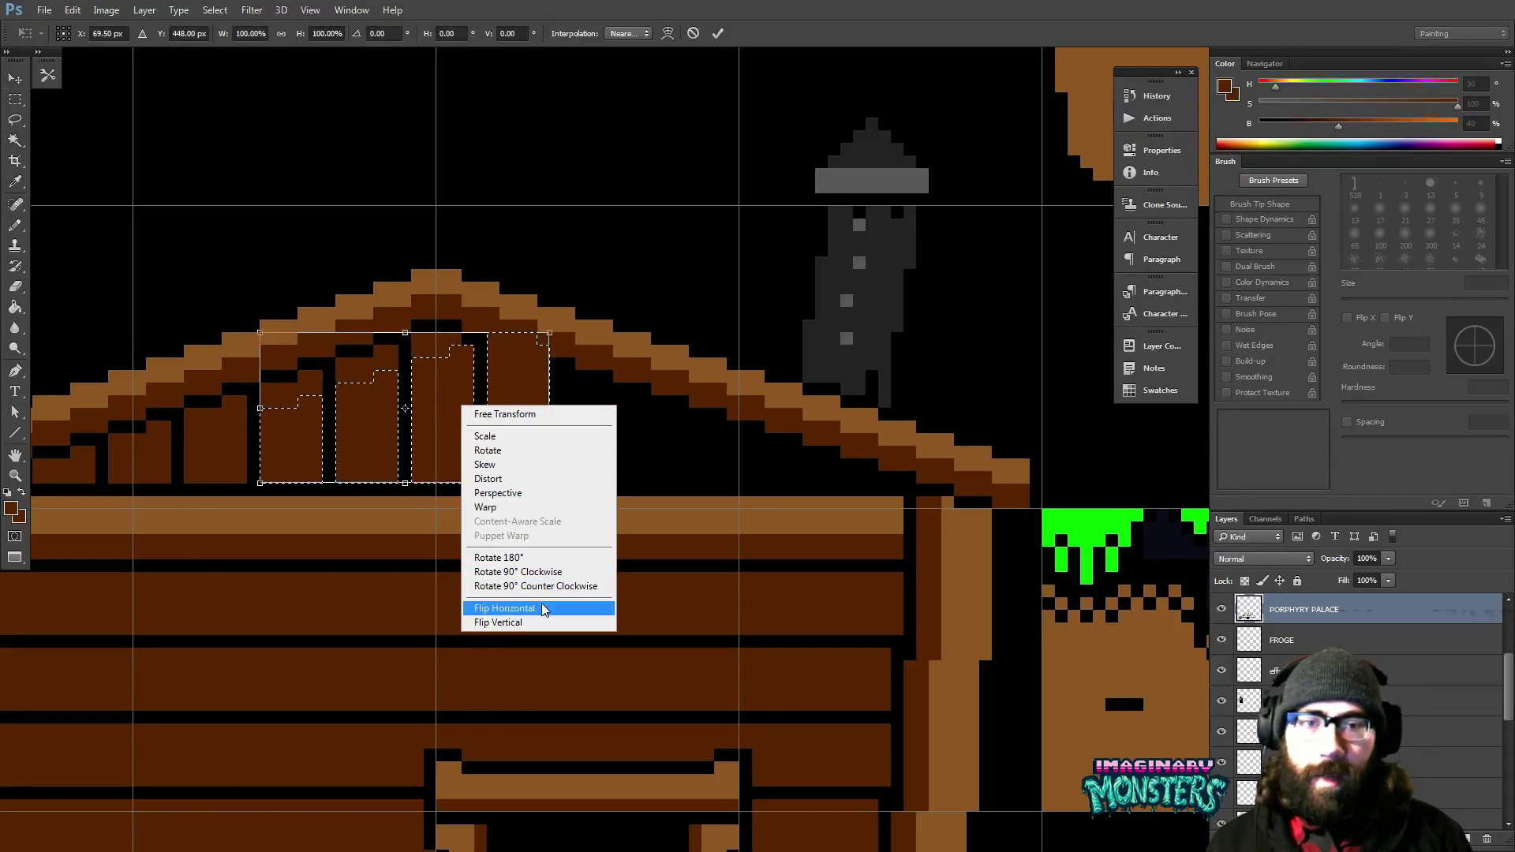
left_click(505, 609)
key("Return")
Shift the flipped planks right until the tallest overlaps the center plank, mirroring the left half, and deselect.
key("Right")
key("Right")
key("Right")
key("Right")
key("Right")
key("Right")
key("Right")
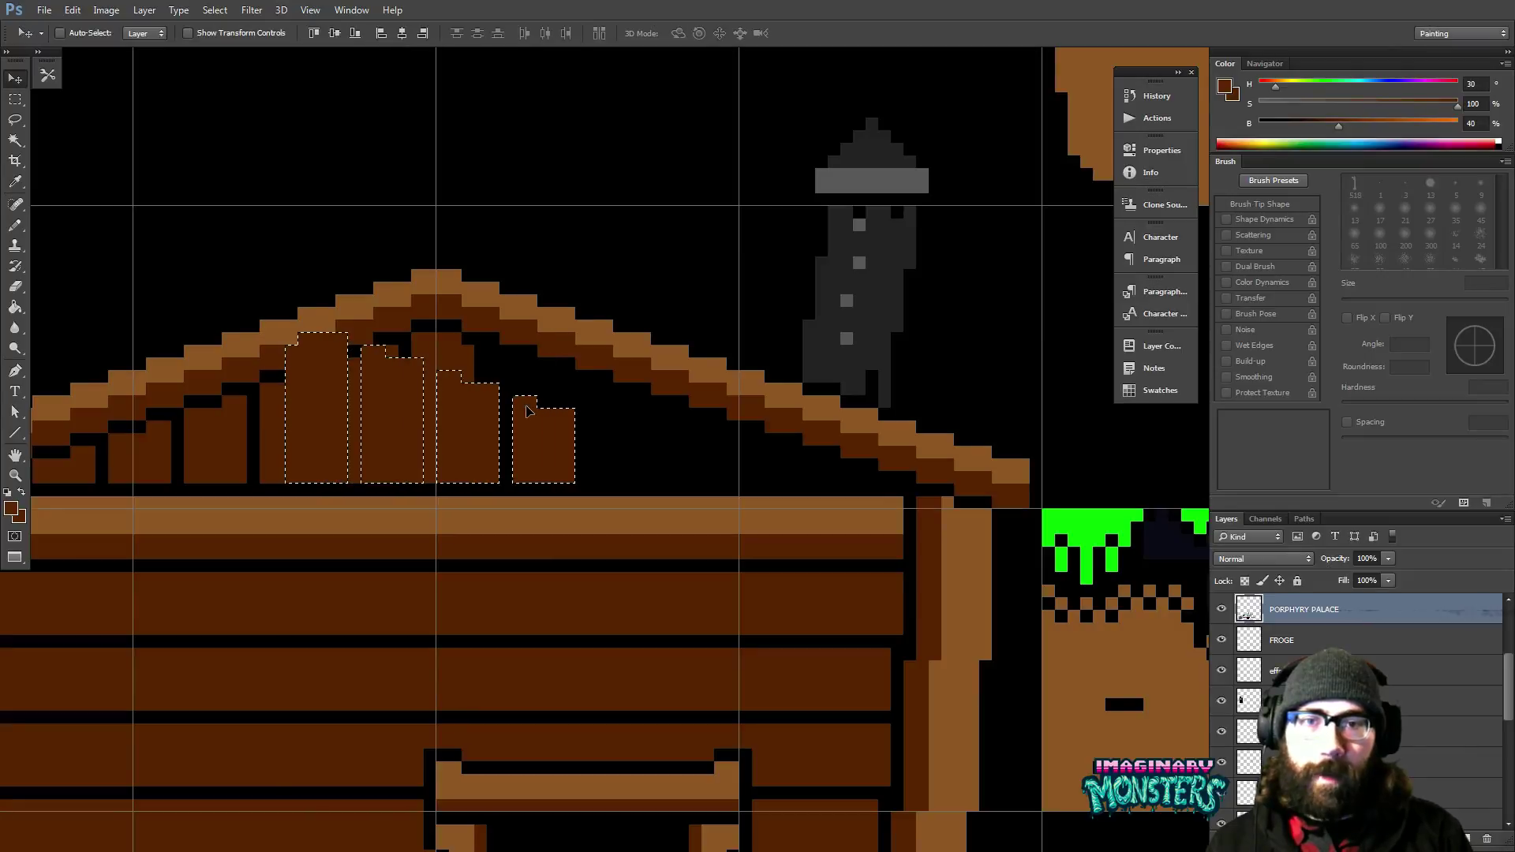
key("Right")
key("Right")
key("Right")
key("Right")
key("Right")
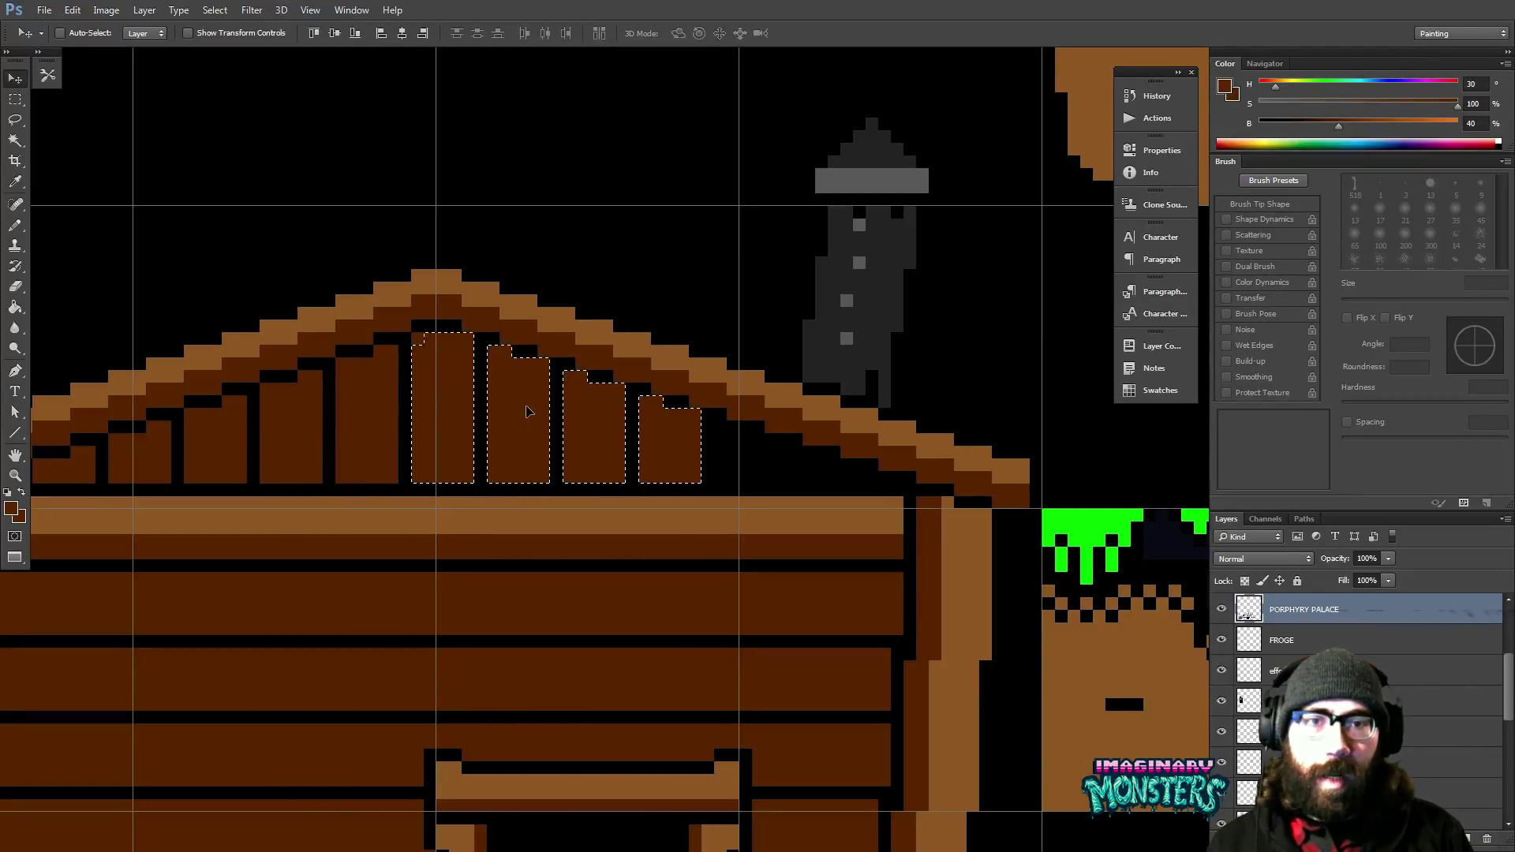
key("ctrl+d")
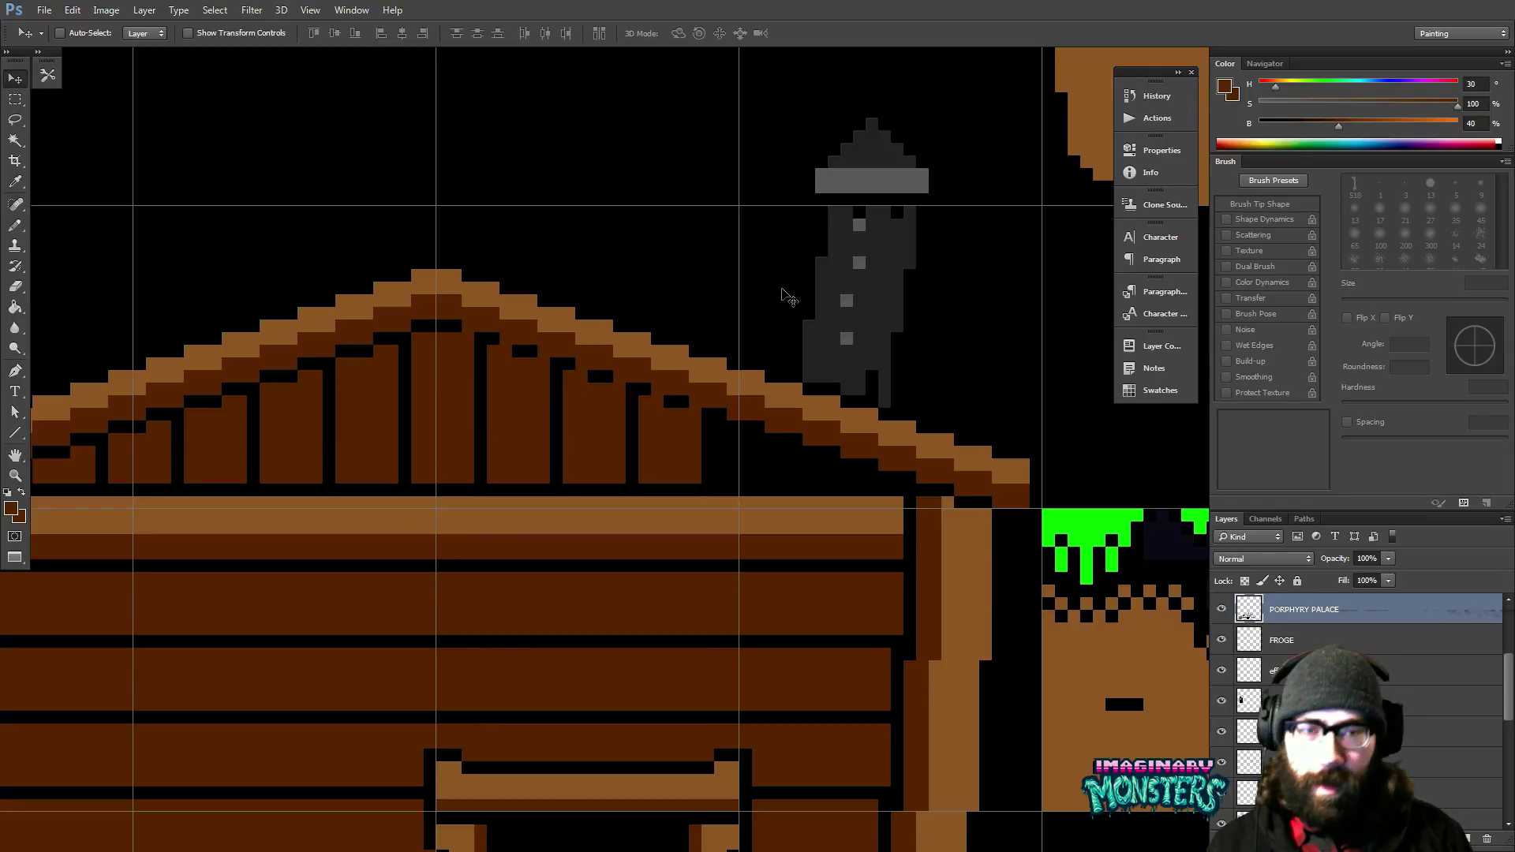
Erase the stray pixels where the mirrored planks' tops touch the right roof edge, keeping a one-pixel gap.
key("e")
left_click(658, 402)
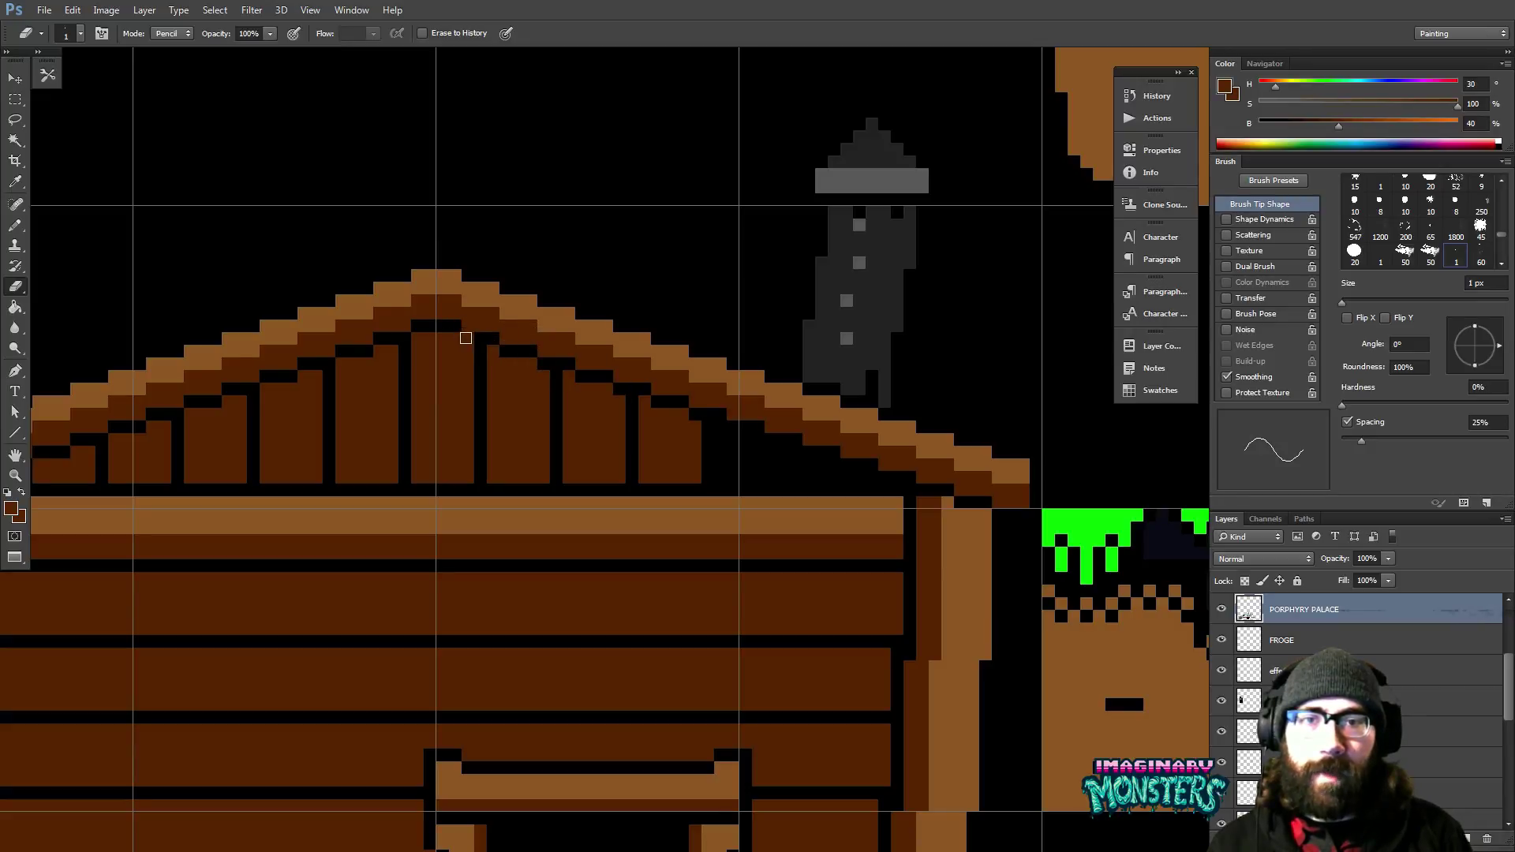
left_click_drag(583, 388, 387, 347)
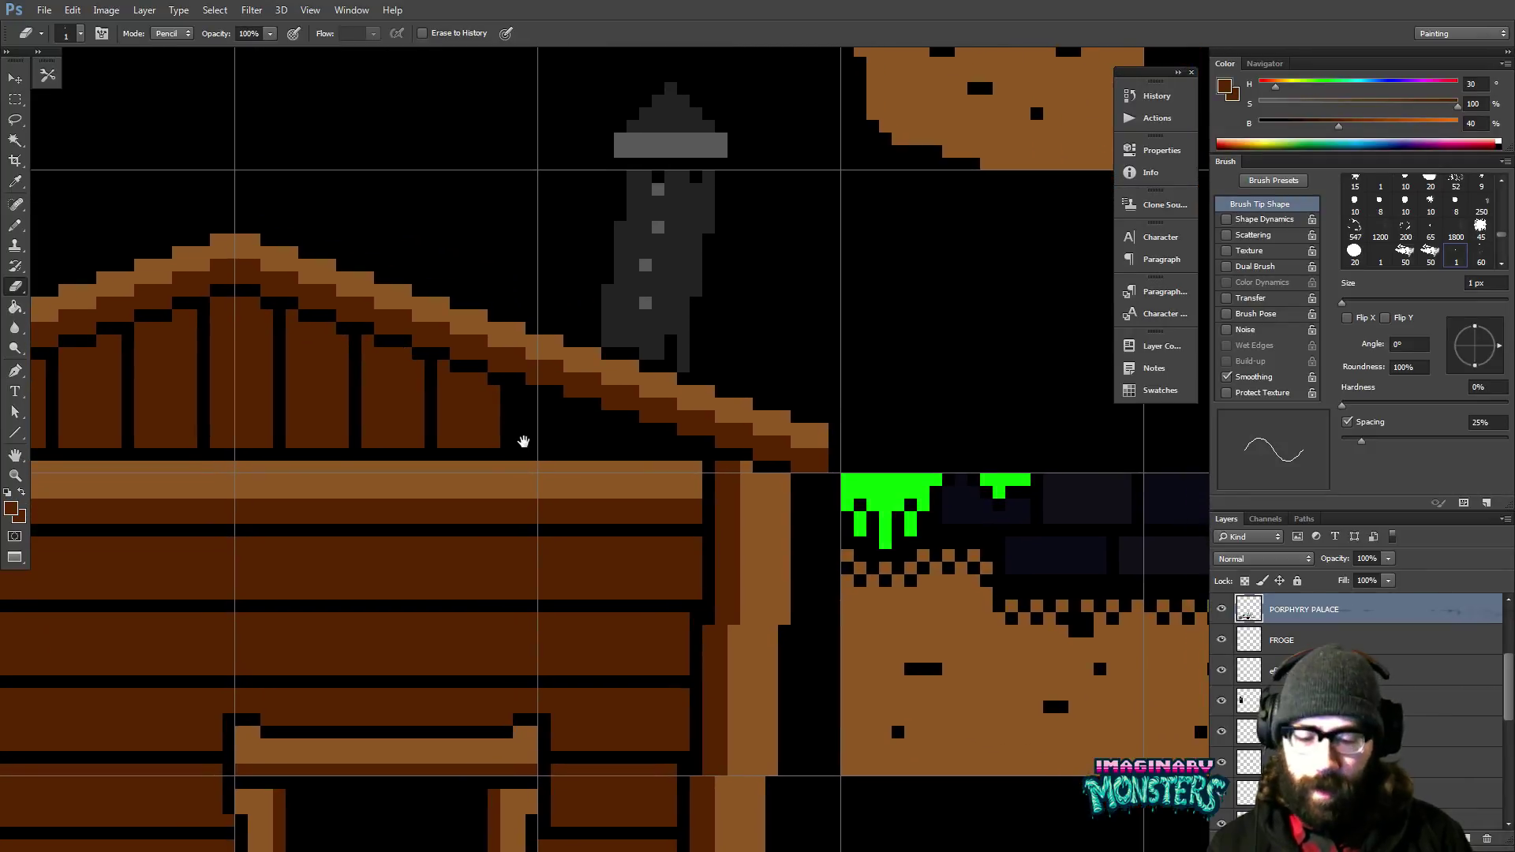
Copy a two-pixel strip from the gable planks' bases rightward to add two short planks, and deselect.
key("m")
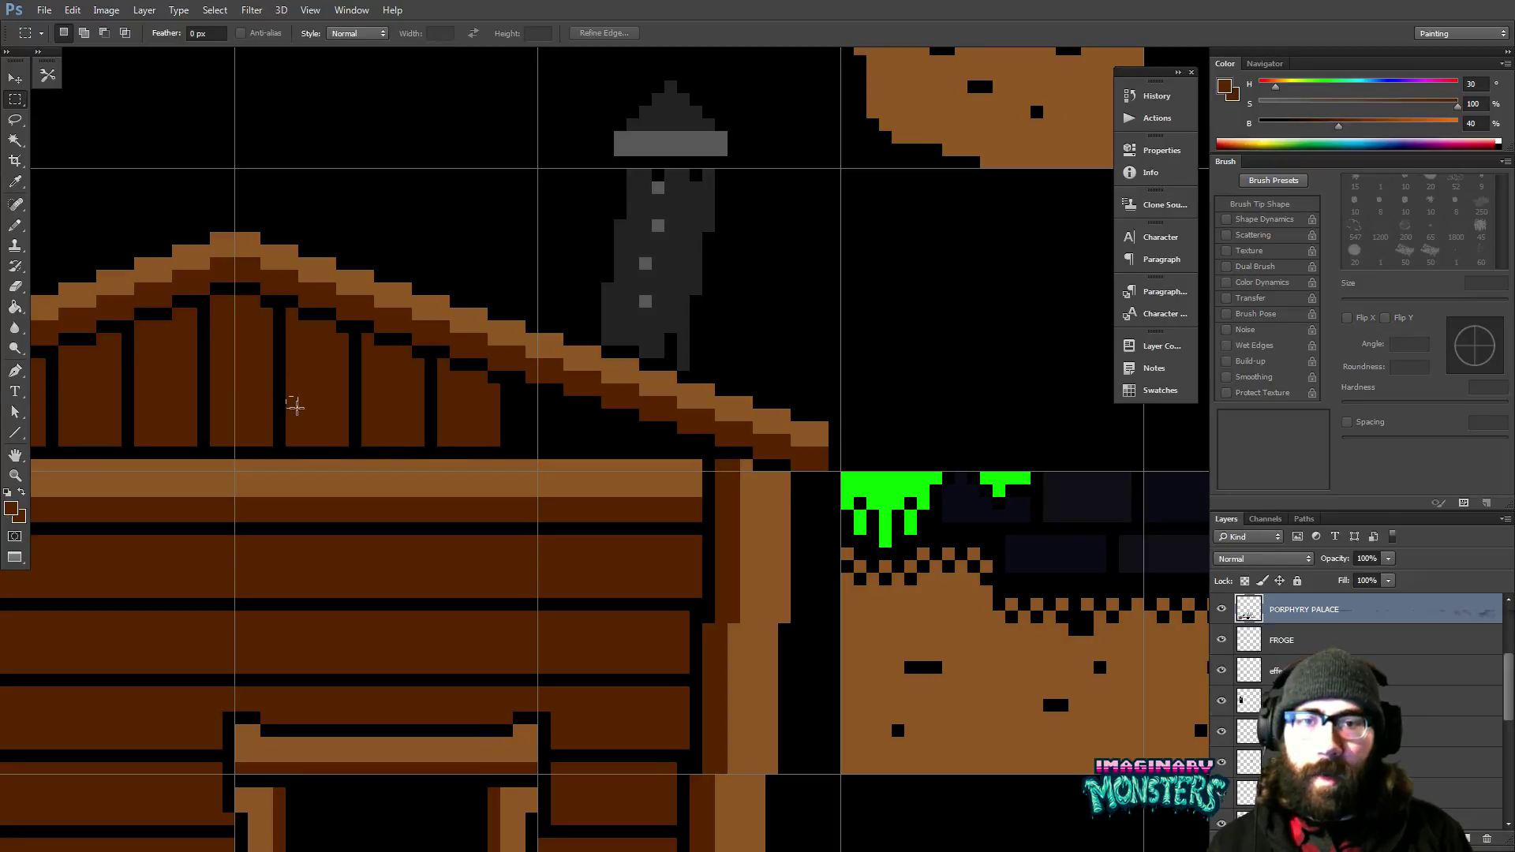
left_click_drag(295, 407, 676, 419)
key("v")
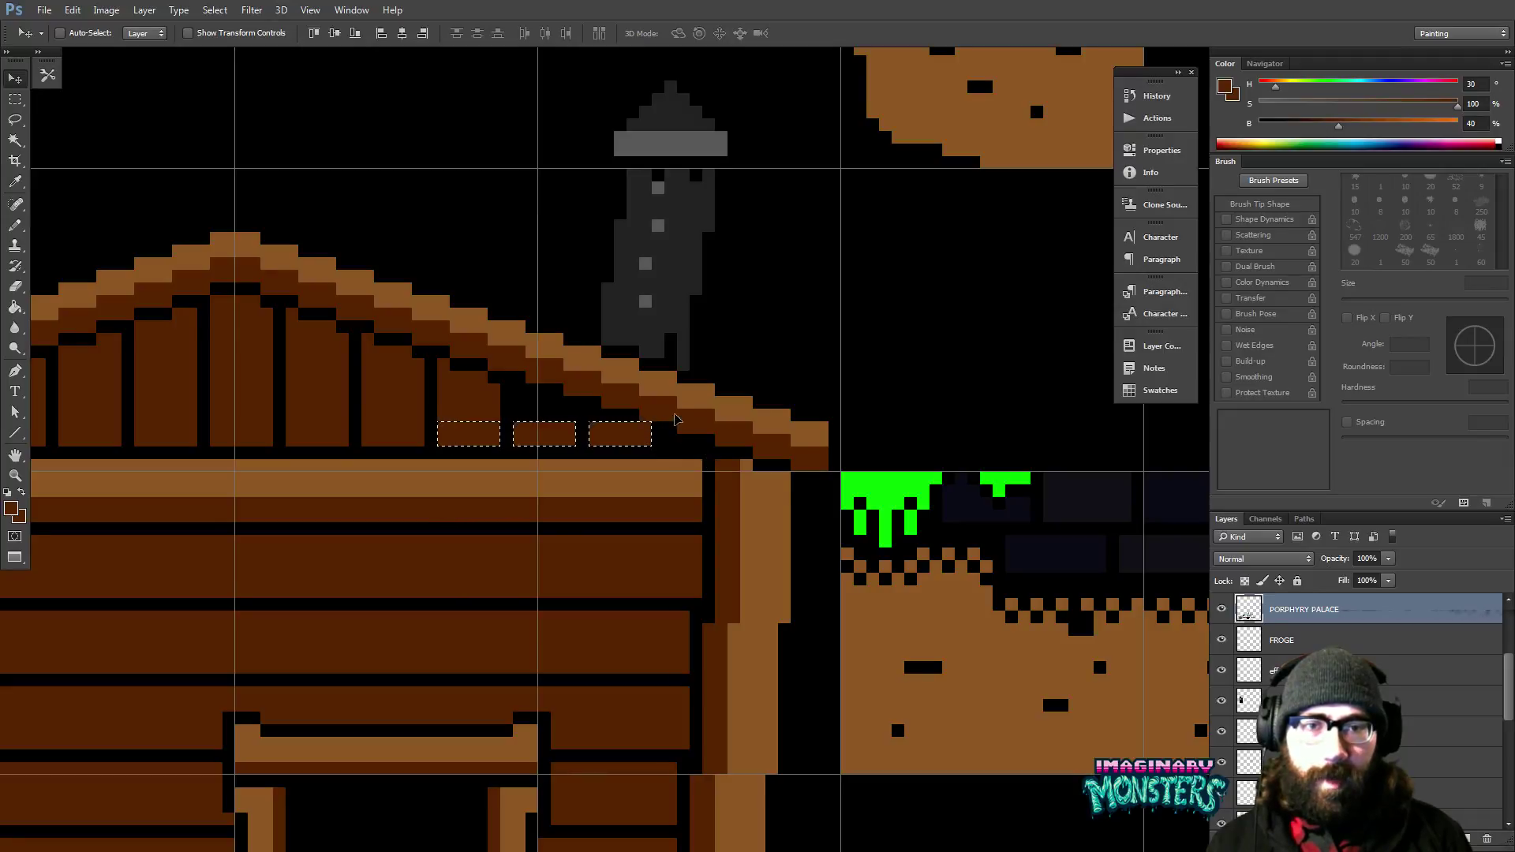
key("ctrl+d")
Pencil stepped tops on the two short right planks and add a one-pixel stub at the gable's right end.
key("e")
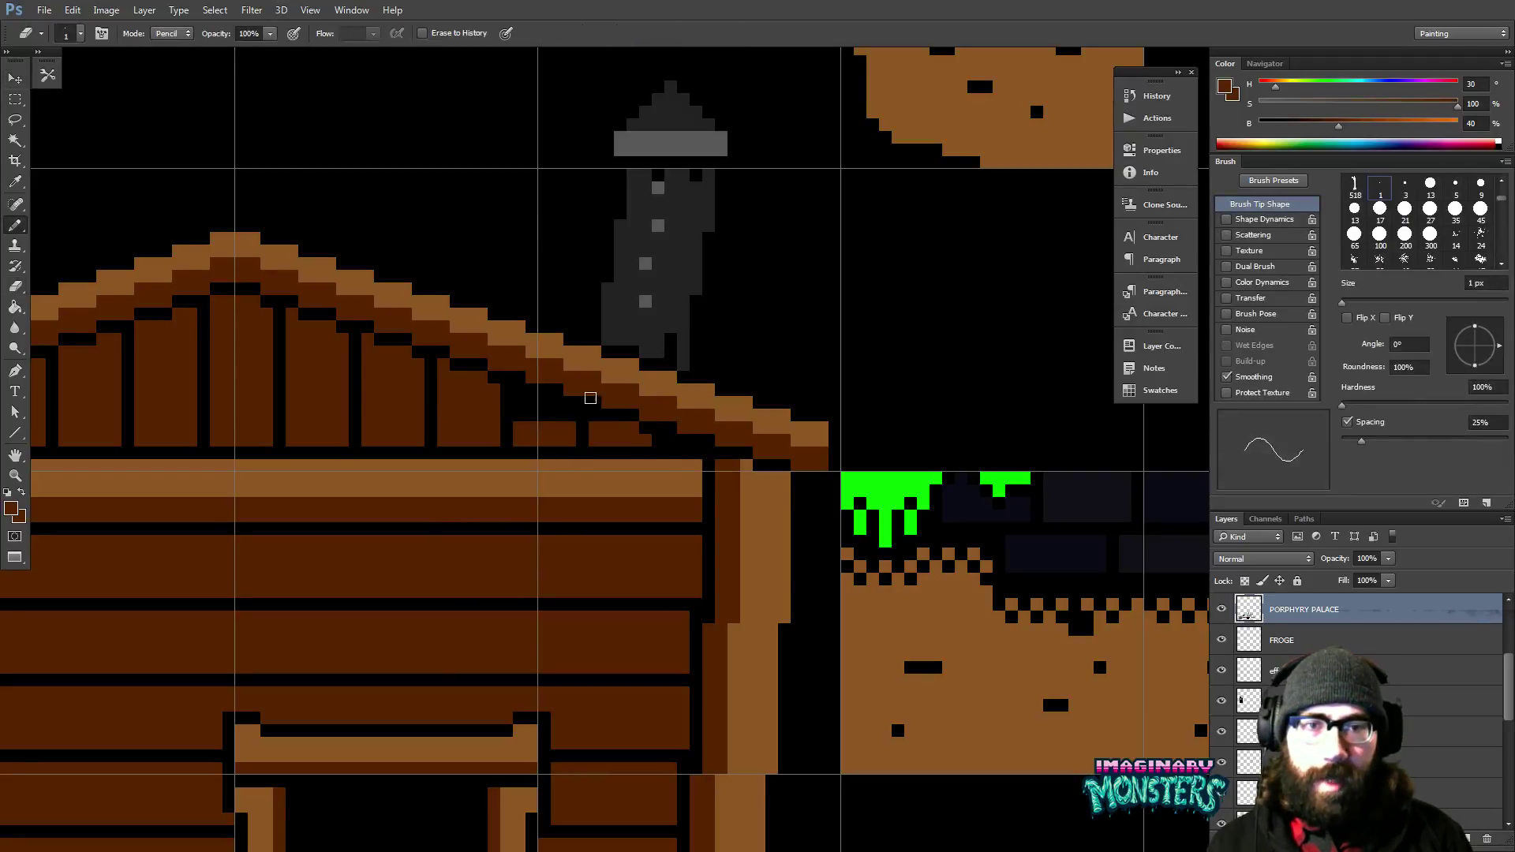
key("b")
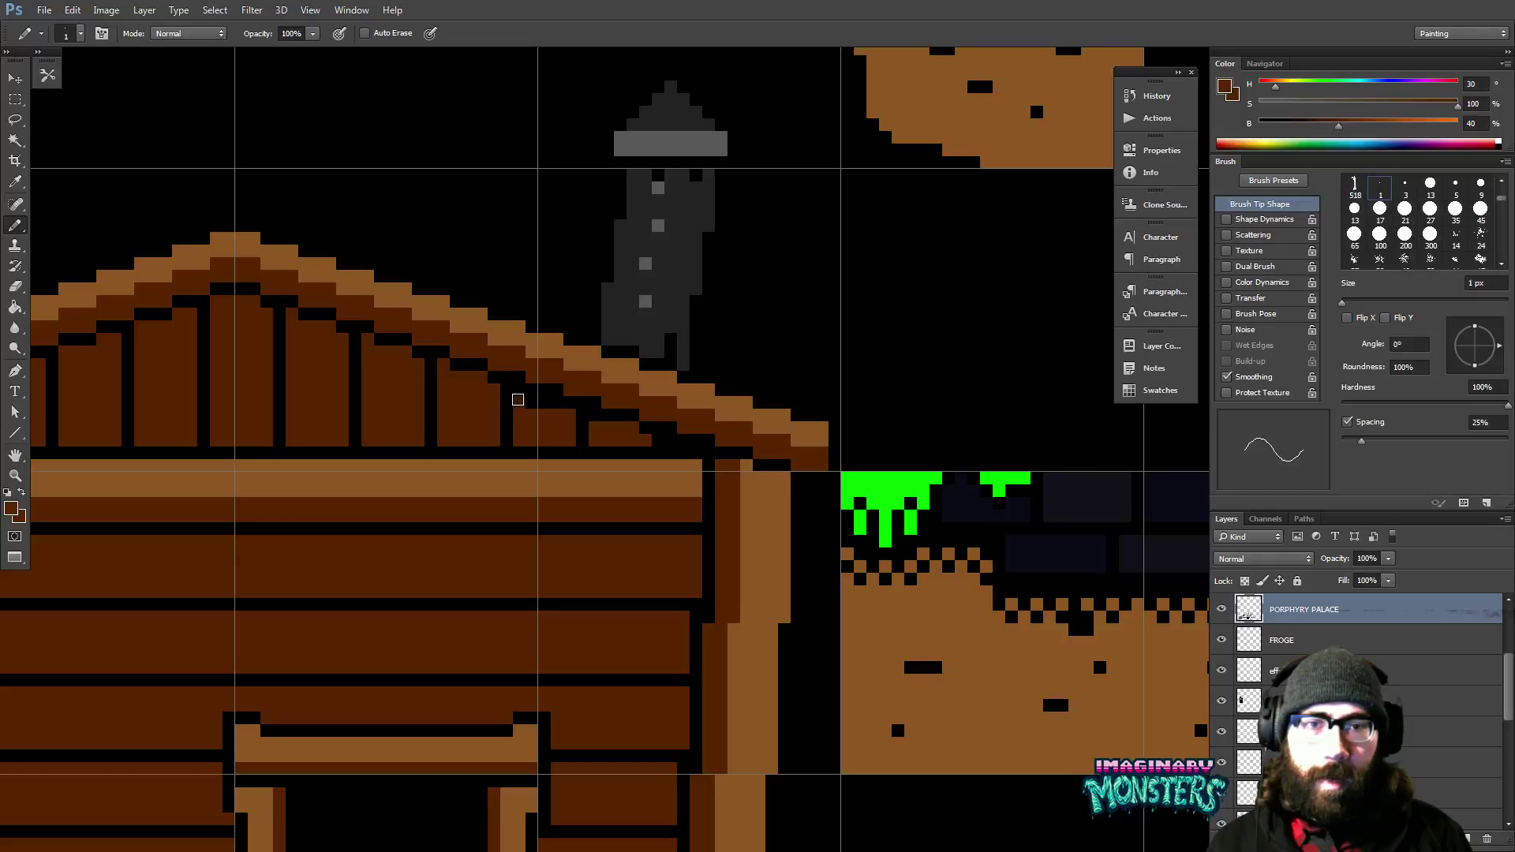
mouse_move(518, 400)
left_mouse_down()
mouse_move(541, 395)
mouse_move(519, 397)
left_mouse_up()
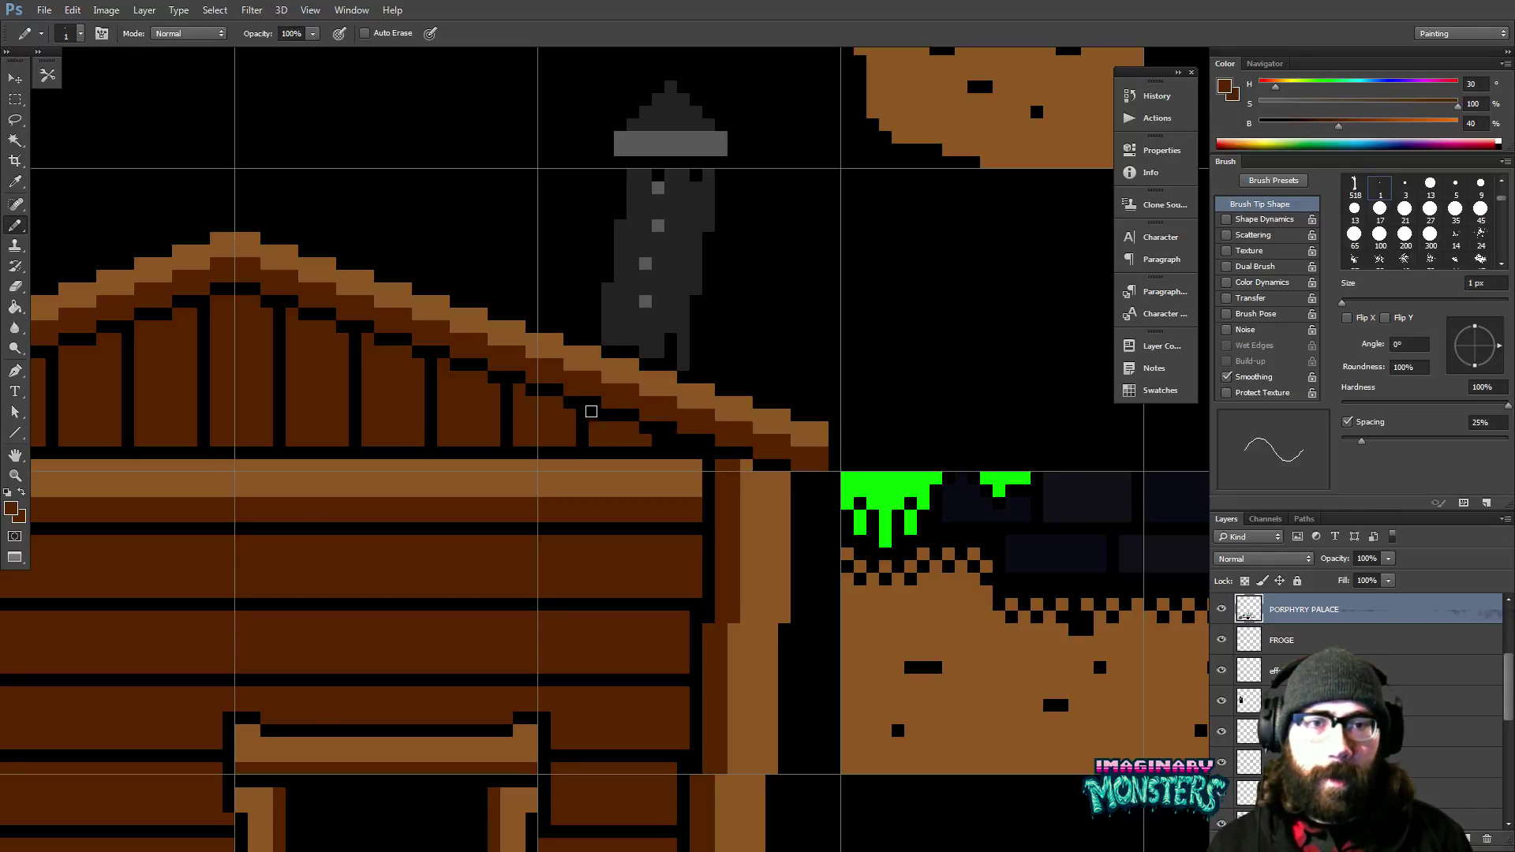
left_click(670, 439)
Hide the grid overlay to show the whole shelter without lines.
key("z")
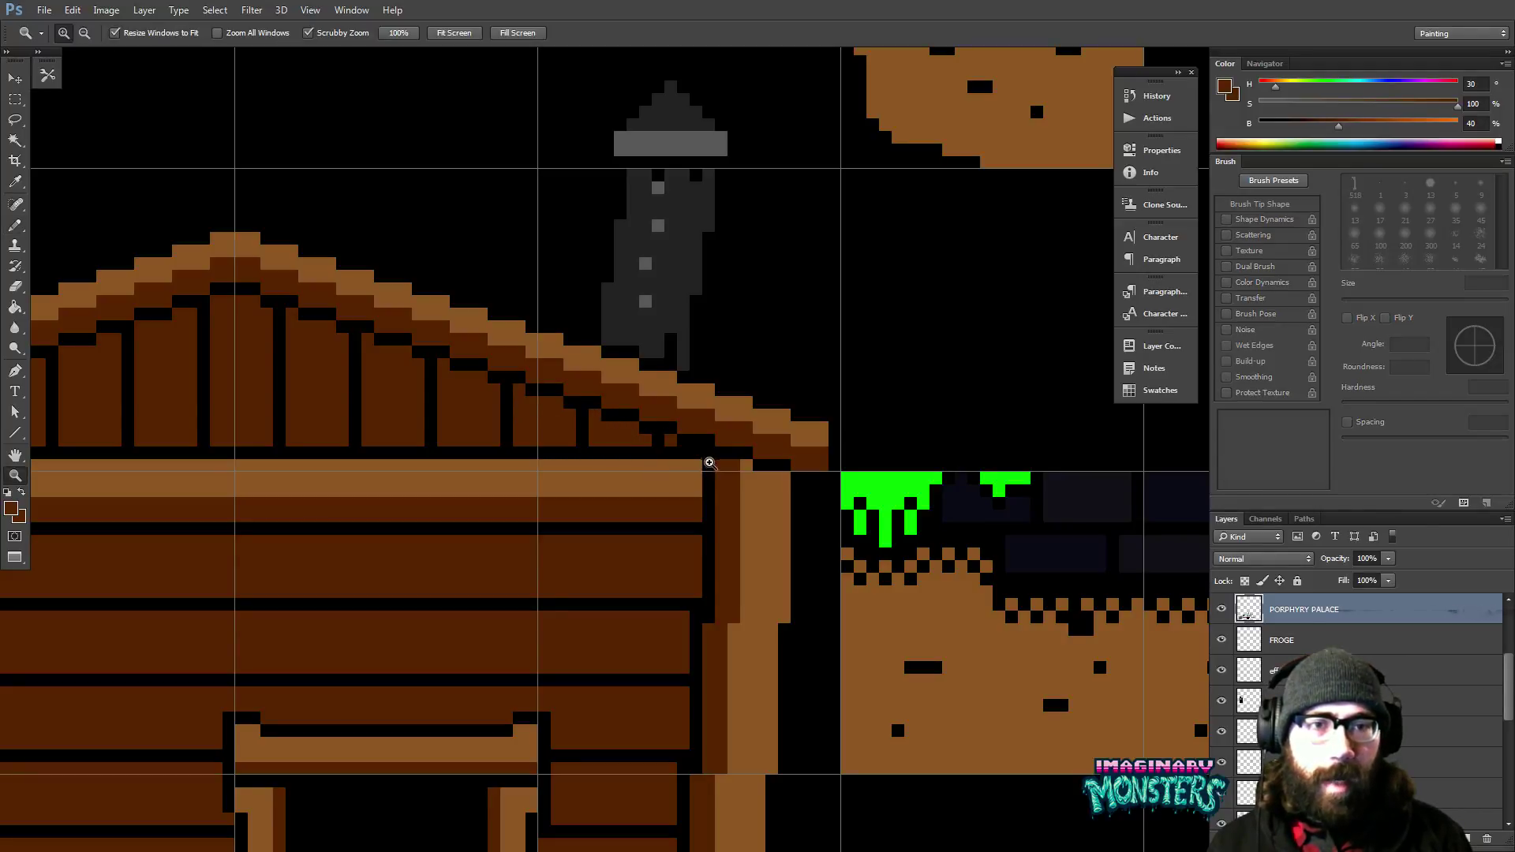
left_click_drag(709, 462, 663, 467)
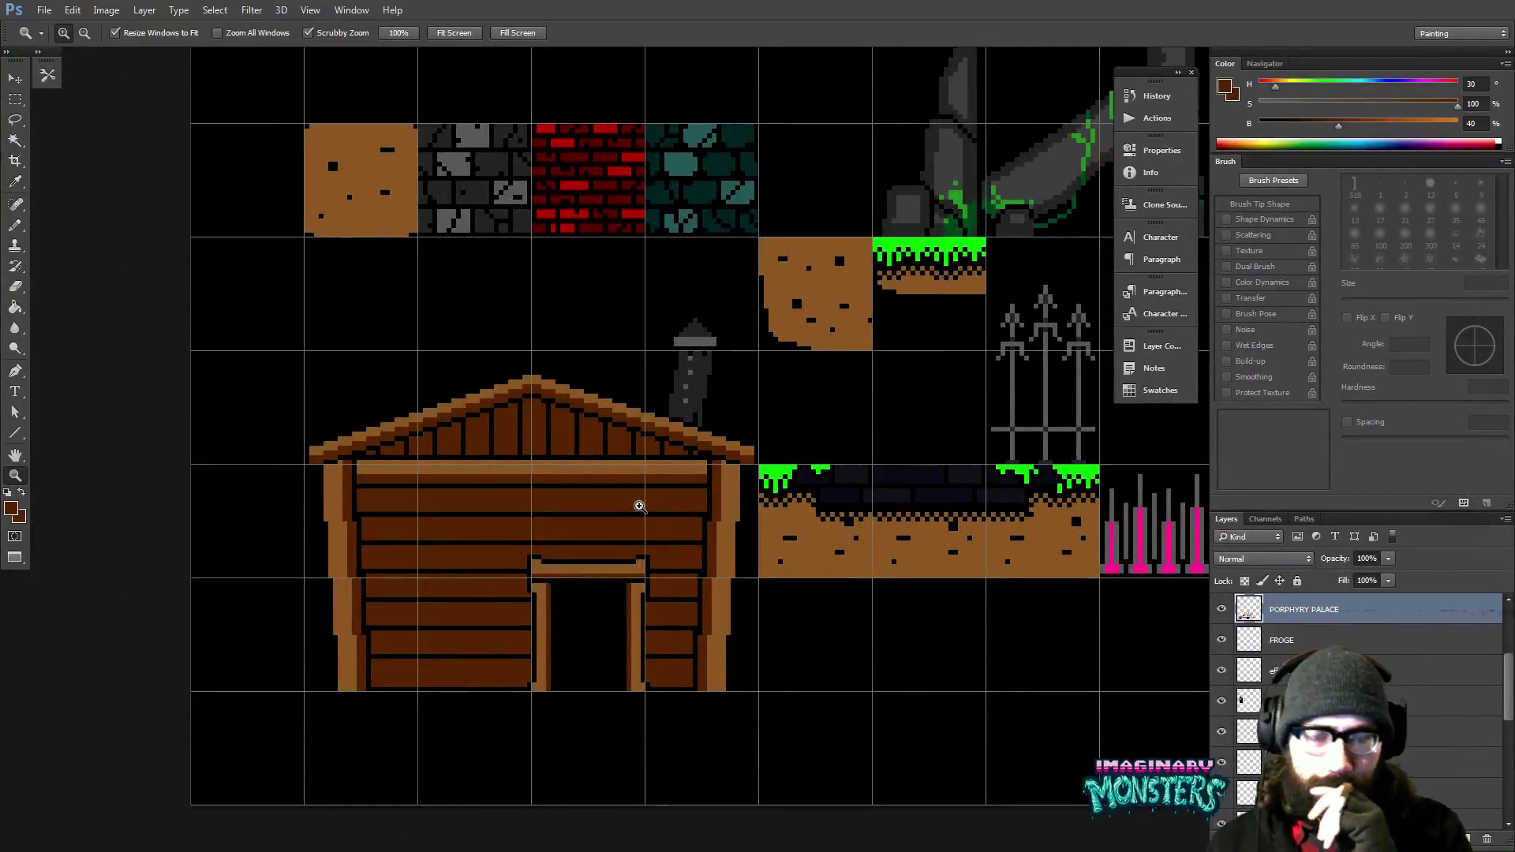
key("ctrl+apostrophe")
left_click_drag(821, 449, 718, 452)
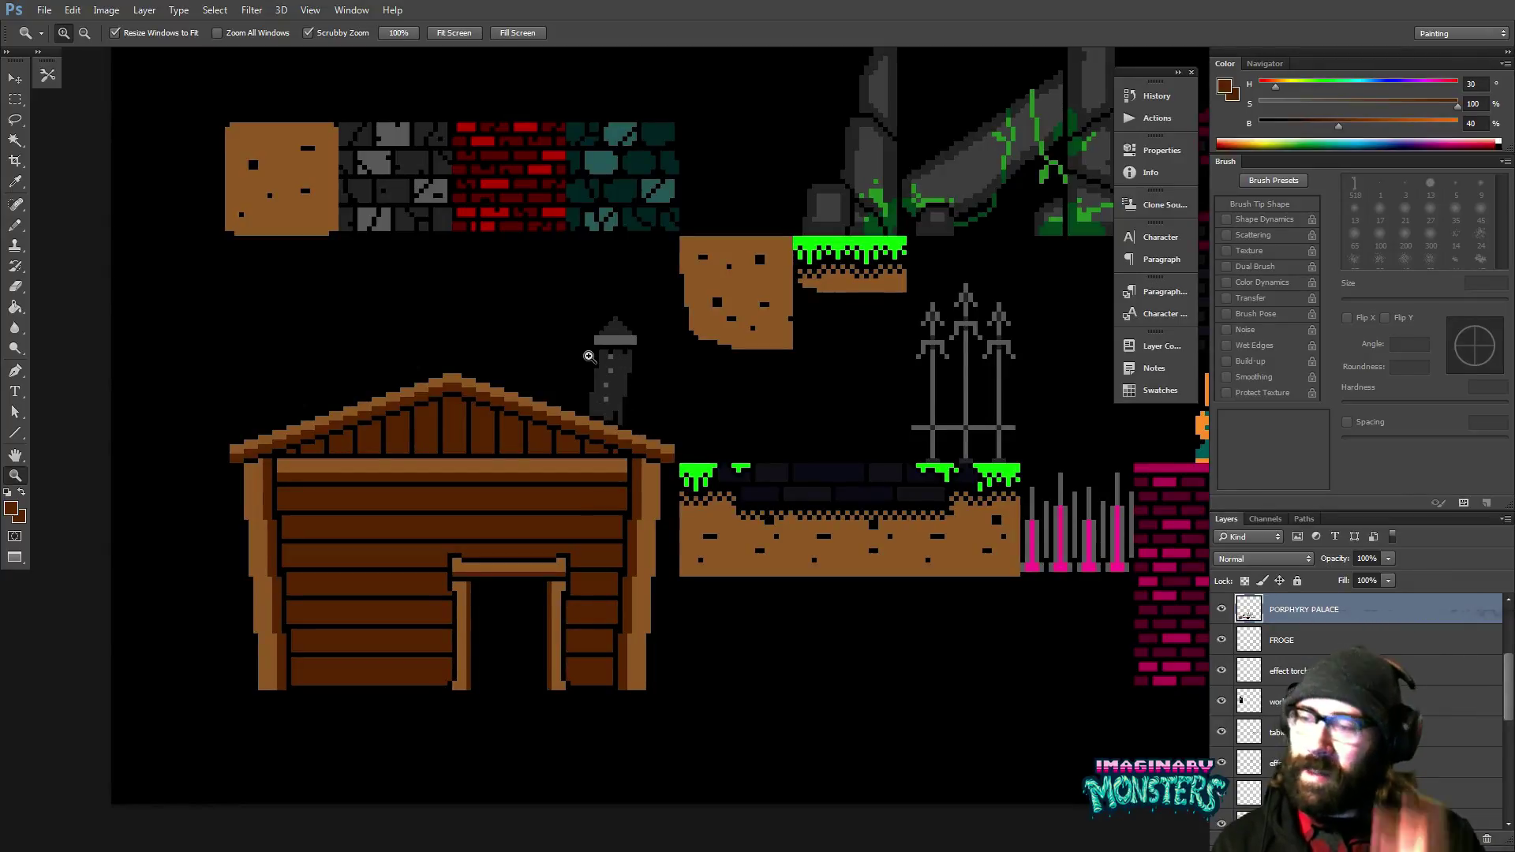
Examine the finished gable, the chimney and the wall planks at several zoom levels.
scroll(561, 352, "down", 2)
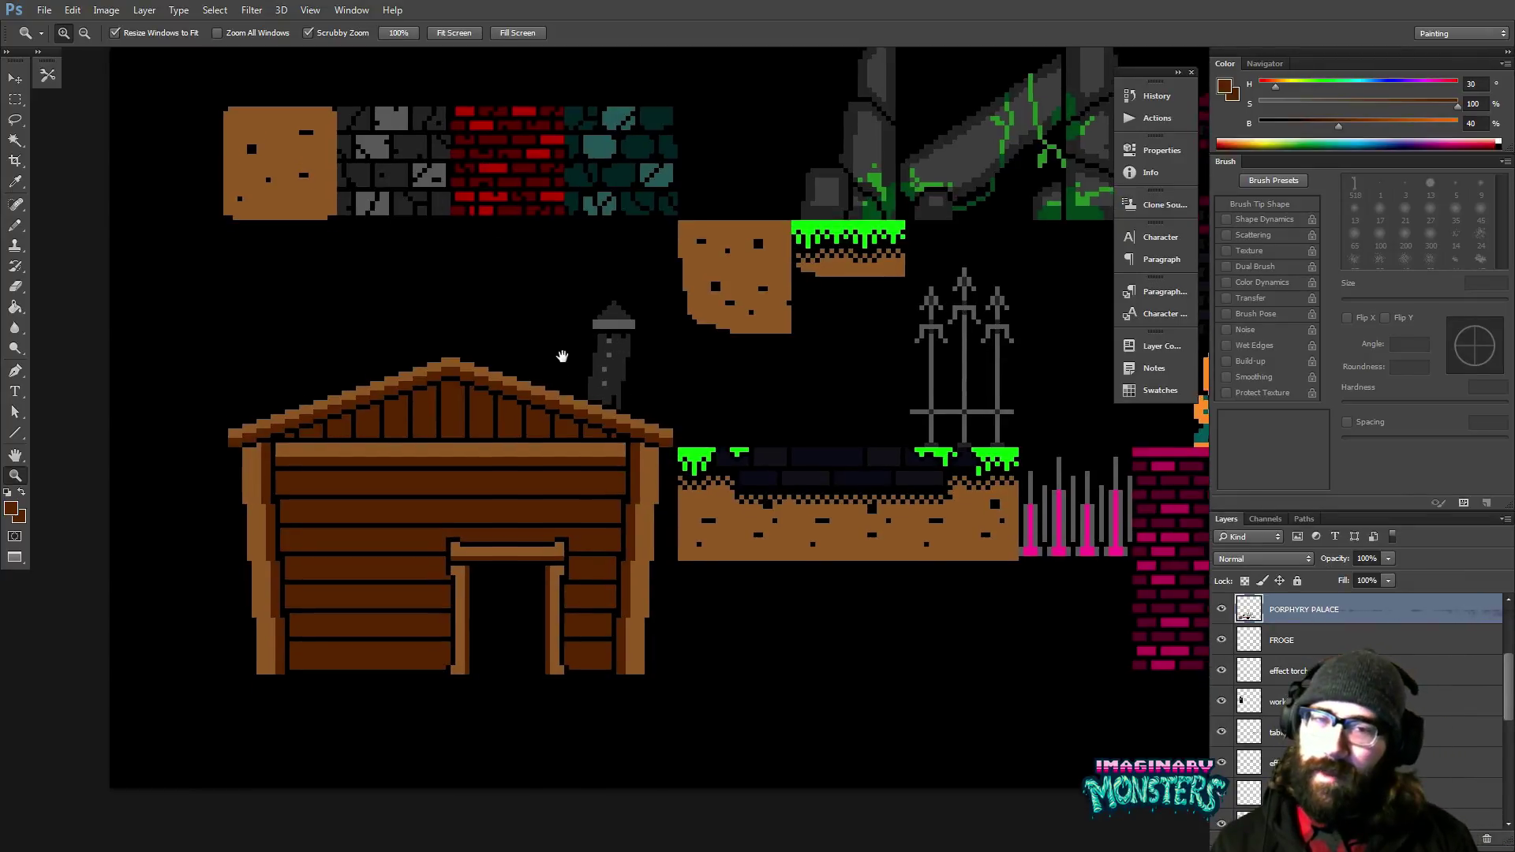
scroll(632, 440, "up", 2)
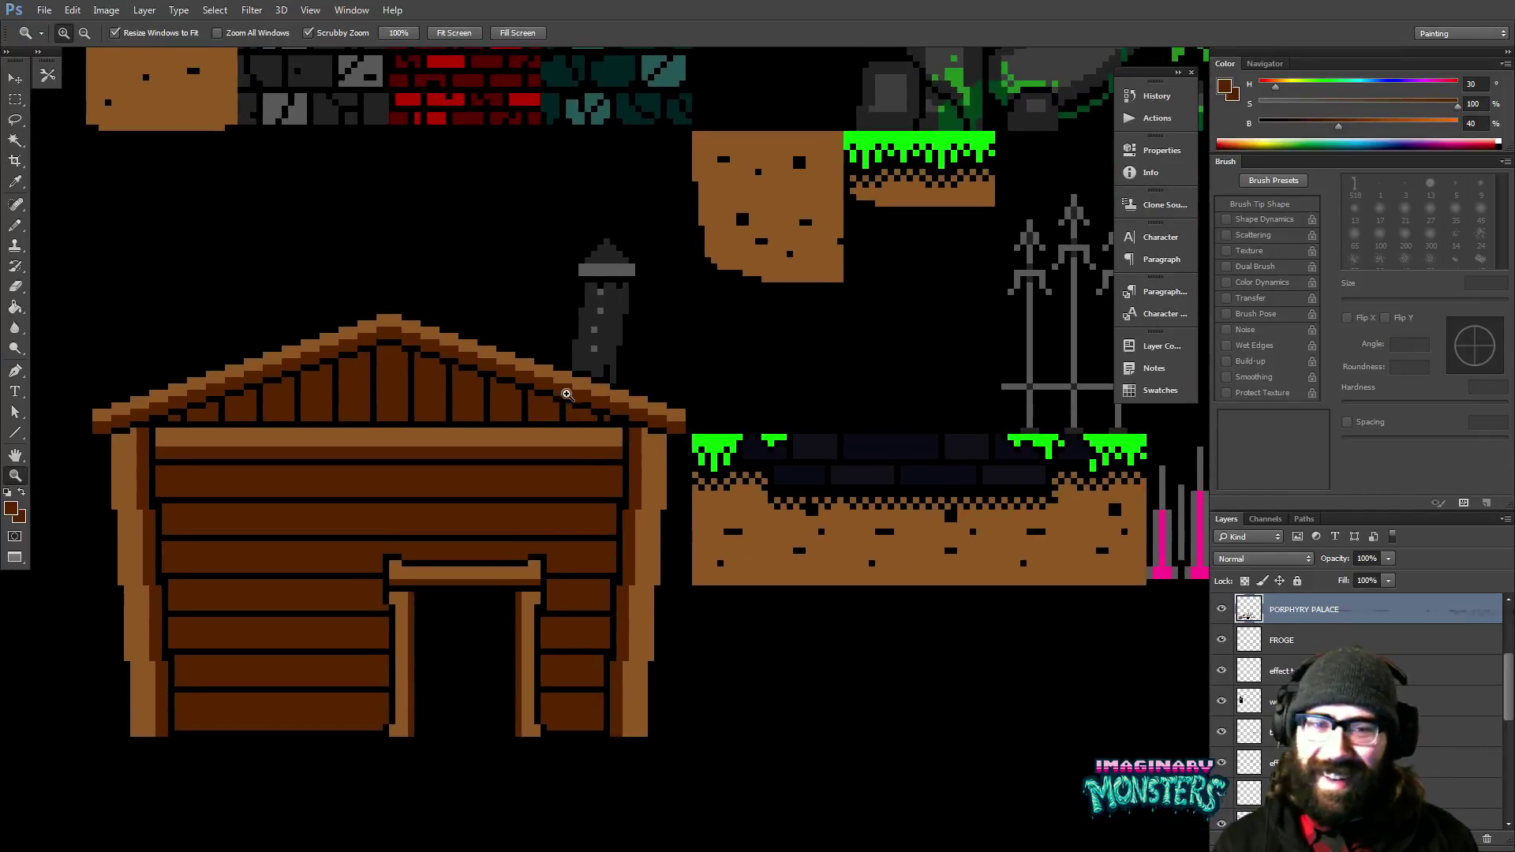
scroll(584, 442, "left", 1)
scroll(670, 329, "up", 4)
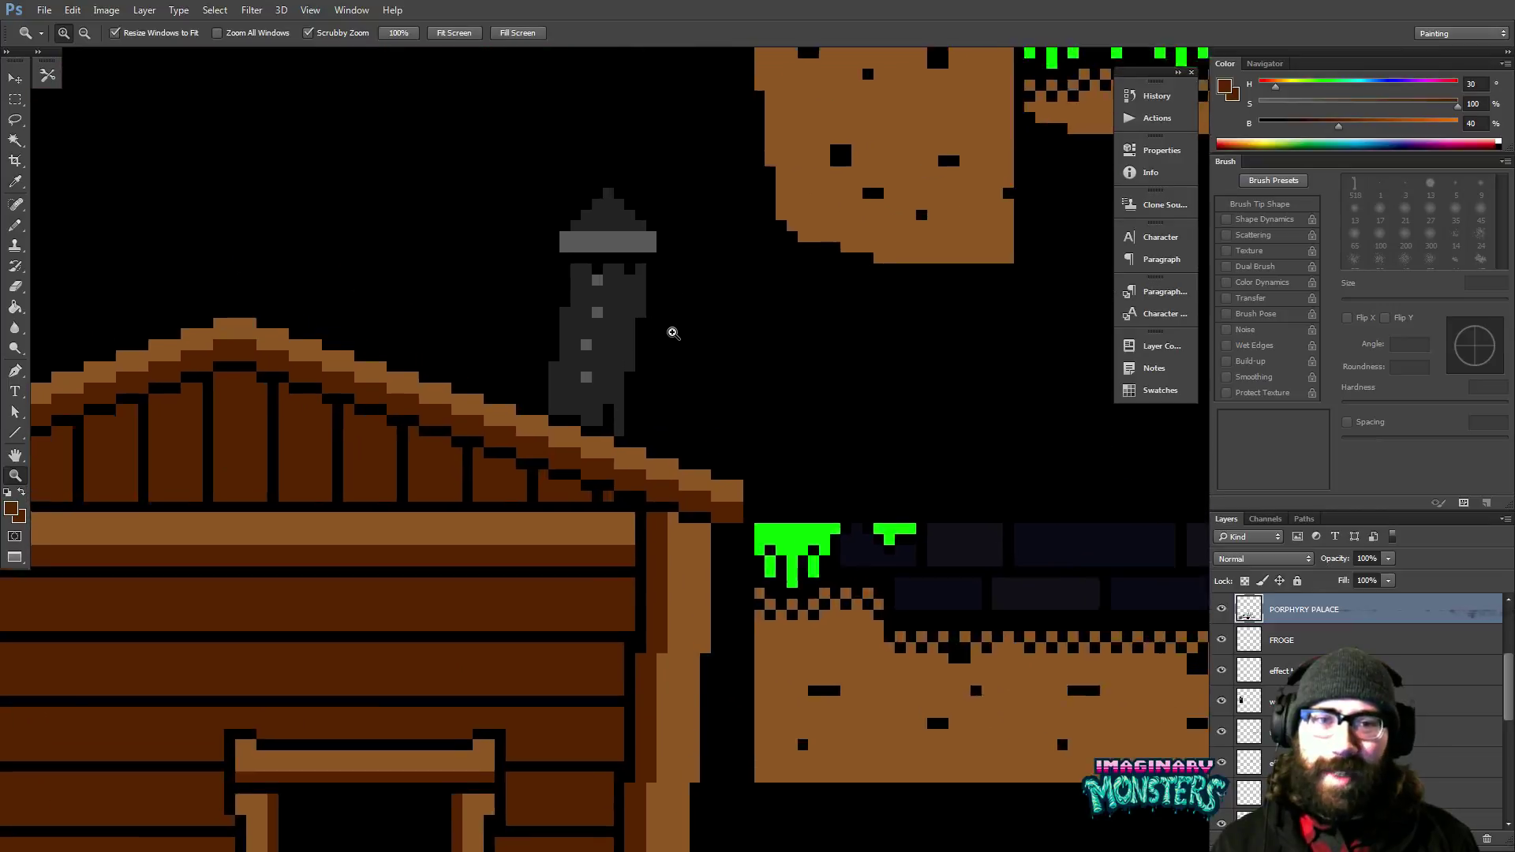
key("b")
left_click_drag(629, 311, 623, 336)
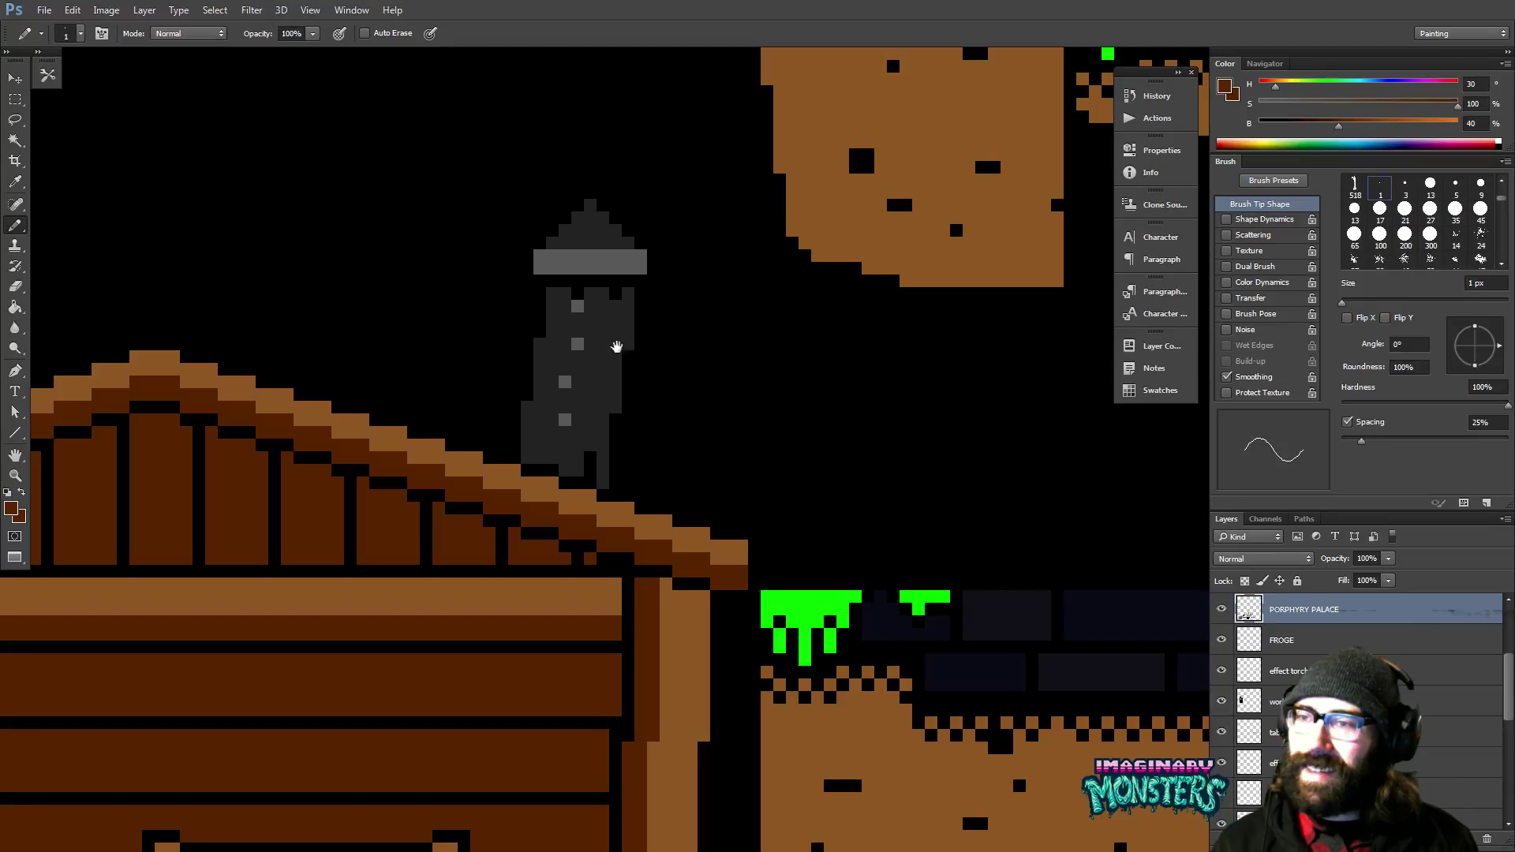
left_click_drag(617, 347, 651, 335)
key("z")
scroll(667, 399, "down", 3)
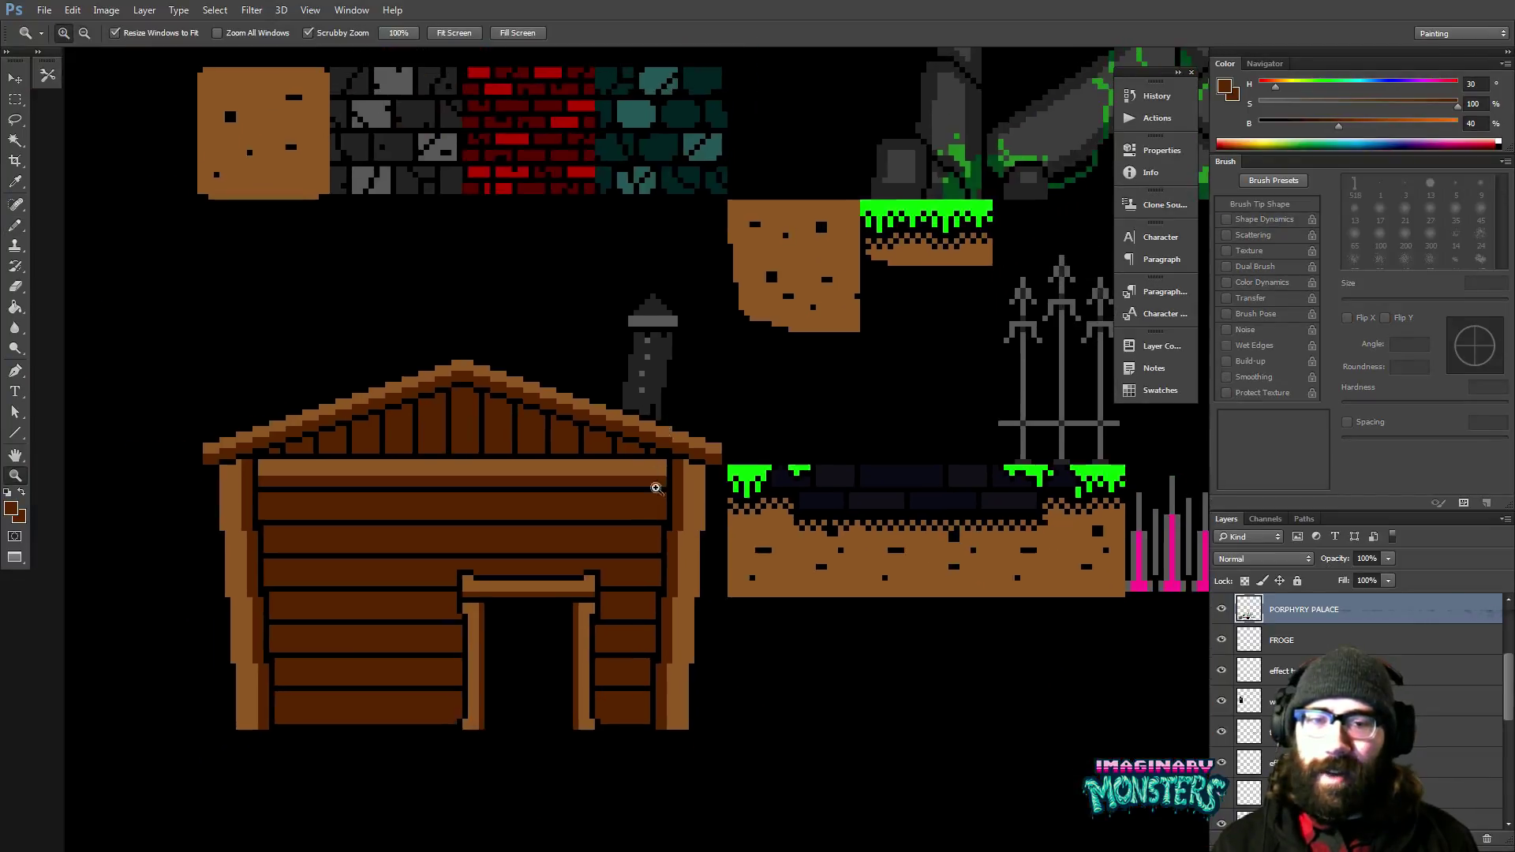
left_click_drag(656, 489, 676, 465)
key("b")
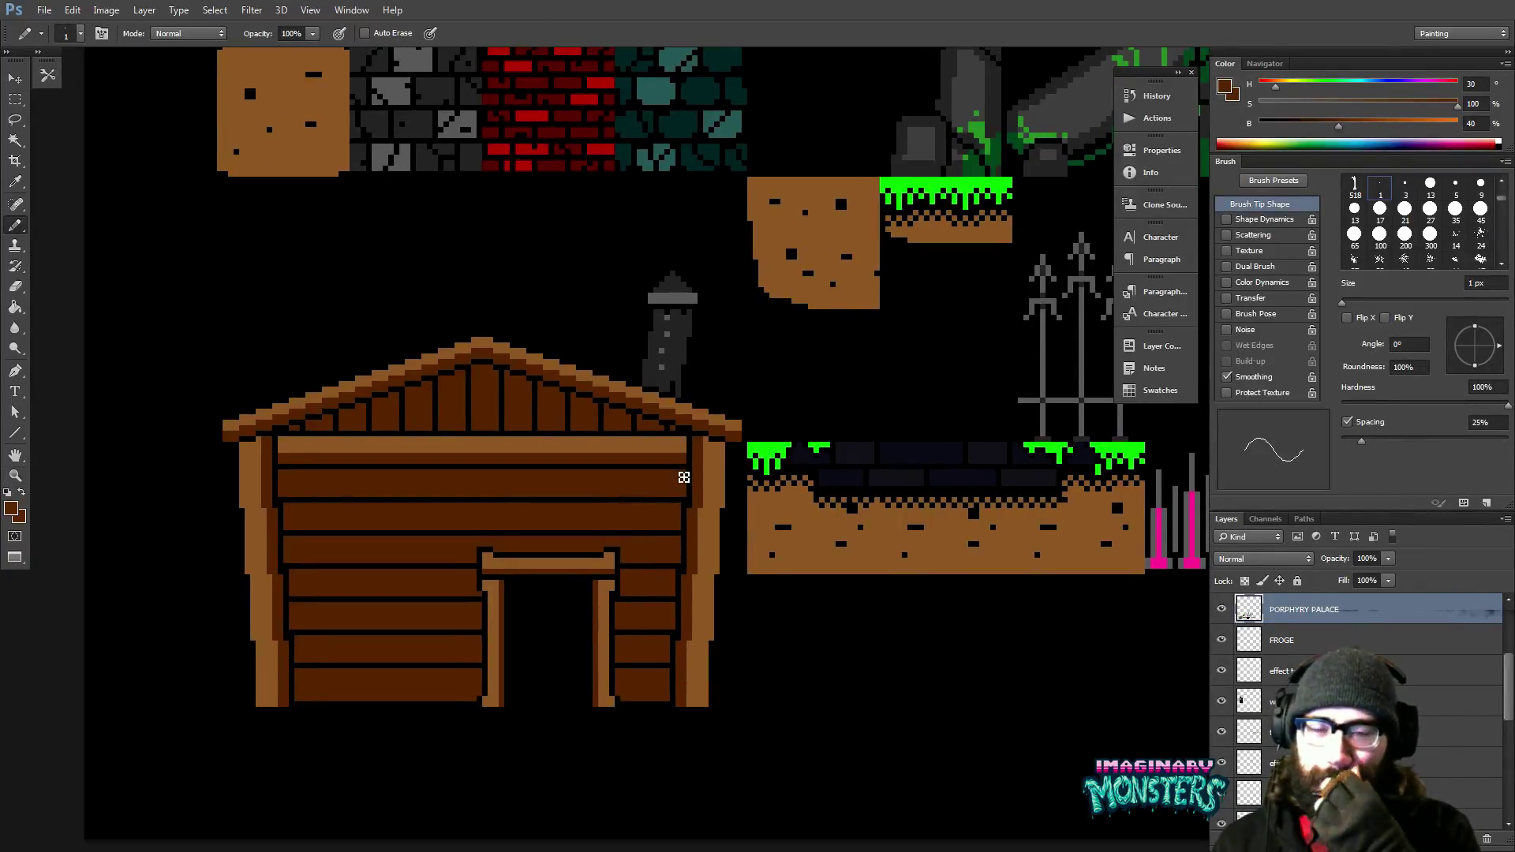
left_click_drag(697, 500, 778, 433)
Erase vertical one-pixel seams through the wall planks: two in the top row and one in the second row.
key("z")
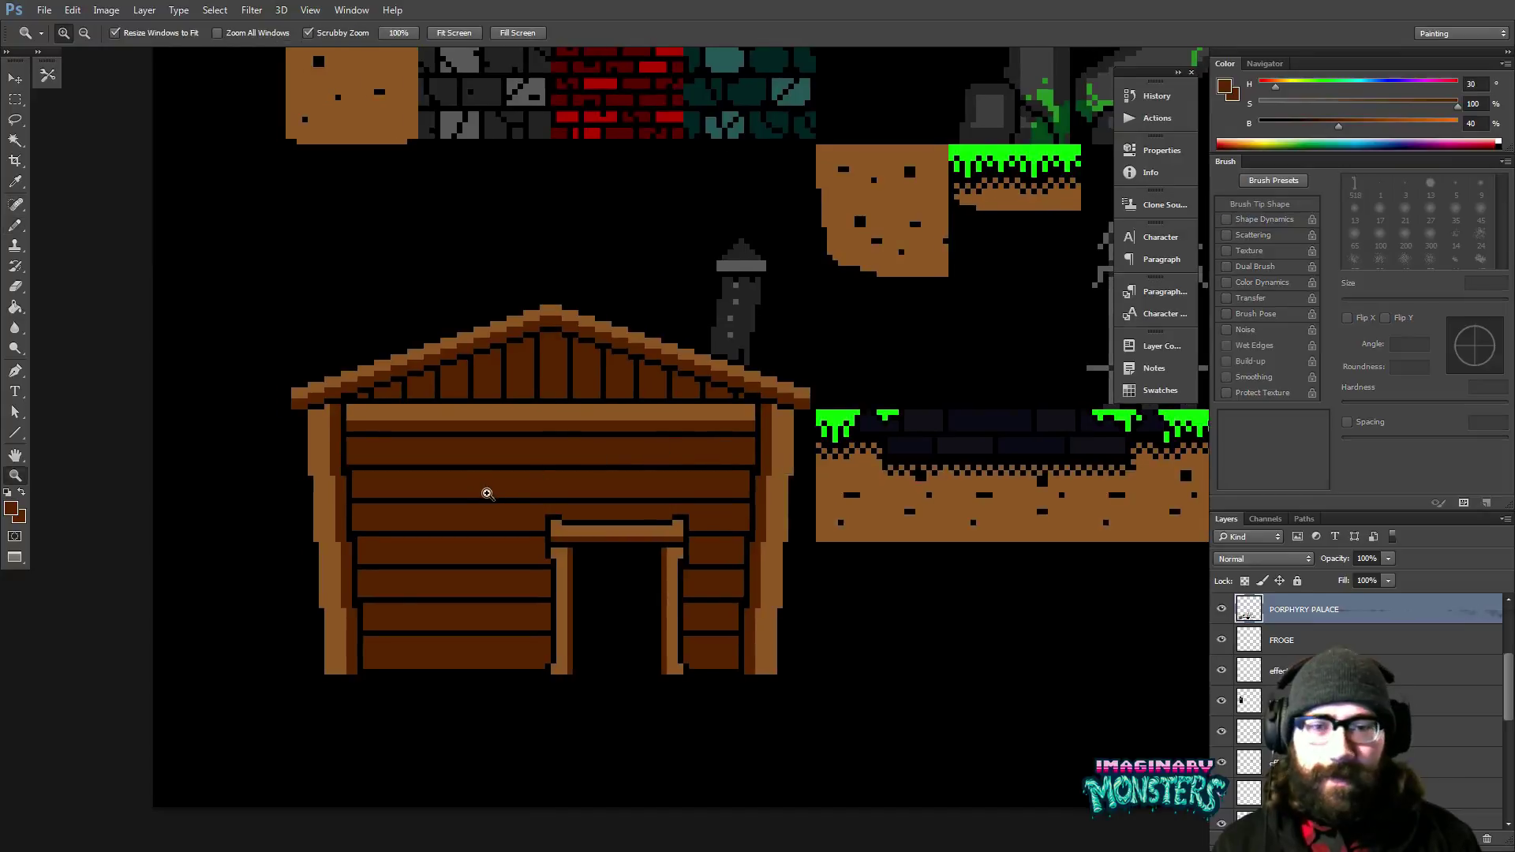
scroll(502, 500, "up", 1)
scroll(503, 499, "up", 1)
key("e")
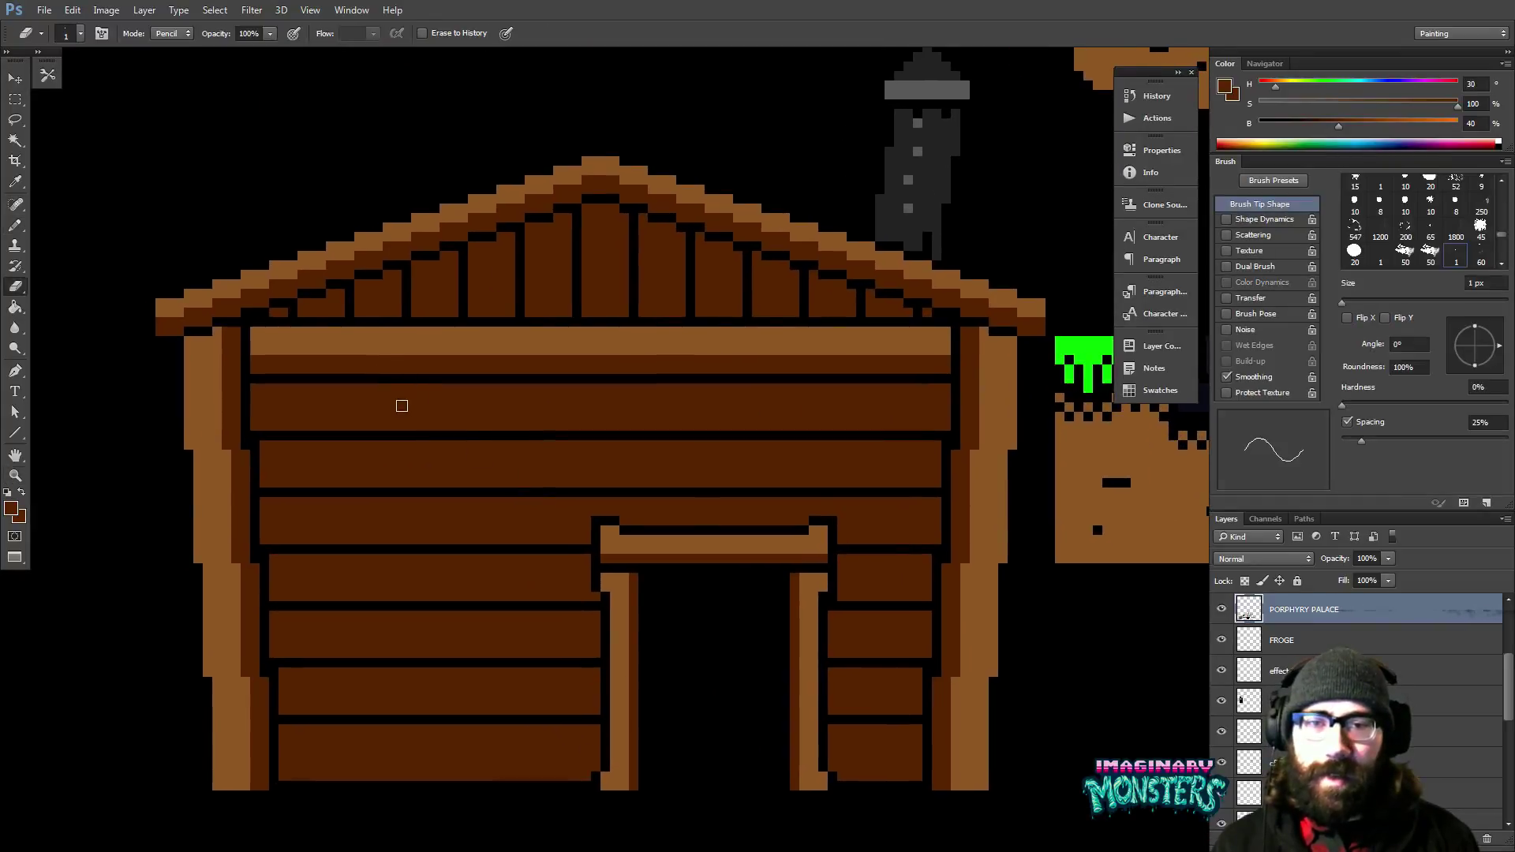
left_click_drag(425, 391, 426, 431)
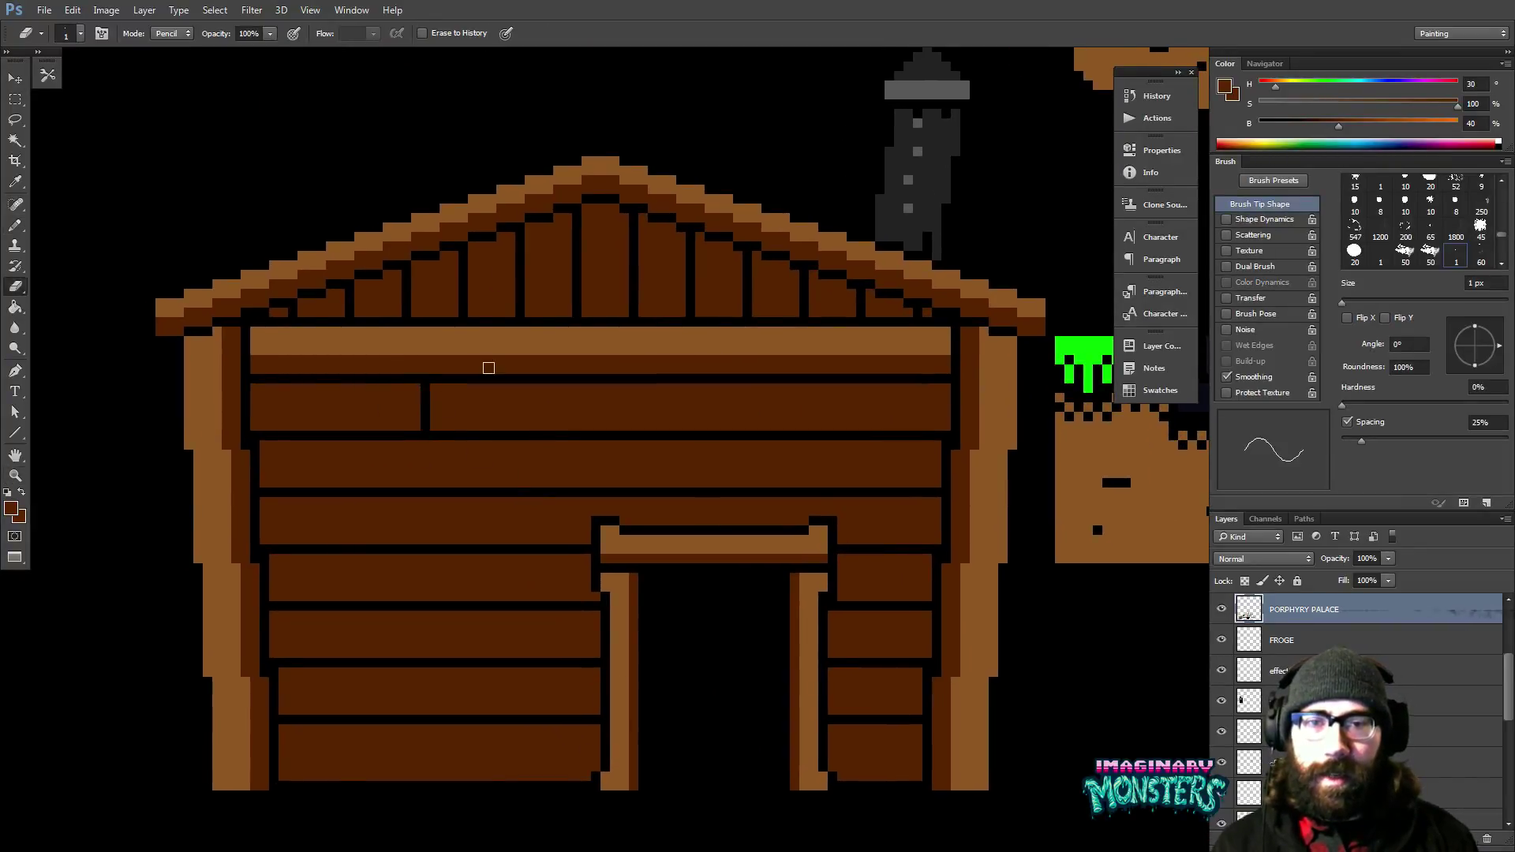
left_click_drag(659, 449, 589, 429)
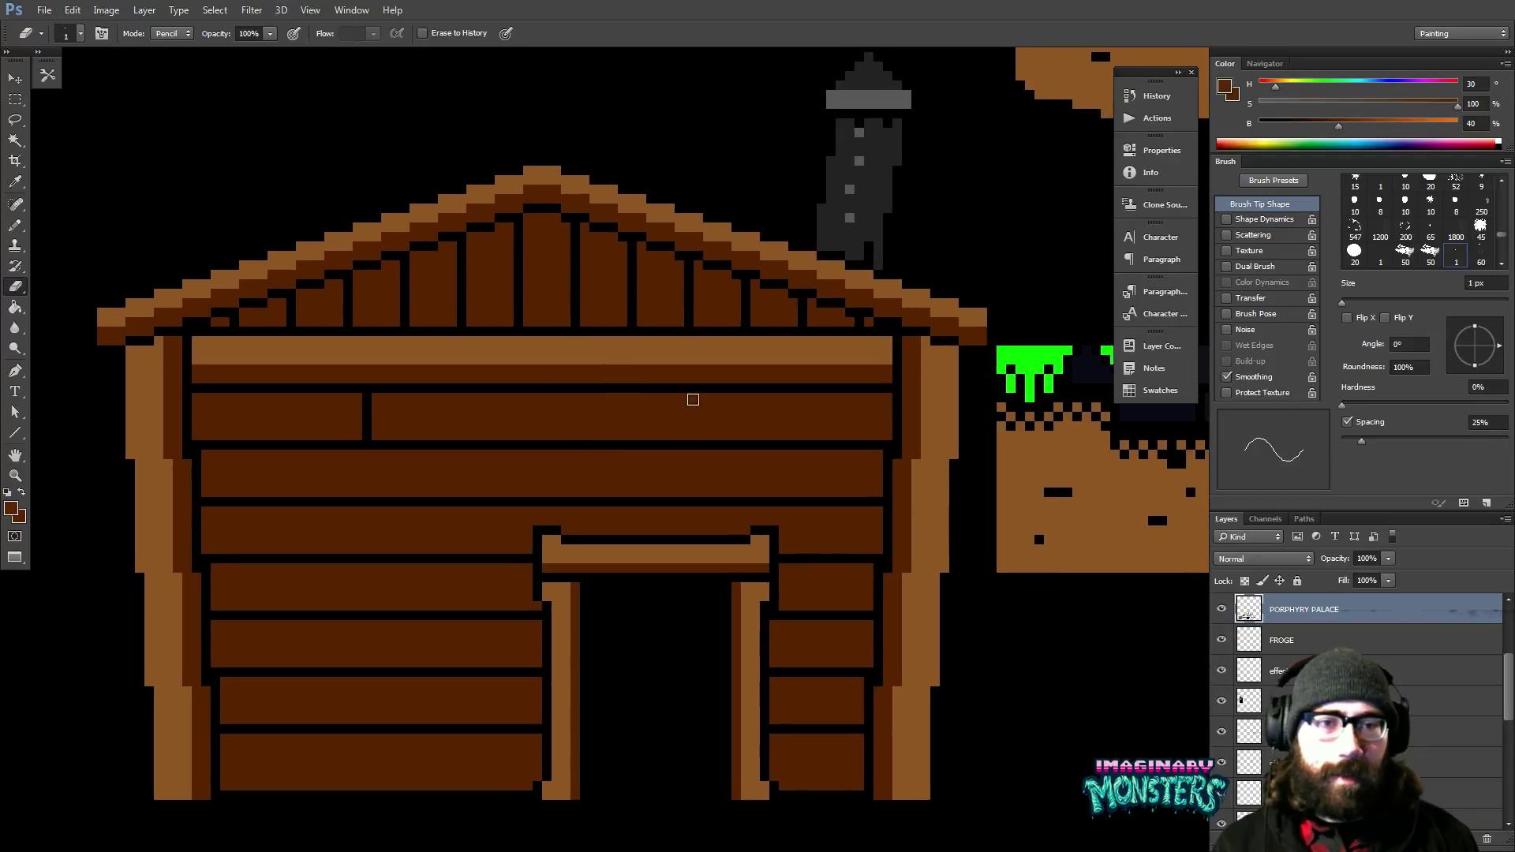
left_click_drag(692, 399, 689, 441)
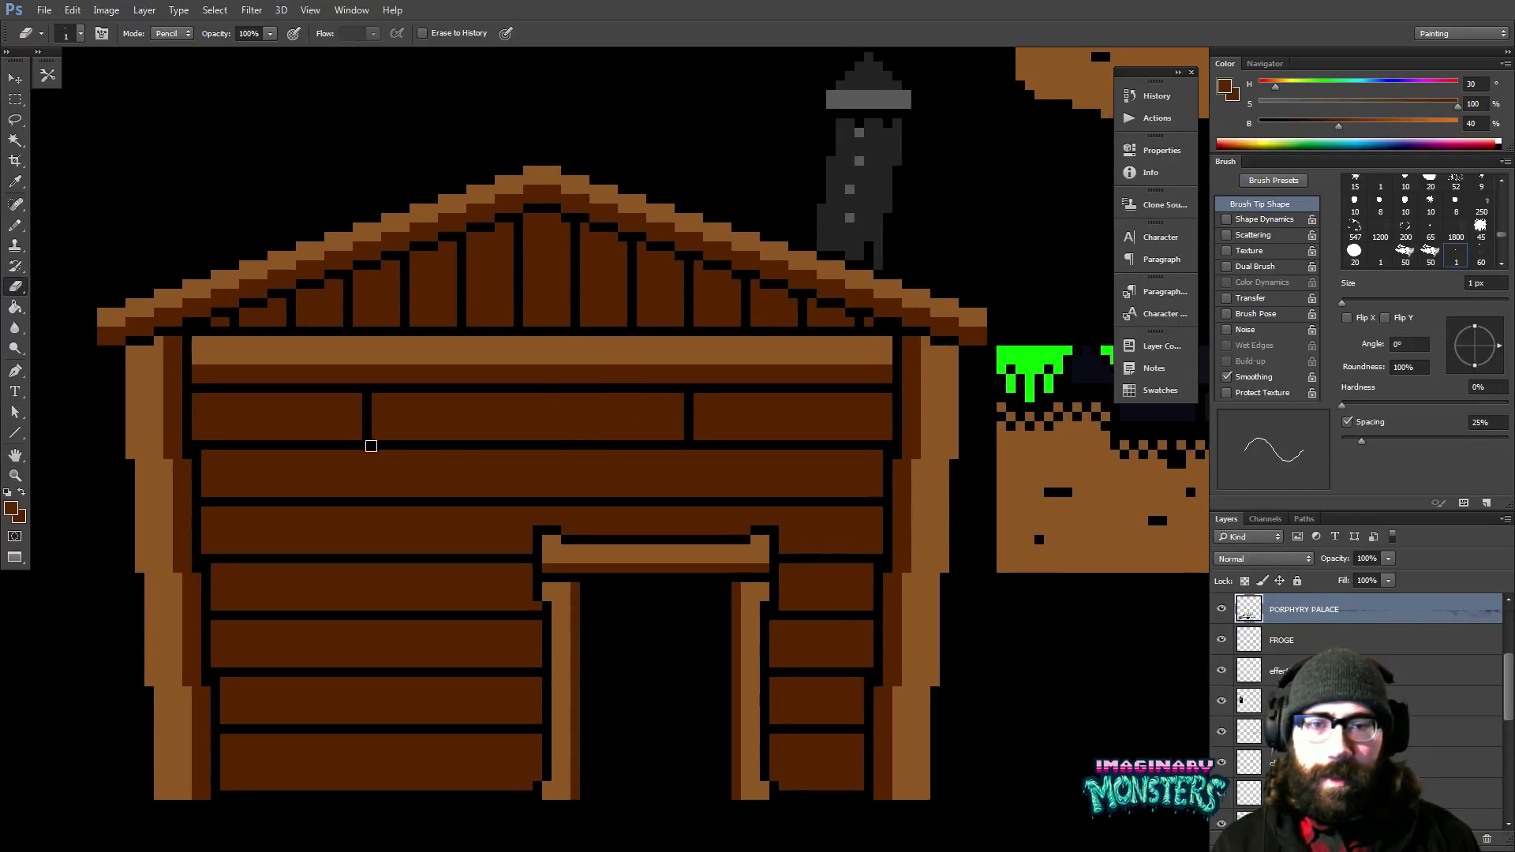
left_click_drag(515, 453, 515, 494)
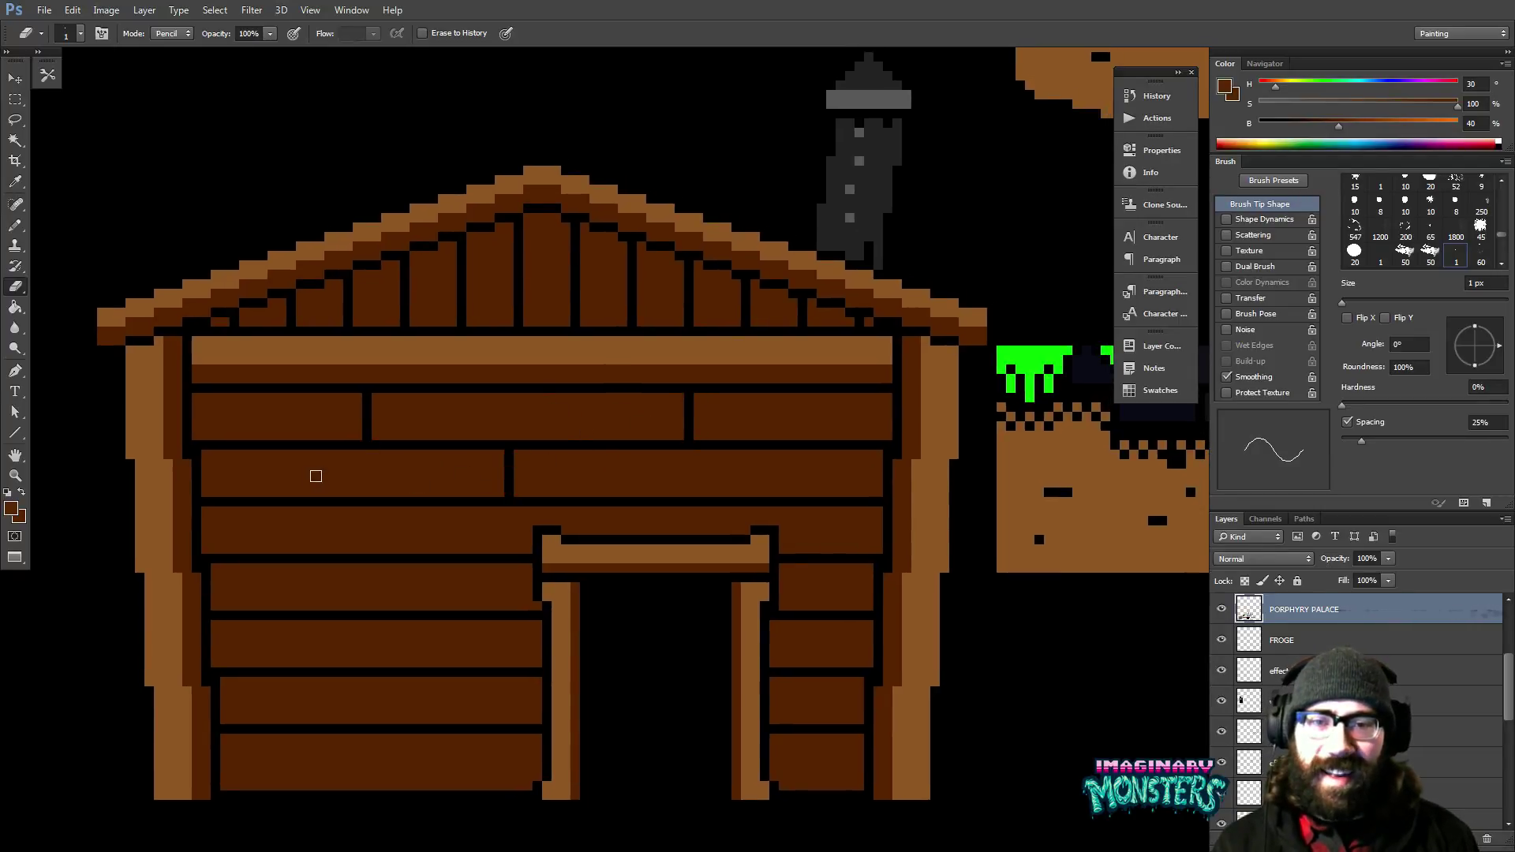
Erase one-pixel vertical seams near both ends of the second plank row and two more through the third row.
left_click_drag(276, 454, 275, 494)
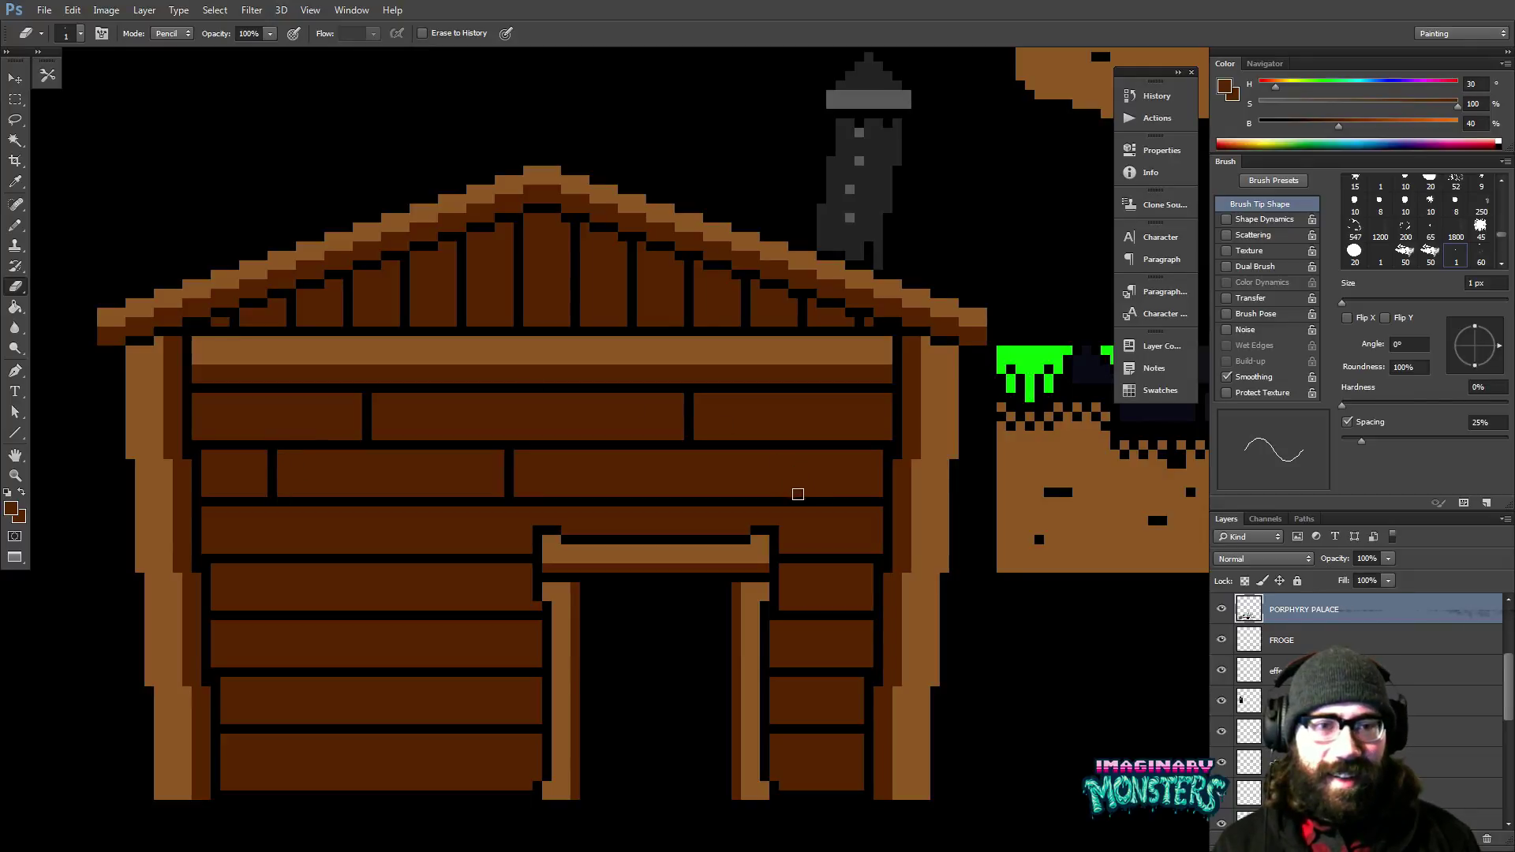
left_click_drag(801, 494, 801, 456)
left_click_drag(388, 509, 388, 550)
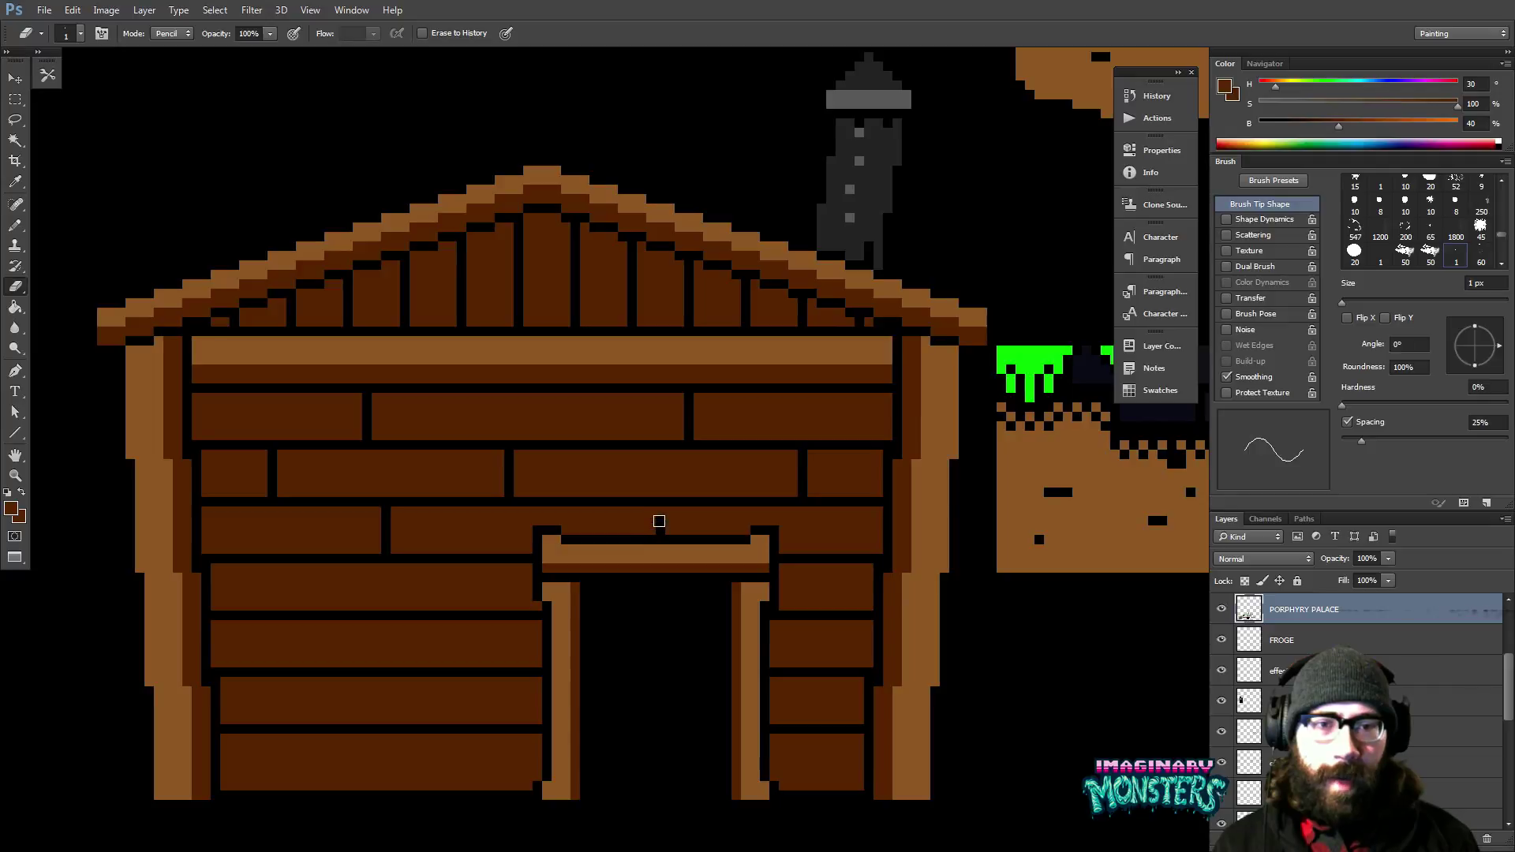
scroll(656, 544, "down", 5)
left_click_drag(478, 447, 480, 443)
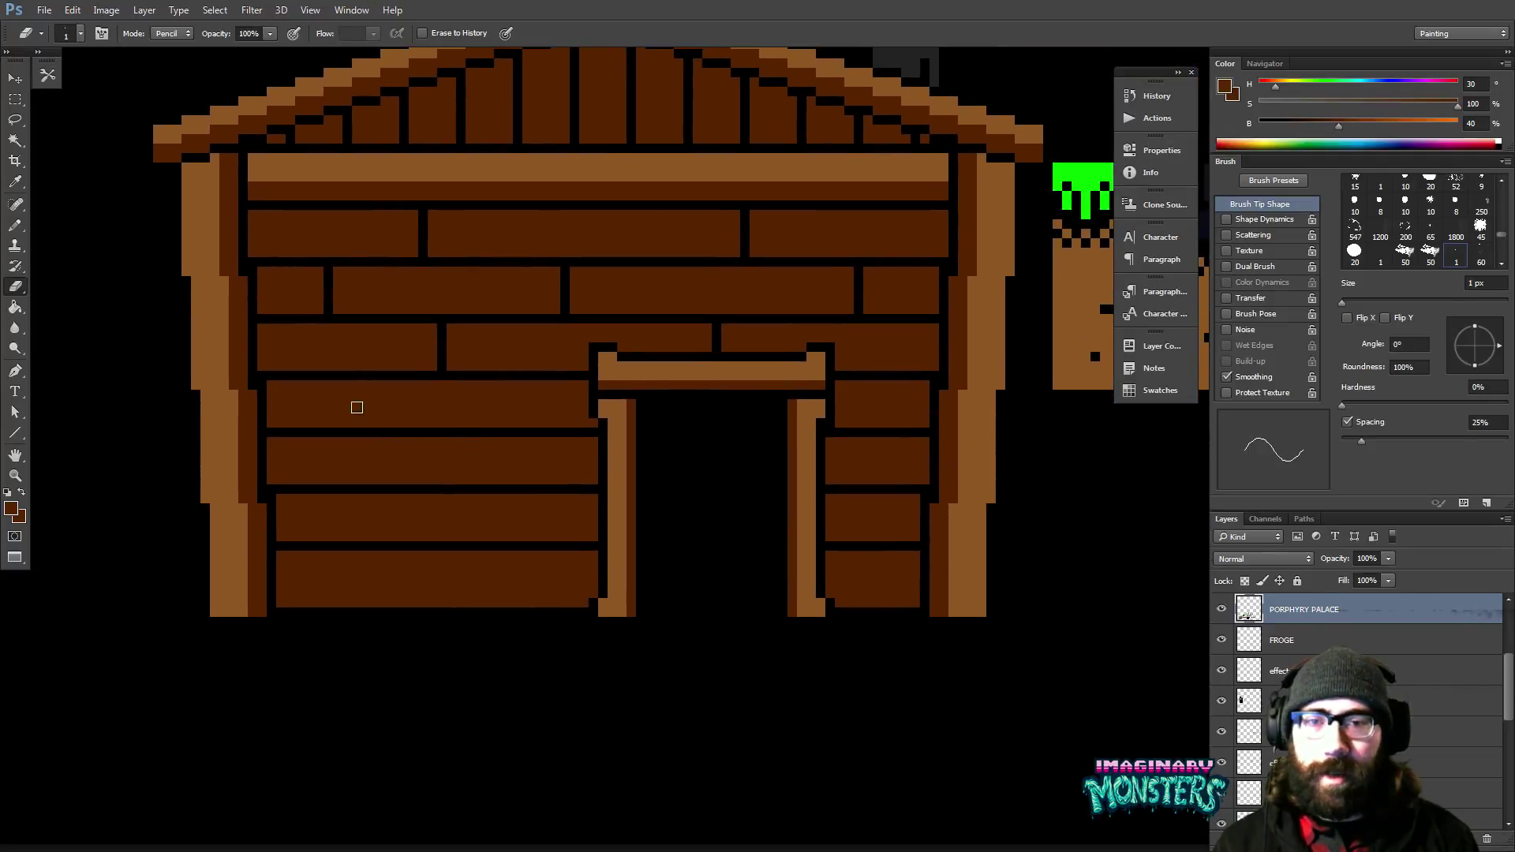
Erase one staggered vertical seam through each of the four lower plank rows left of the doorway.
left_click_drag(358, 400, 358, 430)
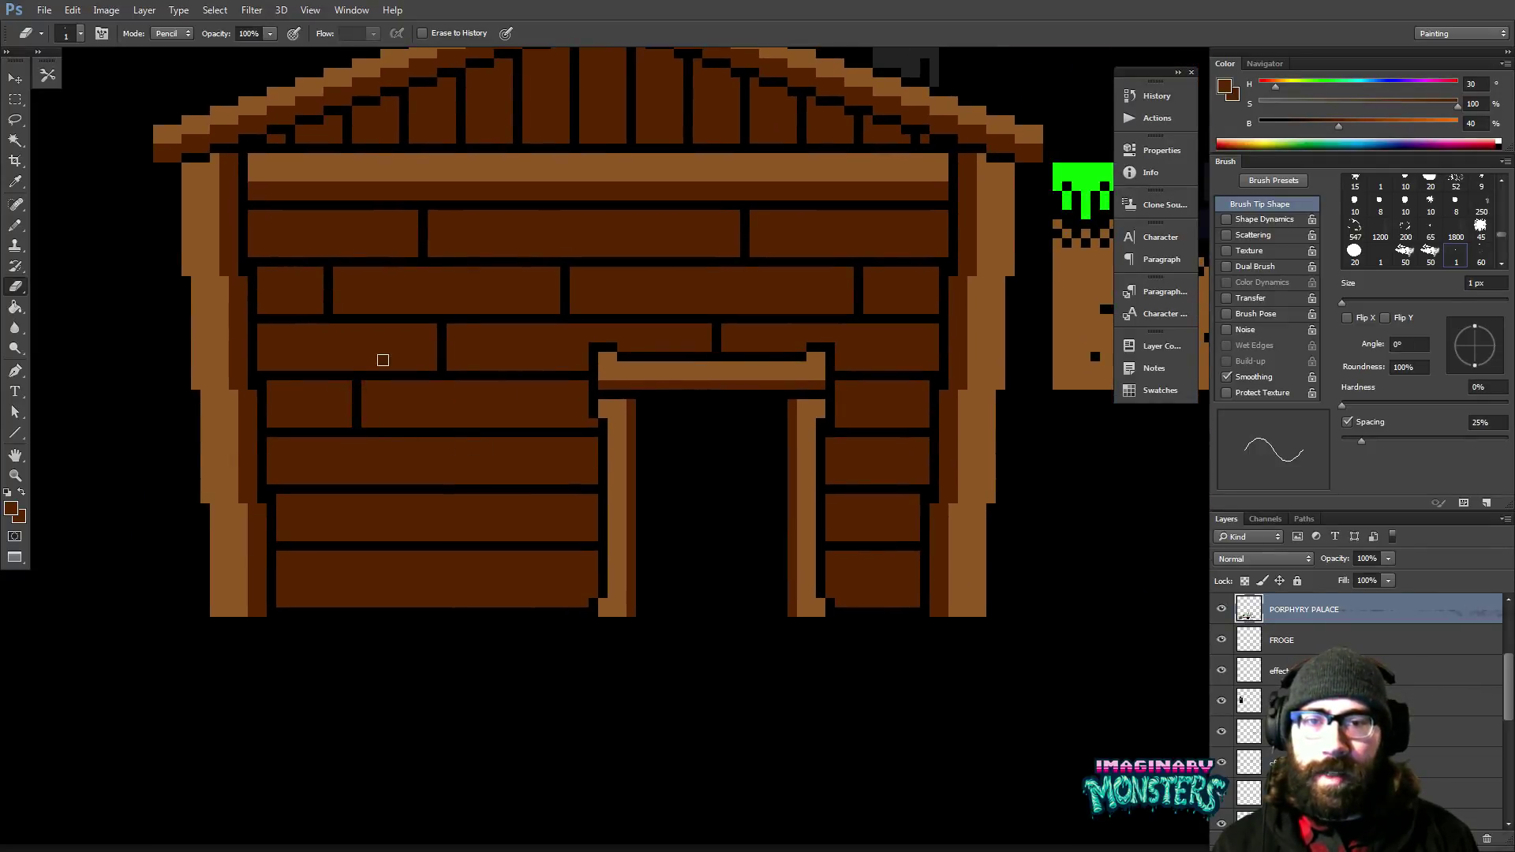
left_click_drag(472, 441, 472, 483)
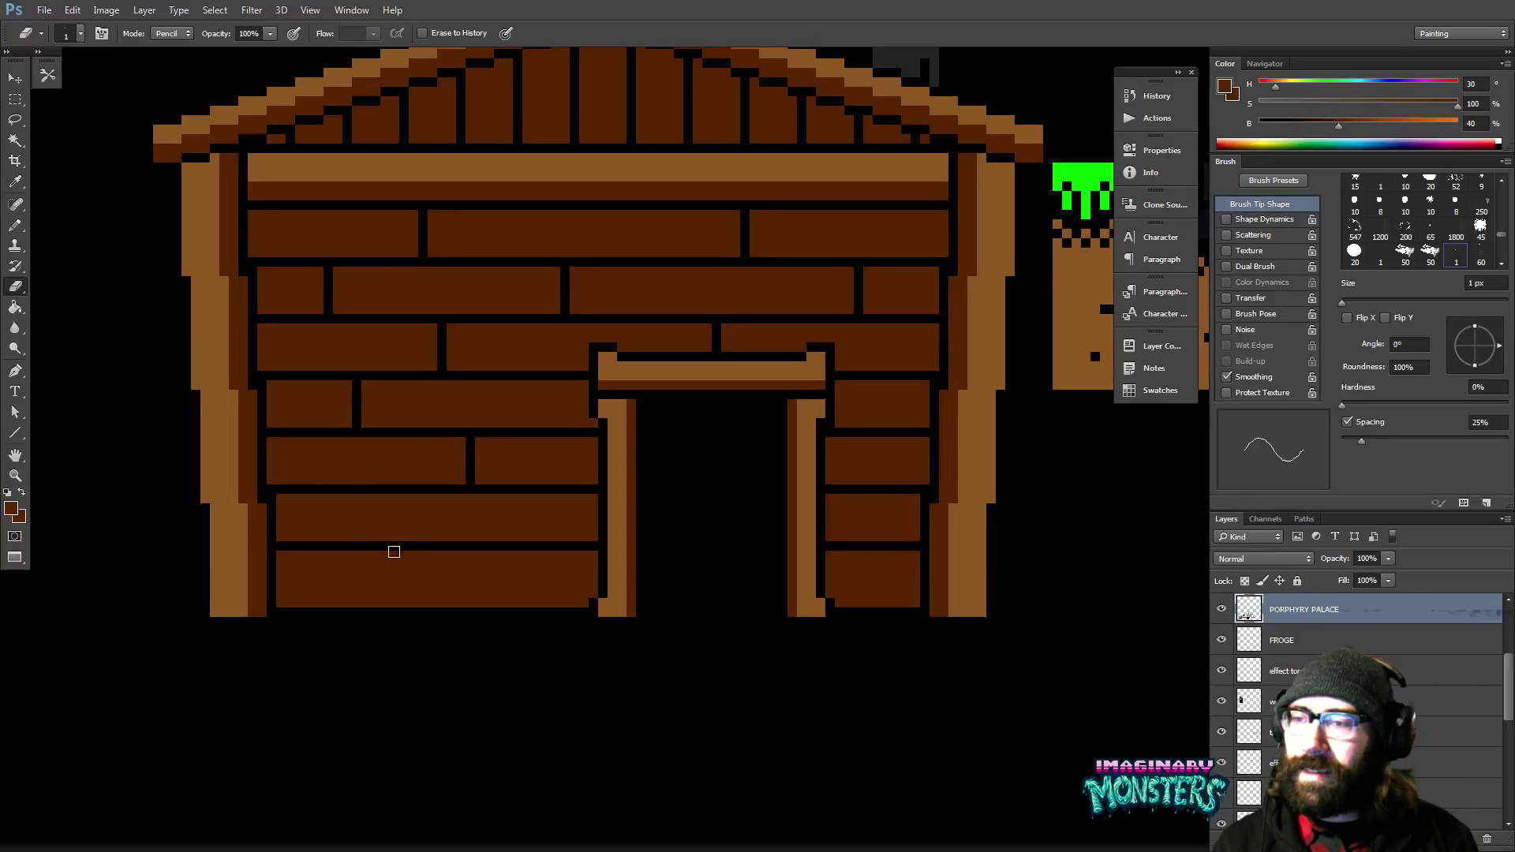
left_click_drag(375, 501, 376, 537)
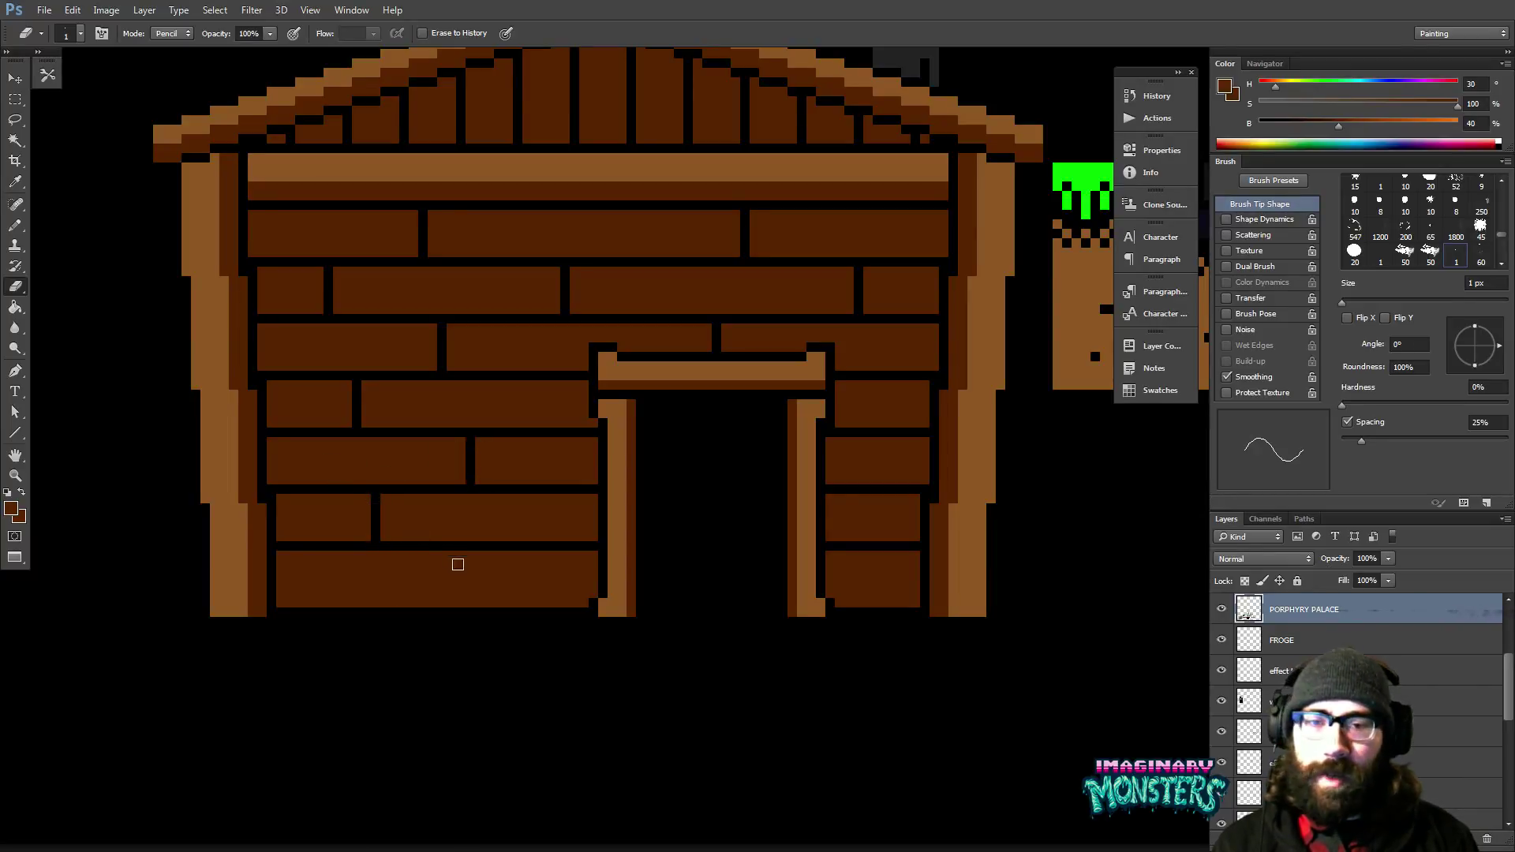
left_click_drag(502, 558, 502, 606)
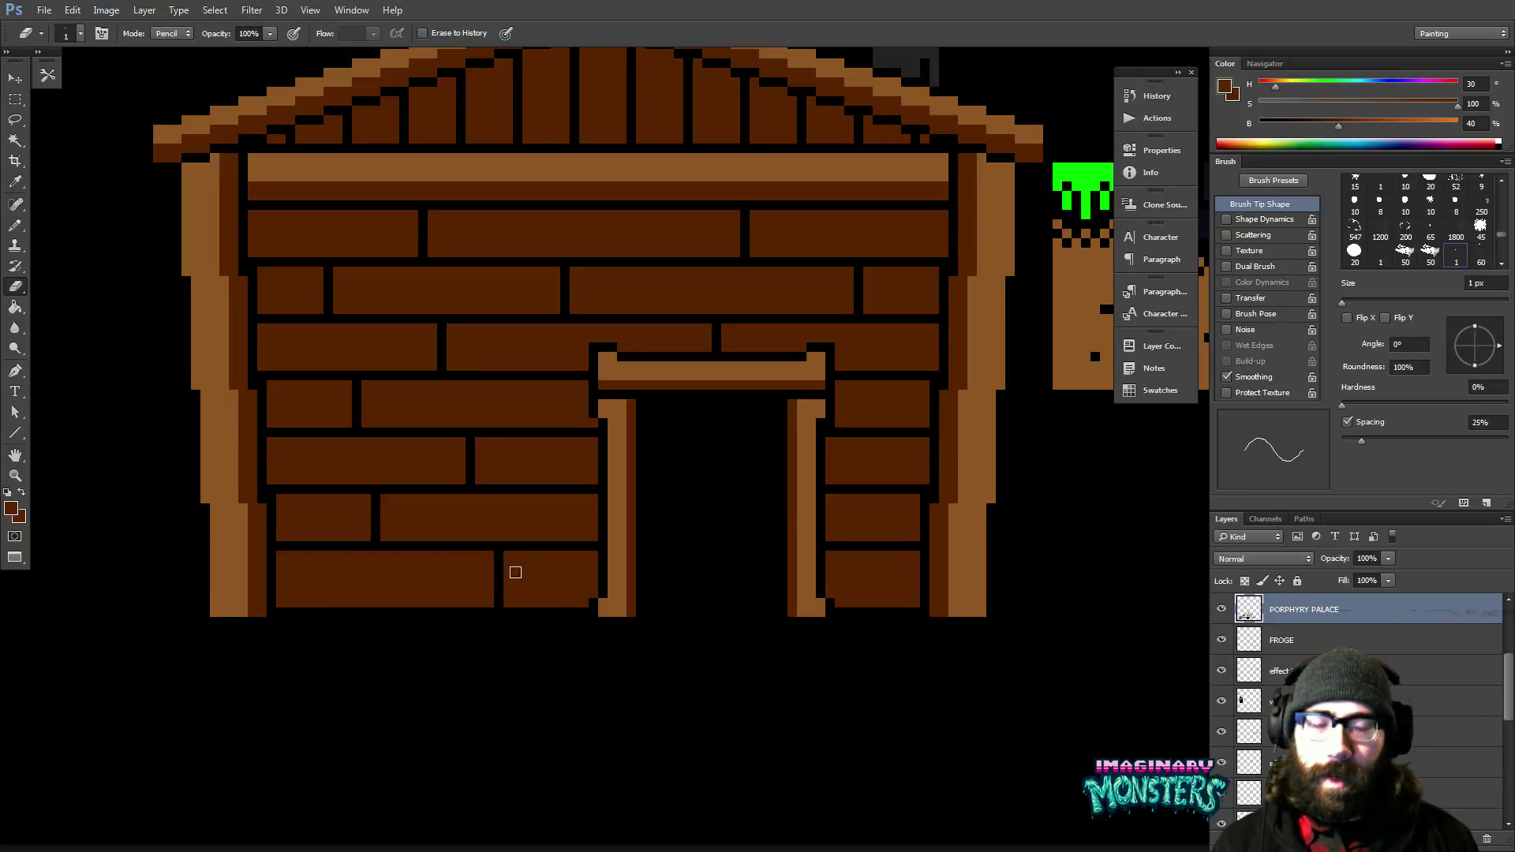
left_click_drag(562, 518, 484, 565)
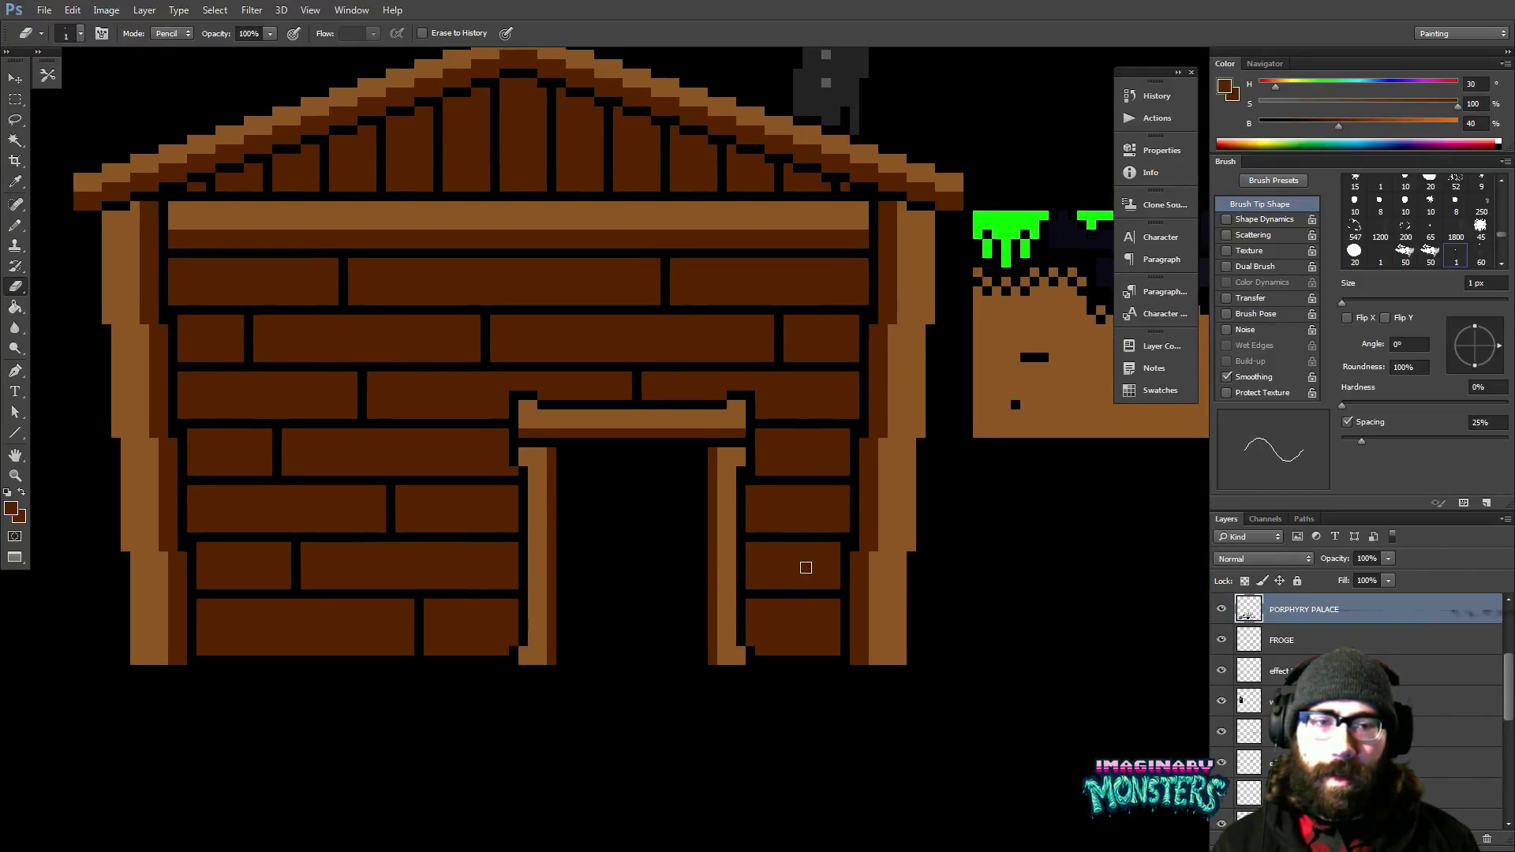
Erase a vertical seam through the fifth-row and bottom-row planks right of the doorway.
left_click_drag(781, 489, 784, 533)
key("ctrl+z")
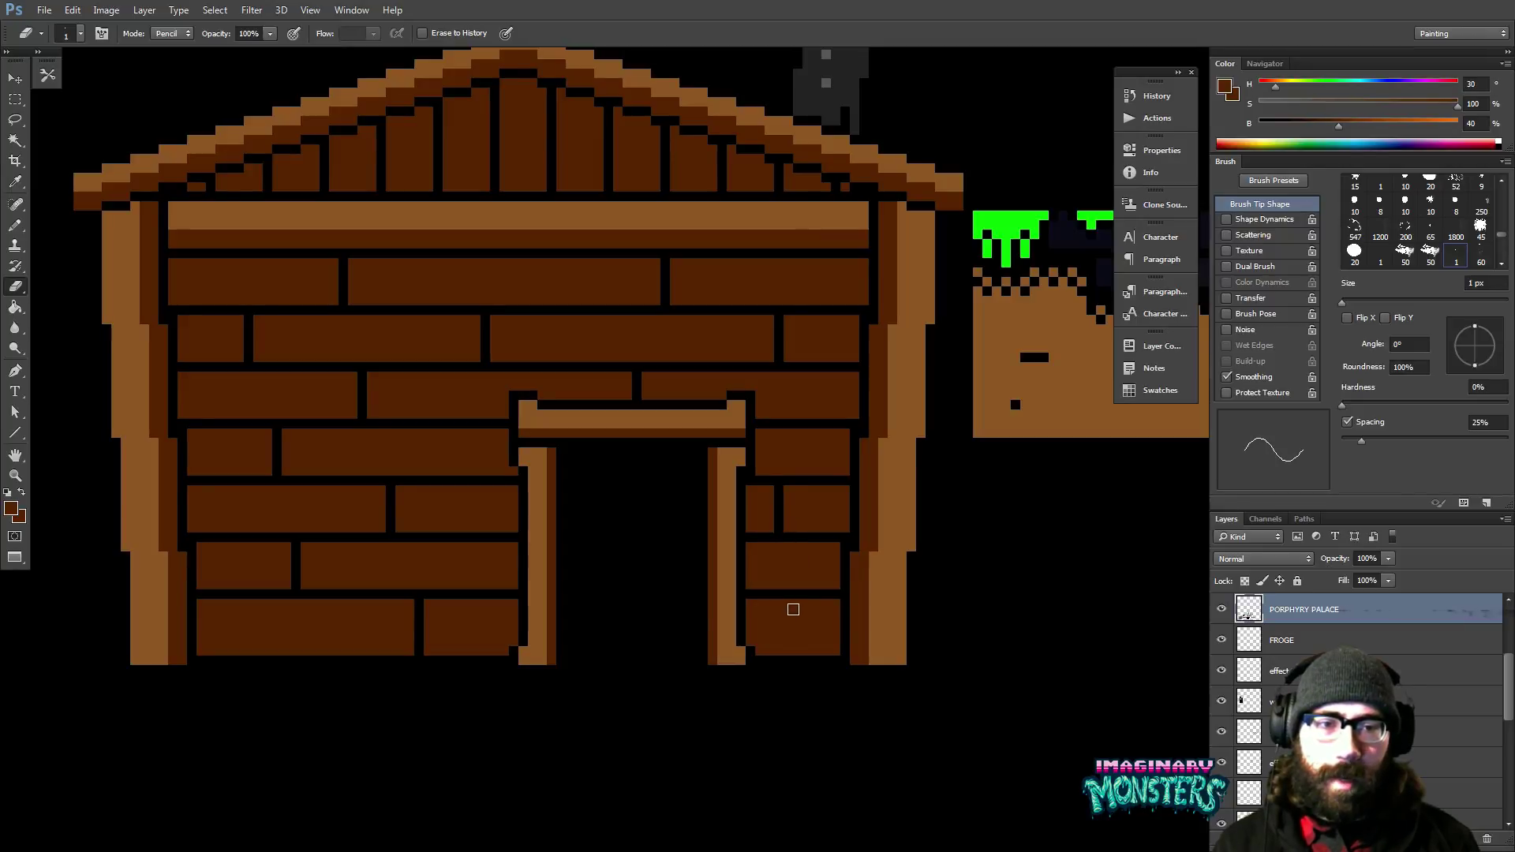
left_click_drag(792, 602, 794, 644)
Pencil over the seams in the second row's middle, above the doorway, and in the fifth and sixth rows left of it.
key("z")
left_click(797, 565, "alt")
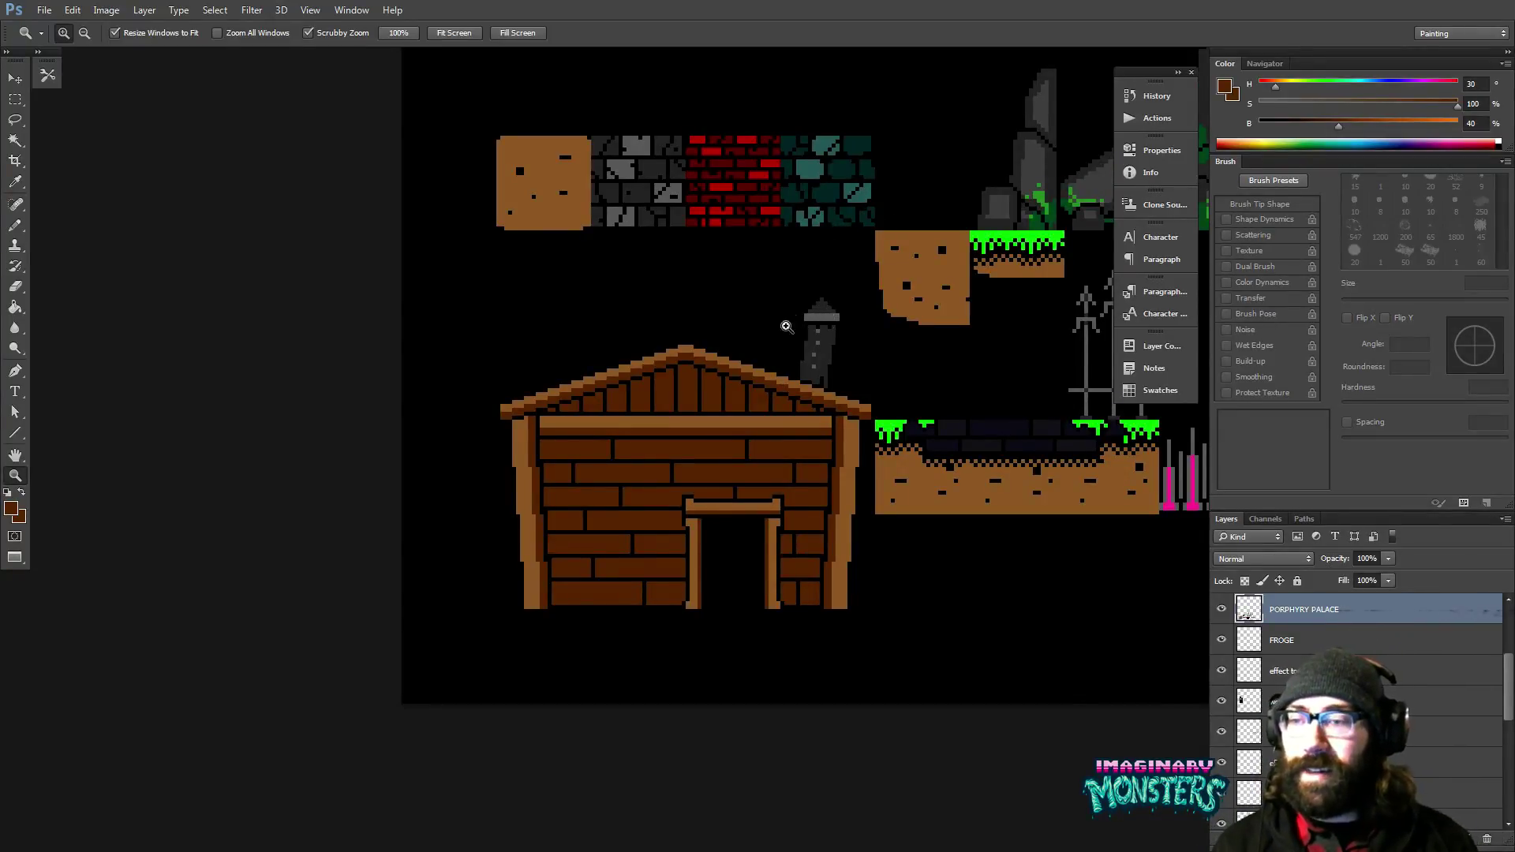
left_click_drag(765, 393, 600, 454)
scroll(599, 454, "up", 5)
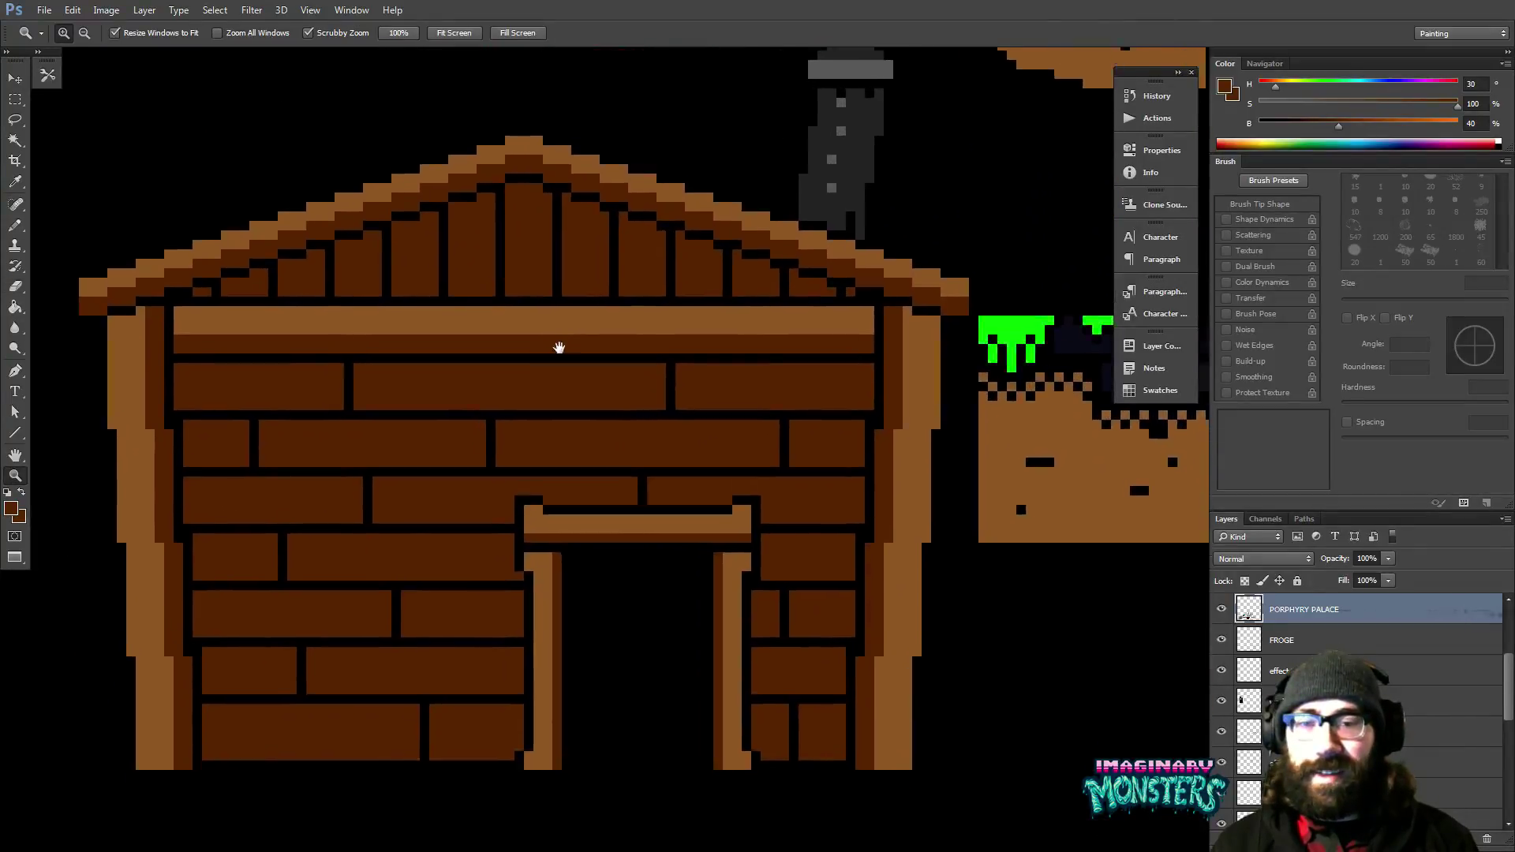
left_click_drag(559, 348, 546, 322)
key("b")
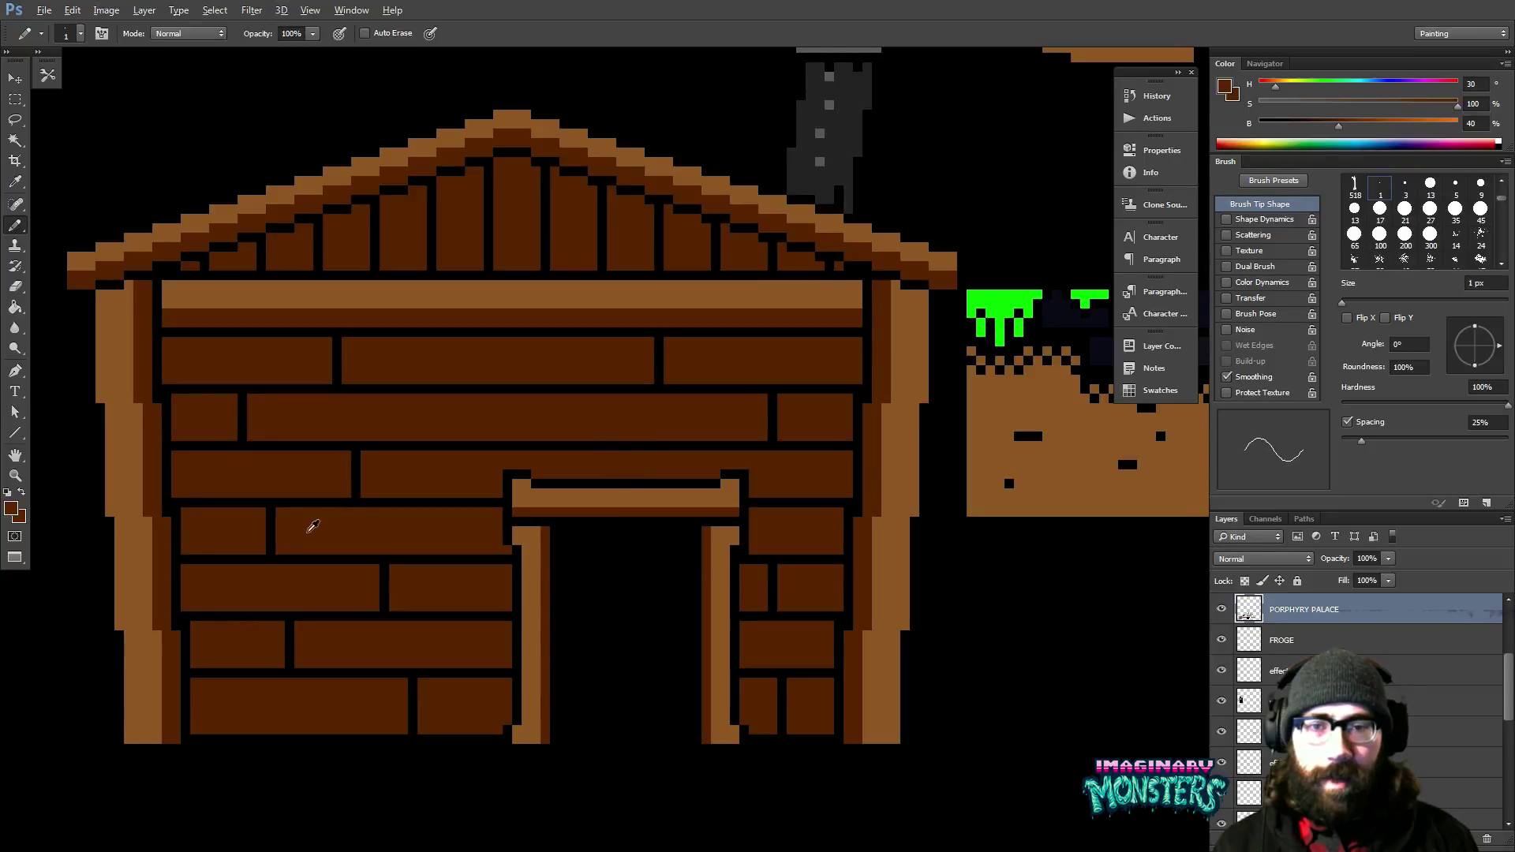
left_click_drag(274, 553, 274, 508)
left_click_drag(384, 585, 391, 602)
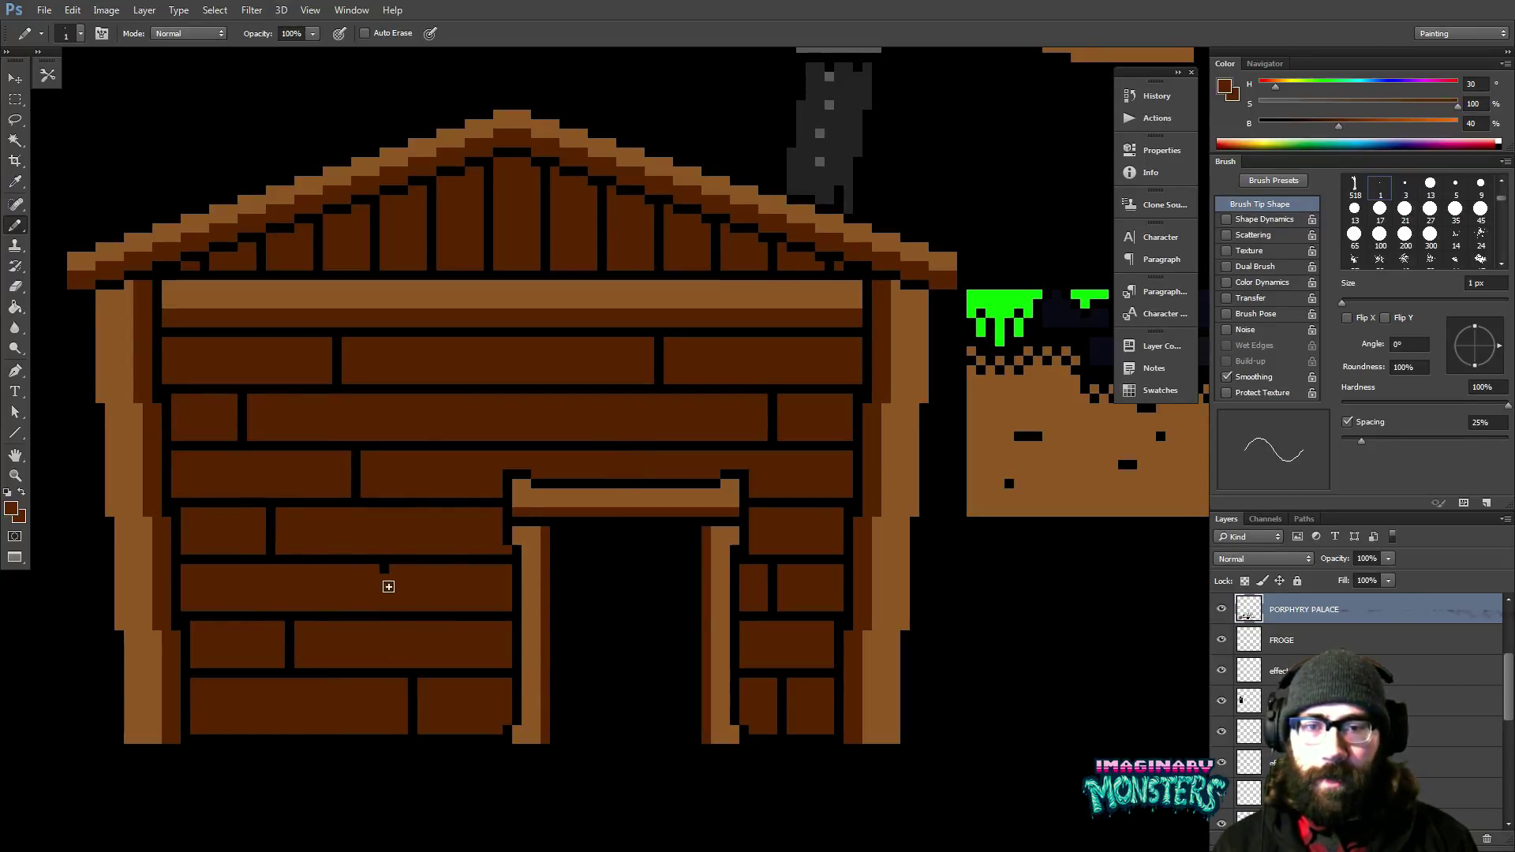
left_click(384, 568)
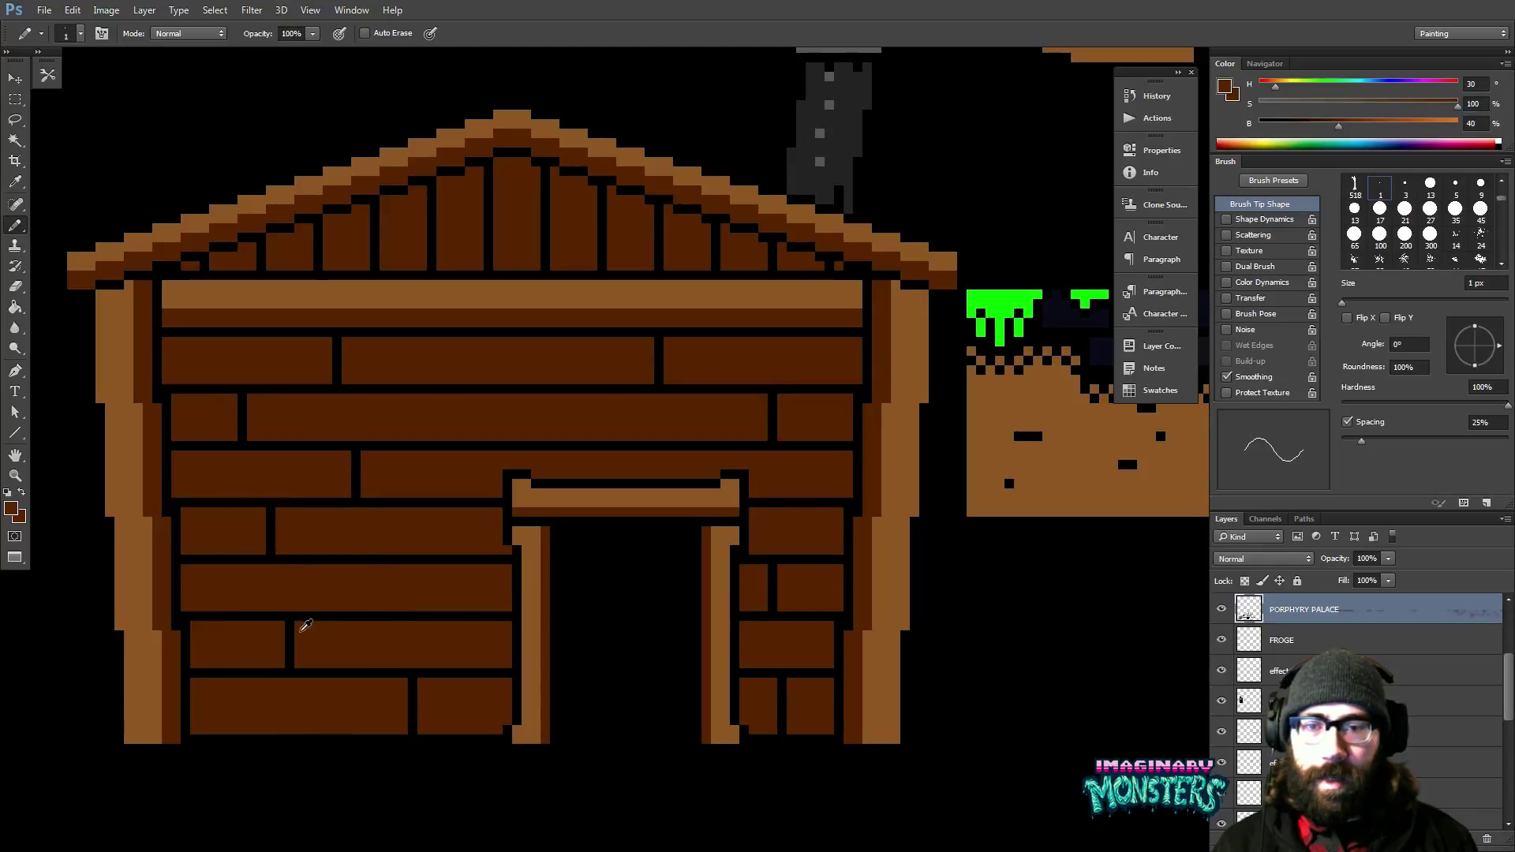
left_click_drag(297, 626, 294, 667)
Erase a sixth-row seam nearer the doorway and replace the bottom-row seam with one farther left.
key("e")
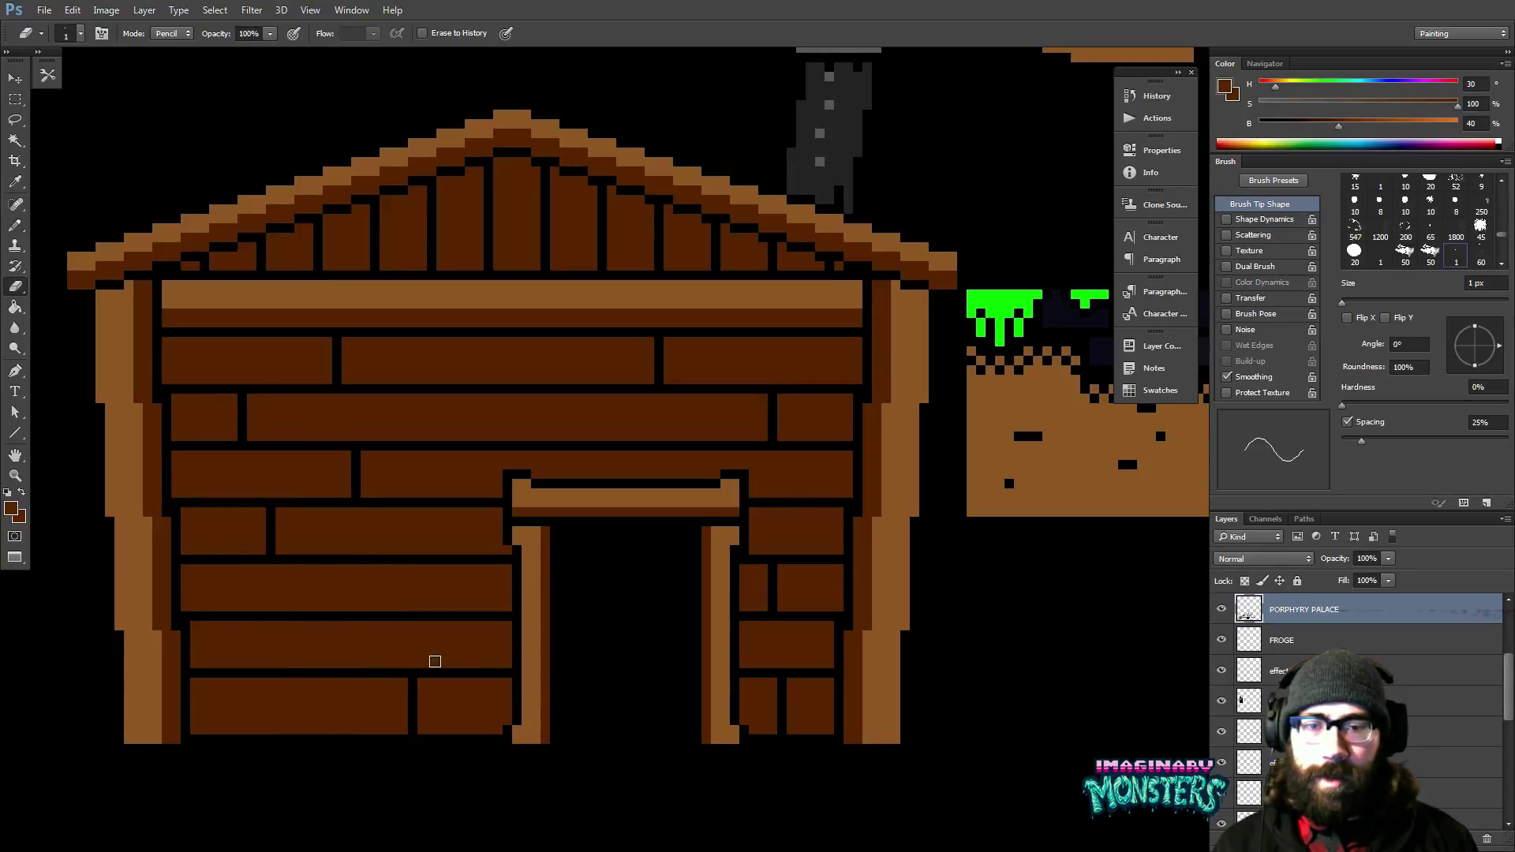
mouse_move(441, 667)
left_mouse_down()
mouse_move(421, 635)
mouse_move(435, 658)
mouse_move(416, 732)
left_mouse_up()
key("b")
key("e")
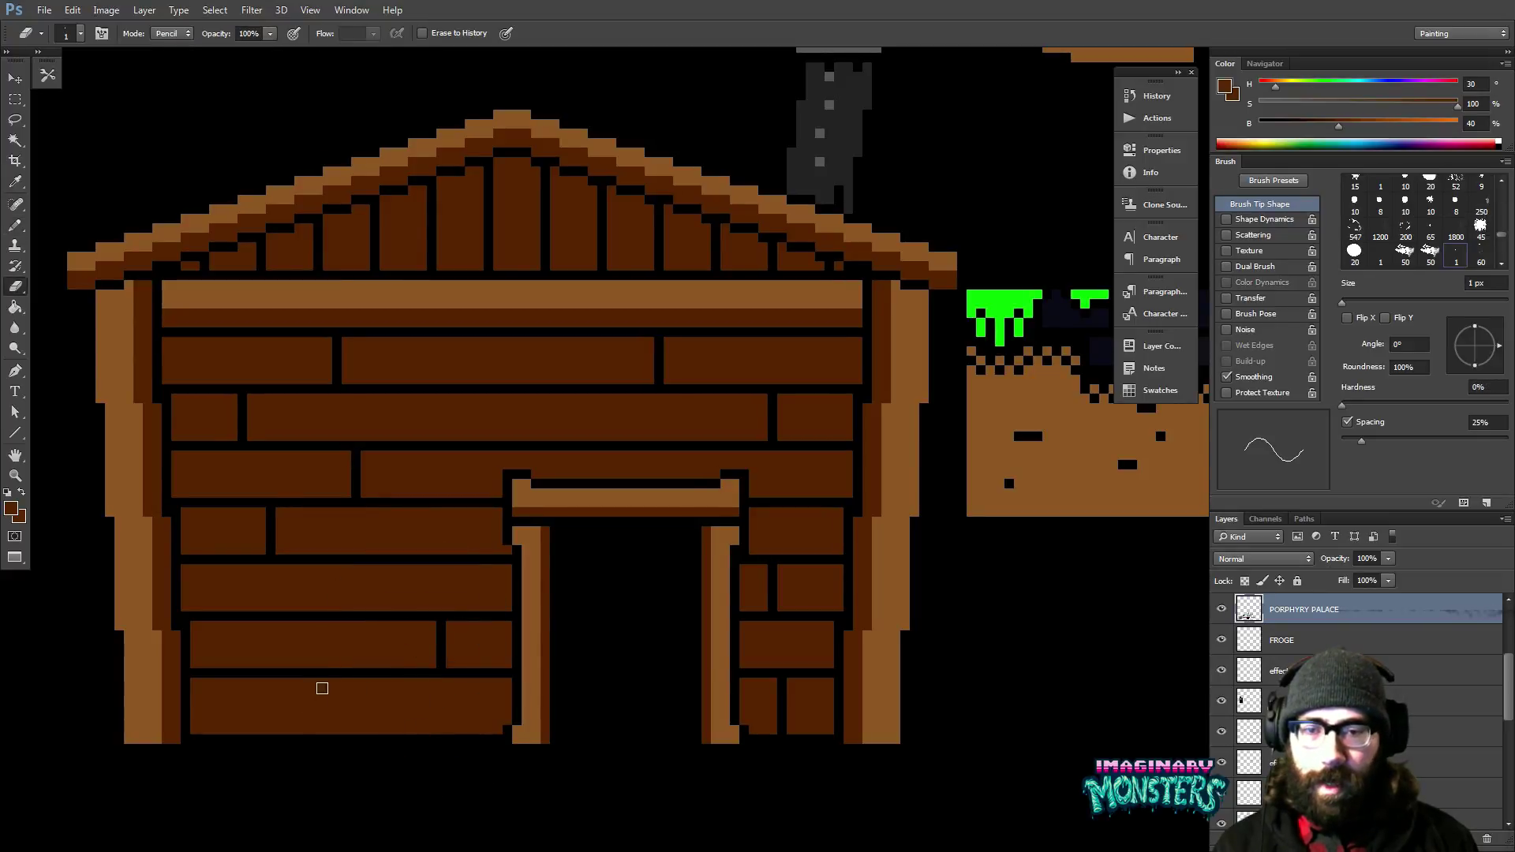
left_click_drag(321, 685, 328, 729)
Right of the doorway, pencil over the fifth-row and bottom-row seams and erase one through the sixth-row plank.
key("z")
left_click(471, 636, "alt")
left_click(433, 514, "alt")
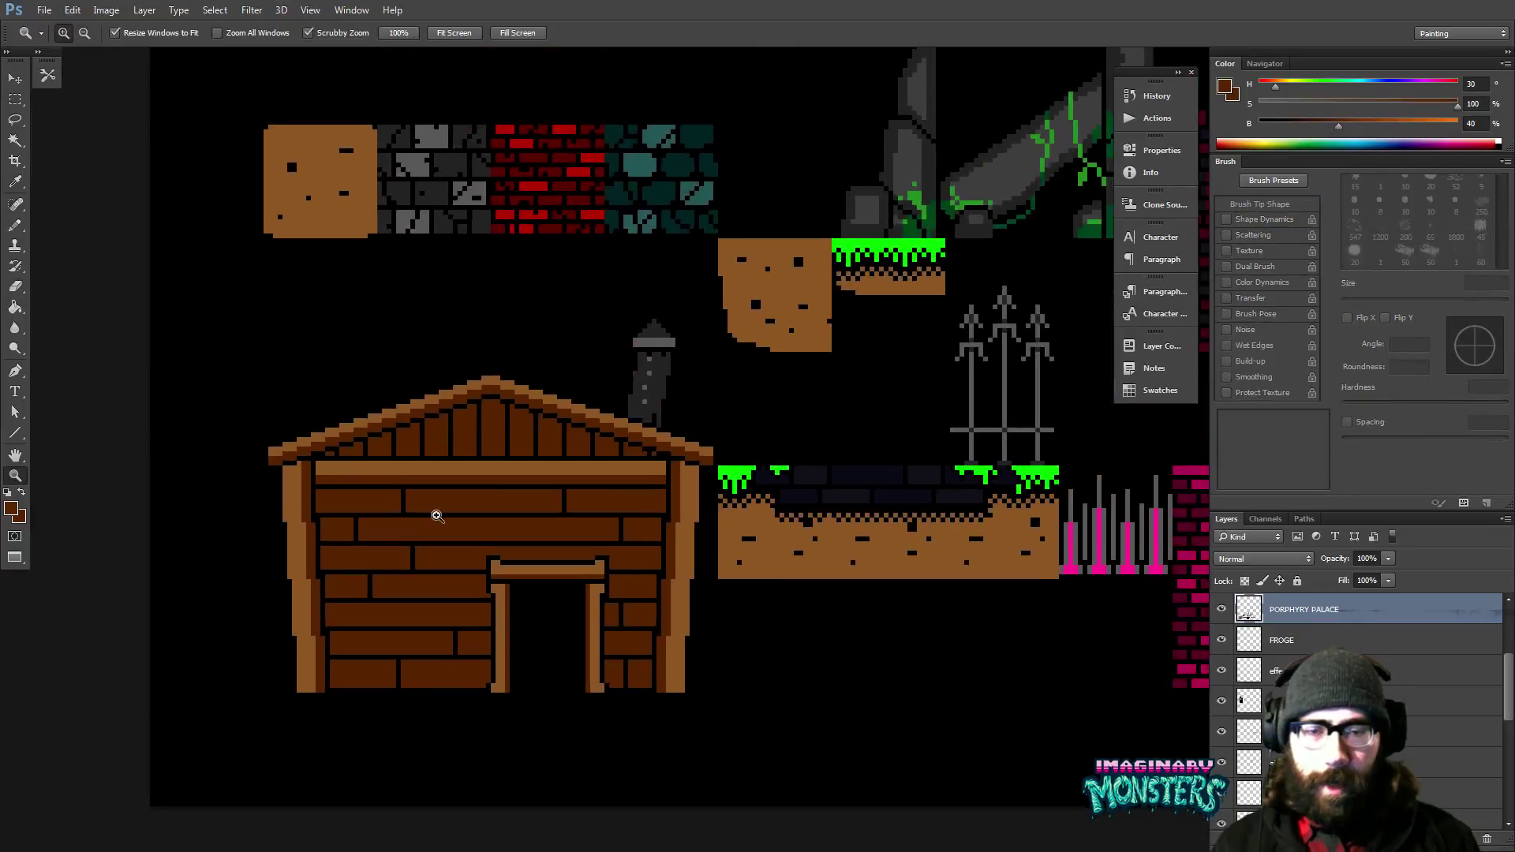
mouse_move(437, 516)
left_mouse_down()
mouse_move(552, 579)
mouse_move(545, 561)
mouse_move(584, 578)
left_mouse_up()
key("b")
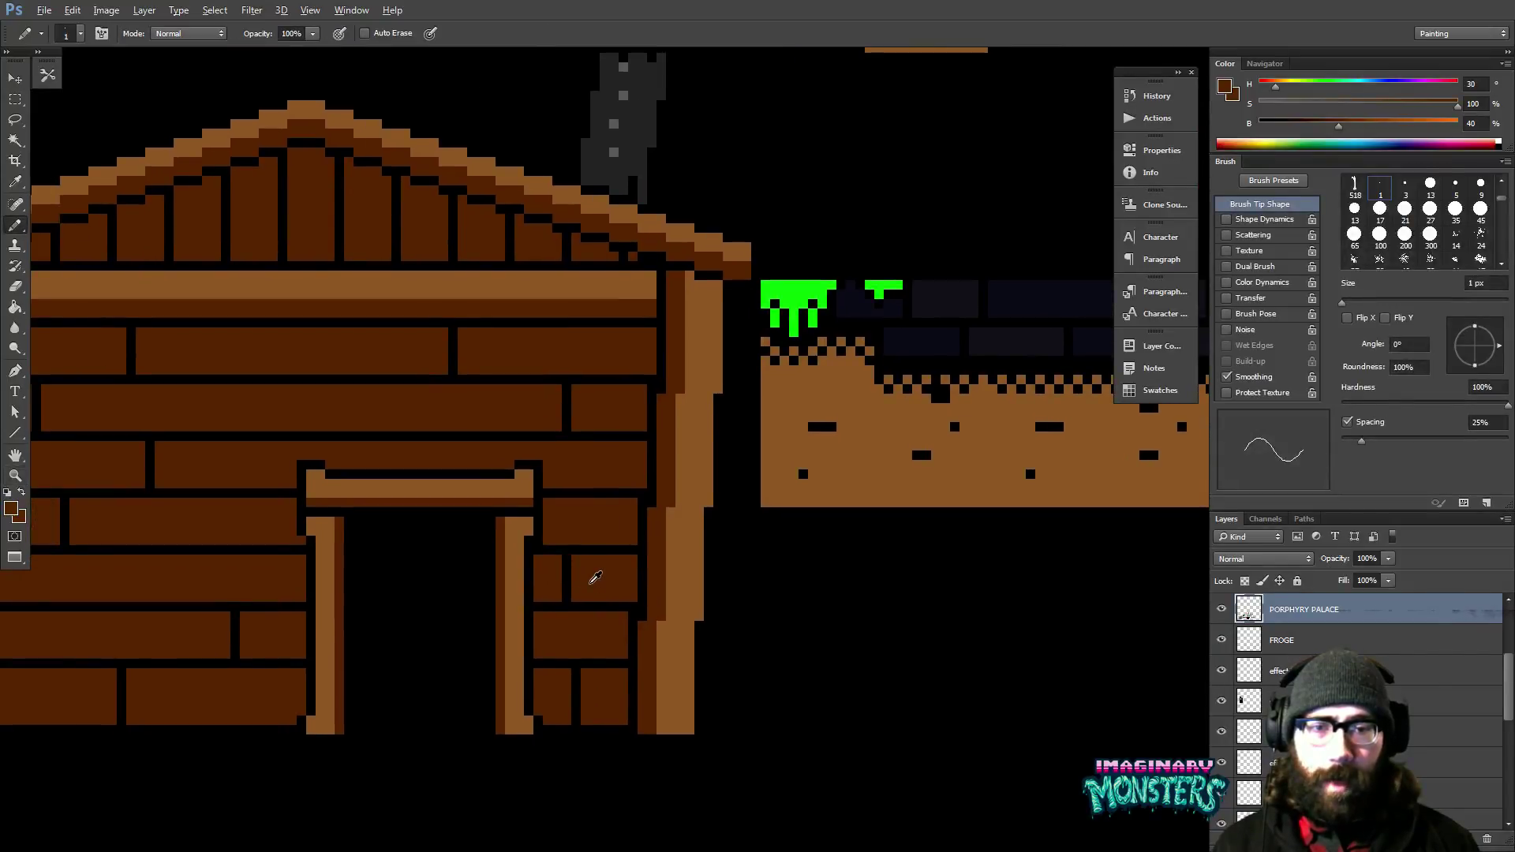
key("e")
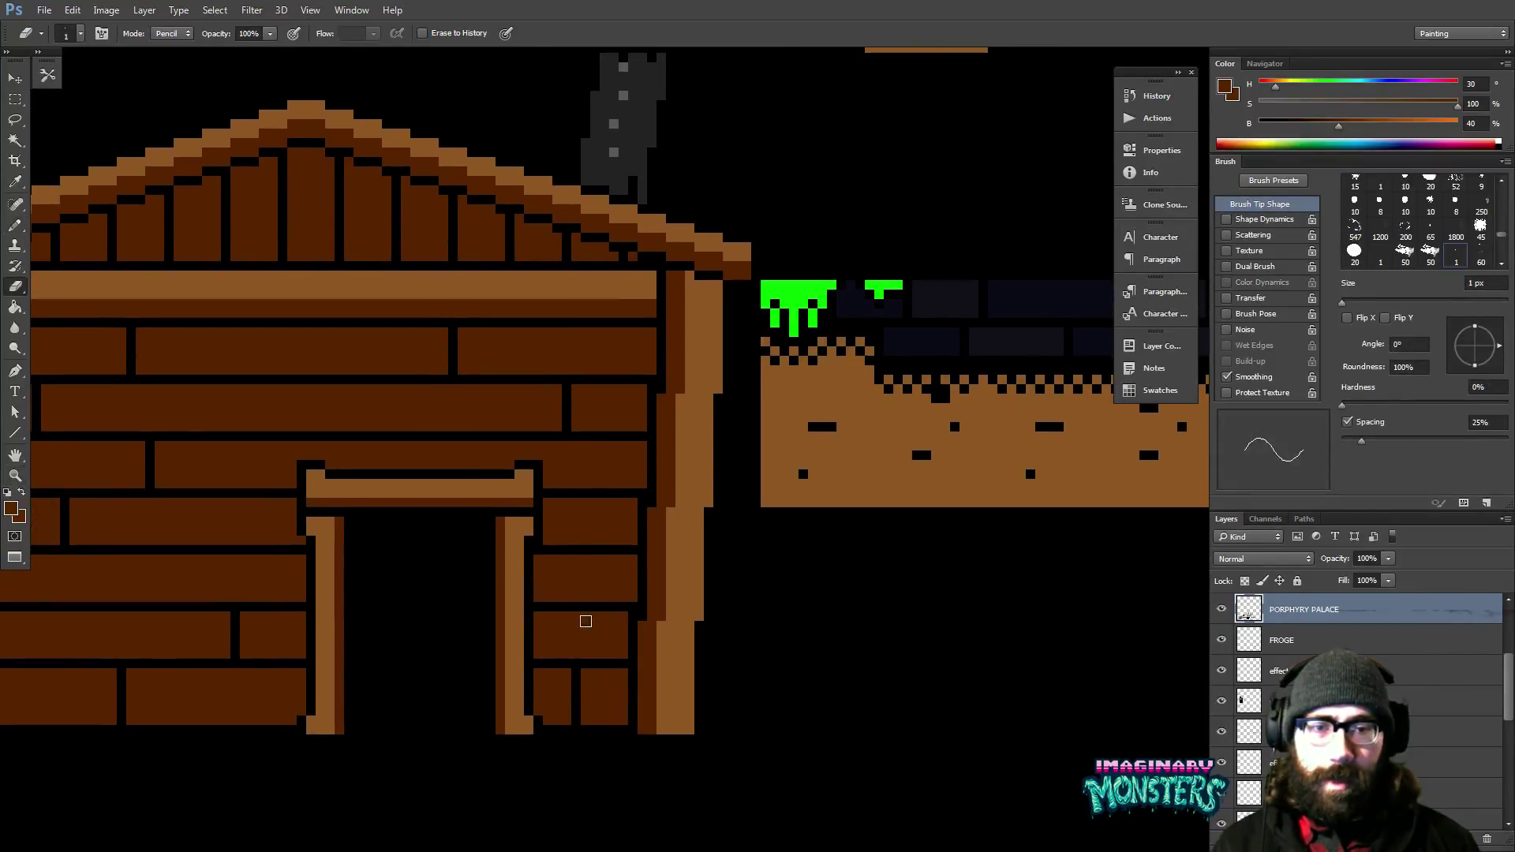
left_click_drag(584, 613, 570, 701)
key("b")
Pencil over the second row's right-end seam and erase one through the third row right of the doorway.
scroll(582, 690, "up", 1)
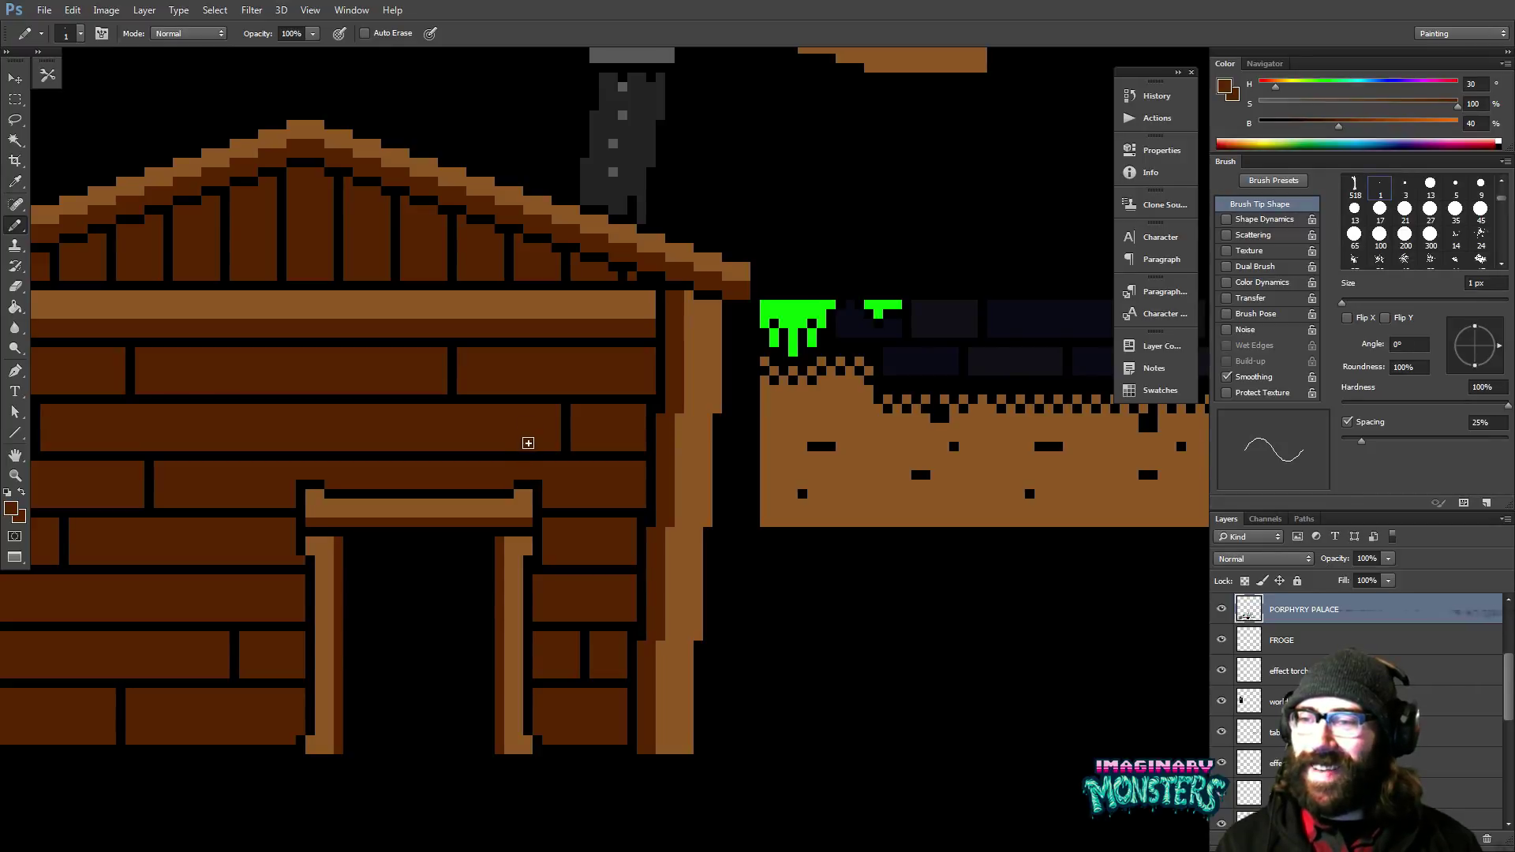
left_click_drag(654, 554, 676, 541)
left_click_drag(558, 409, 620, 469)
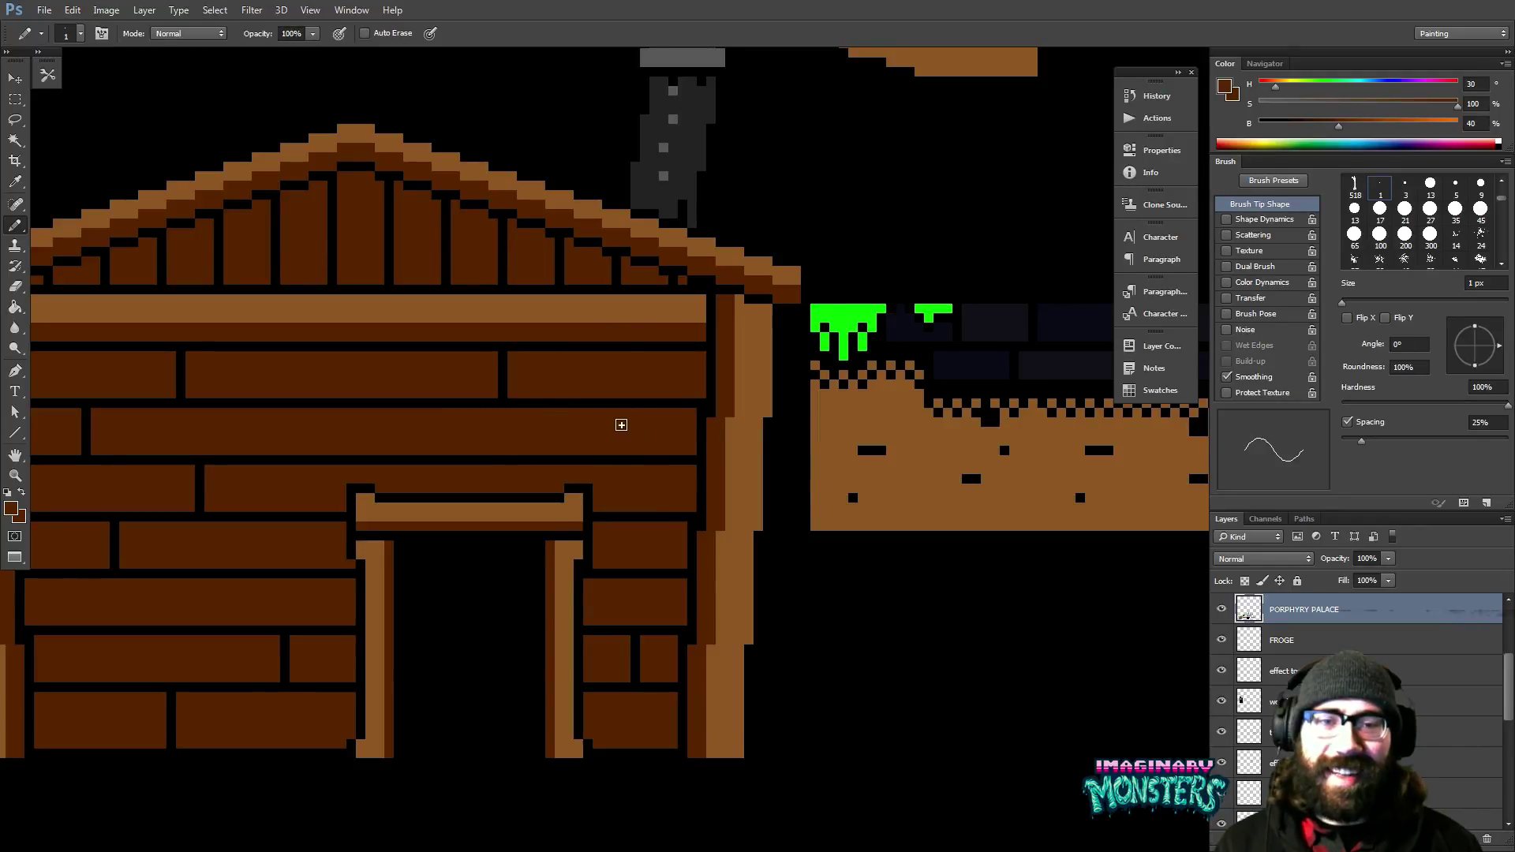
key("e")
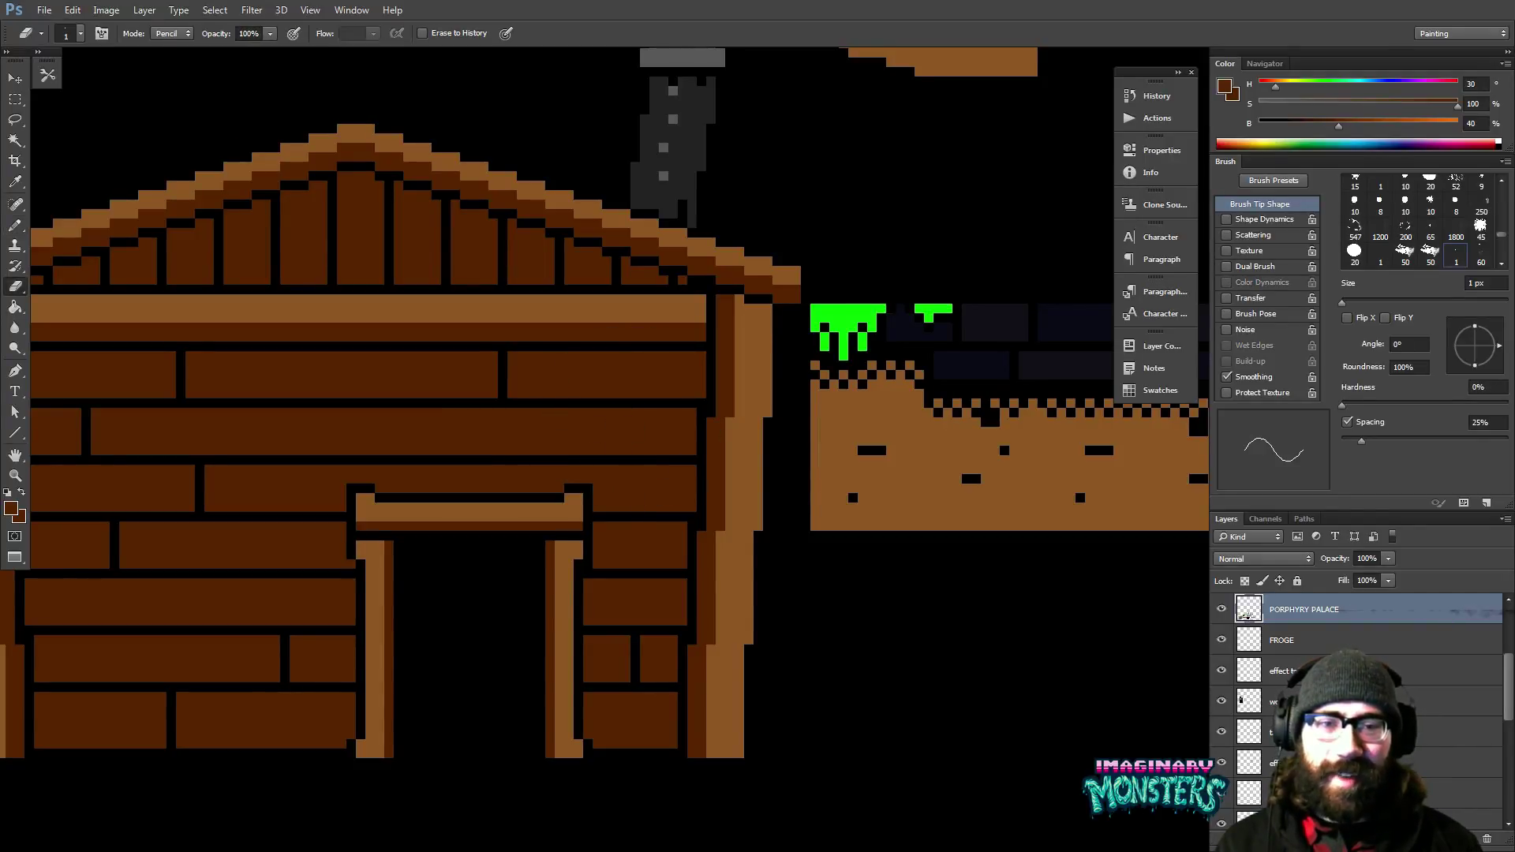
left_click_drag(634, 475, 636, 507)
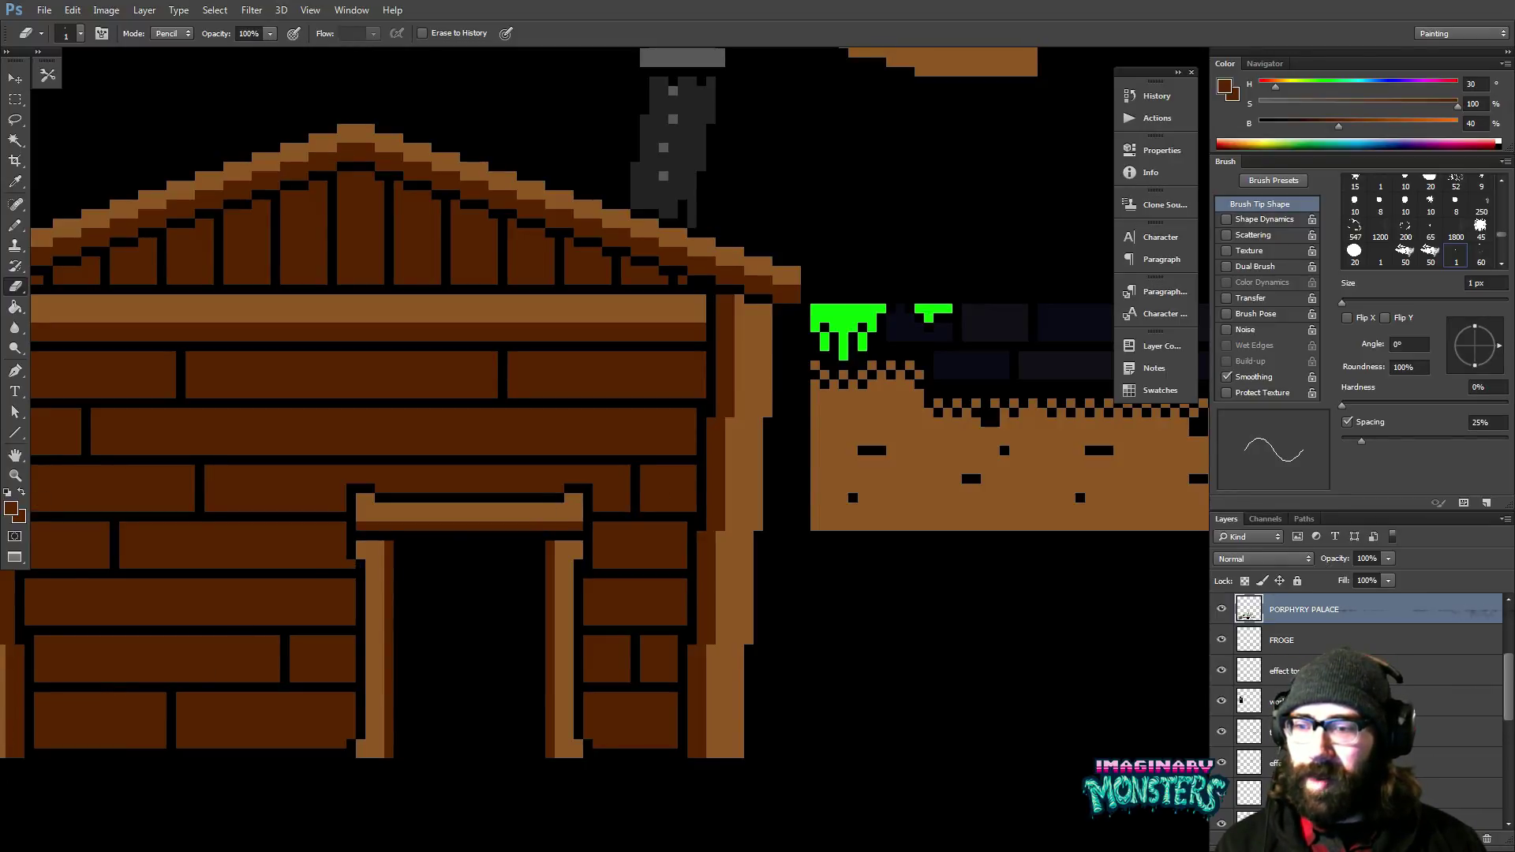
Erase a seam right of the second row's middle, trimming it with the Pencil to leave a one-pixel notch beside it.
mouse_move(648, 849)
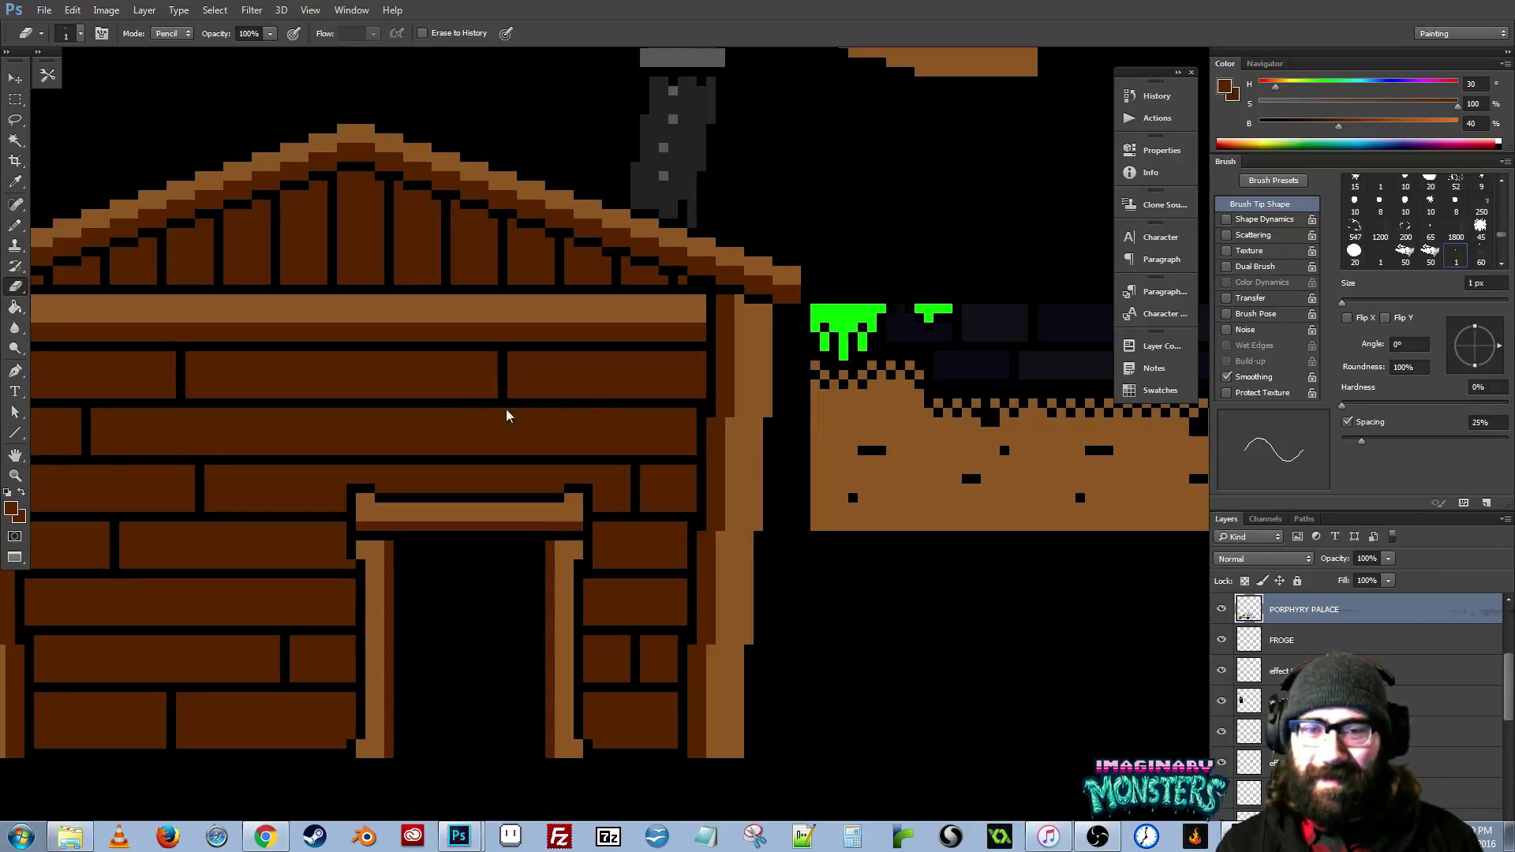
scroll(443, 433, "left", 3)
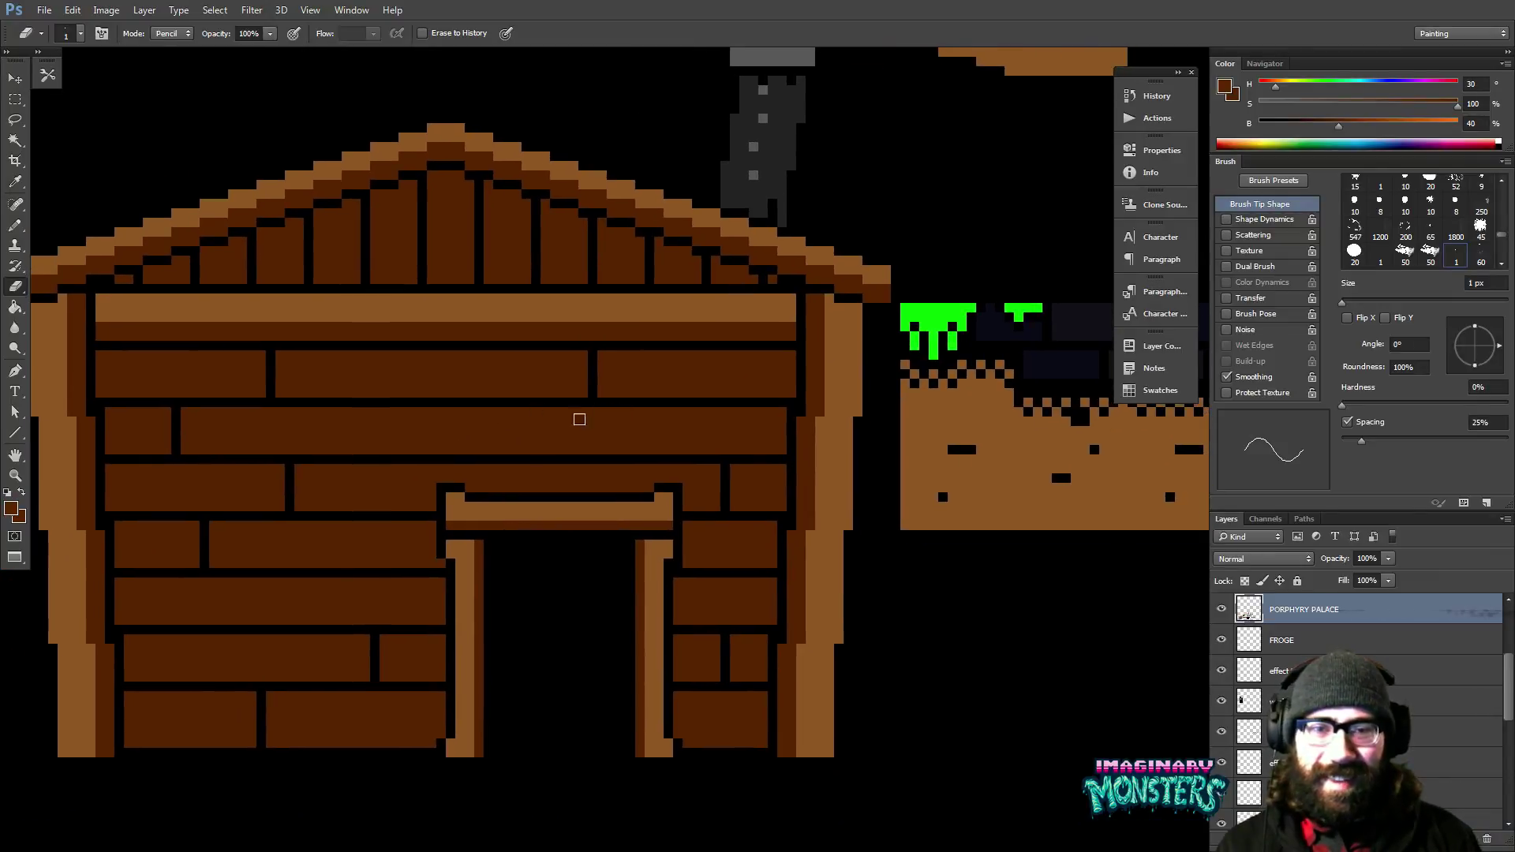
left_click_drag(519, 416, 523, 453)
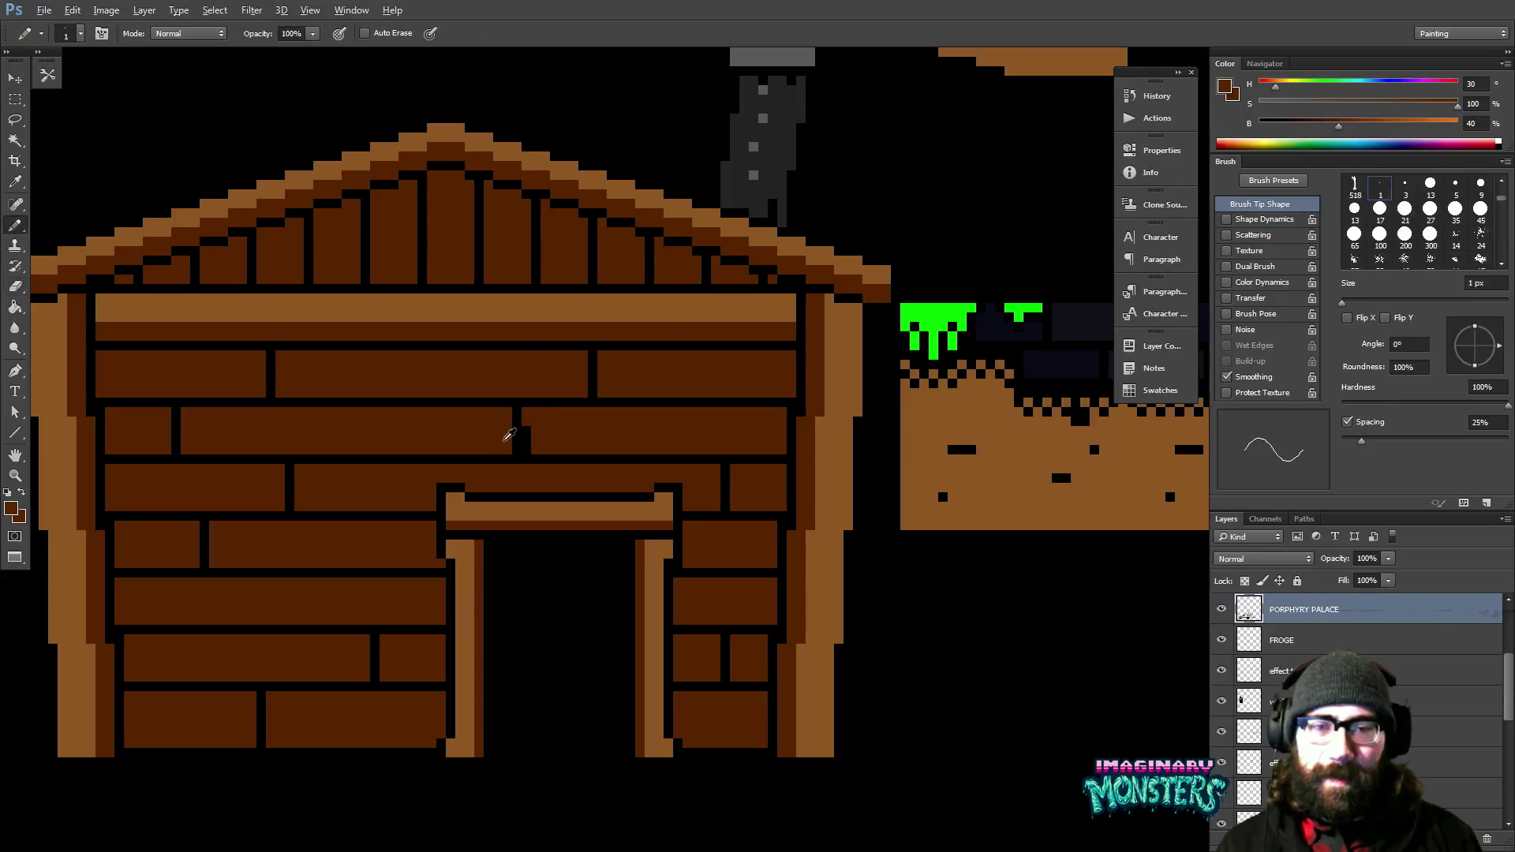
key("alt+e")
key("Escape")
mouse_move(419, 499)
left_mouse_down()
mouse_move(573, 428)
mouse_move(584, 445)
mouse_move(677, 378)
left_mouse_up()
key("b")
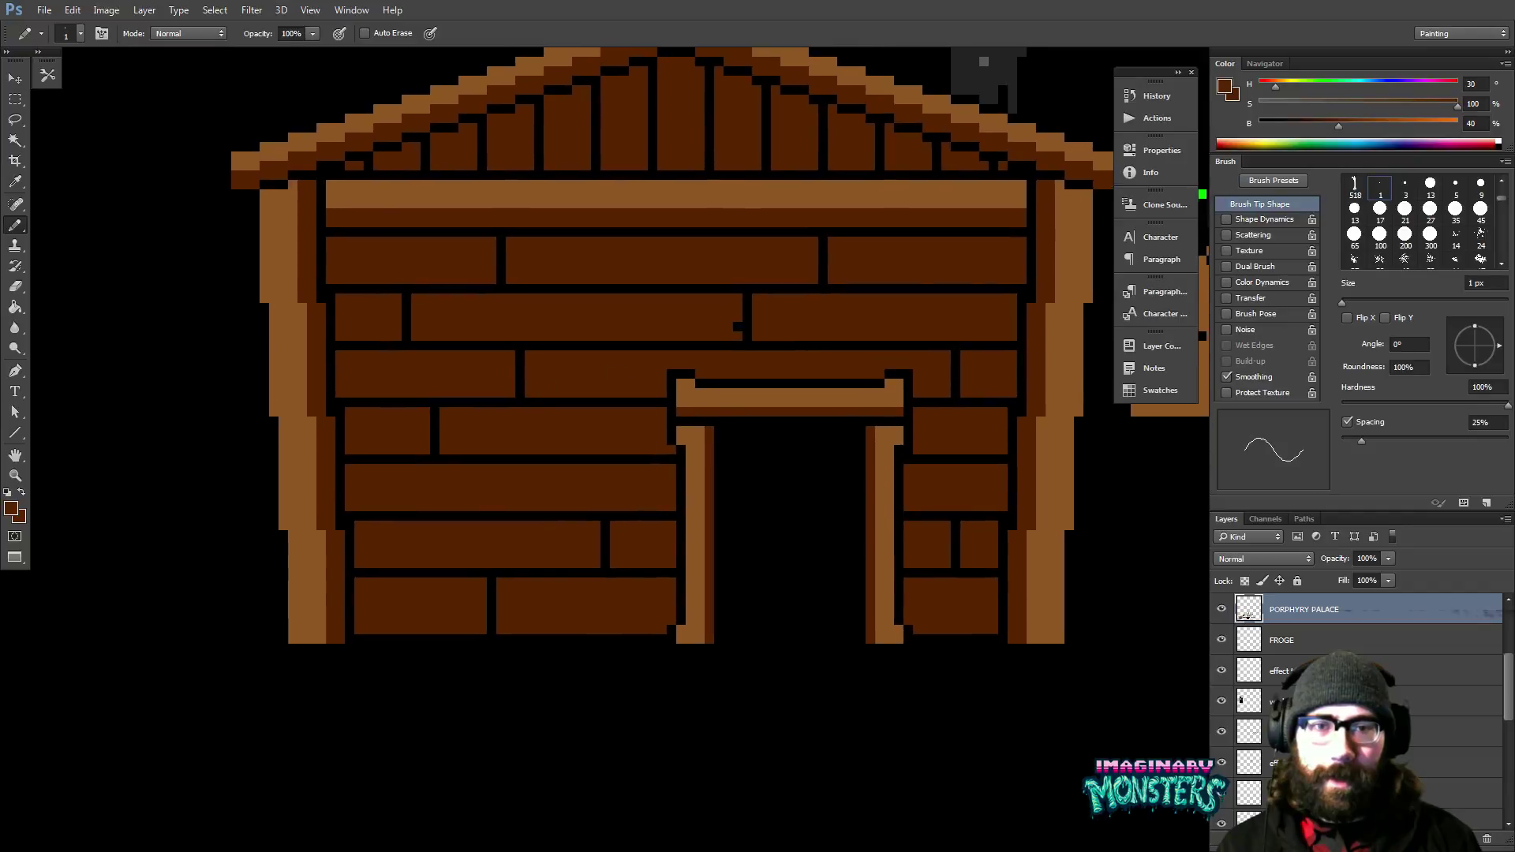
Erase a short horizontal crack beside the third-row seam left of the doorway.
key("e")
left_click_drag(525, 385, 551, 386)
mouse_move(531, 457)
left_mouse_down()
mouse_move(531, 416)
mouse_move(534, 476)
mouse_move(523, 406)
mouse_move(508, 473)
mouse_move(500, 463)
mouse_move(524, 423)
left_mouse_up()
Examine the shelter's plank pattern zoomed out beside the neighbouring ground, fence and brick tiles.
key("z")
left_click(713, 412, "alt")
left_click(703, 433, "alt")
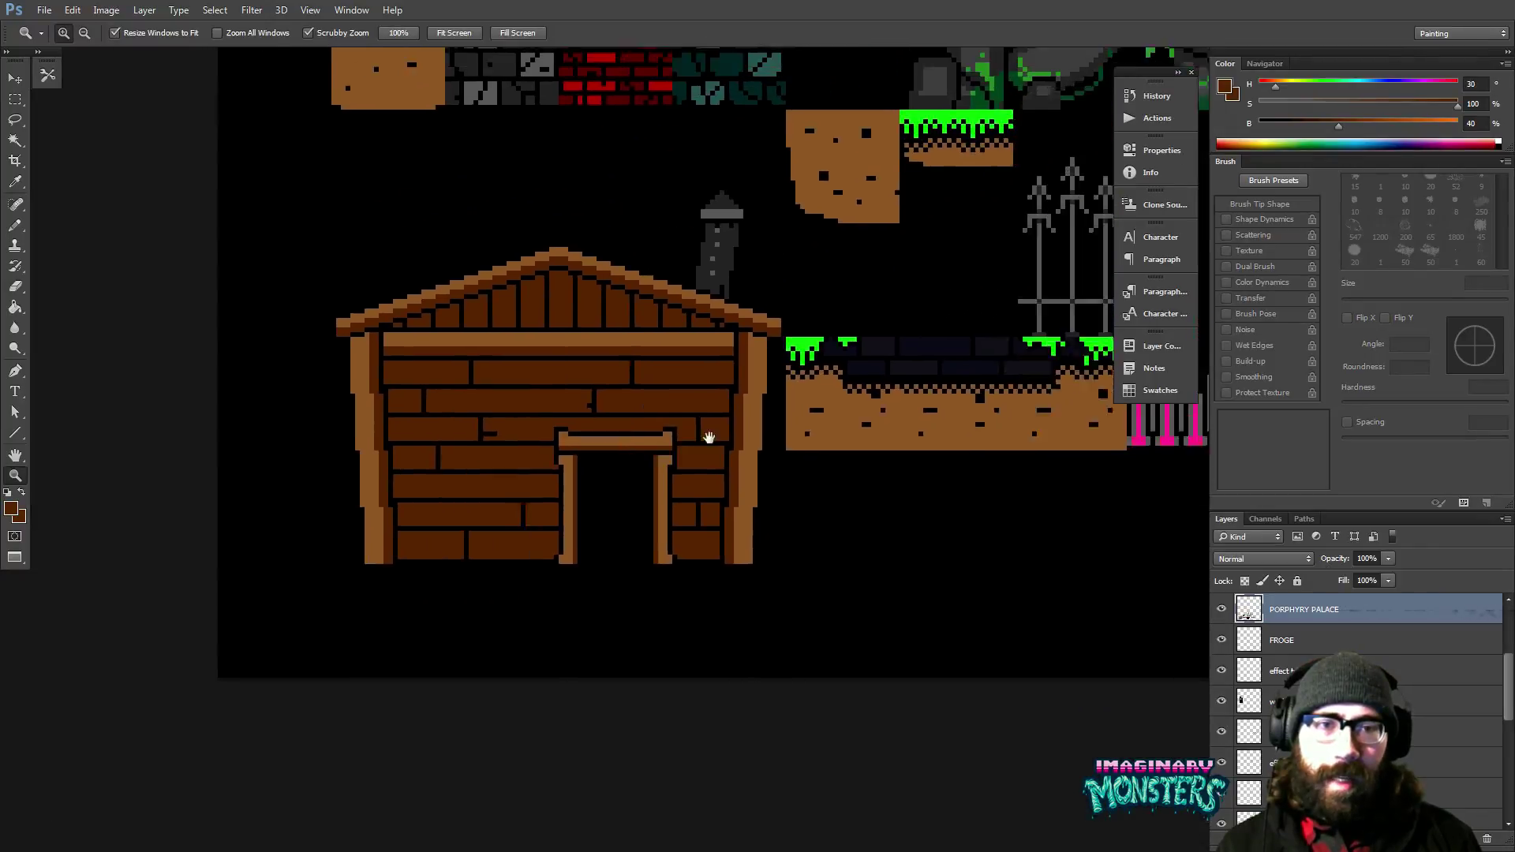
left_click_drag(703, 433, 626, 466)
key("e")
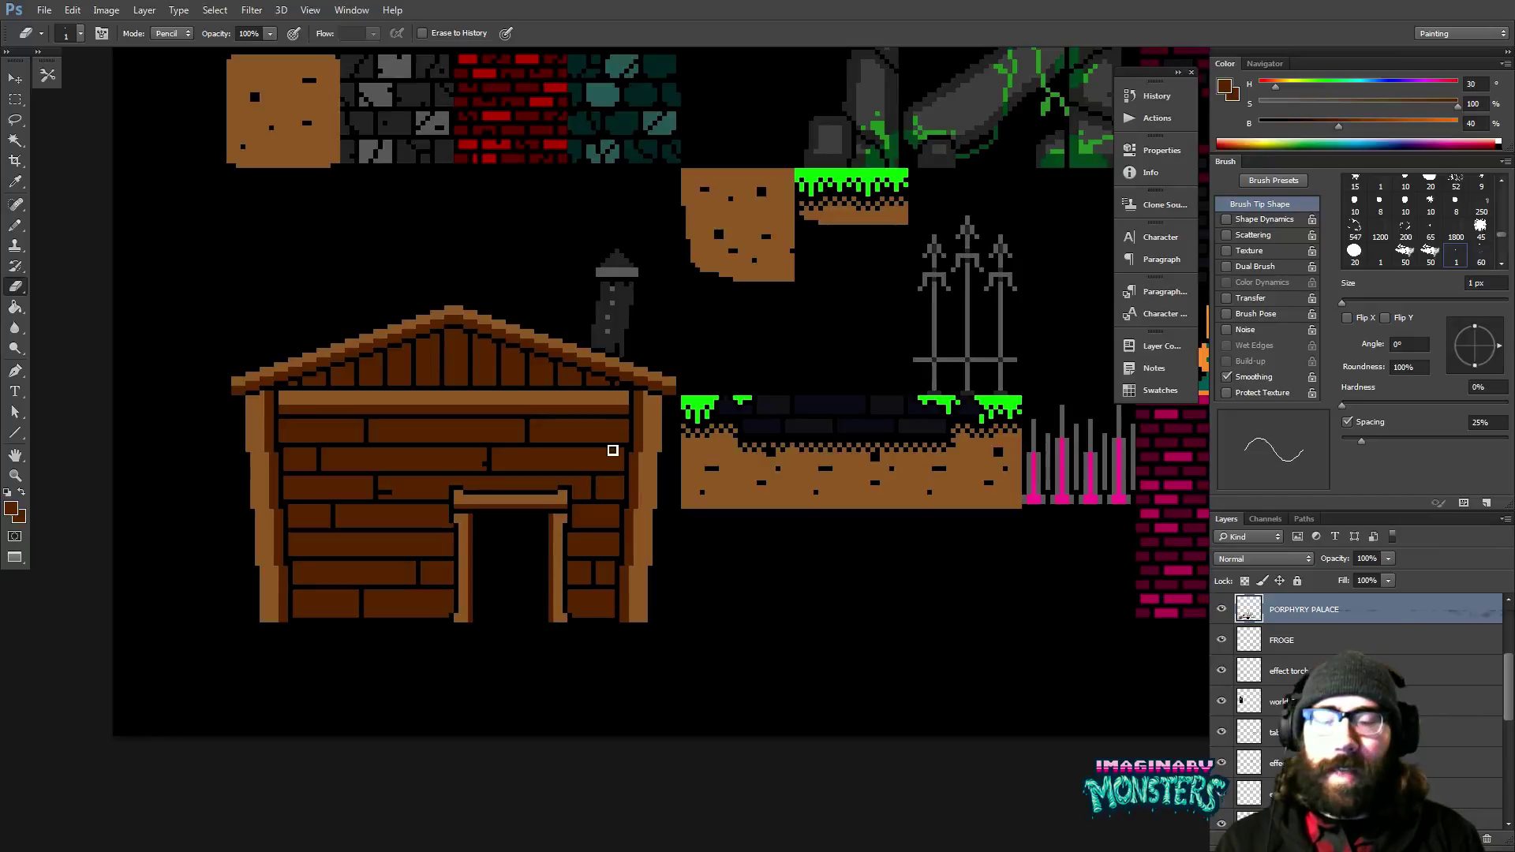
mouse_move(593, 433)
left_mouse_down()
mouse_move(676, 409)
mouse_move(744, 413)
mouse_move(706, 412)
left_mouse_up()
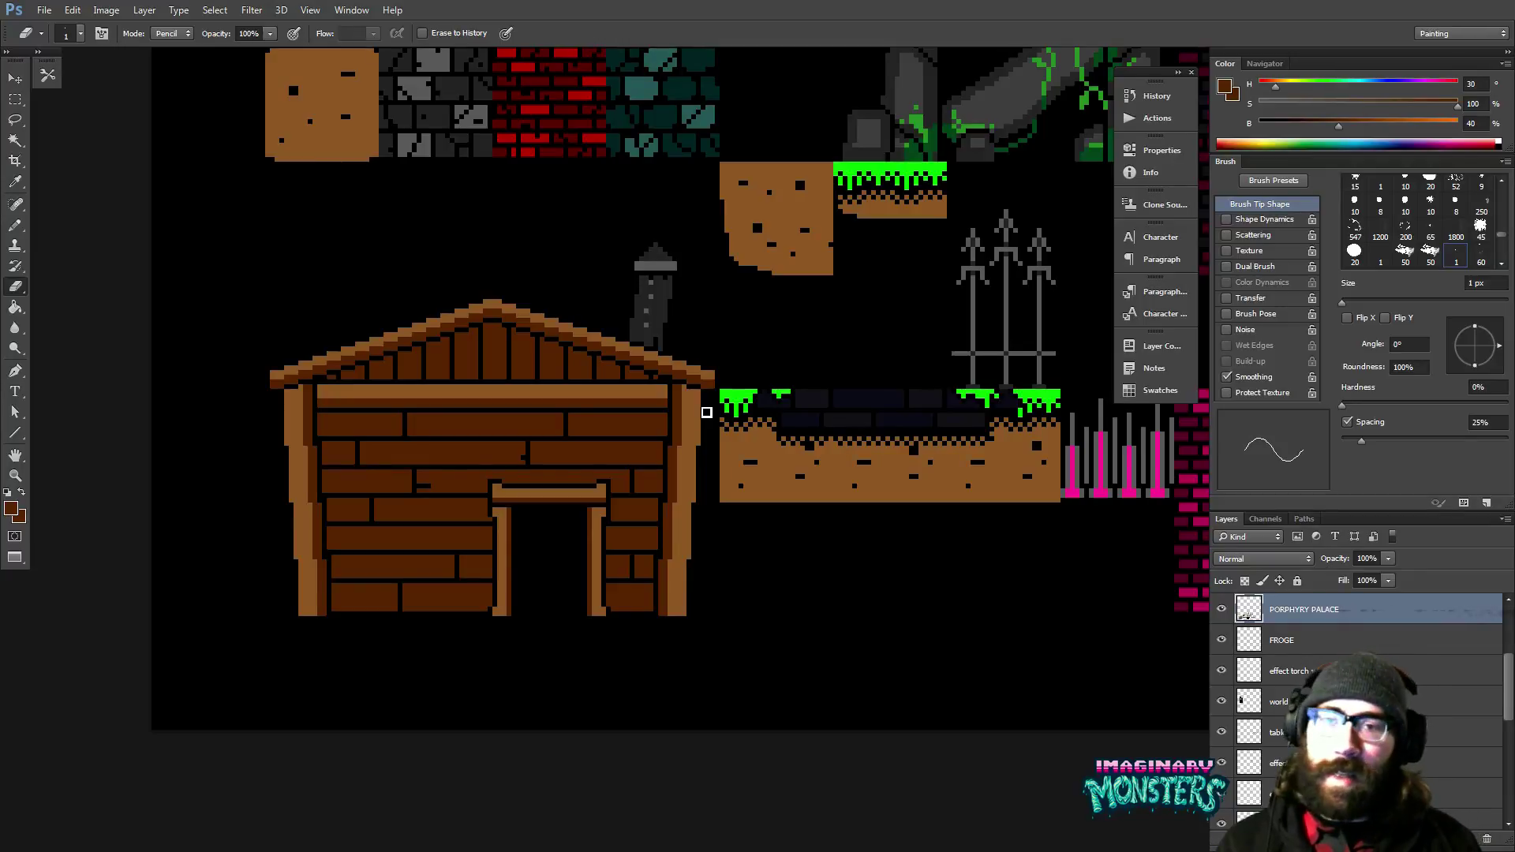
left_click_drag(729, 378, 630, 434)
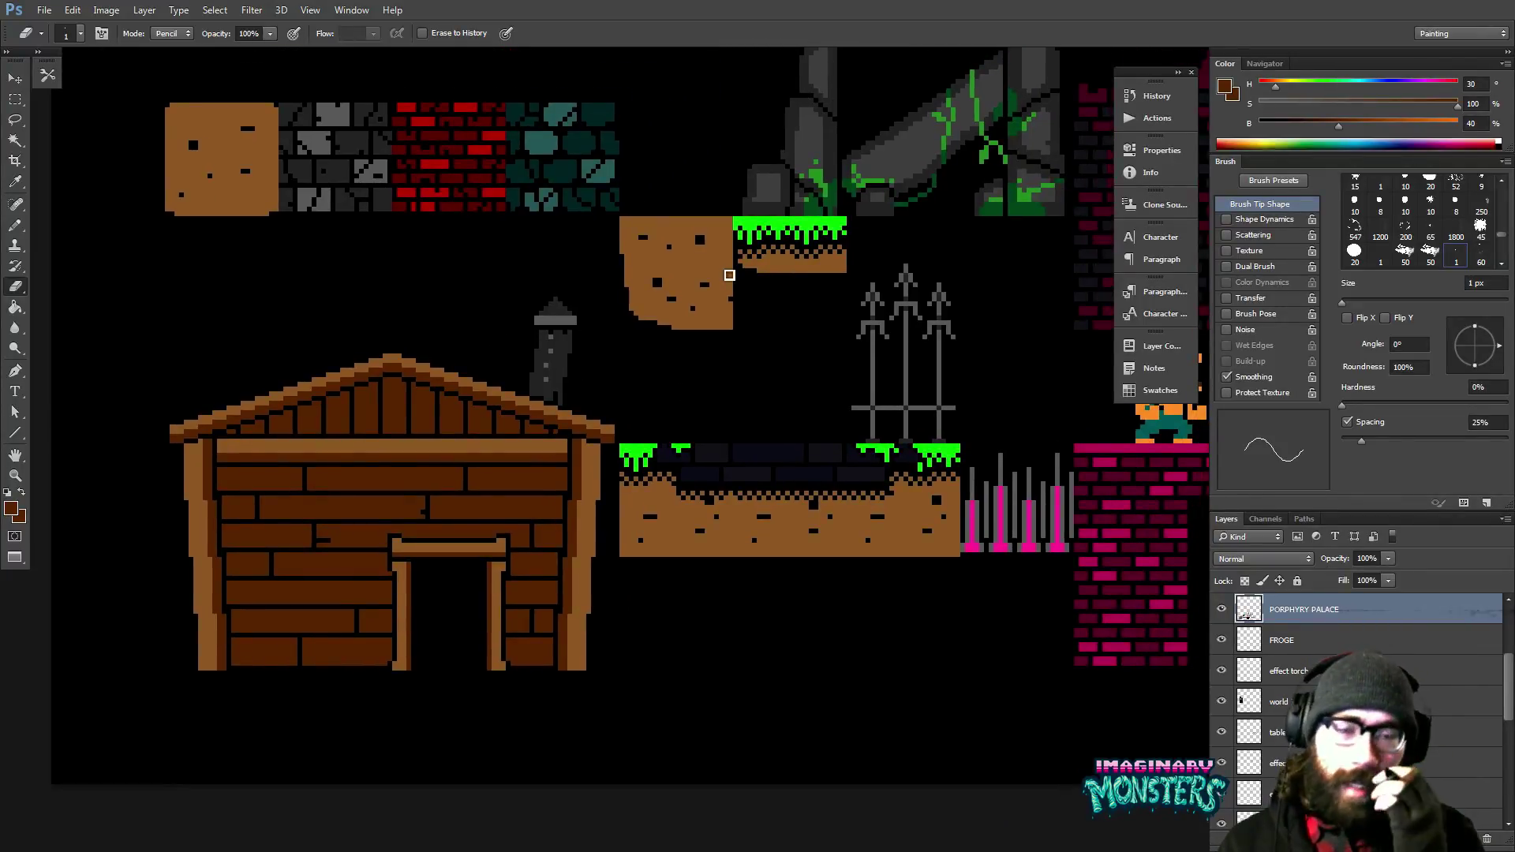
mouse_move(814, 395)
left_mouse_down()
mouse_move(793, 422)
mouse_move(805, 497)
mouse_move(784, 429)
left_mouse_up()
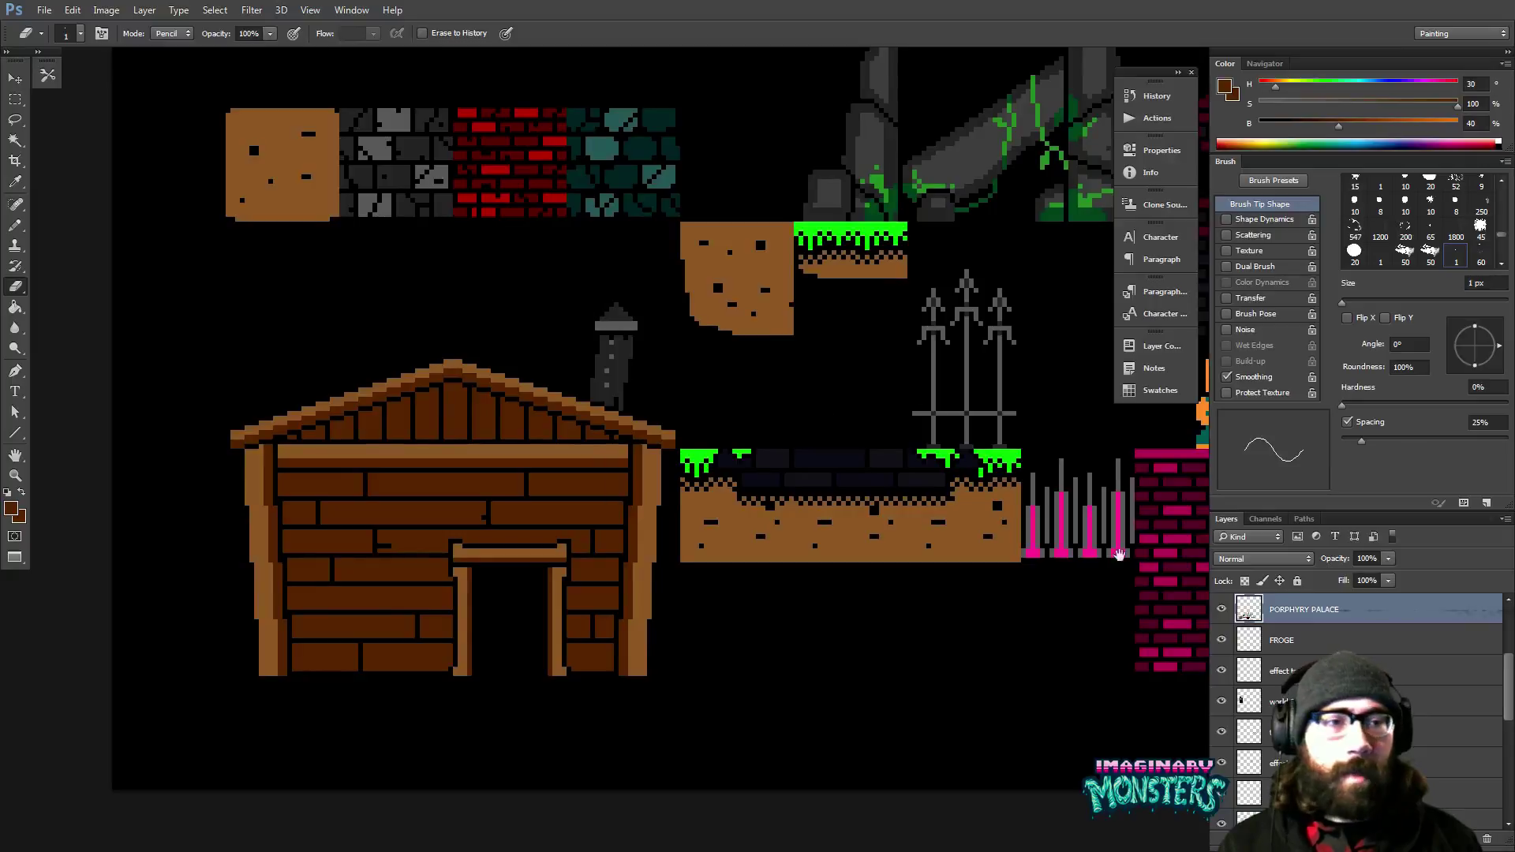
left_click_drag(1119, 555, 908, 624)
Move the PUMPKINMAN sprite in front of the shelter's wall, just left of the doorway.
key("z")
left_click(904, 493, "alt")
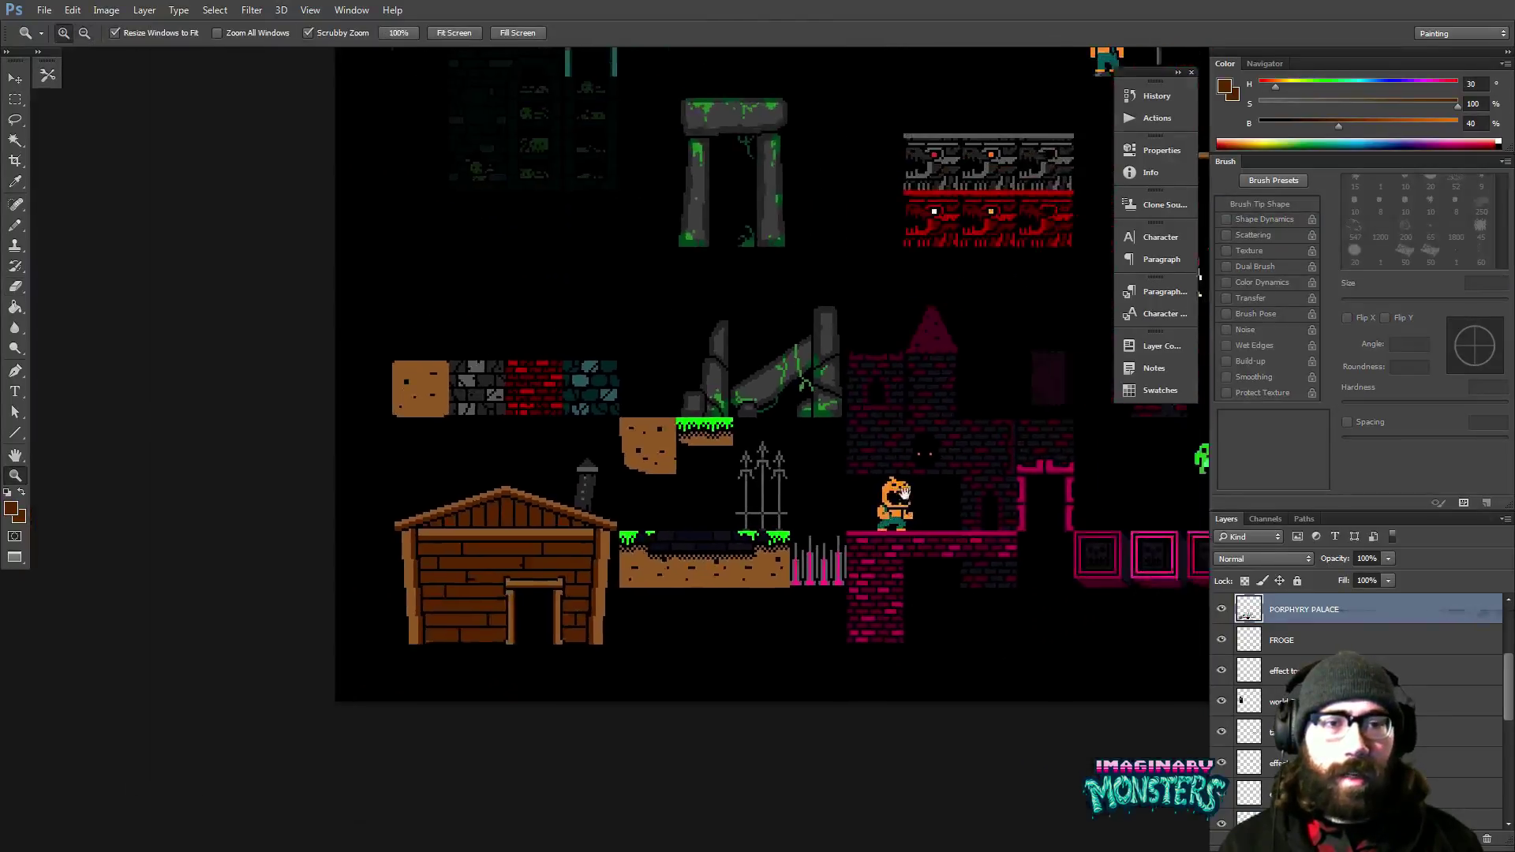
left_click_drag(903, 493, 745, 505)
key("v")
left_click(742, 517, "ctrl")
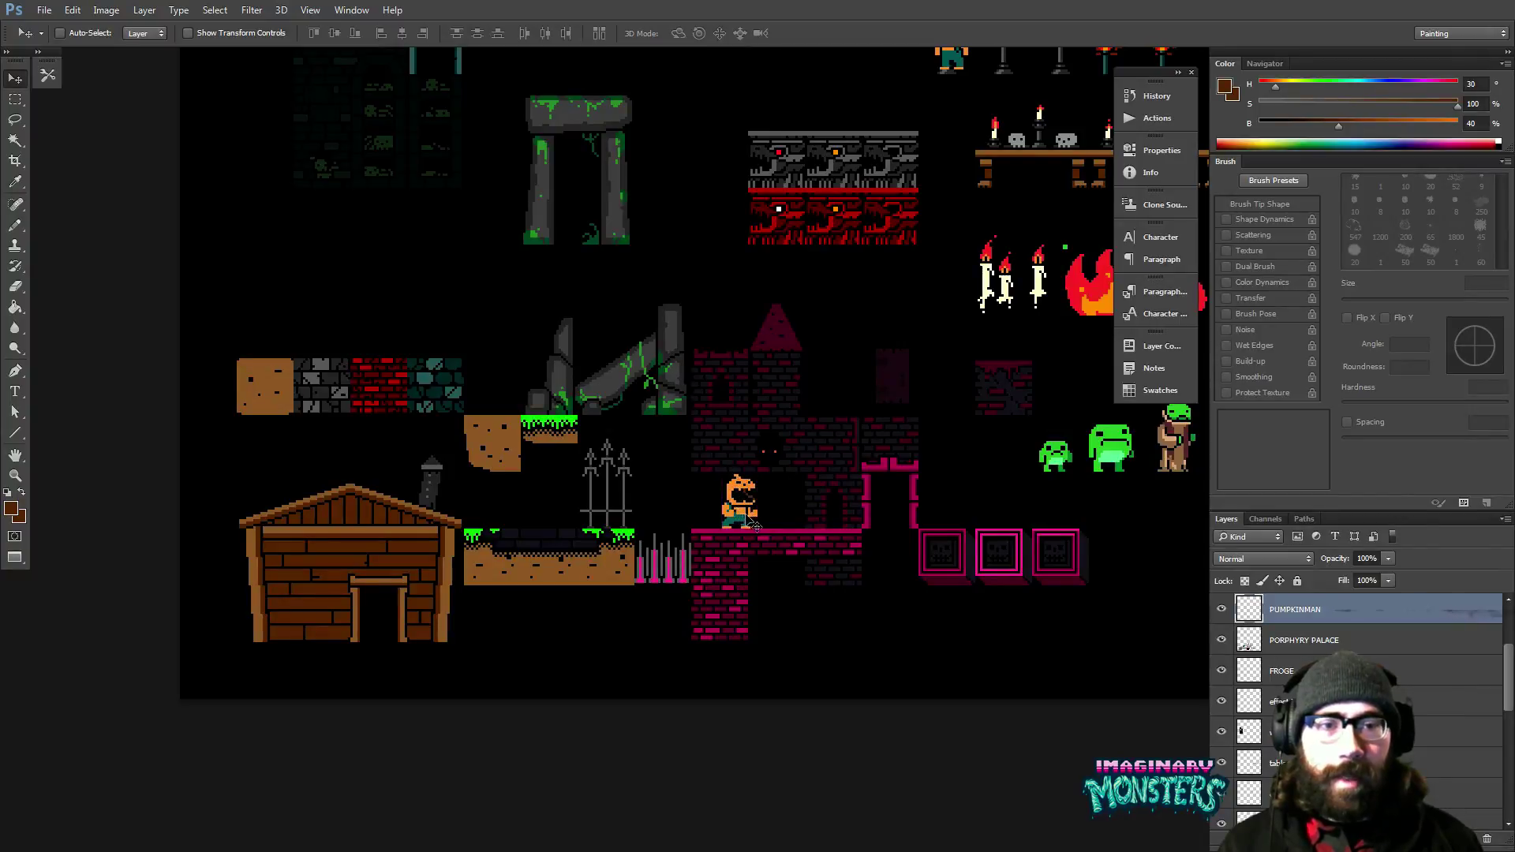
left_click_drag(754, 525, 318, 632)
key("z")
left_click(336, 607)
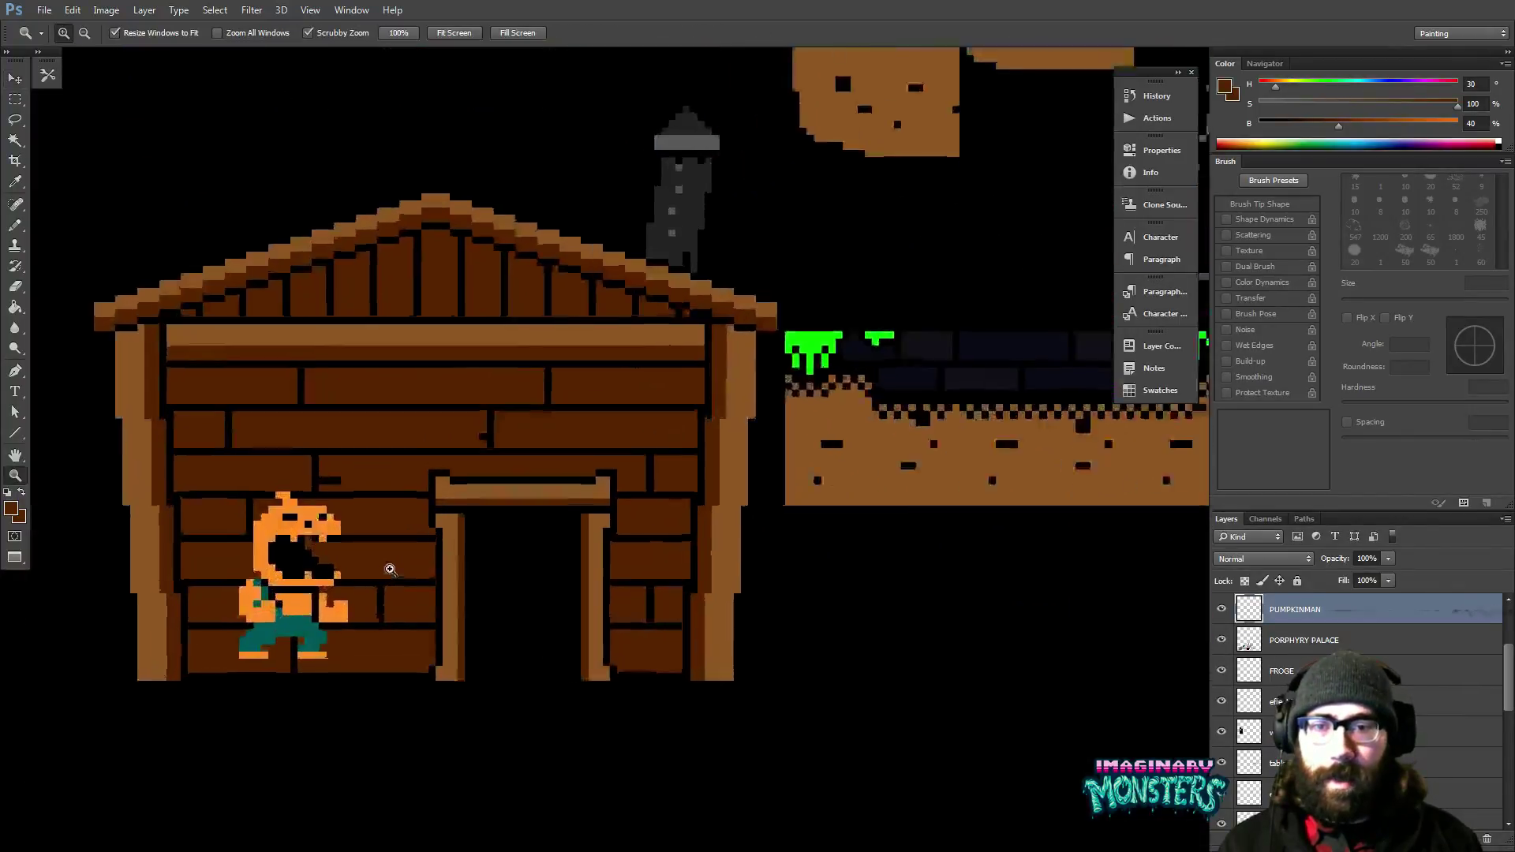
Move the PUMPKINMAN sprite out of the shelter so it stands on the ground just left of the building.
left_click(390, 569)
left_click_drag(484, 490, 271, 538)
key("v")
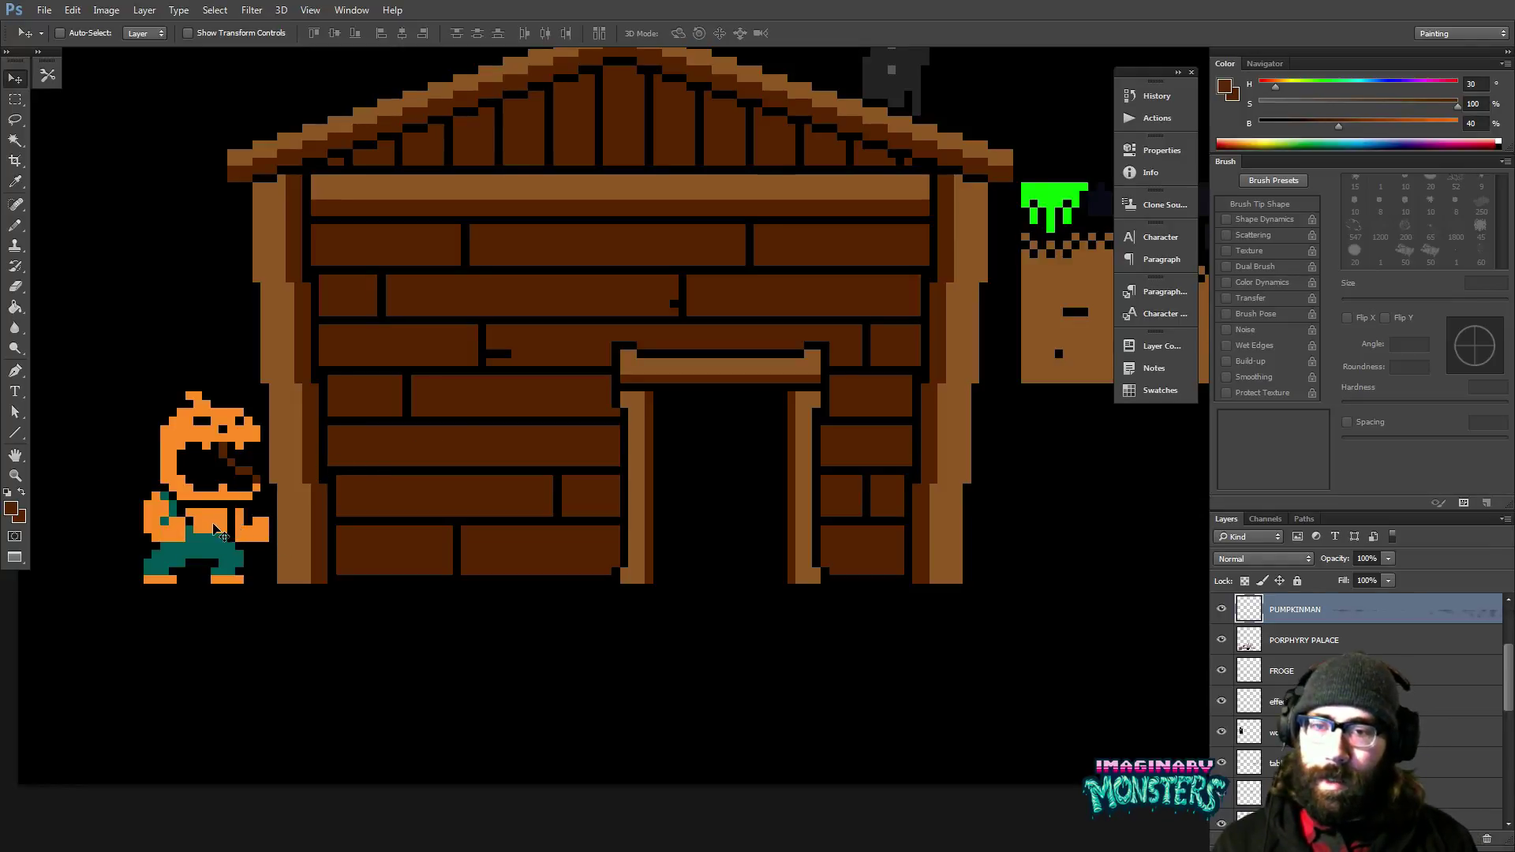
left_click_drag(215, 528, 175, 554)
key("z")
left_click(410, 492, "alt")
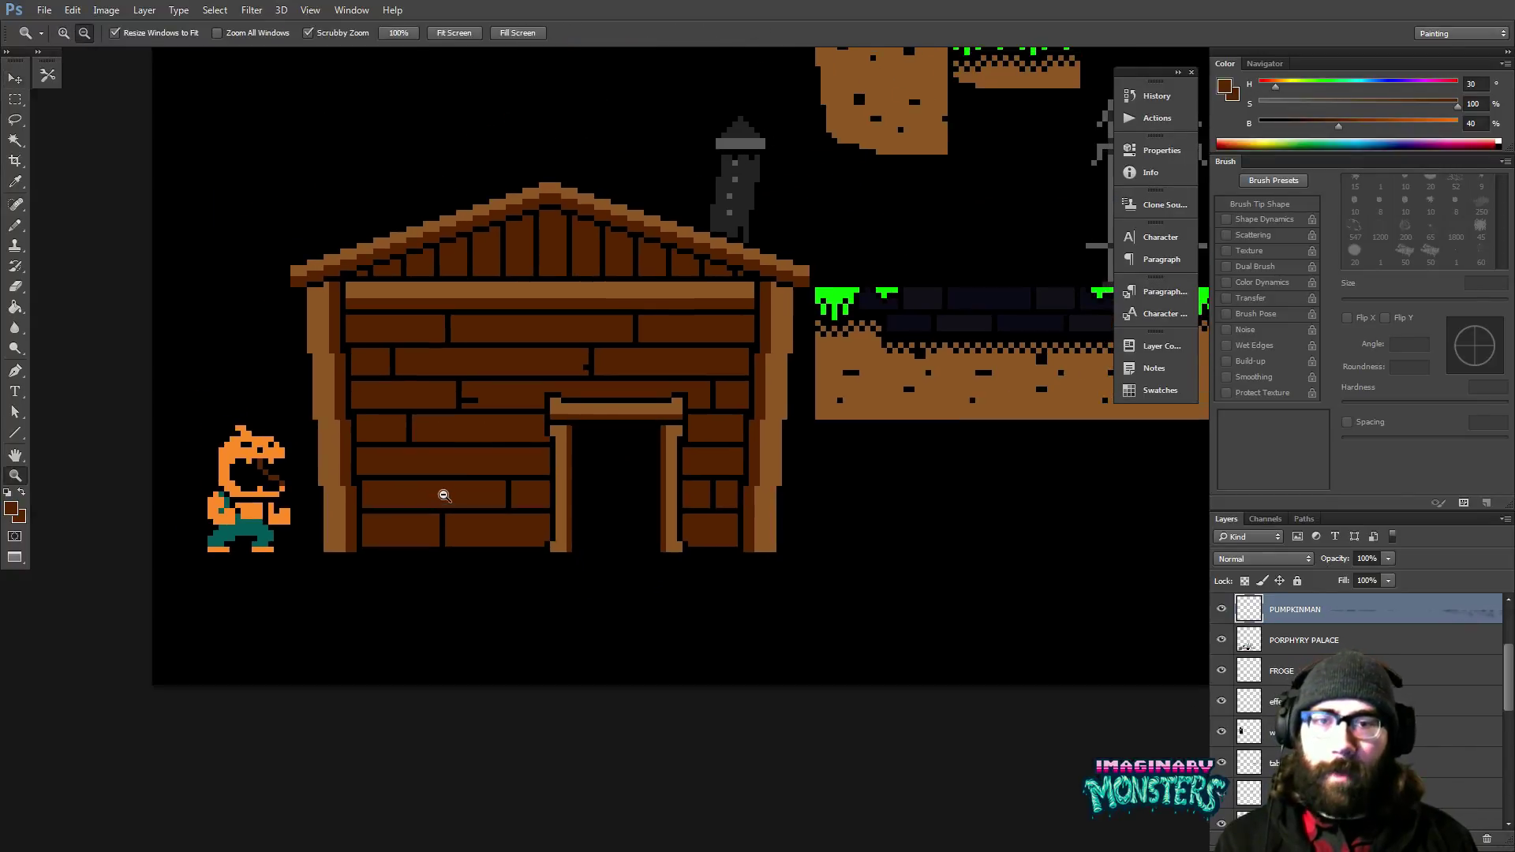
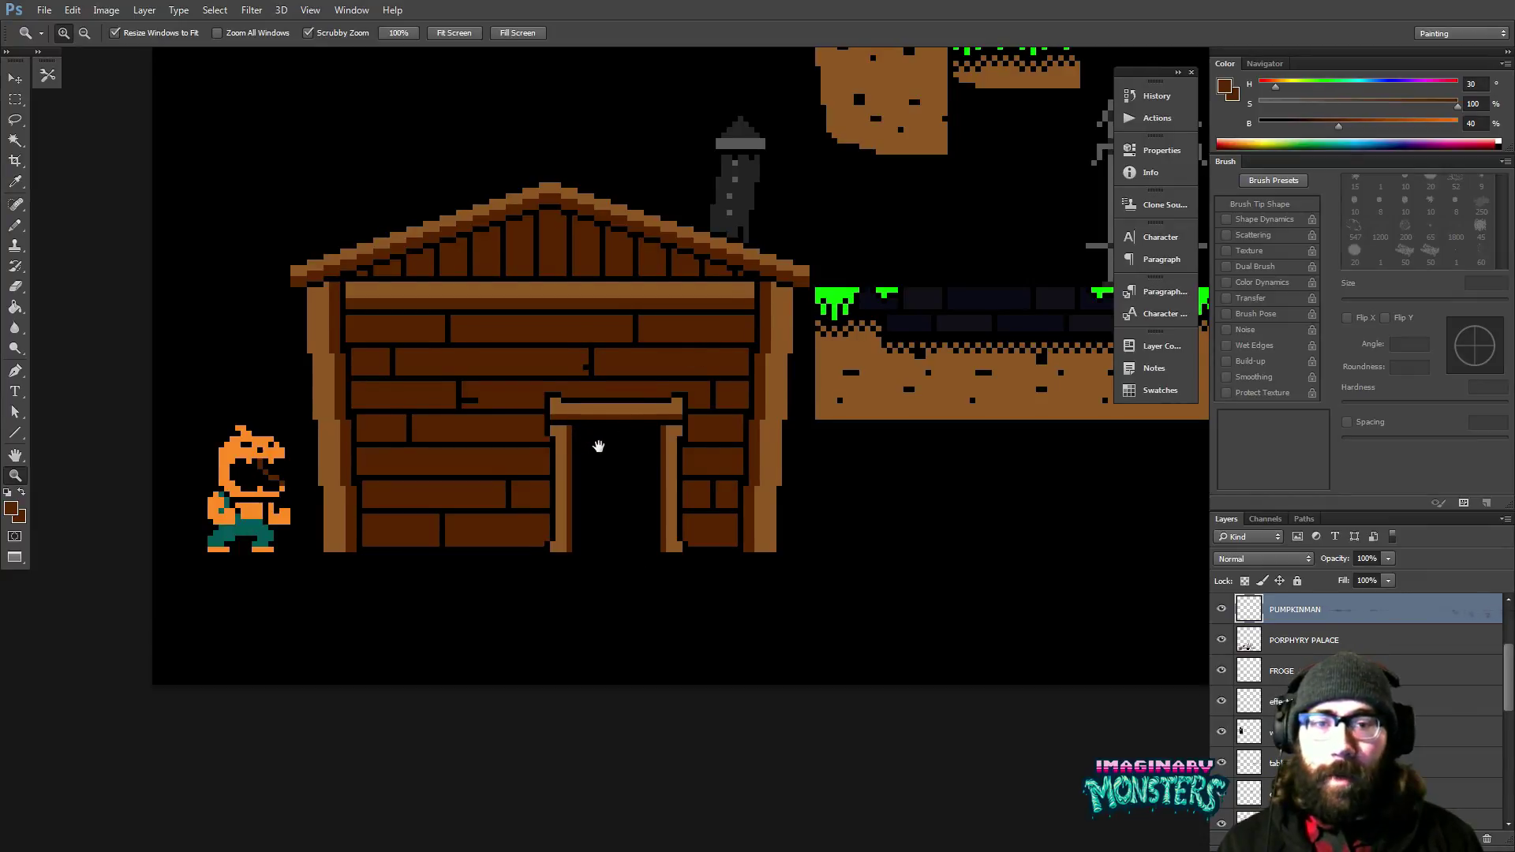
On the PORPHYRY PALACE layer, erase one-pixel notches at the outer left and right ends of the first plank row.
mouse_move(595, 439)
left_mouse_down()
mouse_move(547, 480)
mouse_move(537, 446)
left_mouse_up()
left_click_drag(584, 389, 673, 371)
key("e")
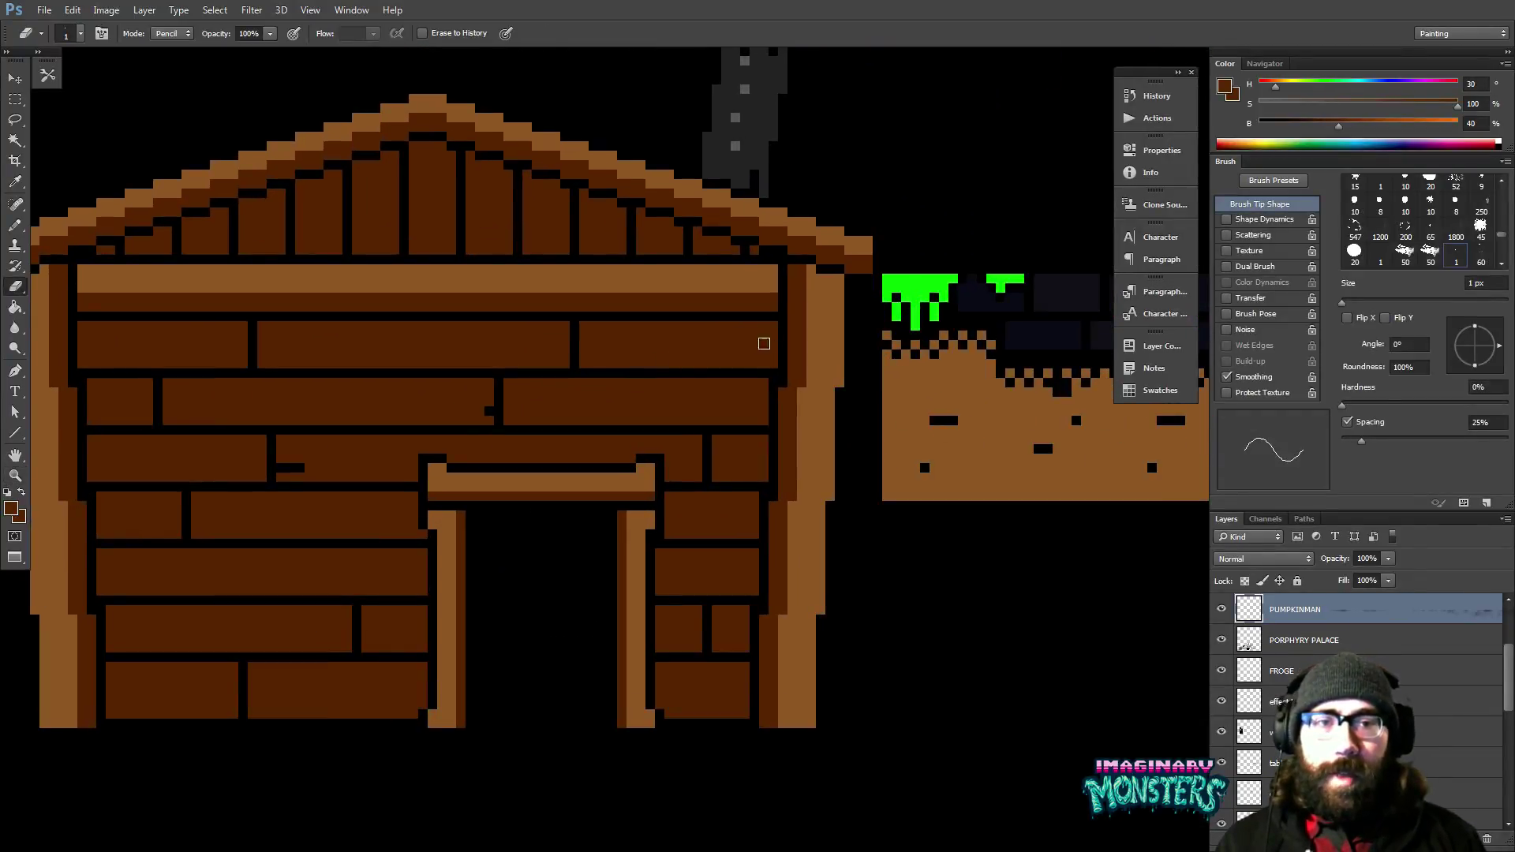
key("v")
left_click(767, 353, "ctrl")
mouse_move(740, 369)
left_mouse_down()
mouse_move(721, 376)
mouse_move(761, 392)
left_mouse_up()
key("e")
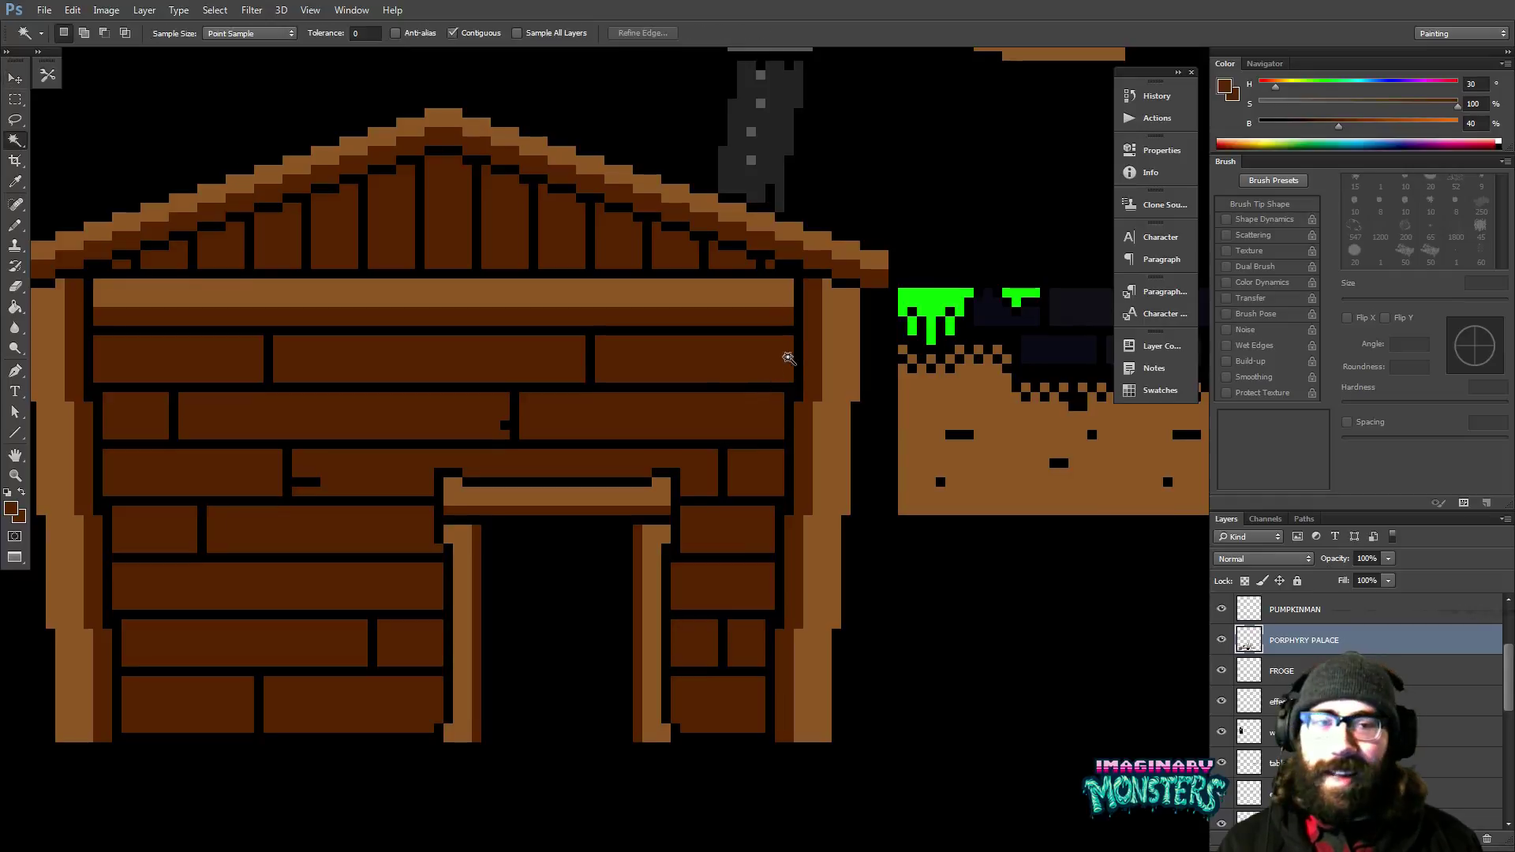
left_click_drag(513, 426, 612, 419)
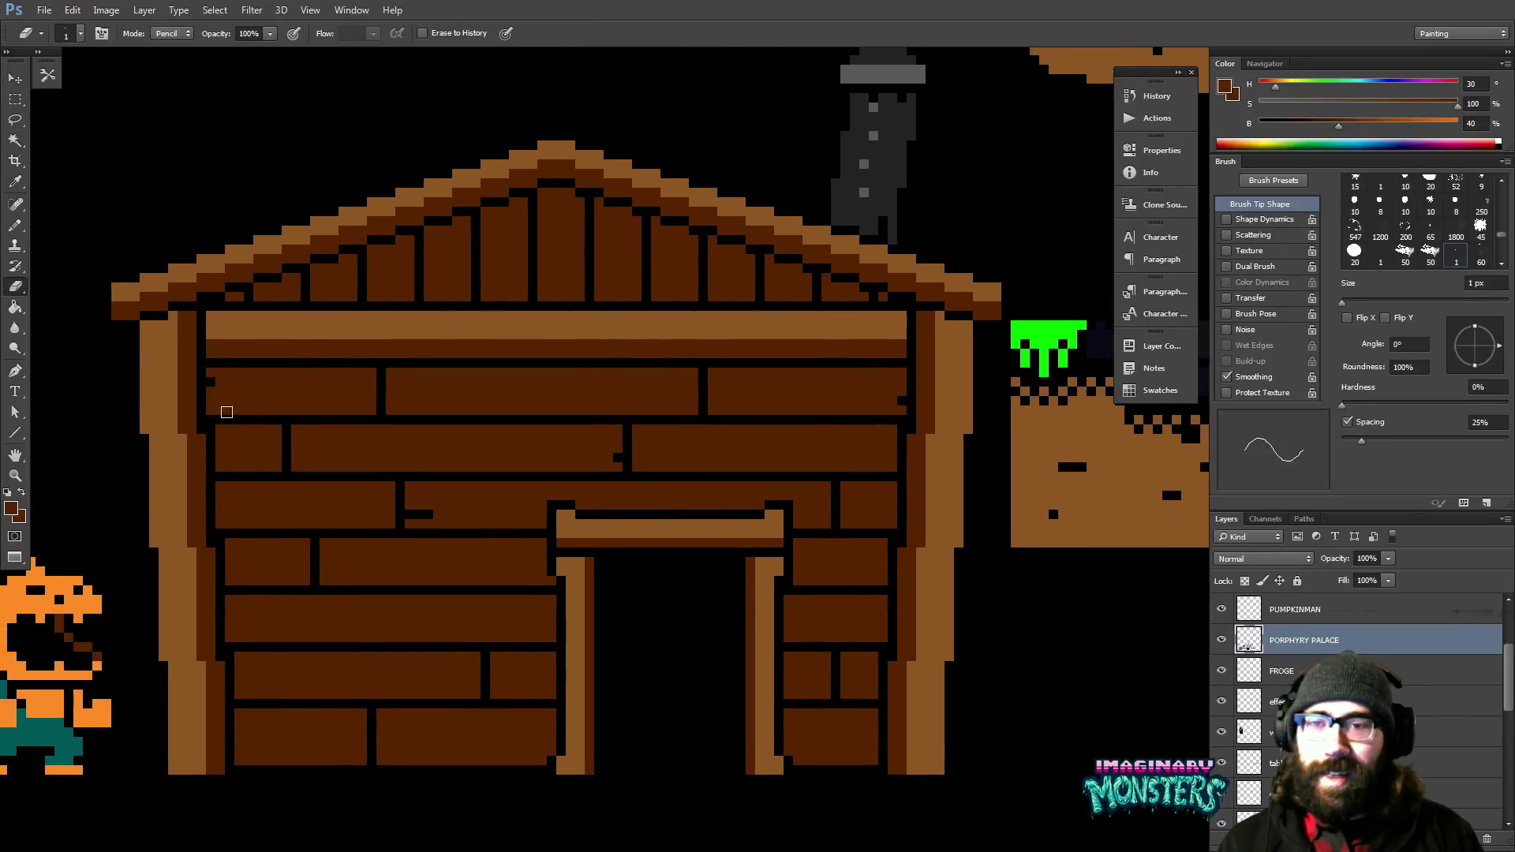
left_click_drag(414, 544, 398, 514)
Erase a short crack along the lower edge of the fifth row's left plank and a one-pixel notch beside the bottom-row seam.
scroll(444, 576, "down", 5)
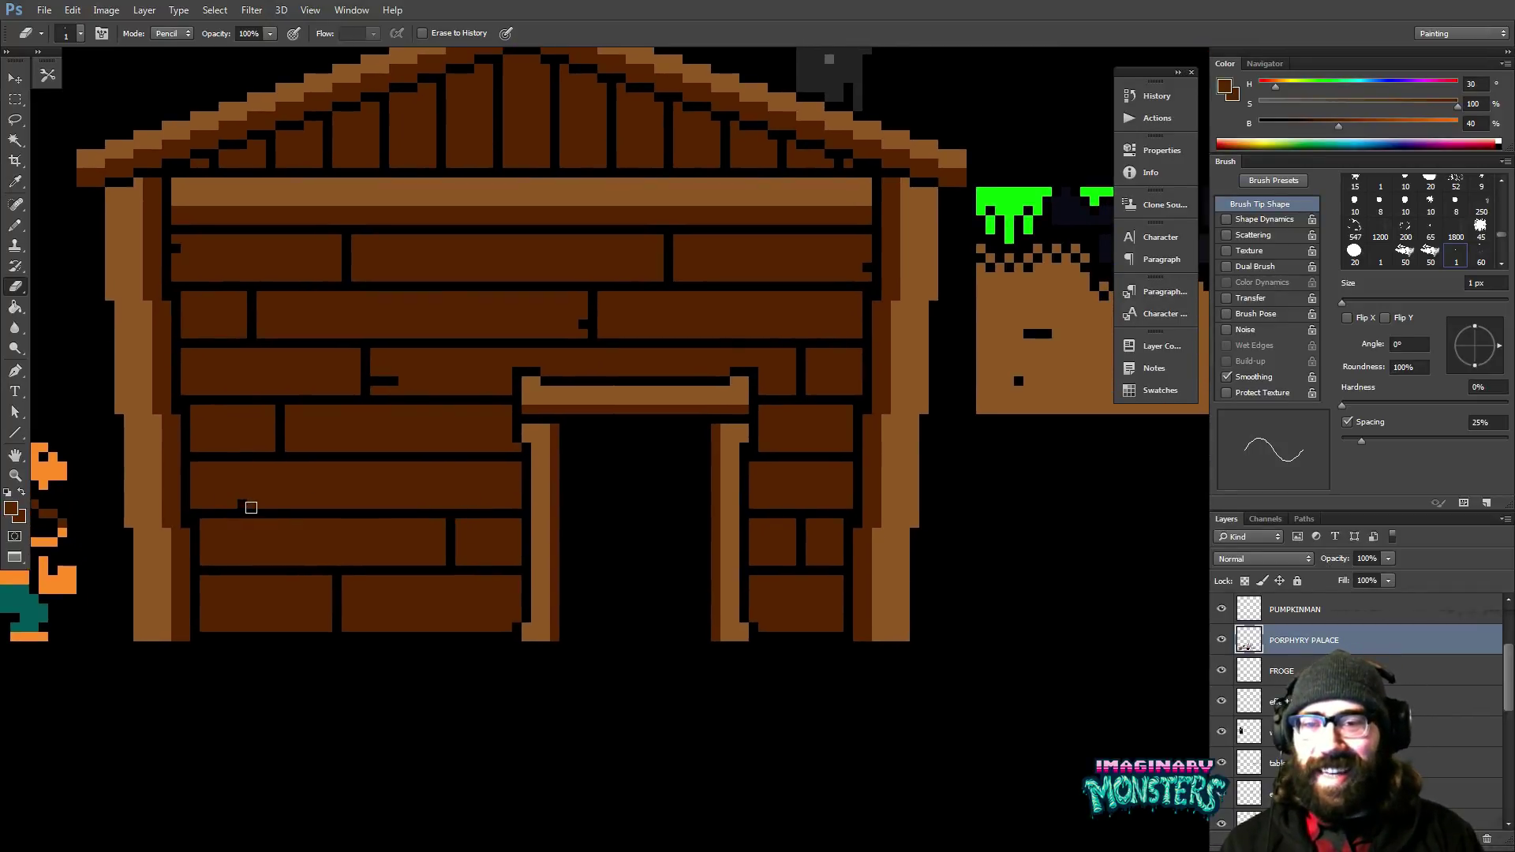
left_click_drag(251, 507, 272, 507)
scroll(426, 524, "right", 1)
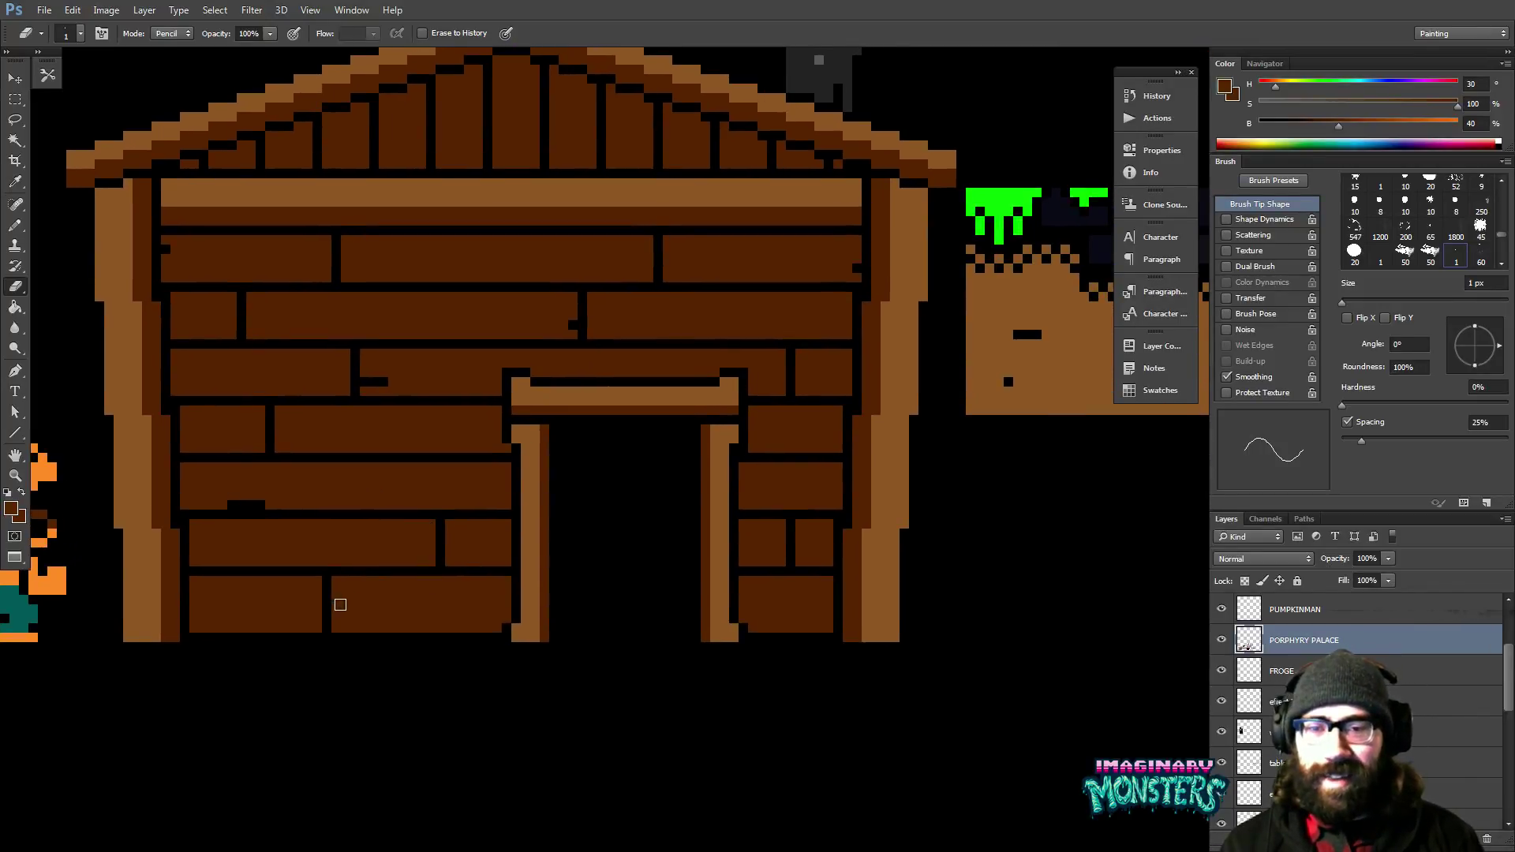
scroll(663, 487, "up", 2)
scroll(663, 487, "right", 2)
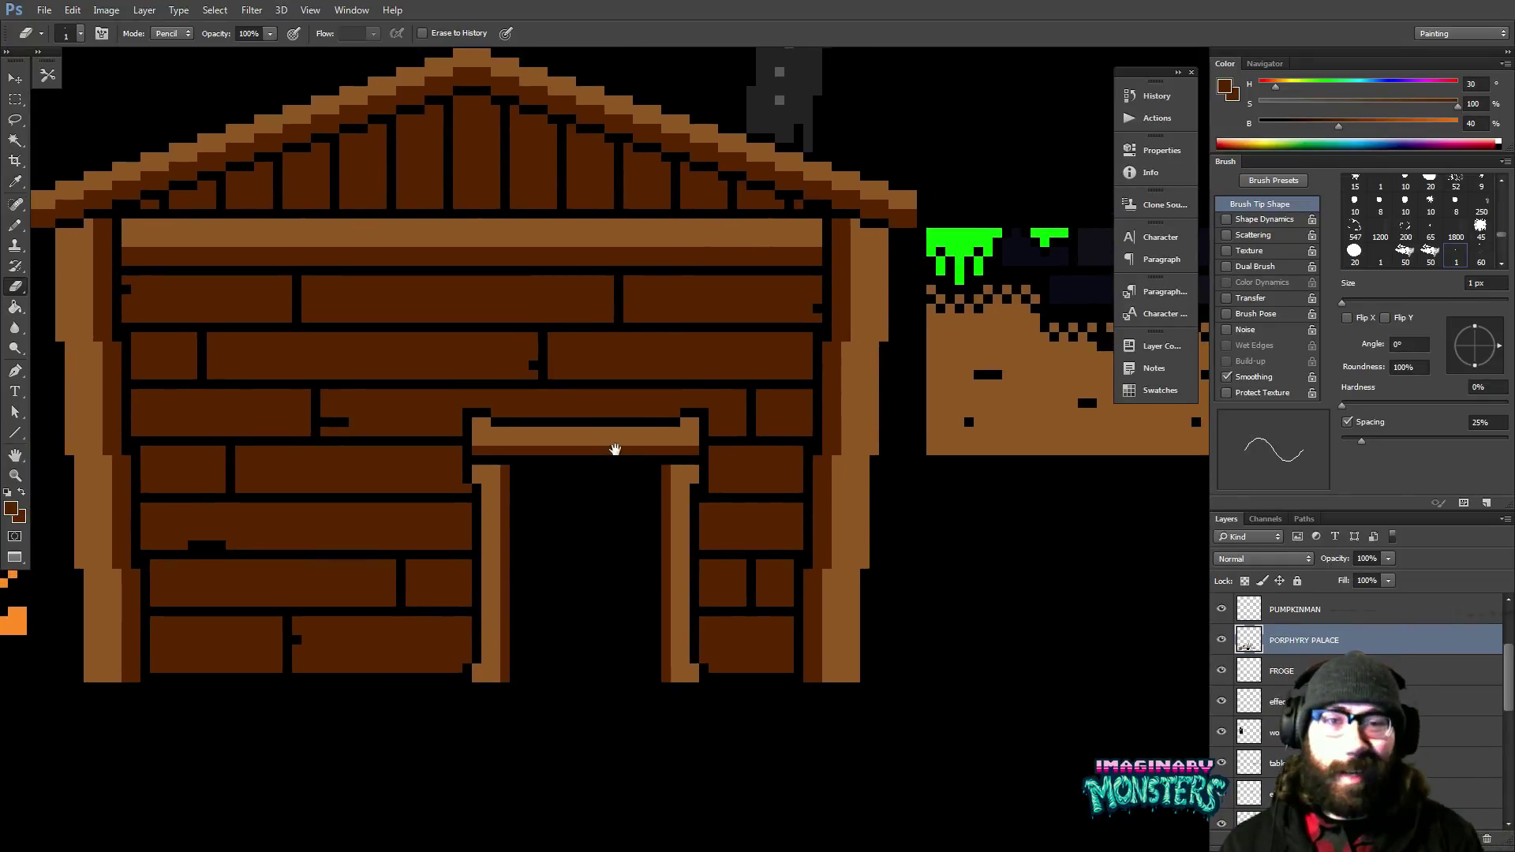
Erase a horizontal seam across one gable plank on each side of the center, plus single-pixel notches in two planks right of center.
left_click_drag(616, 449, 615, 480)
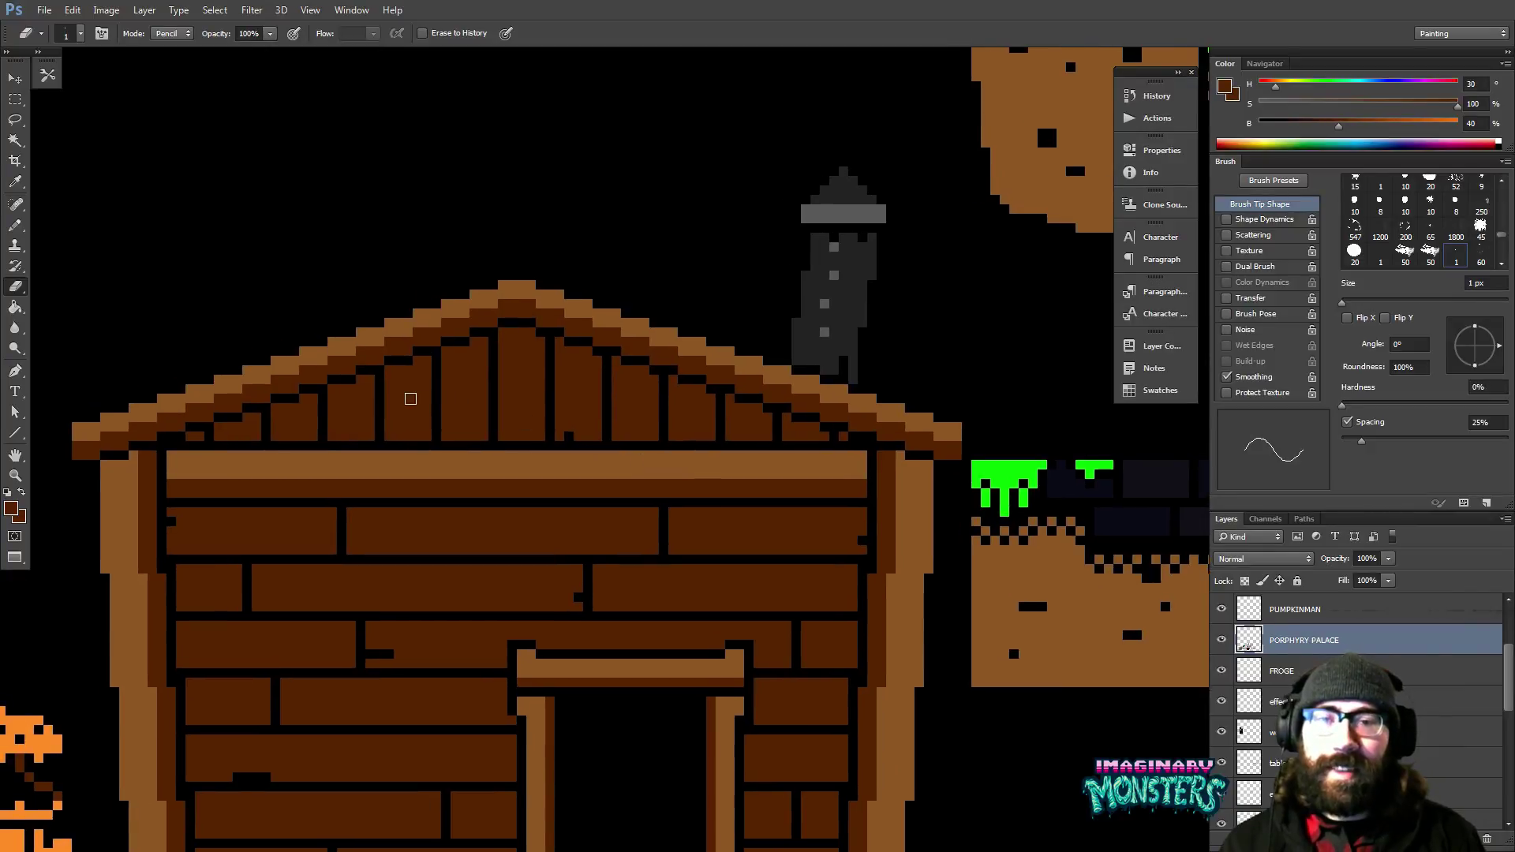
left_click_drag(393, 405, 423, 403)
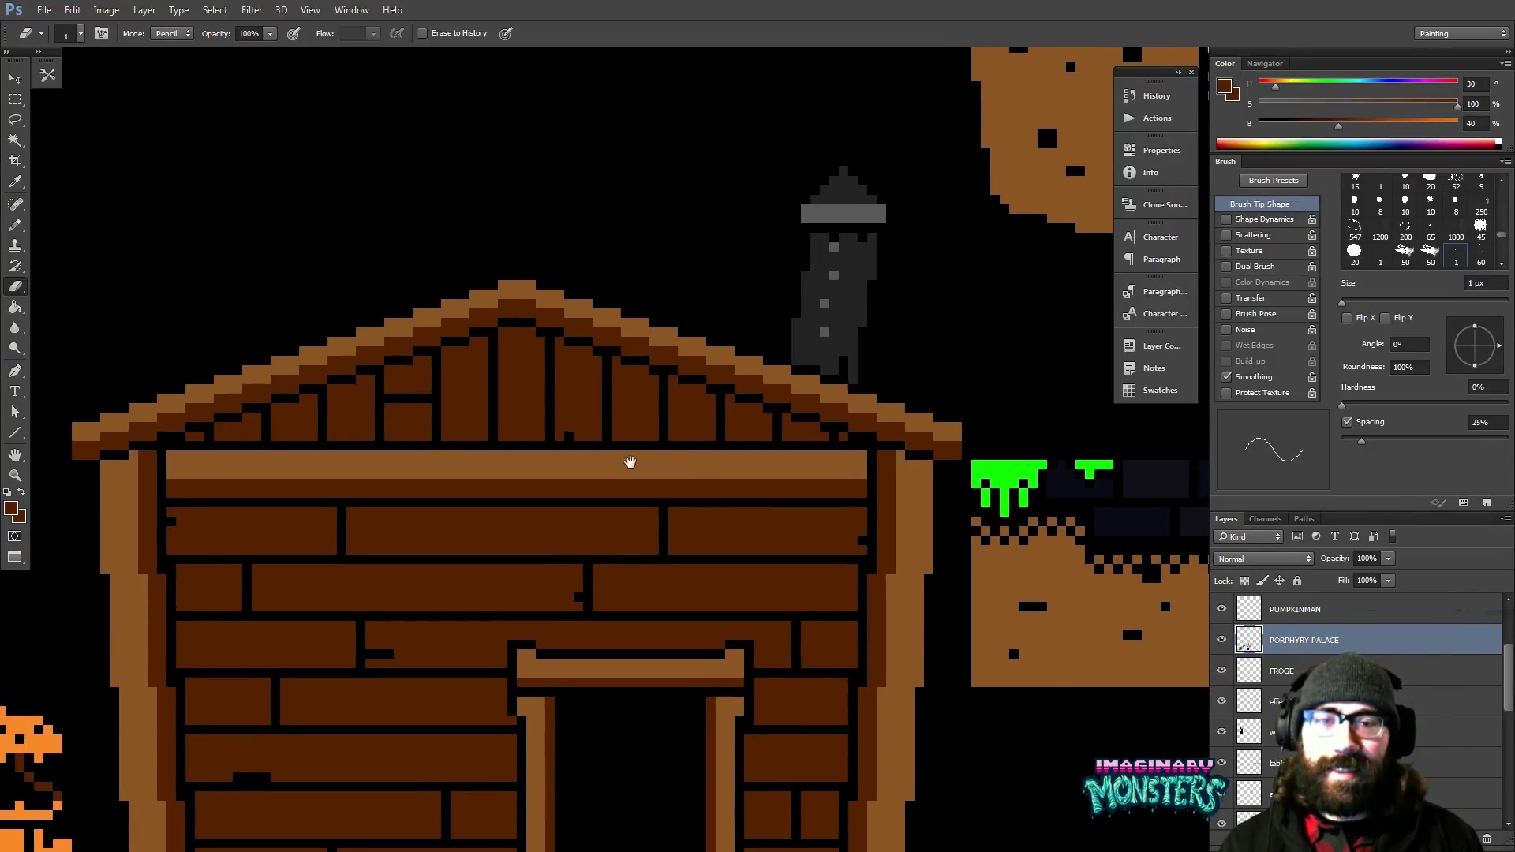
left_click_drag(629, 461, 549, 382)
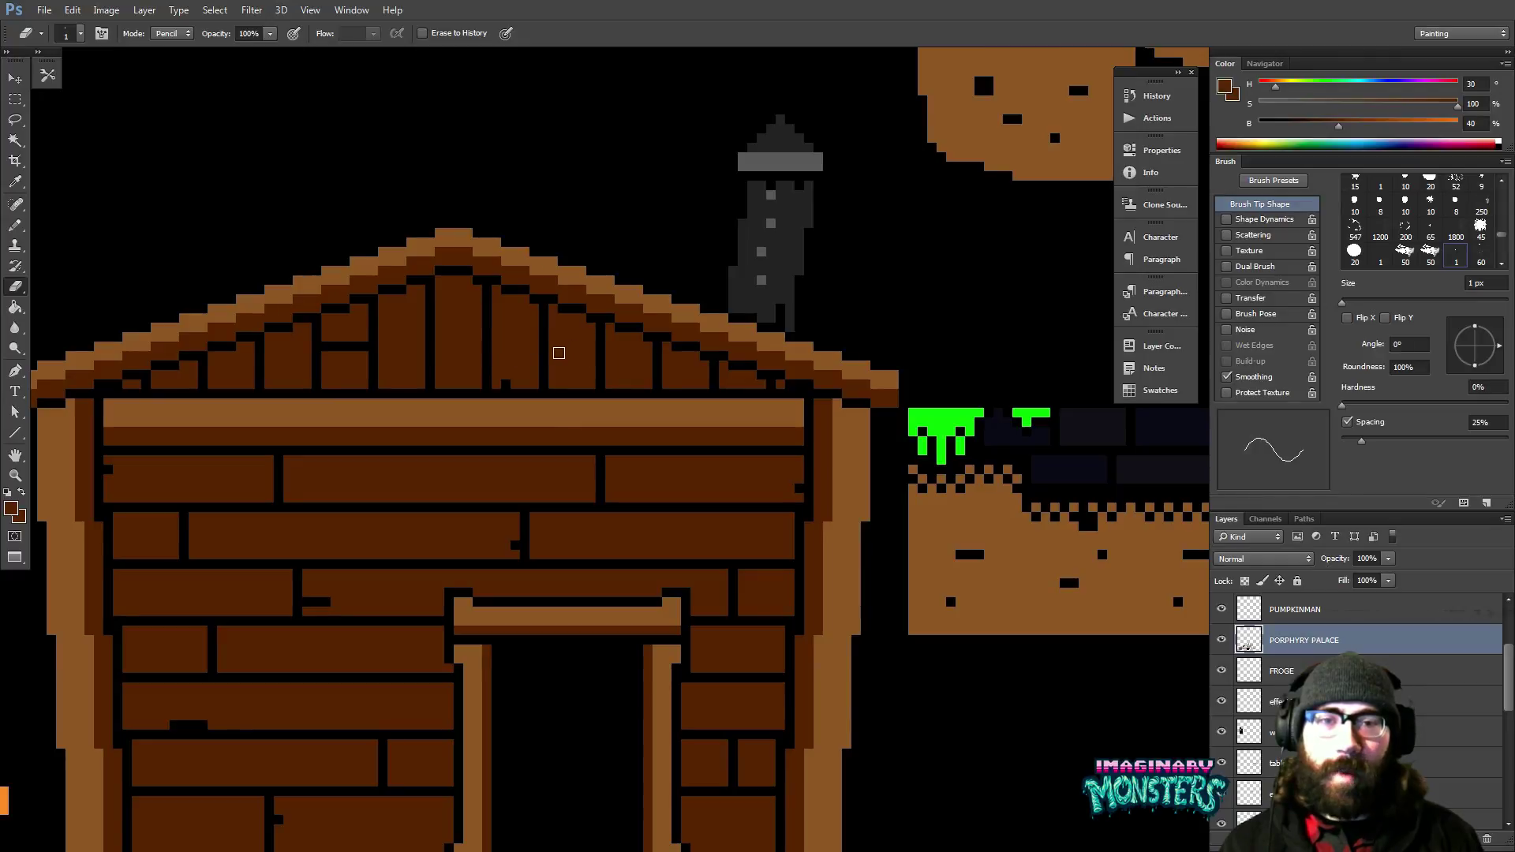
left_click_drag(556, 366, 595, 369)
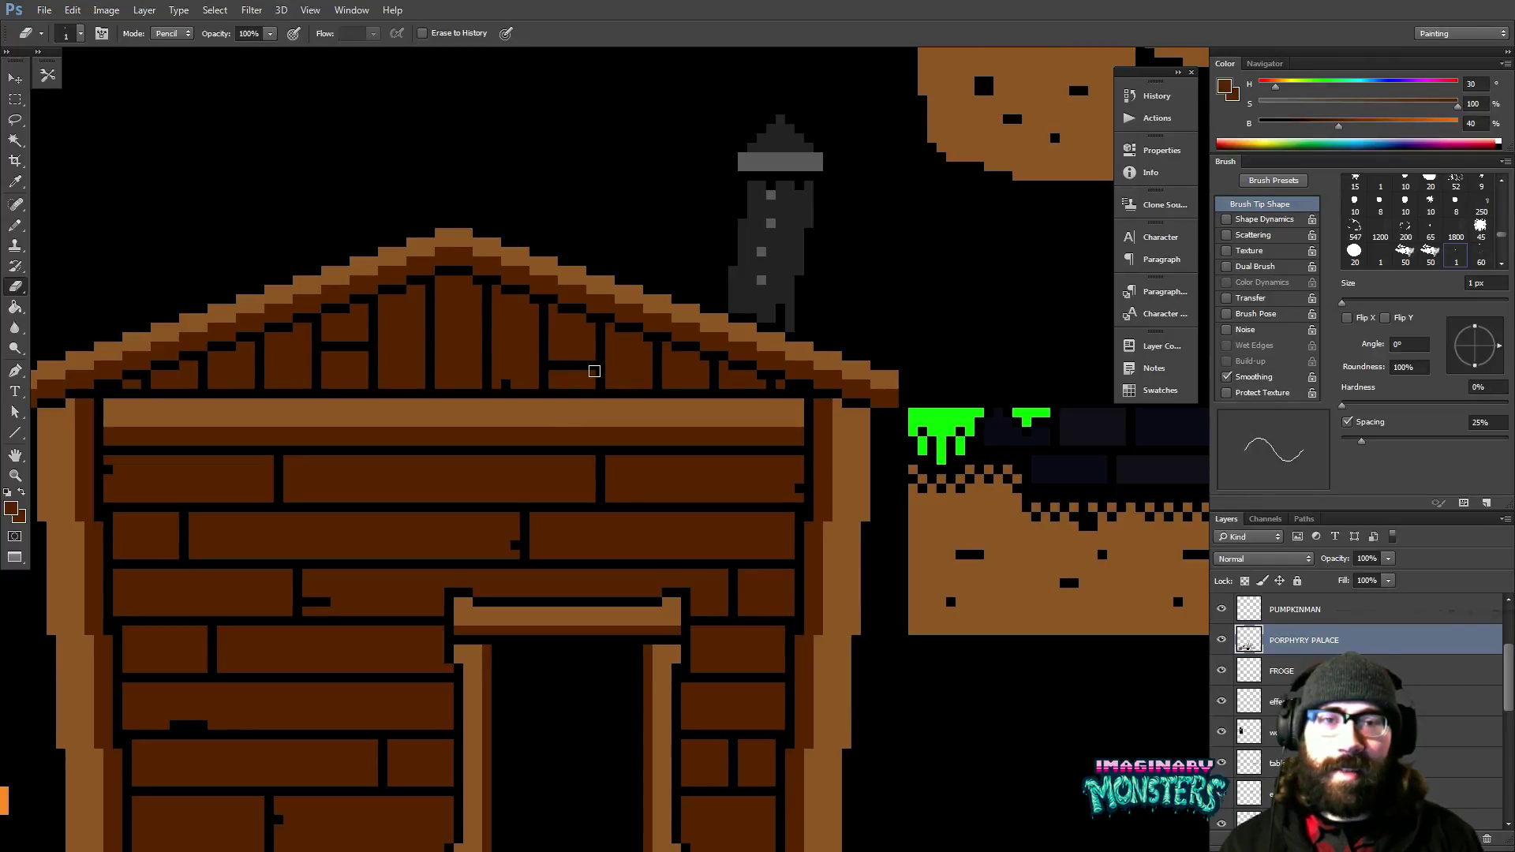
scroll(531, 386, "left", 3)
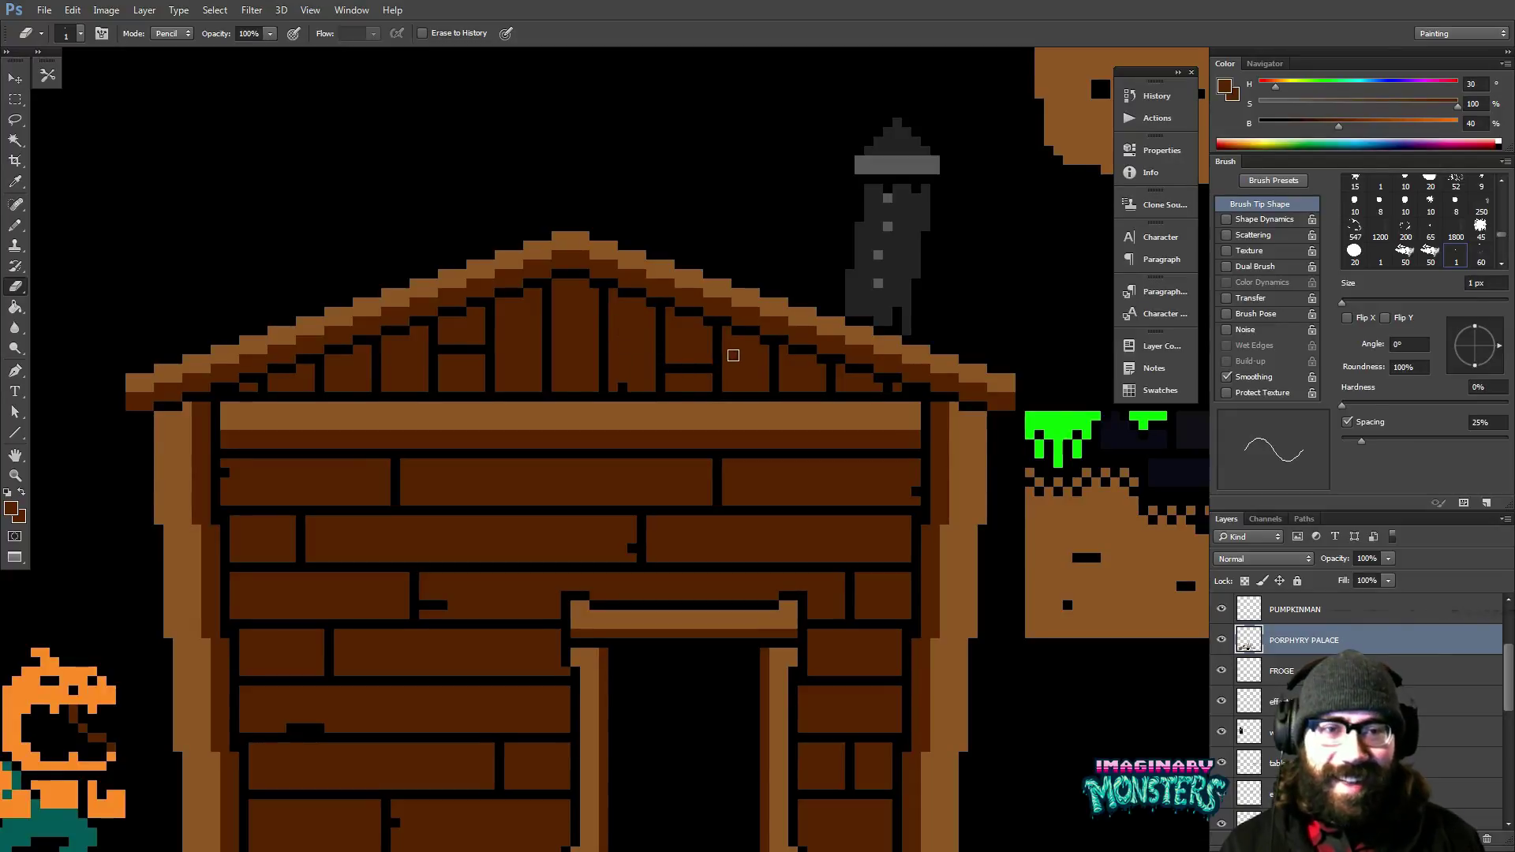
left_click_drag(728, 498, 692, 345)
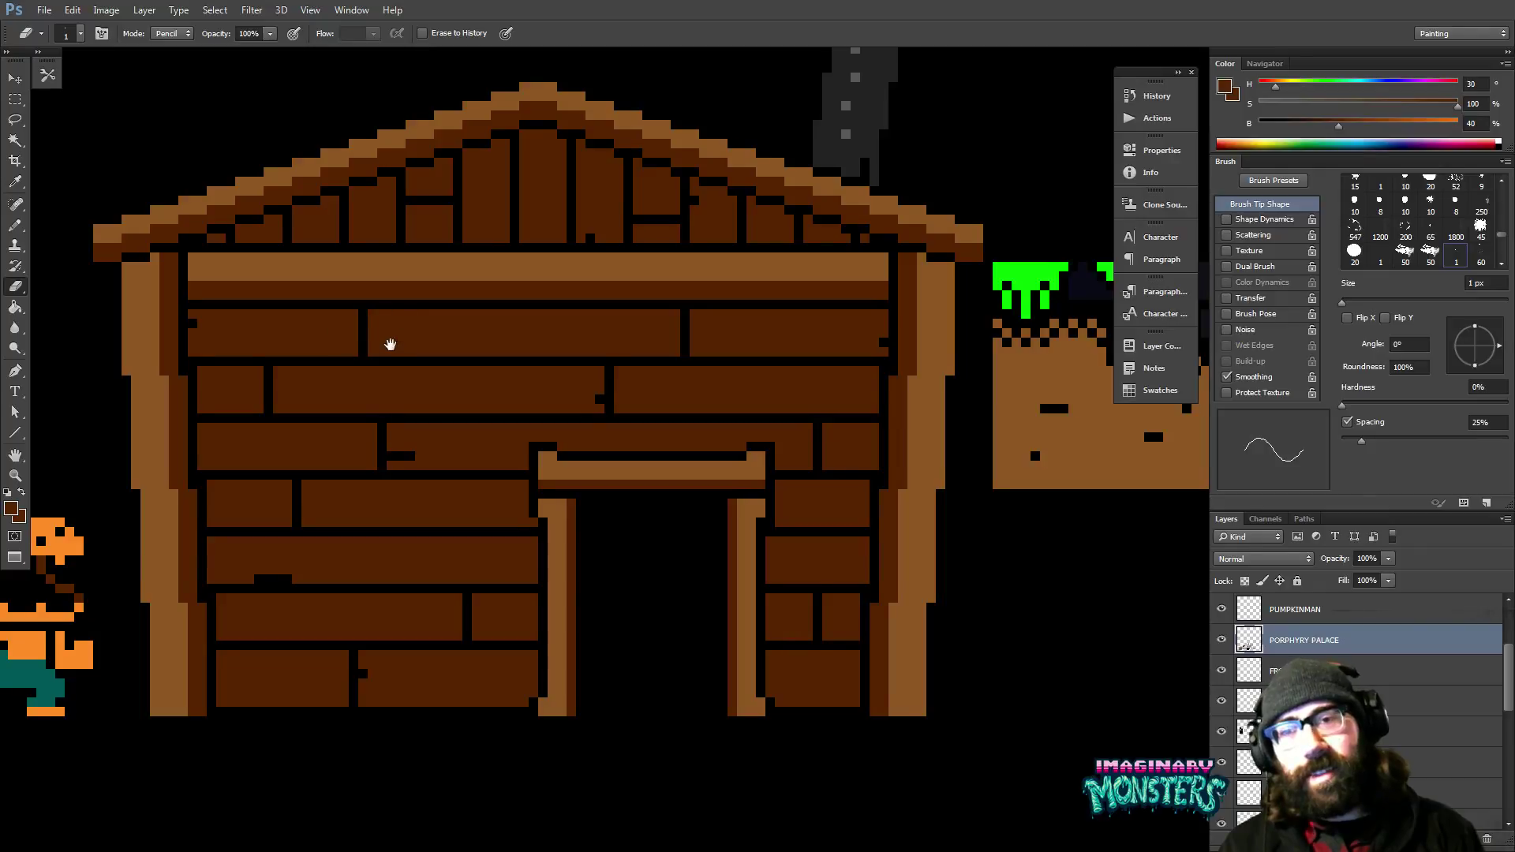
Try a one-pixel notch at the left end of the shaded underside of the beam above the planks.
left_click_drag(391, 346, 380, 320)
left_click(260, 303)
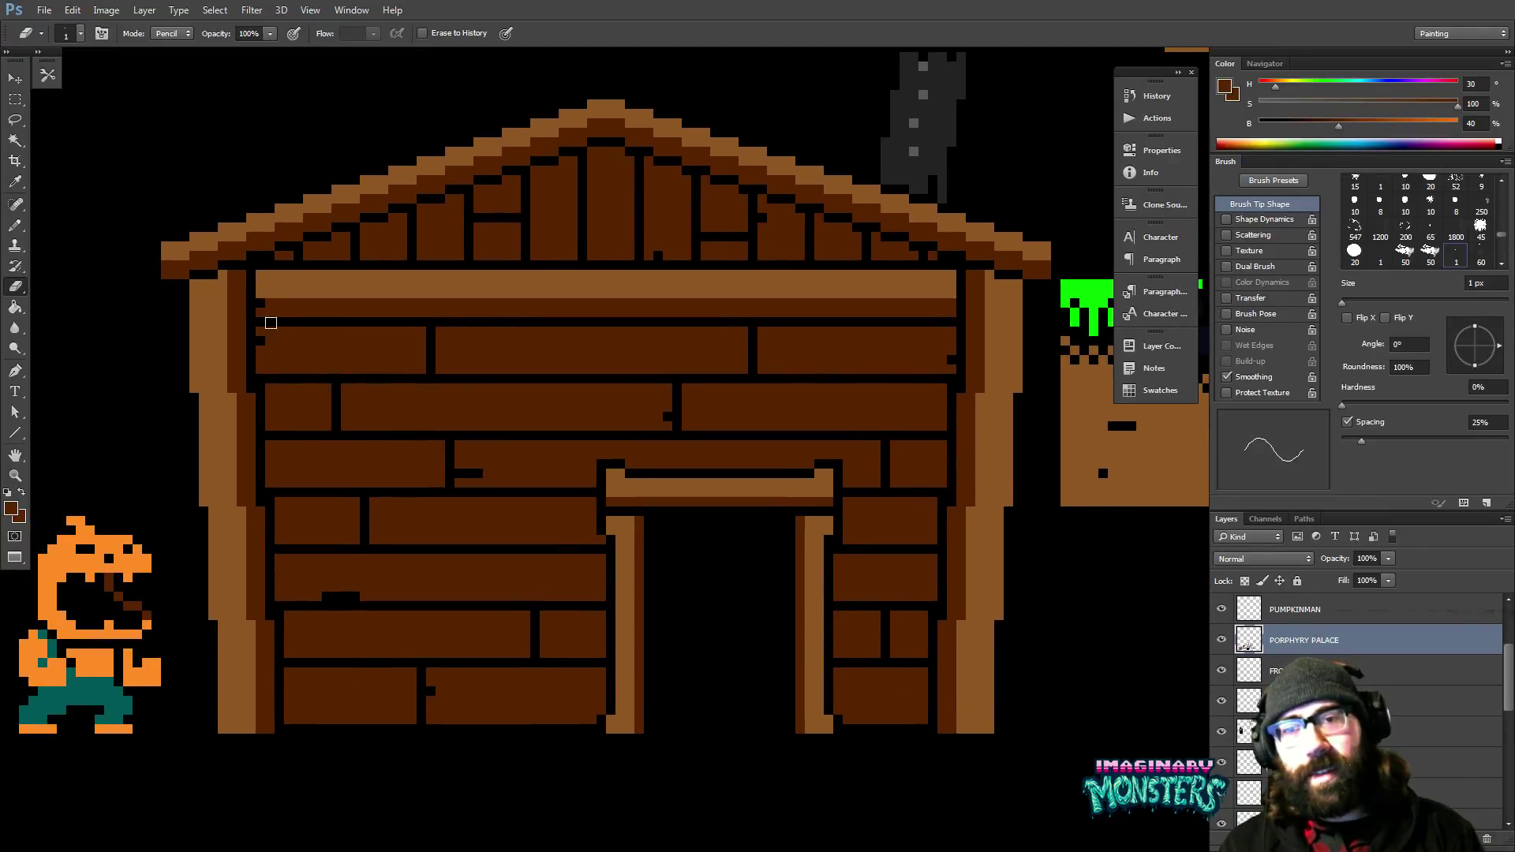
left_click_drag(936, 363, 908, 367)
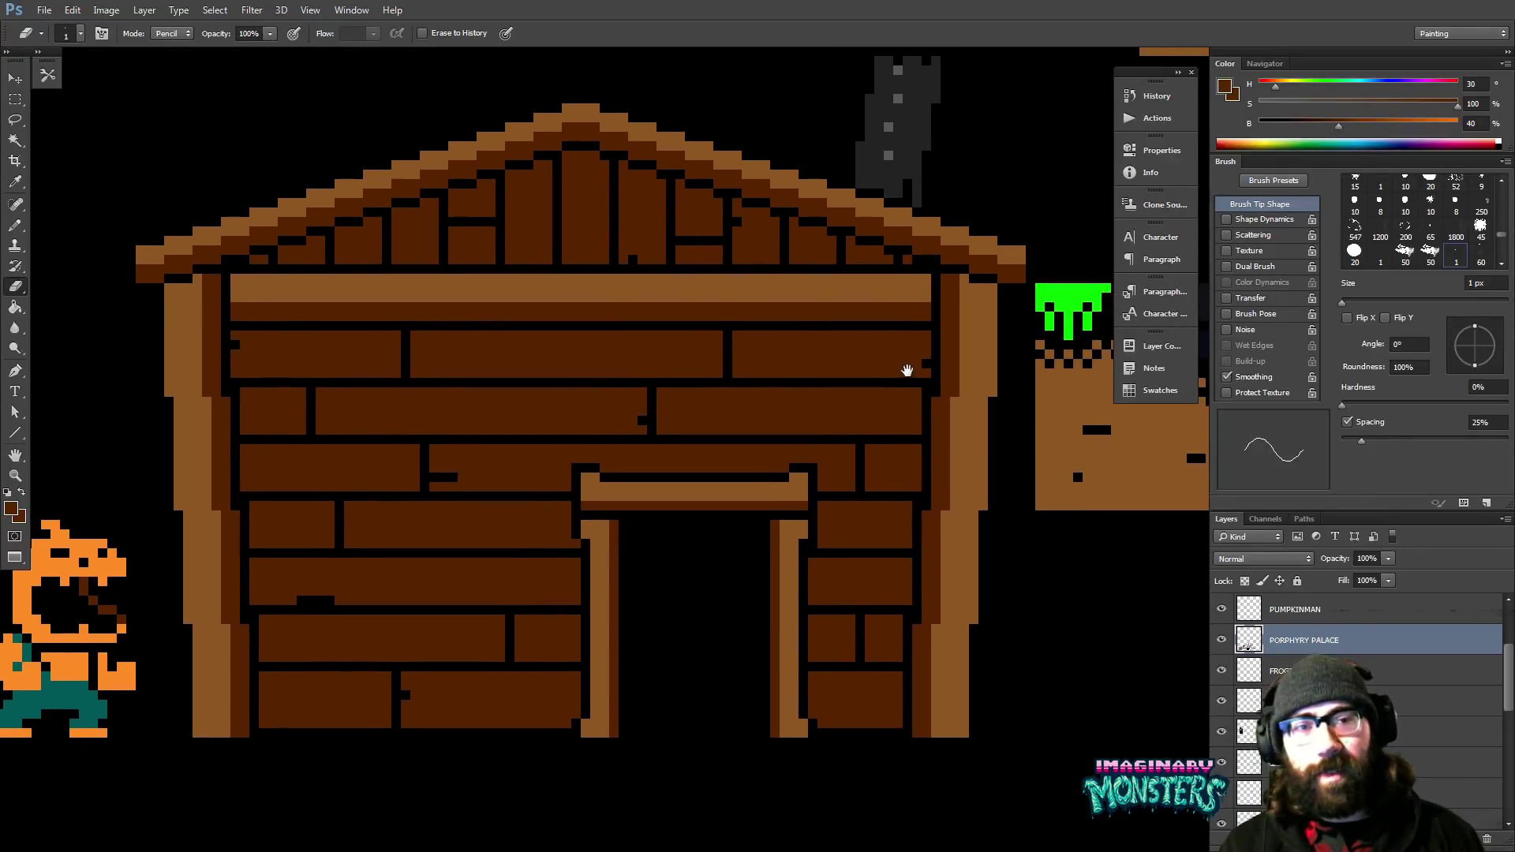
Erase a small notch in the lower edge of the first row's middle plank, near its left end.
left_click_drag(900, 524, 881, 502)
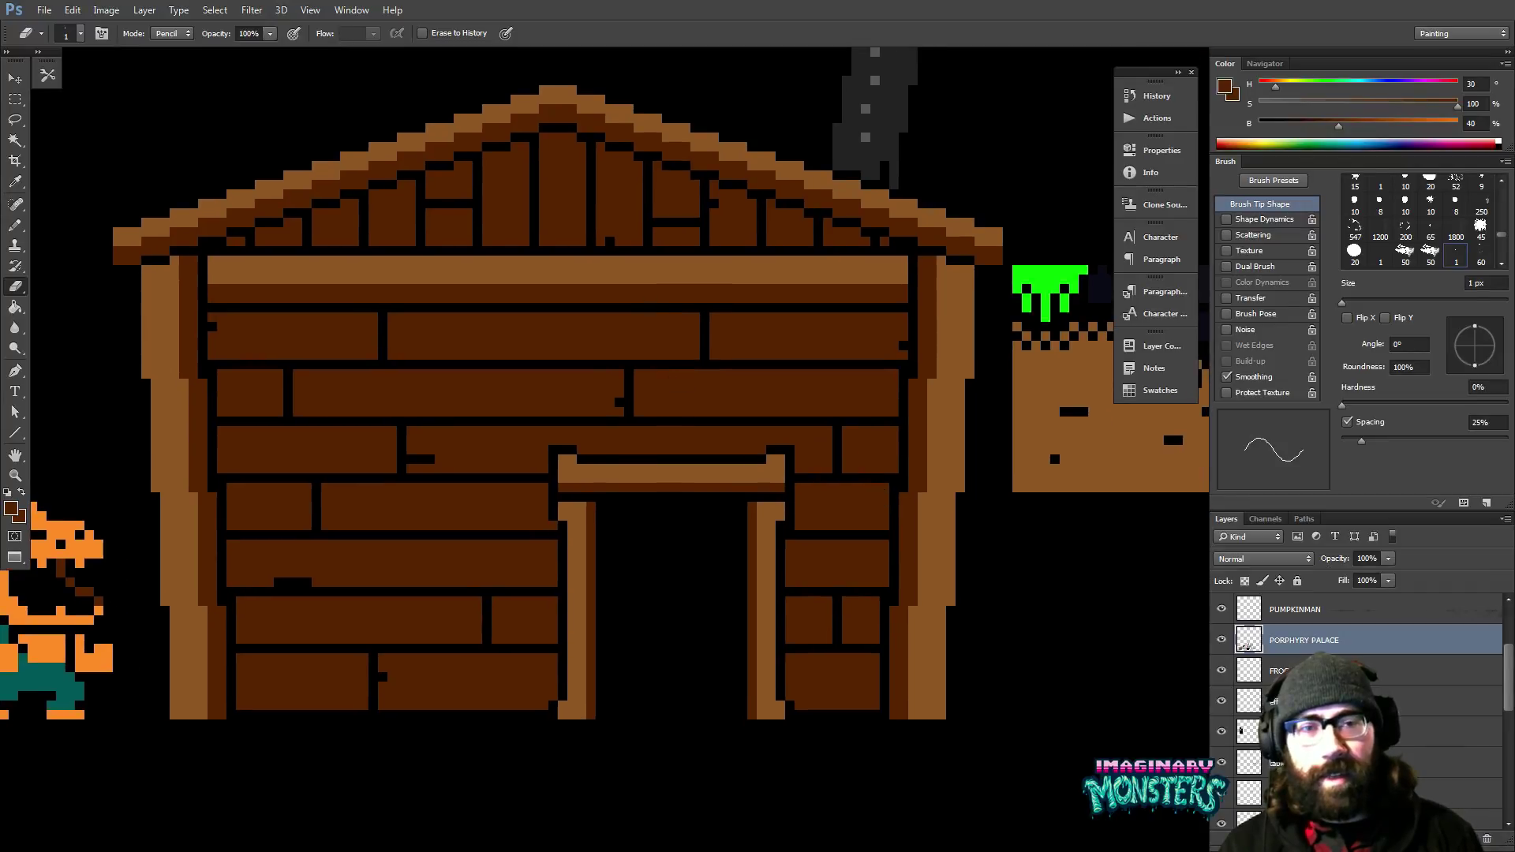
left_click(424, 355)
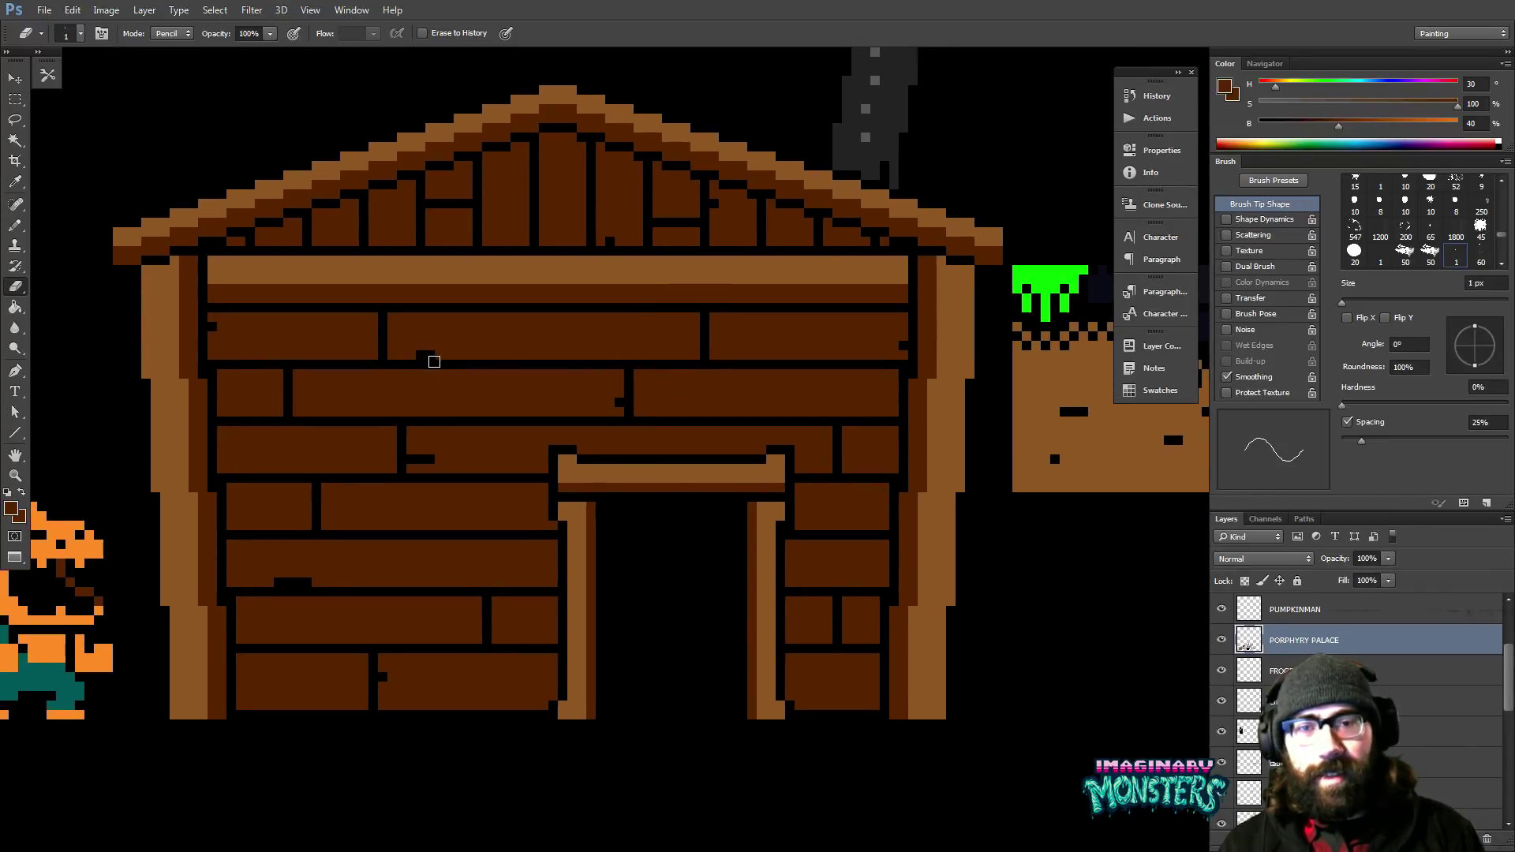
scroll(517, 417, "down", 3)
scroll(781, 442, "right", 2)
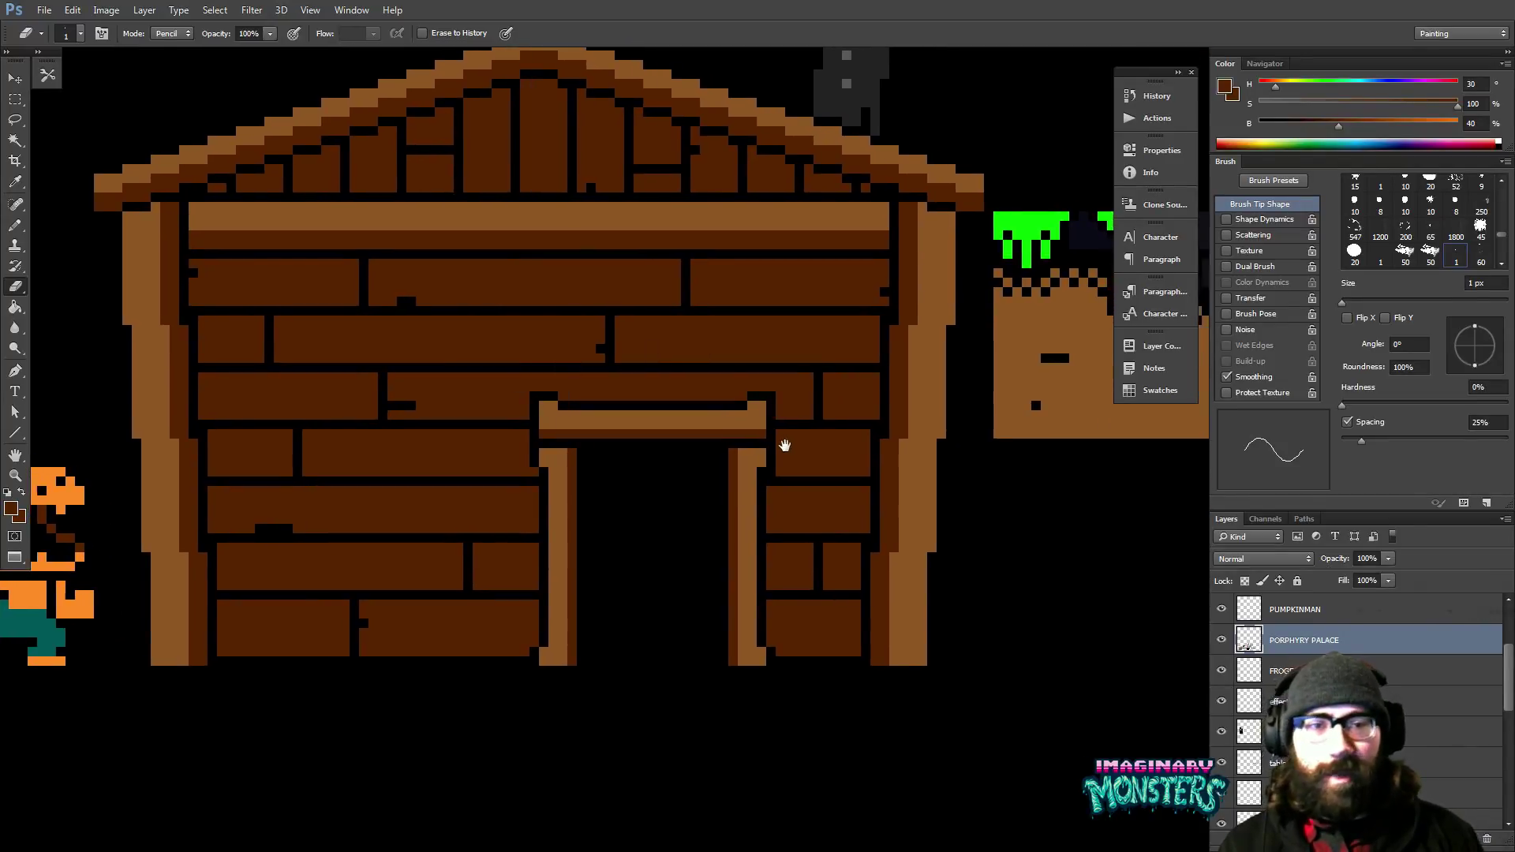
Erase one-pixel notches in the fourth-row plank right of the doorway and fifth-row plank left of it, plus a short crack beside the sixth-row seam.
scroll(781, 489, "up", 1)
scroll(781, 490, "right", 1)
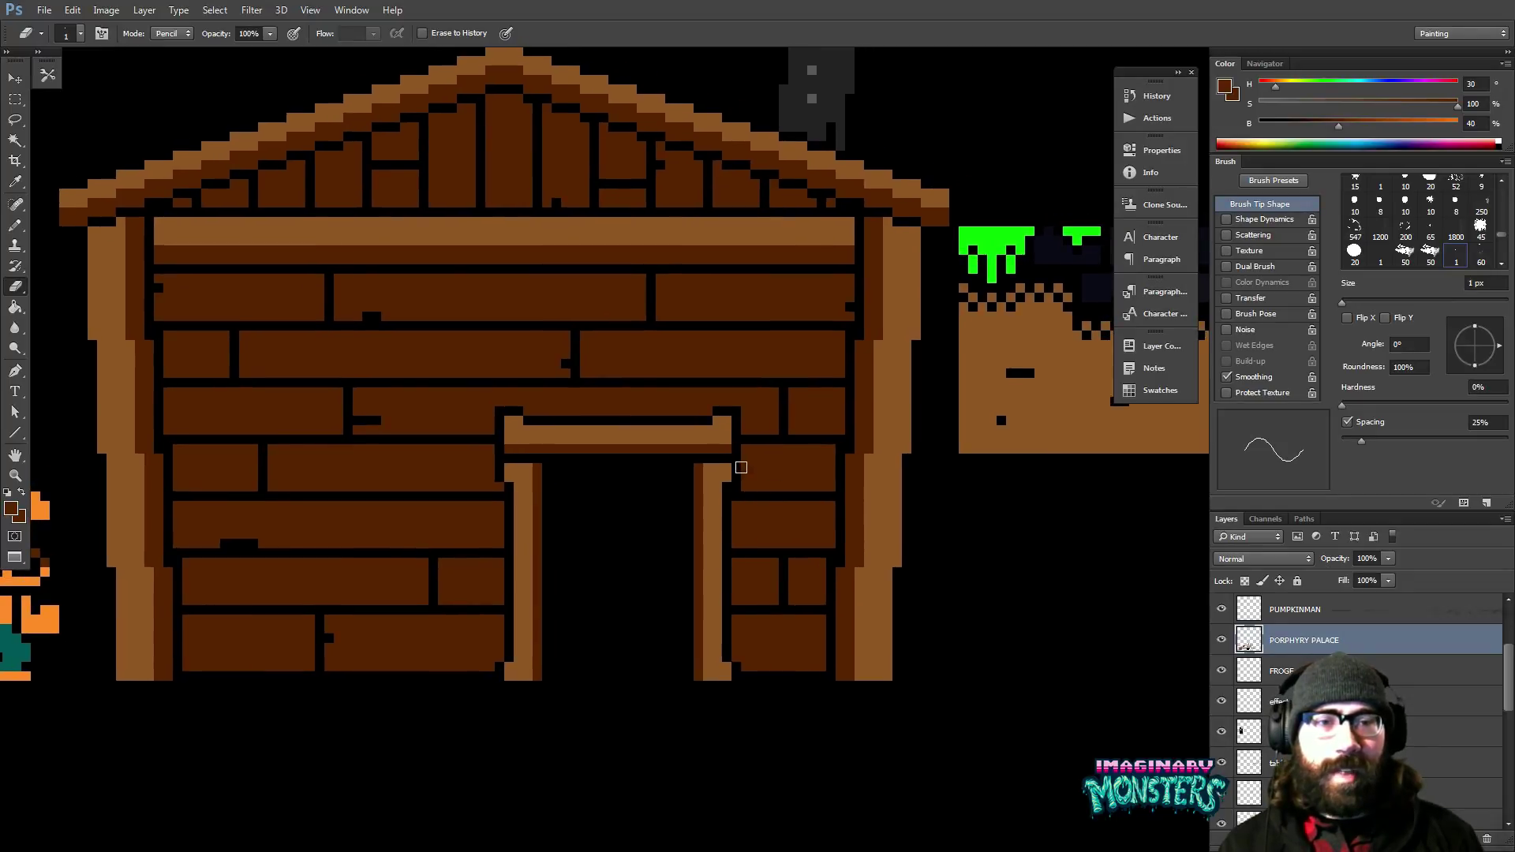
scroll(821, 581, "left", 1)
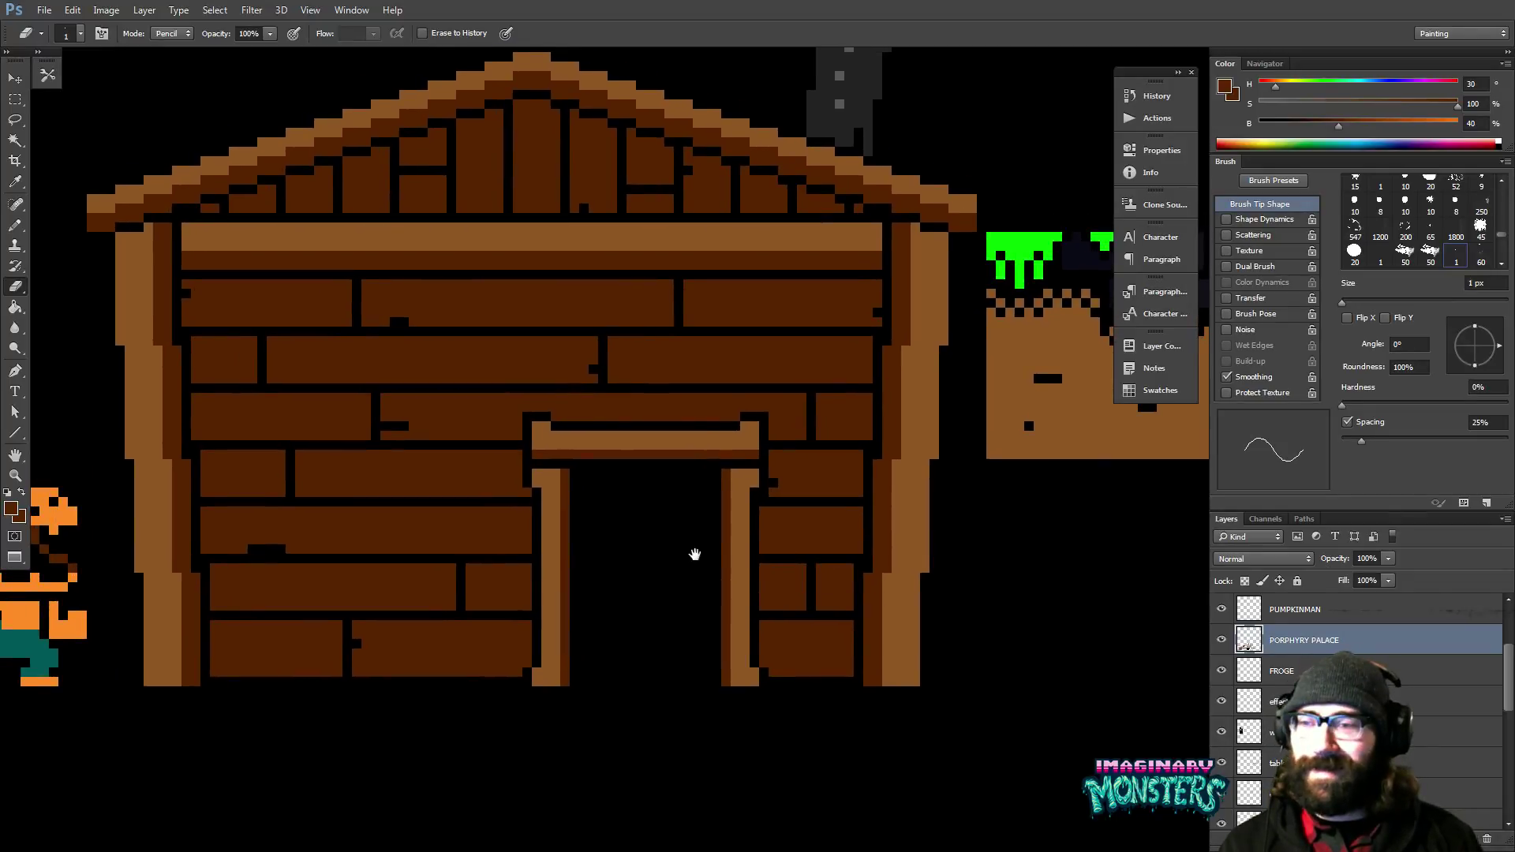
scroll(693, 552, "left", 3)
mouse_move(725, 527)
left_mouse_down()
mouse_move(776, 543)
mouse_move(758, 595)
left_mouse_up()
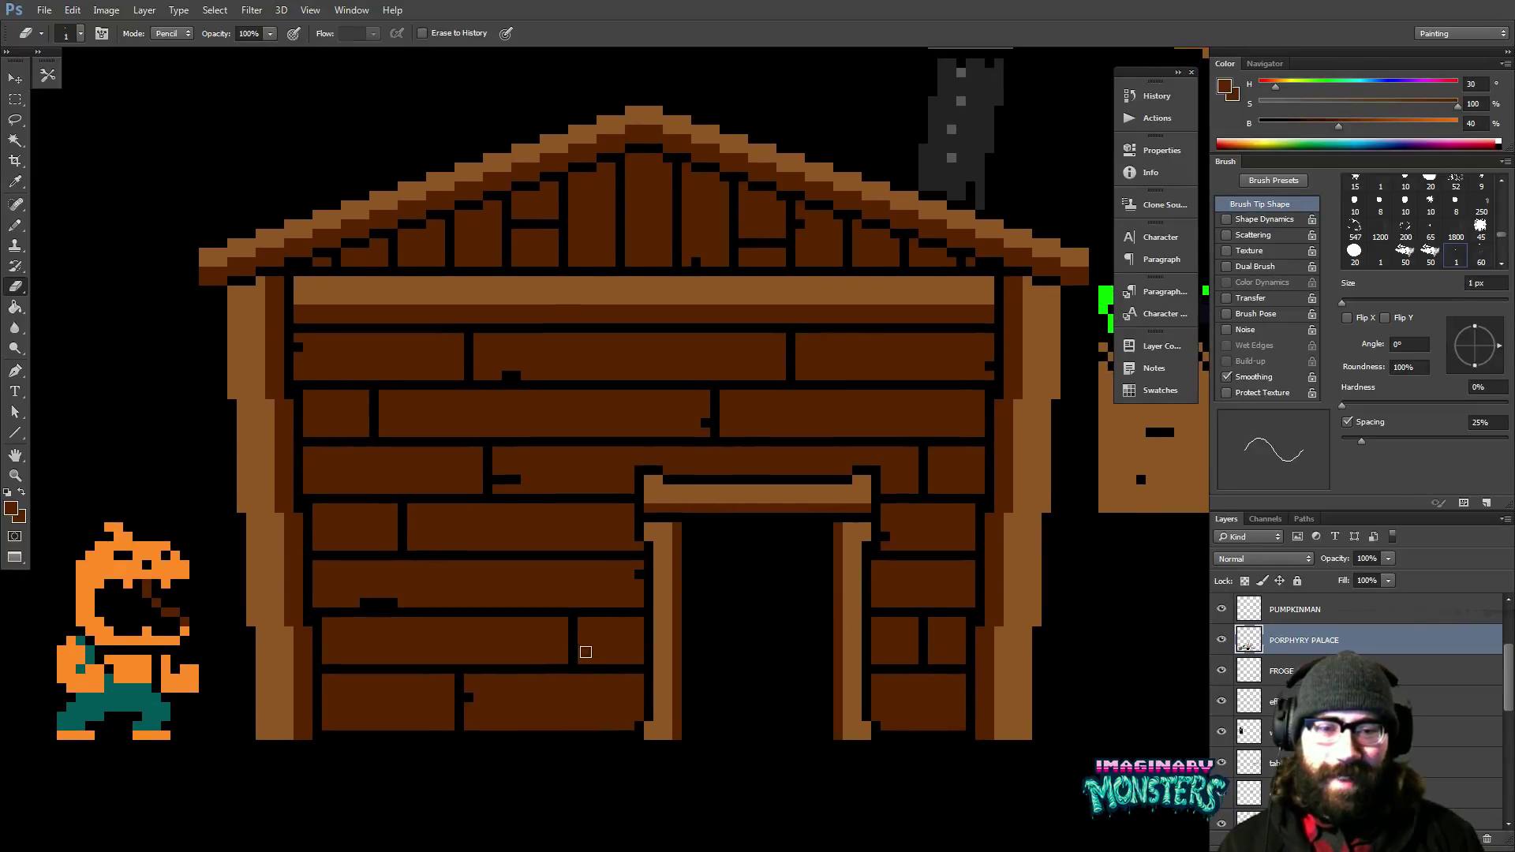
left_click_drag(583, 650, 592, 650)
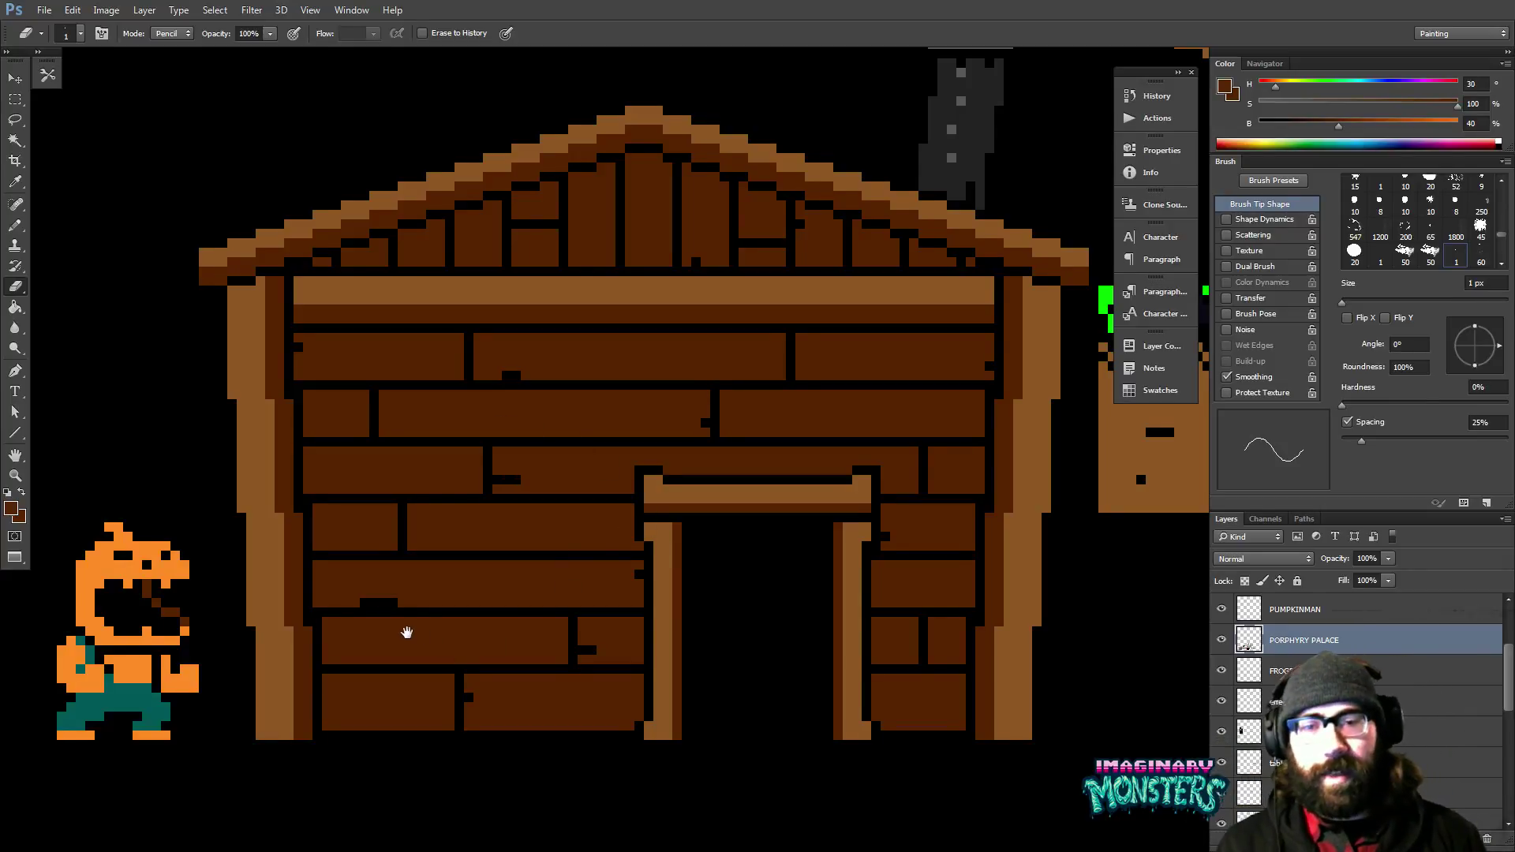
Switch to the Pencil tool and save the tileset document.
left_click_drag(406, 632, 409, 611)
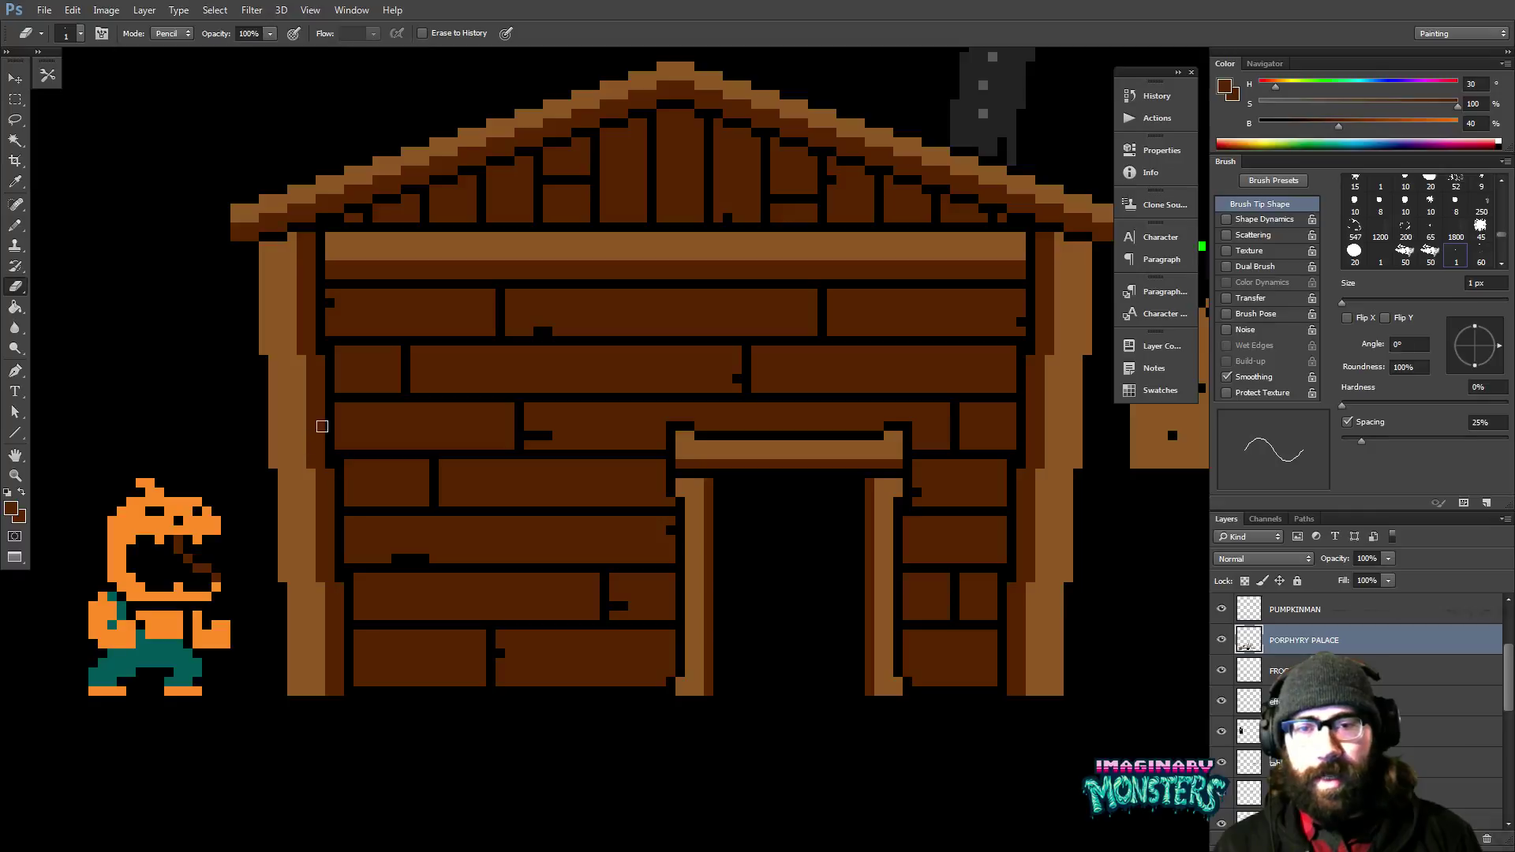
key("b")
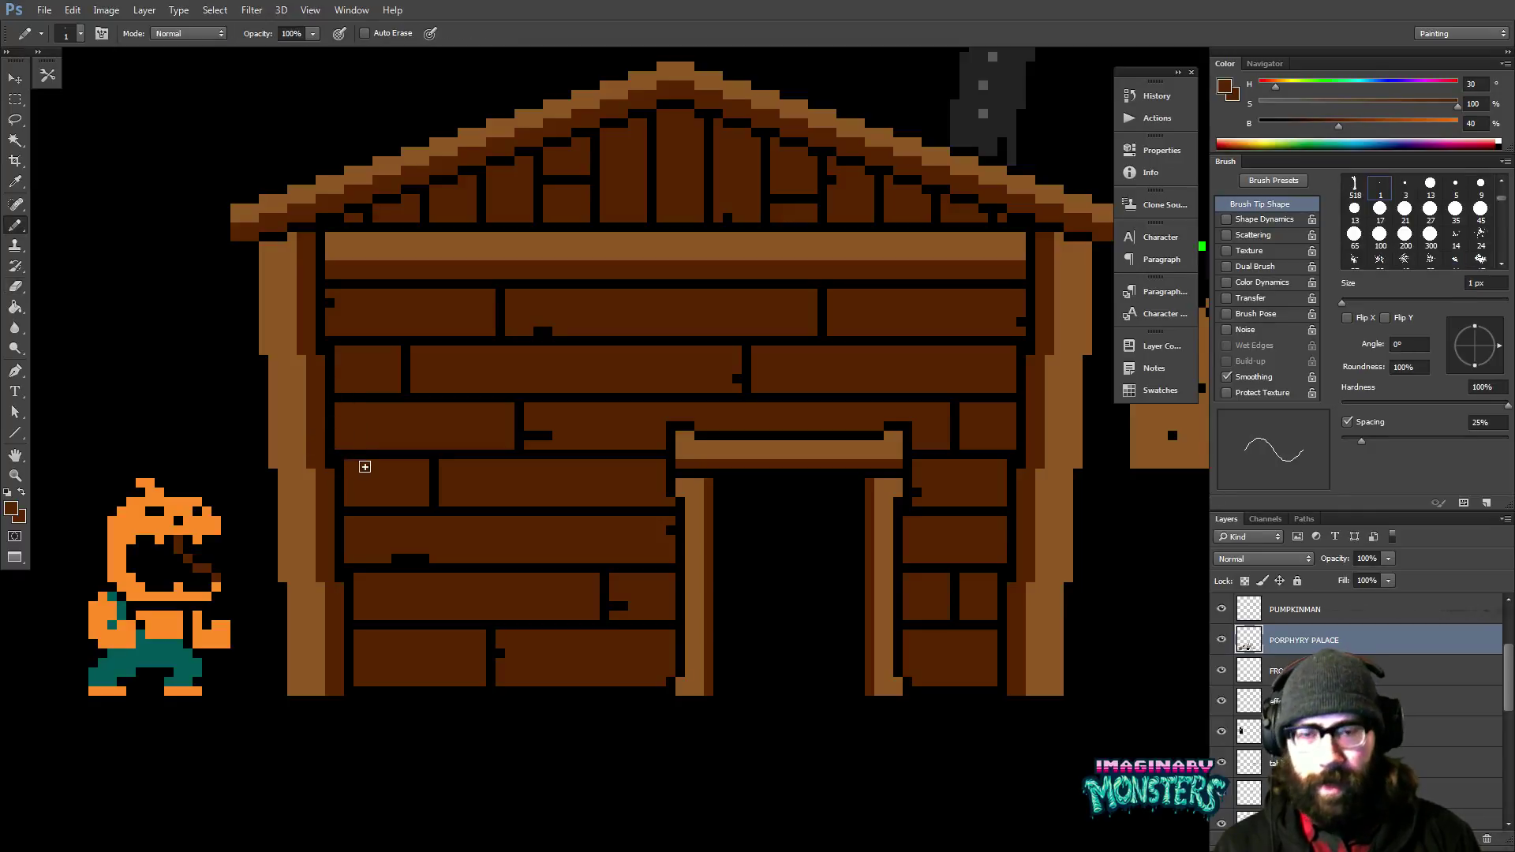
left_click_drag(884, 519, 778, 501)
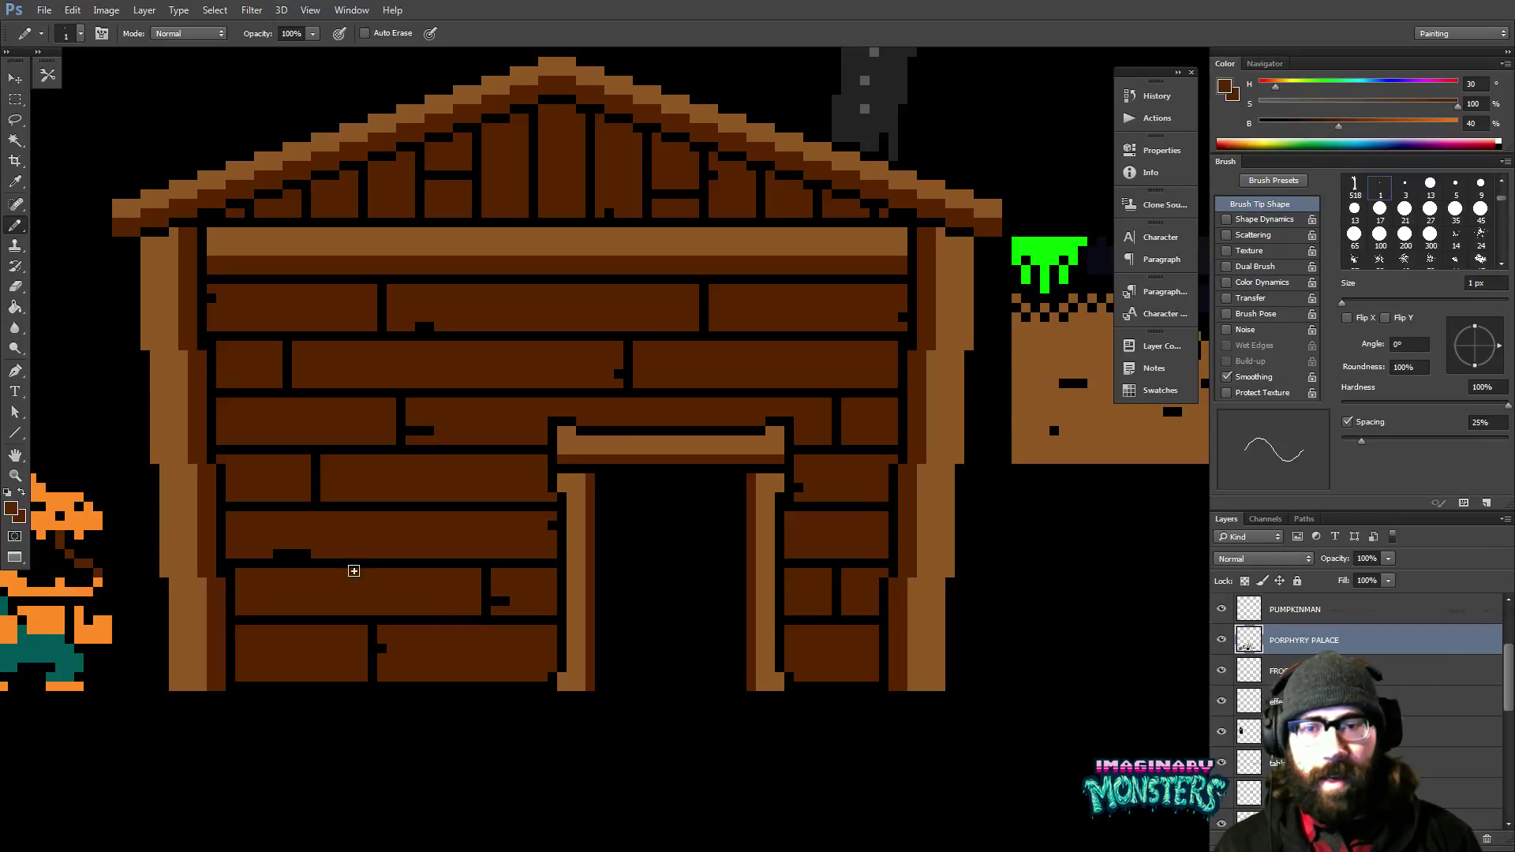
key("ctrl+s")
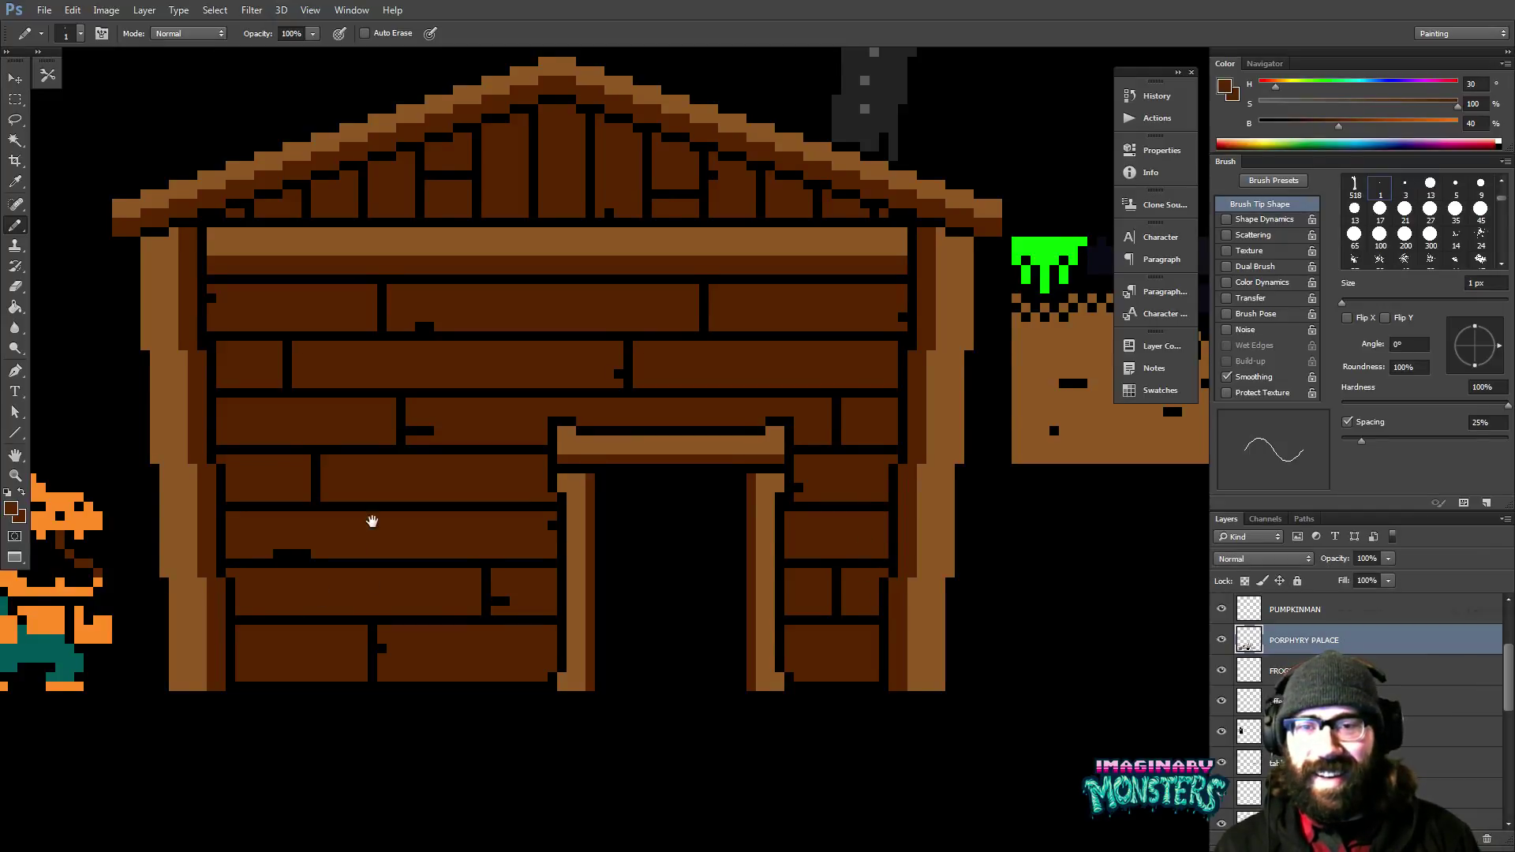
Examine the detailed shelter zoomed out beside the pumpkin-headed character and the neighbouring brick, ground and fence tiles.
scroll(308, 450, "up", 1)
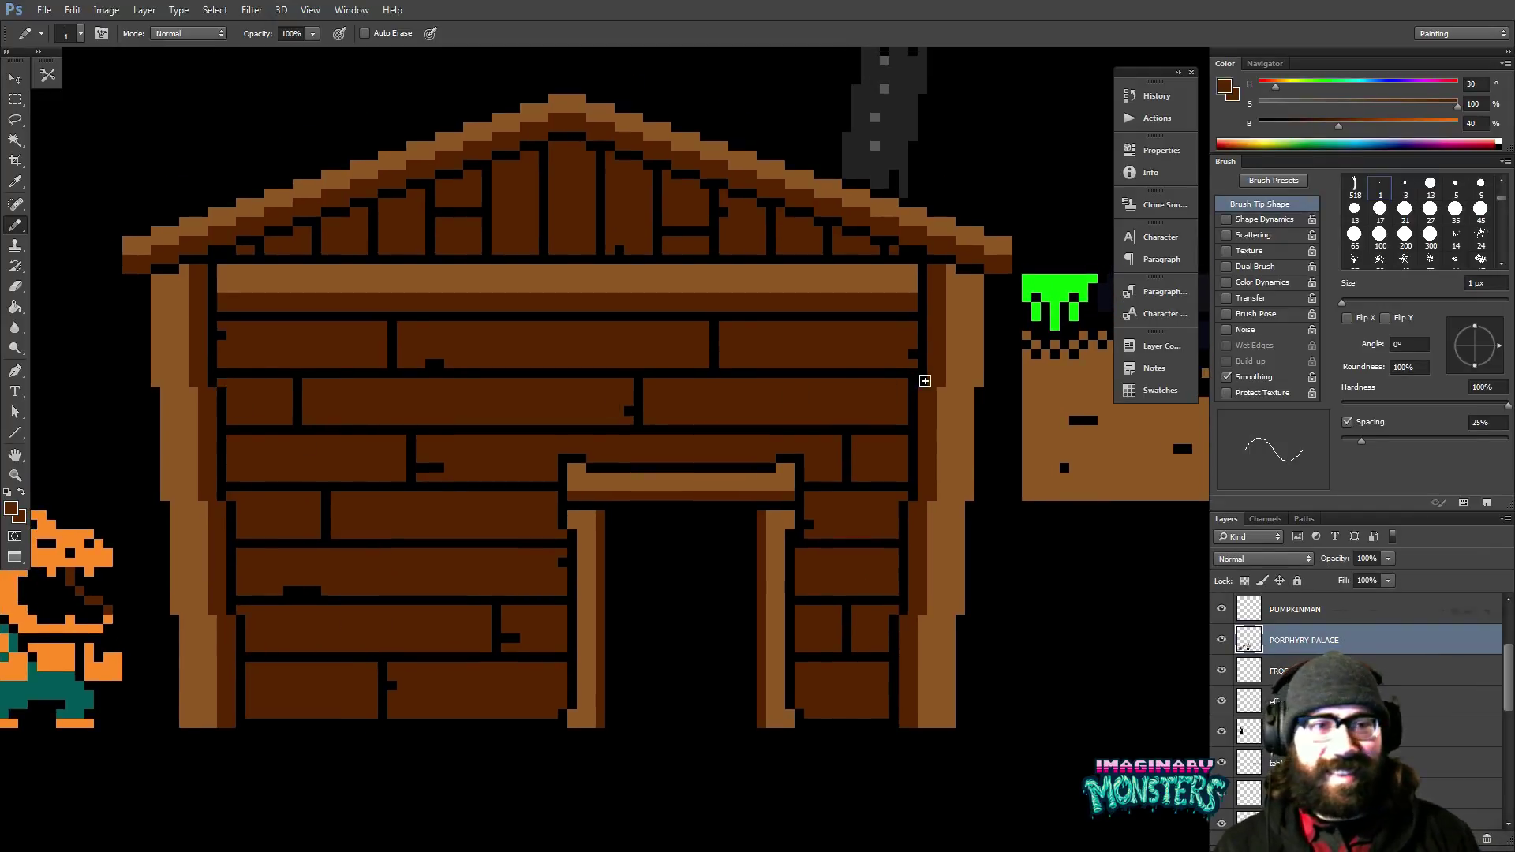
left_click_drag(830, 488, 763, 517)
scroll(784, 474, "down", 3)
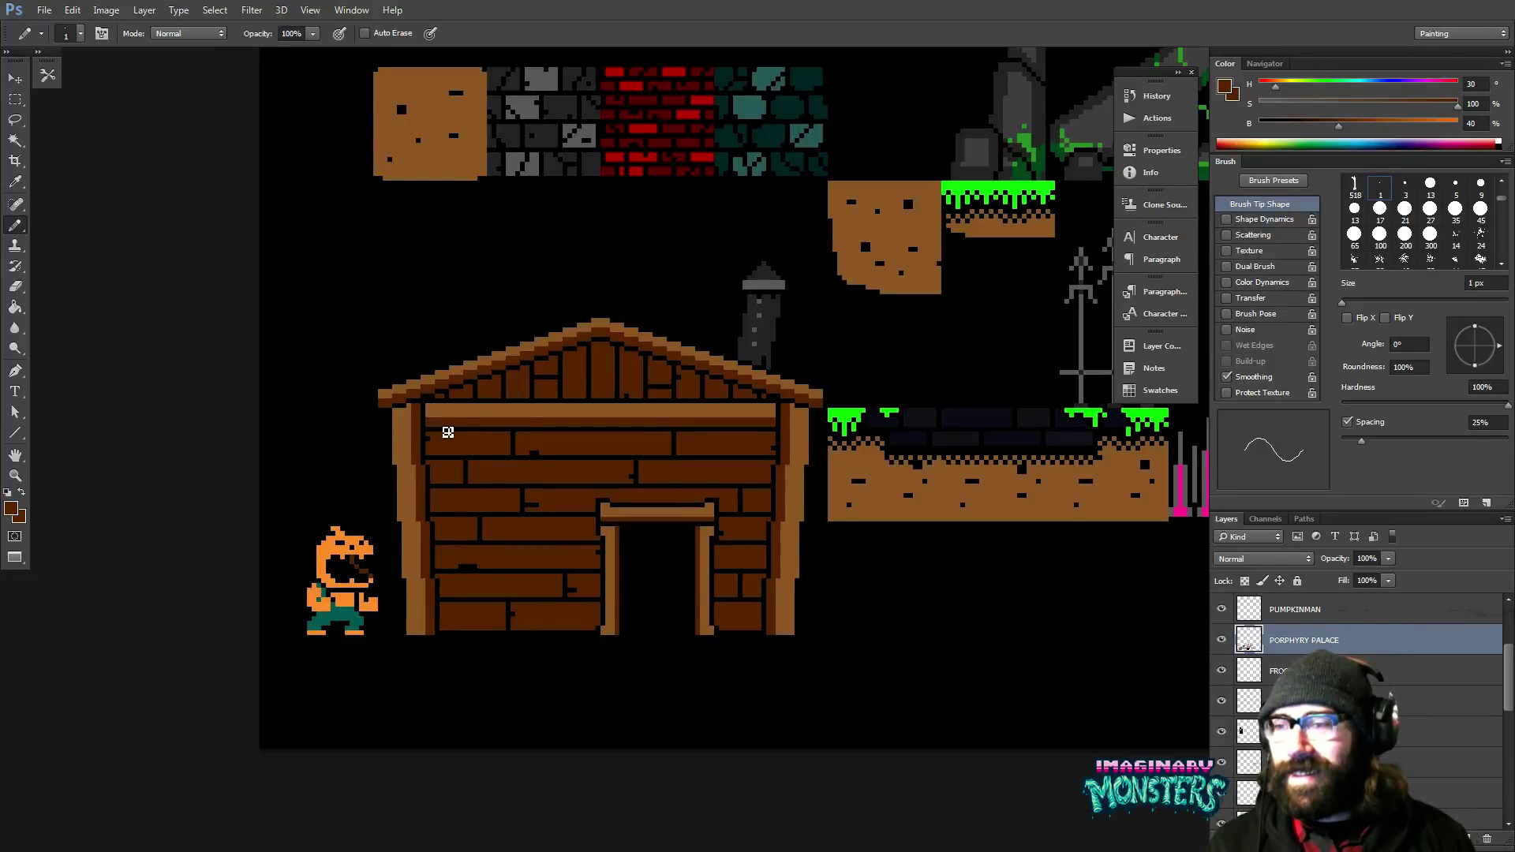
left_click_drag(390, 509, 429, 489)
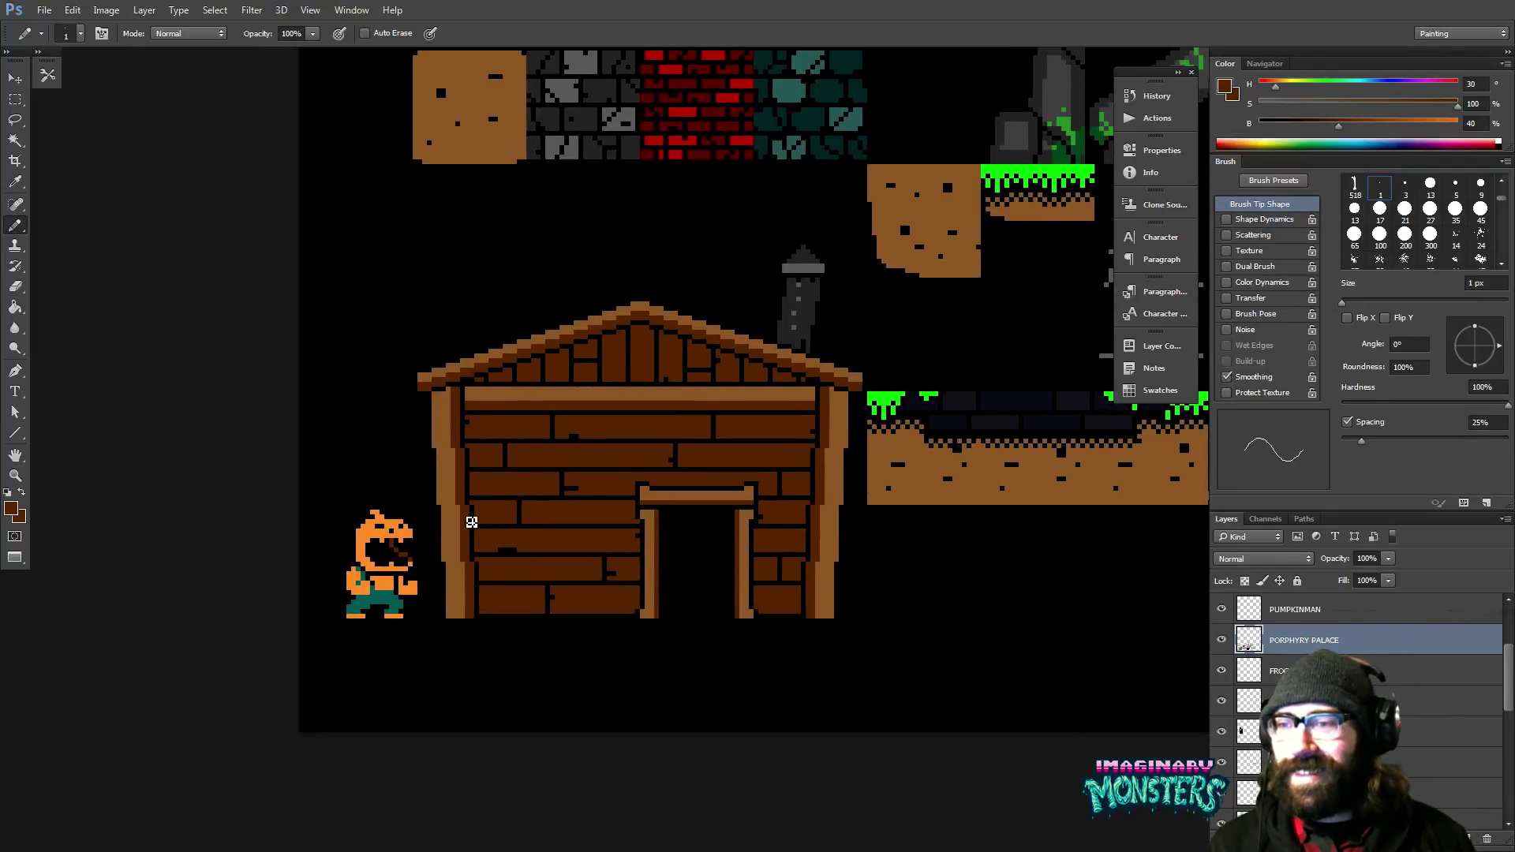
key("z")
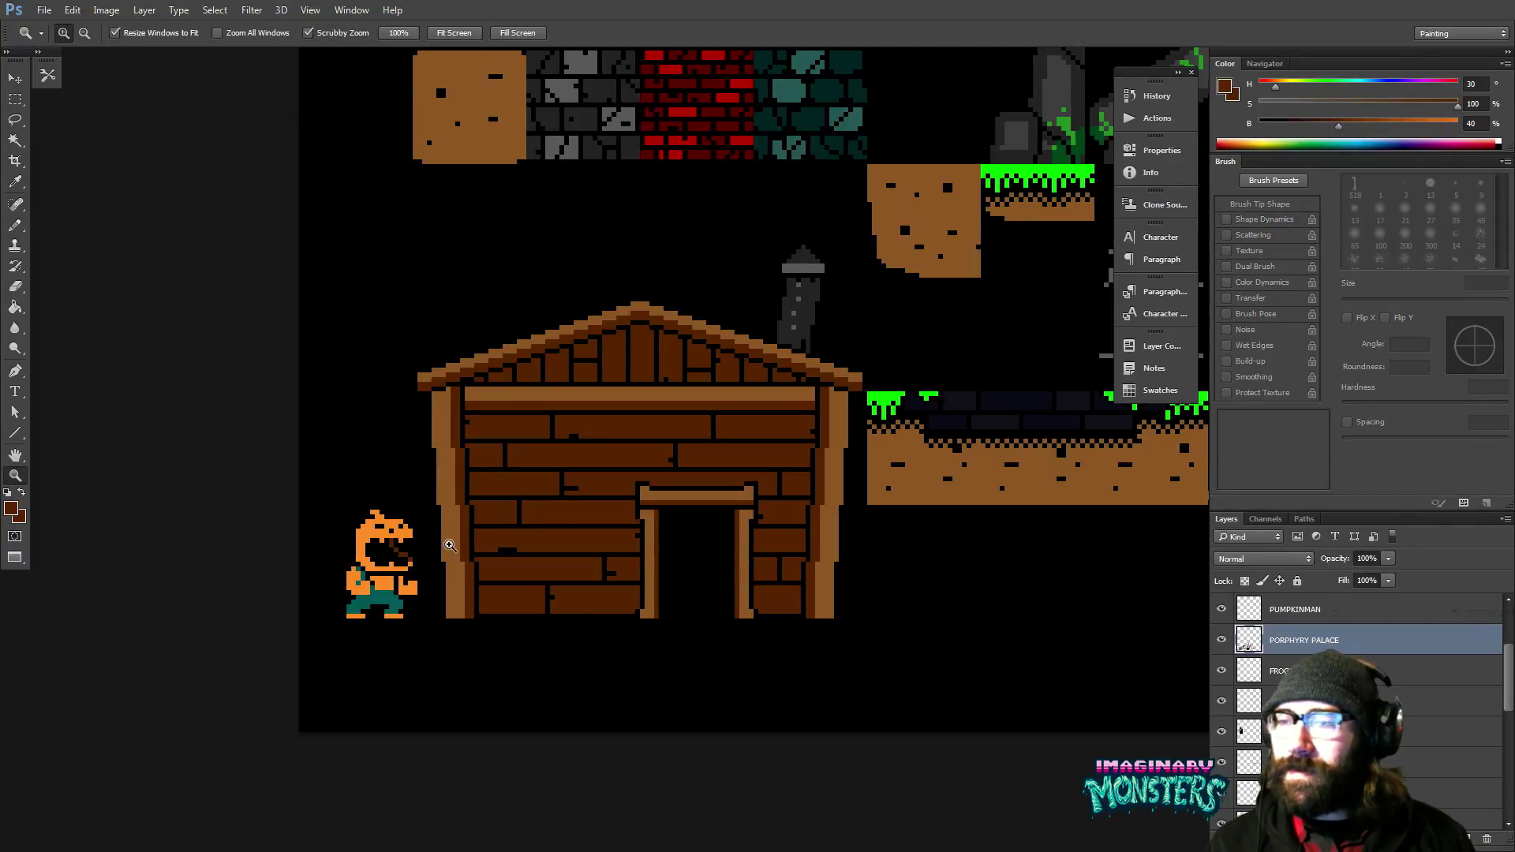
scroll(513, 498, "up", 5)
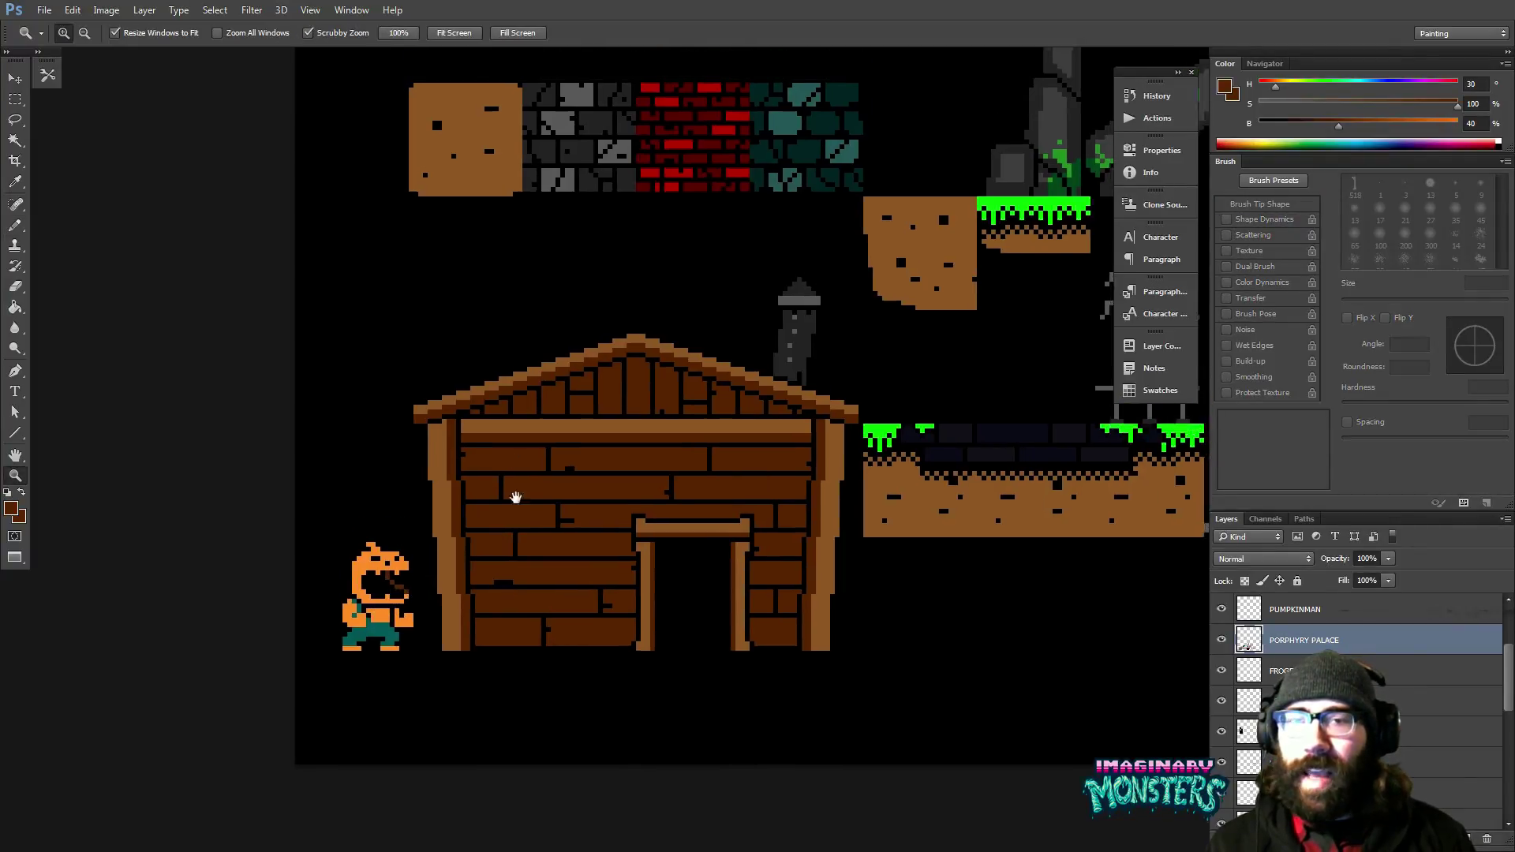
scroll(497, 521, "right", 2)
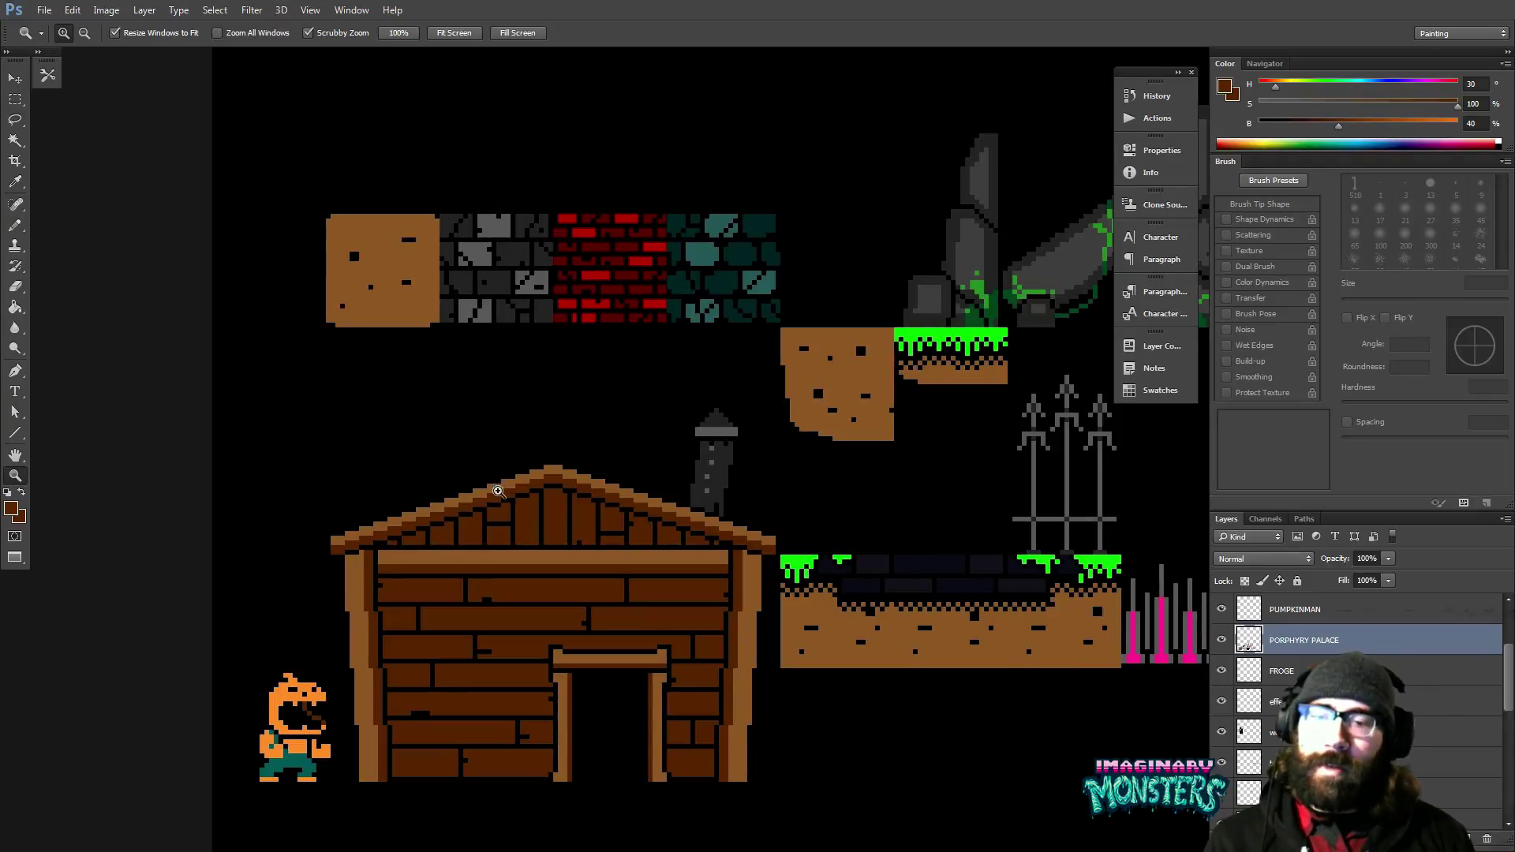
scroll(566, 587, "down", 2)
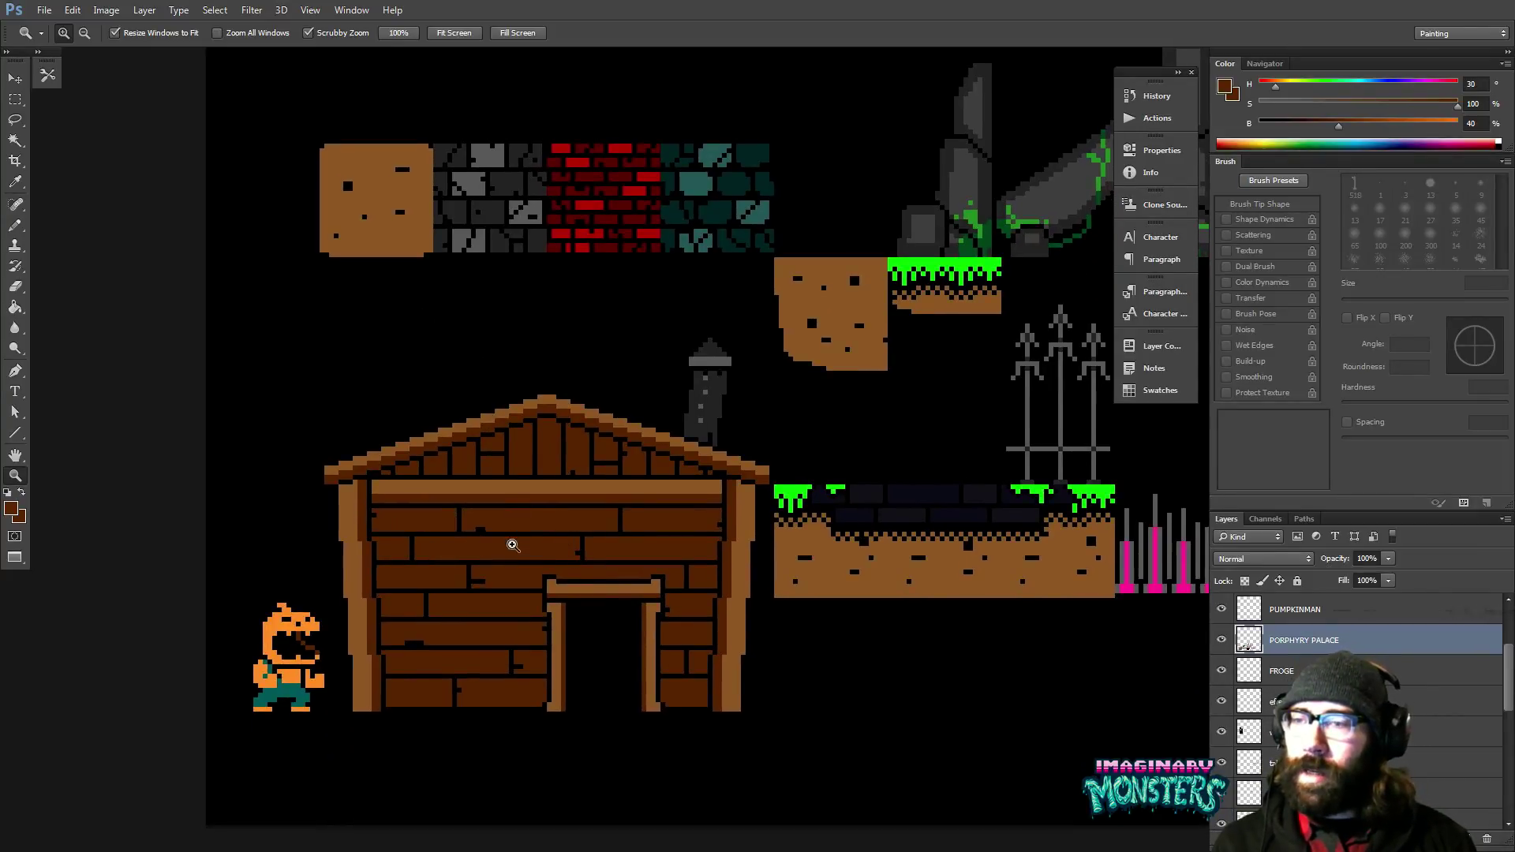
Erase a second short crack in the small gable plank near the left end of the roof.
scroll(545, 578, "down", 1)
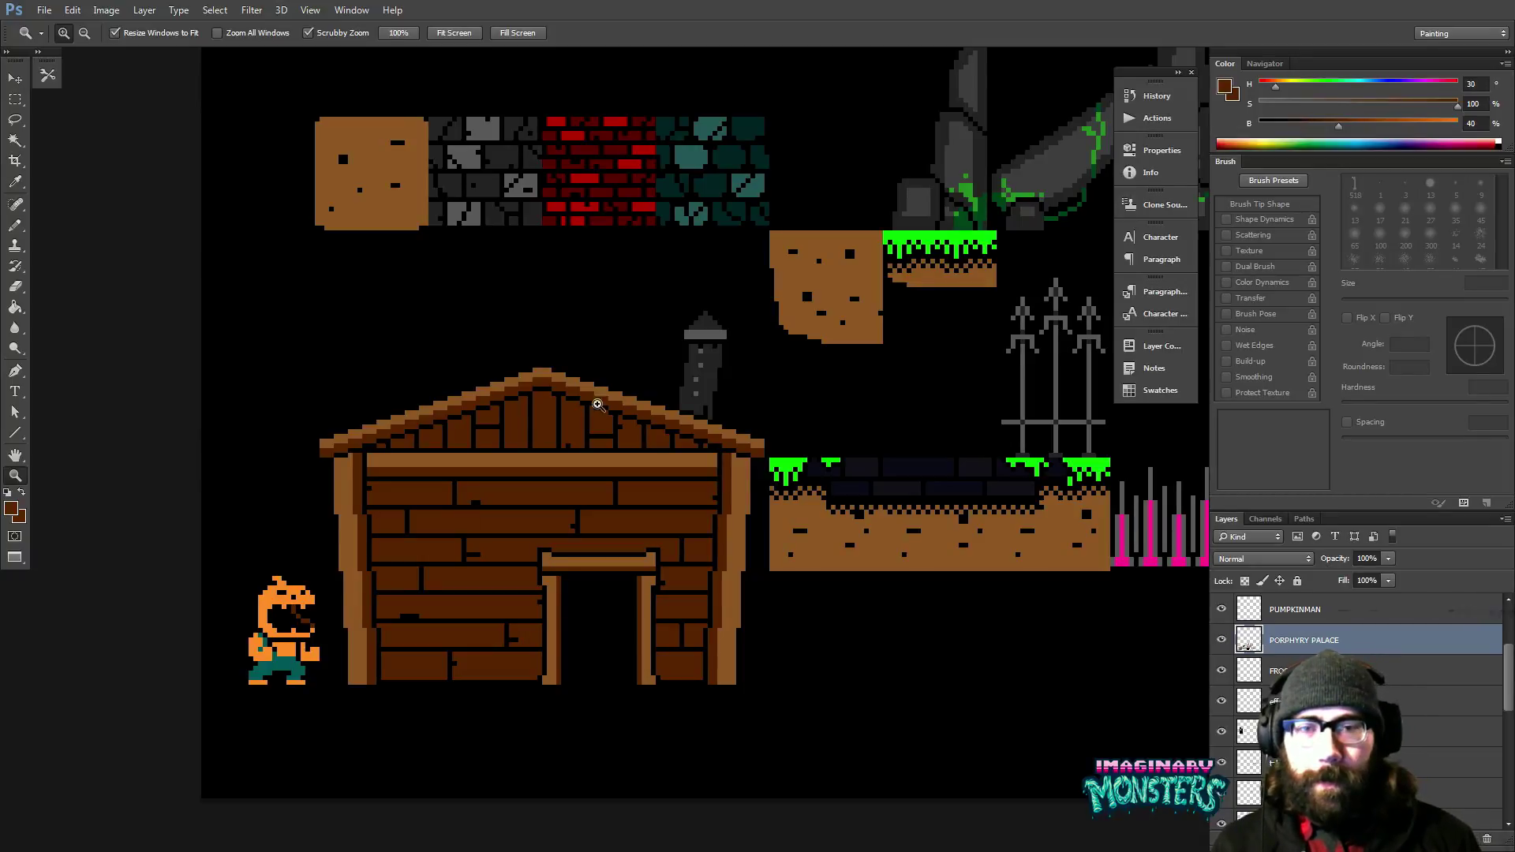
left_click_drag(438, 495, 484, 481)
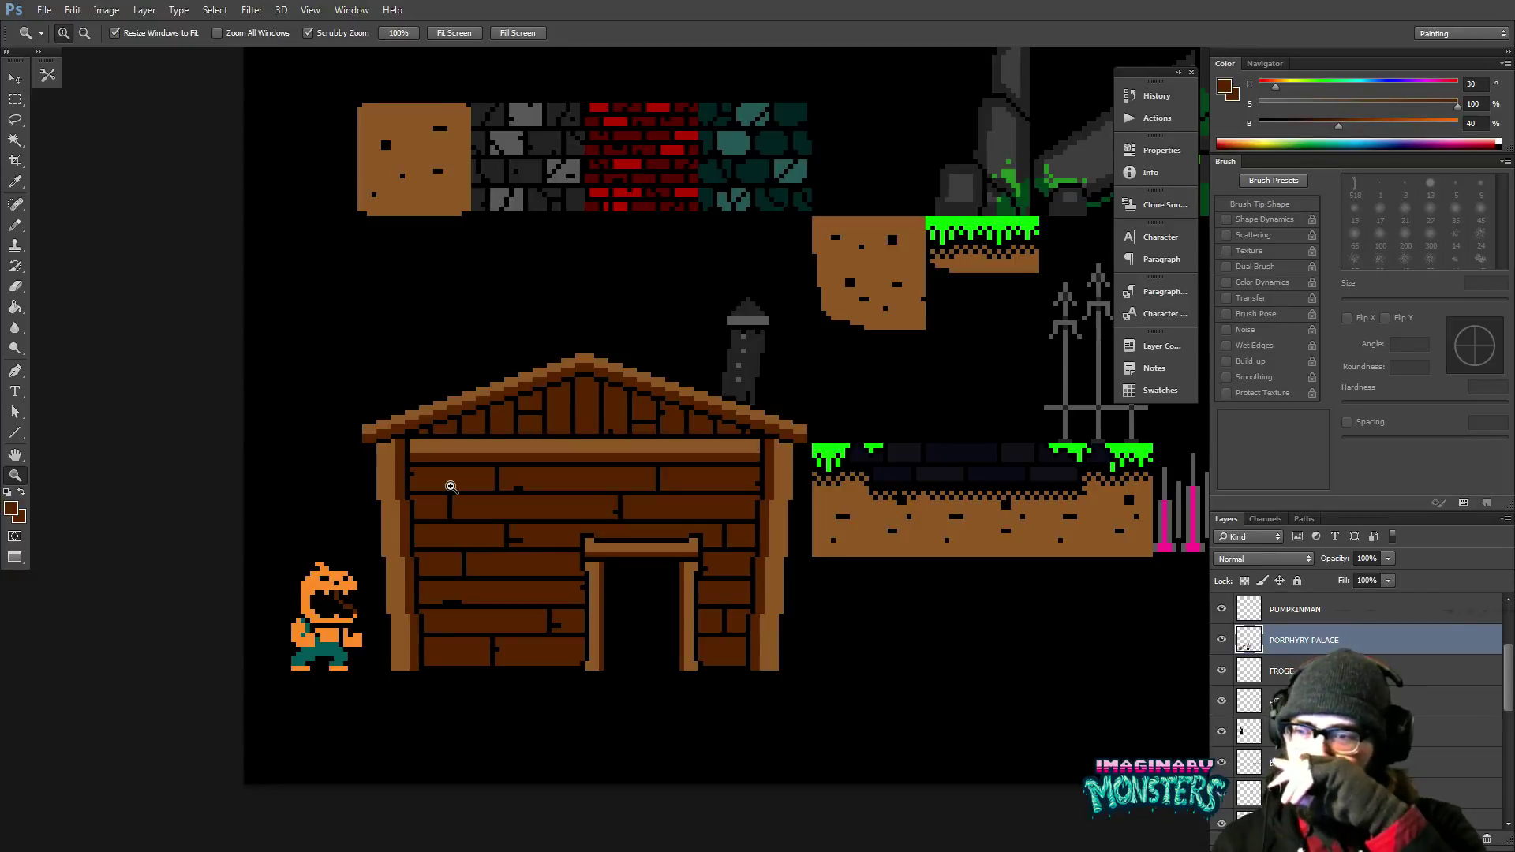
scroll(584, 505, "down", 2)
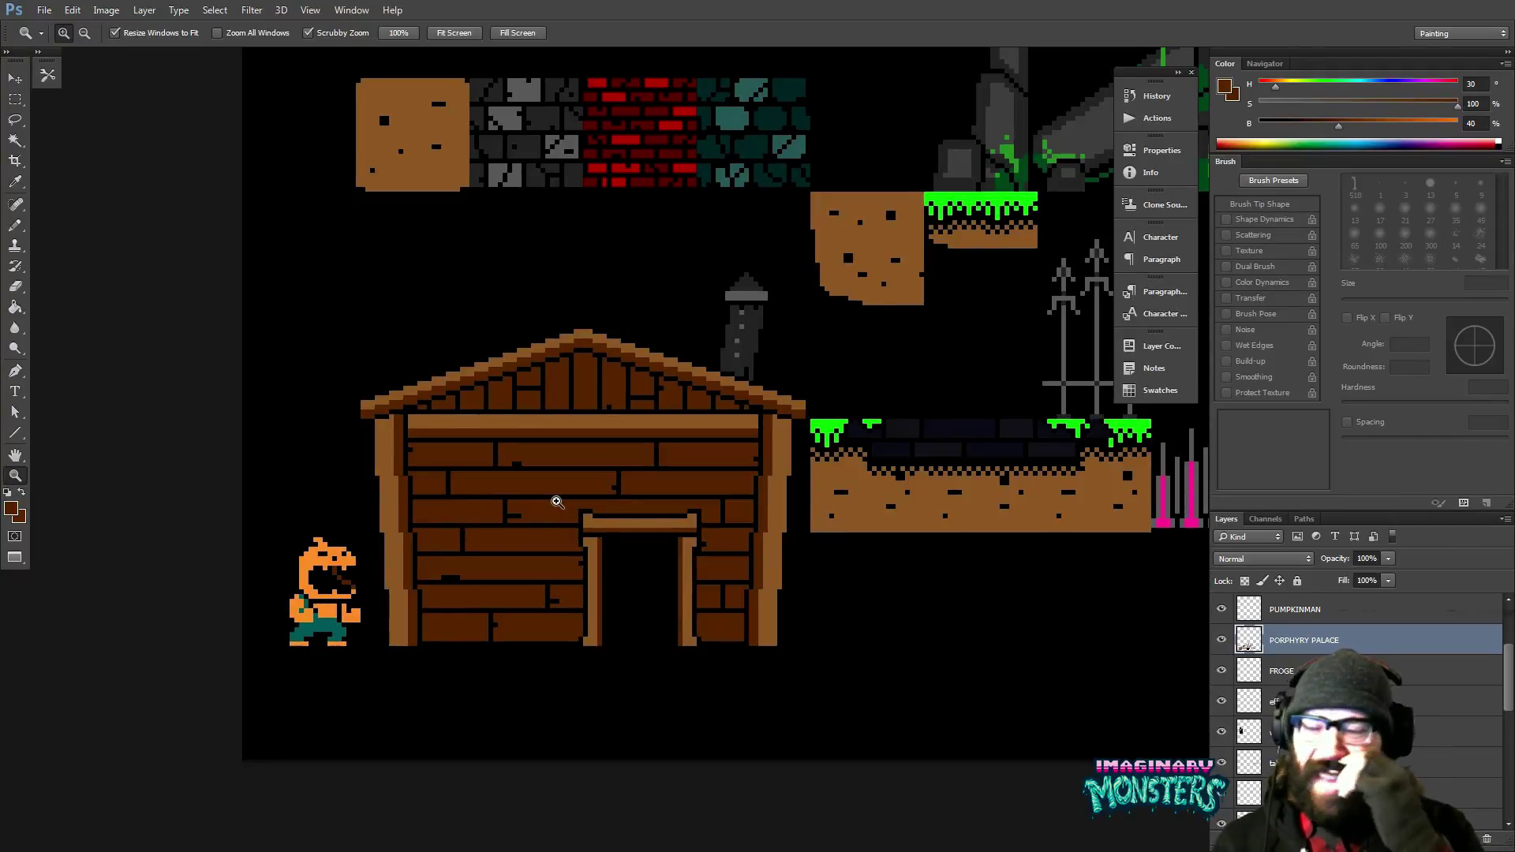
left_click_drag(614, 441, 575, 433)
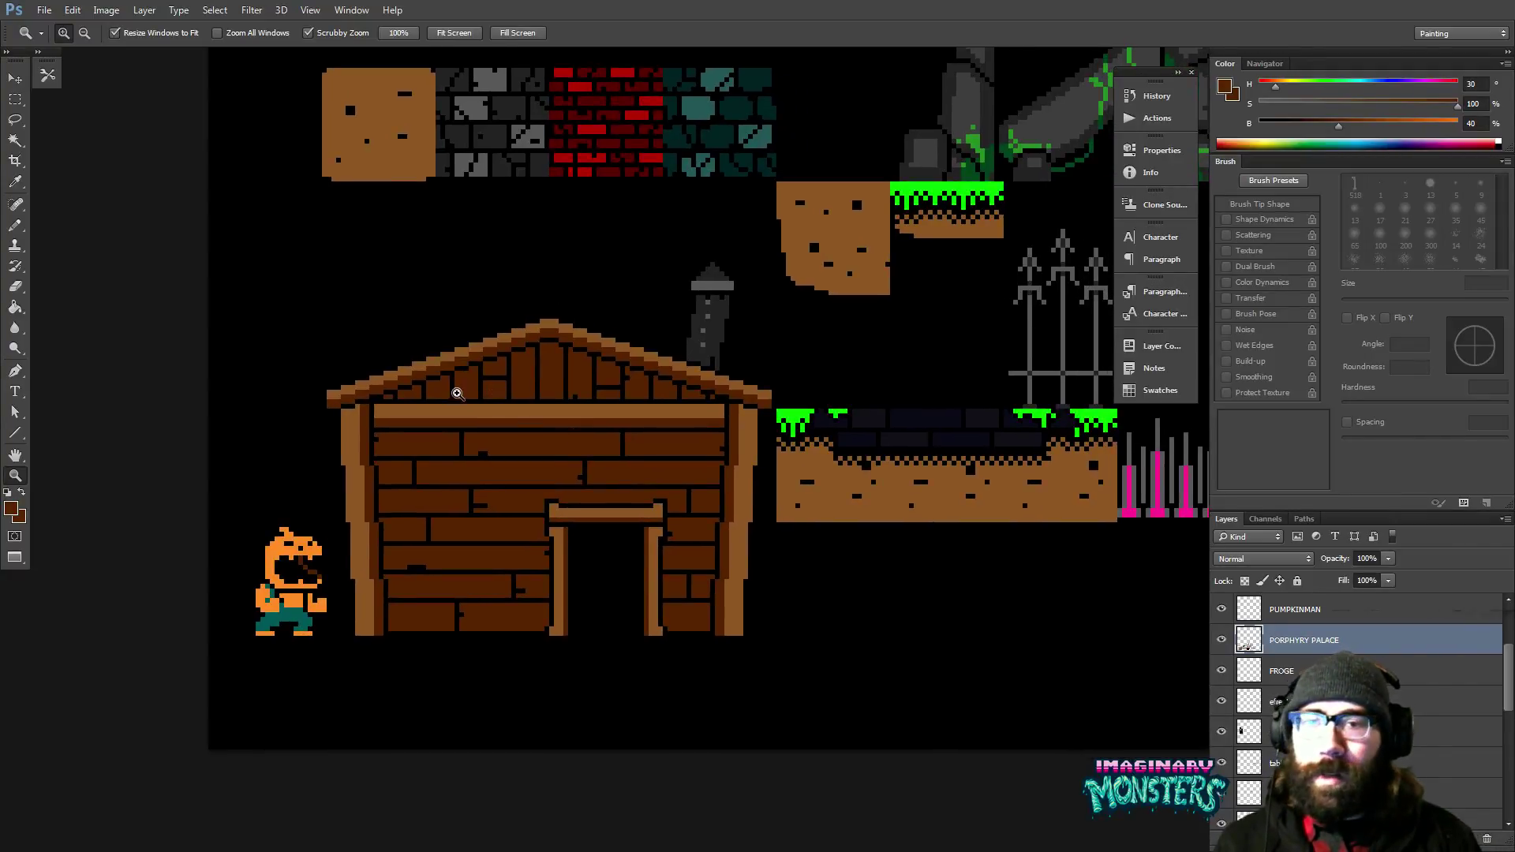
left_click(457, 393)
key("e")
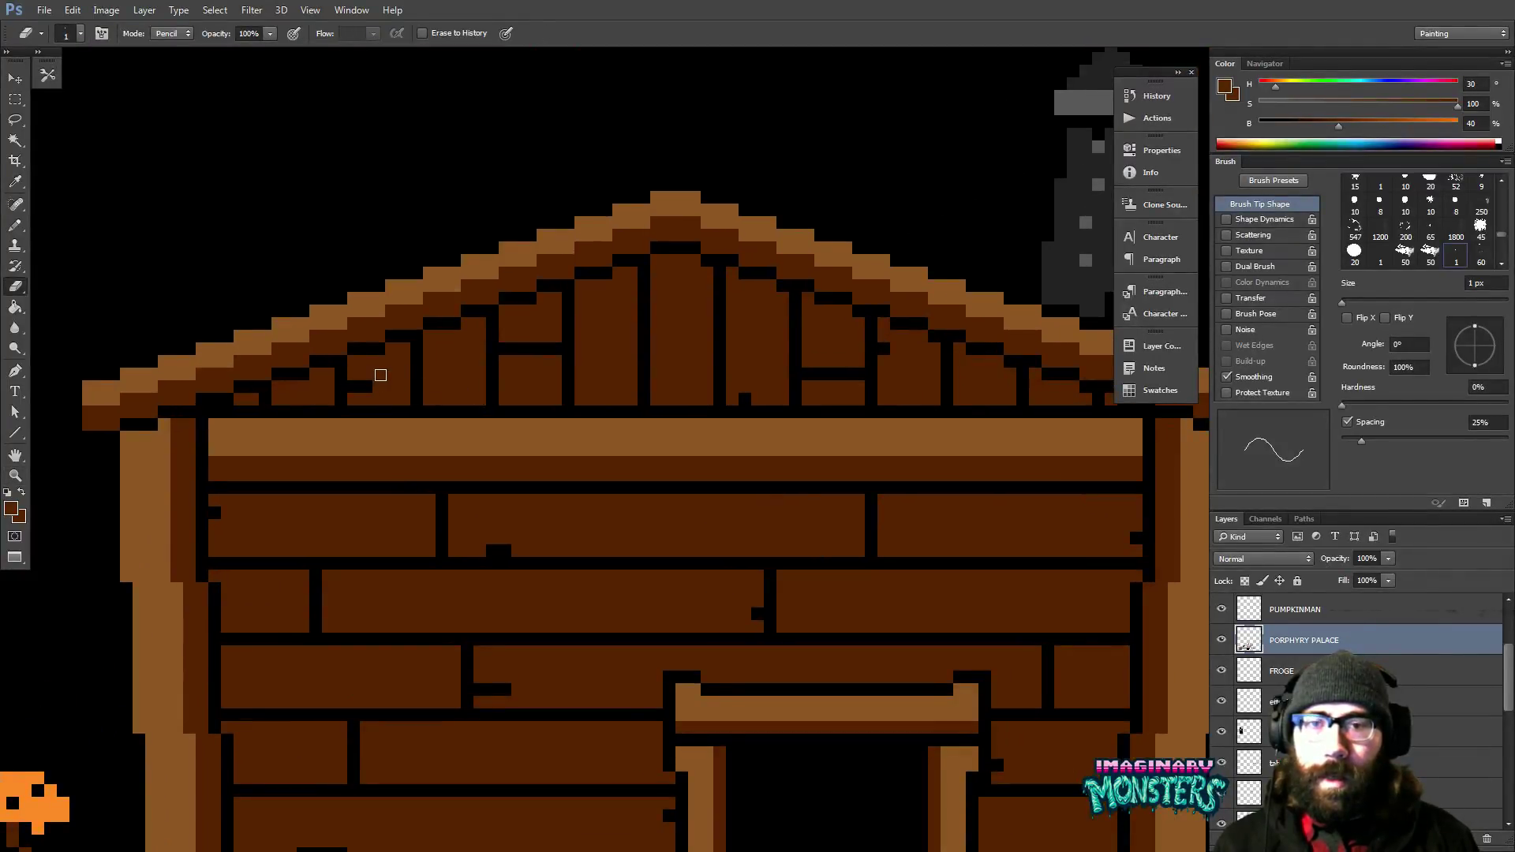
left_click_drag(381, 375, 400, 374)
Erase a small notch in the upper edge of the first row's rightmost plank.
left_click_drag(510, 532, 453, 348)
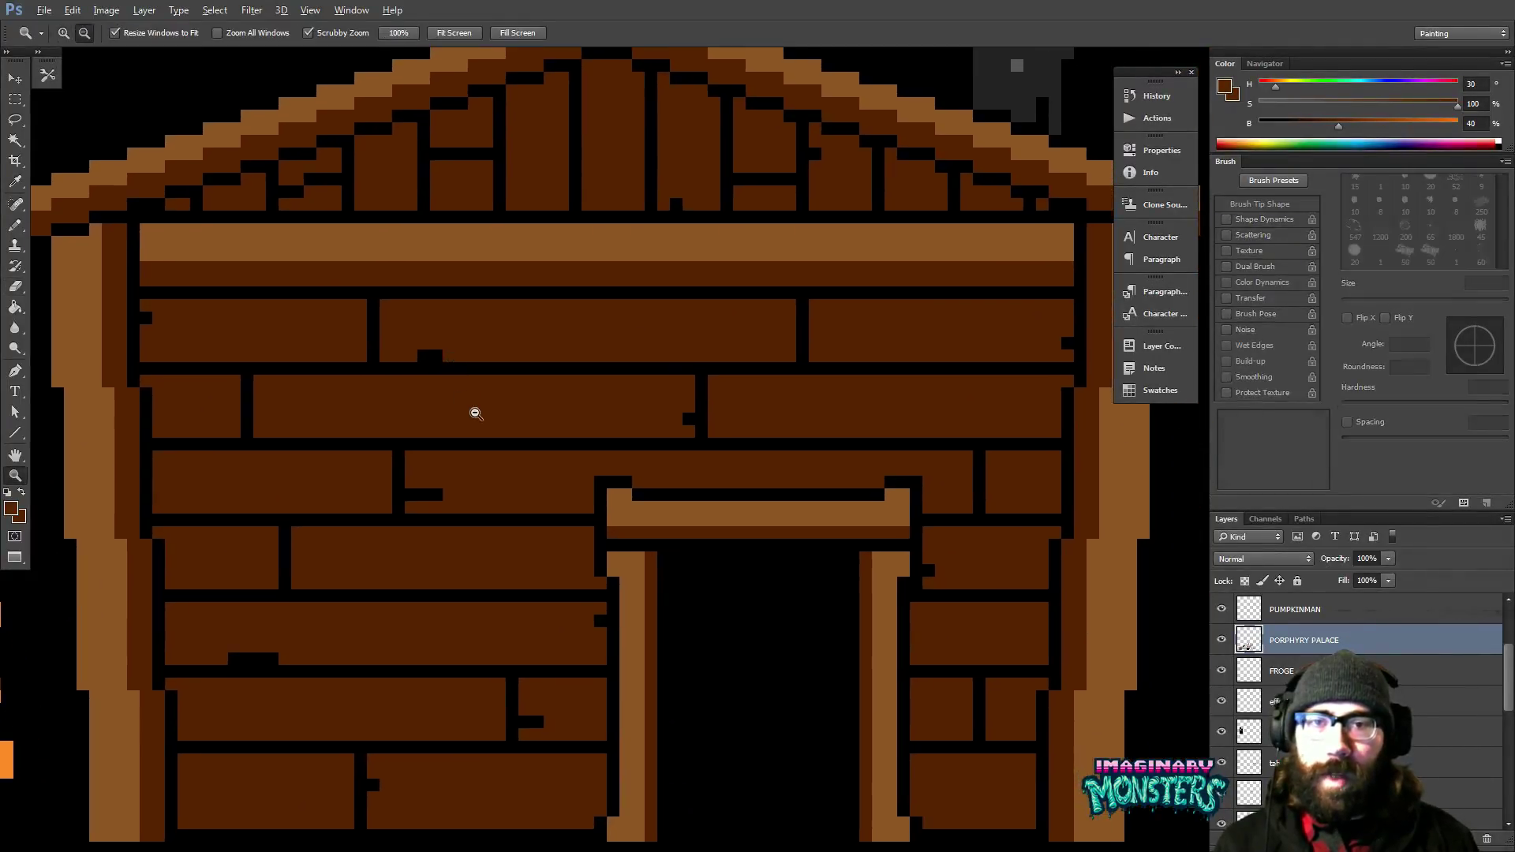
left_click(475, 413, "alt")
left_click_drag(477, 484, 429, 474)
mouse_move(650, 389)
left_mouse_down()
mouse_move(593, 393)
mouse_move(638, 396)
left_mouse_up()
key("e")
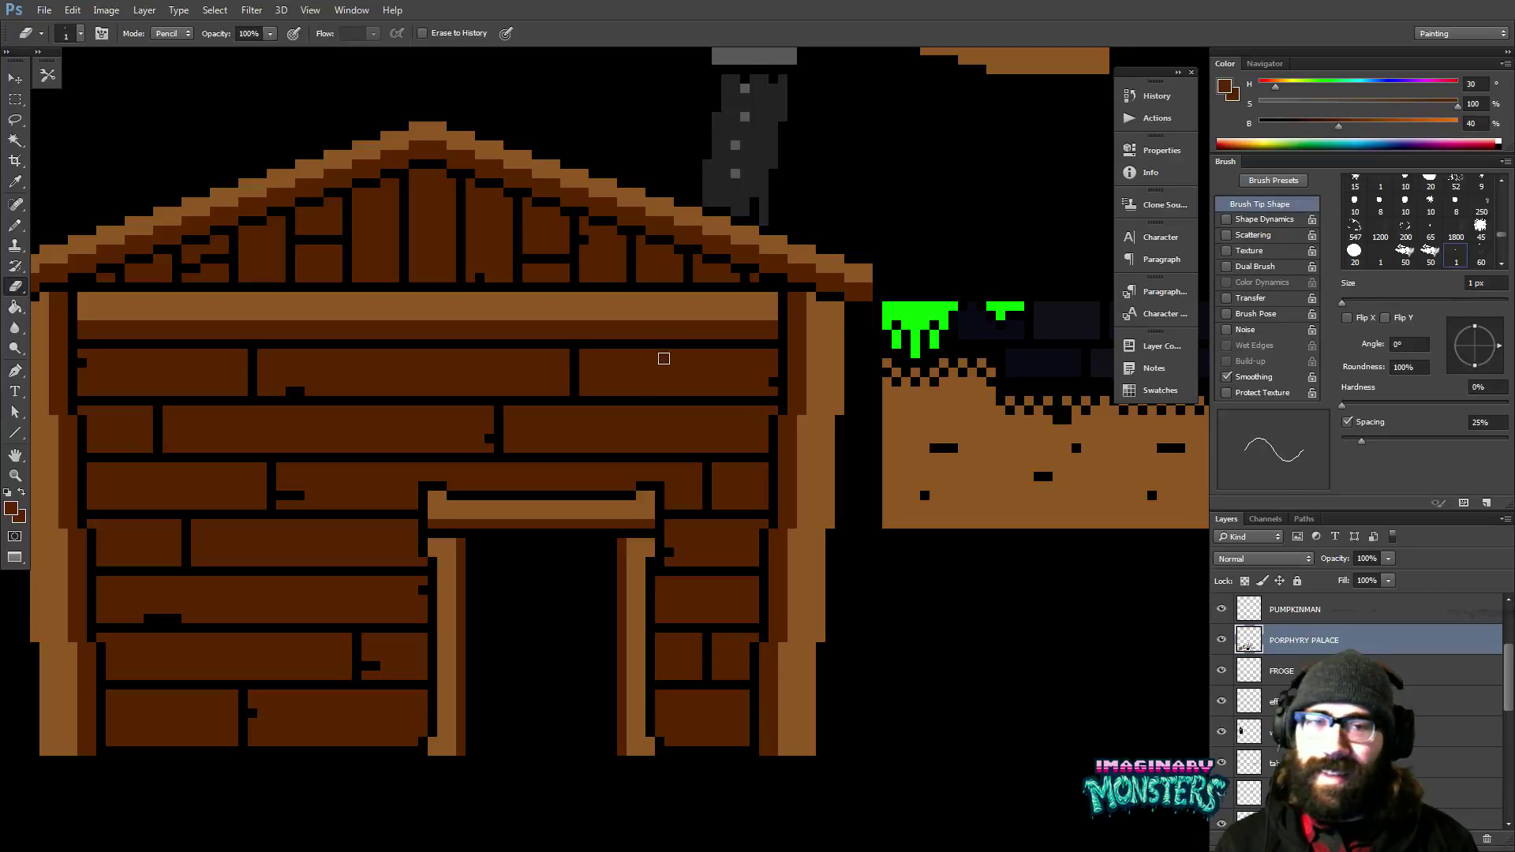
left_click(670, 352)
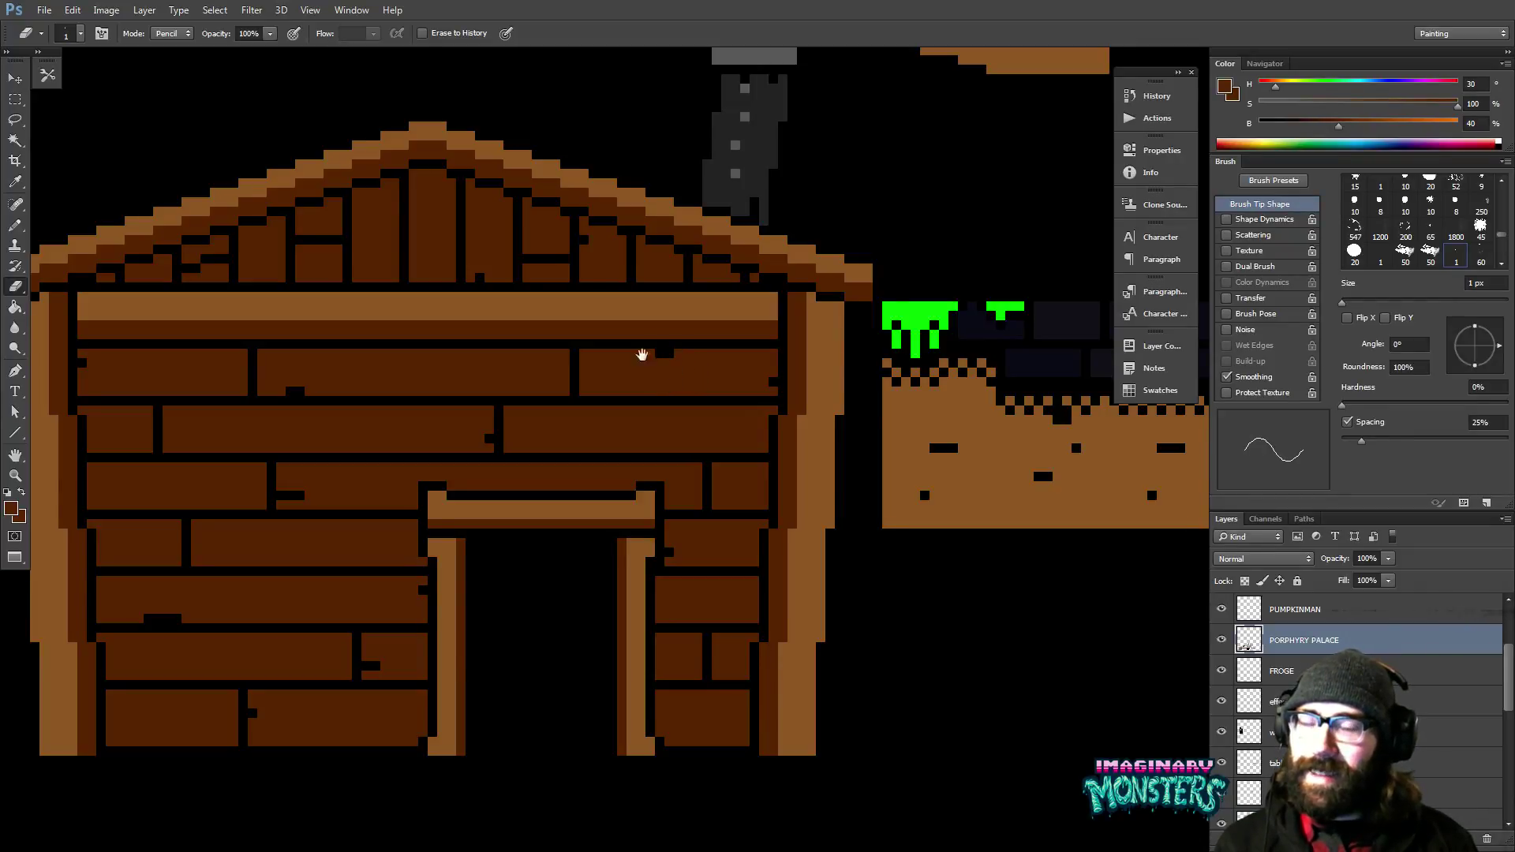
Erase a notch at the top of the left post and a square hole near the left end of the second row's middle plank.
scroll(632, 426, "left", 3)
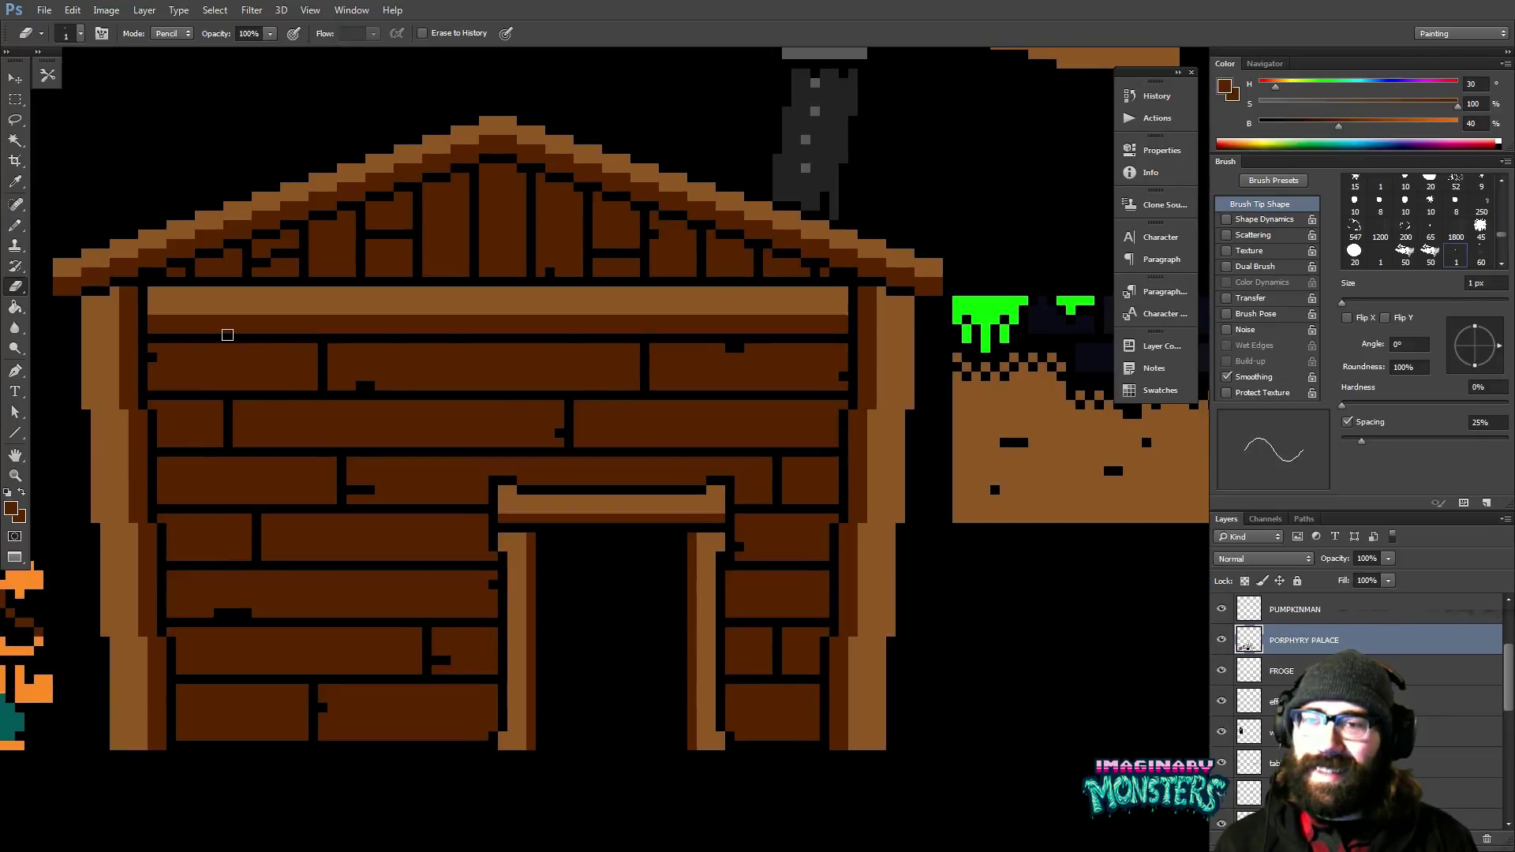
mouse_move(185, 542)
left_mouse_down()
mouse_move(212, 460)
mouse_move(300, 481)
left_mouse_up()
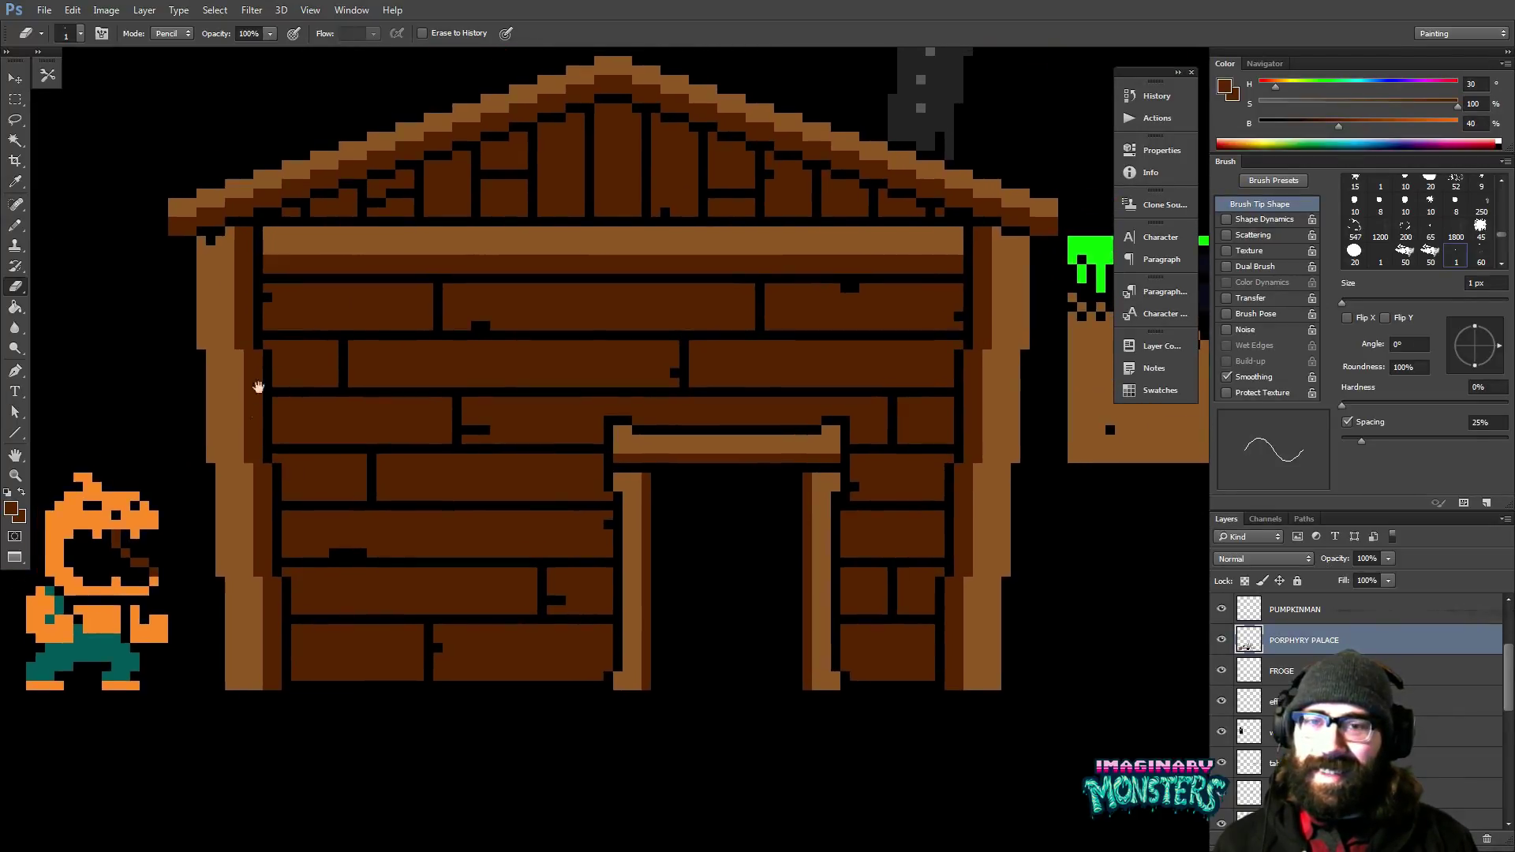
left_click(377, 368)
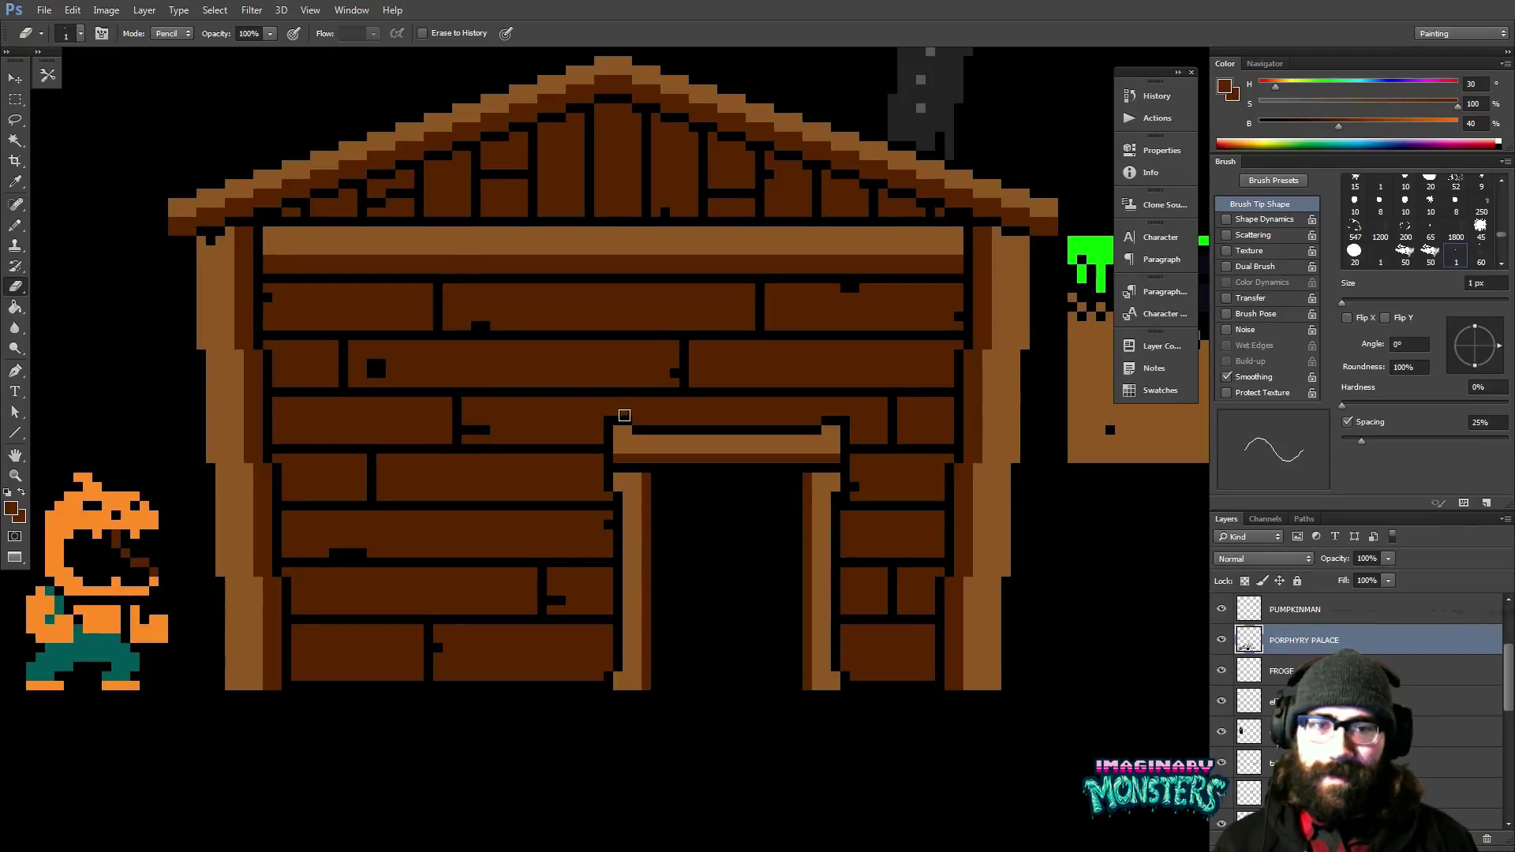
Erase a stepped, mouse-hole-shaped gap in the lower edge of the bottom plank left of the doorway.
left_click_drag(525, 653, 500, 617)
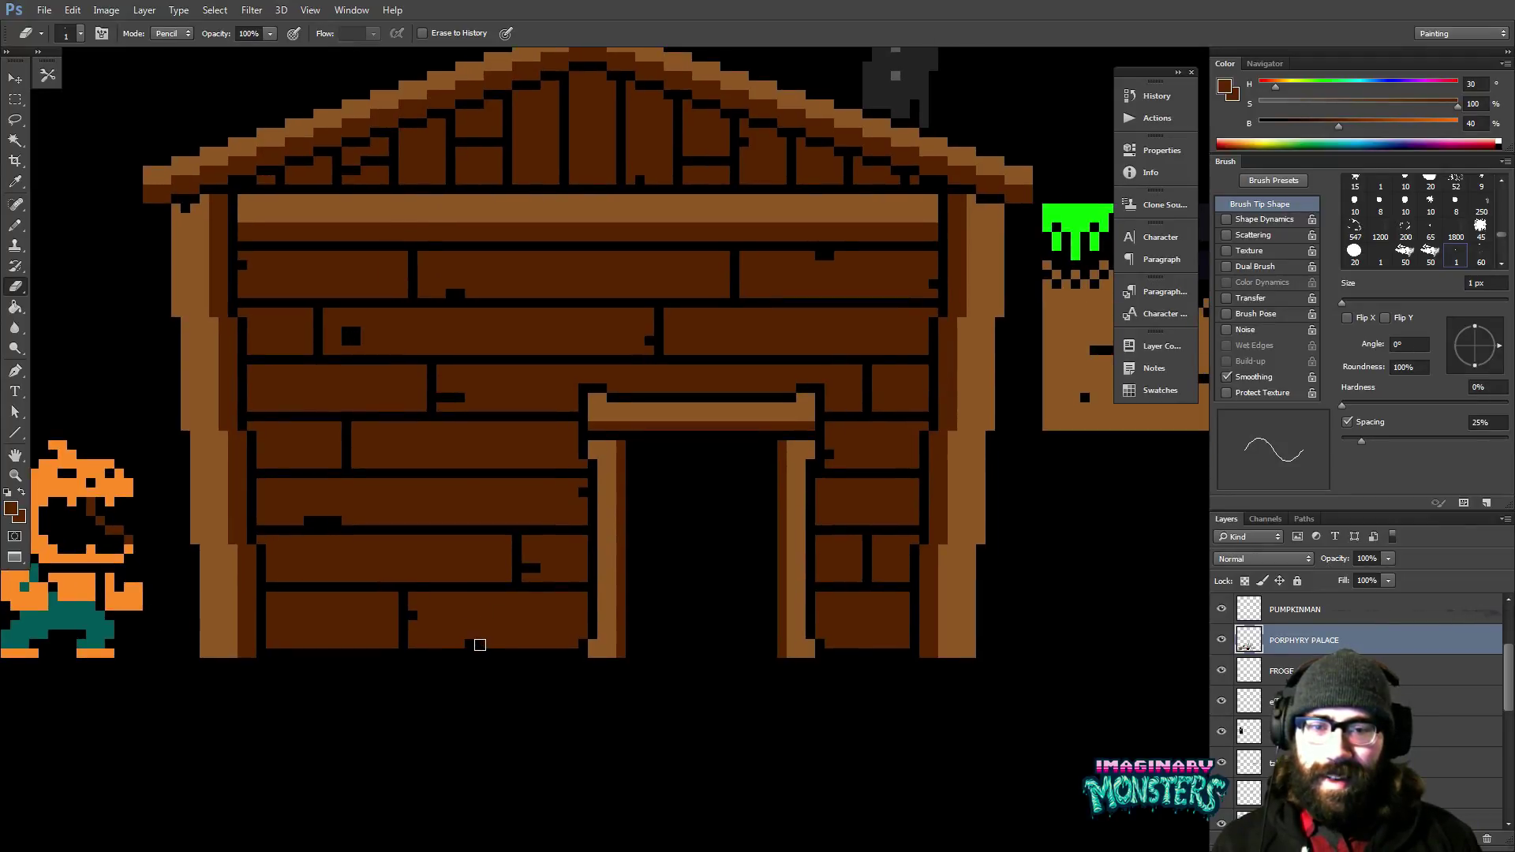
left_click(472, 640)
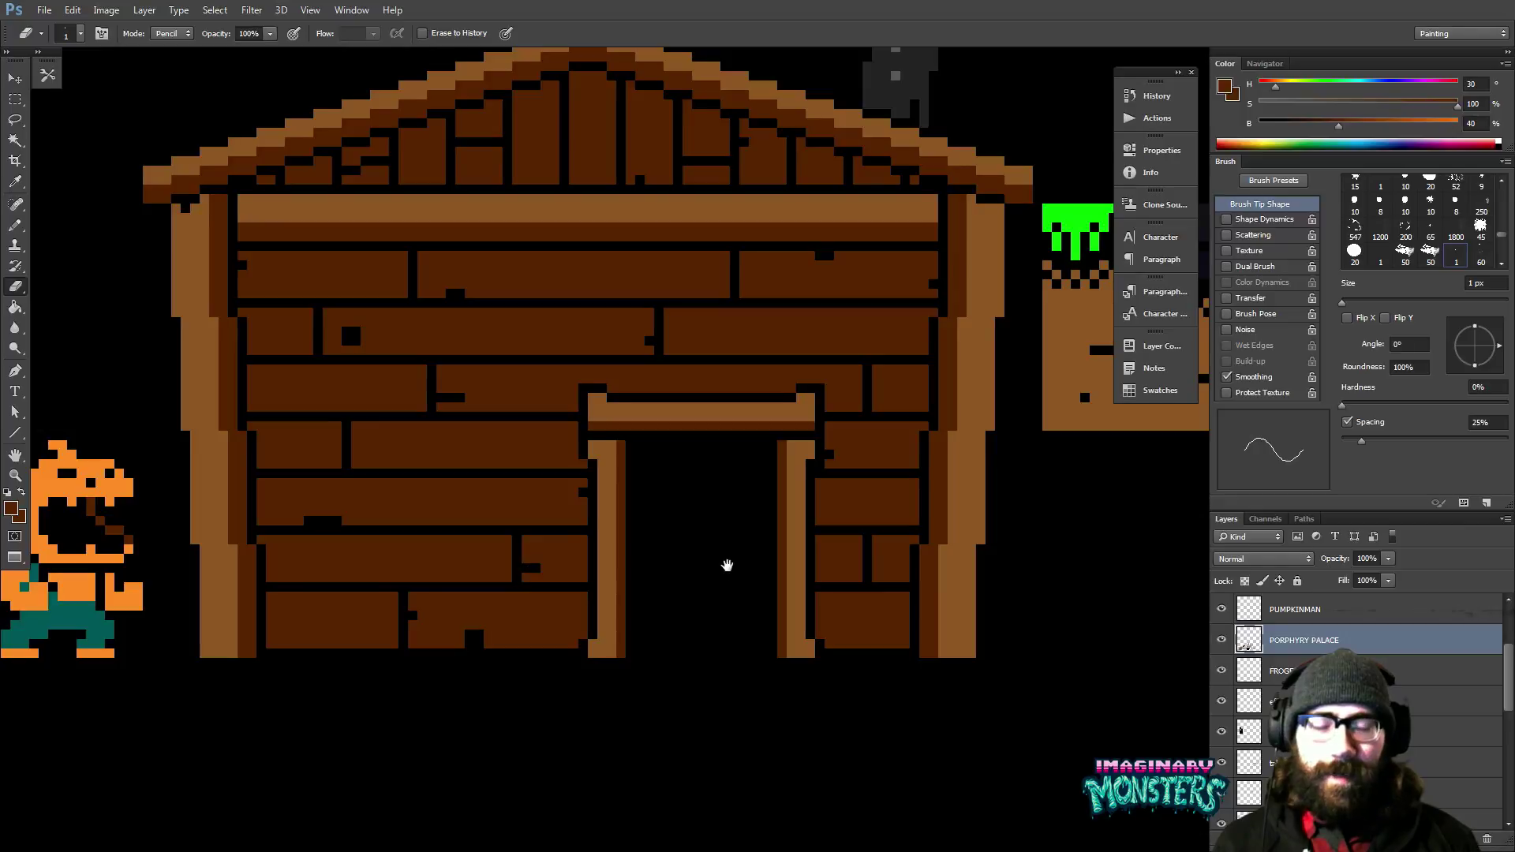
left_click_drag(727, 565, 750, 565)
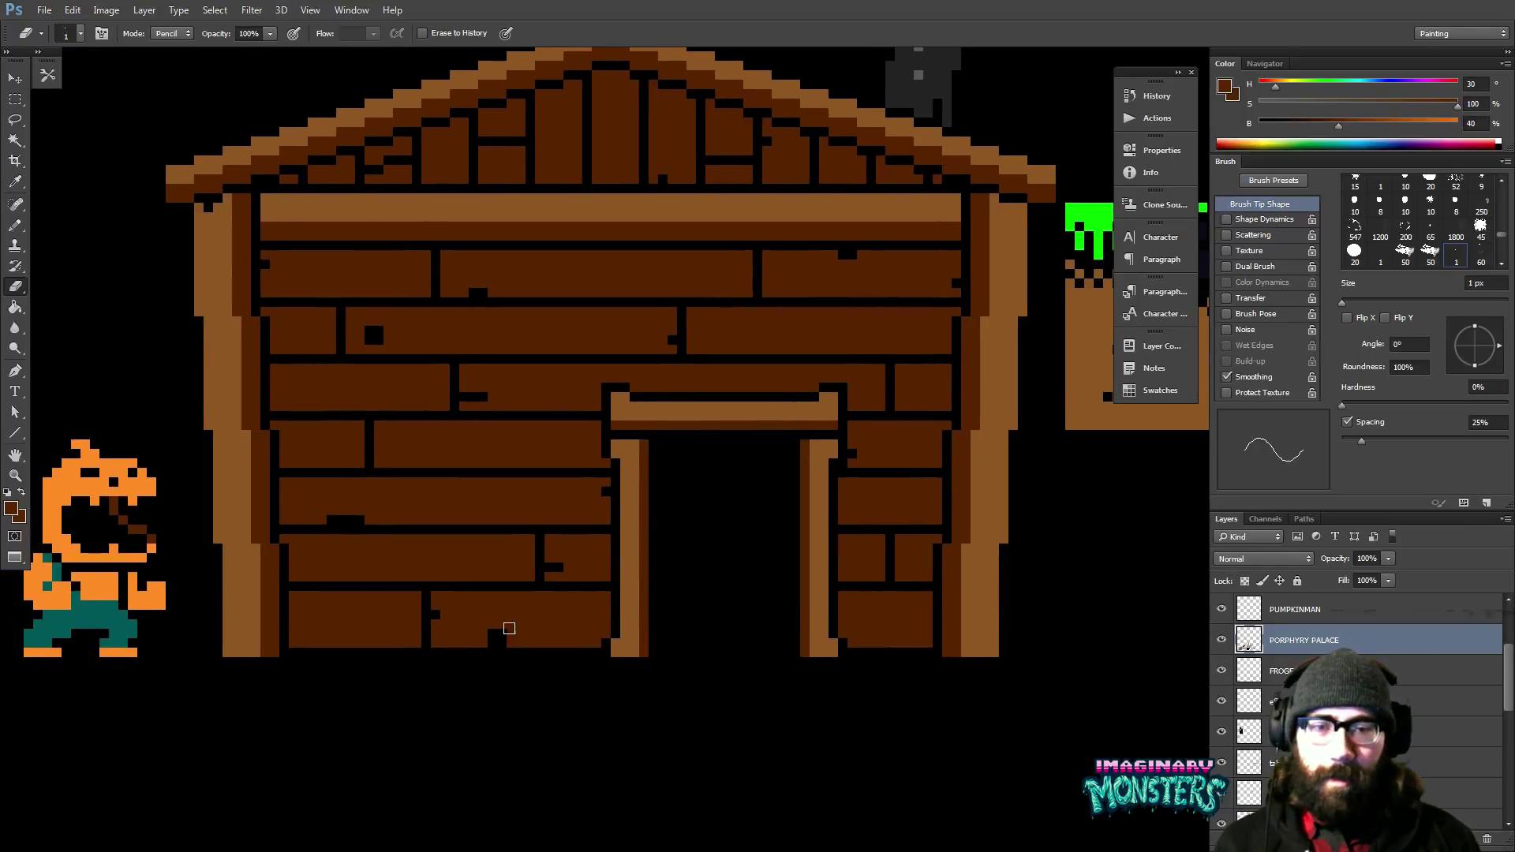
left_click_drag(505, 630, 518, 646)
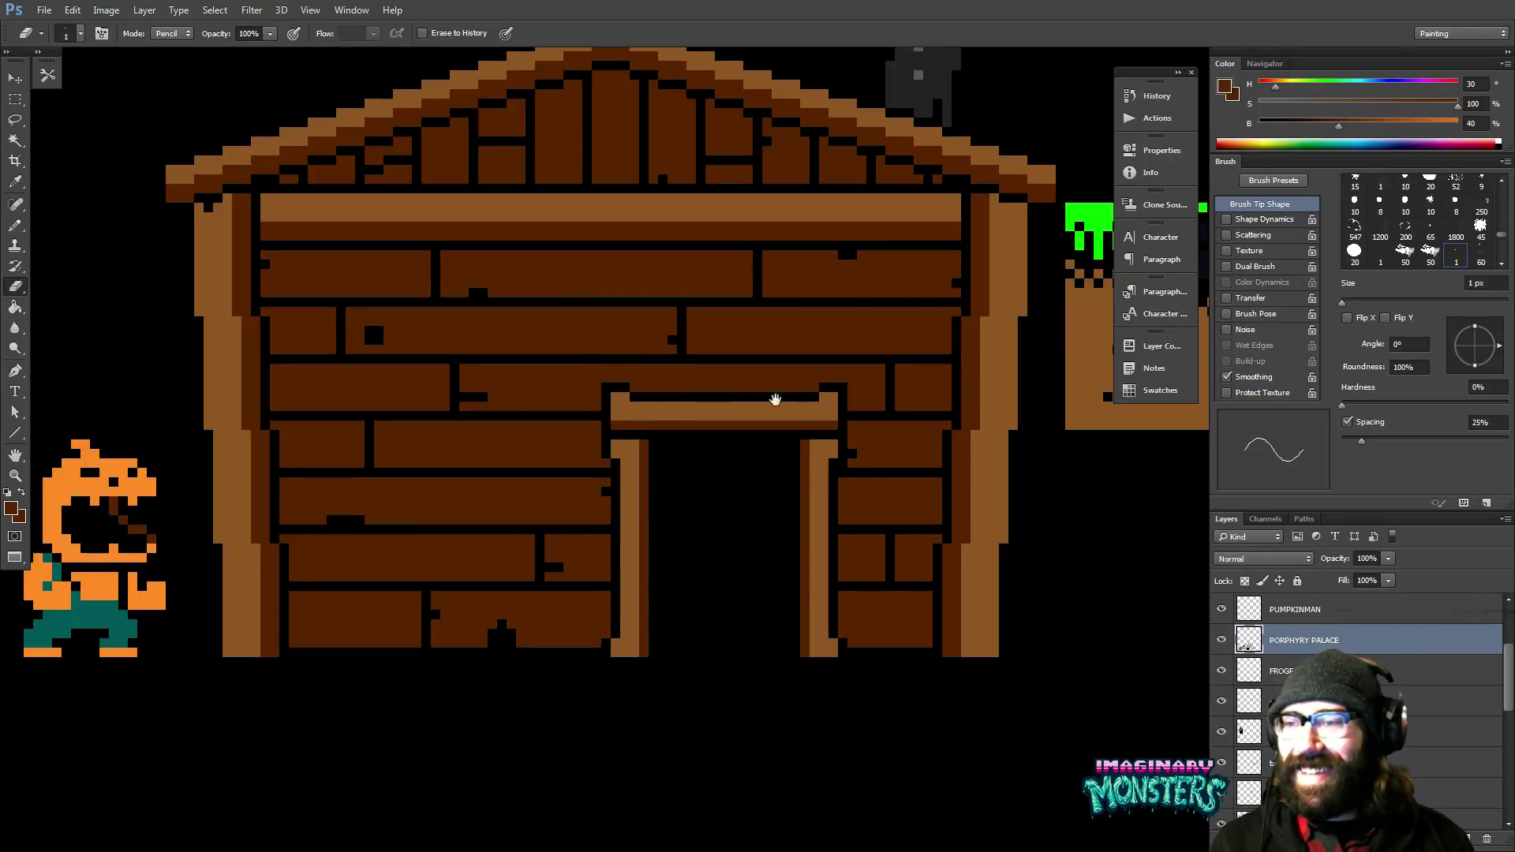
Erase a short horizontal crack in the sixth-row plank right of the doorway, starting at the door frame.
mouse_move(857, 400)
left_mouse_down()
mouse_move(804, 403)
mouse_move(781, 439)
mouse_move(812, 413)
left_mouse_up()
key("z")
left_click(813, 401, "alt")
key("e")
left_click(713, 455)
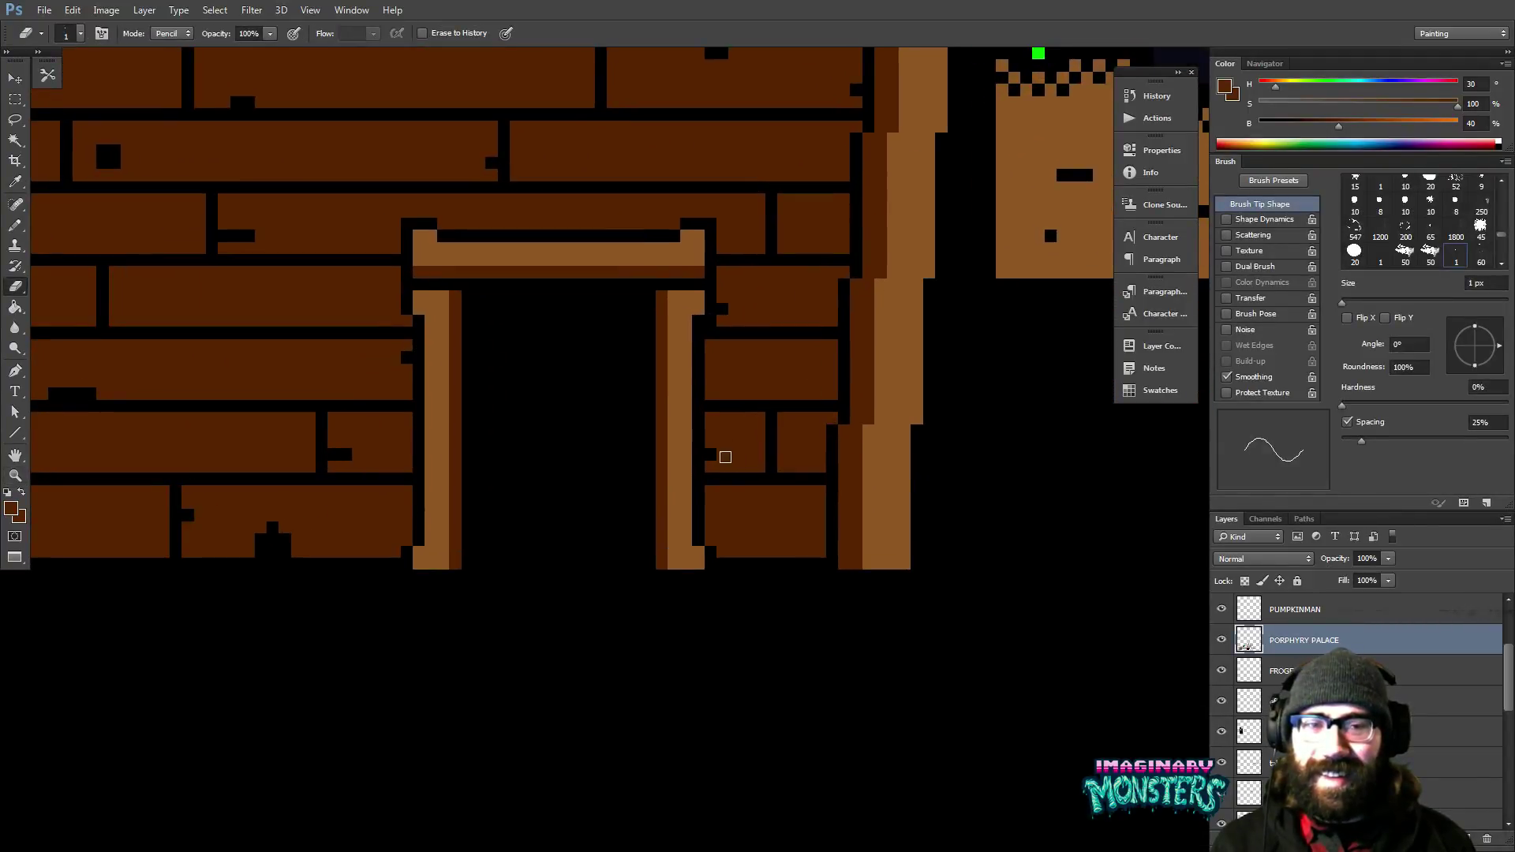
Erase a two-pixel-tall knot in the left post and a one-pixel hole near the top of the right post.
left_click_drag(692, 497, 787, 562)
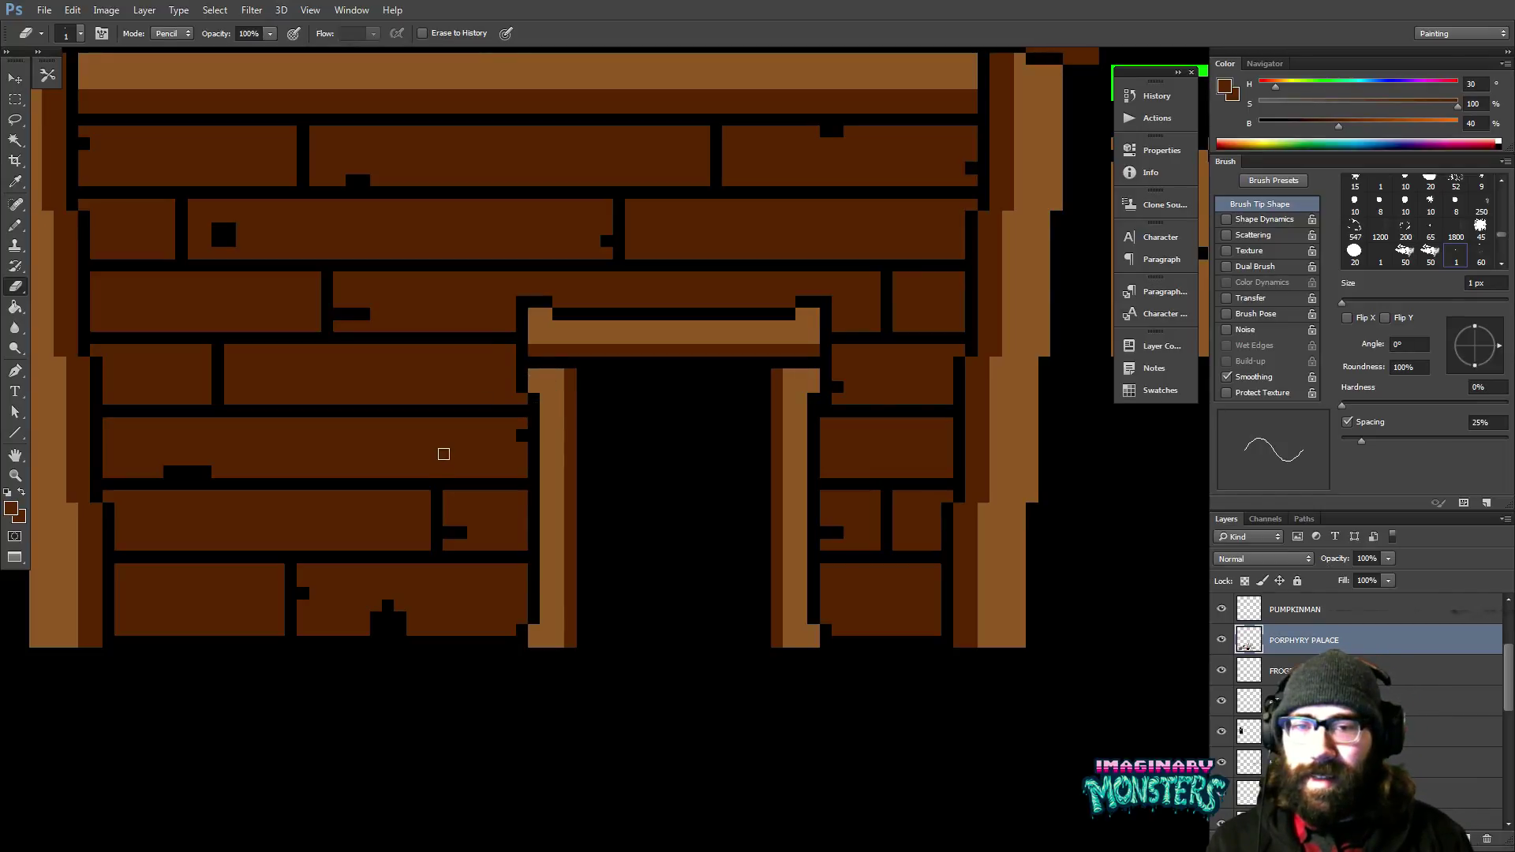
scroll(443, 454, "left", 4)
scroll(626, 473, "up", 2)
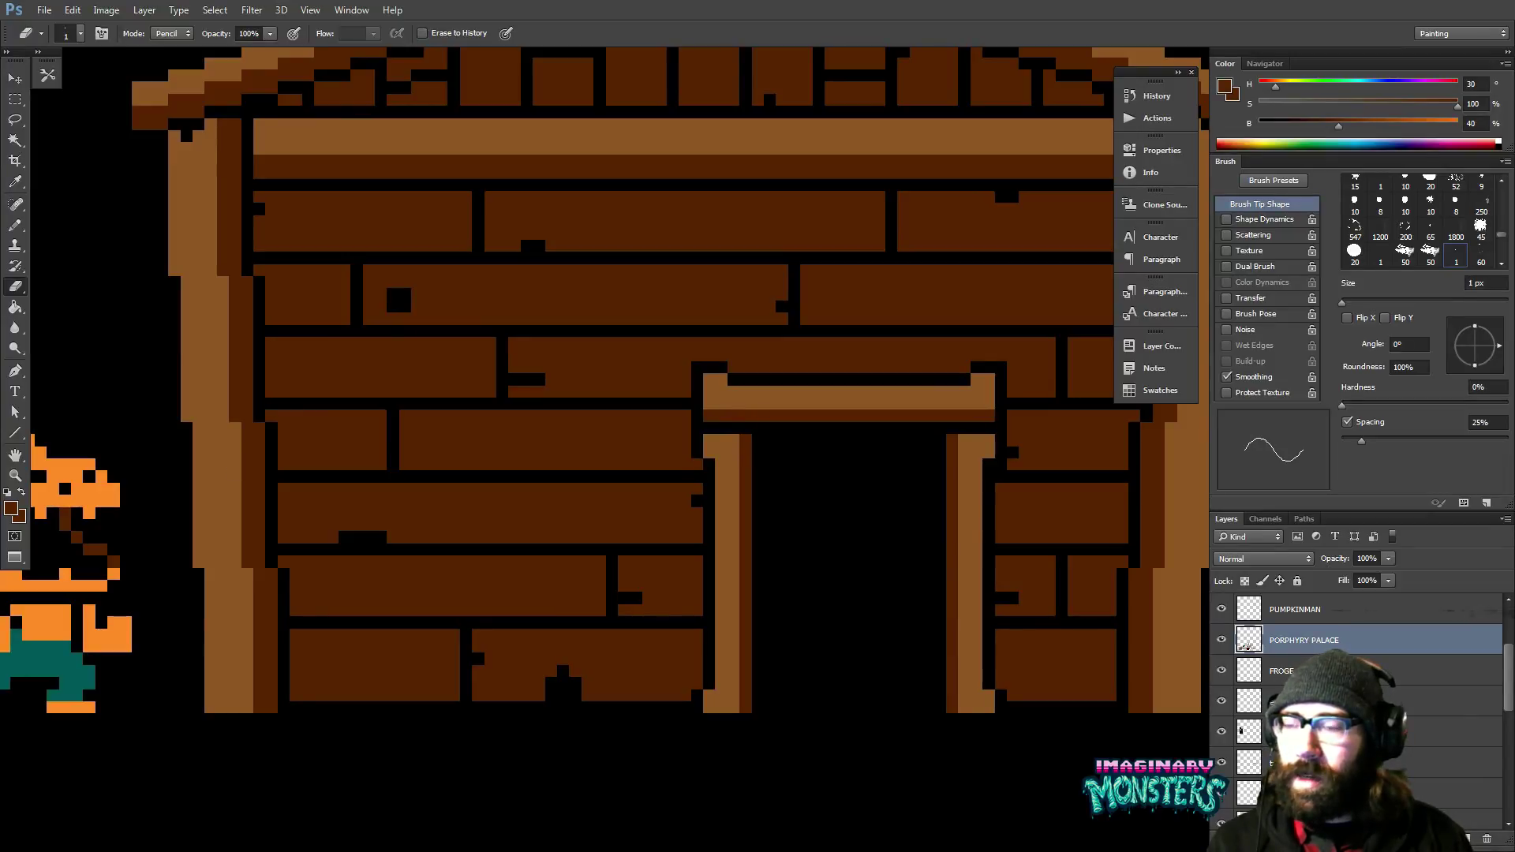
scroll(335, 470, "up", 1)
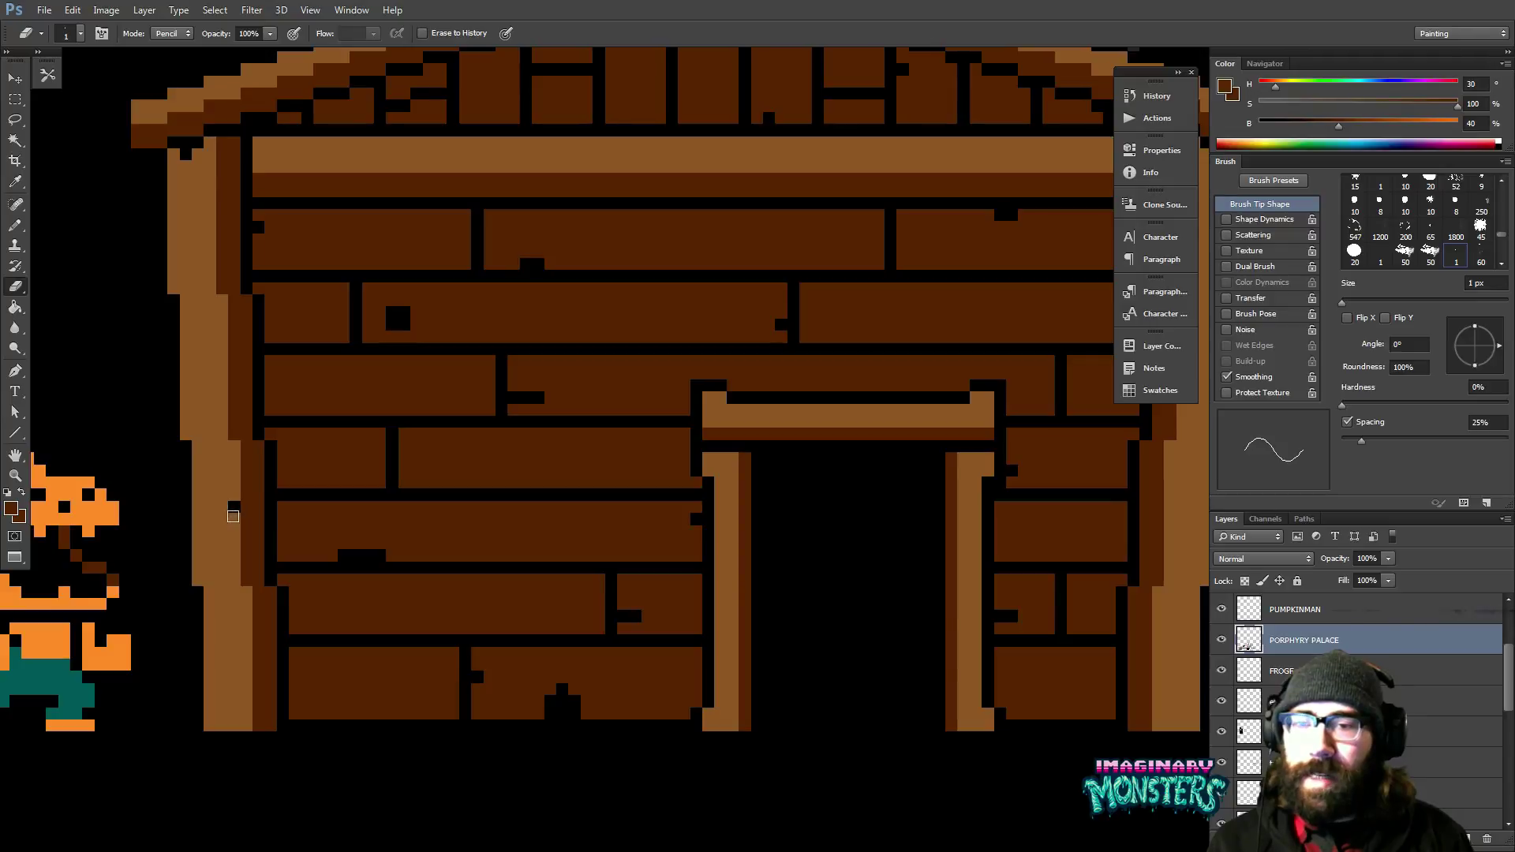
left_click_drag(710, 448, 391, 500)
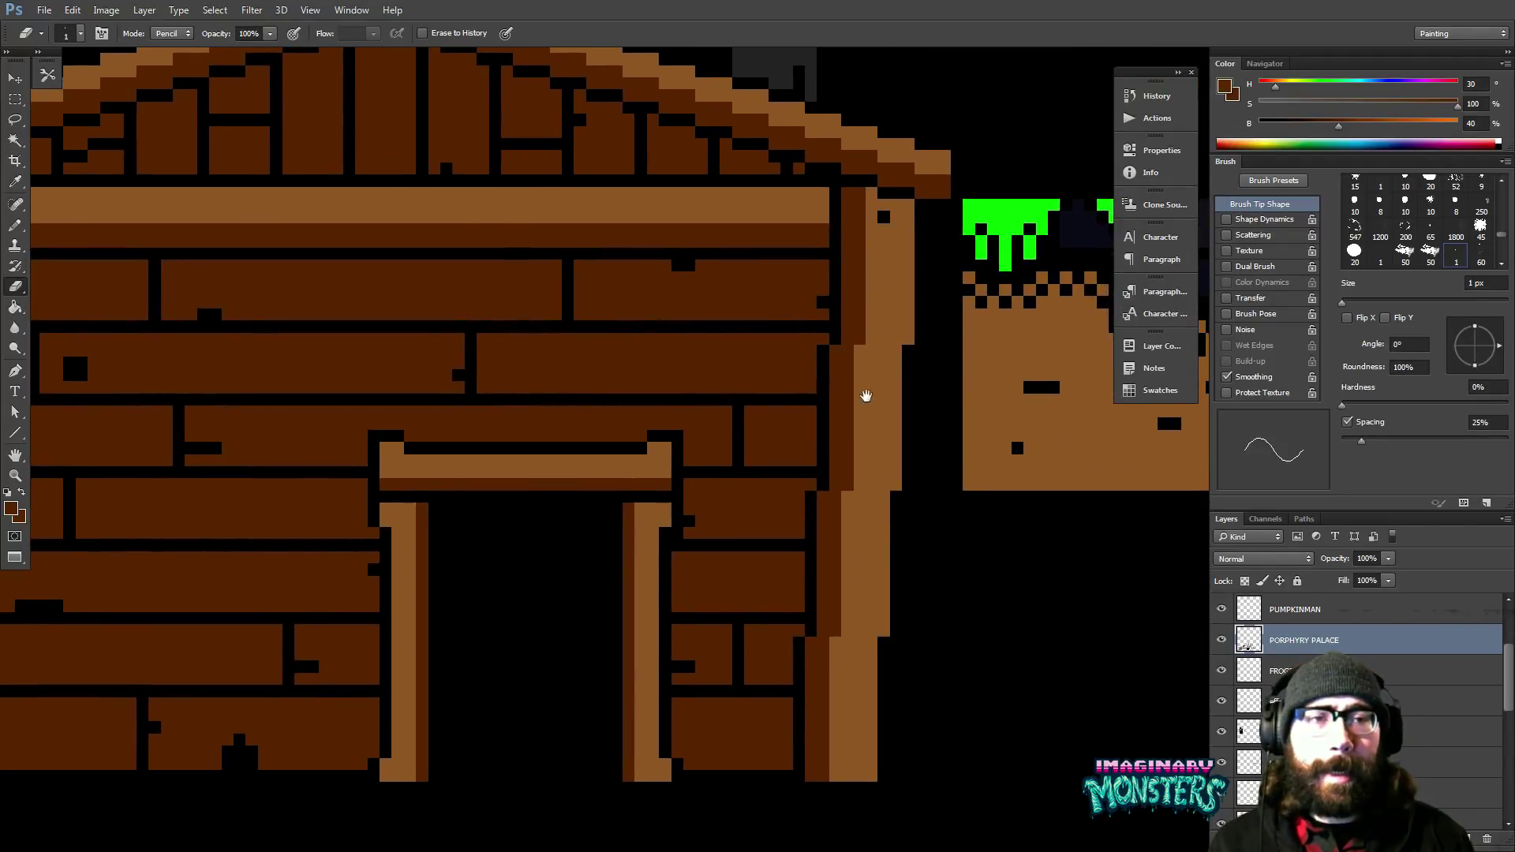
left_click_drag(862, 395, 901, 405)
left_click_drag(713, 345, 236, 355)
Sample the beam's light brown with the Pencil and thicken the horizontal beam's light band, leaving a thin dark shadow along its lower edge.
key("z")
left_click(703, 423, "alt")
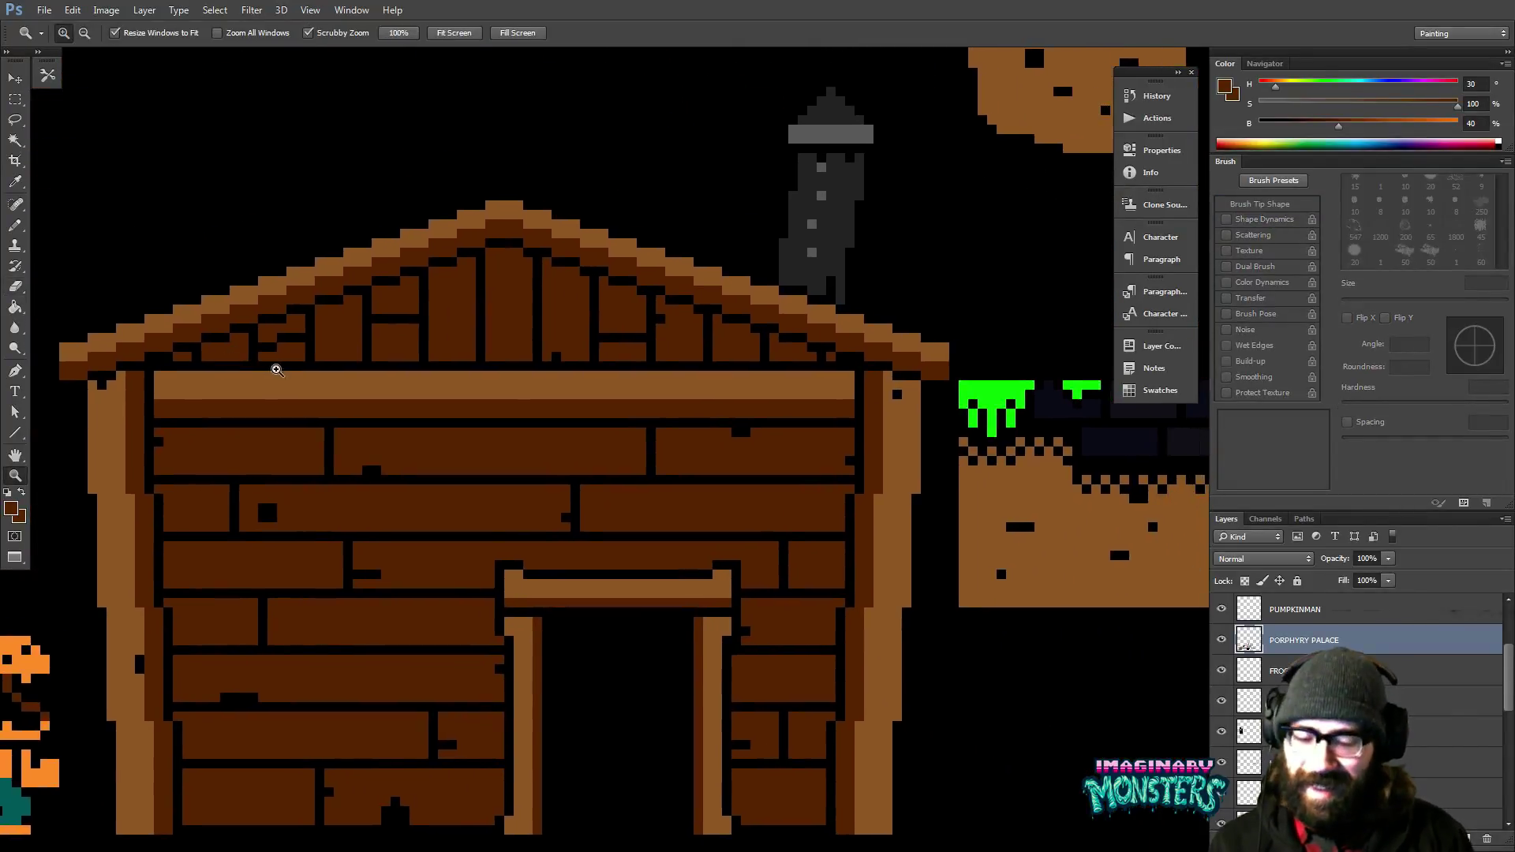
key("b")
left_click(239, 381, "alt")
mouse_move(165, 408)
left_mouse_down()
mouse_move(344, 450)
mouse_move(693, 487)
mouse_move(853, 469)
left_mouse_up()
left_click_drag(688, 518, 815, 483)
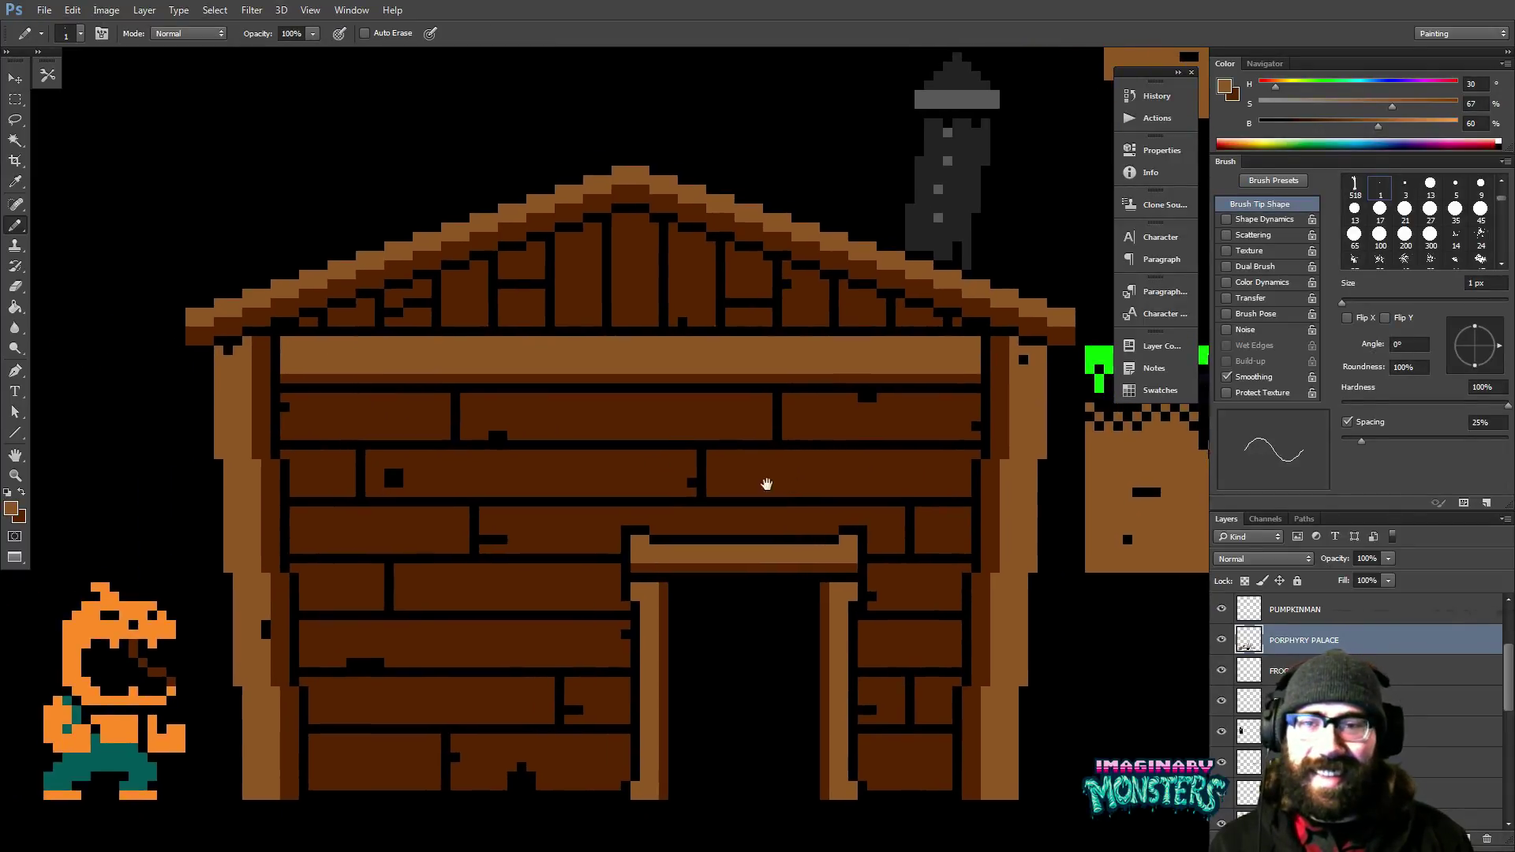
Paint light brown down the inner sides of both outer posts, narrowing their dark shadow strips along the full height.
left_click_drag(259, 347, 299, 797)
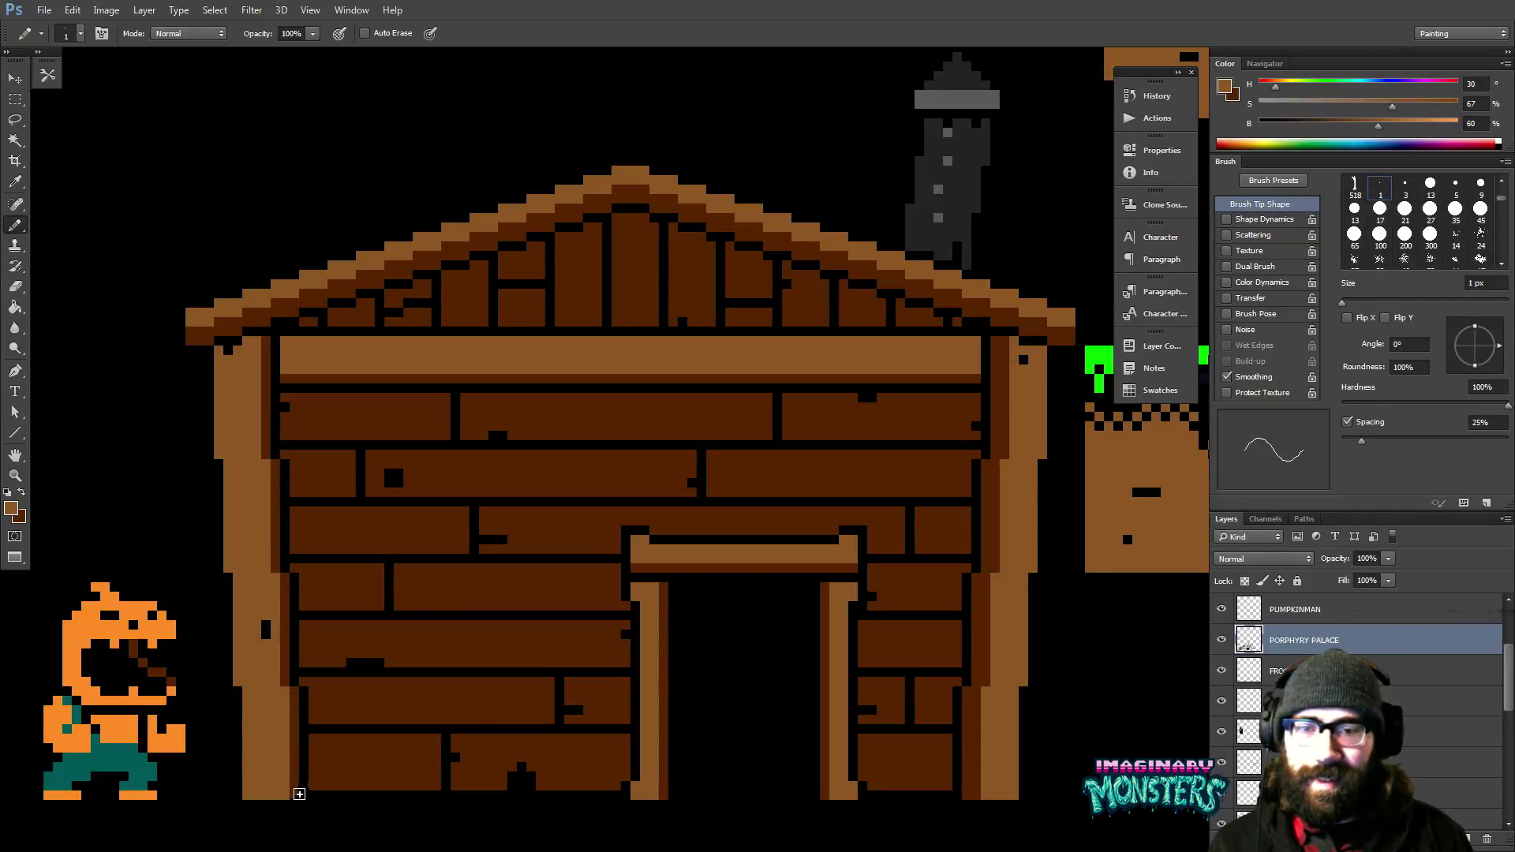
scroll(597, 686, "right", 3)
scroll(596, 687, "down", 1)
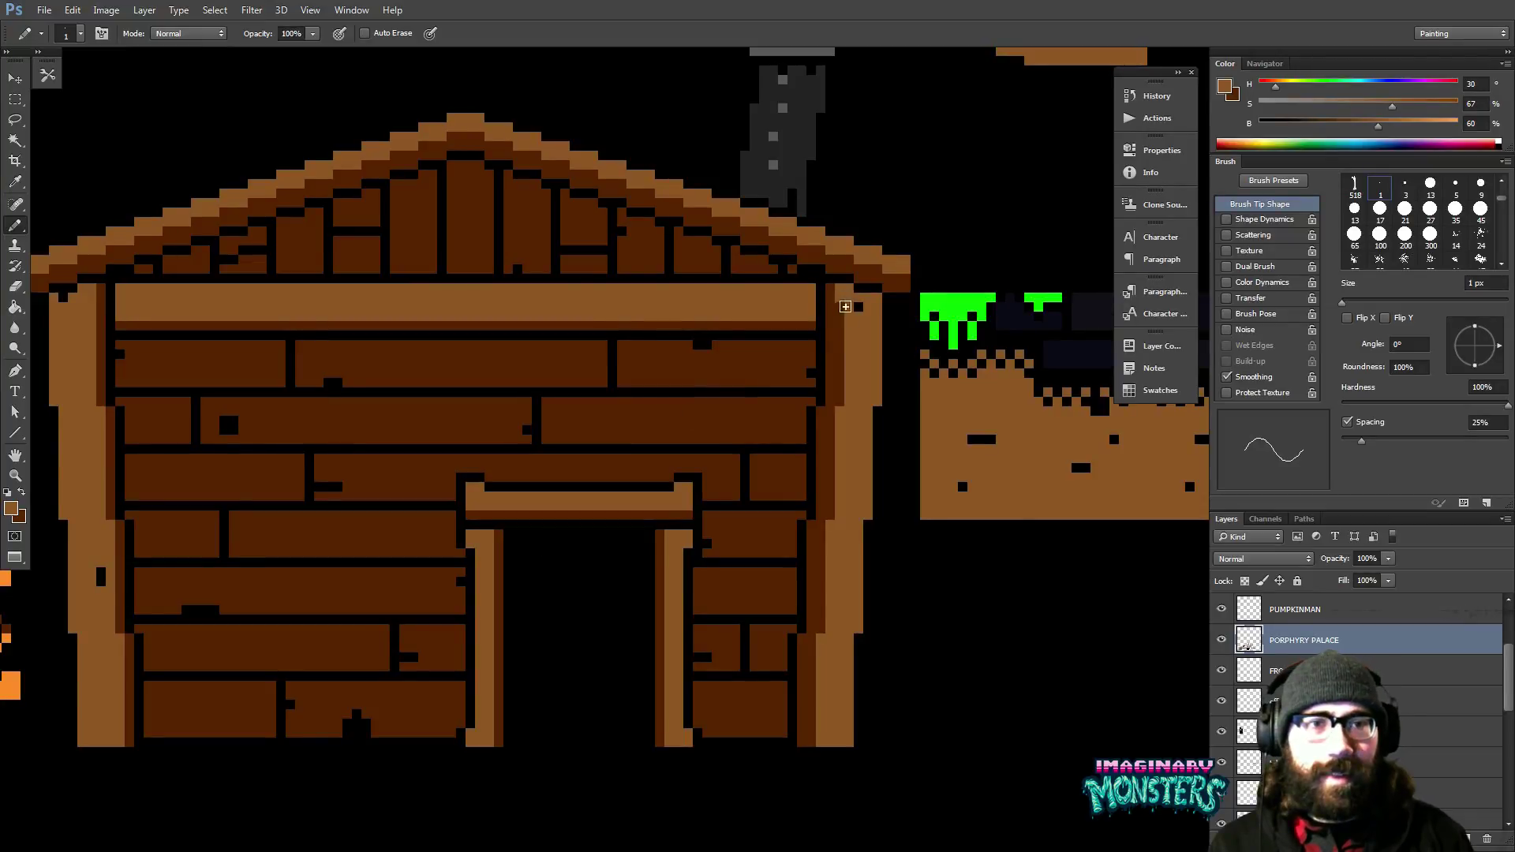
mouse_move(845, 306)
left_mouse_down()
mouse_move(839, 627)
mouse_move(817, 682)
mouse_move(832, 734)
left_mouse_up()
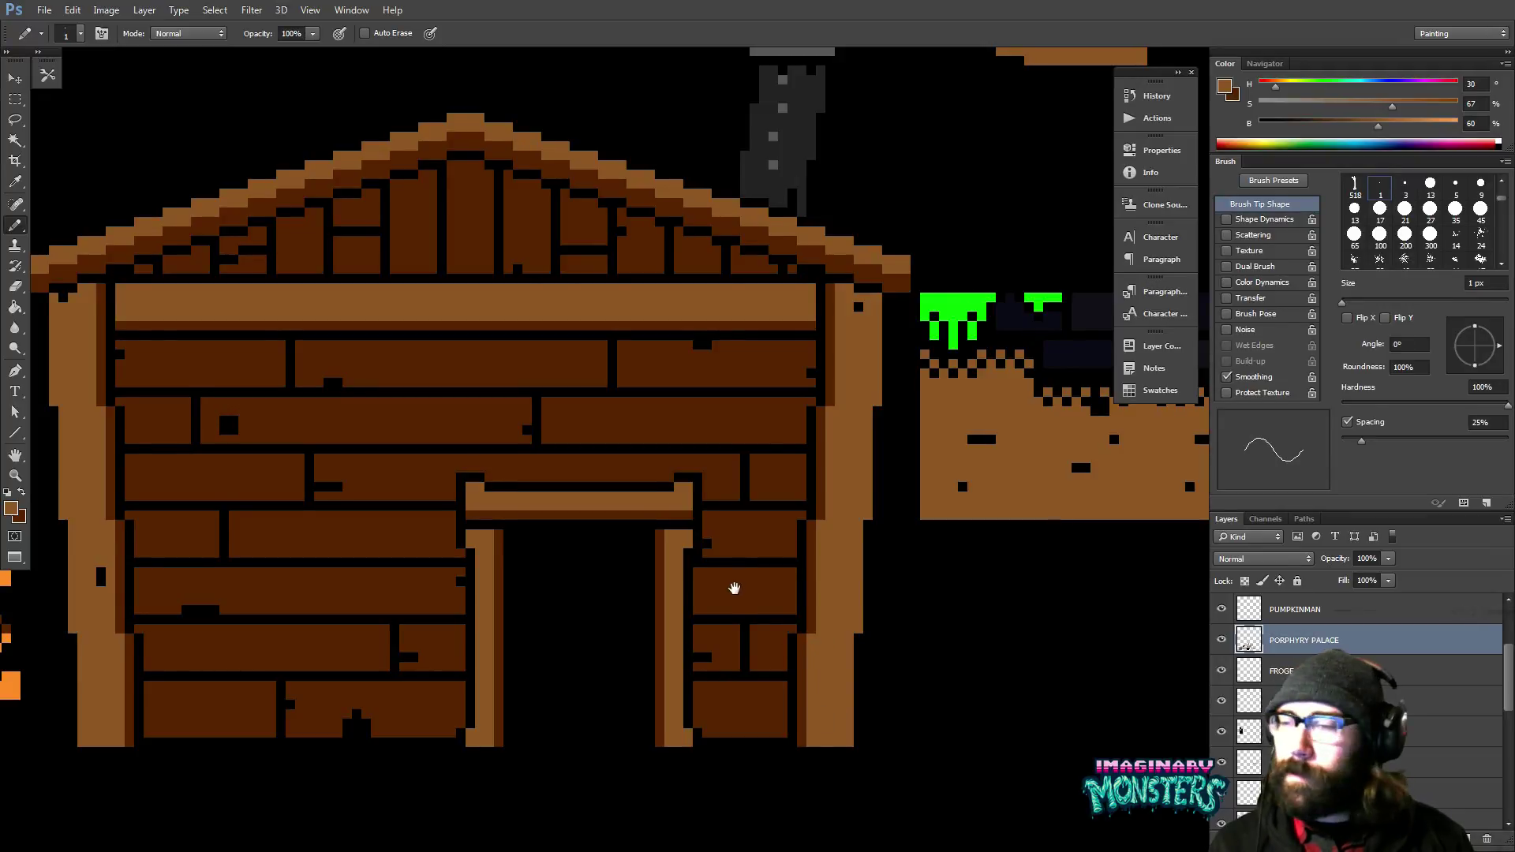
Check the whole shelter zoomed out and sample the chimney's dark grey as the Pencil colour.
left_click_drag(734, 588, 750, 602)
key("z")
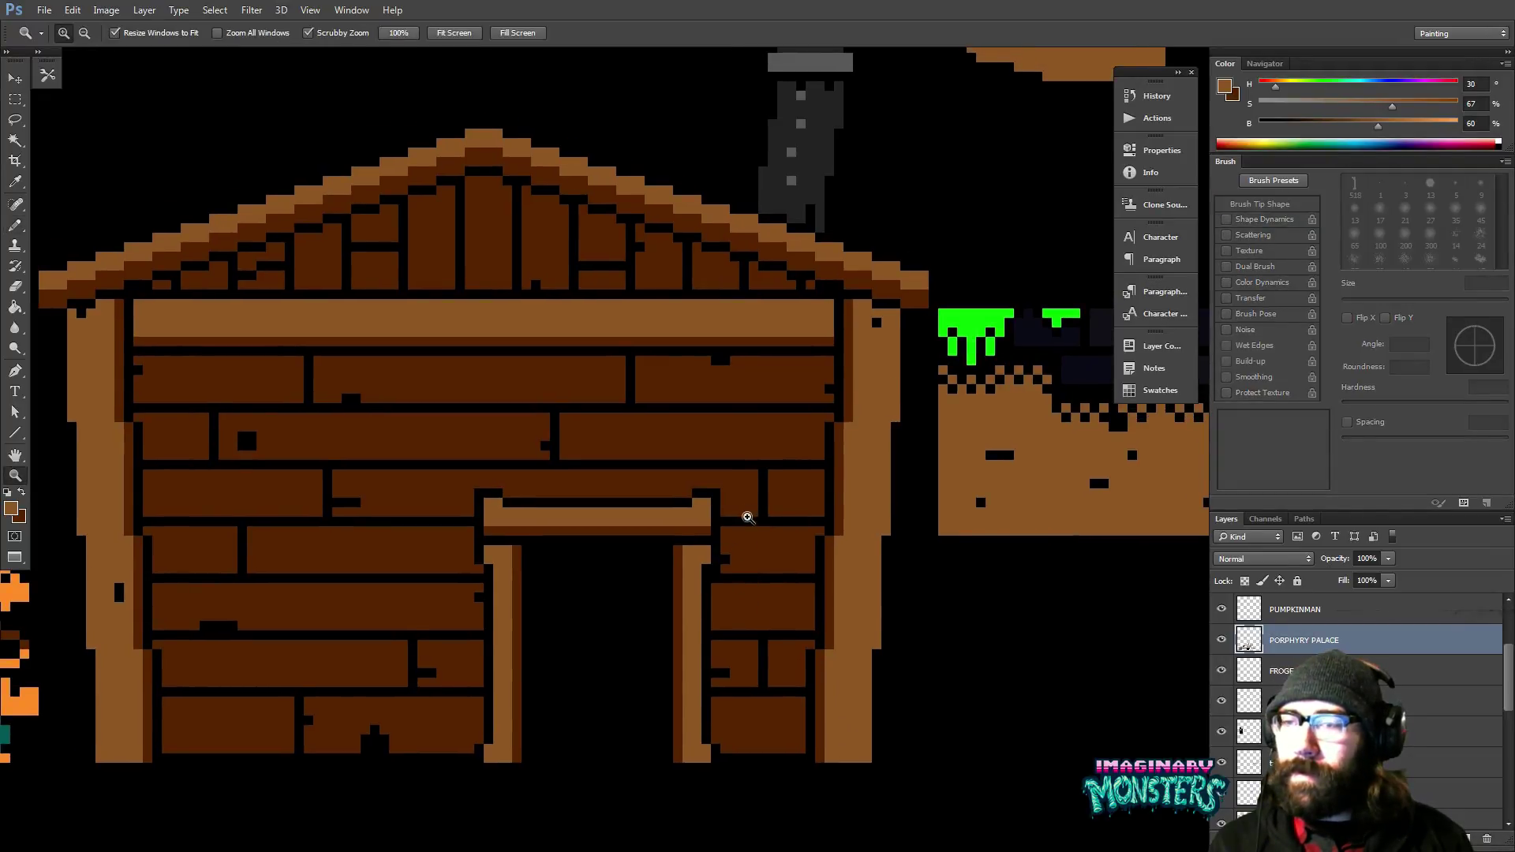
left_click(734, 479, "alt")
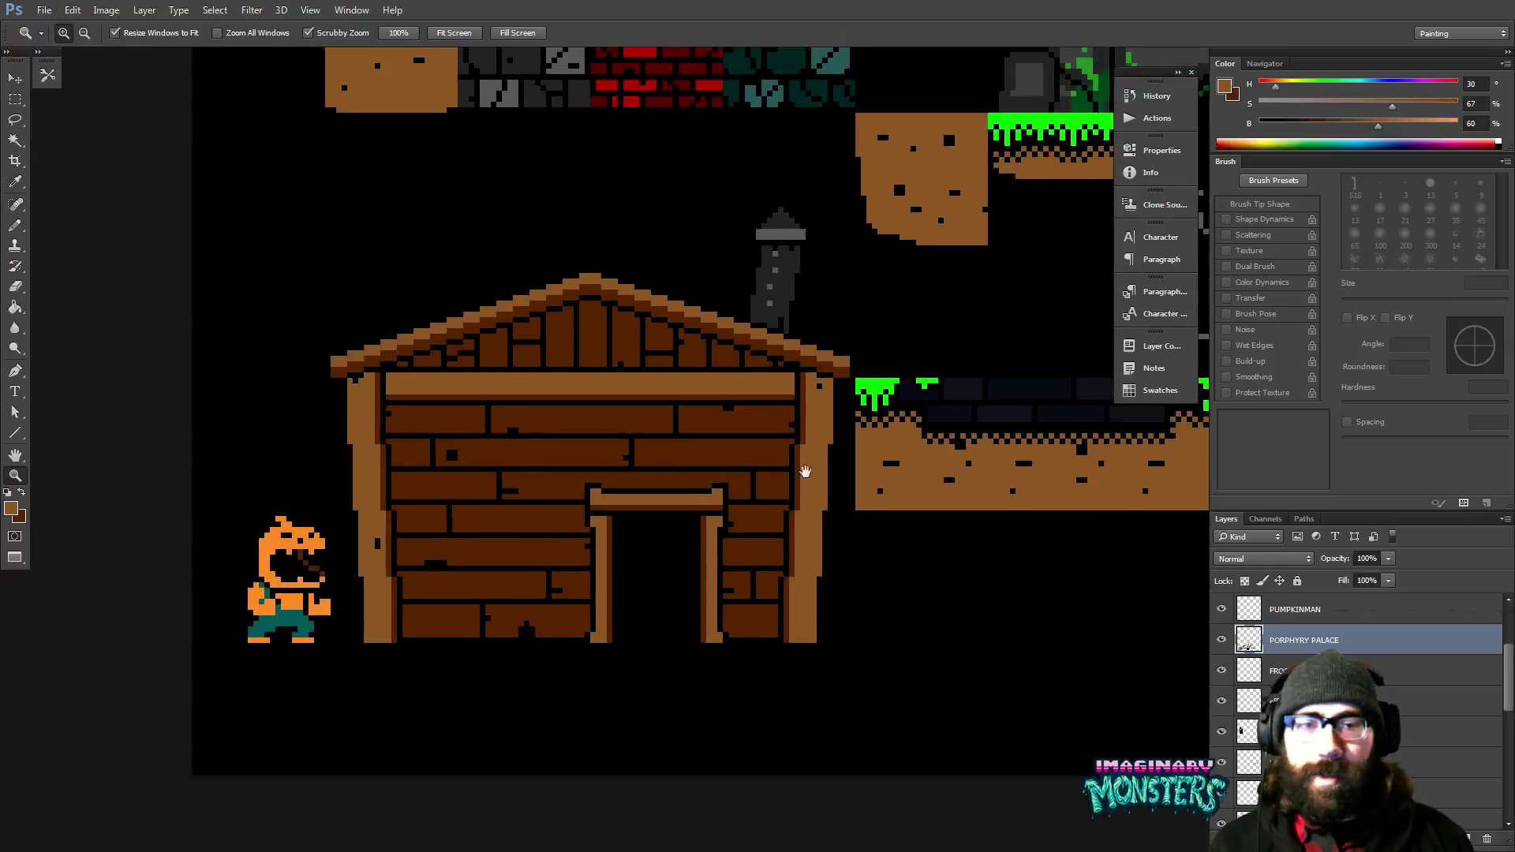
left_click_drag(737, 480, 696, 461)
scroll(696, 461, "up", 6)
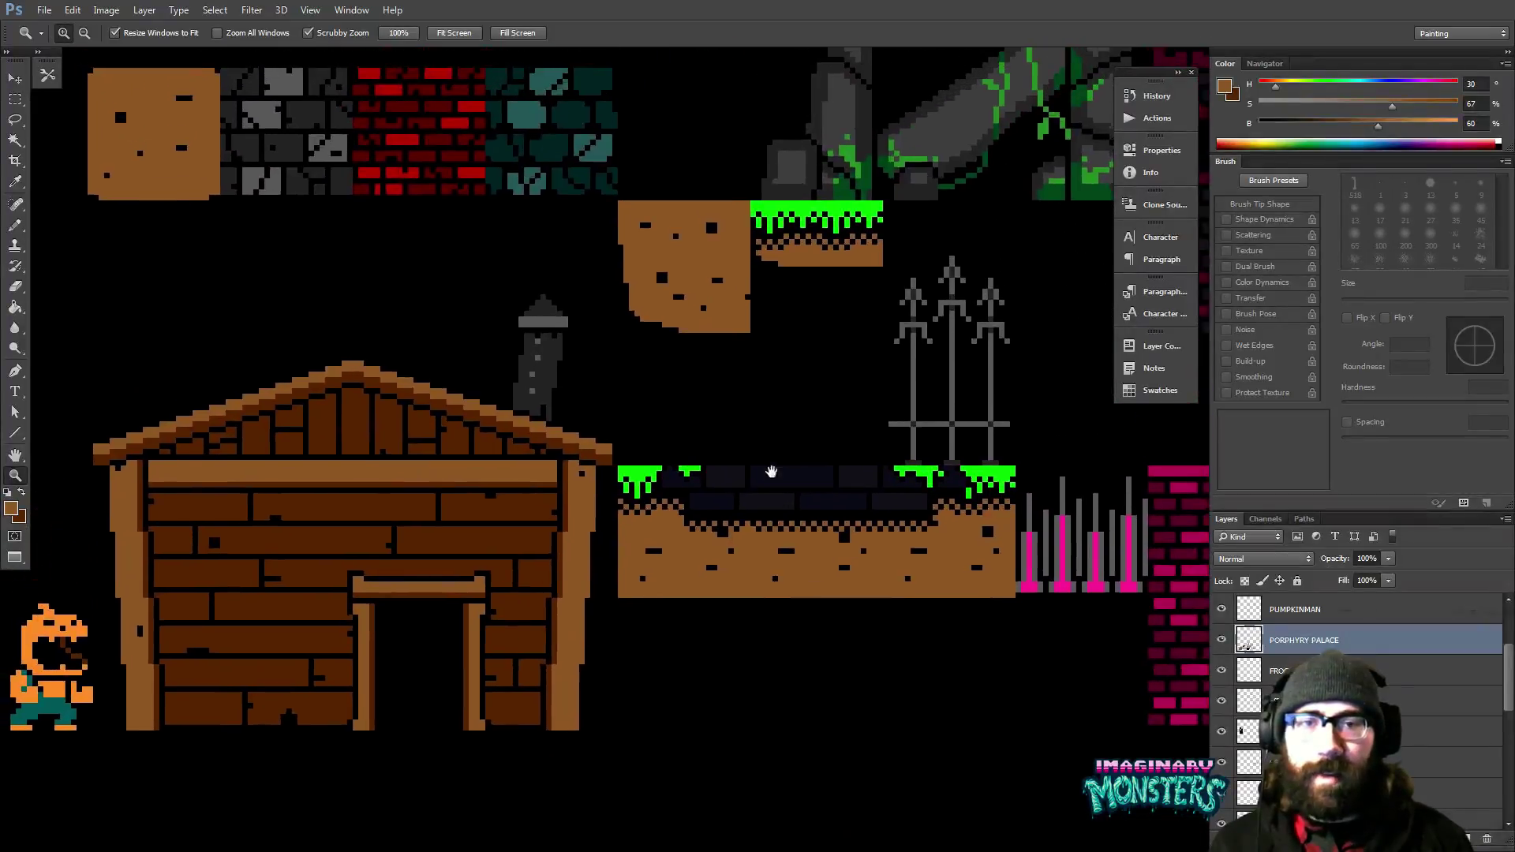
key("b")
left_click(567, 423, "alt")
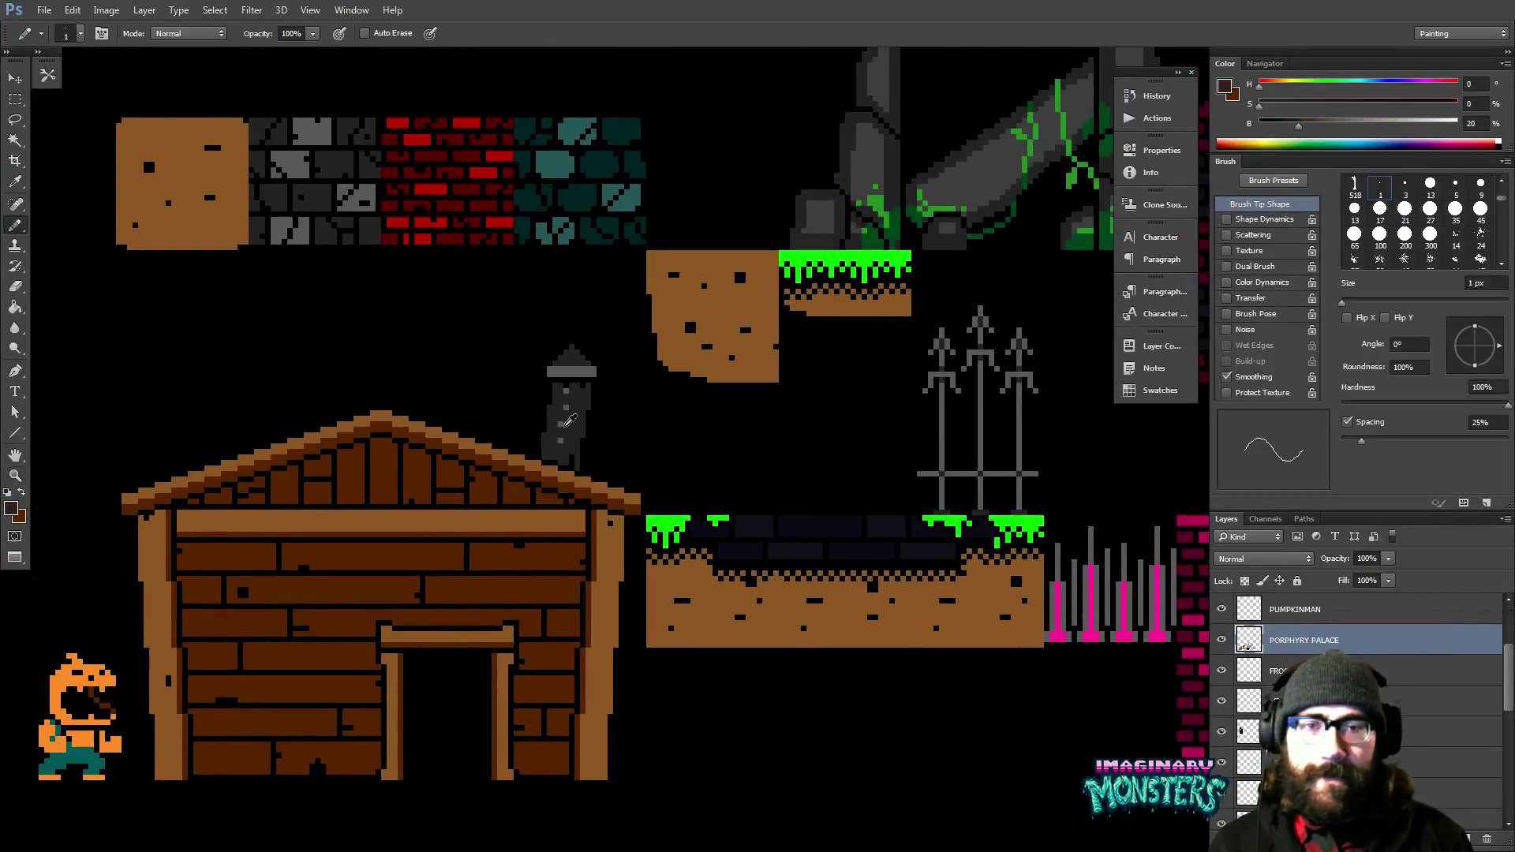
Show the tile grid over the tileset around the shelter, ground tiles and fence.
scroll(584, 431, "right", 2)
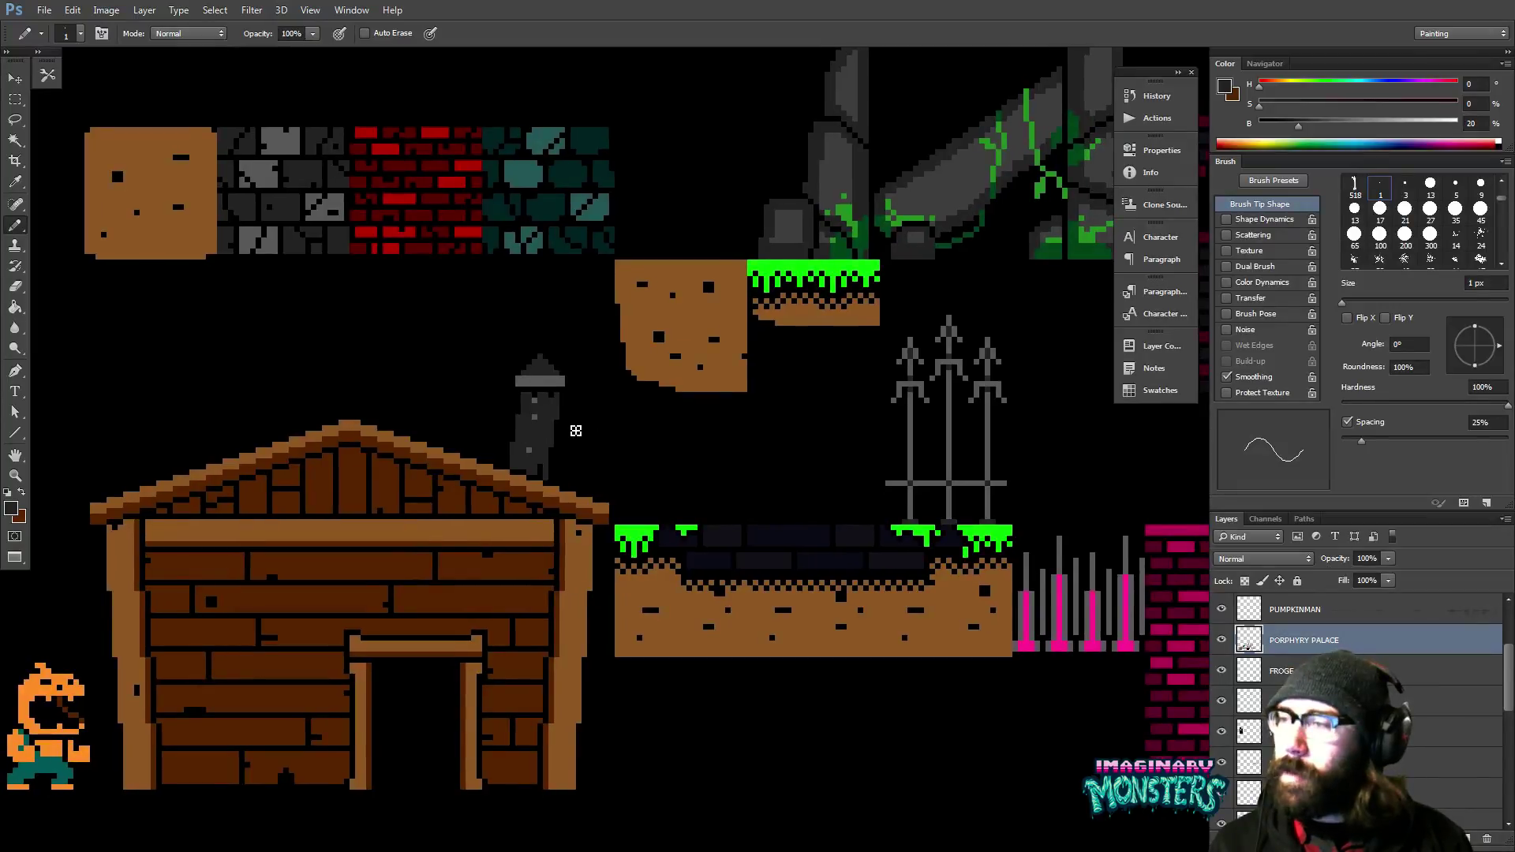
key("z")
left_click(727, 413, "alt")
scroll(703, 405, "right", 5)
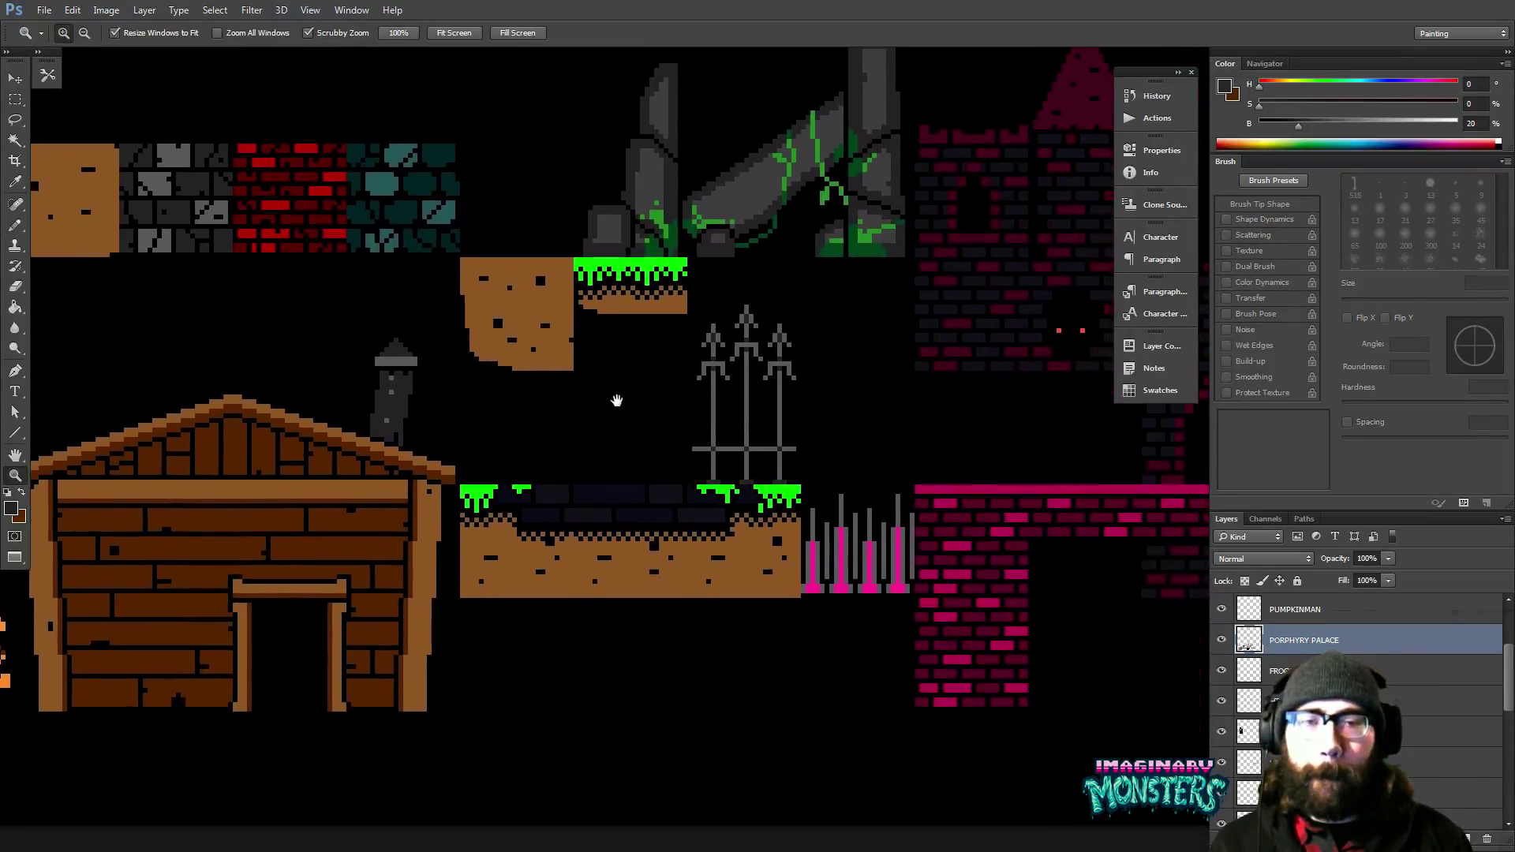
key("ctrl+apostrophe")
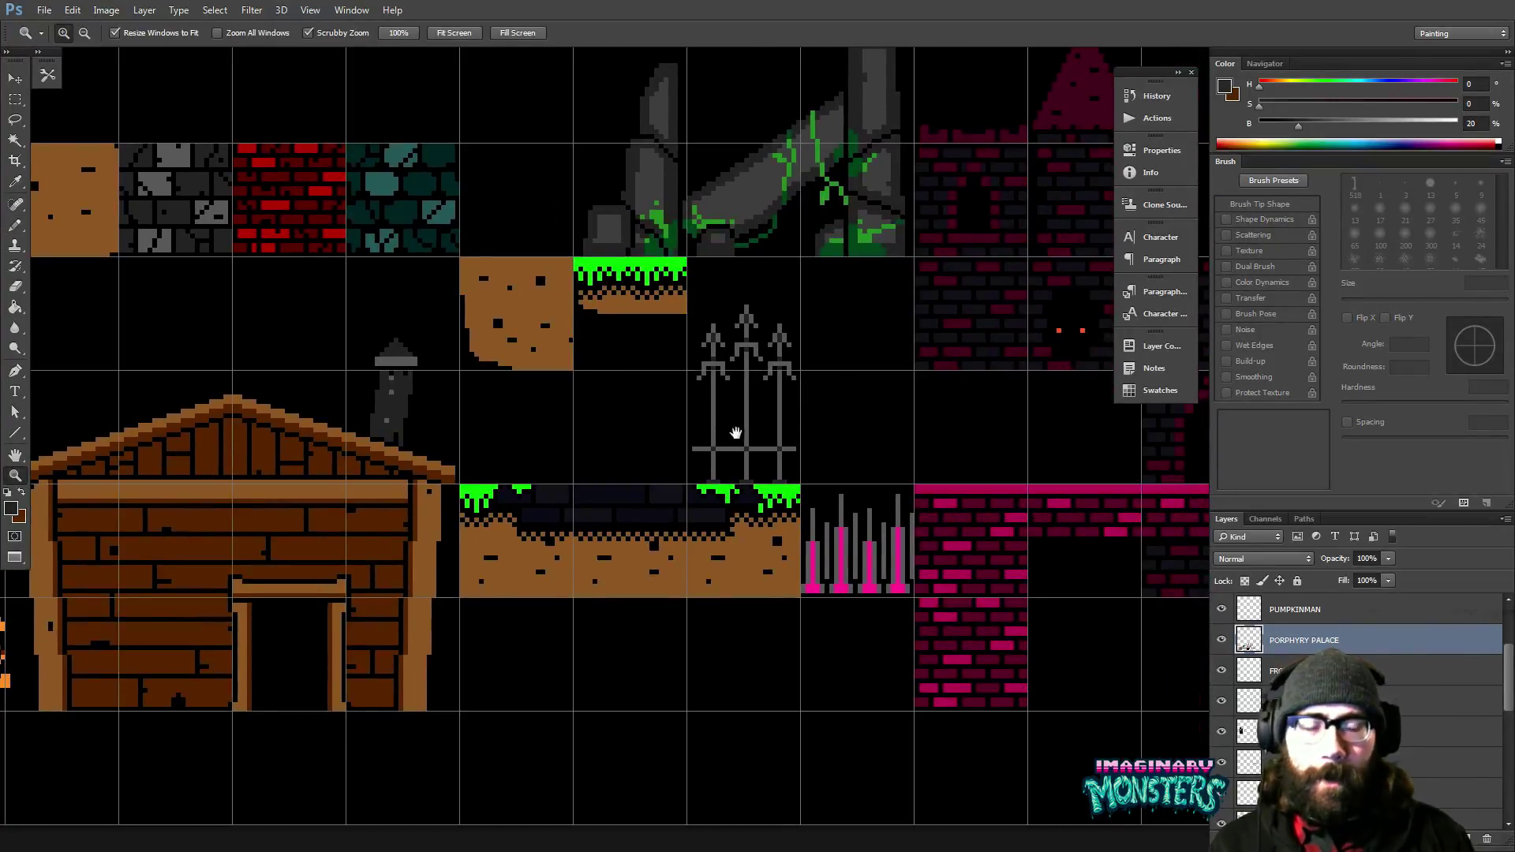
Move the rounded dirt corner tile and the half-height grass tile to the bottom grid row, beneath the stone-paved ground strip.
left_click_drag(735, 433, 614, 457)
left_click(585, 372)
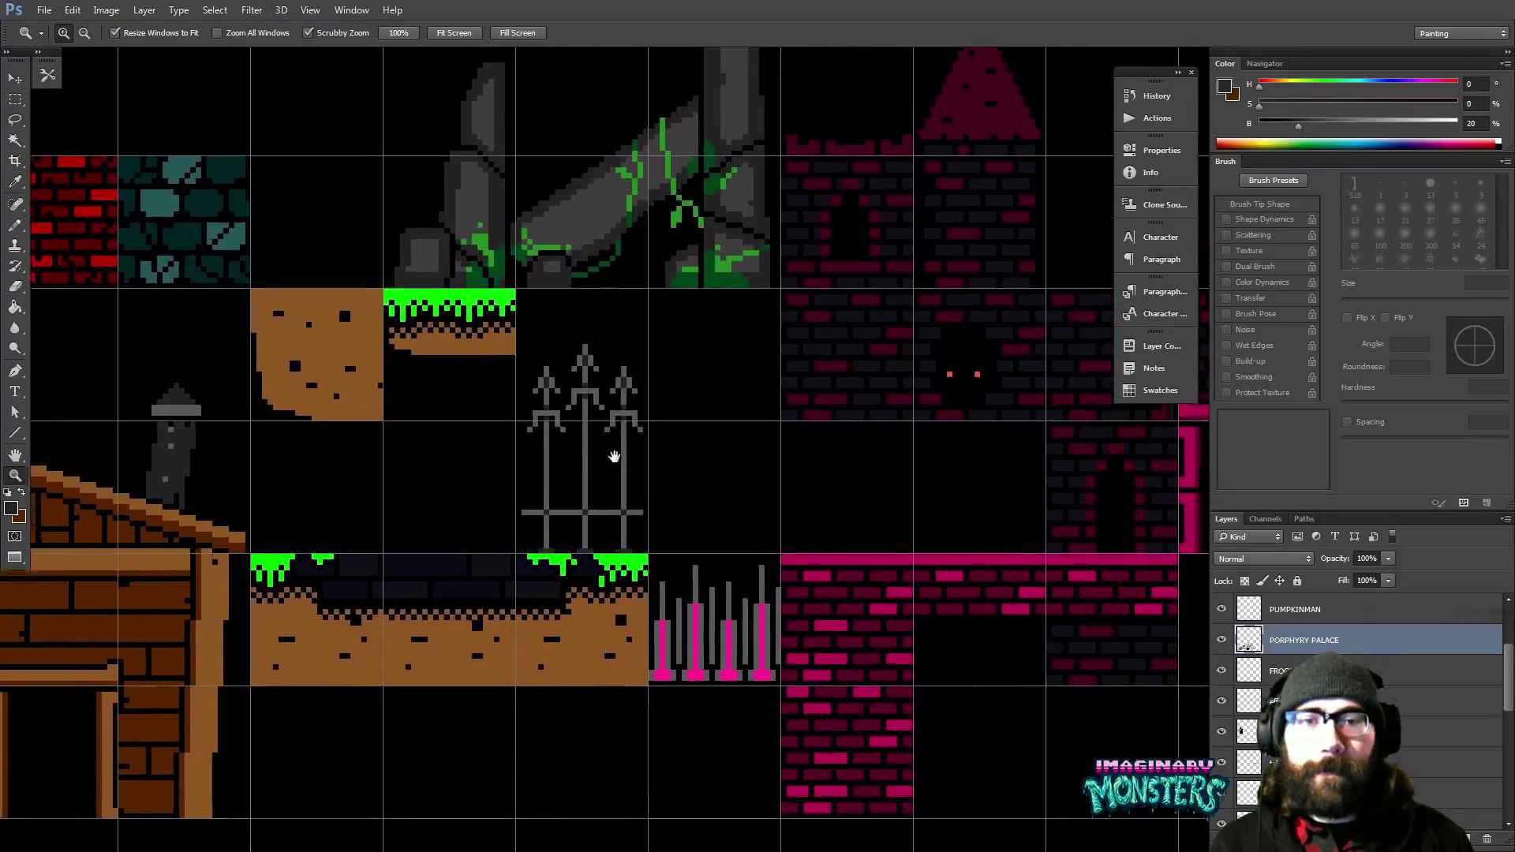
scroll(607, 474, "up", 3)
scroll(561, 419, "down", 2)
key("v")
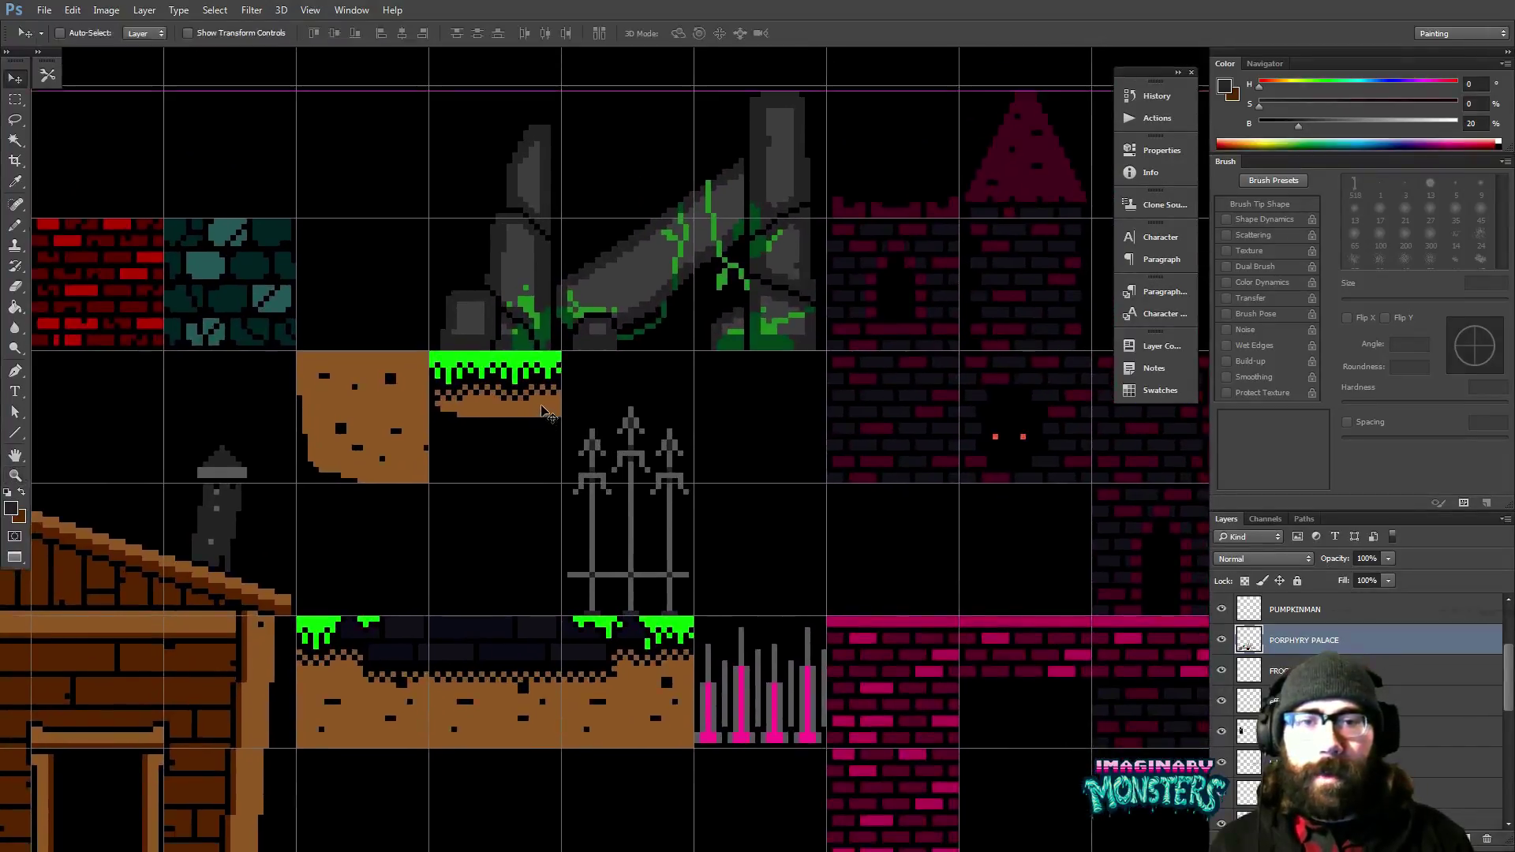
scroll(545, 411, "left", 2)
scroll(552, 419, "down", 2)
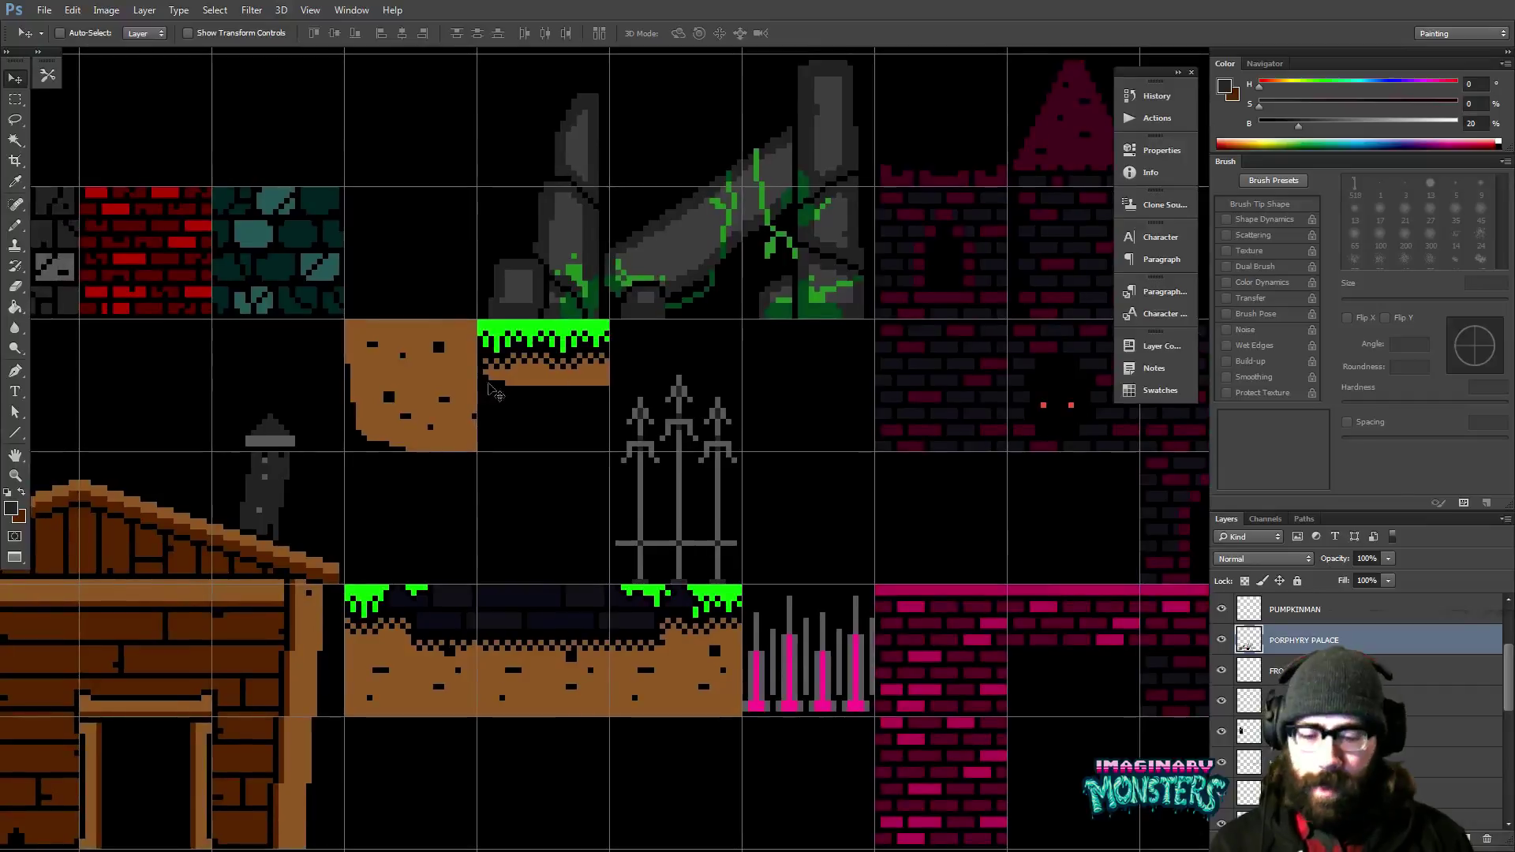
key("m")
left_click_drag(344, 319, 609, 462)
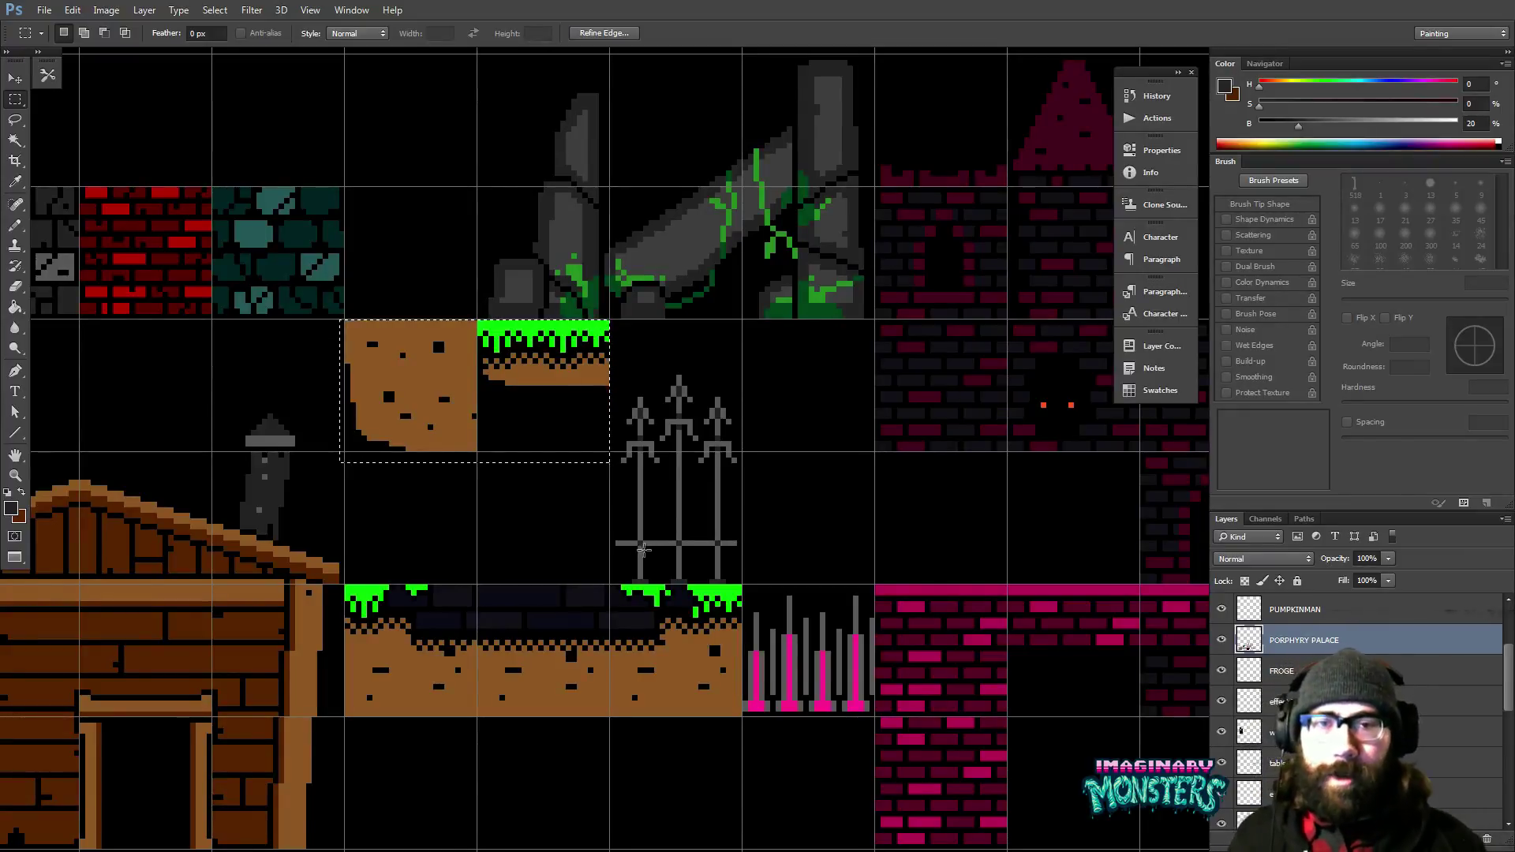
scroll(640, 401, "down", 3)
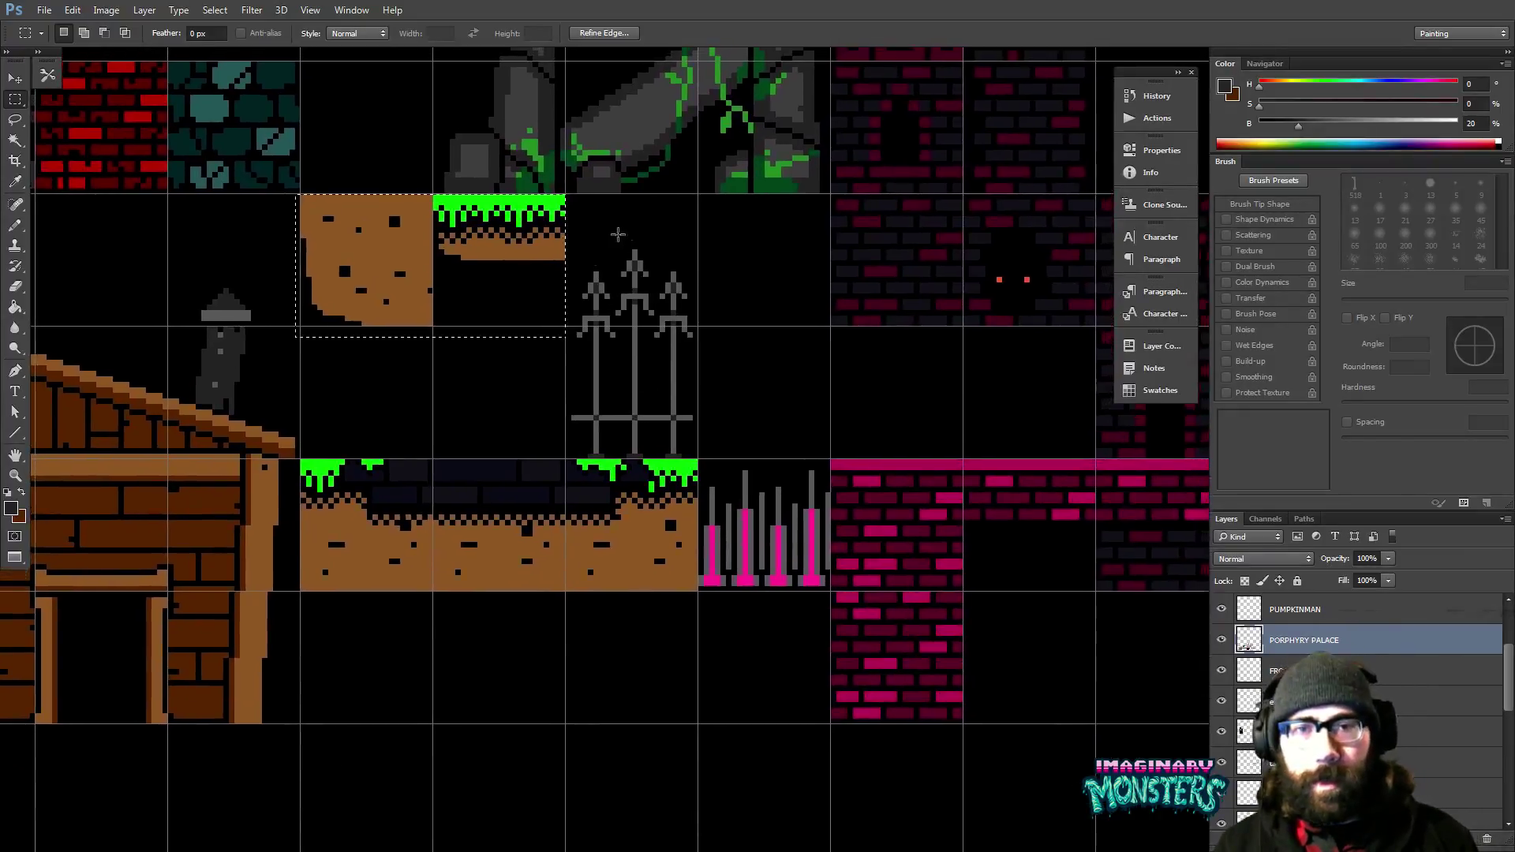
key("v")
left_click_drag(518, 419, 555, 233)
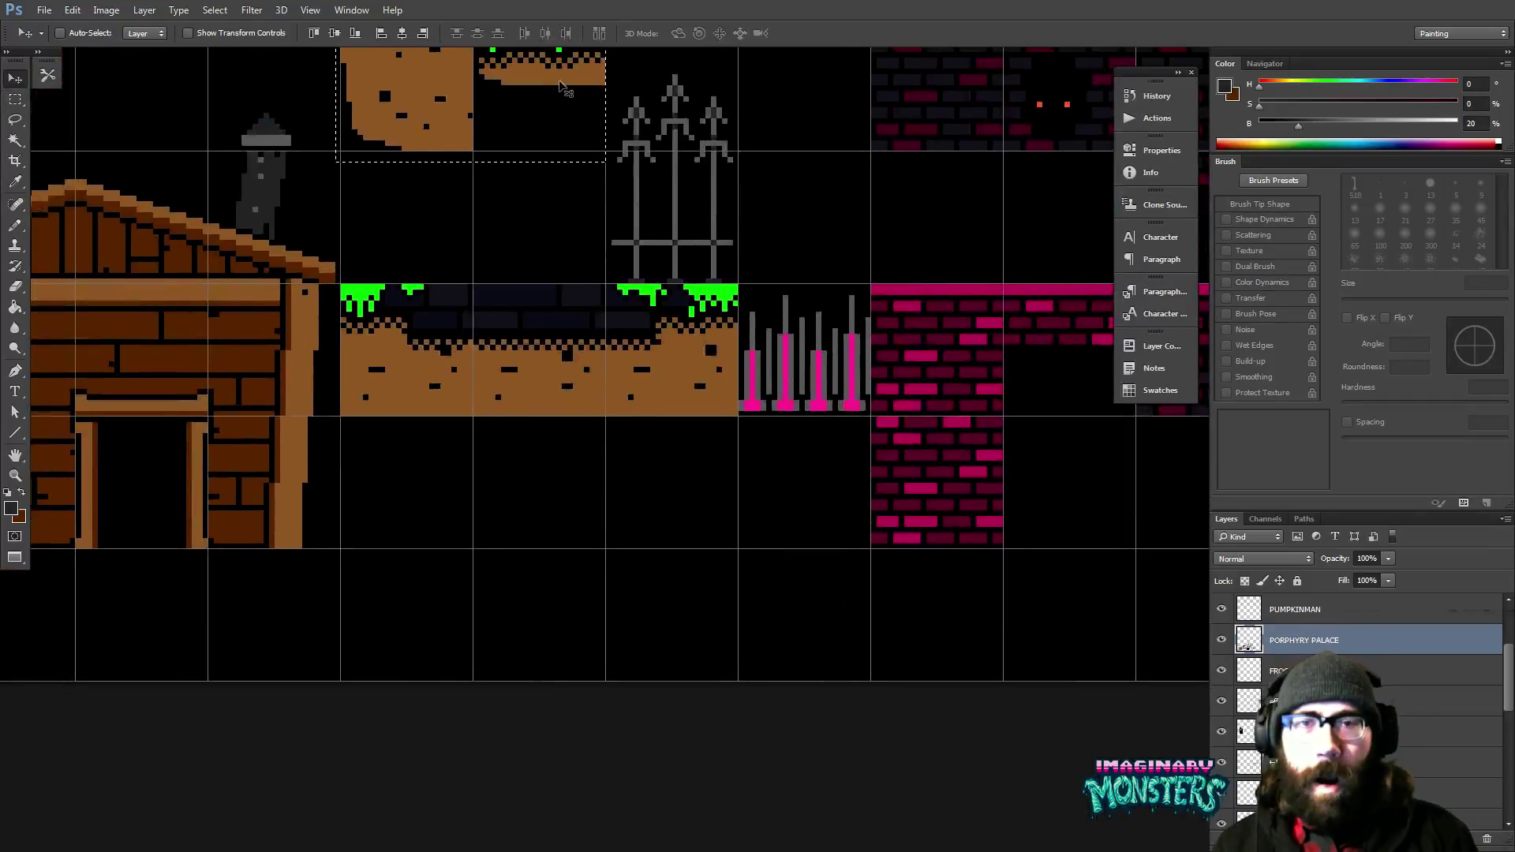
left_click_drag(560, 87, 562, 606)
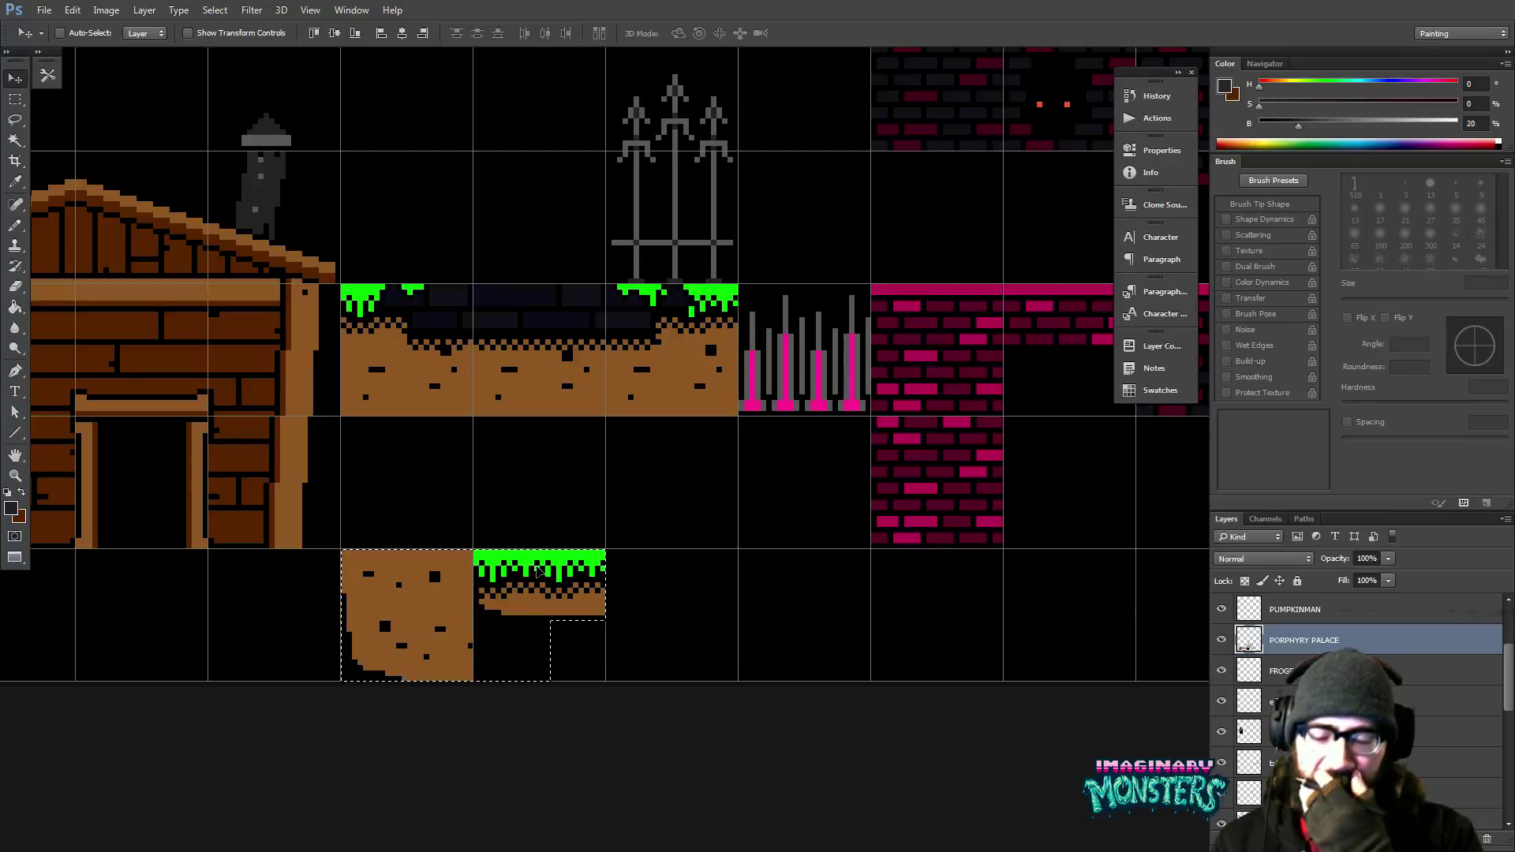
key("ctrl+d")
Try to copy the upper half of the middle stone-paved ground tile into the empty cell below and nudge it down.
key("z")
left_click(608, 399)
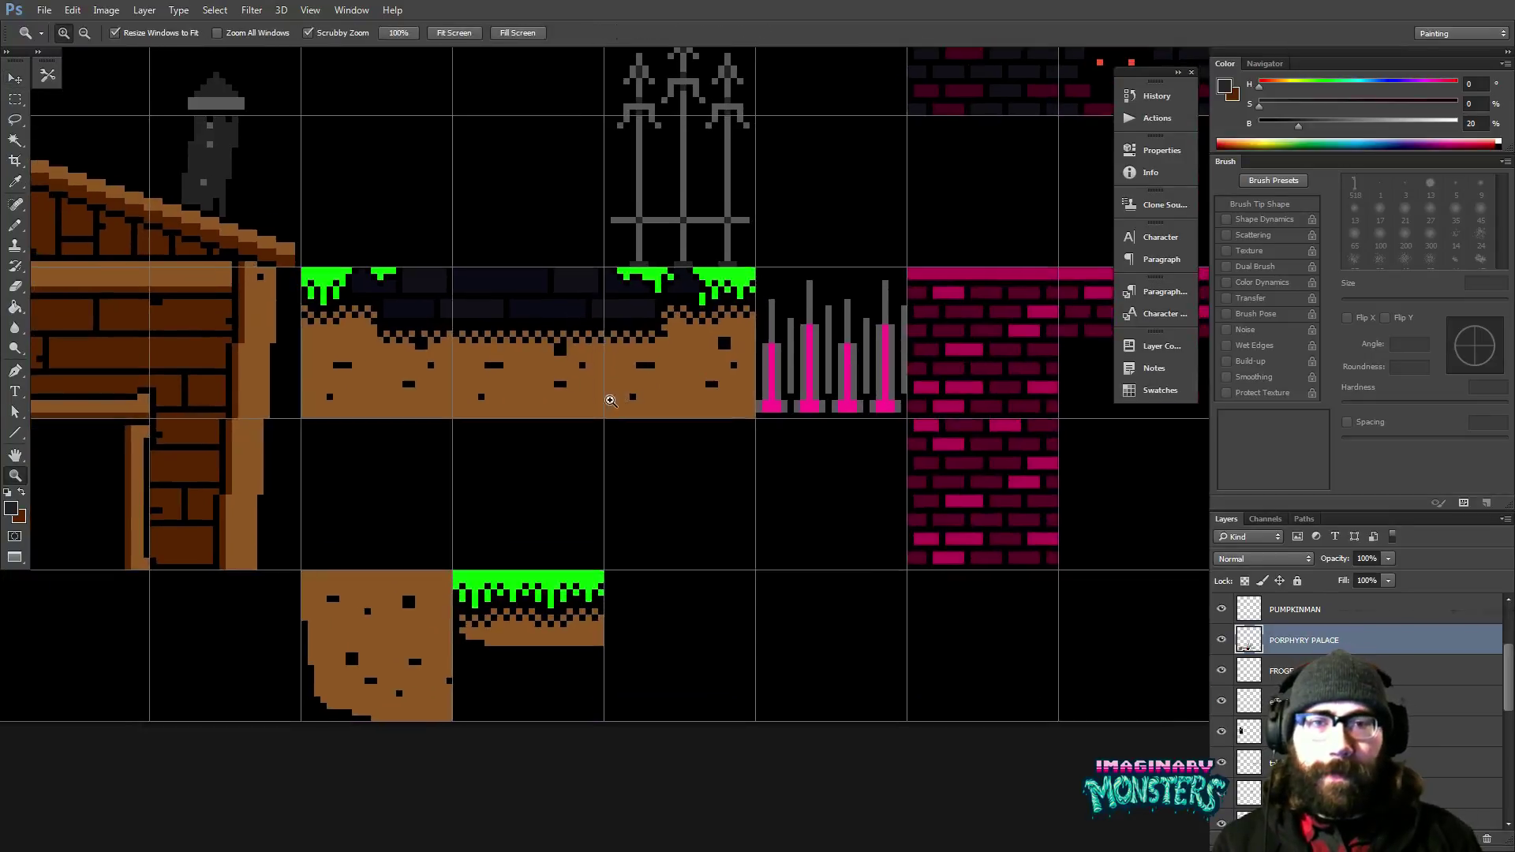
left_click_drag(609, 398, 443, 535)
key("m")
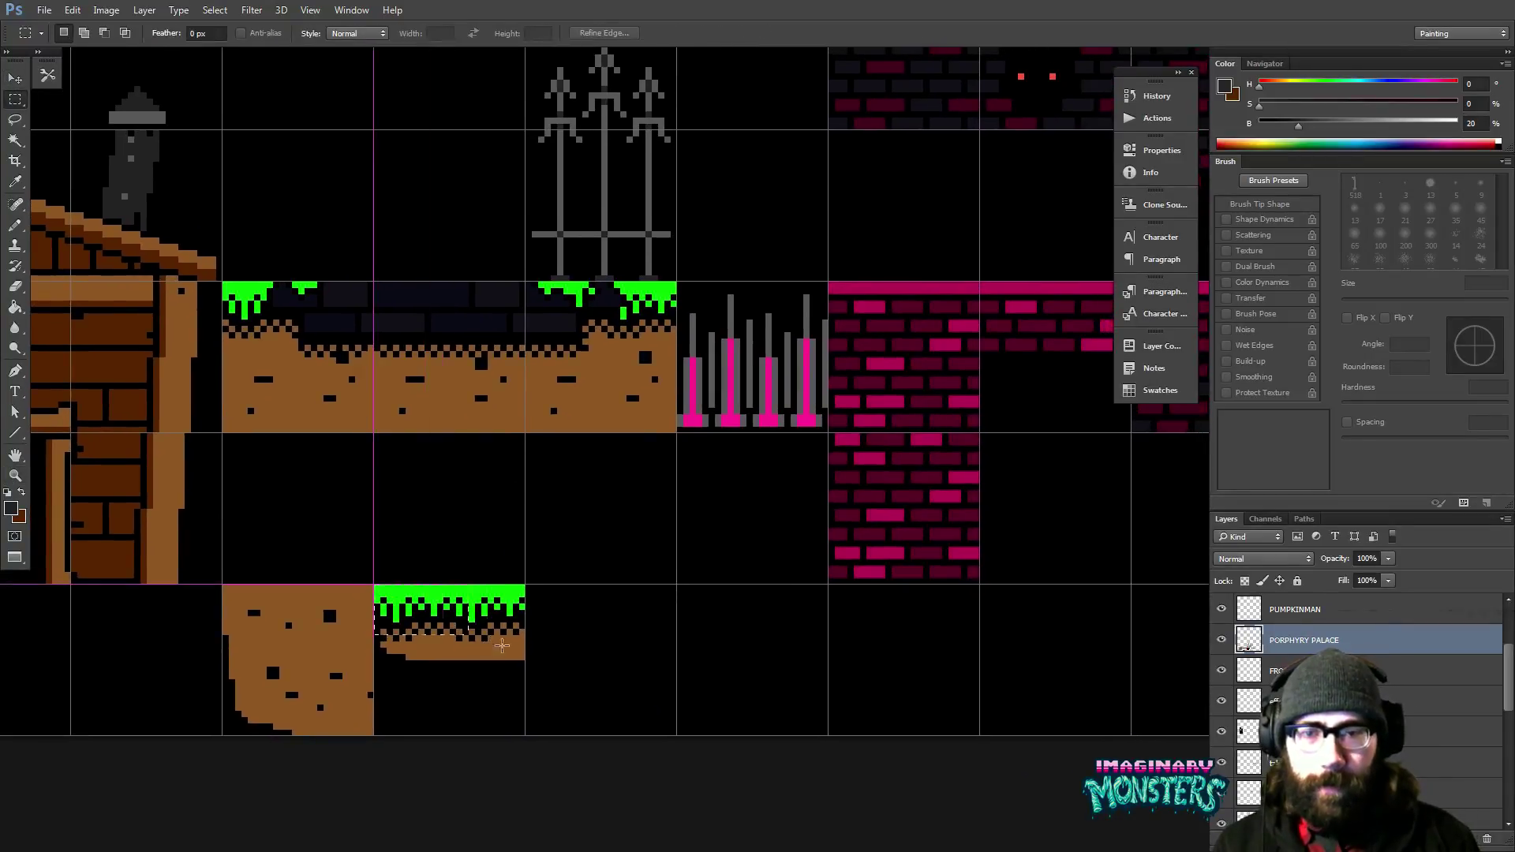
left_click_drag(503, 643, 489, 367)
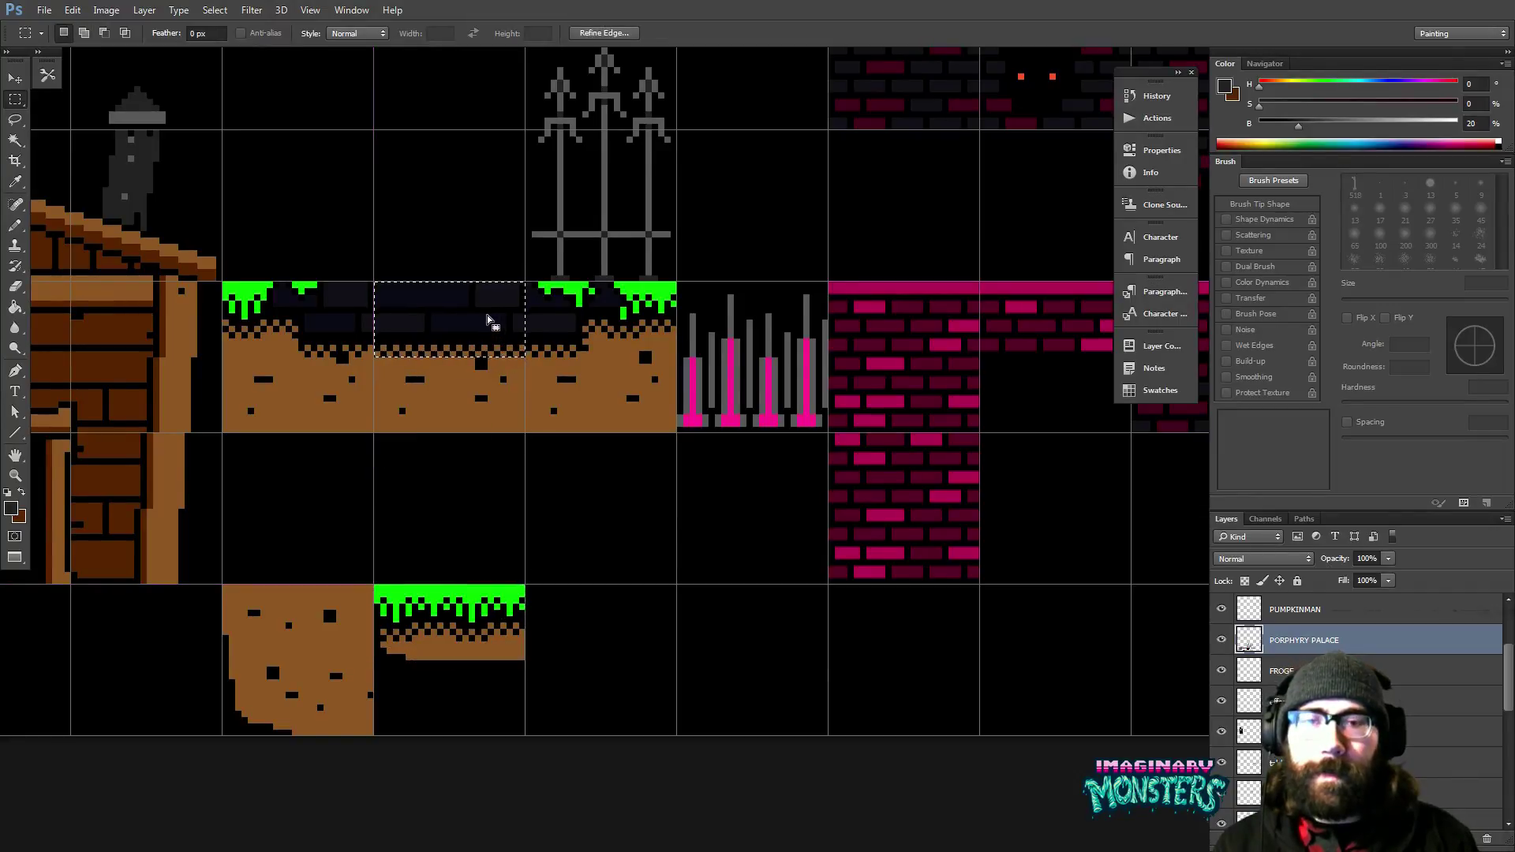
key("v")
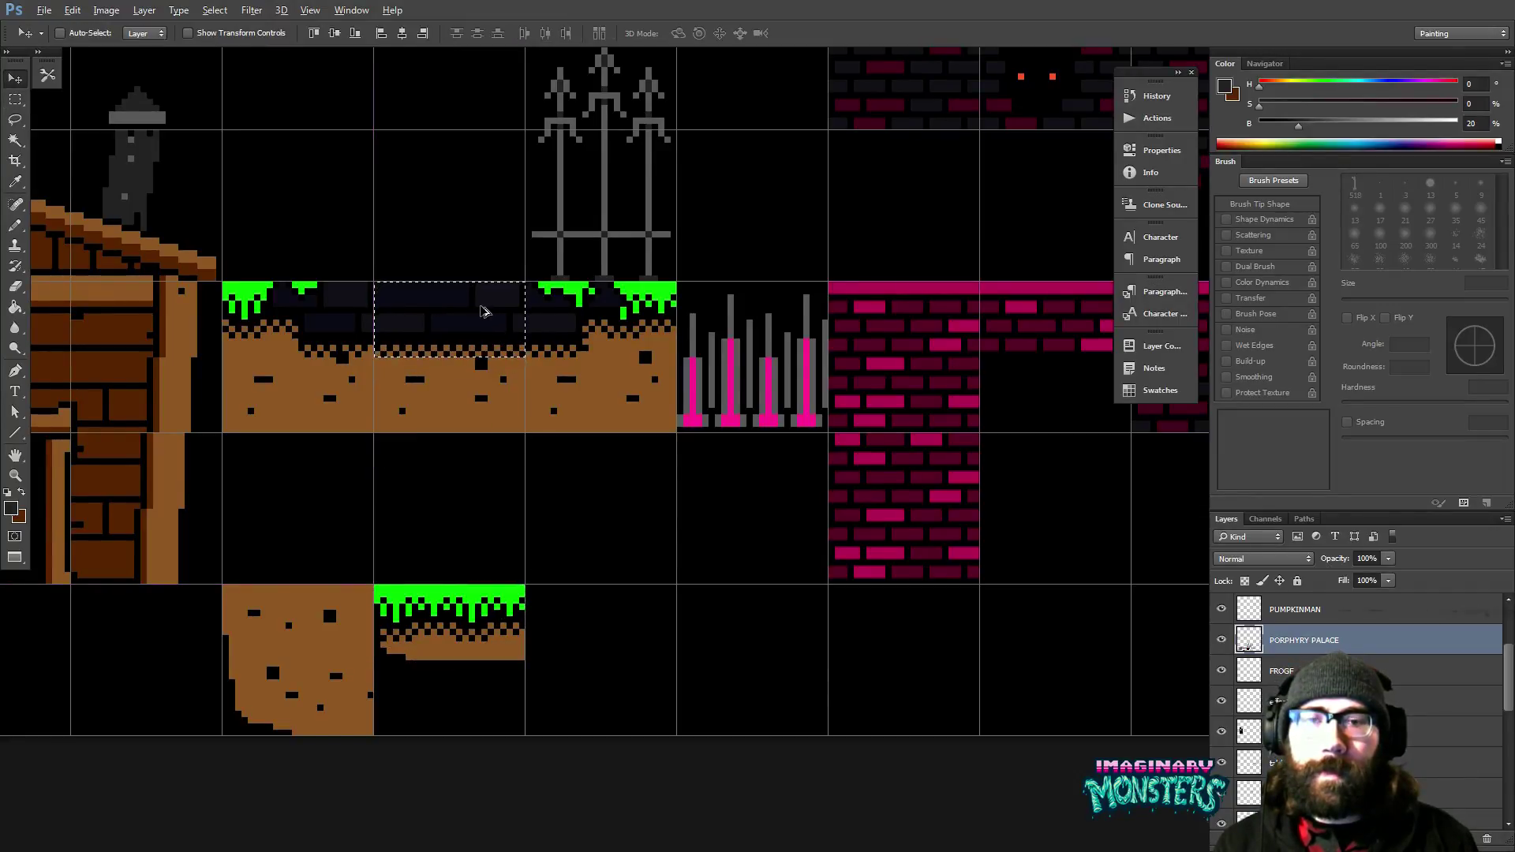
left_click_drag(481, 315, 487, 466)
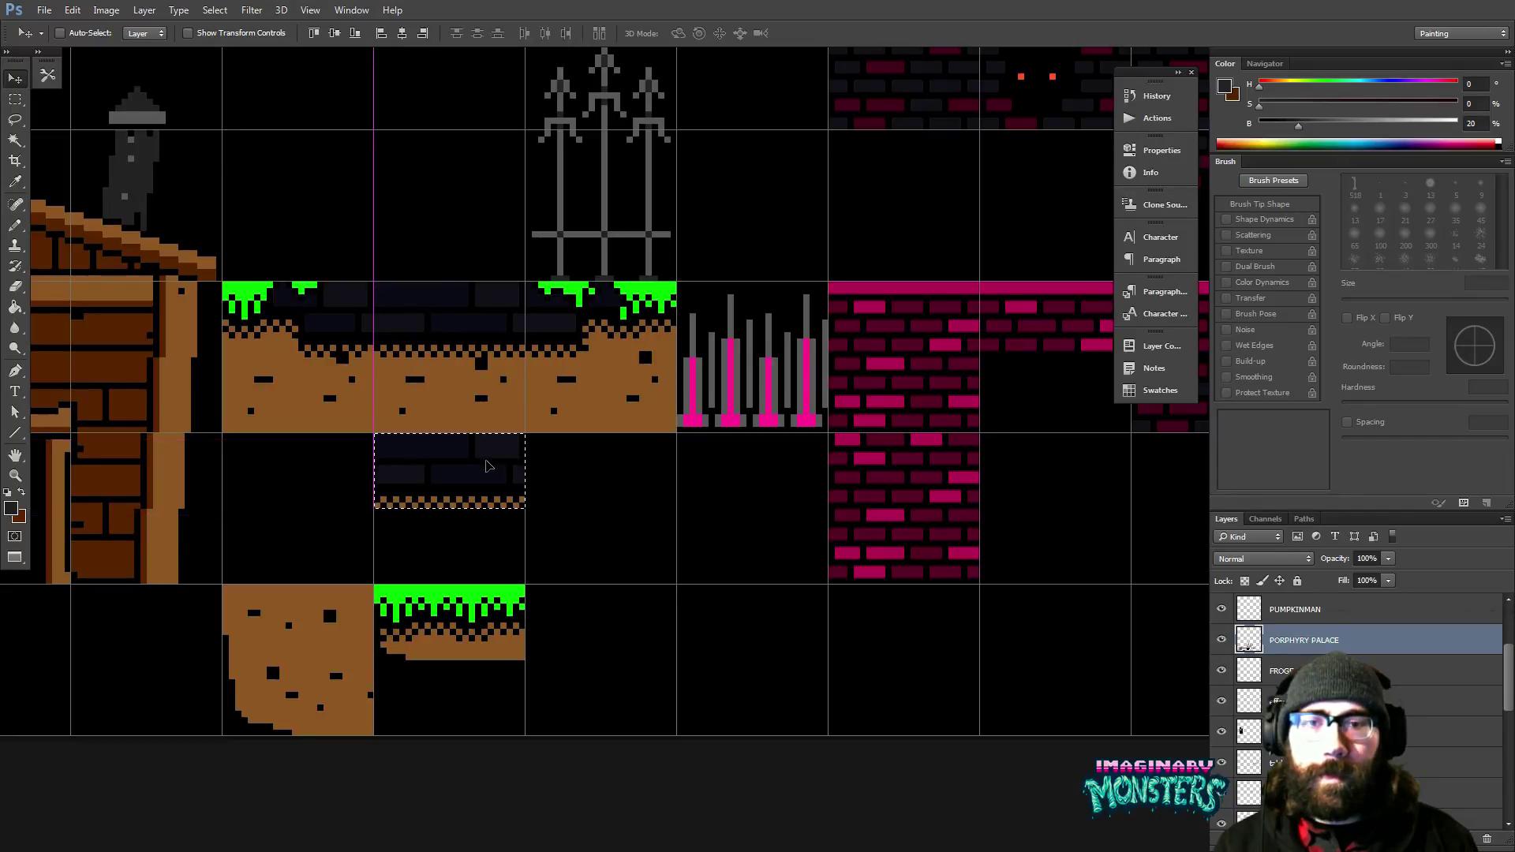
key("Down")
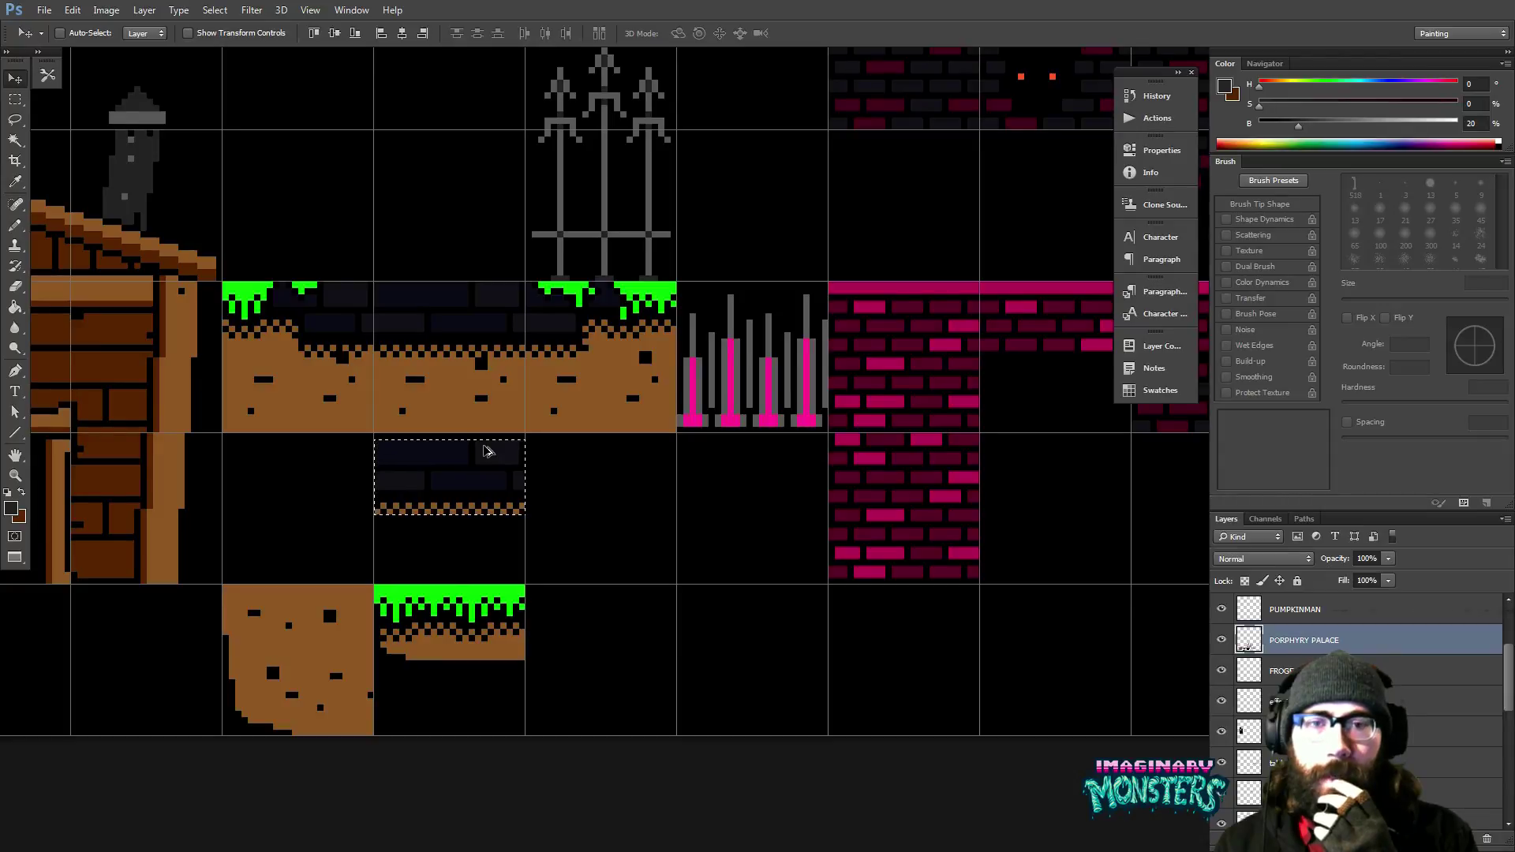
key("ctrl+z")
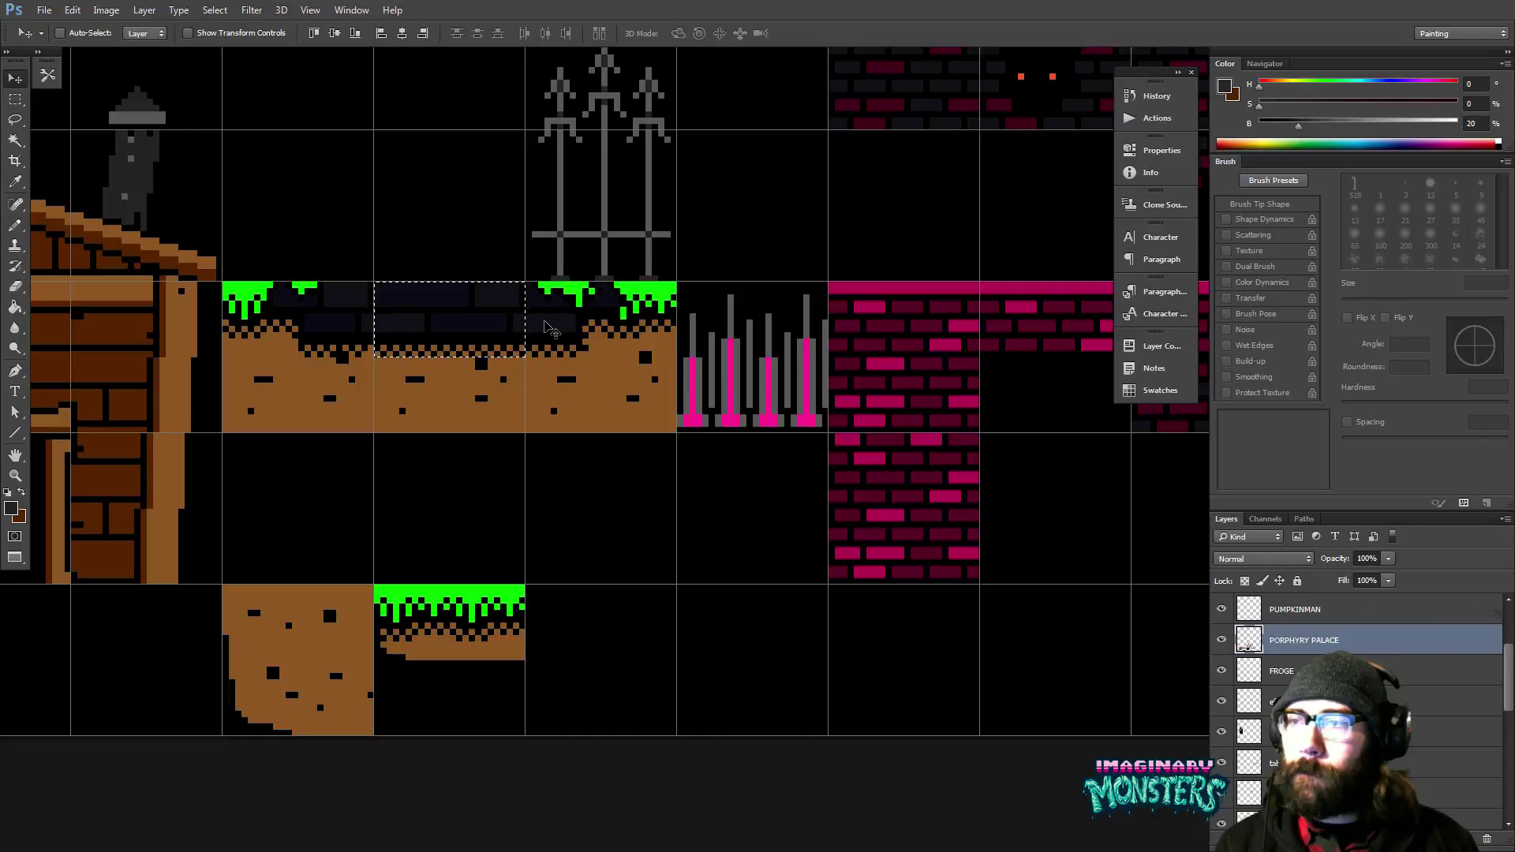
Shift the three right-hand bricks of the lower stone row, with the dithered dirt edge below them, down one pixel.
left_click_drag(550, 330, 614, 596)
key("ctrl+space")
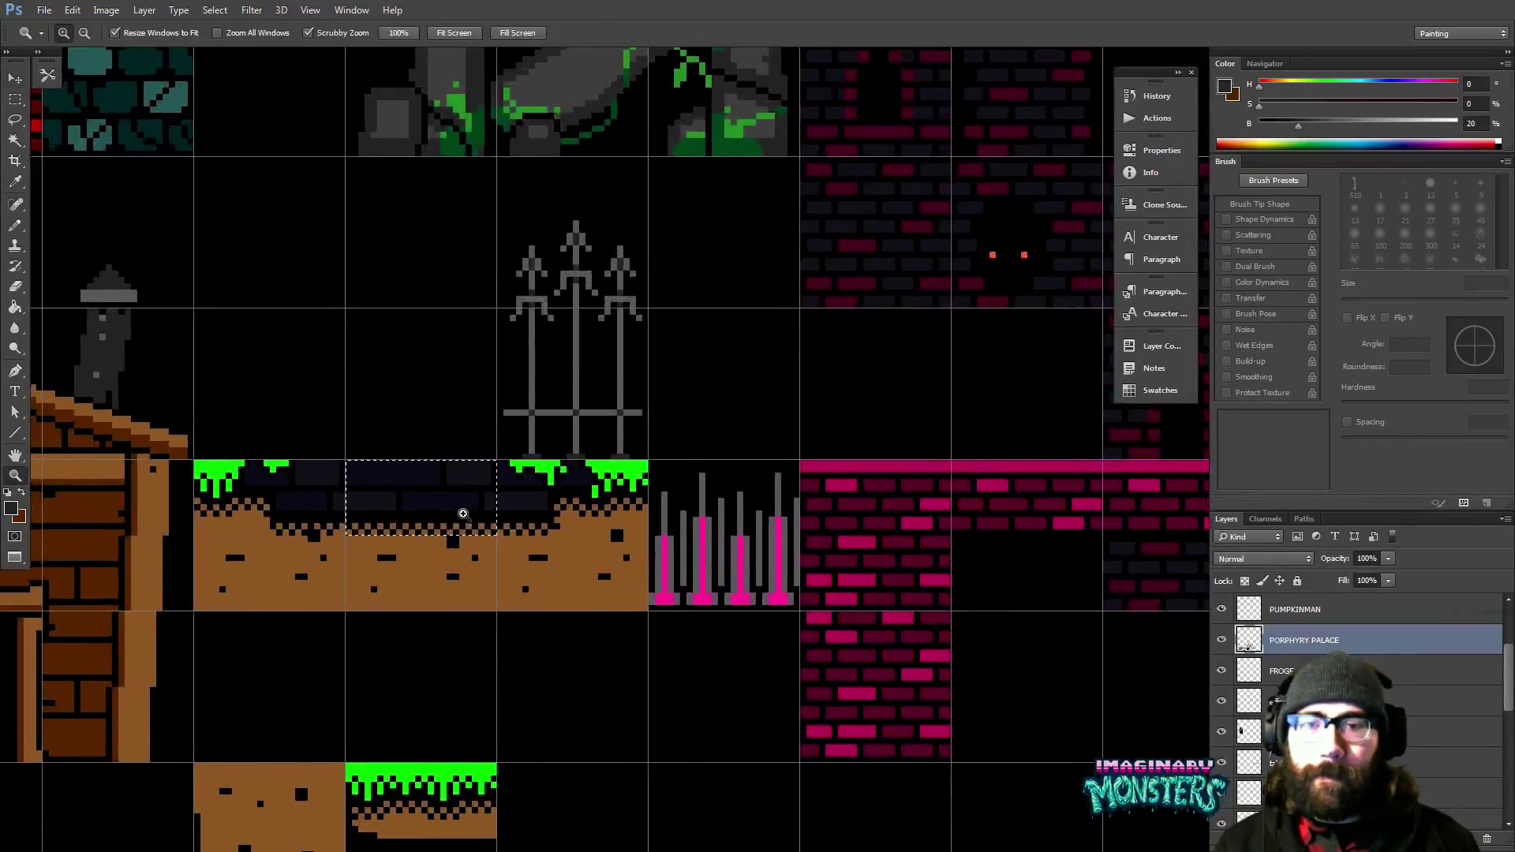
left_click_drag(463, 514, 535, 450)
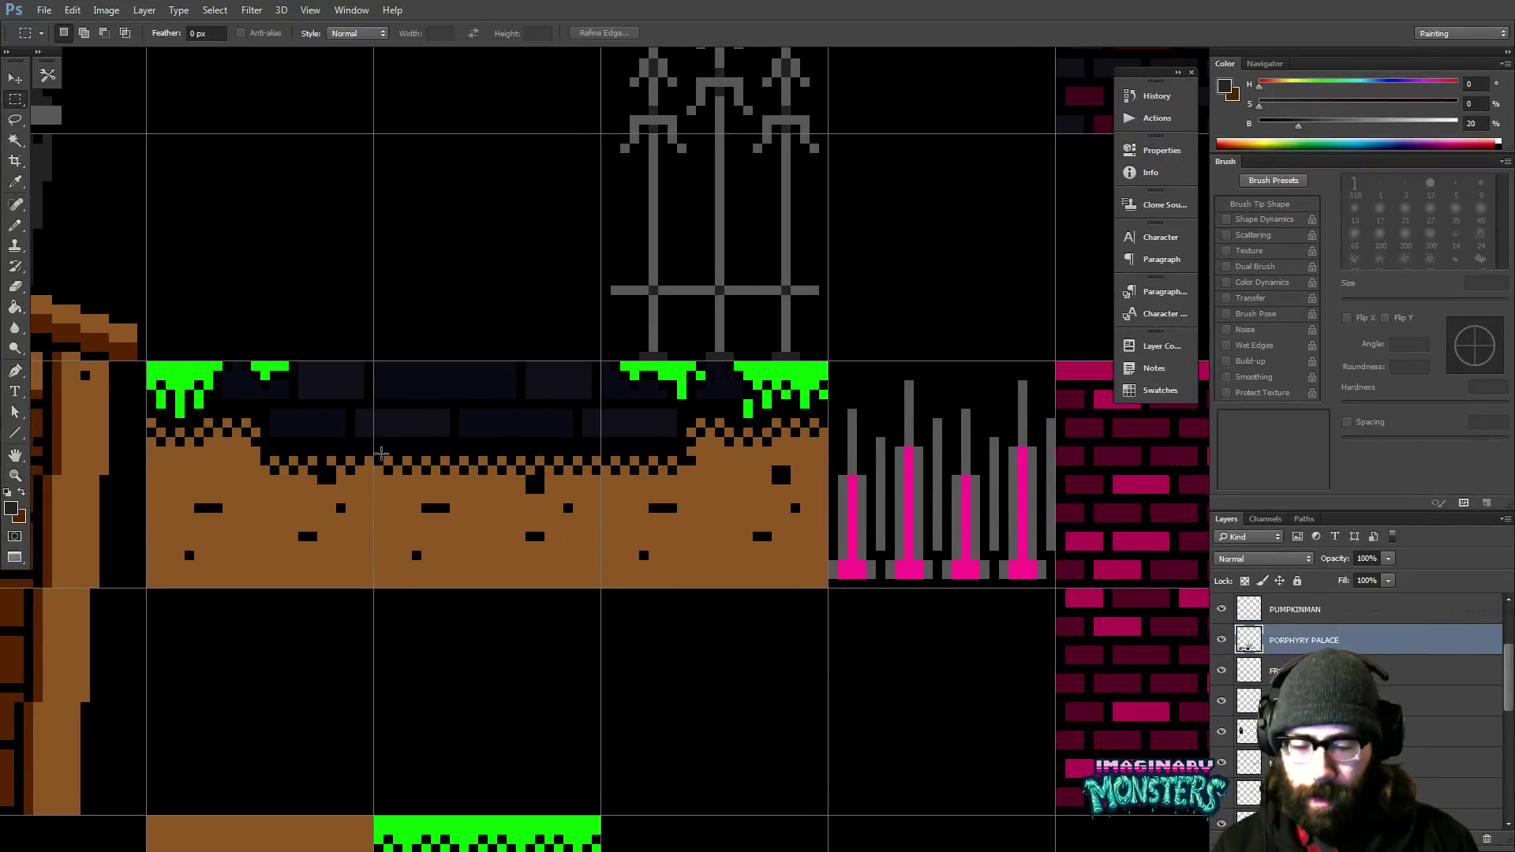
key("b")
key("m")
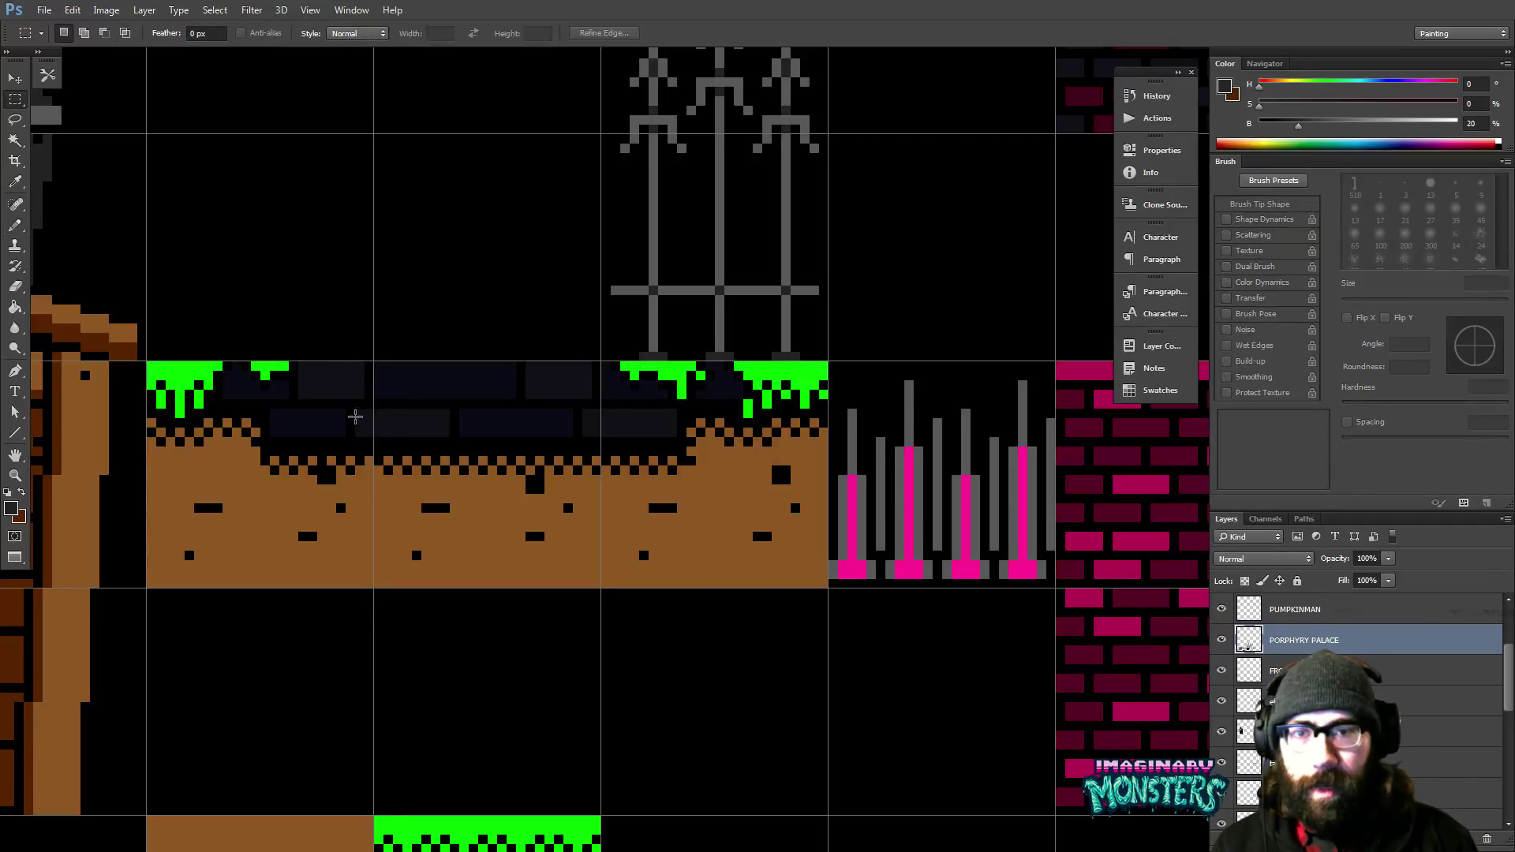
left_click_drag(355, 417, 673, 478)
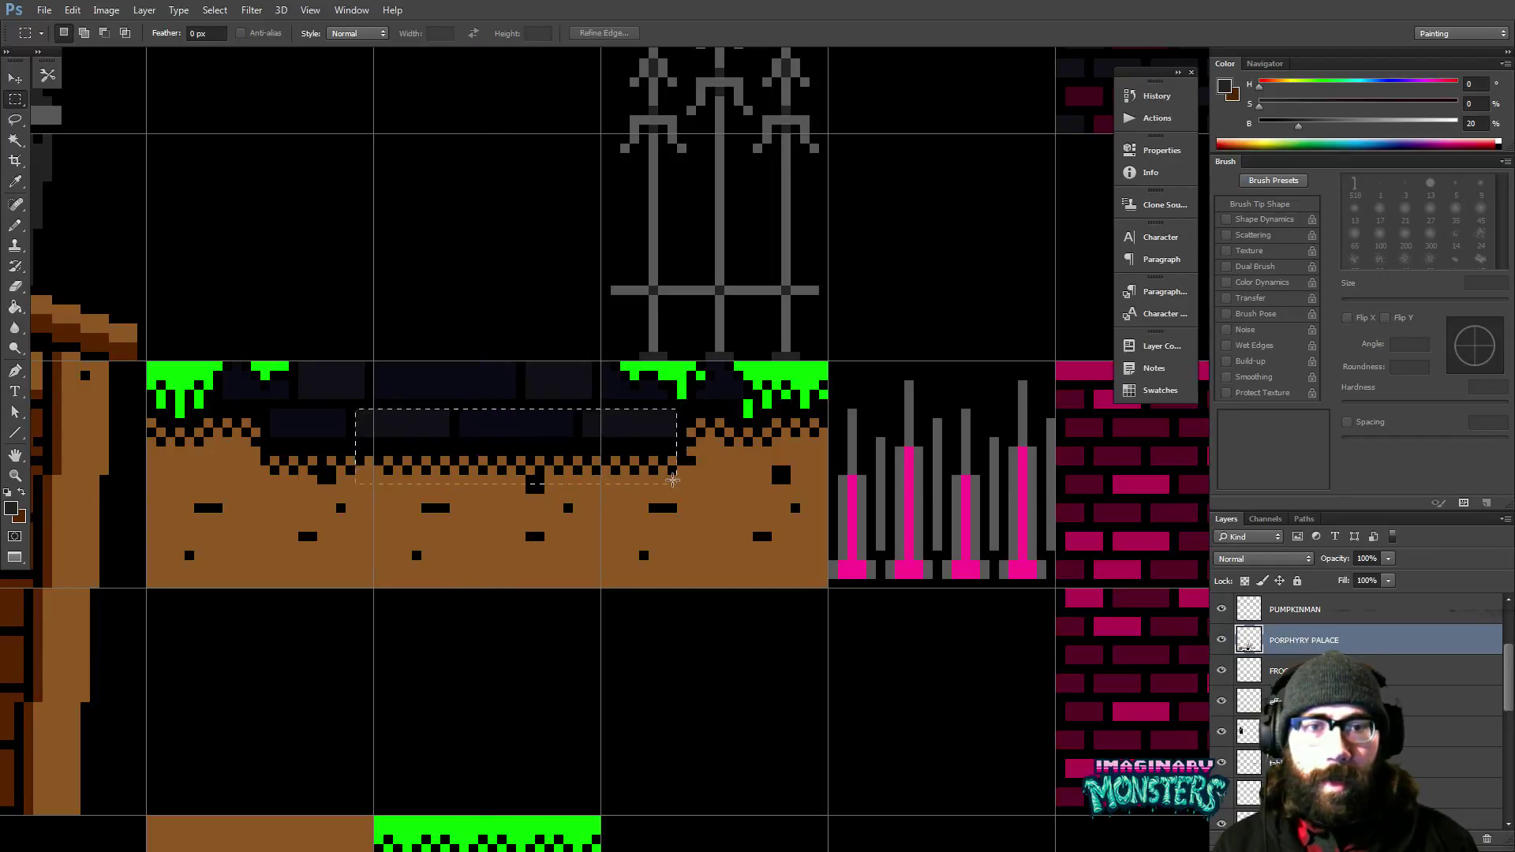
key("v")
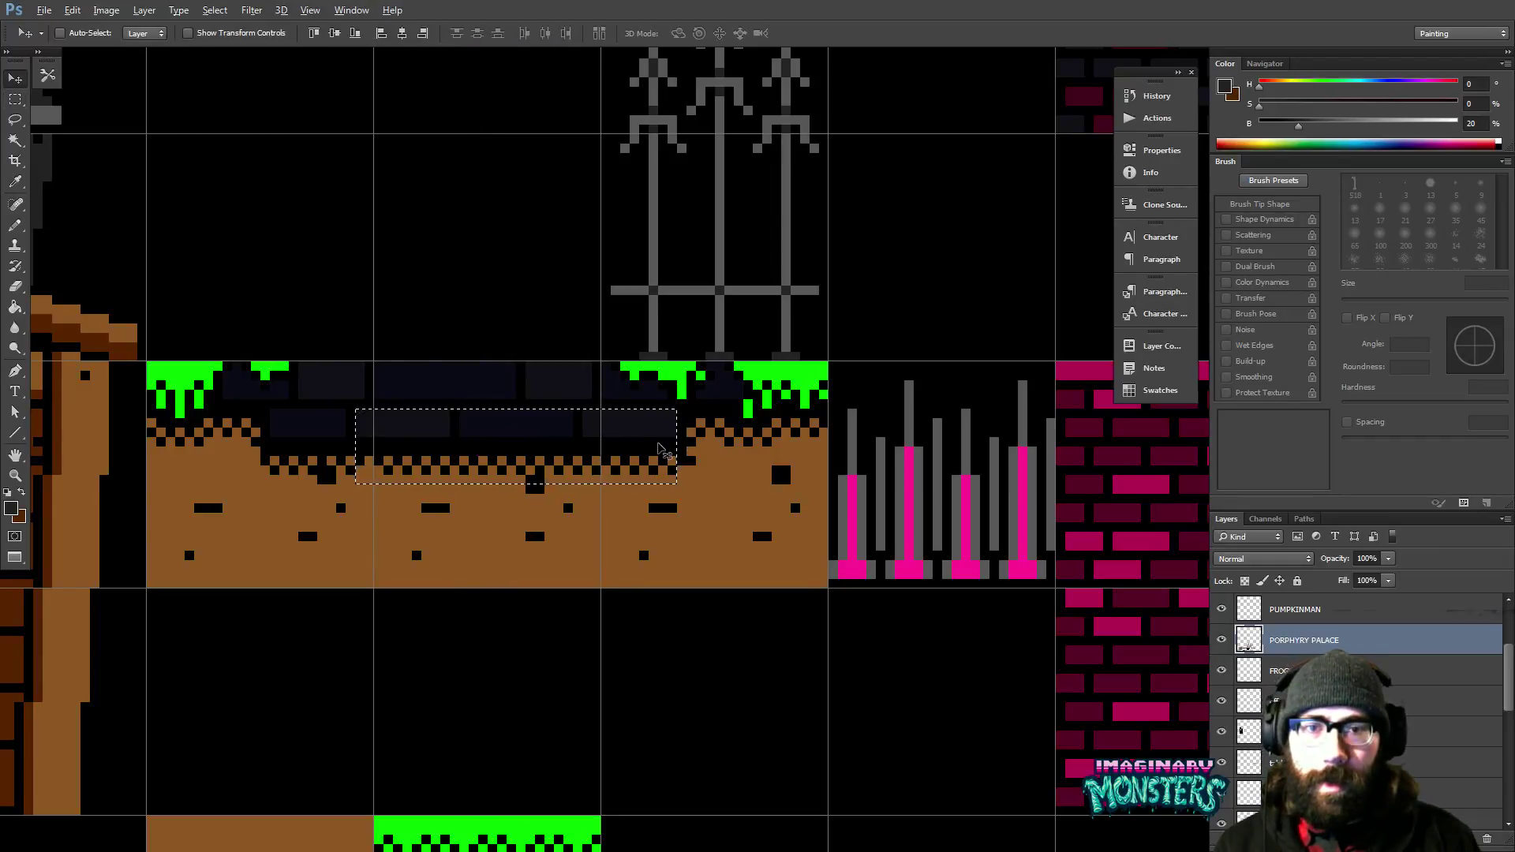
key("Down")
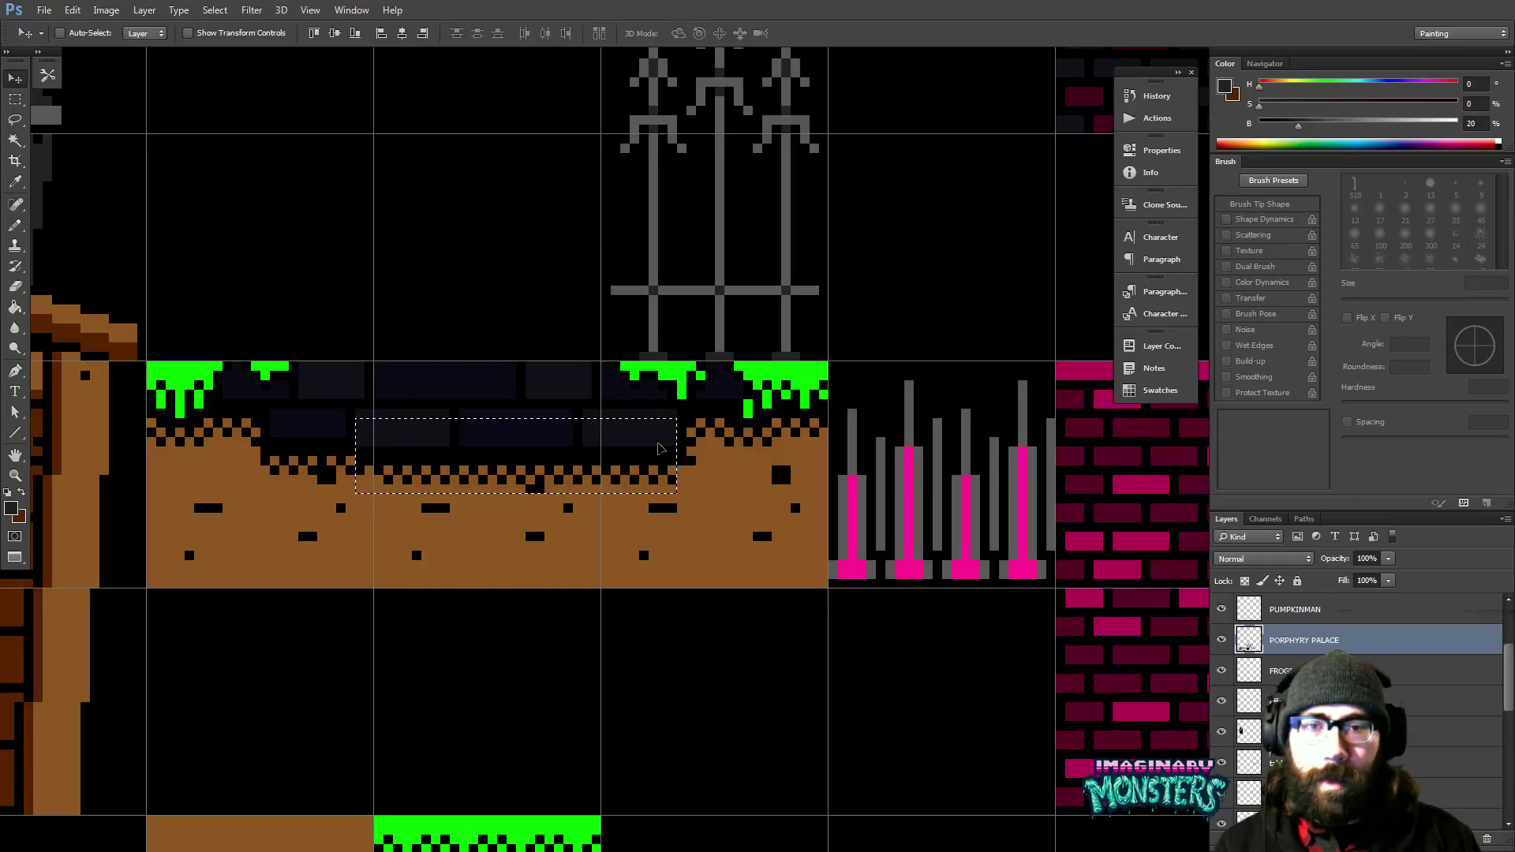
key("ctrl+d")
Sample the leftmost lower brick's dark blue with the Pencil and extend that brick downward to match its neighbours.
key("b")
left_click(304, 426, "alt")
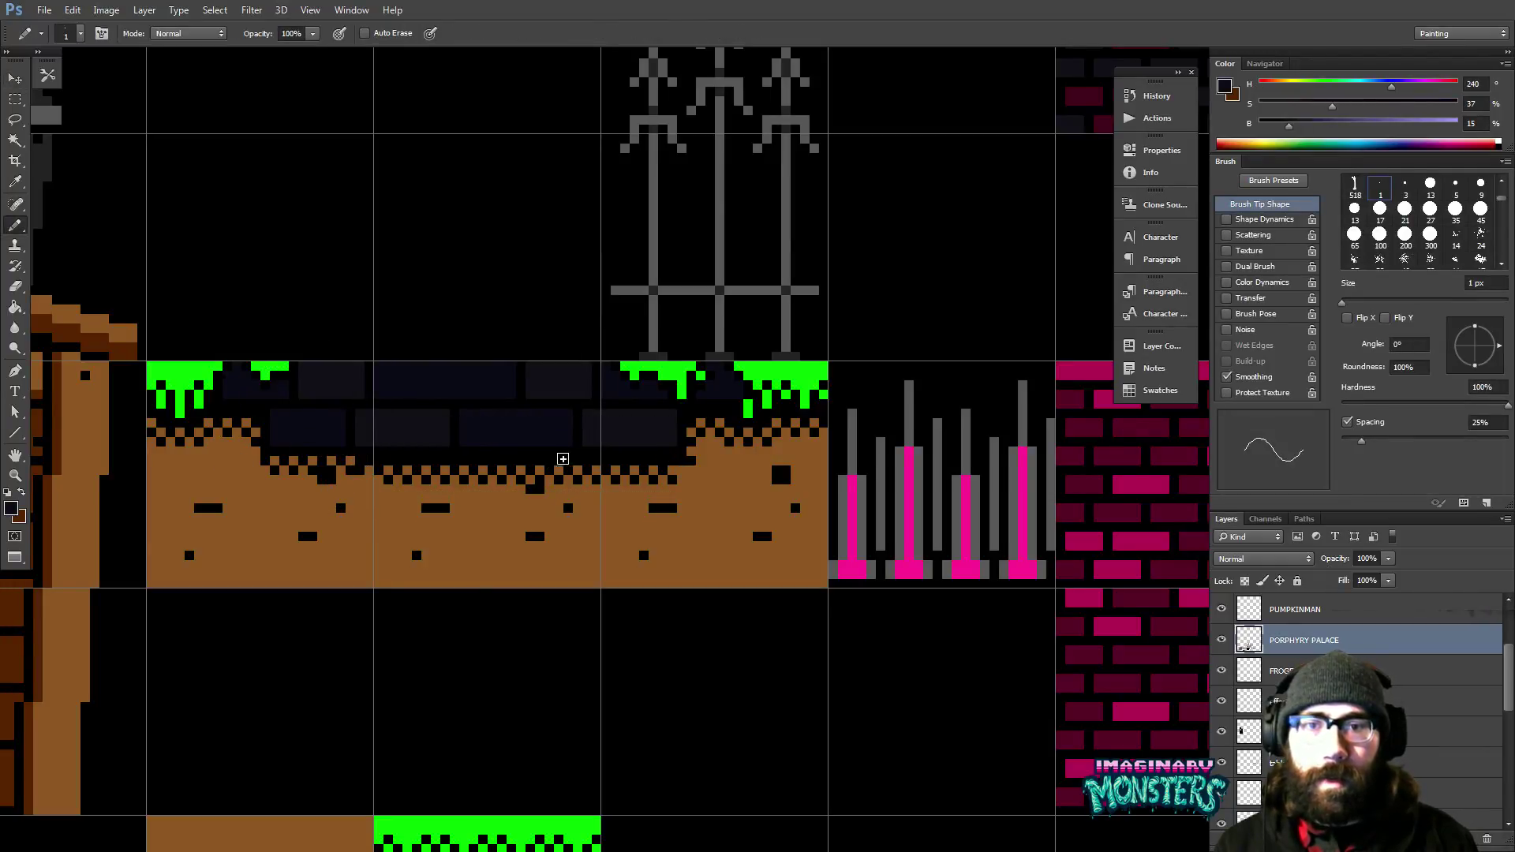
left_click_drag(563, 459, 534, 449)
left_click_drag(484, 405, 547, 405)
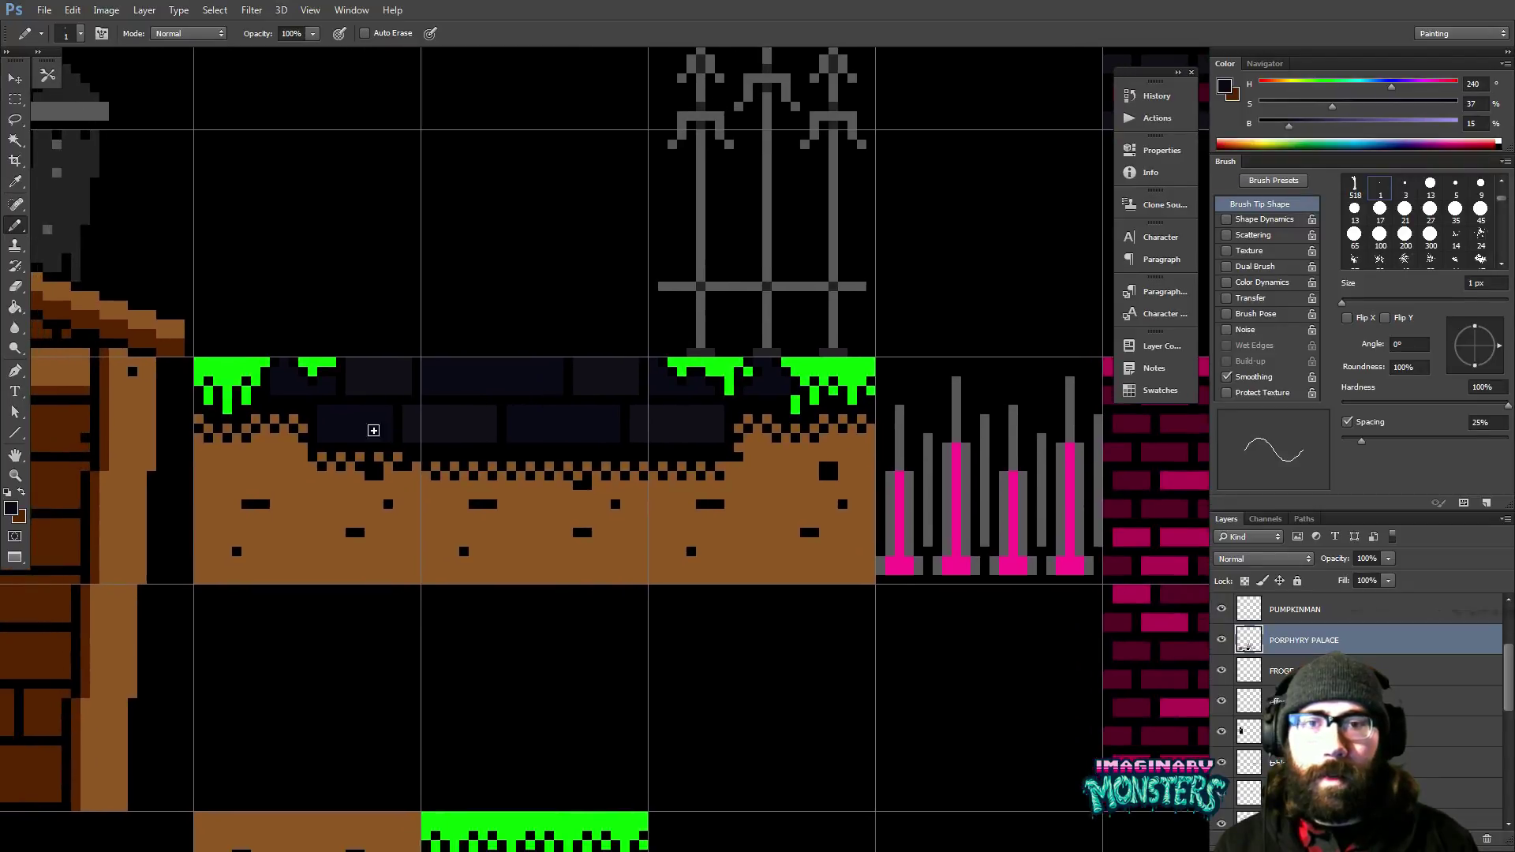
Move the dithered dirt edge beneath the leftmost lower brick down one pixel, in line with the rest of the edge.
key("m")
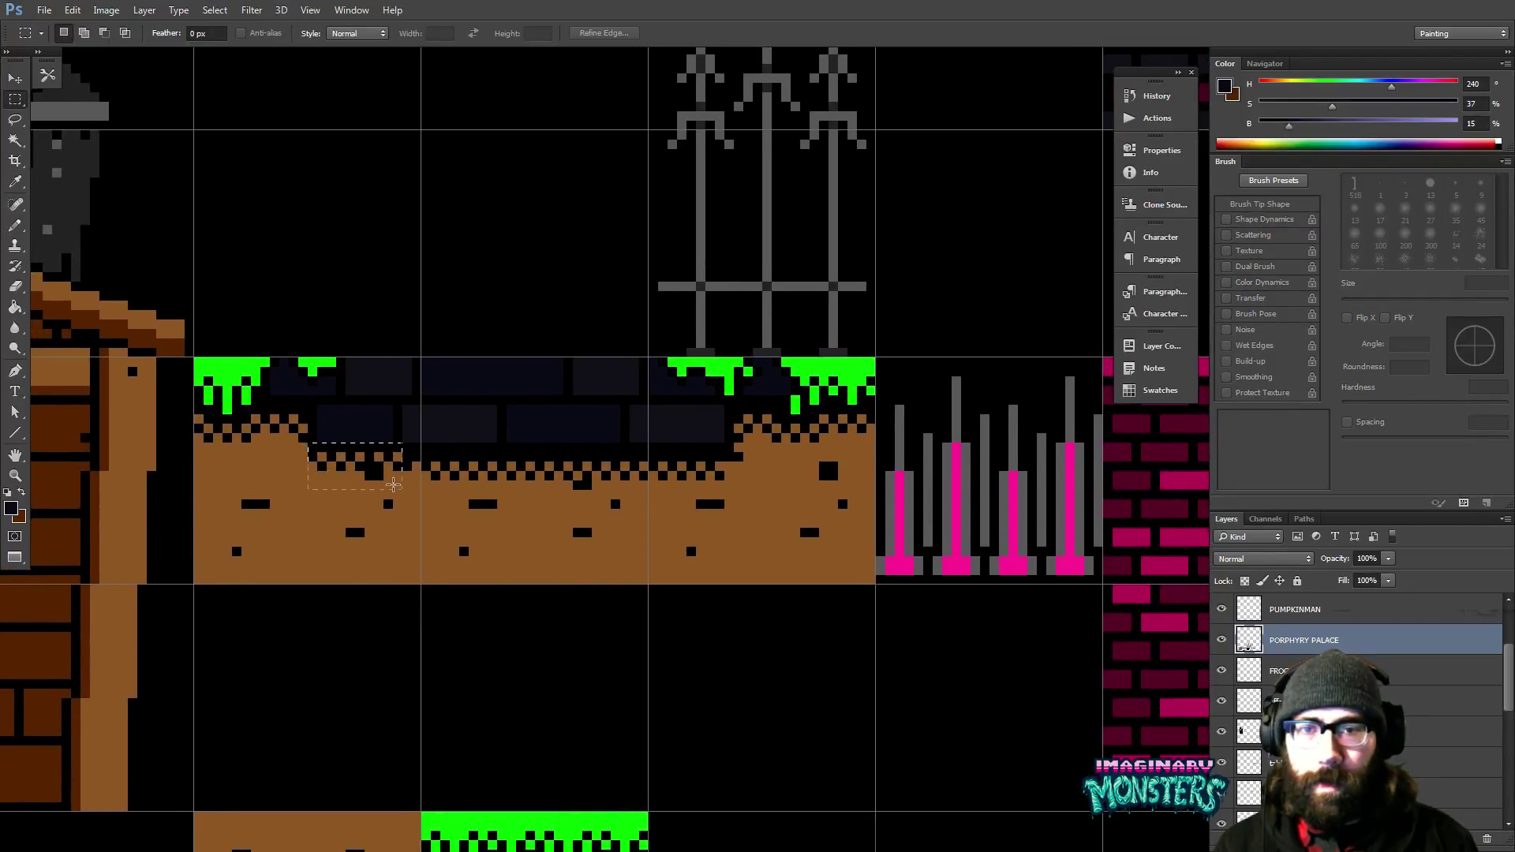
left_click_drag(393, 484, 411, 490)
key("v")
key("Down")
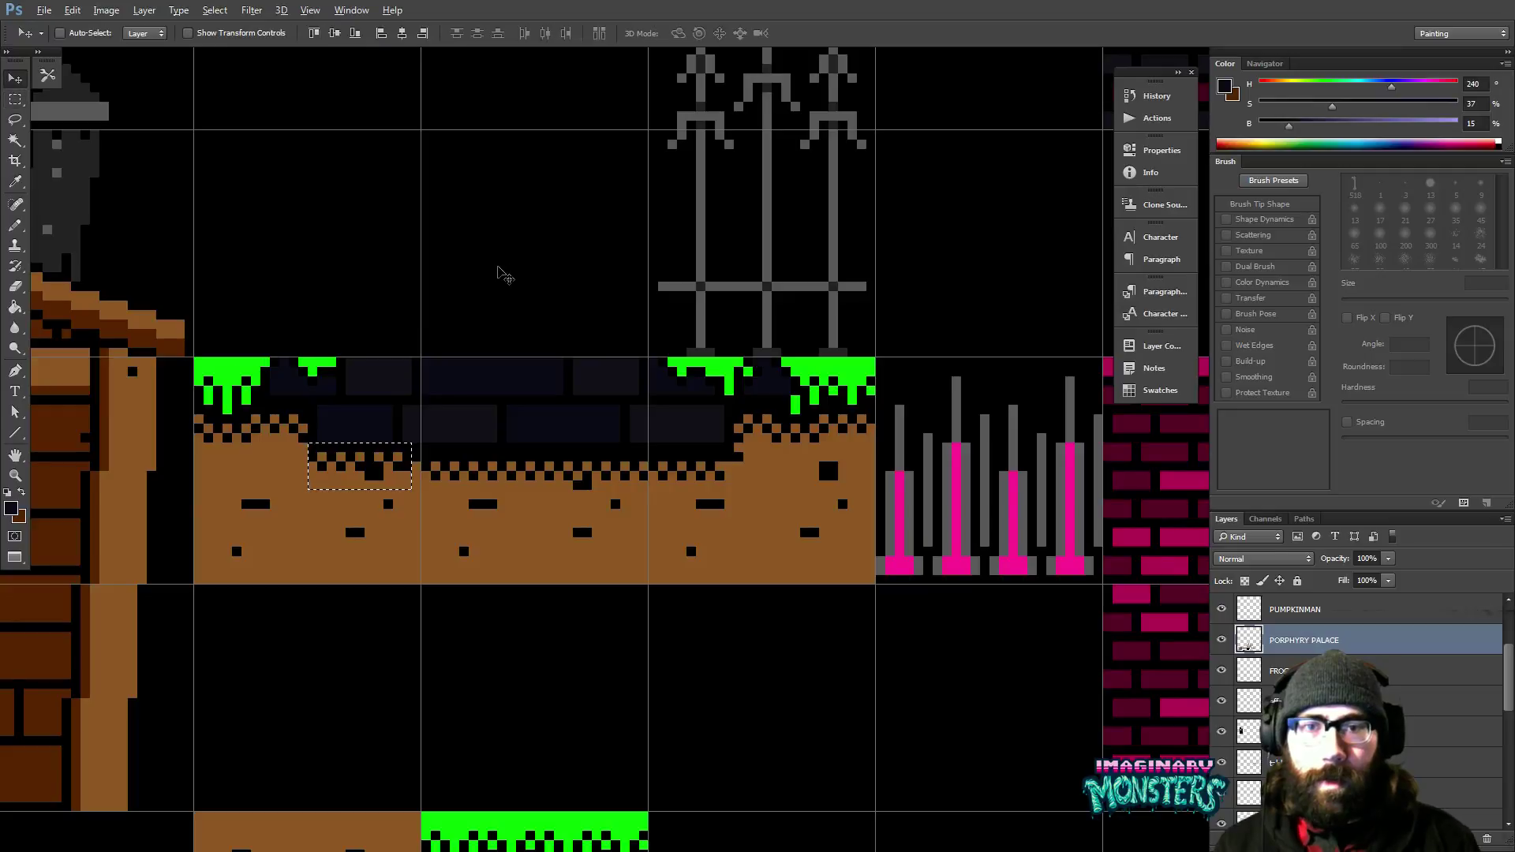
key("b")
mouse_move(548, 450)
left_mouse_down()
mouse_move(541, 488)
mouse_move(587, 471)
mouse_move(559, 473)
left_mouse_up()
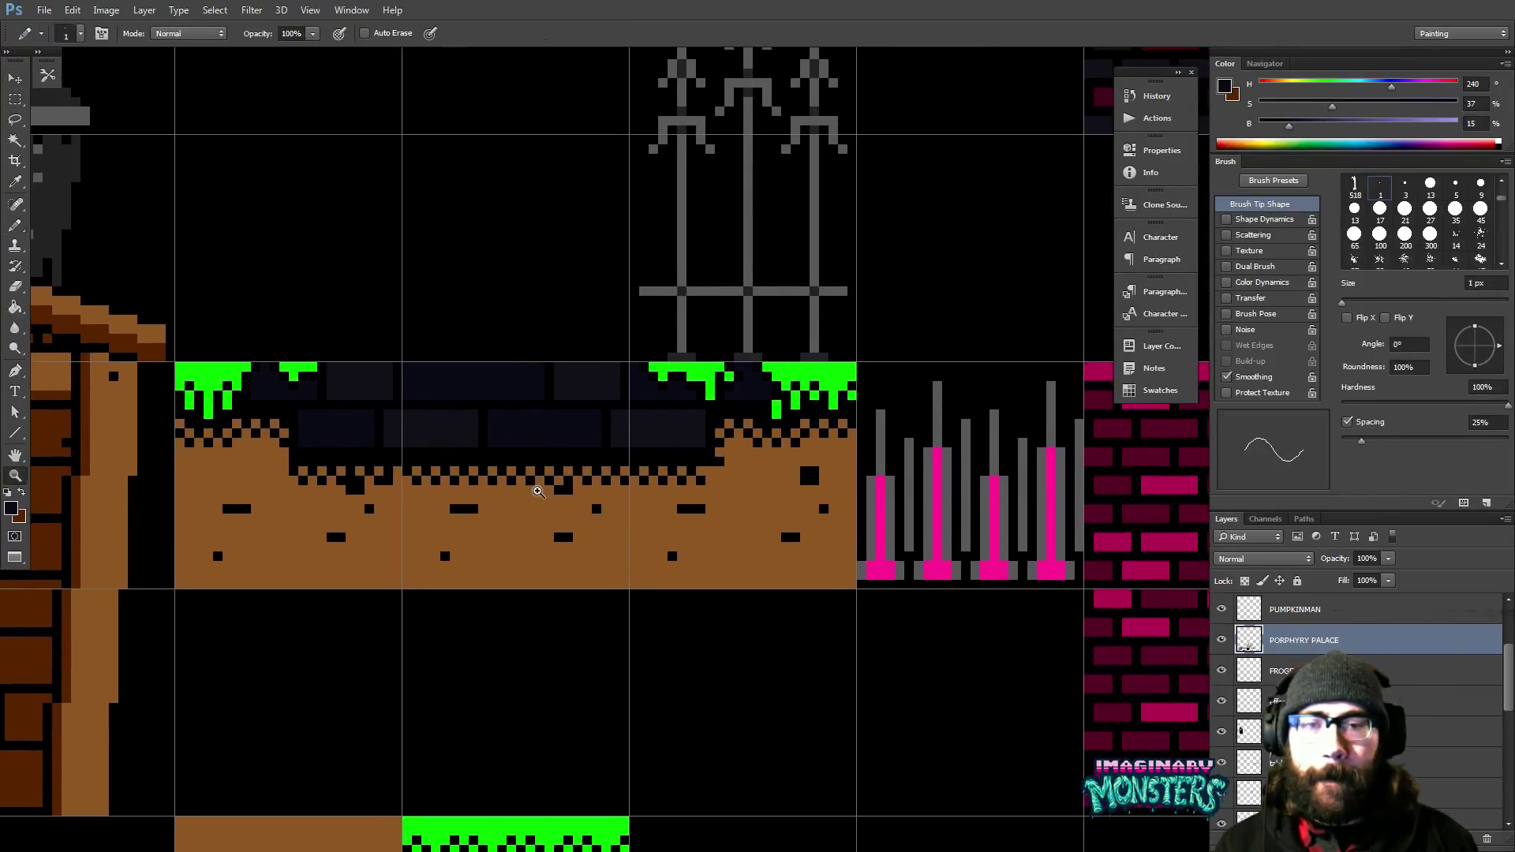
Examine the reworked ground strip zoomed out beside the shelter, fence, spikes and castle tiles.
key("z")
left_click(555, 488, "alt")
left_click(556, 489, "alt")
left_click_drag(599, 552, 497, 449)
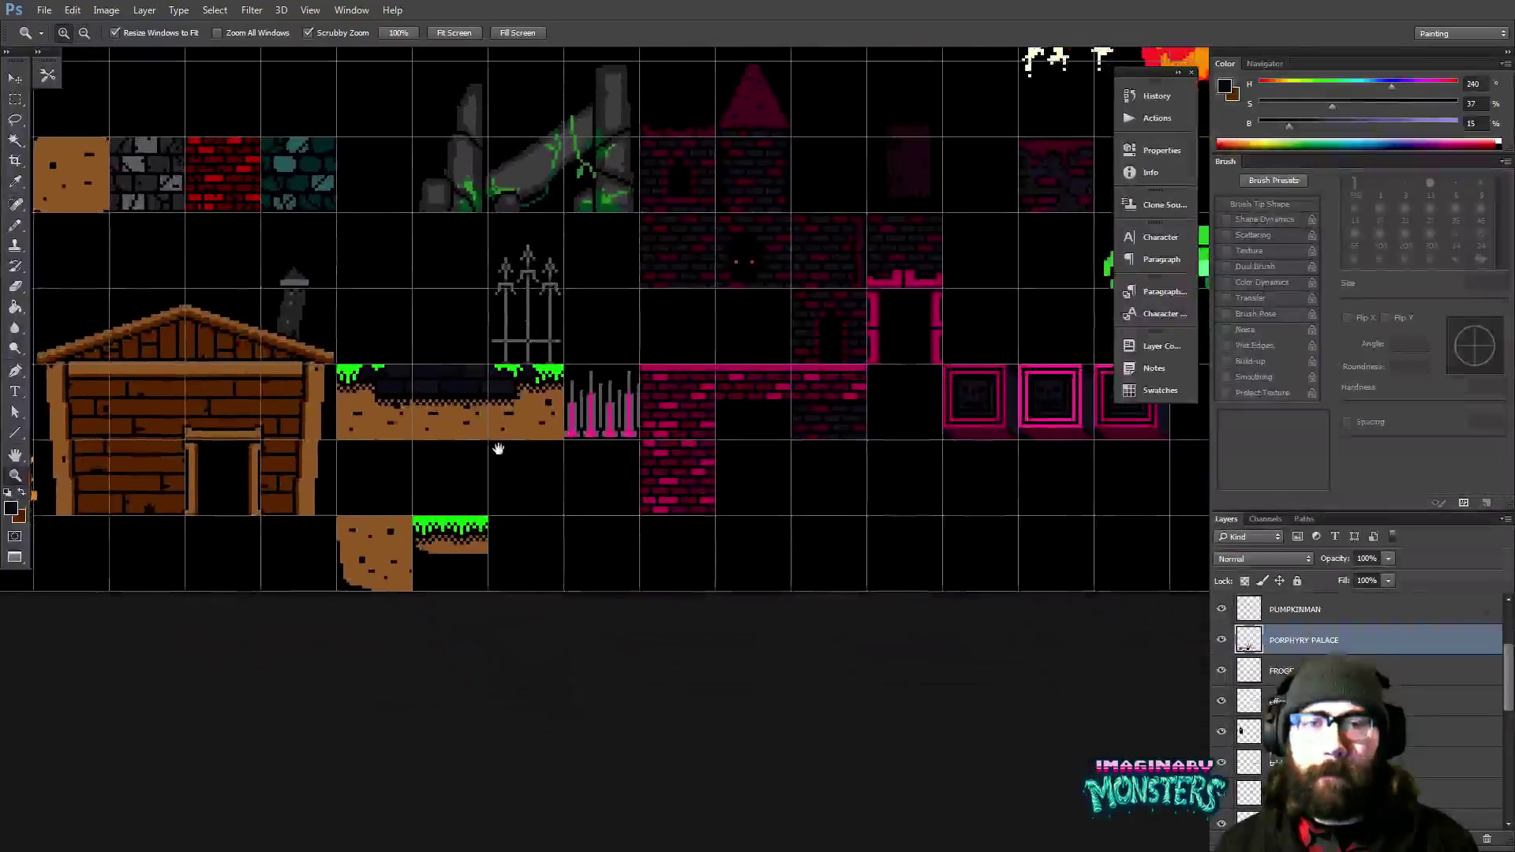
key("b")
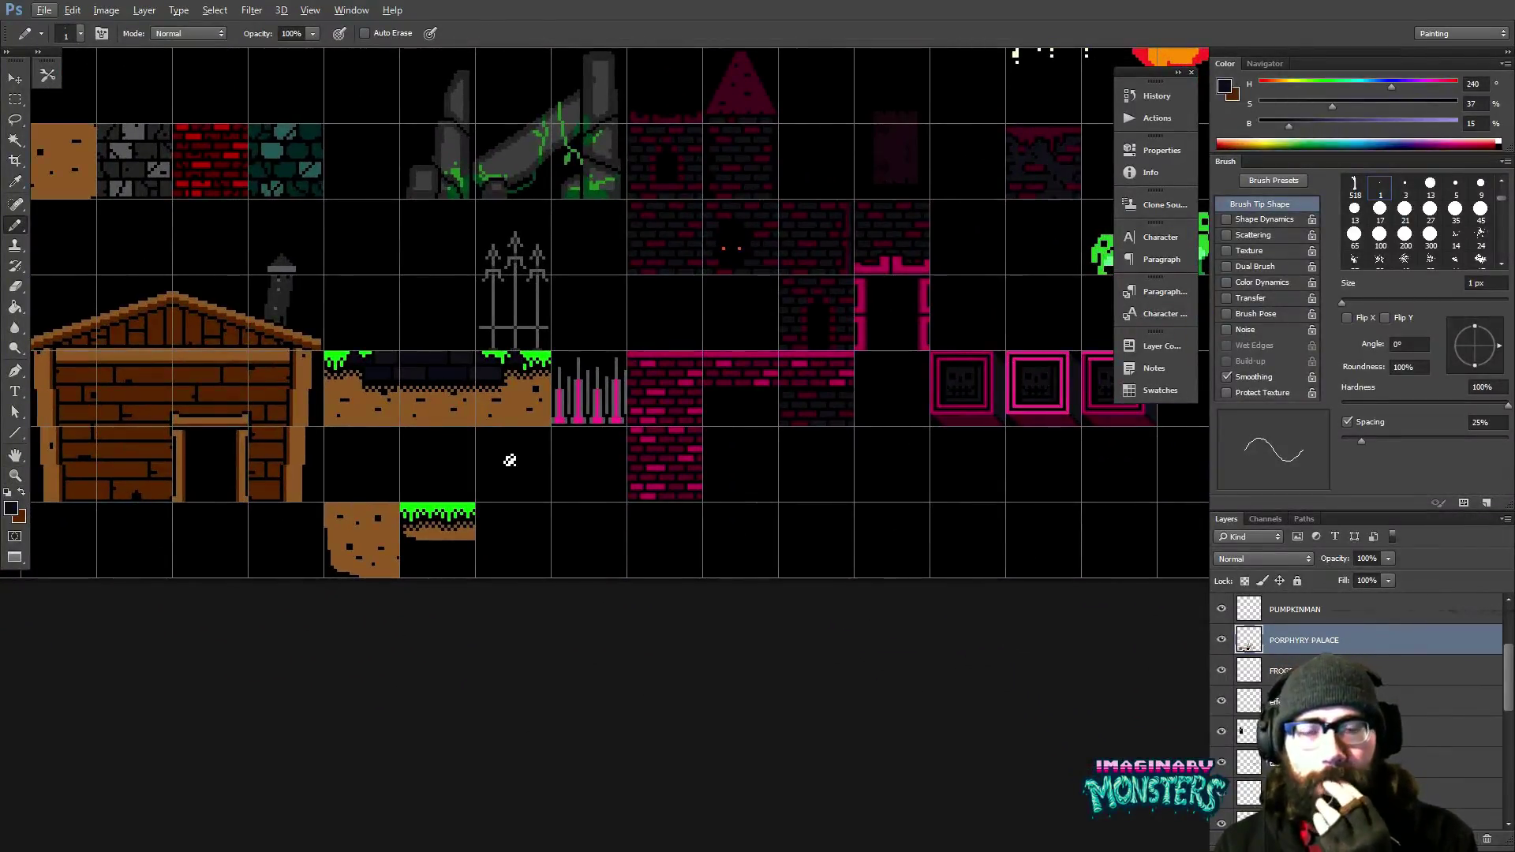
key("z")
left_click(510, 465)
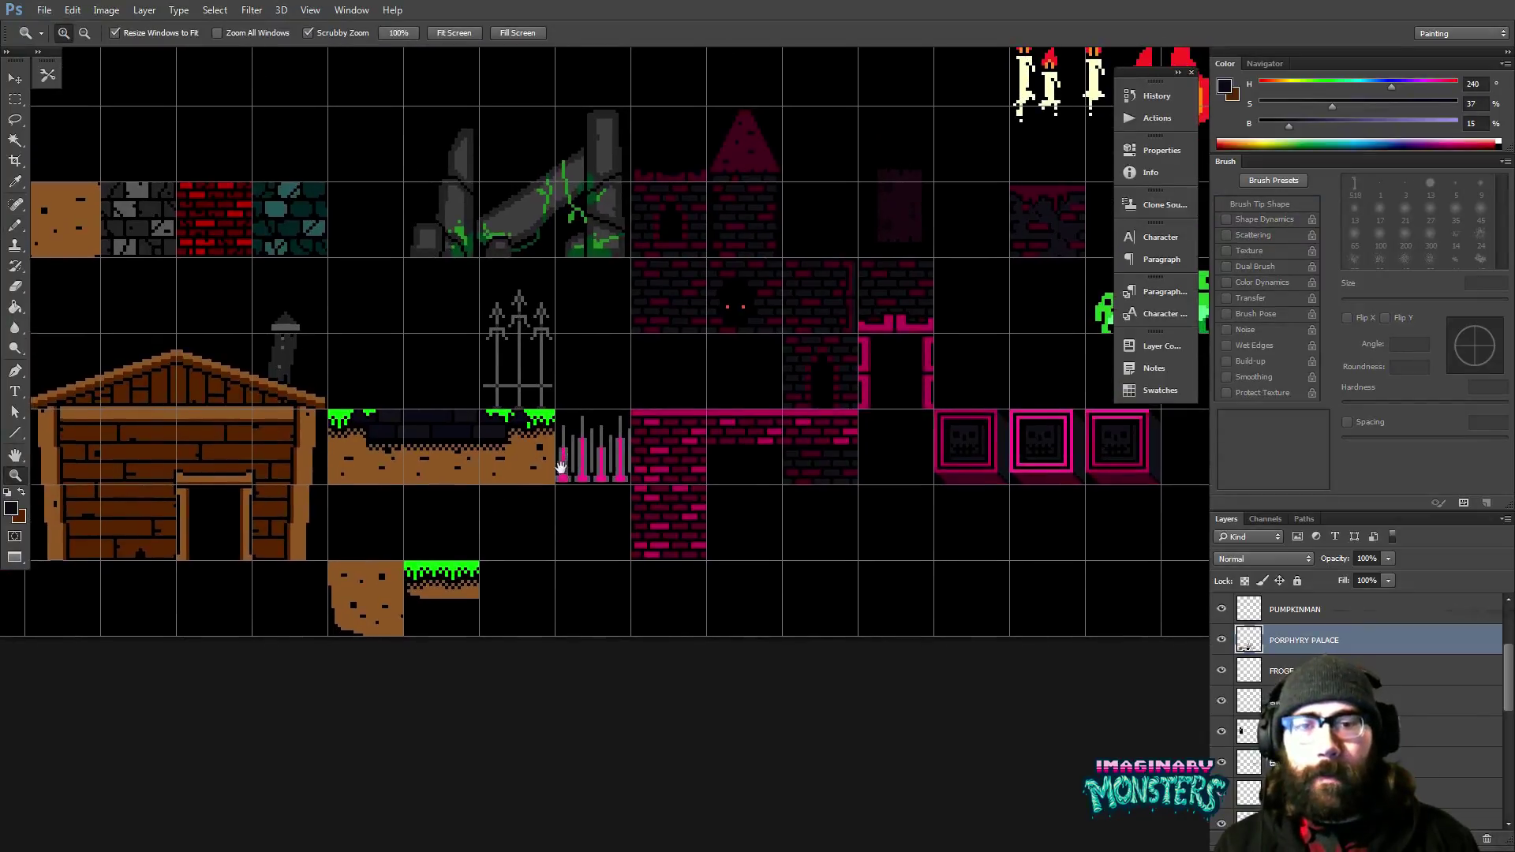
left_click(511, 489)
key("m")
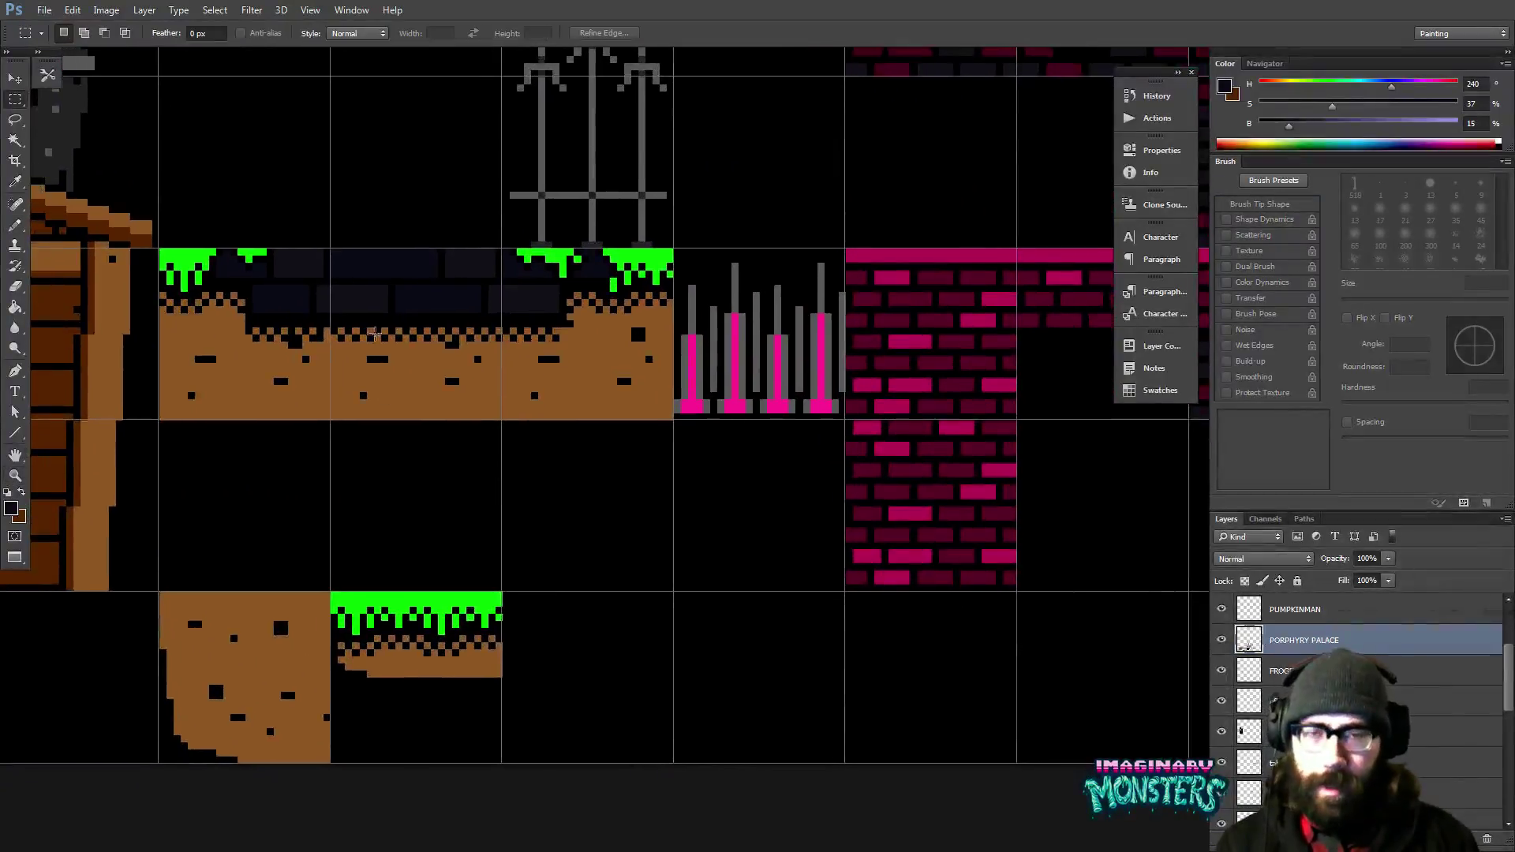
left_click_drag(341, 250, 488, 335)
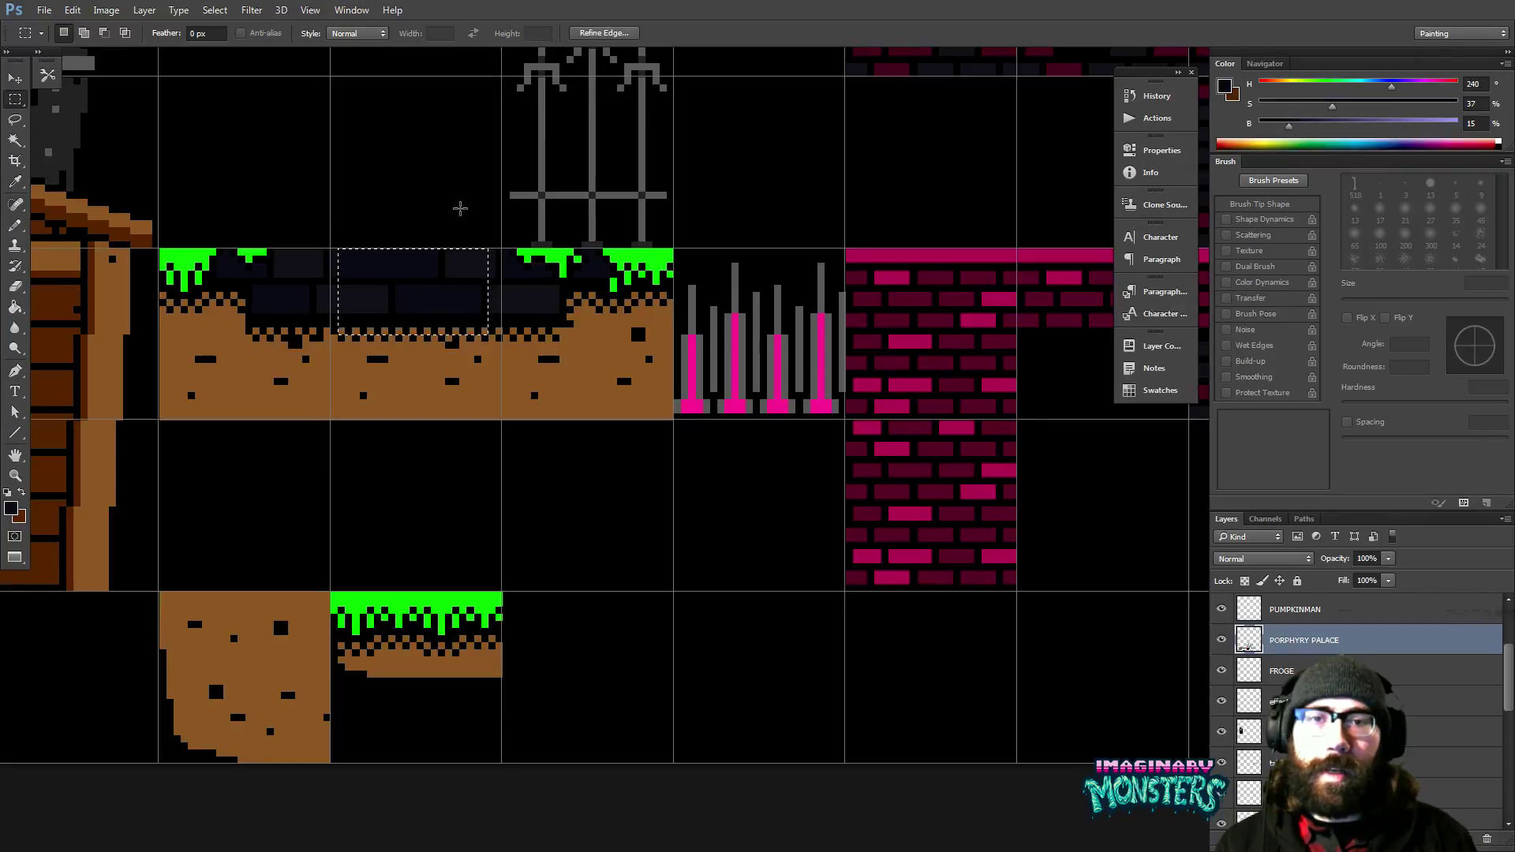
key("ctrl+d")
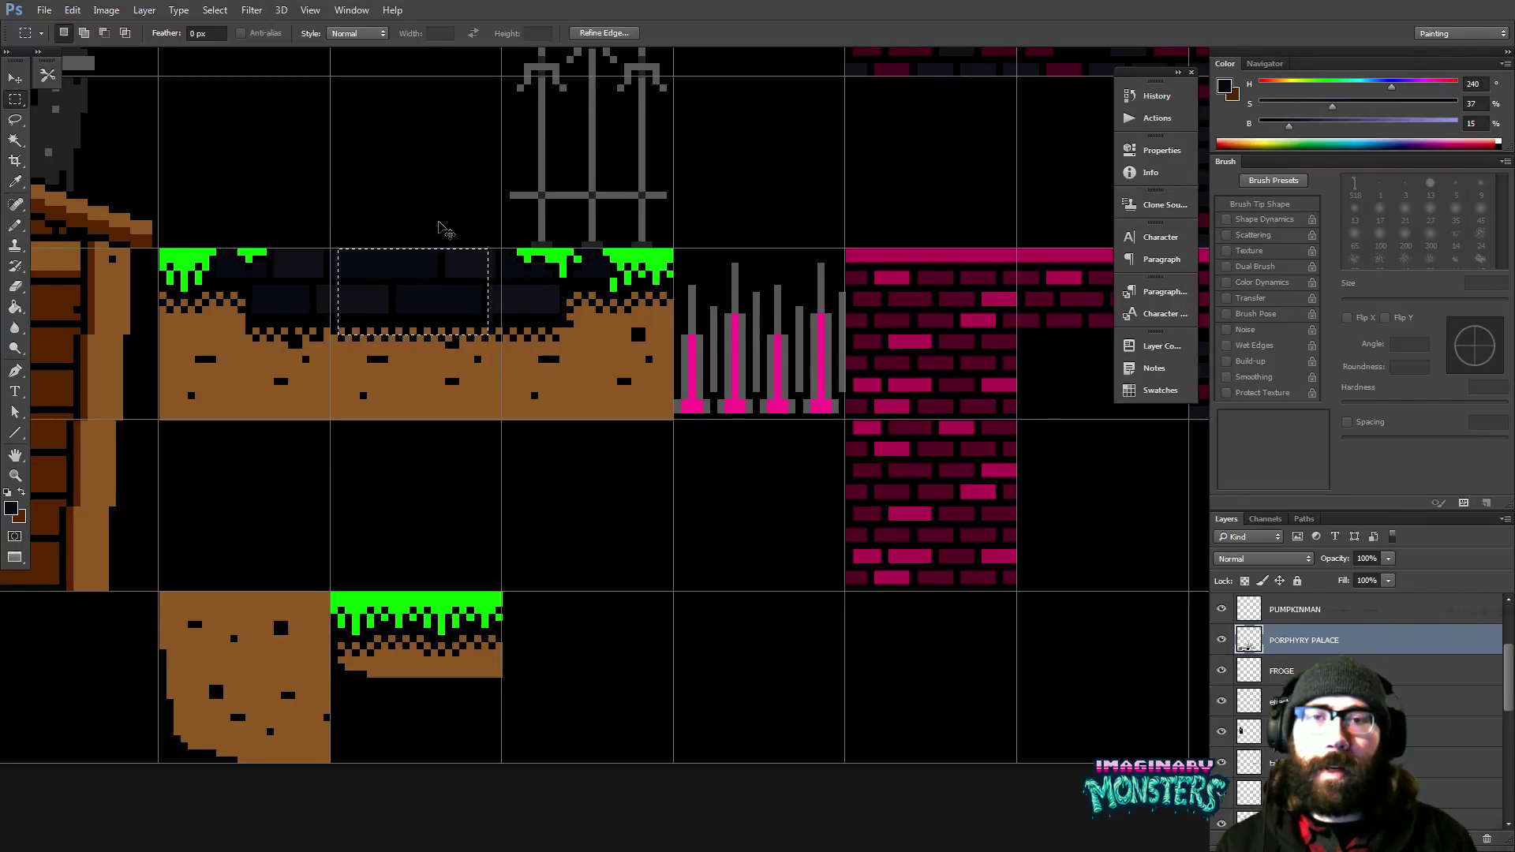
Extend the two central bricks of the lower stone row one pixel downward in their own dark grey and dark blue, and hide the tile grid.
key("z")
scroll(403, 314, "up", 3)
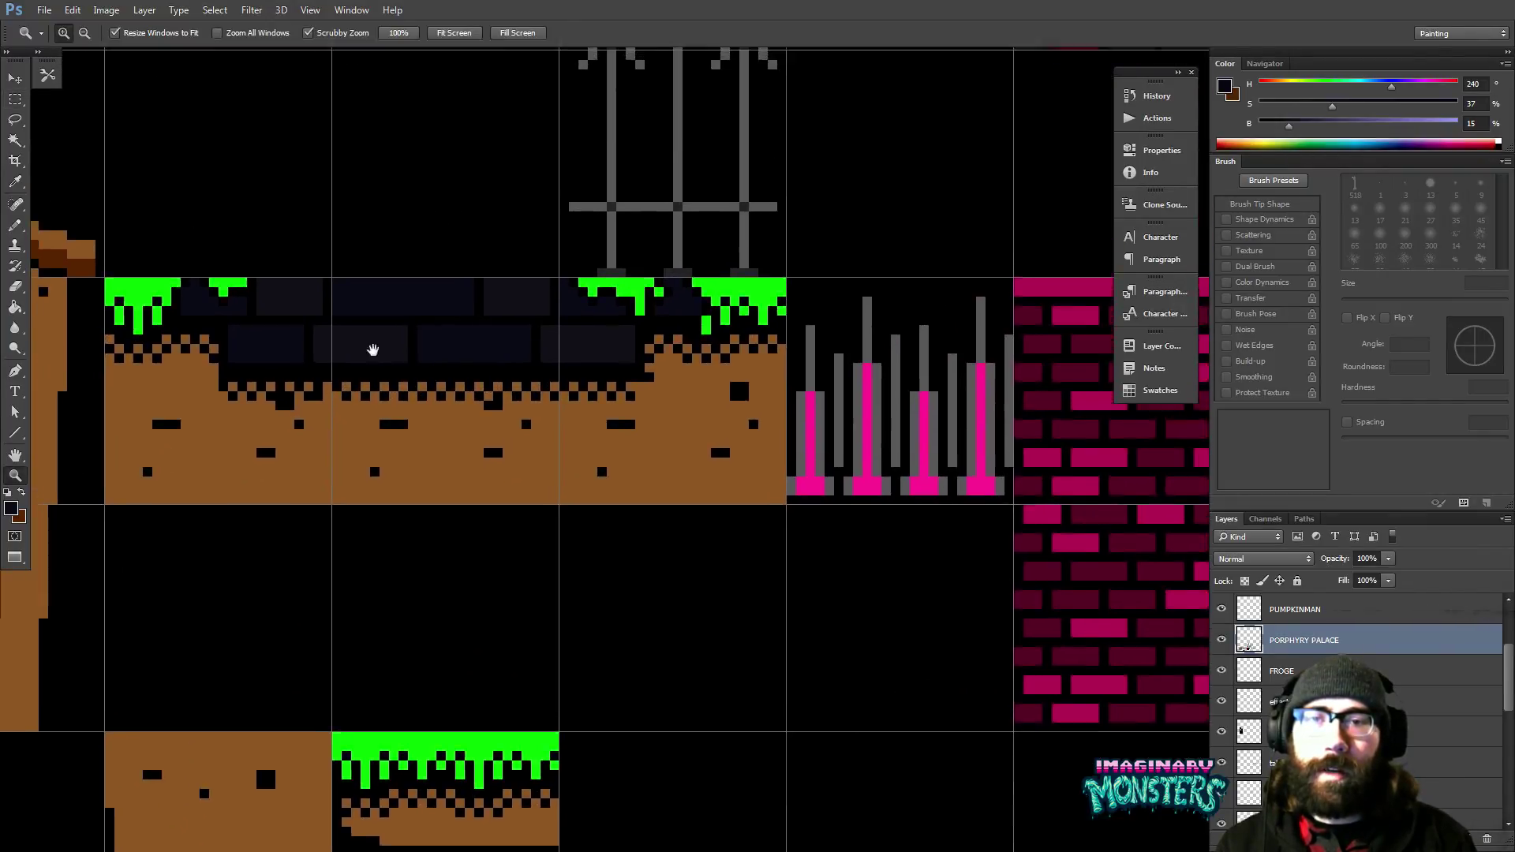
key("b")
left_click(362, 377, "alt")
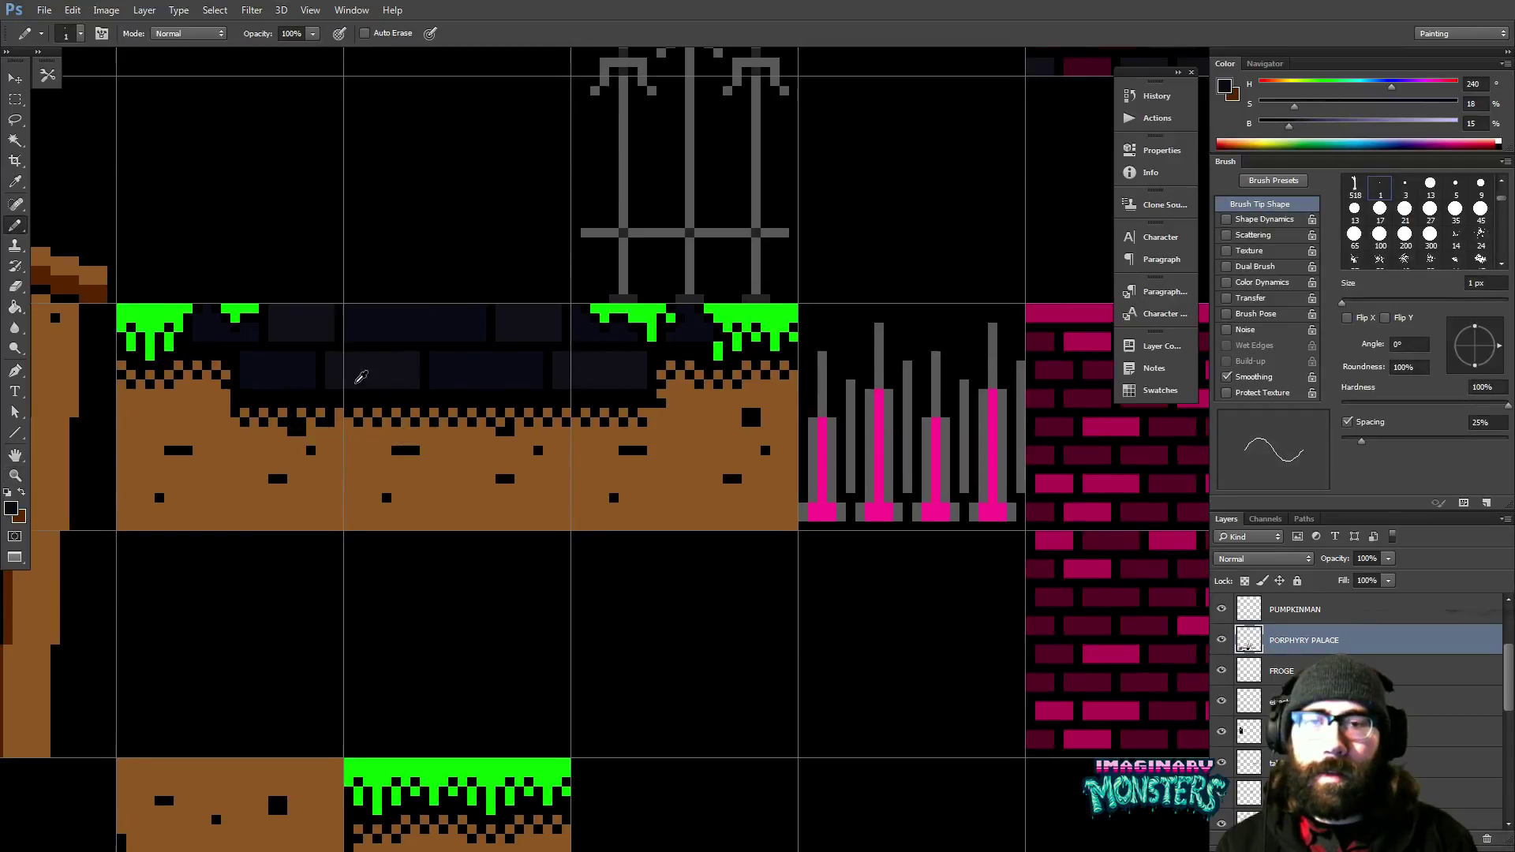
left_click_drag(332, 396, 533, 395)
left_click(455, 380, "alt")
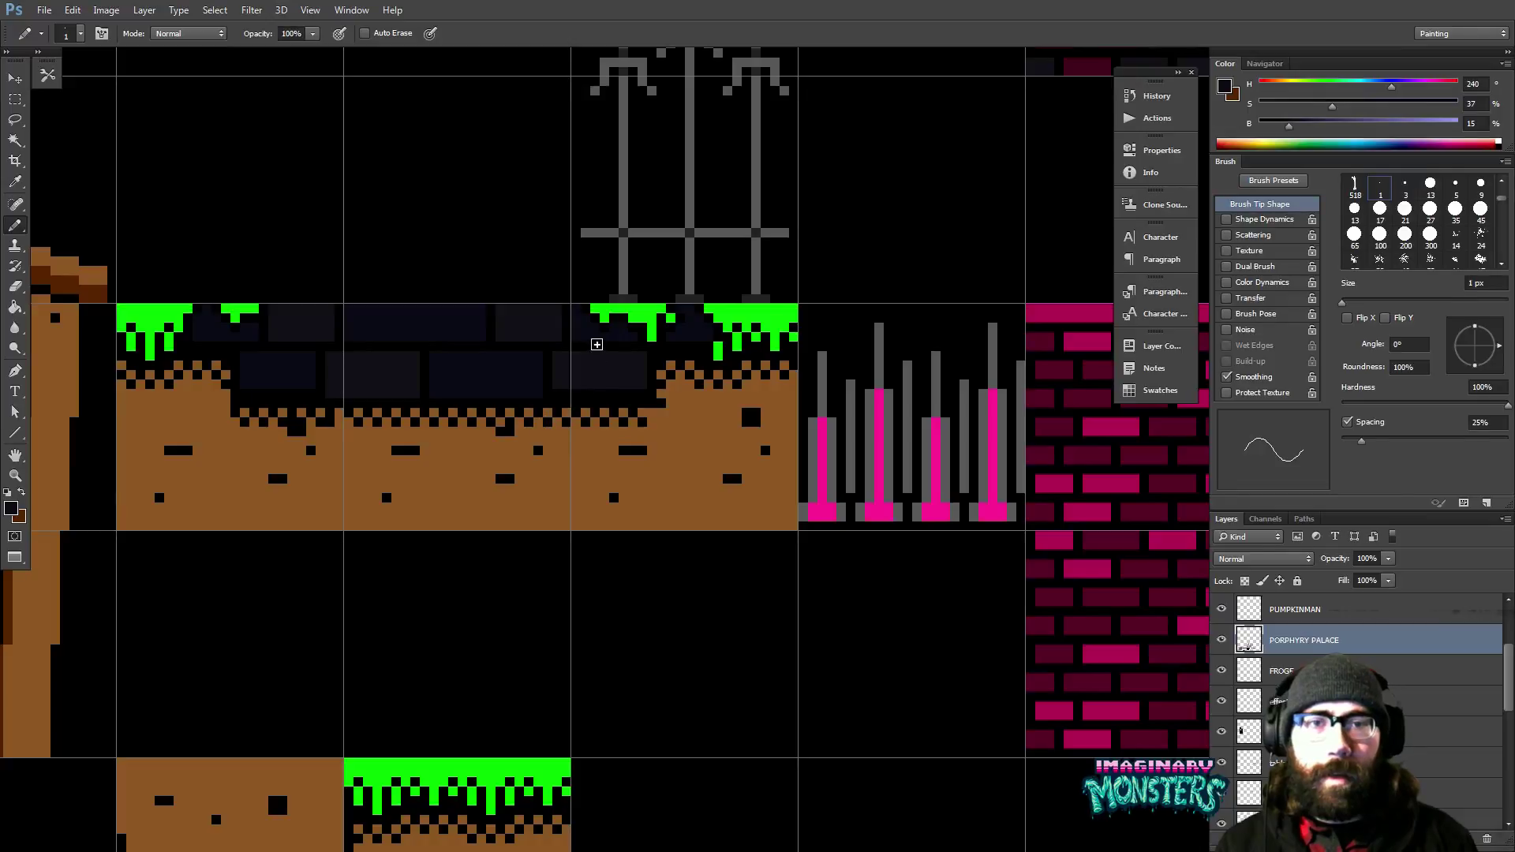
key("ctrl+h")
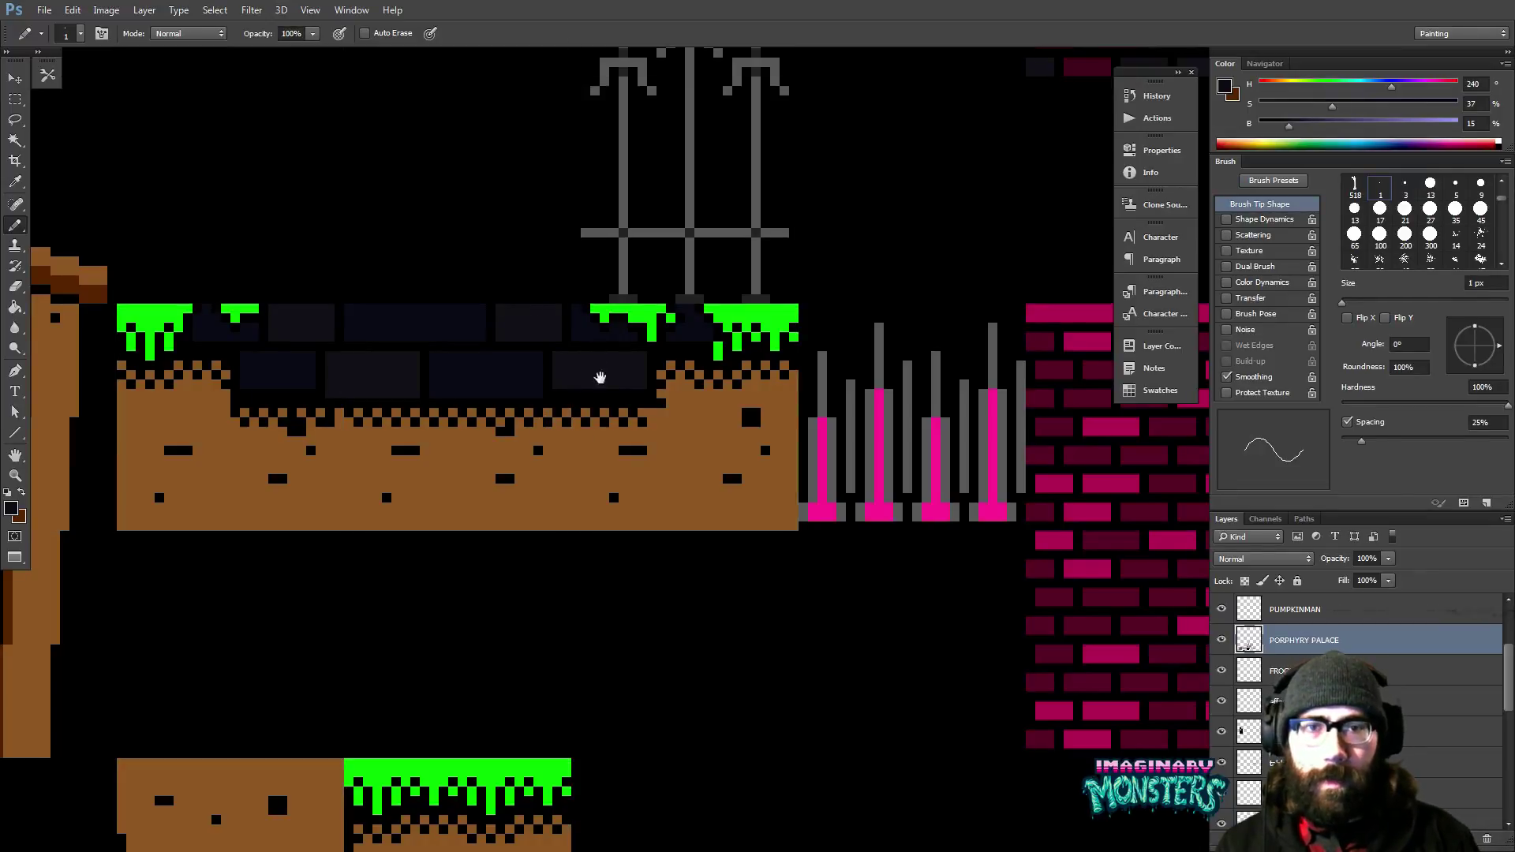
Examine the stone-paved ground strip up close and zoomed out among the surrounding shelter, fence and castle tiles.
left_click_drag(600, 378, 553, 476)
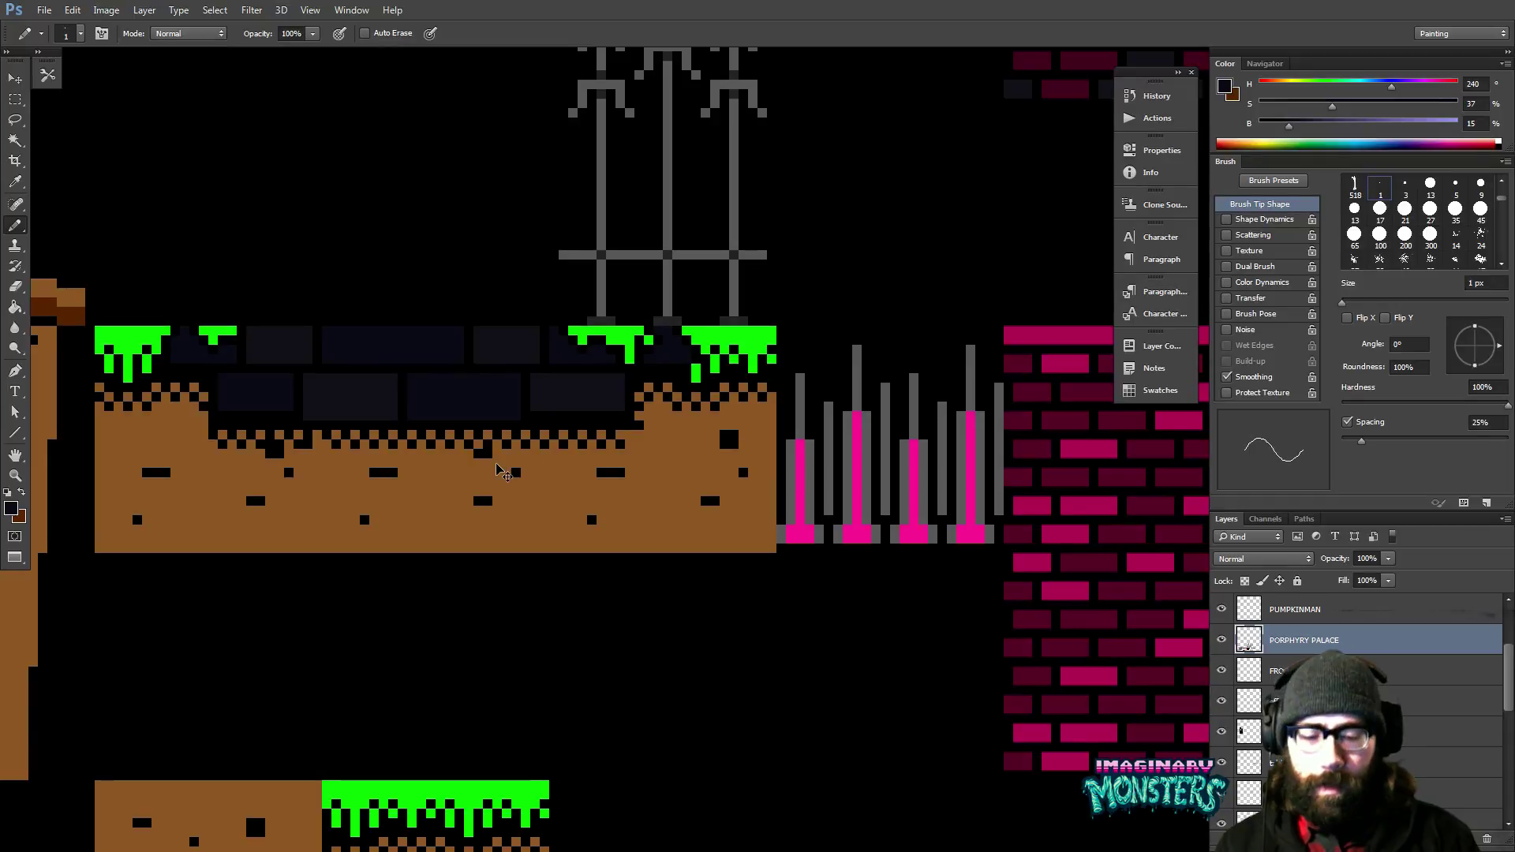
key("ctrl+h")
left_click_drag(526, 526, 515, 421)
key("z")
key("ctrl+h")
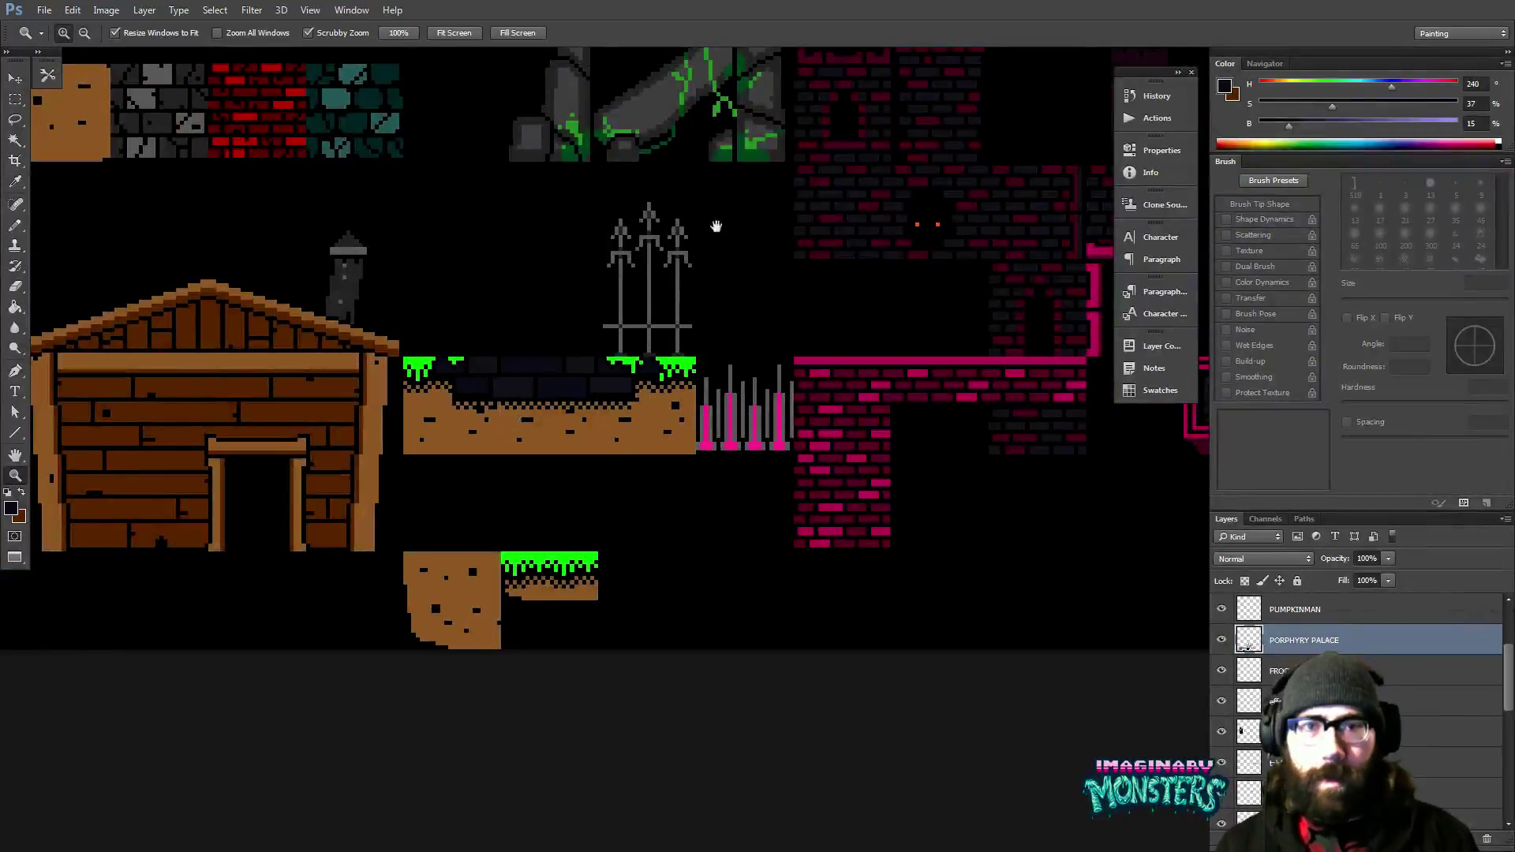
left_click_drag(716, 227, 506, 400)
left_click_drag(463, 578, 537, 556)
left_click(537, 556)
left_click_drag(507, 501, 491, 405)
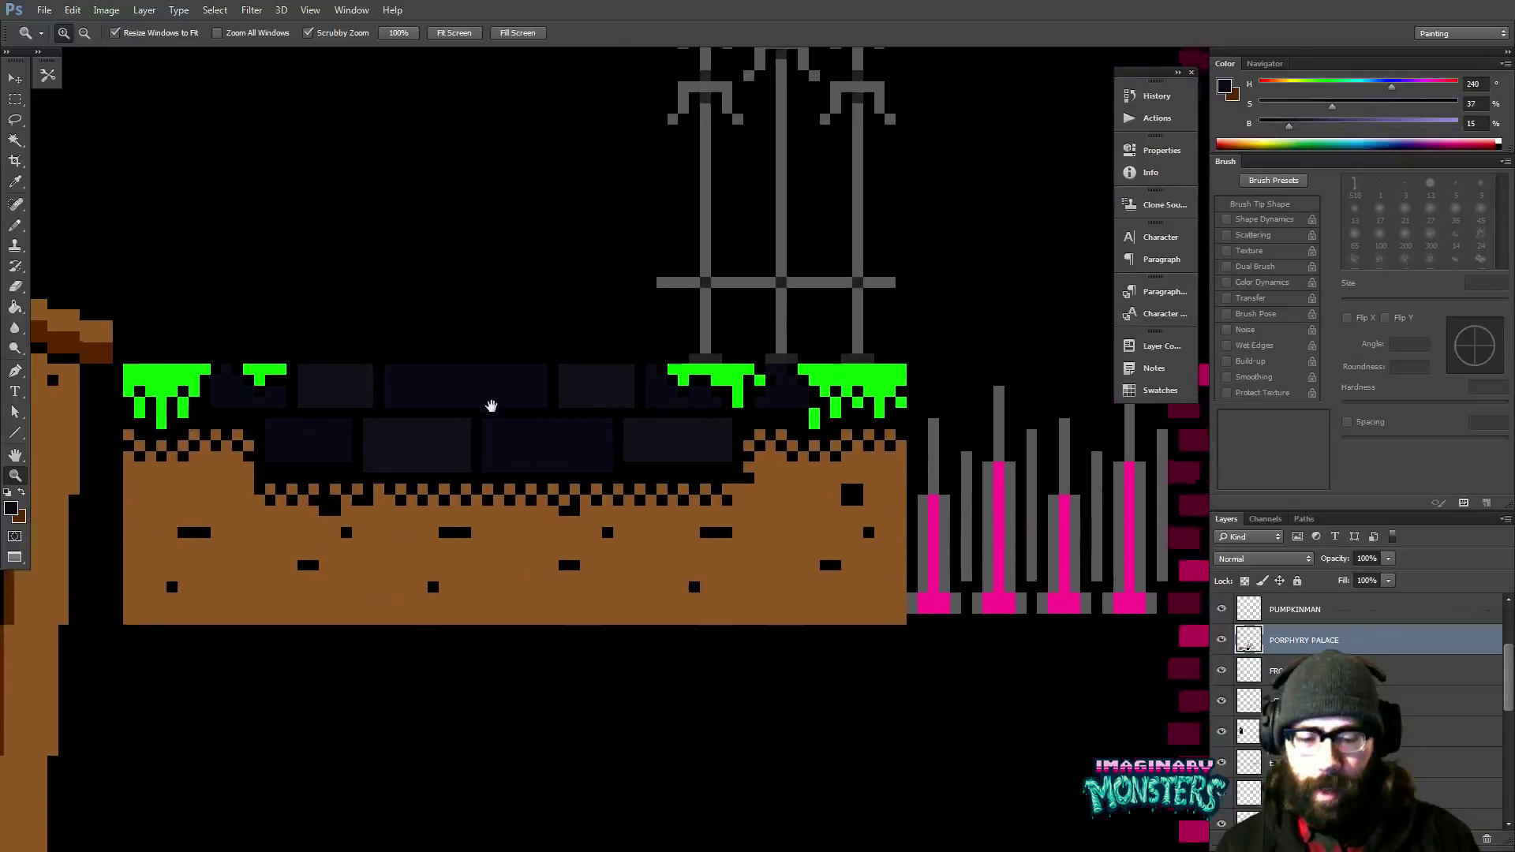
Move the dithered dirt edge of the strip's middle tile down one pixel within the tile grid.
key("ctrl+h")
key("m")
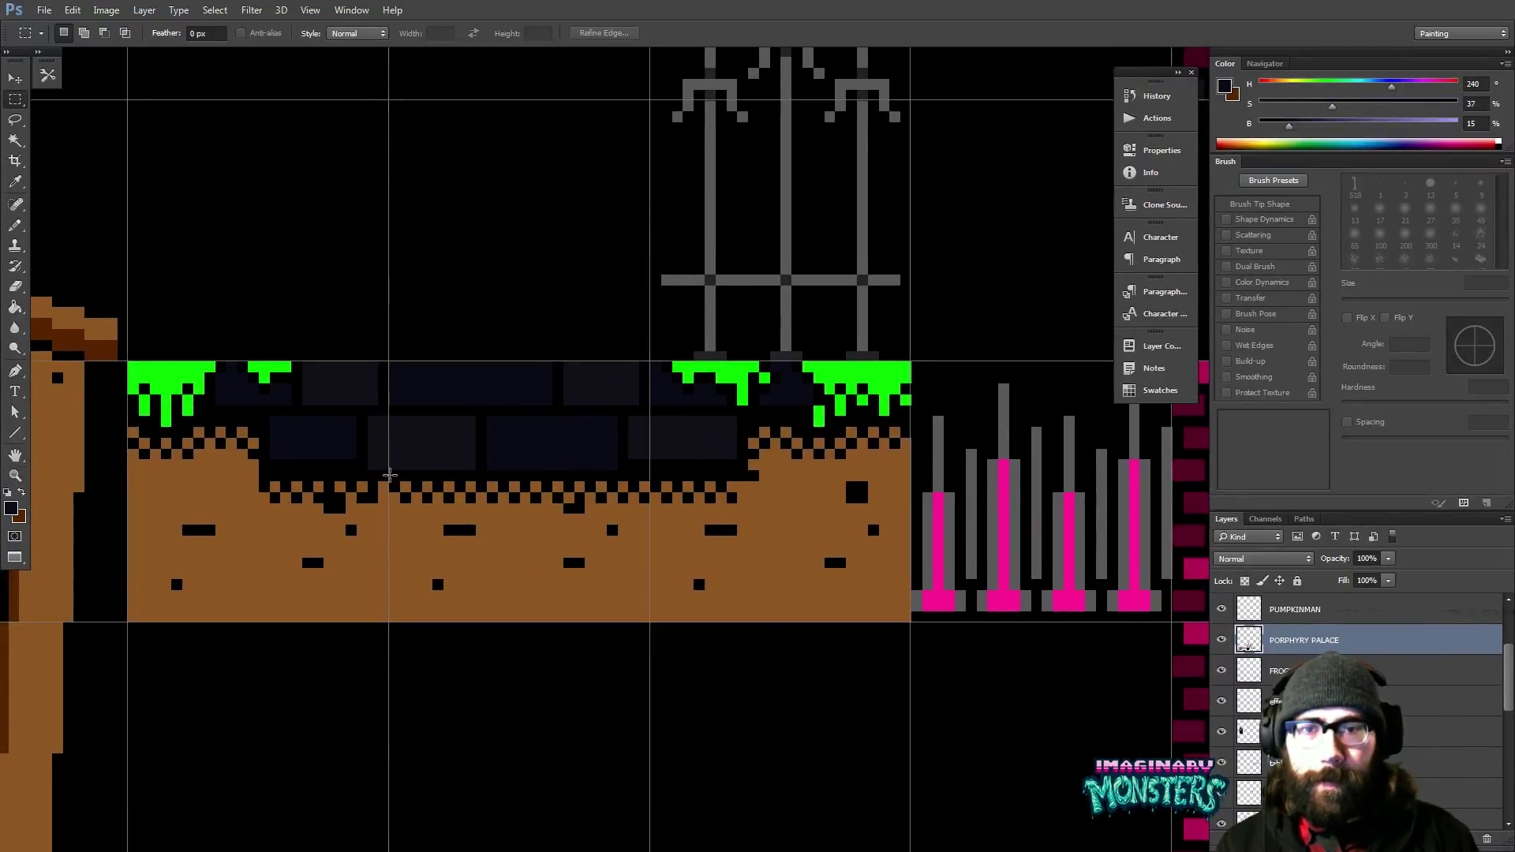
left_click_drag(390, 474, 472, 525)
left_click_drag(636, 547, 650, 503)
key("v")
key("Down")
key("Down")
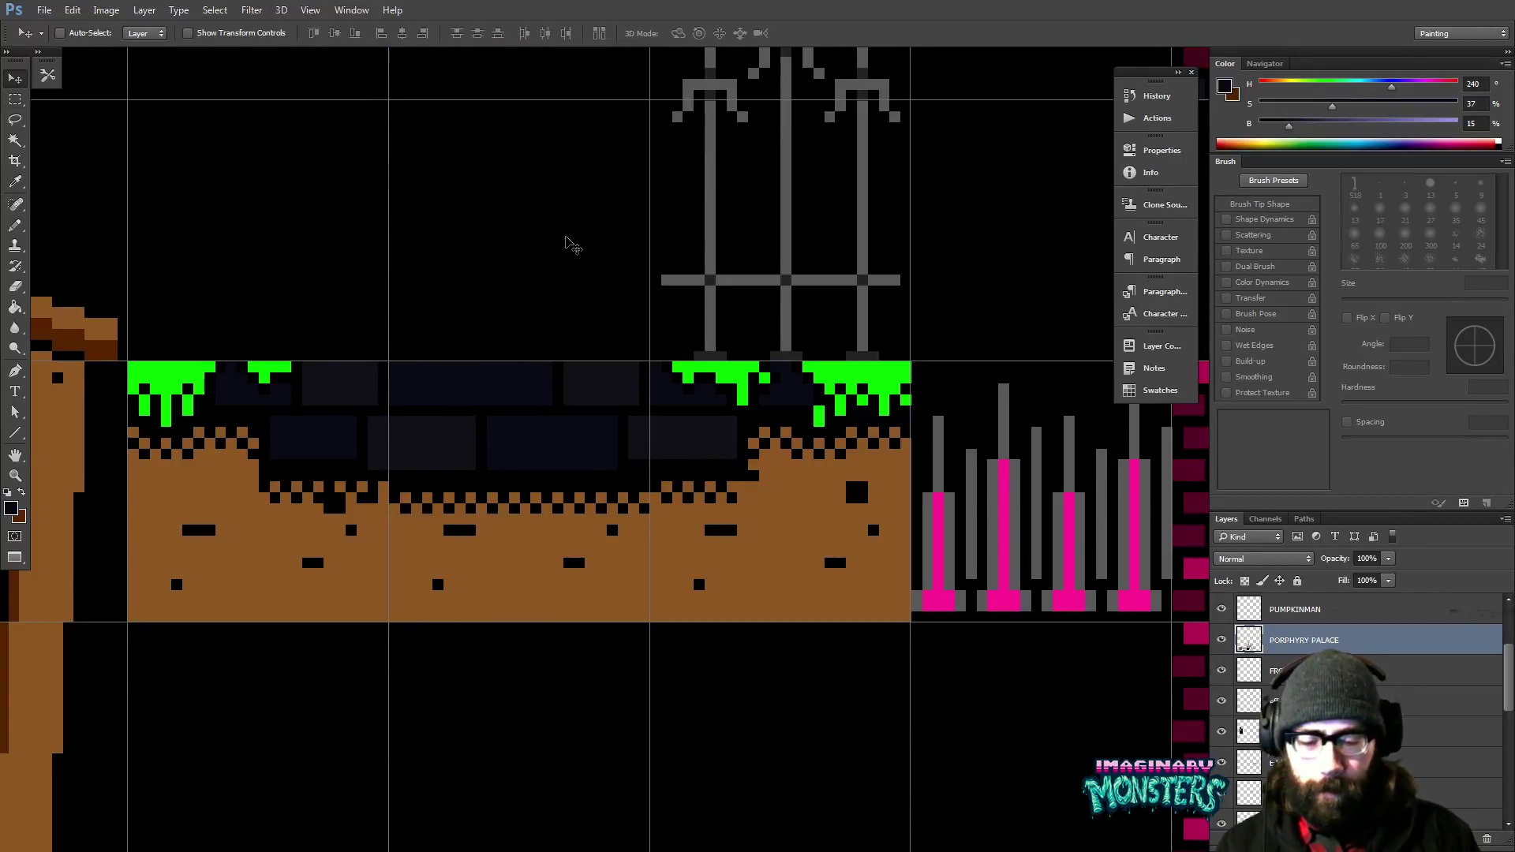
Sample black with the Pencil and touch up the seam between the left tile's dirt edge and the lowered middle section.
key("z")
left_click(750, 359, "alt")
left_click(764, 373, "alt")
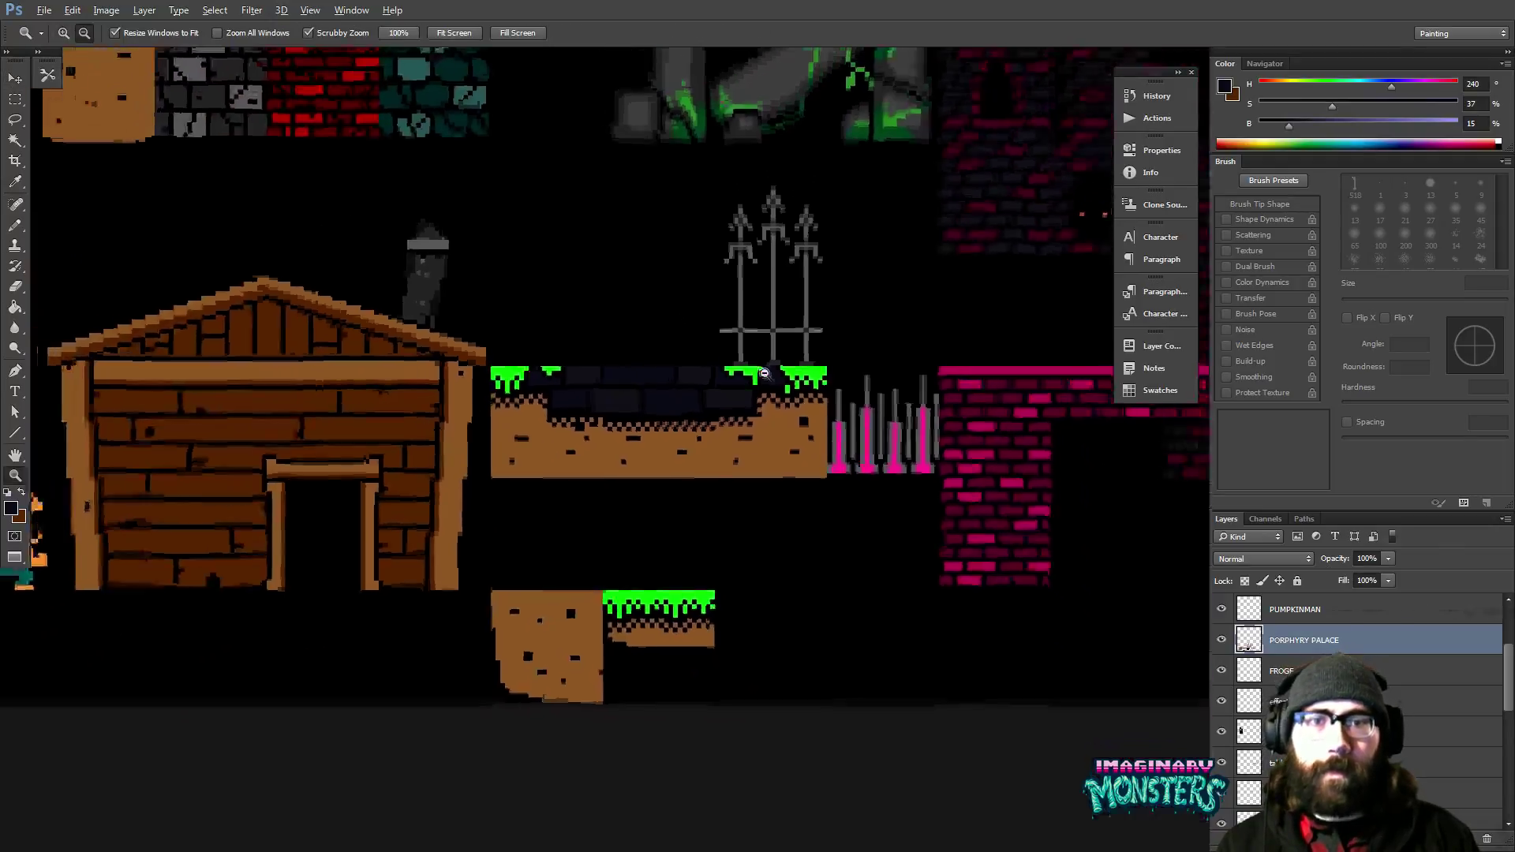
left_click(763, 373, "alt")
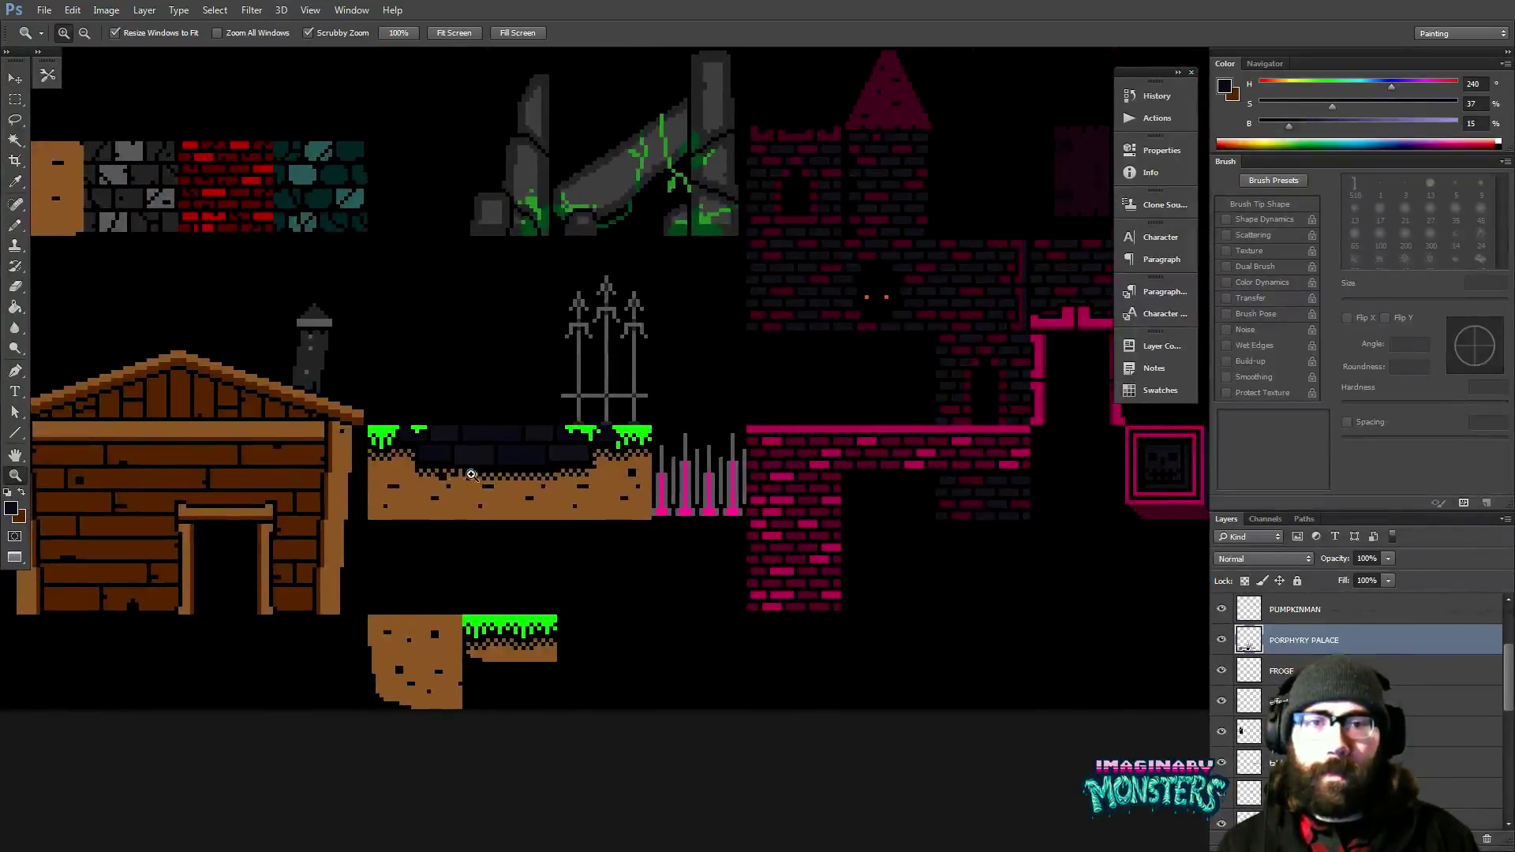
left_click(471, 474)
key("ctrl+apostrophe")
key("b")
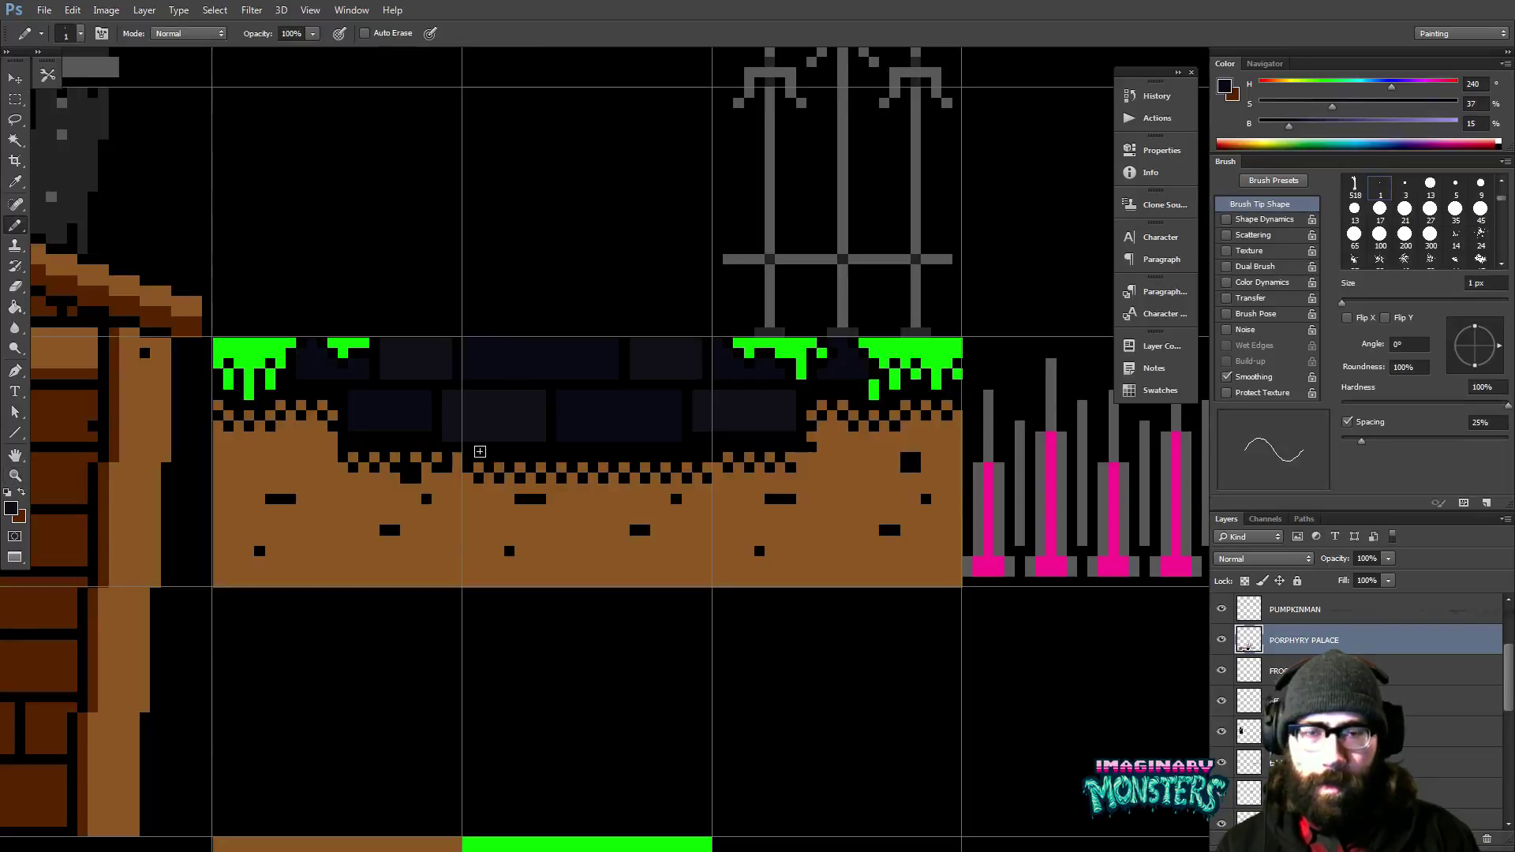
left_click_drag(570, 443, 514, 441)
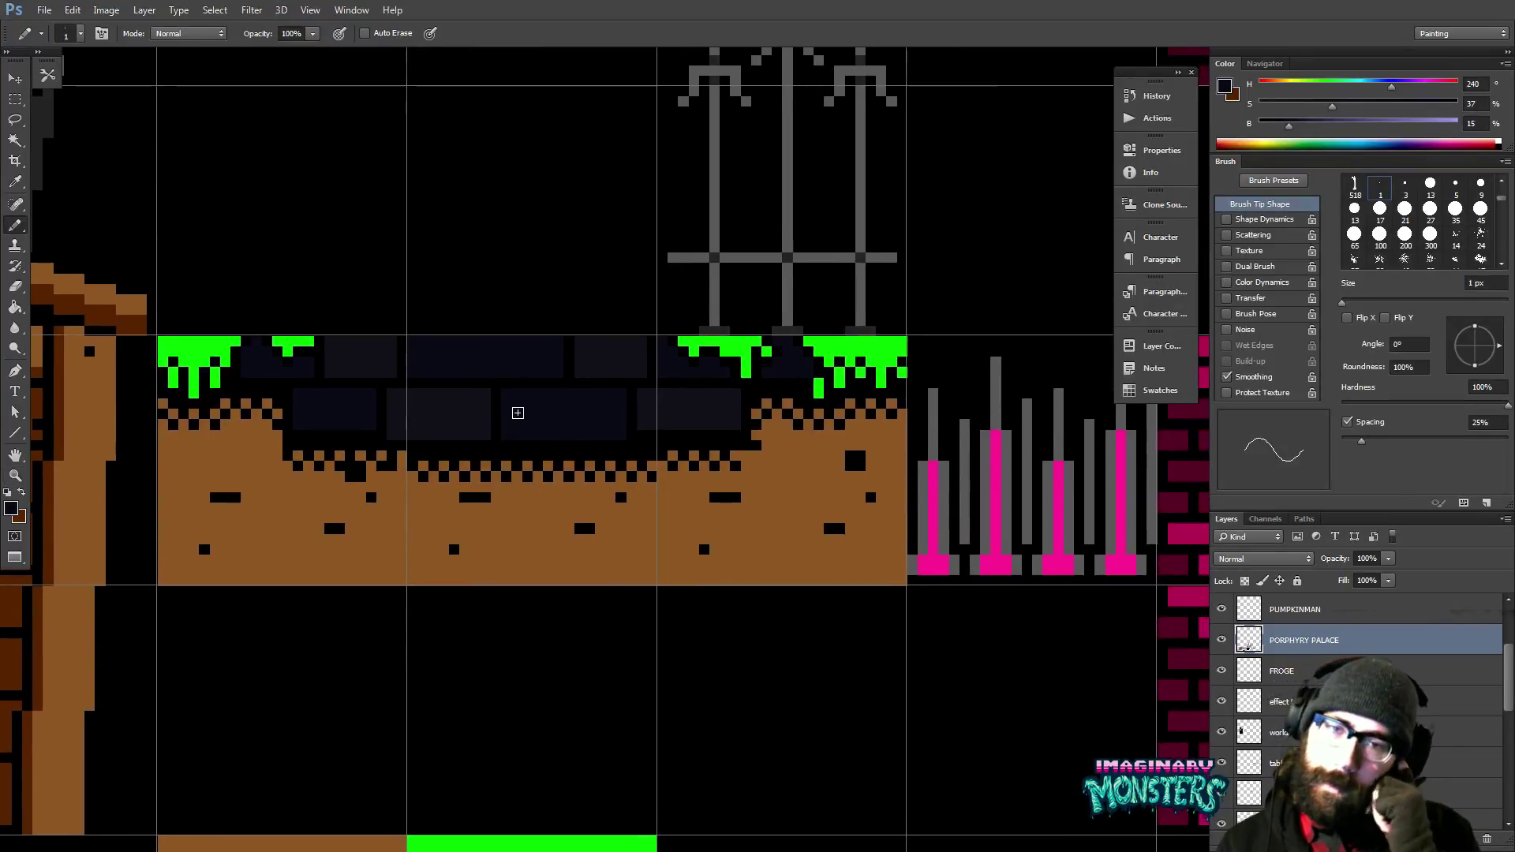
left_click(410, 459, "alt")
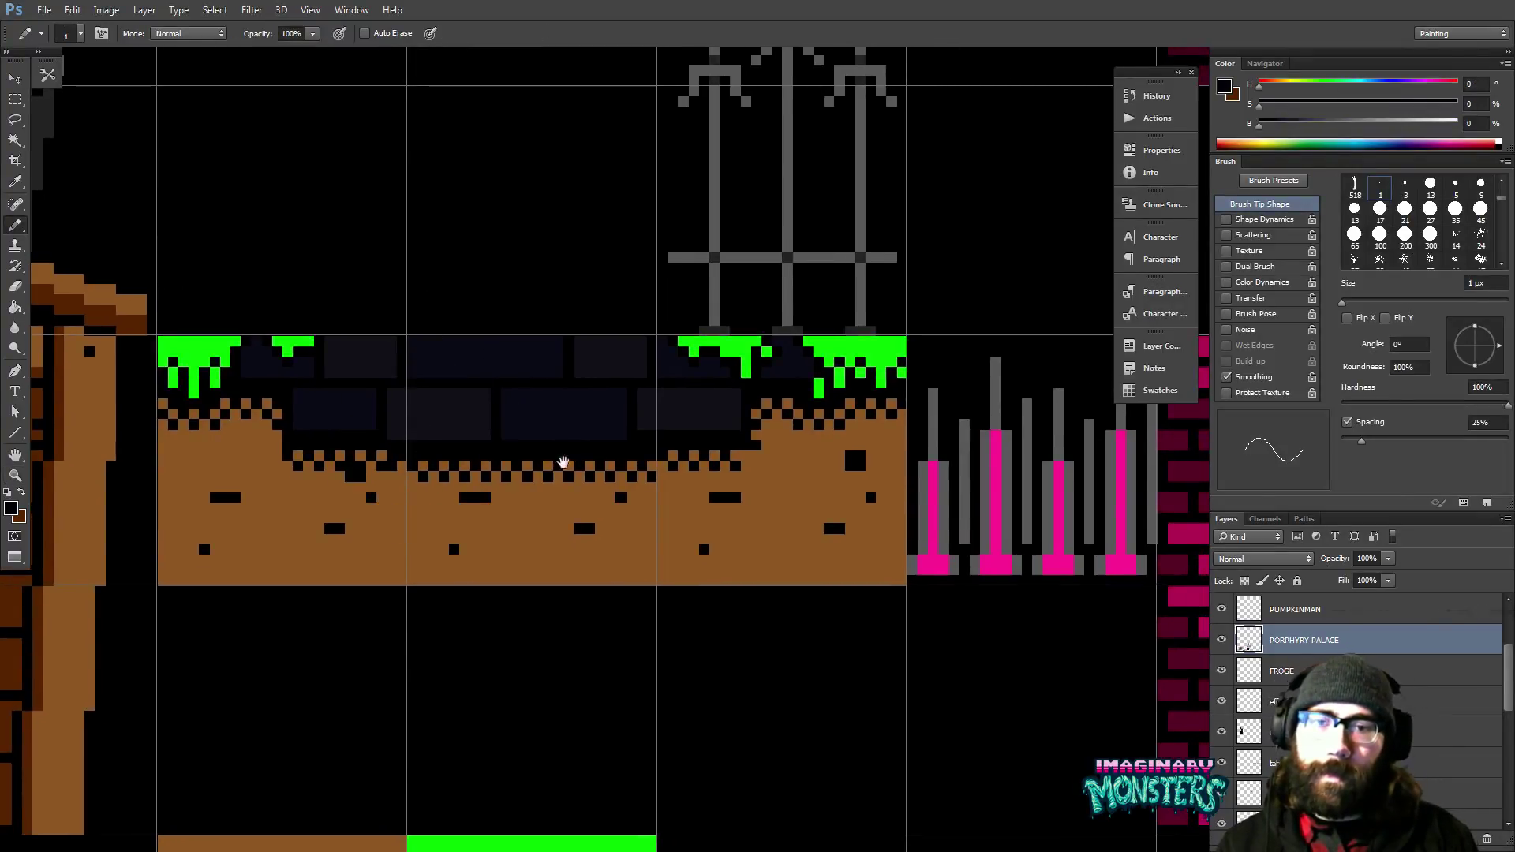
left_click_drag(563, 463, 518, 489)
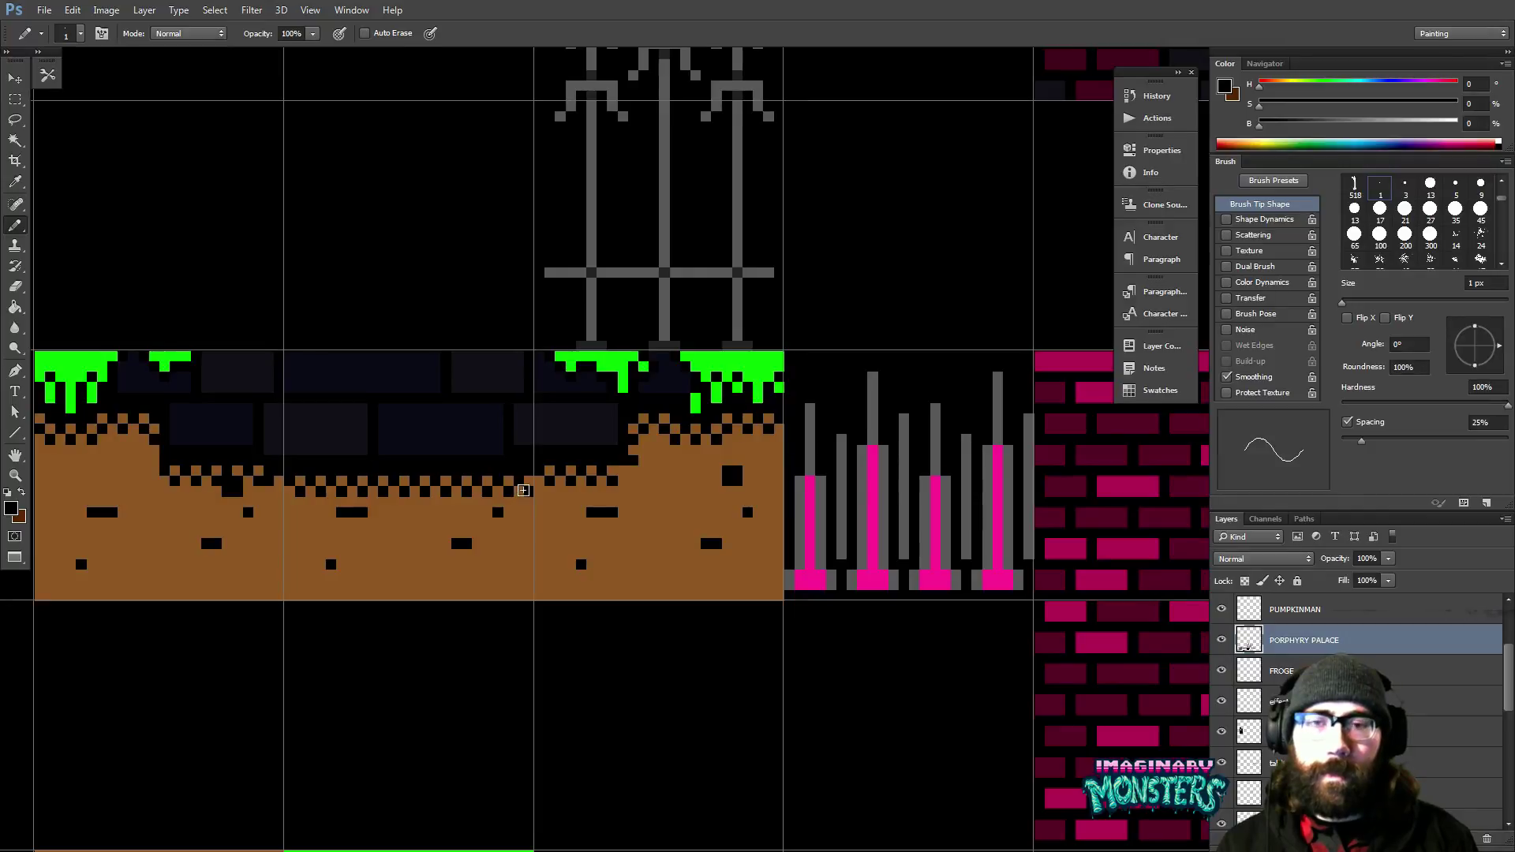
key("ctrl+apostrophe")
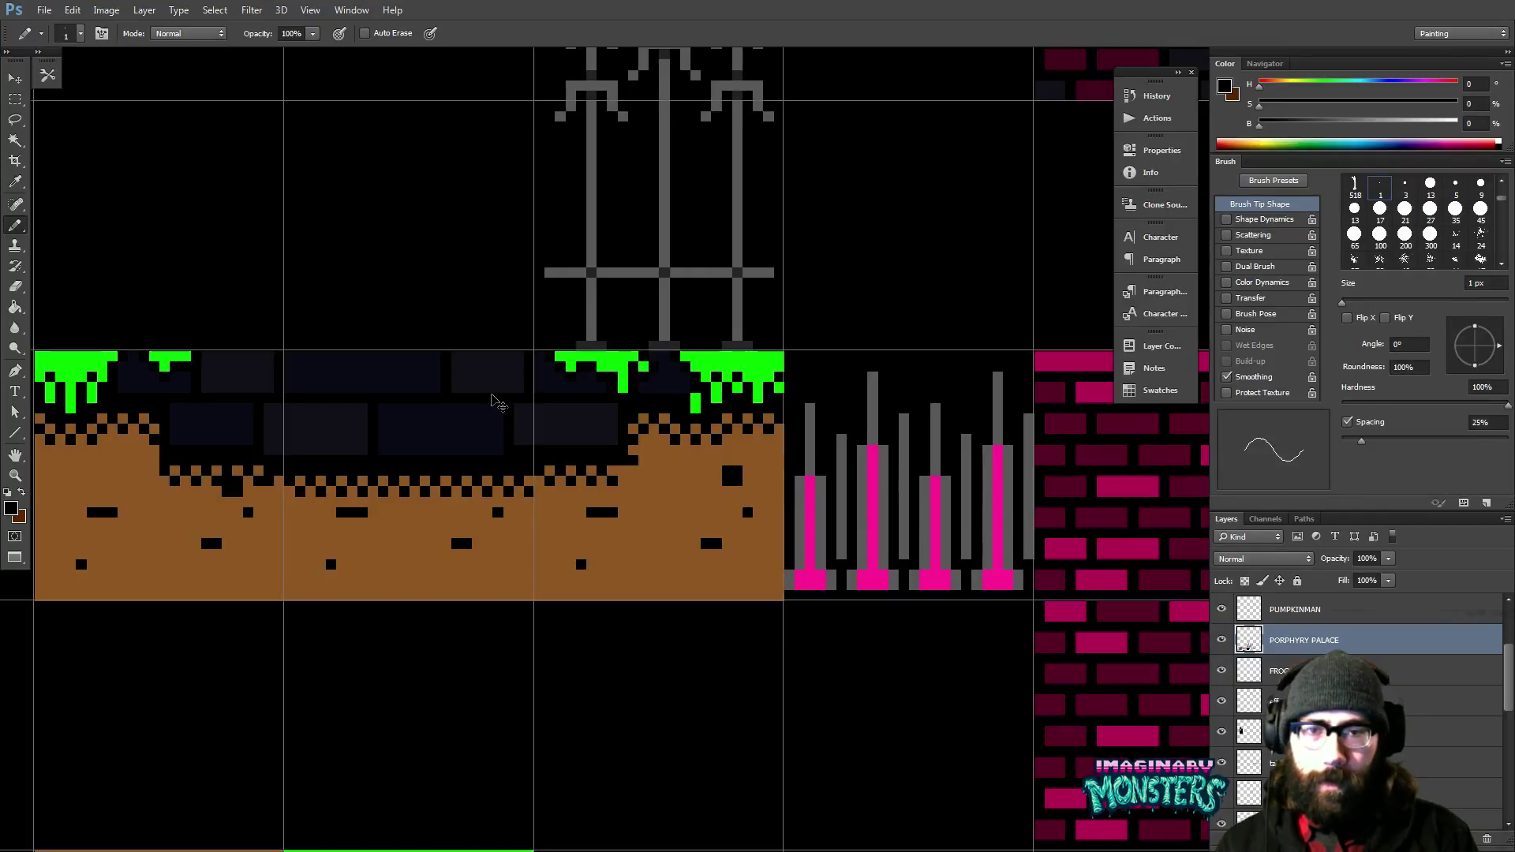
key("ctrl+apostrophe")
key("ctrl+apostrophe")
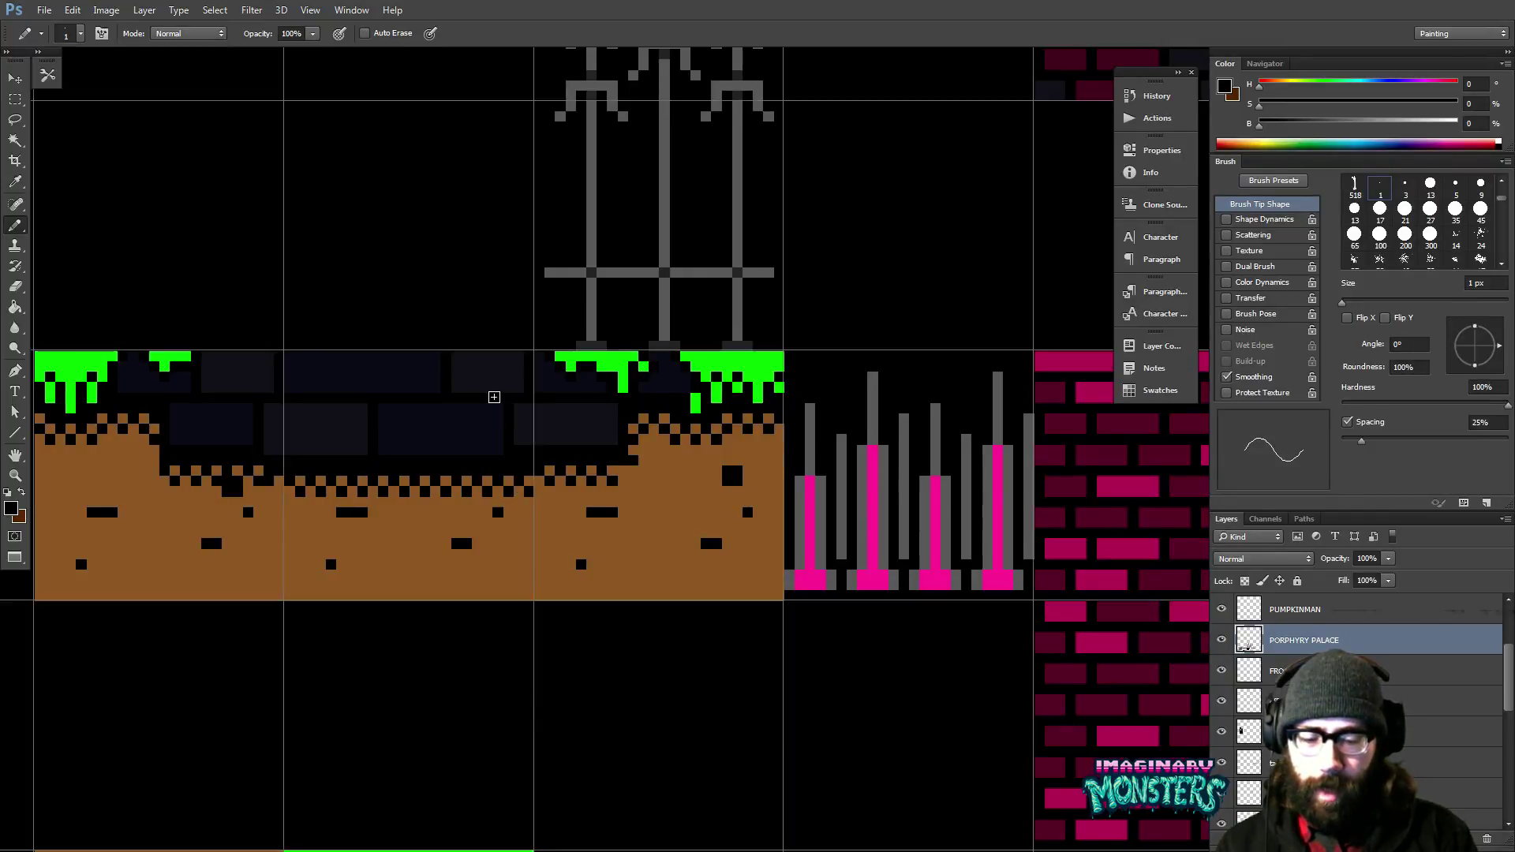
Place two copies of the middle stone tile side by side above the strip to test how it repeats.
key("m")
left_click_drag(295, 329, 534, 642)
left_click_drag(491, 485, 649, 371)
key("v")
key("ctrl+d")
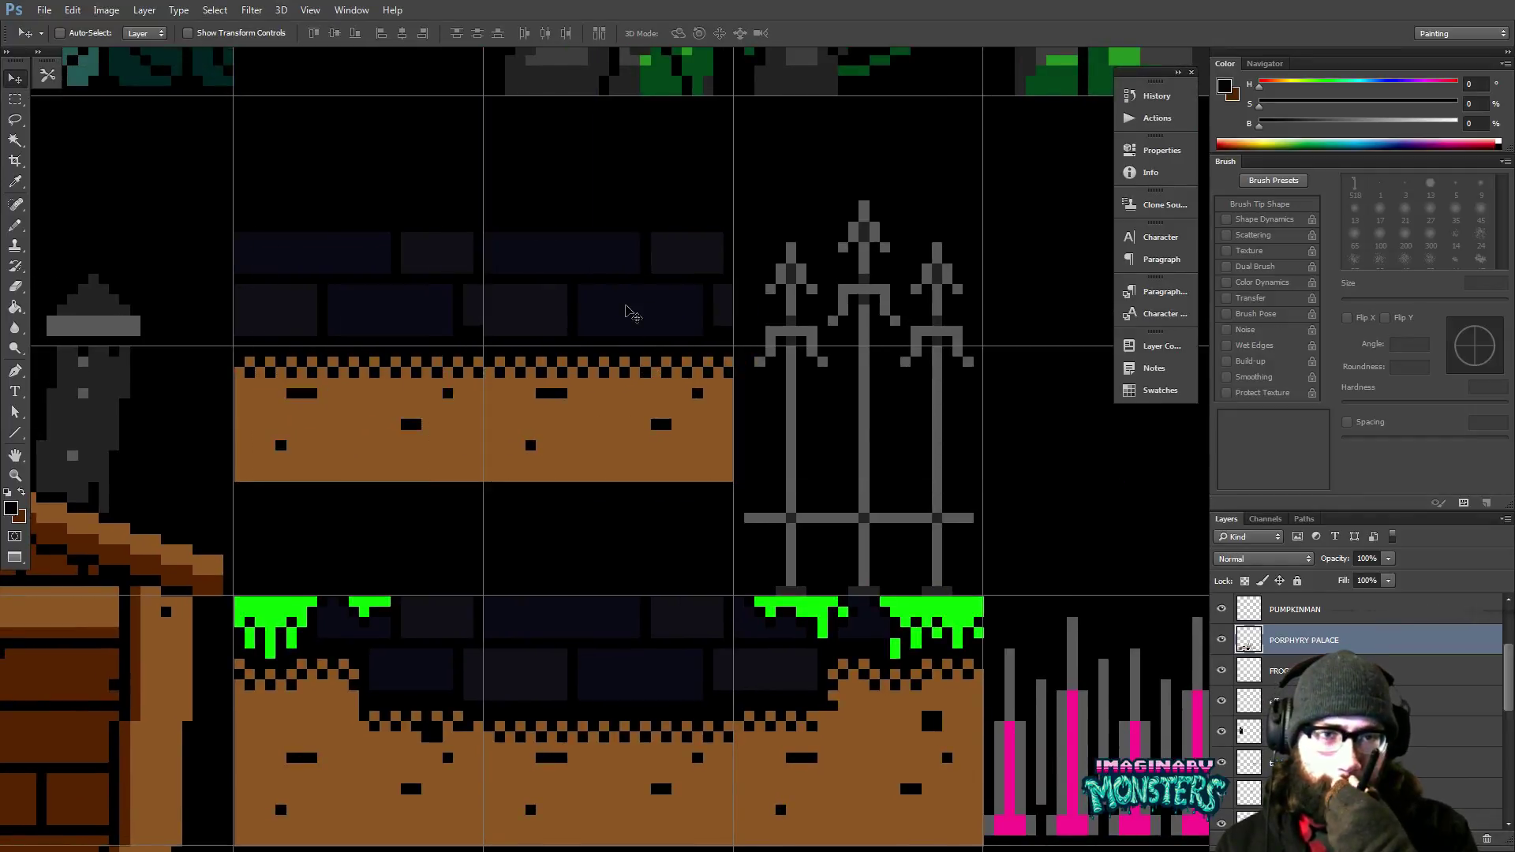
Check the repeating stone tiles zoomed out without the grid, and undo the test copies.
key("ctrl+semicolon")
key("z")
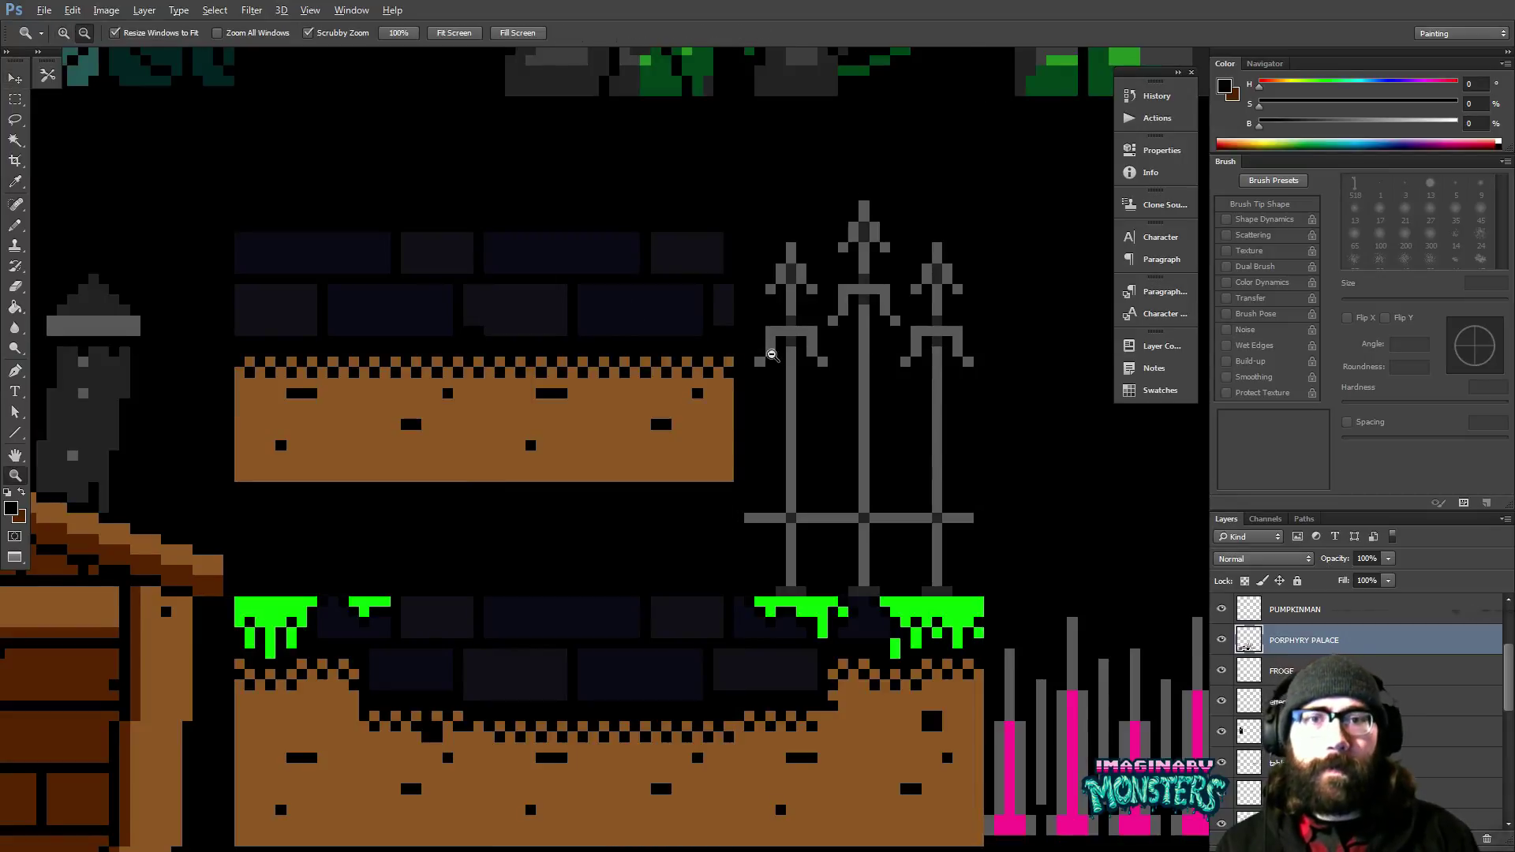
left_click(777, 360, "alt")
left_click(777, 360, "alt")
left_click_drag(894, 345, 699, 431)
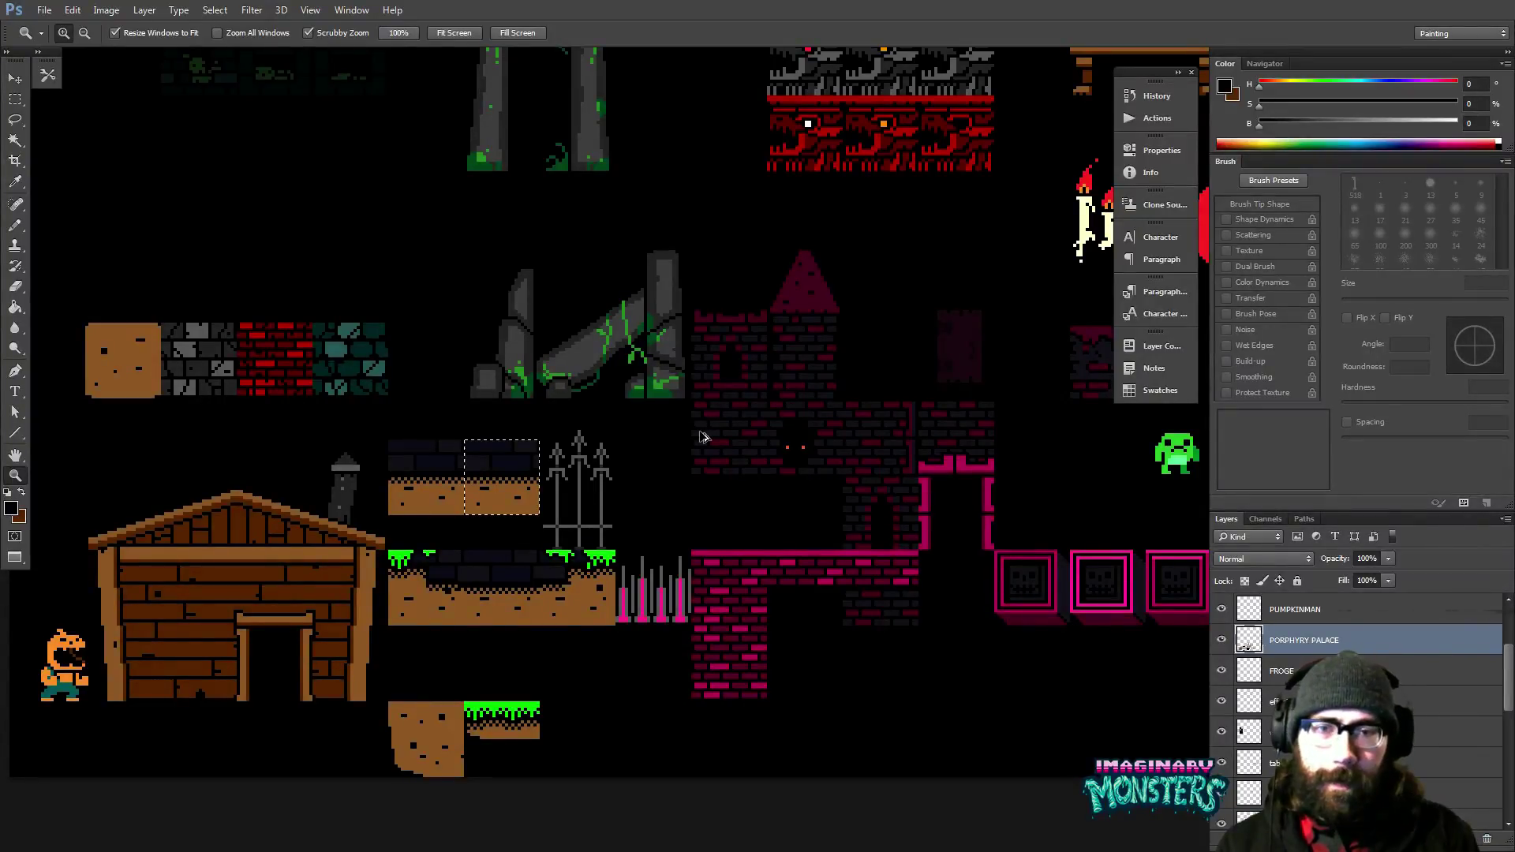
key("ctrl+z")
key("ctrl+d")
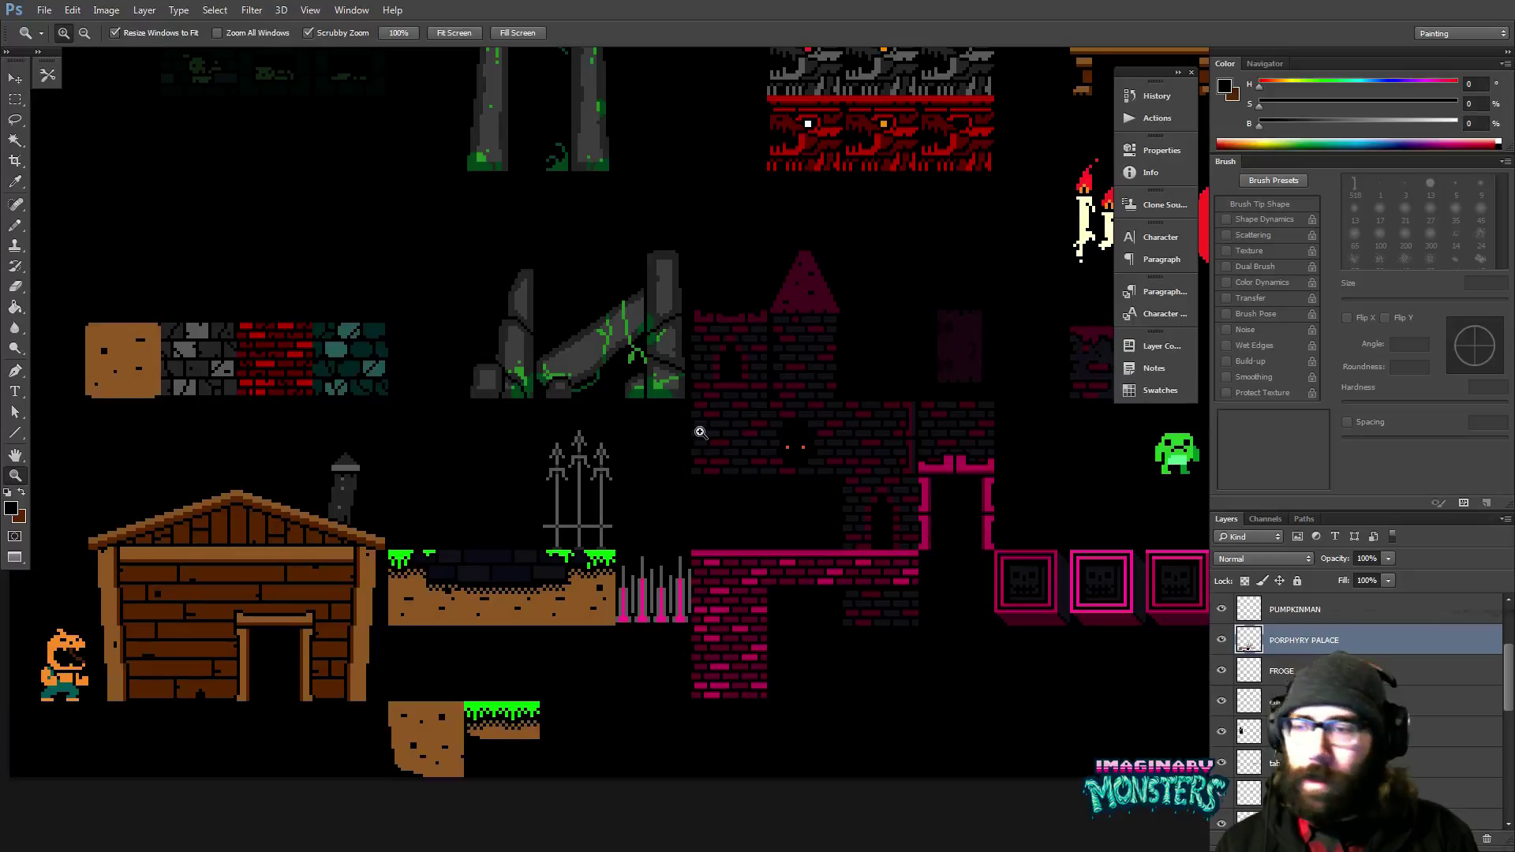
Chip the edges of the upper-row stone bricks with single black Pencil pixels.
scroll(631, 551, "down", 1)
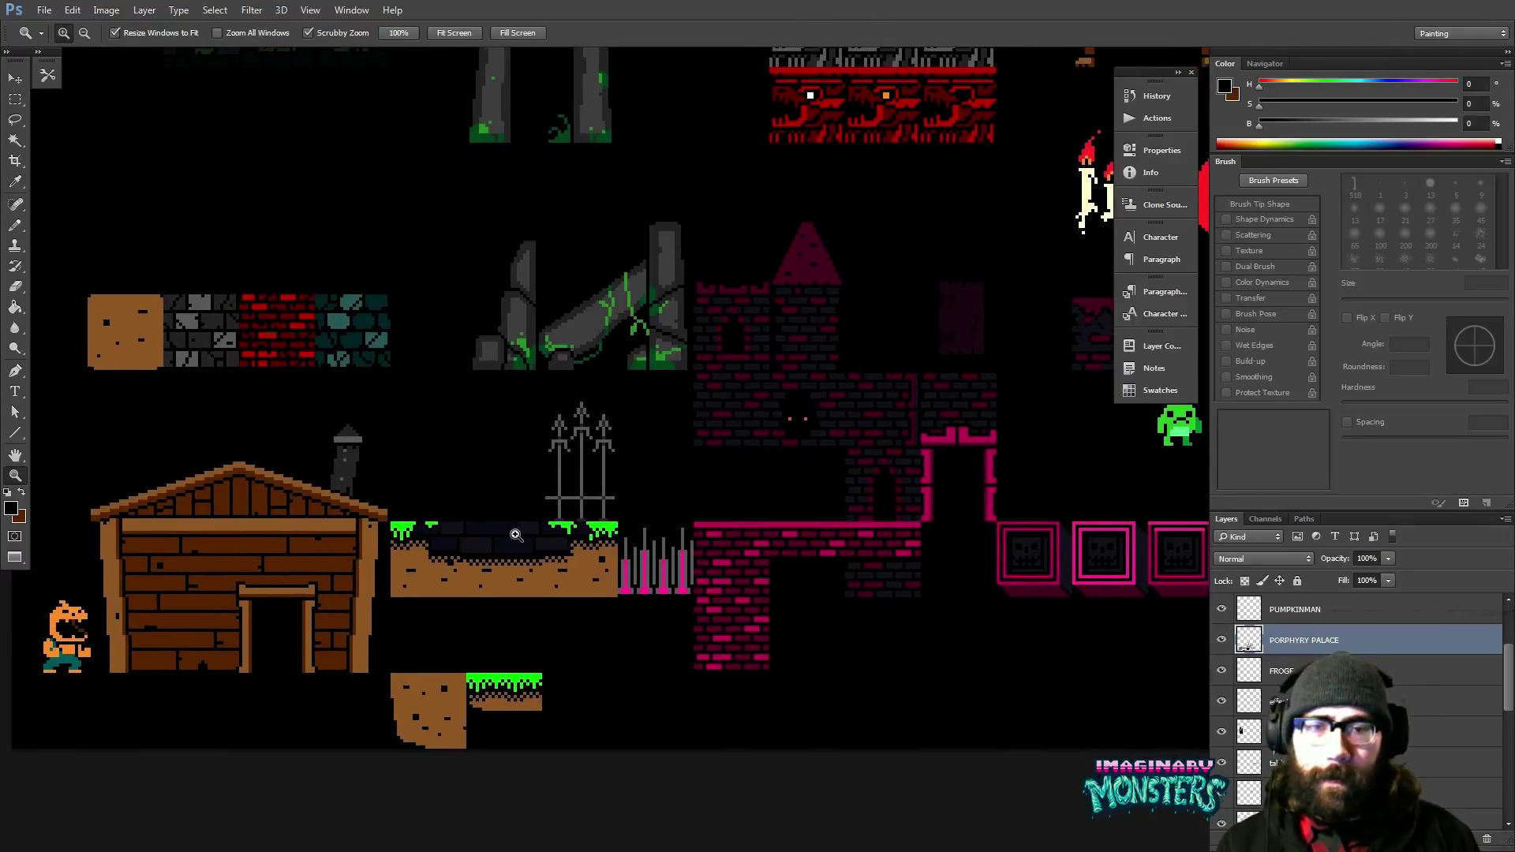
left_click(516, 535)
key("ctrl+apostrophe")
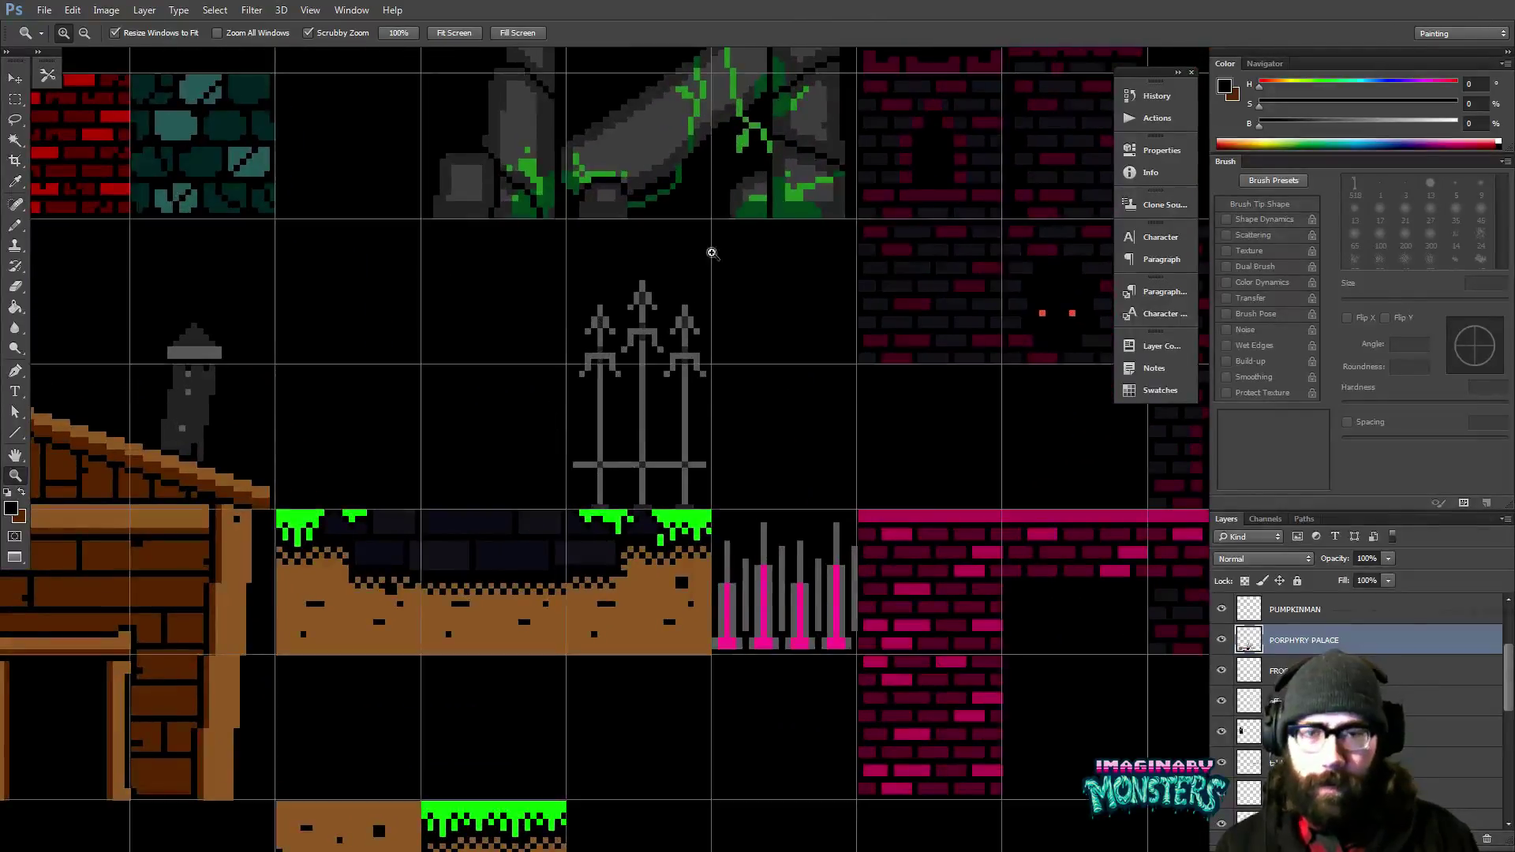
left_click(558, 525)
key("b")
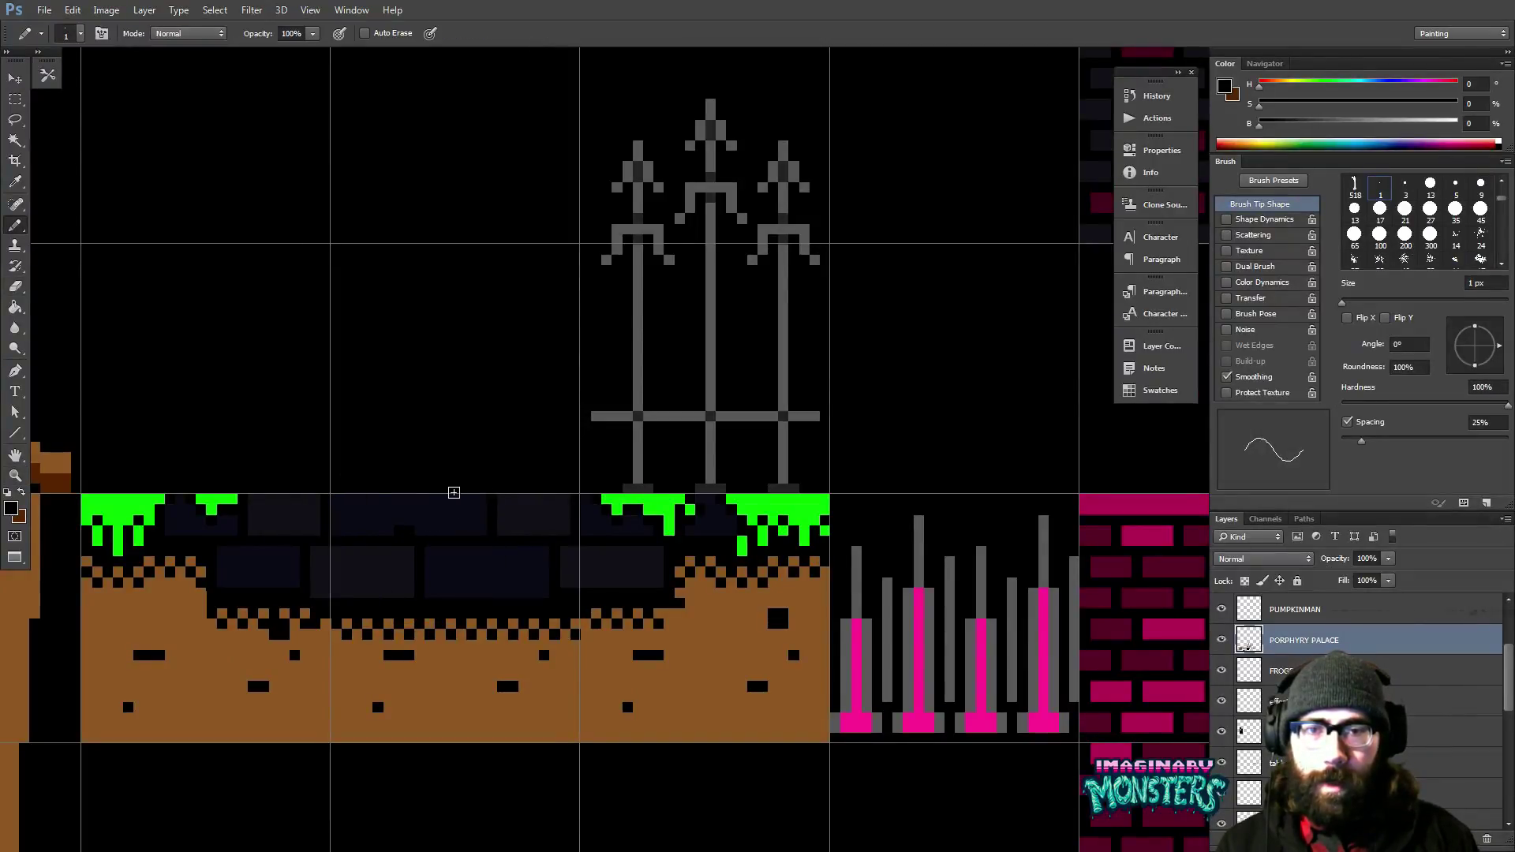
left_click_drag(493, 578, 595, 569)
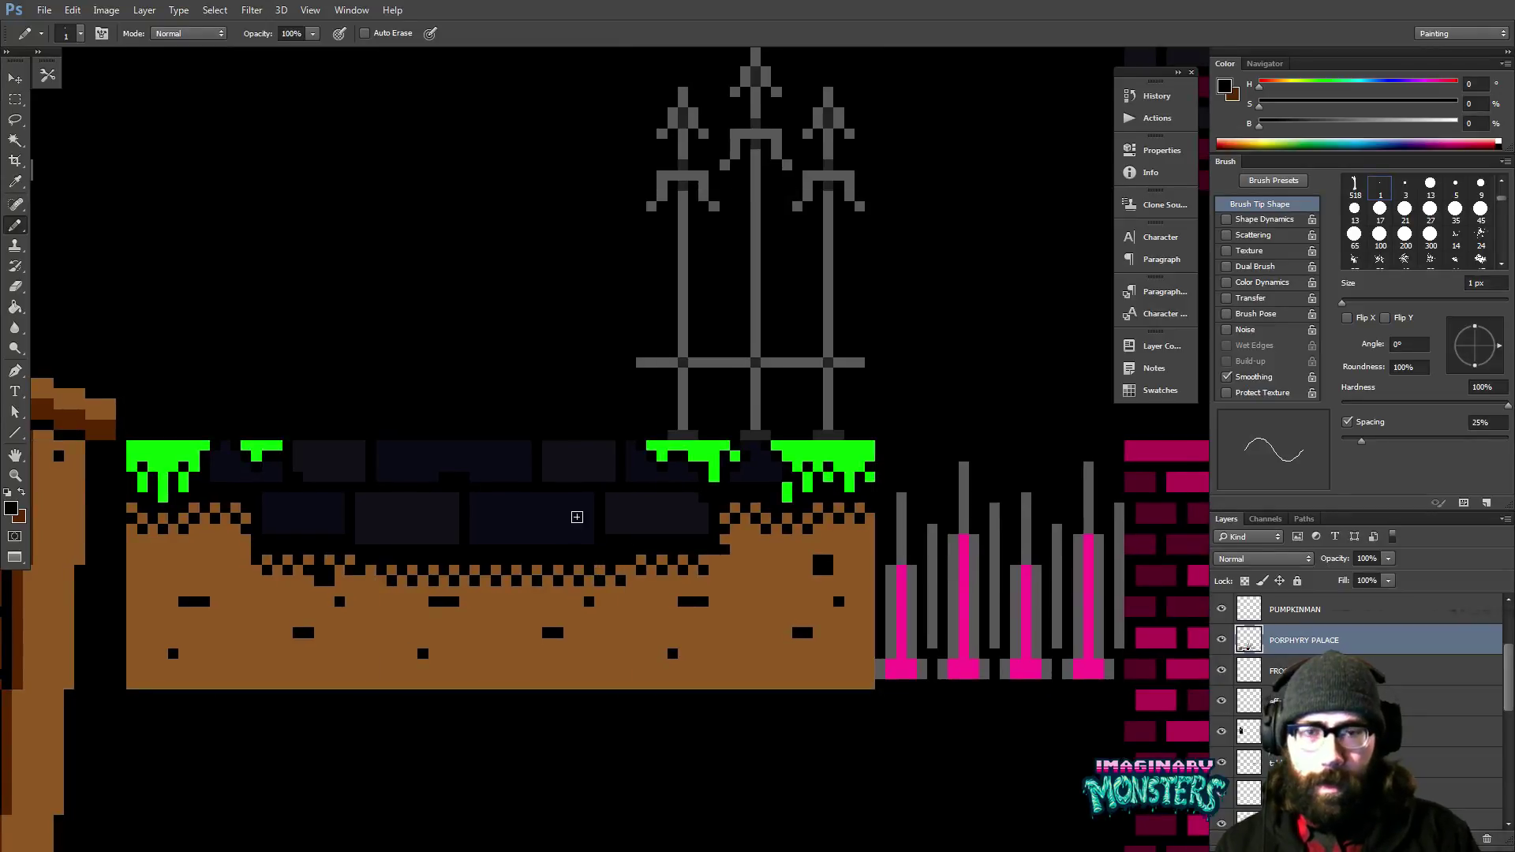
Review the chipped bricks zoomed out and sample the upper central brick's dark blue with the Pencil.
key("z")
left_click(670, 543, "alt")
left_click(671, 543, "alt")
left_click(666, 544, "alt")
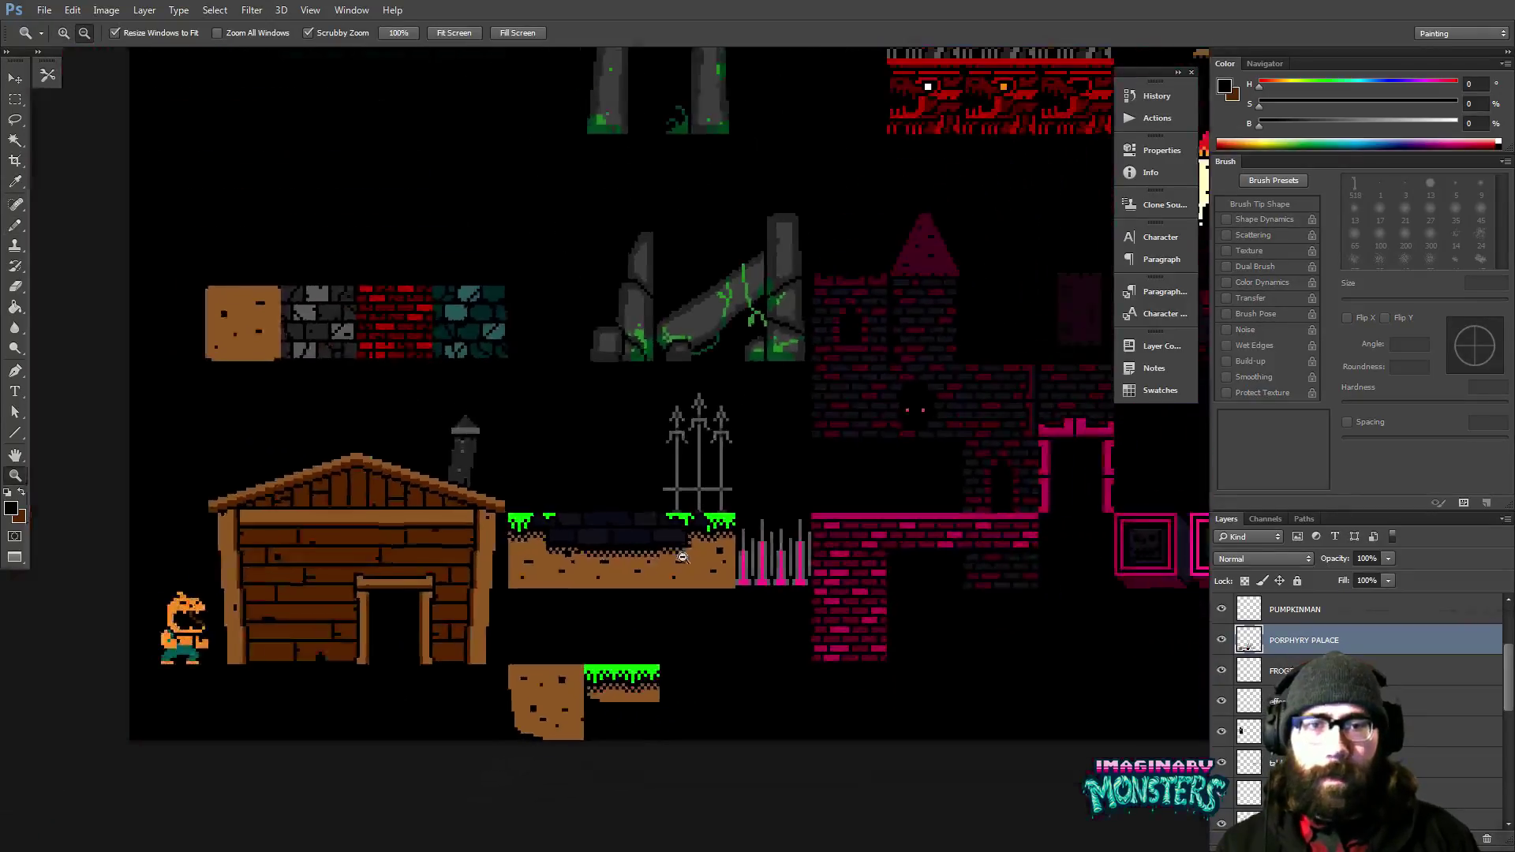
left_click(620, 526)
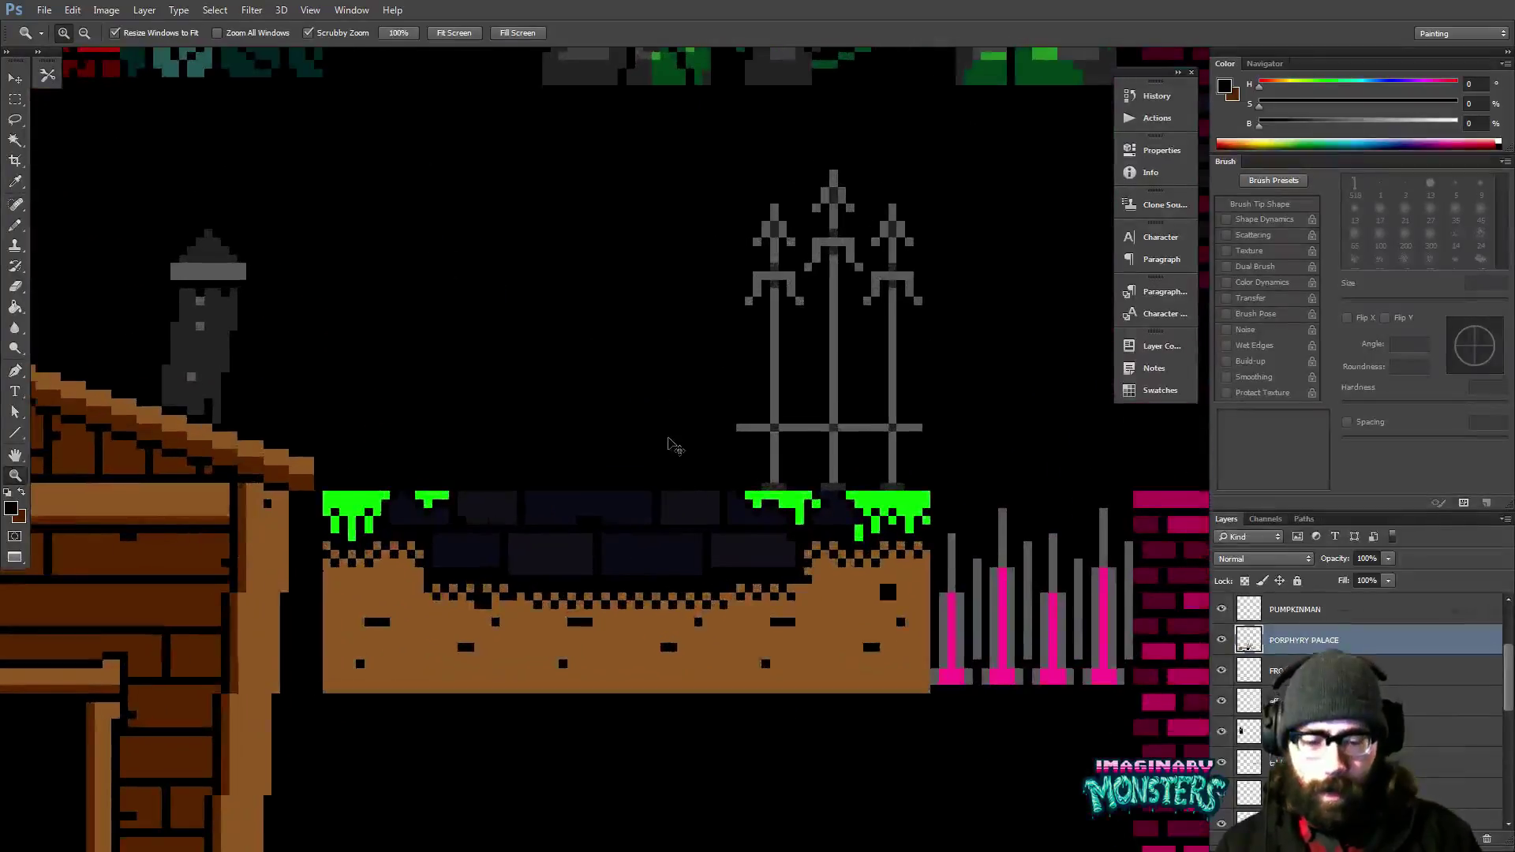
key("ctrl+apostrophe")
left_click_drag(710, 525, 461, 514)
left_click(584, 524)
key("b")
left_click(507, 491, "alt")
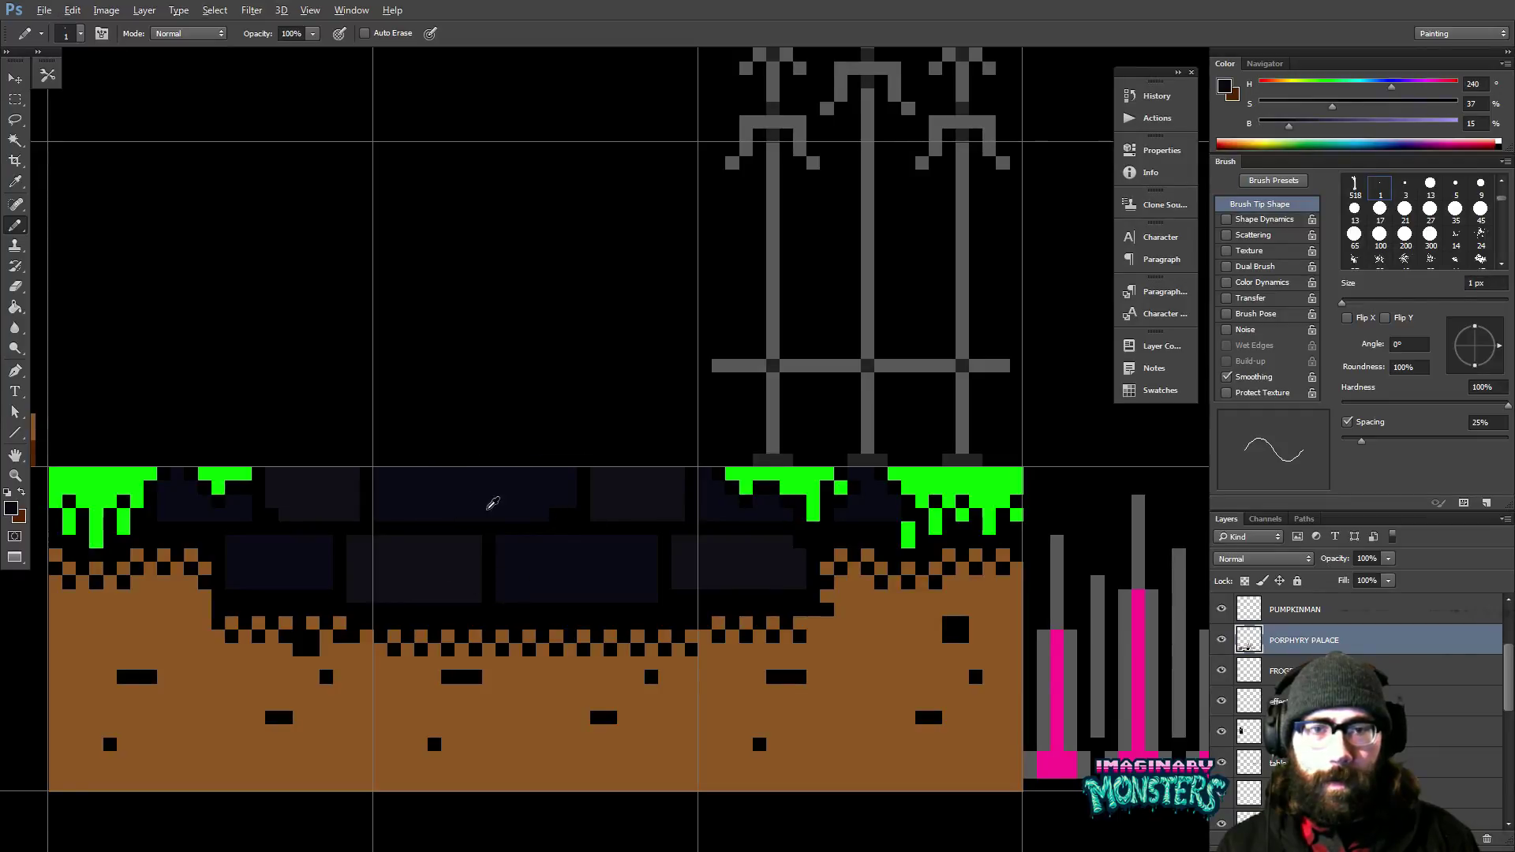
key("alt")
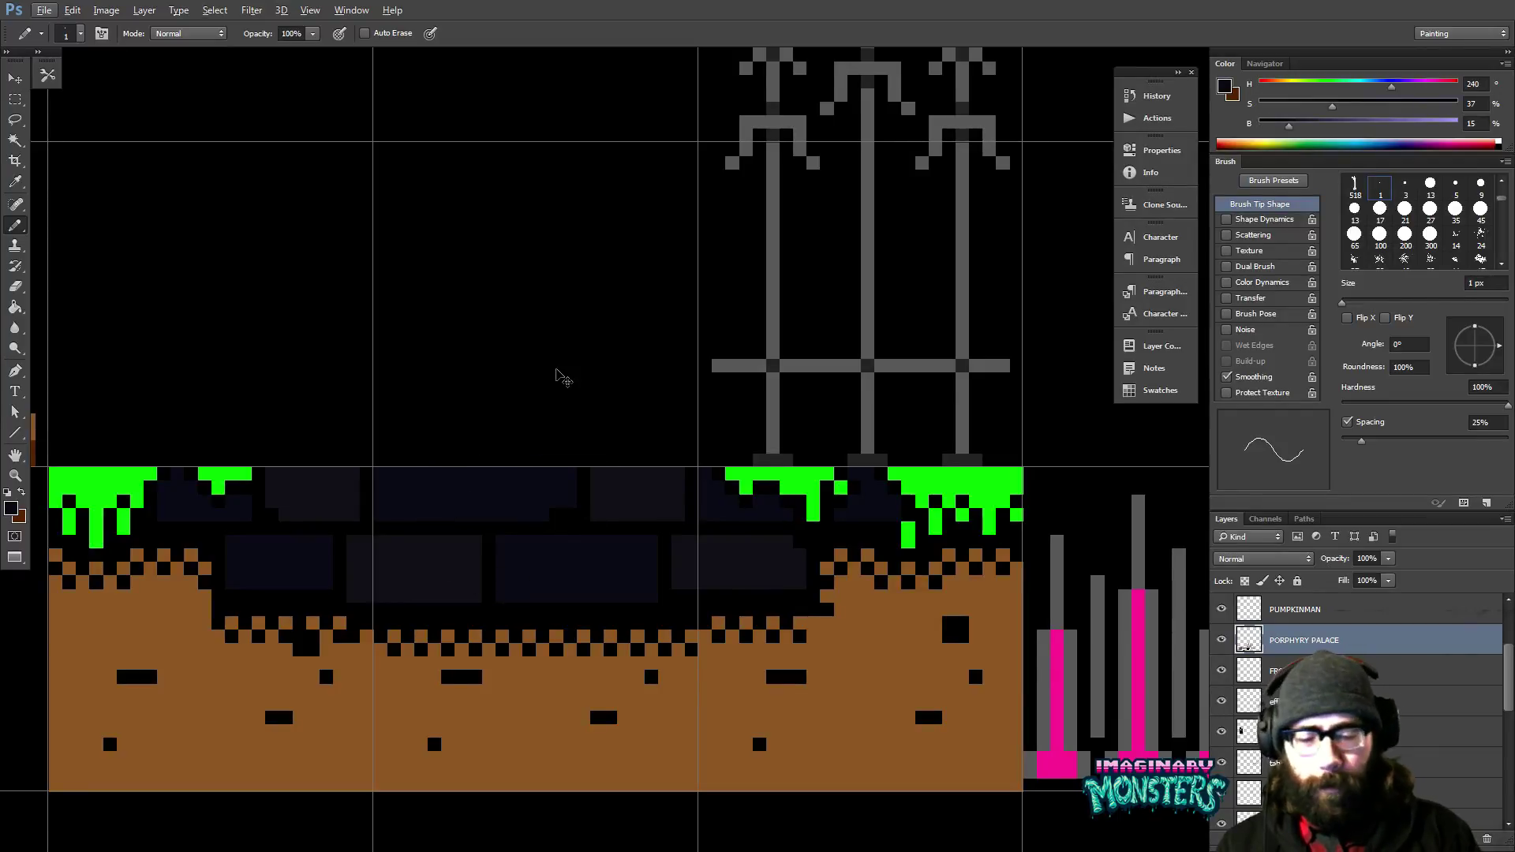
Examine the chipped stone strip zoomed out beside the shelter, fence, spikes and castle.
key("z")
left_click(820, 465, "alt")
left_click(829, 466, "alt")
left_click(849, 464, "alt")
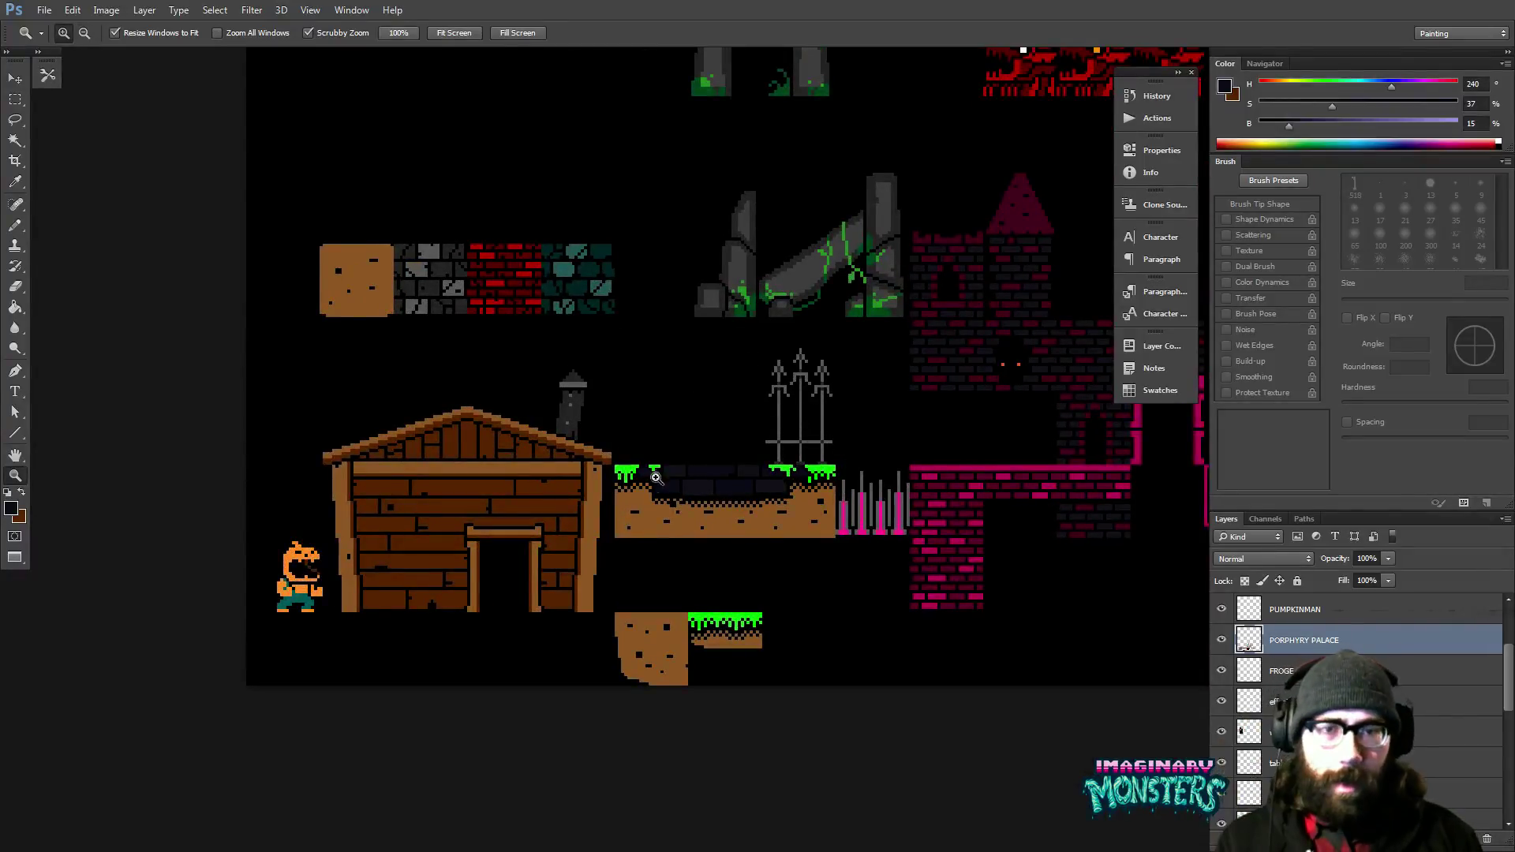
key("space")
left_click_drag(572, 469, 544, 462)
key("v")
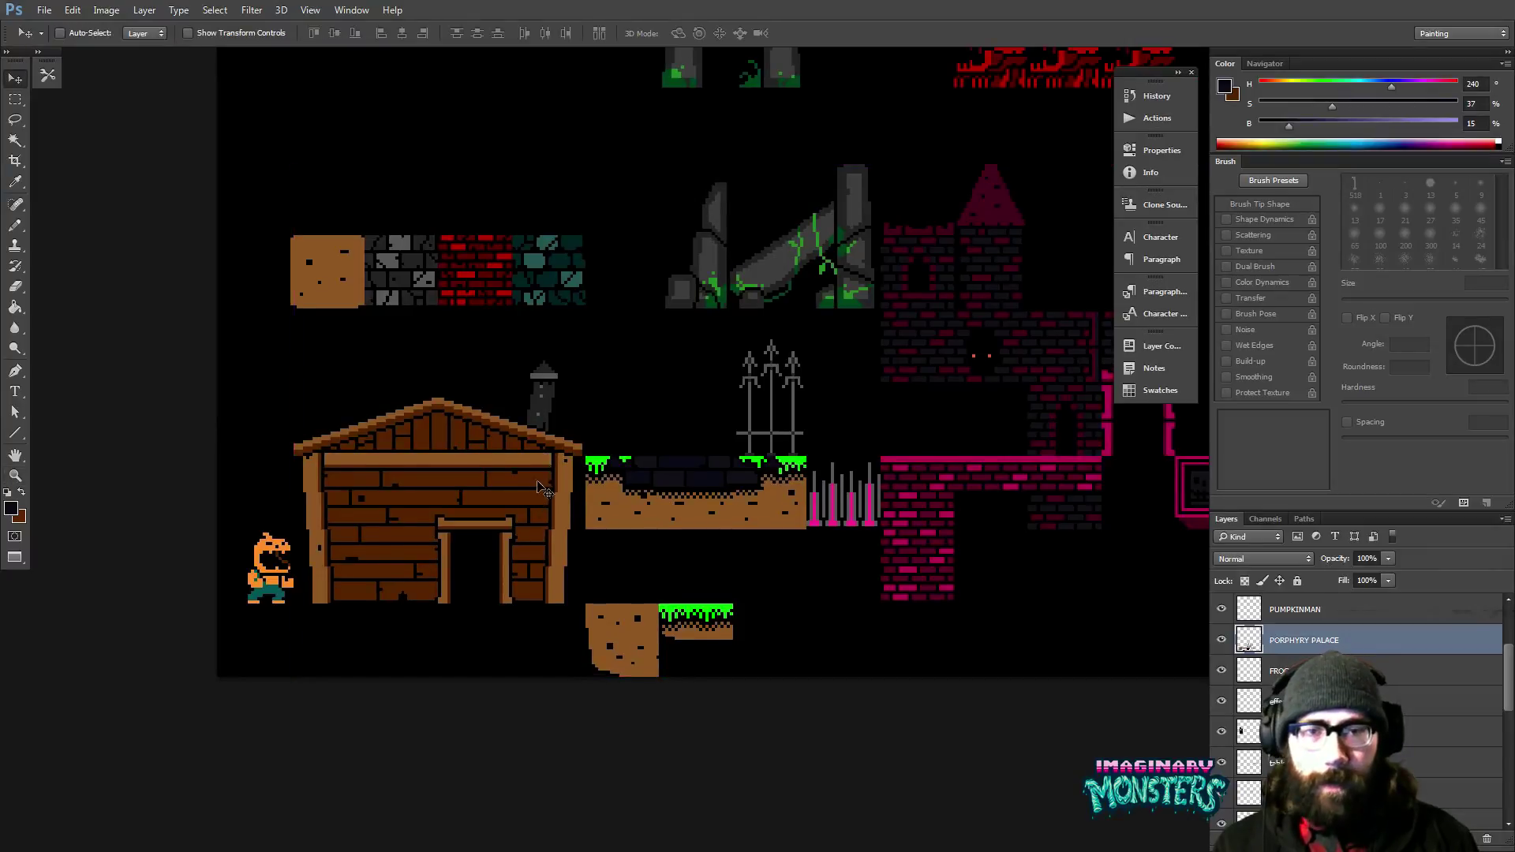
left_click_drag(817, 325, 832, 397)
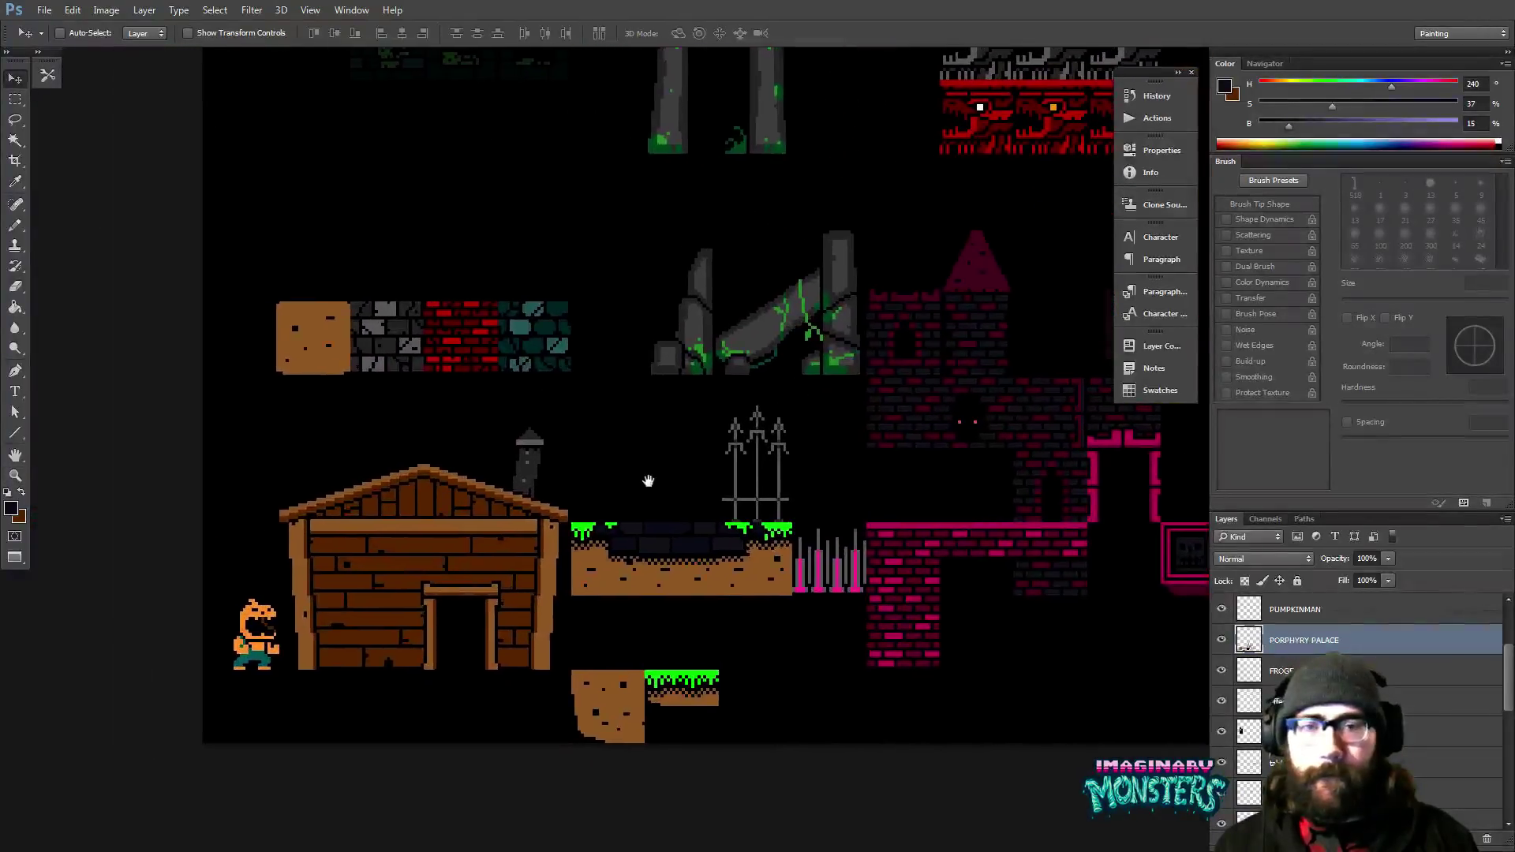
Select the whole wooden shelter with added rectangular areas, leaving out the chimney and the ground strip.
key("z")
left_click(512, 533)
left_click_drag(493, 554, 553, 490)
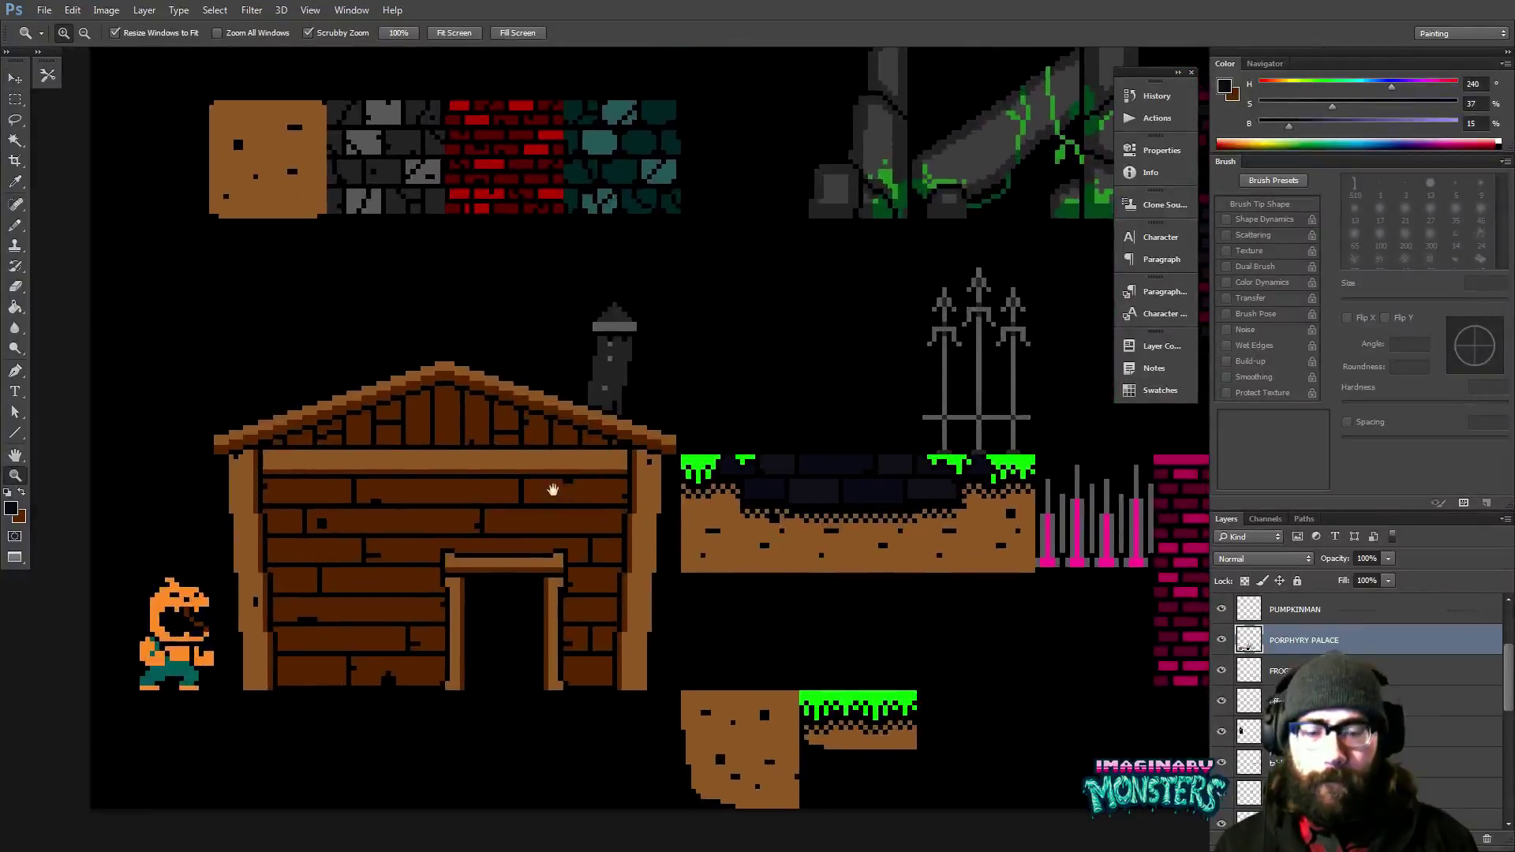
key("m")
left_click_drag(209, 351, 588, 716)
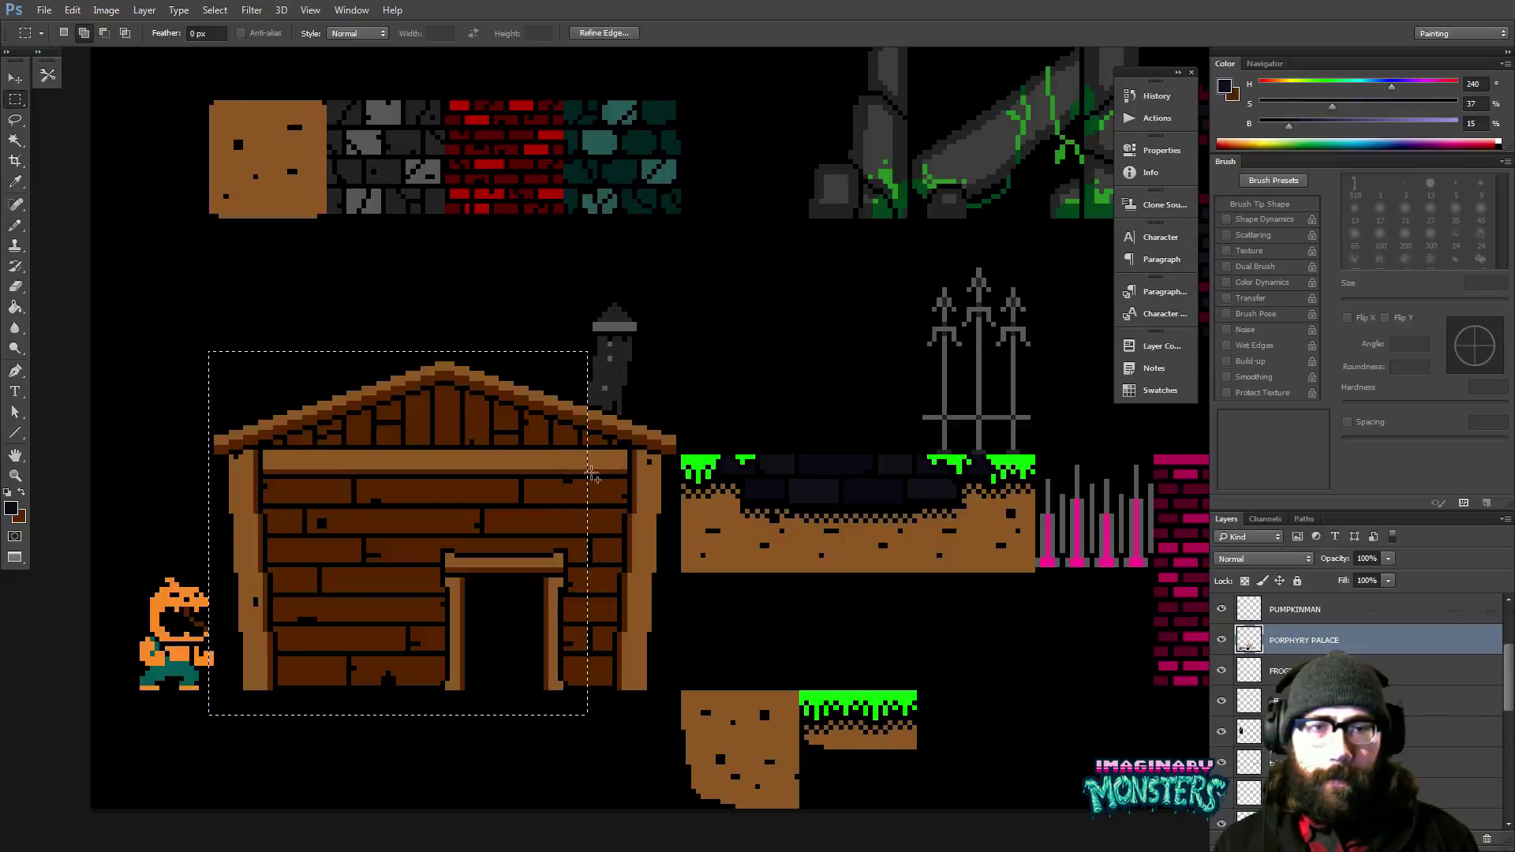
left_click_drag(578, 409, 633, 474)
left_click_drag(643, 550, 573, 438)
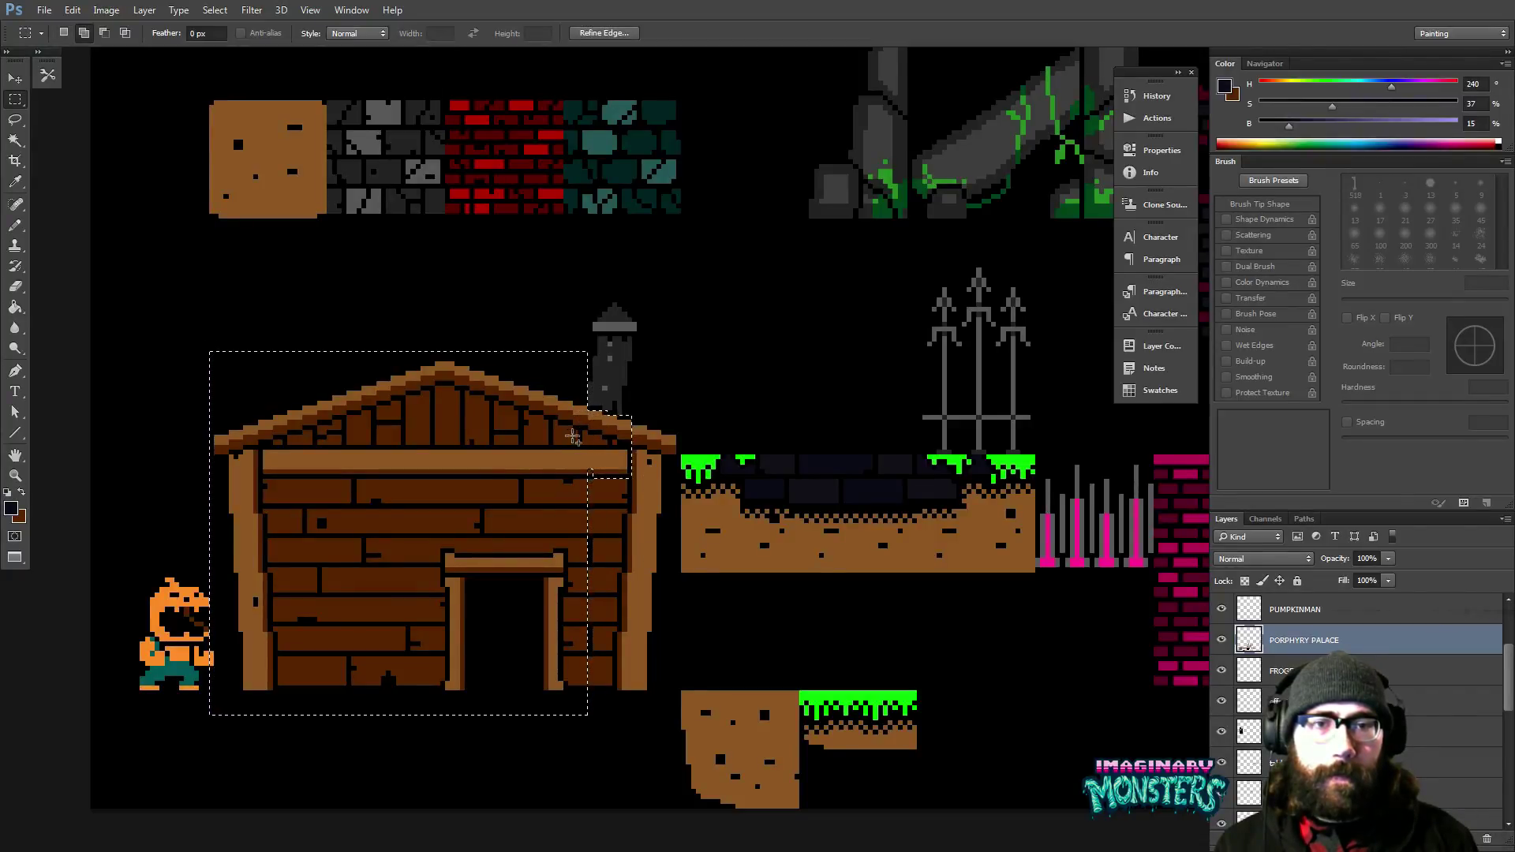
left_click_drag(652, 671, 662, 690)
left_click_drag(631, 416, 680, 484)
left_click_drag(665, 536, 643, 525)
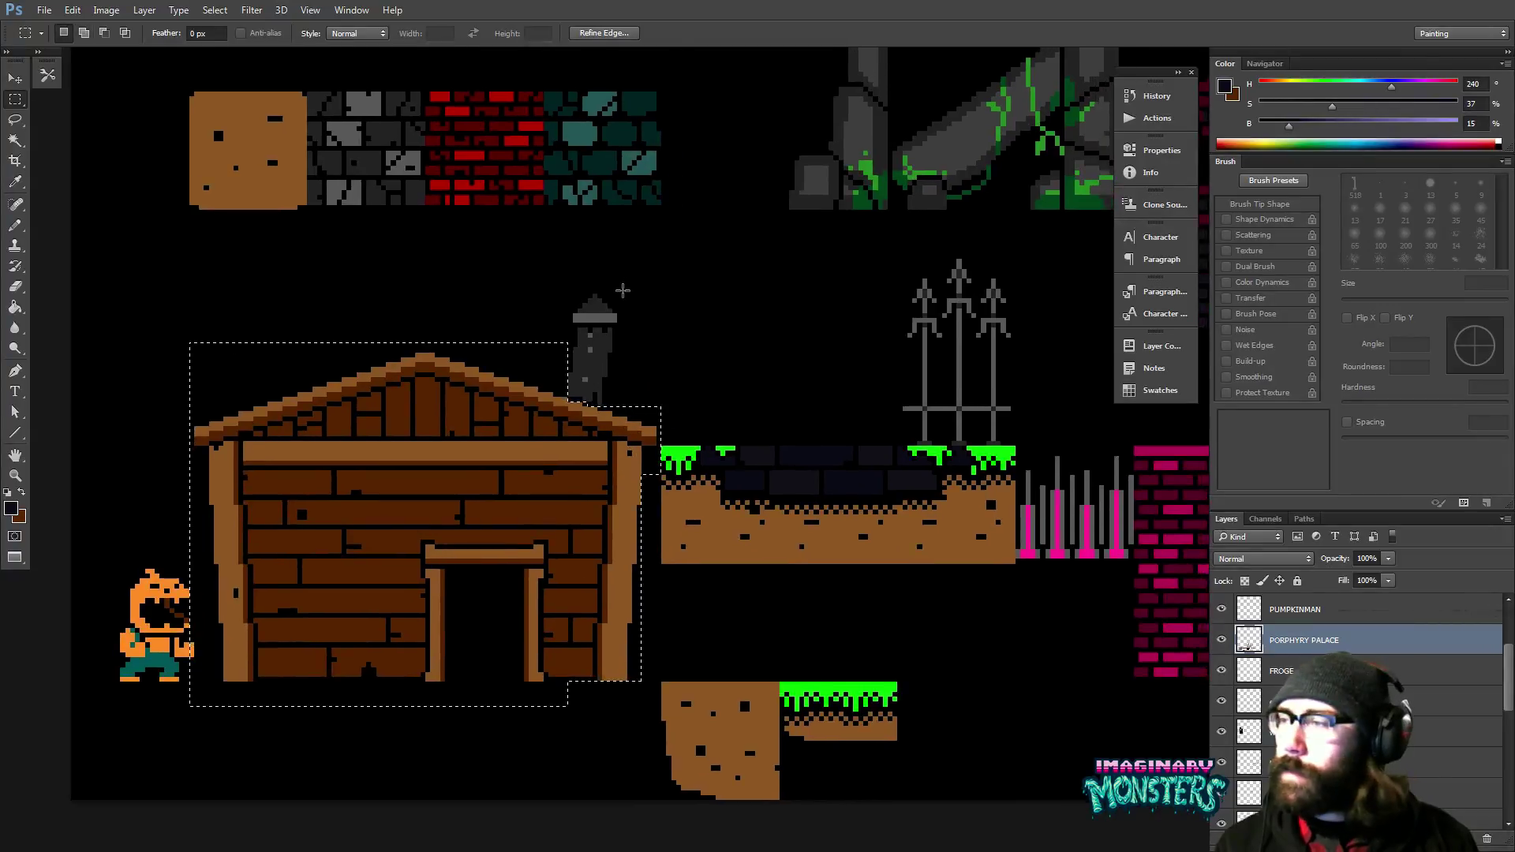
left_click_drag(747, 284, 345, 501)
left_click_drag(727, 489, 604, 447)
mouse_move(493, 495)
left_mouse_down()
mouse_move(592, 457)
mouse_move(740, 453)
left_mouse_up()
key("ctrl+shift+d")
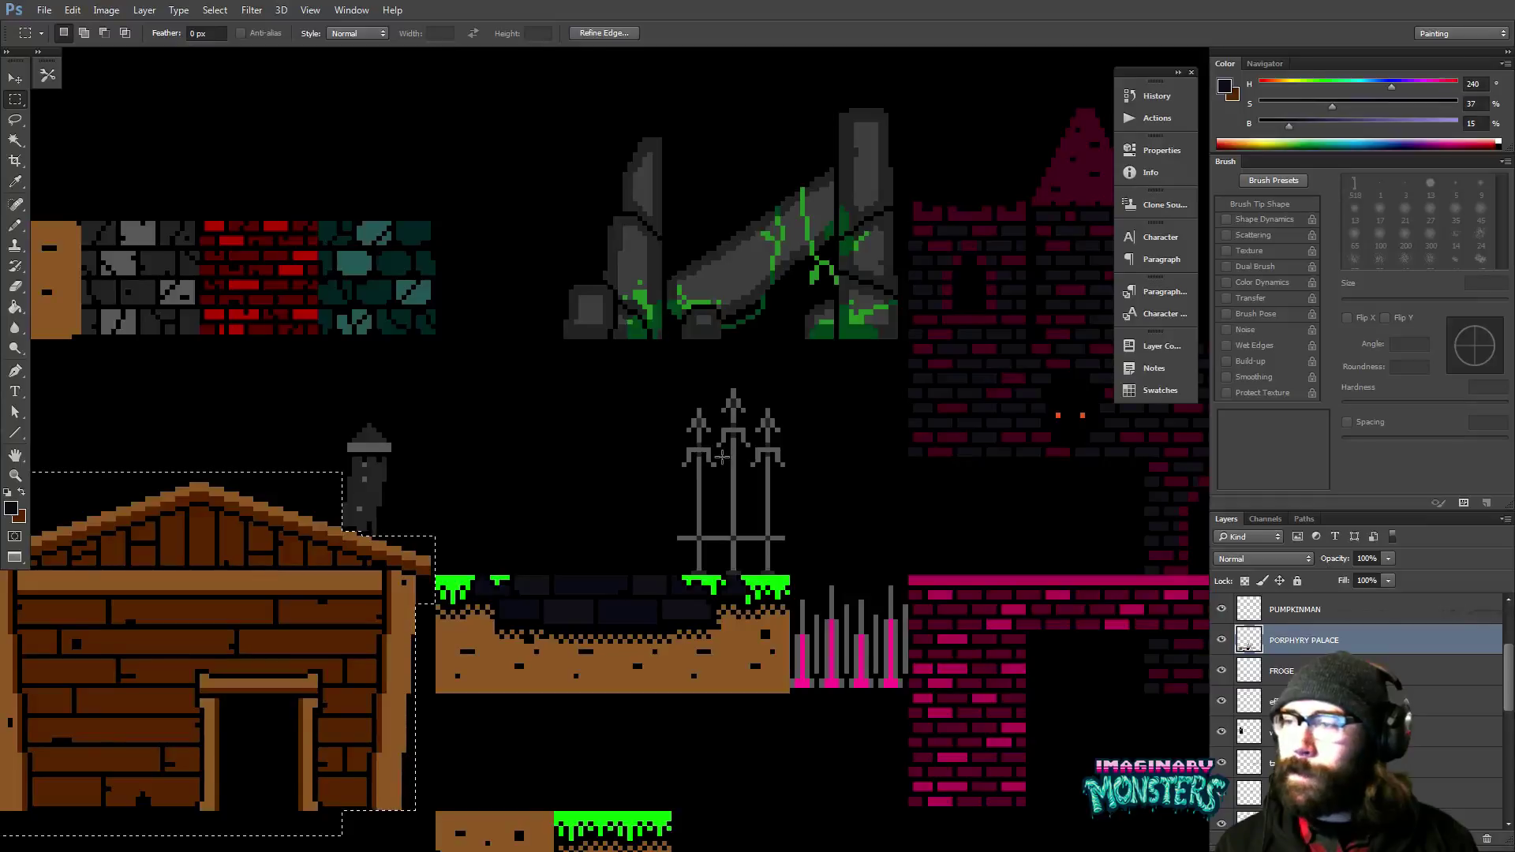
left_click_drag(632, 490, 765, 413)
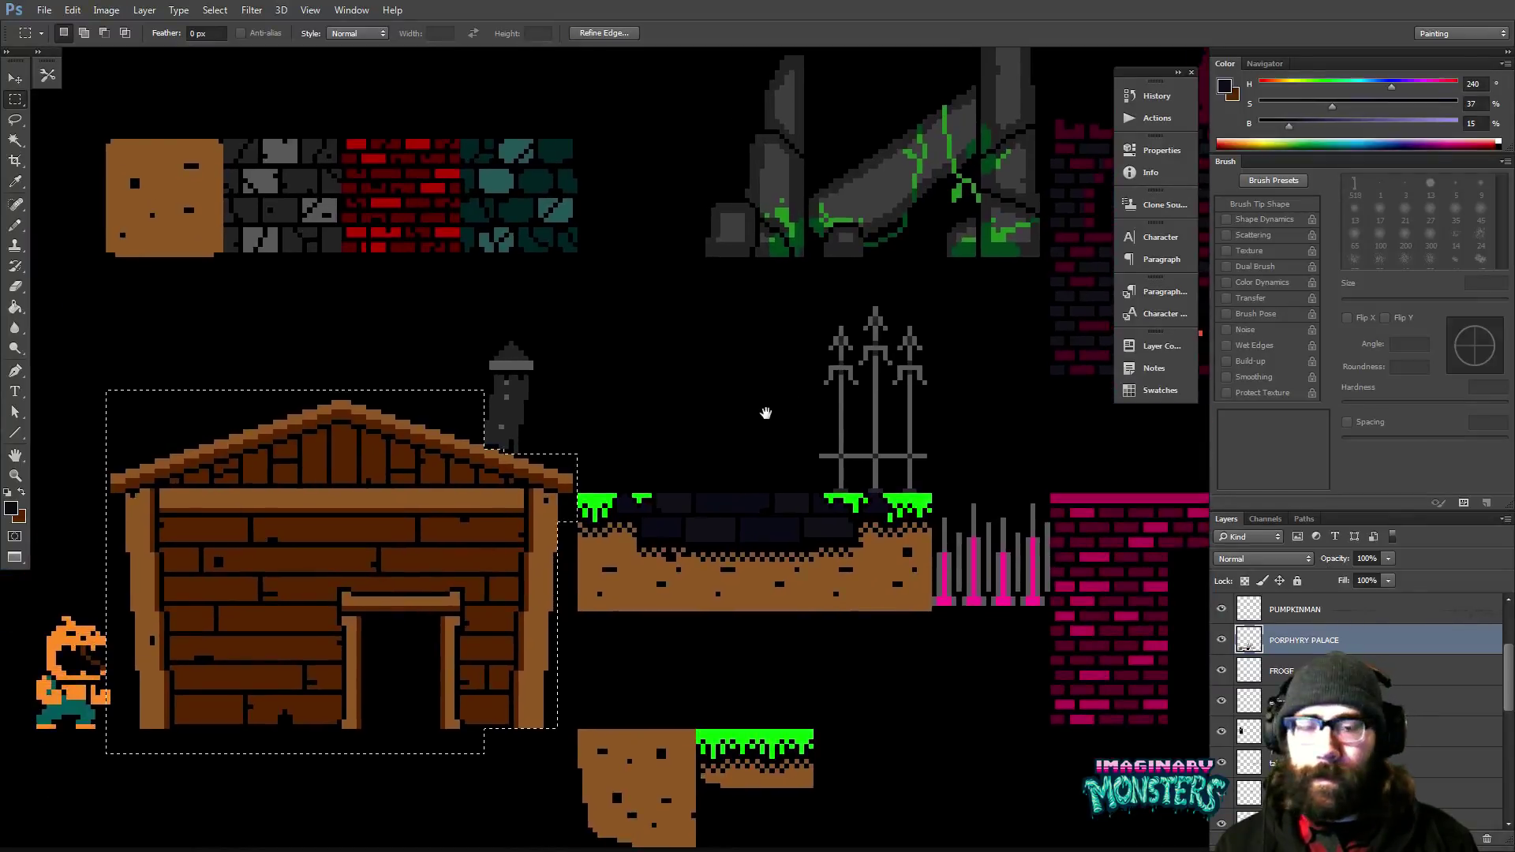
Sample the shelter planks' brown, set its brightness to 30%, and fill all the selected planks with Contiguous turned off.
key("z")
left_click_drag(545, 568, 574, 494)
key("g")
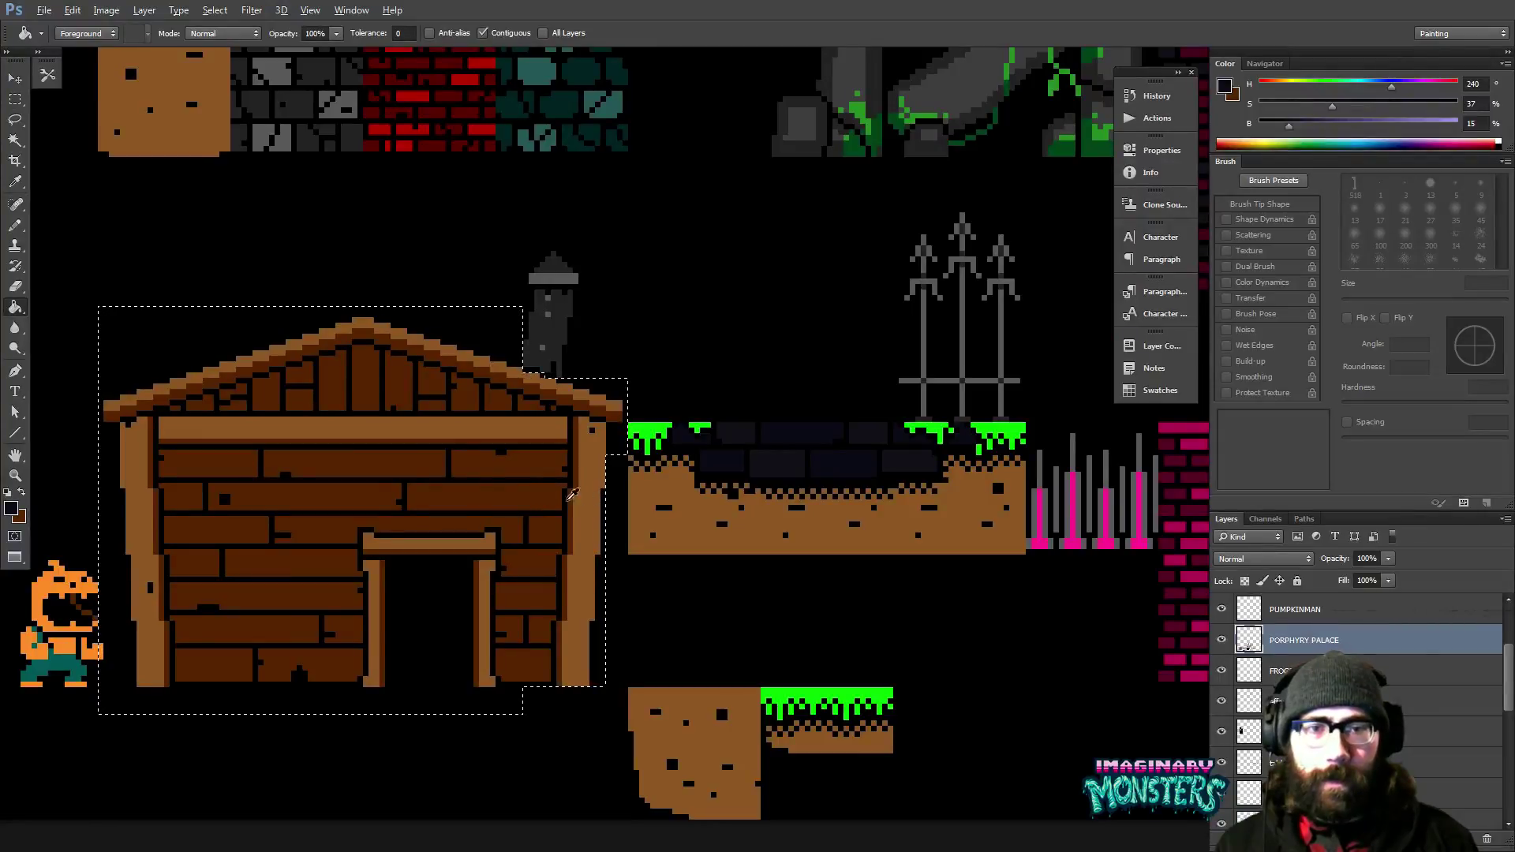
left_click(557, 501, "alt")
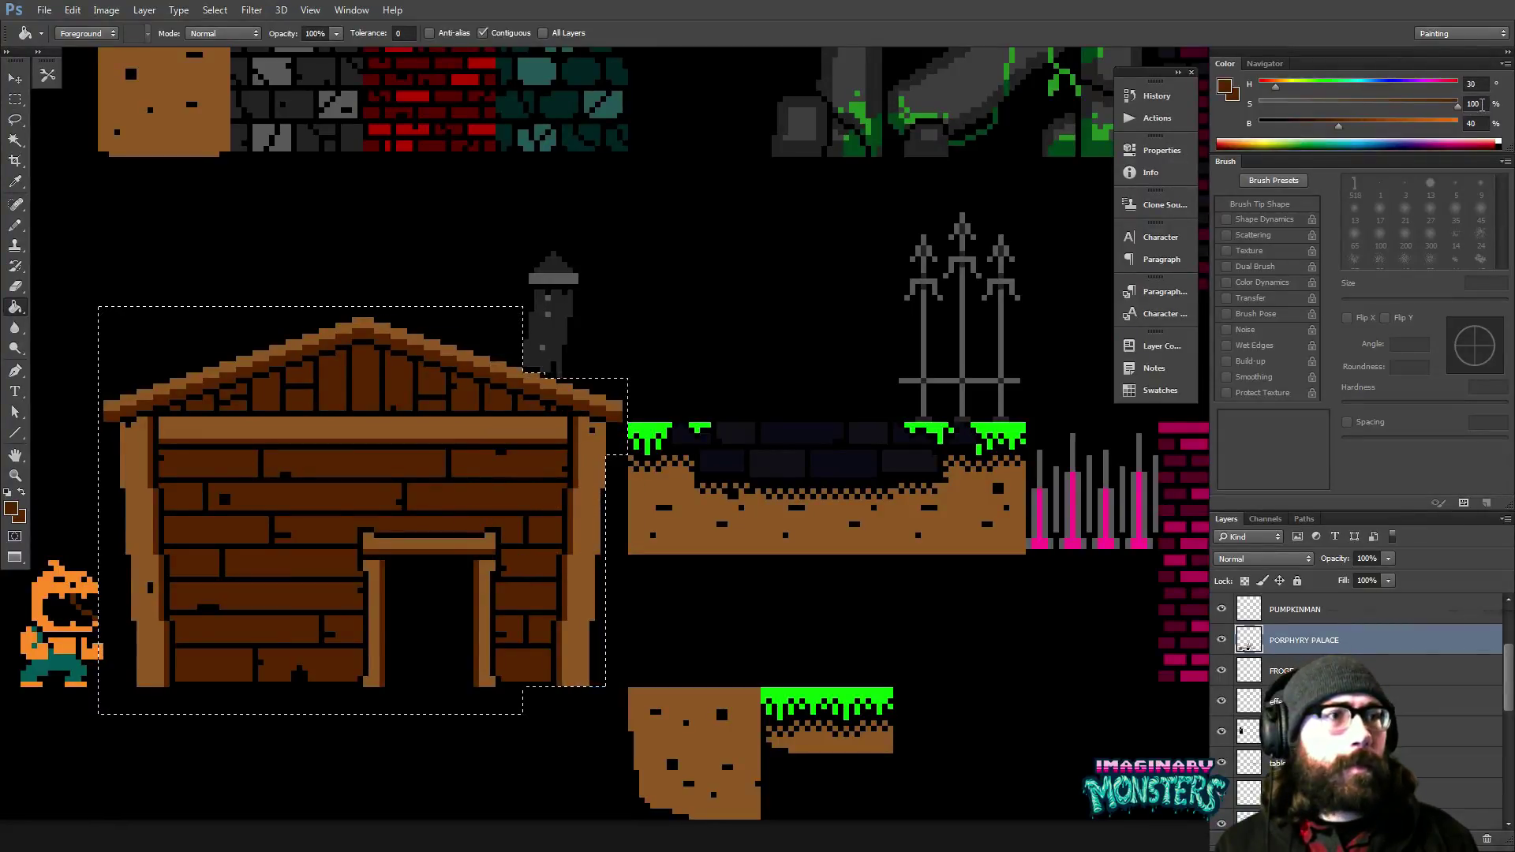
key("Tab")
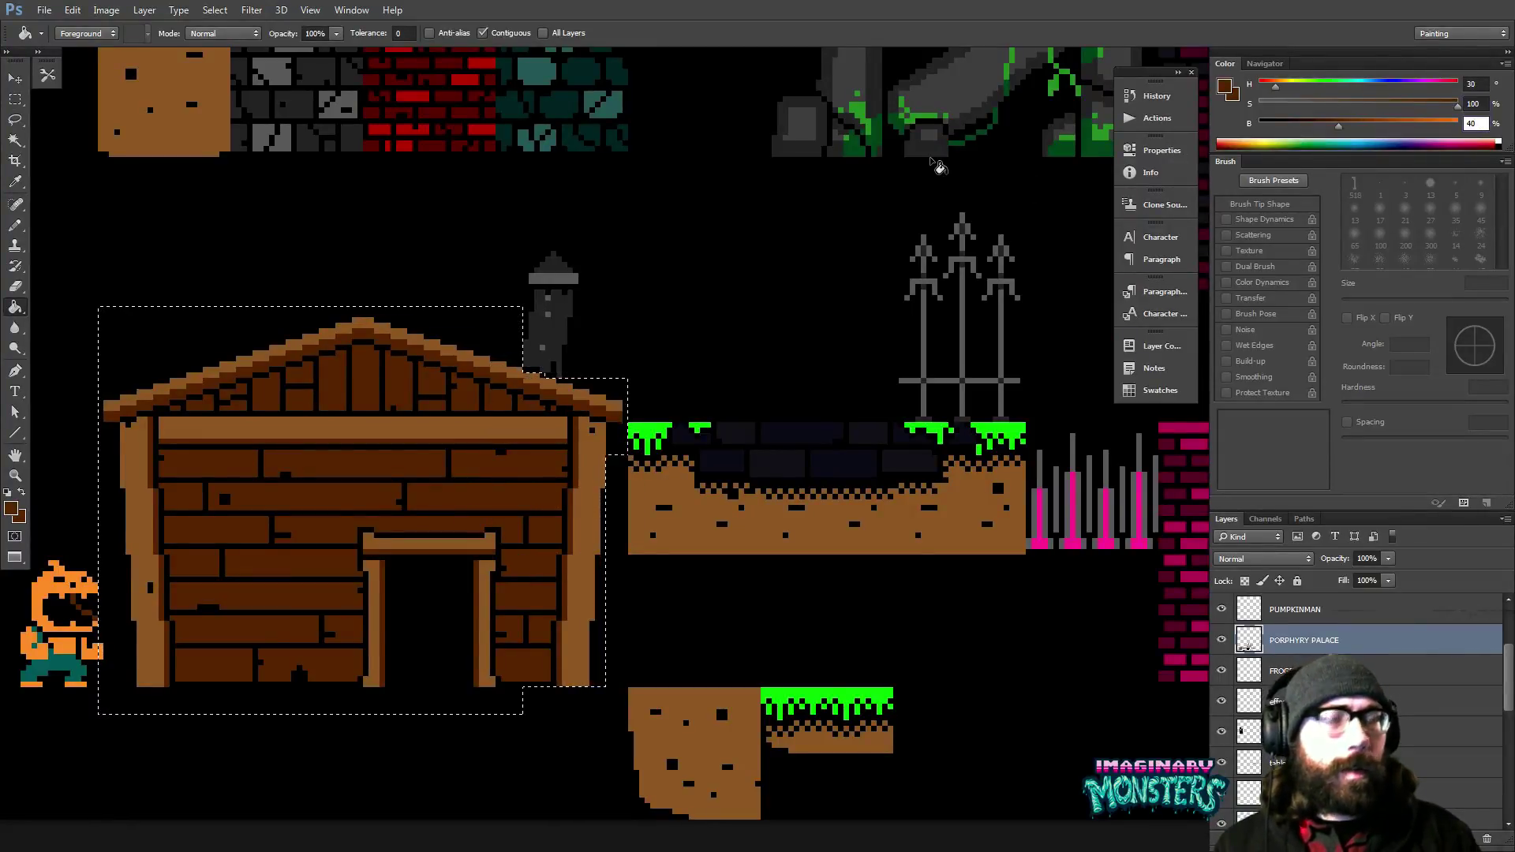
type("30")
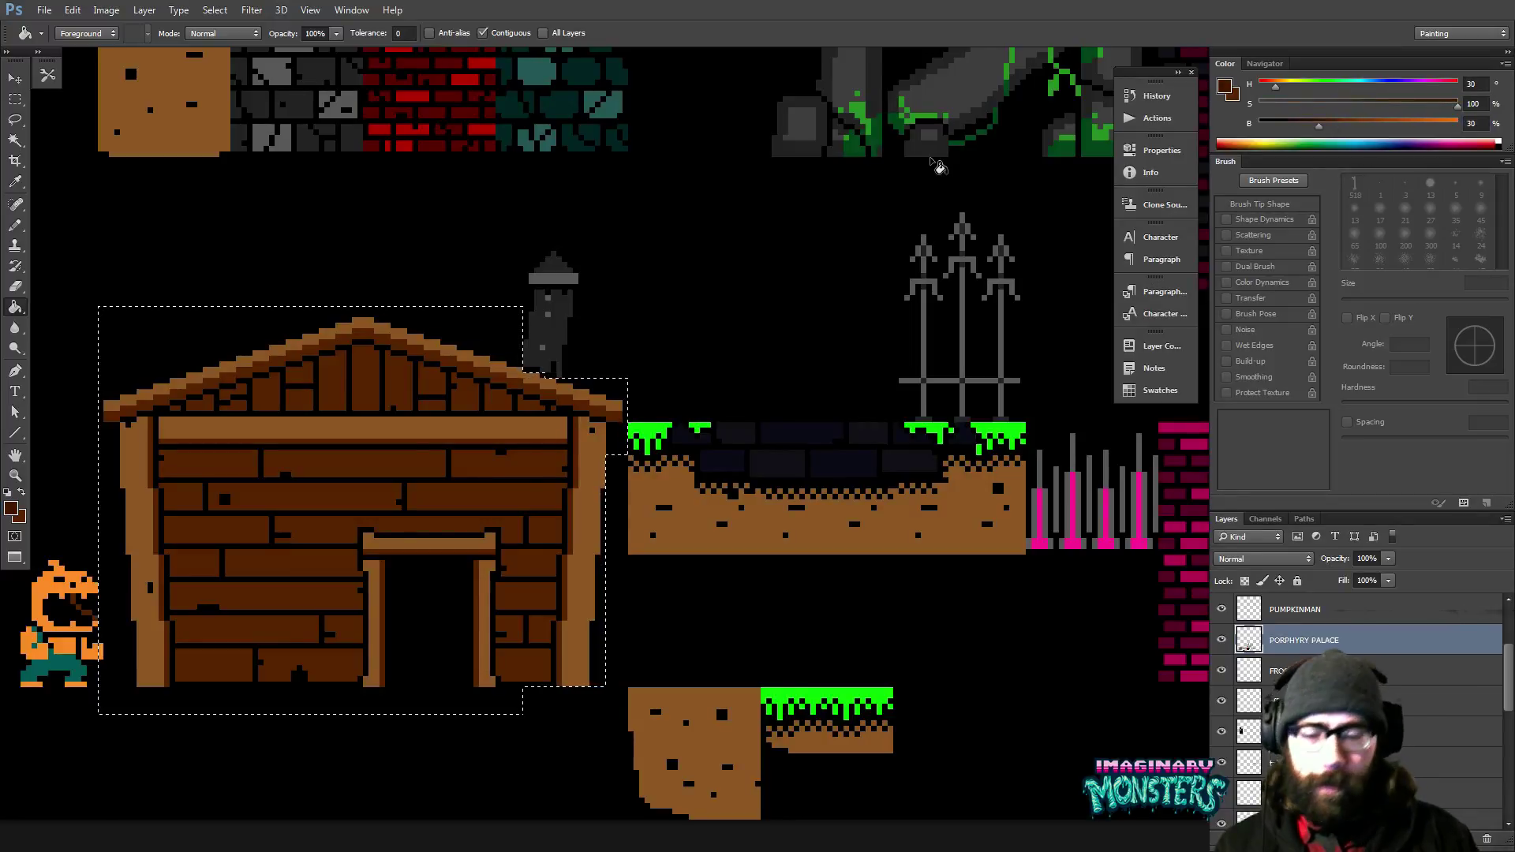
left_click(482, 32)
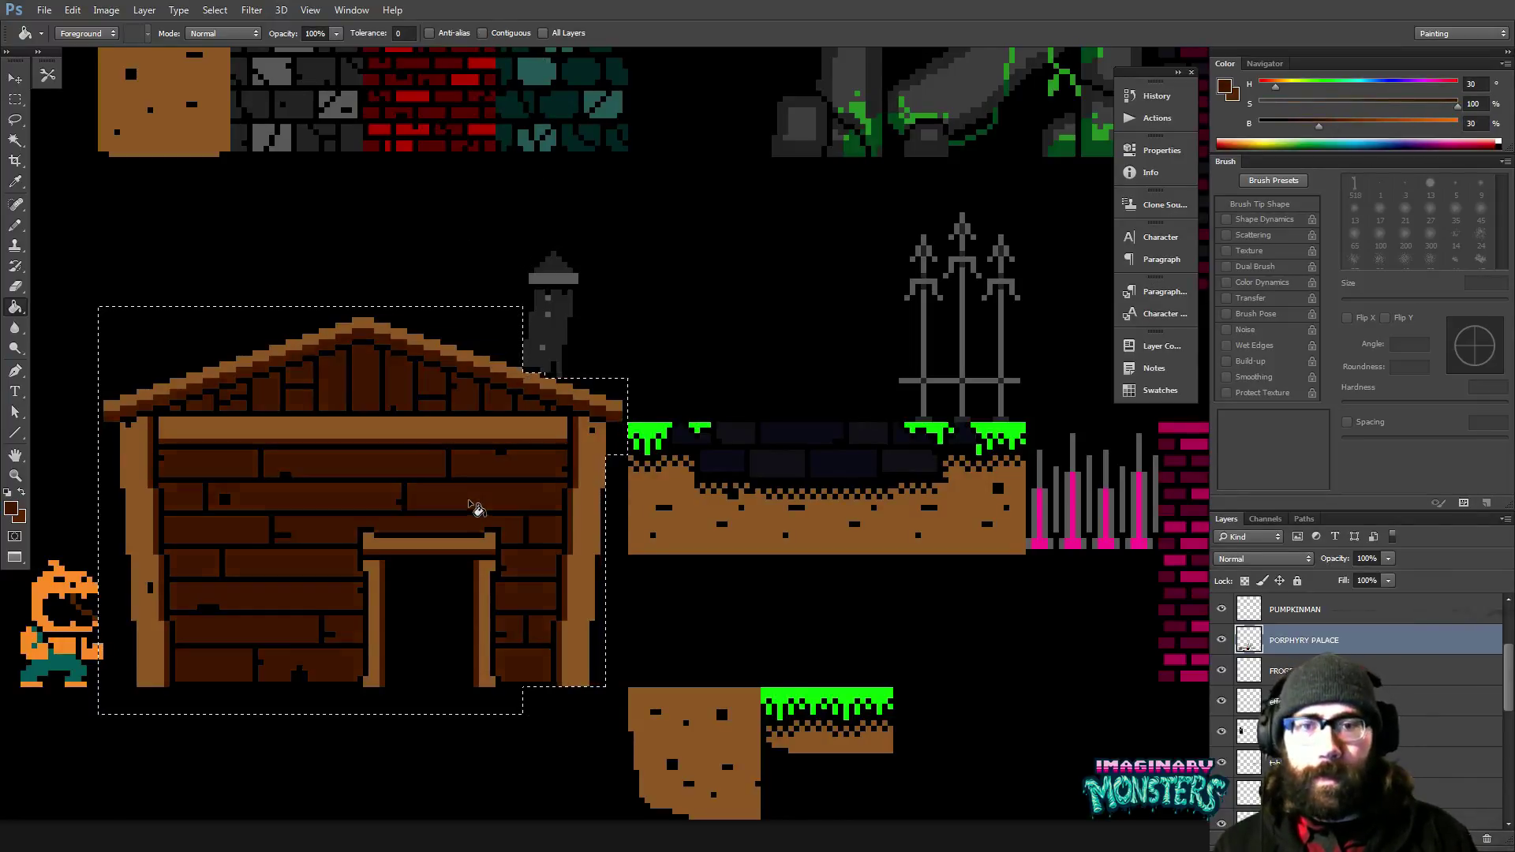
Sample the light brown of the shelter's frame beams as the fill colour.
left_click(568, 456, "alt")
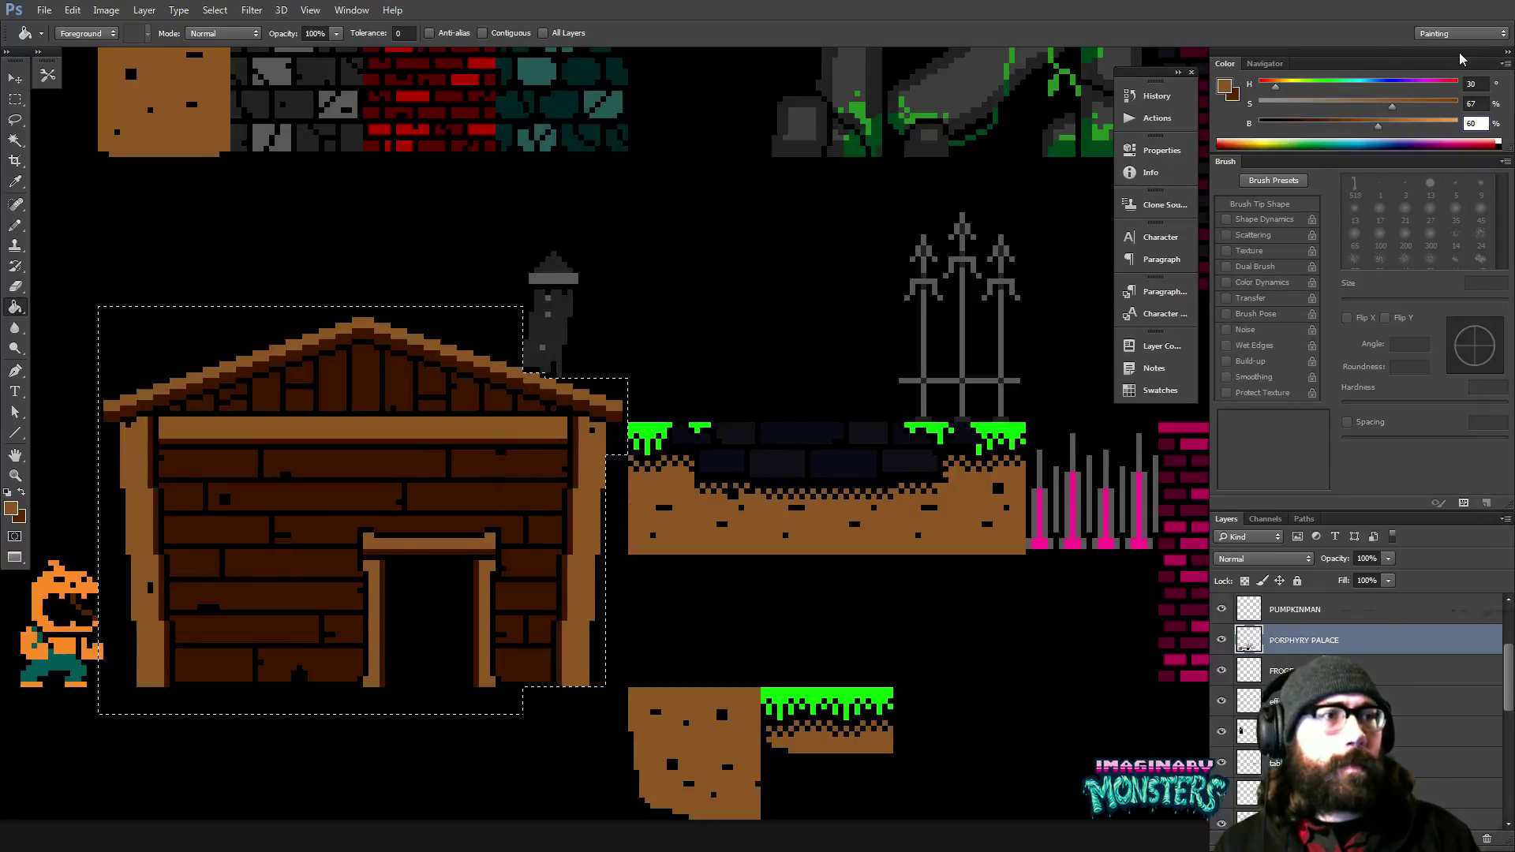
Darken the wooden house's light-brown beams and roof trim by filling them with brown at 50%, then 40% brightness.
type("50")
key("Return")
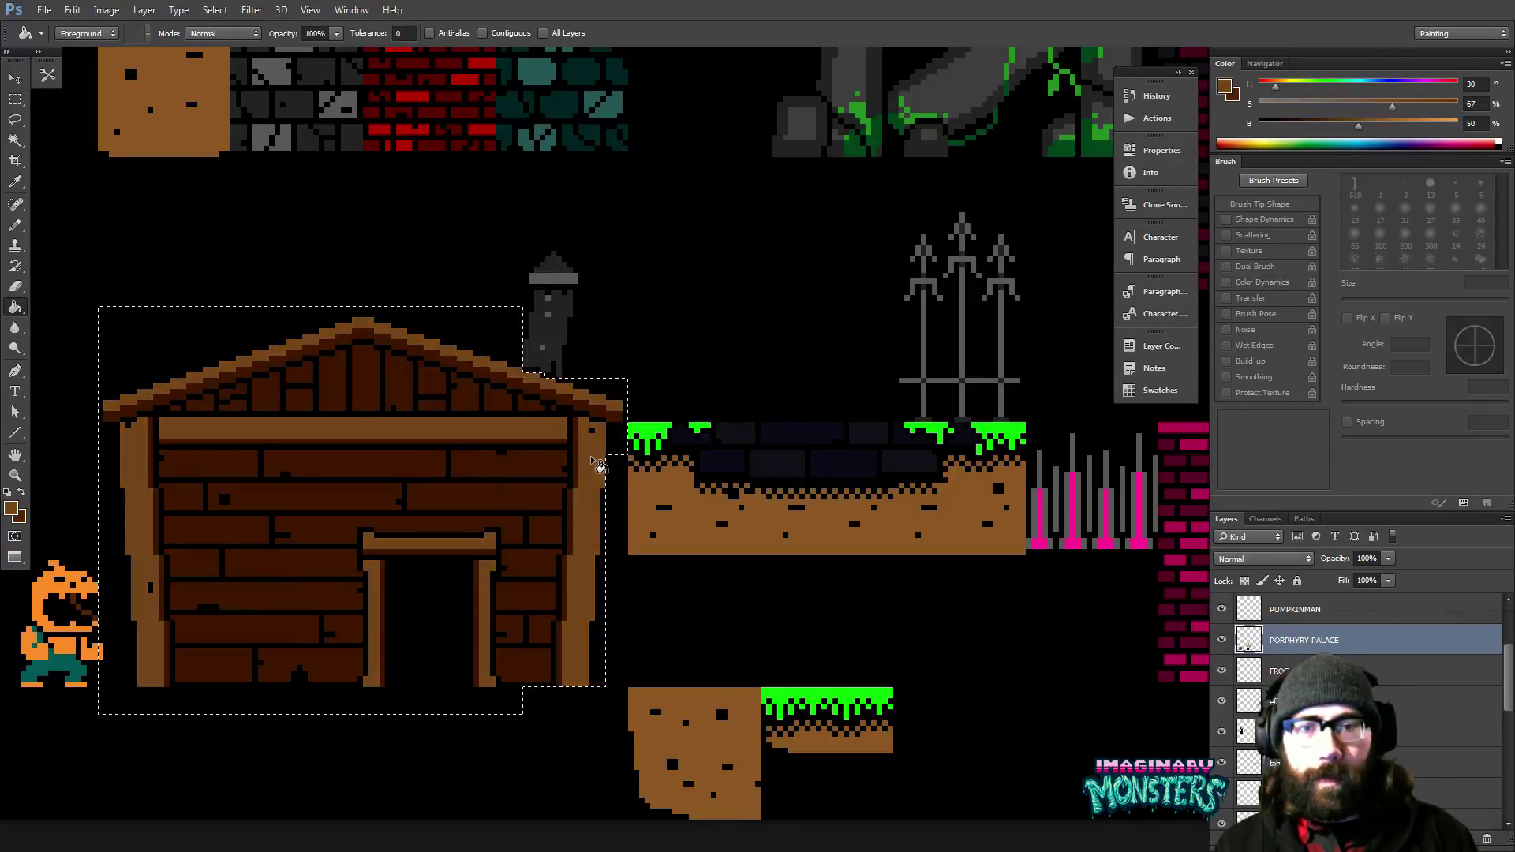
left_click_drag(597, 490, 616, 497)
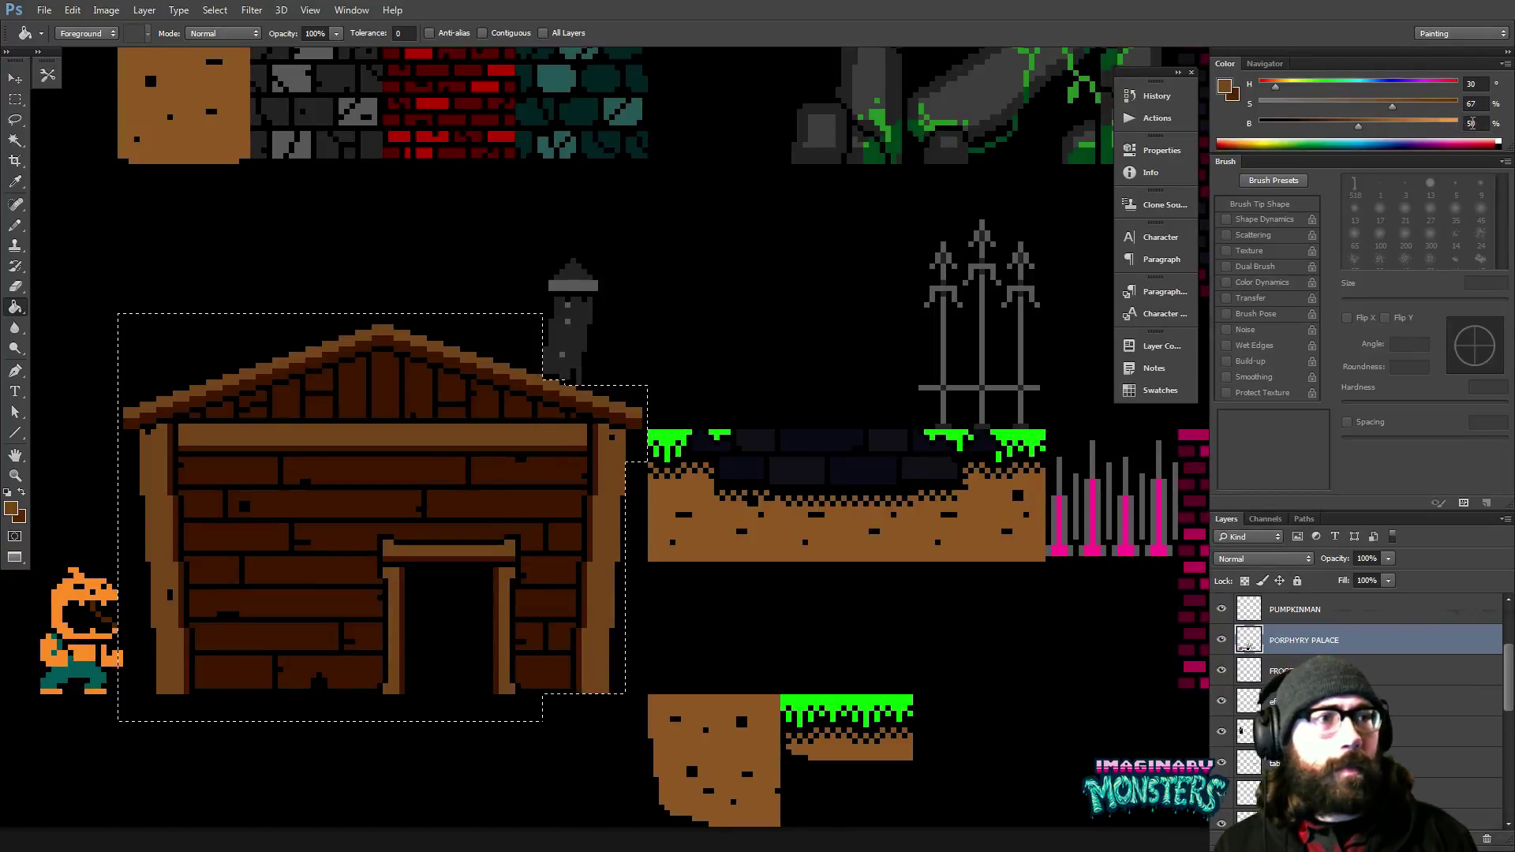
type("40")
key("Return")
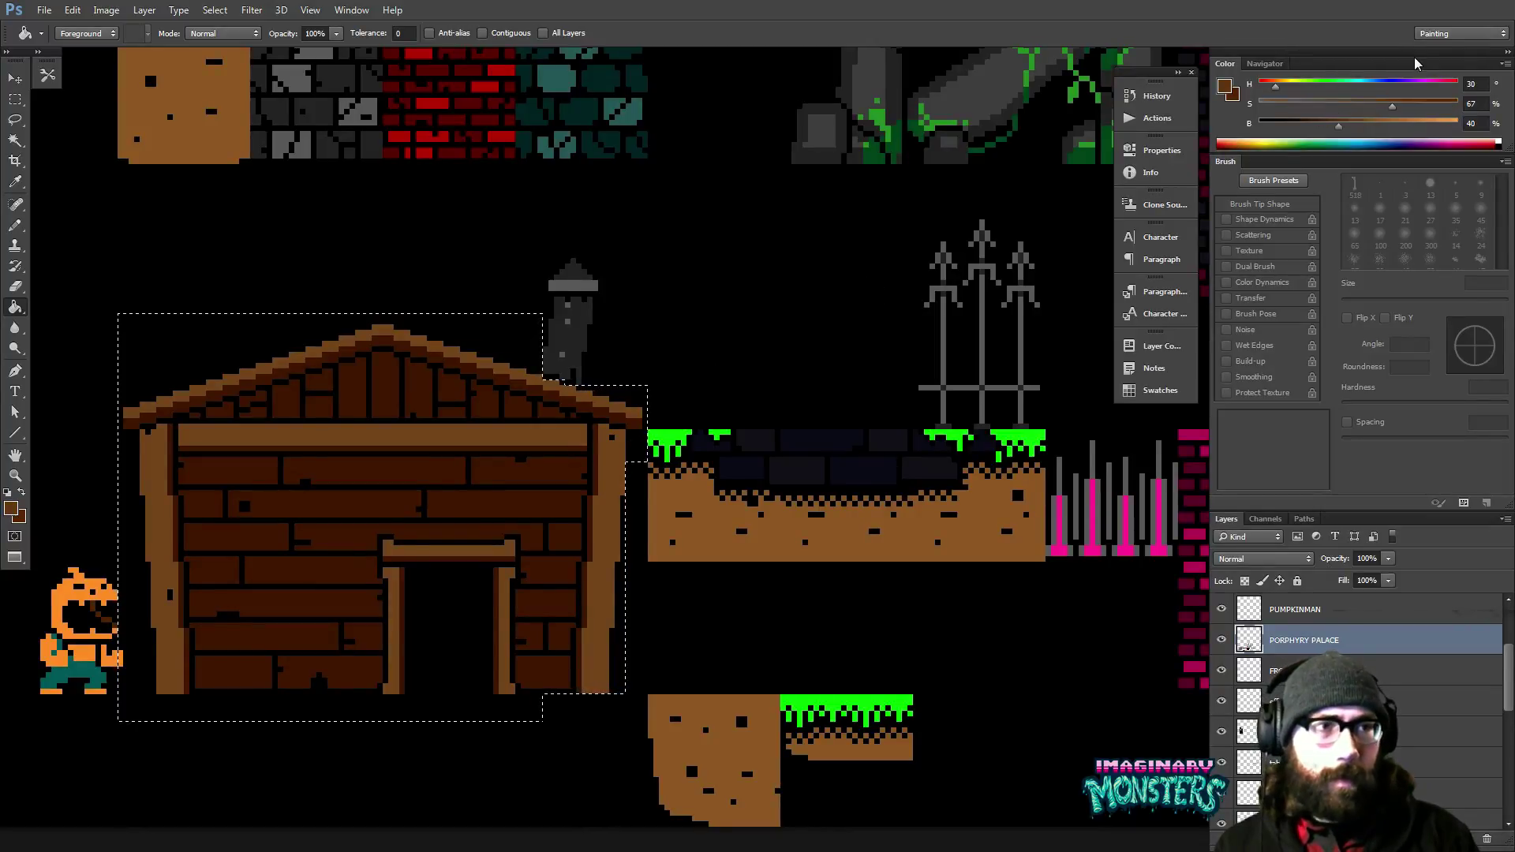
left_click(596, 442)
Darken the house's plank walls and gable by filling them with their sampled brown at 20%, then 25% brightness.
left_click_drag(602, 524, 598, 500)
left_click(568, 447, "alt")
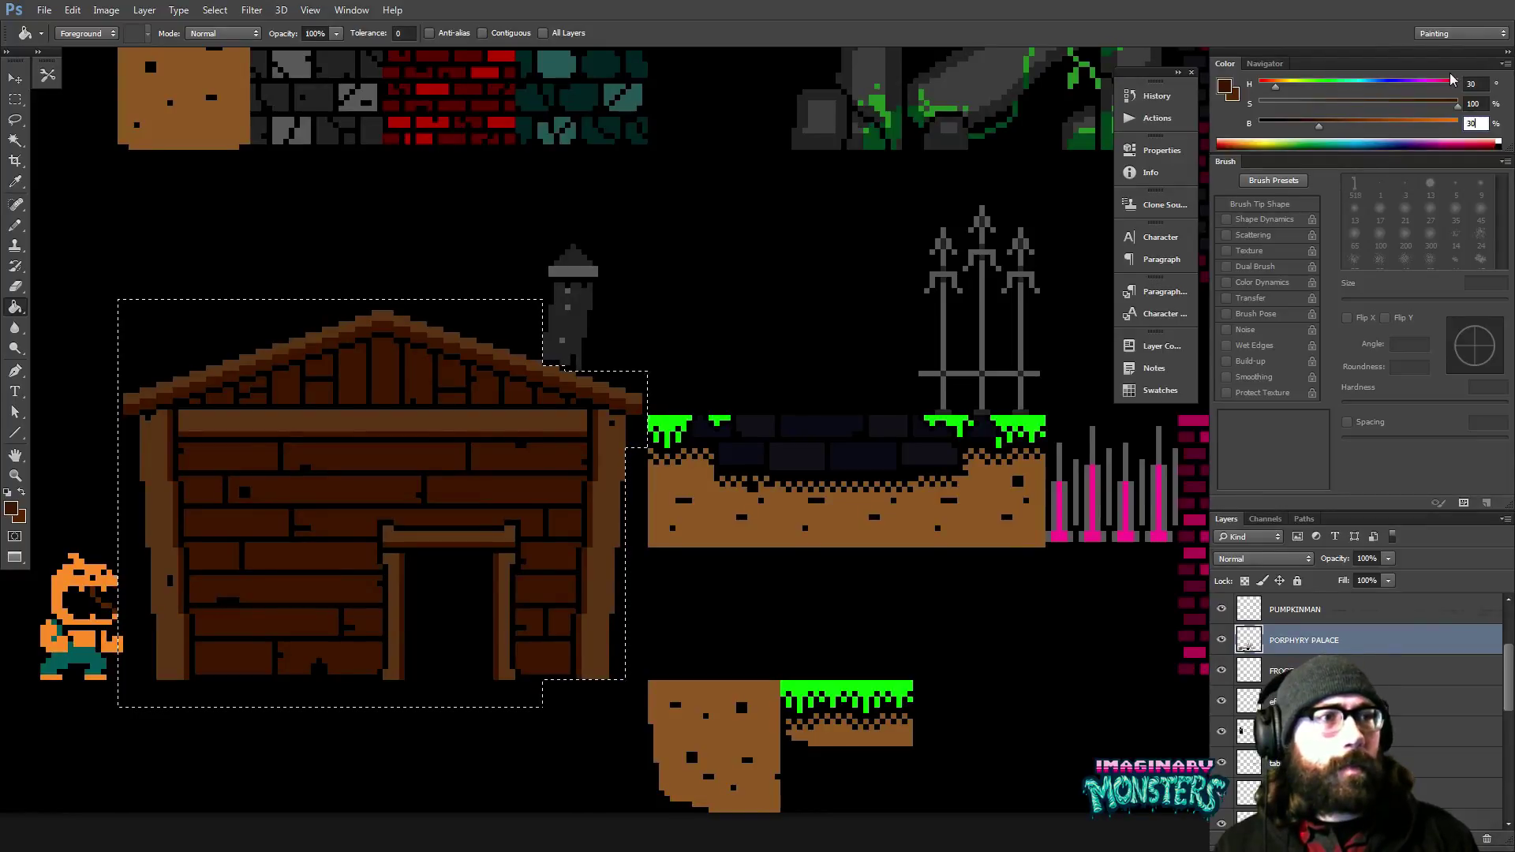
key("shift+Down")
left_click(556, 457)
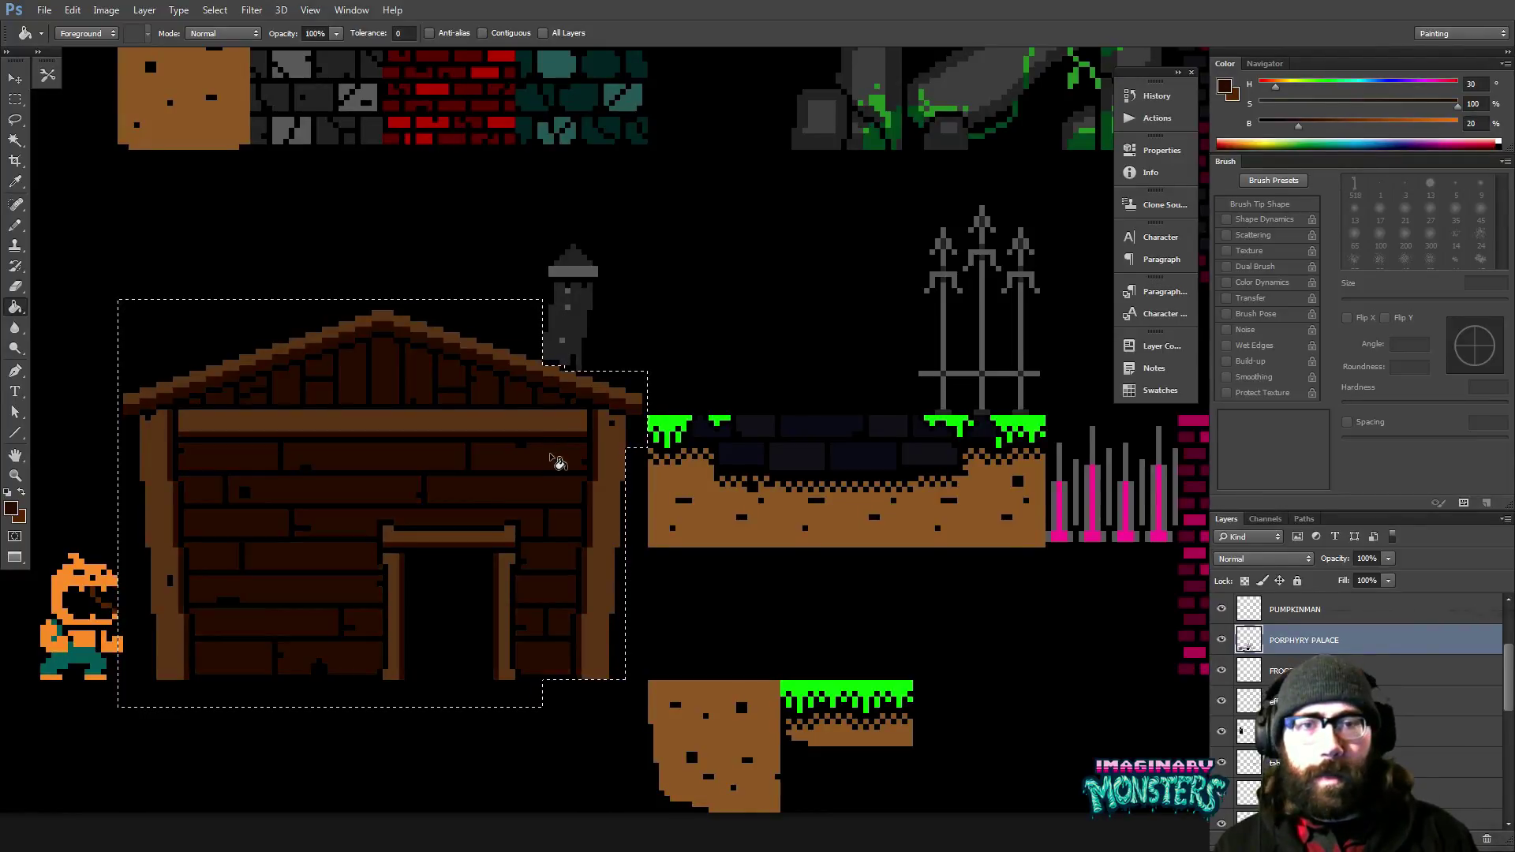
left_click_drag(555, 460, 571, 479)
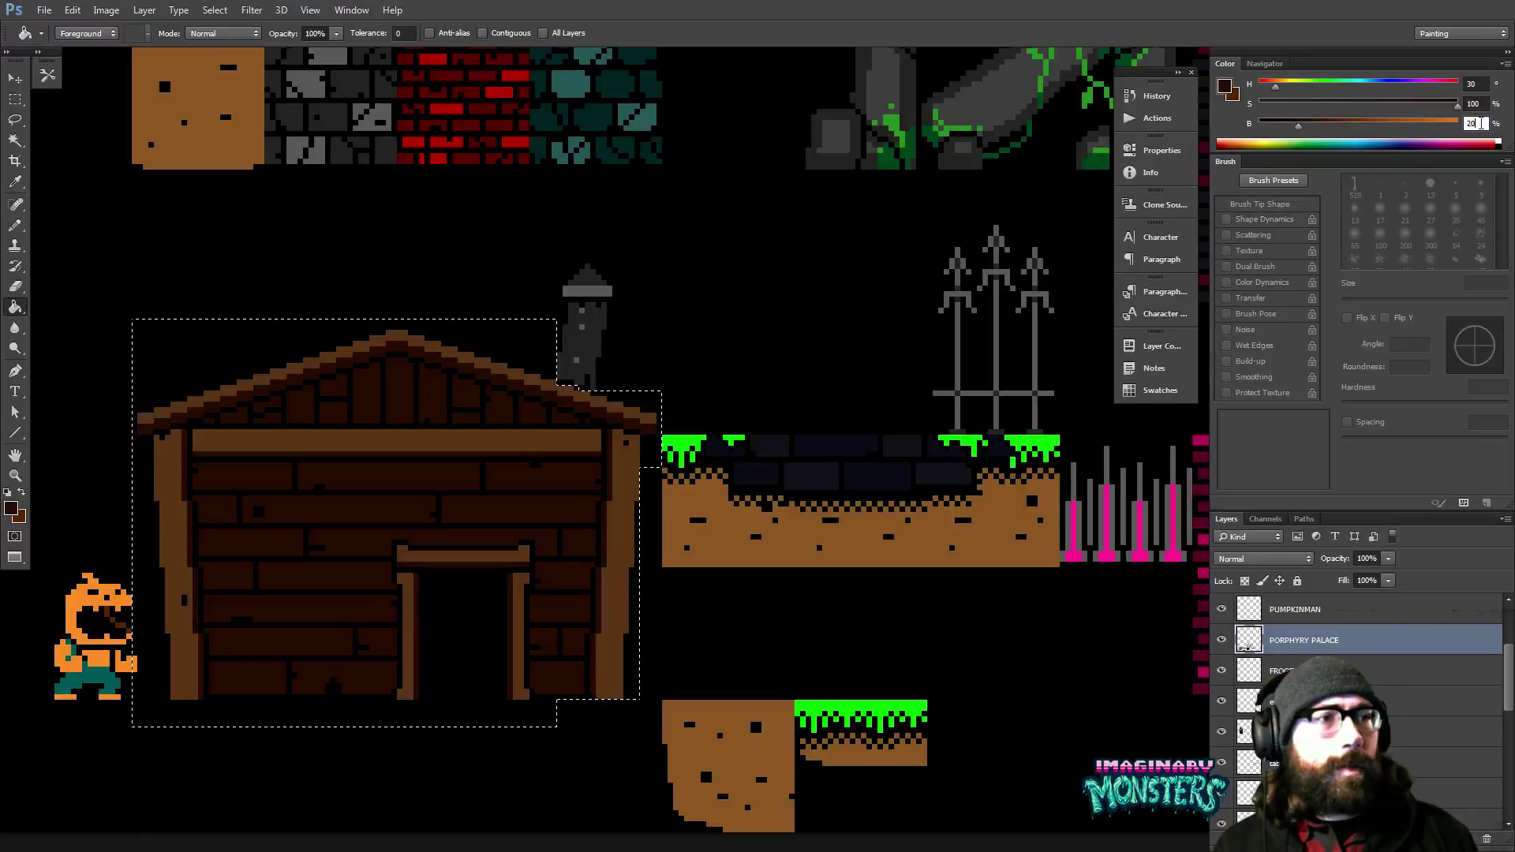
type("25")
key("Return")
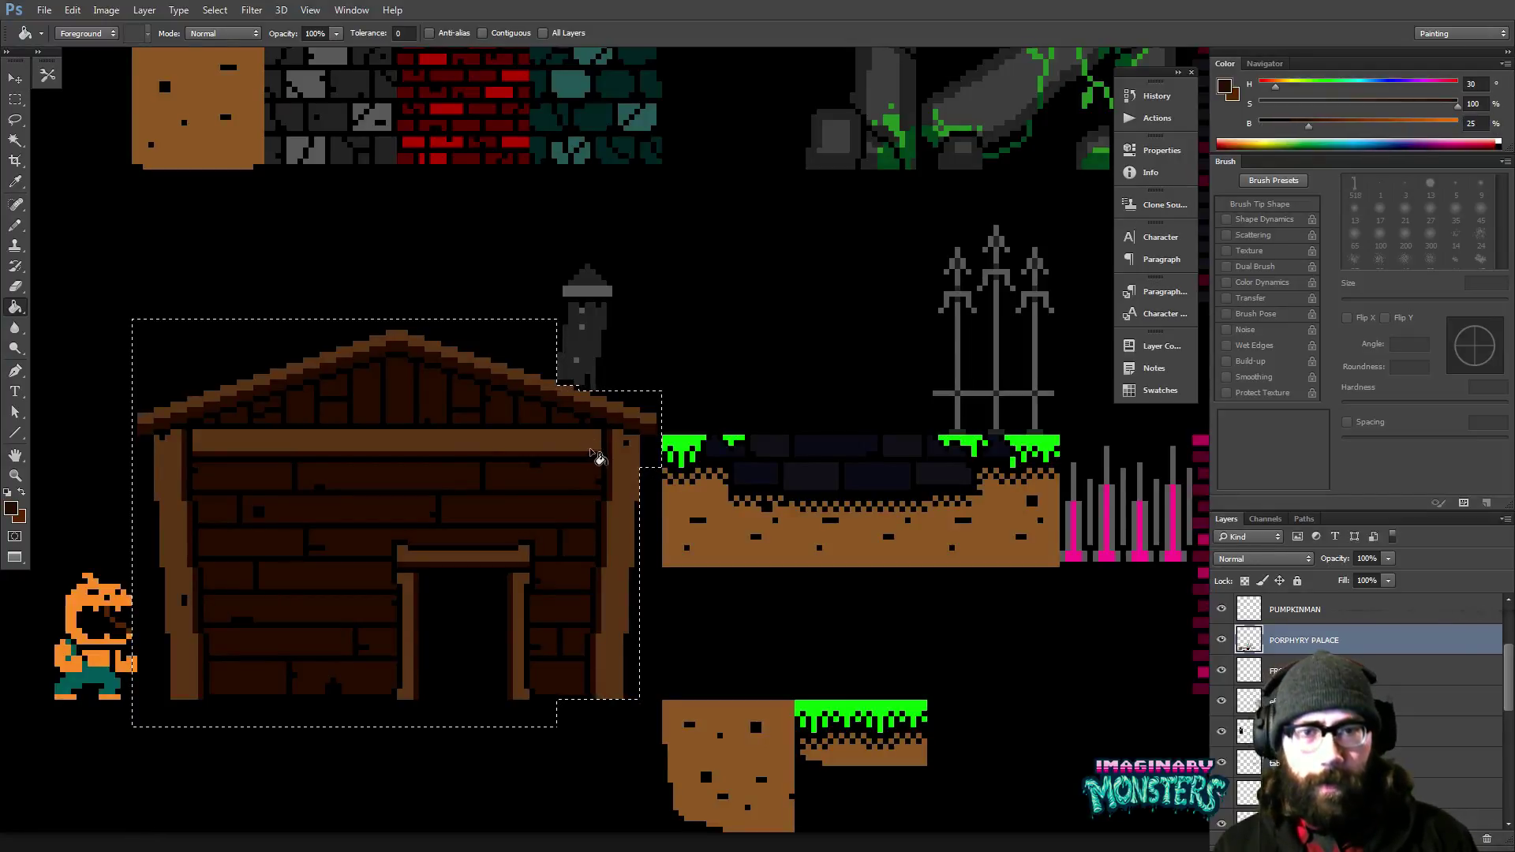
Move the pumpkin-headed character in front of the house wall for comparison, and return it to its place beside the house.
key("v")
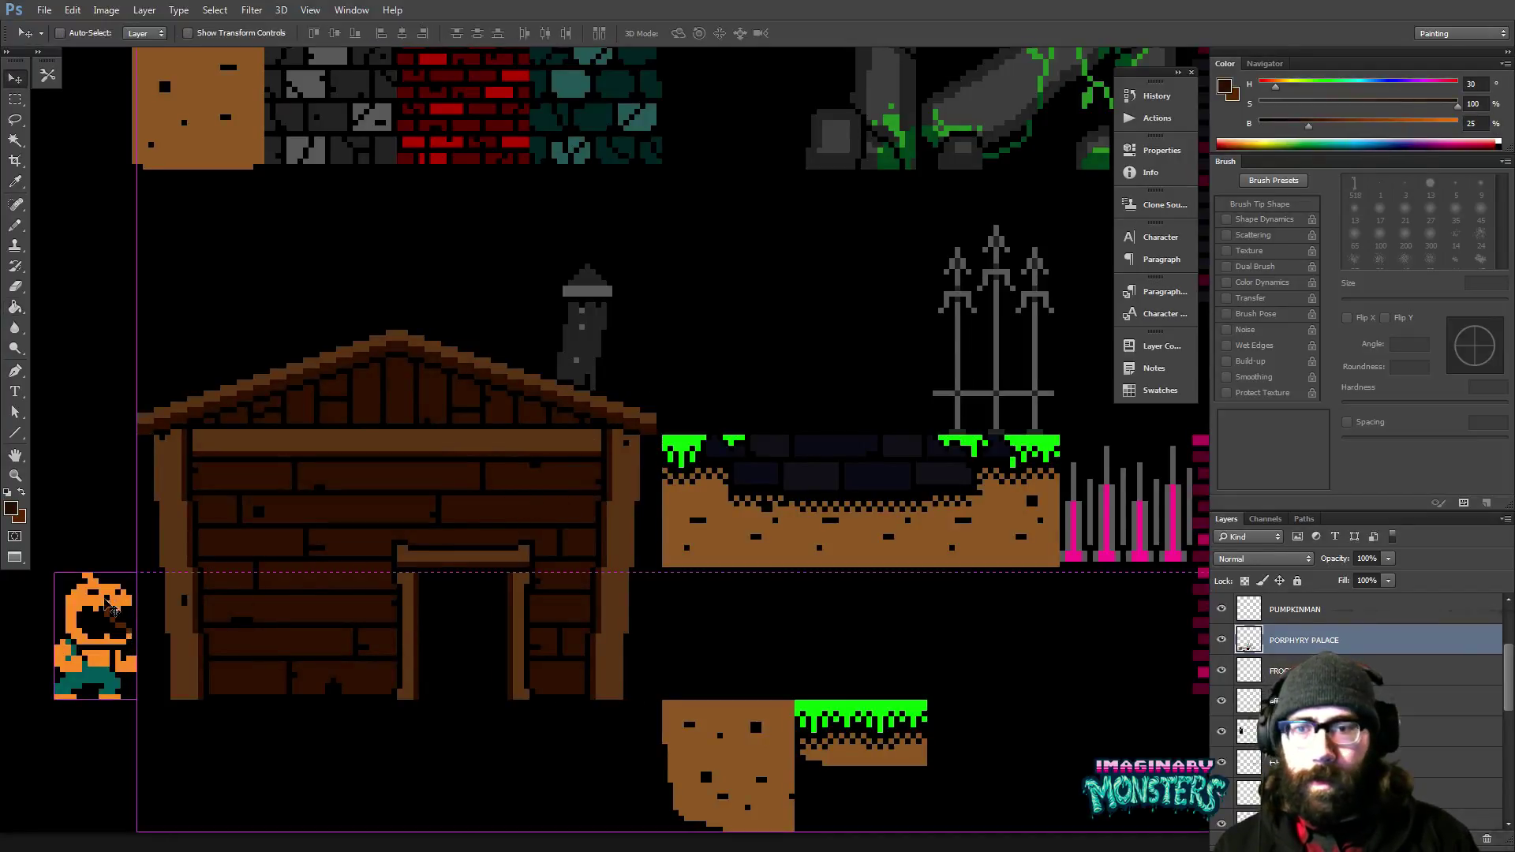
left_click_drag(120, 605, 347, 600)
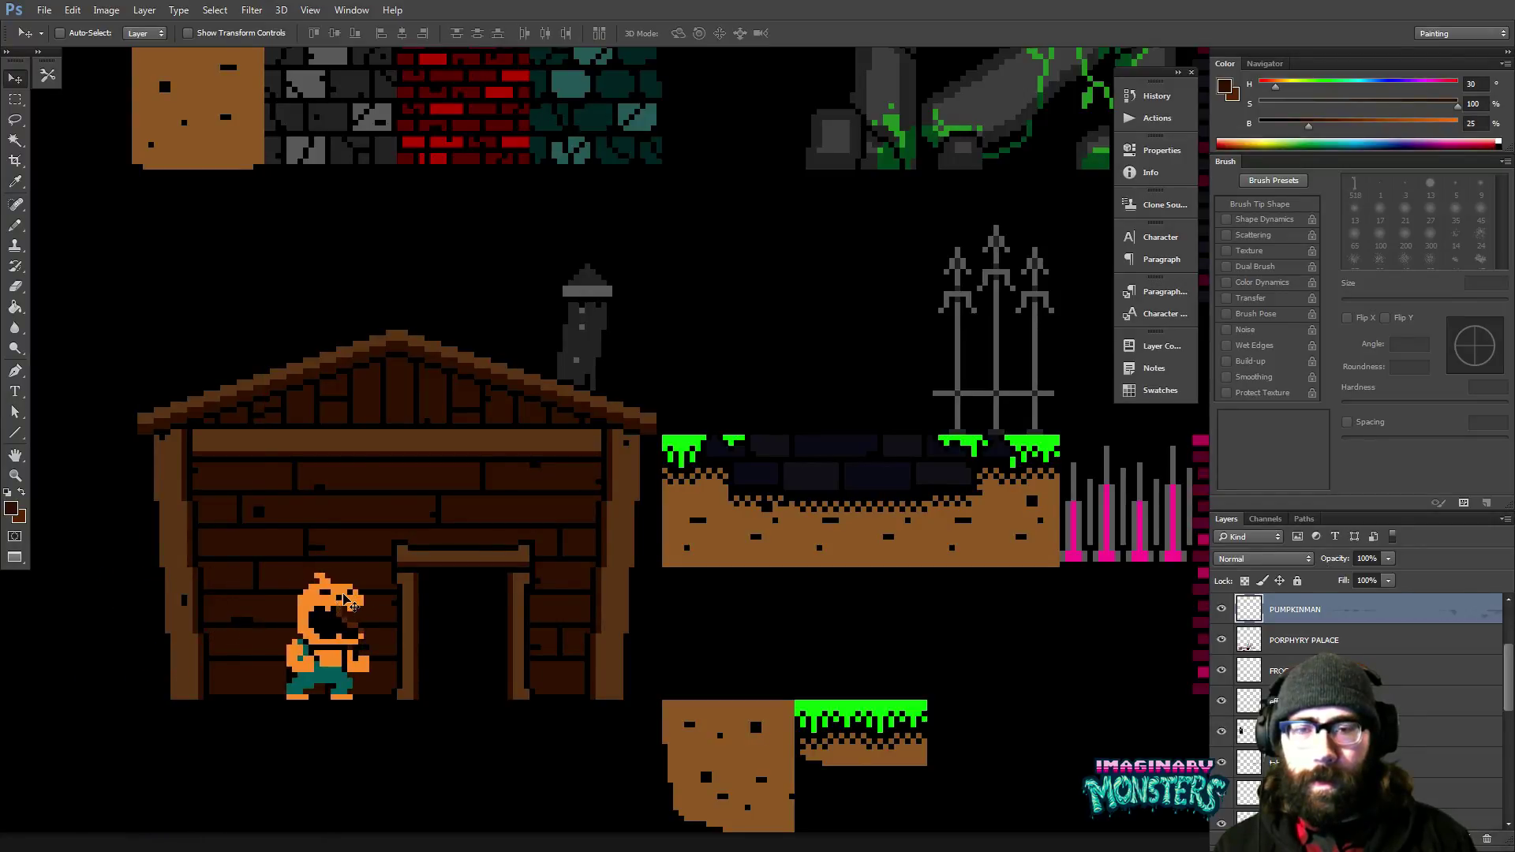
key("z")
left_click(632, 557, "alt")
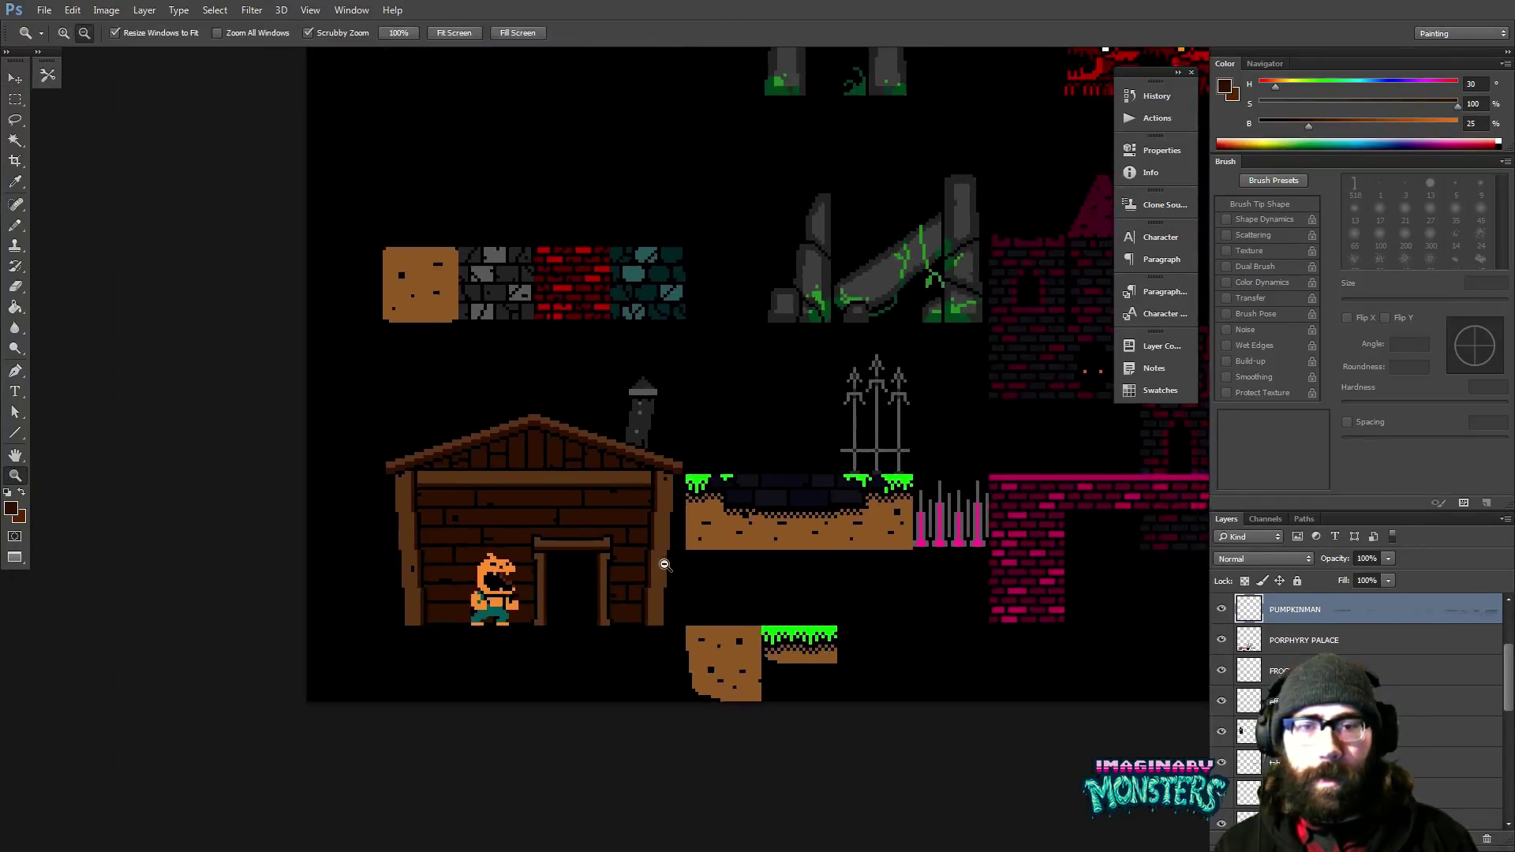
left_click(665, 564, "alt")
key("v")
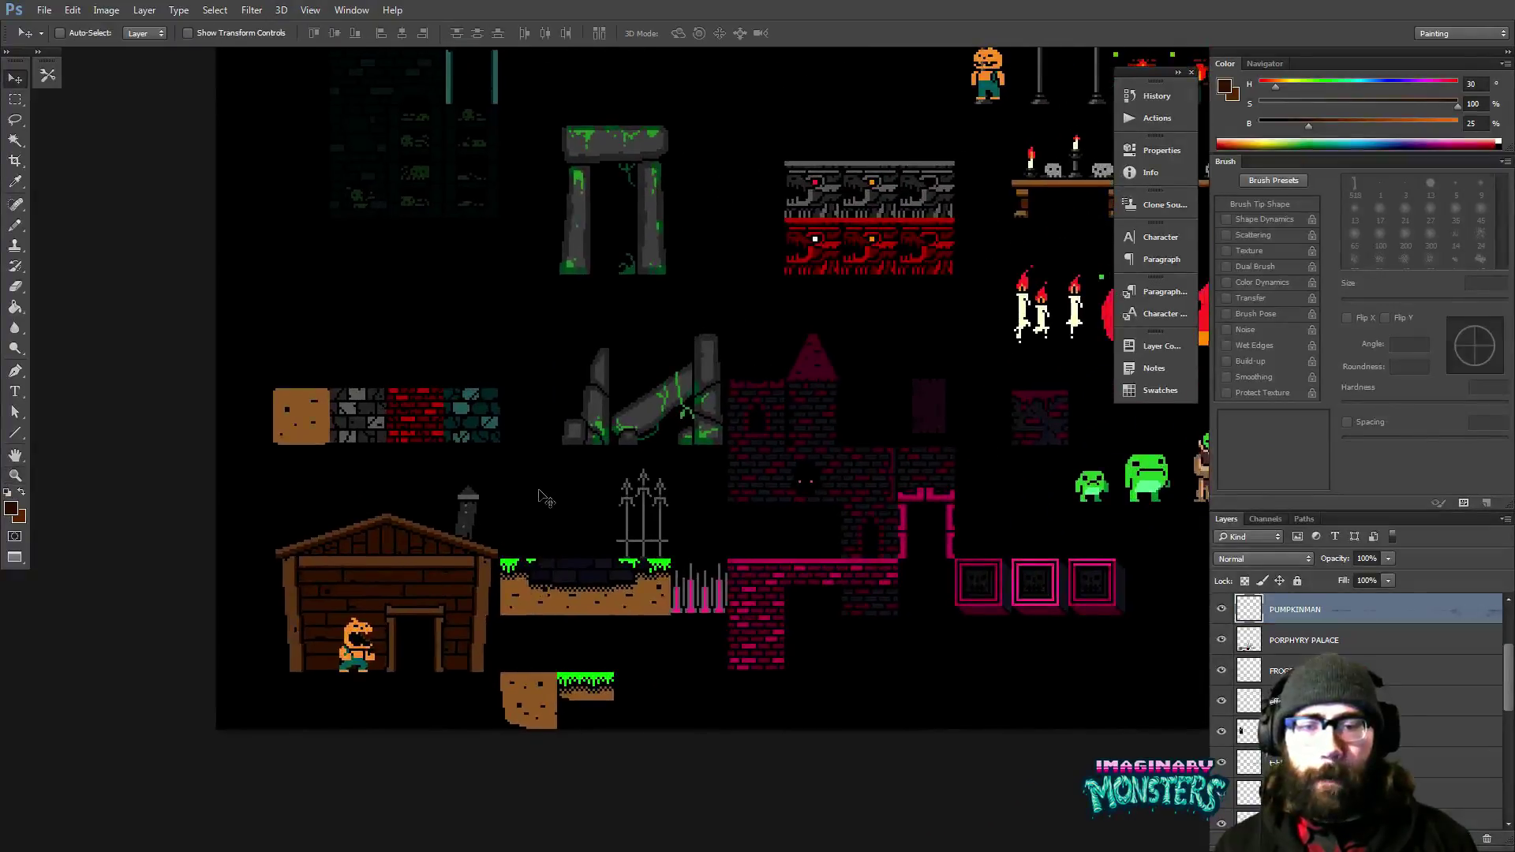
key("shift+Left")
key("shift+Left")
key("shift+Left")
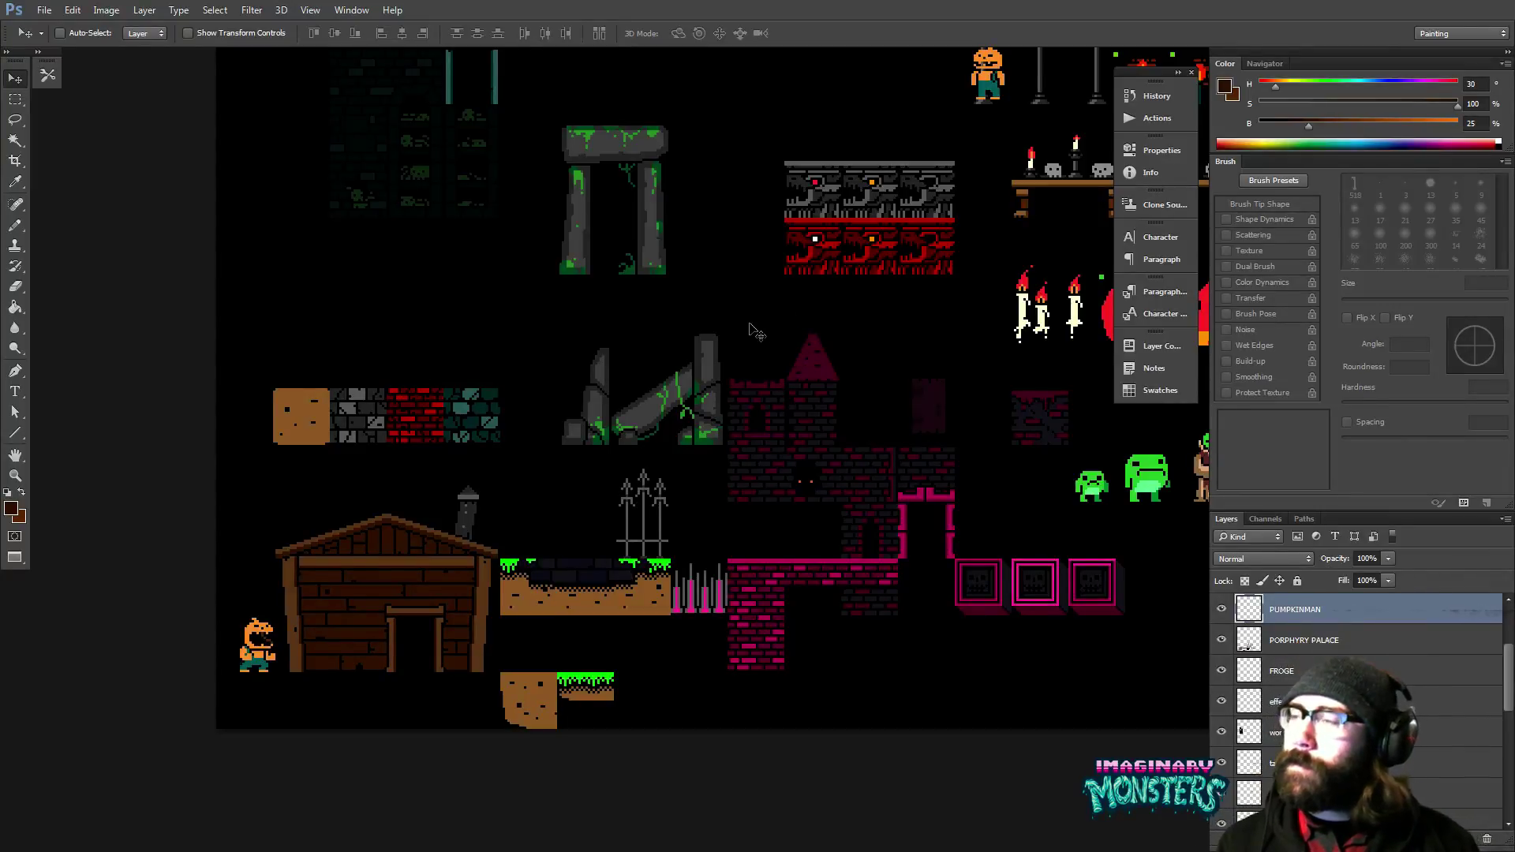
Select the spiked iron fence with a rectangular marquee and try to duplicate it from the active layer.
left_click_drag(740, 412, 672, 504)
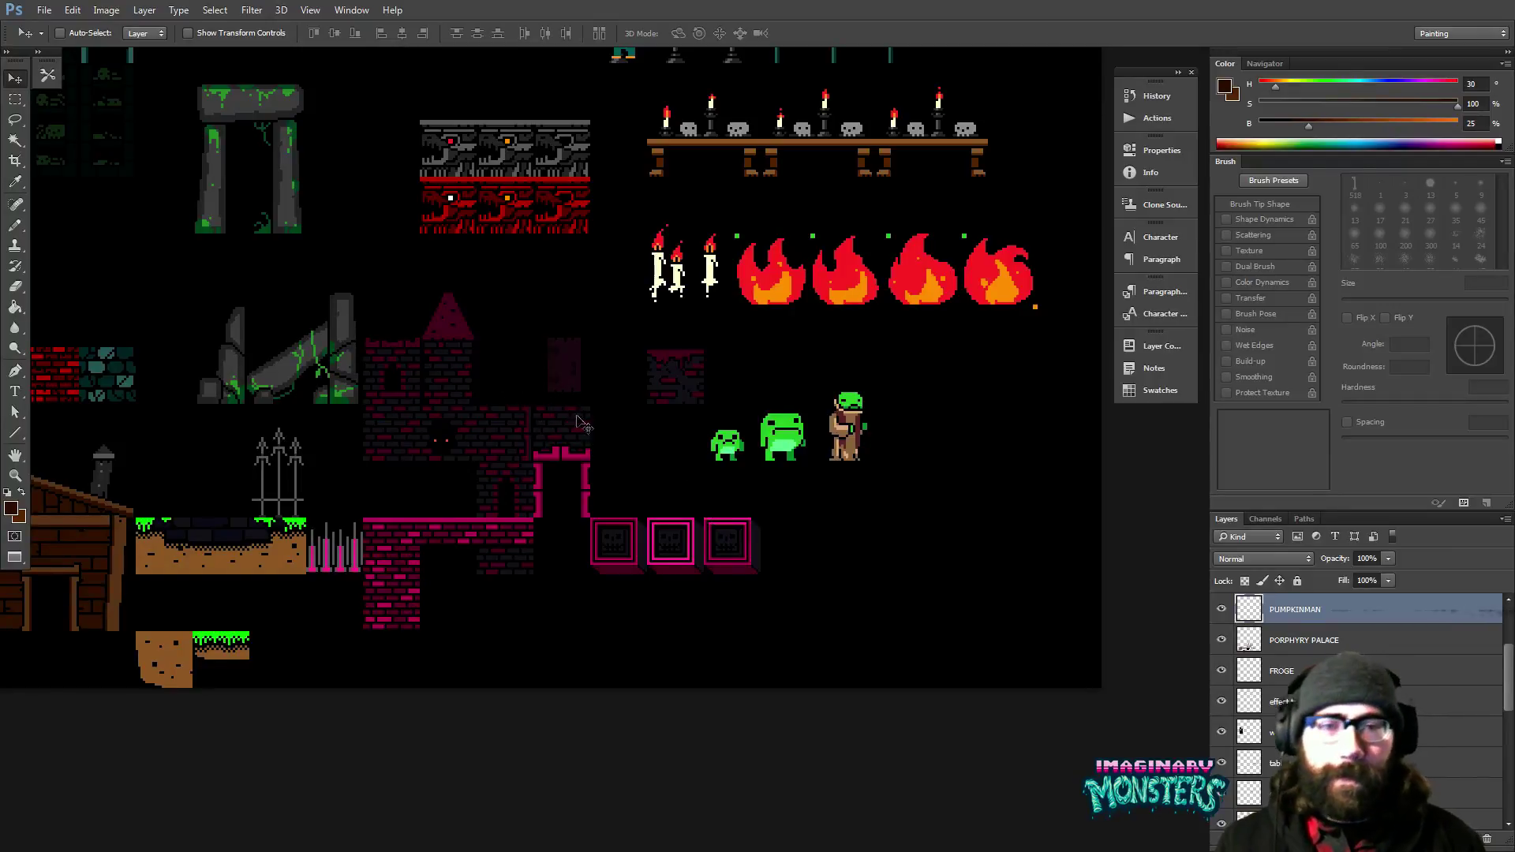
left_click_drag(585, 425, 733, 456)
key("z")
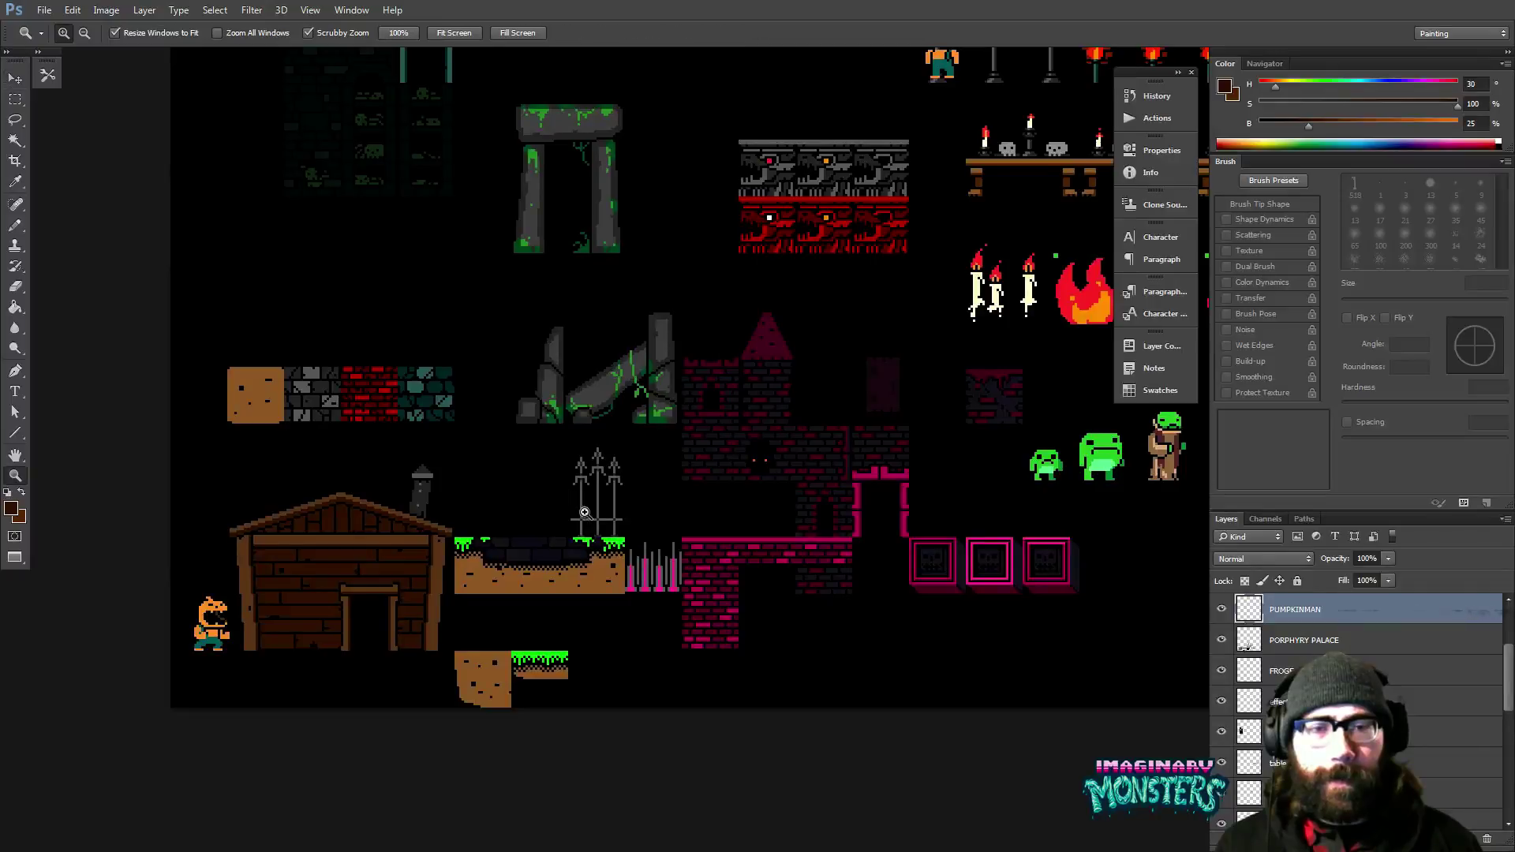
left_click(588, 513)
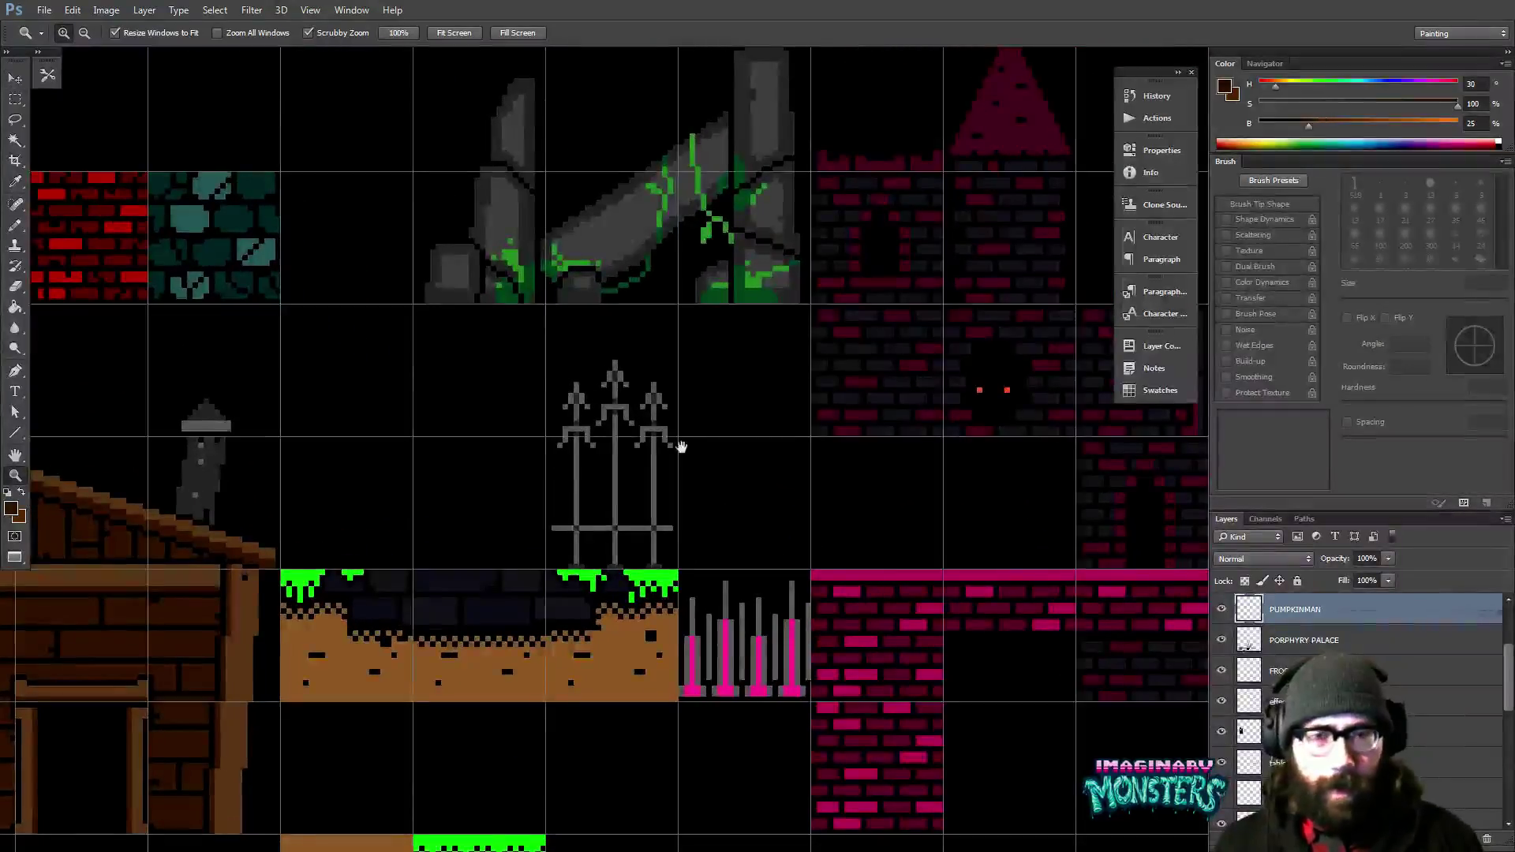
left_click_drag(679, 439, 635, 444)
key("m")
left_click_drag(474, 347, 702, 462)
key("z")
key("v")
left_click(713, 460)
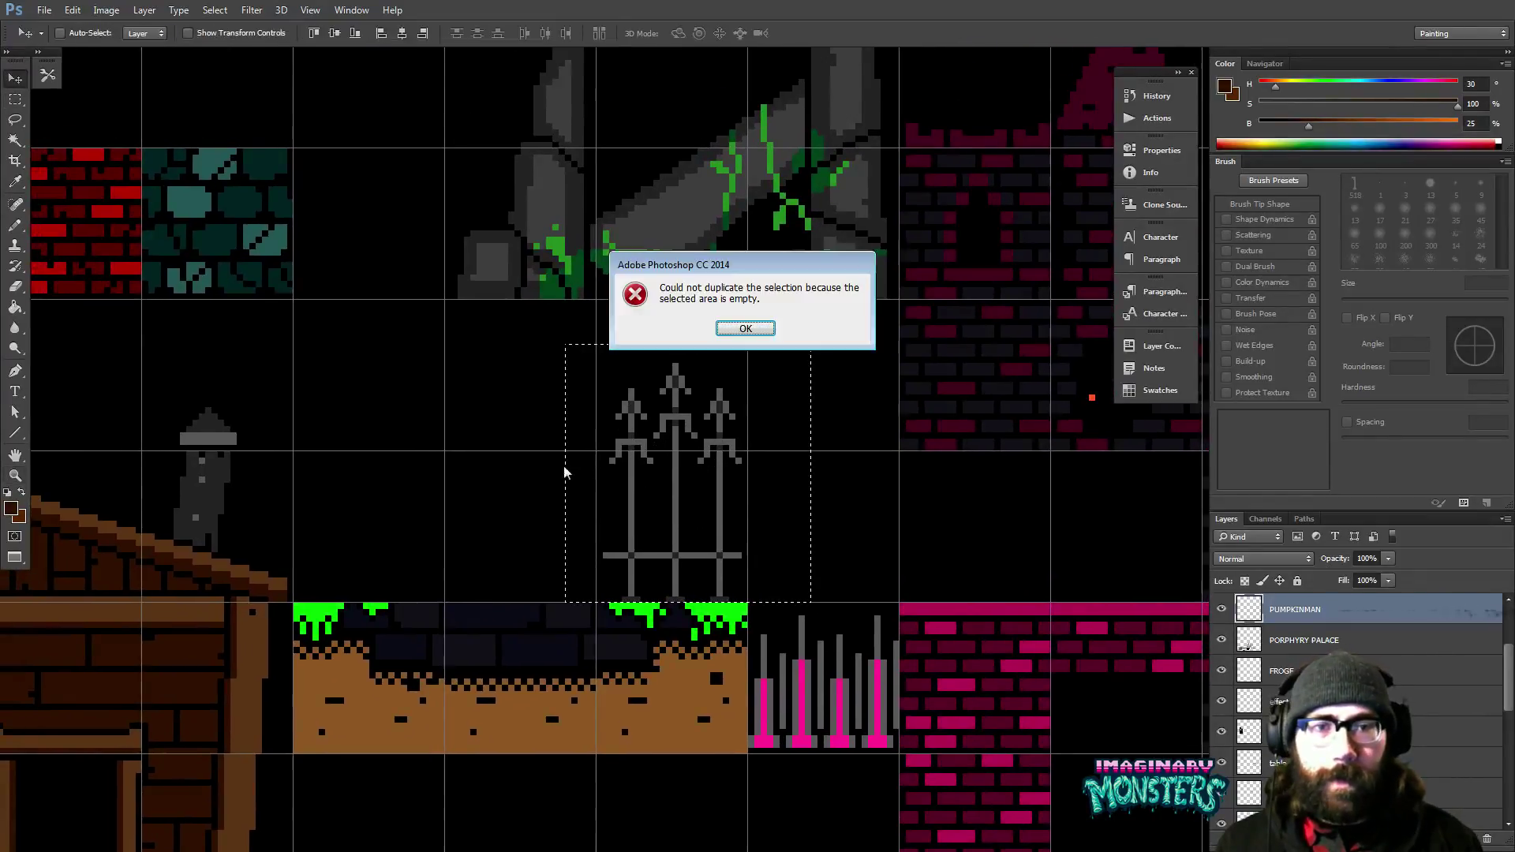
key("Return")
Activate the PORPHYRY PALACE layer, duplicate the selected fence one tile to its left, and deselect it.
left_click(682, 705, "ctrl")
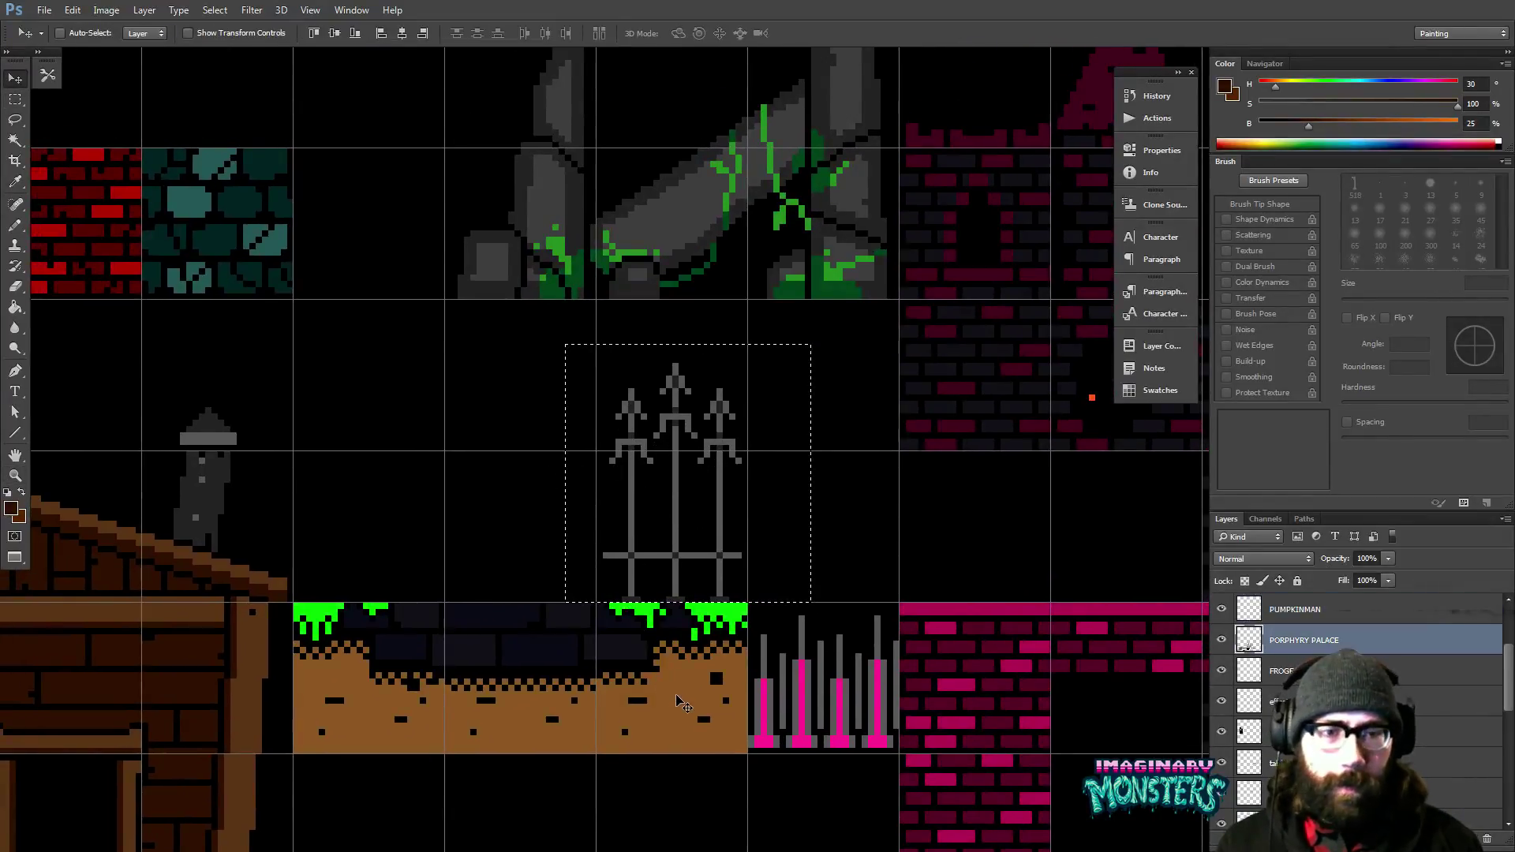
left_click_drag(685, 615, 671, 664)
key("ctrl+z")
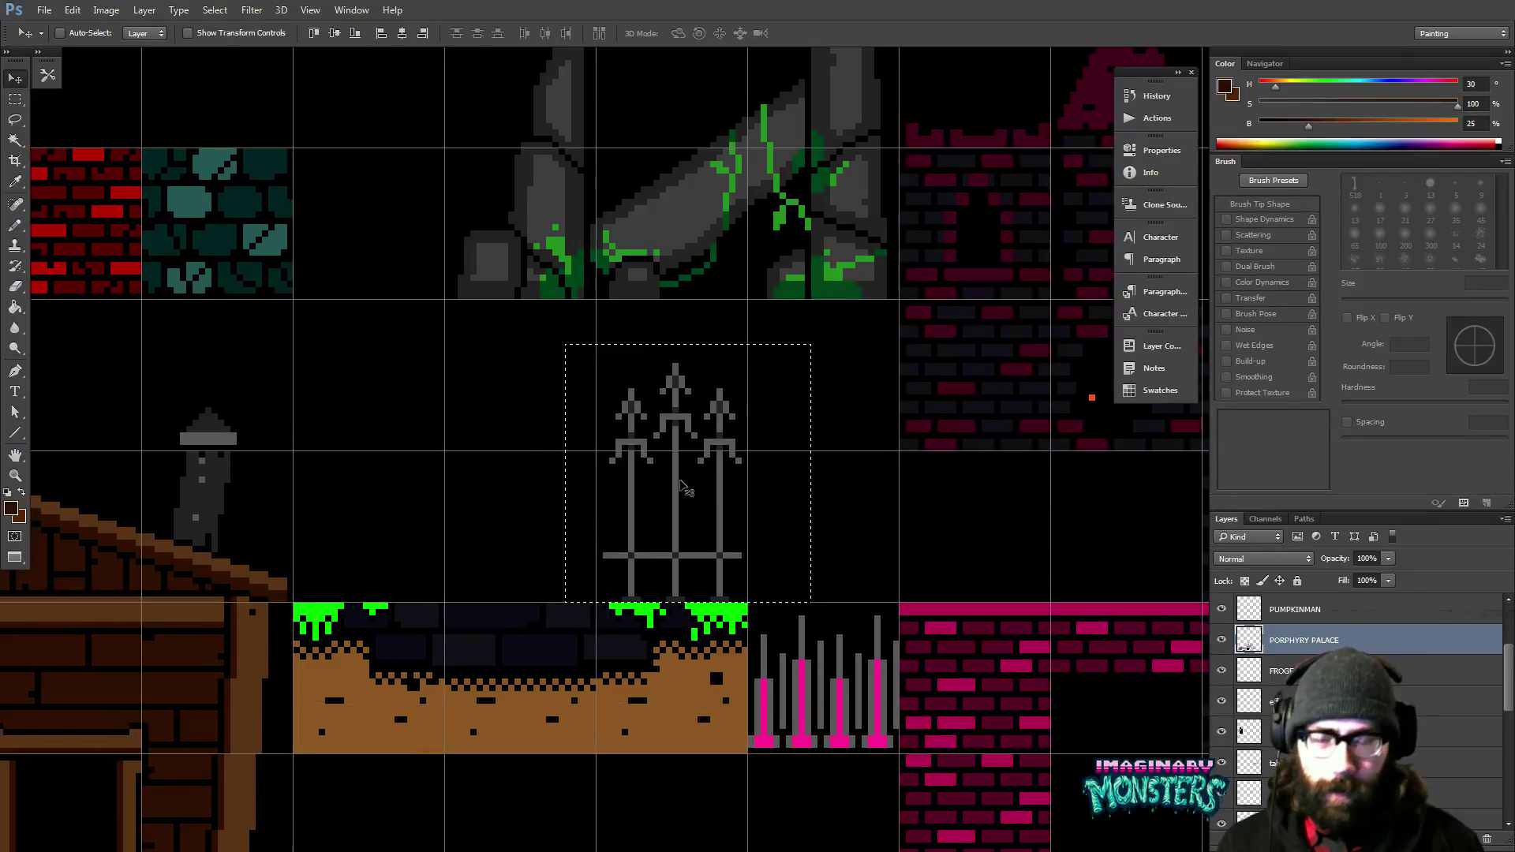
left_click_drag(698, 489, 547, 492)
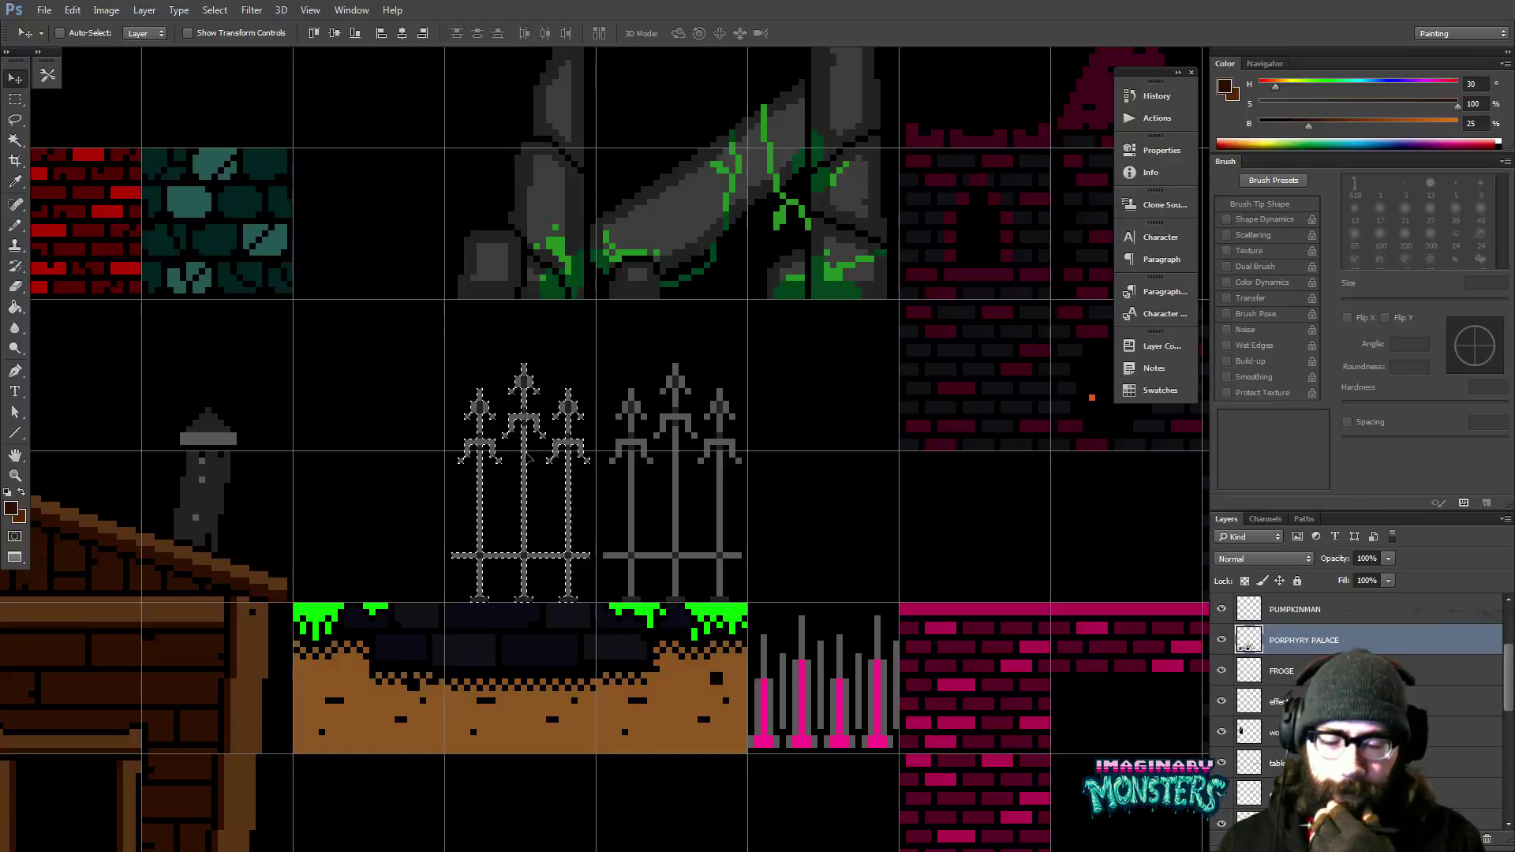
key("ctrl+d")
key("ctrl+apostrophe")
key("z")
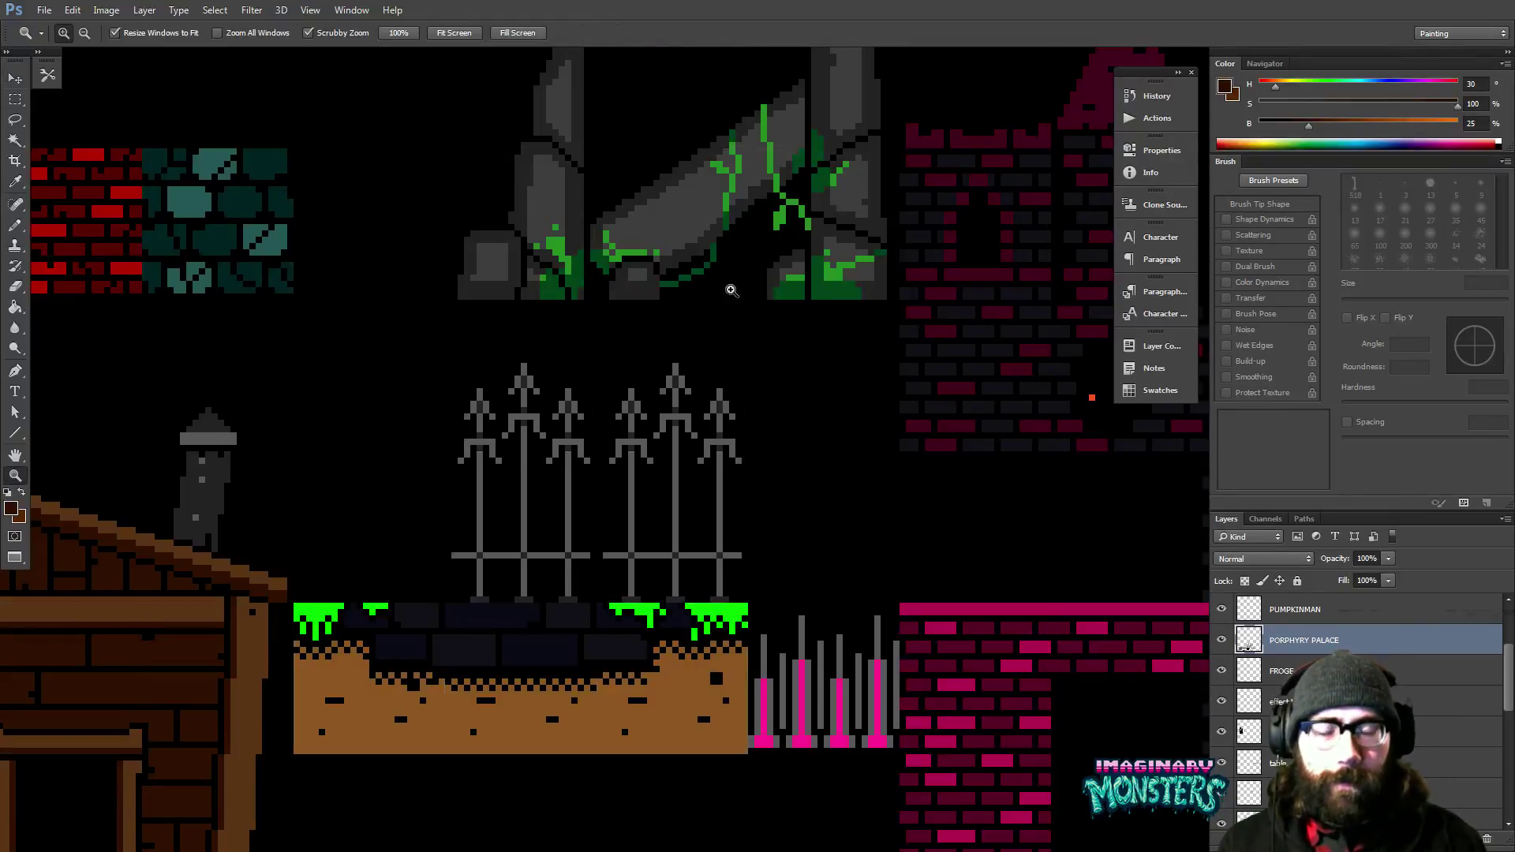
left_click(750, 433, "alt")
left_click(759, 433, "alt")
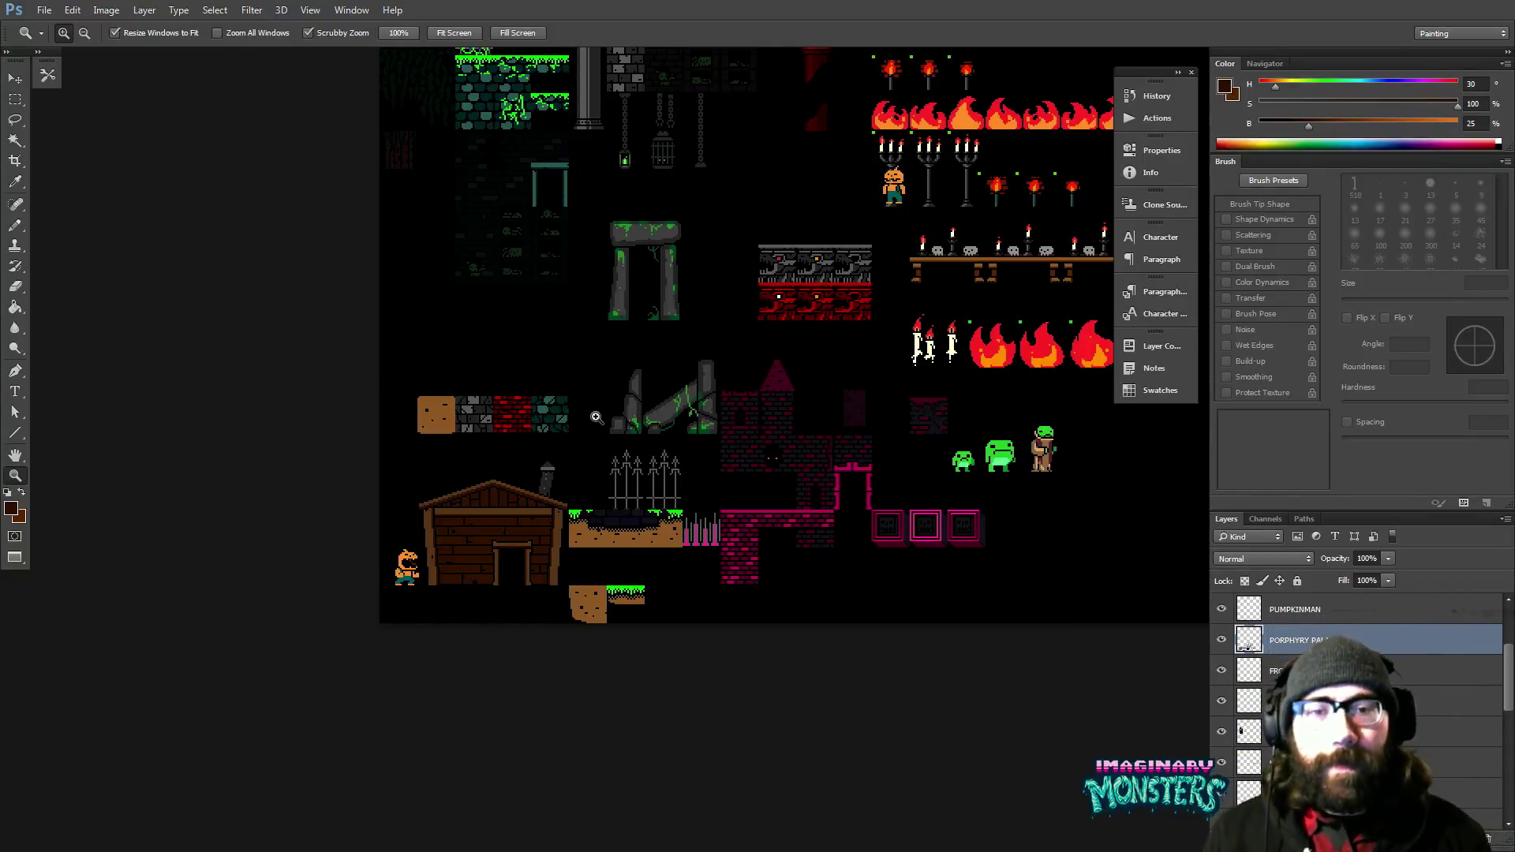
Shorten the left fence section by selecting its spear tips and moving them straight down about 8 pixels.
left_click_drag(588, 493, 489, 501)
left_click_drag(510, 449, 497, 479)
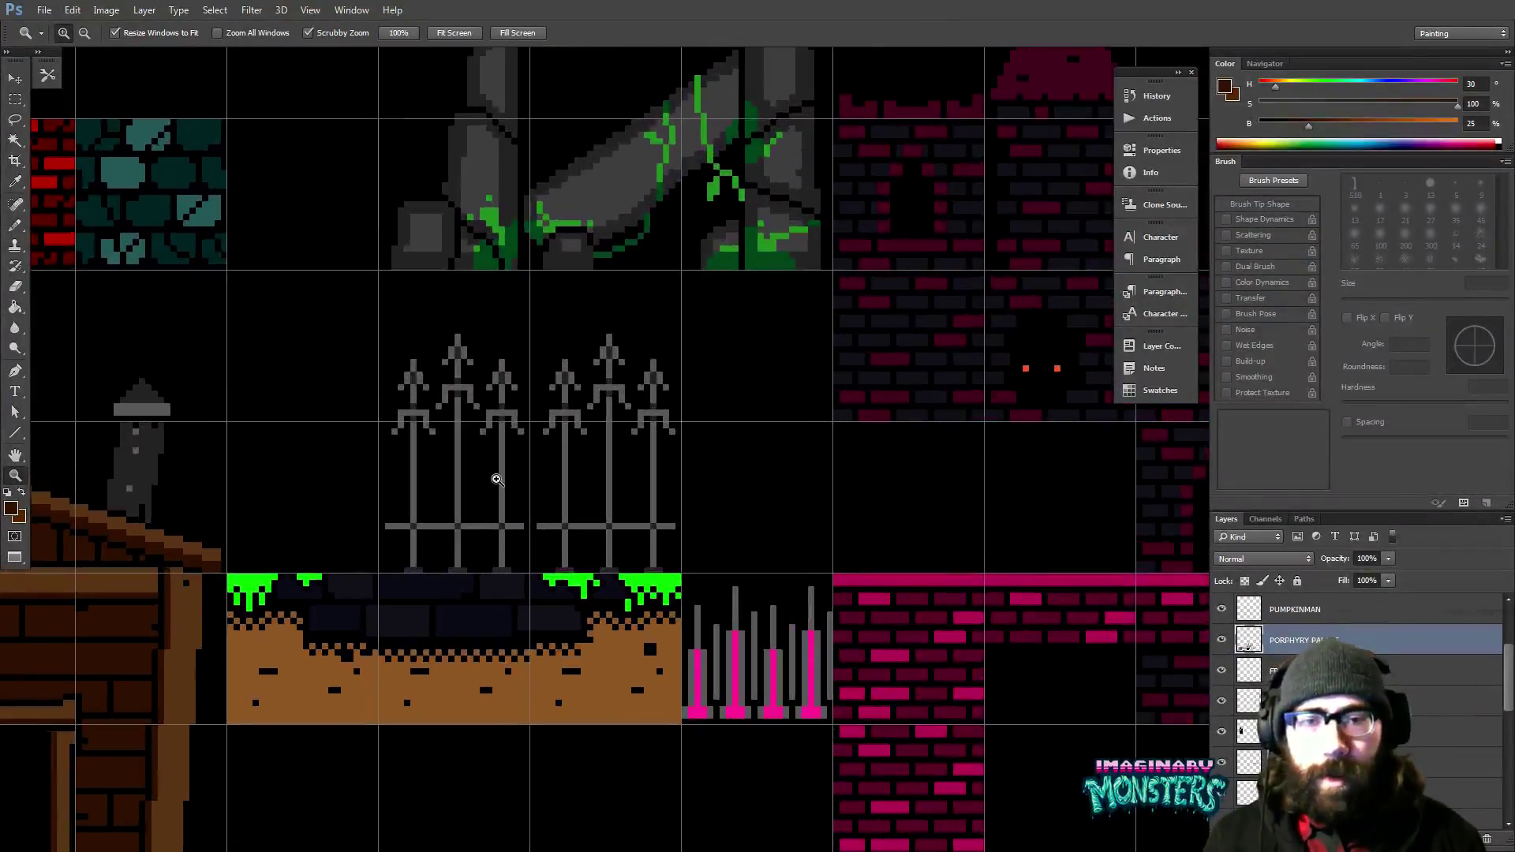
key("m")
left_click_drag(366, 321, 502, 427)
key("v")
key("Down")
key("Down")
key("Down")
key("Down")
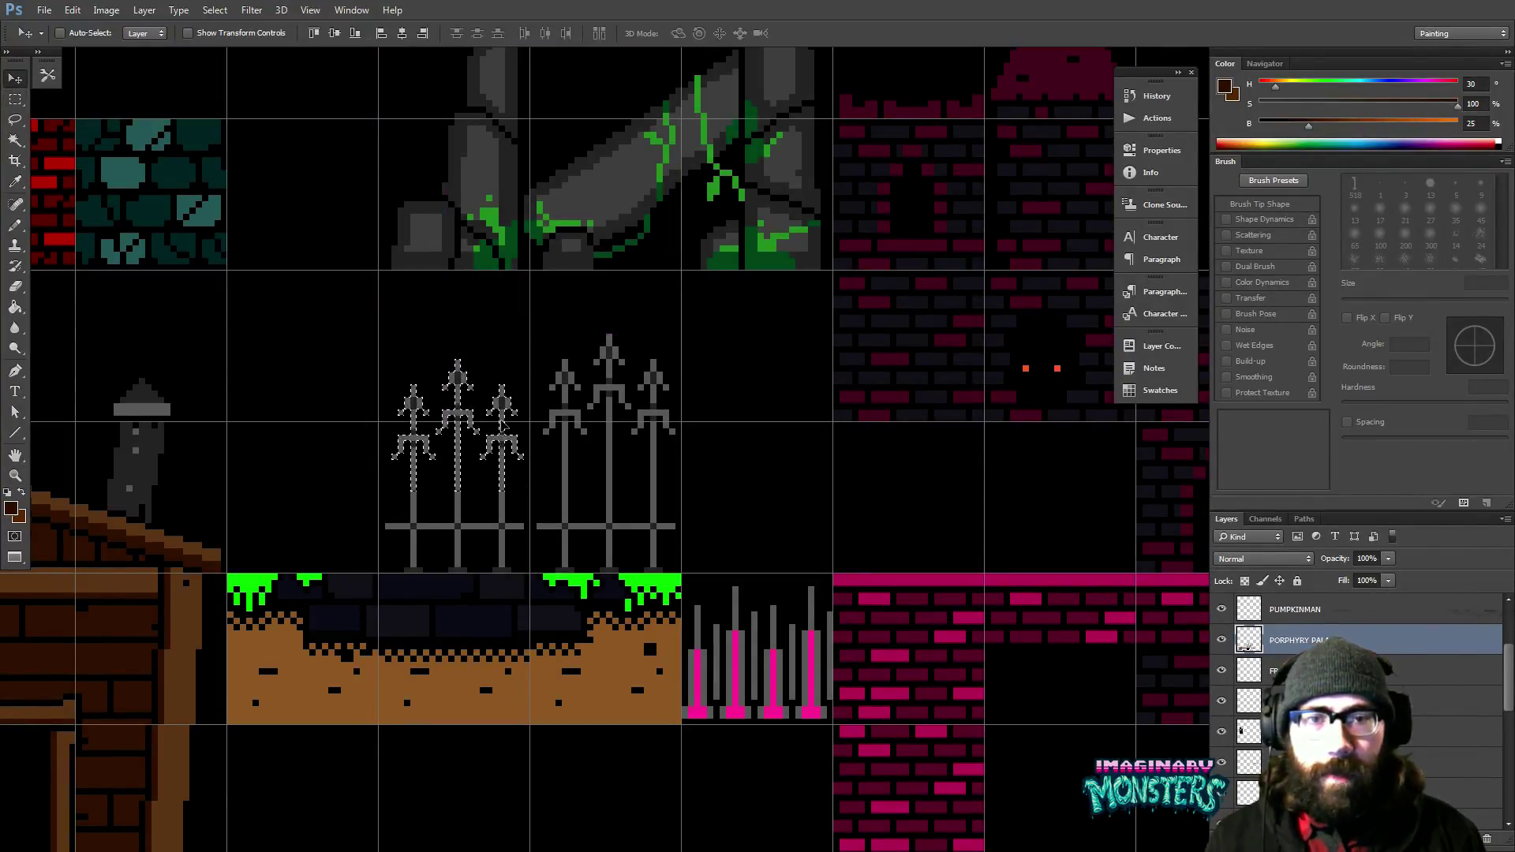
key("Down")
key("Down")
key("Down")
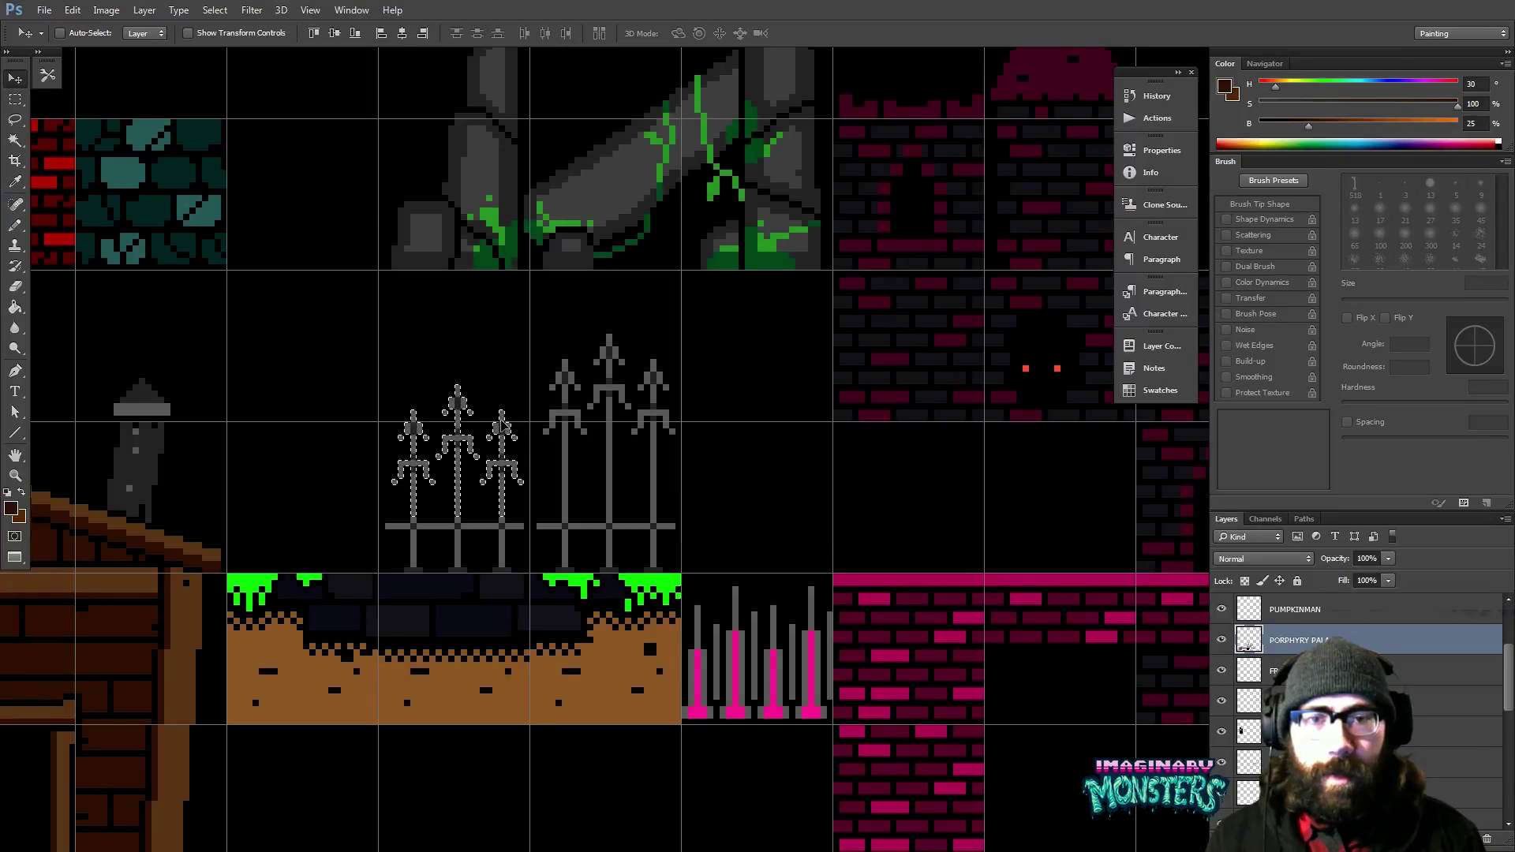
key("Down")
key("Down")
key("ctrl+d")
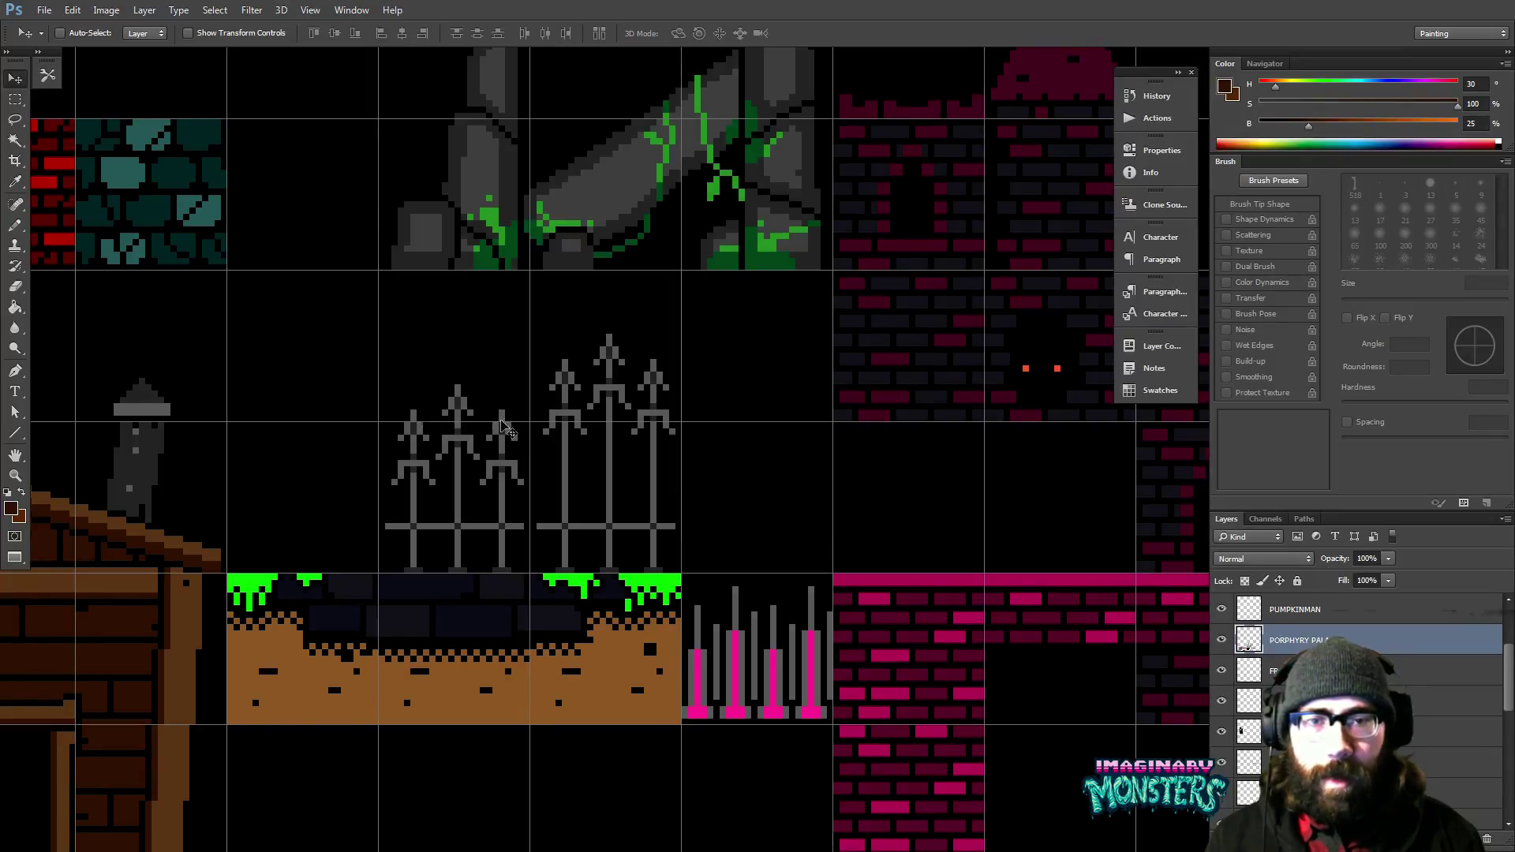
Pencil in the fence's sampled gray to extend the horizontal rail across the gap and out to both outer tile edges.
key("ctrl+h")
left_click_drag(505, 426, 544, 484)
left_click(546, 550, "ctrl")
key("b")
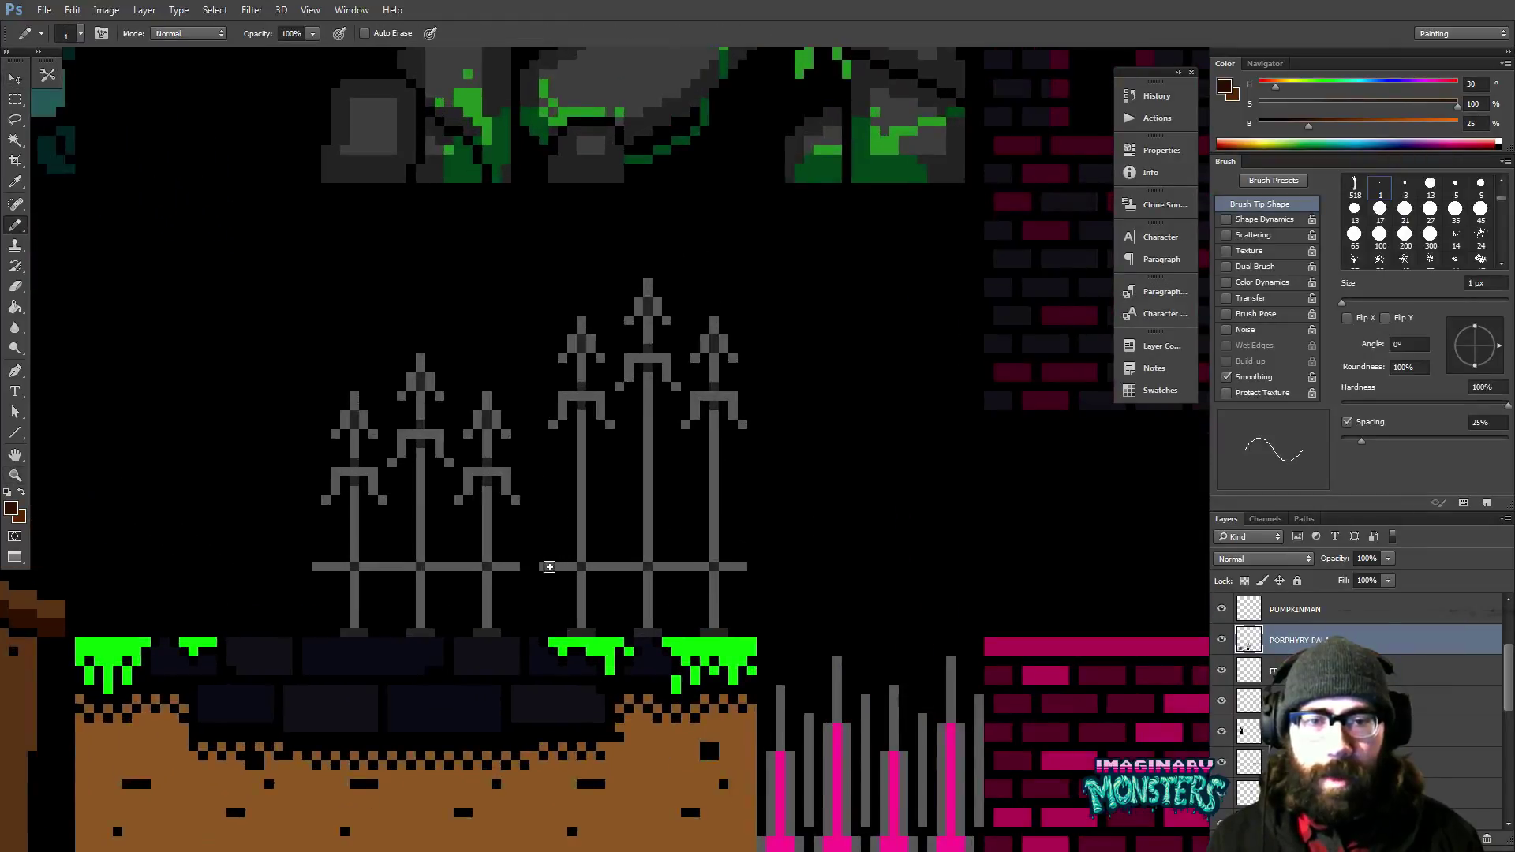
key("ctrl+h")
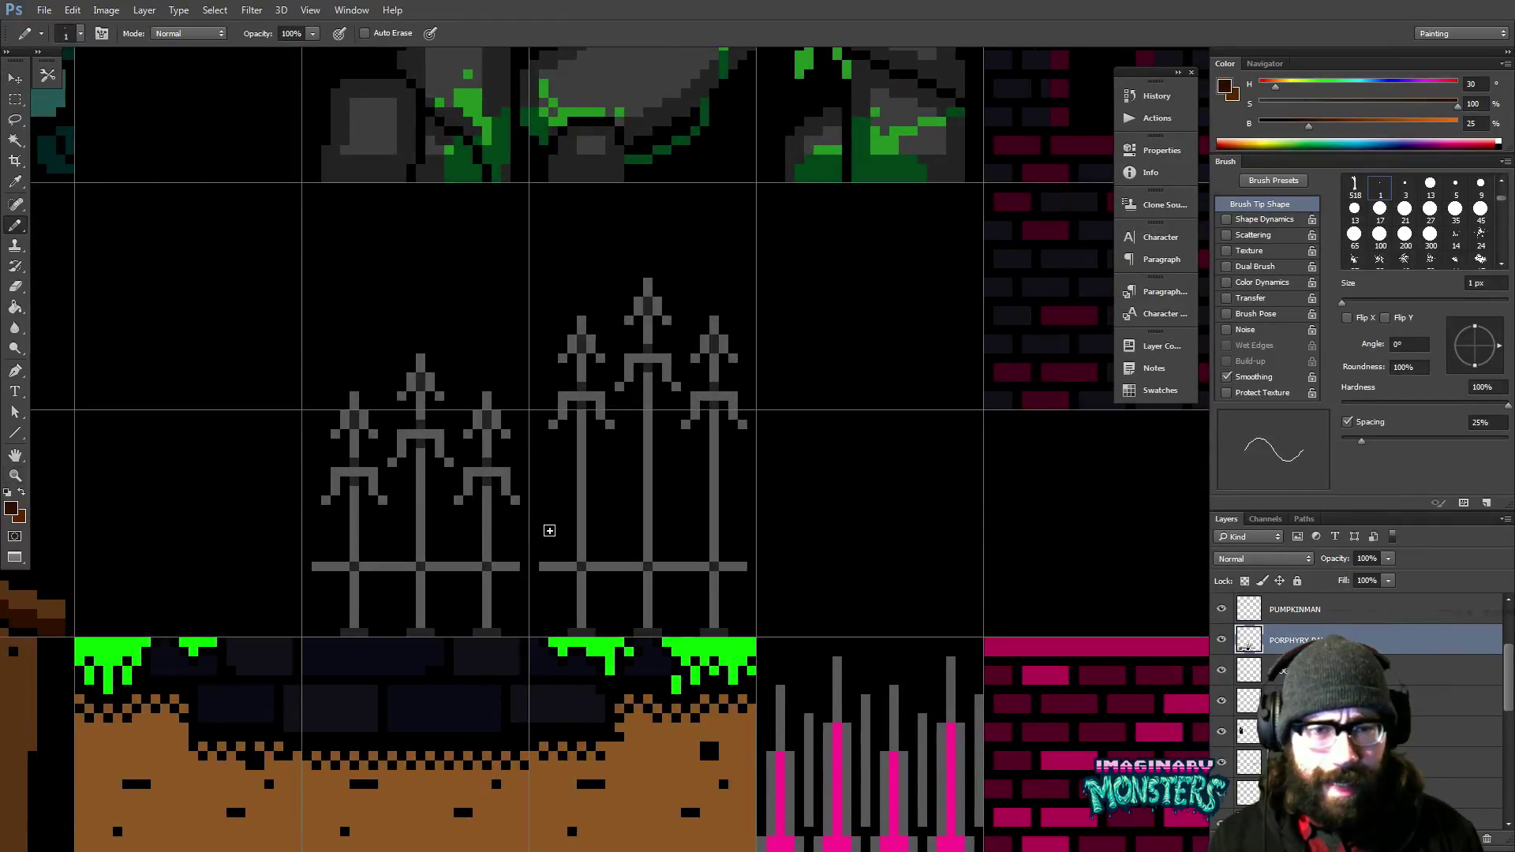
left_click(550, 566, "alt")
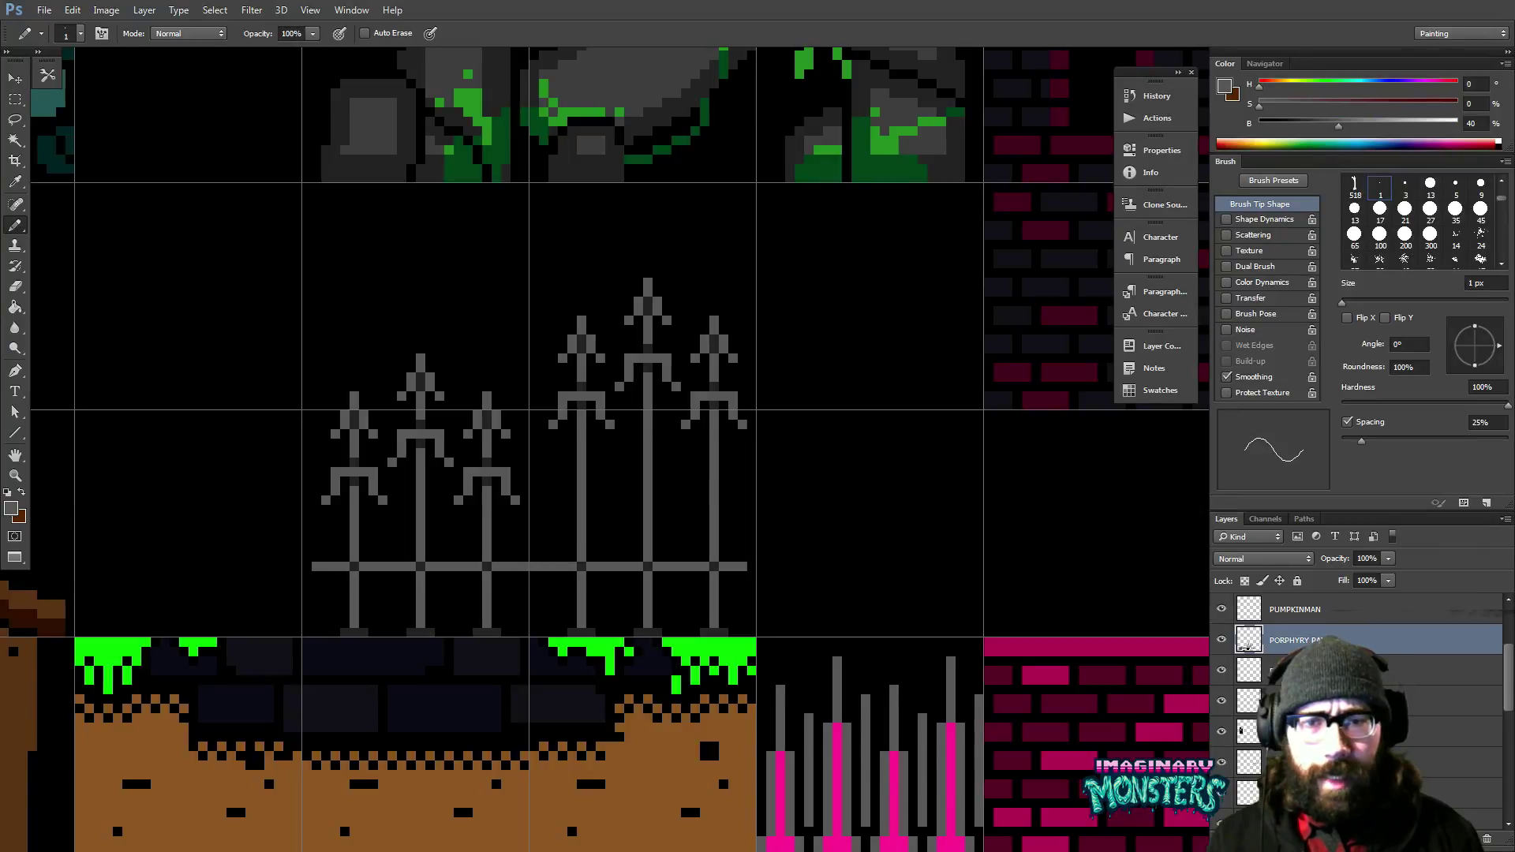
left_click(307, 566)
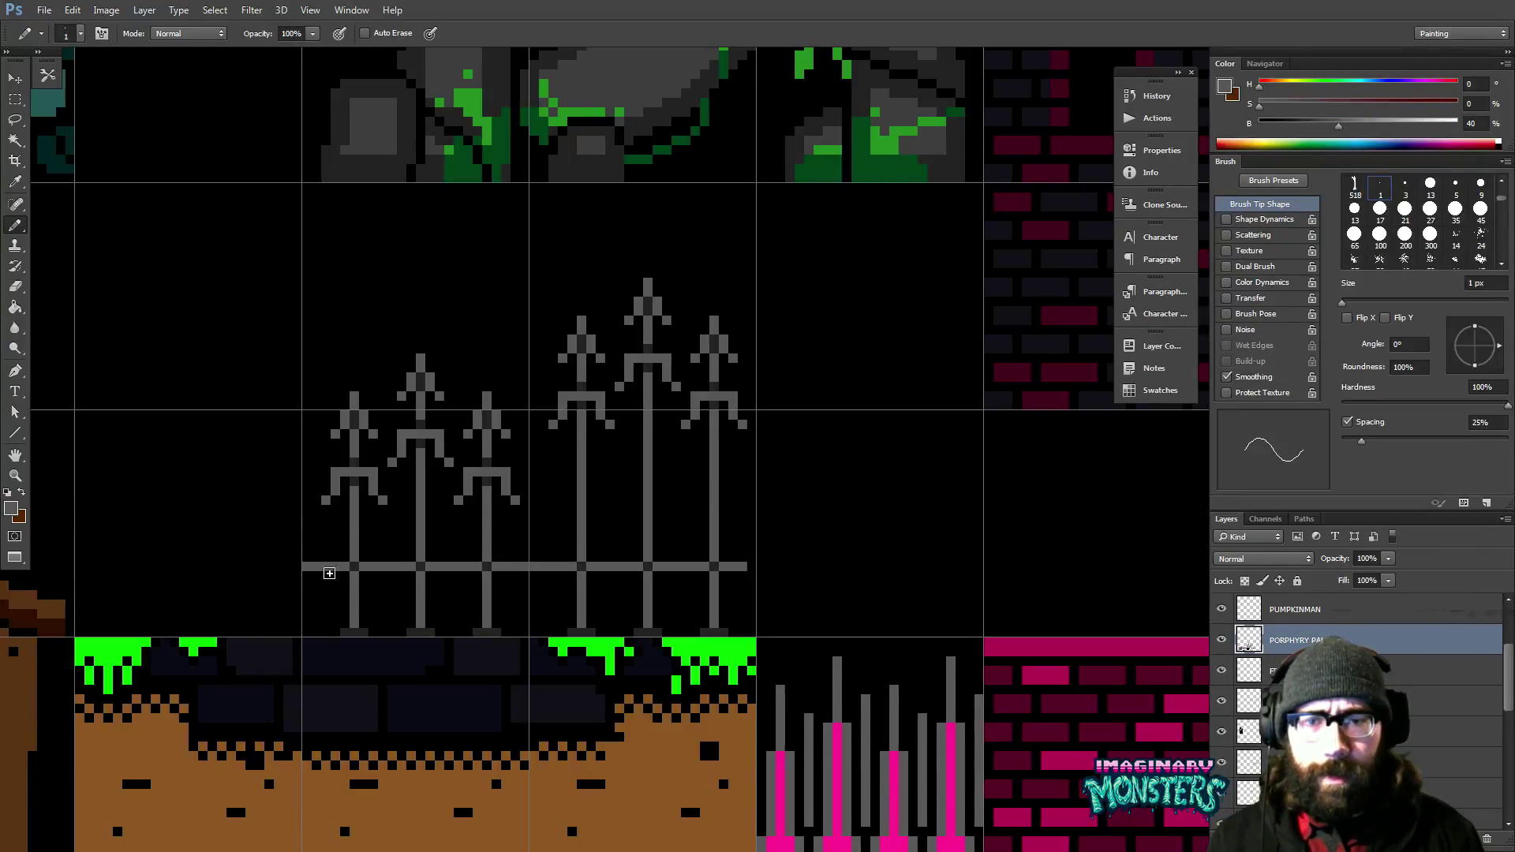
left_click(752, 566)
key("ctrl+h")
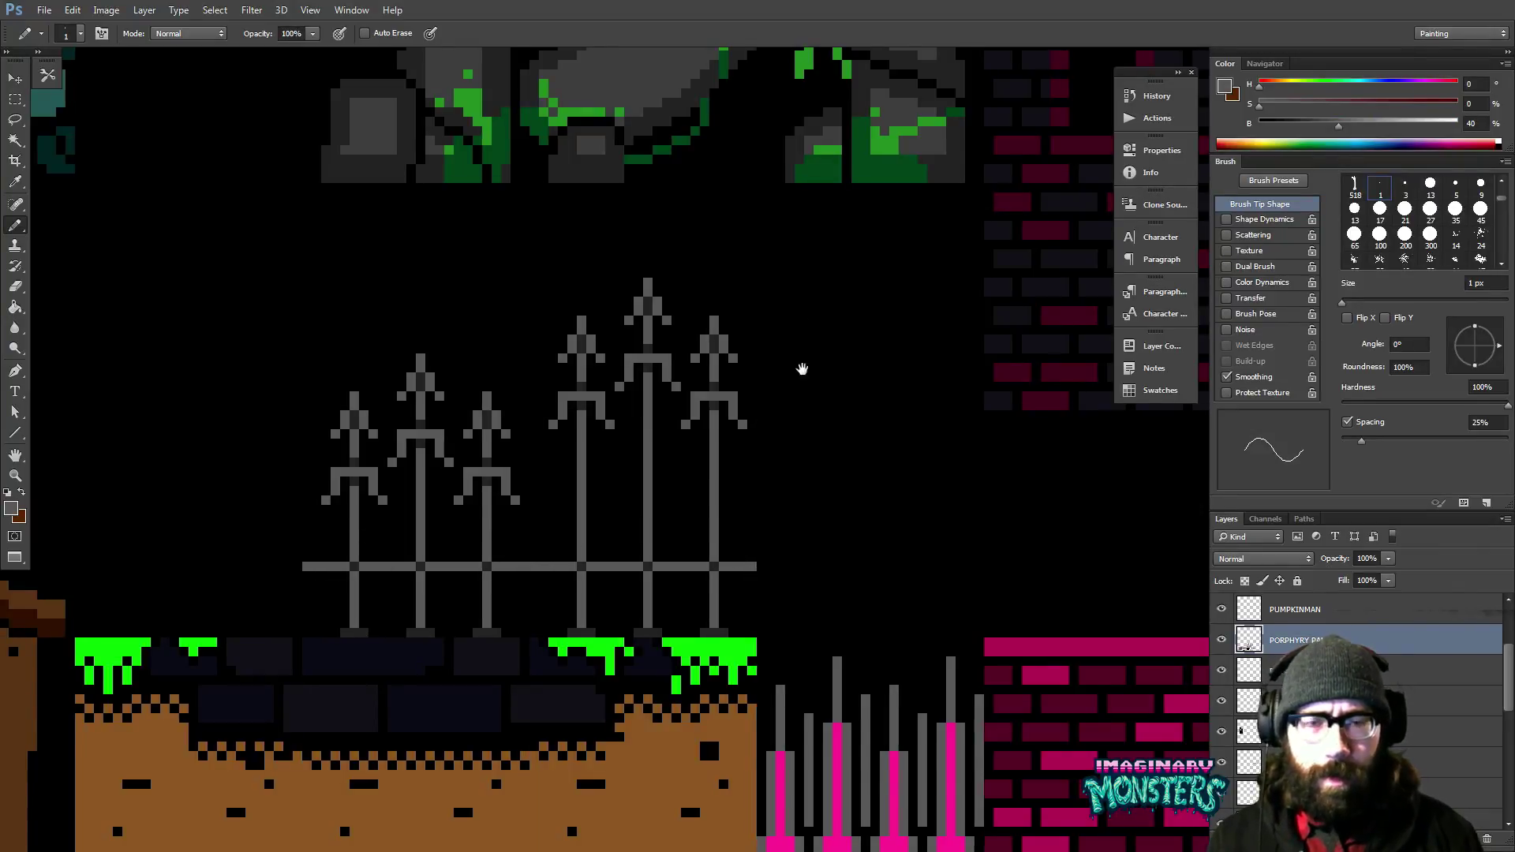
Move the pumpkin-headed character from beside the house to the vine-covered stone ruins above the fence.
scroll(704, 473, "down", 8)
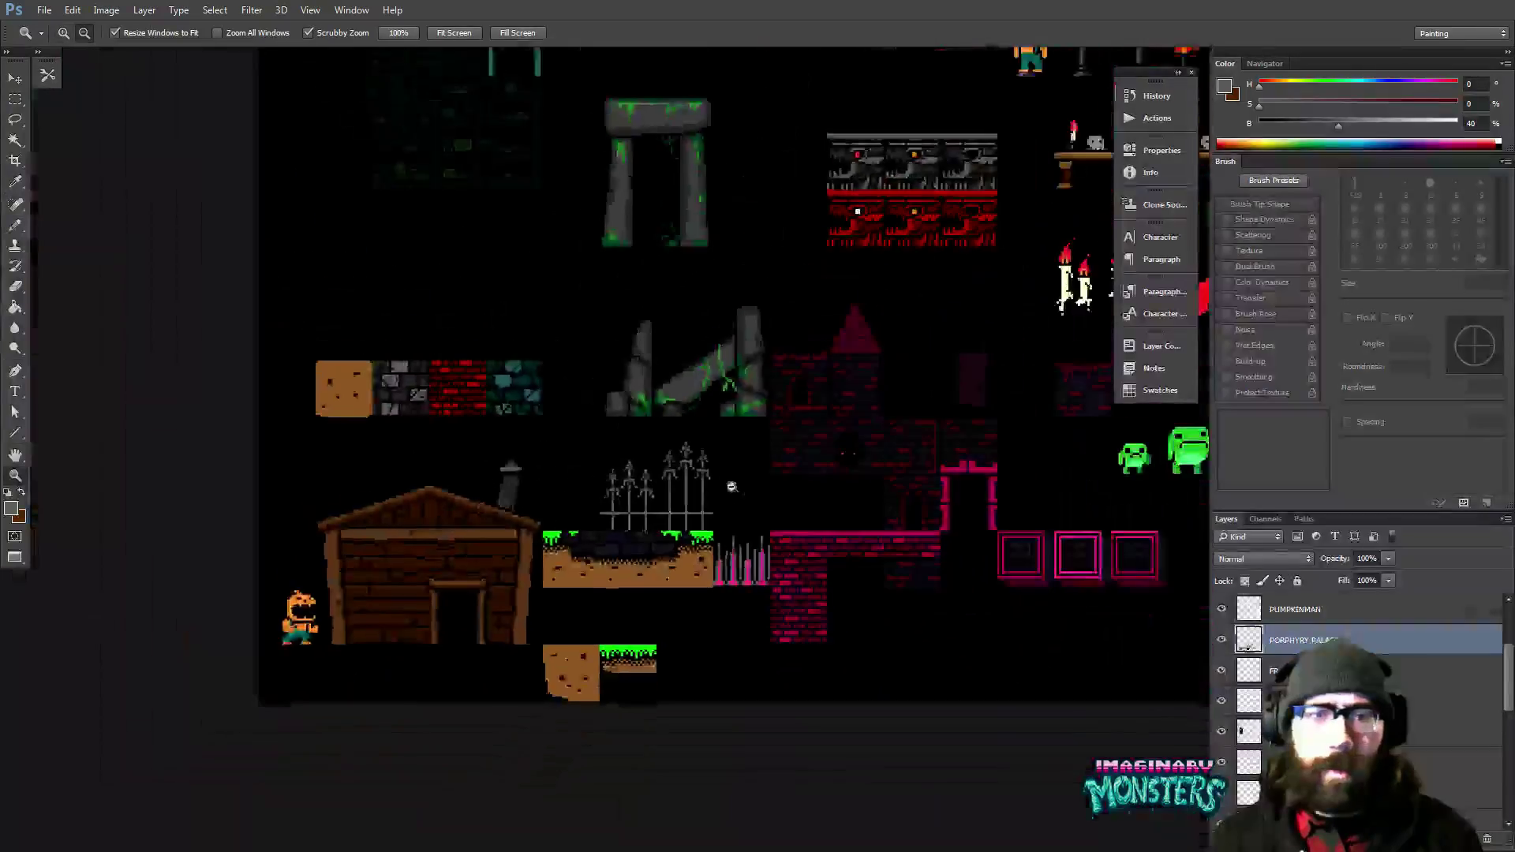
key("b")
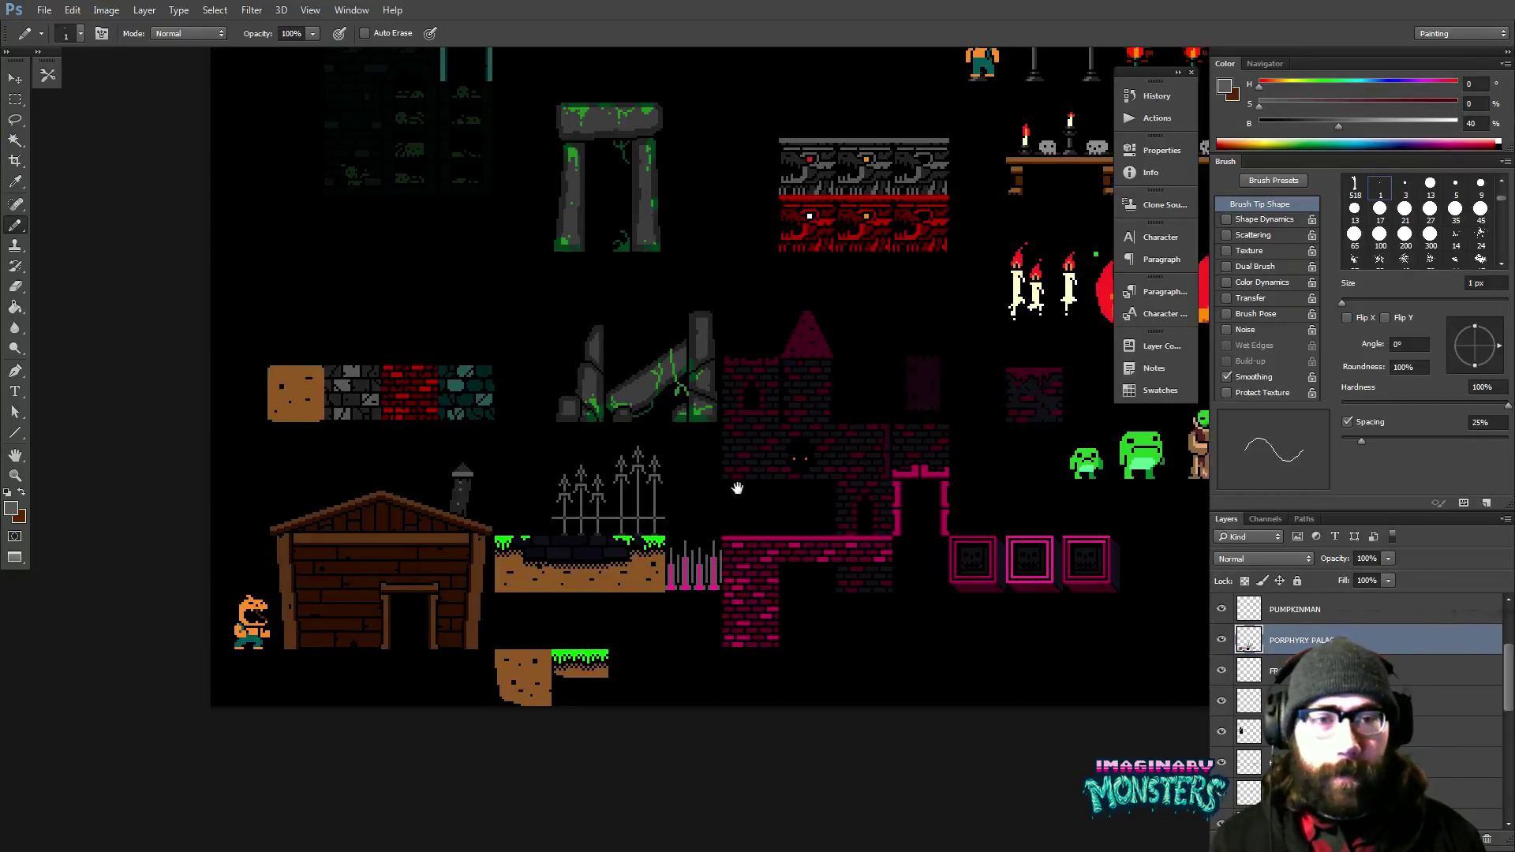
mouse_move(733, 483)
left_mouse_down()
mouse_move(632, 444)
mouse_move(615, 494)
mouse_move(683, 532)
left_mouse_up()
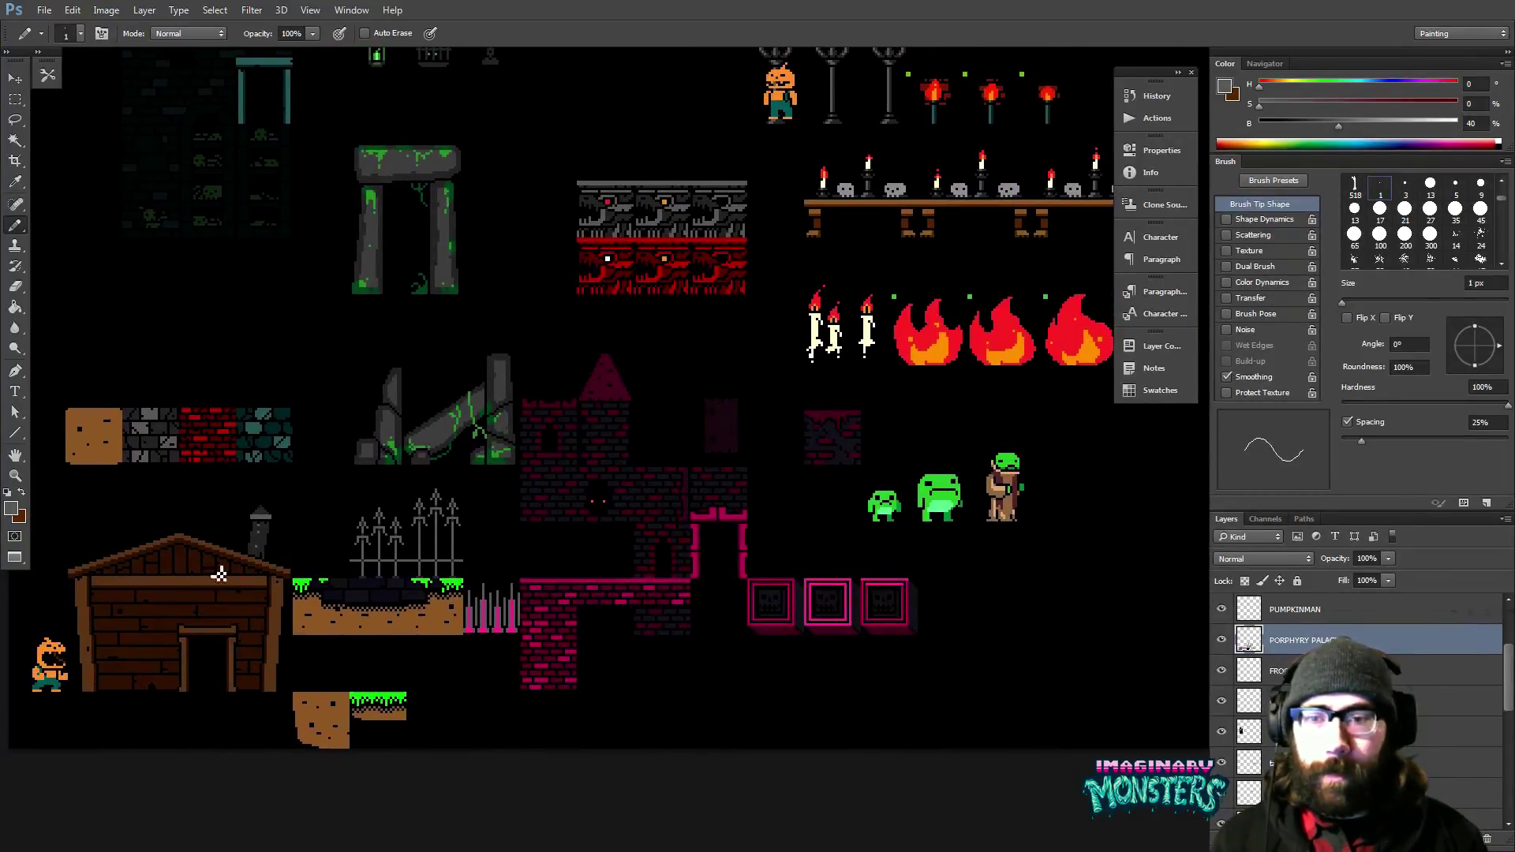
key("v")
left_click(63, 687, "ctrl")
left_click_drag(63, 686, 490, 364)
key("z")
left_click(340, 542)
key("v")
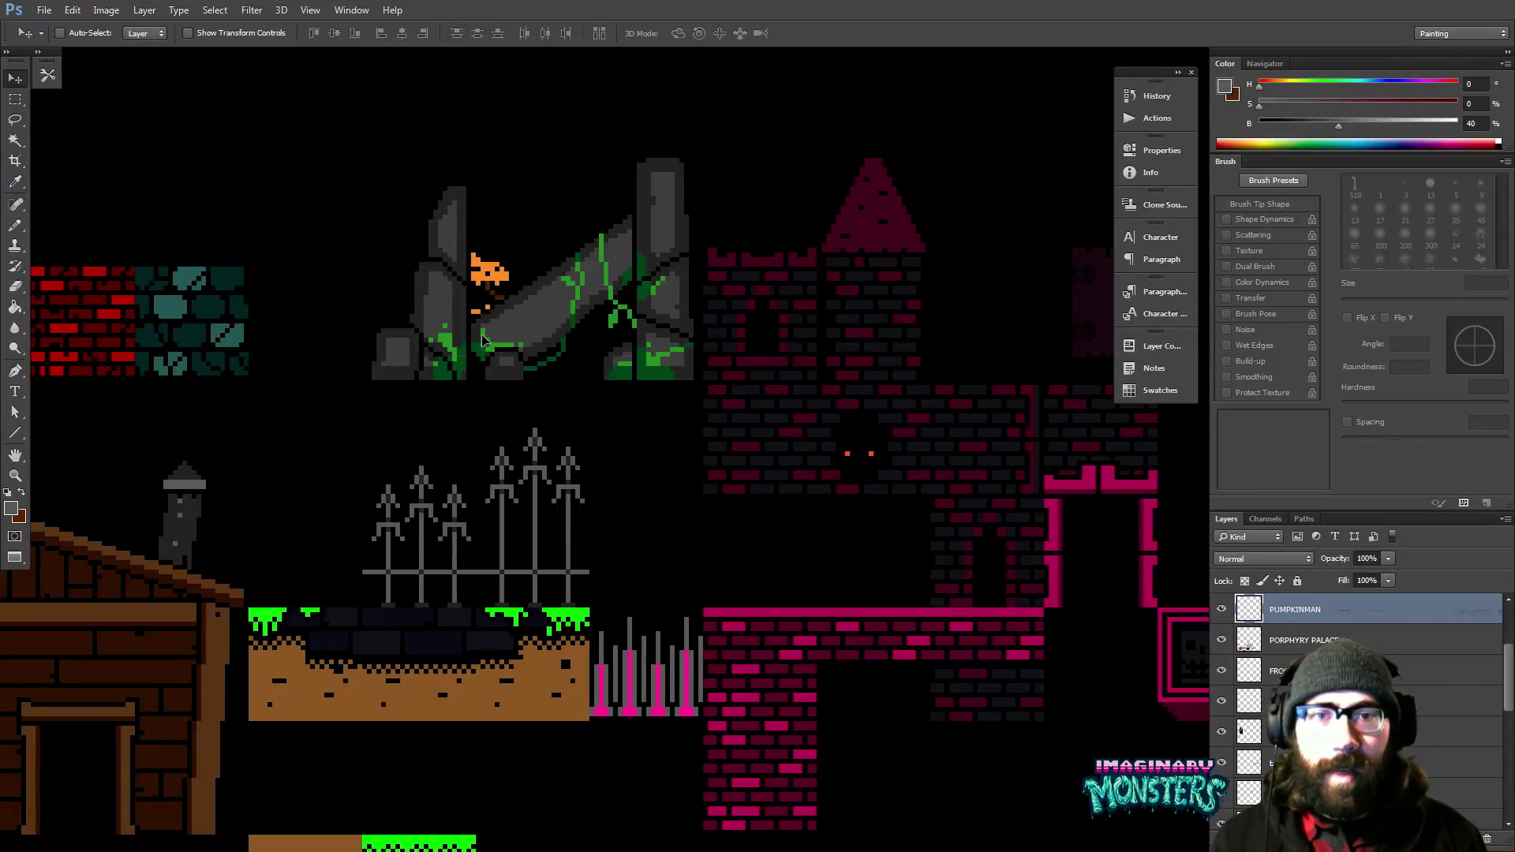
left_click_drag(706, 344, 638, 448)
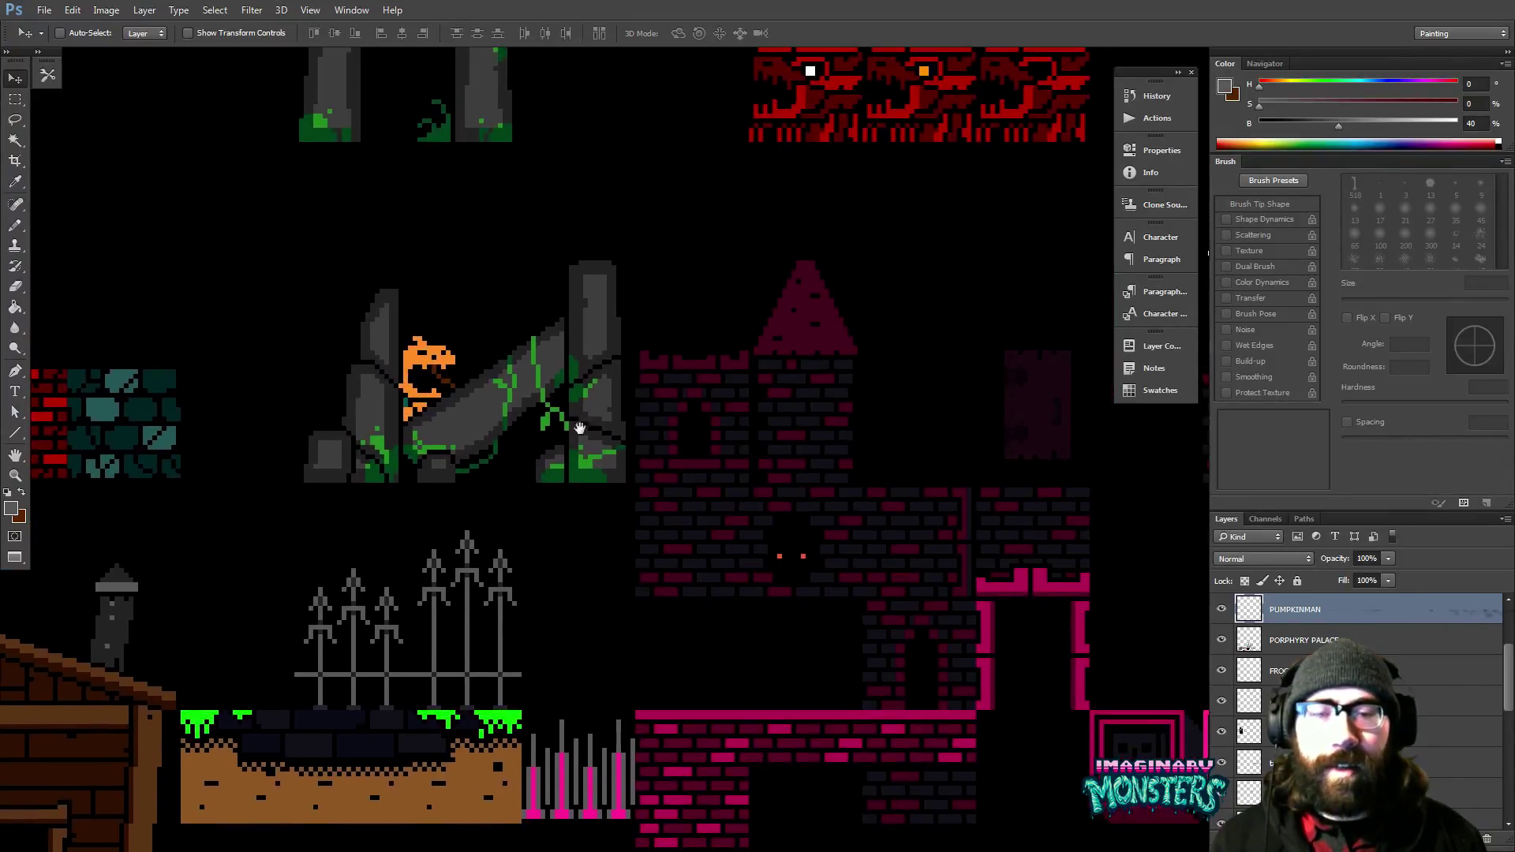
Move the pumpkin-headed character from the fallen stone ruins to the foot of the mossy stone arch's right pillar.
left_click_drag(446, 398, 654, 464)
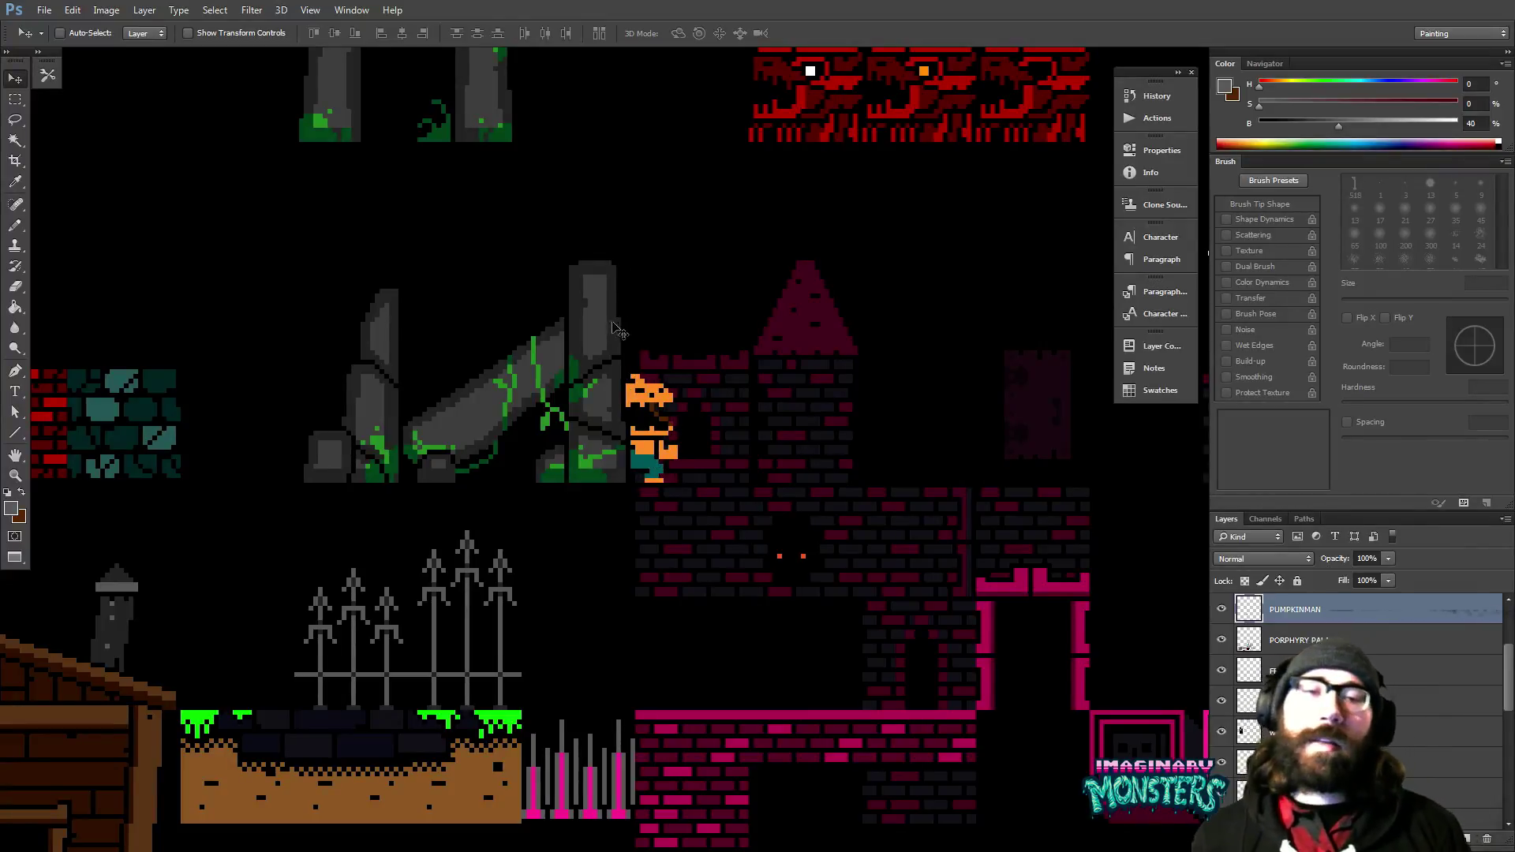
left_click_drag(658, 388, 697, 453)
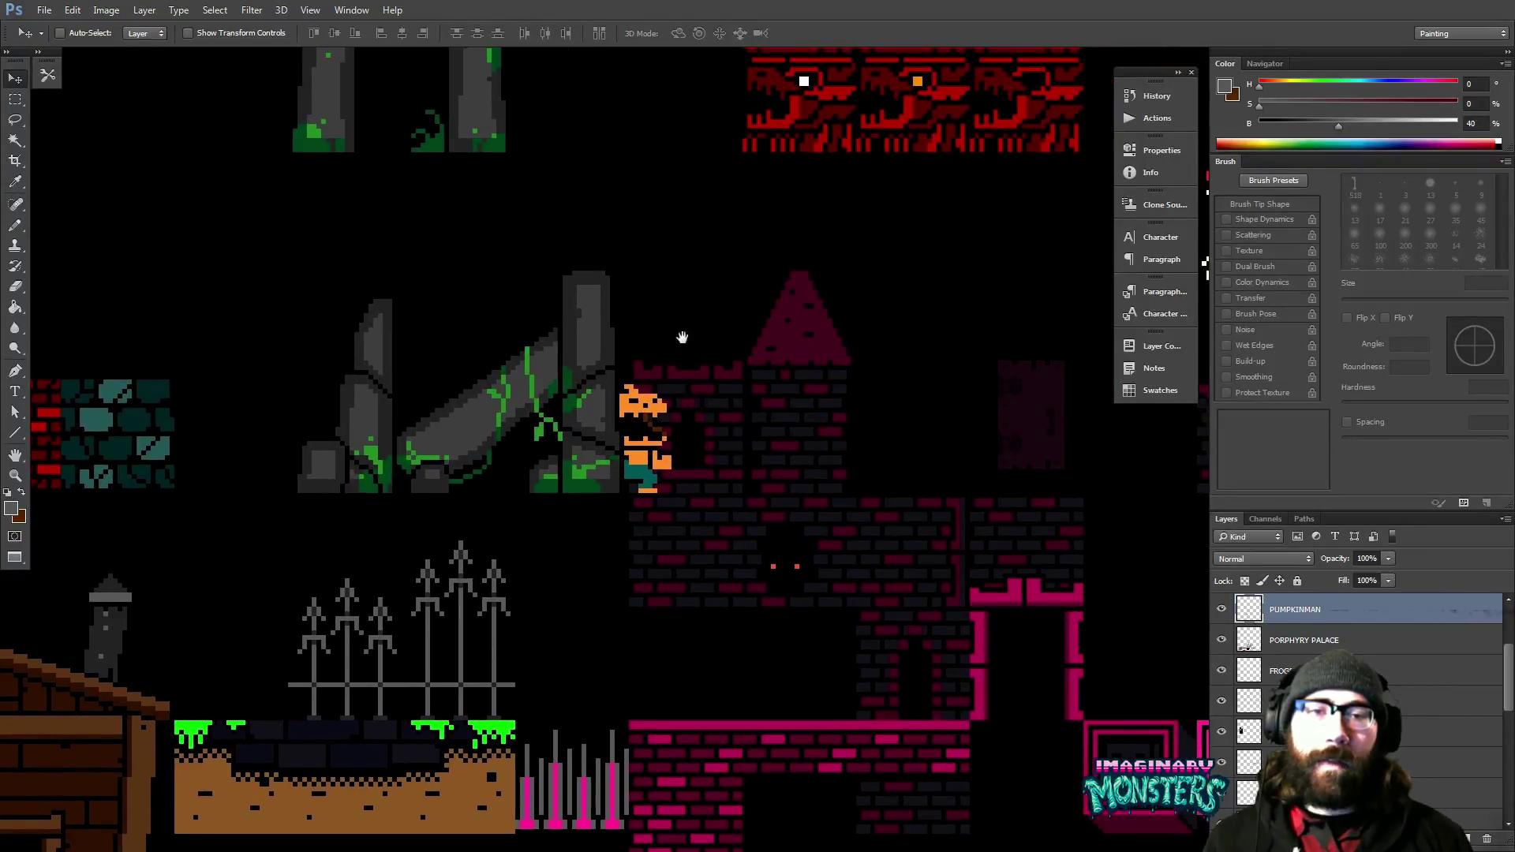
left_click_drag(677, 337, 655, 383)
left_click_drag(627, 514, 273, 446)
left_click_drag(336, 527, 598, 432)
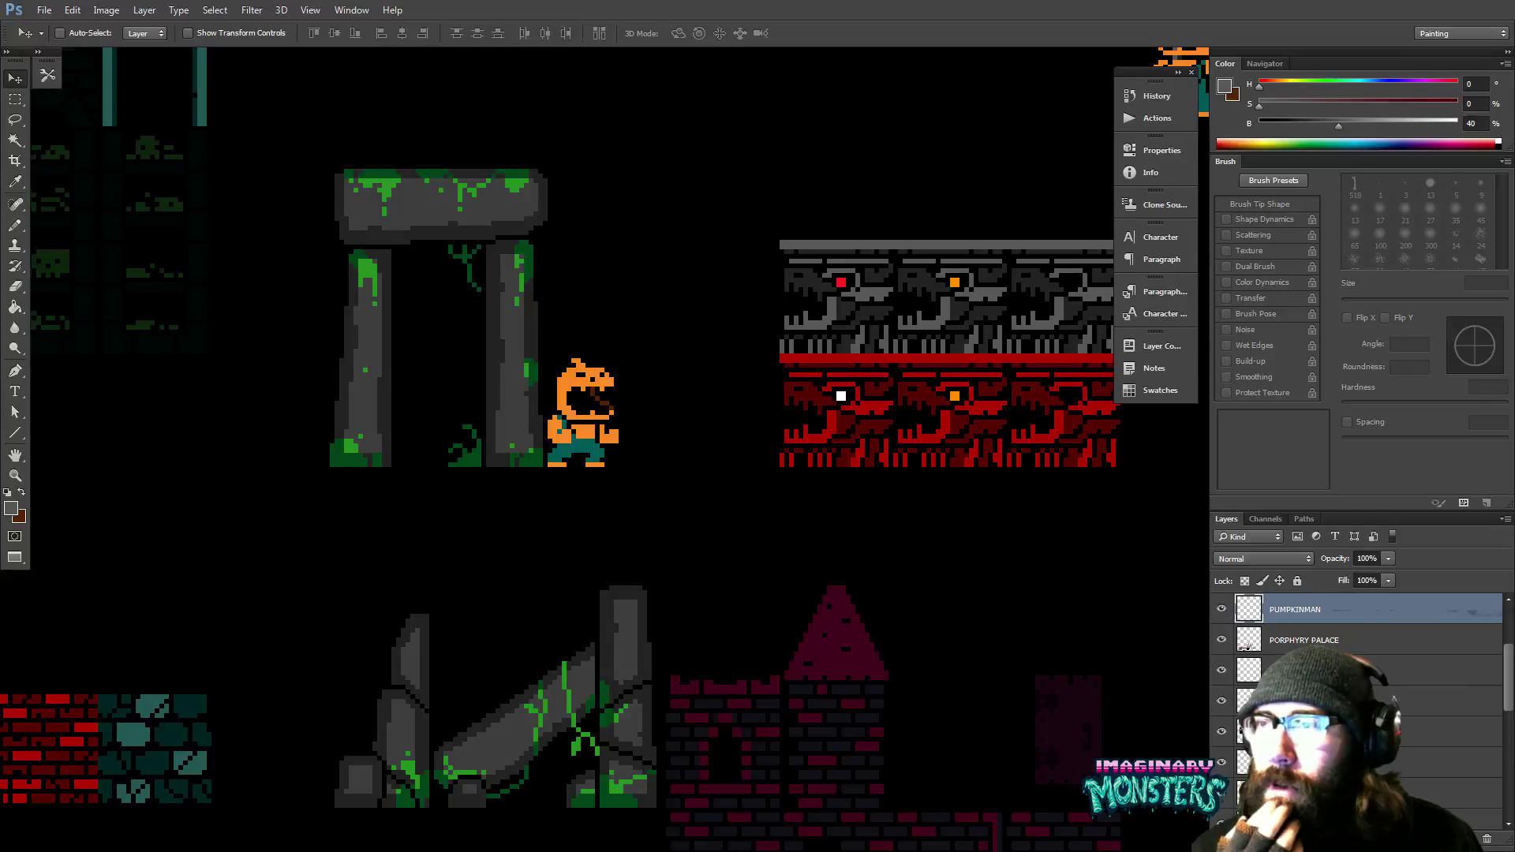
mouse_move(474, 849)
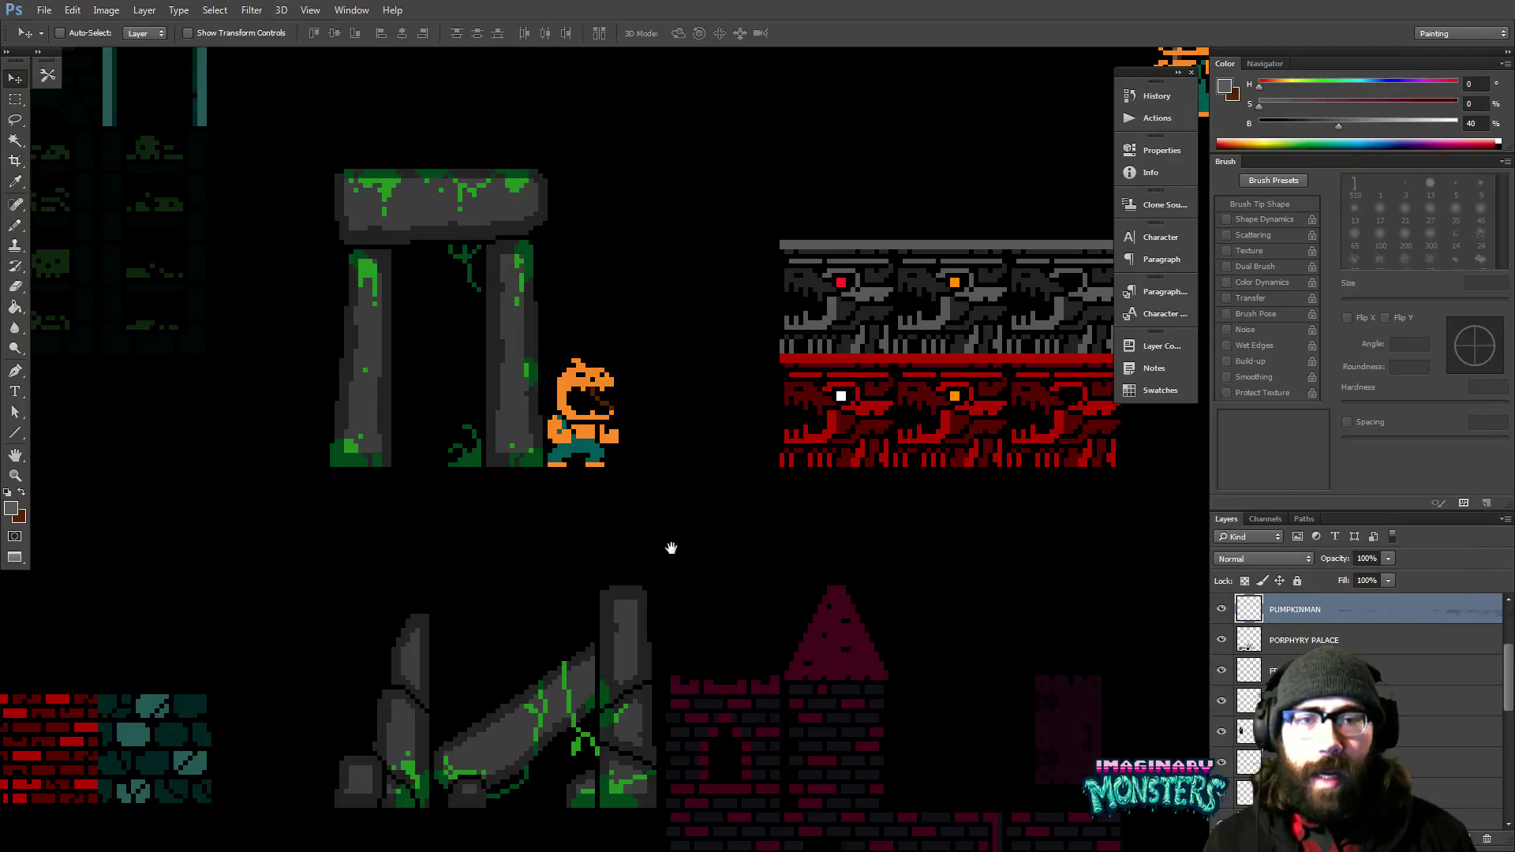
scroll(670, 548, "down", 5)
scroll(646, 315, "up", 1)
mouse_move(590, 281)
left_mouse_down()
mouse_move(570, 278)
mouse_move(585, 314)
mouse_move(580, 302)
left_mouse_up()
scroll(613, 305, "up", 1)
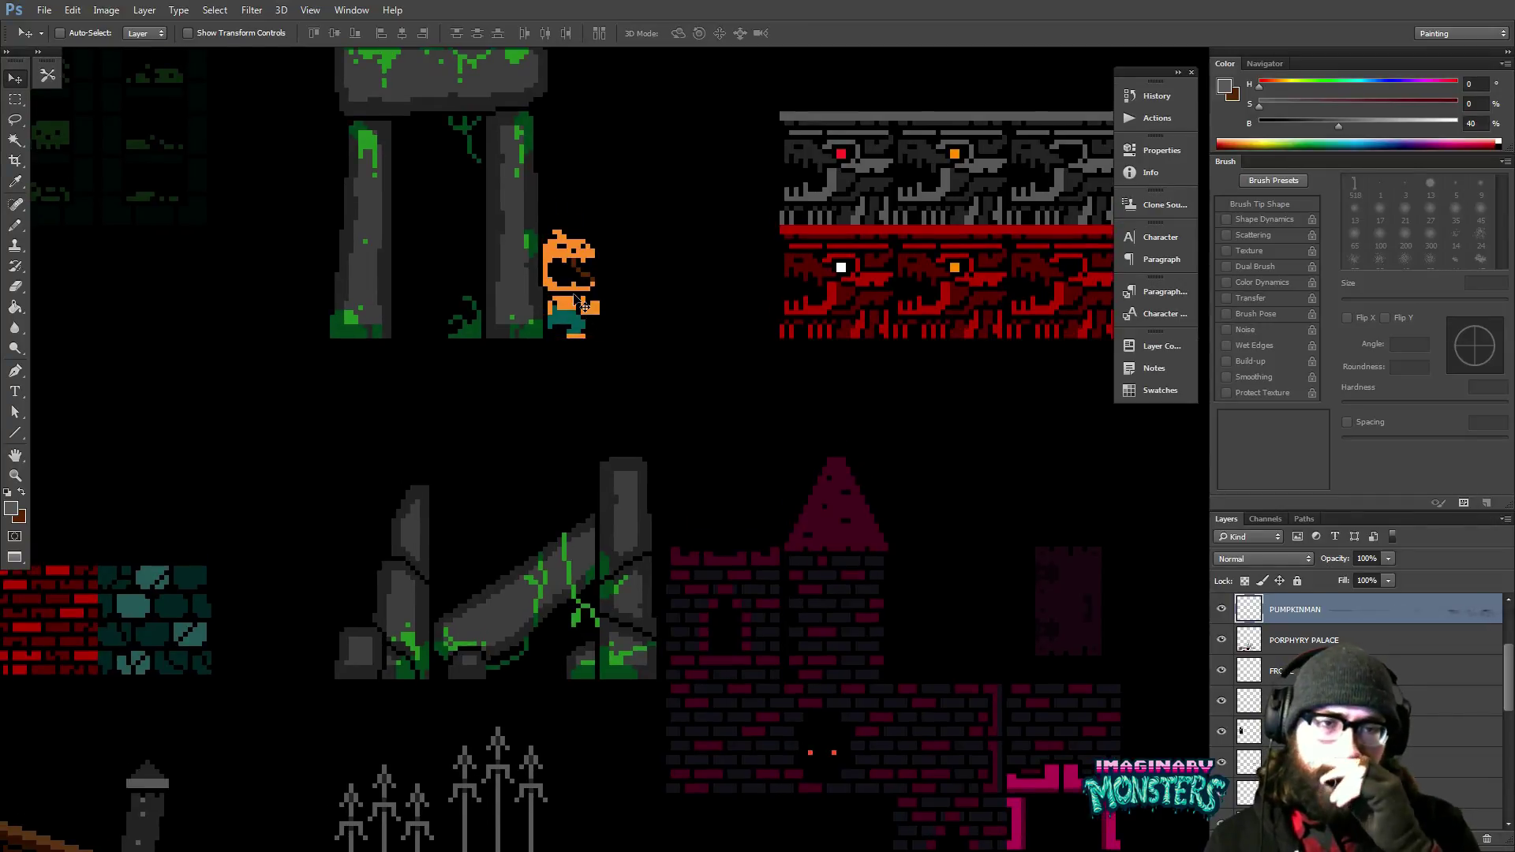
Activate the PORPHYRY PALACE layer that holds the iron fence.
left_click_drag(713, 568, 690, 392)
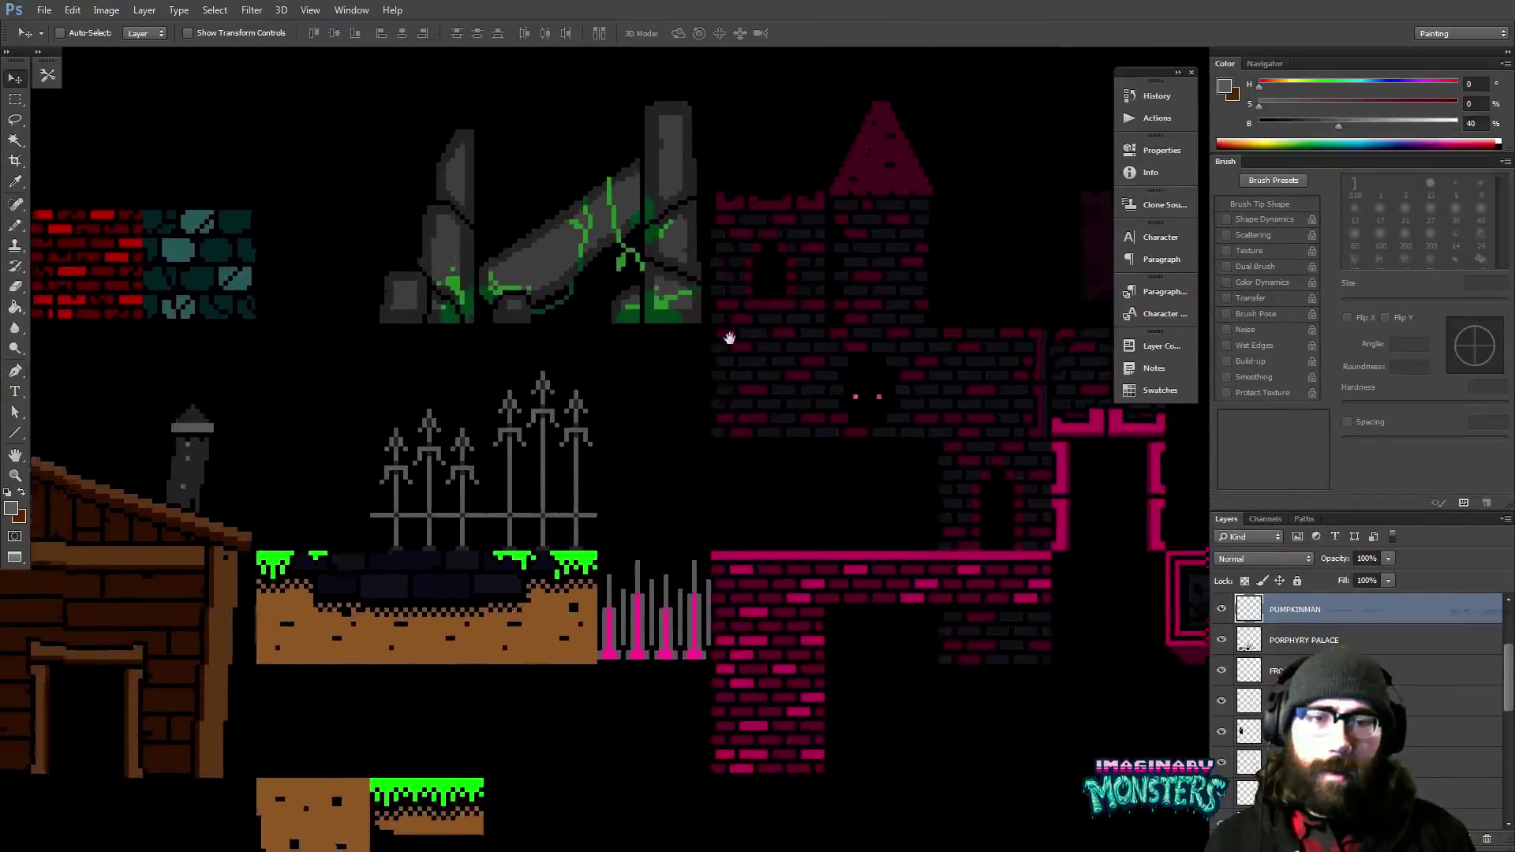
key("z")
left_click(615, 481)
left_click_drag(615, 482, 599, 477)
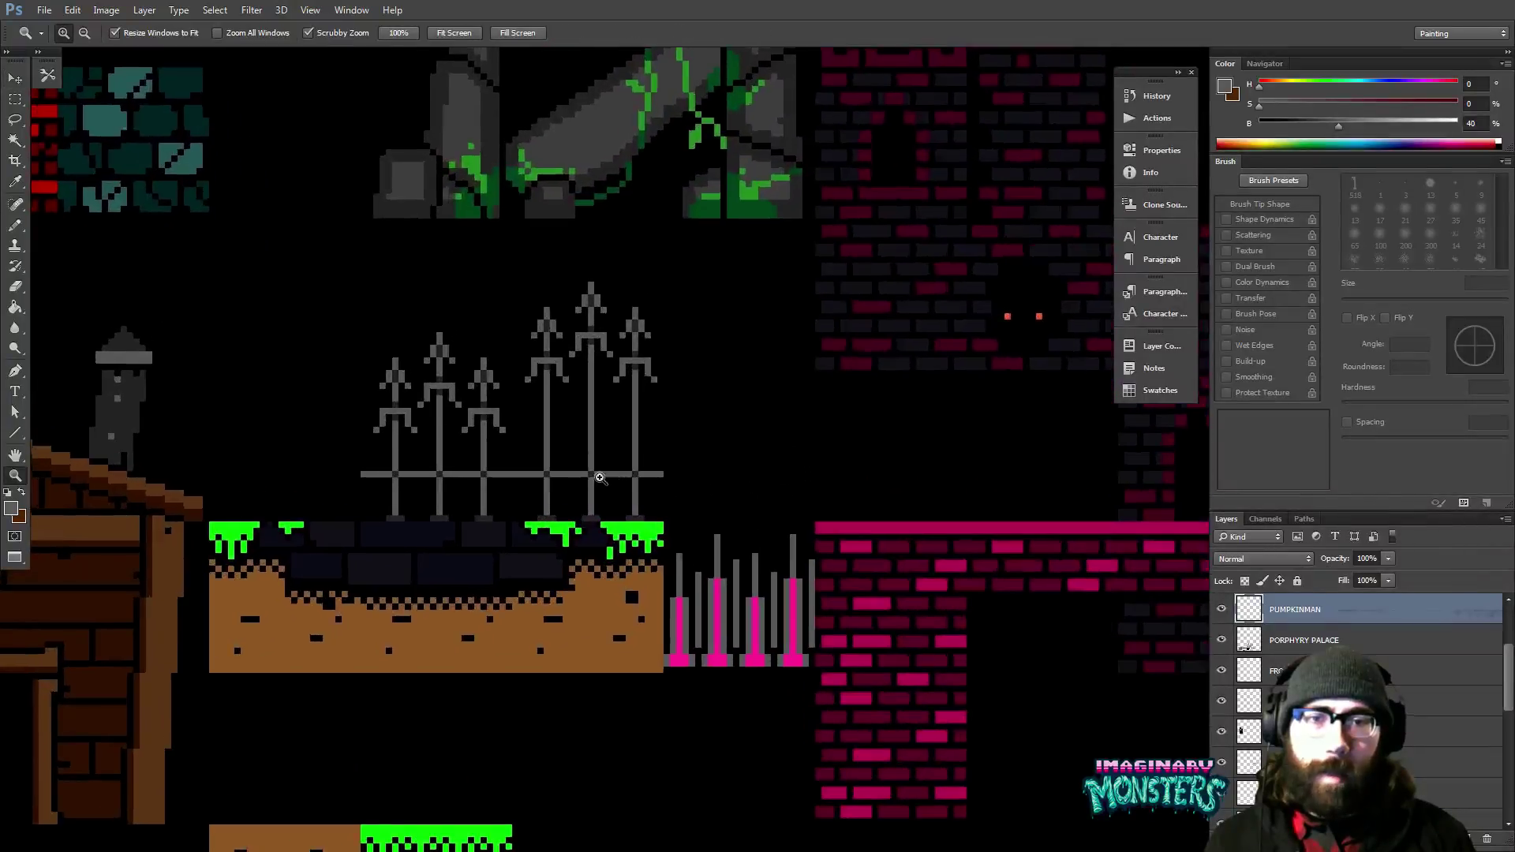
key("b")
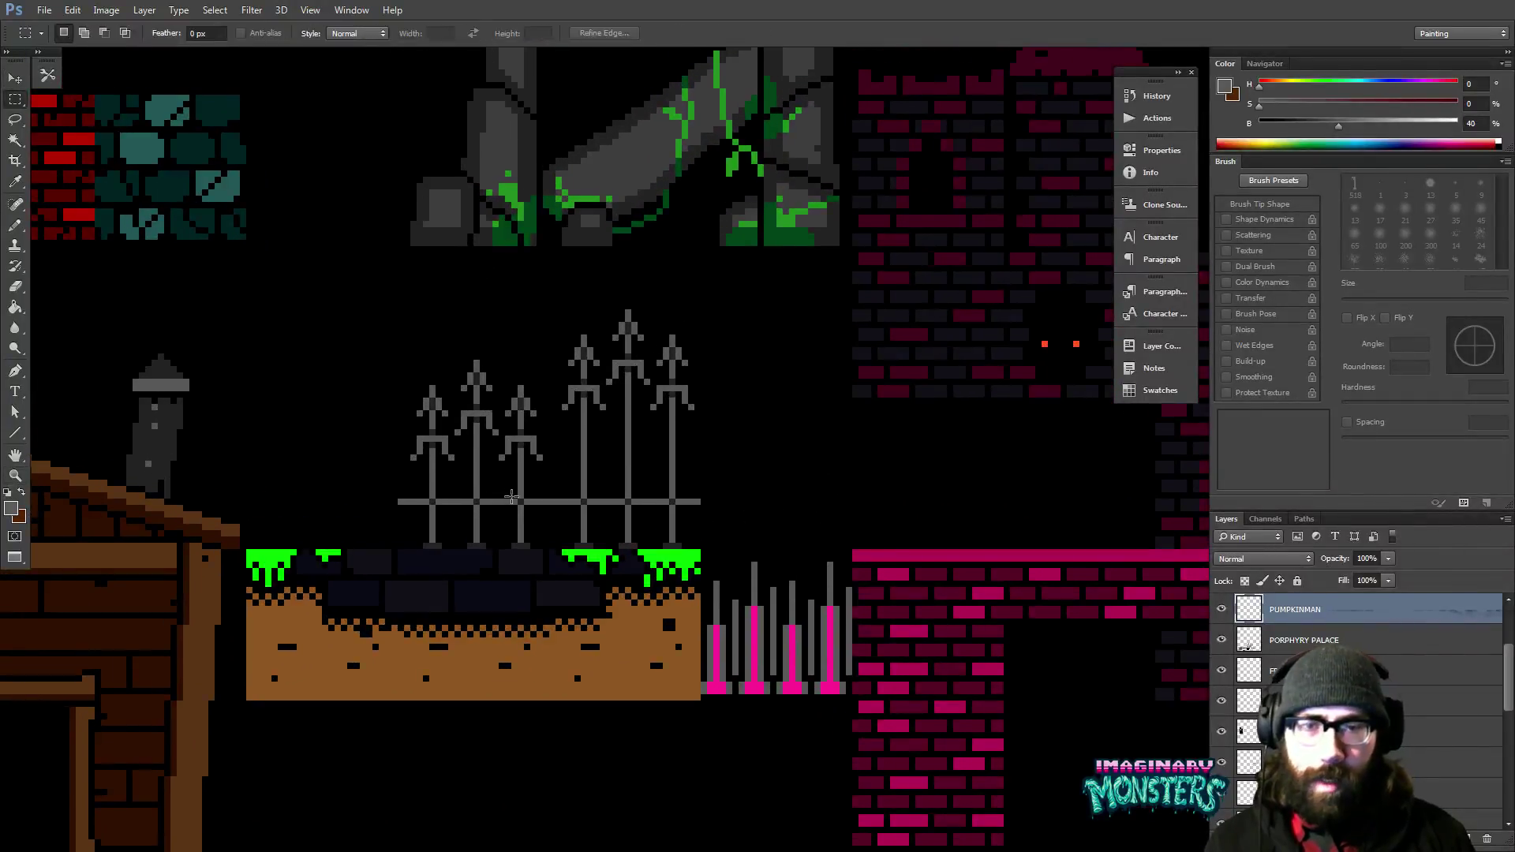
key("v")
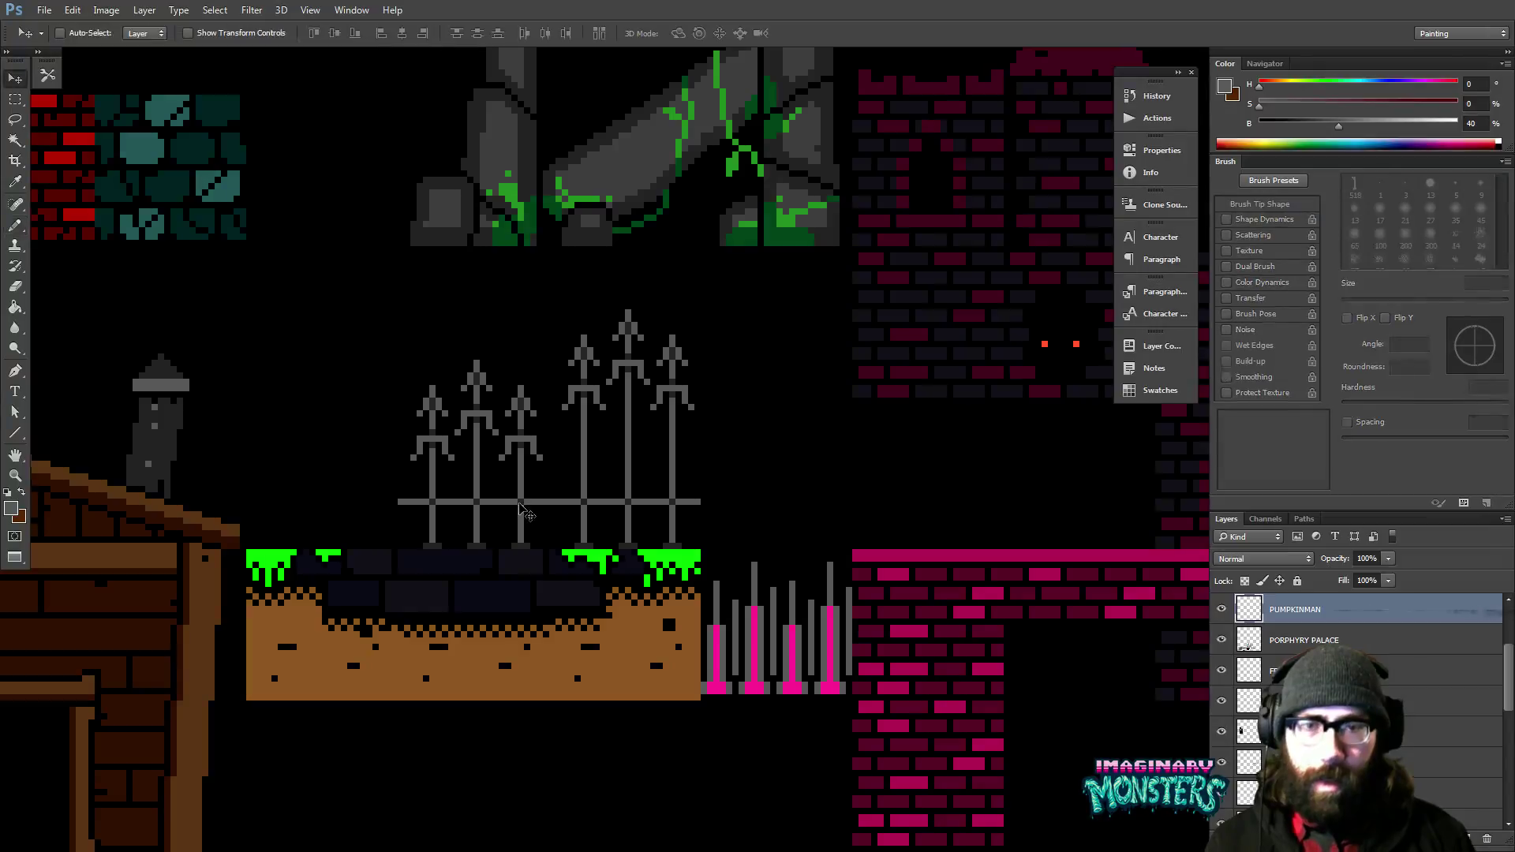
left_click(521, 518, "ctrl")
Try copying the lower posts and rail of the fence into the empty space just right of it.
key("m")
left_click_drag(462, 479, 766, 509)
key("v")
key("Right")
key("Right")
key("Right")
key("Right")
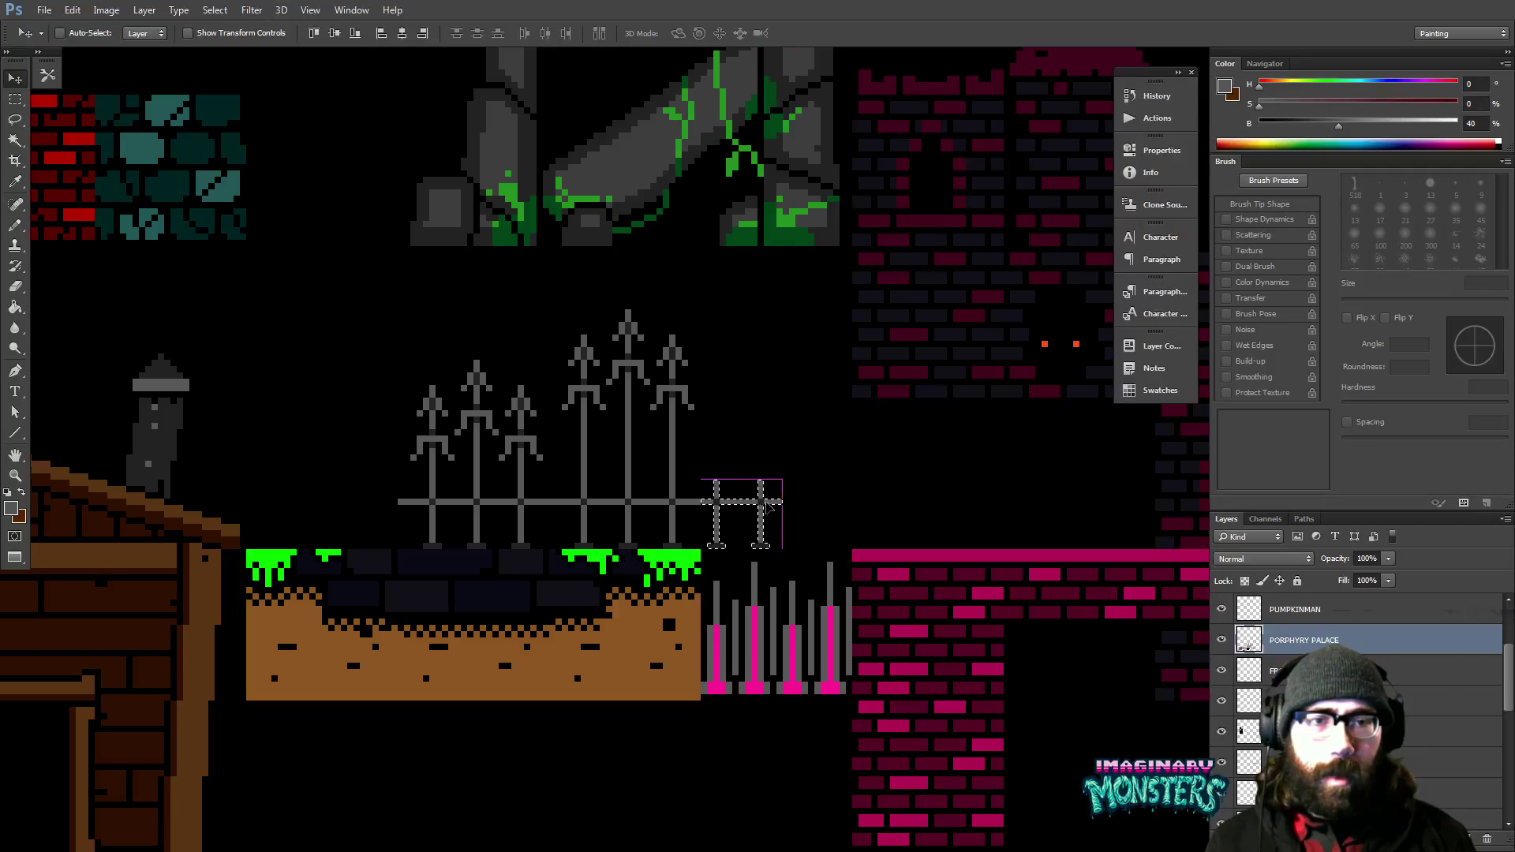
Show the tile grid and trim the copied fence piece down to a single short post with its crossbar.
key("m")
key("ctrl+apostrophe")
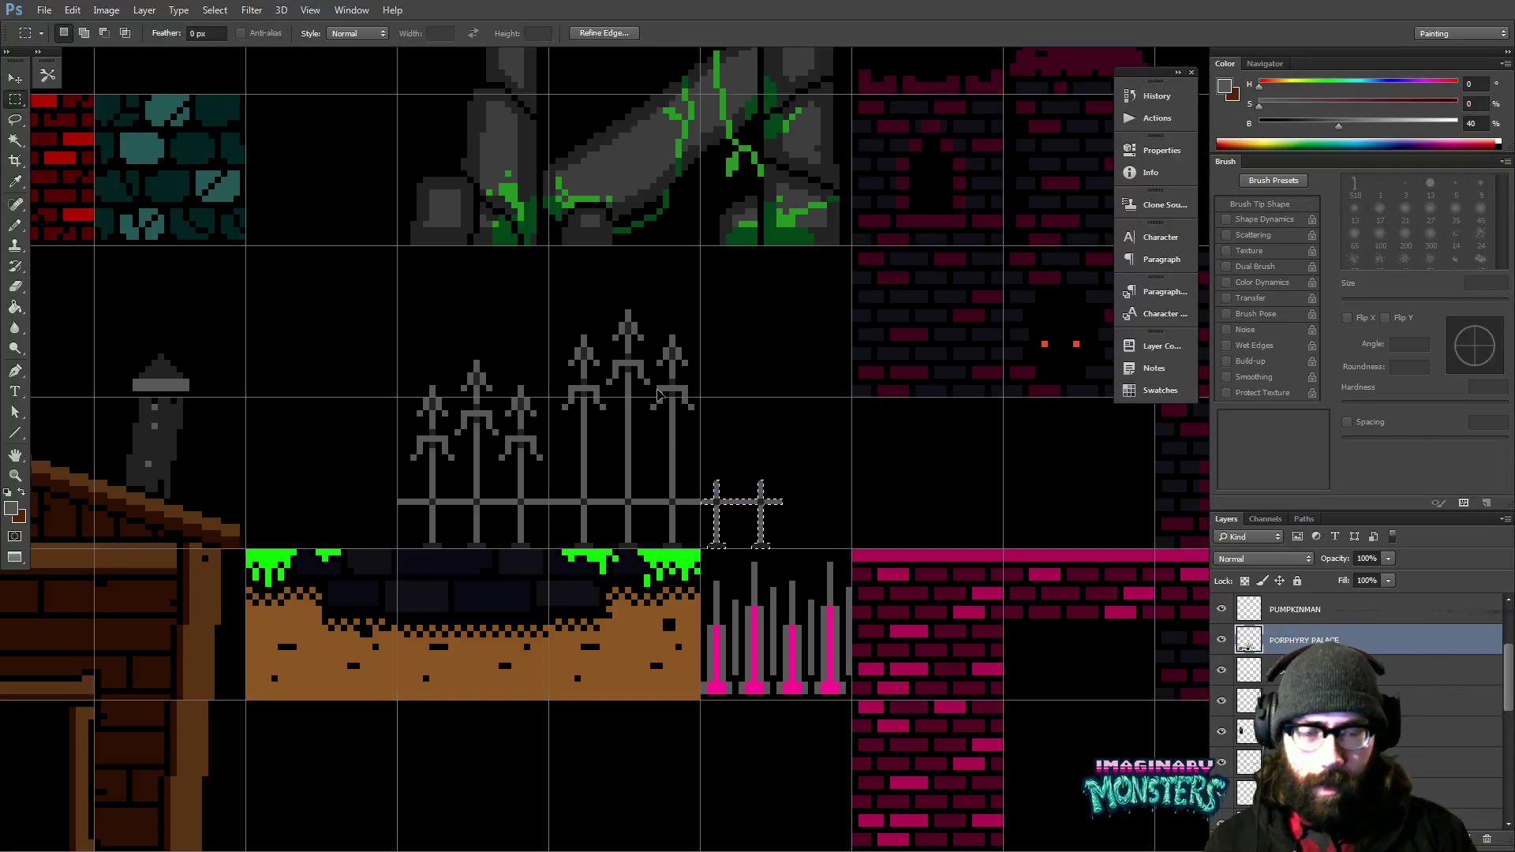
left_click(713, 475)
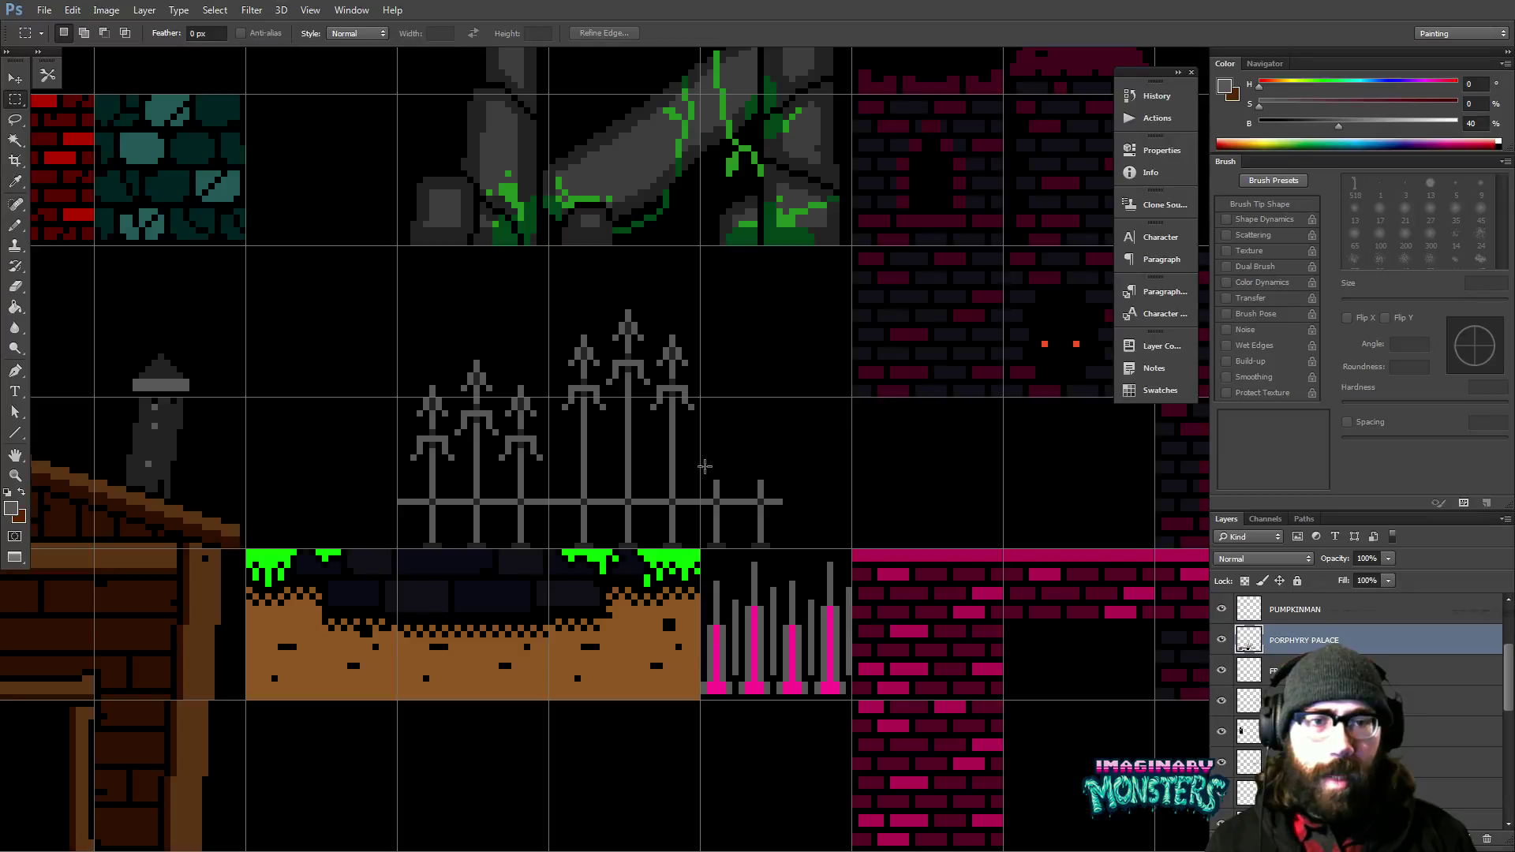
left_click_drag(707, 468, 738, 550)
left_click(757, 390)
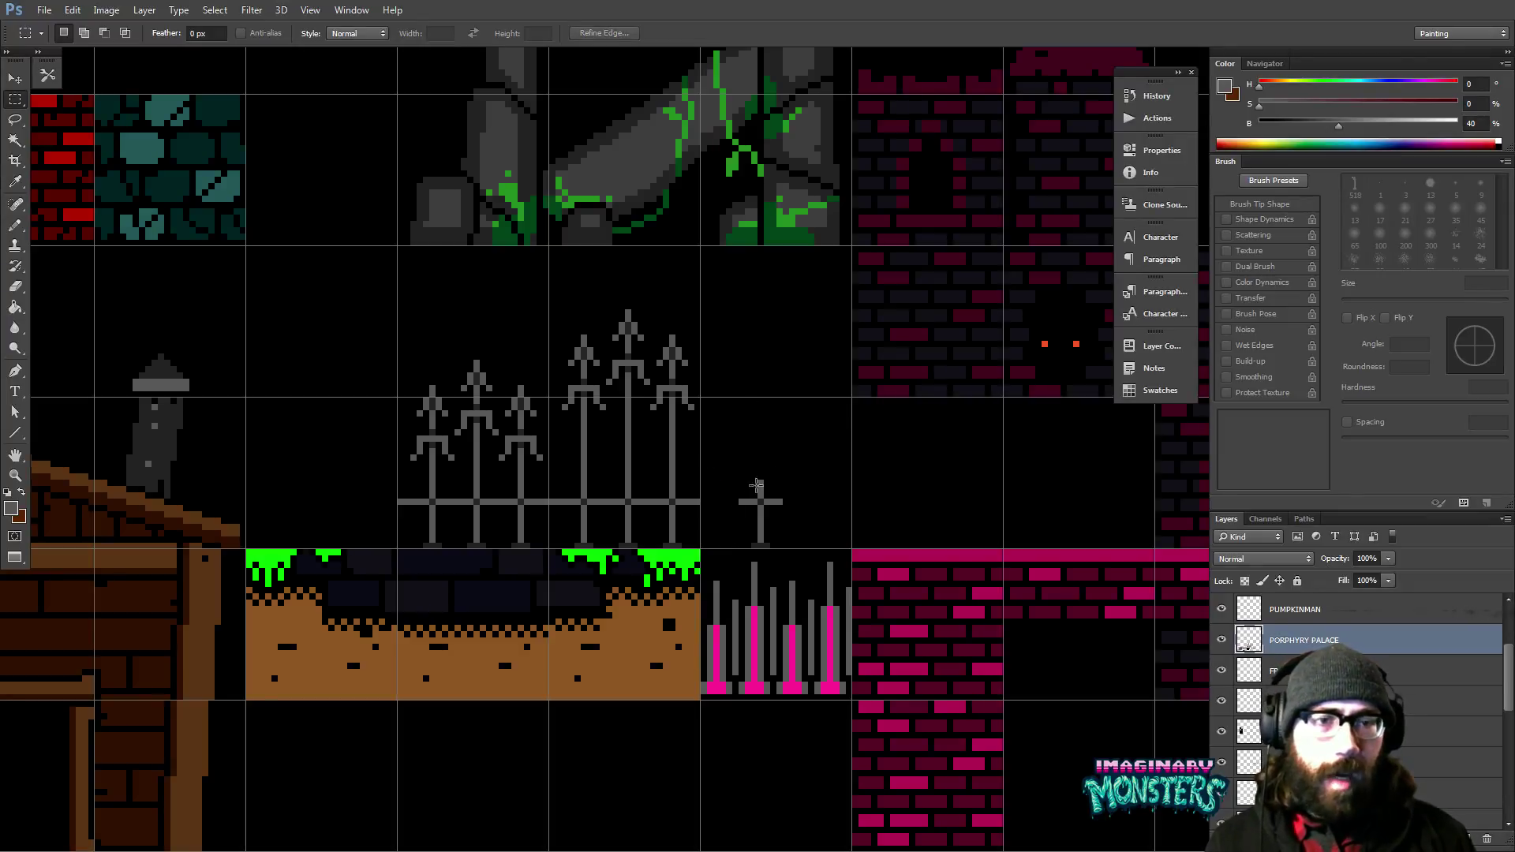
Try the short post on the rail between the two fence sections, then deselect it and hide the grid.
key("v")
left_click_drag(772, 509, 563, 508)
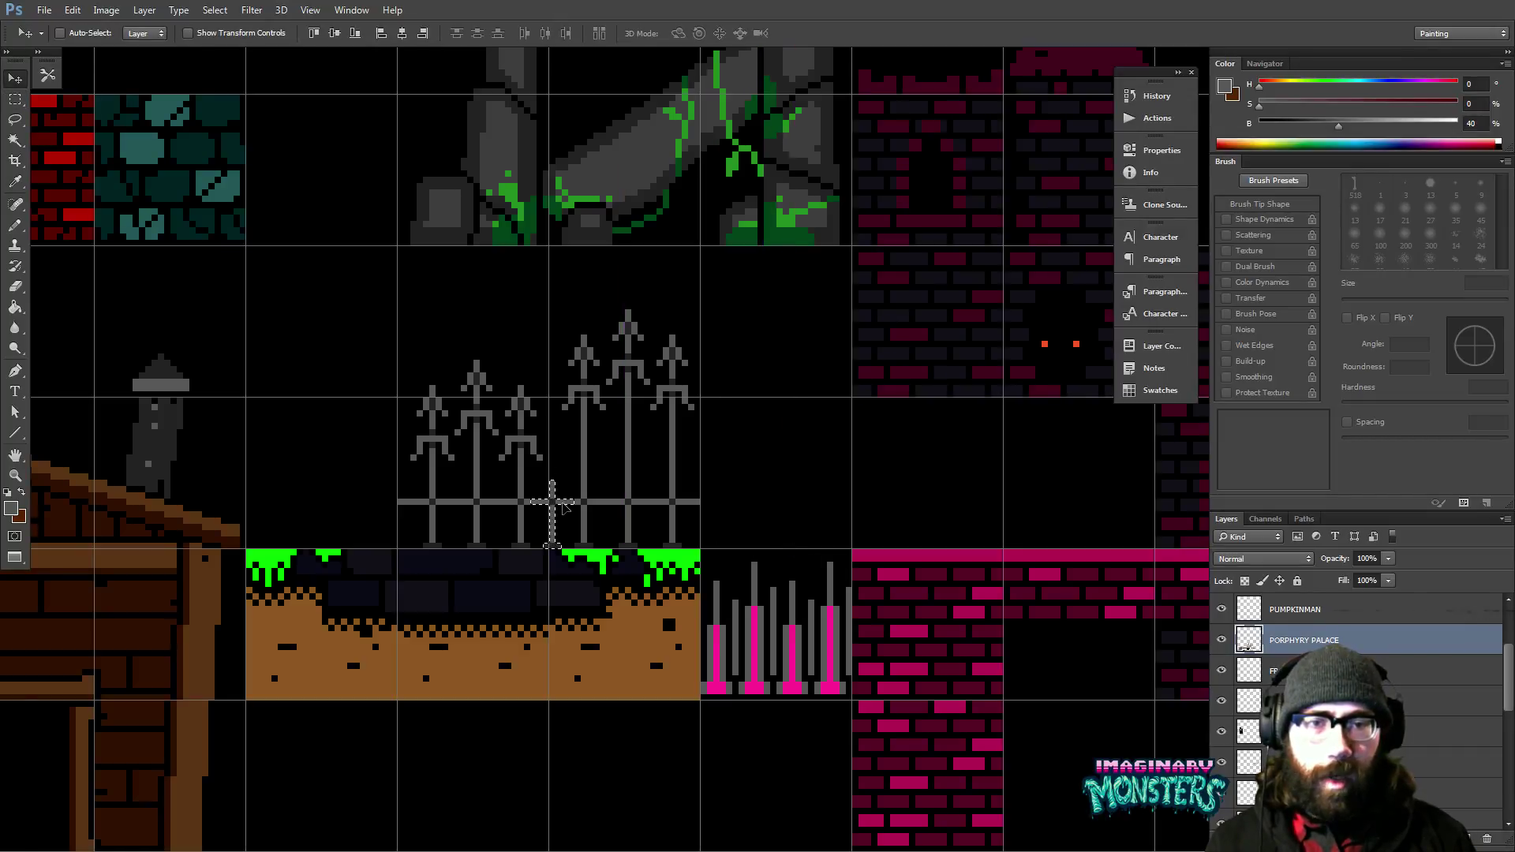
key("ctrl+apostrophe")
key("ctrl+d")
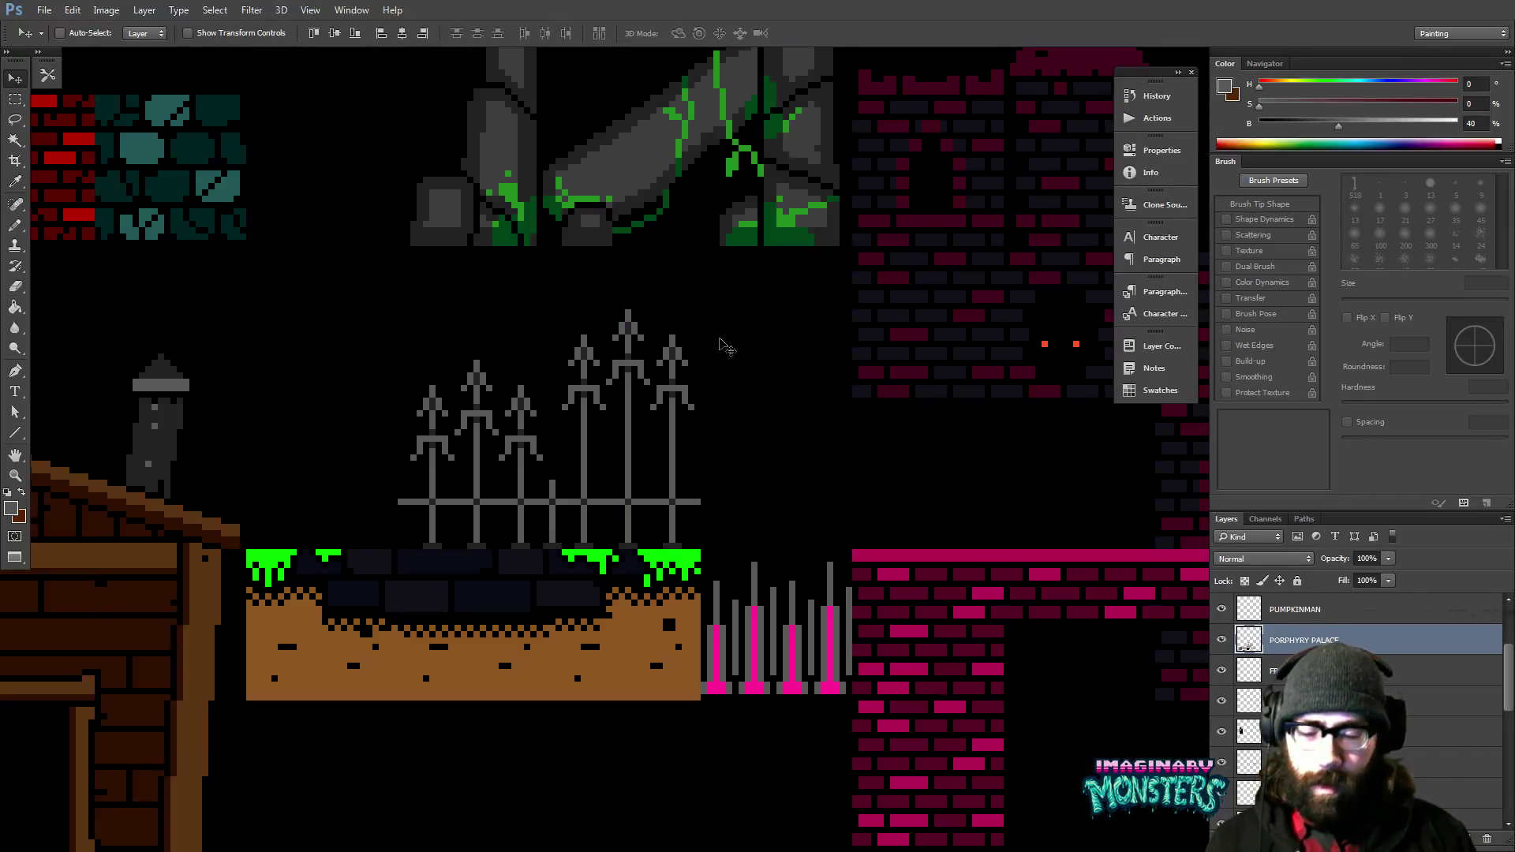
key("z")
left_click(751, 491, "alt")
left_click_drag(751, 491, 708, 499)
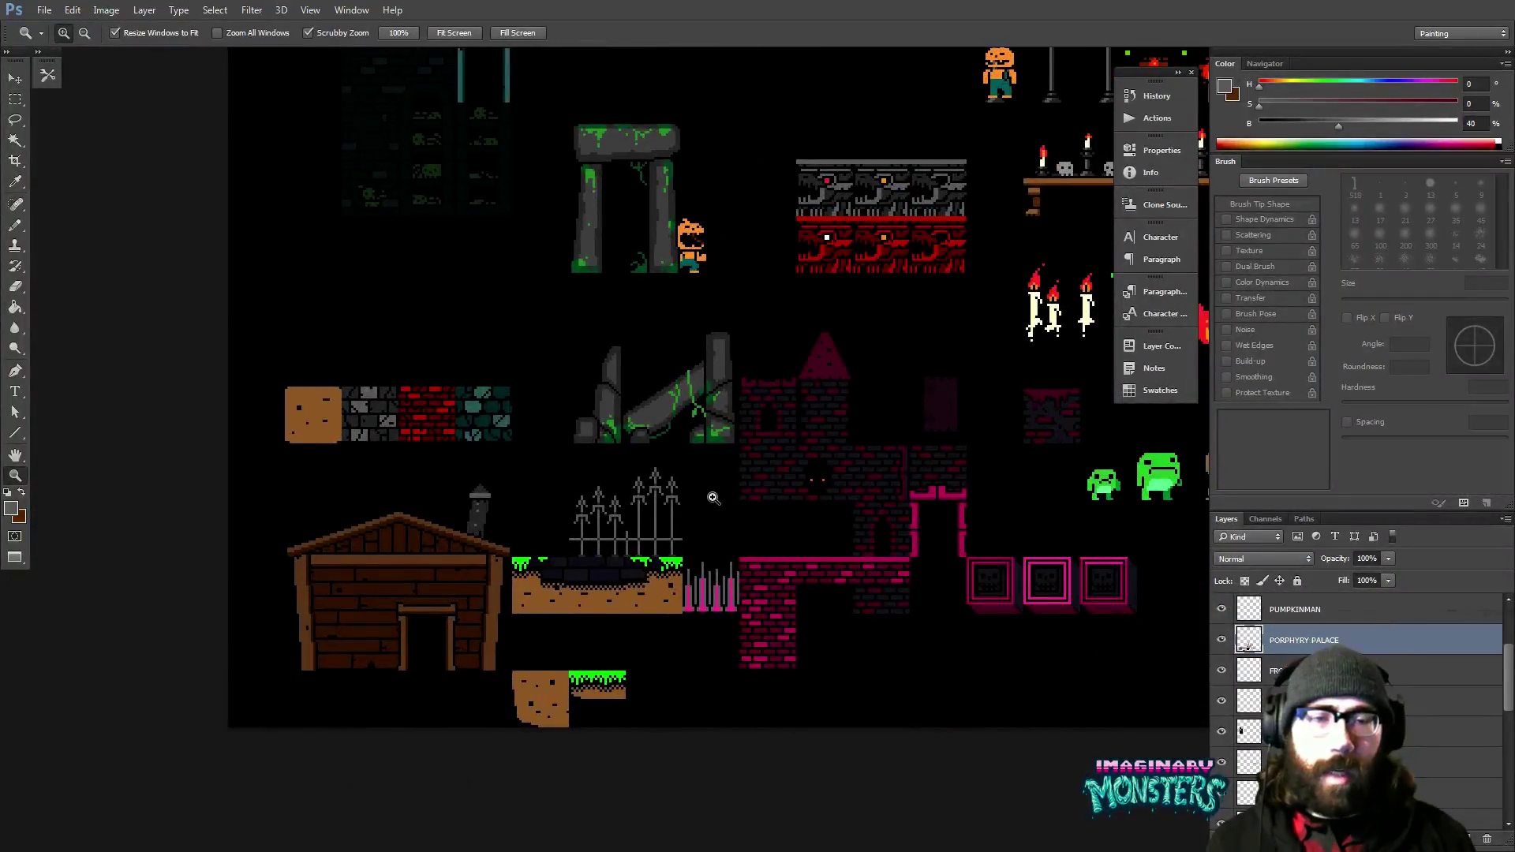
Undo the short post's placement and the copied fence piece, with the tile grid shown.
key("ctrl+apostrophe")
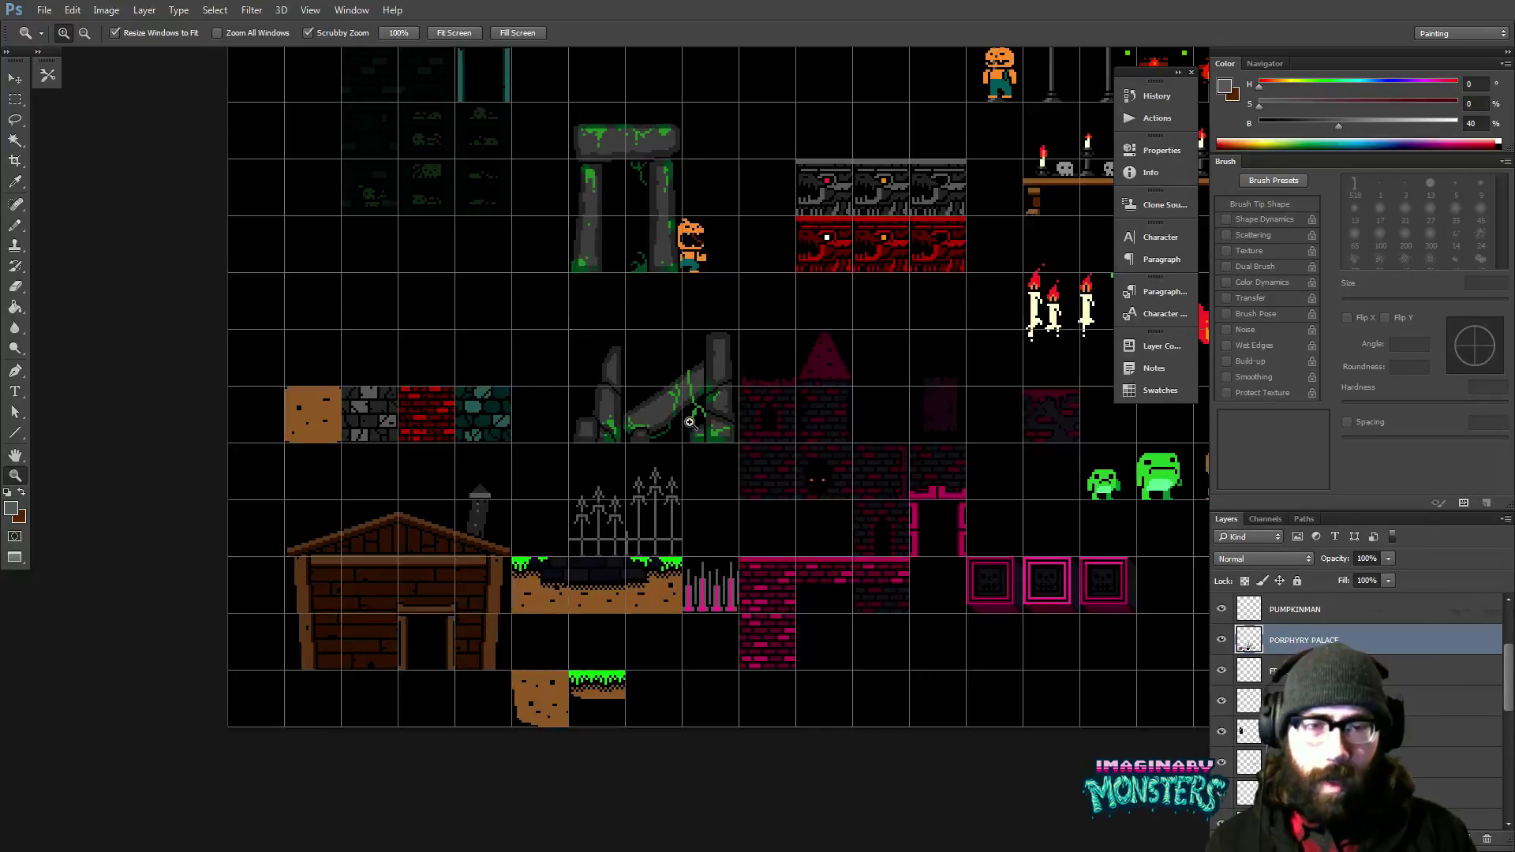
left_click(688, 516)
left_click_drag(688, 516, 683, 520)
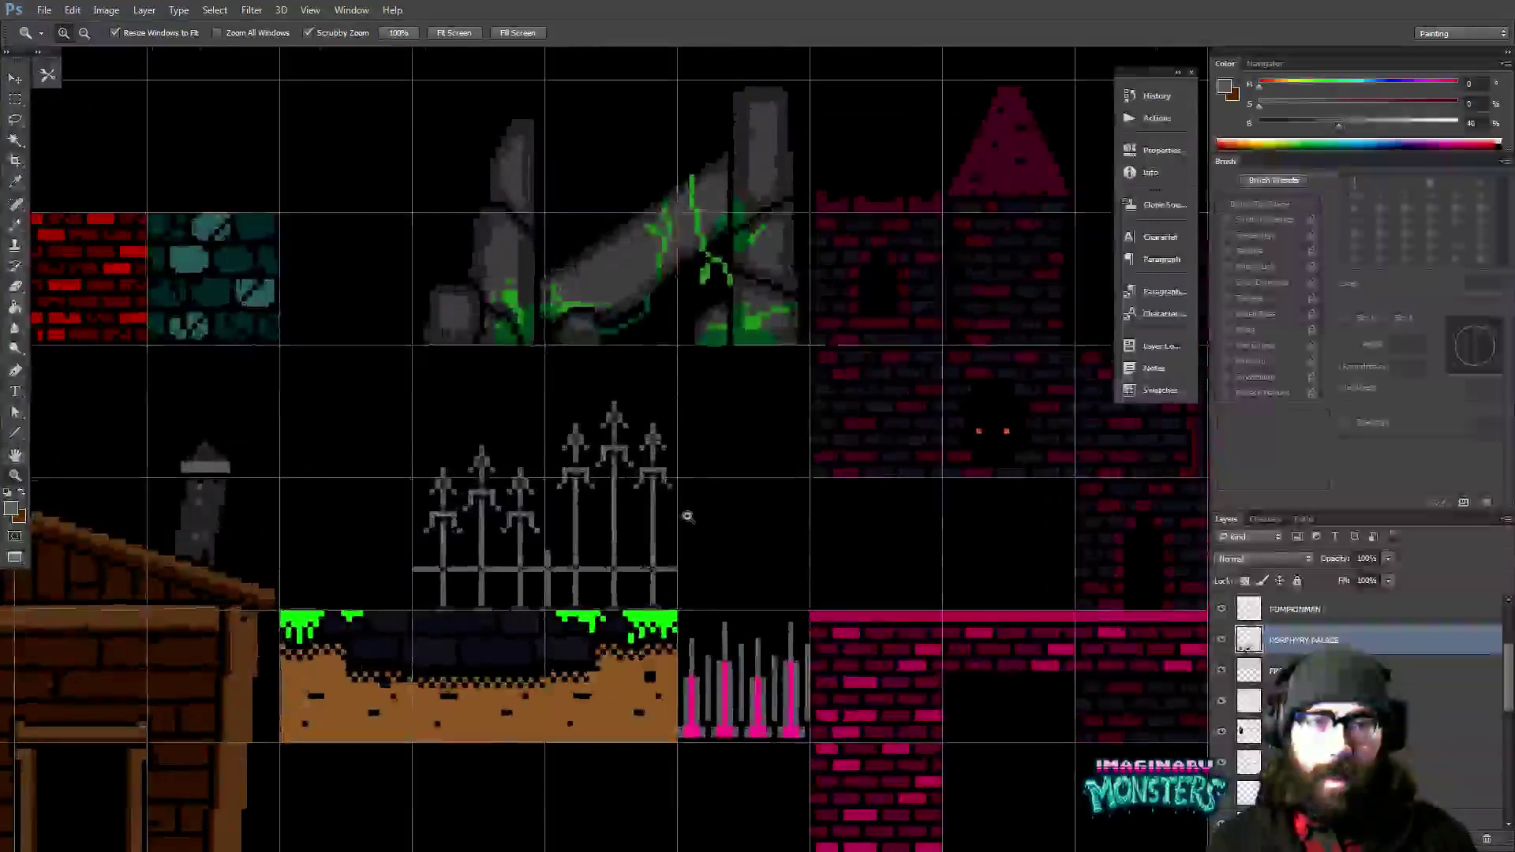
key("ctrl+alt+z")
key("ctrl+alt+z")
key("ctrl+alt+z")
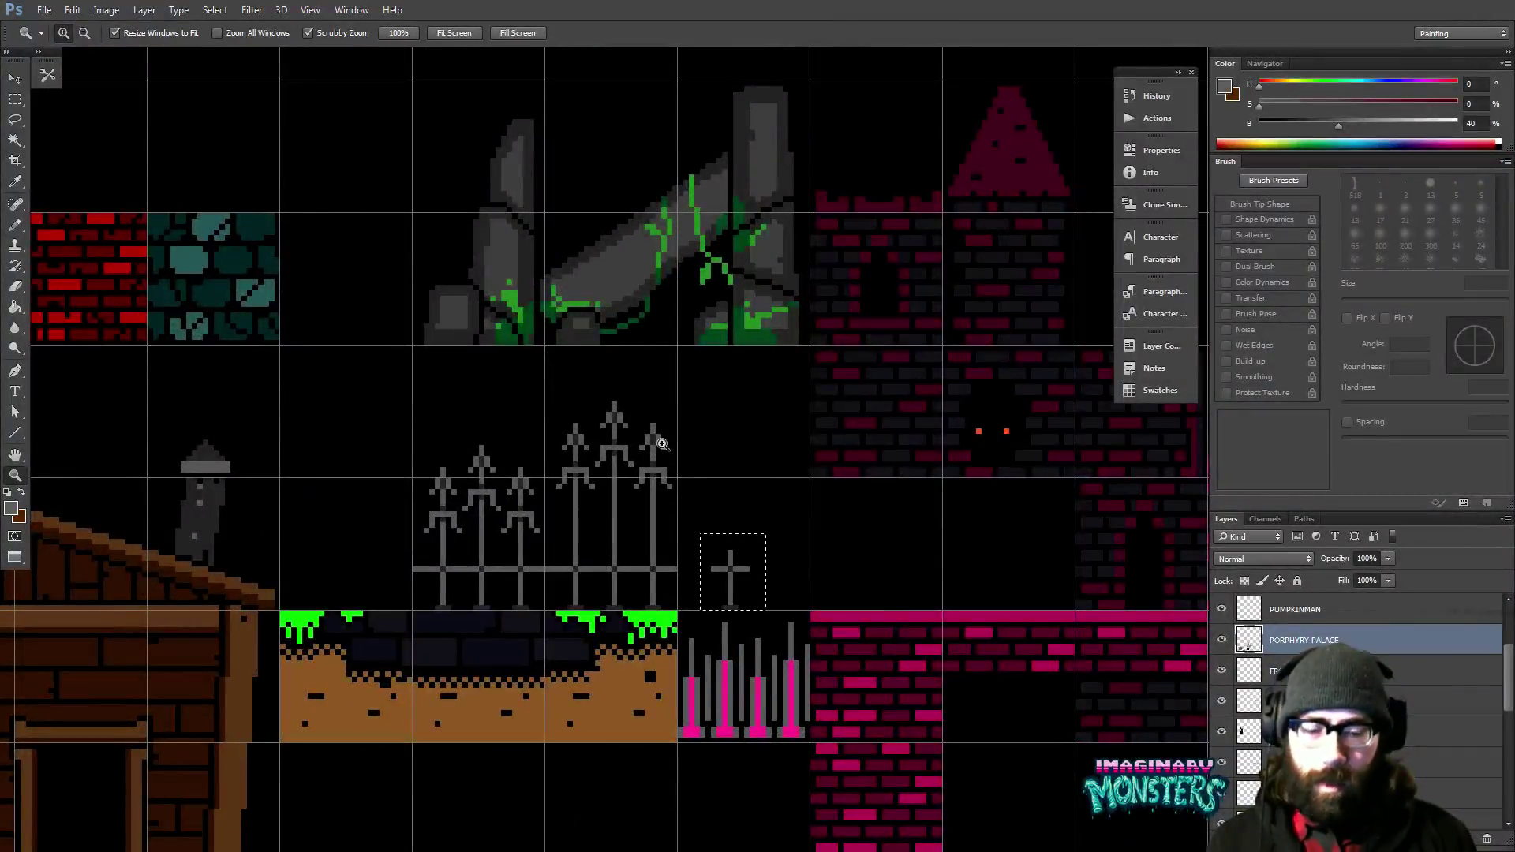
key("ctrl+alt+z")
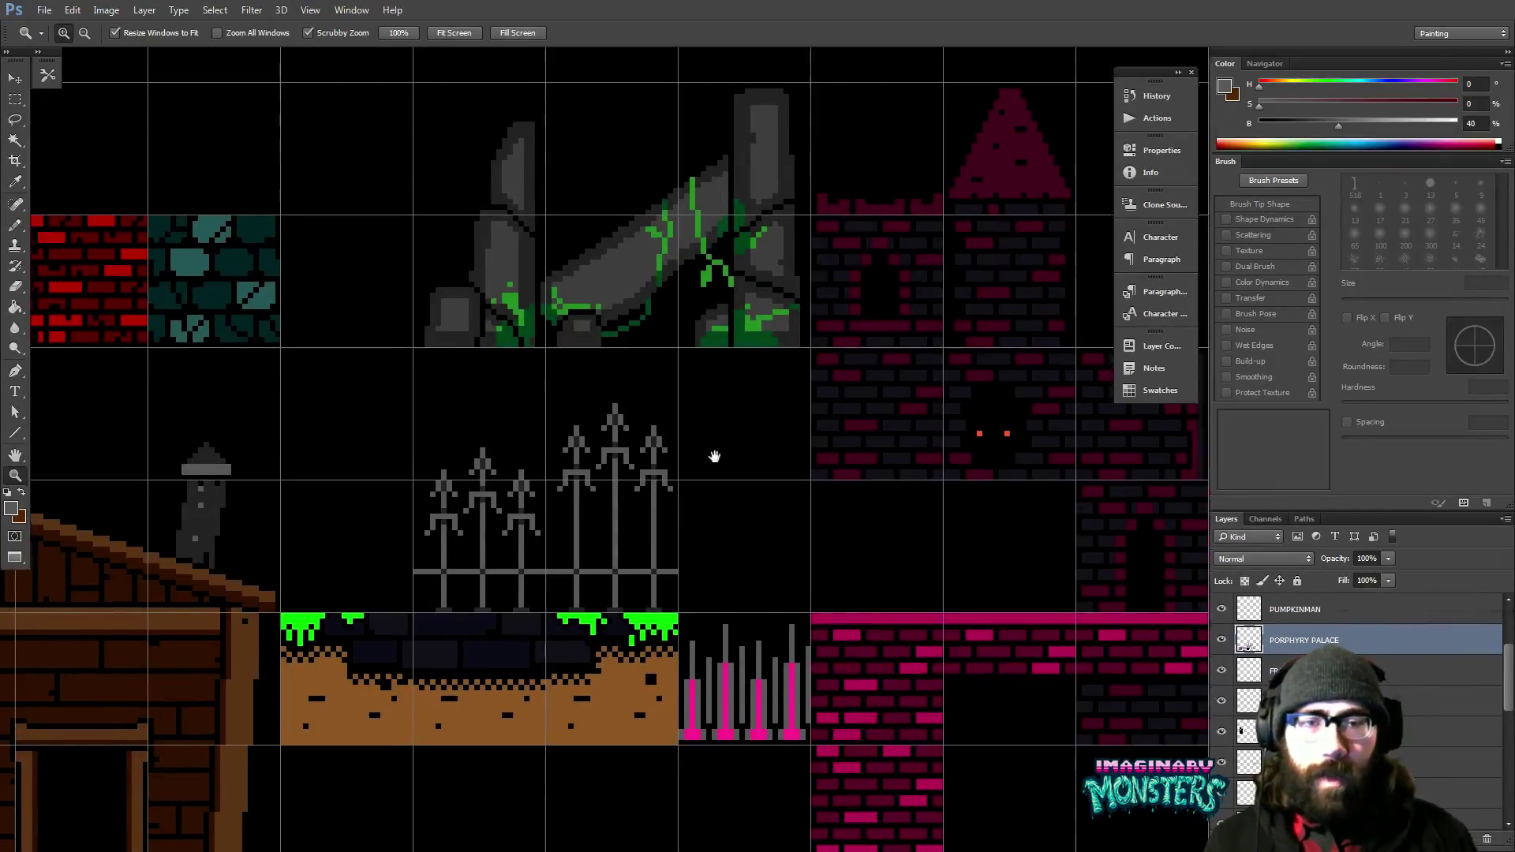
Pencil short gray joints with darker centers on the fence rail at its left end and between the two sections.
left_click_drag(713, 453, 732, 471)
left_click_drag(750, 536, 712, 513)
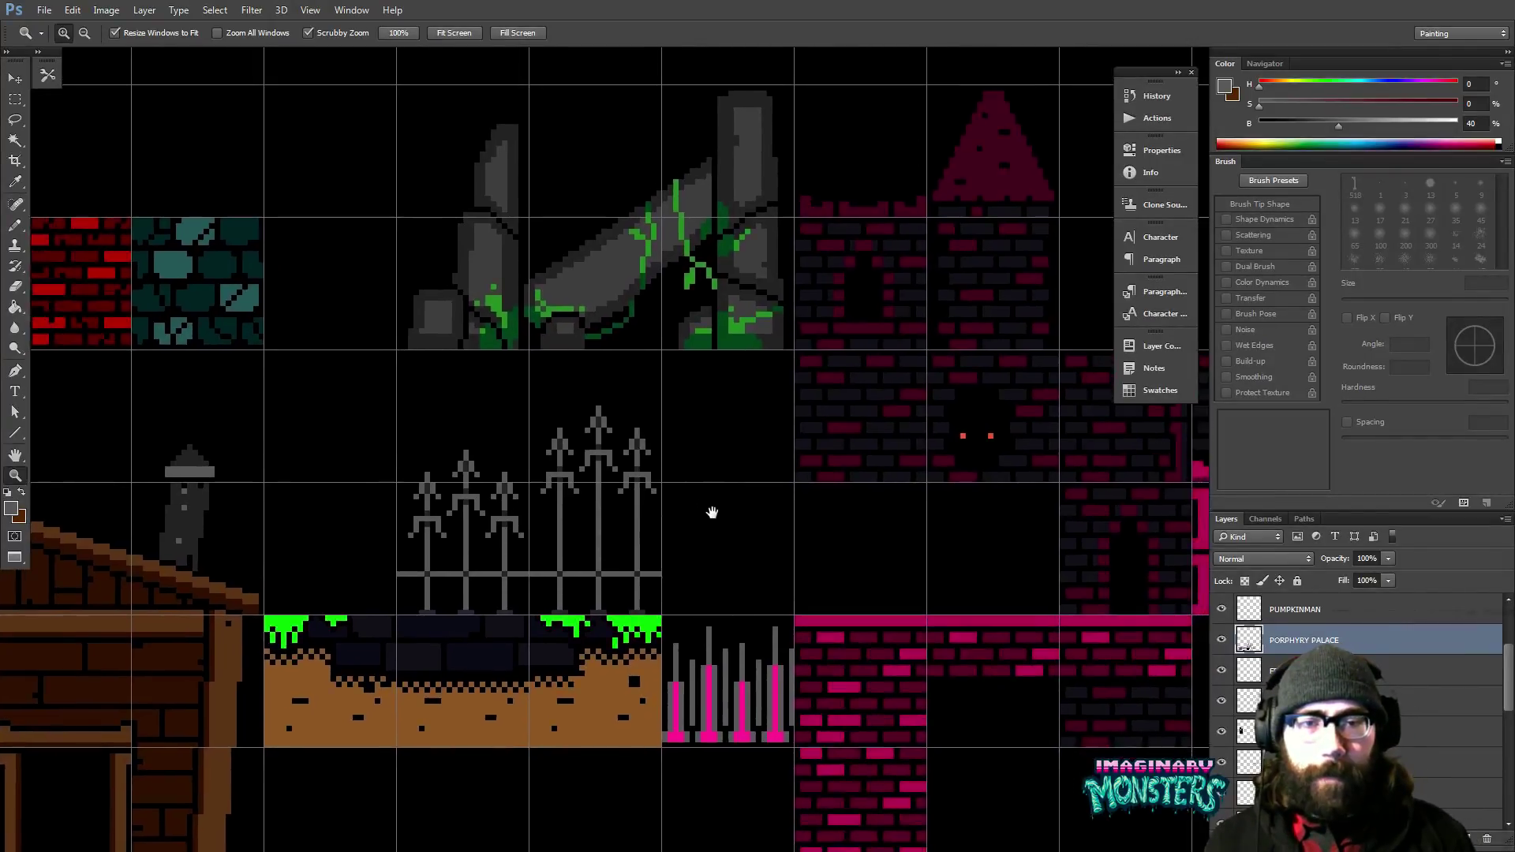
left_click(645, 568)
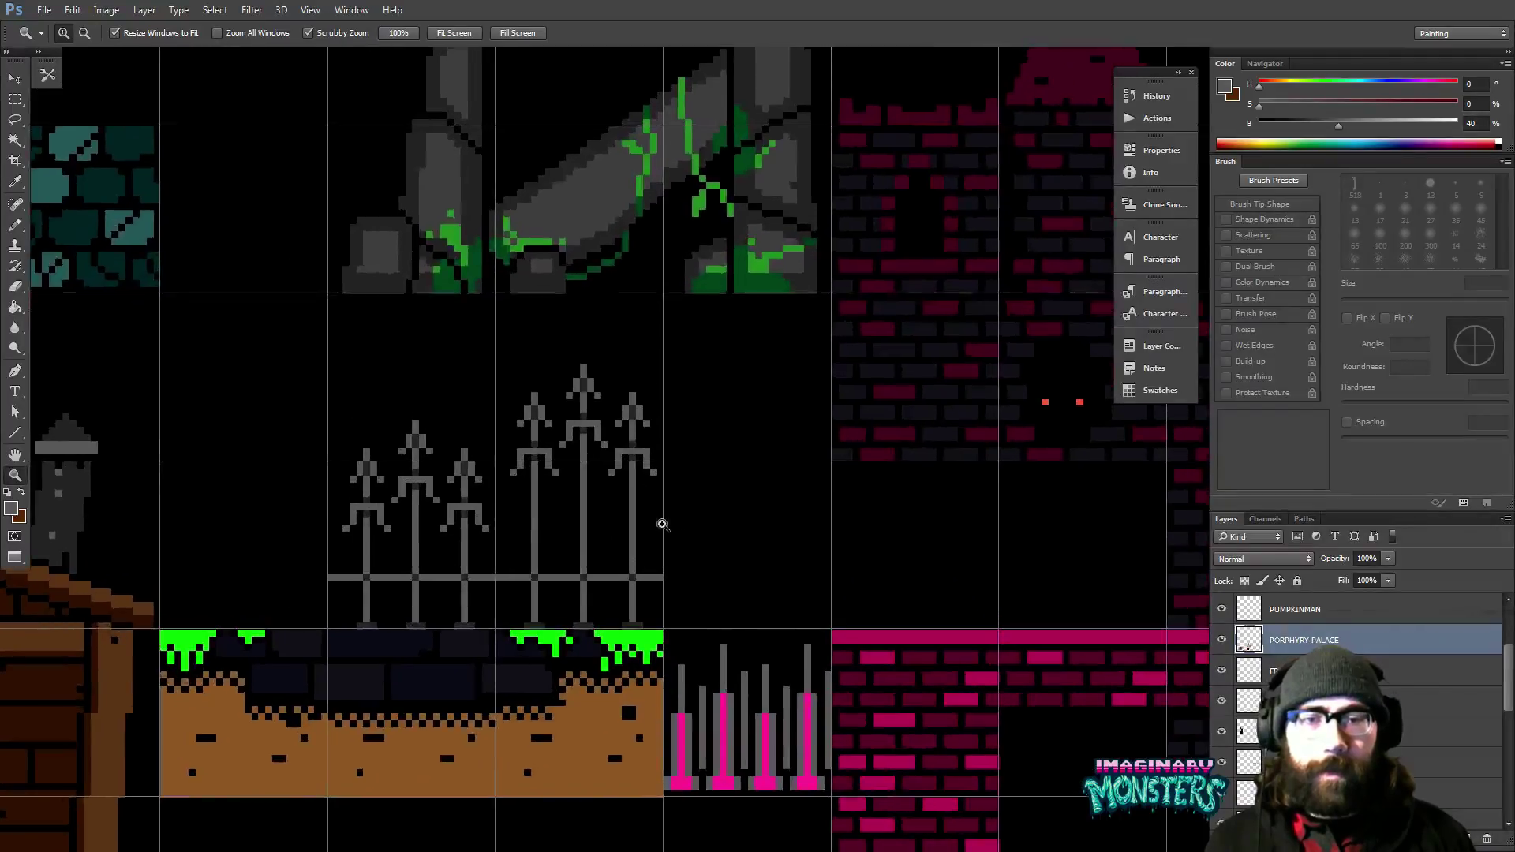
key("b")
left_click(665, 577, "alt")
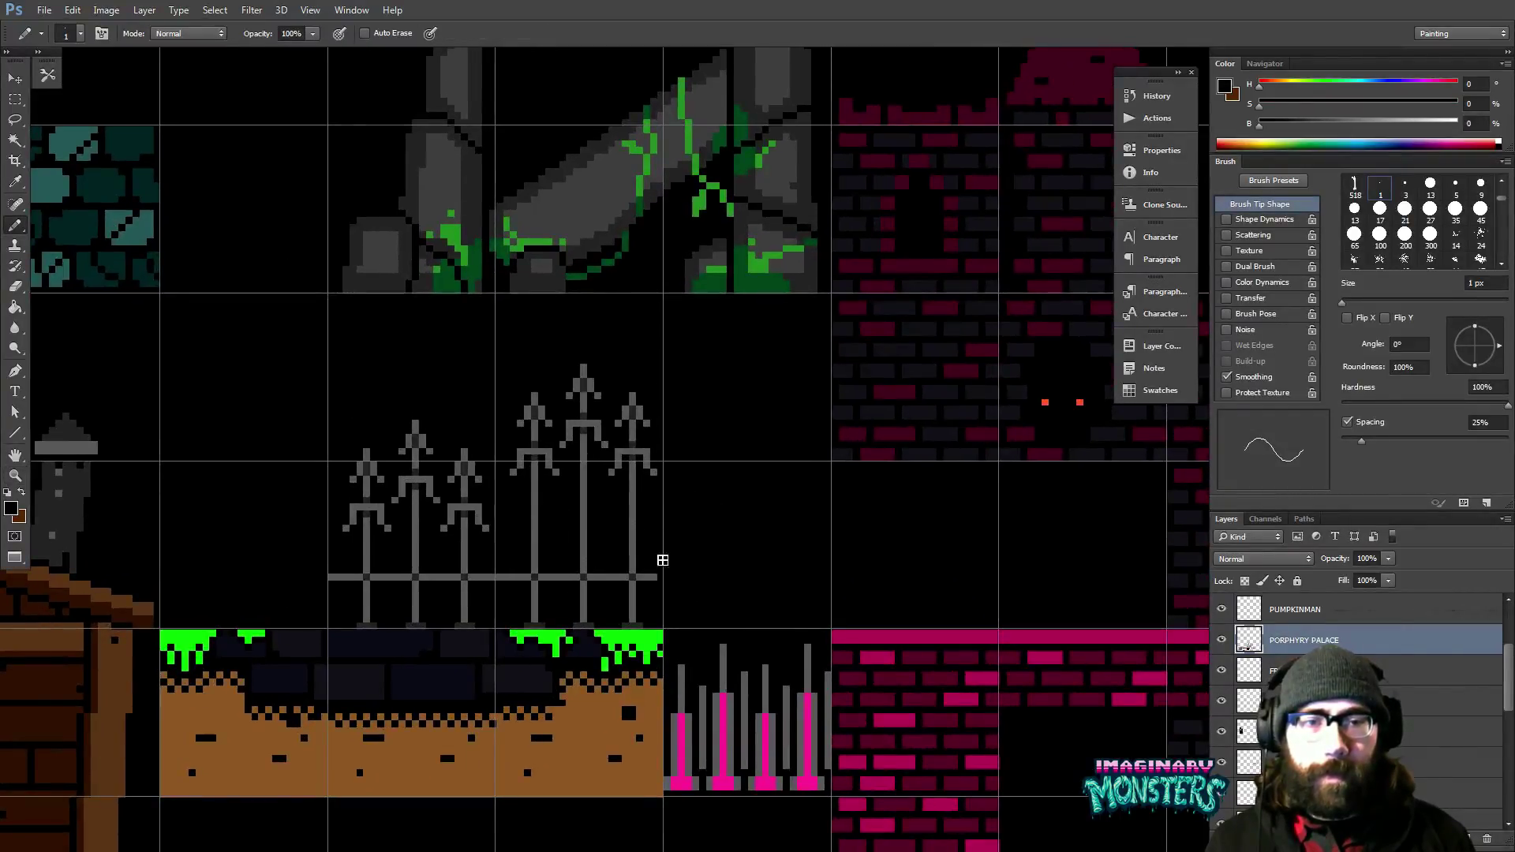
left_click(655, 578, "alt")
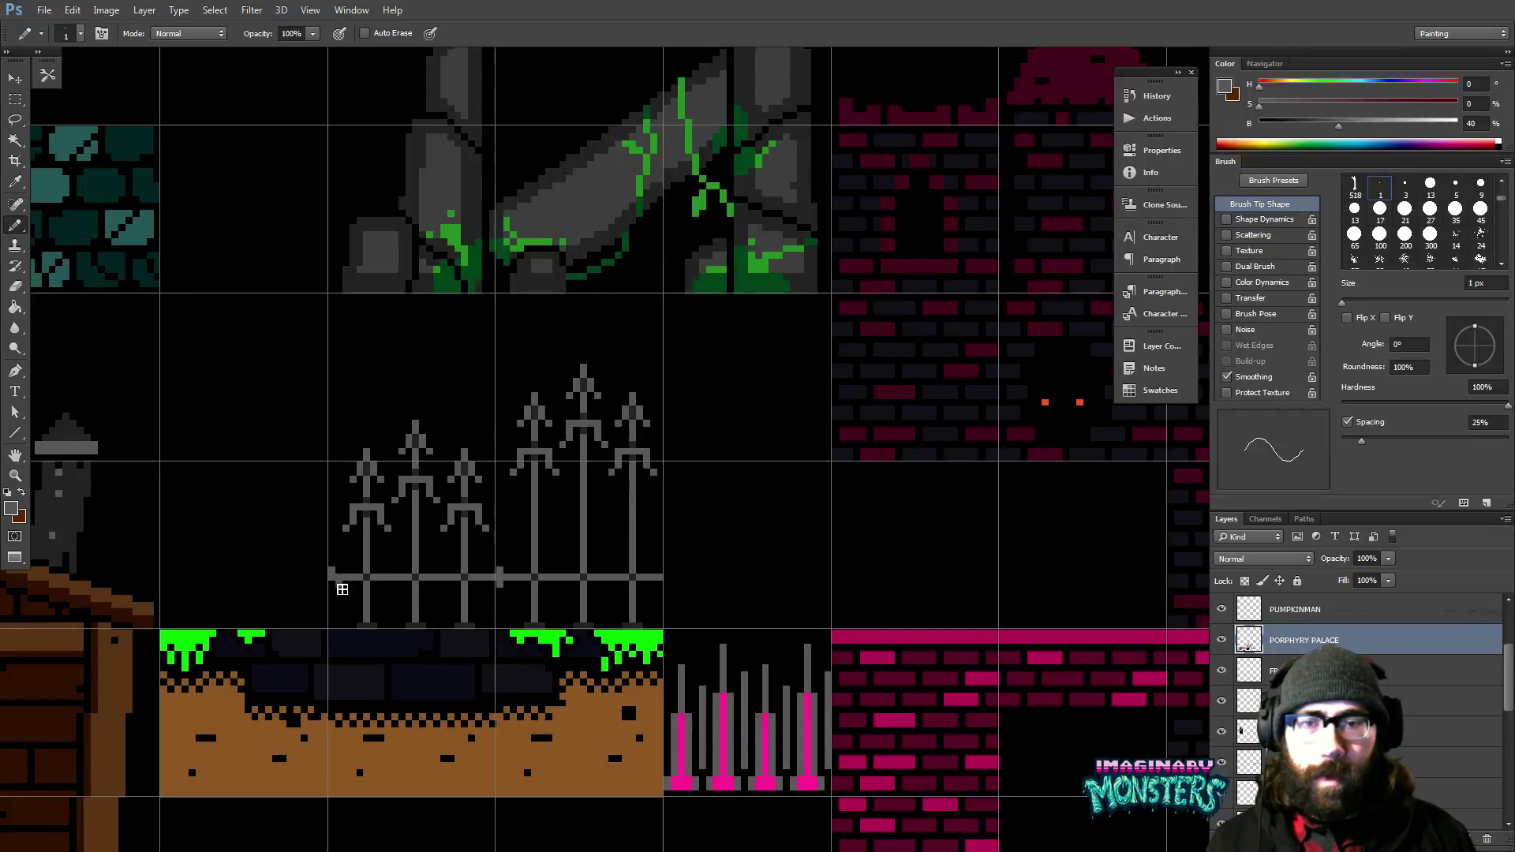
key("ctrl+z")
key("ctrl+z")
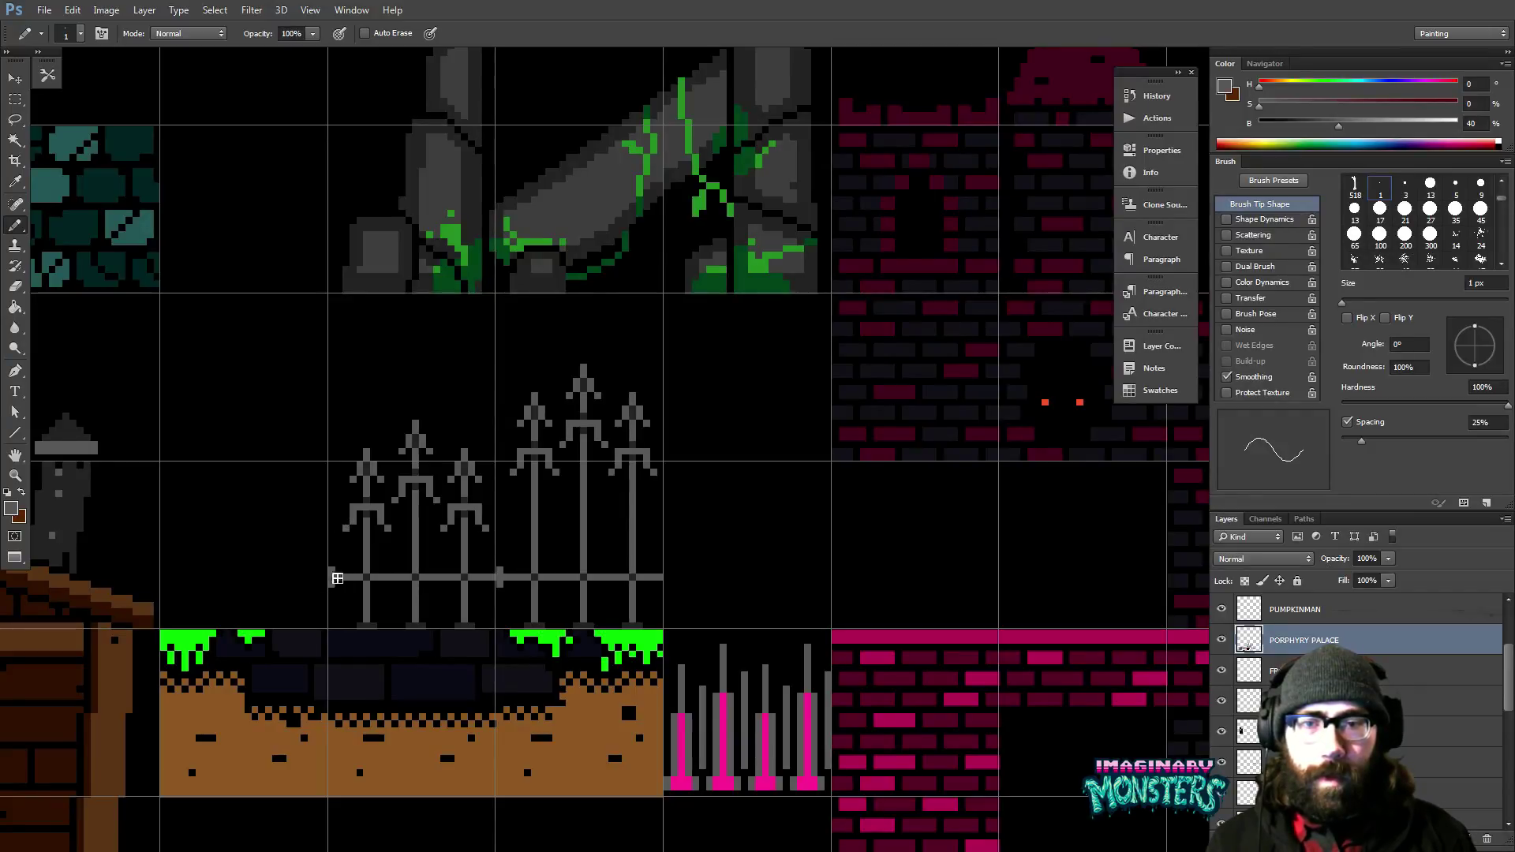
left_click(364, 578, "alt")
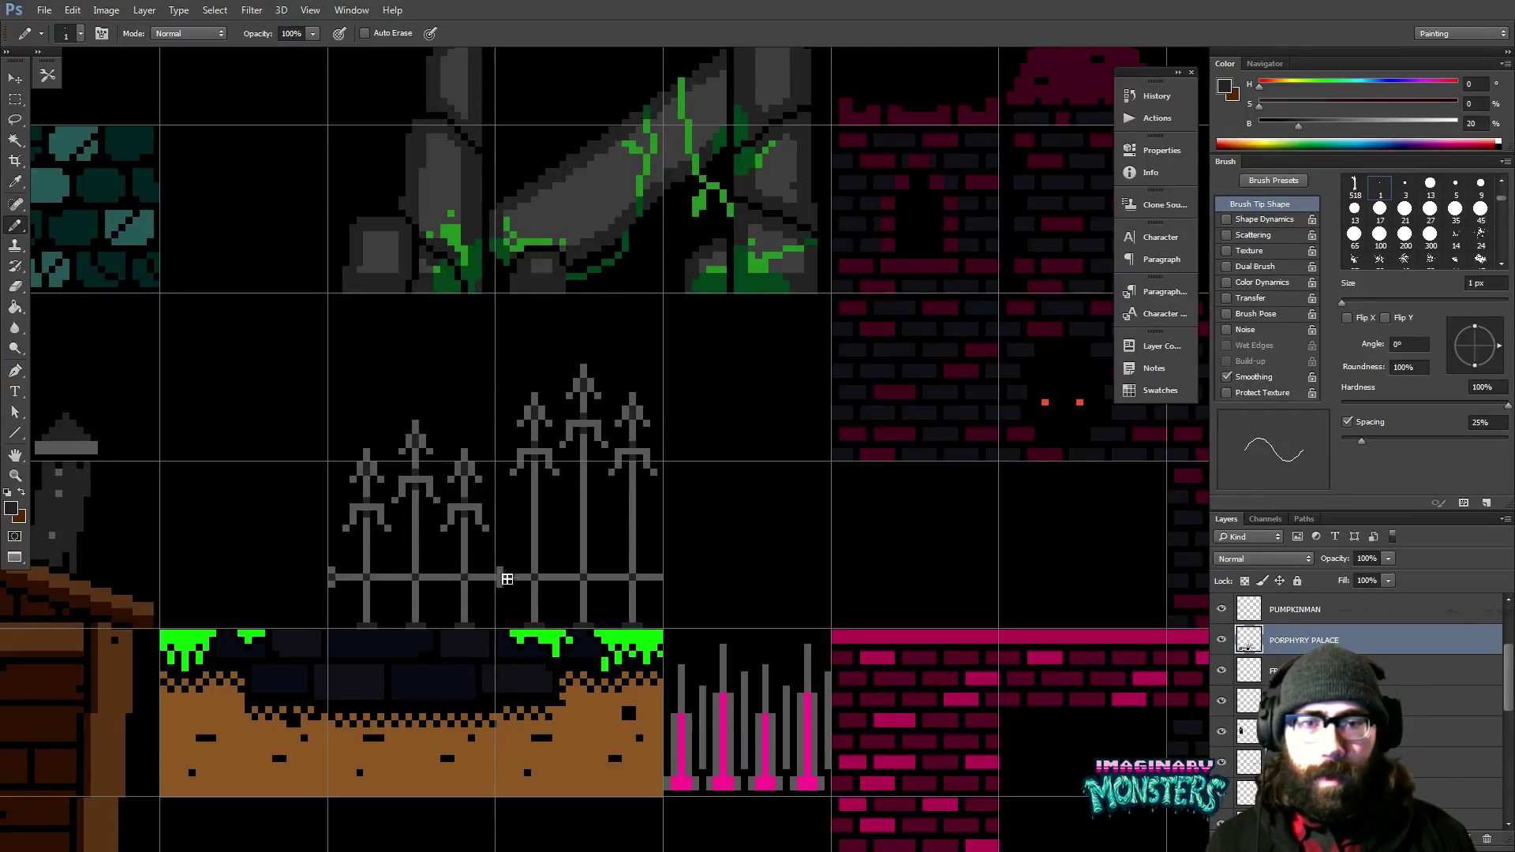
Hide the grid and examine the revised fence alongside the rest of the sprite sheet.
key("ctrl+apostrophe")
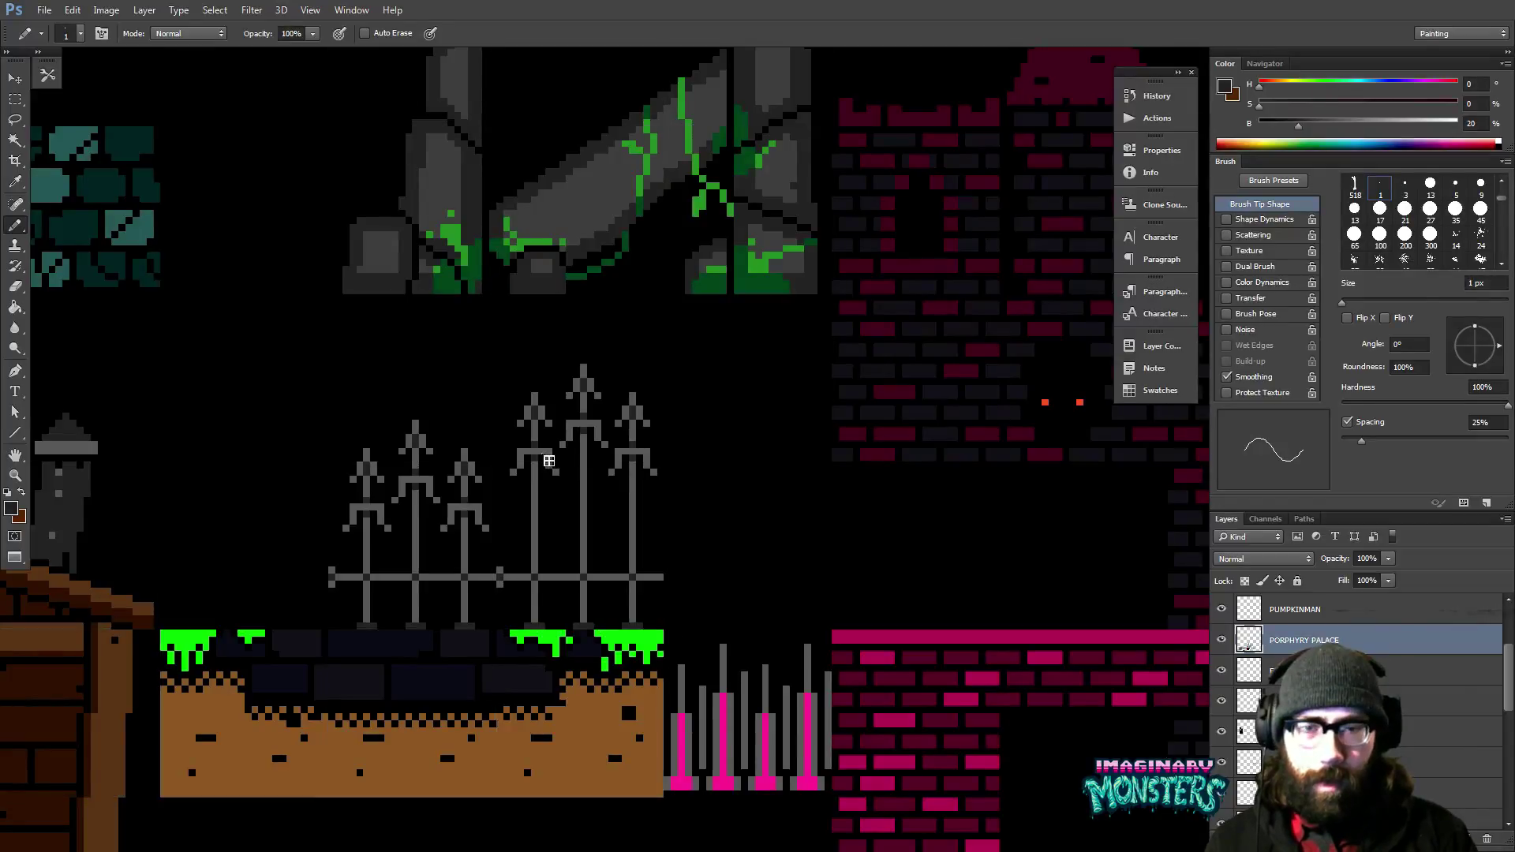
key("z")
left_click(633, 525, "alt")
left_click(632, 525, "alt")
left_click(636, 526, "alt")
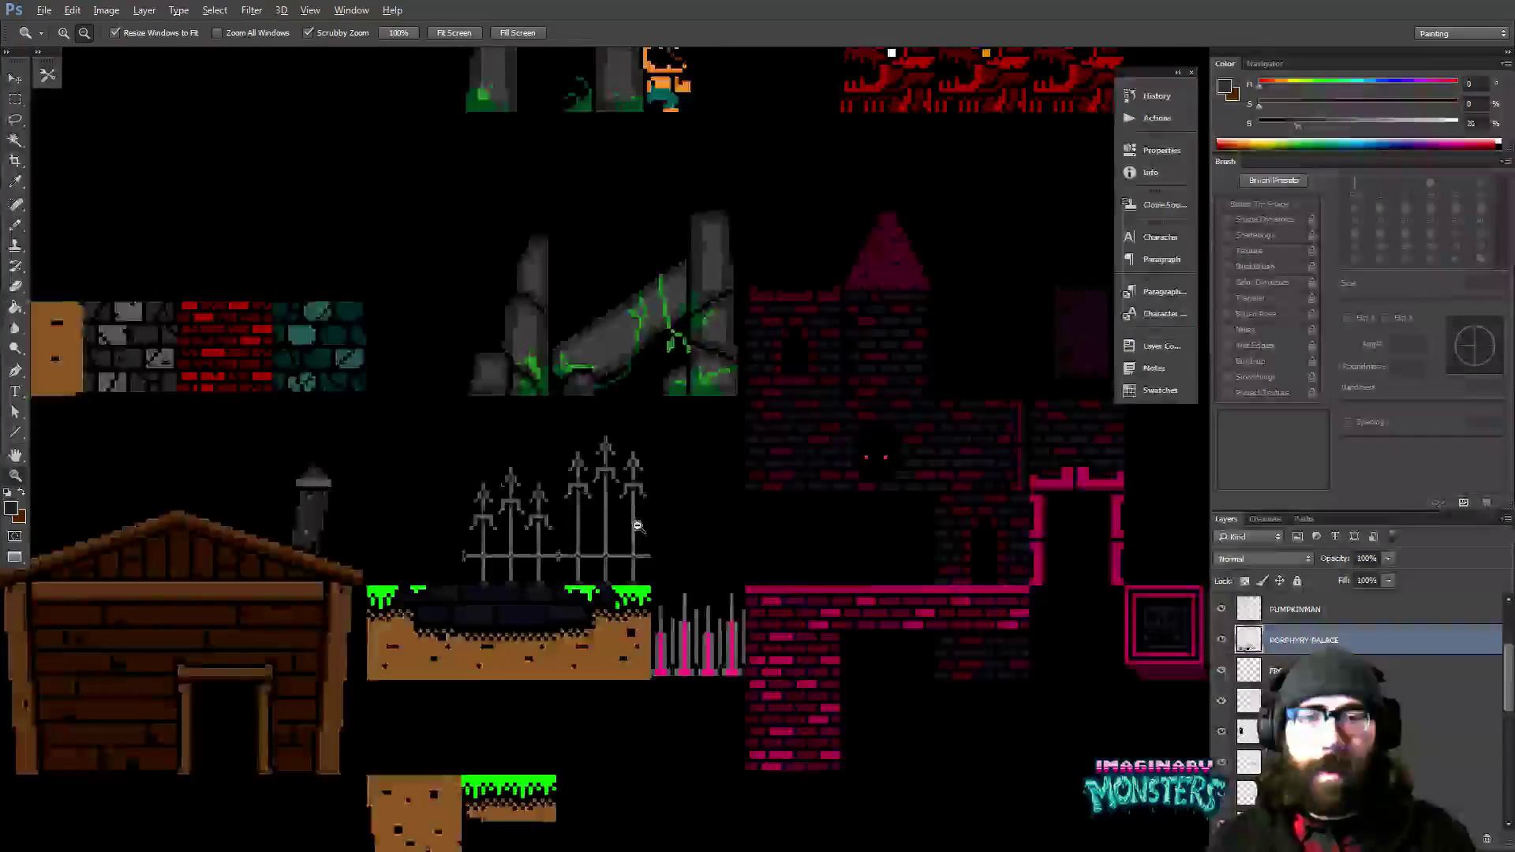
left_click(638, 526, "alt")
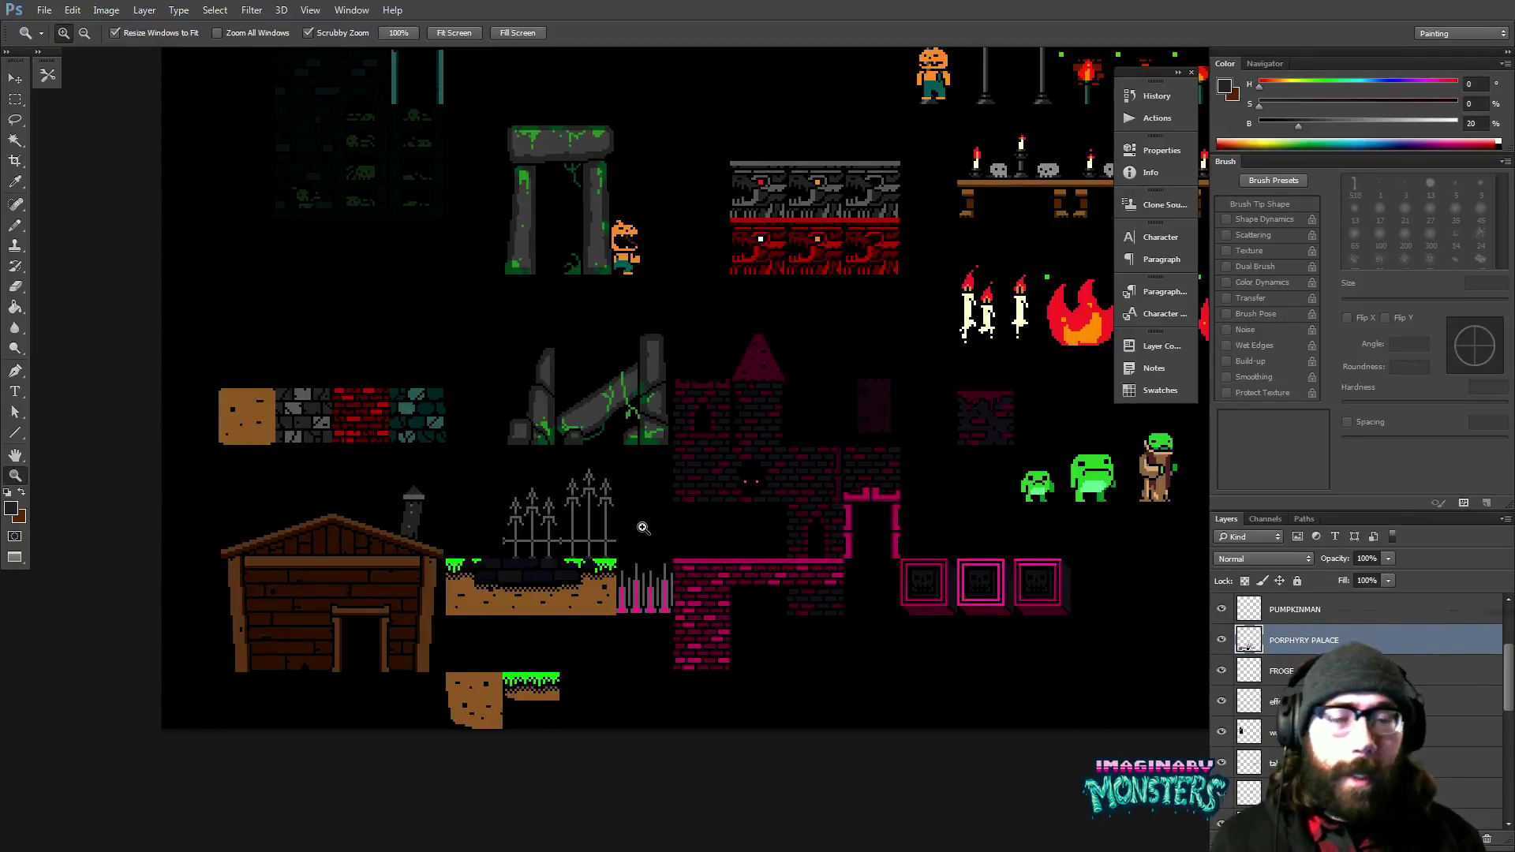
left_click_drag(909, 504, 760, 494)
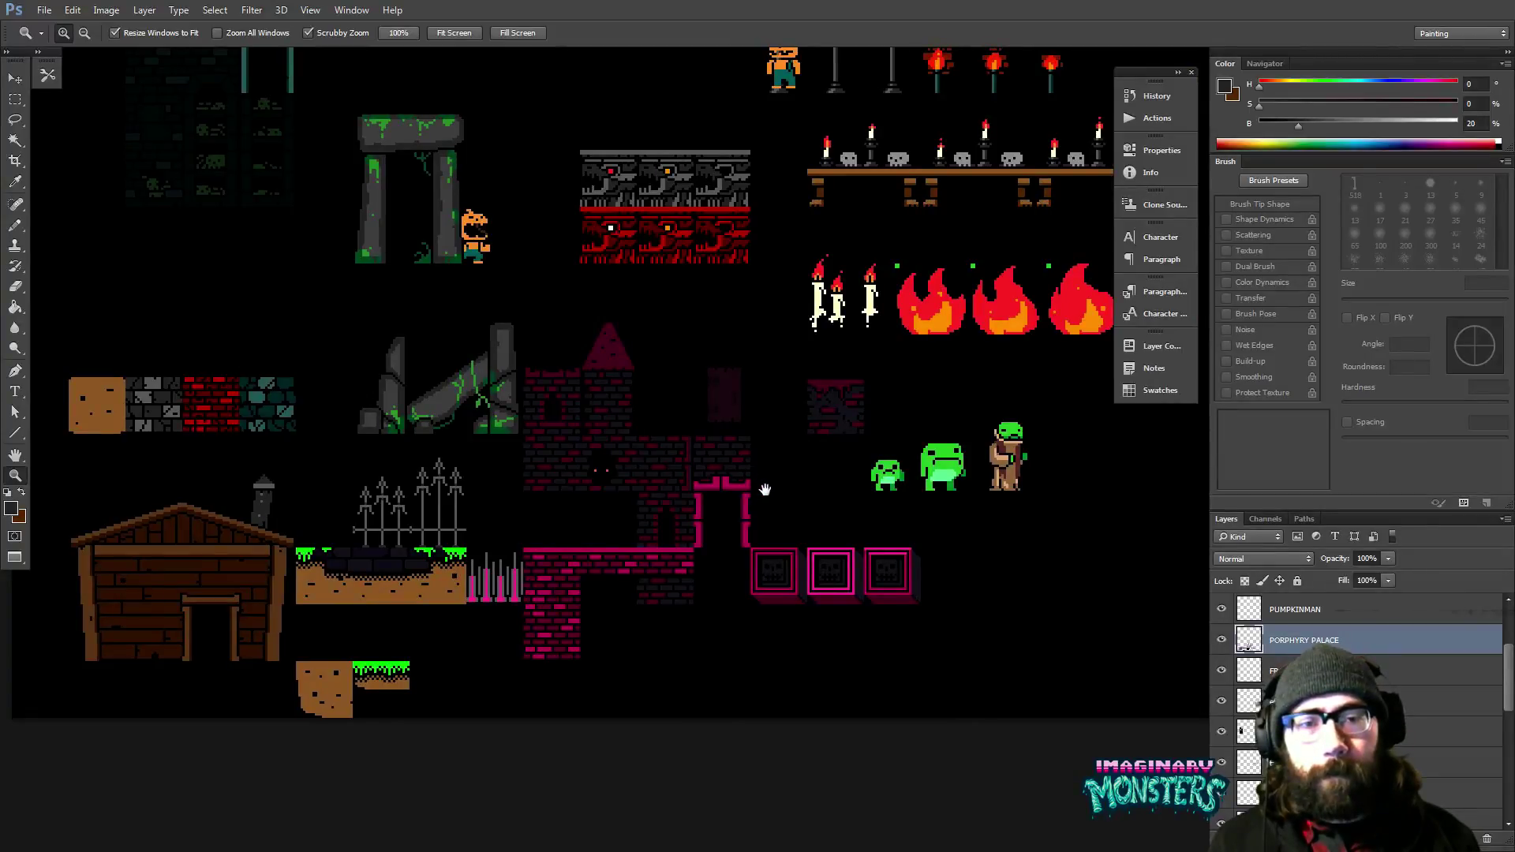
left_click_drag(789, 487, 713, 500)
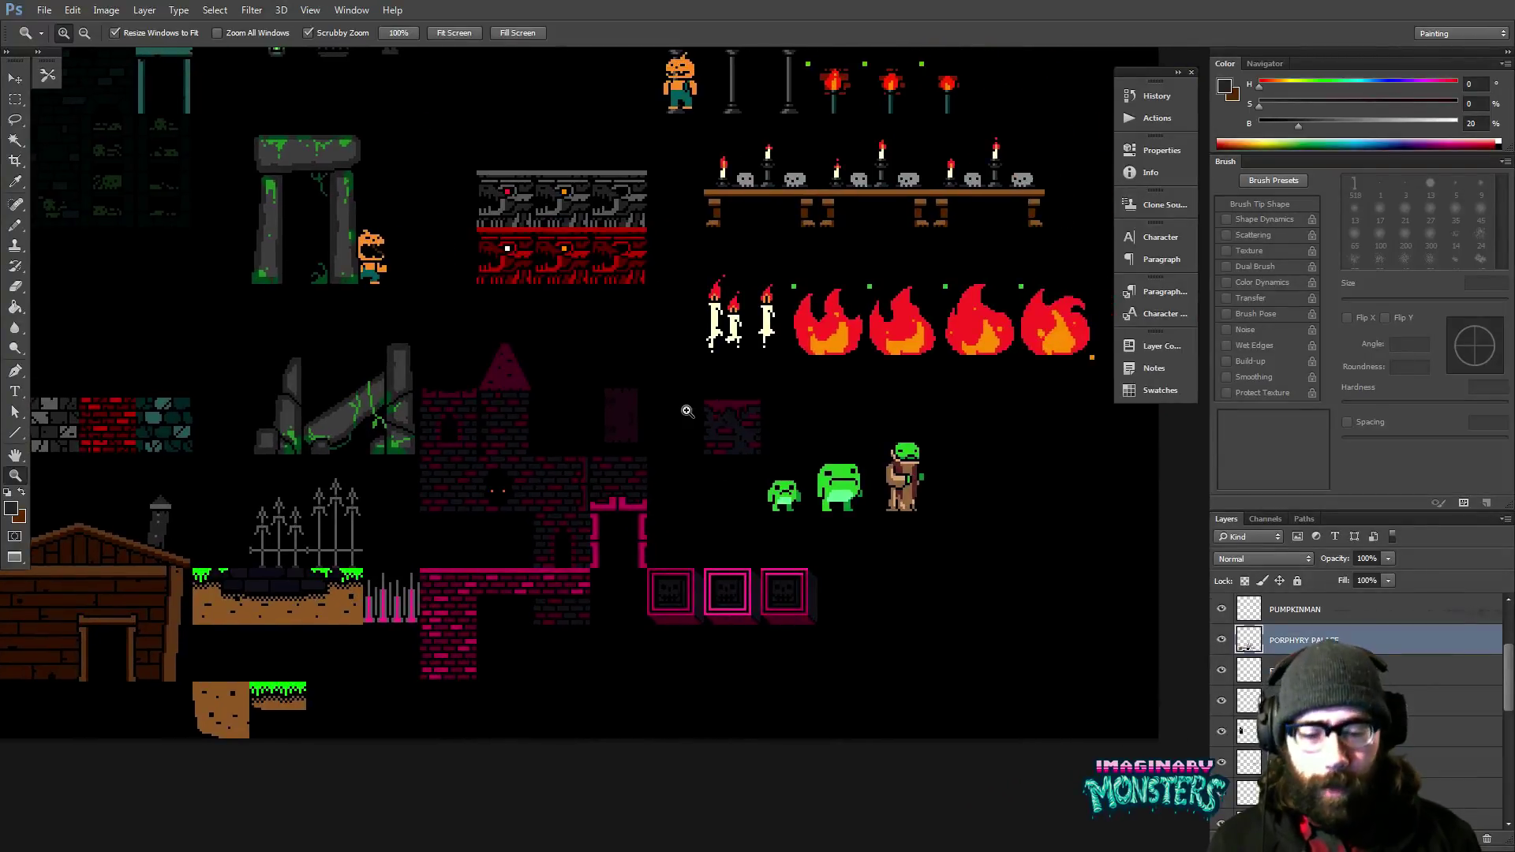
Show the tile grid around the magenta palace tiles and sample their dark magenta as the pencil color.
key("ctrl+apostrophe")
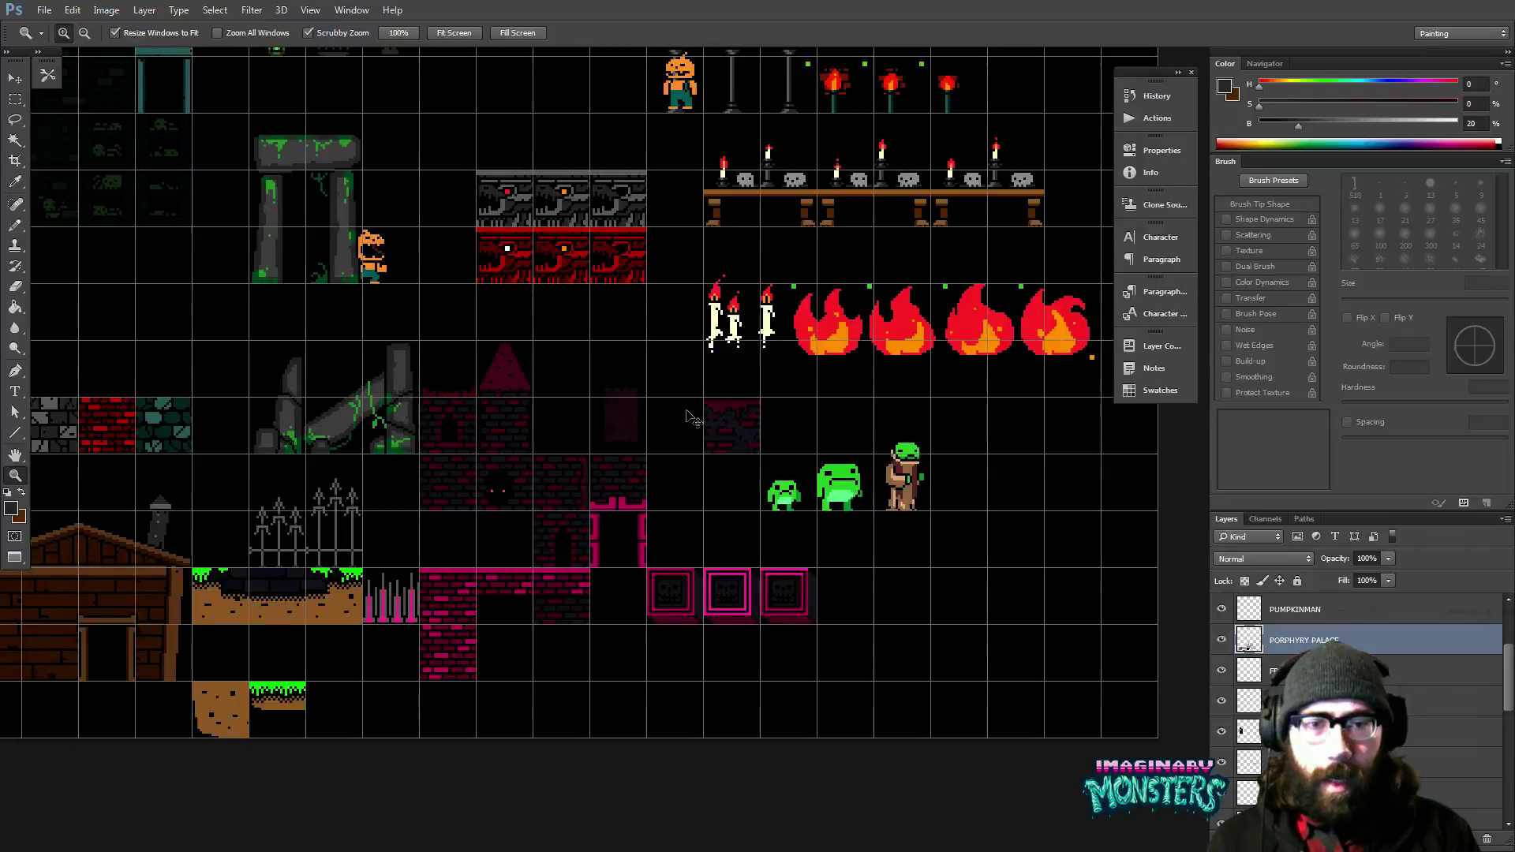
left_click(724, 544)
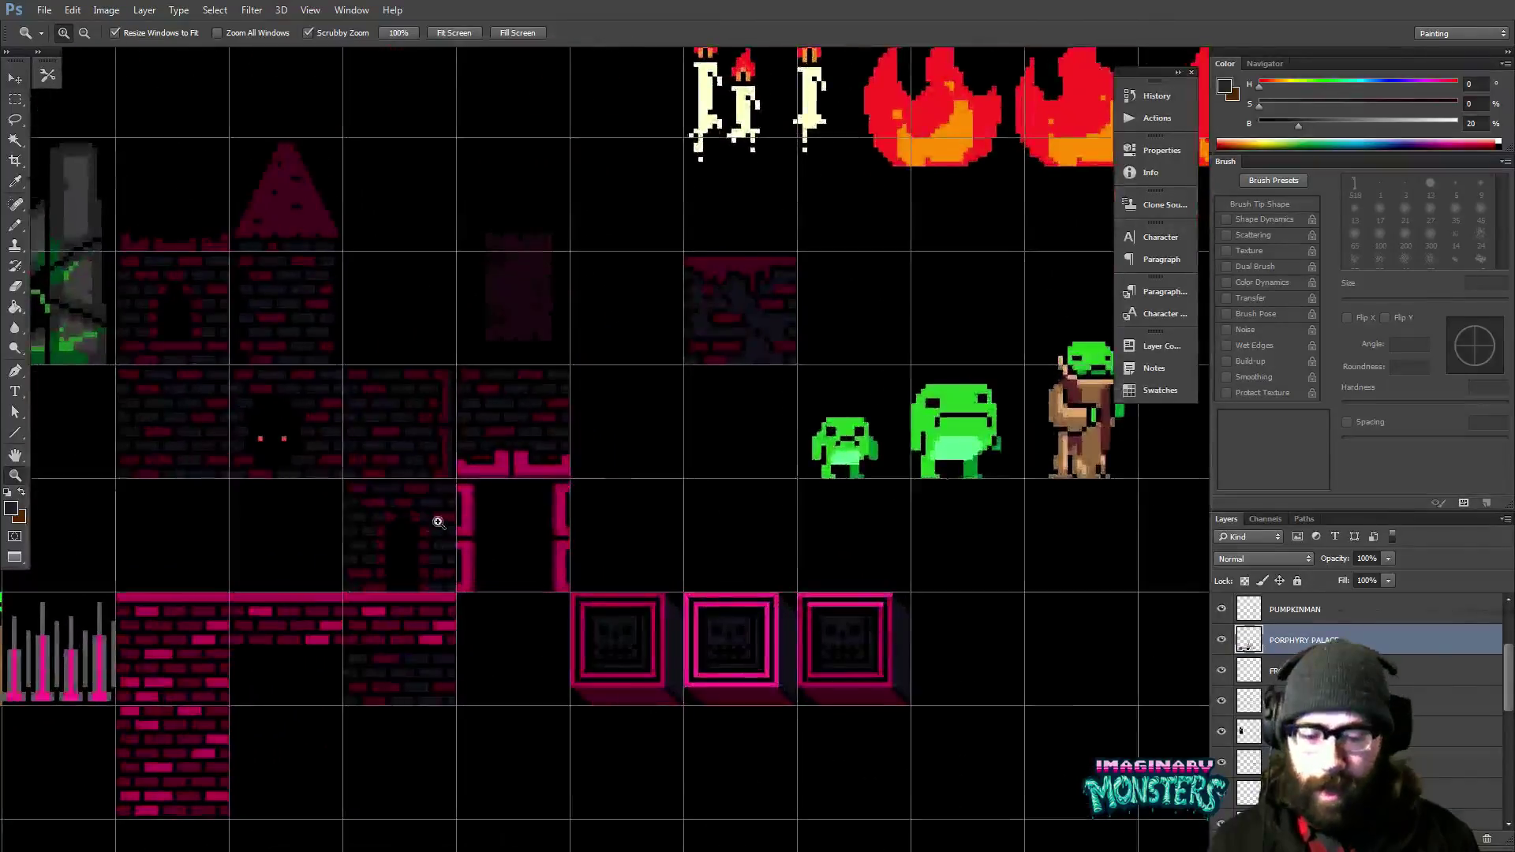
key("v")
scroll(415, 623, "right", 3)
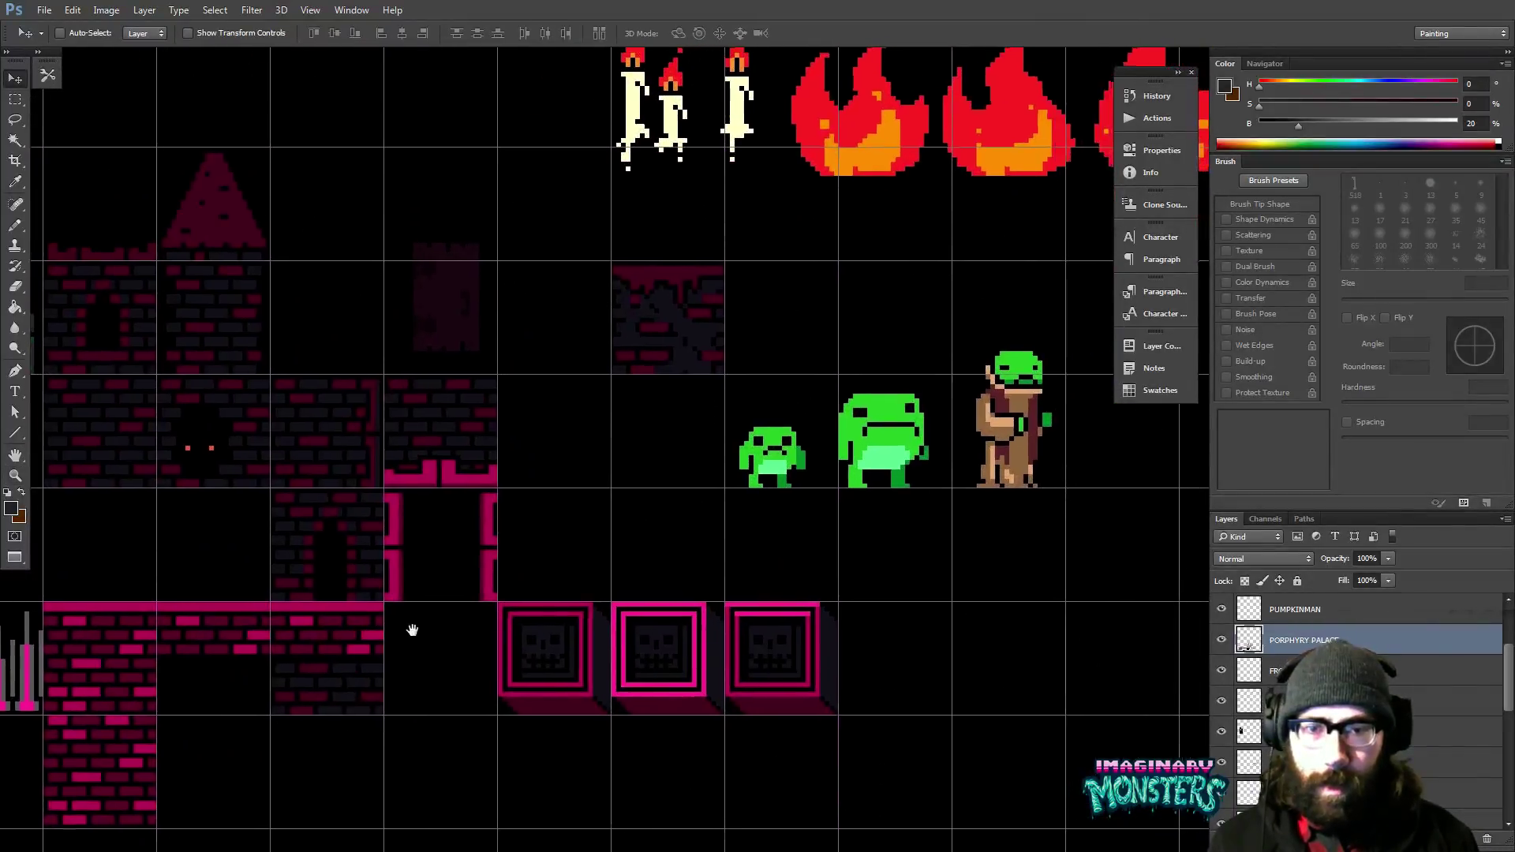
key("b")
left_click(608, 510, "alt")
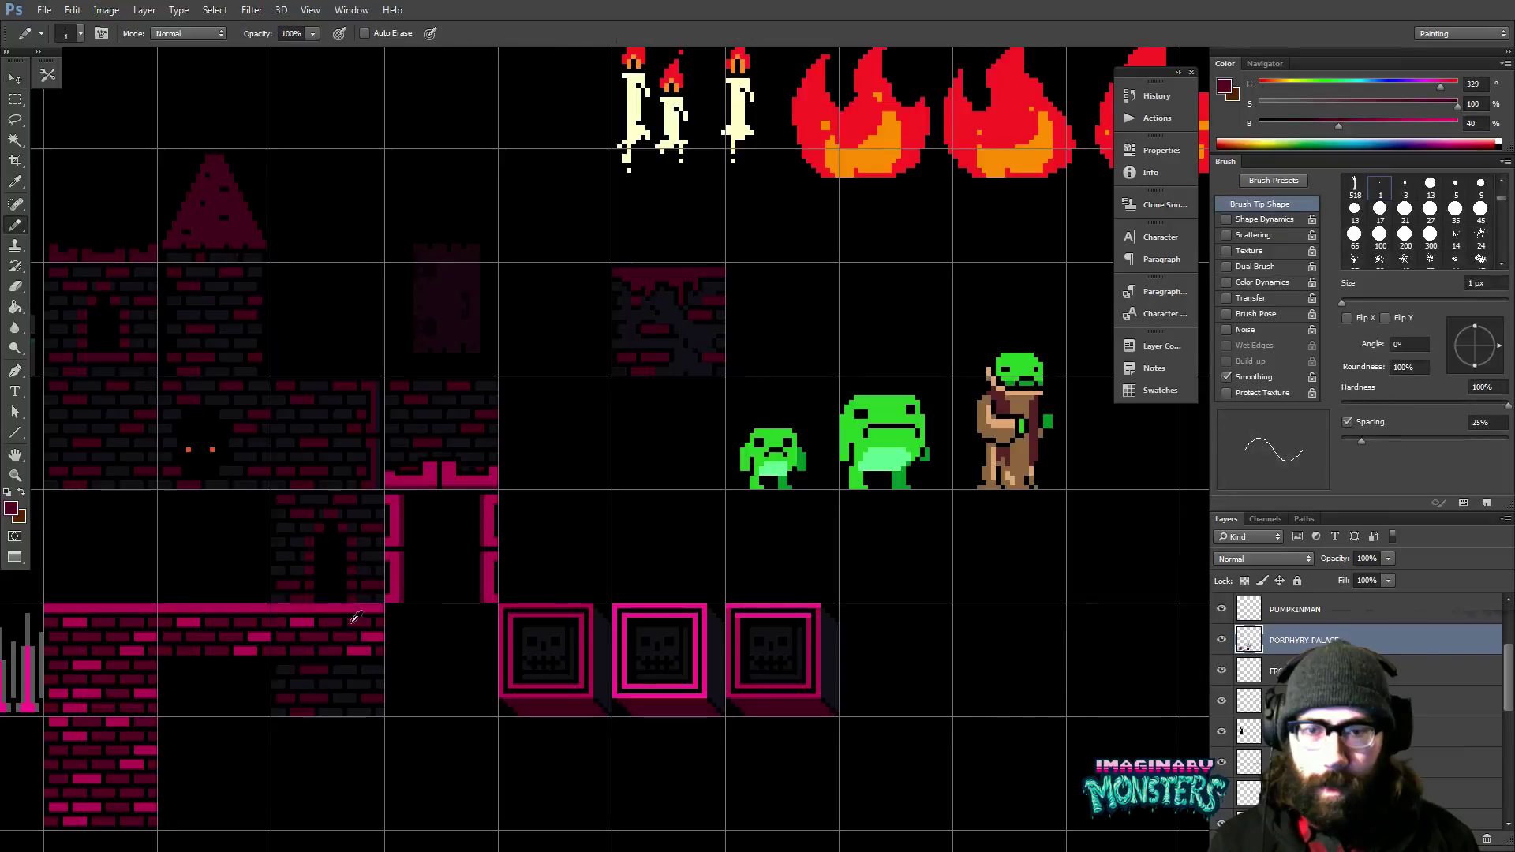
Pencil the left half of a tall, tapering rounded outline, two tiles high, above the first skull block.
mouse_move(609, 510)
left_mouse_down()
mouse_move(491, 592)
mouse_move(623, 561)
mouse_move(515, 530)
mouse_move(504, 558)
left_mouse_up()
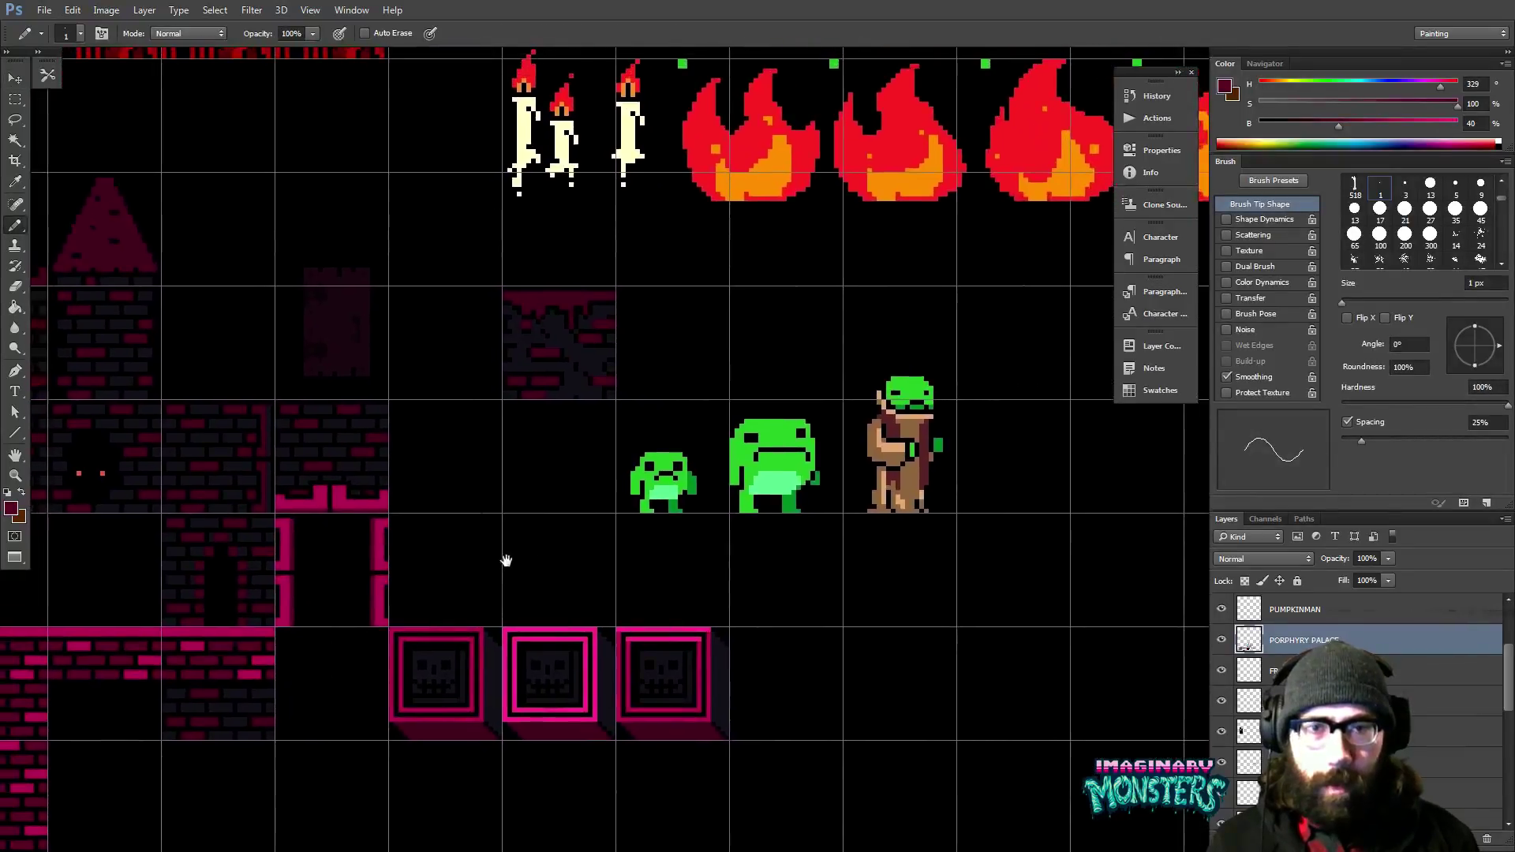
key("v")
left_click_drag(595, 499, 562, 530)
key("ctrl+z")
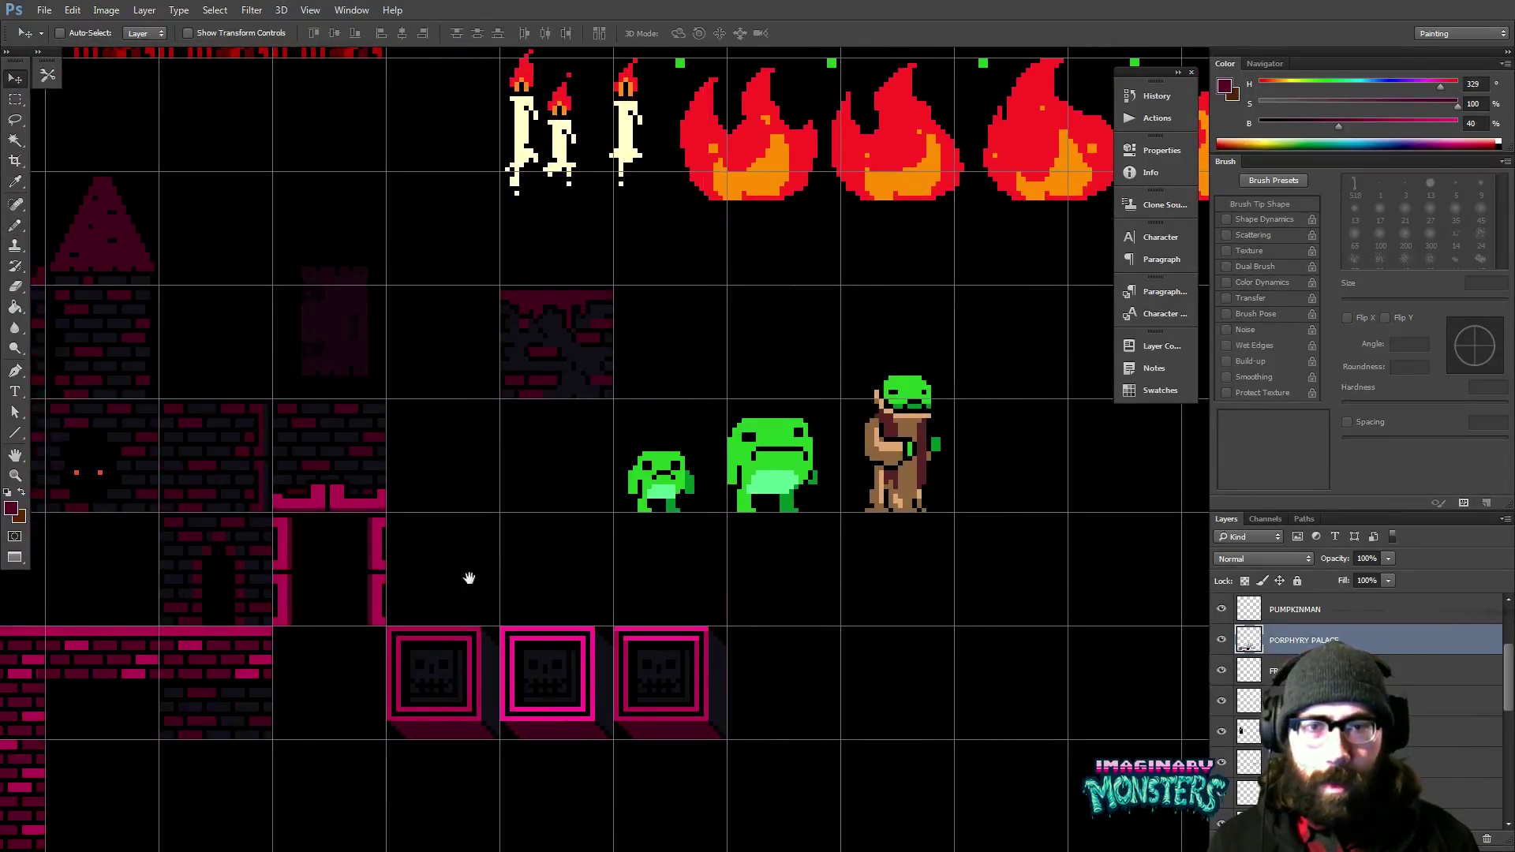
mouse_move(467, 576)
left_mouse_down()
mouse_move(612, 558)
mouse_move(609, 541)
mouse_move(541, 531)
mouse_move(529, 553)
left_mouse_up()
key("z")
key("b")
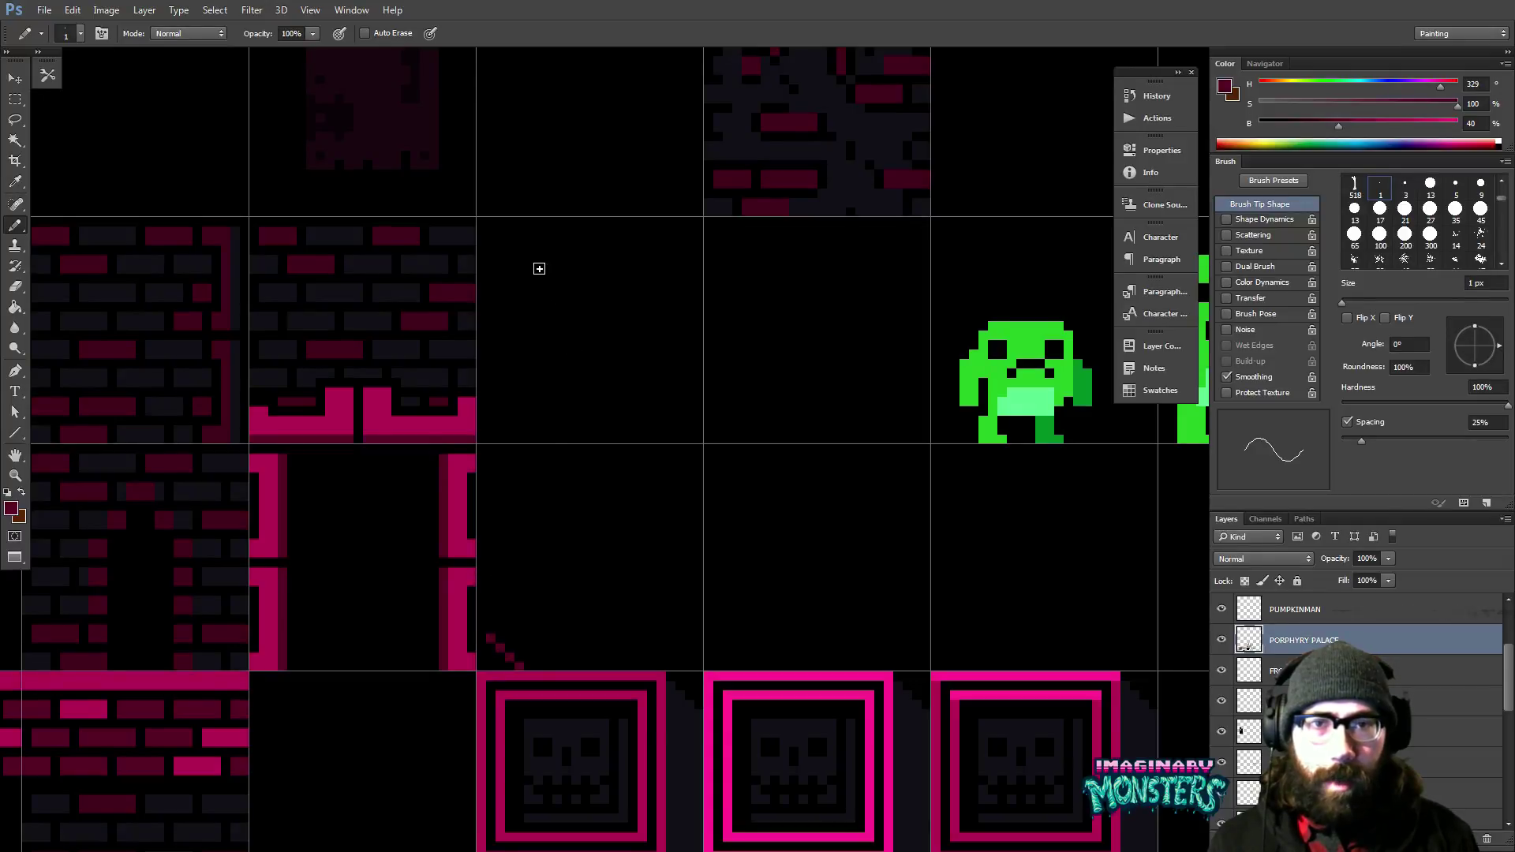
left_click_drag(538, 264, 620, 204)
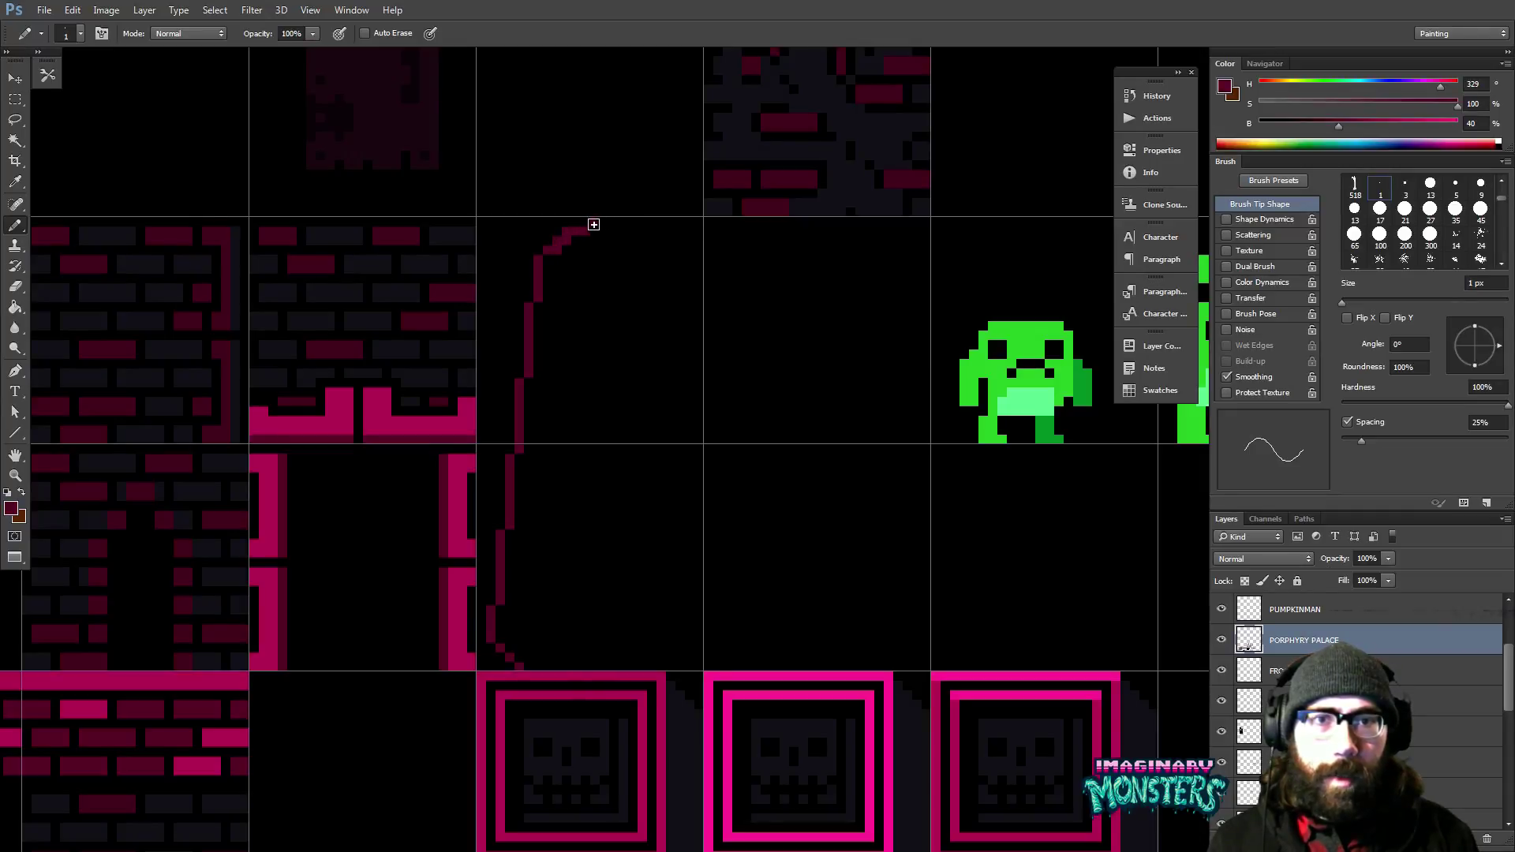
key("e")
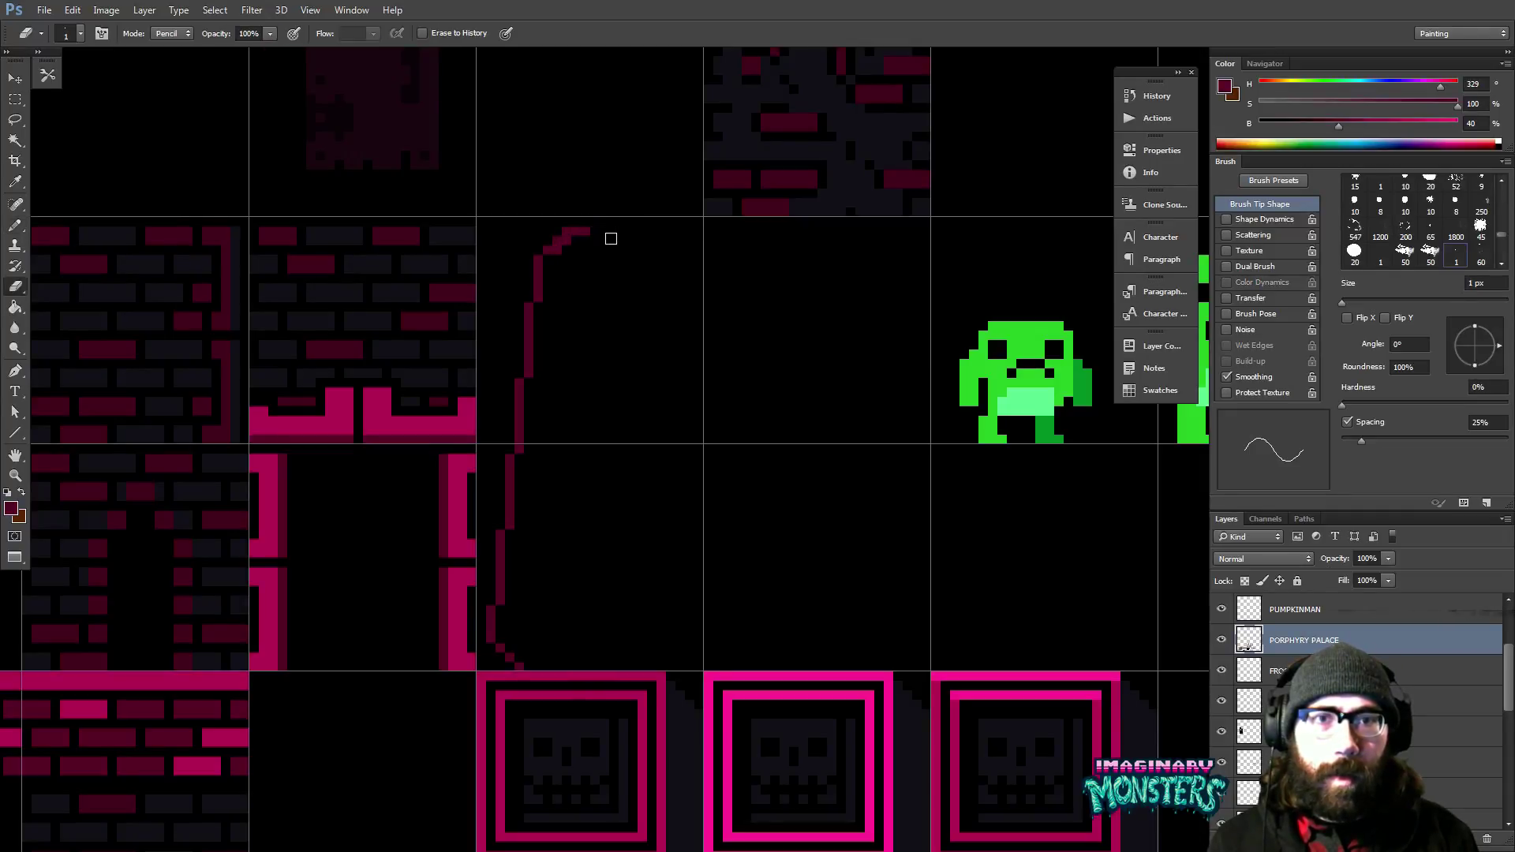
key("b")
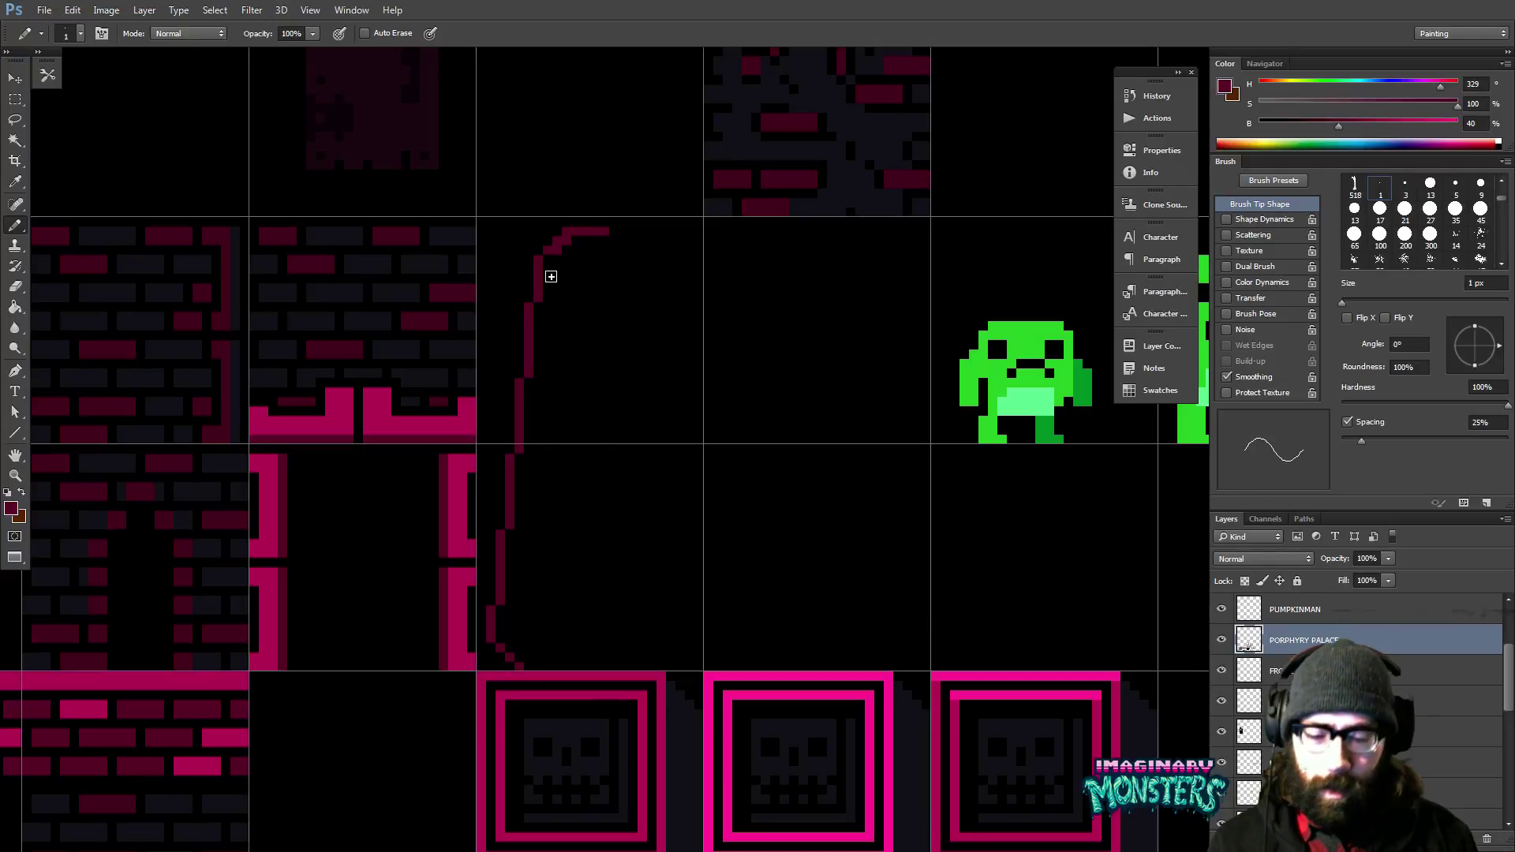
Select the half outline, nudge it right, and make a horizontally flipped copy of it.
key("m")
left_click_drag(476, 188, 620, 665)
key("v")
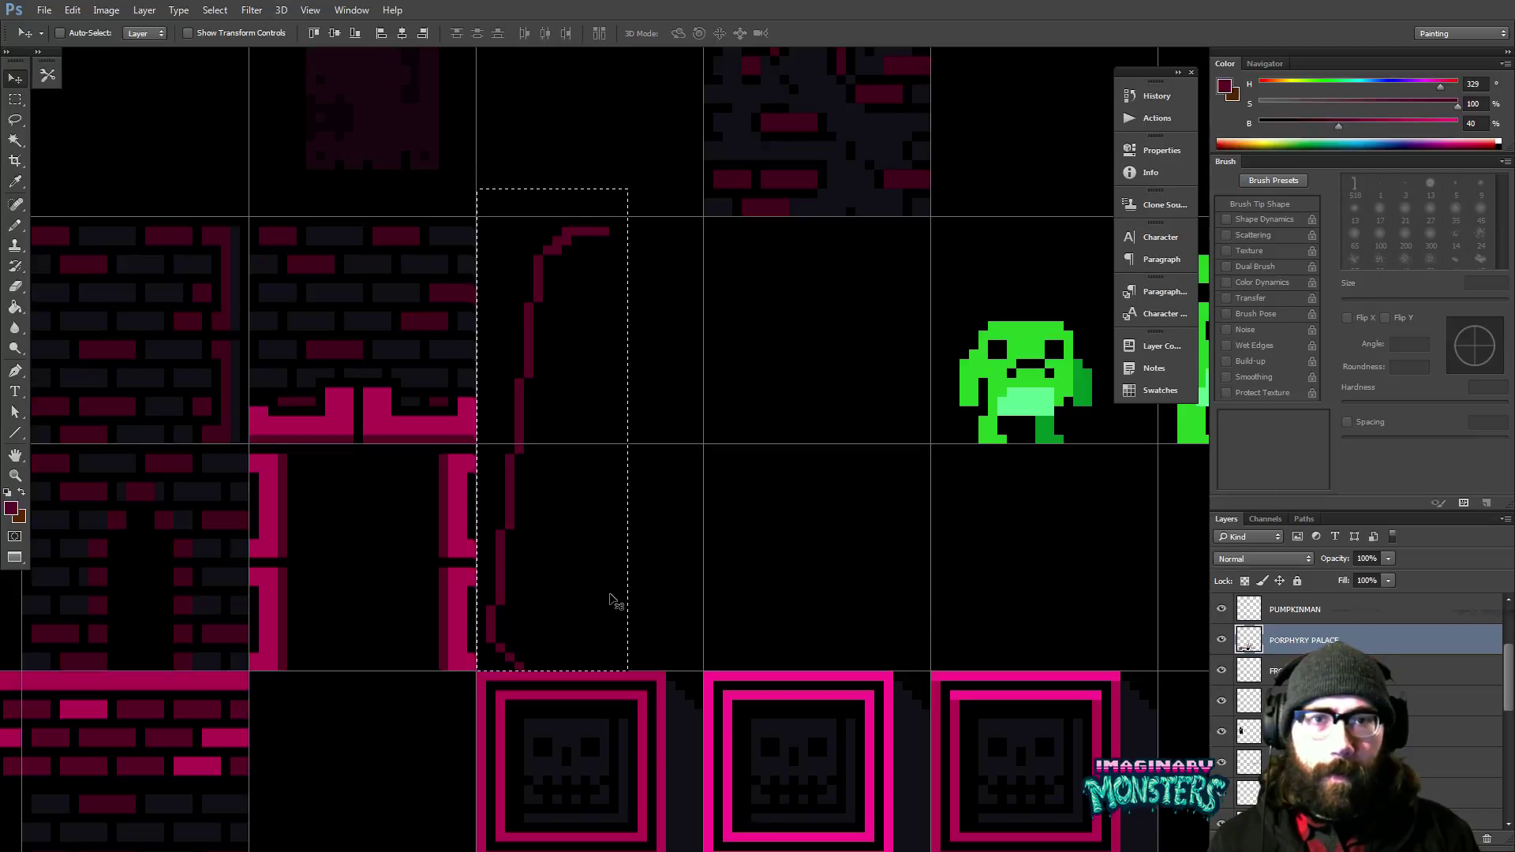
key("Right")
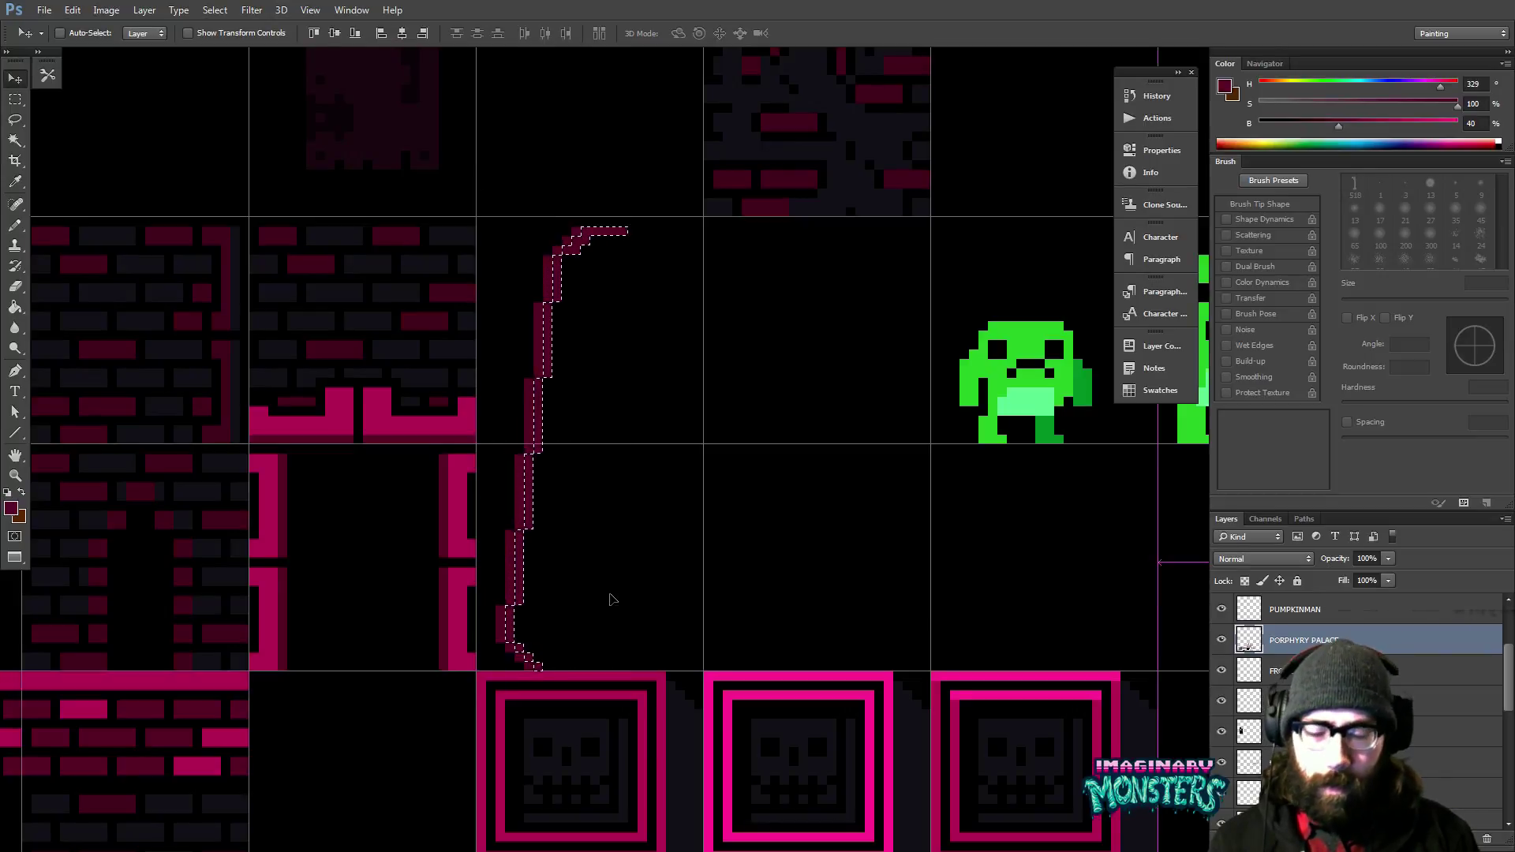
key("ctrl+t")
right_click(565, 330)
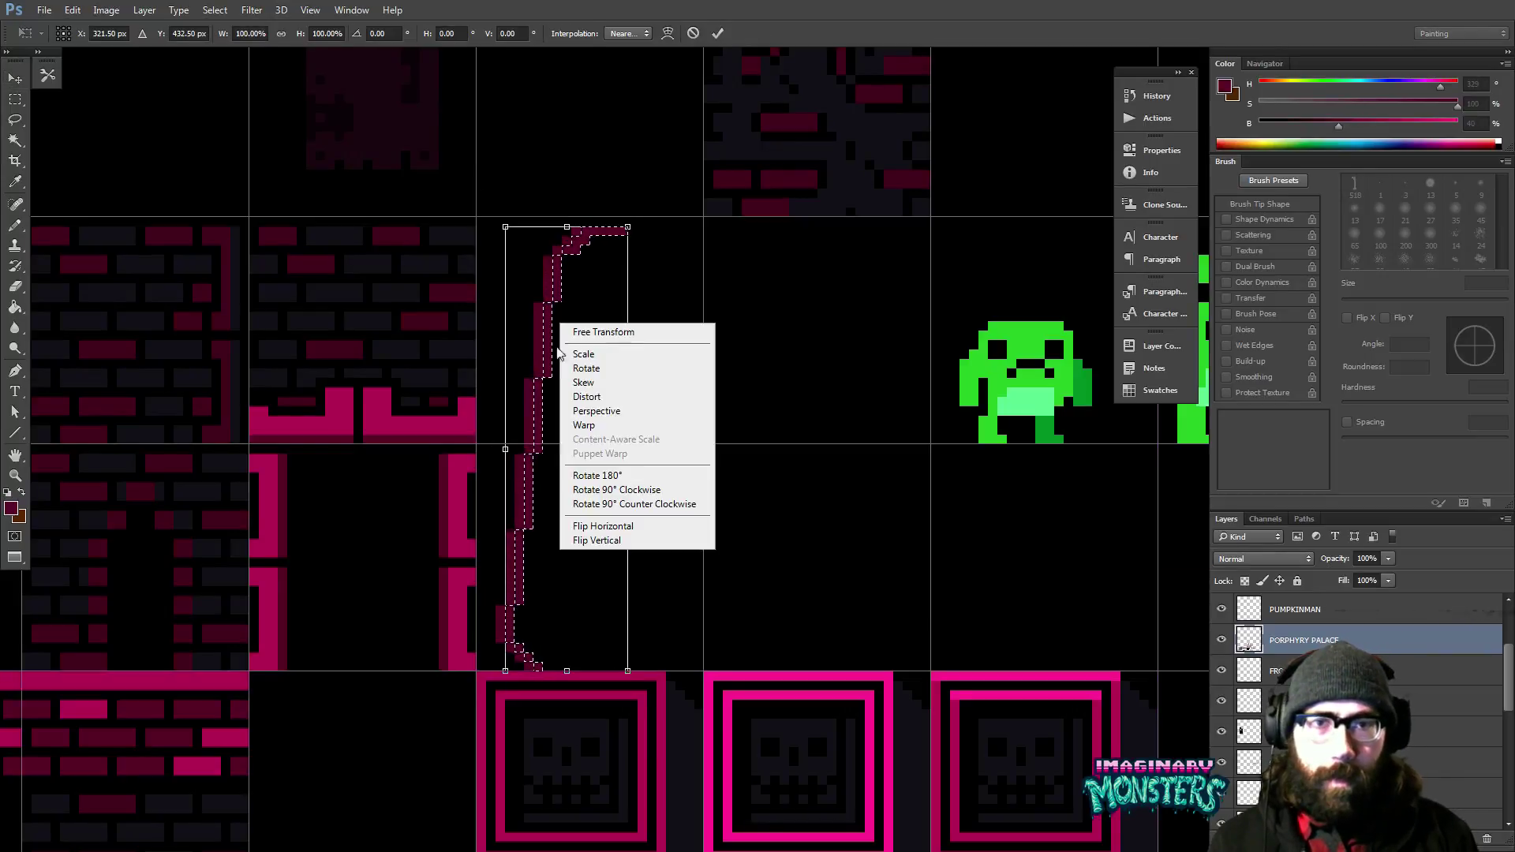
left_click(590, 532)
key("Return")
Shift the mirrored half right until its top joins the original half in a rounded peak.
key("Right")
key("Right")
key("Right")
key("Right")
key("Right")
key("Right")
key("Right")
key("Right")
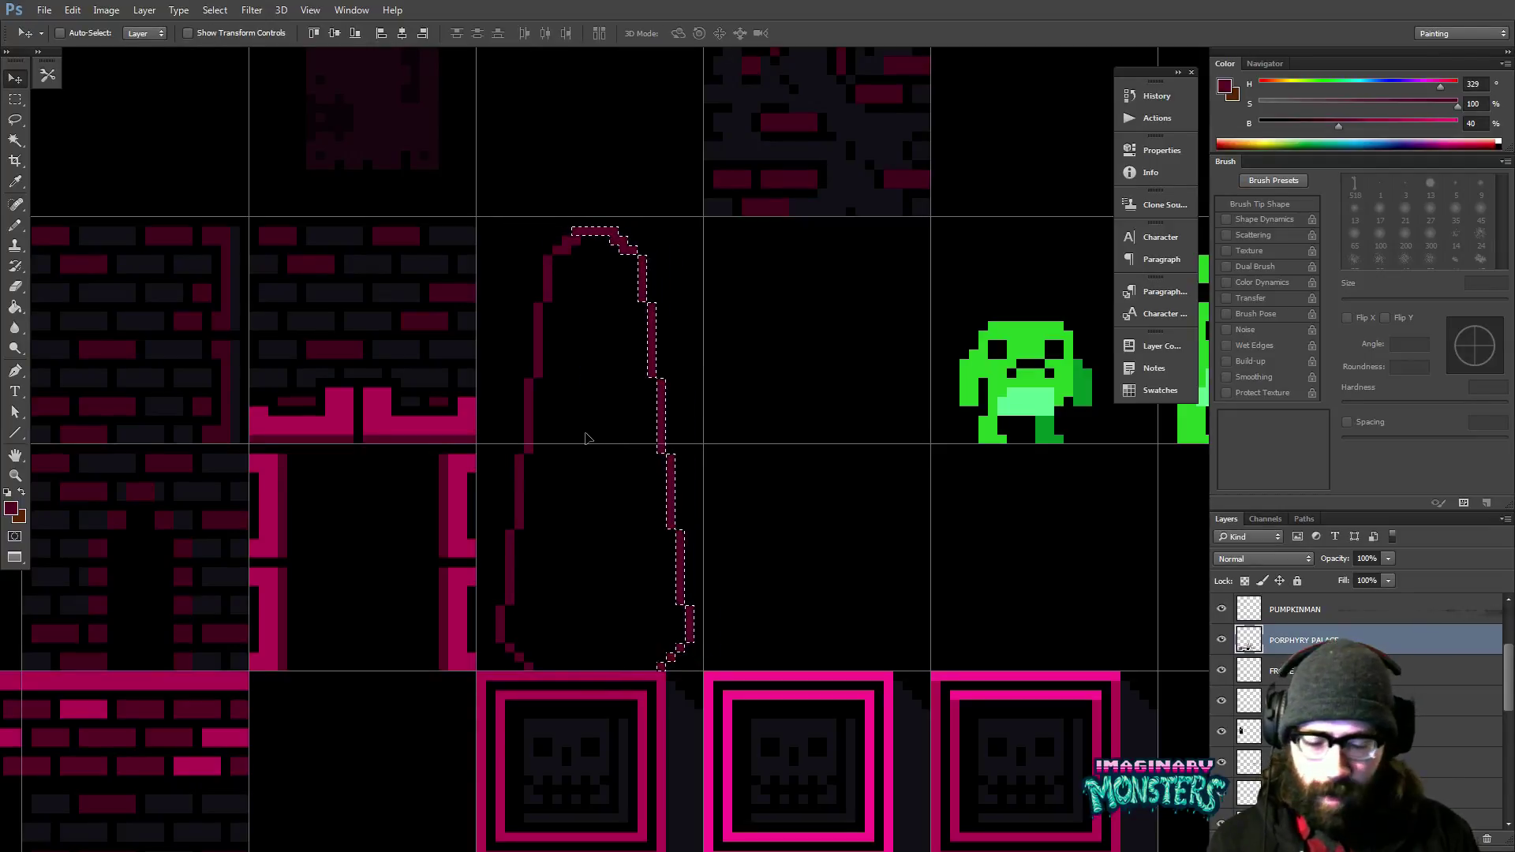
Move the outline's right half one pixel left, deselect it, and pencil a straight line closing the base.
key("m")
left_click_drag(590, 208, 713, 671)
key("v")
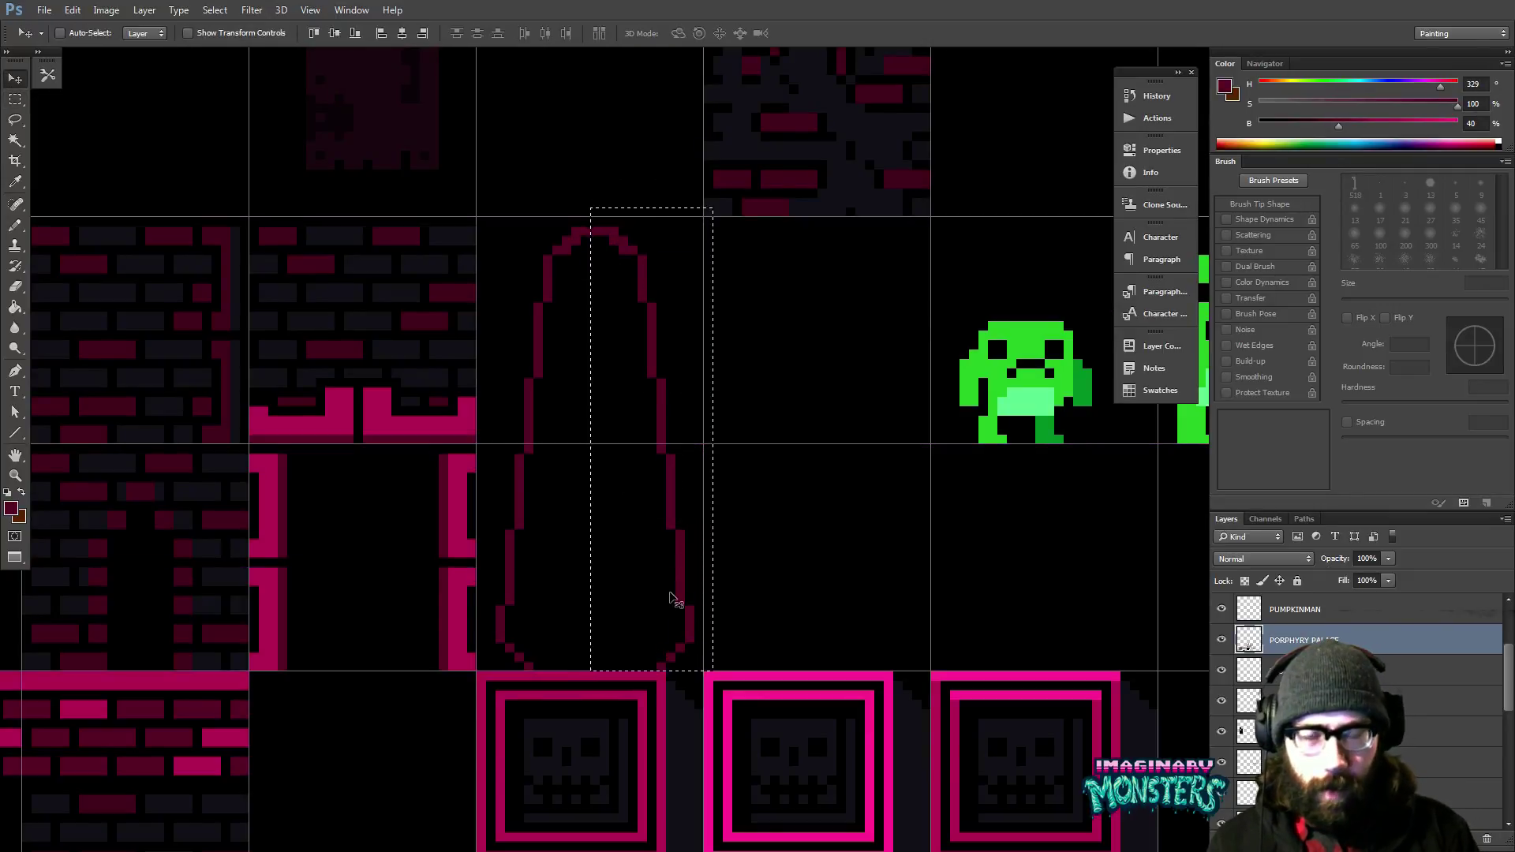
key("Left")
key("ctrl+d")
key("b")
left_click_drag(528, 665, 641, 676)
Examine the red castle, torch, graveyard, iron fence and spike tiles elsewhere on the sprite sheet.
key("z")
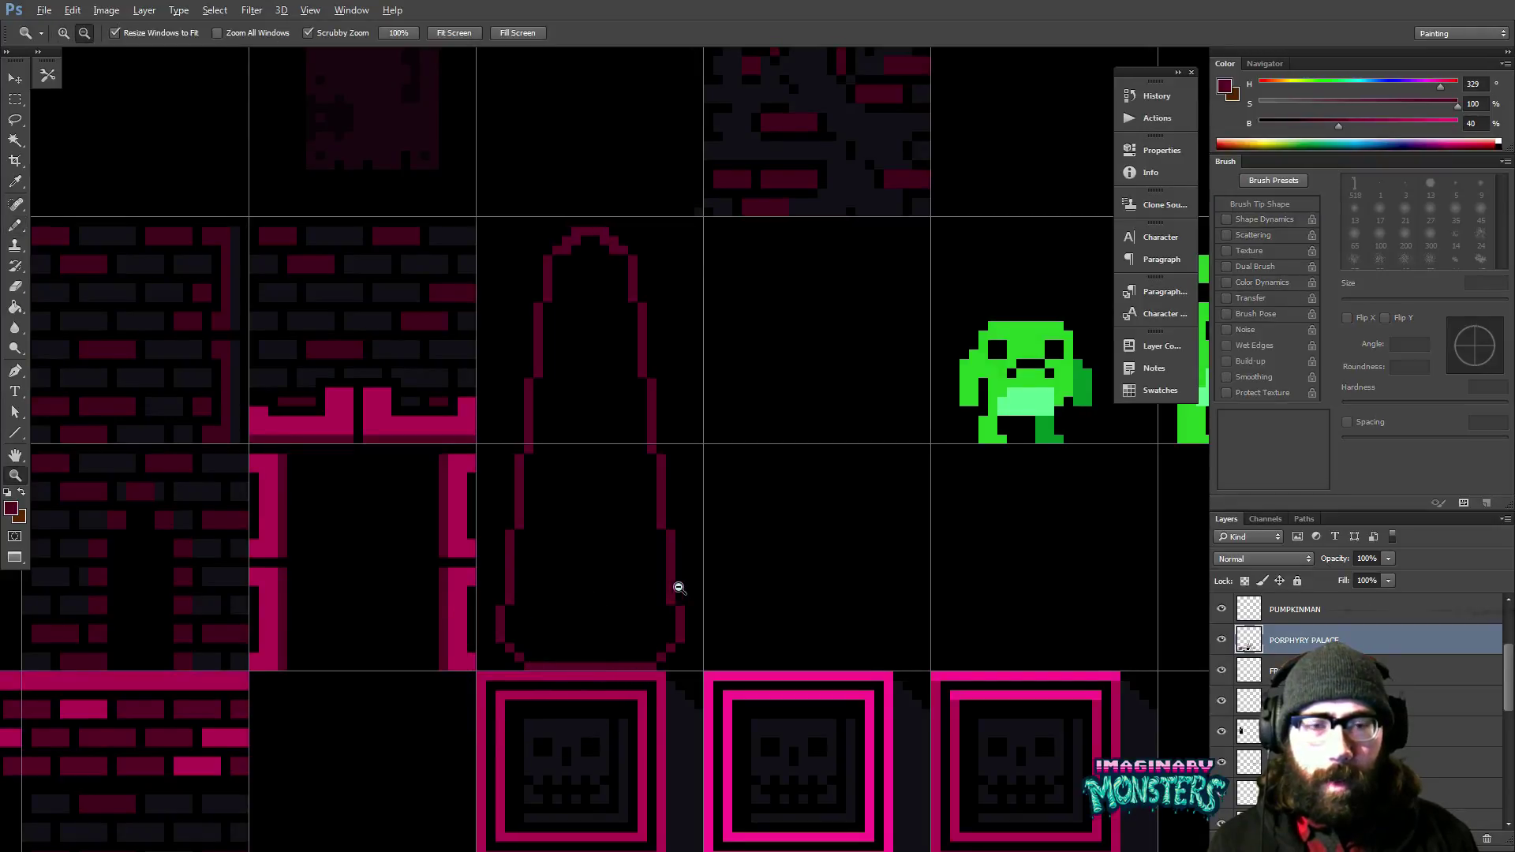
left_click_drag(683, 591, 631, 588)
left_click_drag(702, 244, 584, 710)
left_click_drag(584, 268, 660, 720)
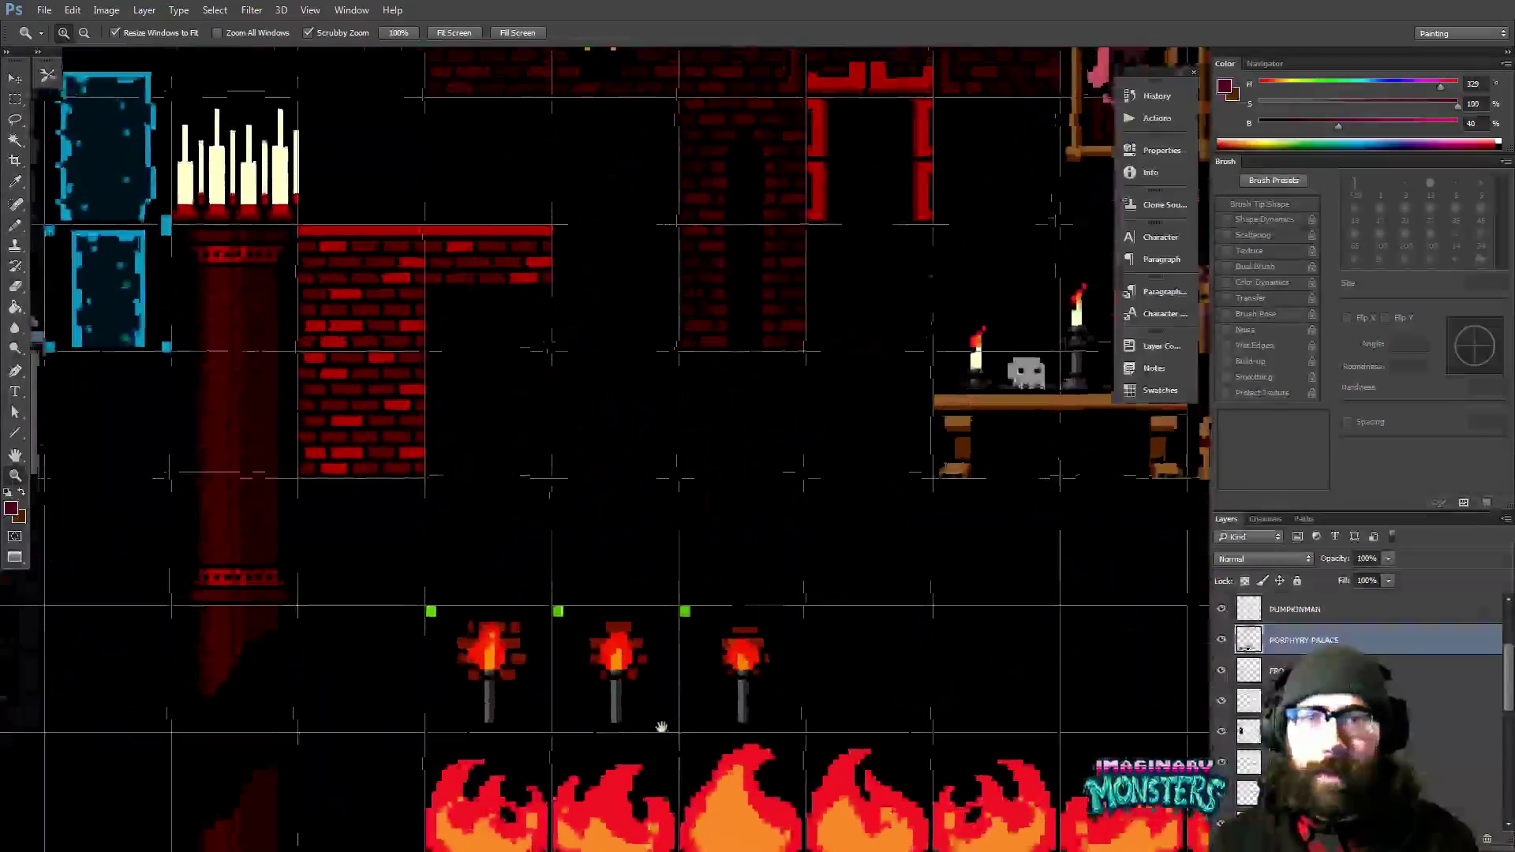
left_click_drag(629, 541, 629, 670)
mouse_move(628, 619)
left_mouse_down()
mouse_move(478, 704)
mouse_move(592, 751)
mouse_move(632, 625)
mouse_move(758, 552)
mouse_move(787, 472)
mouse_move(860, 430)
left_mouse_up()
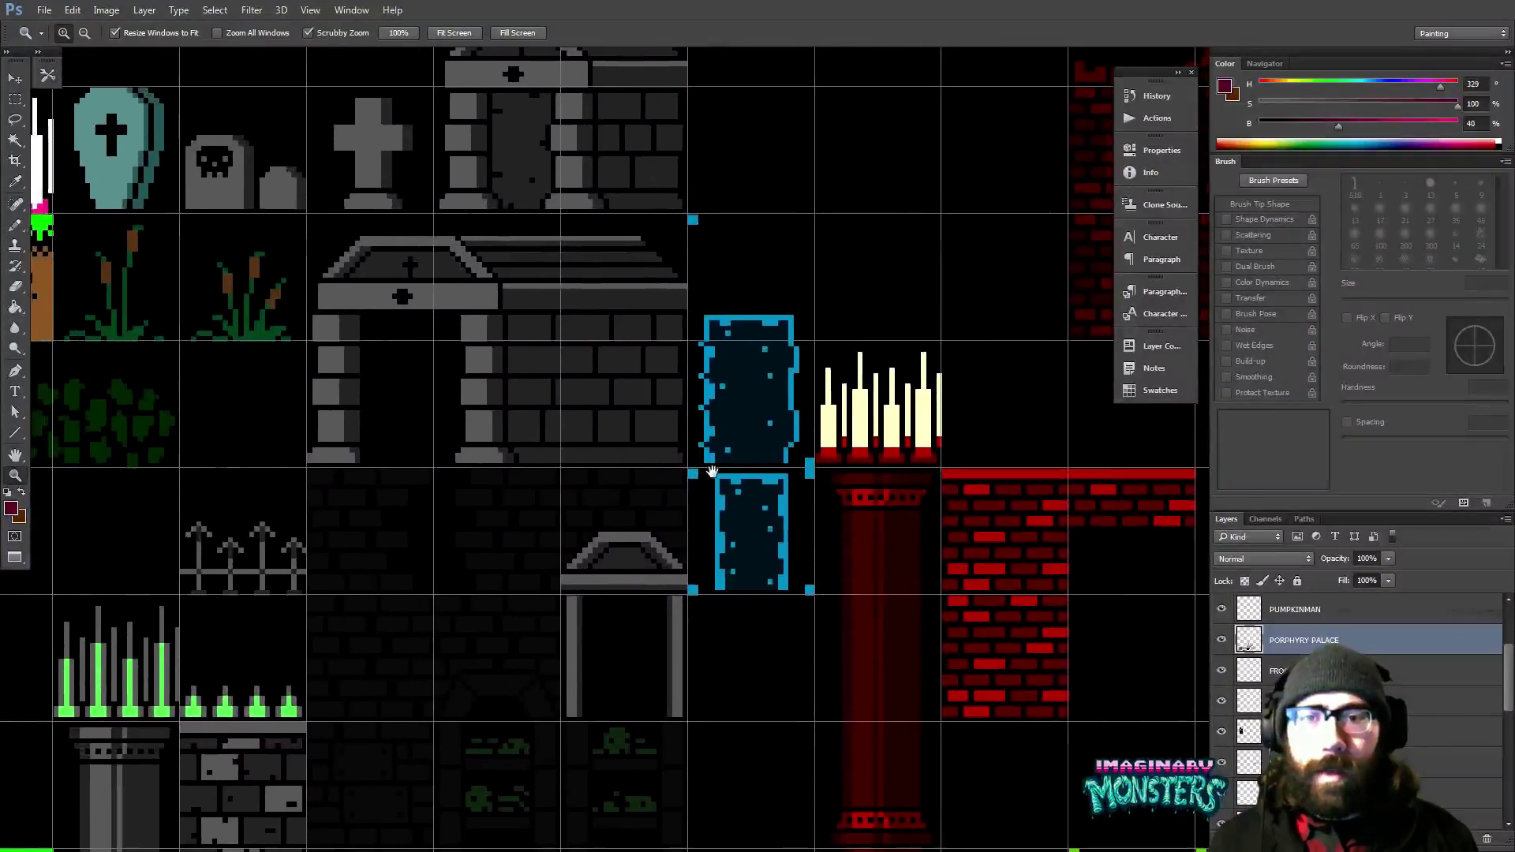
left_click_drag(415, 476, 368, 426)
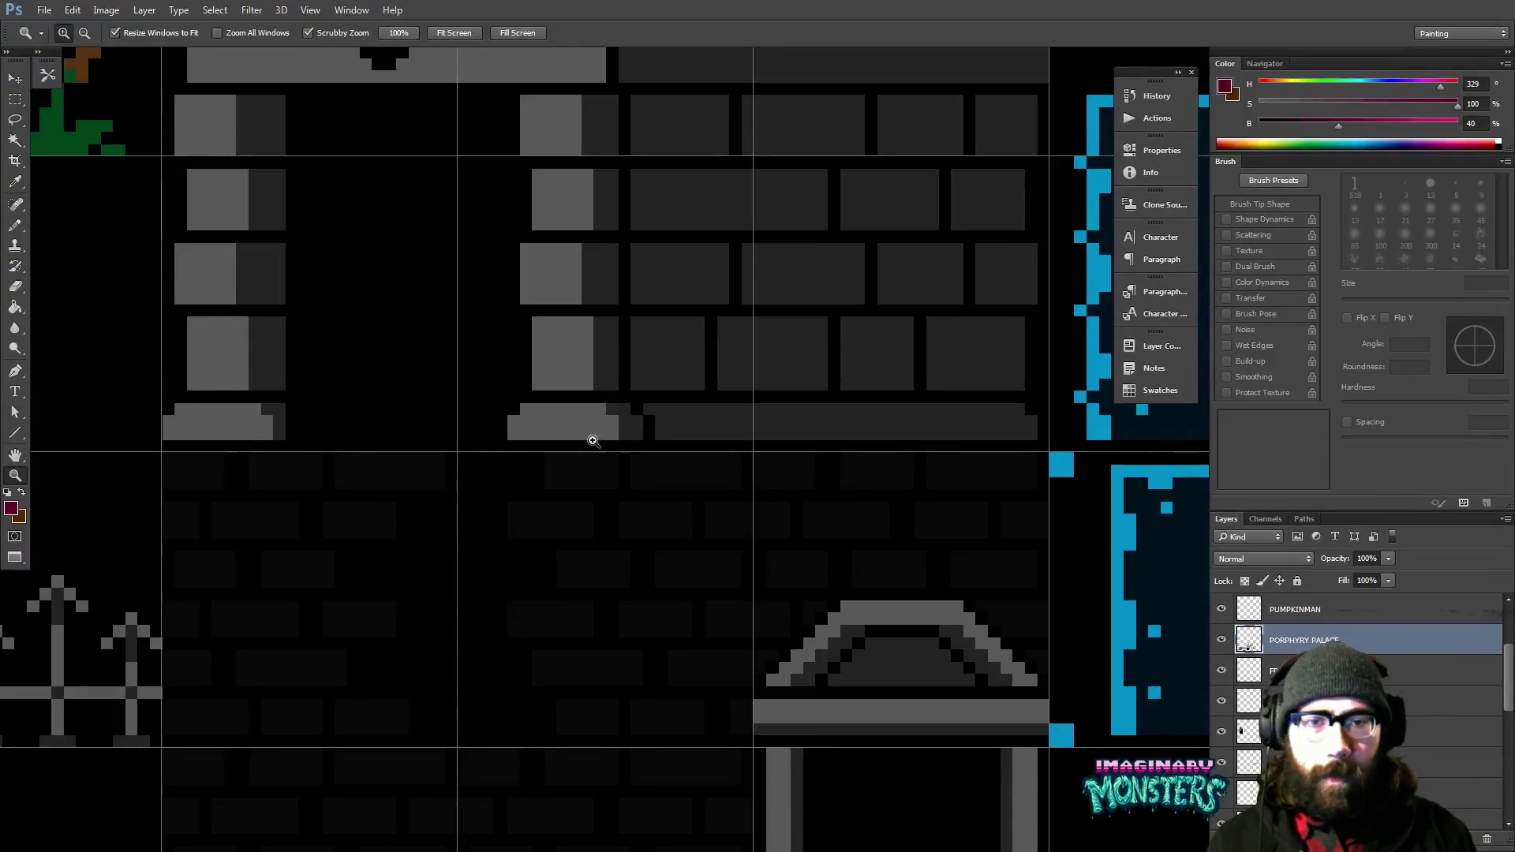
left_click_drag(788, 473, 793, 307)
left_click_drag(632, 484, 797, 295)
left_click_drag(636, 382, 724, 416)
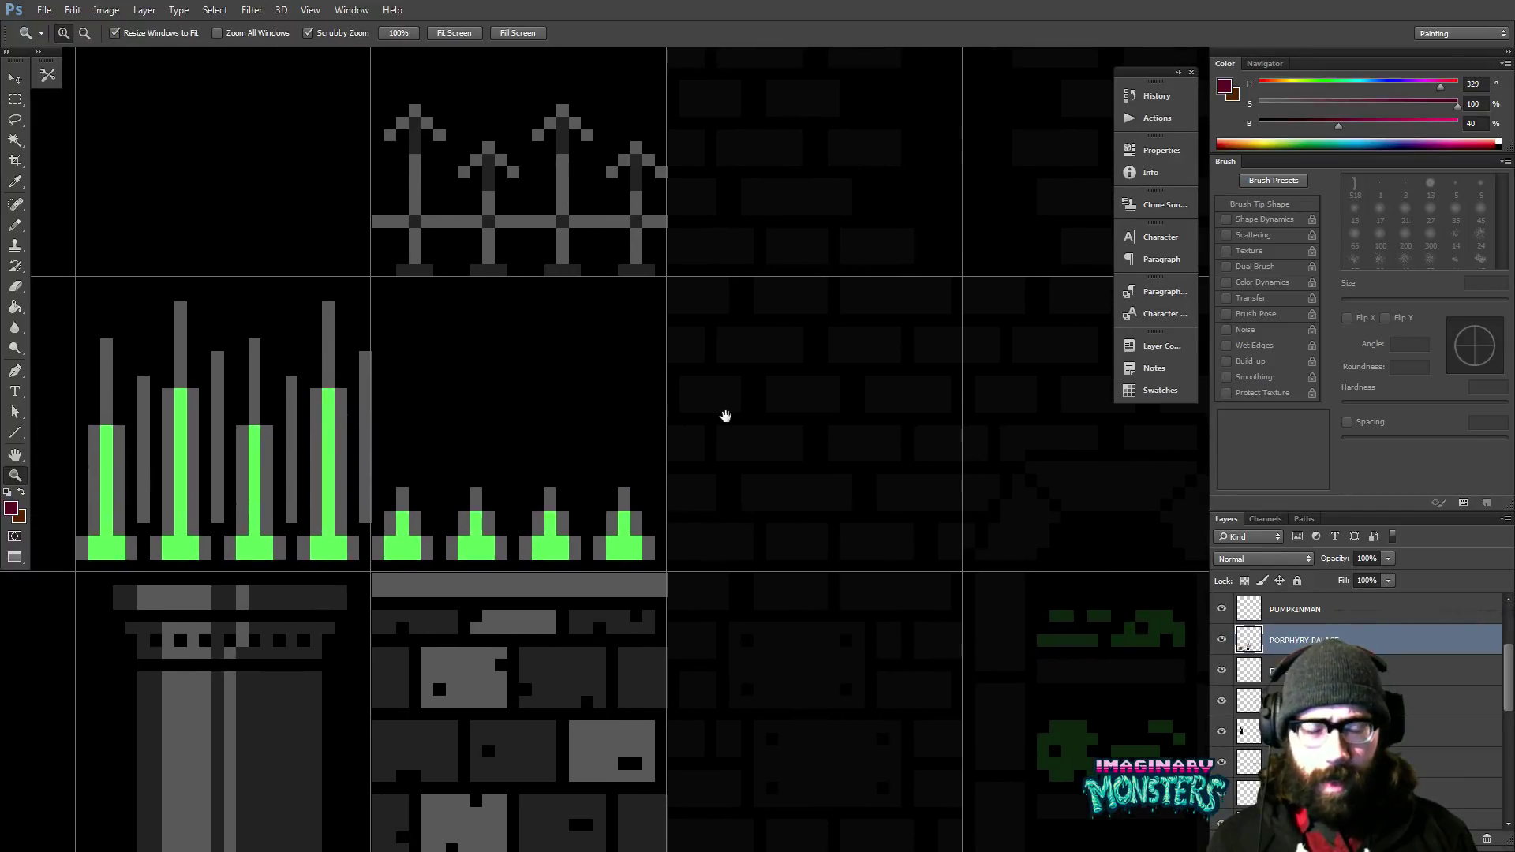
left_click(724, 416, "alt")
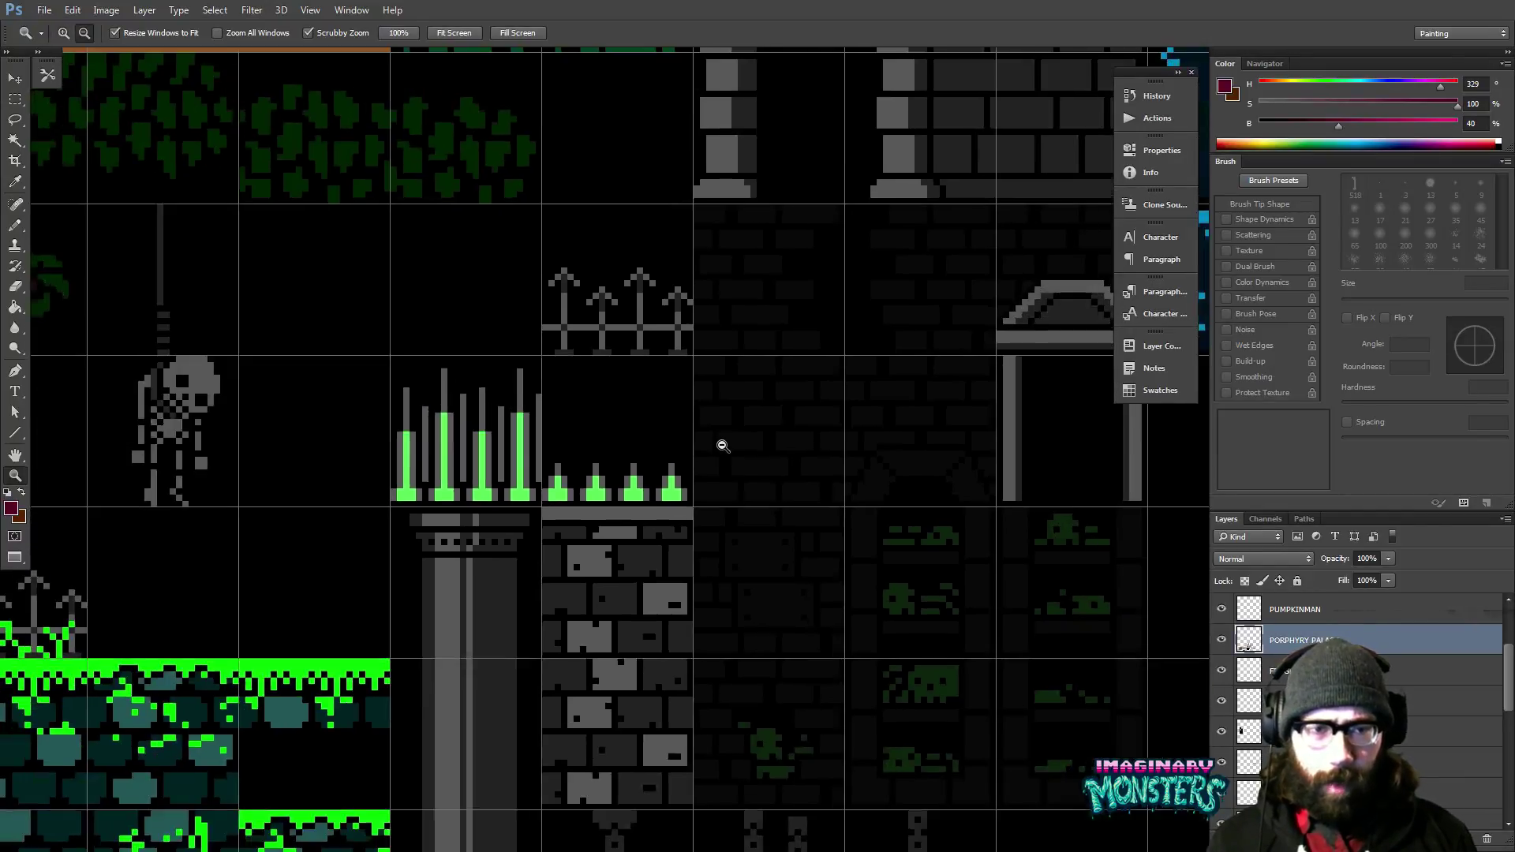
left_click(711, 465, "alt")
left_click(711, 466, "alt")
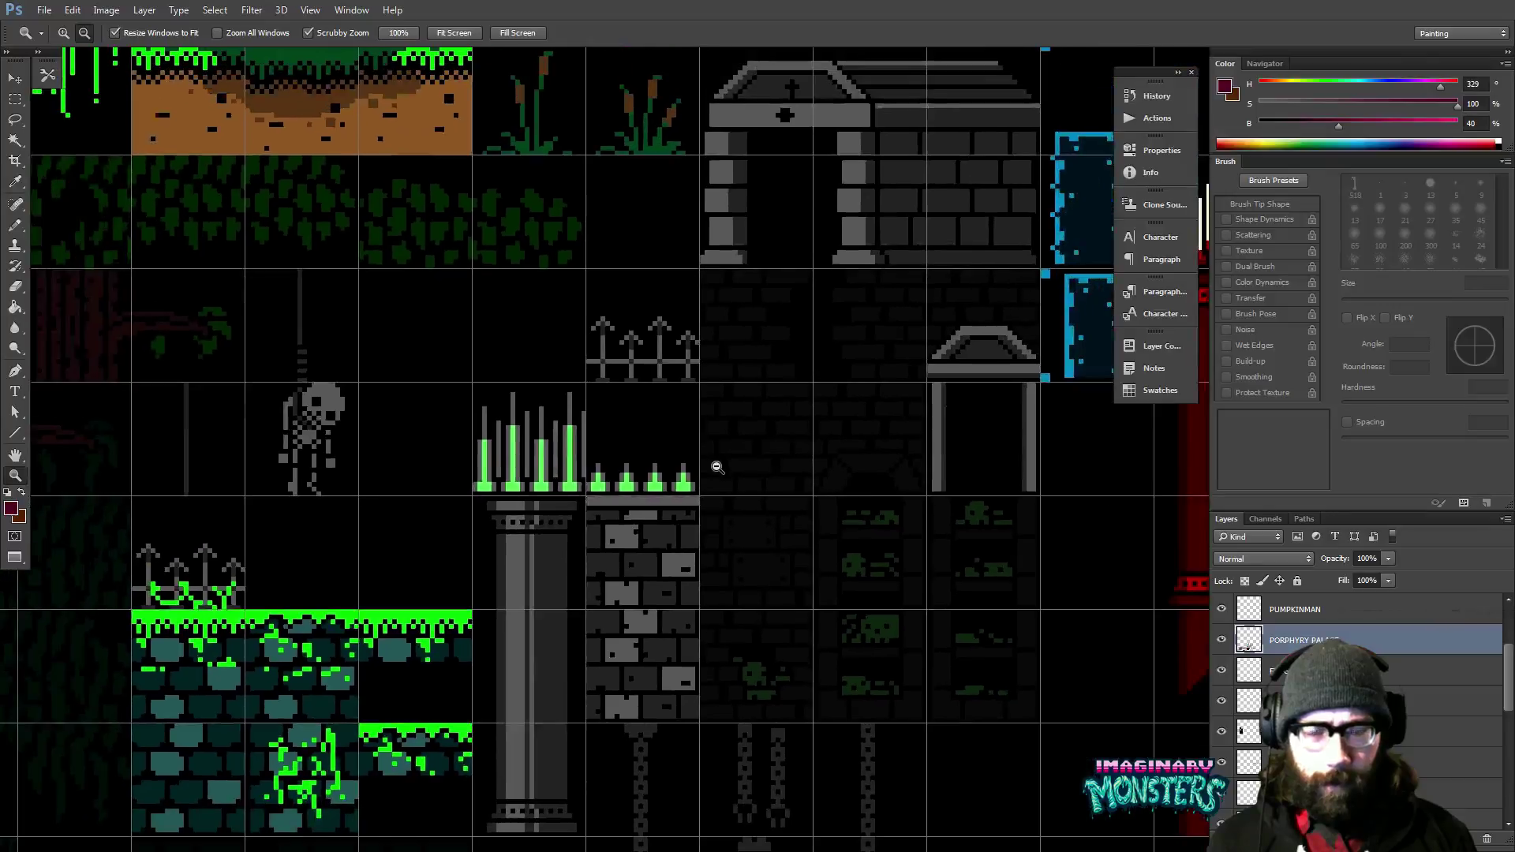
left_click_drag(676, 423, 663, 352)
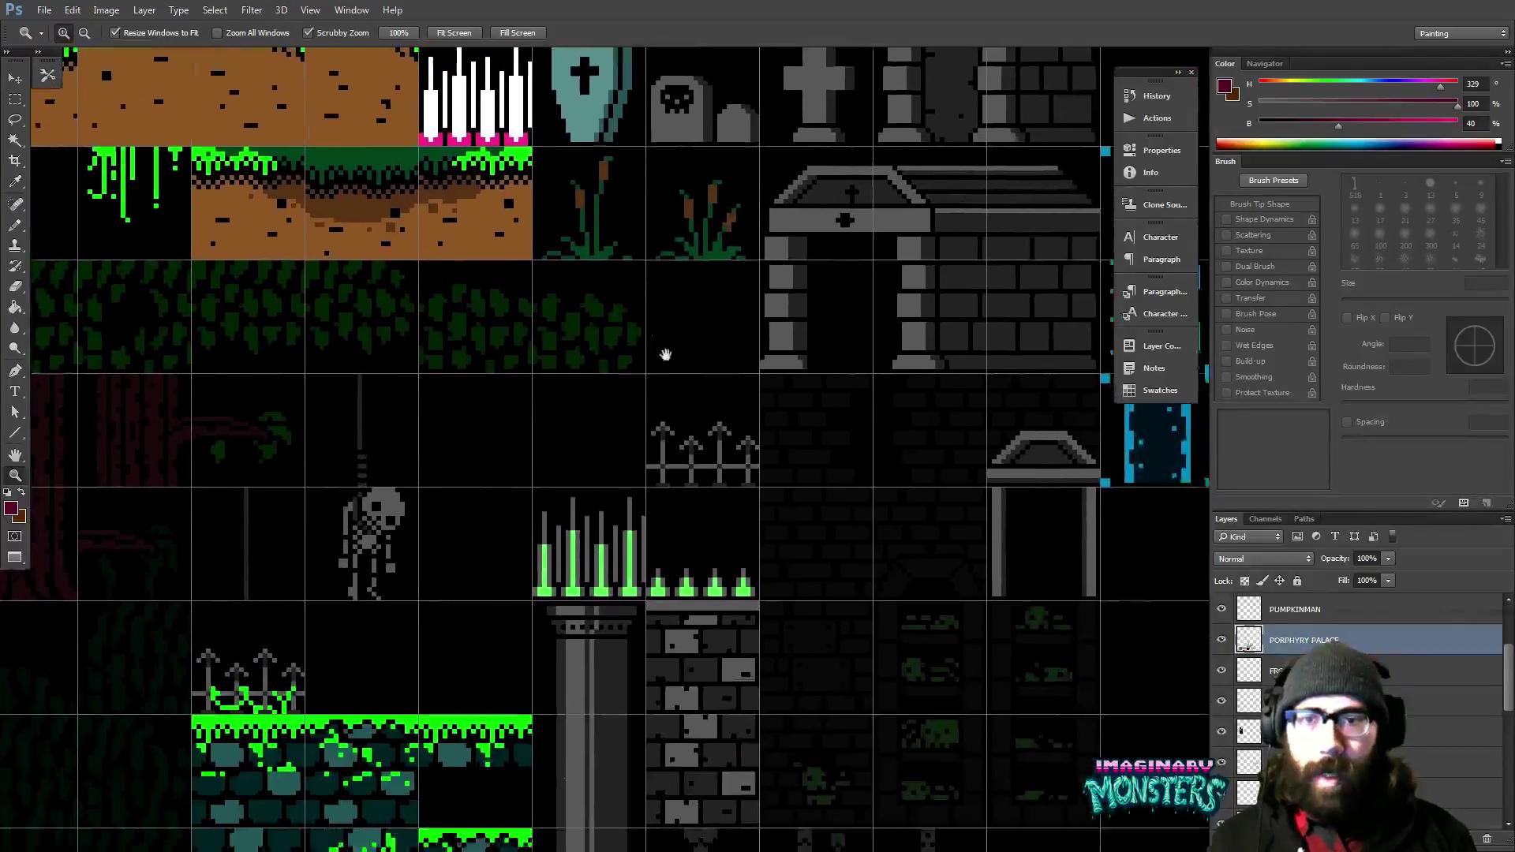
left_click_drag(774, 802, 679, 541)
left_click_drag(789, 837, 674, 558)
left_click_drag(849, 799, 582, 460)
left_click_drag(639, 531, 504, 396)
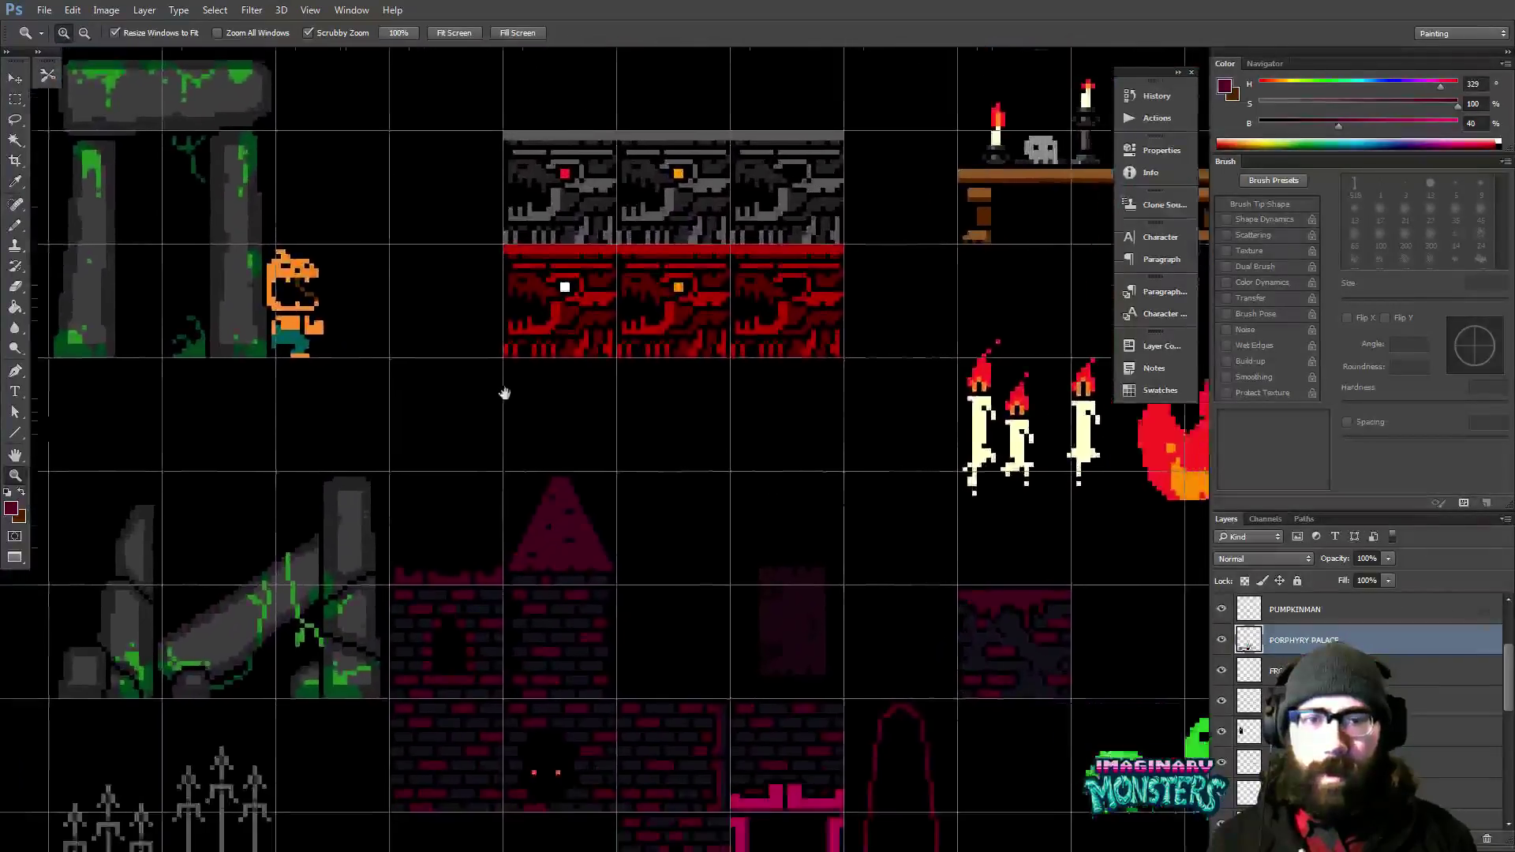
Fill the tall tapering outline above the first skull block with the same dark magenta.
mouse_move(617, 647)
left_mouse_down()
mouse_move(395, 426)
mouse_move(470, 482)
mouse_move(472, 563)
left_mouse_up()
left_click(527, 536)
key("b")
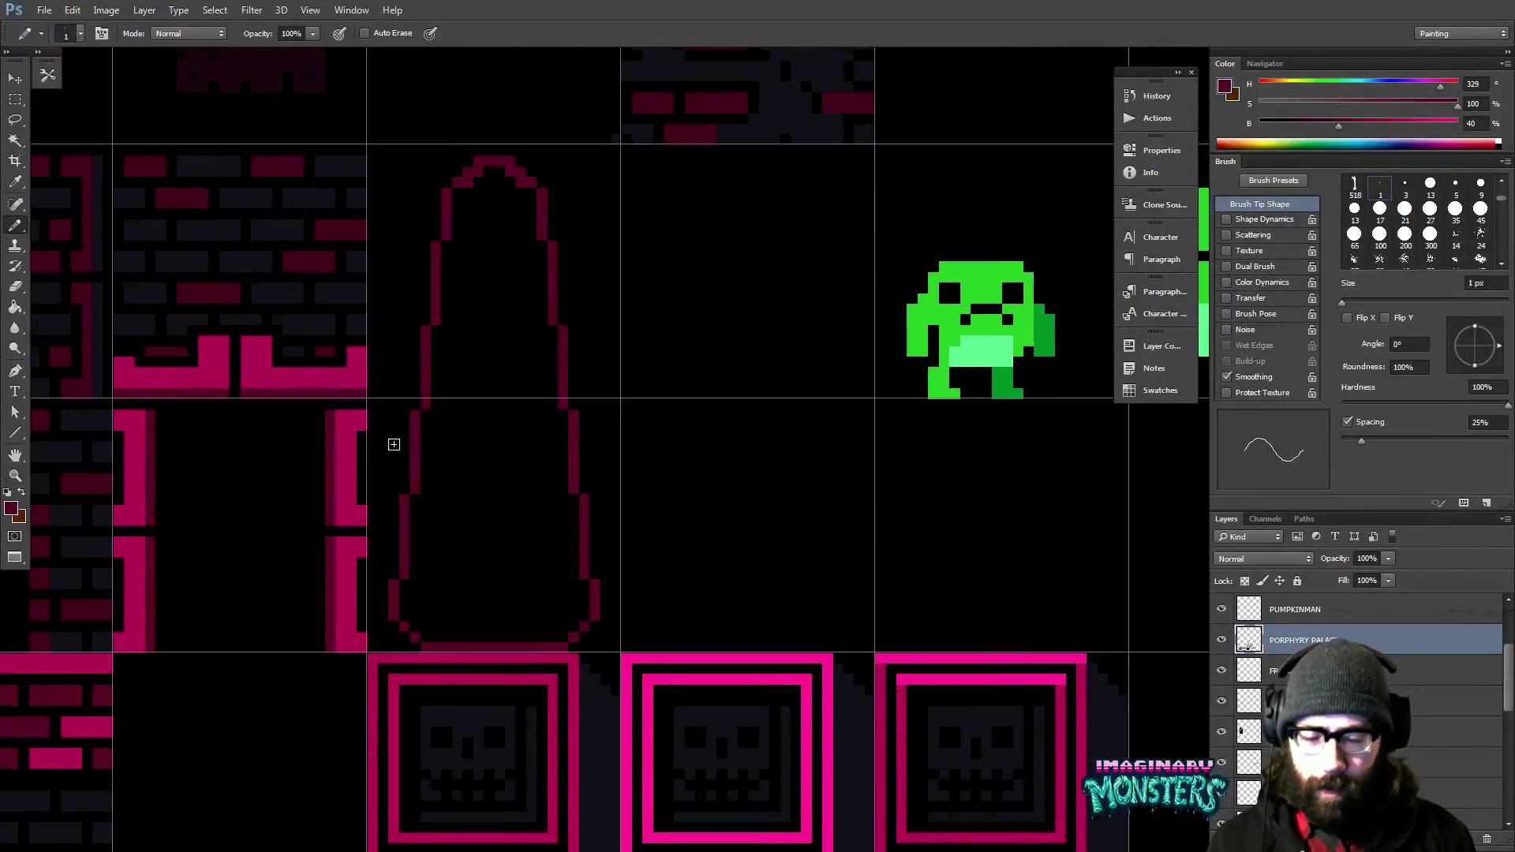
key("m")
key("g")
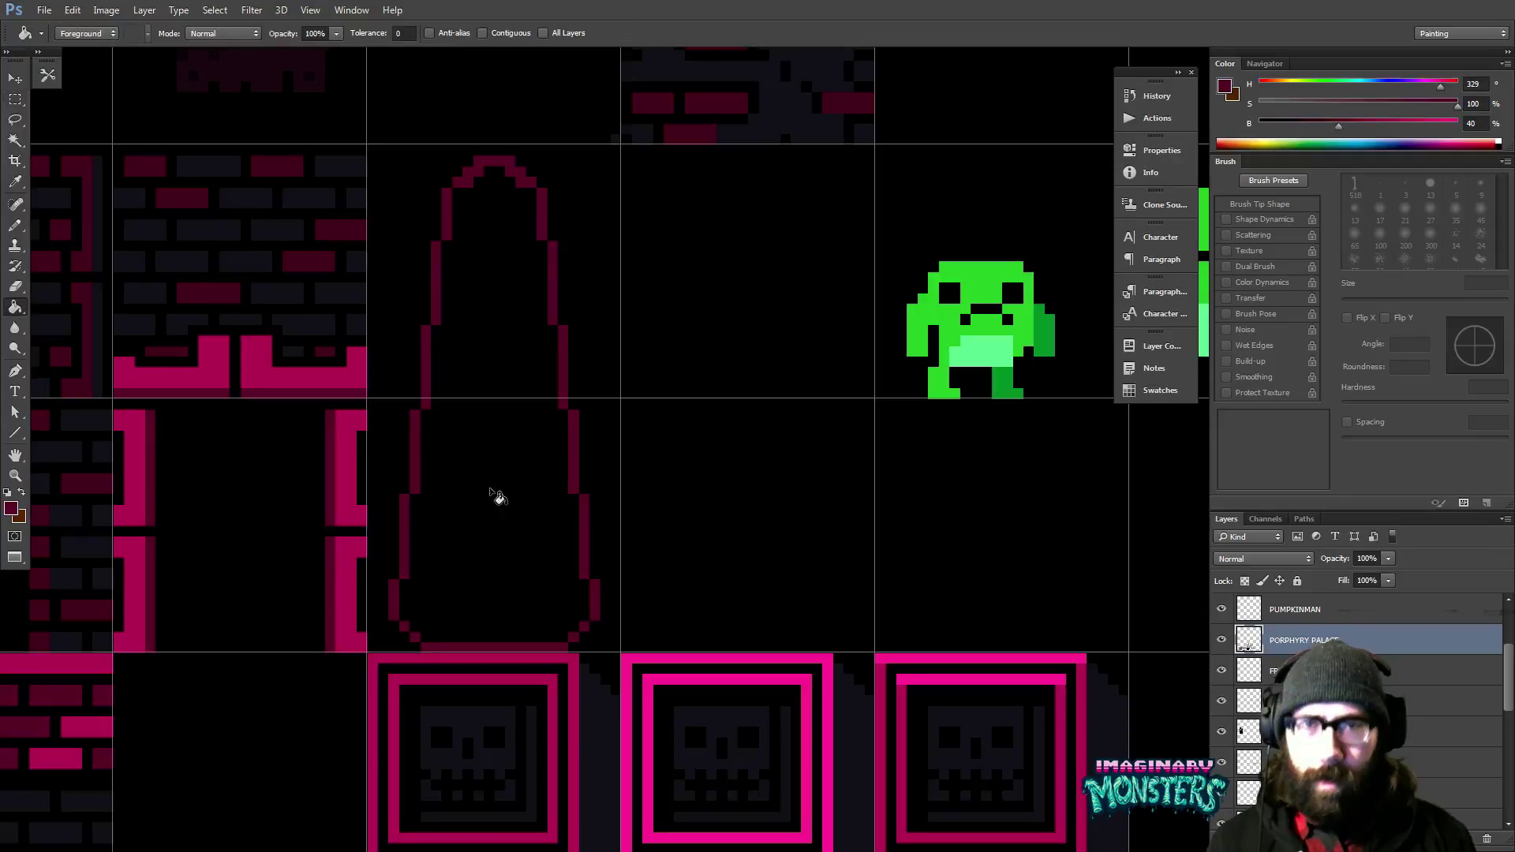
left_click(483, 388)
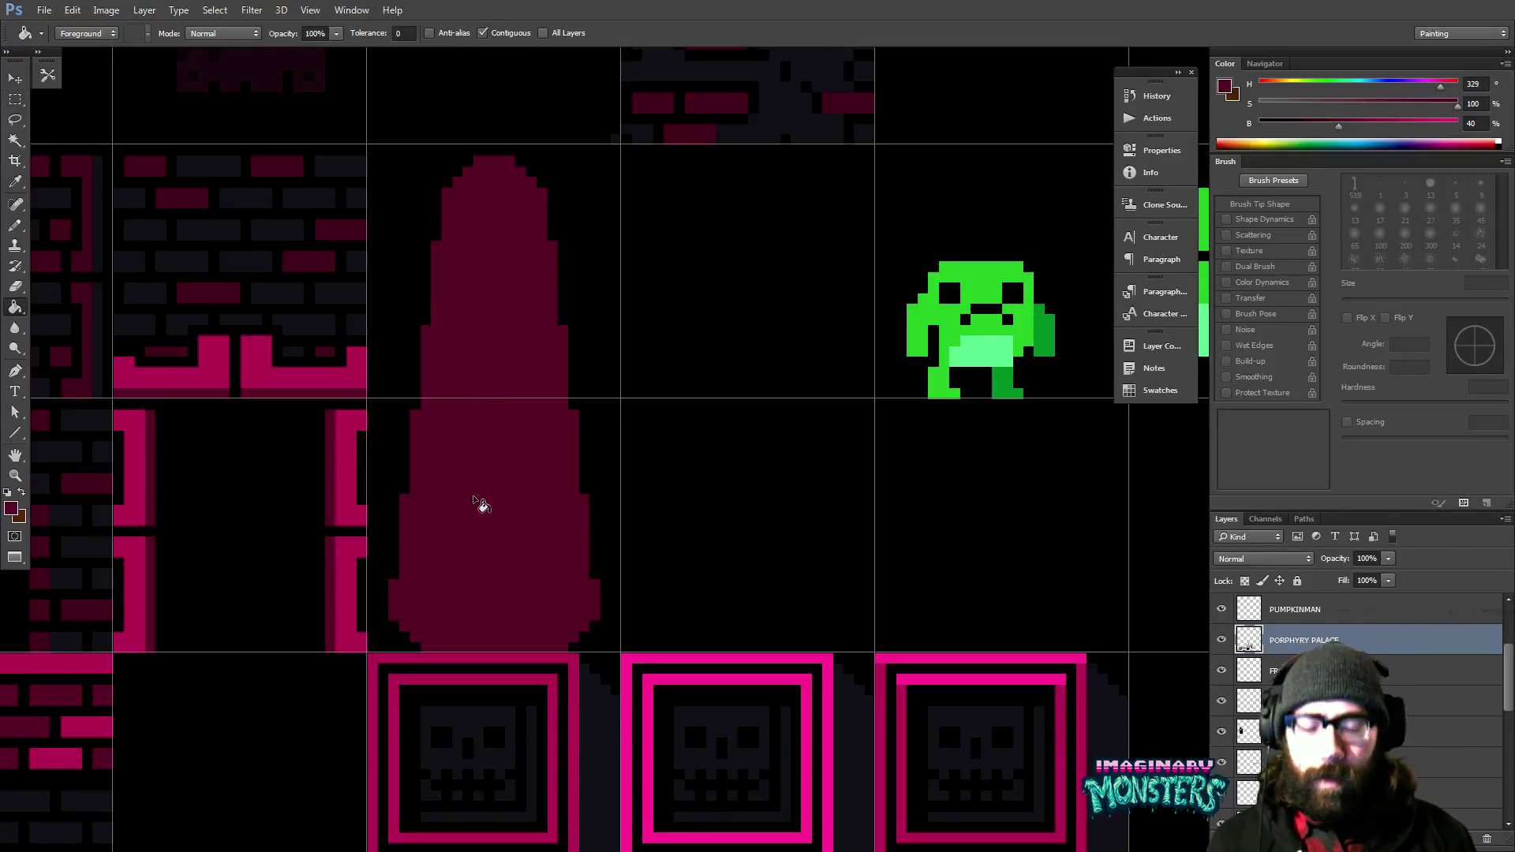
Move the filled shape below its rounded tip up one pixel, then deselect it and hide the grid.
key("m")
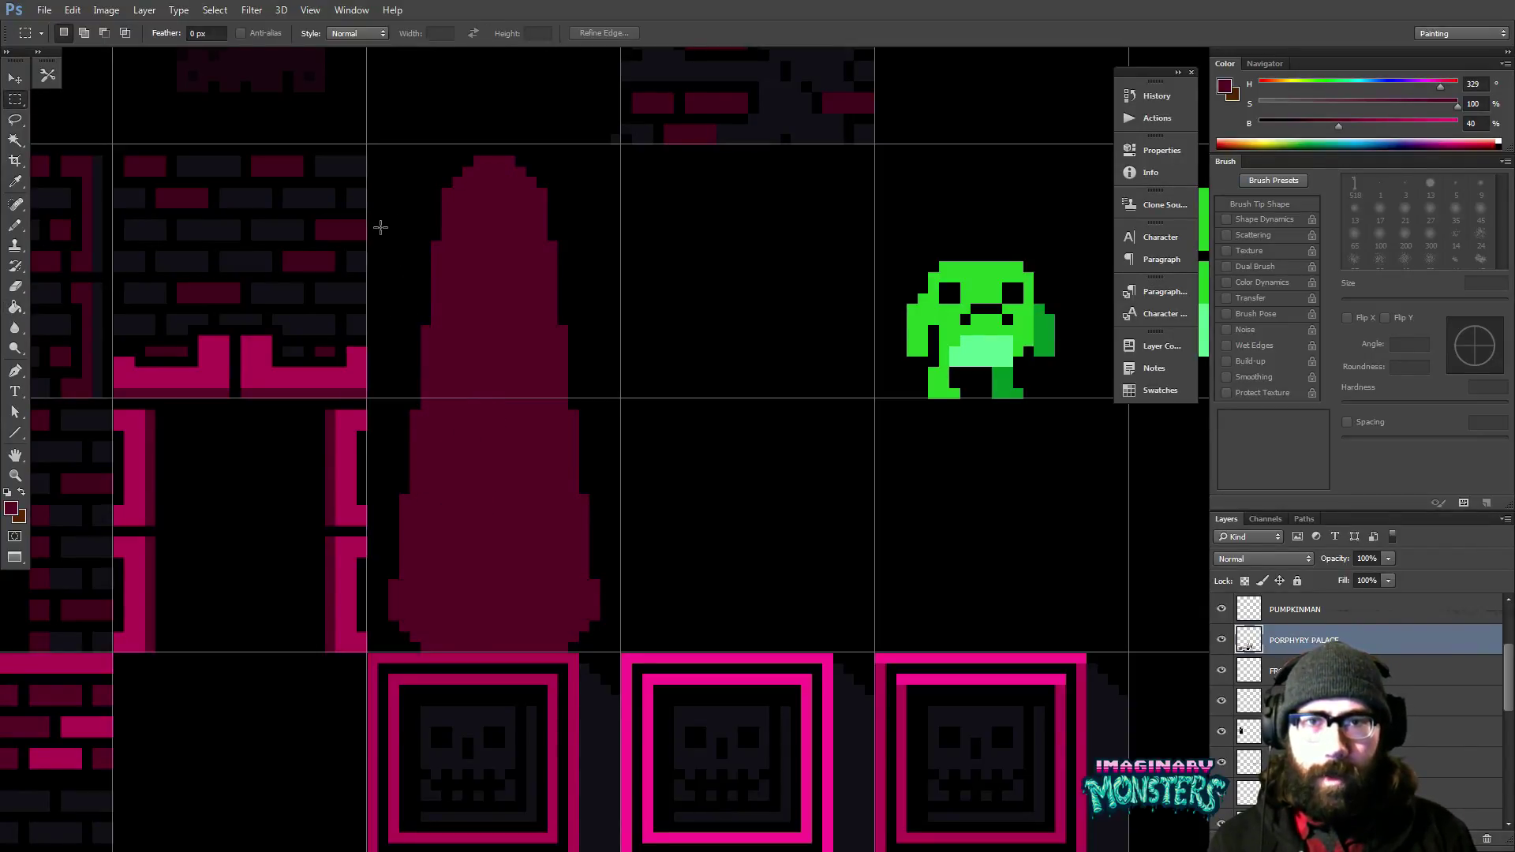
left_click_drag(379, 219, 623, 642)
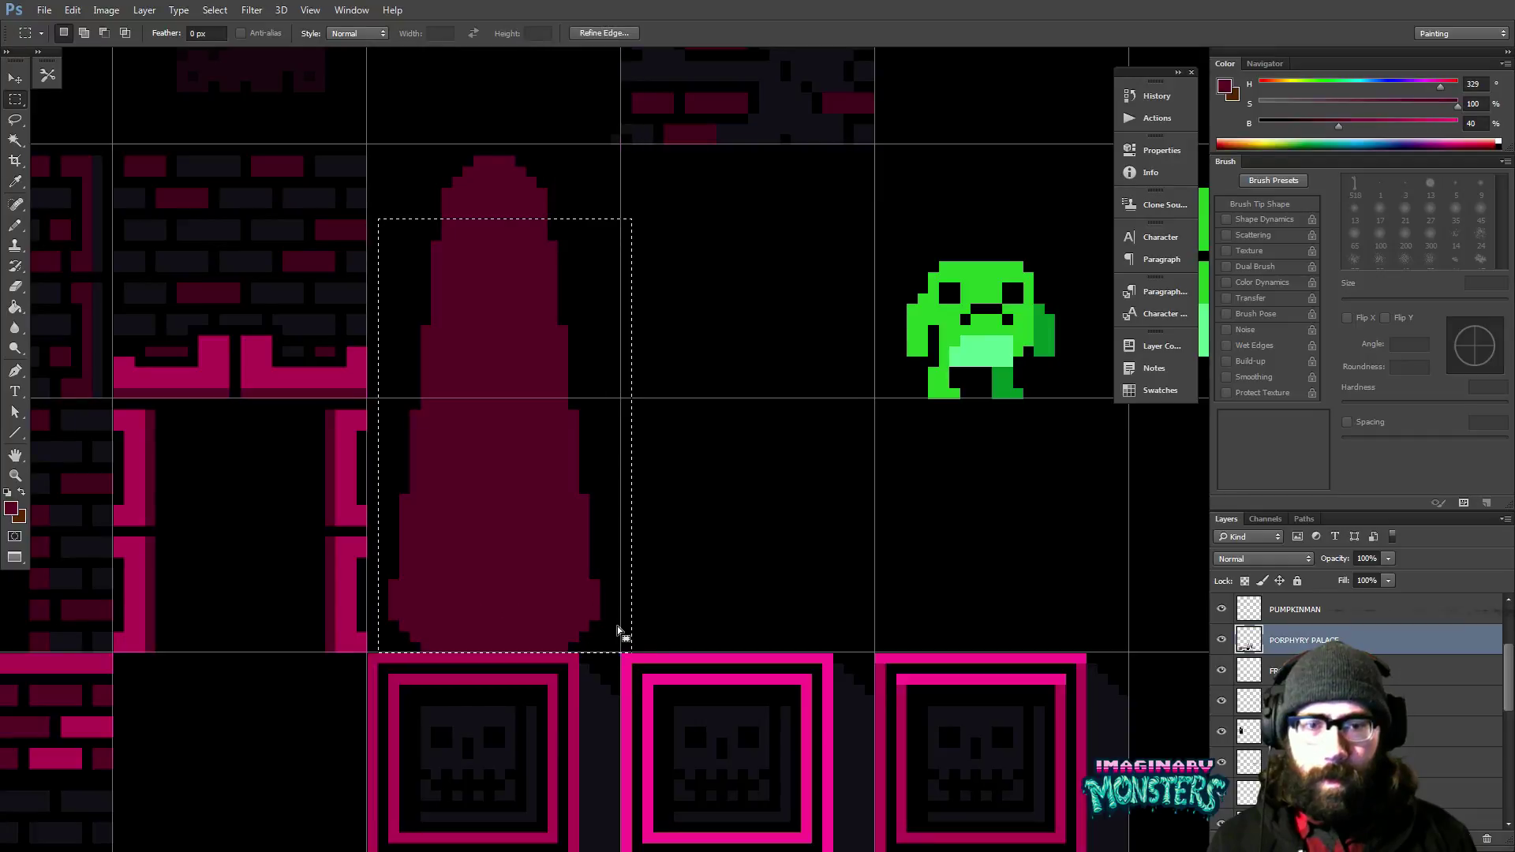
key("v")
key("Up")
key("ctrl+d")
left_click_drag(679, 446, 695, 468)
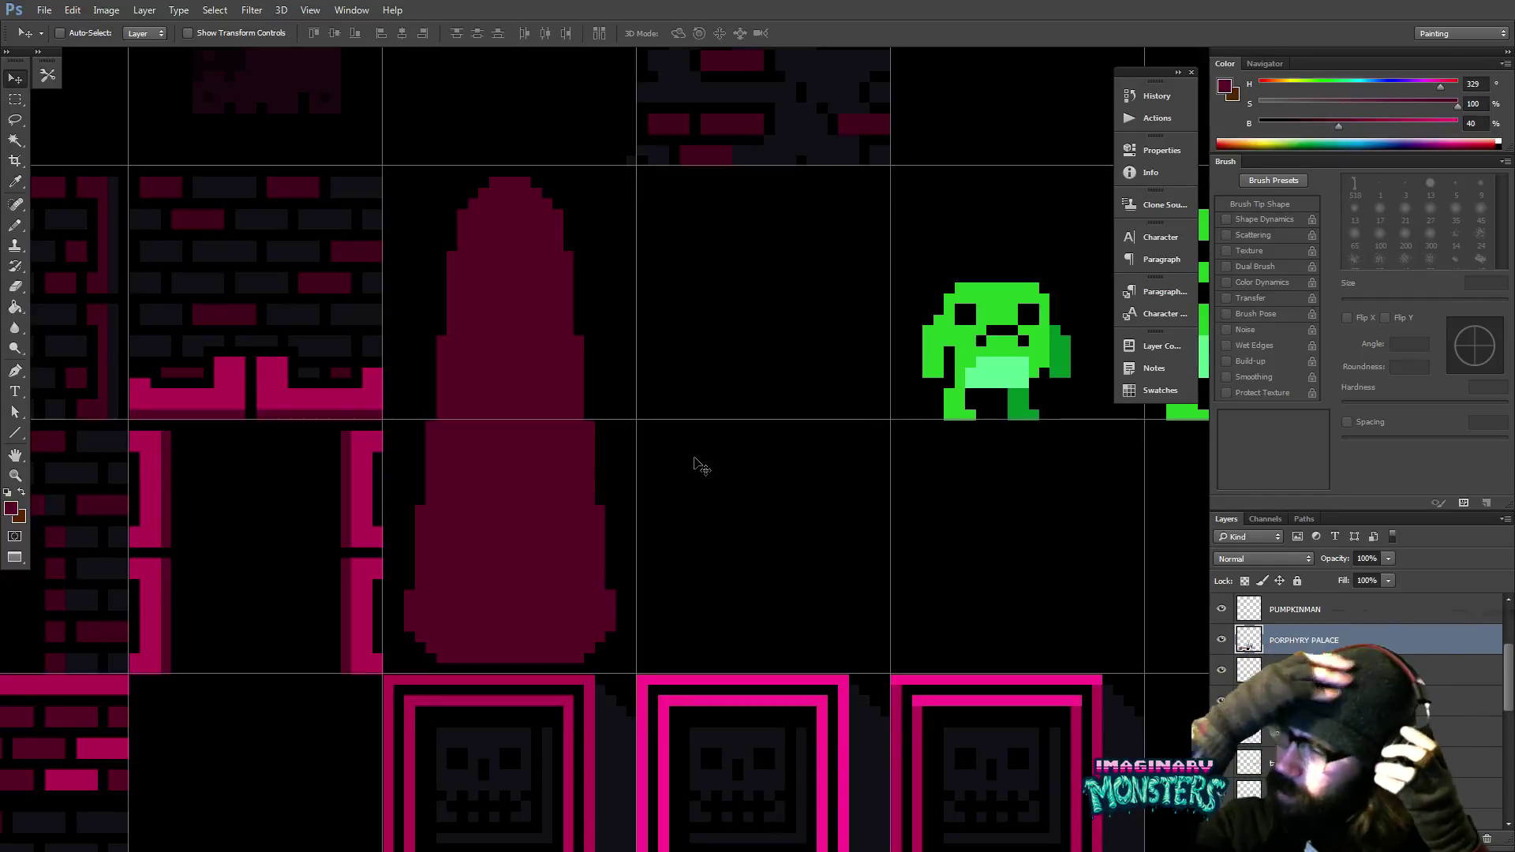
left_click_drag(587, 468, 596, 429)
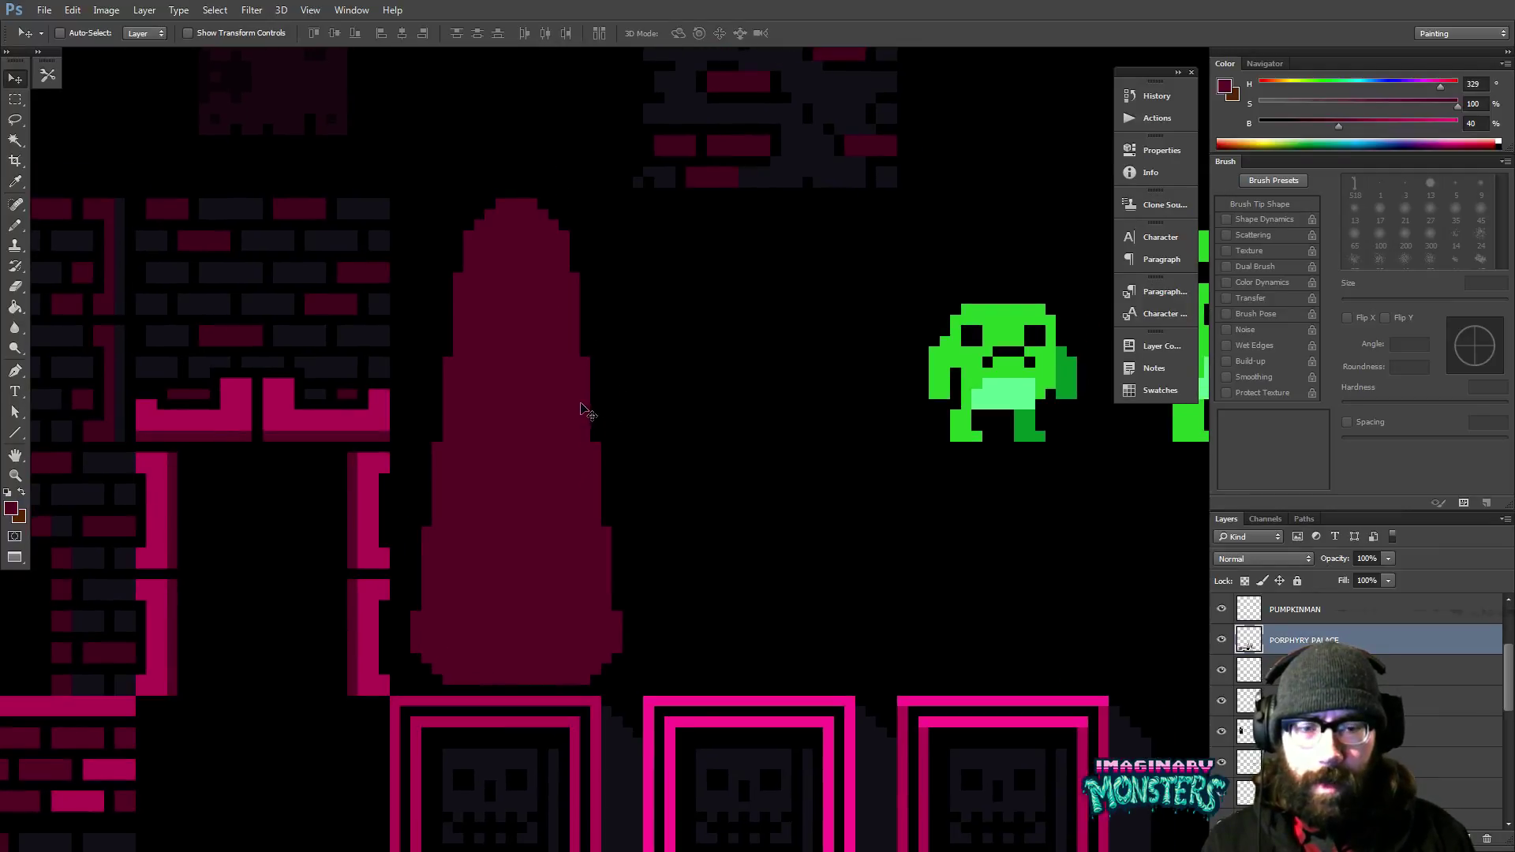
Sample the brighter magenta from the first skull block's frame and pencil a downward-curving line across the shape just below its tip.
key("b")
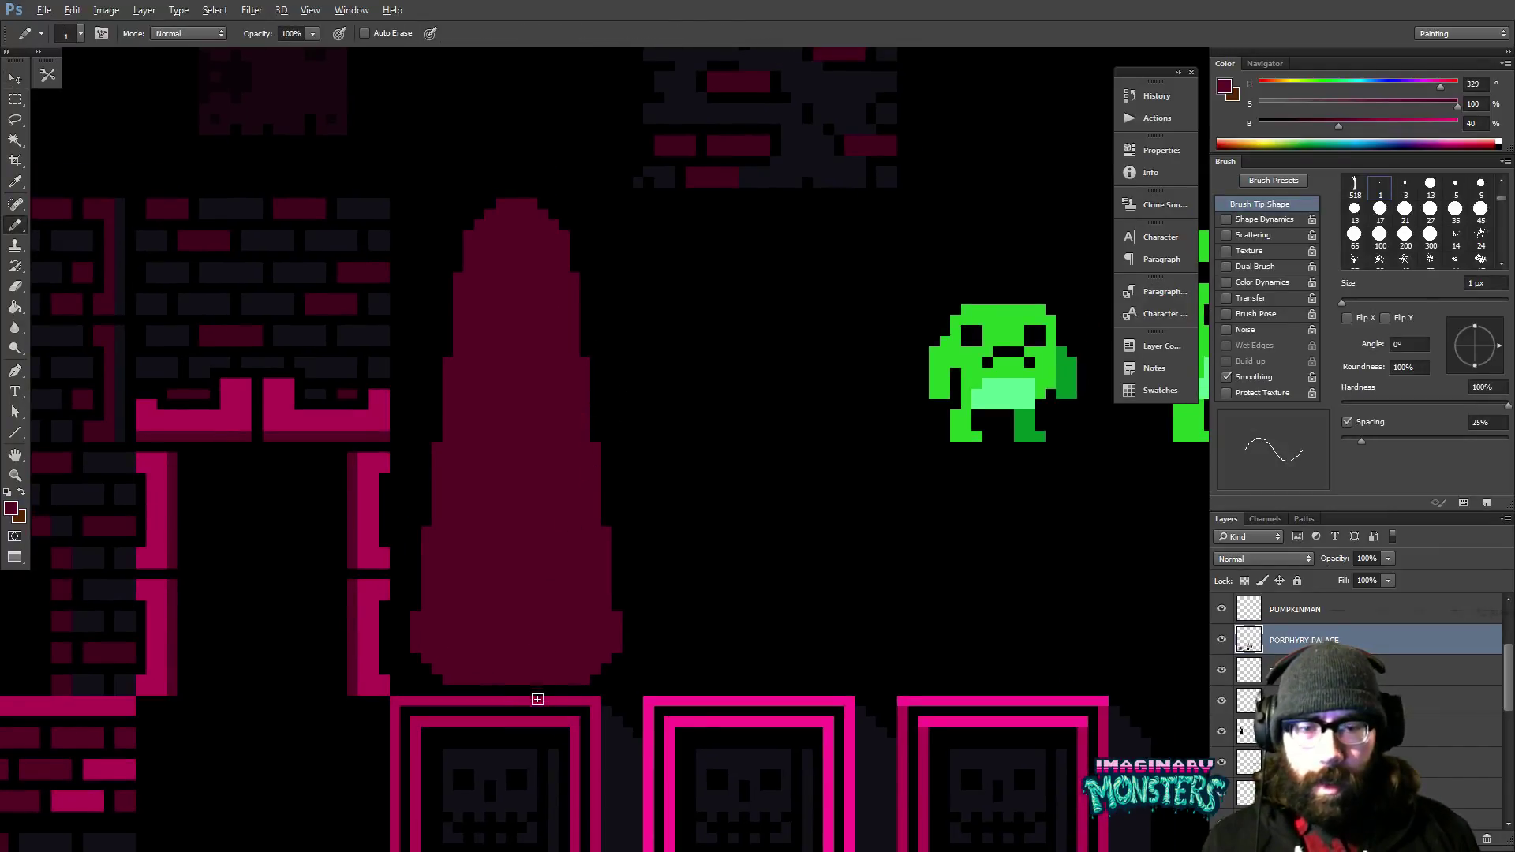
left_click(537, 699, "alt")
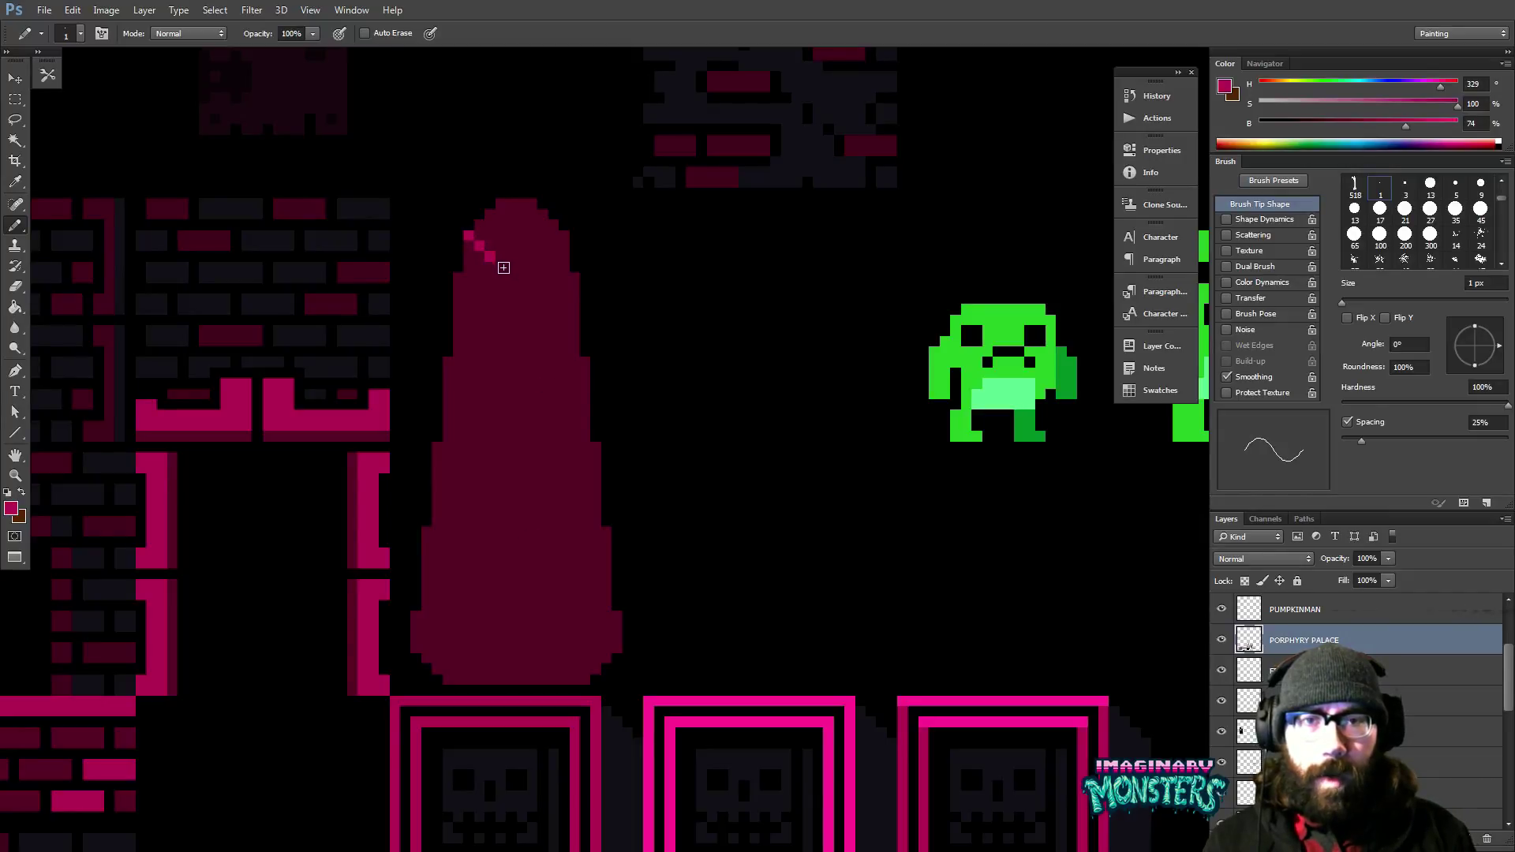
left_click_drag(504, 267, 537, 268)
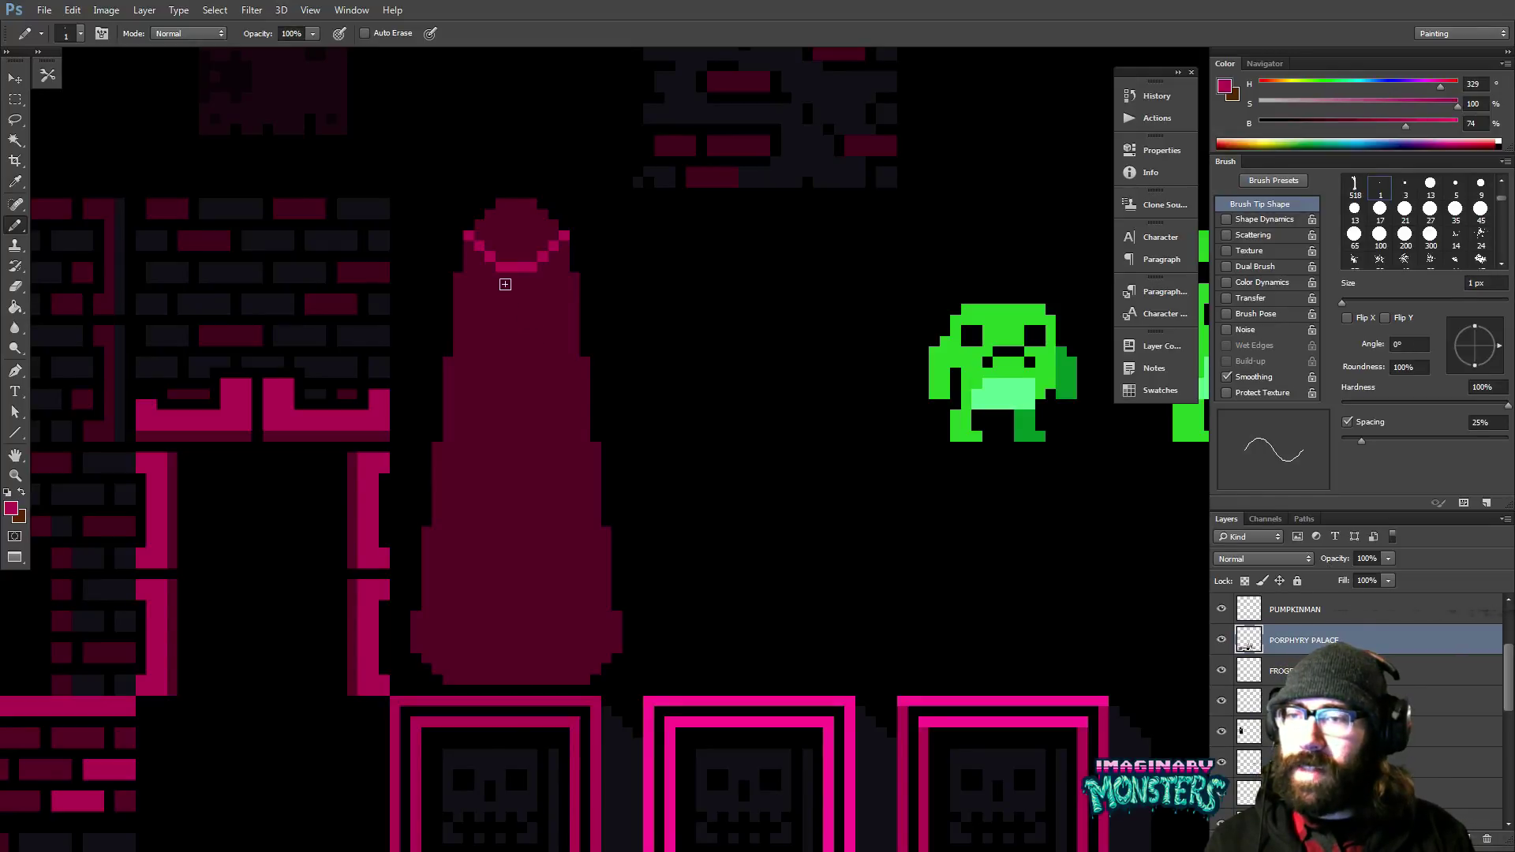
left_click_drag(561, 341, 522, 338)
left_click_drag(473, 348, 465, 287)
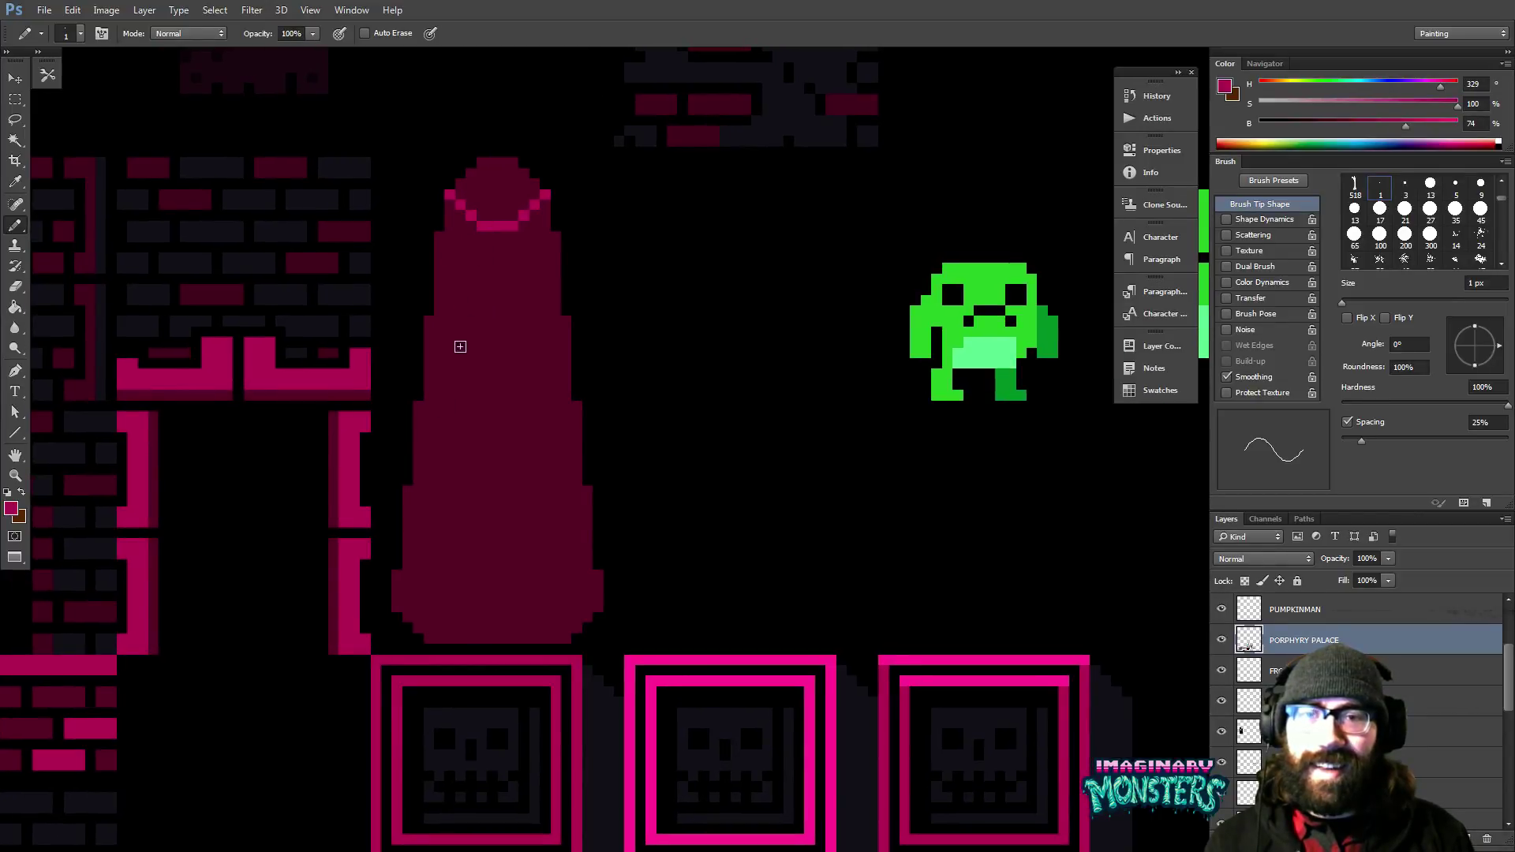
Pencil a stepped magenta line from the curve below the tip down the shape's left half, ending in a short horizontal base line.
left_click_drag(485, 229, 451, 580)
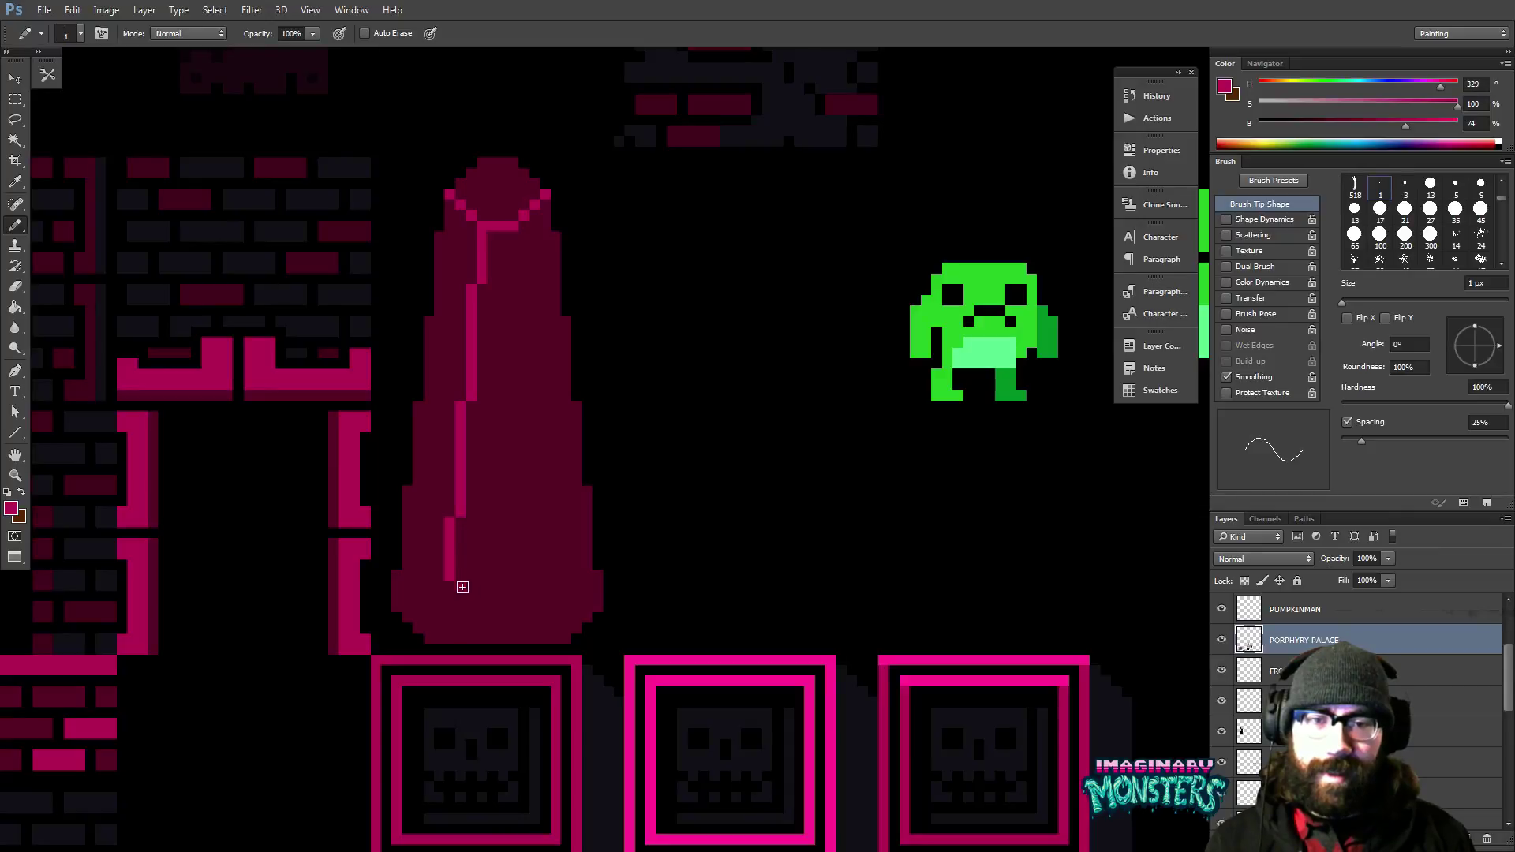
left_click_drag(467, 595, 507, 597)
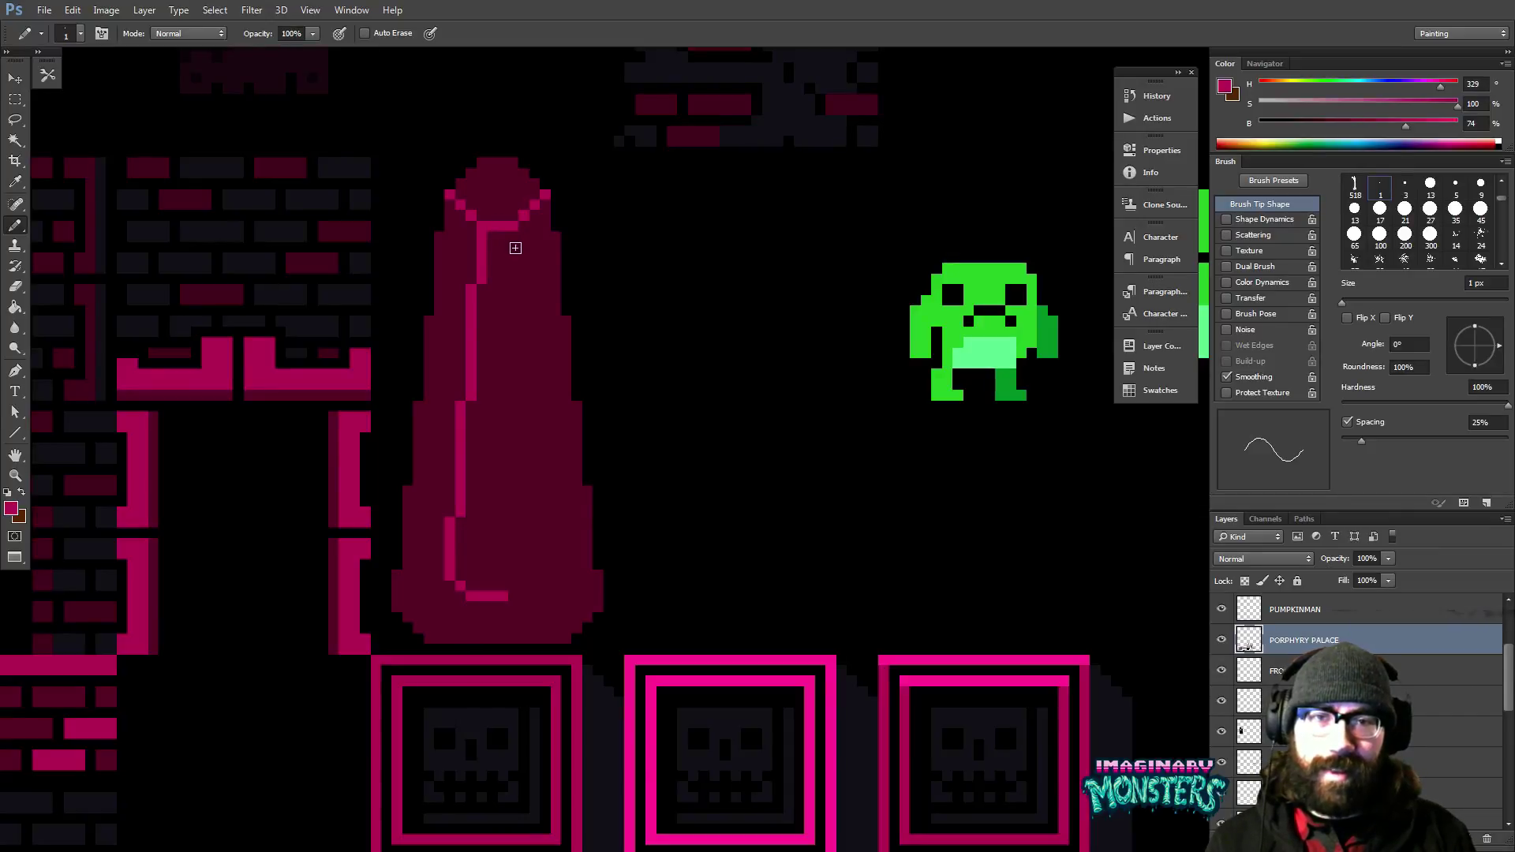
left_click_drag(500, 247, 526, 264)
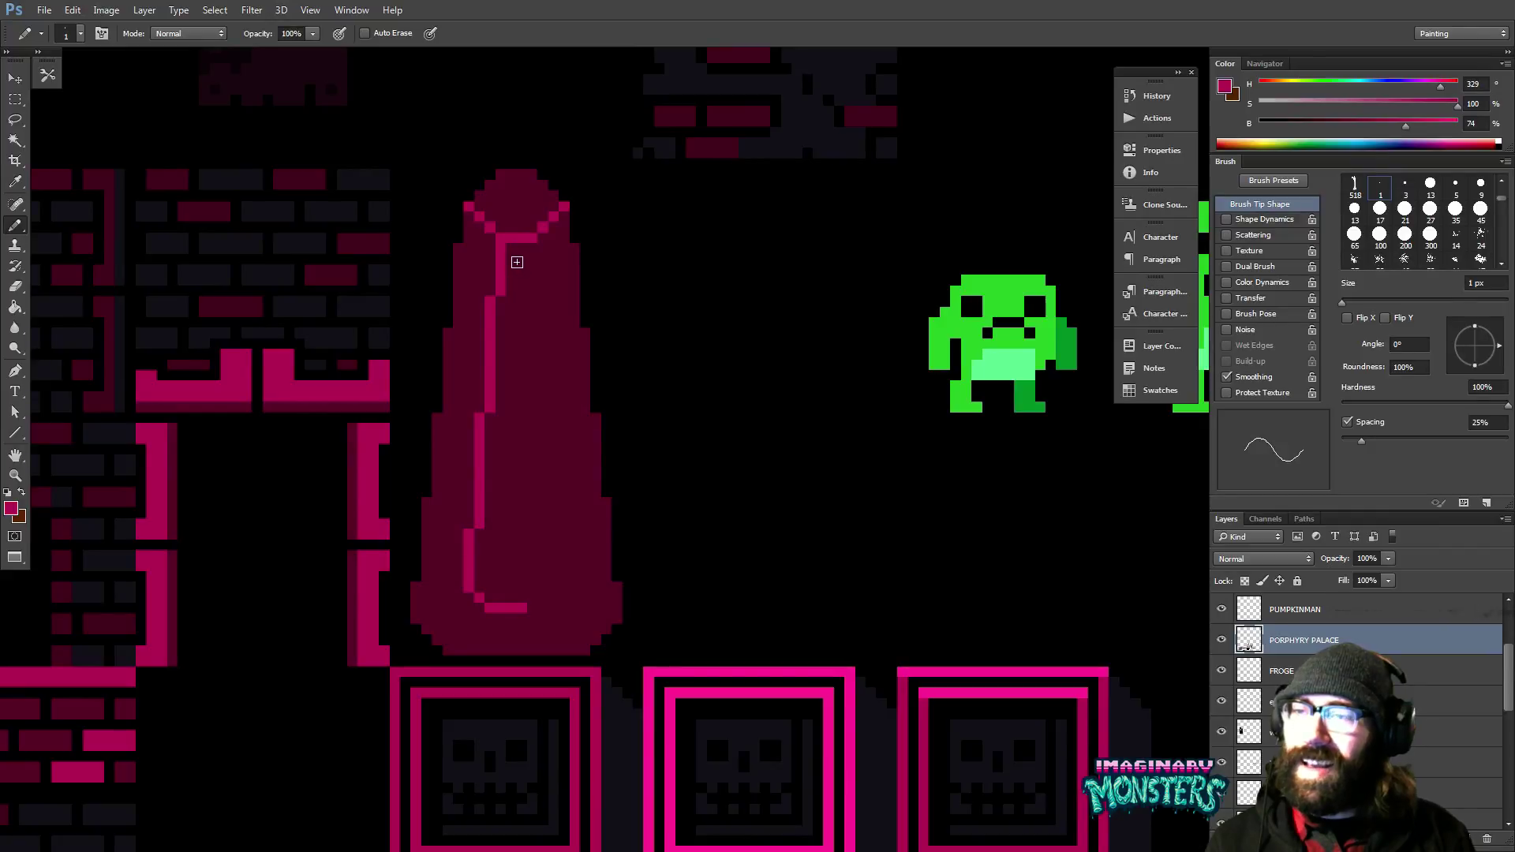
Duplicate the left half of the tapering shape beside the original and flip the copy horizontally.
key("m")
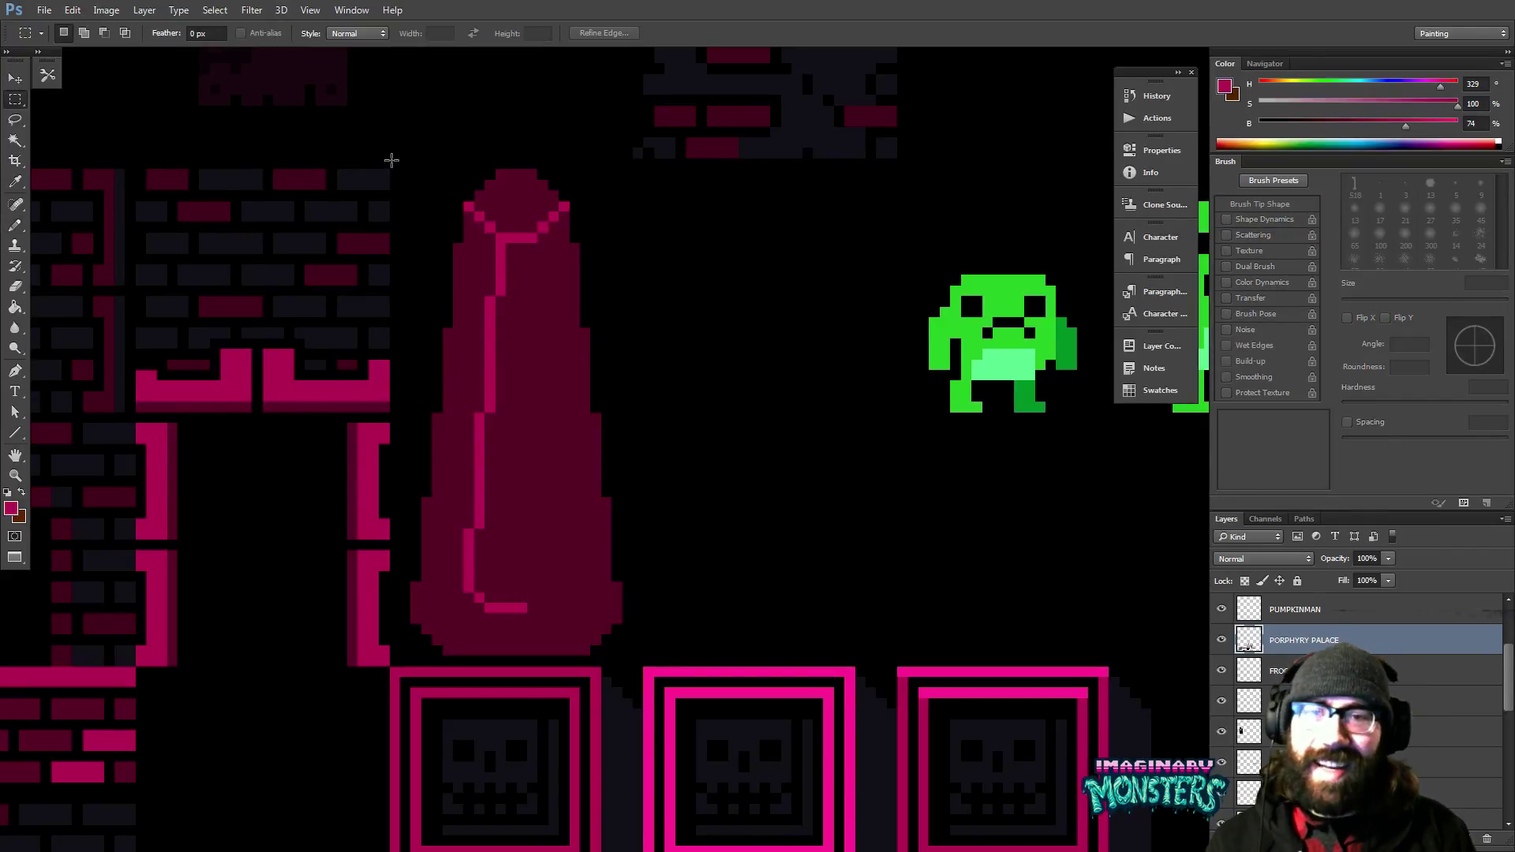
left_click_drag(390, 137, 516, 647)
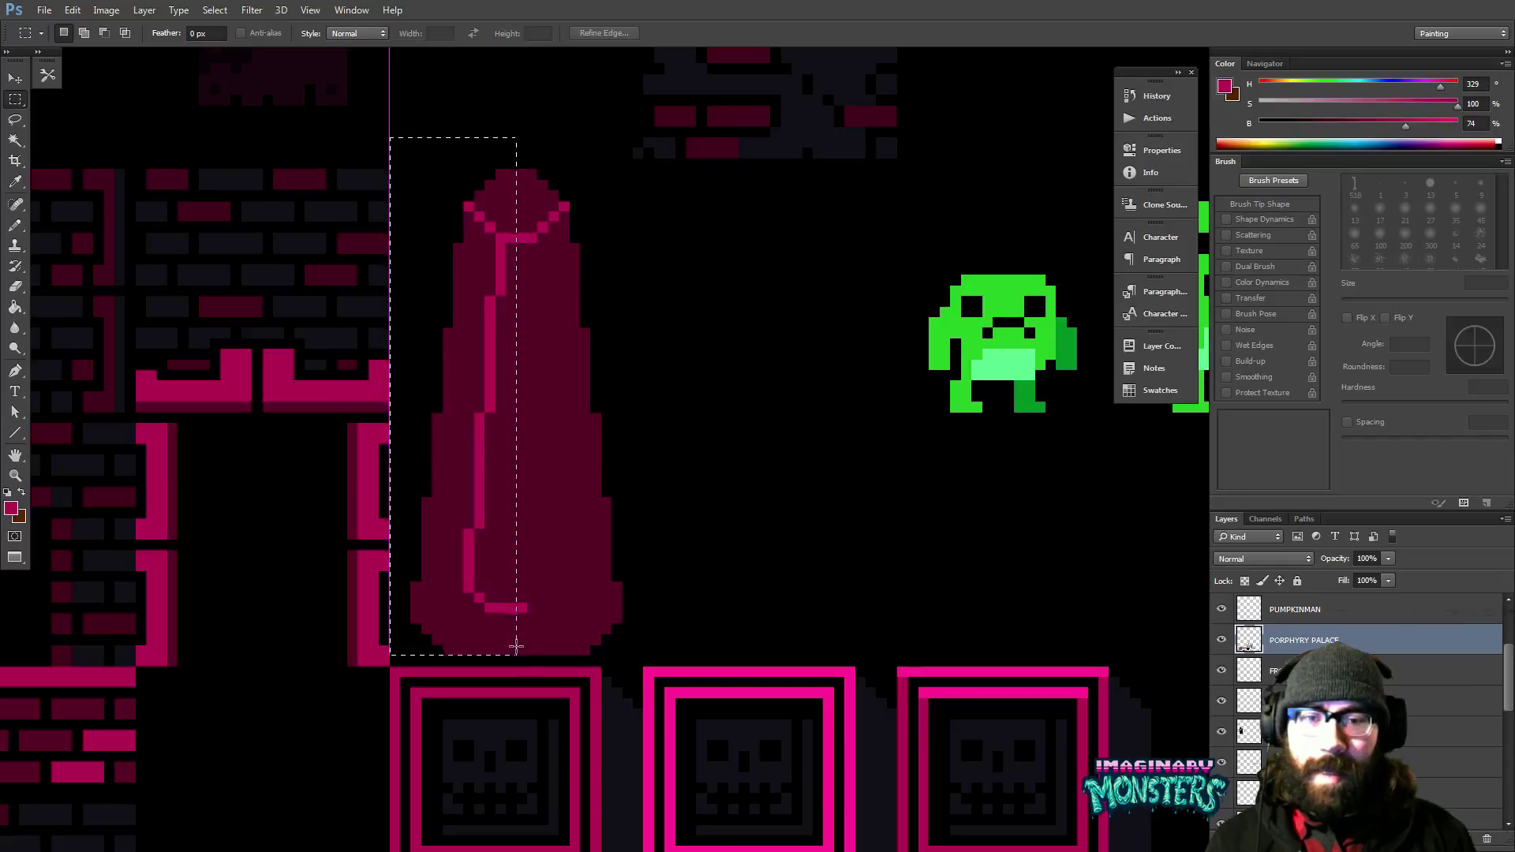
key("v")
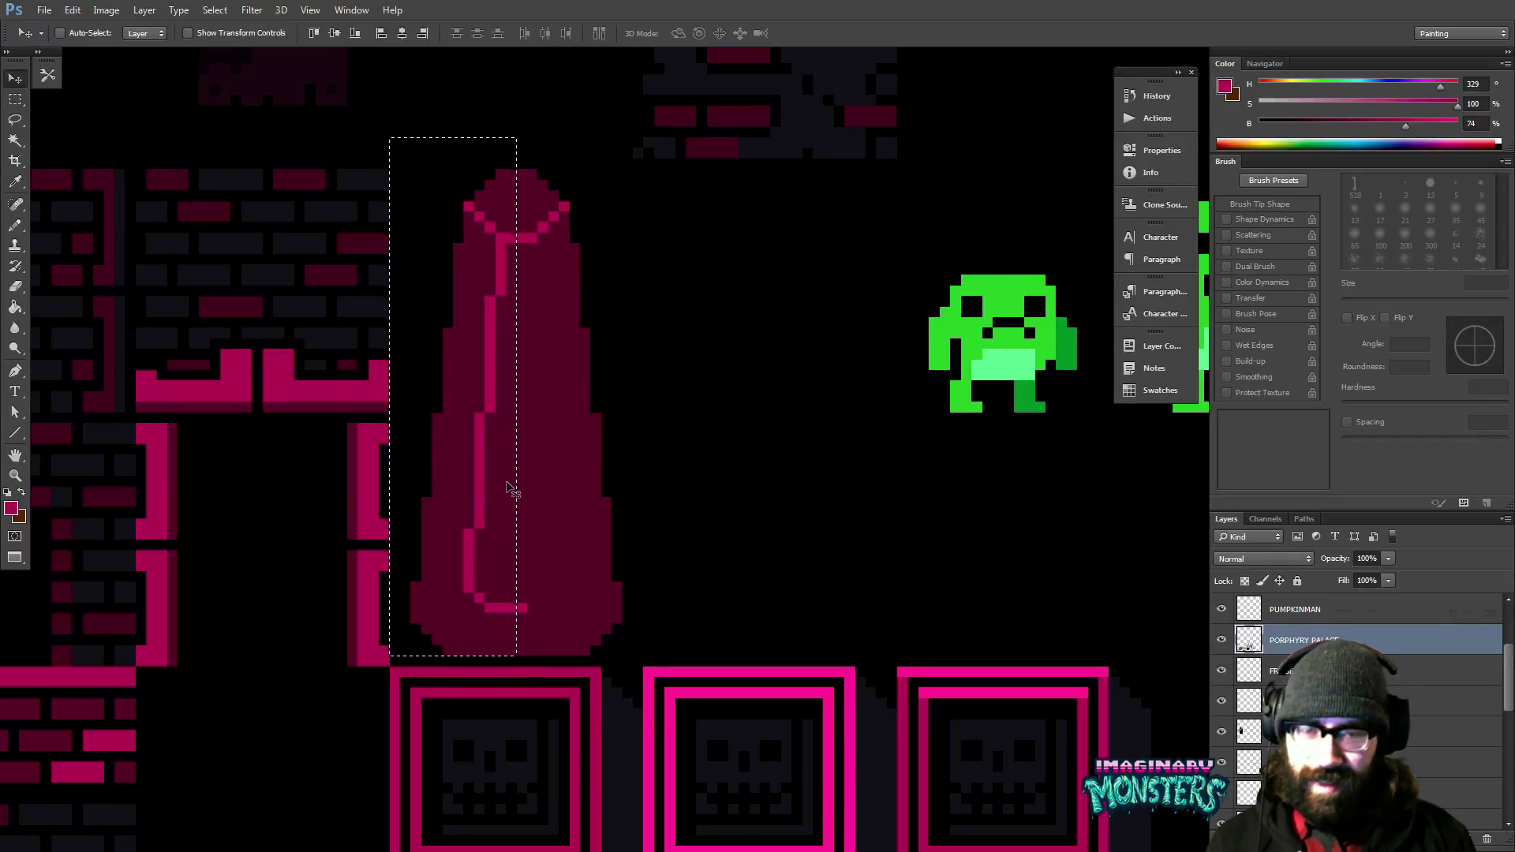
left_click_drag(508, 487, 710, 488)
key("ctrl+t")
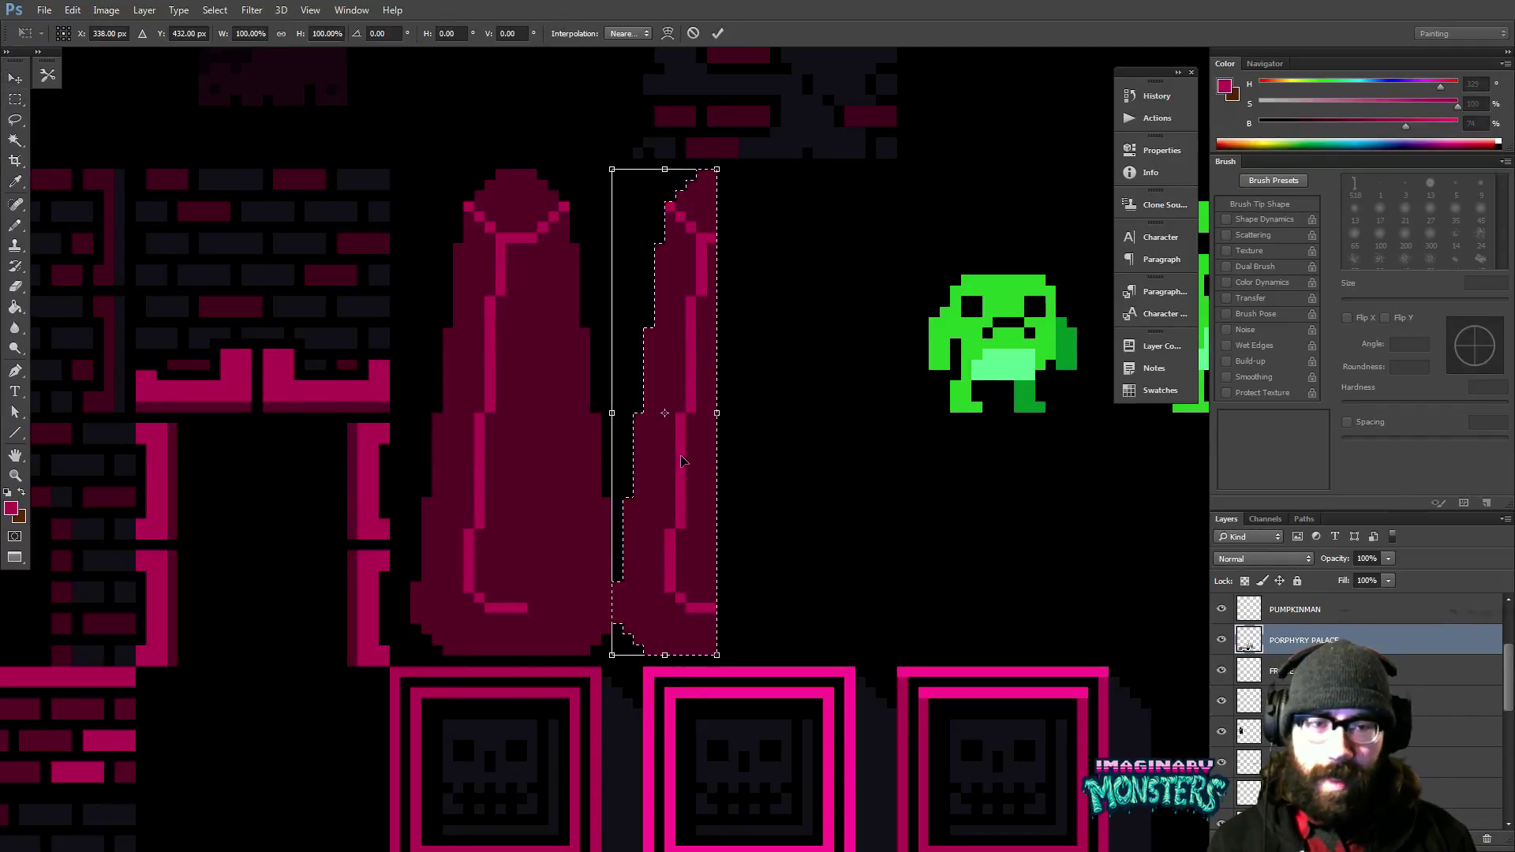
right_click(683, 462)
left_click(722, 670)
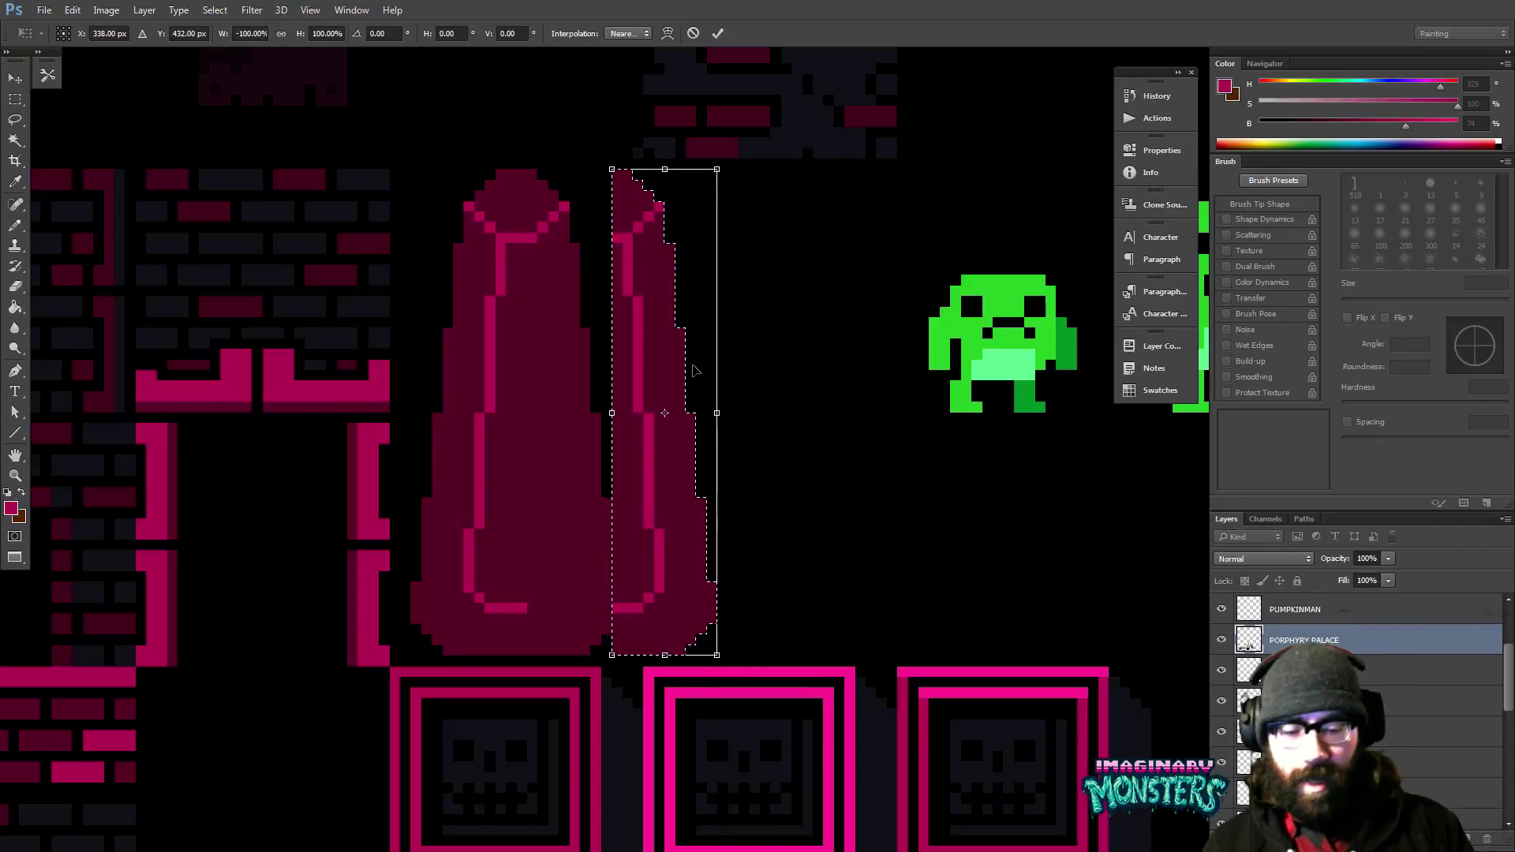
Align the flipped copy over the shape's right half so the inner outline is symmetrical, and deselect it.
key("Return")
key("shift+Left")
key("Right")
key("Right")
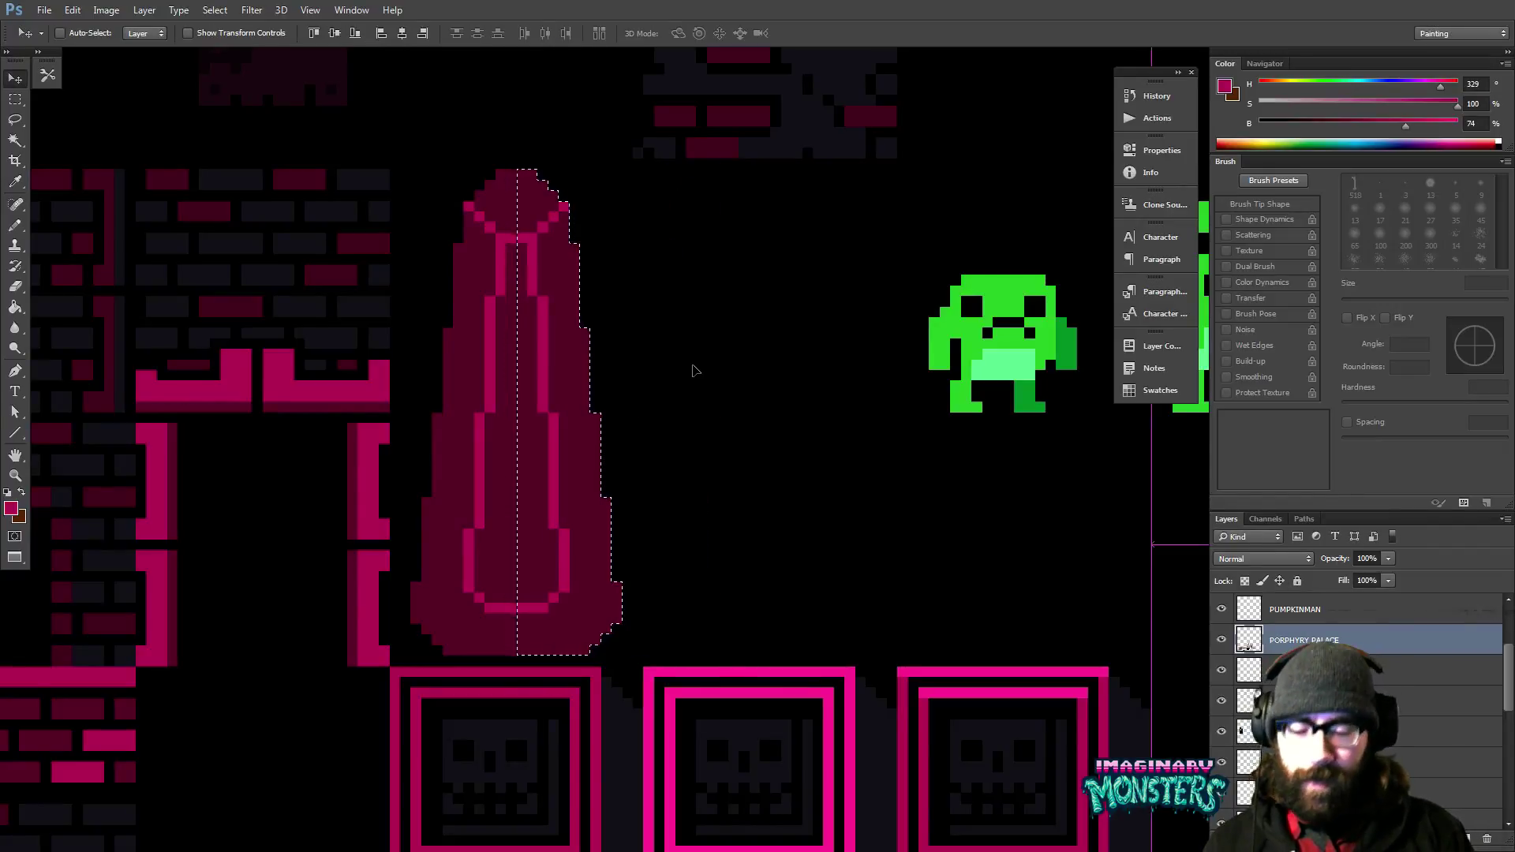
key("ctrl+d")
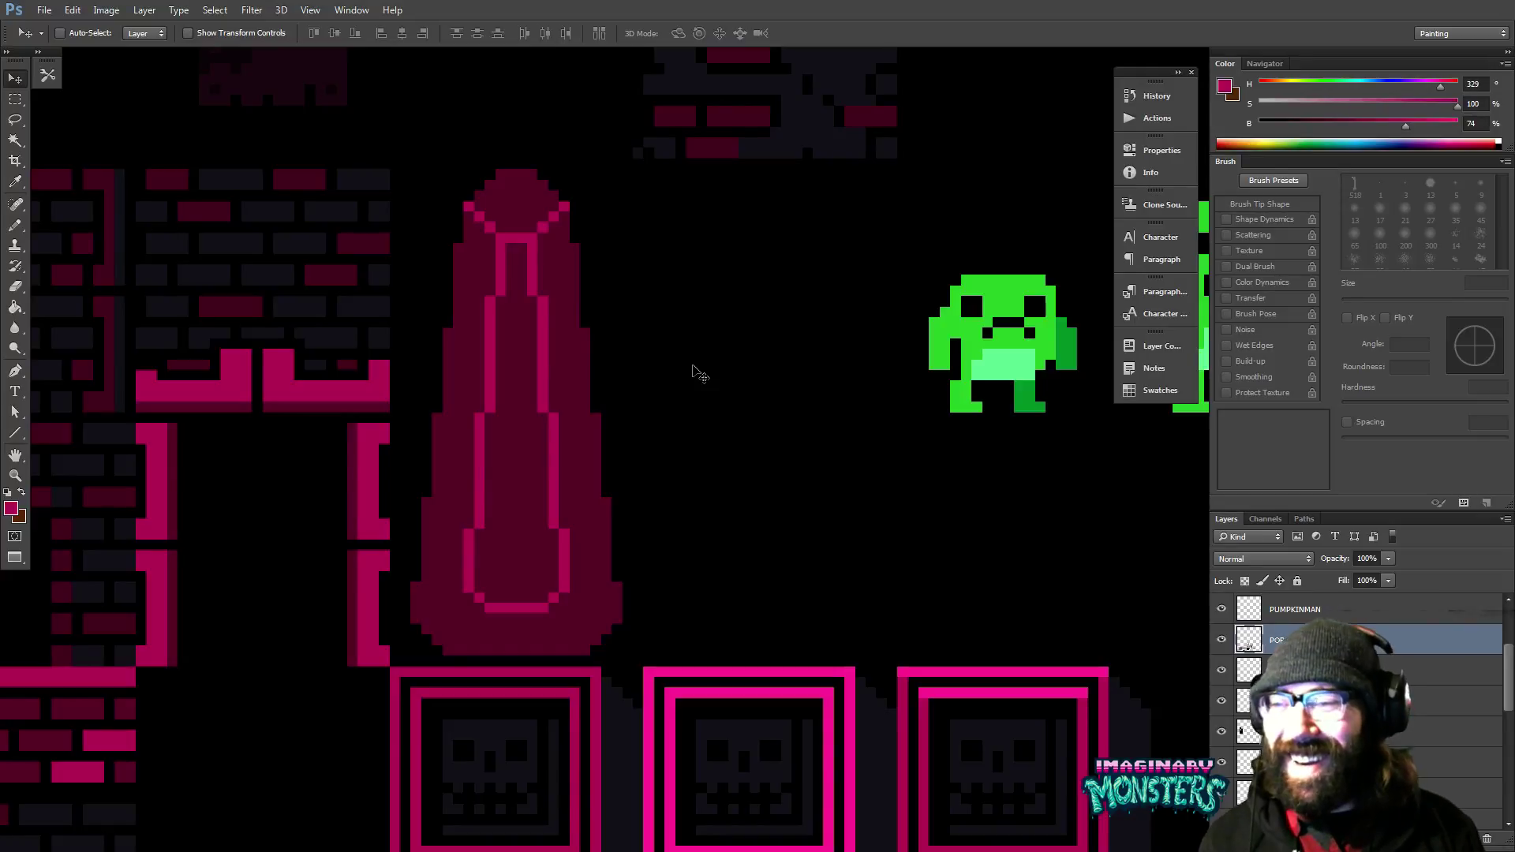
Sample the bright pink from the second skull block's frame and recolor the curve below the shape's tip with it.
scroll(631, 505, "down", 2)
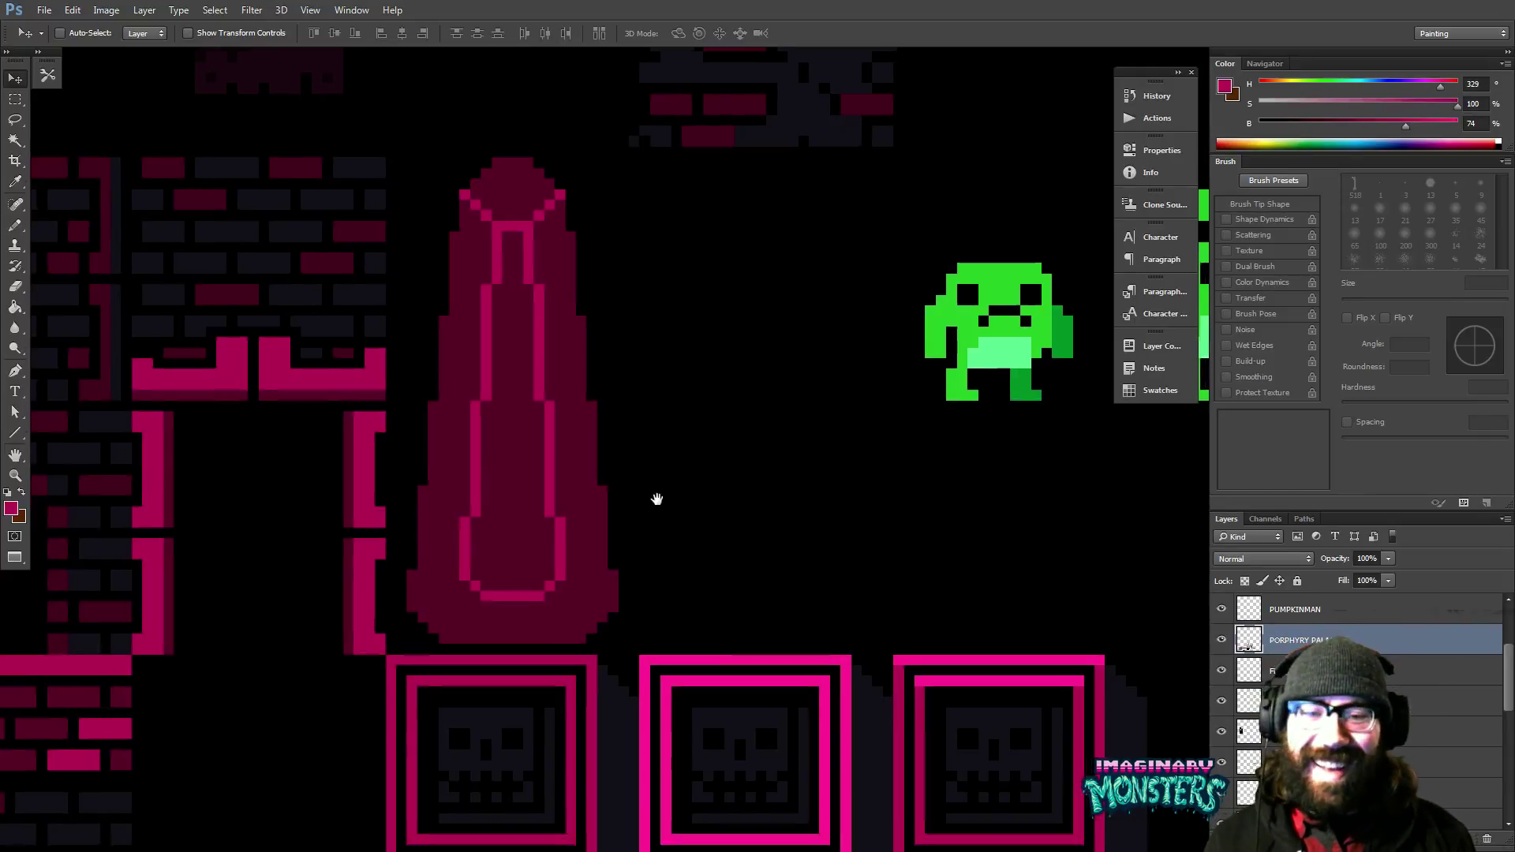
key("b")
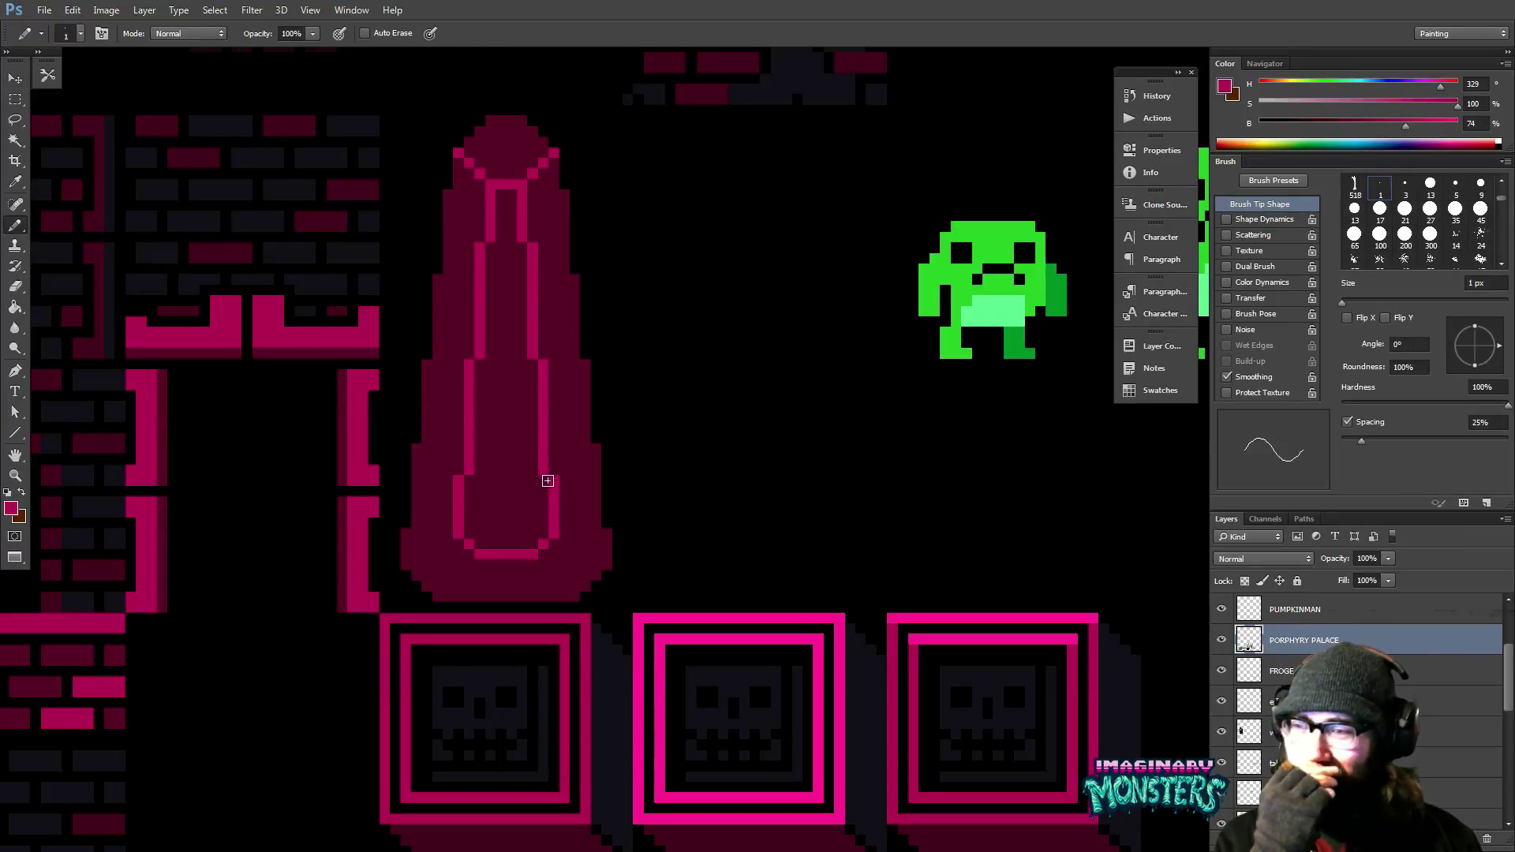
scroll(631, 419, "down", 1)
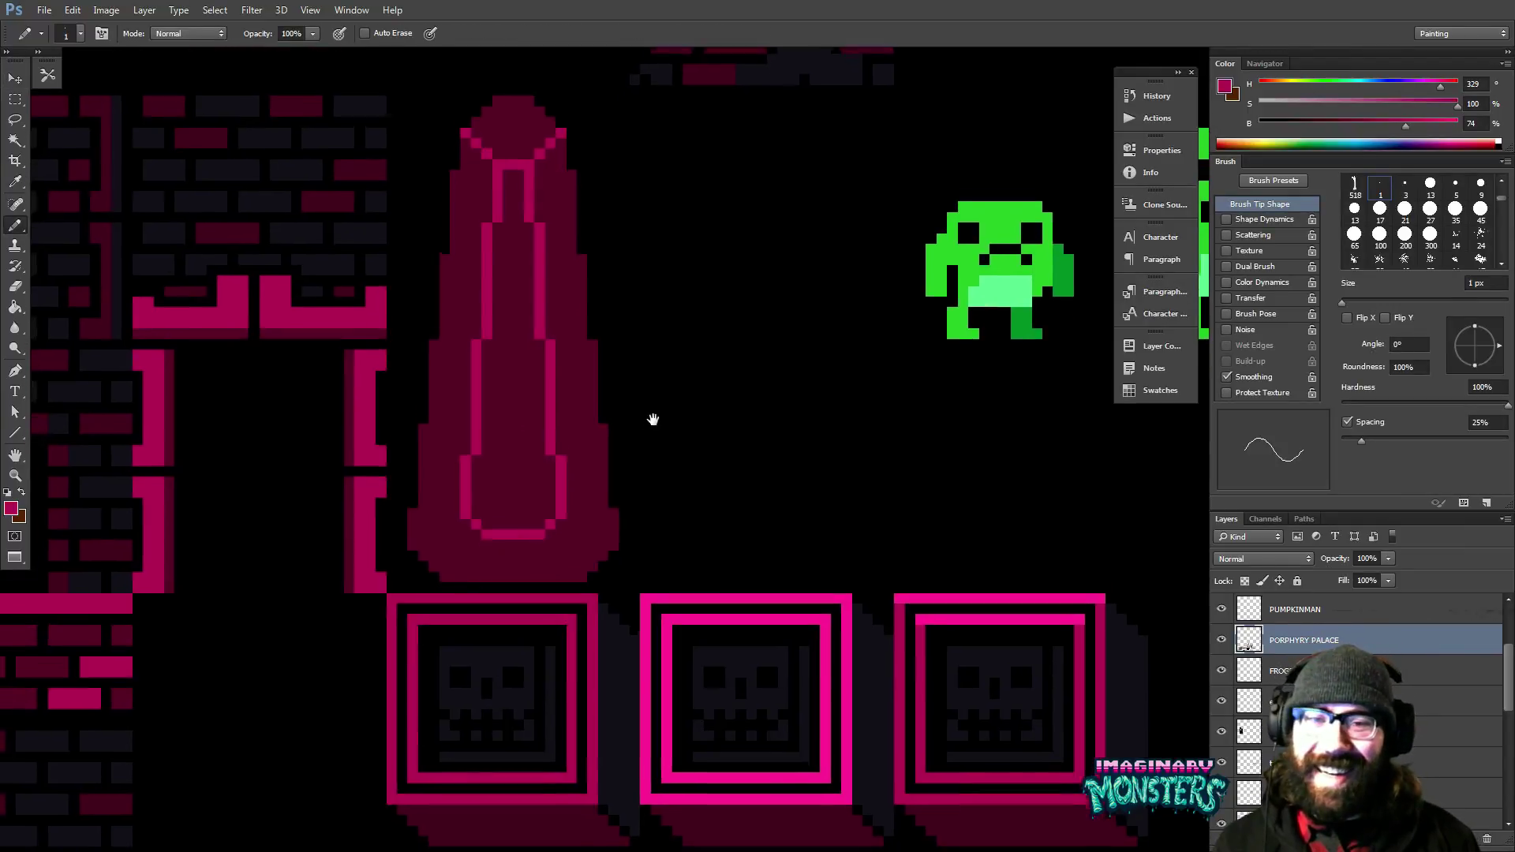
left_click(662, 581, "alt")
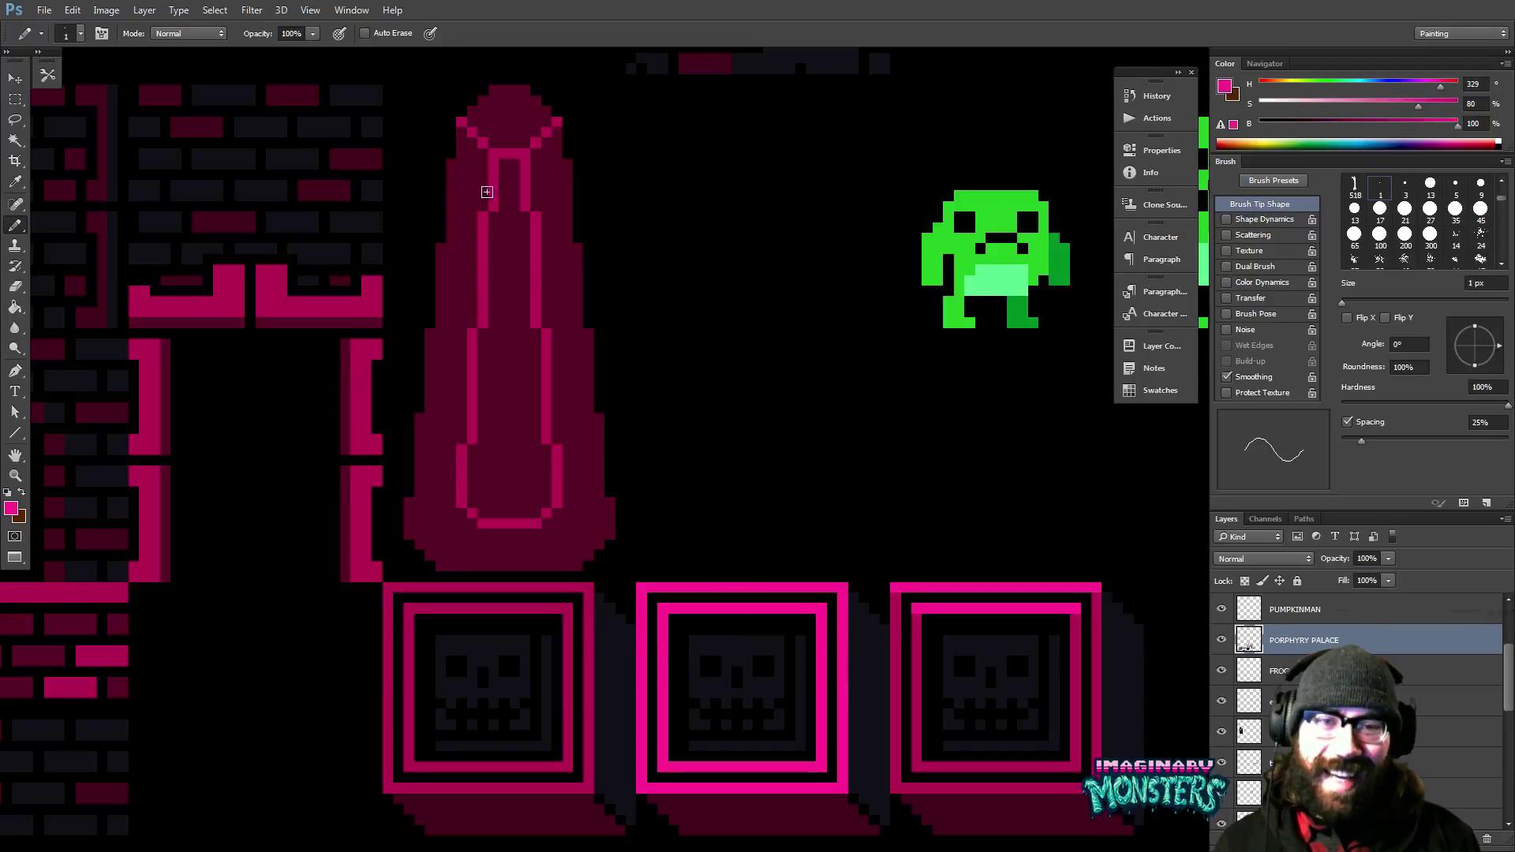
left_click(462, 122)
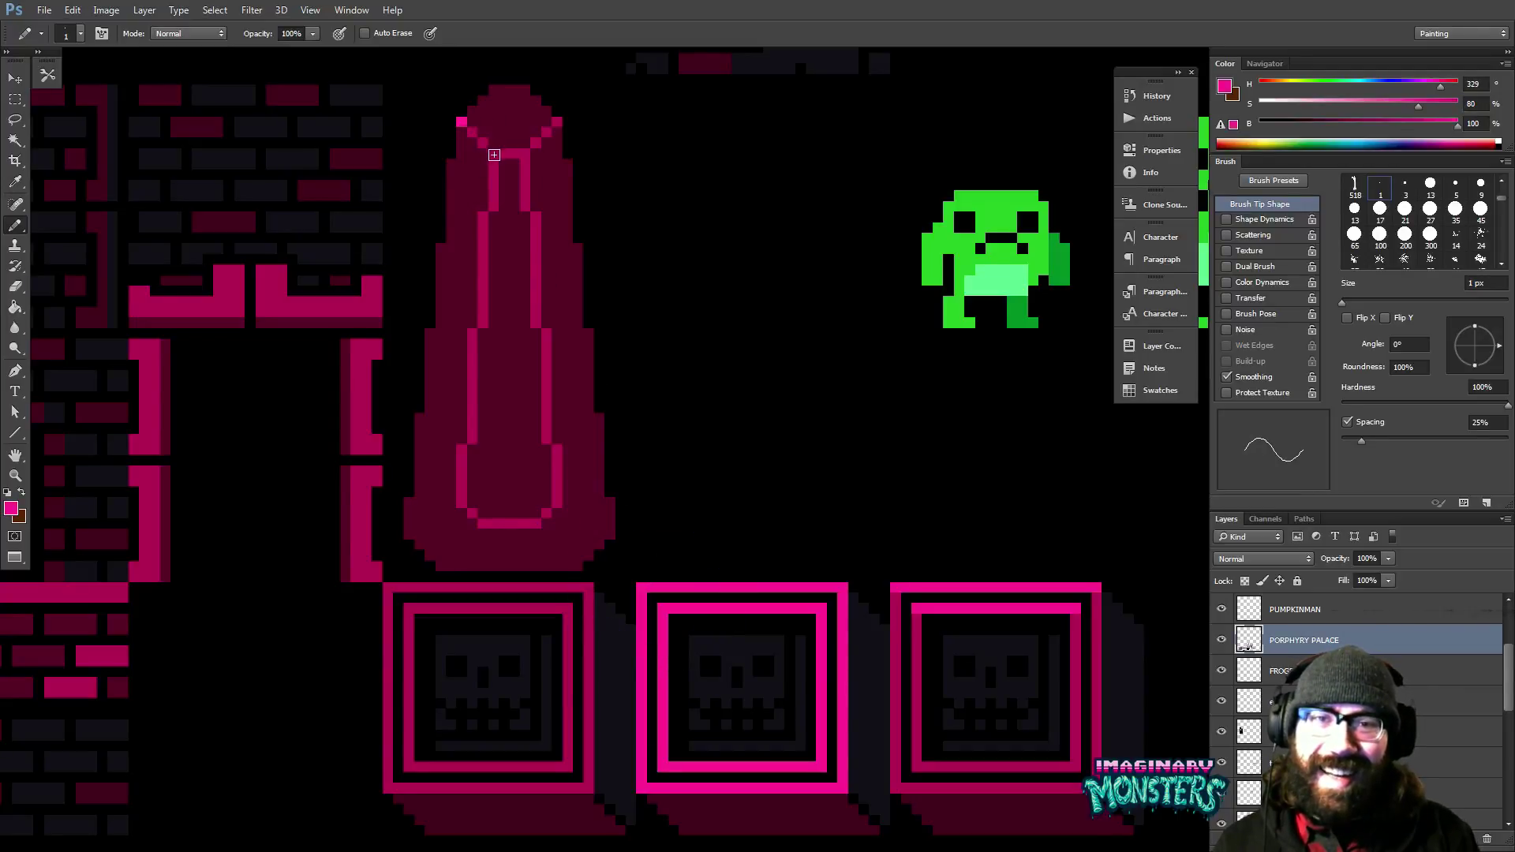
left_click(496, 152, "shift")
left_click(525, 152, "shift")
left_click(557, 122, "shift")
Trace the left and bottom edges of the inner outline in the bright pink, redoing the last left-edge stroke.
mouse_move(554, 227)
left_mouse_down()
mouse_move(603, 308)
mouse_move(543, 237)
mouse_move(524, 474)
left_mouse_up()
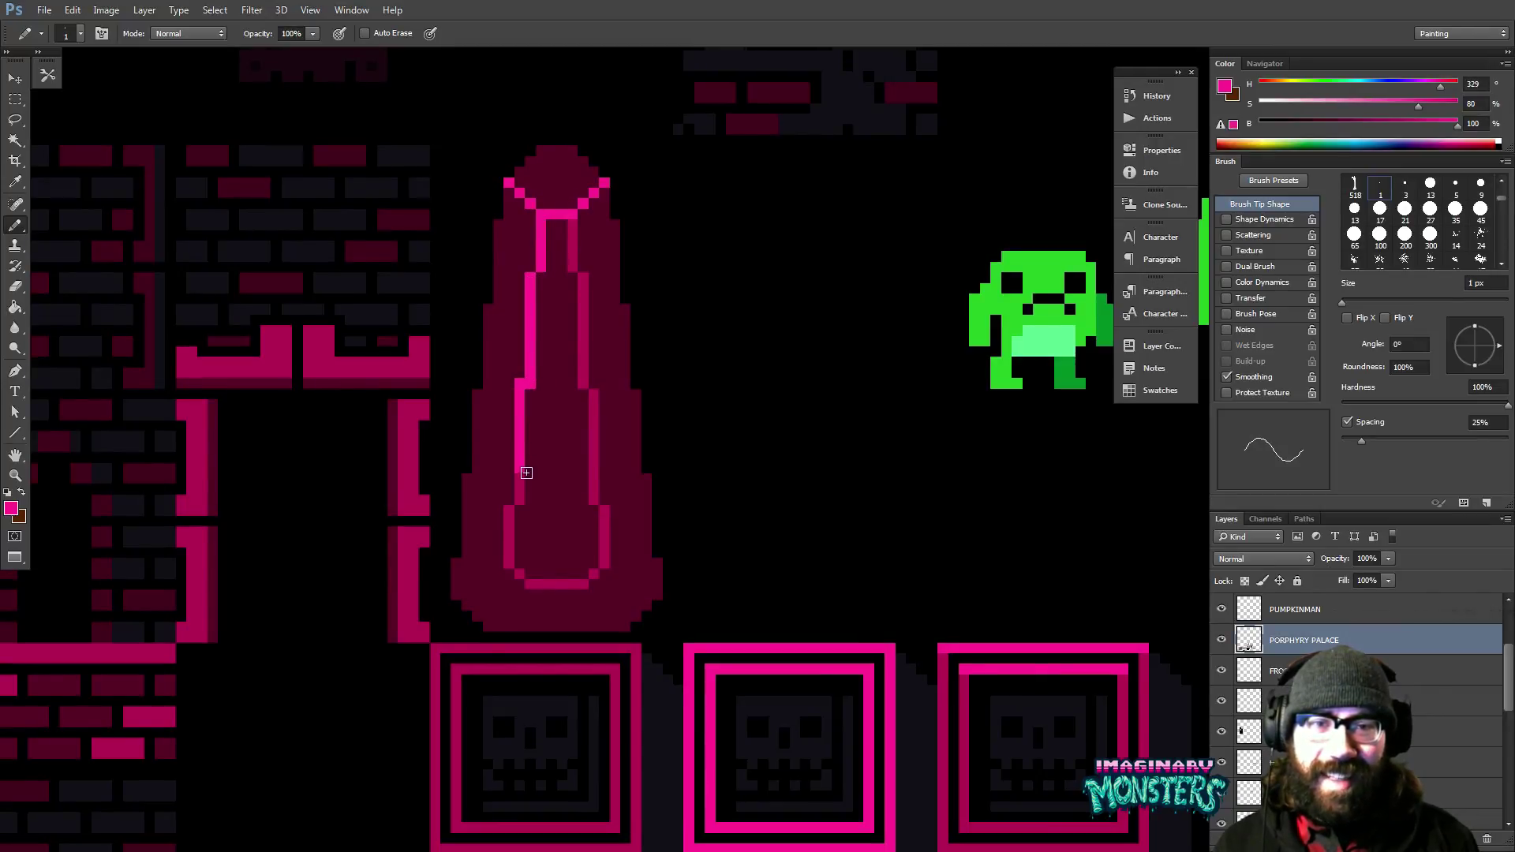
key("ctrl+z")
mouse_move(524, 400)
left_mouse_down()
mouse_move(542, 501)
mouse_move(513, 512)
mouse_move(512, 565)
mouse_move(532, 586)
mouse_move(593, 580)
left_mouse_up()
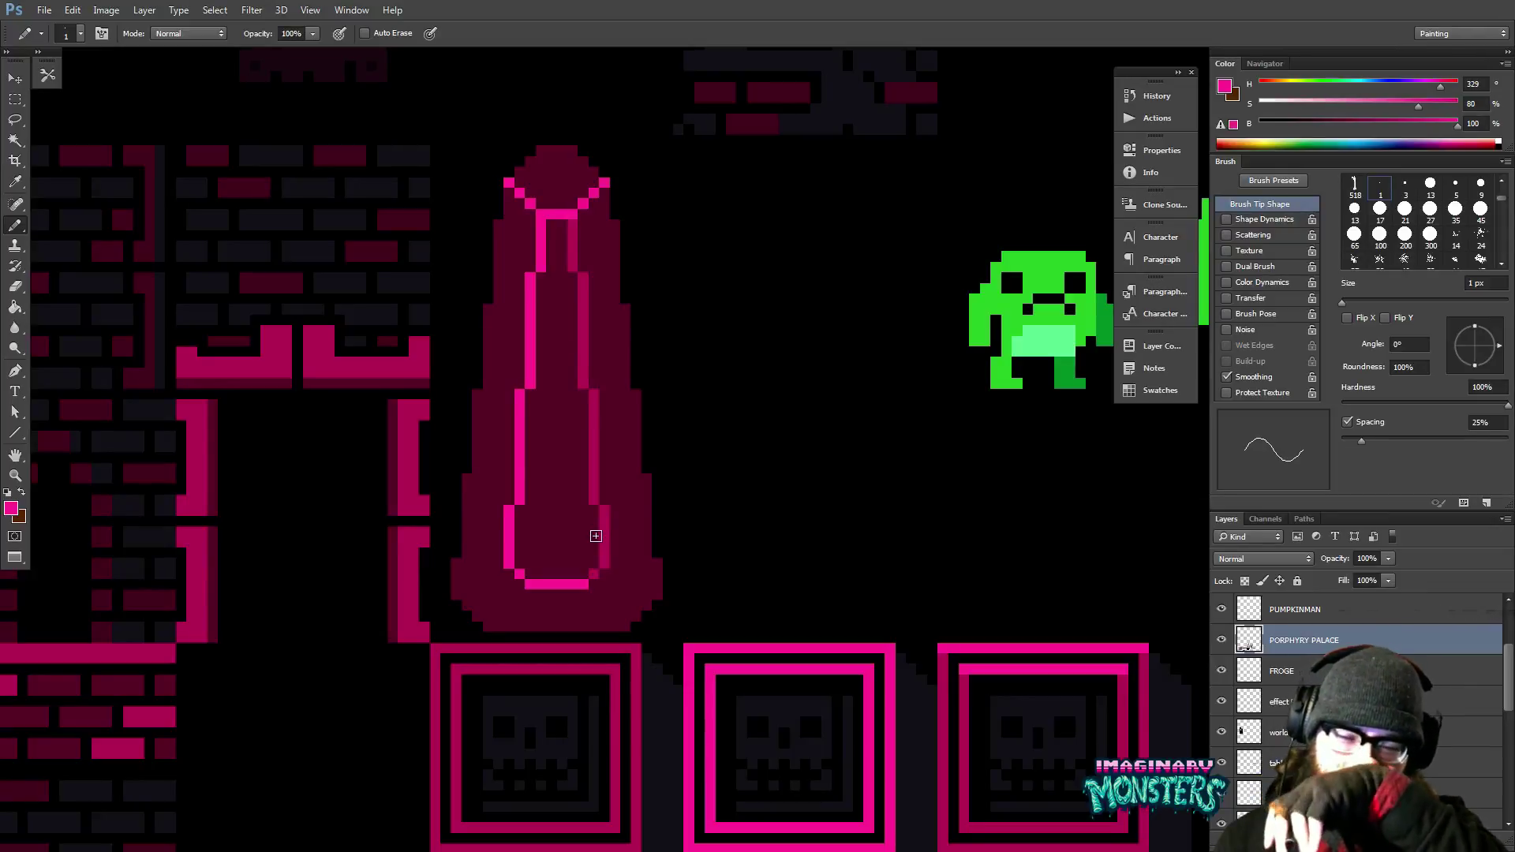
Sample the darker magenta from the palace tiles and pencil a diagonal shadow line across the lower part of the tapering shape.
left_click_drag(592, 531, 707, 422)
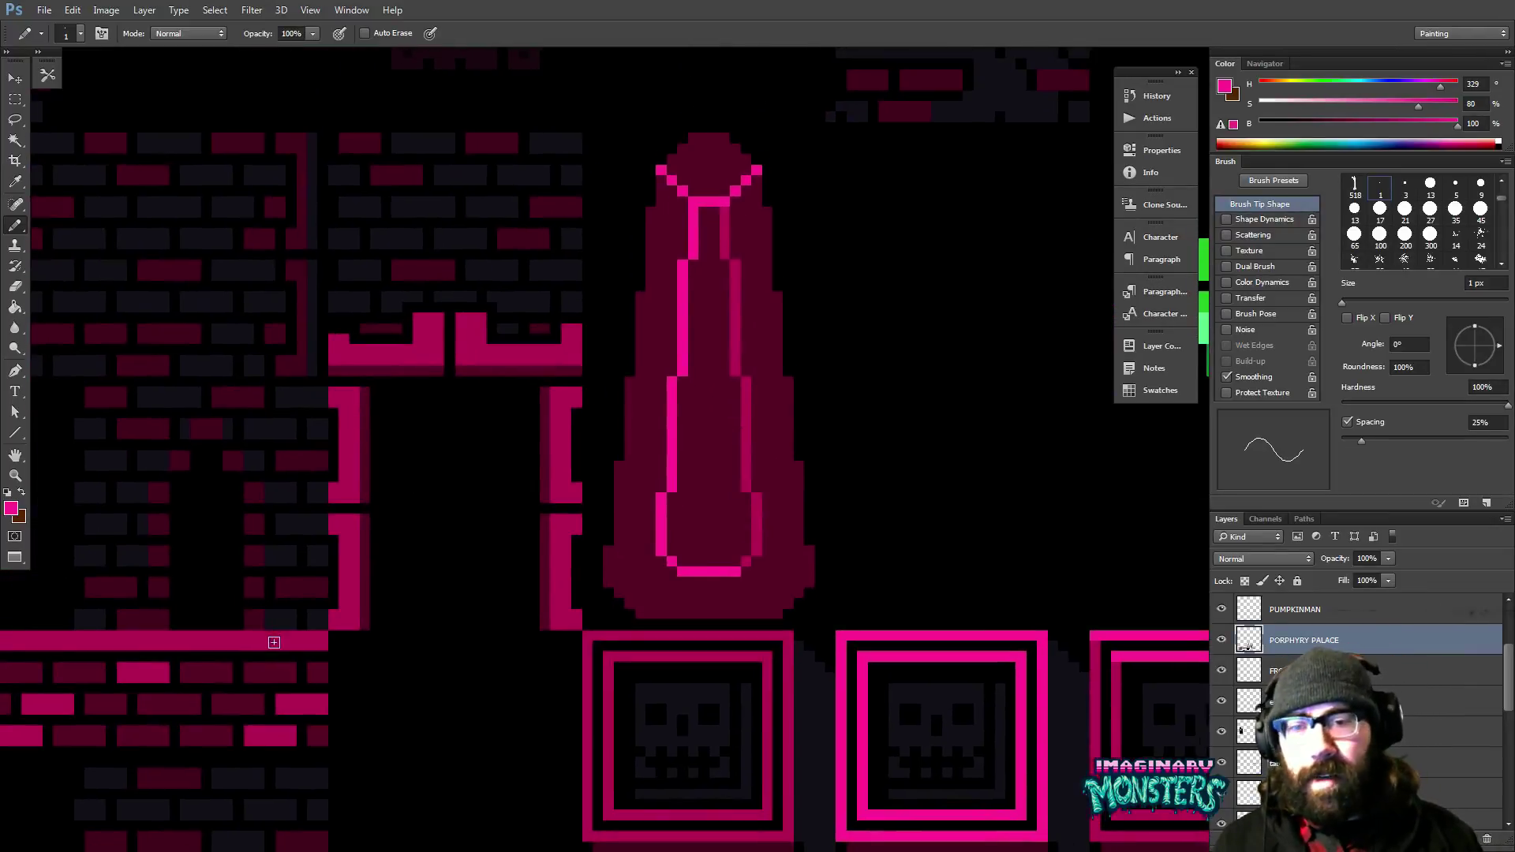
left_click(266, 668, "alt")
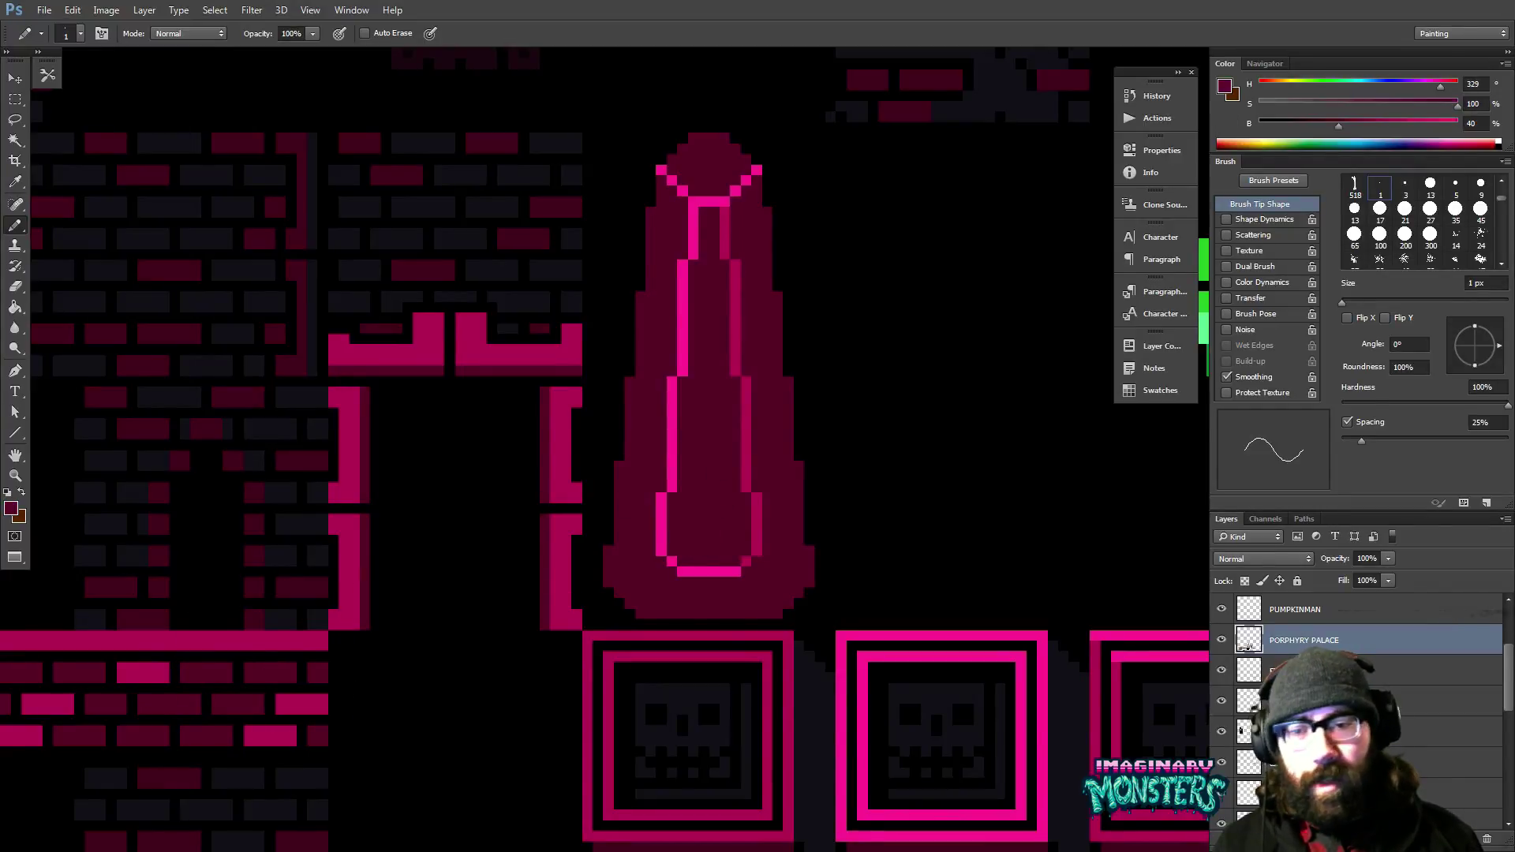
left_click_drag(334, 564, 367, 547)
left_click(347, 565, "alt")
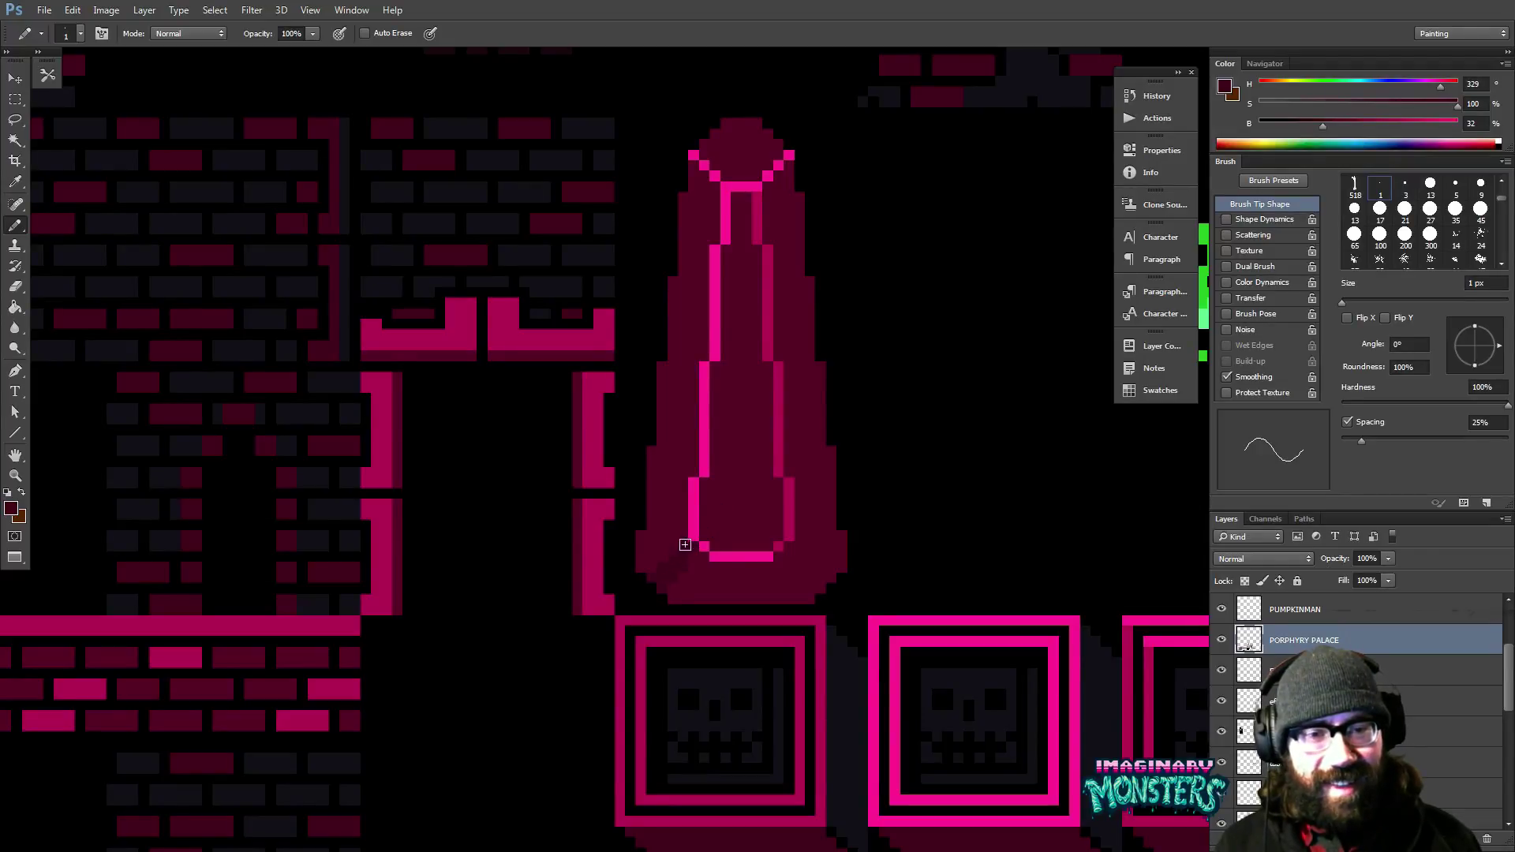
left_click_drag(727, 521, 684, 538)
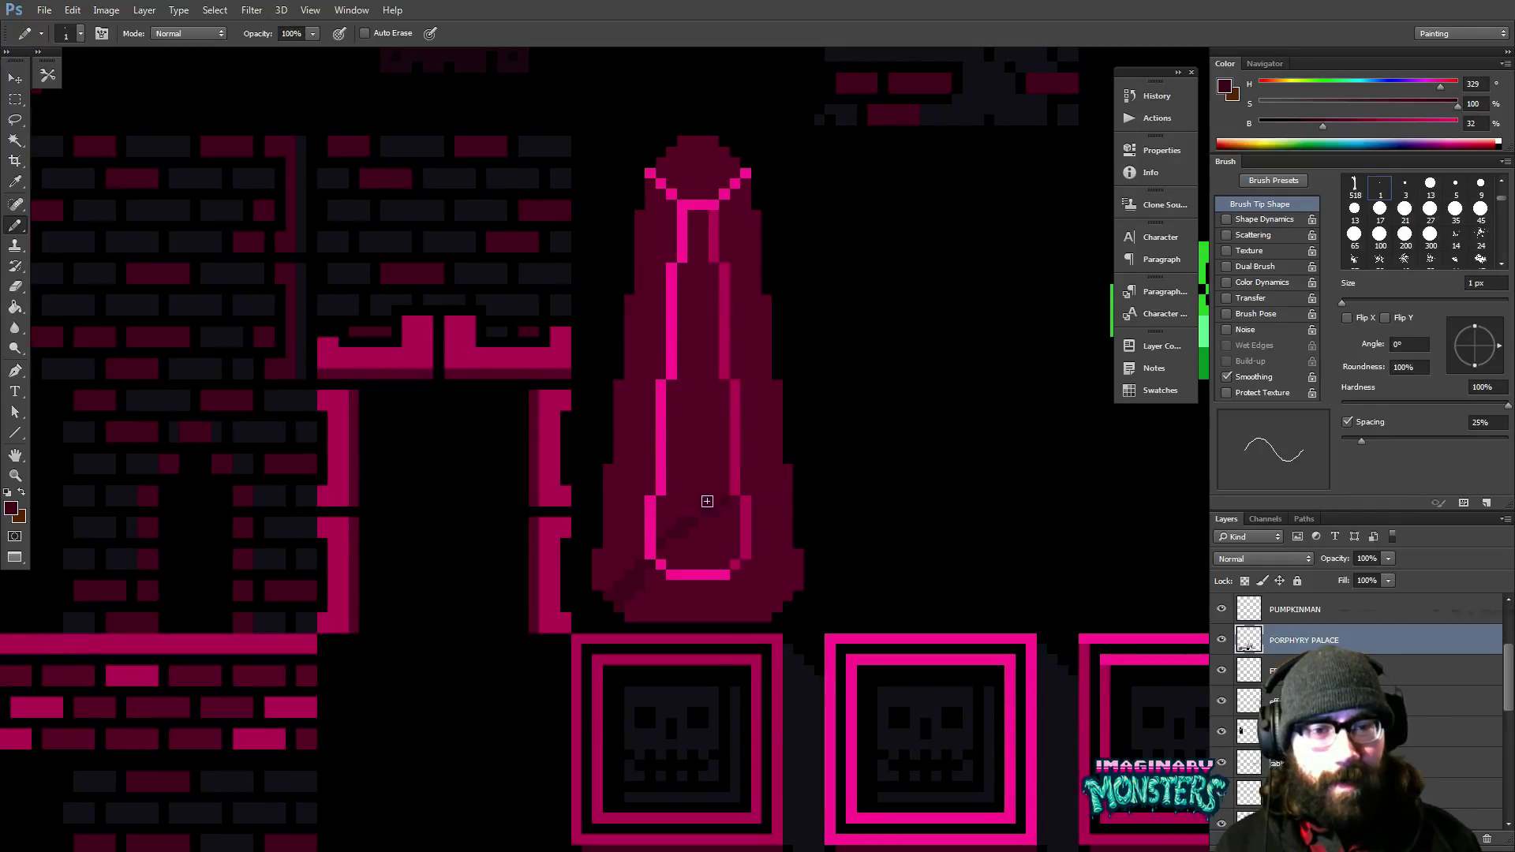
Fill the area below the diagonal shadow line with the darker magenta.
key("g")
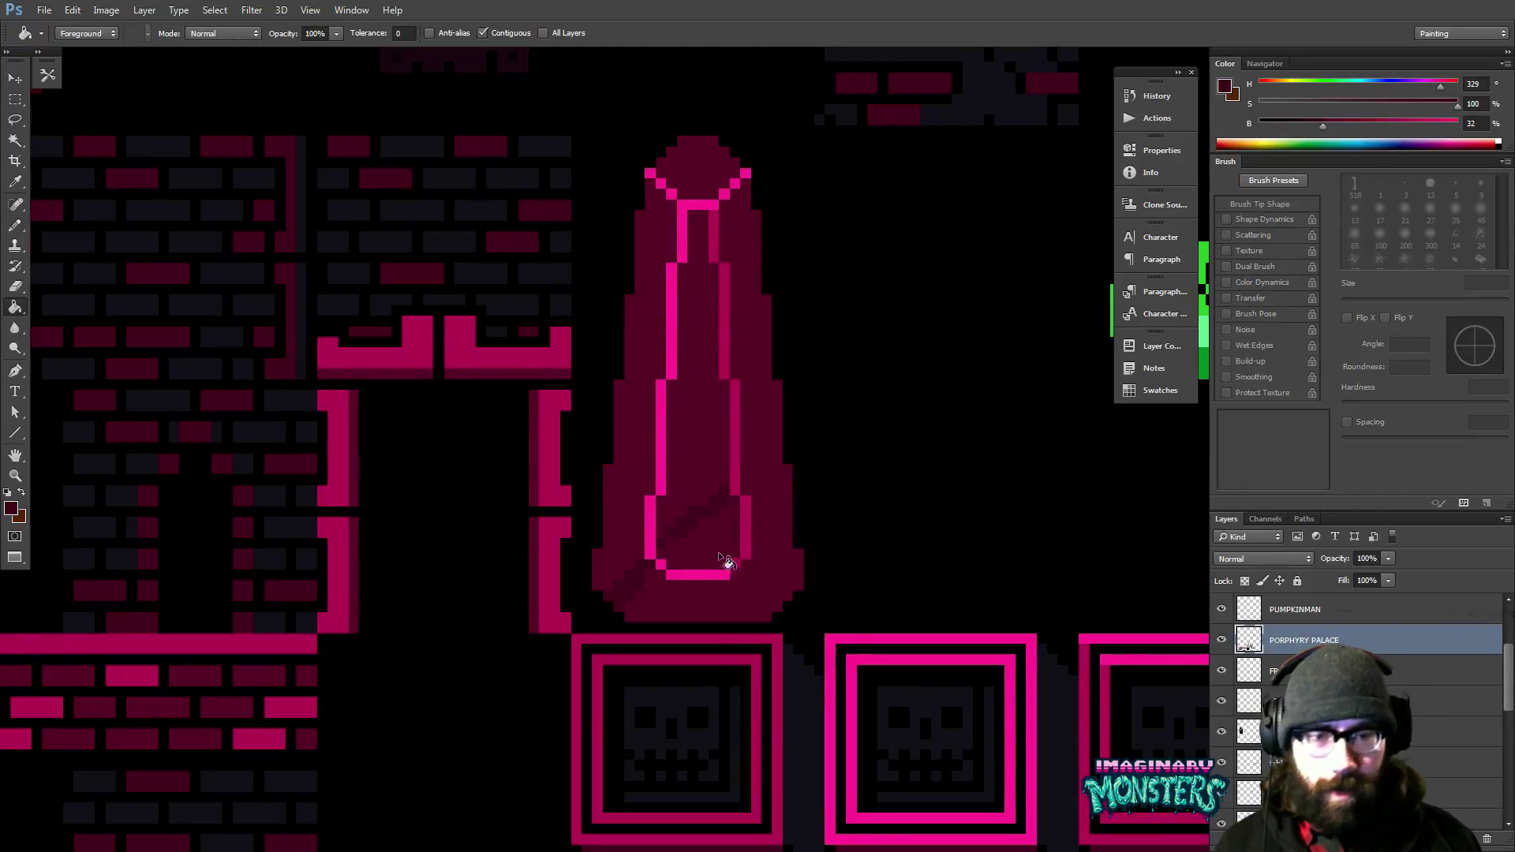
left_click(714, 558)
left_click_drag(726, 531, 700, 515)
left_click(711, 521, "alt")
left_click(720, 531, "alt")
left_click(721, 514, "alt")
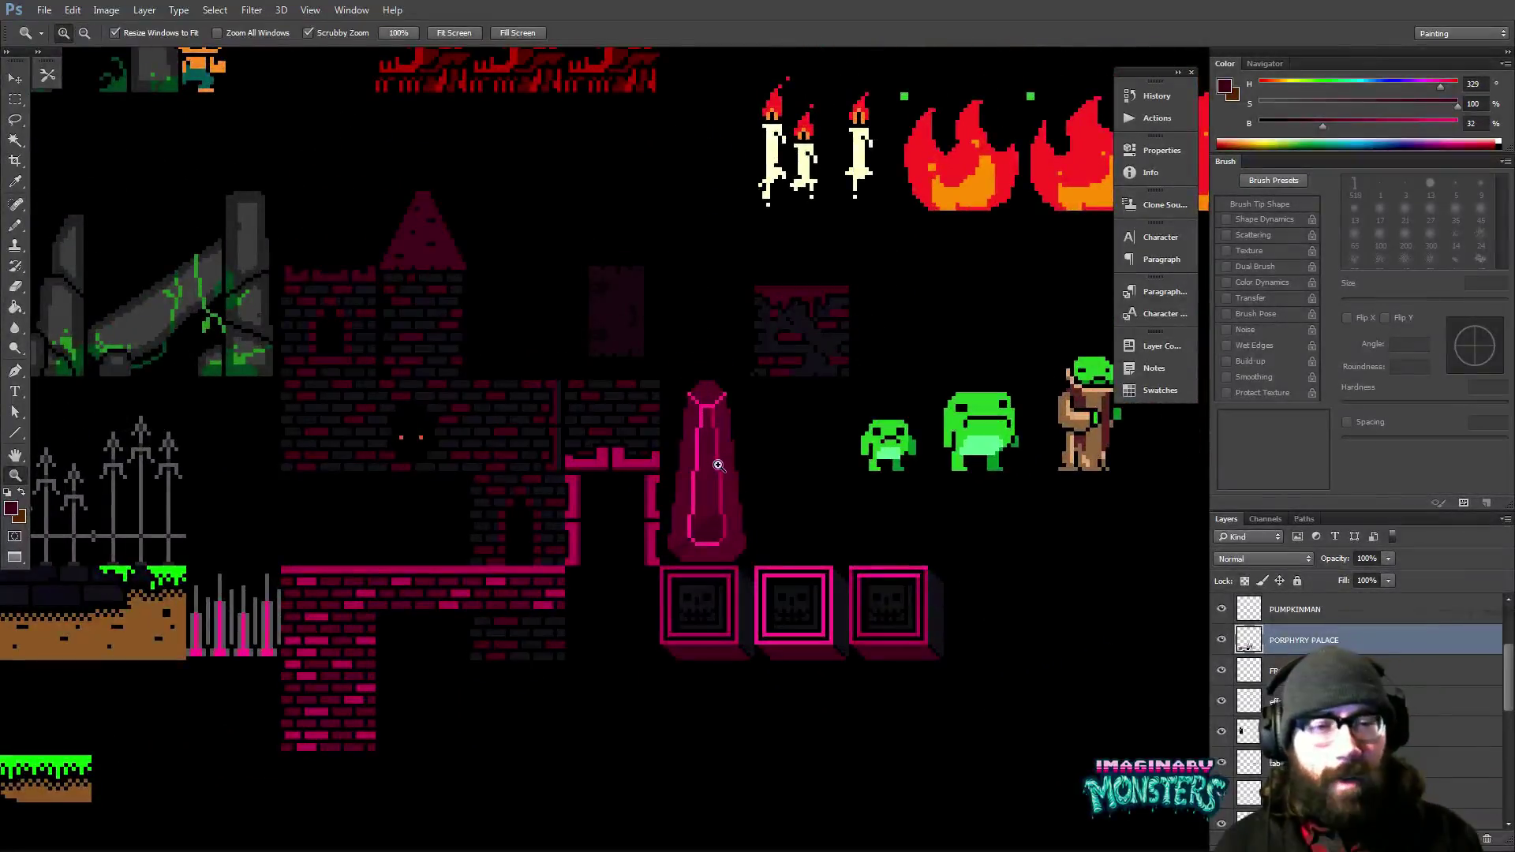
key("g")
left_click(748, 543)
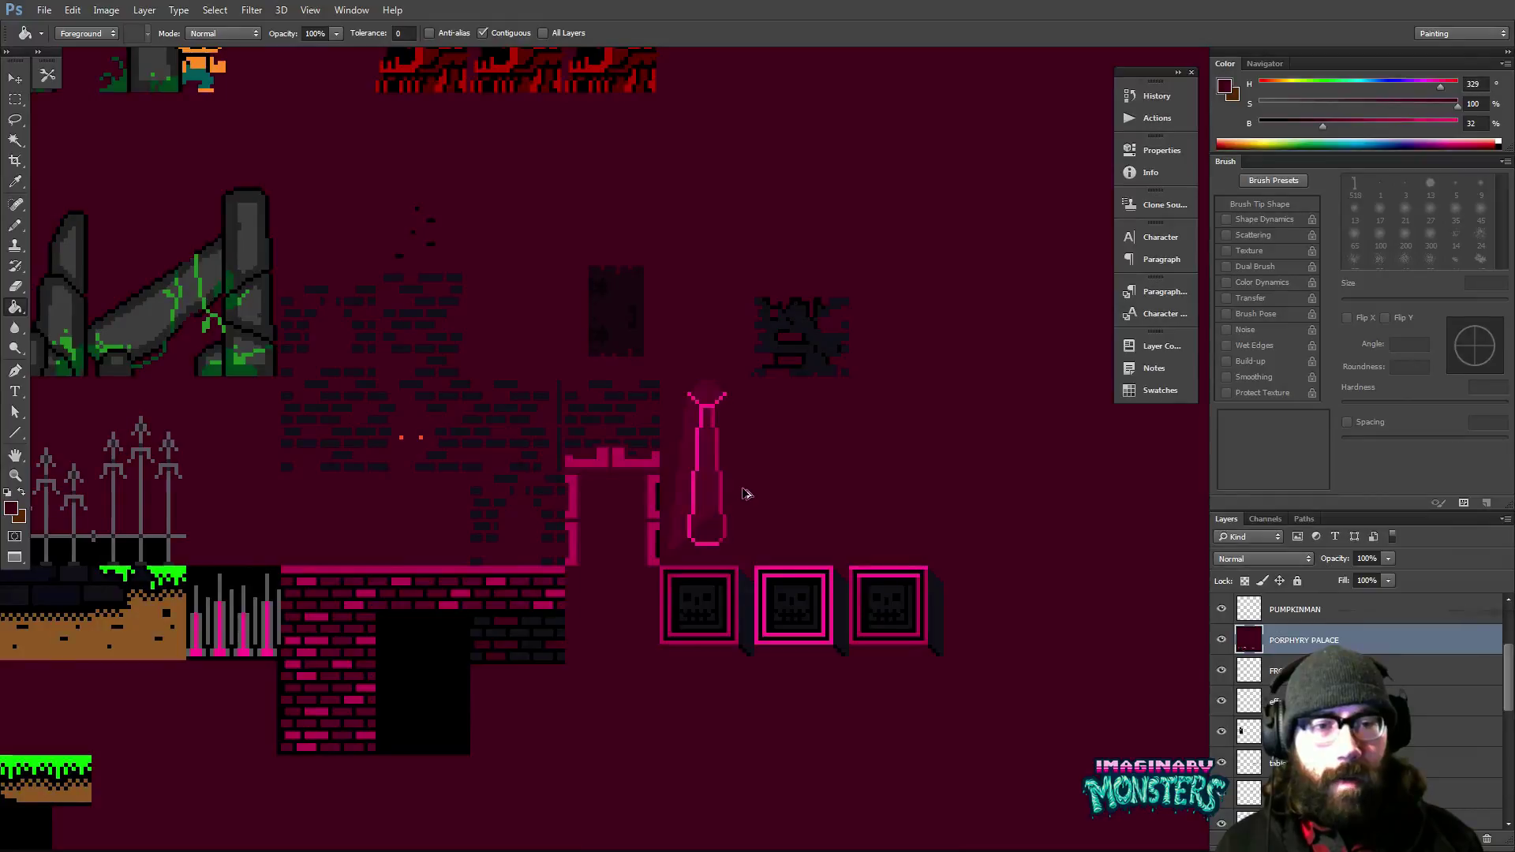
key("ctrl+z")
key("z")
left_click(744, 506)
left_click(740, 500)
left_click(739, 499)
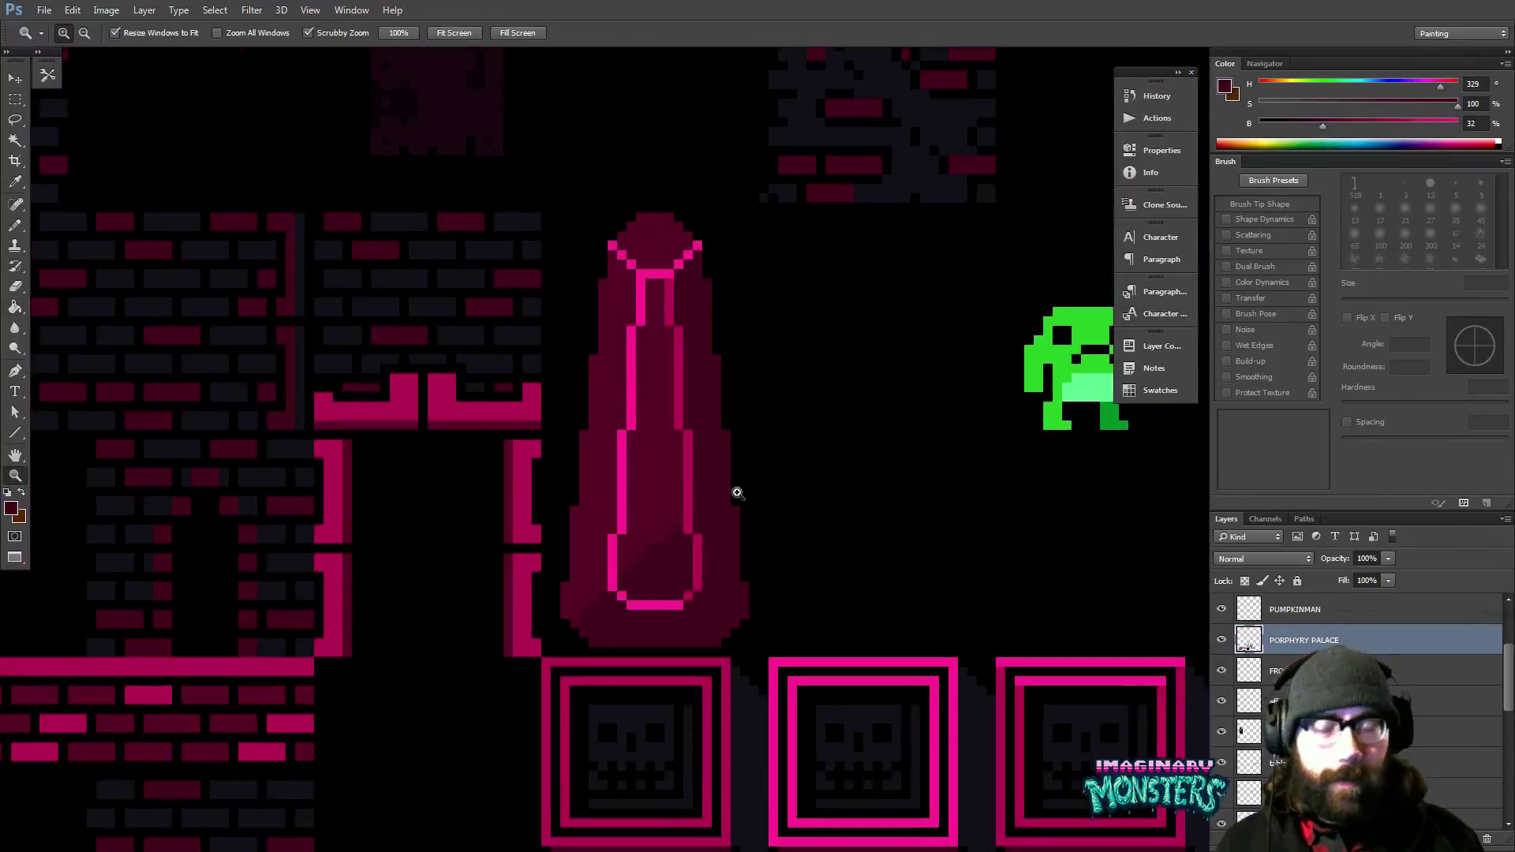
Examine the shaded tapering shape against the surrounding palace tiles and characters.
key("g")
key("z")
left_click(727, 524, "alt")
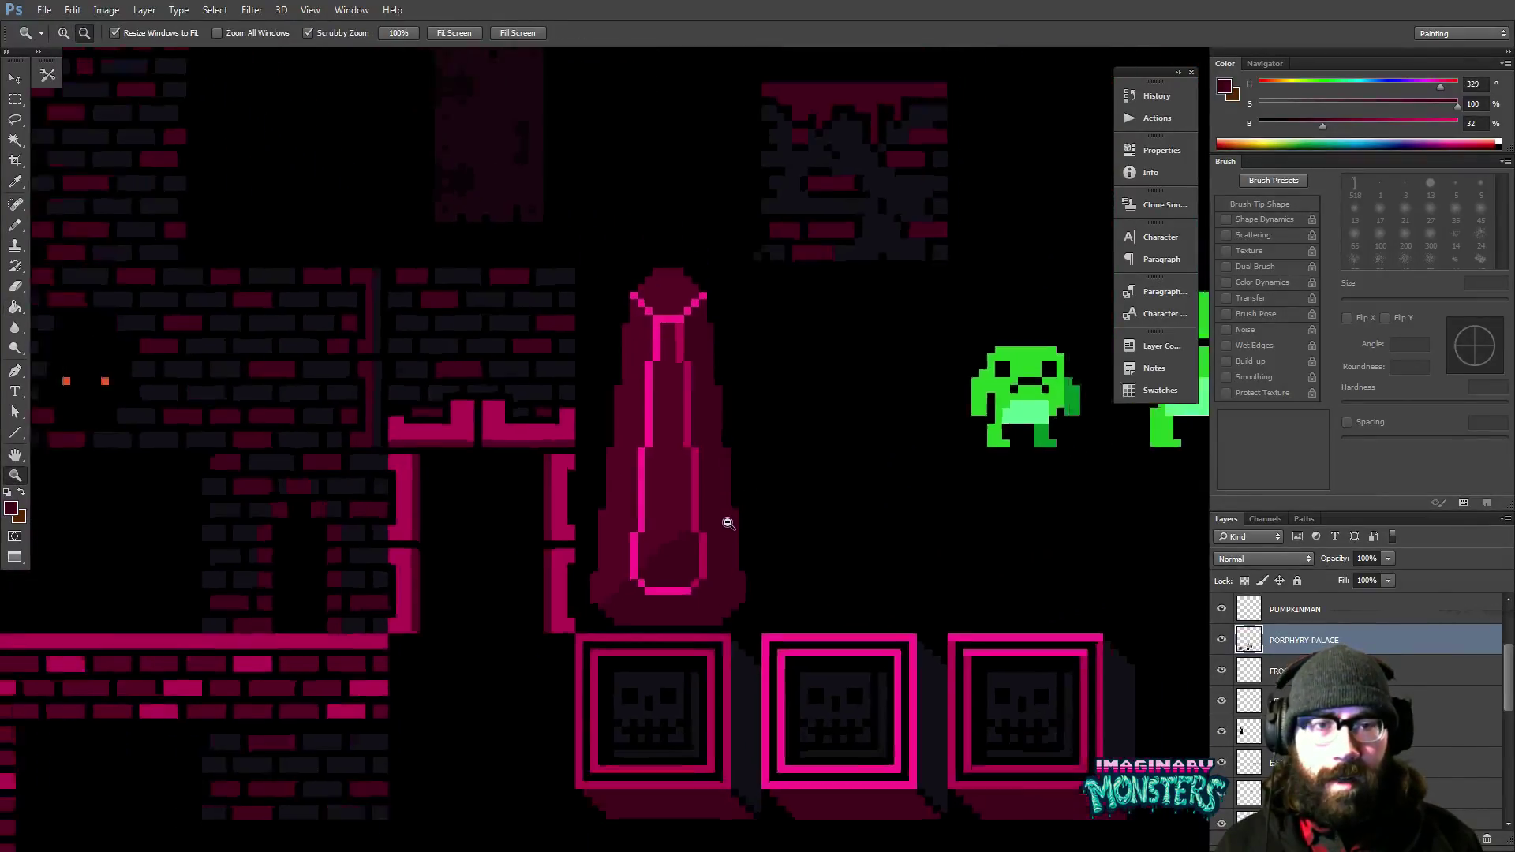
left_click(728, 525, "alt")
left_click(728, 525, "alt")
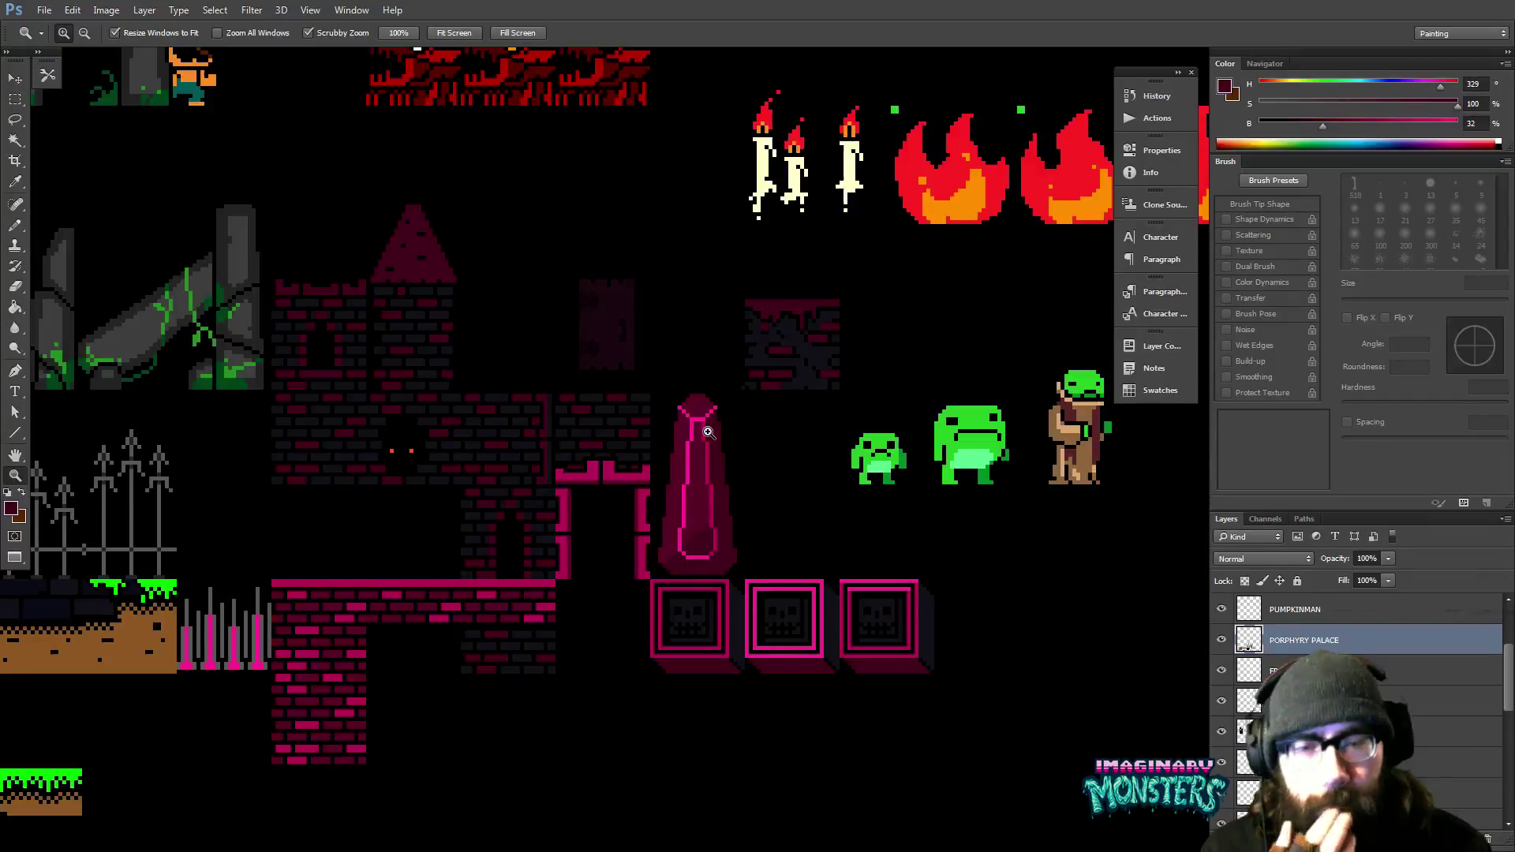
left_click_drag(642, 541, 687, 582)
left_click(672, 518)
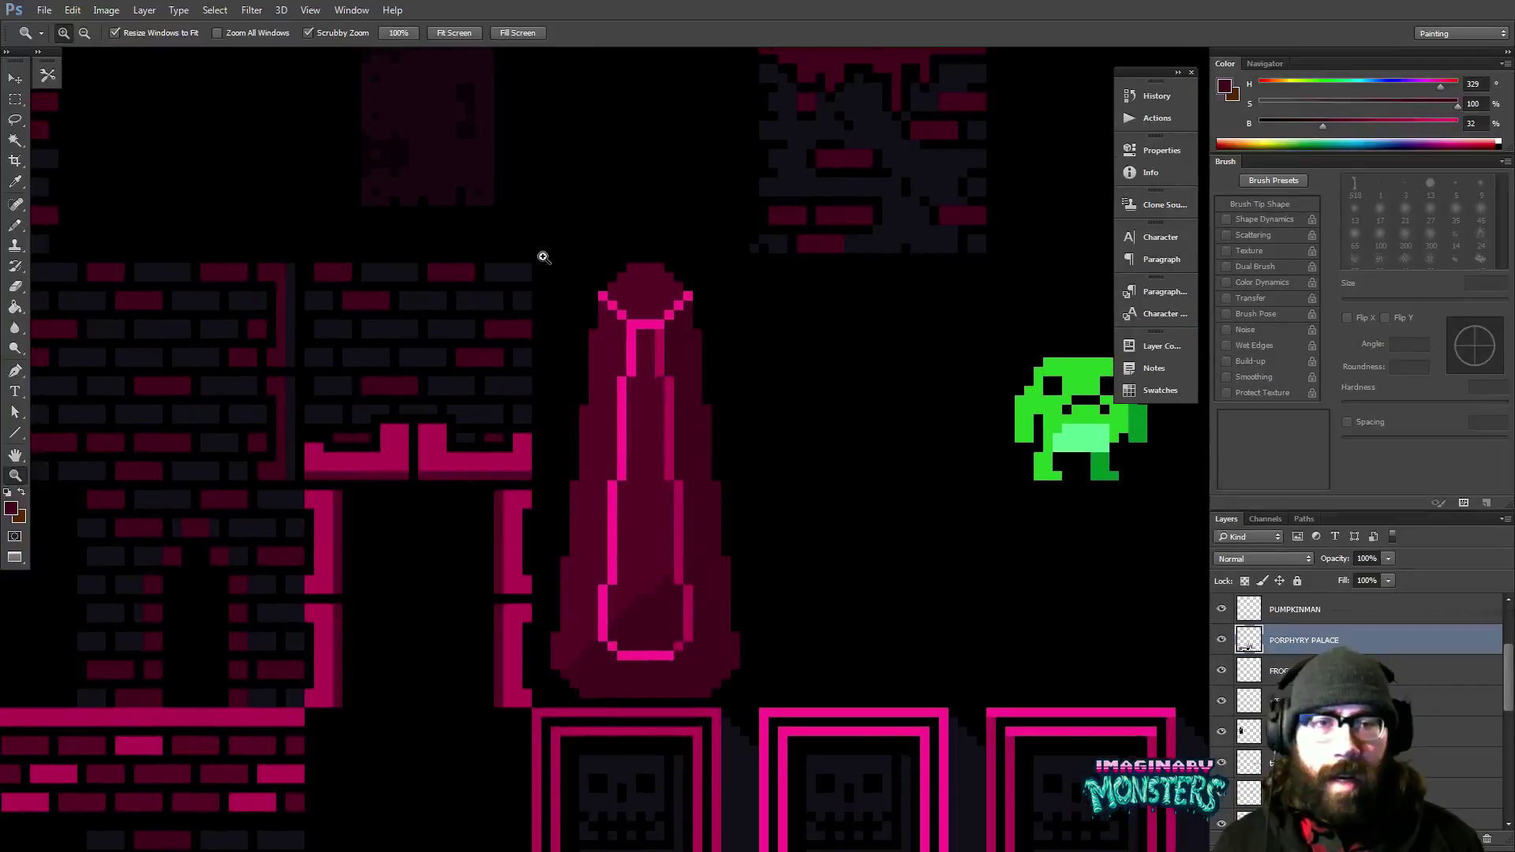
Sample the medium magenta and recolor the bright pink tip curve and the left edge of the inner outline, straightening its lower part.
key("b")
left_click(635, 324, "alt")
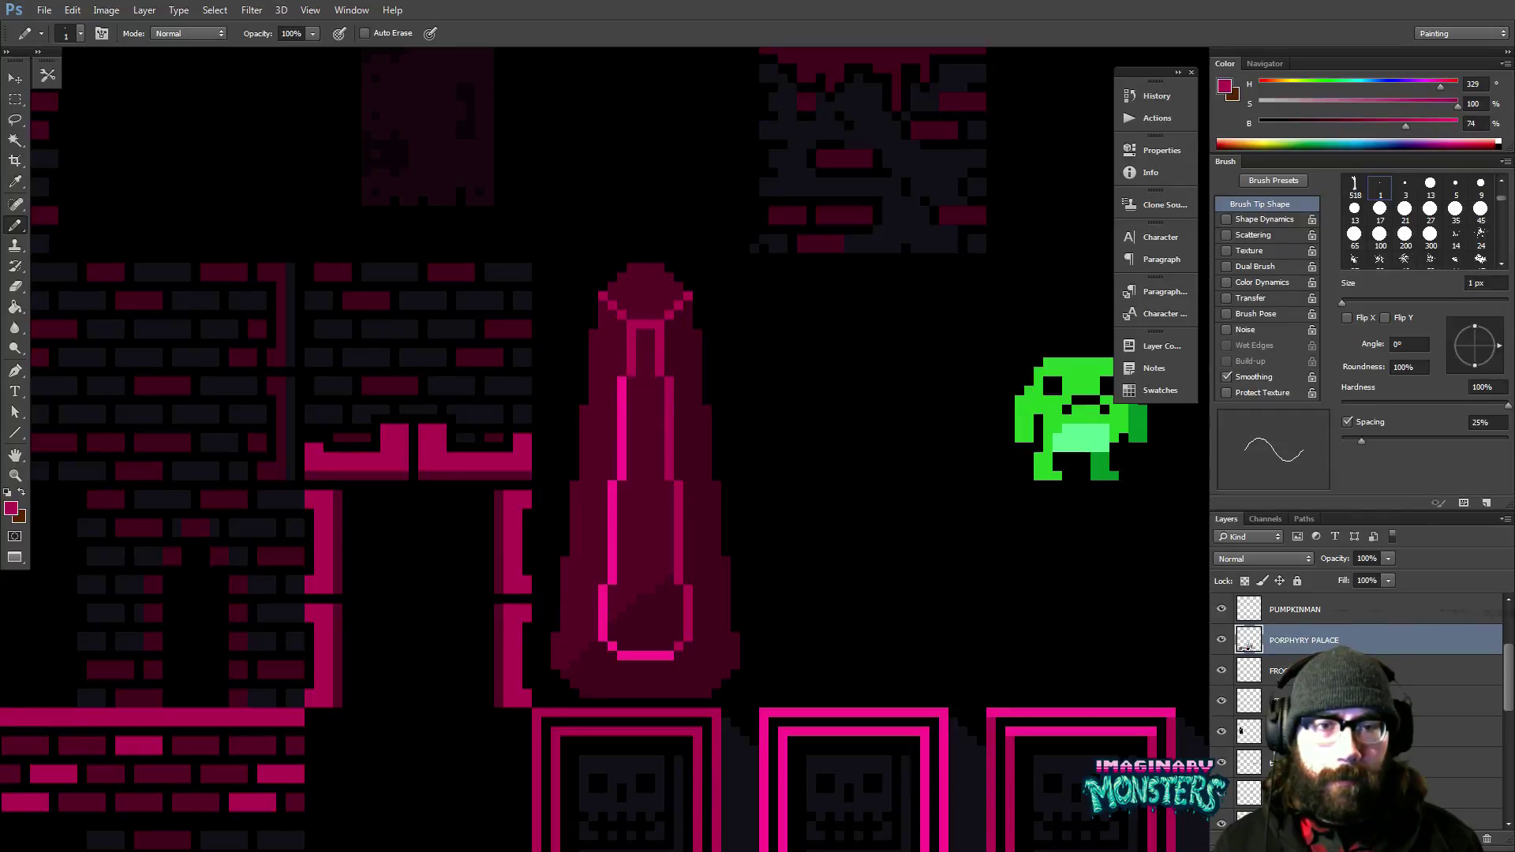
left_click_drag(622, 382, 621, 637)
Cover the inner outline's flared lower-left segment with the body's dark magenta and erase the bulge at the base's outer left edge.
left_click(603, 585, "alt")
mouse_move(604, 587)
left_mouse_down()
mouse_move(609, 635)
mouse_move(558, 675)
left_mouse_up()
key("e")
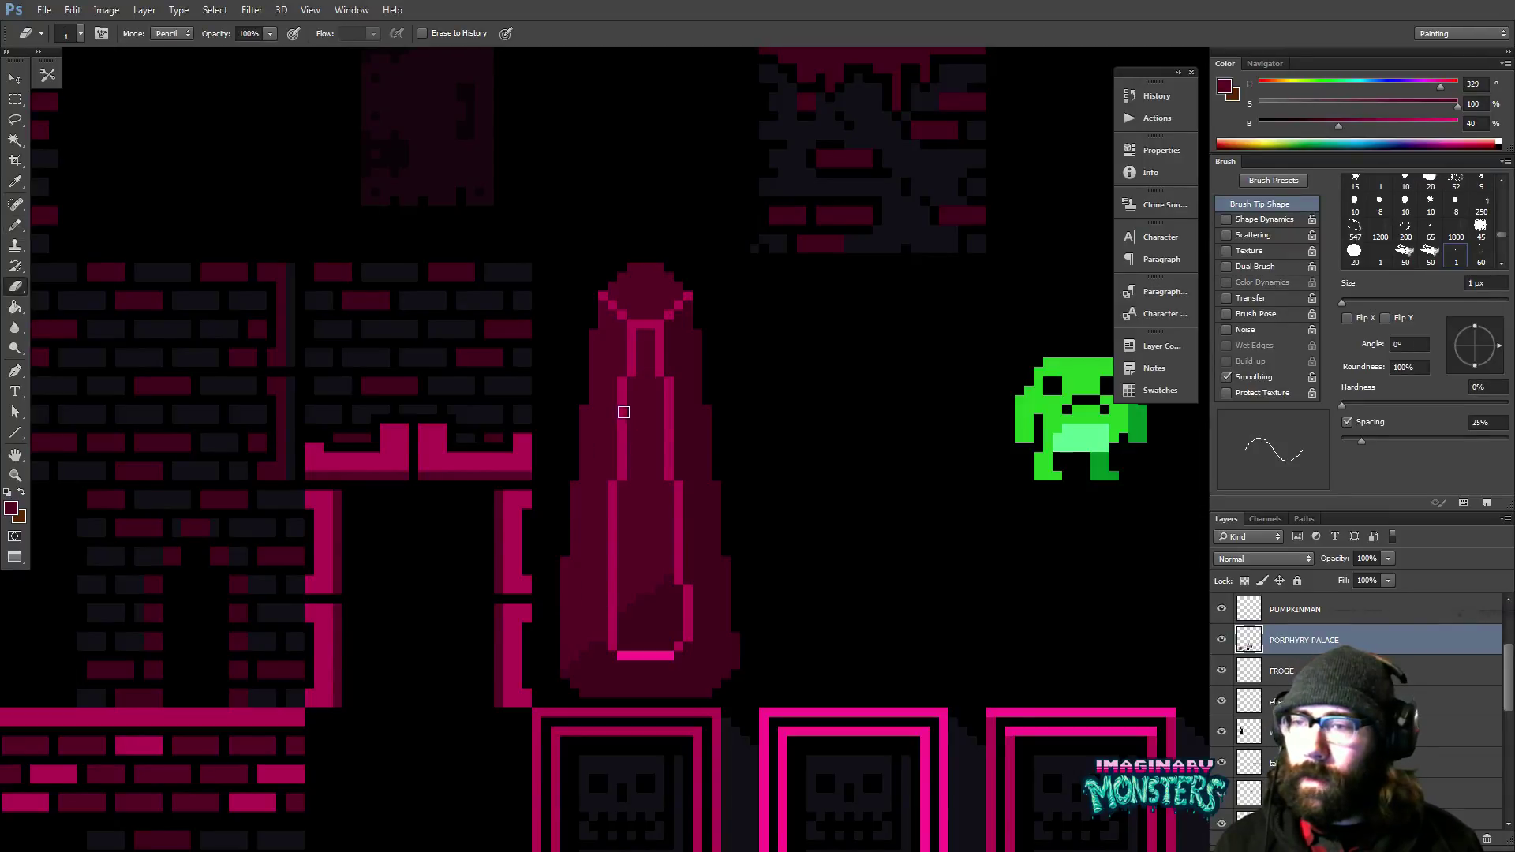
mouse_move(673, 538)
left_mouse_down()
mouse_move(625, 531)
mouse_move(591, 555)
mouse_move(612, 543)
left_mouse_up()
key("v")
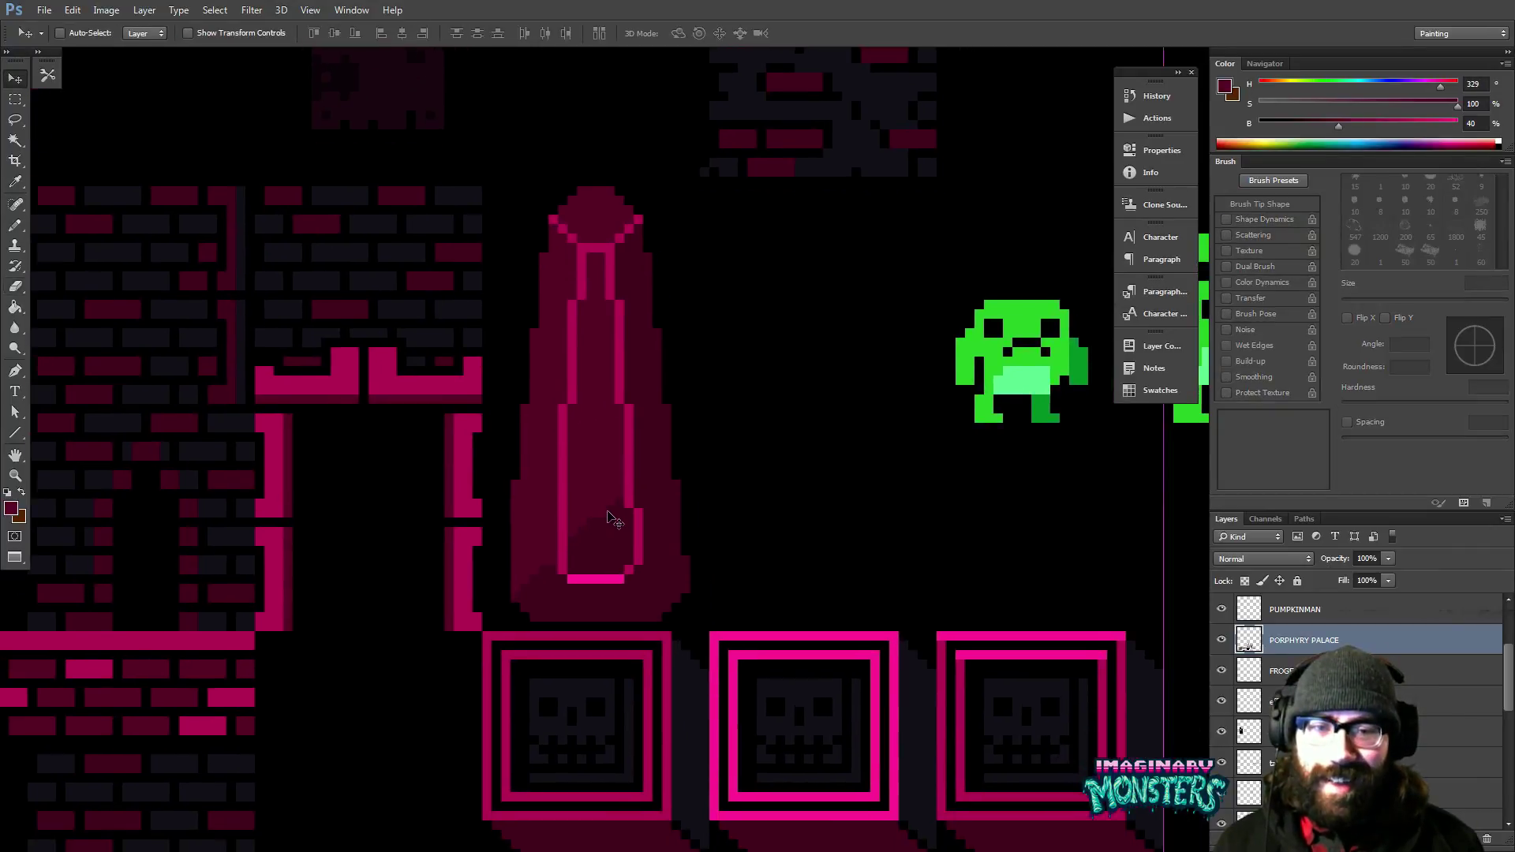
key("ctrl+z")
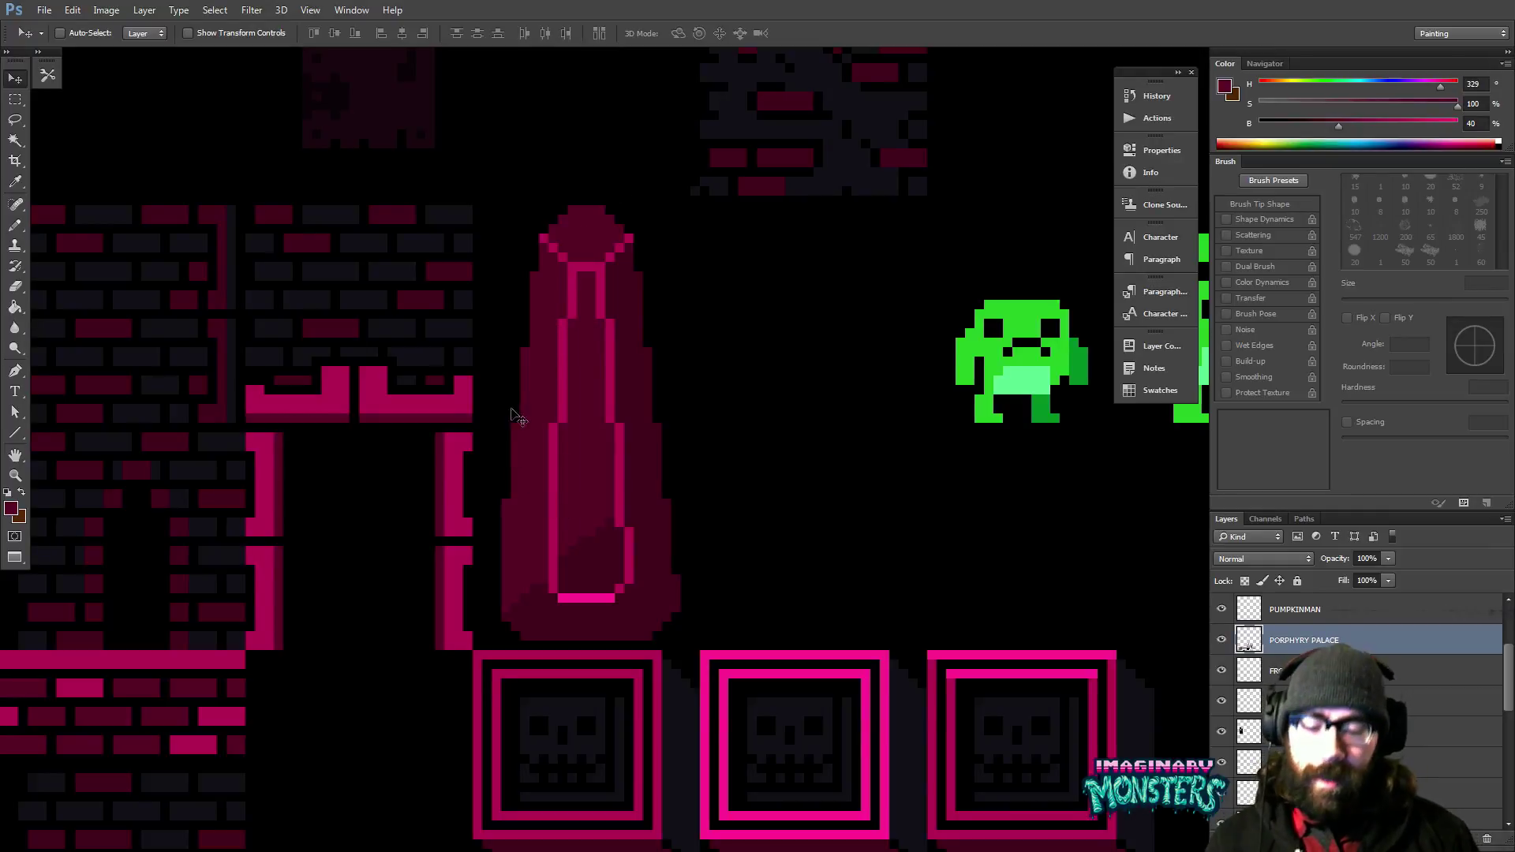
Widen the inner outline's lower-left side outward by one pixel in the medium magenta, covering the old edge with the panel's dark shades.
key("b")
left_click(553, 515, "alt")
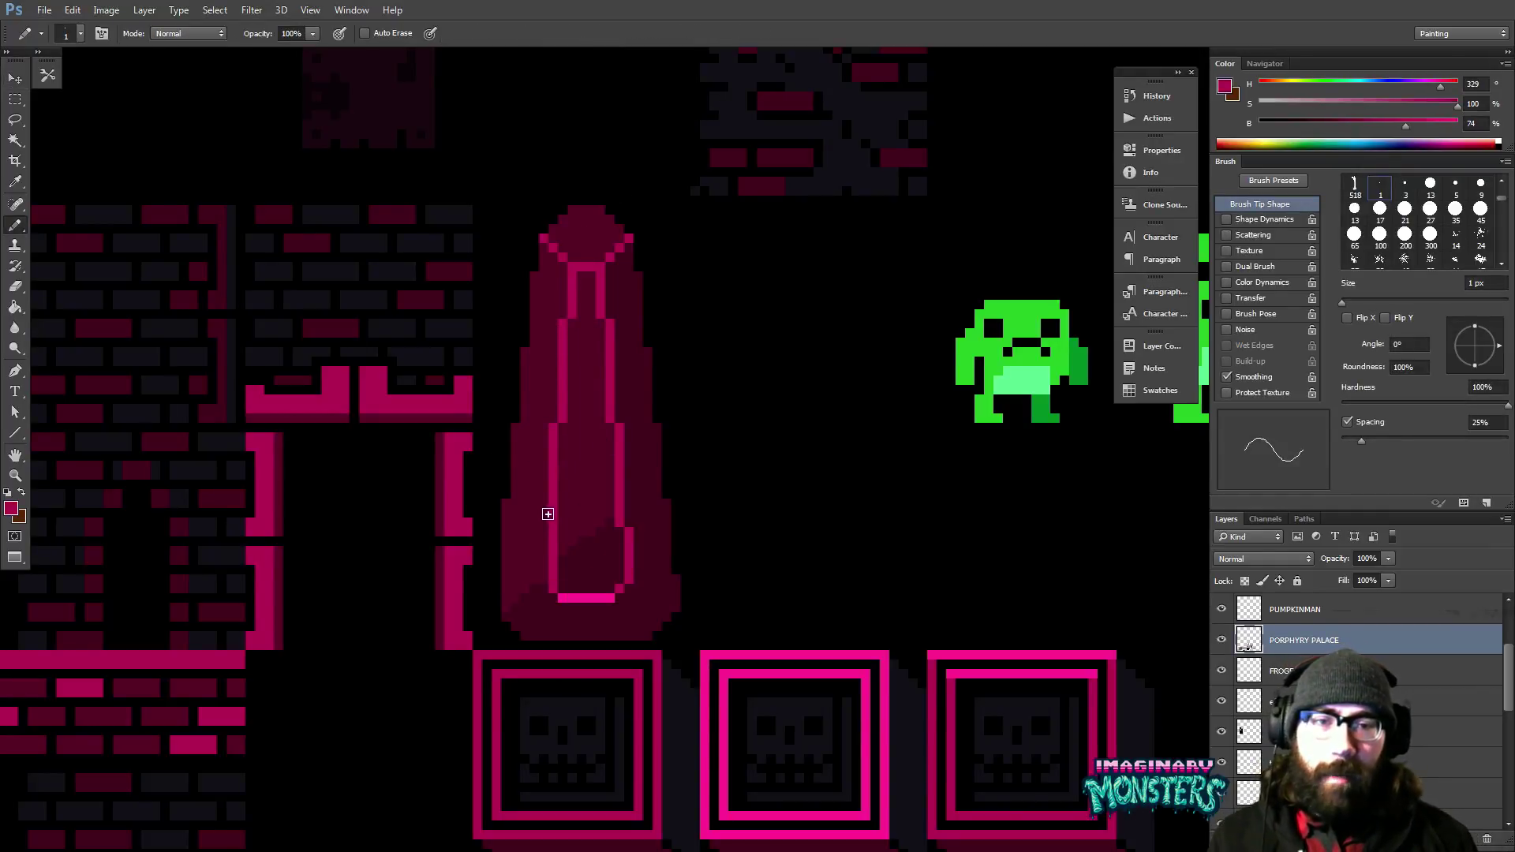
left_click_drag(544, 528, 551, 594)
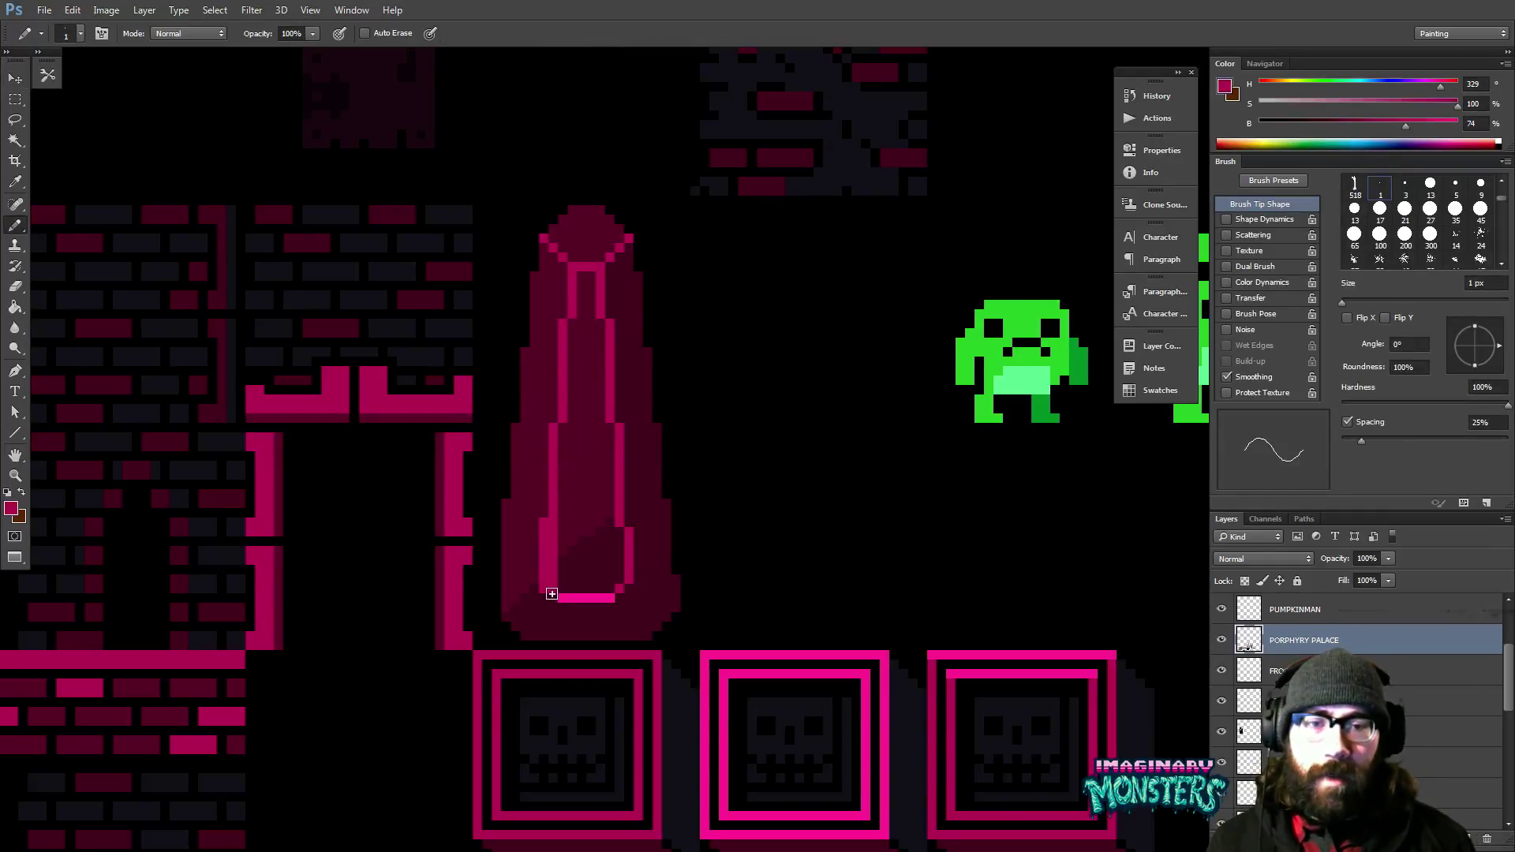
left_click(566, 584, "alt")
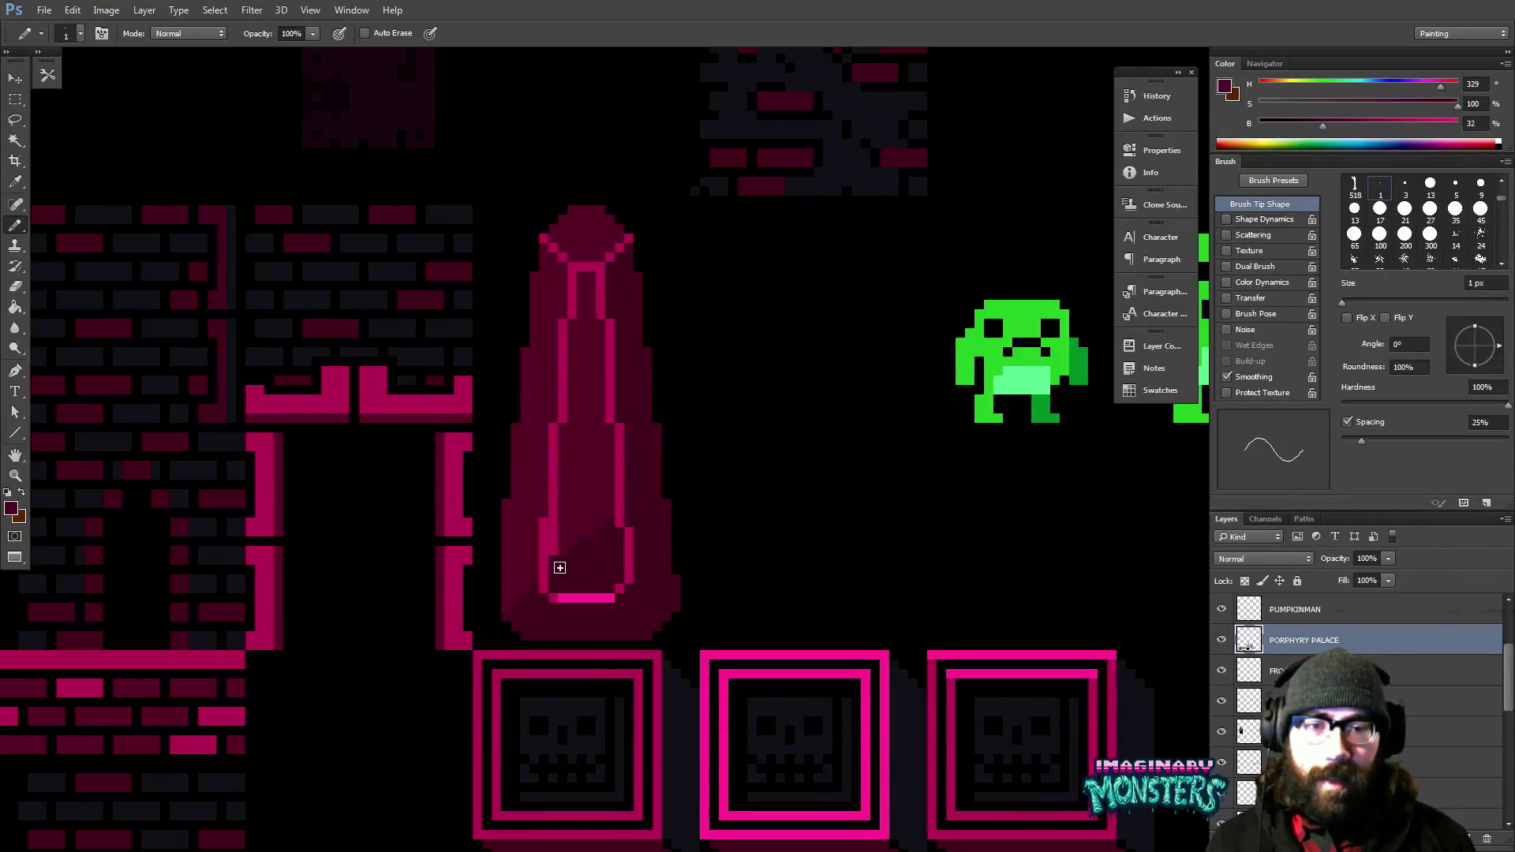
left_click(558, 543, "alt")
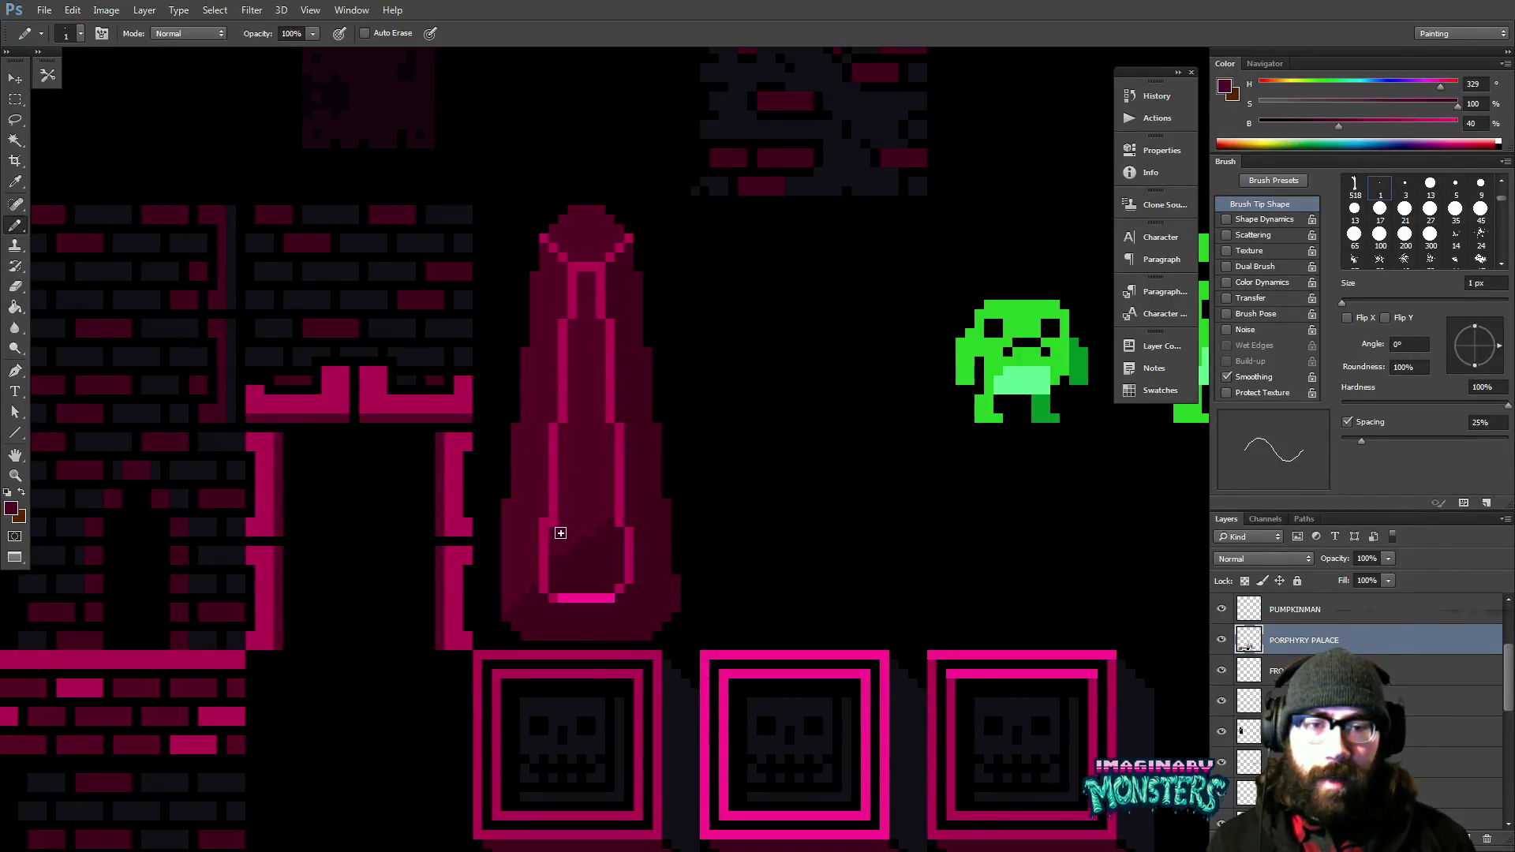
left_click_drag(604, 525, 582, 531)
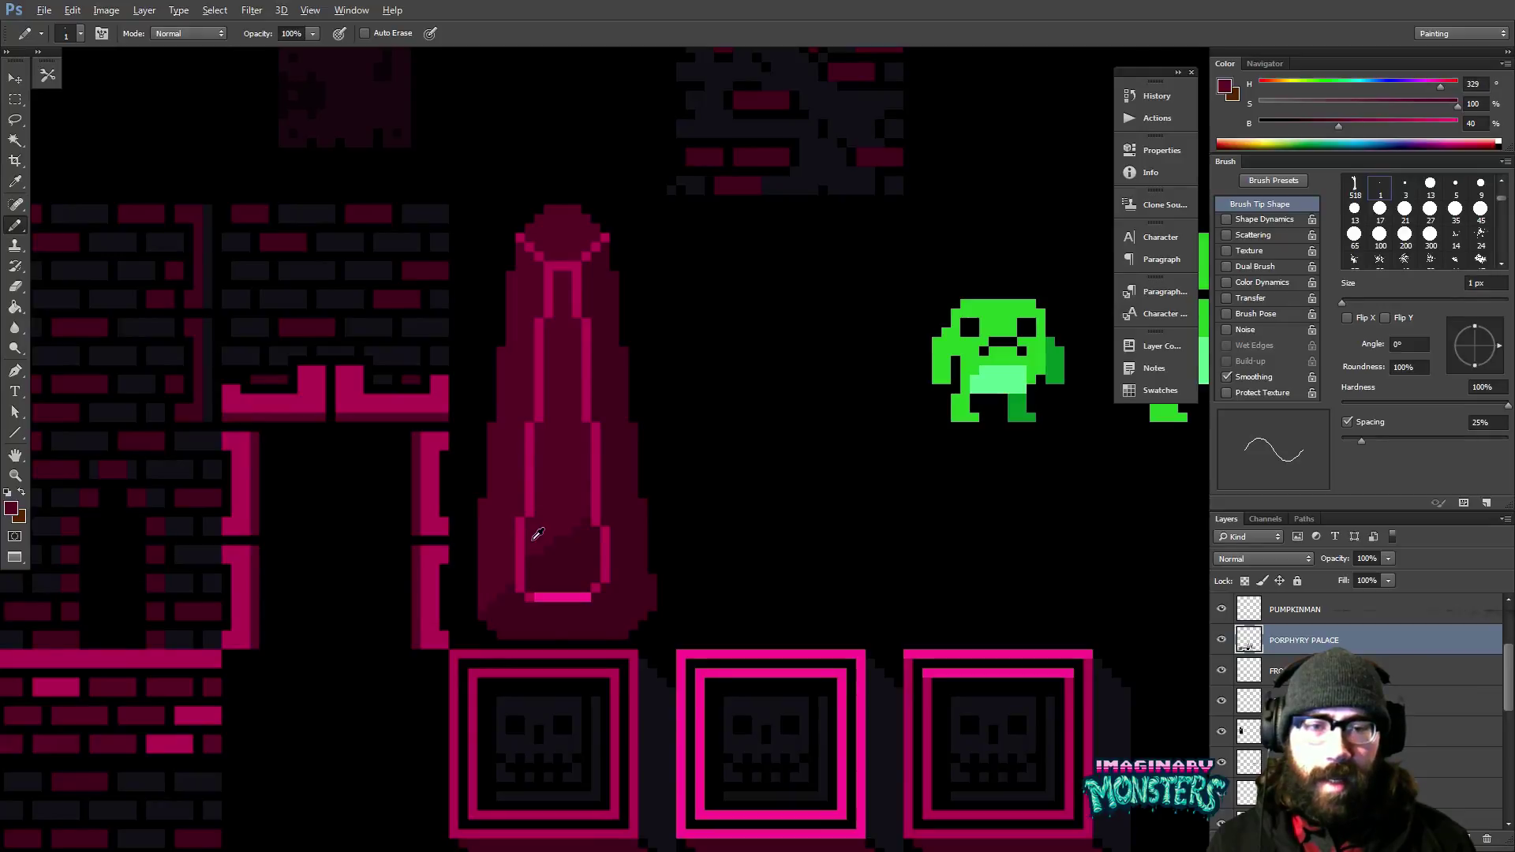
Sample the darker magenta and paint a diagonal shadow band across the inner panel above its shaded lower part.
left_click(571, 537, "alt")
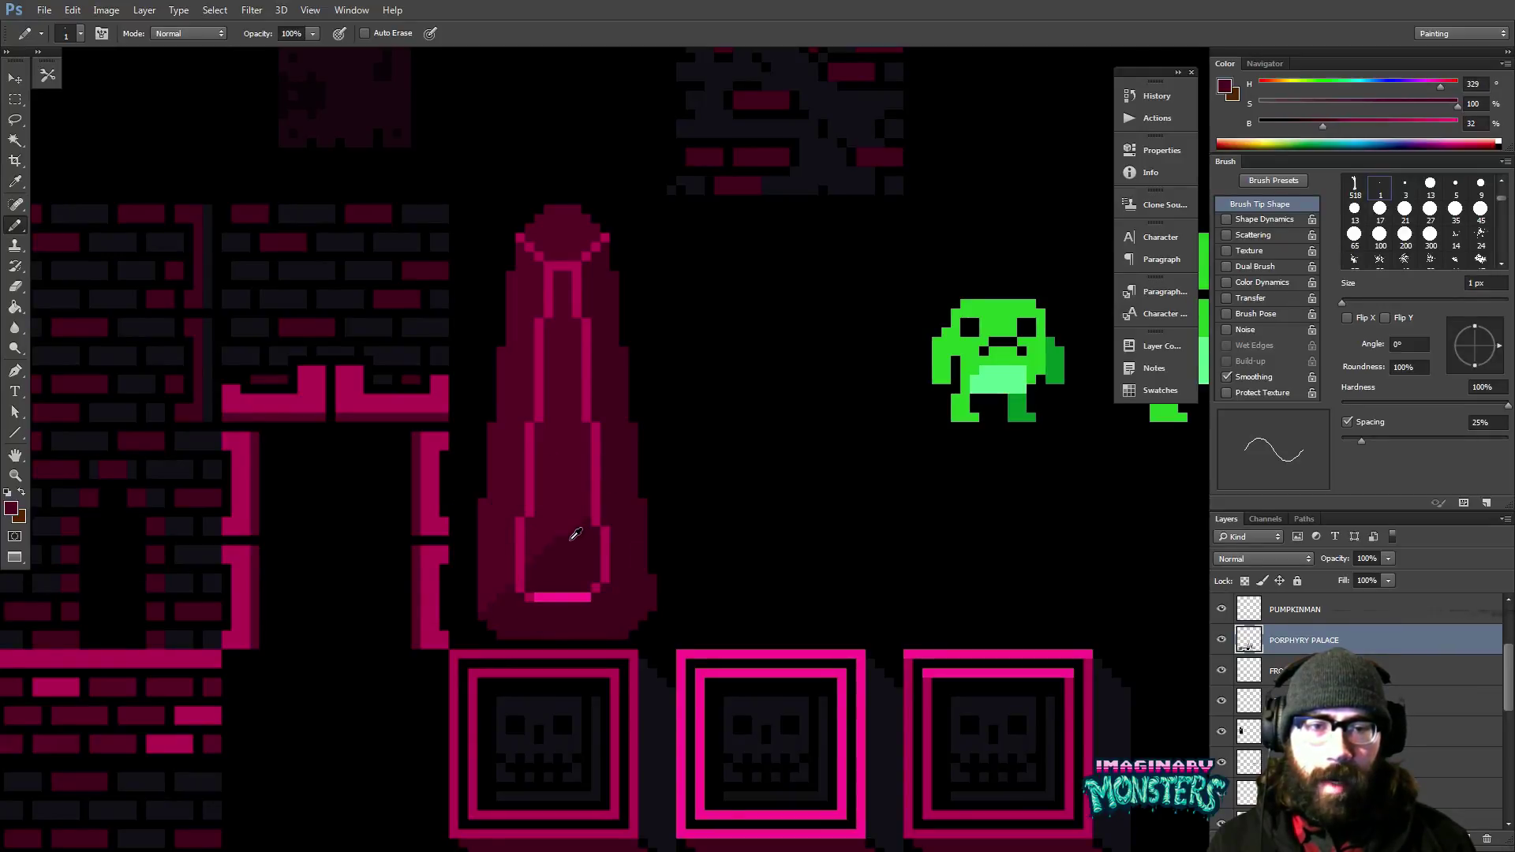
left_click_drag(666, 453, 631, 507)
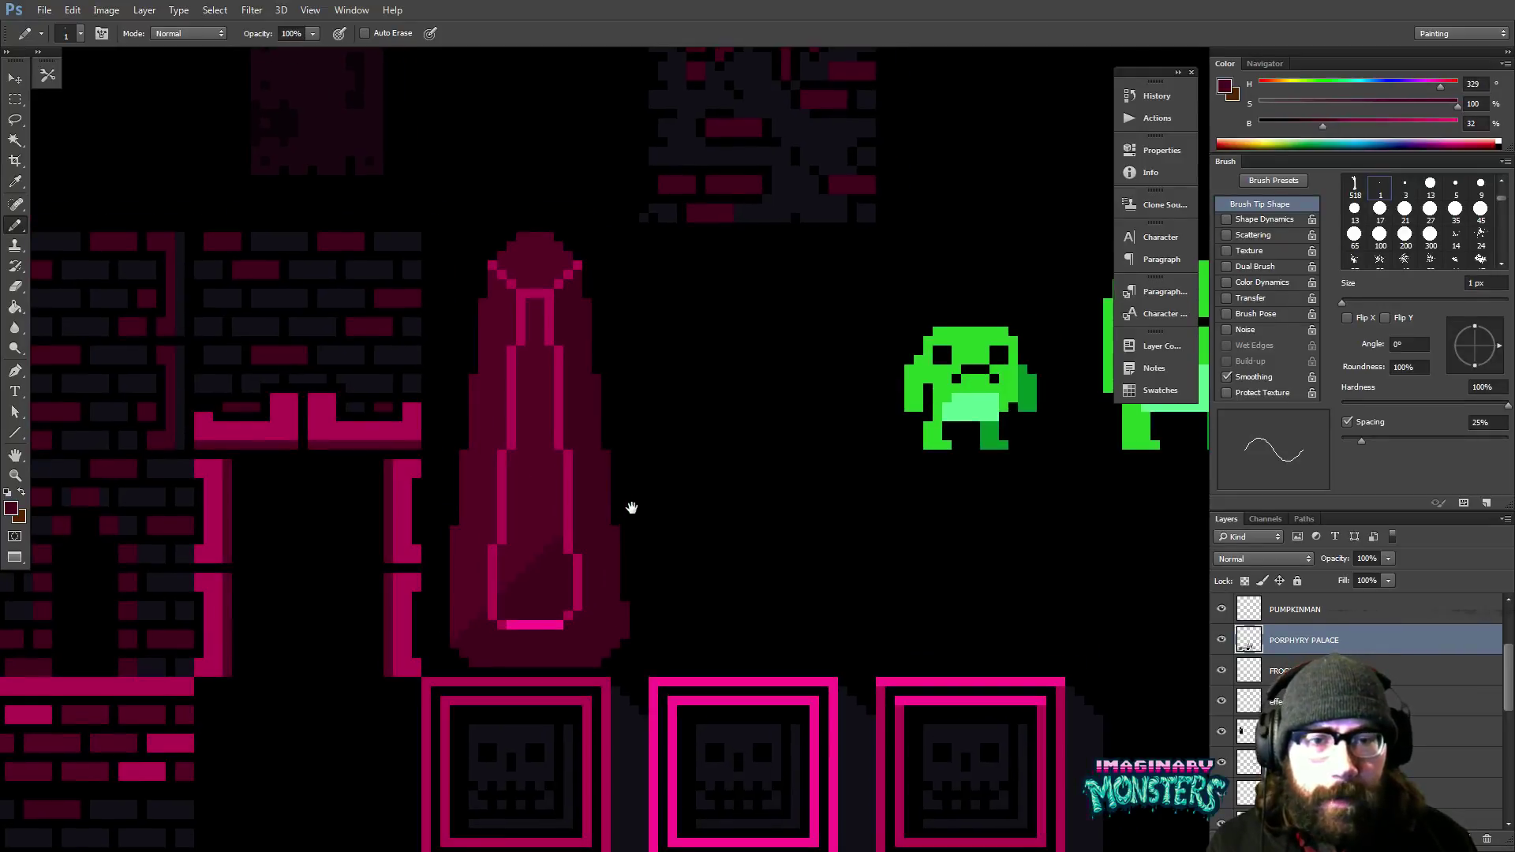
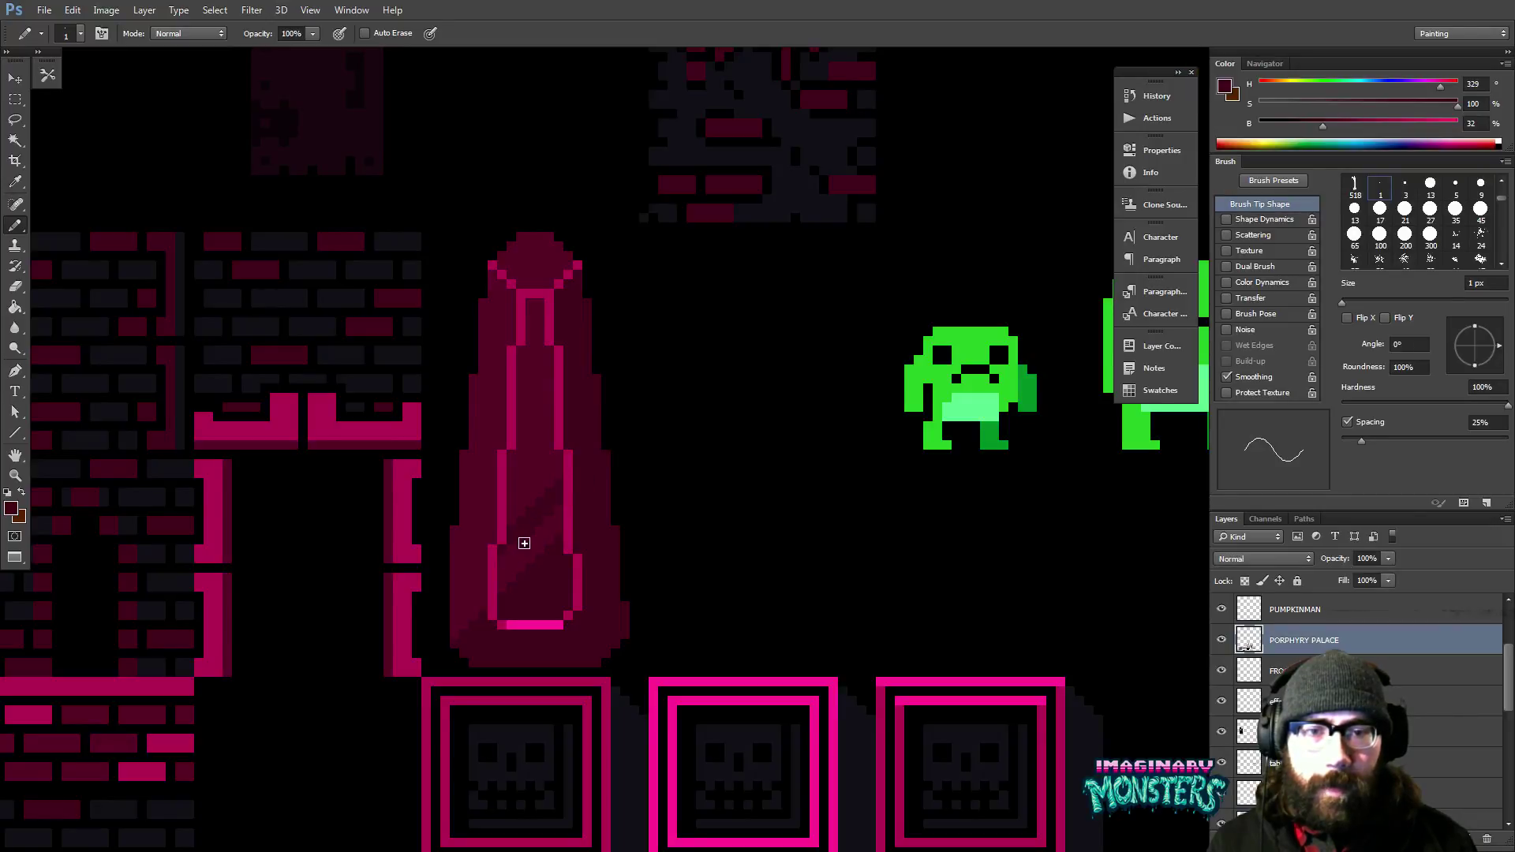
left_click_drag(525, 600, 545, 600)
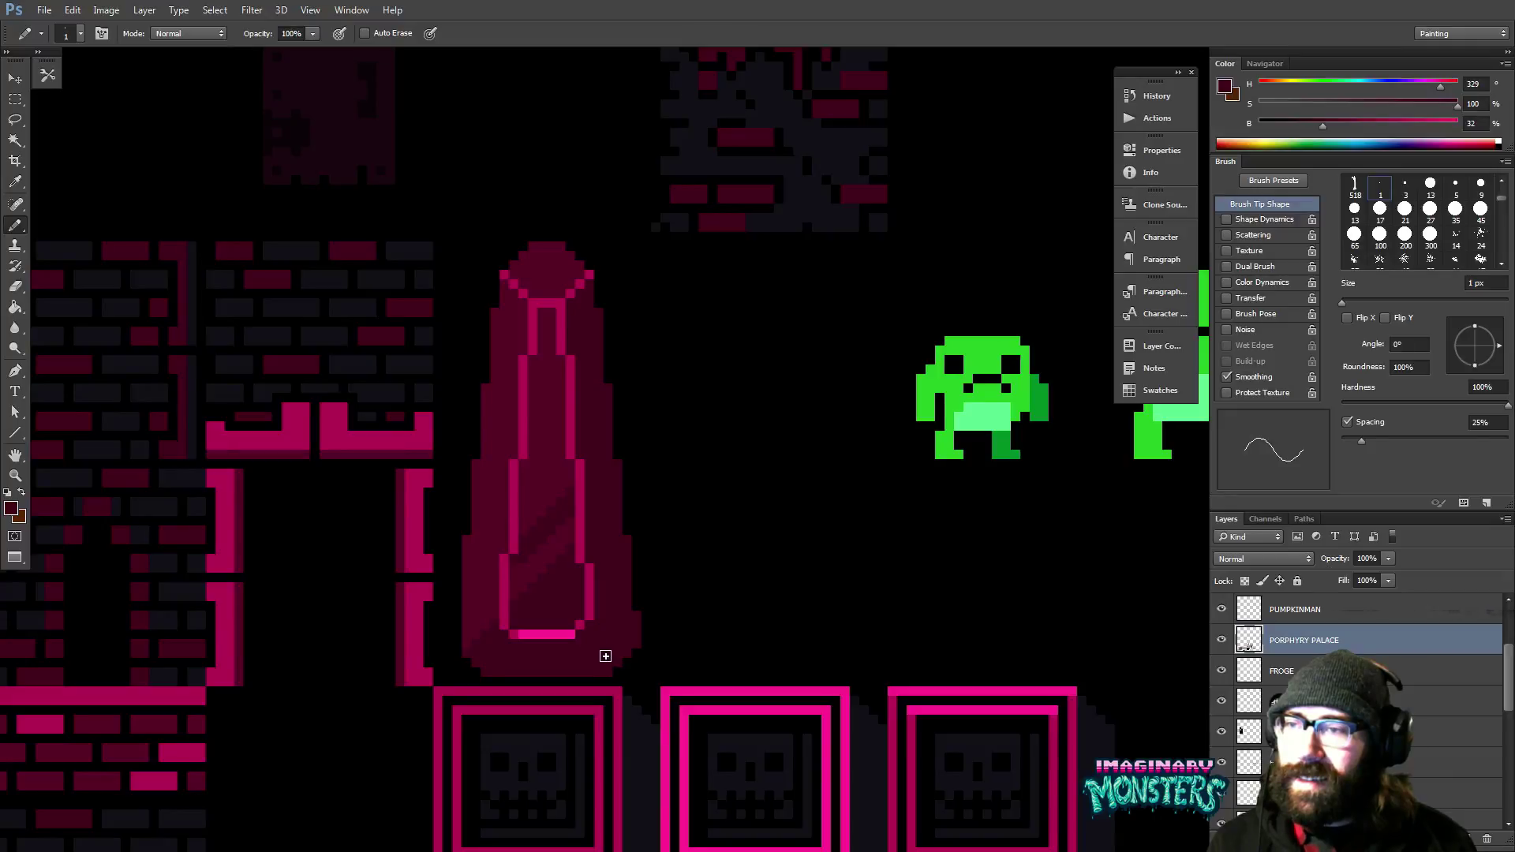
left_click_drag(568, 618, 569, 589)
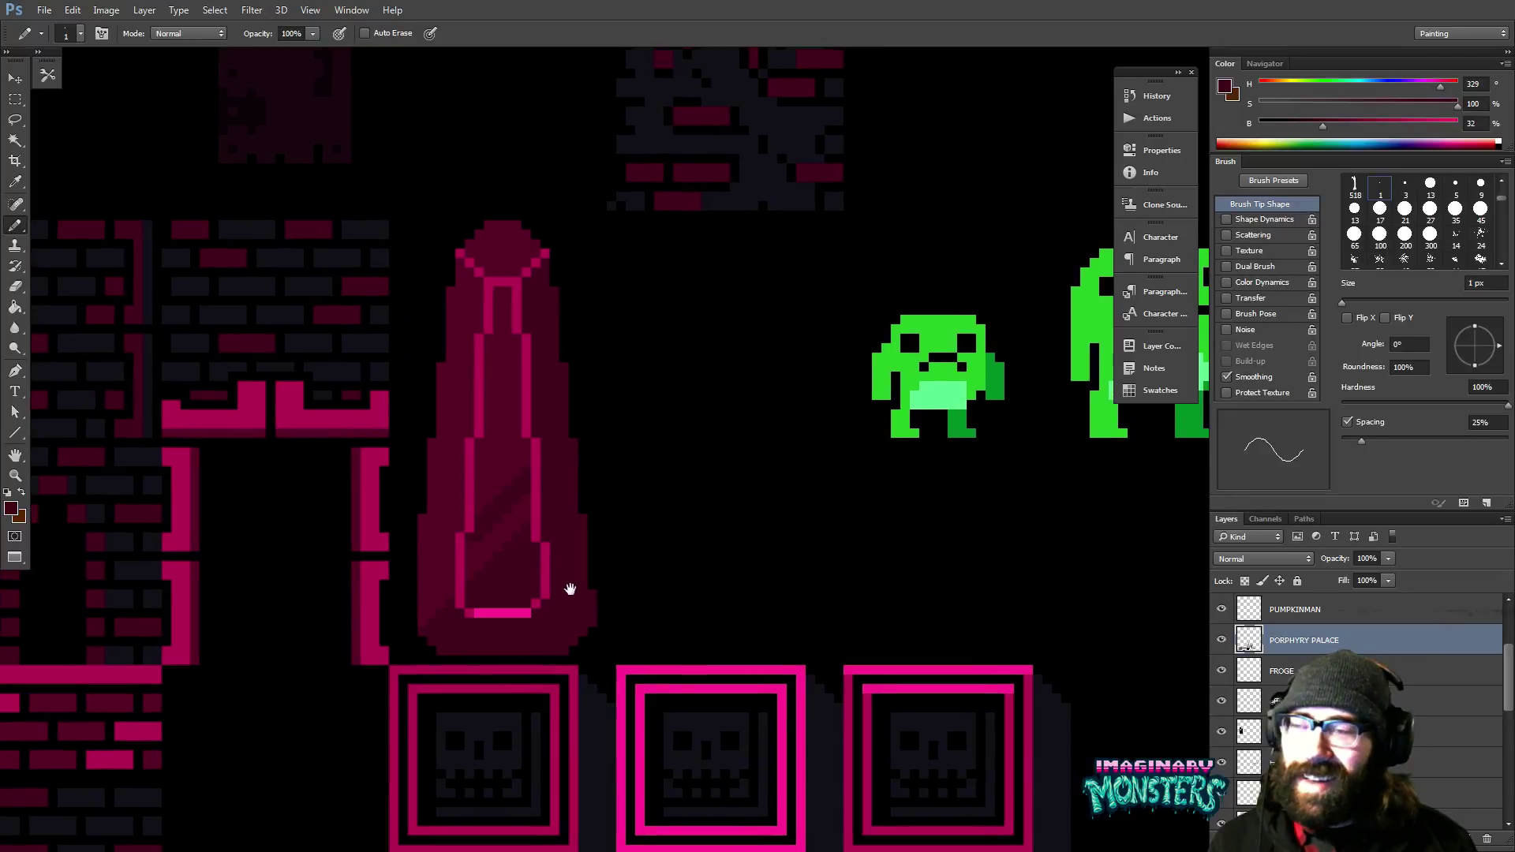
left_click_drag(535, 537, 528, 532)
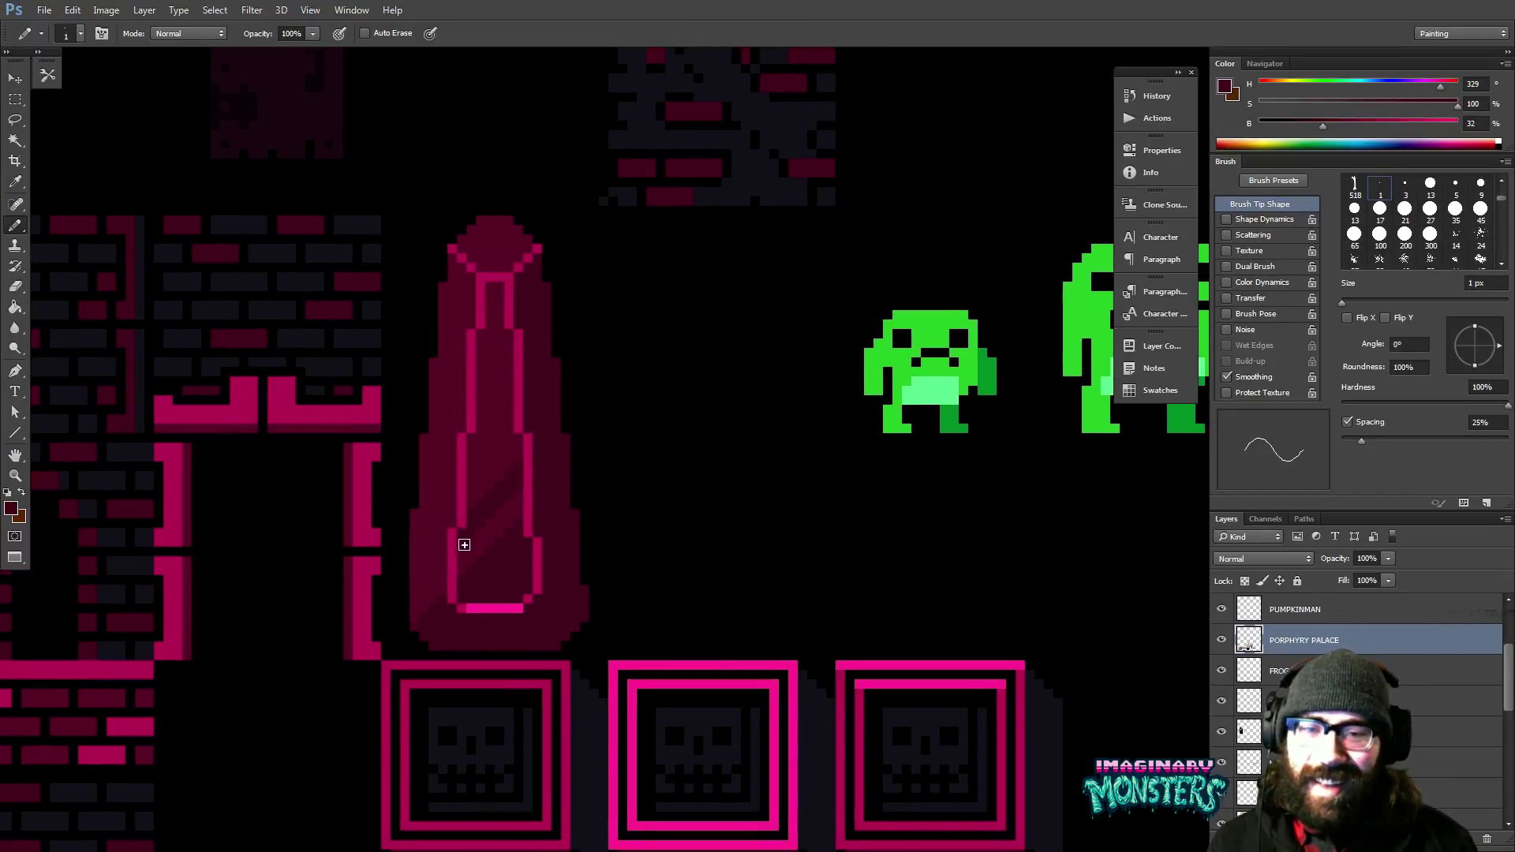
left_click_drag(516, 610, 512, 607)
left_click_drag(500, 534, 495, 530)
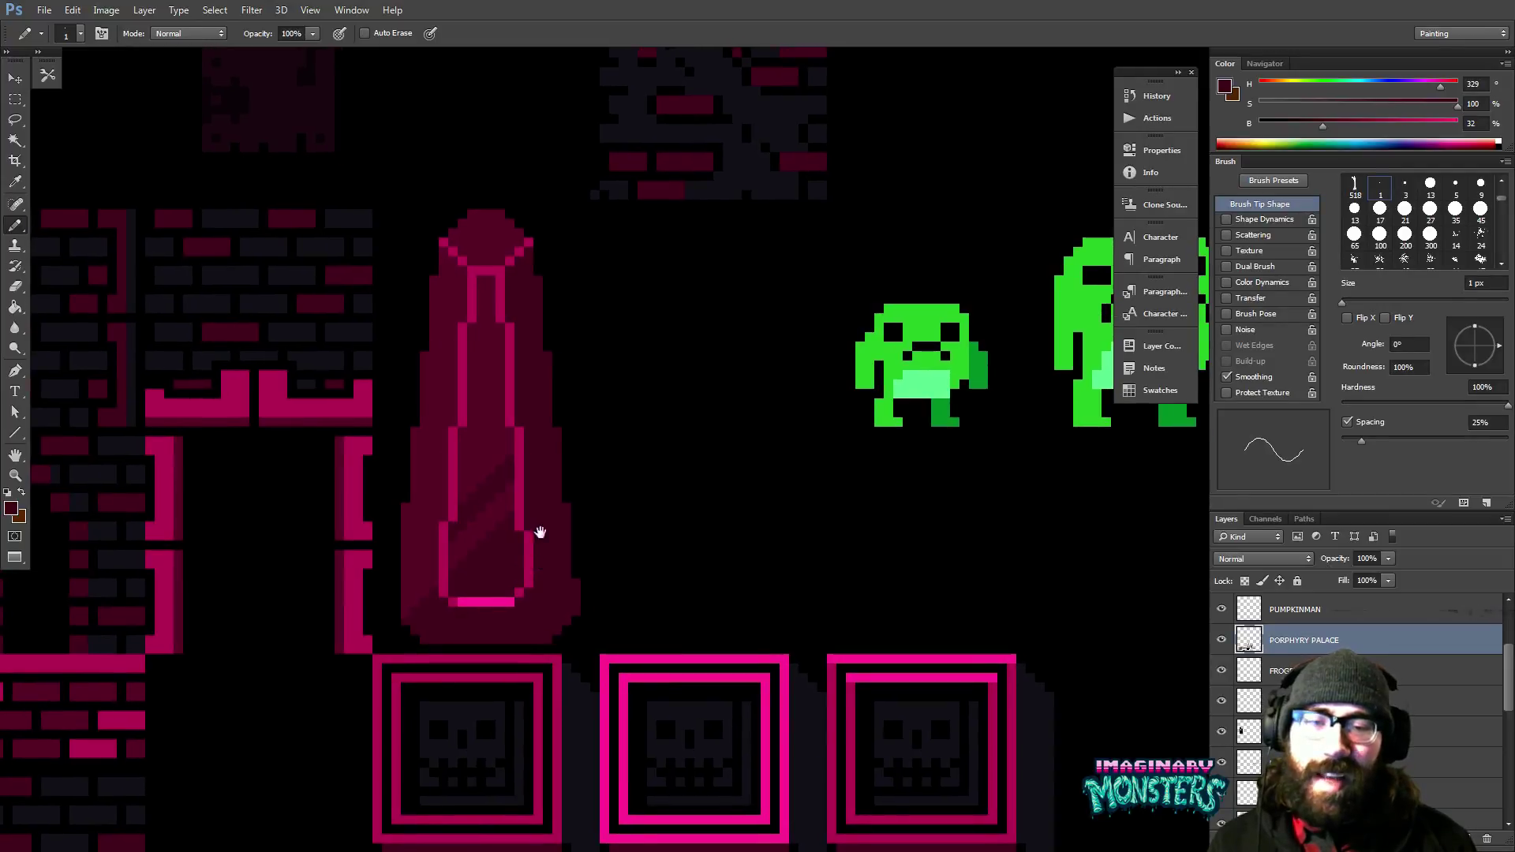
left_click_drag(596, 542, 623, 534)
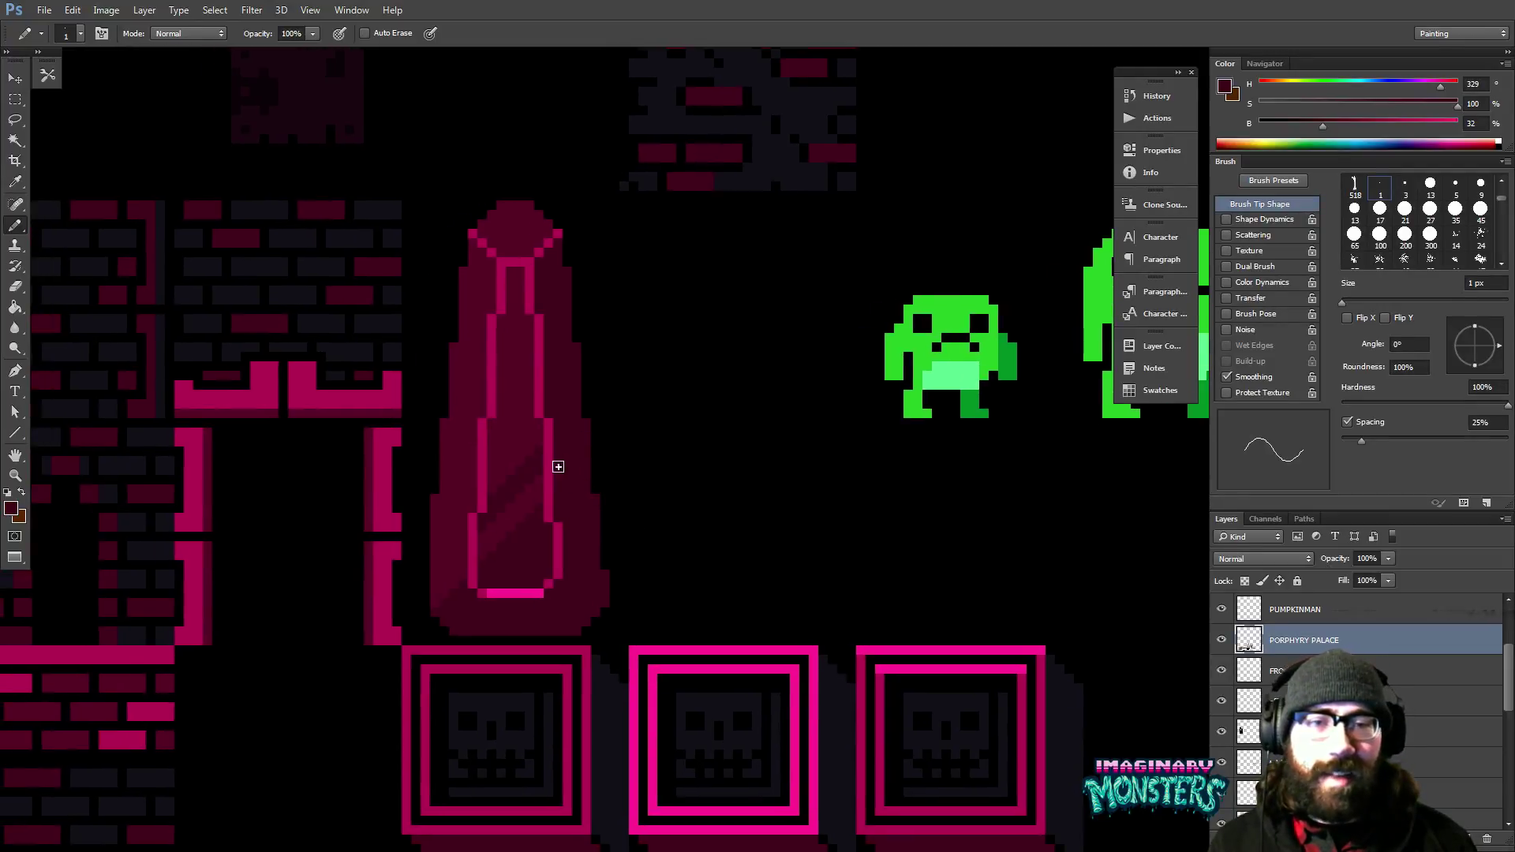
Duplicate the strip along the tapering shape's left edge onto its right side and flip the copy horizontally.
key("m")
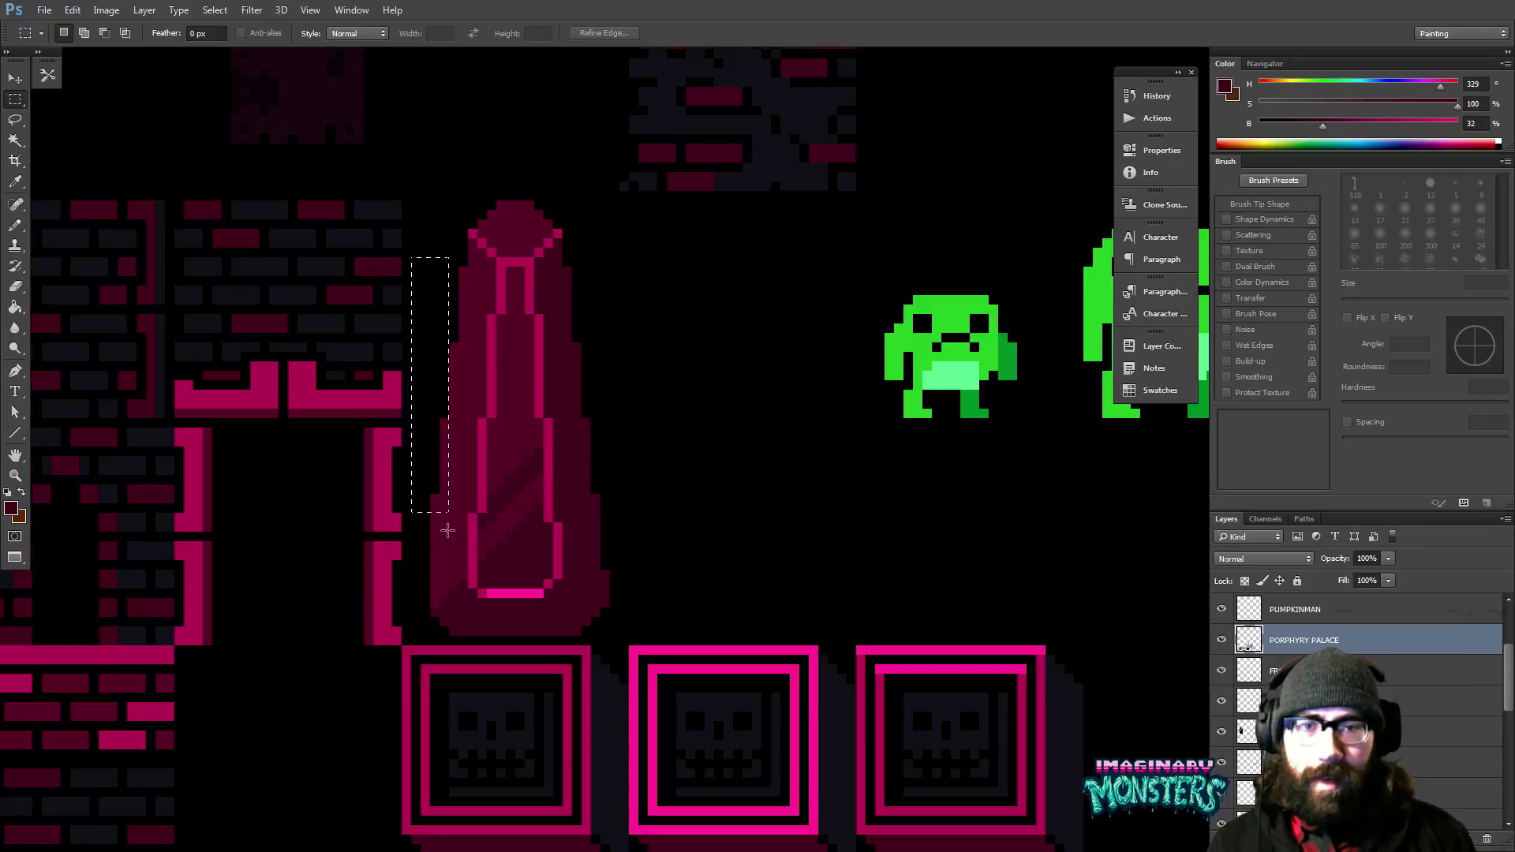
left_click_drag(448, 531, 463, 629)
key("v")
left_click_drag(450, 558, 608, 562)
key("ctrl+t")
right_click(611, 500)
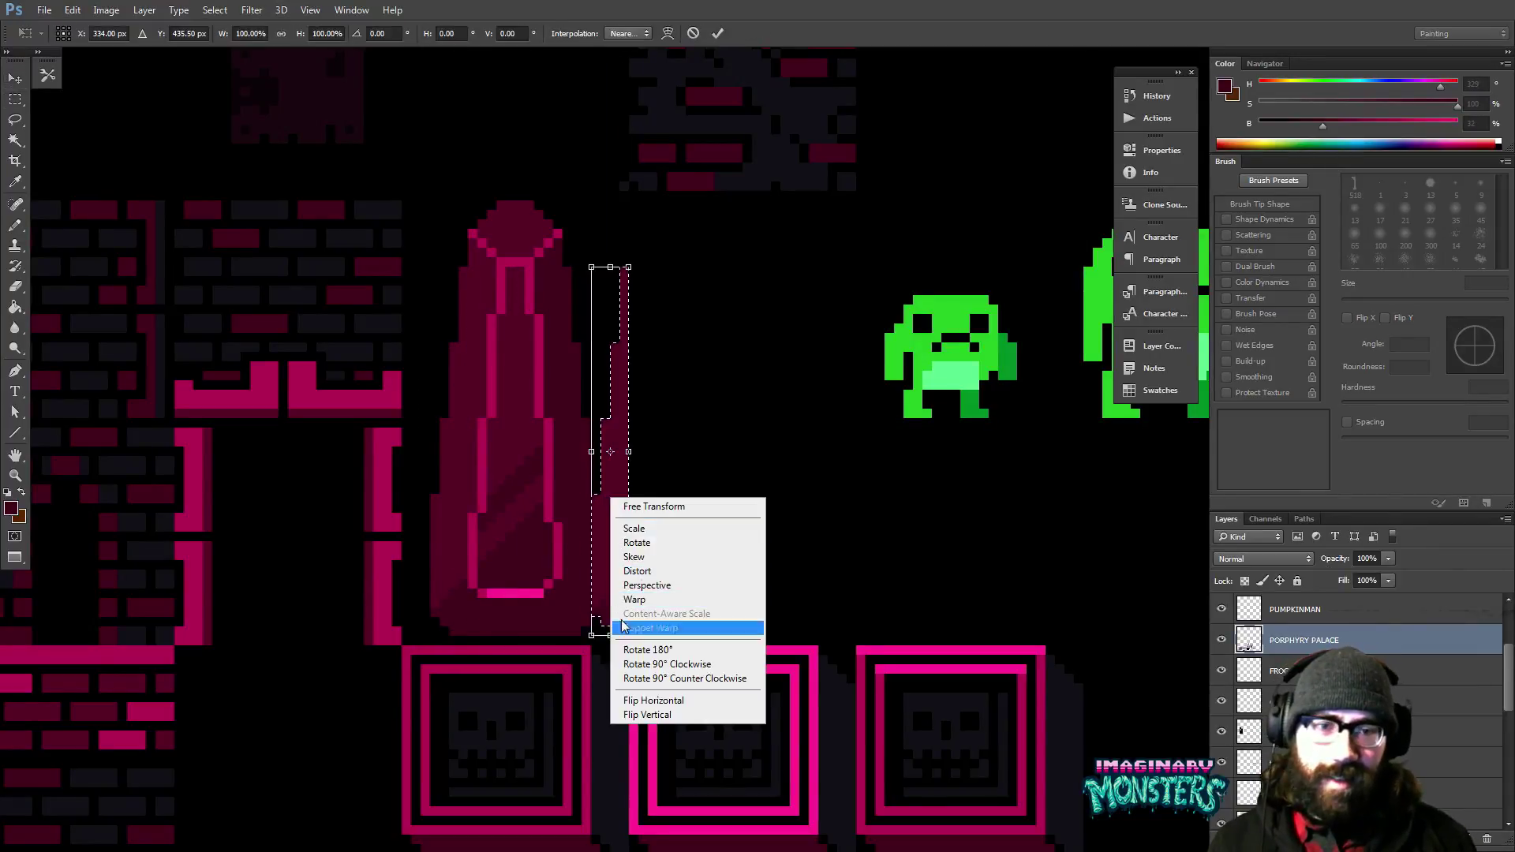
left_click(652, 701)
key("Return")
Nudge the mirrored strip inward so it sits flush beside the inner outline as the shape's right edge.
key("Left")
key("Left")
key("Left")
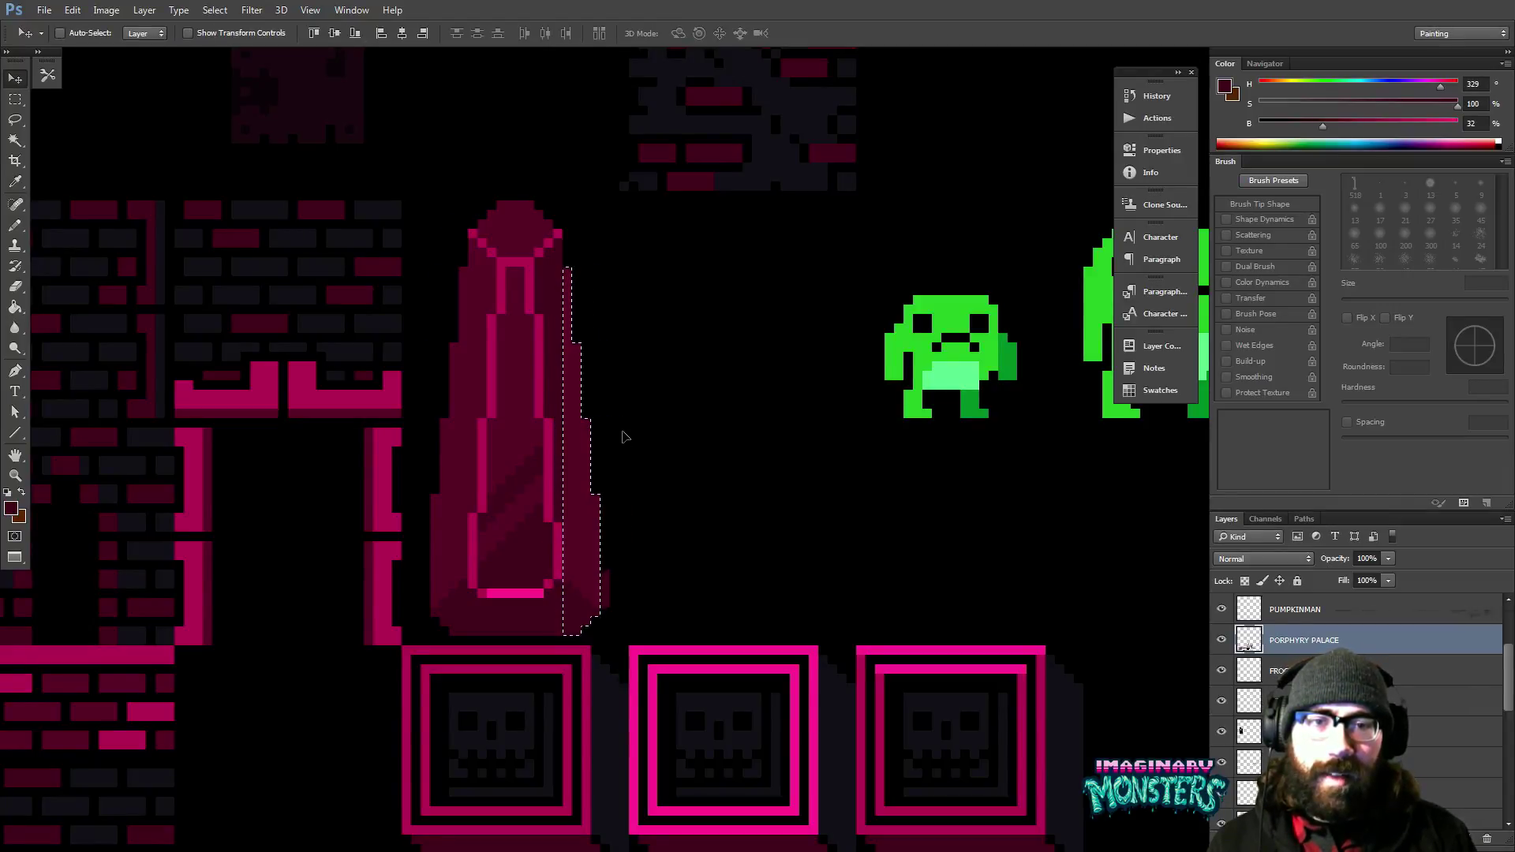
key("Left")
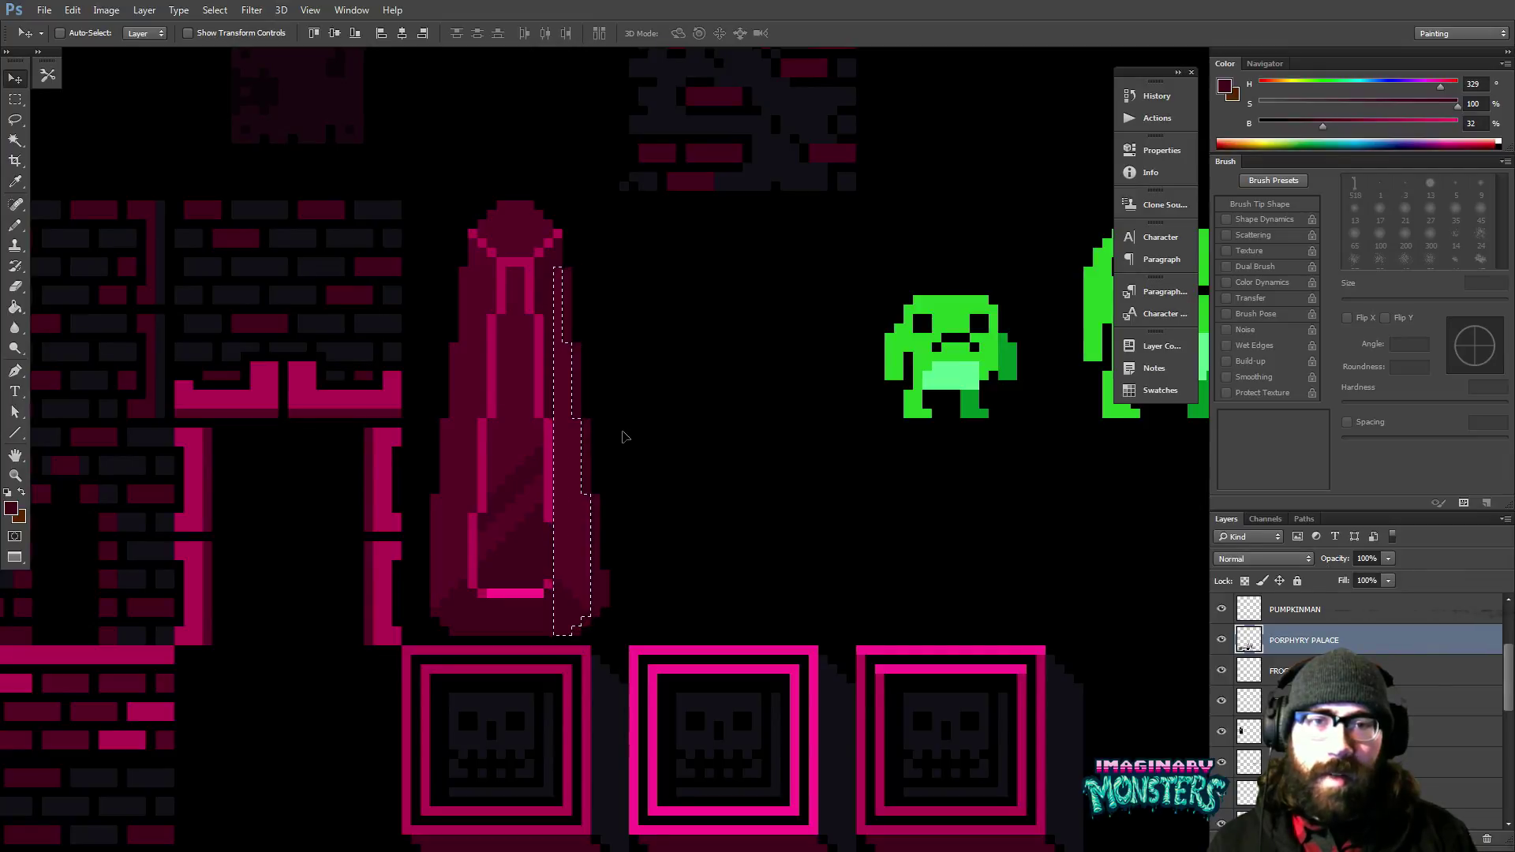
key("Right")
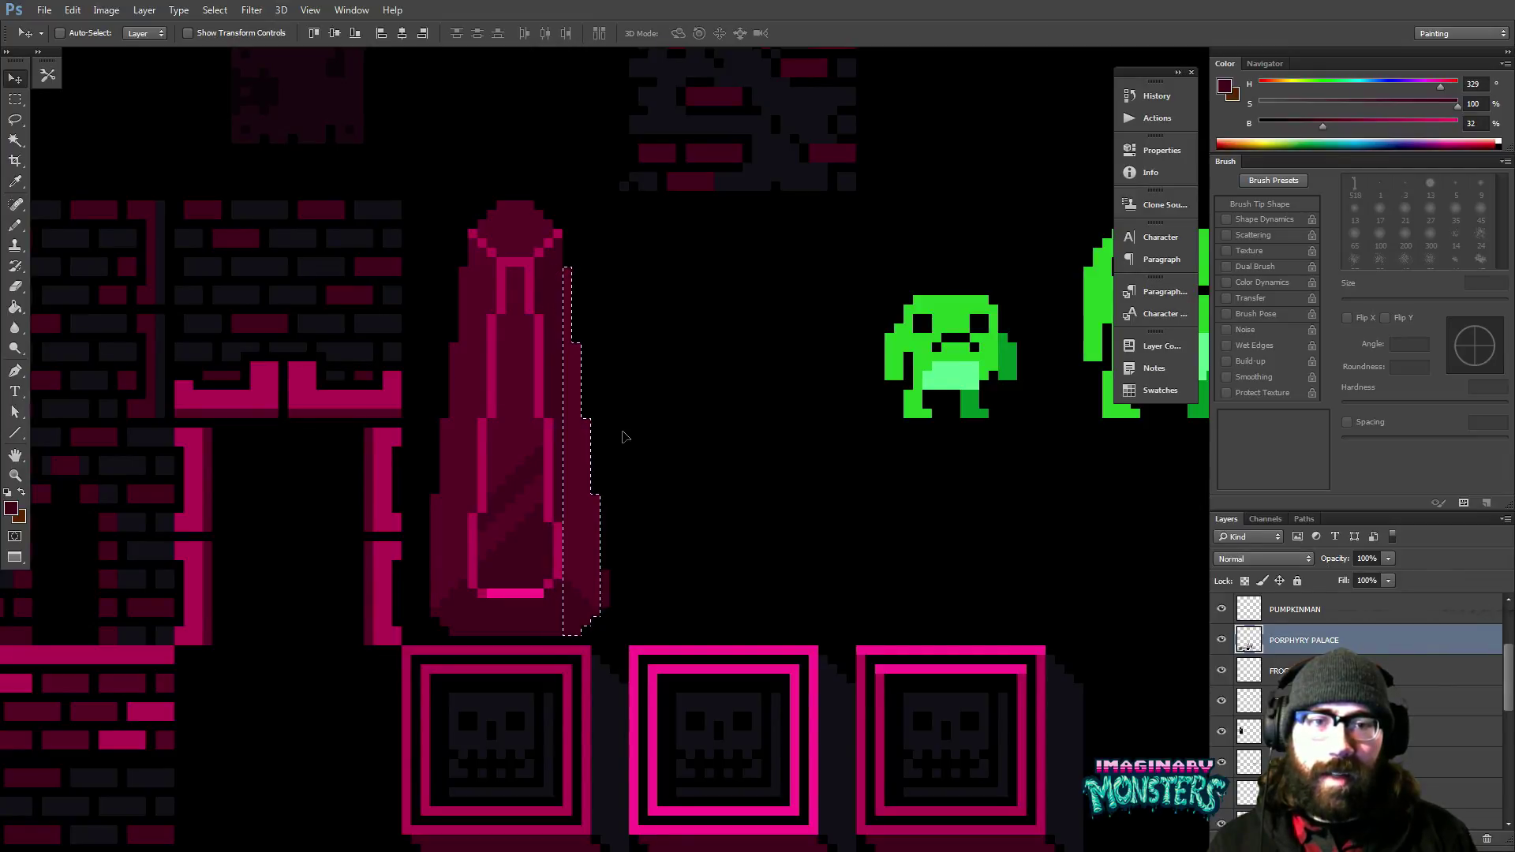
Erase the leftover bulge outside the base's right edge and fill the mirrored strip with the darker magenta.
key("e")
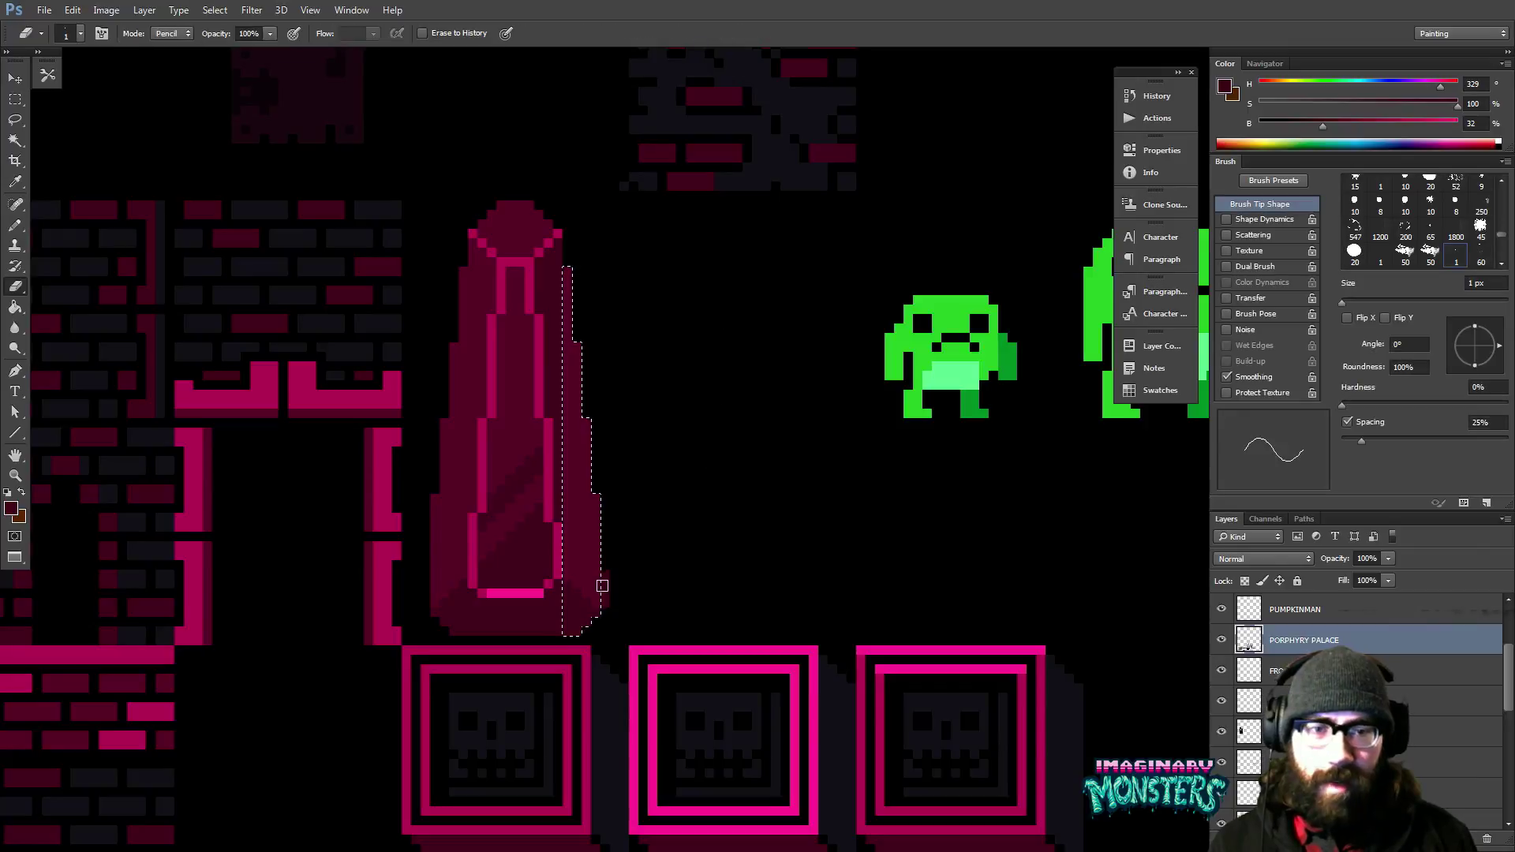
key("g")
left_click(569, 594)
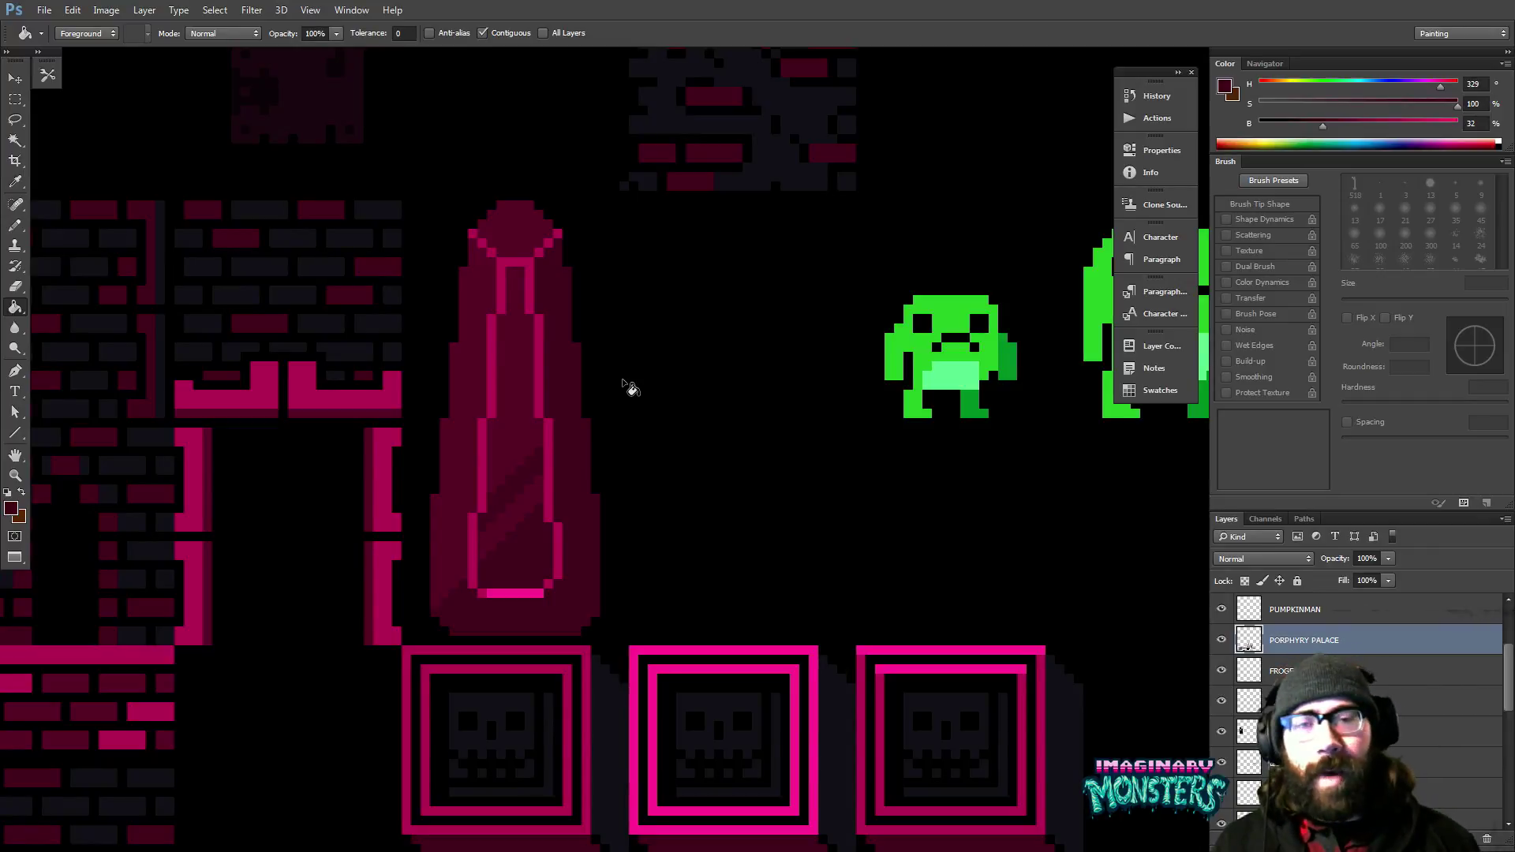
Sample the medium magenta and outline the upper rim of the rounded tip to close its ring.
scroll(554, 379, "up", 2)
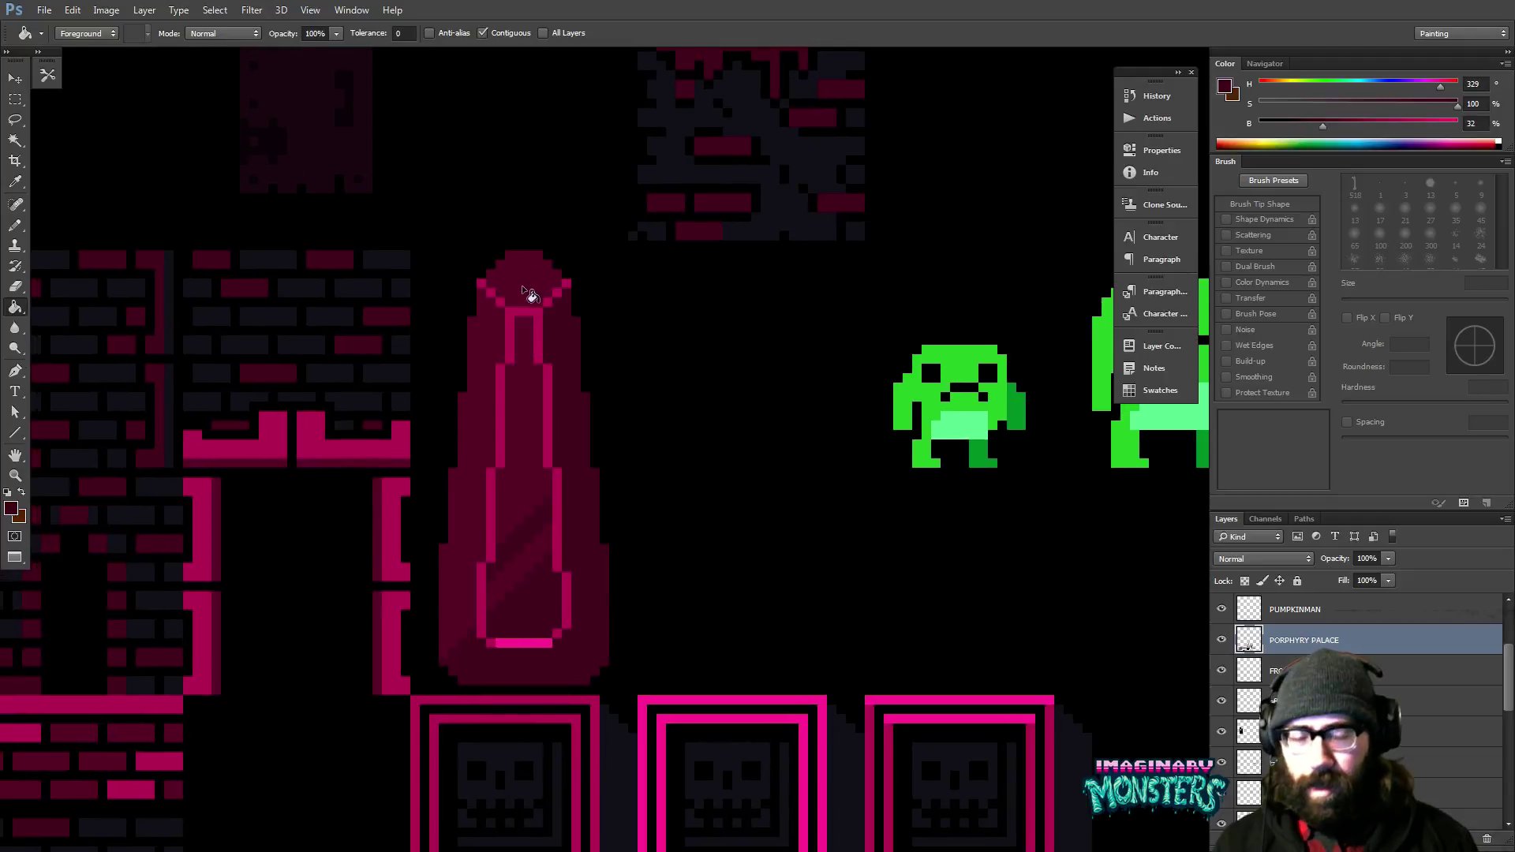
key("b")
left_click(488, 283, "alt")
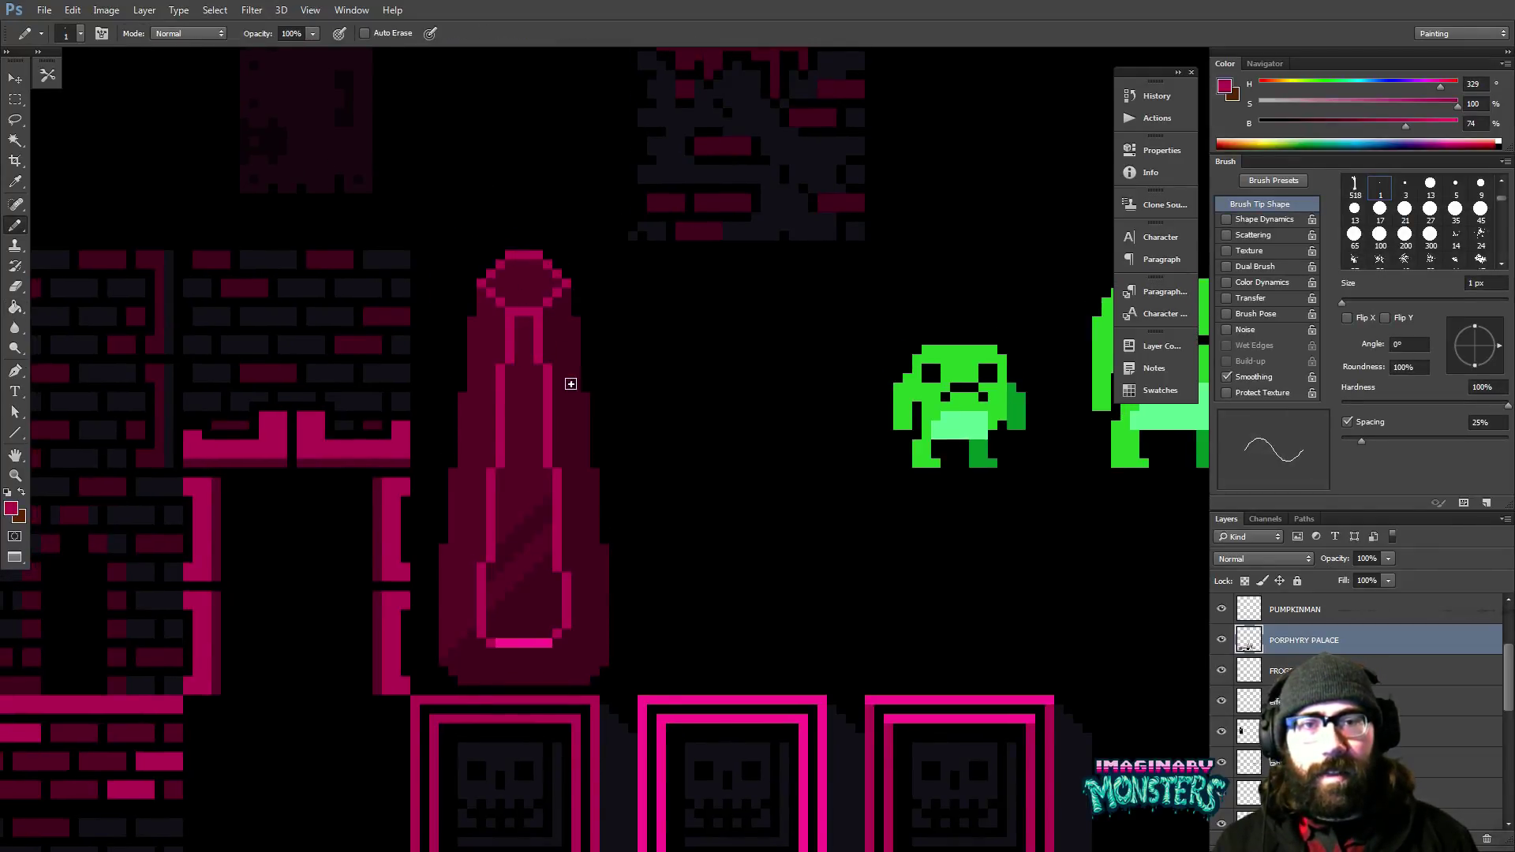
Erase two parallel diagonal pixel lines across the lower part of the inner panel.
left_click_drag(578, 411, 584, 358)
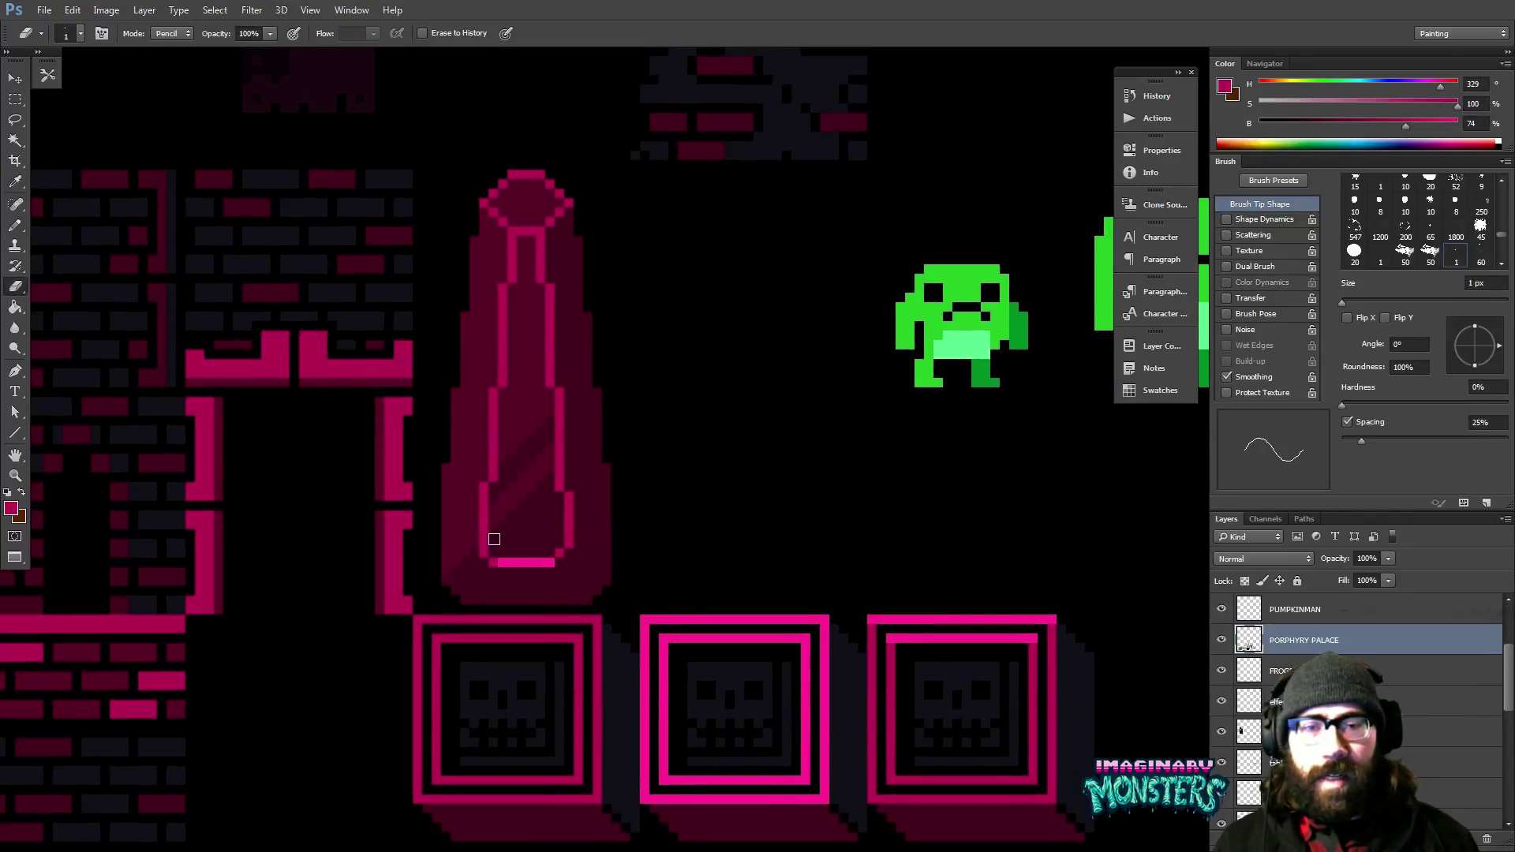
left_click(551, 482, "shift")
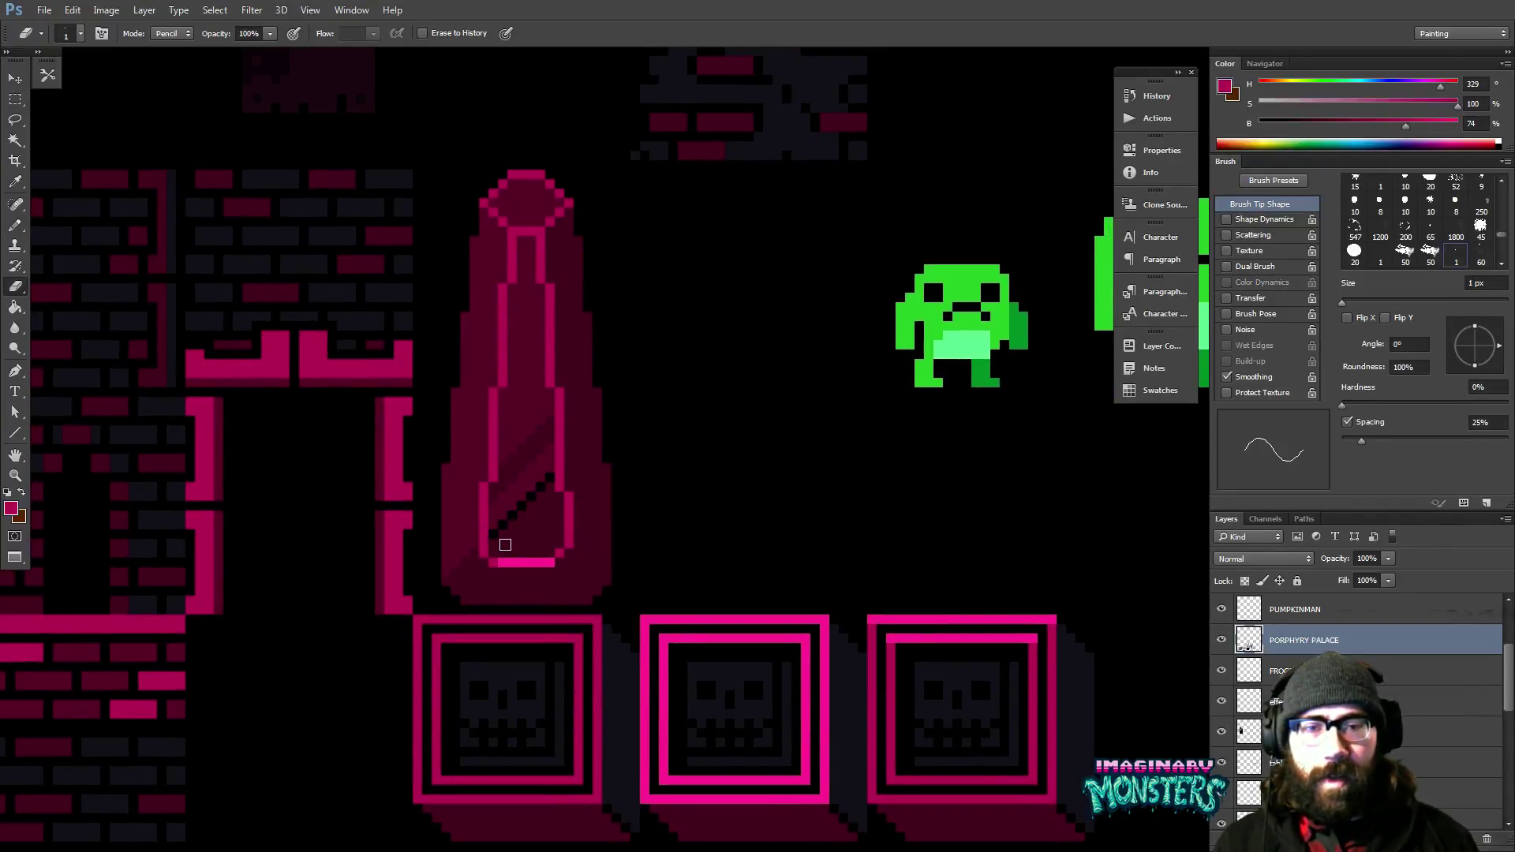
left_click(557, 480)
left_click(498, 539, "shift")
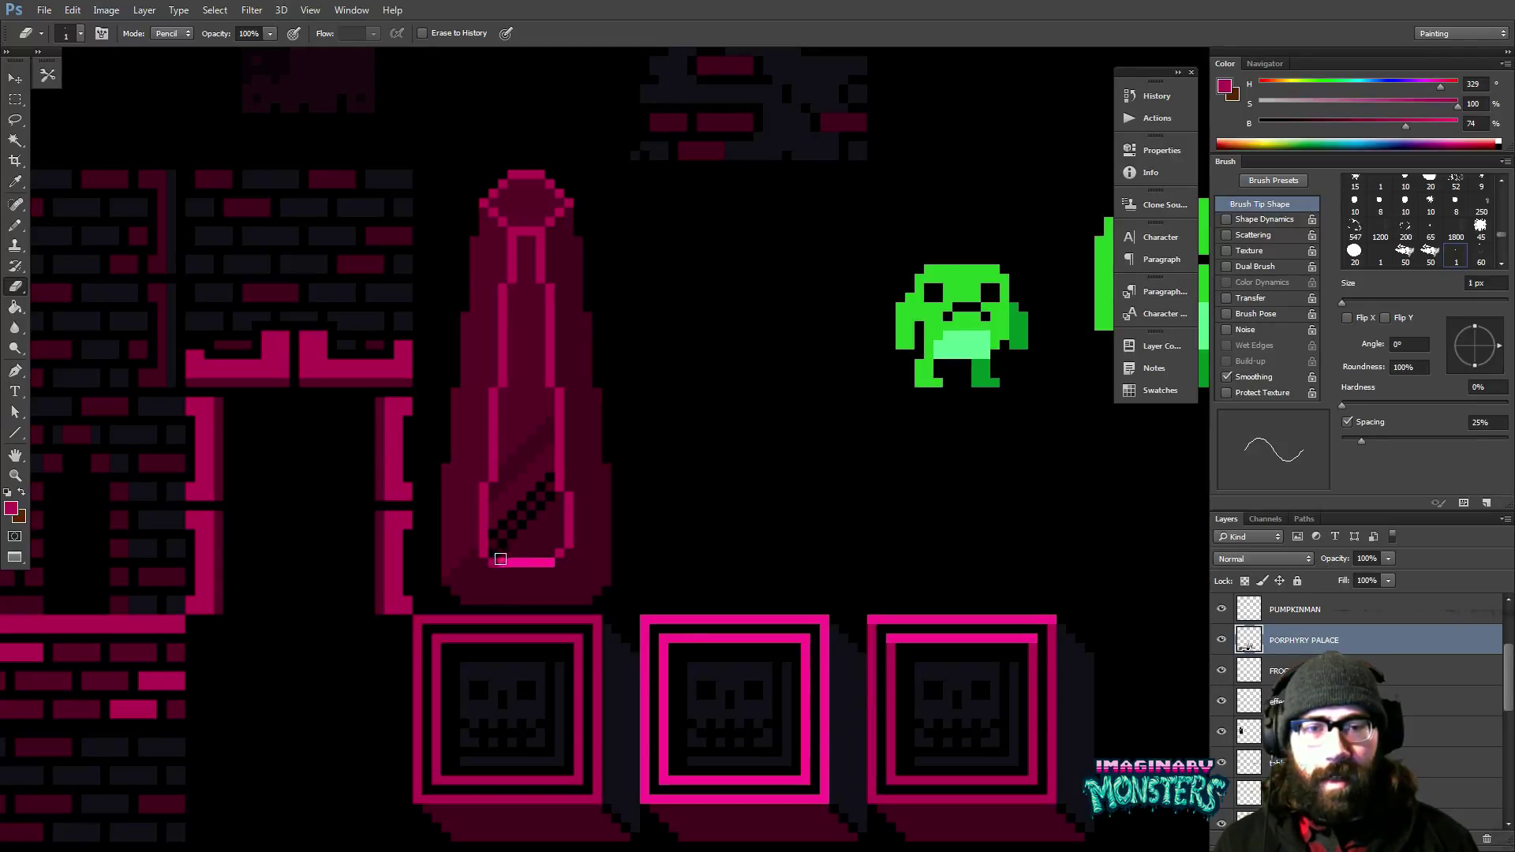
left_click_drag(550, 558, 536, 553)
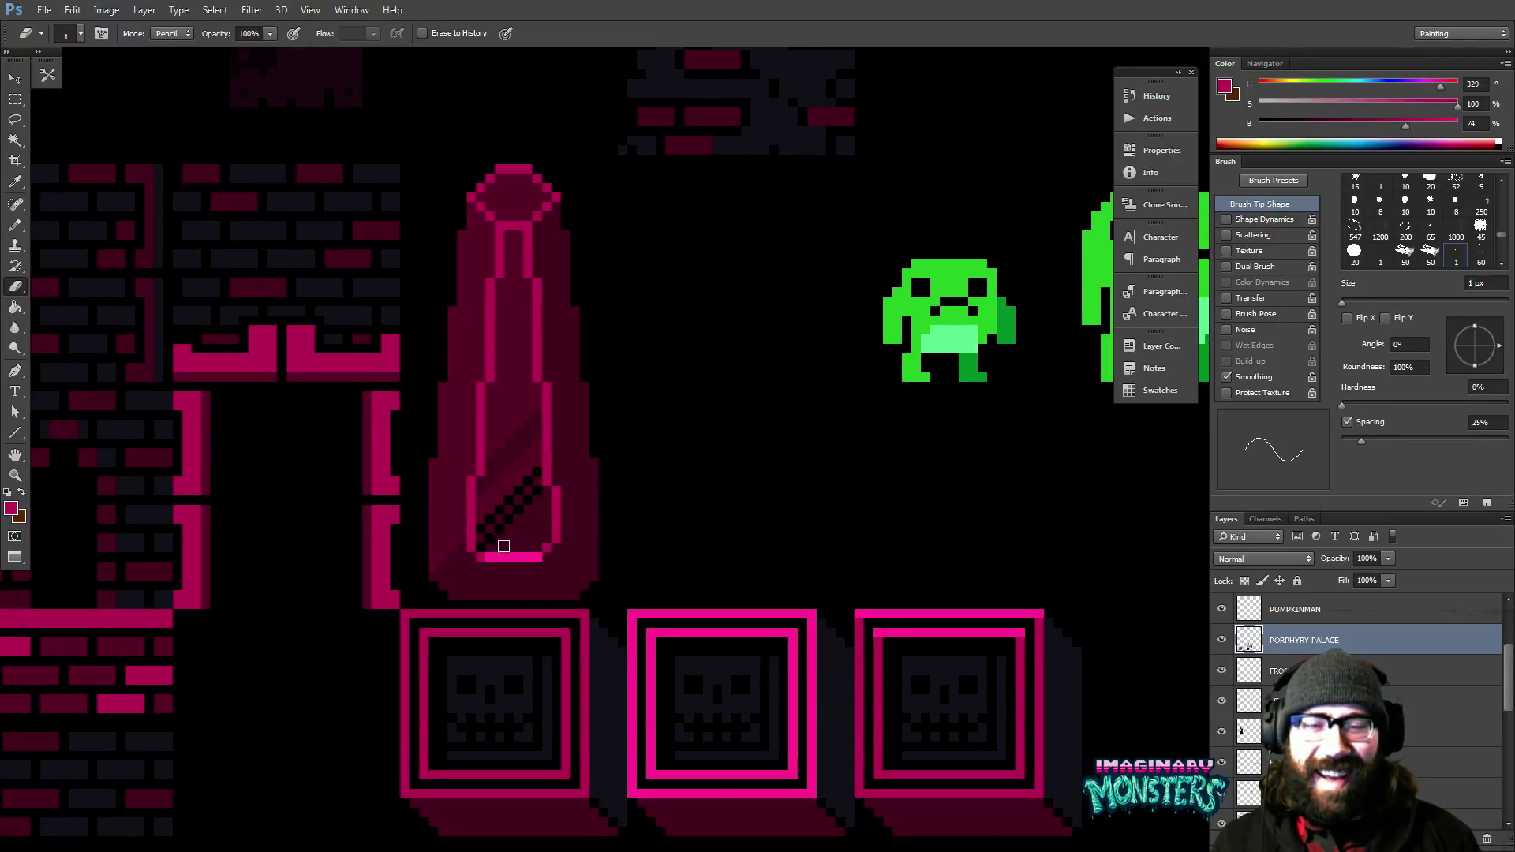
Sample black from the background and paint the inner panel's lower corner black beneath the diagonal lines.
key("b")
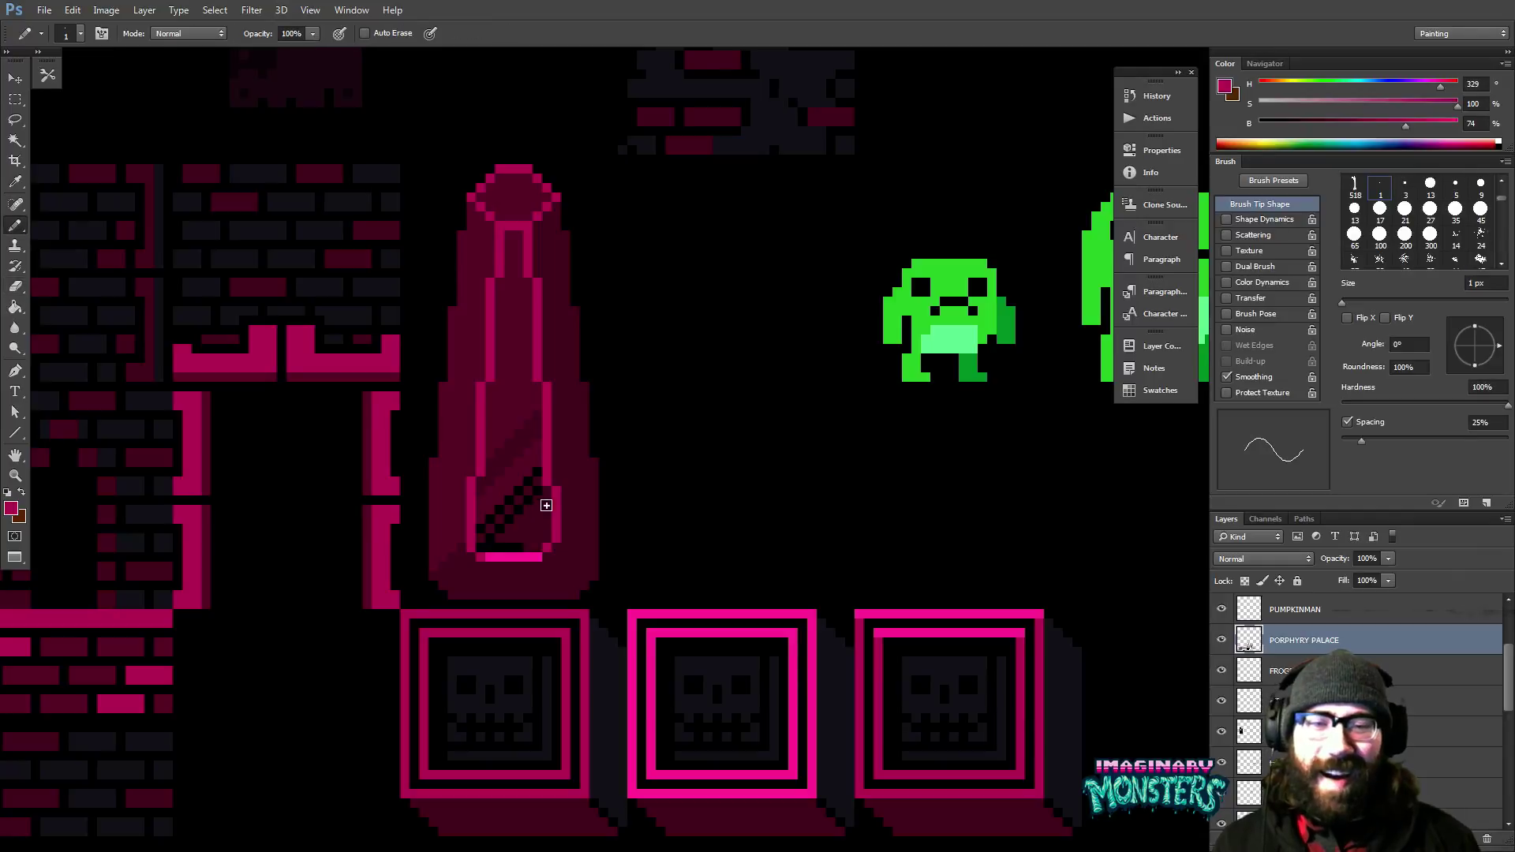
left_click(612, 479, "alt")
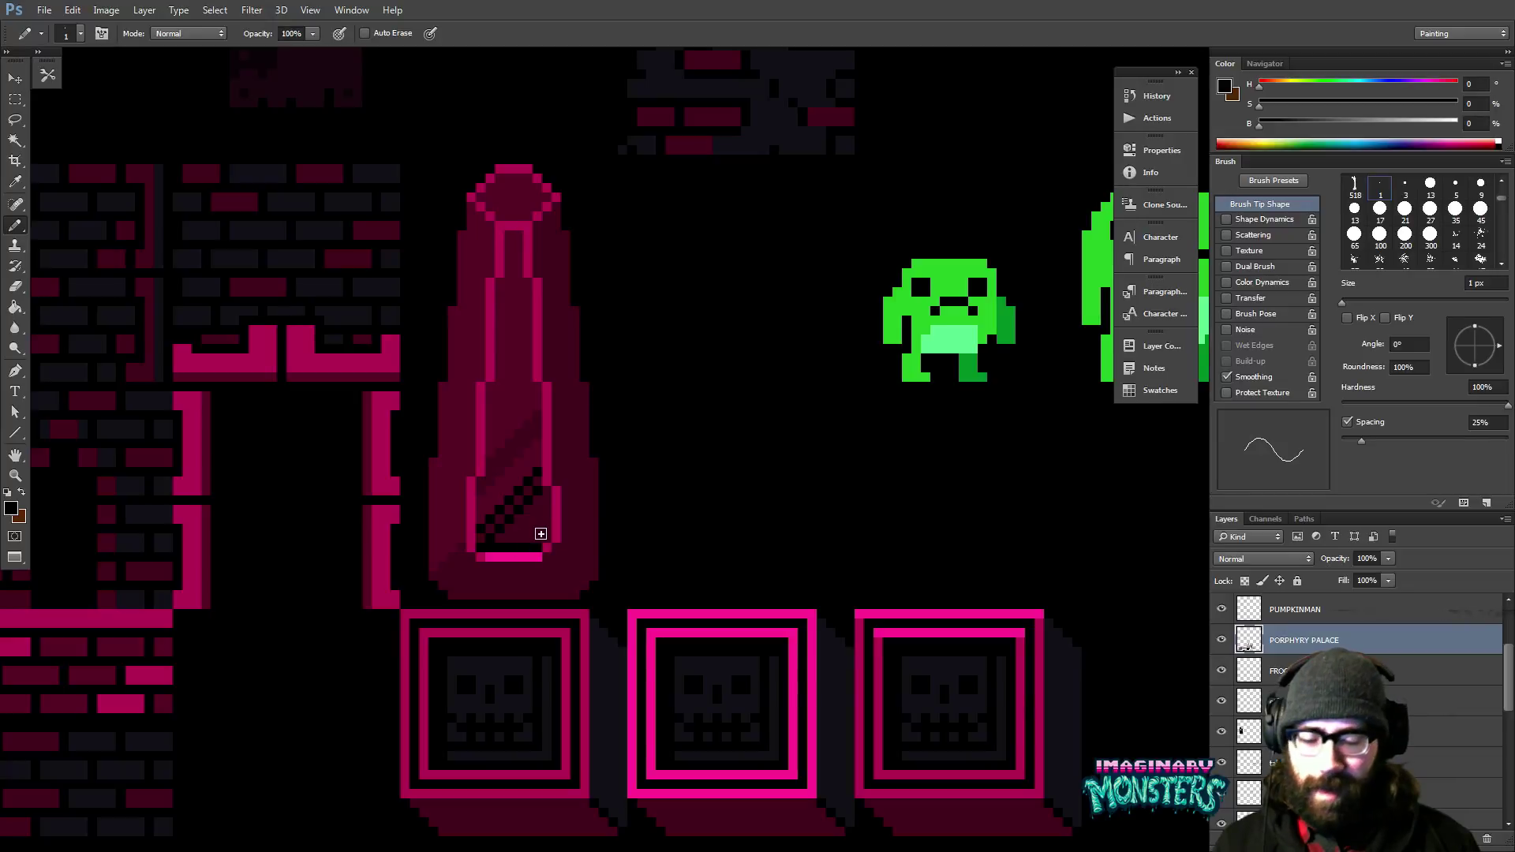
left_click_drag(542, 533, 548, 535)
mouse_move(535, 423)
left_mouse_down()
mouse_move(550, 433)
mouse_move(585, 391)
left_mouse_up()
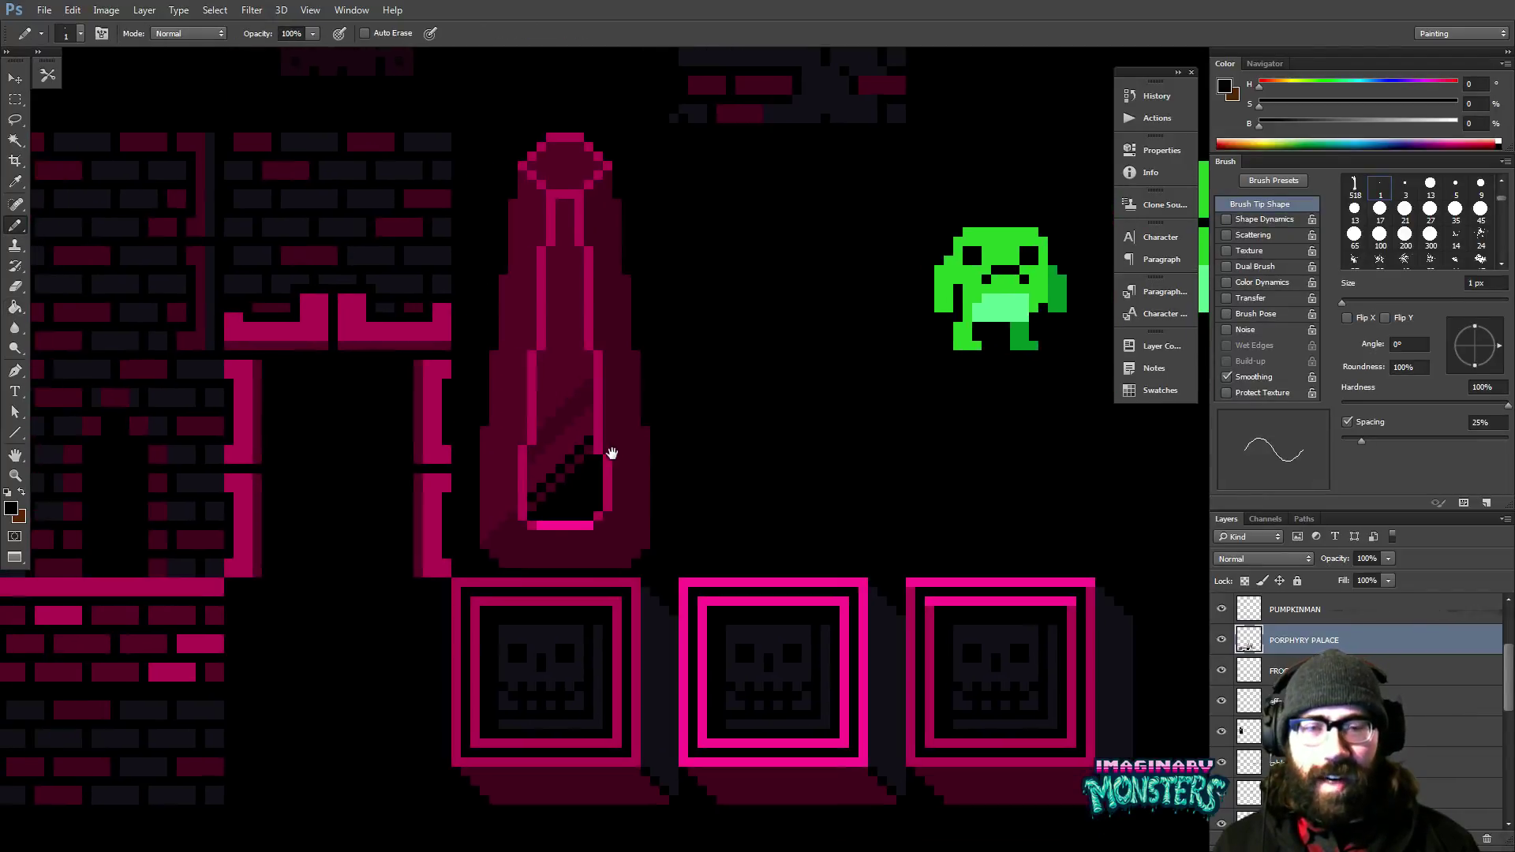
left_click_drag(594, 496, 597, 508)
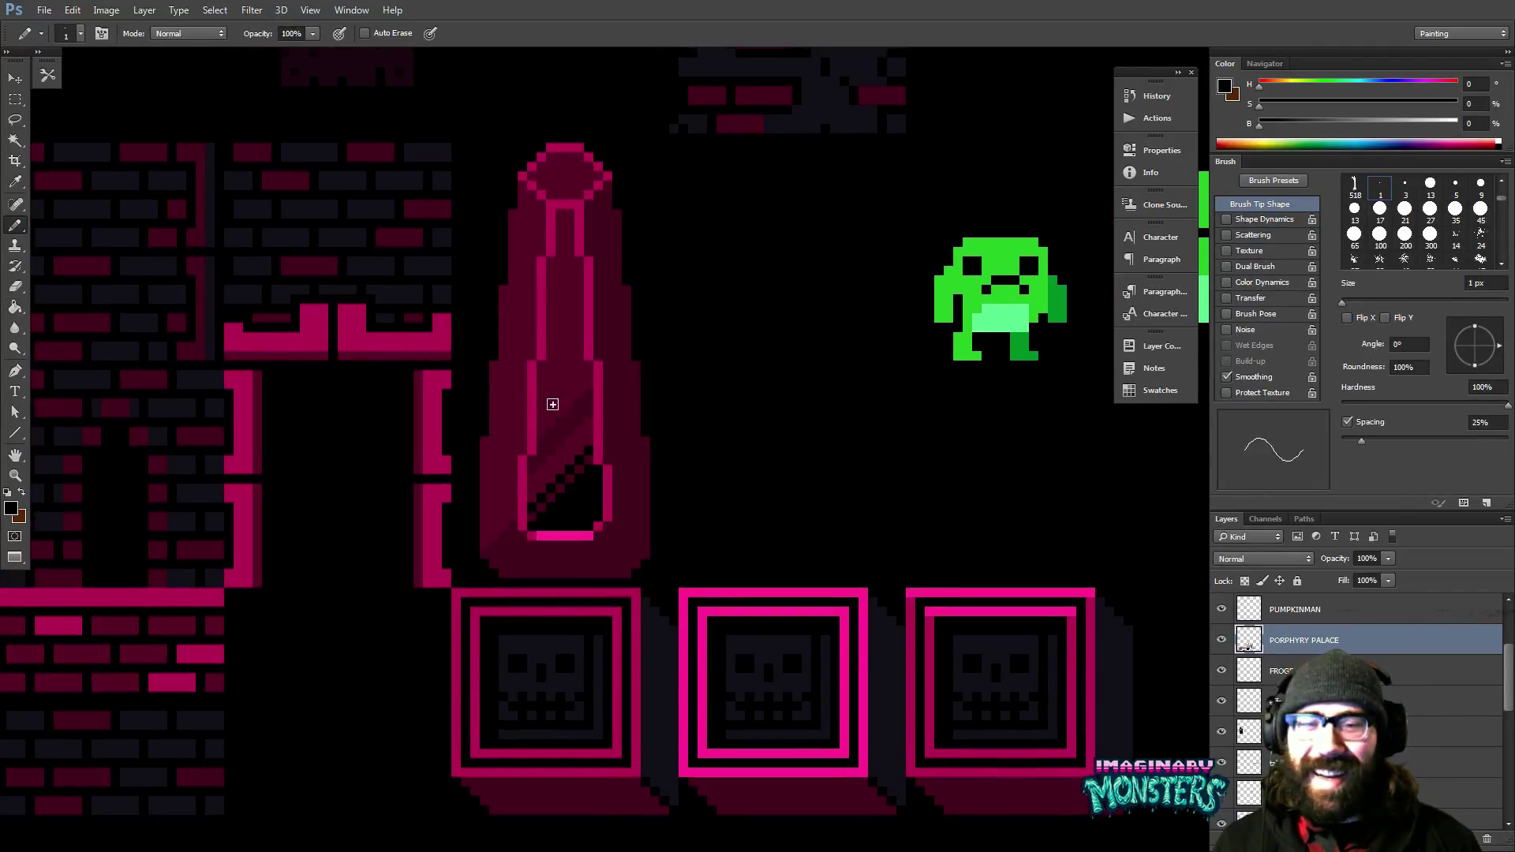
Sample the lighter dark magenta and fill the darker shadow areas of the body and inner panel with it.
key("z")
left_click(581, 469)
left_click(584, 451, "alt")
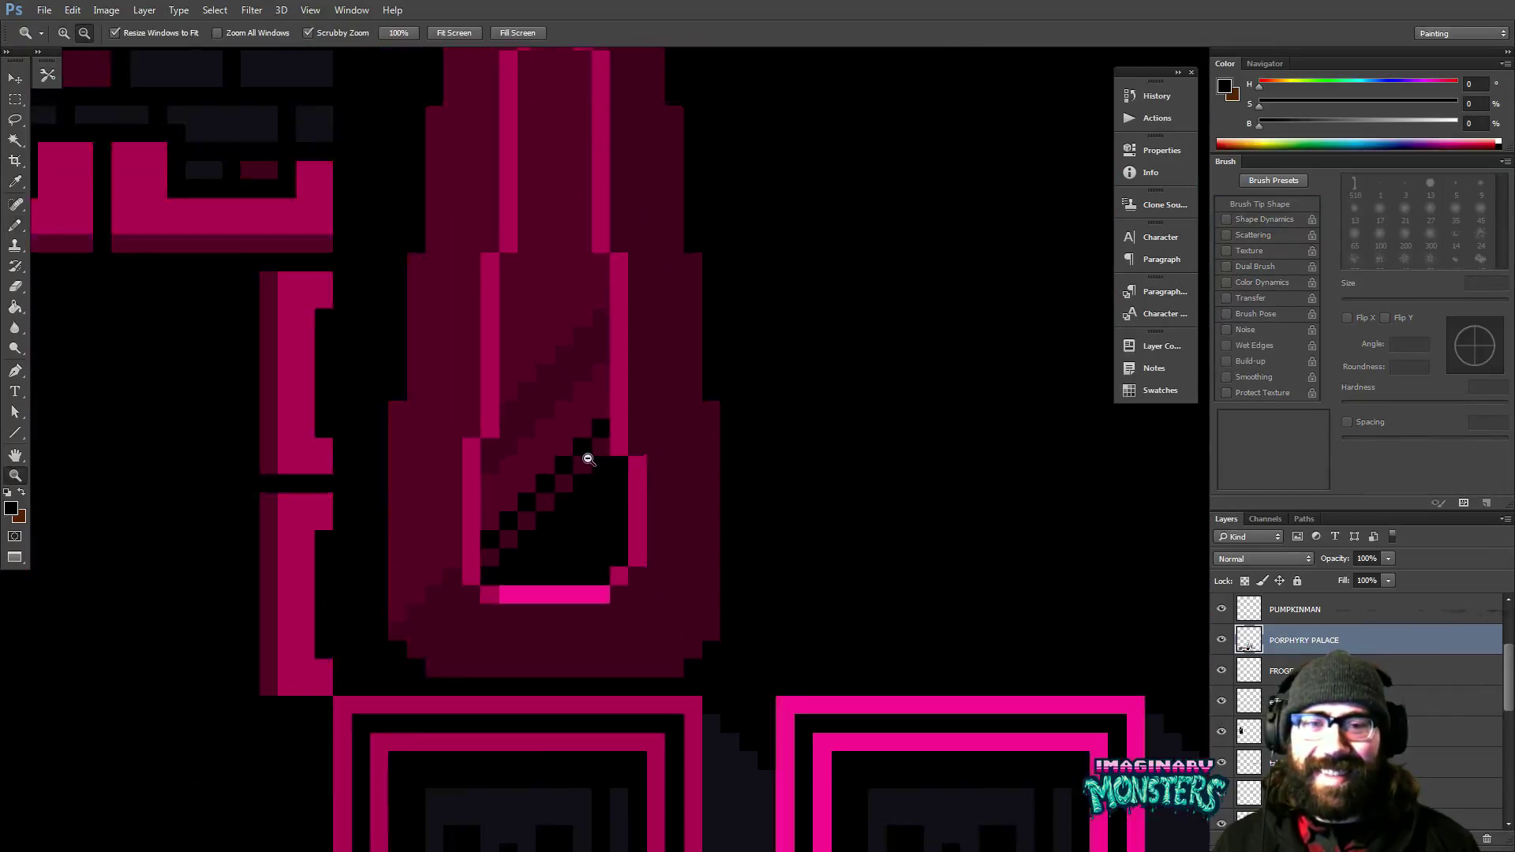
left_click(590, 459, "alt")
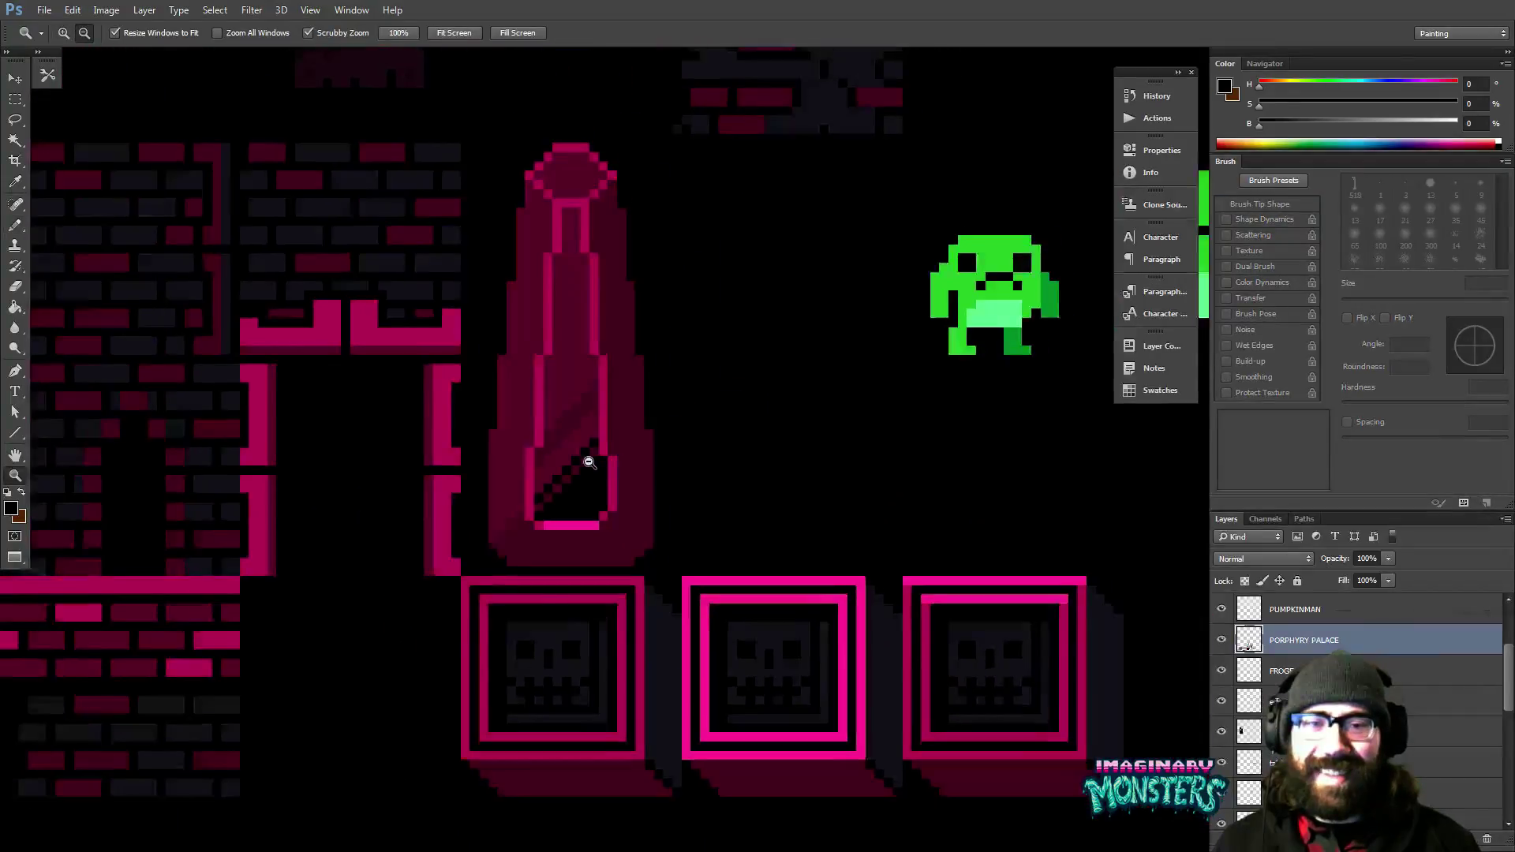
scroll(590, 462, "up", 1)
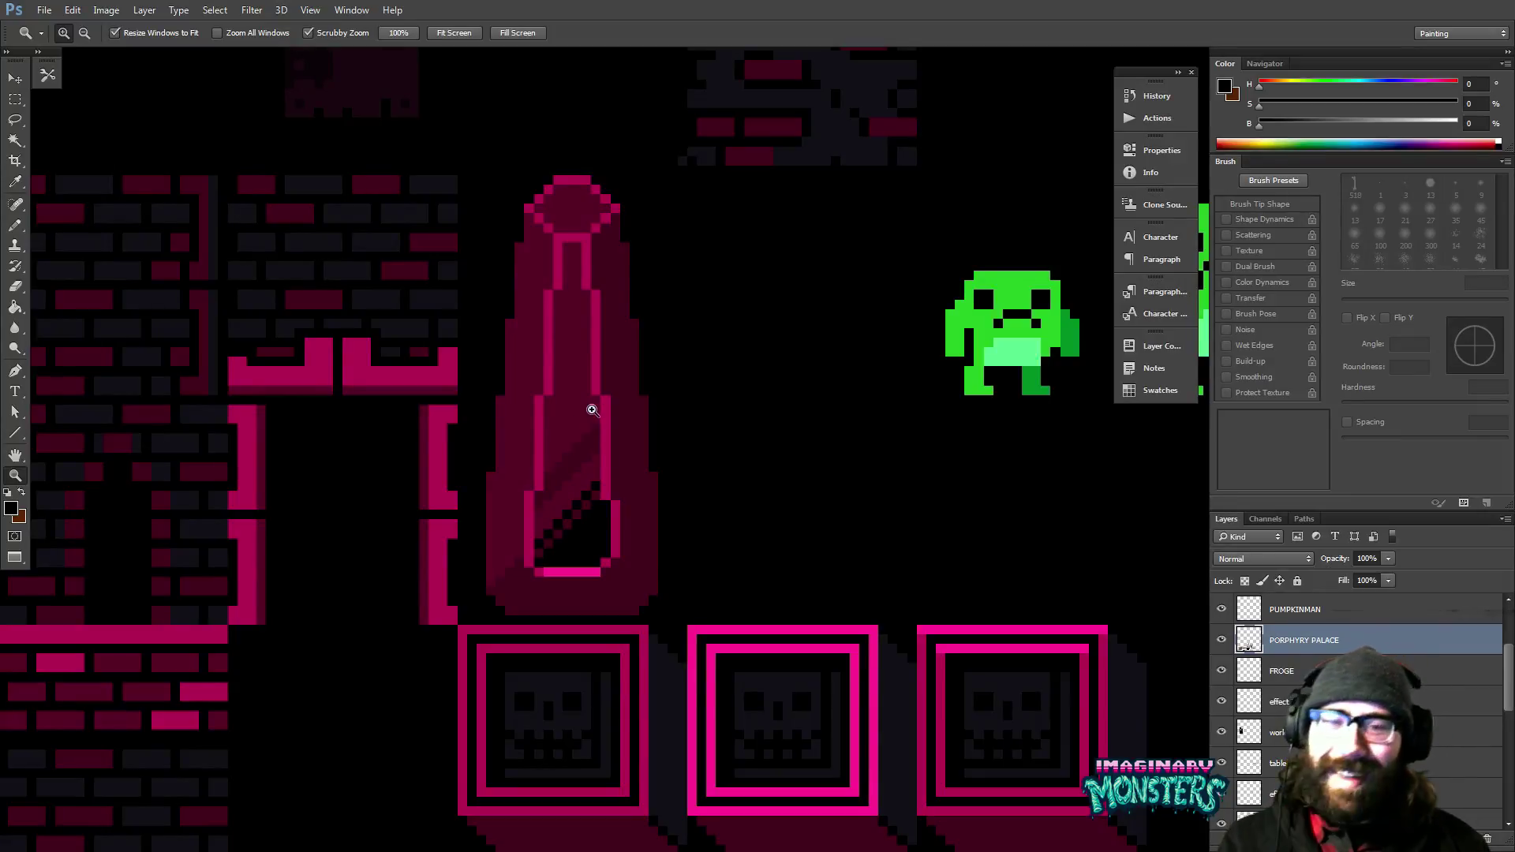
scroll(568, 426, "down", 1)
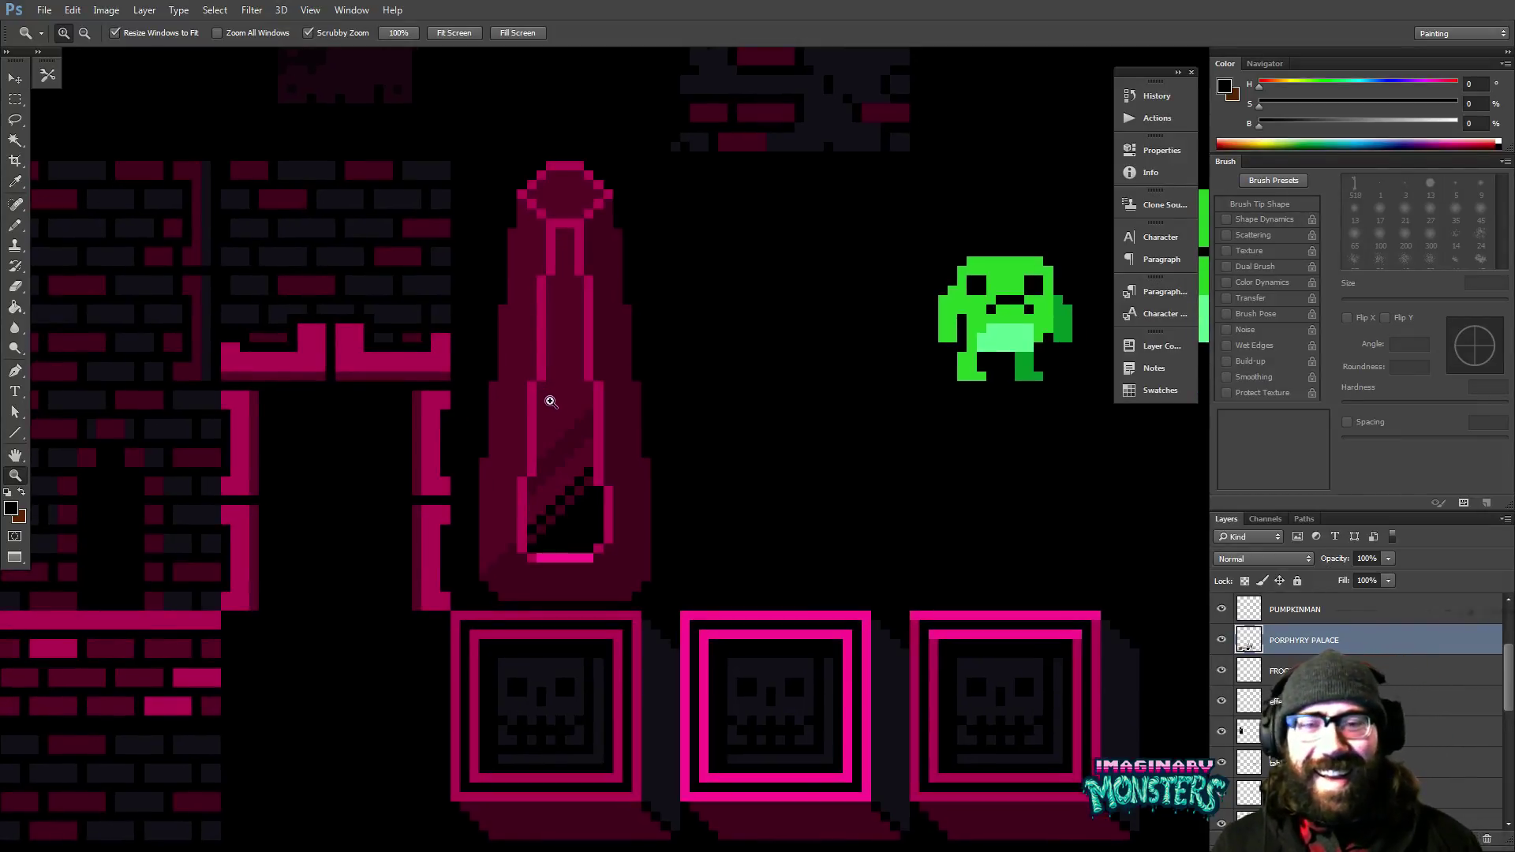
key("g")
left_click(585, 447, "alt")
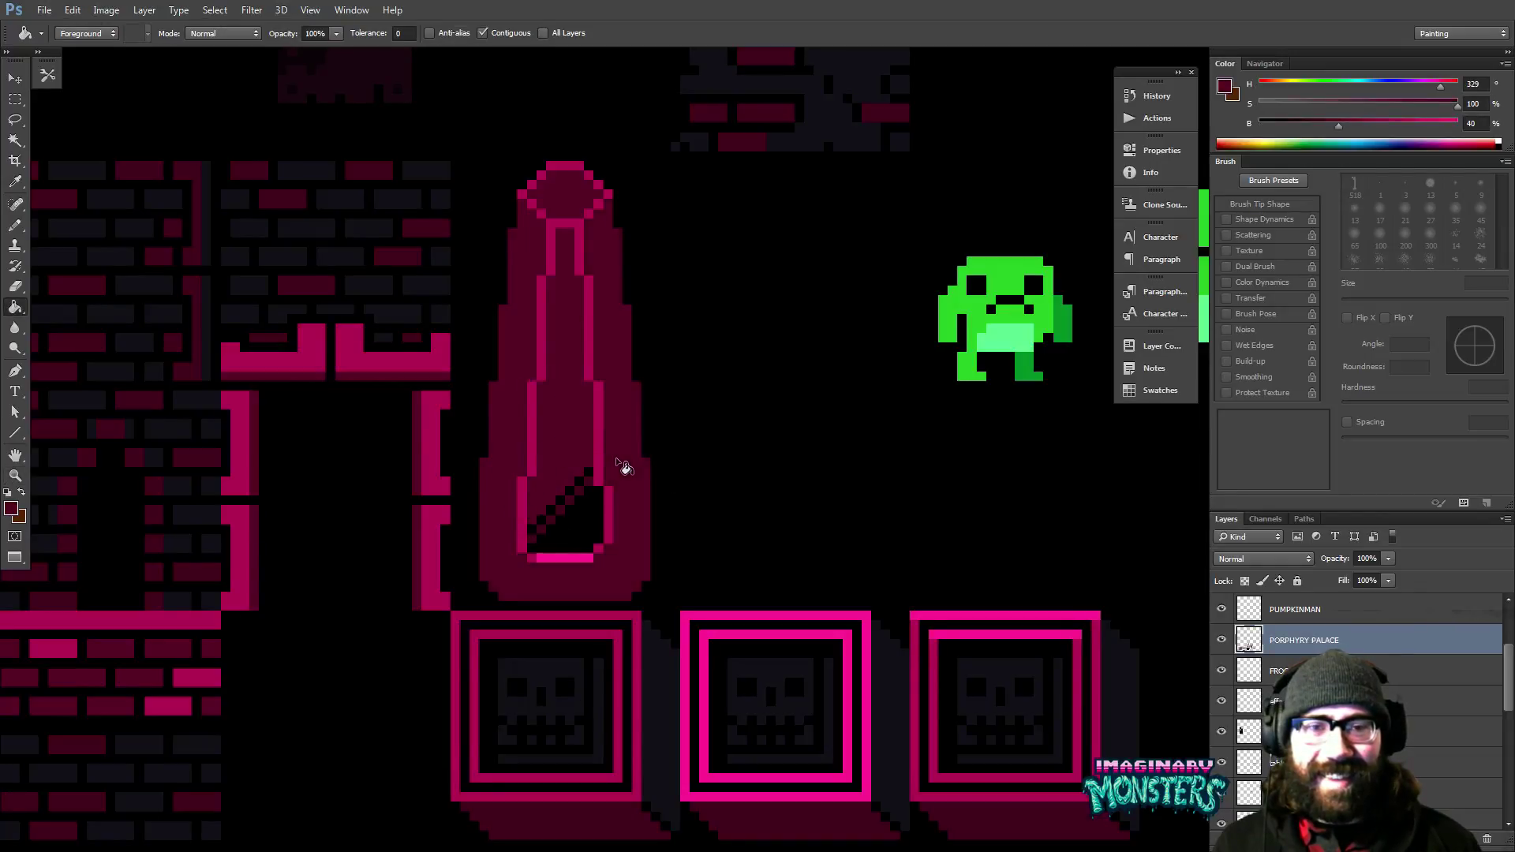
Sample black and outline a curved recess directly beneath the bottom edge of the object's inner panel.
key("b")
left_click(584, 511, "alt")
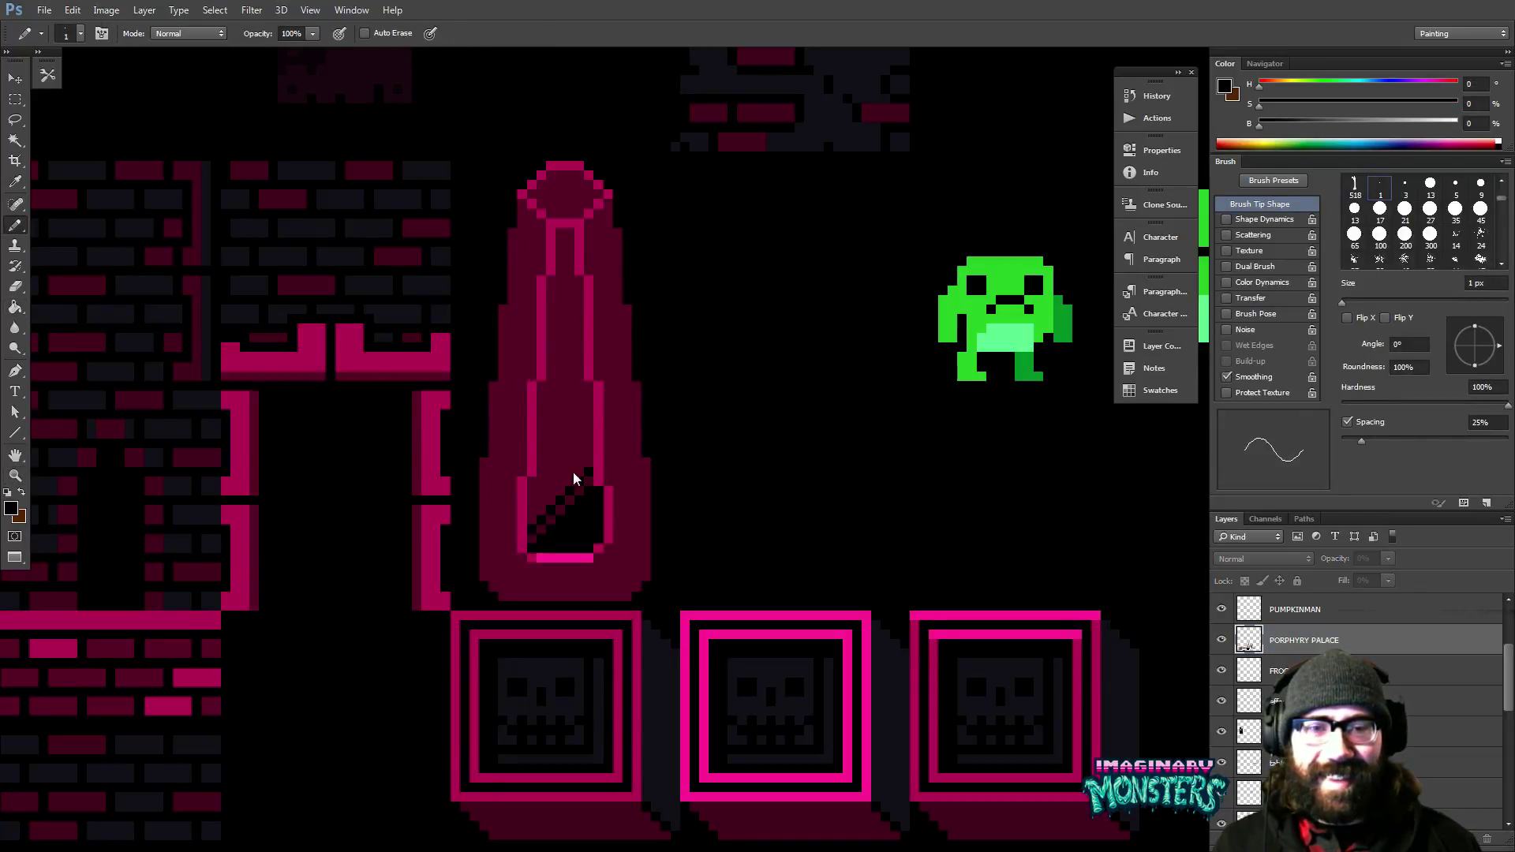
left_click_drag(575, 429, 610, 430)
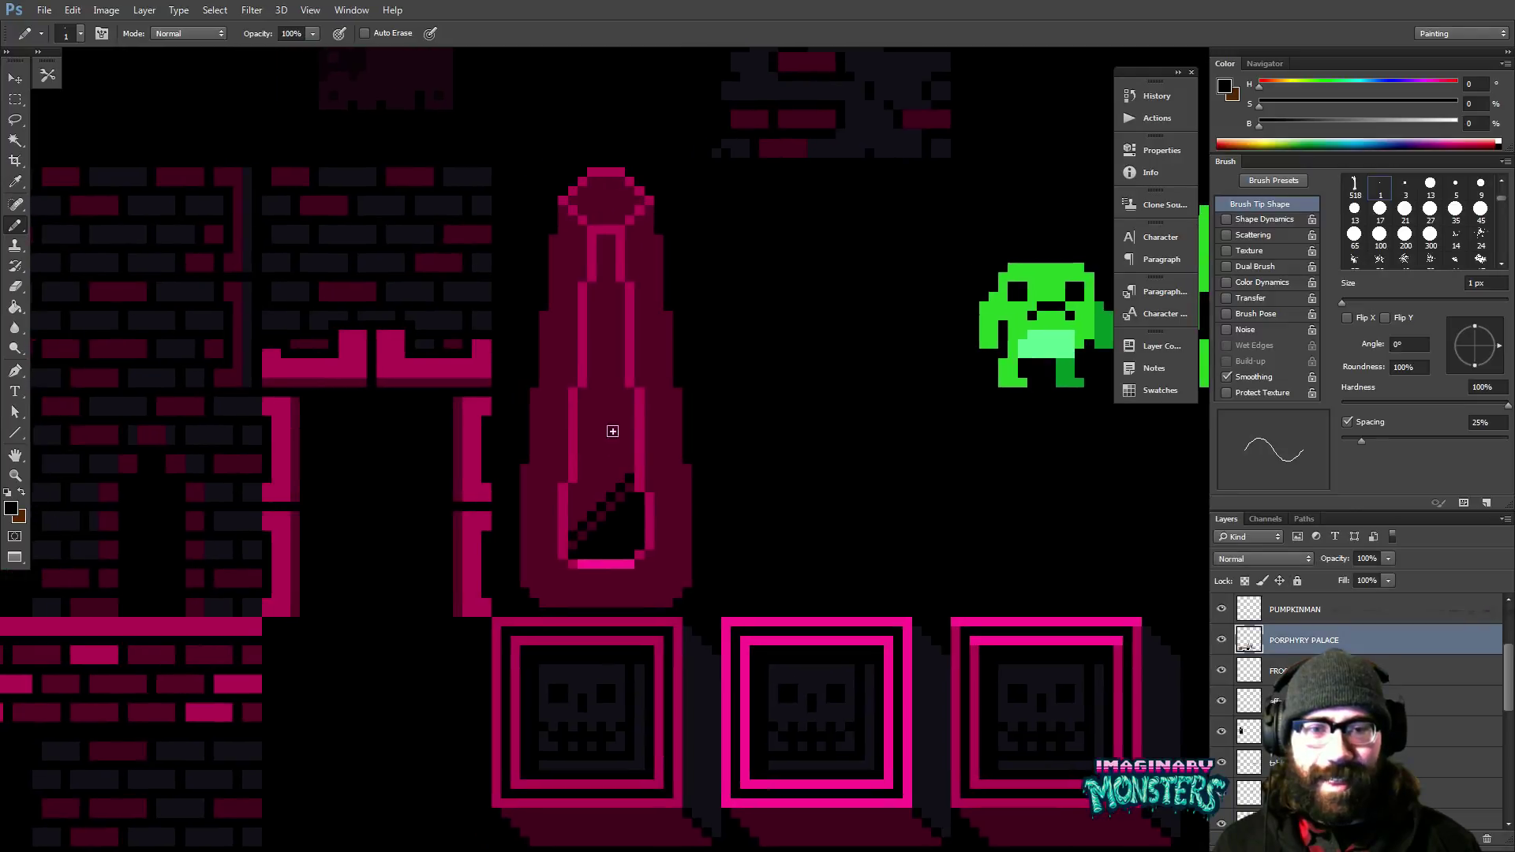
left_click(612, 462, "alt")
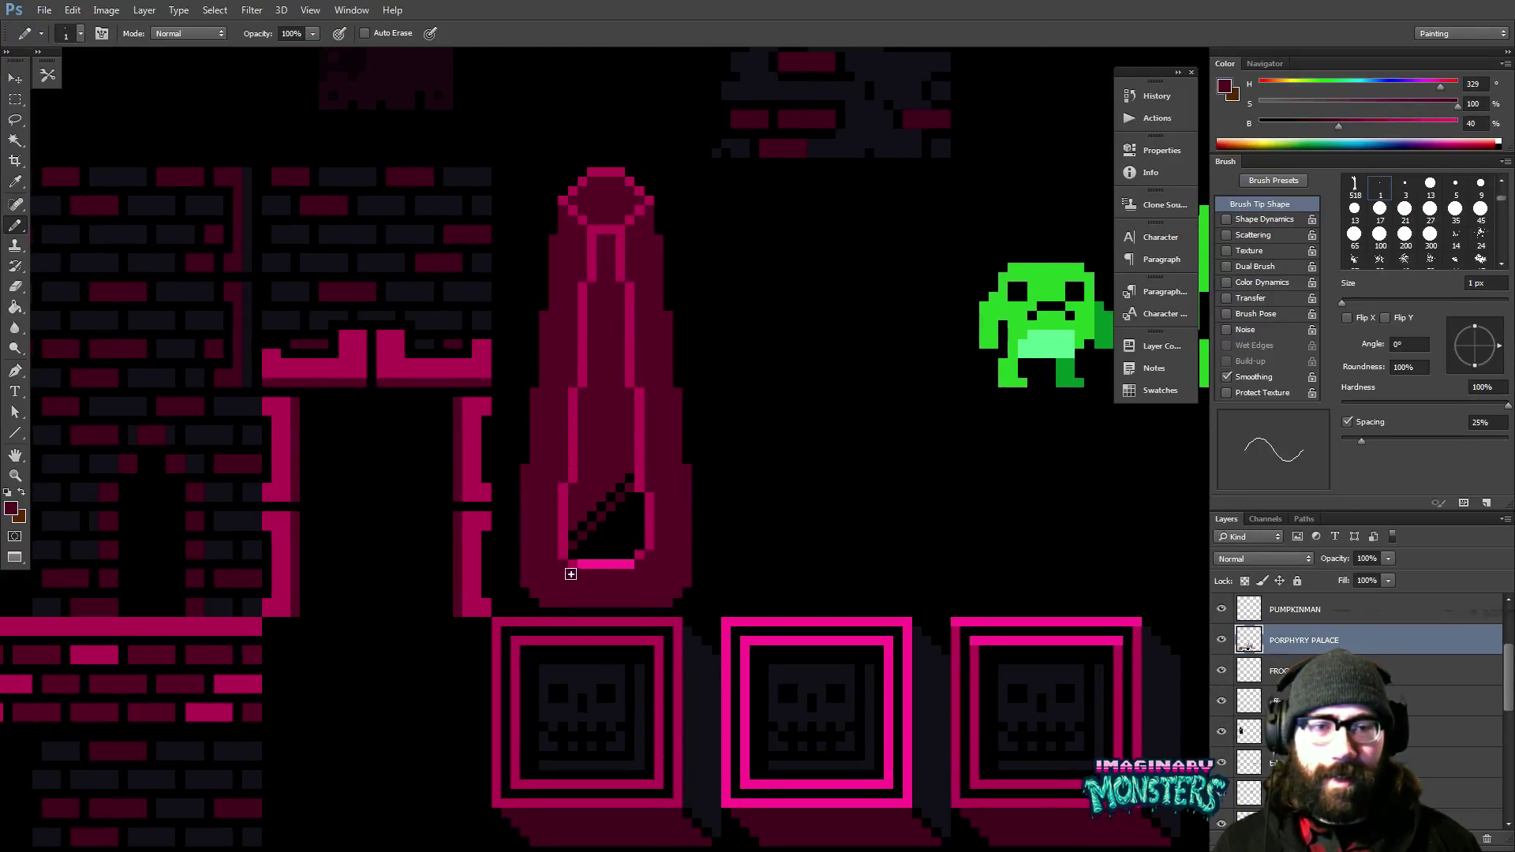
left_click(613, 540, "alt")
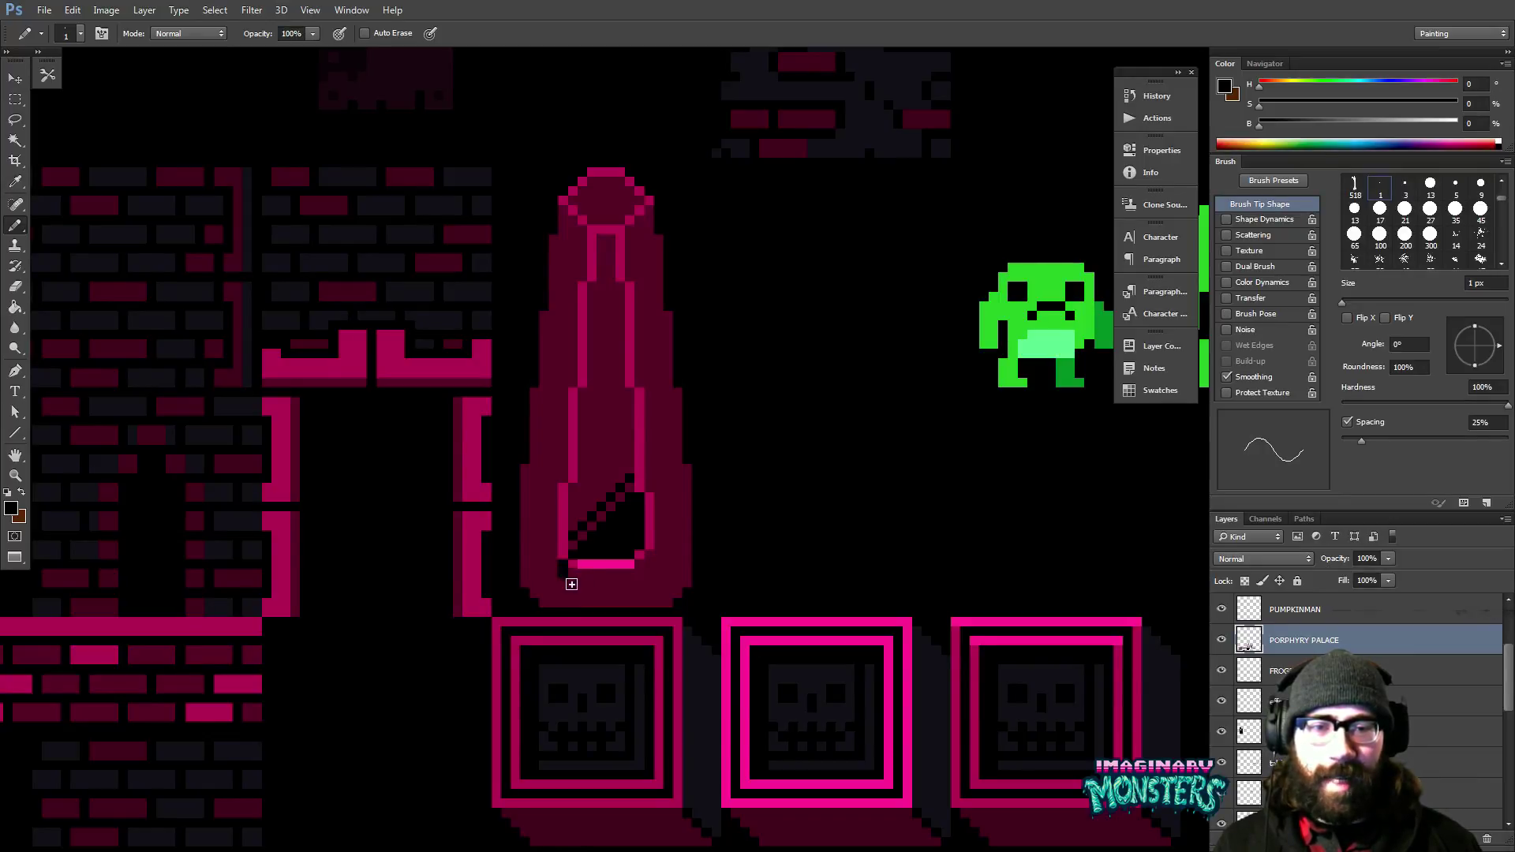
mouse_move(575, 590)
left_mouse_down()
mouse_move(637, 593)
mouse_move(593, 599)
mouse_move(640, 586)
left_mouse_up()
Shift the inner panel's lower right border one pixel outward in medium magenta, blacken its old column, and recolour the bottom border medium magenta.
left_click(625, 517, "alt")
left_click_drag(629, 512, 629, 566)
left_click(649, 560, "alt")
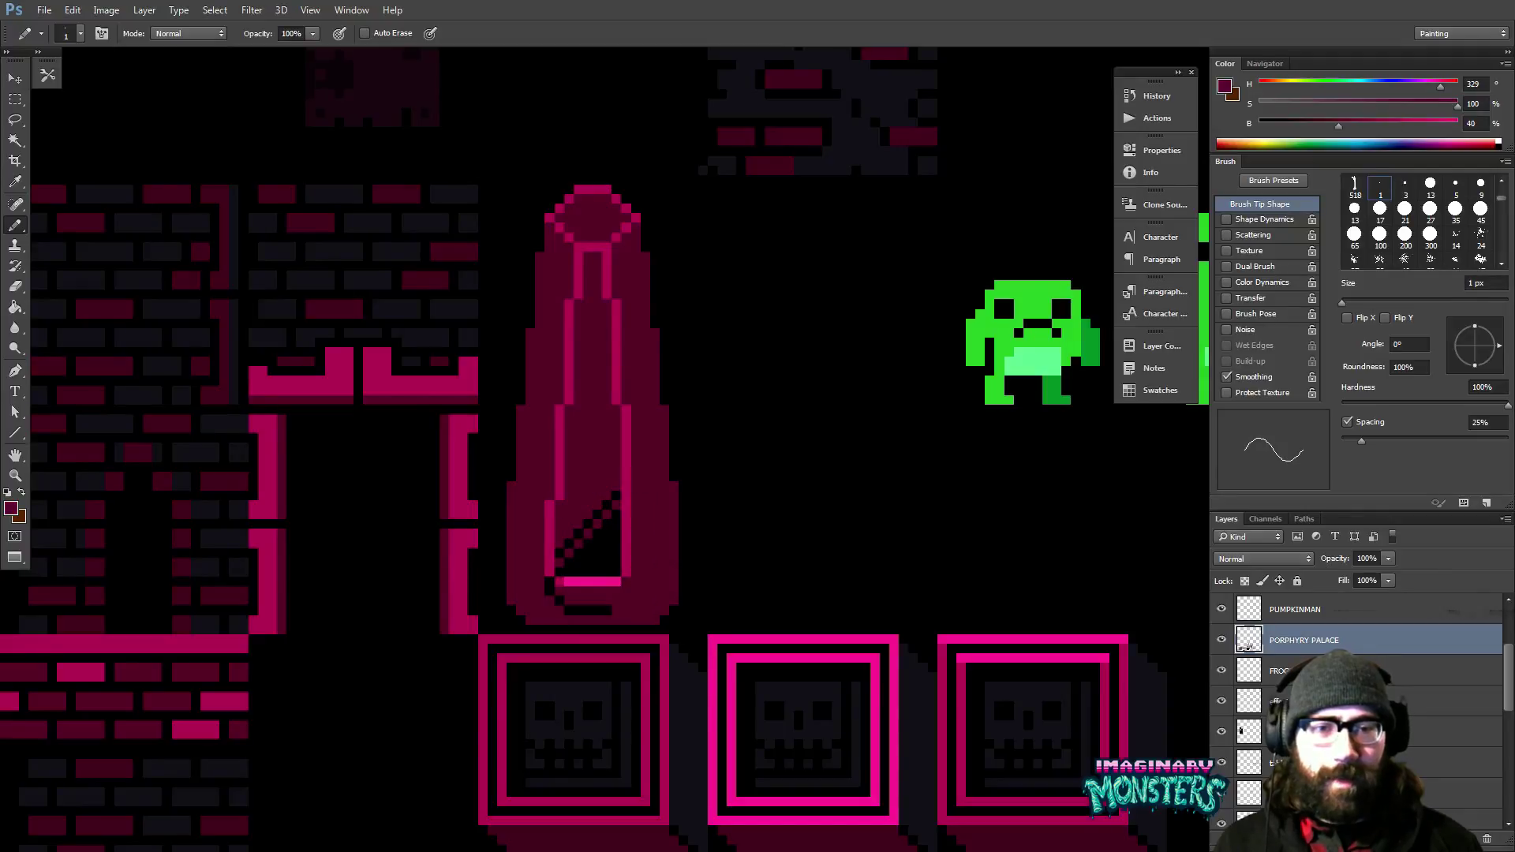
left_click(626, 509, "alt")
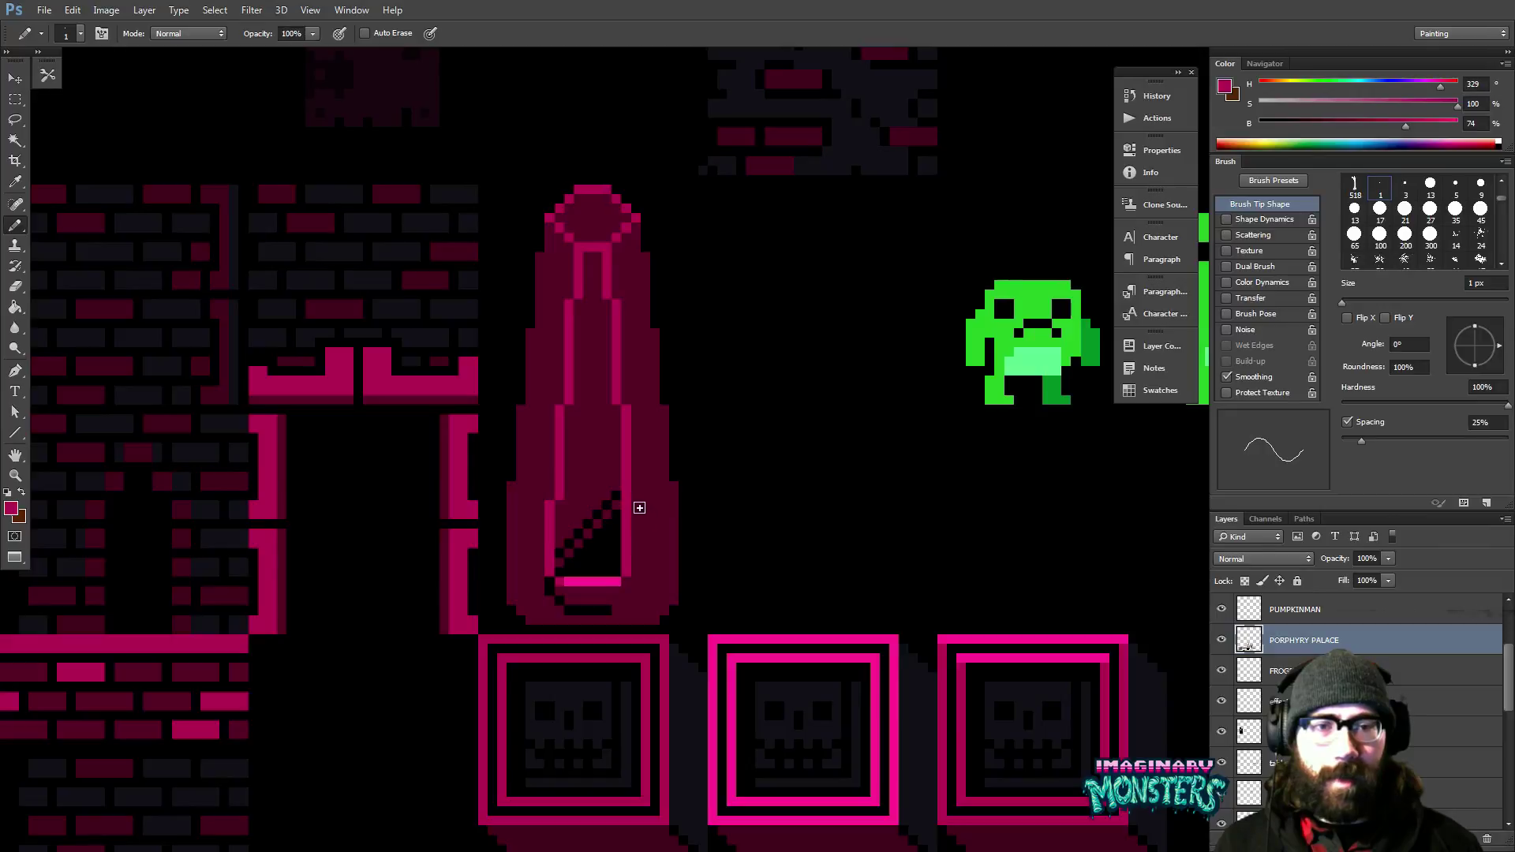
left_click_drag(639, 507, 636, 575)
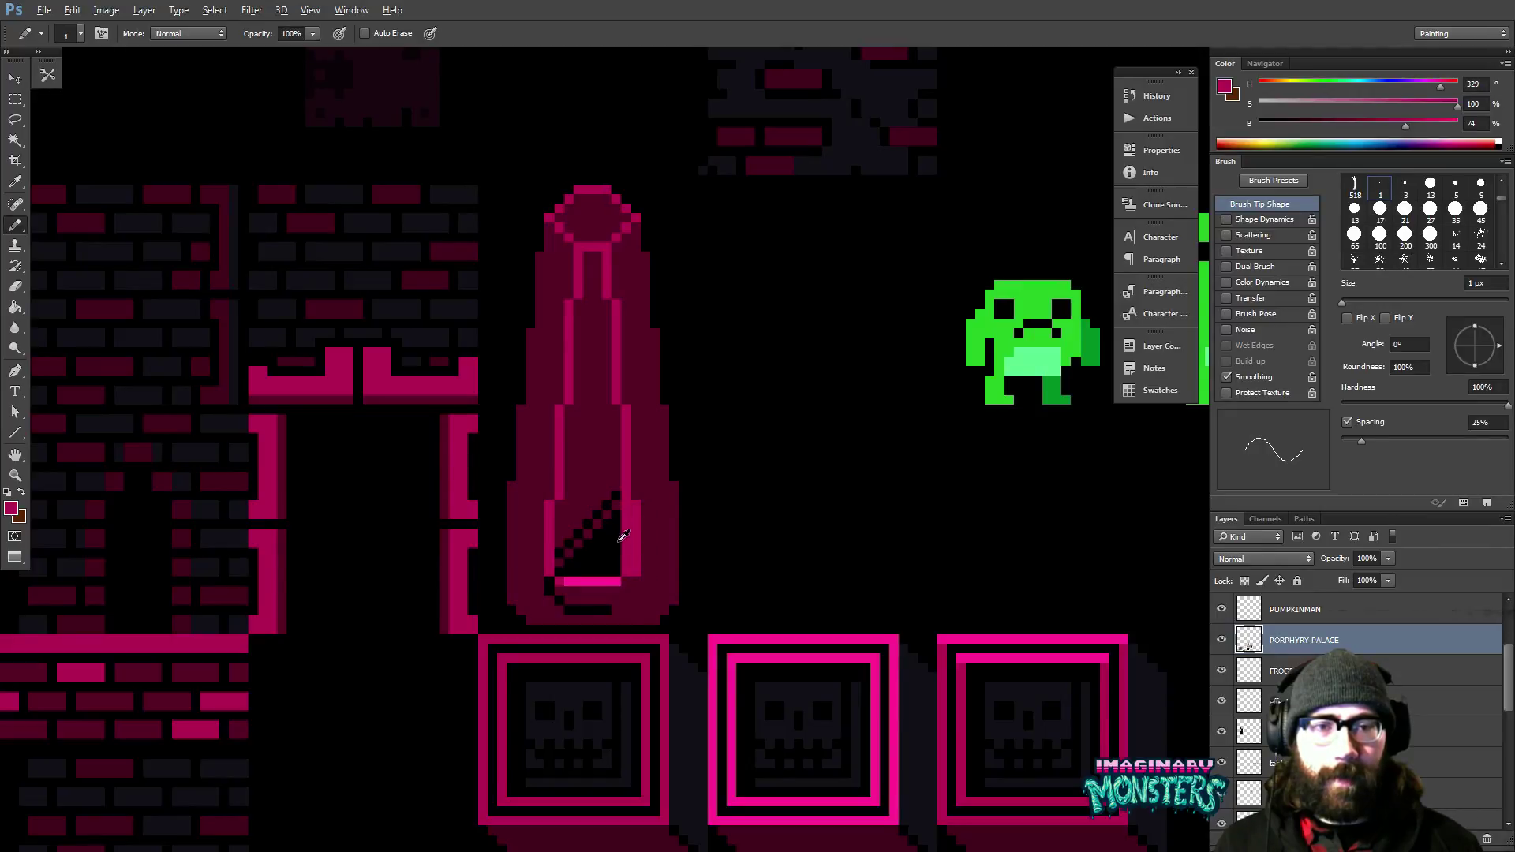
left_click(621, 540, "alt")
mouse_move(626, 513)
left_mouse_down()
mouse_move(630, 573)
mouse_move(565, 579)
mouse_move(619, 581)
left_mouse_up()
left_click(570, 574, "alt")
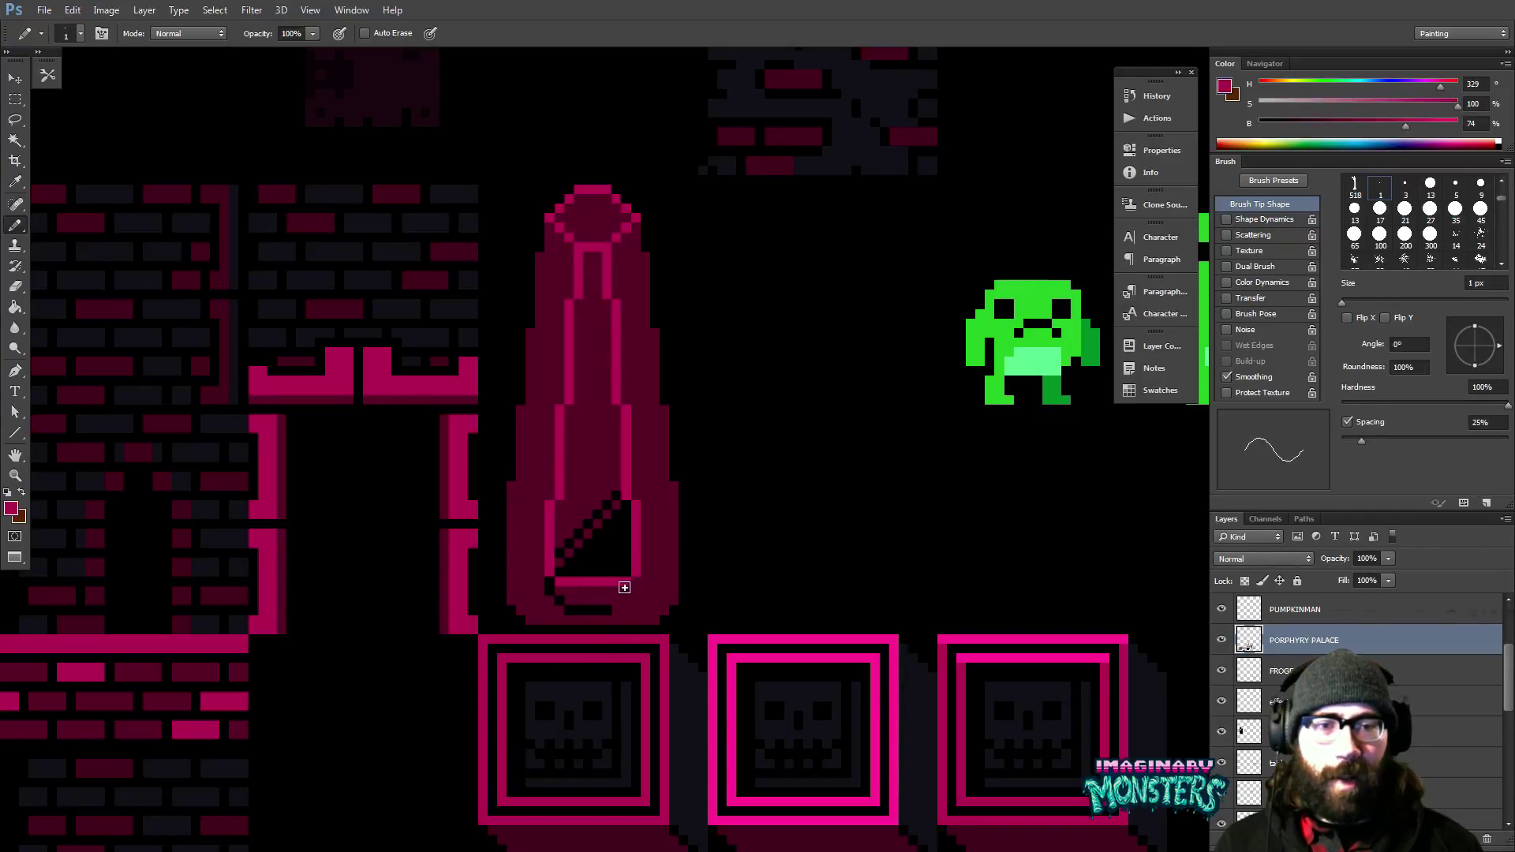
Sample black and fill in the rounded recess beneath the inner panel's bottom border.
left_click_drag(581, 463, 591, 519)
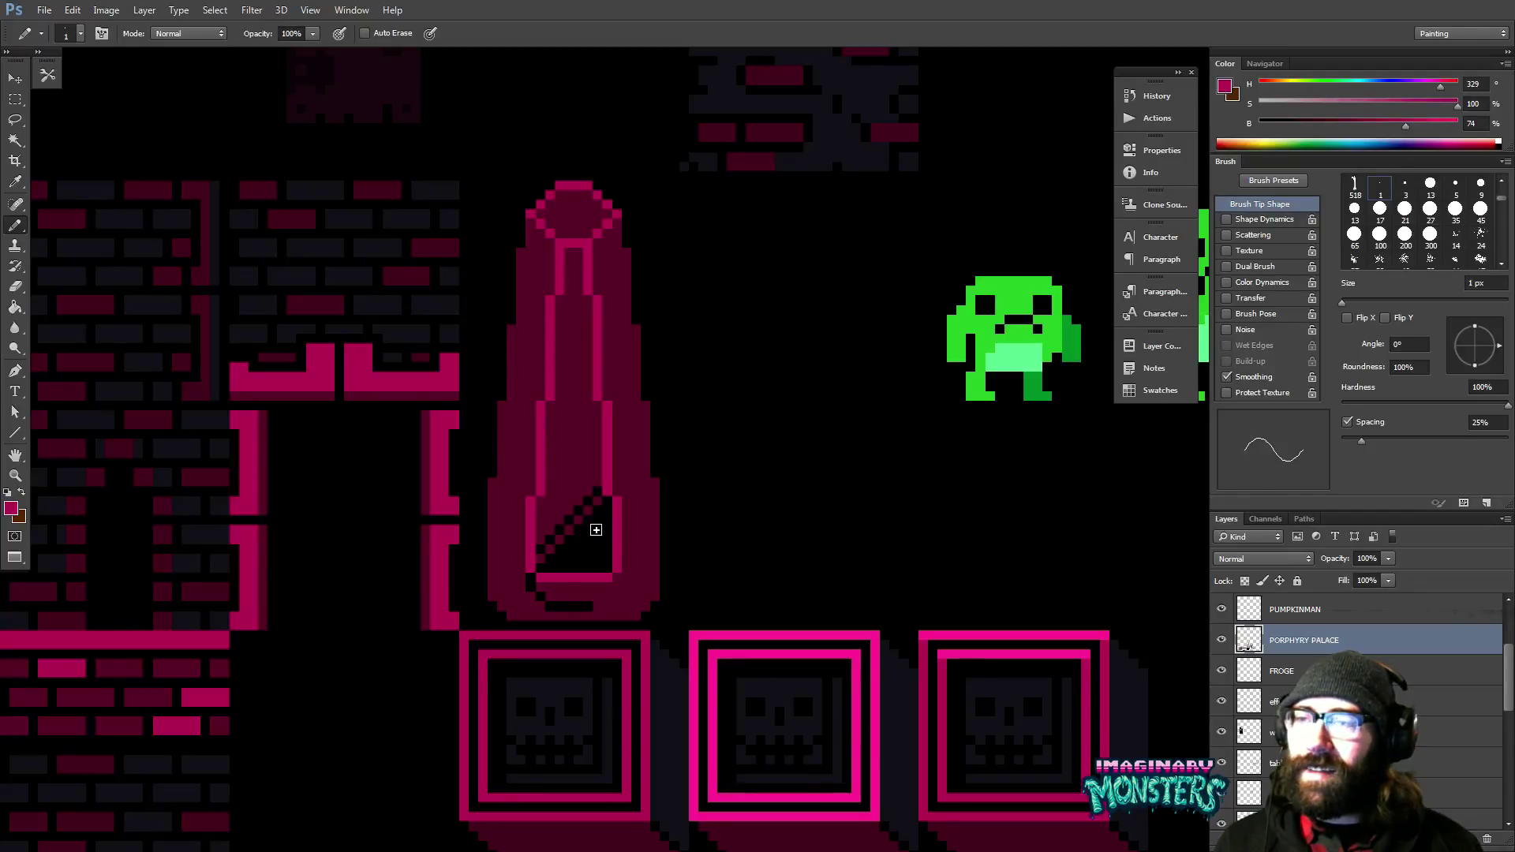
left_click(585, 601, "alt")
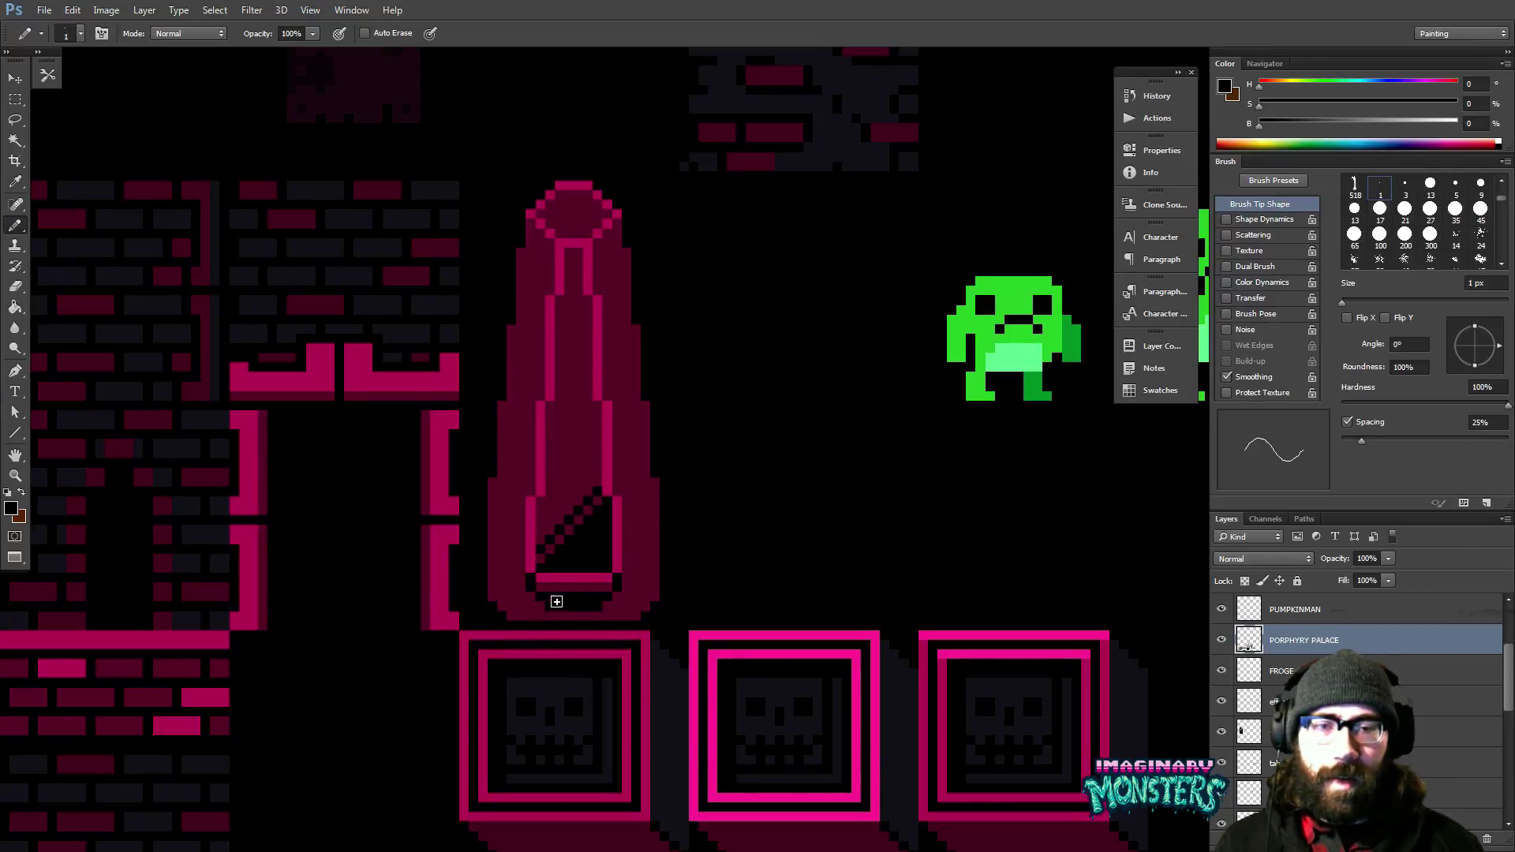
left_click_drag(546, 591, 607, 594)
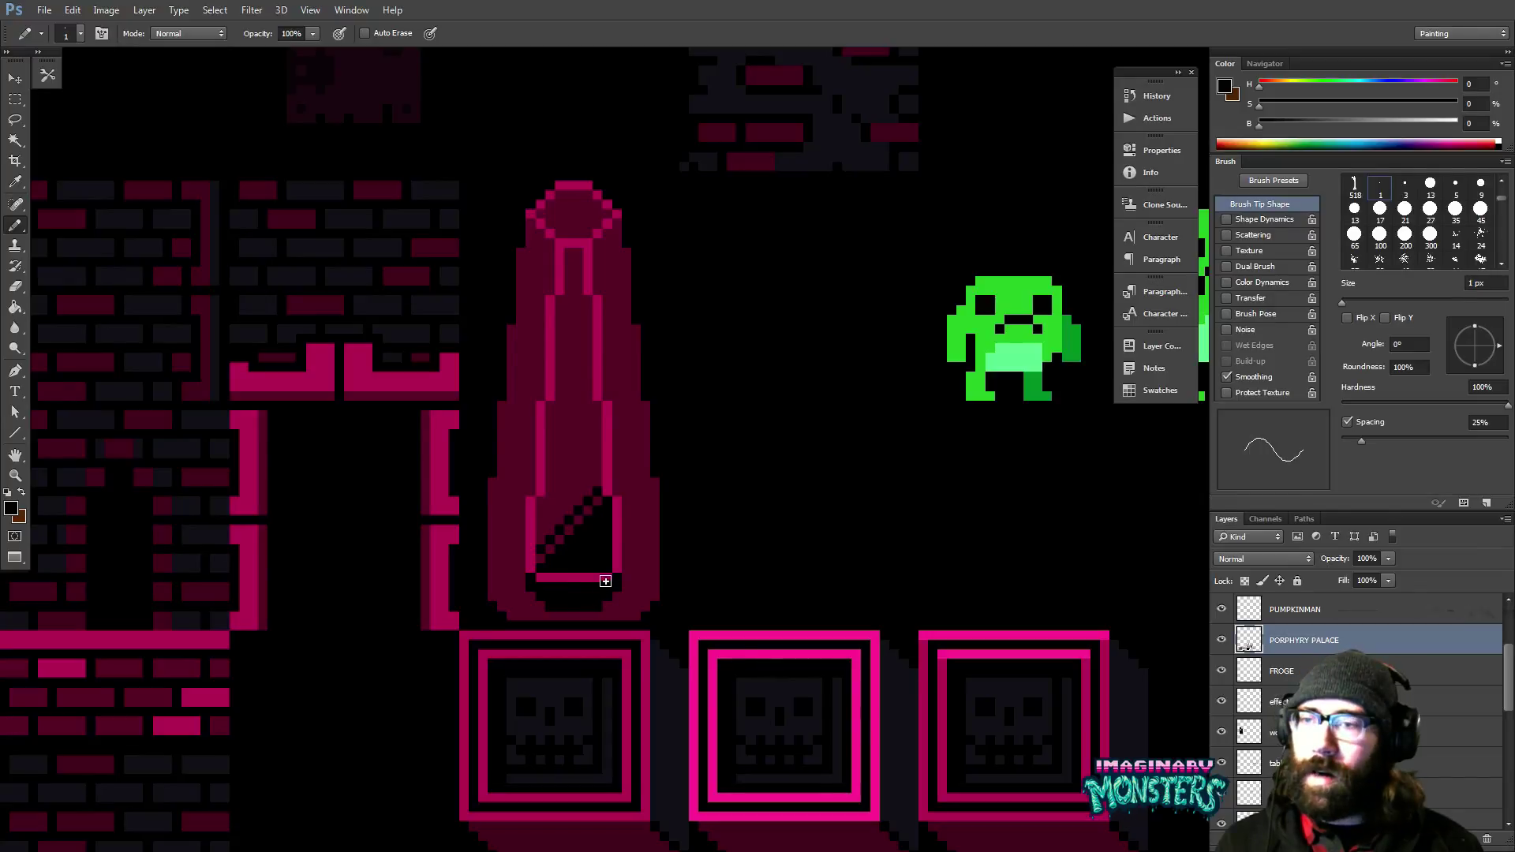
Examine the tapering object at small scale beside the other tiles and characters on the sprite sheet.
key("z")
left_click(658, 527, "alt")
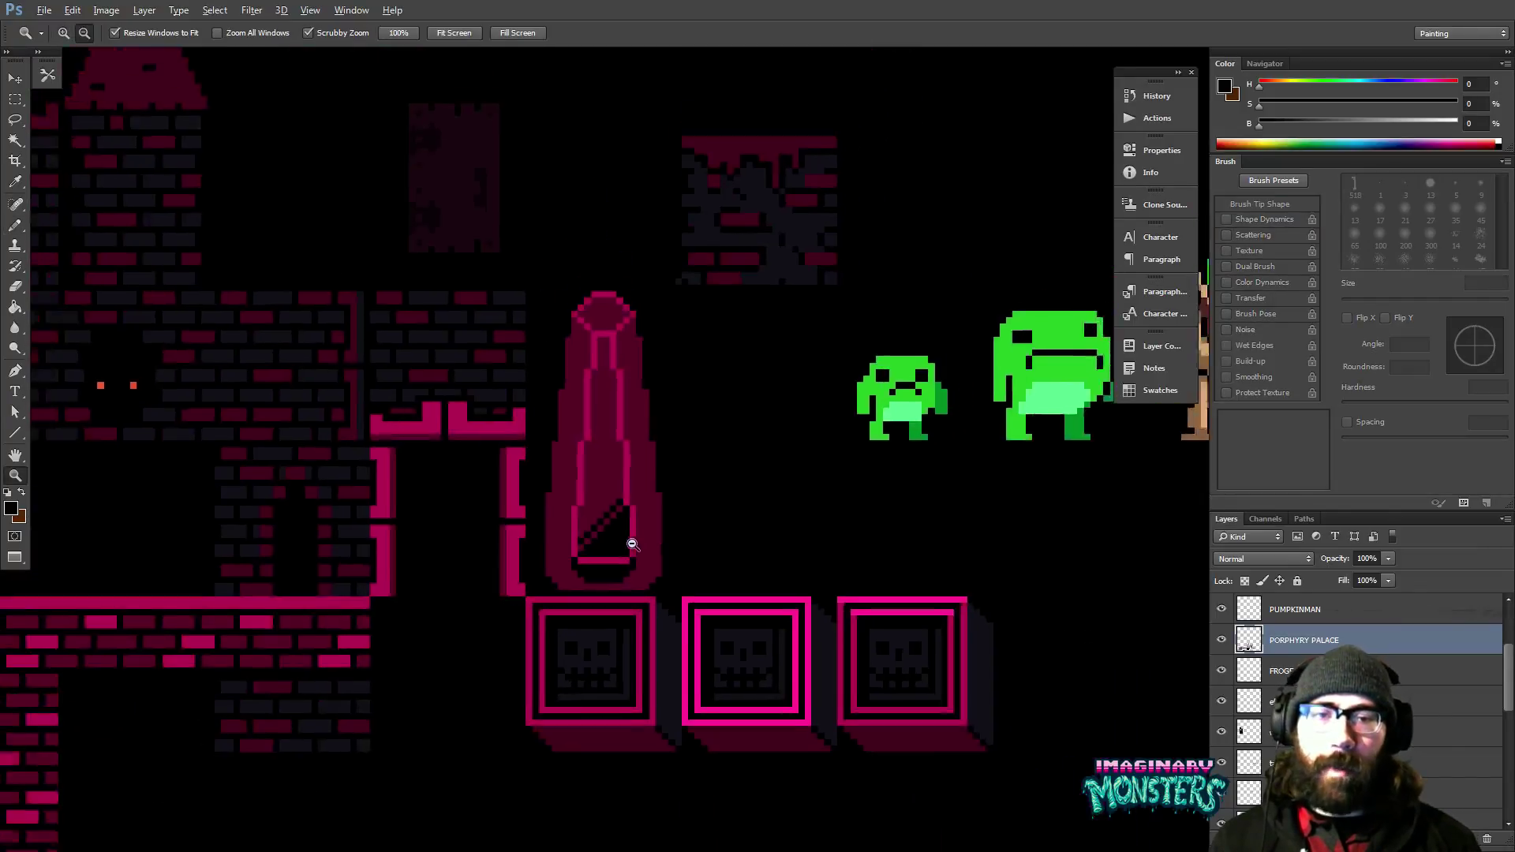
left_click(632, 543, "alt")
left_click(616, 541, "alt")
left_click_drag(627, 483, 641, 509)
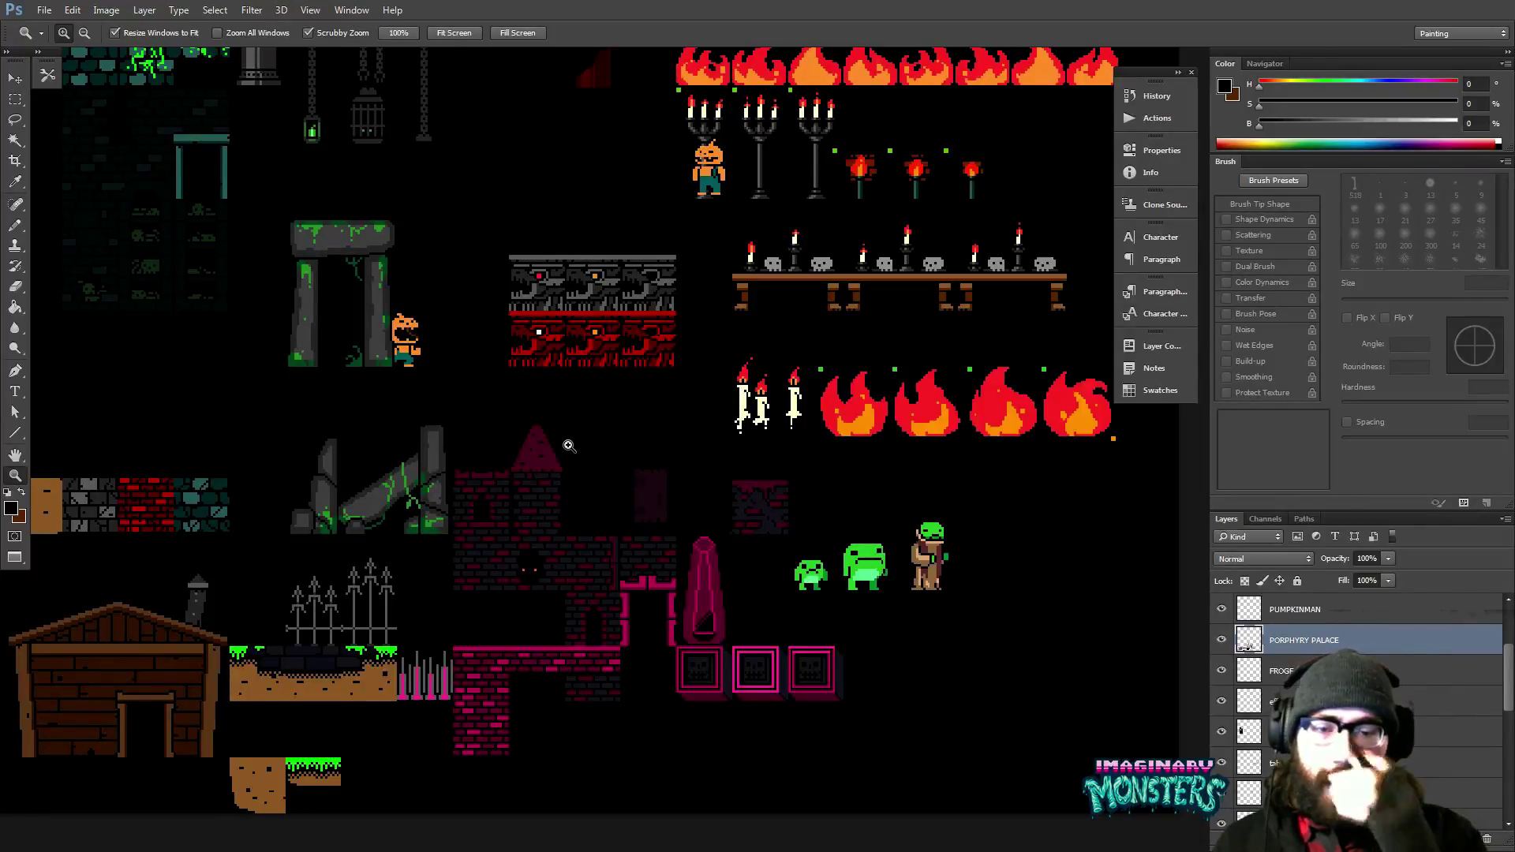
scroll(568, 446, "down", 2)
scroll(631, 490, "right", 1)
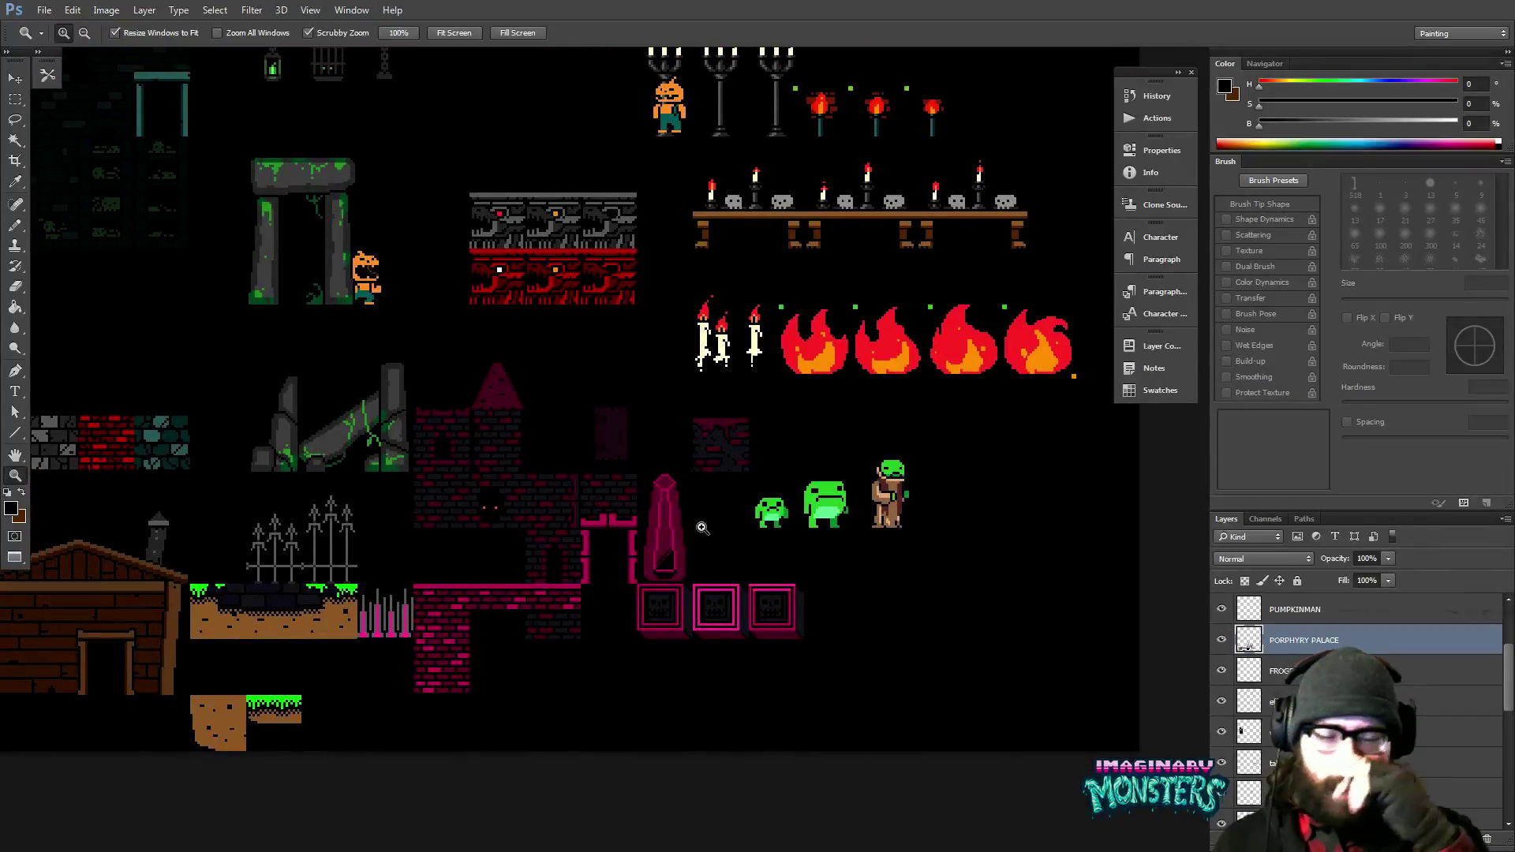
left_click_drag(708, 597, 621, 547)
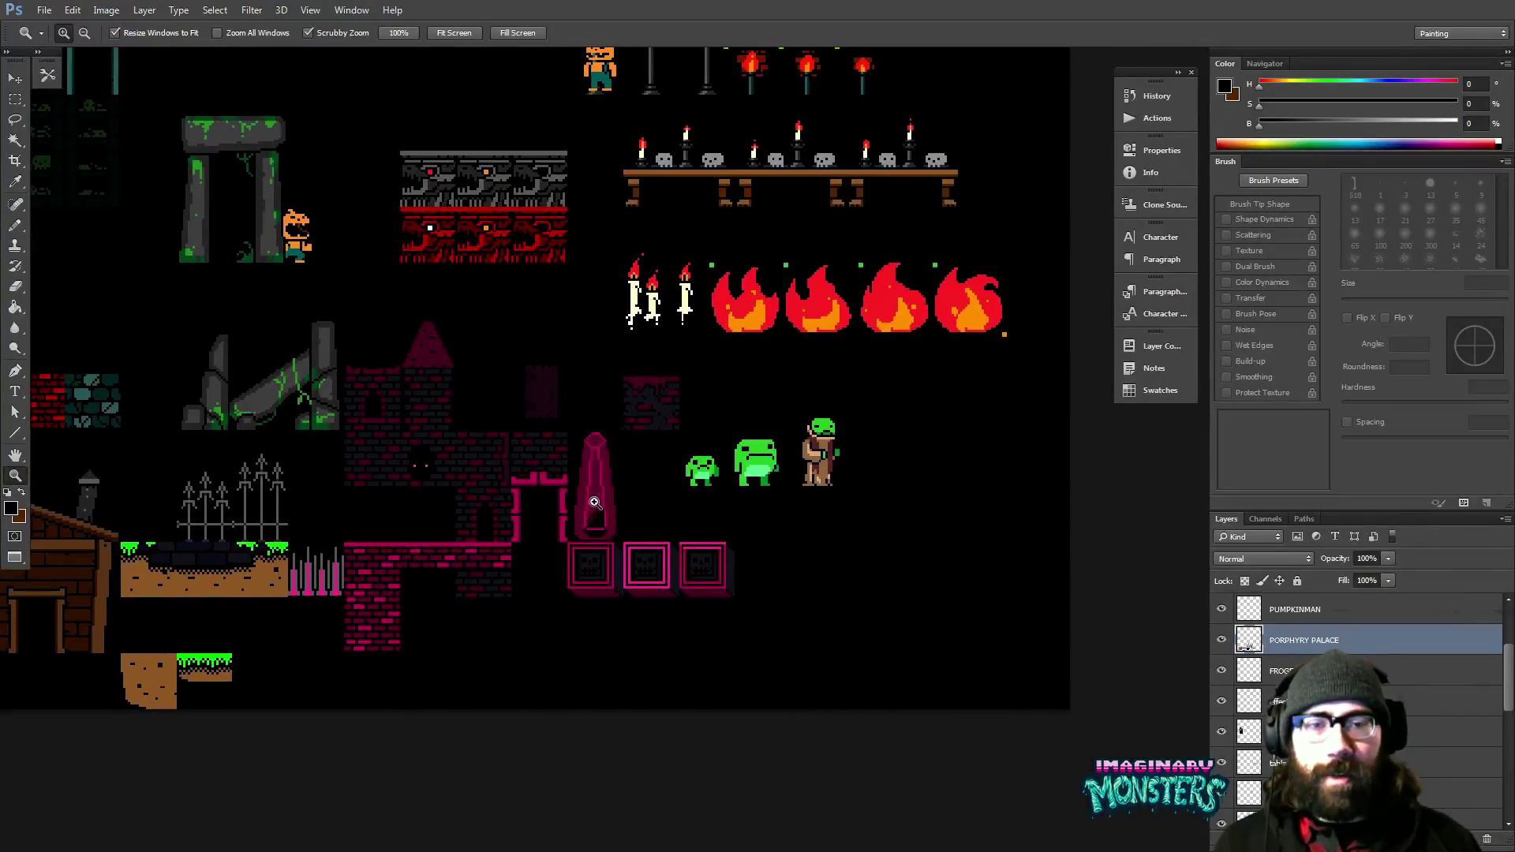
Show the tile grid, lasso the object's upper part and shift it down a few pixels to shorten the object, then sample its dark magenta.
left_click(612, 502)
left_click(638, 486)
key("ctrl+apostrophe")
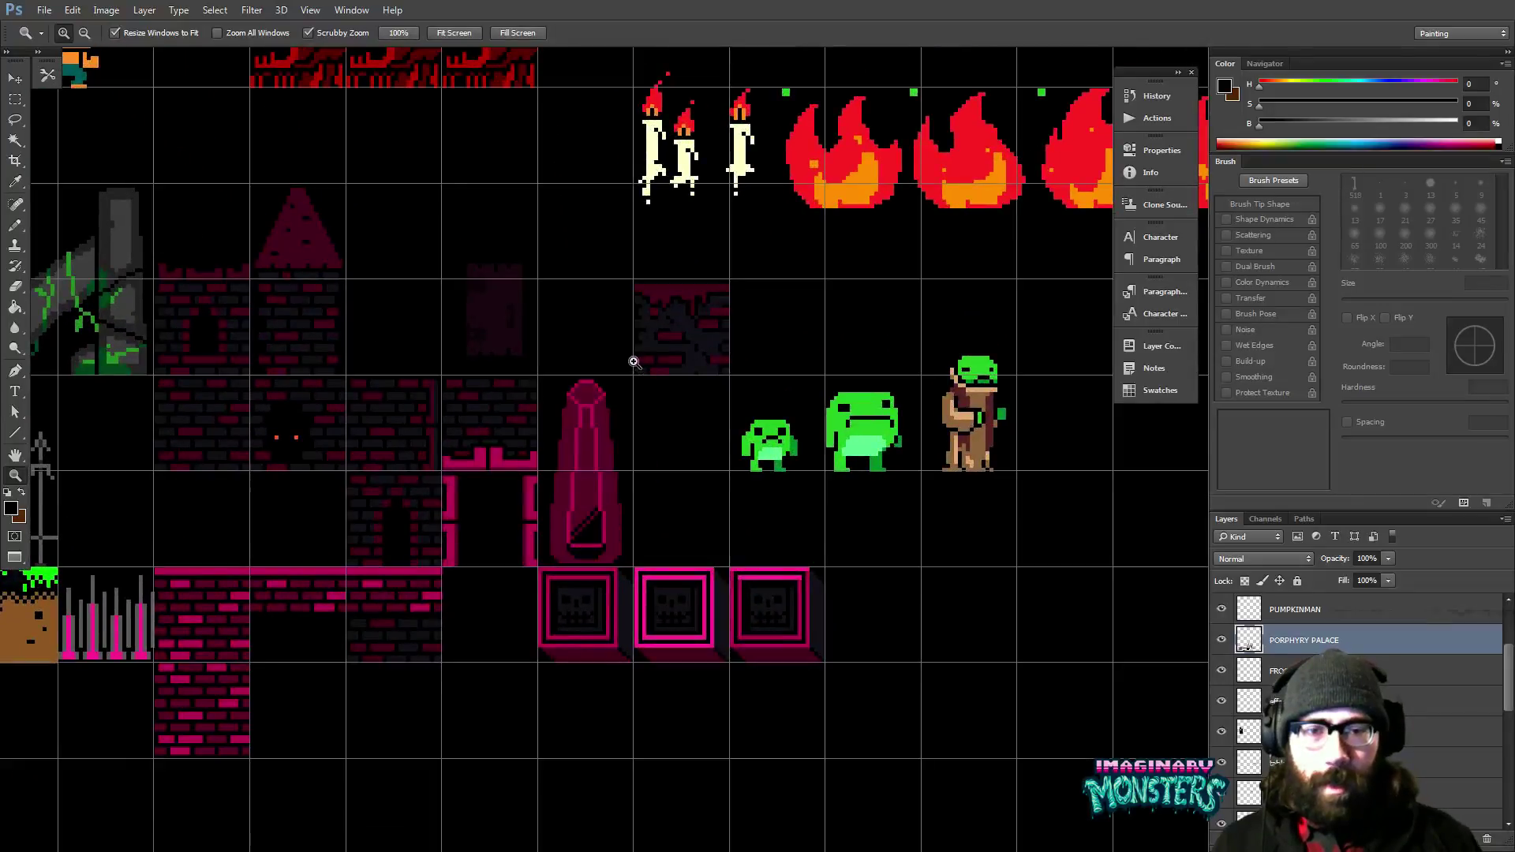
left_click(653, 546)
left_click(656, 520)
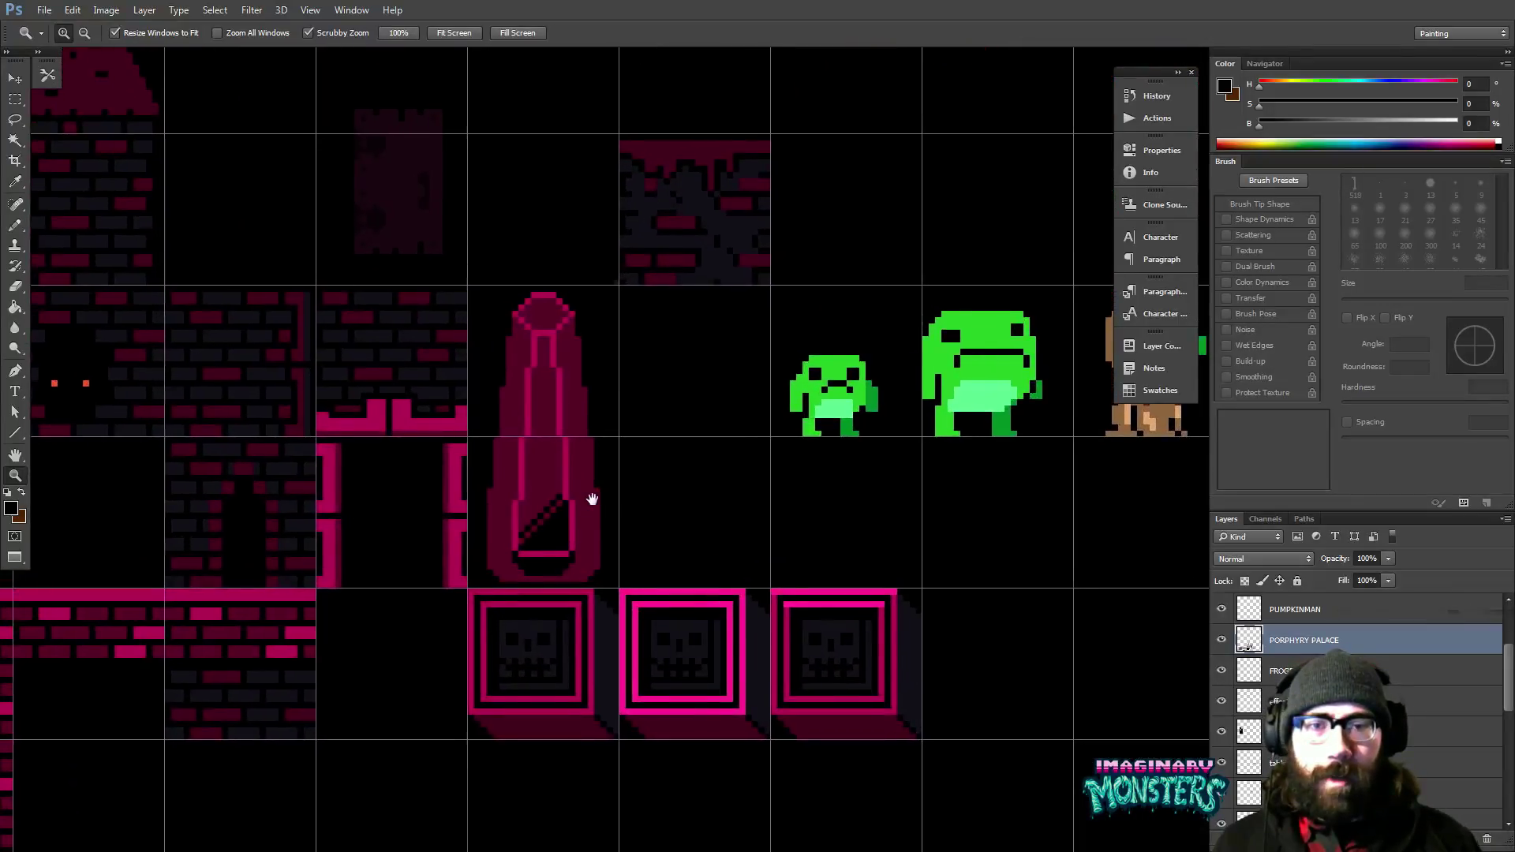
left_click_drag(592, 499, 578, 517)
key("l")
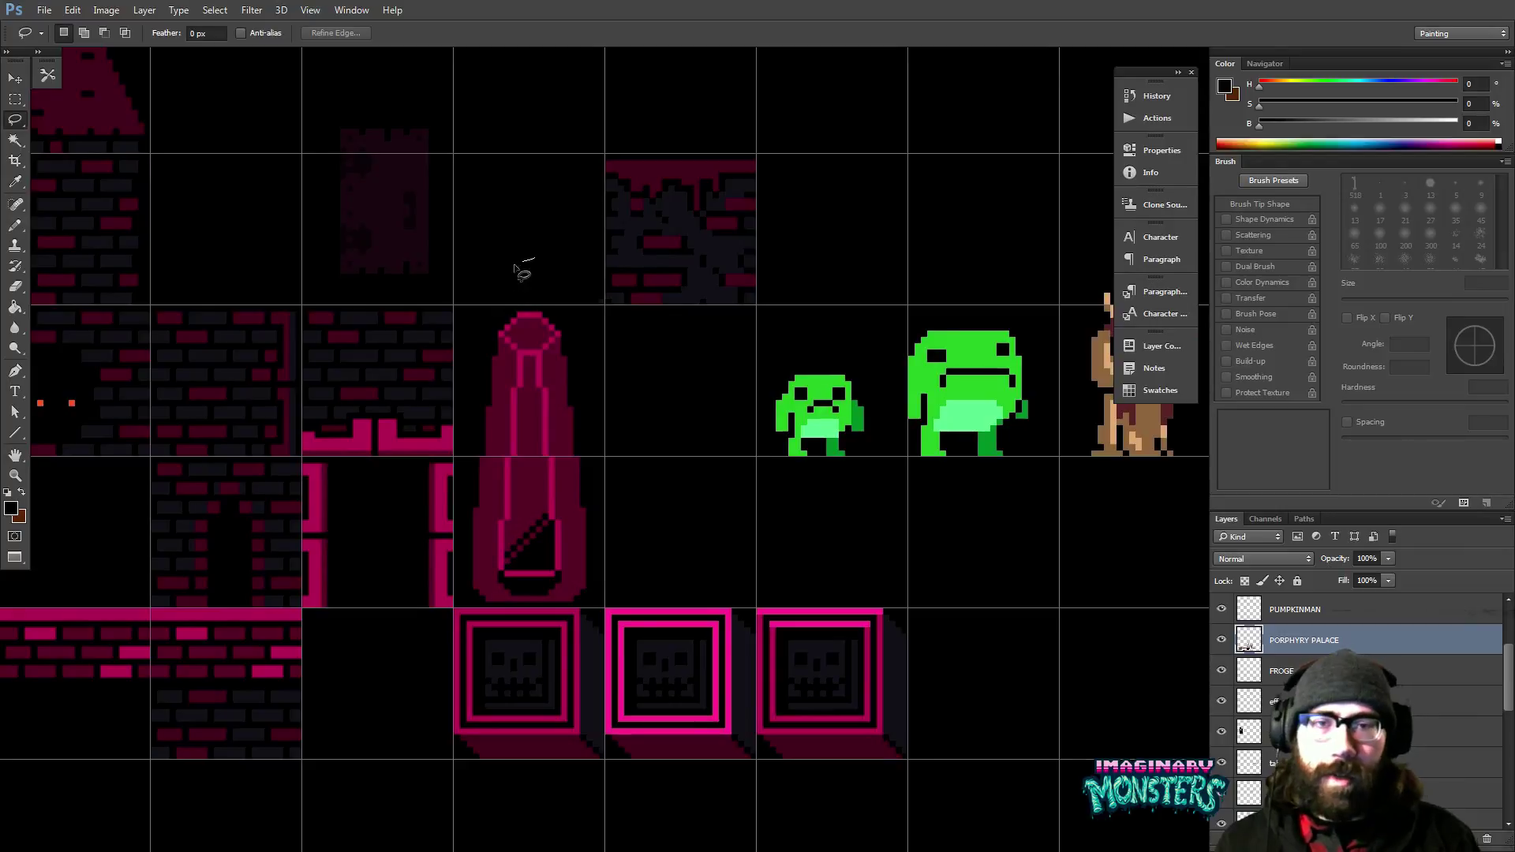
mouse_move(516, 269)
left_mouse_down()
mouse_move(473, 396)
mouse_move(464, 543)
mouse_move(493, 543)
mouse_move(491, 495)
mouse_move(553, 484)
mouse_move(574, 537)
mouse_move(615, 470)
mouse_move(586, 361)
left_mouse_up()
key("v")
left_click(585, 360)
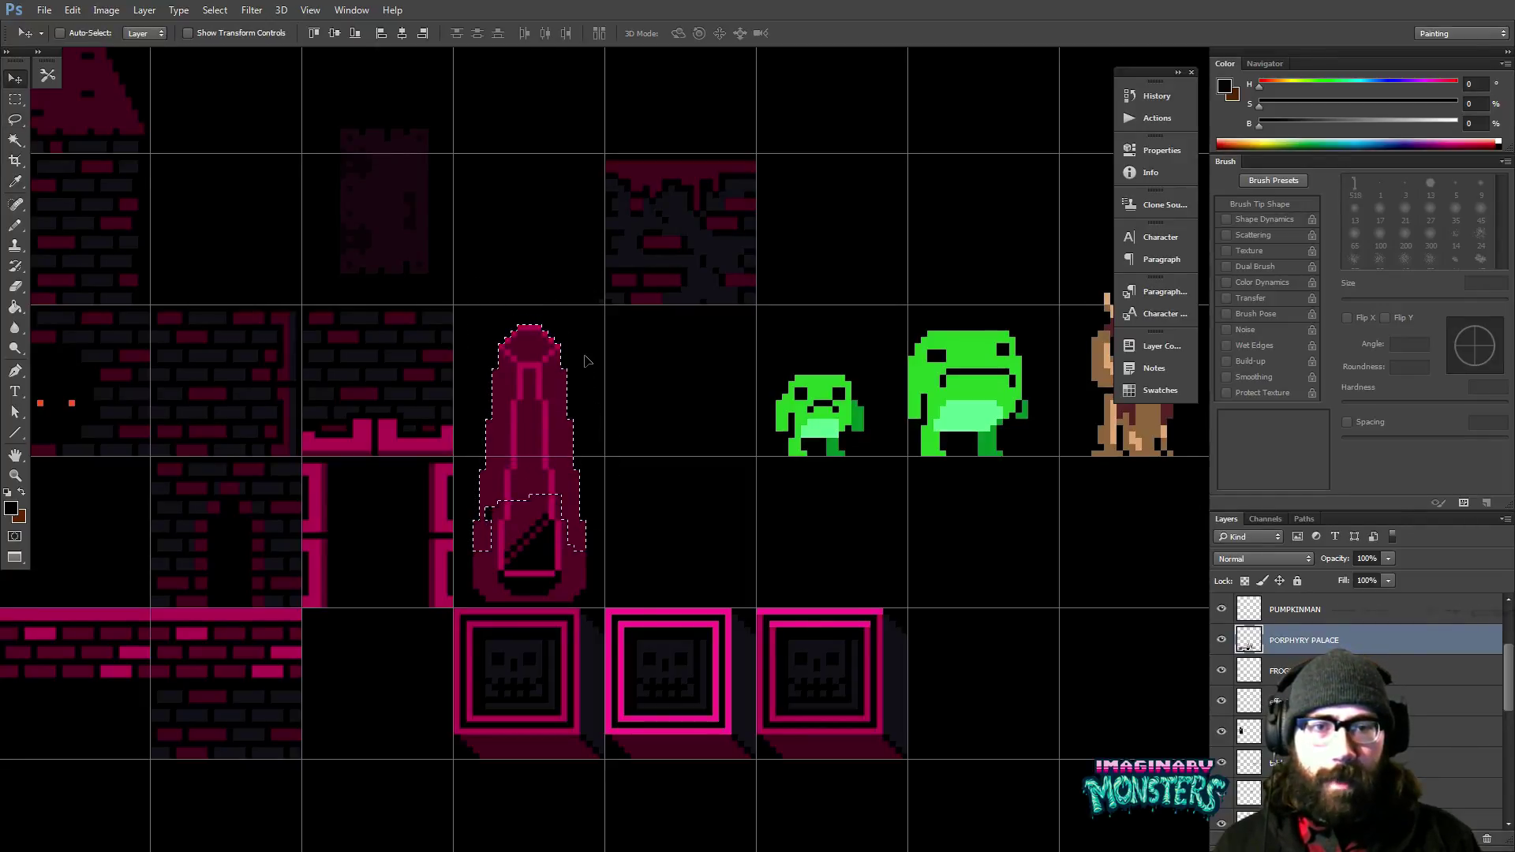
left_click_drag(586, 360, 591, 365)
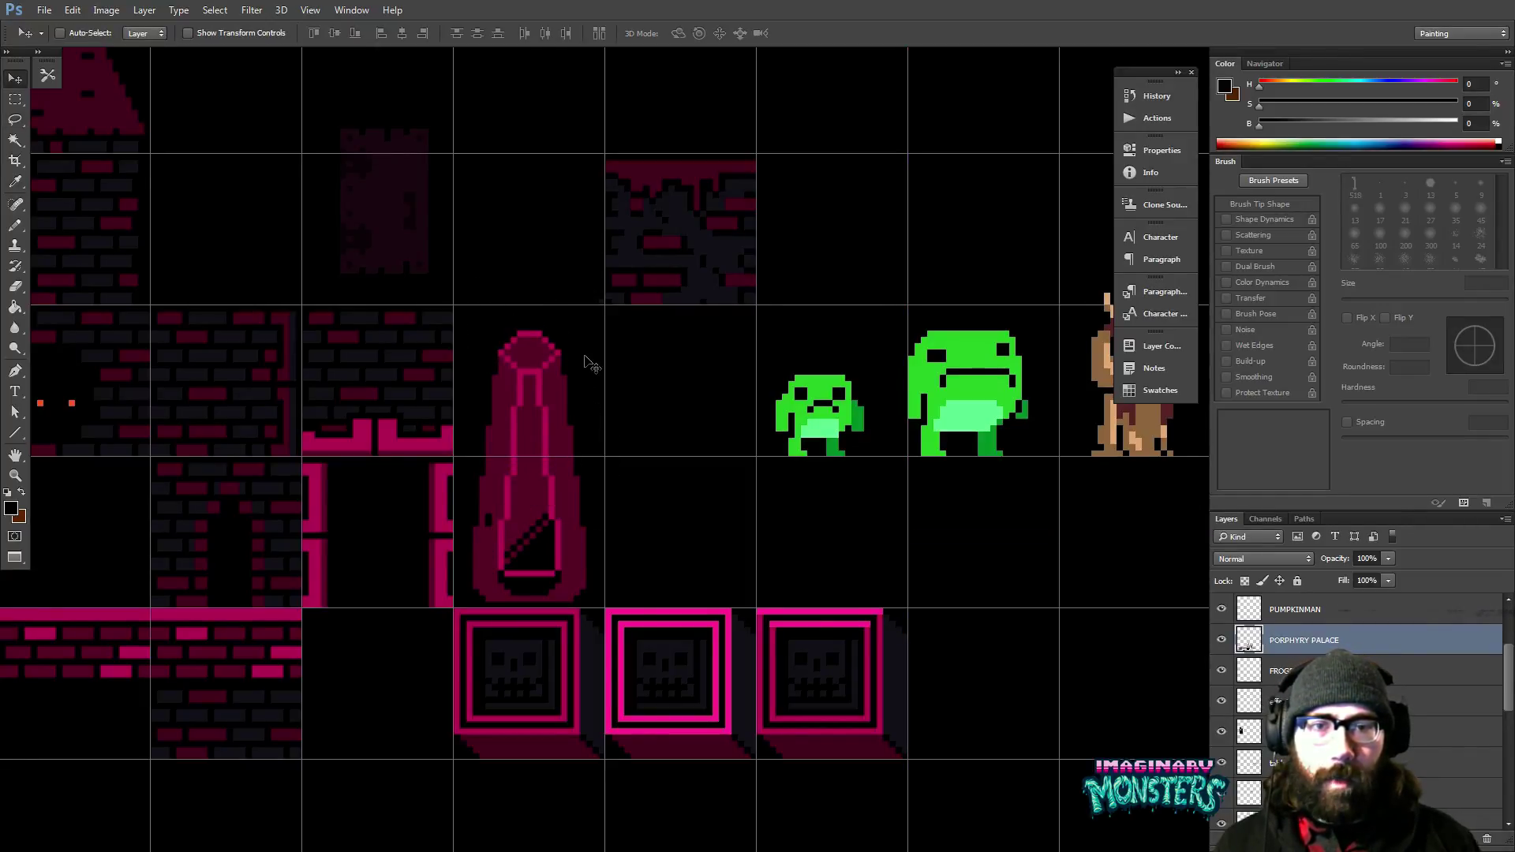
key("b")
left_click(491, 502, "alt")
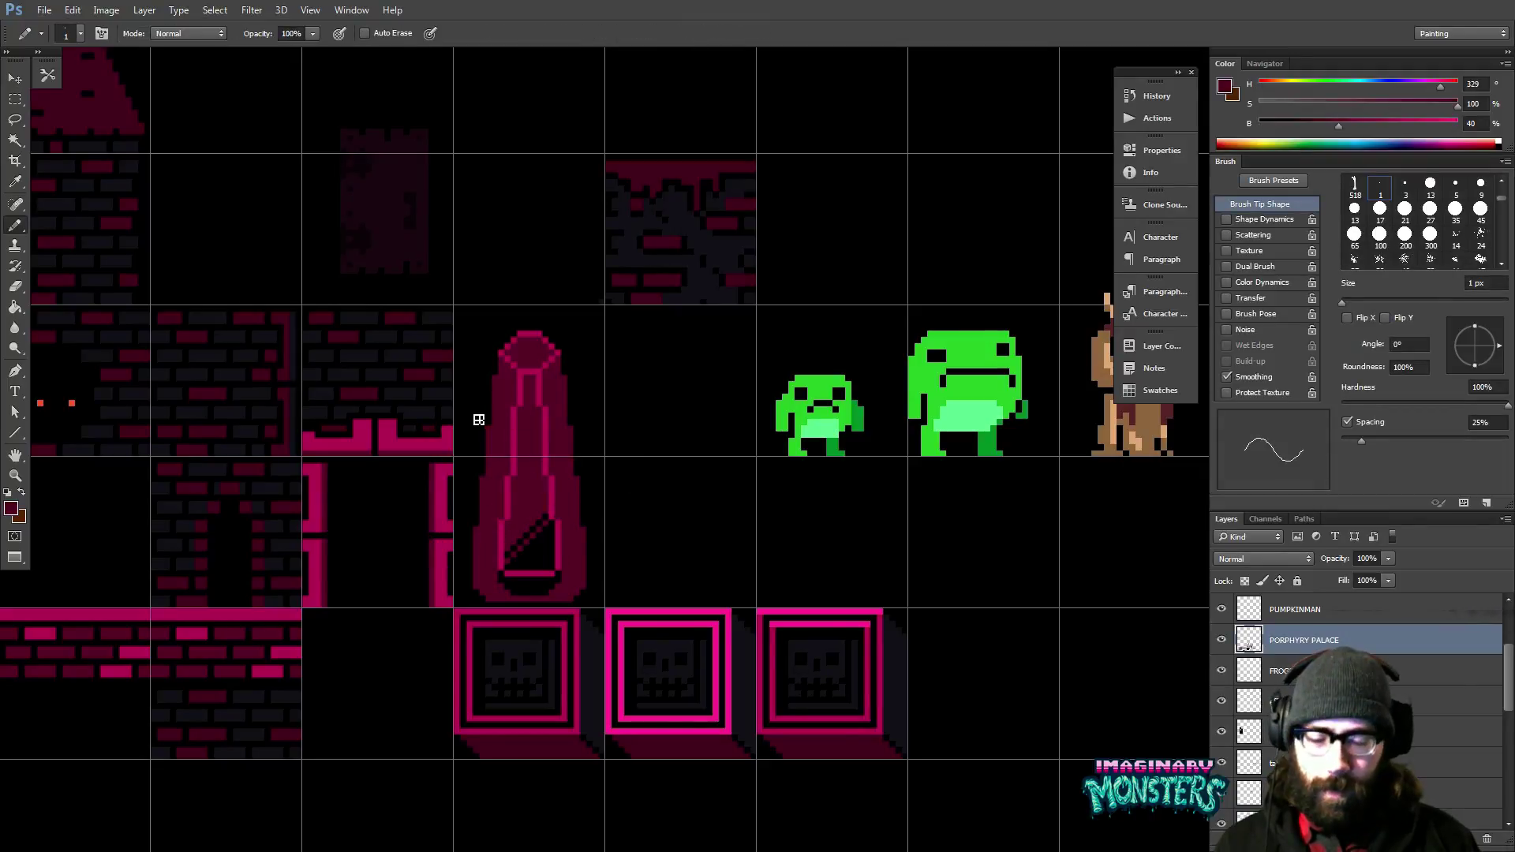
Select the whole tapering object and nudge it up within its tiles to leave room for a base above the skull block.
key("m")
left_click_drag(461, 306, 599, 604)
key("v")
key("Up")
key("Up")
key("Up")
key("Up")
key("Up")
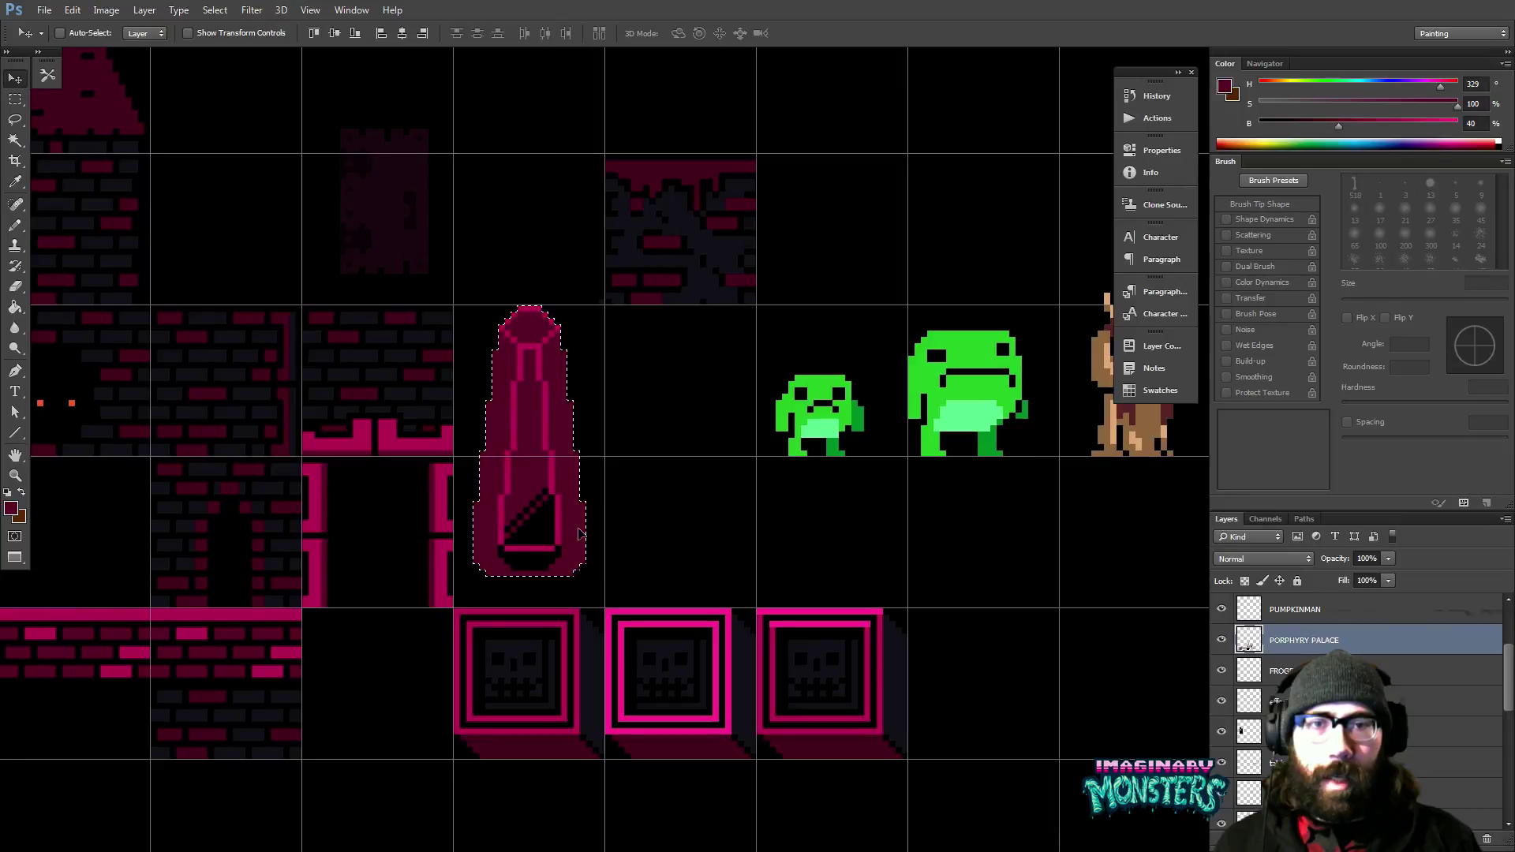
key("ctrl+d")
key("Down")
key("Down")
Sample mid grey and paint a flat two-row base under the object with a central post rising into the black recess.
key("z")
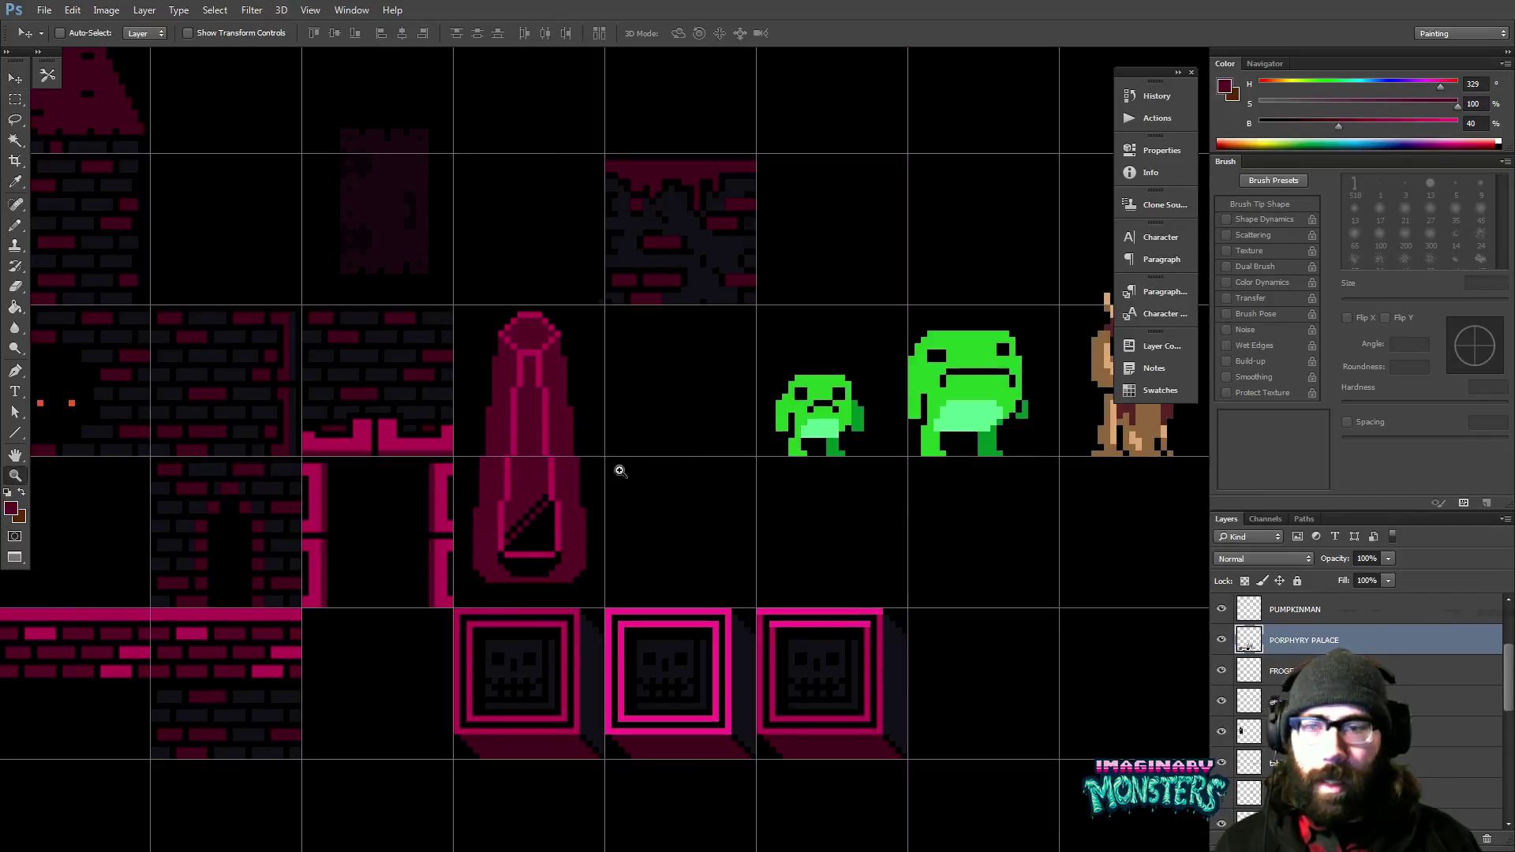
left_click(561, 528)
left_click(557, 545)
key("b")
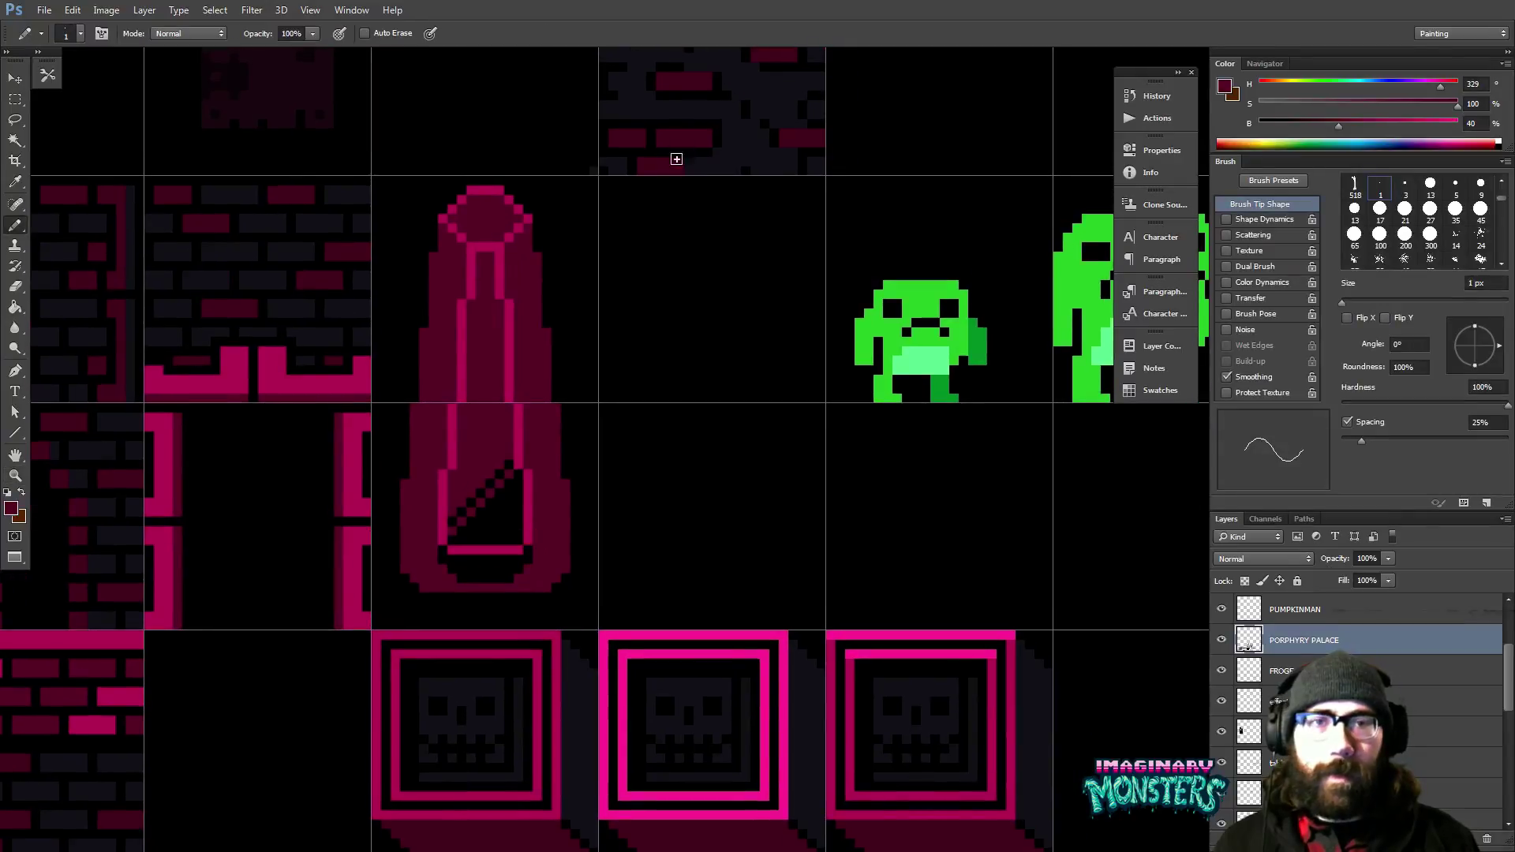
left_click(581, 666, "alt")
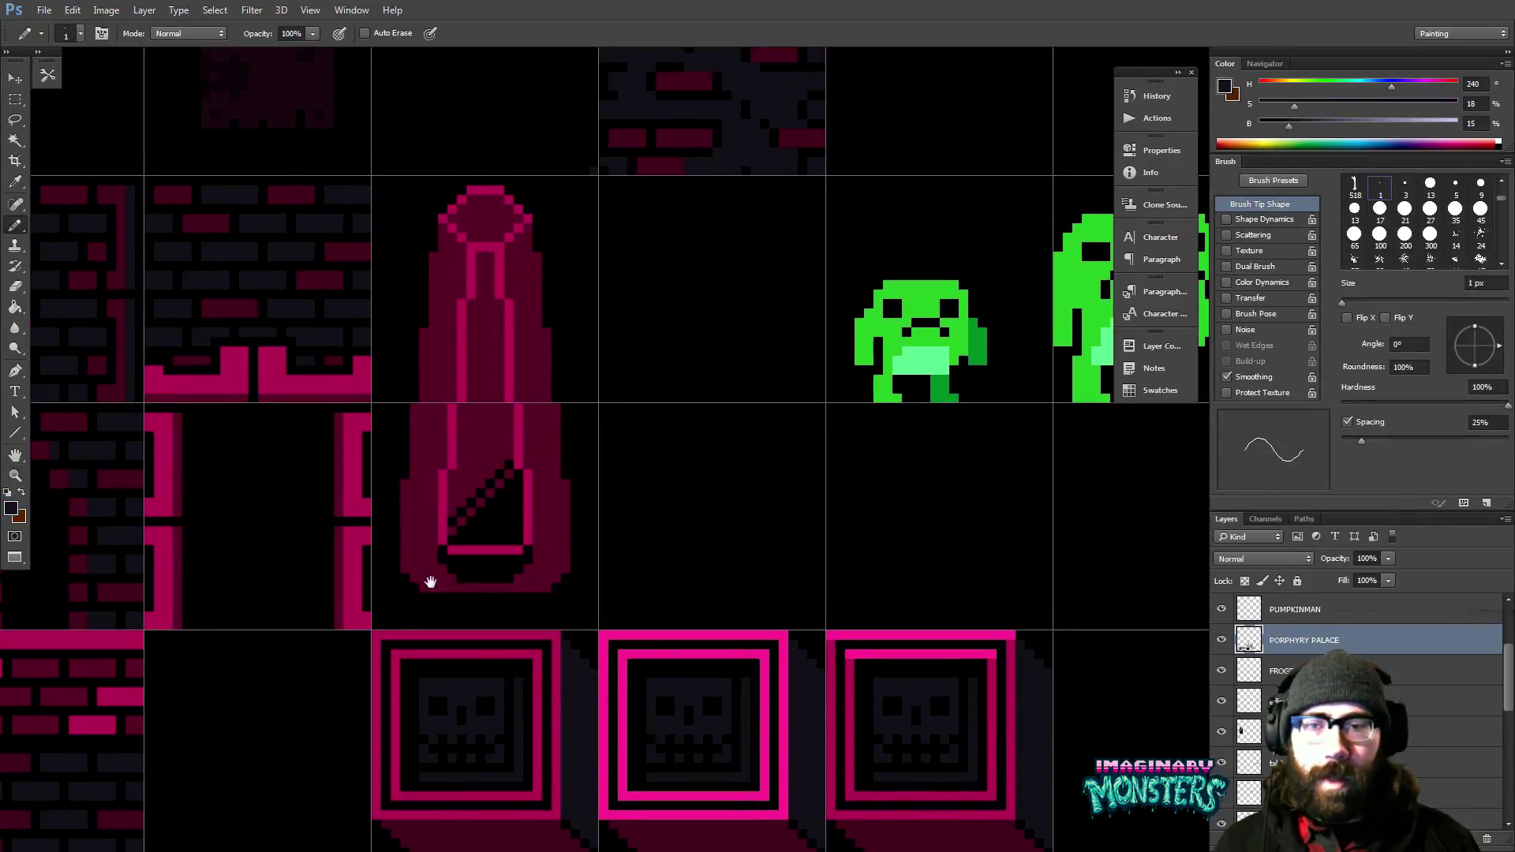
left_click_drag(430, 582, 486, 552)
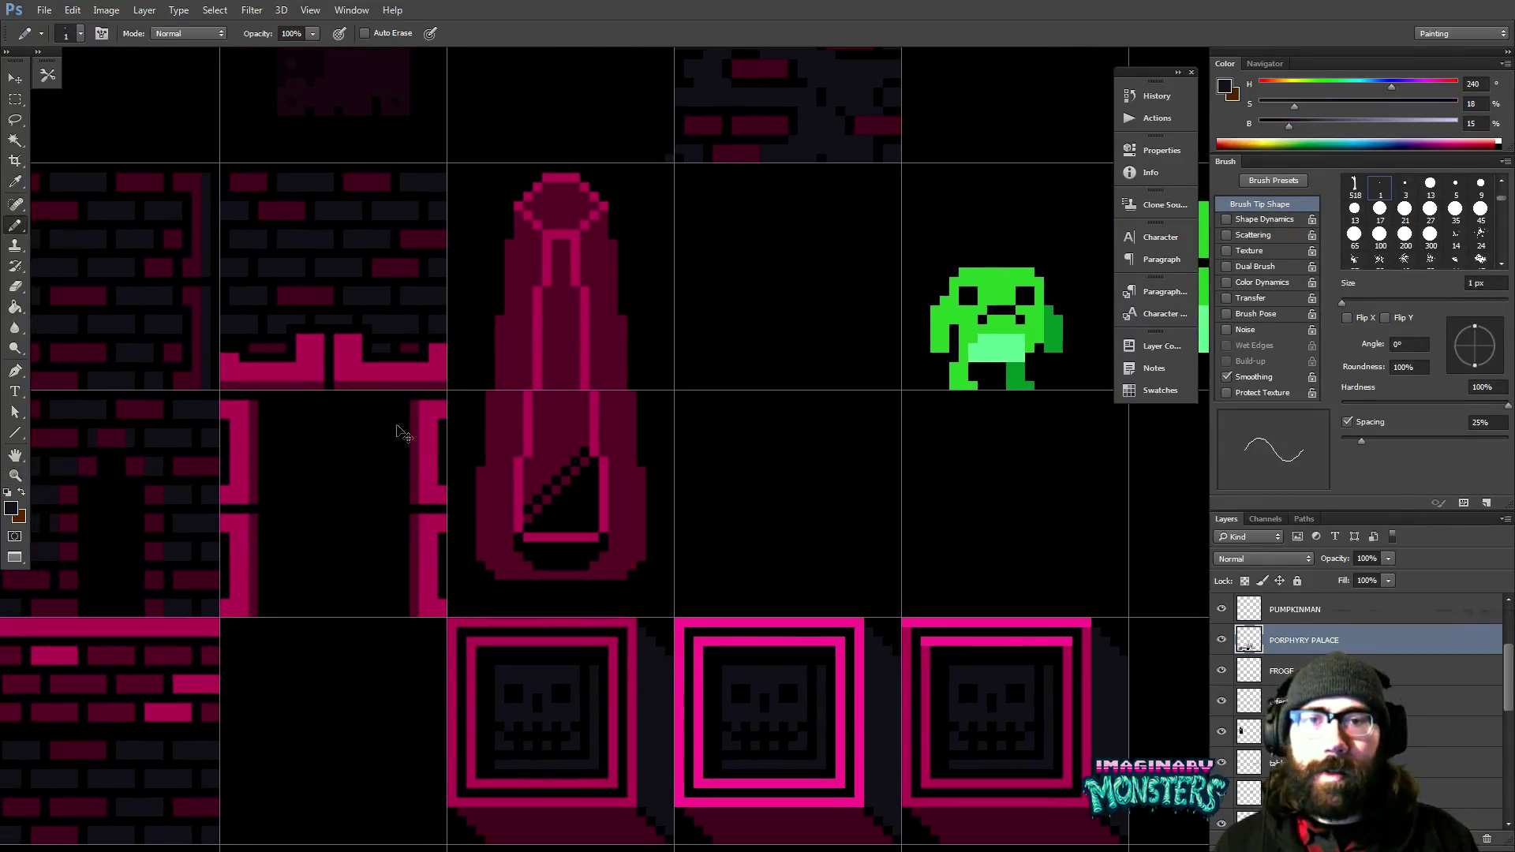
mouse_move(404, 434)
left_mouse_down()
mouse_move(693, 446)
mouse_move(821, 493)
mouse_move(665, 471)
mouse_move(382, 507)
mouse_move(750, 507)
mouse_move(575, 491)
left_mouse_up()
left_click(665, 471, "alt")
mouse_move(512, 561)
left_mouse_down()
mouse_move(644, 578)
mouse_move(510, 572)
mouse_move(654, 591)
left_mouse_up()
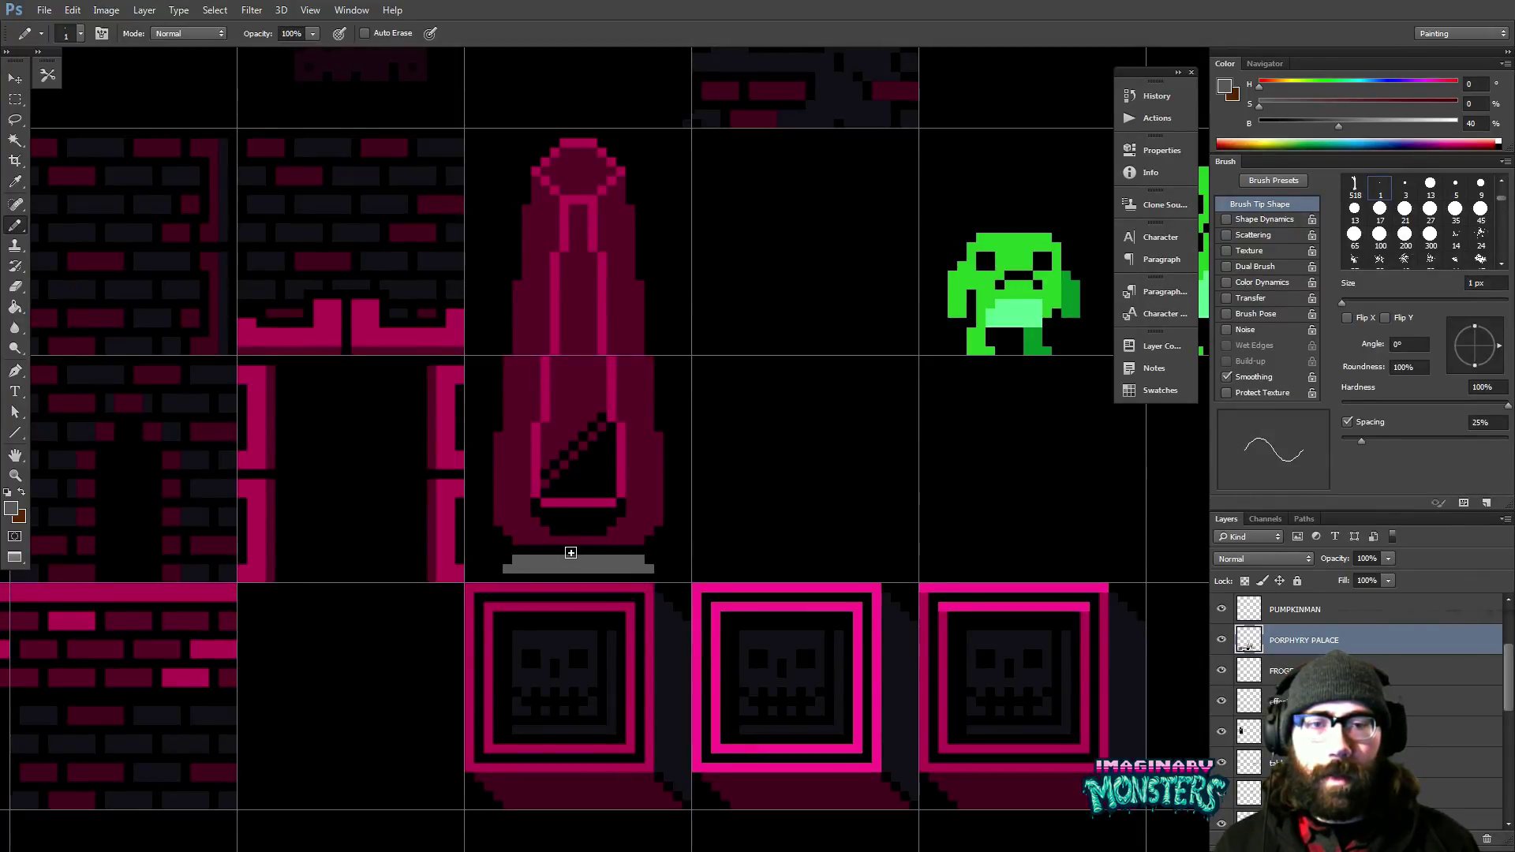
mouse_move(570, 552)
left_mouse_down()
mouse_move(585, 526)
mouse_move(598, 547)
left_mouse_up()
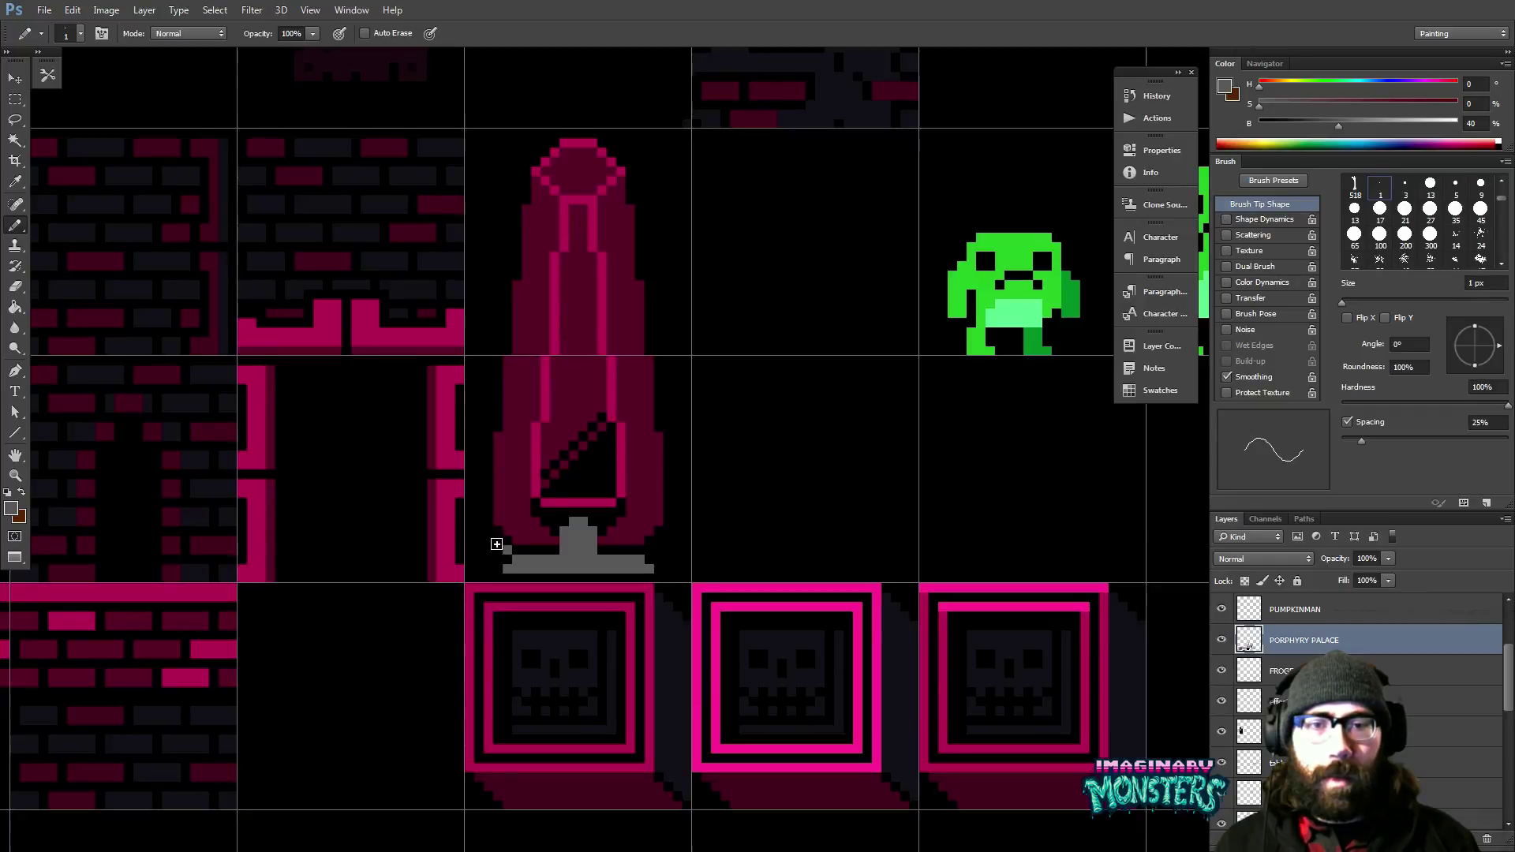
Paint matching curved grey prongs rising from both ends of the base around the object's lower corners, and undo the last stray change.
mouse_move(488, 530)
left_mouse_down()
mouse_move(492, 481)
mouse_move(495, 530)
mouse_move(514, 510)
mouse_move(505, 555)
left_mouse_up()
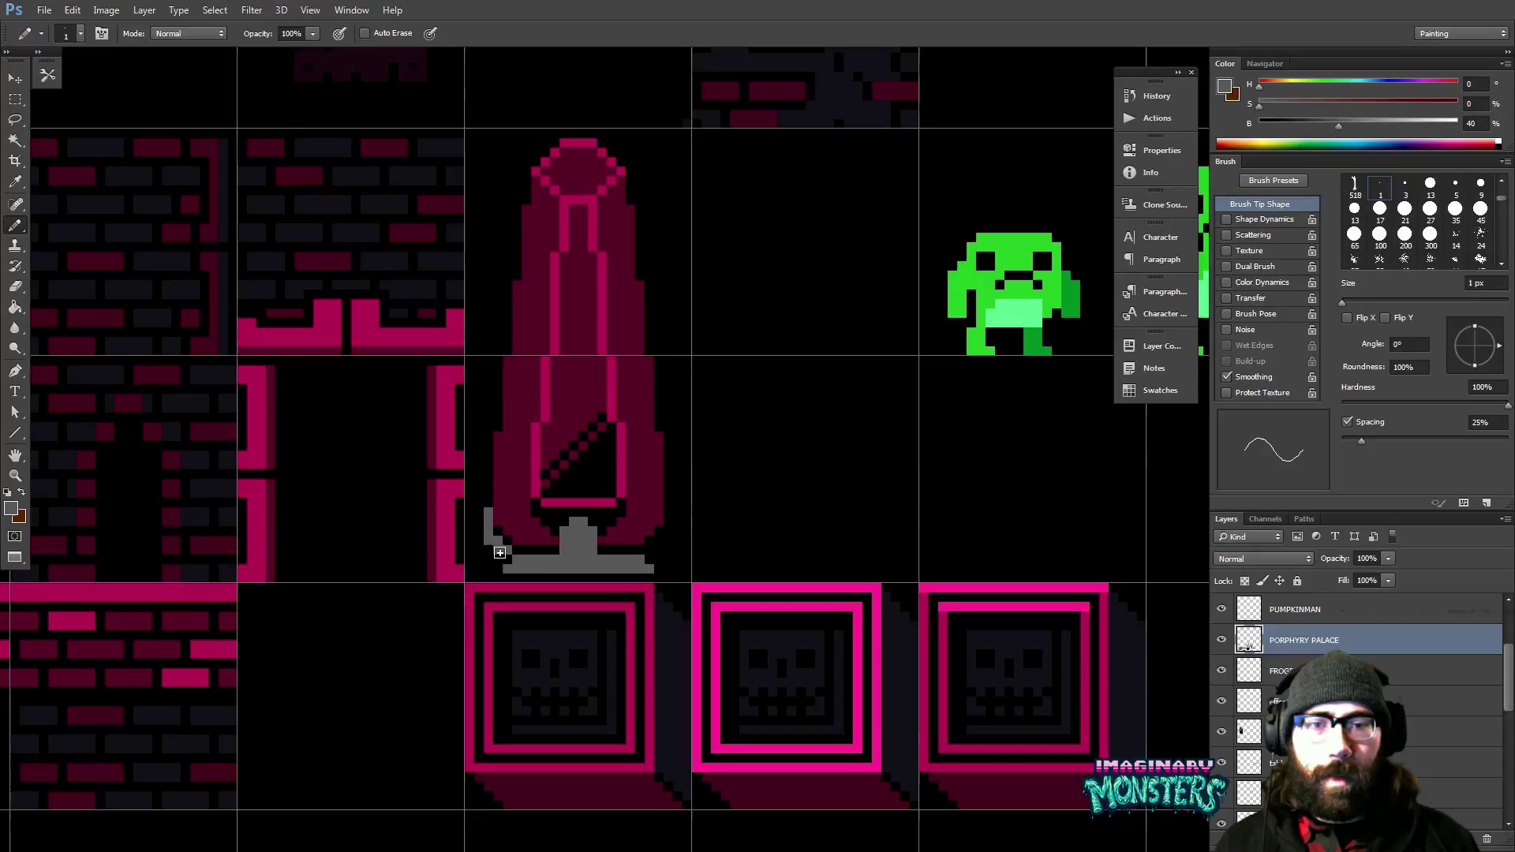
left_click(651, 547)
mouse_move(663, 547)
left_mouse_down()
mouse_move(683, 530)
mouse_move(670, 537)
mouse_move(710, 551)
left_mouse_up()
left_click(660, 551)
left_click(669, 542)
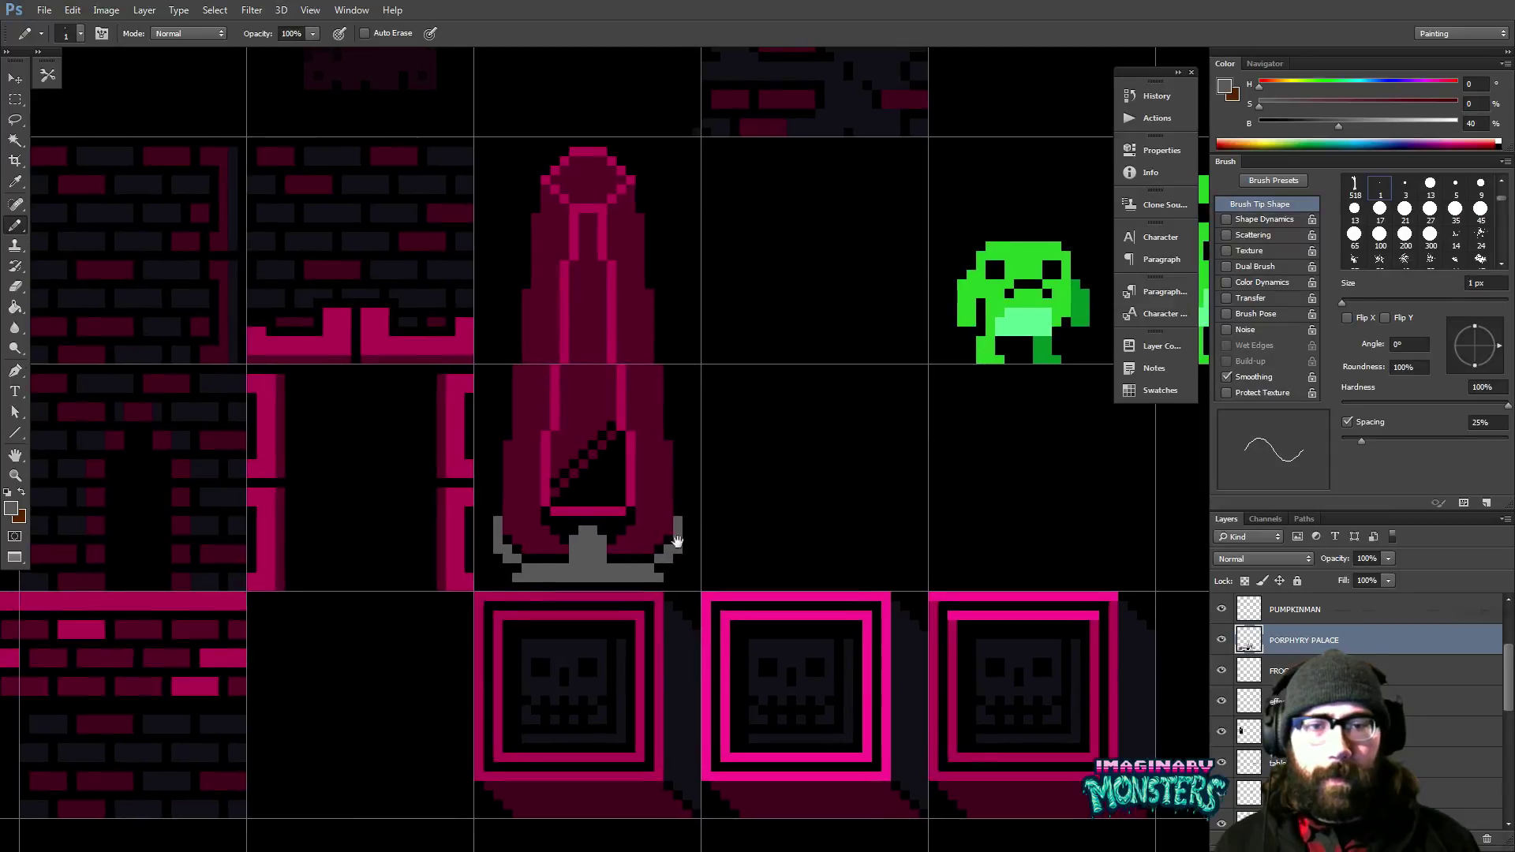
mouse_move(512, 527)
left_mouse_down()
mouse_move(636, 530)
mouse_move(619, 509)
left_mouse_up()
key("ctrl+z")
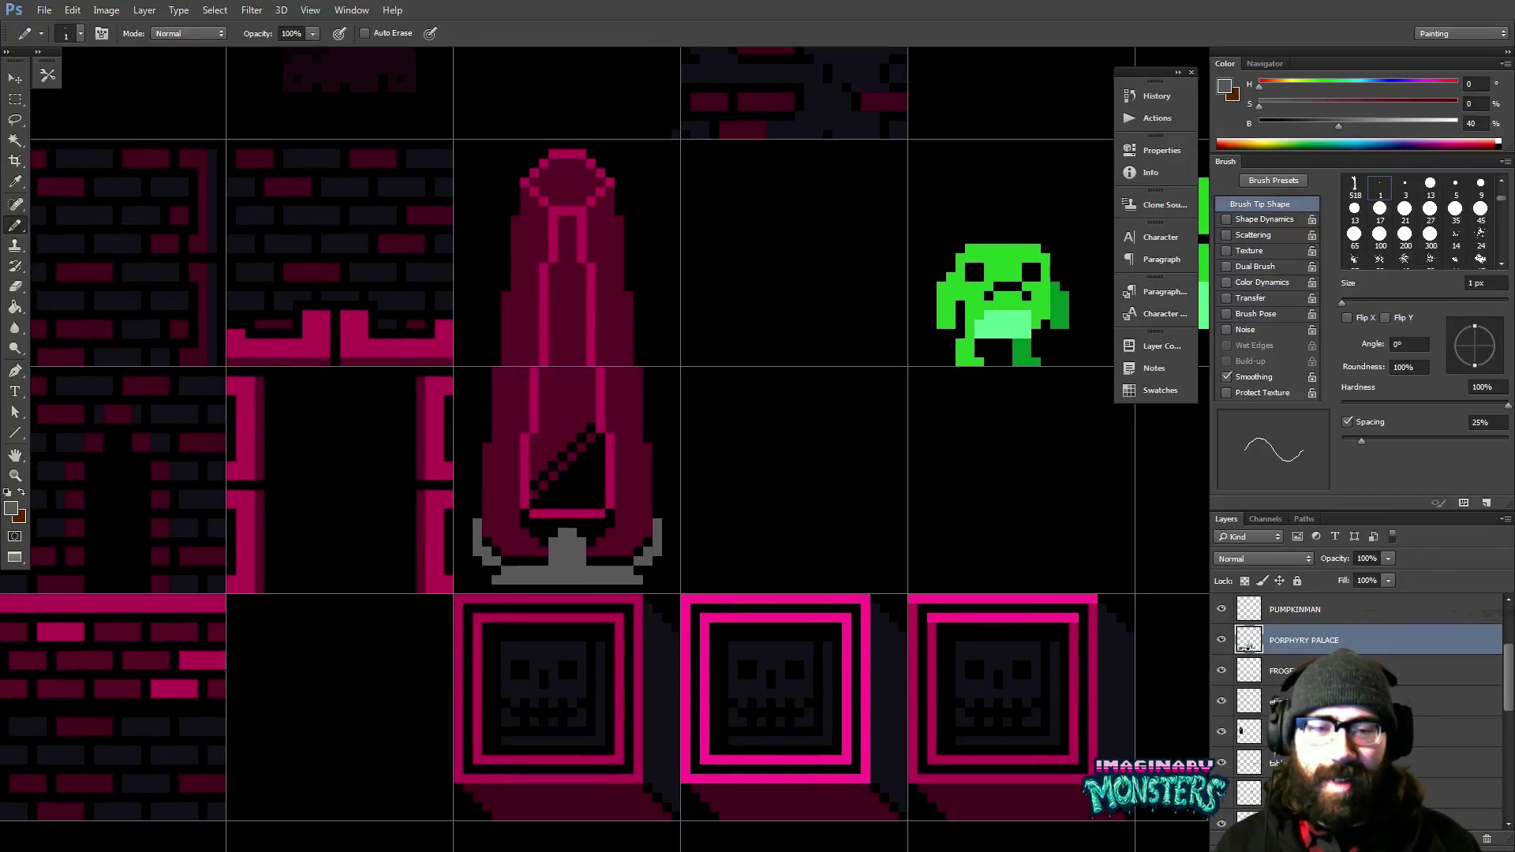
Sample the dark grey from the iron fence and shade the upper row and centre of the grey base with it.
left_click(569, 491, "alt")
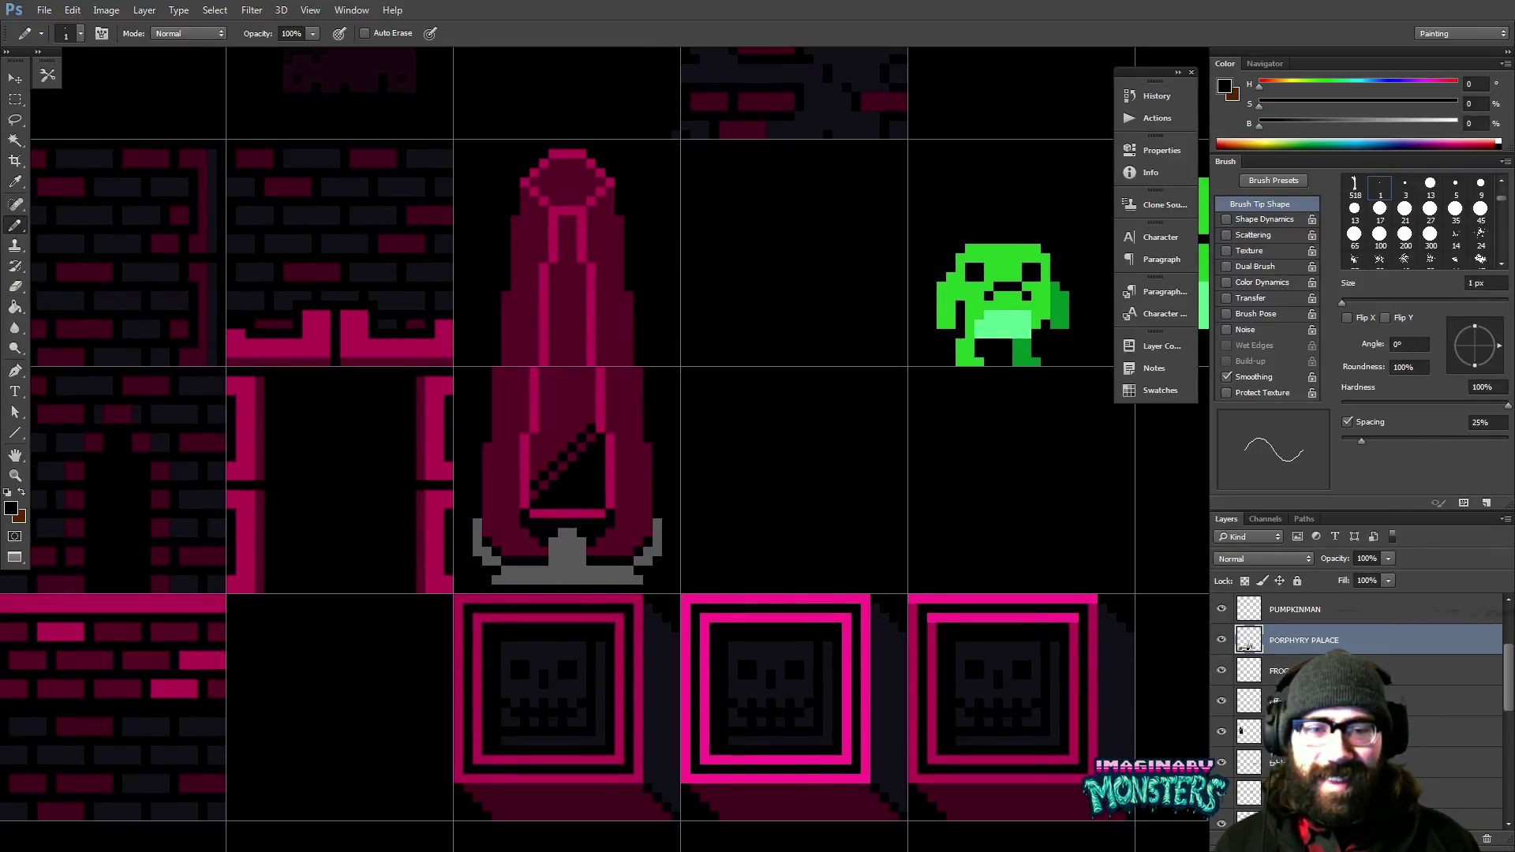
left_click_drag(584, 592, 622, 597)
left_click_drag(574, 416, 697, 482)
left_click(371, 335, "alt")
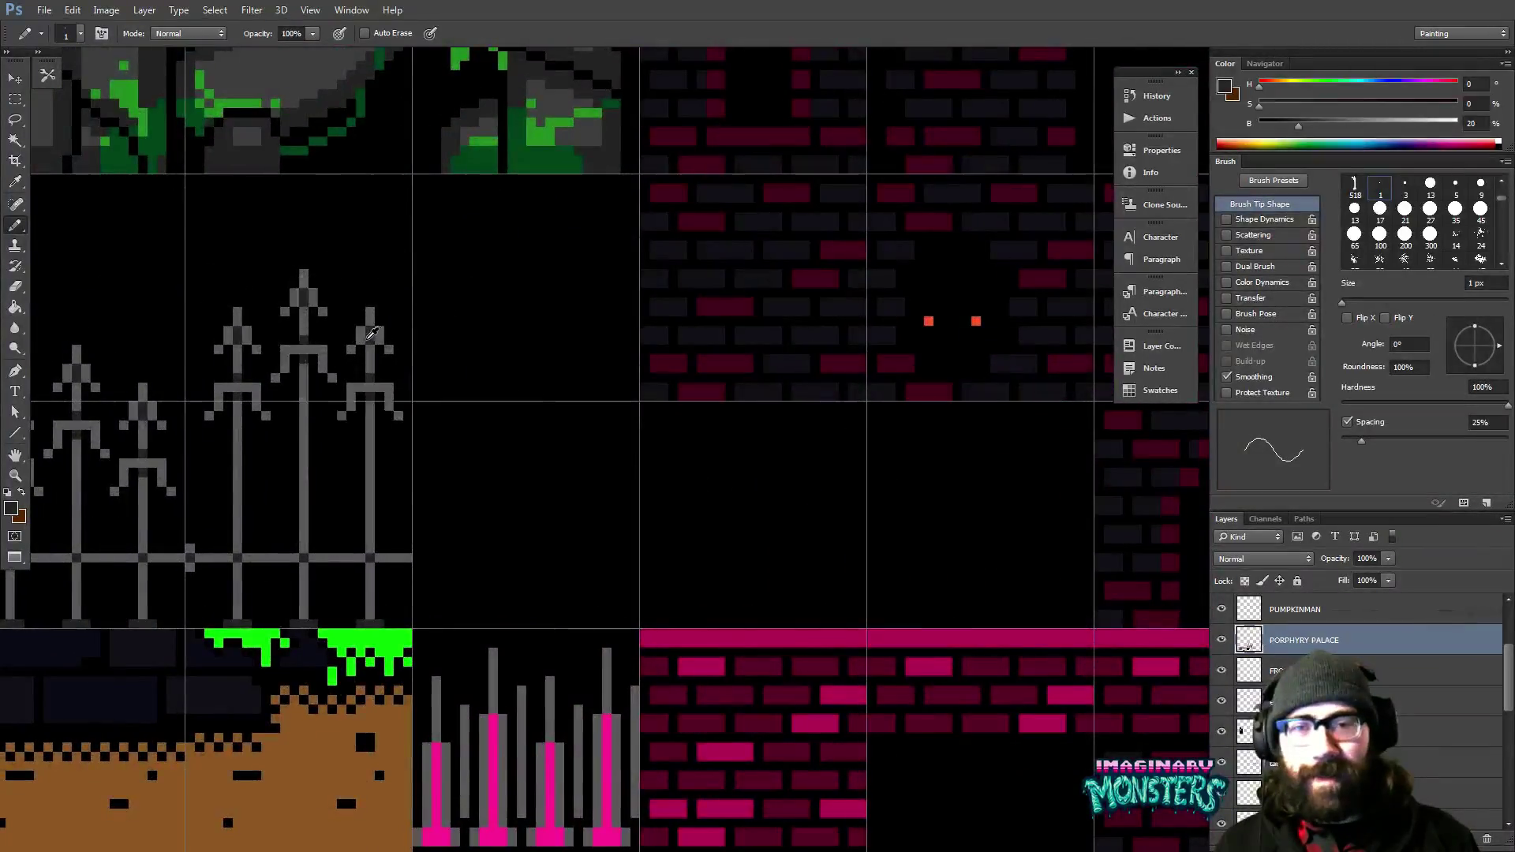
left_click_drag(847, 562, 612, 494)
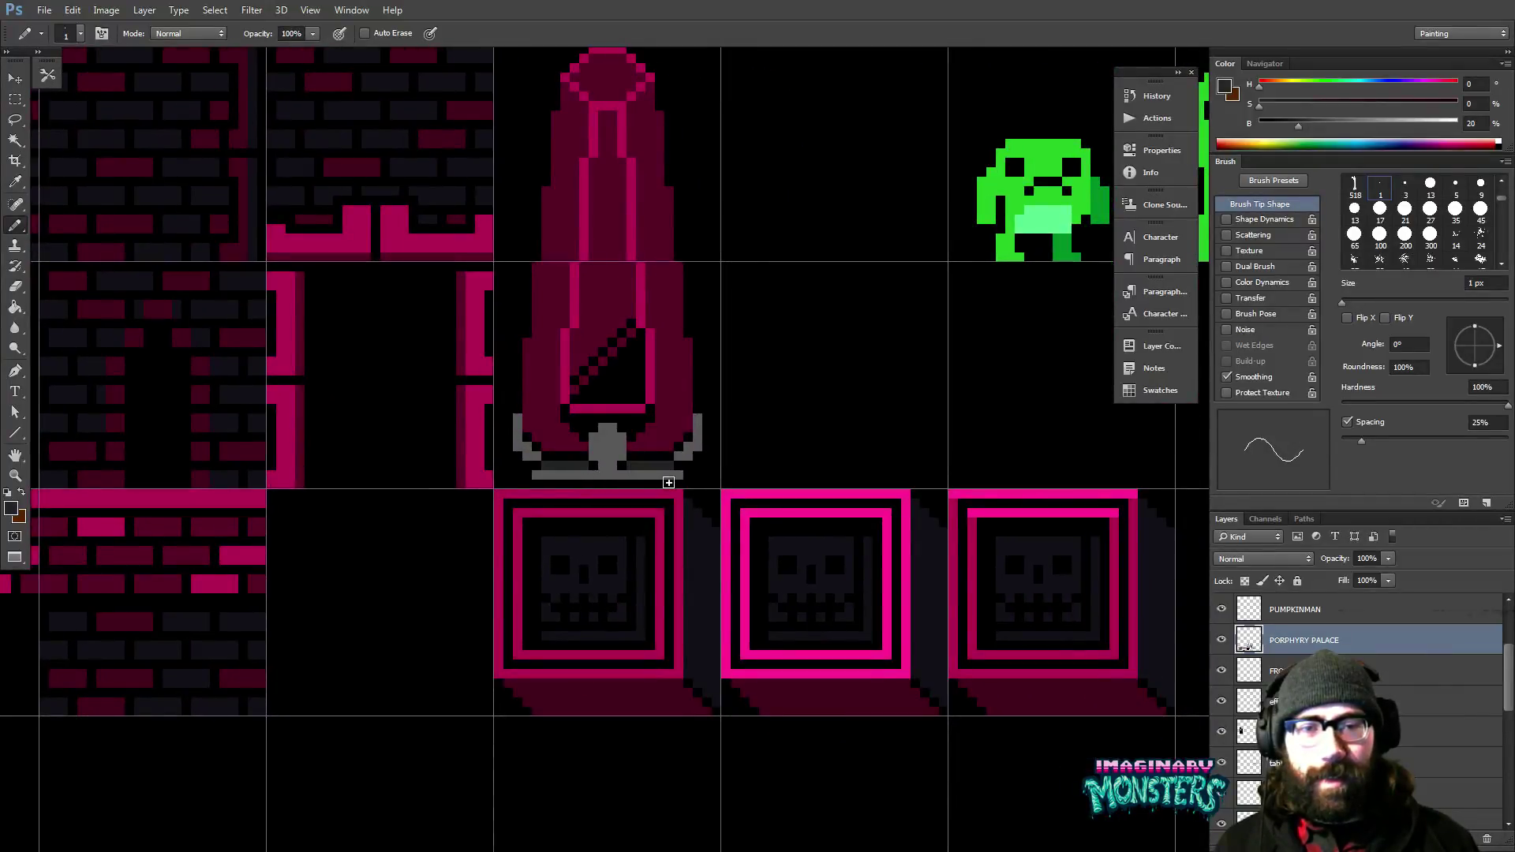
left_click_drag(647, 511, 641, 520)
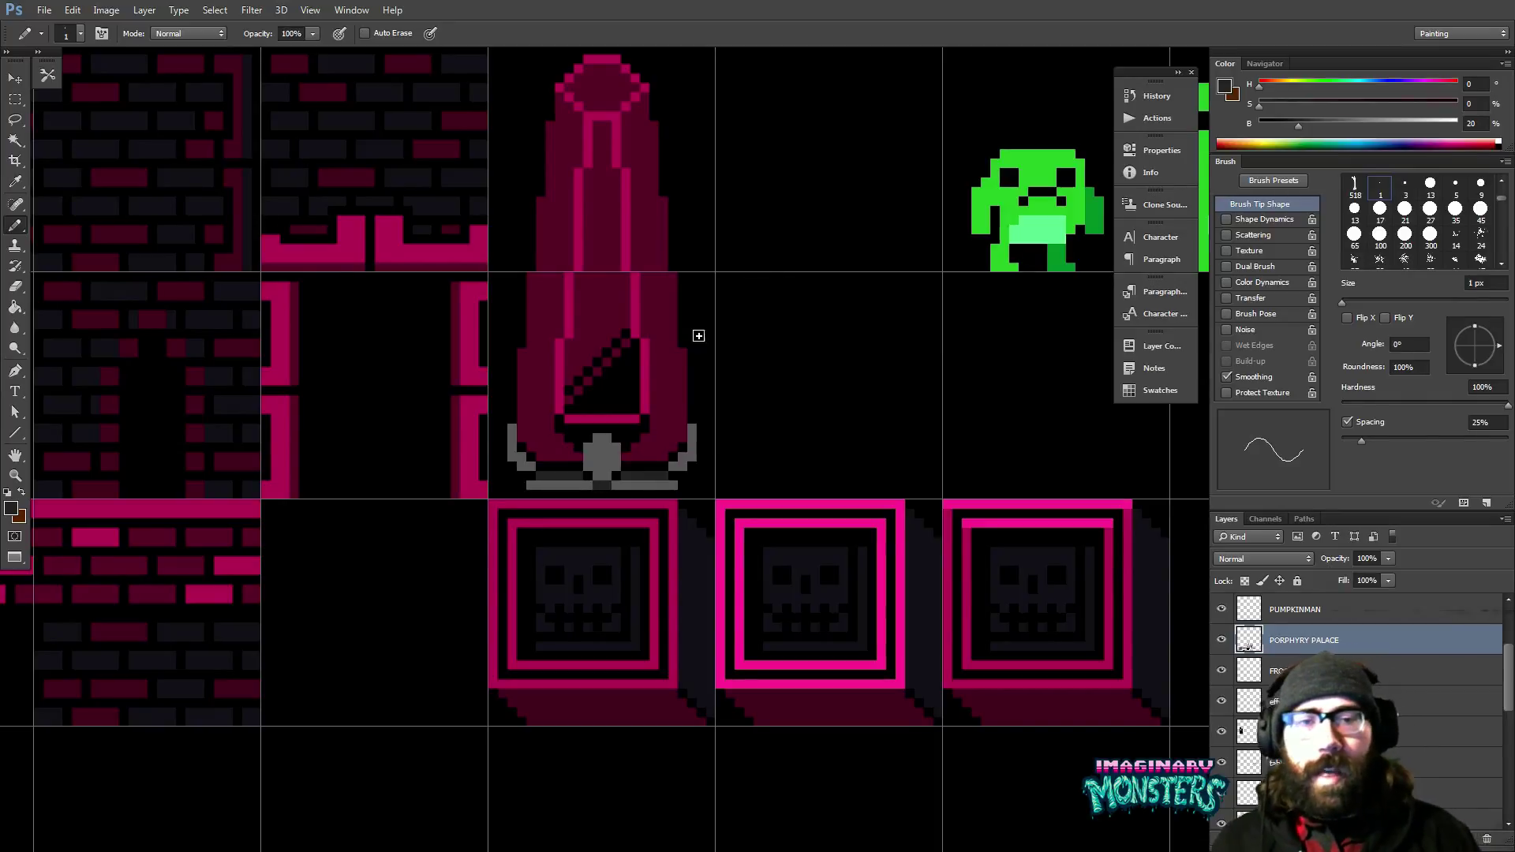
mouse_move(552, 442)
left_mouse_down()
mouse_move(502, 464)
mouse_move(505, 440)
left_mouse_up()
left_click(513, 466, "alt")
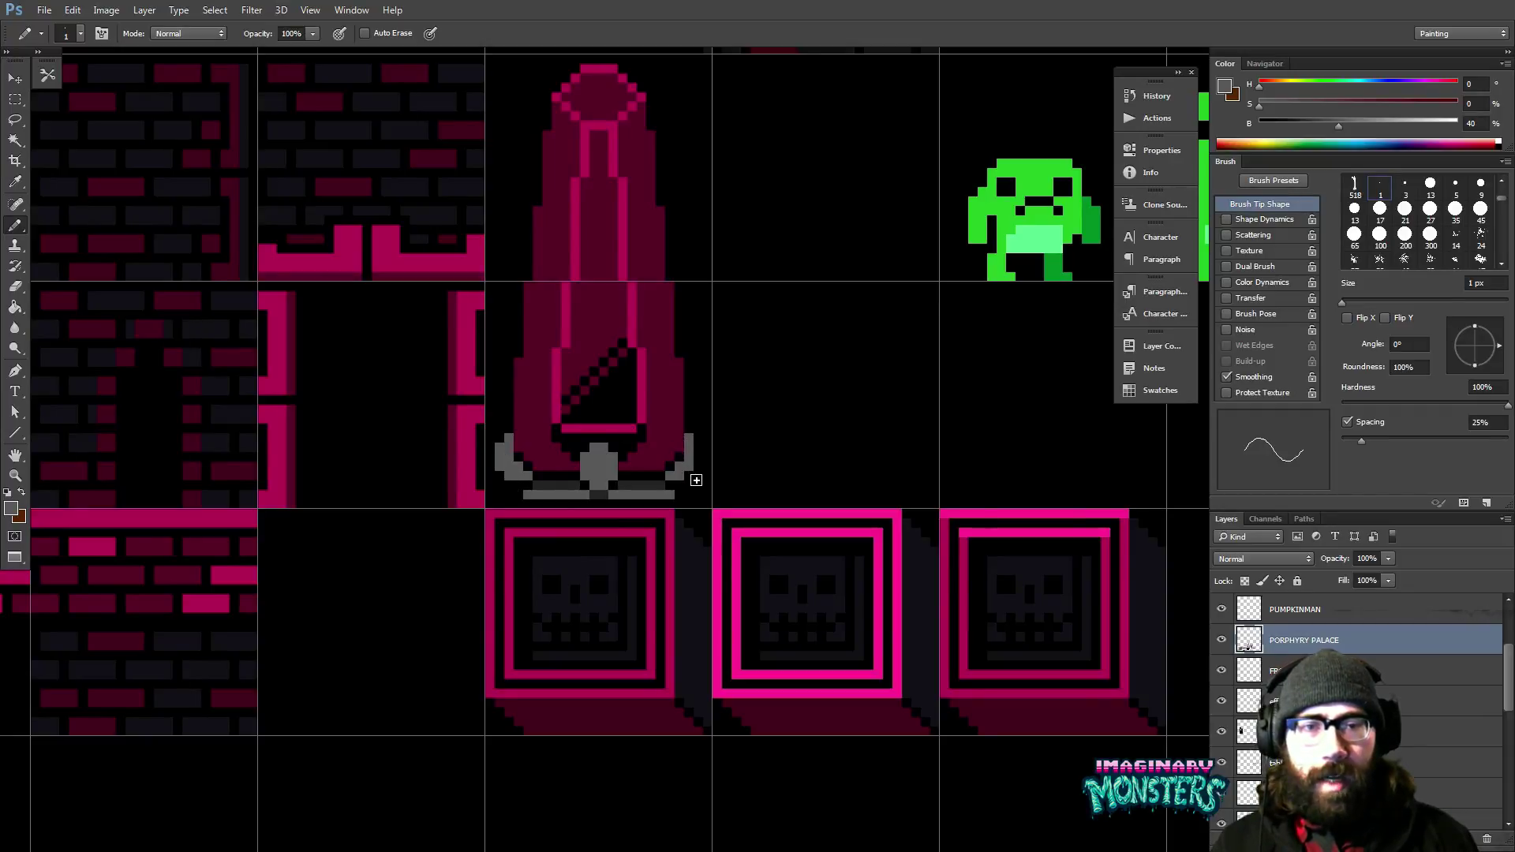
key("ctrl+z")
Sample the dark grey from the metal base and widen the dark shaded centre of its lower row on both sides.
key("z")
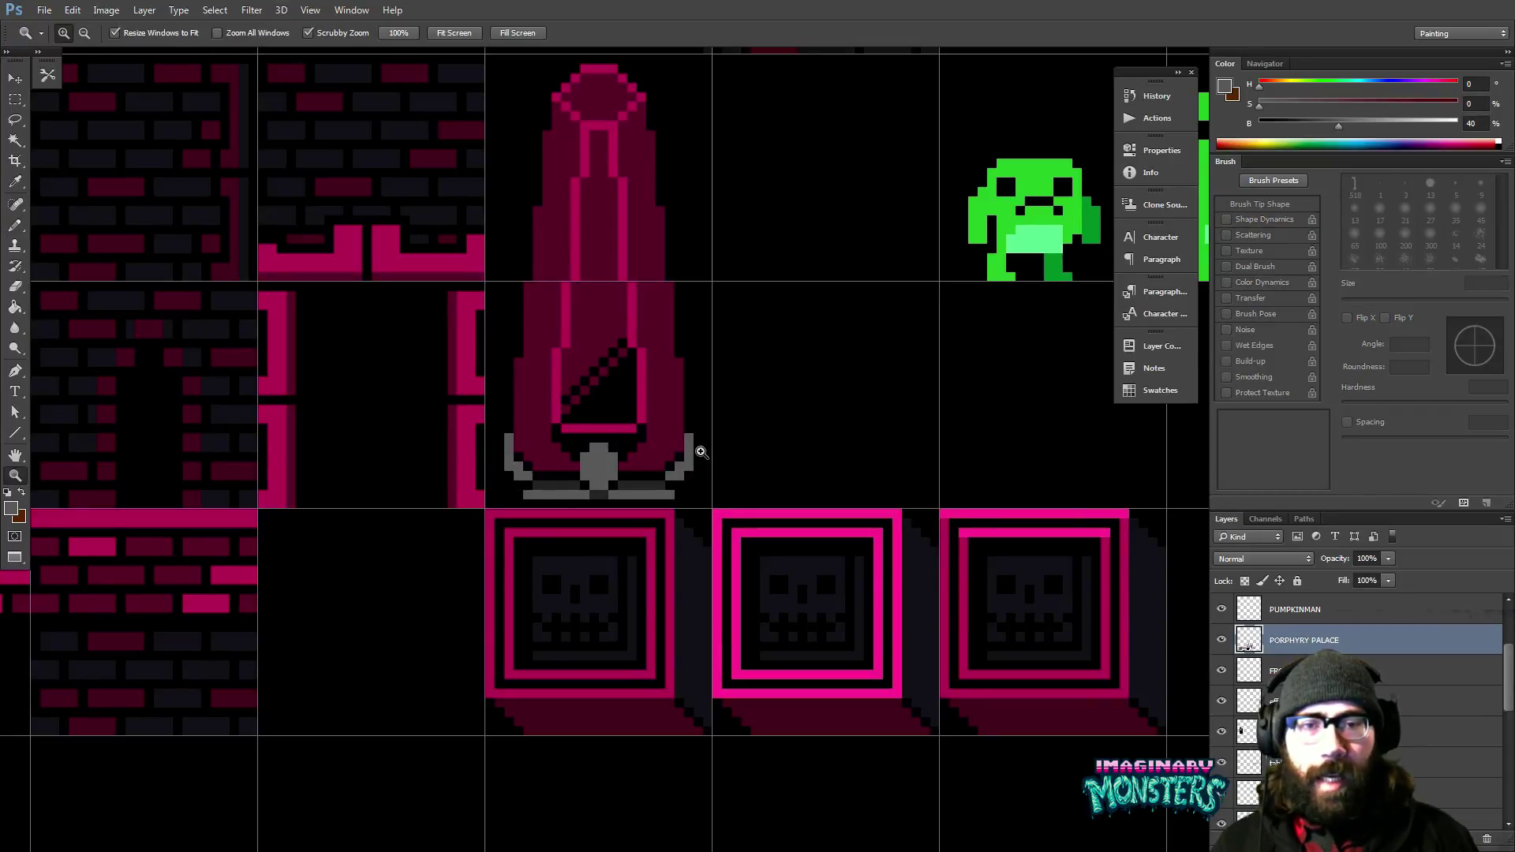
left_click(701, 451, "alt")
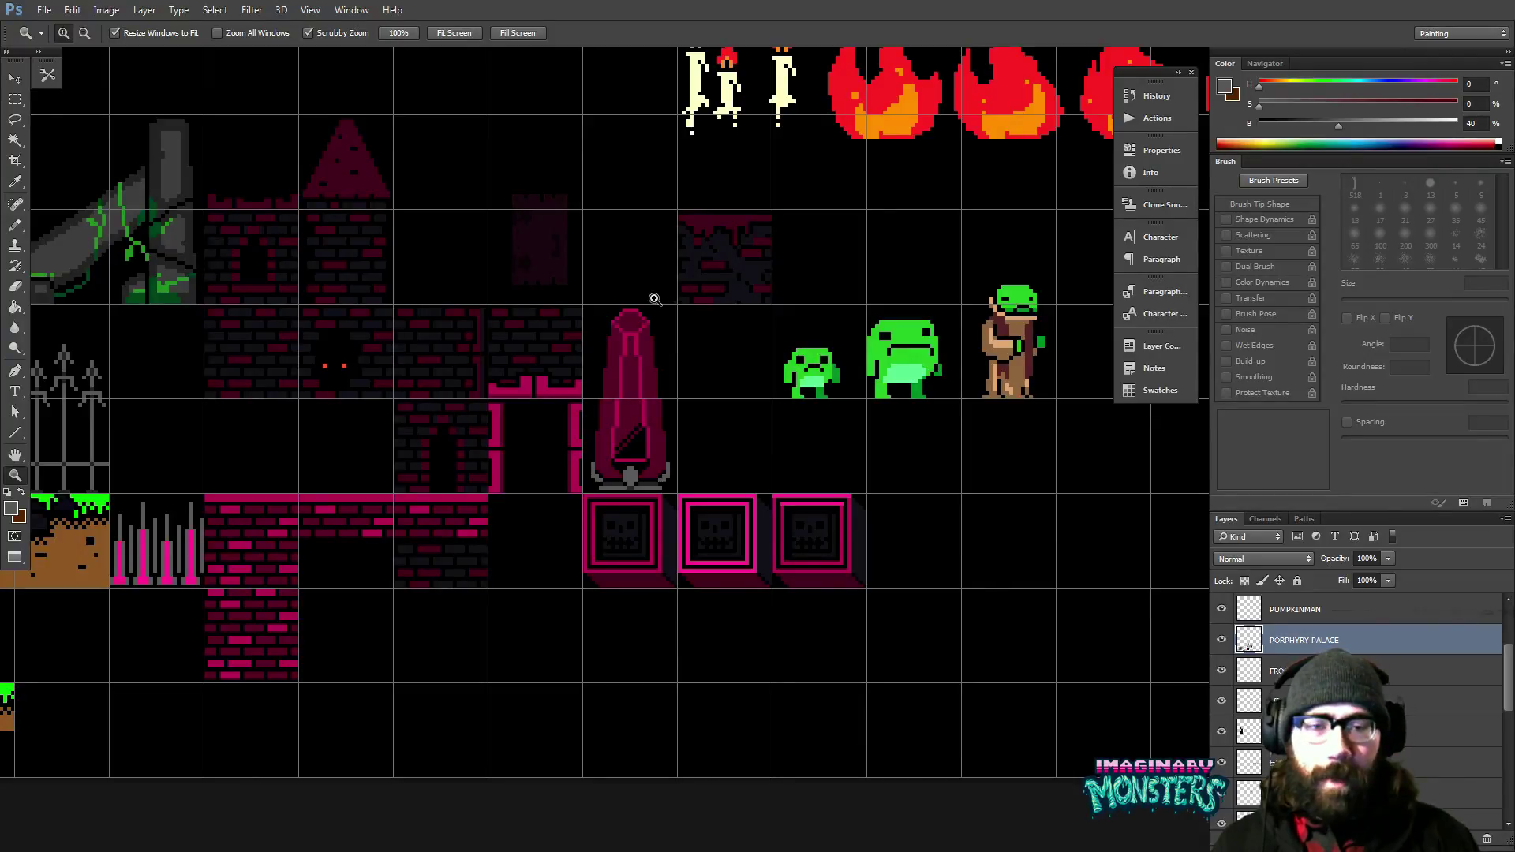
left_click_drag(616, 439, 650, 494)
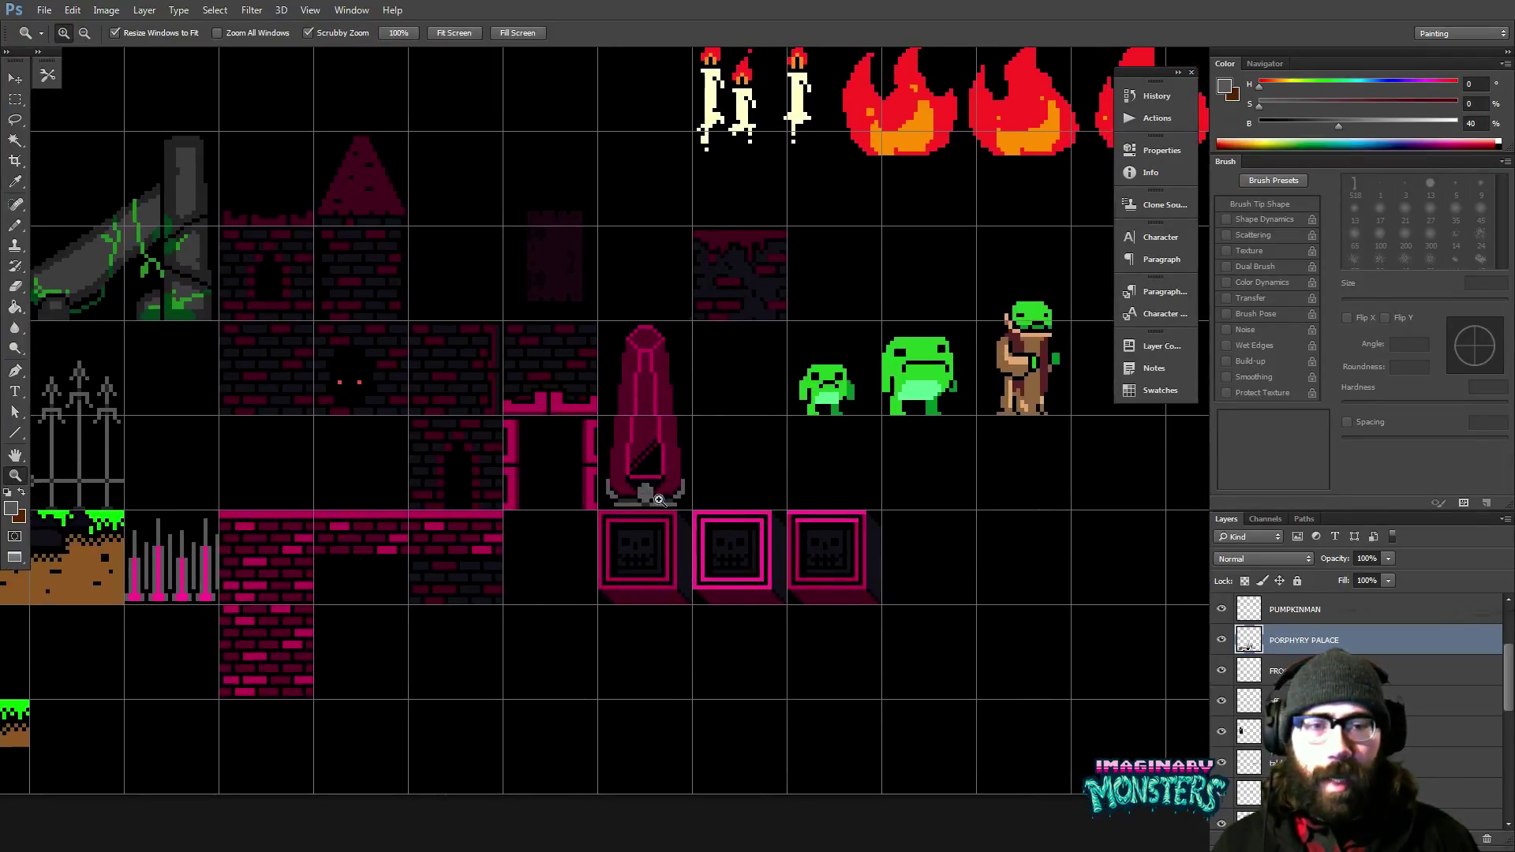
left_click(659, 499)
key("b")
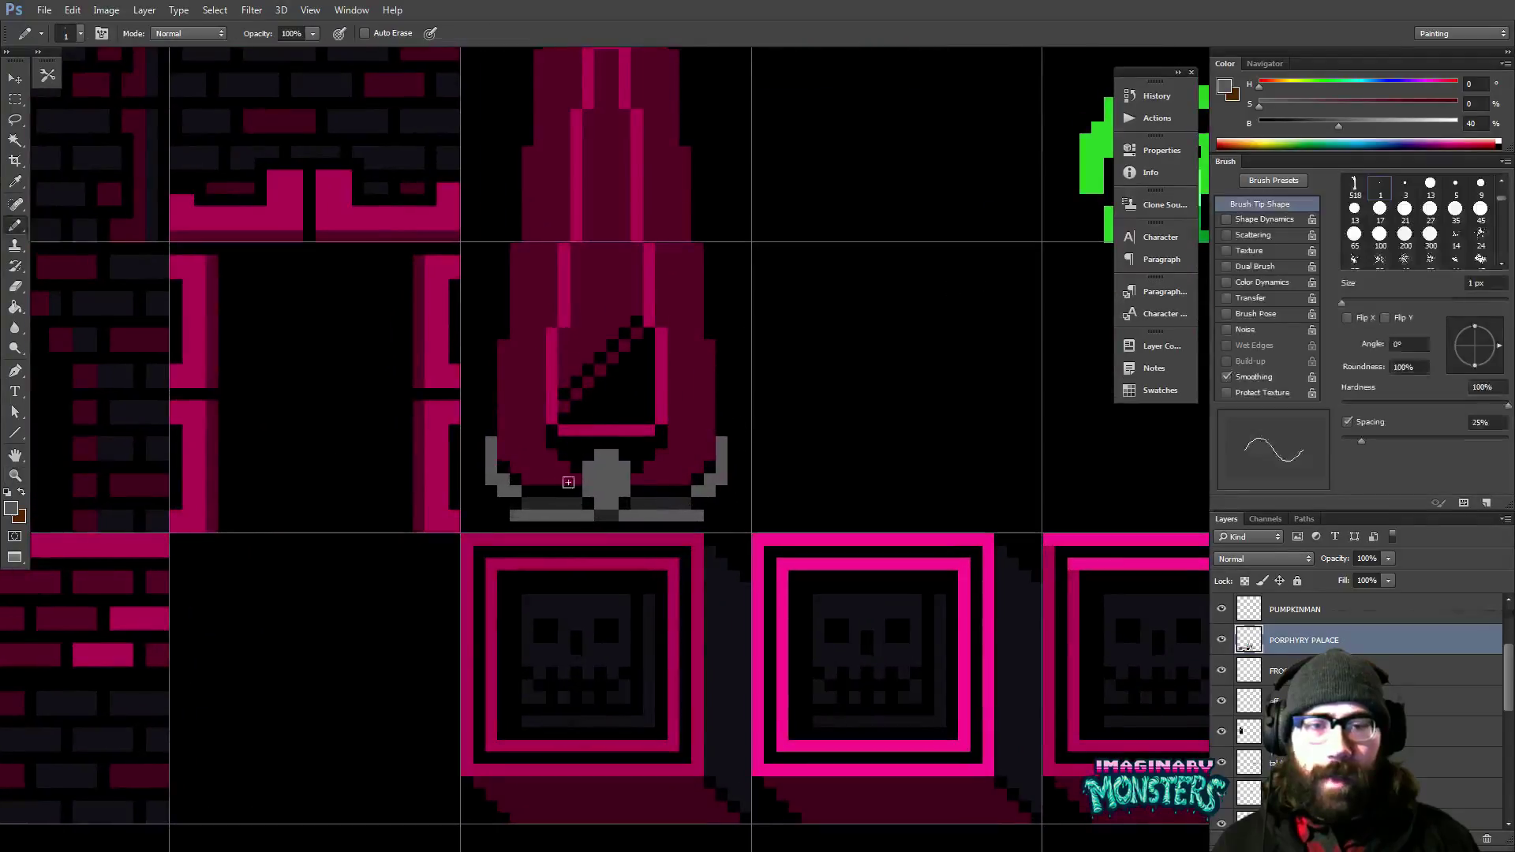
left_click(566, 499, "alt")
left_click(587, 518)
left_click(618, 519)
left_click_drag(646, 499, 644, 519)
Sample the mid grey from the central post and extend the post upward across the magenta rim below the recess.
left_click(603, 494, "alt")
left_click(606, 464)
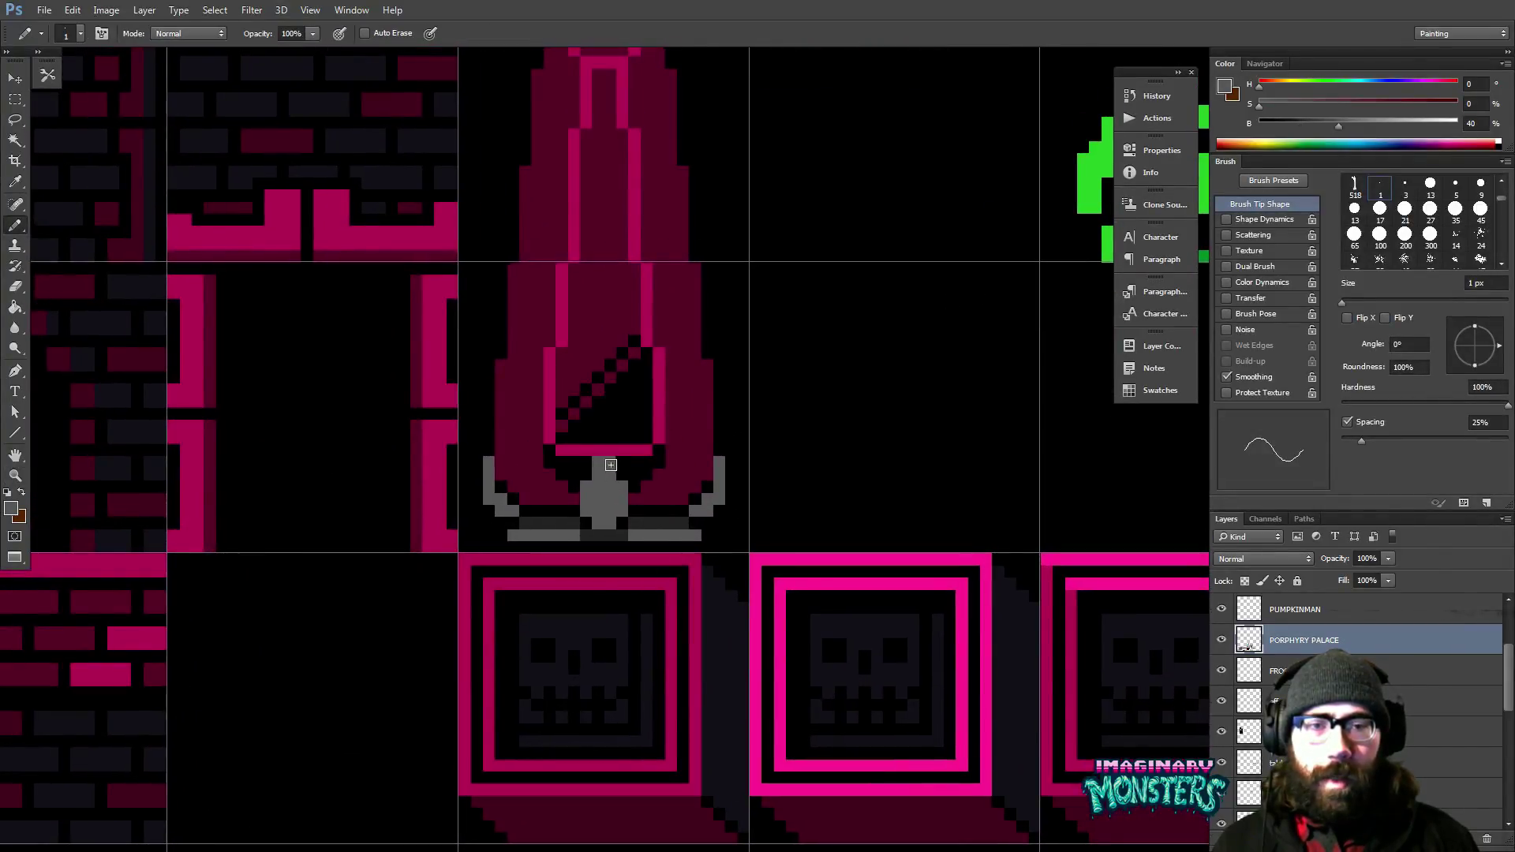
mouse_move(604, 466)
left_mouse_down()
mouse_move(599, 480)
mouse_move(626, 450)
left_mouse_up()
left_click(600, 465)
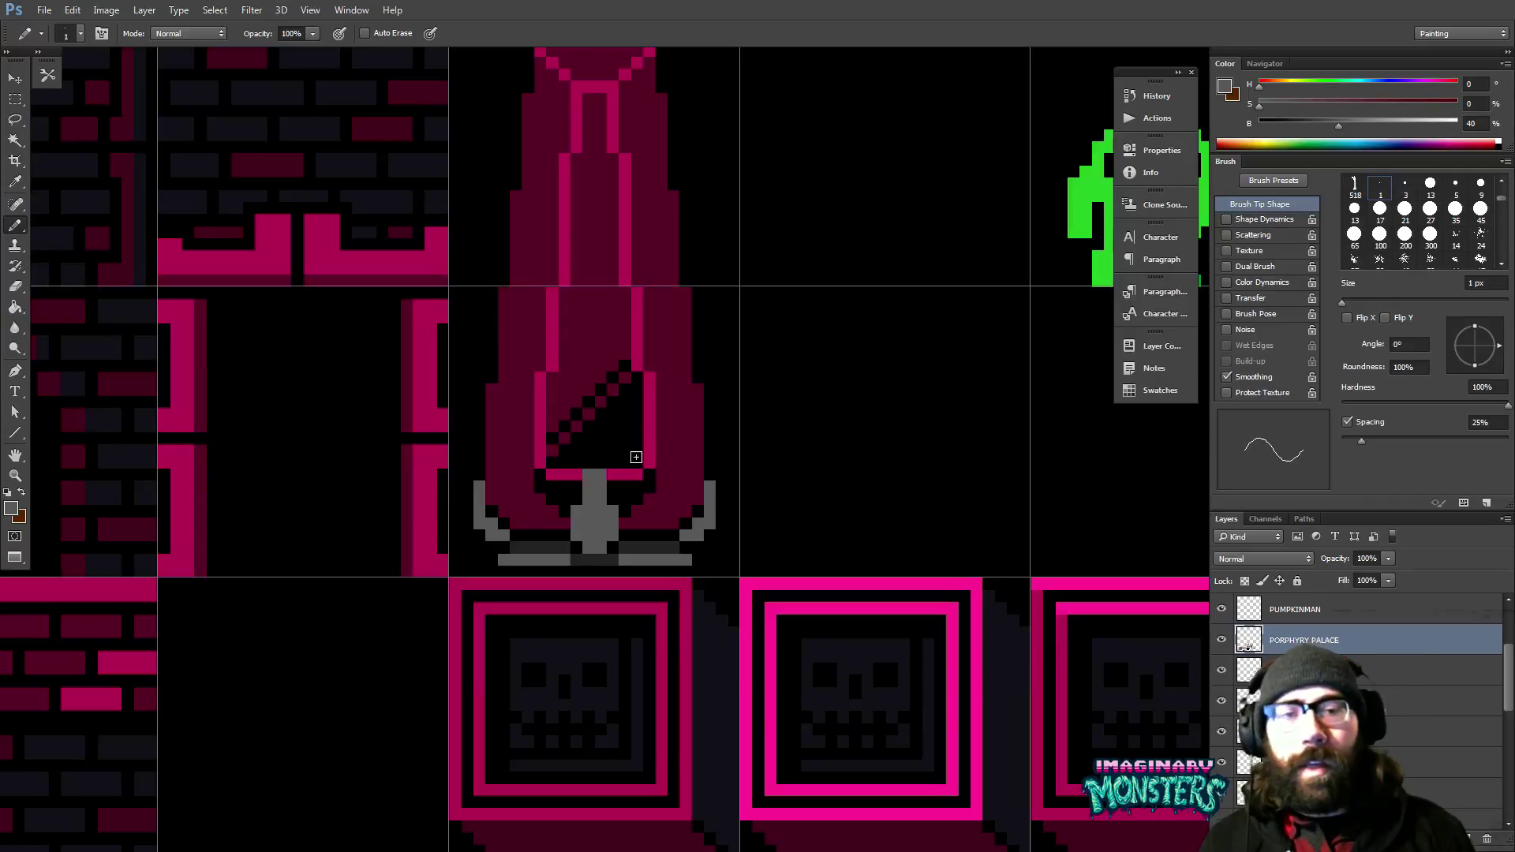
Sample black, paint vertical shadow lines alongside the recess's magenta side edges, and undo the last stroke.
left_click(657, 476, "alt")
left_click_drag(663, 389, 665, 456)
mouse_move(531, 463)
left_mouse_down()
mouse_move(525, 382)
mouse_move(572, 448)
left_mouse_up()
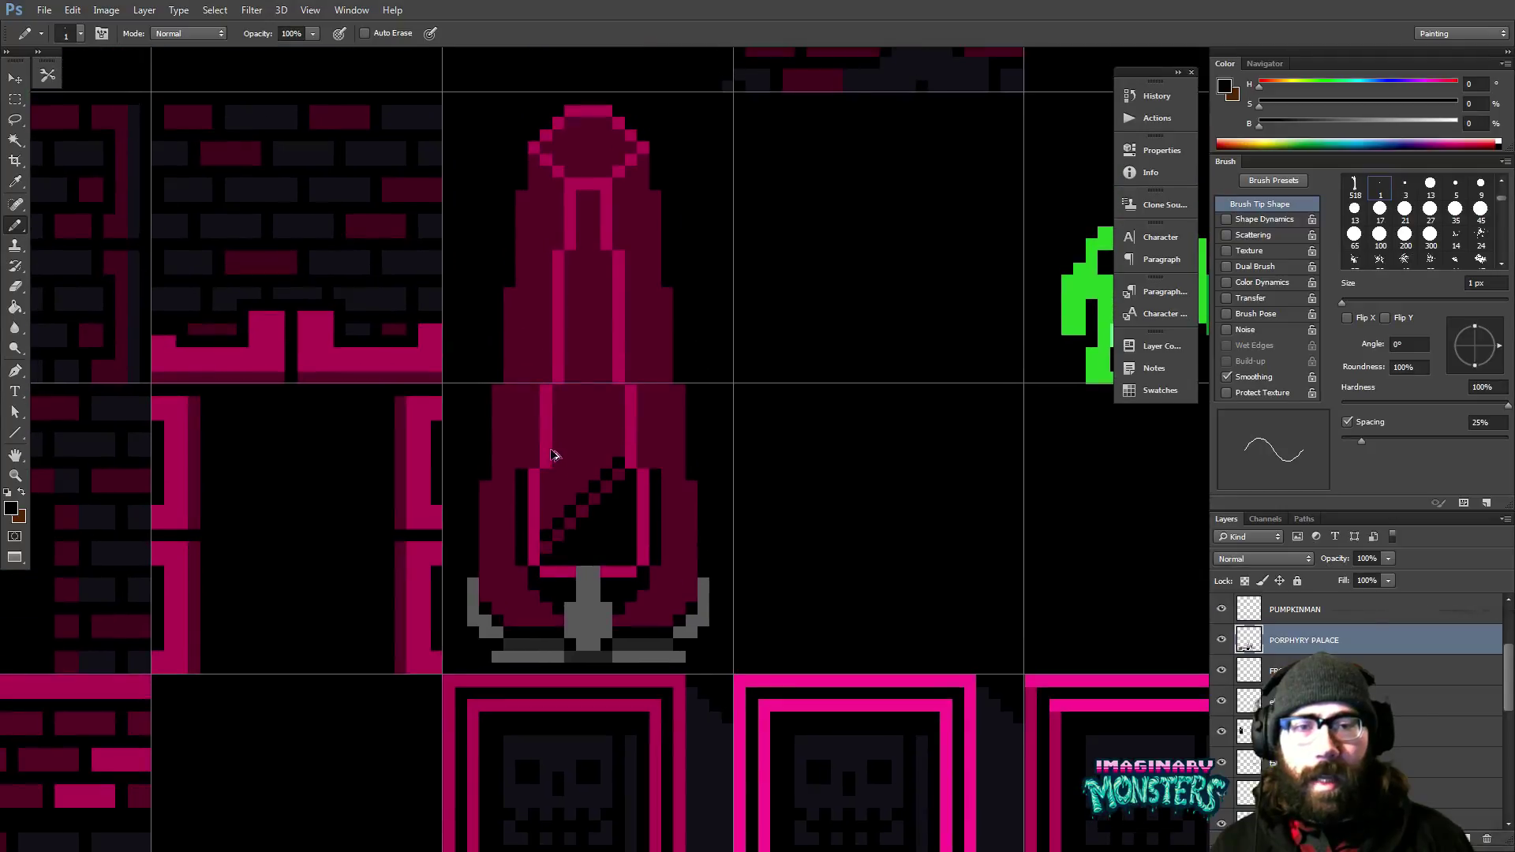
key("ctrl+z")
Dither the object's lower-left corner beside the post with black checkerboard pixels.
scroll(511, 559, "down", 1)
left_click_drag(517, 573, 540, 593)
left_click(543, 597)
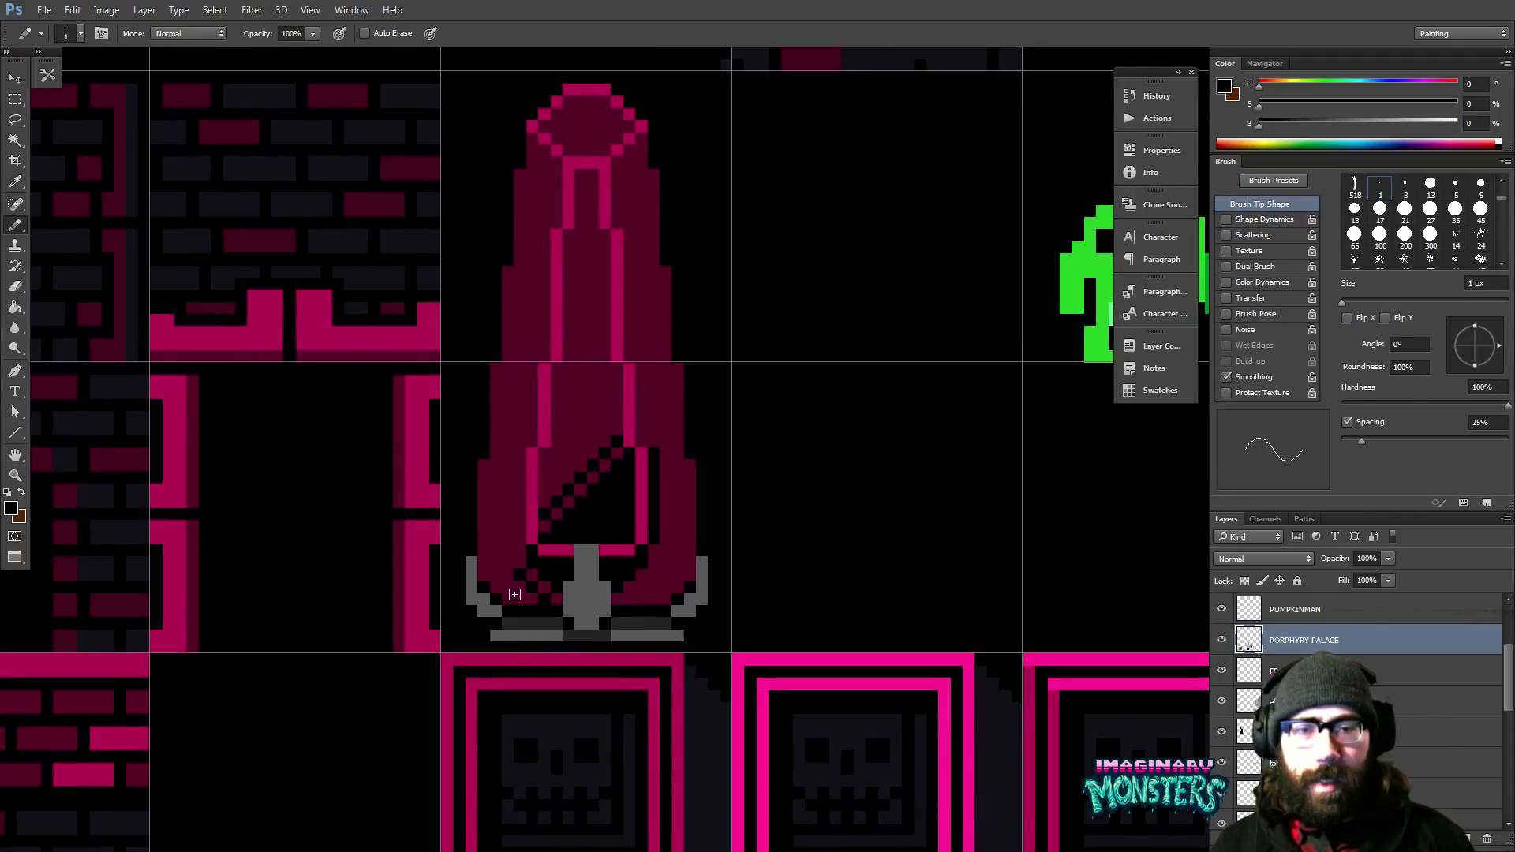
left_click(514, 591)
key("ctrl+z")
left_click(510, 591)
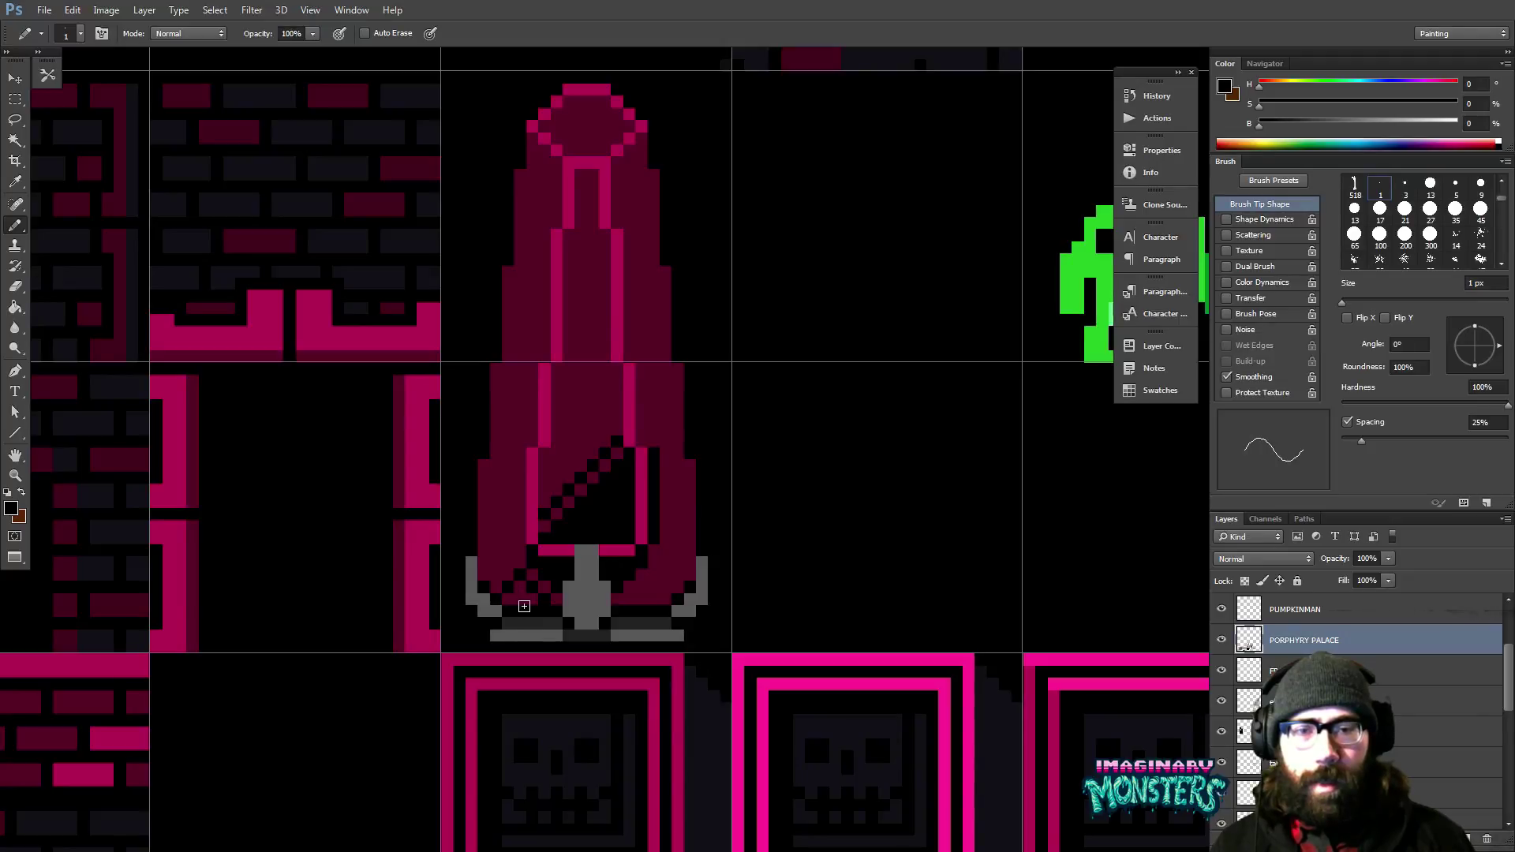
left_click(522, 602)
left_click_drag(574, 620, 538, 636)
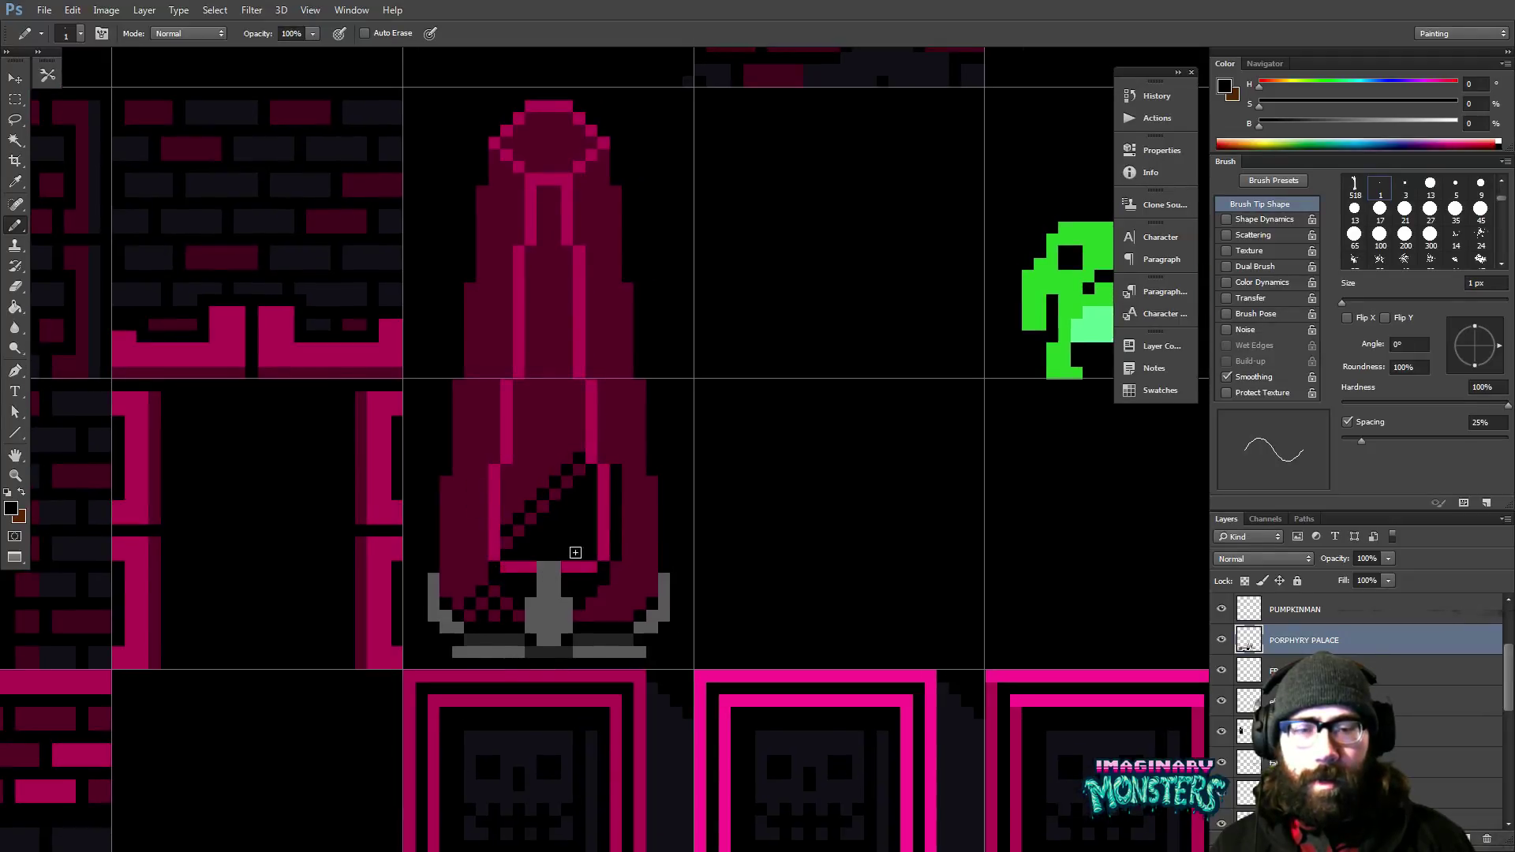
Dither the object's lower-right corner and the side wall right of the recess in black, and sample the dark magenta.
left_click_drag(605, 553, 562, 576)
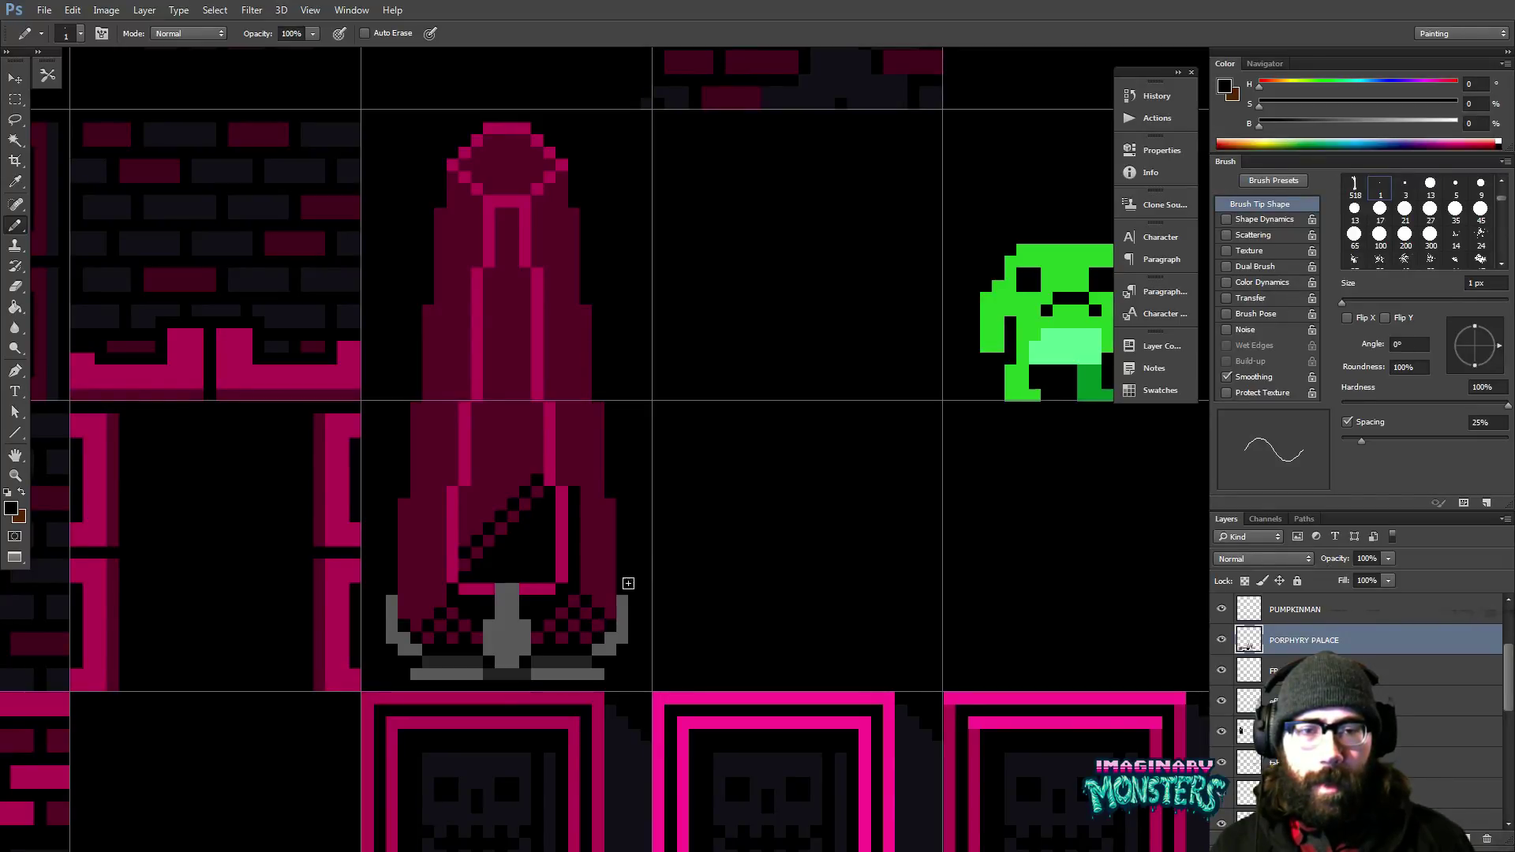
left_click_drag(623, 582, 607, 605)
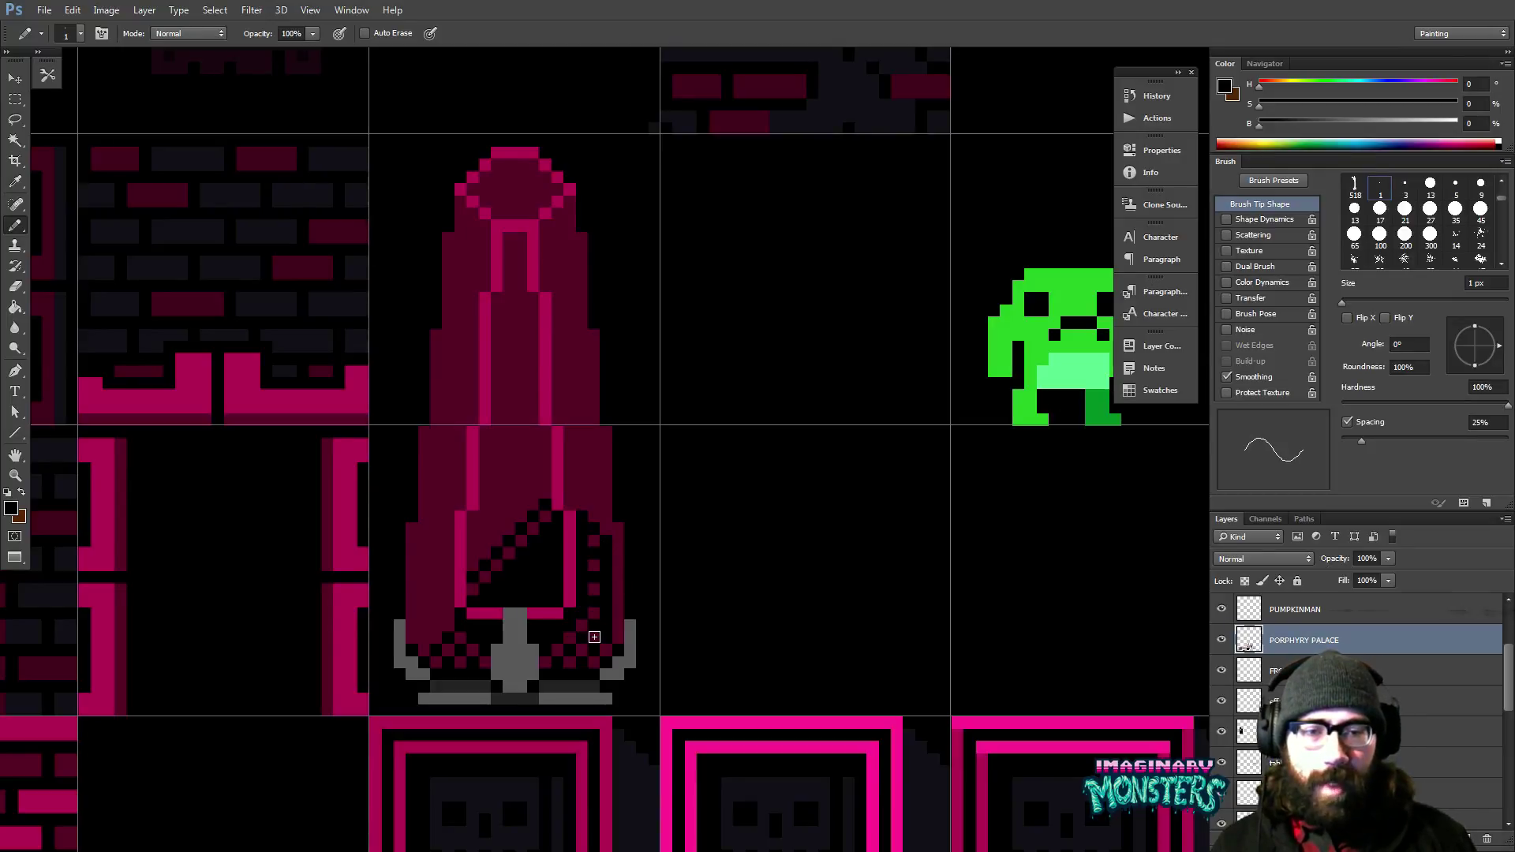
left_click(585, 606, "alt")
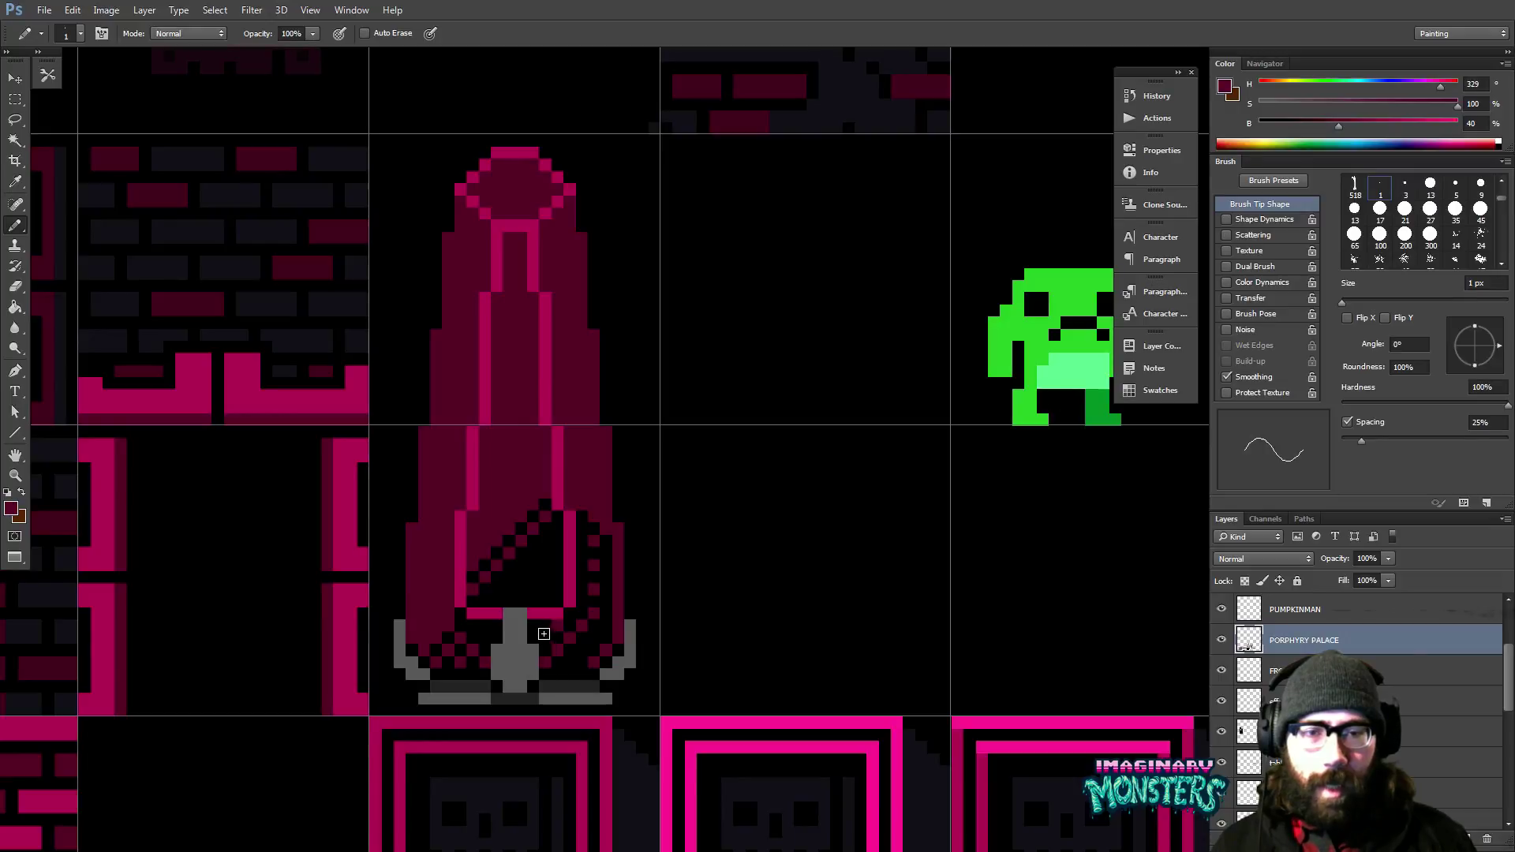
Examine the shaded object at a smaller scale beside the neighbouring palace tiles and characters.
key("z")
scroll(622, 629, "down", 3)
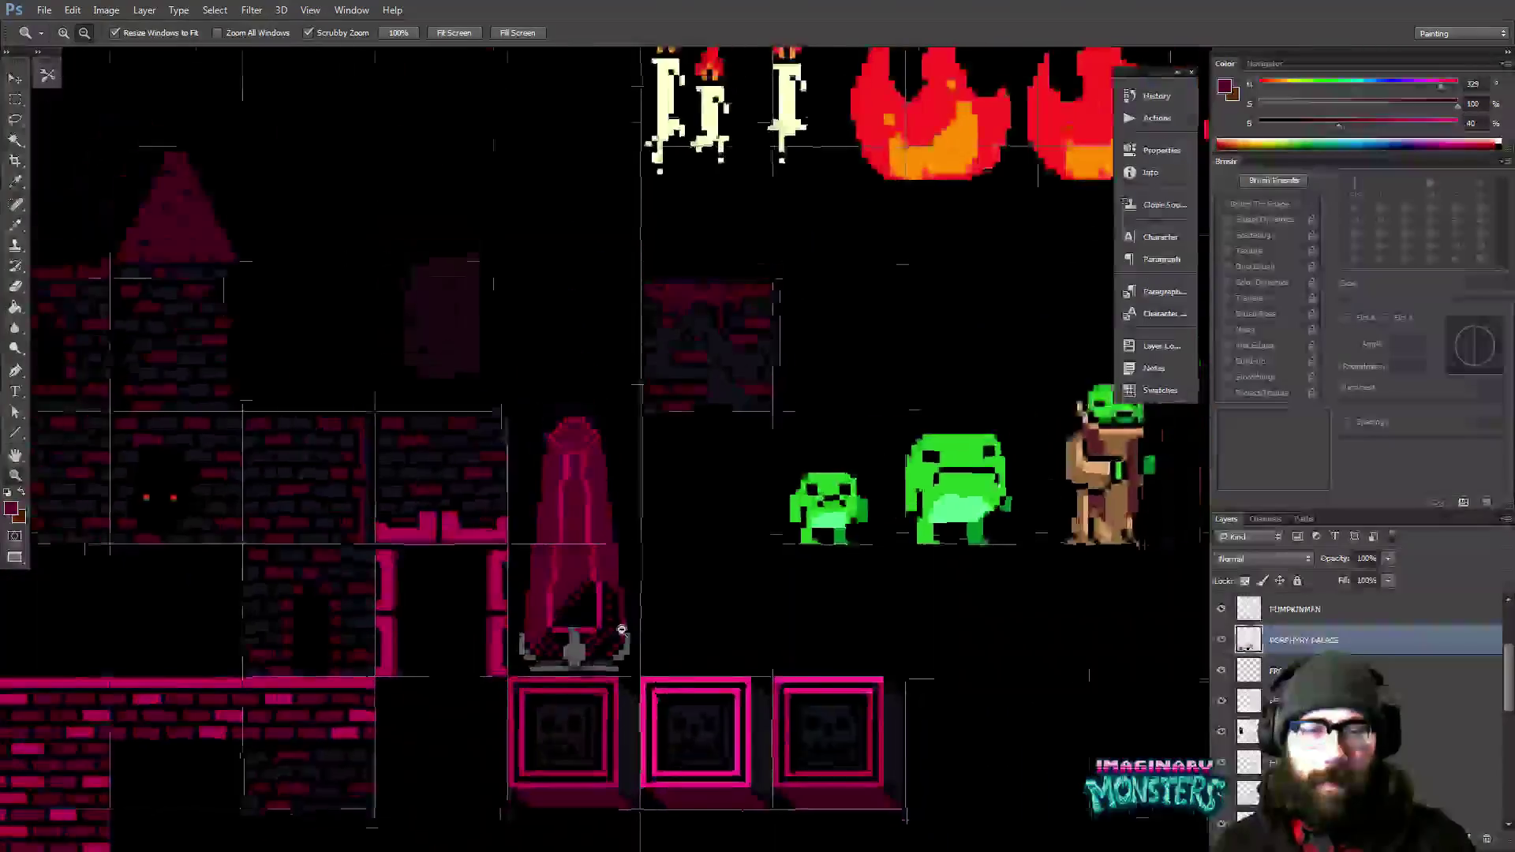
scroll(622, 628, "down", 2)
key("b")
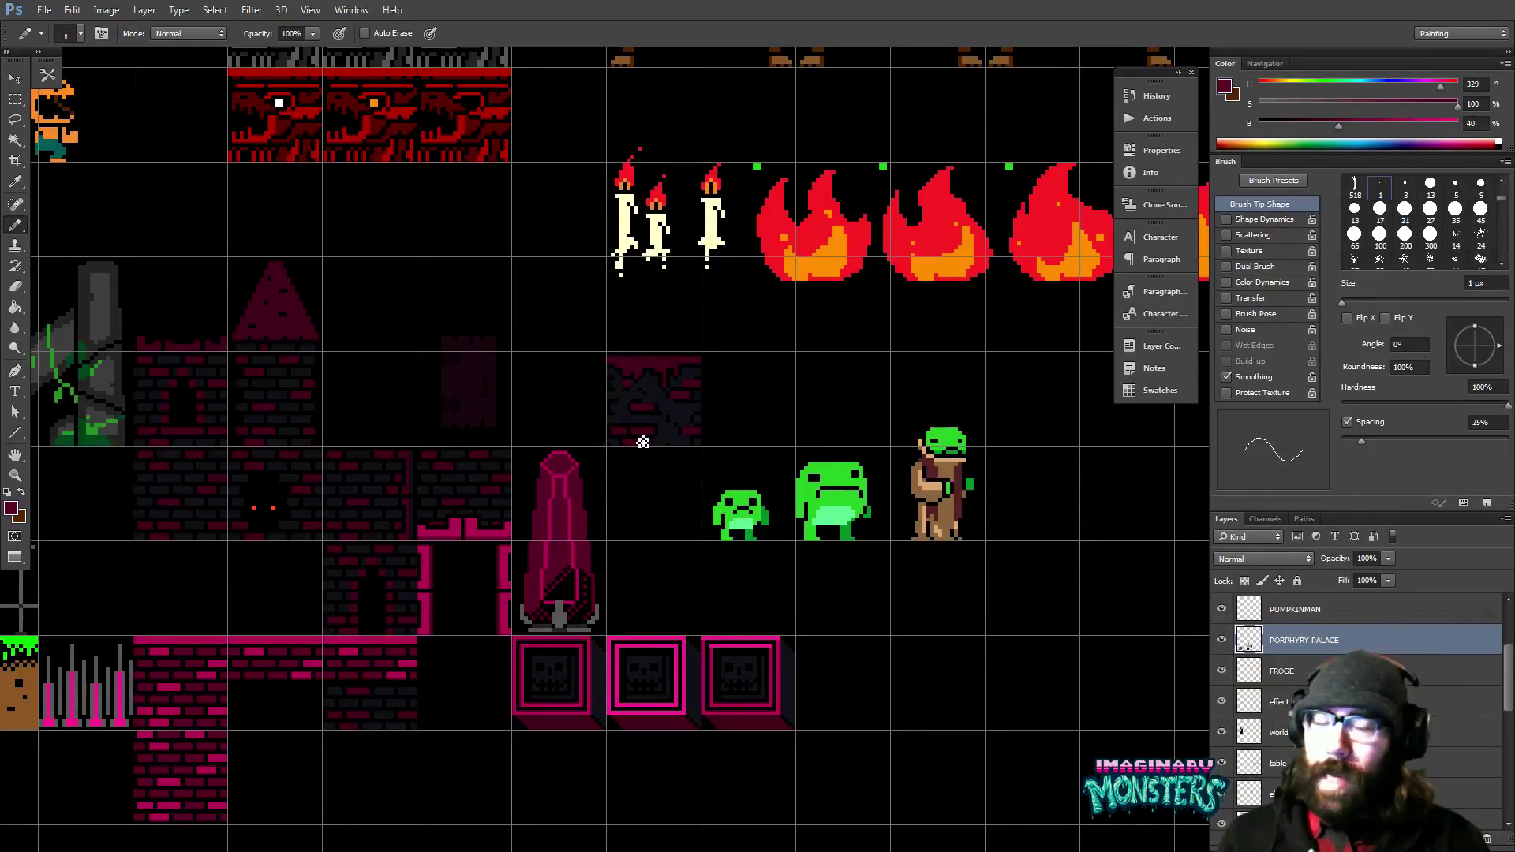
key("z")
left_click_drag(590, 565, 598, 566)
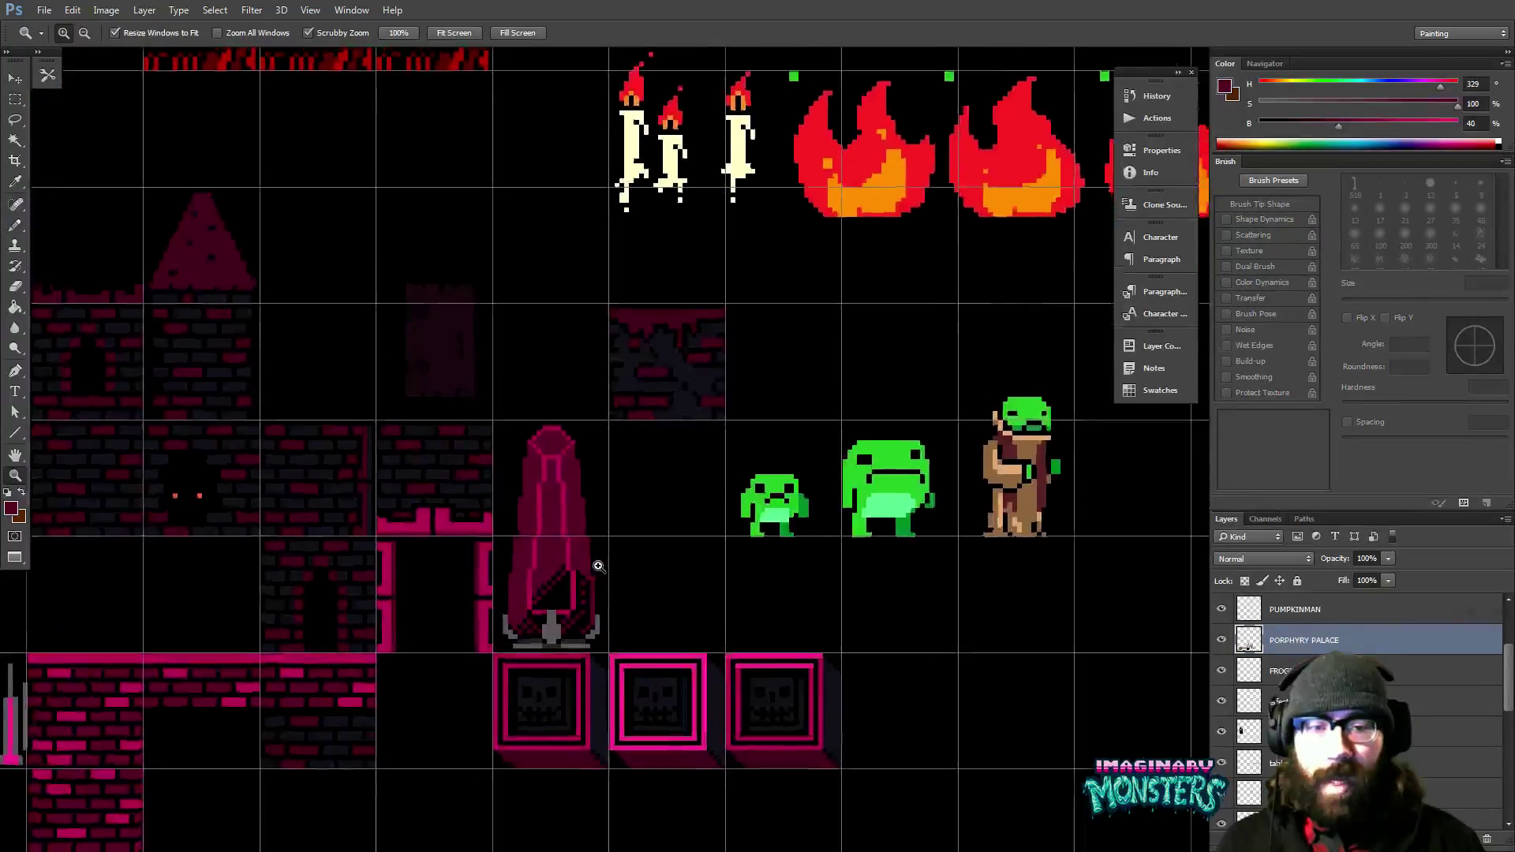
left_click(598, 565)
key("b")
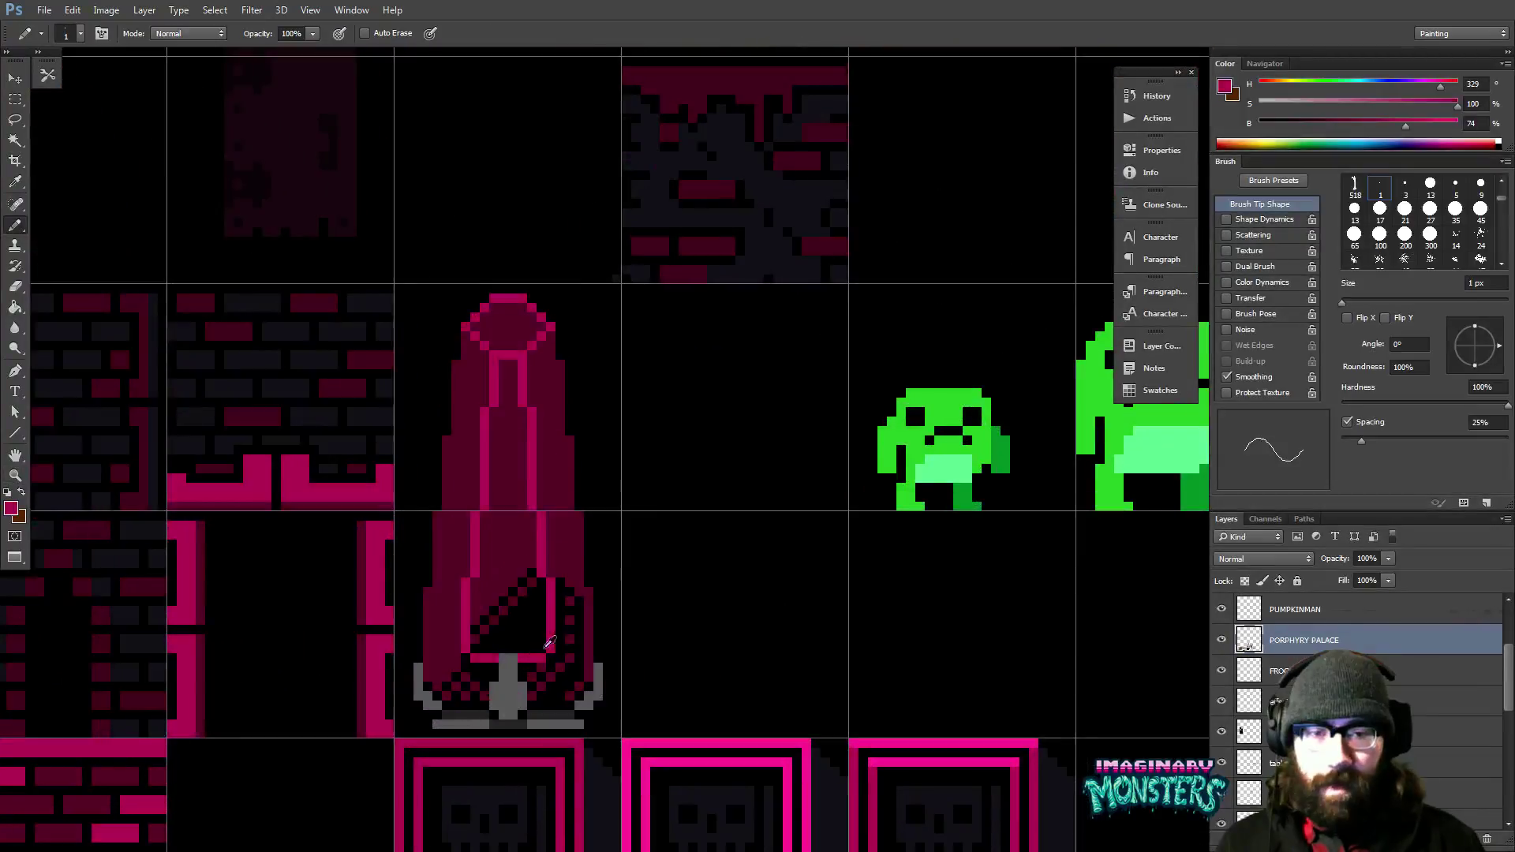
Round the lower corners of the recess's rim with sampled magenta and clean up the surrounding pixels with dark magenta and black.
left_click(547, 645, "alt")
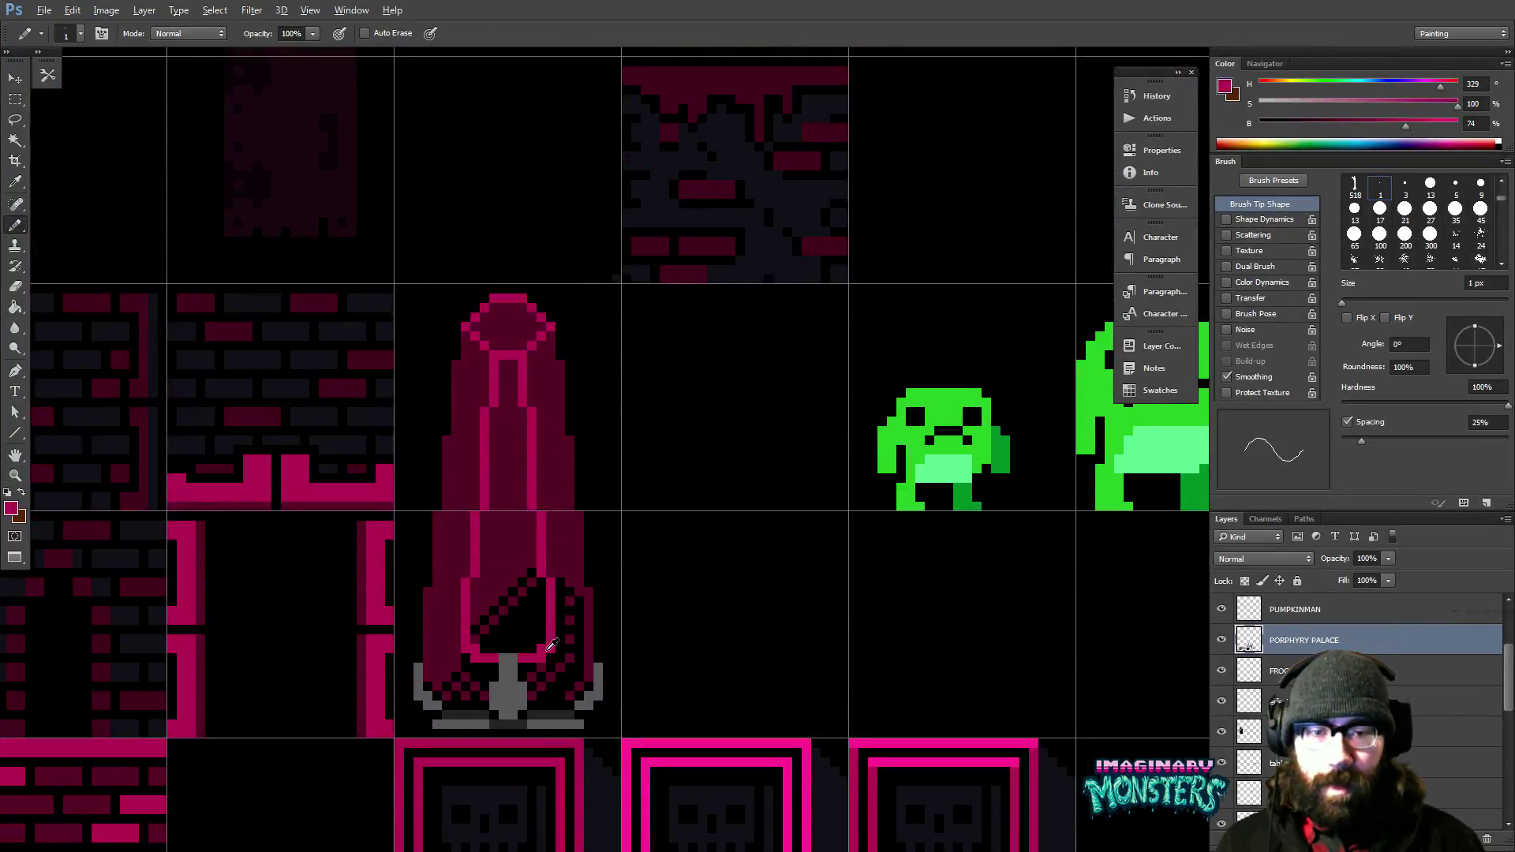
left_click(553, 656, "alt")
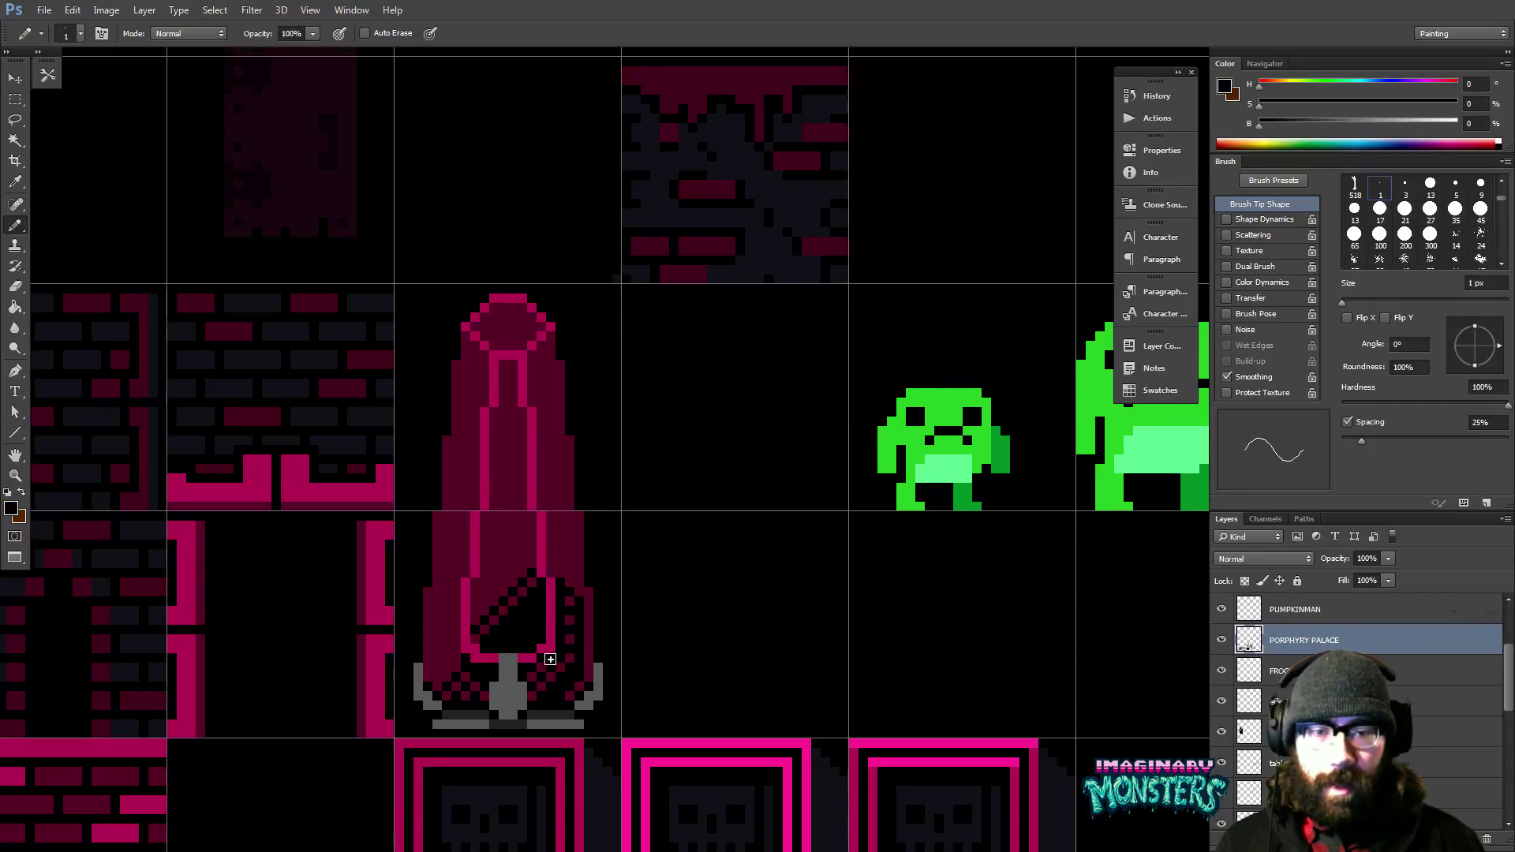
left_click(551, 655, "alt")
left_click_drag(561, 502, 566, 495)
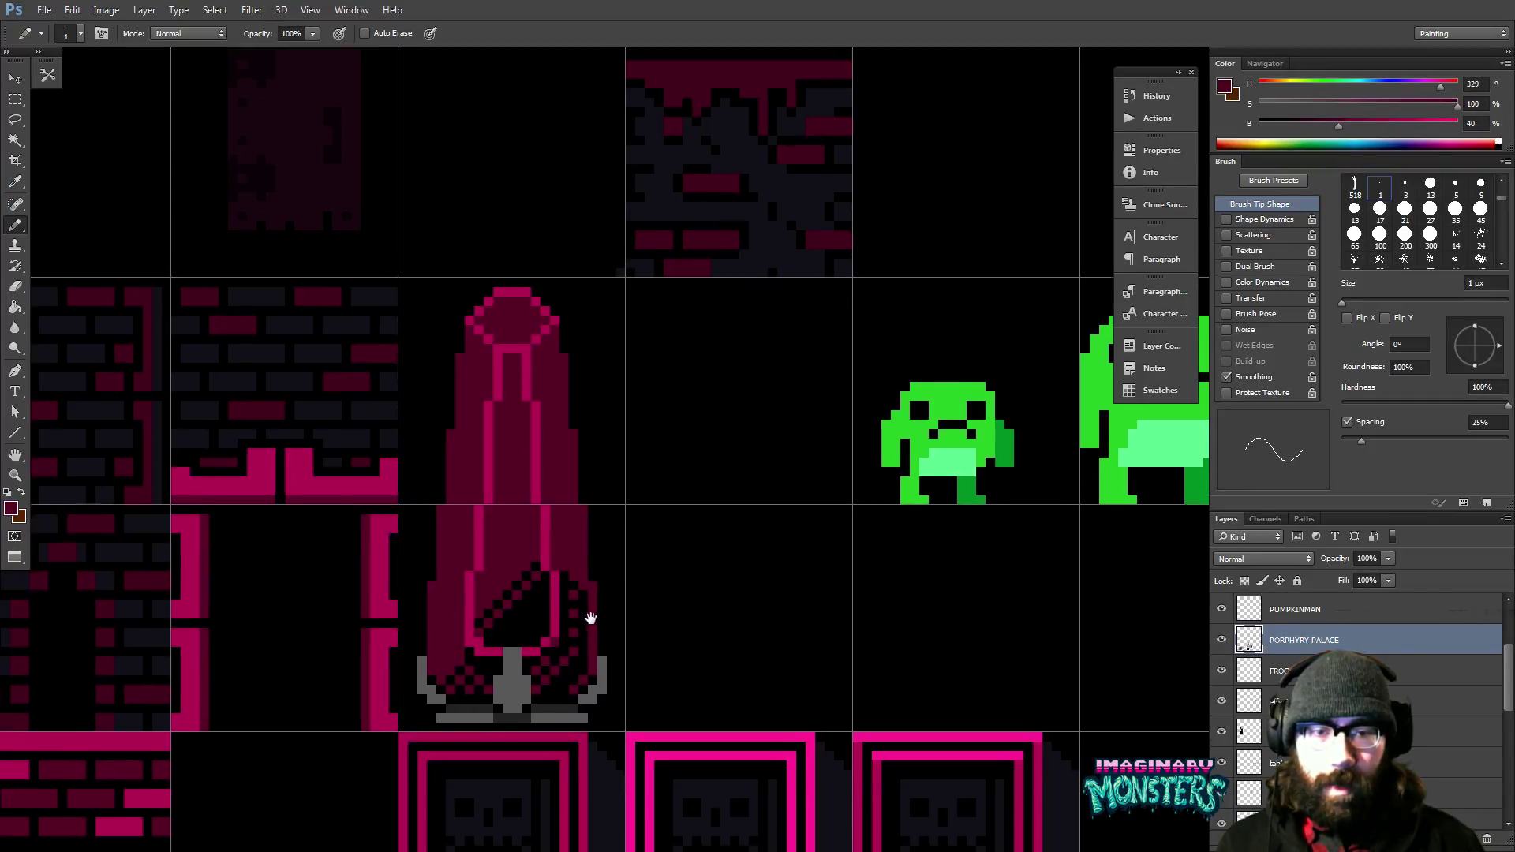
left_click(569, 635, "alt")
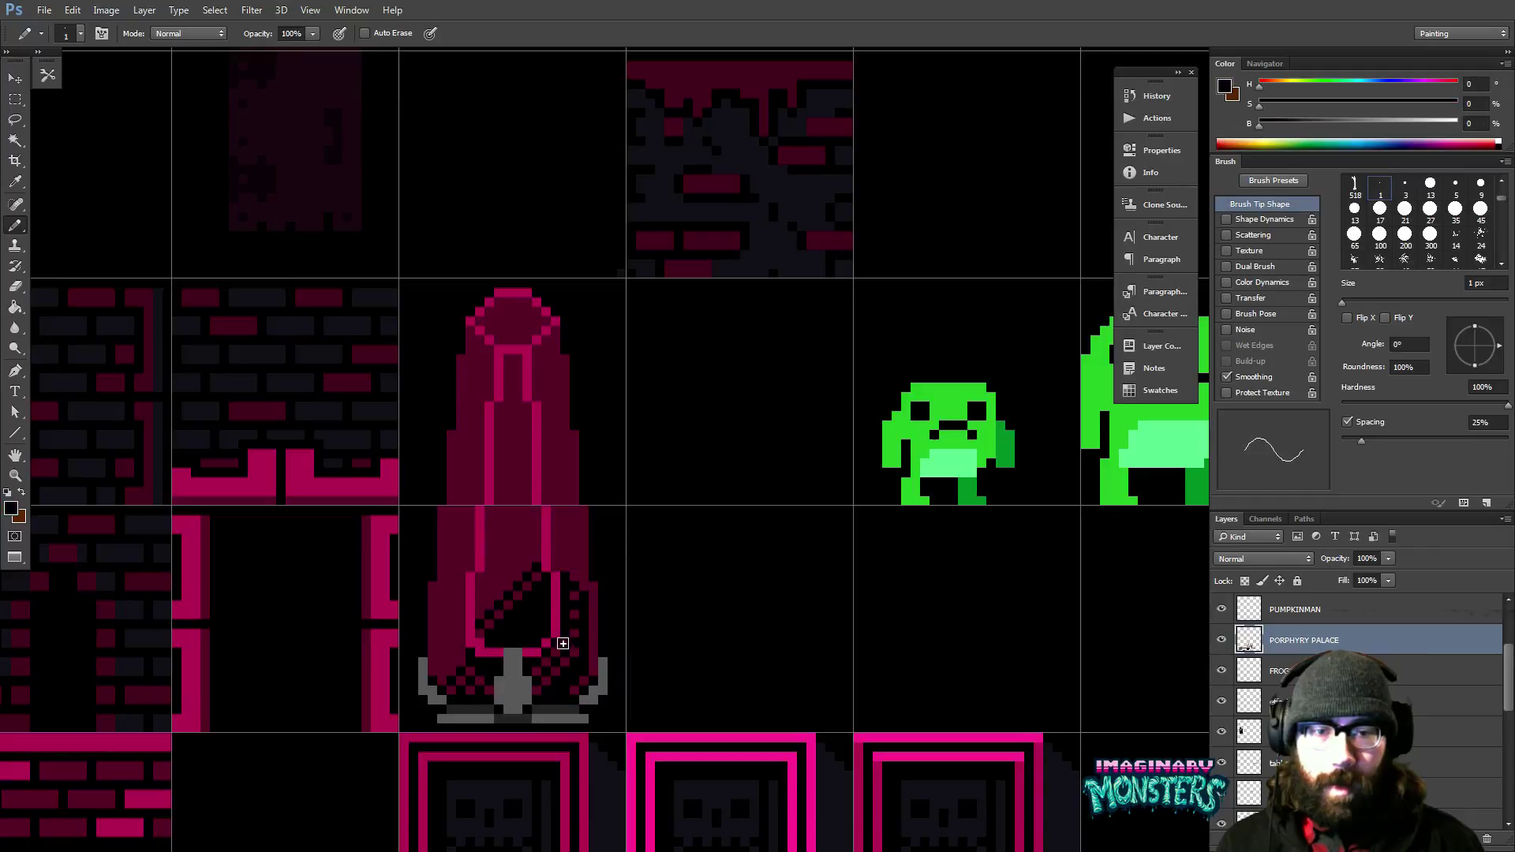
scroll(582, 599, "down", 1)
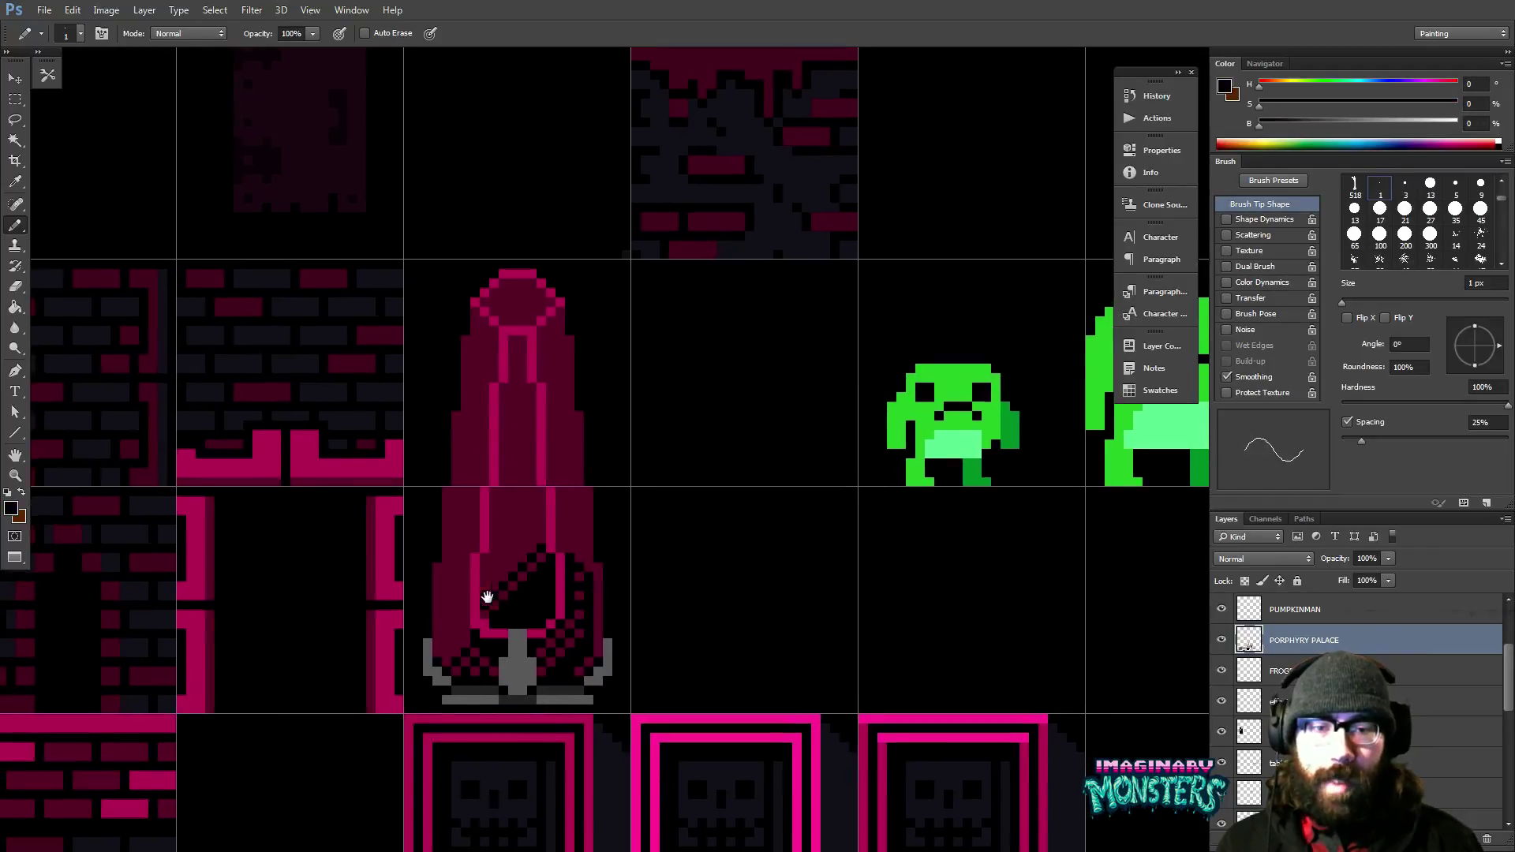
Paint black shadow lines along the outer left edge of the object's stepped magenta rim.
left_click_drag(474, 599, 478, 596)
left_click(491, 639, "alt")
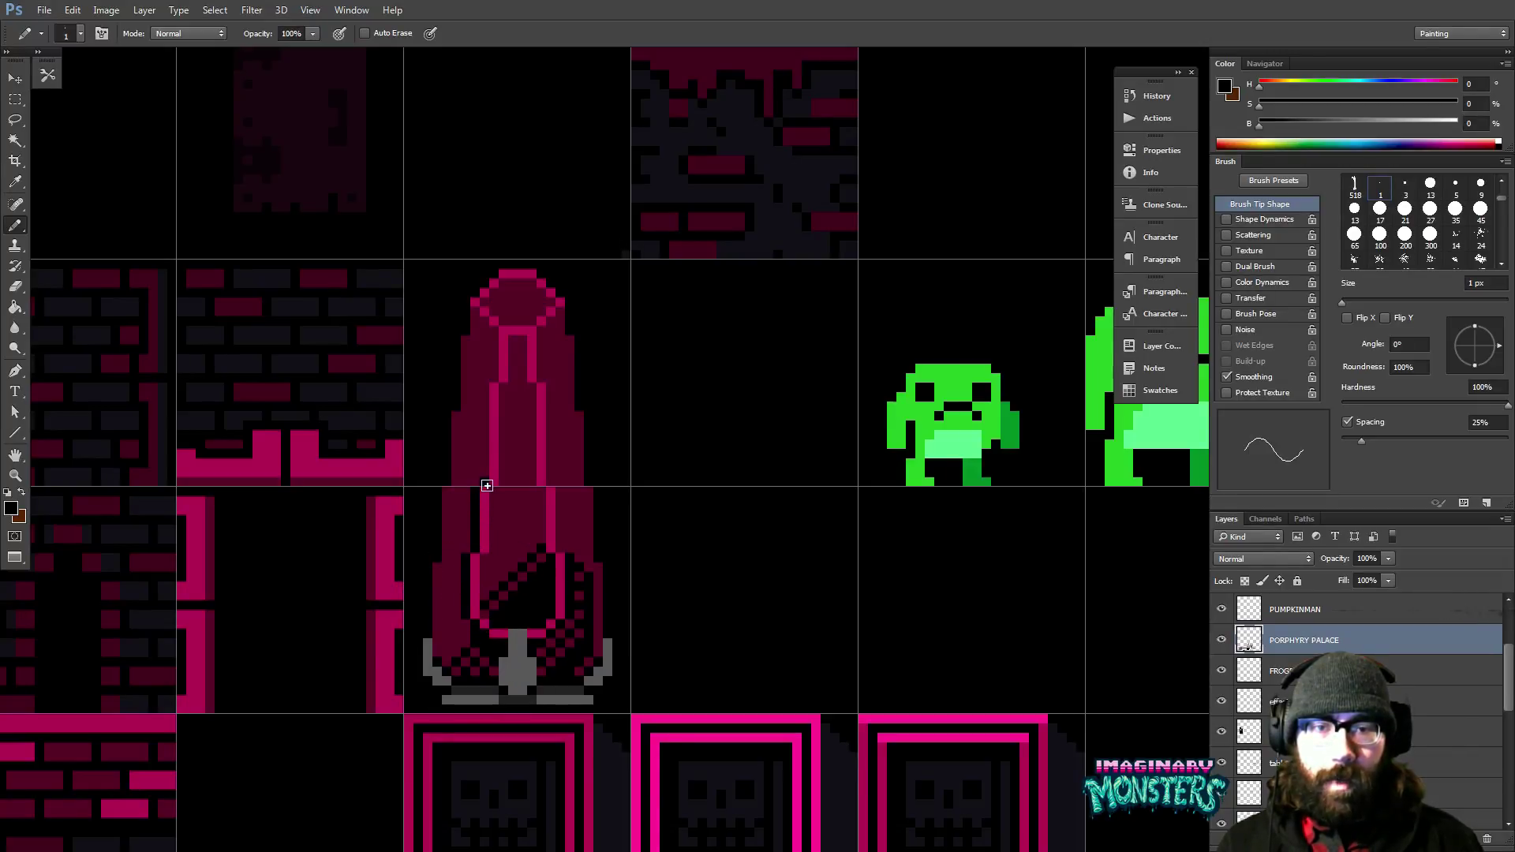
left_click_drag(487, 486, 493, 382)
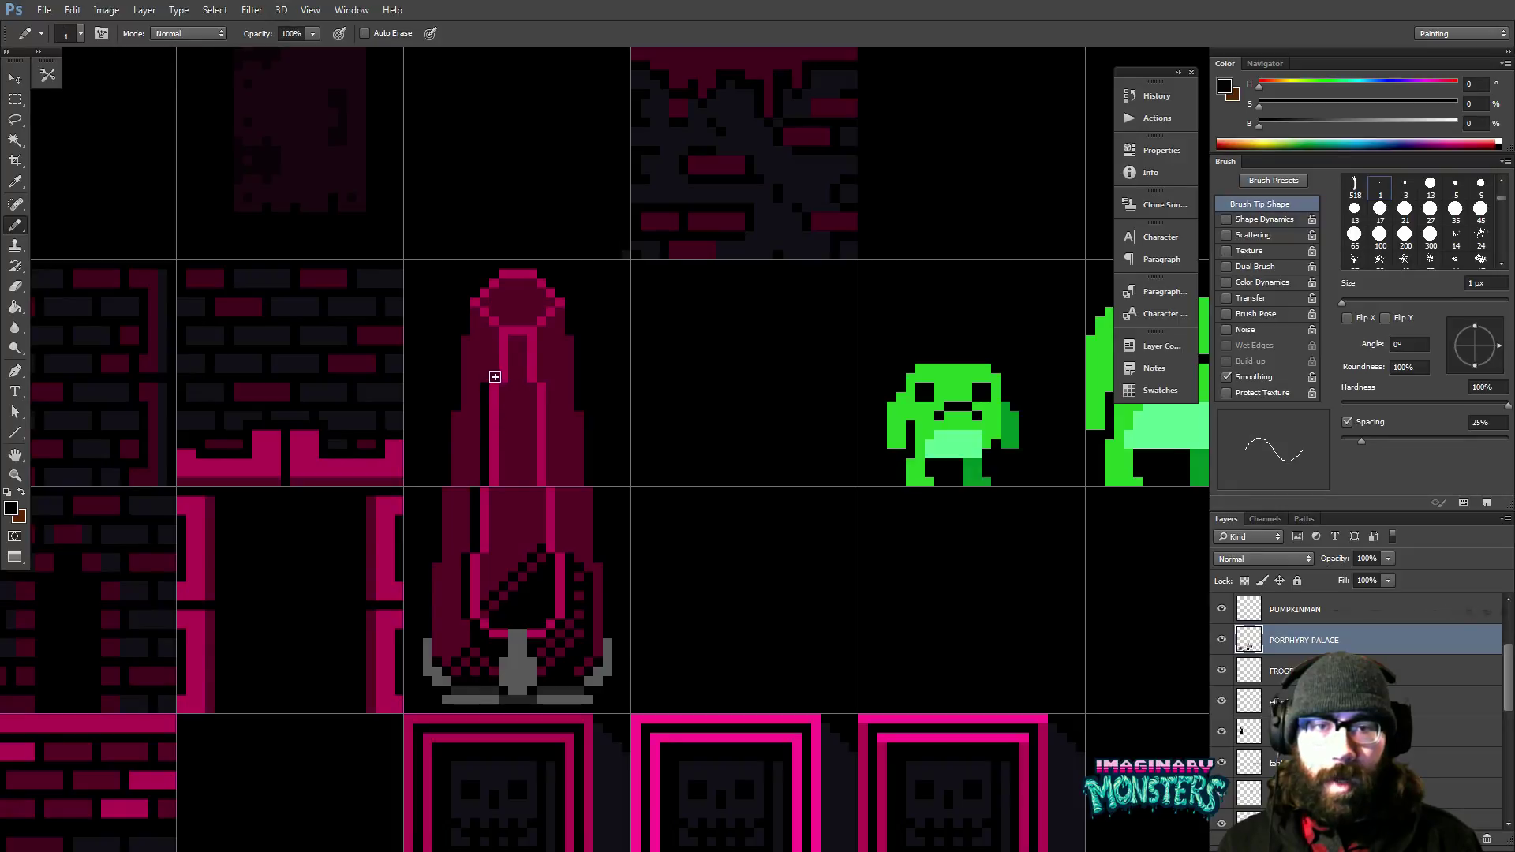
Hide the grid and examine the object at a smaller scale among the surrounding tiles.
key("ctrl+apostrophe")
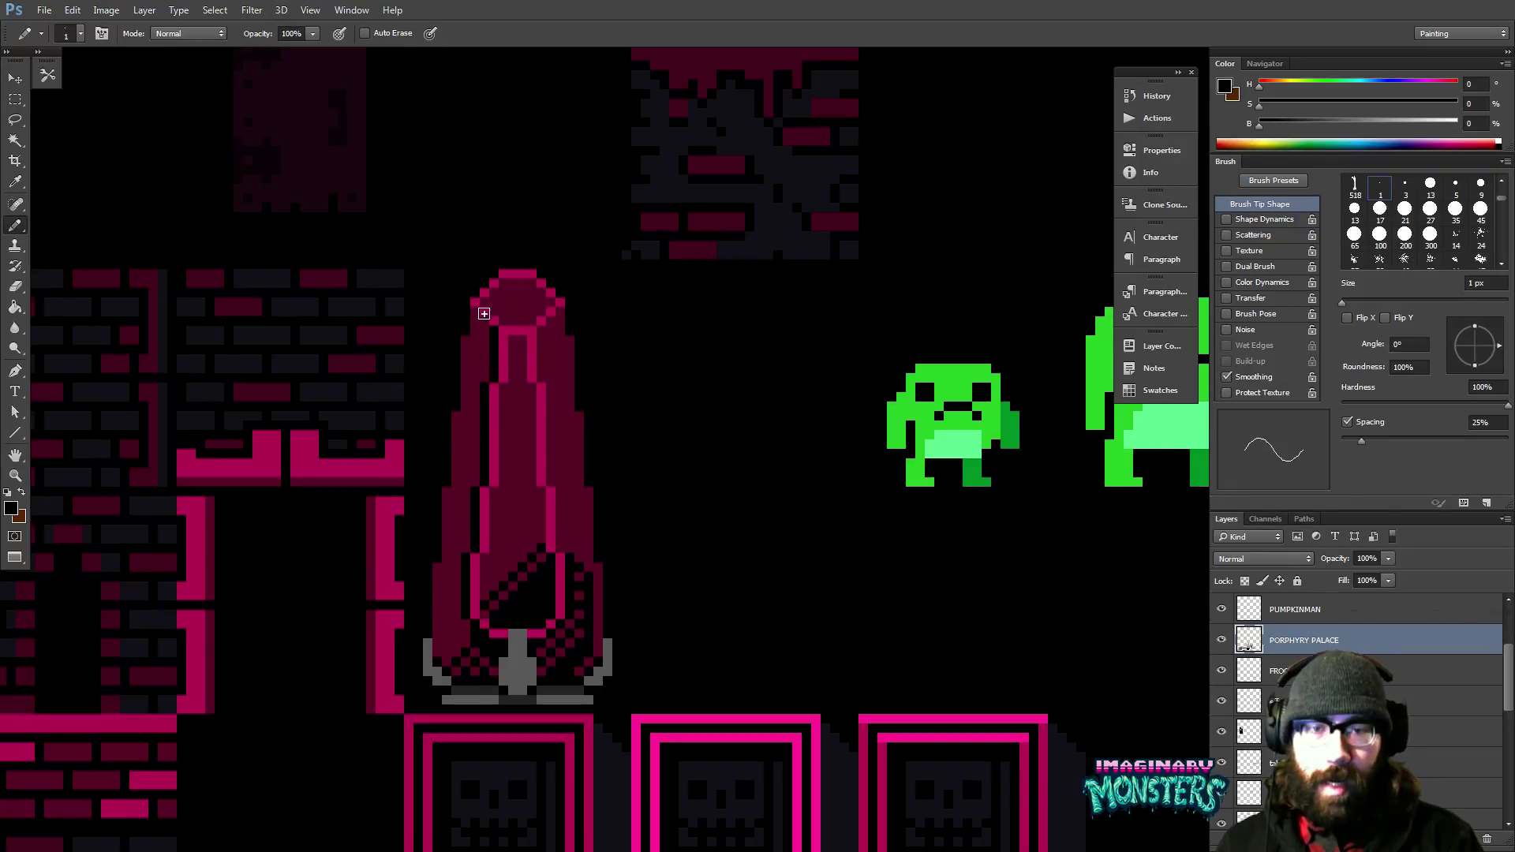
scroll(677, 474, "left", 1)
key("z")
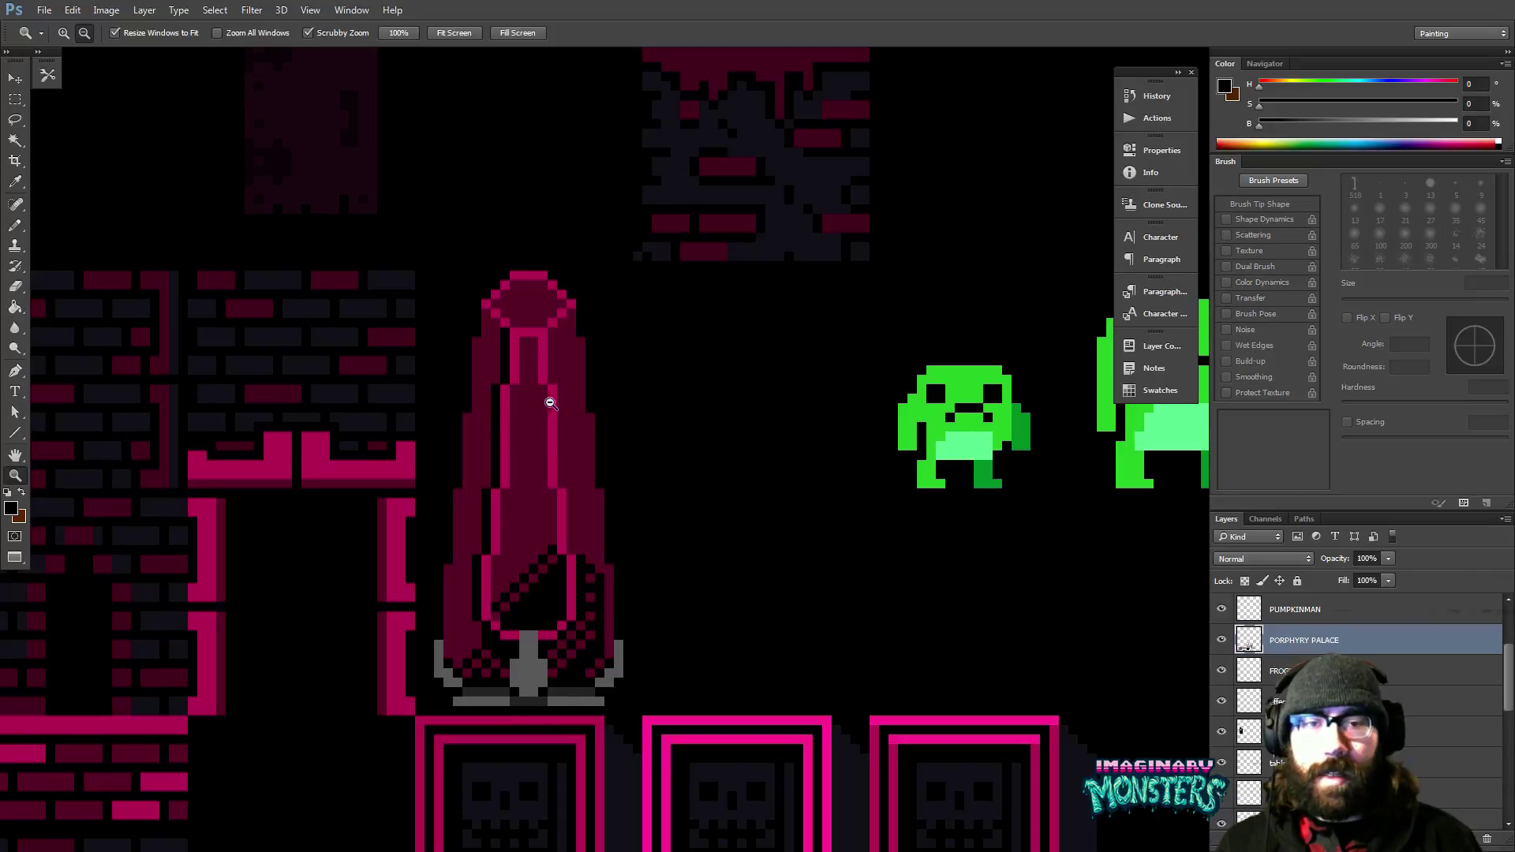
scroll(551, 403, "down", 5)
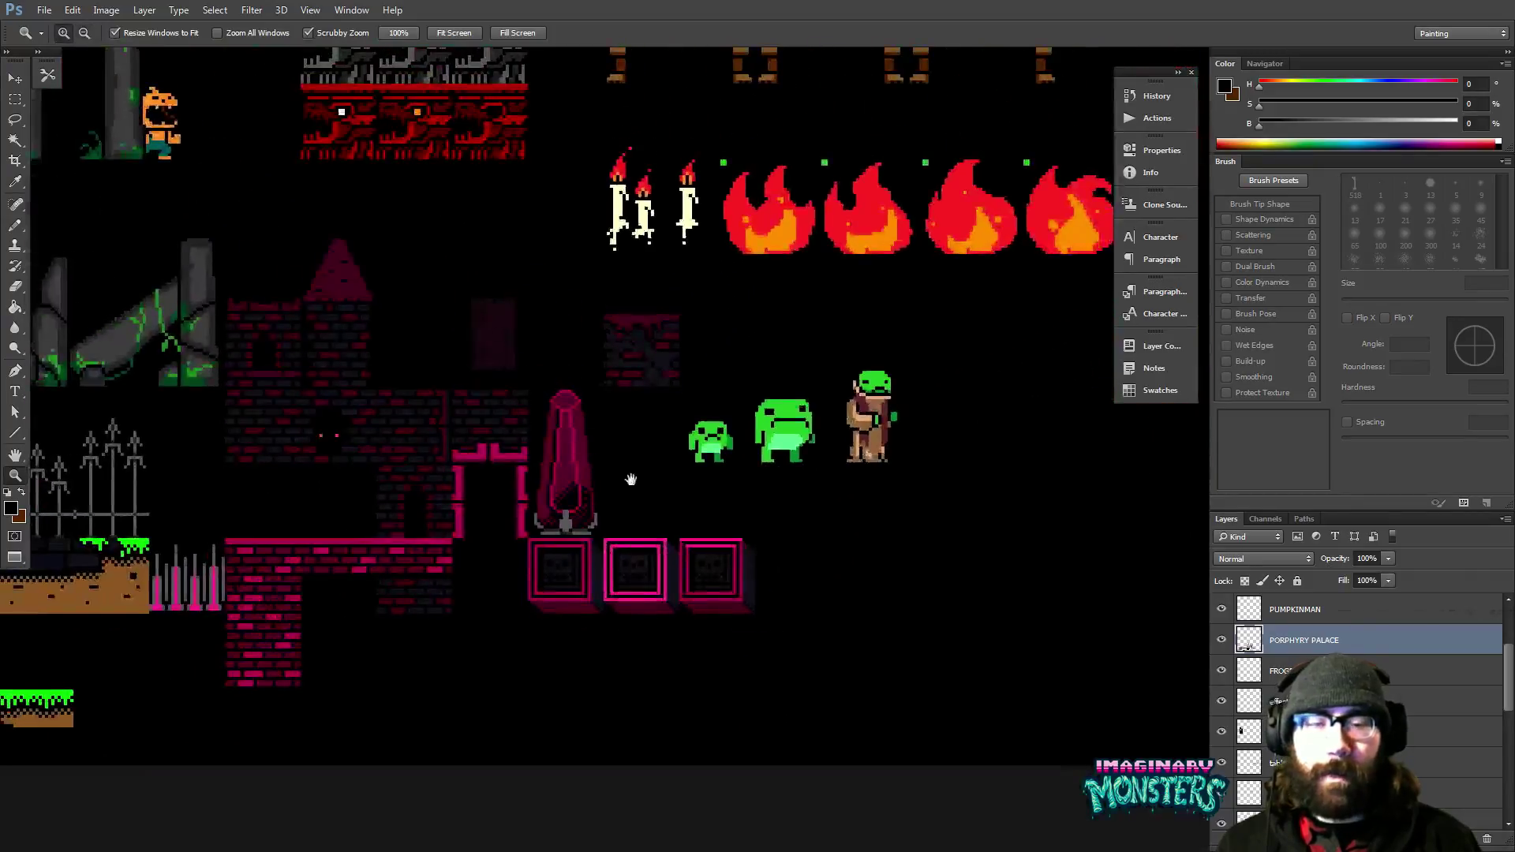
left_click_drag(630, 479, 626, 494)
scroll(618, 482, "up", 5)
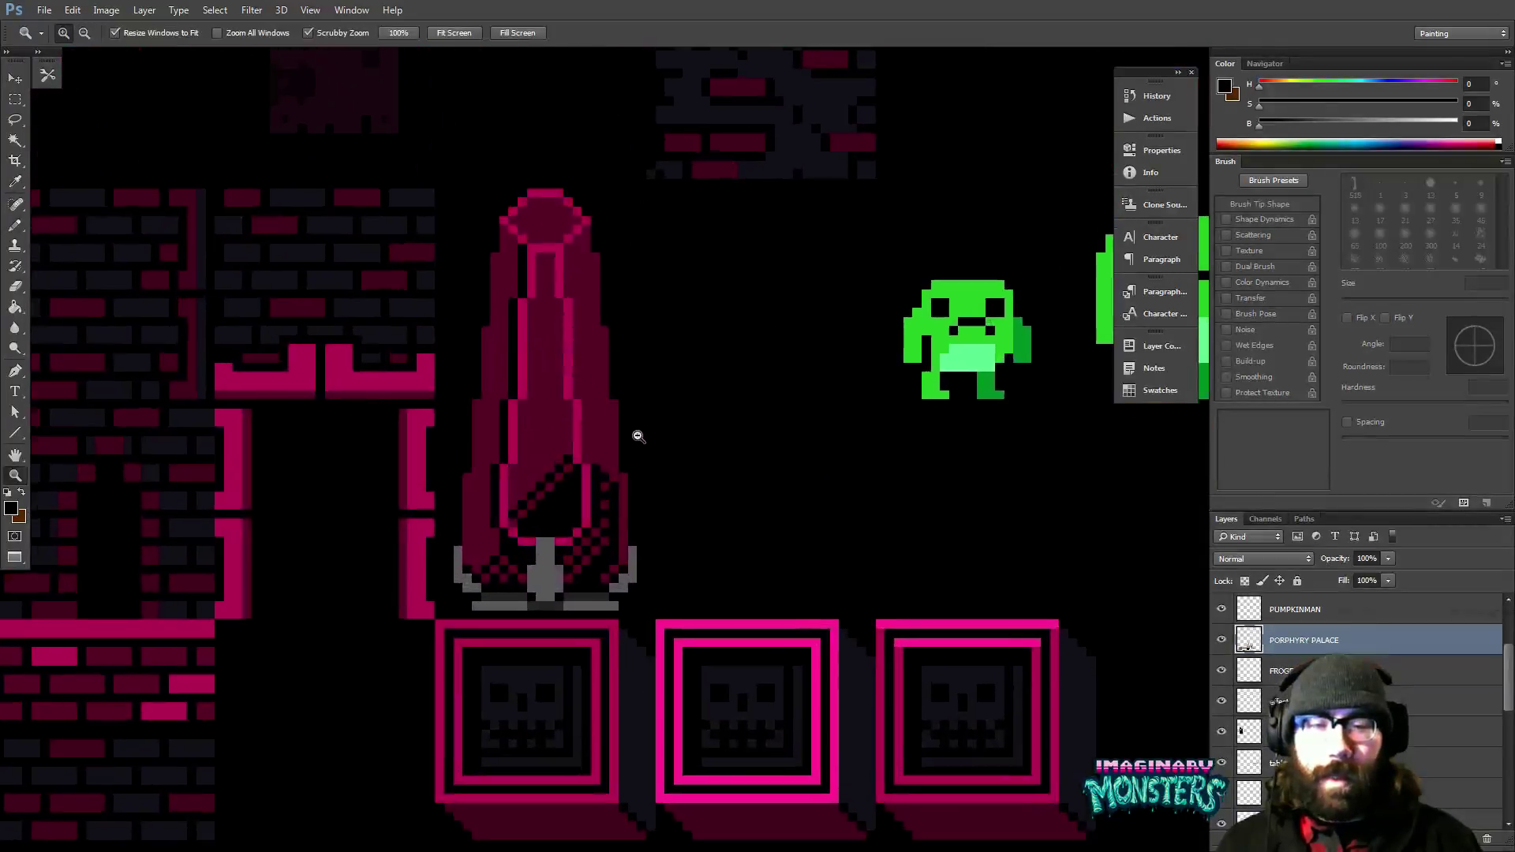
key("b")
scroll(573, 543, "right", 1)
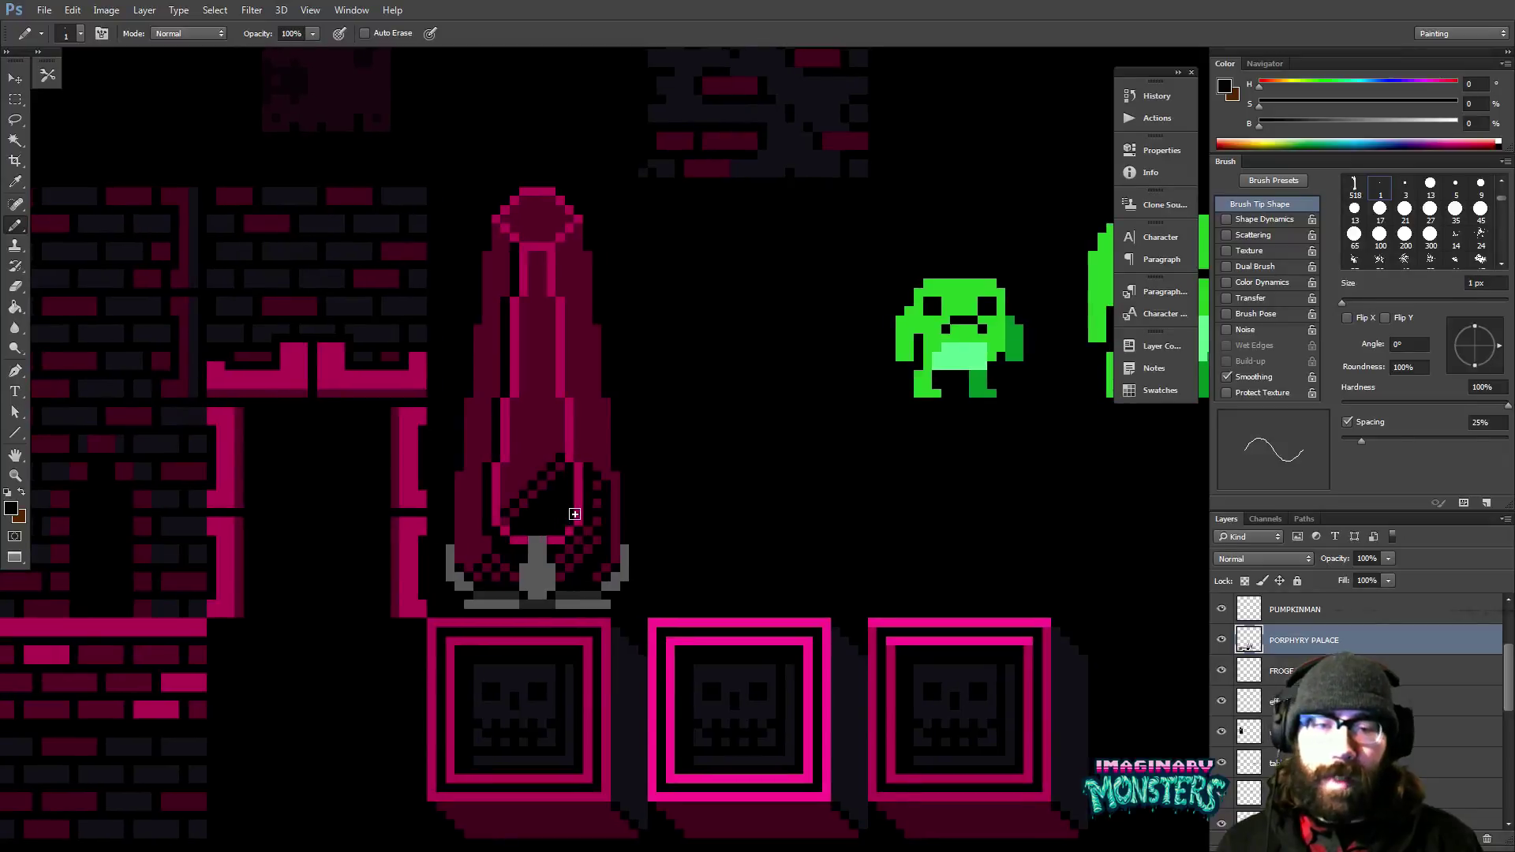
Sample mid grey from the central post and raise its tip above the magenta rim into the black recess.
key("z")
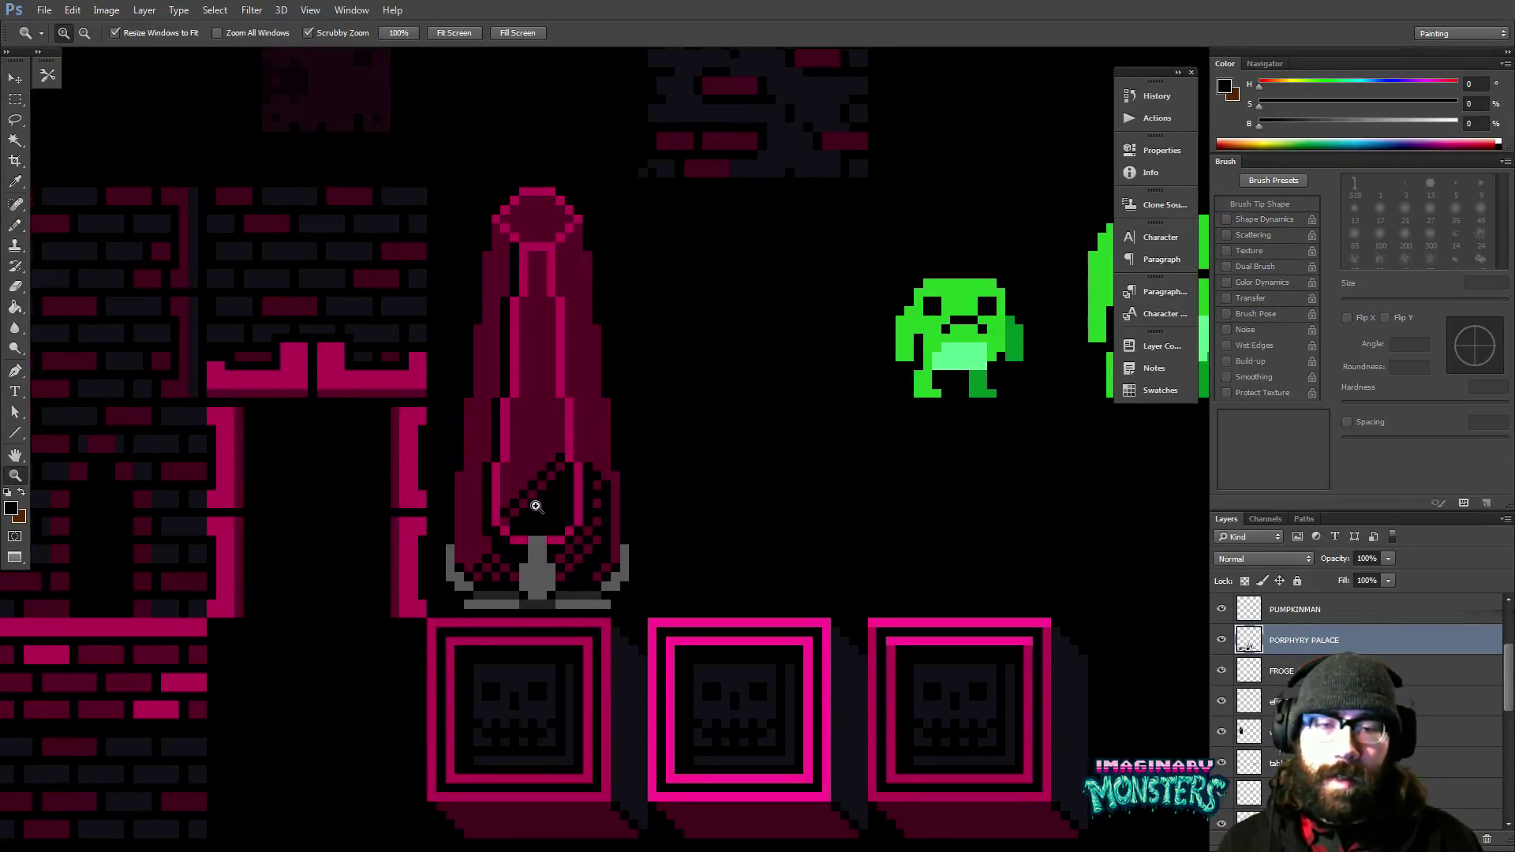
scroll(541, 521, "up", 3)
key("b")
left_click(530, 534, "alt")
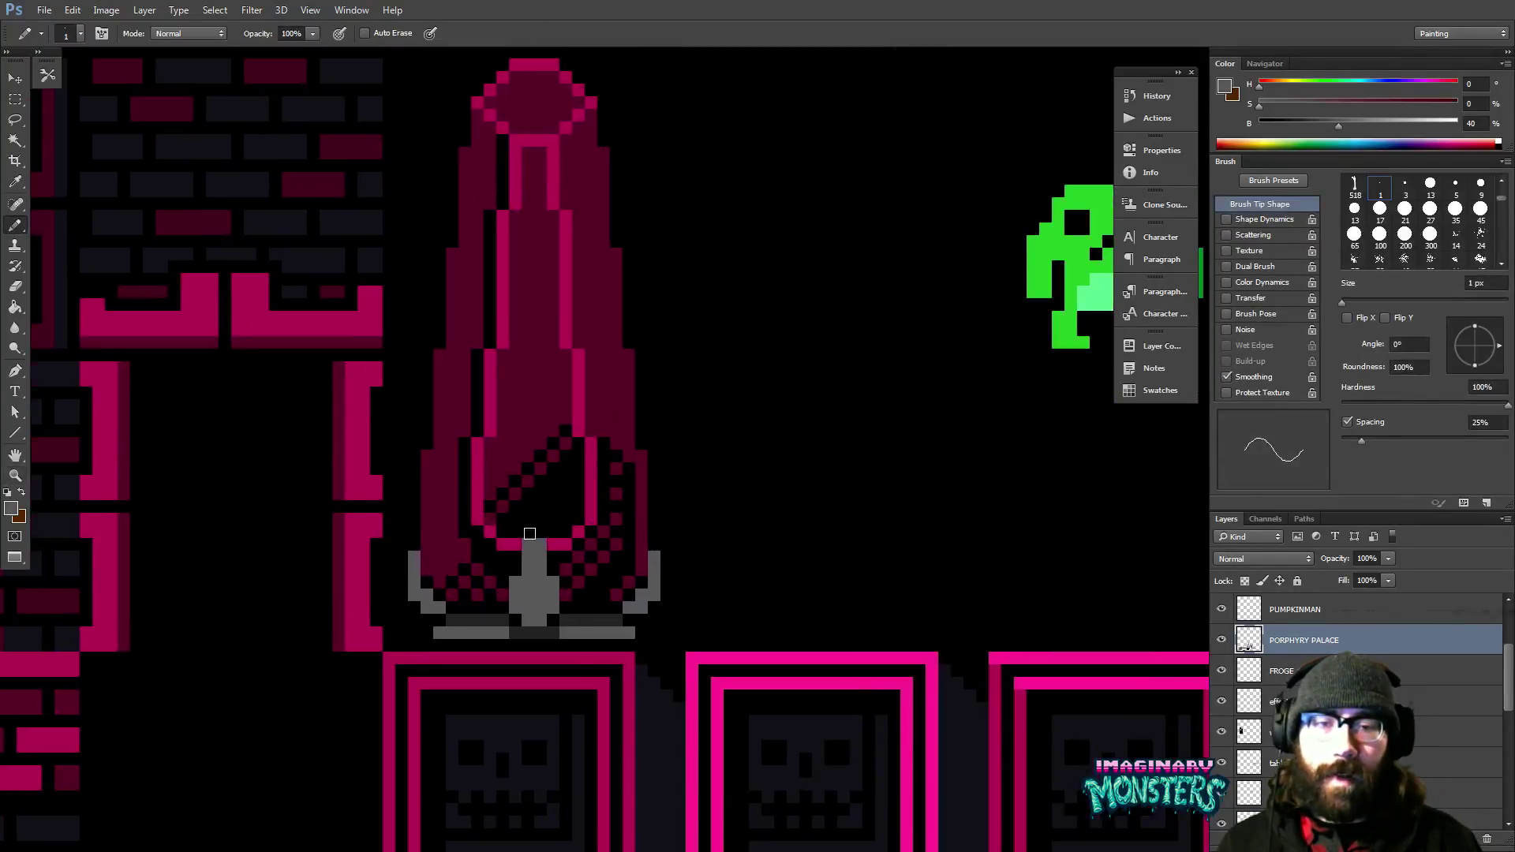
left_click_drag(529, 534, 536, 518)
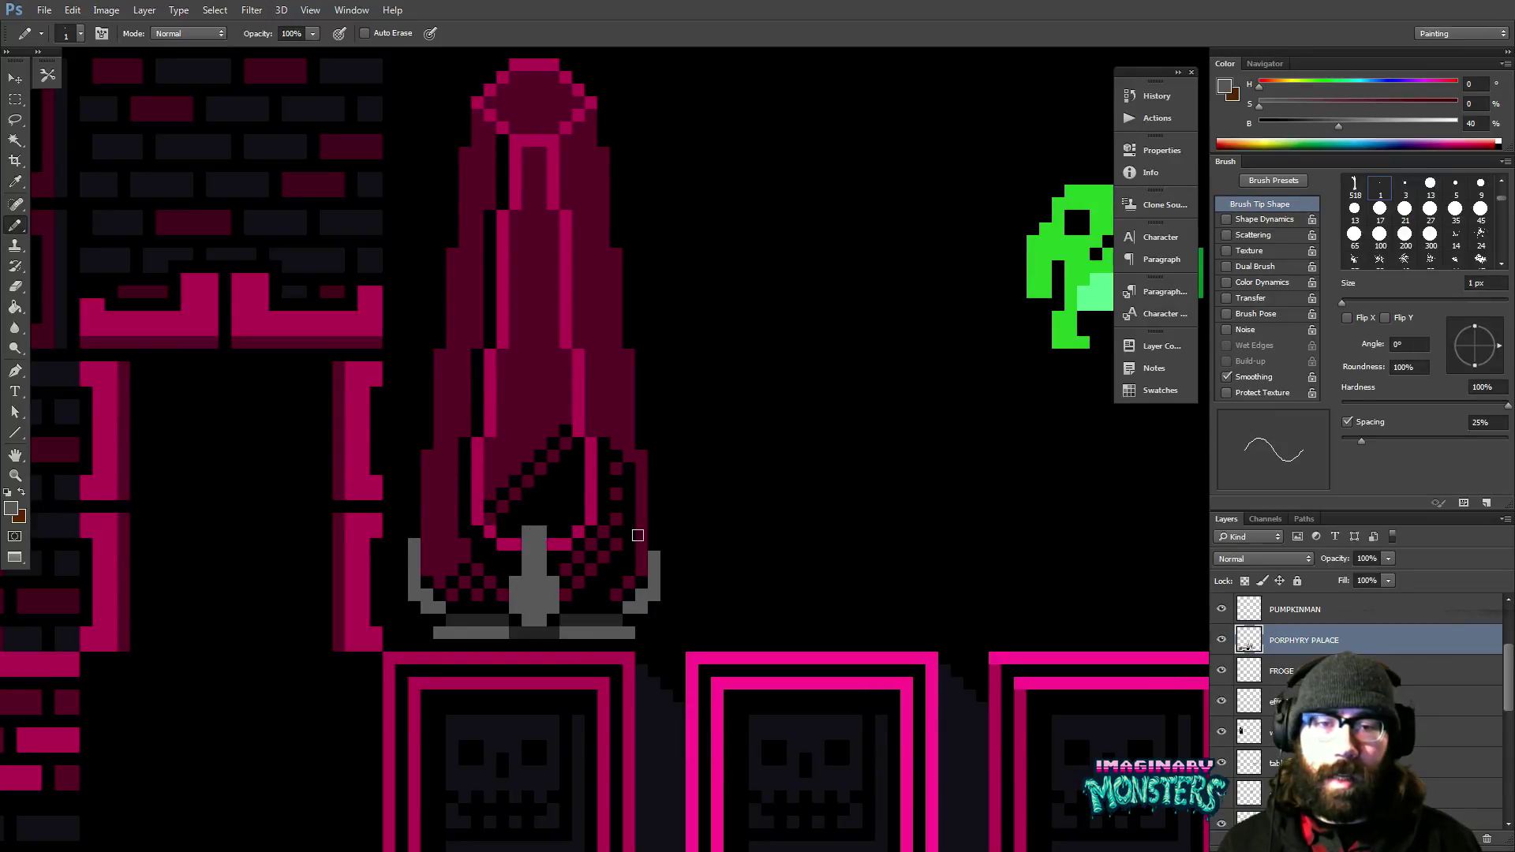
Sample black and extend the checkered shadow dithering up the object's right side, alongside the middle tier of the rim.
scroll(657, 560, "up", 2)
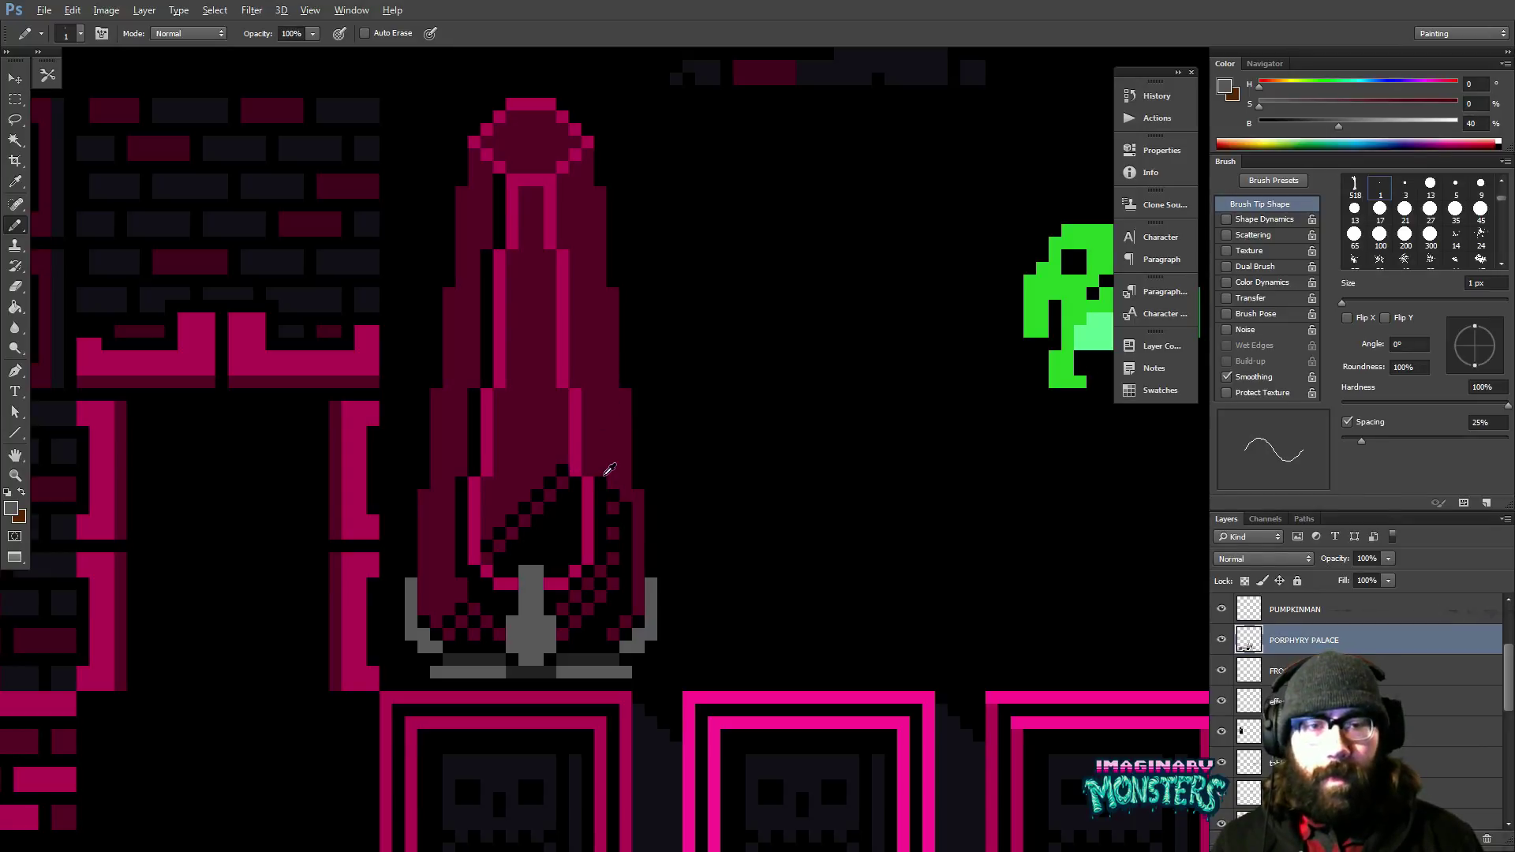
left_click(606, 472, "alt")
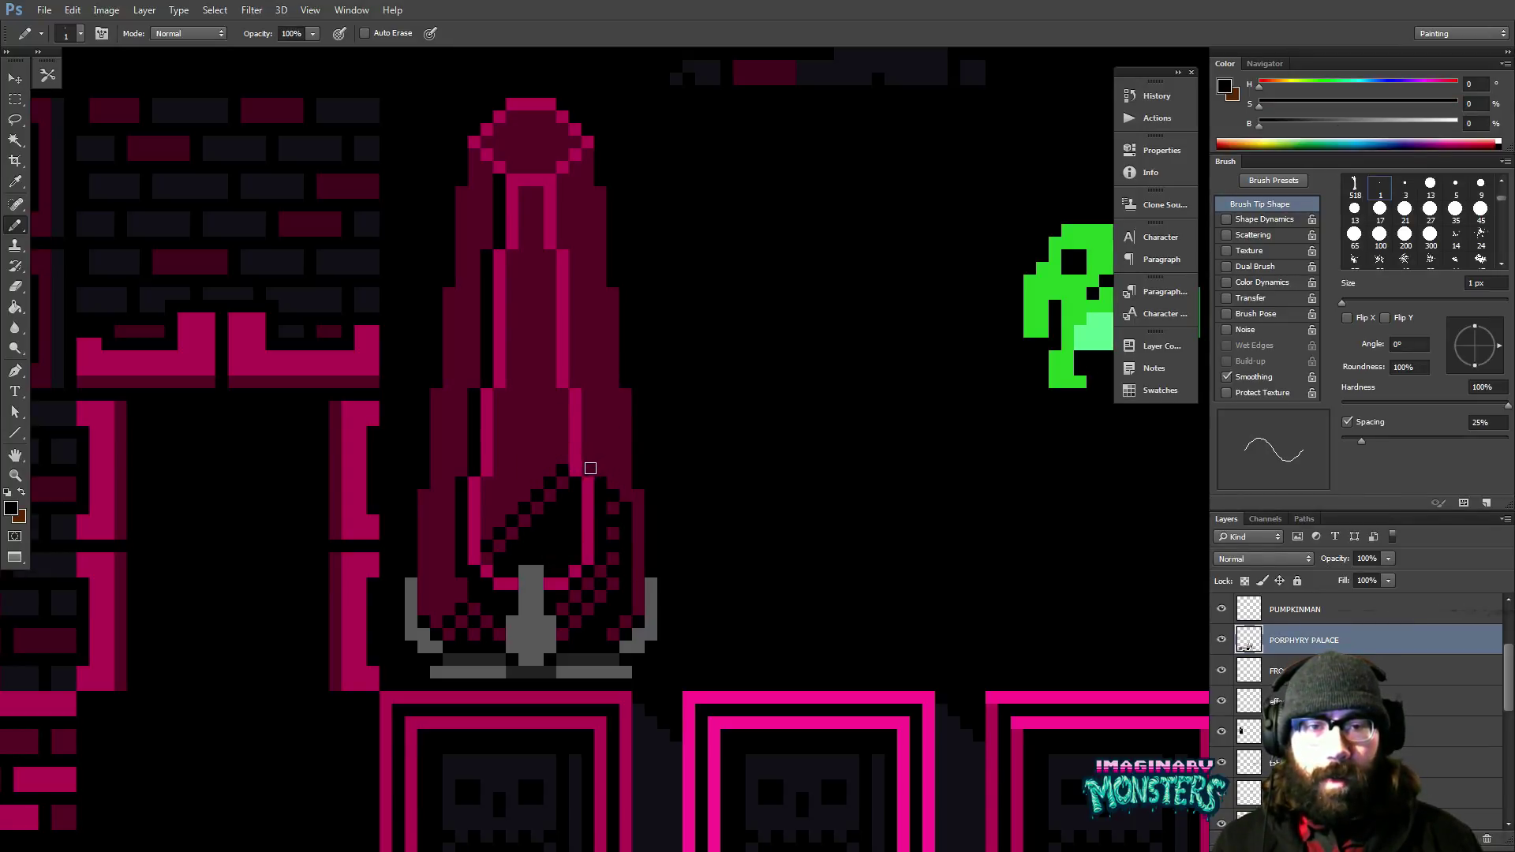
left_click_drag(591, 468, 590, 402)
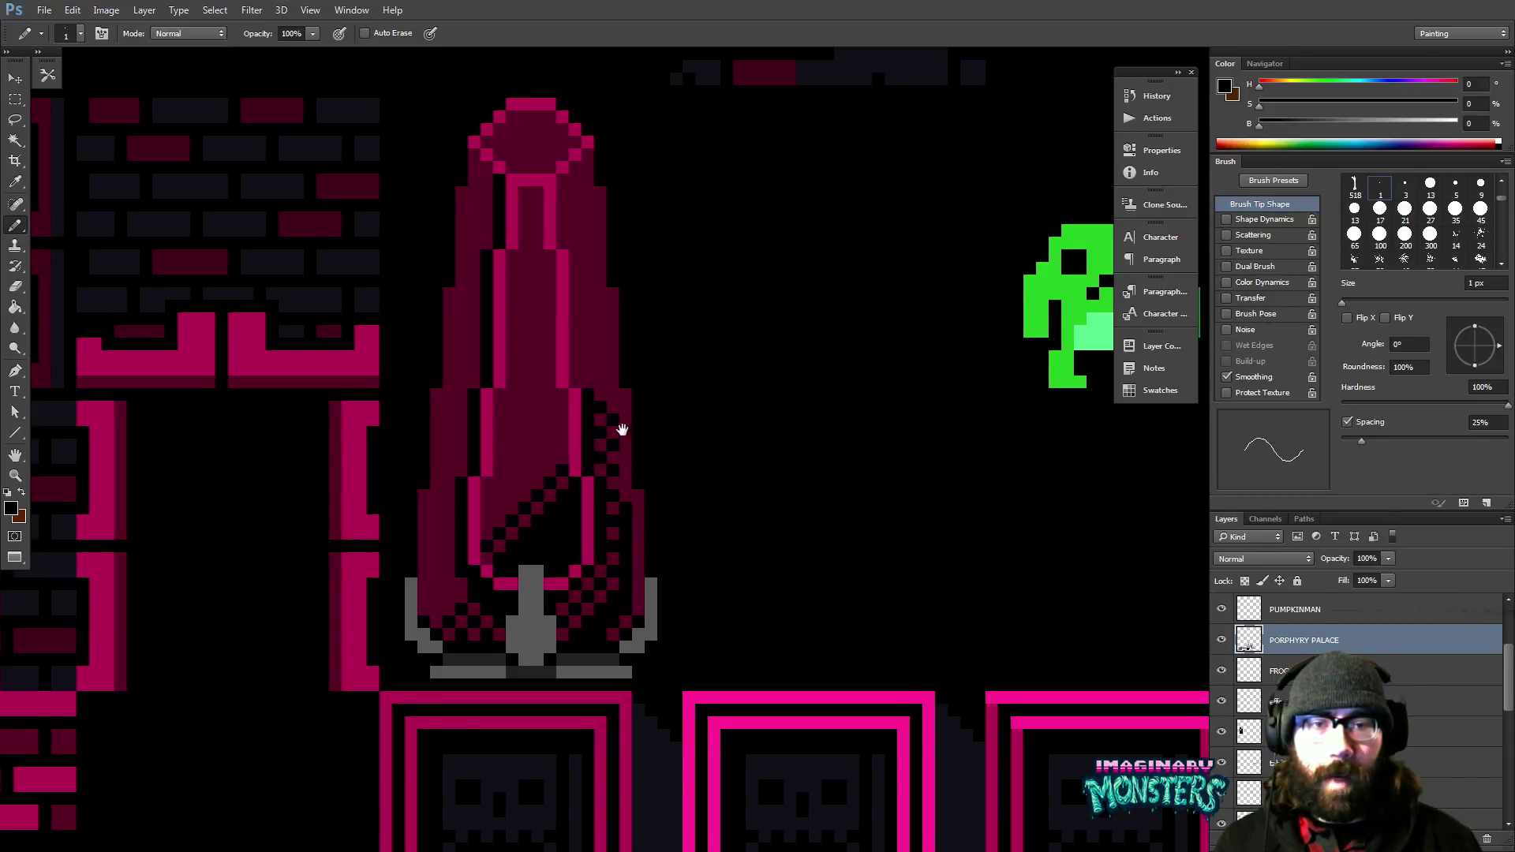
left_click_drag(622, 430, 639, 489)
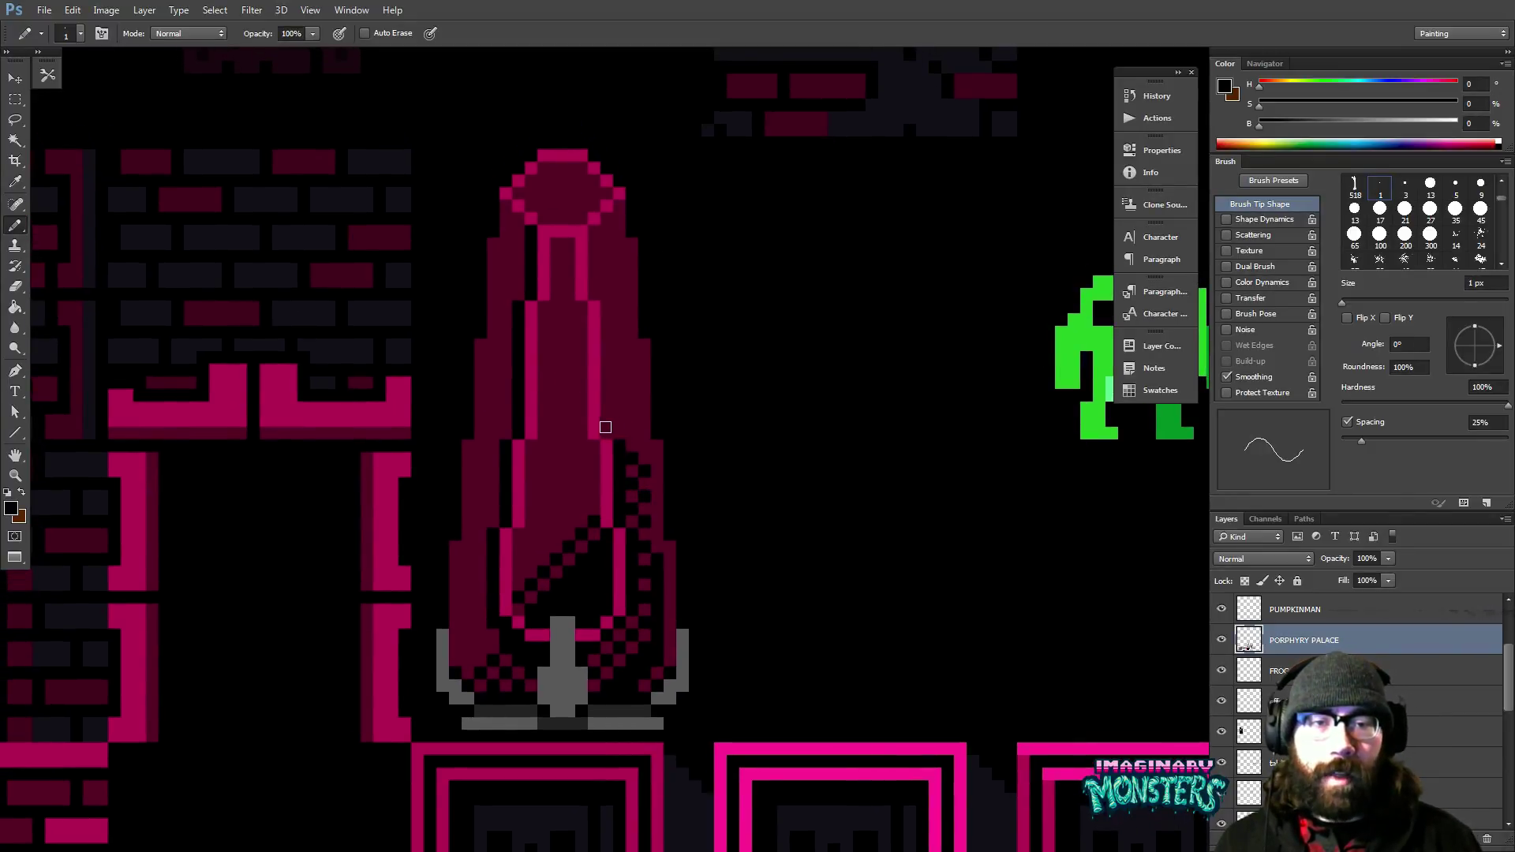
Examine the shaded magenta object at a smaller scale among the surrounding castle tiles and characters.
key("z")
left_click(666, 400, "alt")
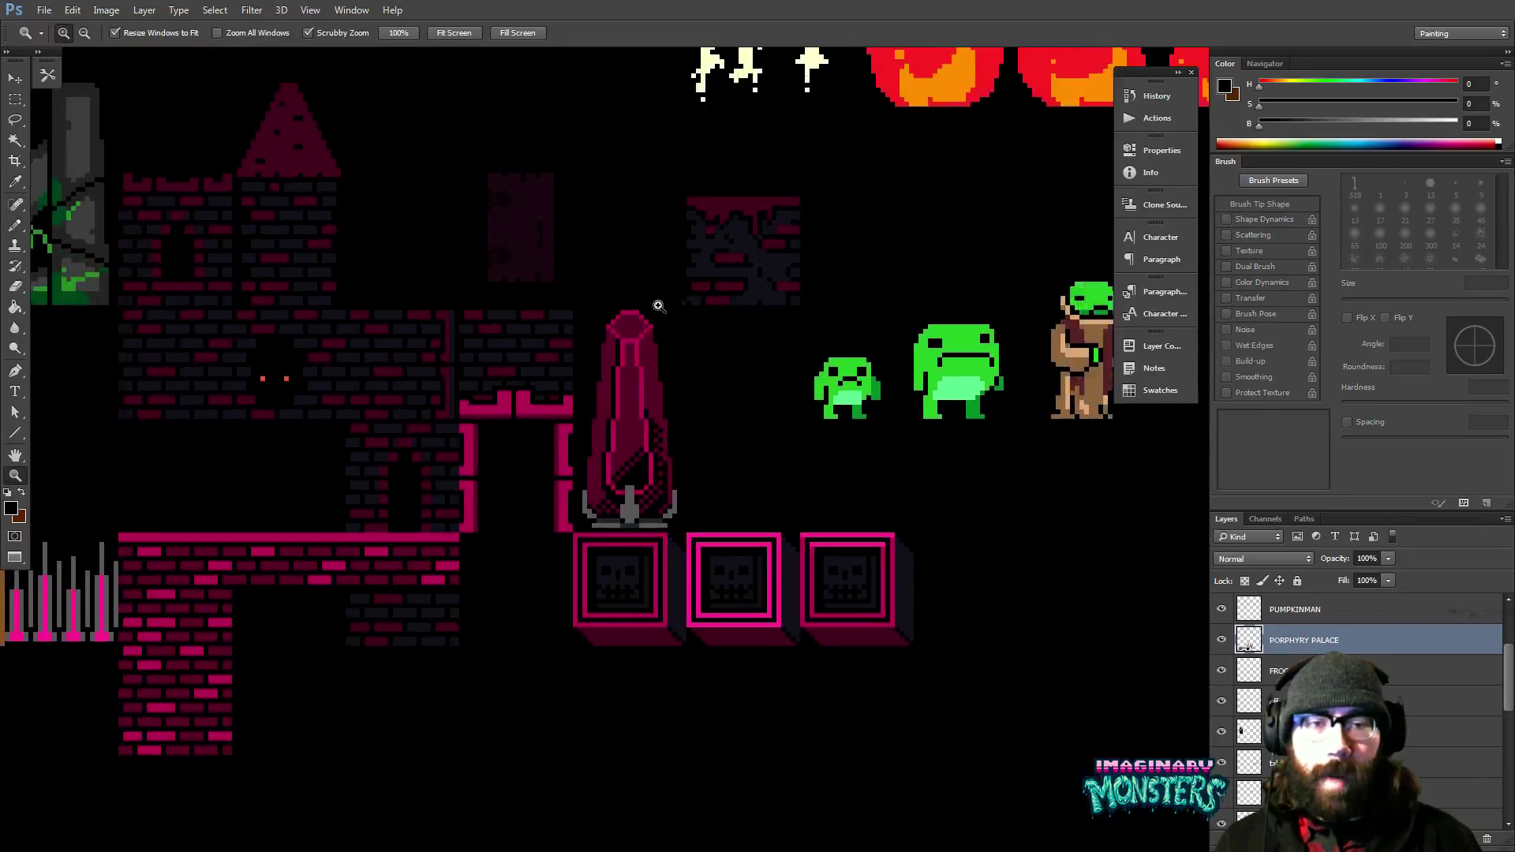
key("ctrl+apostrophe")
key("ctrl+apostrophe")
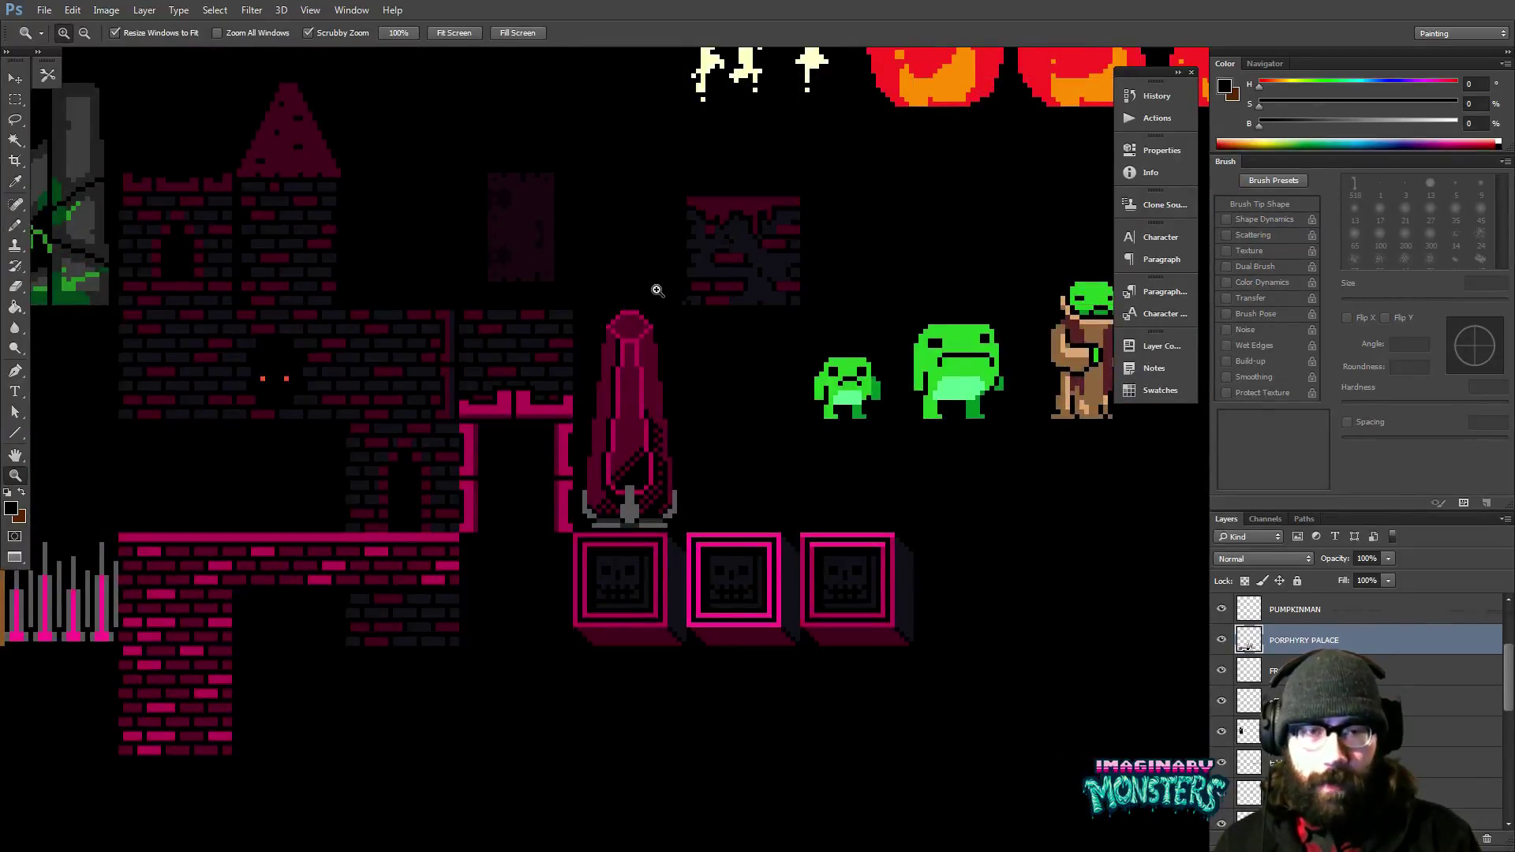
left_click_drag(806, 403, 696, 460)
key("b")
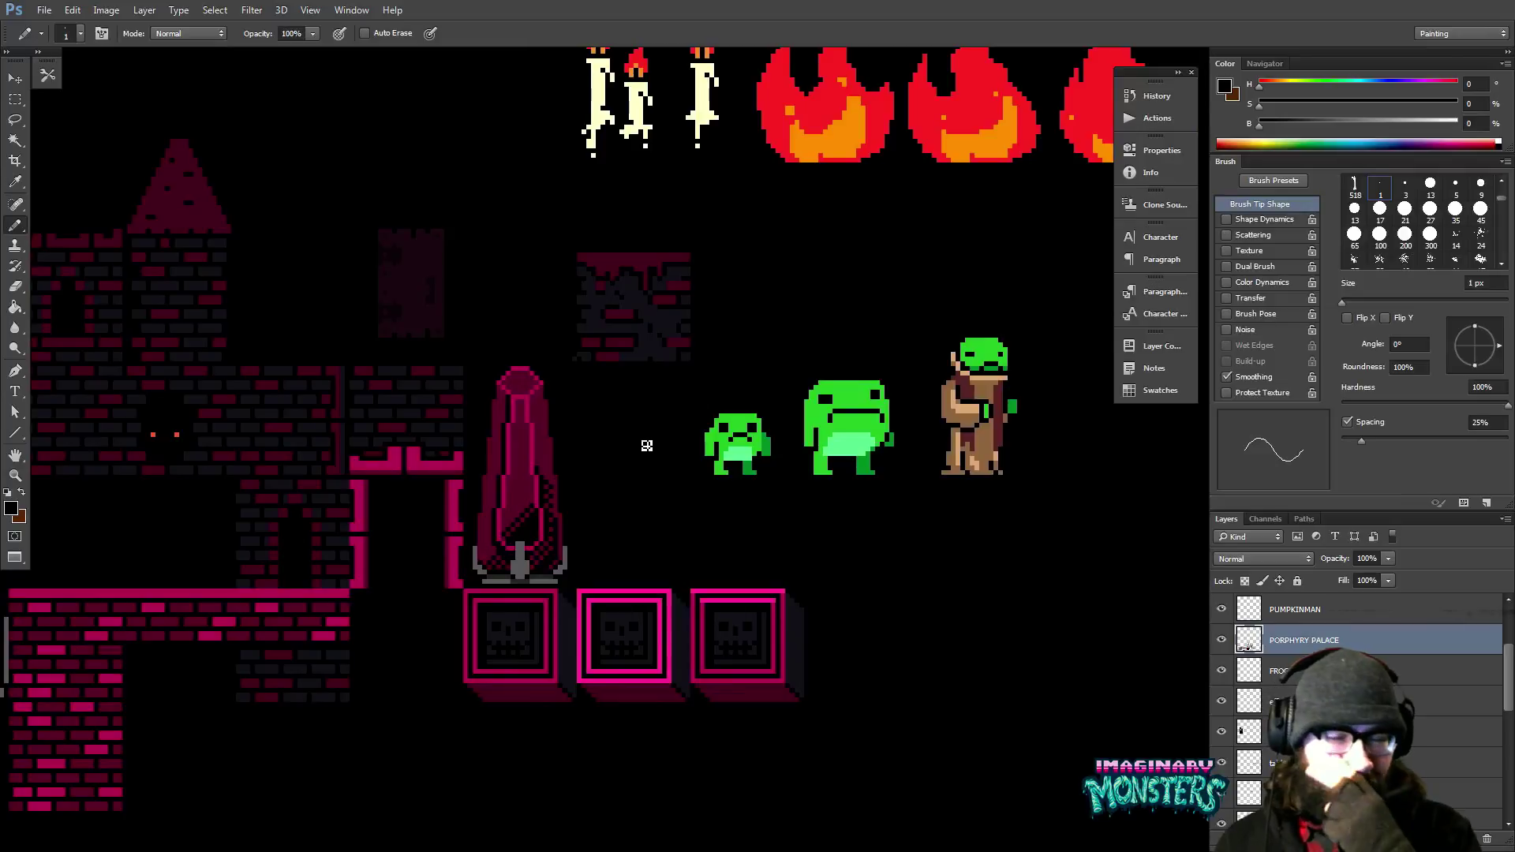
key("z")
left_click(512, 414)
key("b")
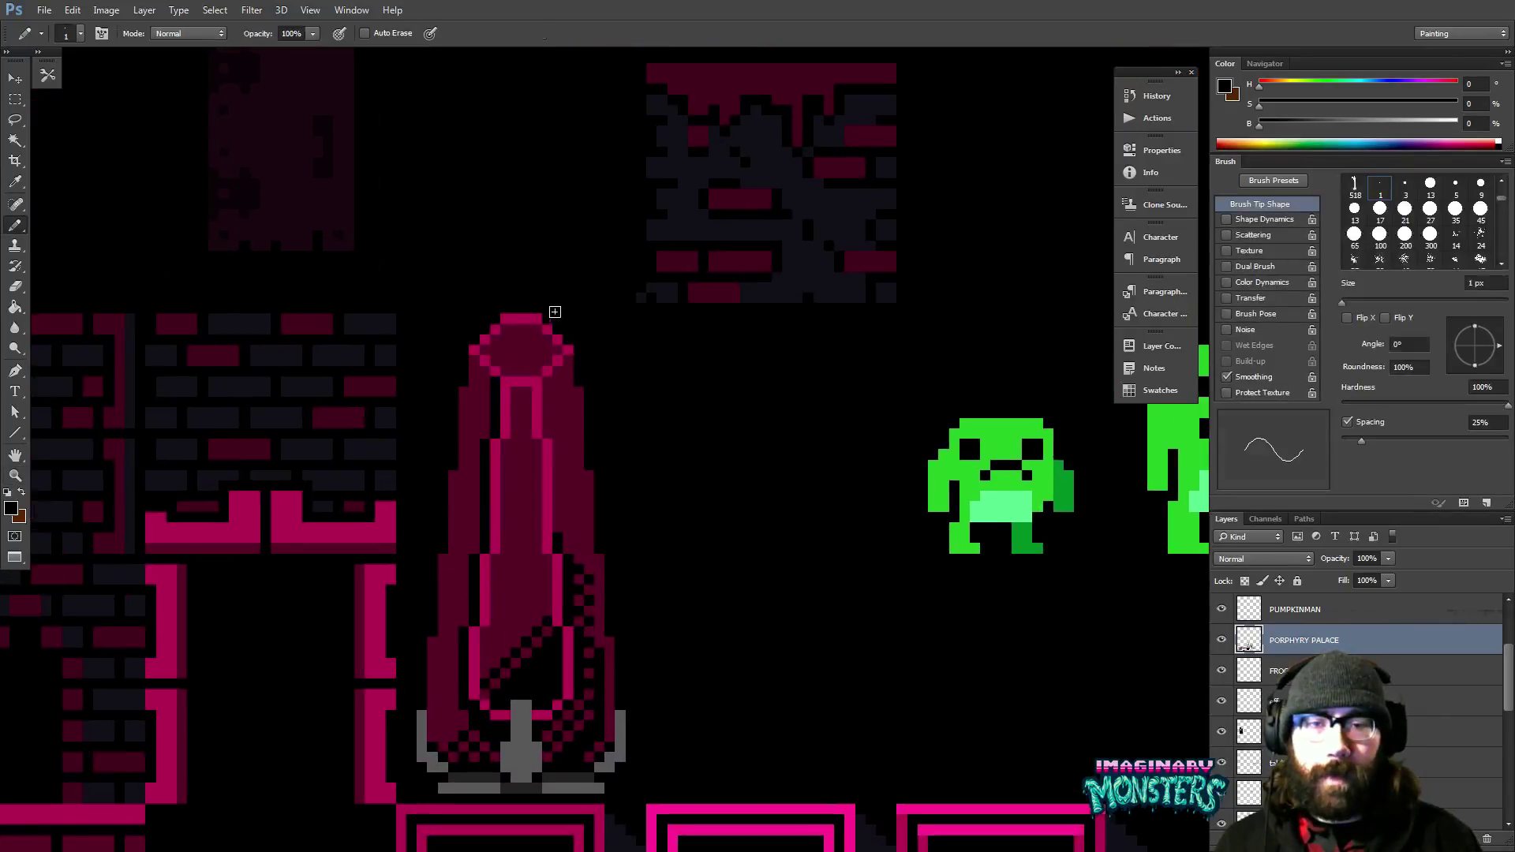
Sample bright magenta from the cap's outline and paint diagonal highlight streaks across the object's rounded cap.
left_click(496, 360, "alt")
left_click(502, 362, "alt")
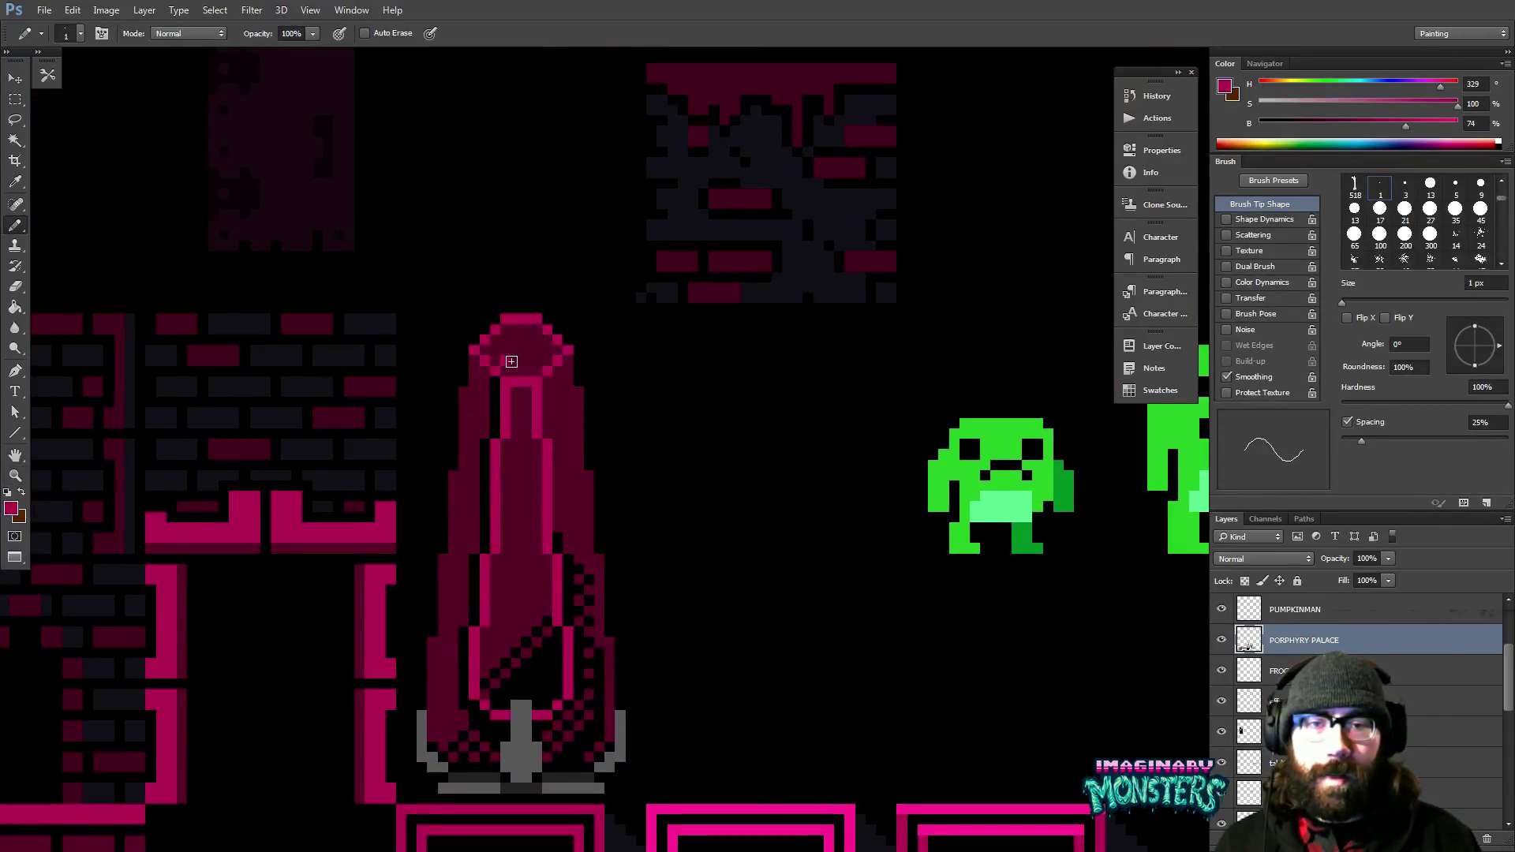
left_click_drag(517, 351, 539, 333)
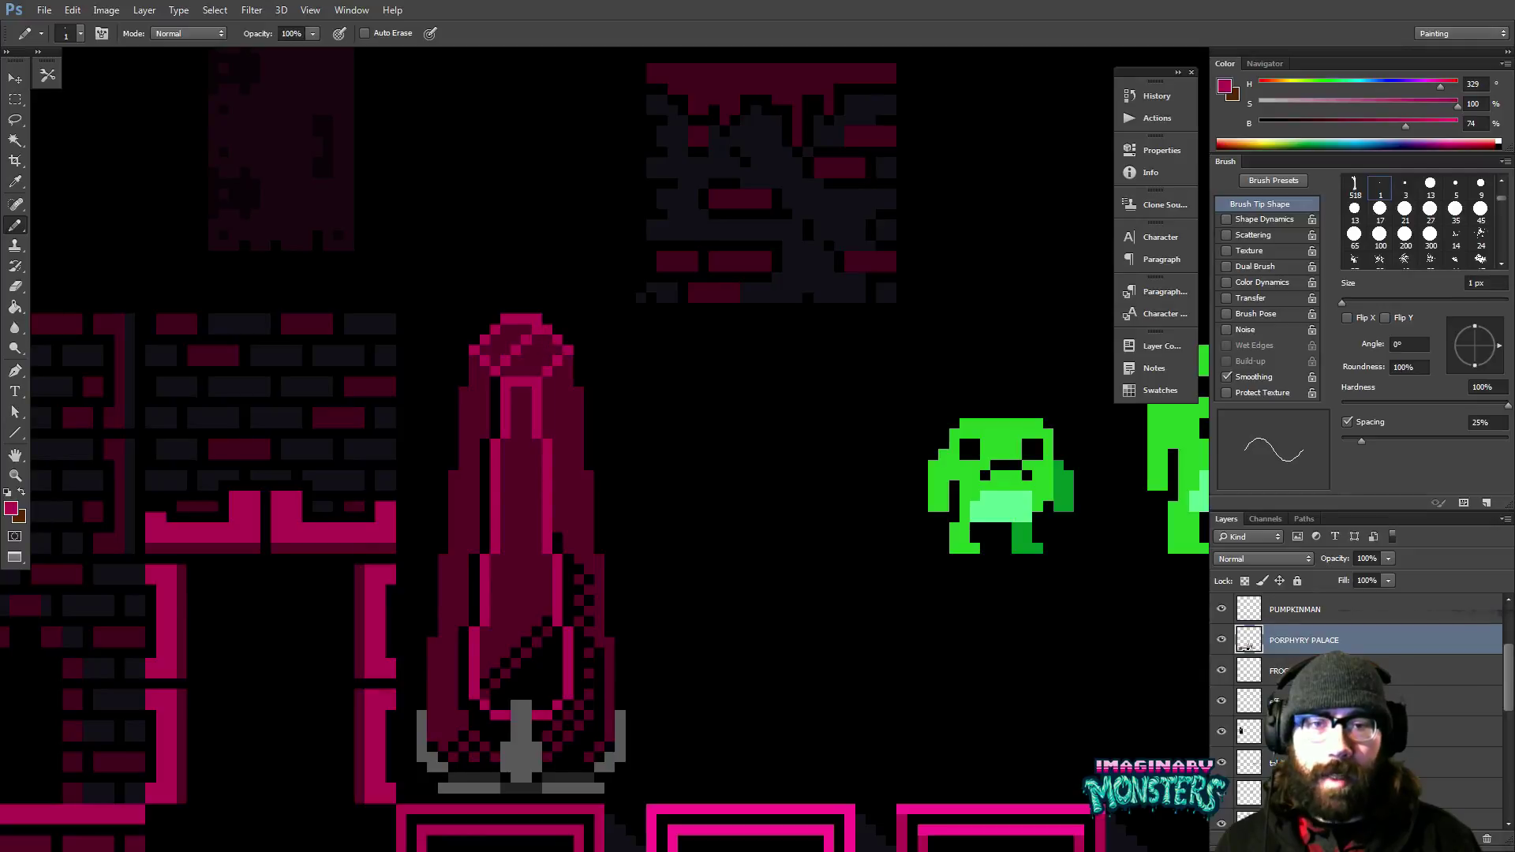
left_click_drag(511, 414, 536, 379)
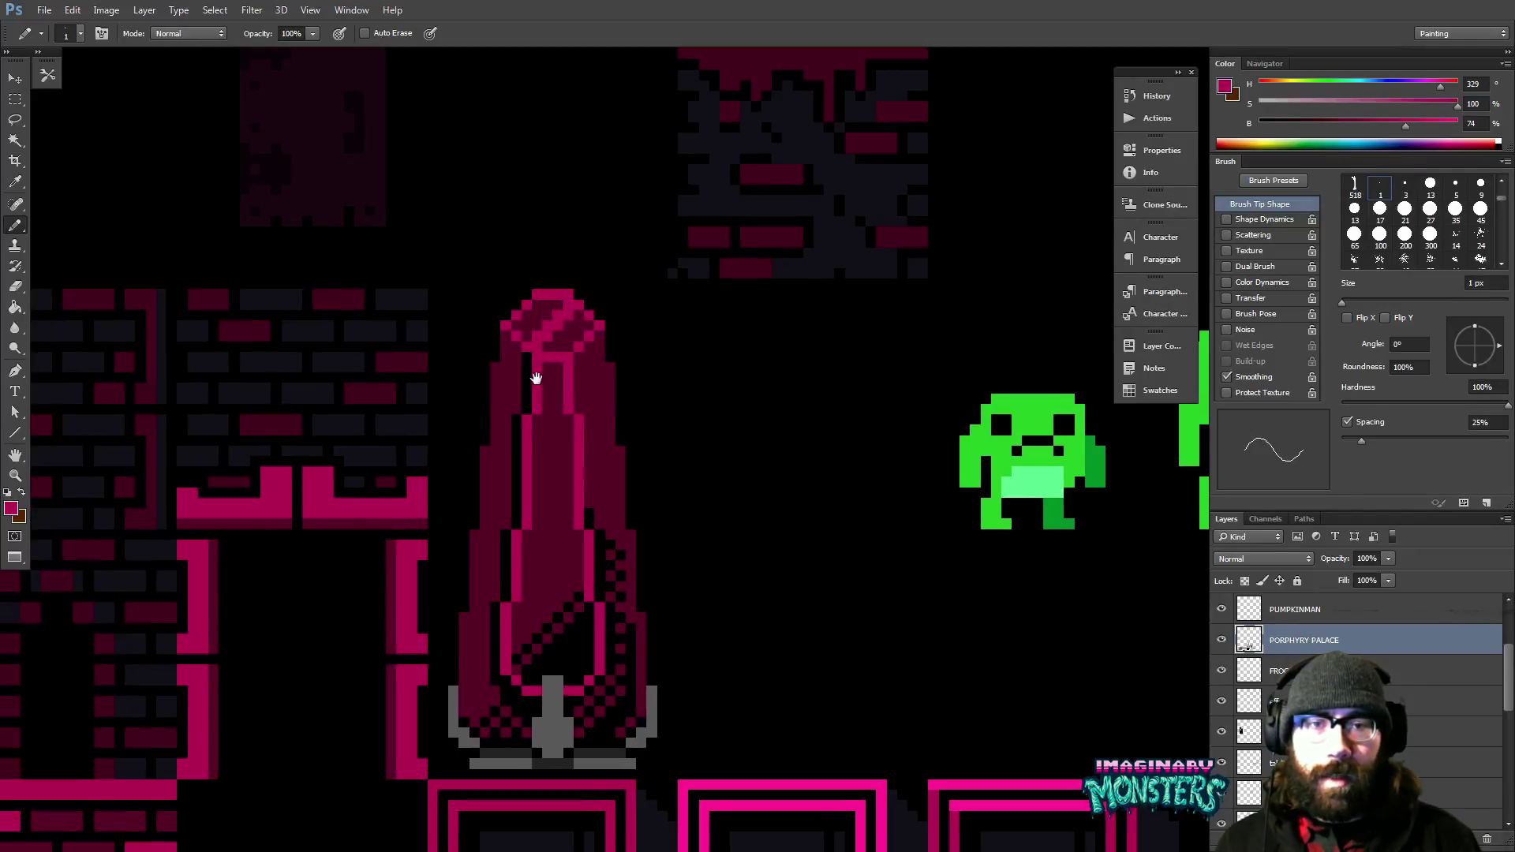
Sample black, fill the narrow slot at the top of the inner rim, and dither diagonal shadow pixels just below it.
left_click(517, 353, "alt")
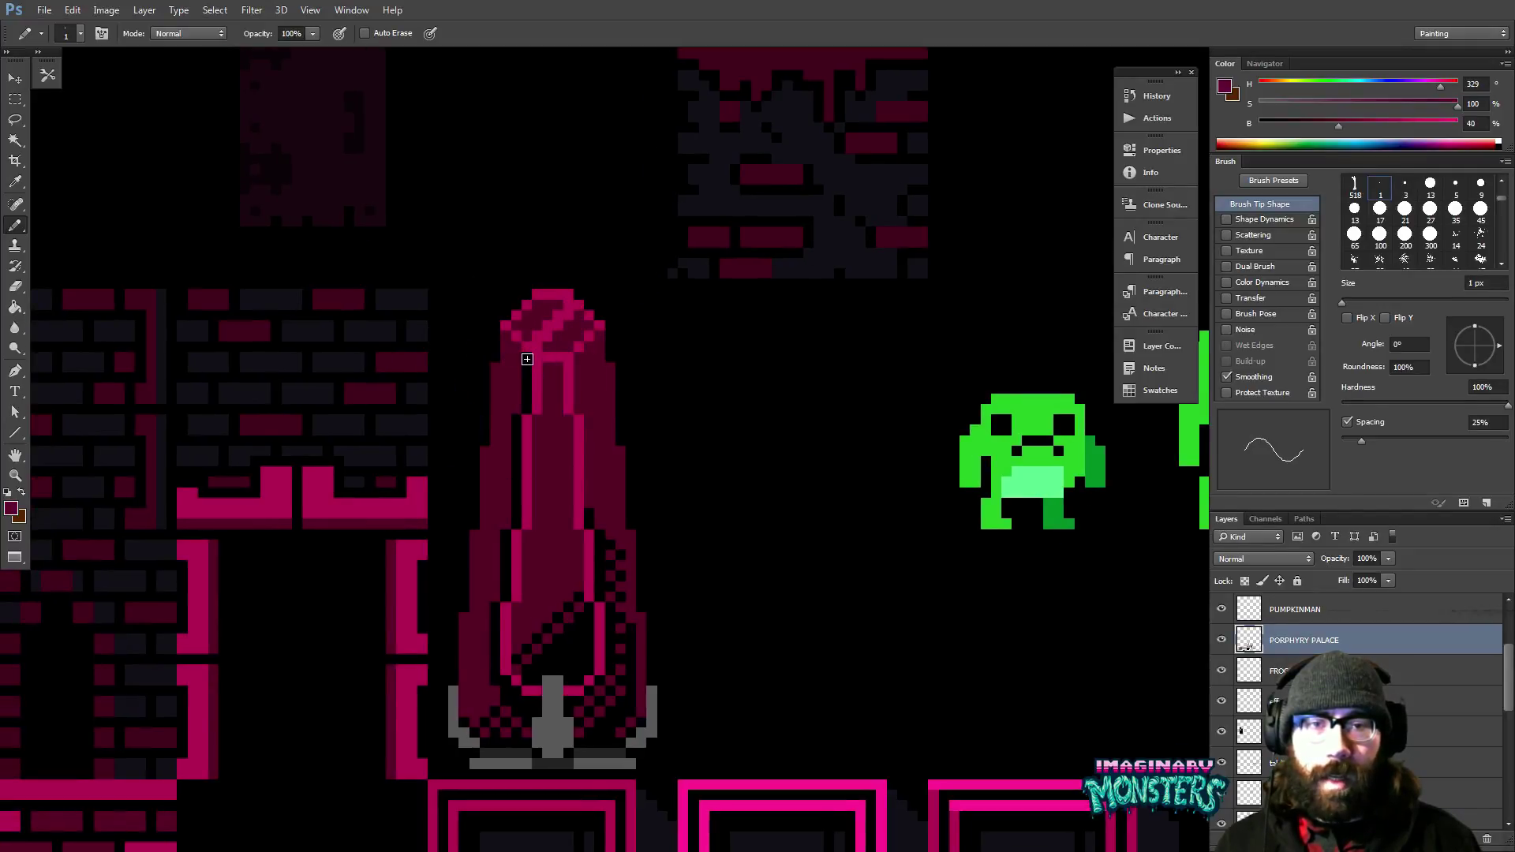
left_click(521, 416, "alt")
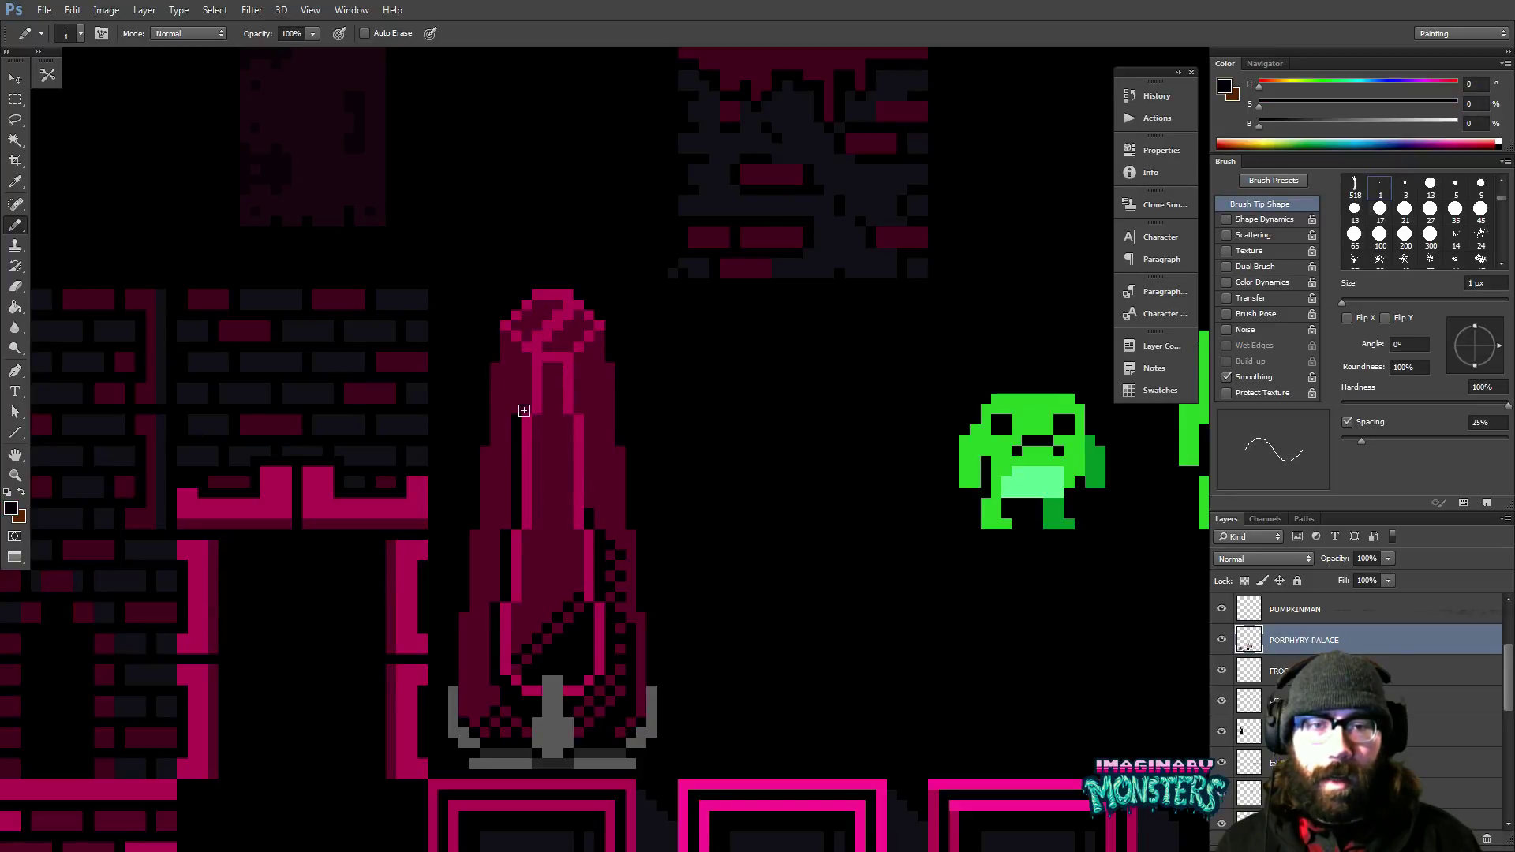
left_click_drag(574, 414, 558, 342)
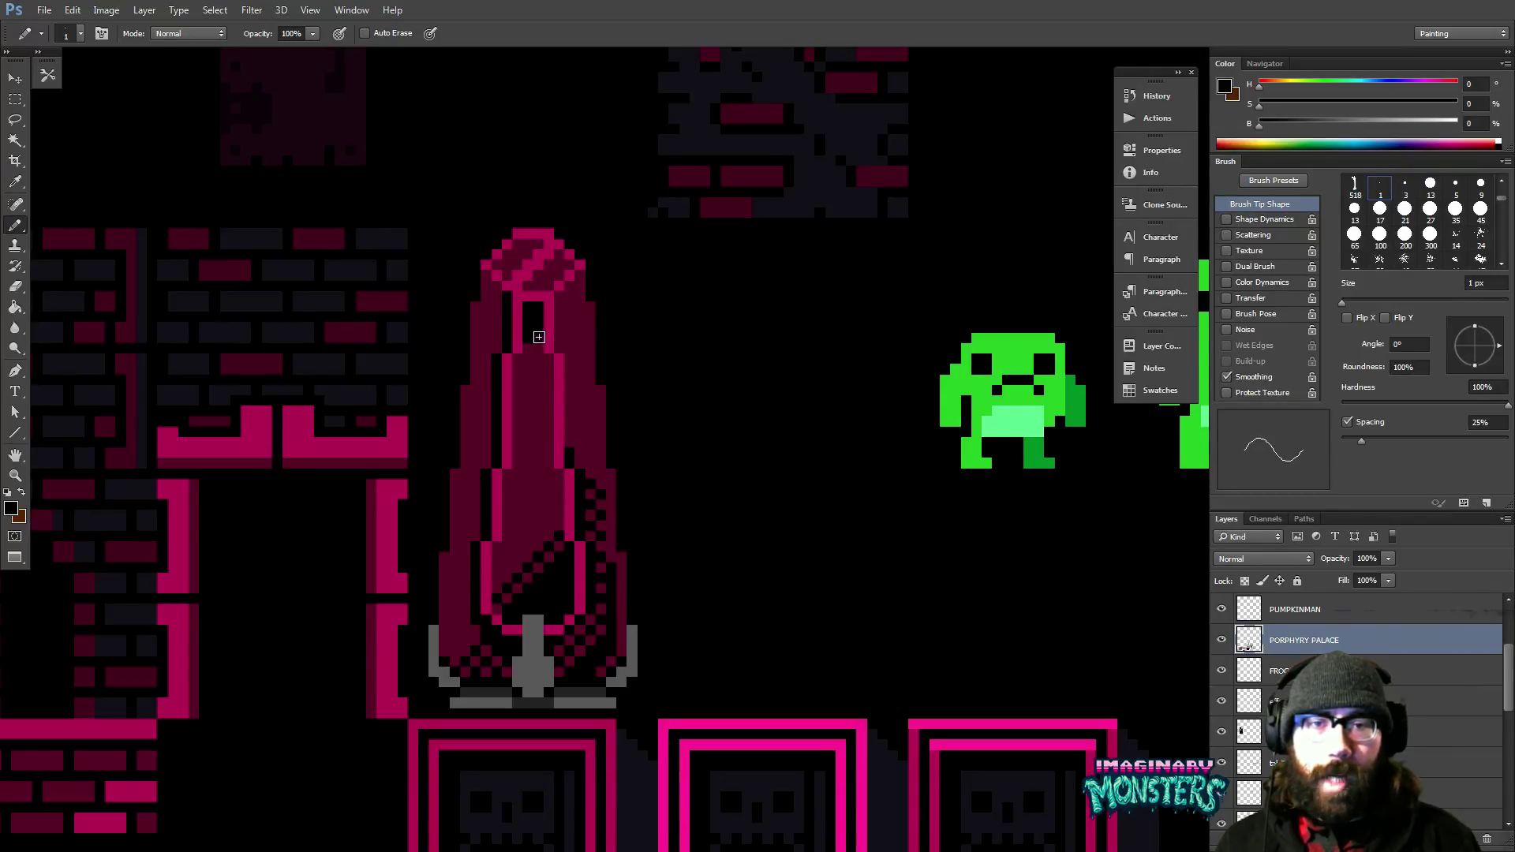
left_click(517, 359)
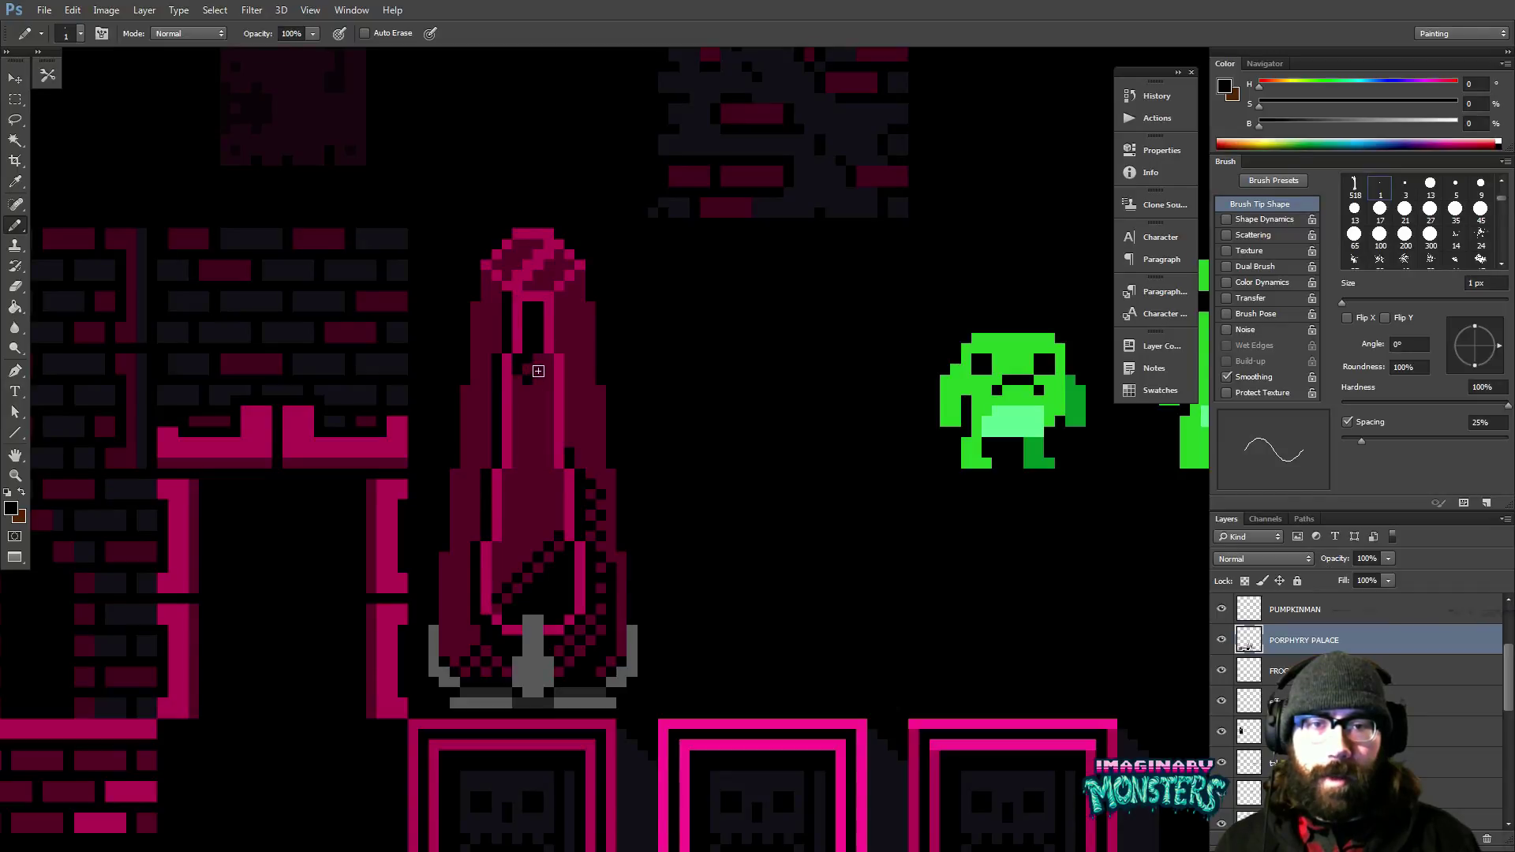
left_click_drag(559, 445, 570, 403)
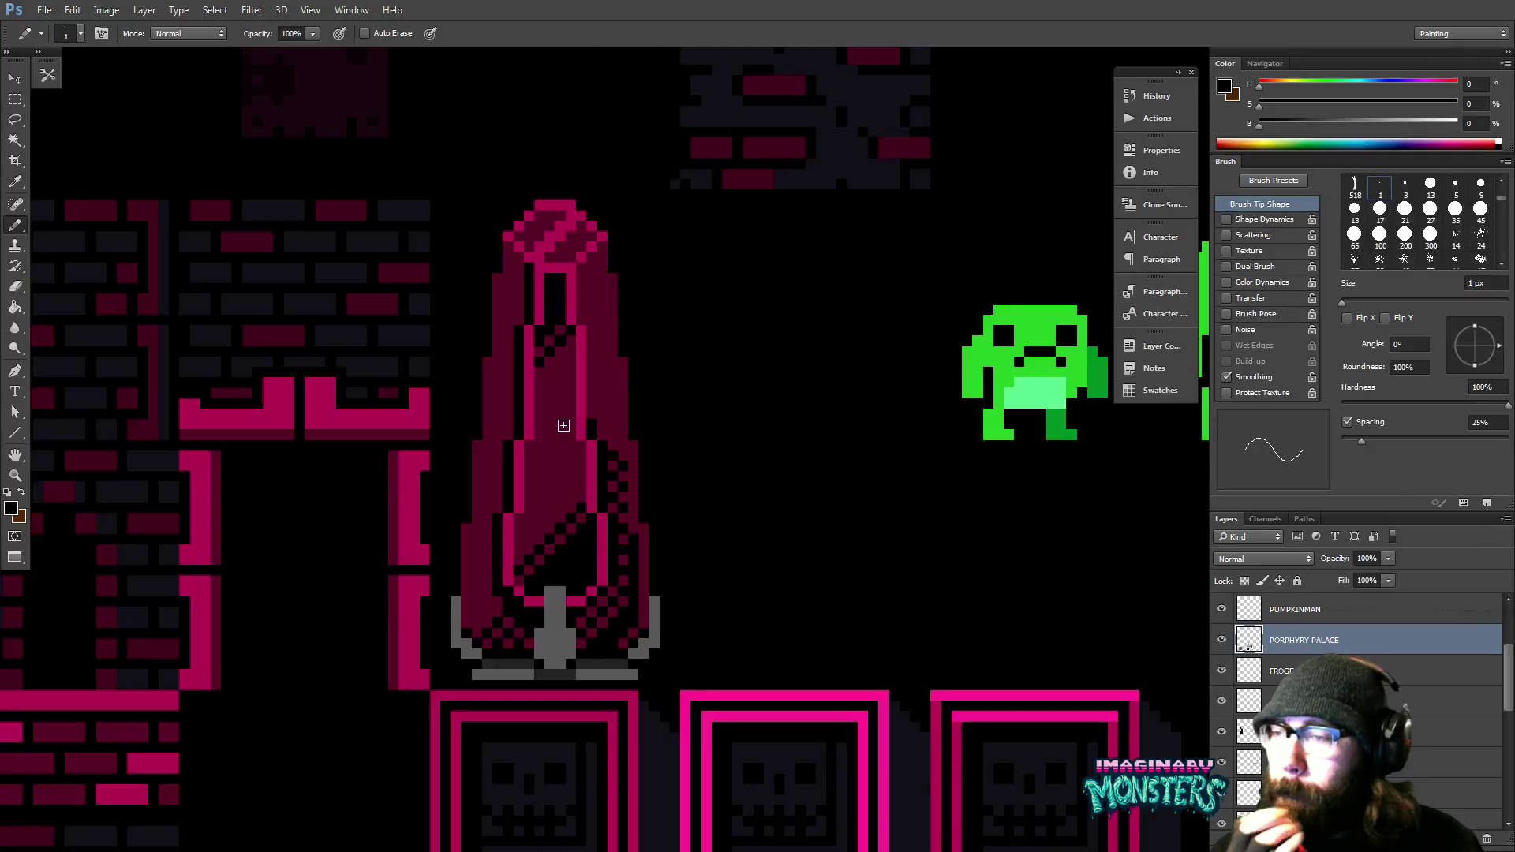
mouse_move(556, 329)
left_mouse_down()
mouse_move(560, 373)
mouse_move(504, 244)
mouse_move(490, 292)
mouse_move(491, 364)
left_mouse_up()
Sample bright magenta and outline the object's stepped left and right outer edges from the cap down to the grey base.
left_click(509, 246, "alt")
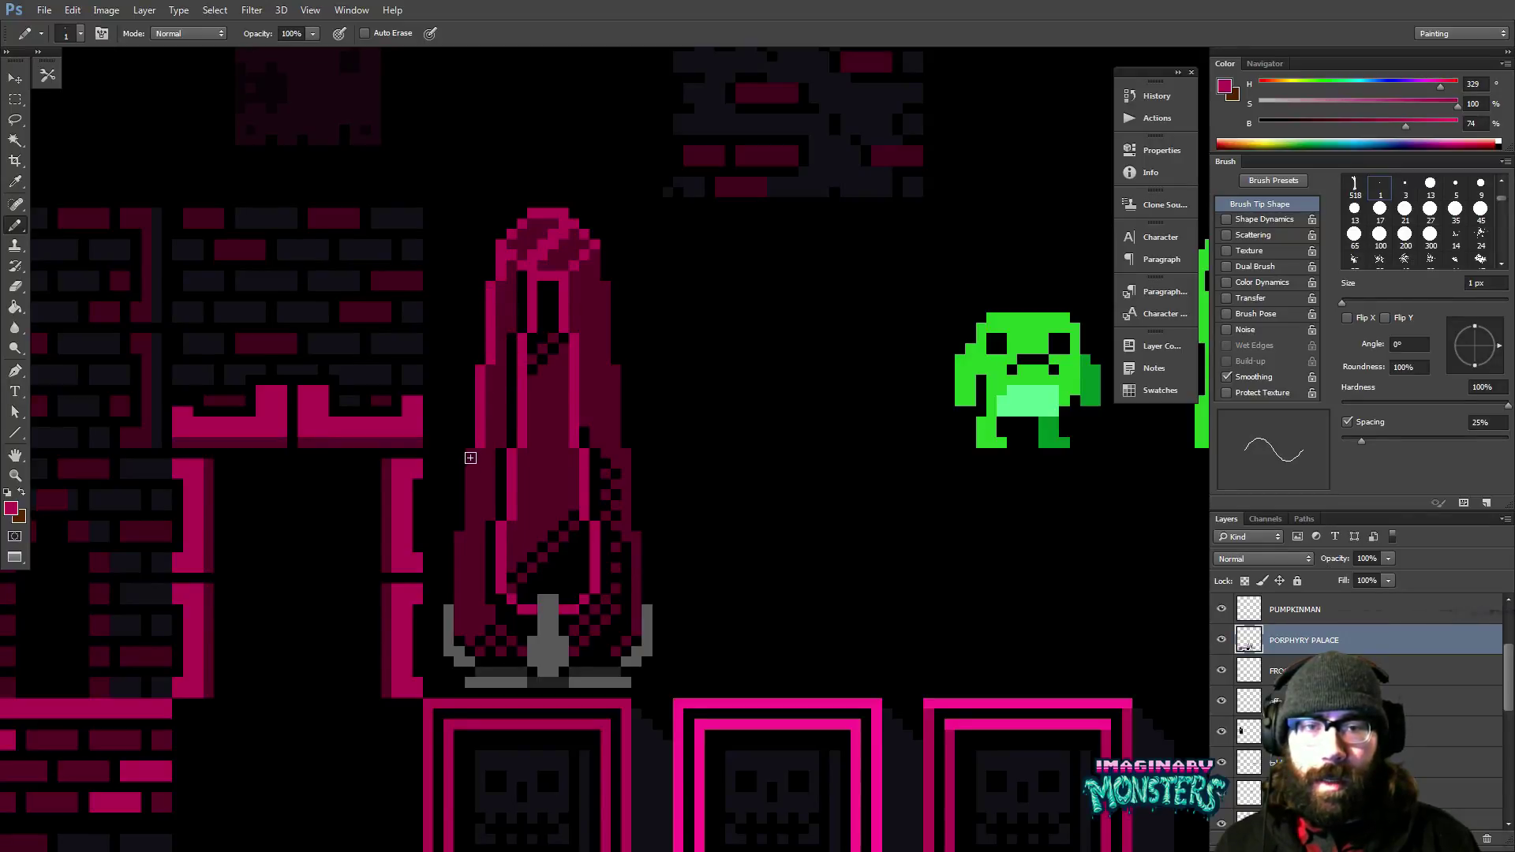
left_click_drag(471, 458, 475, 626)
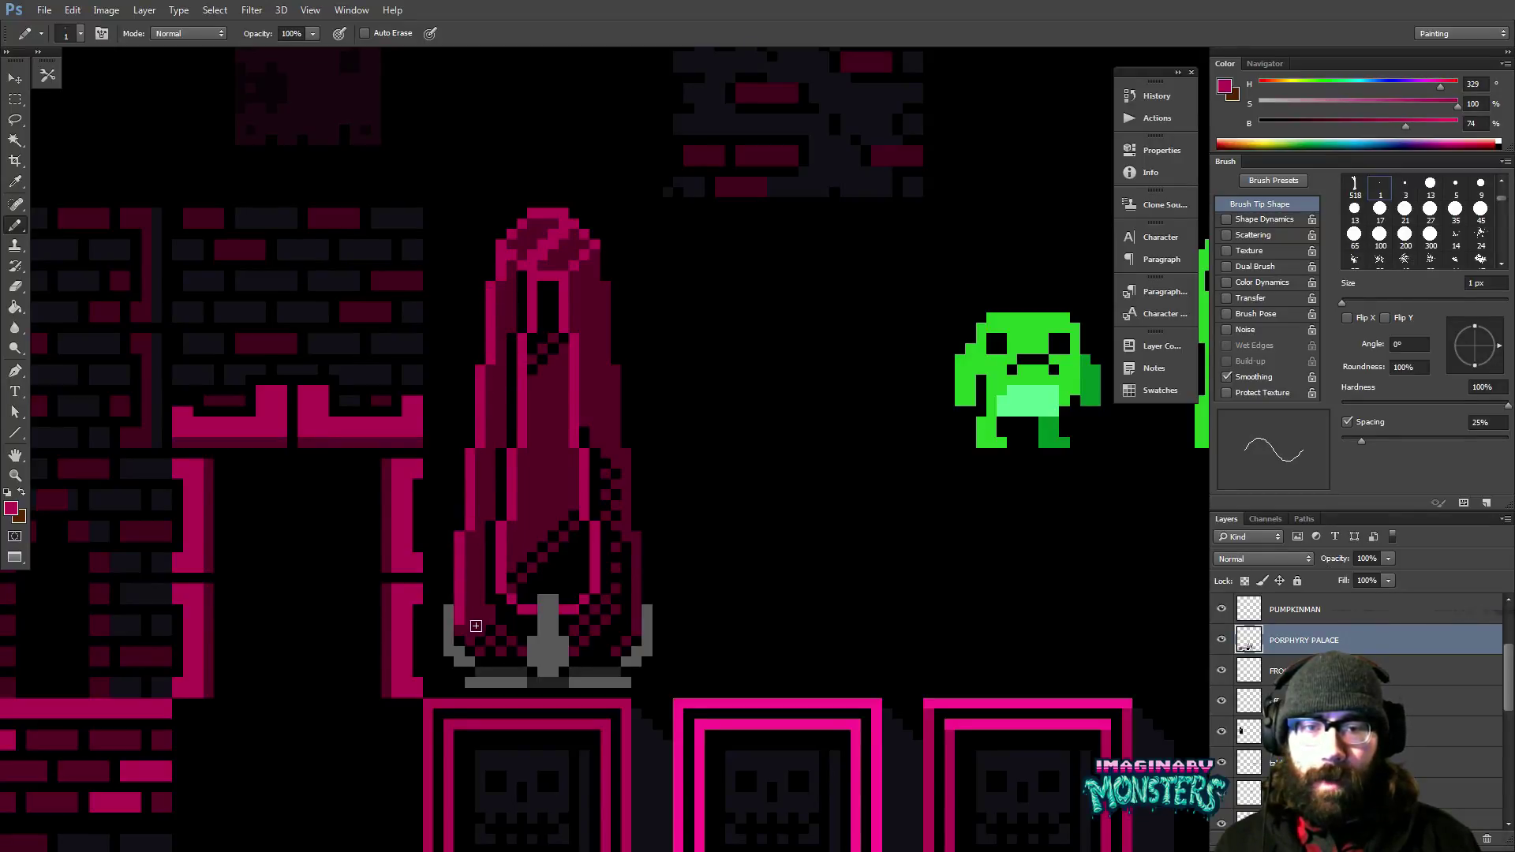
left_click_drag(592, 403, 538, 450)
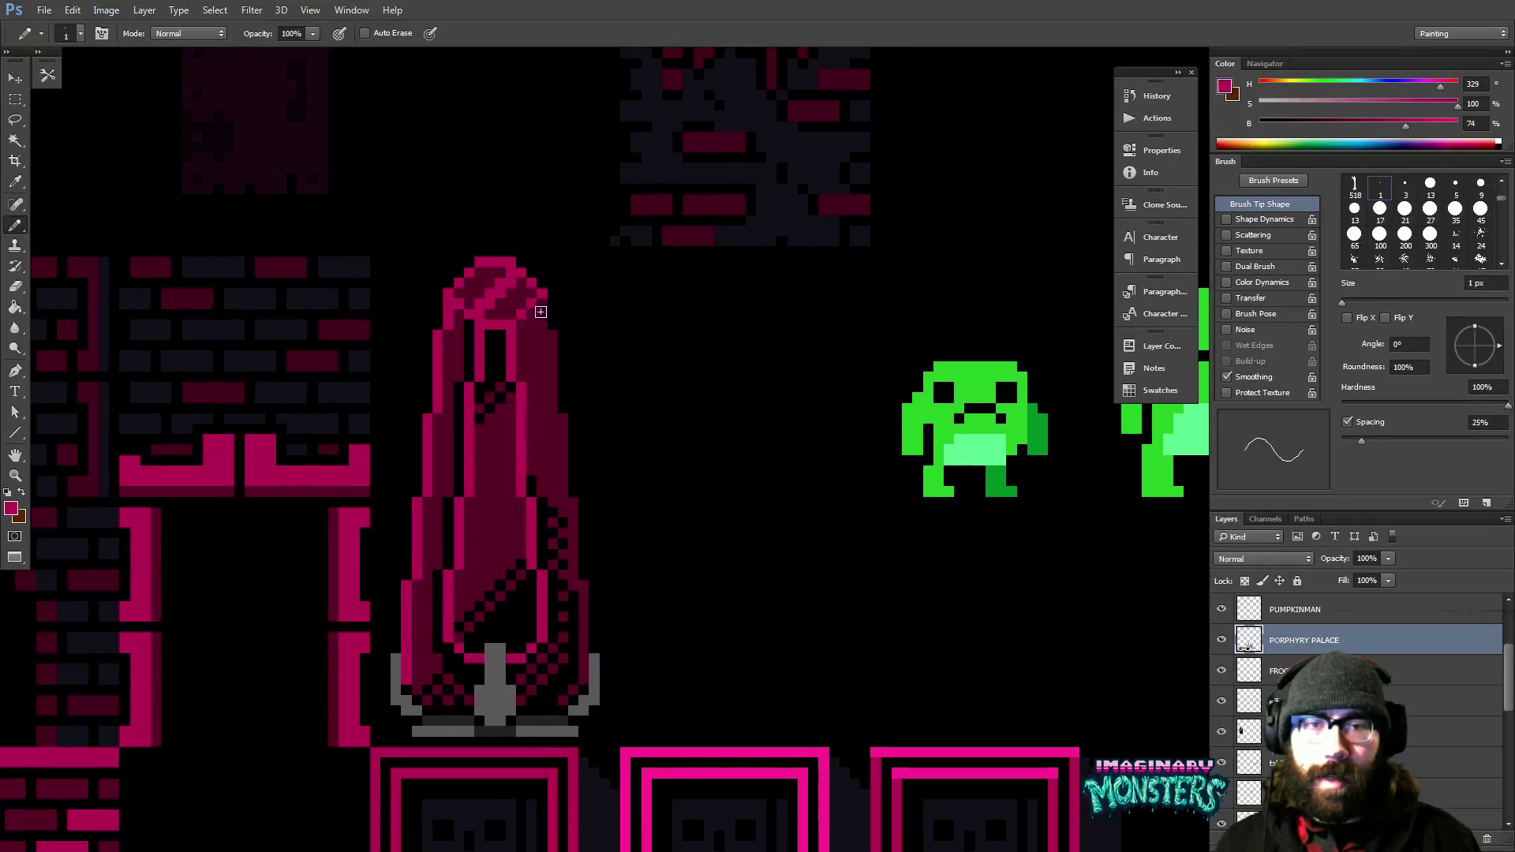
mouse_move(544, 307)
left_mouse_down()
mouse_move(592, 582)
mouse_move(578, 594)
mouse_move(606, 681)
left_mouse_up()
Check the outlined object against the tile grid and examine it at a small scale within the whole sprite sheet.
key("z")
left_click(616, 629, "alt")
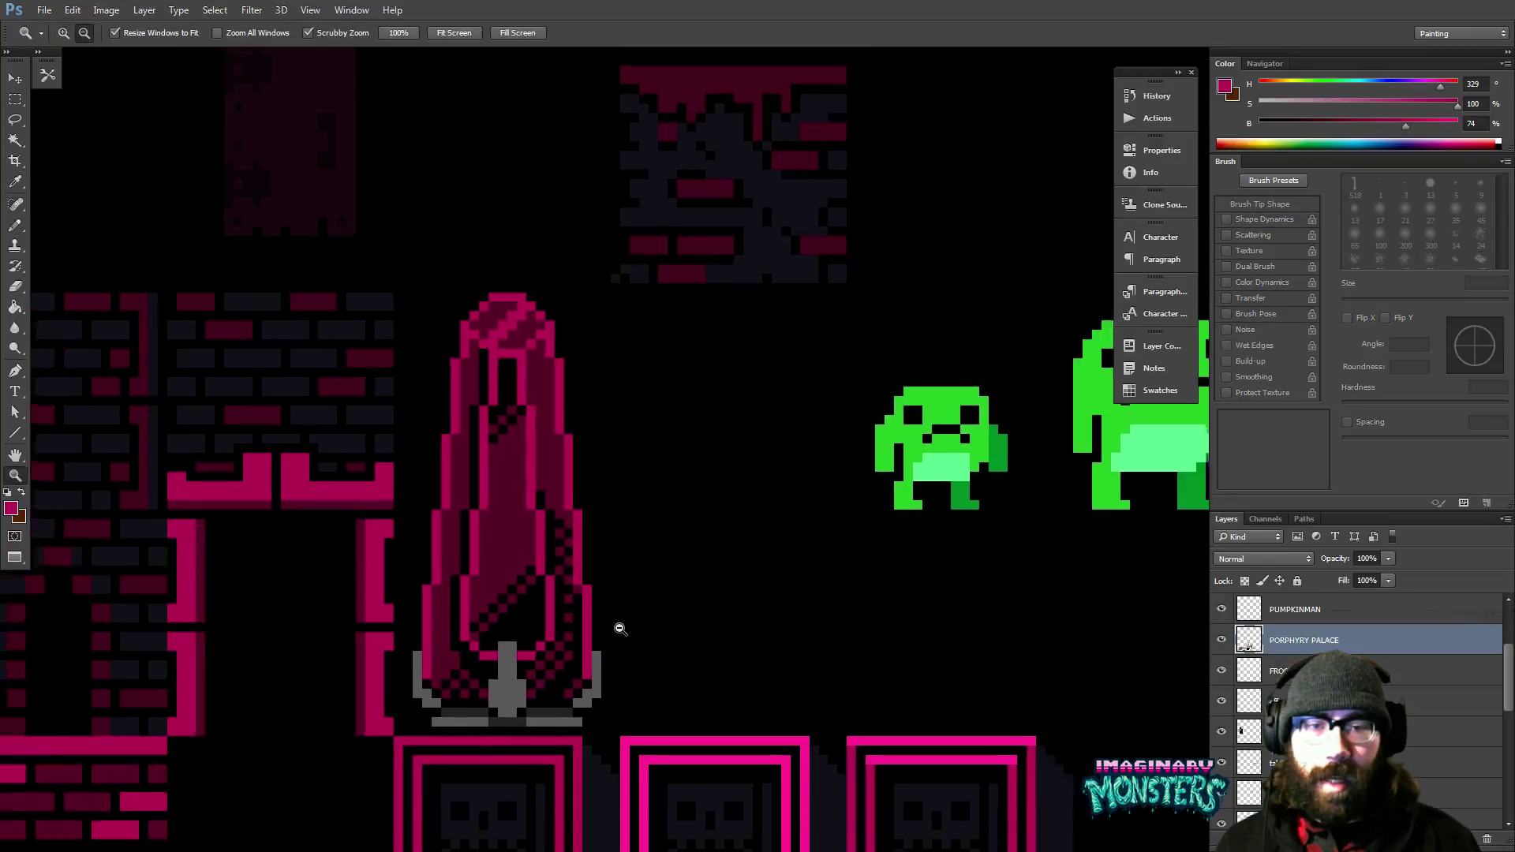
key("ctrl+apostrophe")
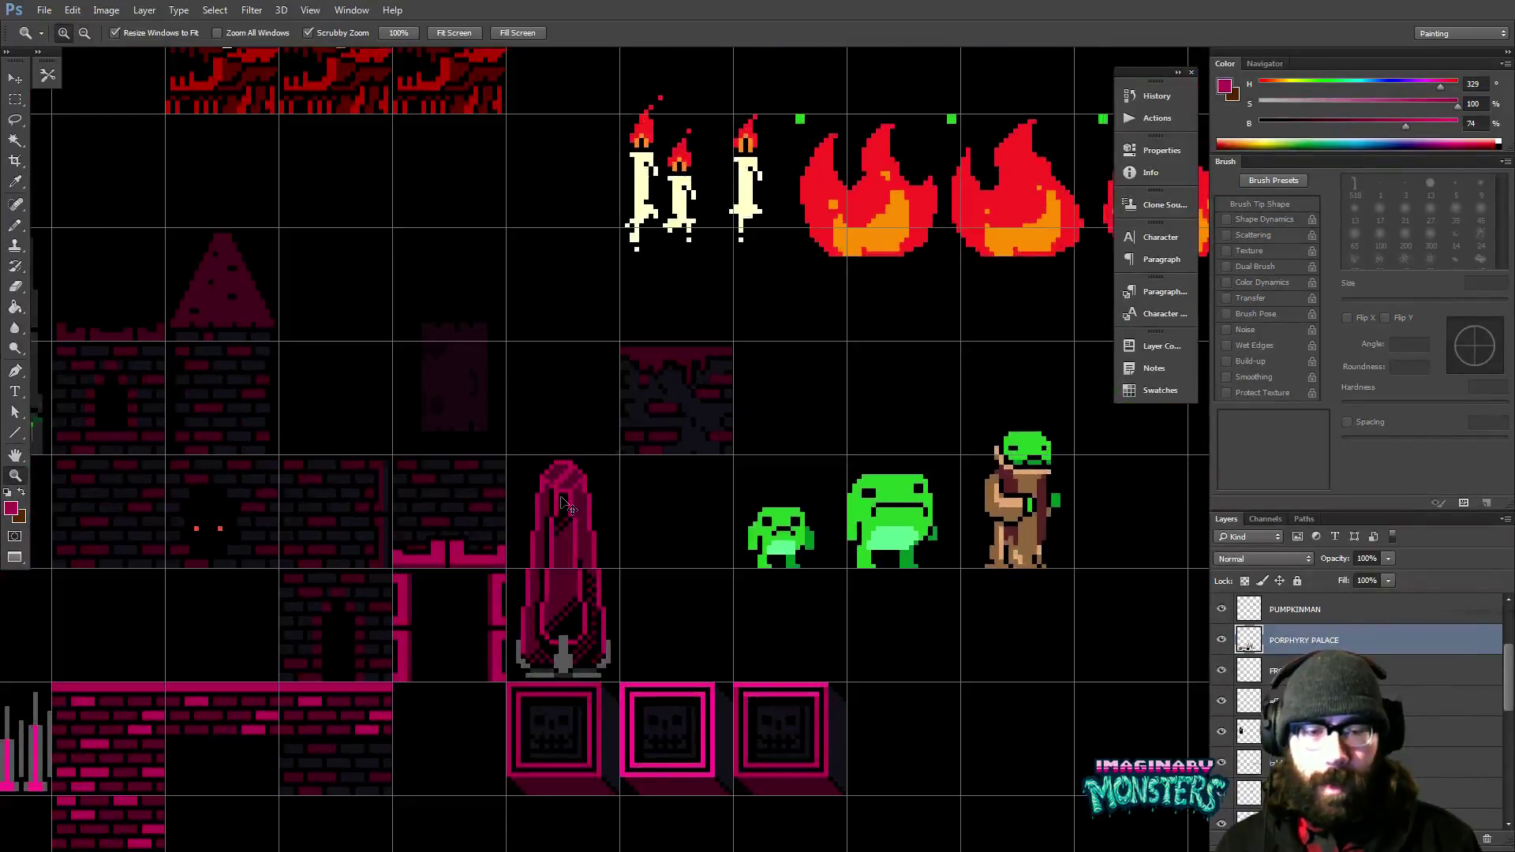
key("ctrl+apostrophe")
left_click_drag(670, 485, 733, 447)
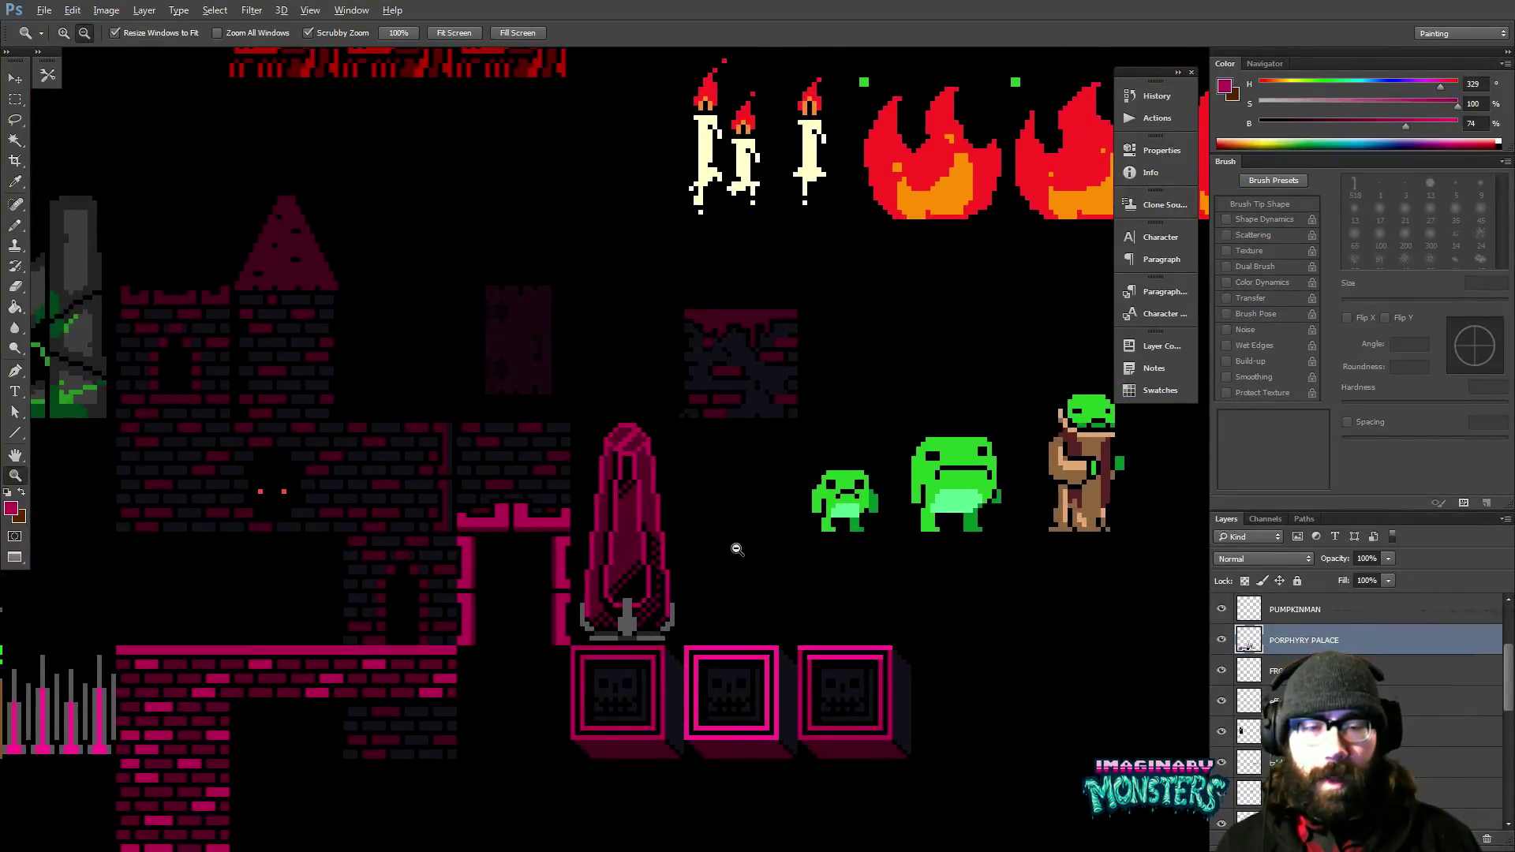
left_click(737, 549, "alt")
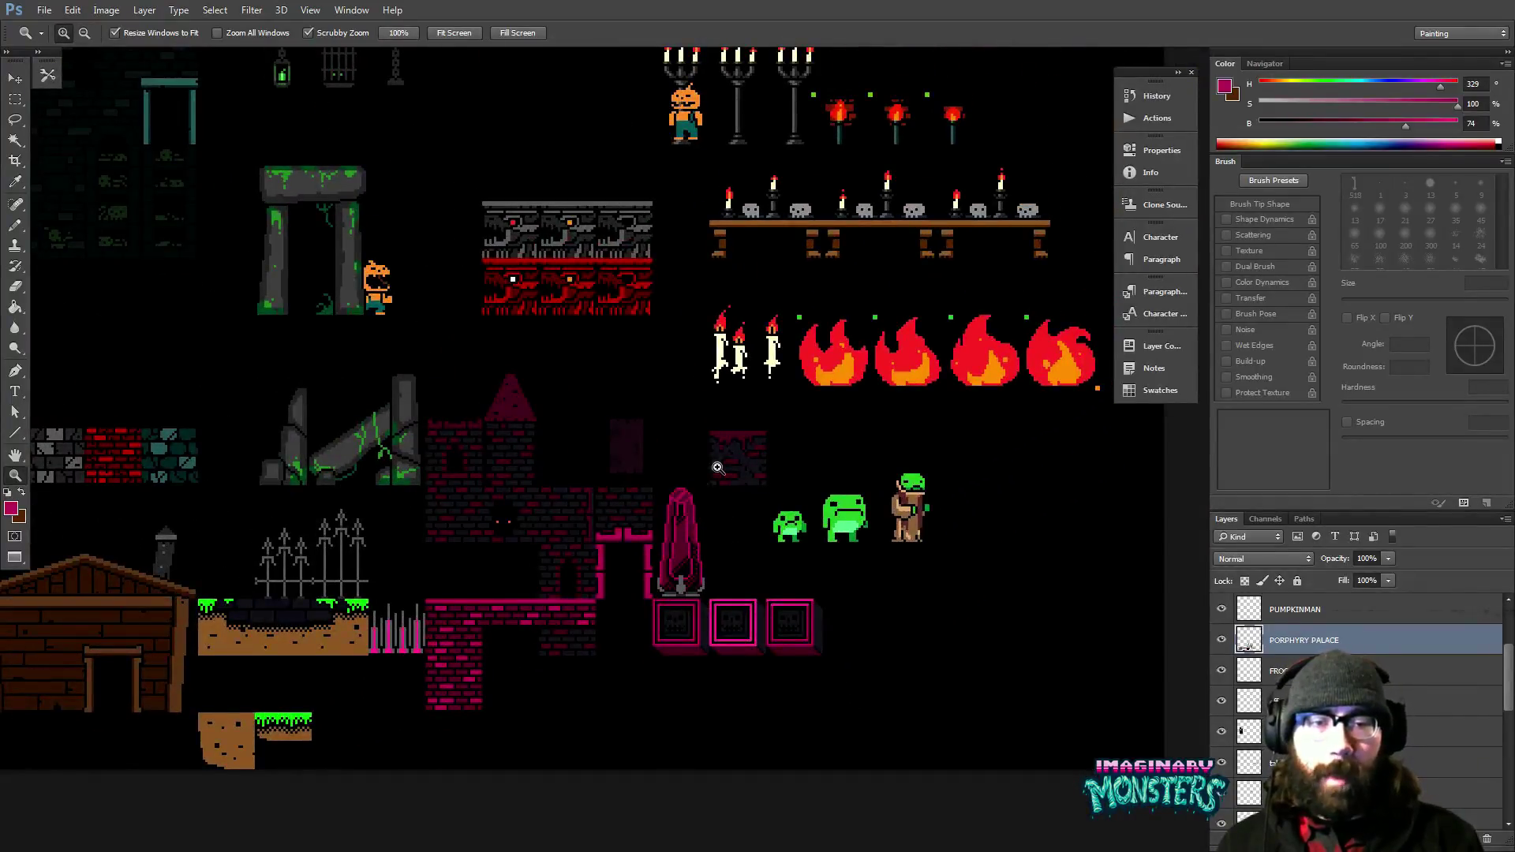
left_click_drag(685, 450, 620, 438)
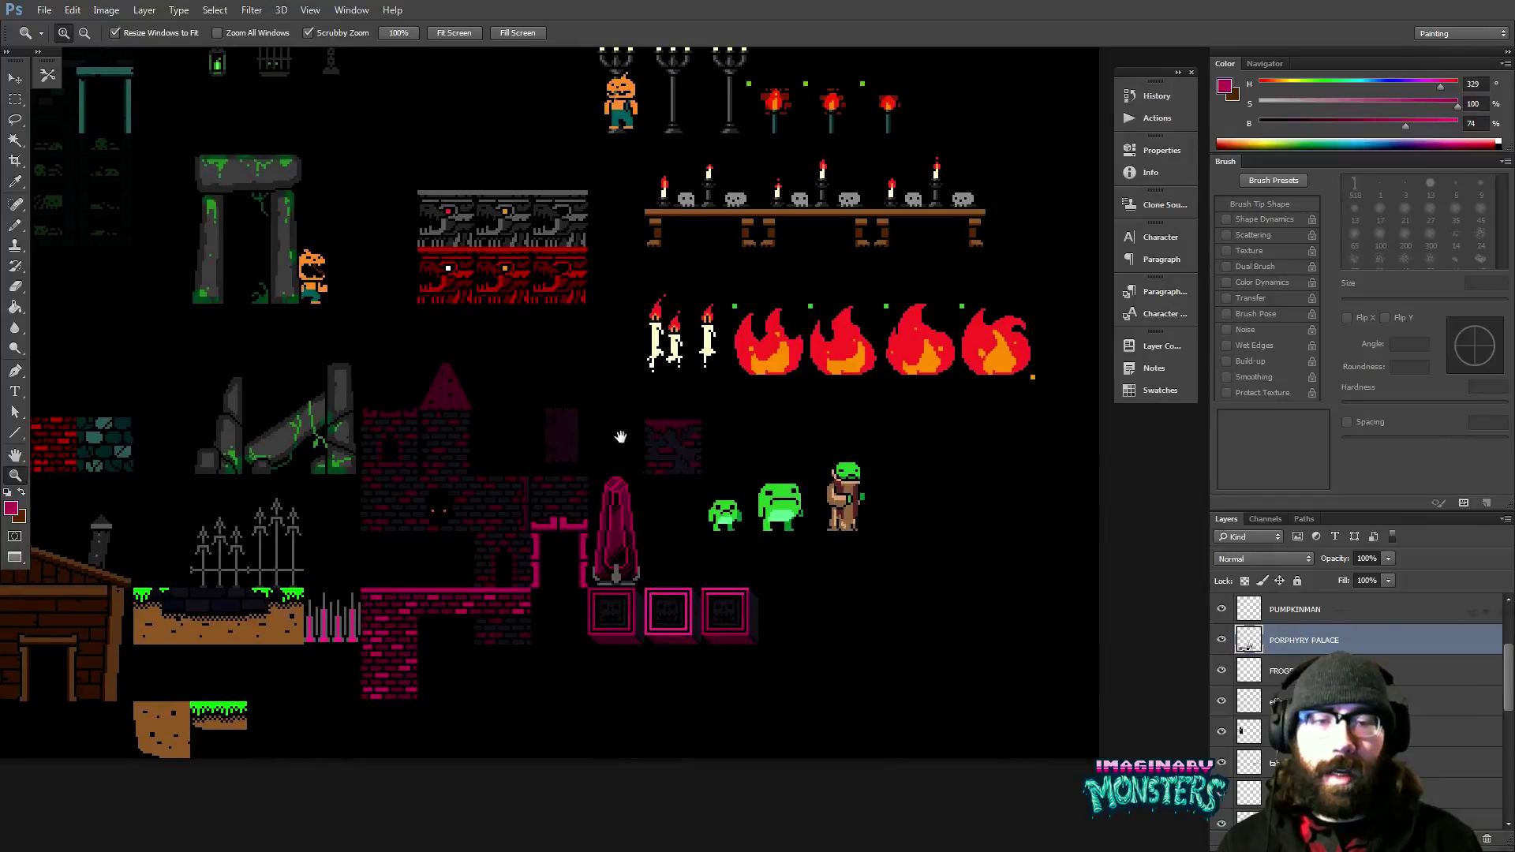
left_click_drag(608, 542, 623, 529)
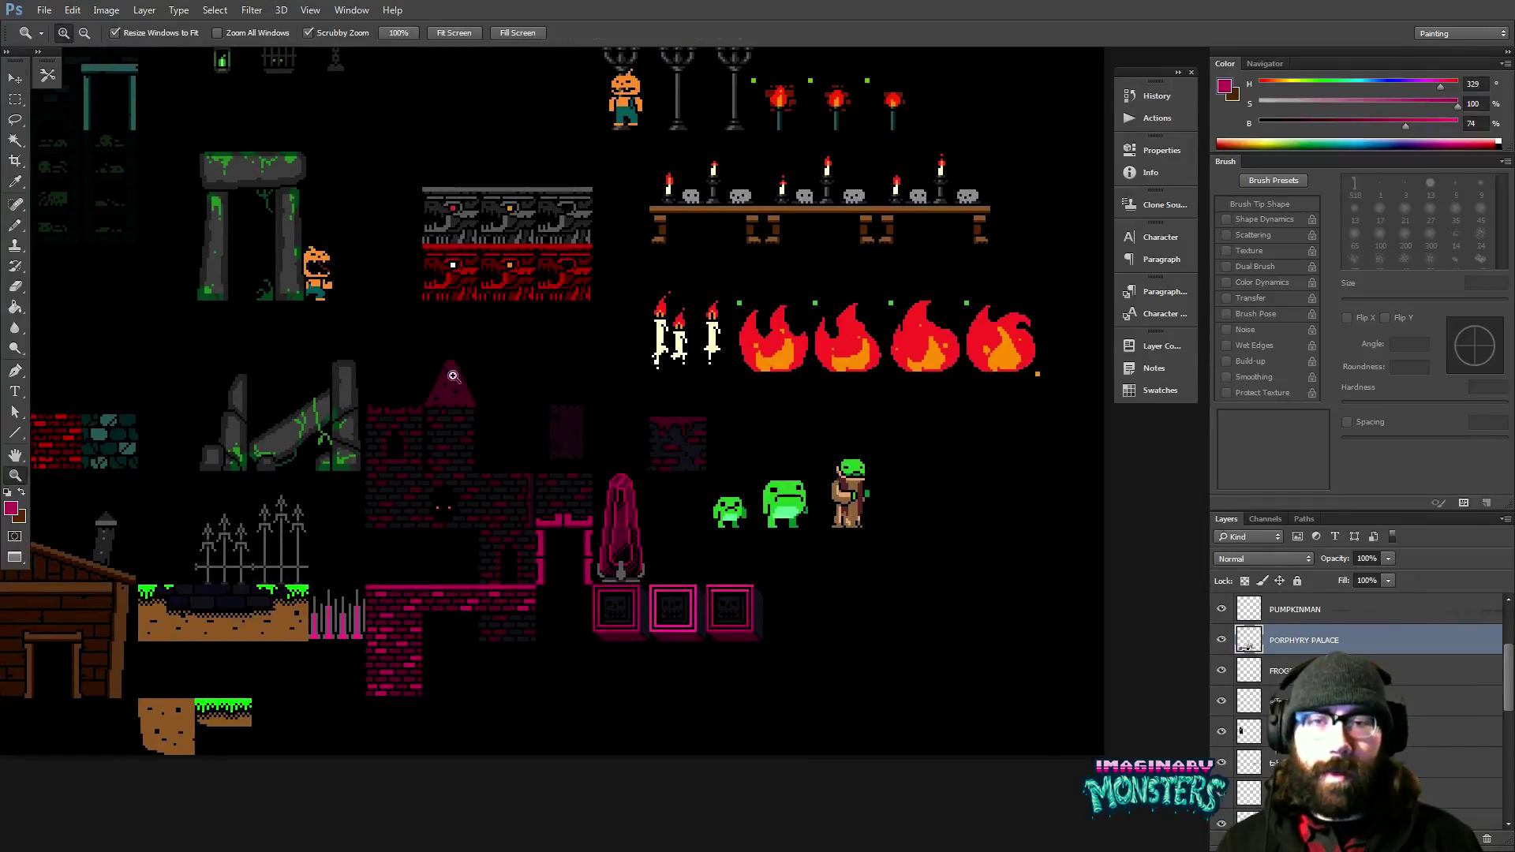
Move the pumpkin-headed character onto the middle skull block beside the magenta object to compare their sizes.
key("v")
left_click(316, 273, "ctrl")
left_click_drag(342, 309, 679, 434)
key("z")
key("v")
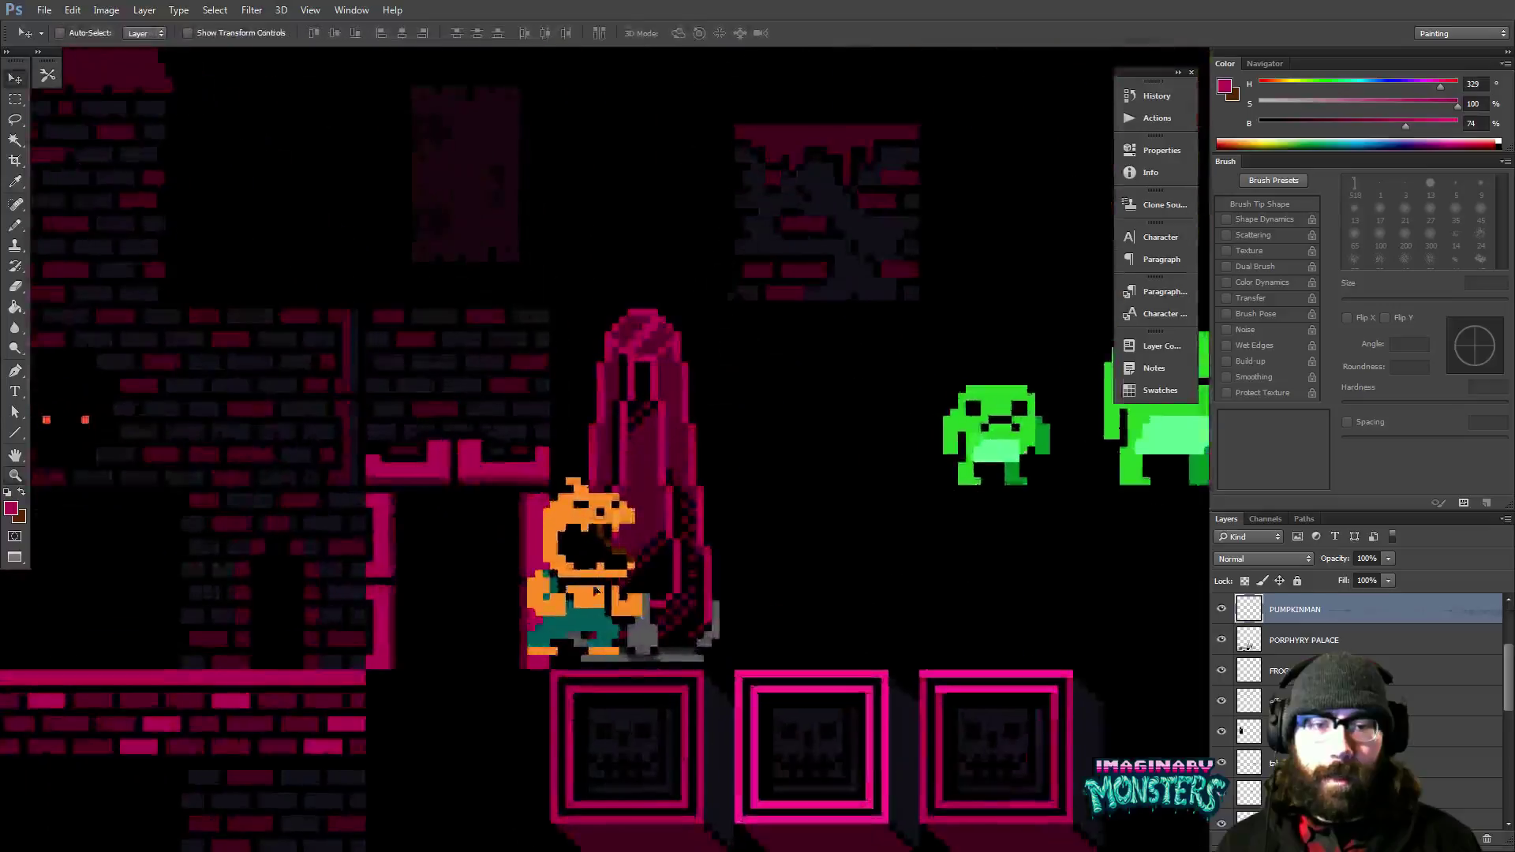
left_click_drag(594, 592, 808, 562)
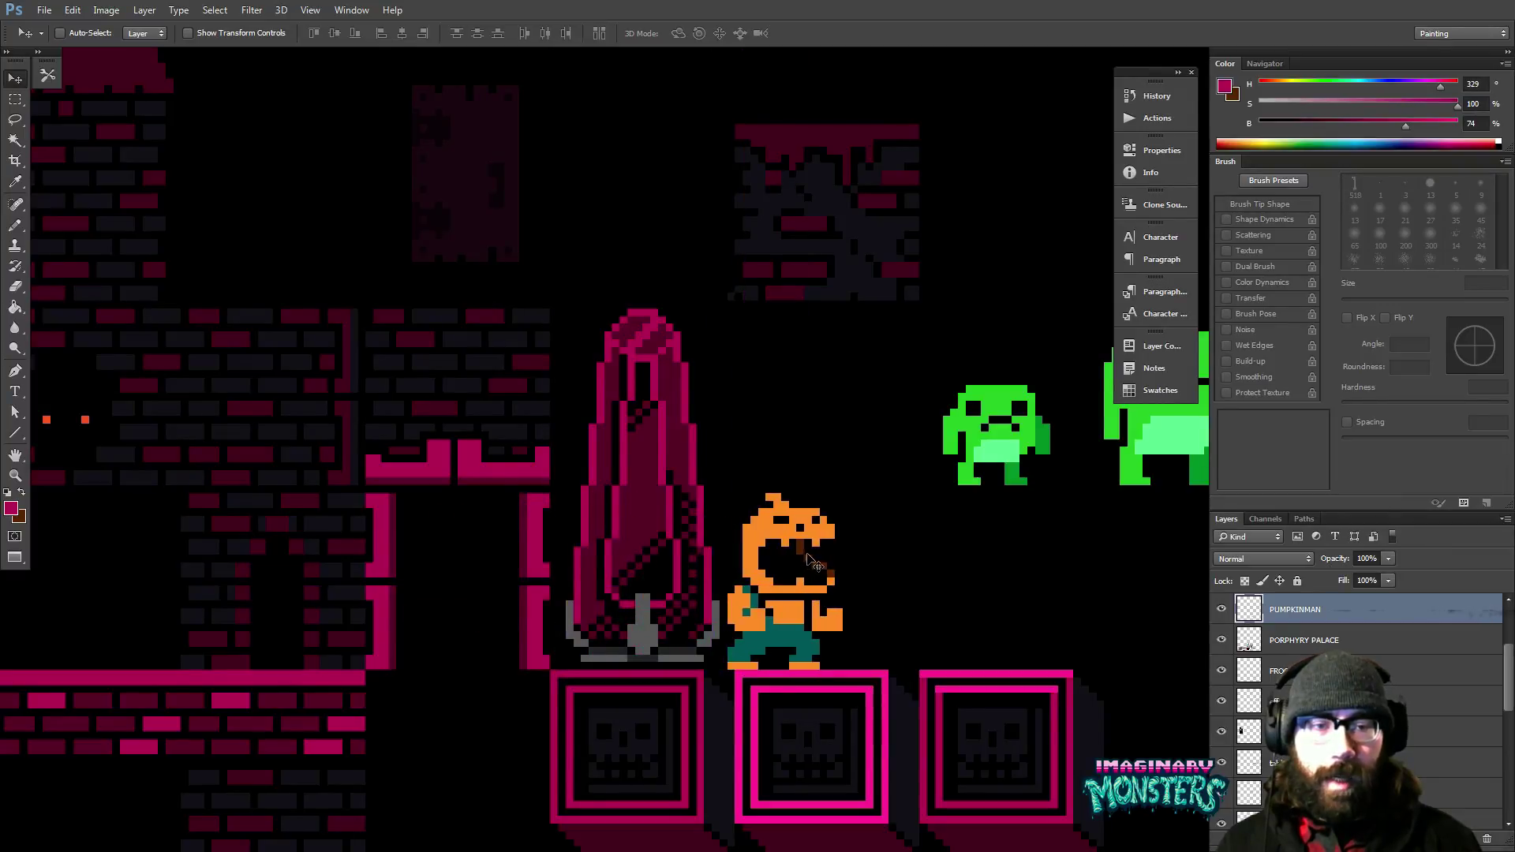
key("ctrl+z")
left_click_drag(597, 610, 698, 550)
key("z")
left_click(795, 571)
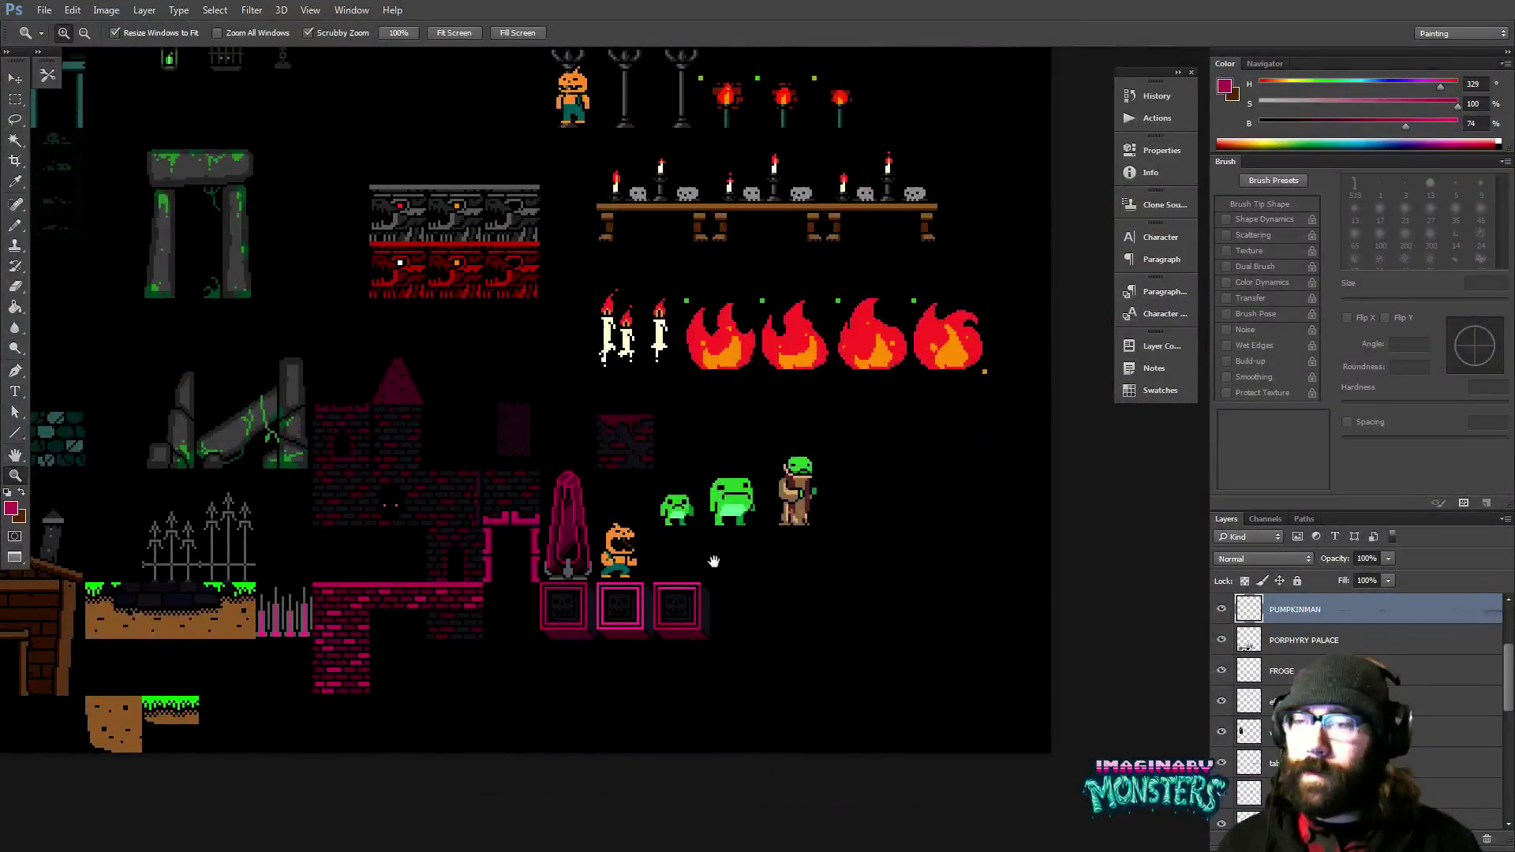
left_click_drag(713, 562, 708, 582)
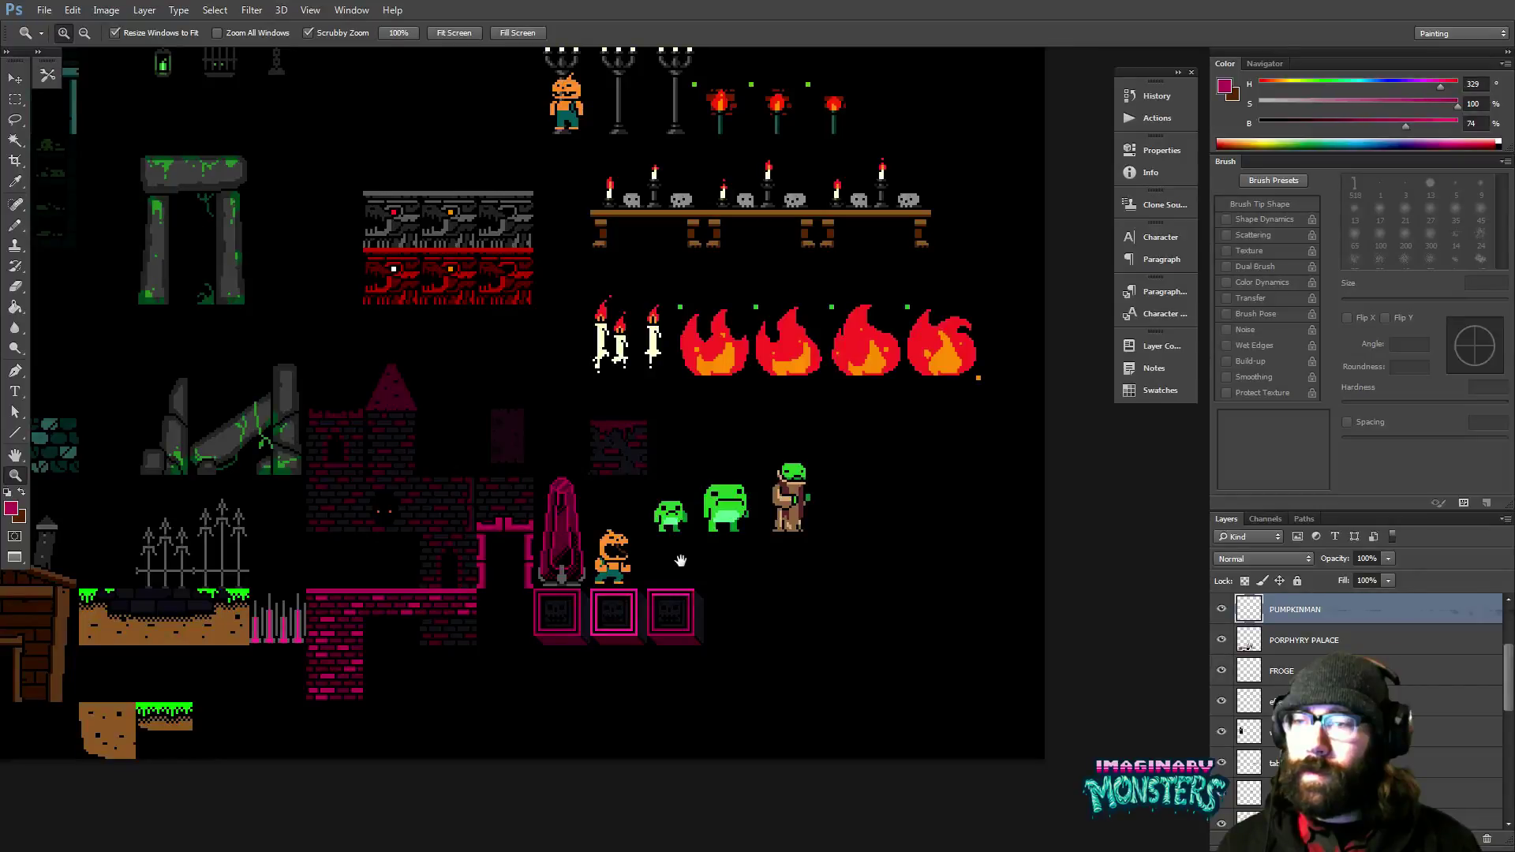
Move the pumpkin-headed character onto the magenta brick ledge to the left of the castle doorway.
left_click(621, 537)
key("v")
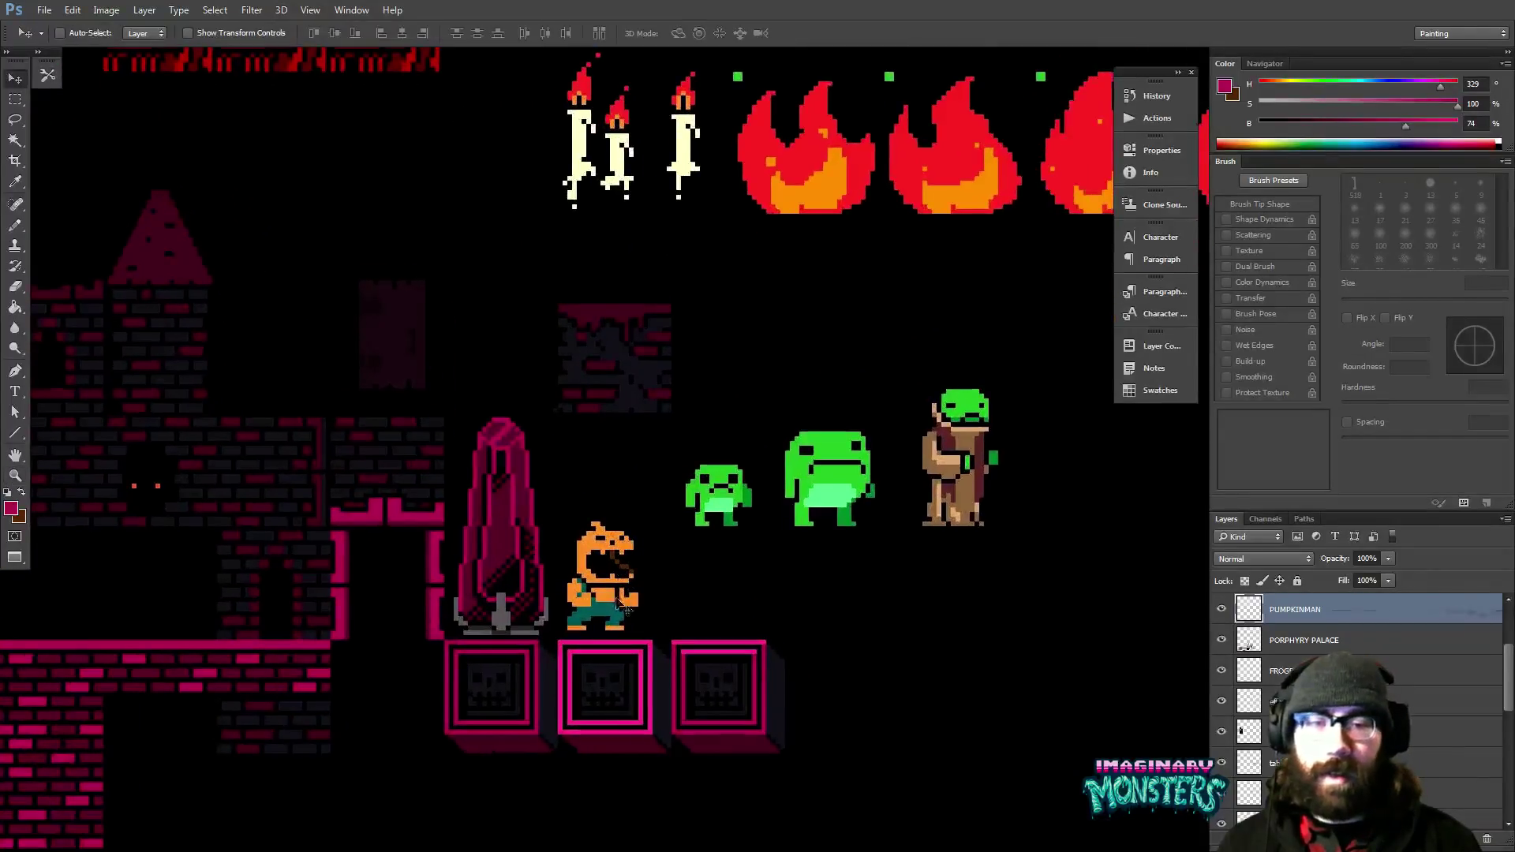
left_click_drag(565, 610, 110, 618)
Show the grid and duplicate the magenta object on the PORPHYRY PALACE layer one tile to the right, above the middle skull block.
key("z")
left_click(524, 569)
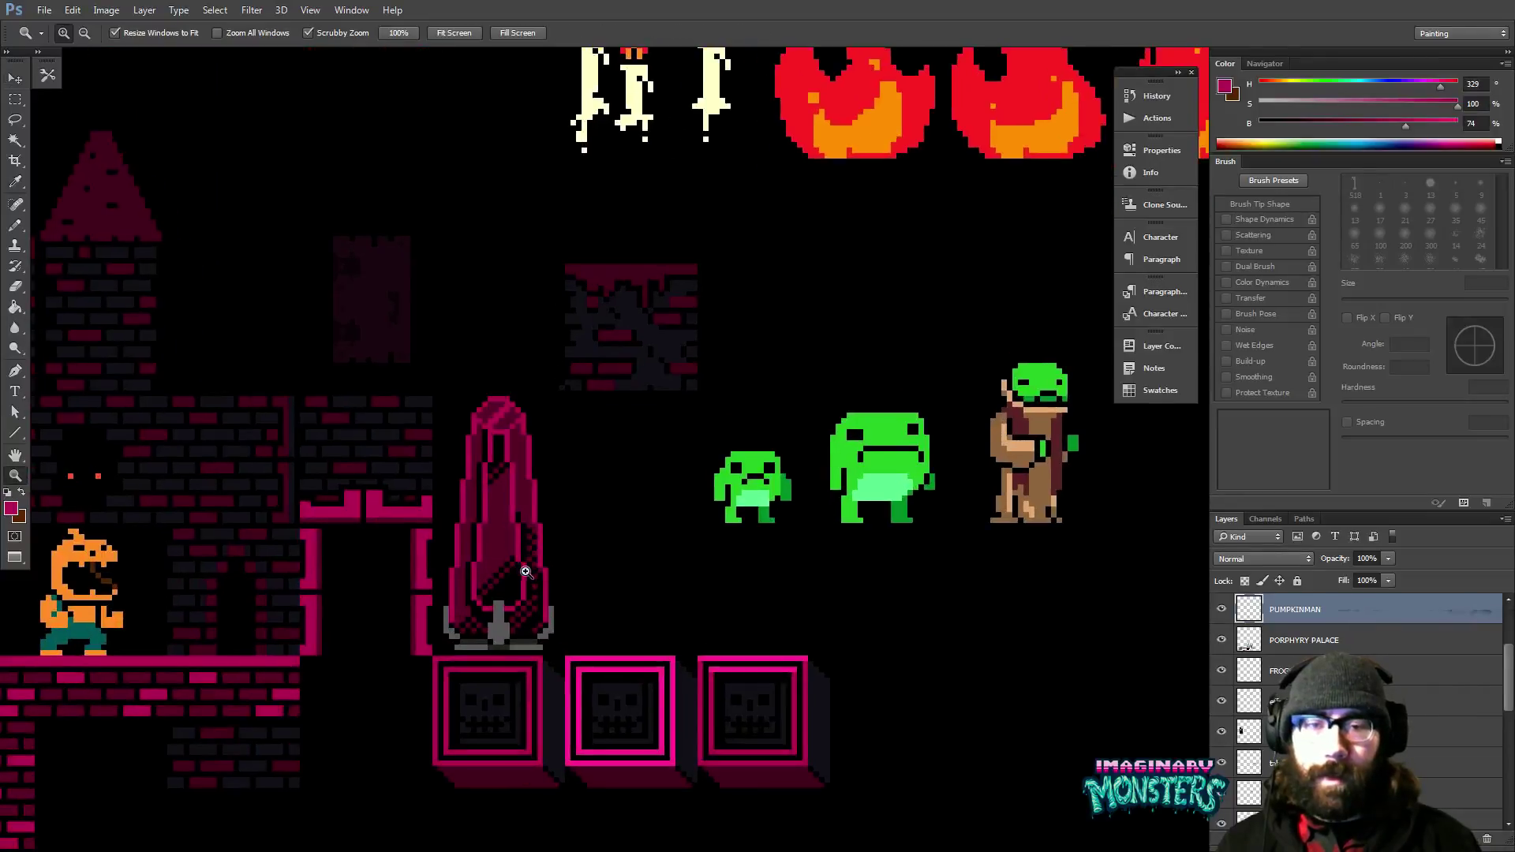
scroll(525, 571, "right", 3)
key("ctrl+apostrophe")
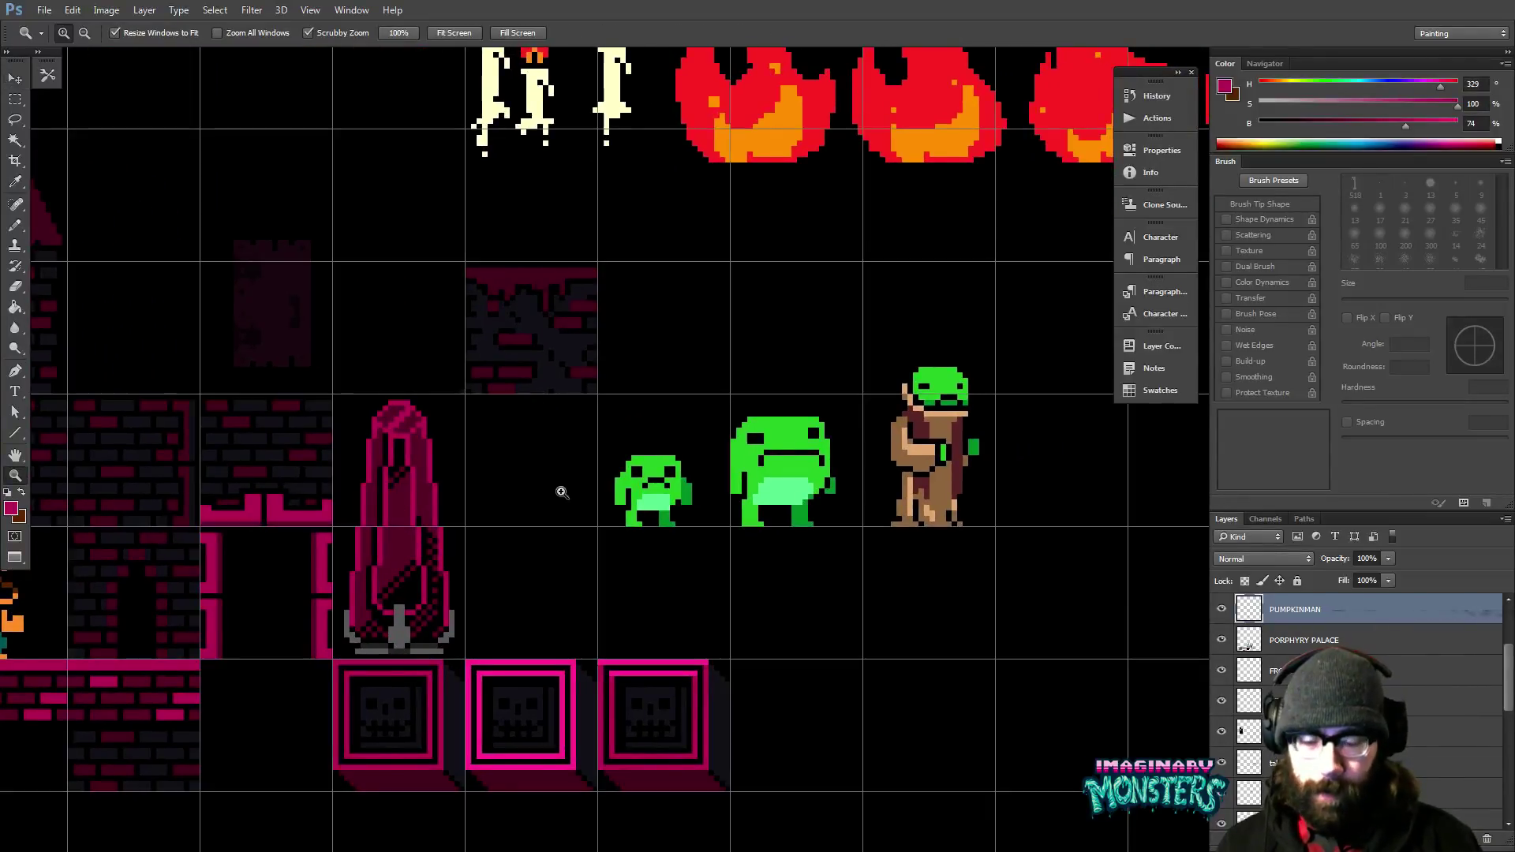
key("m")
key("alt+bracketleft")
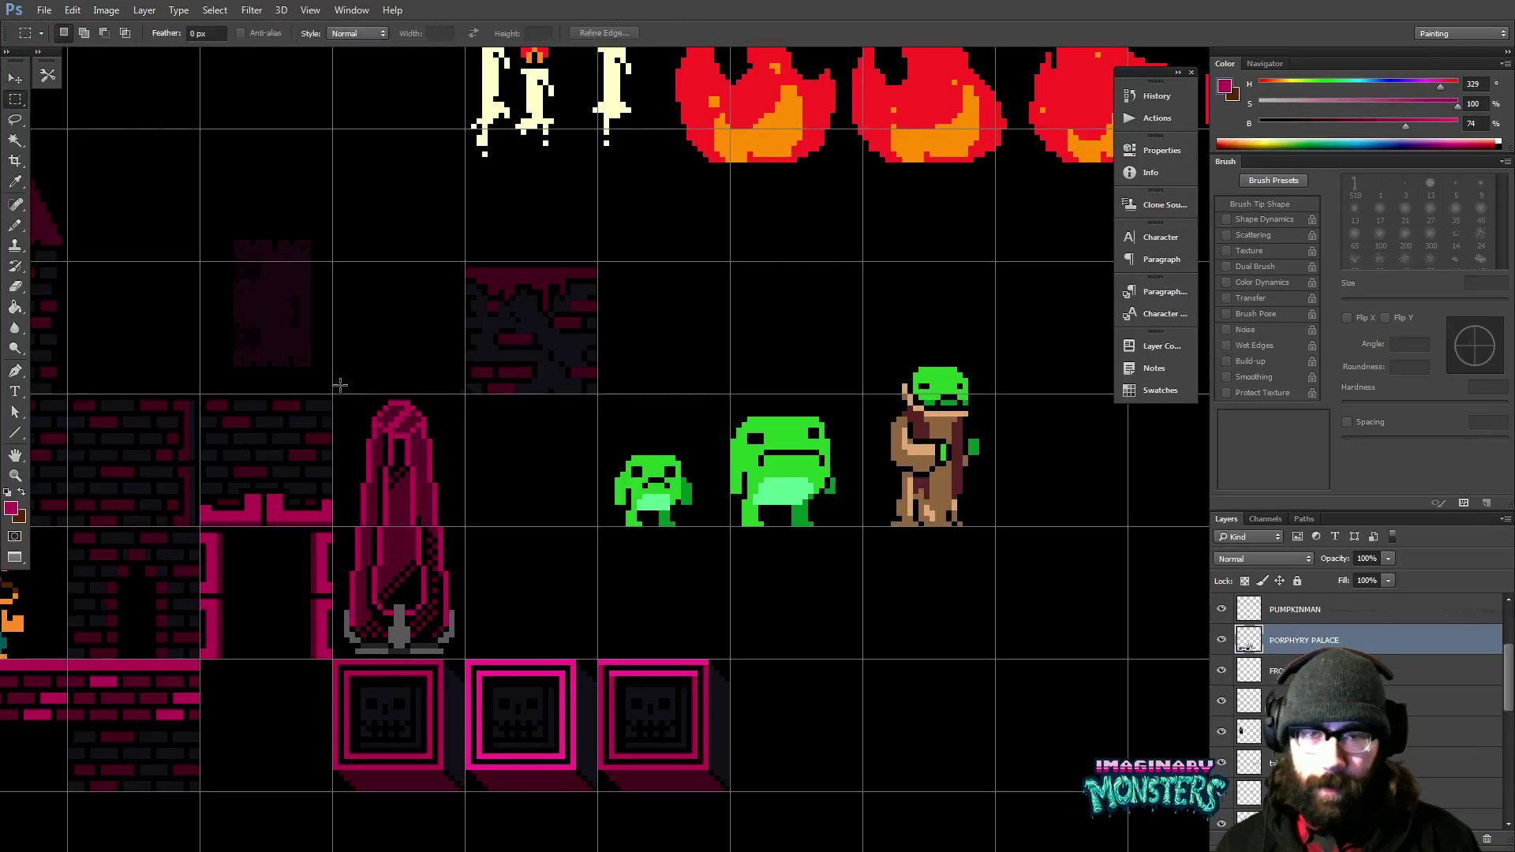
left_click_drag(333, 379, 457, 653)
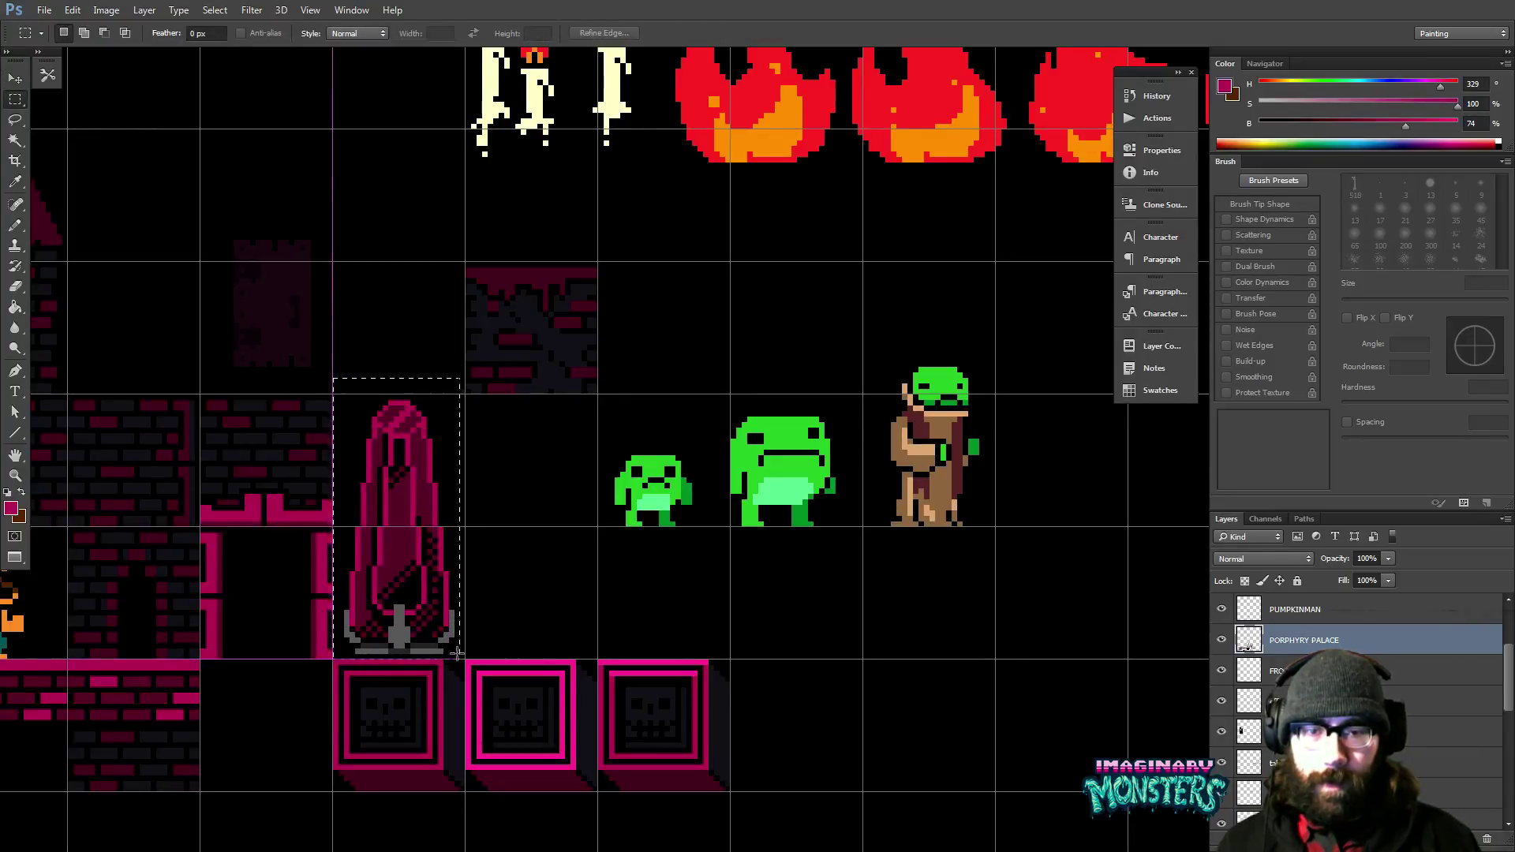
key("v")
left_click_drag(429, 601, 562, 601)
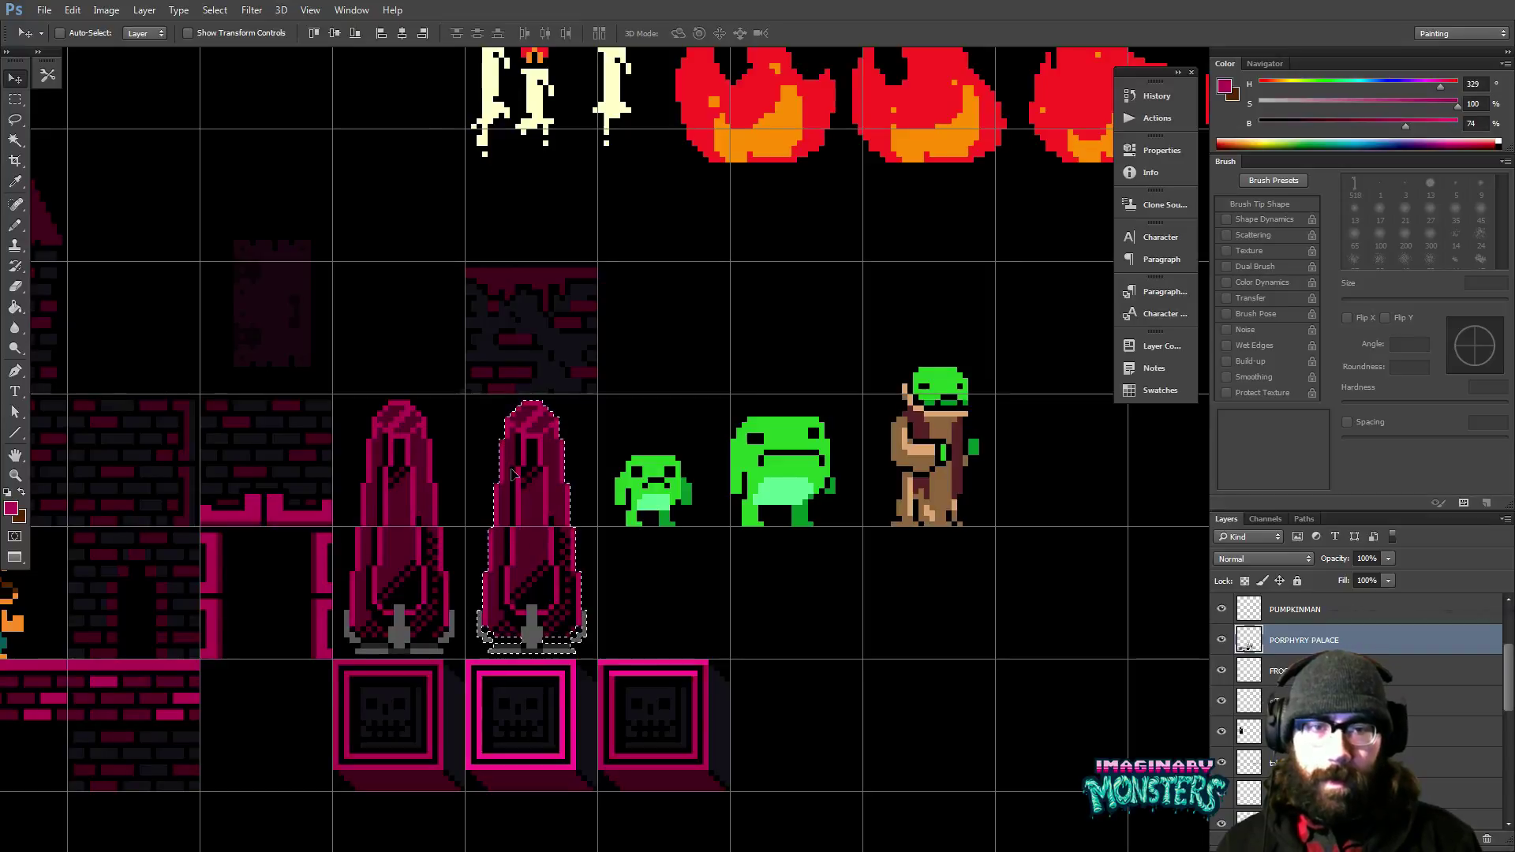
Deselect the copied magenta object, draw a stepped magenta break line across its middle, and erase a gap above the line.
key("ctrl+d")
key("z")
left_click(545, 544)
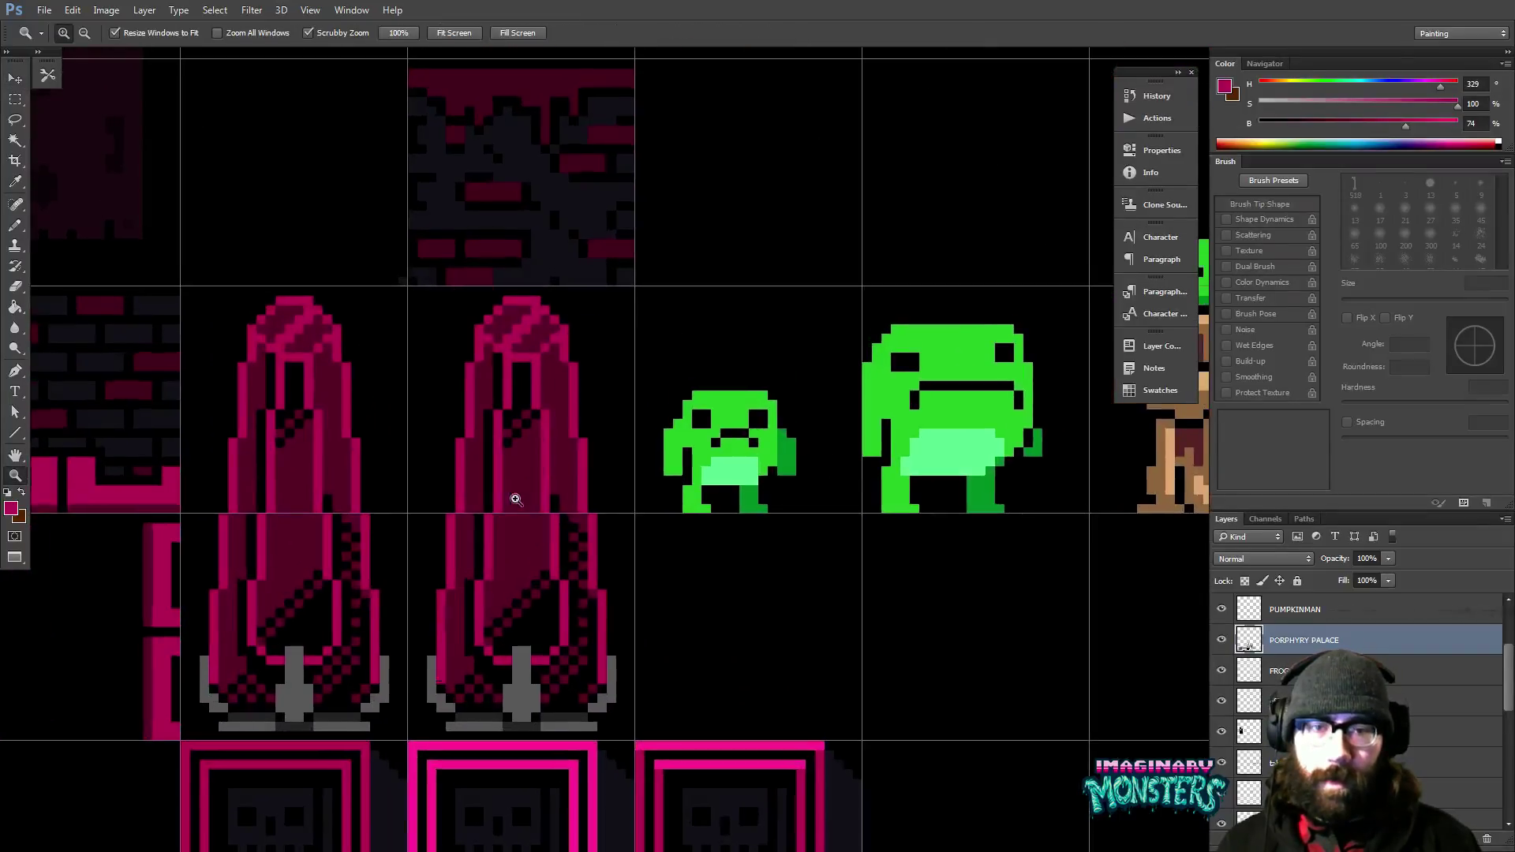
key("b")
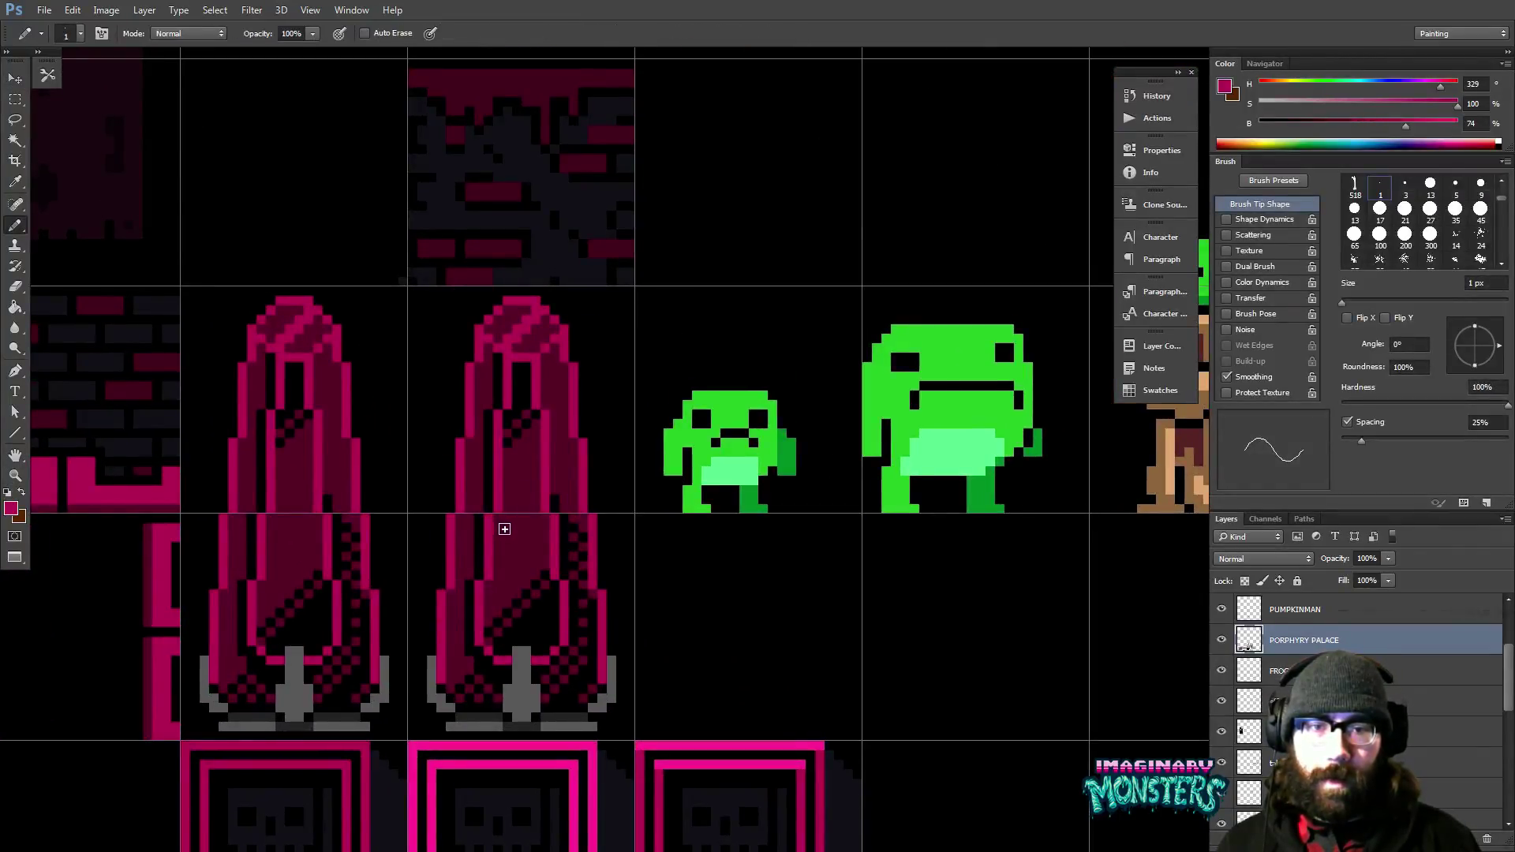
left_click(550, 551, "shift")
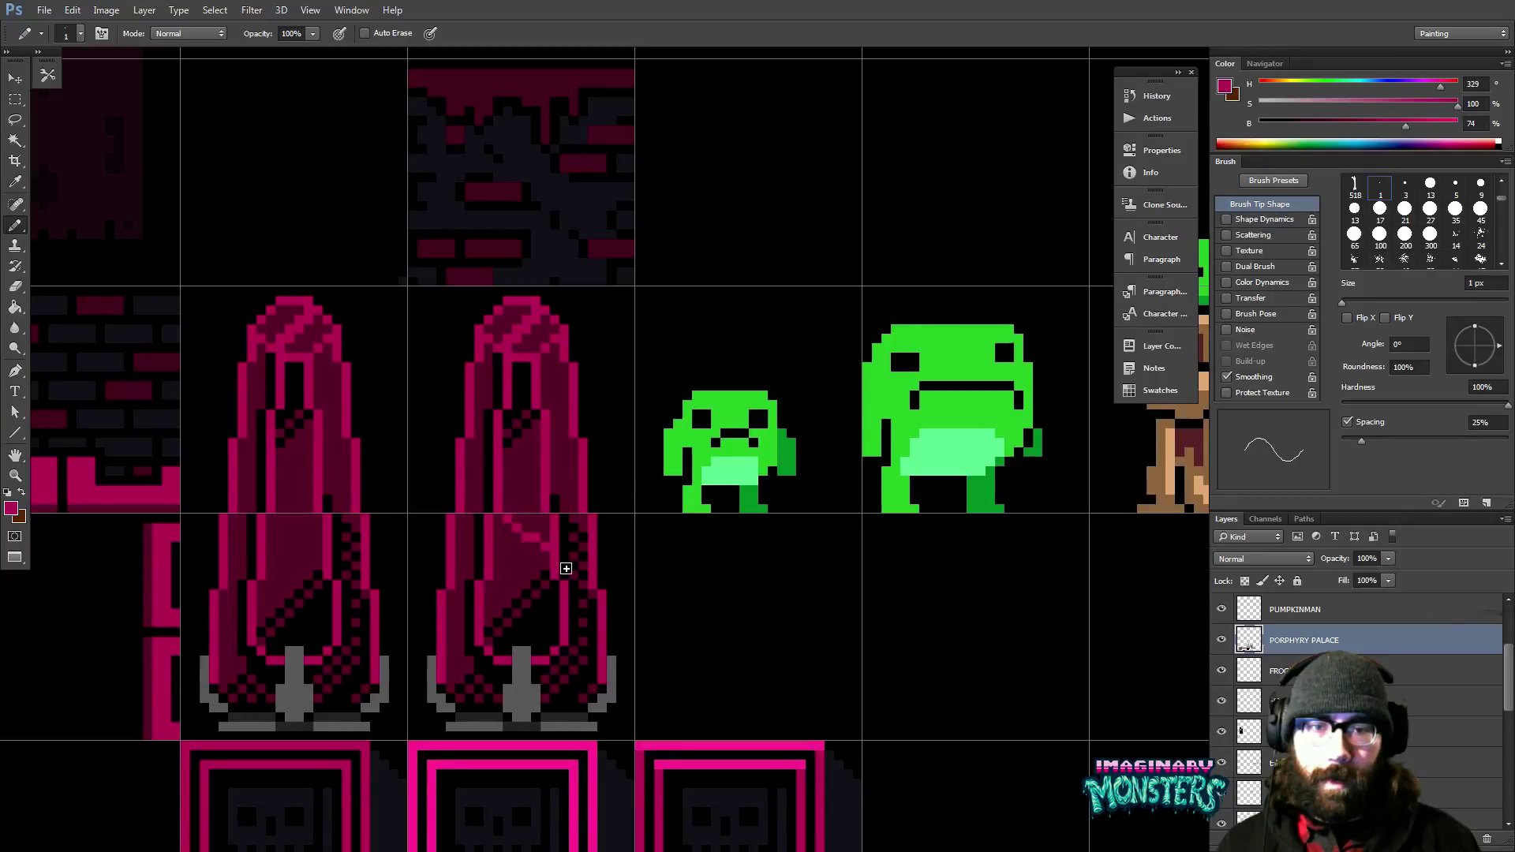
key("e")
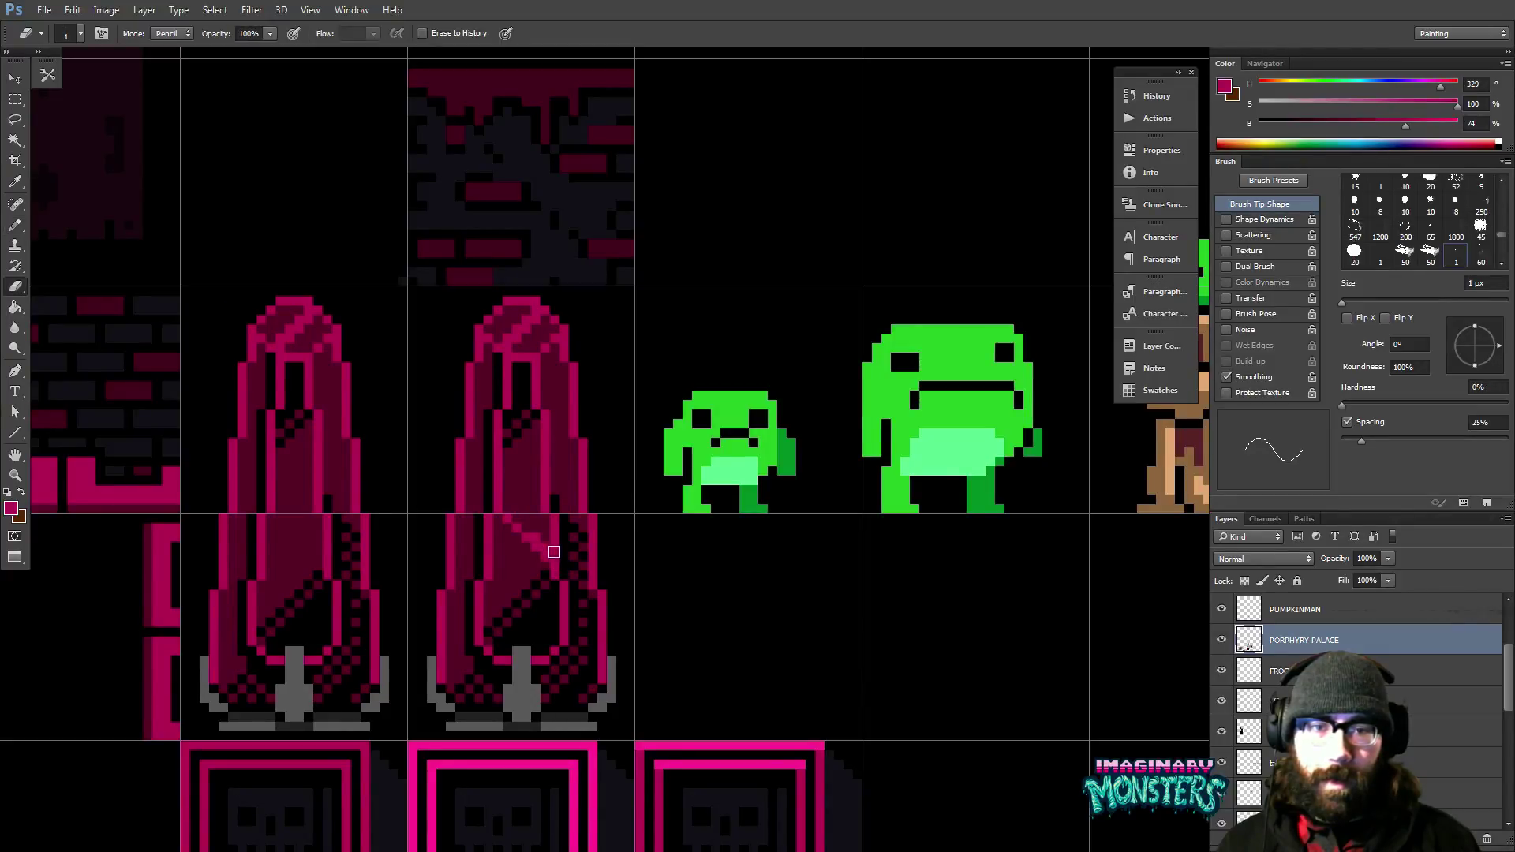
left_click_drag(551, 541, 509, 508)
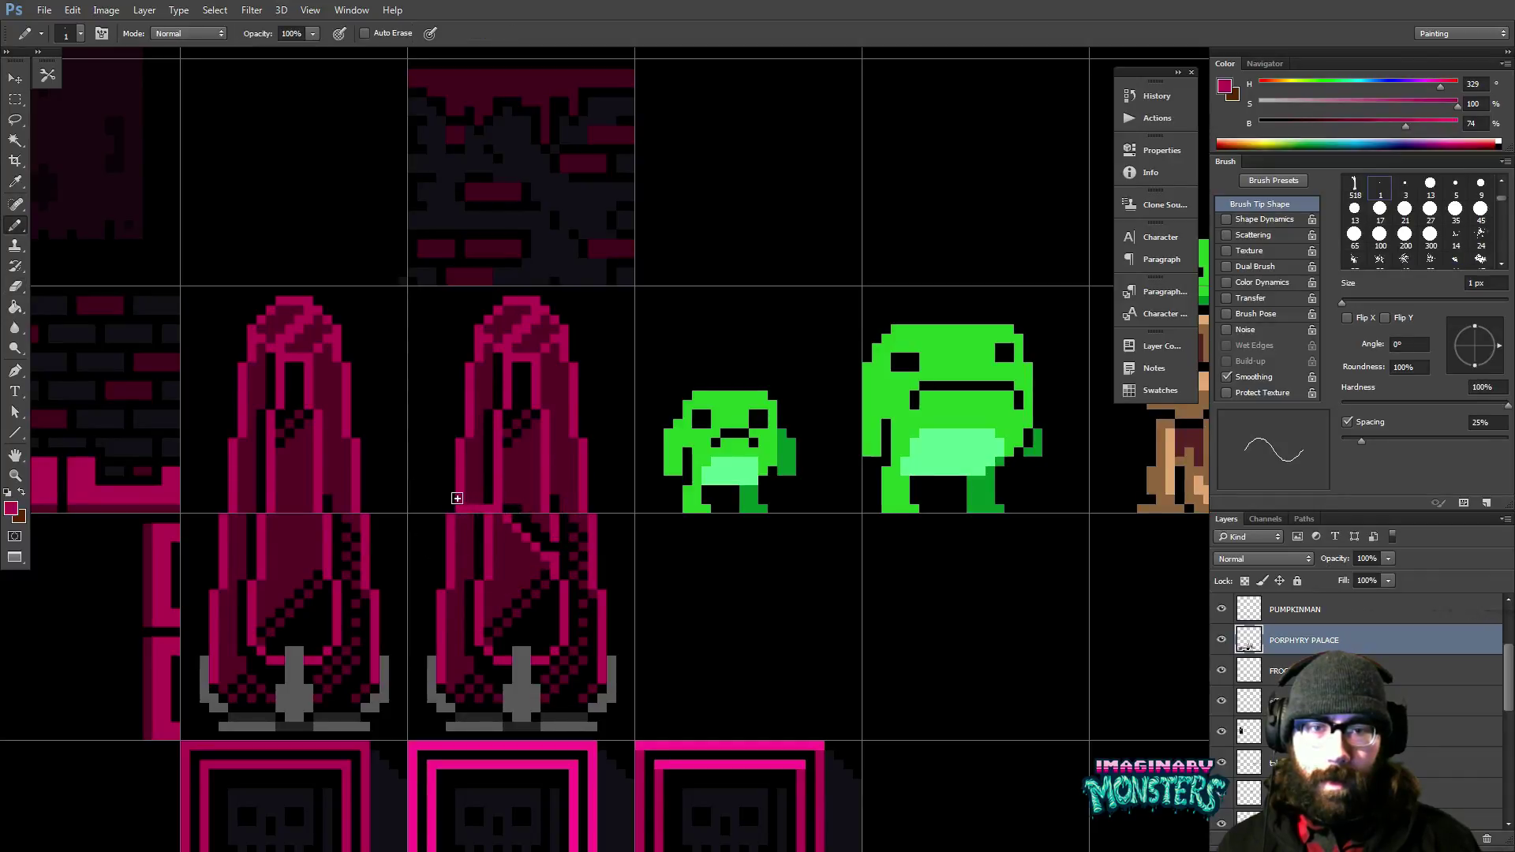
mouse_move(460, 502)
left_mouse_down()
mouse_move(521, 507)
mouse_move(552, 538)
left_mouse_up()
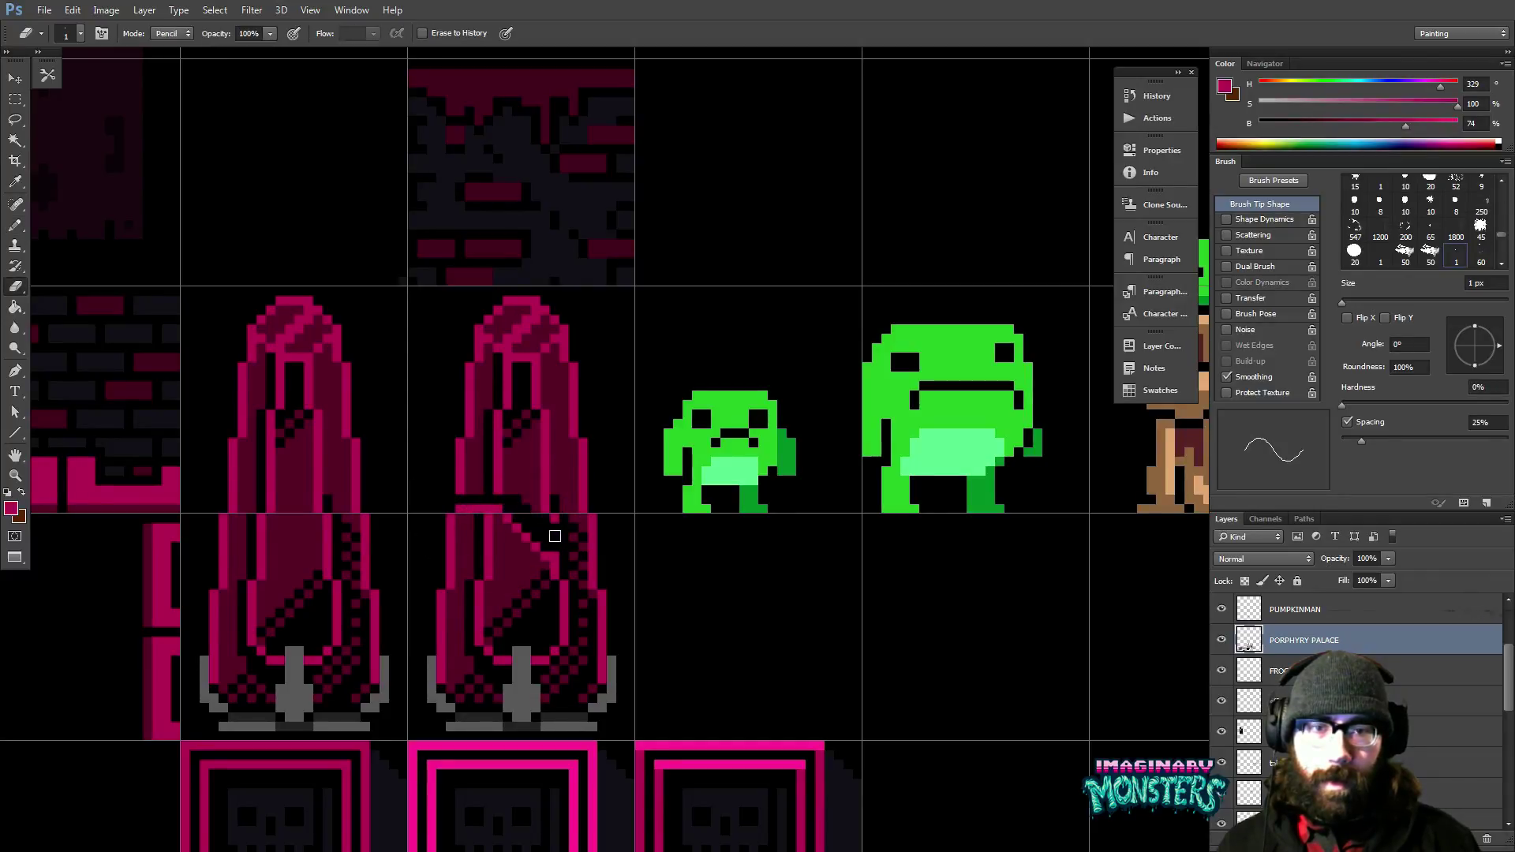
key("r")
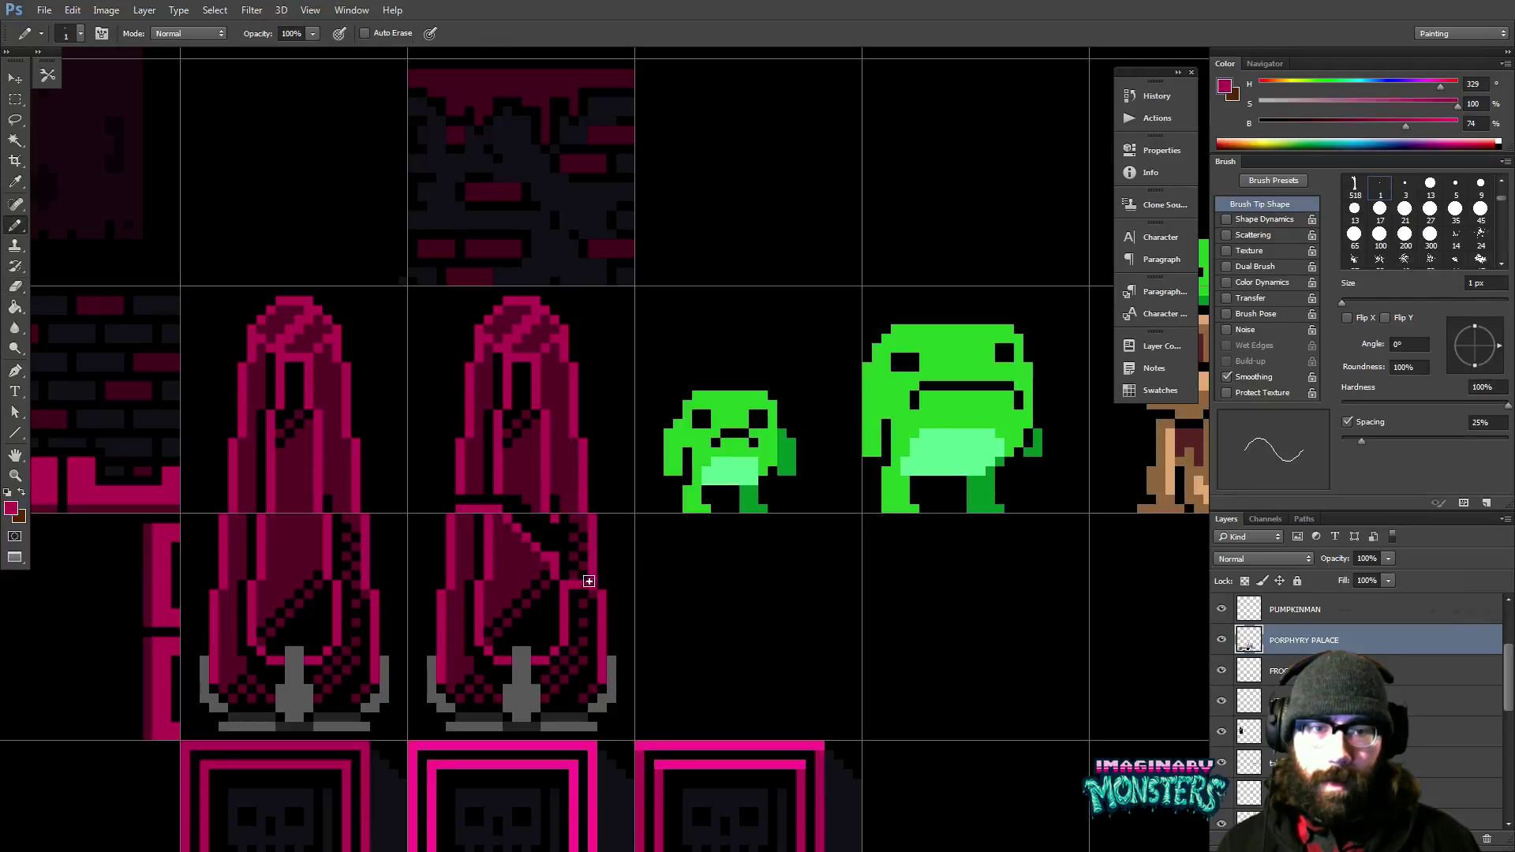
Erase the remaining right edge above the break and delete the copied object's severed upper part, leaving a broken stump.
key("e")
mouse_move(596, 575)
left_mouse_down()
mouse_move(580, 568)
mouse_move(588, 540)
mouse_move(541, 514)
mouse_move(572, 514)
mouse_move(534, 508)
mouse_move(588, 503)
left_mouse_up()
key("m")
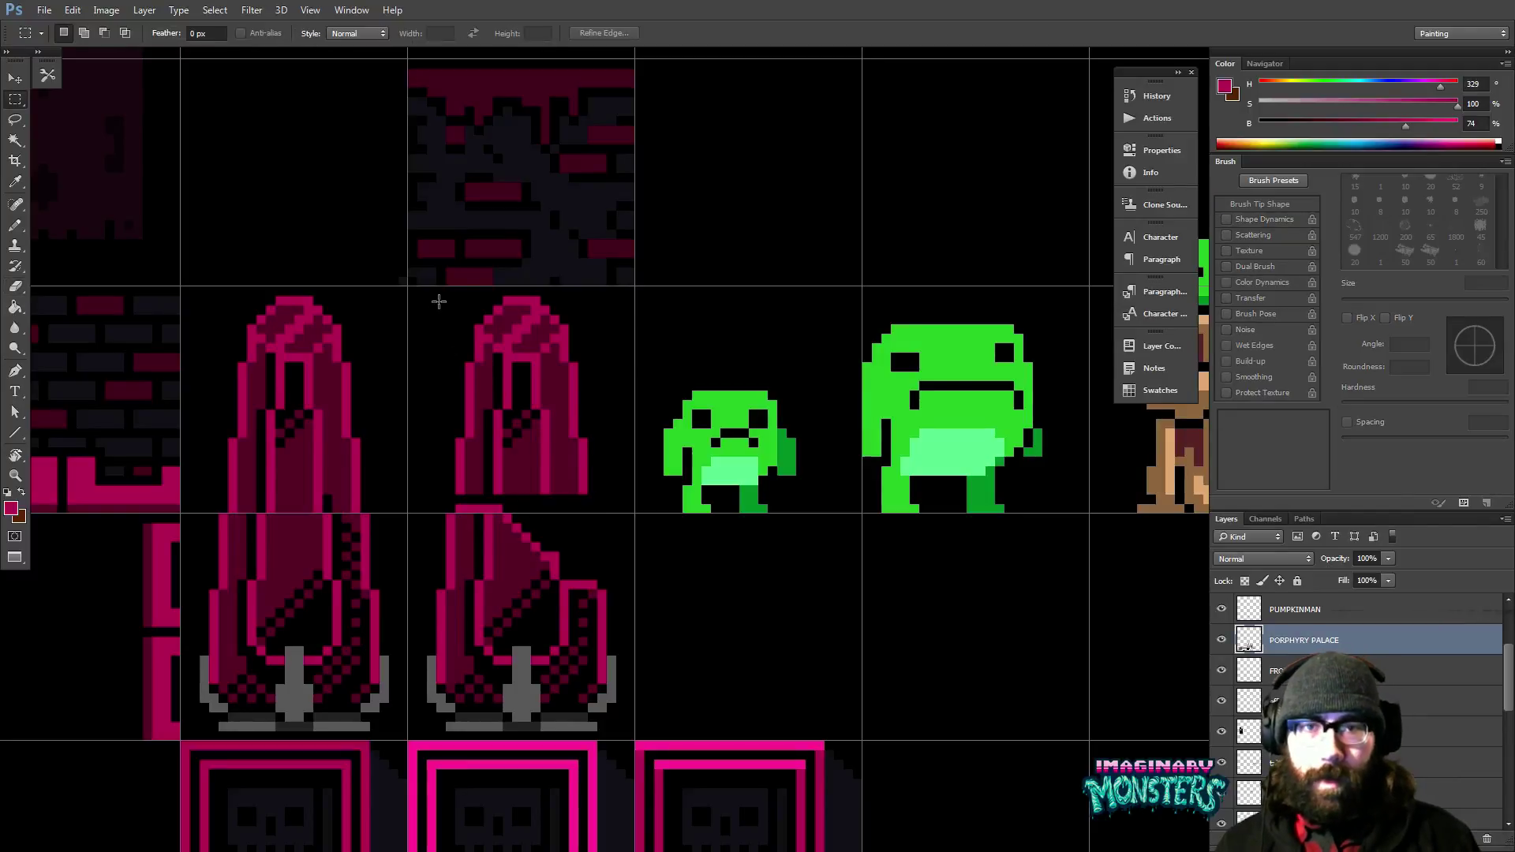
left_click_drag(436, 297, 615, 495)
key("Delete")
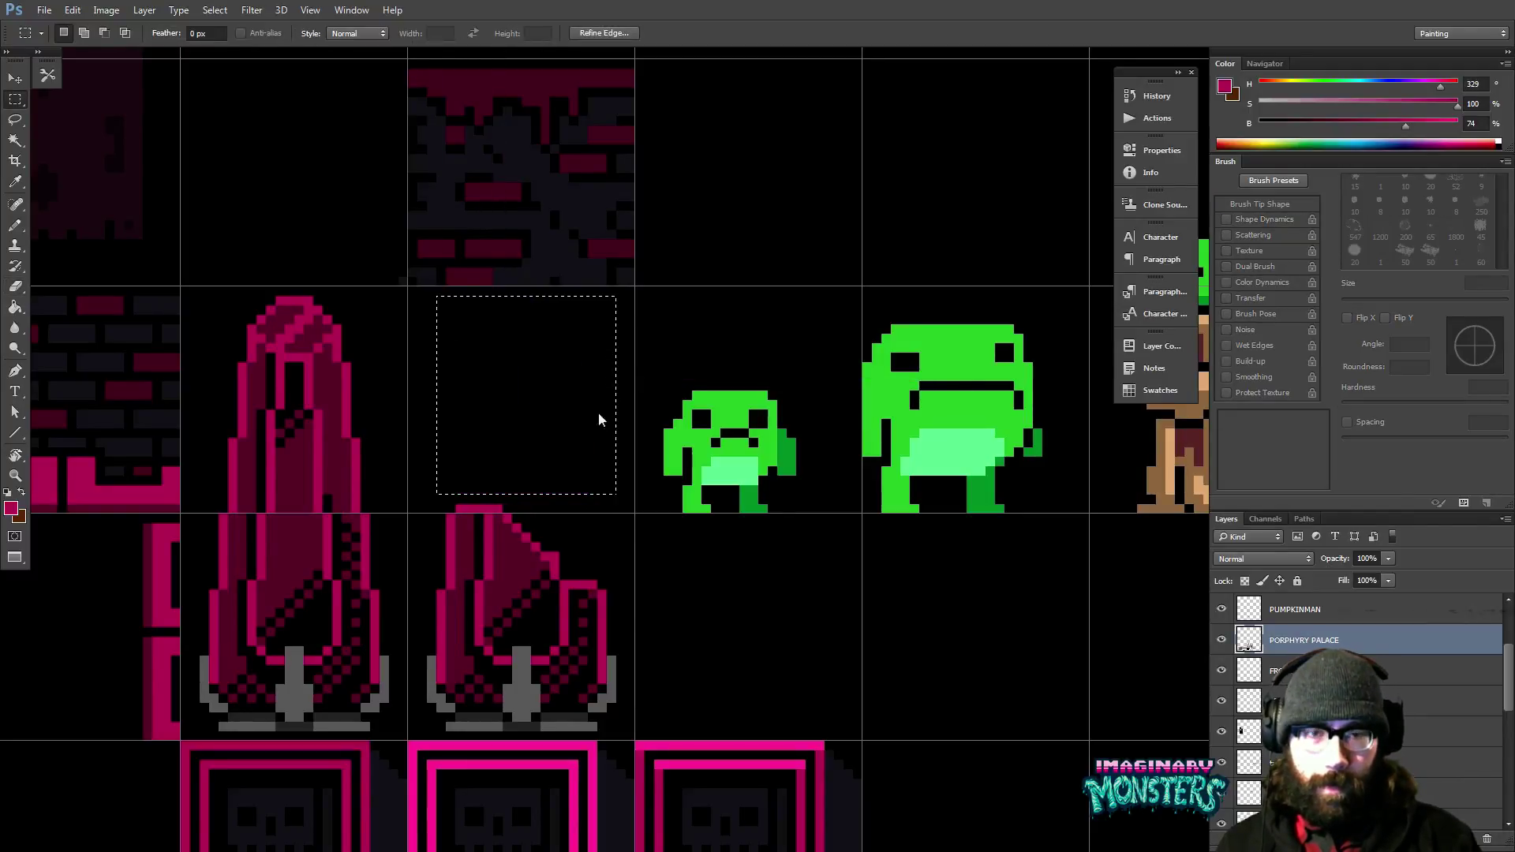
key("ctrl+d")
key("e")
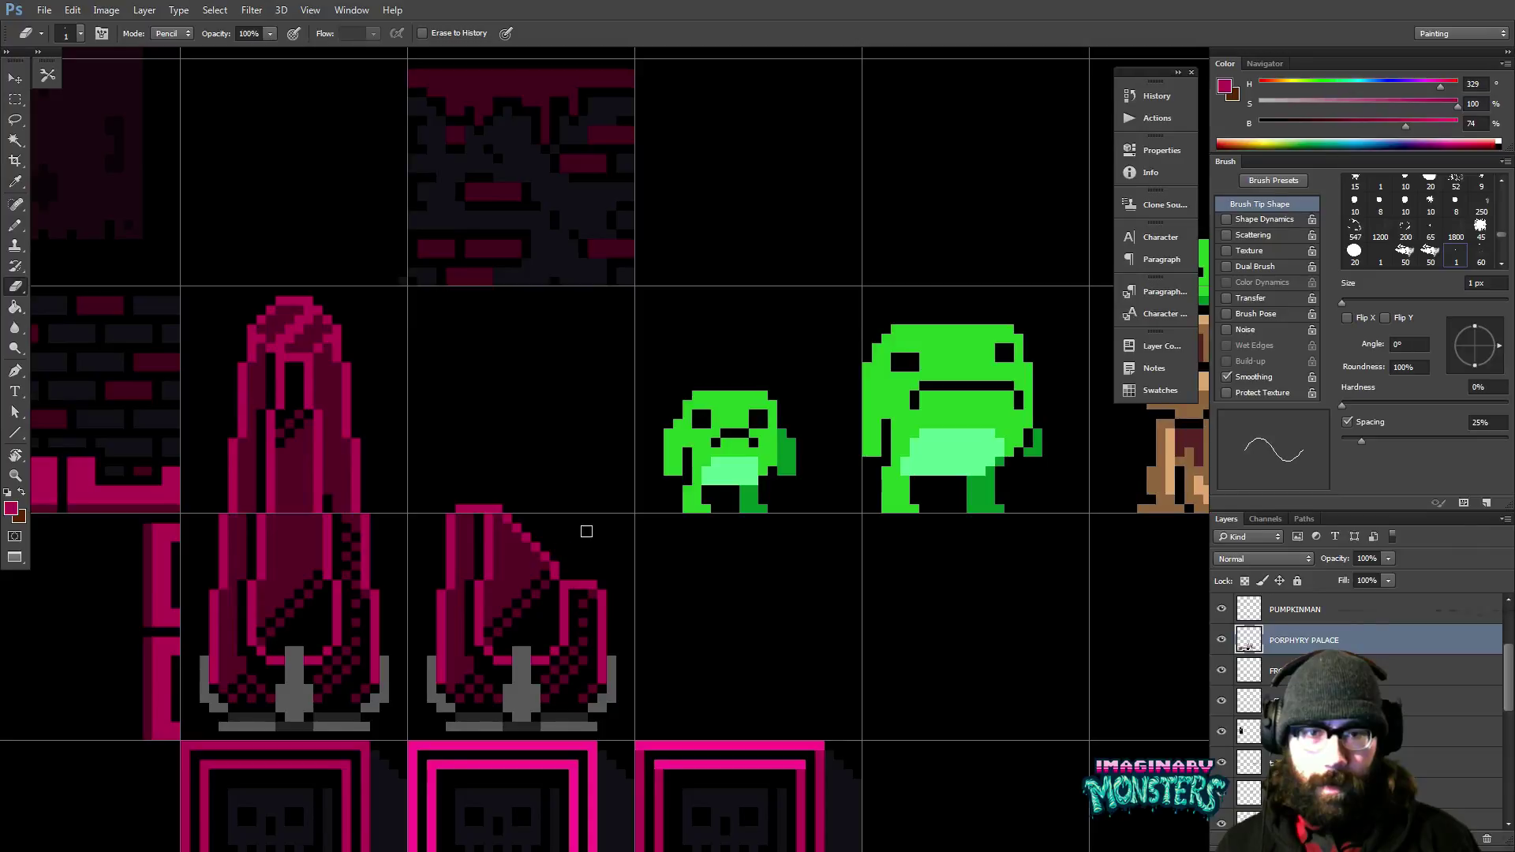
Examine the broken object at a small scale alongside the other tiles in the sprite sheet.
key("z")
scroll(586, 531, "down", 5)
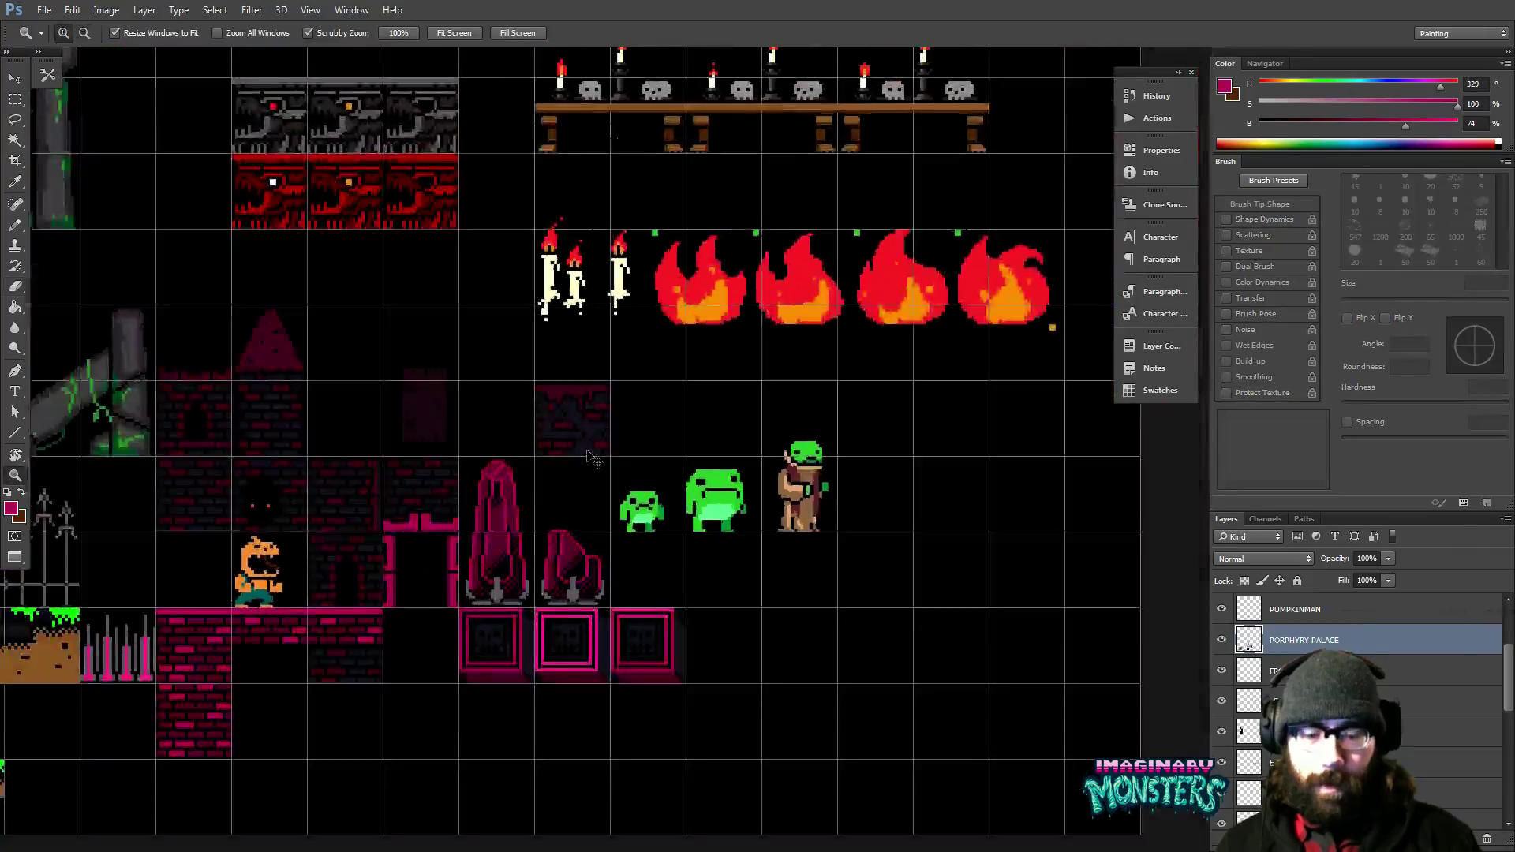
left_click_drag(696, 504, 654, 541)
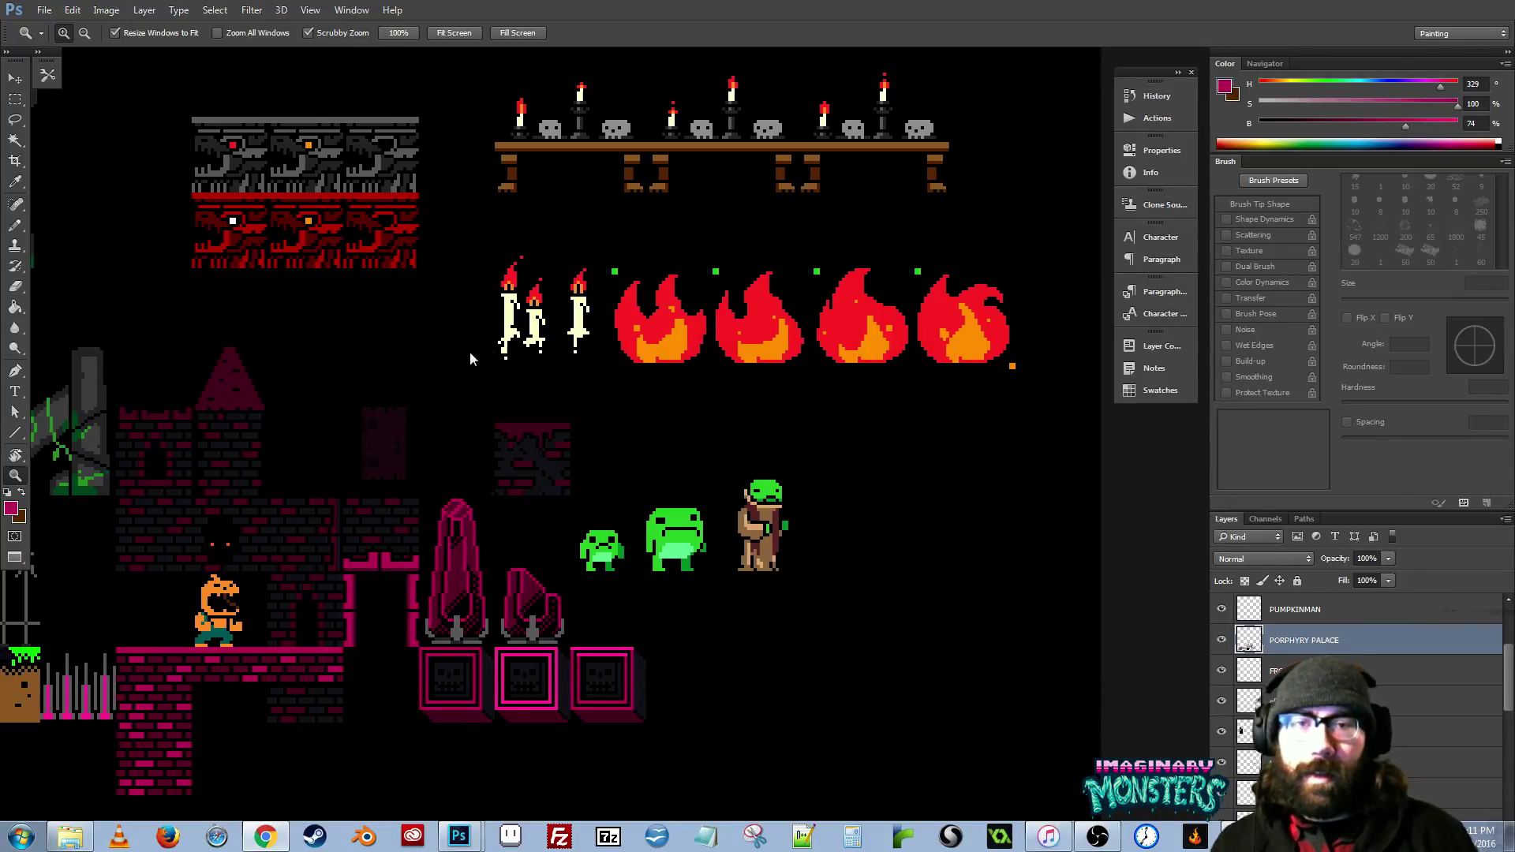
left_click_drag(471, 352, 748, 326)
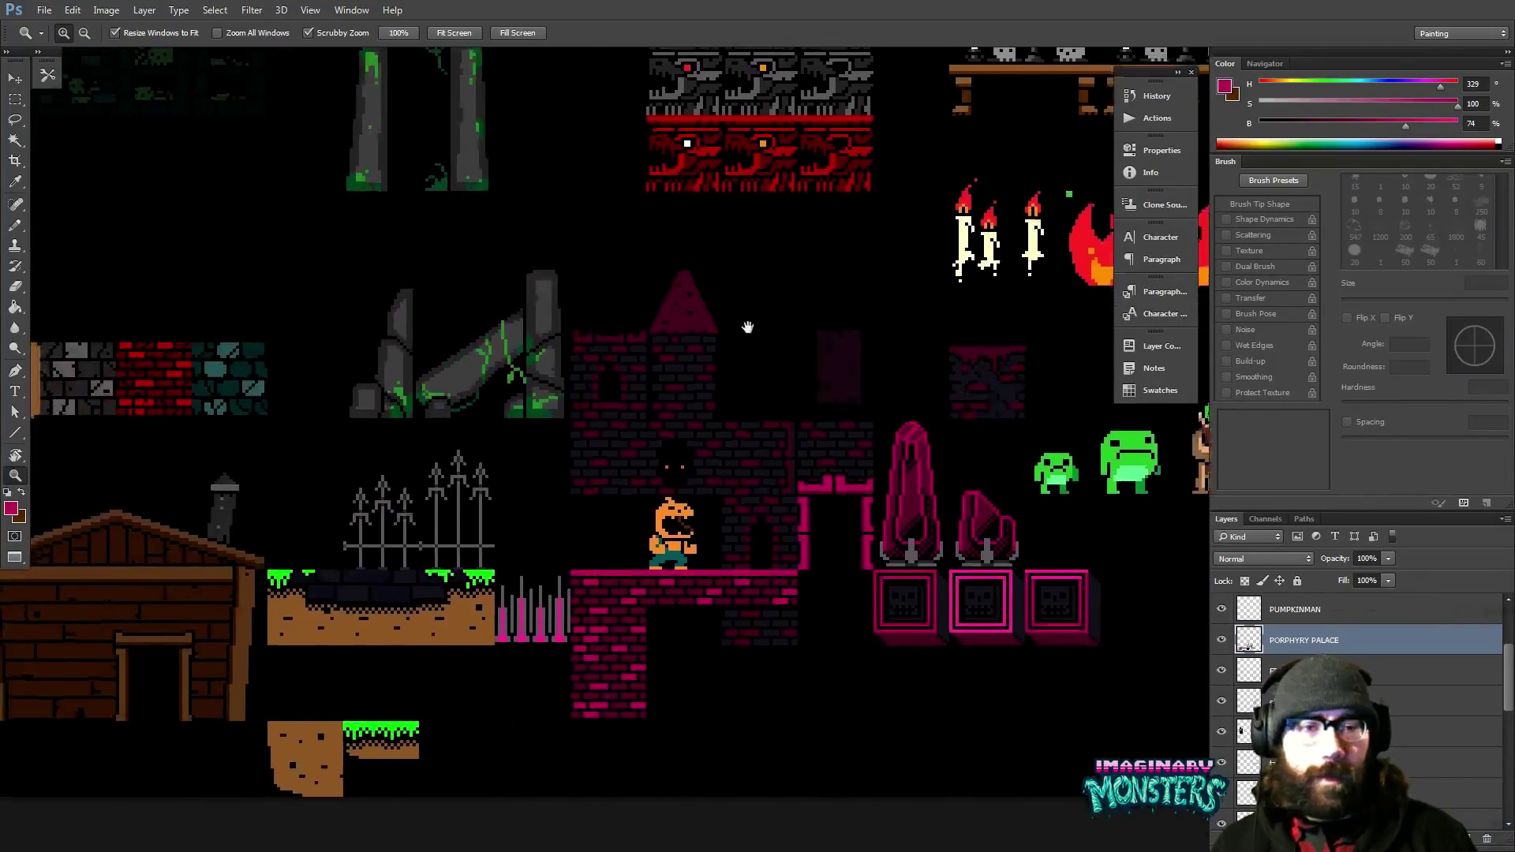
left_click_drag(652, 343, 765, 341)
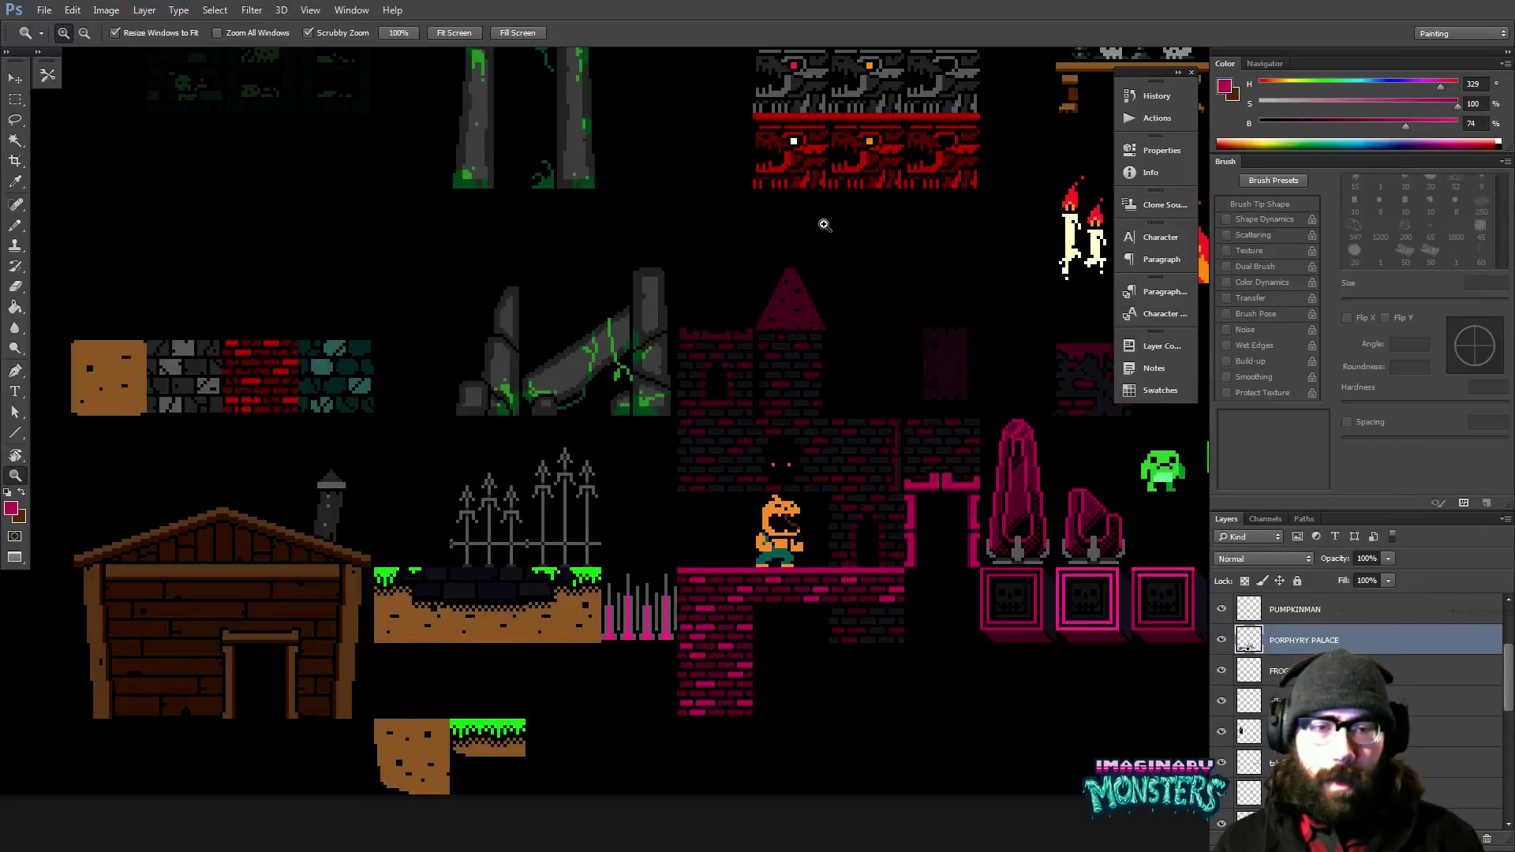
Show the colour swatches and choose light pink (H 0, S 20, B 100) for the pencil to recolour the spikes beside the brick ledge.
left_click_drag(653, 506, 564, 531)
left_click(613, 451)
left_click(625, 505)
left_click(625, 505)
left_click(1159, 390)
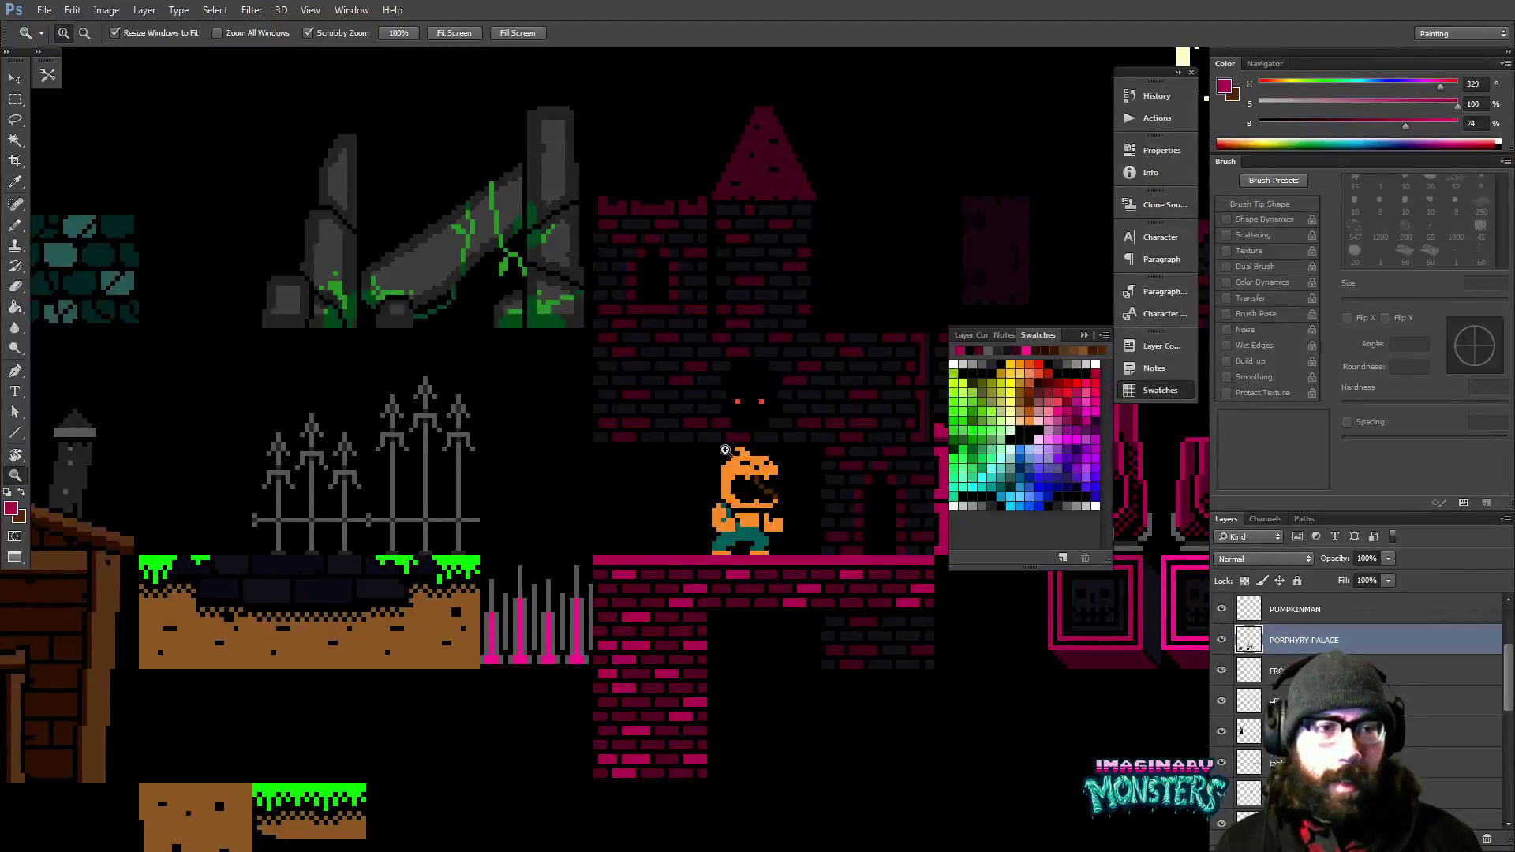
left_click(554, 558)
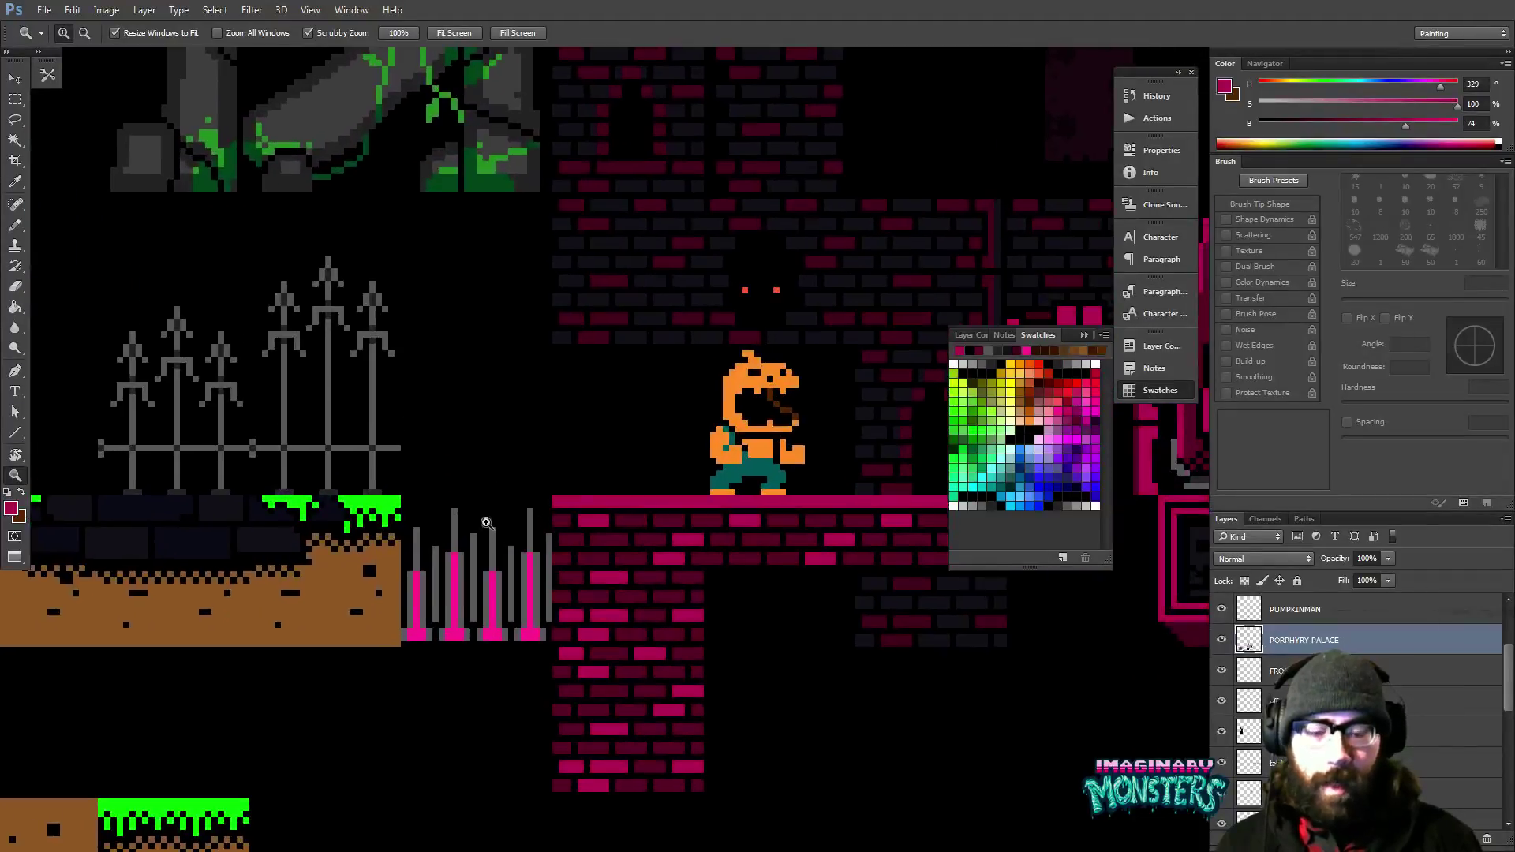
left_click(540, 543)
key("b")
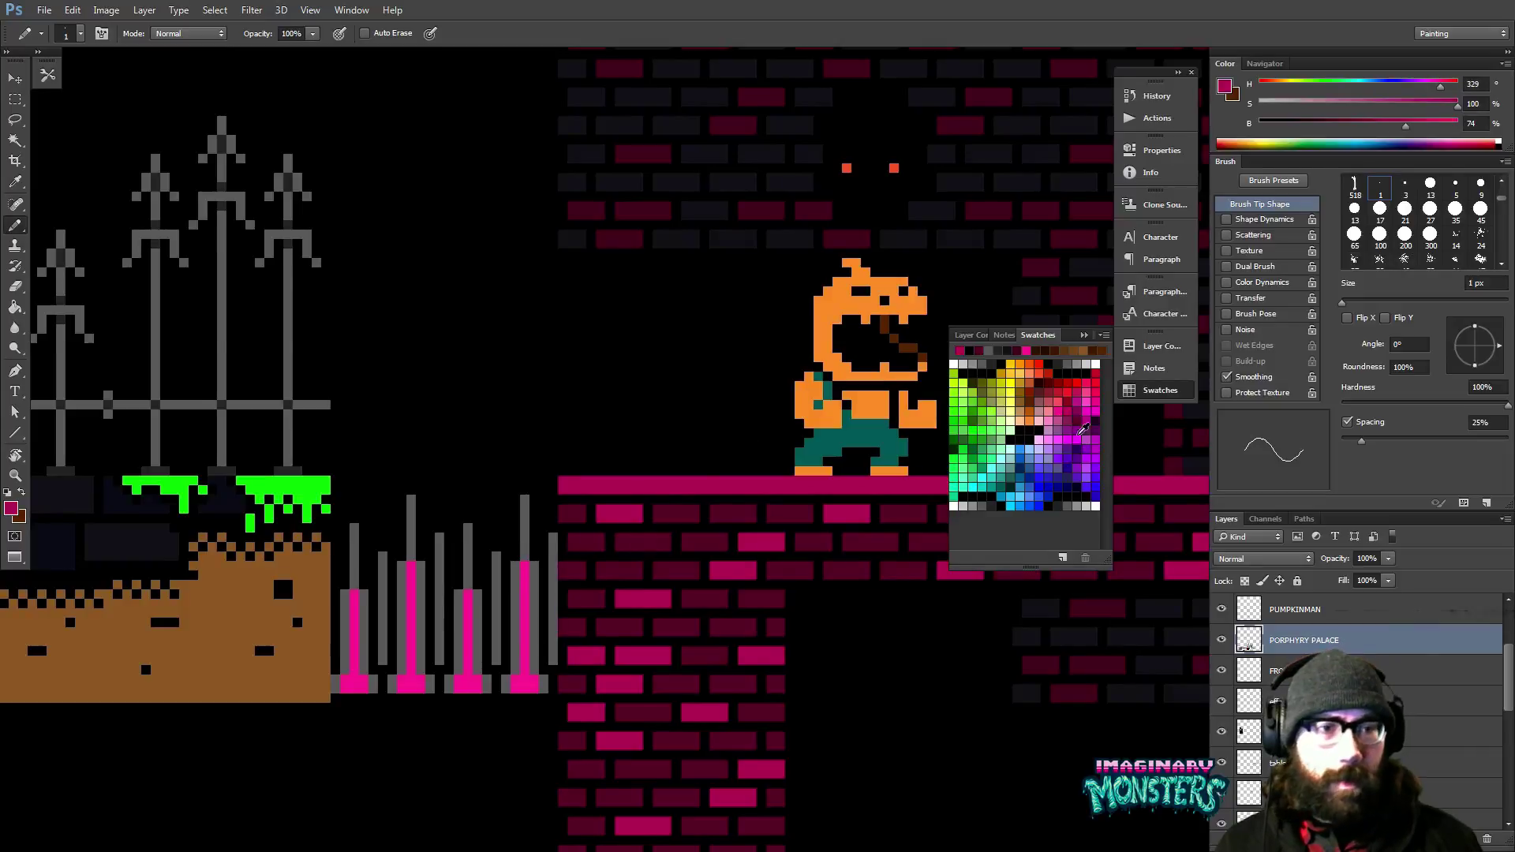
left_click(1043, 415)
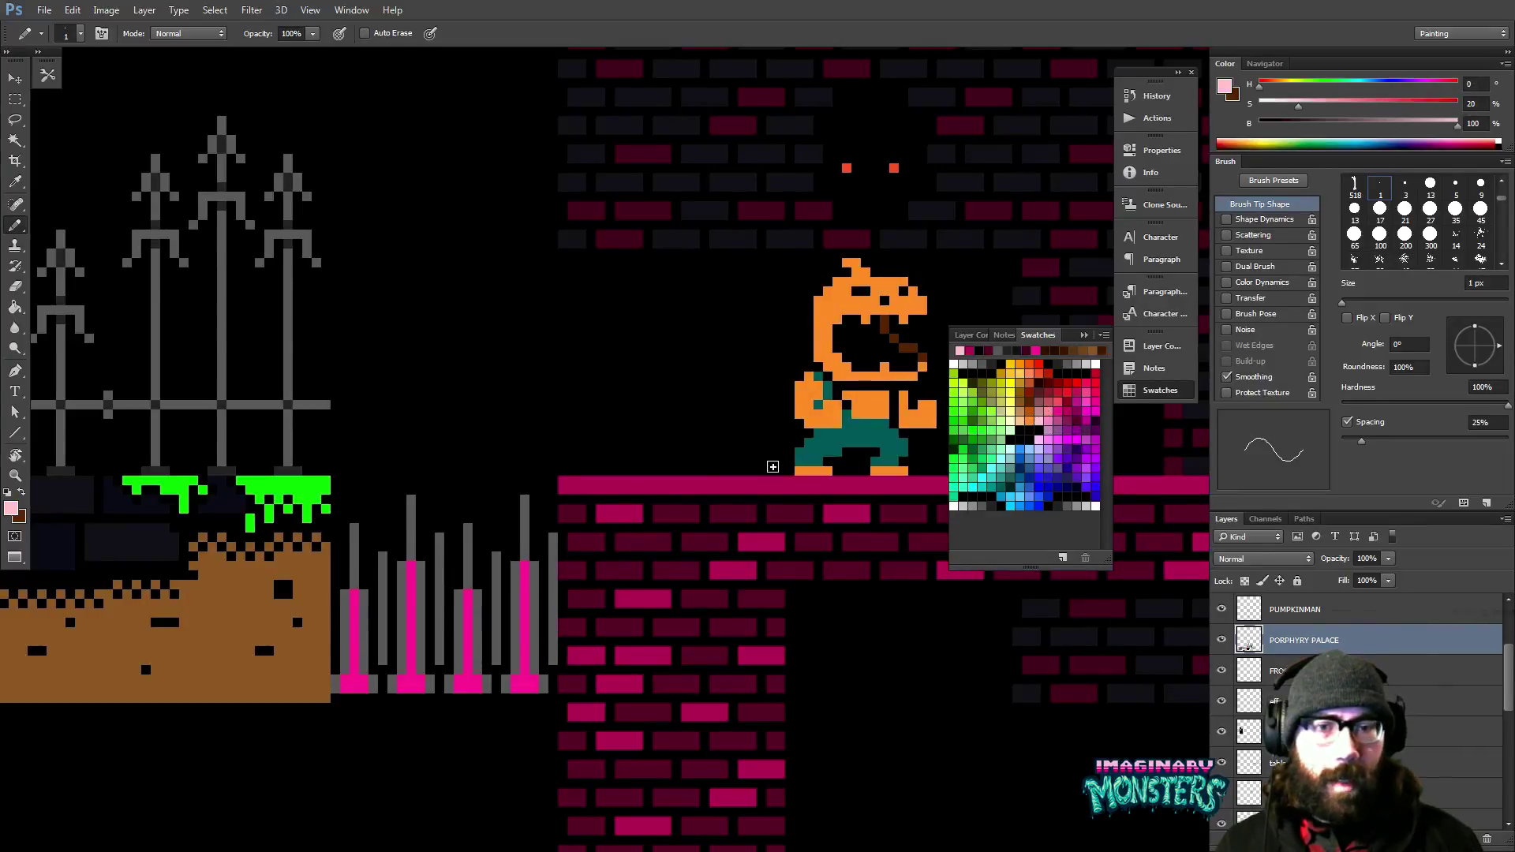
key("v")
key("b")
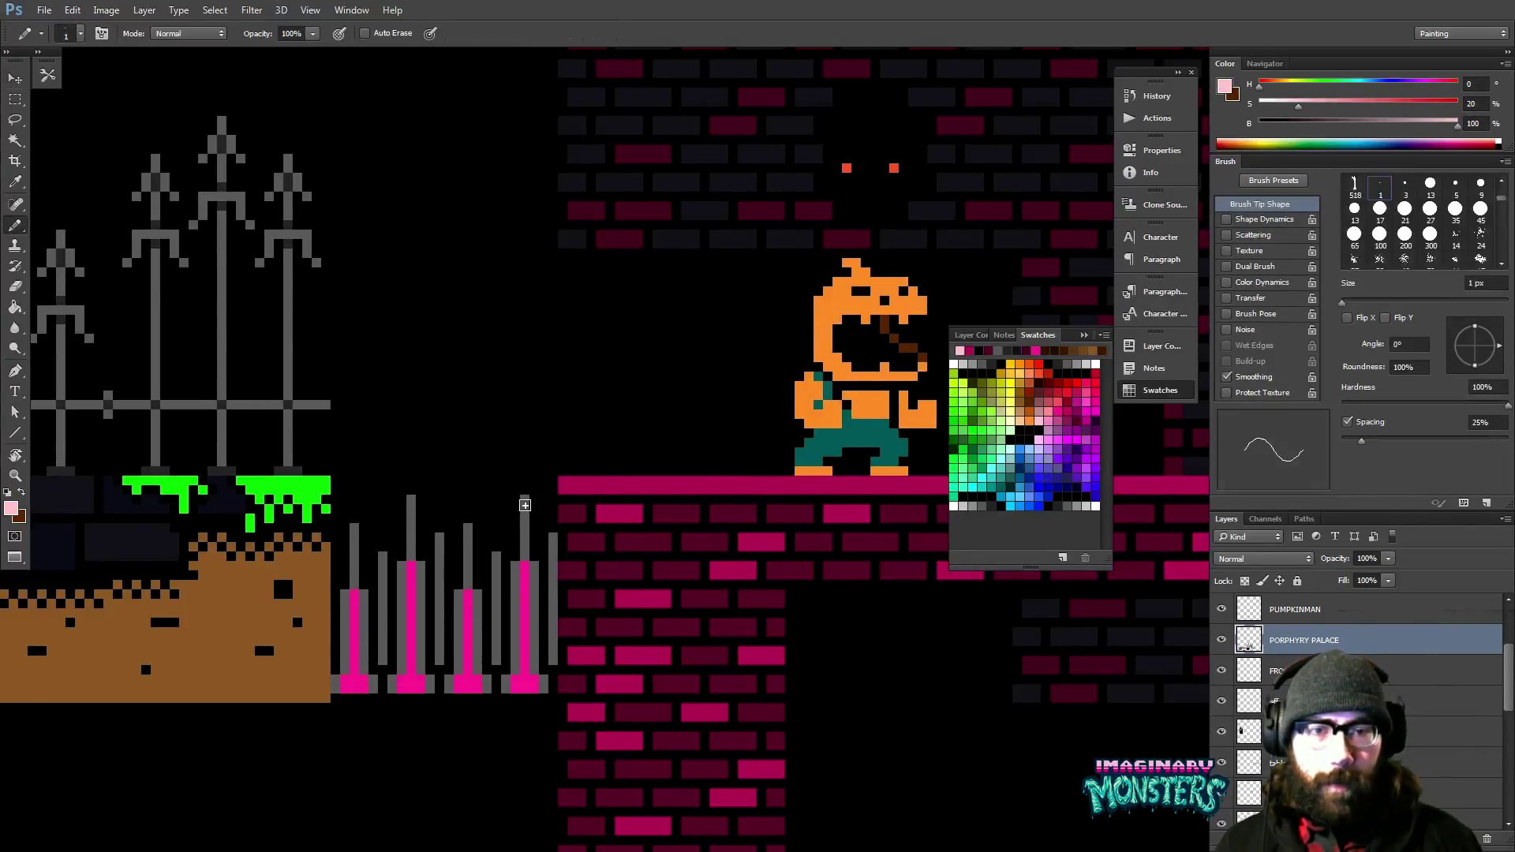
Paint the grey parts of the spikes light pink from right to left, and undo the last strokes on the leftmost spike.
mouse_move(525, 498)
left_mouse_down()
mouse_move(548, 692)
mouse_move(552, 544)
mouse_move(492, 532)
mouse_move(519, 571)
mouse_move(535, 655)
mouse_move(510, 691)
mouse_move(496, 568)
mouse_move(473, 531)
mouse_move(489, 691)
mouse_move(453, 673)
mouse_move(451, 693)
mouse_move(461, 603)
left_mouse_up()
mouse_move(440, 667)
left_mouse_down()
mouse_move(441, 546)
mouse_move(416, 497)
mouse_move(441, 672)
mouse_move(435, 688)
mouse_move(397, 693)
mouse_move(402, 567)
left_mouse_up()
mouse_move(388, 644)
left_mouse_down()
mouse_move(391, 563)
mouse_move(368, 561)
mouse_move(358, 587)
mouse_move(355, 524)
left_mouse_up()
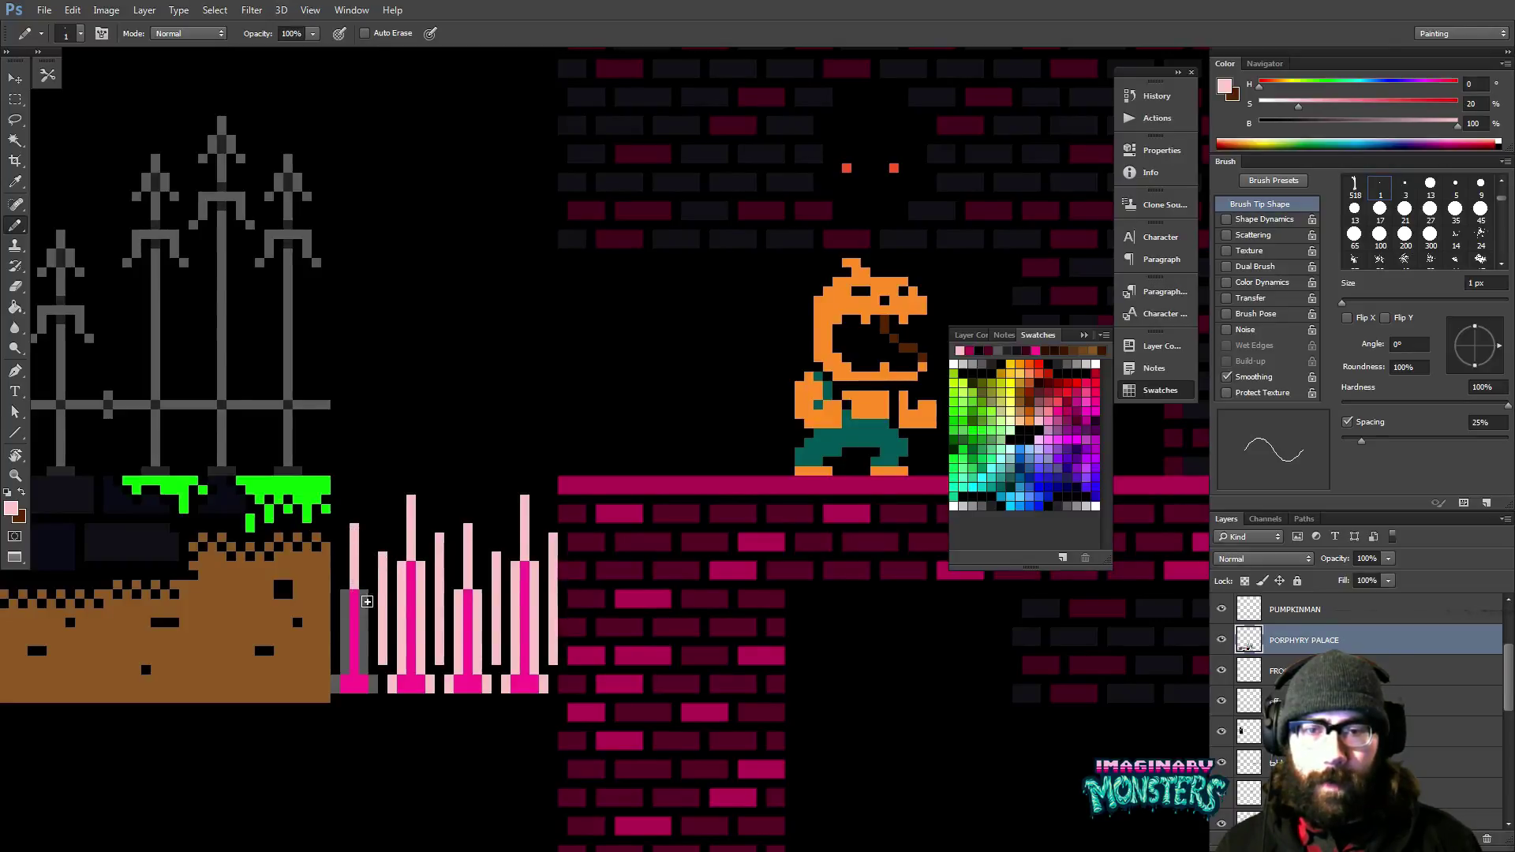
left_click_drag(367, 601, 370, 672)
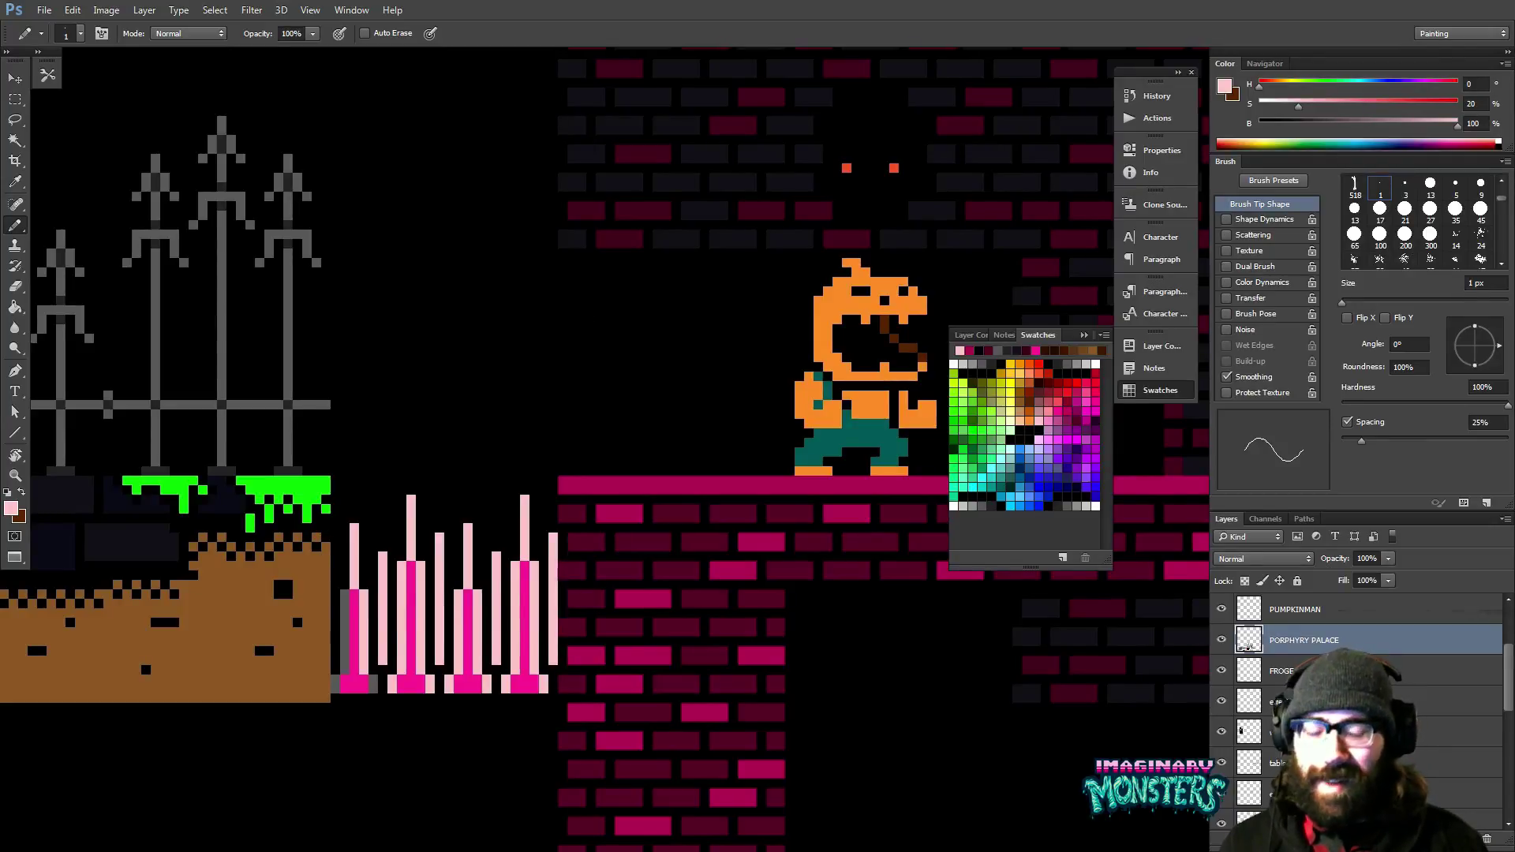
key("ctrl+alt+z")
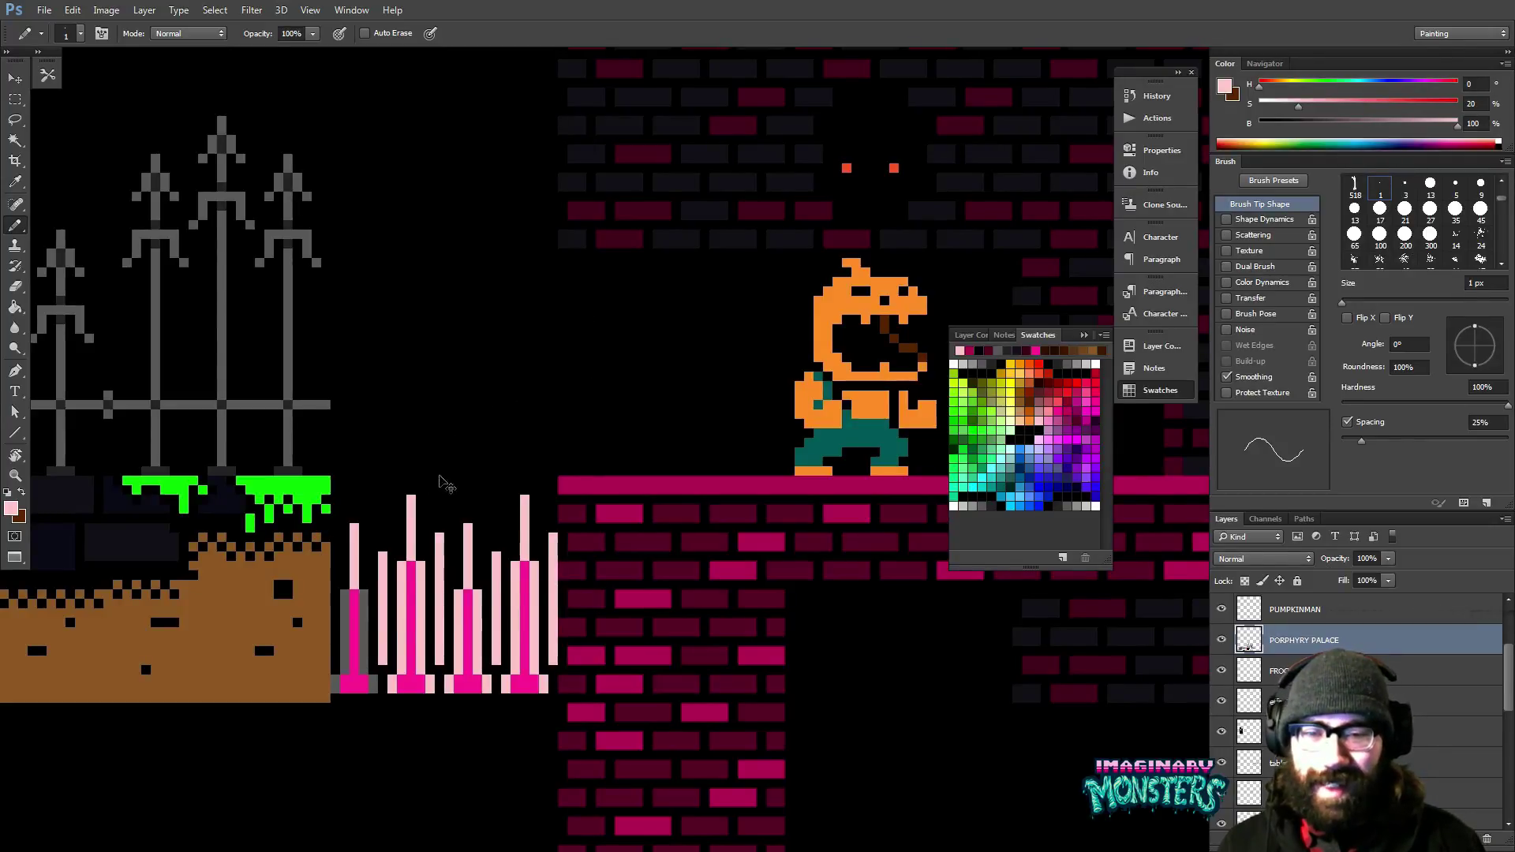
key("ctrl+alt+z")
Recolour the leftmost spike with a light pink core and bright magenta edges, and paint the thin spike beside it magenta.
mouse_move(355, 592)
left_mouse_down()
mouse_move(359, 692)
mouse_move(379, 684)
mouse_move(356, 535)
mouse_move(357, 675)
left_mouse_up()
left_click(409, 680, "alt")
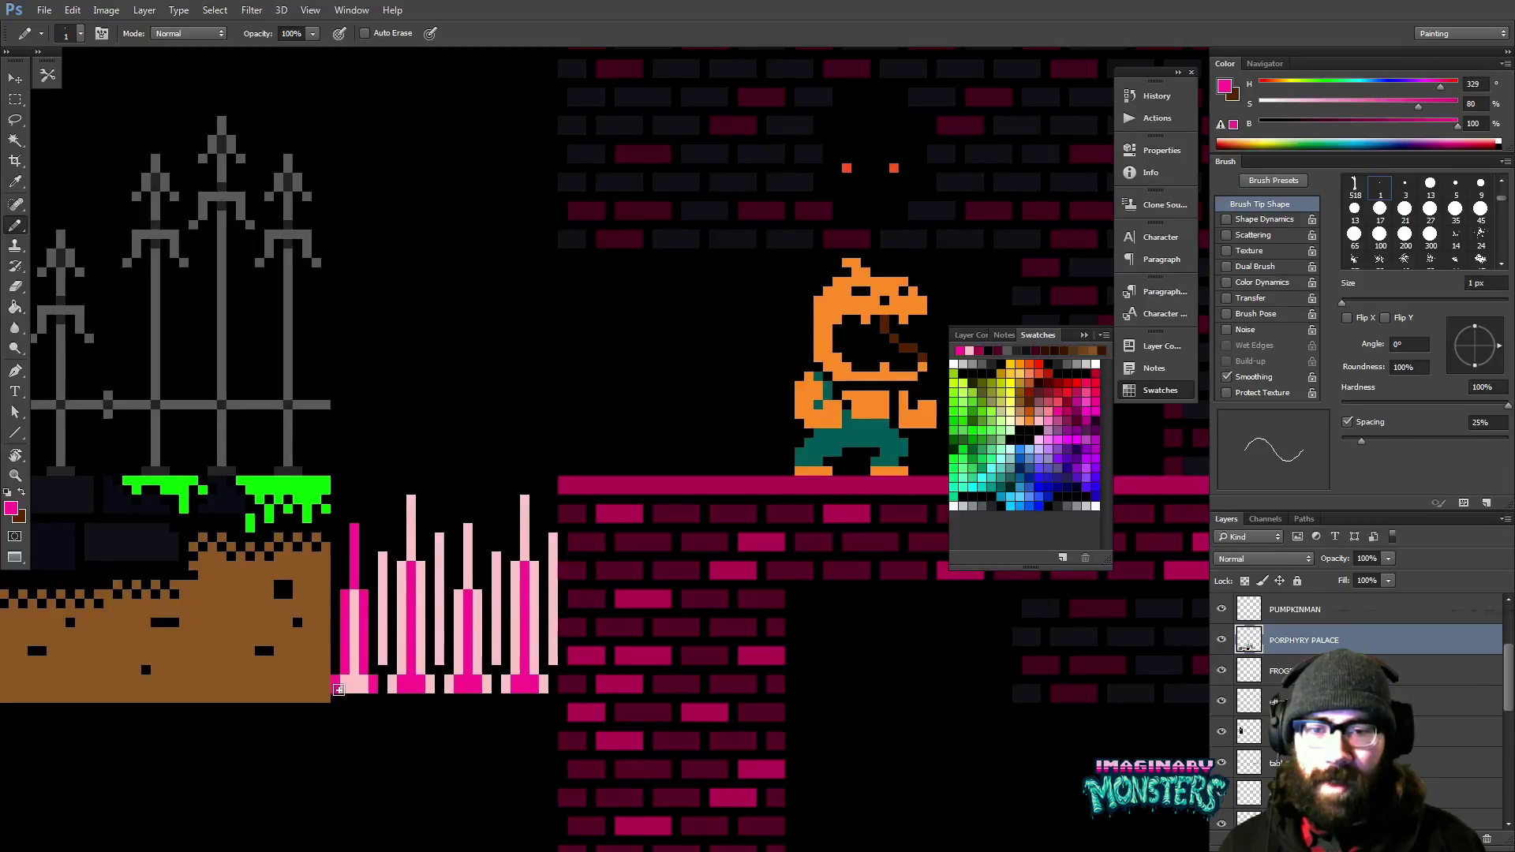
left_click_drag(415, 592, 435, 571)
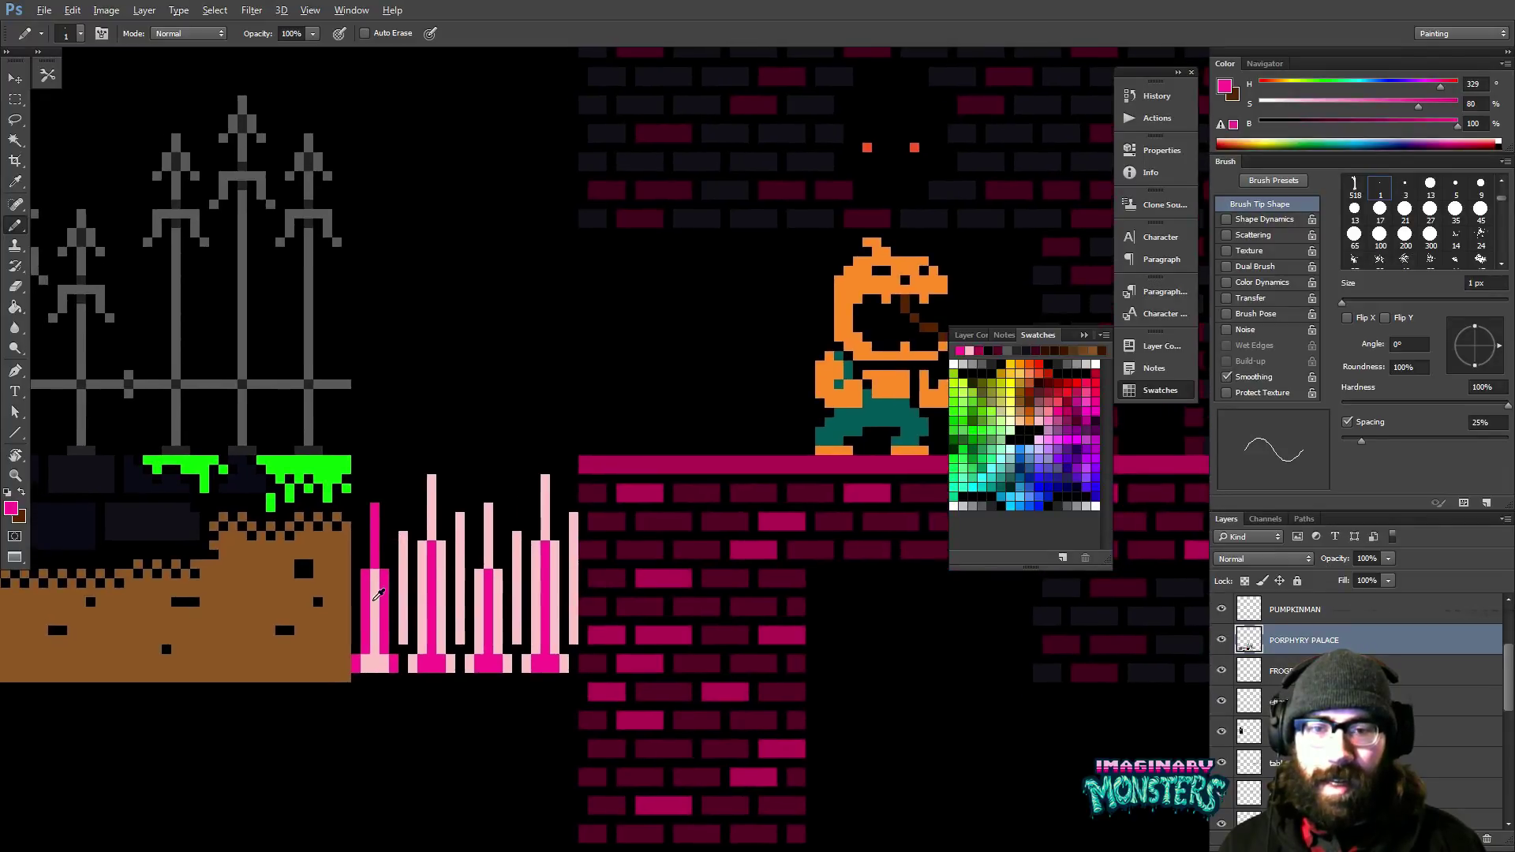
left_click(388, 594, "alt")
left_click_drag(406, 638, 402, 536)
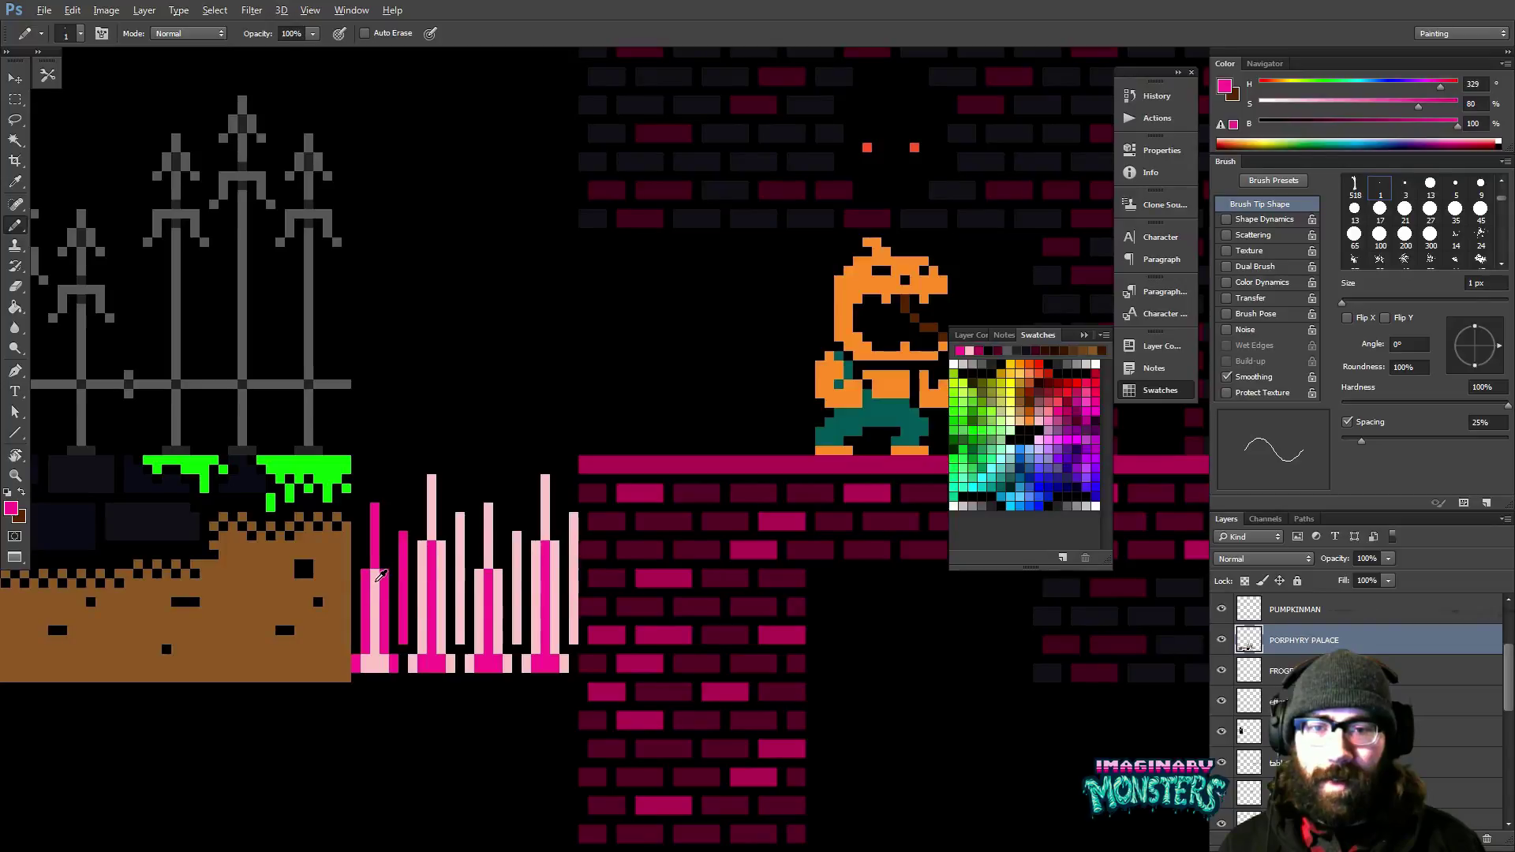
left_click(382, 576, "alt")
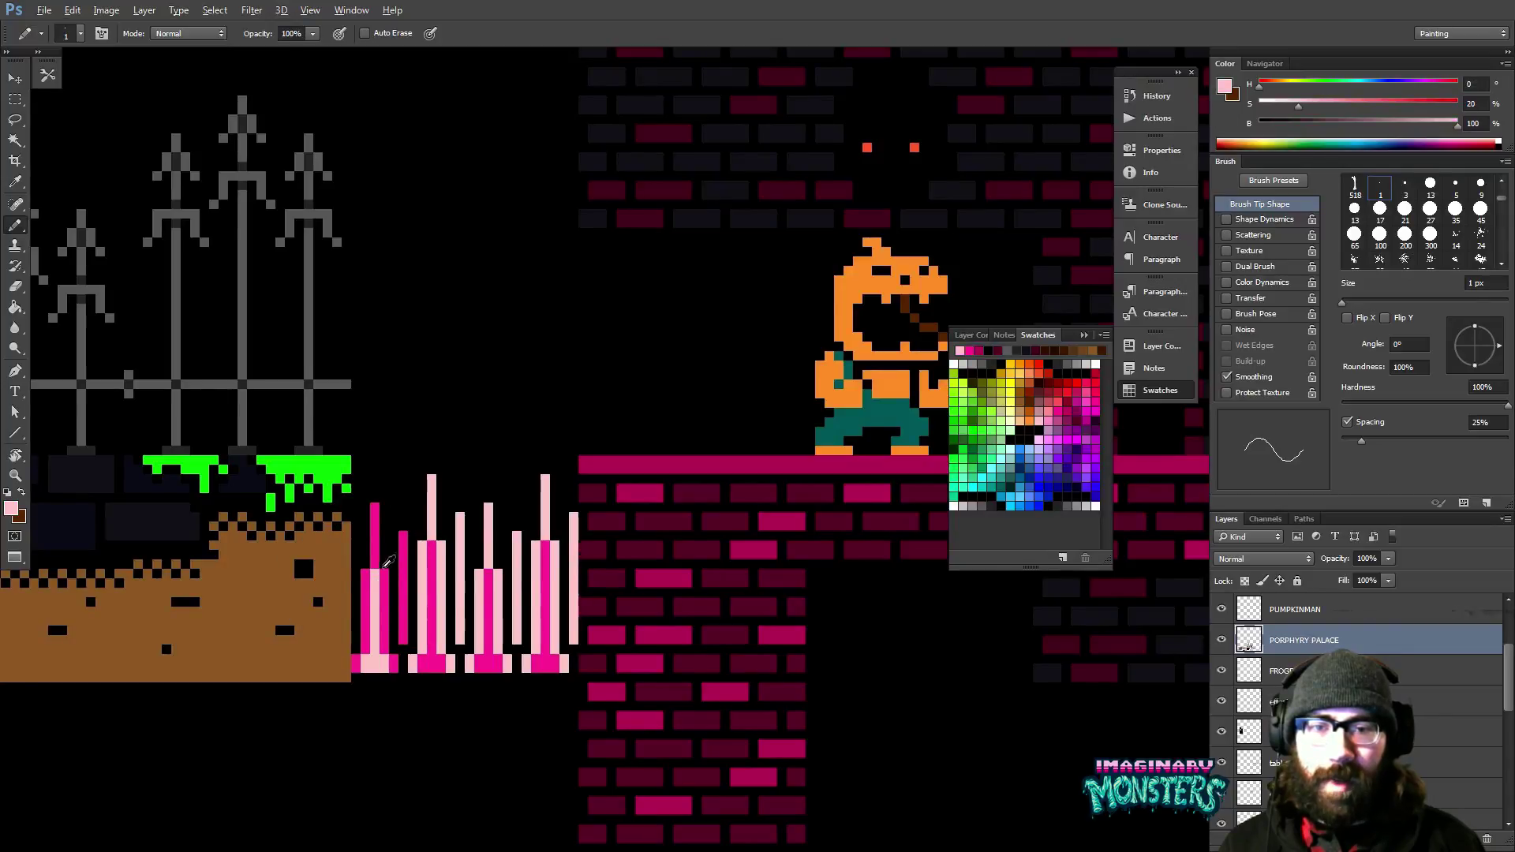
left_click(401, 566, "alt")
Give the second large spike a light pink core with bright magenta edges, and make the next thin spike magenta.
left_click(432, 542, "alt")
left_click_drag(433, 542, 441, 668)
left_click(441, 658)
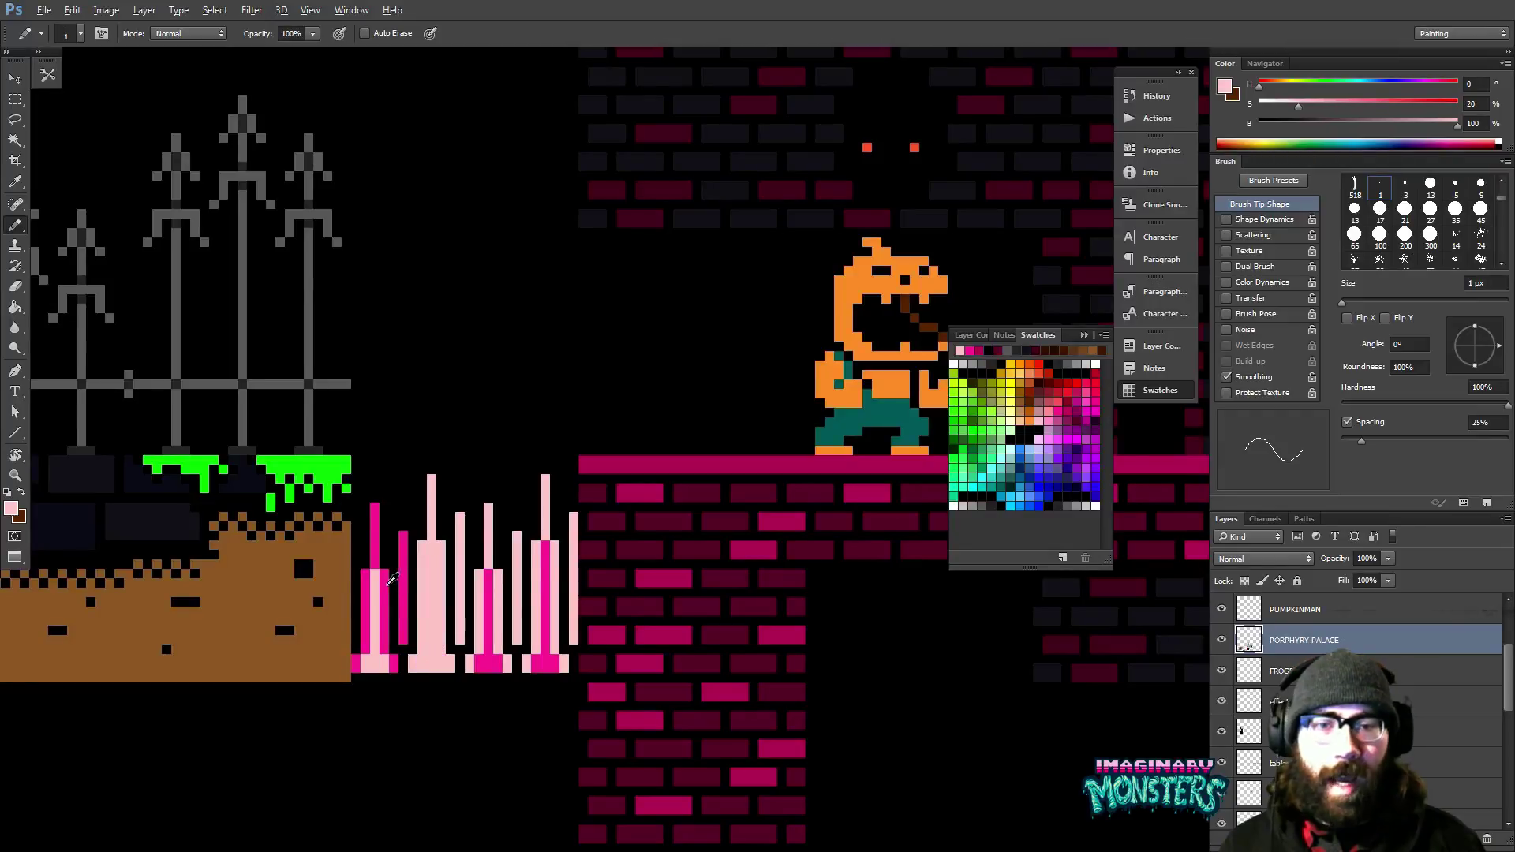
left_click(403, 549, "alt")
mouse_move(432, 478)
left_mouse_down()
mouse_move(415, 669)
mouse_move(453, 671)
mouse_move(438, 549)
mouse_move(462, 520)
mouse_move(465, 635)
left_mouse_up()
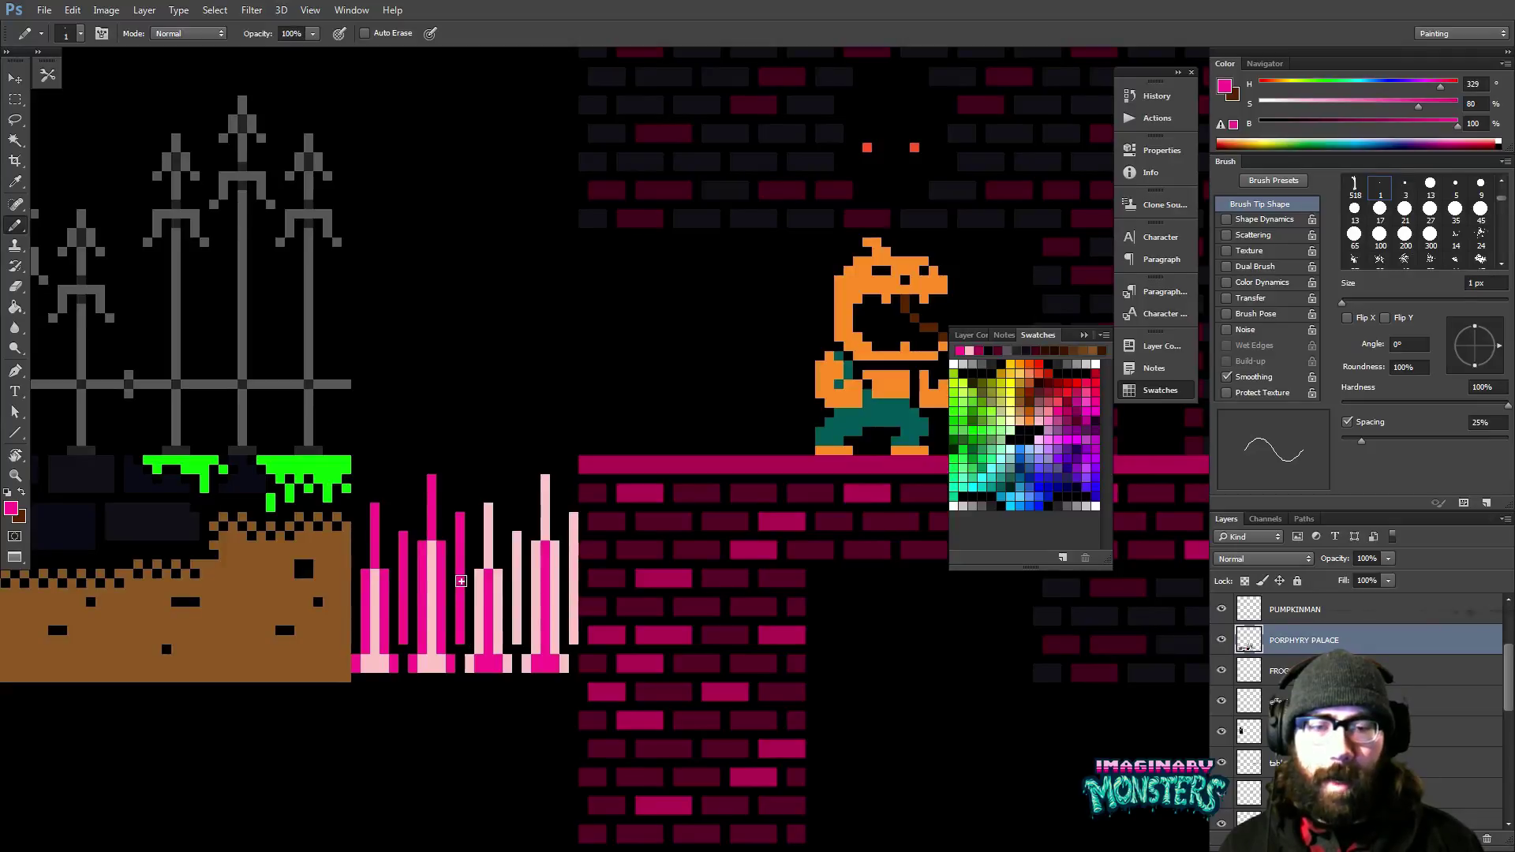
Paint the third large spike's core light pink and its edges bright magenta, along with the thin spike to its right.
left_click(493, 558, "alt")
mouse_move(493, 558)
left_mouse_down()
mouse_move(483, 669)
mouse_move(488, 513)
mouse_move(505, 665)
left_mouse_up()
left_click(465, 619, "alt")
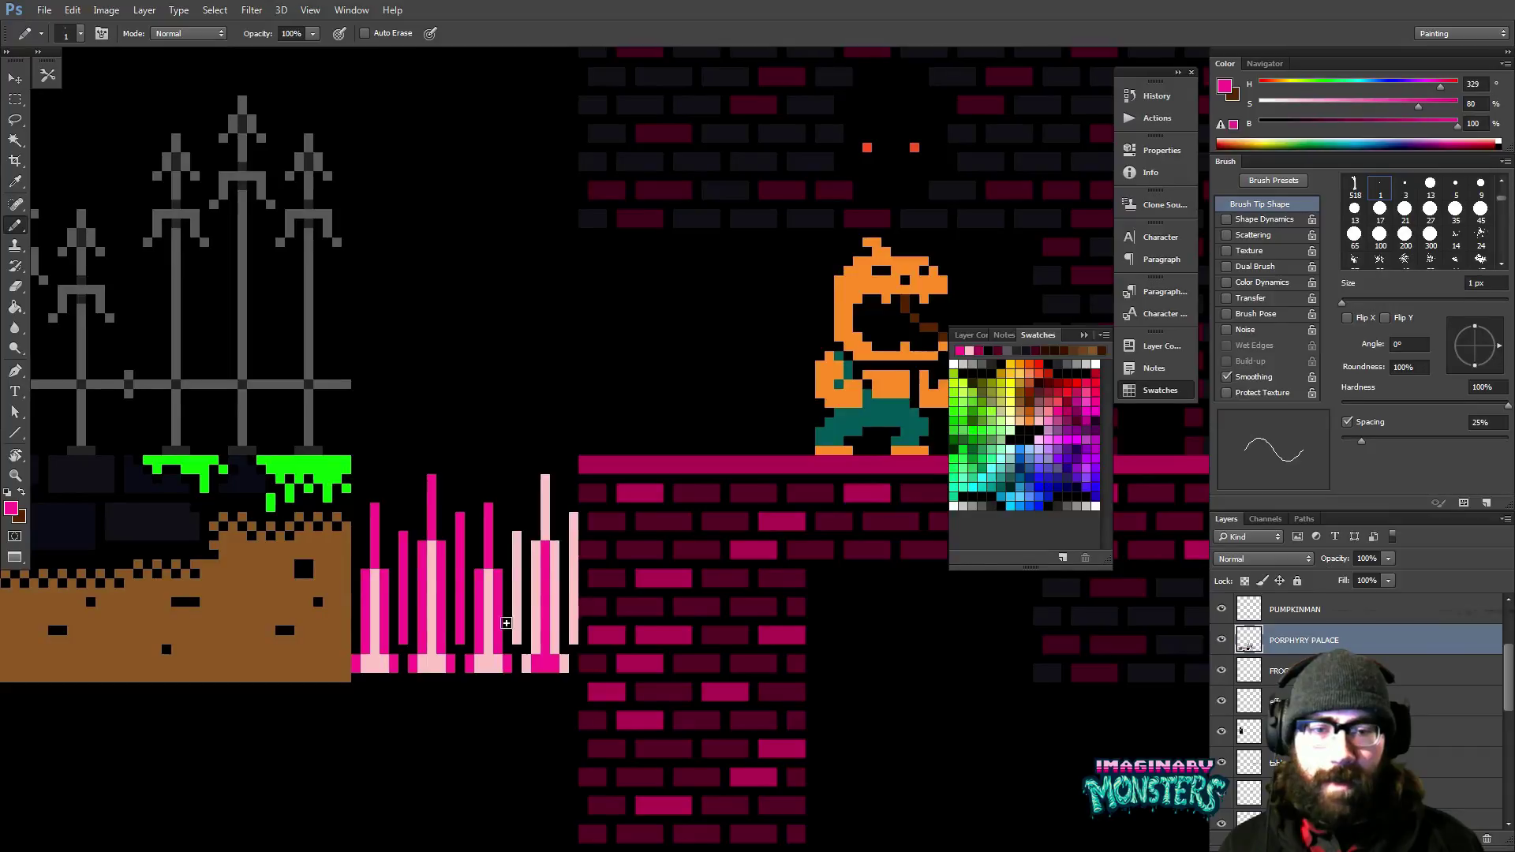
left_click_drag(513, 562, 464, 544)
left_click_drag(470, 627, 469, 517)
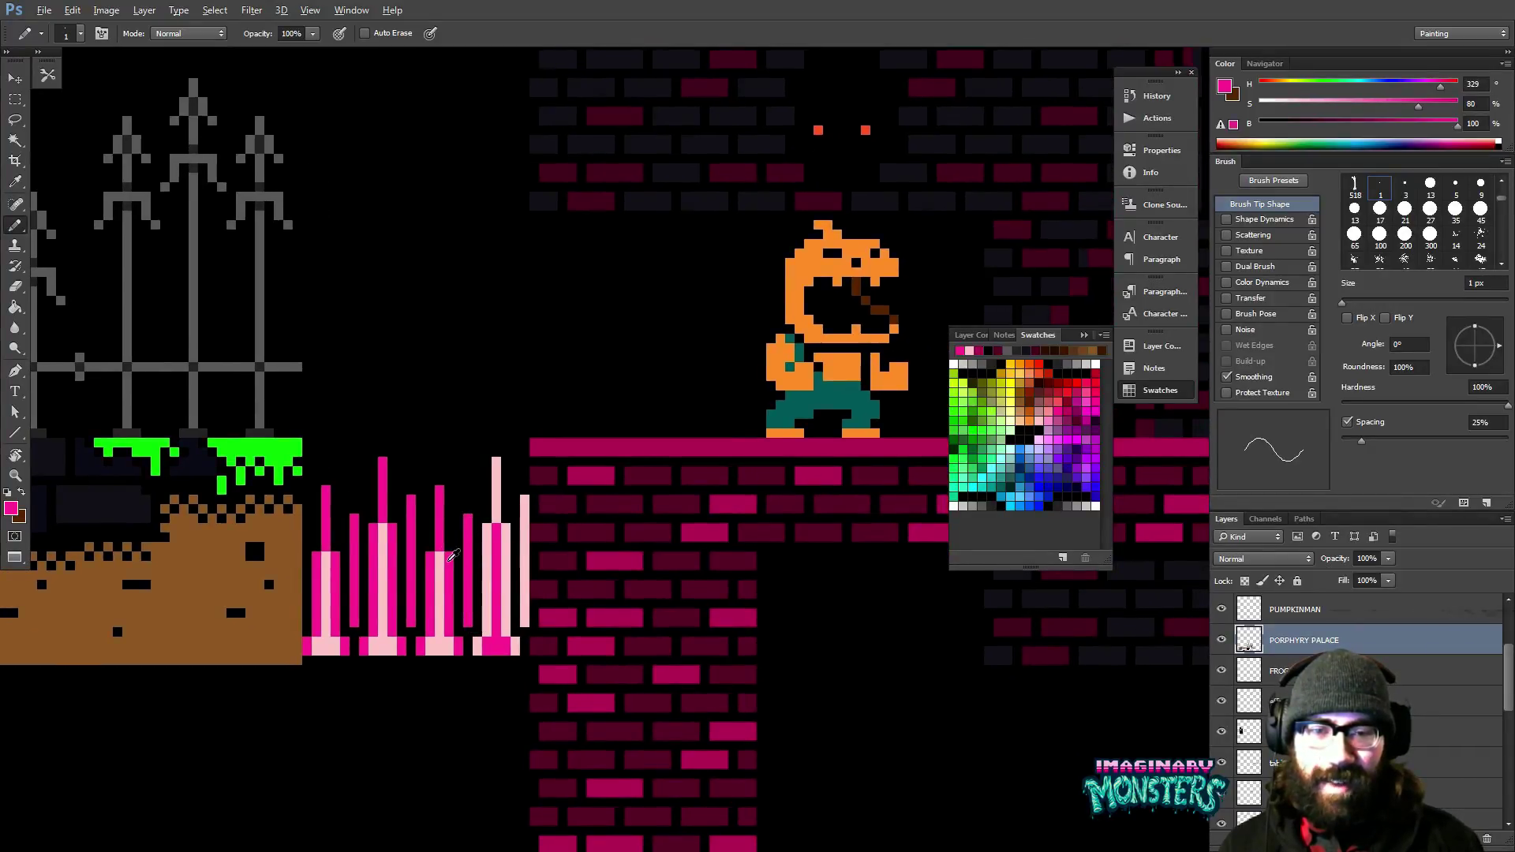
Finish the fourth large spike with bright magenta edges and a light pink core, and recolour the last thin spike magenta.
mouse_move(497, 464)
left_mouse_down()
mouse_move(491, 640)
mouse_move(476, 645)
mouse_move(513, 646)
left_mouse_up()
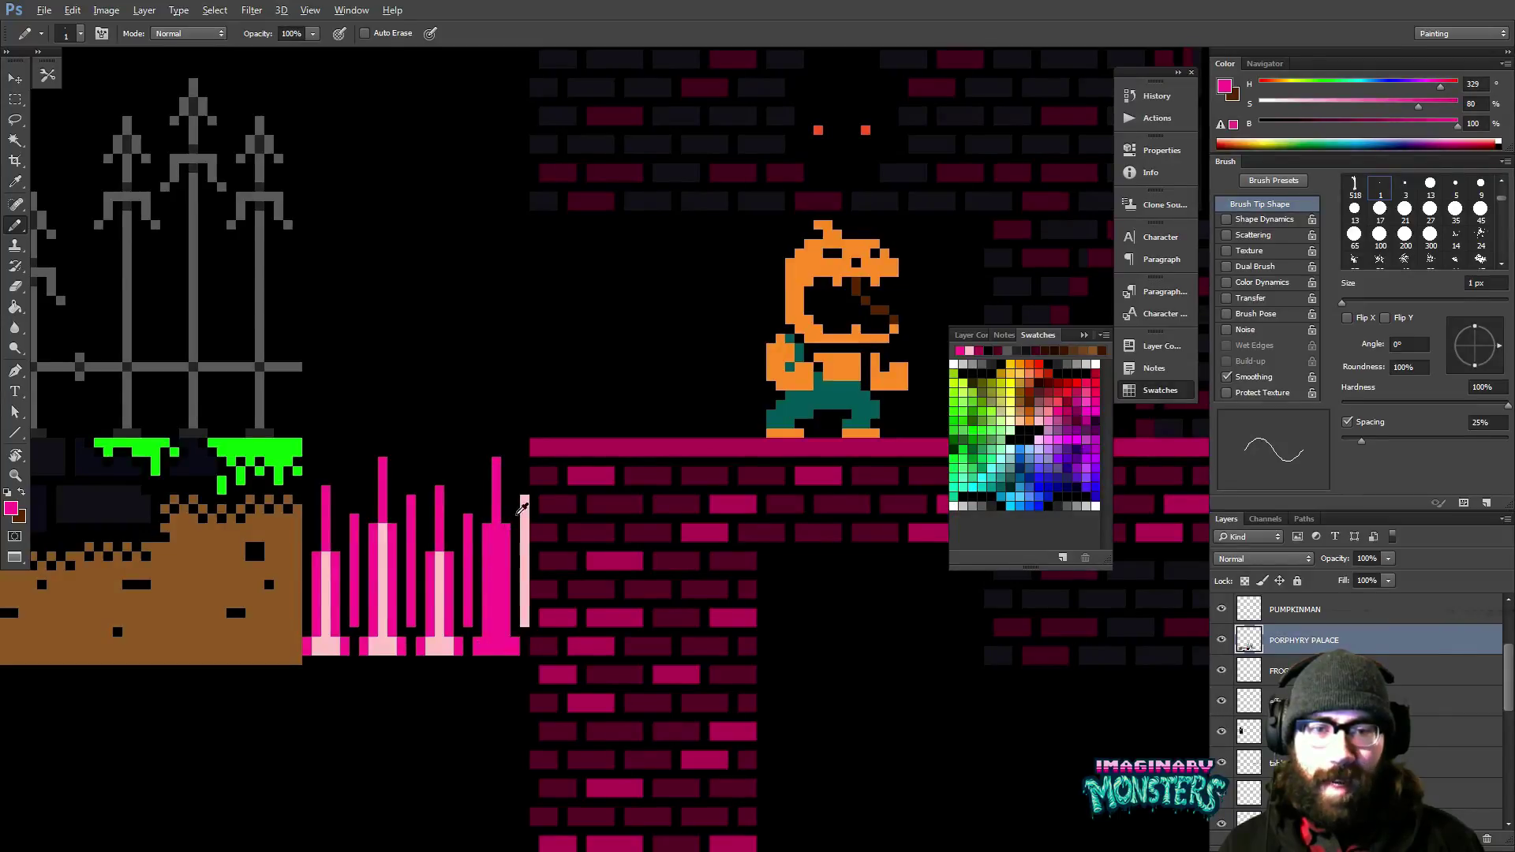
left_click(524, 509, "alt")
mouse_move(497, 527)
left_mouse_down()
mouse_move(500, 636)
mouse_move(485, 648)
mouse_move(526, 618)
mouse_move(525, 497)
left_mouse_up()
left_click(510, 599, "alt")
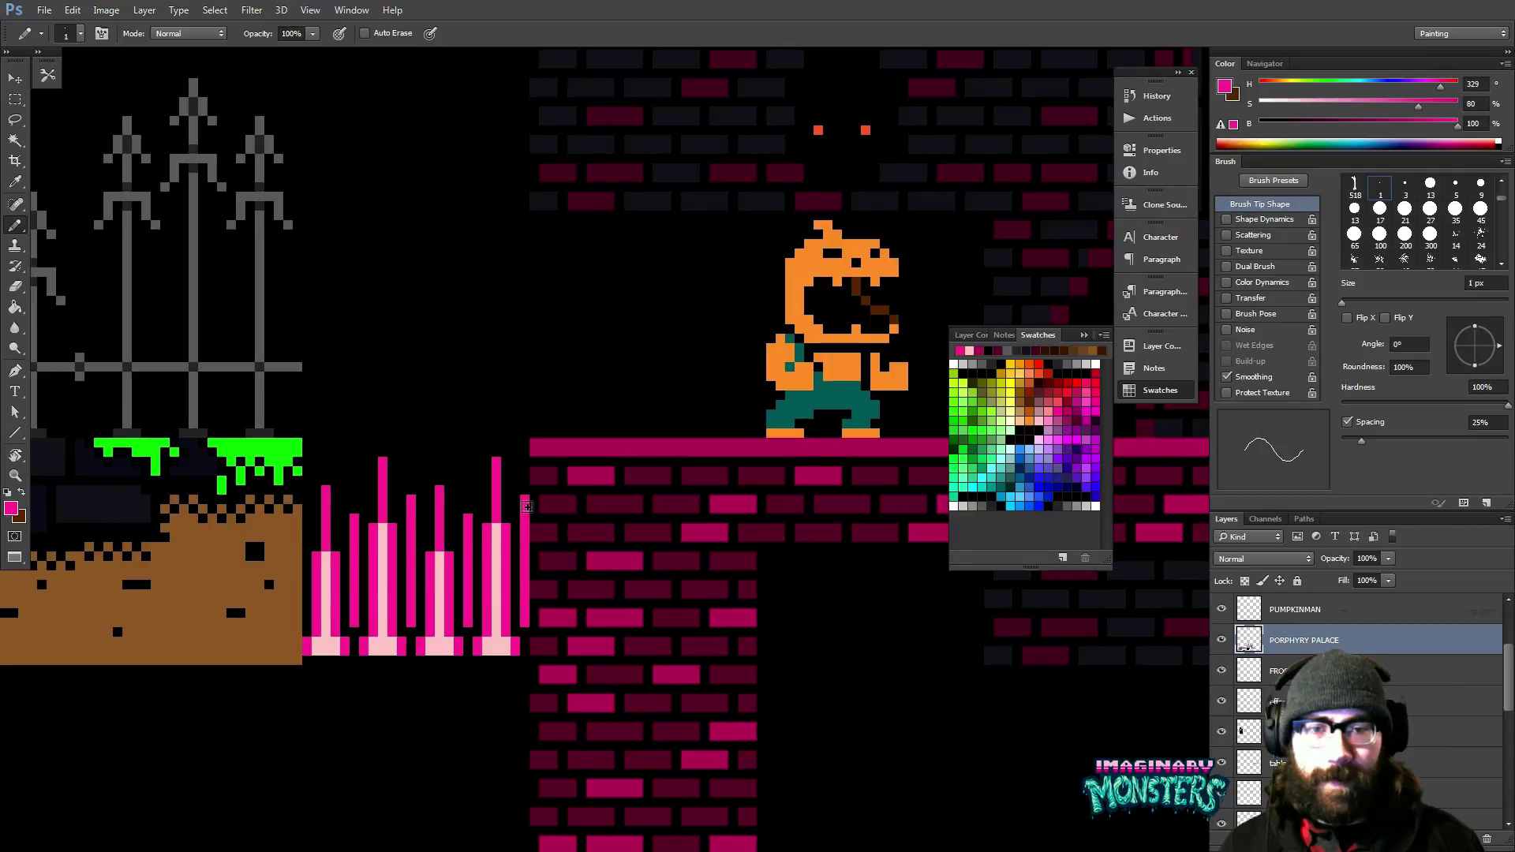
Examine the recoloured spikes at a small scale within the whole sprite sheet.
key("z")
left_click(559, 509, "alt")
left_click(558, 509, "alt")
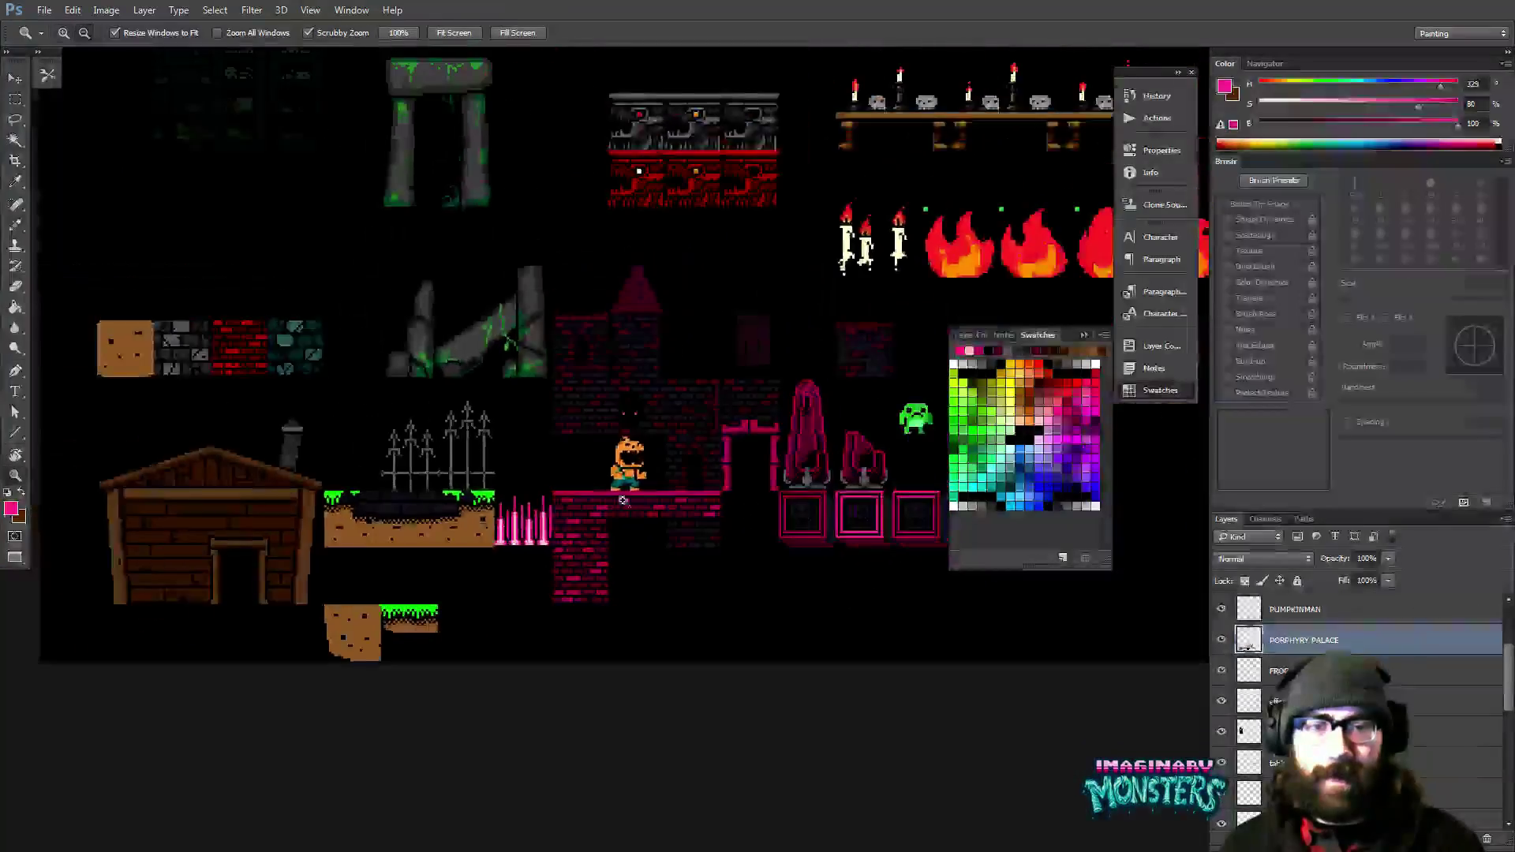
left_click(564, 489, "alt")
left_click(570, 474, "alt")
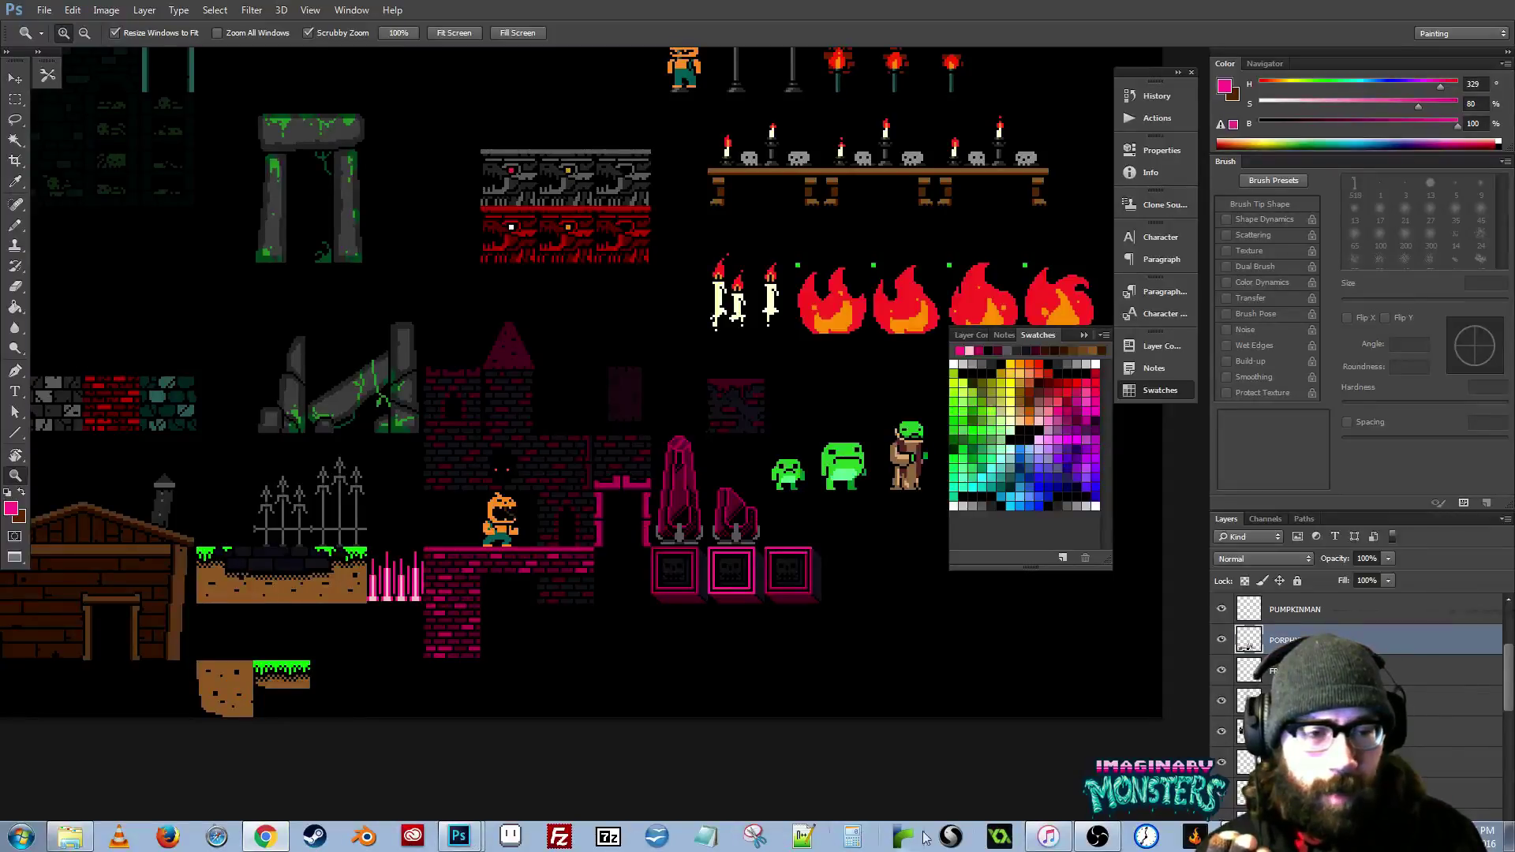
Switch to iTunes and pause the song that is playing.
left_click(1048, 836)
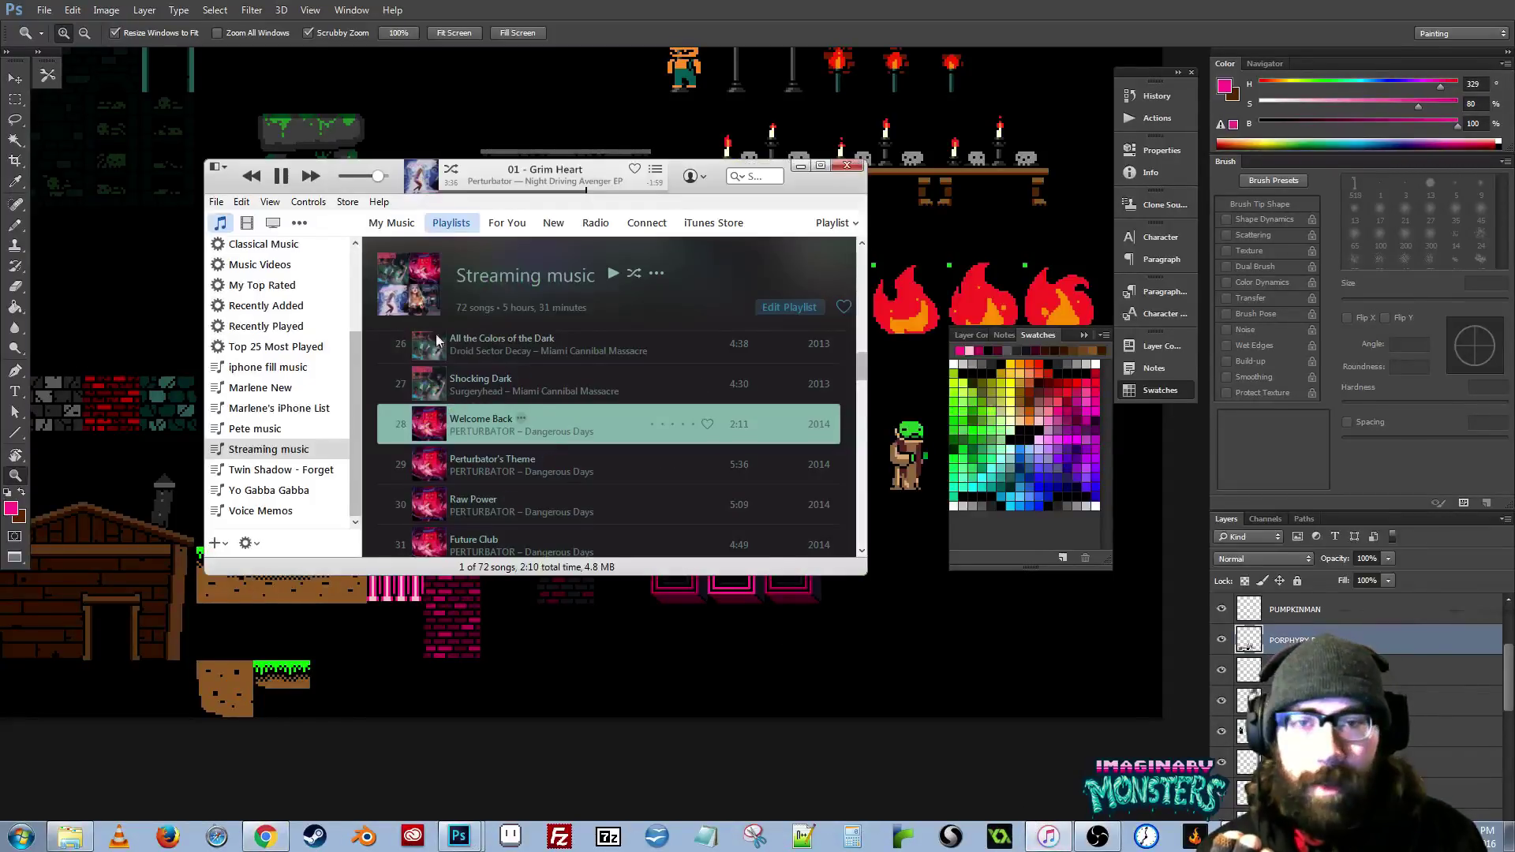
left_click(281, 176)
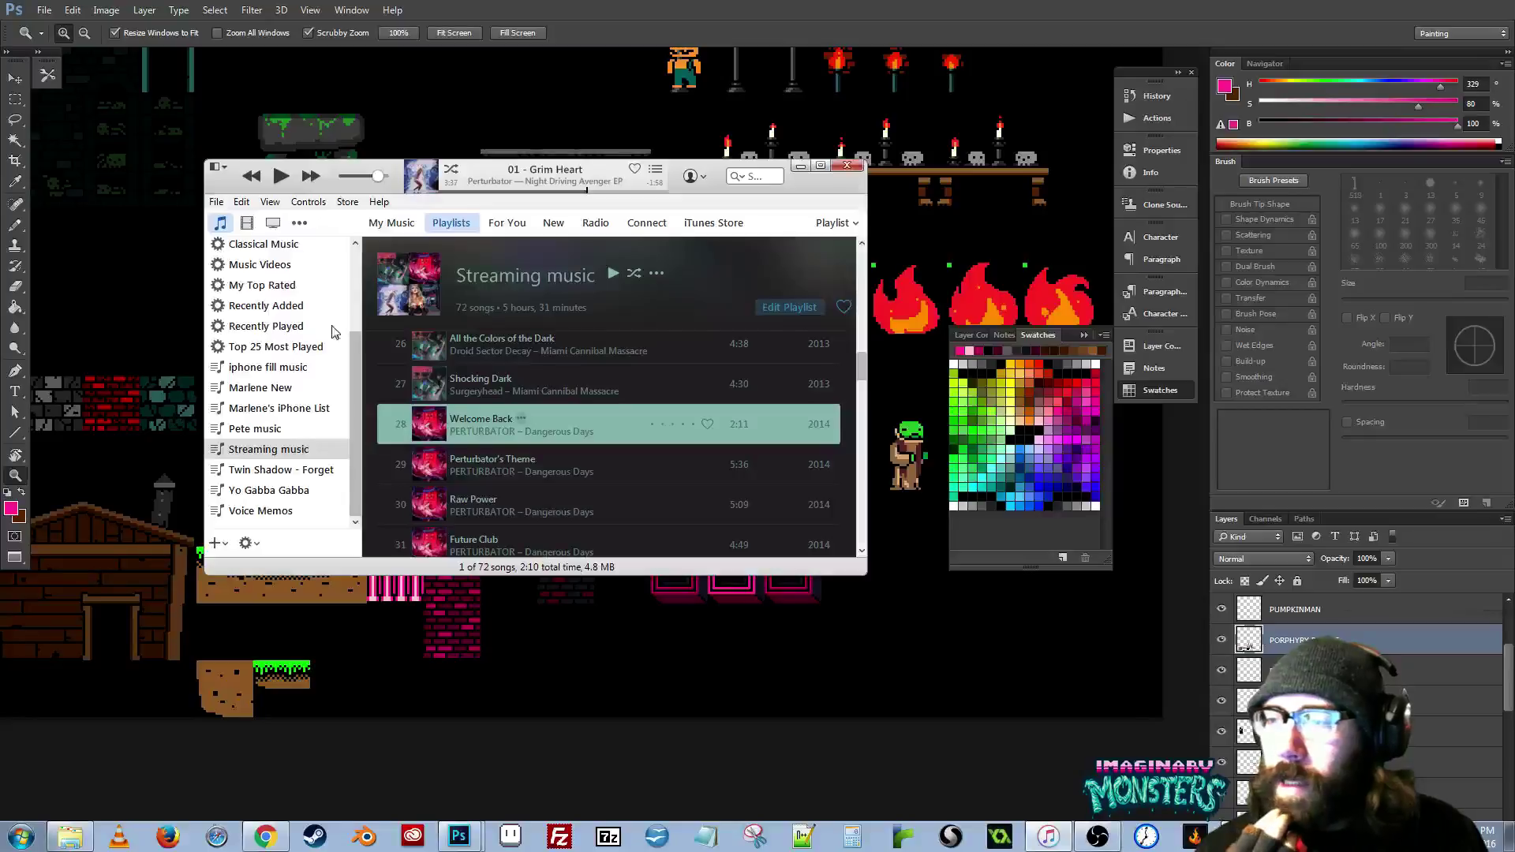
left_click_drag(671, 181, 563, 168)
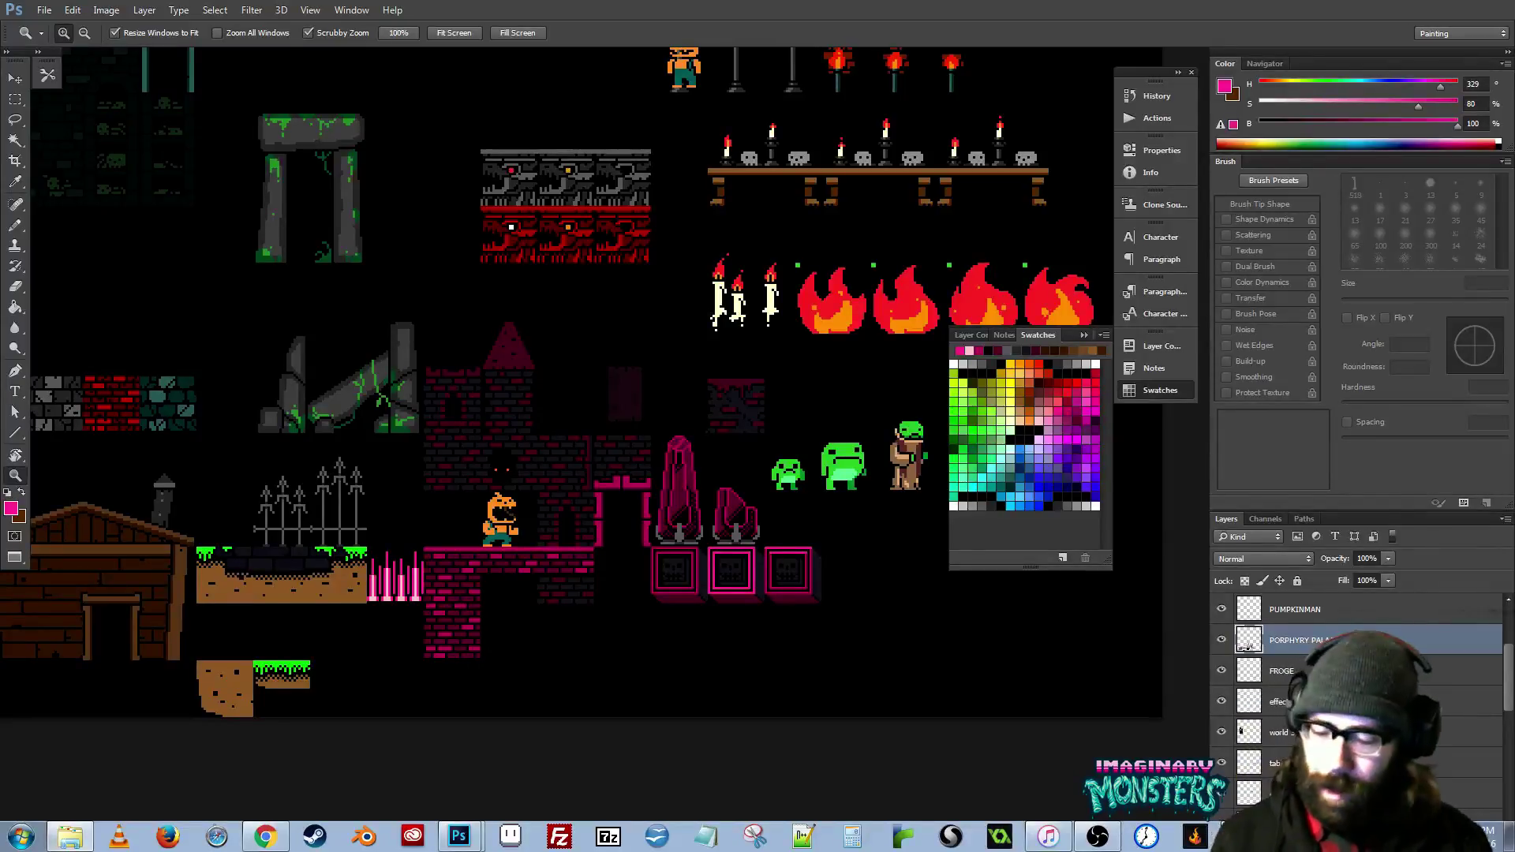
key("alt+Tab")
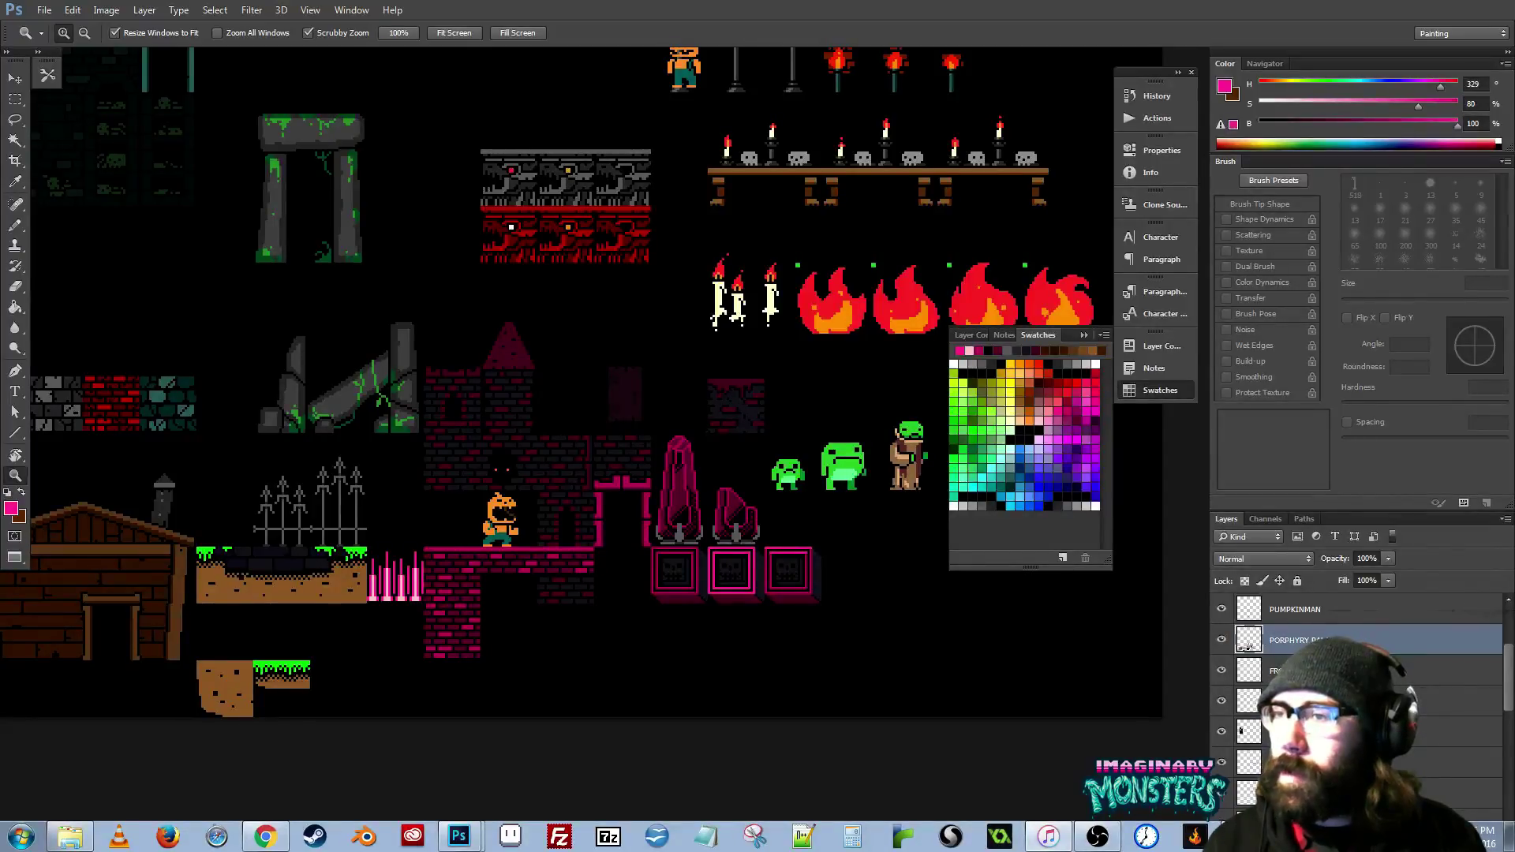
key("alt+Tab")
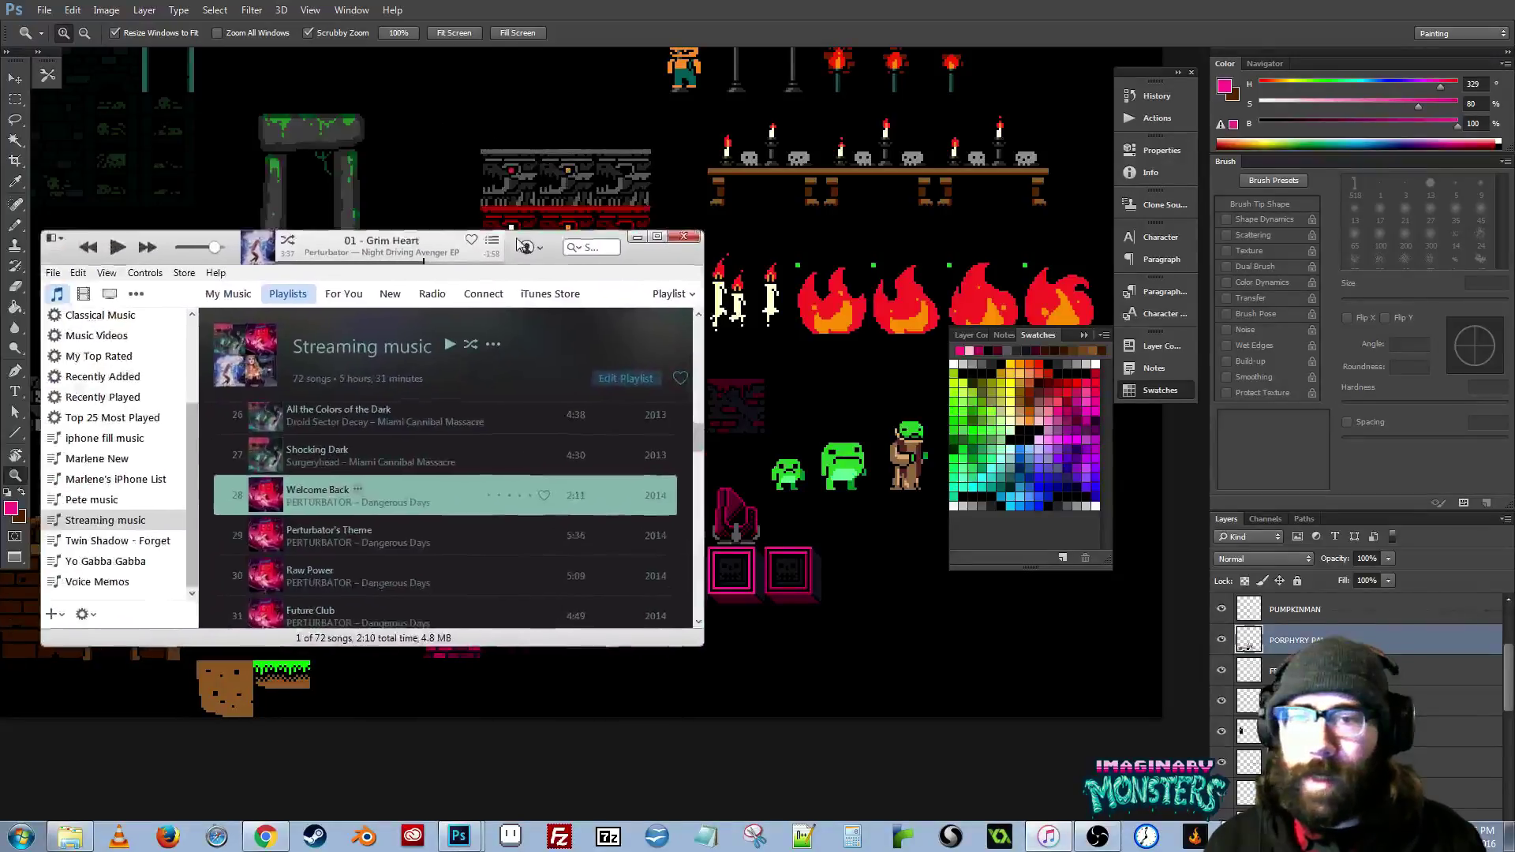
key("alt+Tab")
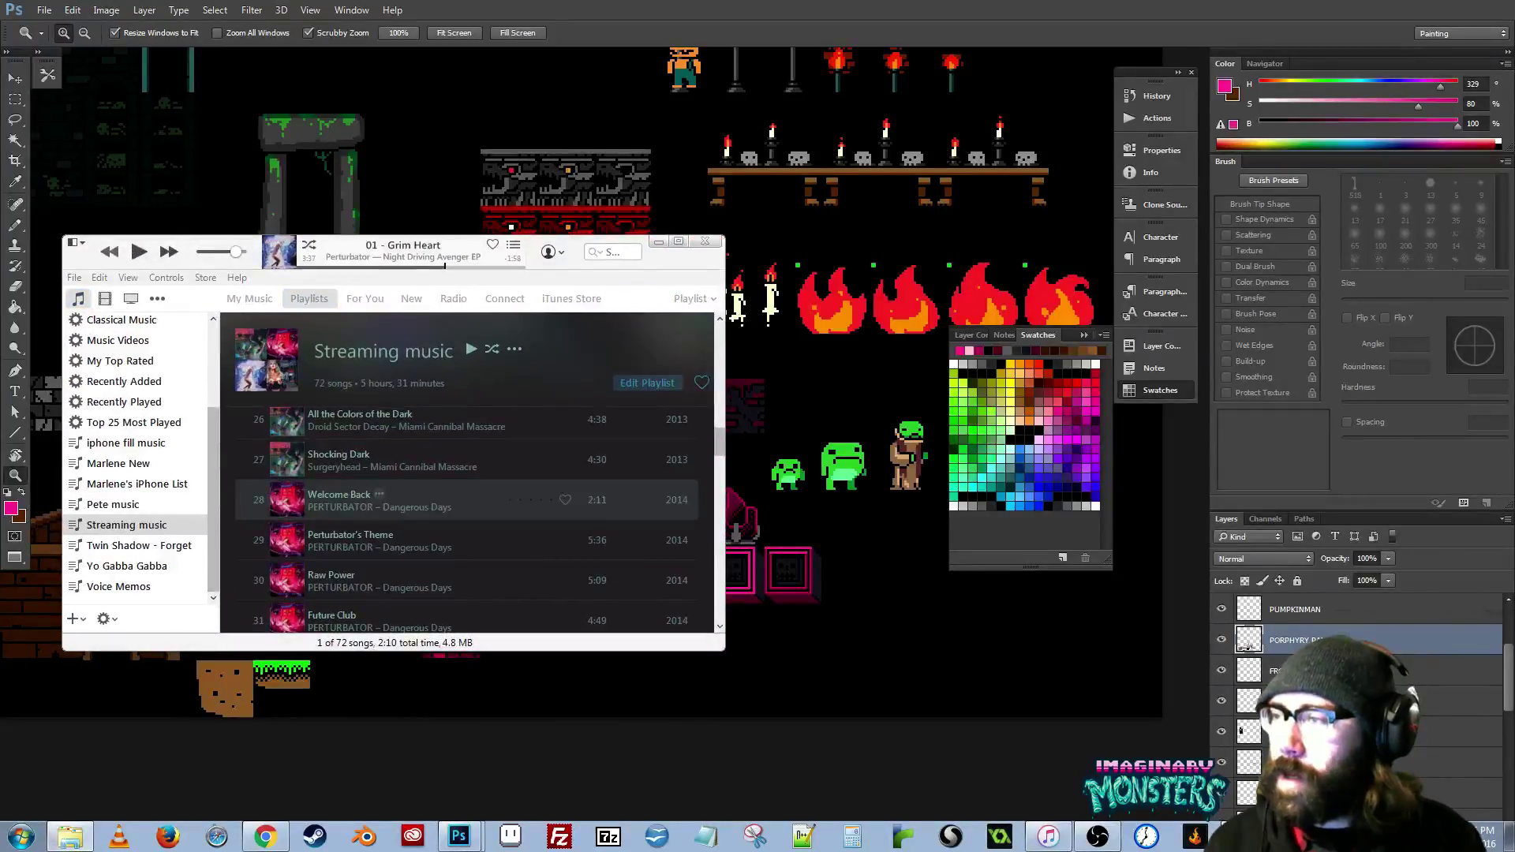
Look through the Streaming music playlist down to its last tracks and return to the sprite sheet in Photoshop.
left_click(524, 476)
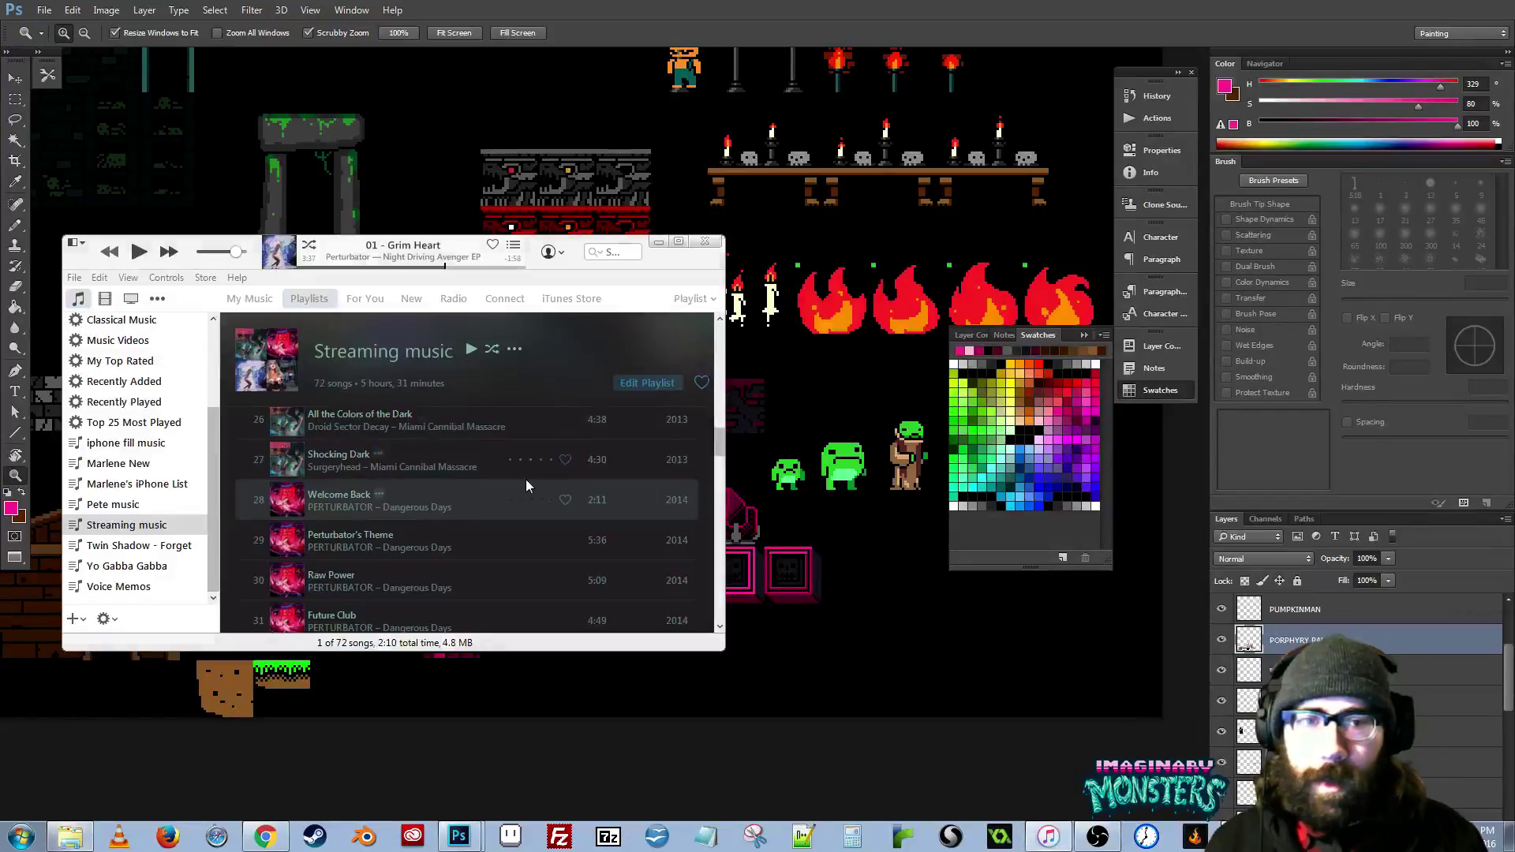
scroll(525, 478, "down", 2)
scroll(522, 479, "down", 10)
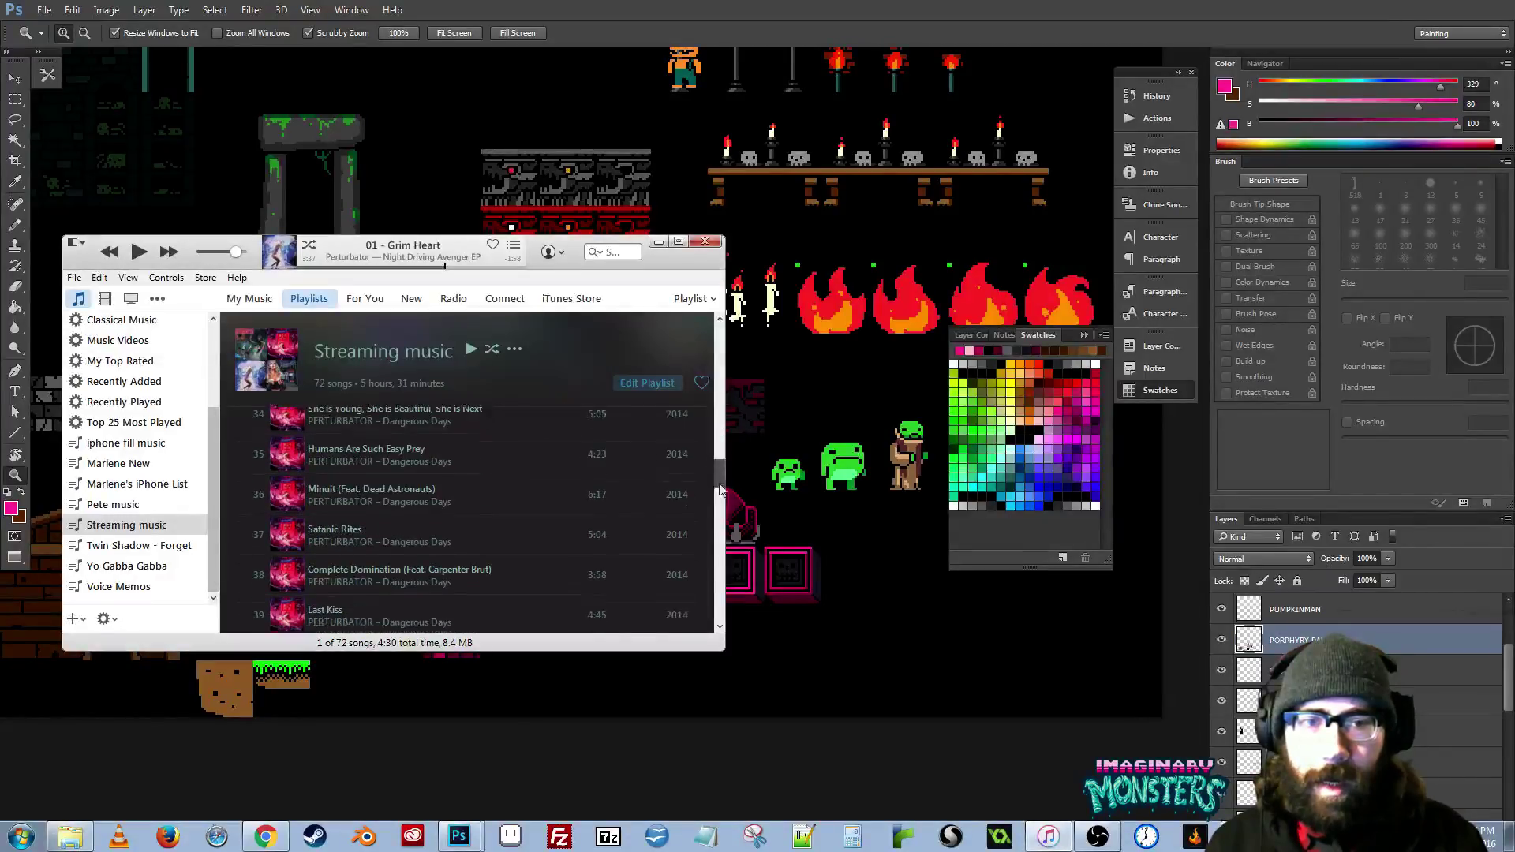
scroll(708, 603, "down", 2)
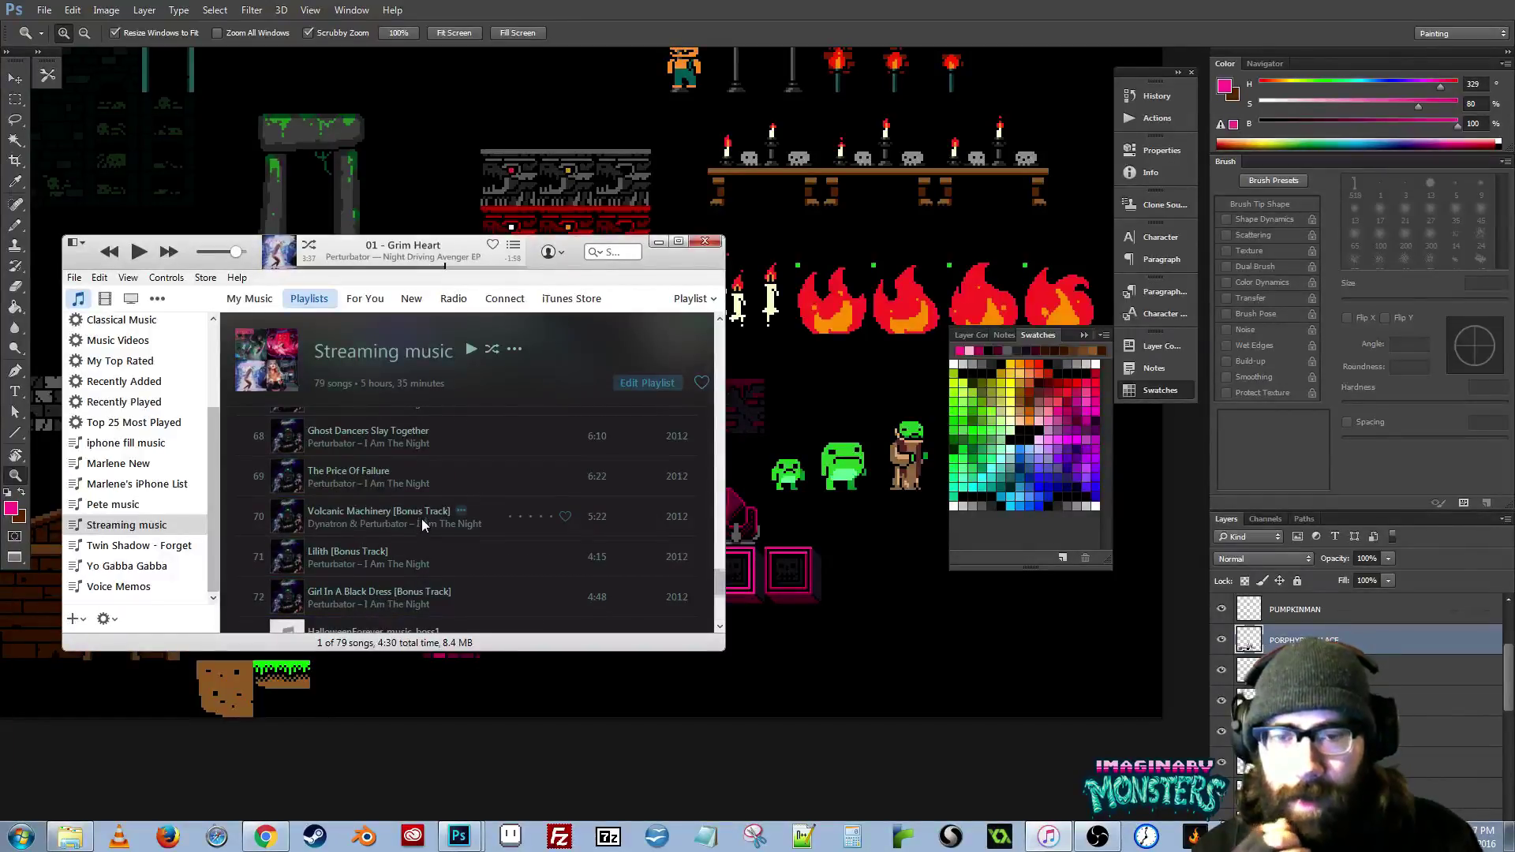
scroll(421, 522, "down", 2)
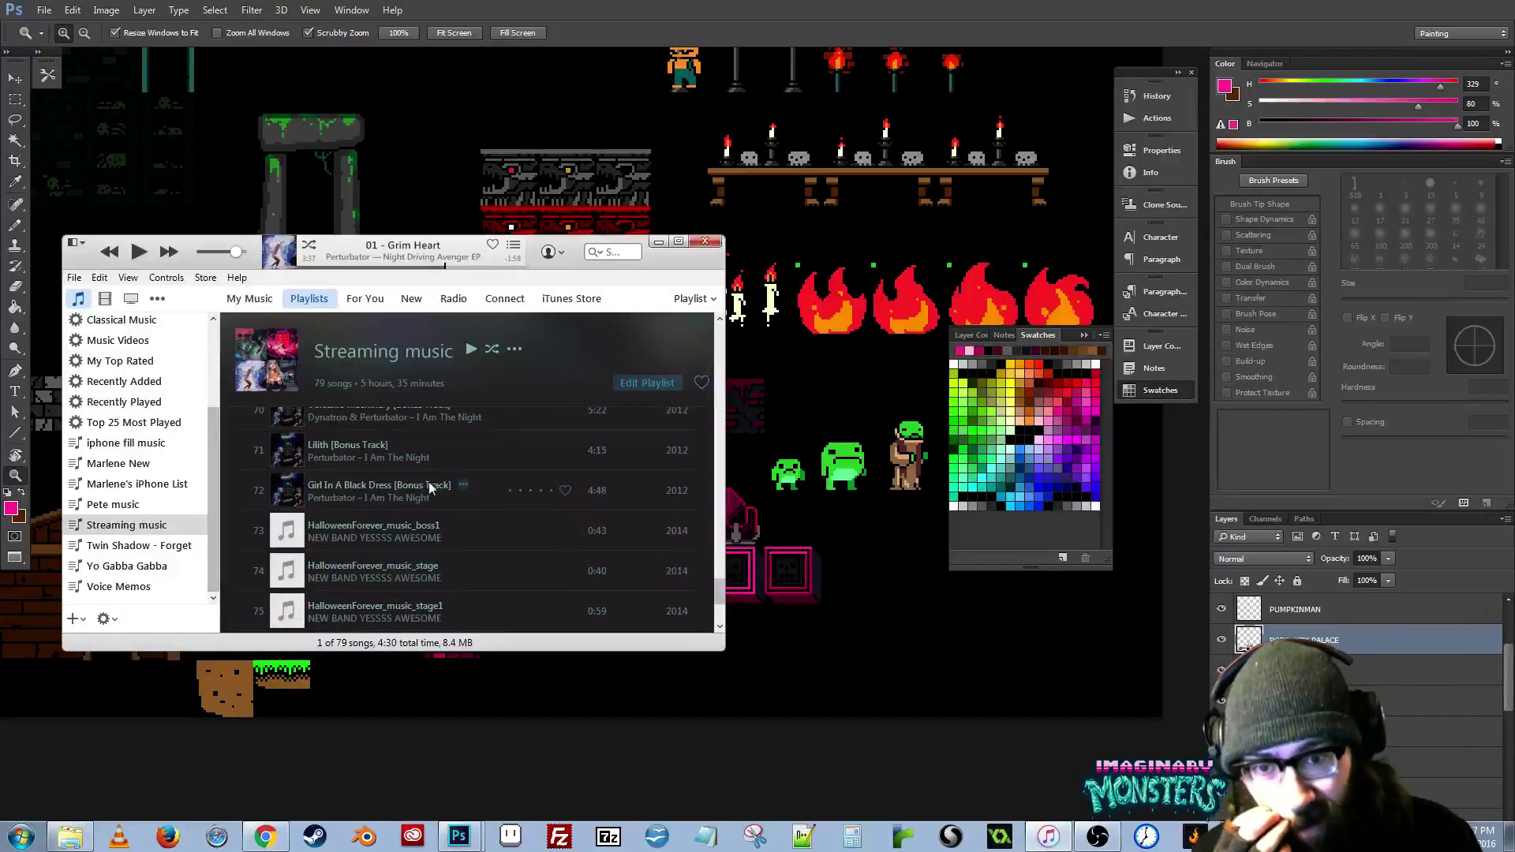
scroll(414, 472, "down", 3)
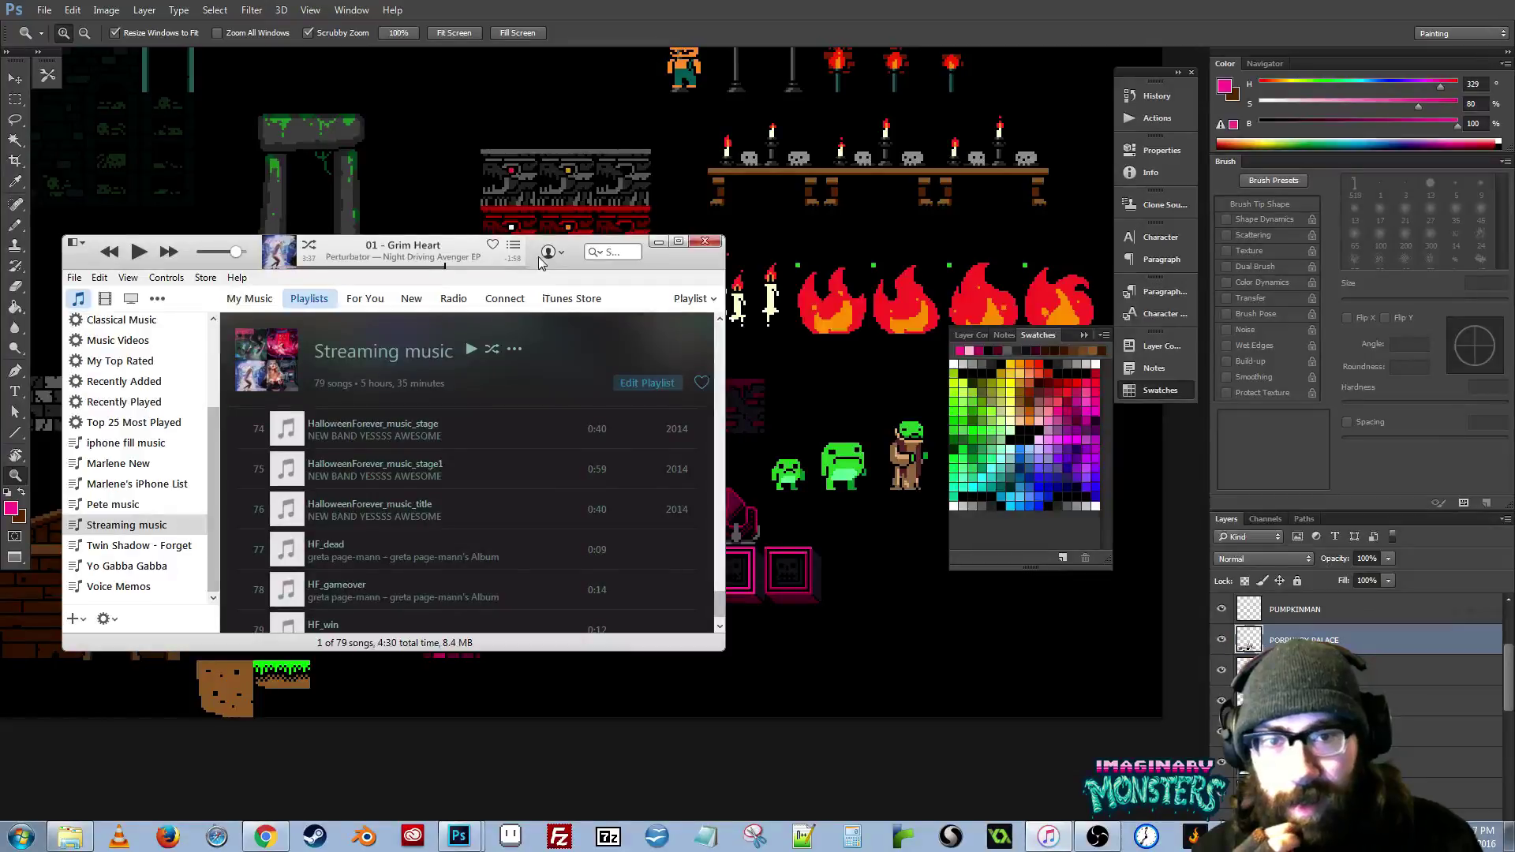
left_click(659, 241)
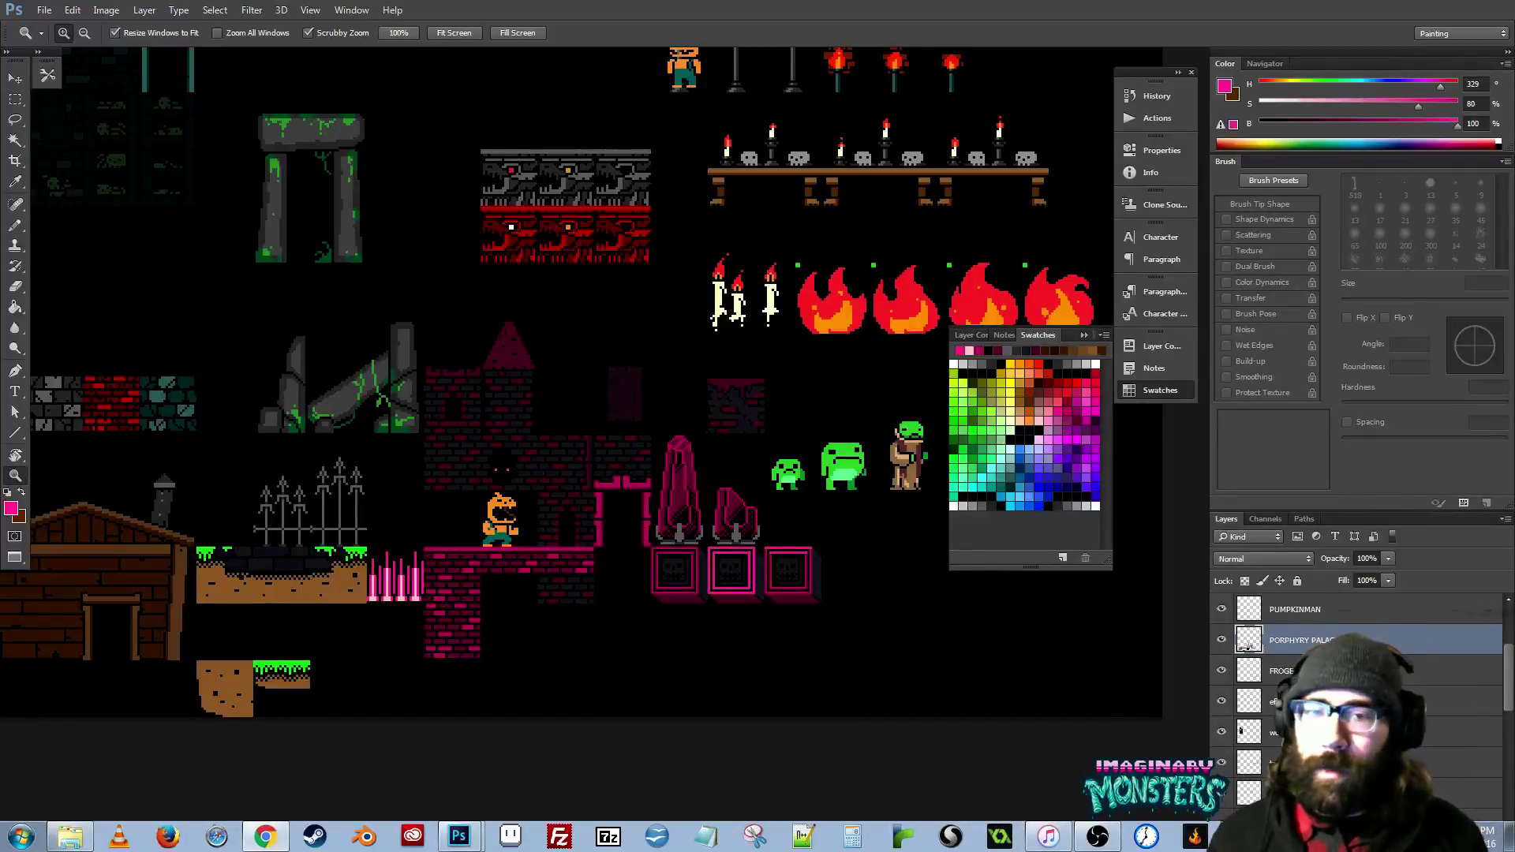
left_click_drag(679, 377, 646, 355)
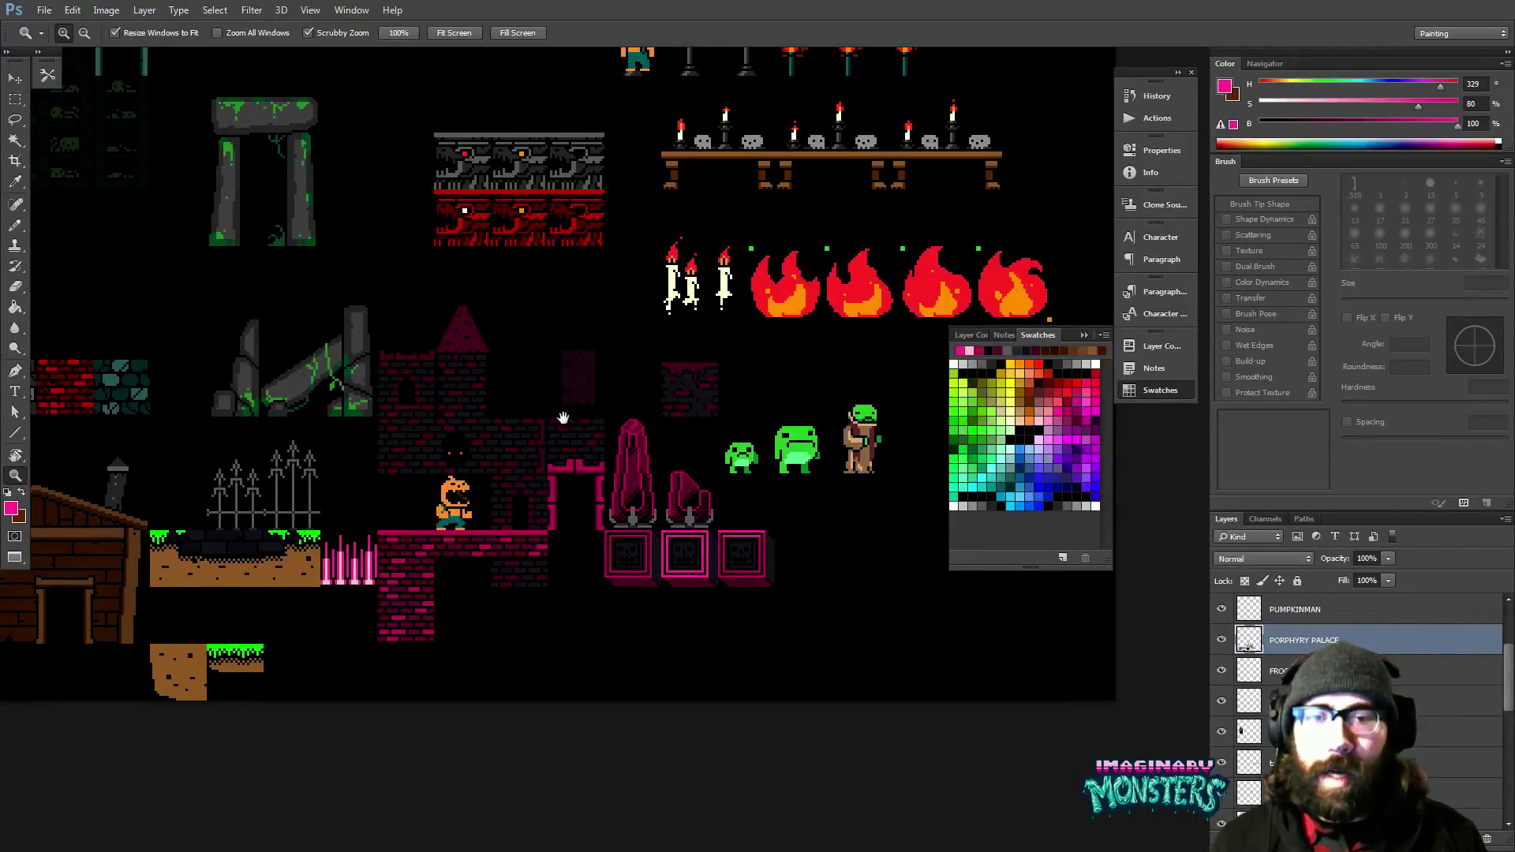
left_click_drag(562, 418, 621, 408)
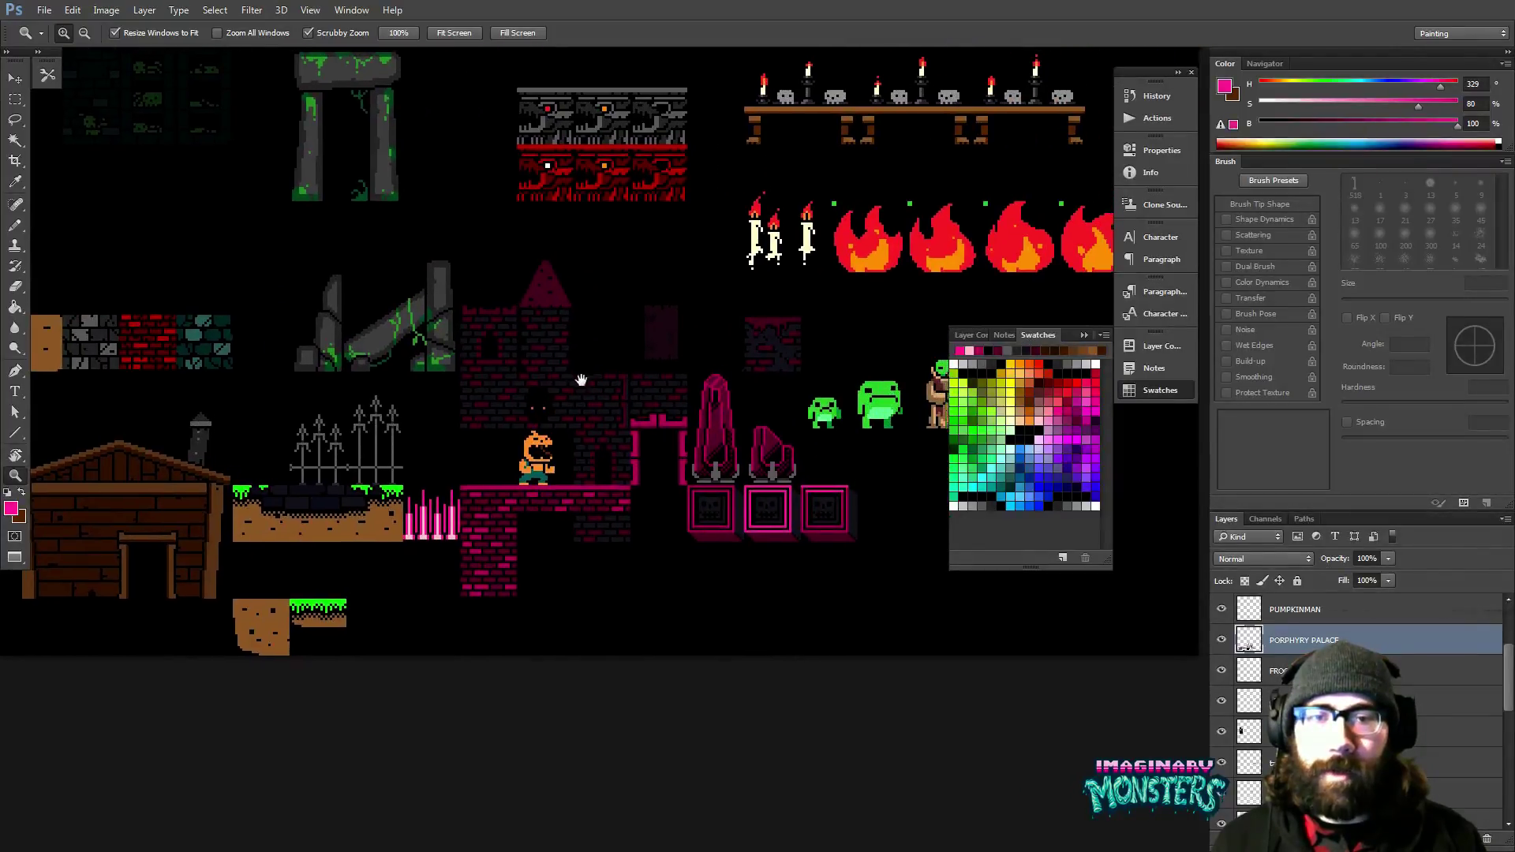
left_click_drag(578, 379, 370, 530)
left_click_drag(463, 420, 503, 470)
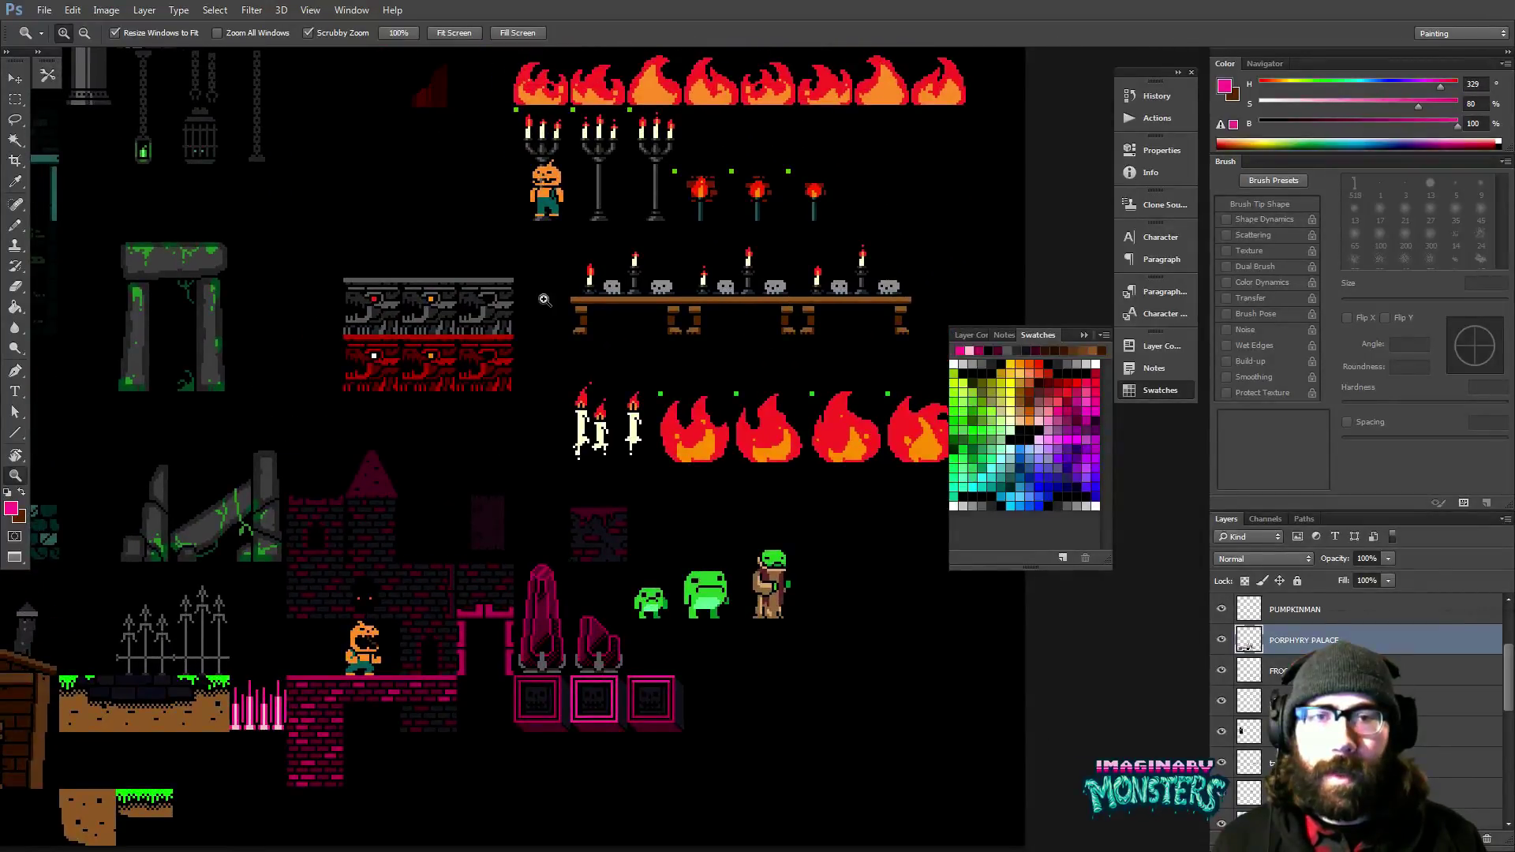
key("v")
left_click(553, 206, "ctrl")
left_click_drag(553, 206, 536, 263)
key("ctrl+z")
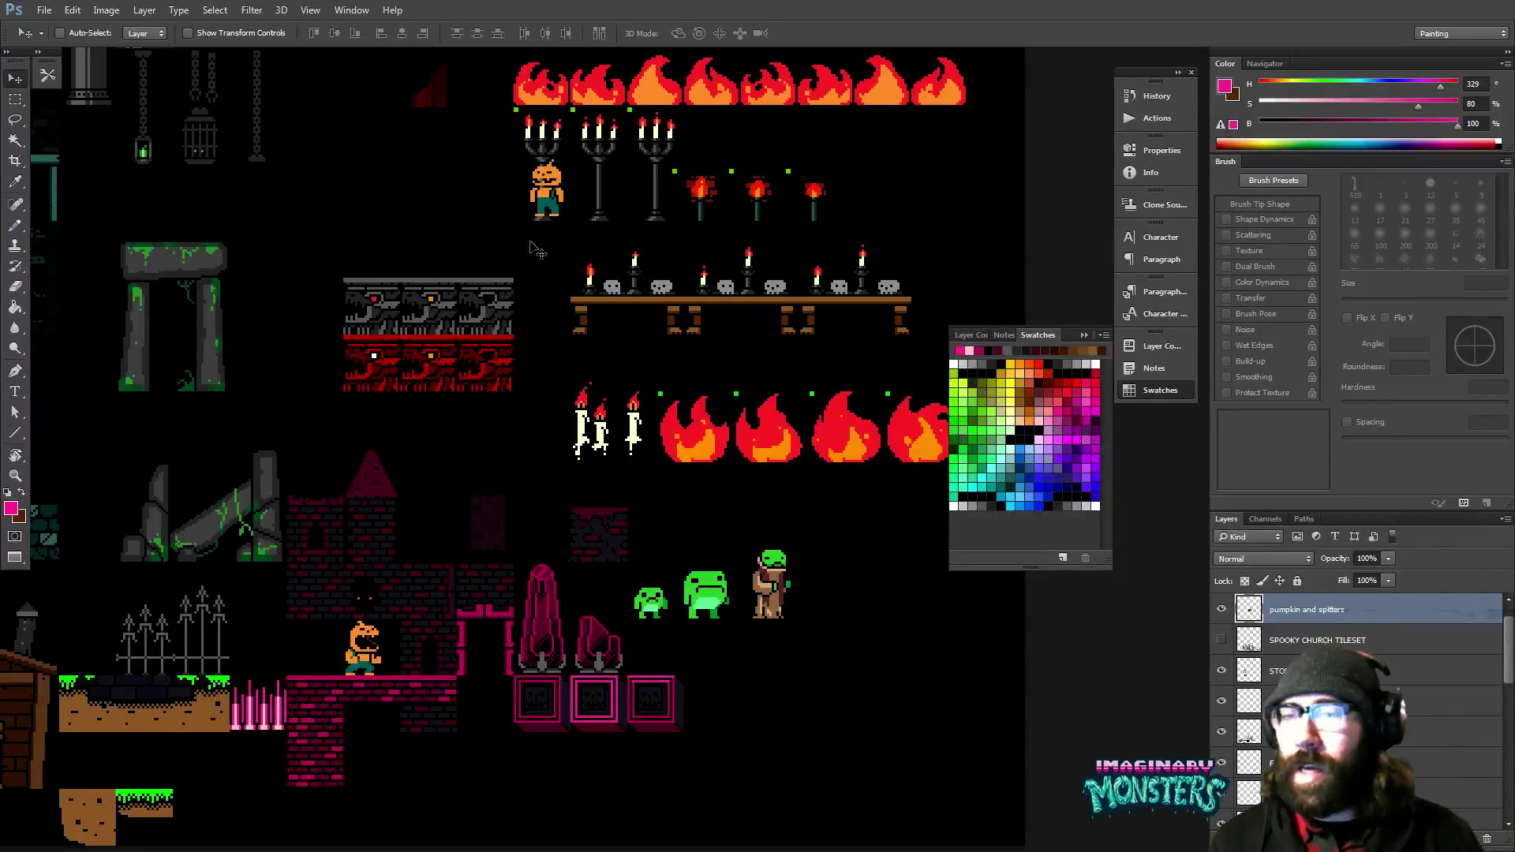
Examine the magenta palace tiles, spikes and crystals alongside the neighbouring stone, candle and flame sprites, both from afar and close up.
left_click_drag(408, 416, 581, 382)
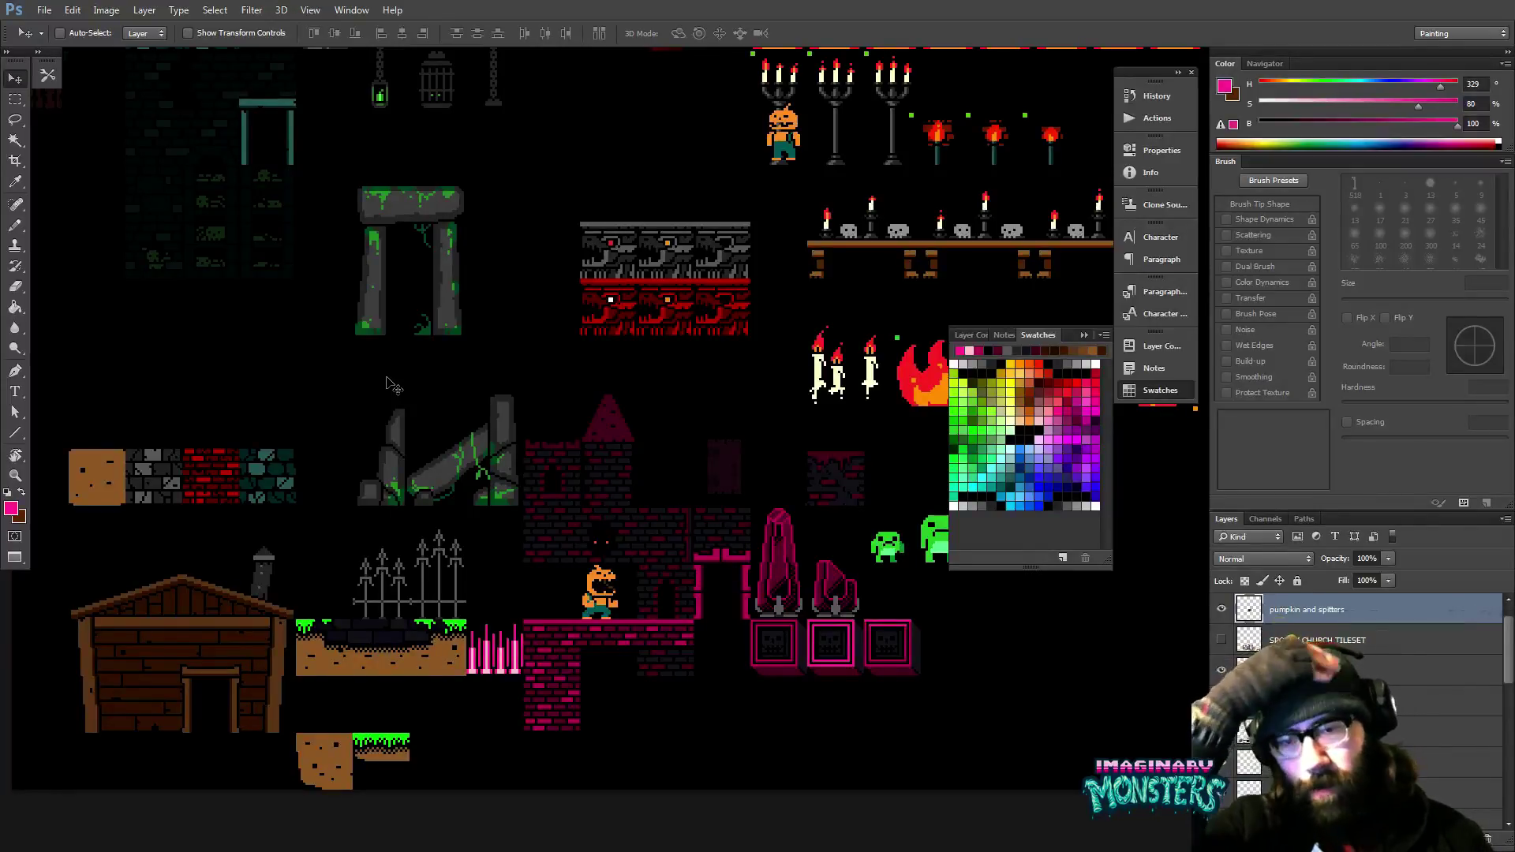
left_click_drag(512, 357, 467, 326)
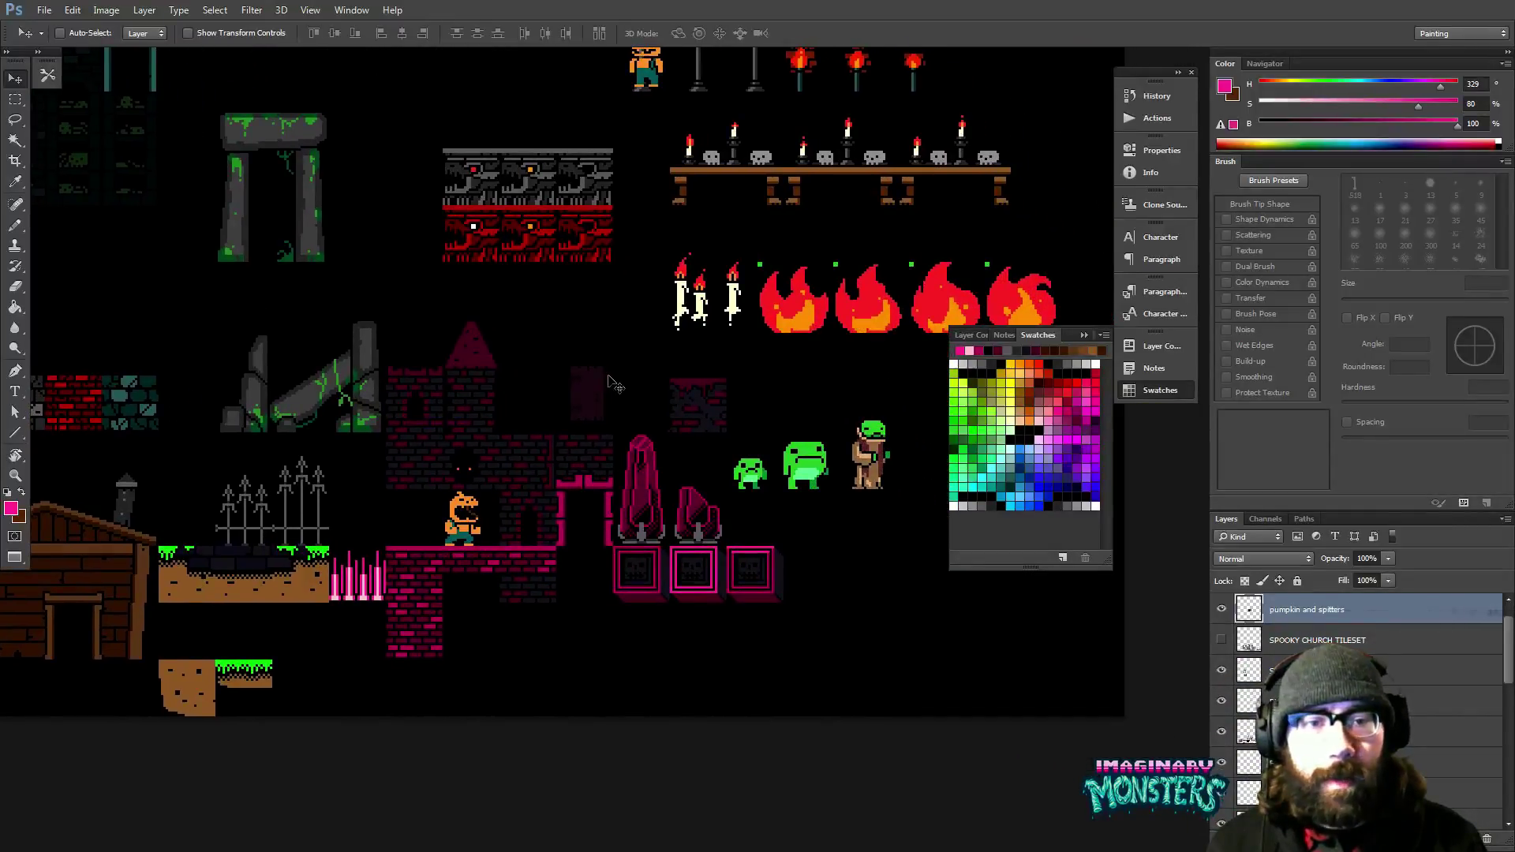
left_click_drag(608, 382, 625, 367)
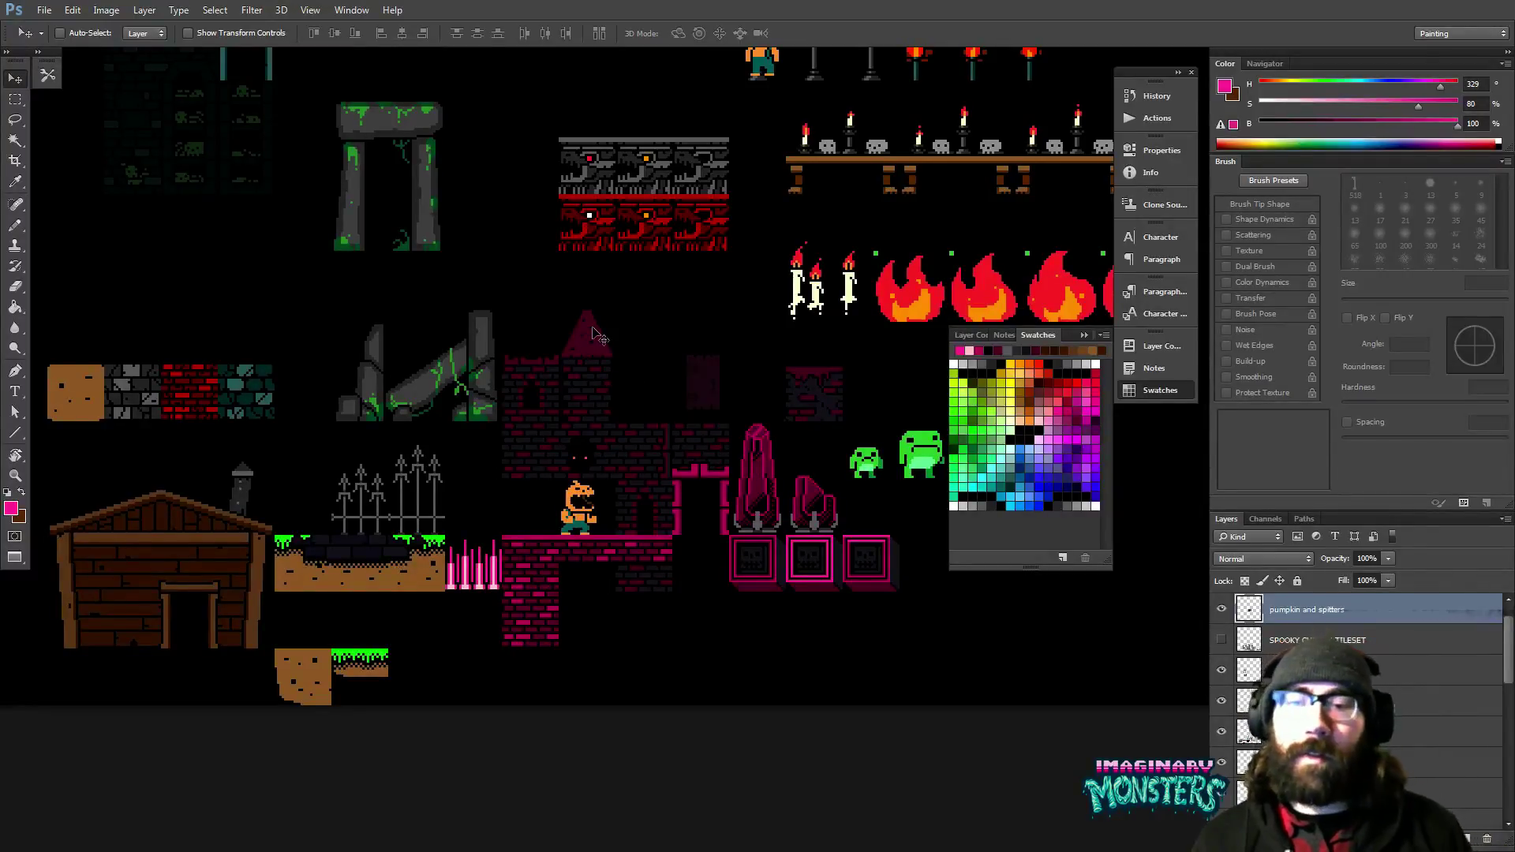
left_click_drag(715, 519, 661, 434)
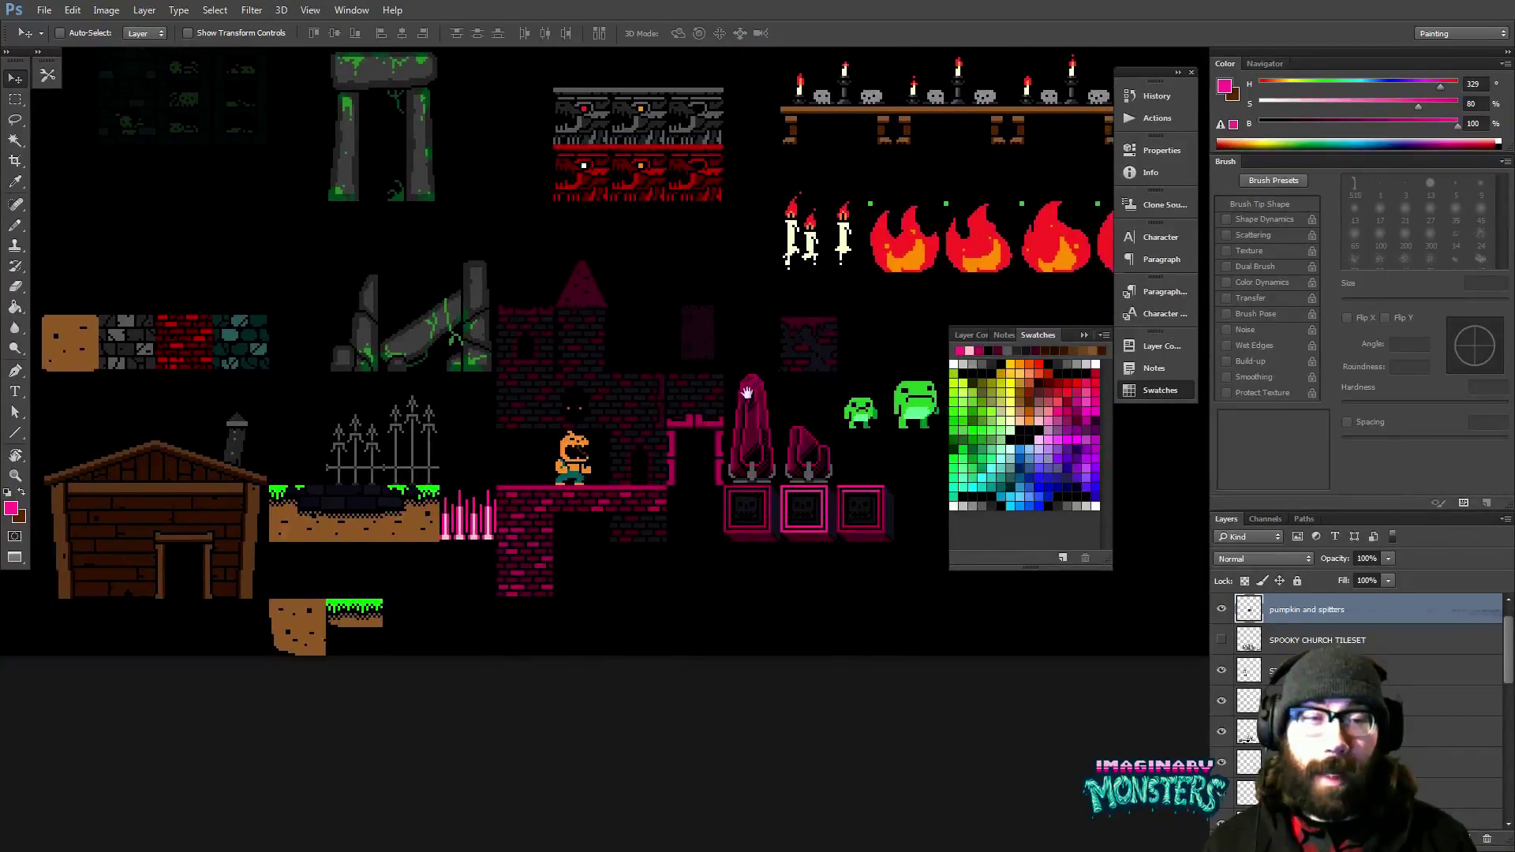
left_click_drag(746, 375, 689, 428)
key("z")
left_click(714, 449)
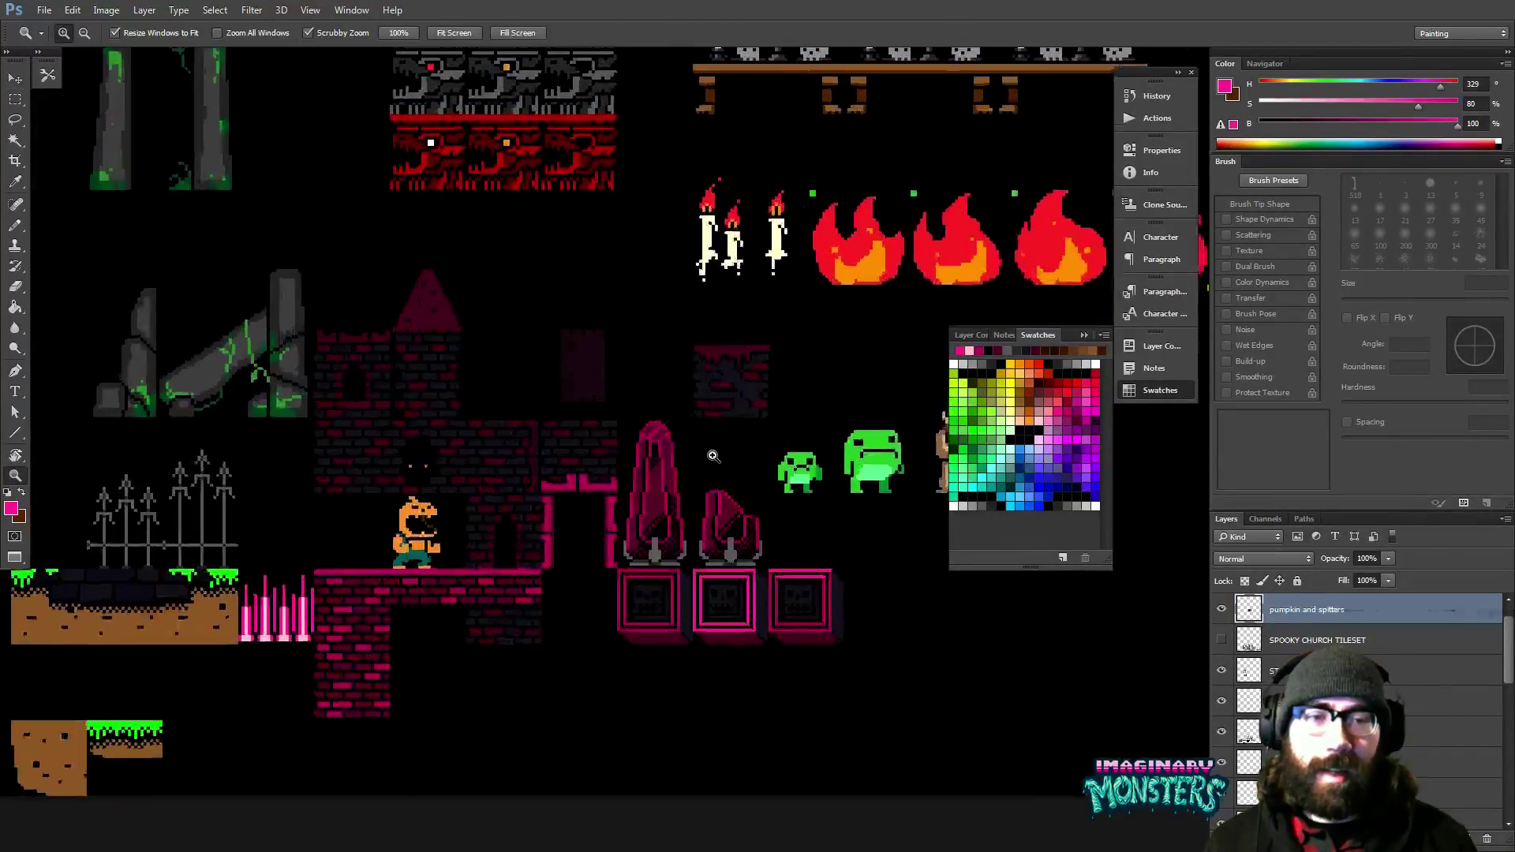
left_click_drag(699, 498, 742, 498)
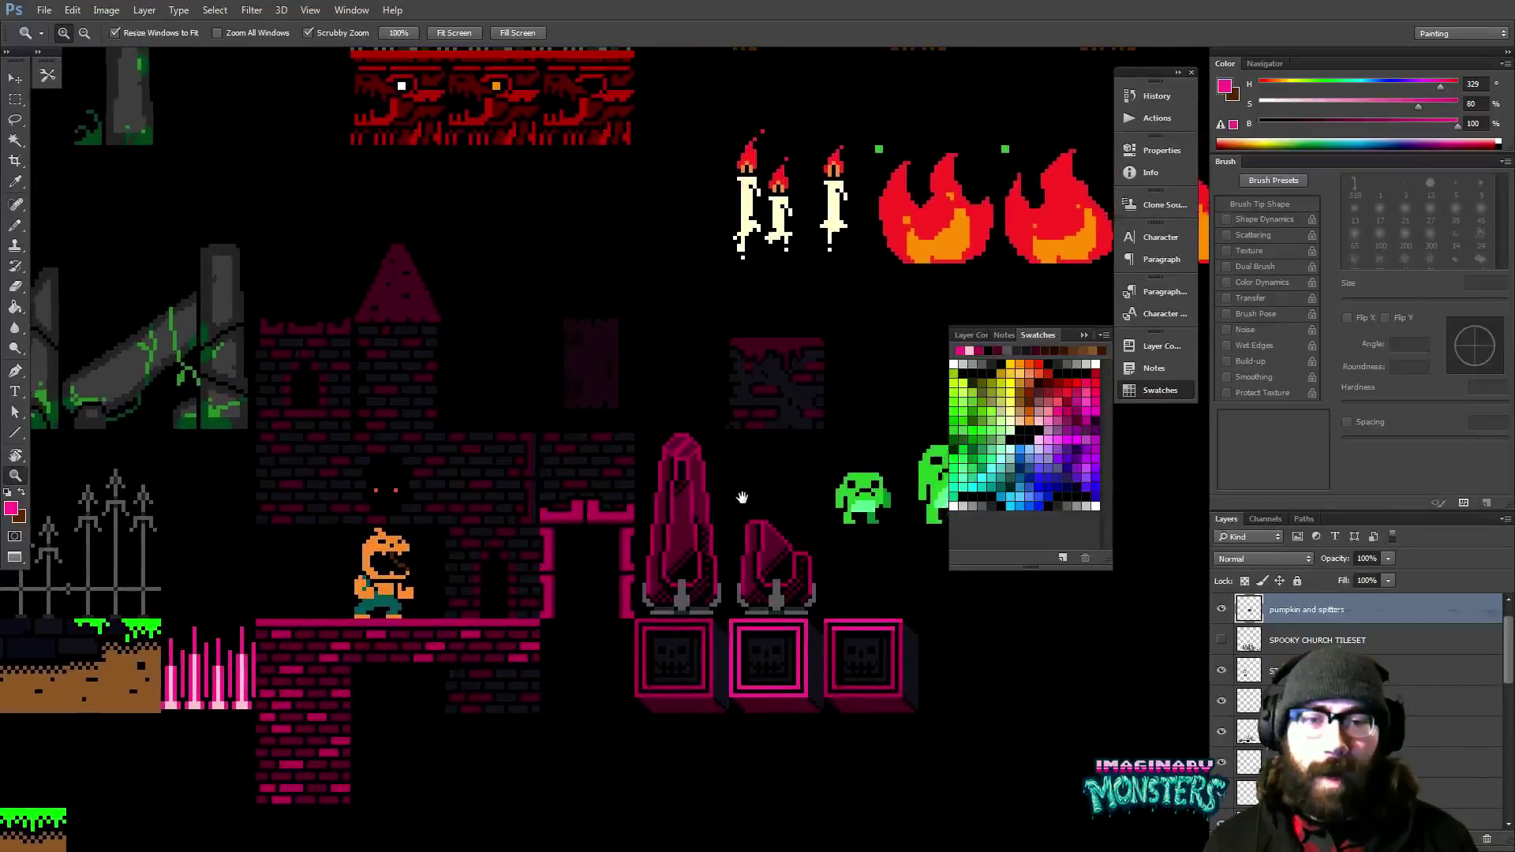
left_click_drag(729, 442, 716, 508)
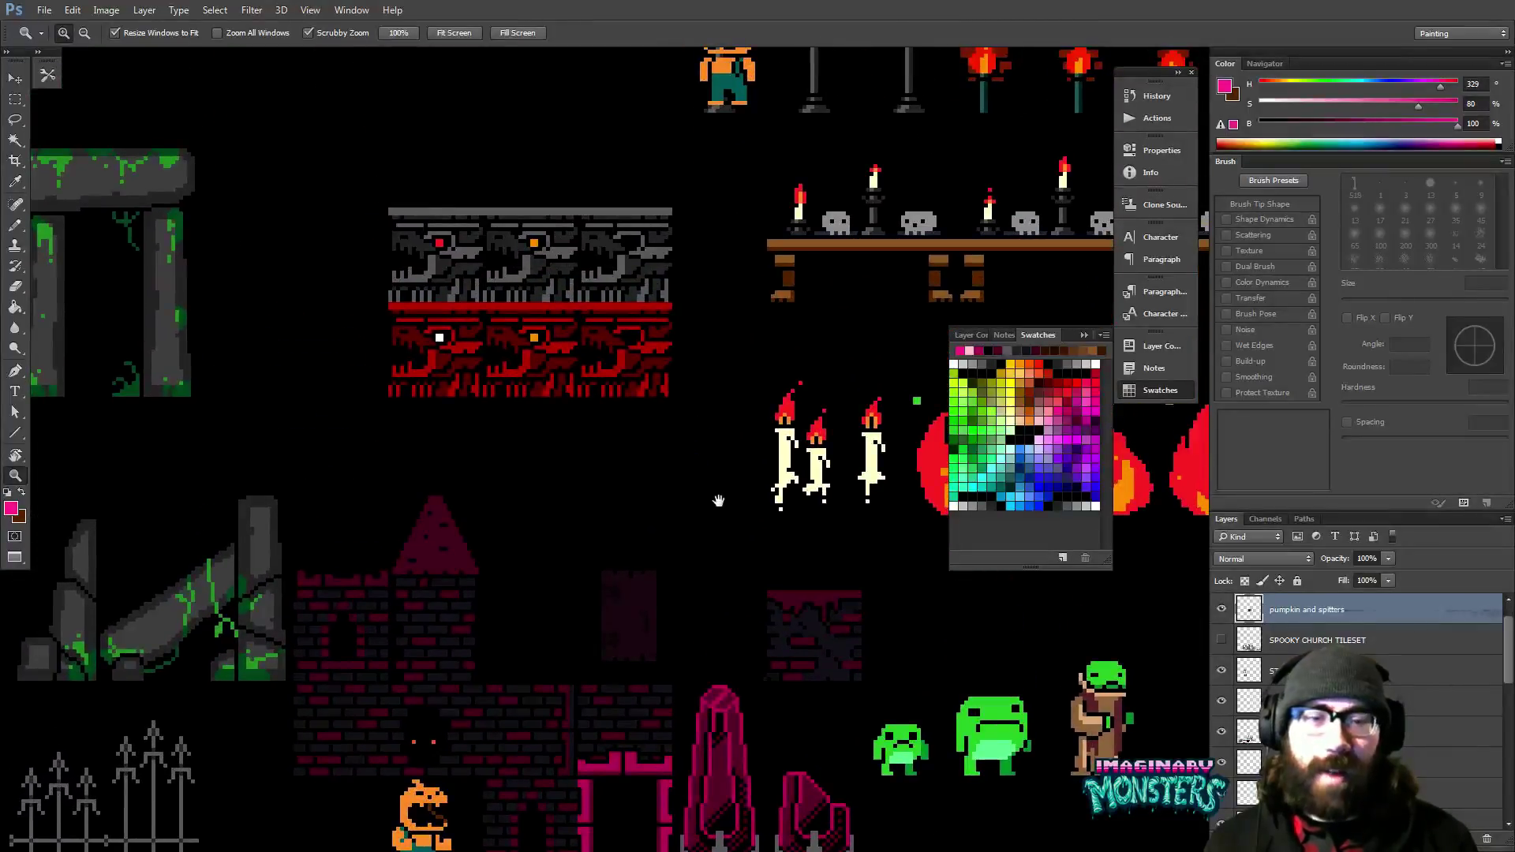
left_click_drag(497, 443, 473, 393)
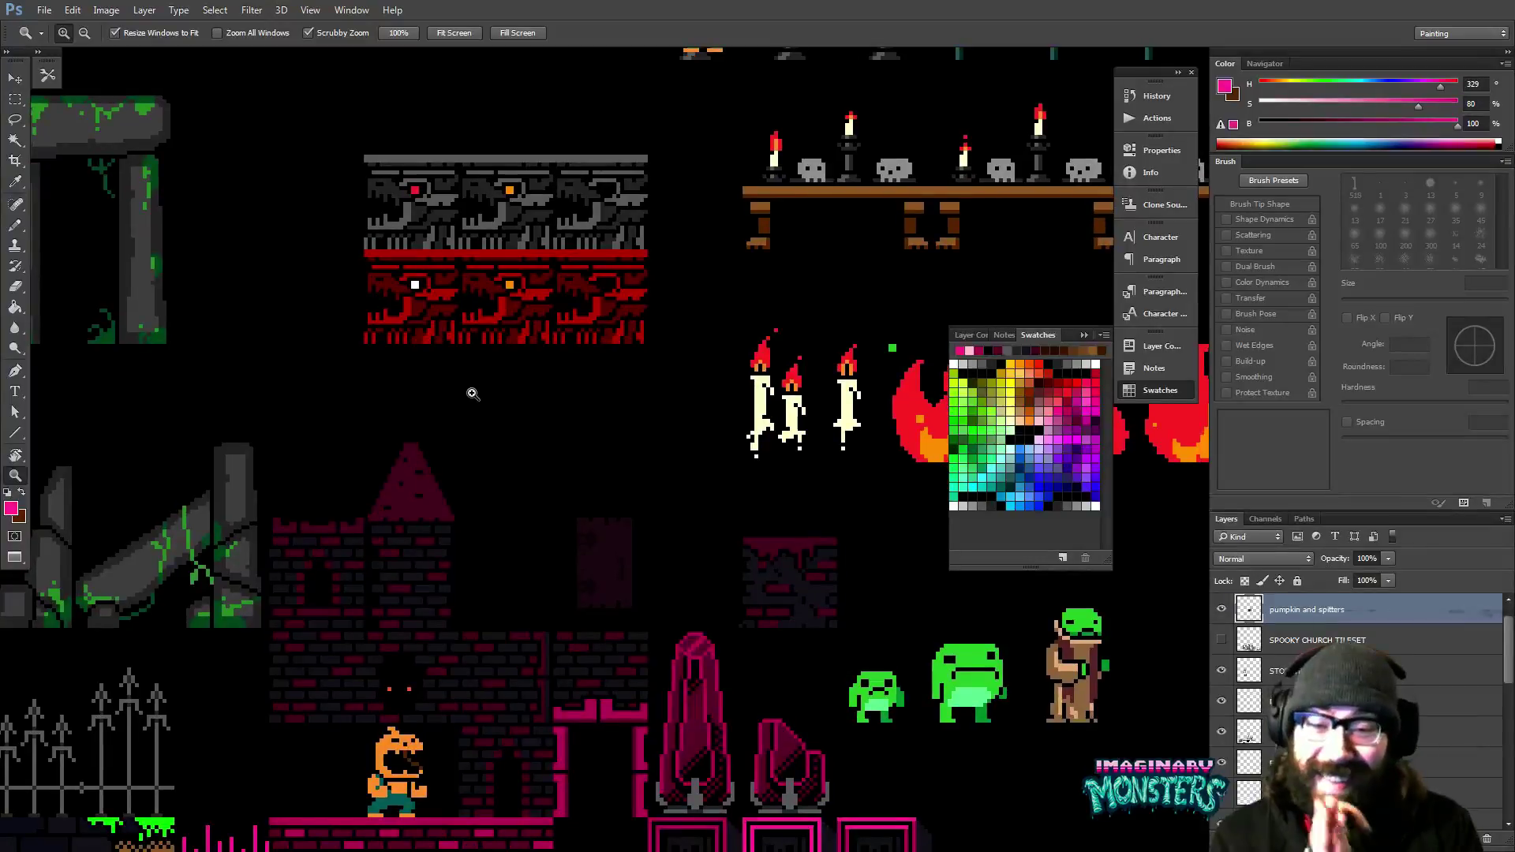
left_click_drag(568, 559, 497, 372)
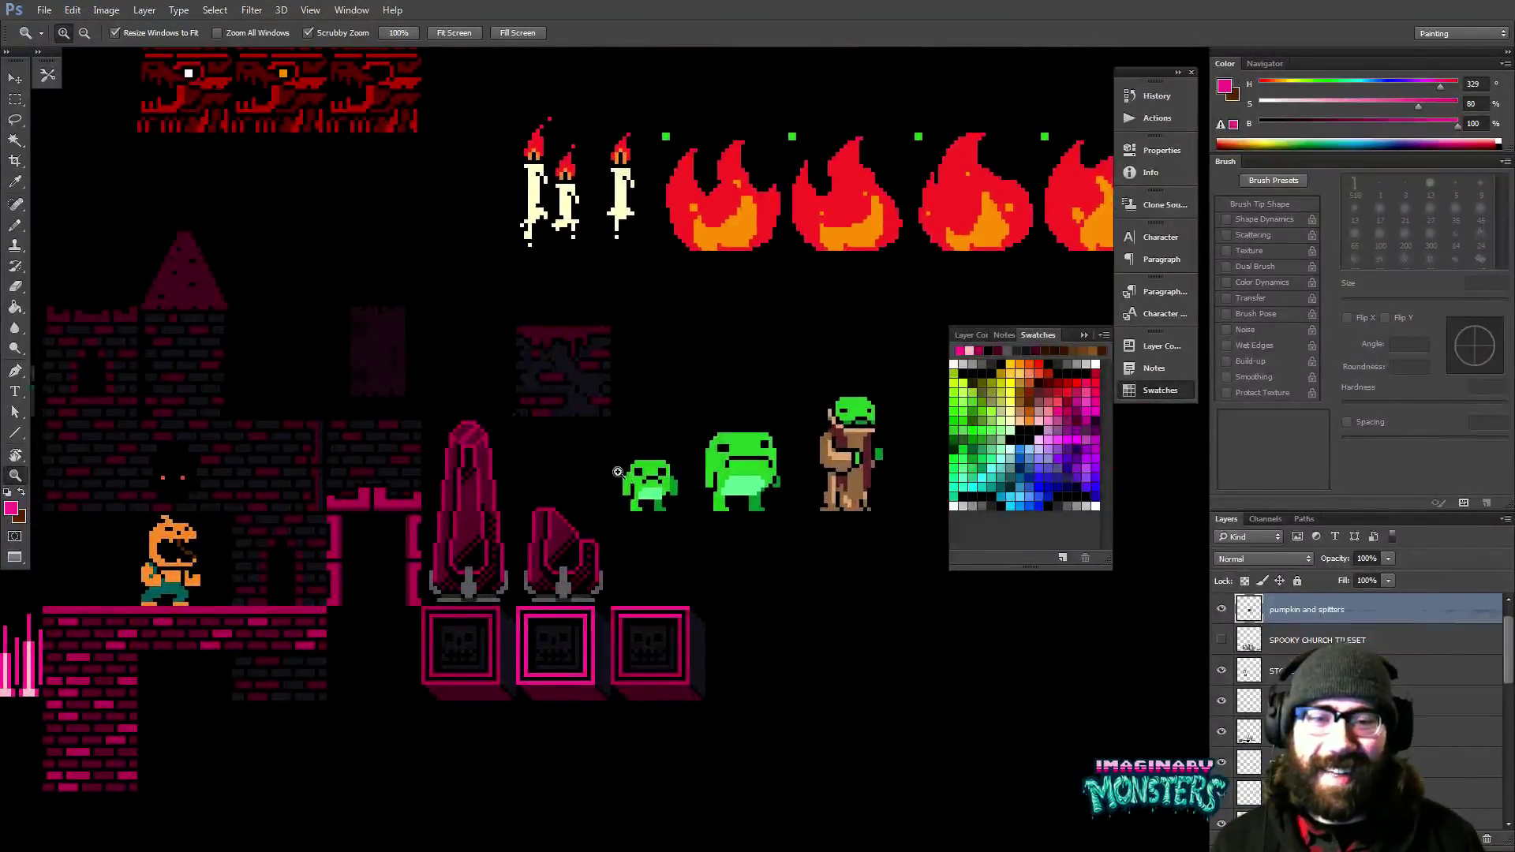
Show the grid, select both magenta crystals on their layer and move them one tile right, above the second and third skull blocks.
key("m")
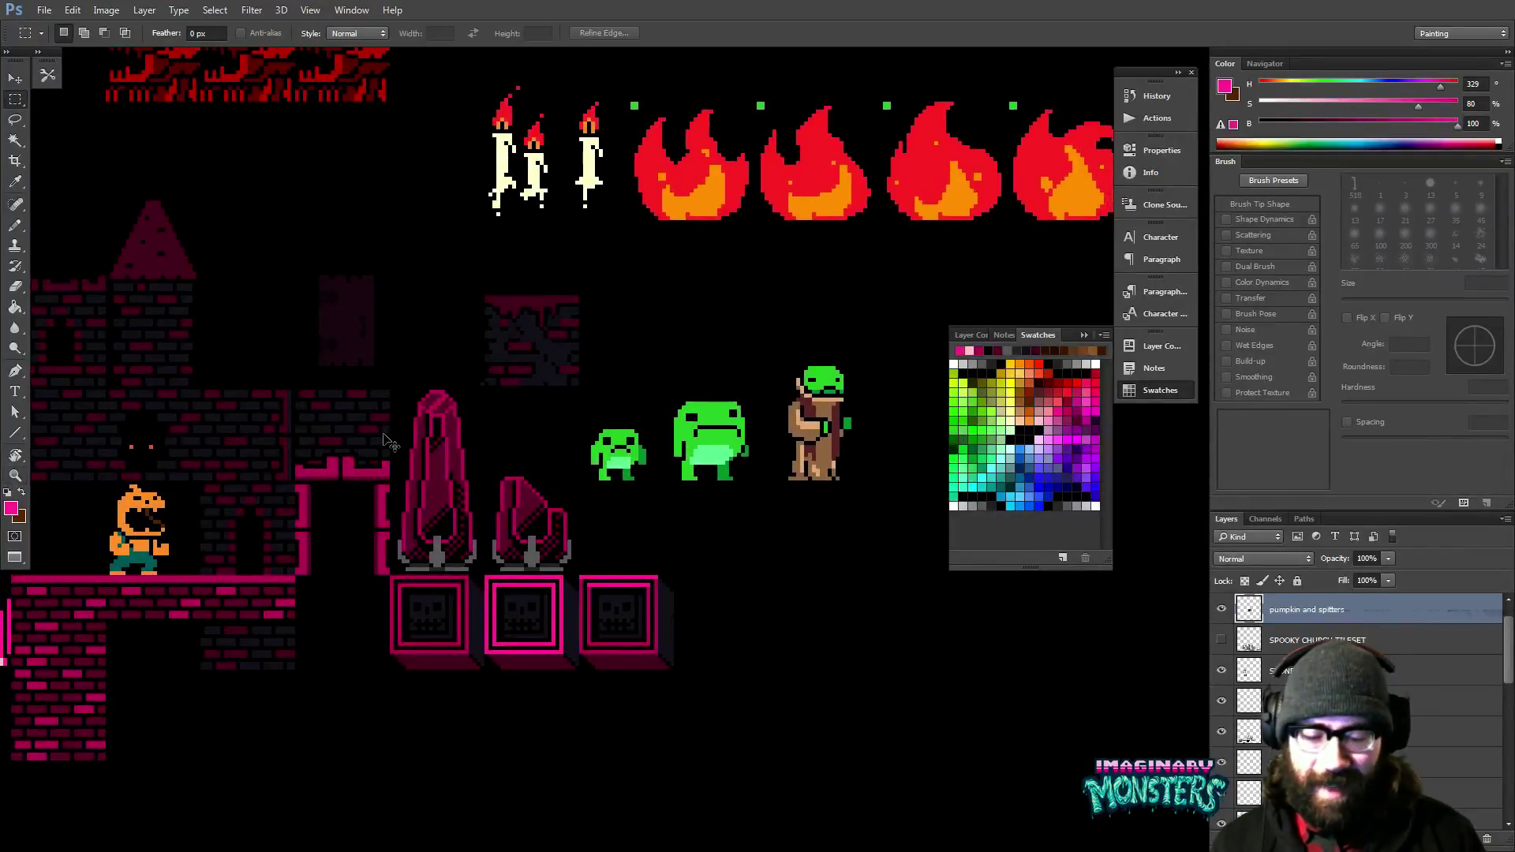
key("ctrl+apostrophe")
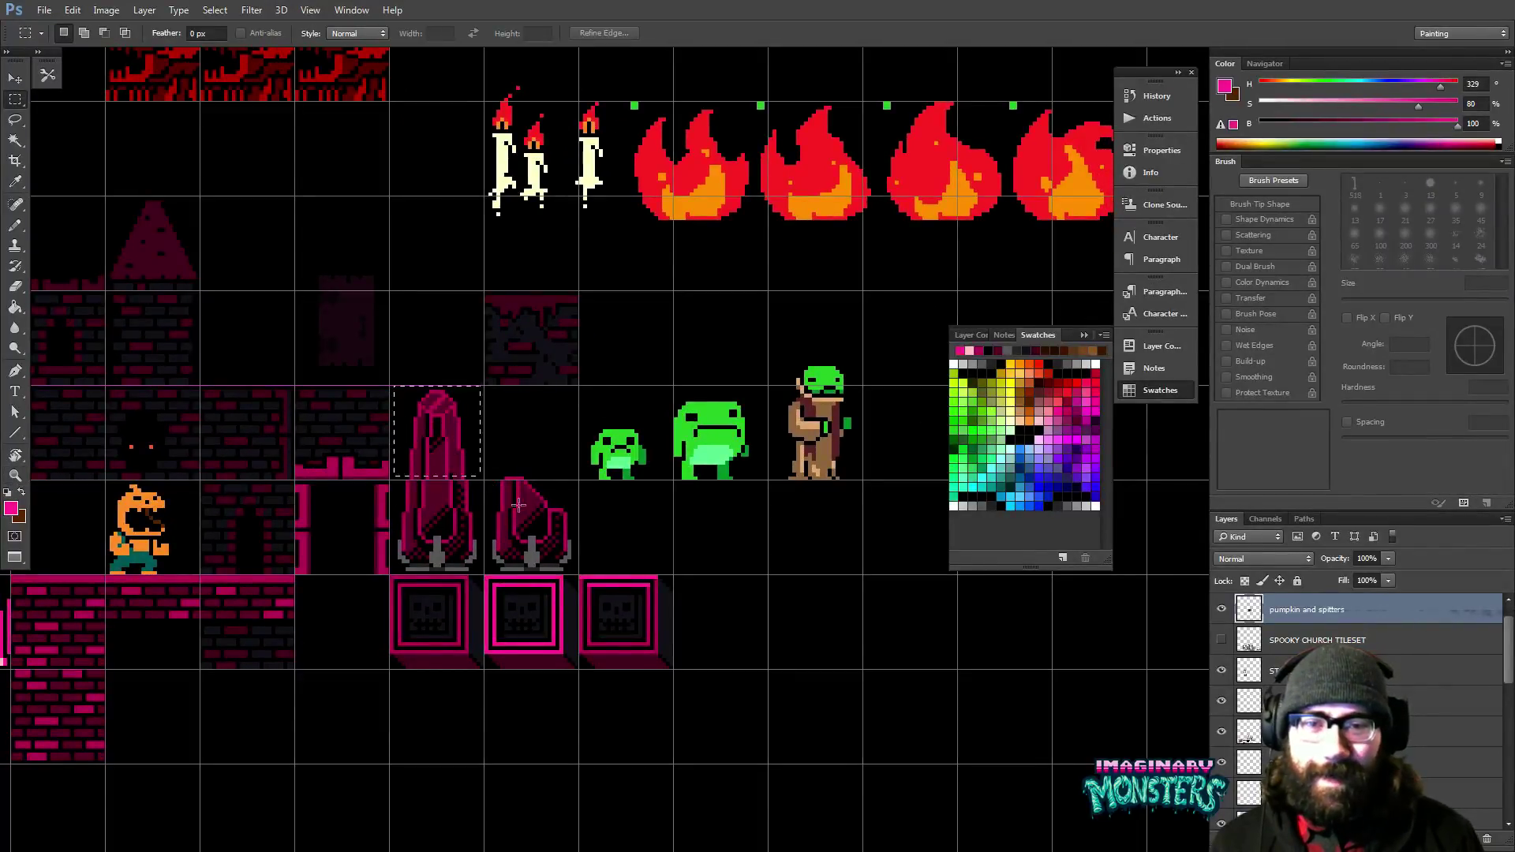
left_click_drag(394, 386, 545, 570)
key("v")
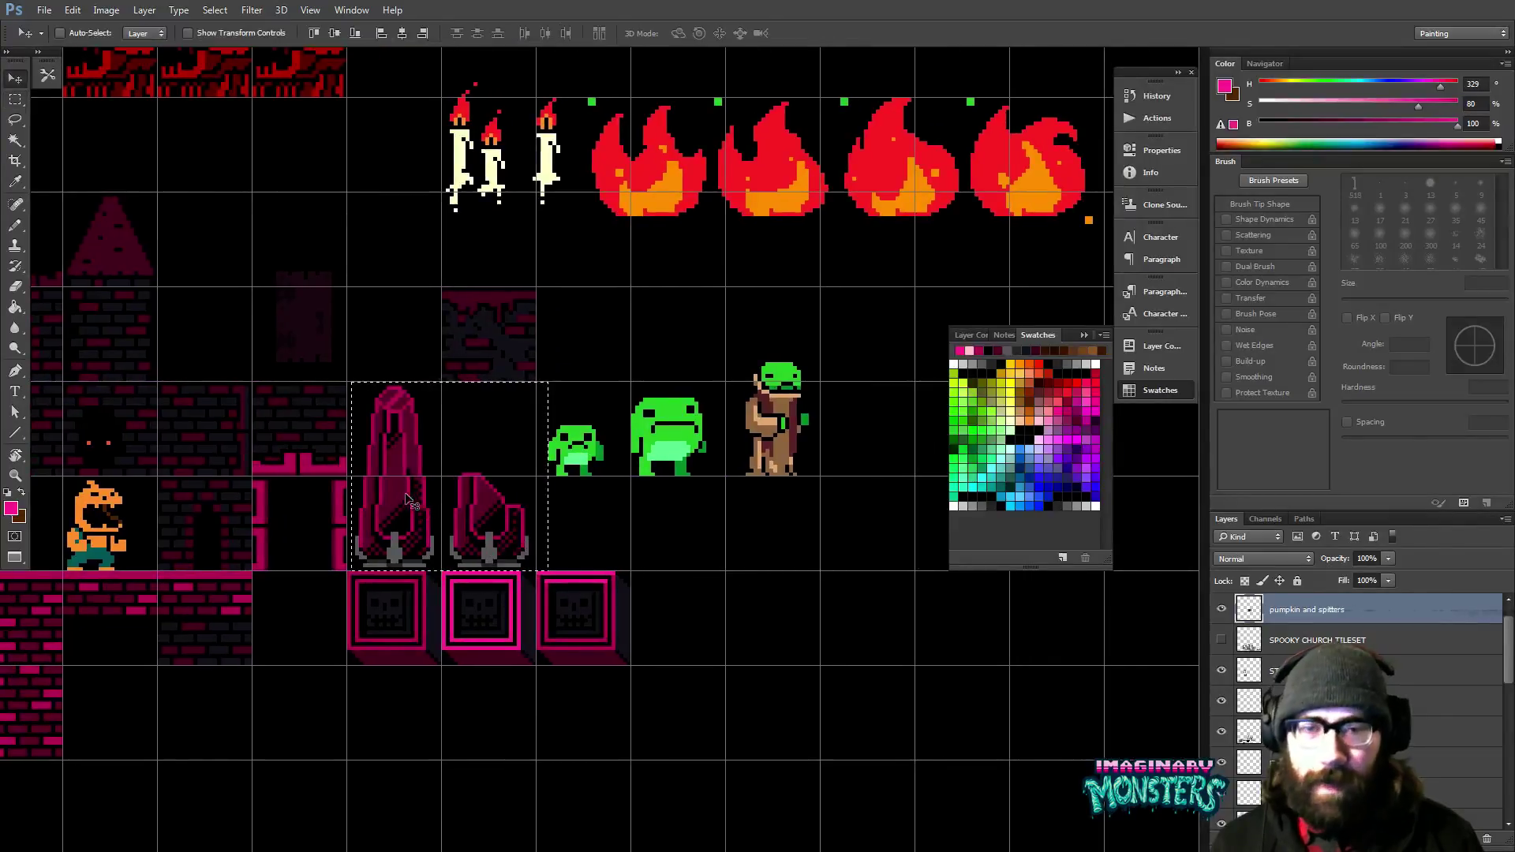
left_click(424, 409)
key("Return")
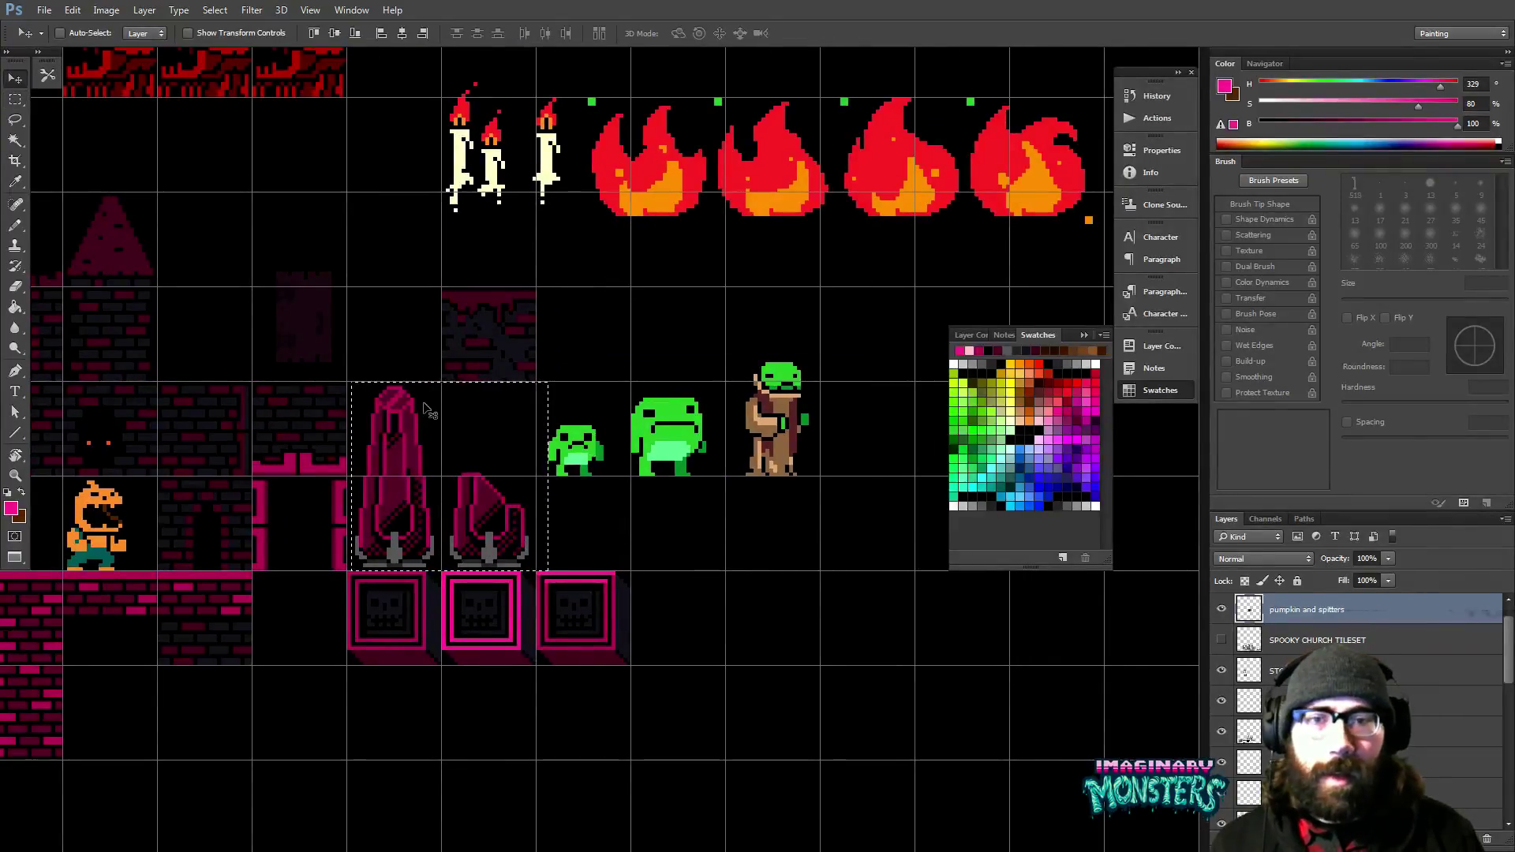
left_click(323, 426, "ctrl")
left_click_drag(256, 395, 296, 395)
key("shift+Right")
key("shift+Right")
key("shift+Right")
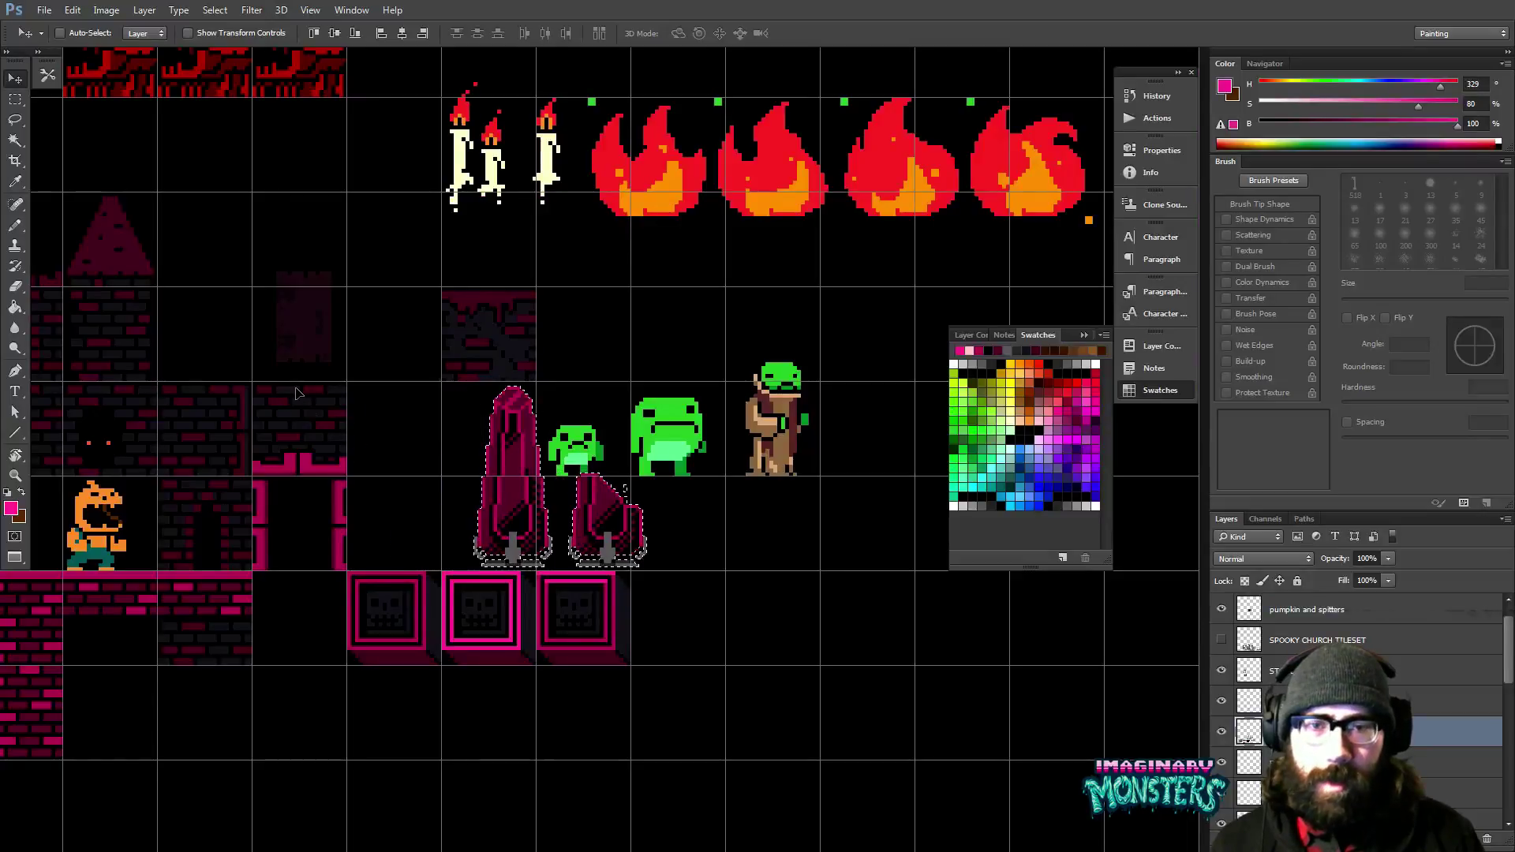
key("Left")
key("Left")
key("Left")
key("Left")
key("Left")
key("Left")
key("Left")
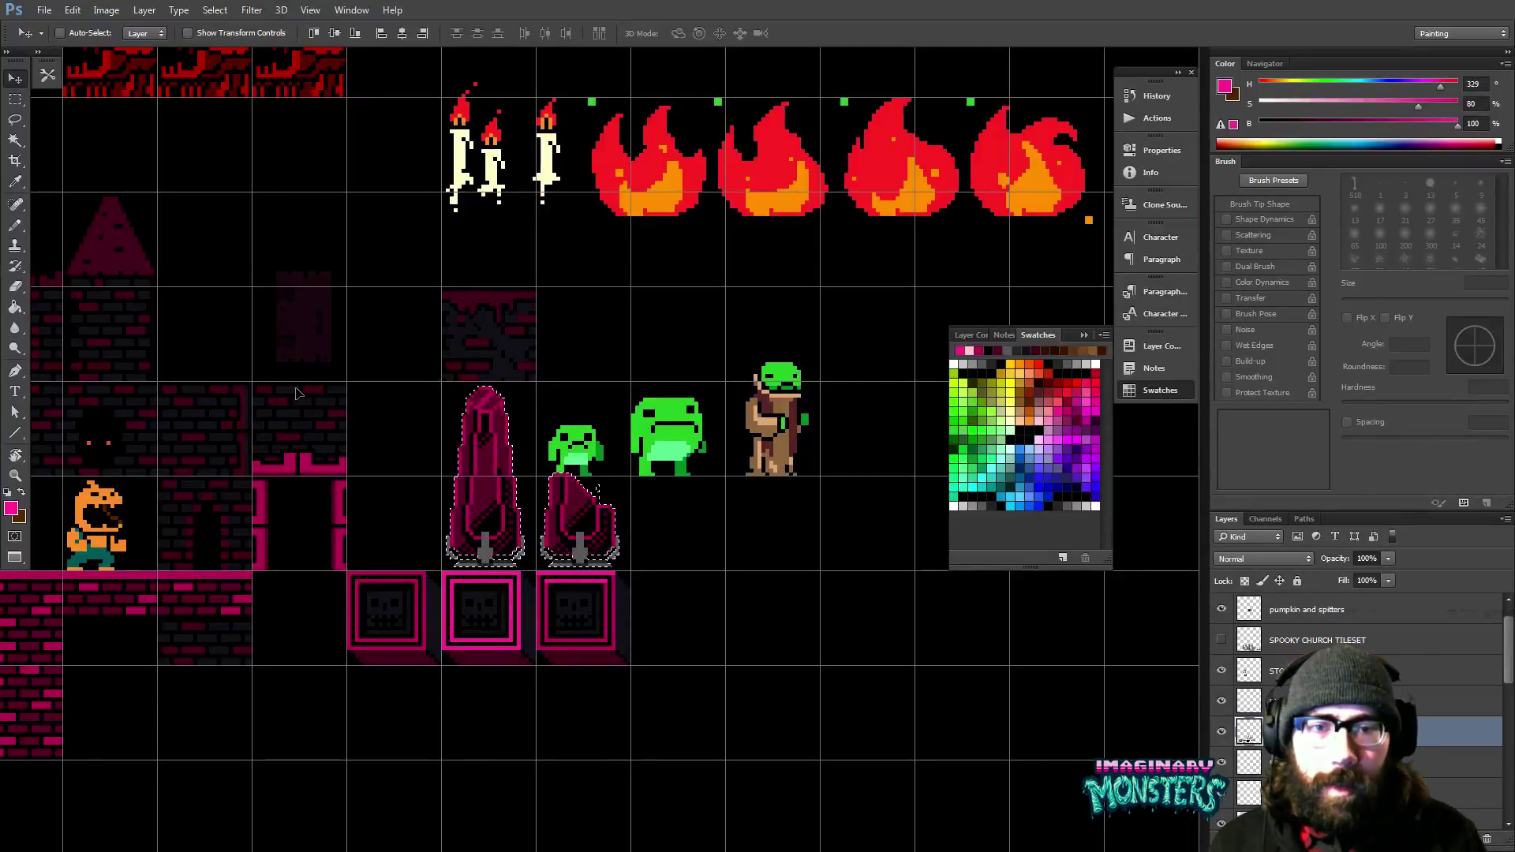
key("ctrl+d")
Select the red castle wall tile with the vertical trim, beside the arched red doorway, and copy it onto a new layer.
left_click_drag(298, 395, 294, 440)
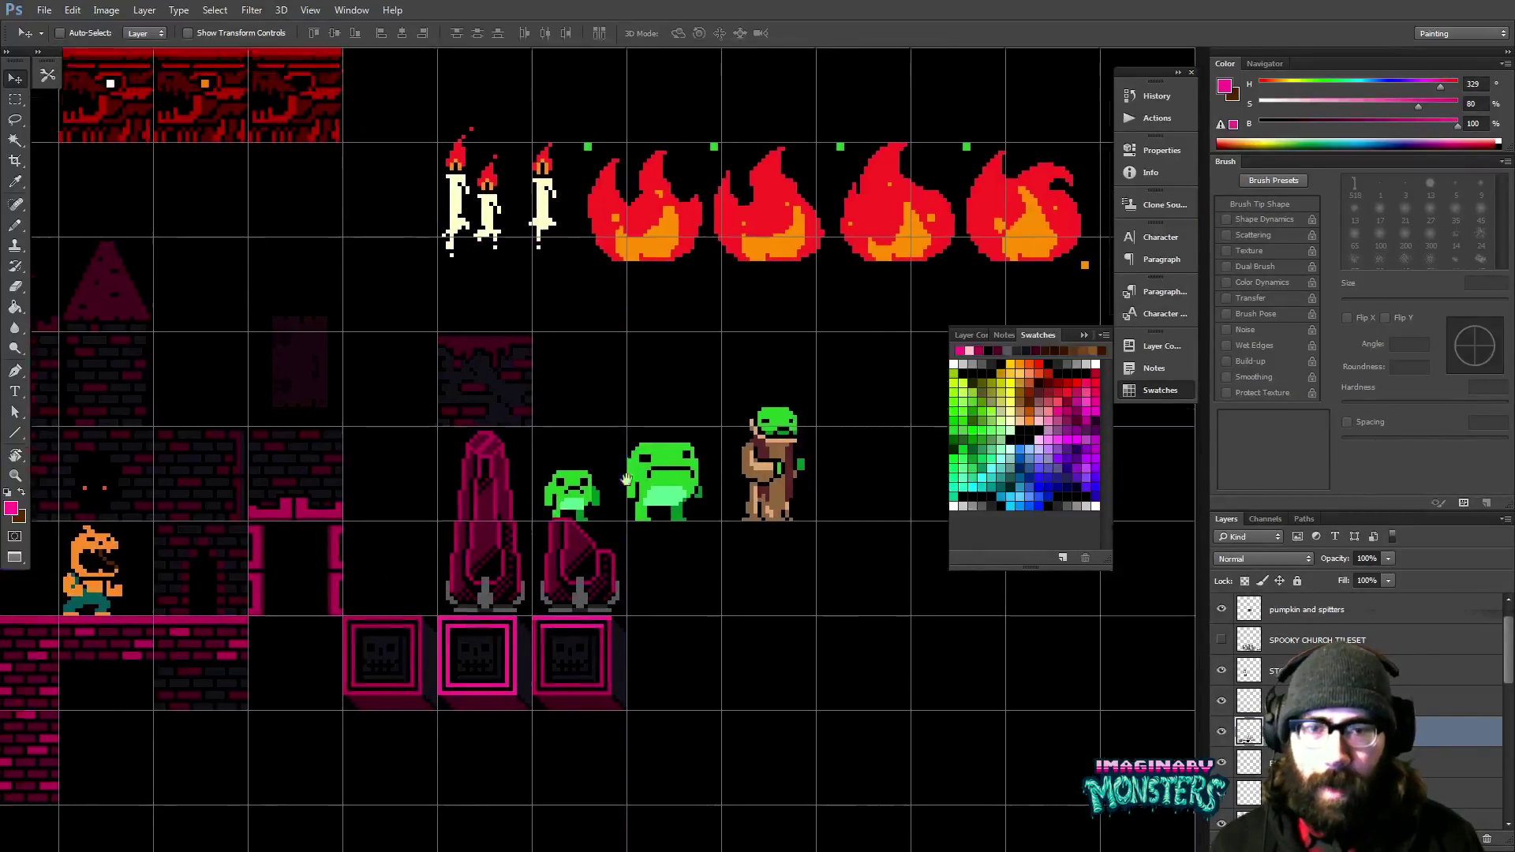
left_click_drag(339, 198, 386, 706)
mouse_move(592, 119)
left_mouse_down()
mouse_move(389, 439)
mouse_move(590, 416)
left_mouse_up()
left_click_drag(578, 319, 565, 413)
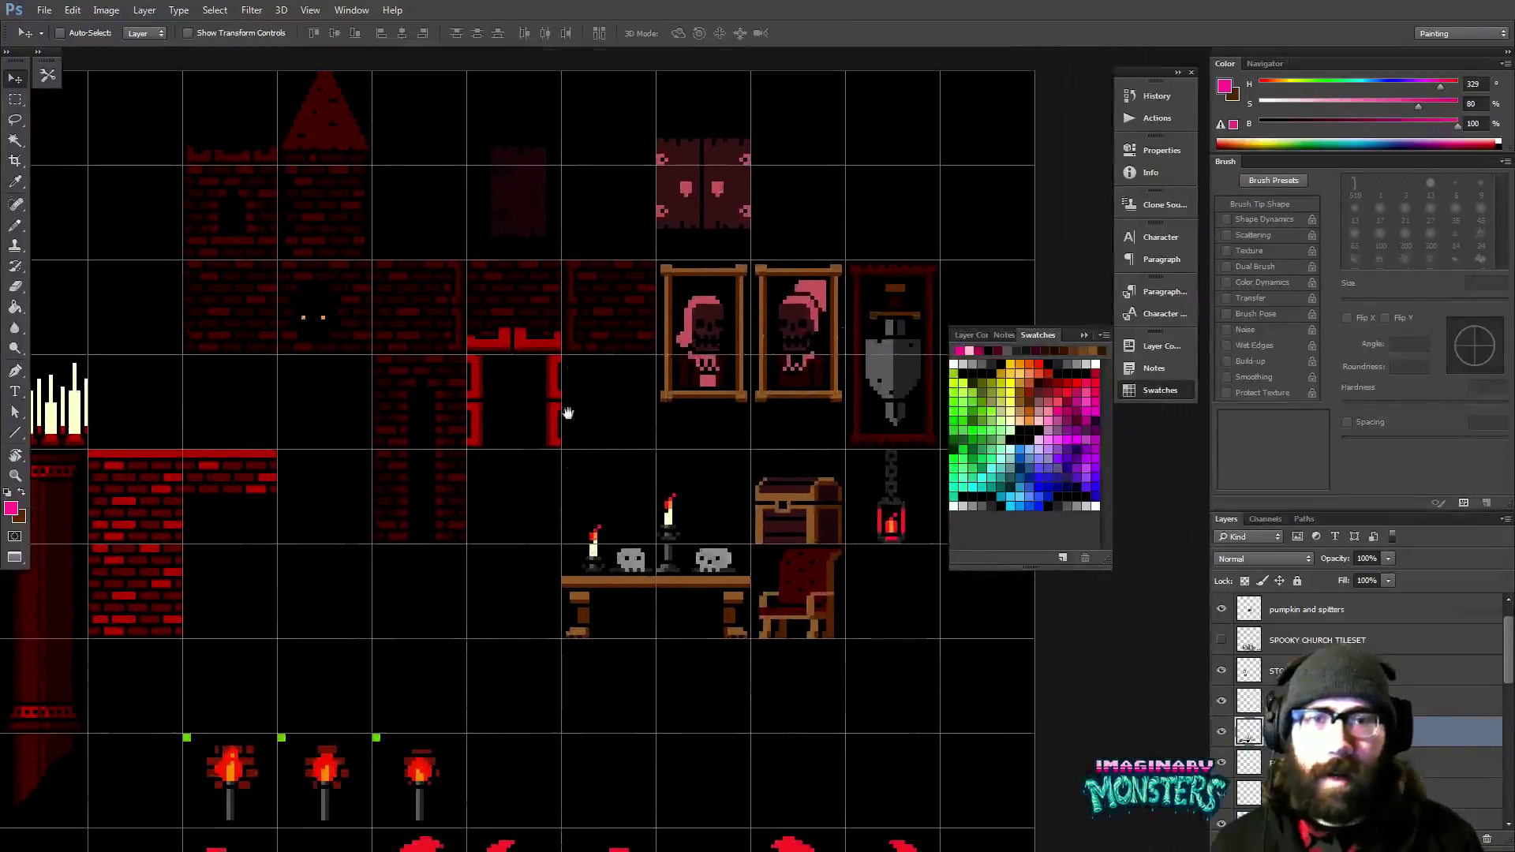
key("shift+Up")
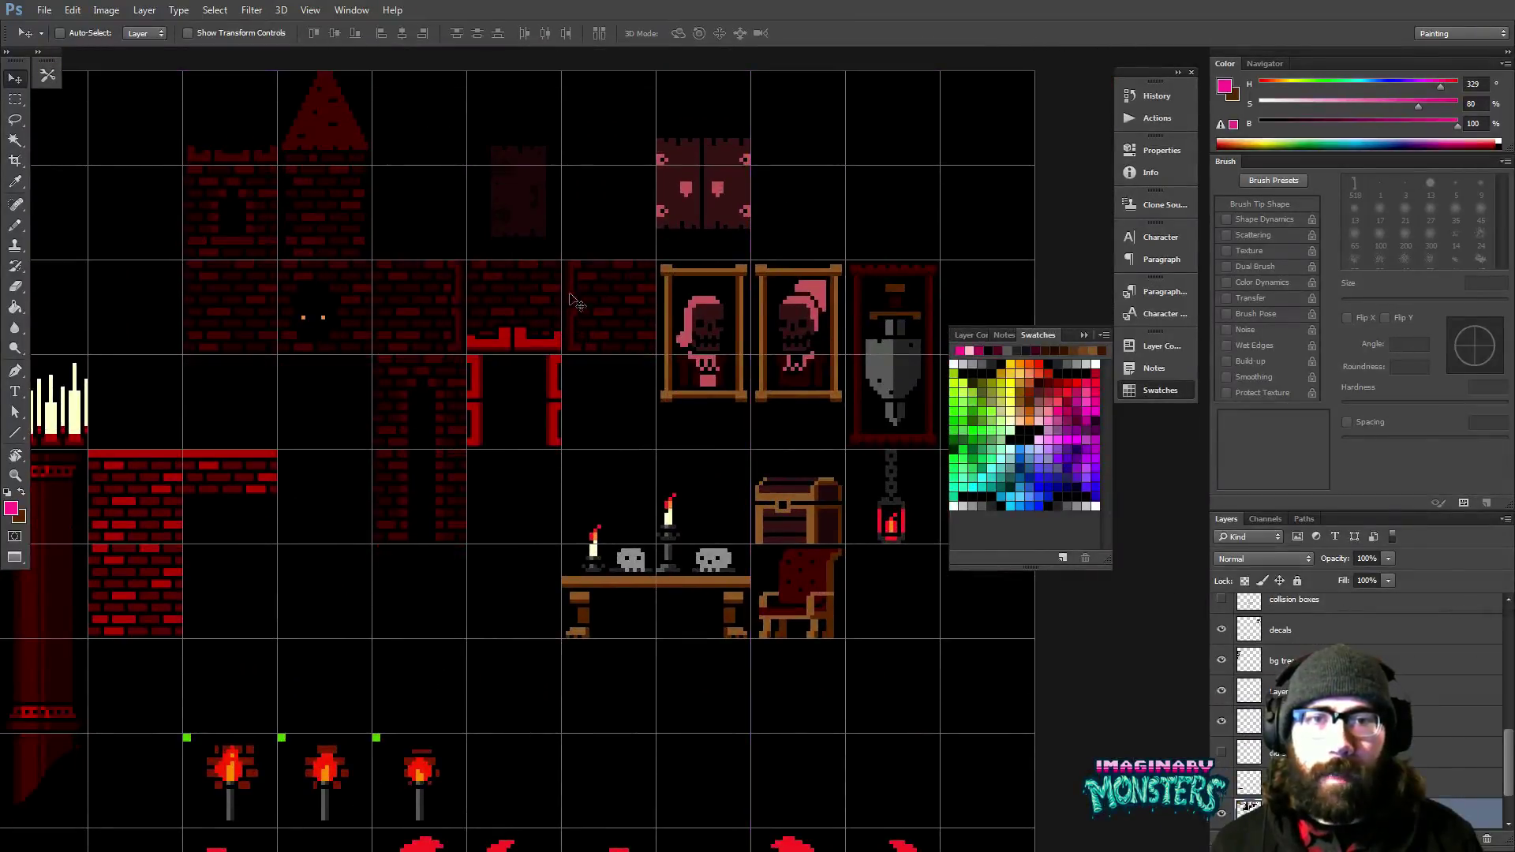
key("m")
left_click_drag(563, 237, 652, 354)
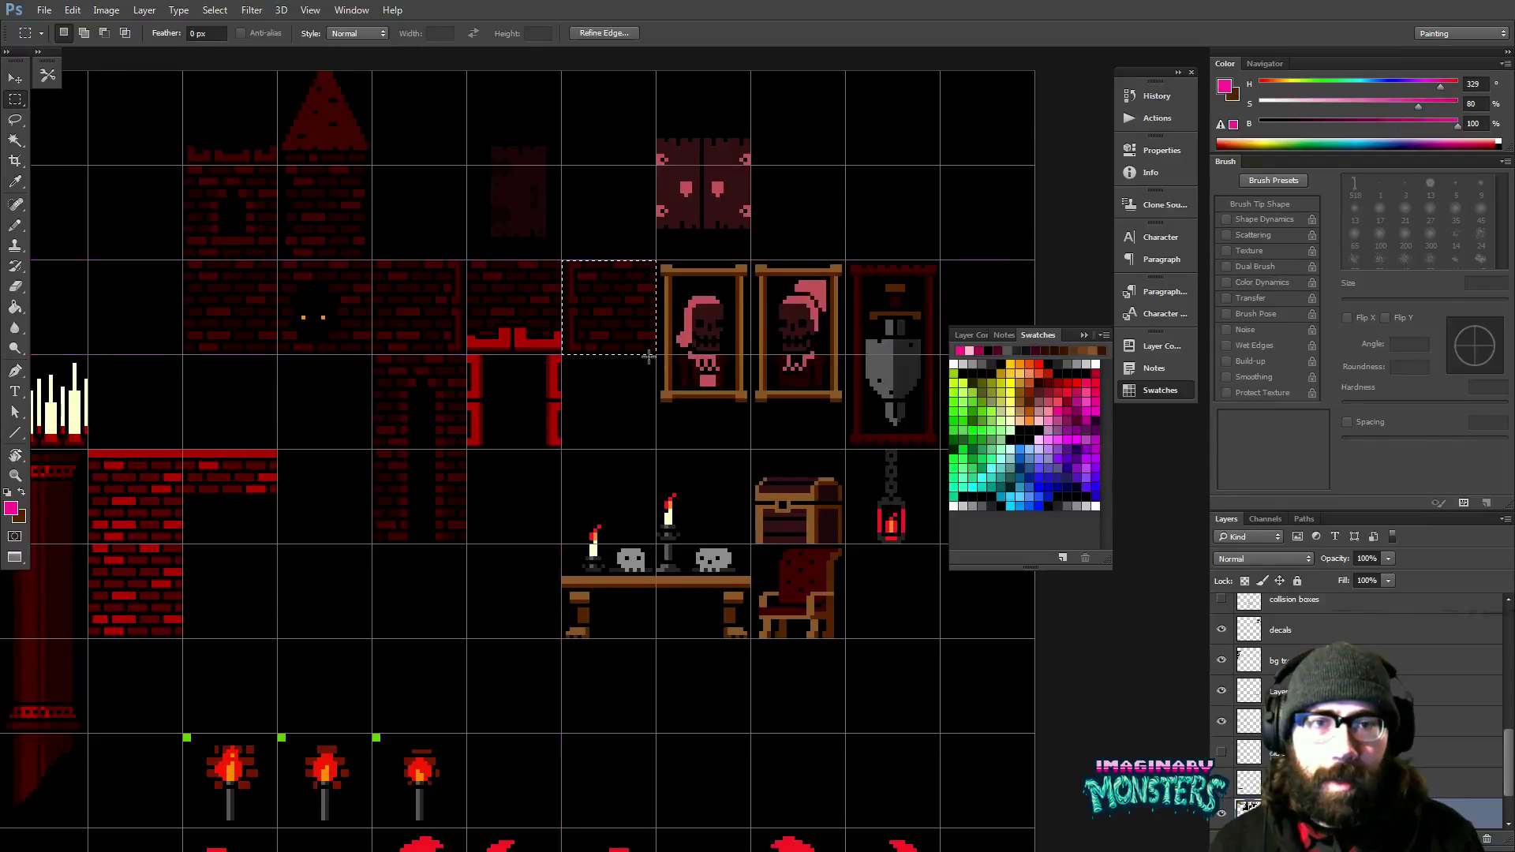
key("ctrl+d")
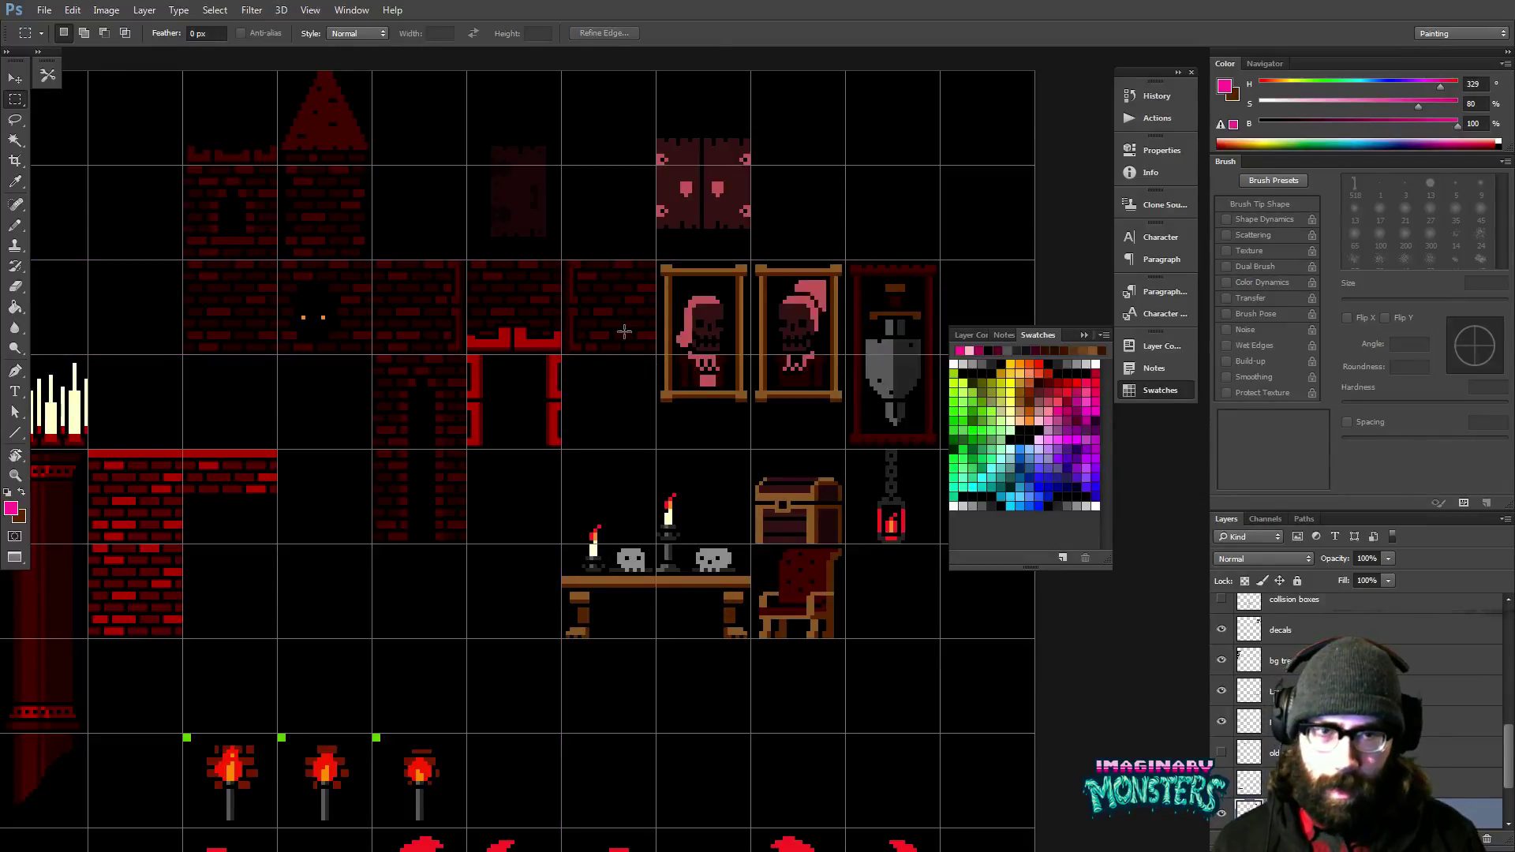
Move the copied red wall tile down to the empty cell between the magenta doorway's top wall tile and the tall crystal.
key("v")
left_click_drag(457, 655, 612, 197)
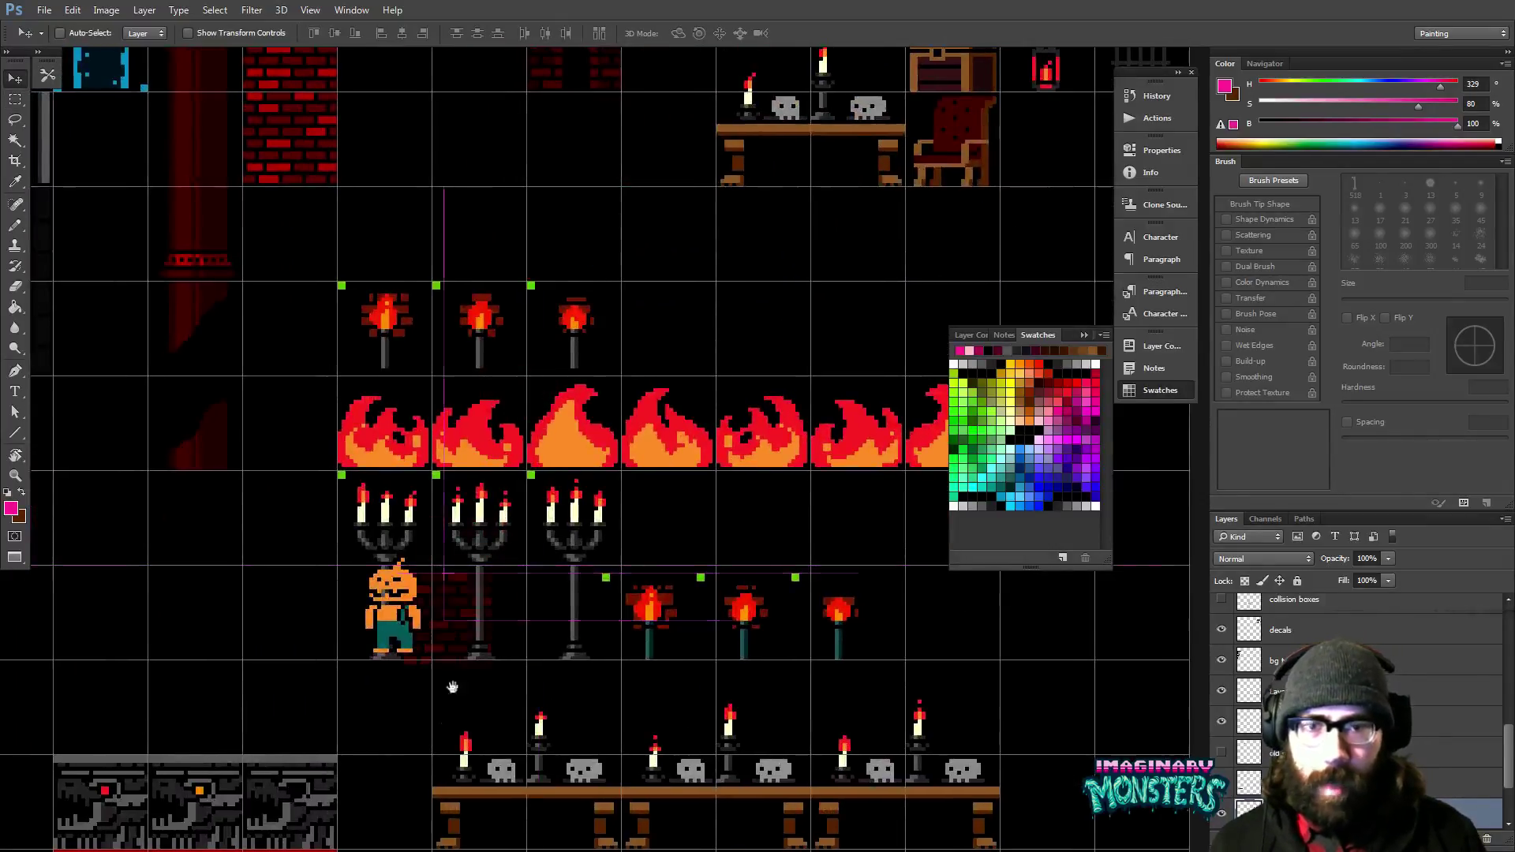
left_click_drag(450, 686, 576, 201)
left_click_drag(476, 688, 564, 477)
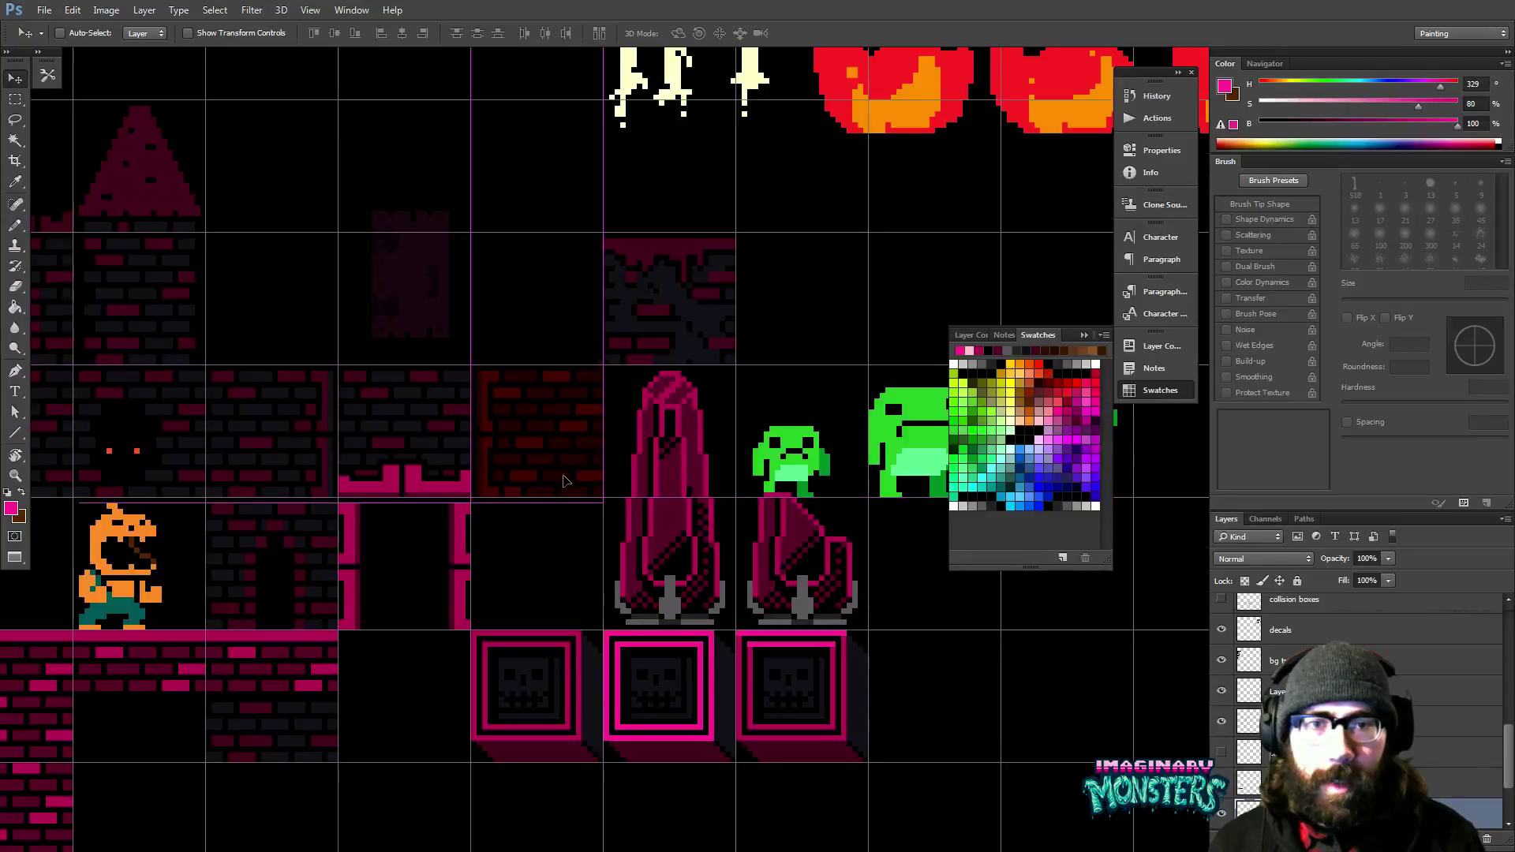
key("z")
left_click(552, 465)
scroll(537, 469, "up", 1)
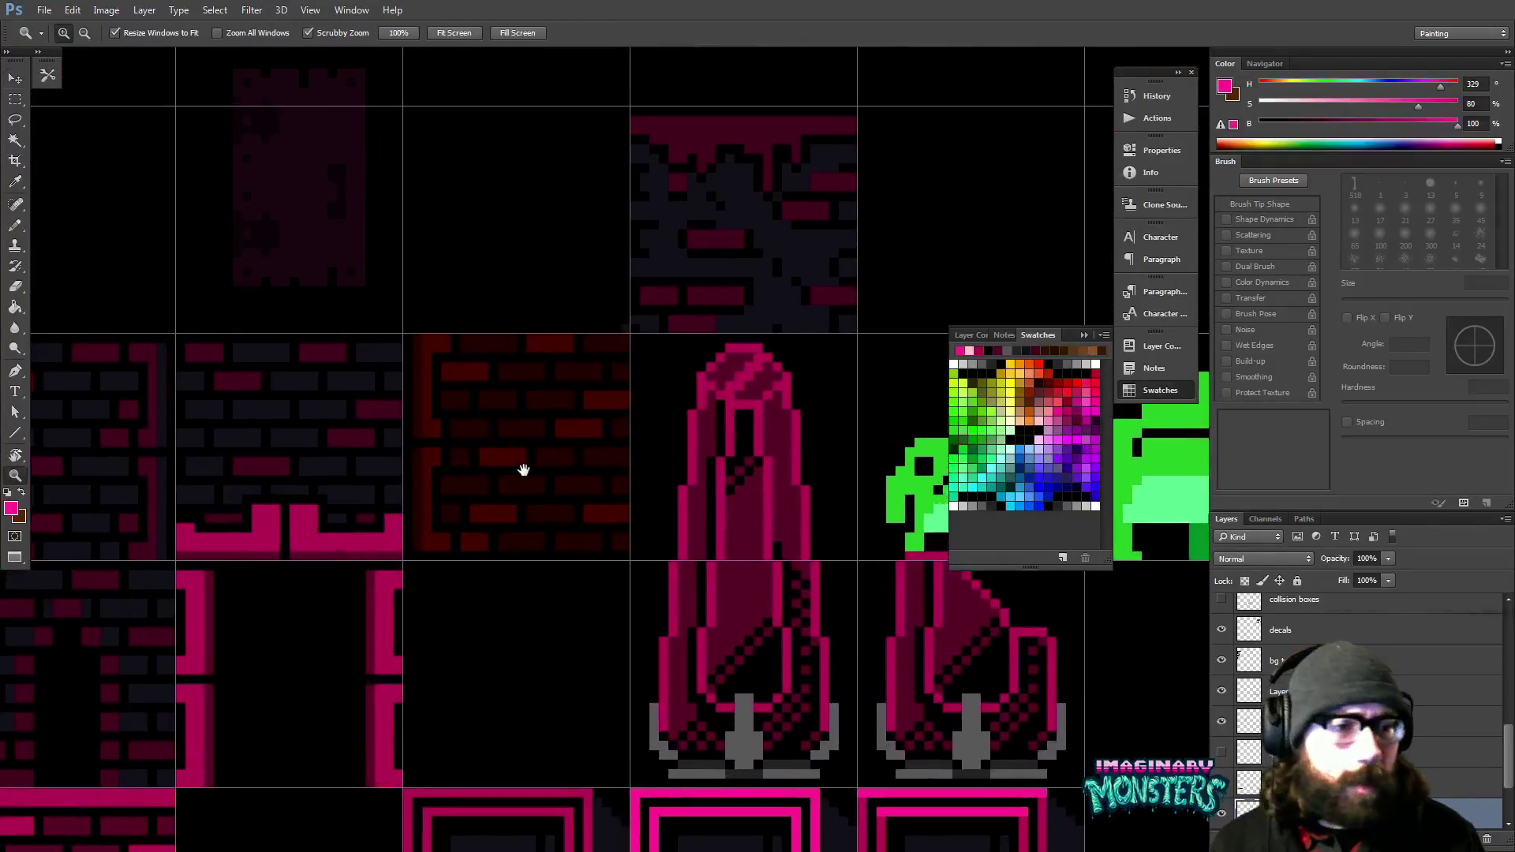
Raise the copied red wall tile's layer in the stack to directly above the PORPHYRY PALACE layer.
left_click_drag(1507, 756, 1500, 777)
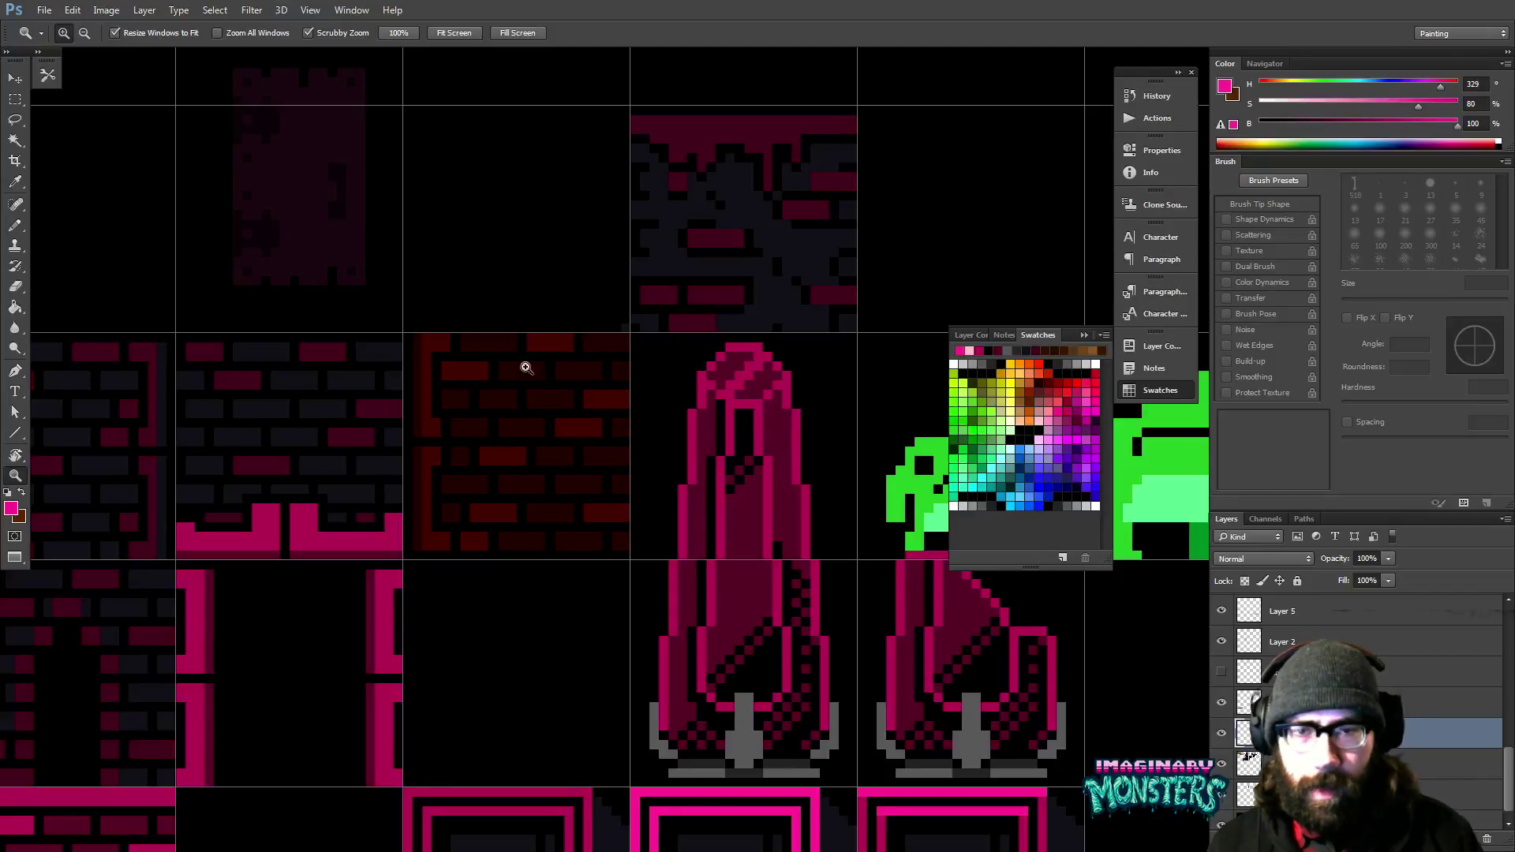
mouse_move(571, 498)
left_mouse_down()
mouse_move(531, 474)
mouse_move(560, 482)
left_mouse_up()
key("v")
left_click_drag(557, 419, 517, 400)
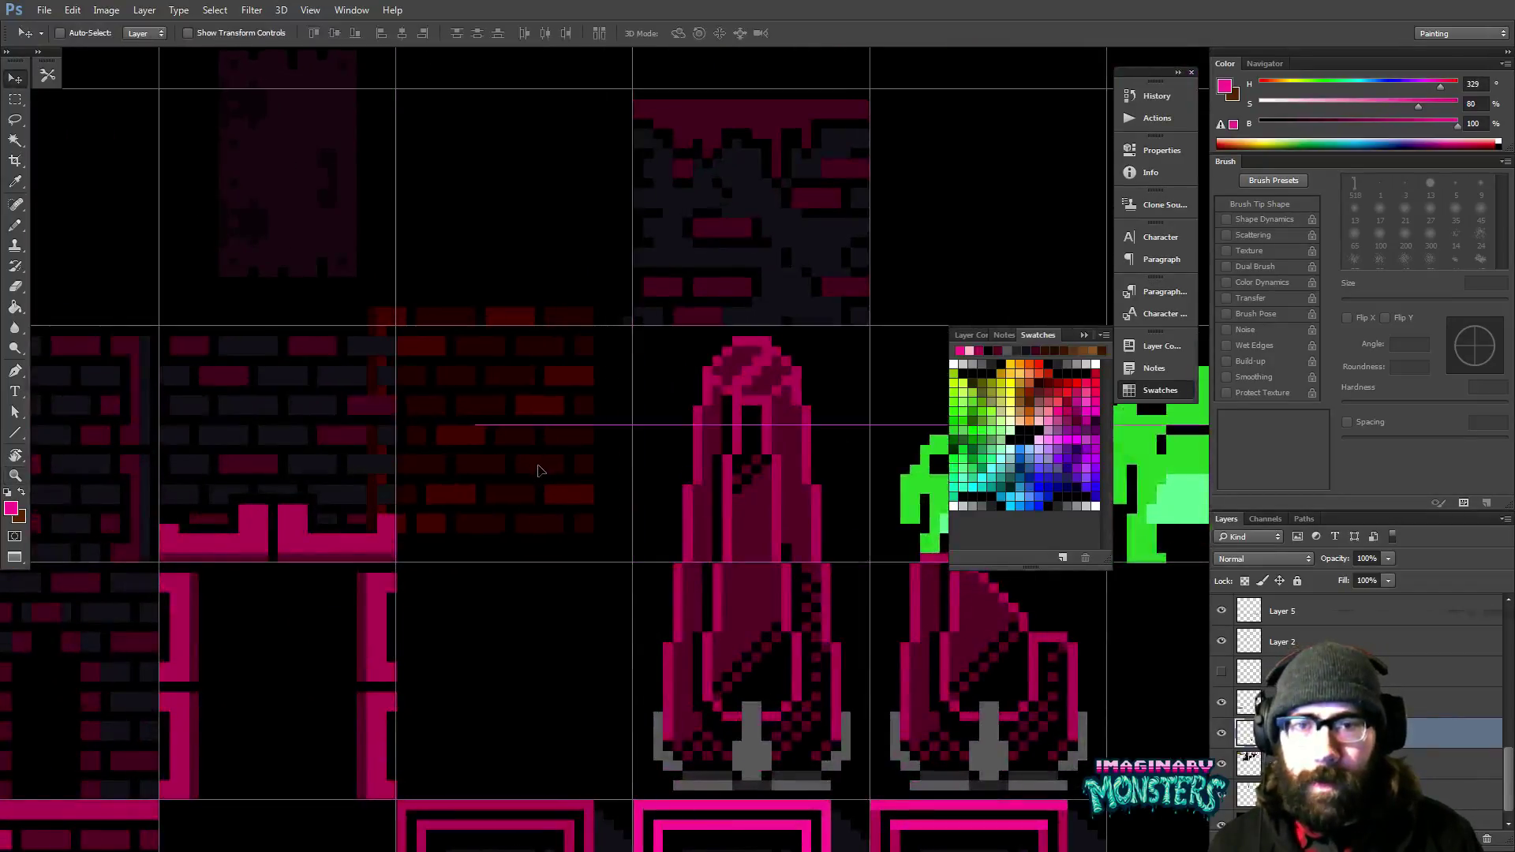
key("alt+bracketright")
key("alt+bracketright")
key("alt+bracketright")
key("alt+bracketright")
key("alt+bracketright")
key("alt+bracketright")
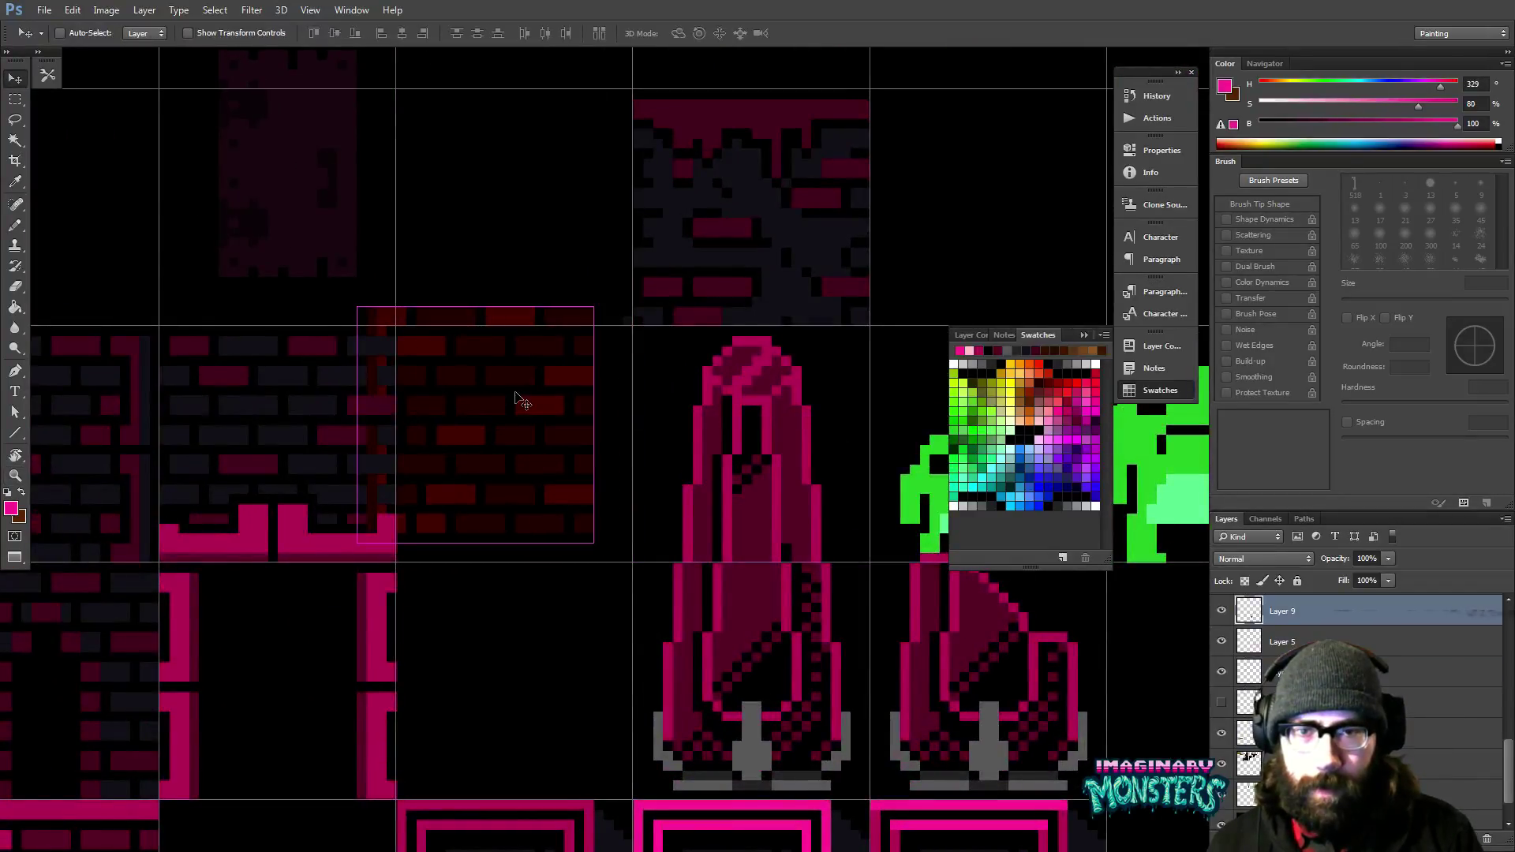
key("alt+bracketright")
key("alt+bracketright")
key("alt+bracketright")
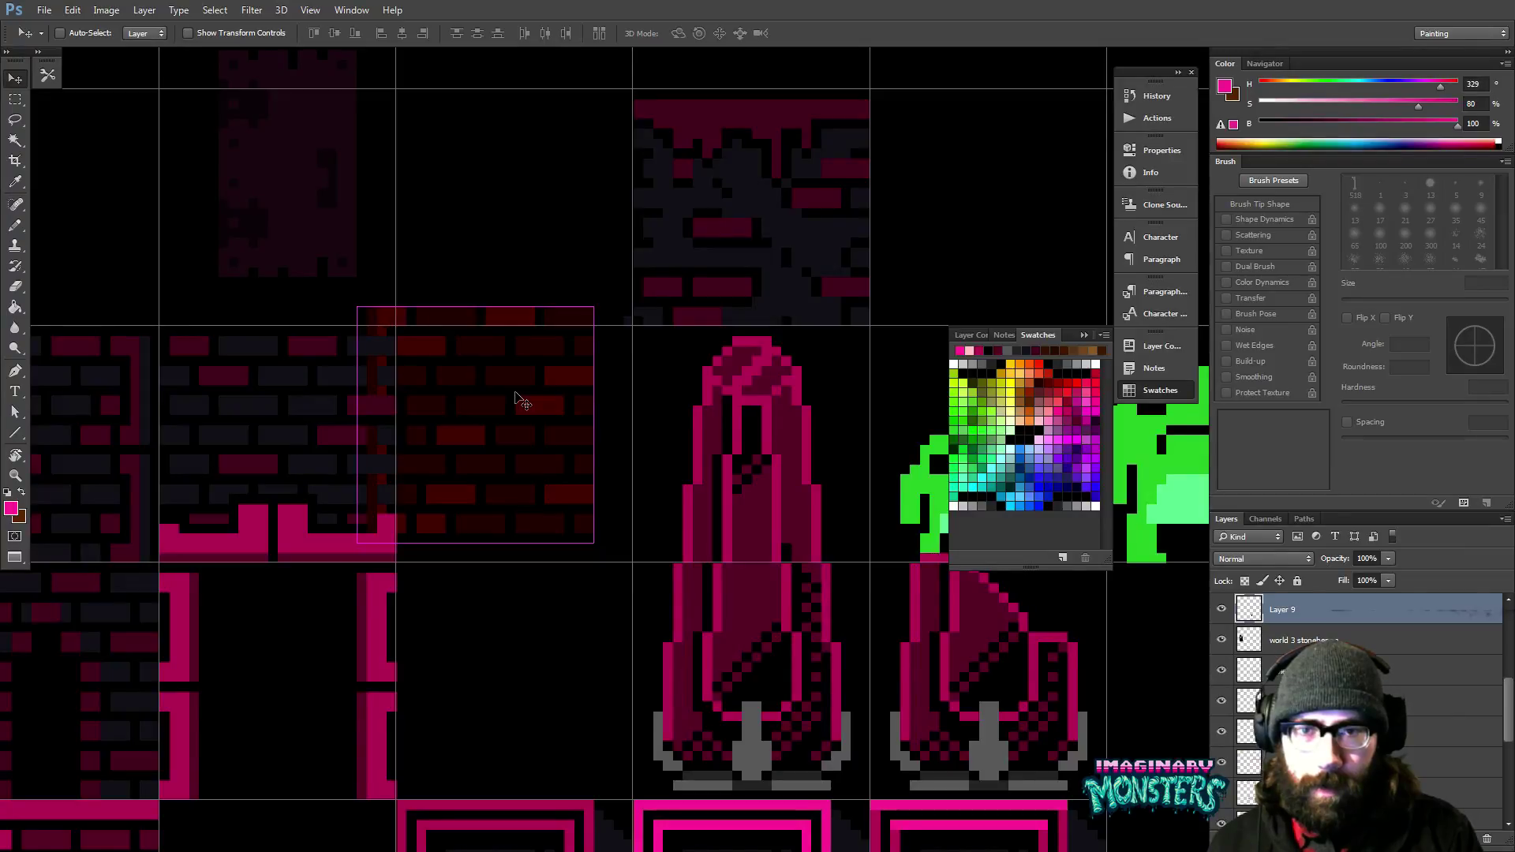
key("alt+bracketleft")
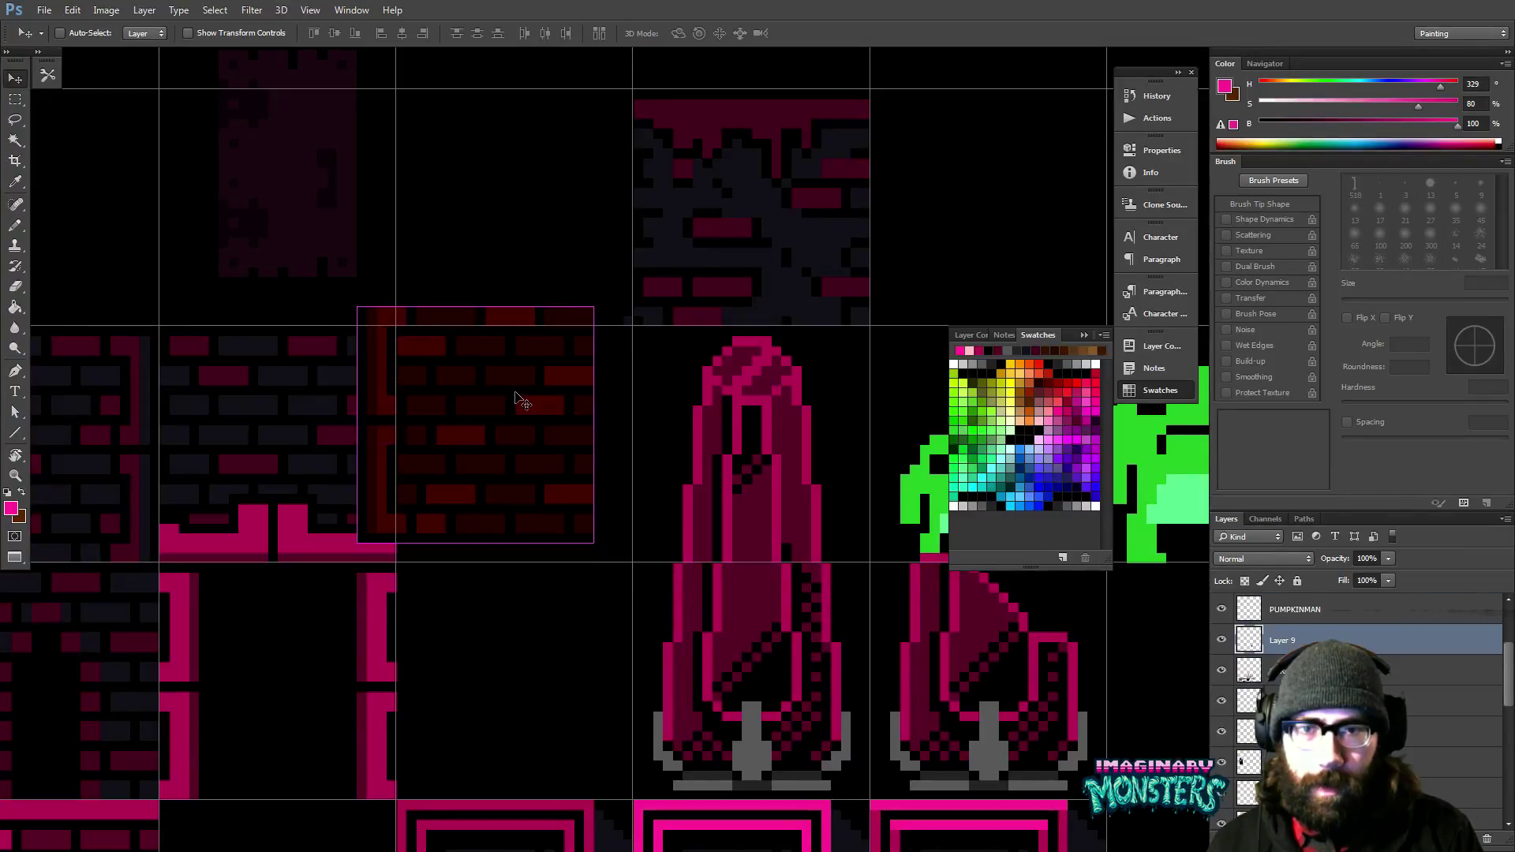
Merge the red wall tile into the PORPHYRY PALACE layer and align its bricks with the neighbouring palace wall tiles.
left_click_drag(521, 401, 543, 446)
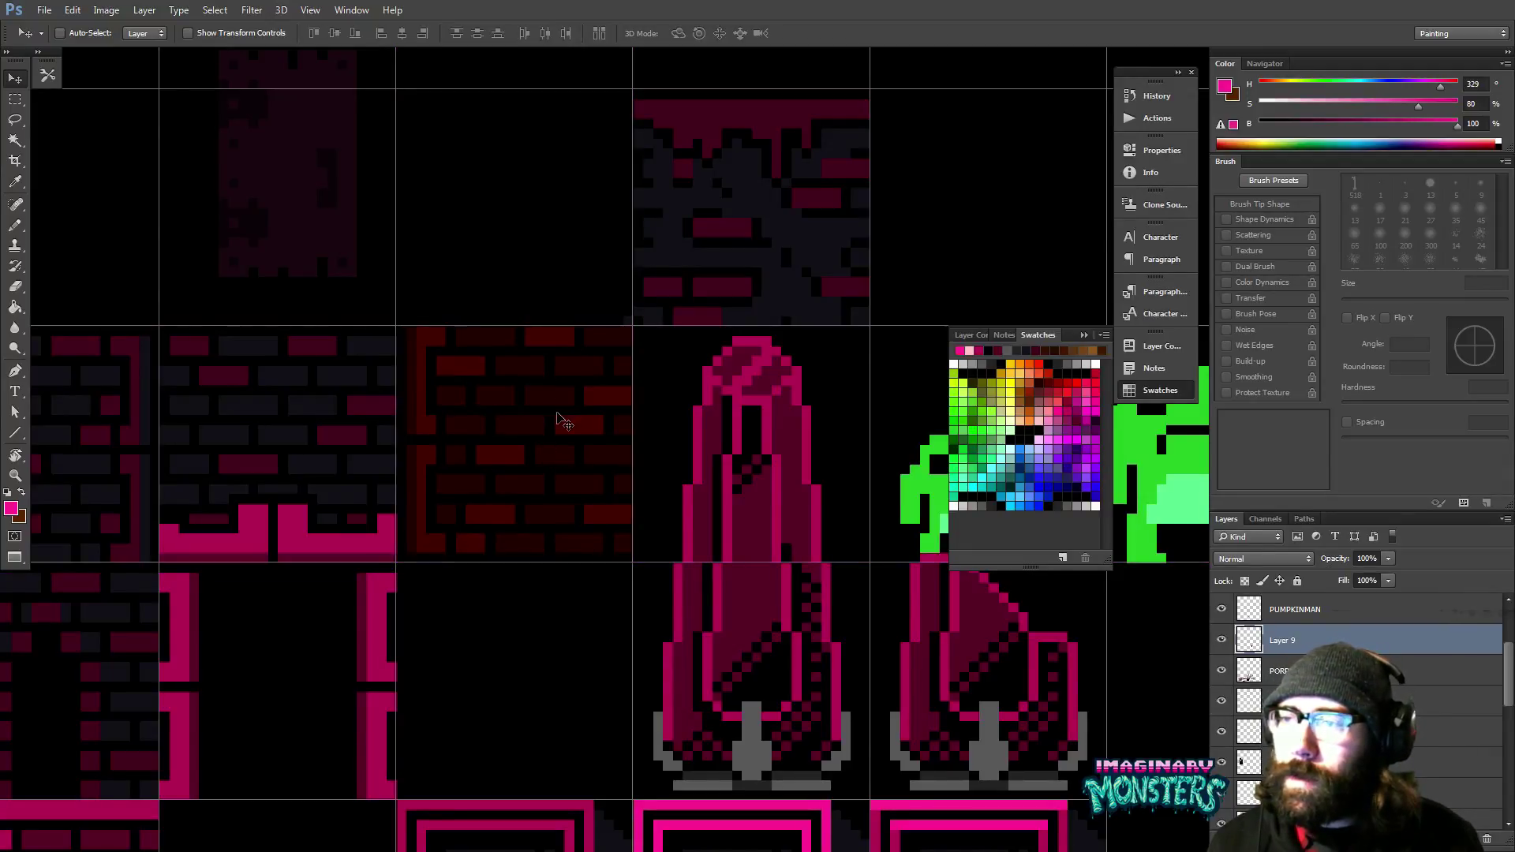
key("ctrl+e")
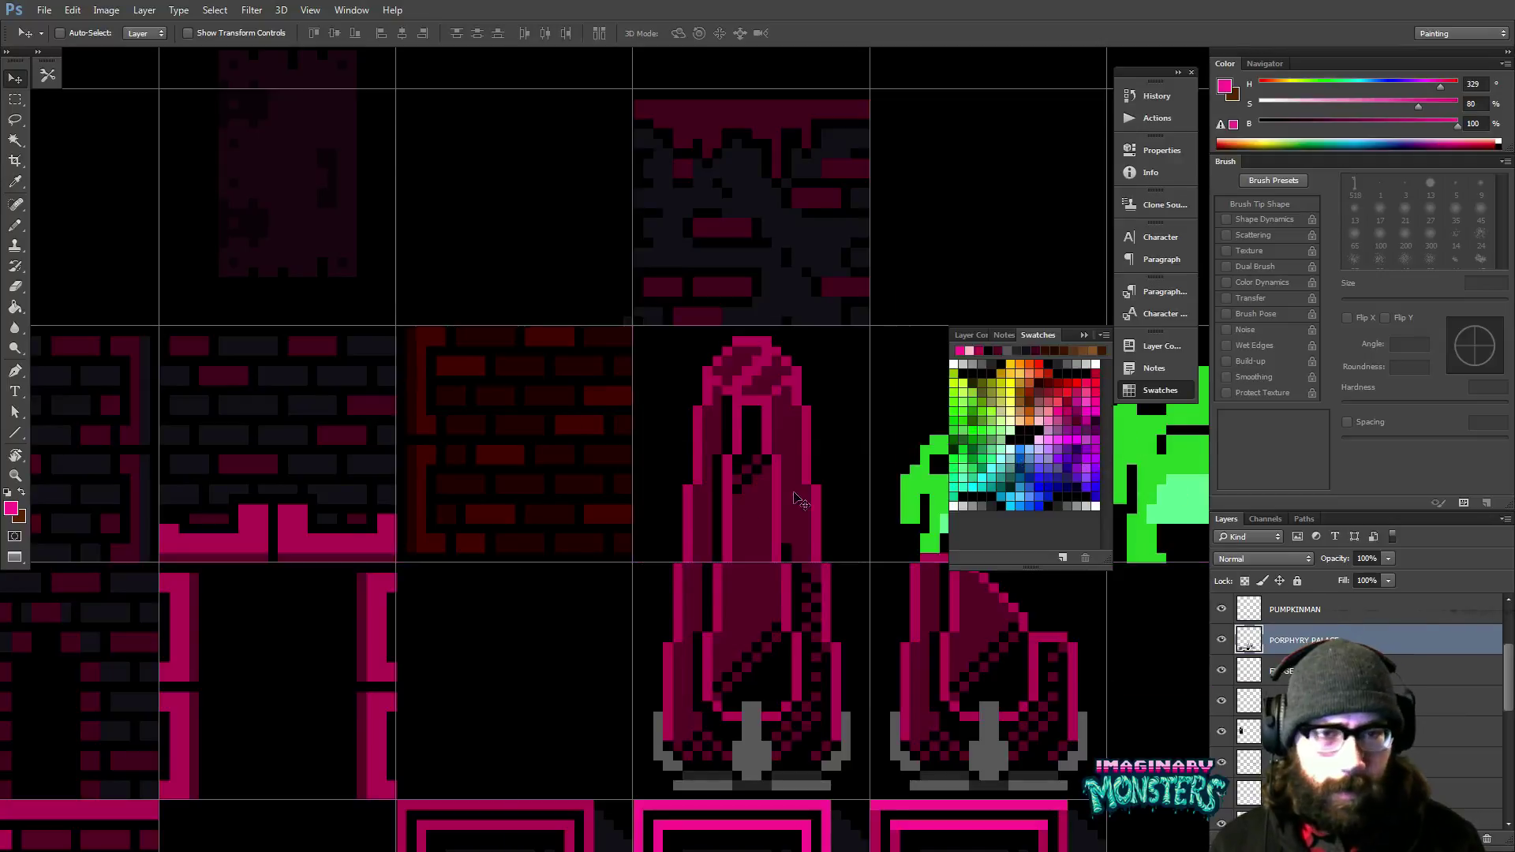
left_click_drag(362, 473, 419, 465)
key("m")
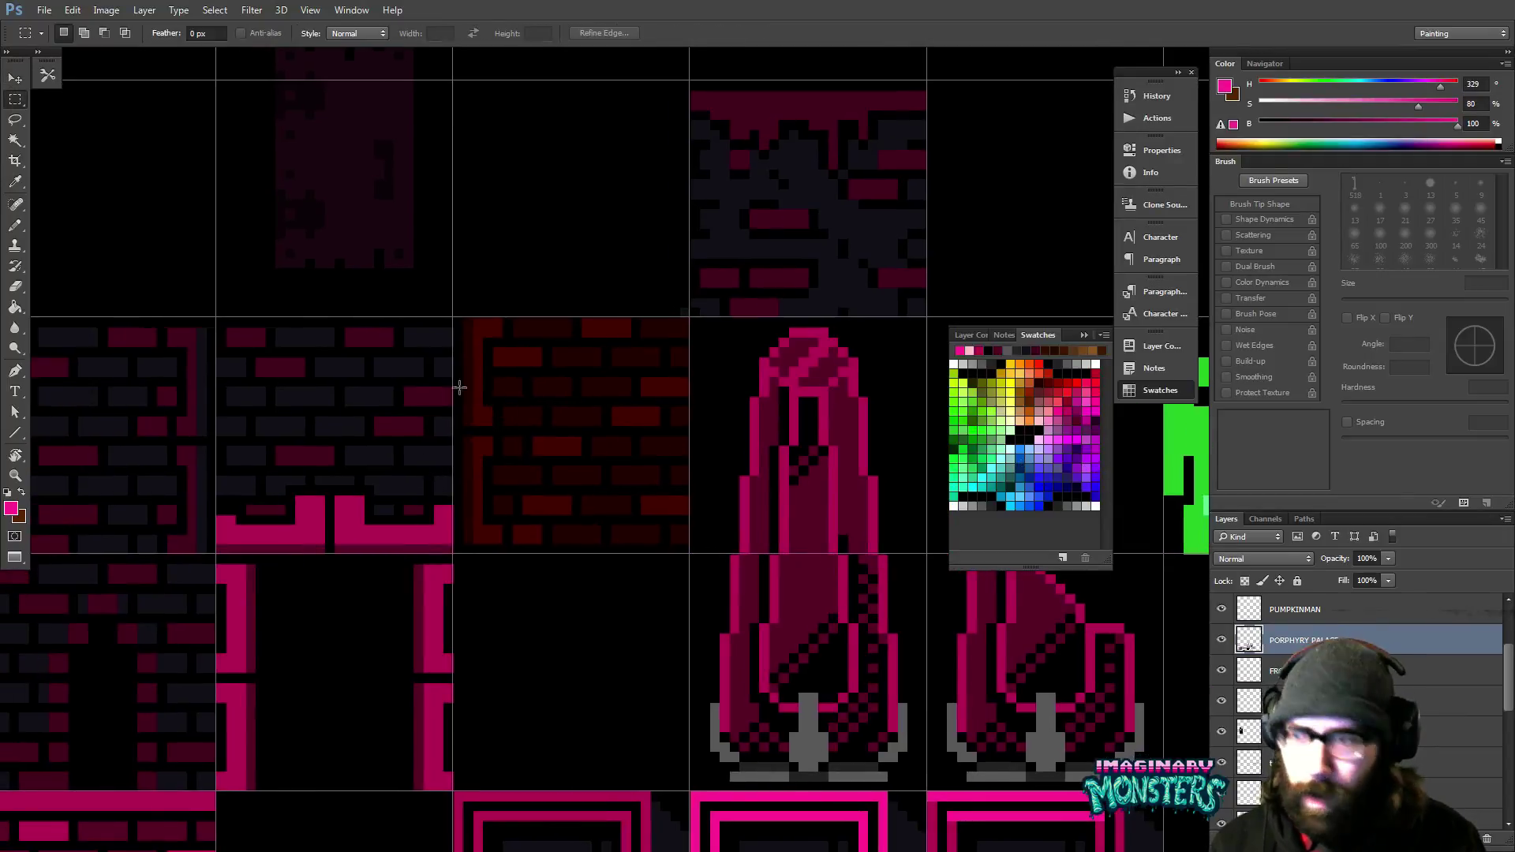
left_click_drag(454, 288, 690, 564)
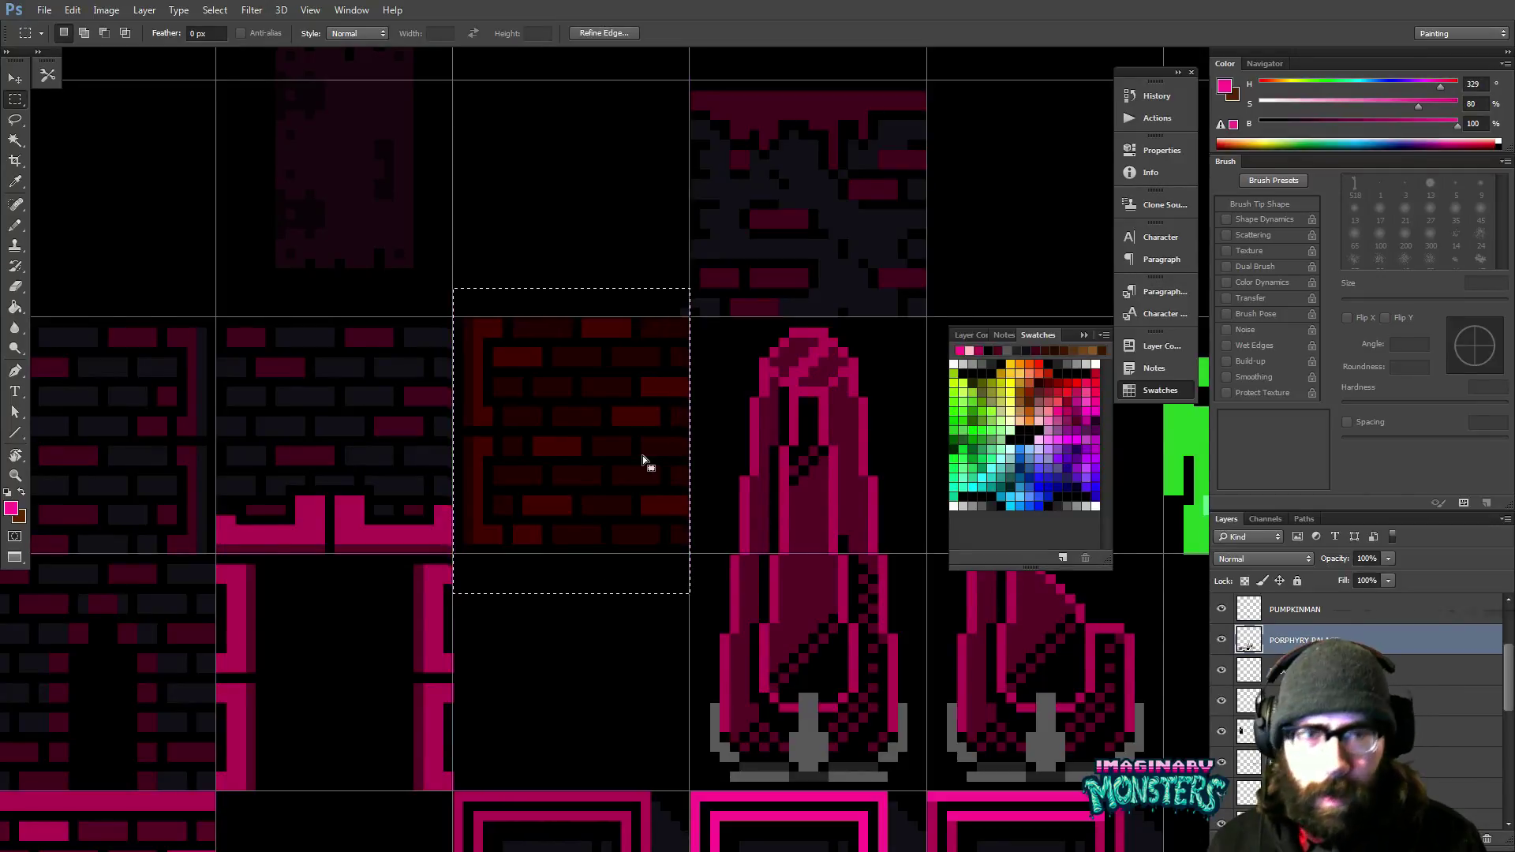
key("v")
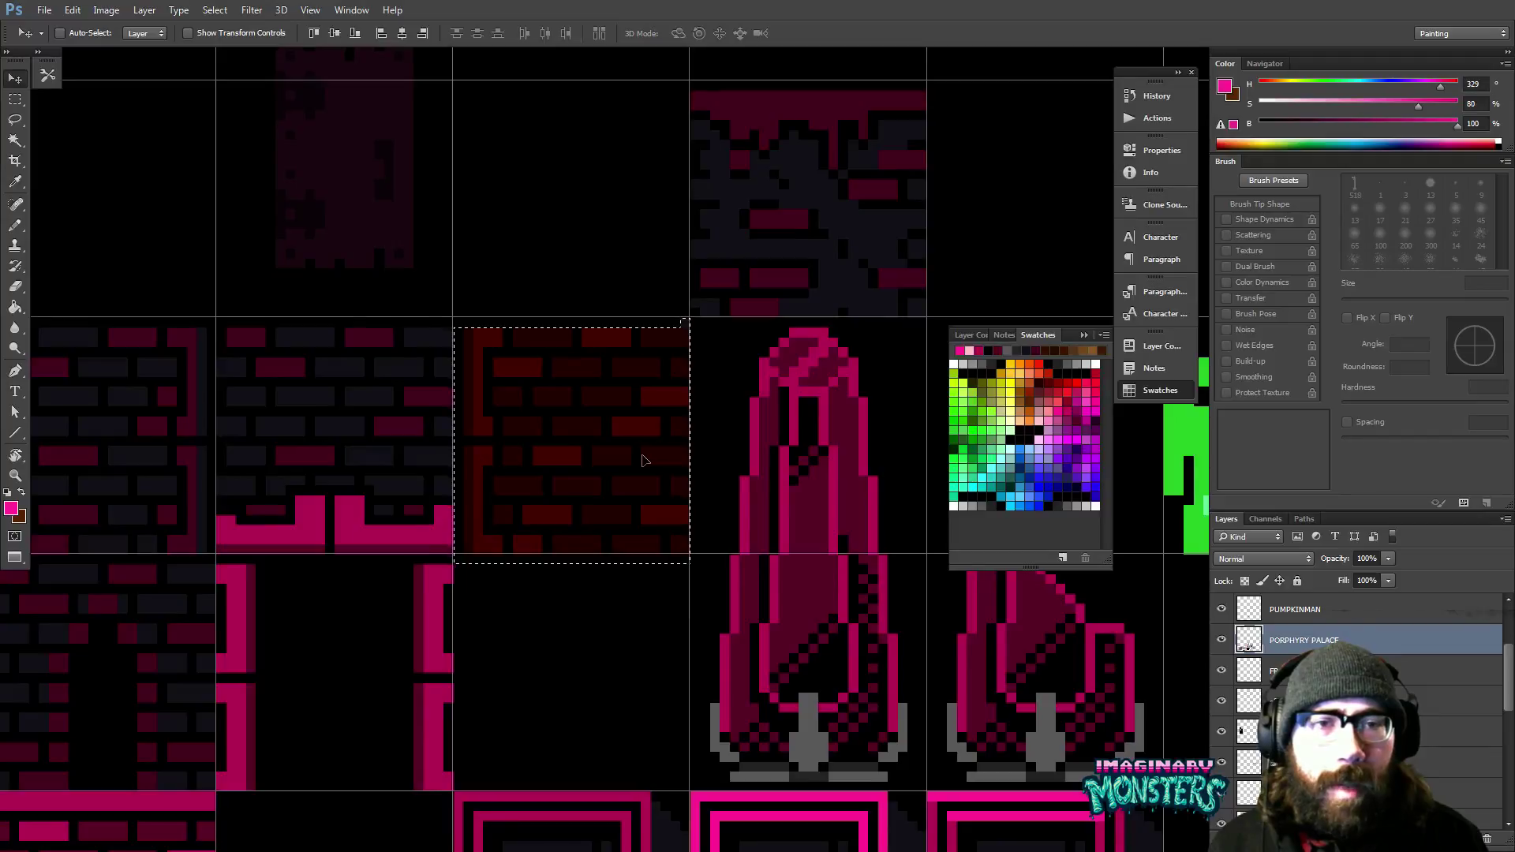
key("ctrl+d")
Recolour the copied tile's brighter bricks and trim dark magenta and its darker bricks dark navy, using non-contiguous fills sampled from the neighbouring palace tile.
key("e")
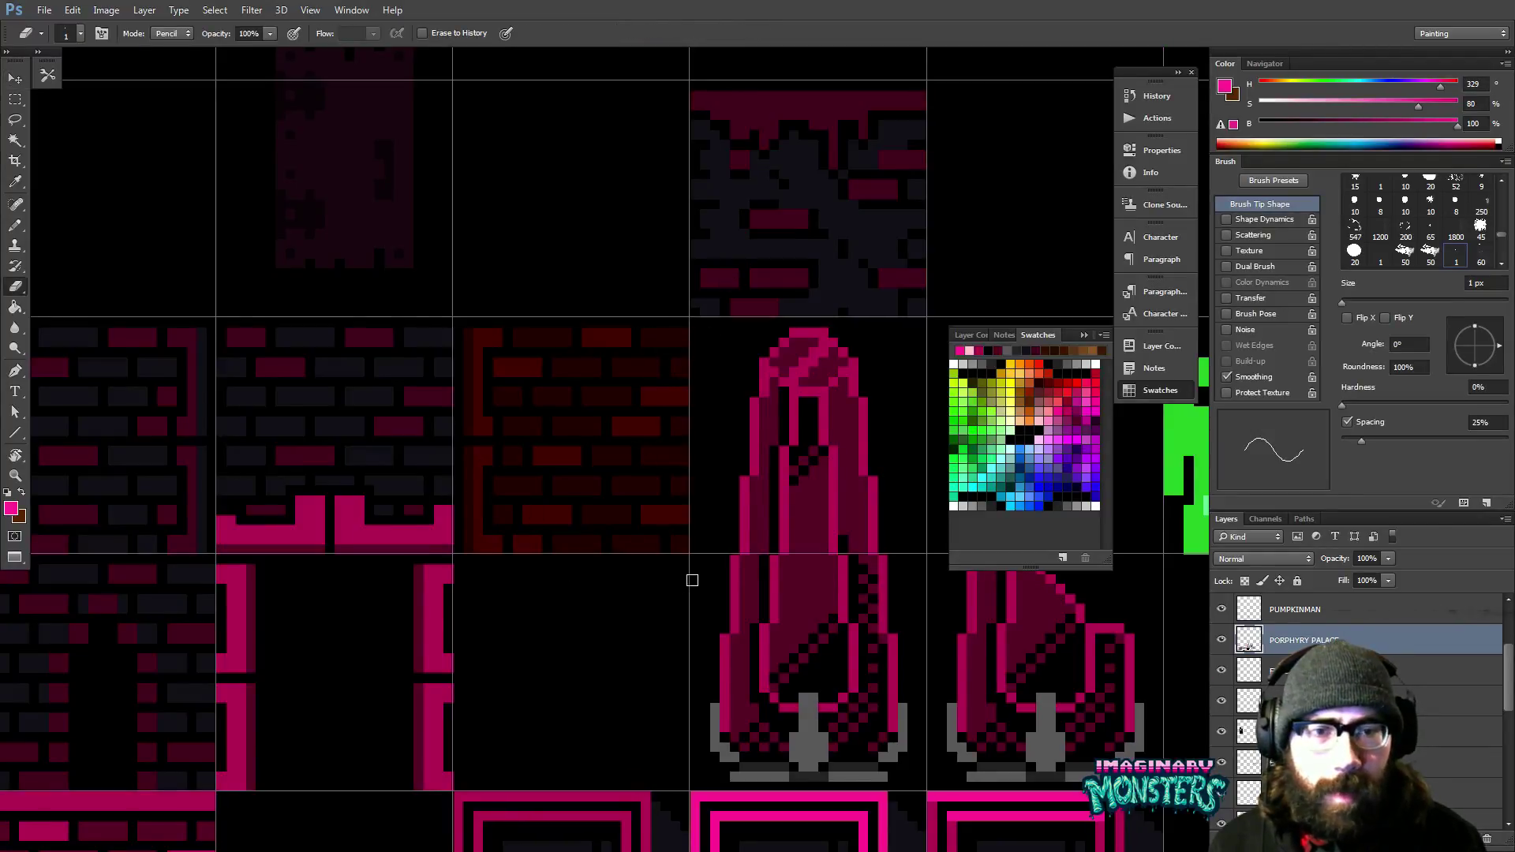
key("b")
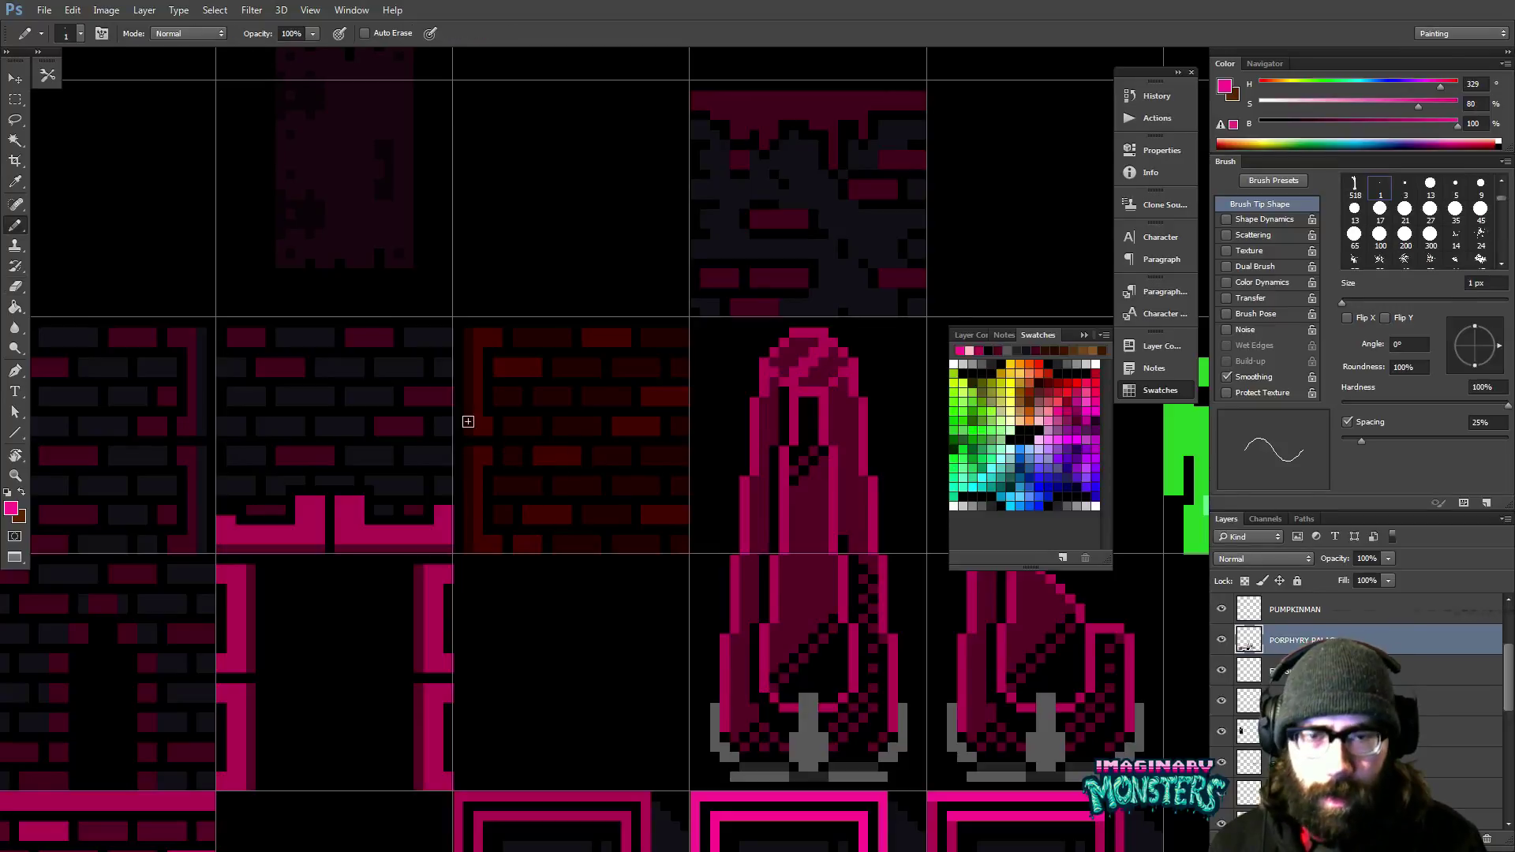
key("m")
mouse_move(454, 319)
left_mouse_down()
mouse_move(645, 541)
mouse_move(689, 554)
left_mouse_up()
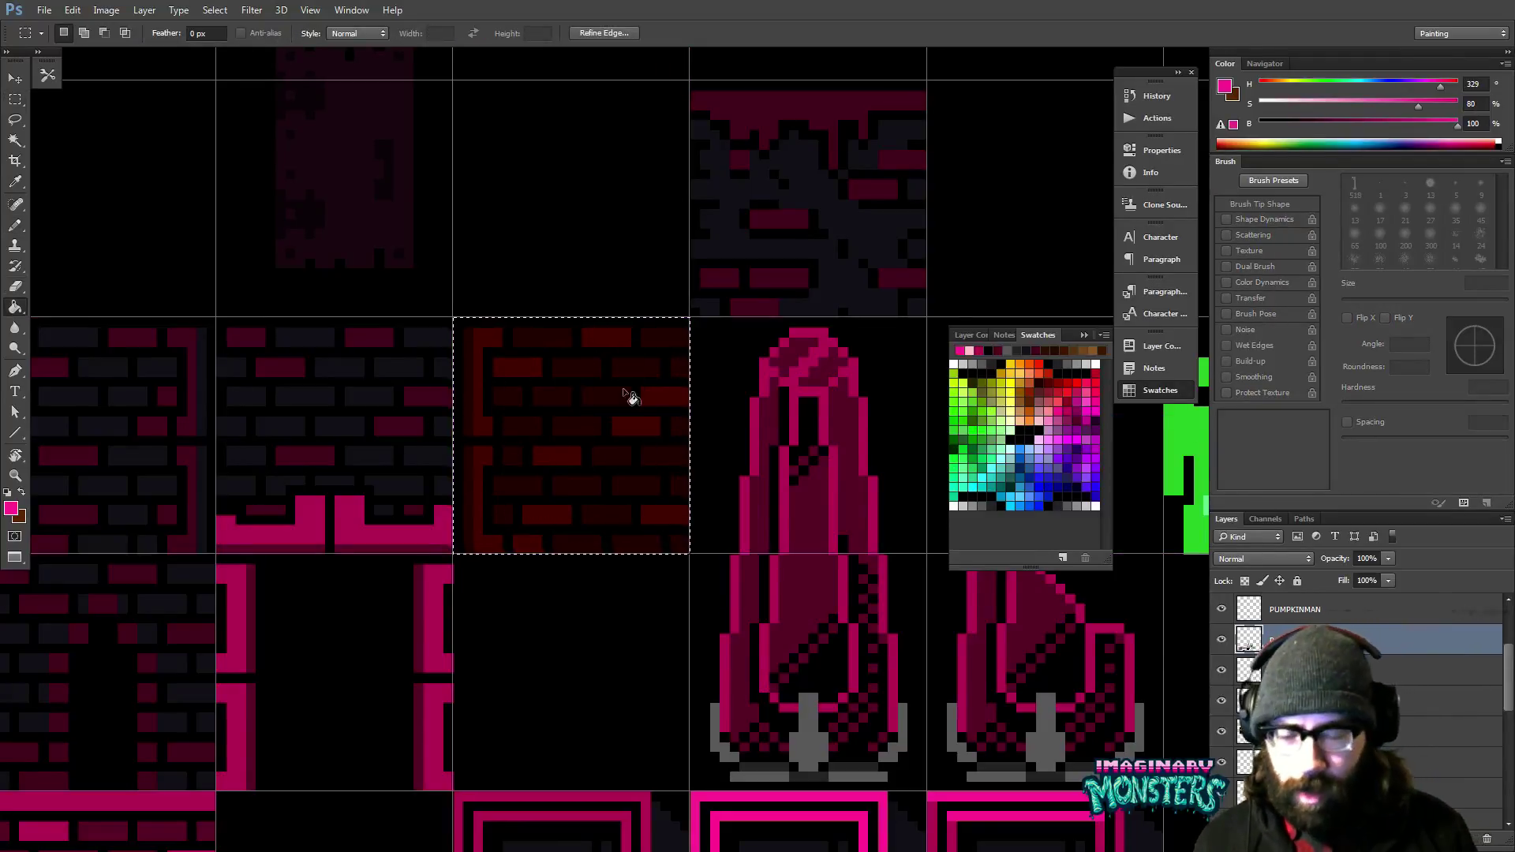
key("g")
left_click(429, 335, "alt")
left_click_drag(574, 367, 603, 381)
left_click_drag(481, 410, 493, 420)
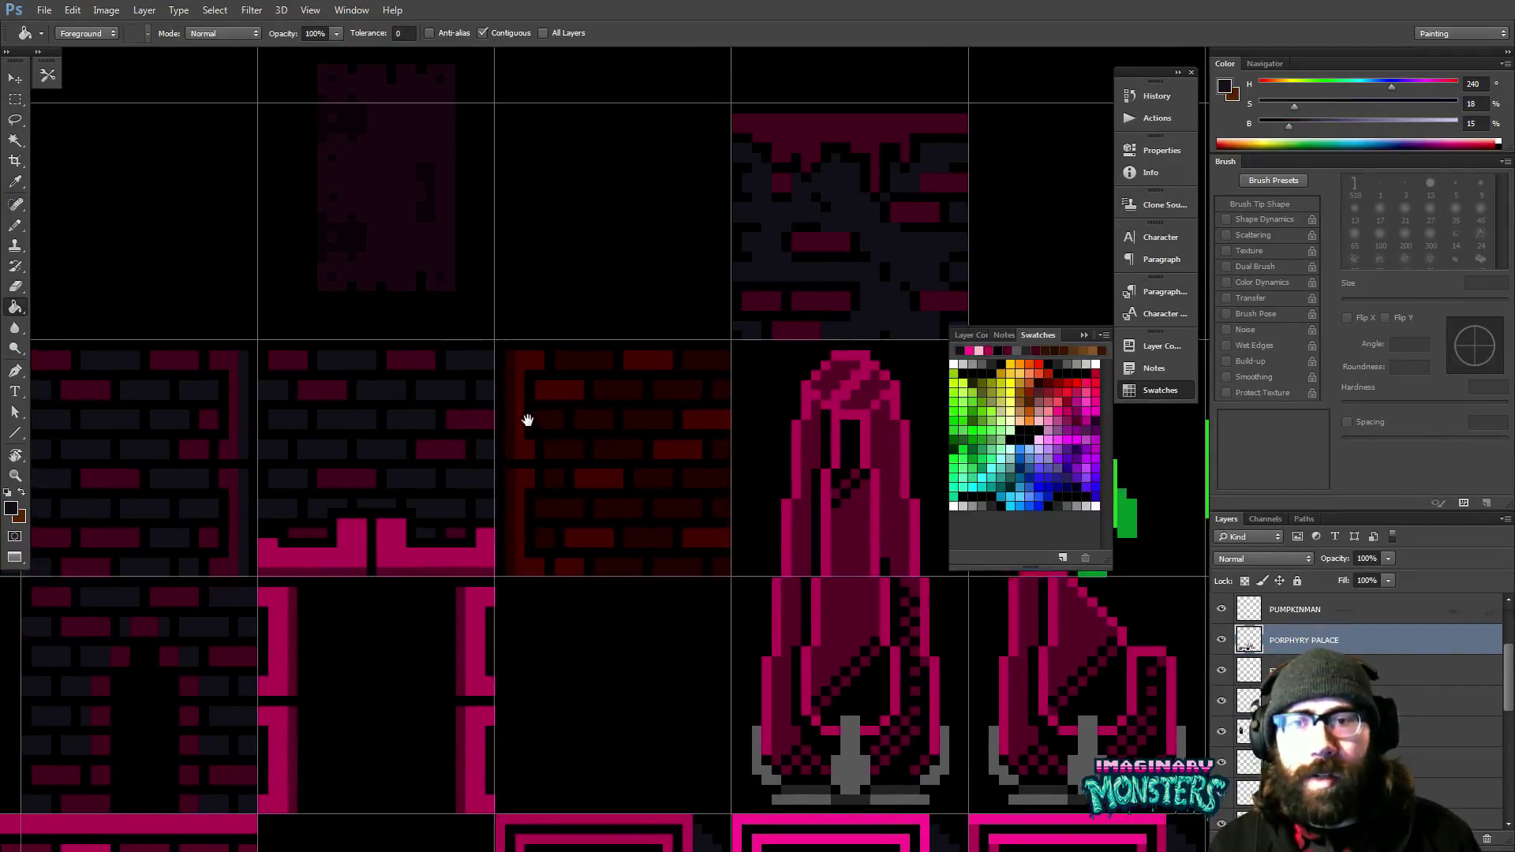
left_click(430, 357, "alt")
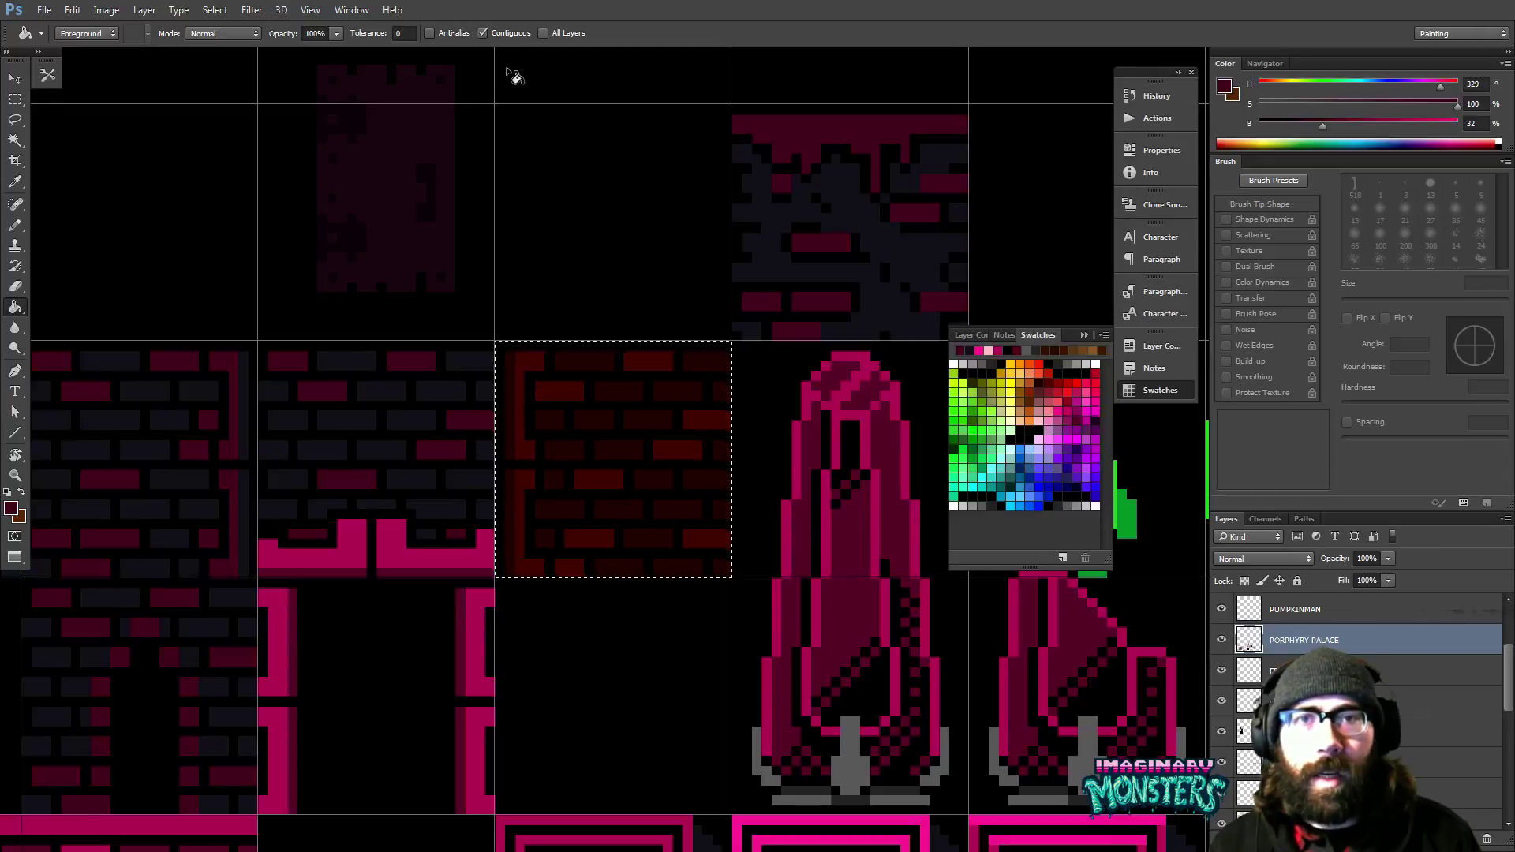
left_click(483, 33)
left_click(541, 395)
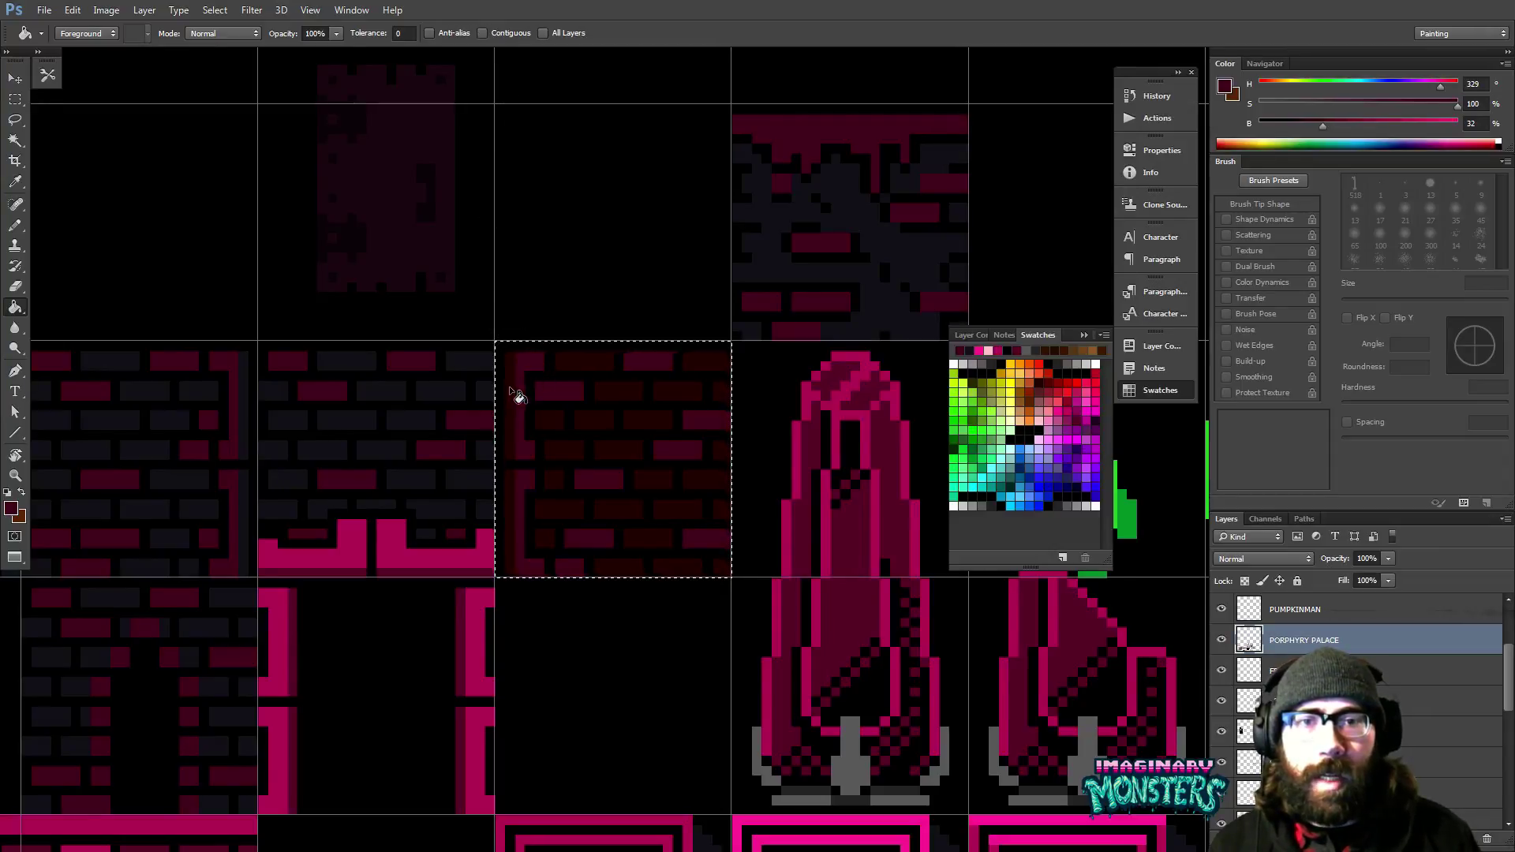
left_click(463, 384, "alt")
left_click(590, 384)
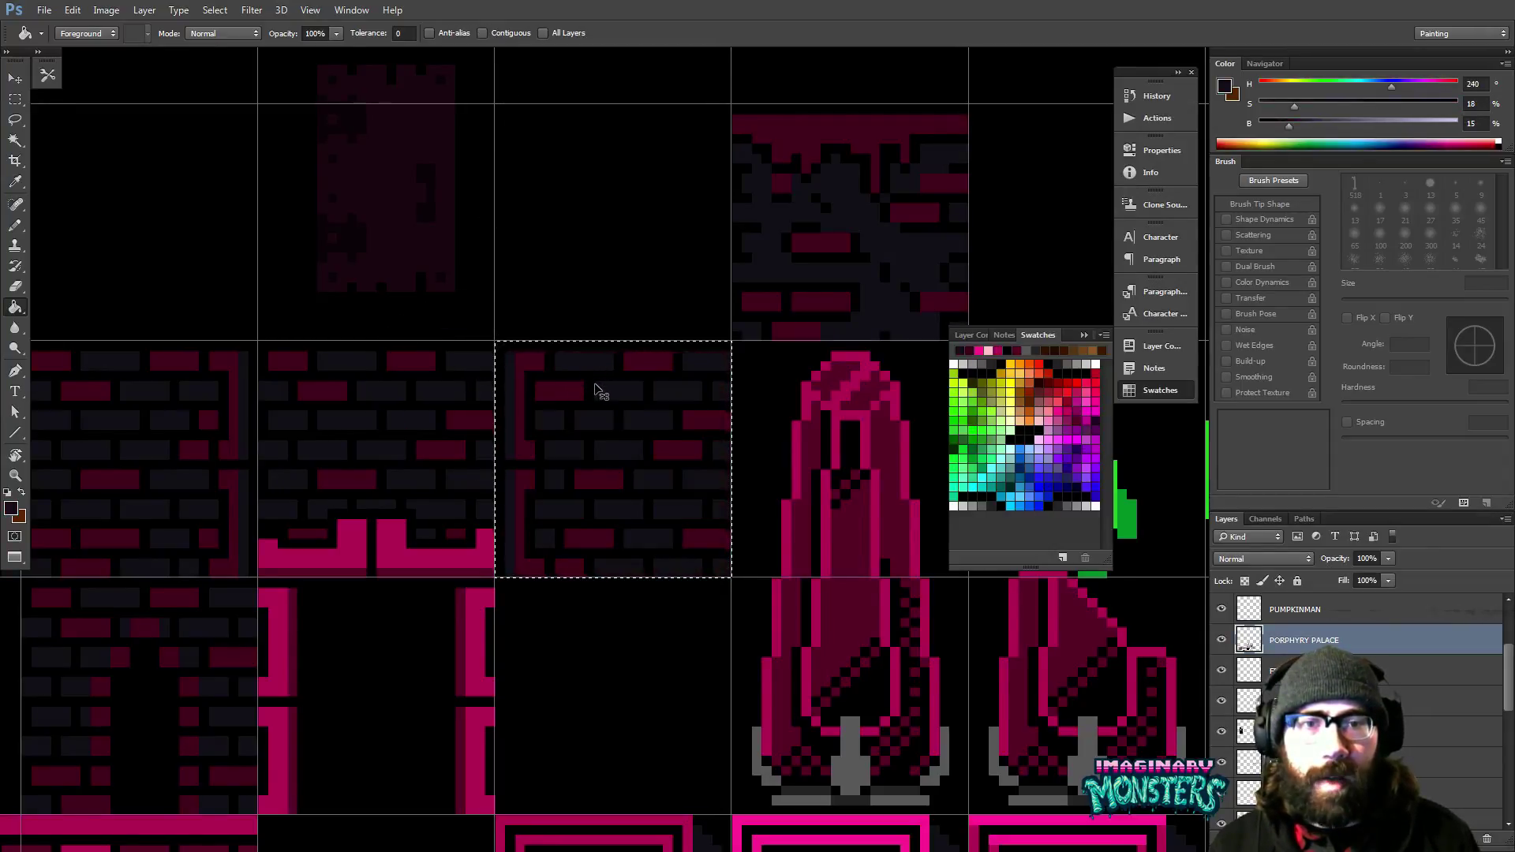
Hide the grid and selection outline and examine the recoloured wall tile among the surrounding palace, flame and stone sprites.
key("z")
key("ctrl+h")
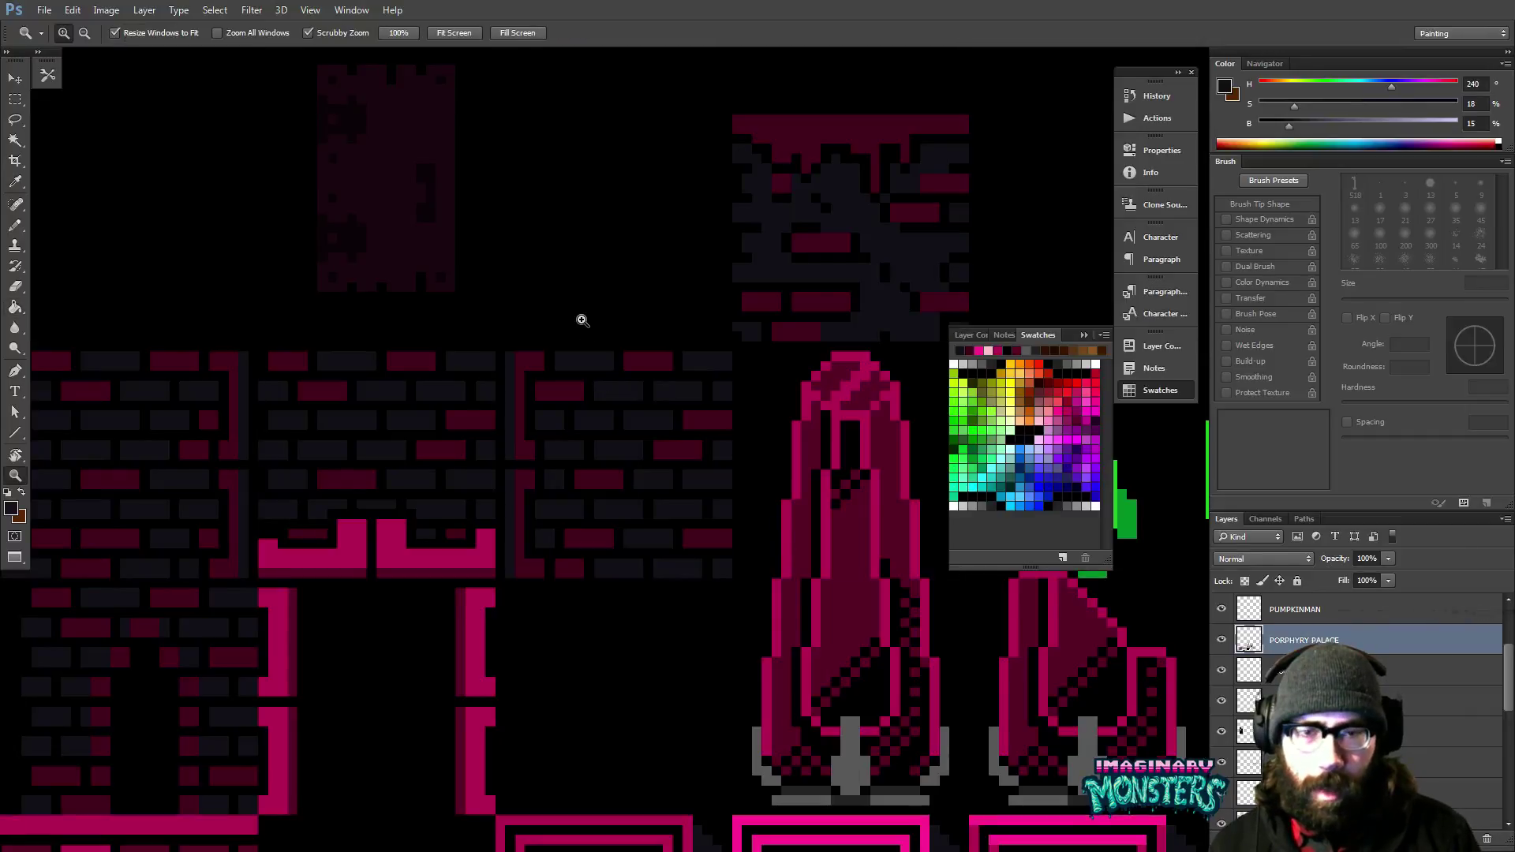
left_click_drag(698, 352, 689, 406)
scroll(700, 412, "down", 6)
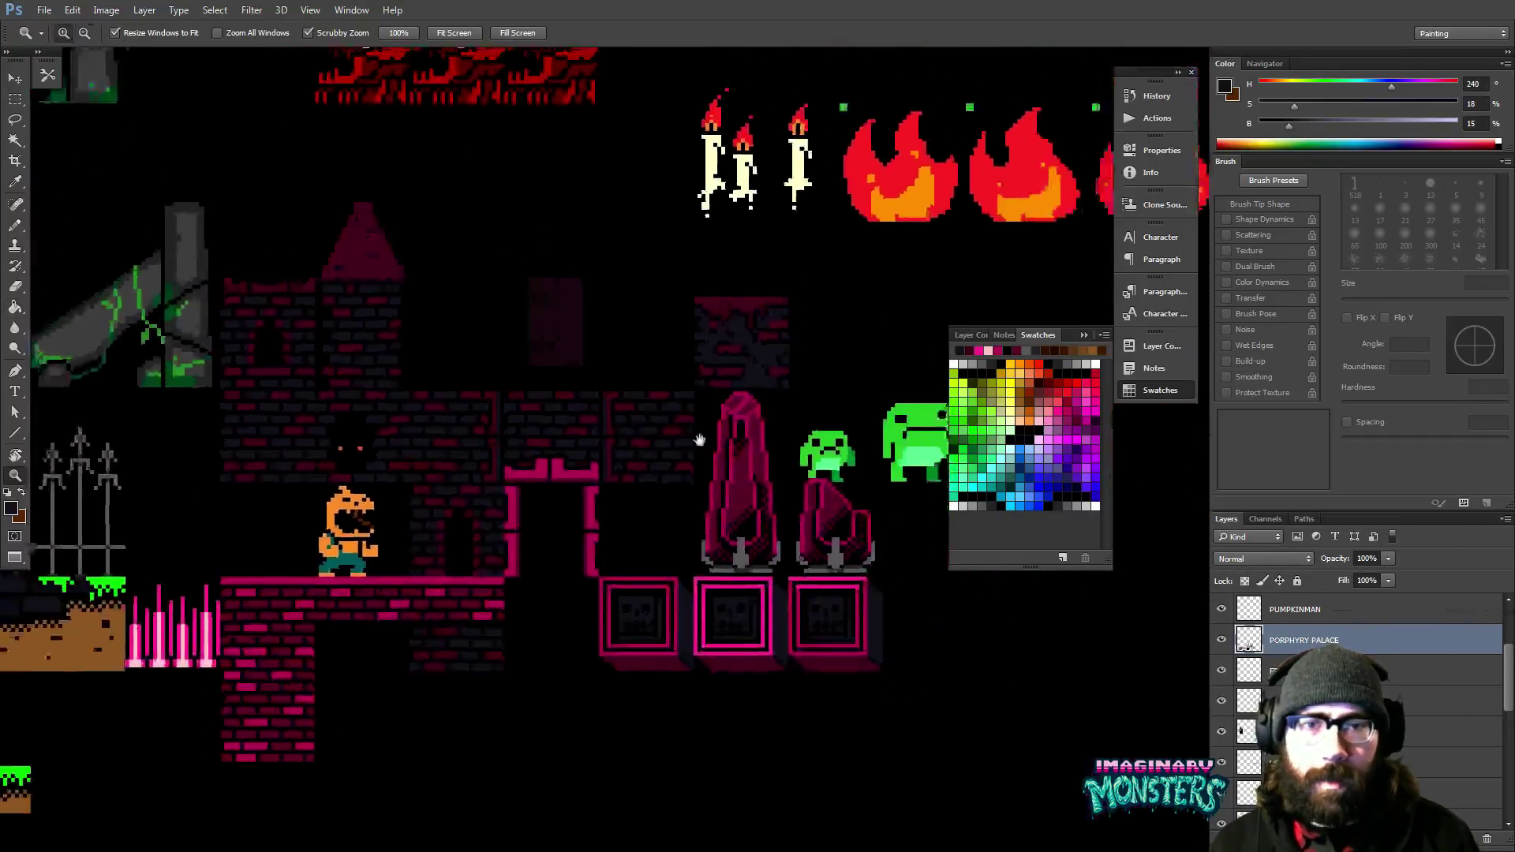
left_click_drag(685, 497, 644, 478)
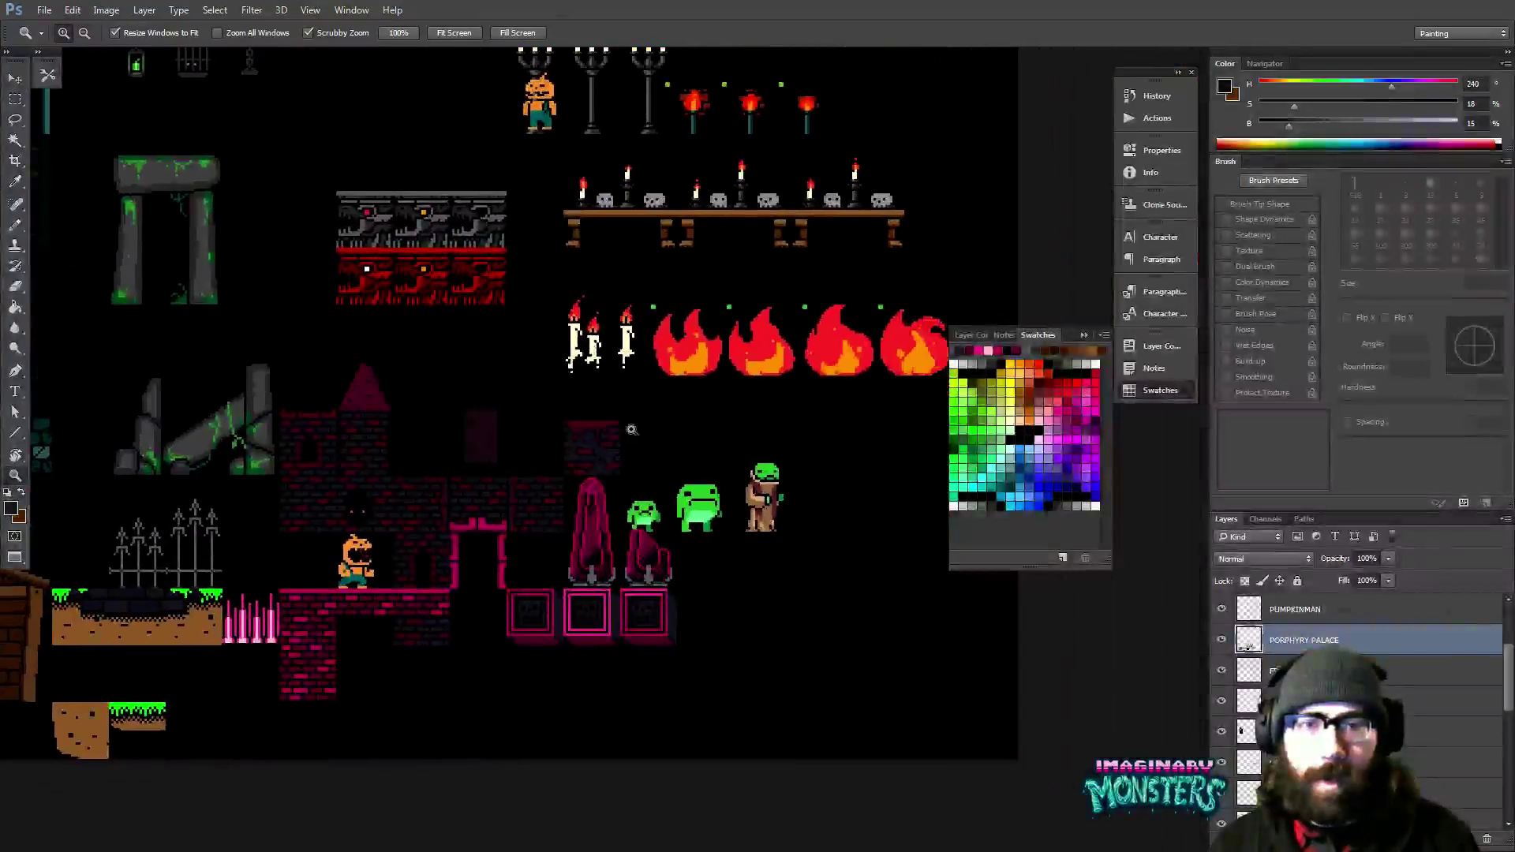
scroll(597, 371, "right", 2)
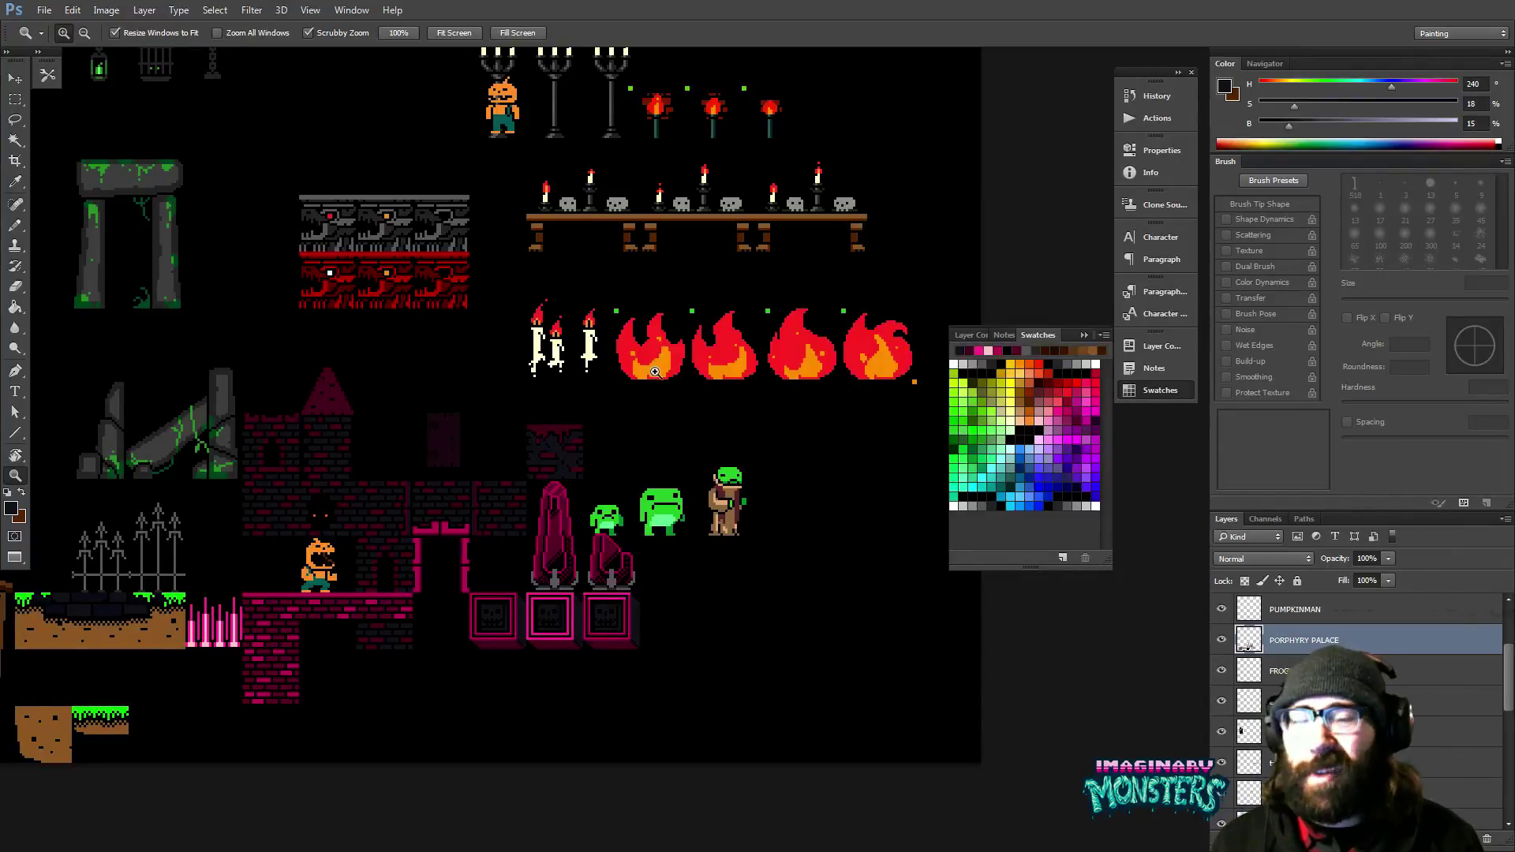
left_click_drag(694, 487, 701, 562)
left_click_drag(658, 513, 824, 514)
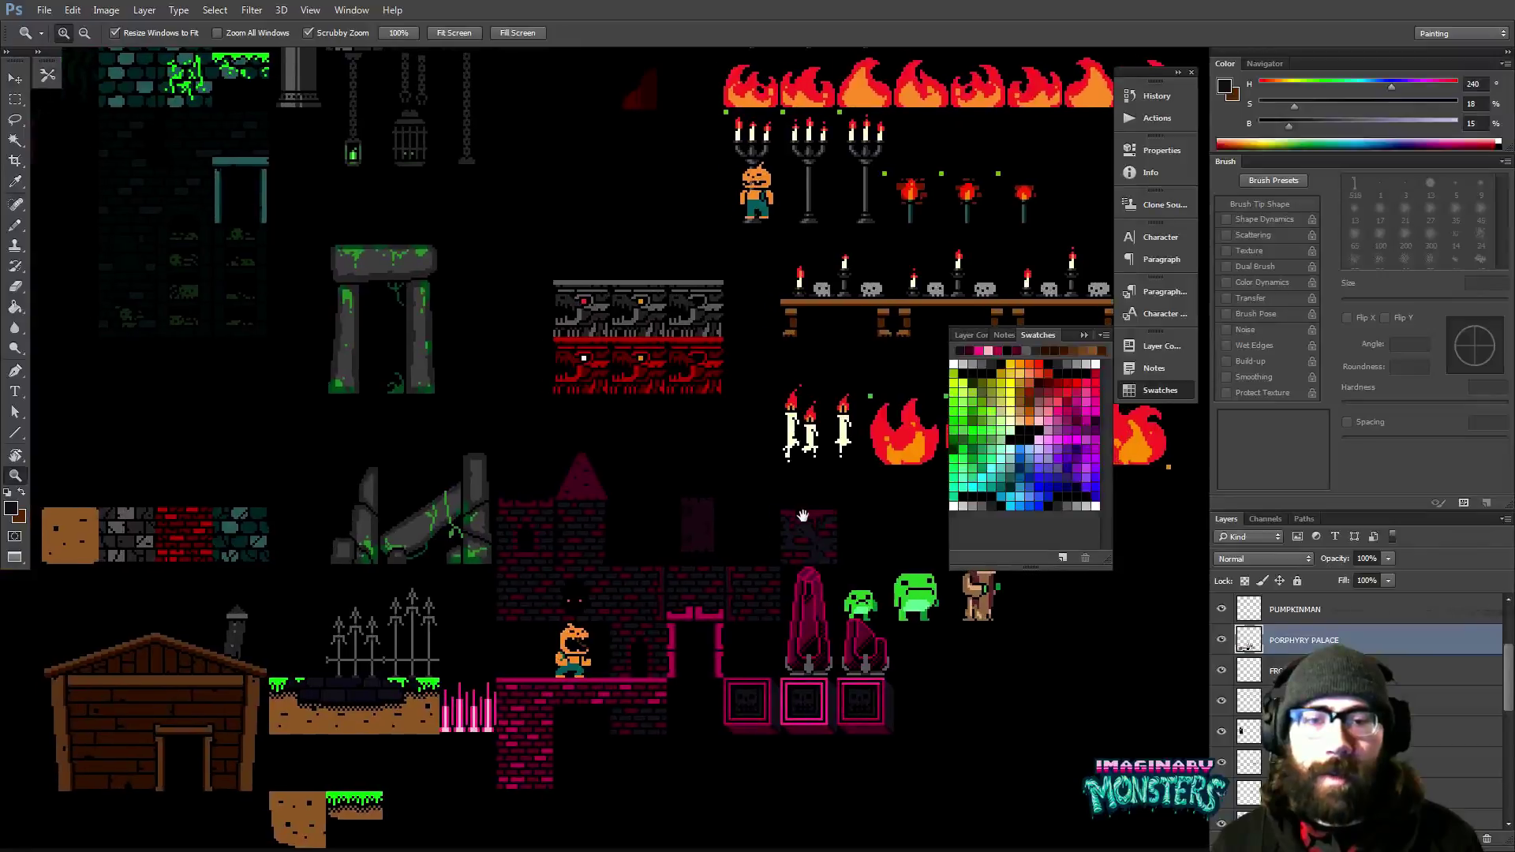
Look over the church, stonehenge and red castle tiles, ending with a closer view of the magenta palace doorway and crystals.
key("v")
left_click_drag(694, 589, 650, 517)
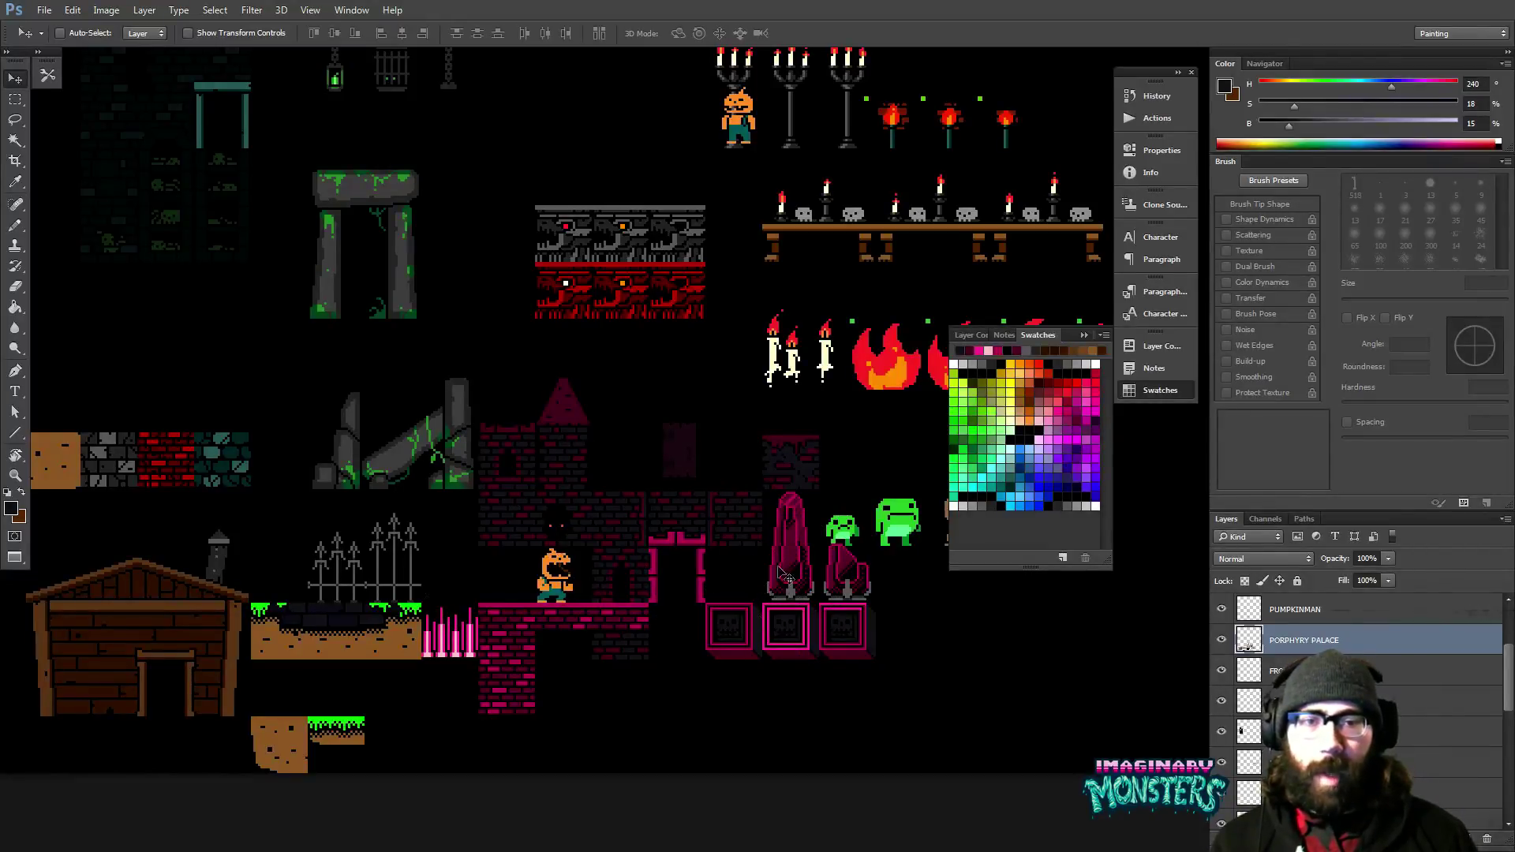
left_click_drag(824, 570, 814, 560)
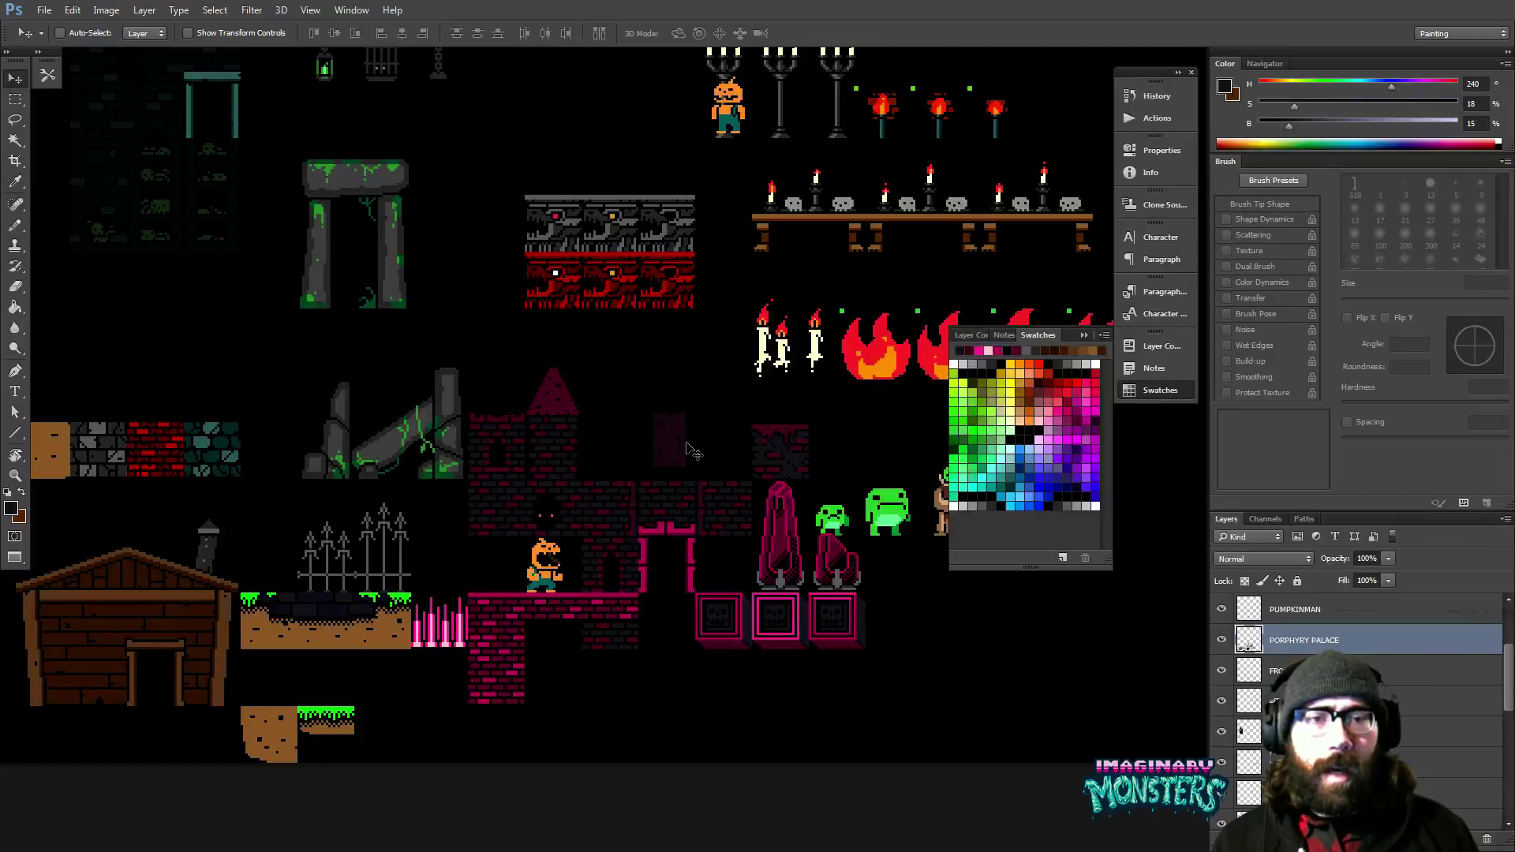
left_click_drag(687, 448, 691, 568)
left_click_drag(665, 511, 718, 649)
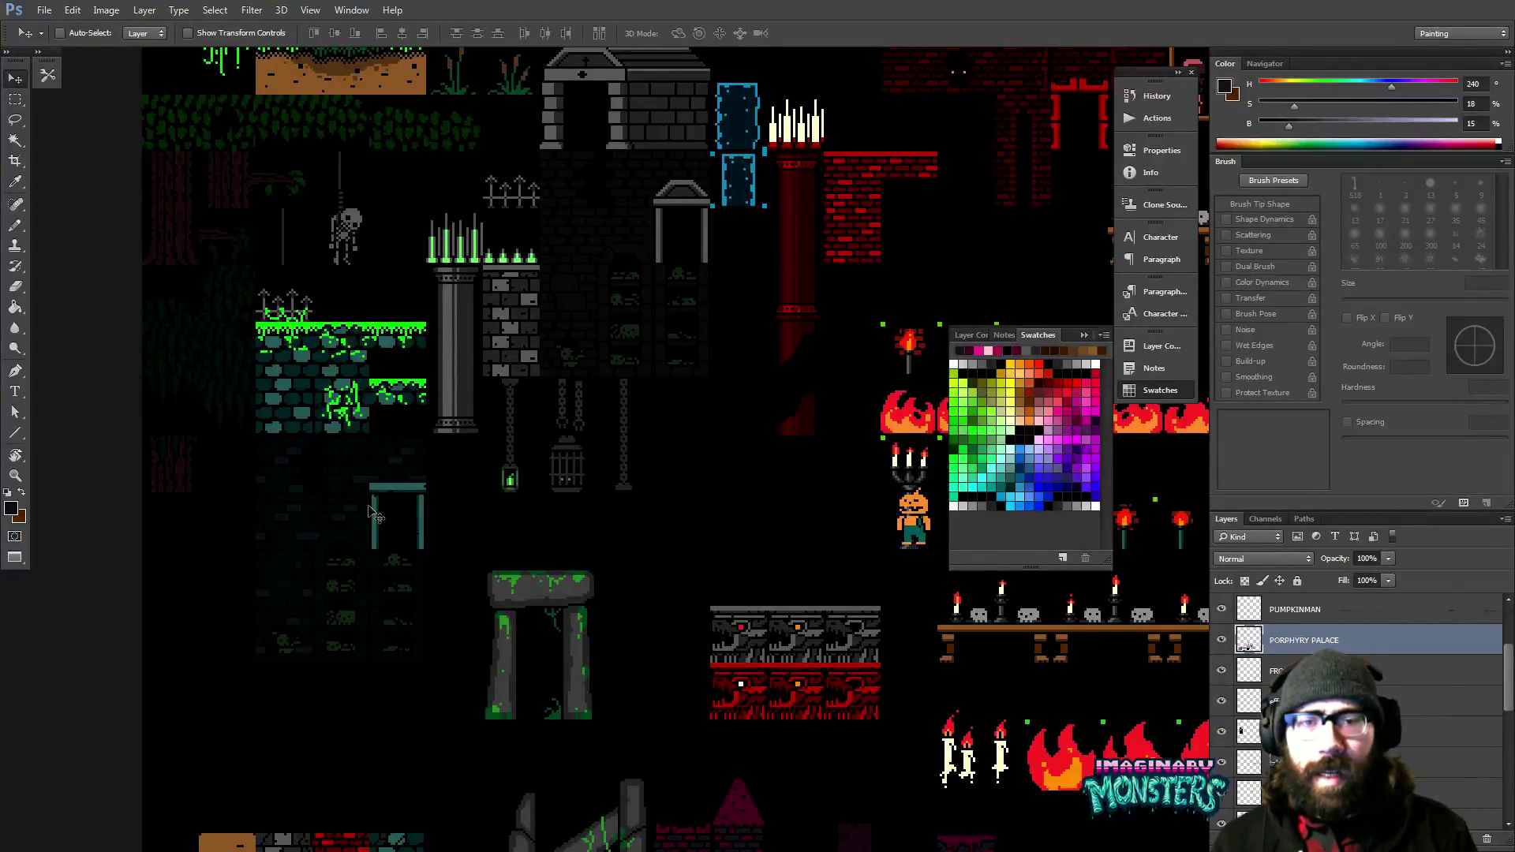
left_click_drag(743, 513, 452, 198)
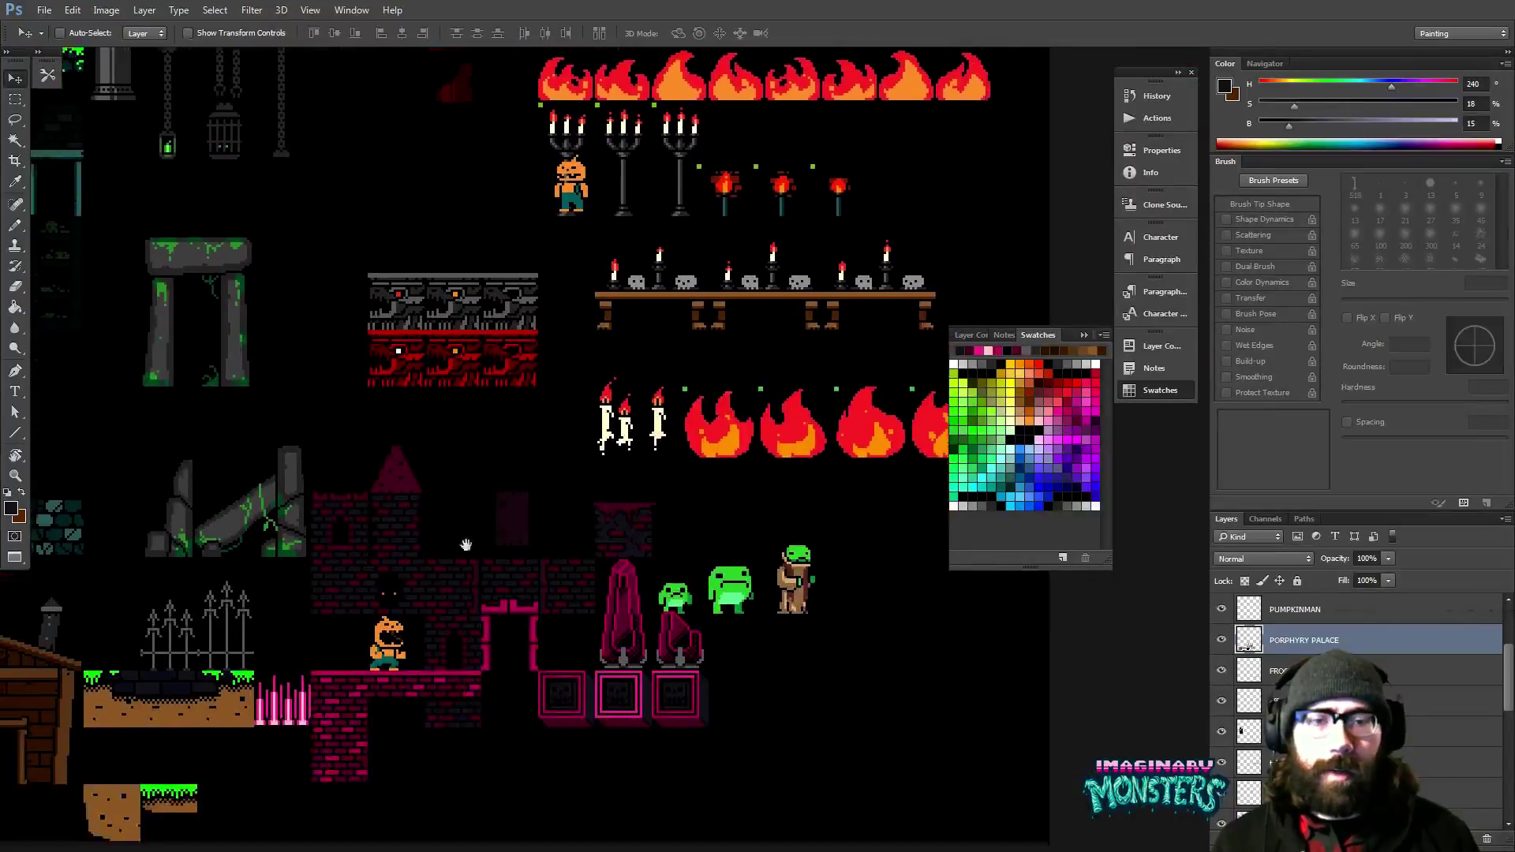
key("z")
left_click(680, 523)
left_click(681, 522)
left_click(684, 519)
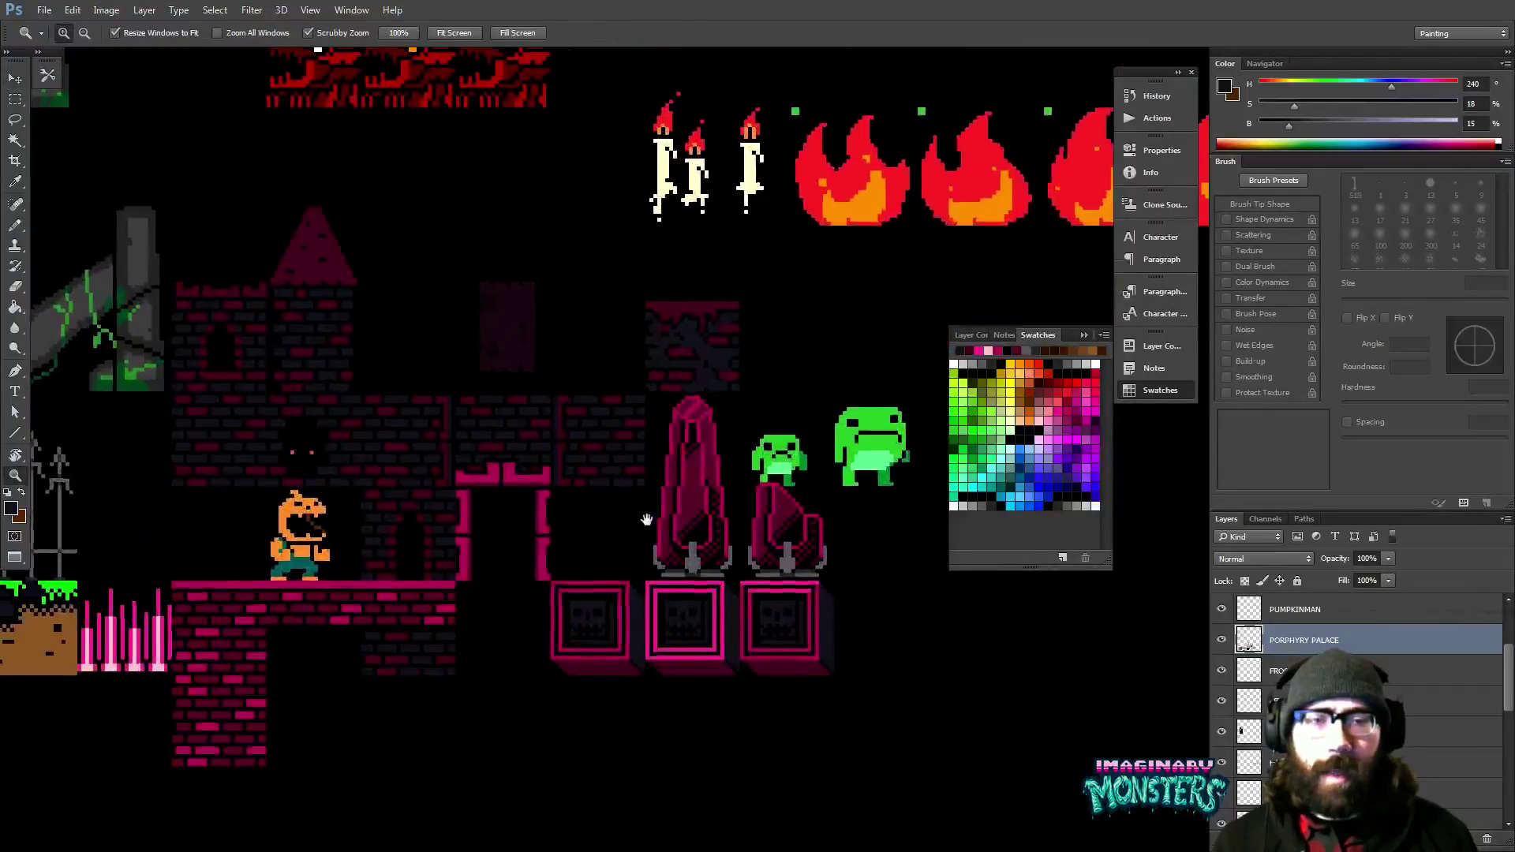
Examine the magenta palace tiles alongside the wooden cabin, graveyard fence and stone ruins, ending with a wider view of the sprite sheet.
mouse_move(654, 542)
left_mouse_down()
mouse_move(705, 529)
mouse_move(589, 547)
left_mouse_up()
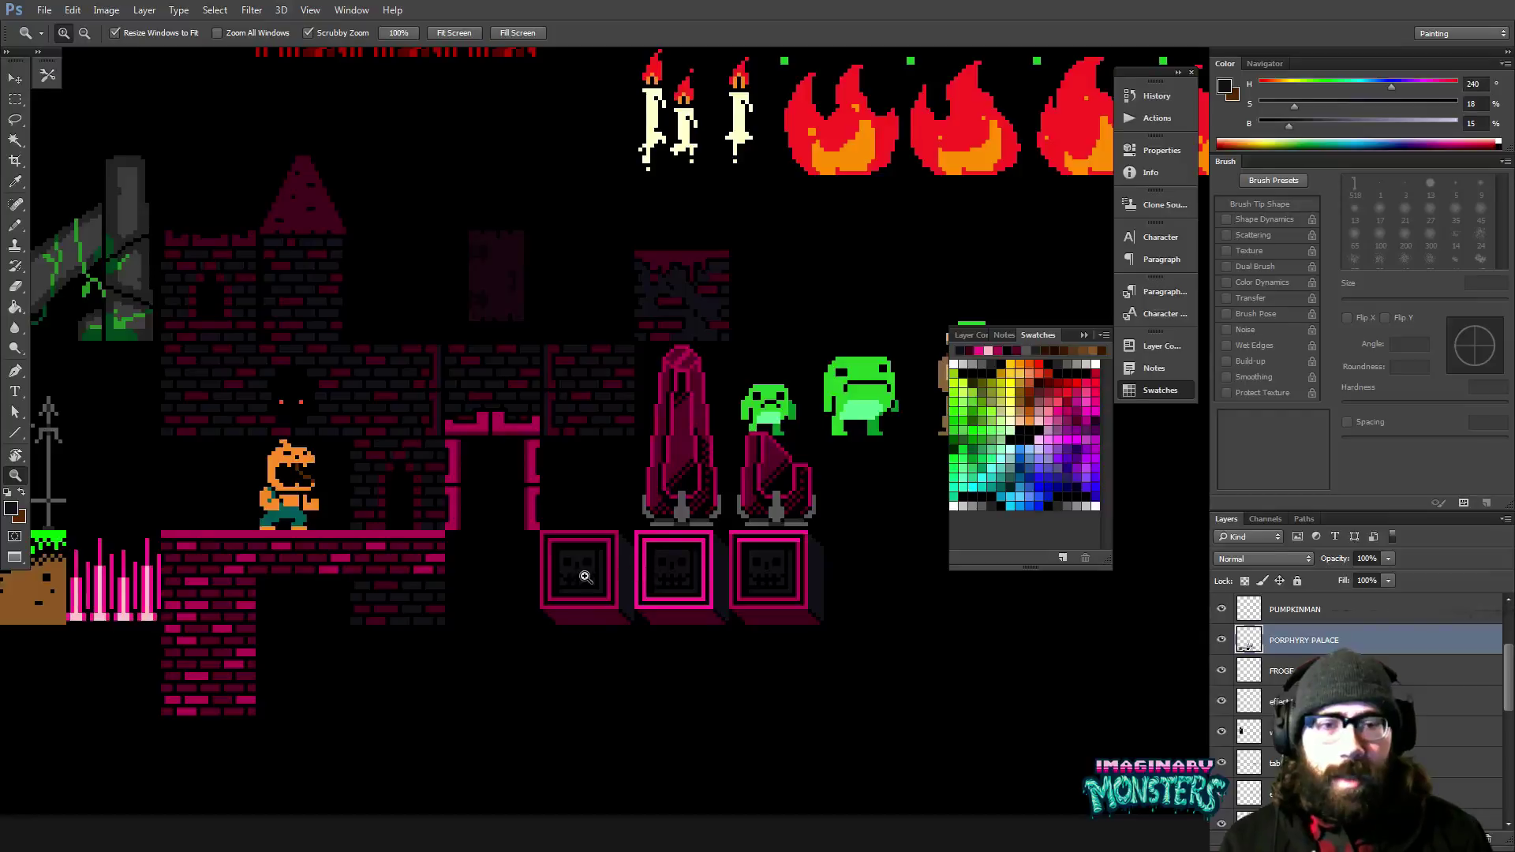
left_click_drag(498, 558, 747, 557)
left_click_drag(302, 547, 436, 543)
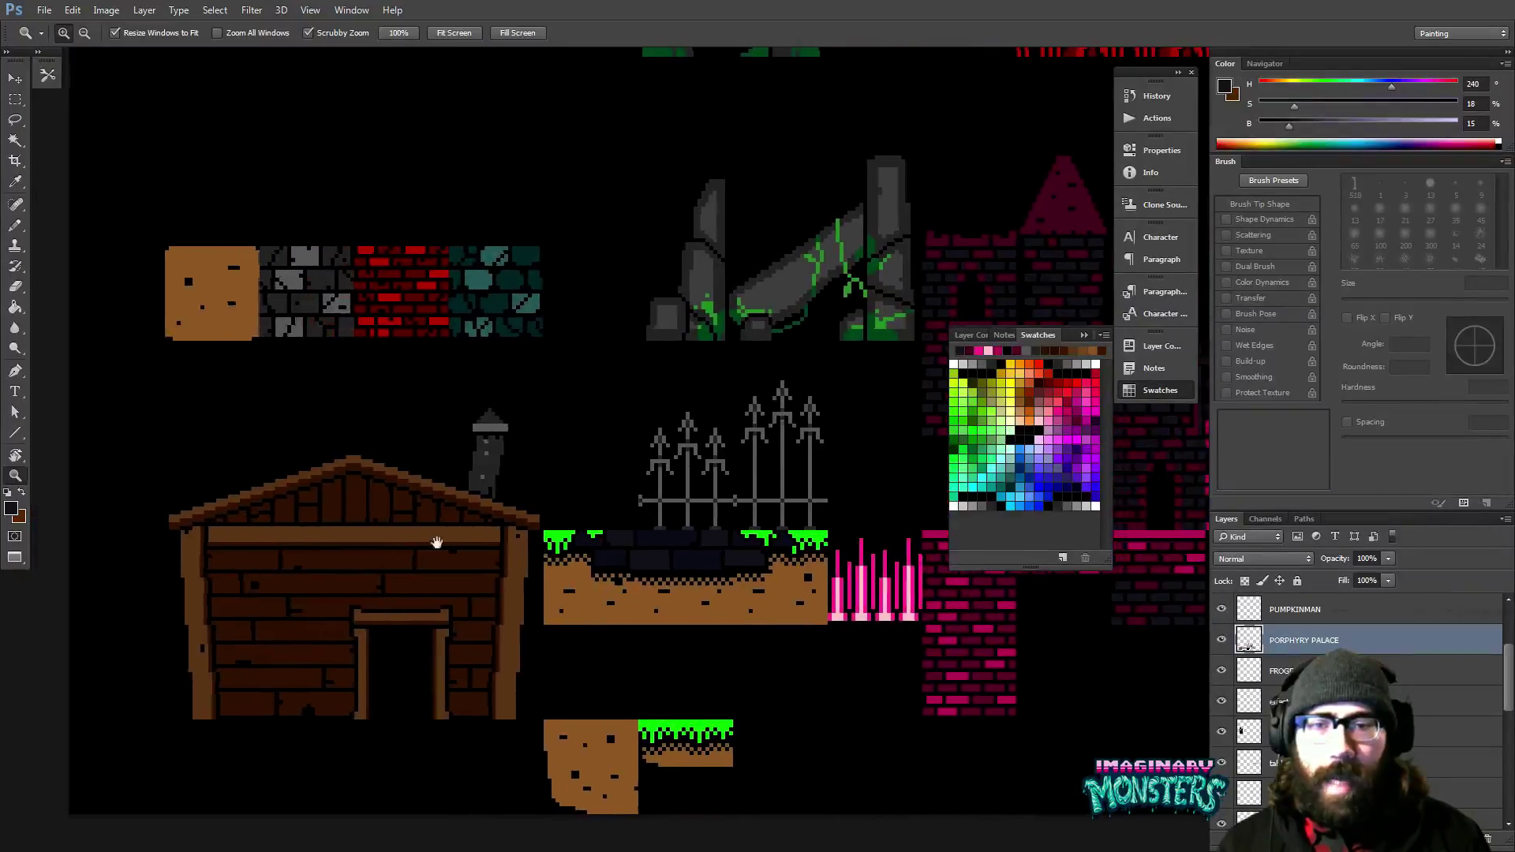
left_click_drag(723, 526, 703, 543)
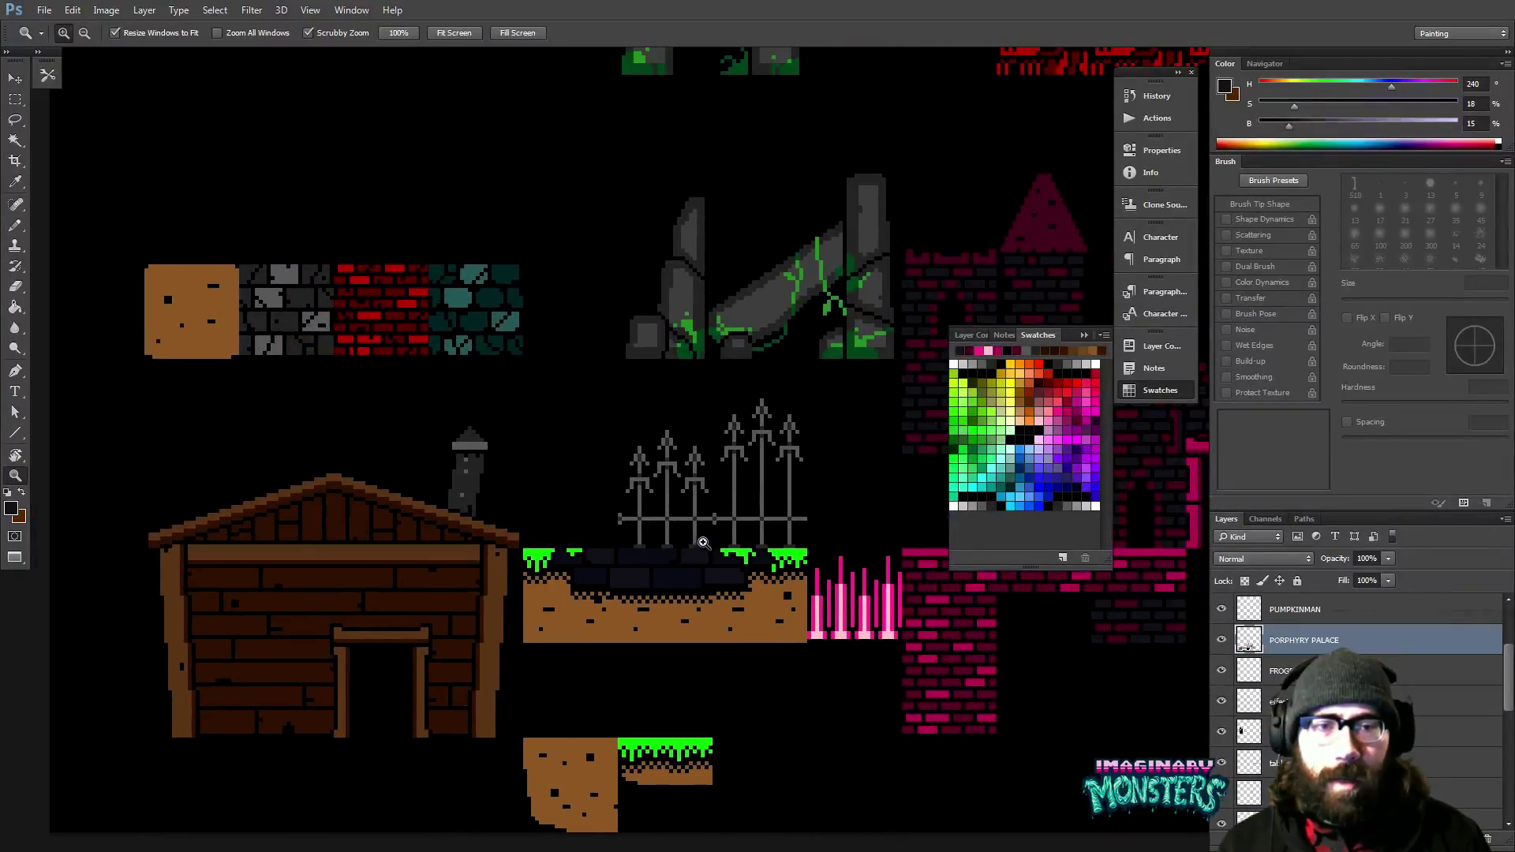
left_click(703, 542, "alt")
left_click_drag(751, 462, 582, 558)
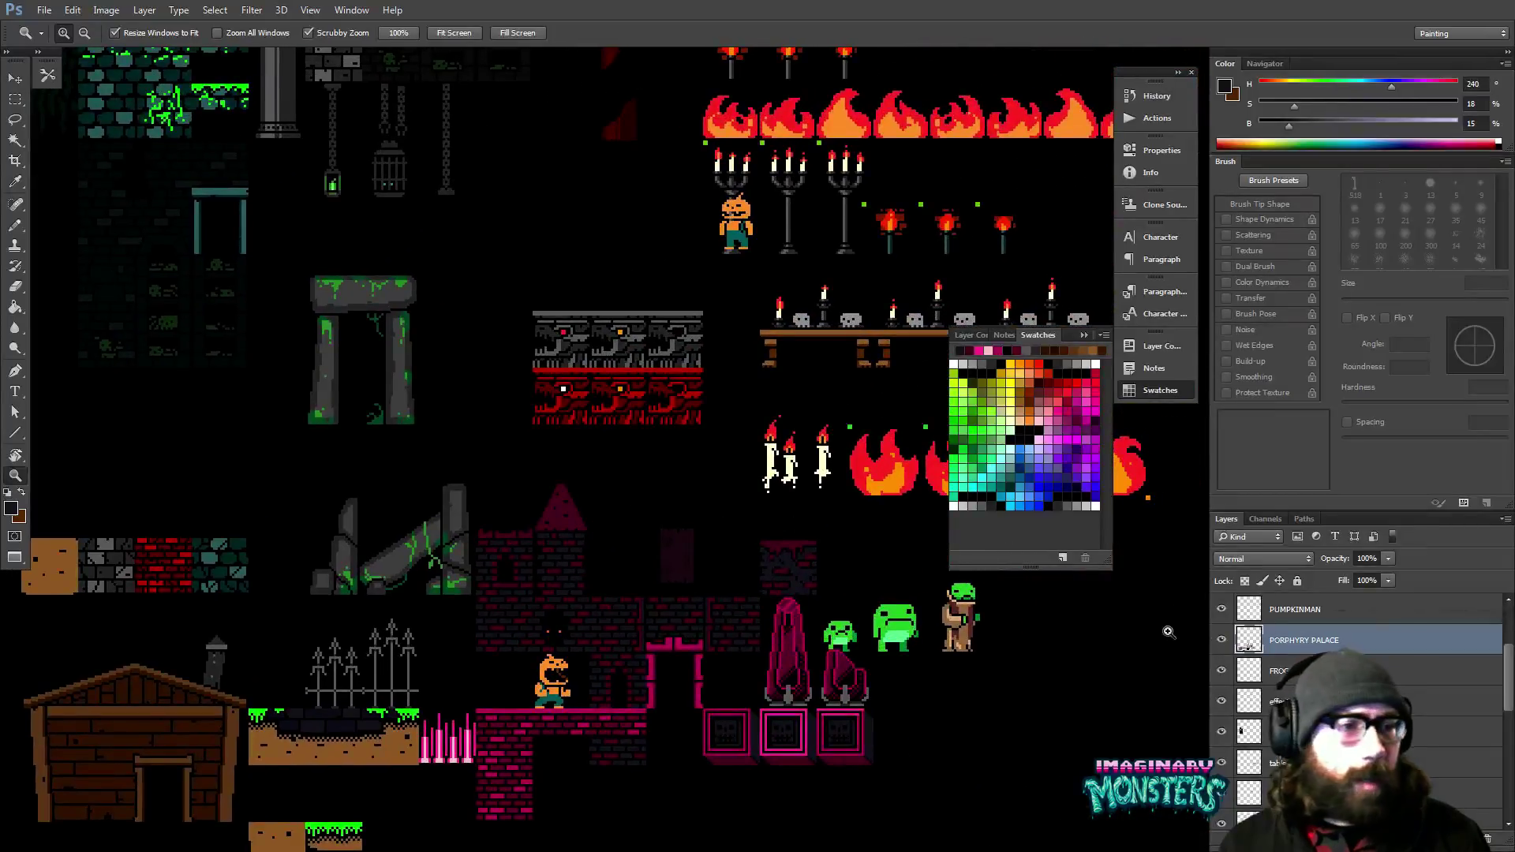
Show the hidden gothic church tile layer and hide the PORPHYRY PALACE layer to view the church tiles unobstructed.
scroll(1271, 670, "up", 2)
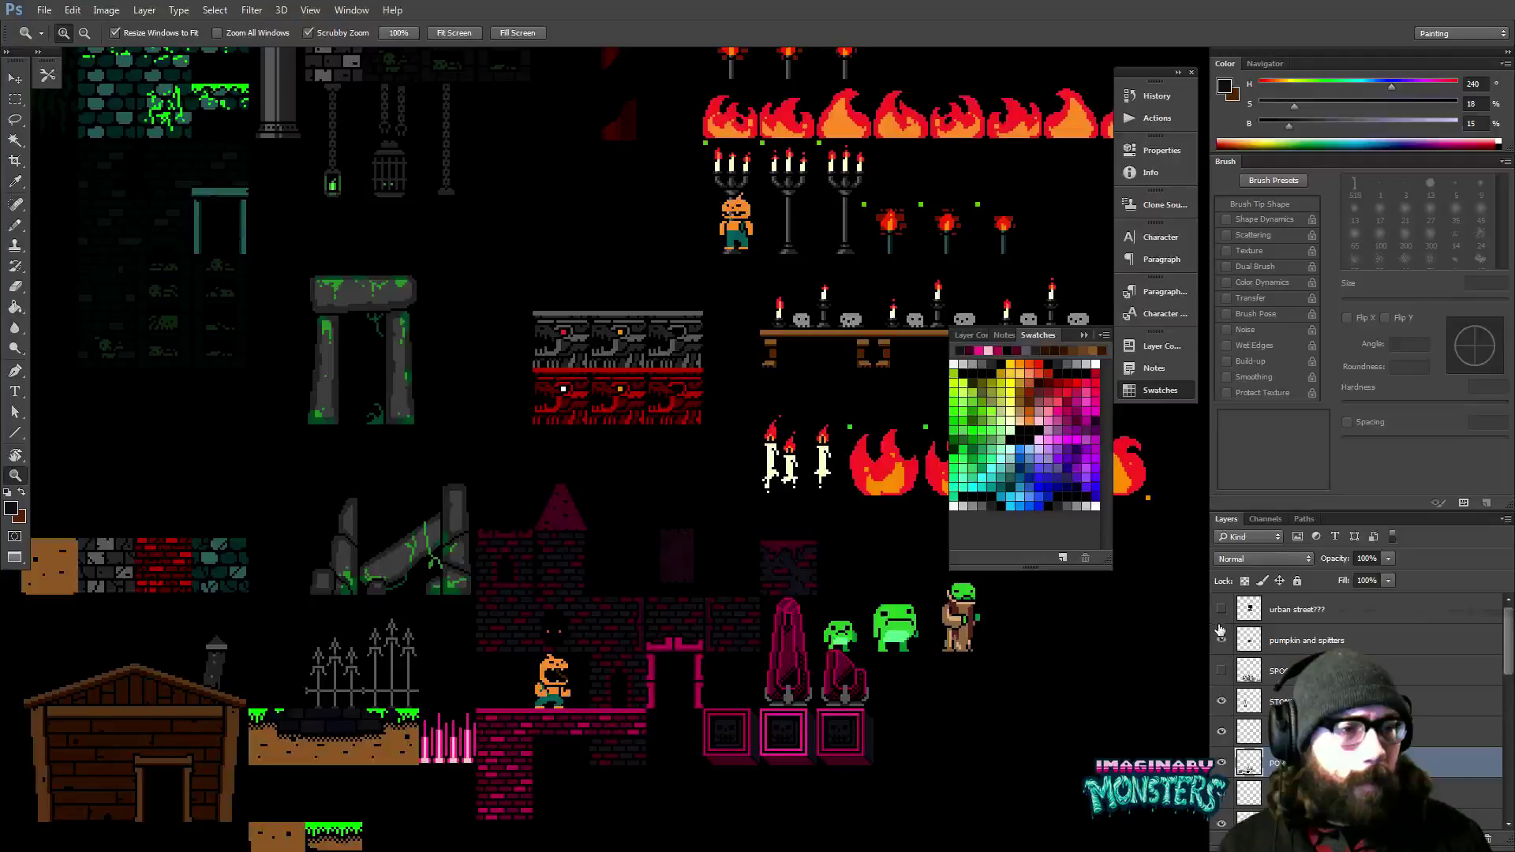
left_click(1222, 671)
left_click_drag(1106, 791, 1050, 724)
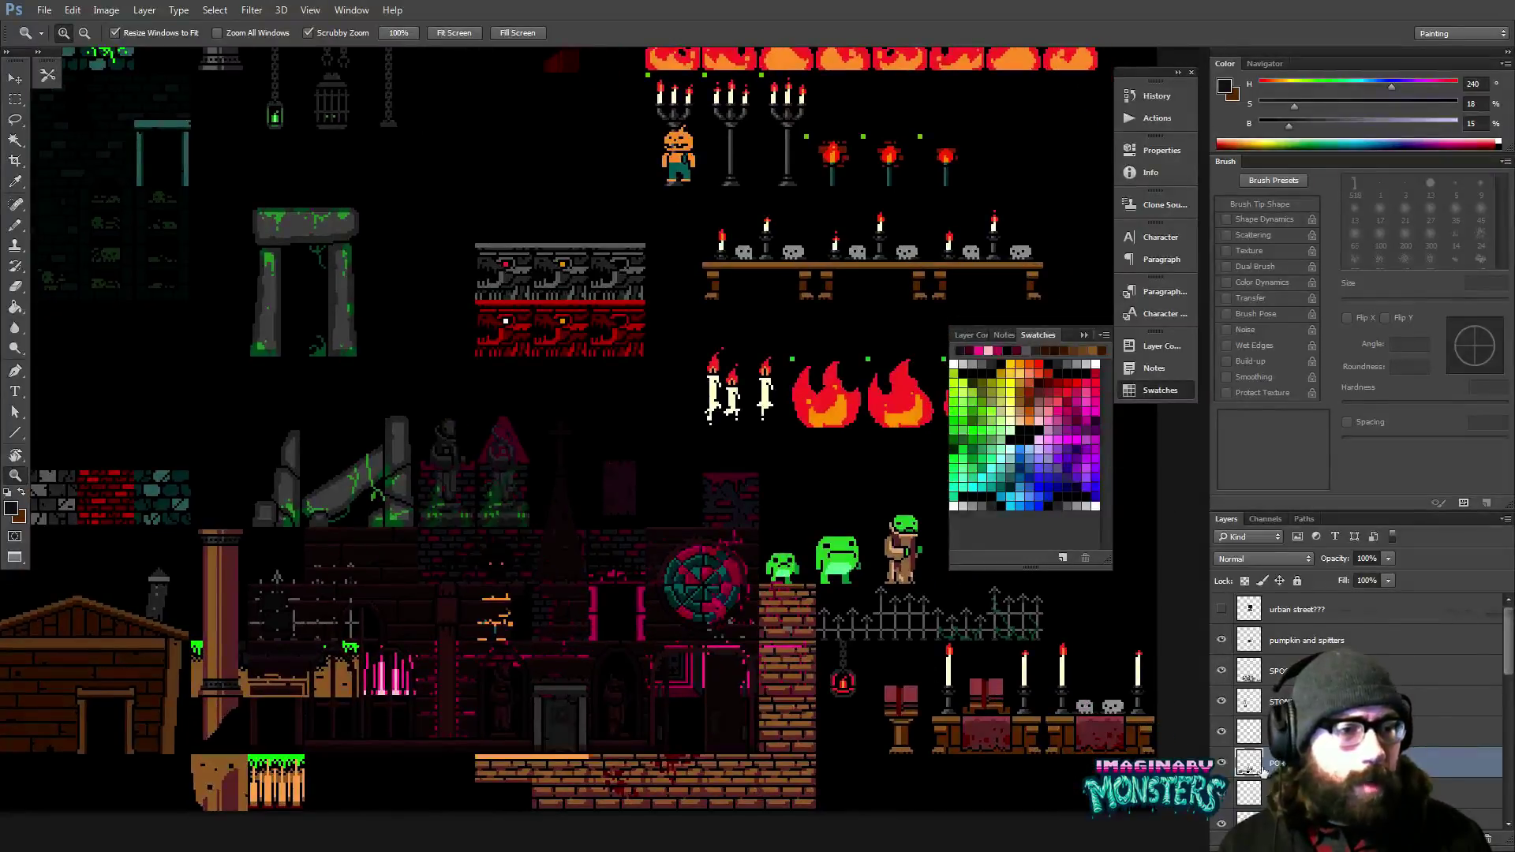
left_click(1221, 763)
left_click_drag(495, 612, 384, 547)
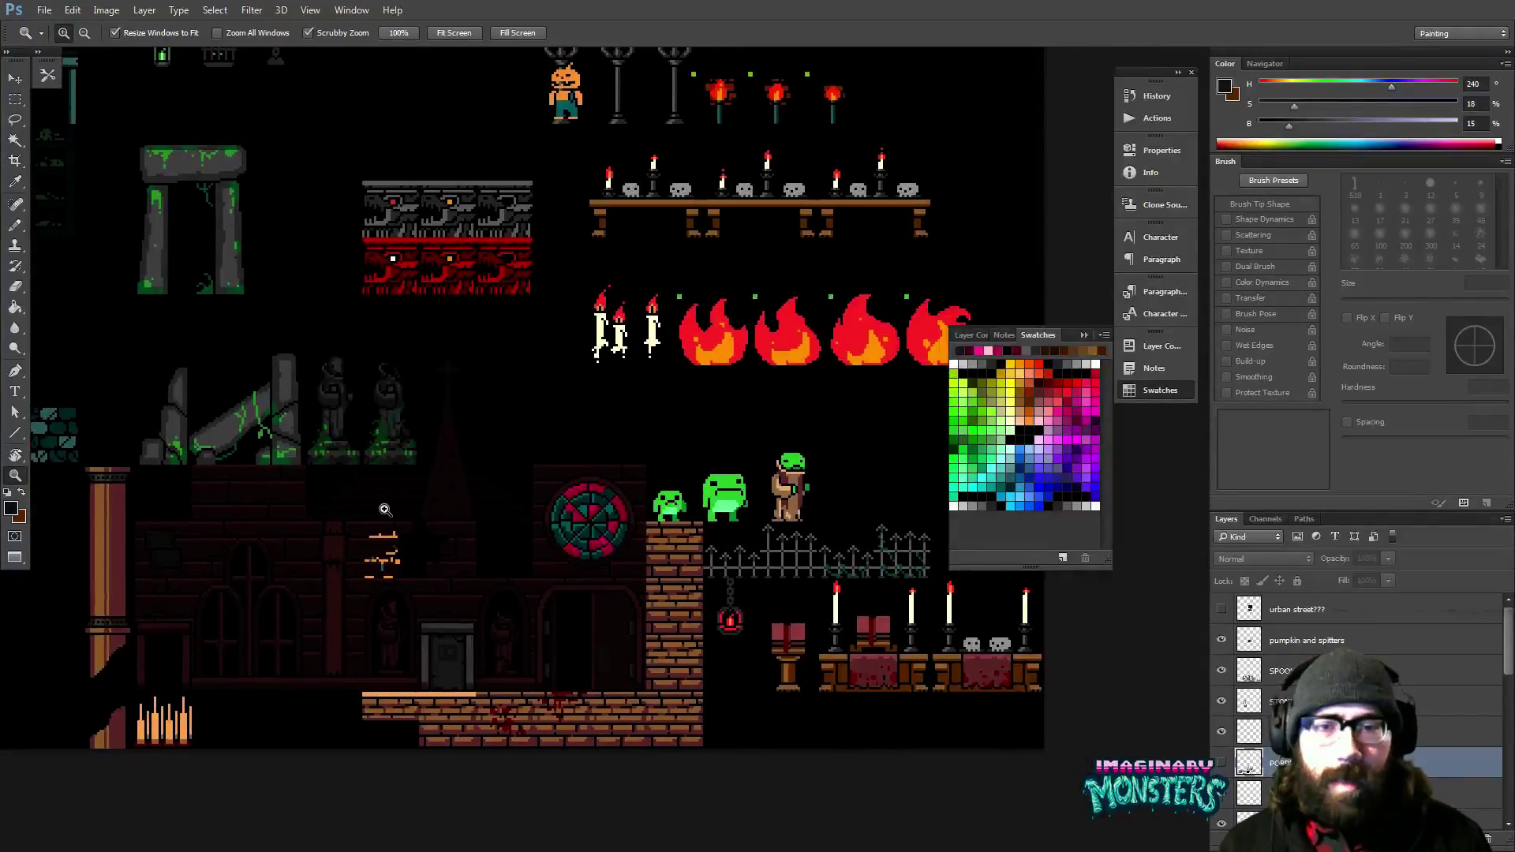
Move the orange pumpkin-headed sprite off the church facade into the empty space above it, and collapse the swatches panel.
left_click(385, 548)
key("v")
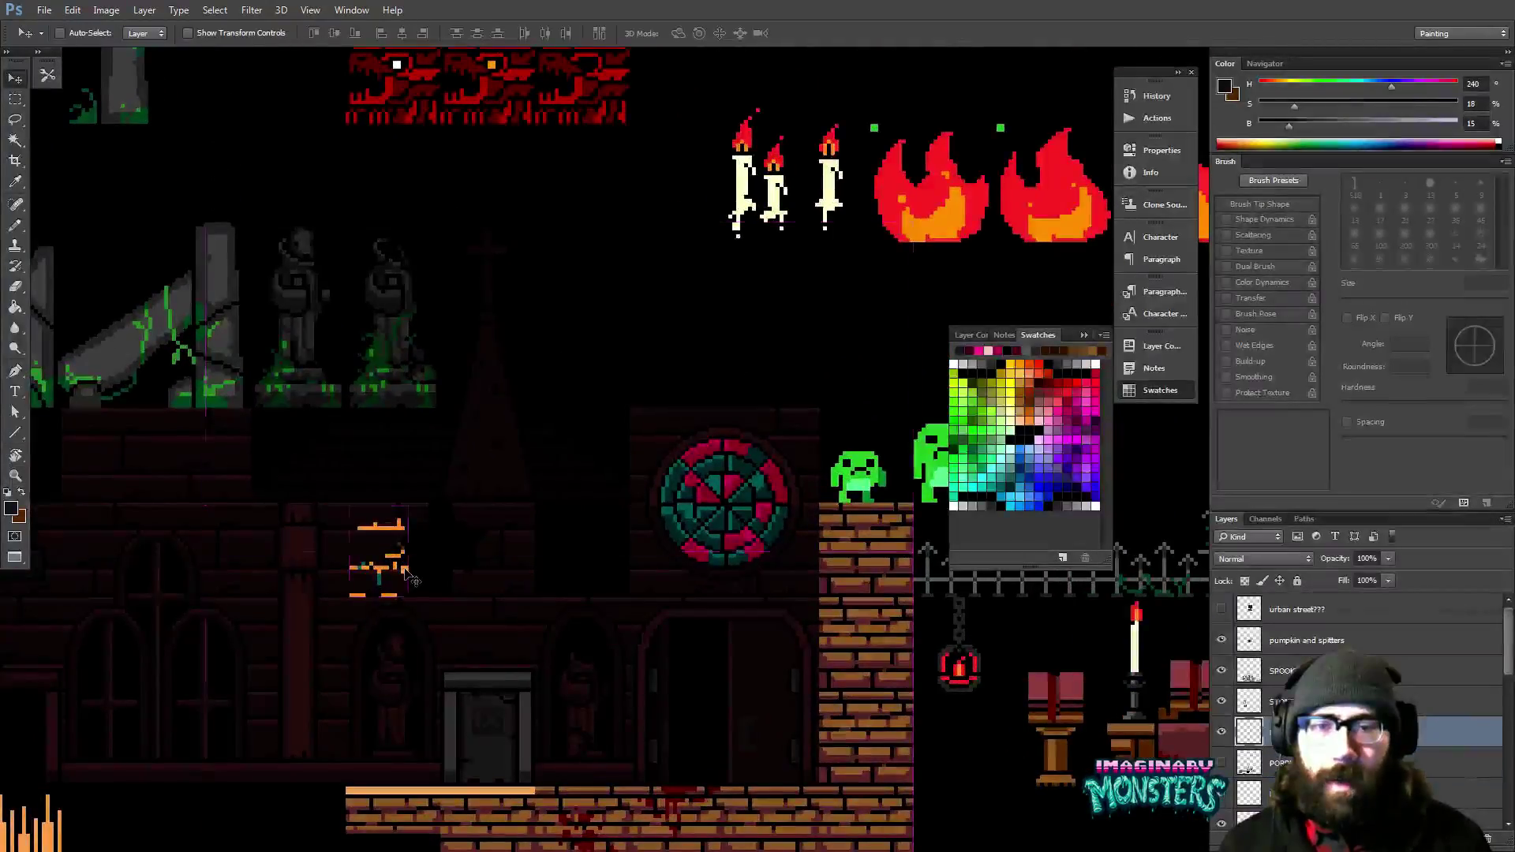
left_click(410, 578, "ctrl")
left_click_drag(410, 579, 660, 334)
left_click_drag(633, 389, 821, 341)
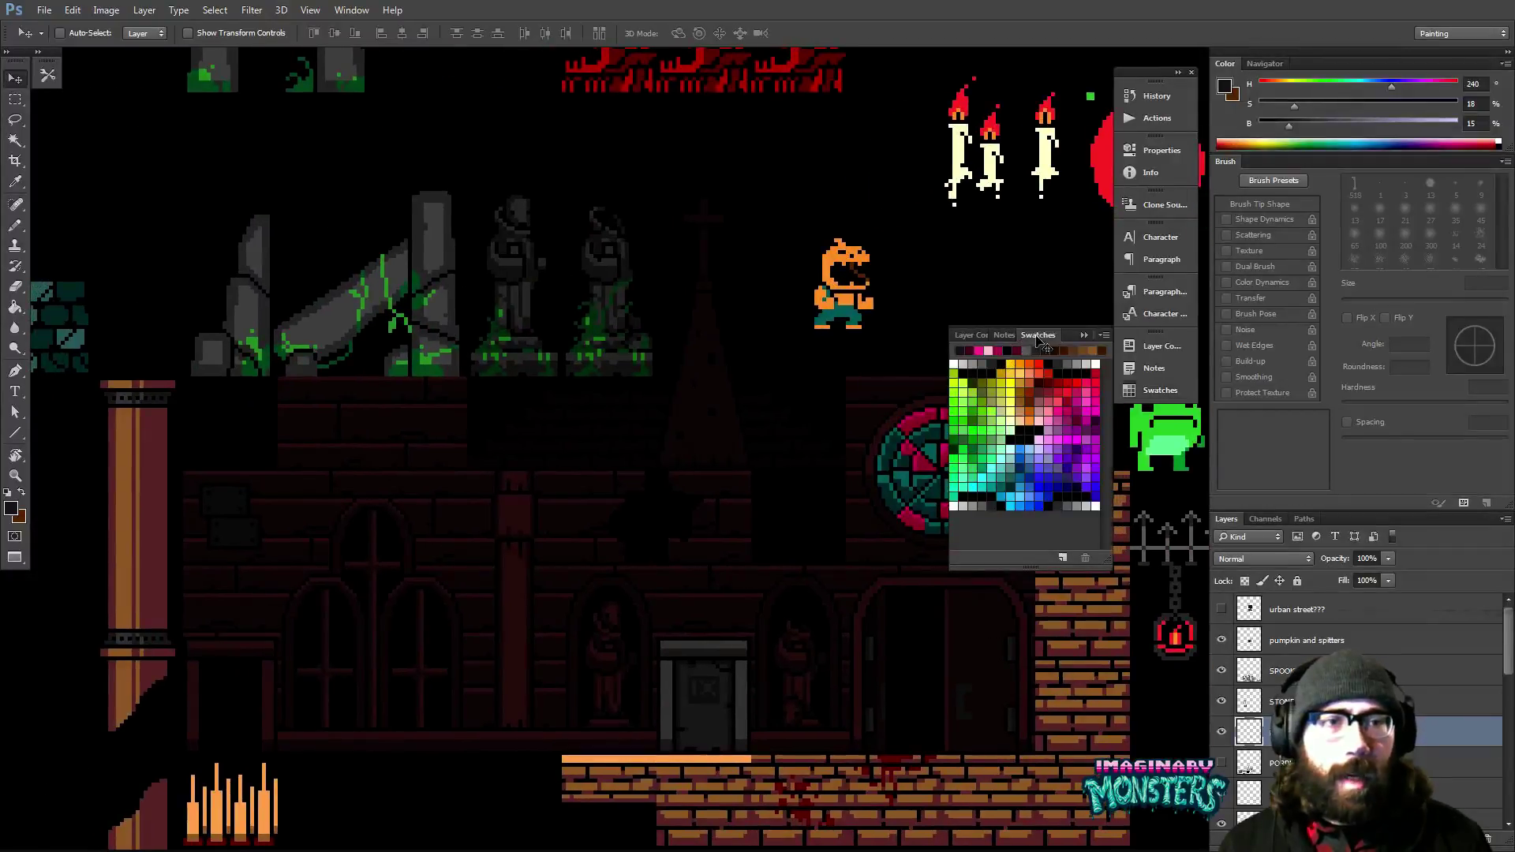
left_click(1160, 390)
left_click_drag(817, 497, 986, 430)
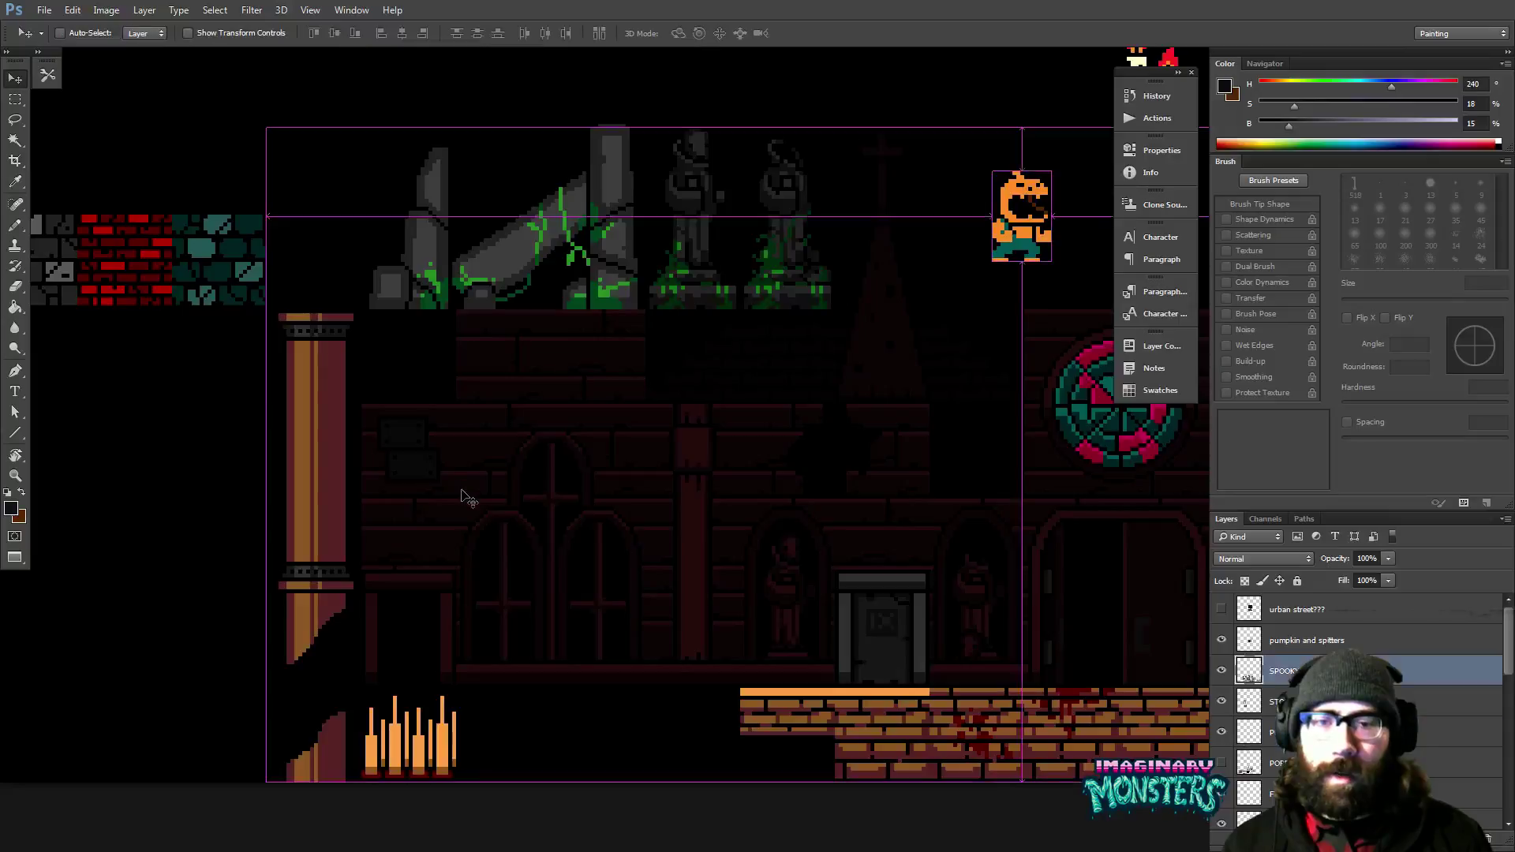
left_click_drag(463, 500, 467, 489)
key("ctrl+z")
Look over the church, ruins, green creatures, fence and altar sprites across the lower part of the sprite sheet.
left_click_drag(670, 505, 443, 523)
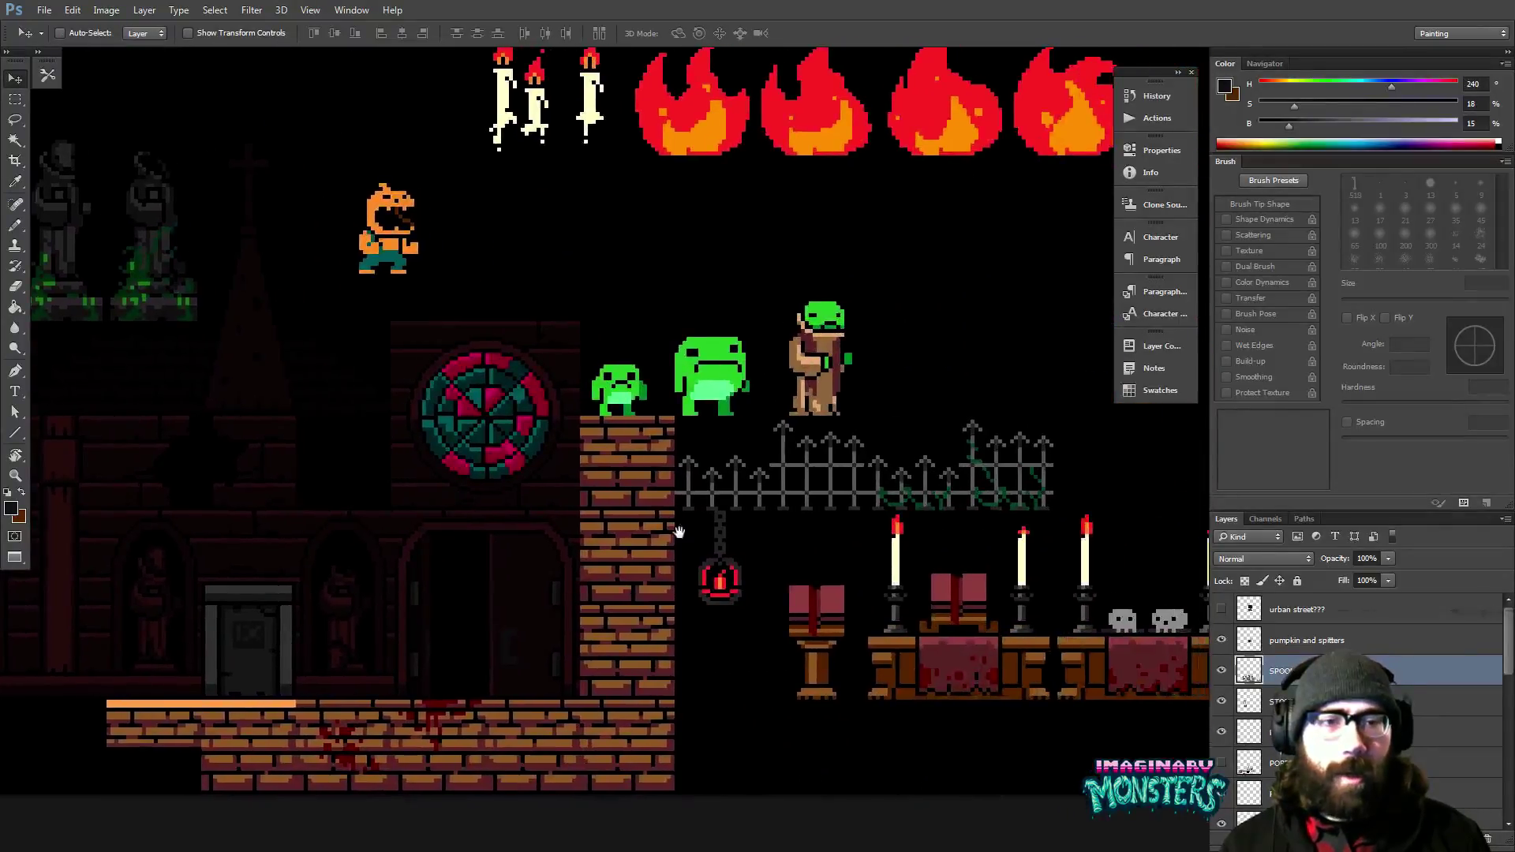
left_click_drag(676, 531, 601, 550)
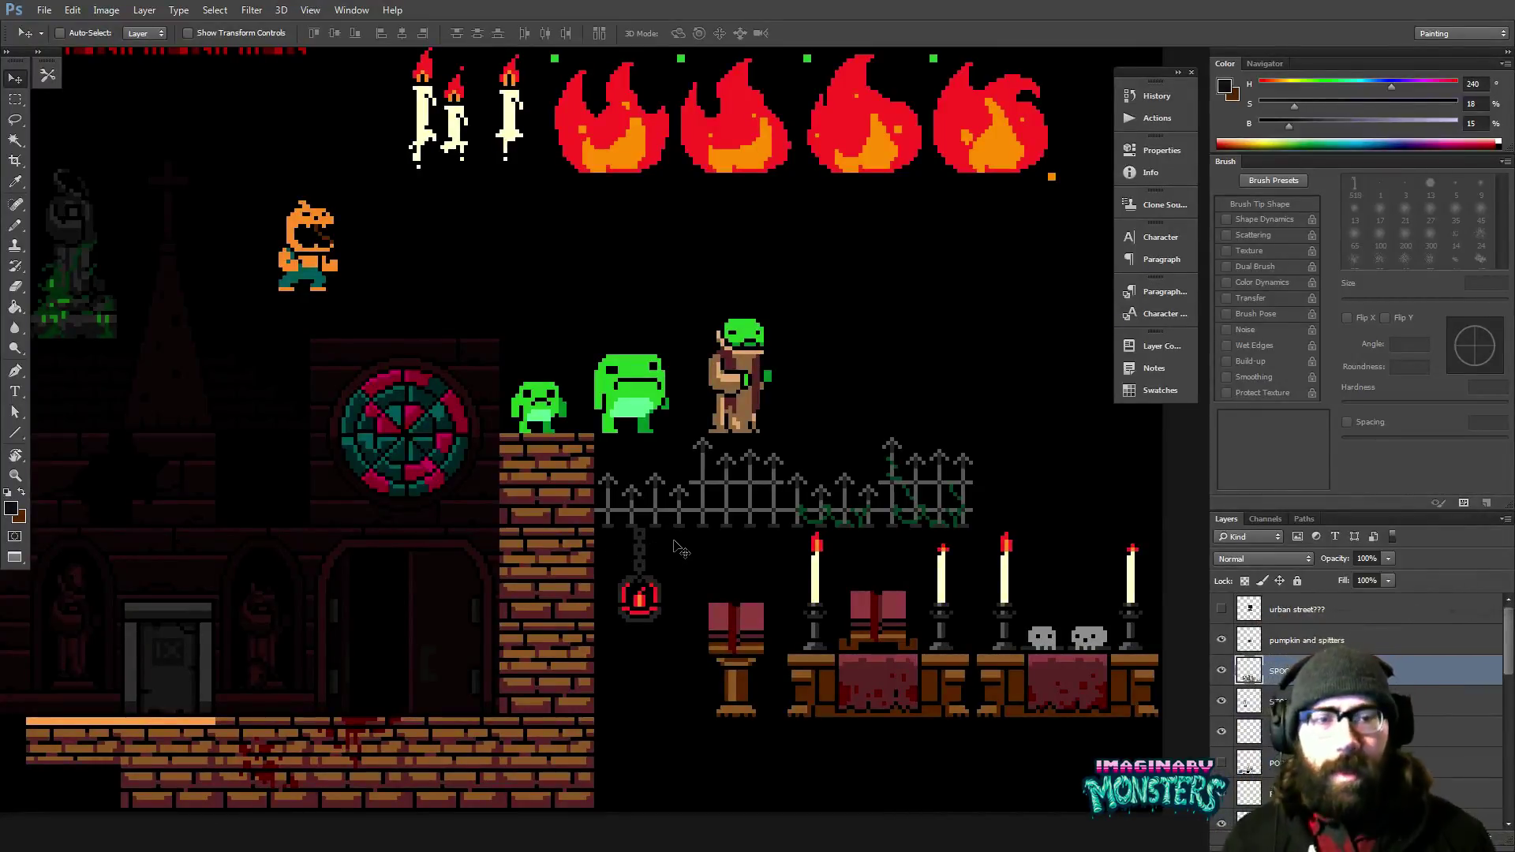
left_click_drag(776, 492, 813, 473)
left_click_drag(671, 472, 820, 461)
left_click_drag(596, 462, 856, 474)
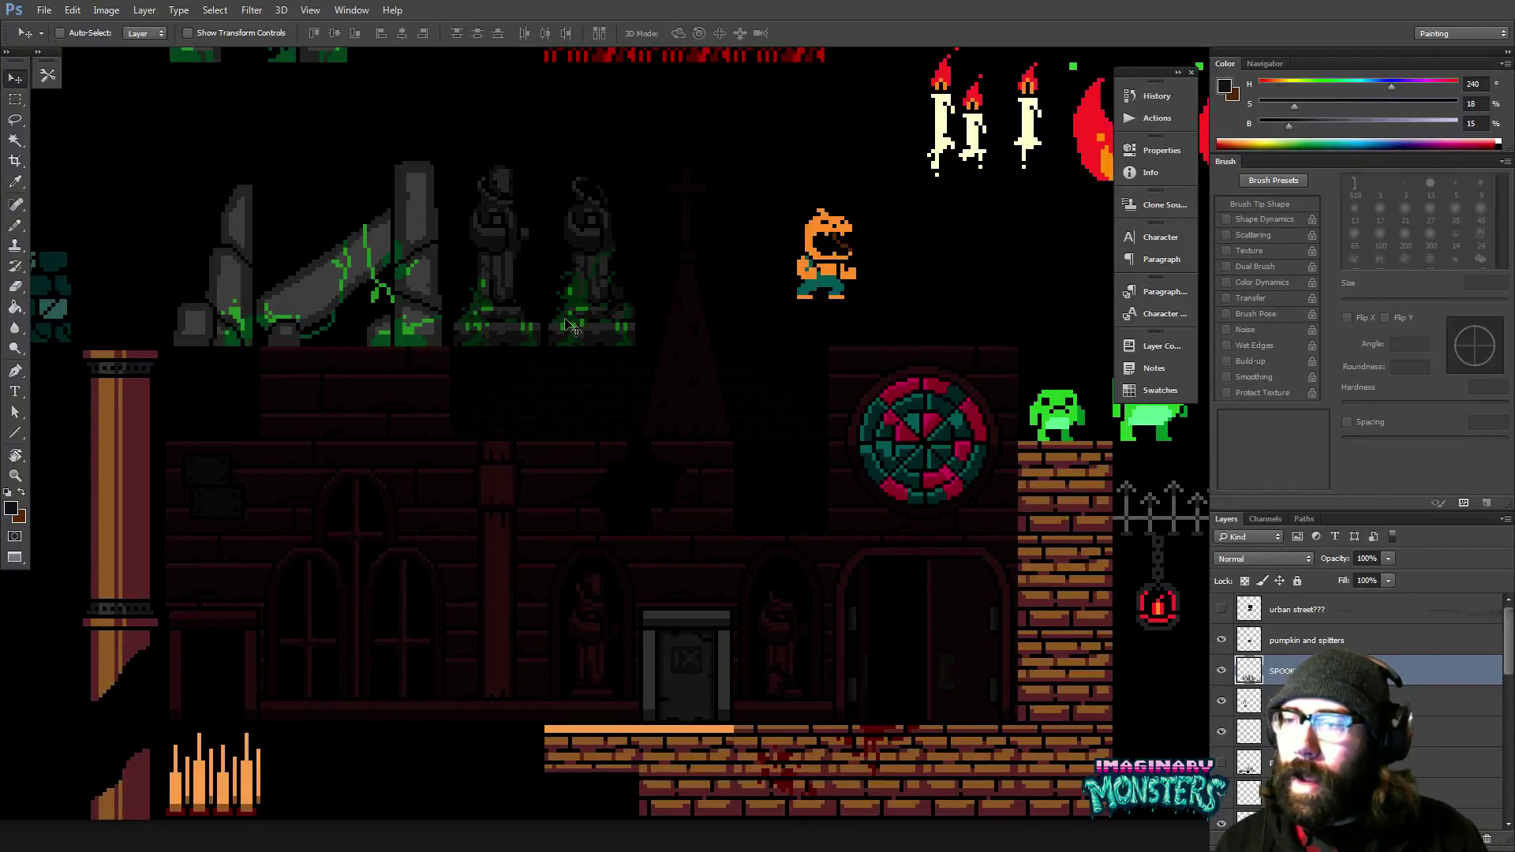
left_click_drag(622, 461, 433, 426)
left_click_drag(801, 381, 769, 379)
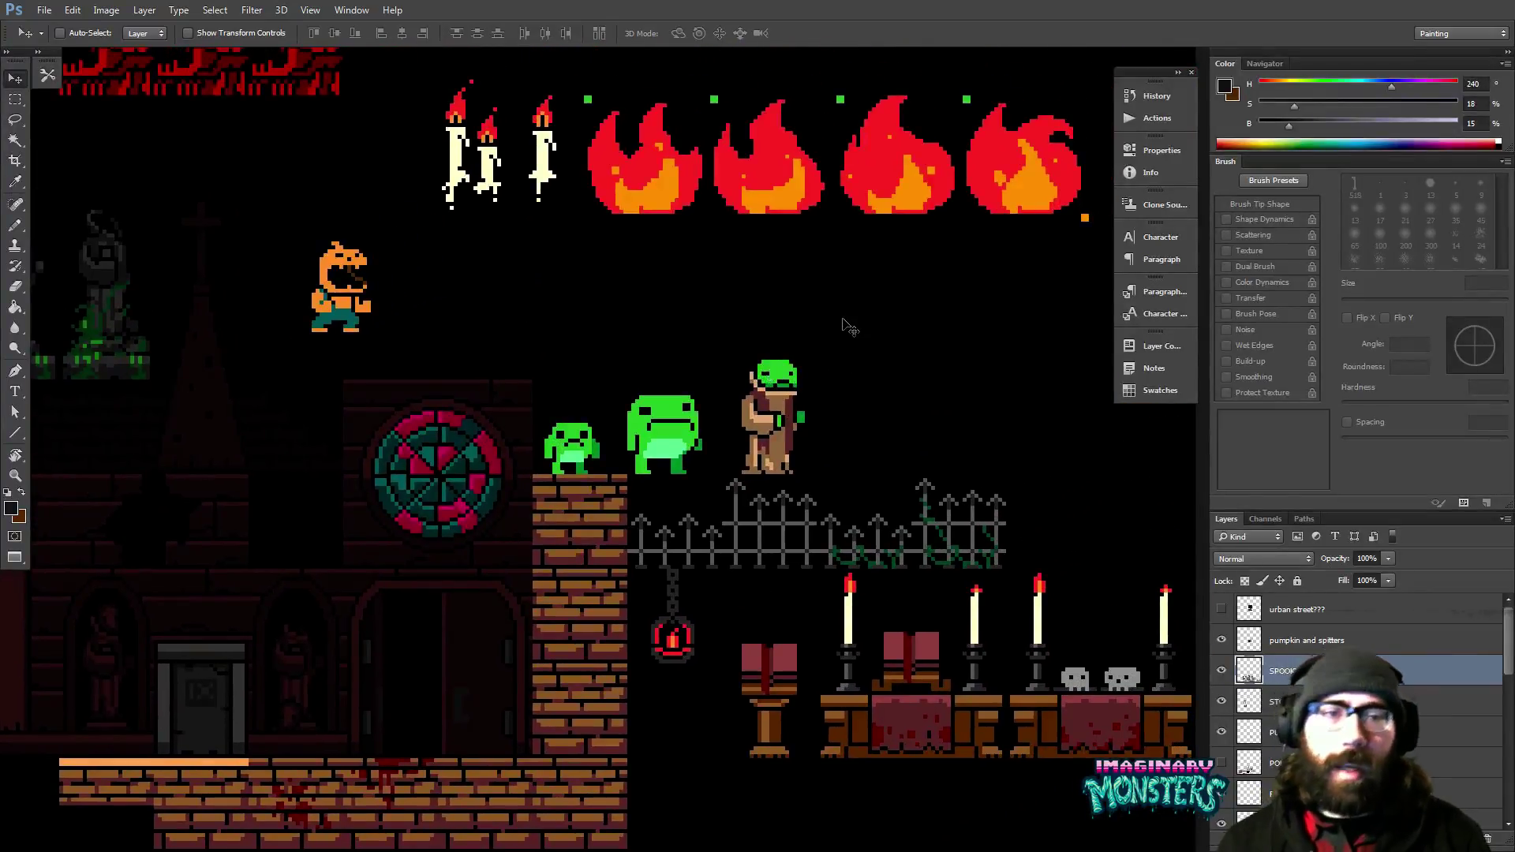
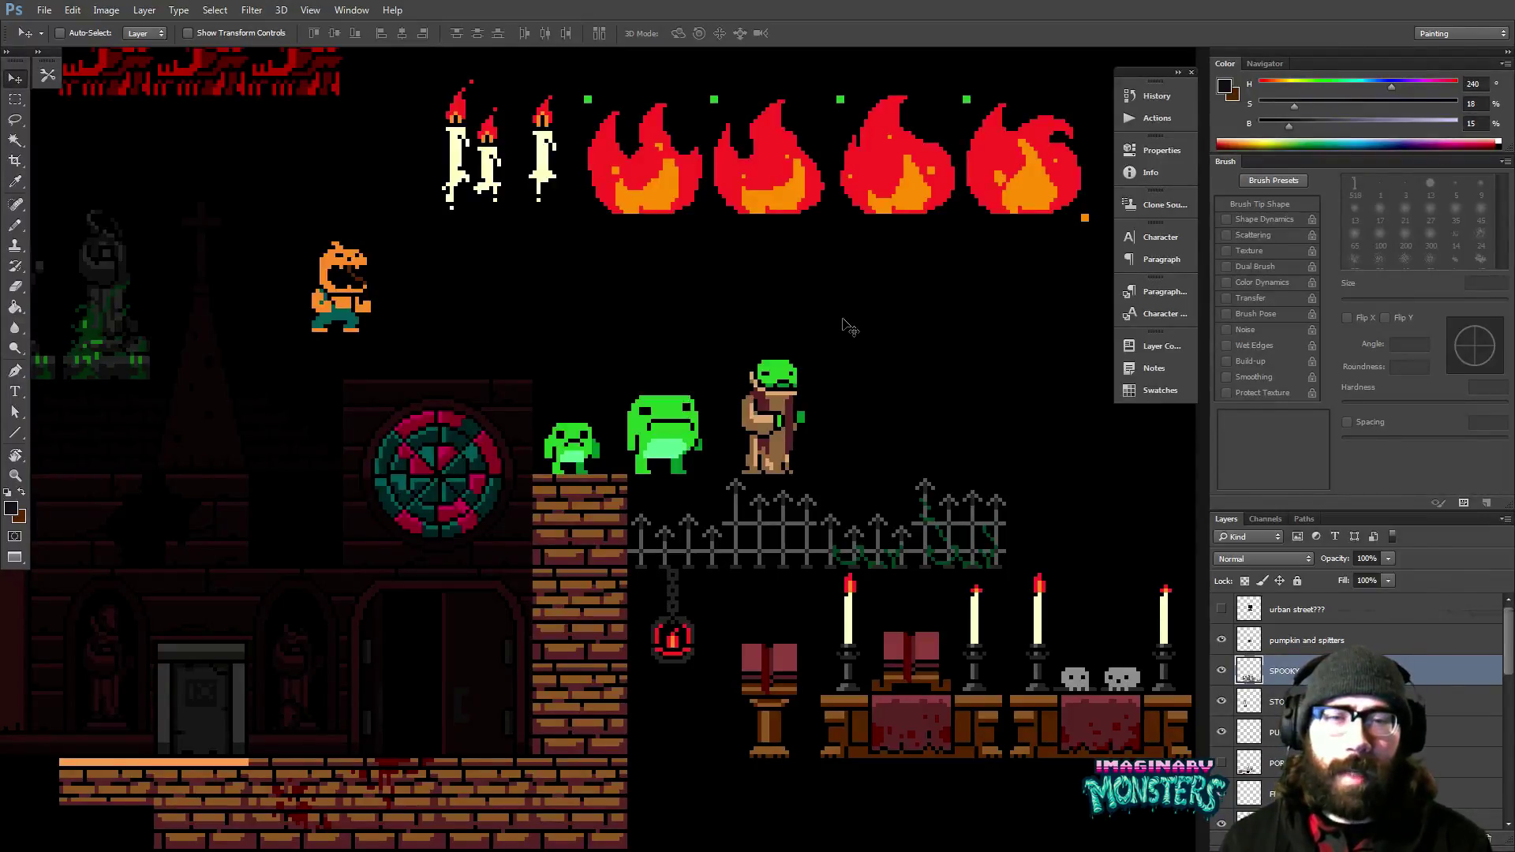
left_click_drag(521, 351, 883, 328)
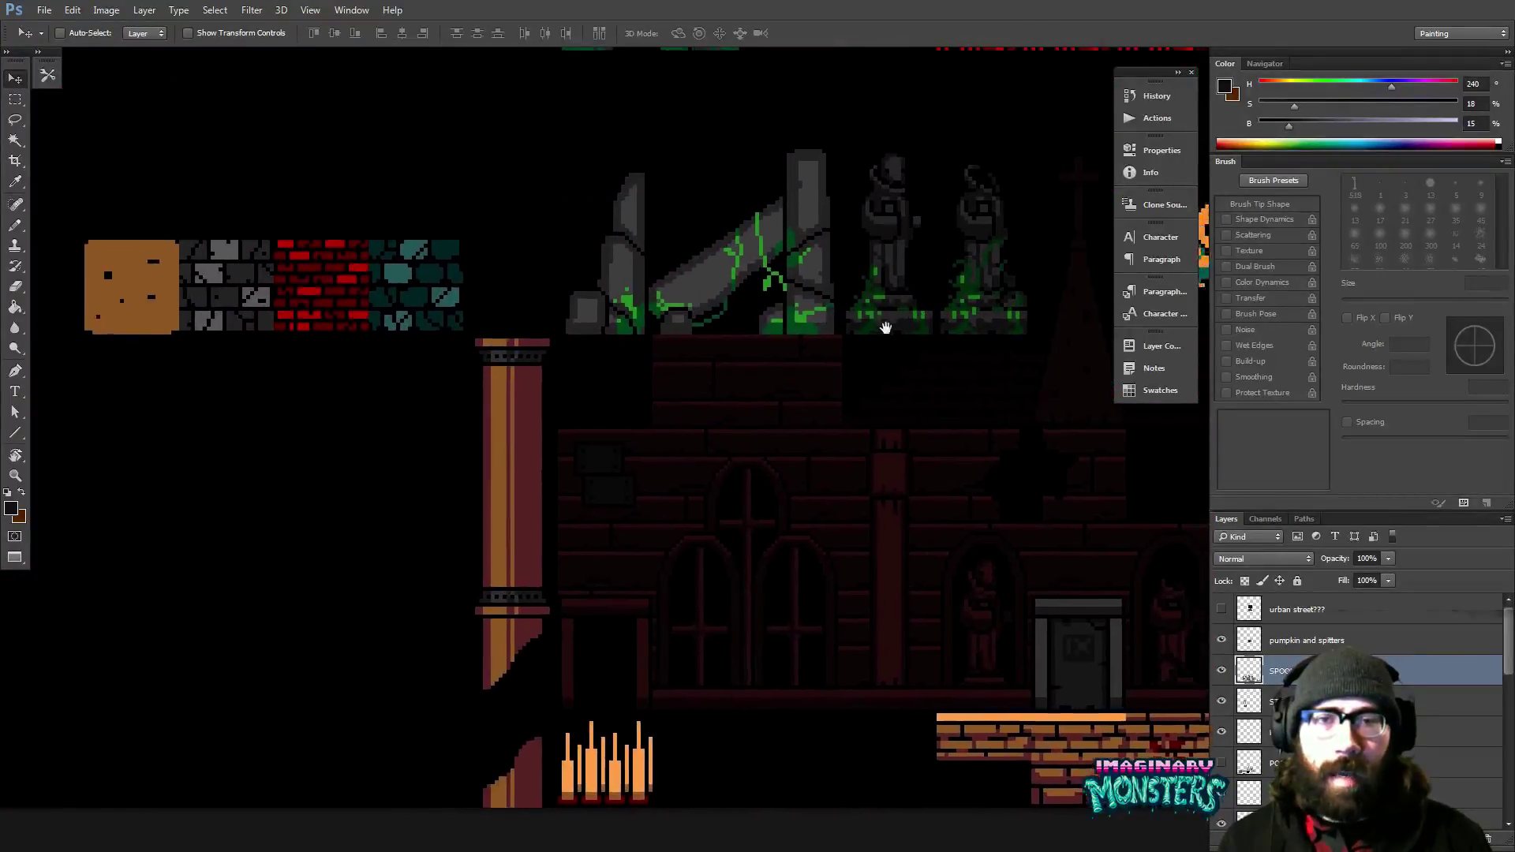
left_click_drag(764, 332, 843, 332)
left_click_drag(937, 331, 766, 320)
left_click_drag(900, 331, 667, 298)
left_click_drag(848, 286, 769, 277)
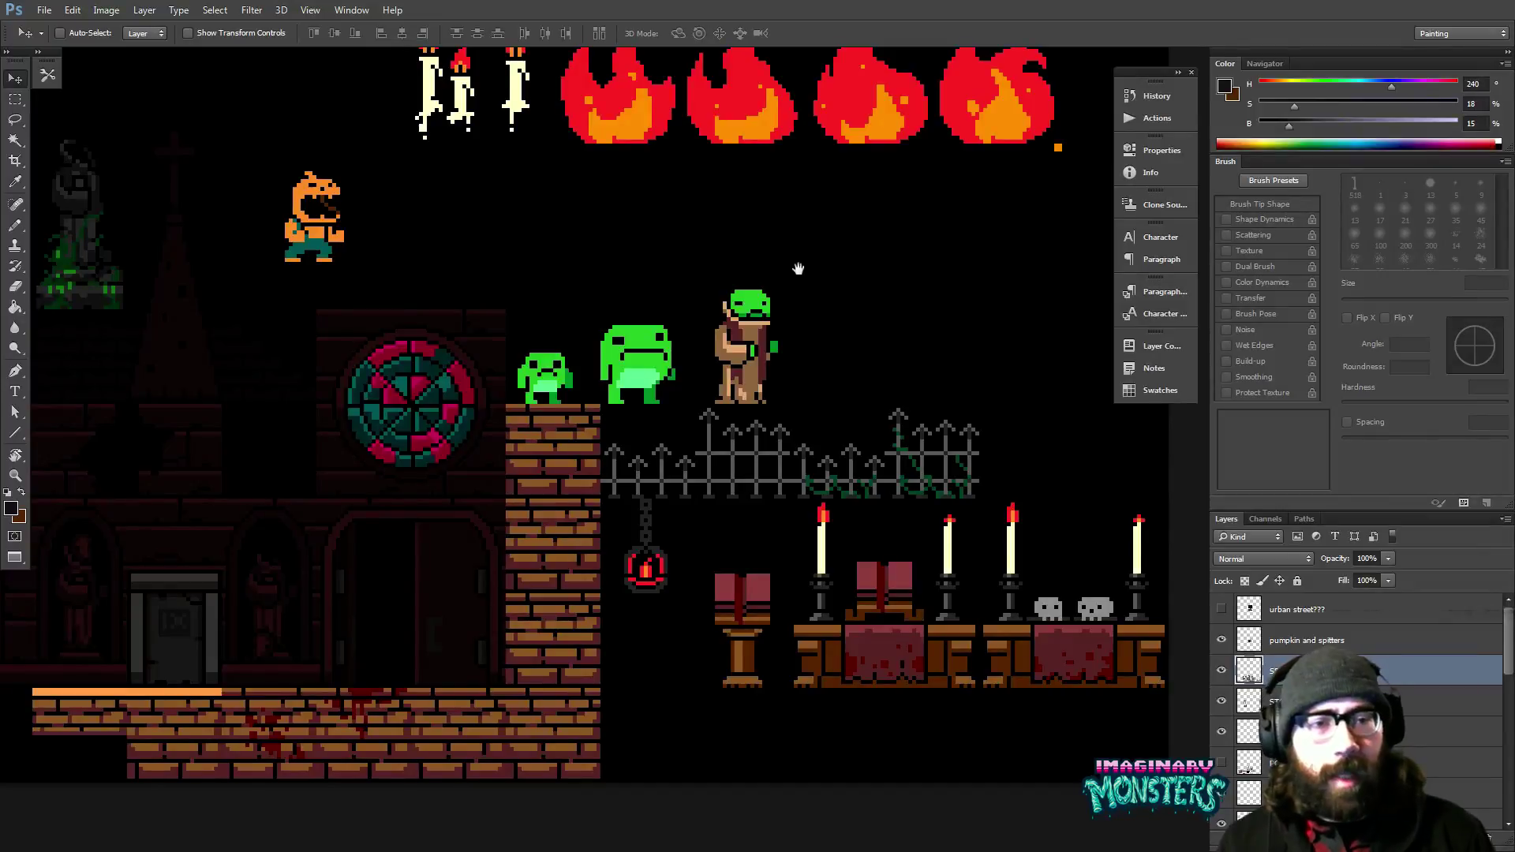
left_click_drag(956, 376, 793, 372)
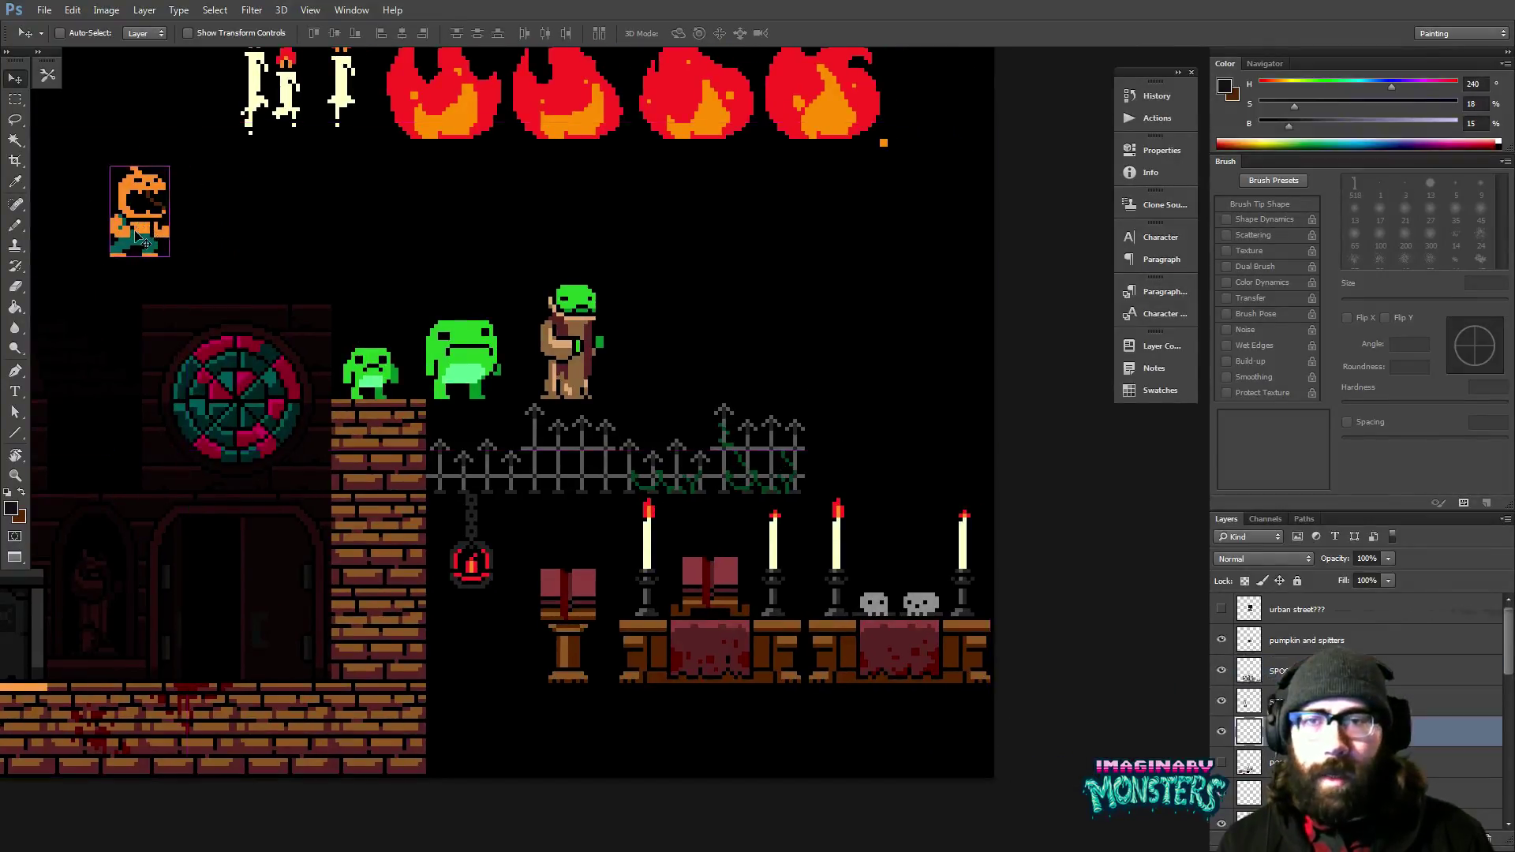
Place the pumpkin-headed sprite just beyond the iron fence's right end, with its layer directly below the "pumpkin and spitters" layer.
left_click_drag(149, 227, 533, 469)
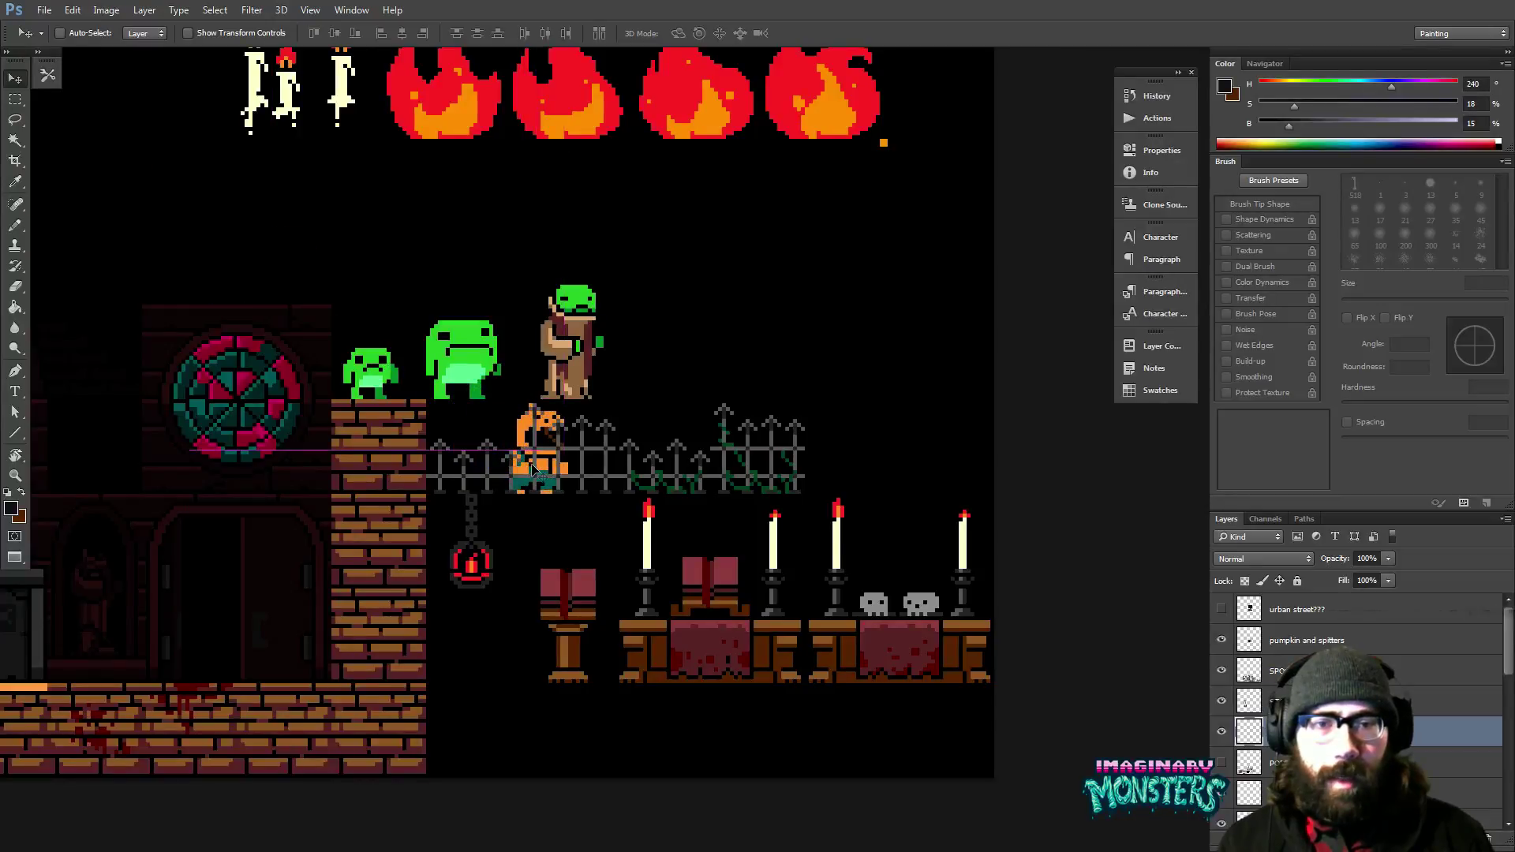
key("ctrl+bracketright")
key("ctrl+bracketright")
key("ctrl+bracketright")
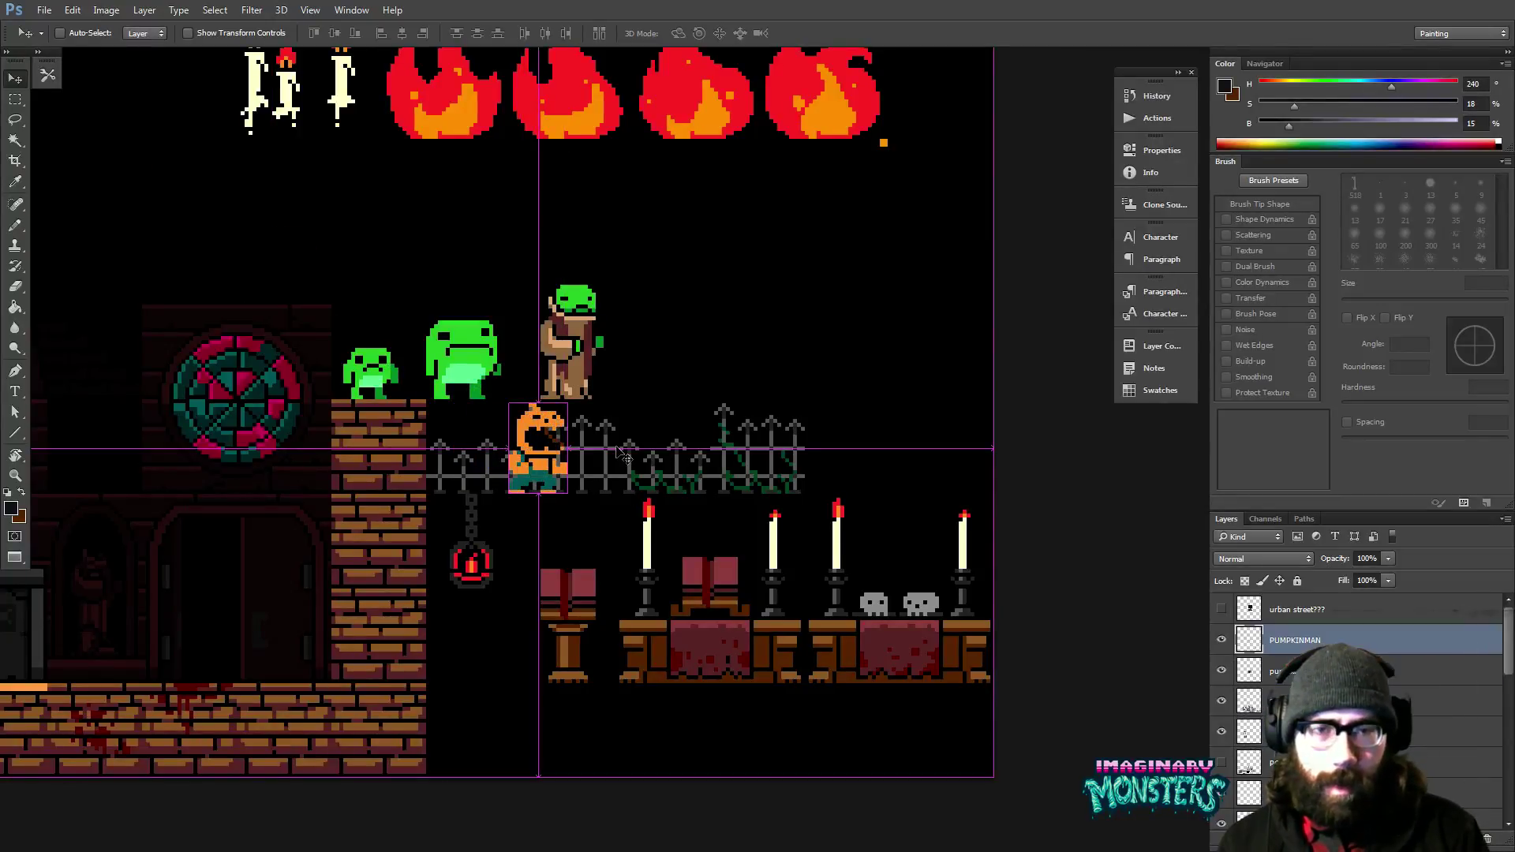
key("ctrl+bracketleft")
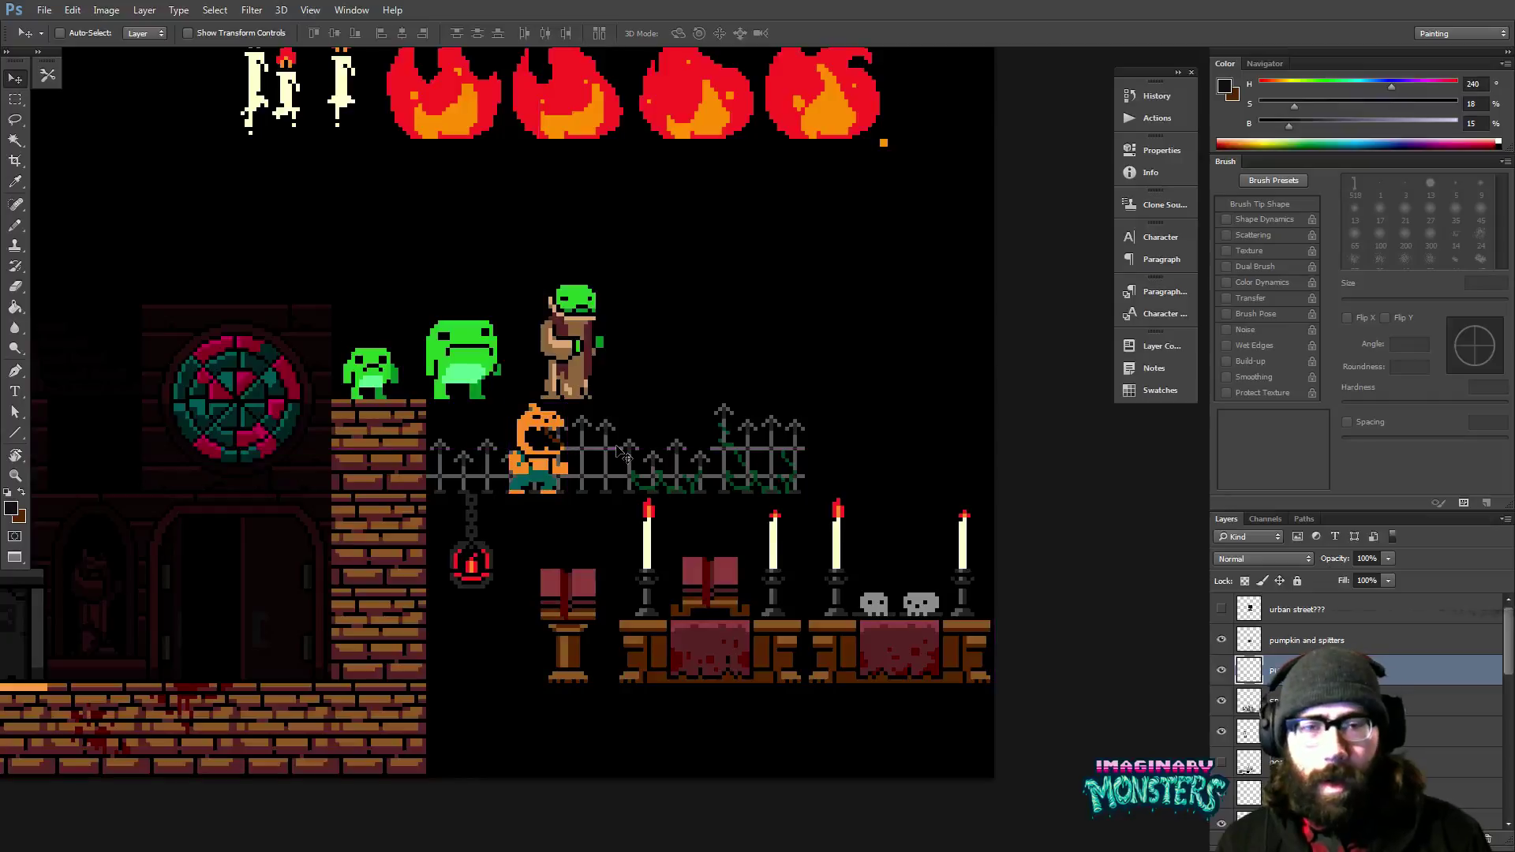
left_click_drag(544, 454, 846, 479)
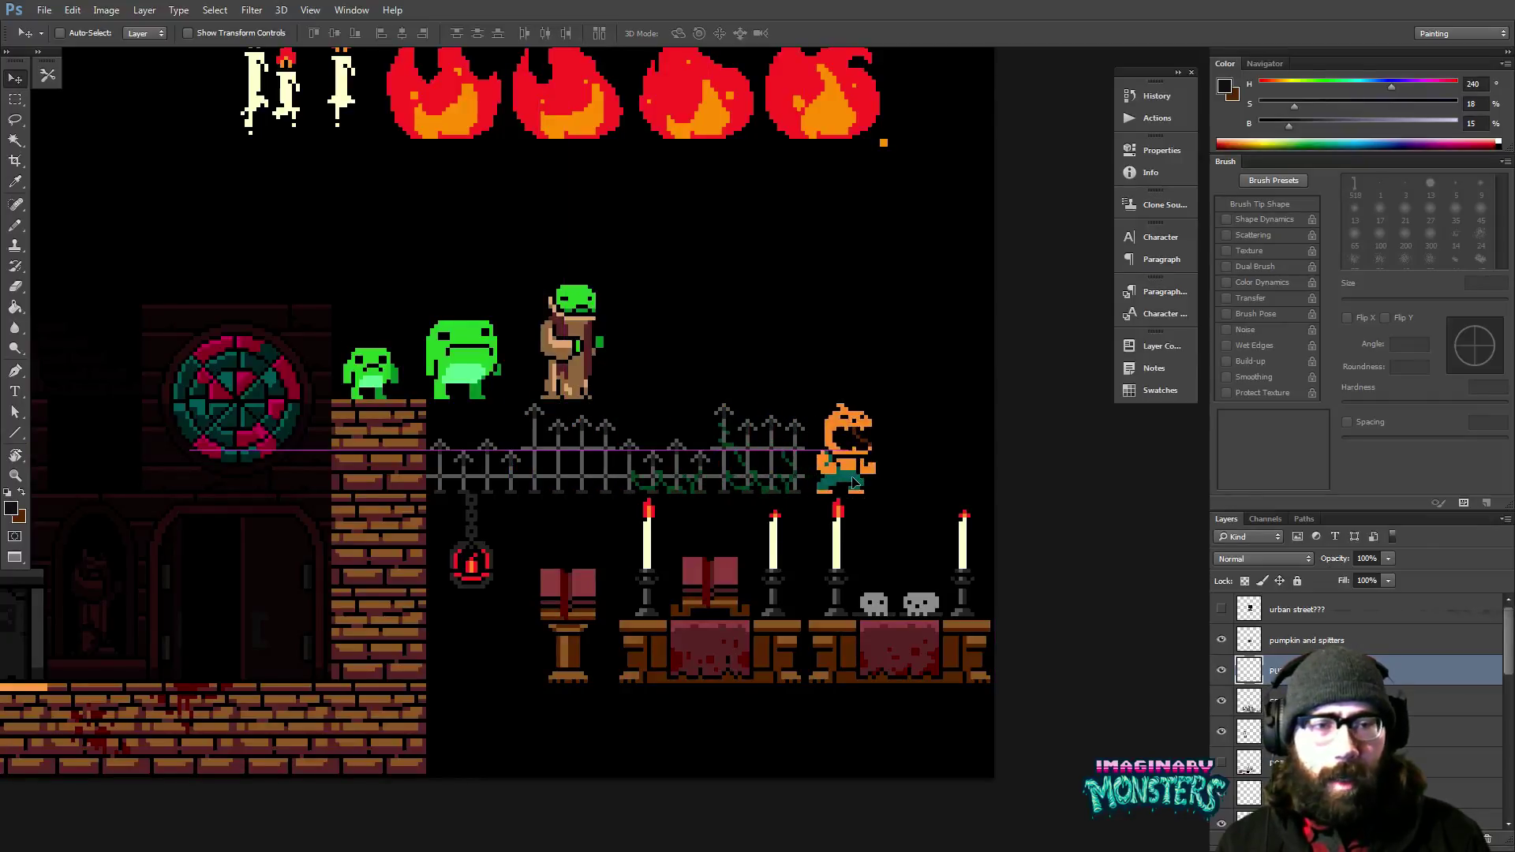
Toggle the pumpkin man layer and the church layer off and on to check which sprites each one holds.
left_click_drag(507, 467, 736, 479)
left_click_drag(625, 483, 759, 487)
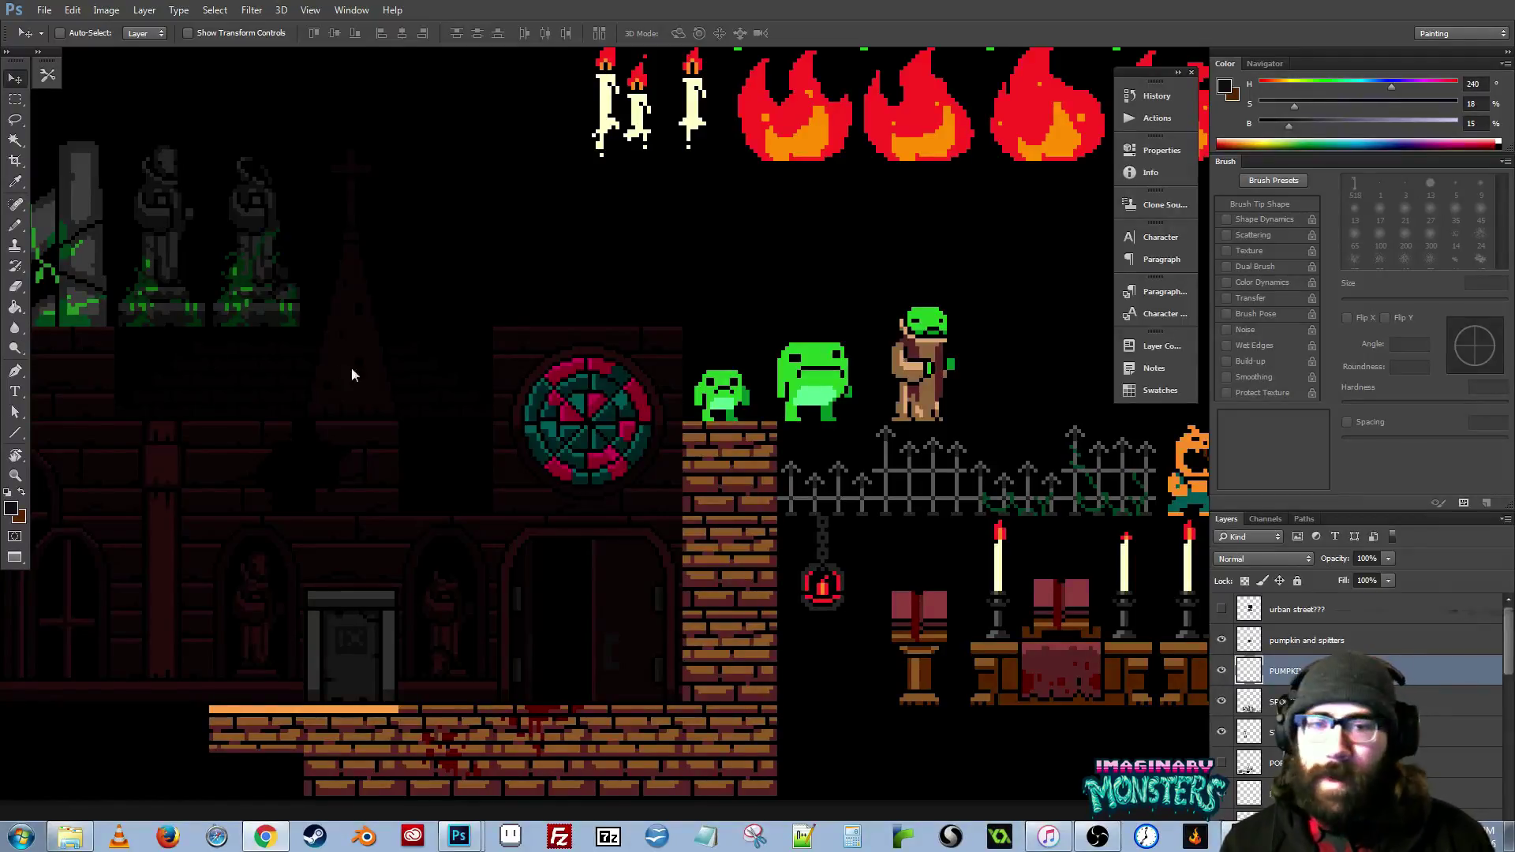
left_click_drag(635, 375, 684, 363)
left_click(683, 356, "alt")
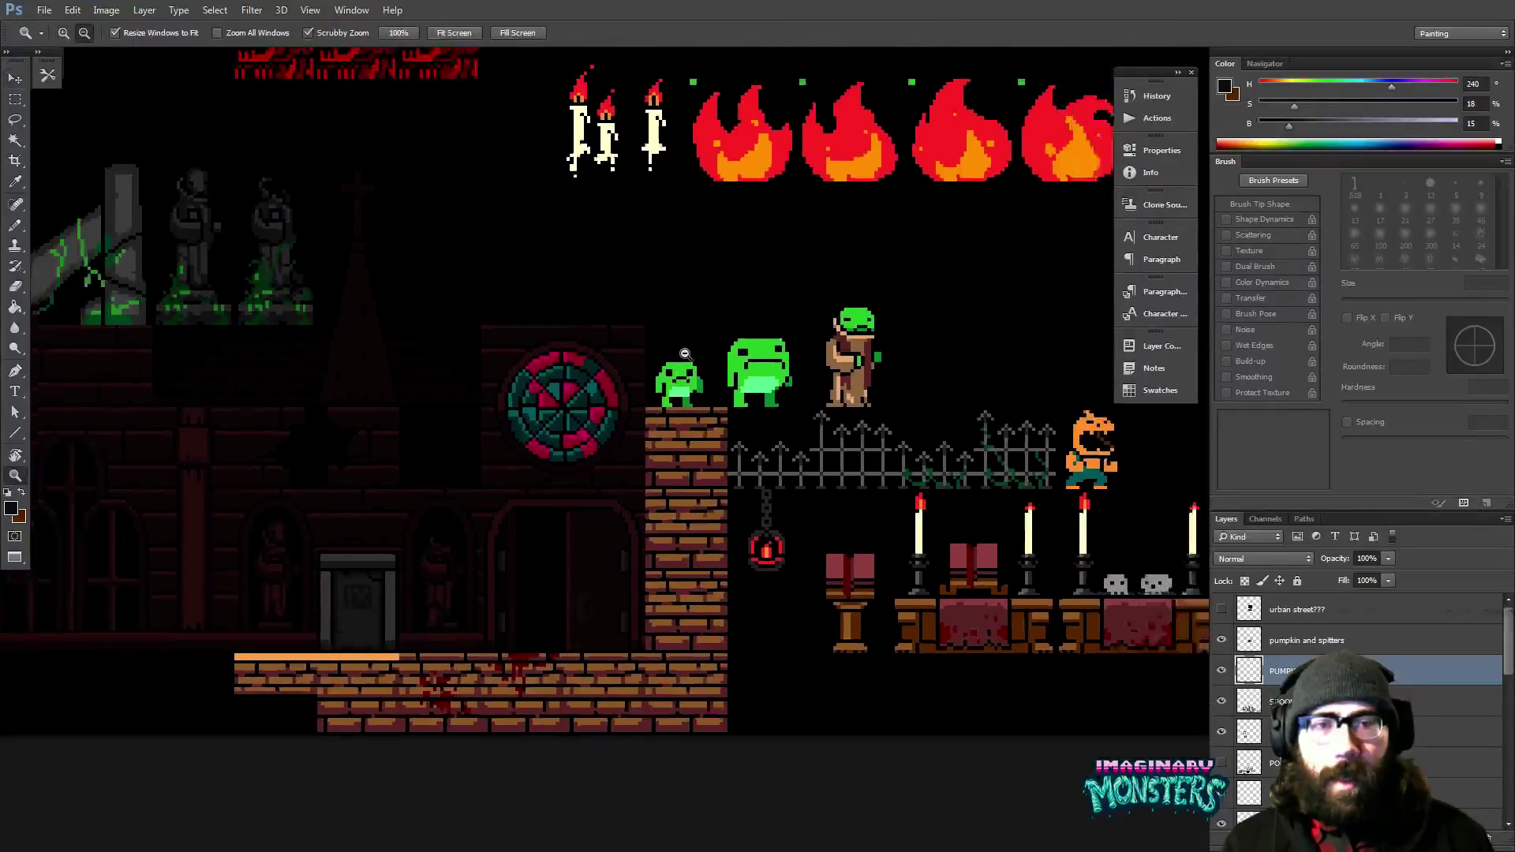
left_click(685, 354, "alt")
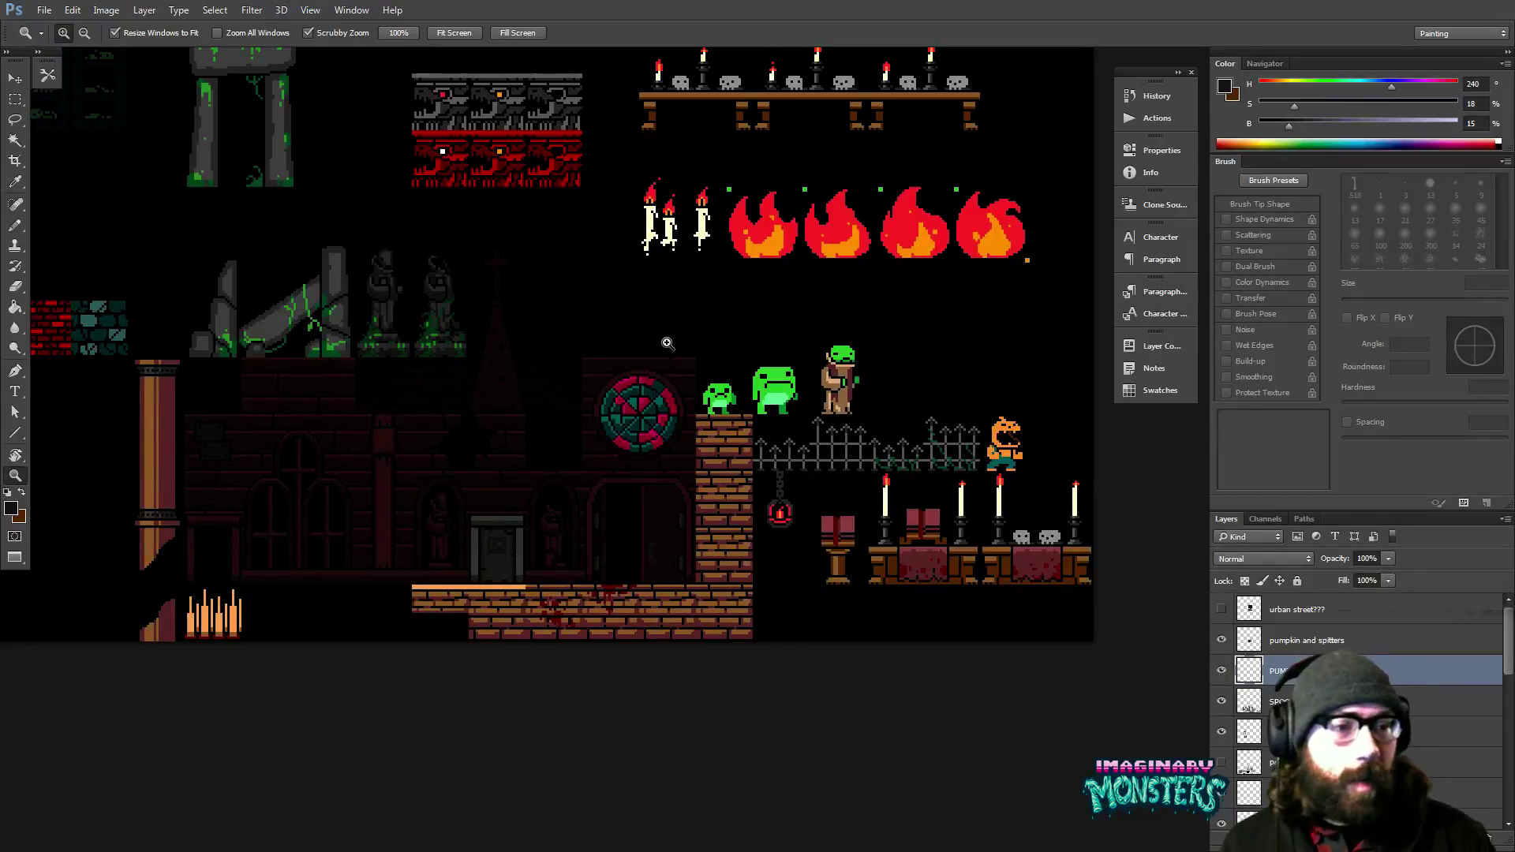
left_click(1222, 671)
left_click(1221, 671)
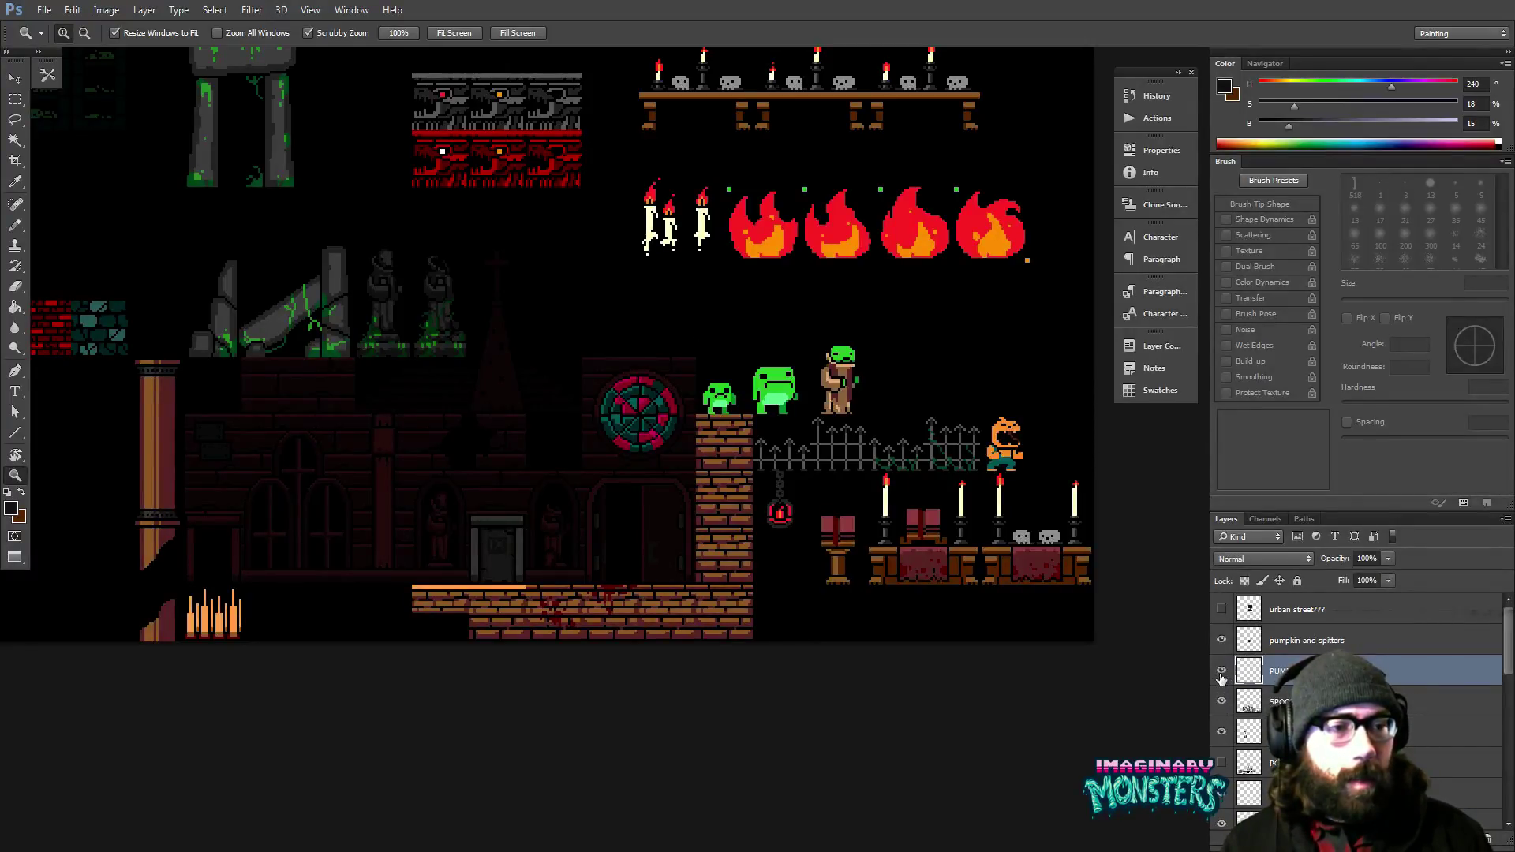
left_click(1222, 701)
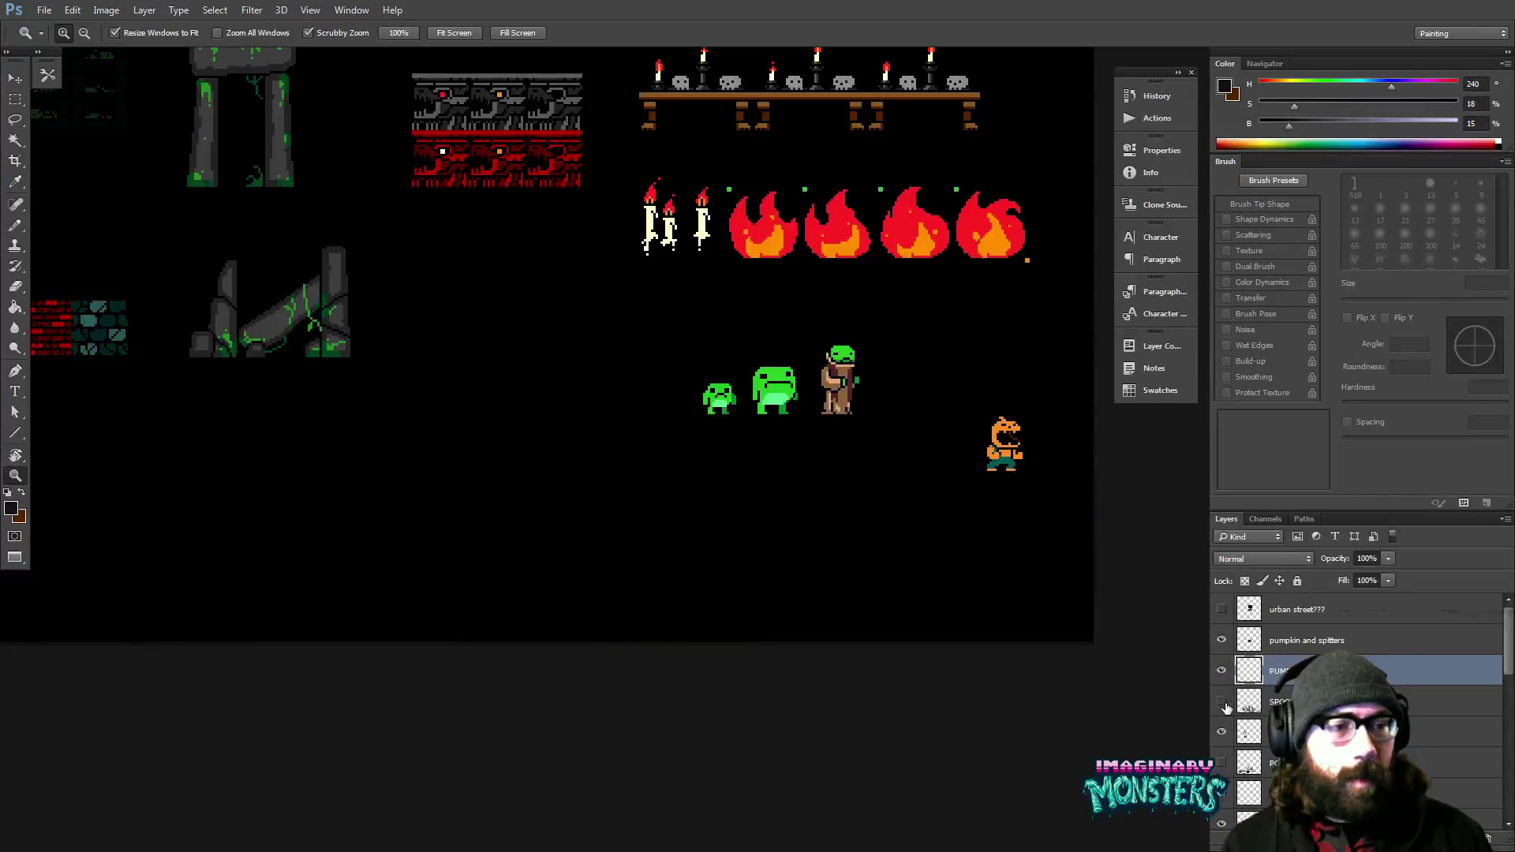
left_click(1223, 702)
Move the church layer one position down in the stack, hide it, and show the magenta castle layer beneath it.
left_click(1239, 704)
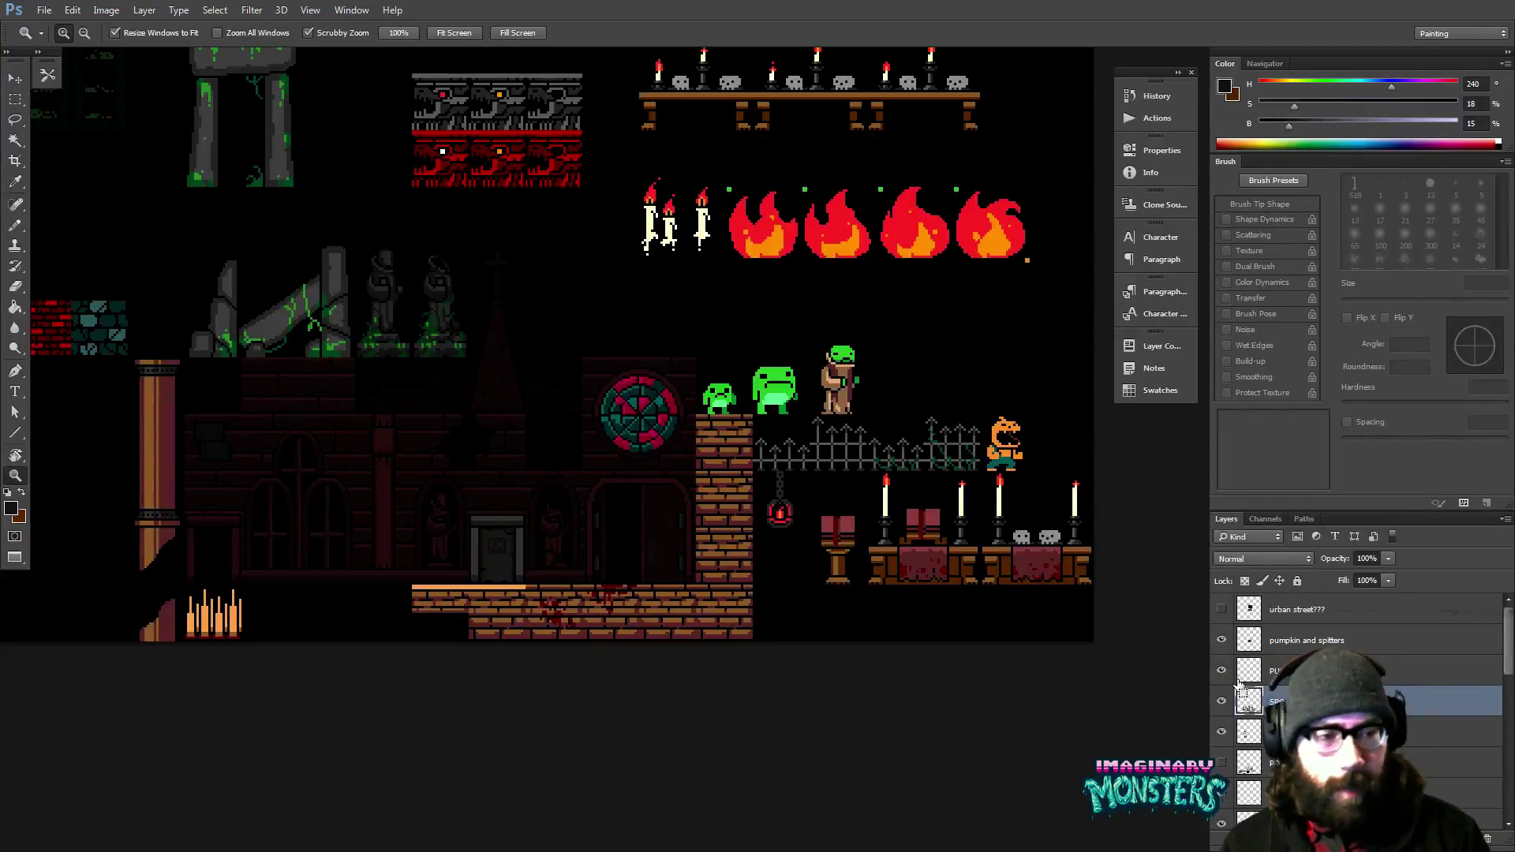
key("ctrl+bracketleft")
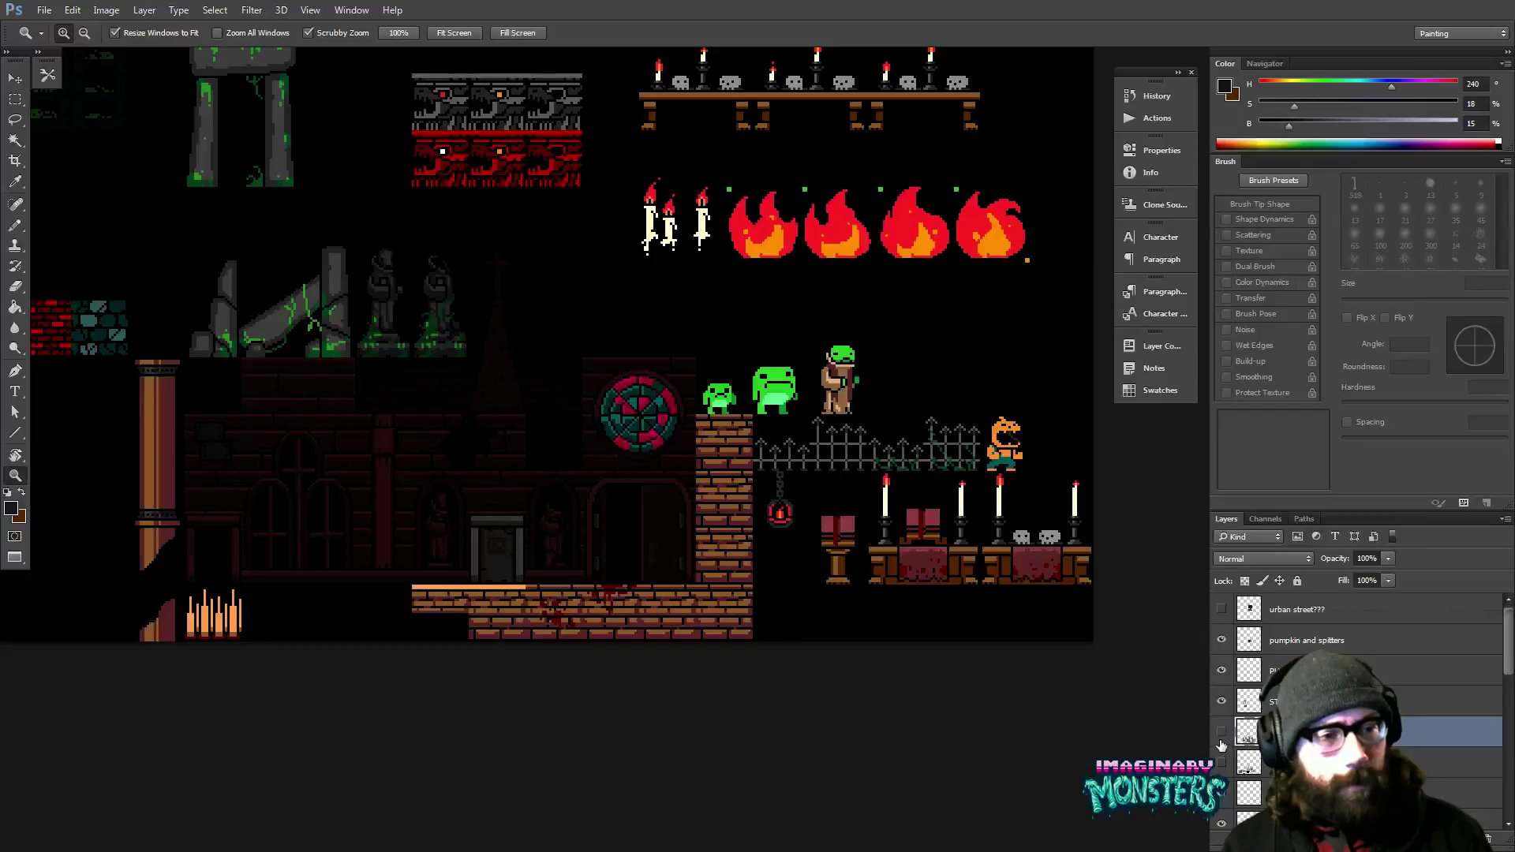
left_click(1221, 742)
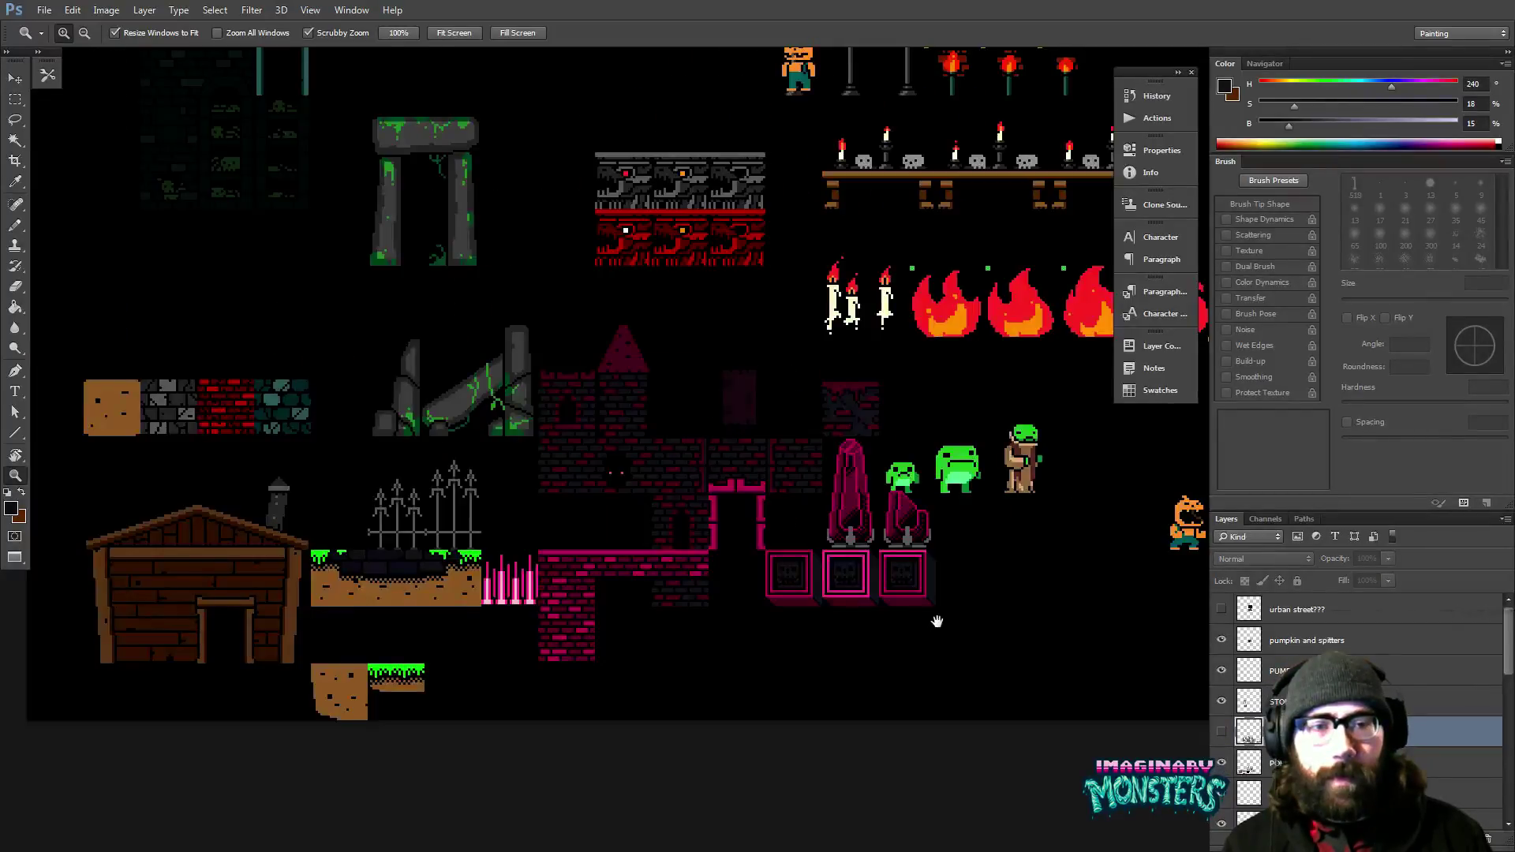
On the magenta castle layer, make a rectangular selection around the tall and broken crimson statues above the skull blocks.
left_click_drag(970, 592, 911, 600)
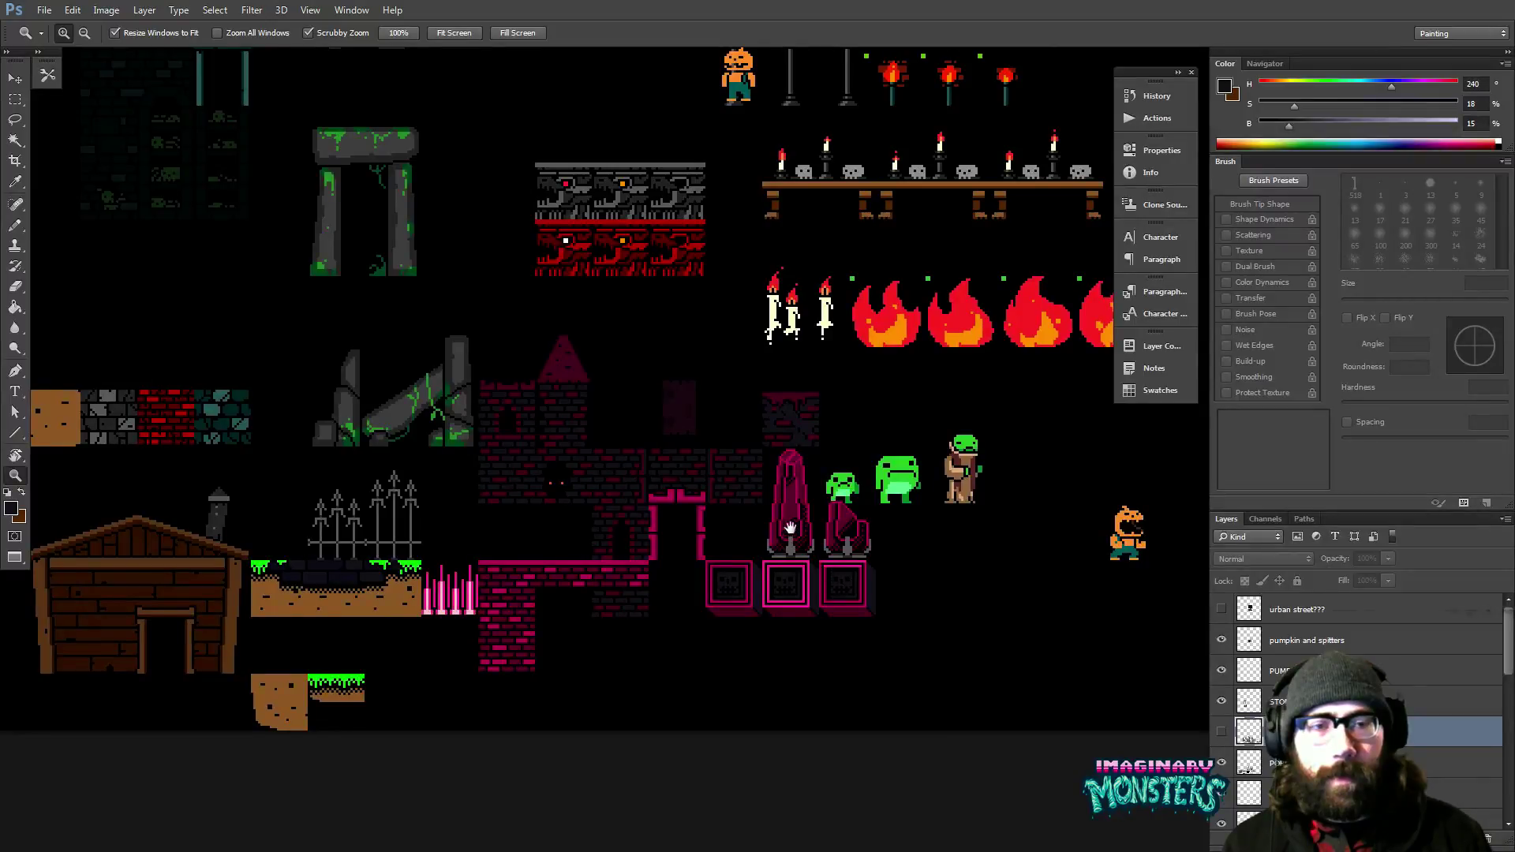
left_click(822, 512)
left_click(821, 509)
left_click_drag(813, 506, 623, 518)
key("v")
left_click(628, 519, "ctrl")
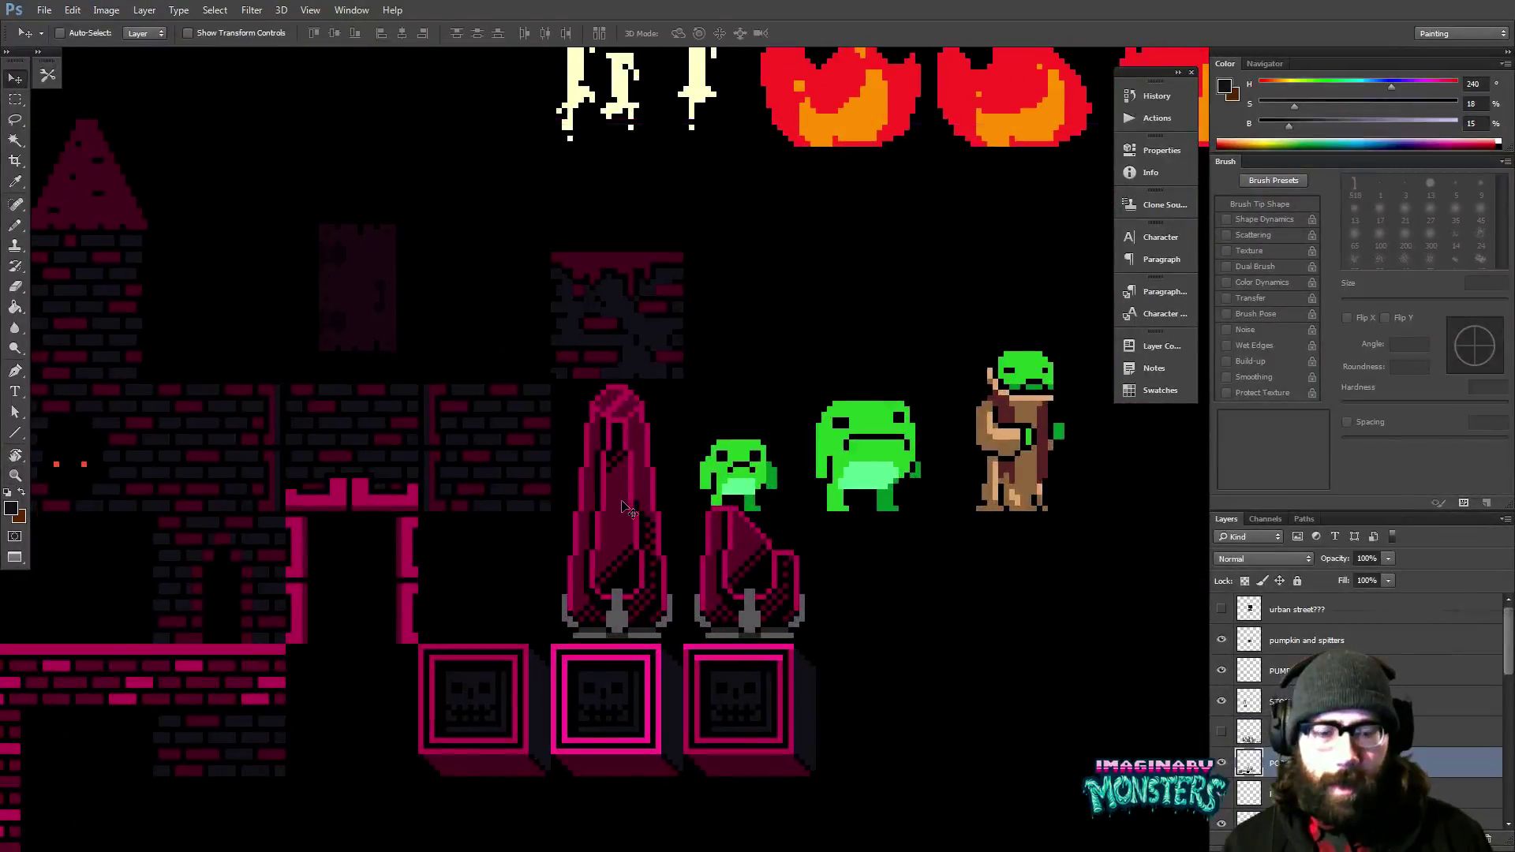
key("m")
left_click_drag(551, 379, 856, 643)
Recolour the outlines of both selected statues with the bright pink of the middle skull block's frame, using a non-contiguous fill.
key("z")
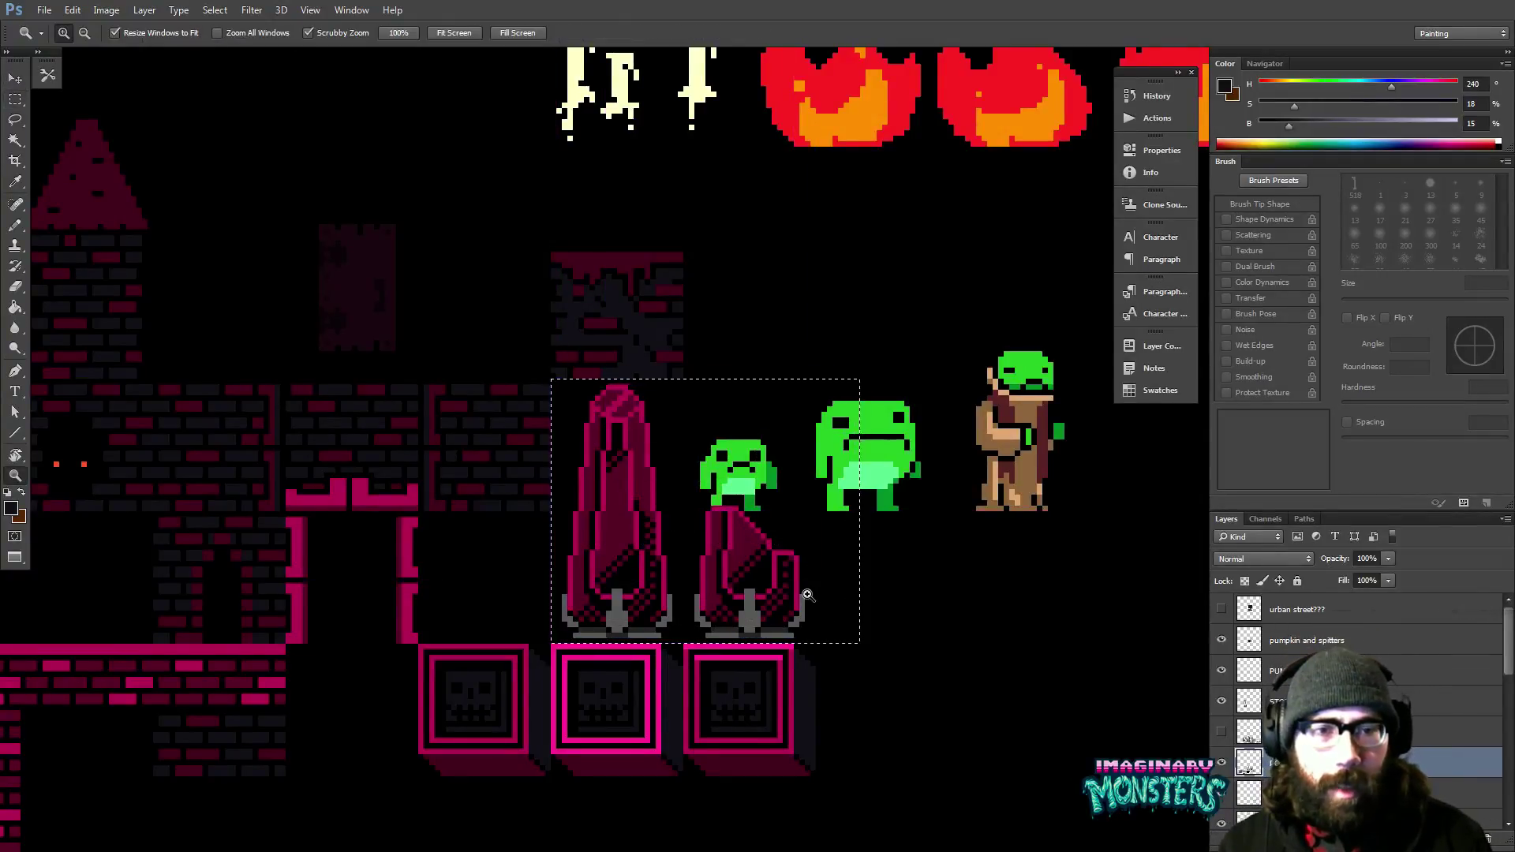
mouse_move(789, 593)
left_mouse_down()
mouse_move(803, 592)
mouse_move(764, 595)
left_mouse_up()
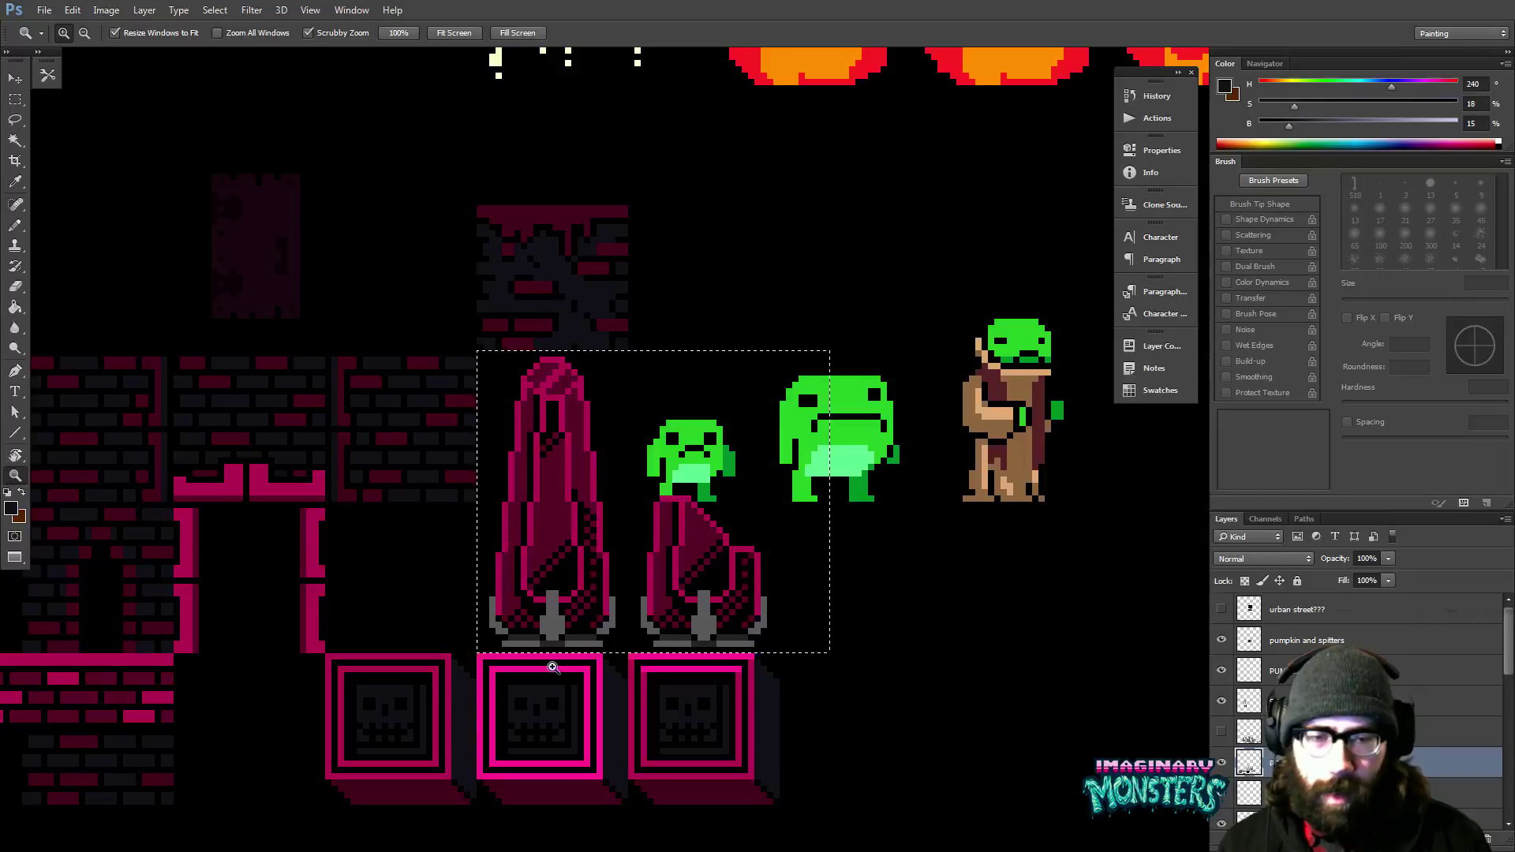
key("alt")
key("b")
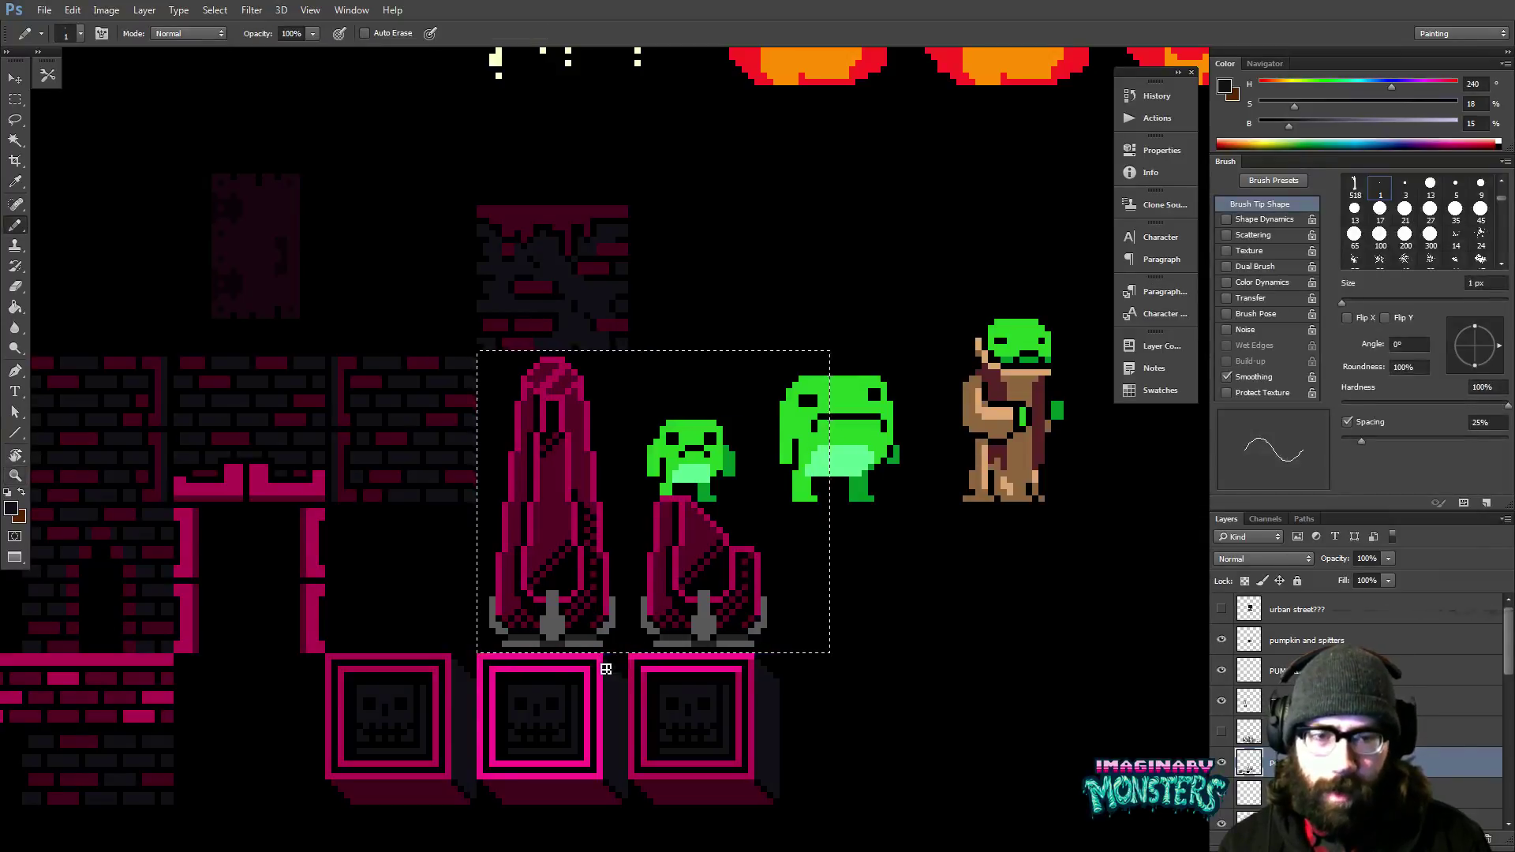
left_click(601, 664, "alt")
key("space")
key("h")
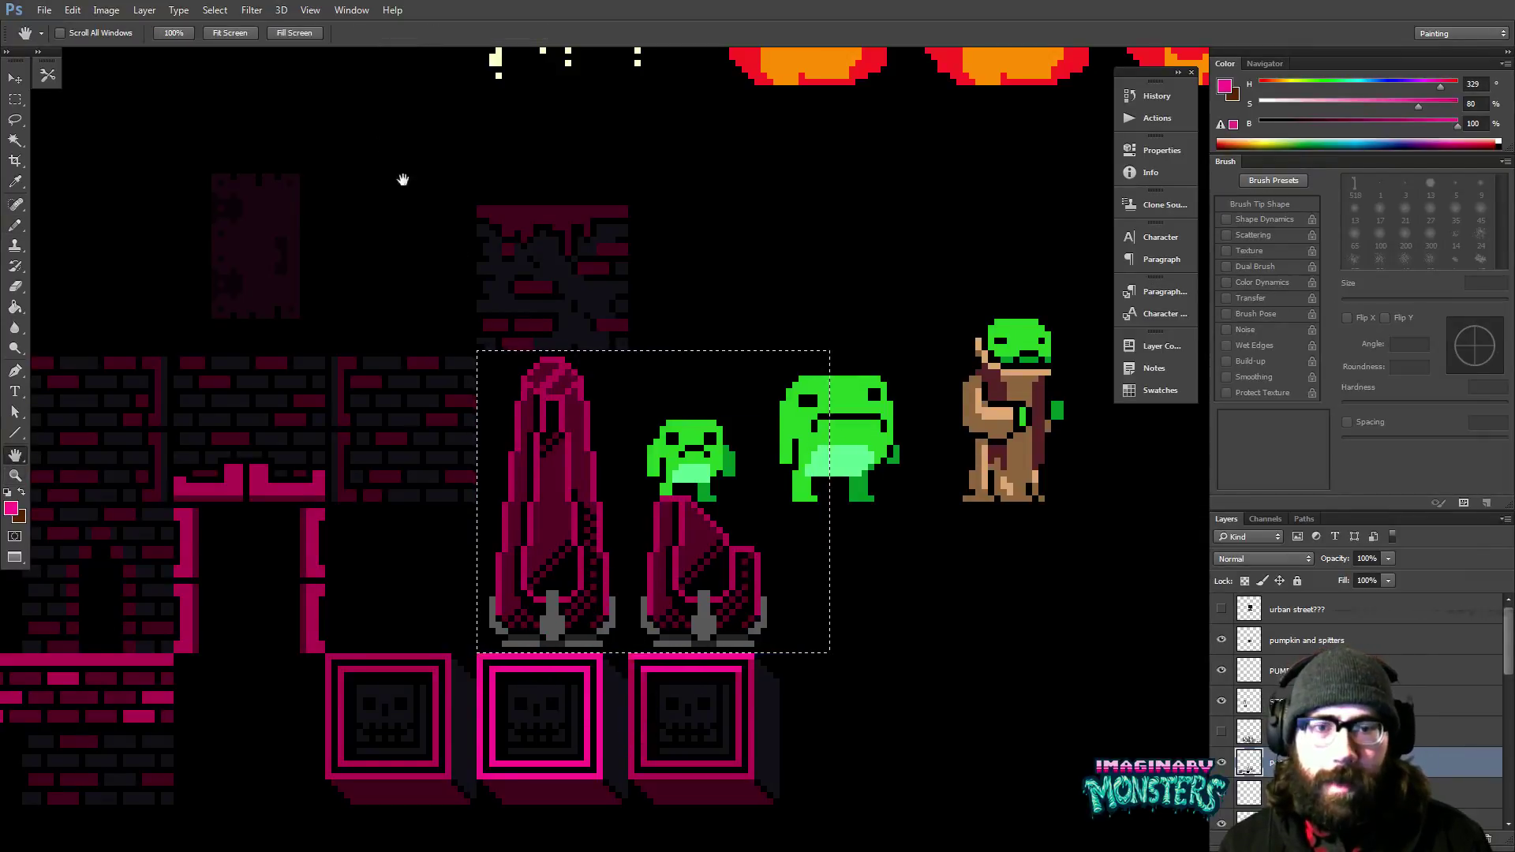
key("g")
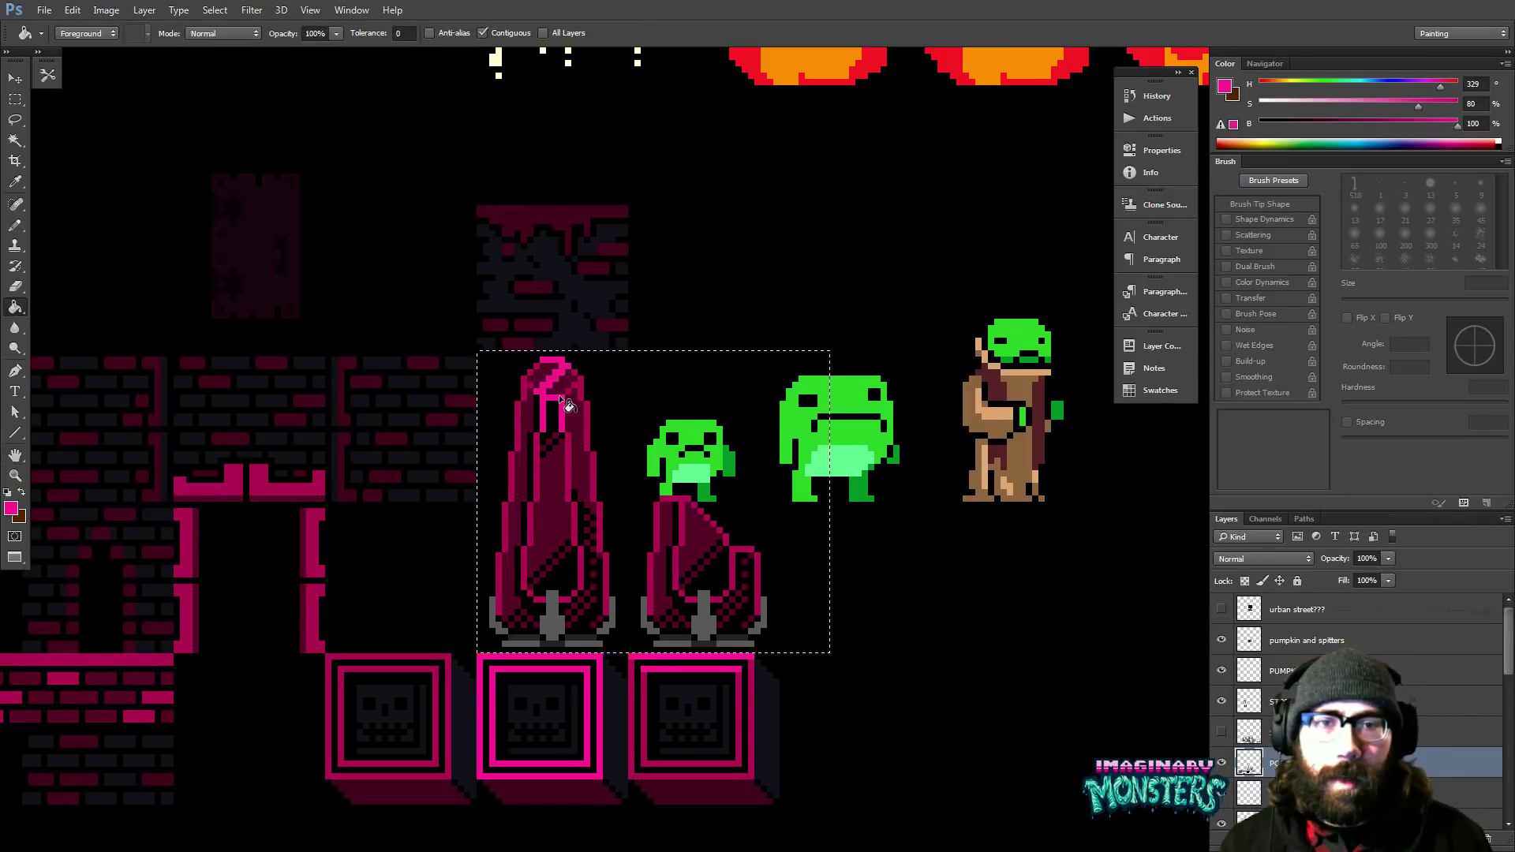
left_click(483, 33)
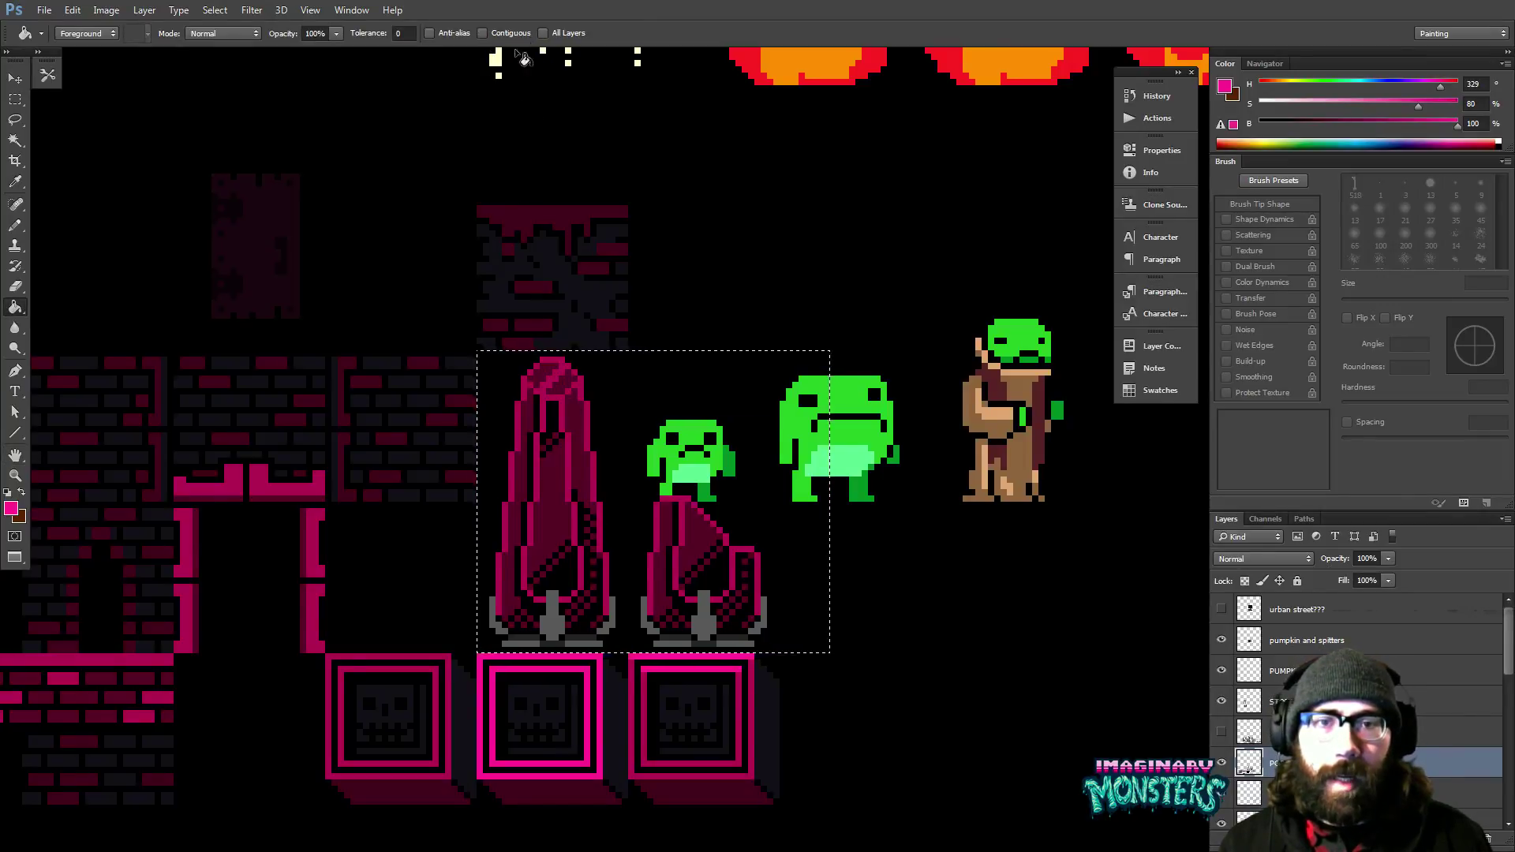
left_click(583, 393)
scroll(580, 419, "down", 2)
scroll(580, 419, "right", 2)
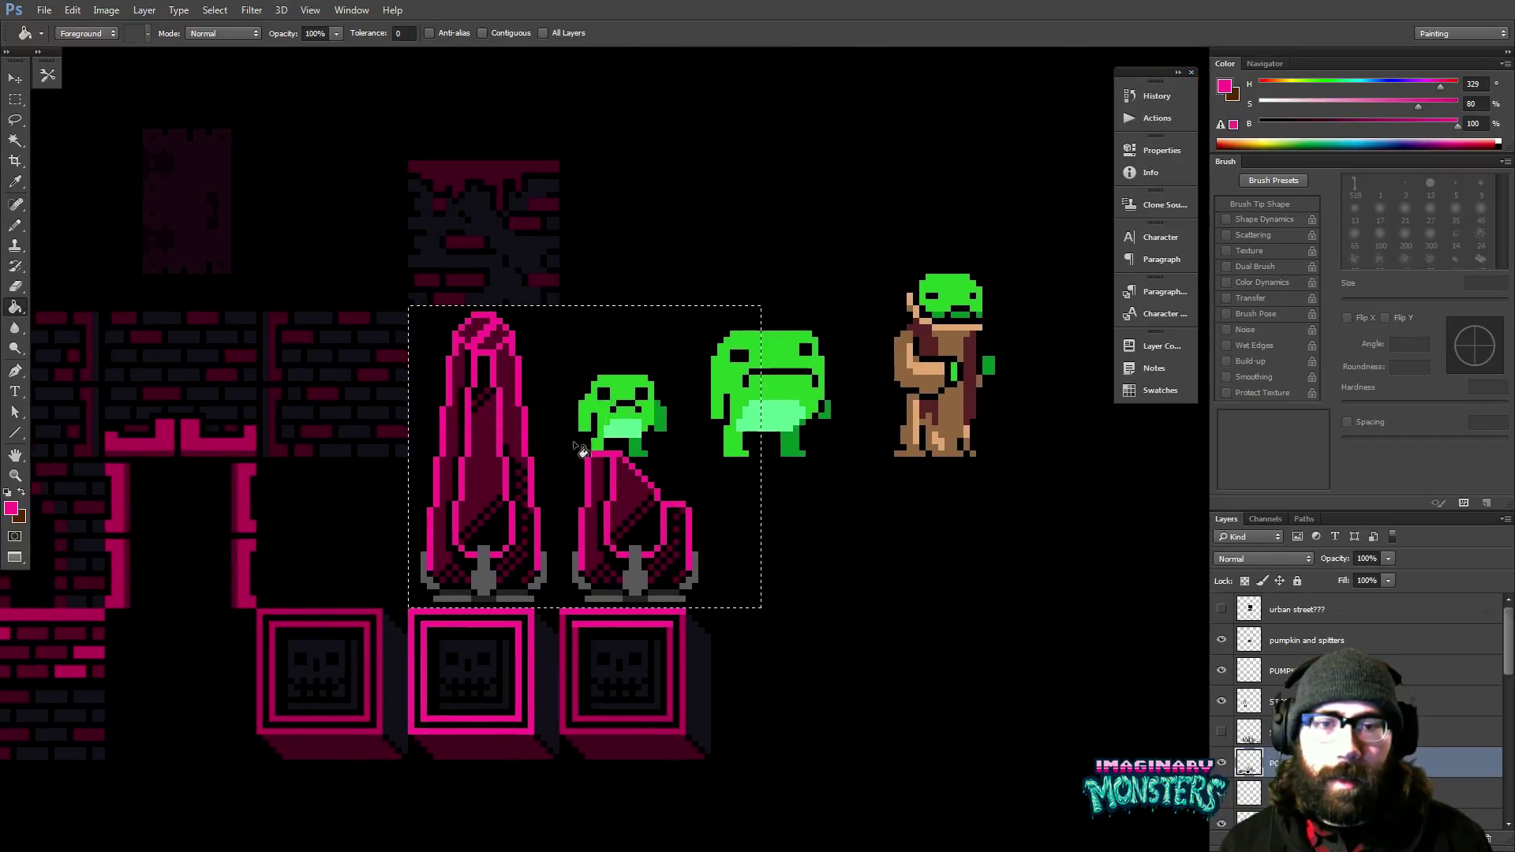
Try filling the statues' inner shading with the darker pink sampled from the right skull block.
scroll(568, 450, "down", 1)
scroll(568, 449, "left", 1)
left_click(593, 619, "alt")
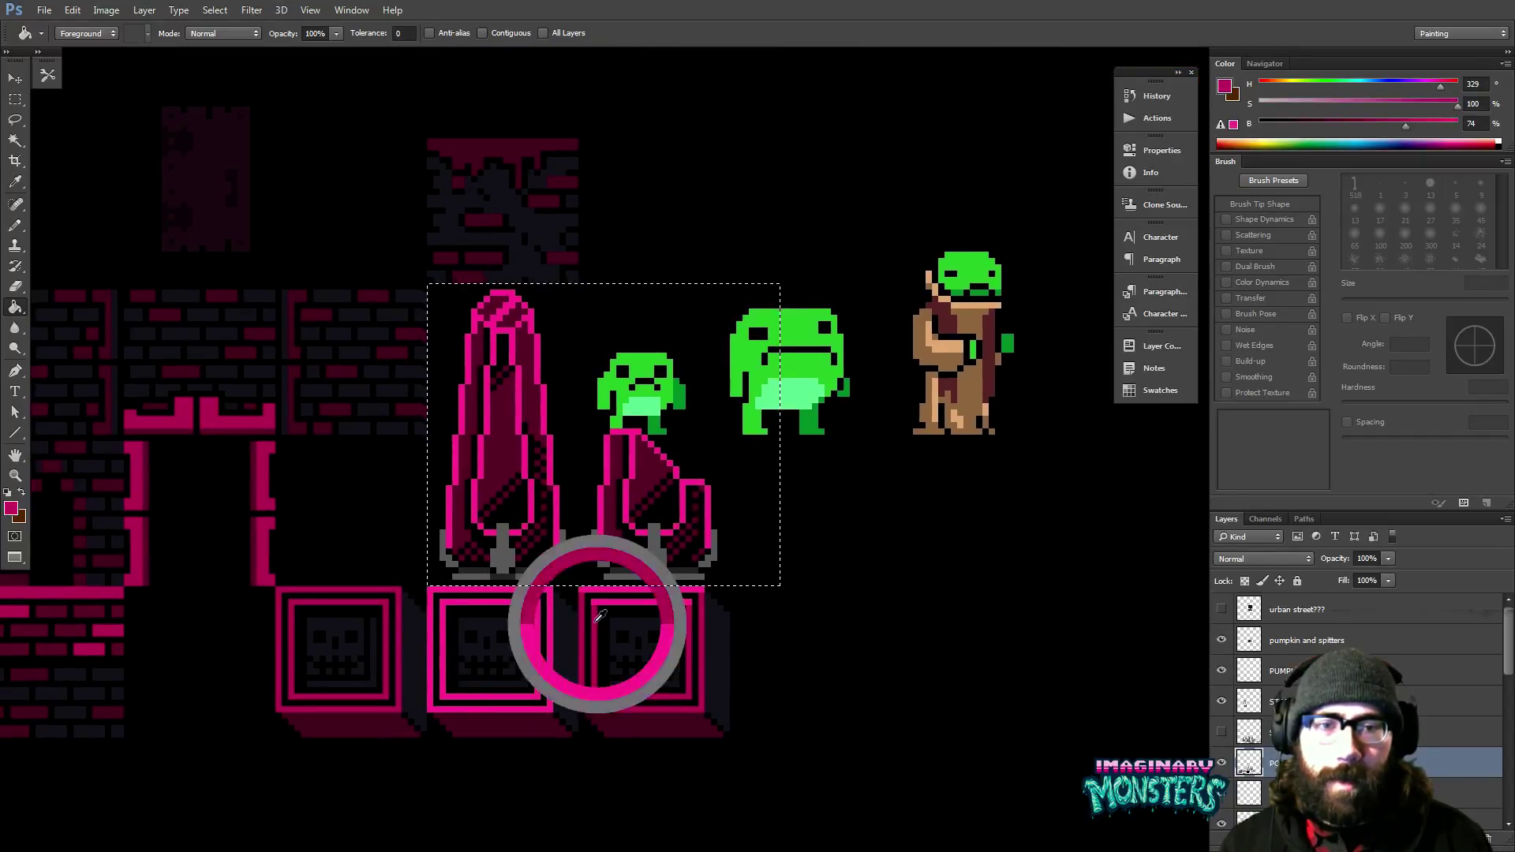
left_click(533, 403)
key("ctrl+z")
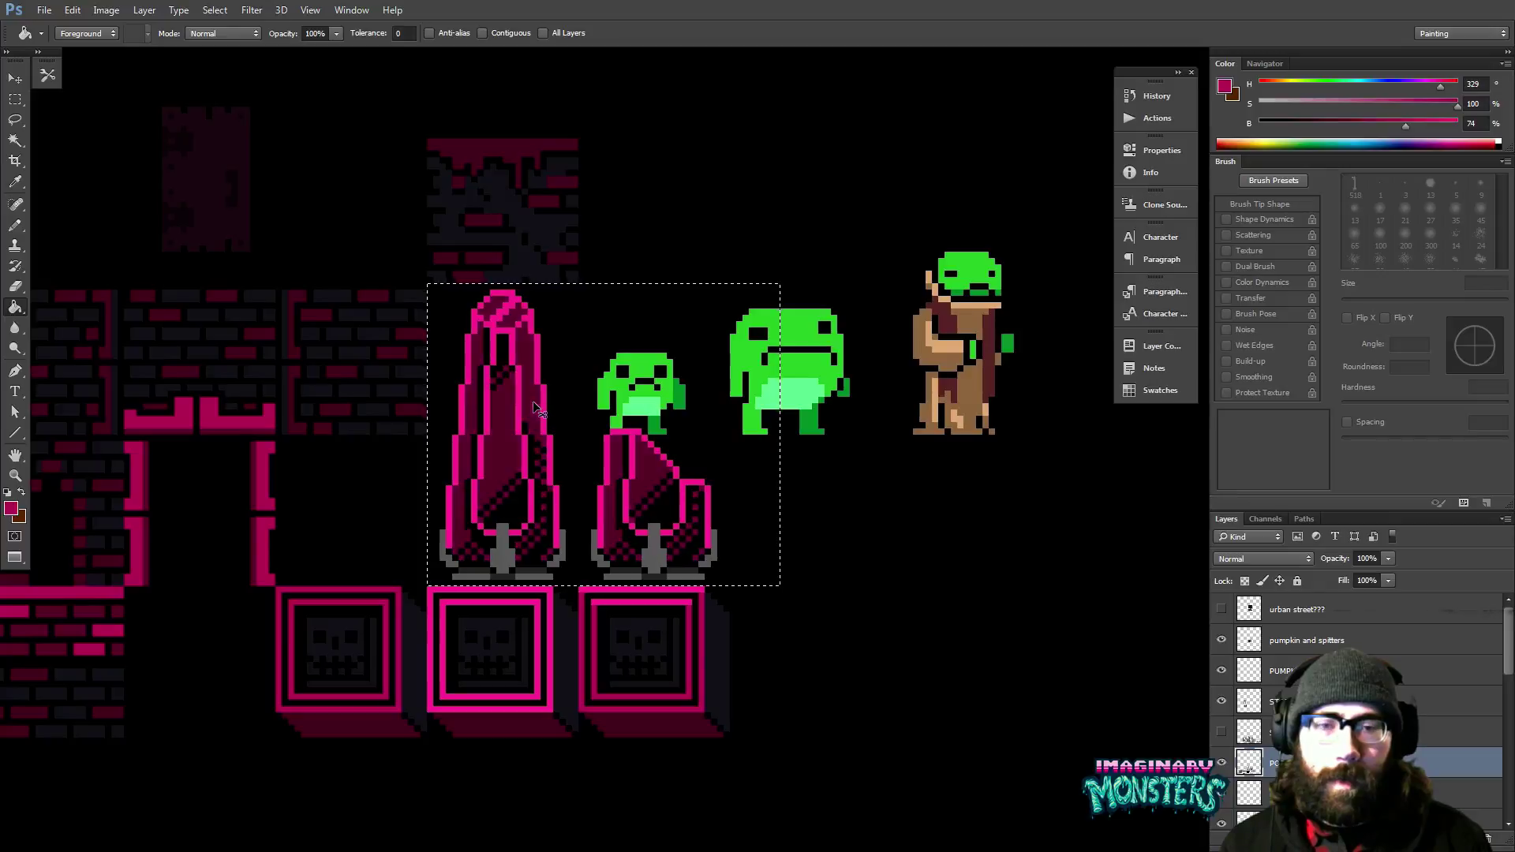
Try filling the tall statue's inner shading with the pink sampled from the doorway frame.
left_click(144, 518, "alt")
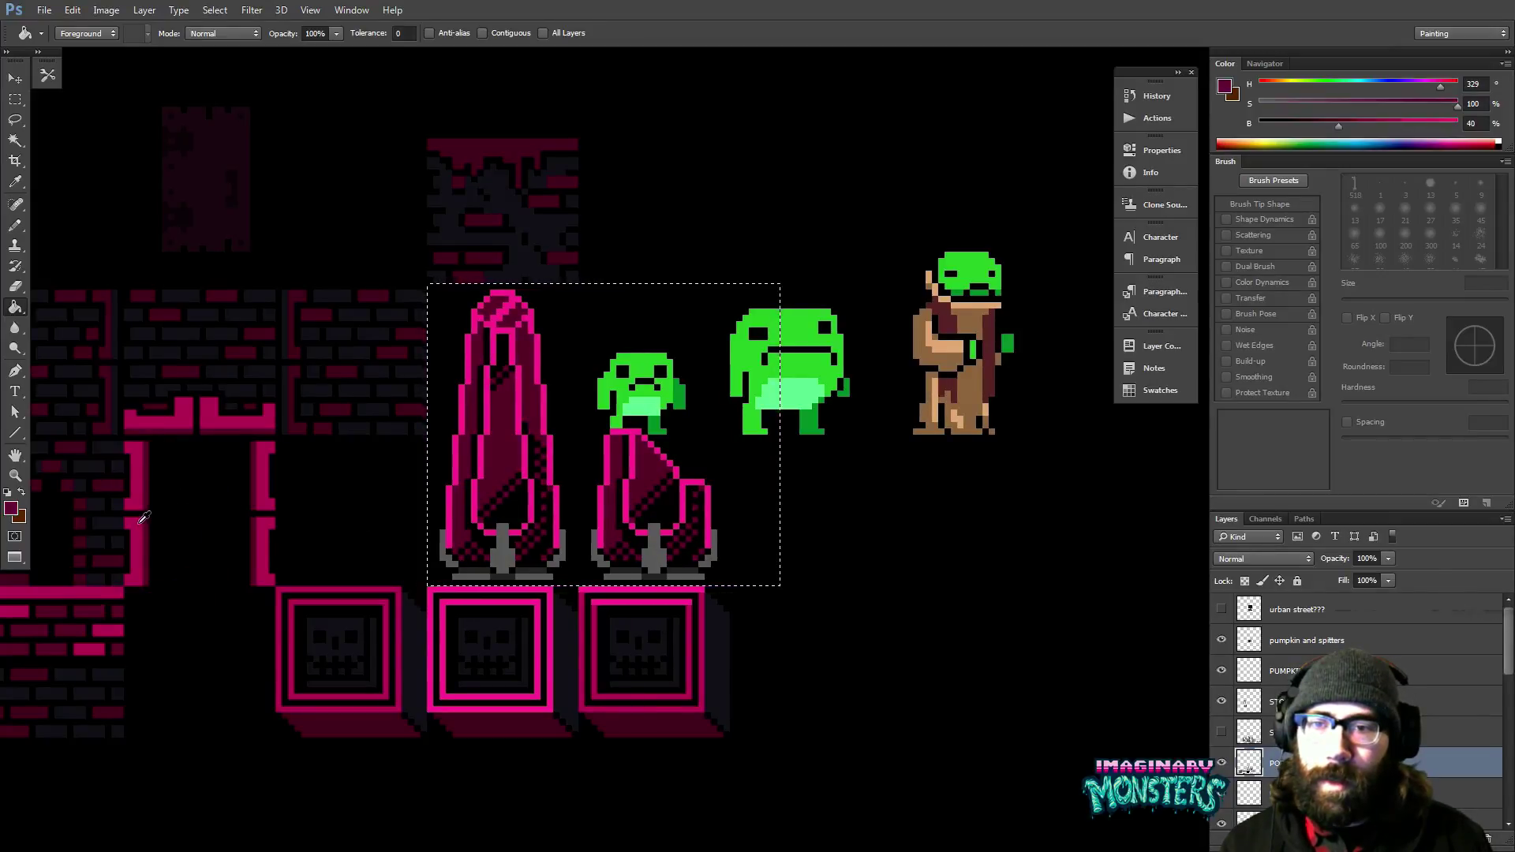
left_click(140, 520, "alt")
left_click(500, 459)
key("ctrl+z")
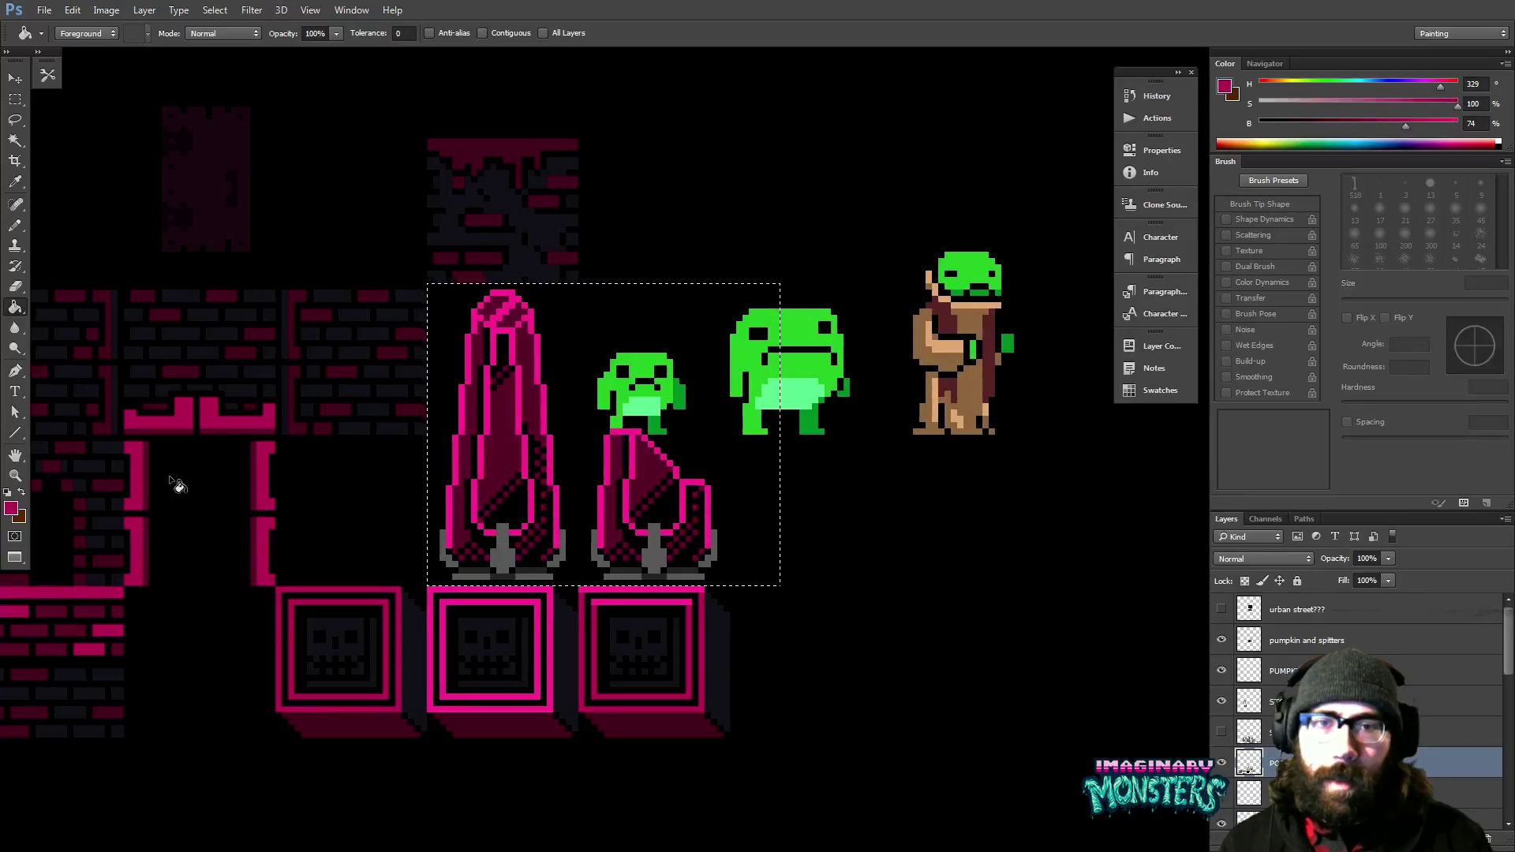
Sample the dark pink from the doorway frame and clear the selection around the two statues.
left_click(152, 472, "alt")
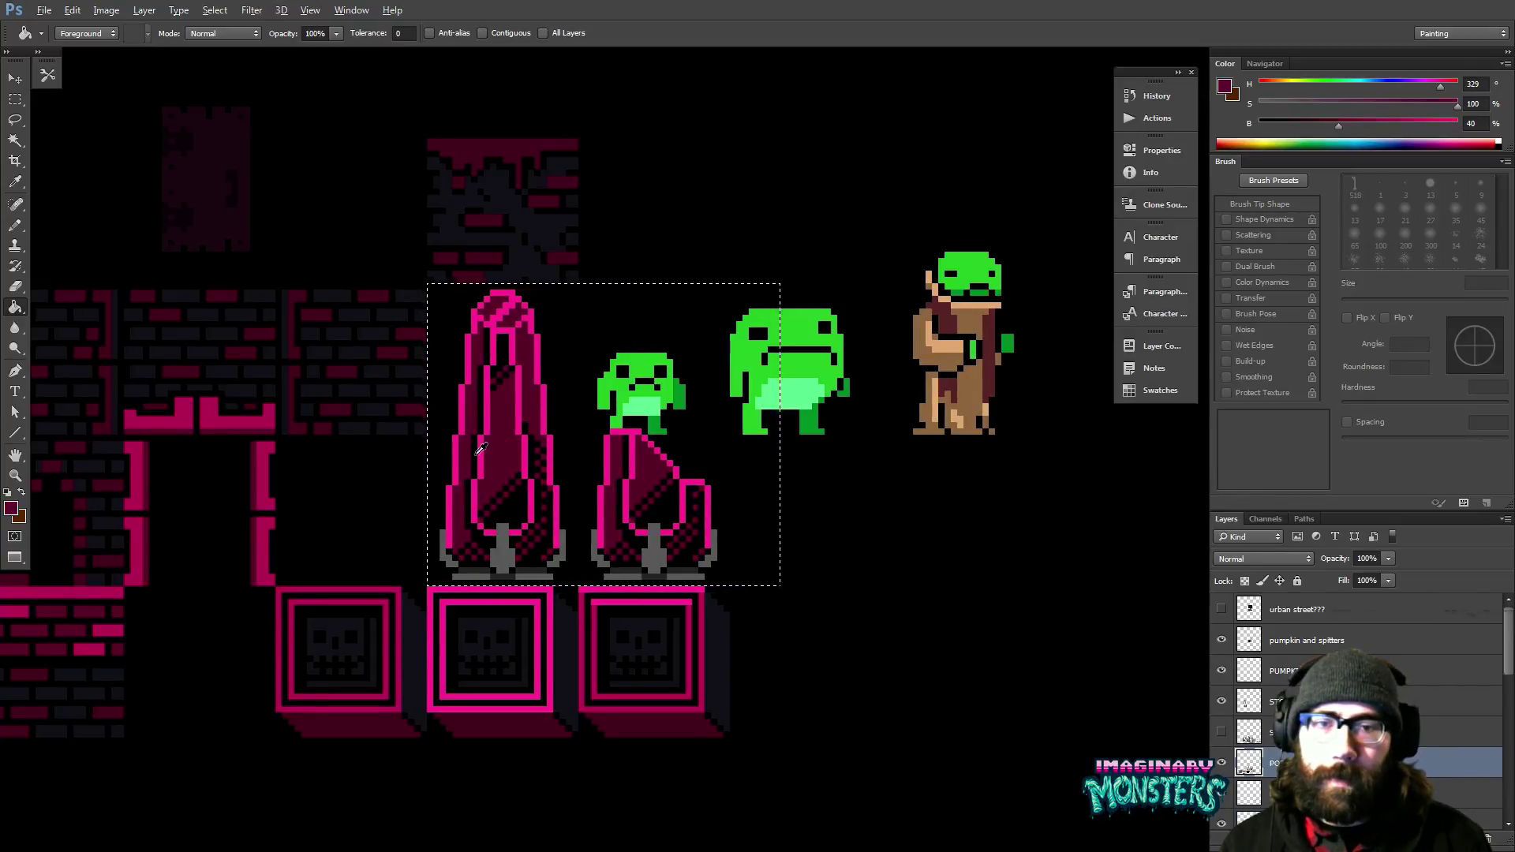
key("alt")
key("ctrl+d")
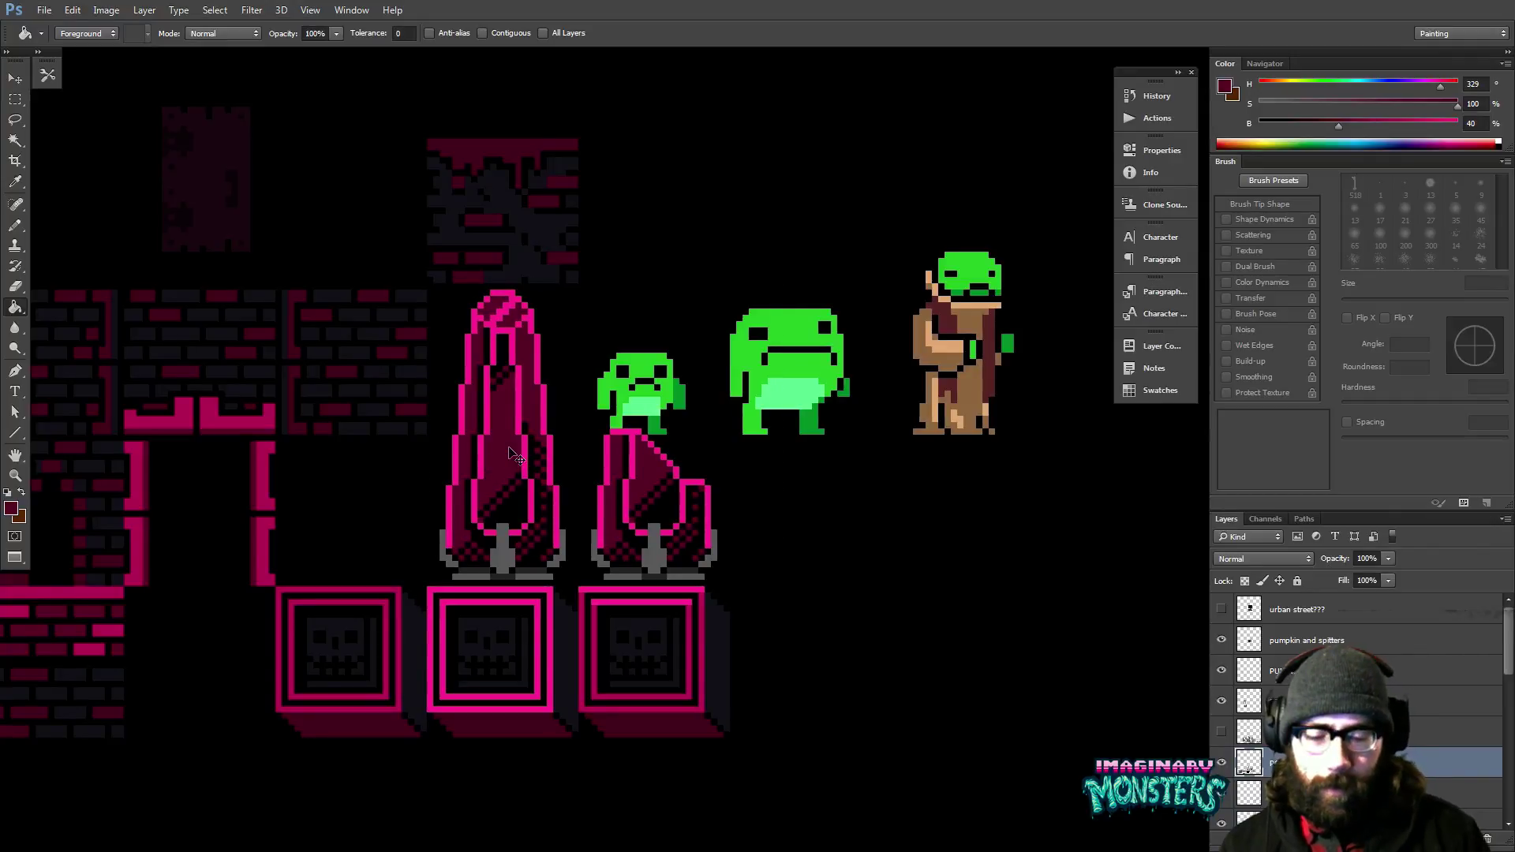
scroll(513, 454, "down", 4)
scroll(513, 453, "down", 1)
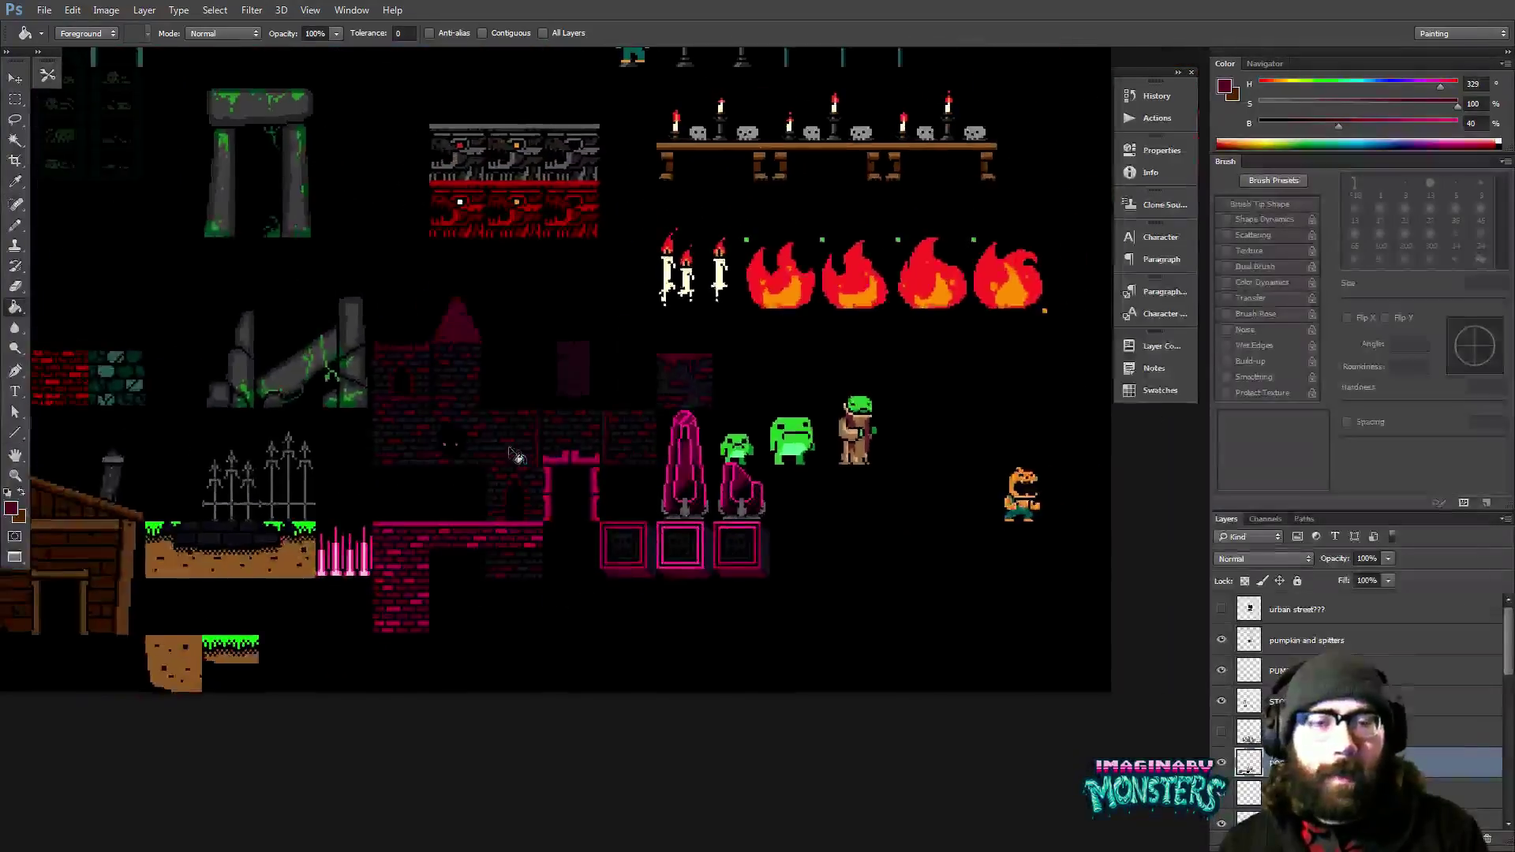
key("ctrl+apostrophe")
key("ctrl+apostrophe")
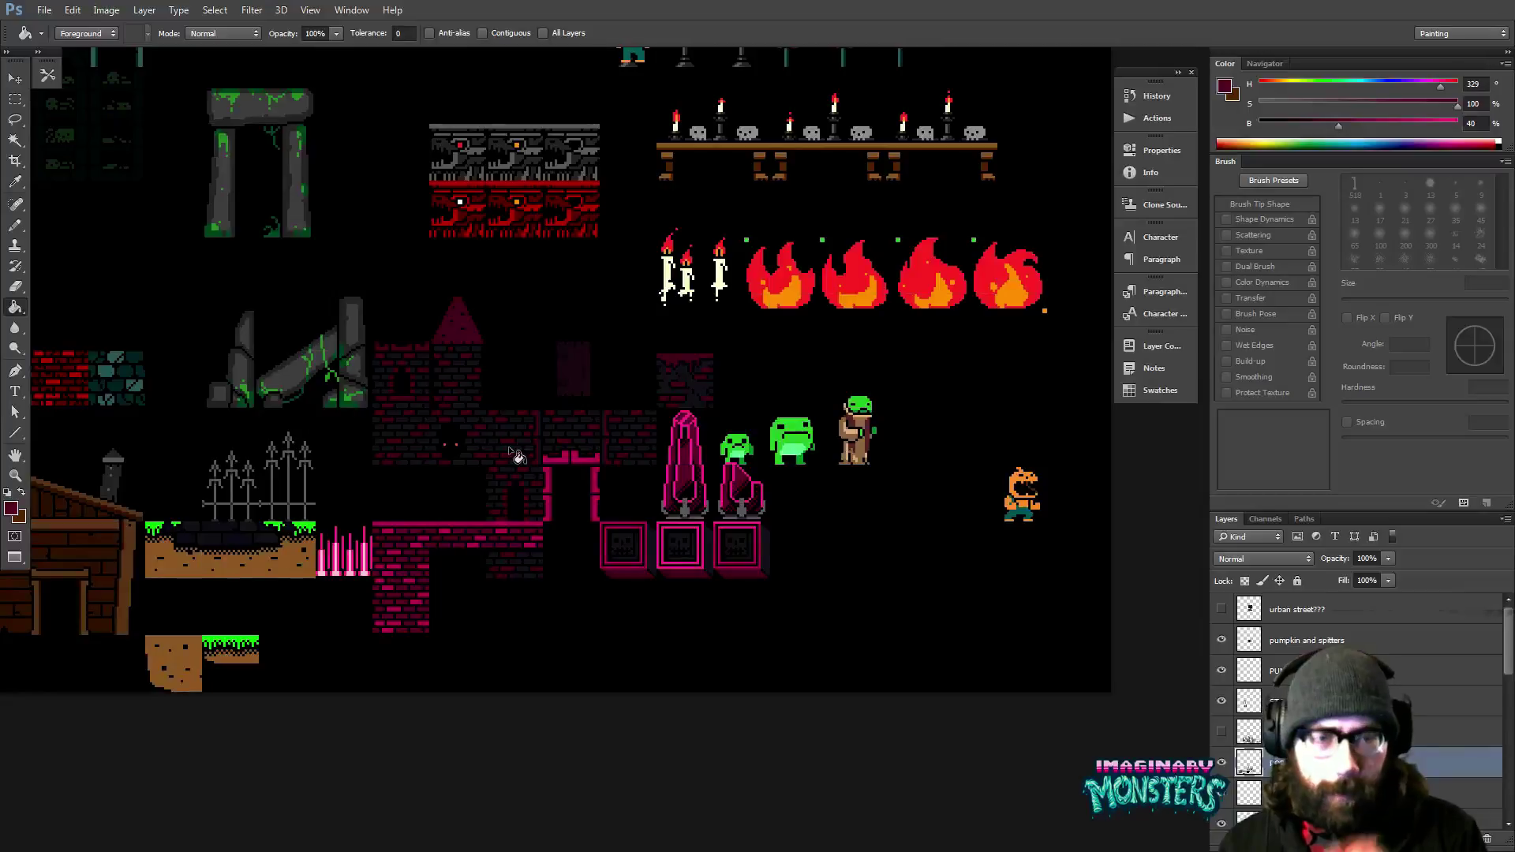
Move the layer with the green creatures and robed figure up and to the right, clear of the statues.
key("v")
left_click(797, 447, "ctrl")
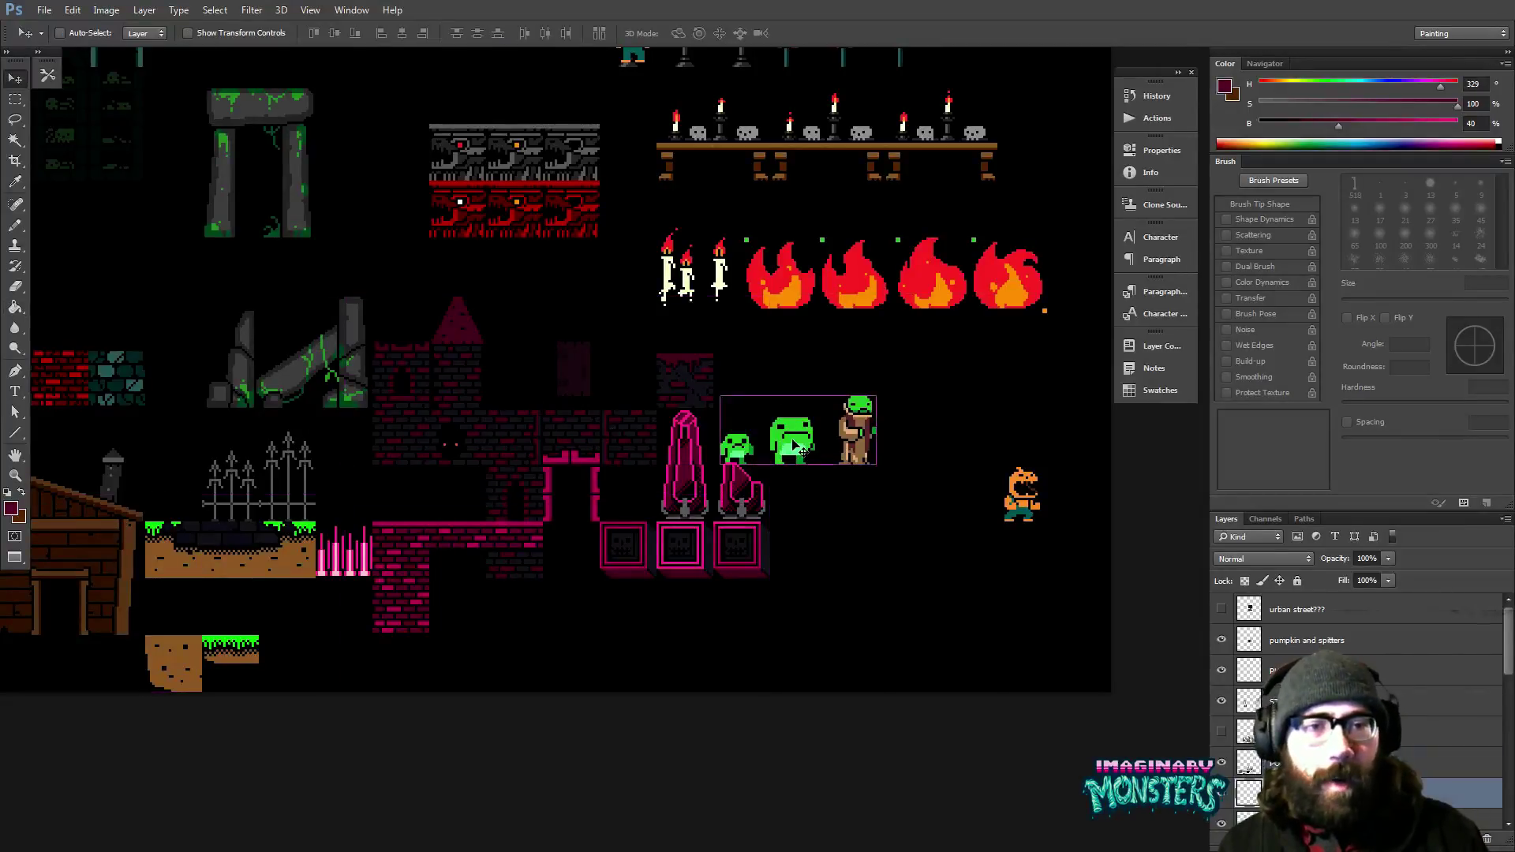
left_click_drag(797, 446, 910, 407)
Show the tile grid over the area with the statues and skull blocks.
left_click_drag(747, 430, 791, 444)
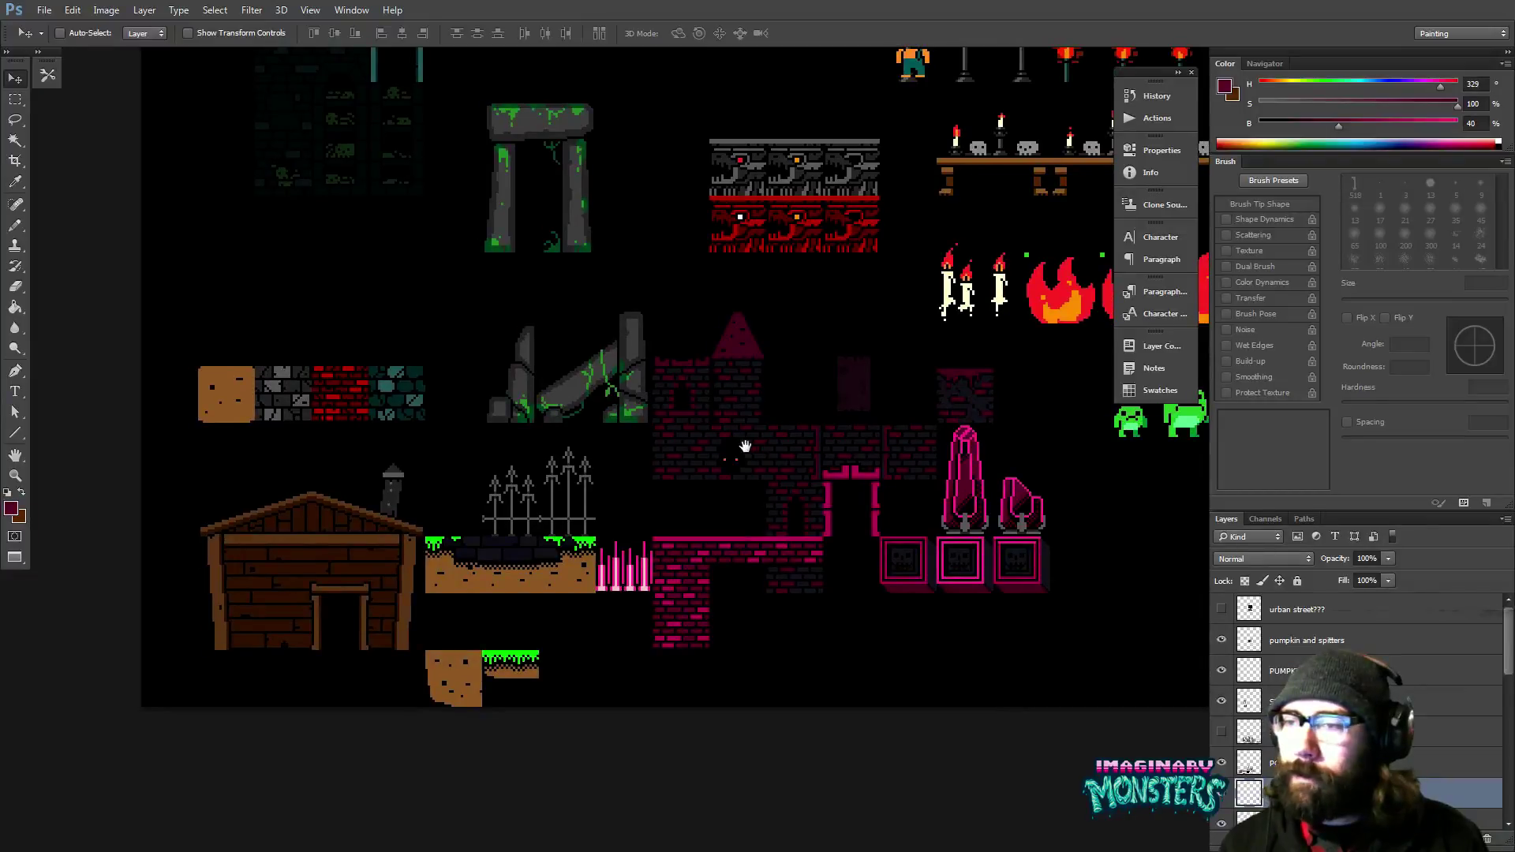
left_click_drag(720, 443, 571, 437)
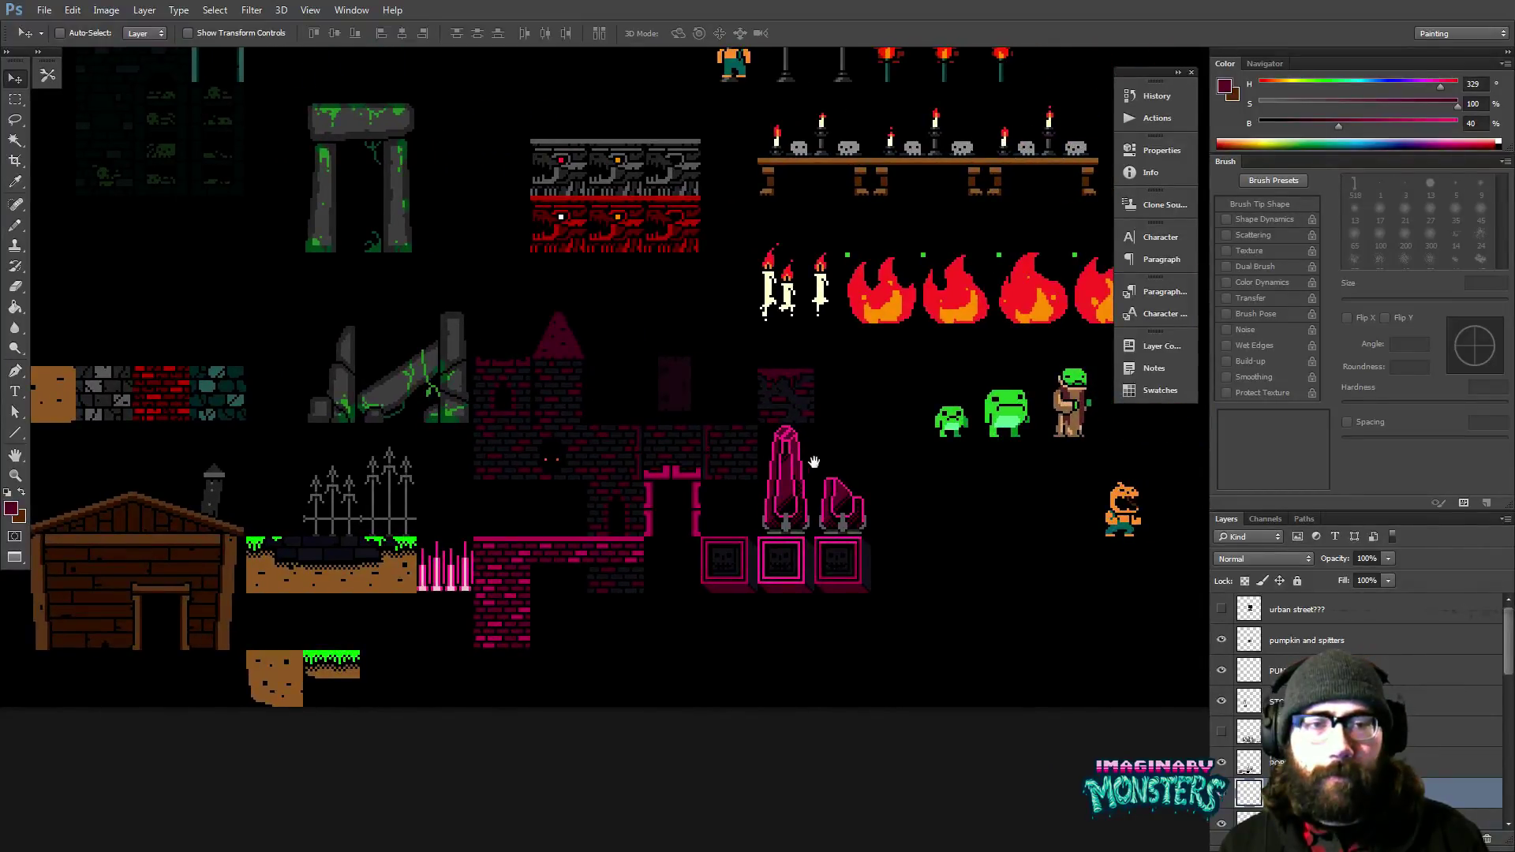
left_click_drag(812, 460, 605, 453)
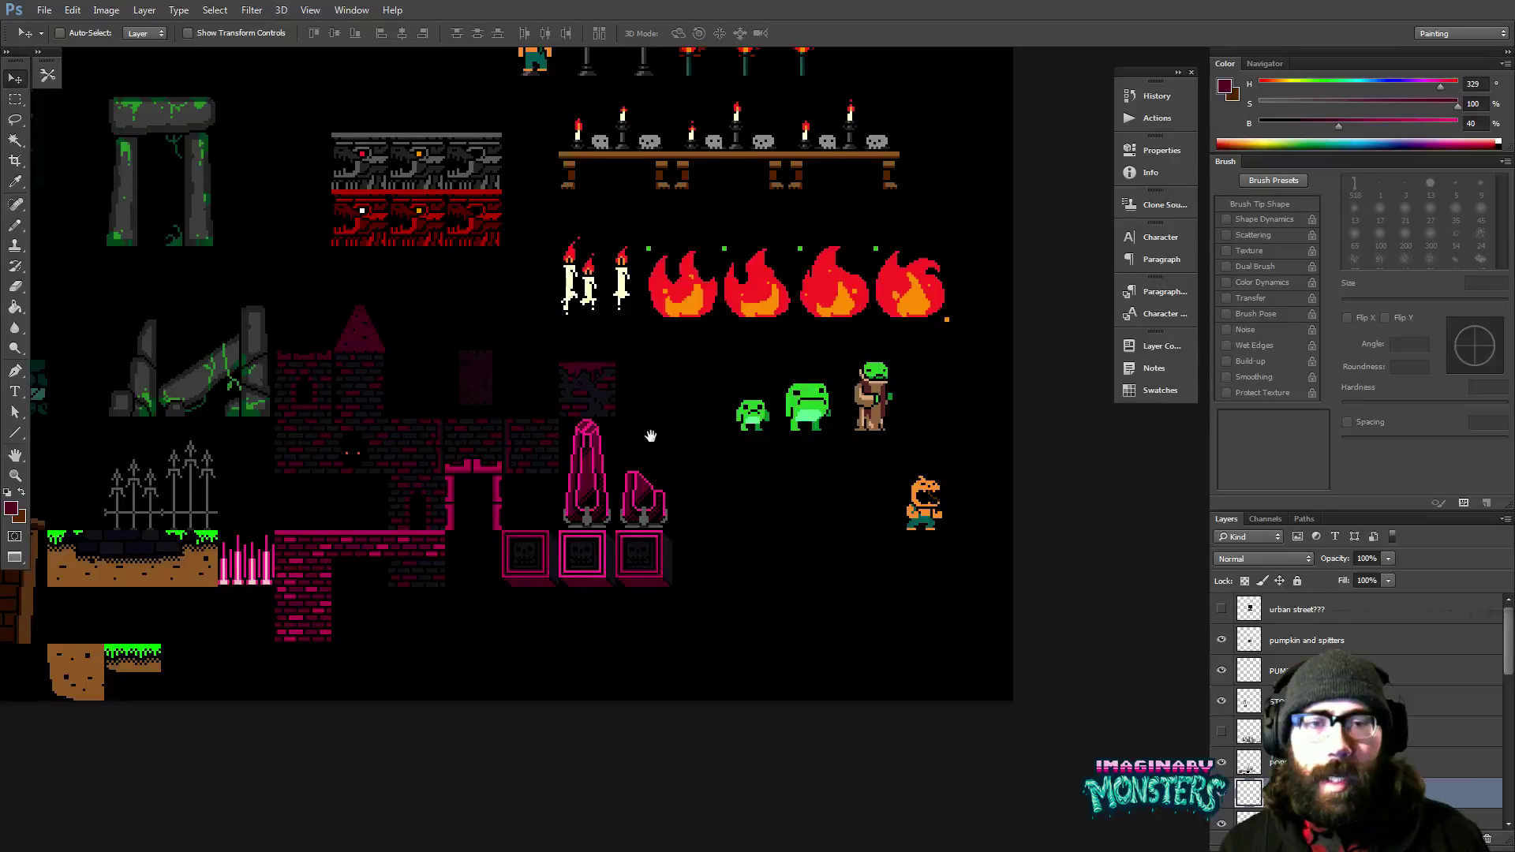
left_click_drag(649, 433, 568, 439)
key("z")
left_click_drag(580, 497, 585, 458)
key("ctrl+apostrophe")
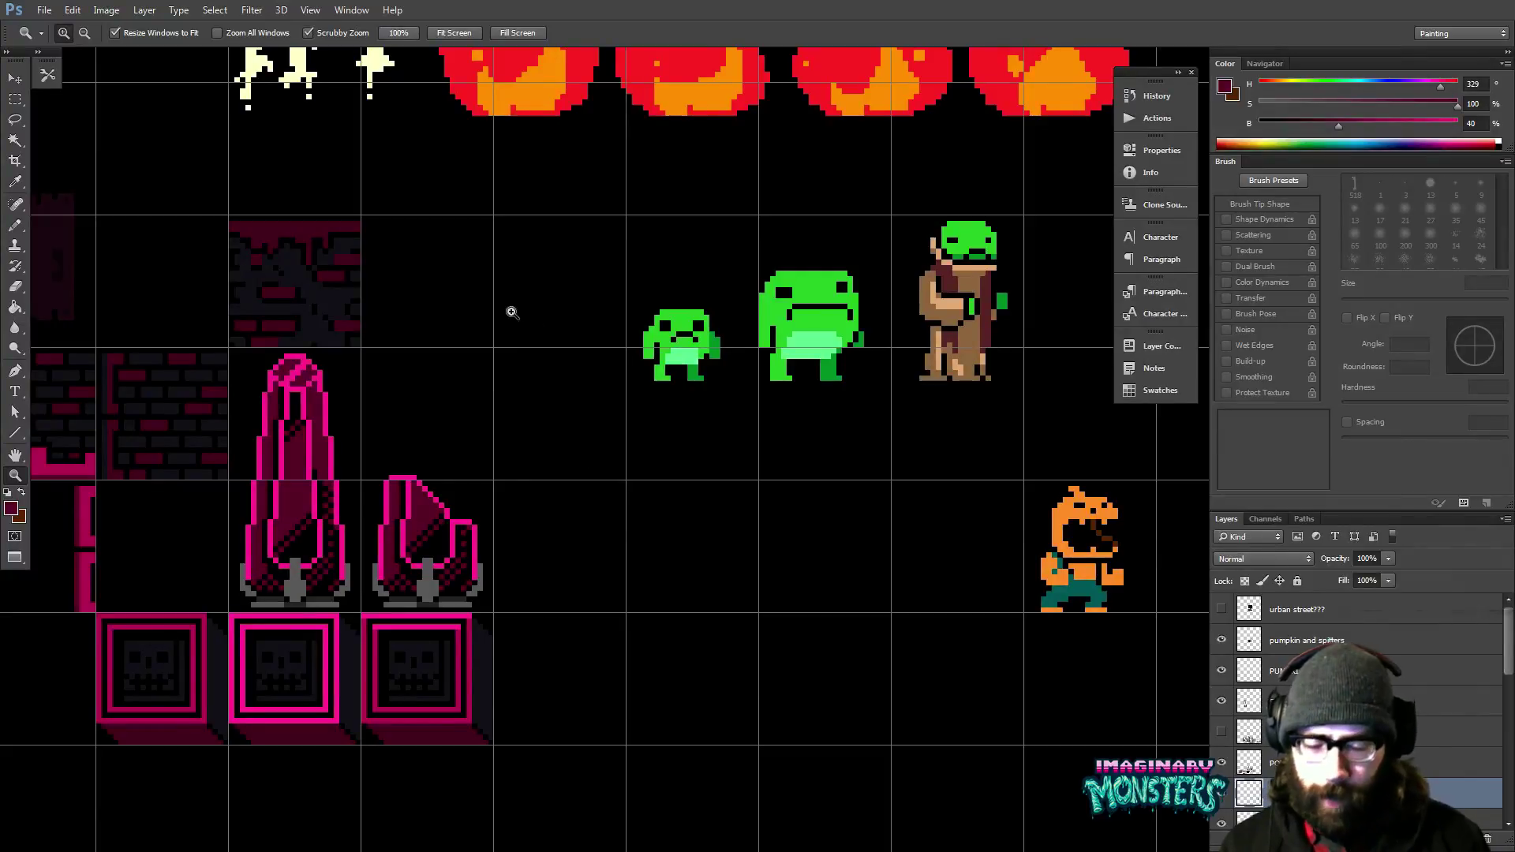
Select the tall statue on the magenta castle layer, duplicate it into the empty tiles right of the broken statue, and deselect.
key("m")
left_click_drag(229, 354, 360, 608)
key("v")
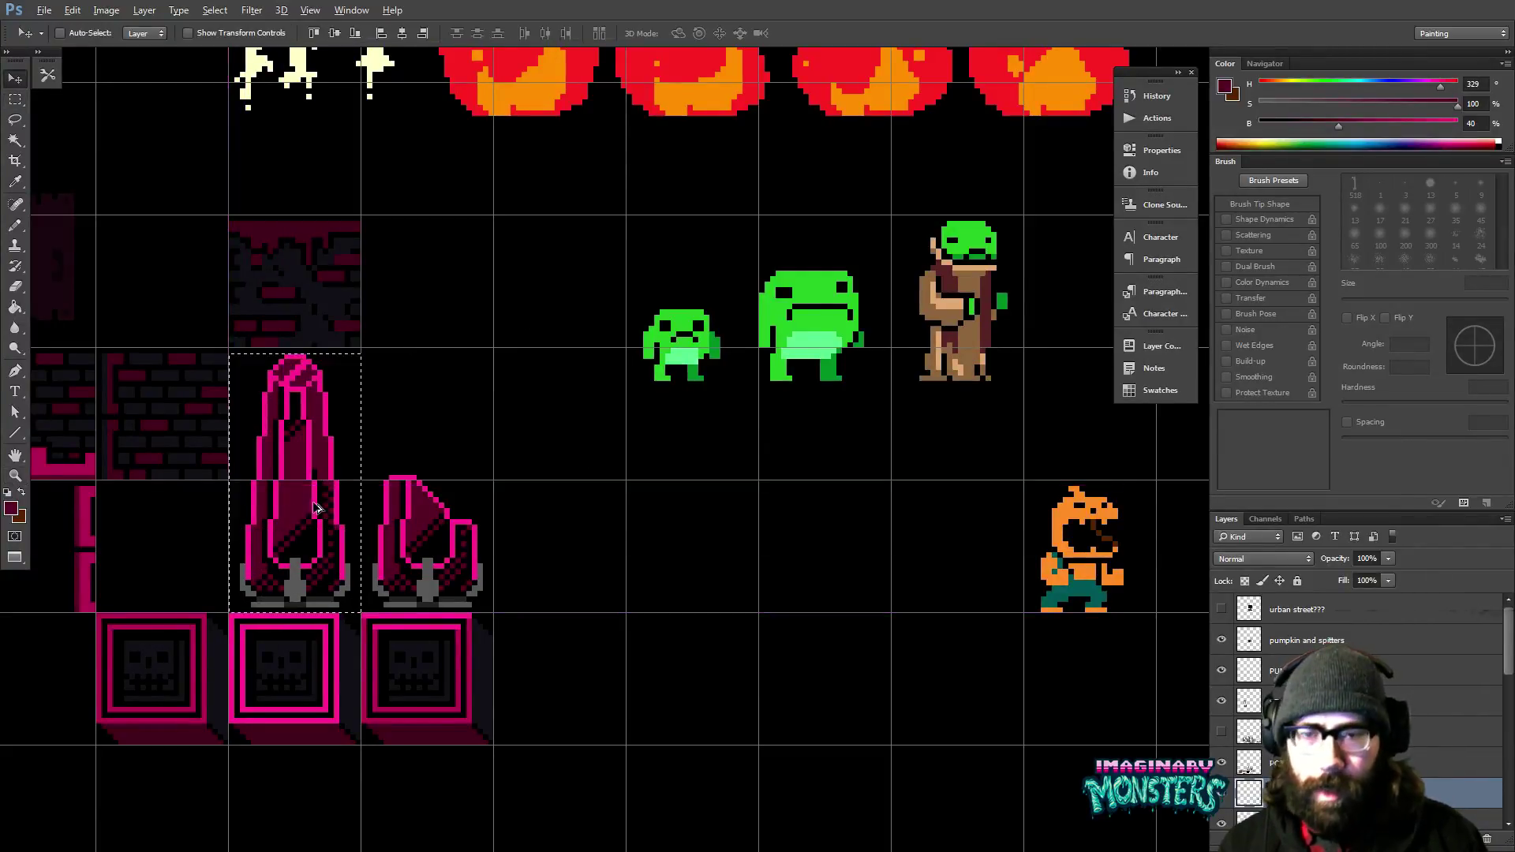
left_click(322, 505, "alt")
key("Return")
left_click(419, 543, "ctrl")
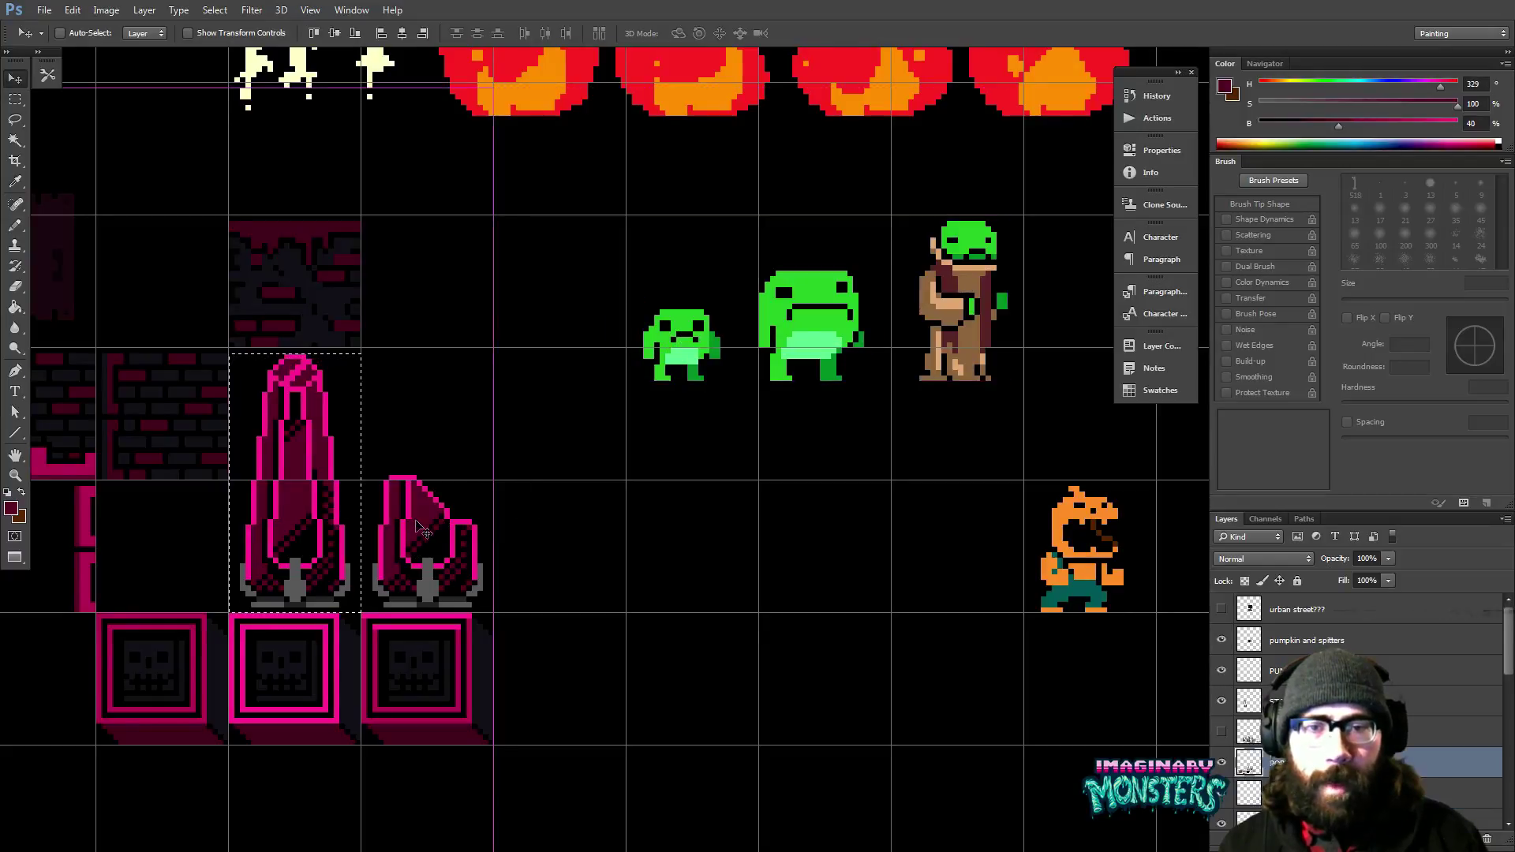
left_click_drag(315, 484, 579, 483)
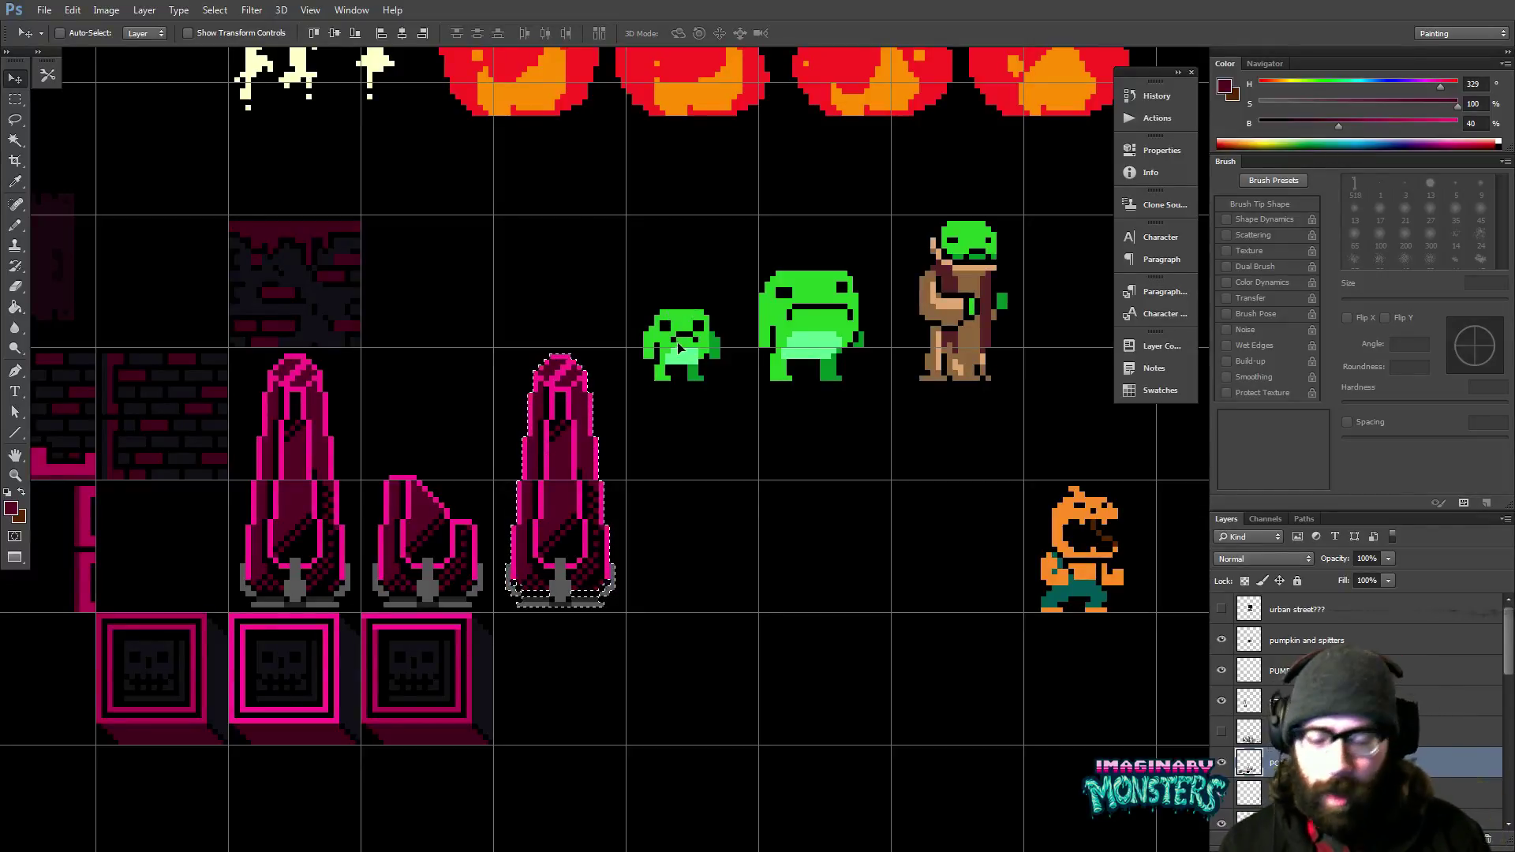
key("ctrl+d")
Widen the copied statue's left side with a new bright pink 1 px outline that runs straight up and slopes to the tip.
key("z")
left_click(623, 424)
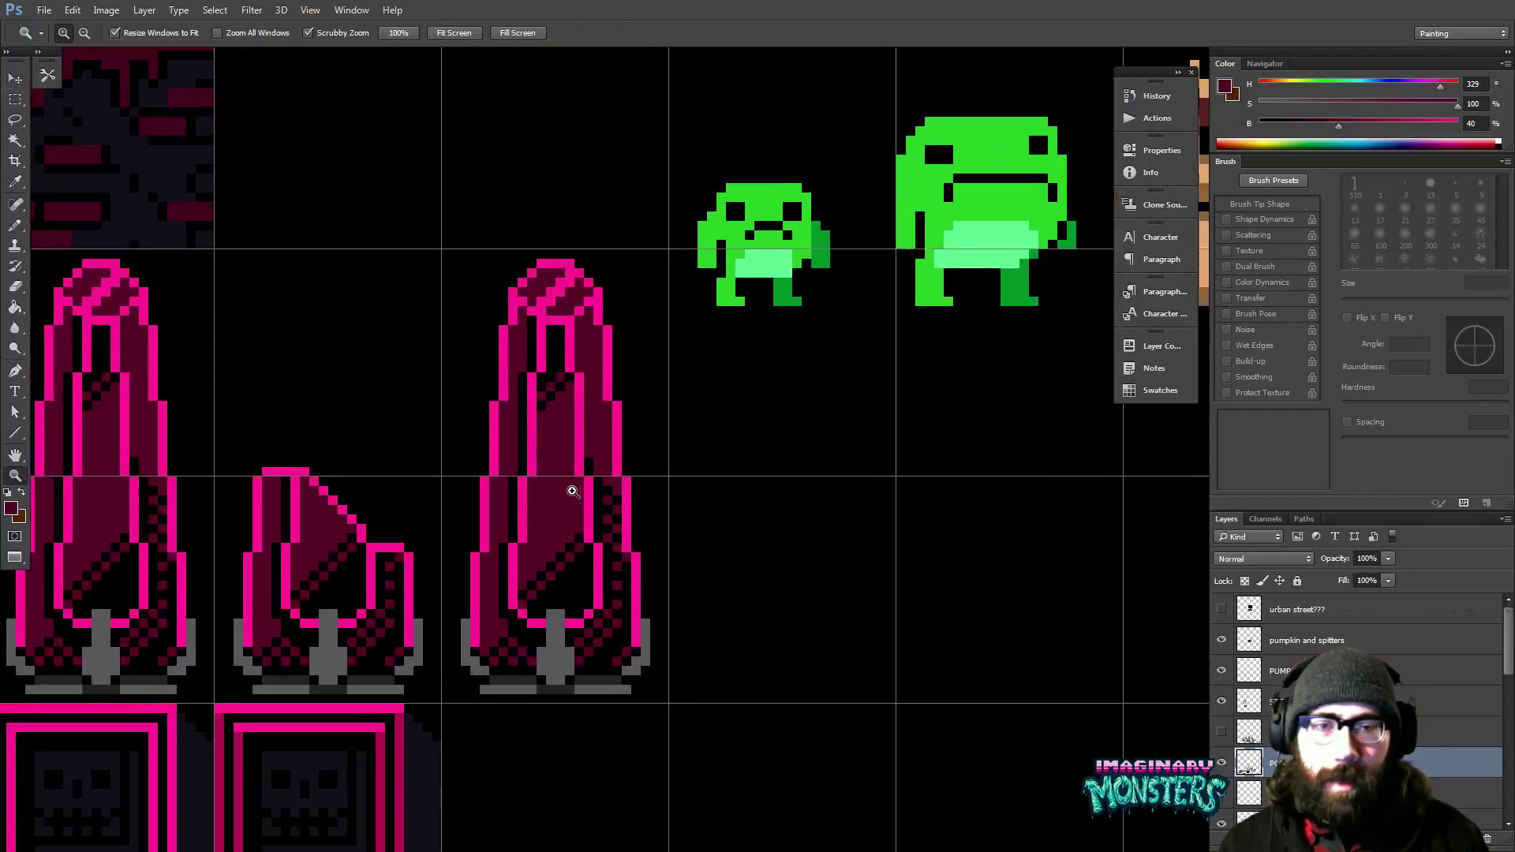
left_click_drag(549, 538, 515, 488)
key("m")
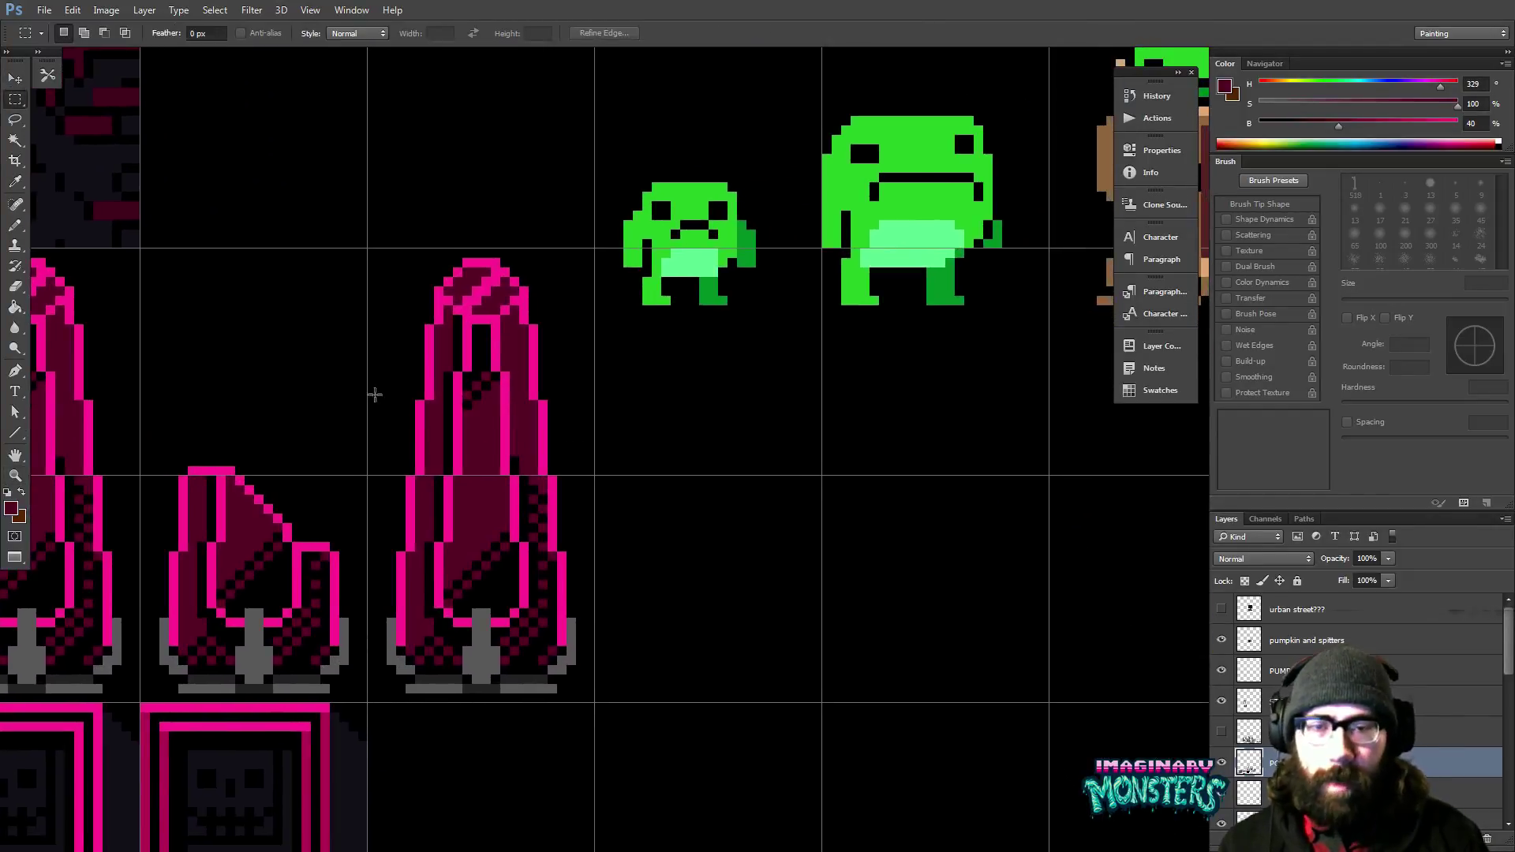
key("b")
left_click(405, 546, "alt")
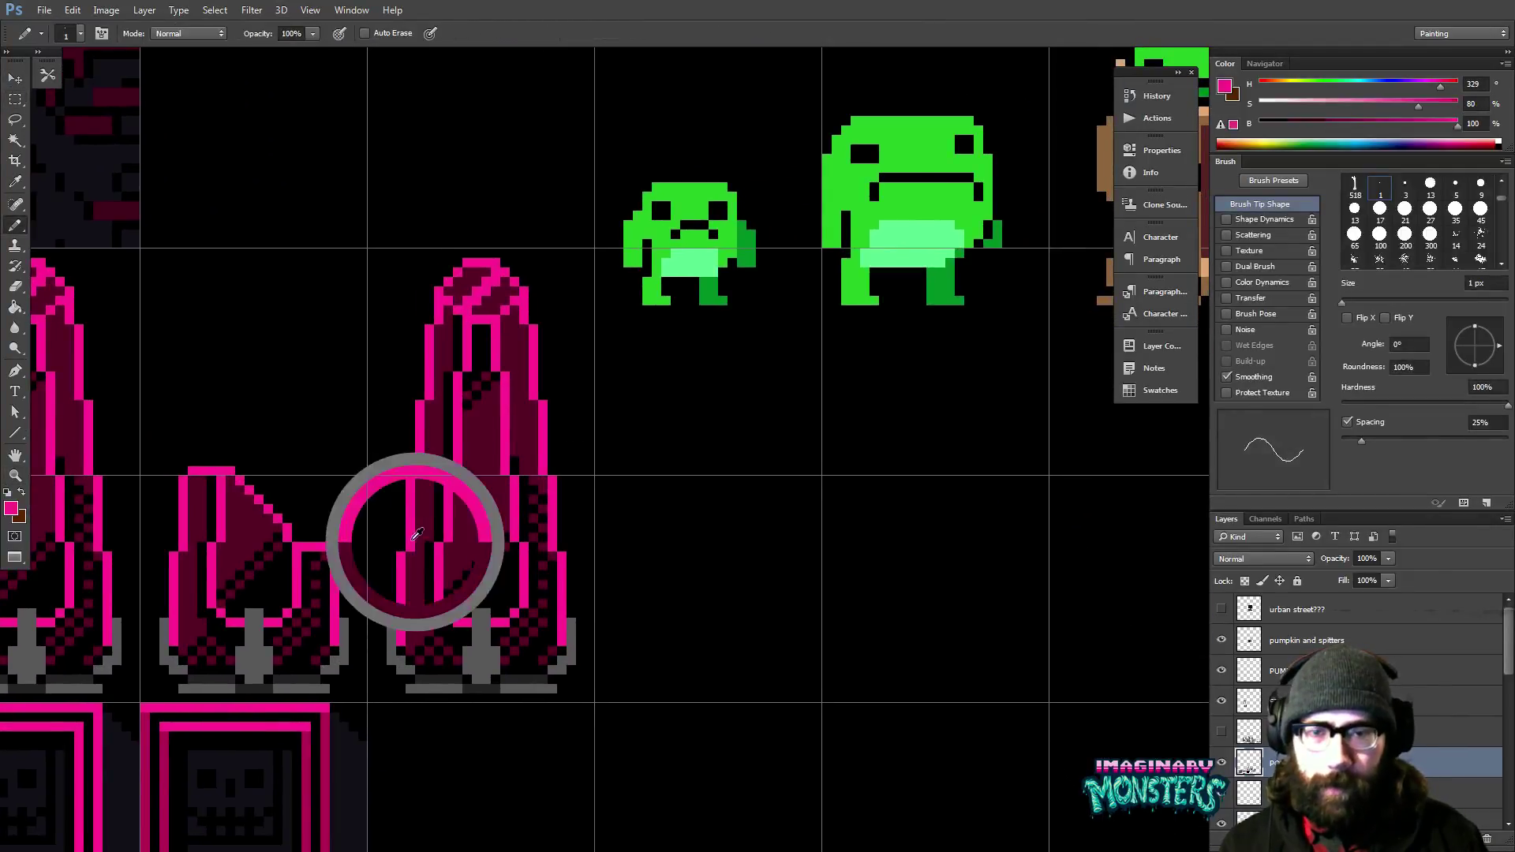
left_click_drag(407, 549, 401, 344)
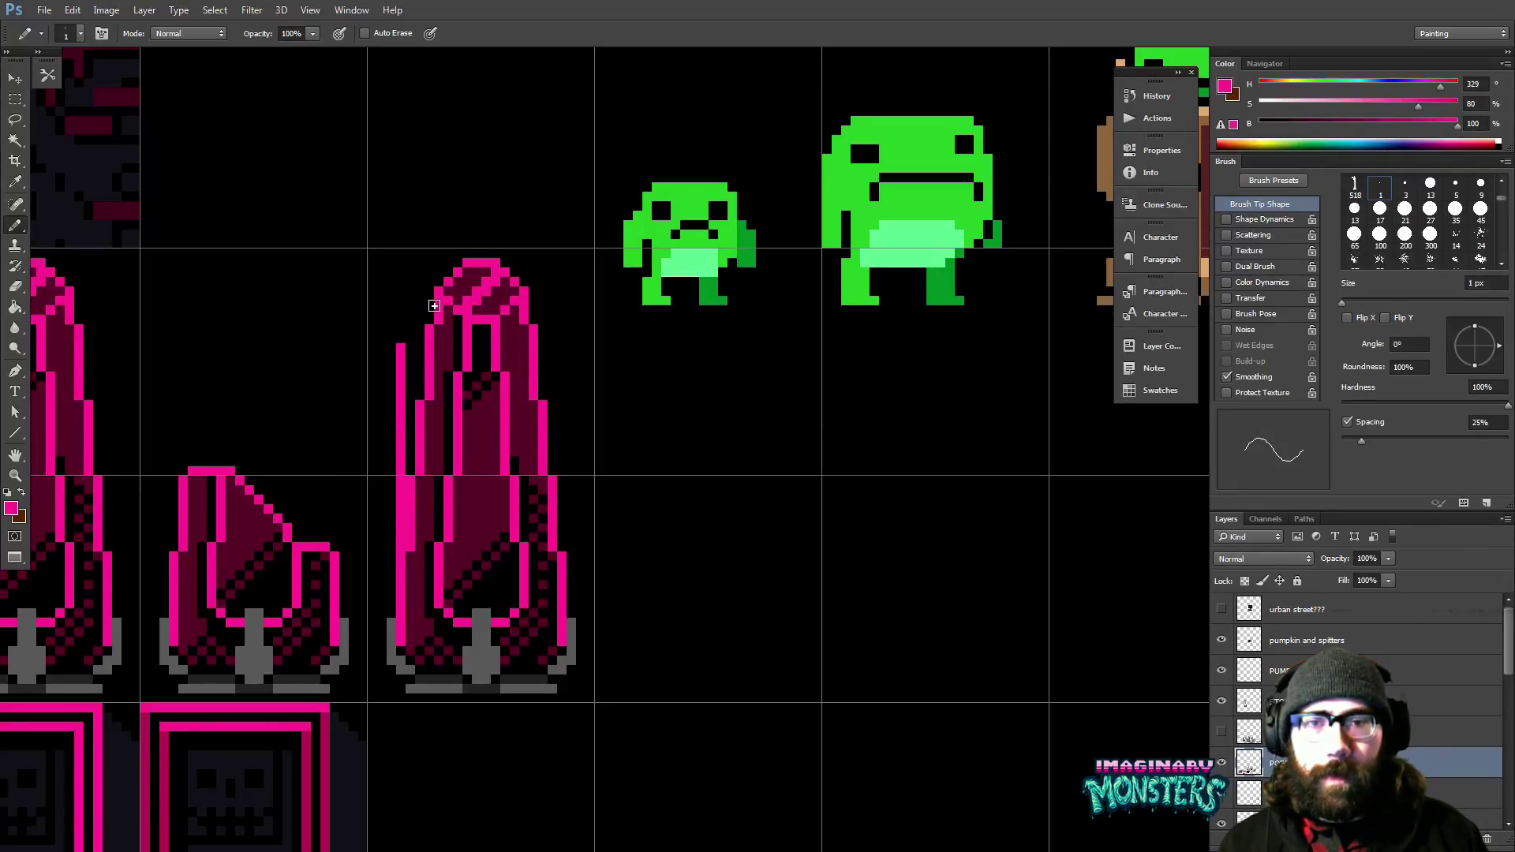
mouse_move(408, 340)
left_mouse_down()
mouse_move(457, 273)
mouse_move(481, 259)
mouse_move(459, 284)
mouse_move(479, 266)
left_mouse_up()
key("e")
key("b")
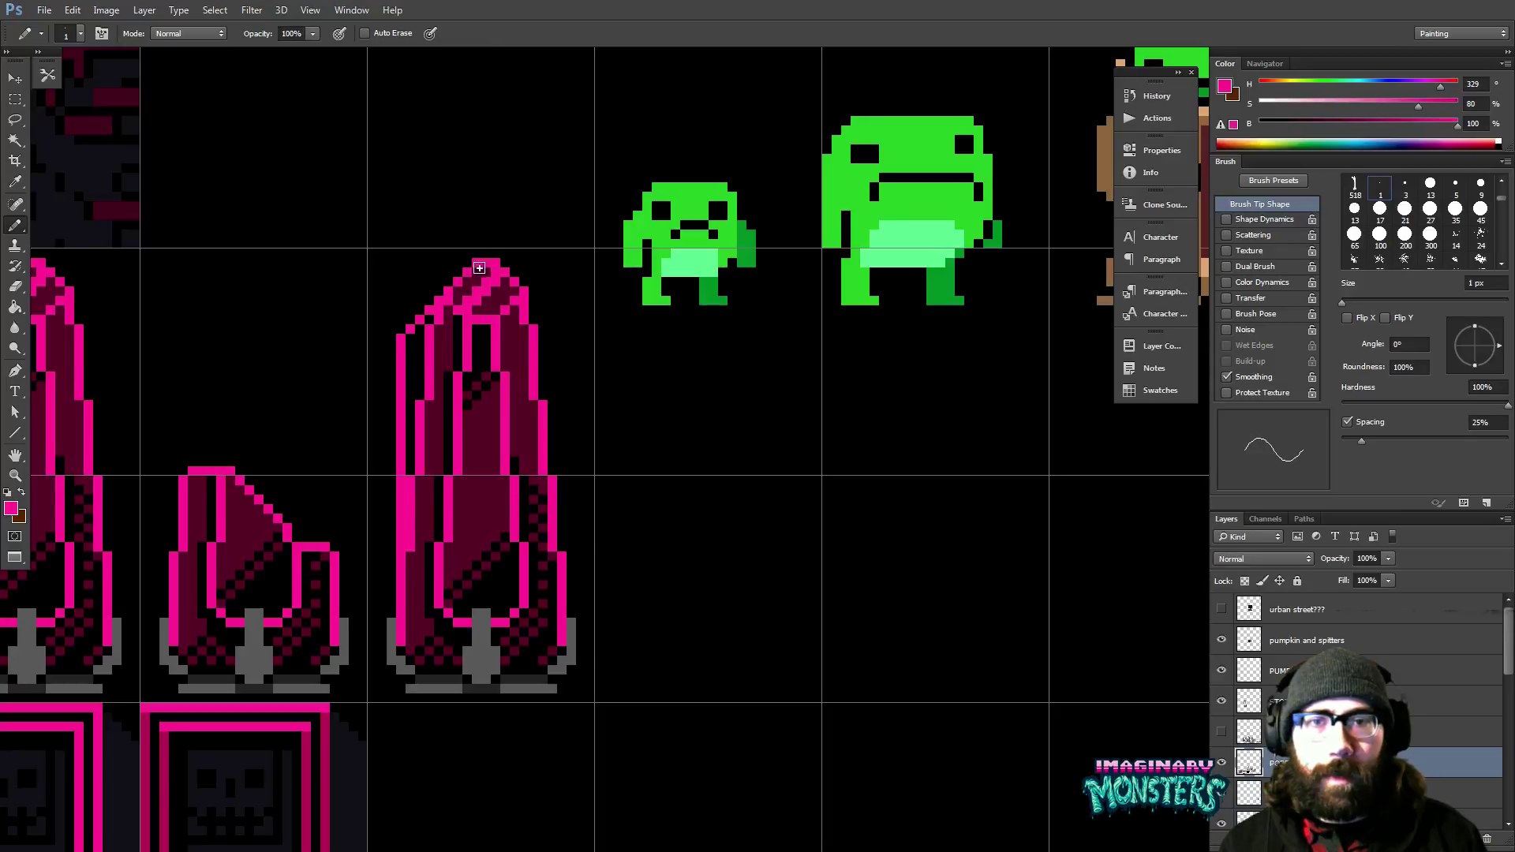
Cover the copy's old left outline with dark pink and draw a black vertical shading line inside the widened side.
mouse_move(527, 369)
left_mouse_down()
mouse_move(549, 379)
mouse_move(521, 351)
mouse_move(464, 355)
mouse_move(447, 590)
mouse_move(458, 380)
mouse_move(445, 391)
left_mouse_up()
left_click(483, 377, "alt")
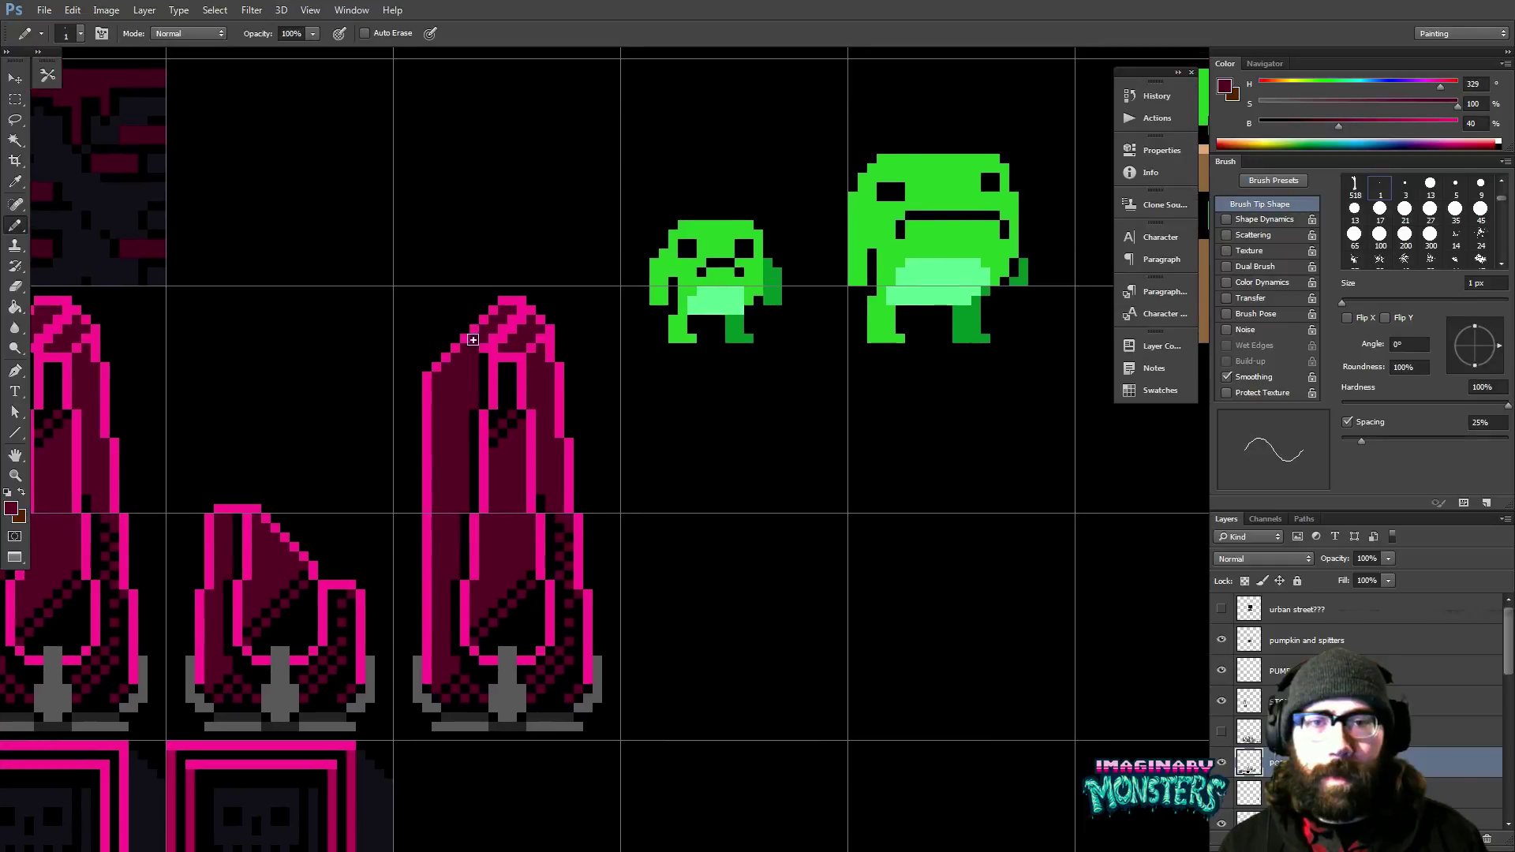
left_click(482, 393, "alt")
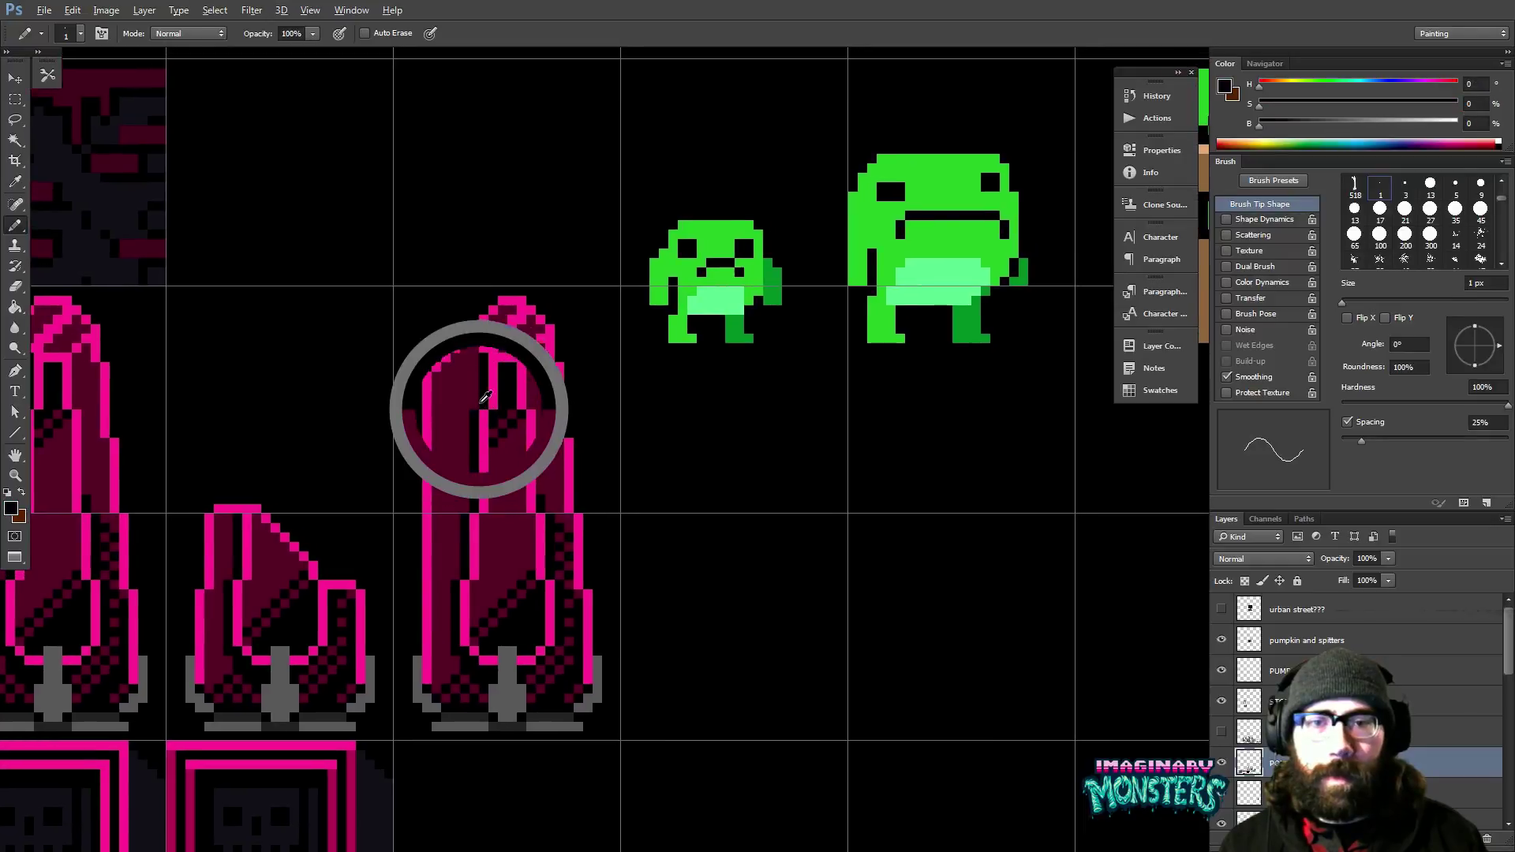
left_click(499, 357, "alt")
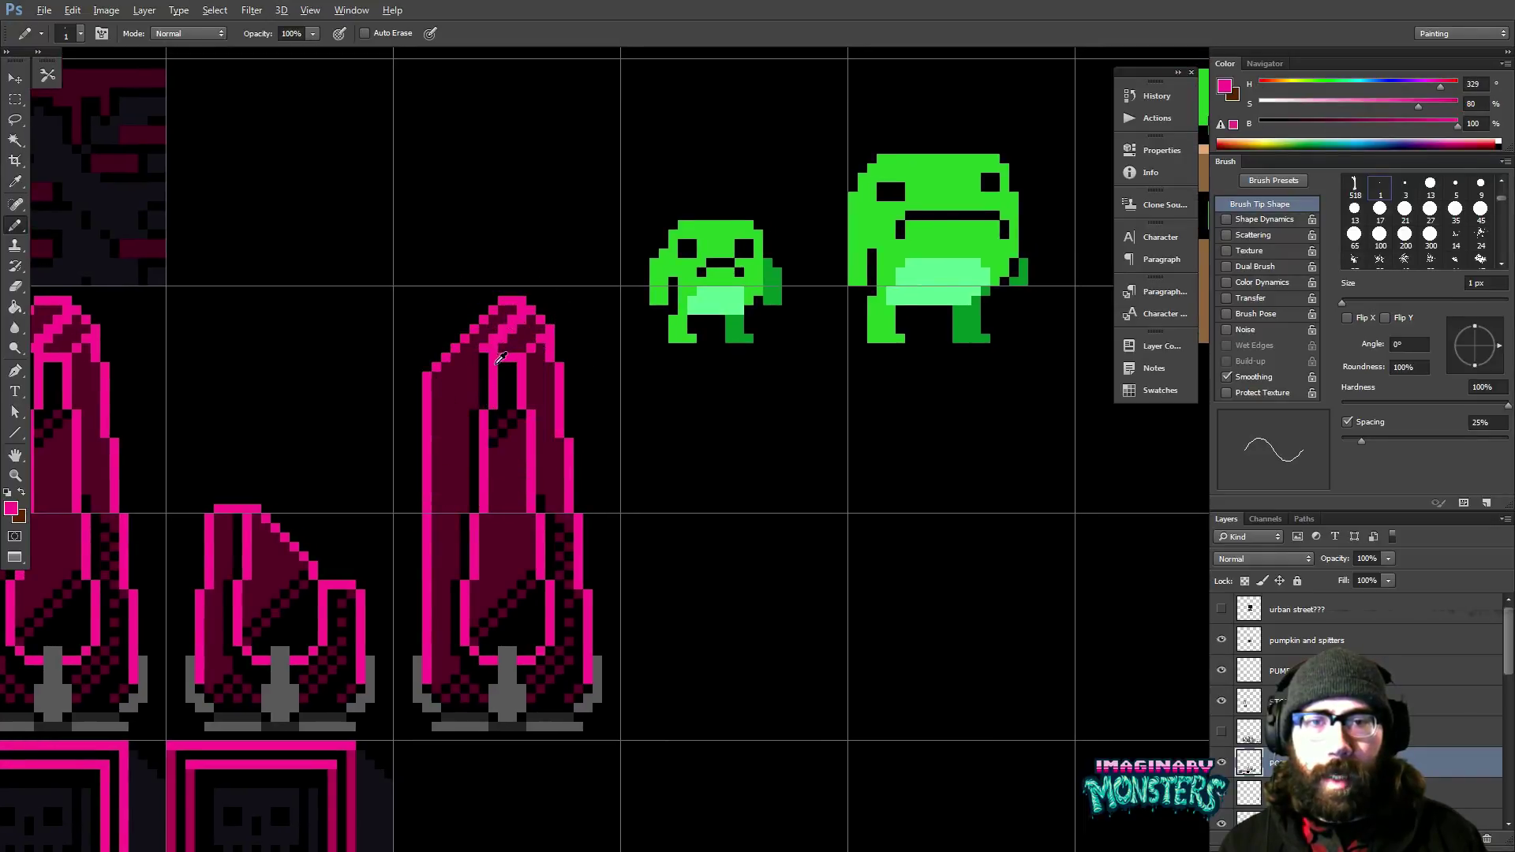
left_click(458, 583, "alt")
left_click_drag(456, 582, 456, 401)
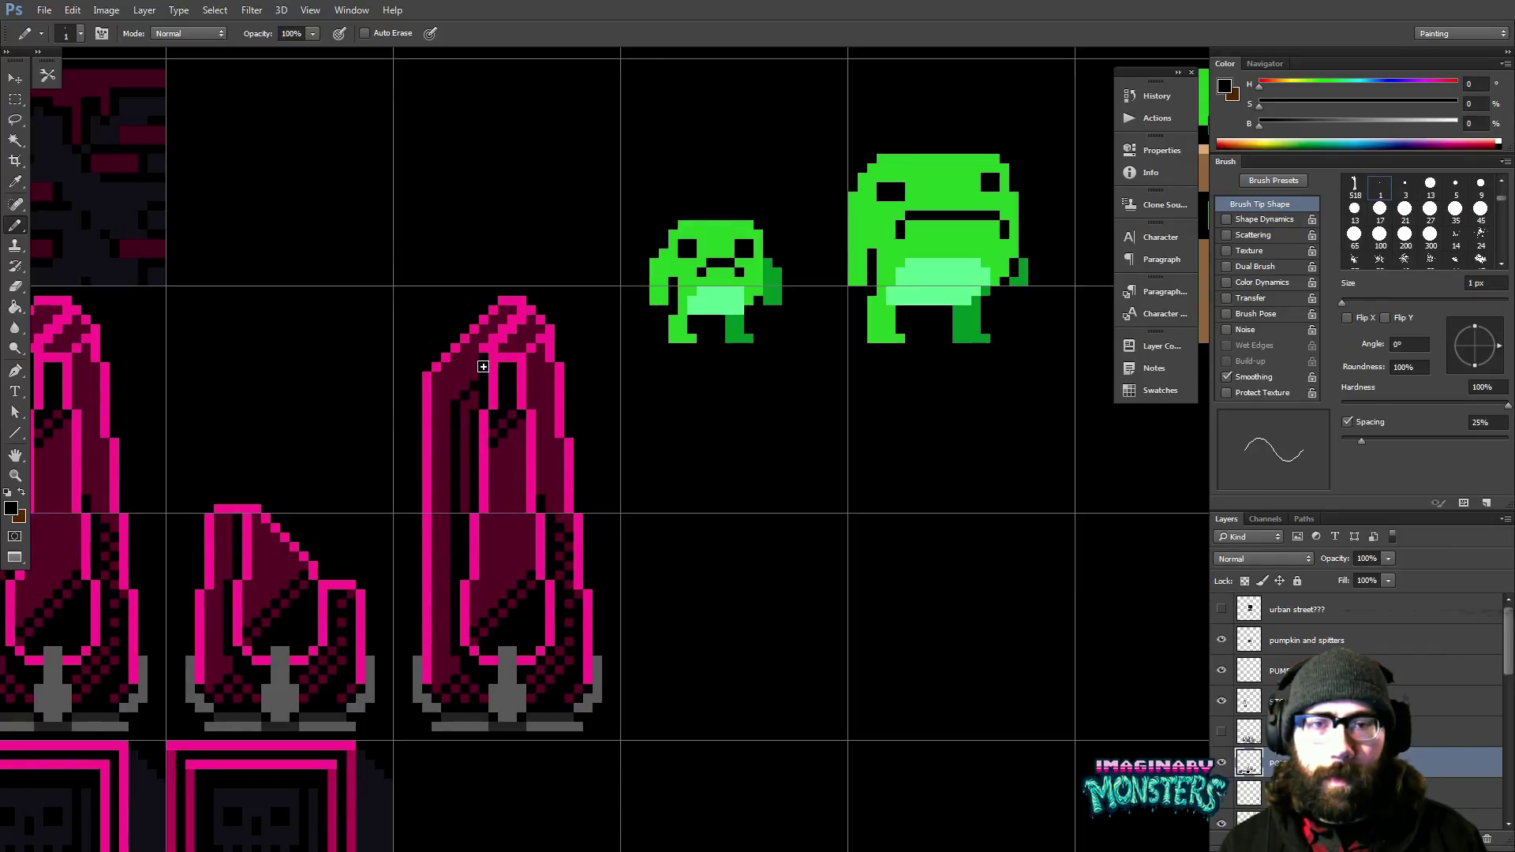
left_click(482, 367, "alt")
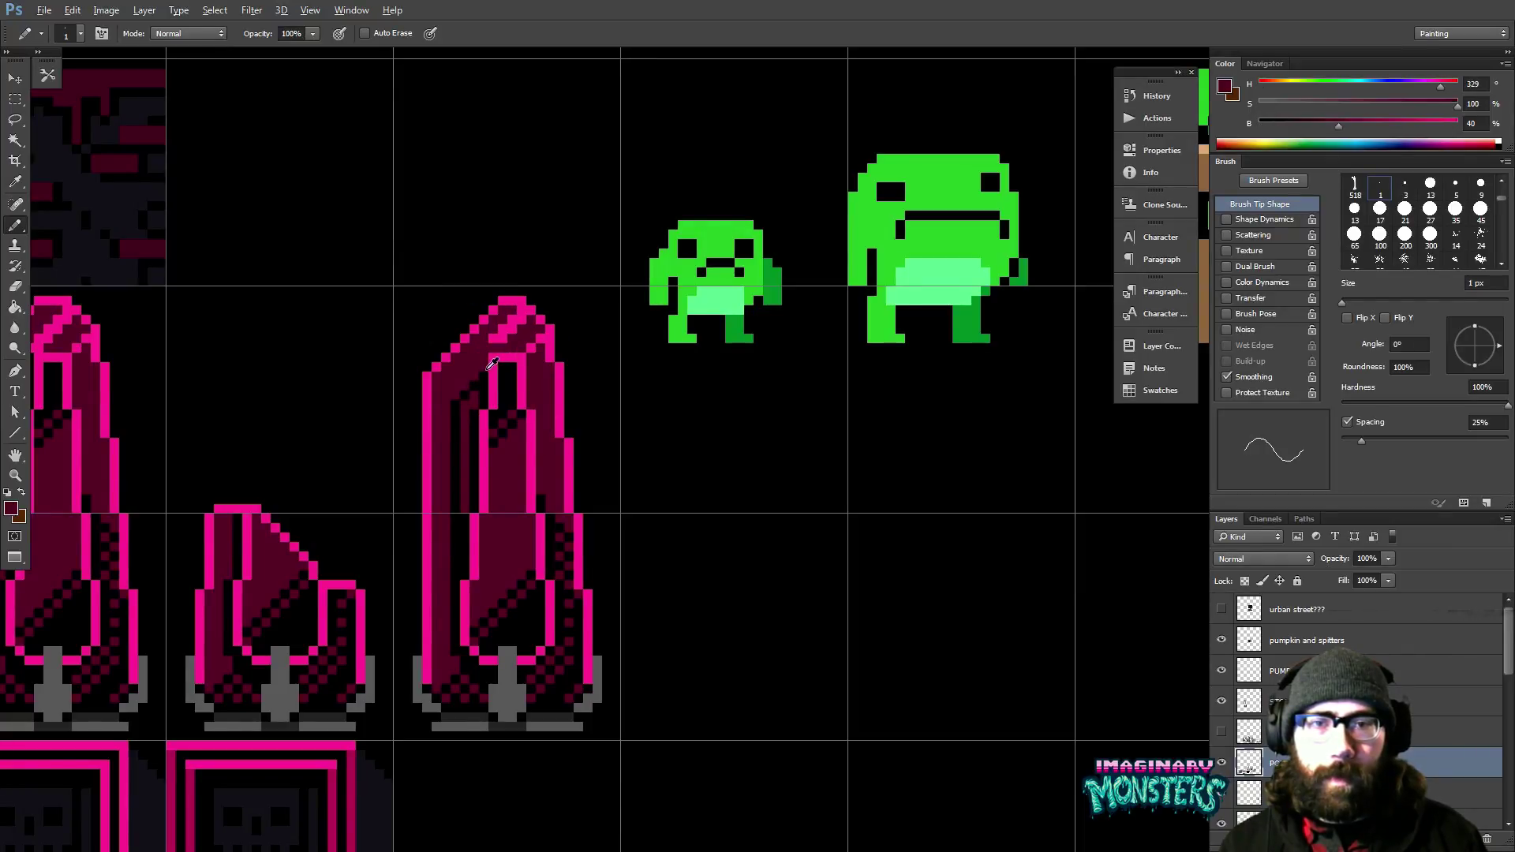
Draw a bright pink diagonal and vertical edge that extends the copied statue's inner facet to the left.
left_click(487, 393, "alt")
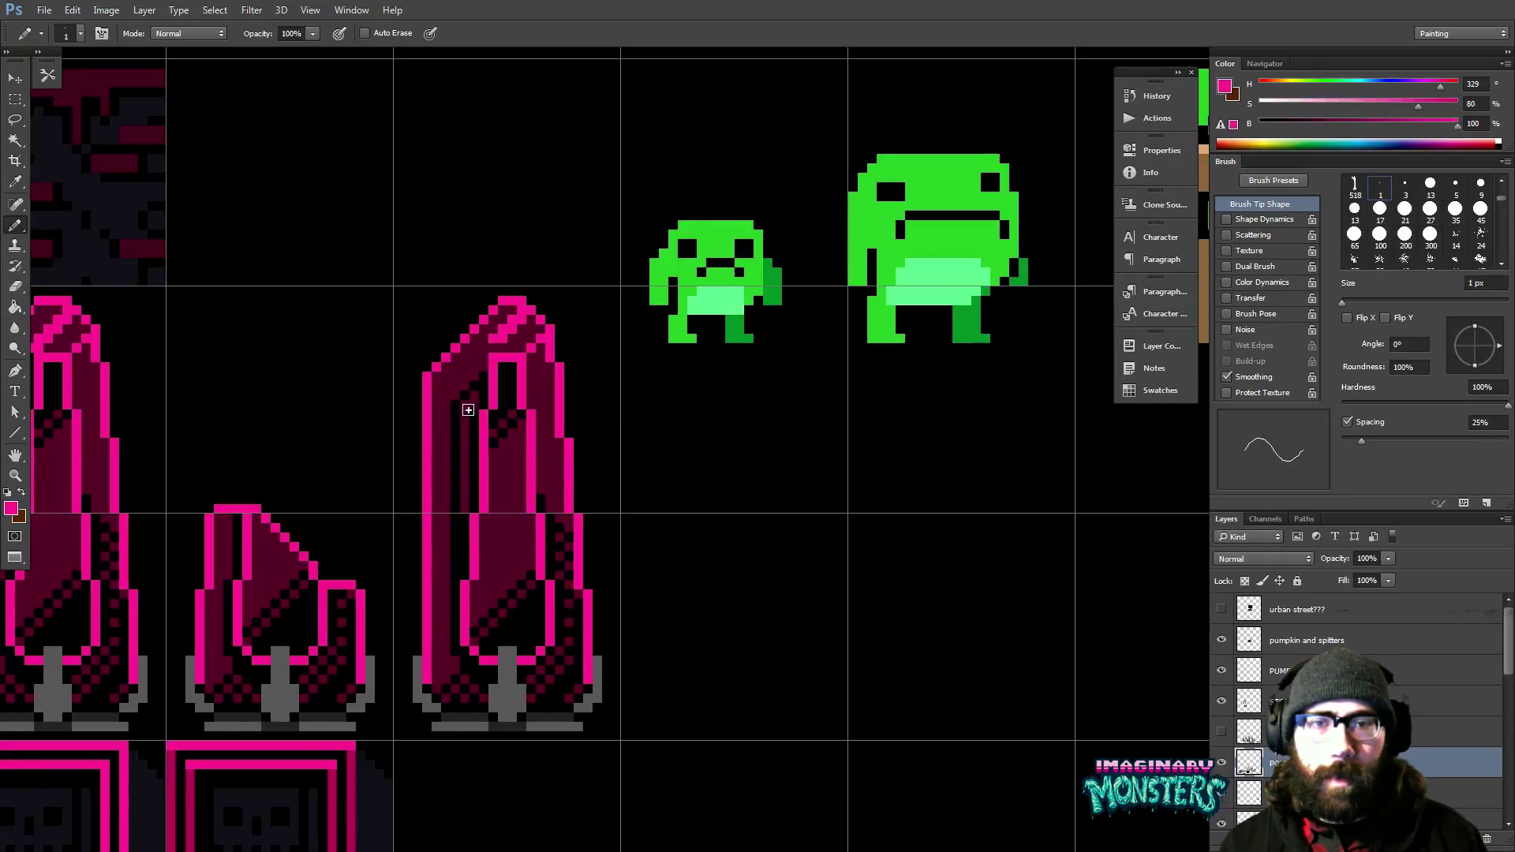
left_click(477, 410, "alt")
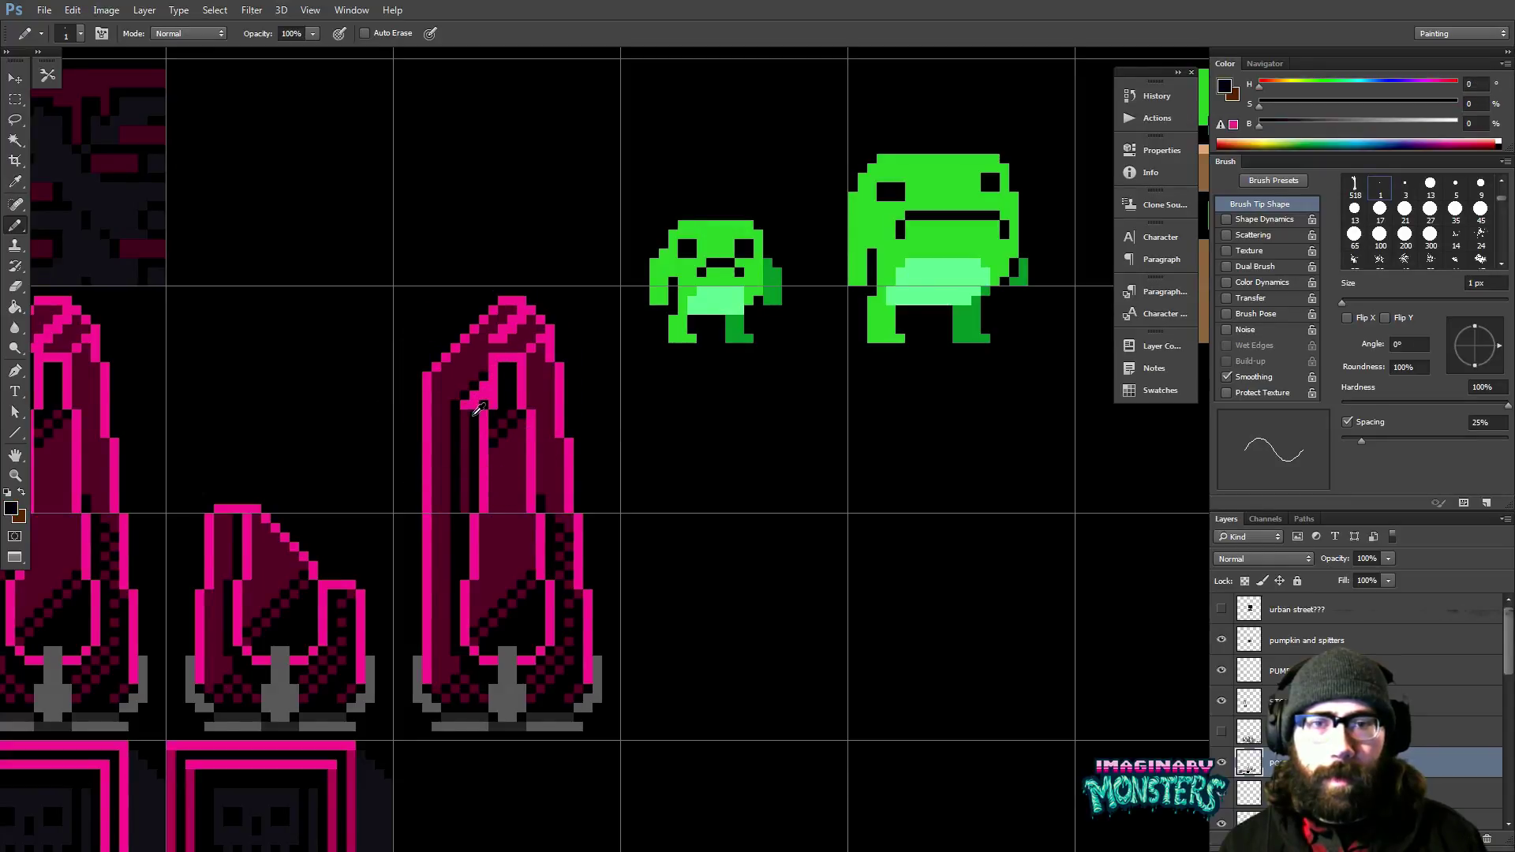
left_click(482, 394, "alt")
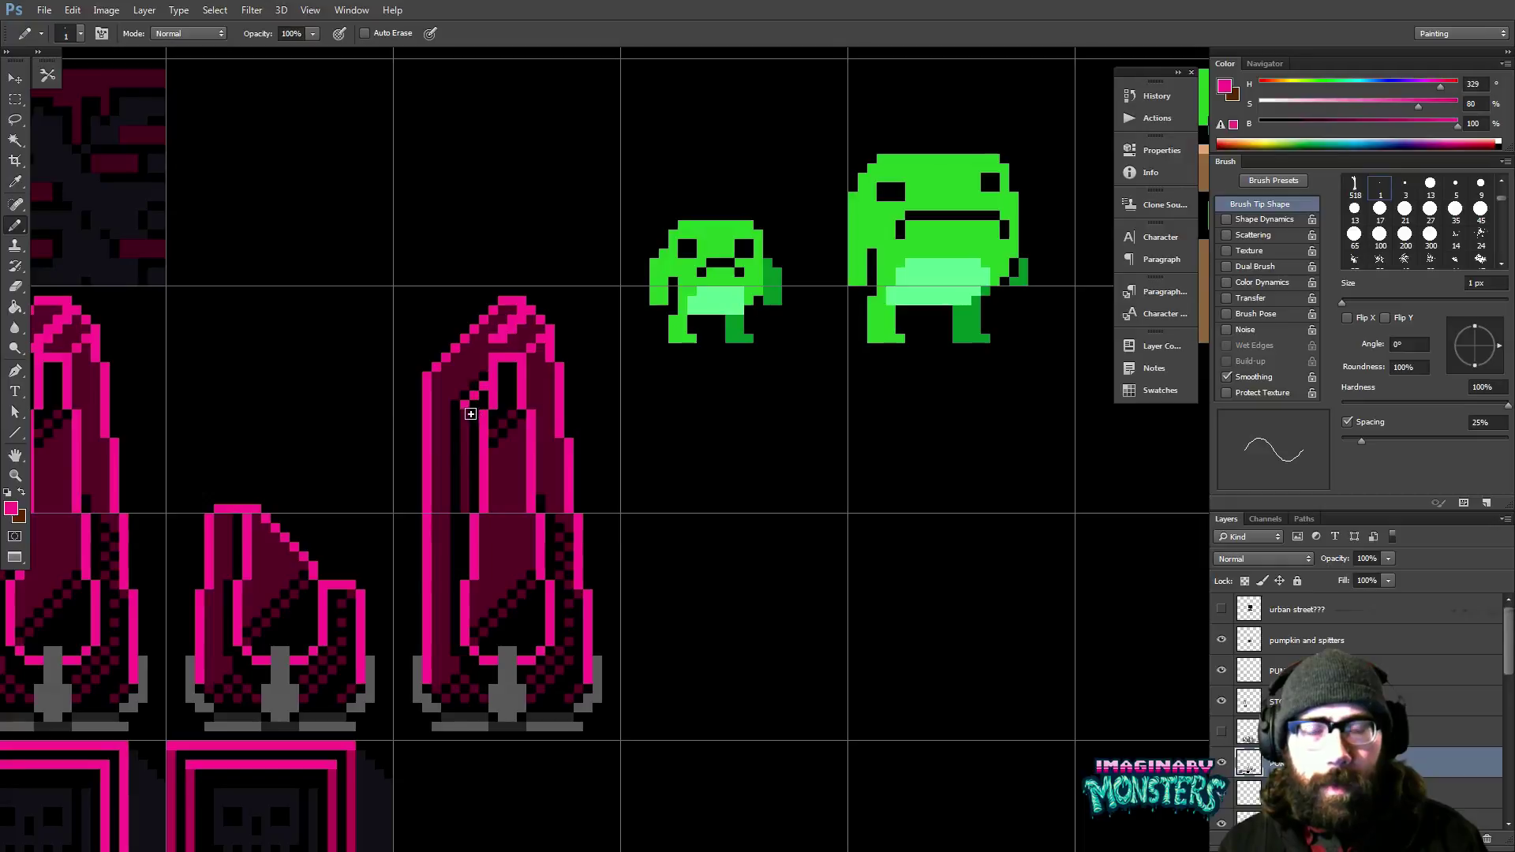
mouse_move(469, 423)
left_mouse_down()
mouse_move(481, 583)
mouse_move(481, 507)
left_mouse_up()
Paint out the old inner facet edge with black and dark pink, continuing the dithered shading across the wider facet.
left_click(484, 580, "alt")
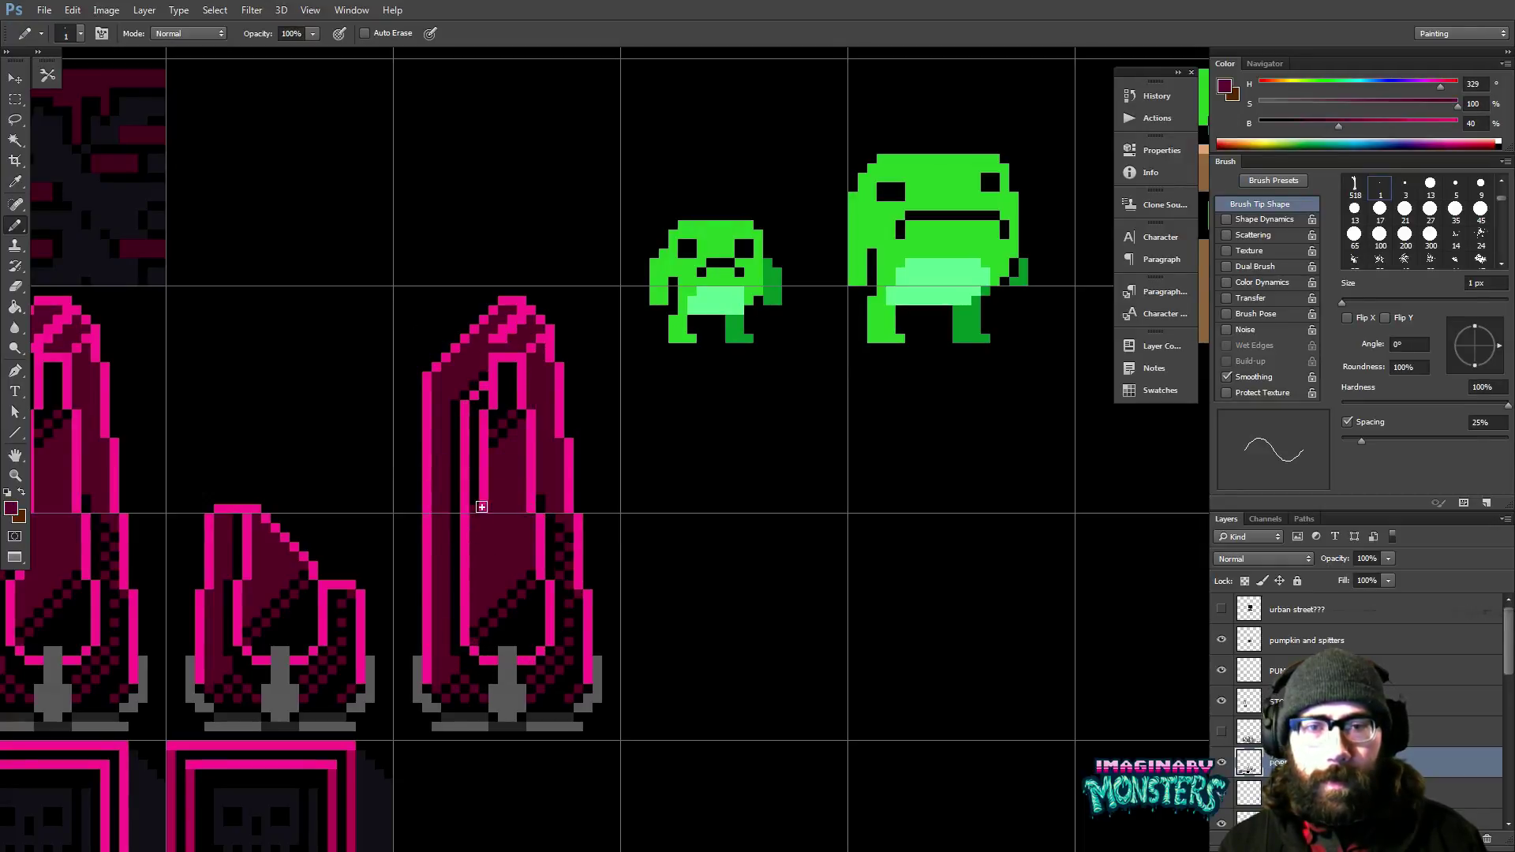
left_click(507, 413, "alt")
mouse_move(485, 419)
left_mouse_down()
mouse_move(498, 385)
mouse_move(488, 422)
left_mouse_up()
left_click(486, 445)
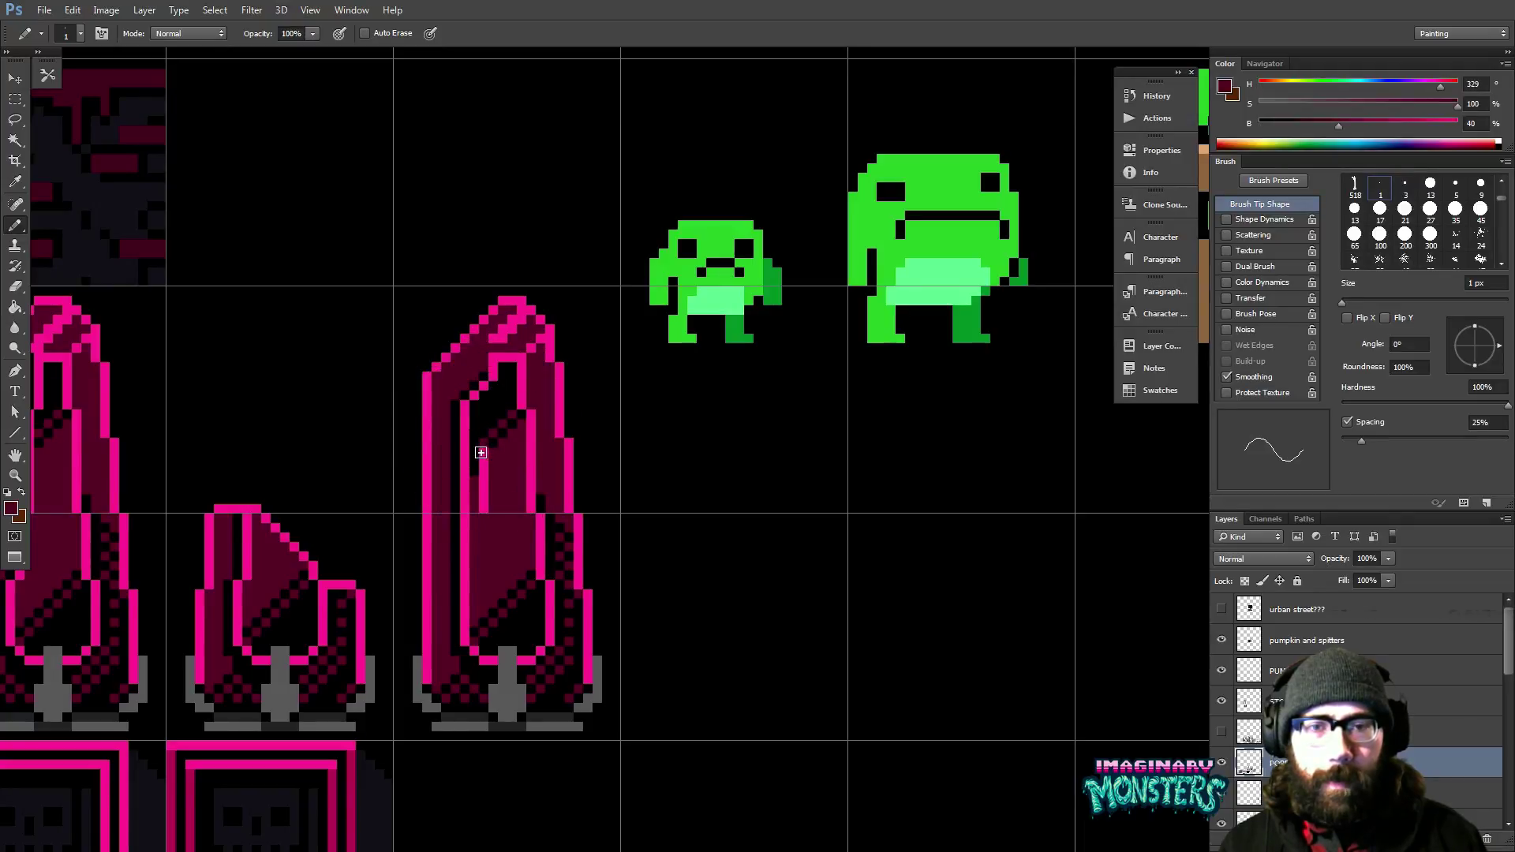
left_click(493, 448, "alt")
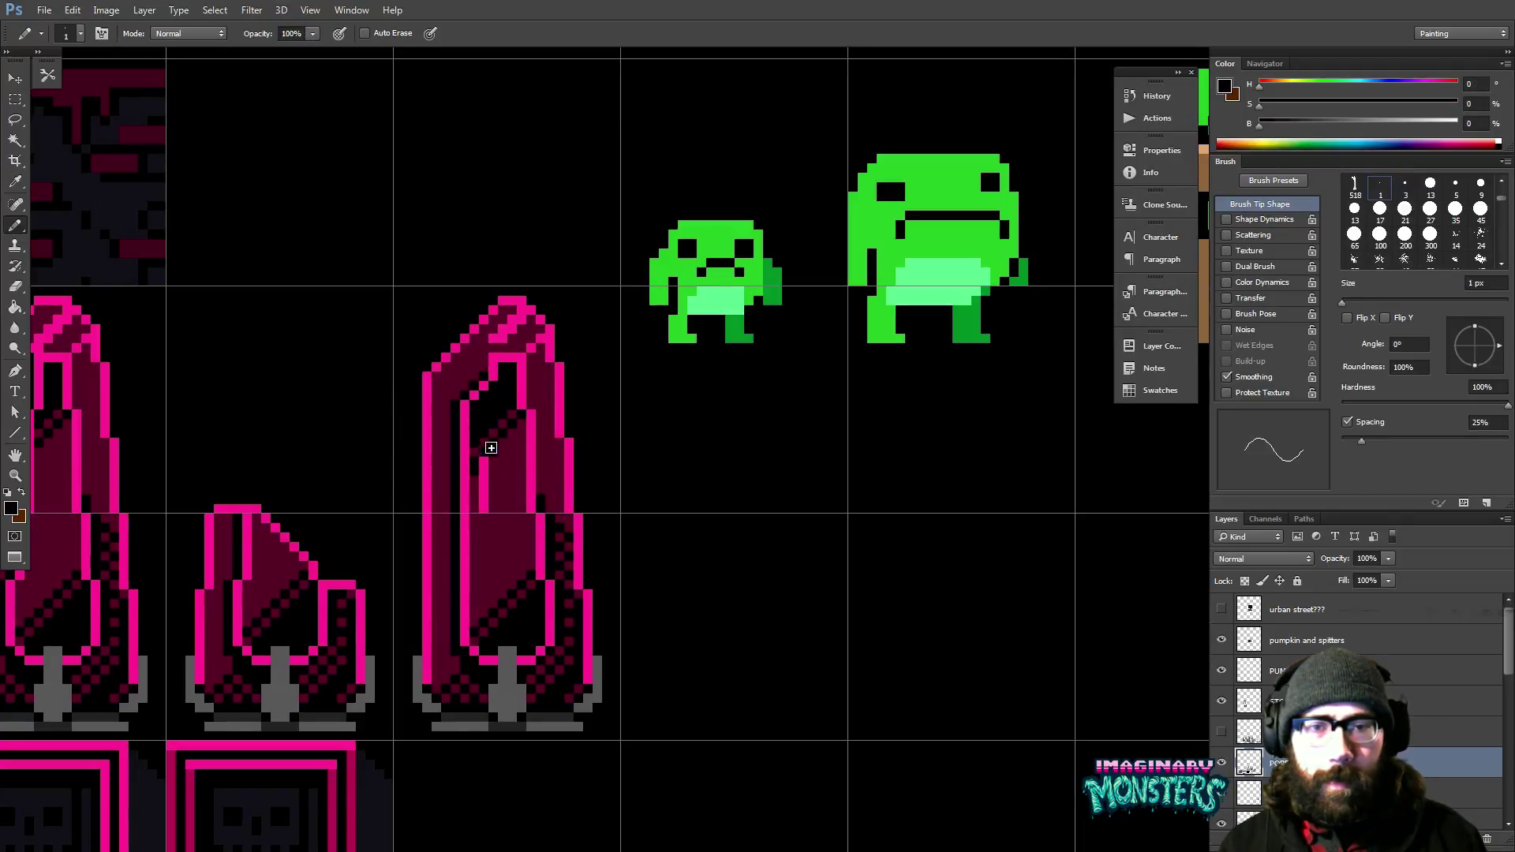
left_click(499, 457, "alt")
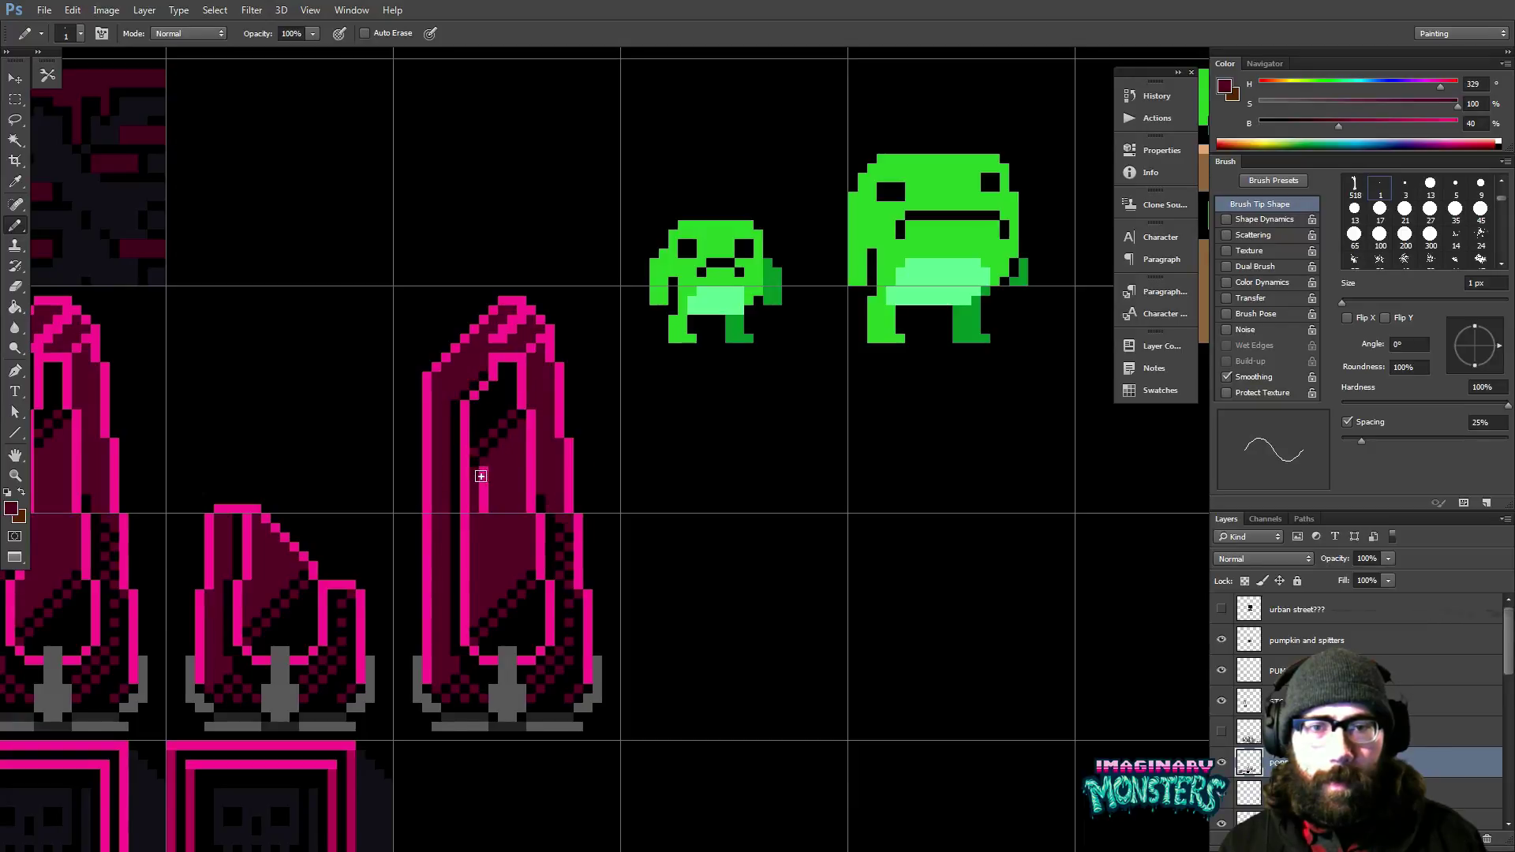
mouse_move(481, 476)
left_mouse_down()
mouse_move(484, 515)
mouse_move(497, 433)
left_mouse_up()
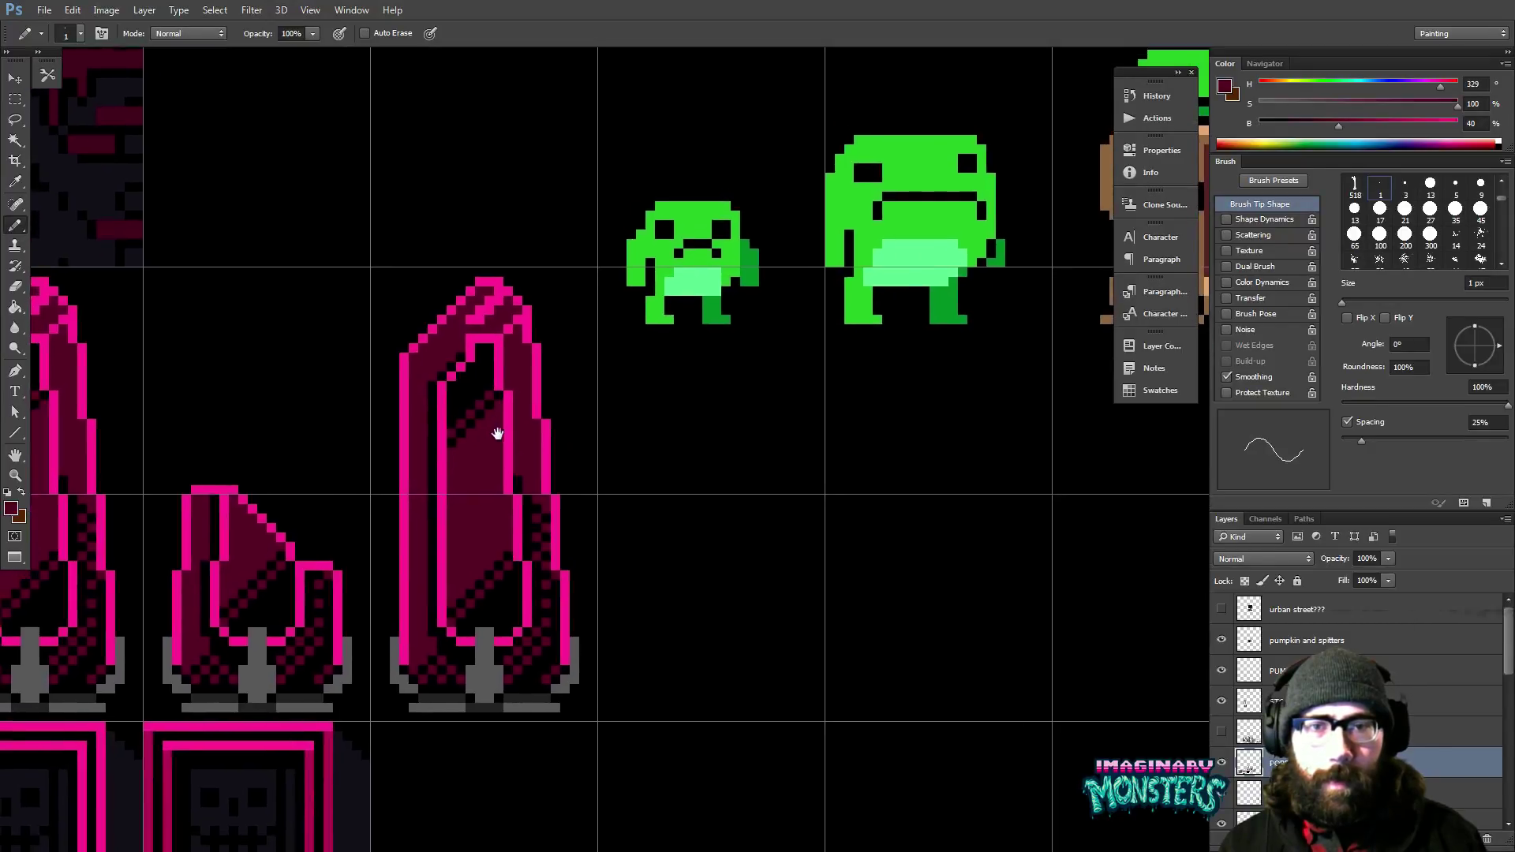
Trim the upper corner of the inner facet into a clean diagonal and touch up the copied statue's tip in bright pink.
left_click(465, 354, "alt")
left_click(468, 344, "alt")
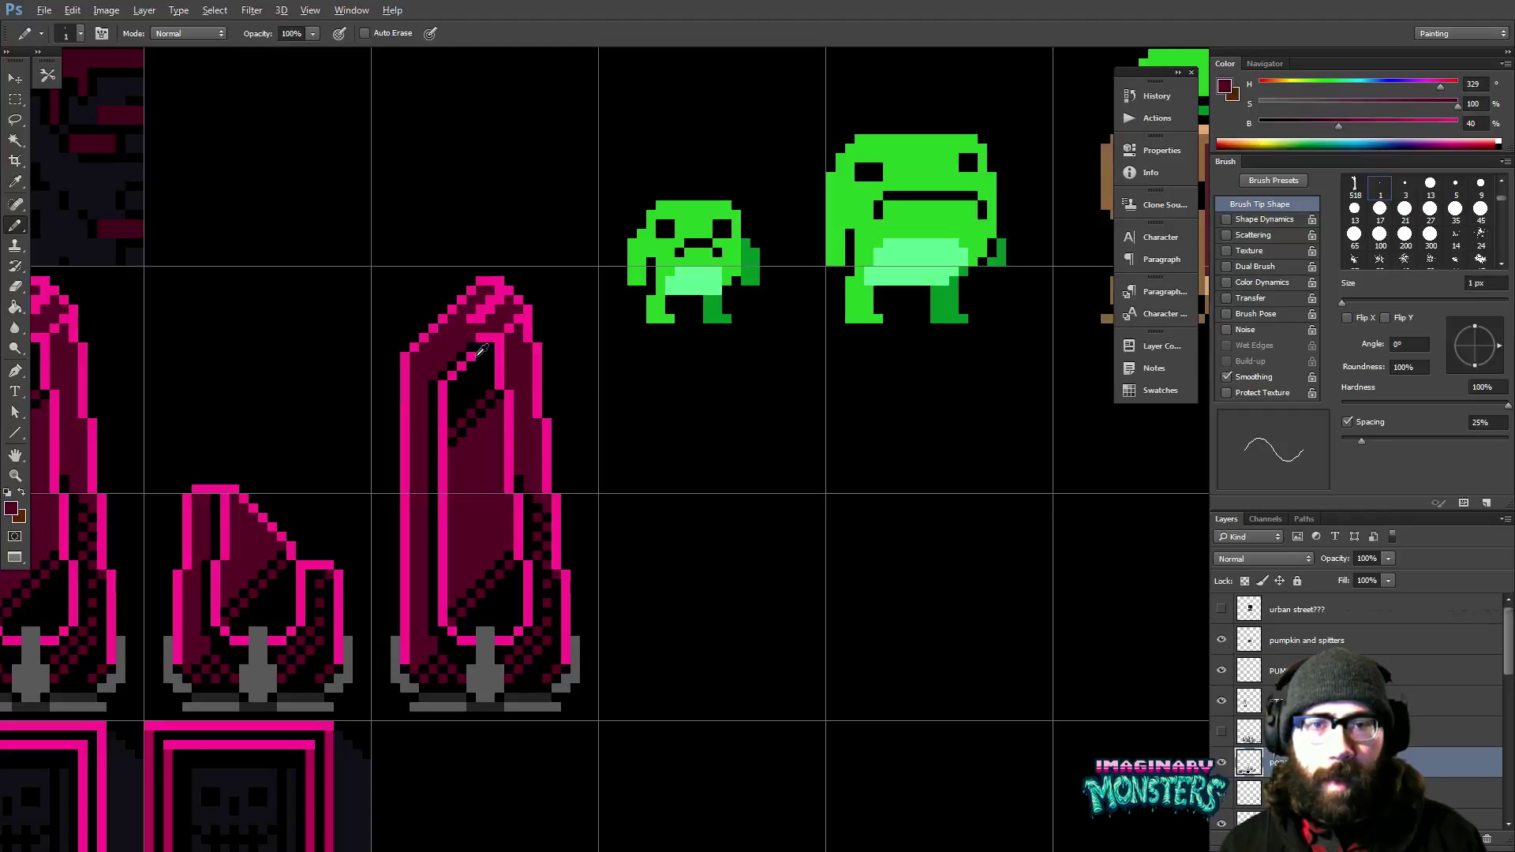
left_click(481, 350, "alt")
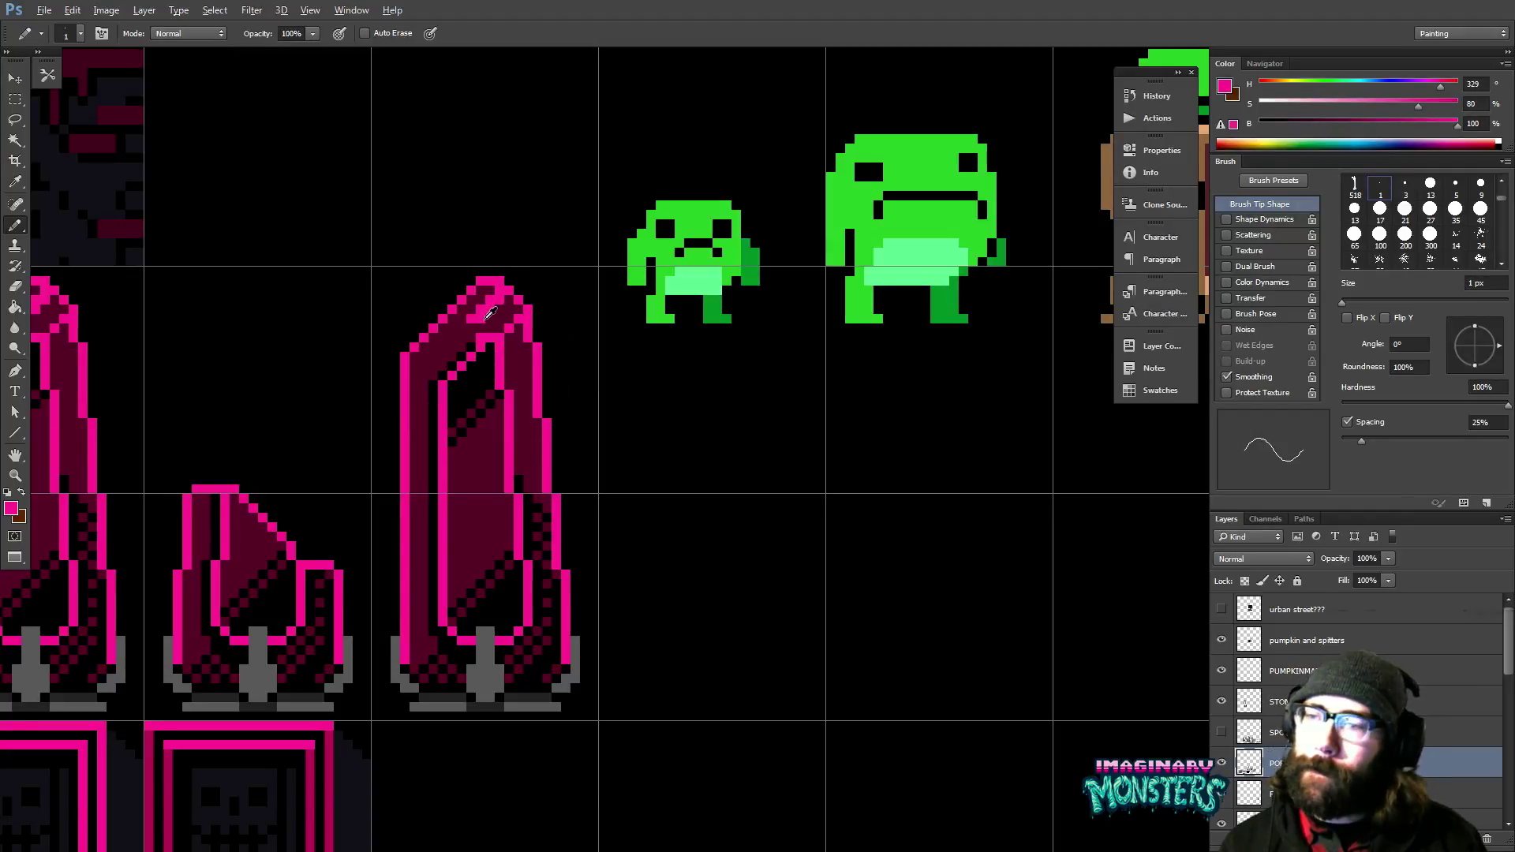
left_click_drag(483, 312, 497, 340)
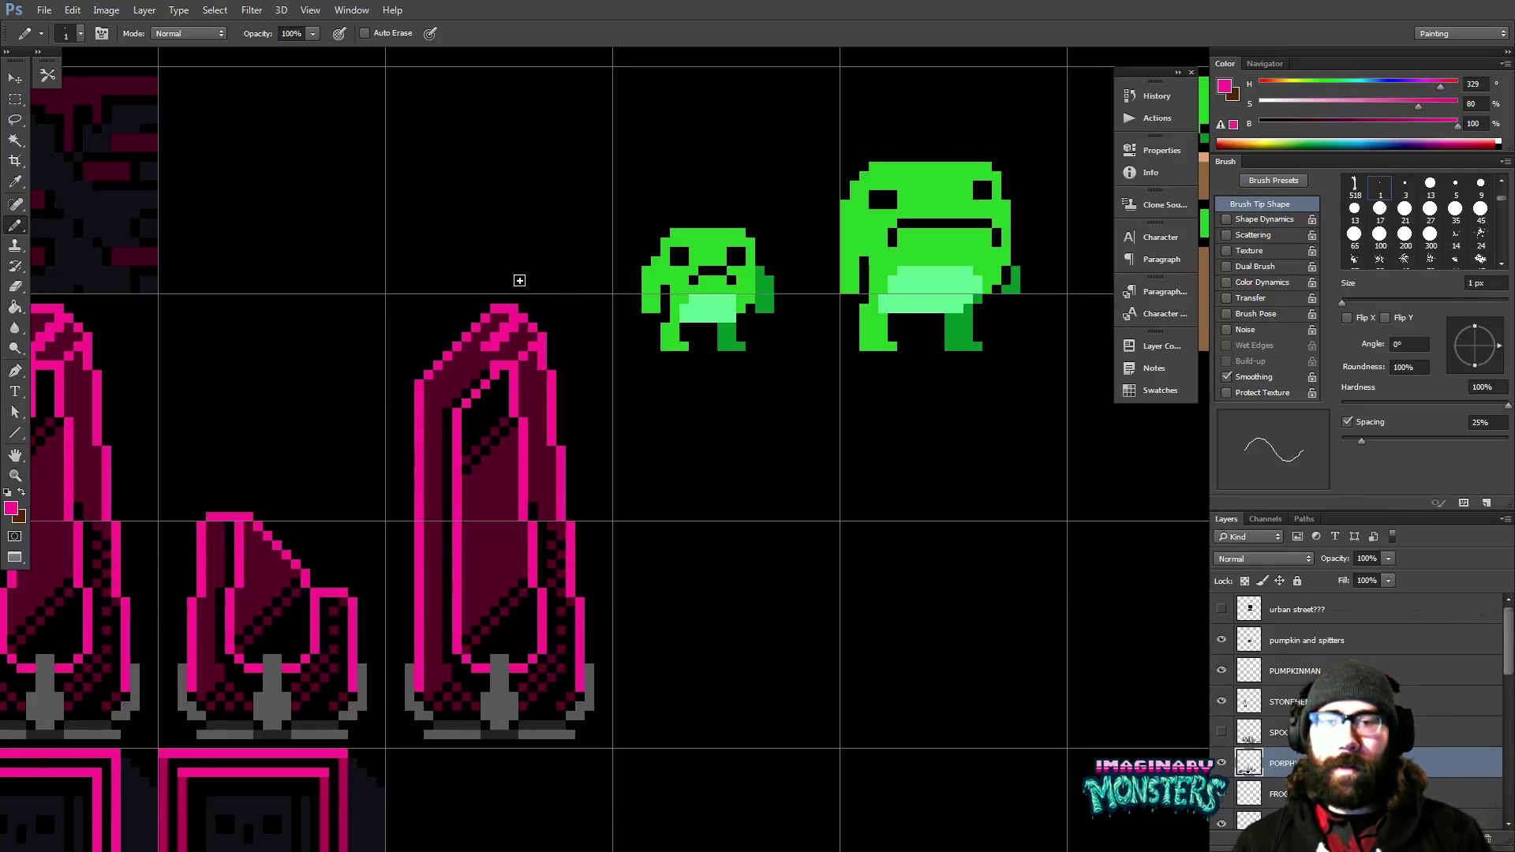
Draw a bright pink diagonal shoulder and vertical outline that widen the copied statue's right side to mirror its left.
left_click(489, 355, "alt")
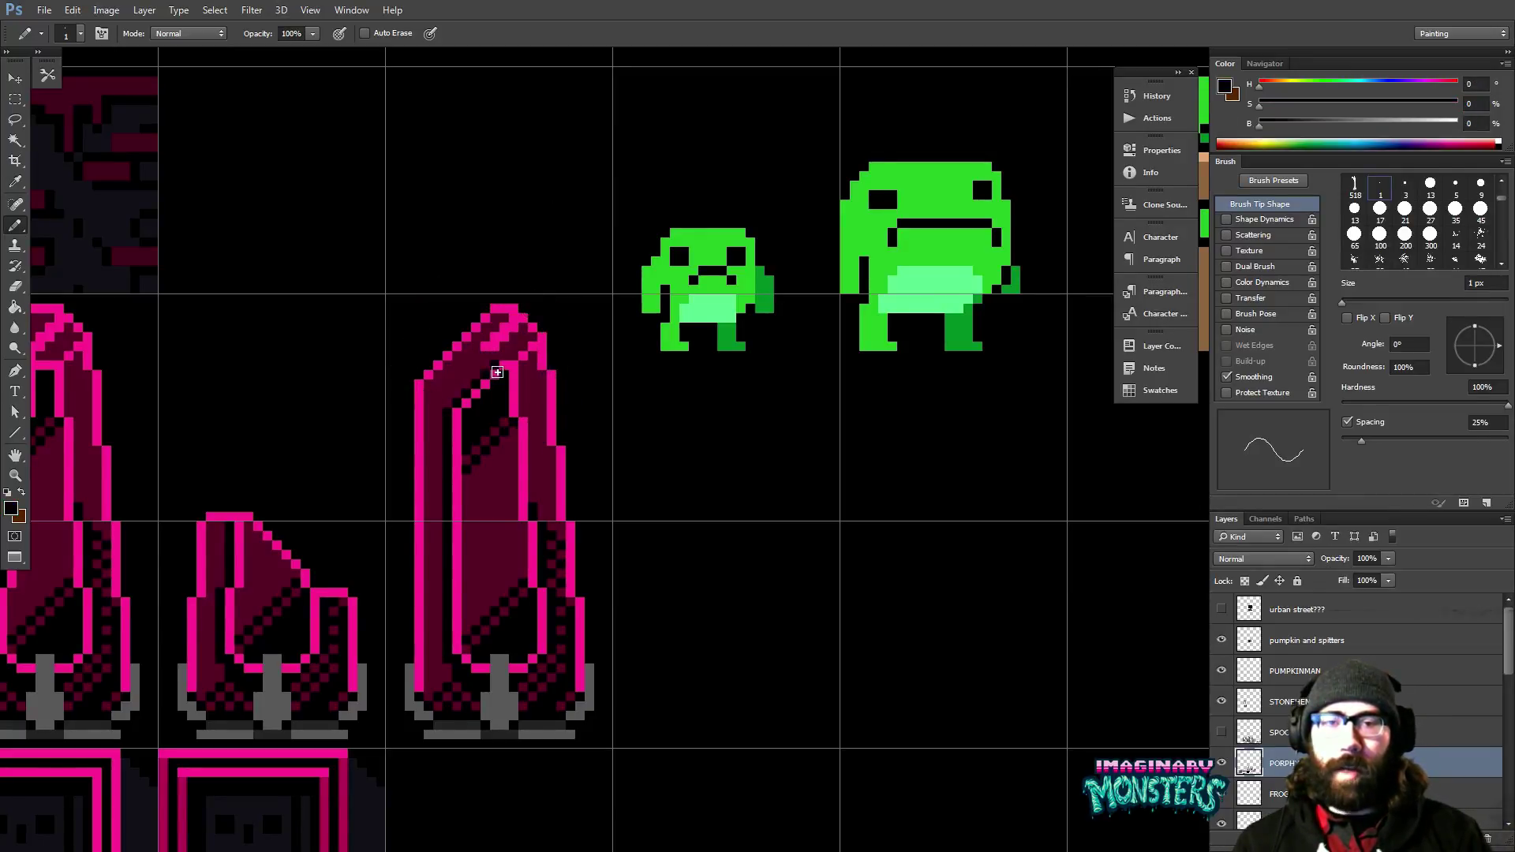
left_click(494, 356, "alt")
mouse_move(508, 360)
left_mouse_down()
mouse_move(512, 328)
mouse_move(568, 325)
mouse_move(595, 450)
mouse_move(589, 562)
left_mouse_up()
left_click(521, 270, "alt")
Cover the upper part of the copy's old right outline with dark pink and clean up the doubled outline lower down.
left_click(546, 396, "alt")
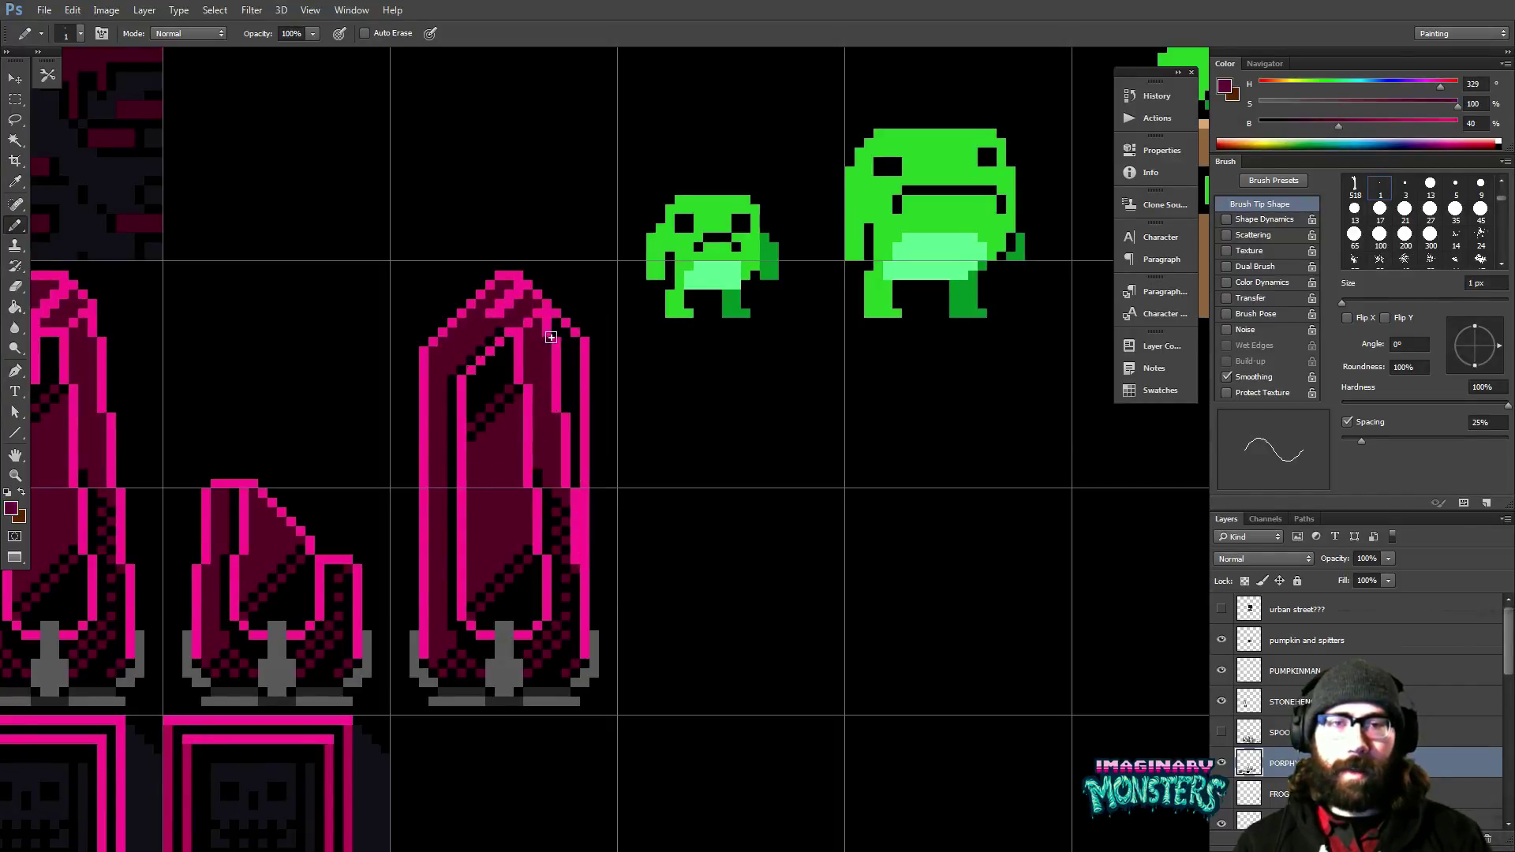
mouse_move(541, 316)
left_mouse_down()
mouse_move(559, 369)
mouse_move(559, 352)
mouse_move(561, 412)
left_mouse_up()
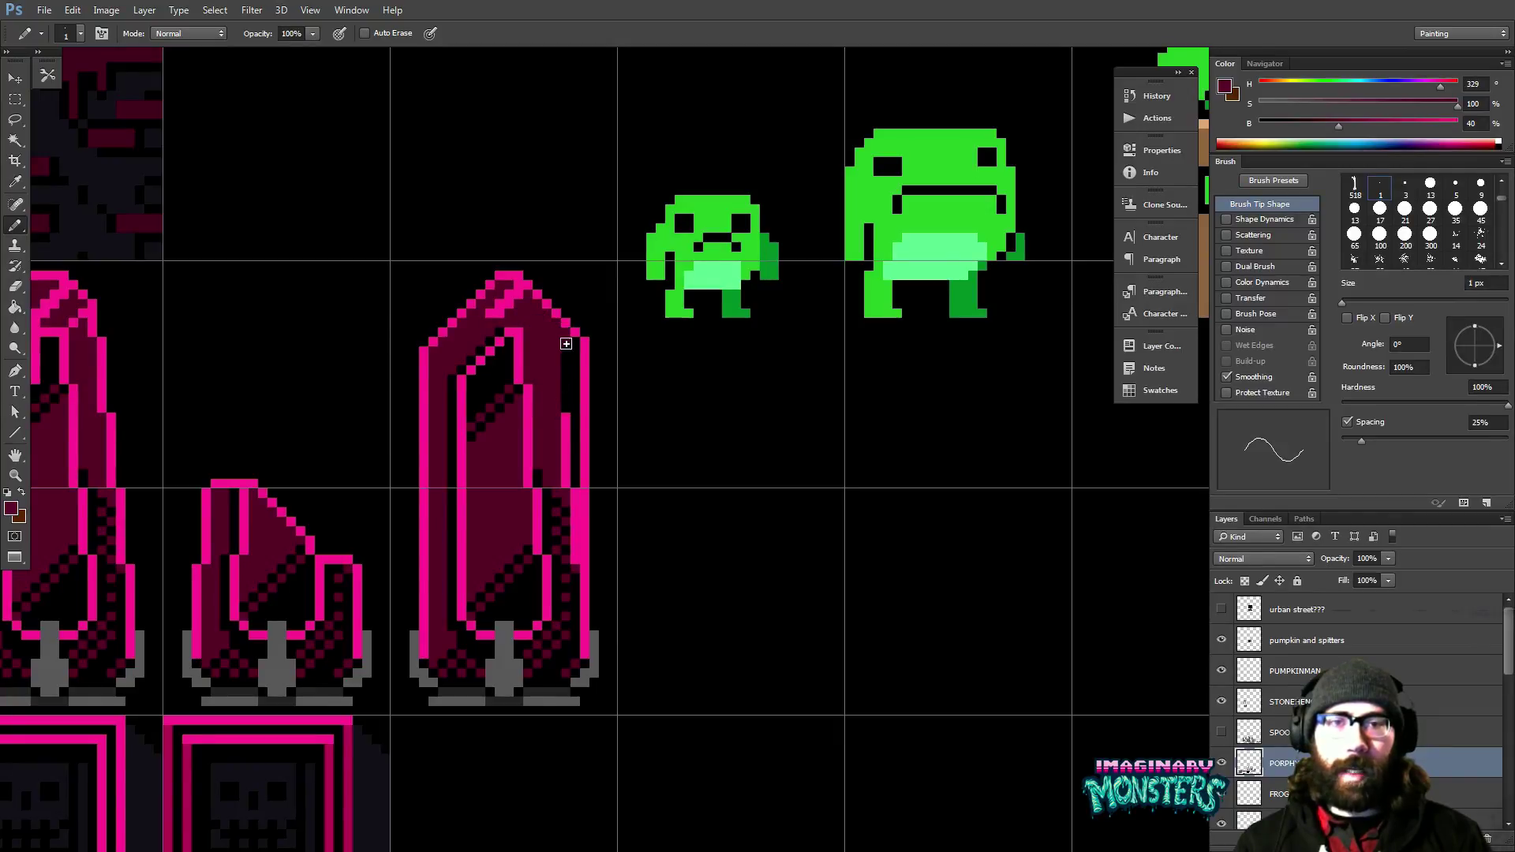
left_click(580, 584, "alt")
left_click_drag(581, 584, 582, 488)
Replace the rest of the old right outline with alternating black and dark pink dithering along the widened right side.
left_click(563, 338, "alt")
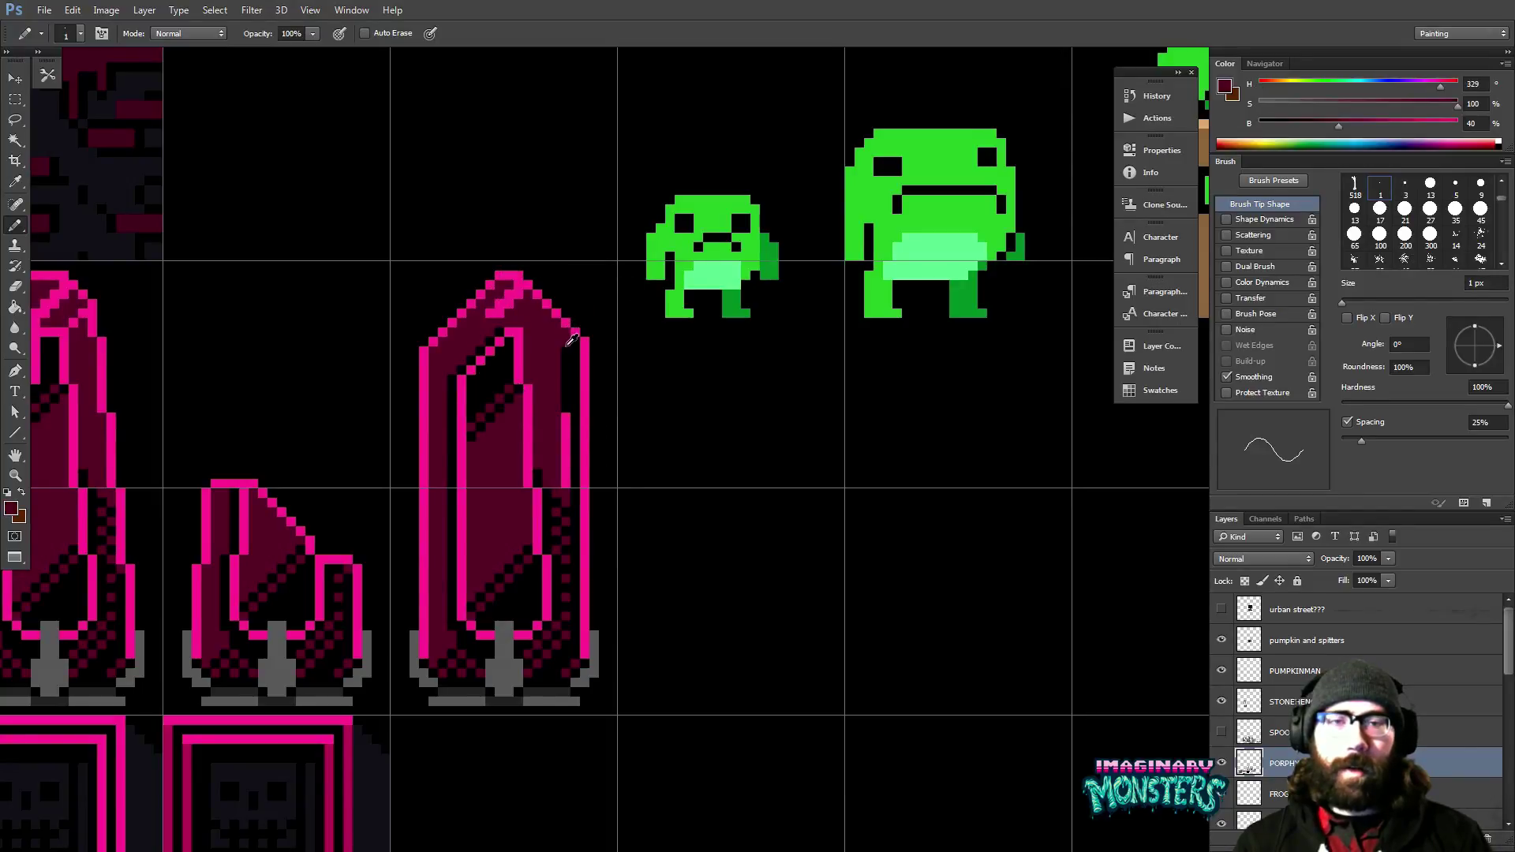
left_click(580, 420, "alt")
left_click_drag(569, 434, 569, 475)
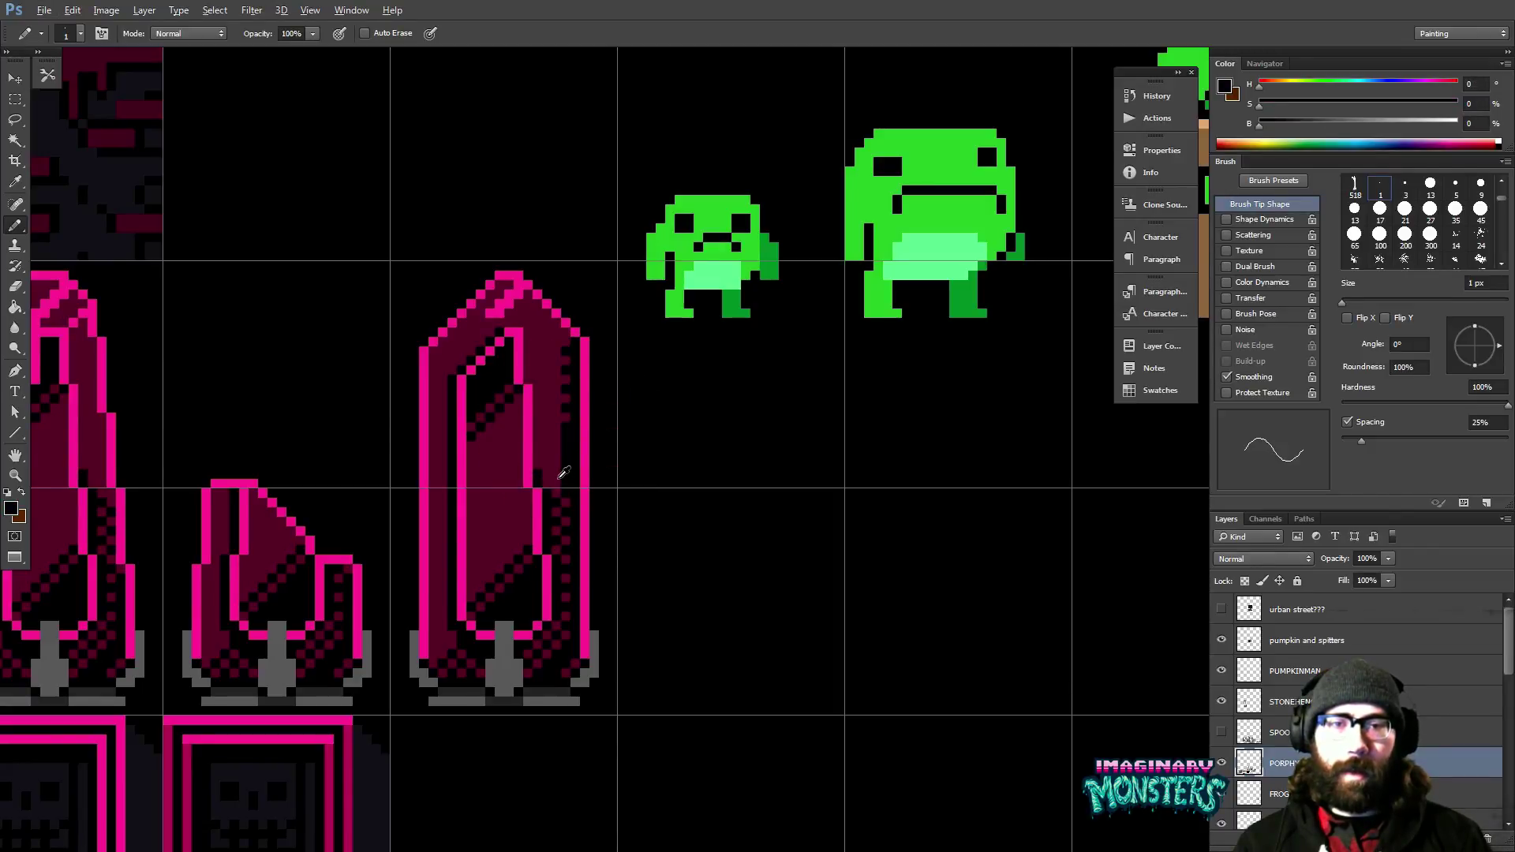
left_click(562, 475, "alt")
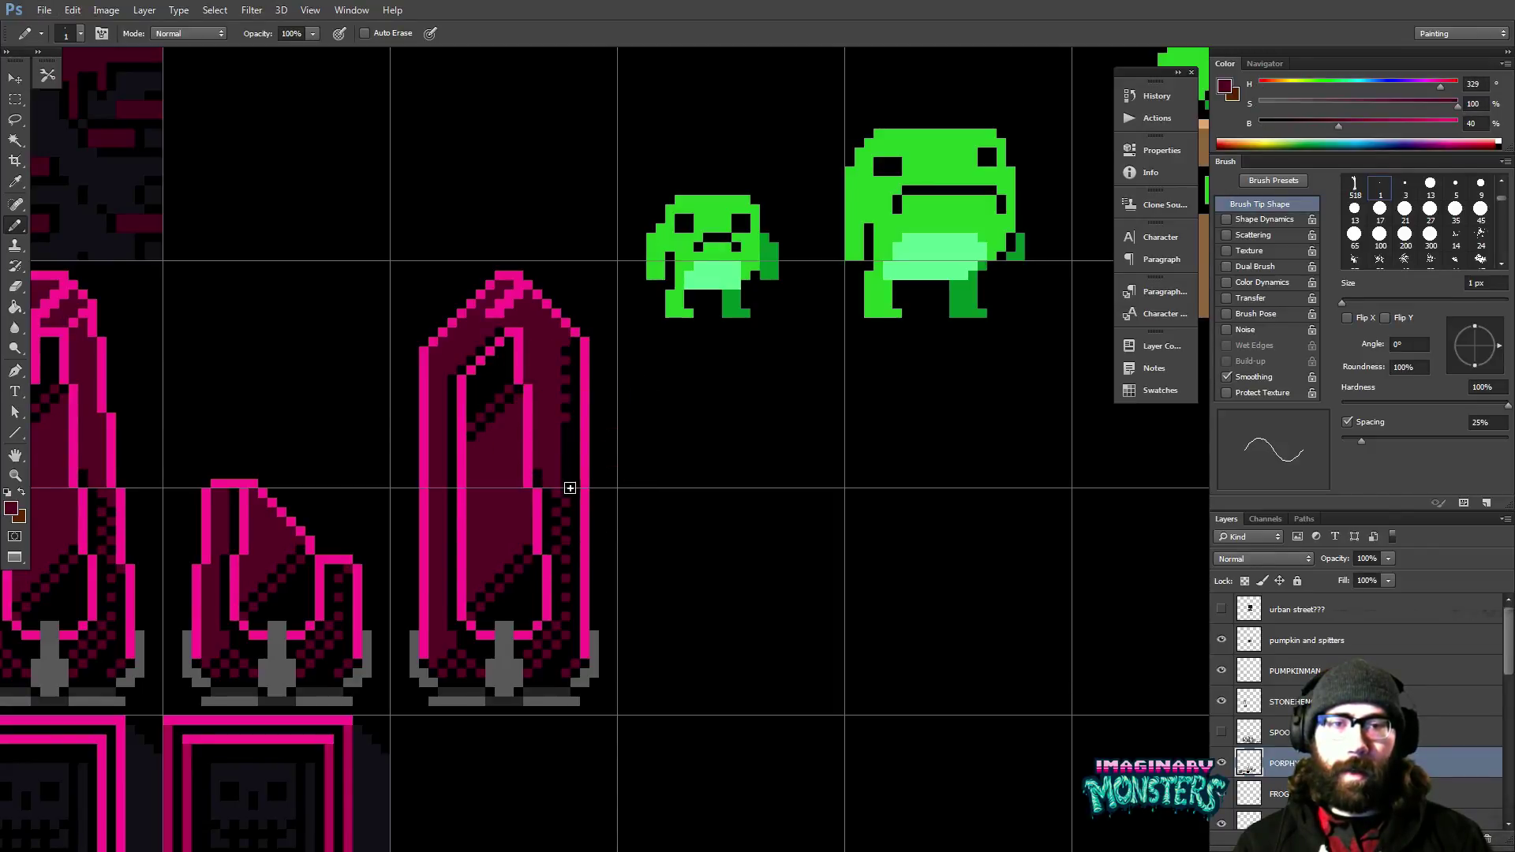
left_click(570, 430, "alt")
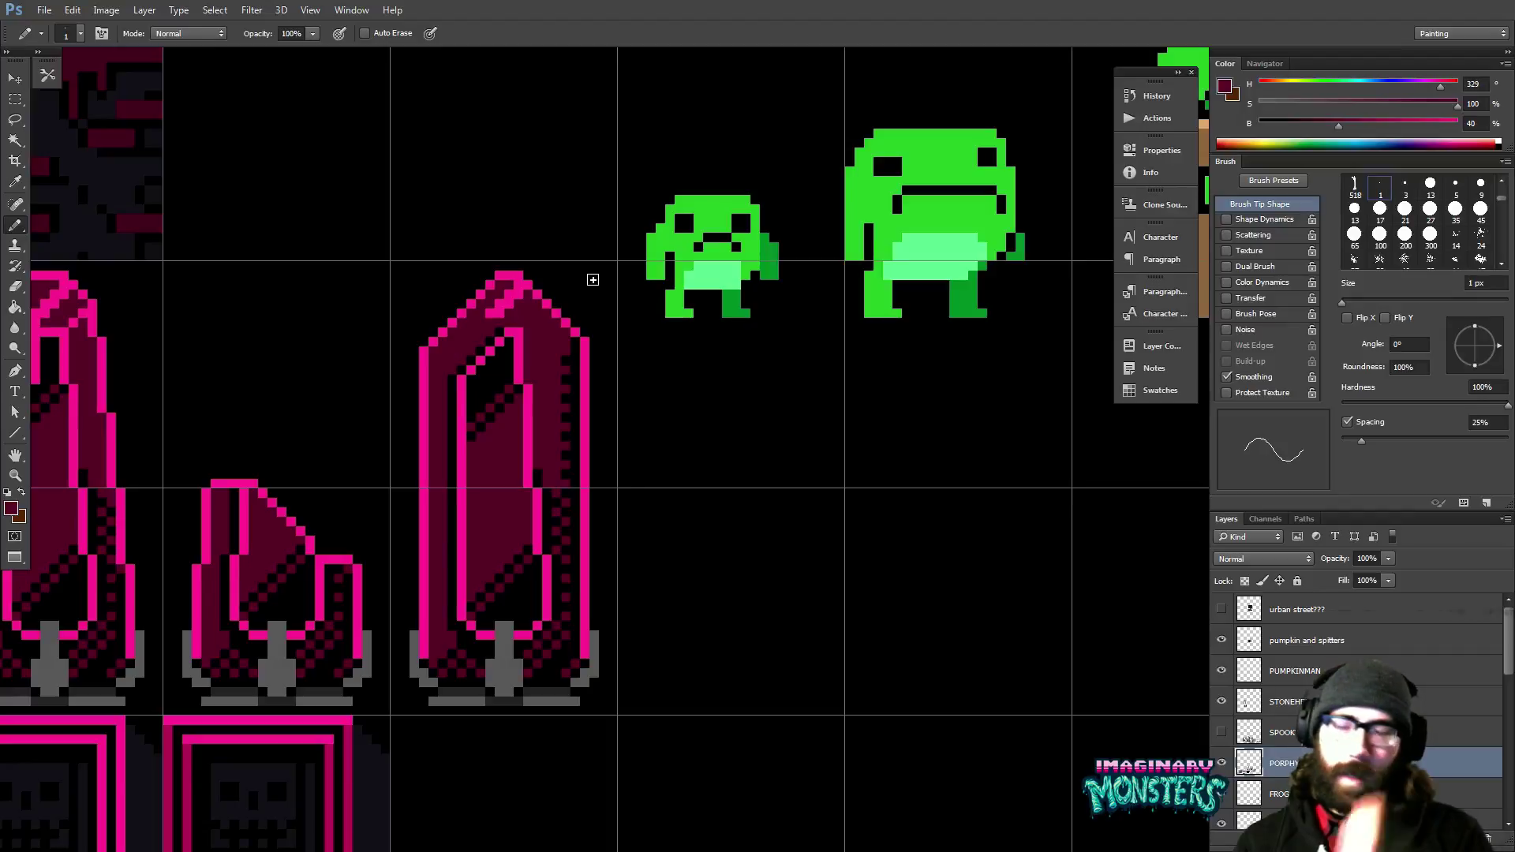
left_click(575, 339, "alt")
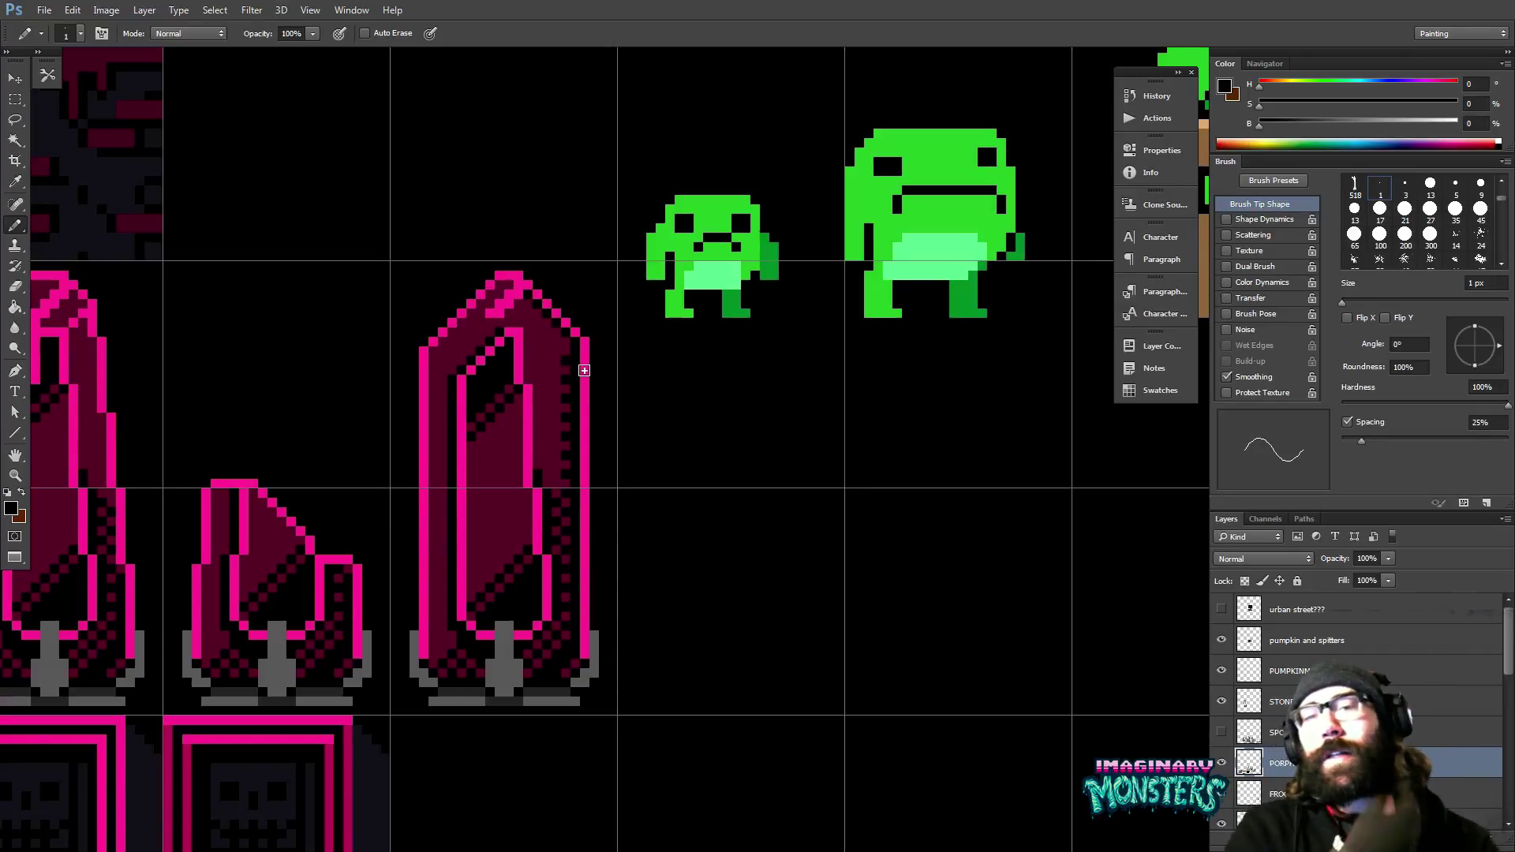
scroll(527, 392, "right", 1)
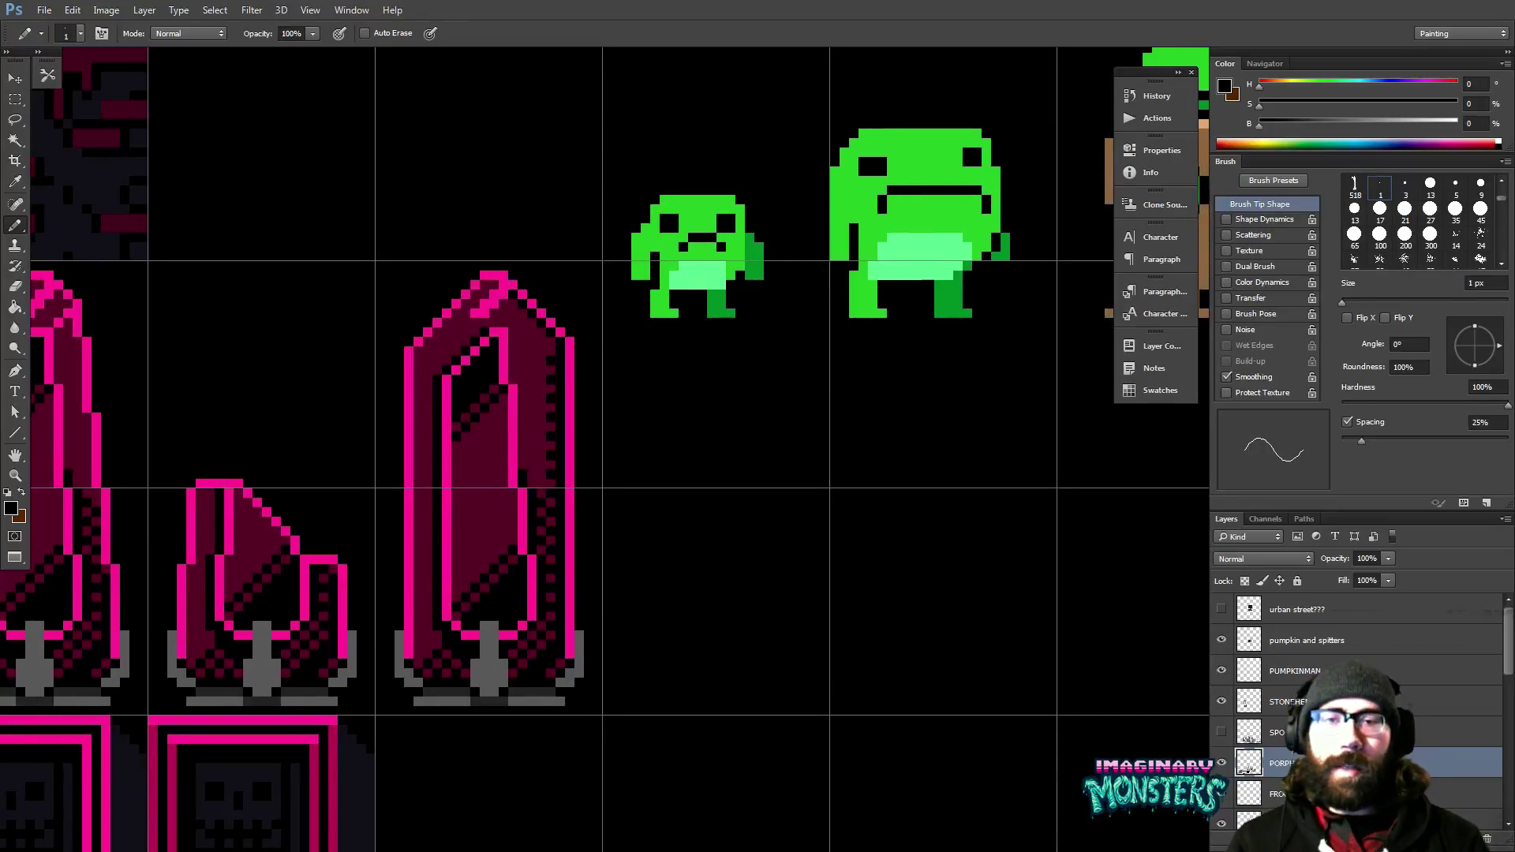
Draw a bright pink diagonal and vertical edge that widens the copied statue's inner facet to the right.
left_click(509, 332, "alt")
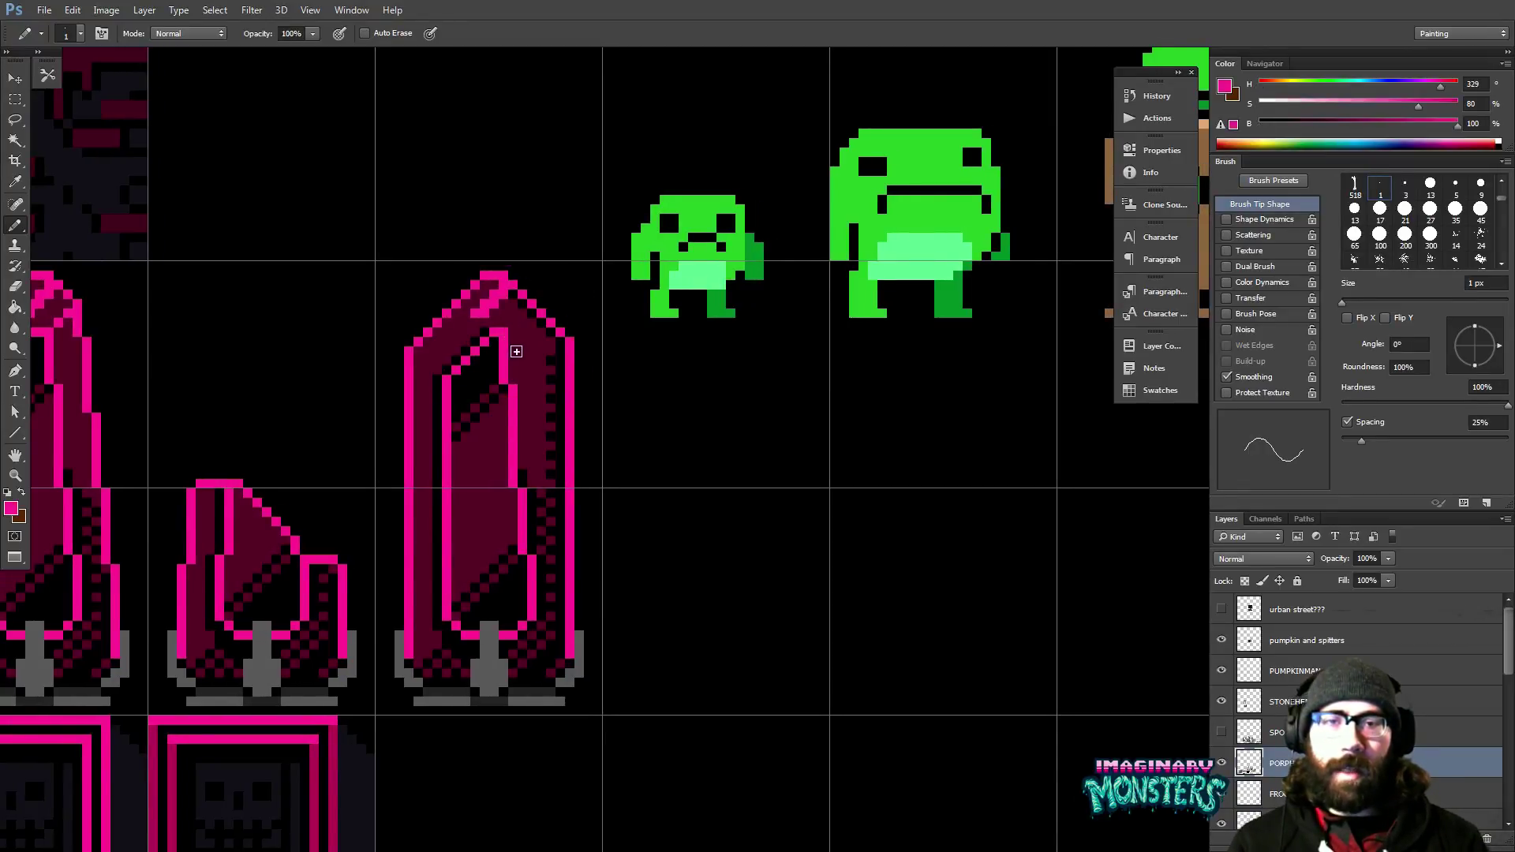
left_click(509, 338, "alt")
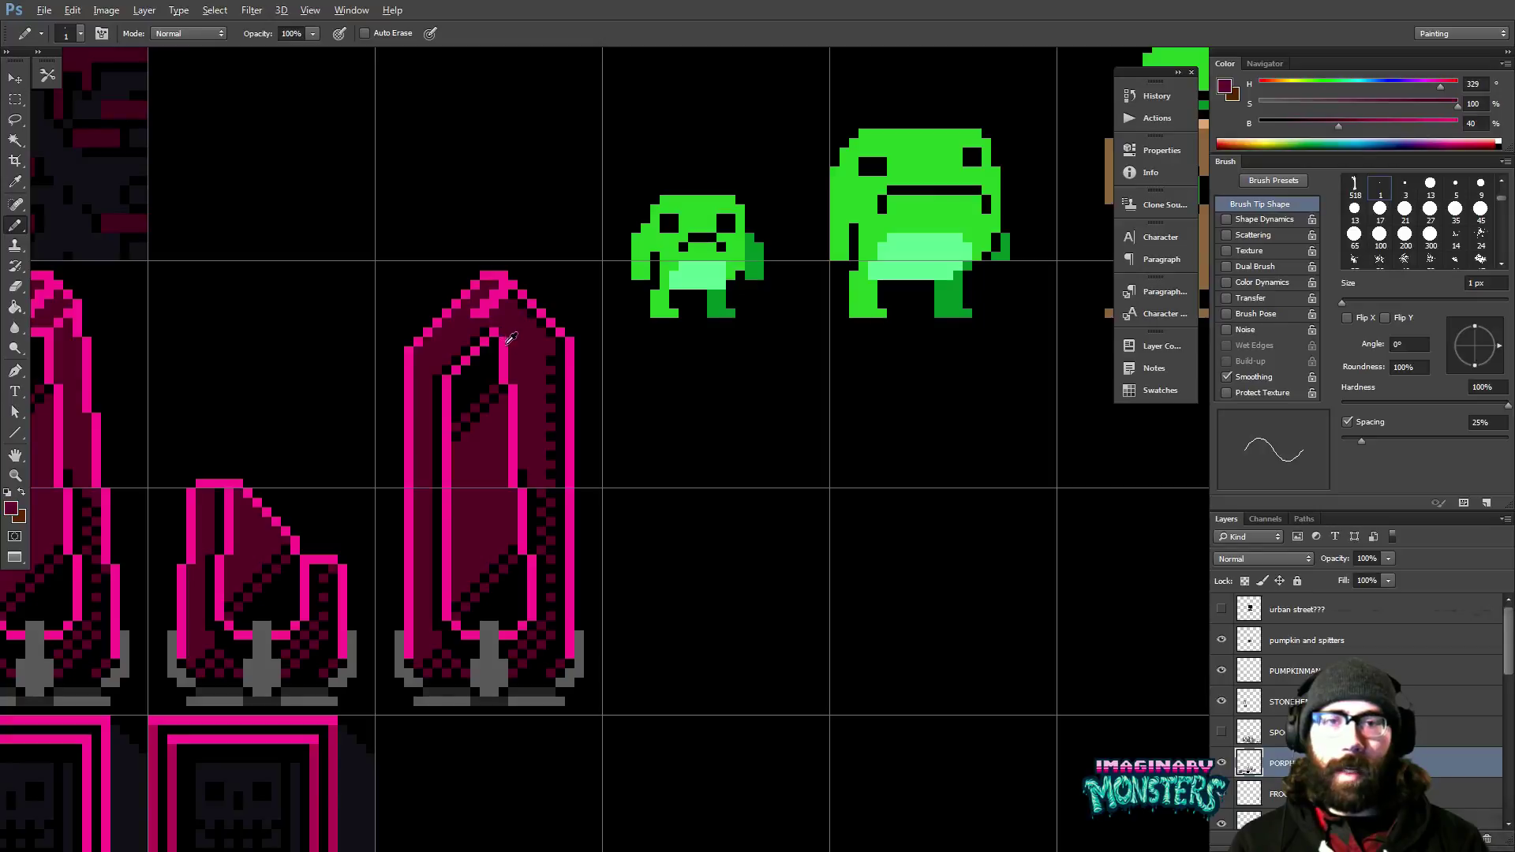
left_click(507, 337, "alt")
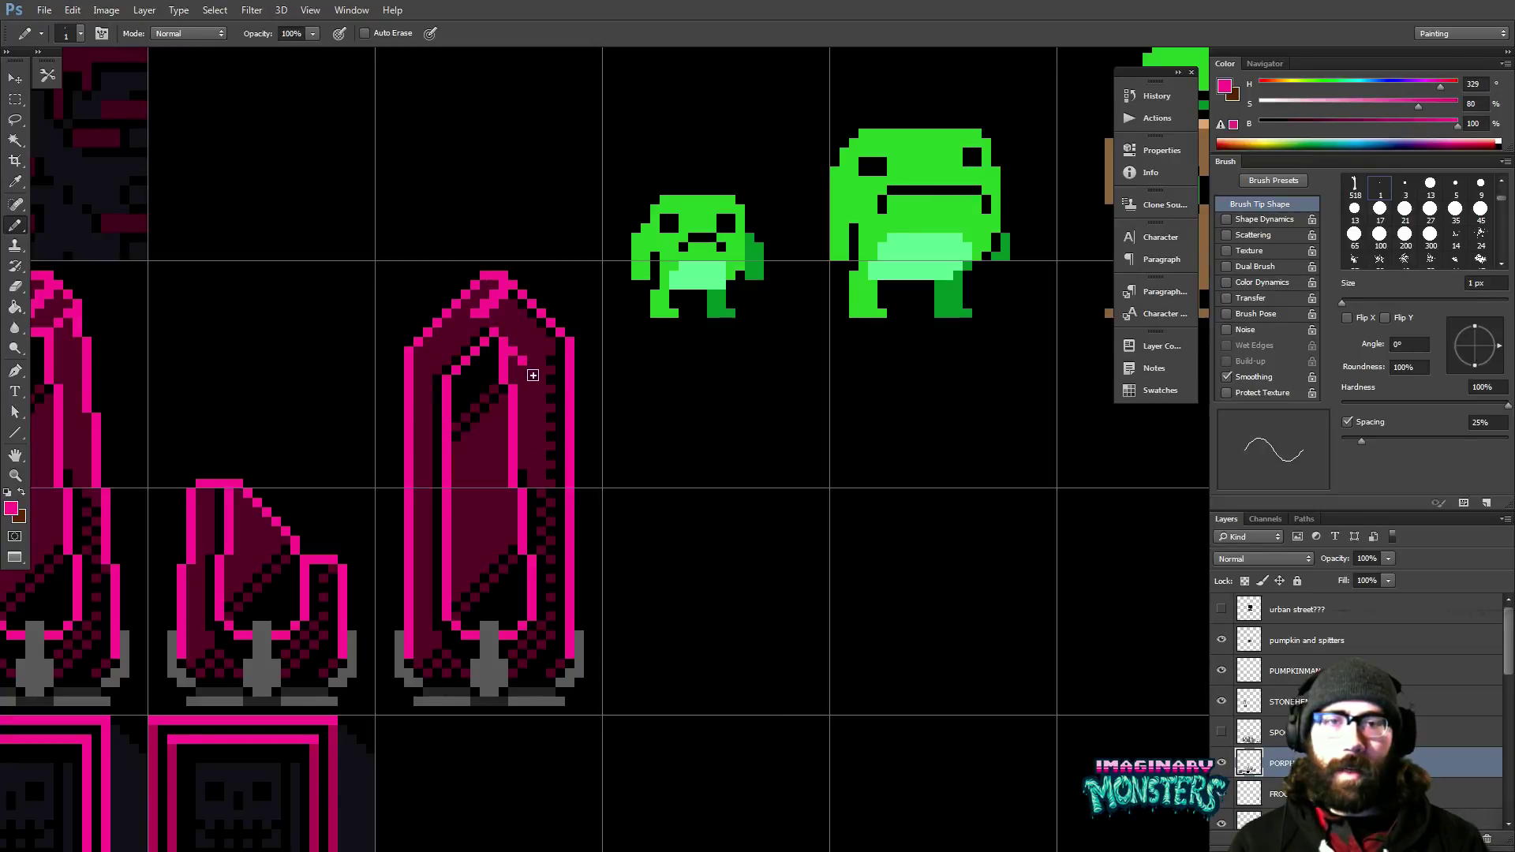
left_click(533, 372)
left_click_drag(538, 384, 550, 554)
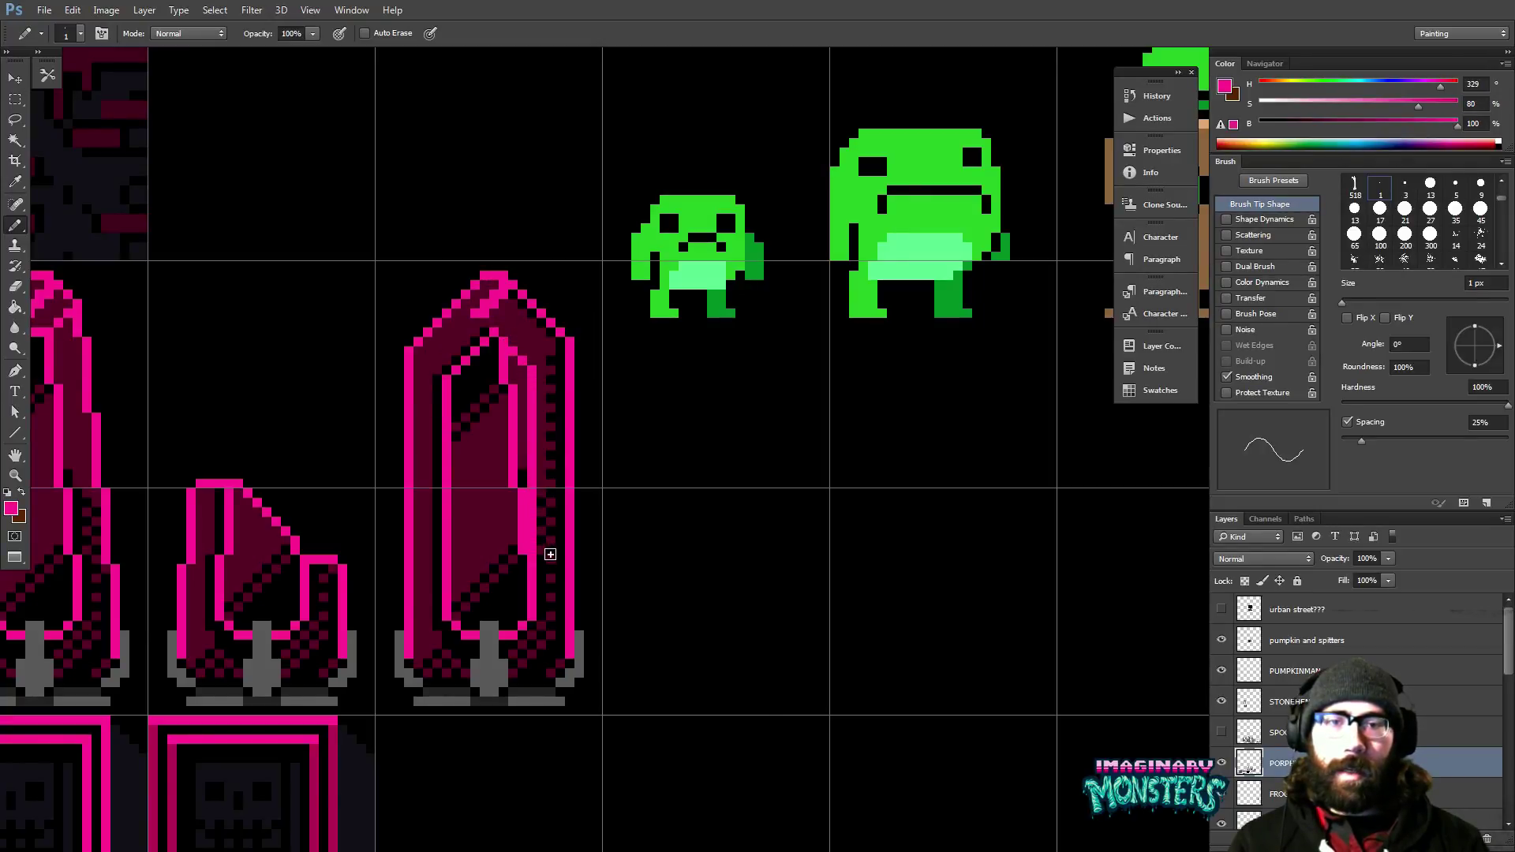
Paint out the inner facet's old right edge with black and dark pink, continuing the dithered bands across the wider facet.
left_click_drag(496, 448, 532, 484)
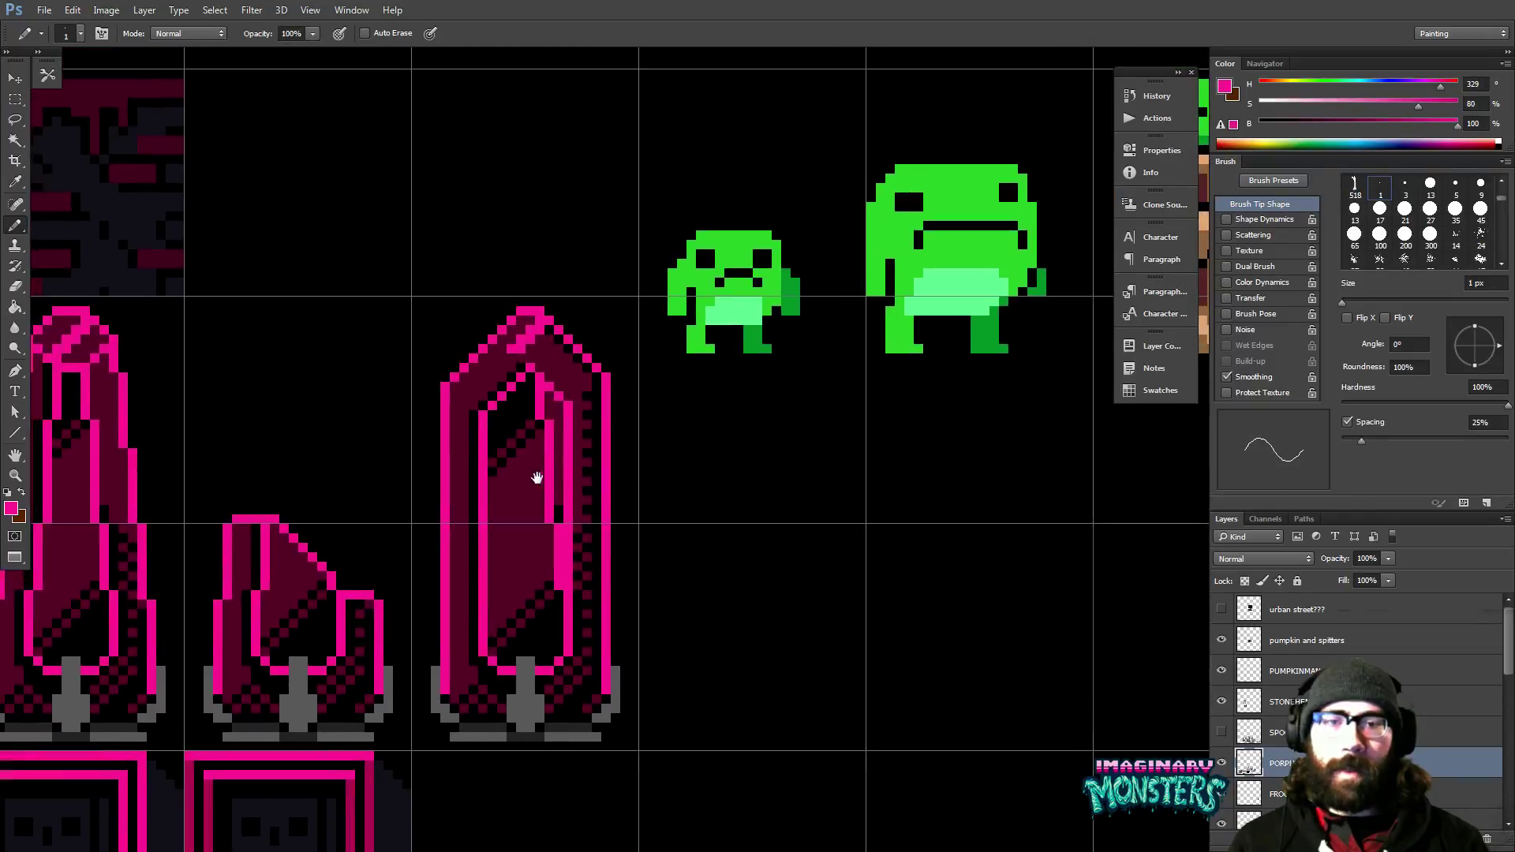
left_click(532, 382, "alt")
mouse_move(534, 384)
left_mouse_down()
mouse_move(545, 412)
mouse_move(544, 396)
left_mouse_up()
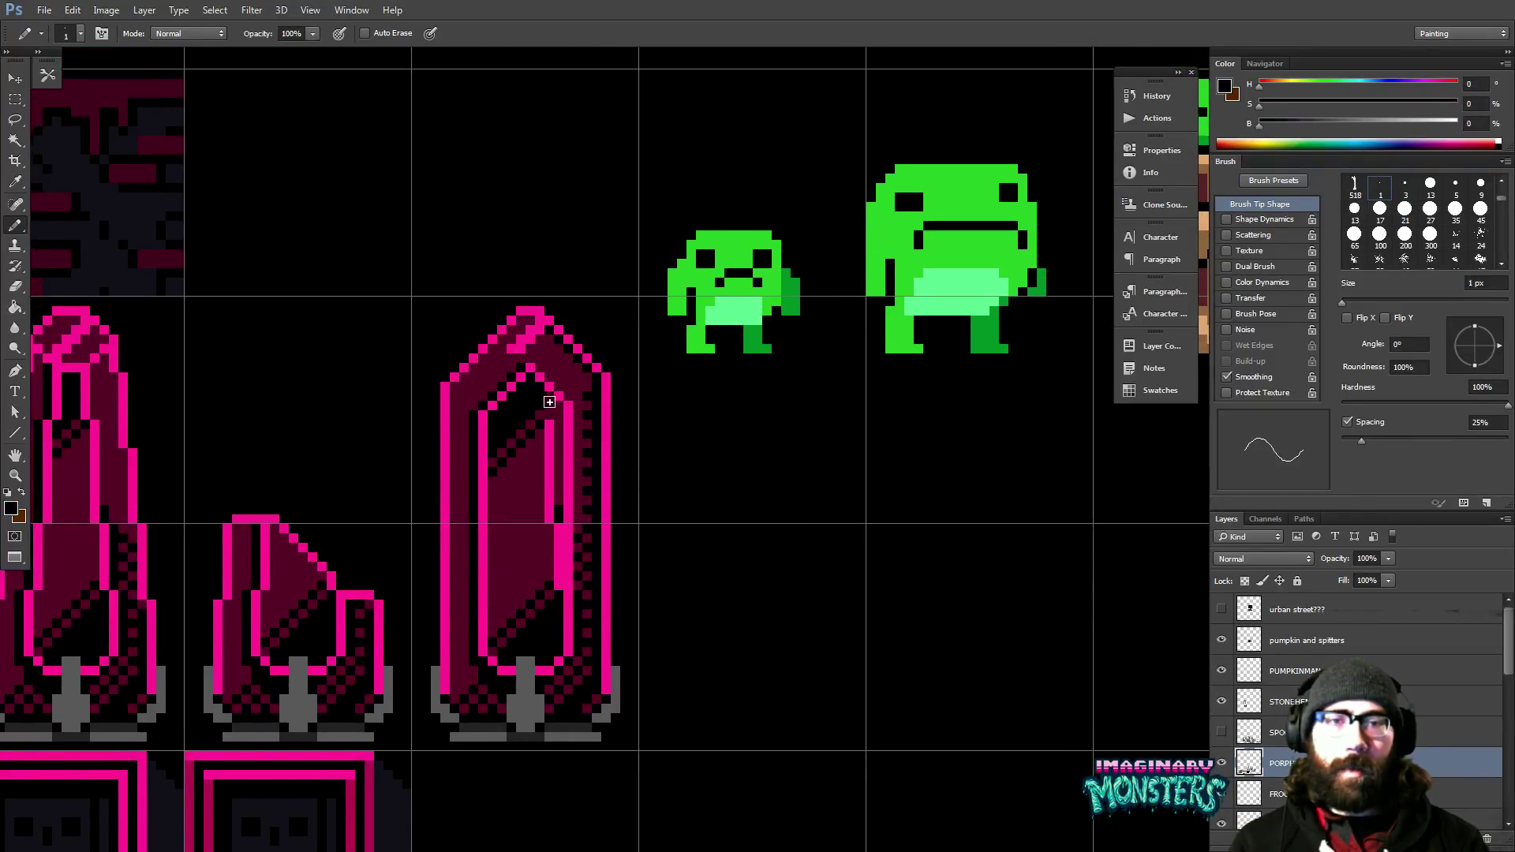
left_click(552, 412, "alt")
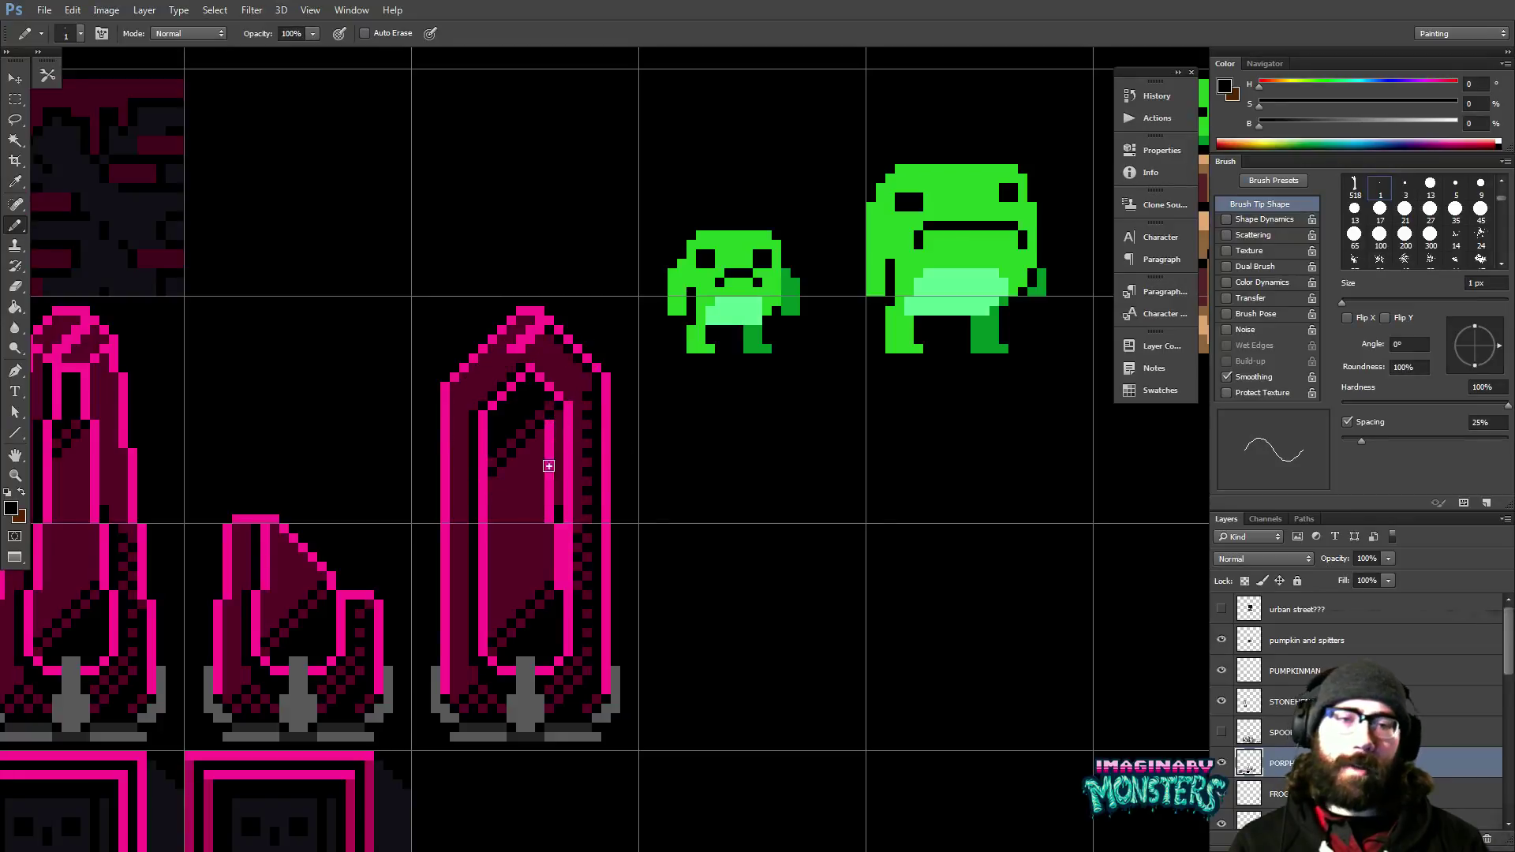
left_click_drag(551, 429, 556, 556)
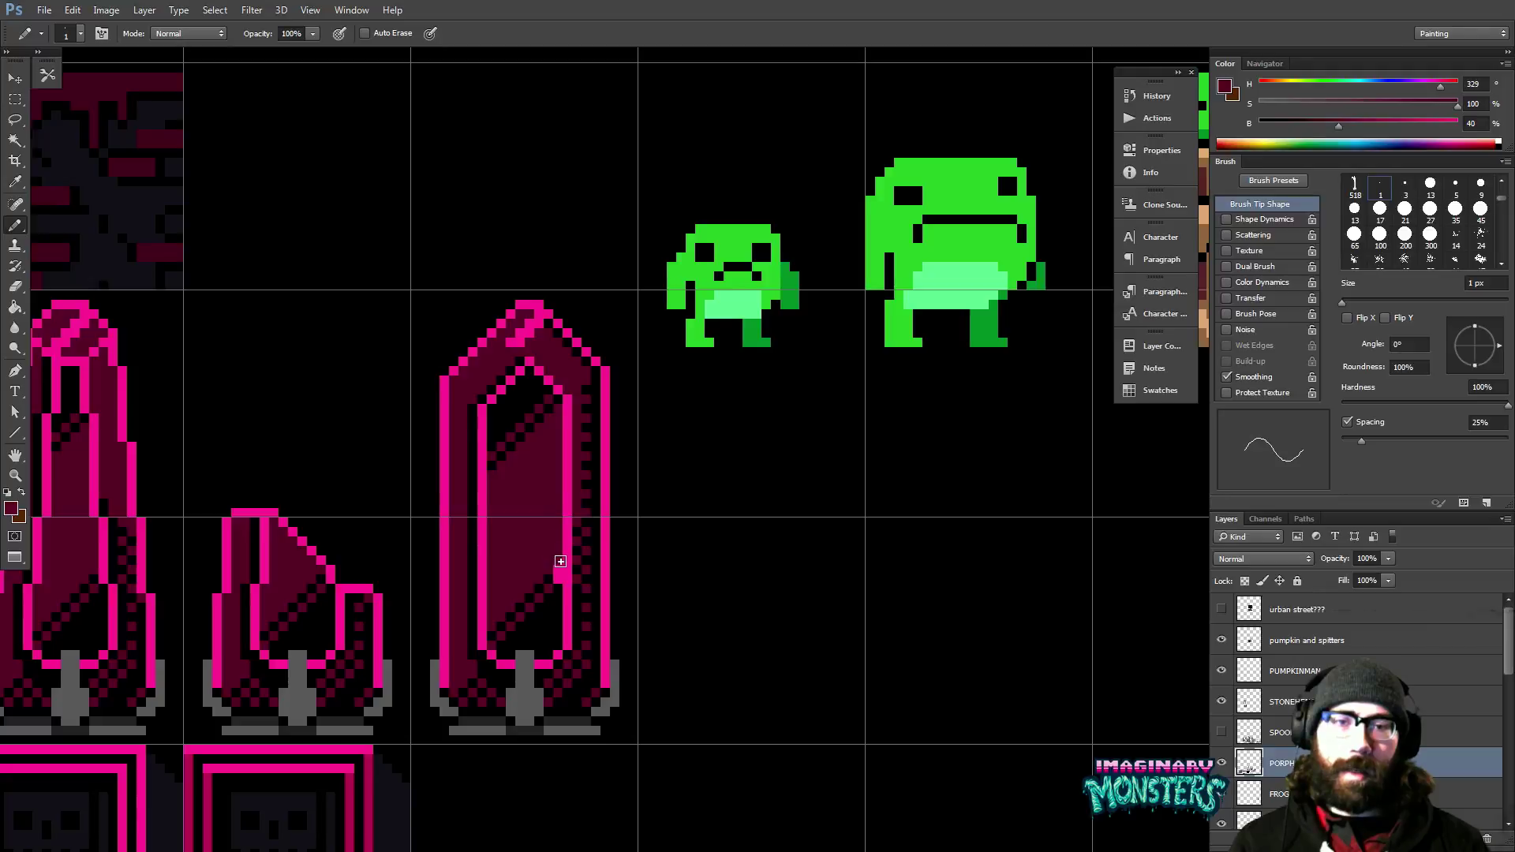
left_click(556, 569, "alt")
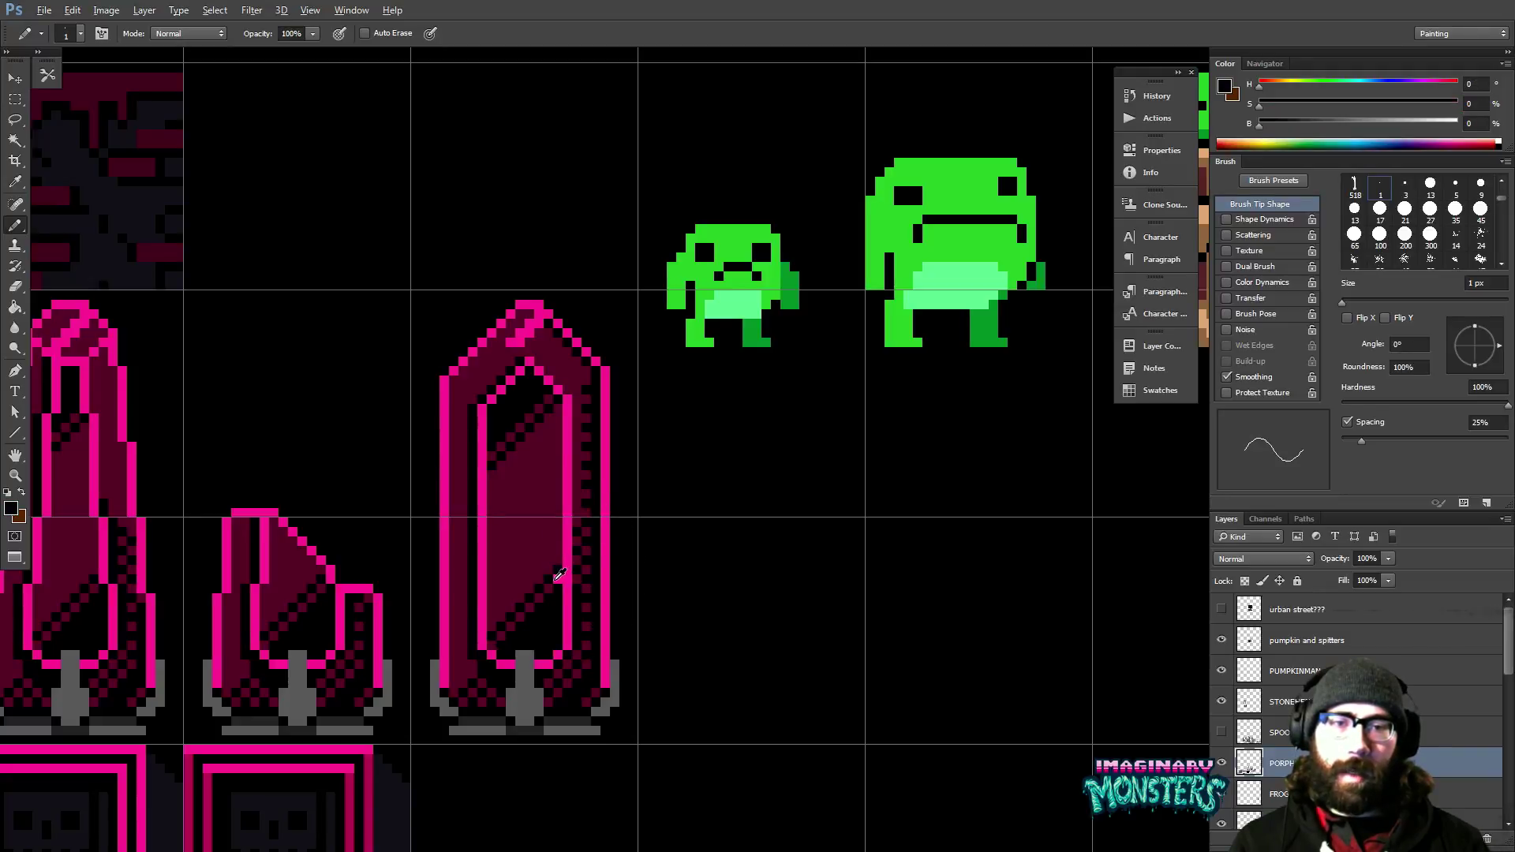
left_click(560, 574, "alt")
left_click_drag(519, 597, 561, 601)
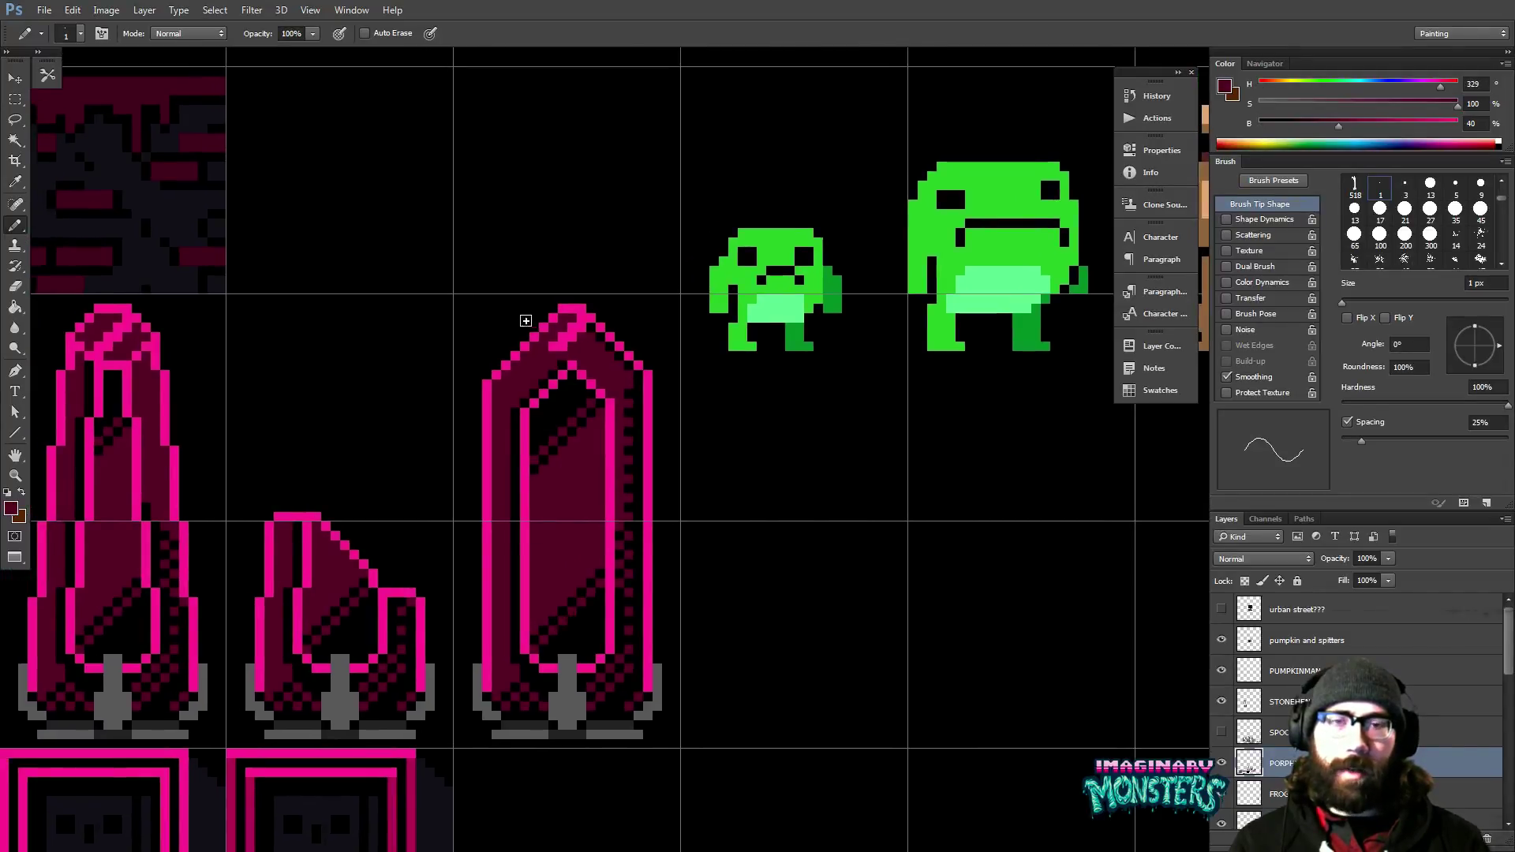
Cover the leftover bright pink highlight inside the copied statue's tip with dark pink.
left_click_drag(525, 321, 541, 347)
left_click(607, 348, "alt")
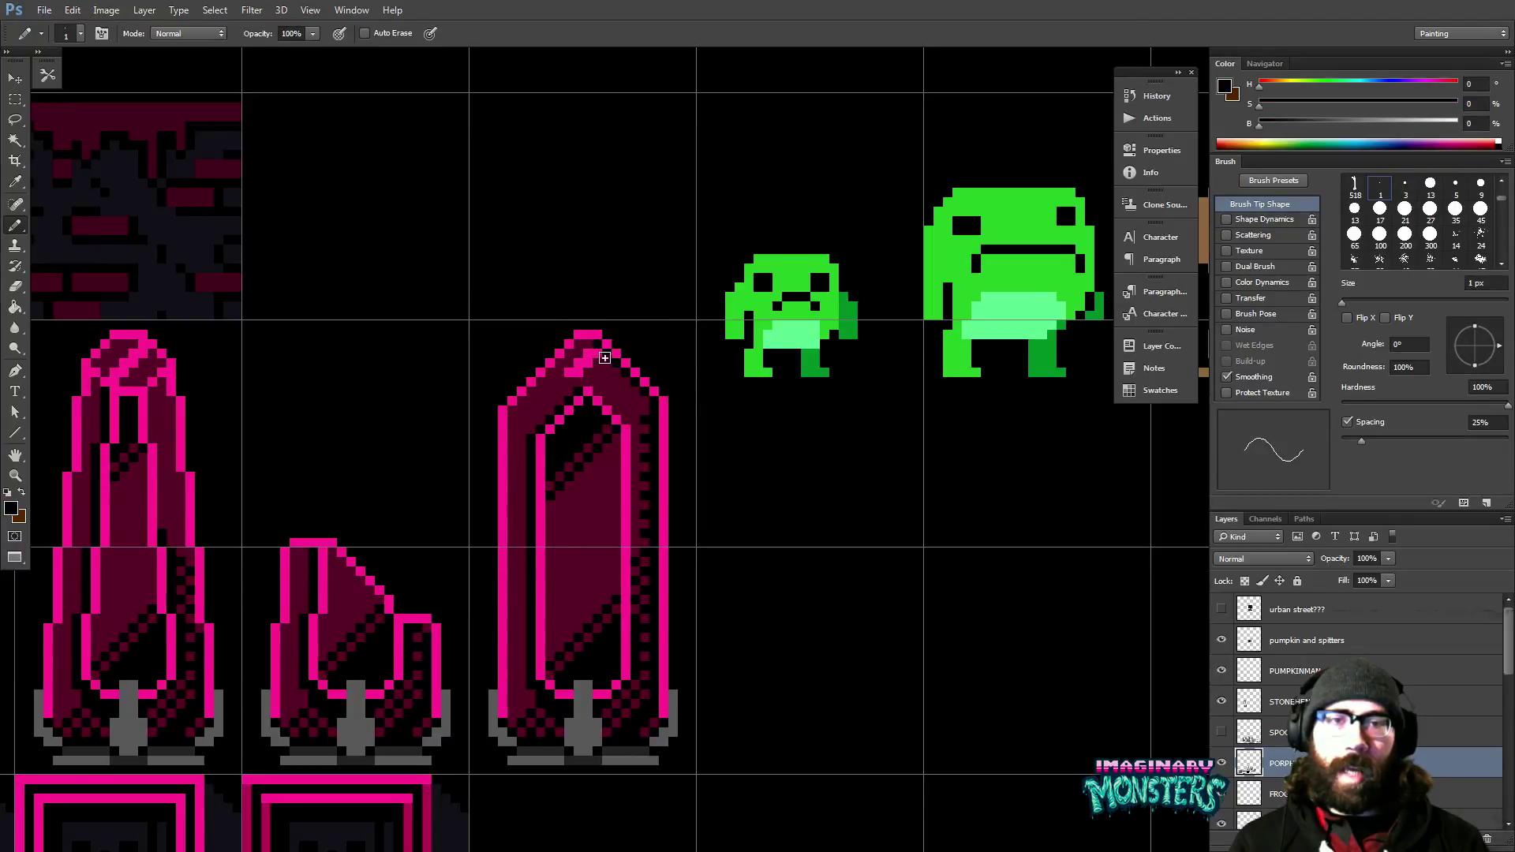
left_click(598, 355, "alt")
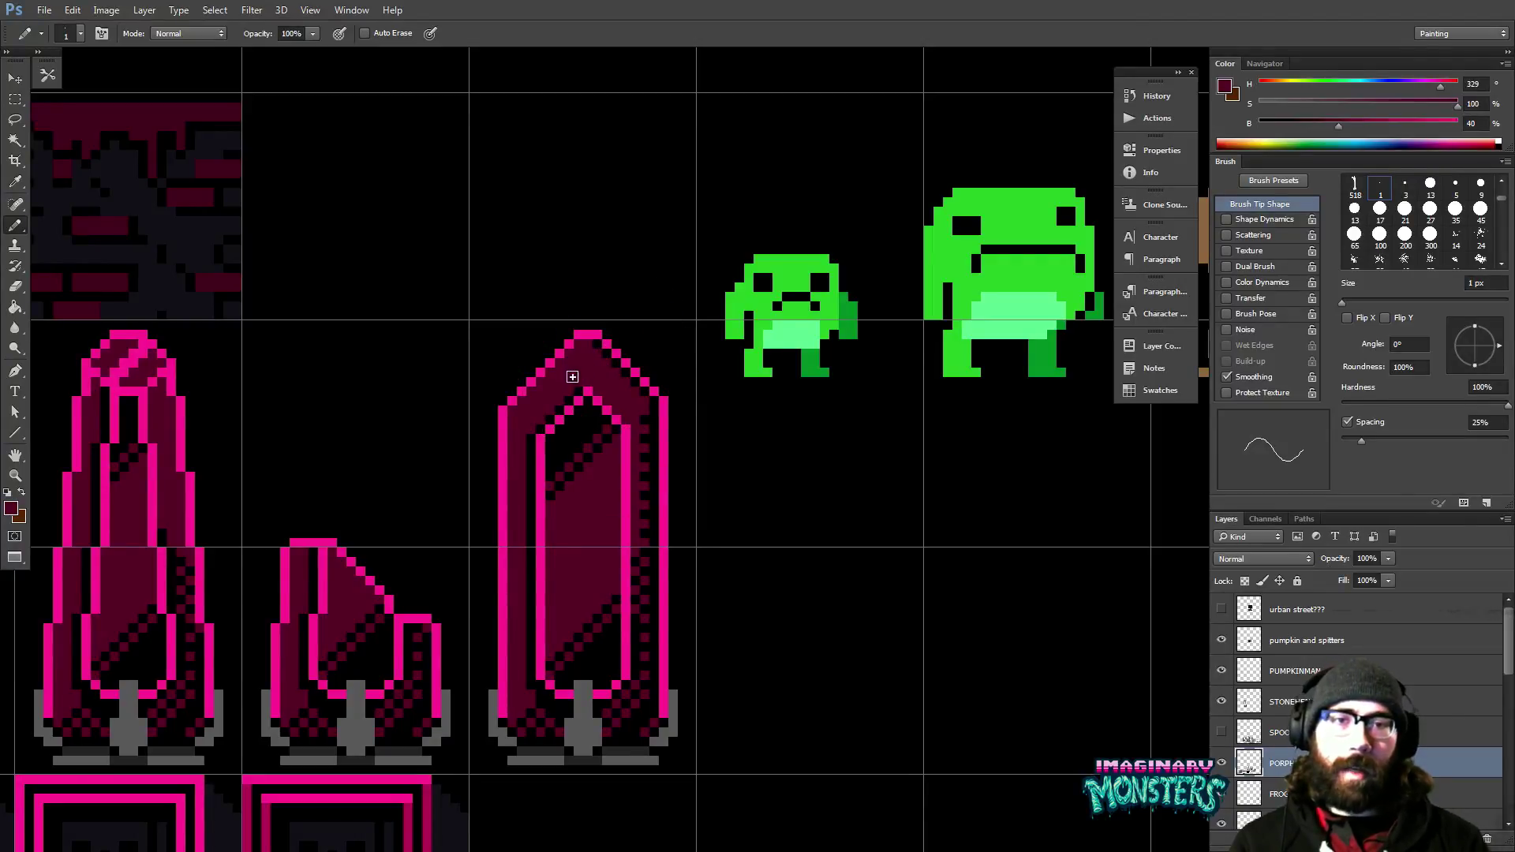
left_click_drag(572, 376, 565, 341)
left_click_drag(532, 390, 562, 393)
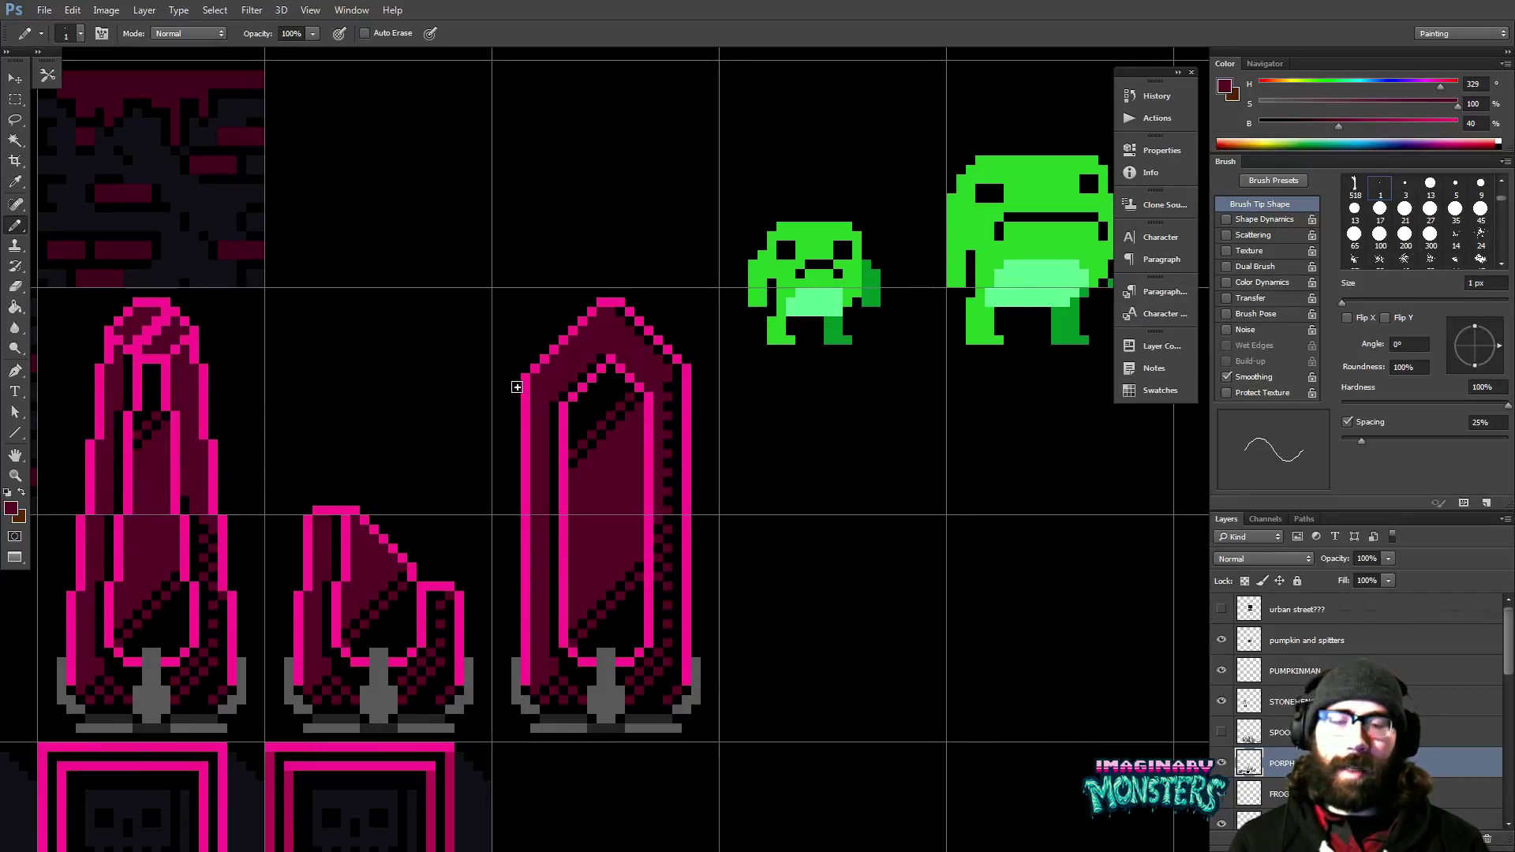
Hide the grid and compare the reshaped statue with the other statues and the castle tileset at several zoom levels.
left_click_drag(517, 386, 531, 404)
key("ctrl+apostrophe")
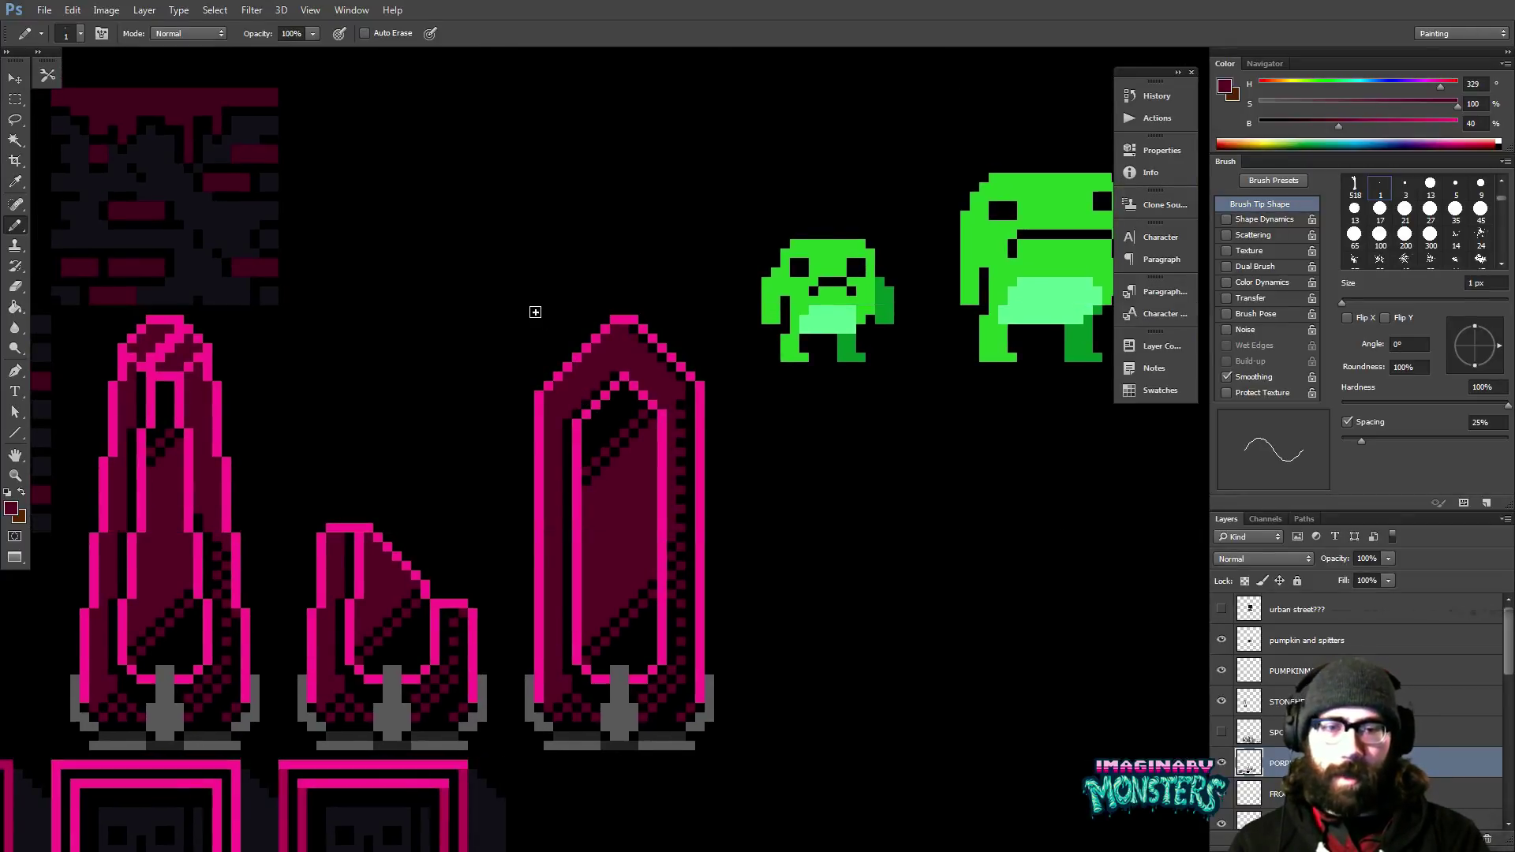
scroll(531, 308, "down", 5)
key("z")
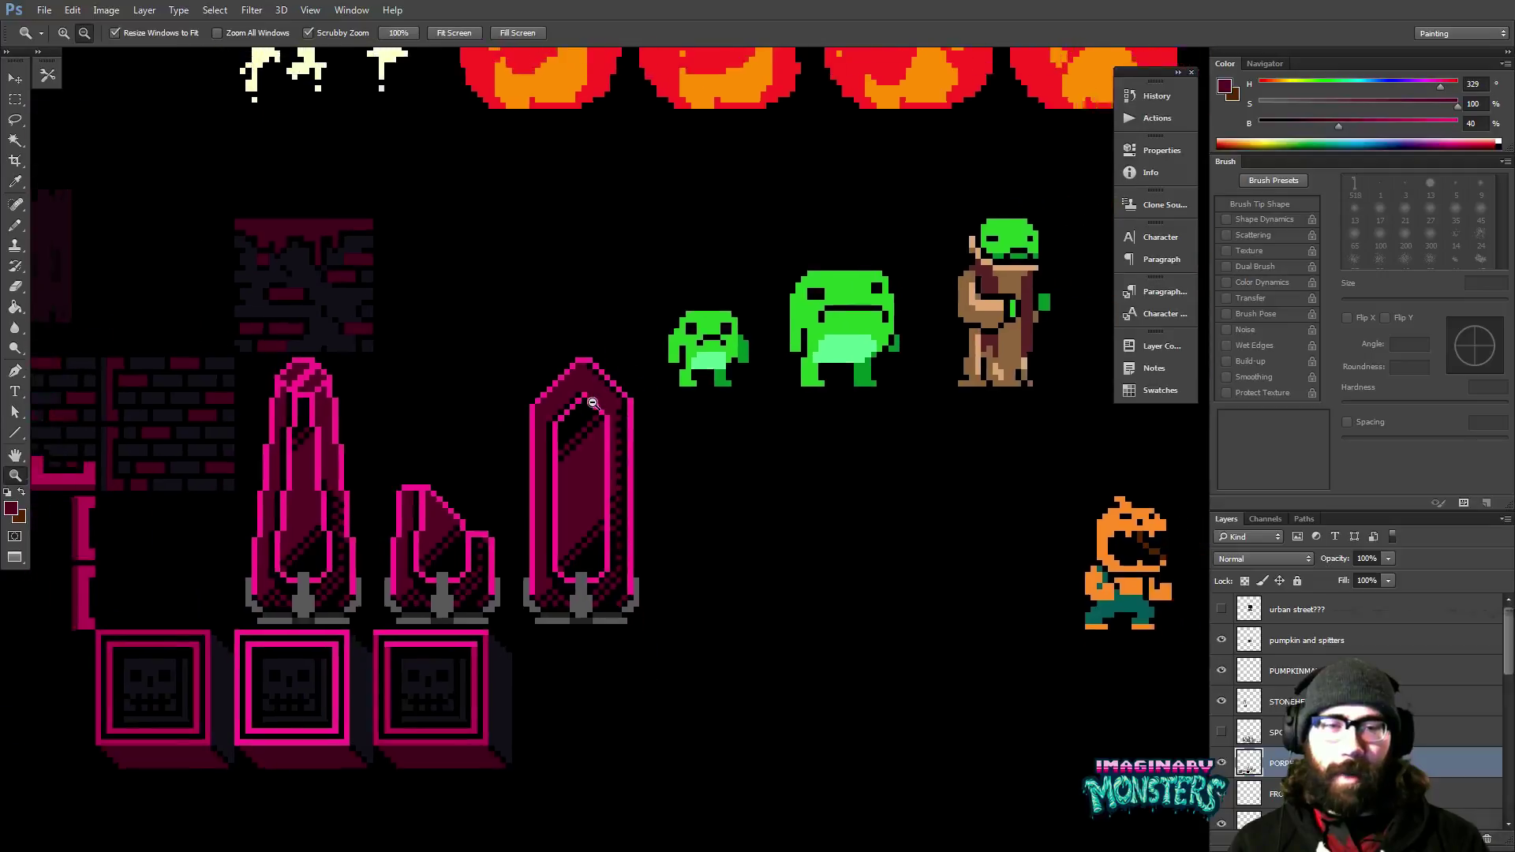
scroll(595, 406, "down", 2)
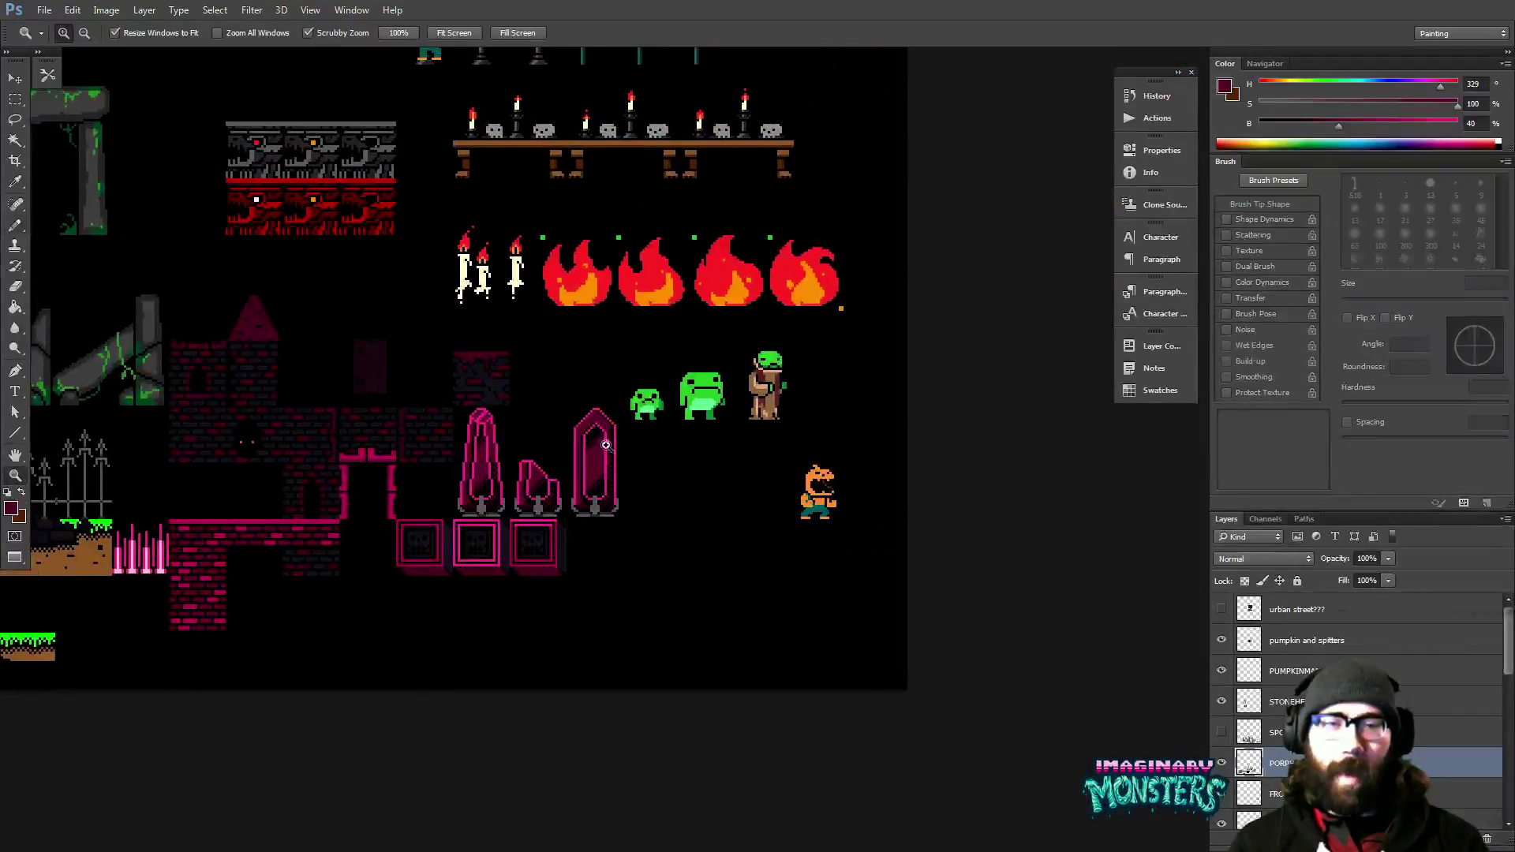
scroll(653, 379, "up", 4)
scroll(679, 327, "up", 4)
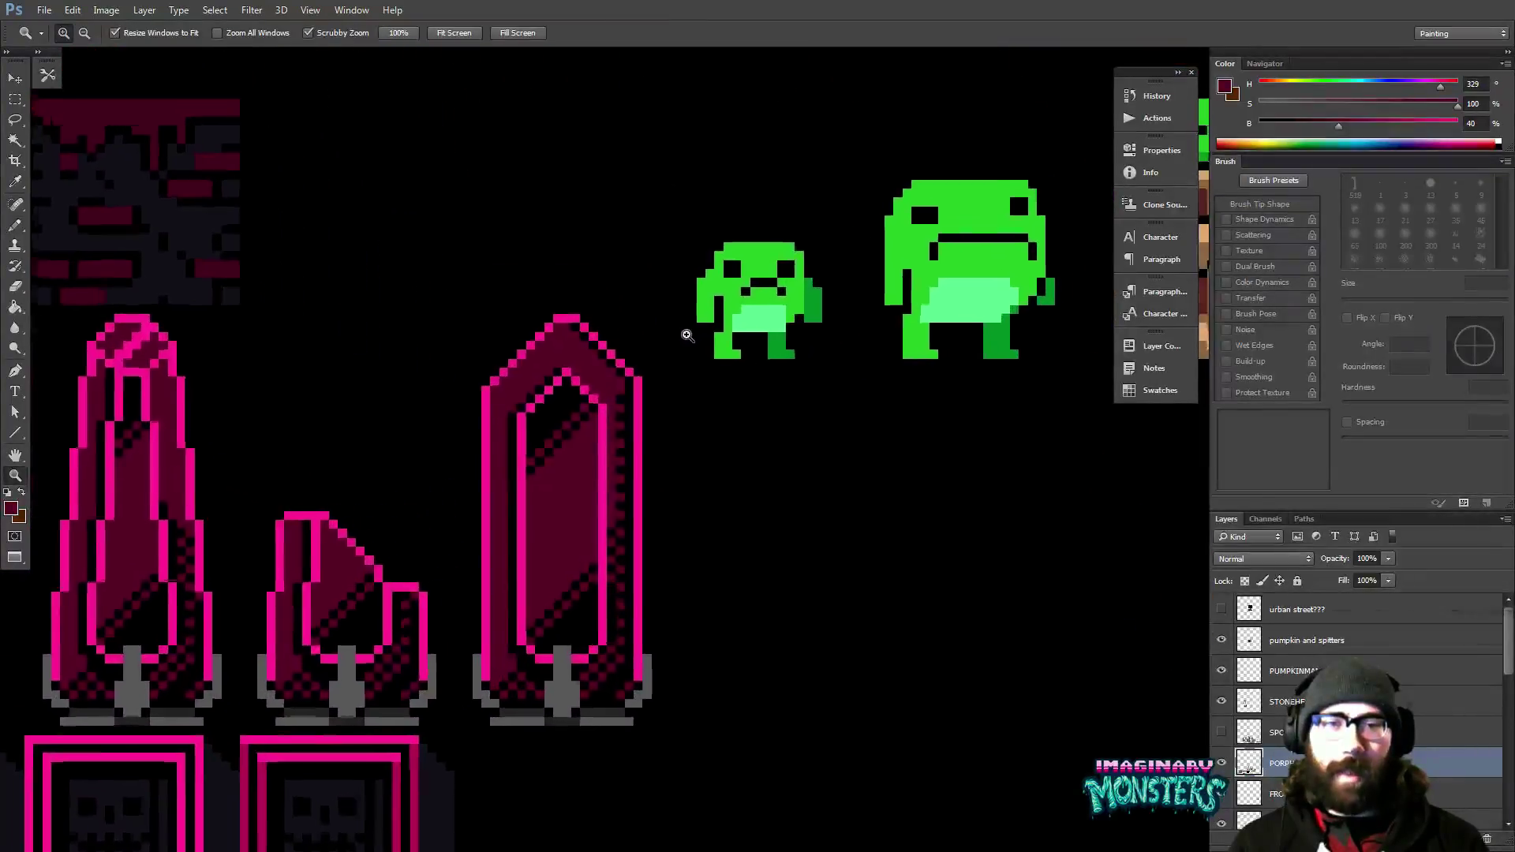
scroll(667, 333, "down", 1)
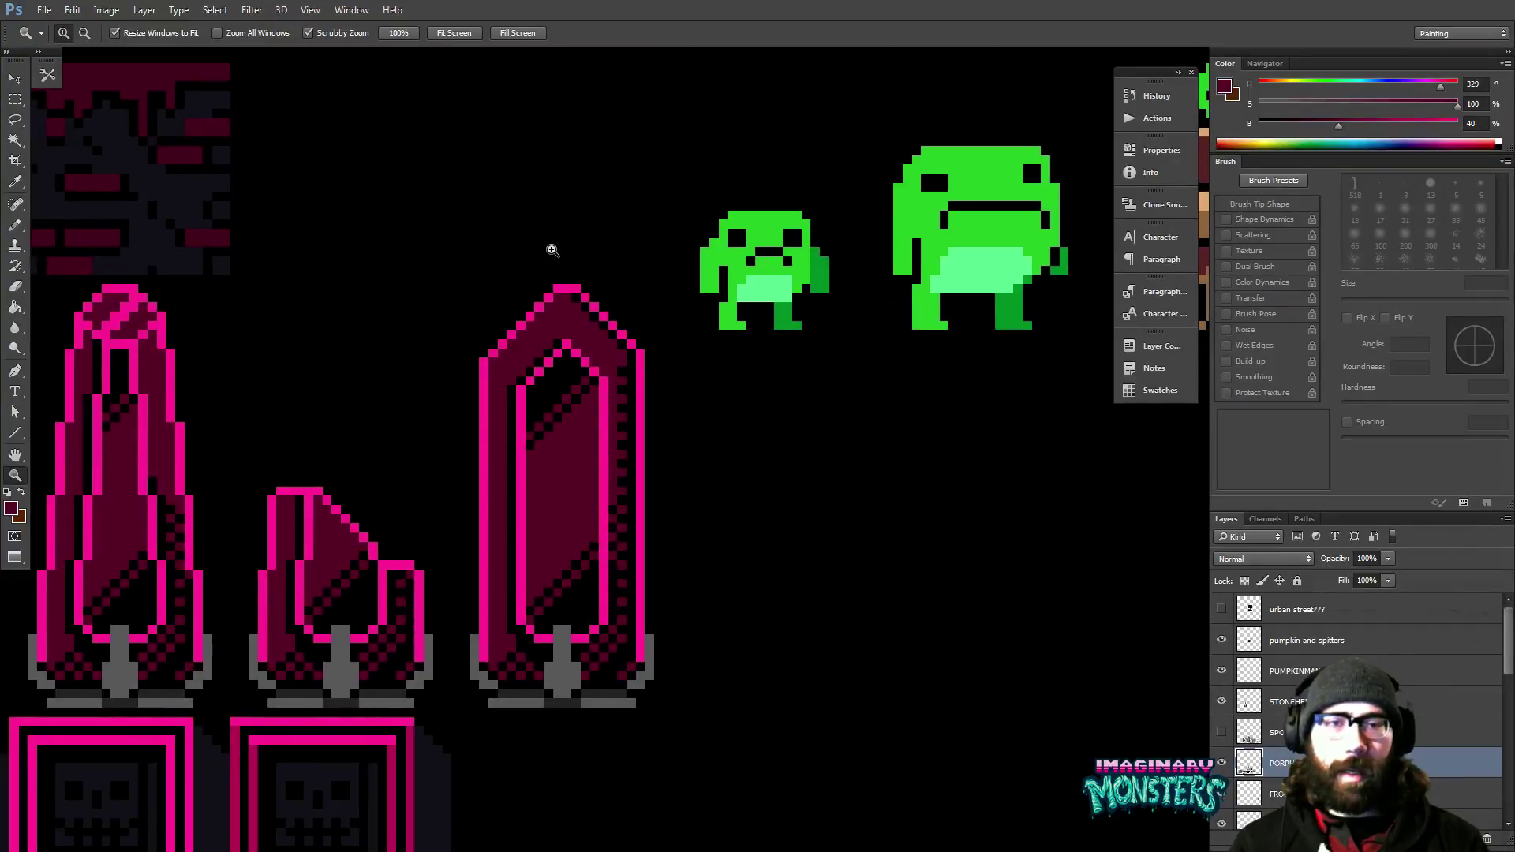
left_click_drag(571, 433, 548, 419)
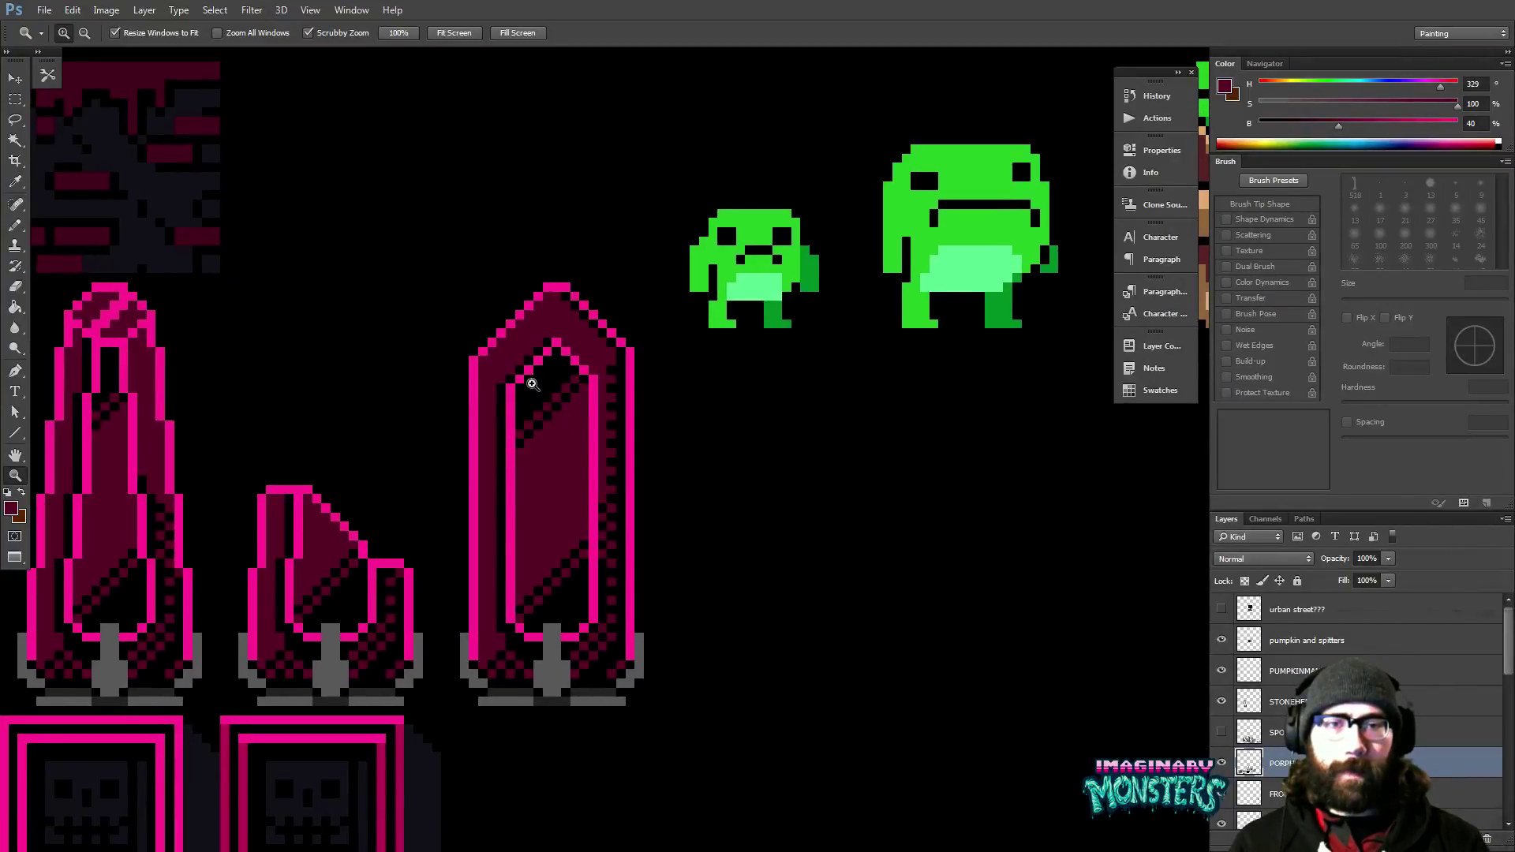
key("alt")
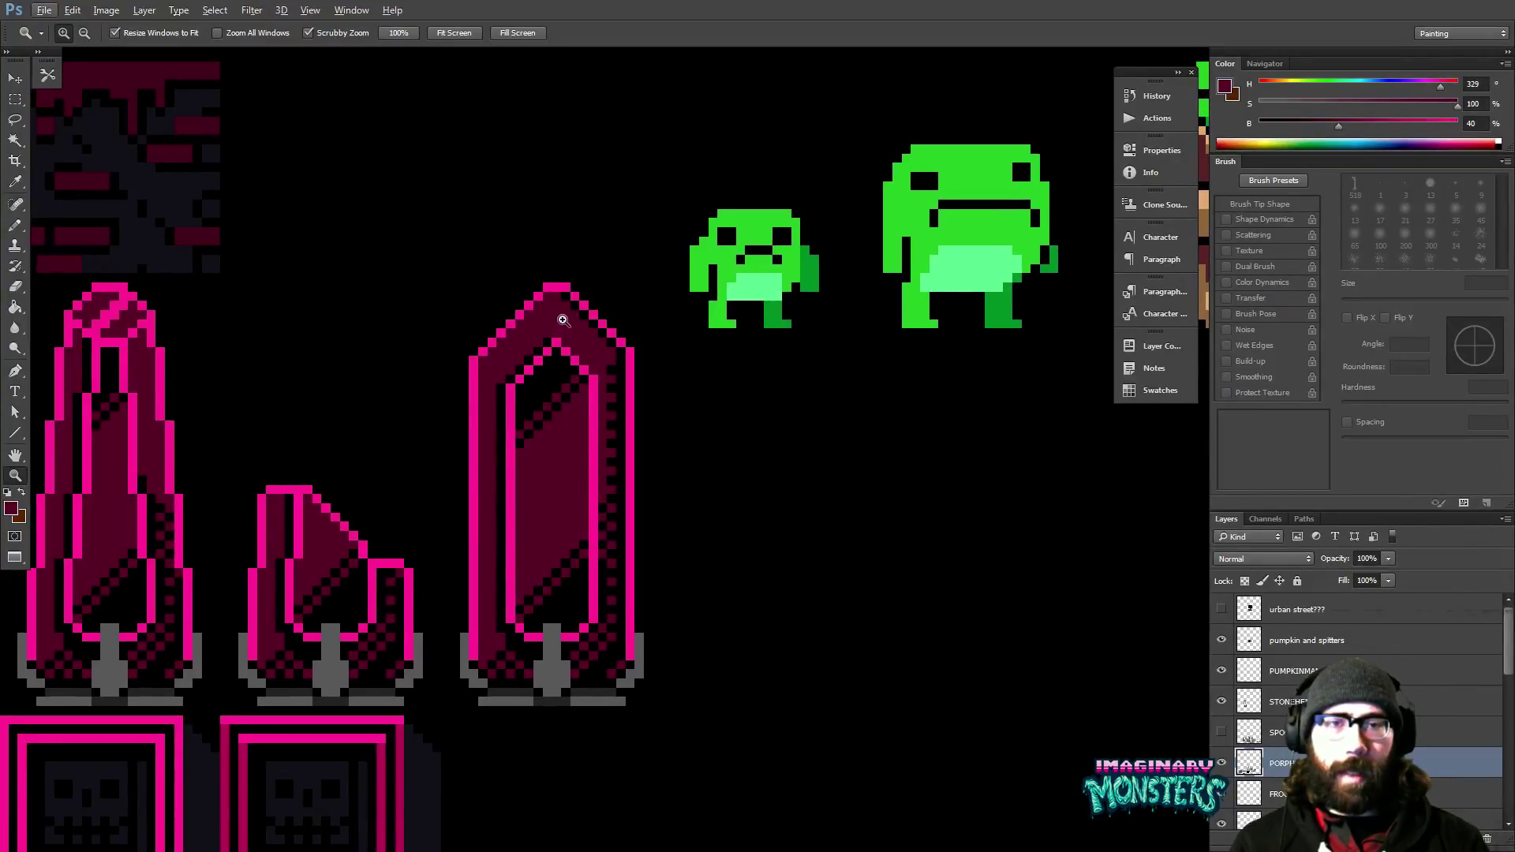
Touch up the shading below the reshaped statue's tip with black and show the grid again.
key("b")
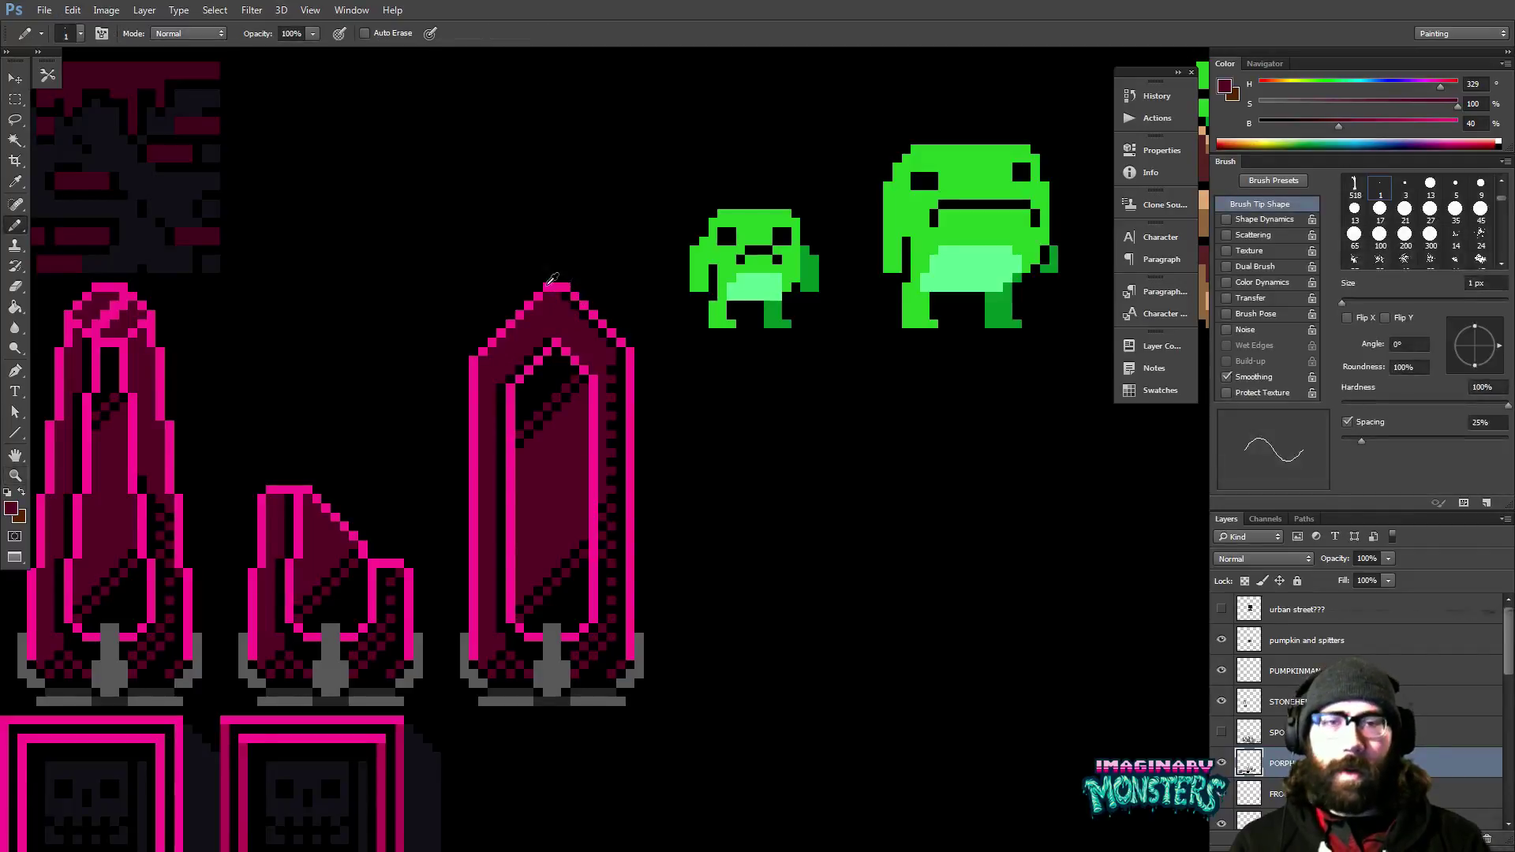
left_click(570, 290, "alt")
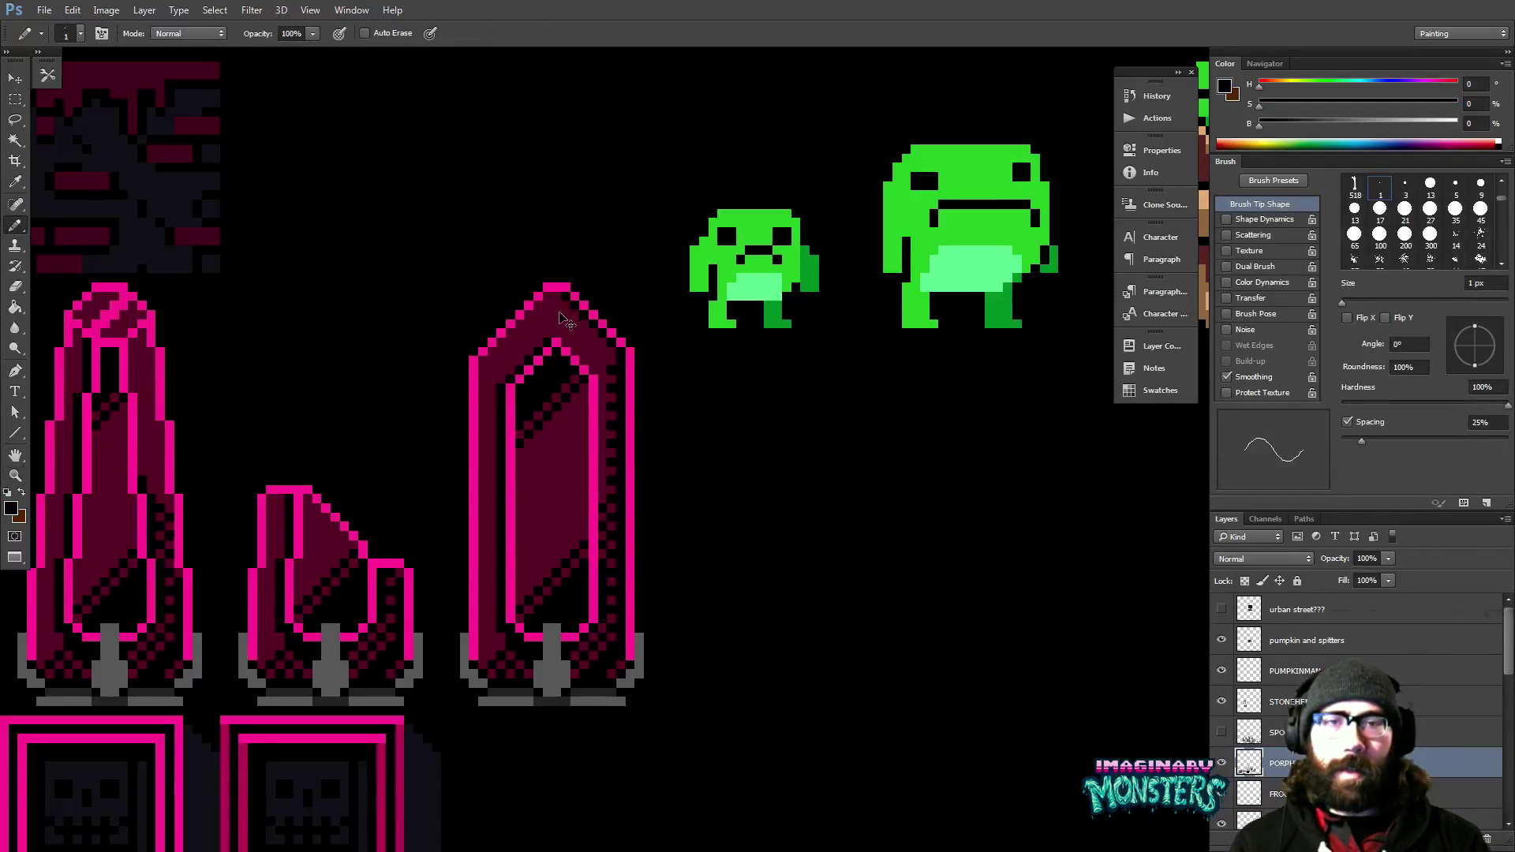
left_click_drag(566, 332, 563, 344)
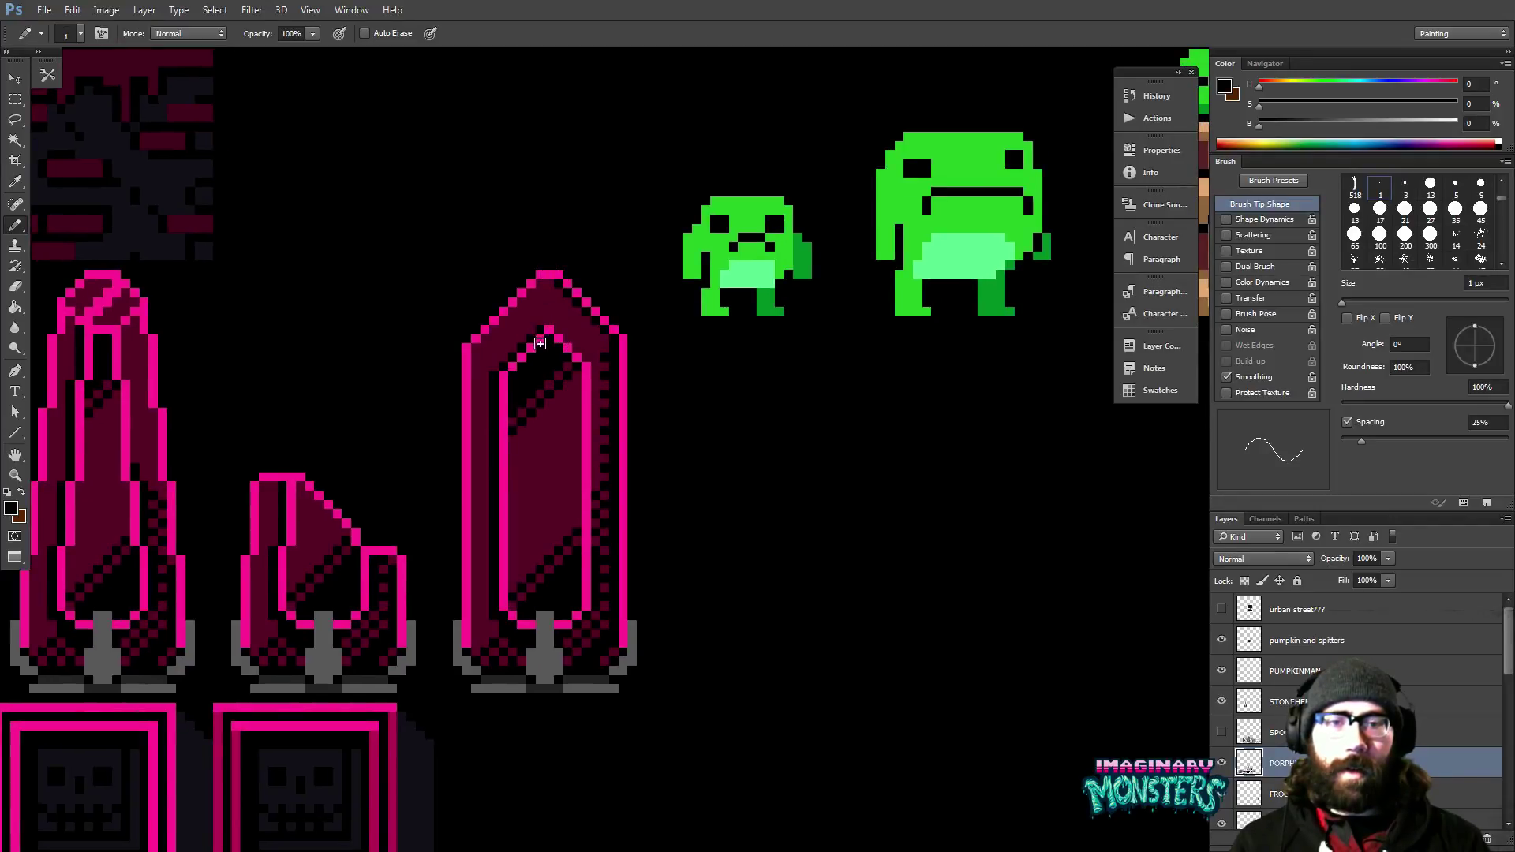
key("ctrl+apostrophe")
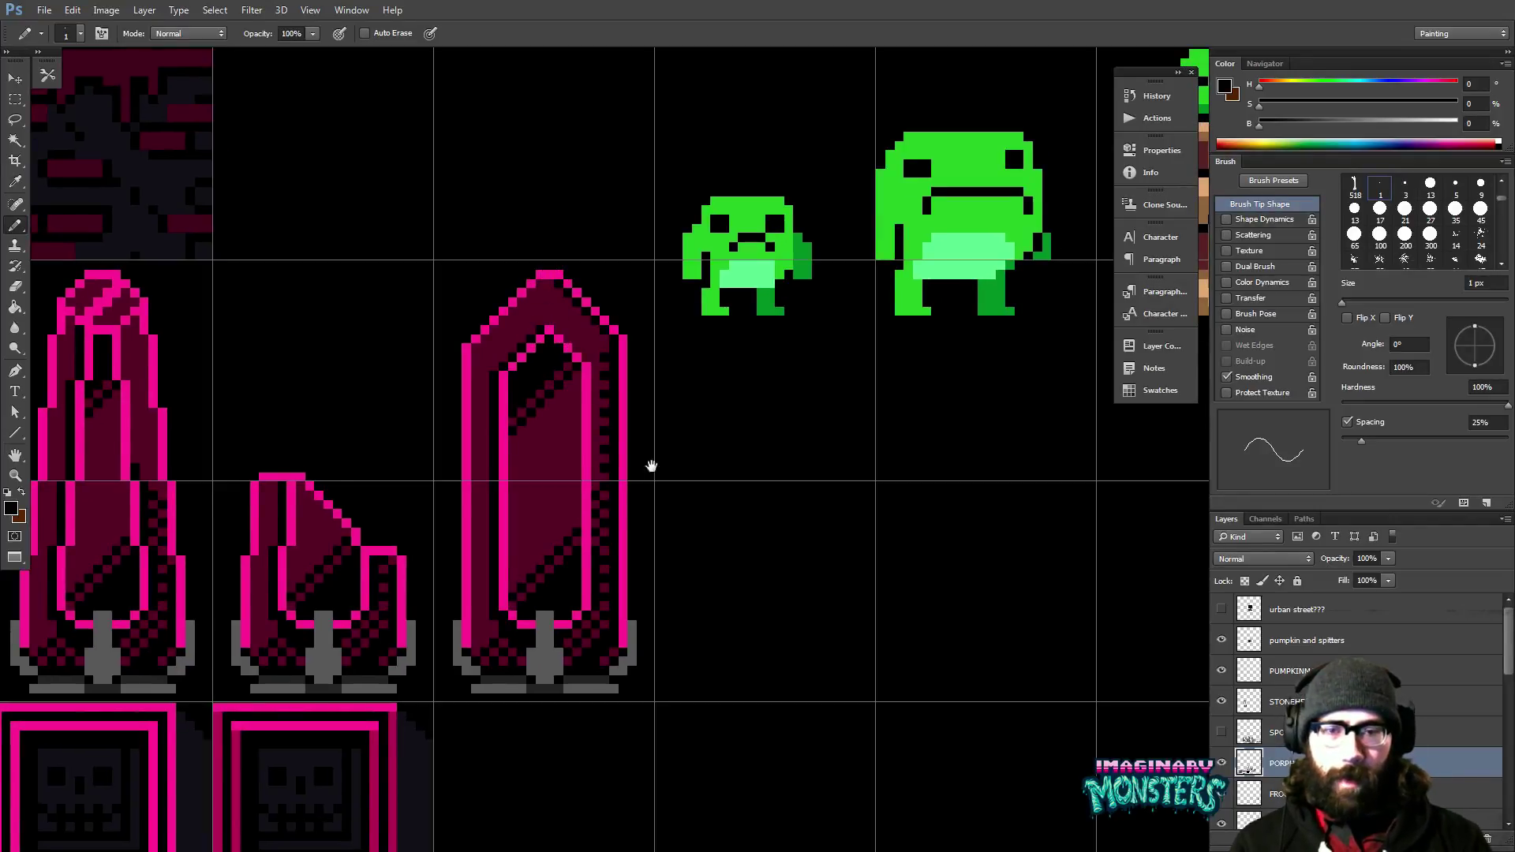
left_click_drag(583, 522, 581, 531)
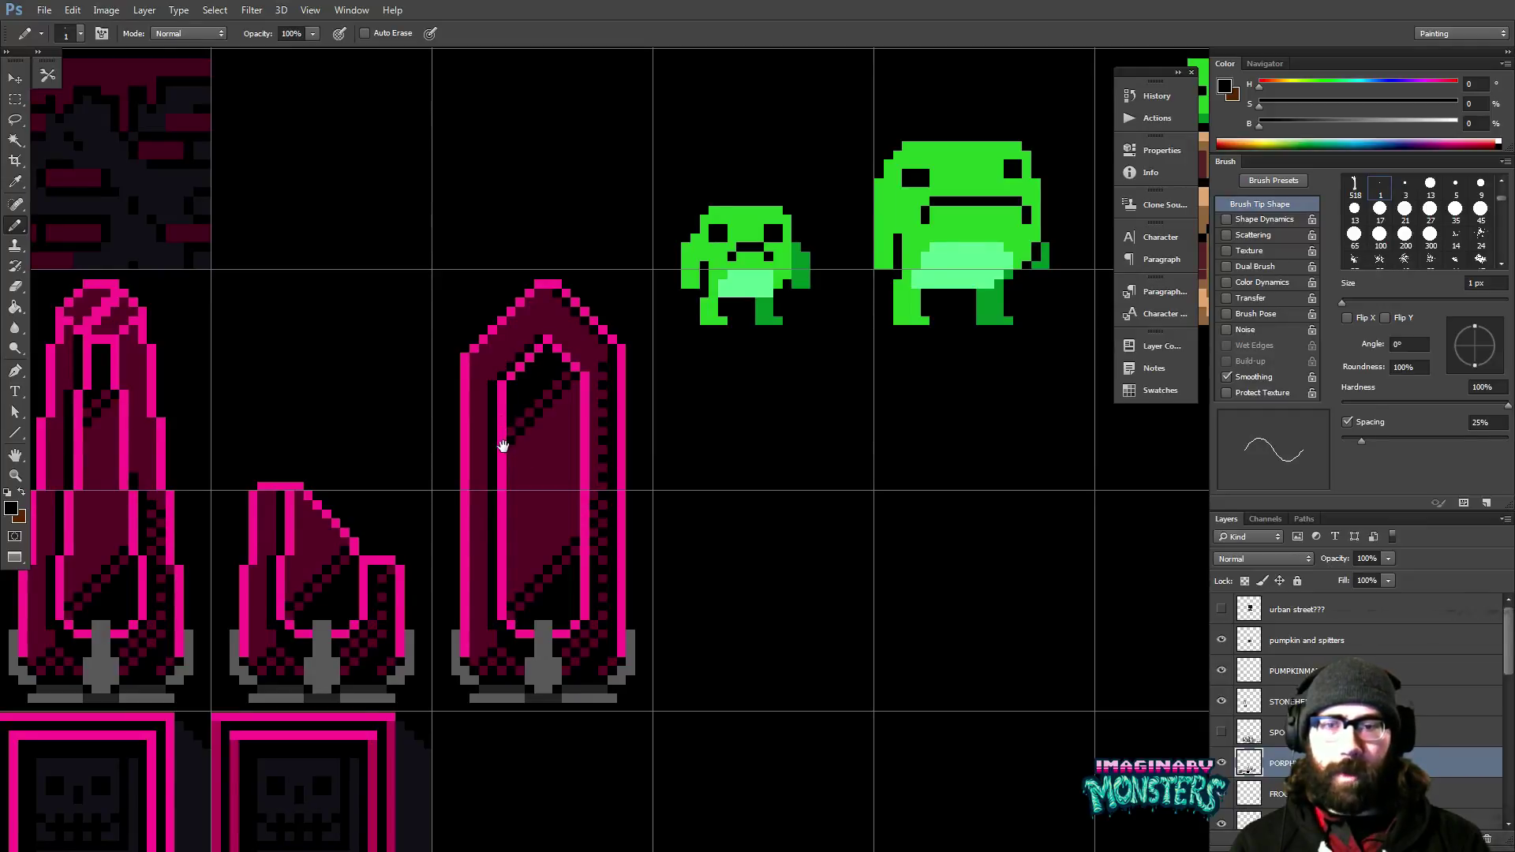
left_click_drag(492, 447, 534, 443)
scroll(572, 529, "down", 2)
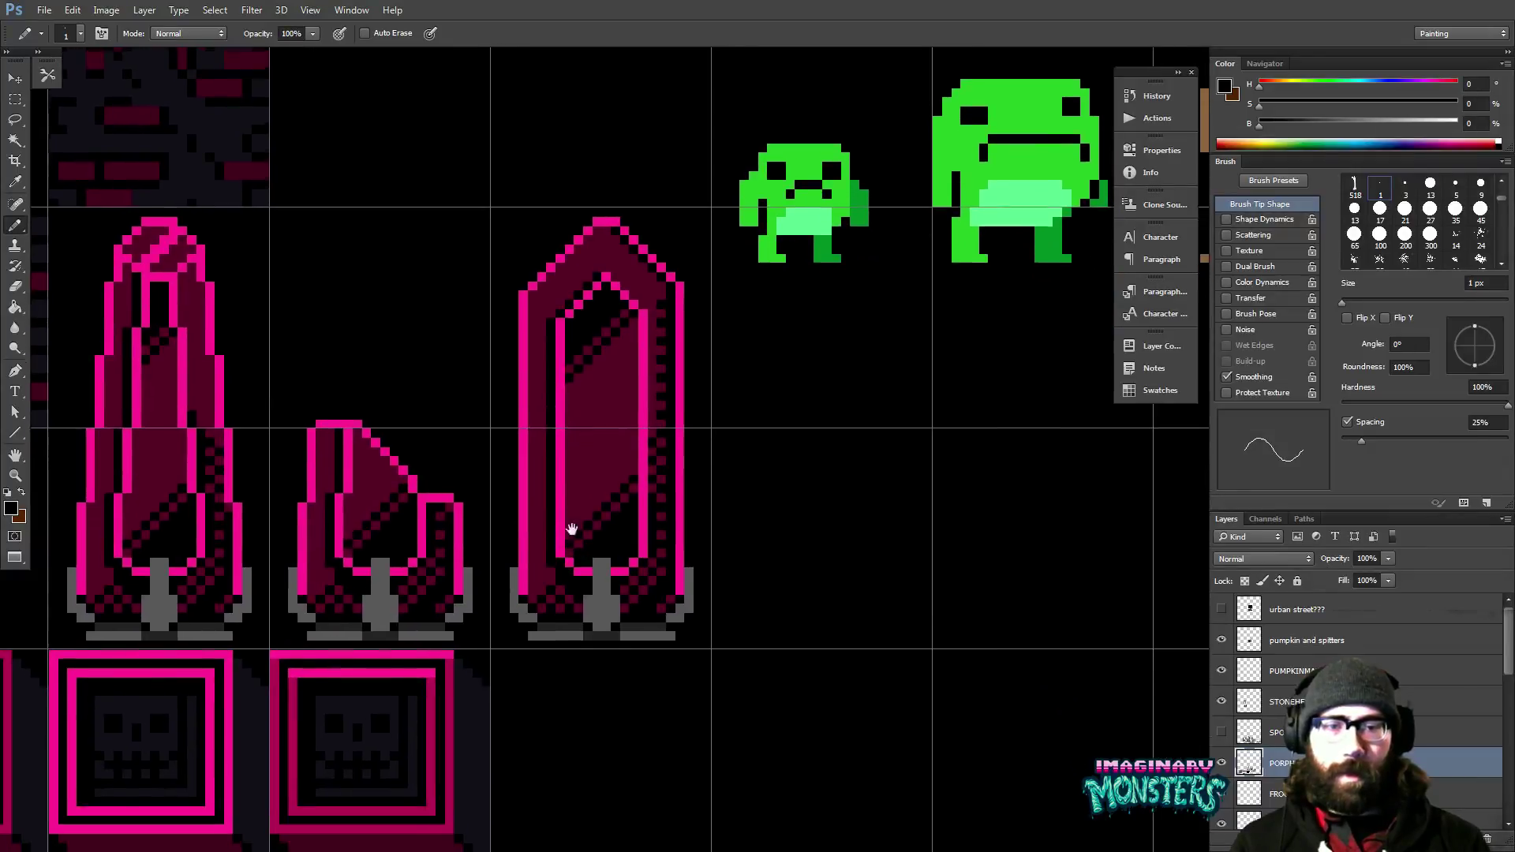
Examine the reshaped tall statue's outline and inner facet beside the two neighbouring statues.
left_click_drag(571, 528, 541, 484)
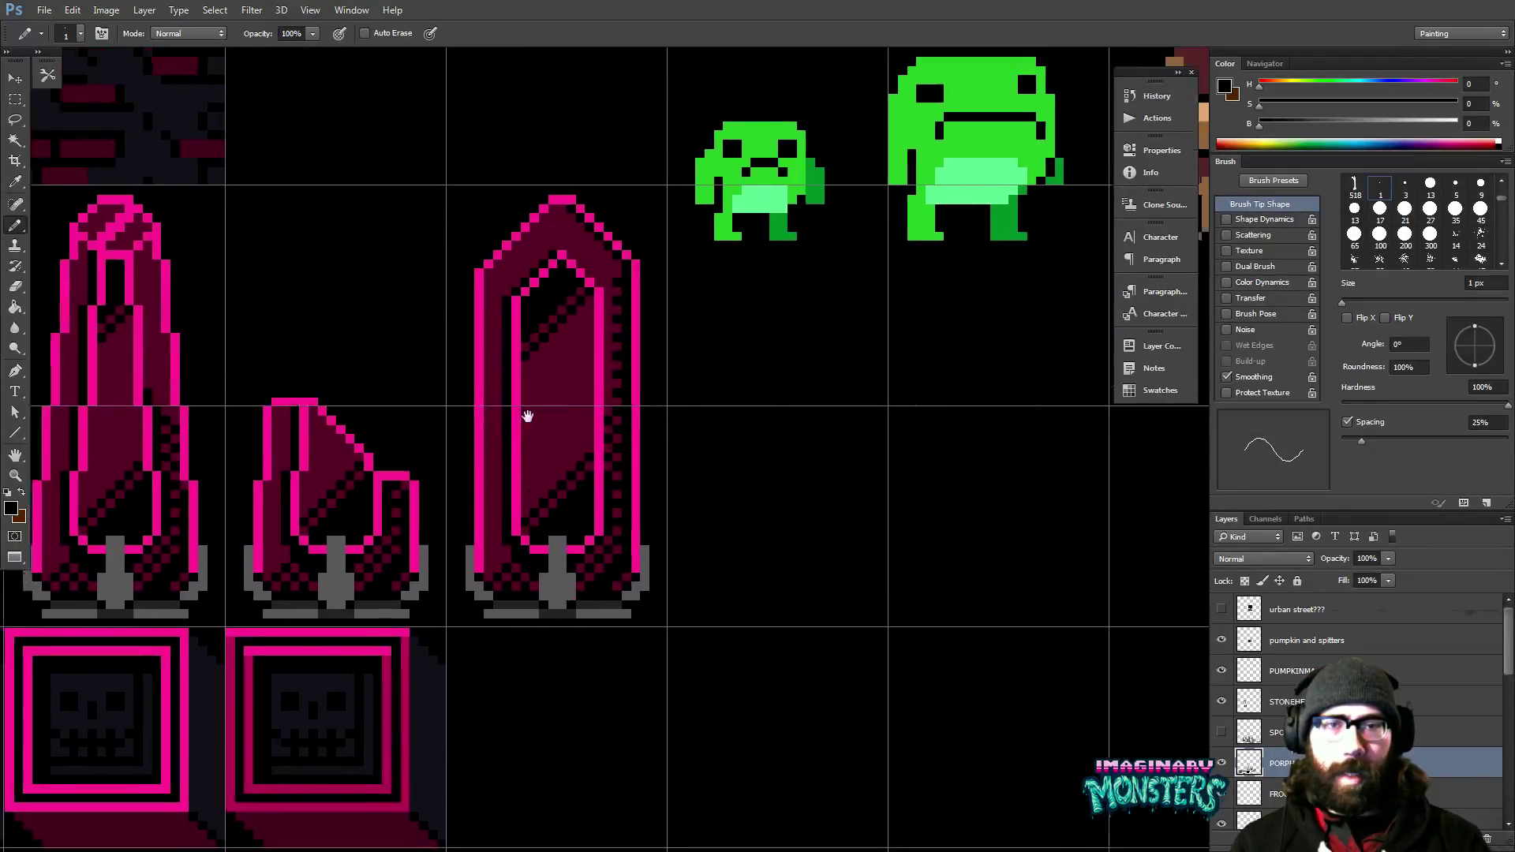
left_click_drag(527, 416, 550, 495)
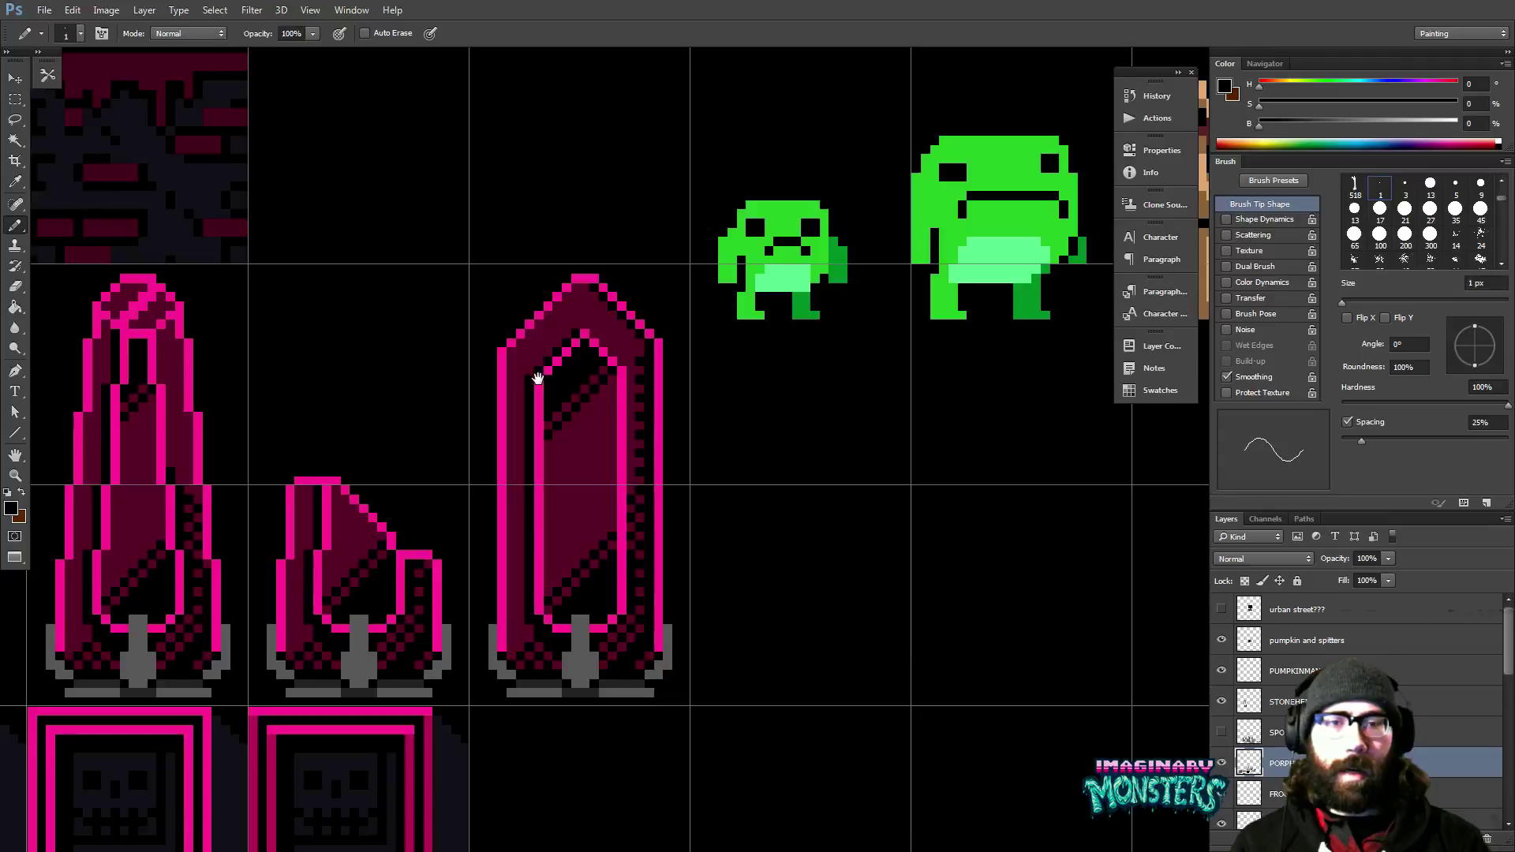
left_click_drag(562, 387, 644, 391)
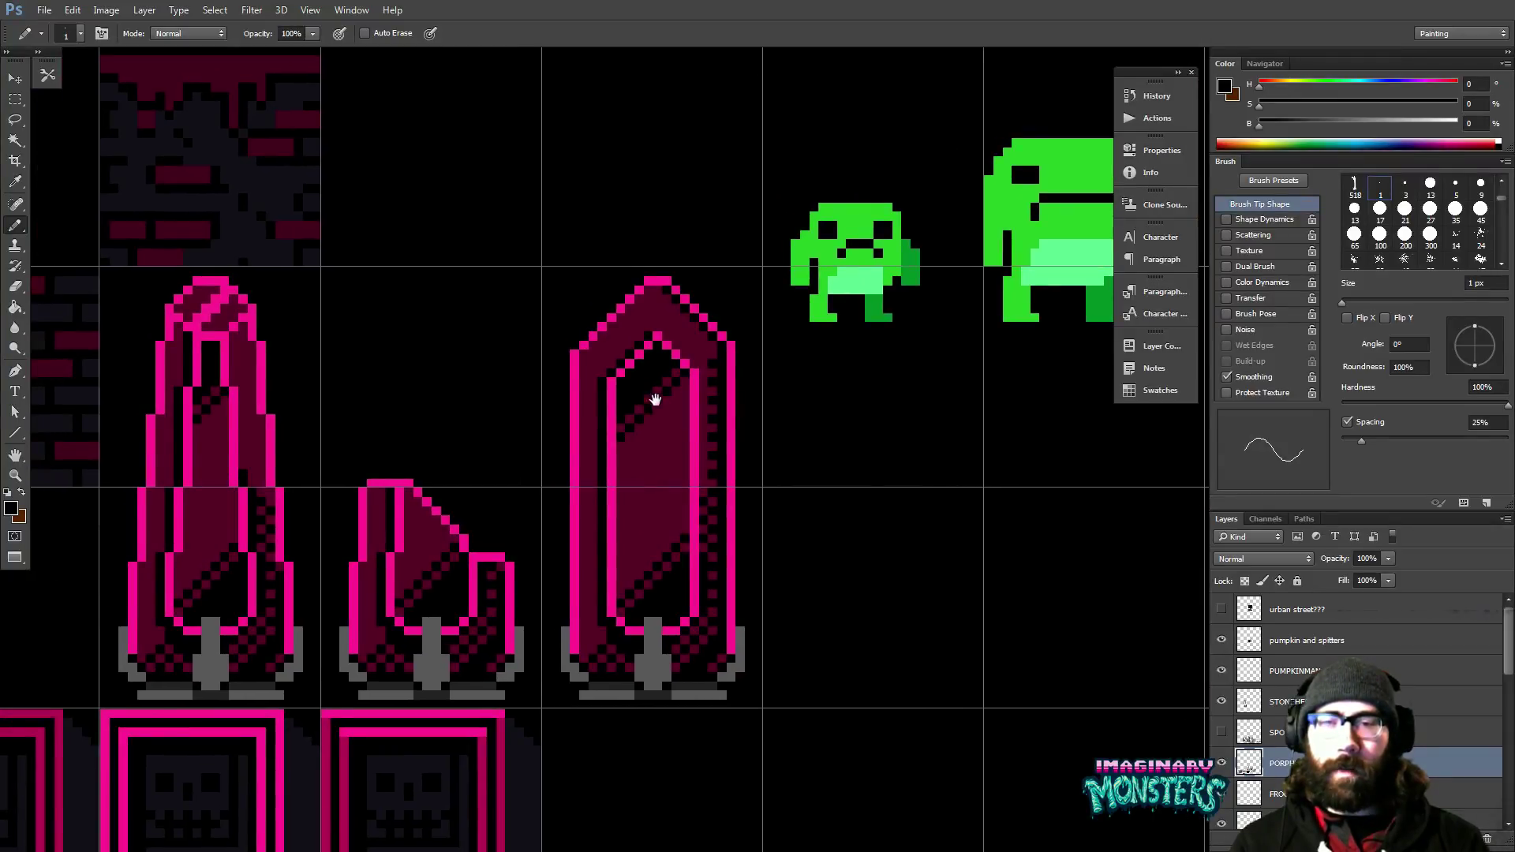
left_click_drag(206, 600, 206, 414)
key("ctrl+z")
left_click_drag(483, 468, 468, 480)
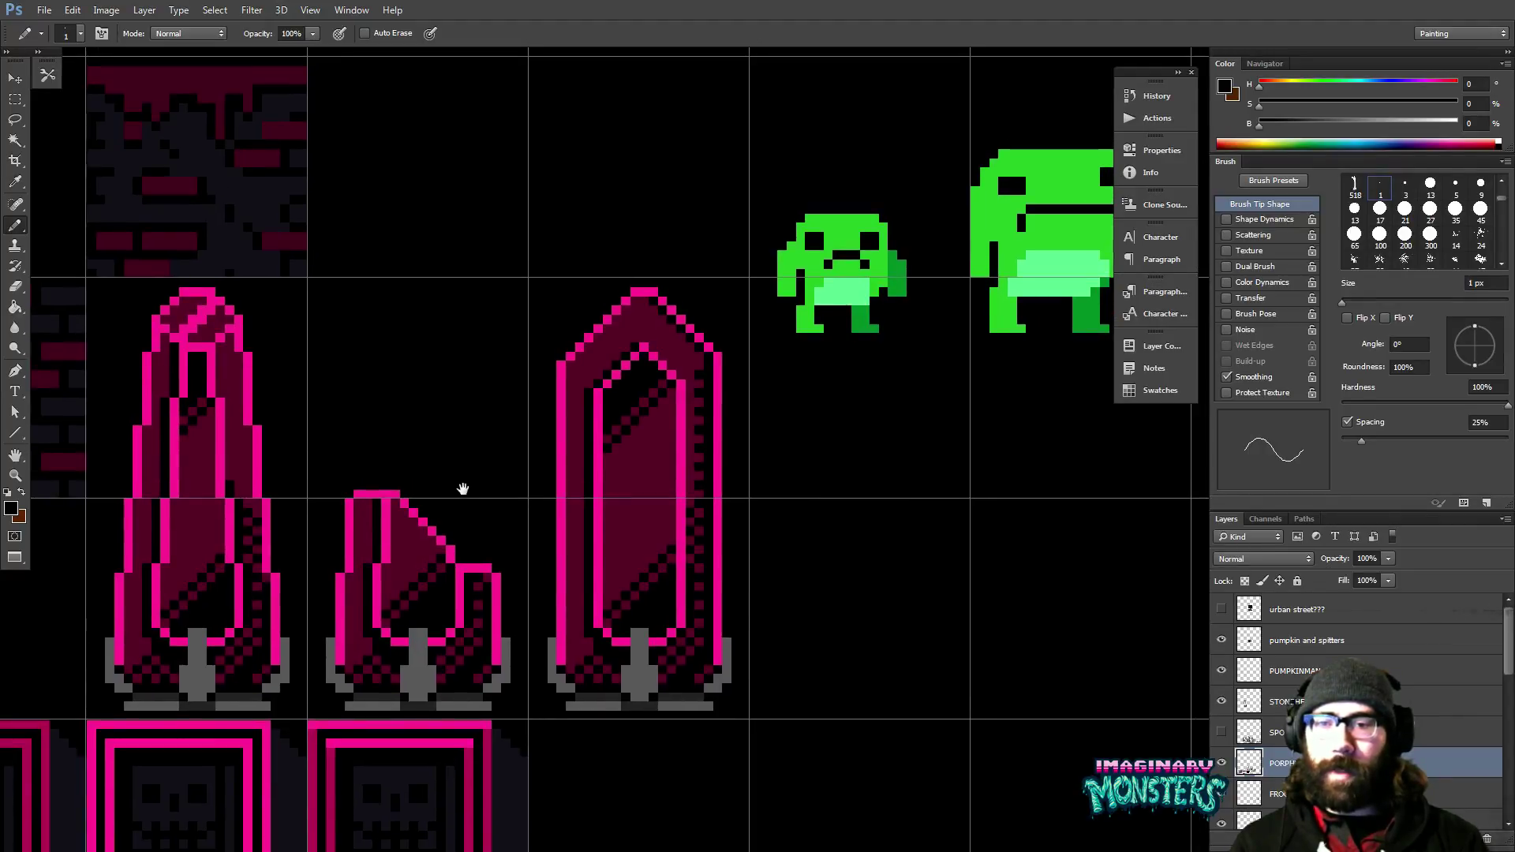
left_click_drag(436, 519, 484, 552)
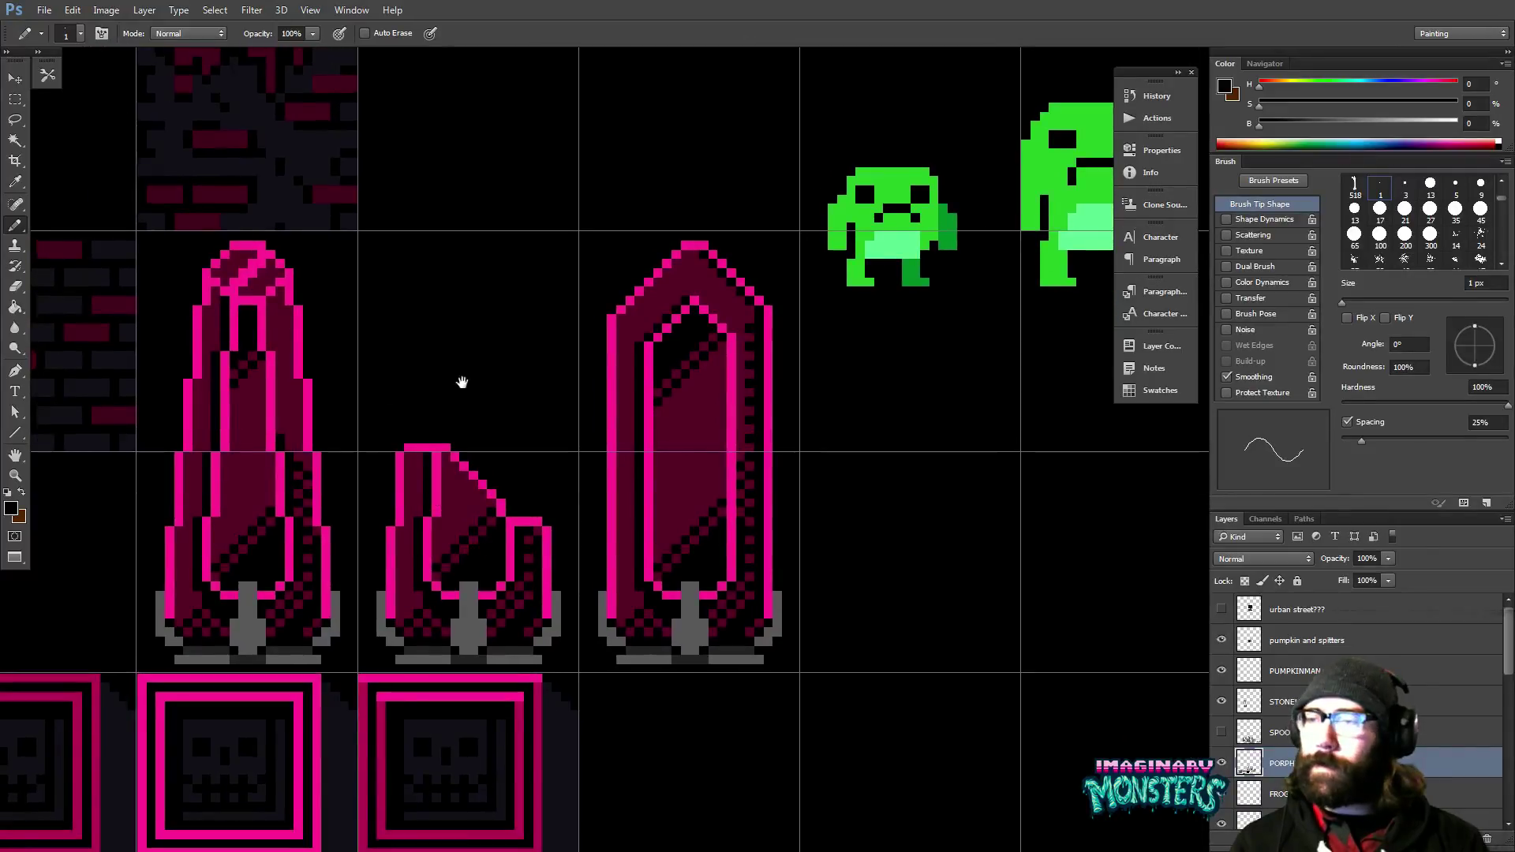
left_click_drag(462, 383, 534, 453)
left_click_drag(479, 528, 532, 506)
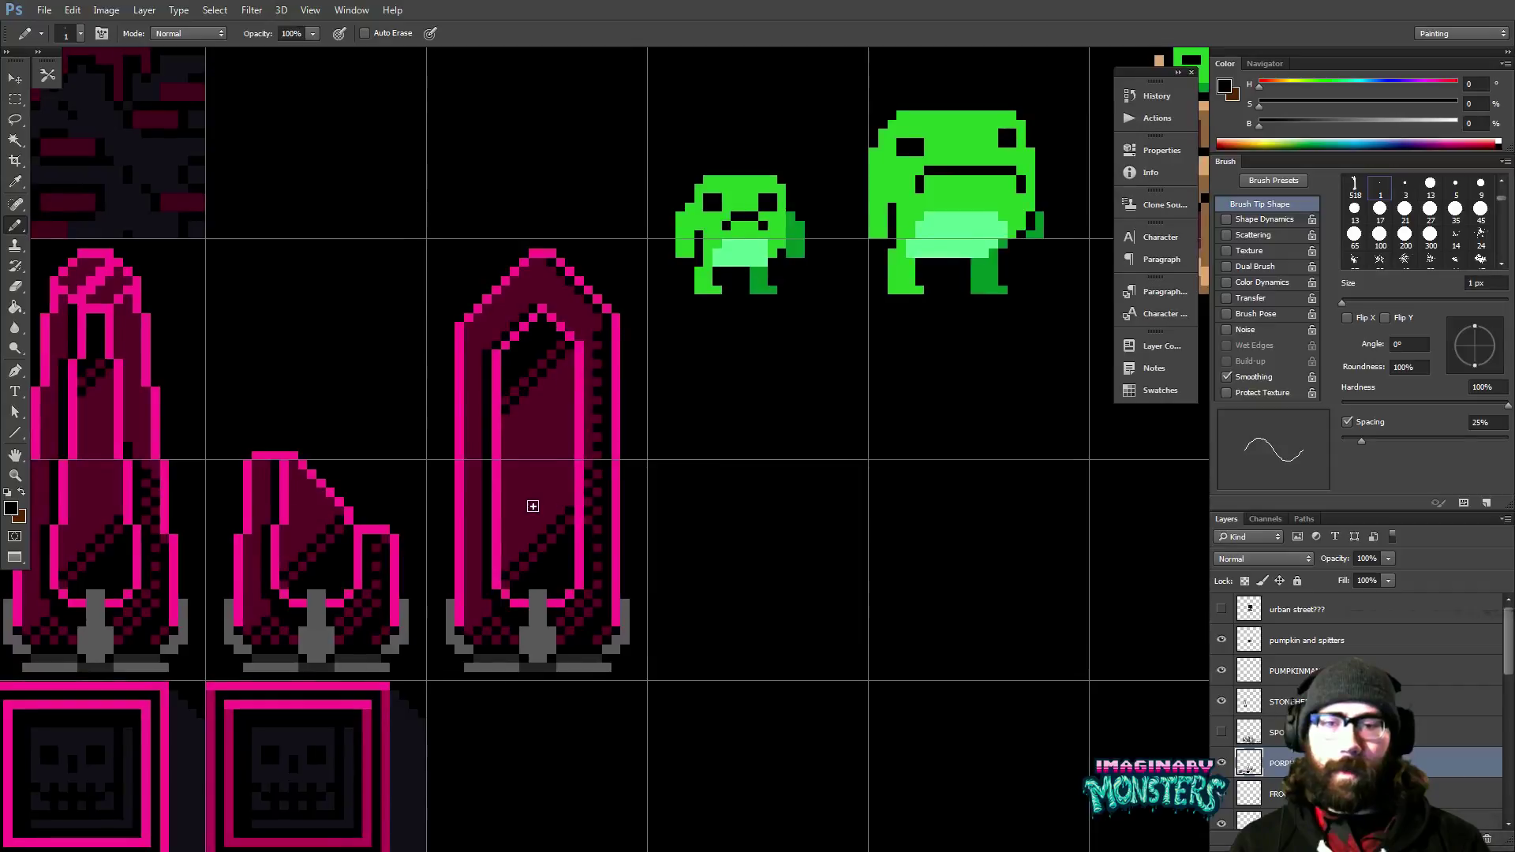
Redraw the inner facet's left edge one pixel further inward in bright pink and cover the old edge with black.
left_click(505, 344, "alt")
left_click_drag(509, 355, 535, 586)
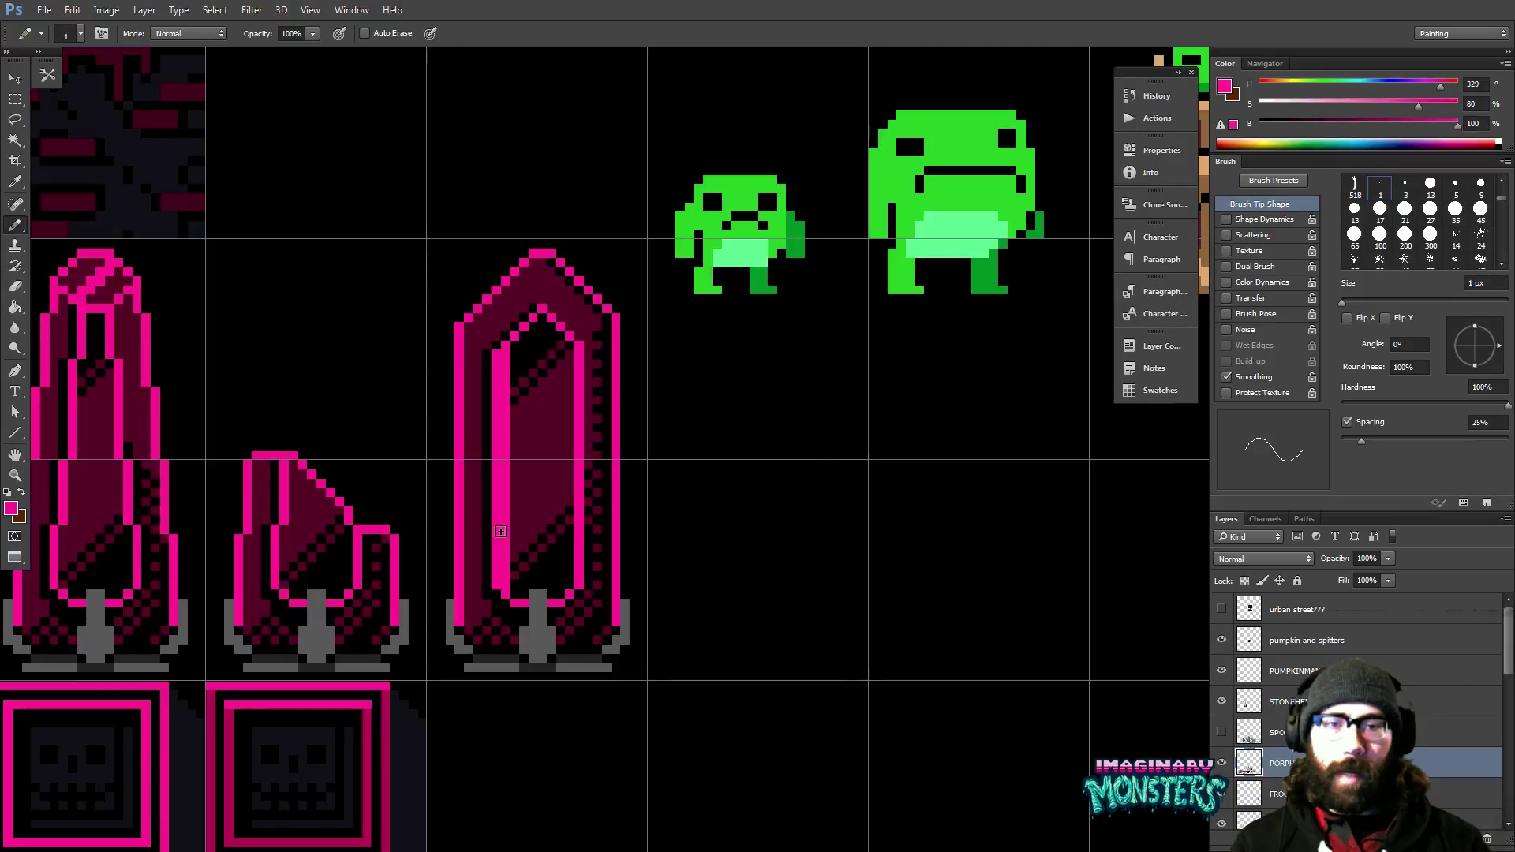
left_click(483, 582, "alt")
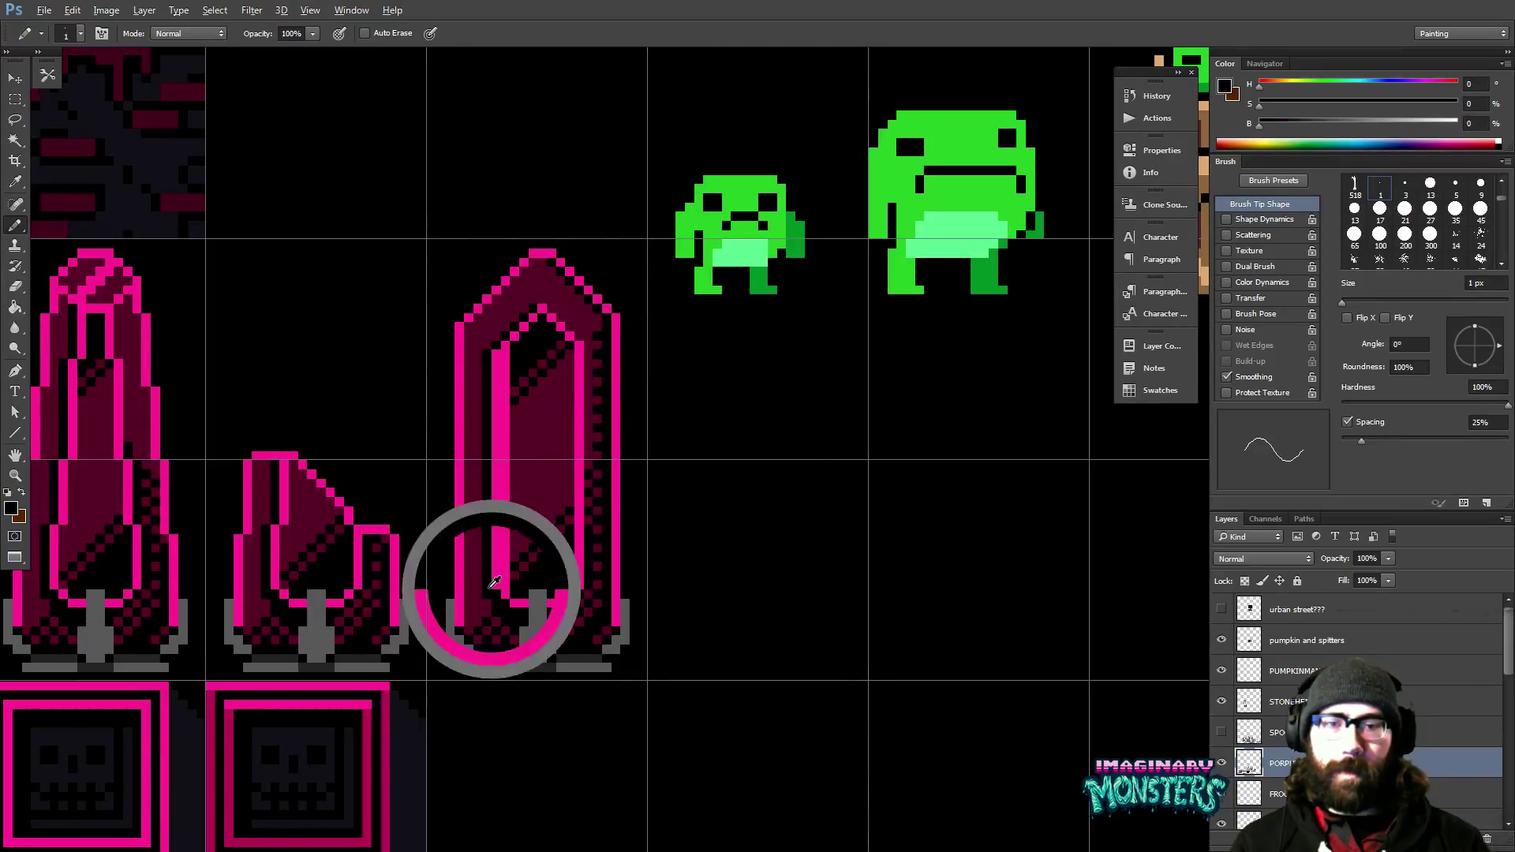
mouse_move(499, 593)
left_mouse_down()
mouse_move(500, 350)
mouse_move(485, 333)
mouse_move(524, 570)
left_mouse_up()
left_click(491, 337, "alt")
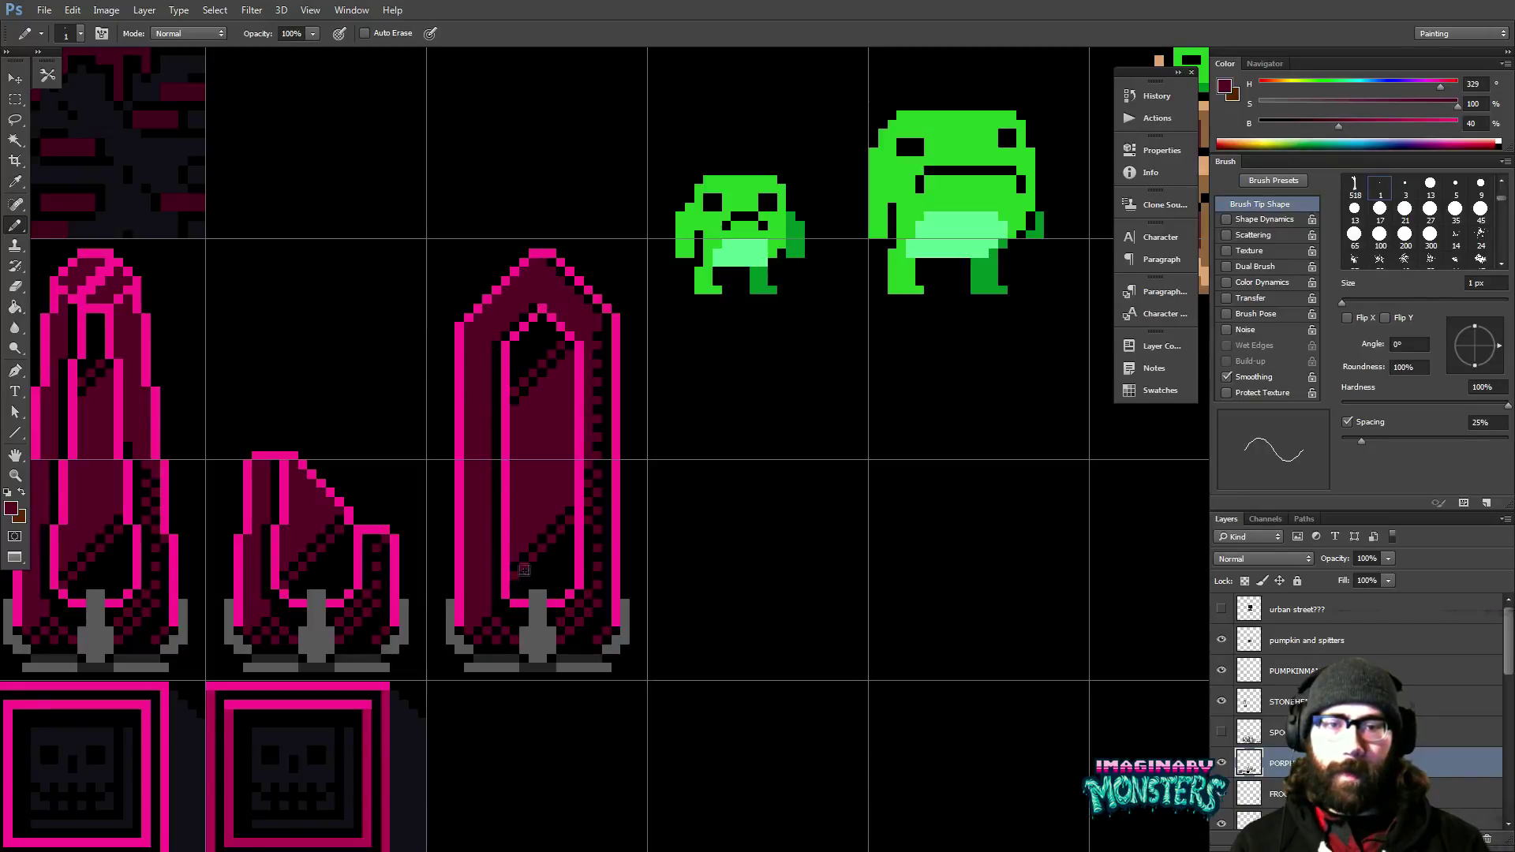
Hide the grid and compare the statue's narrowed inner facet with the other statues at several zoom levels.
scroll(524, 572, "right", 1)
key("z")
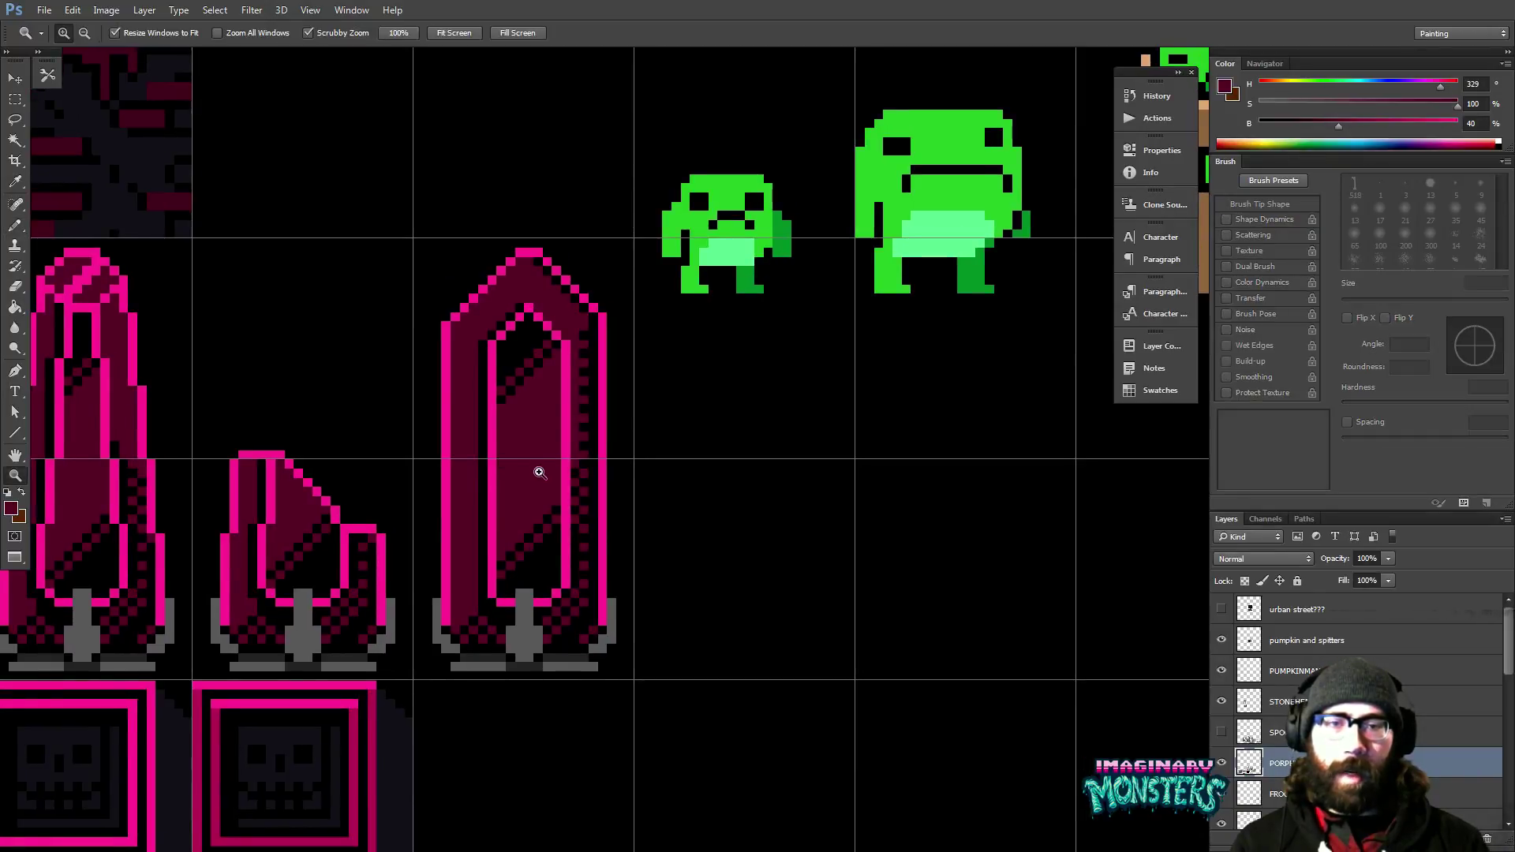
left_click(540, 473, "alt")
key("ctrl+apostrophe")
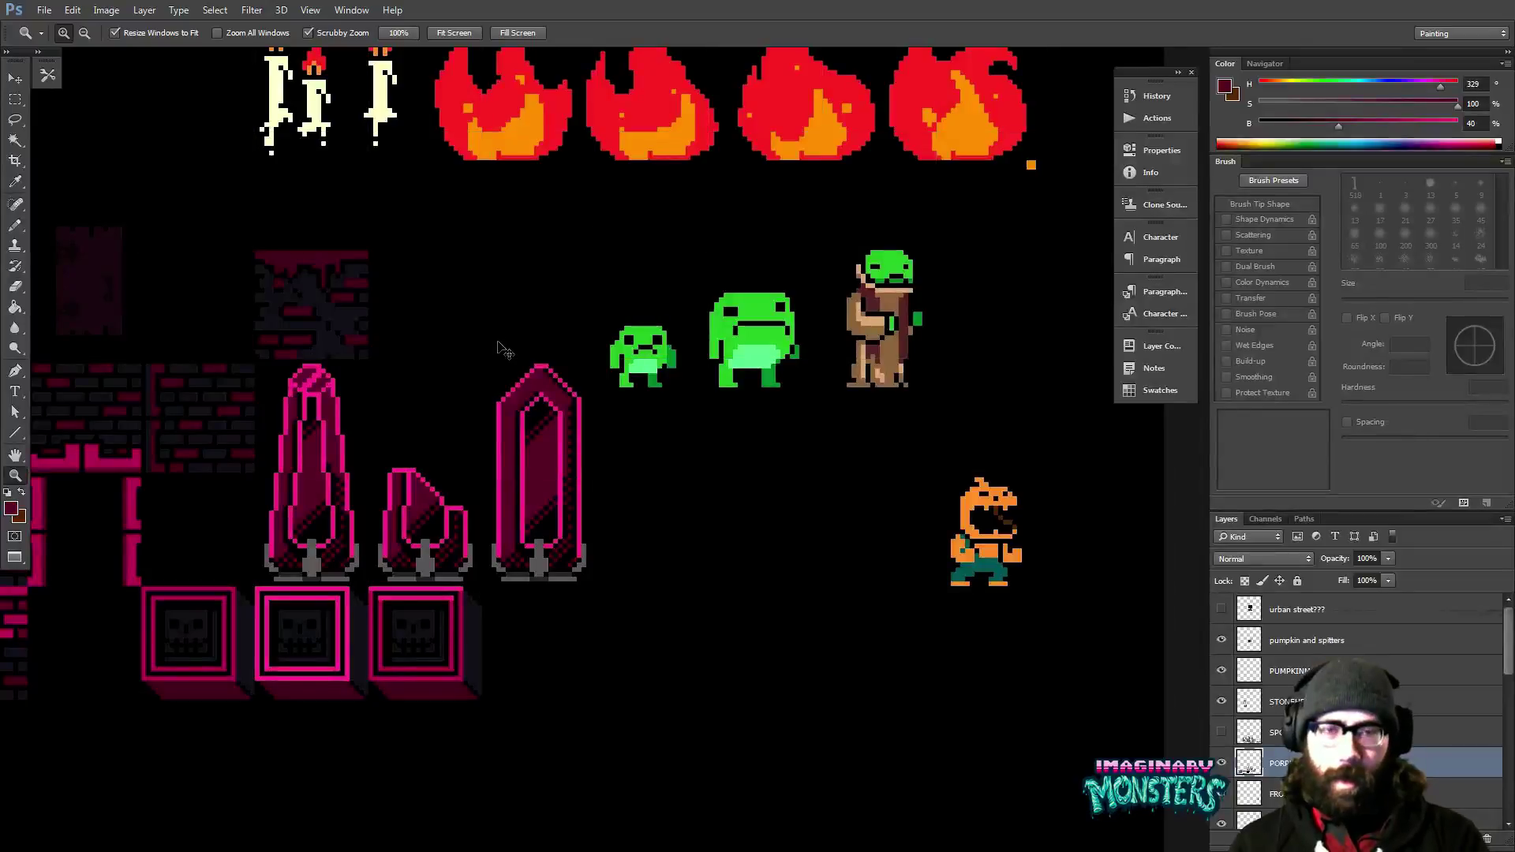
left_click_drag(597, 500, 576, 531)
scroll(510, 456, "up", 5)
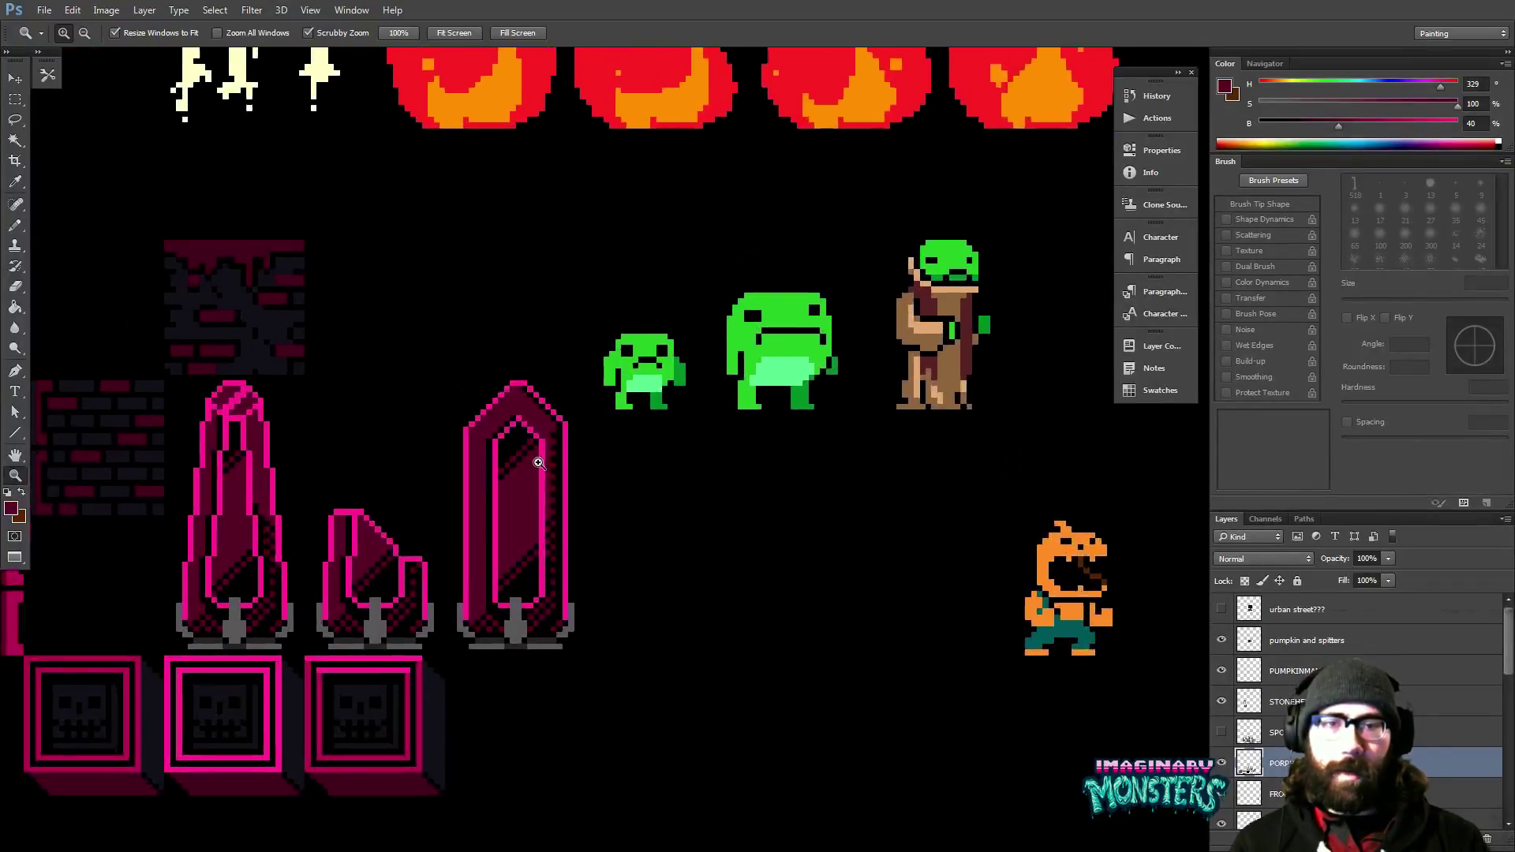
scroll(476, 352, "down", 5)
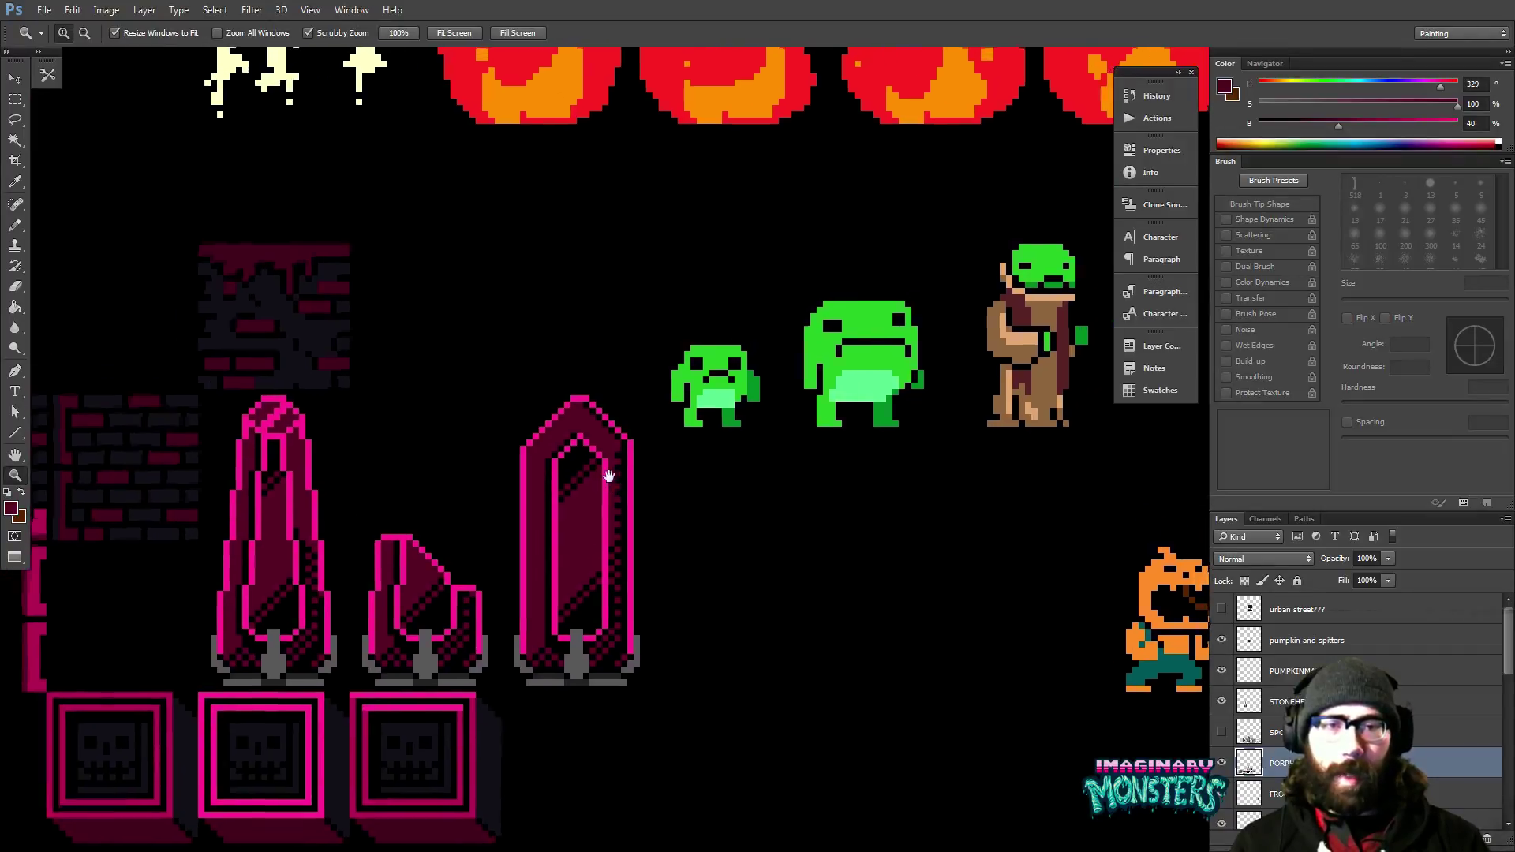
scroll(574, 418, "up", 2)
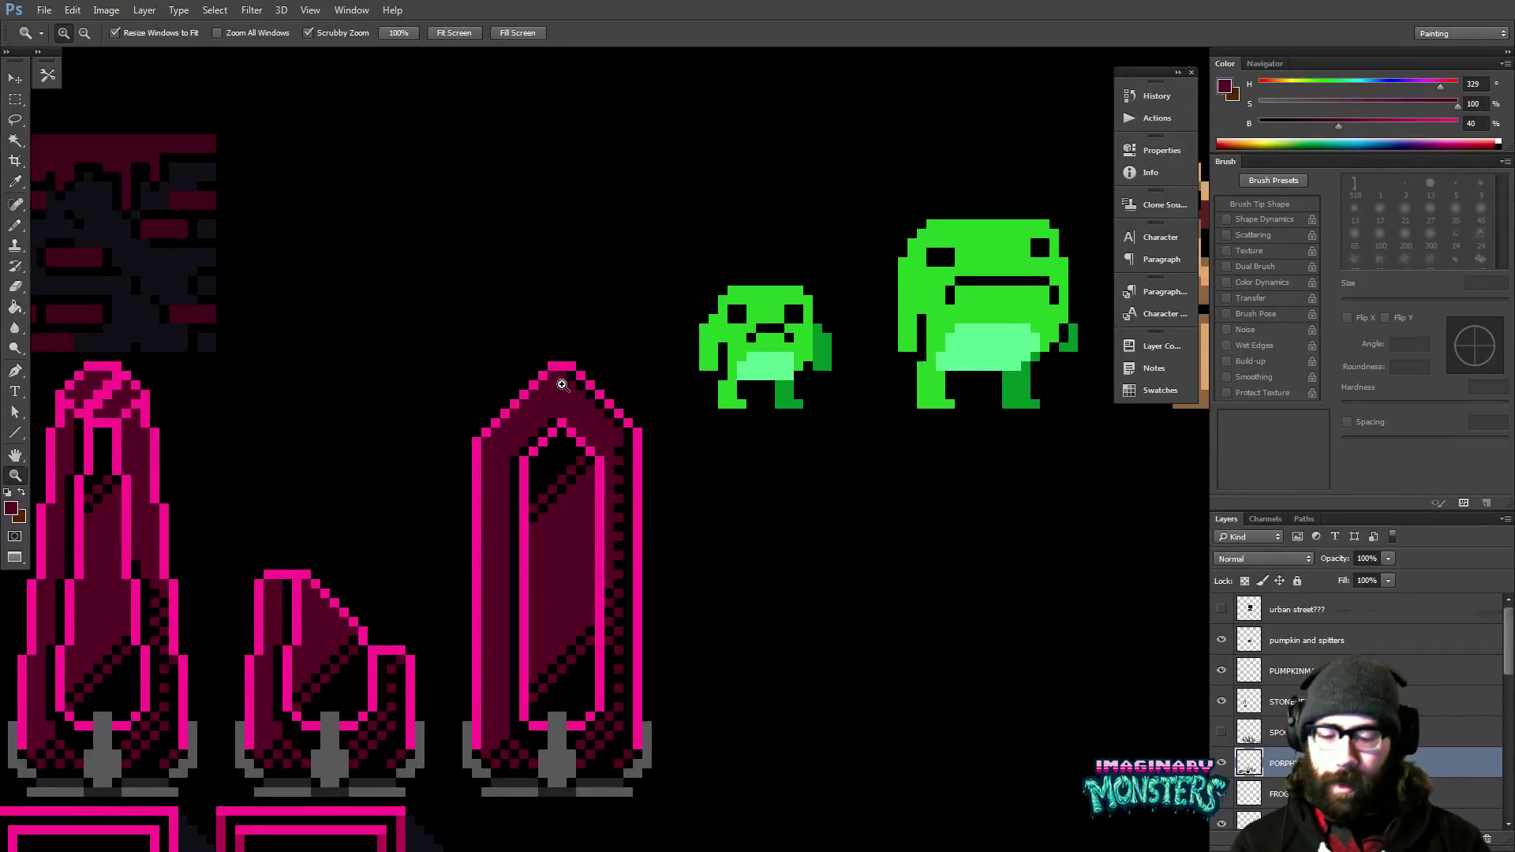
Touch up the dithered shading near the top of the statue's inner facet with black.
key("b")
left_click_drag(569, 433, 531, 389)
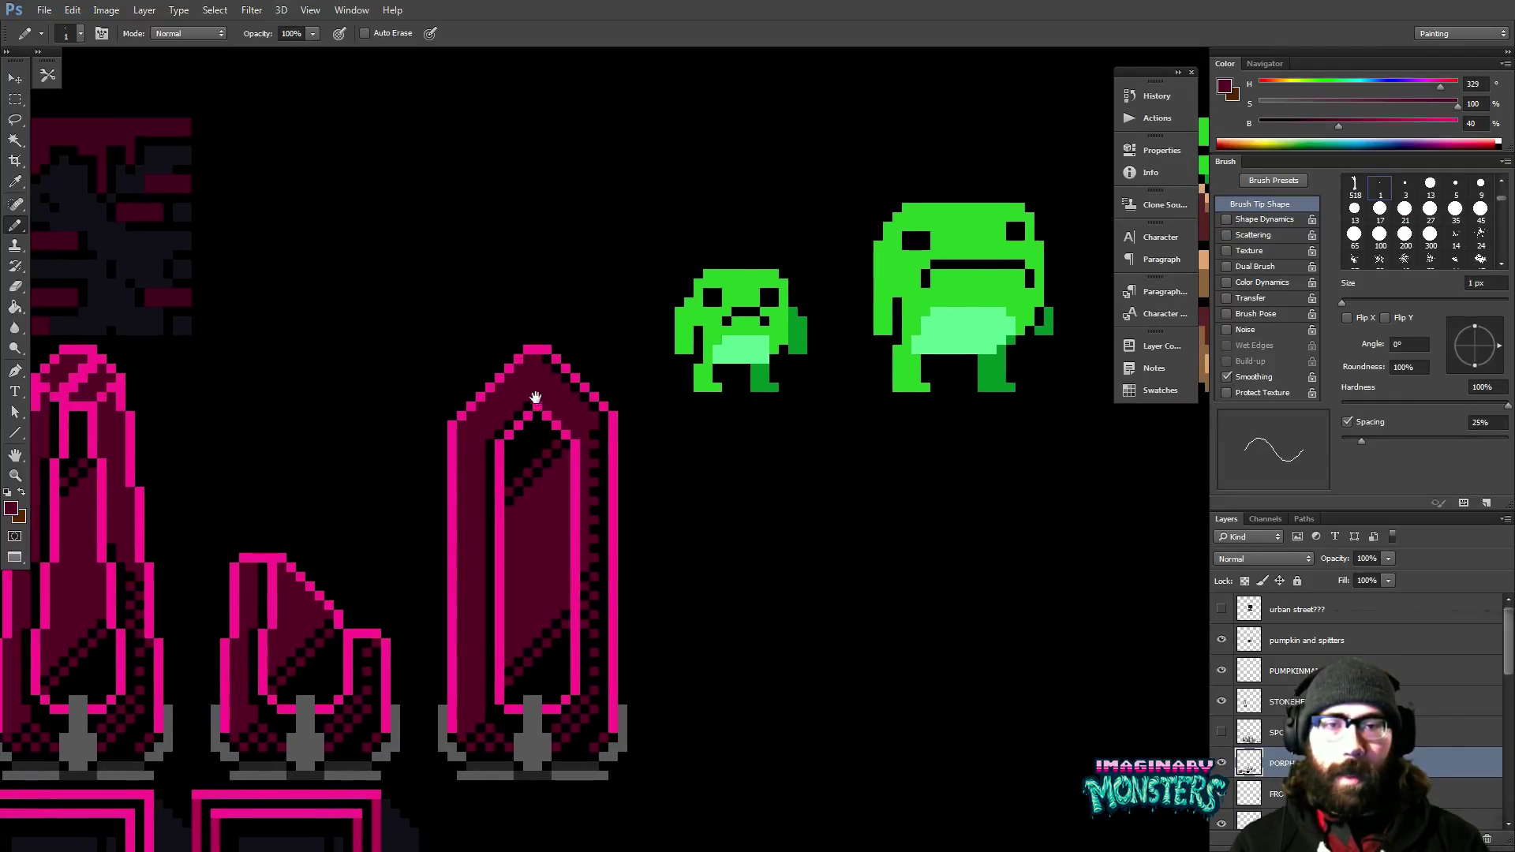
left_click(543, 421, "alt")
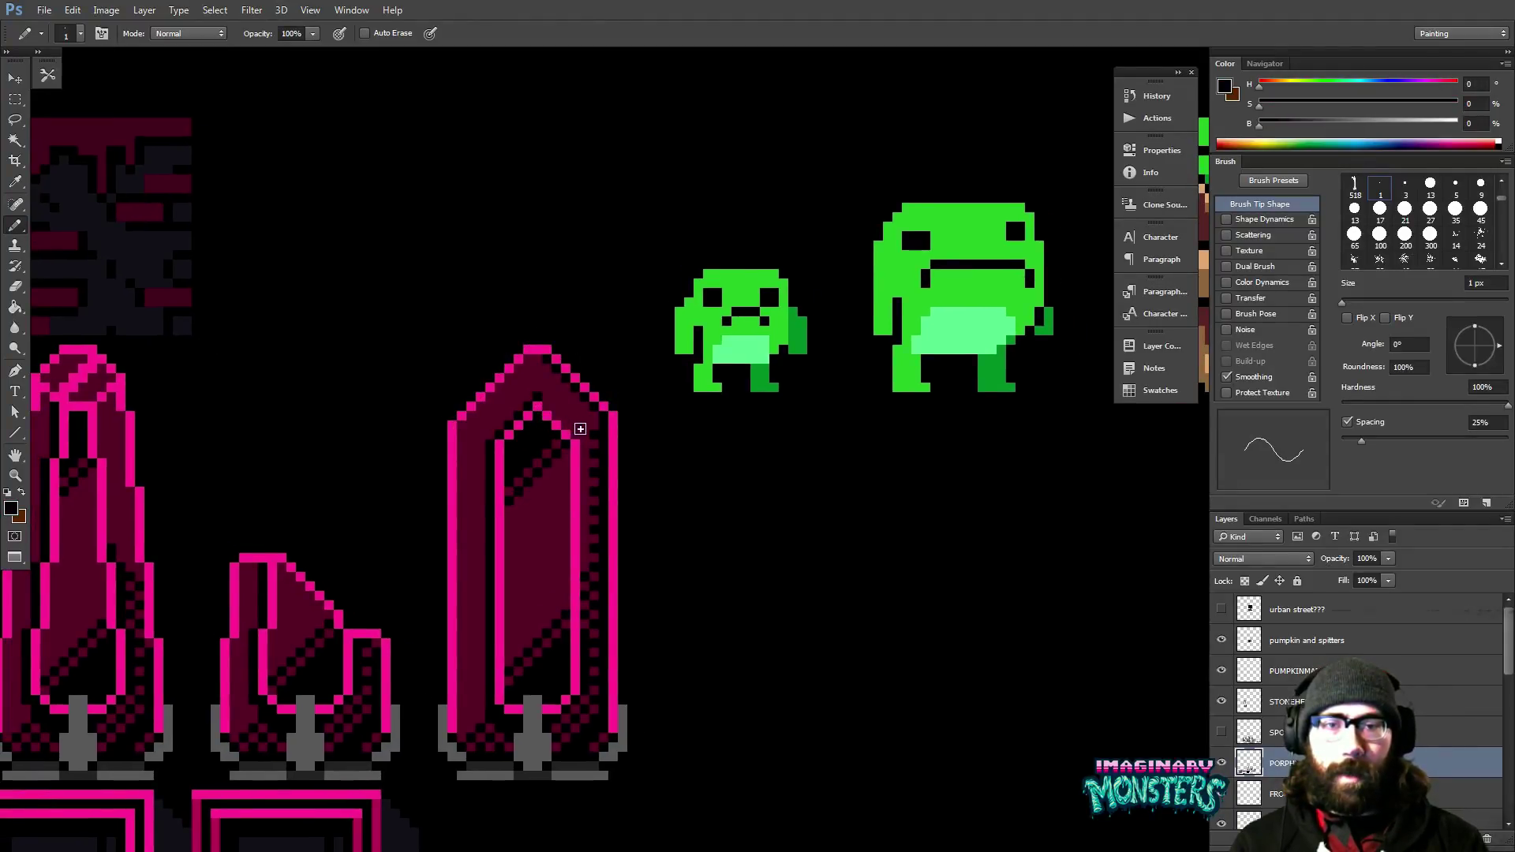
mouse_move(517, 468)
left_mouse_down()
mouse_move(521, 444)
mouse_move(548, 436)
left_mouse_up()
scroll(539, 458, "down", 2)
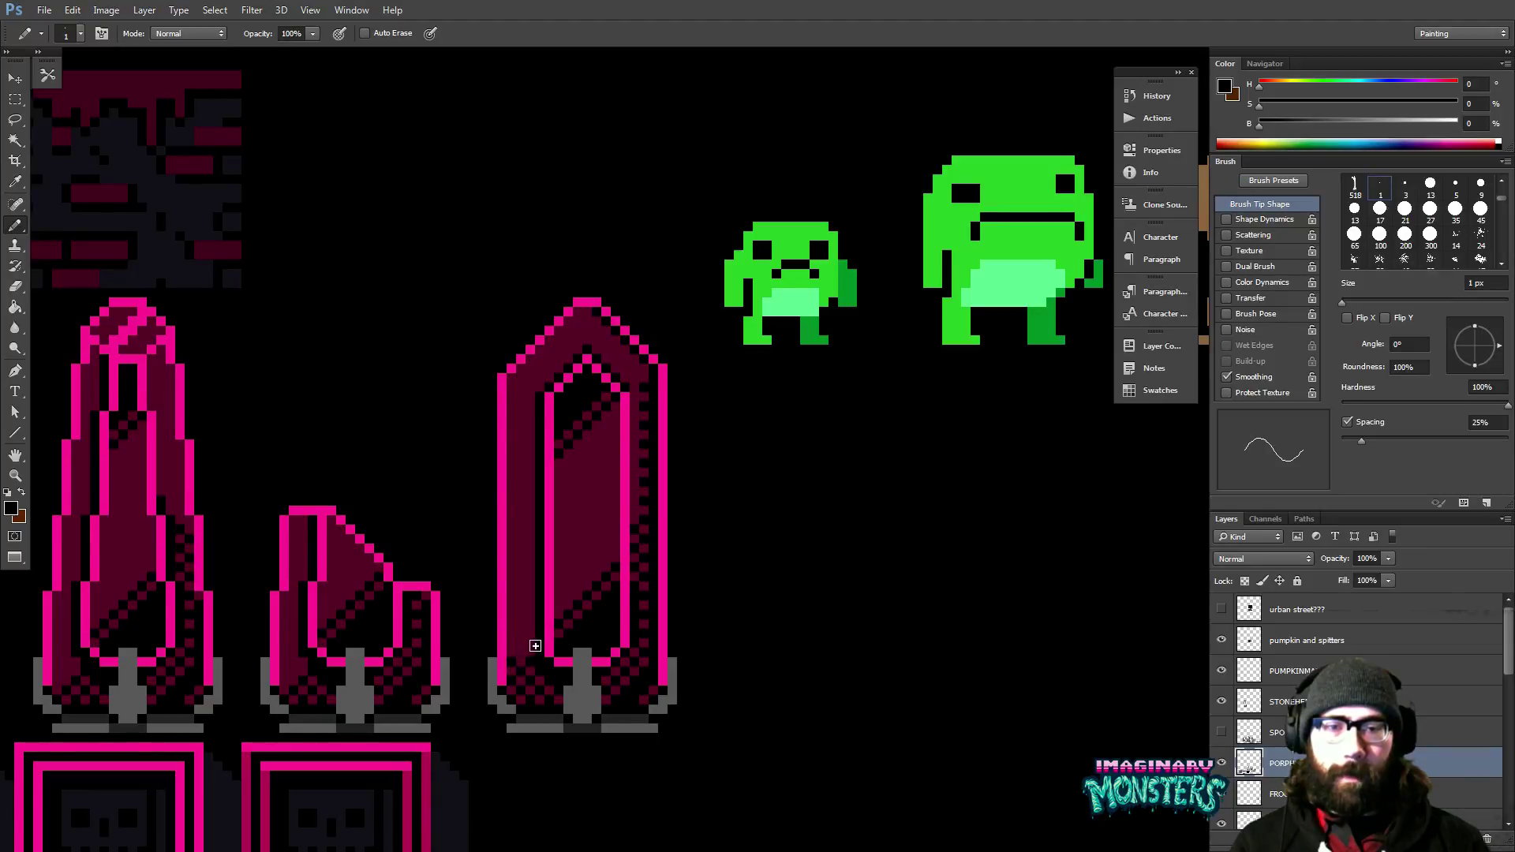
mouse_move(622, 597)
left_mouse_down()
mouse_move(584, 588)
mouse_move(727, 558)
mouse_move(677, 562)
left_mouse_up()
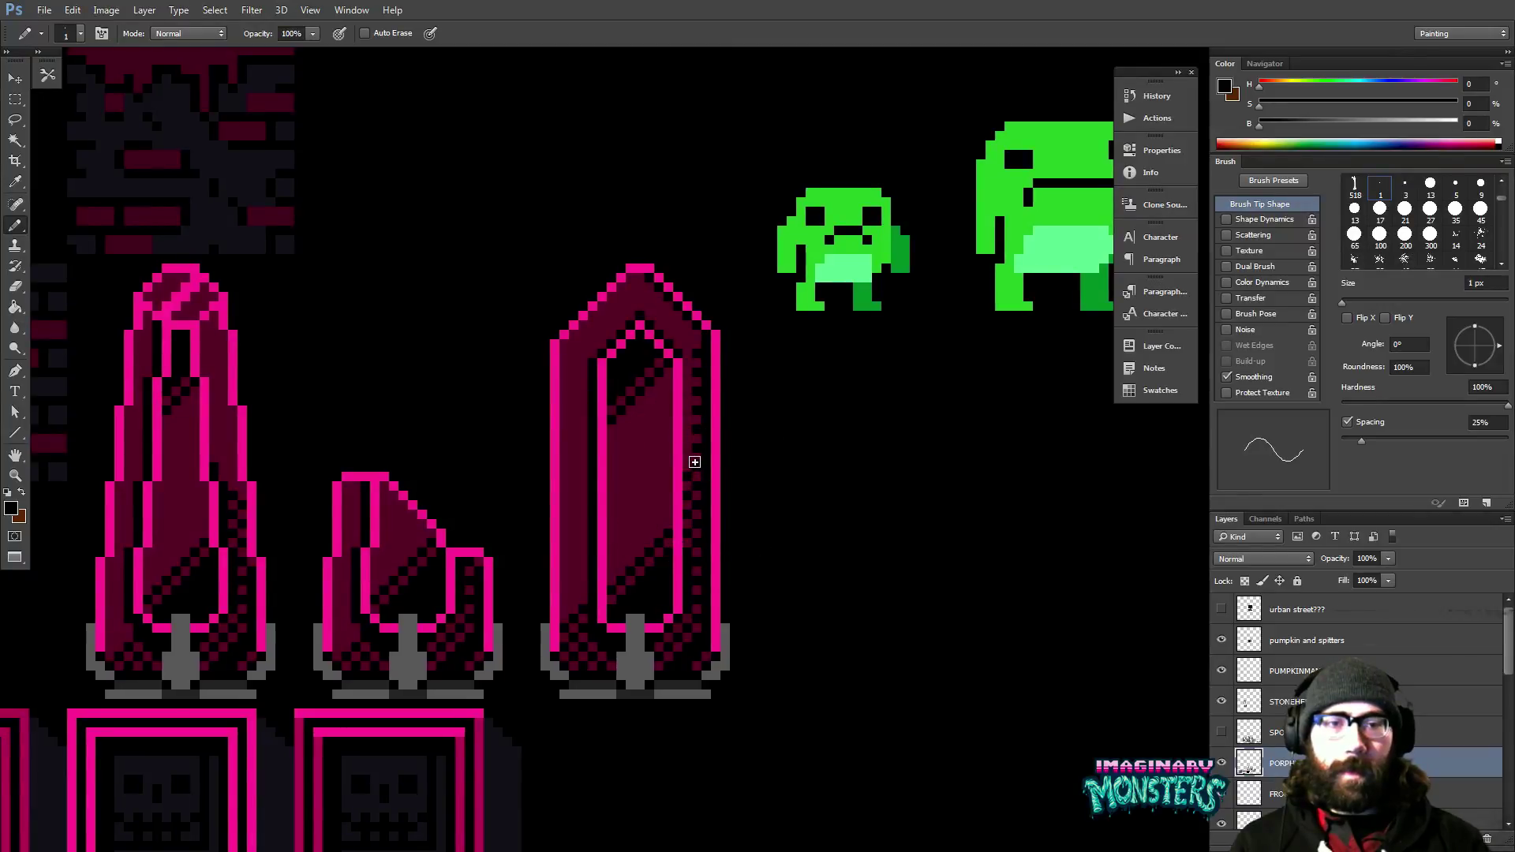
mouse_move(697, 453)
left_mouse_down()
mouse_move(676, 472)
mouse_move(660, 442)
left_mouse_up()
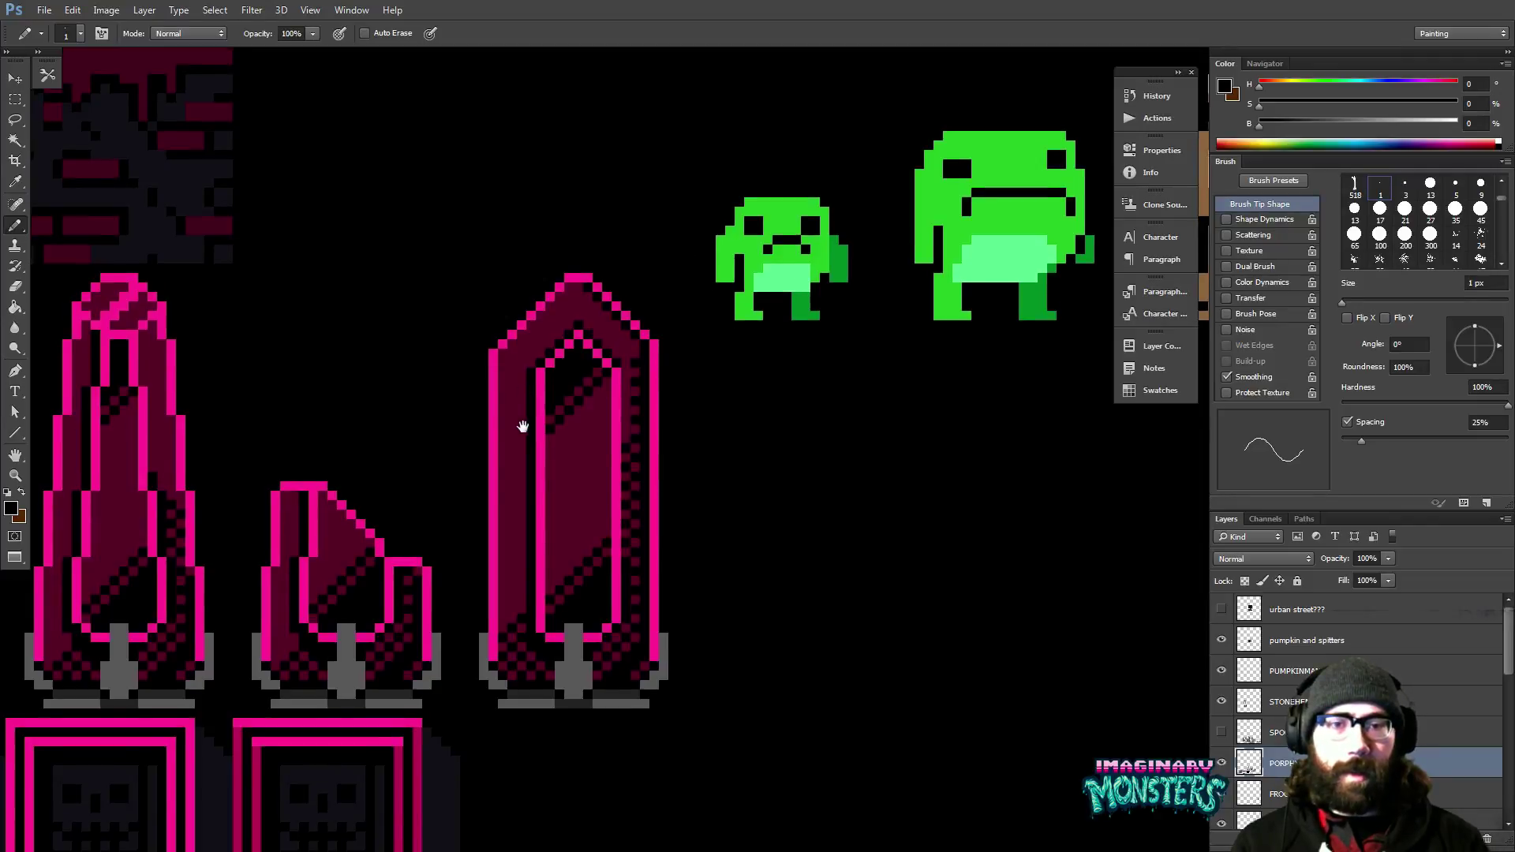
Try narrowing the statue by moving its outer left edge one pixel inward, and undo the change.
left_click_drag(521, 426, 530, 416)
mouse_move(516, 359)
left_mouse_down()
mouse_move(556, 546)
mouse_move(550, 654)
mouse_move(507, 656)
mouse_move(521, 334)
left_mouse_up()
left_click(527, 340, "alt")
key("e")
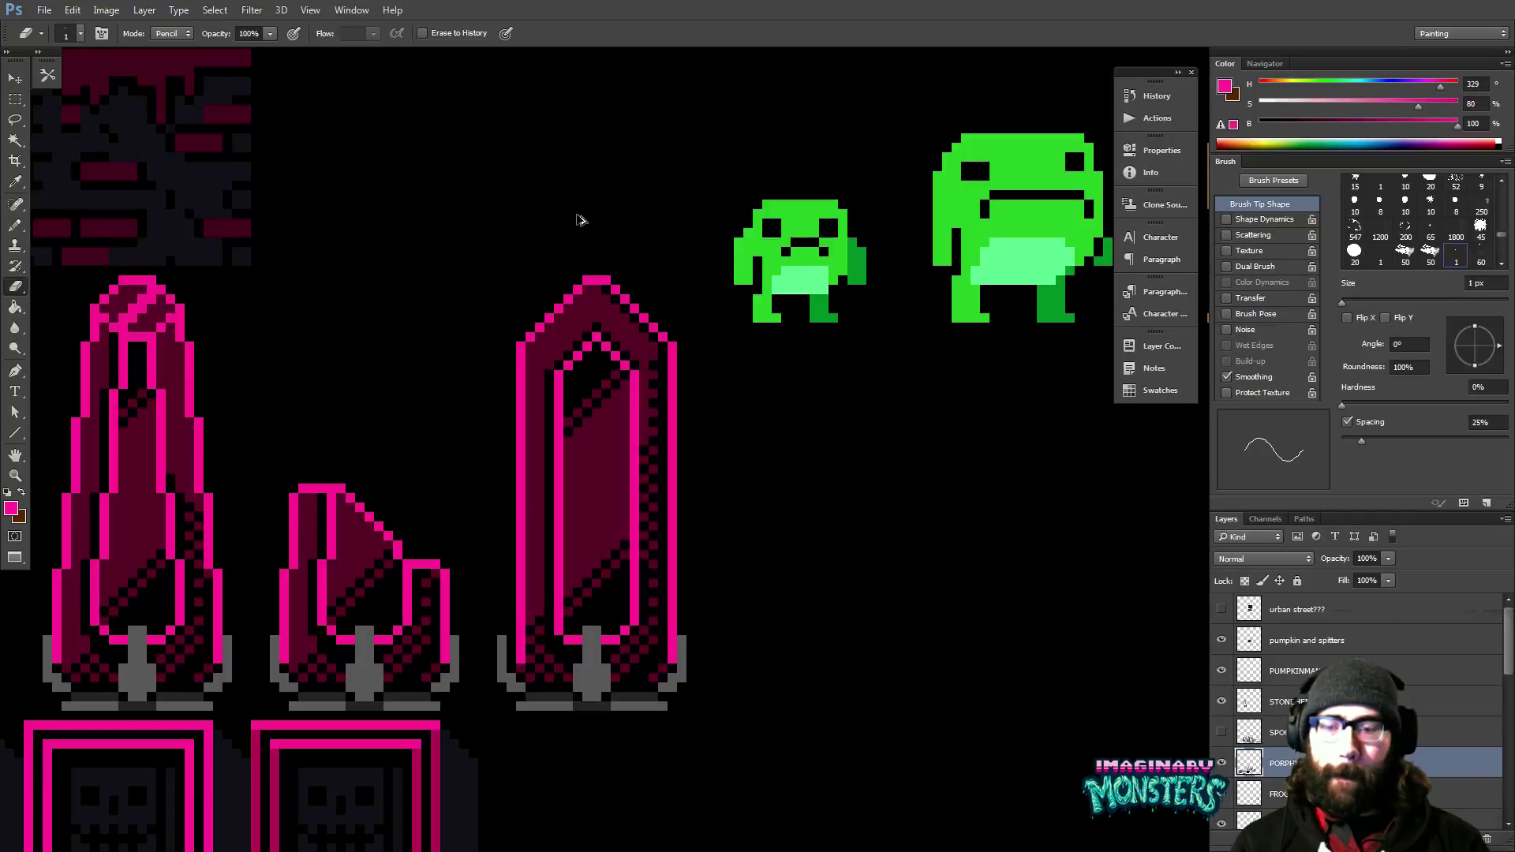
key("ctrl+z")
key("ctrl+alt+z")
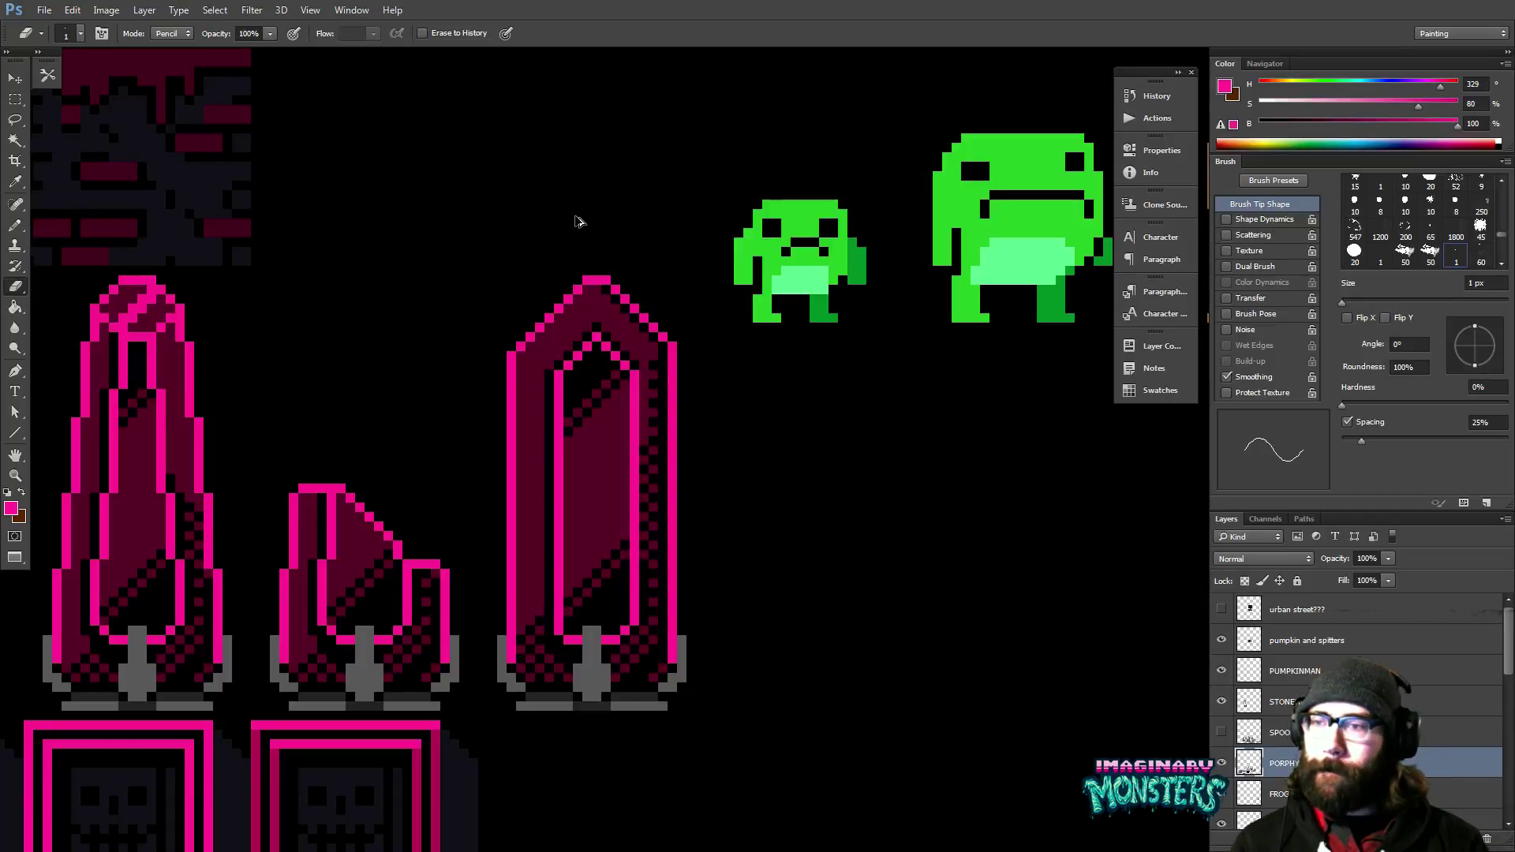
Compare the finished crystal statue with the nearby characters, skull blocks and castle walls in a zoomed-out view.
key("z")
left_click(664, 304, "alt")
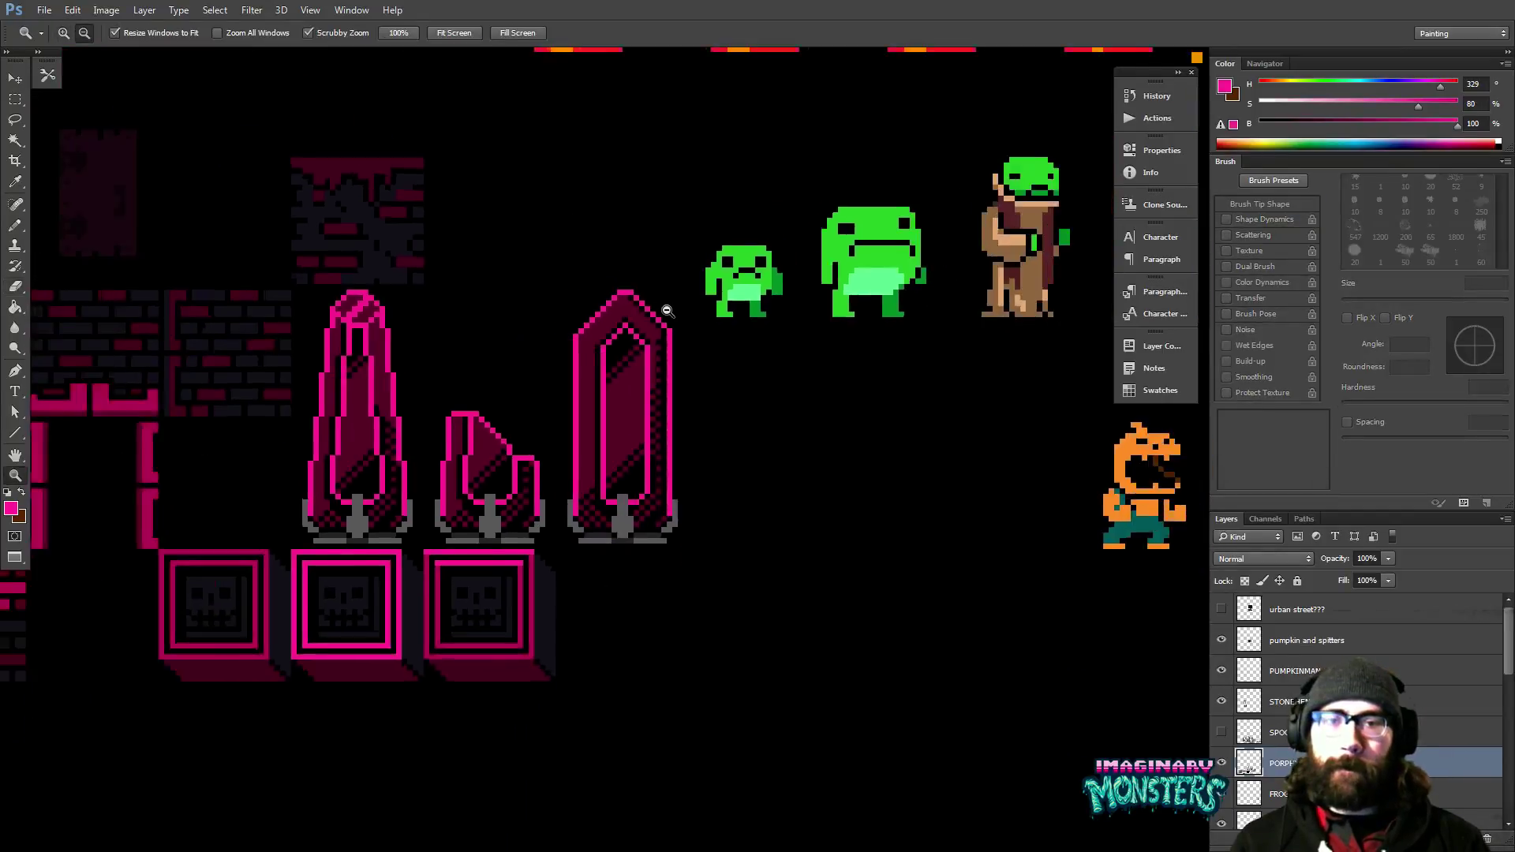
left_click_drag(630, 424, 625, 480)
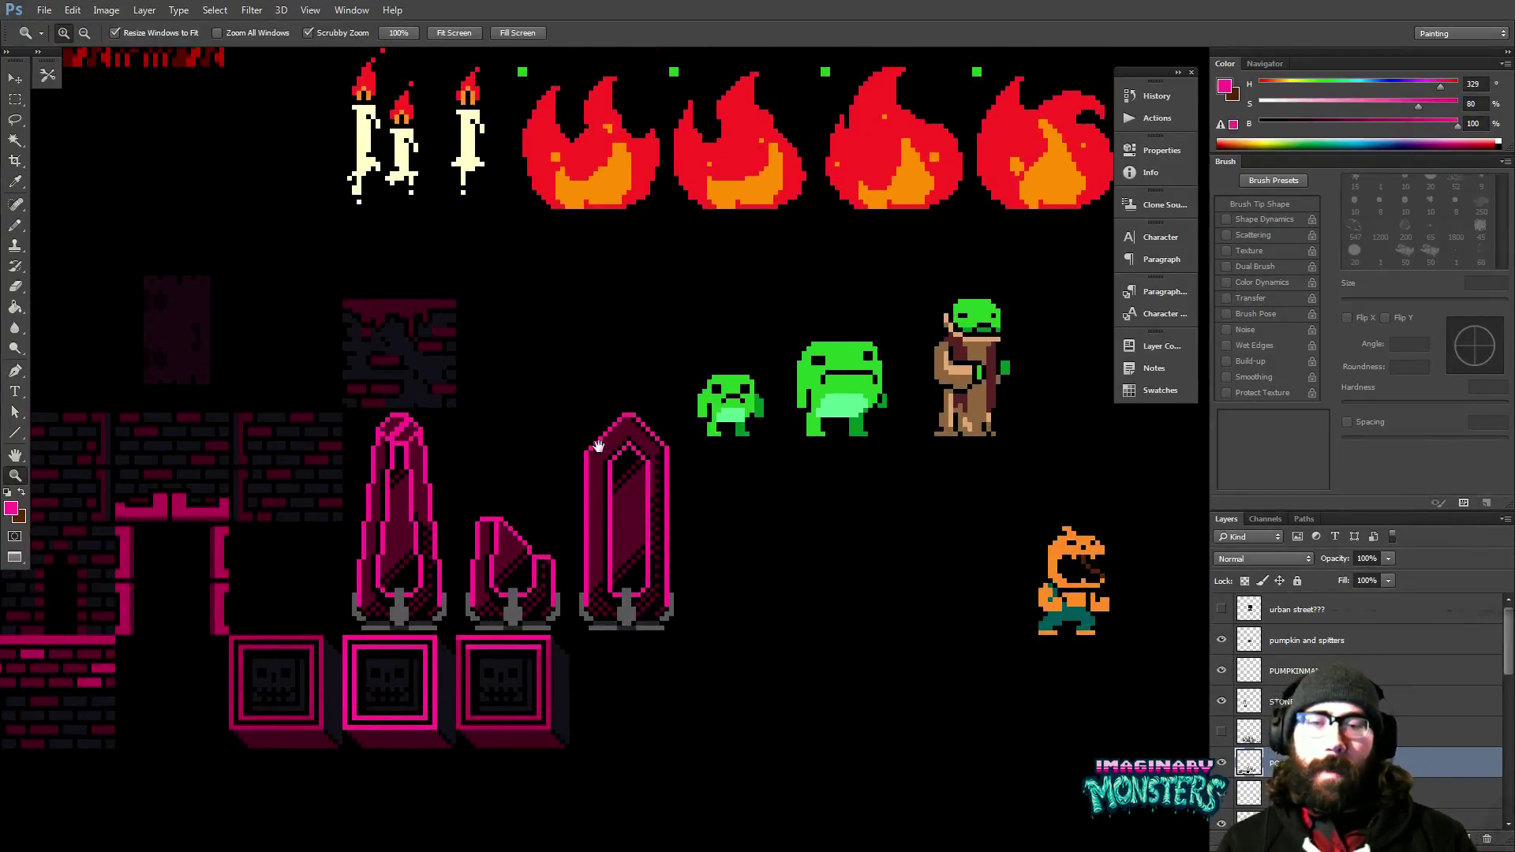
left_click_drag(597, 446, 605, 432)
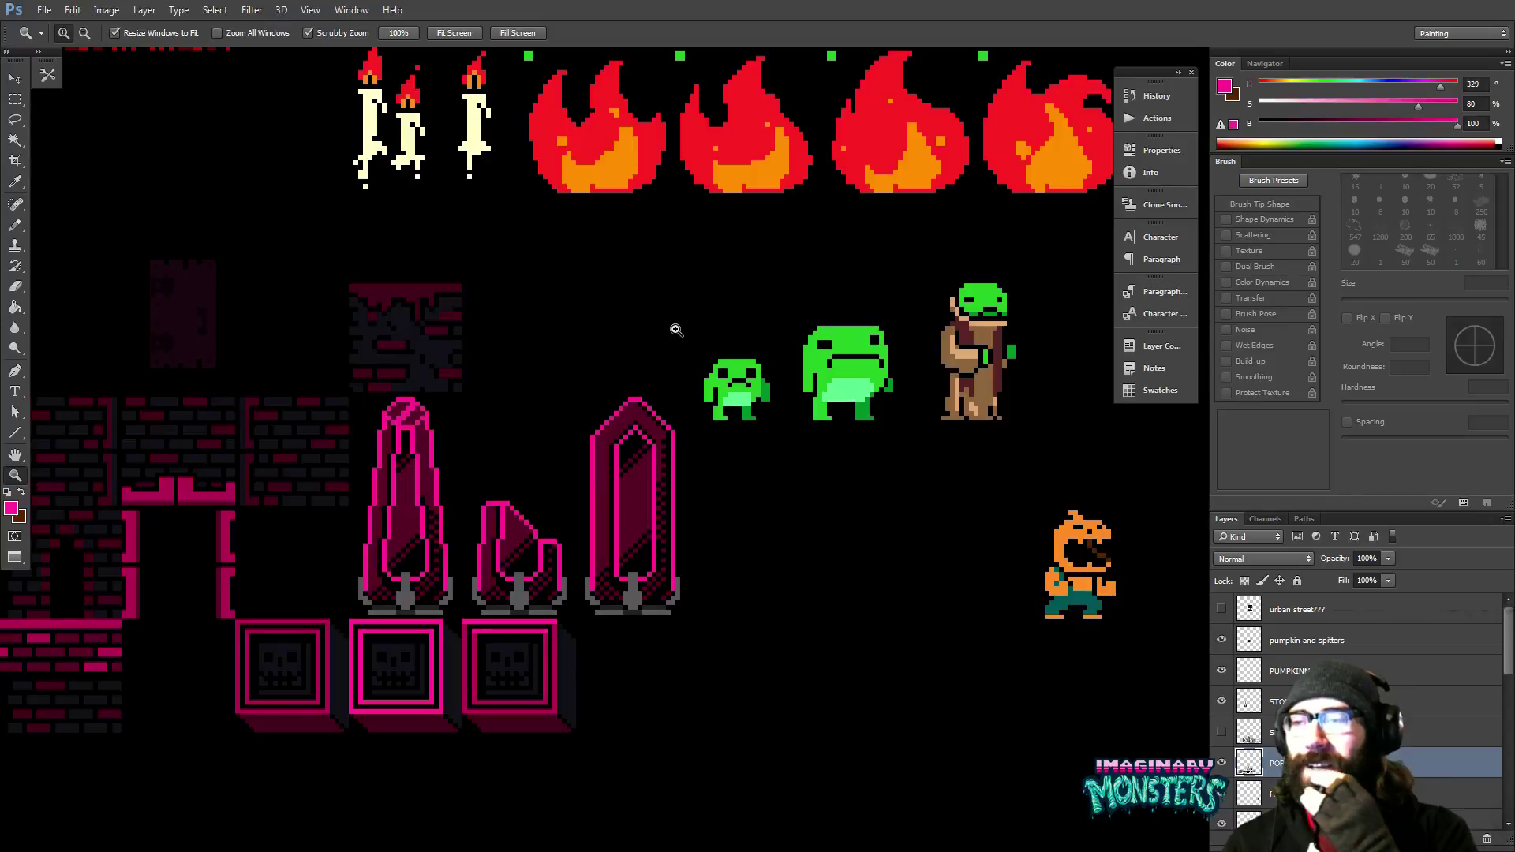
left_click_drag(581, 514, 711, 565)
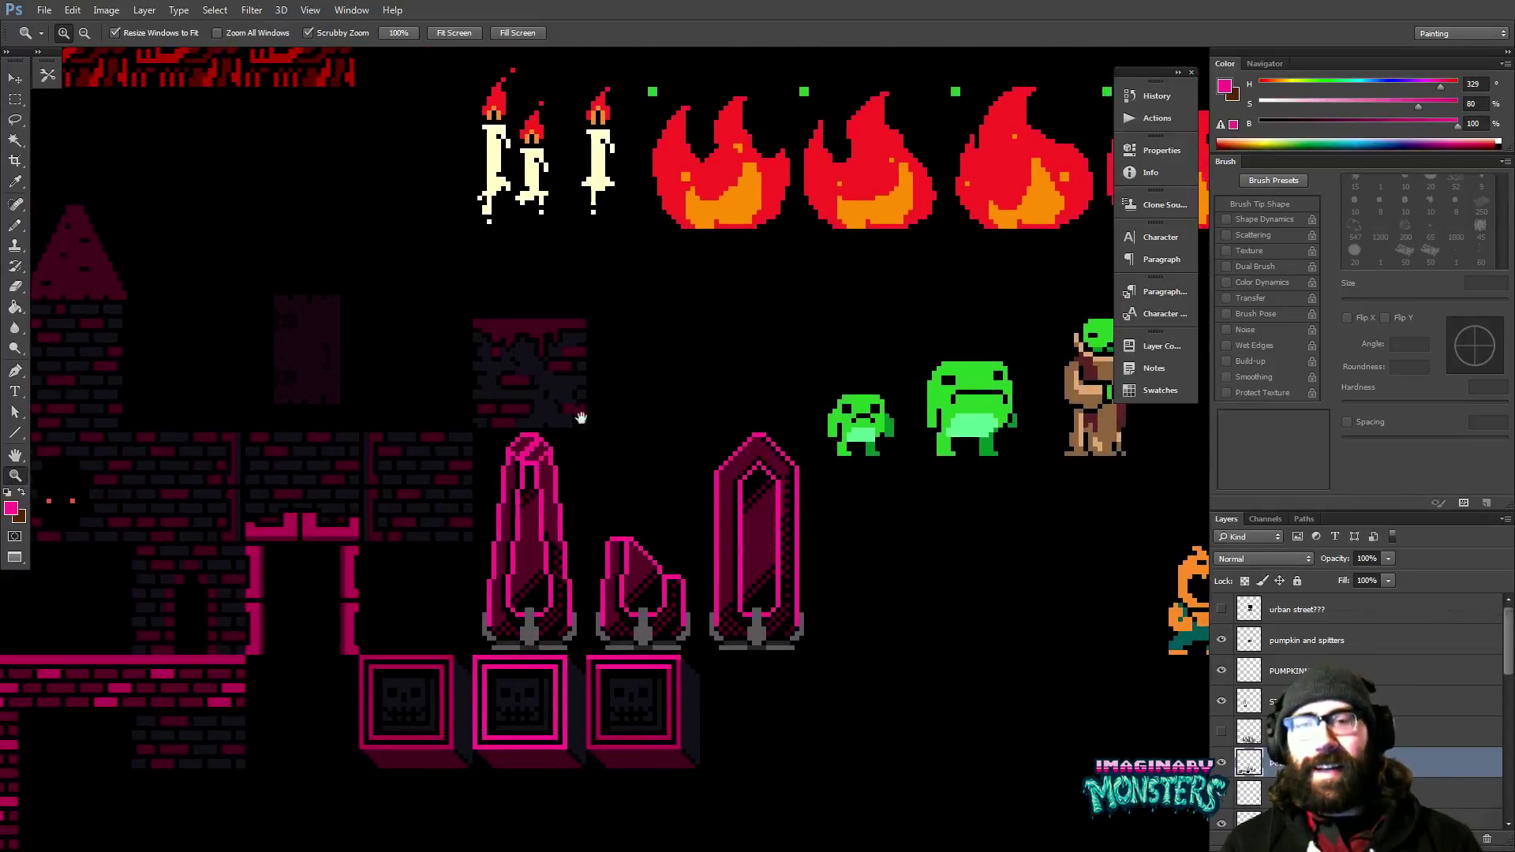
mouse_move(582, 419)
left_mouse_down()
mouse_move(645, 508)
mouse_move(647, 576)
mouse_move(717, 703)
mouse_move(643, 613)
mouse_move(625, 682)
mouse_move(456, 355)
mouse_move(589, 305)
mouse_move(568, 500)
mouse_move(569, 429)
left_mouse_up()
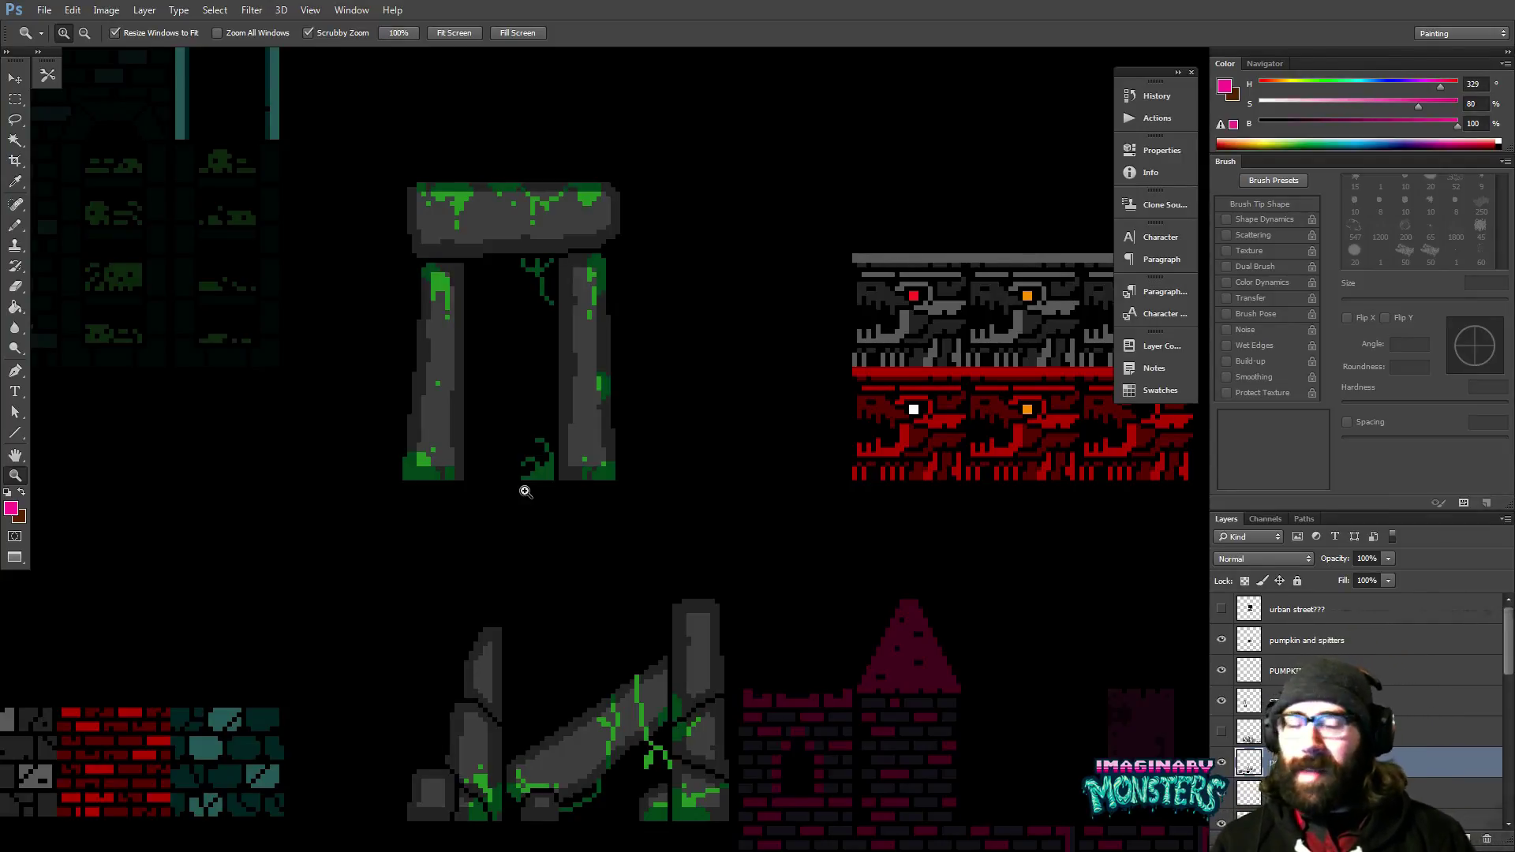
Examine the mossy stone ruins, castle, wooden house, fence and spike tiles across the rest of the tileset.
left_click_drag(516, 521, 403, 399)
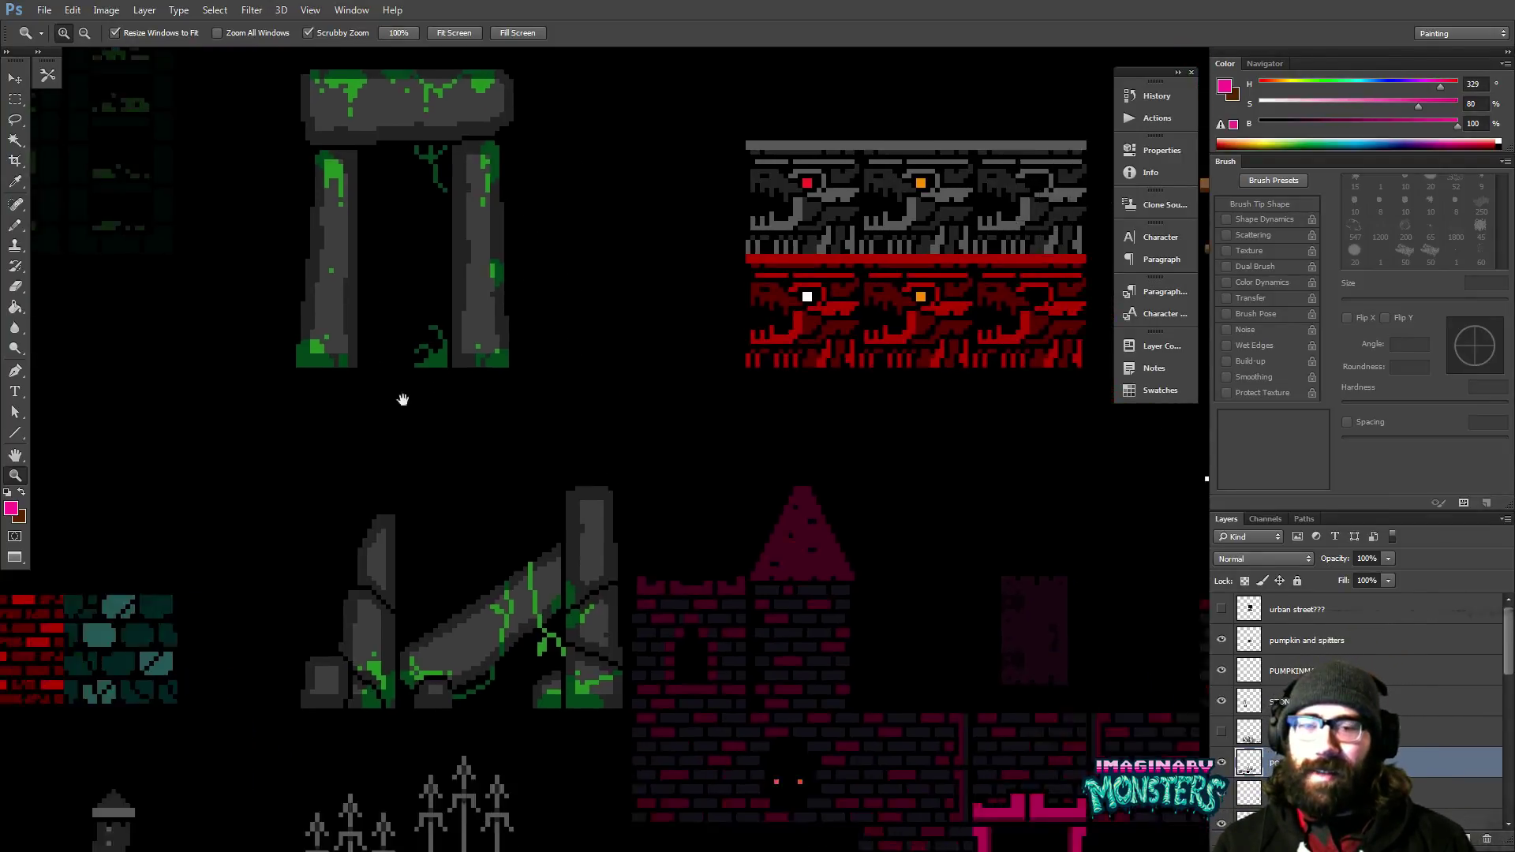
left_click_drag(558, 564, 405, 396)
left_click_drag(572, 740, 318, 429)
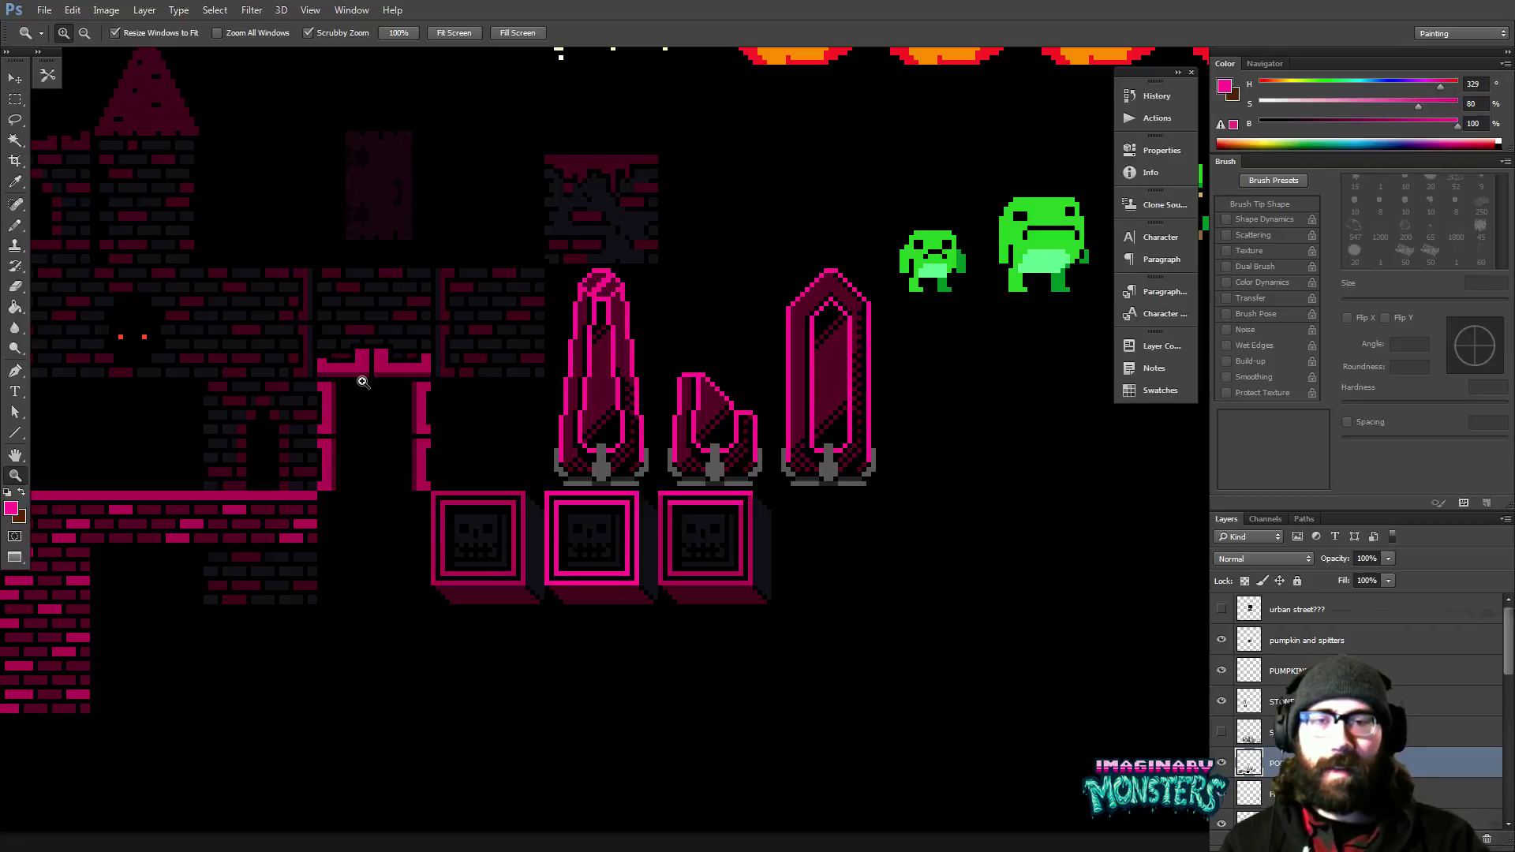
left_click_drag(437, 402, 597, 455)
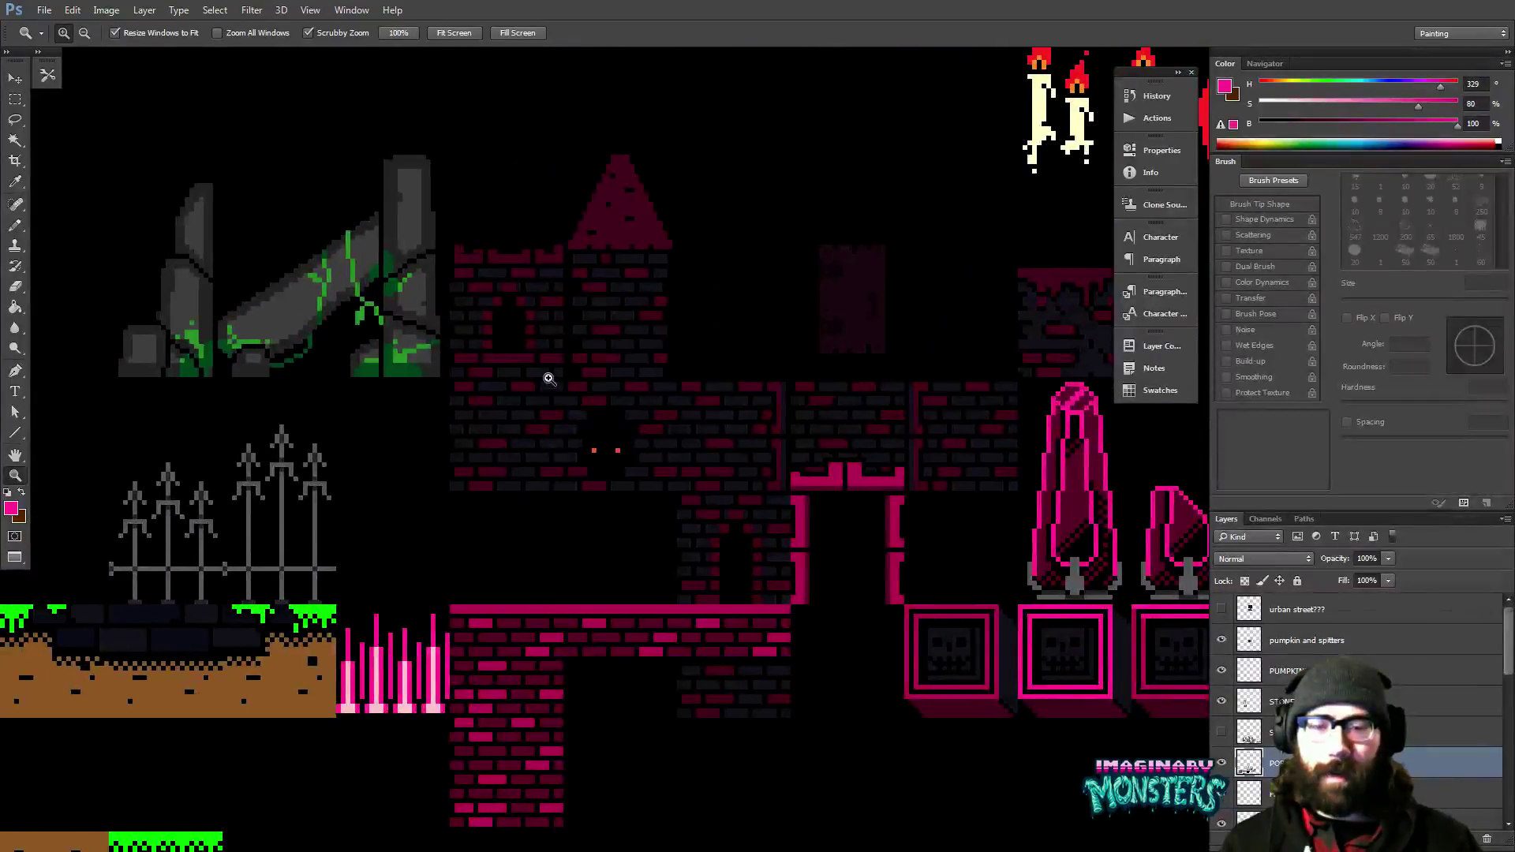
left_click_drag(449, 362, 631, 391)
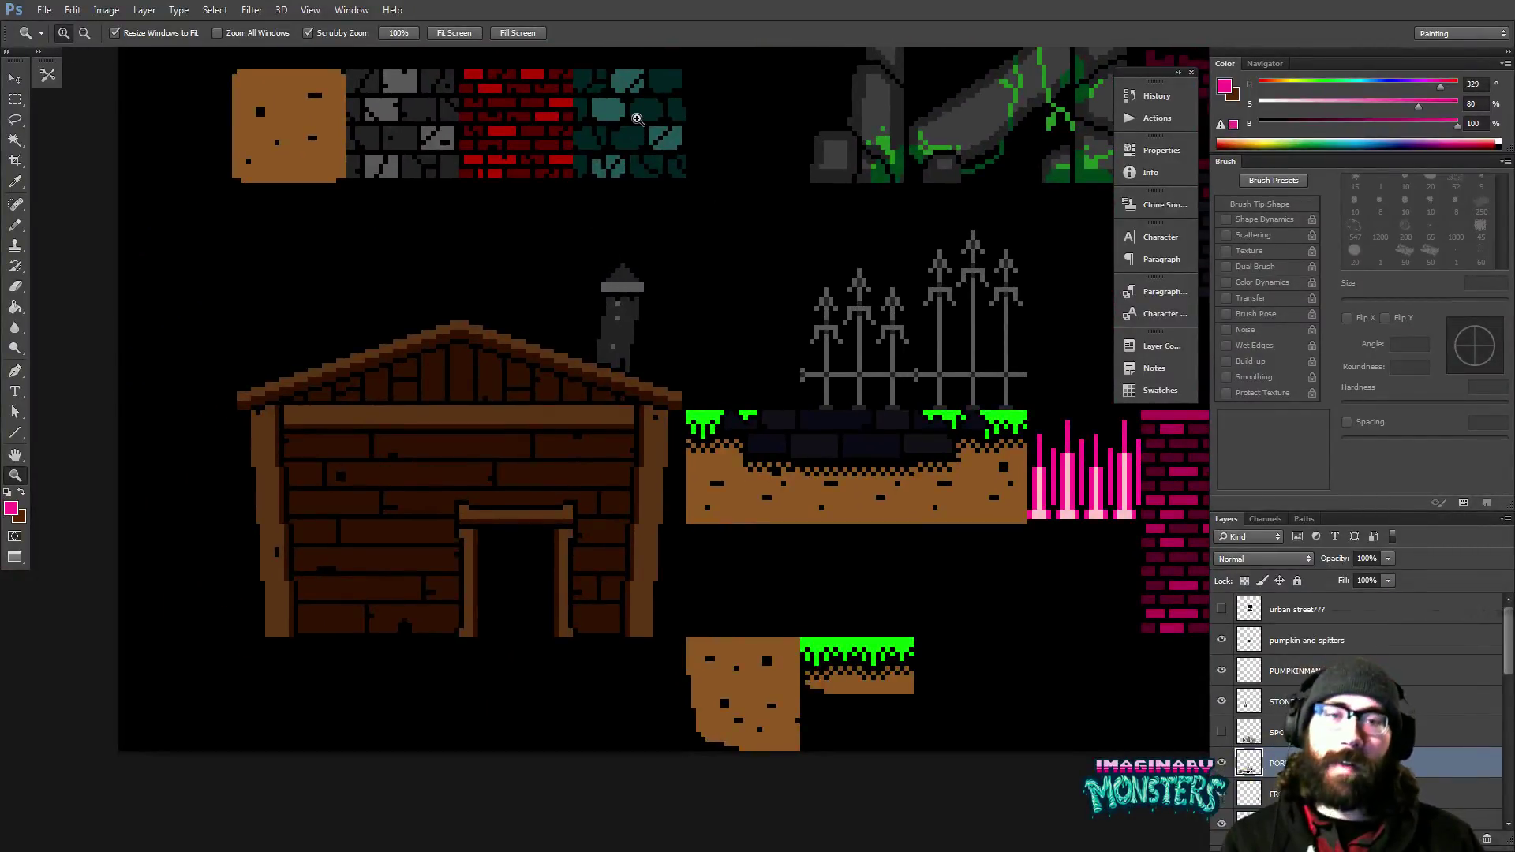
left_click_drag(646, 358, 538, 366)
left_click_drag(687, 307, 629, 310)
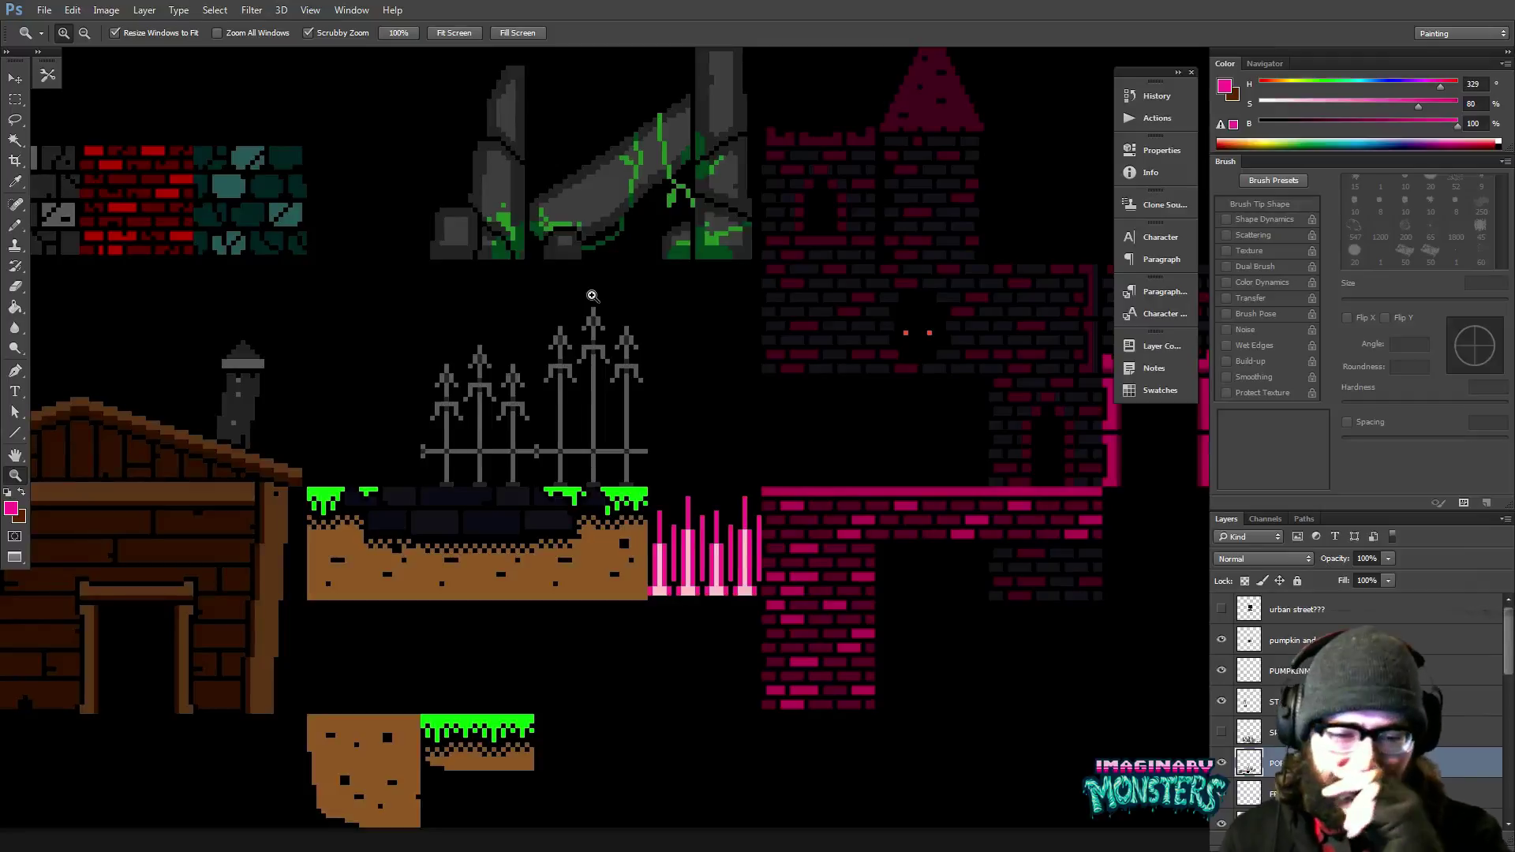
left_click_drag(680, 524, 711, 454)
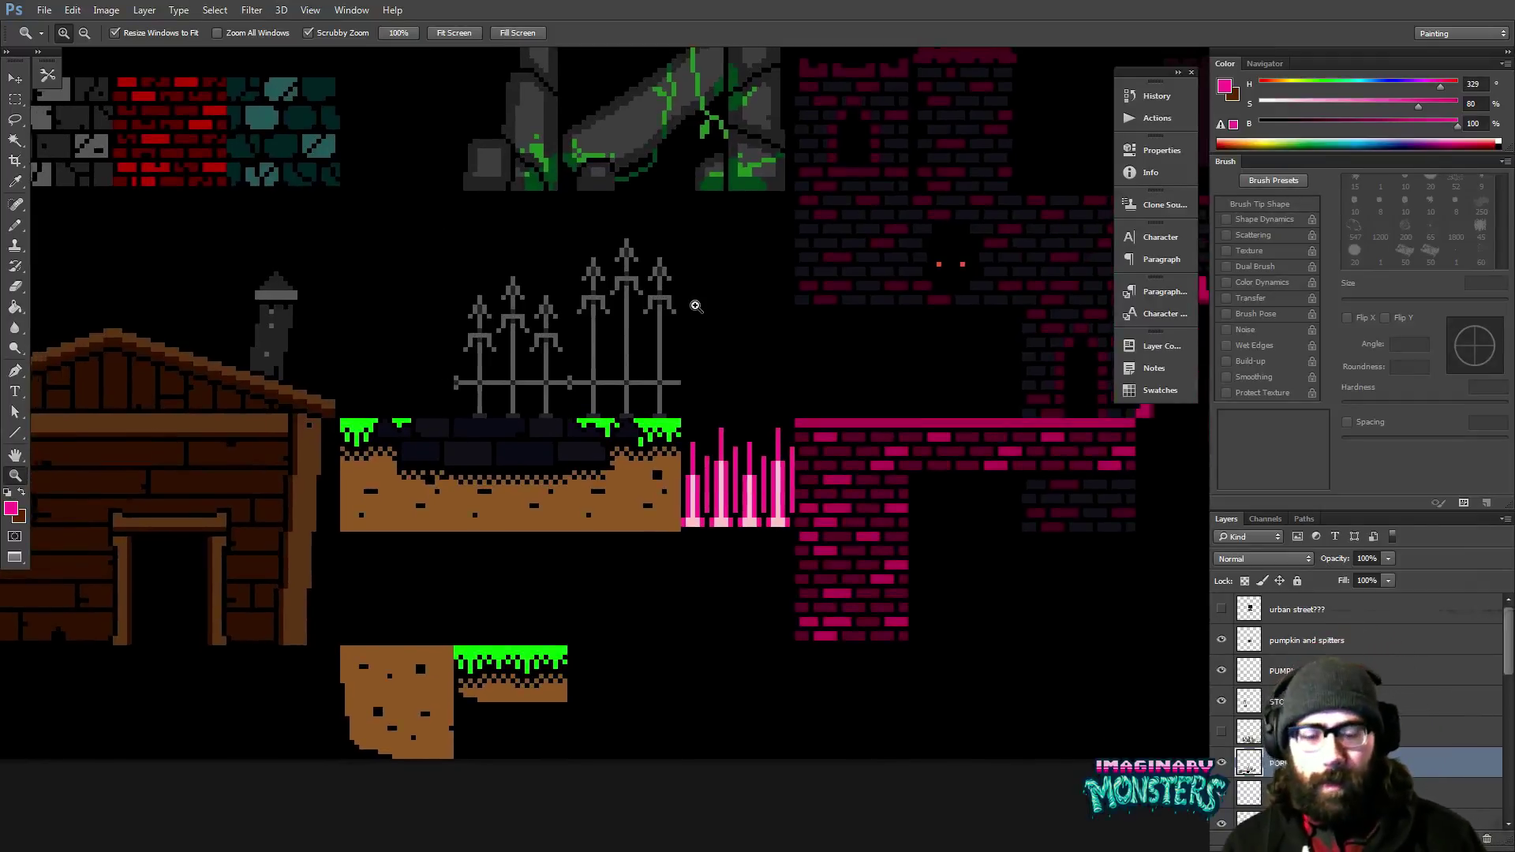
Show the grid again over the grassy ground, spike and castle brick tiles.
key("ctrl+apostrophe")
left_click_drag(537, 505, 434, 395)
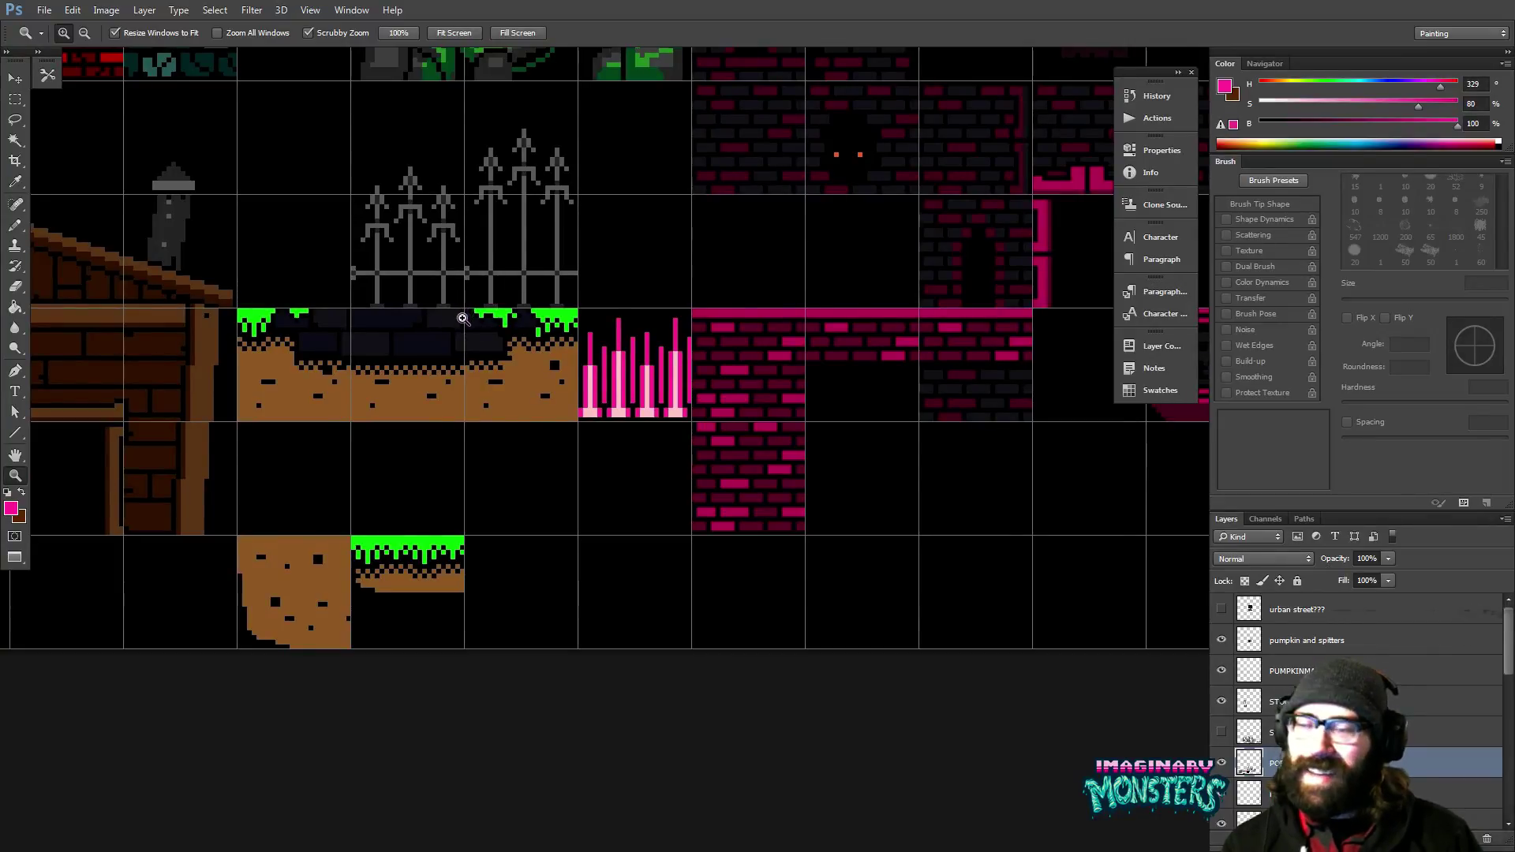
left_click_drag(463, 318, 515, 357)
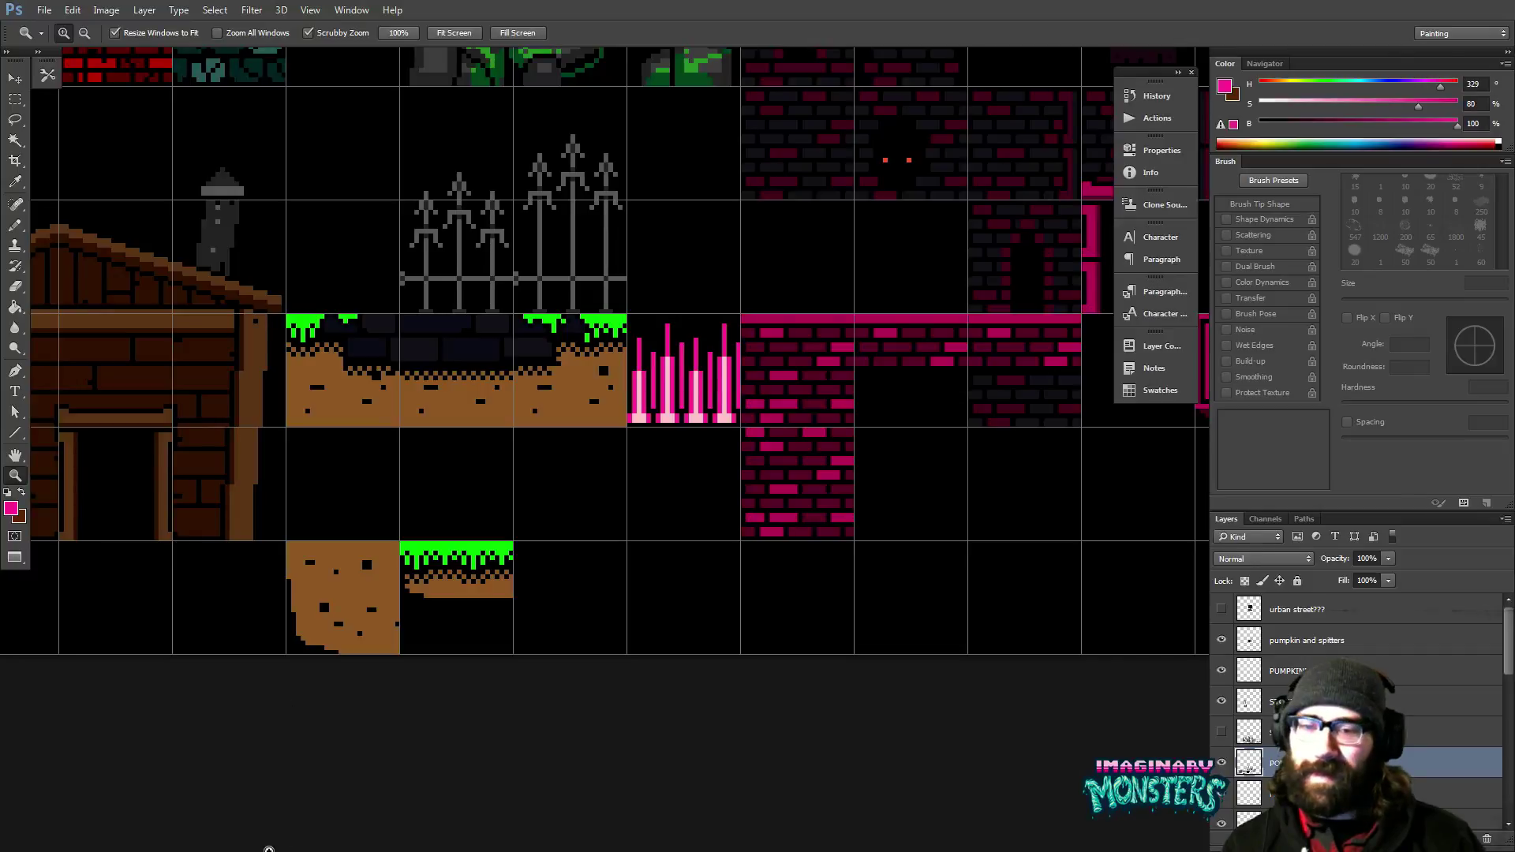
key("alt+Tab")
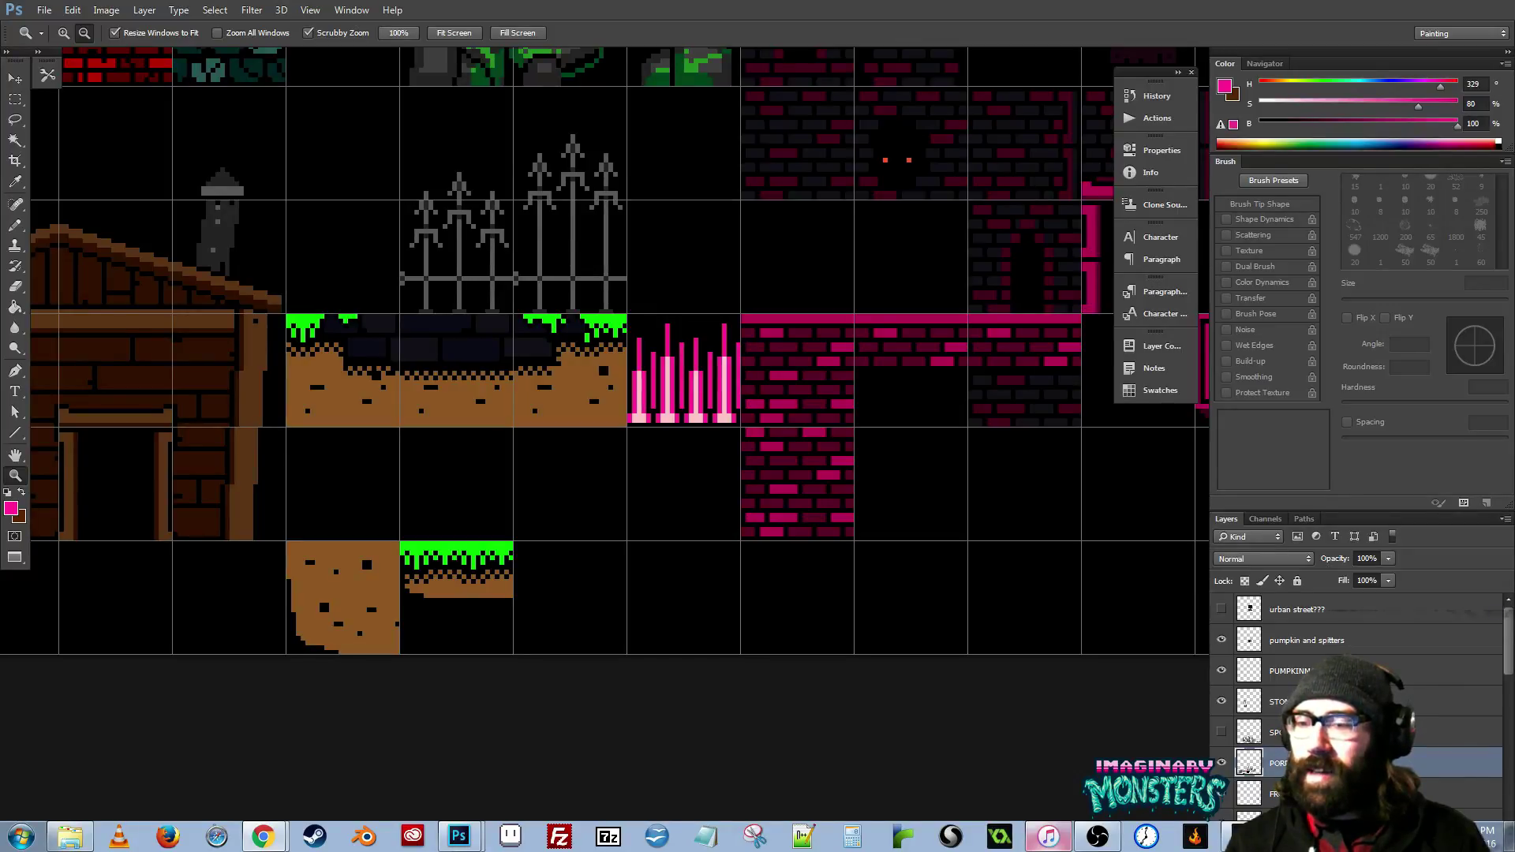
Switch to the browser, play the Halloween 3 Season Of The Witch Ending video, and enlarge its window.
key("alt+Tab")
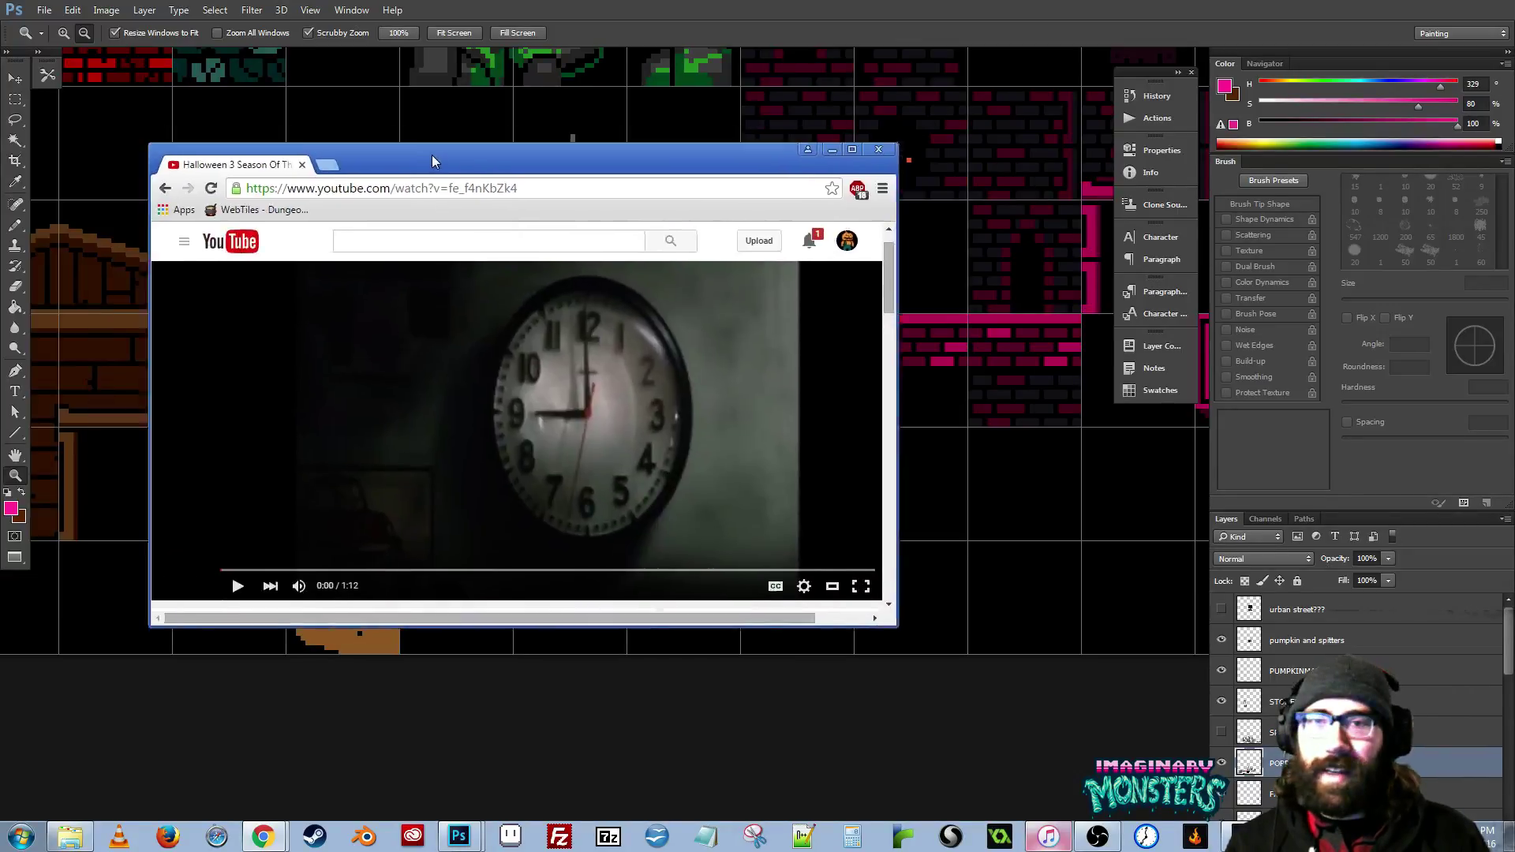
left_click_drag(432, 155, 680, 246)
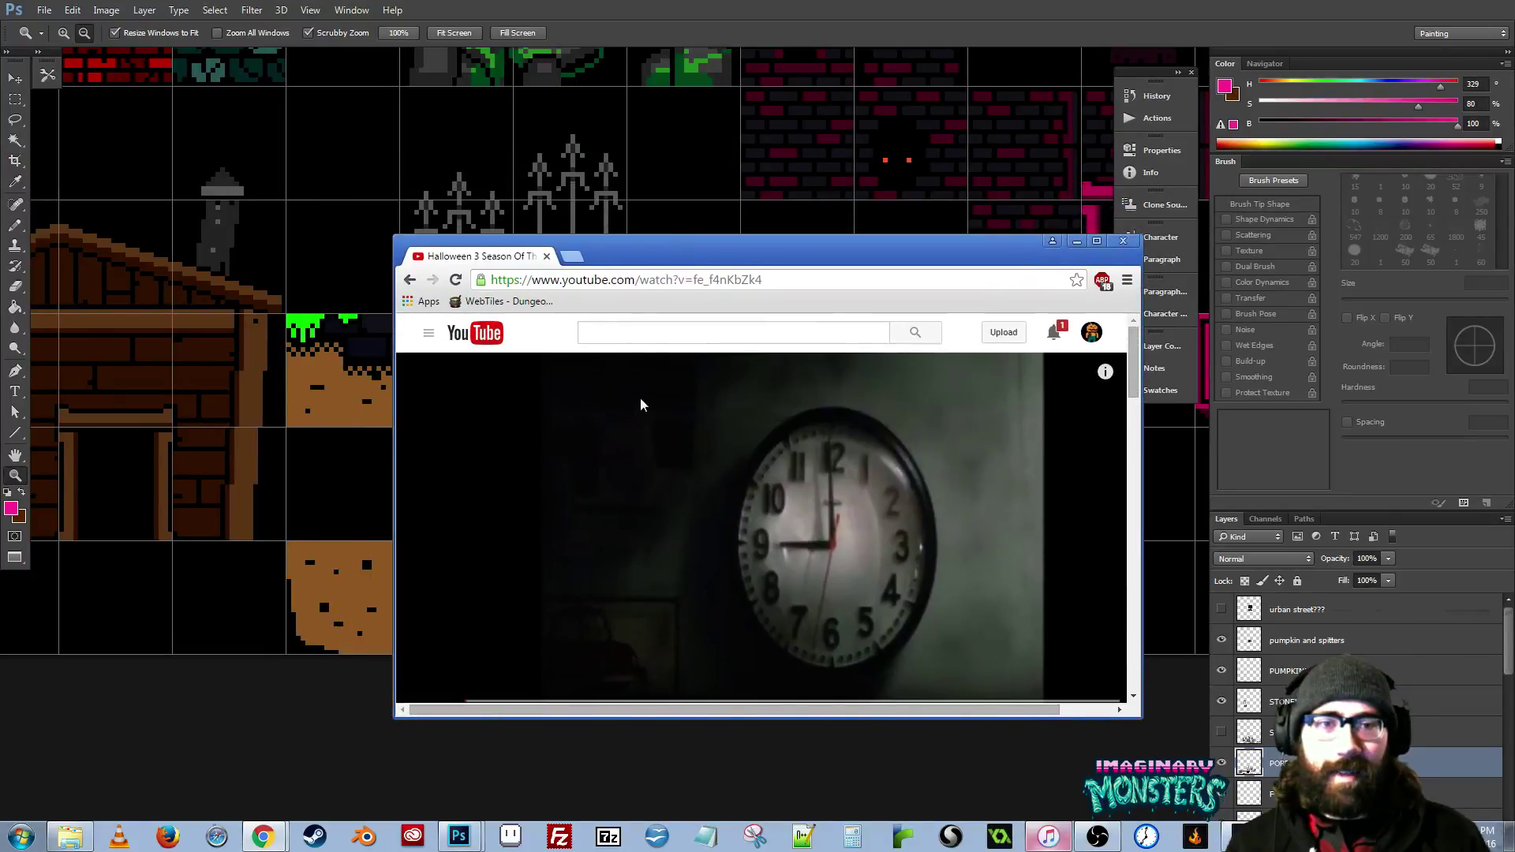
scroll(638, 411, "down", 3)
left_click(482, 559)
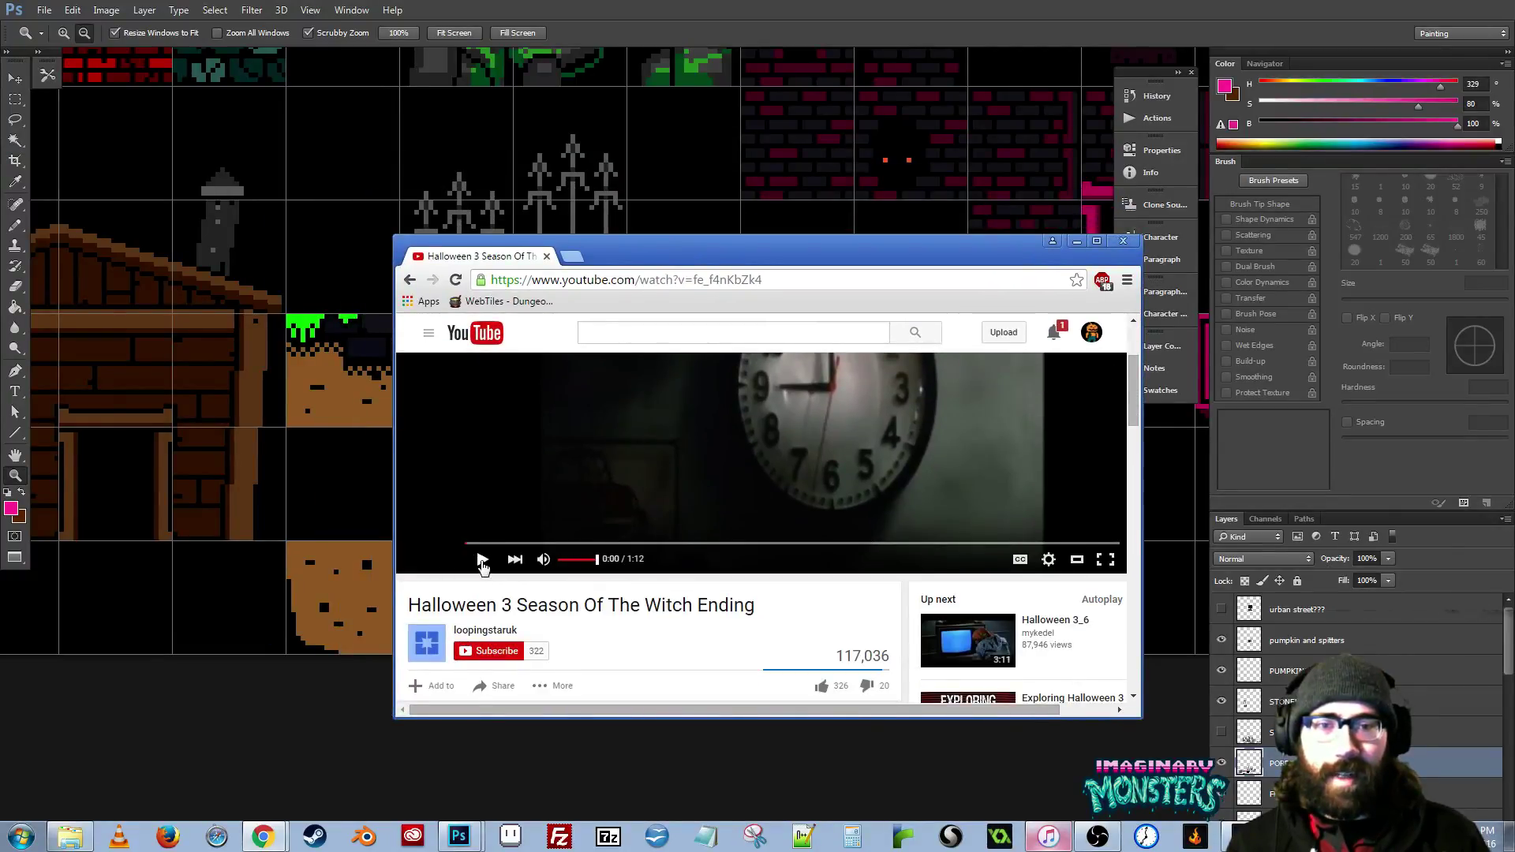
scroll(447, 513, "up", 3)
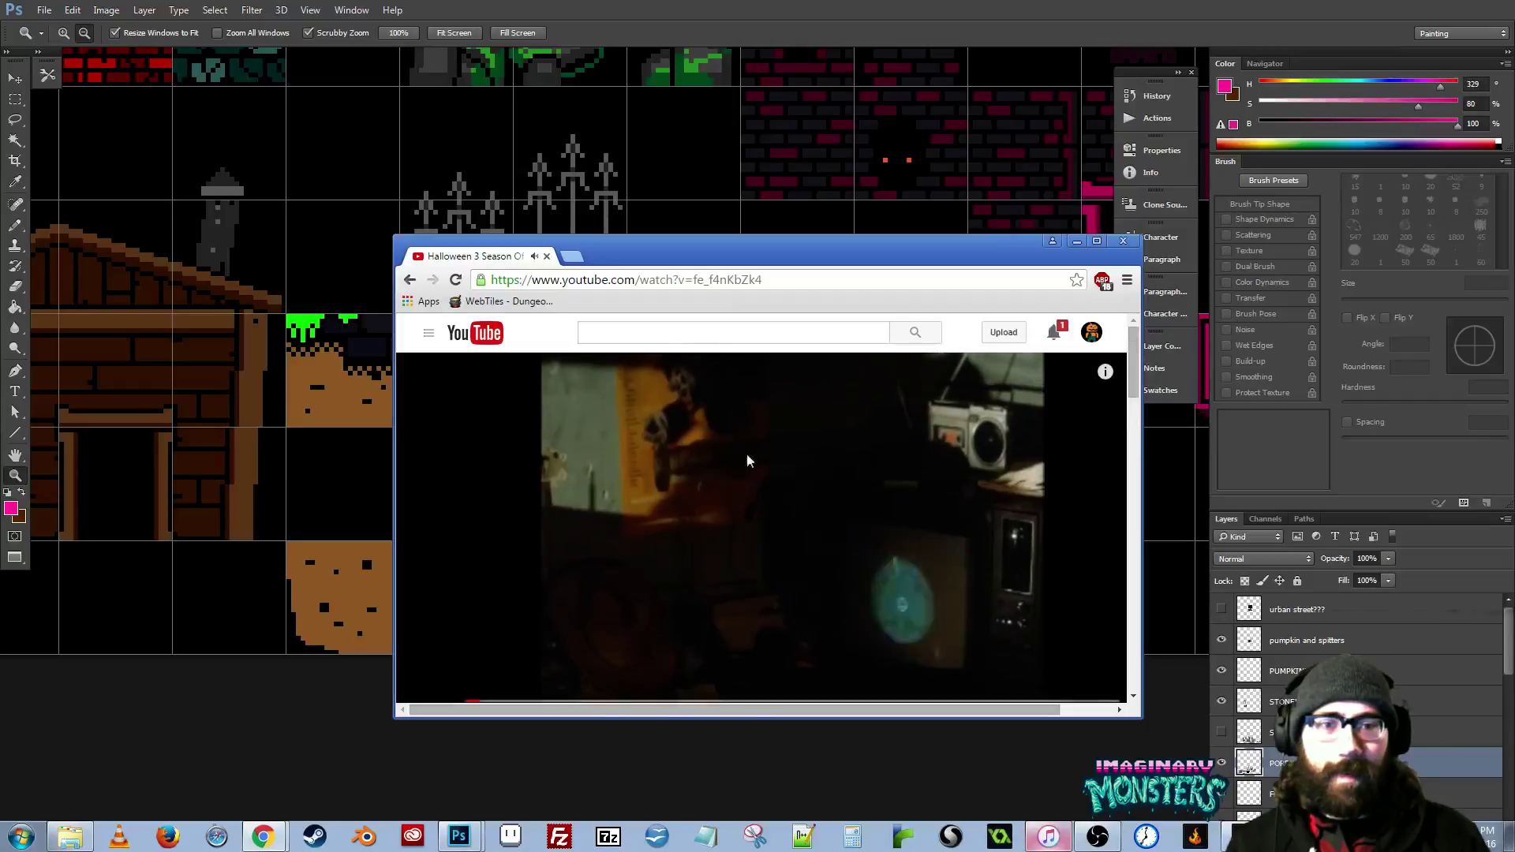
left_click_drag(750, 245, 578, 105)
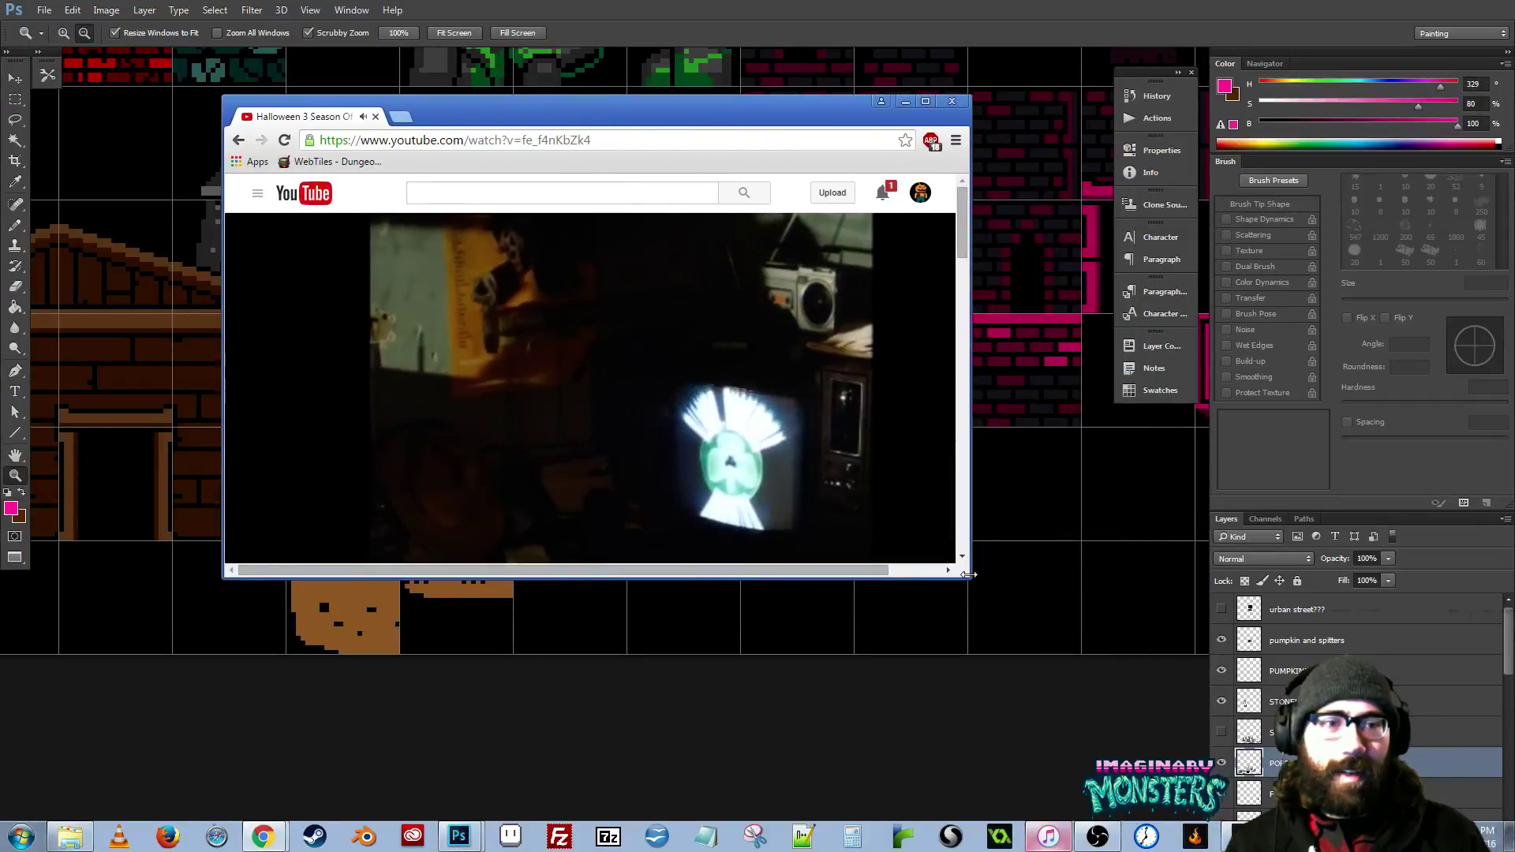
left_click_drag(970, 579, 1038, 677)
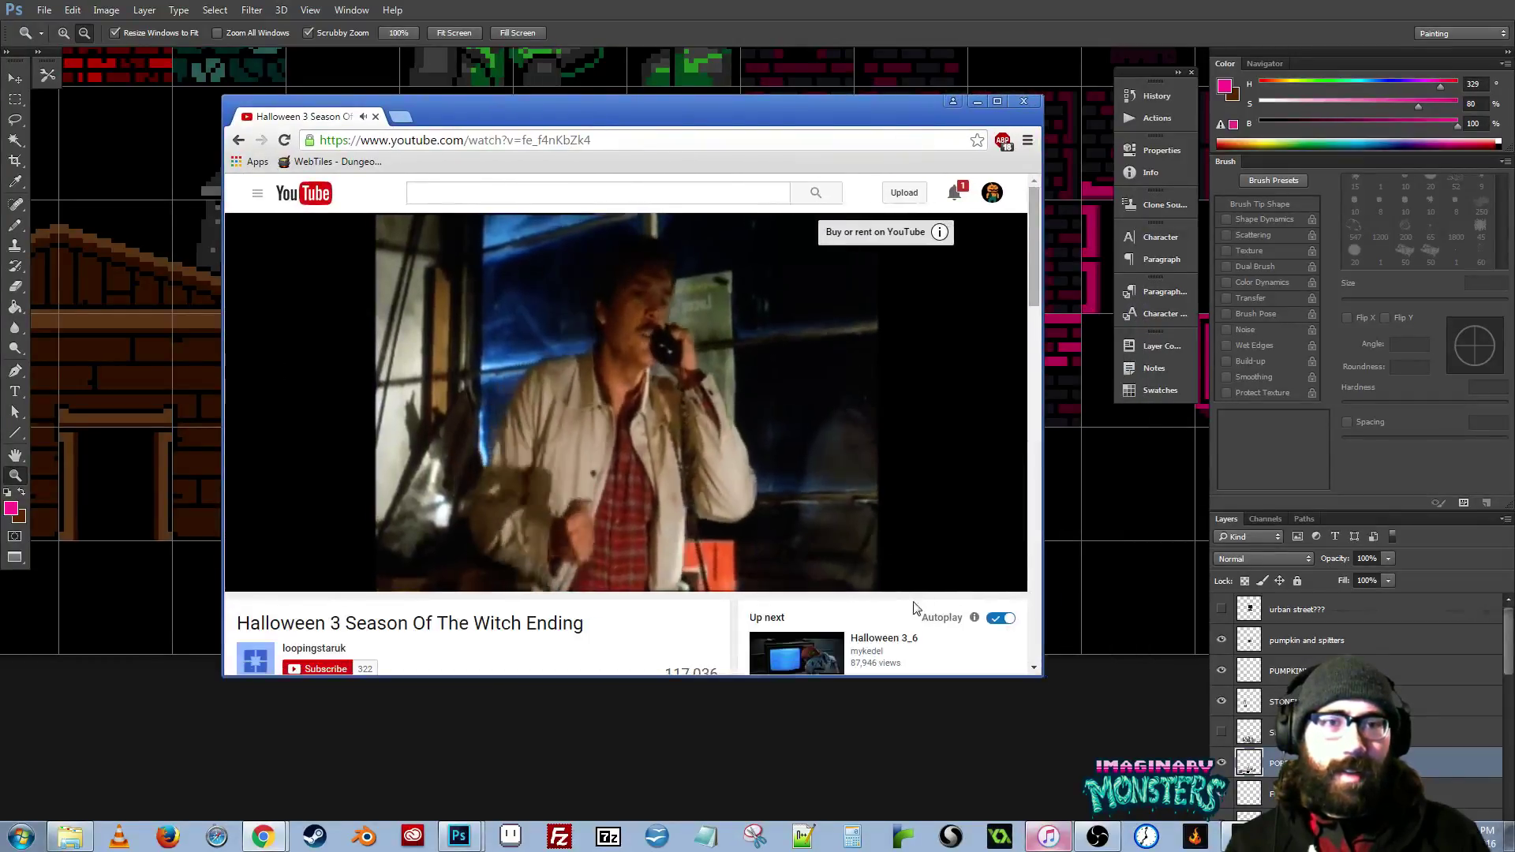
Pause and resume the Halloween 3 clip, watch it to the end in a larger window, and close it.
left_click(315, 577)
left_click(348, 578)
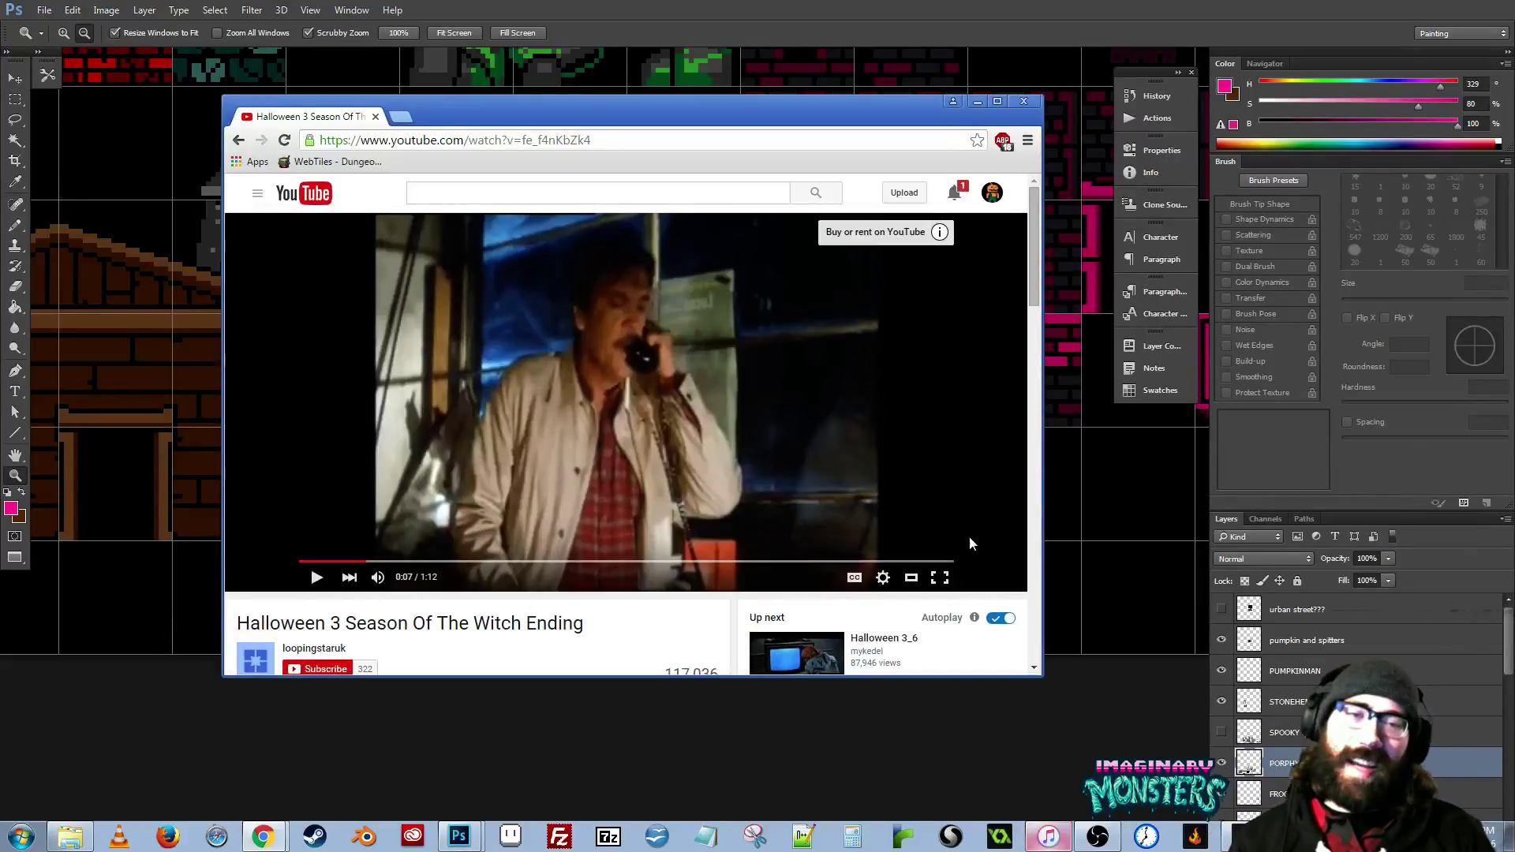
left_click(317, 579)
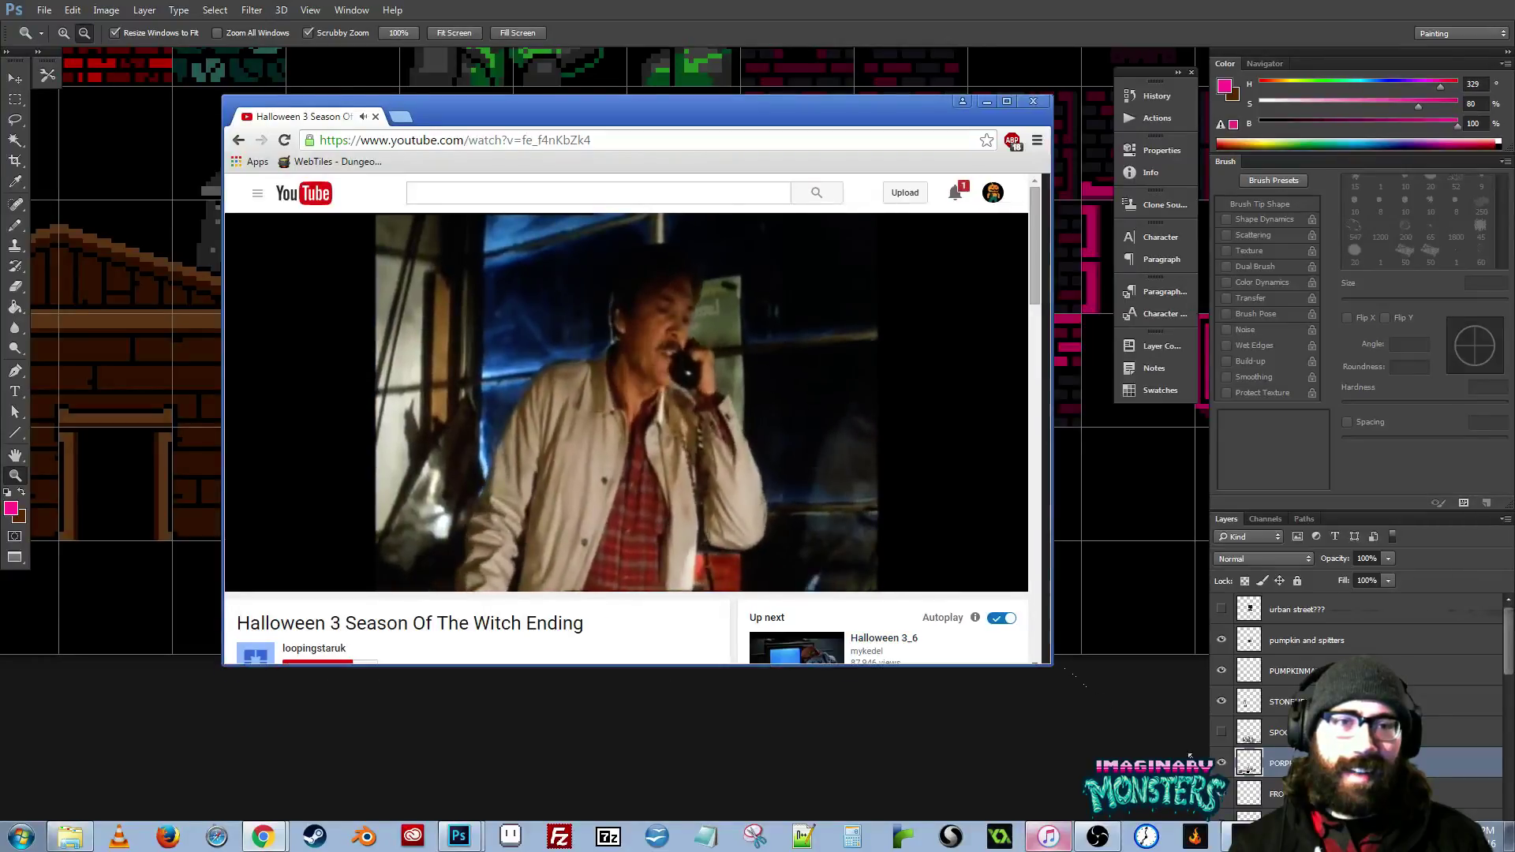
left_click_drag(1036, 673, 1294, 821)
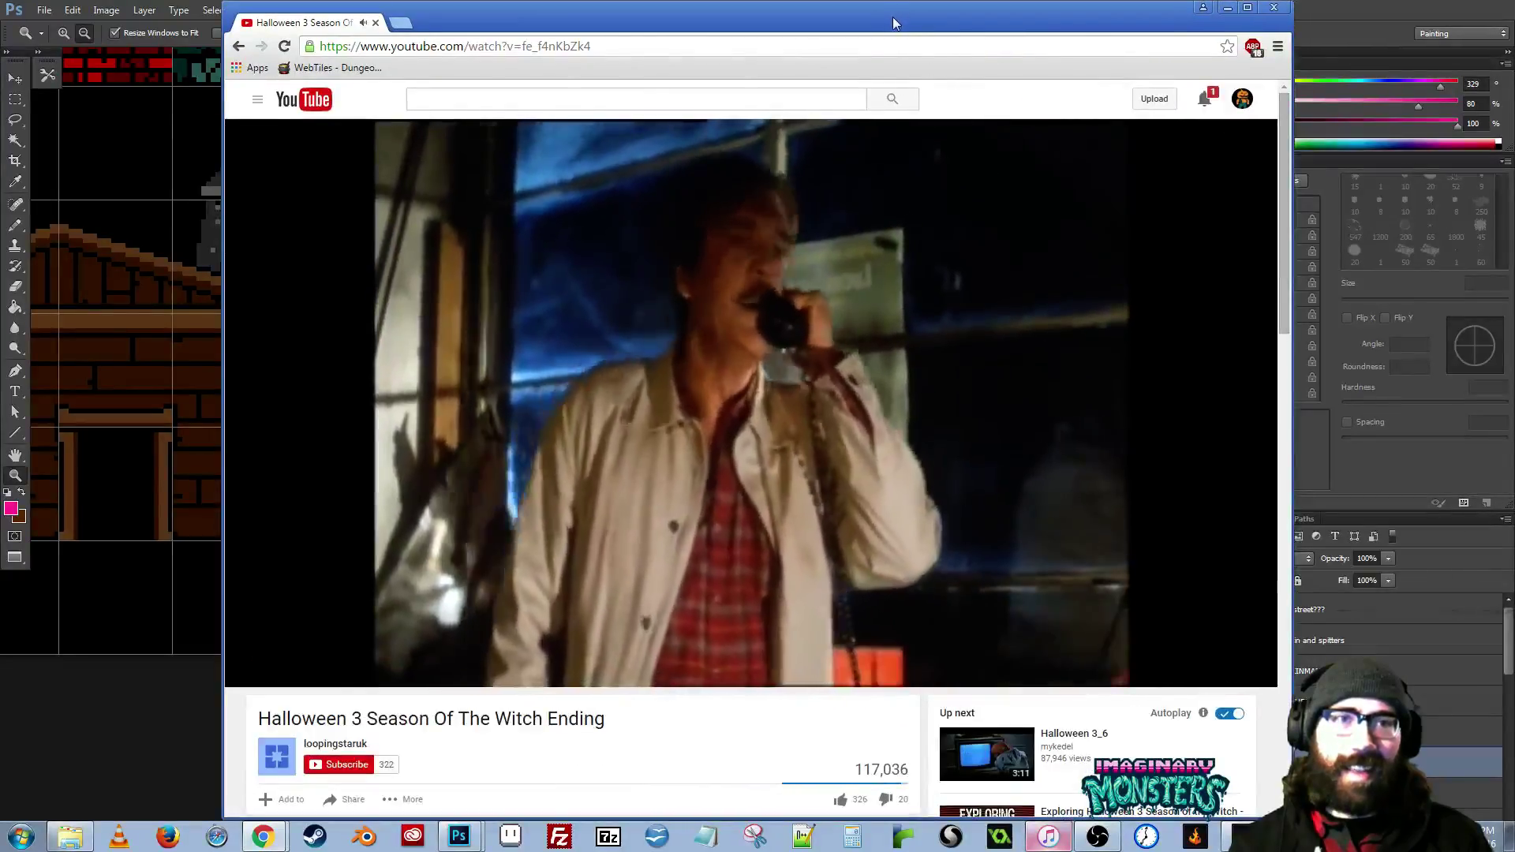
left_click_drag(892, 16, 791, 22)
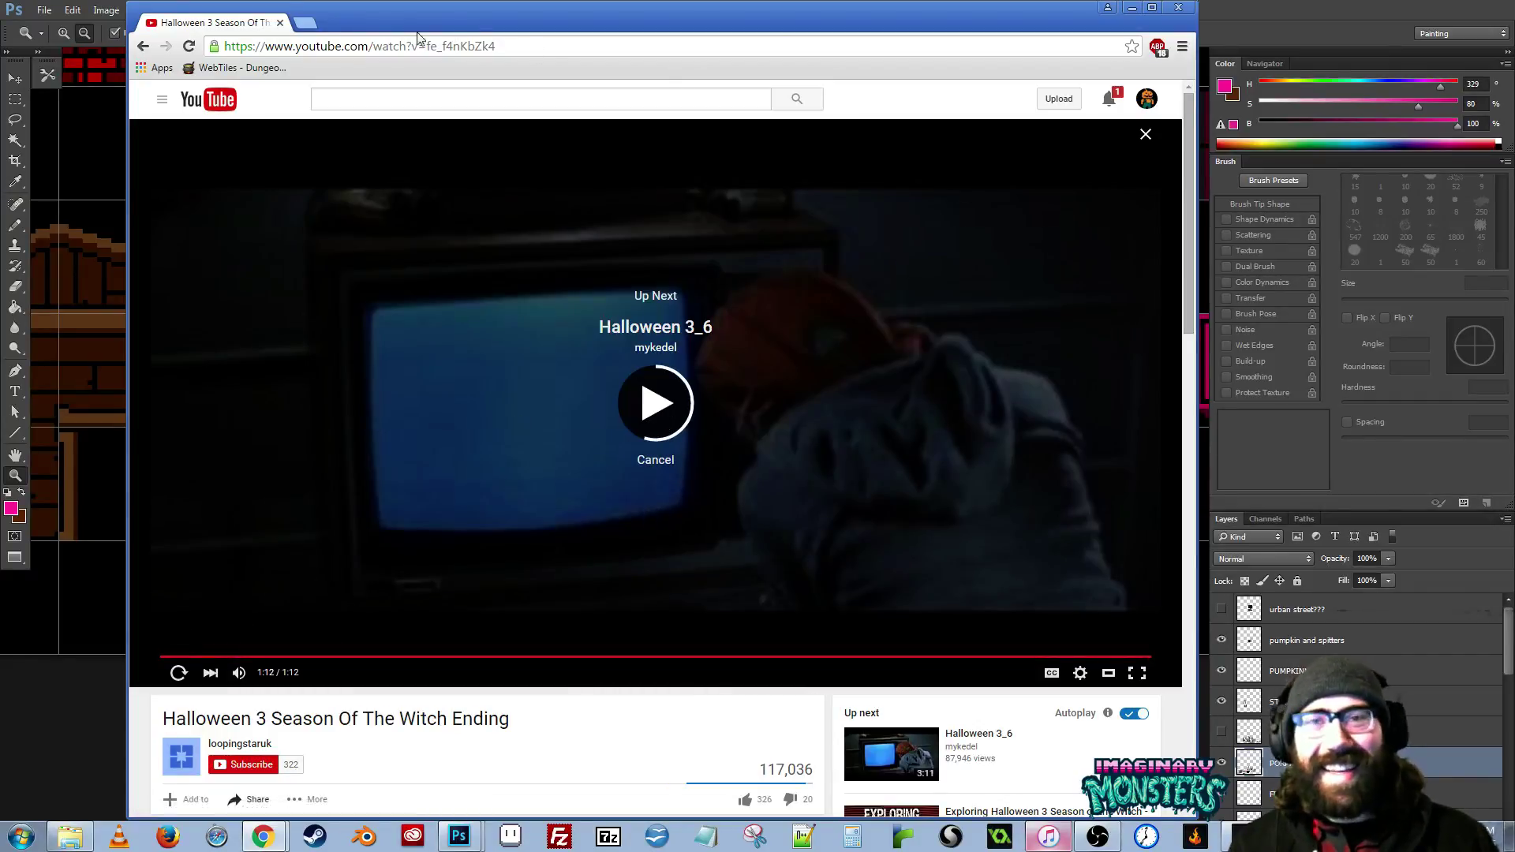
left_click(279, 23)
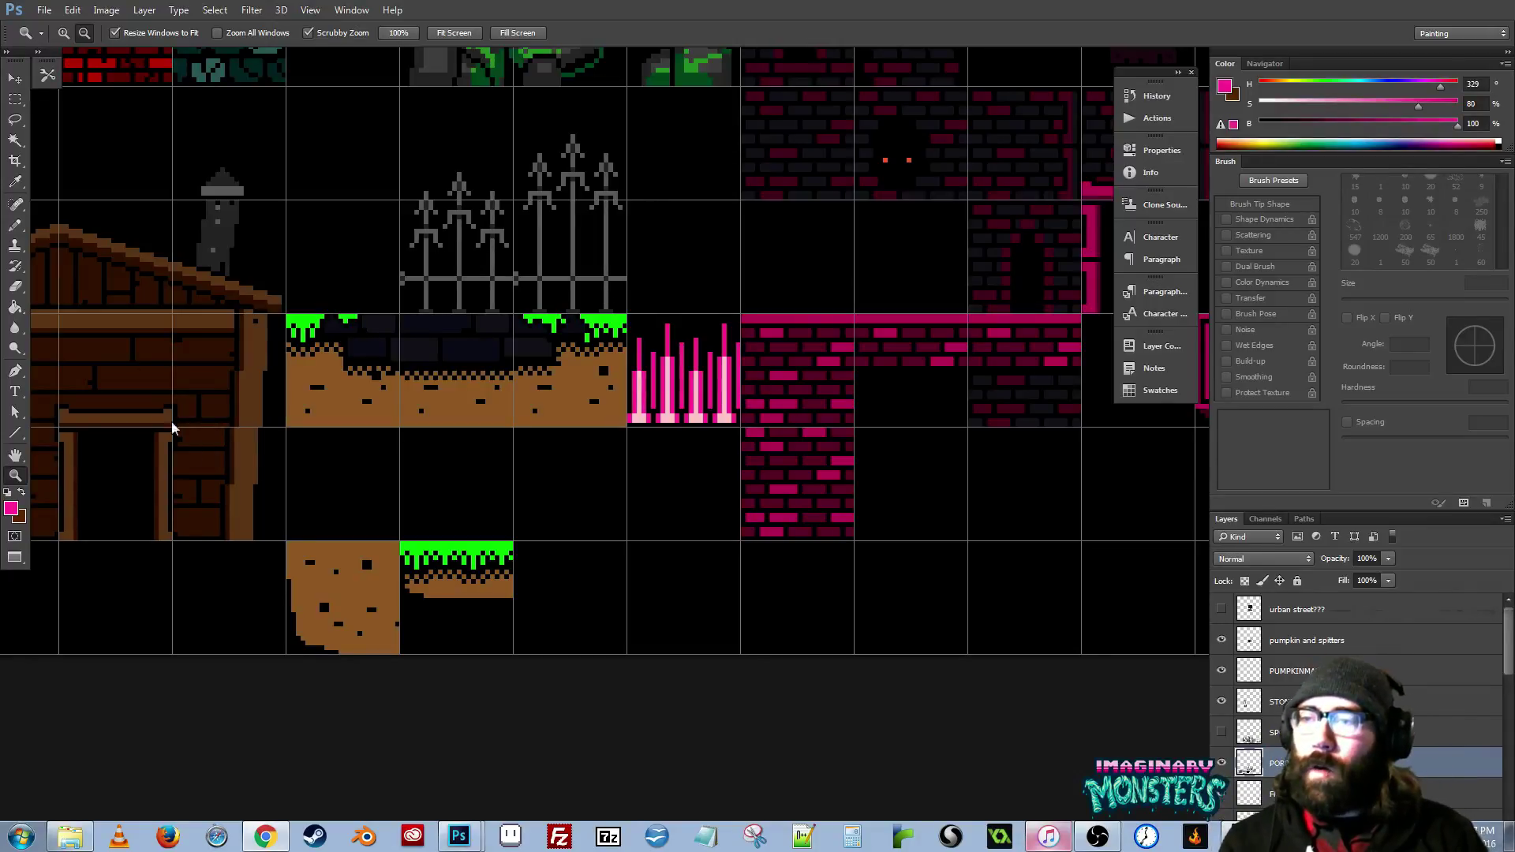
Examine the wooden house, iron fence, dark stone path and pink spike tiles in the lower part of the tileset.
left_click(465, 719)
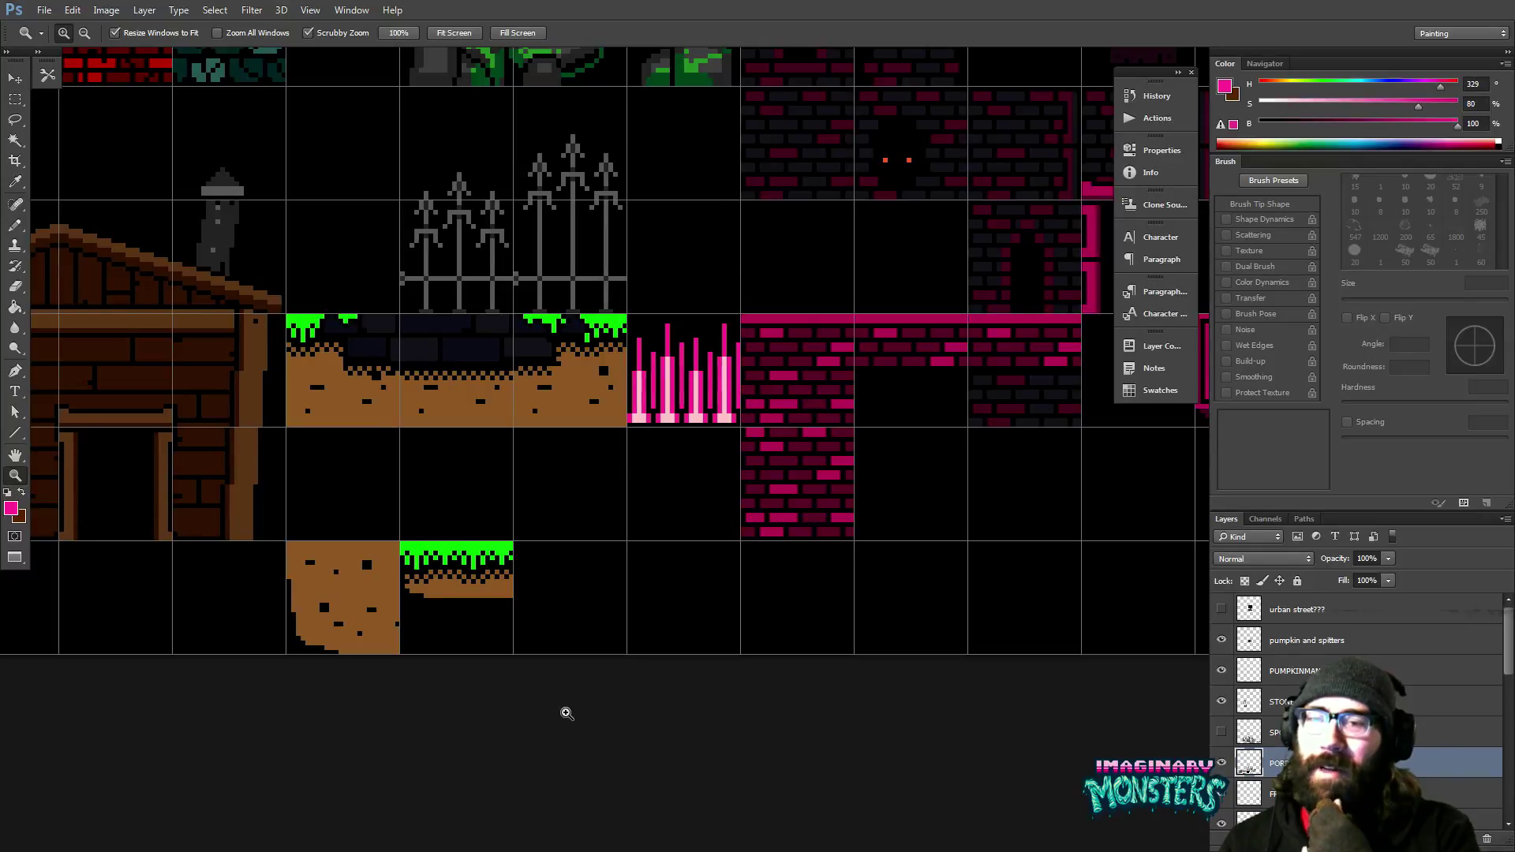
left_click_drag(565, 713, 688, 577)
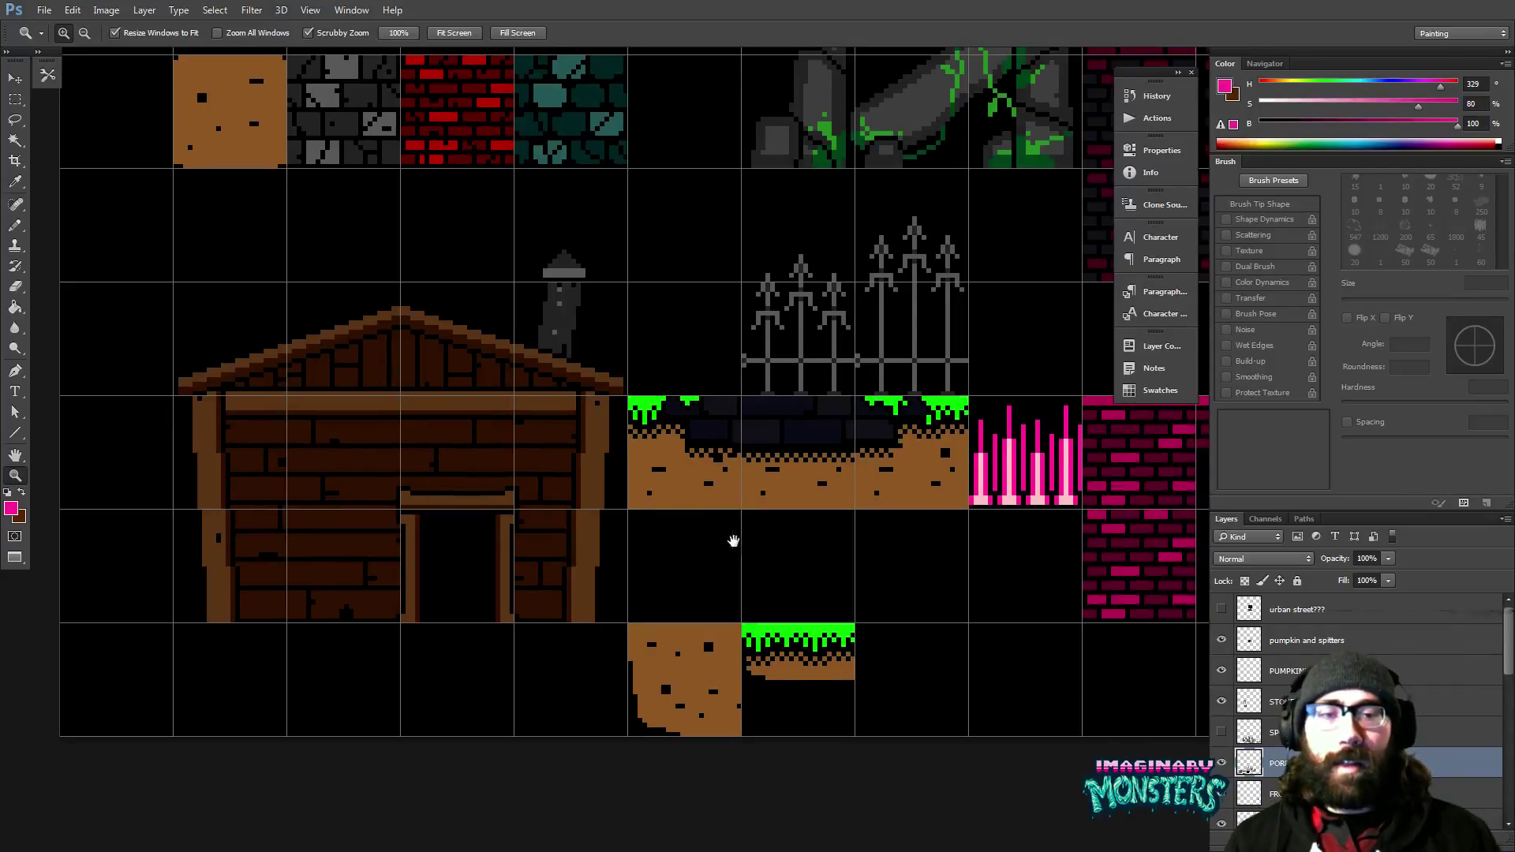
left_click_drag(734, 535, 694, 535)
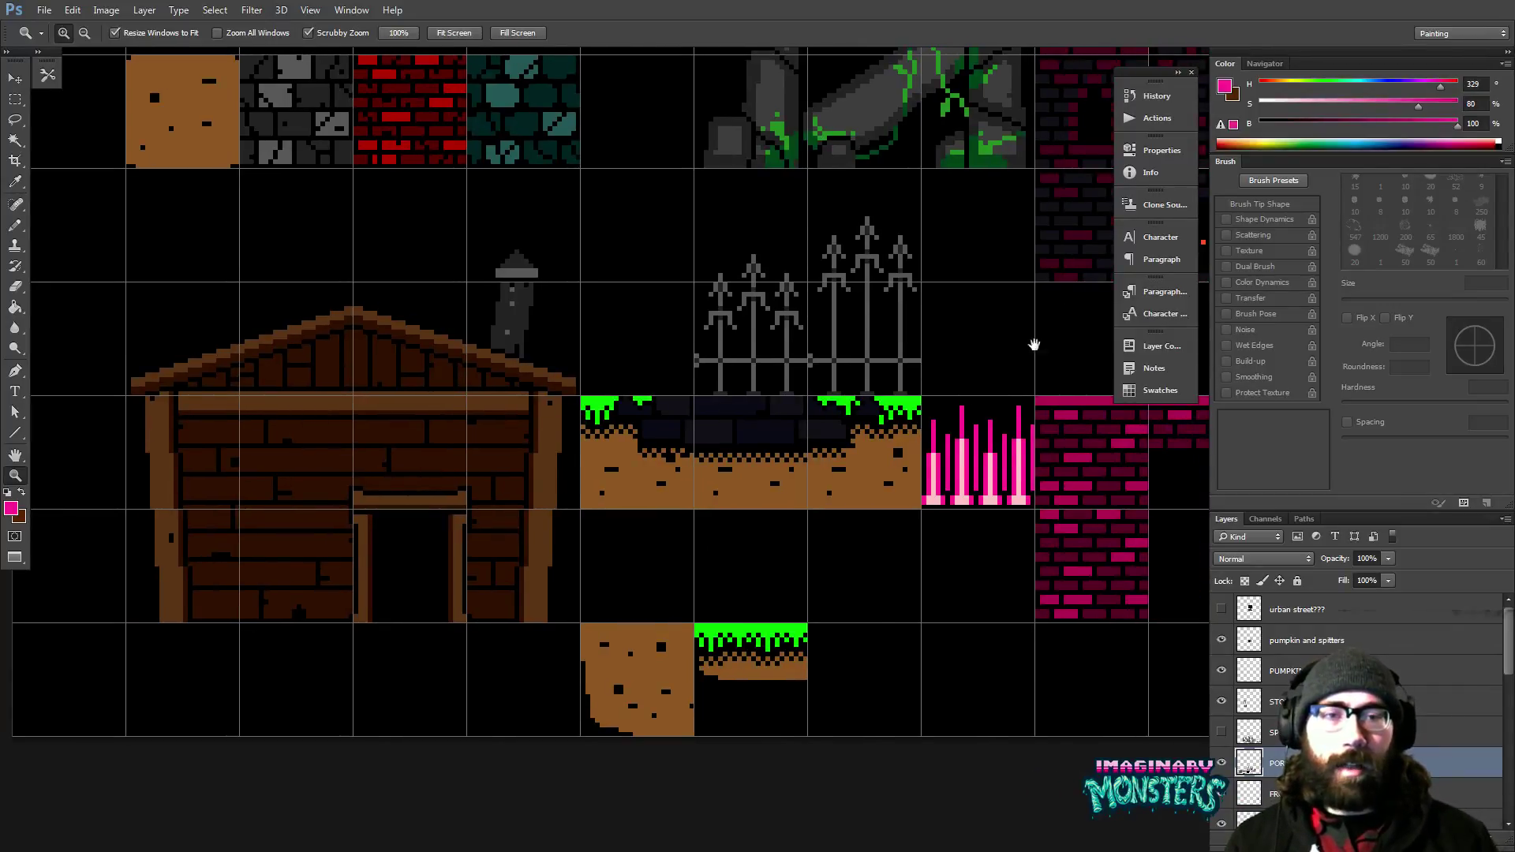
left_click_drag(1035, 342, 714, 462)
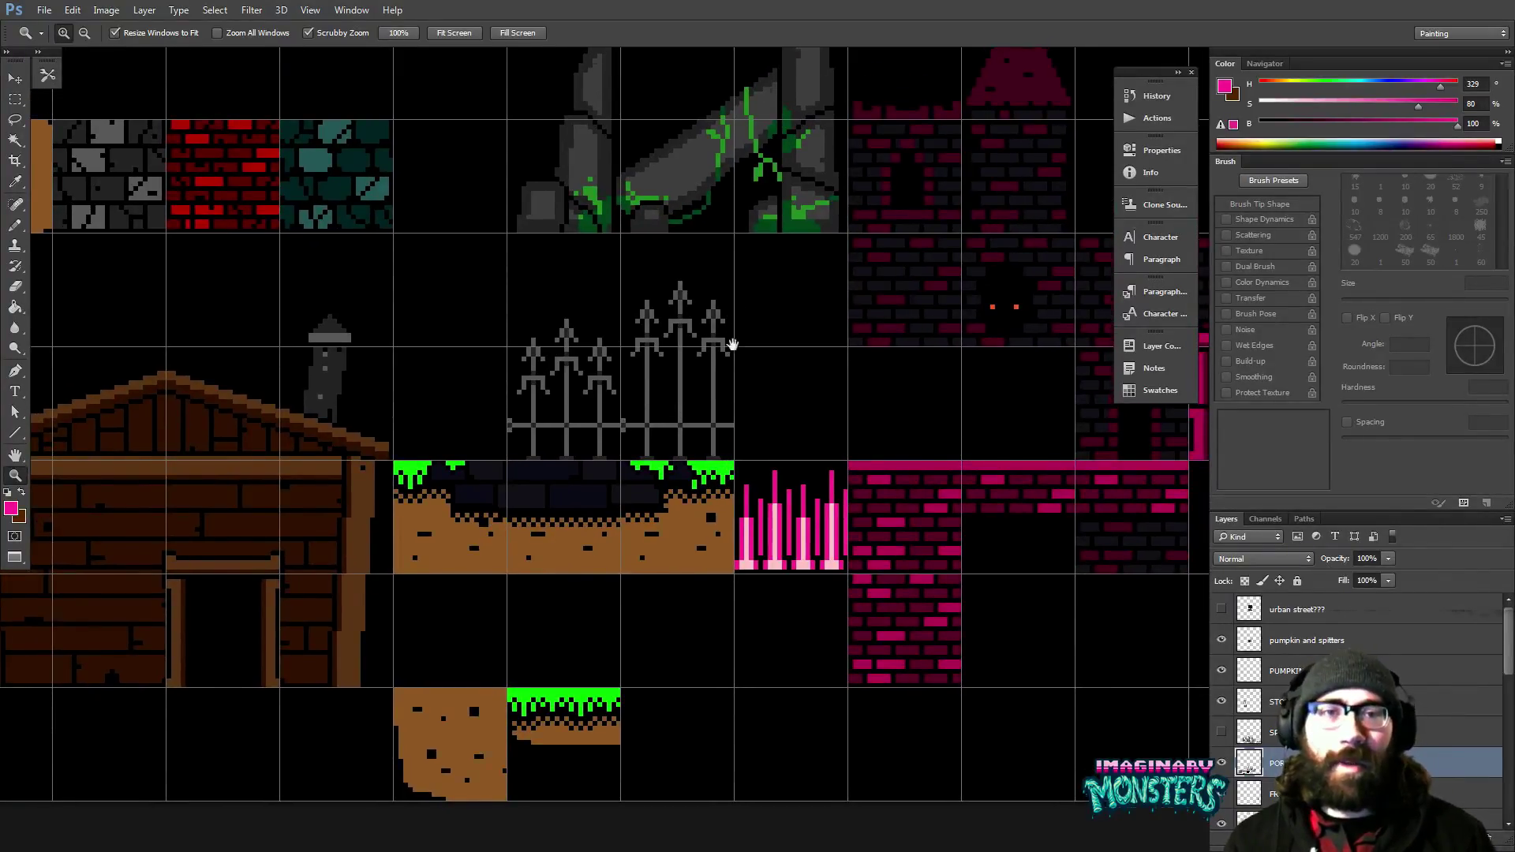
left_click_drag(730, 344, 400, 237)
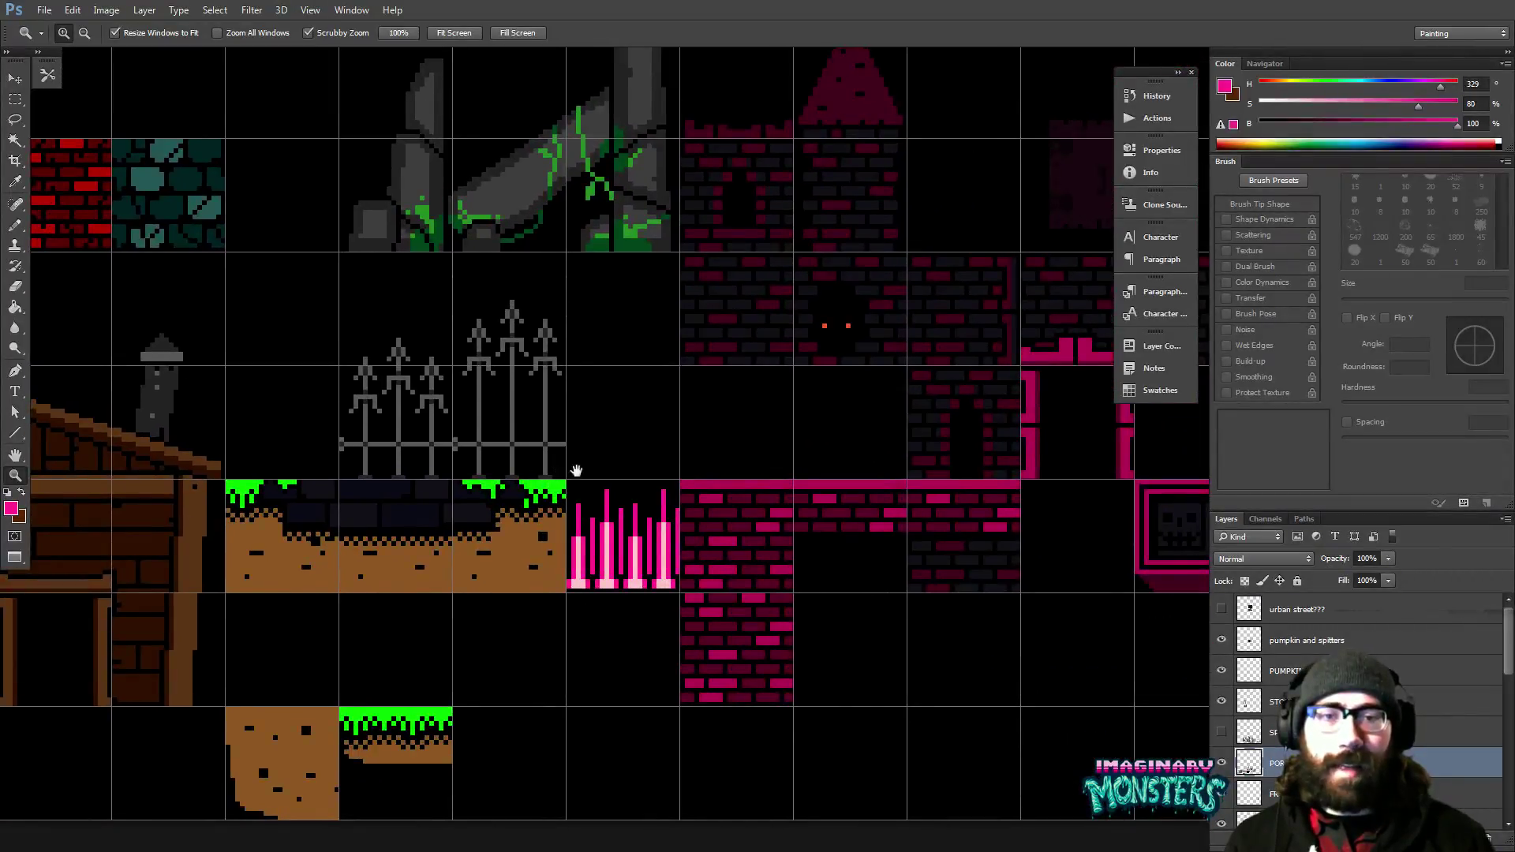
left_click_drag(574, 474, 707, 410)
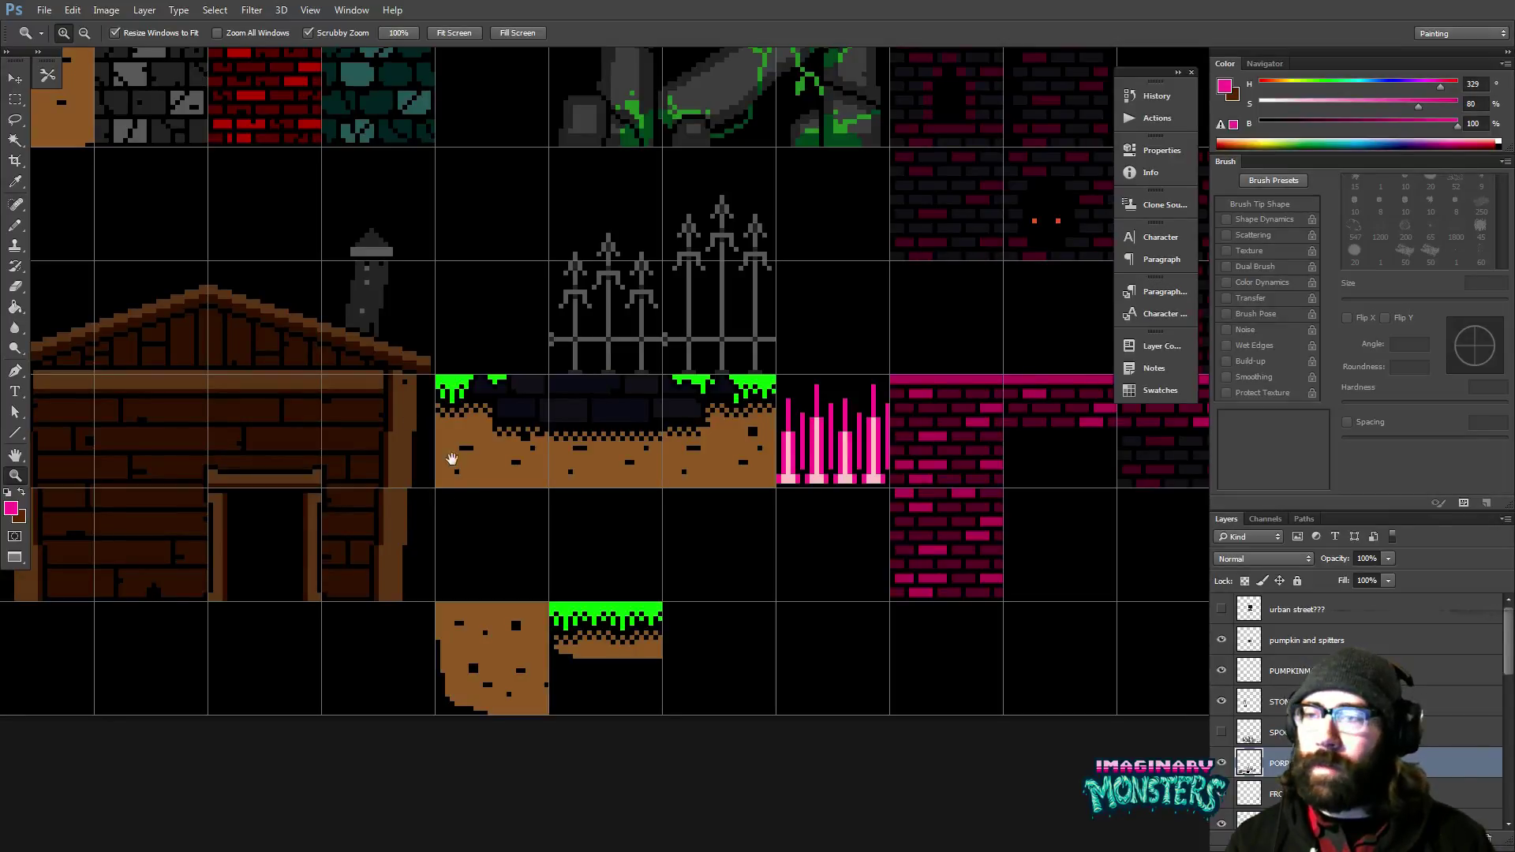
left_click_drag(496, 438, 565, 446)
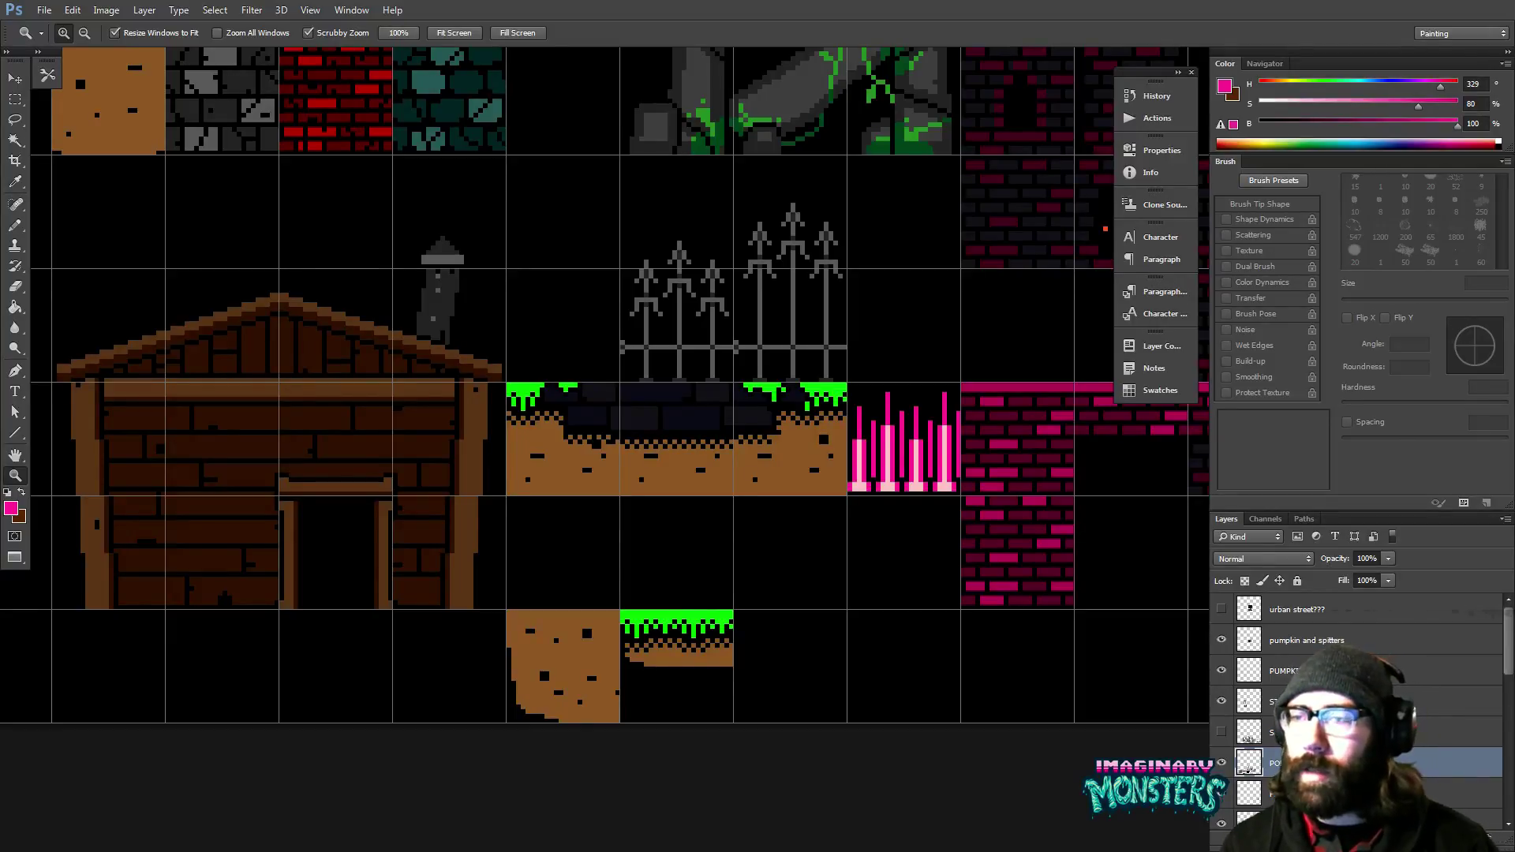
mouse_move(552, 848)
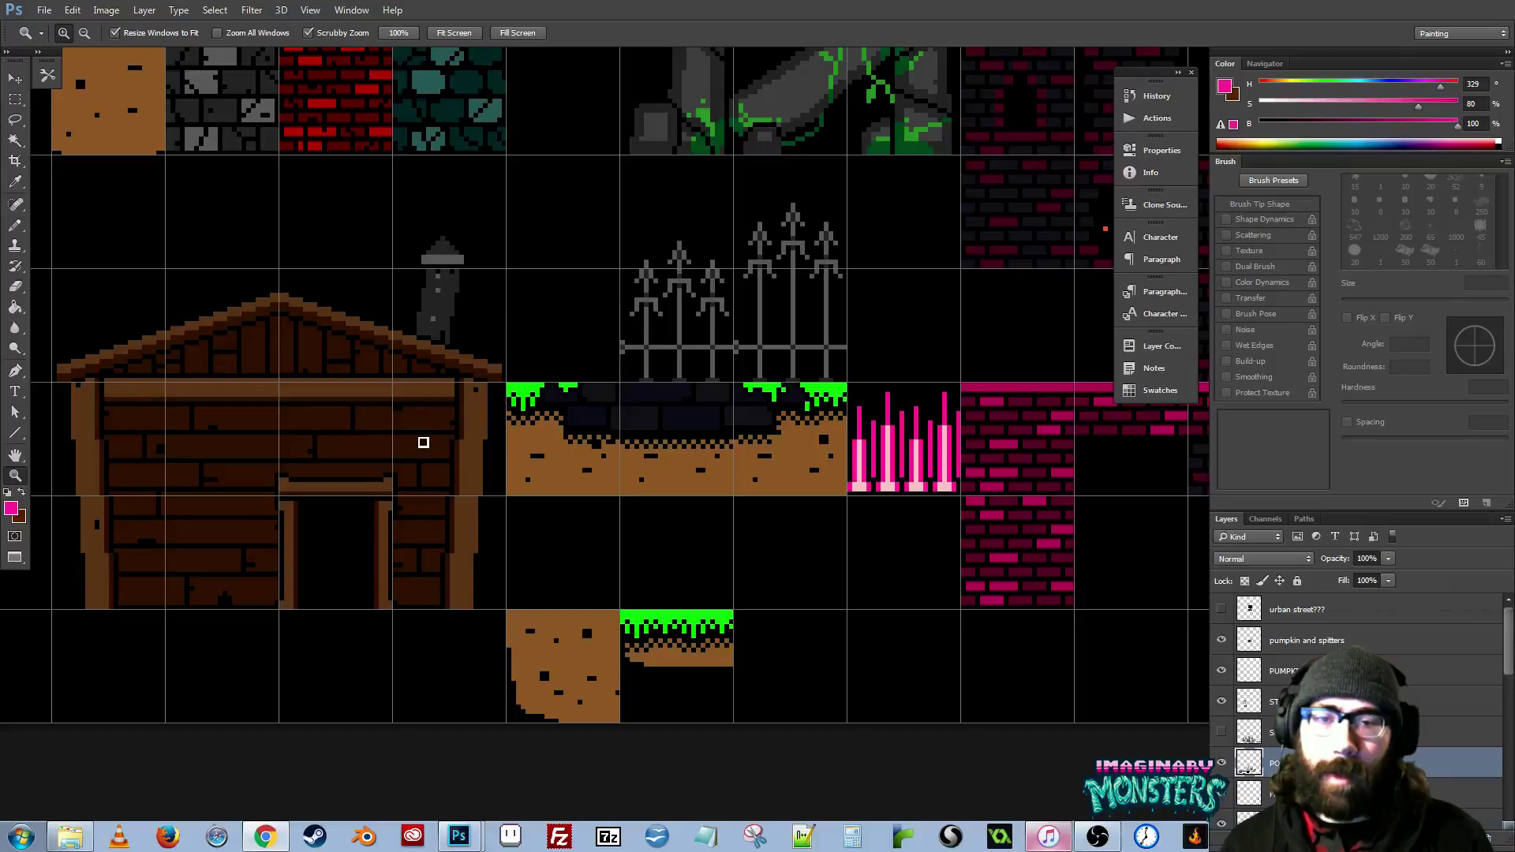
left_click_drag(348, 440, 391, 446)
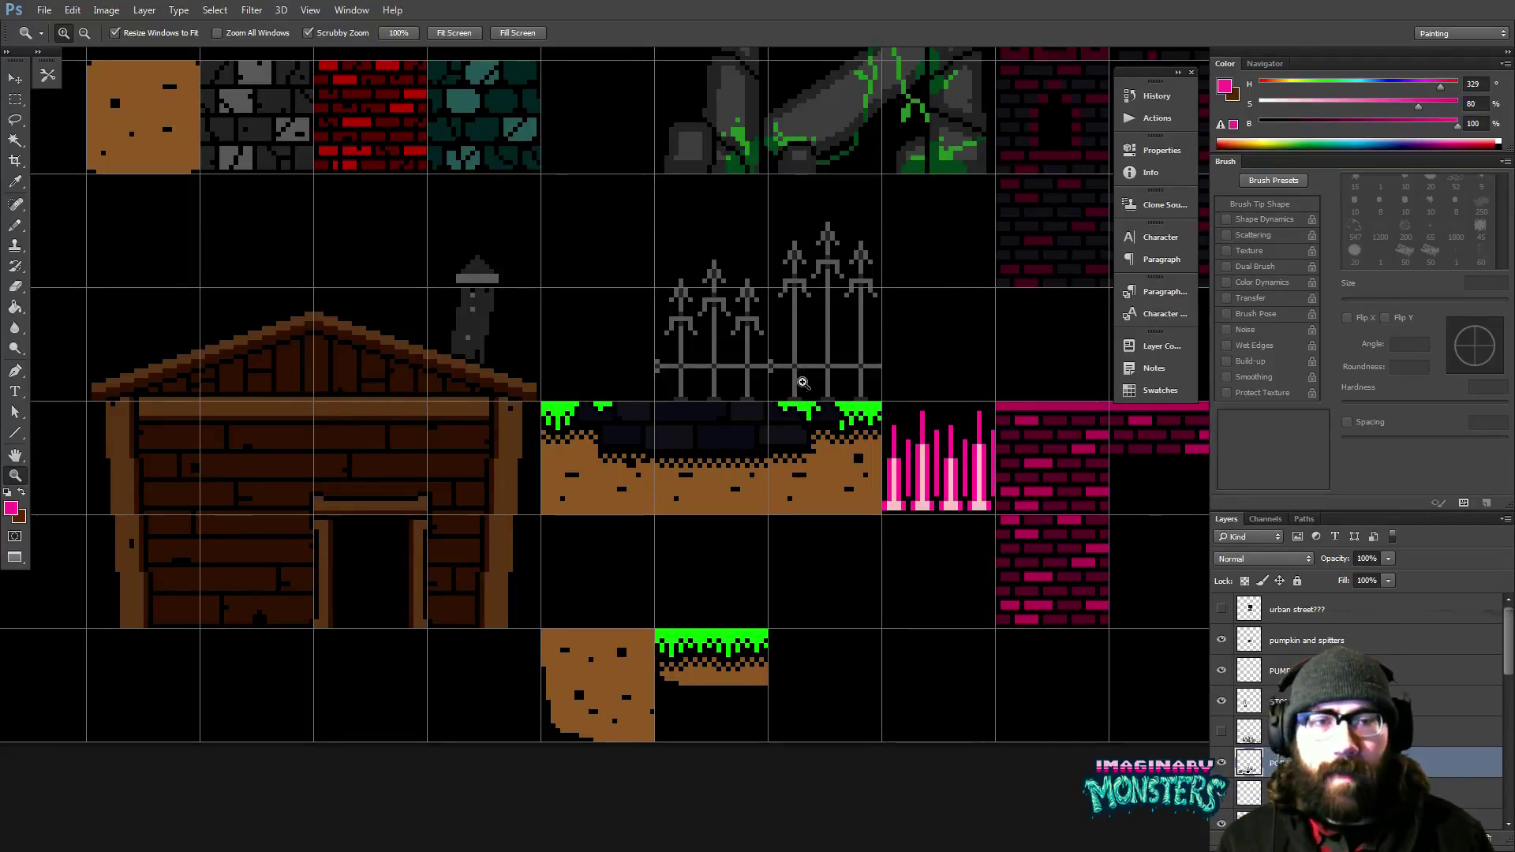
Examine the castle walls, pink doorway, crystal statues and skull blocks alongside the neighbouring ground tiles.
left_click_drag(779, 380, 604, 446)
left_click_drag(602, 321, 600, 433)
left_click_drag(600, 500, 605, 486)
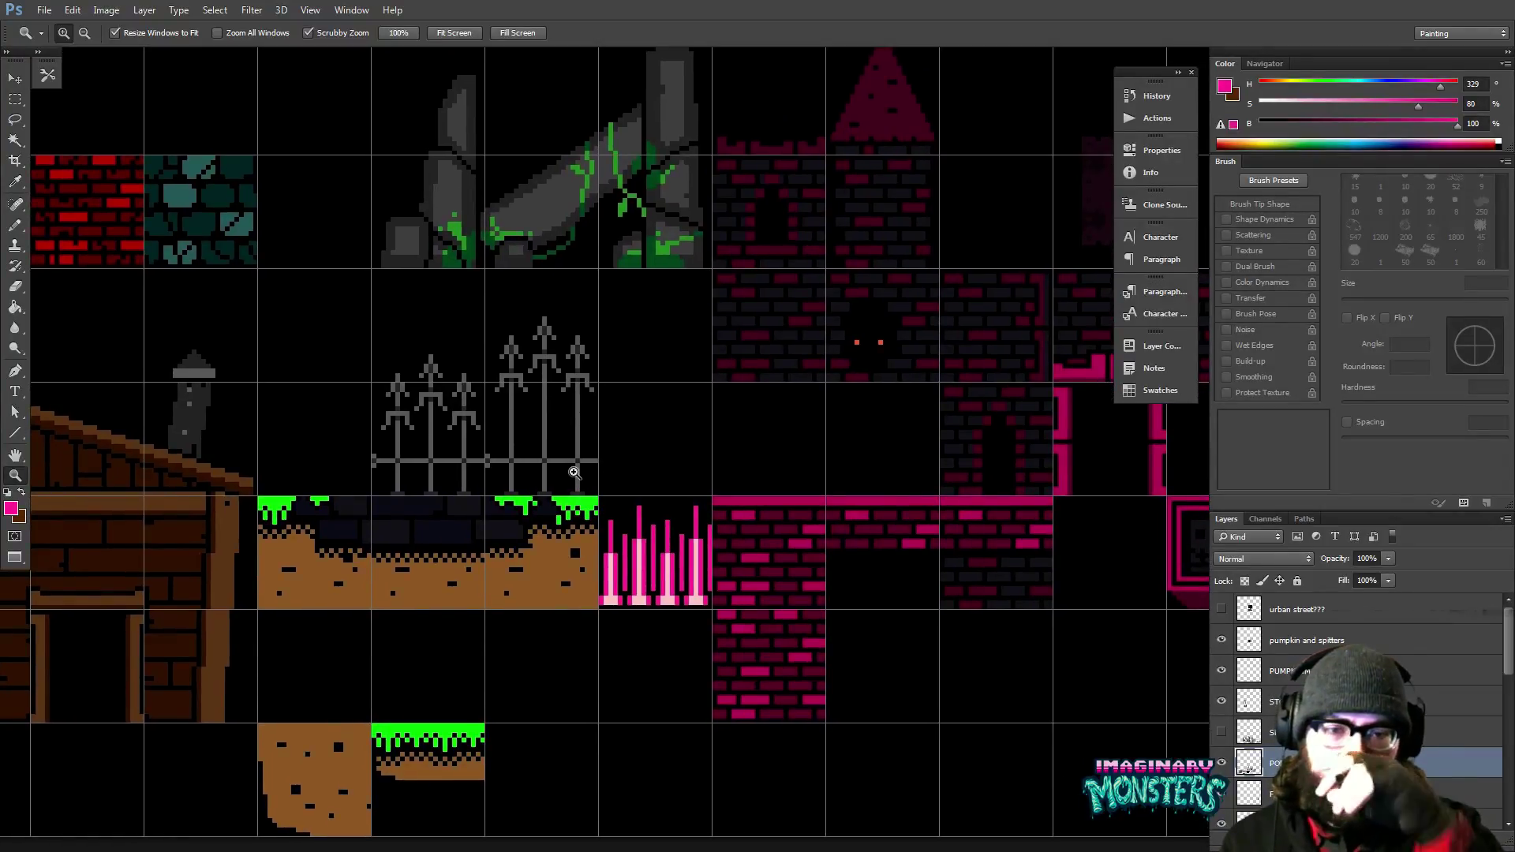
mouse_move(612, 457)
left_mouse_down()
mouse_move(703, 524)
mouse_move(739, 483)
mouse_move(737, 367)
left_mouse_up()
left_click_drag(856, 416, 663, 389)
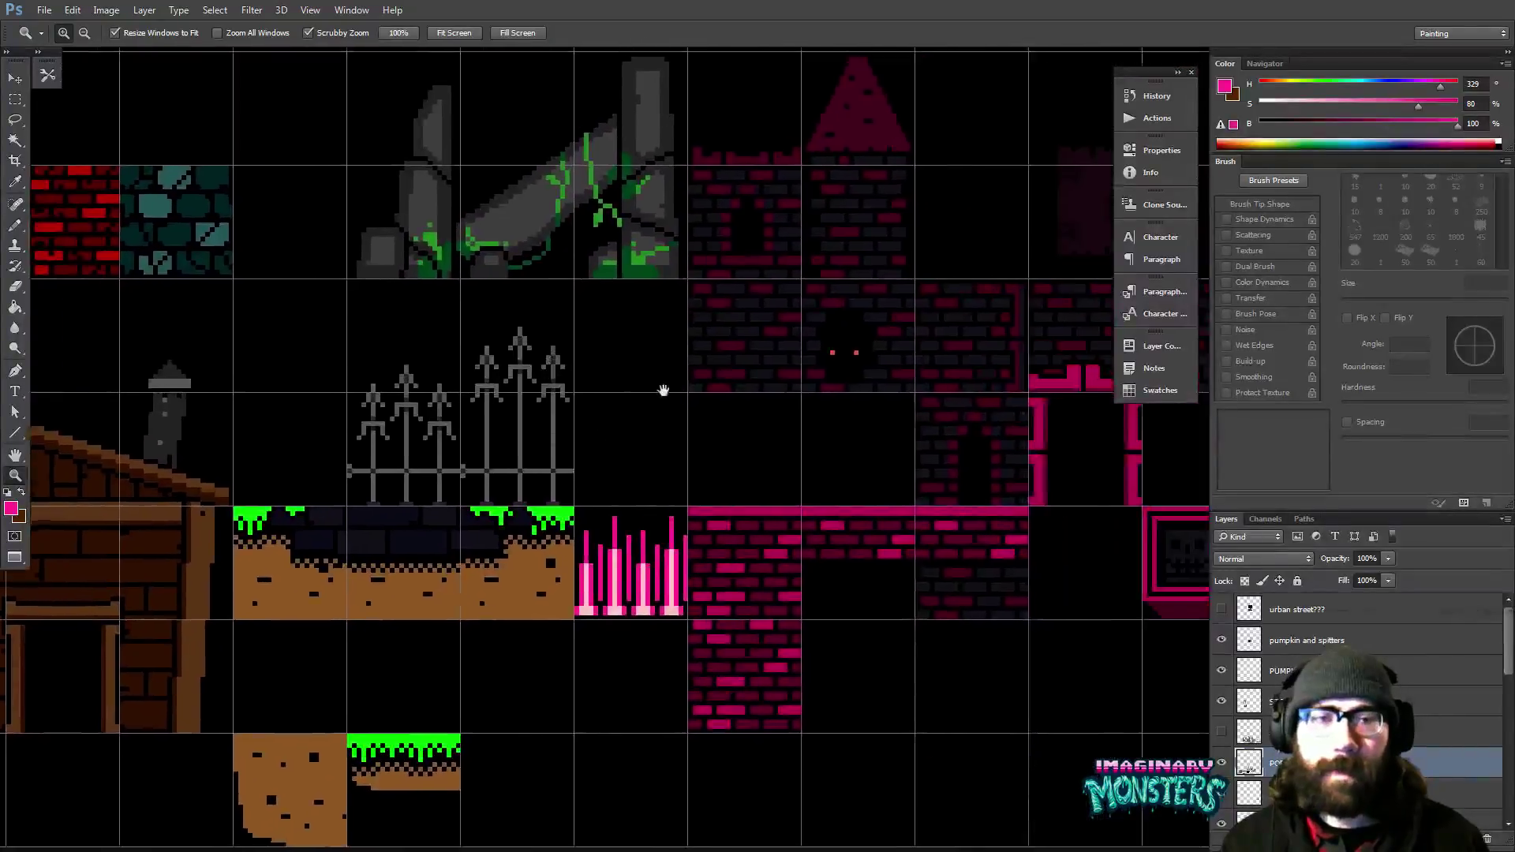
left_click_drag(925, 431, 703, 406)
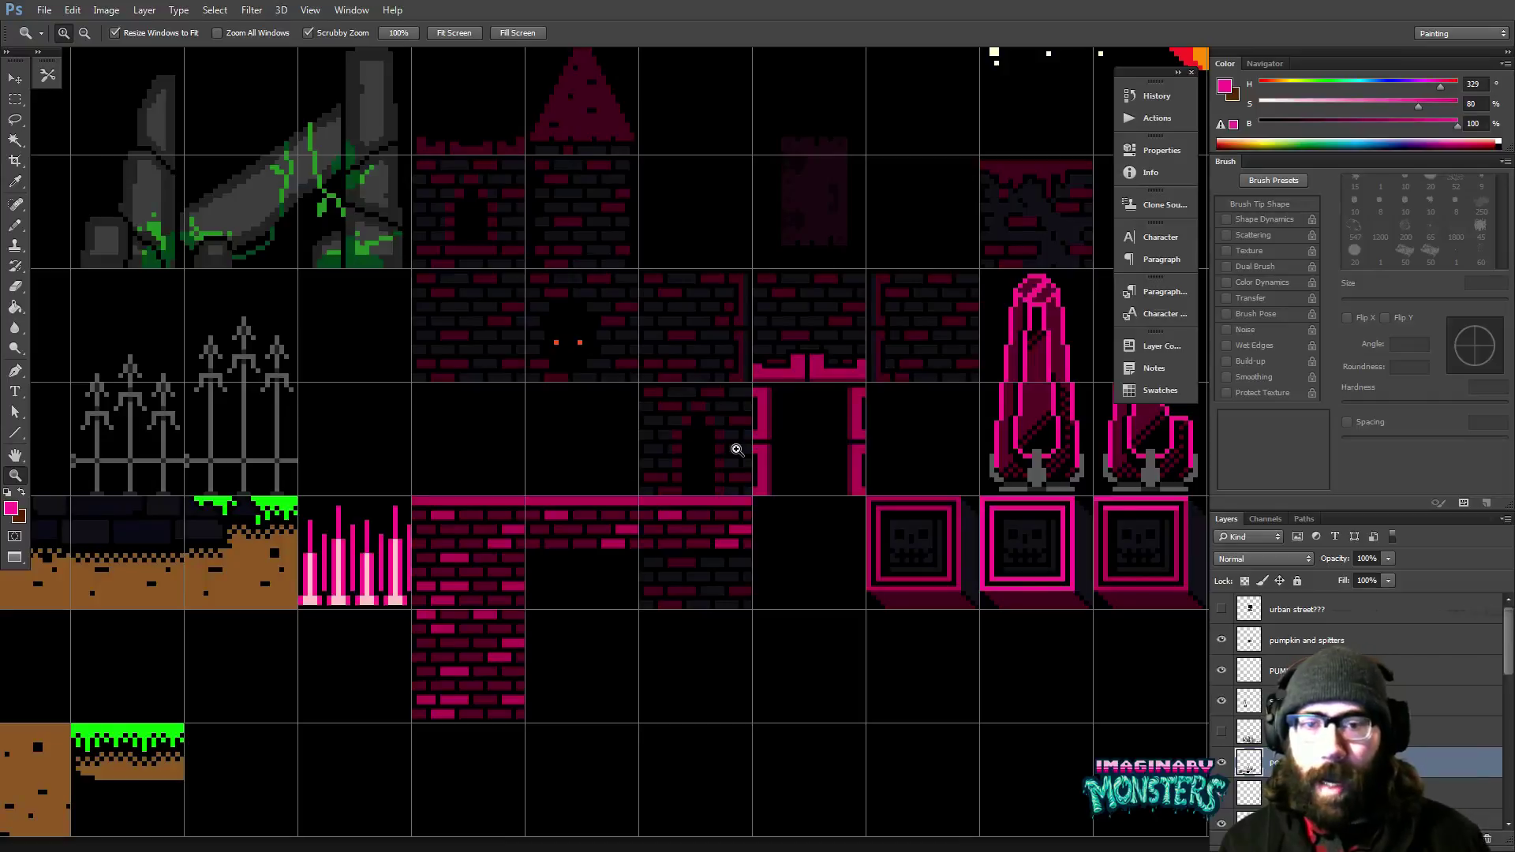
scroll(568, 418, "left", 1)
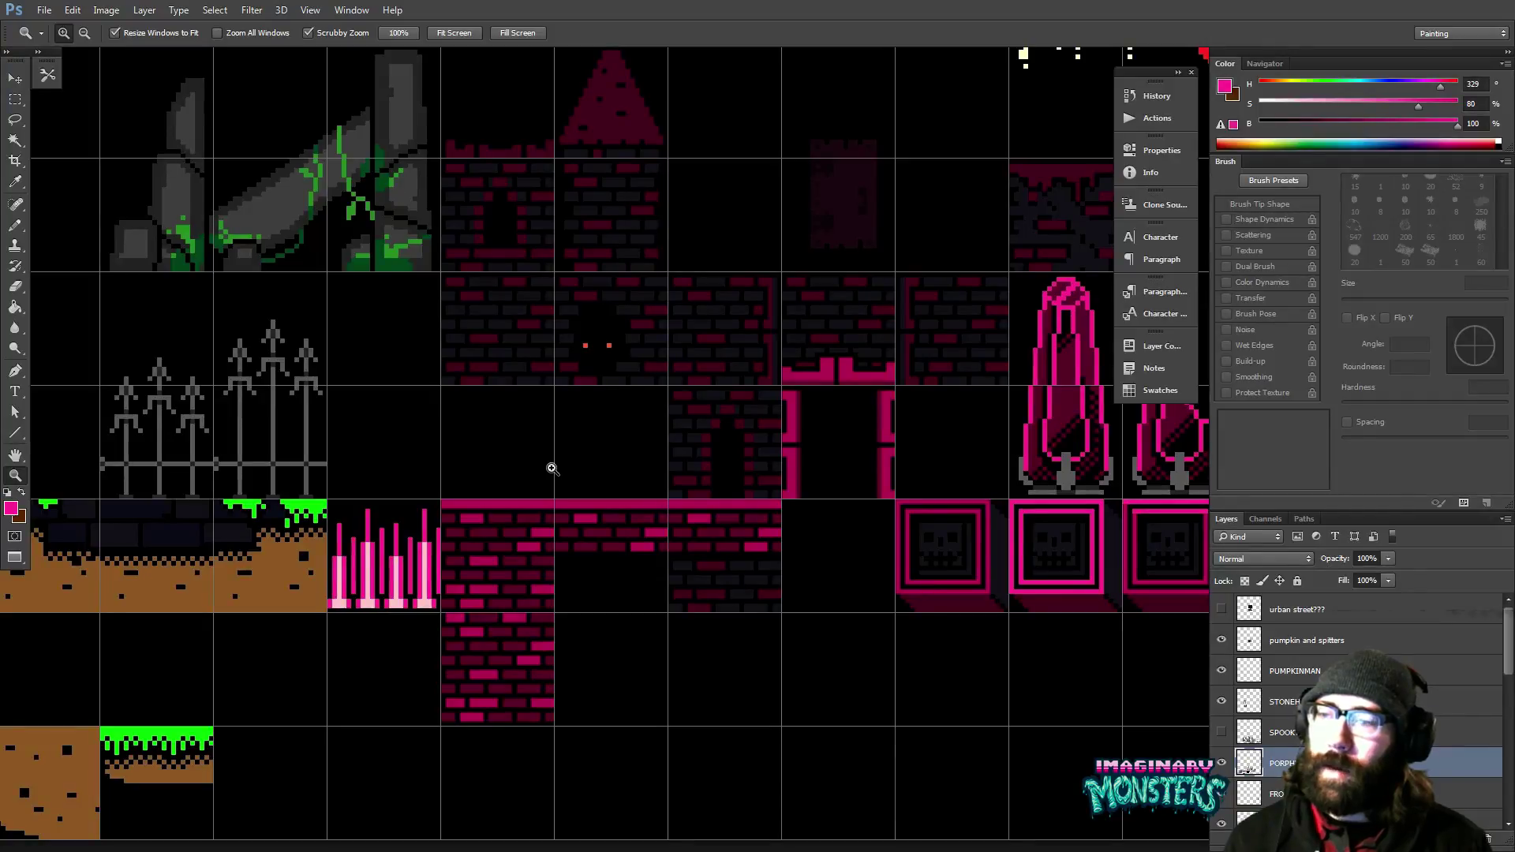
left_click_drag(1025, 663, 922, 597)
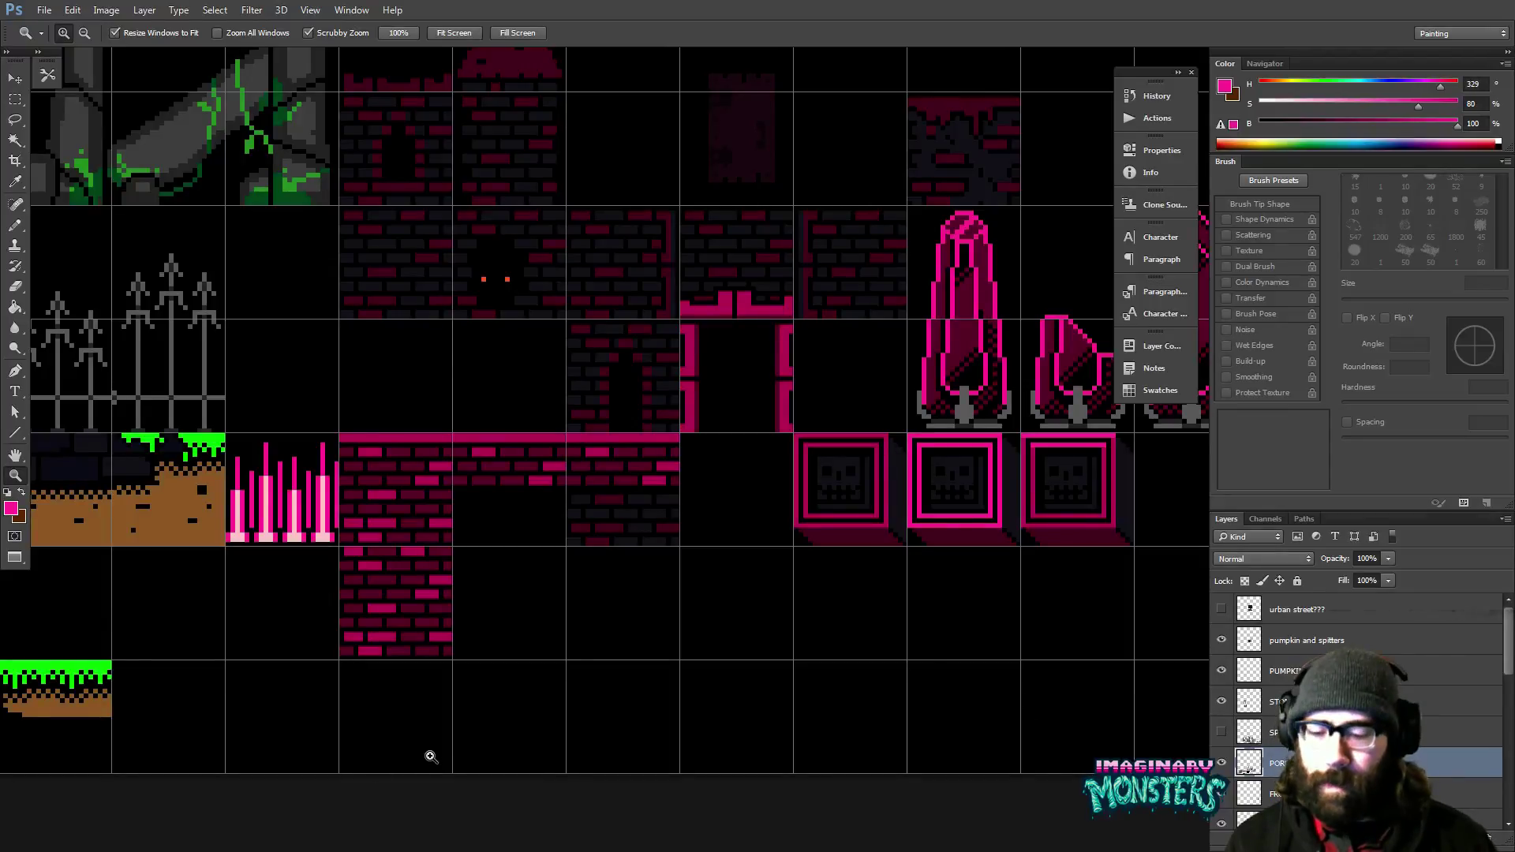
key("Tab")
key("f")
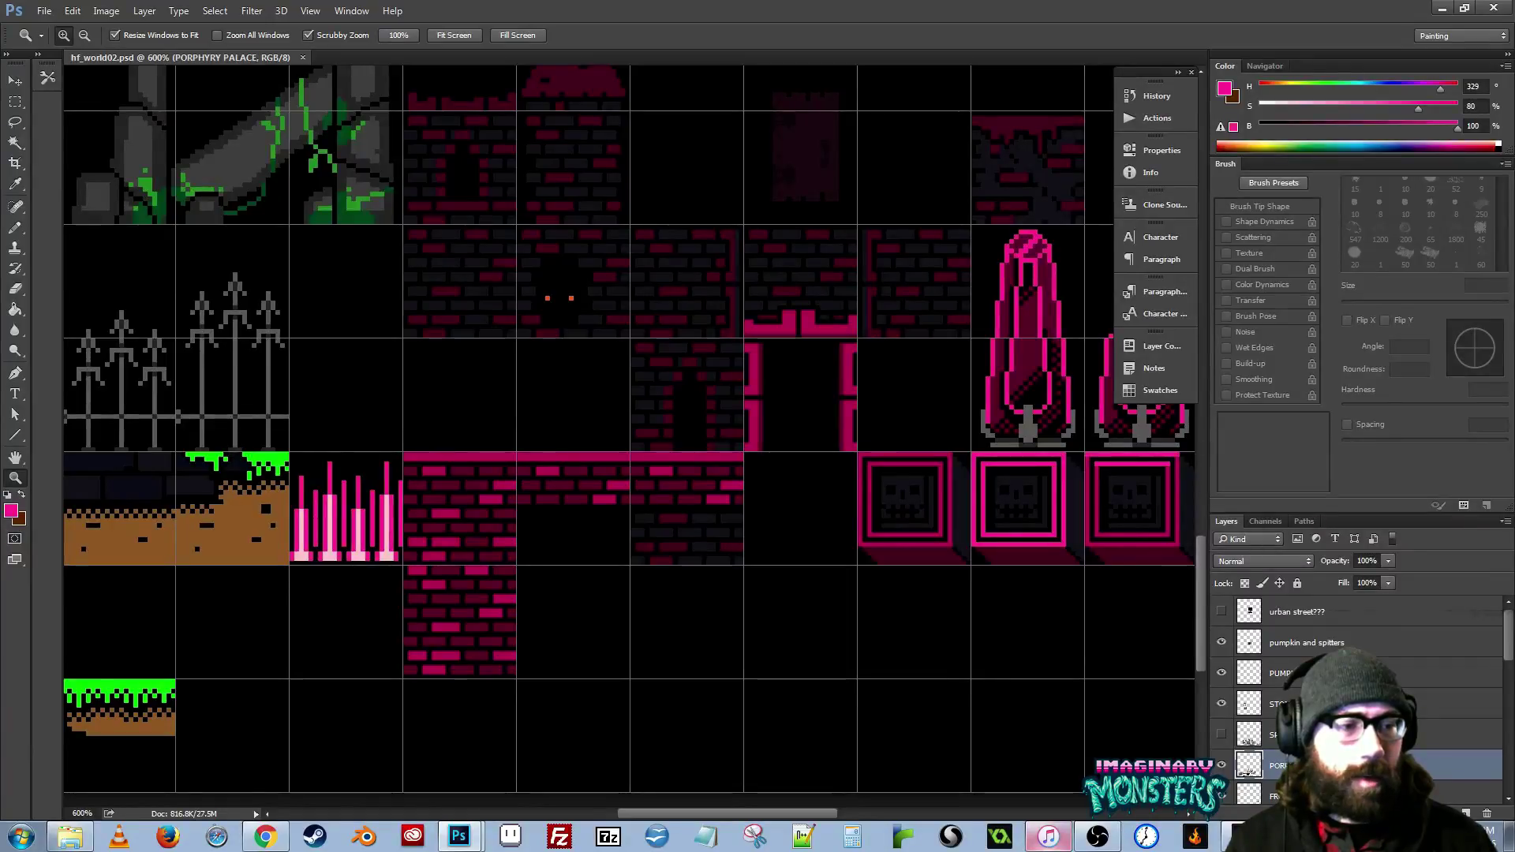
key("f")
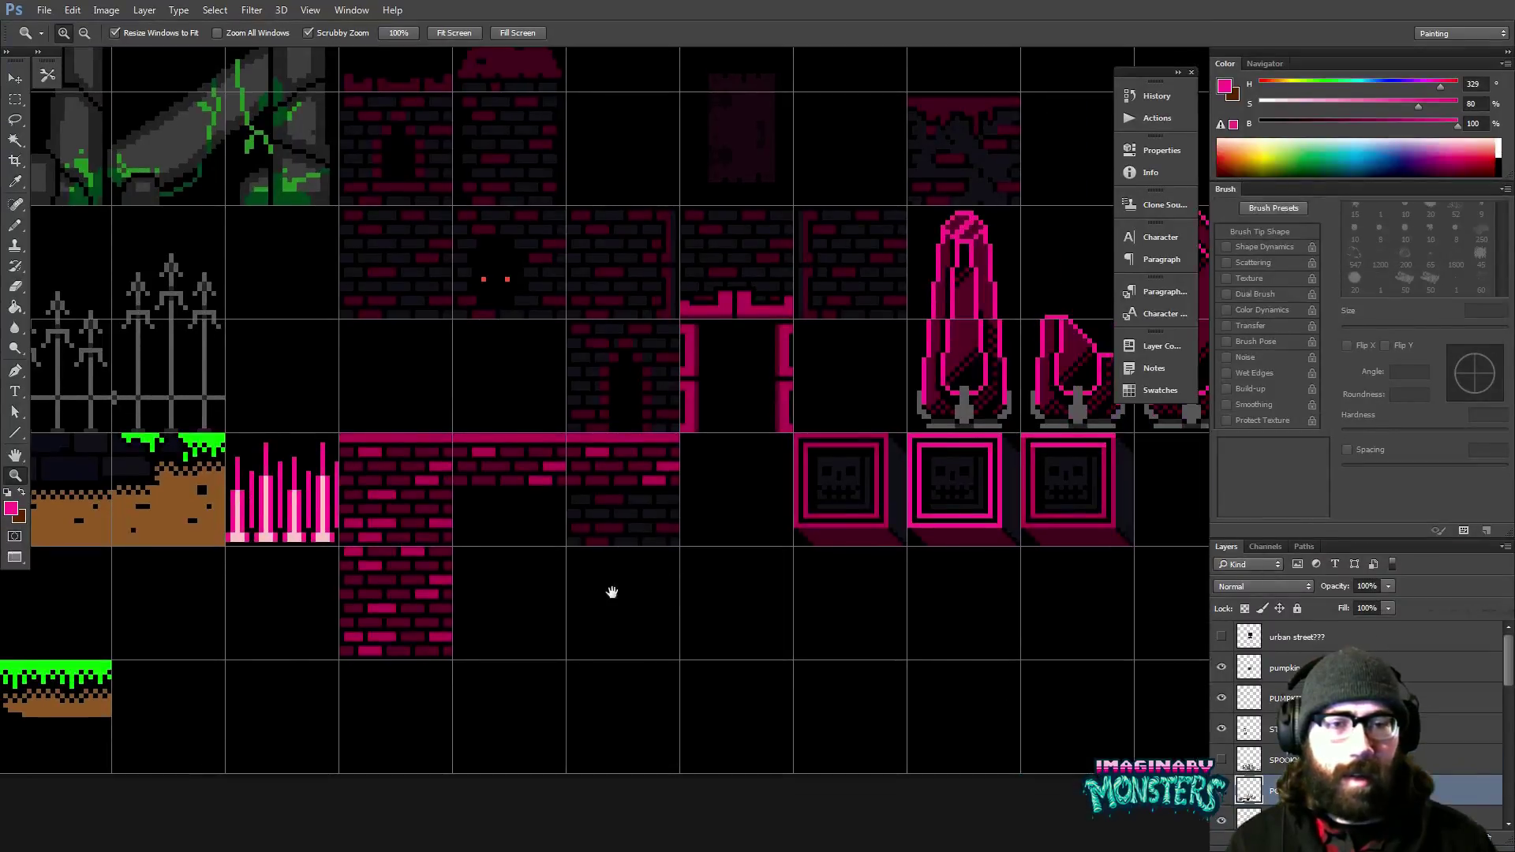
Copy the middle tile of the dark stone path with its dithered dirt edge into the empty cell beside the lower grass ledge.
left_click_drag(612, 592, 845, 619)
left_click_drag(616, 618, 780, 593)
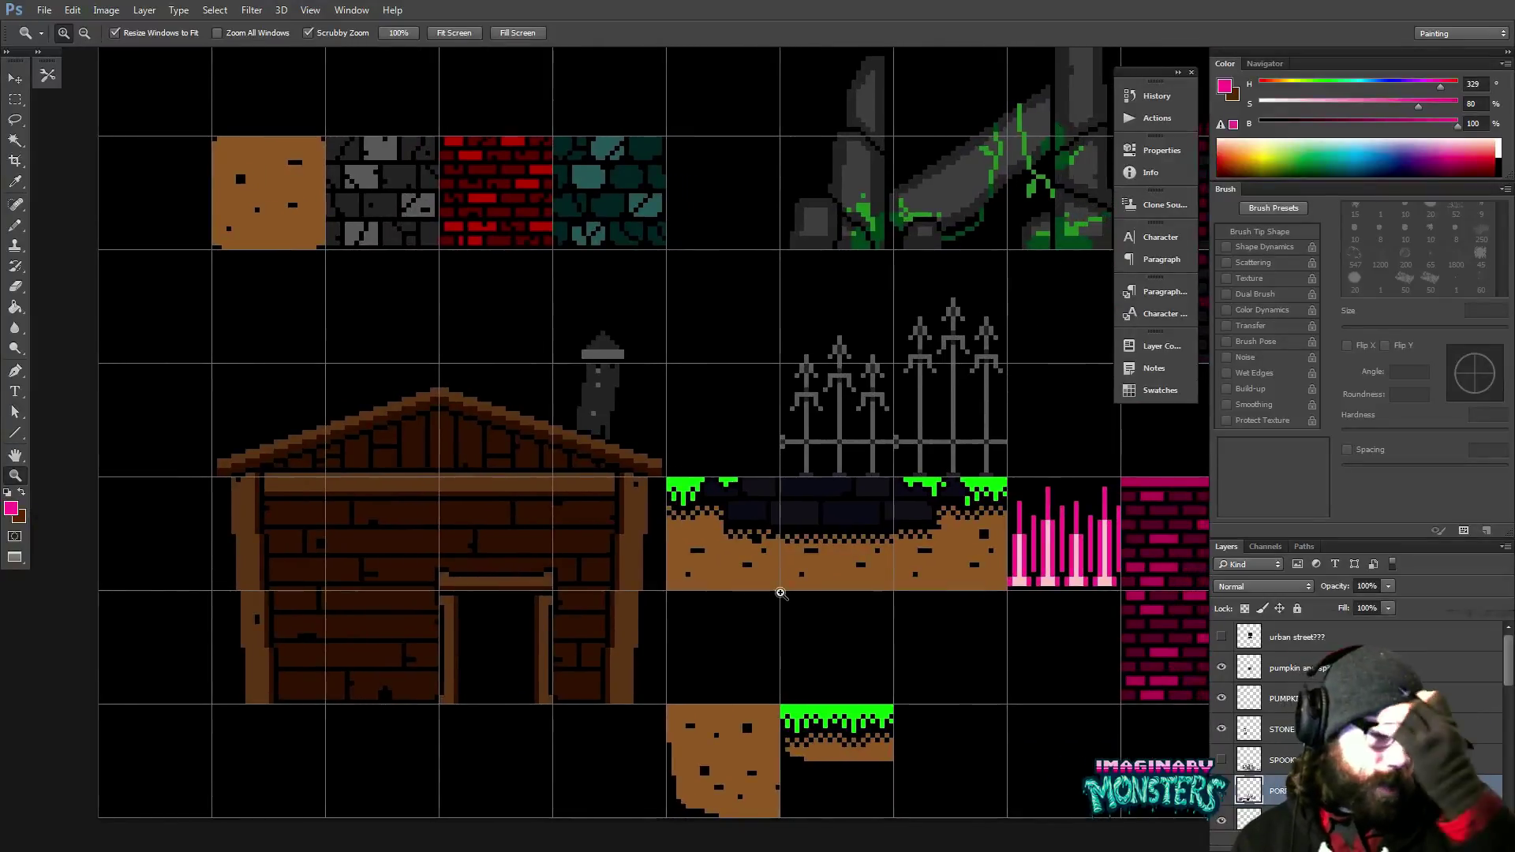
left_click_drag(877, 545, 573, 456)
left_click(573, 456)
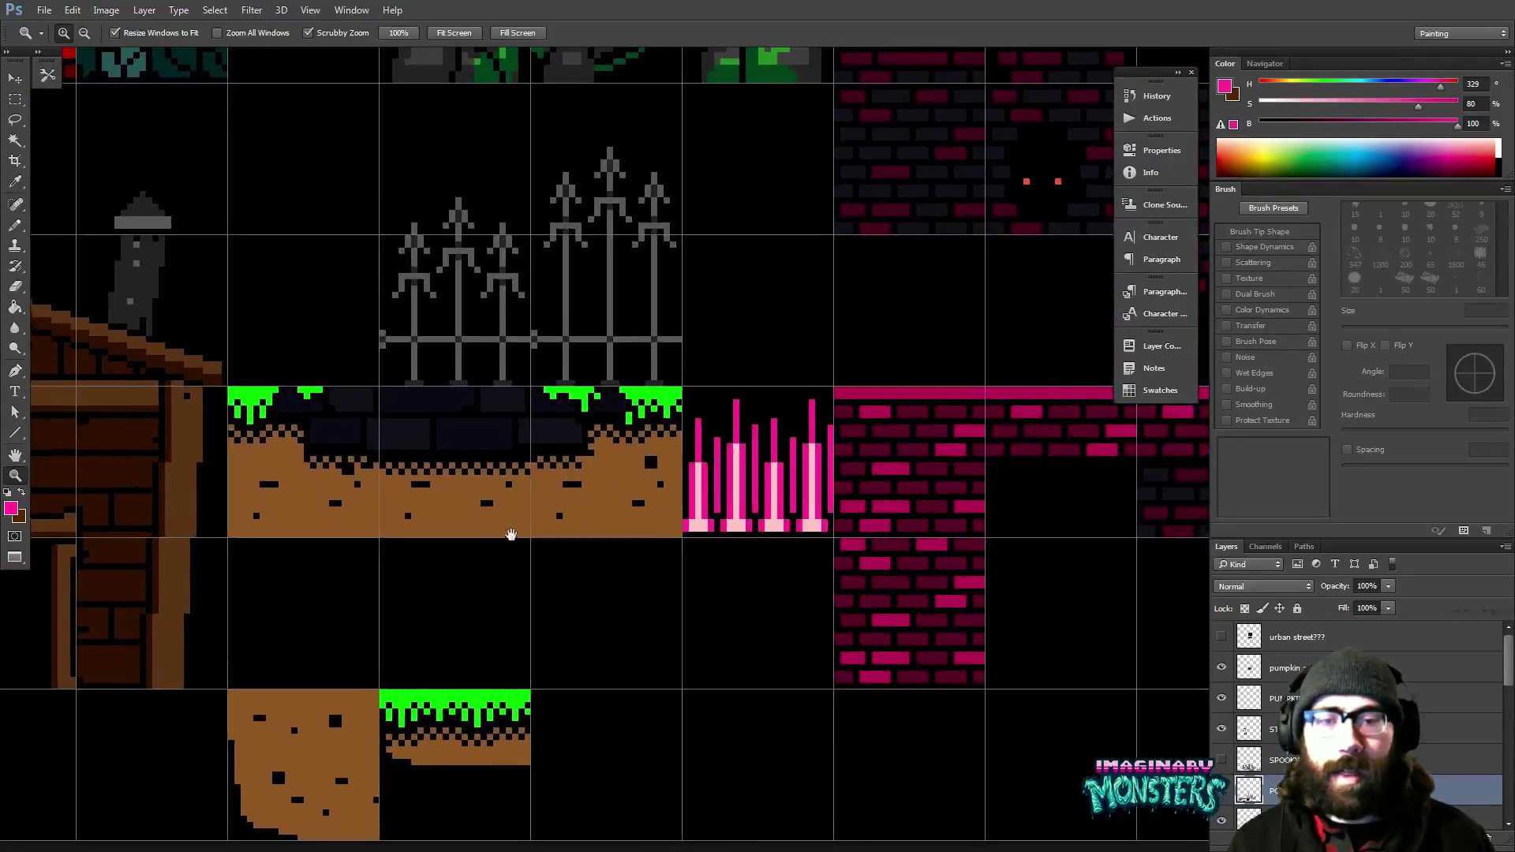
key("v")
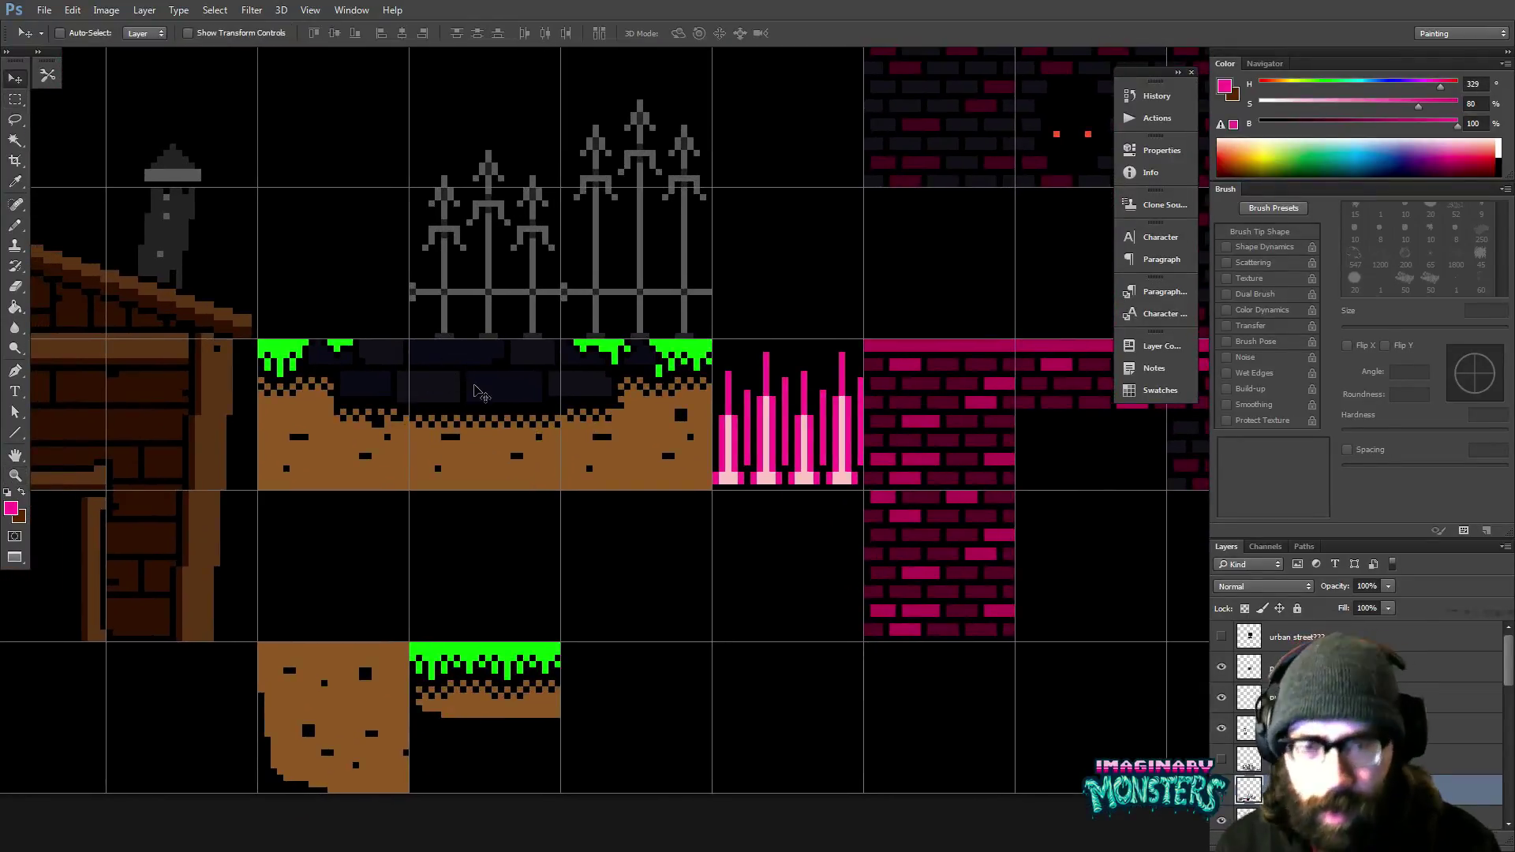
key("m")
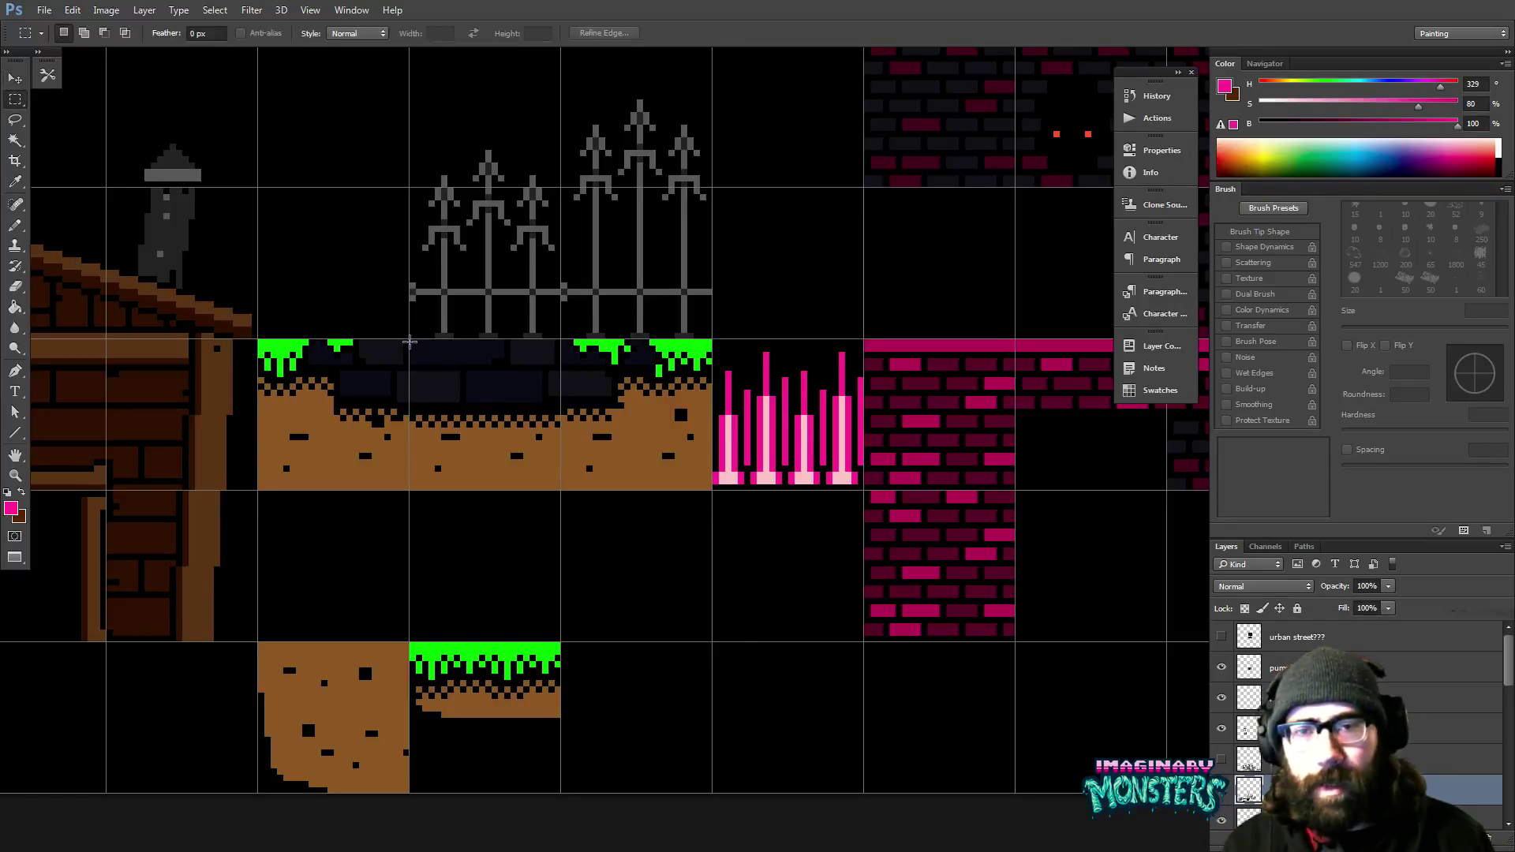
mouse_move(410, 341)
left_mouse_down()
mouse_move(521, 419)
mouse_move(559, 425)
mouse_move(535, 395)
mouse_move(517, 533)
mouse_move(710, 653)
mouse_move(668, 676)
mouse_move(605, 467)
left_mouse_up()
key("v")
key("z")
left_click(653, 664)
Delete the dithered dirt strip beneath the copied dark stone bricks and clear the selection.
key("e")
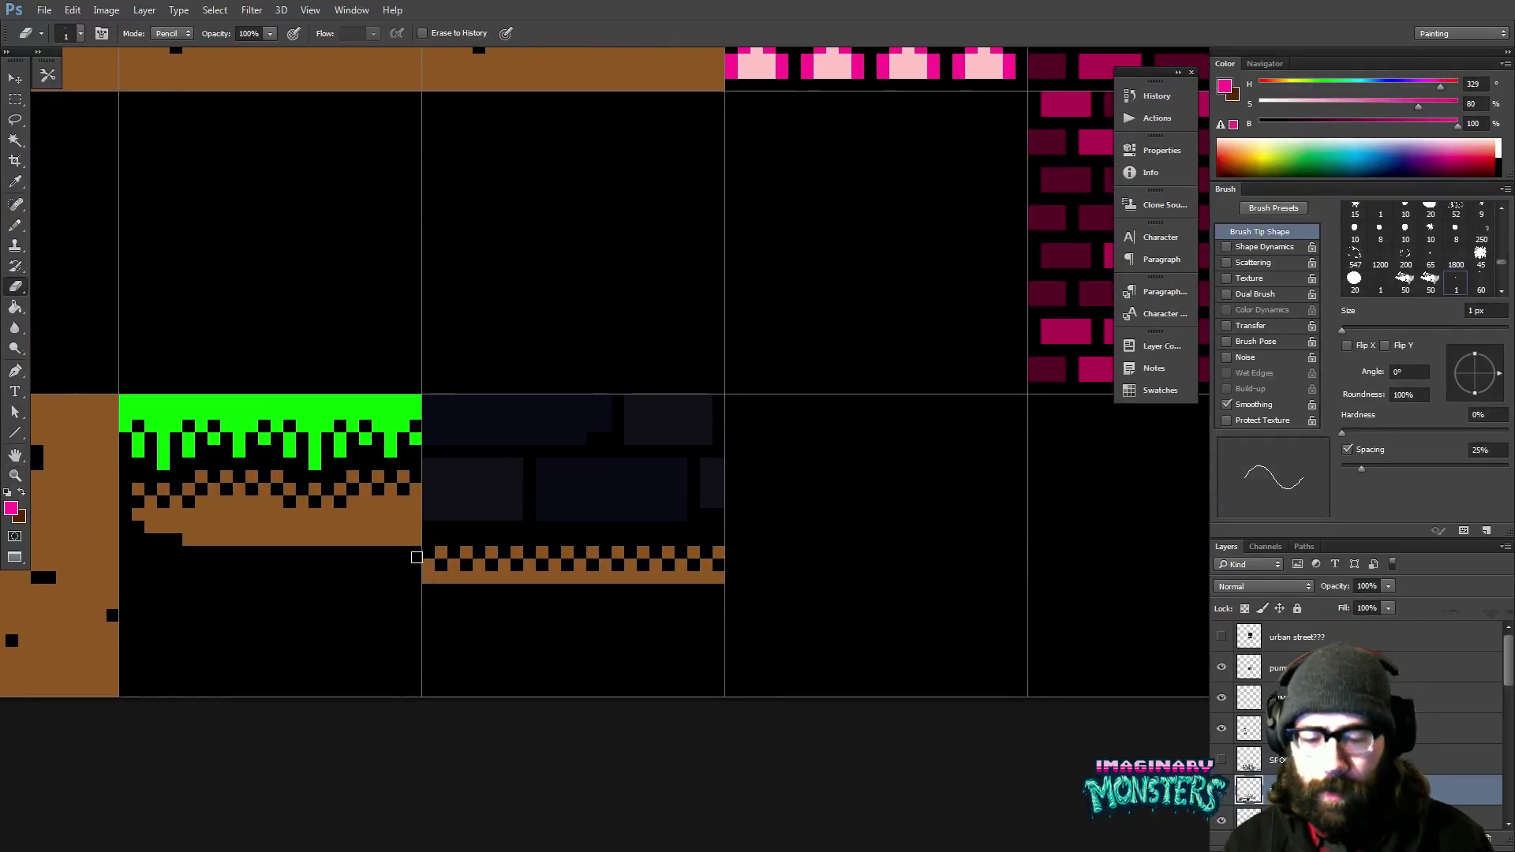
key("m")
mouse_move(412, 554)
left_mouse_down()
mouse_move(616, 612)
mouse_move(801, 621)
left_mouse_up()
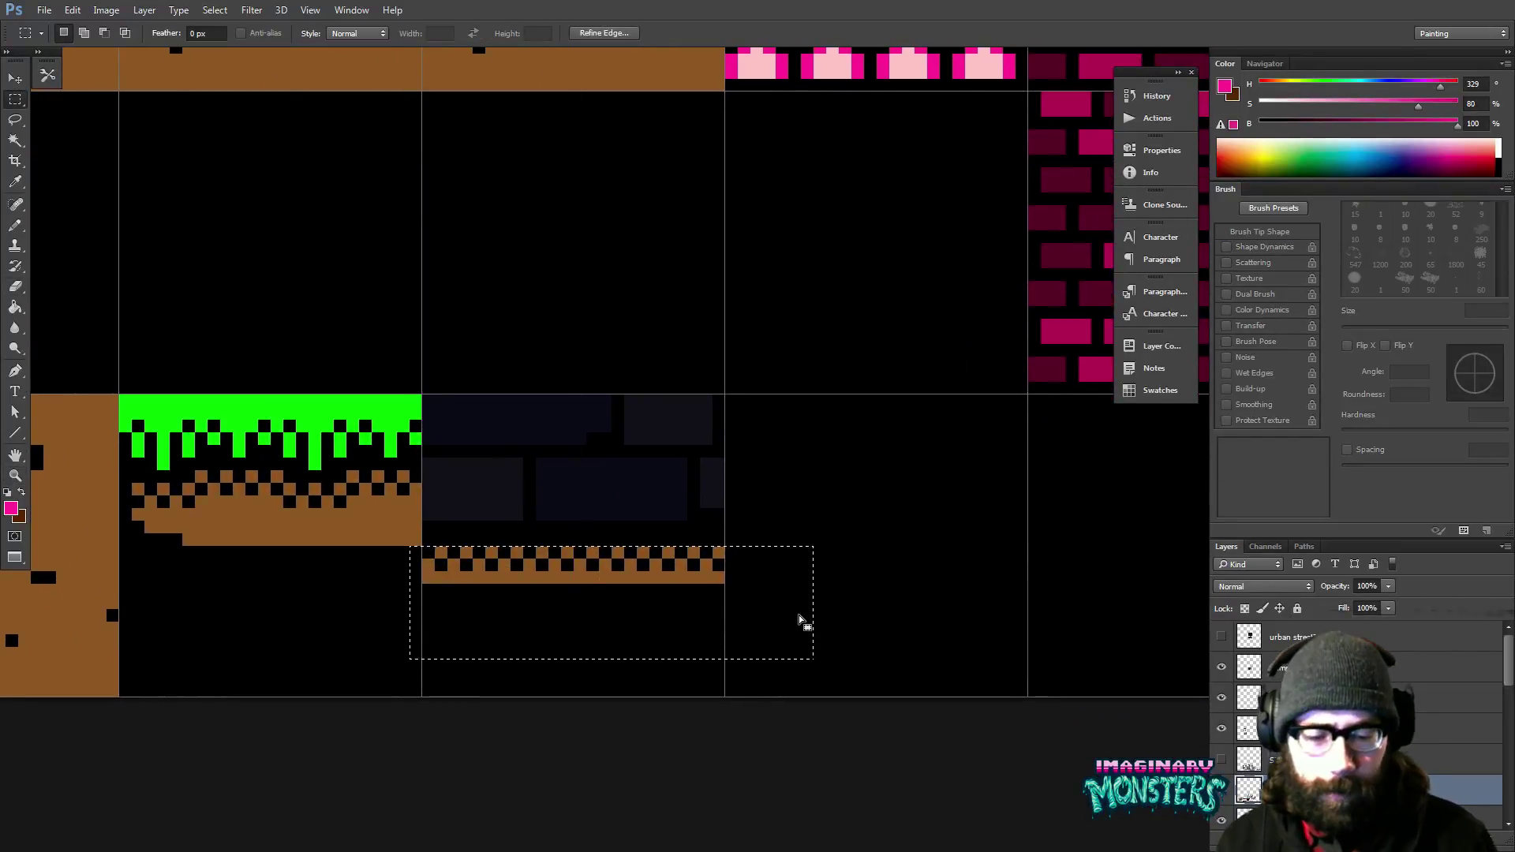
key("Delete")
key("ctrl+d")
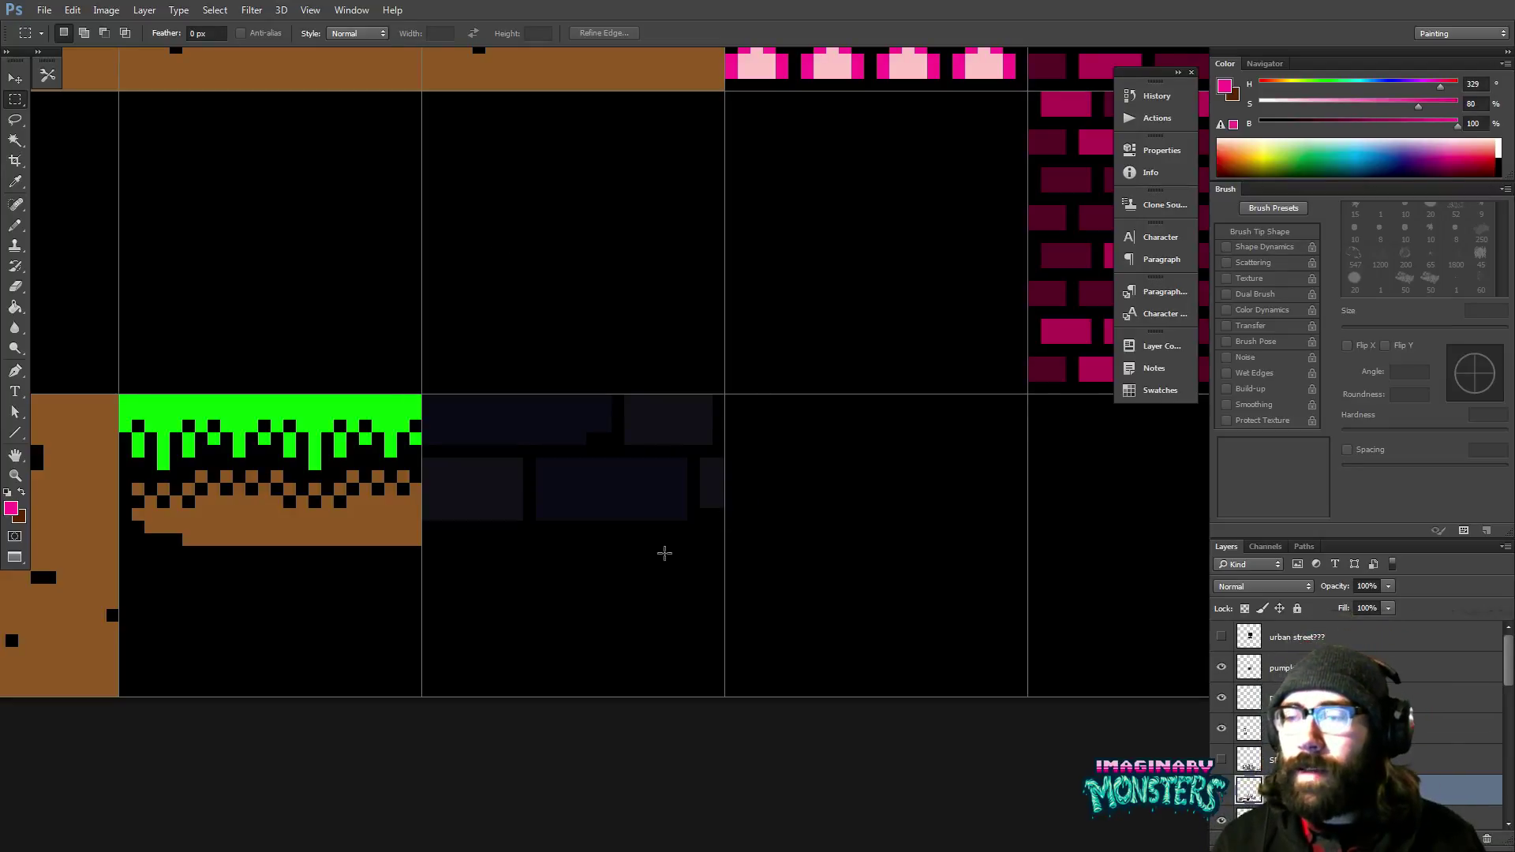
left_click_drag(553, 563, 508, 552)
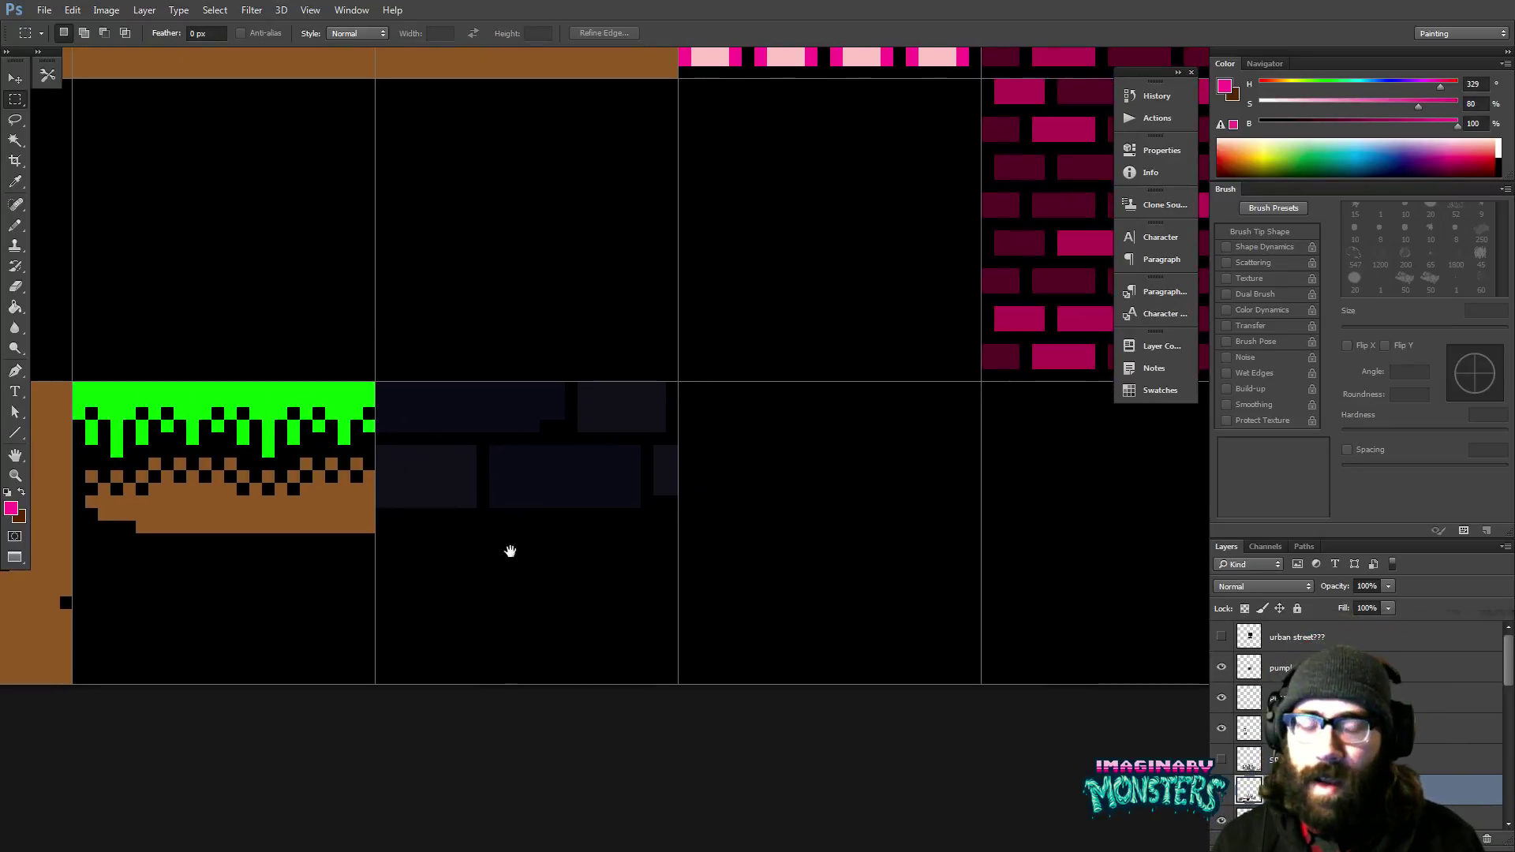
Draw a one-pixel line in the grass ledge's dirt brown along the underside of the copied dark stone bricks.
key("b")
left_click(361, 514, "alt")
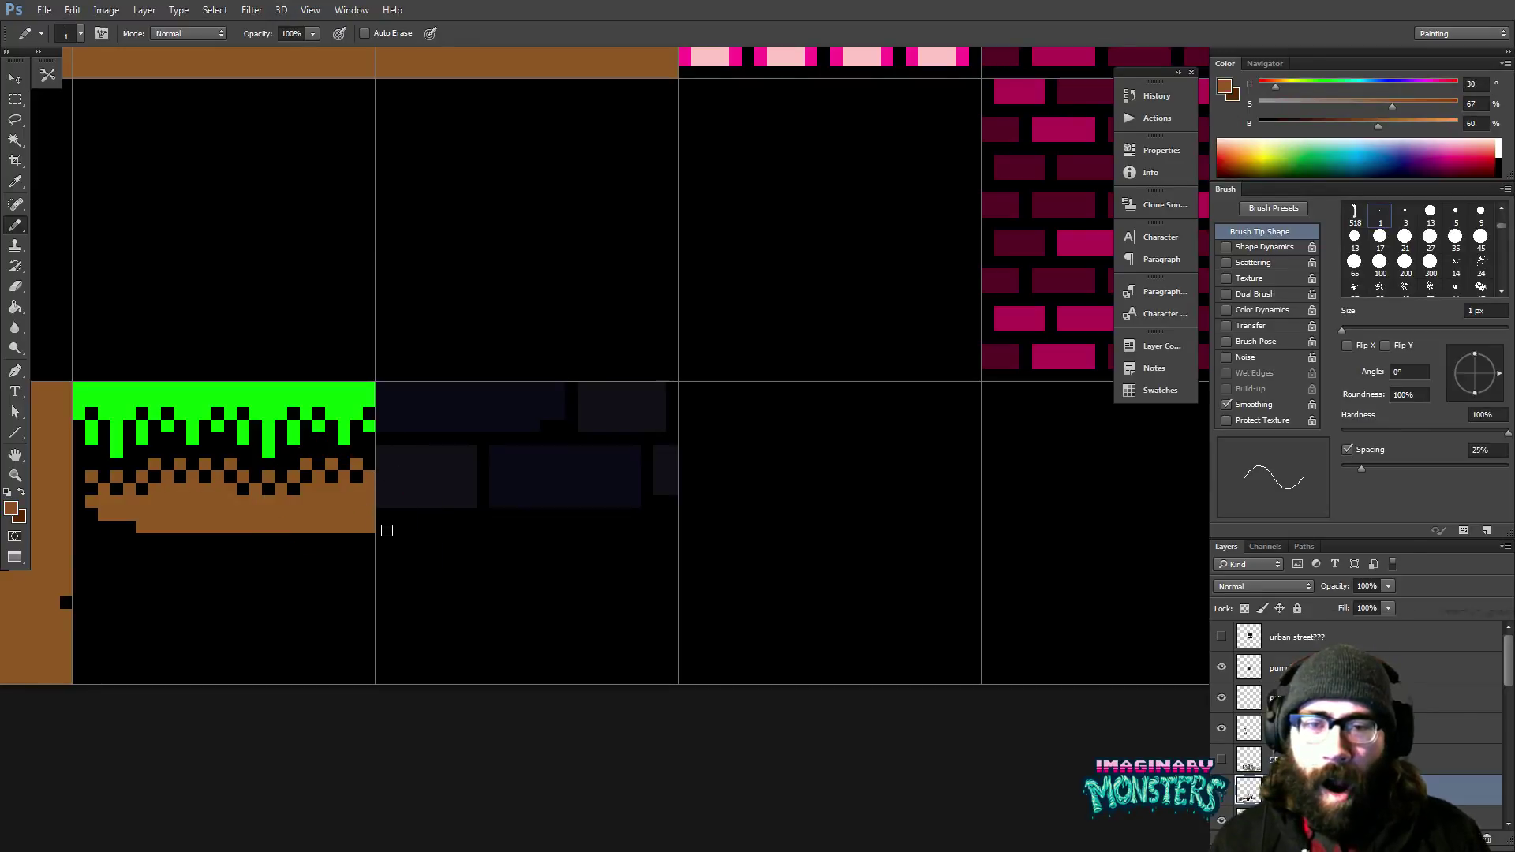
mouse_move(379, 526)
left_mouse_down()
mouse_move(513, 527)
mouse_move(616, 565)
mouse_move(661, 541)
left_mouse_up()
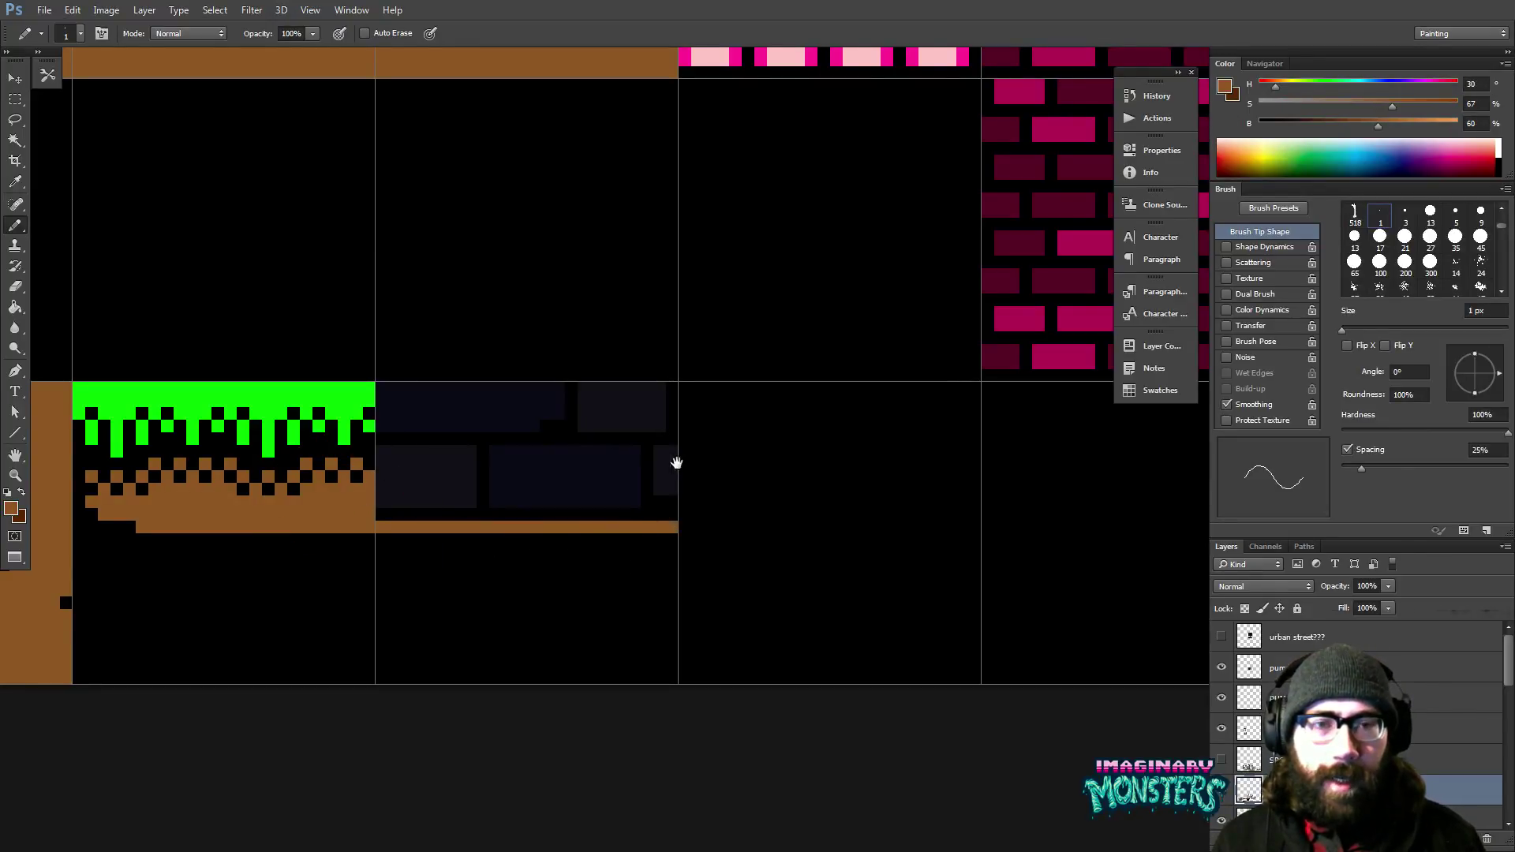
left_click_drag(673, 460, 589, 399)
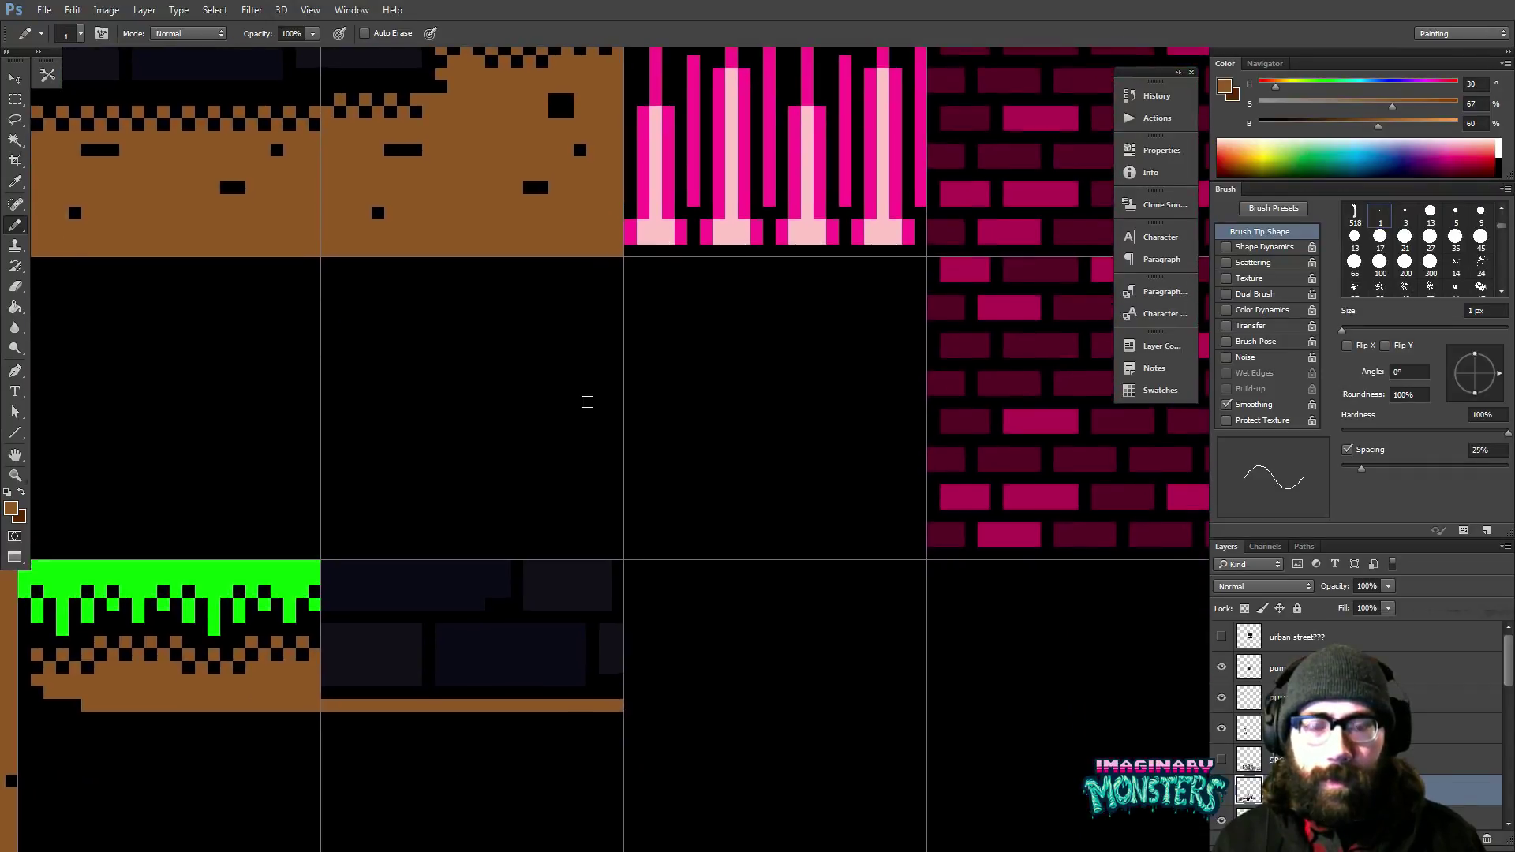
key("z")
left_click(613, 441, "alt")
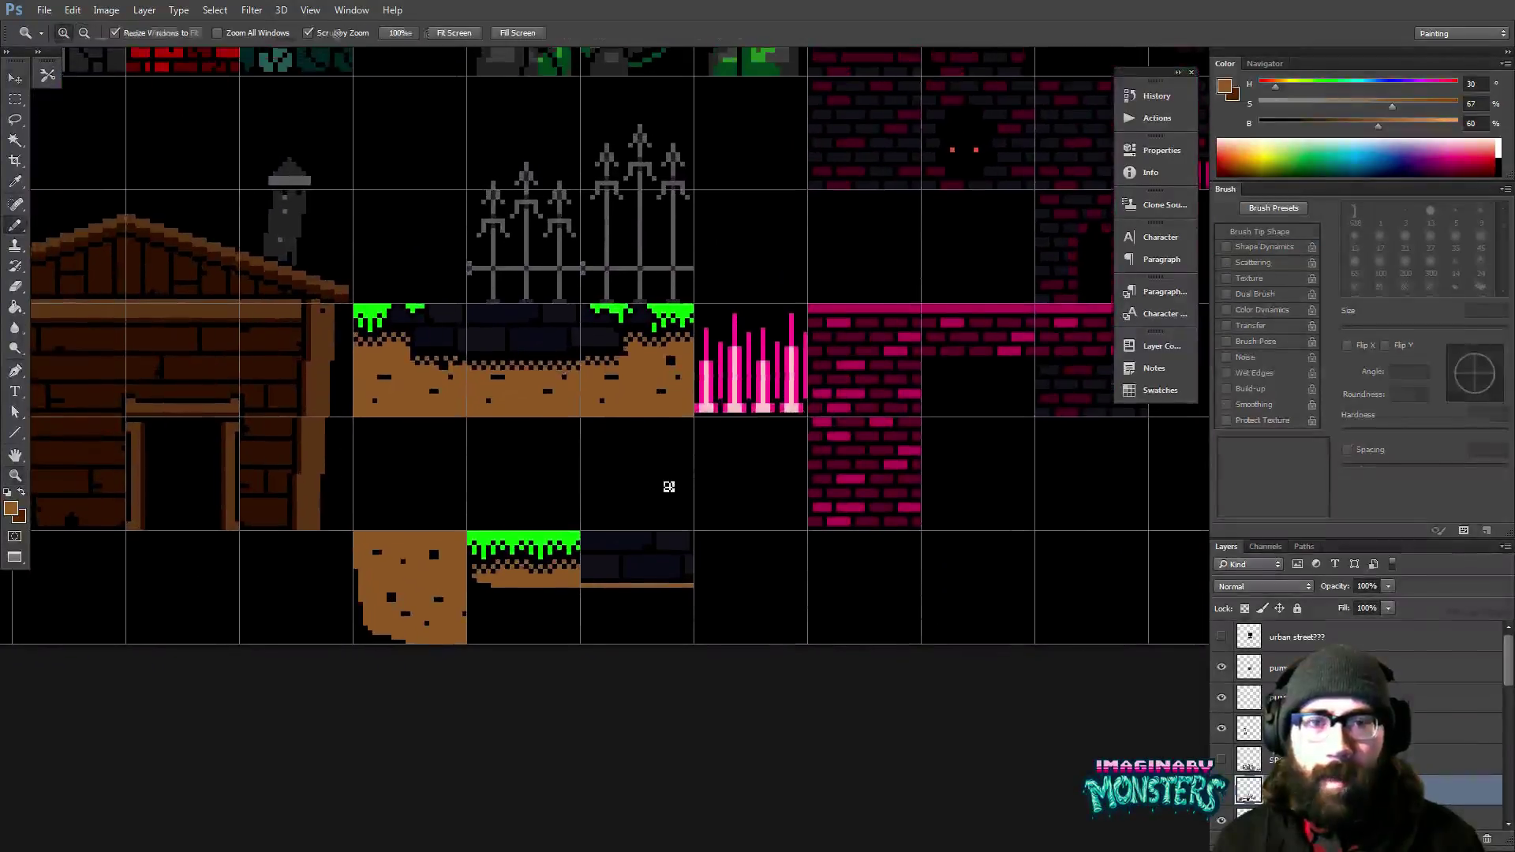
key("v")
left_click_drag(560, 491, 432, 350)
key("ctrl+z")
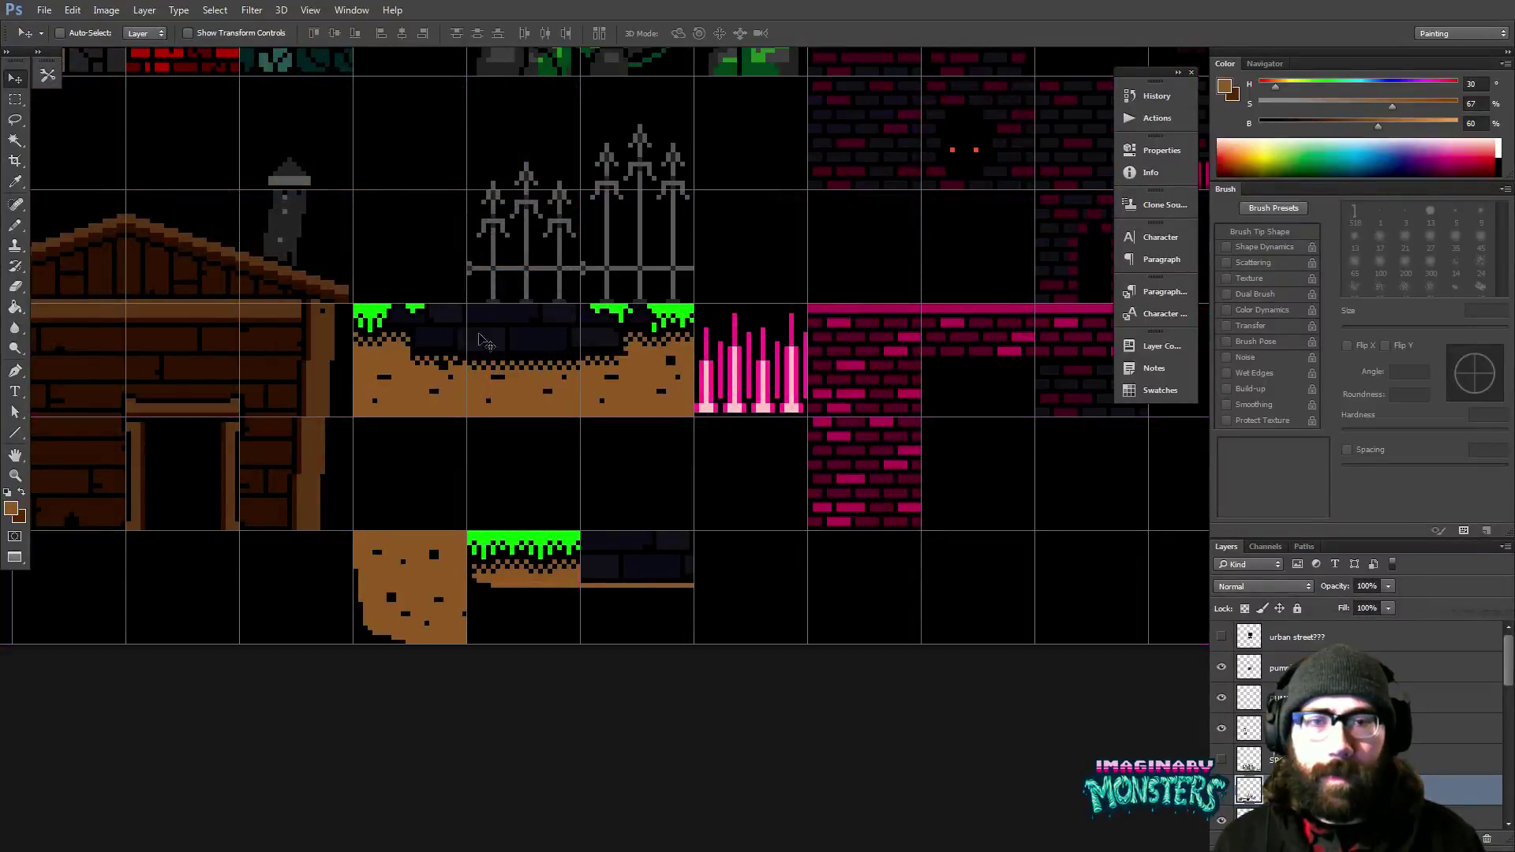
Copy the dithered dirt edge of the stone path's middle tile to beneath the copied dark stone bricks.
left_click_drag(677, 513, 597, 627)
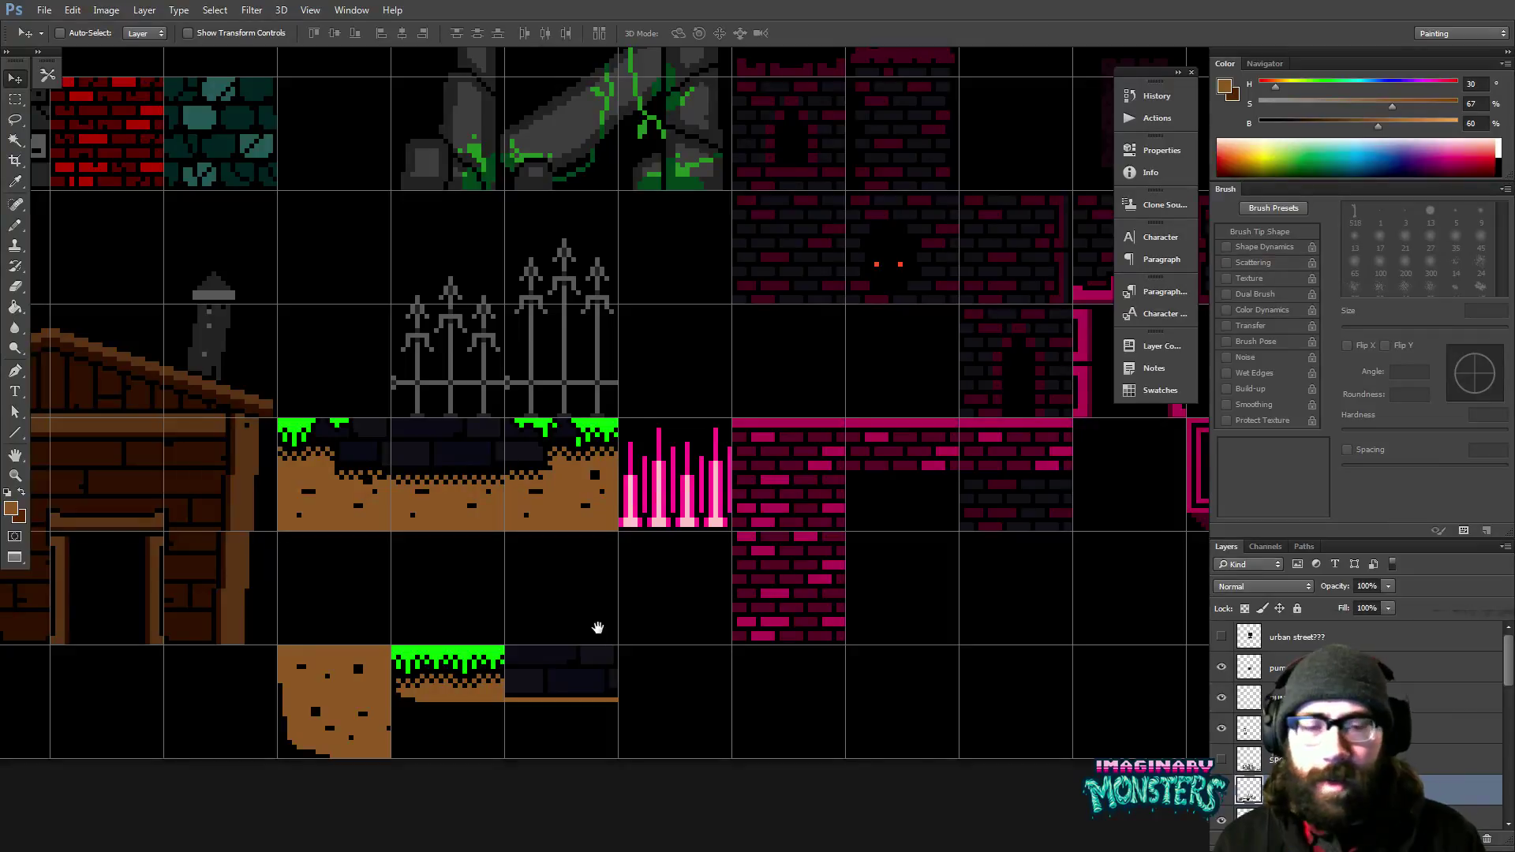
left_click_drag(738, 575, 677, 464)
key("z")
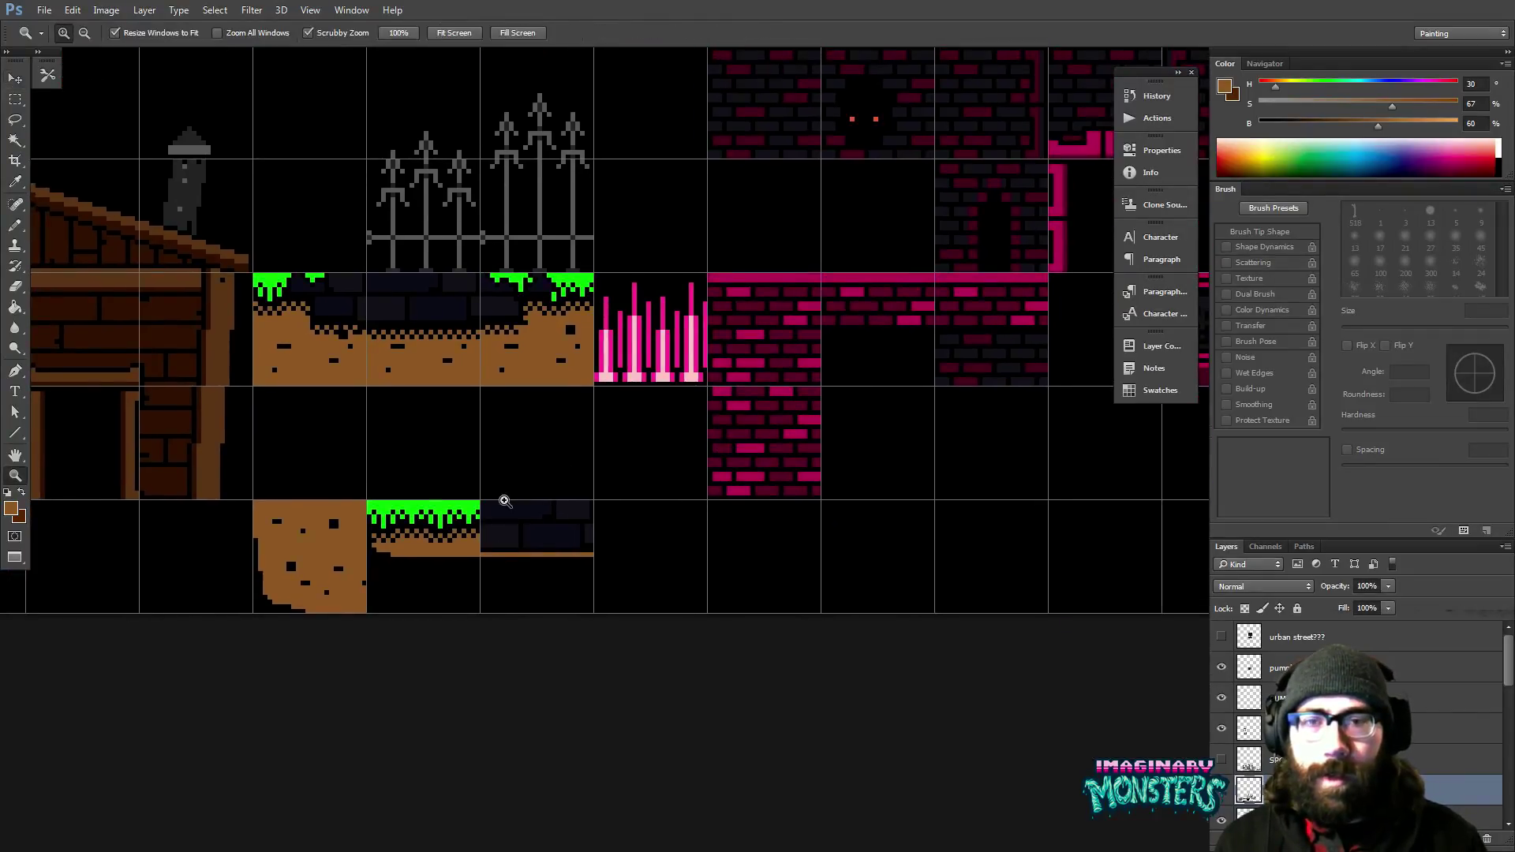
left_click_drag(524, 541, 561, 524)
left_click(561, 524)
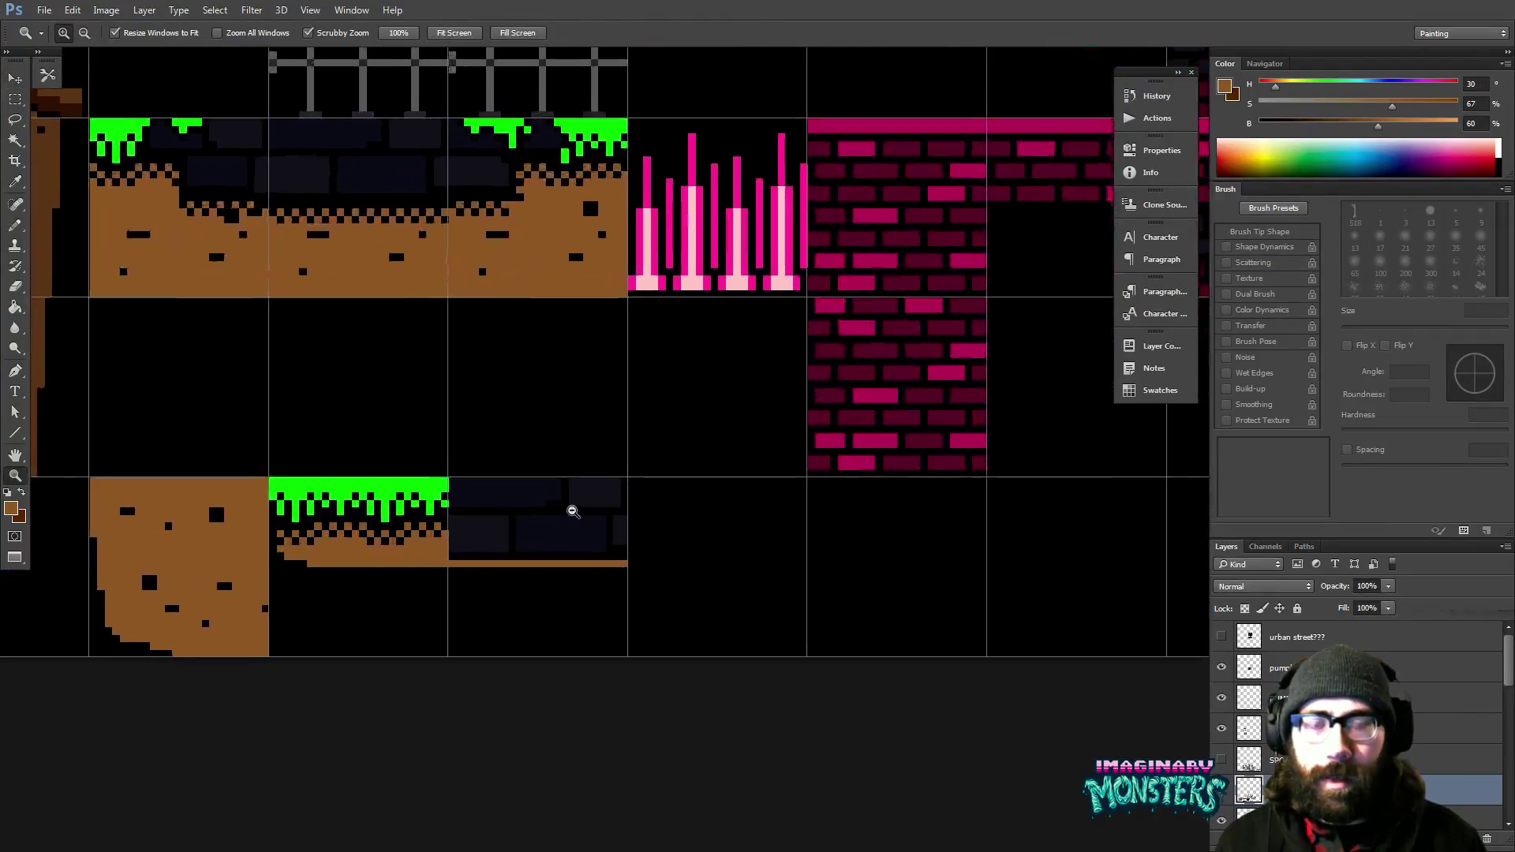
key("m")
left_click_drag(274, 171, 535, 573)
key("v")
key("m")
key("ctrl+d")
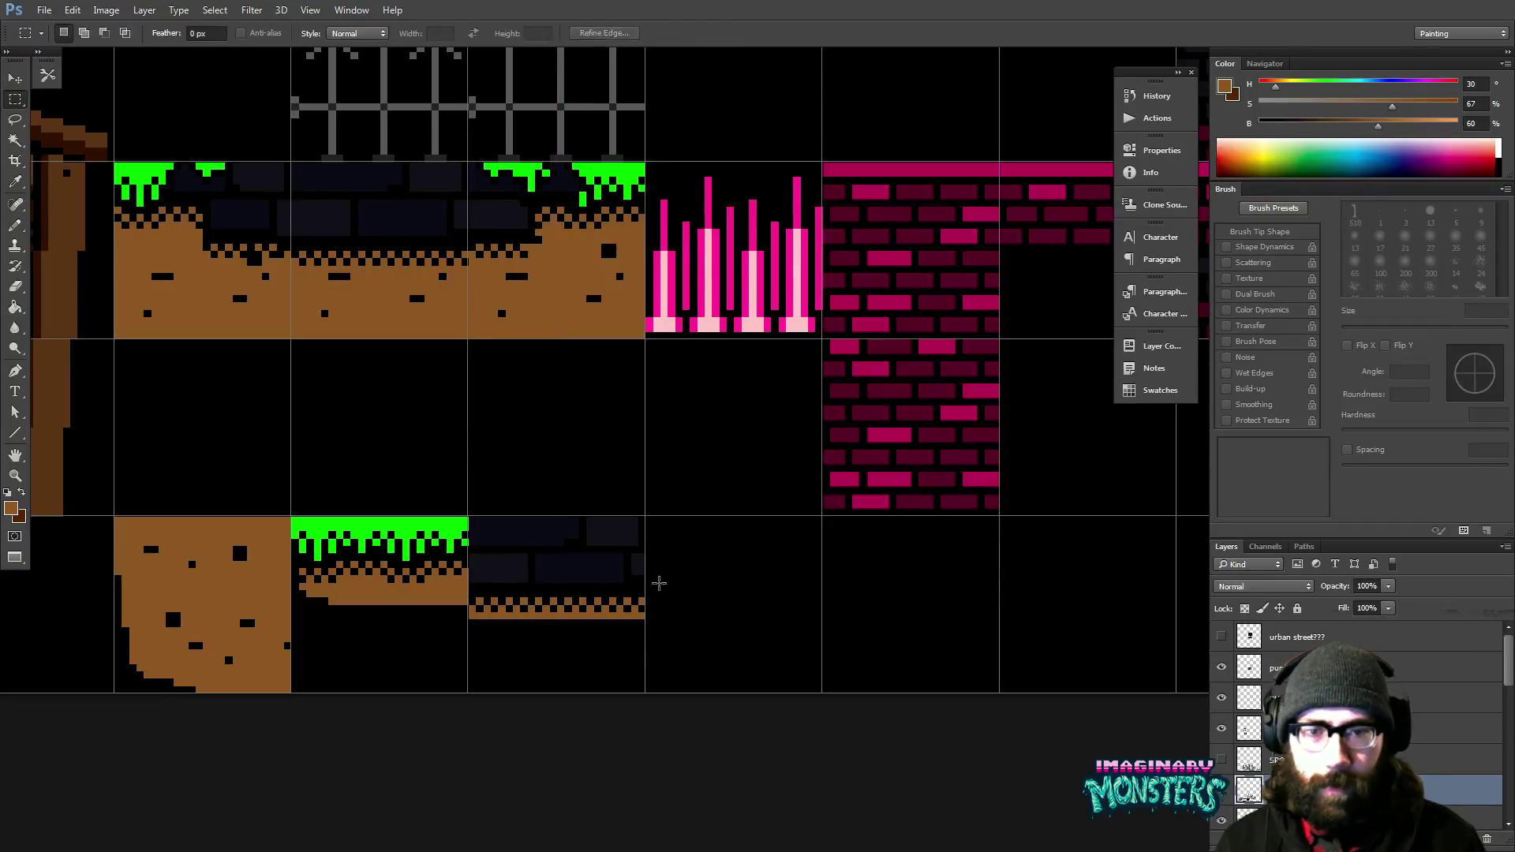
Shift the copied dithered dirt edge up by one pixel and clear the selection.
left_click_drag(652, 580, 459, 621)
key("v")
key("ctrl+d")
Extend the lower row of dark stone bricks down by one pixel, matching each brick's own colour.
key("z")
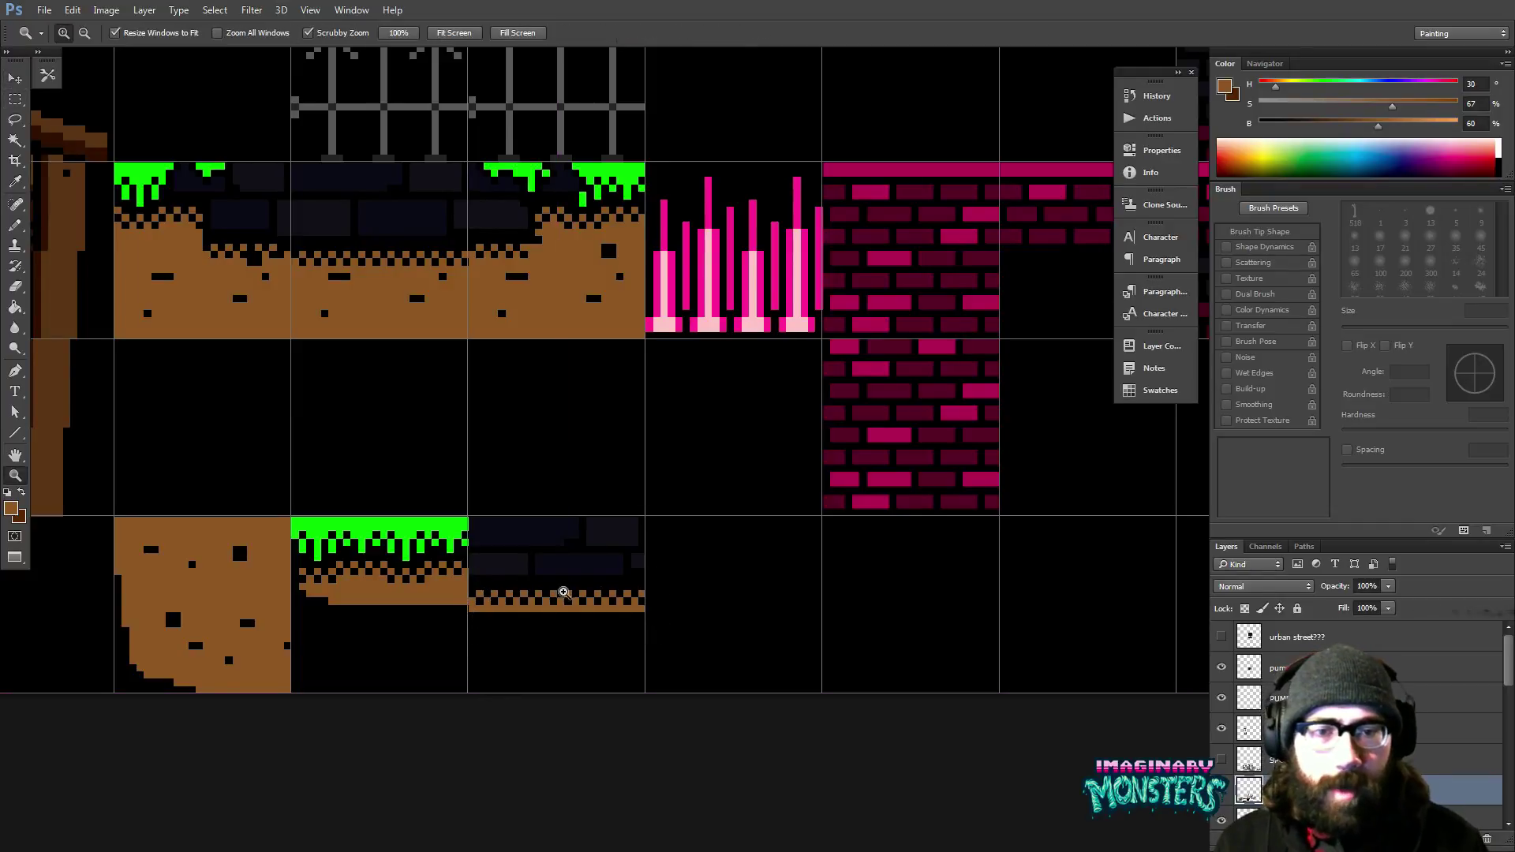
mouse_move(558, 595)
left_mouse_down()
mouse_move(581, 558)
mouse_move(558, 548)
mouse_move(581, 612)
mouse_move(562, 452)
mouse_move(561, 602)
mouse_move(555, 588)
left_mouse_up()
key("b")
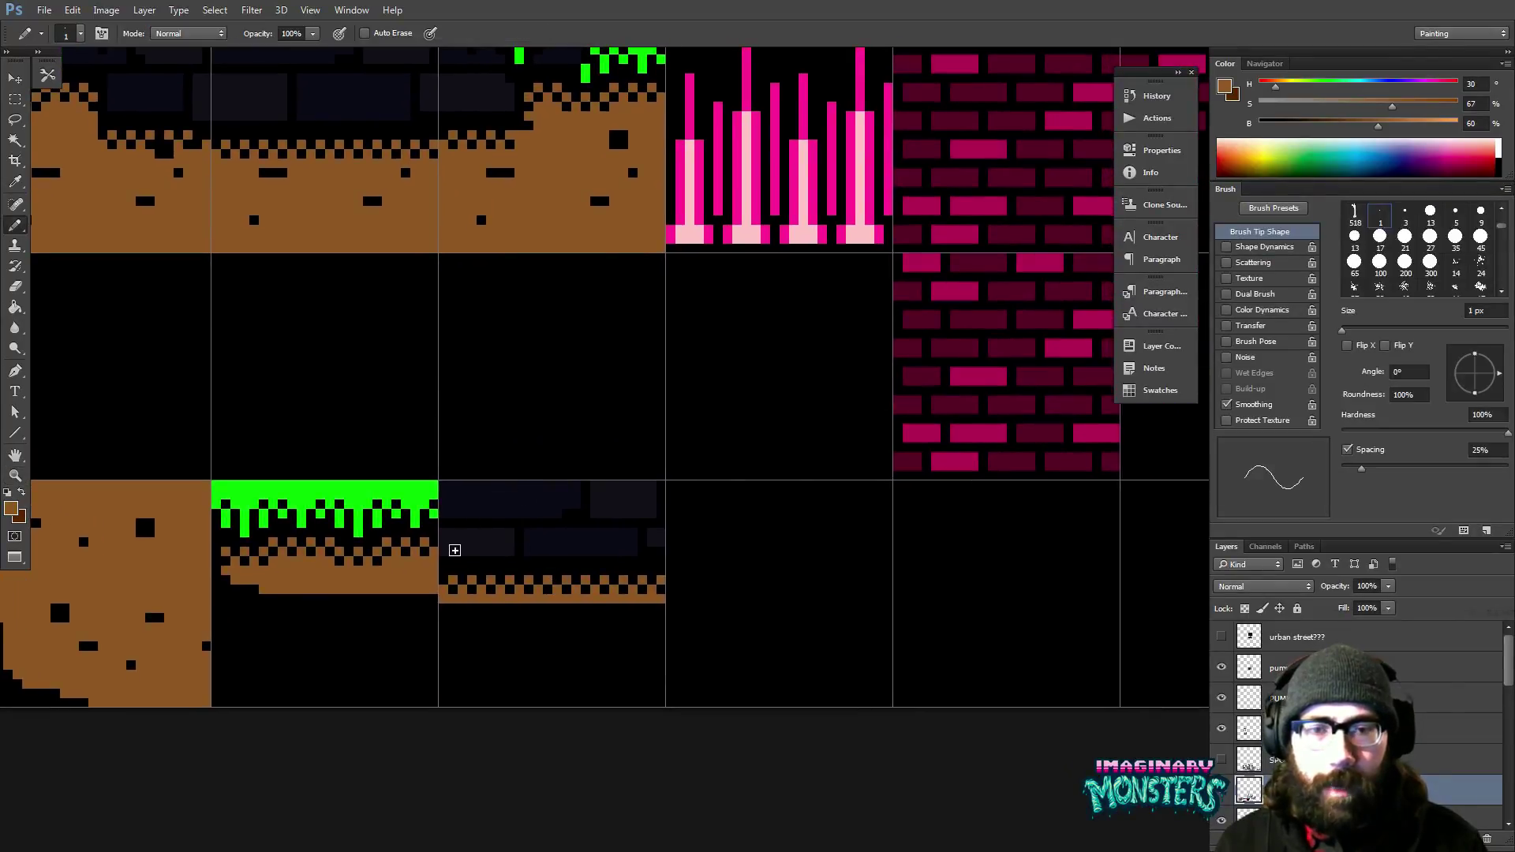
left_click(466, 536, "alt")
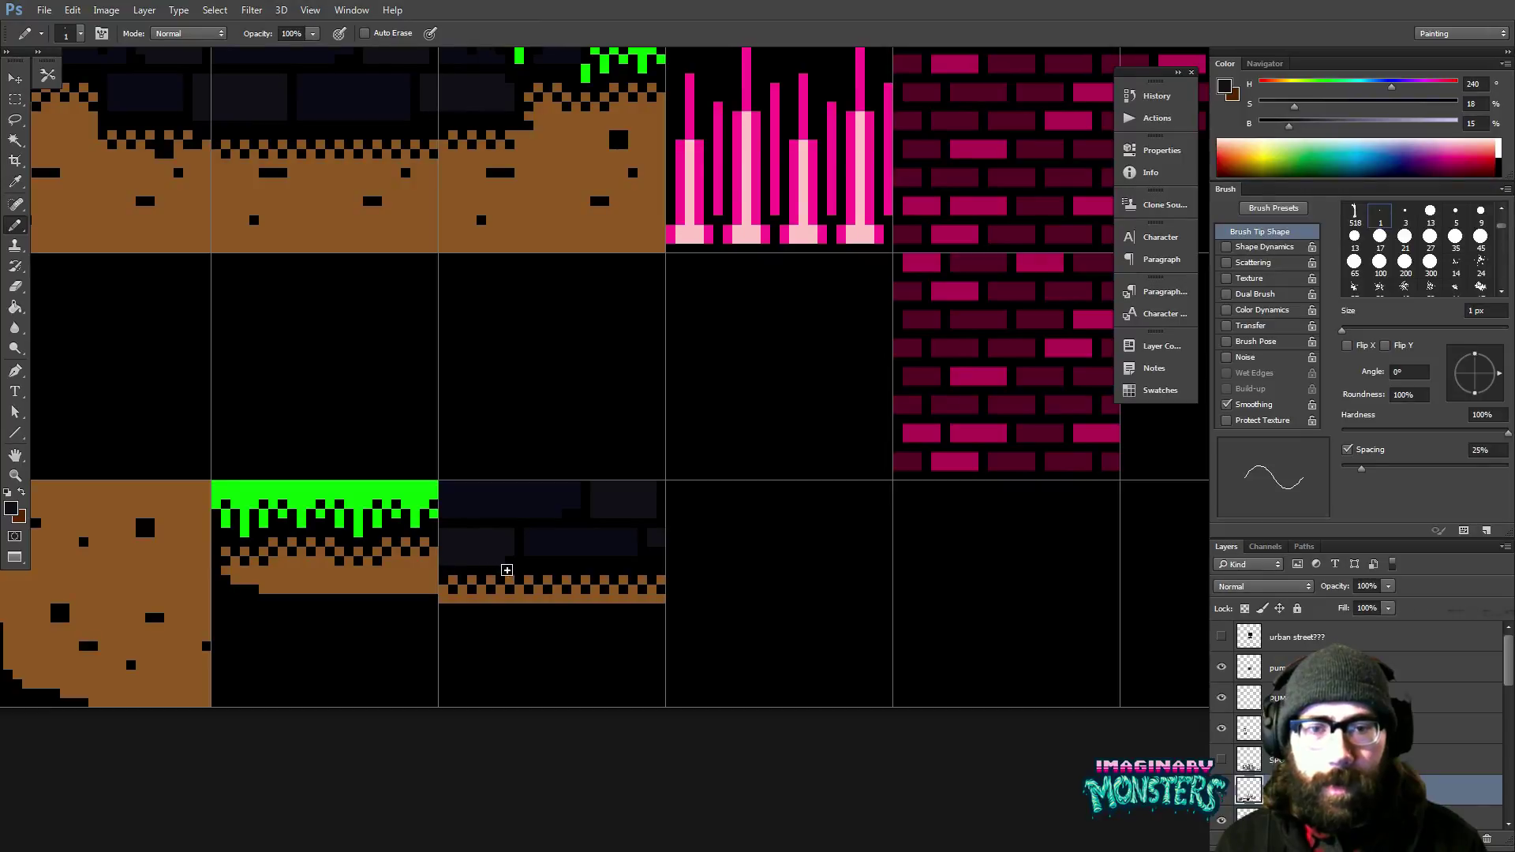
left_click(533, 564, "alt")
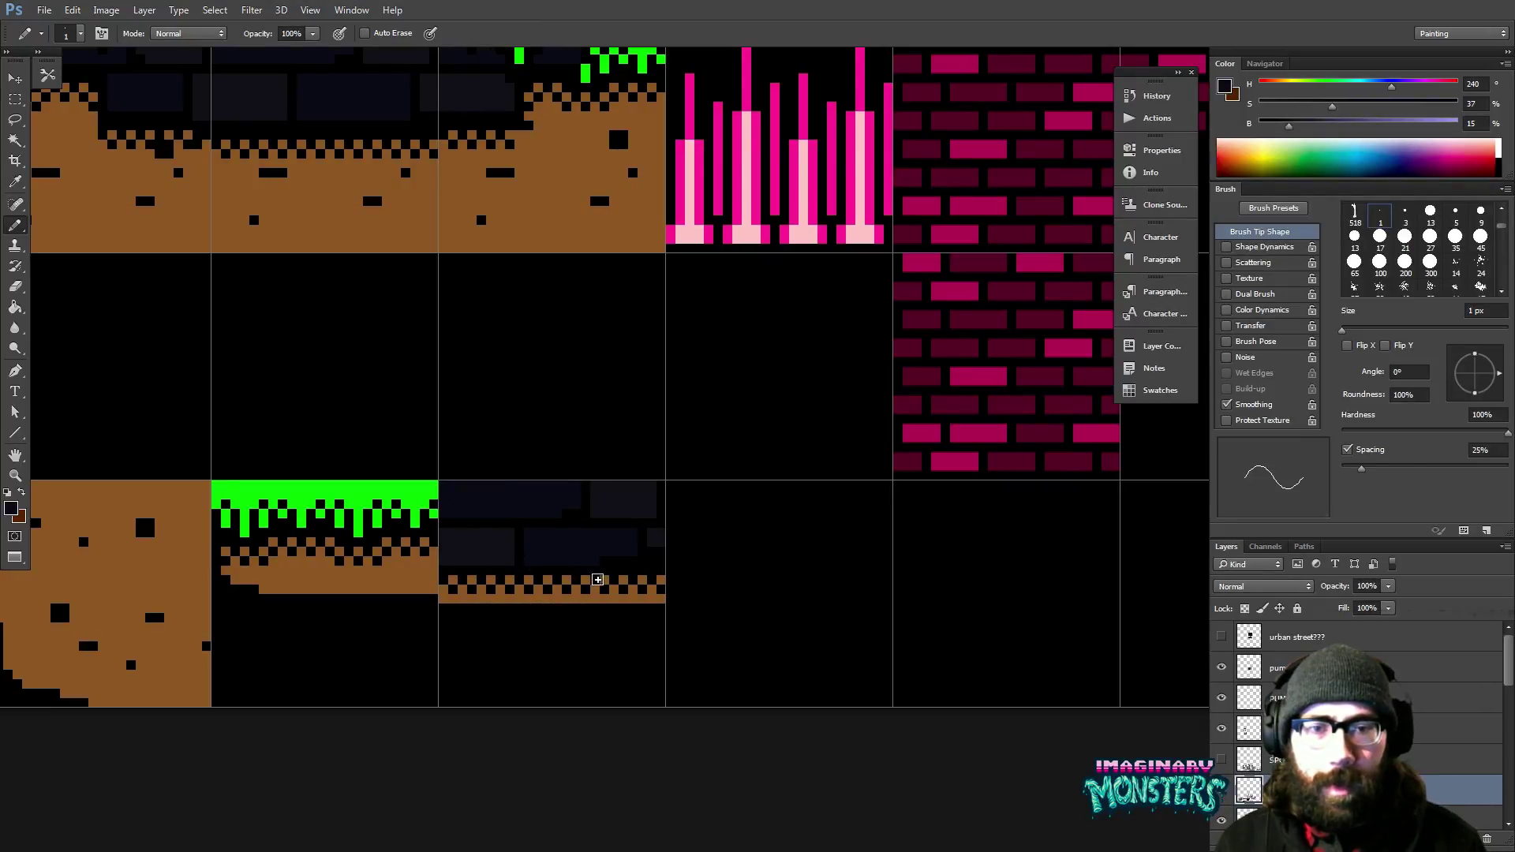
left_click(657, 543, "alt")
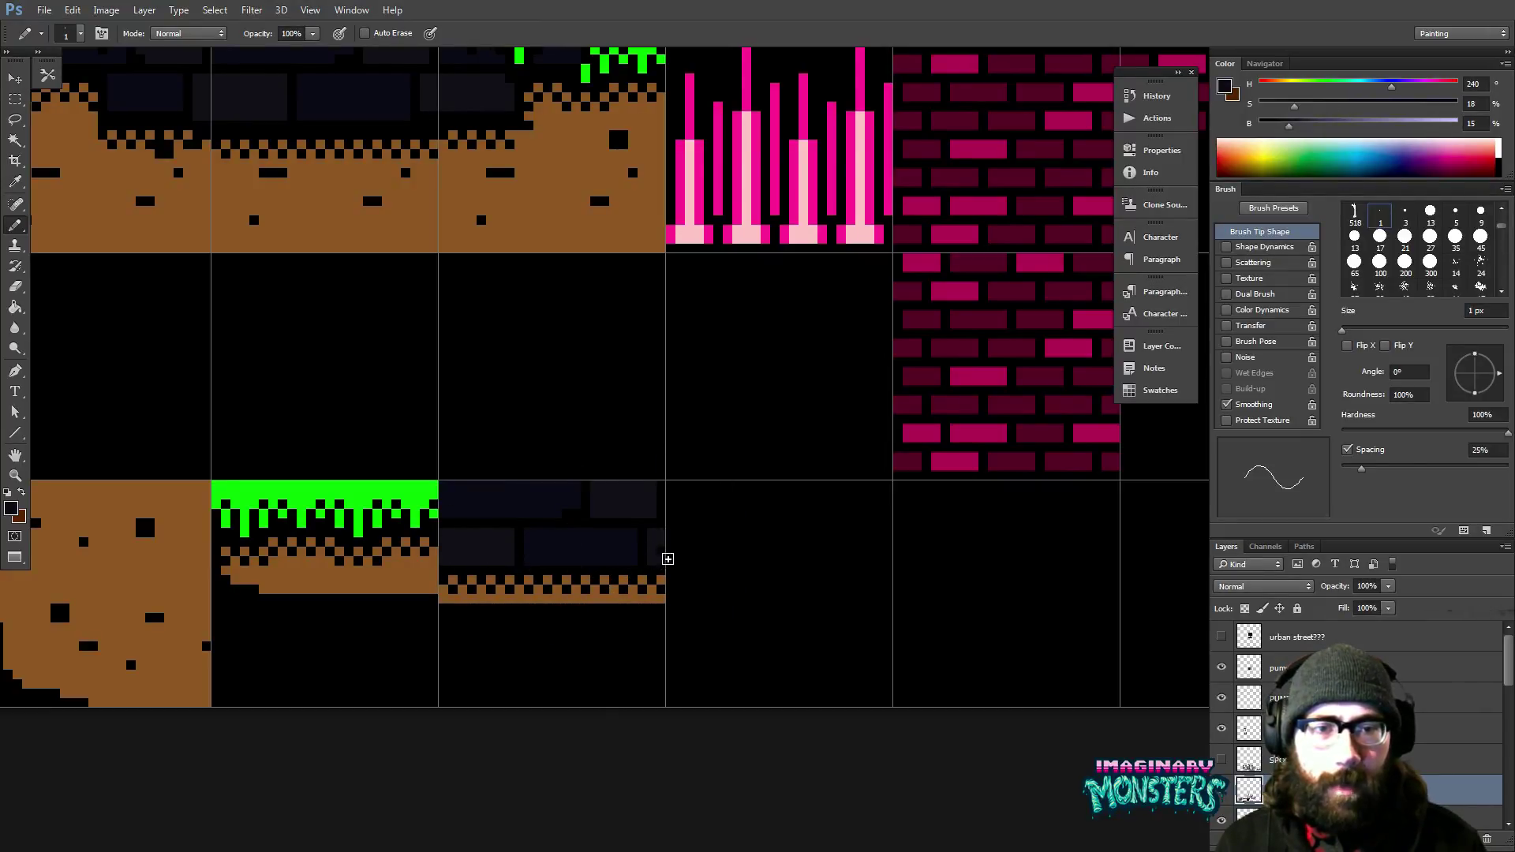
left_click_drag(656, 510, 621, 356)
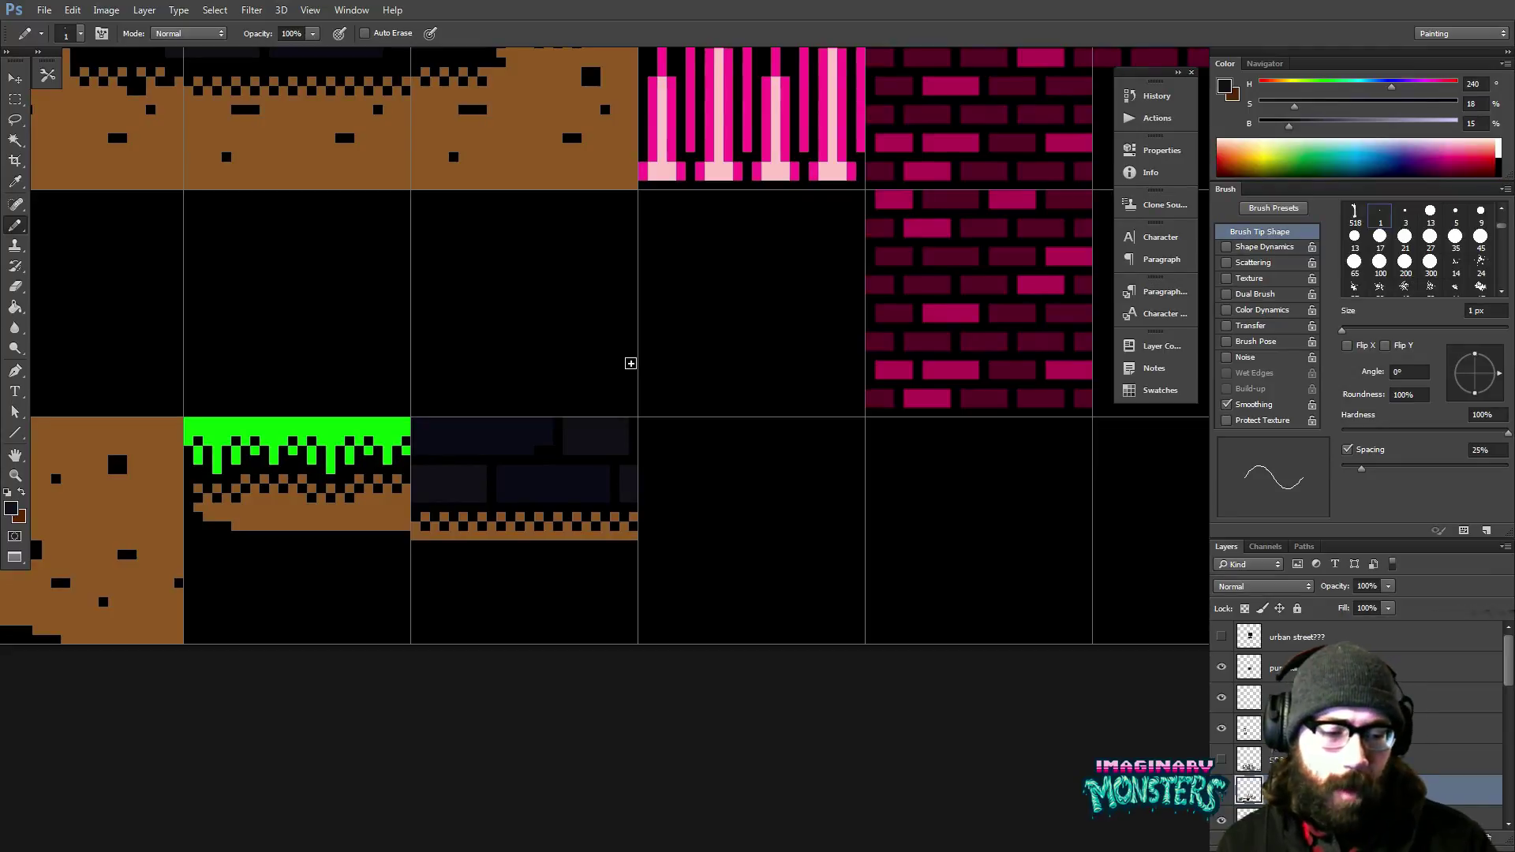
key("alt+Tab")
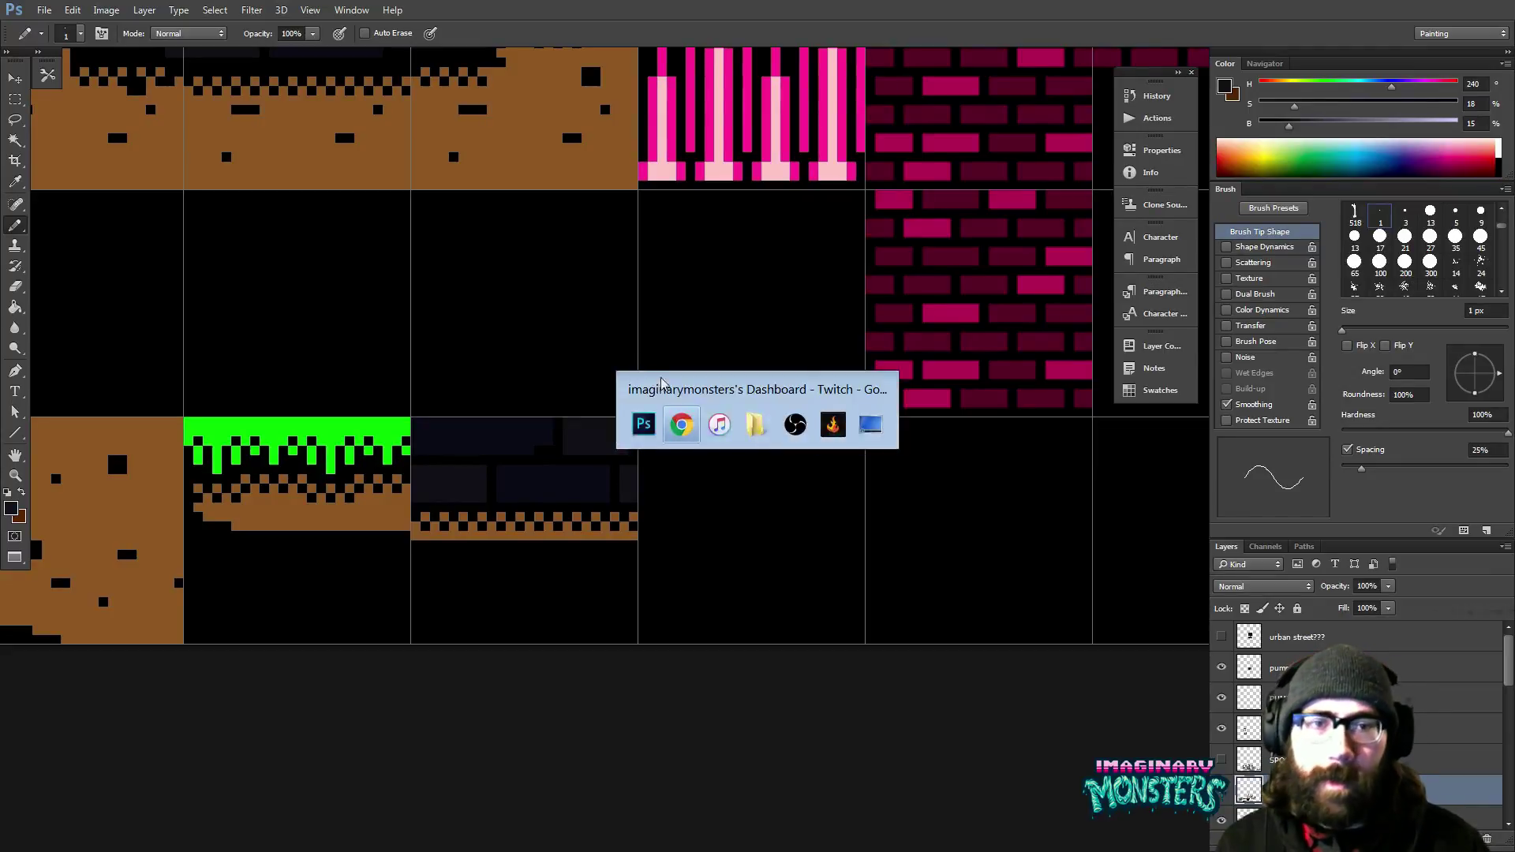
left_click(718, 426)
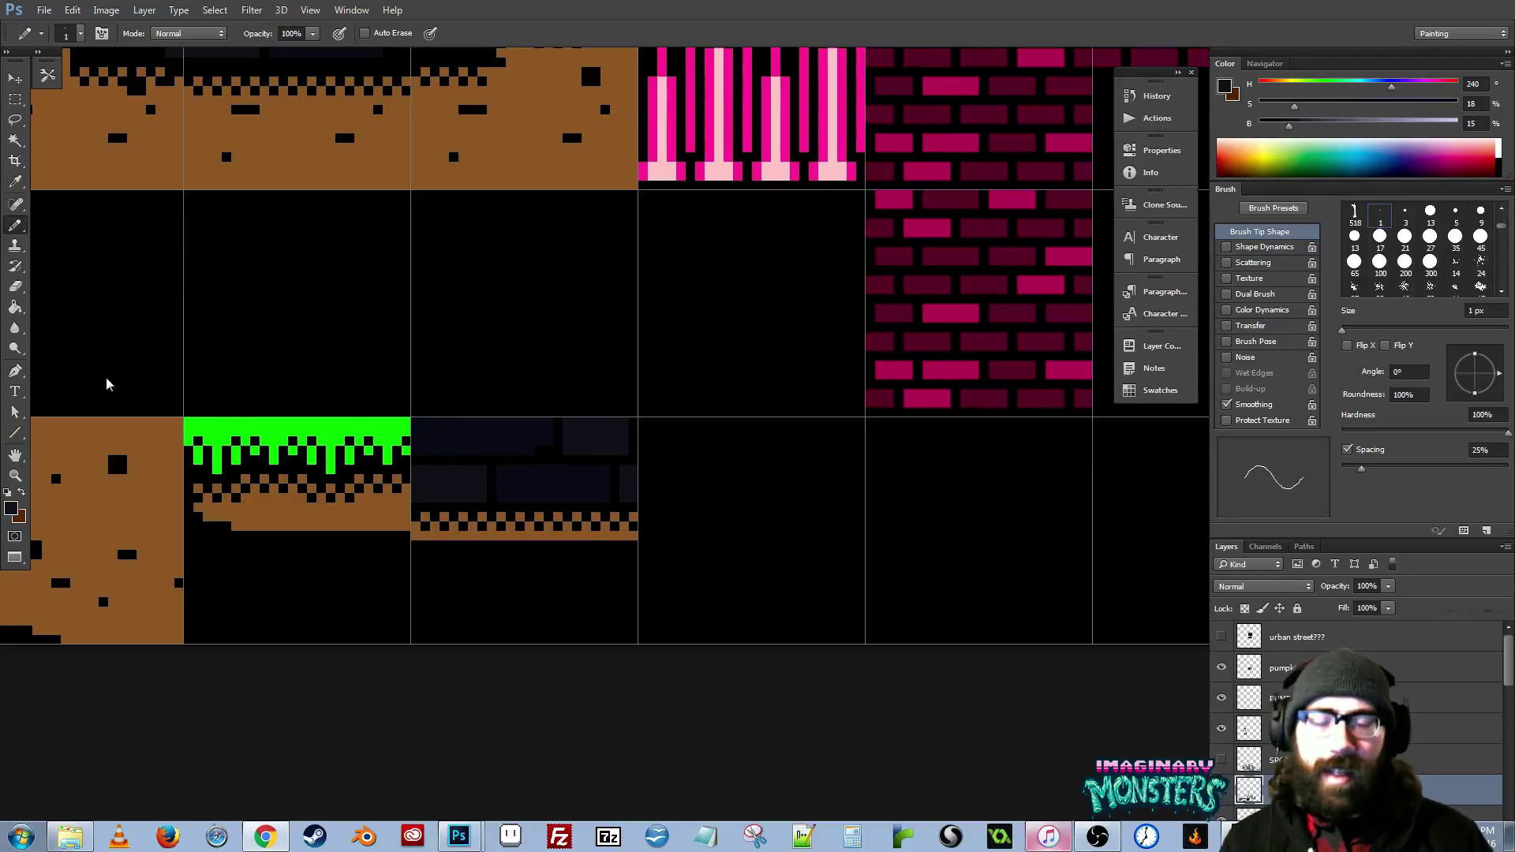
Select the dark stone ledge tile, try cutting and pasting it, and undo both operations.
mouse_move(440, 447)
left_mouse_down()
mouse_move(666, 501)
mouse_move(467, 582)
mouse_move(470, 568)
mouse_move(442, 585)
mouse_move(383, 581)
mouse_move(687, 547)
mouse_move(802, 582)
mouse_move(578, 521)
left_mouse_up()
key("m")
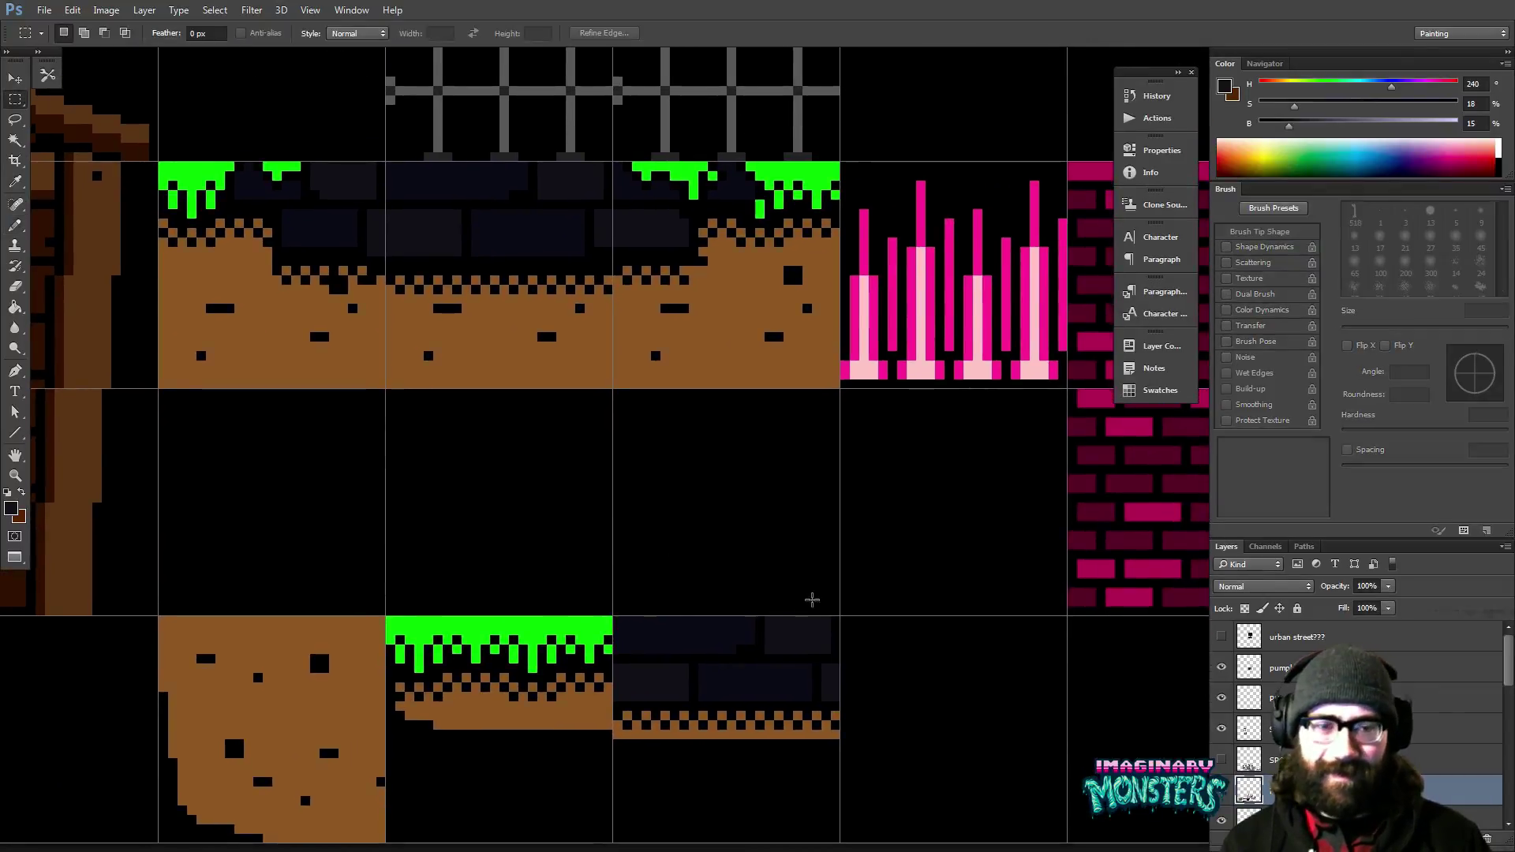
mouse_move(849, 598)
left_mouse_down()
mouse_move(774, 720)
mouse_move(620, 789)
left_mouse_up()
left_click_drag(623, 775, 692, 775)
left_click_drag(683, 597, 919, 796)
key("v")
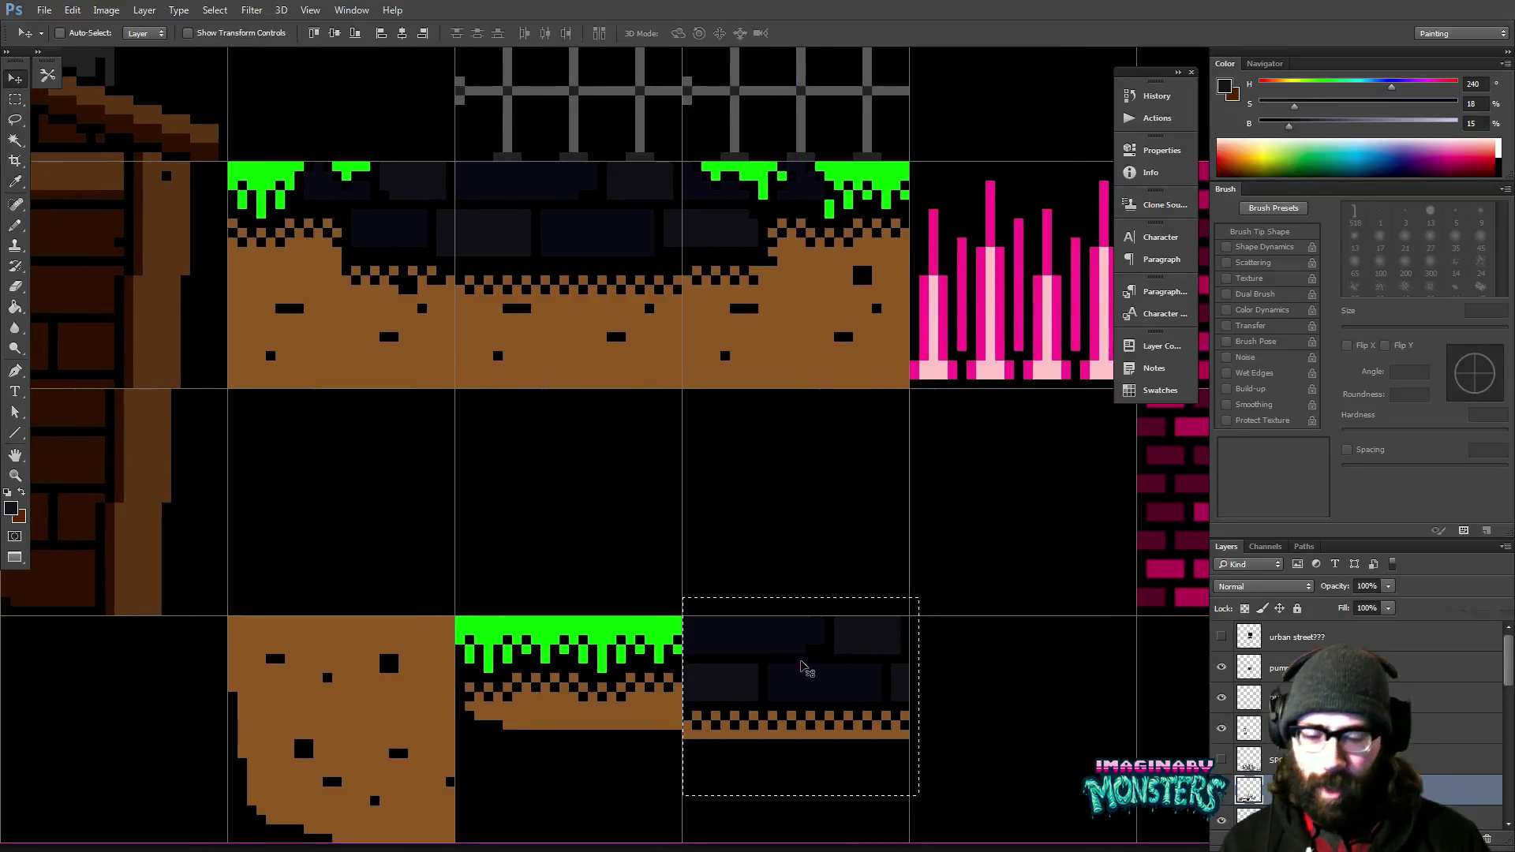
key("ctrl+x")
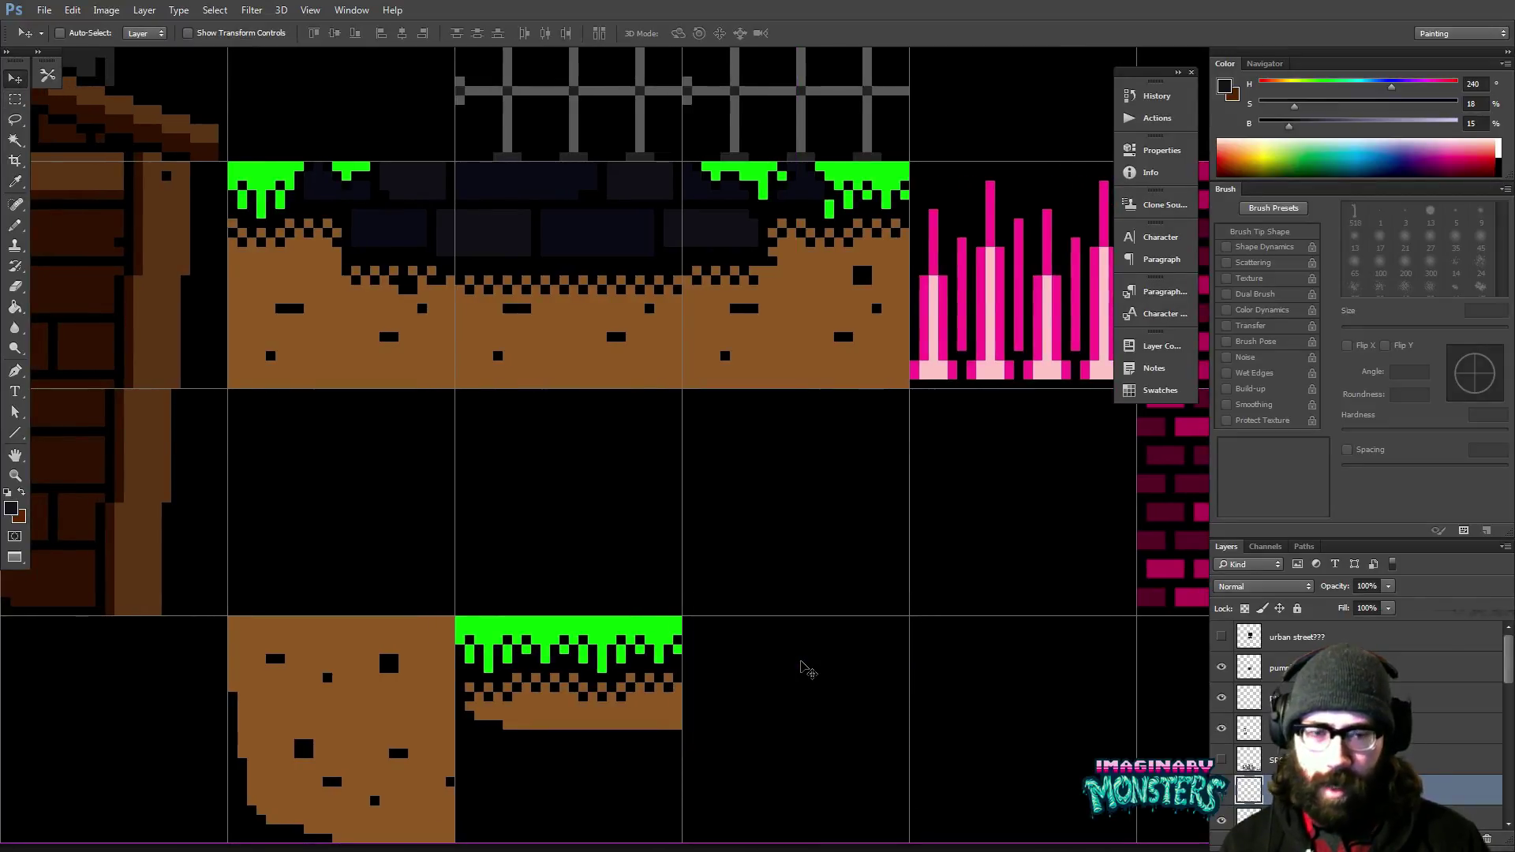
key("ctrl+v")
key("ctrl+alt+z")
key("ctrl+alt+z")
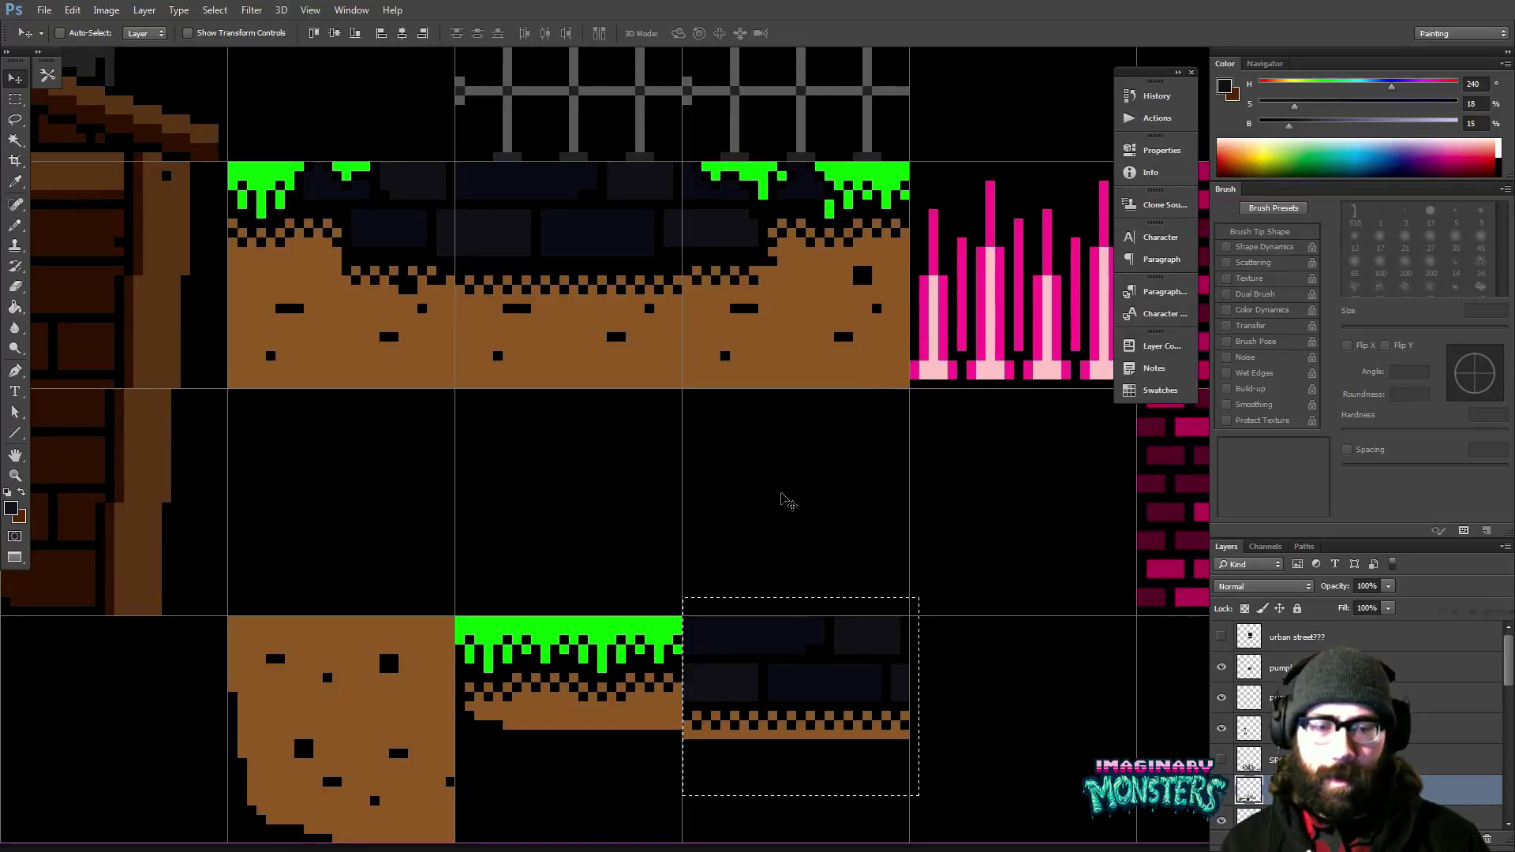
Test a copy of the dark stone ledge against the left end of the stone path, and undo the placement.
left_click_drag(794, 669, 366, 500)
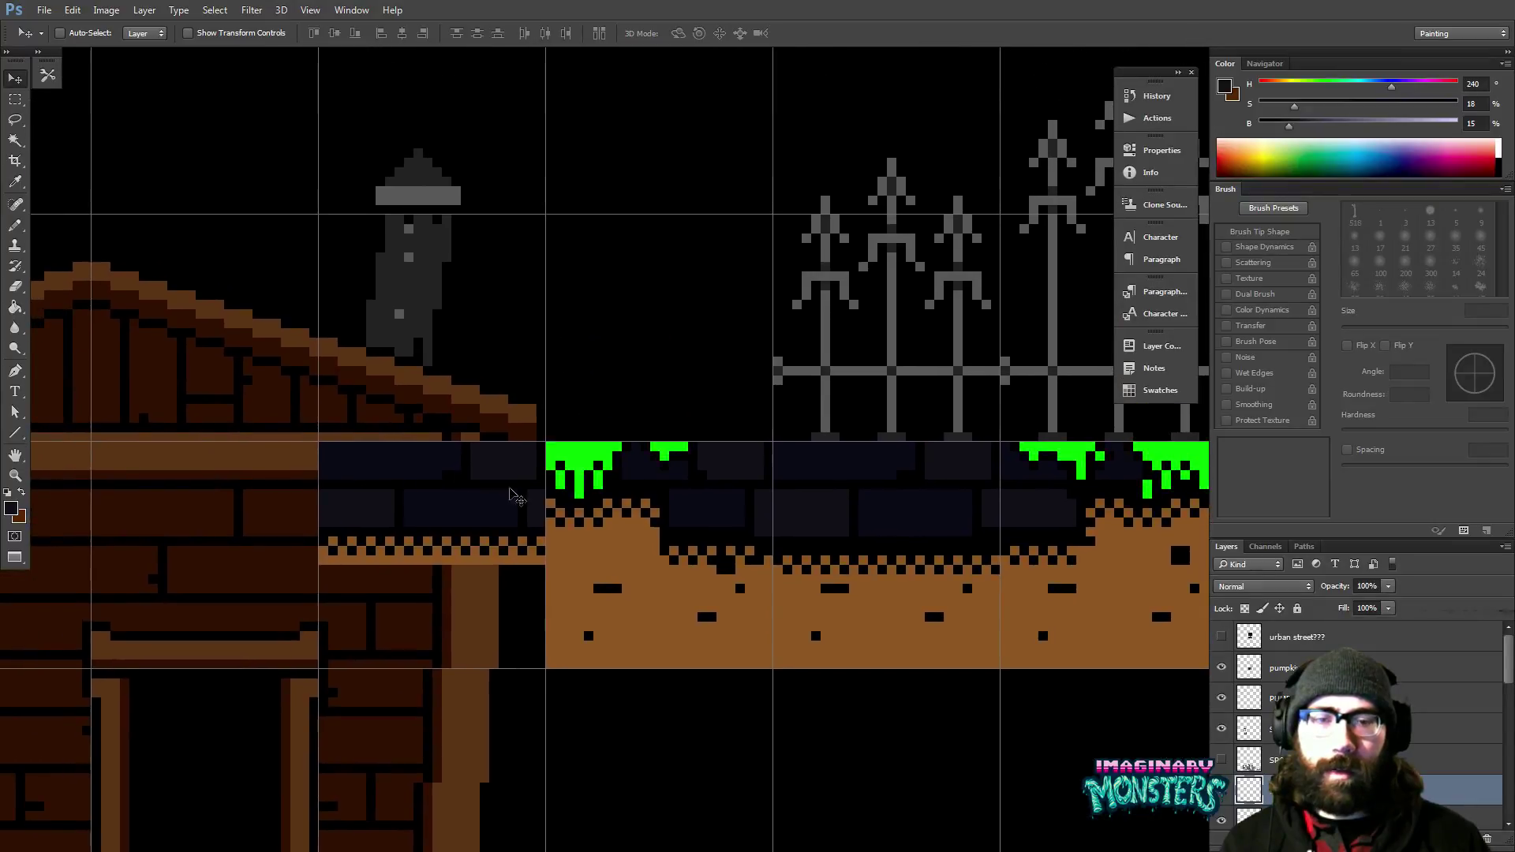
key("ctrl+minus")
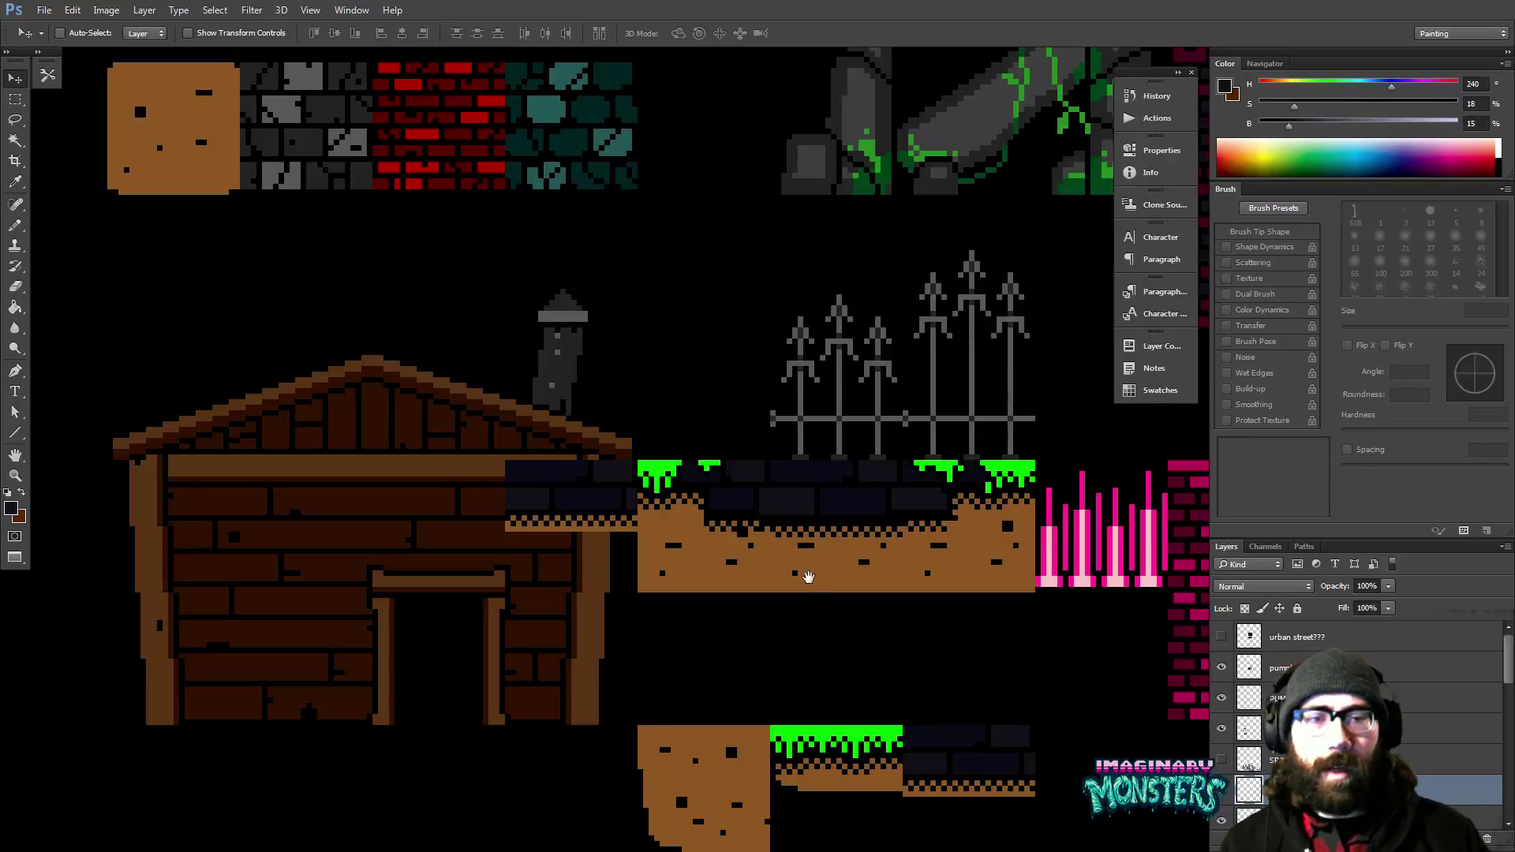
left_click_drag(585, 653, 323, 629)
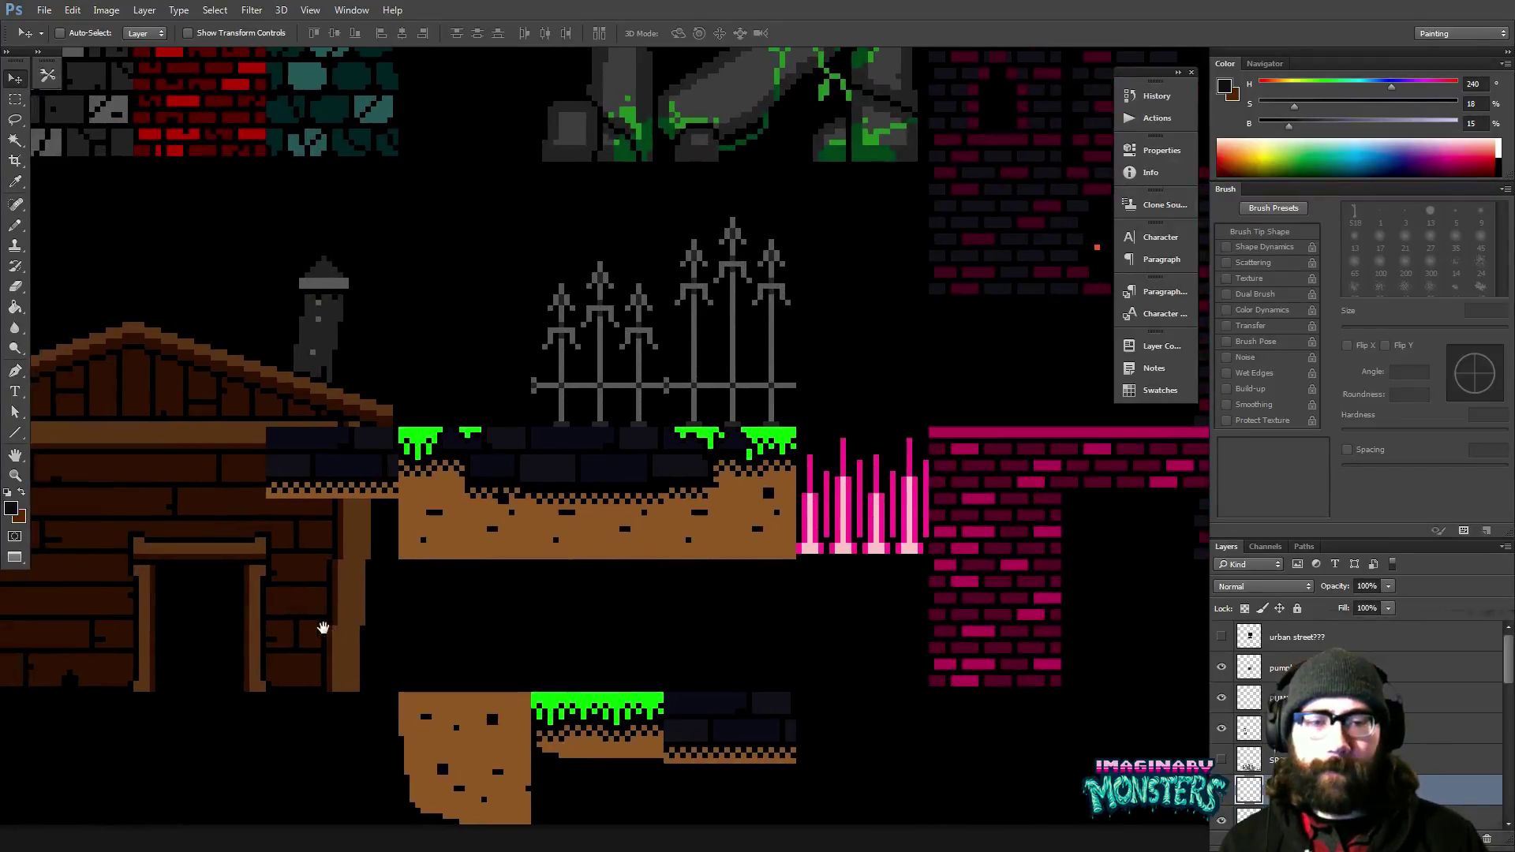
key("ctrl+z")
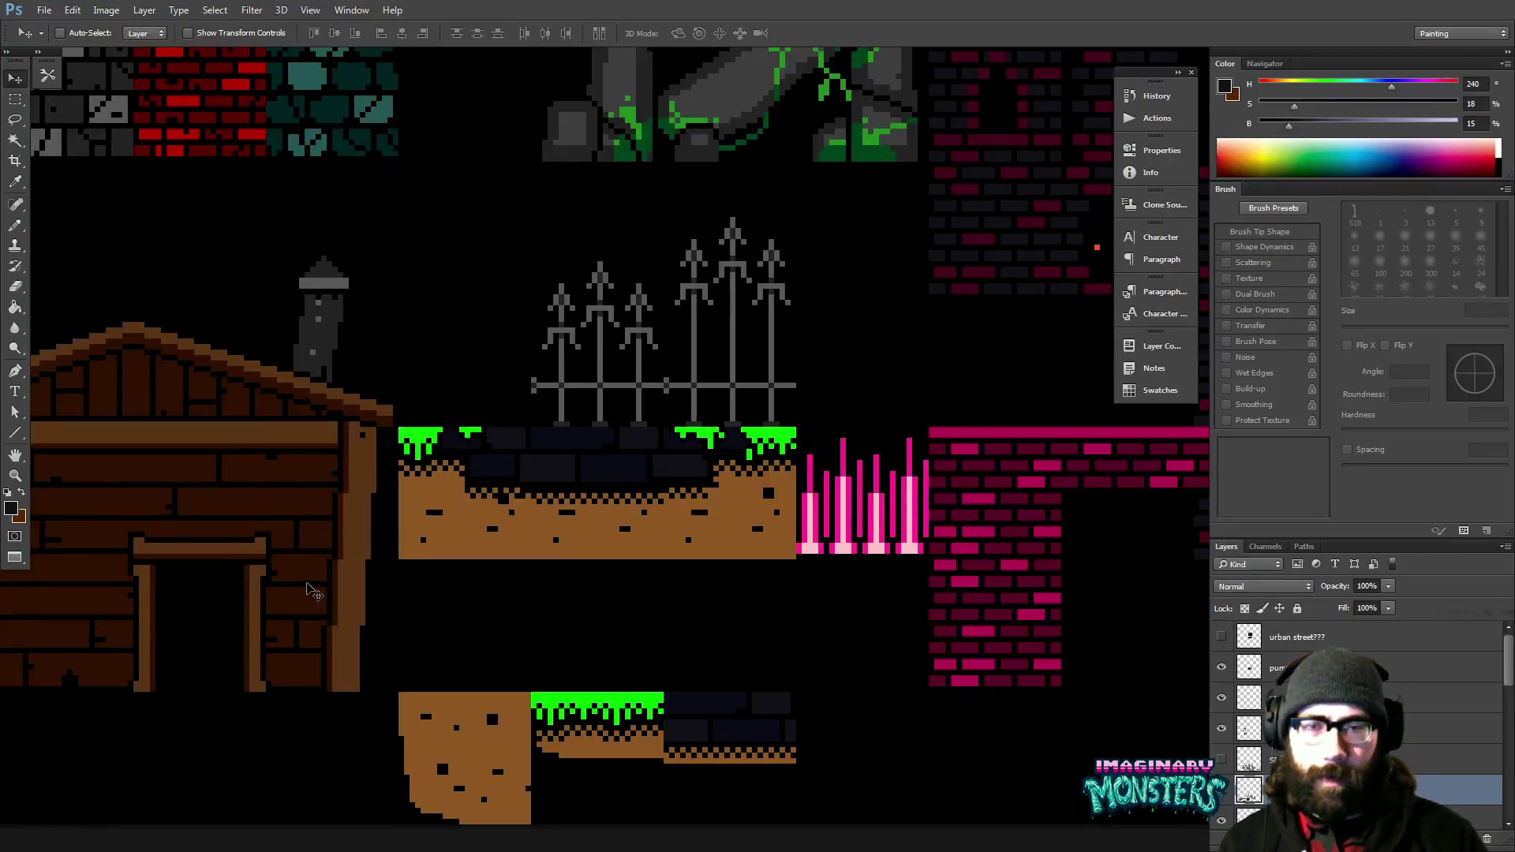
Test a copy of the grass ledge against the left end of the stone path, and undo the placement.
key("m")
left_click_drag(532, 688, 440, 615)
key("v")
key("Up")
key("ctrl+d")
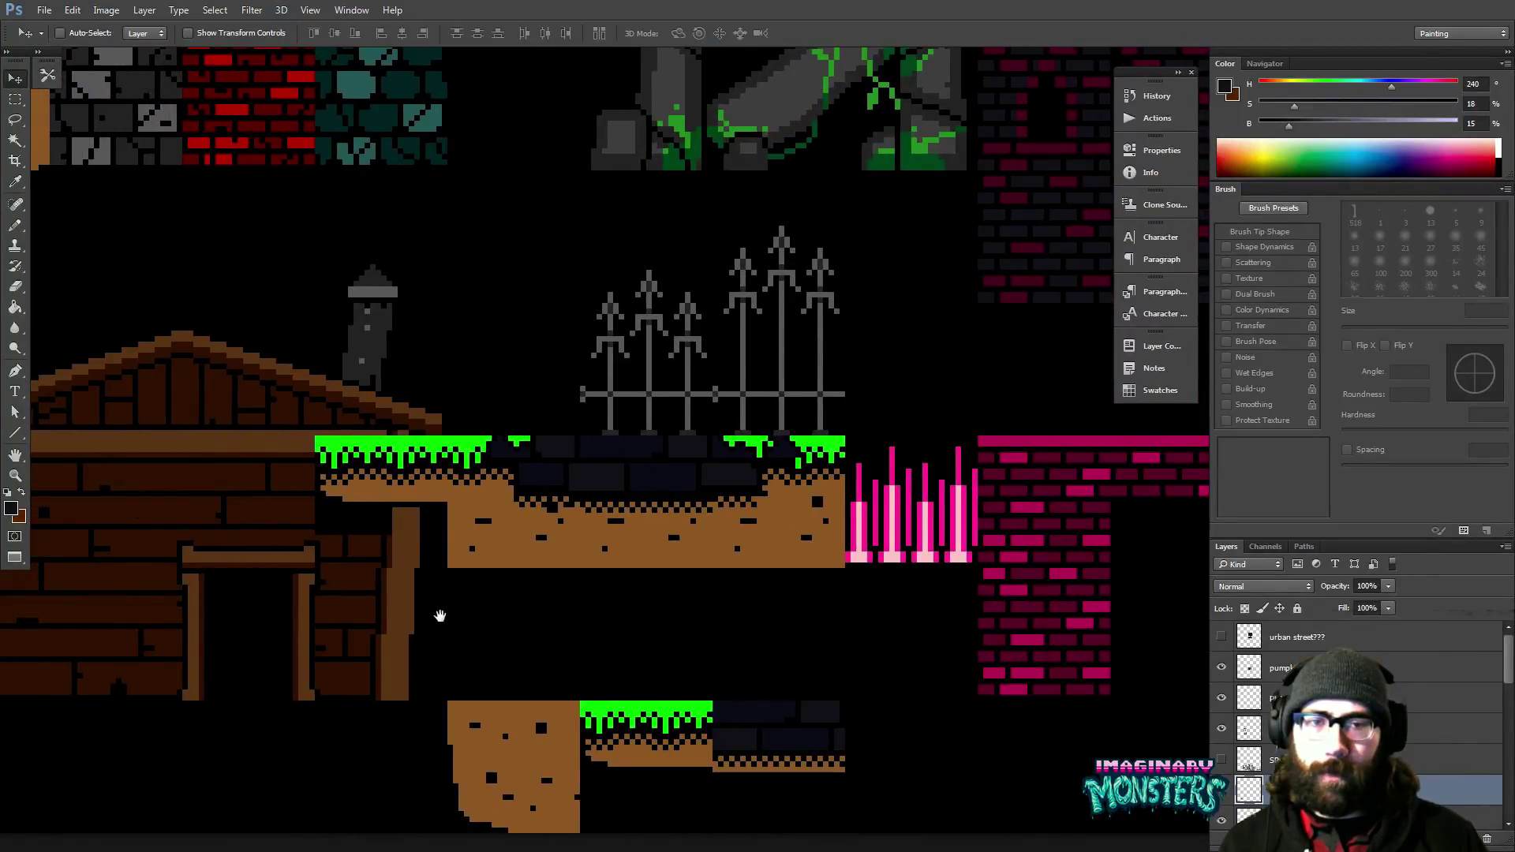
key("ctrl+z")
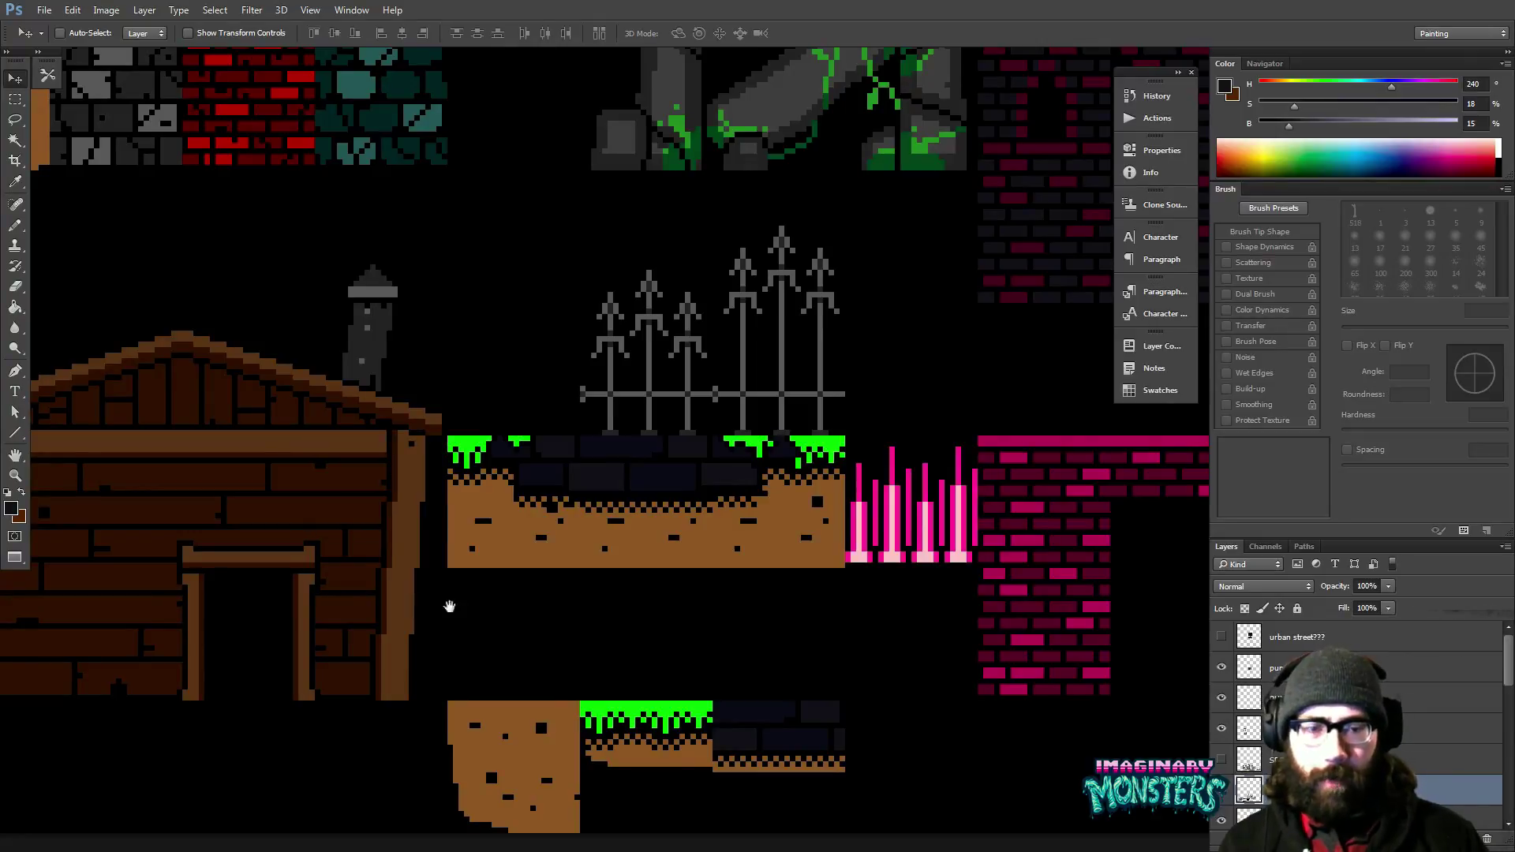
Remove the dark stone ledge tile beside the lower grass ledge.
left_click_drag(450, 606, 328, 642)
key("m")
left_click_drag(706, 645, 559, 770)
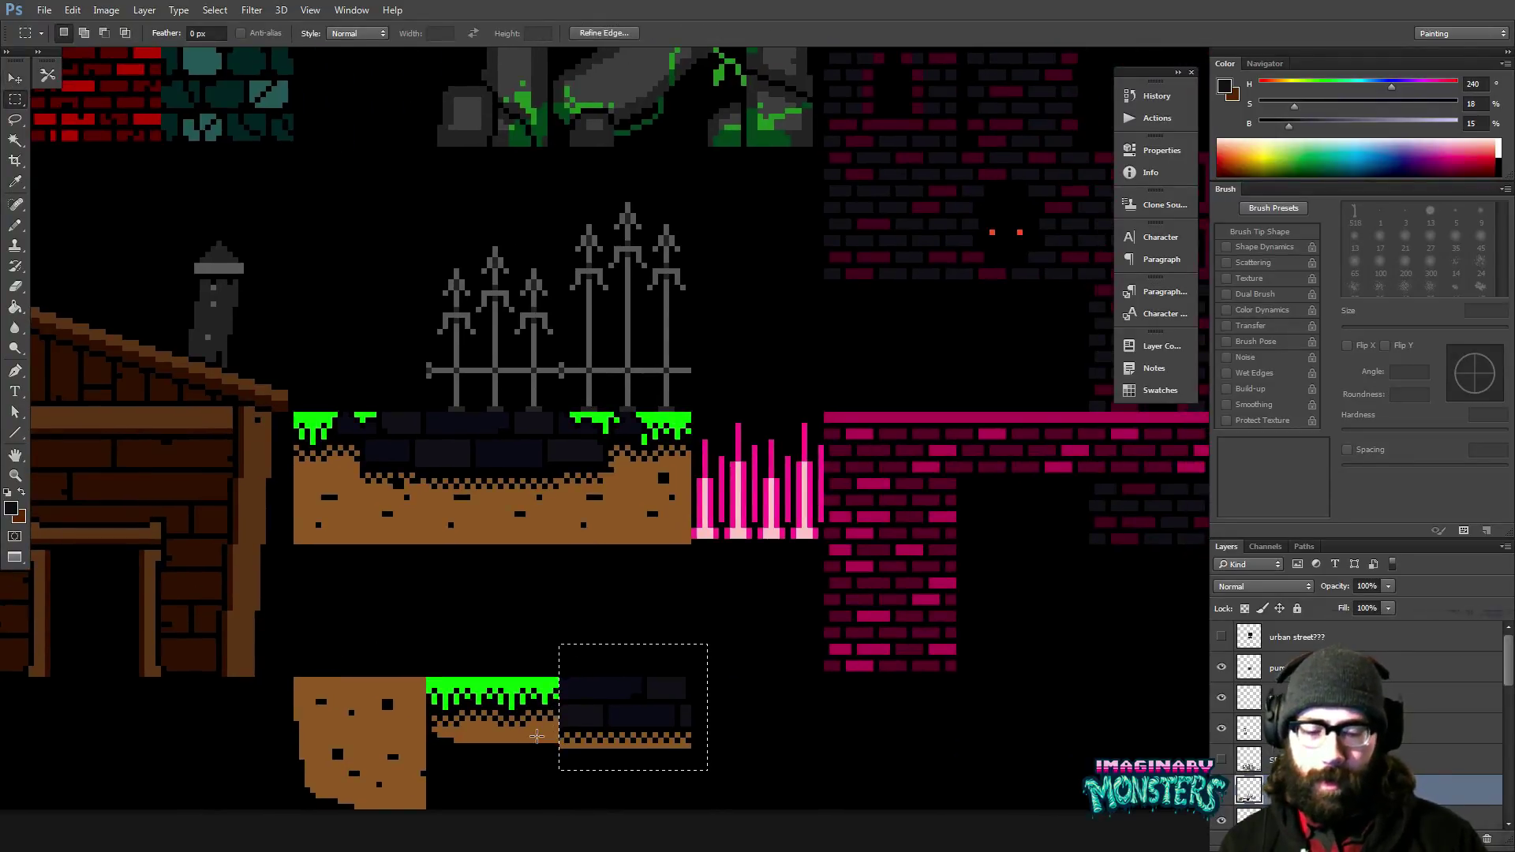
key("ctrl+x")
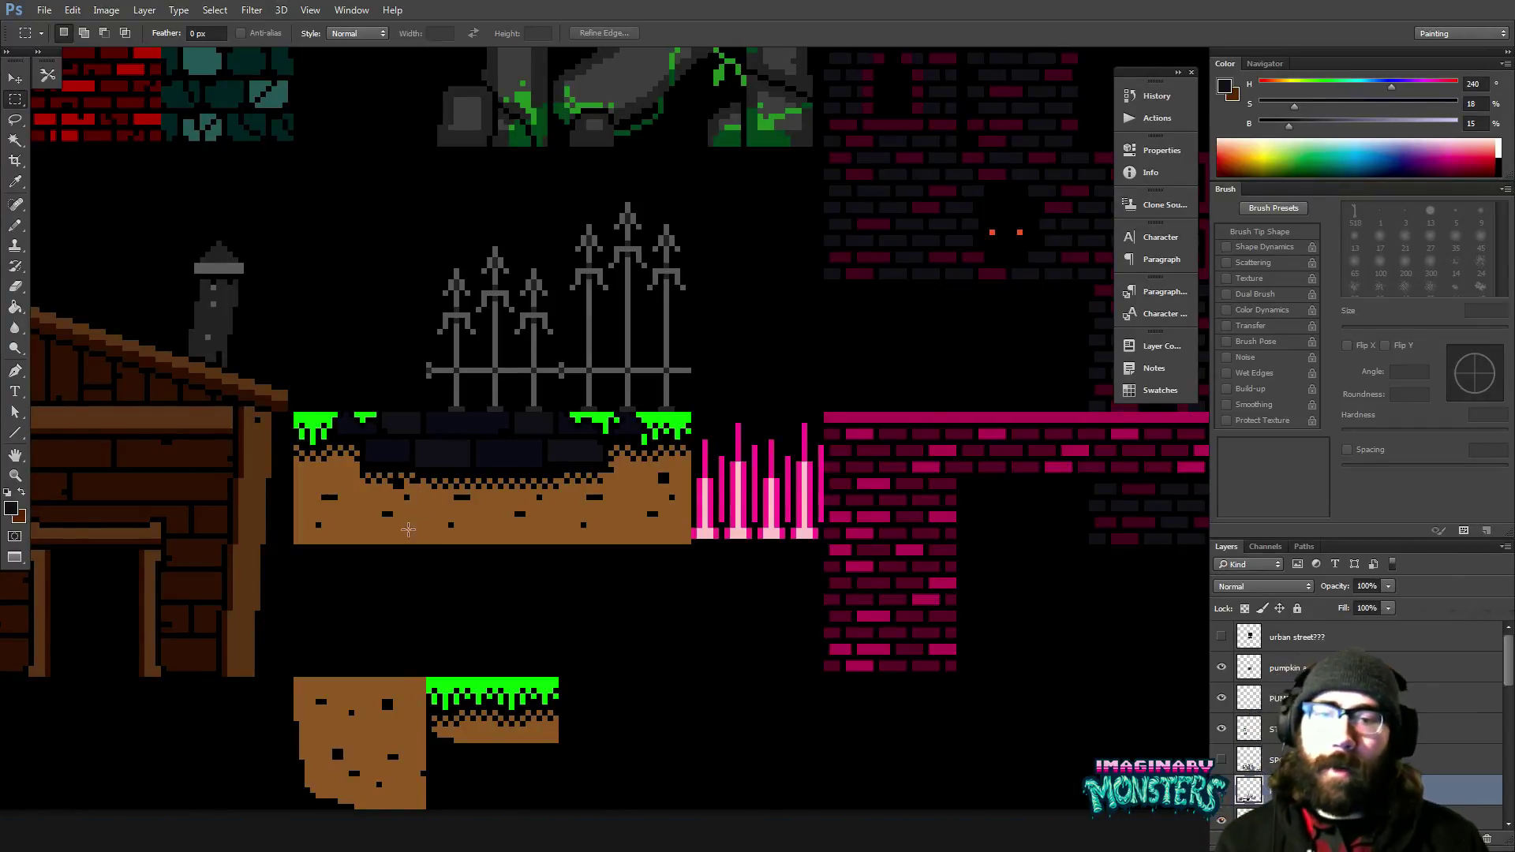
Examine the castle towers, stone ruins, crystal statues and skull blocks across the tileset.
left_click_drag(410, 494, 436, 476)
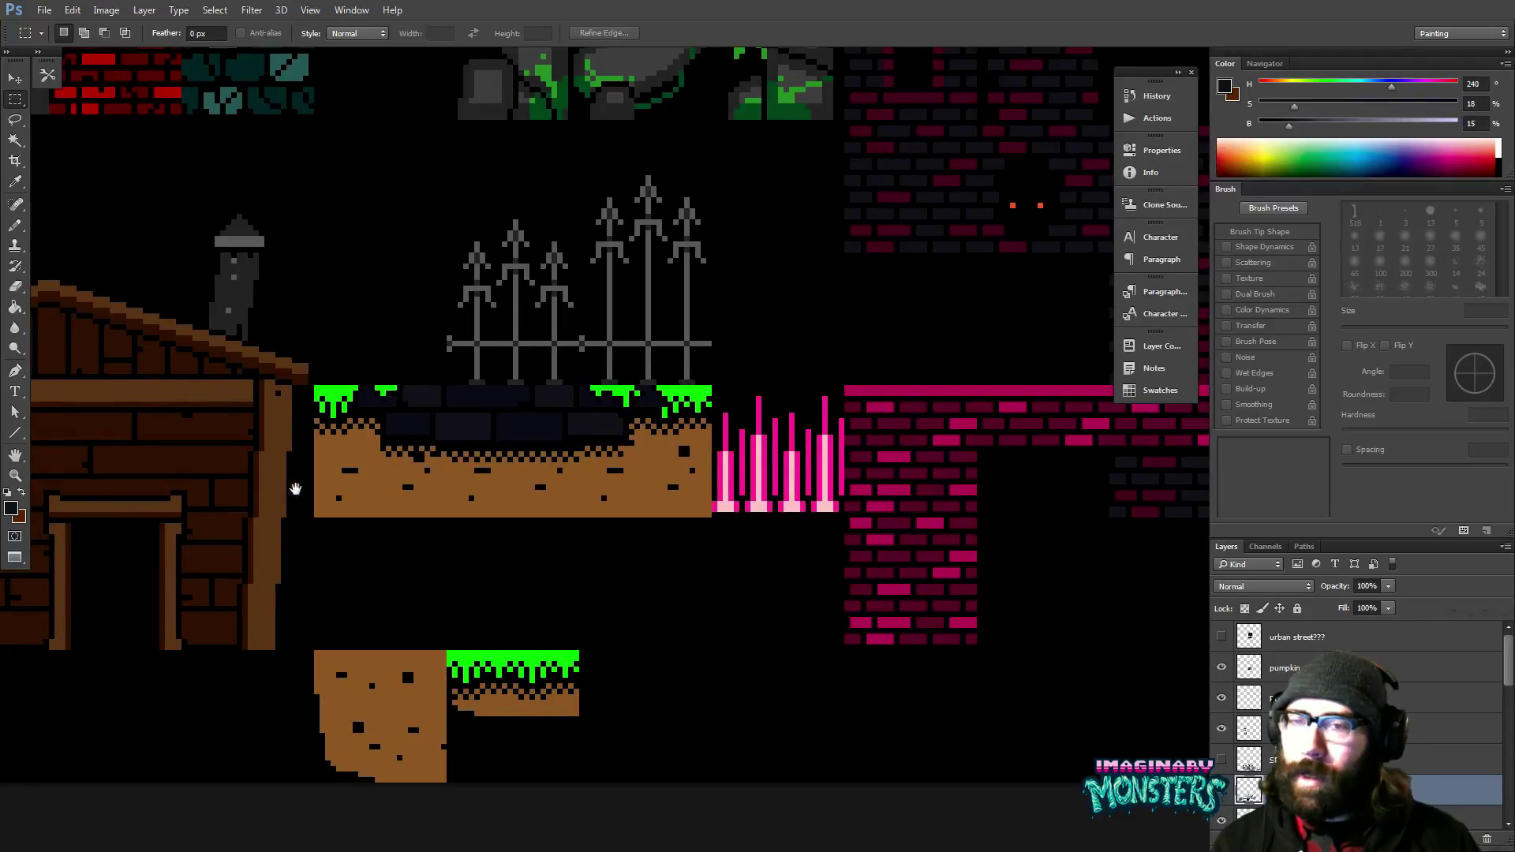
left_click_drag(296, 490, 588, 540)
left_click_drag(610, 490, 788, 659)
left_click_drag(499, 508, 558, 620)
mouse_move(923, 446)
left_mouse_down()
mouse_move(666, 531)
mouse_move(209, 582)
left_mouse_up()
left_click_drag(769, 510, 482, 560)
key("z")
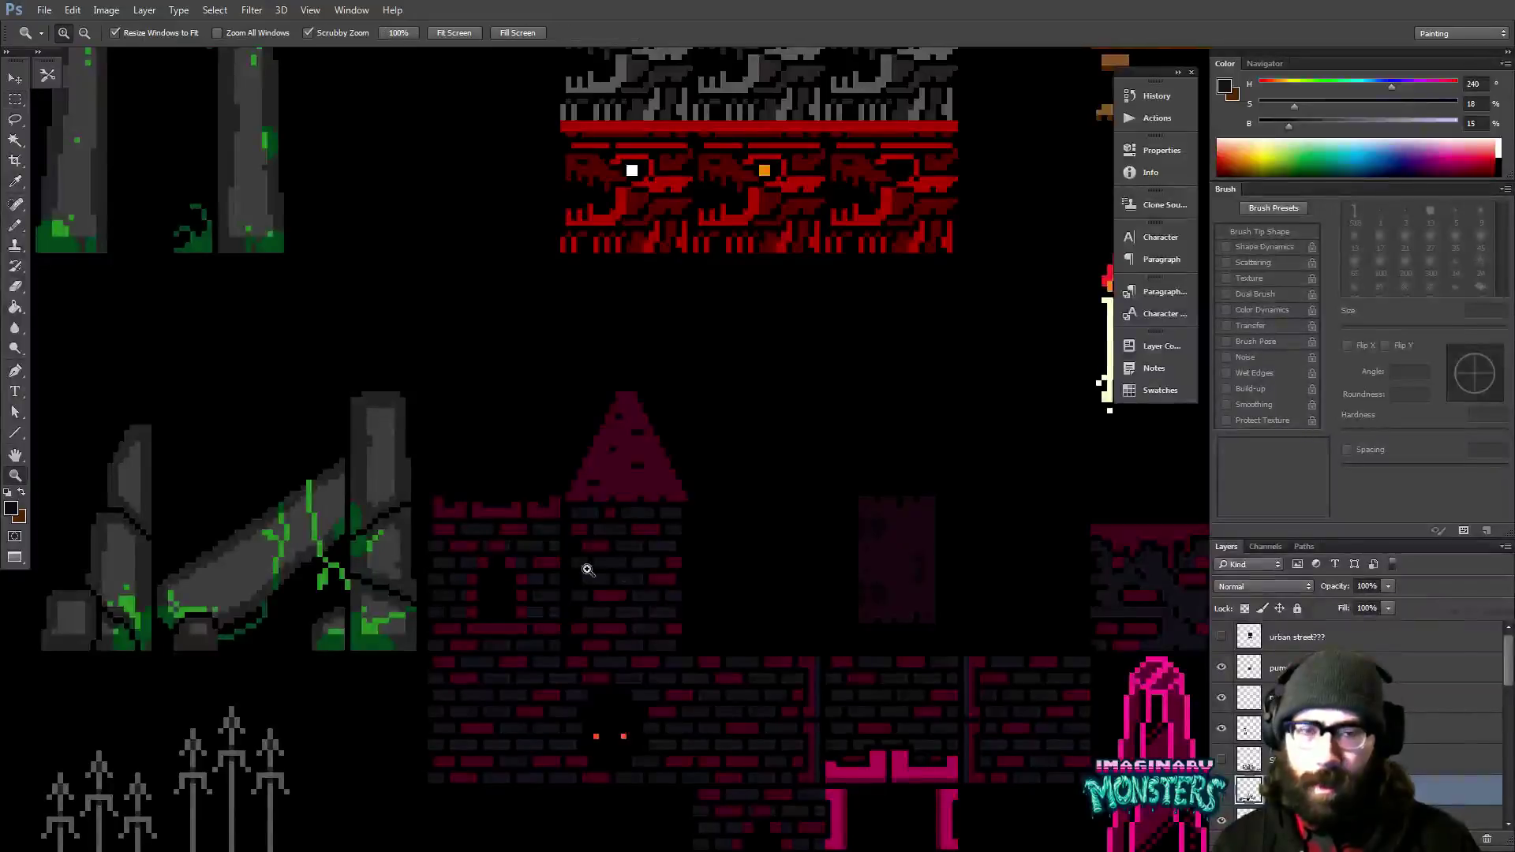
left_click(588, 570, "alt")
left_click(636, 575, "alt")
left_click(643, 588, "alt")
left_click_drag(628, 714, 579, 574)
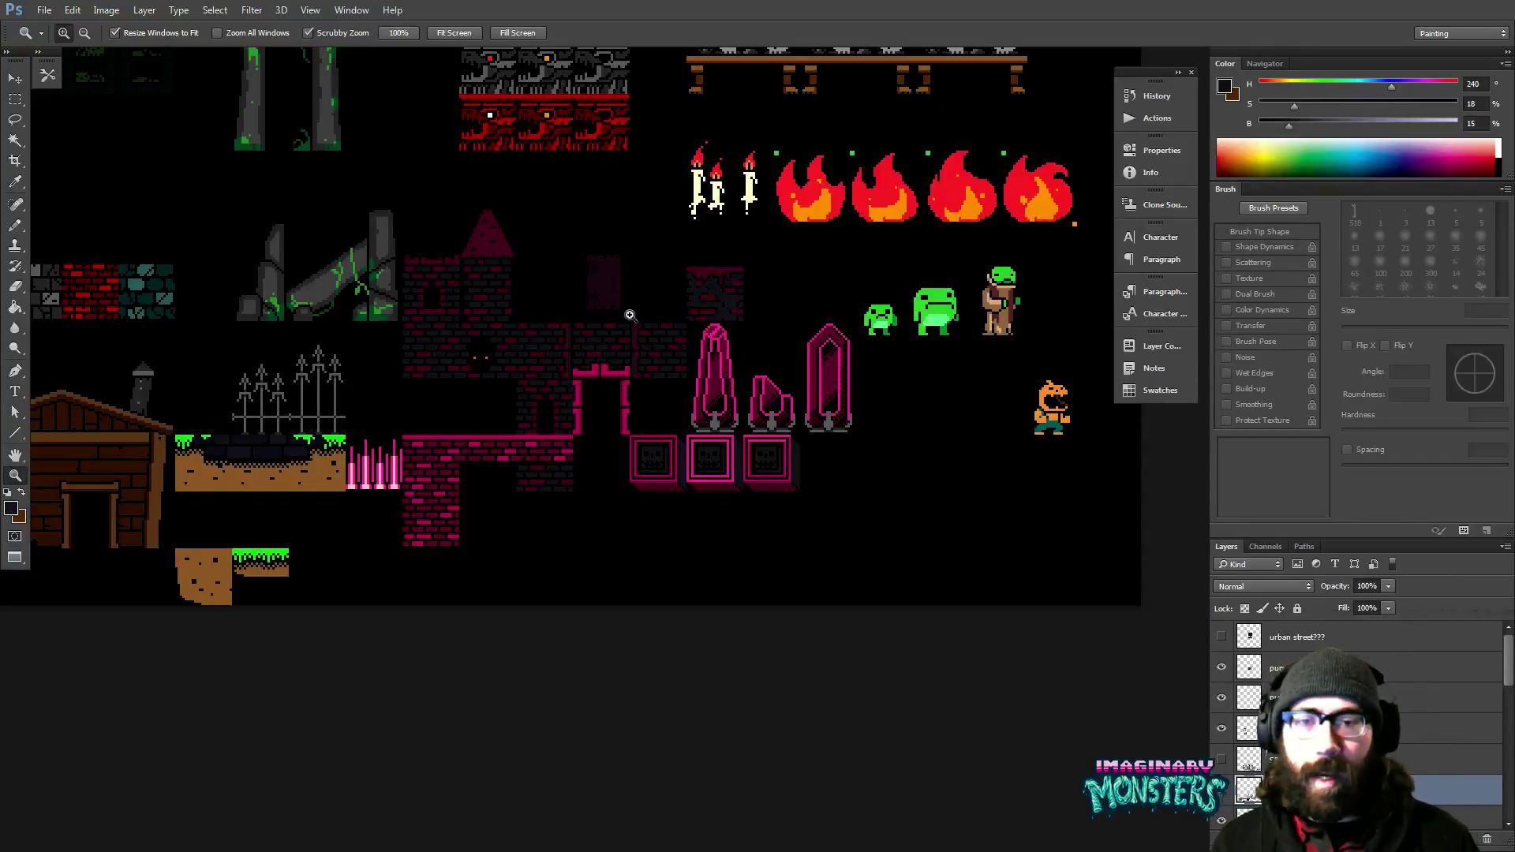
Examine the wooden house, iron fence, dark stone path and grass ledge alongside the castle tiles.
left_click_drag(434, 422, 548, 460)
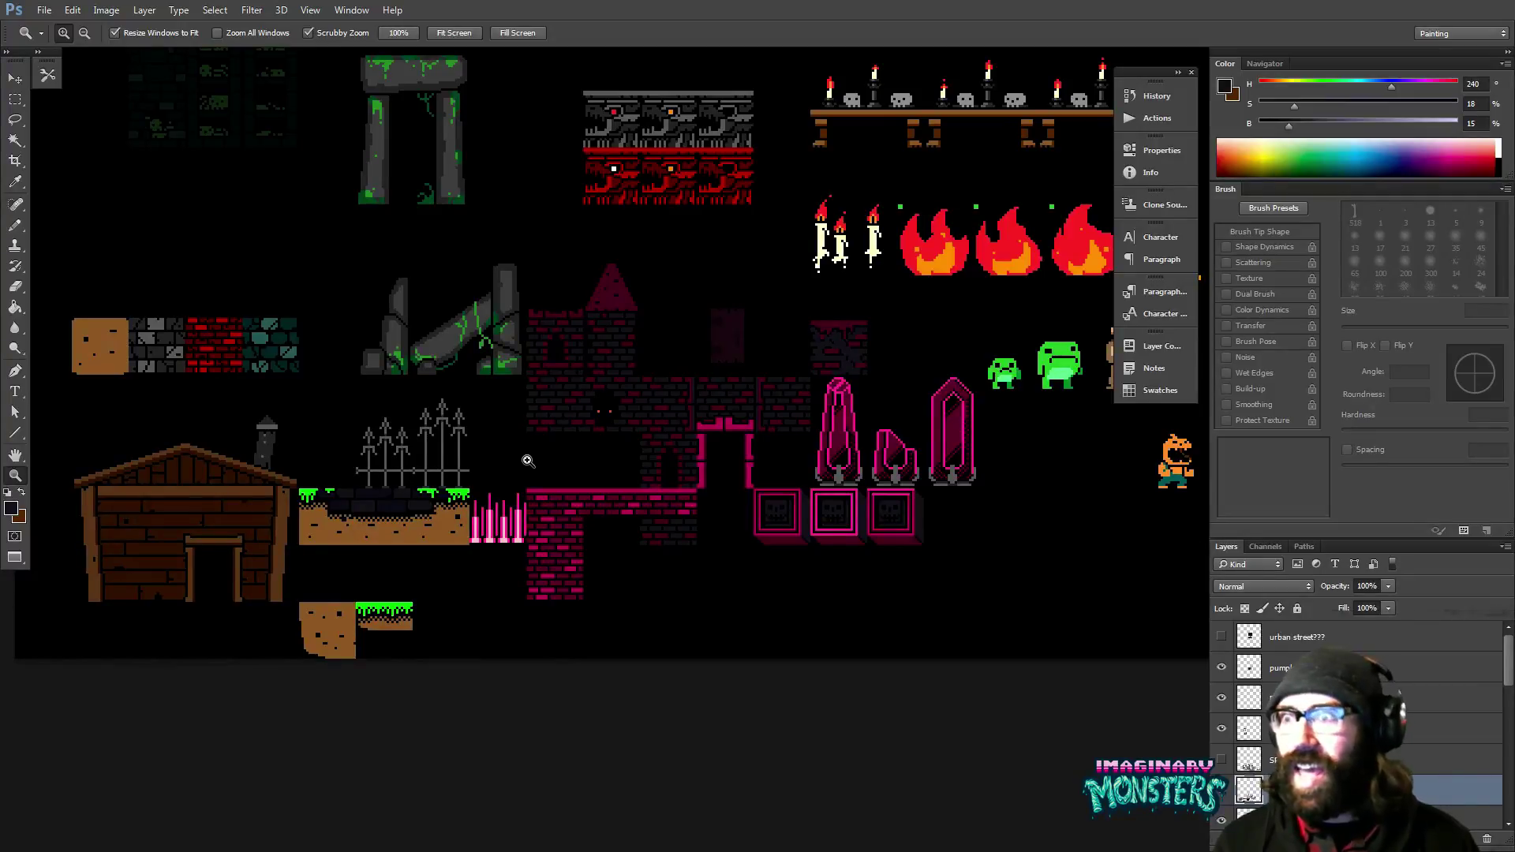
left_click_drag(492, 462, 751, 509)
left_click(575, 439)
left_click(581, 468)
left_click(585, 462)
left_click_drag(601, 562, 674, 555)
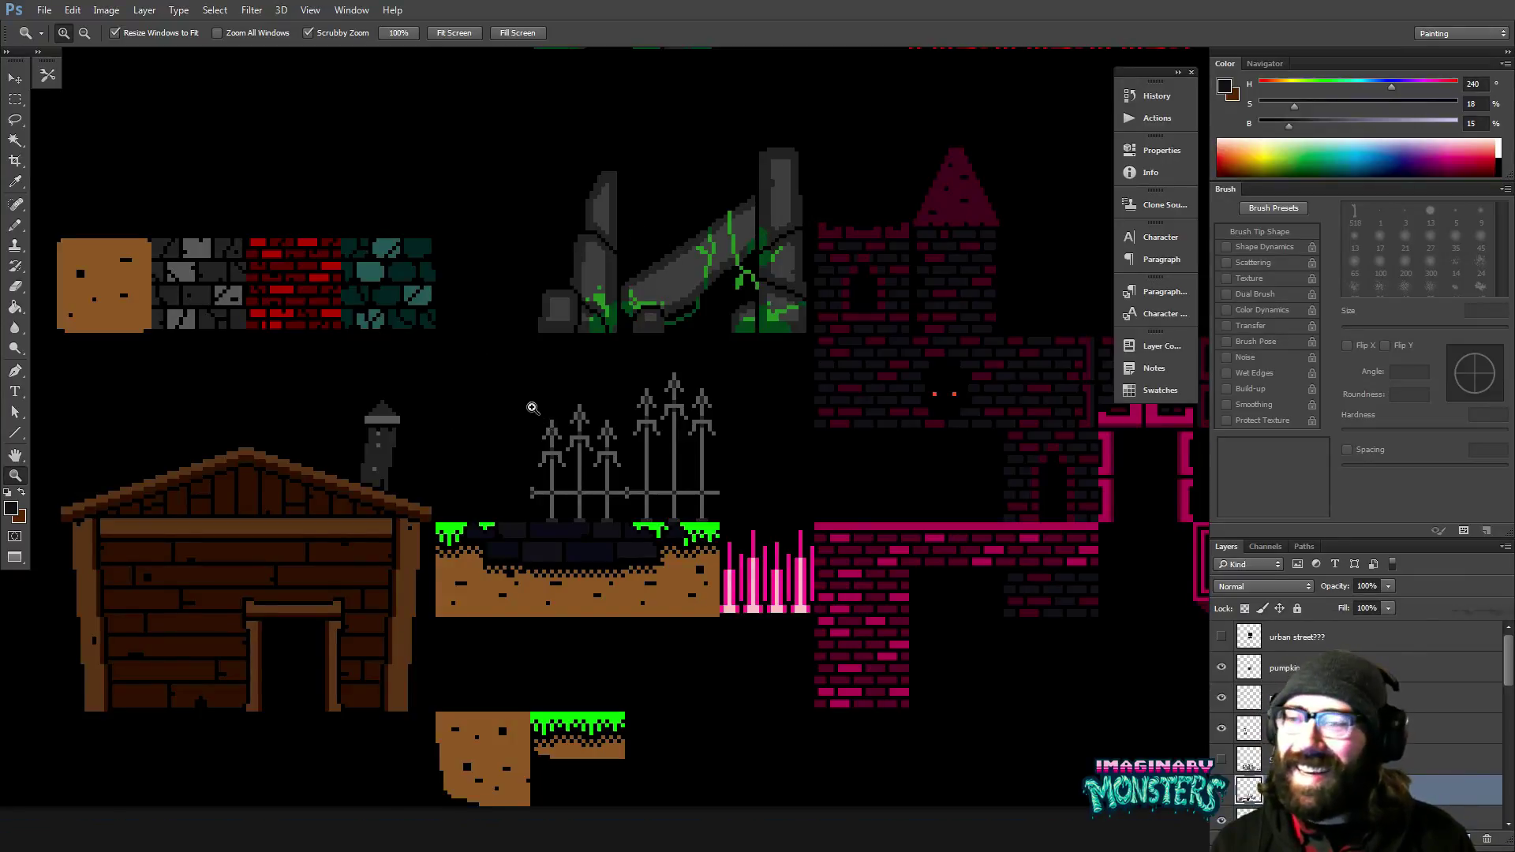
left_click_drag(513, 464, 598, 419)
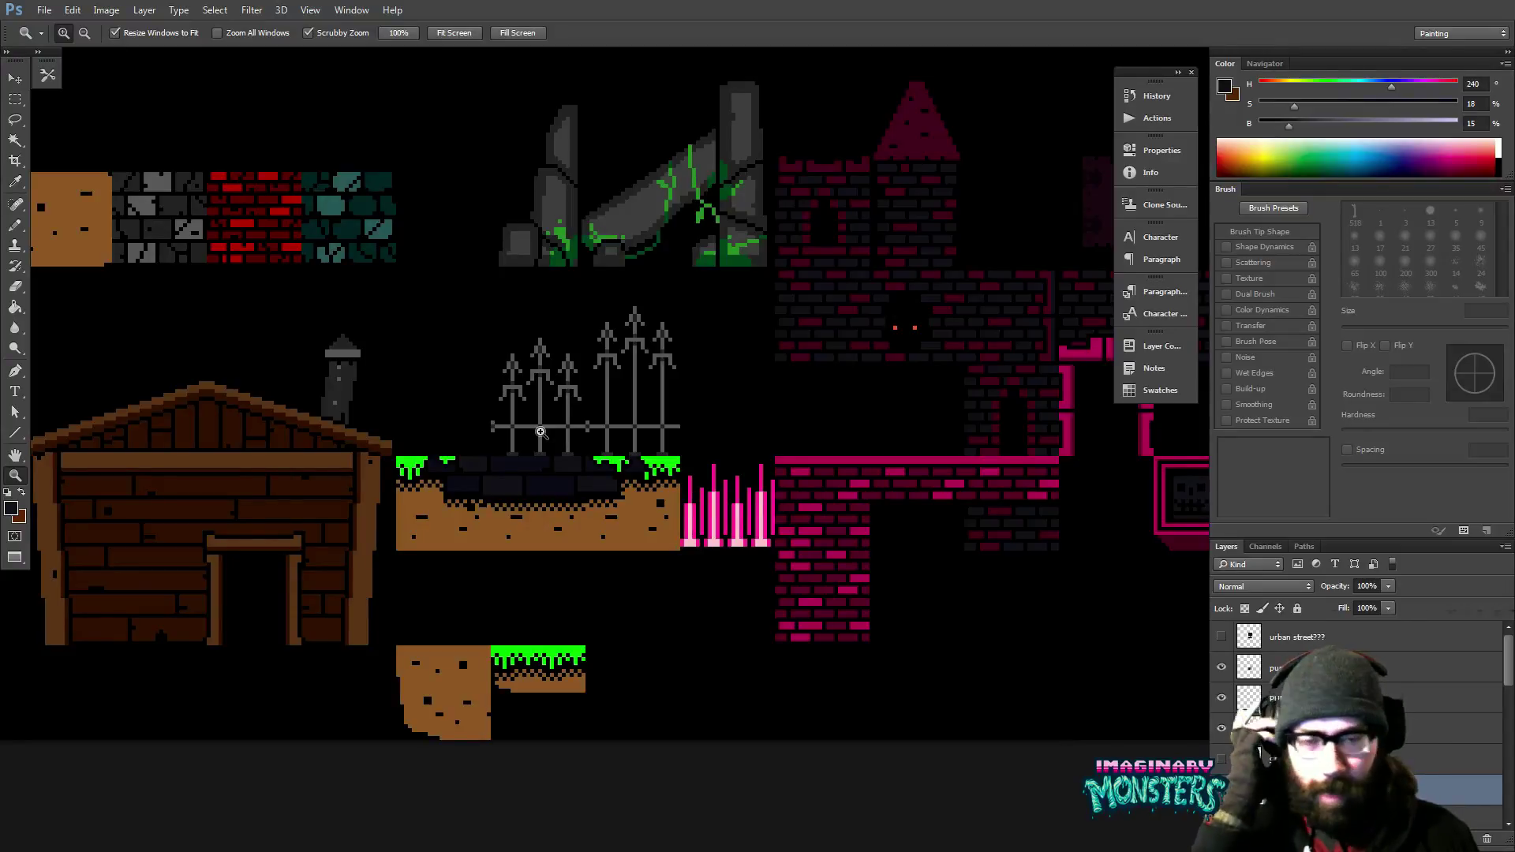
Show the tile grid over the tileset.
scroll(872, 426, "right", 5)
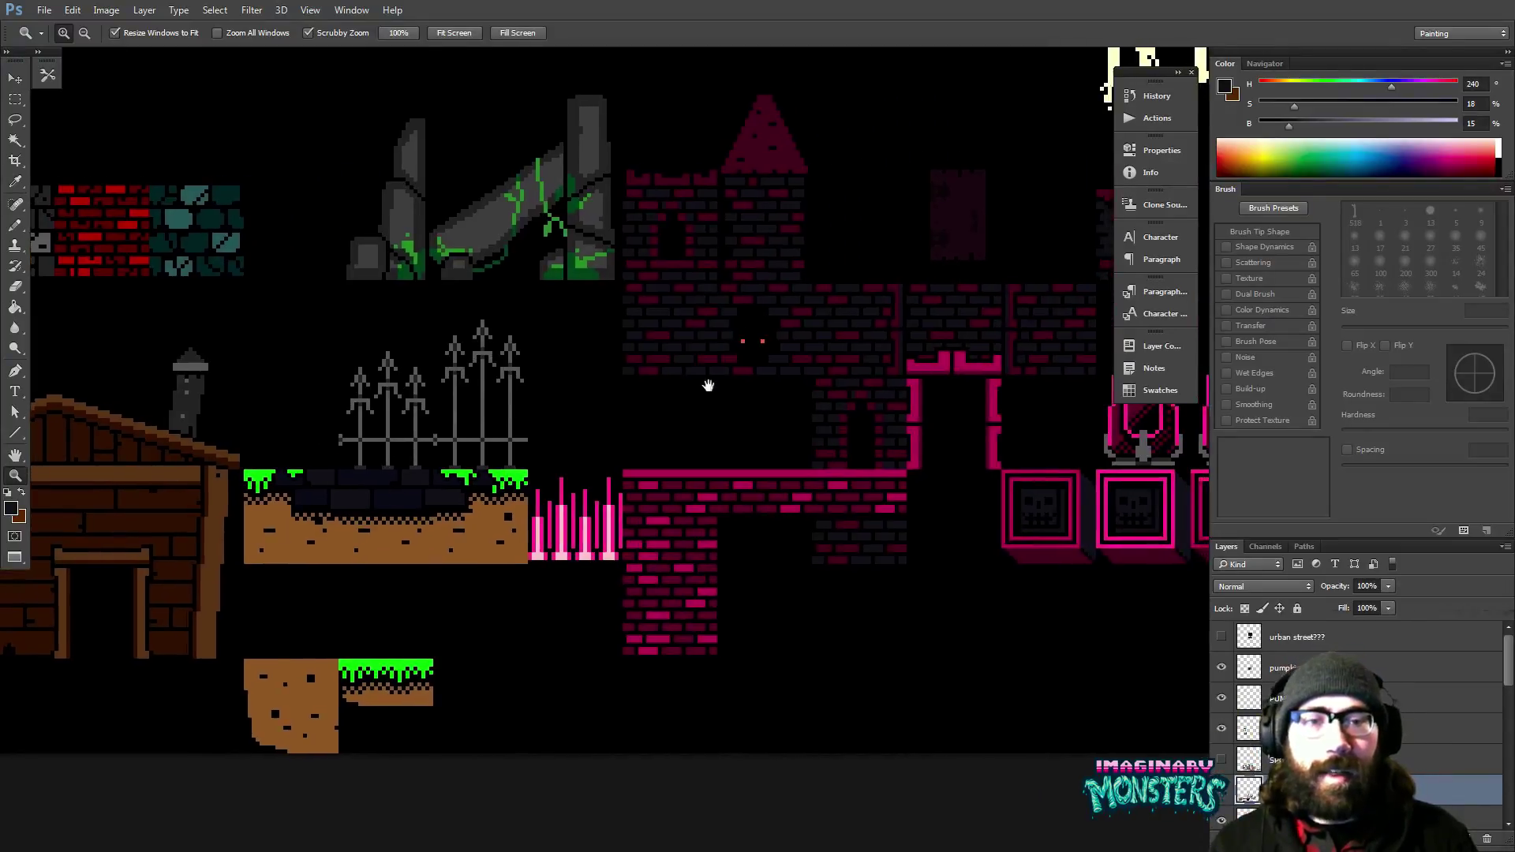
key("ctrl+apostrophe")
scroll(710, 382, "right", 15)
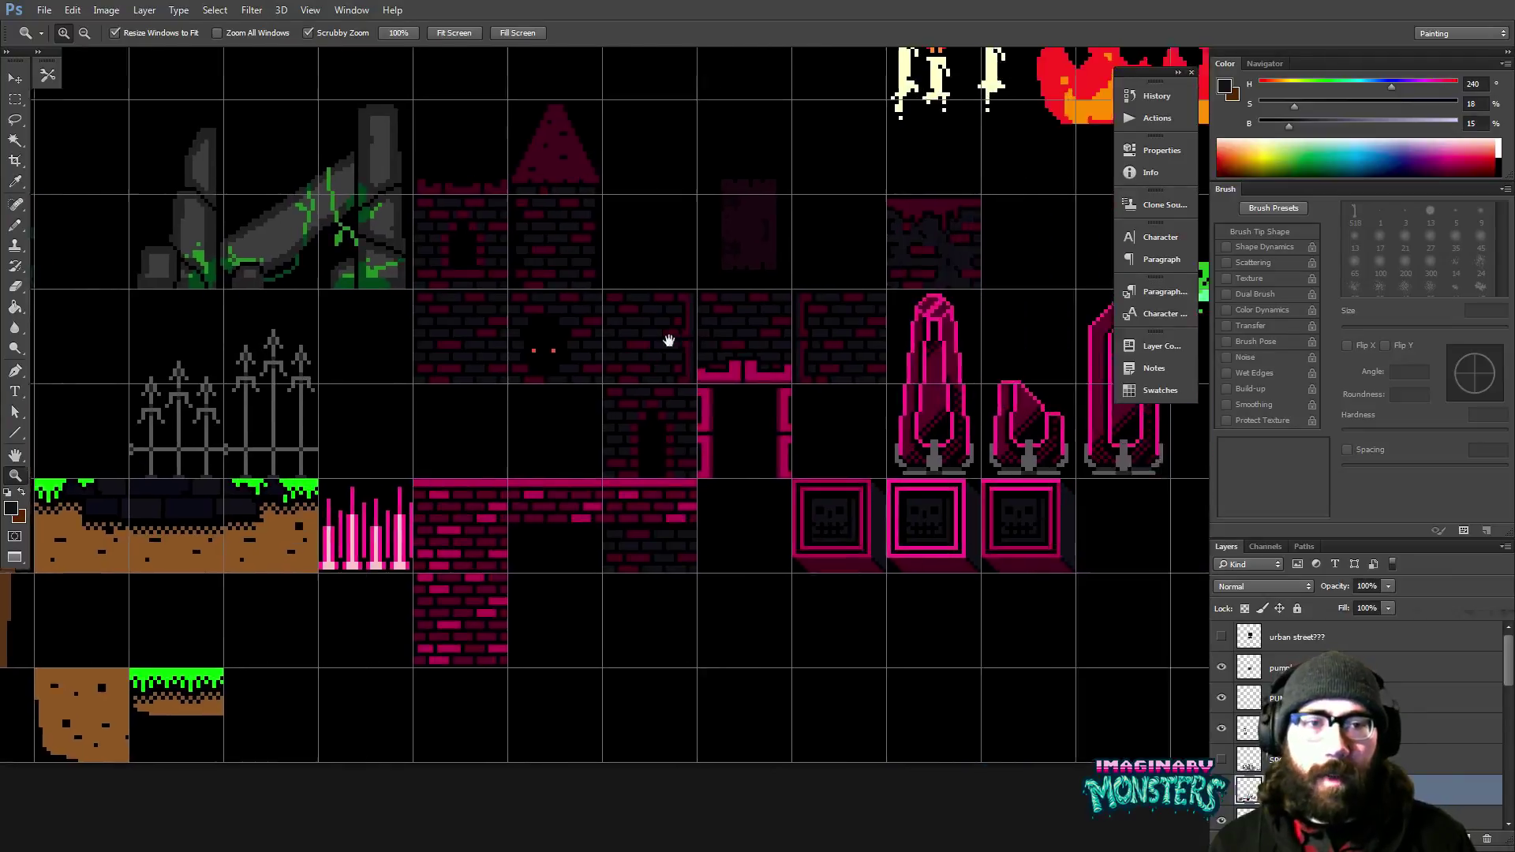
Examine the castle towers, stone ruins, iron fence, grass ledge and pink spikes against the tile grid.
scroll(734, 365, "left", 9)
scroll(735, 365, "up", 4)
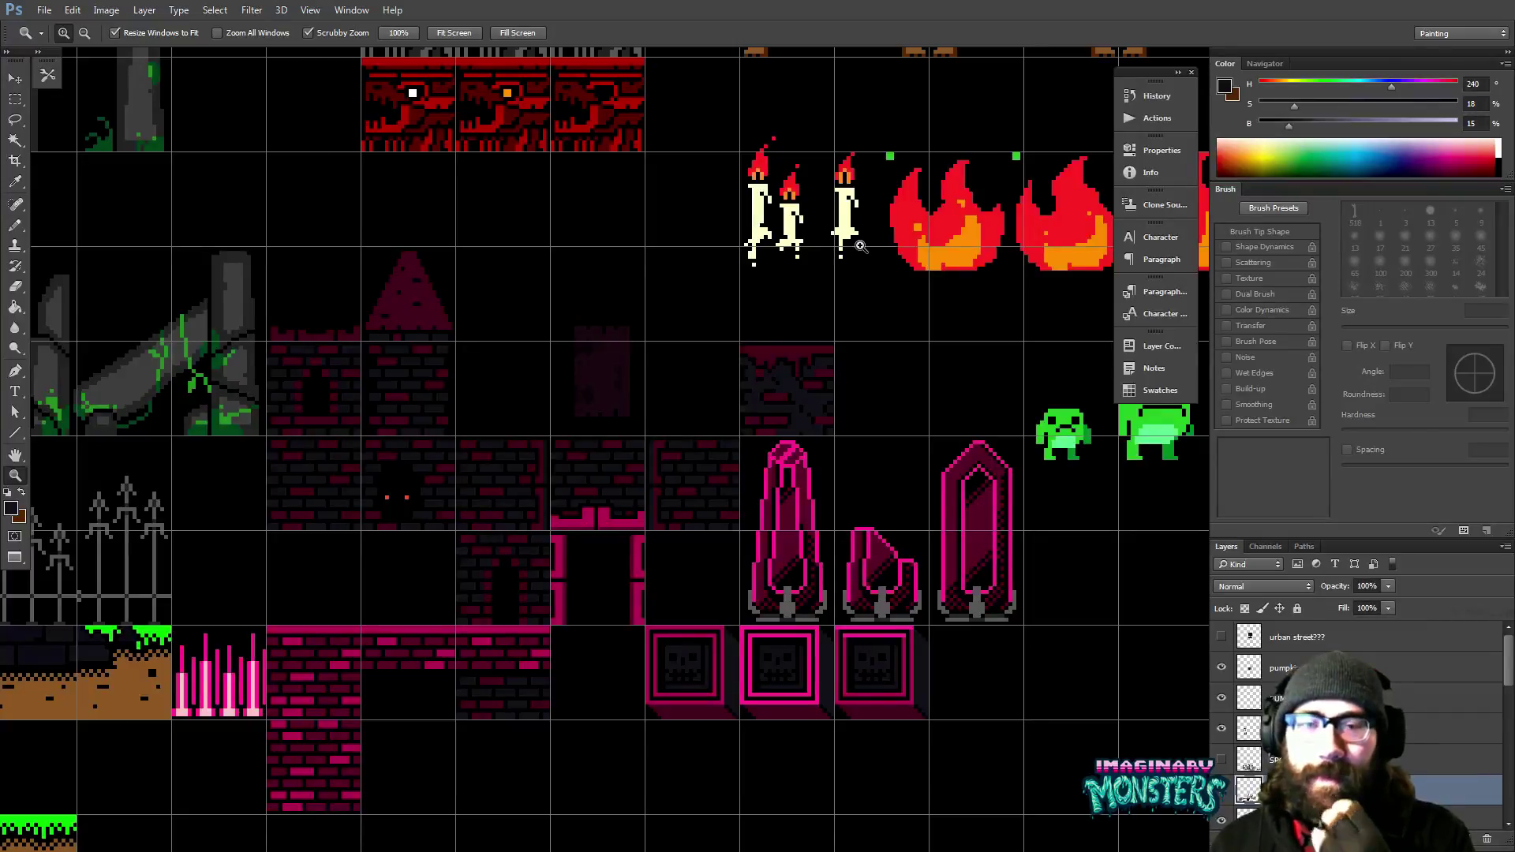
left_click_drag(552, 432, 866, 376)
scroll(737, 362, "left", 3)
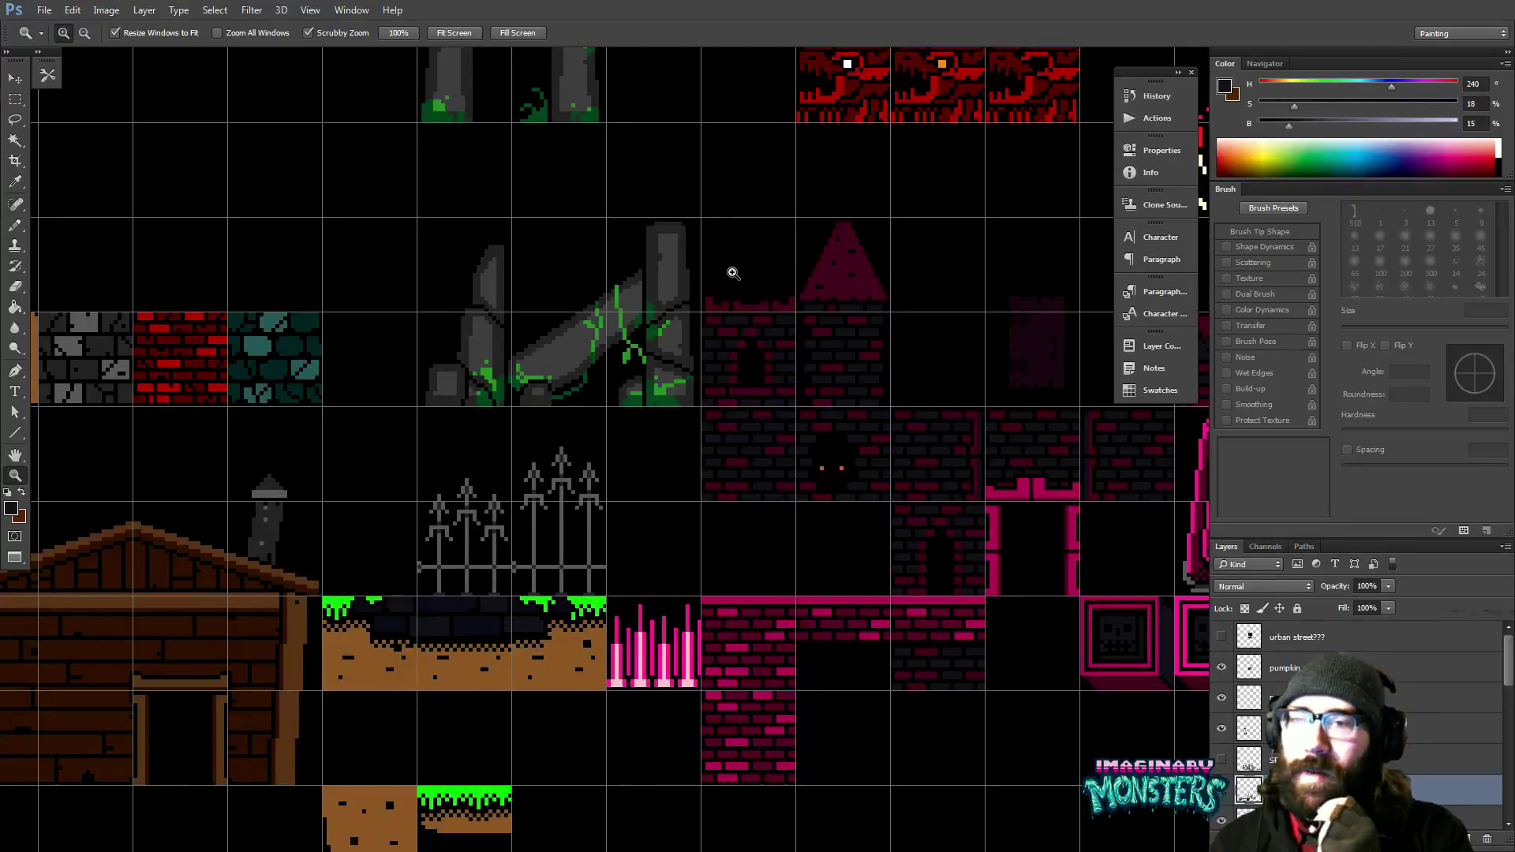
left_click_drag(345, 424, 534, 379)
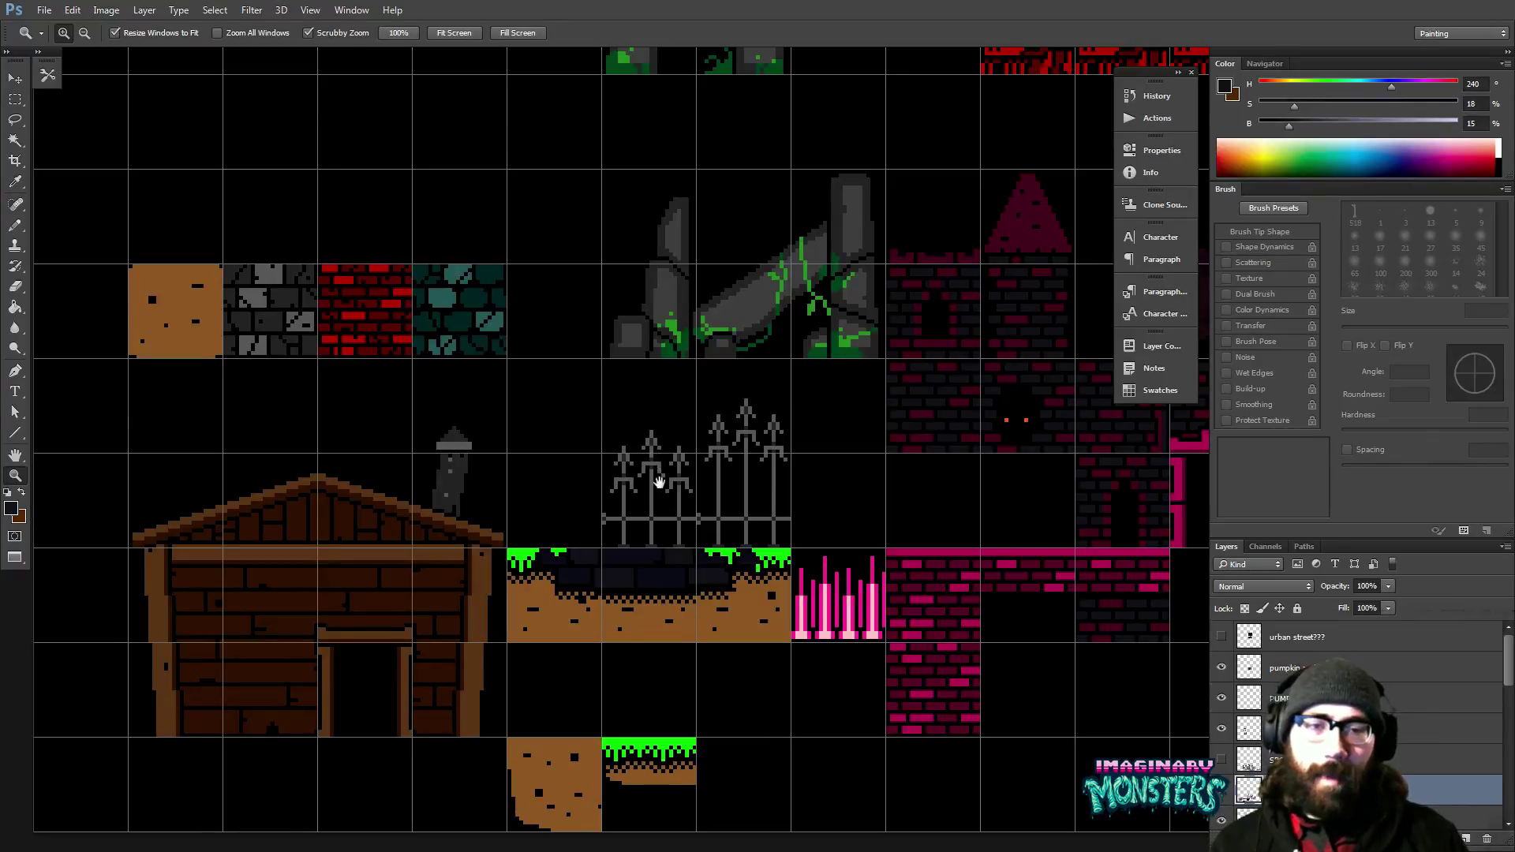
left_click_drag(659, 482, 608, 484)
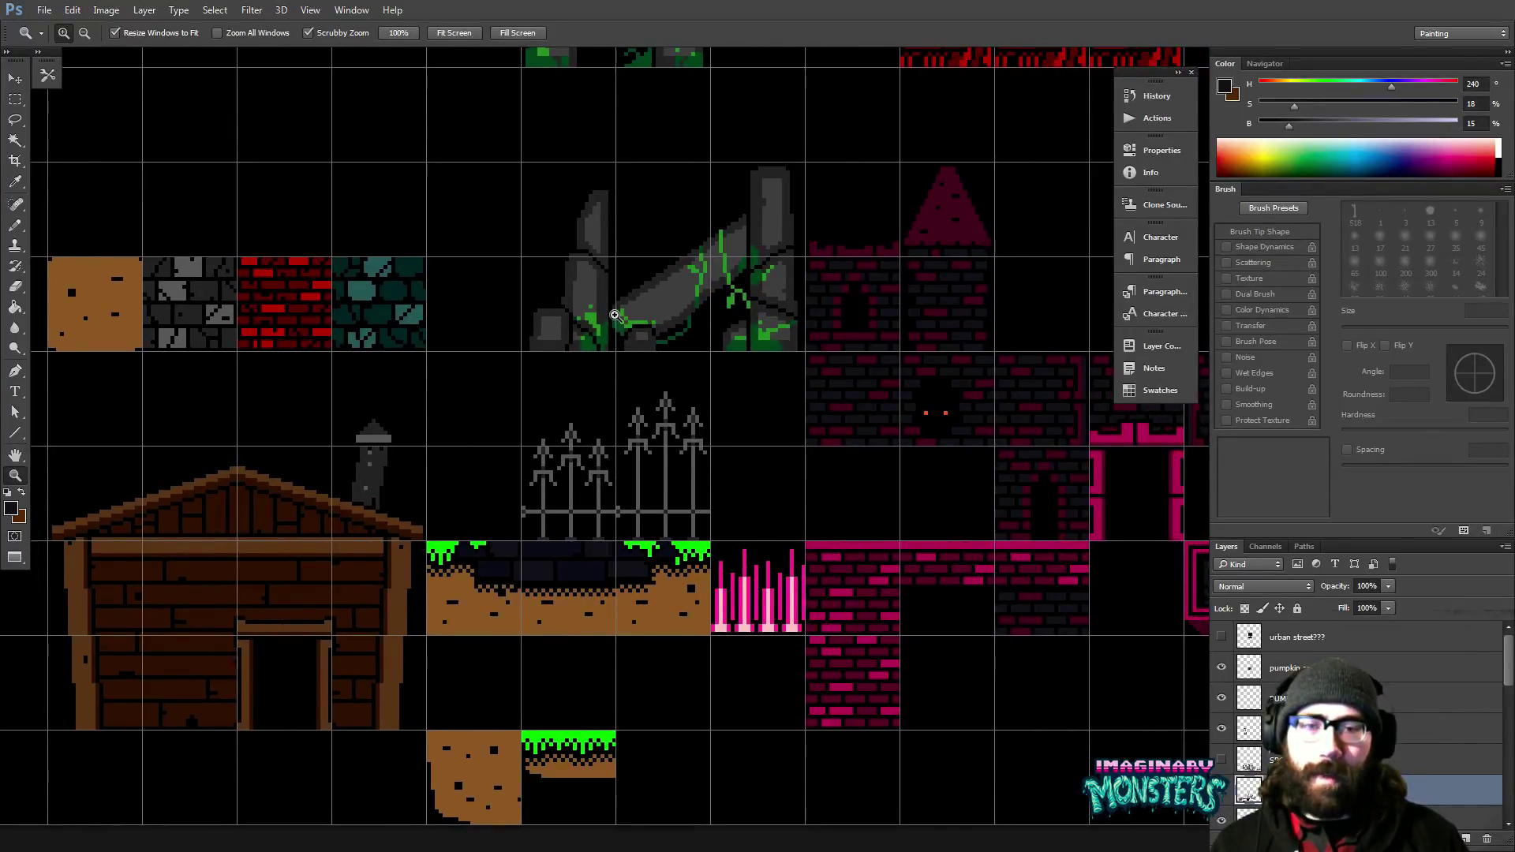
left_click_drag(698, 416, 618, 419)
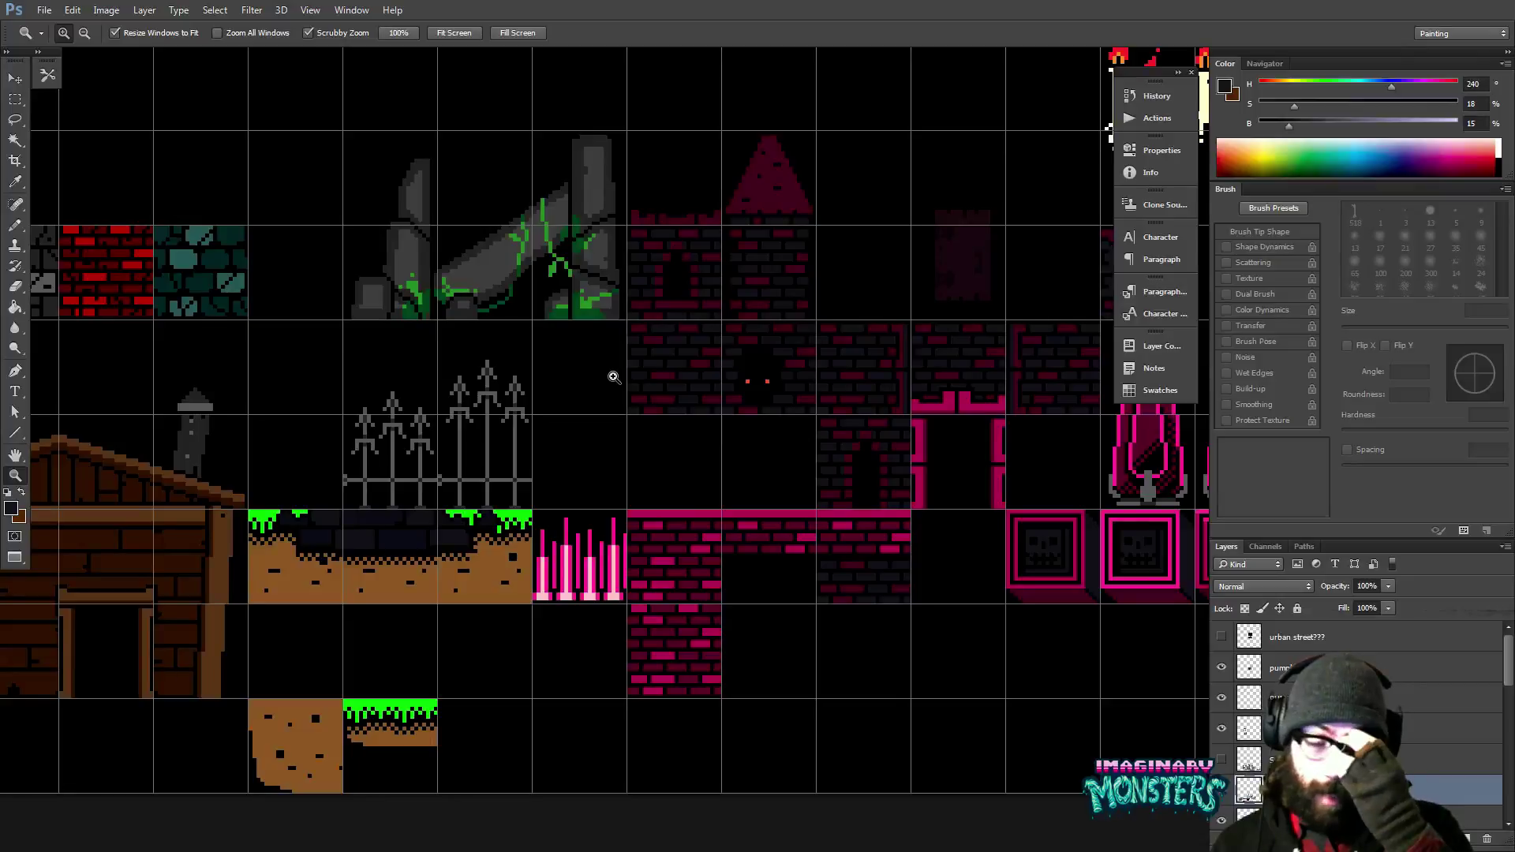
left_click_drag(575, 474, 696, 396)
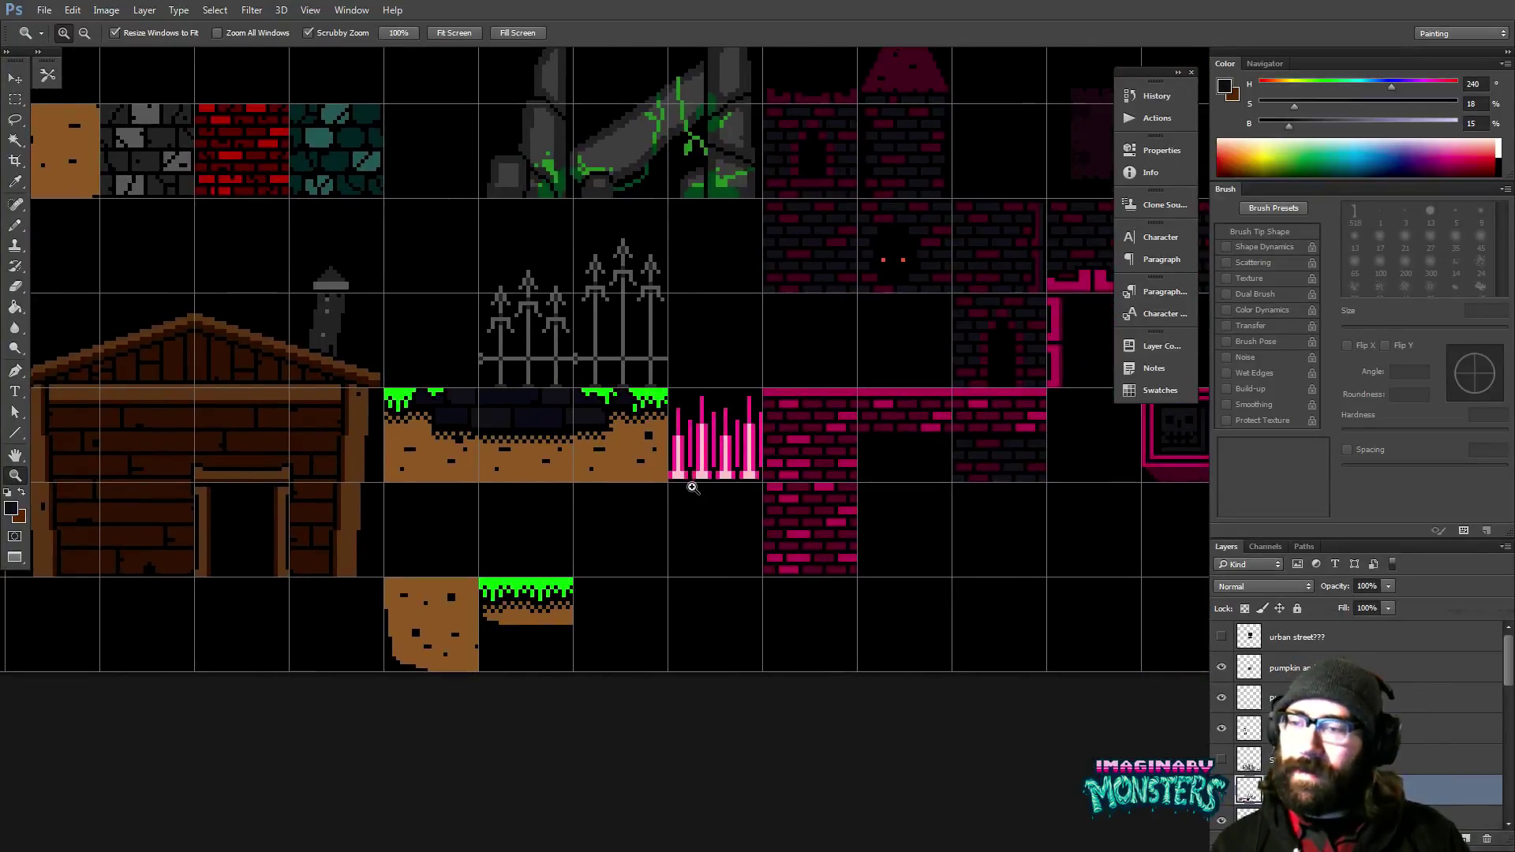
left_click_drag(679, 487, 674, 497)
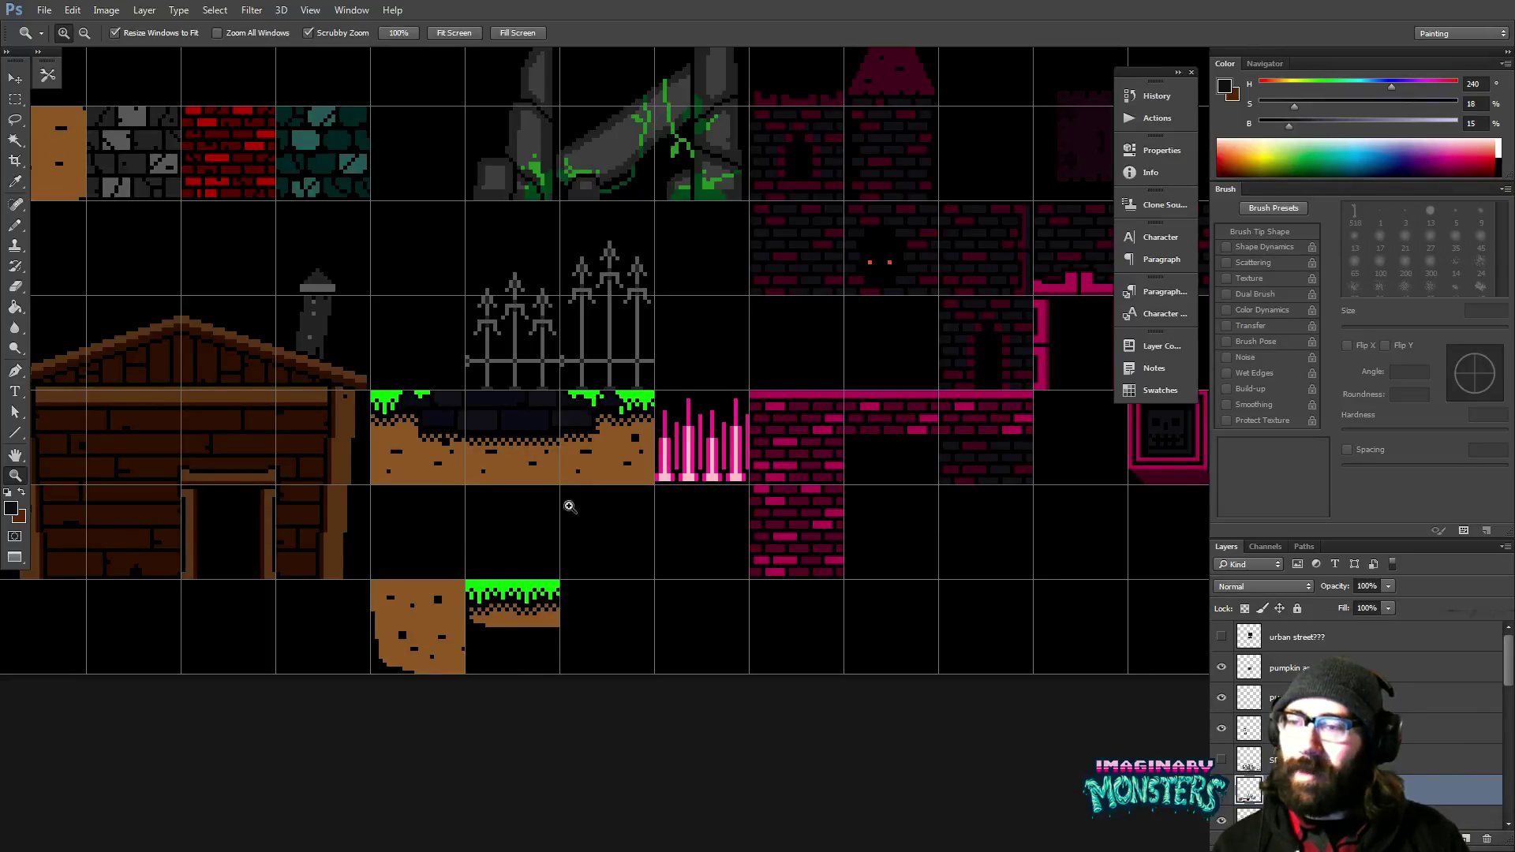
left_click_drag(693, 352, 536, 366)
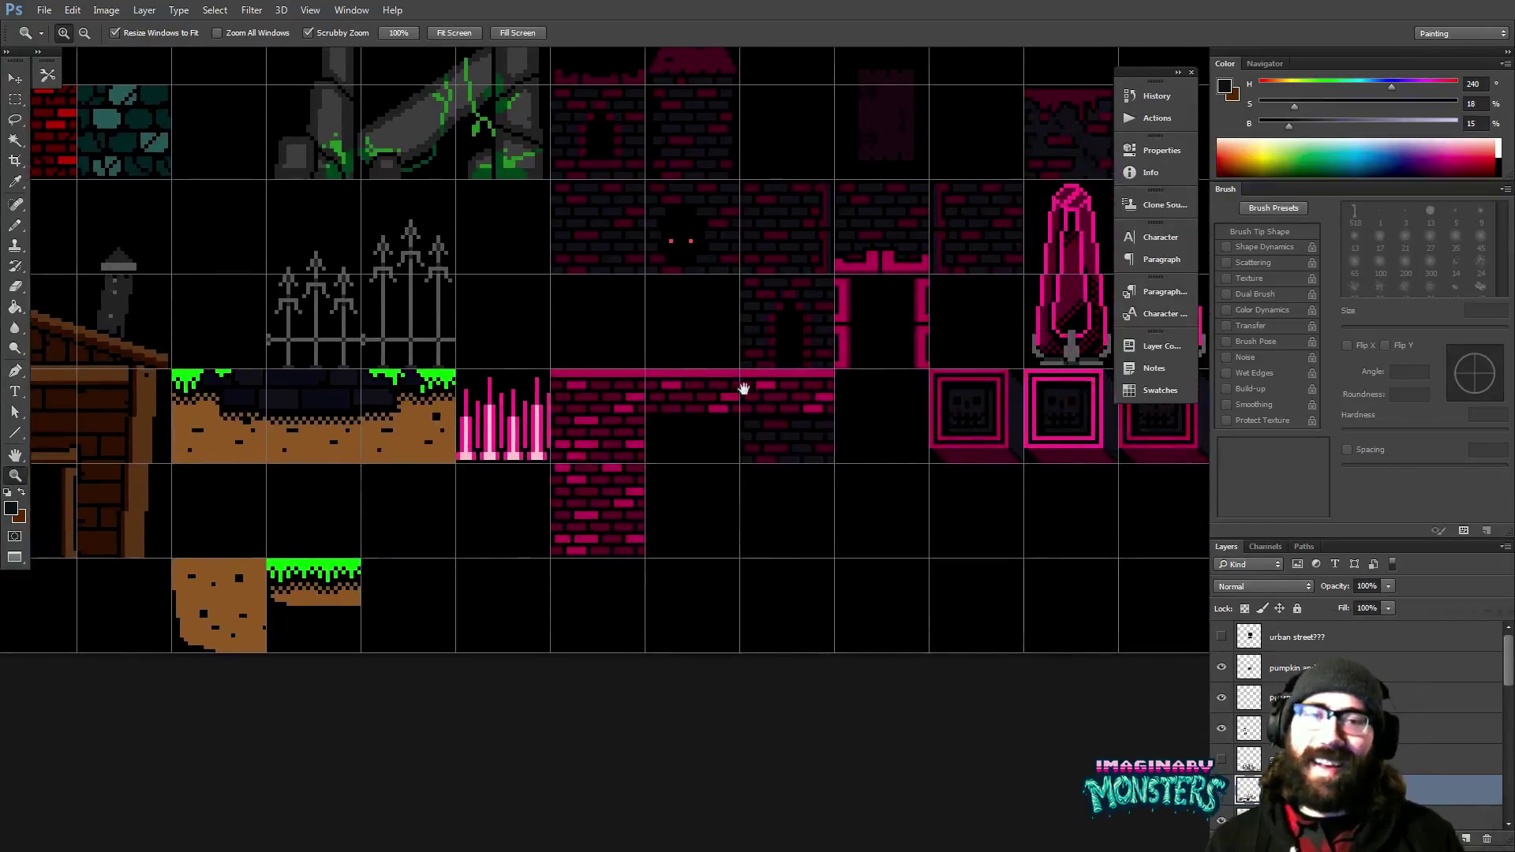
Sample the bright pink from the outline of the tall pointed crystal as the pencil color.
left_click_drag(959, 392, 558, 389)
left_click_drag(705, 388, 323, 564)
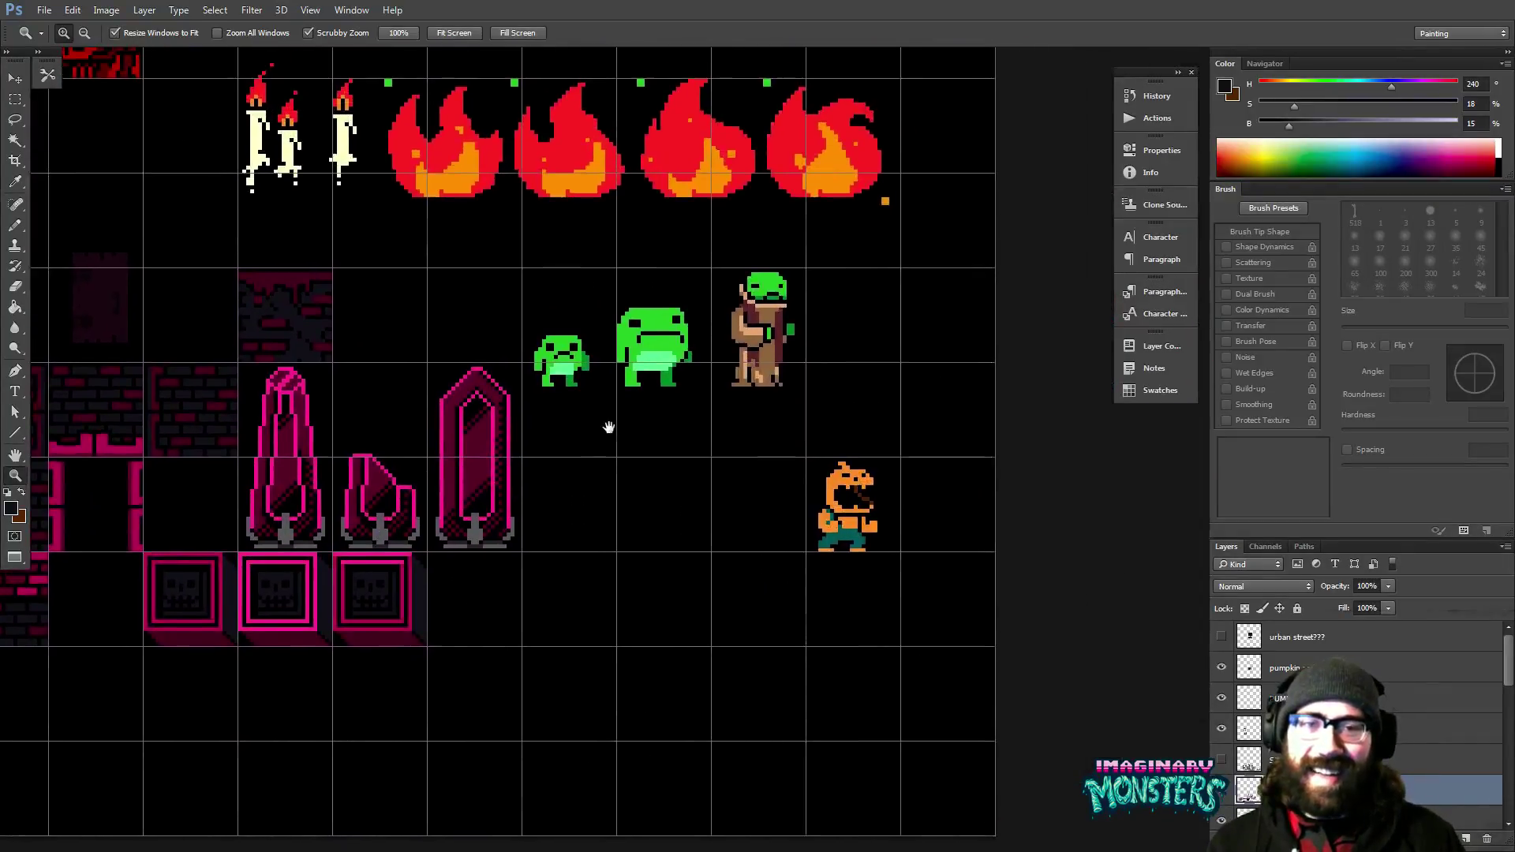
left_click_drag(542, 426, 636, 436)
mouse_move(474, 410)
left_mouse_down()
mouse_move(632, 436)
mouse_move(536, 358)
mouse_move(473, 355)
mouse_move(416, 322)
left_mouse_up()
key("b")
key("m")
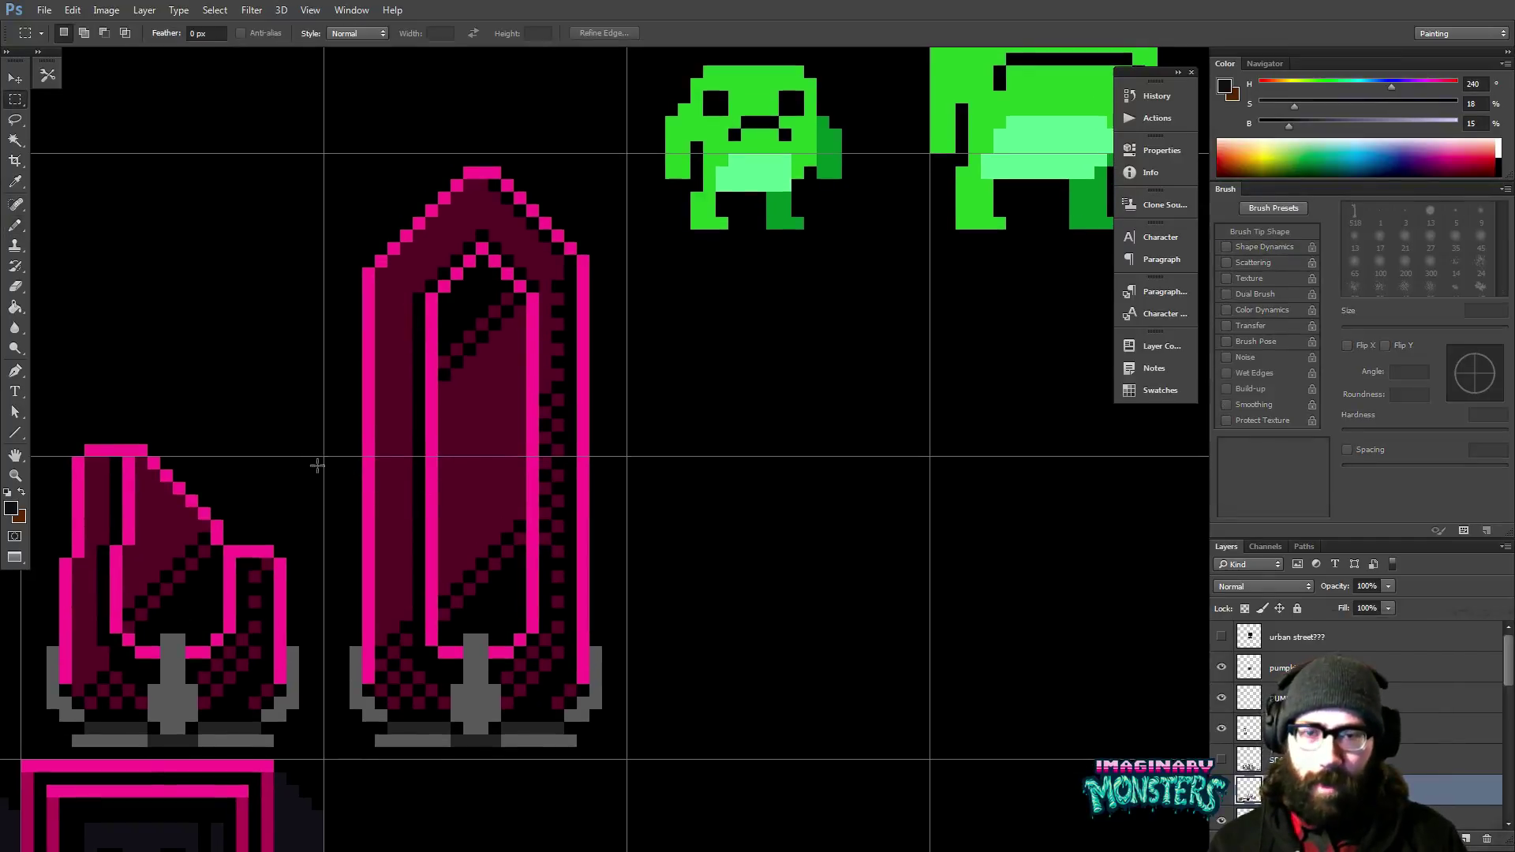
mouse_move(326, 595)
left_mouse_down()
mouse_move(348, 676)
mouse_move(435, 652)
mouse_move(618, 659)
mouse_move(615, 636)
left_mouse_up()
key("ctrl+d")
scroll(632, 592, "up", 3)
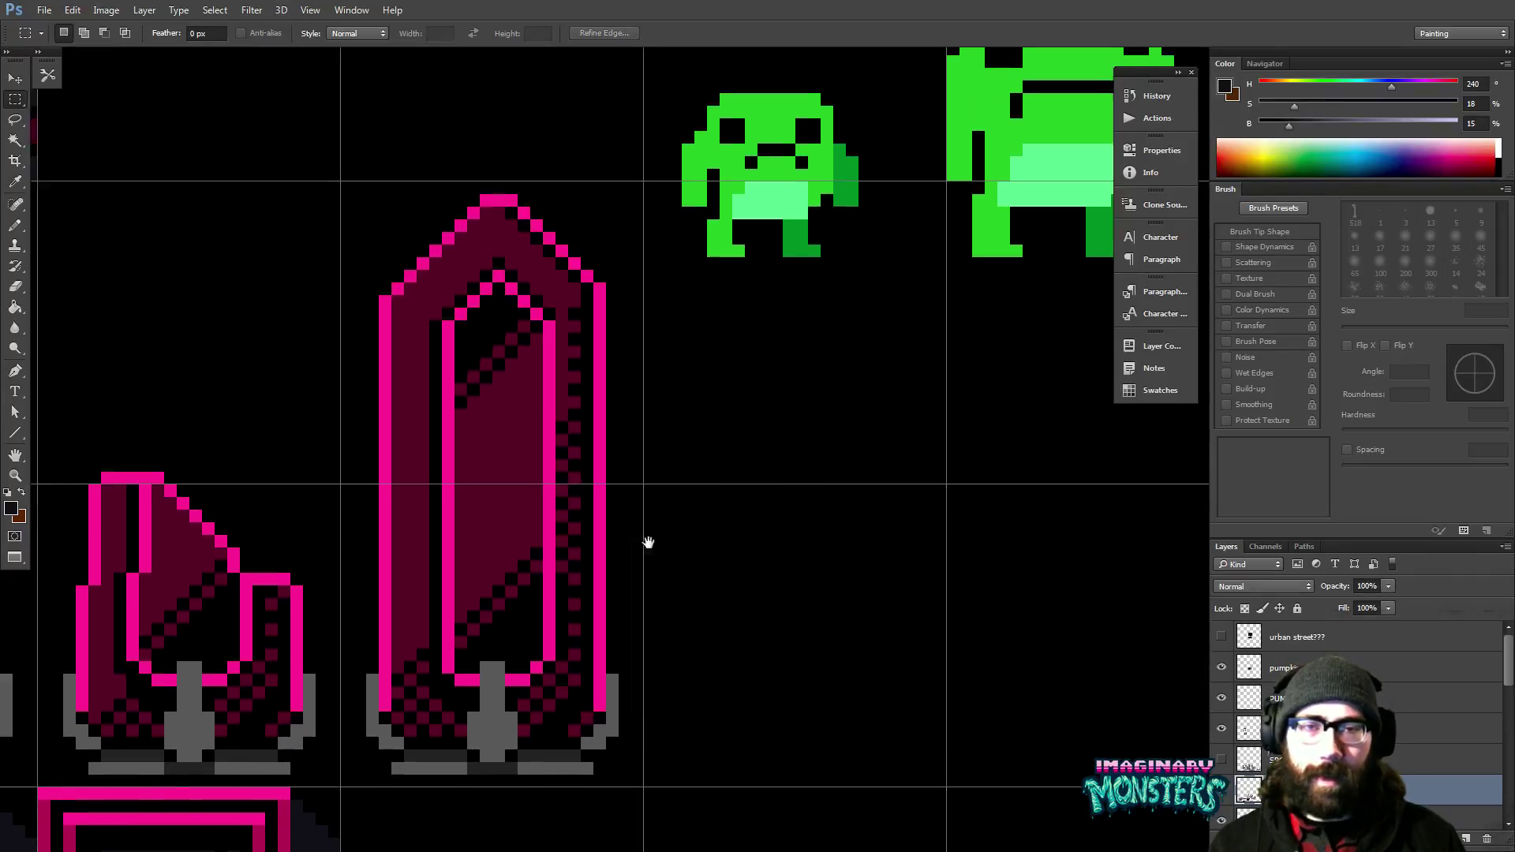
key("b")
left_click(537, 236, "alt")
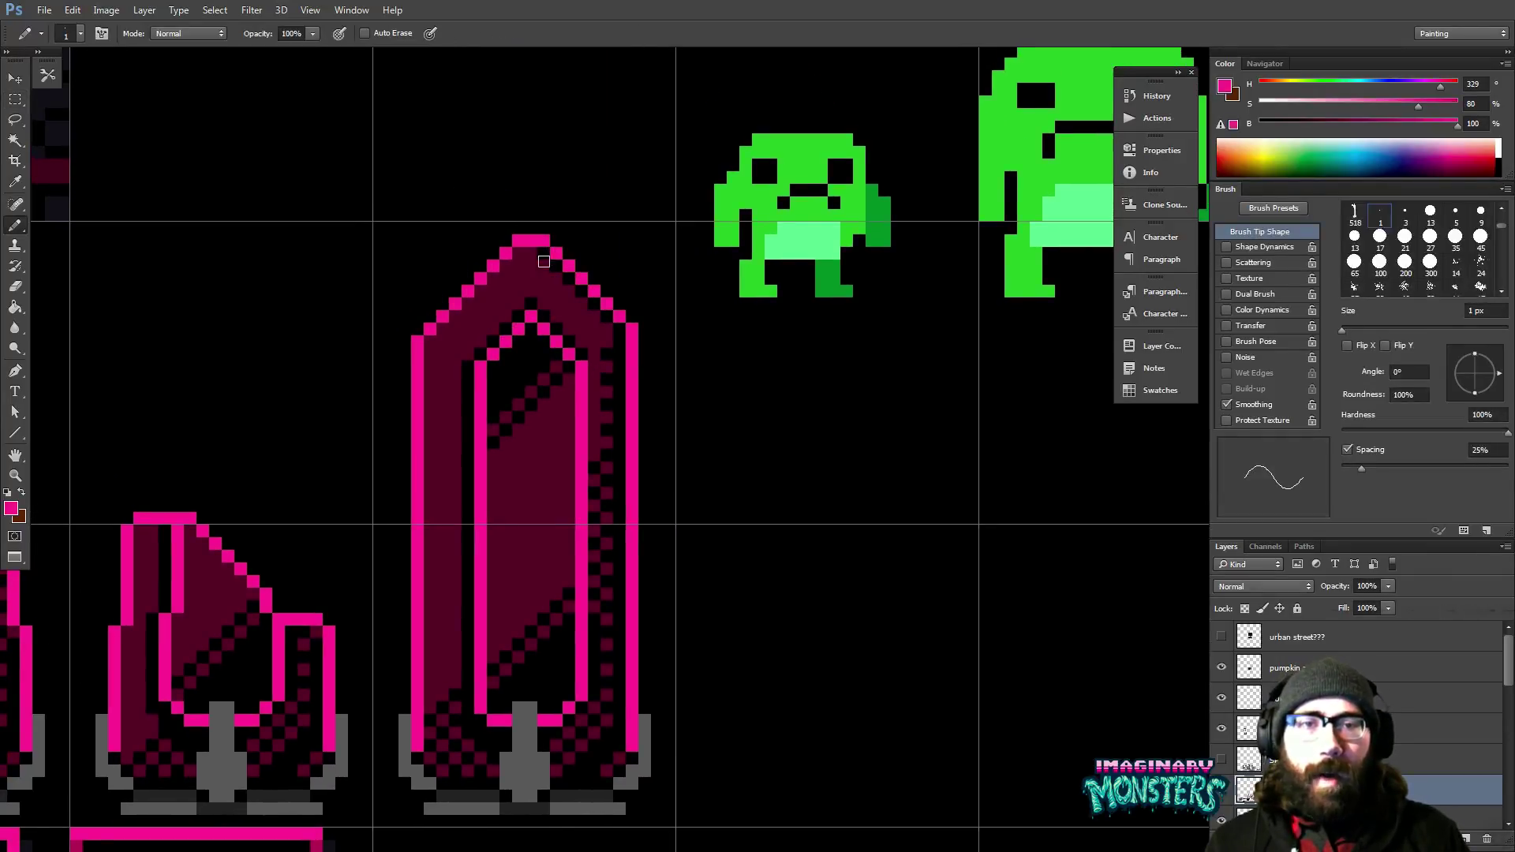
key("m")
mouse_move(425, 425)
left_mouse_down()
mouse_move(473, 511)
mouse_move(609, 490)
left_mouse_up()
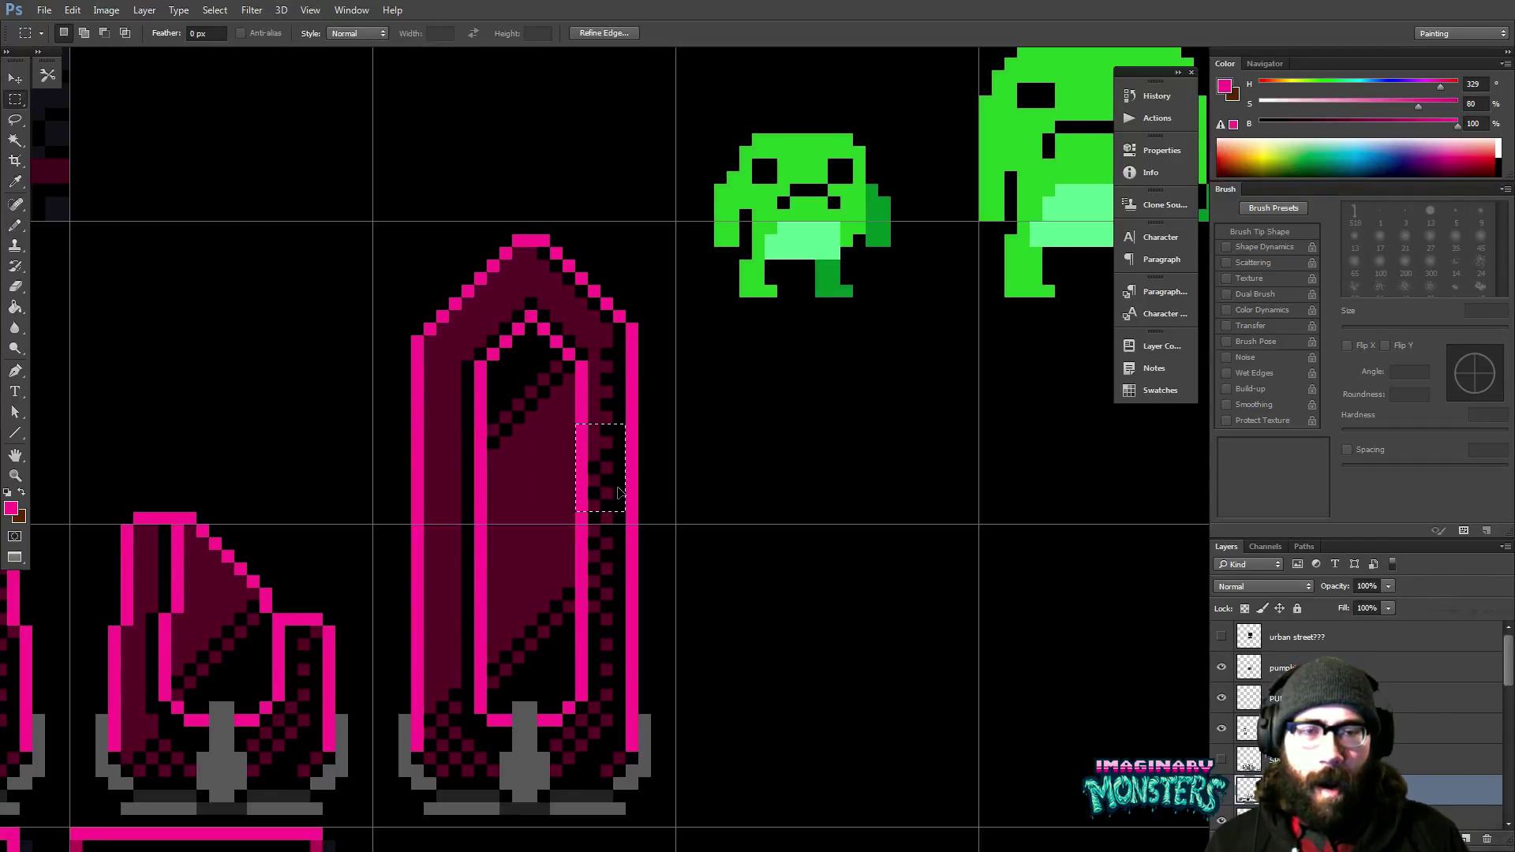
left_click(584, 425)
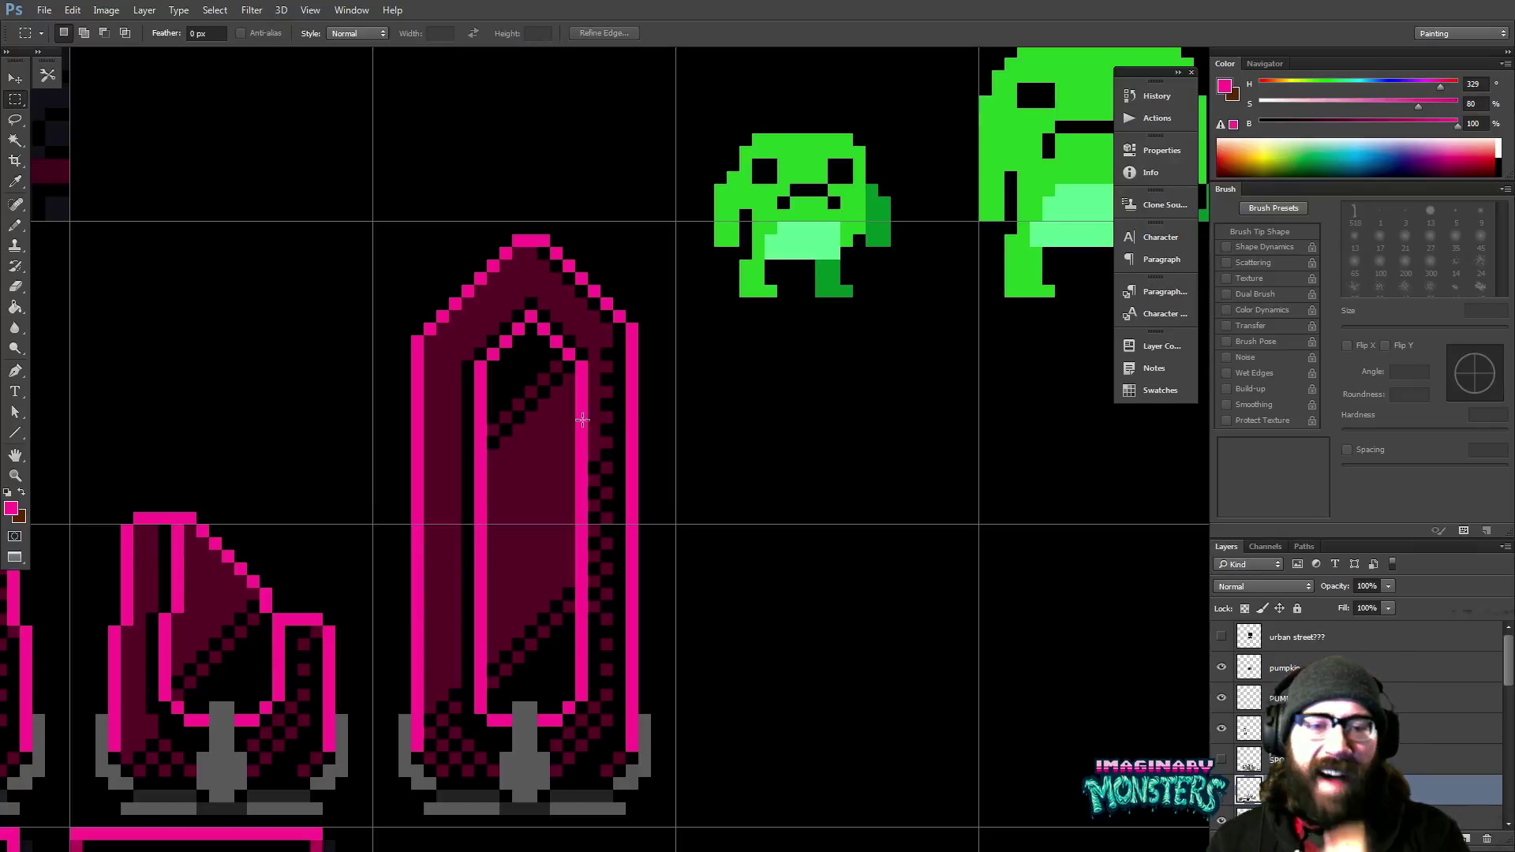
Shift the lower part of the dark glass reflection inside the tall pointed crystal several pixels upward, and clear the selection.
scroll(612, 552, "down", 3)
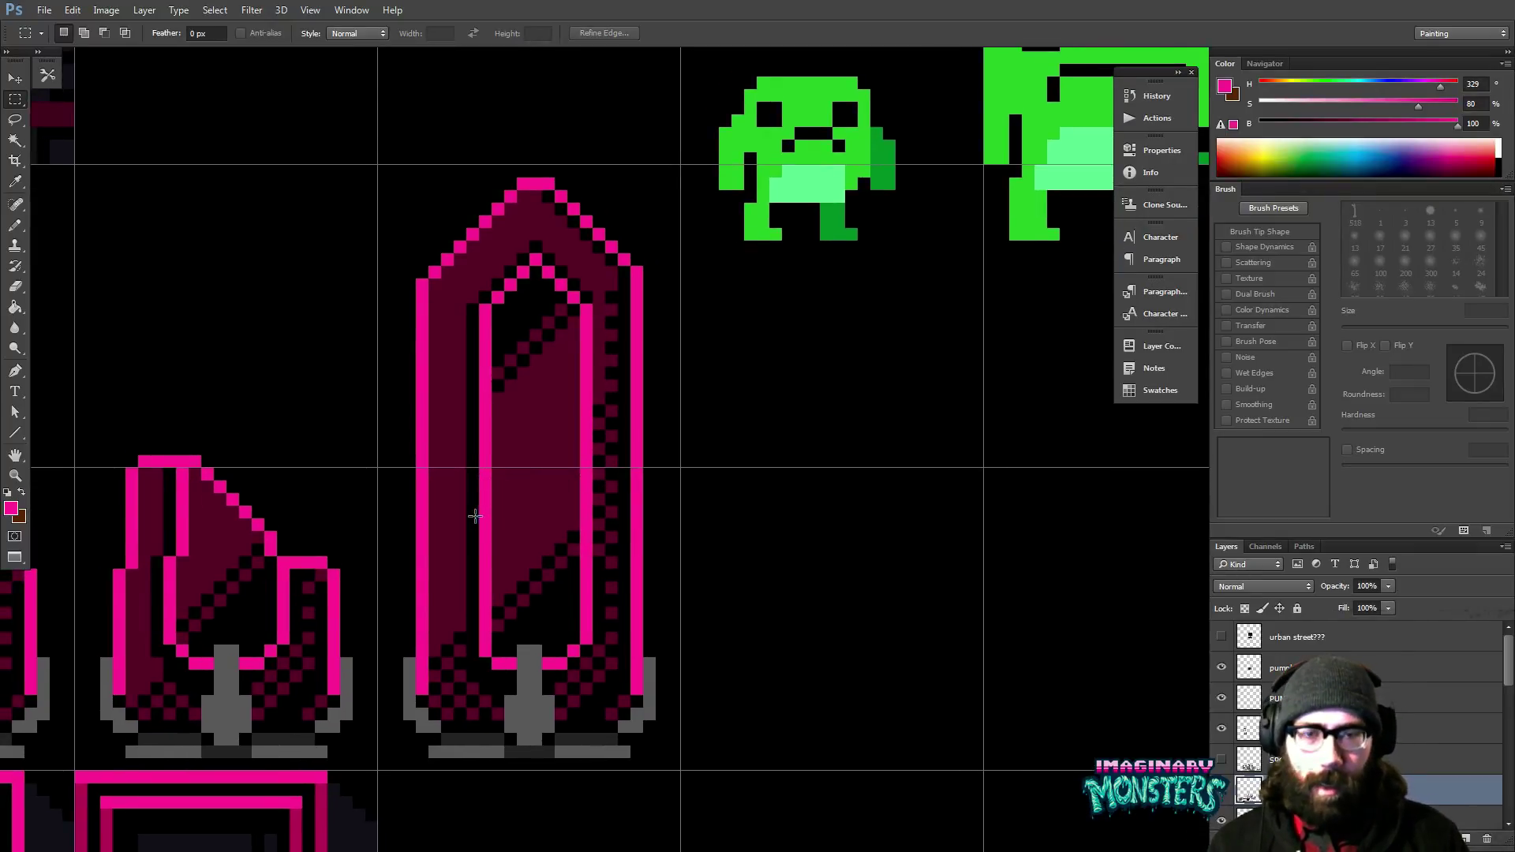
left_click_drag(492, 484, 570, 635)
key("v")
key("Up")
key("Up")
key("Up")
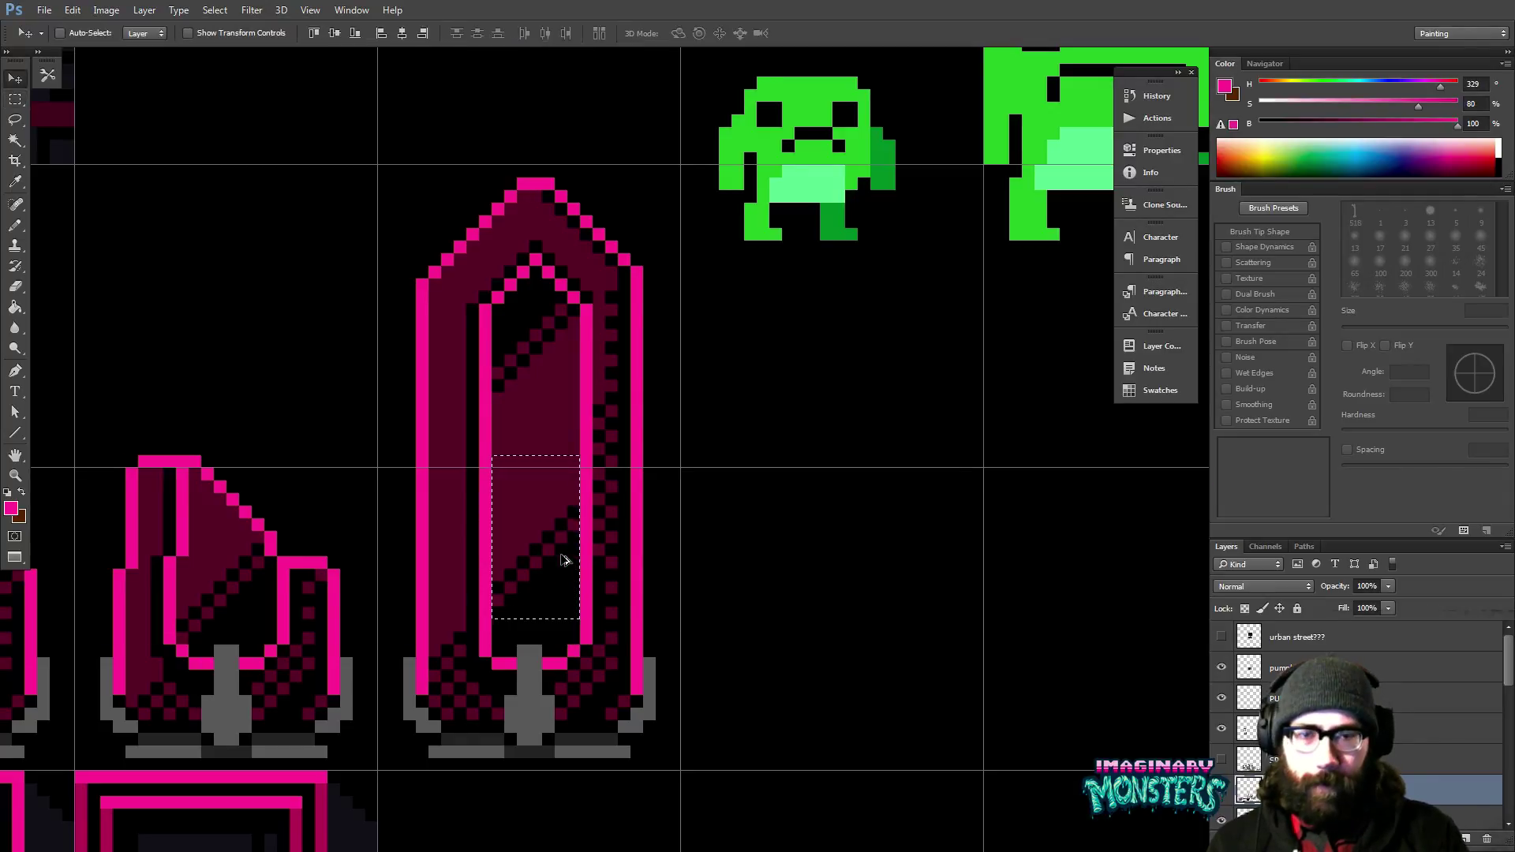
key("ctrl+d")
key("z")
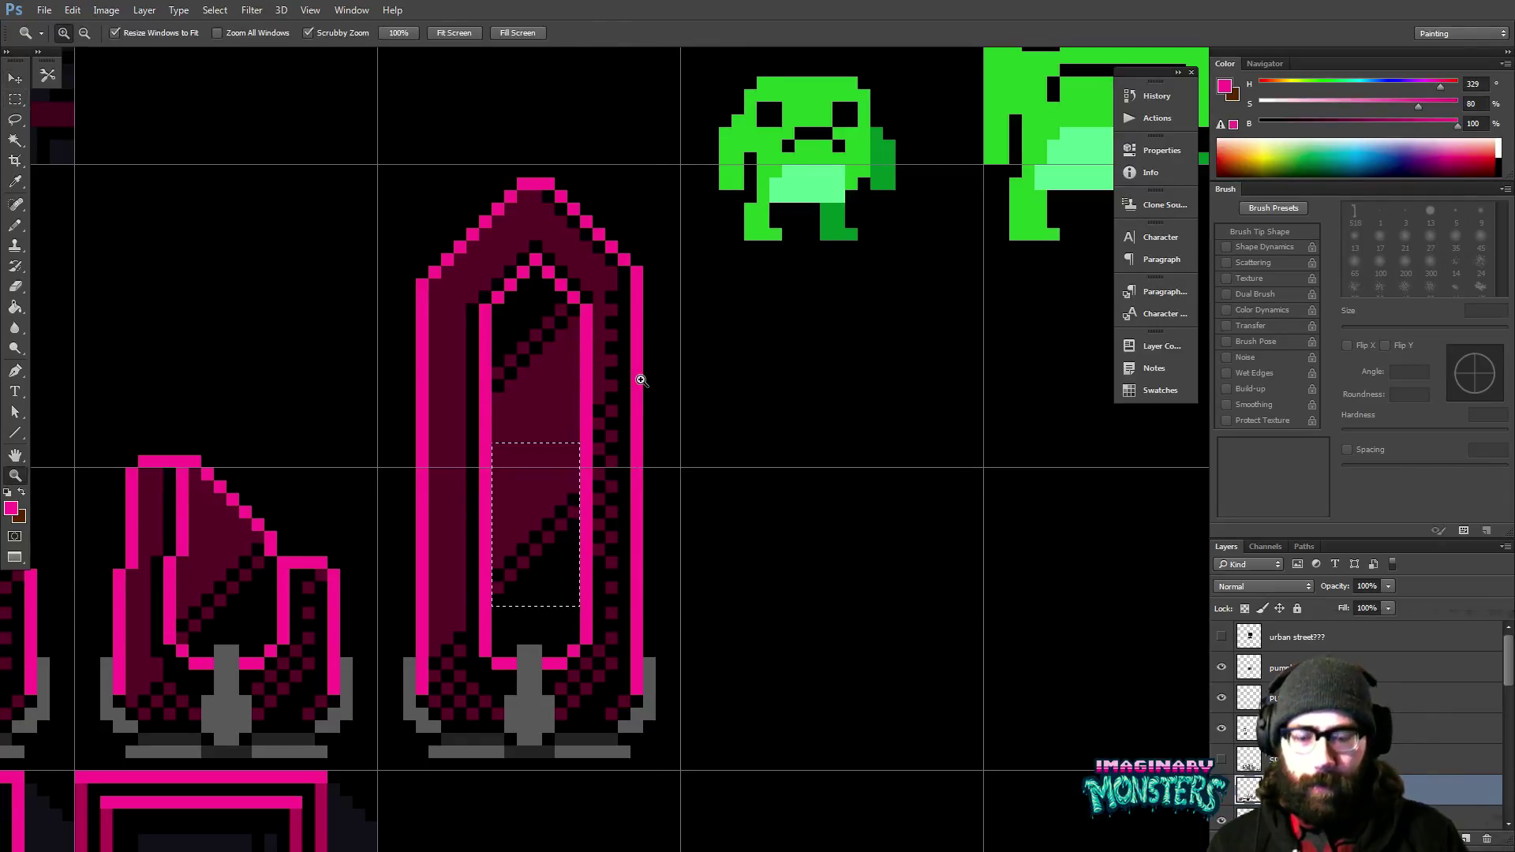
key("ctrl+d")
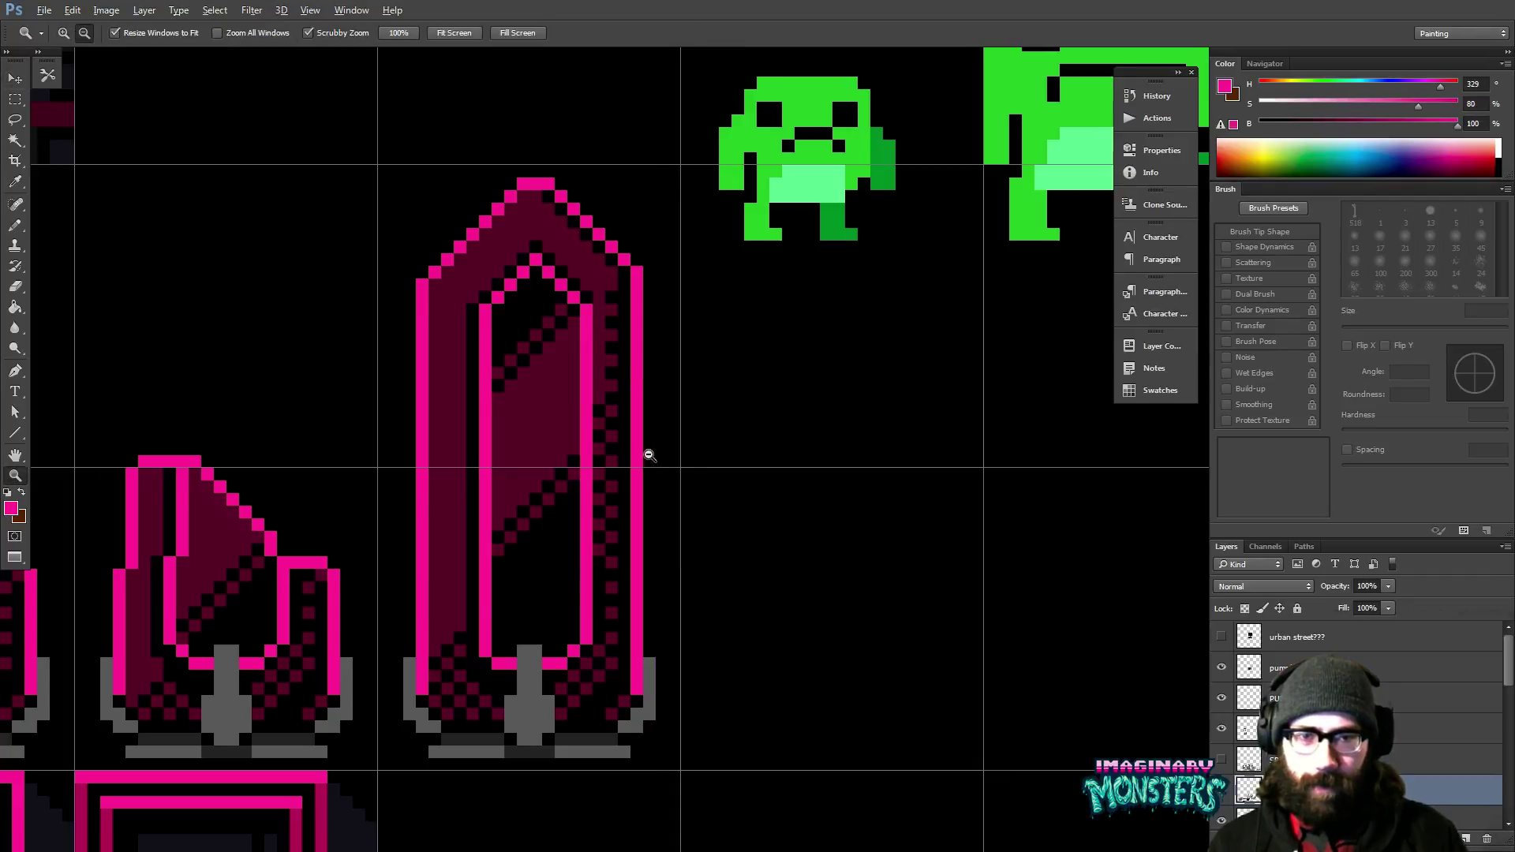
Examine the reshaded tall crystal beside the other crystals, the skull blocks and the green characters.
left_click(648, 456)
left_click(645, 477)
left_click_drag(642, 476, 645, 517)
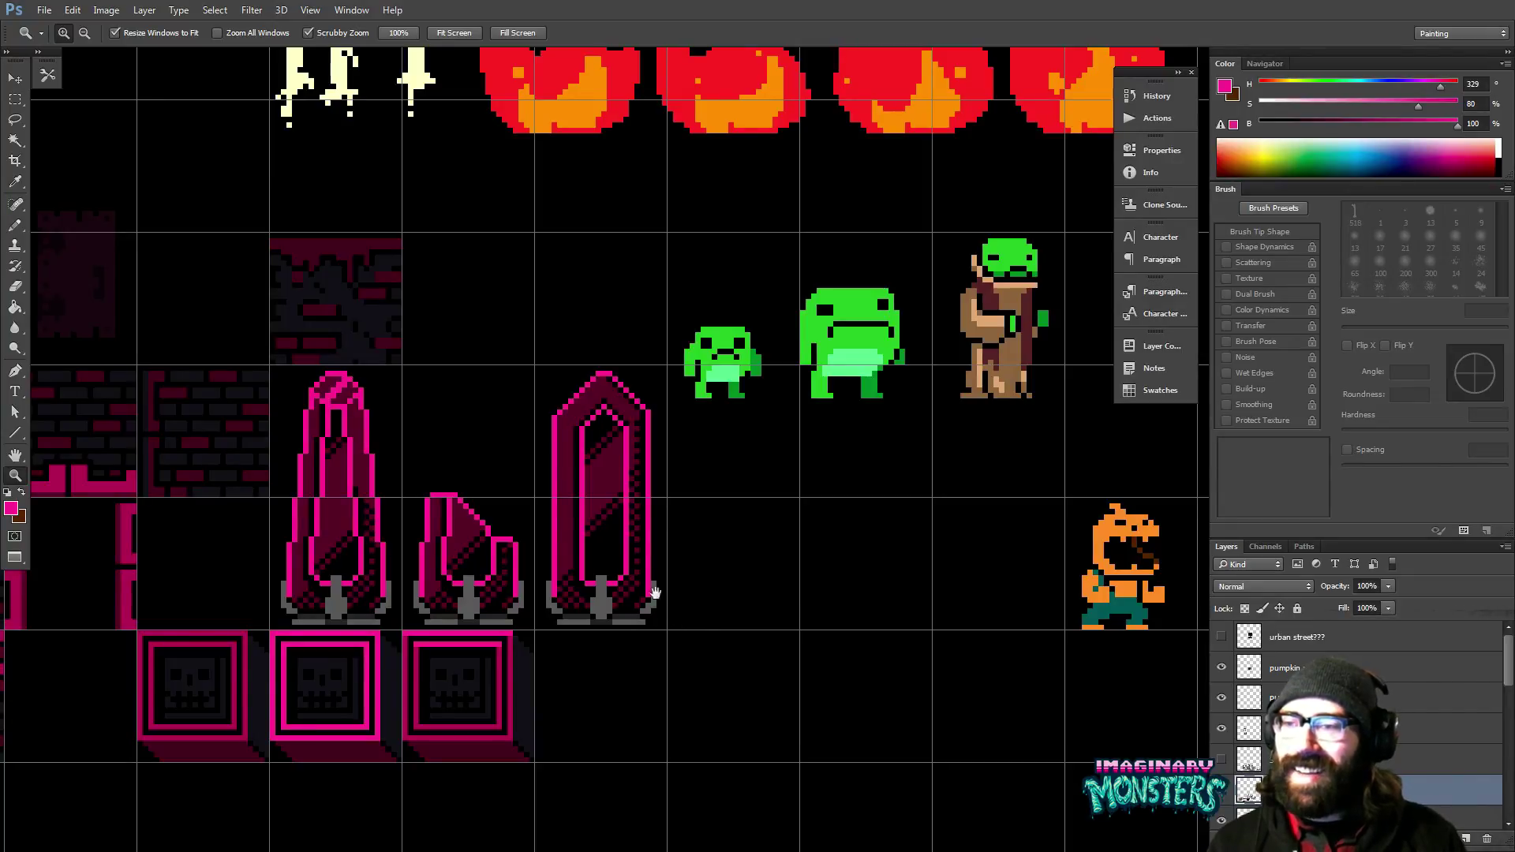
left_click_drag(655, 592, 575, 500)
left_click_drag(558, 450, 652, 441)
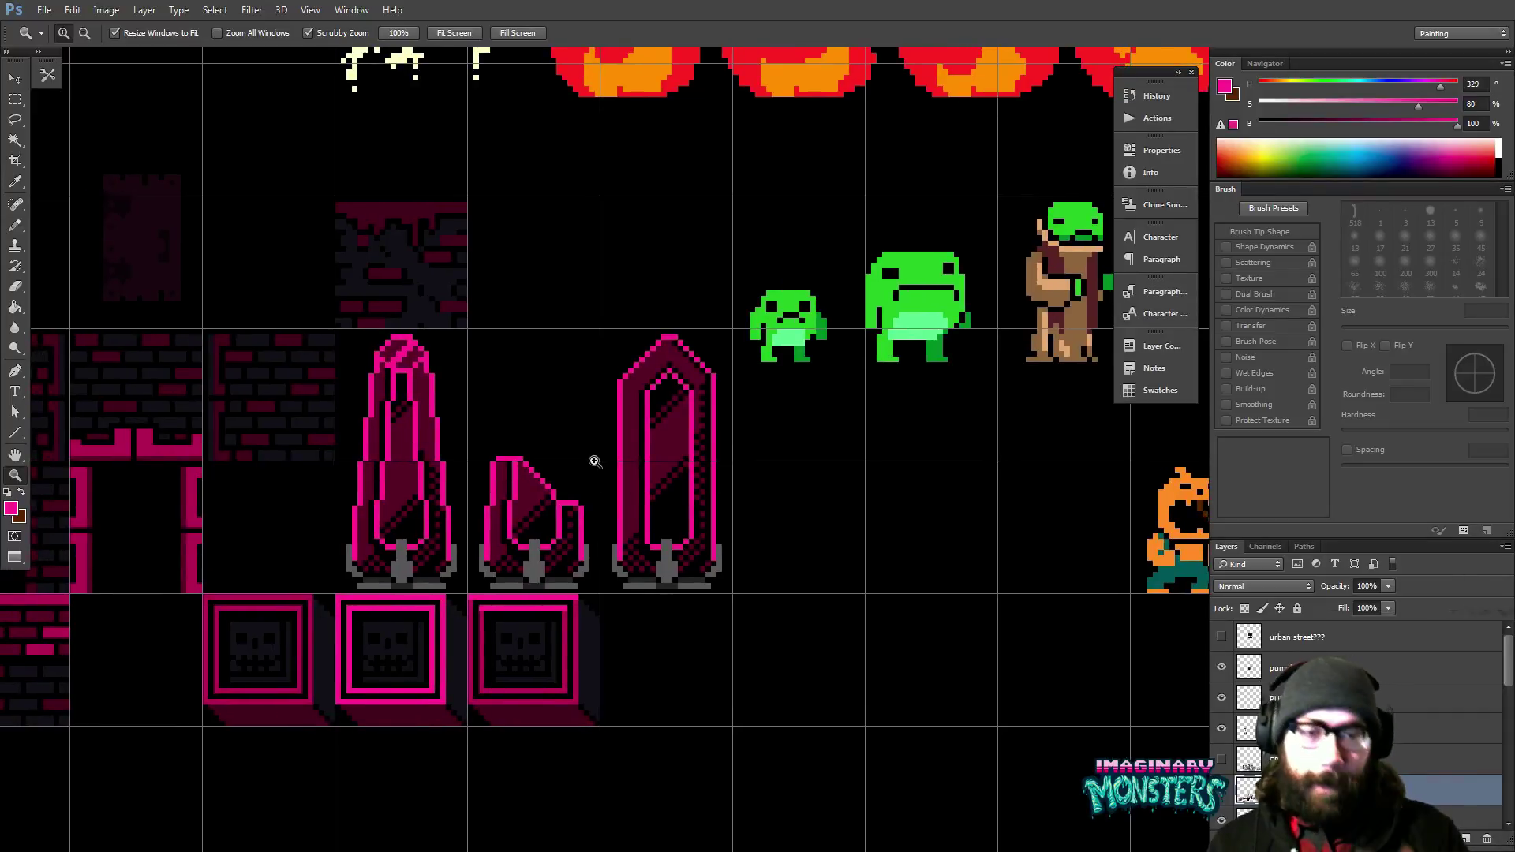
left_click_drag(505, 509, 654, 489)
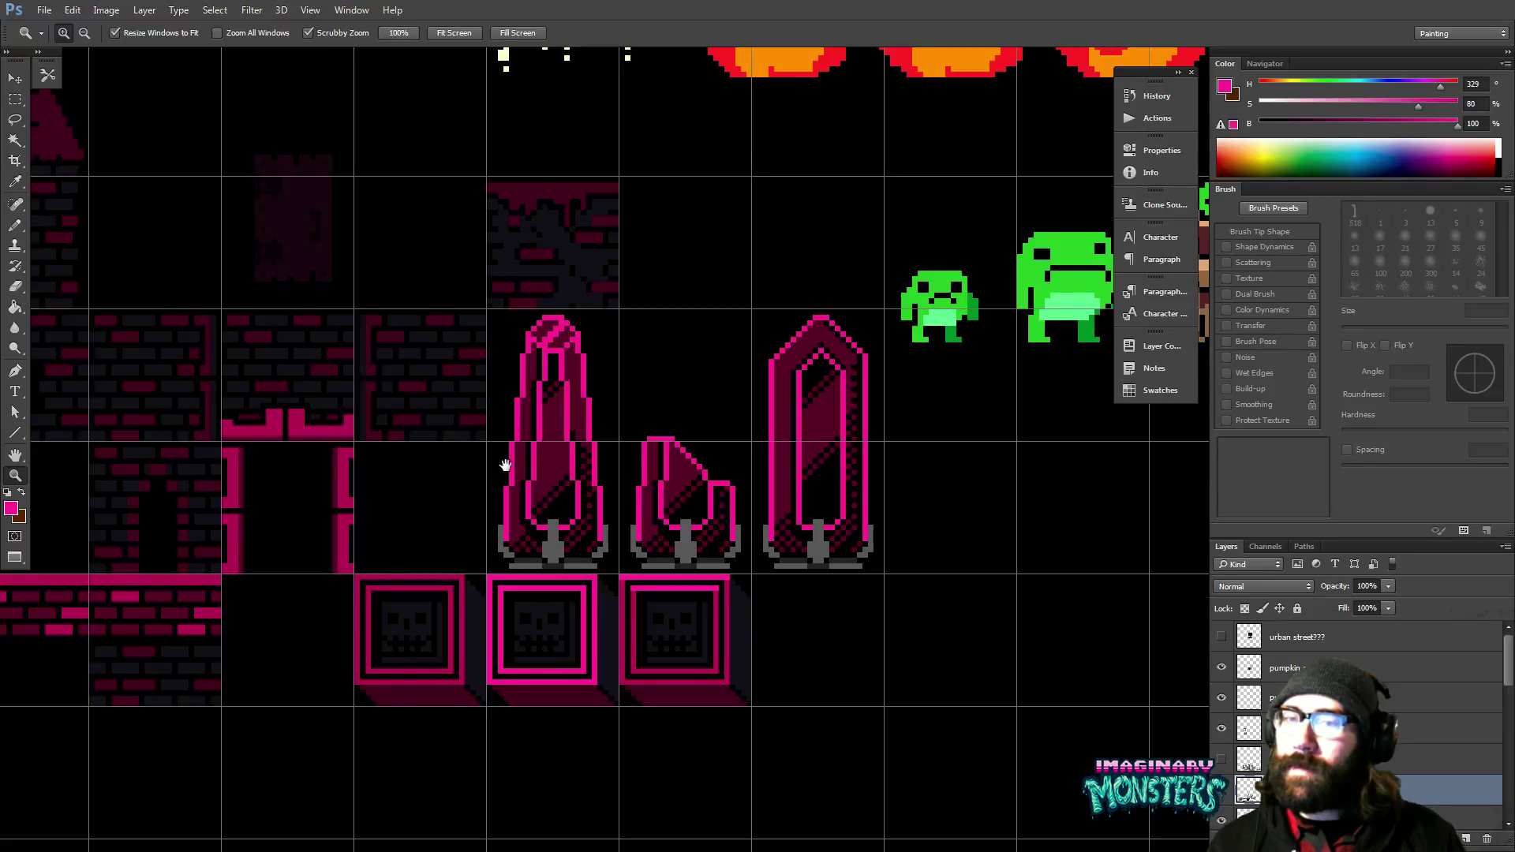
left_click_drag(505, 466, 726, 418)
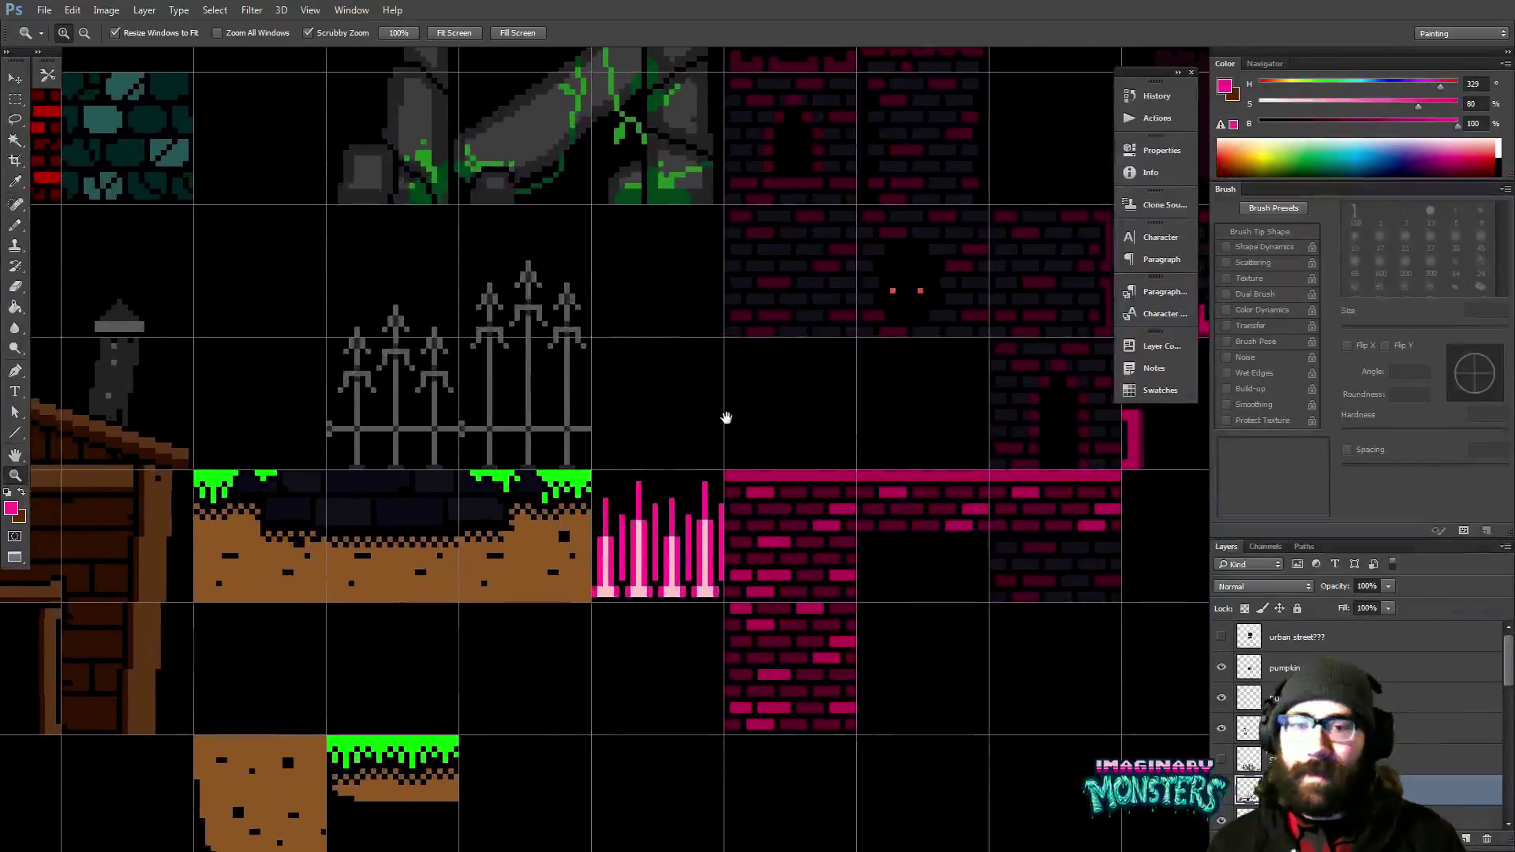
Examine the iron fence, grass and stone ground, pink spikes and wooden house, and compare them with the whole tileset.
left_click_drag(672, 497, 689, 471)
left_click_drag(628, 534, 630, 451)
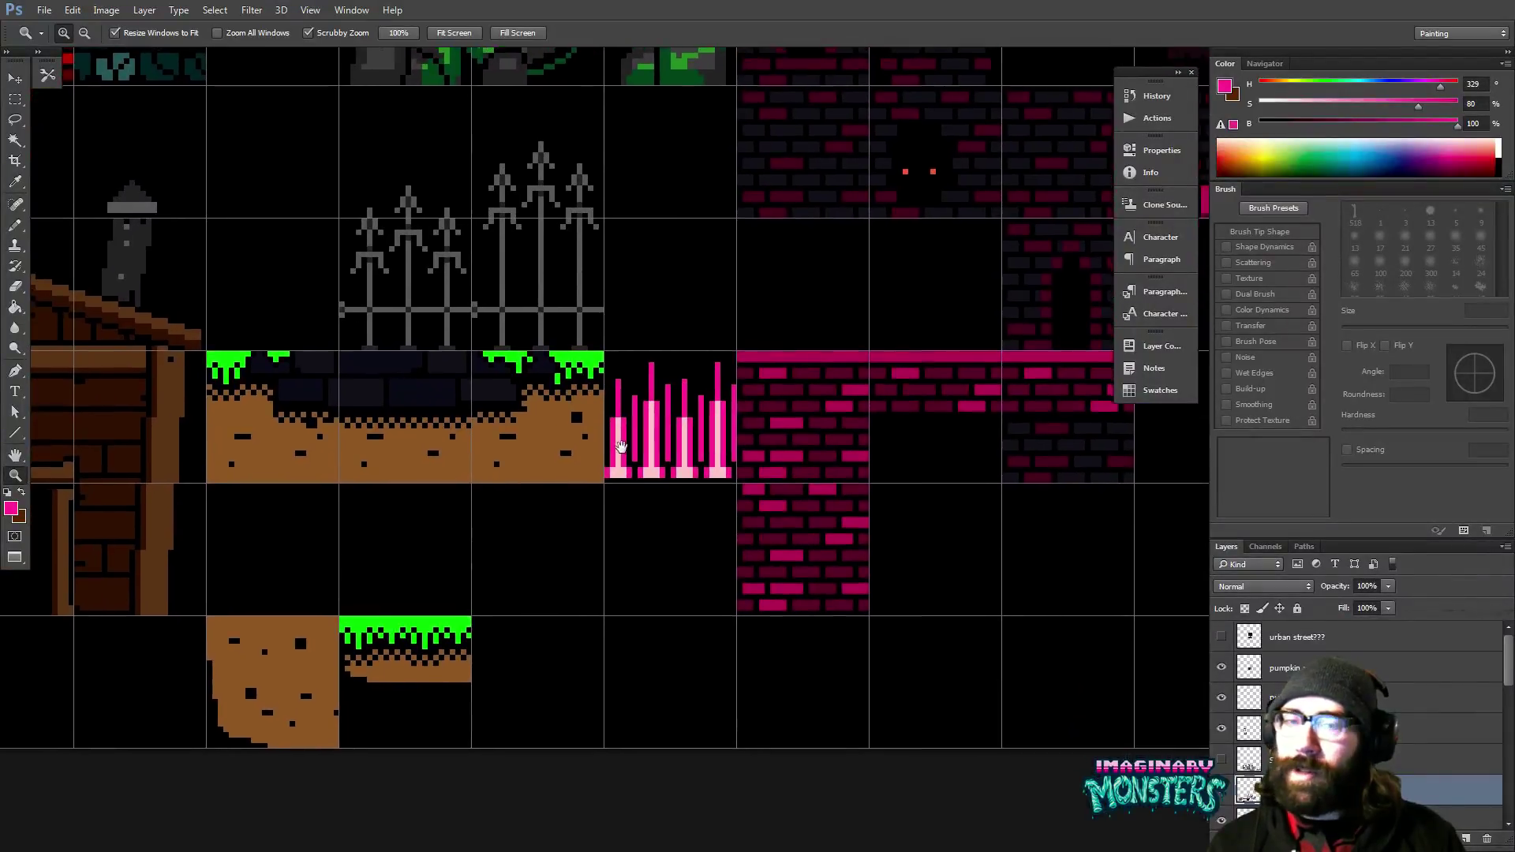
left_click_drag(537, 552, 642, 473)
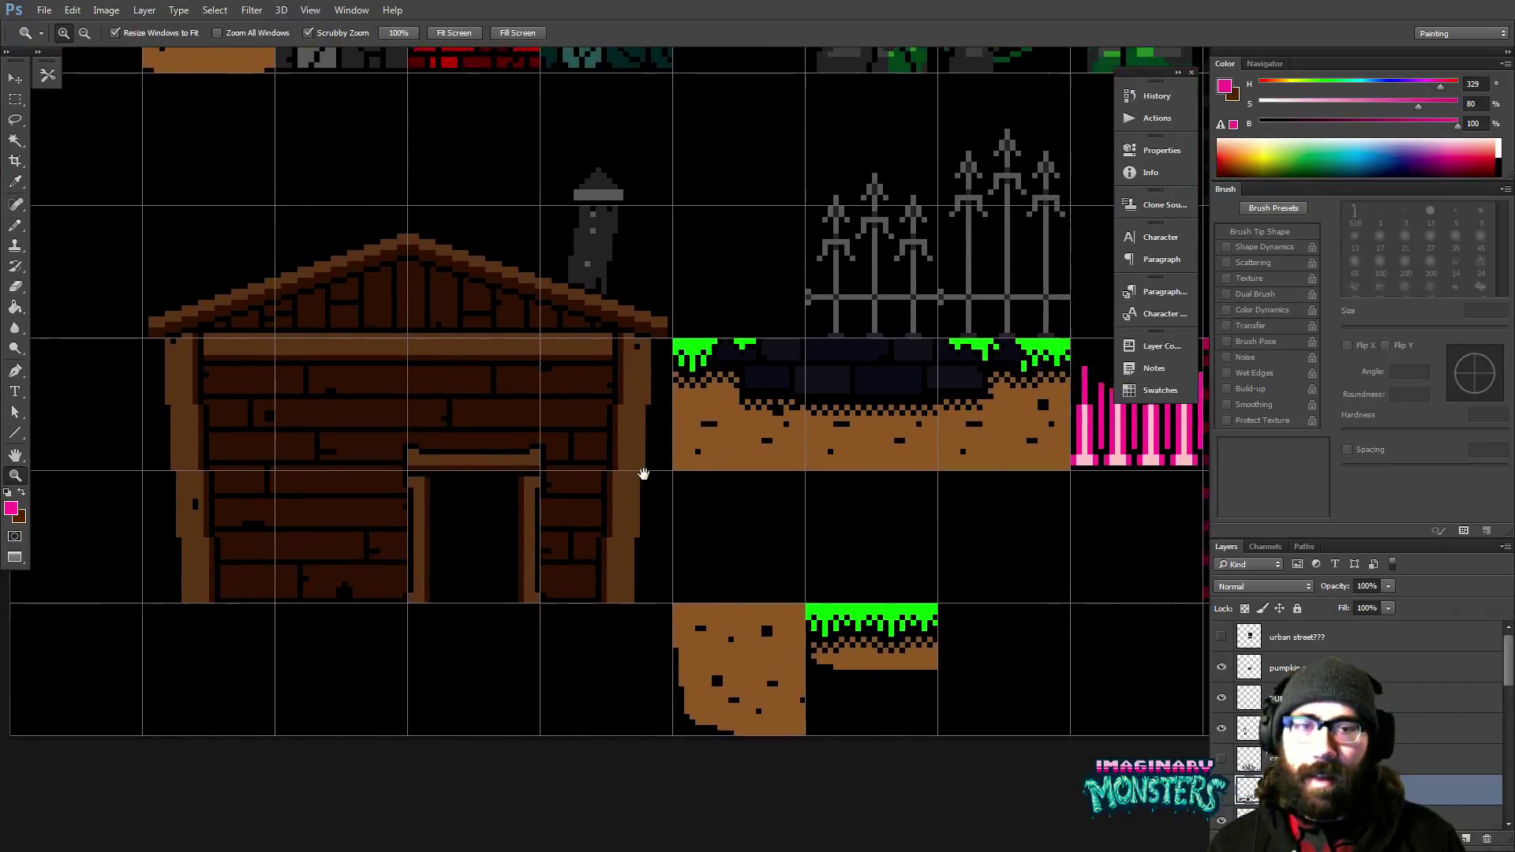
left_click_drag(823, 500, 711, 545)
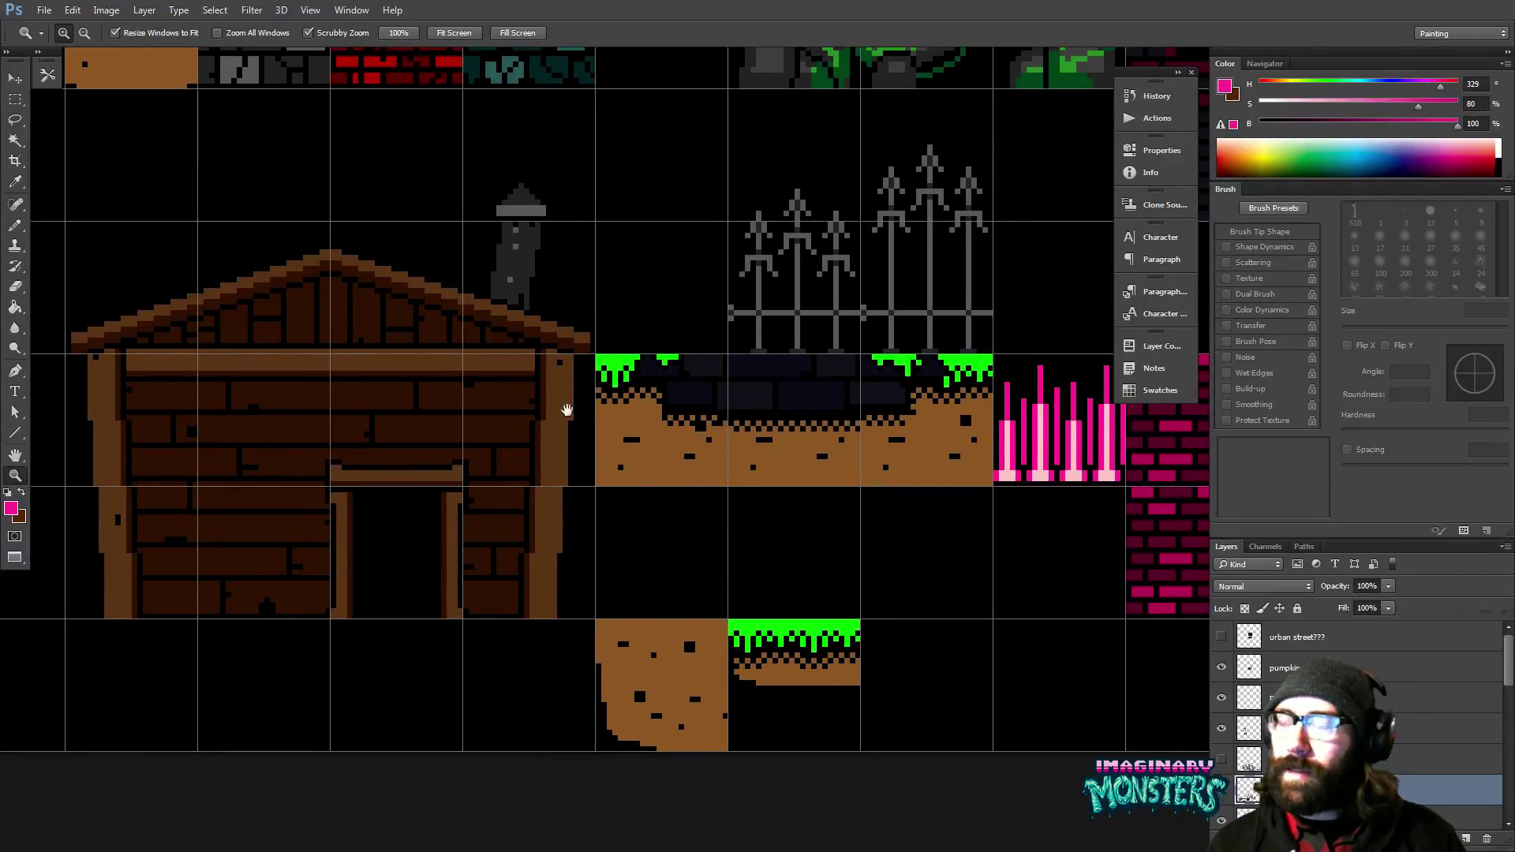
left_click_drag(617, 500, 629, 485)
scroll(676, 477, "down", 2)
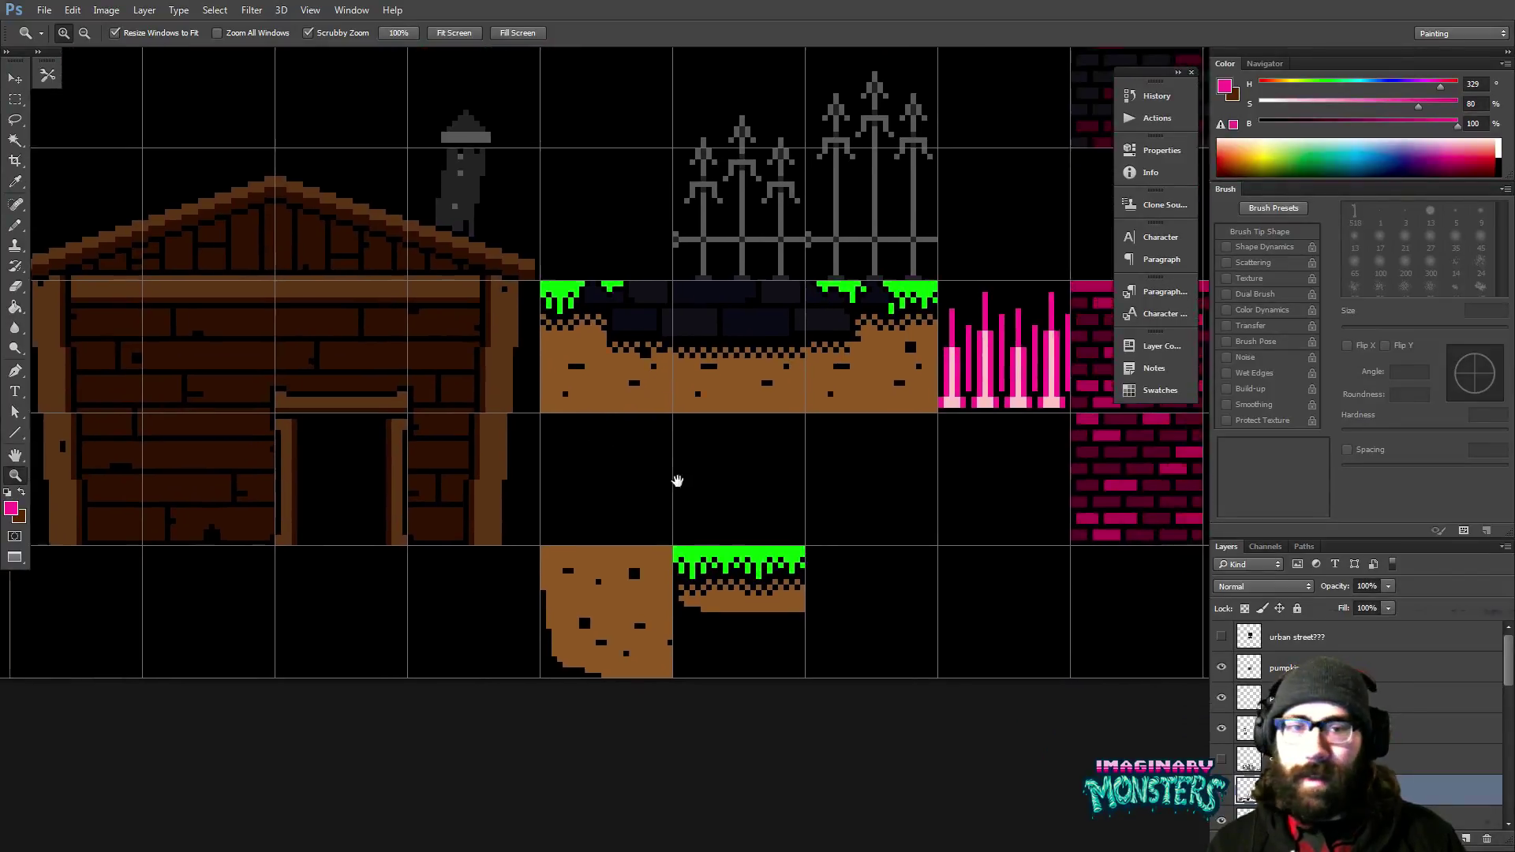
scroll(498, 520, "right", 10)
scroll(497, 521, "up", 3)
key("alt")
left_click_drag(716, 347, 487, 539)
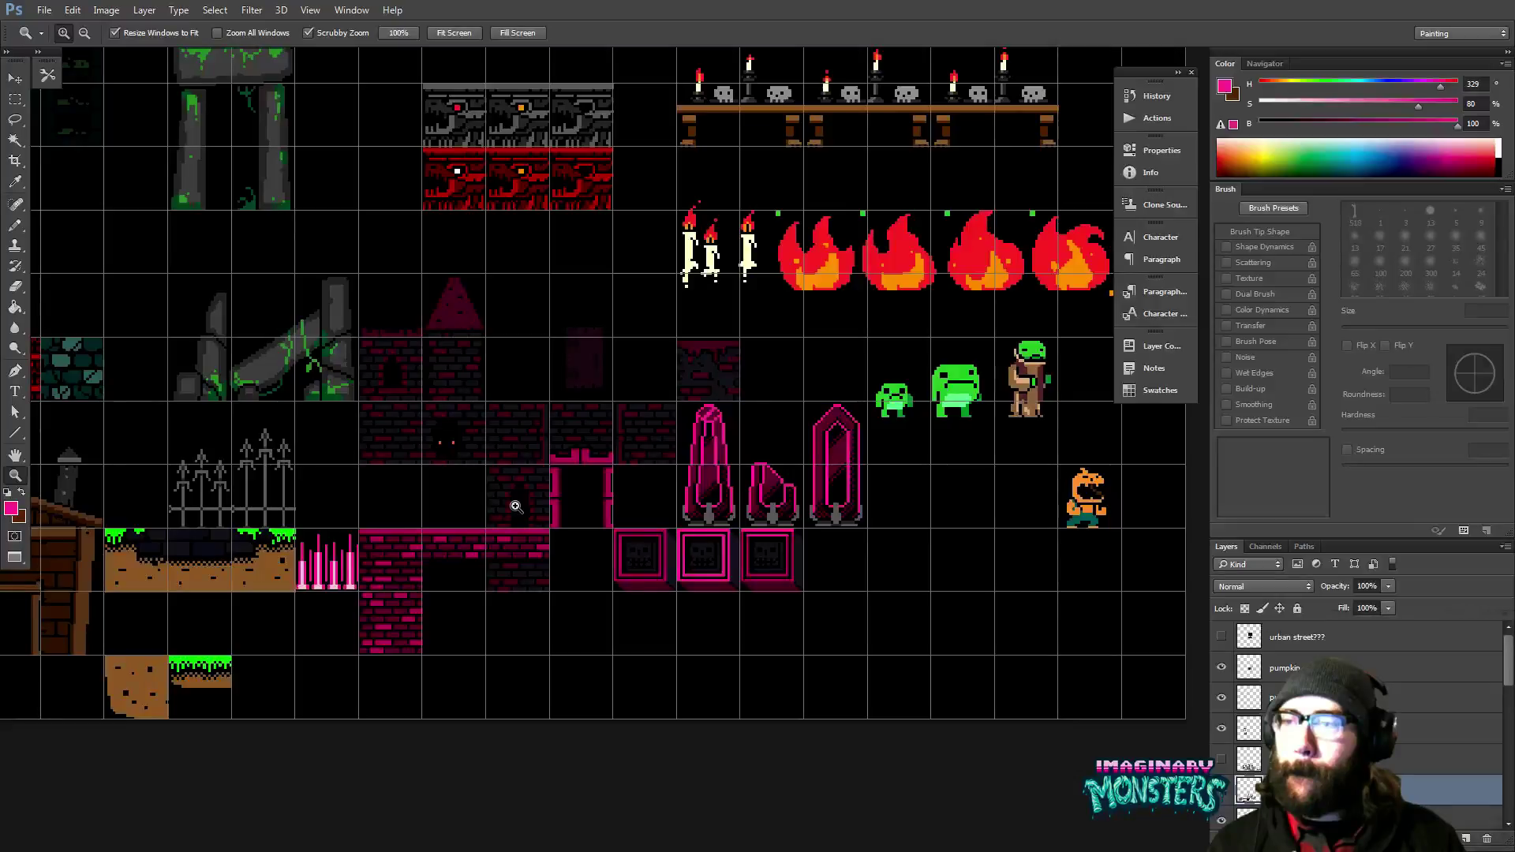
Move the layer holding the house, ground, castle, crystals and skull blocks two grid columns to the right.
scroll(508, 514, "right", 4)
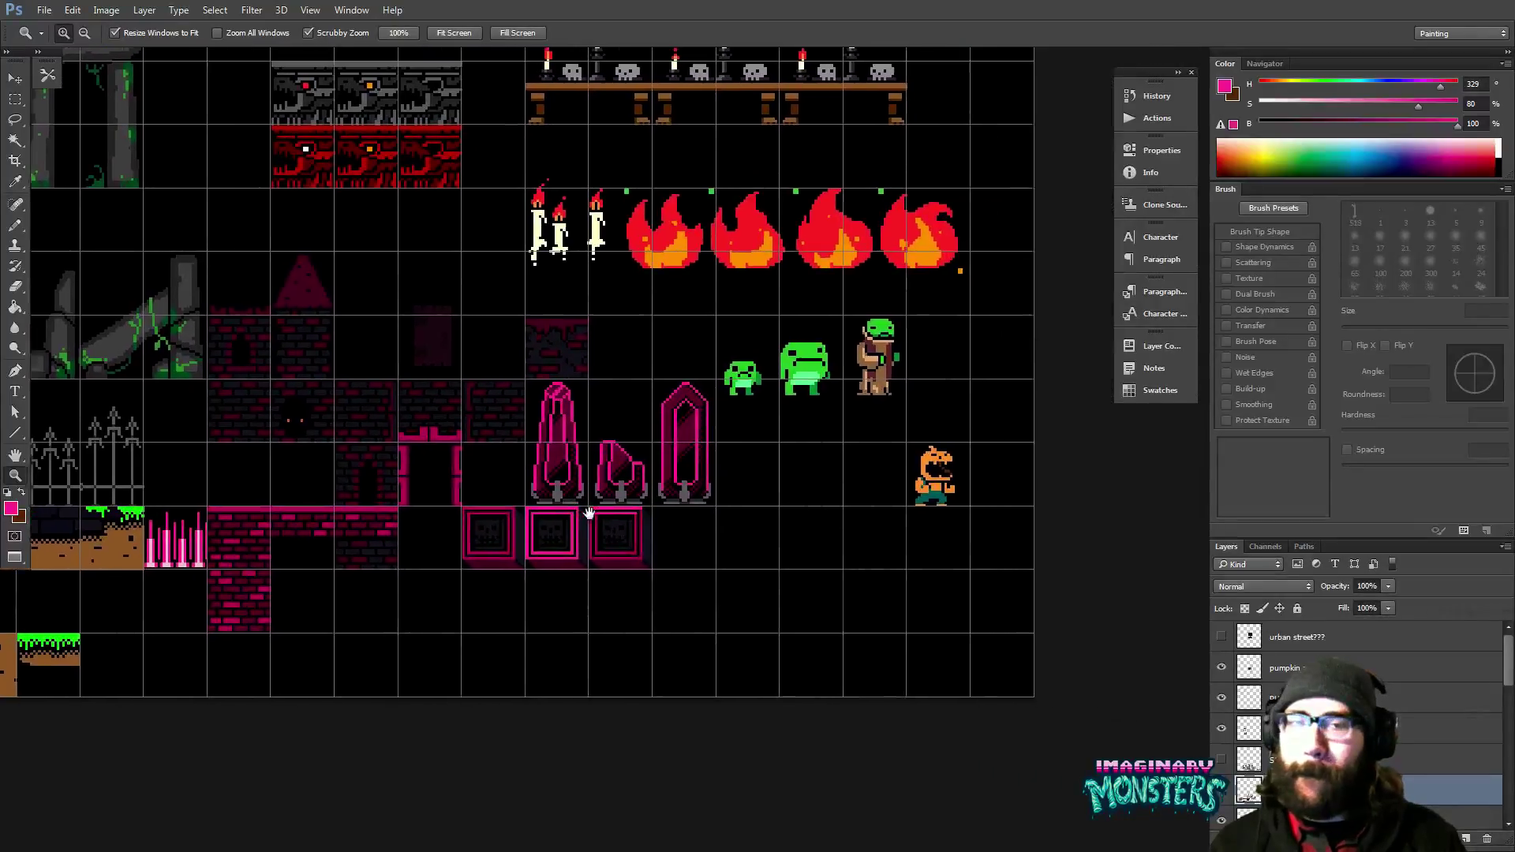
left_click_drag(595, 536, 673, 463)
scroll(707, 510, "right", 4)
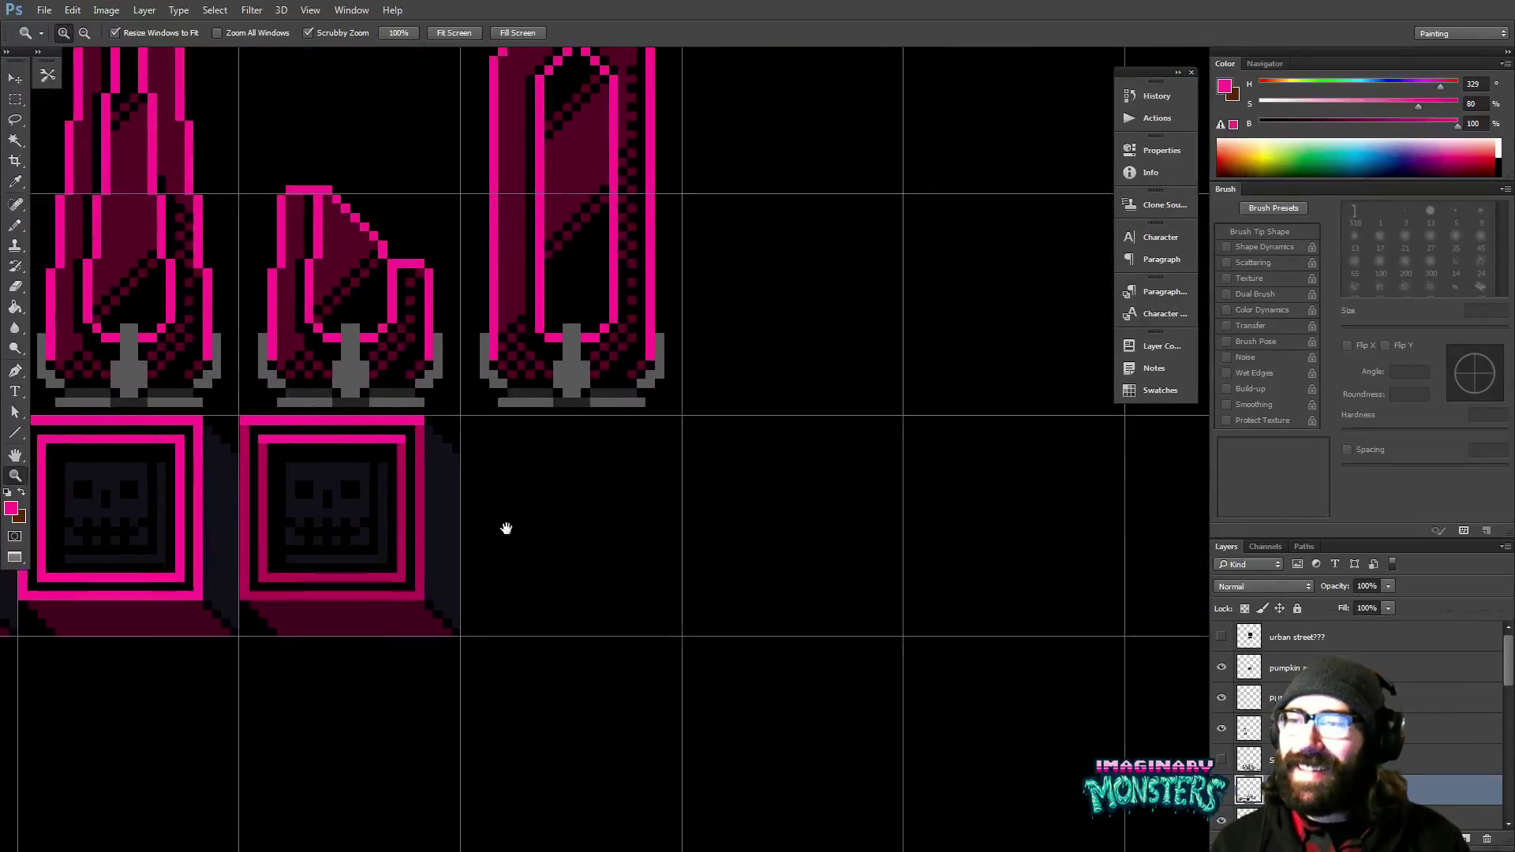
key("v")
left_click_drag(444, 542, 932, 565)
key("z")
left_click(903, 548, "alt")
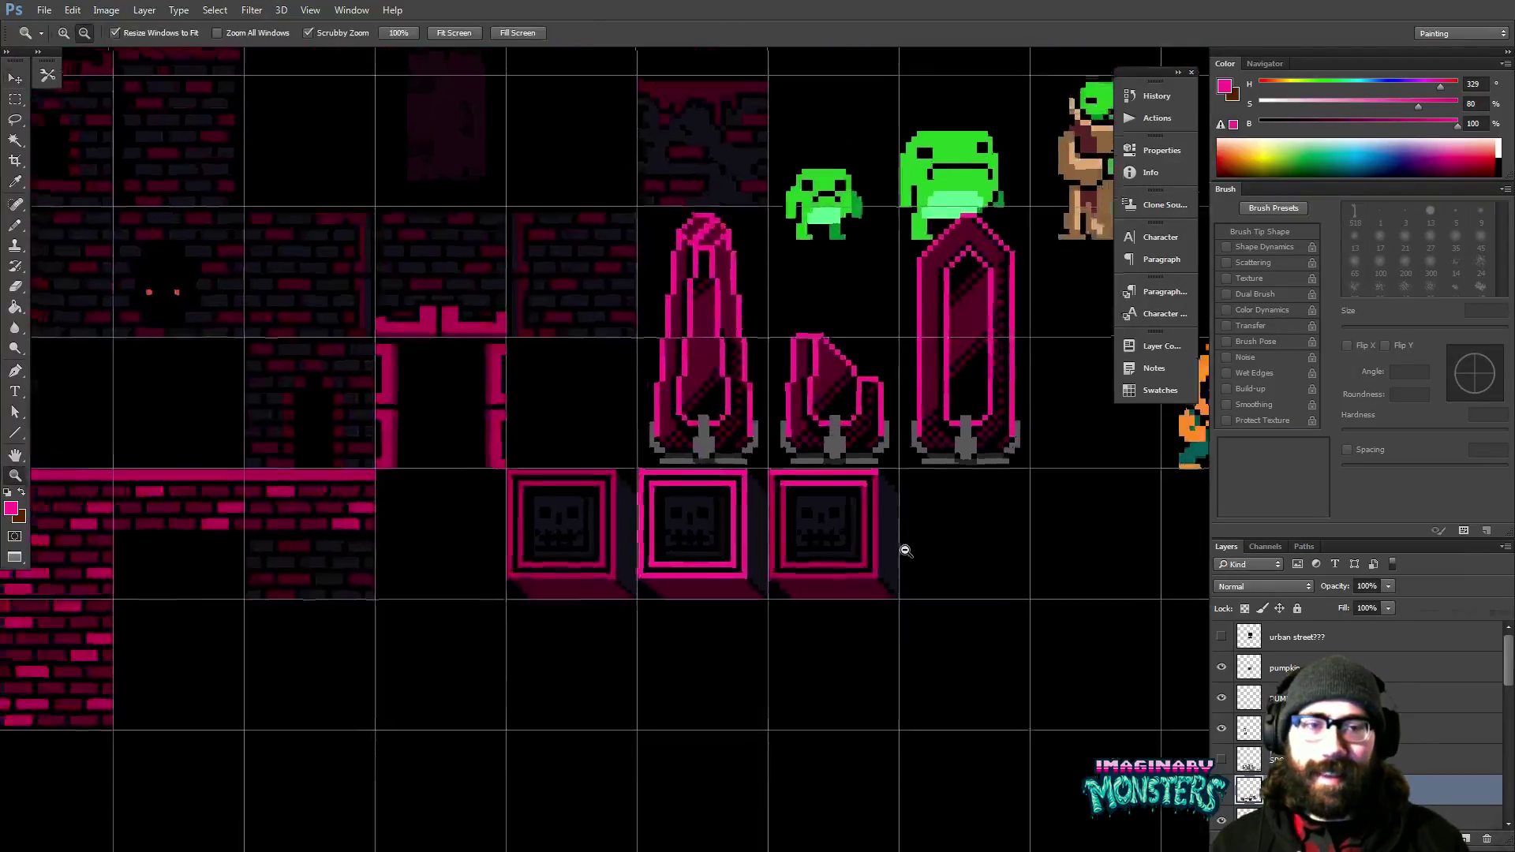
Select the layer holding the green frog characters and reposition it.
left_click_drag(739, 514, 488, 562)
key("v")
left_click(813, 359, "ctrl")
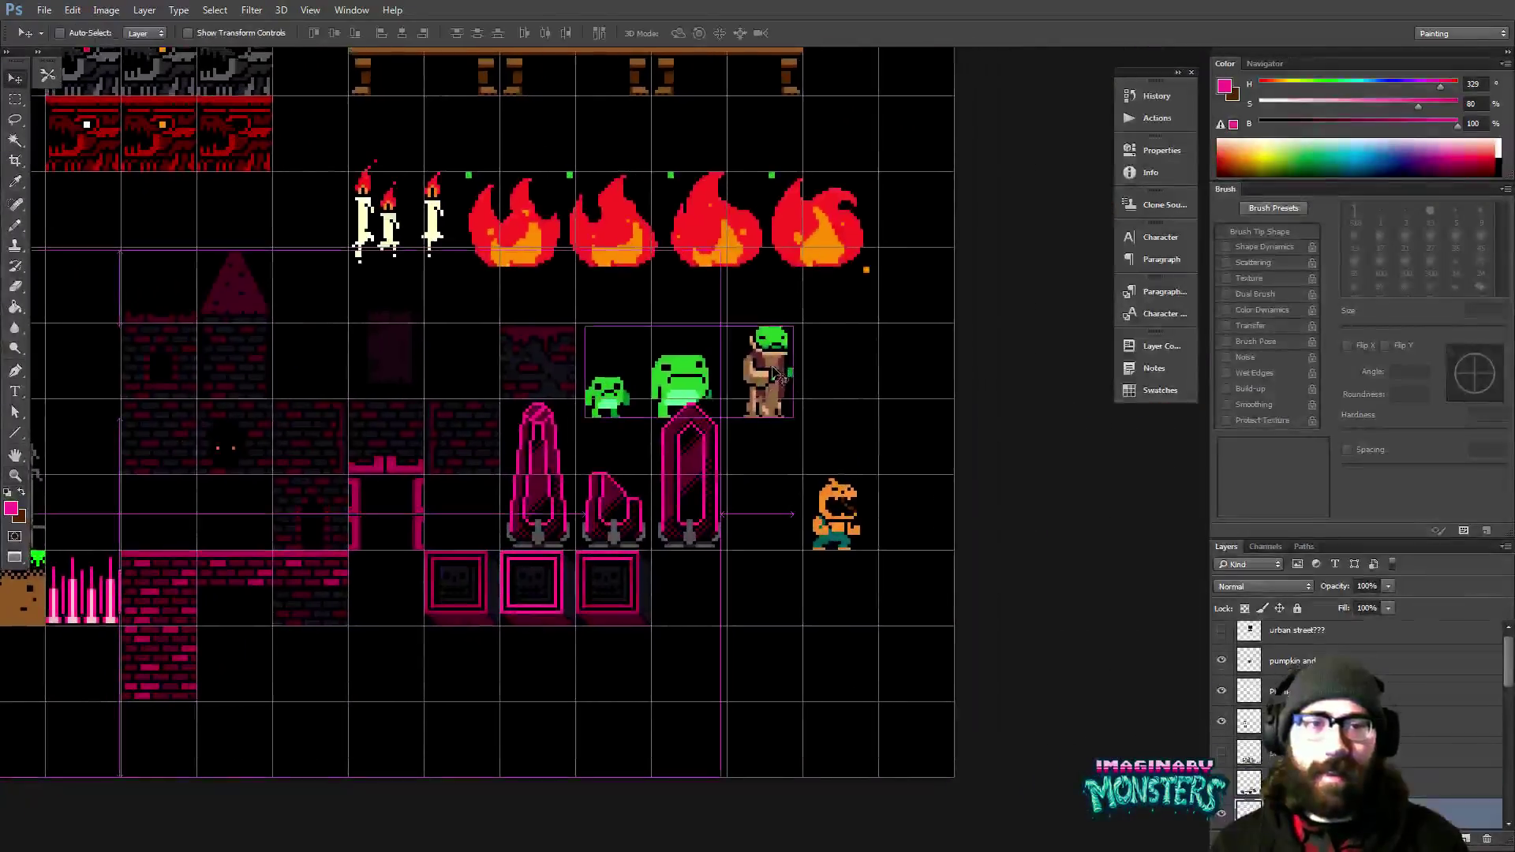
left_click_drag(813, 359, 833, 350)
Draw a dark brown plank two tiles wide and 3 px thick in the empty tiles left of the wooden house, using the wall color.
left_click_drag(577, 363, 748, 454)
left_click_drag(478, 440, 510, 448)
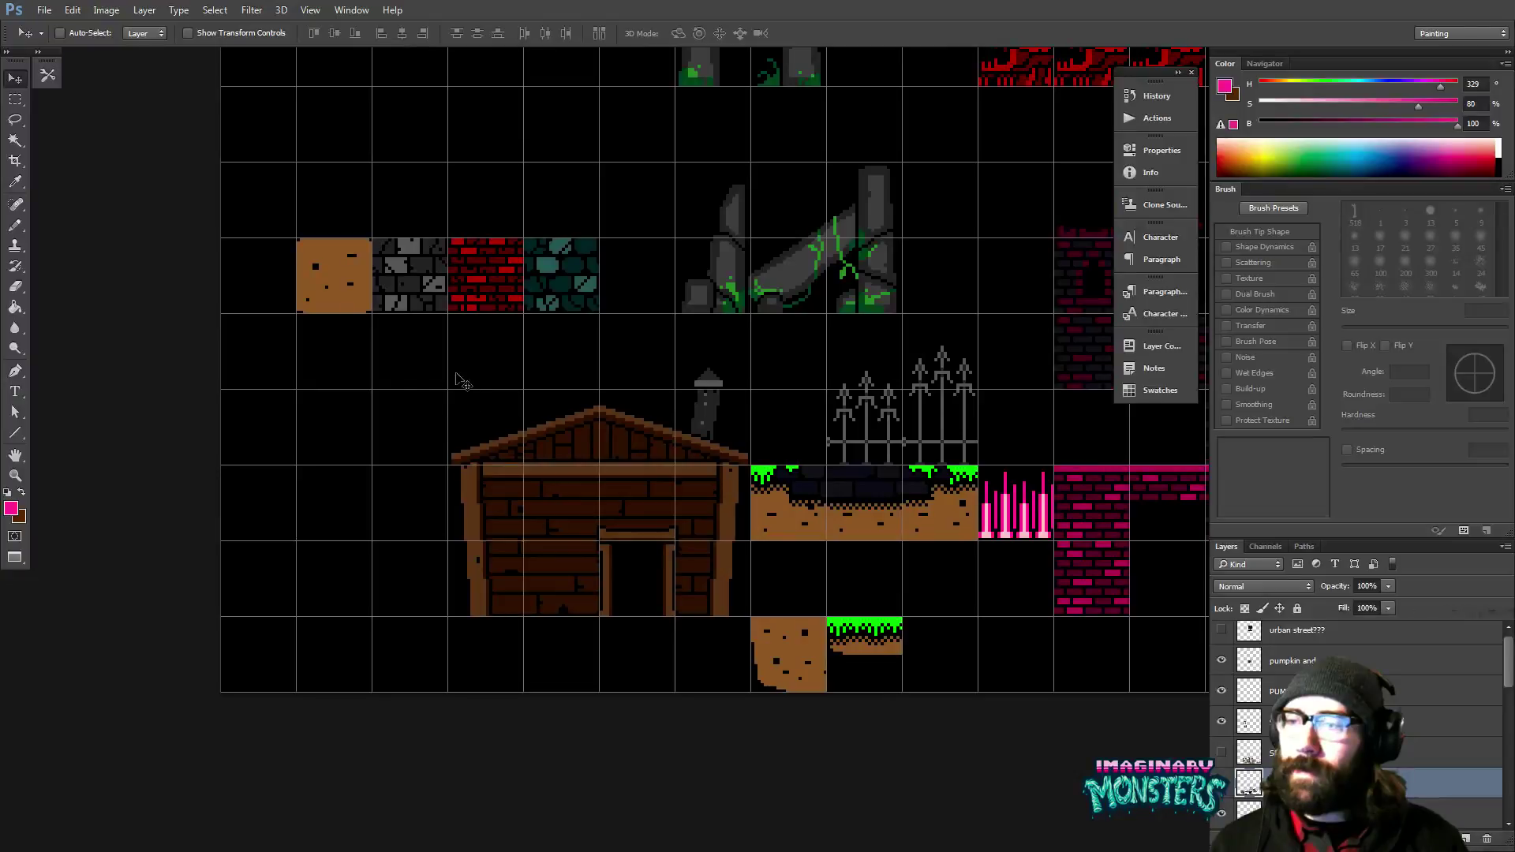
key("z")
left_click(437, 547)
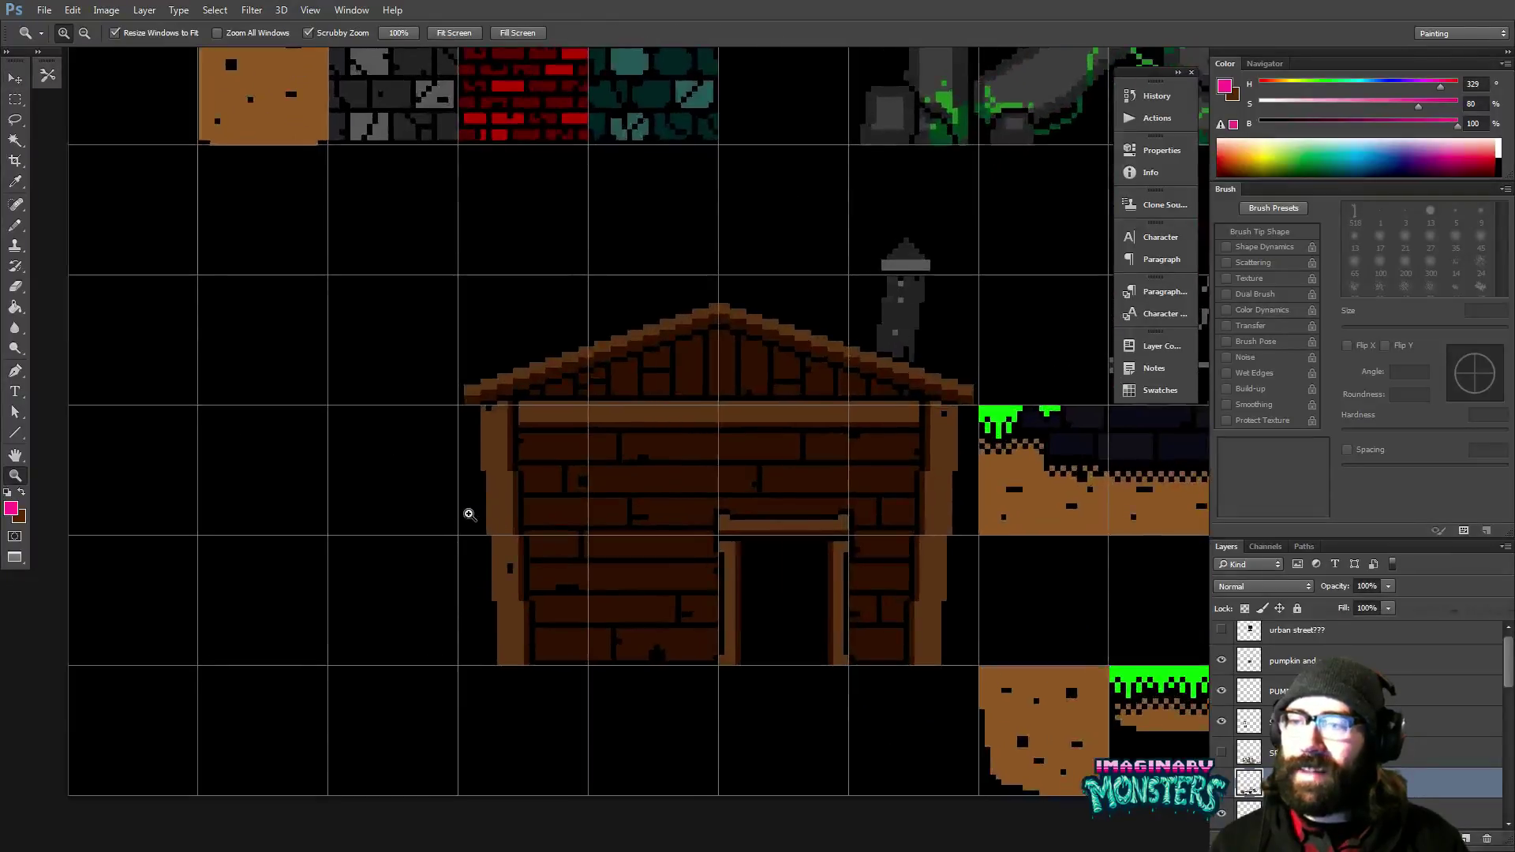
key("v")
left_click_drag(469, 541, 512, 553)
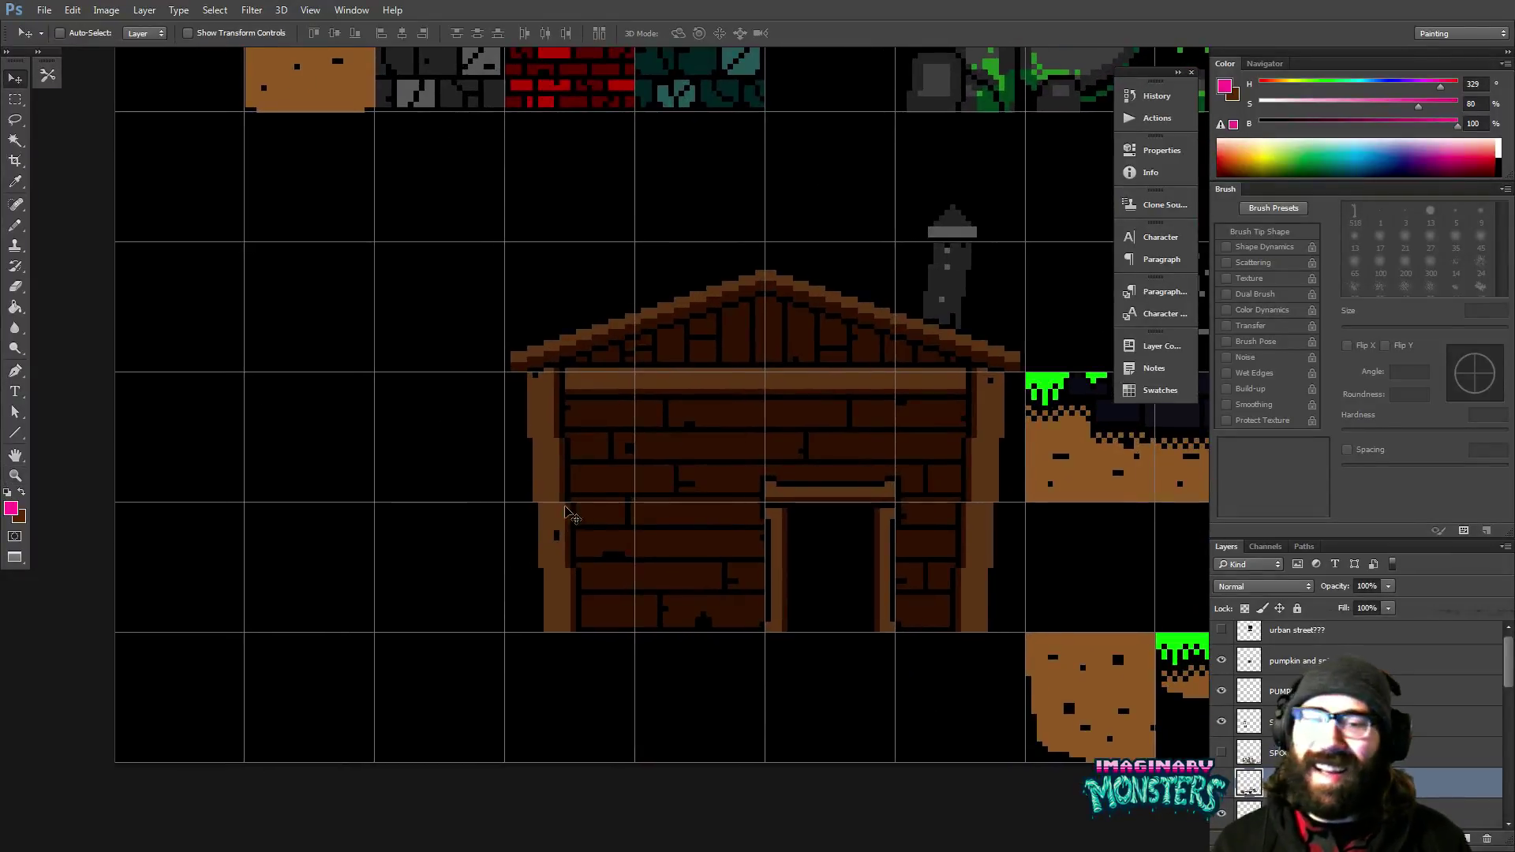
key("b")
left_click(603, 536, "alt")
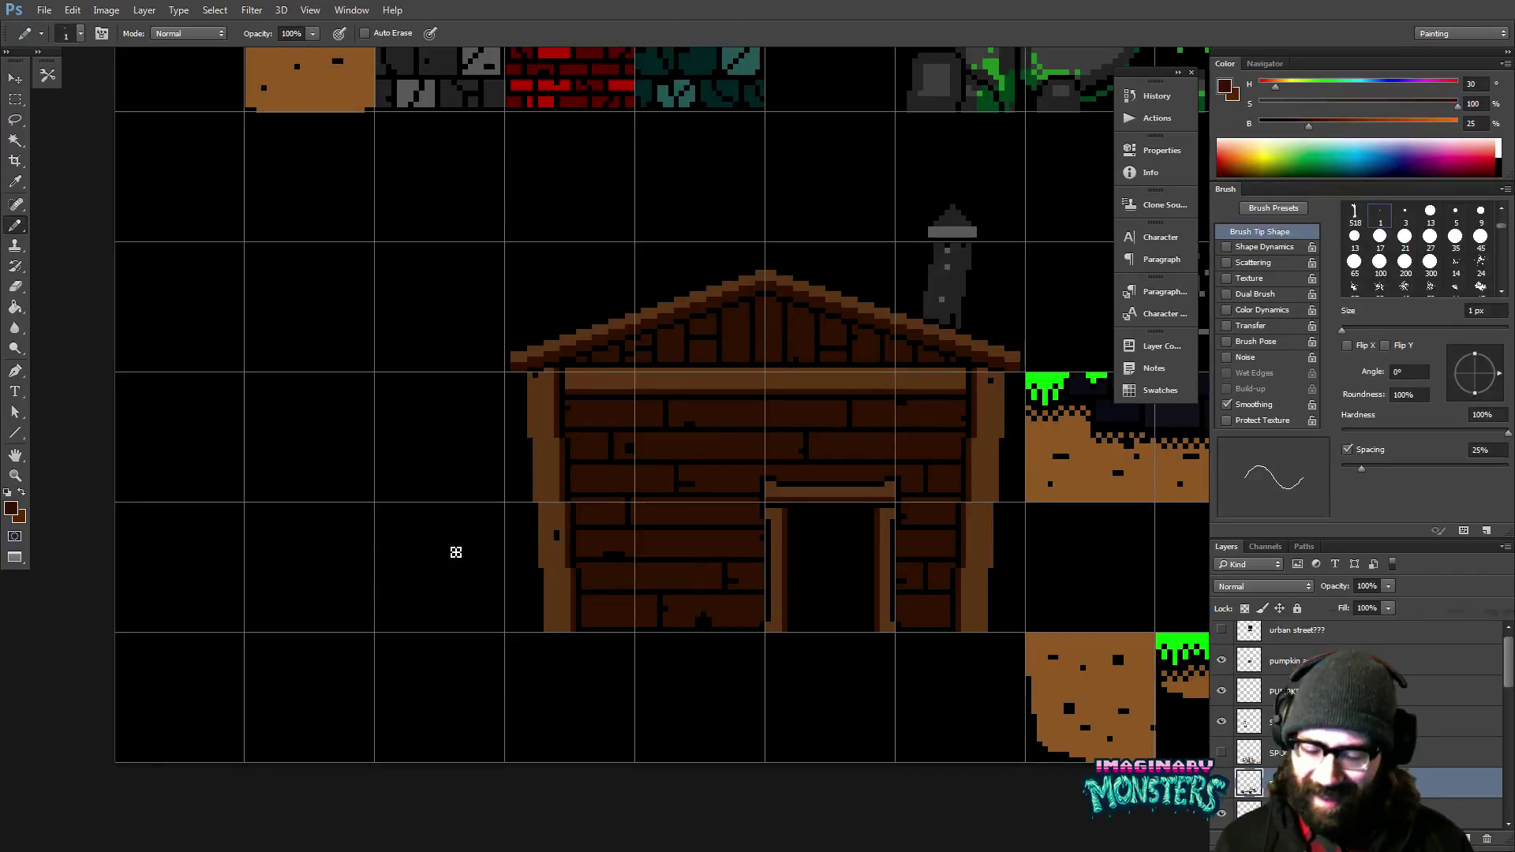
key("bracketright")
key("bracketright")
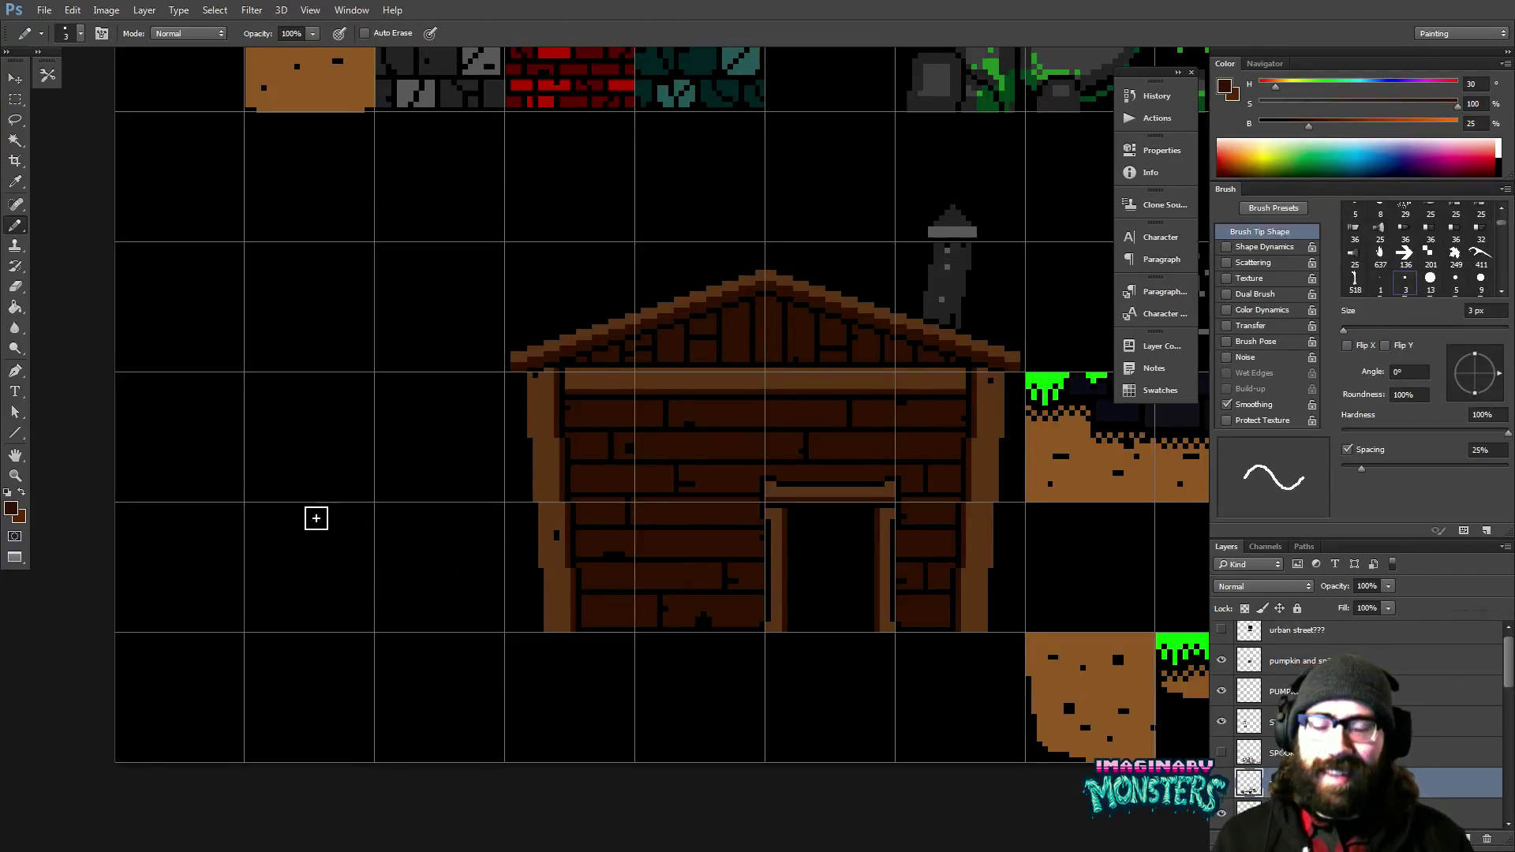
left_click_drag(457, 531, 389, 575)
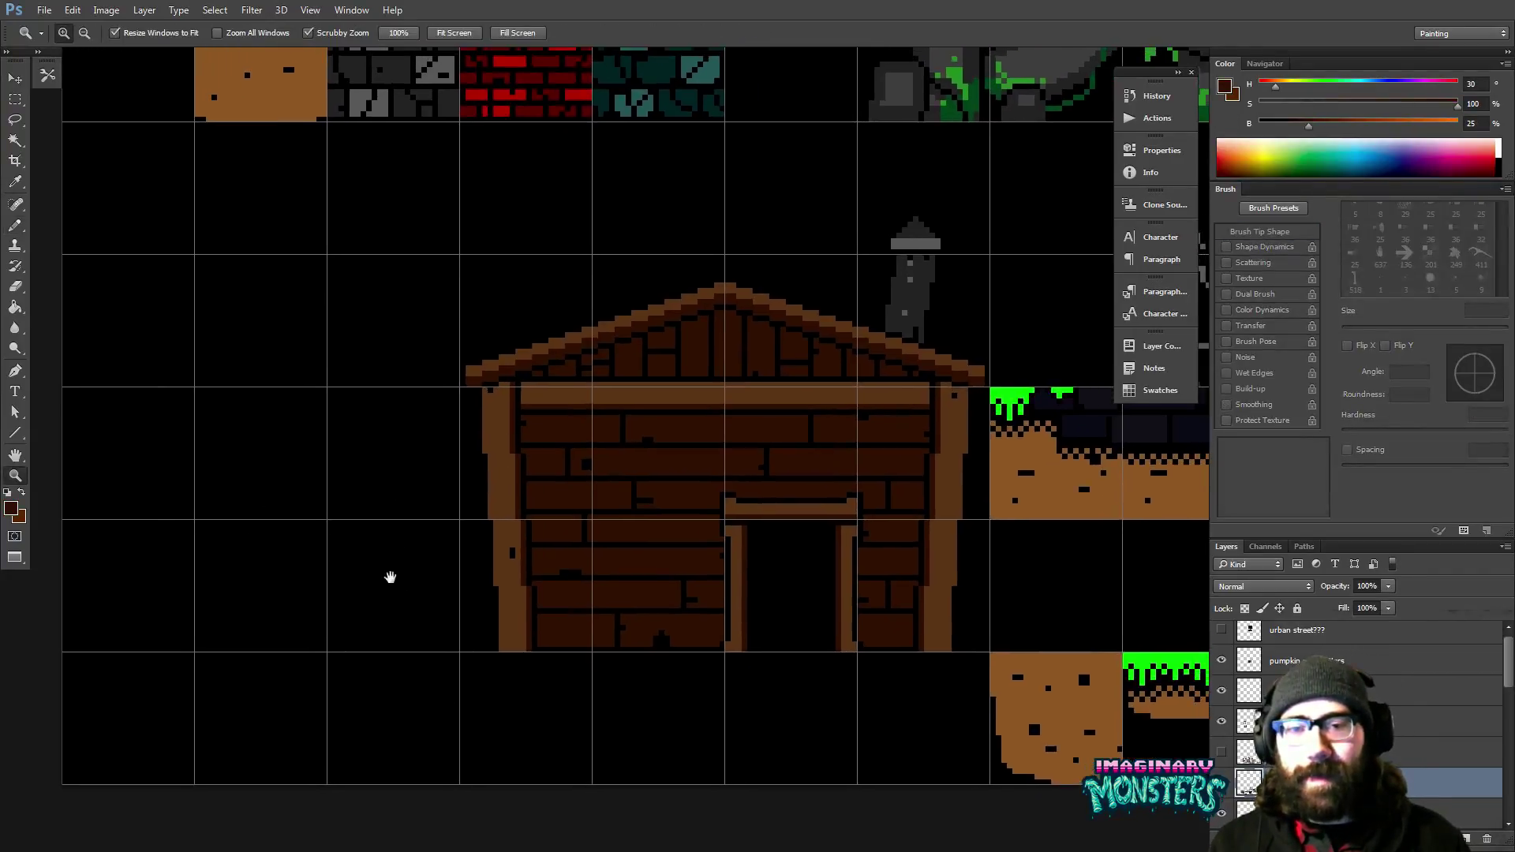
left_click_drag(207, 568, 451, 604)
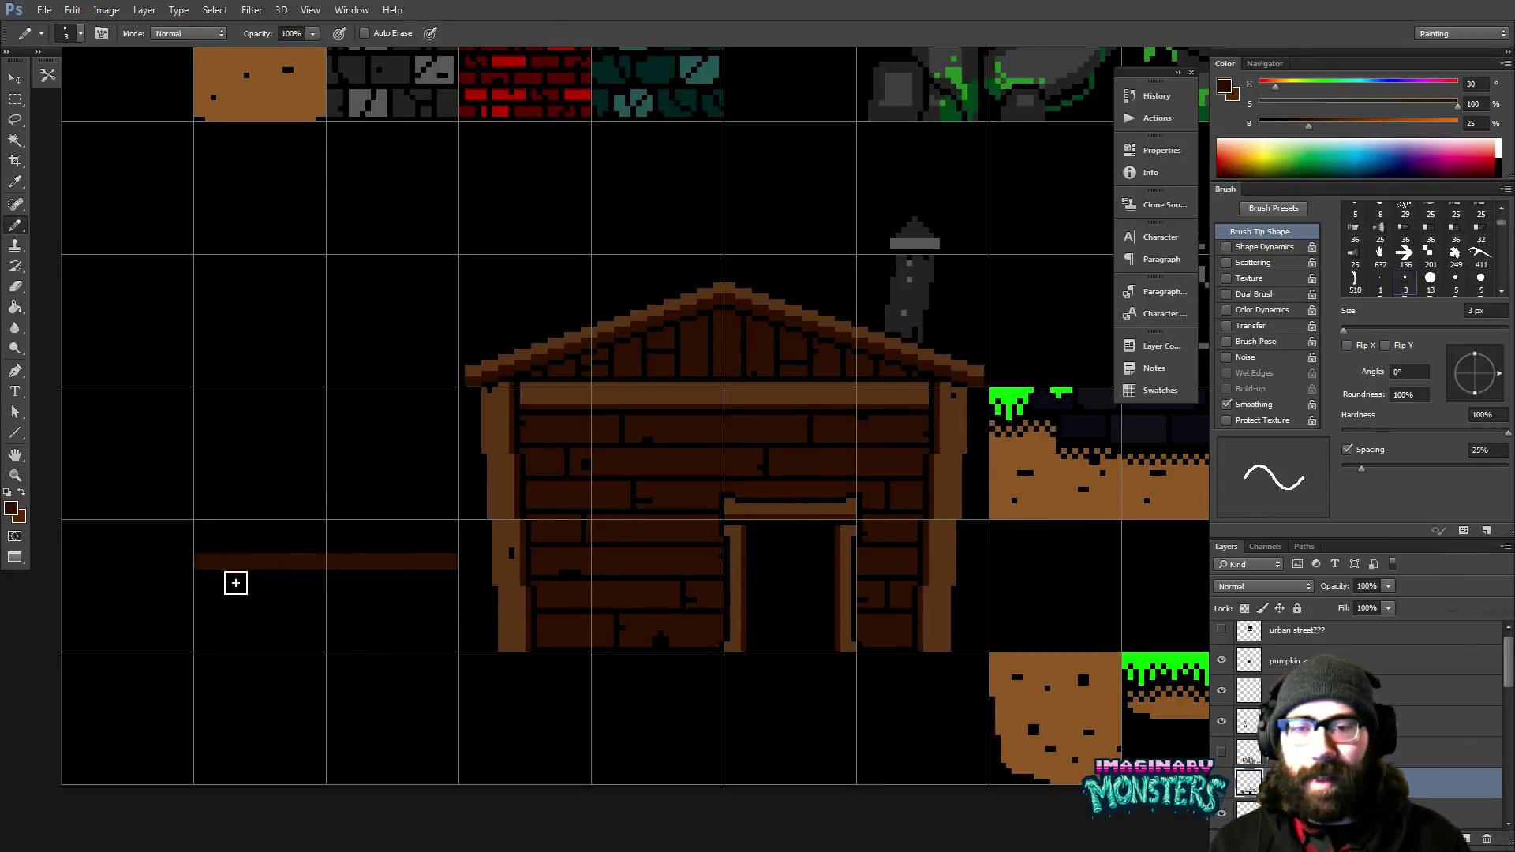
Draw two 3 px wide vertical legs from the plank down to the ground line, one near each end.
key("z")
left_click(269, 588)
key("b")
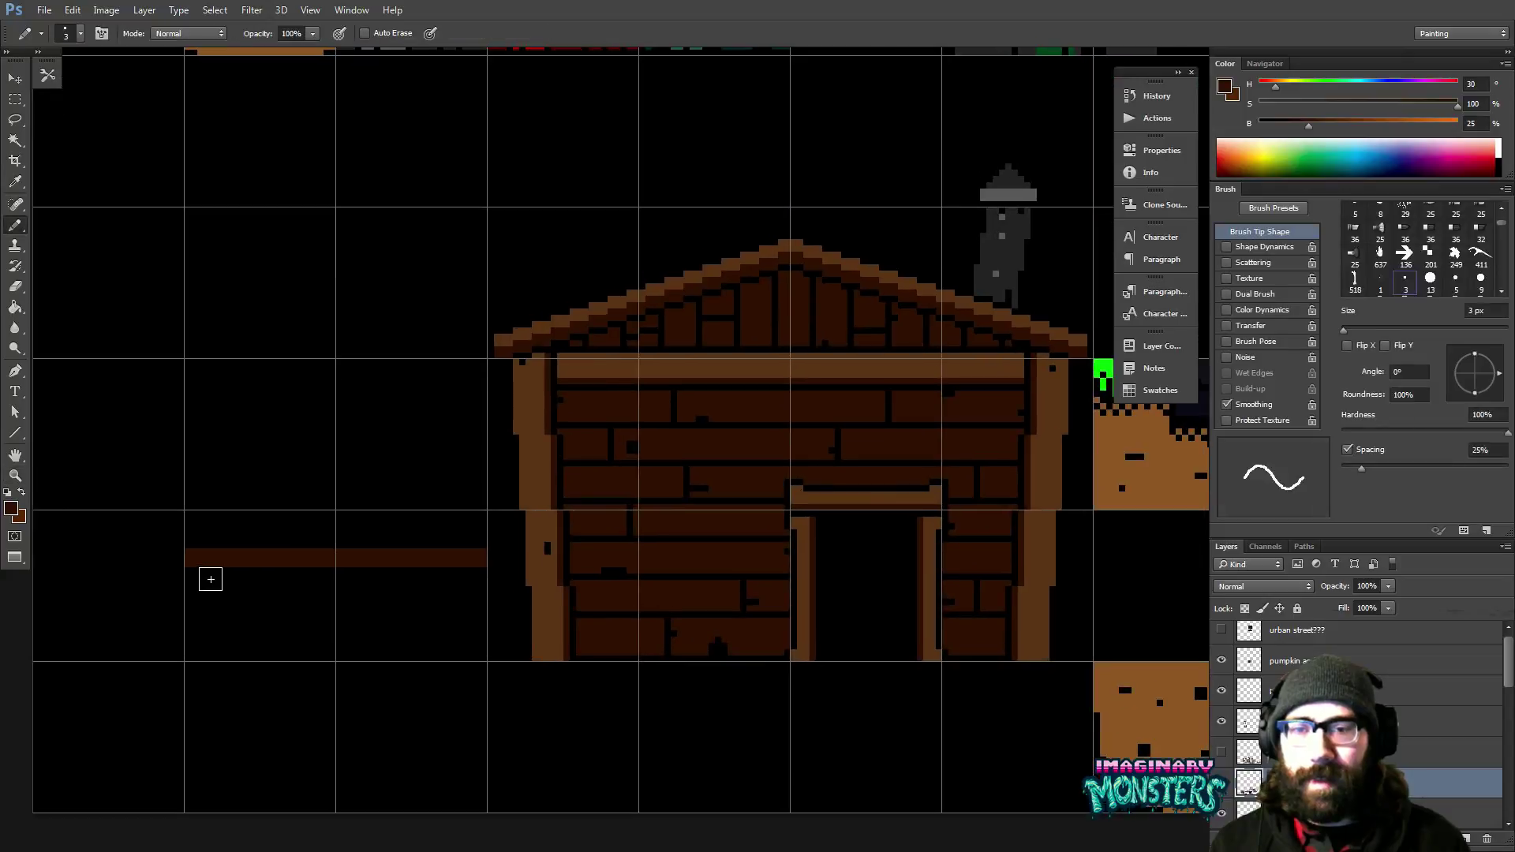
left_click_drag(207, 575, 225, 657)
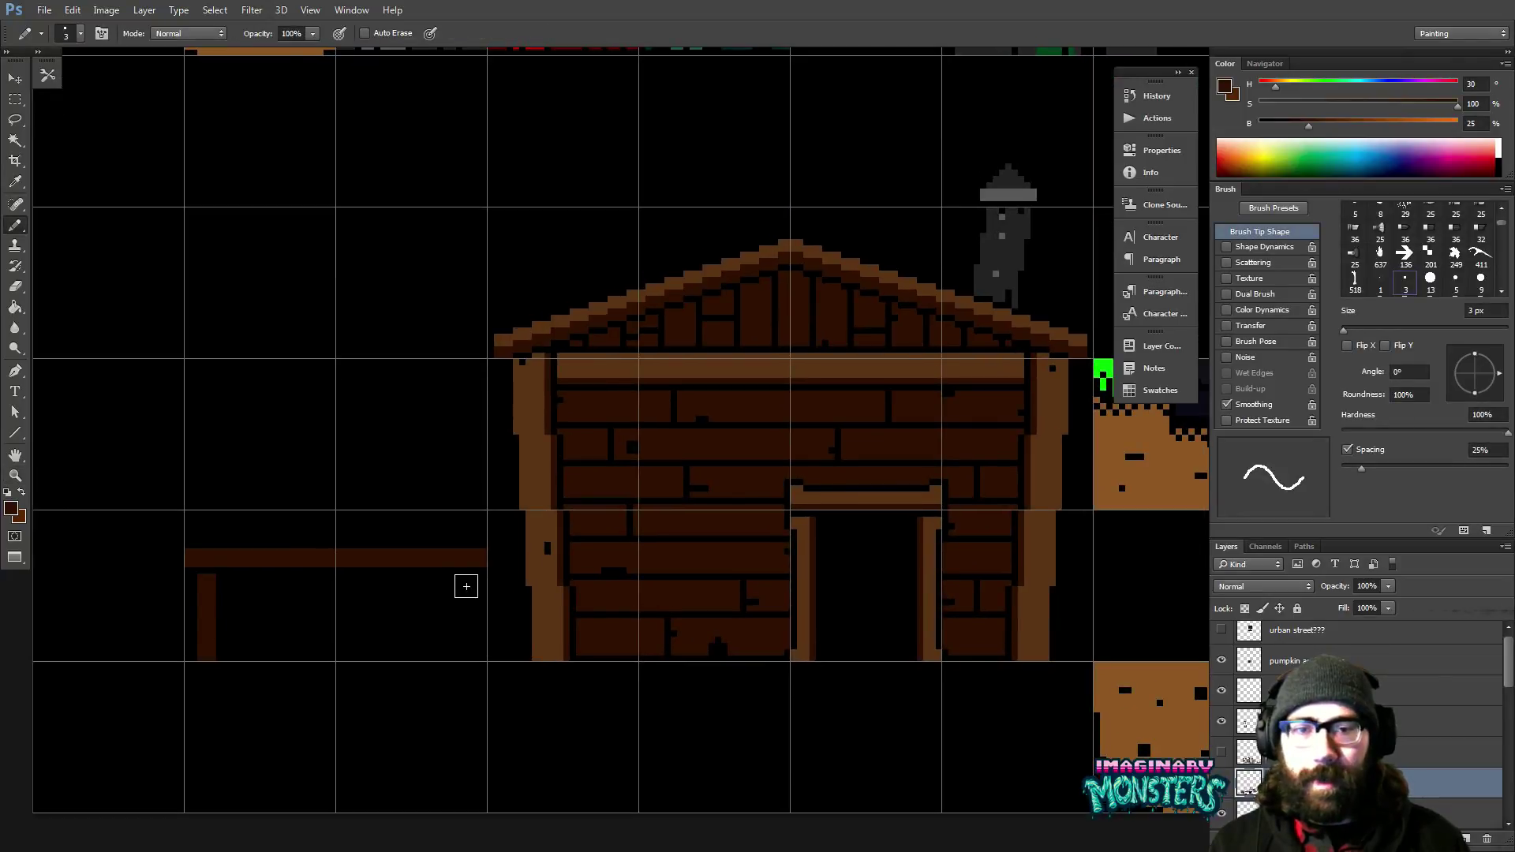
left_click_drag(466, 585, 478, 647)
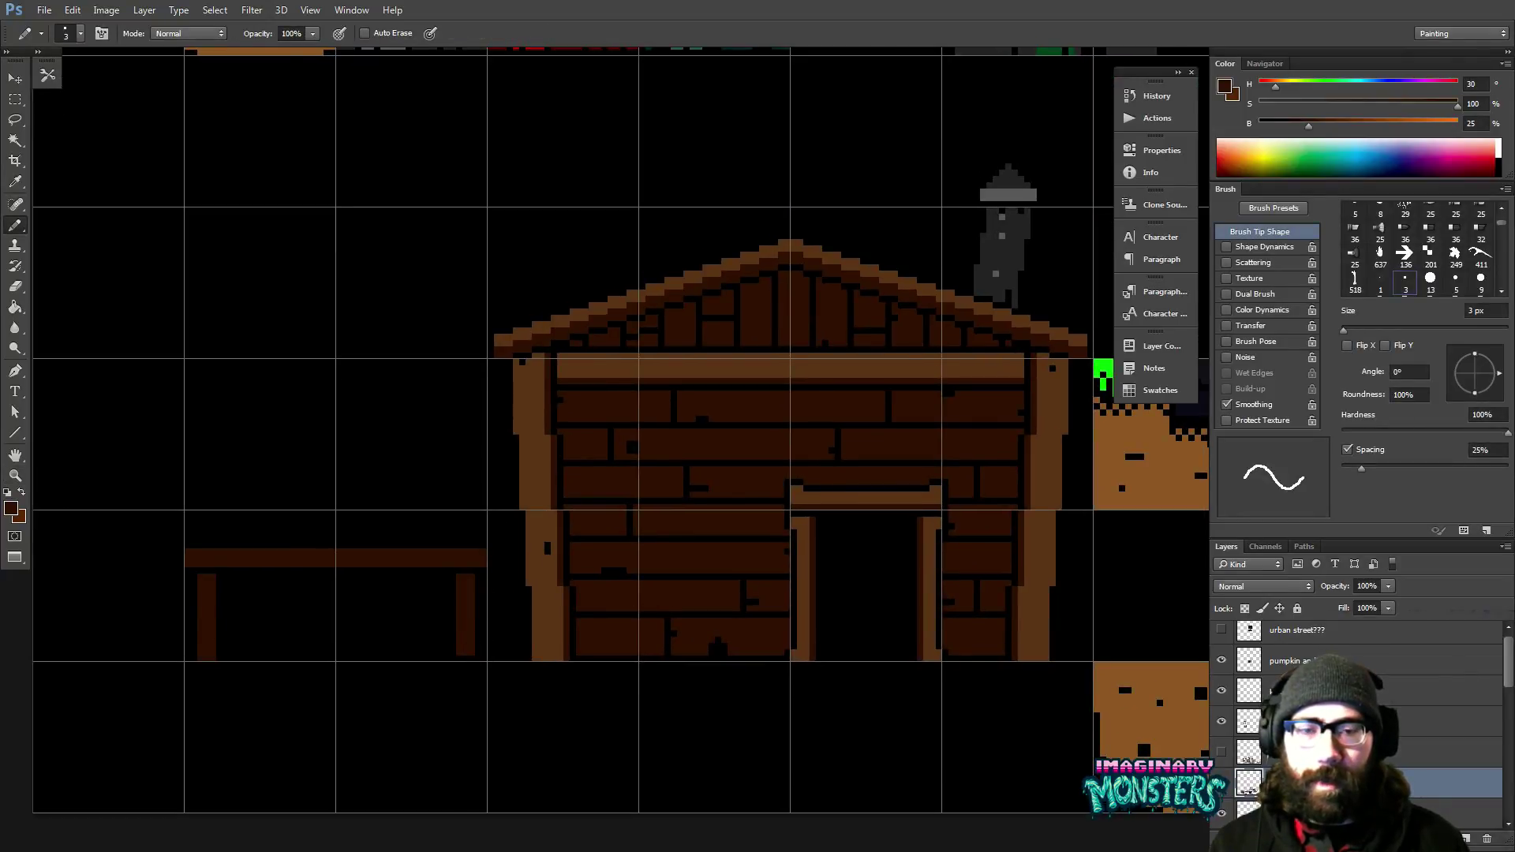
Draw two staggered 1 px stair treads under the plank, next to the leg farther from the house.
key("z")
left_click(460, 640)
key("b")
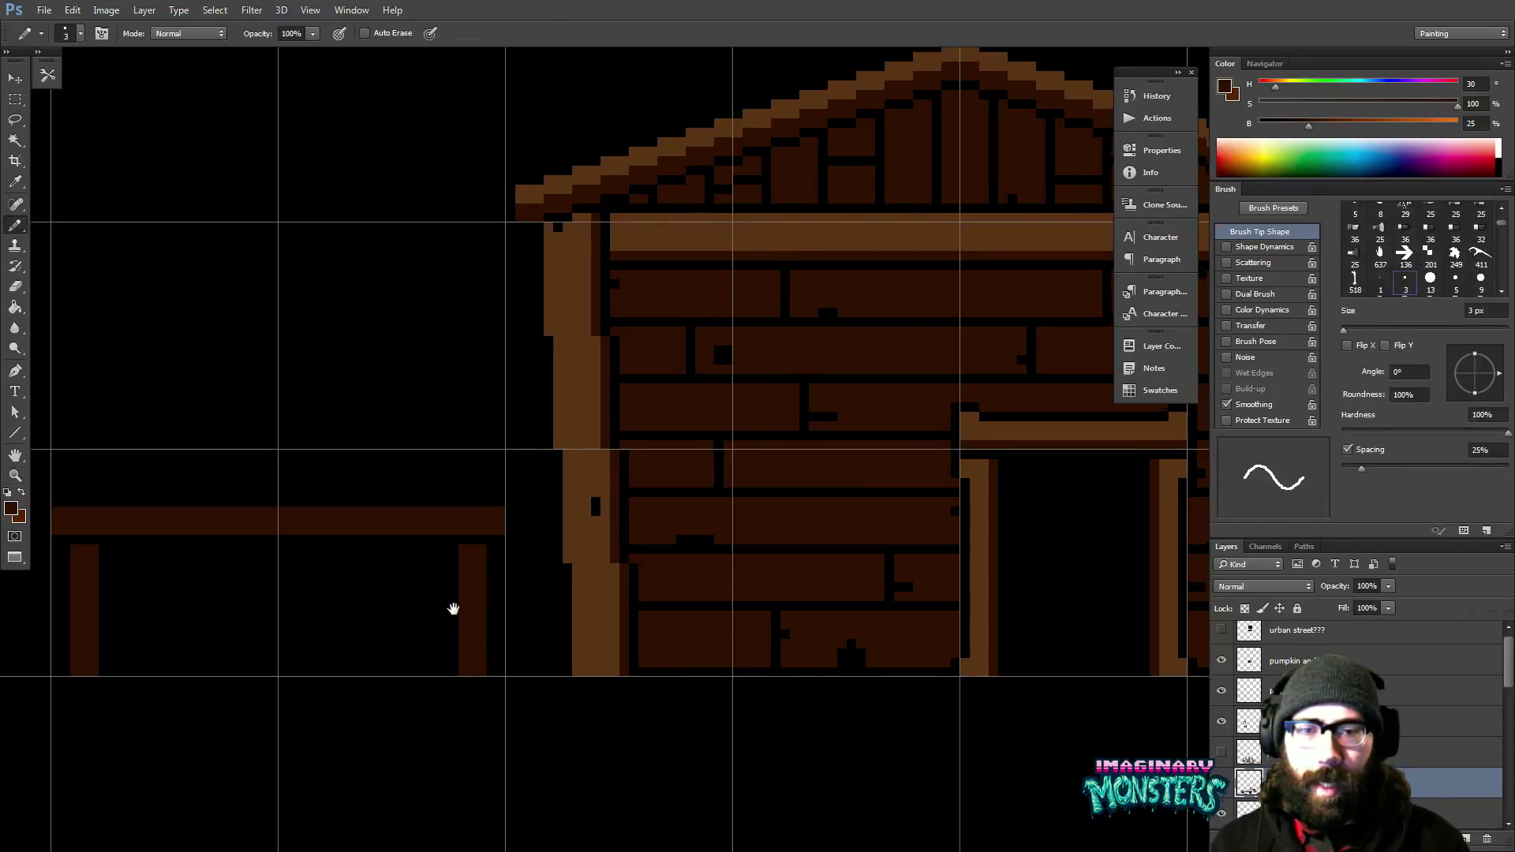
scroll(450, 612, "left", 2)
key("comma")
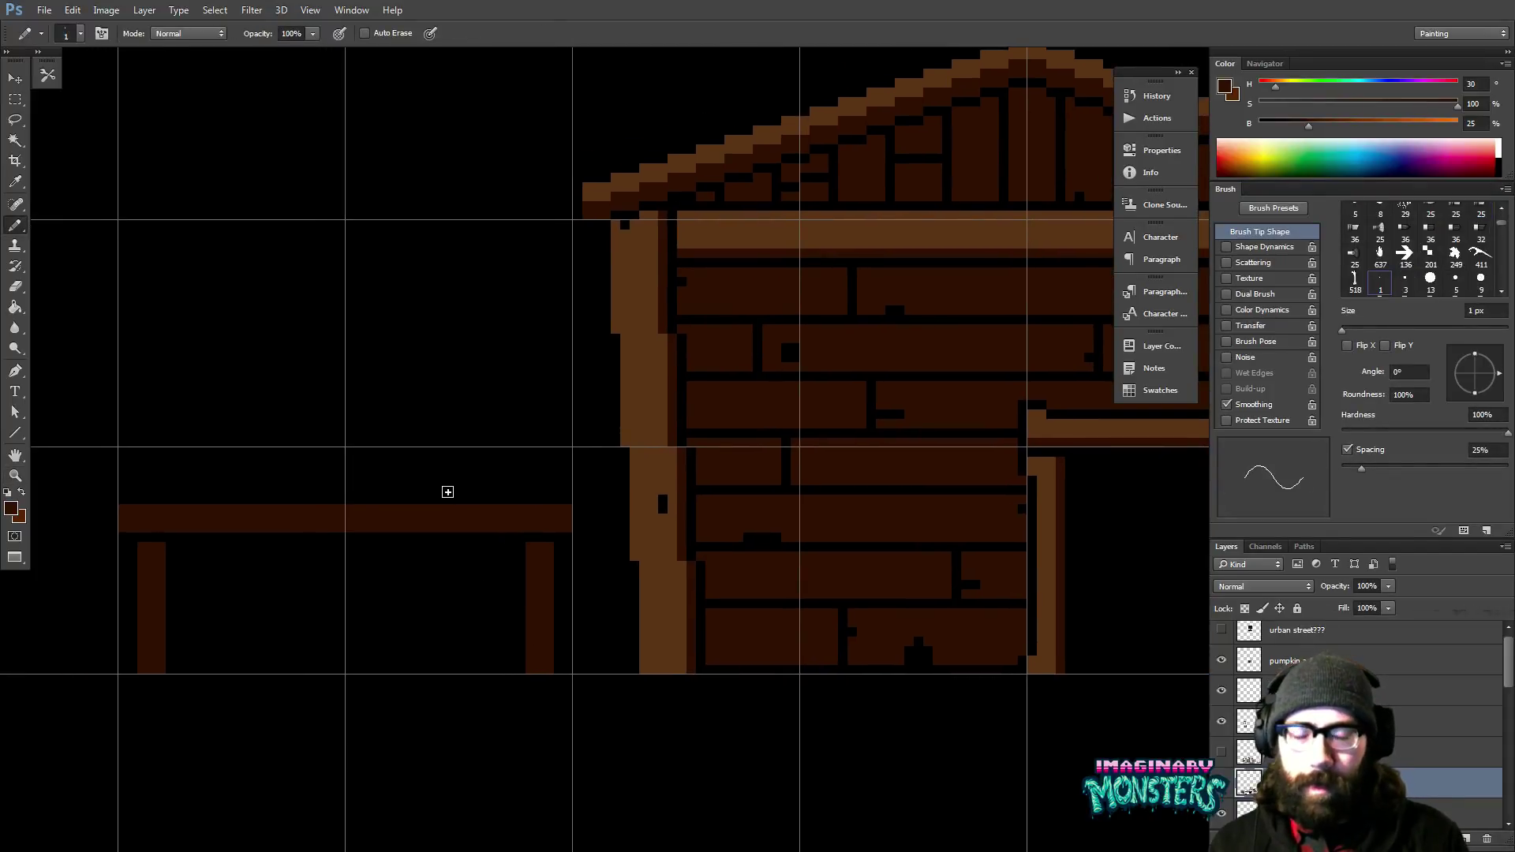
mouse_move(204, 552)
left_mouse_down()
mouse_move(266, 555)
mouse_move(272, 569)
left_mouse_up()
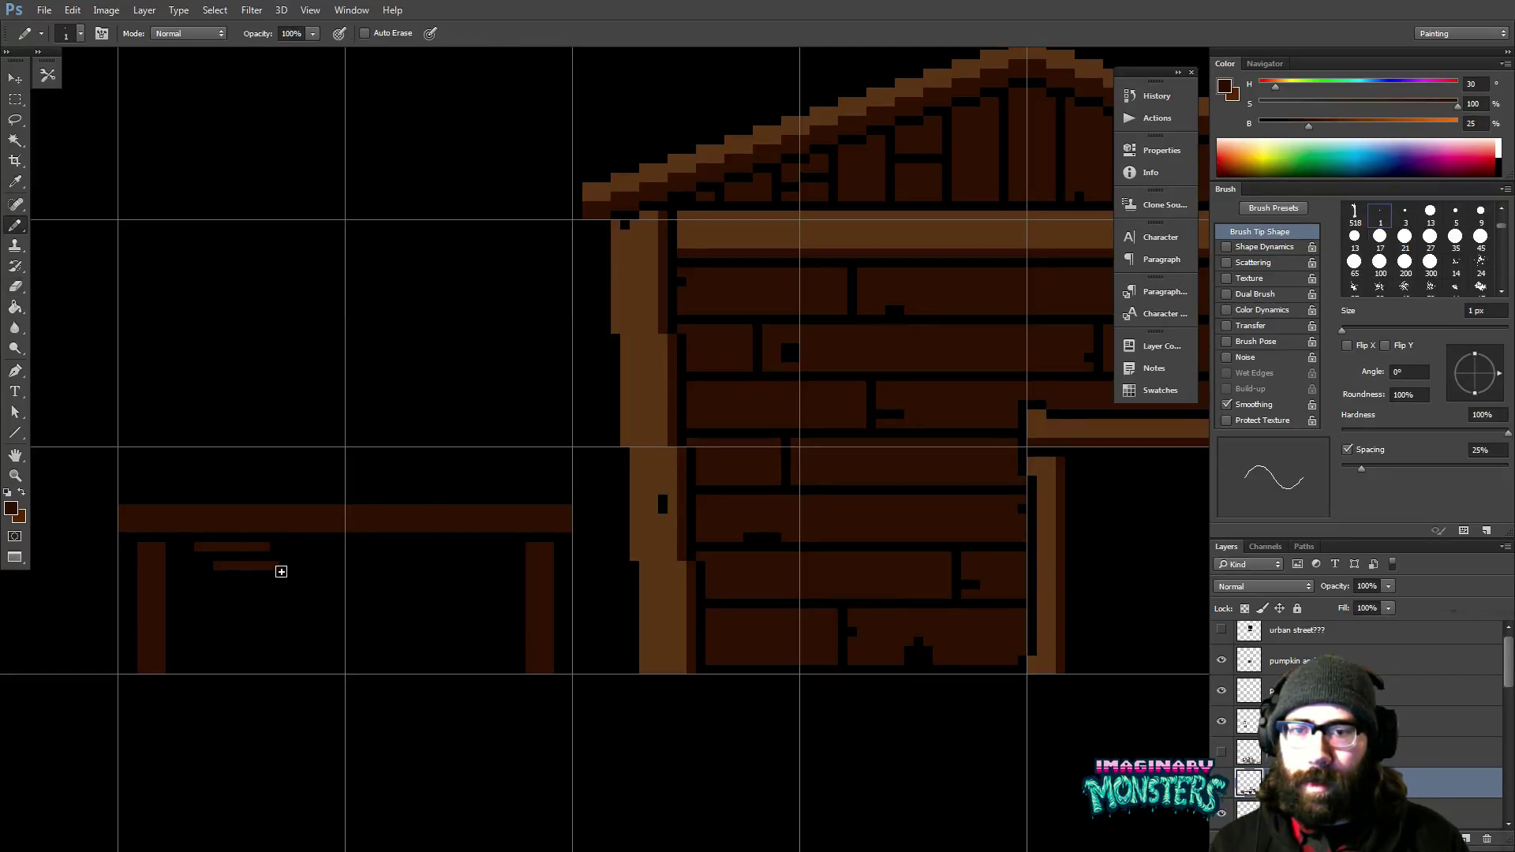
key("z")
left_click(258, 558)
key("m")
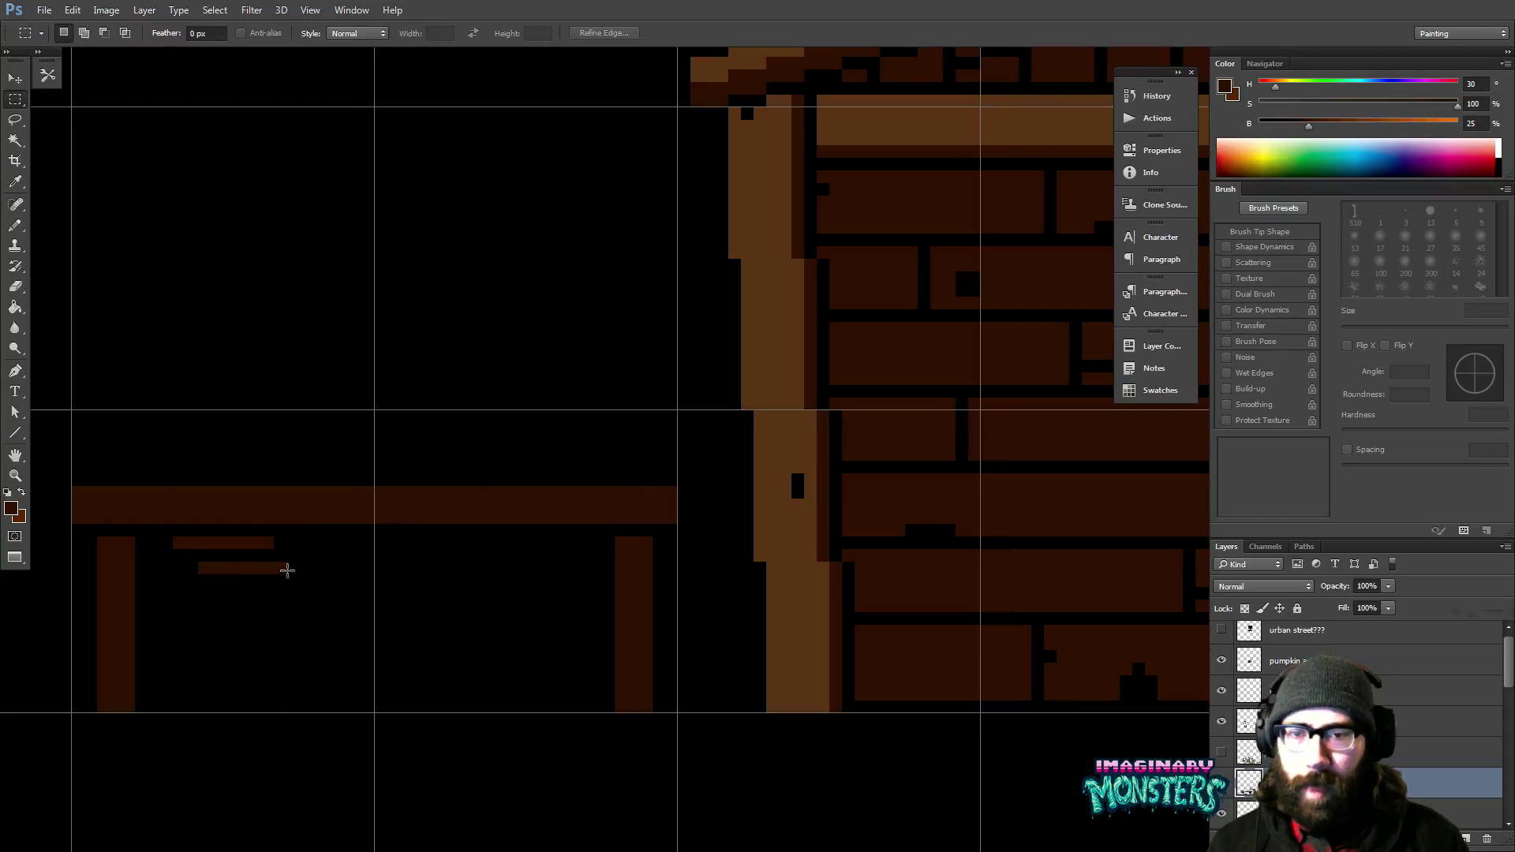
key("b")
left_click(292, 568)
Duplicate the pair of stair treads diagonally down in even offsets until the staircase reaches the ground, and deselect.
key("m")
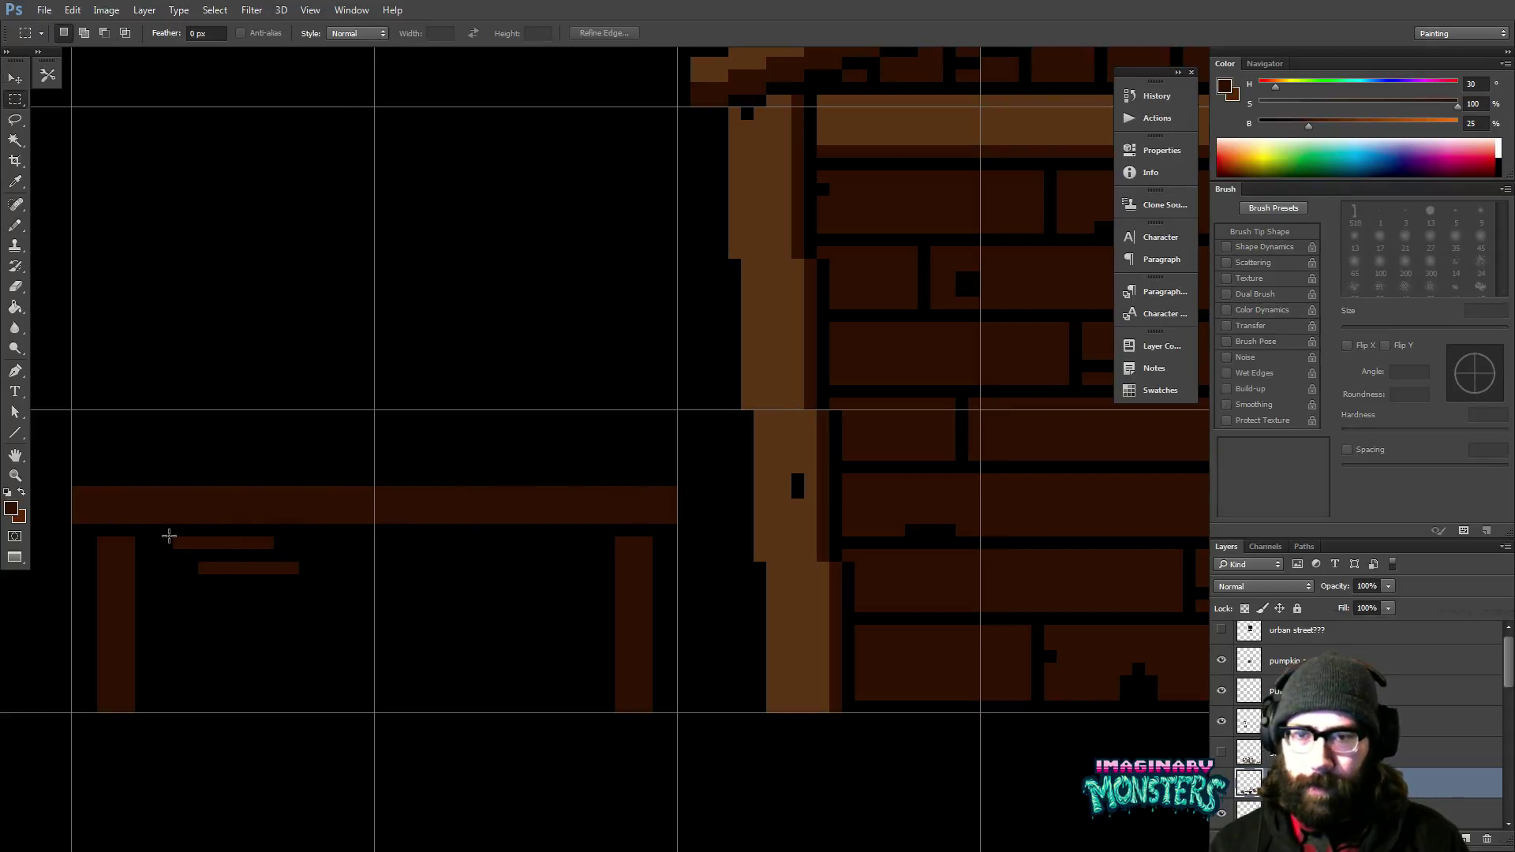
mouse_move(162, 531)
left_mouse_down()
mouse_move(308, 584)
mouse_move(311, 623)
mouse_move(298, 606)
left_mouse_up()
key("v")
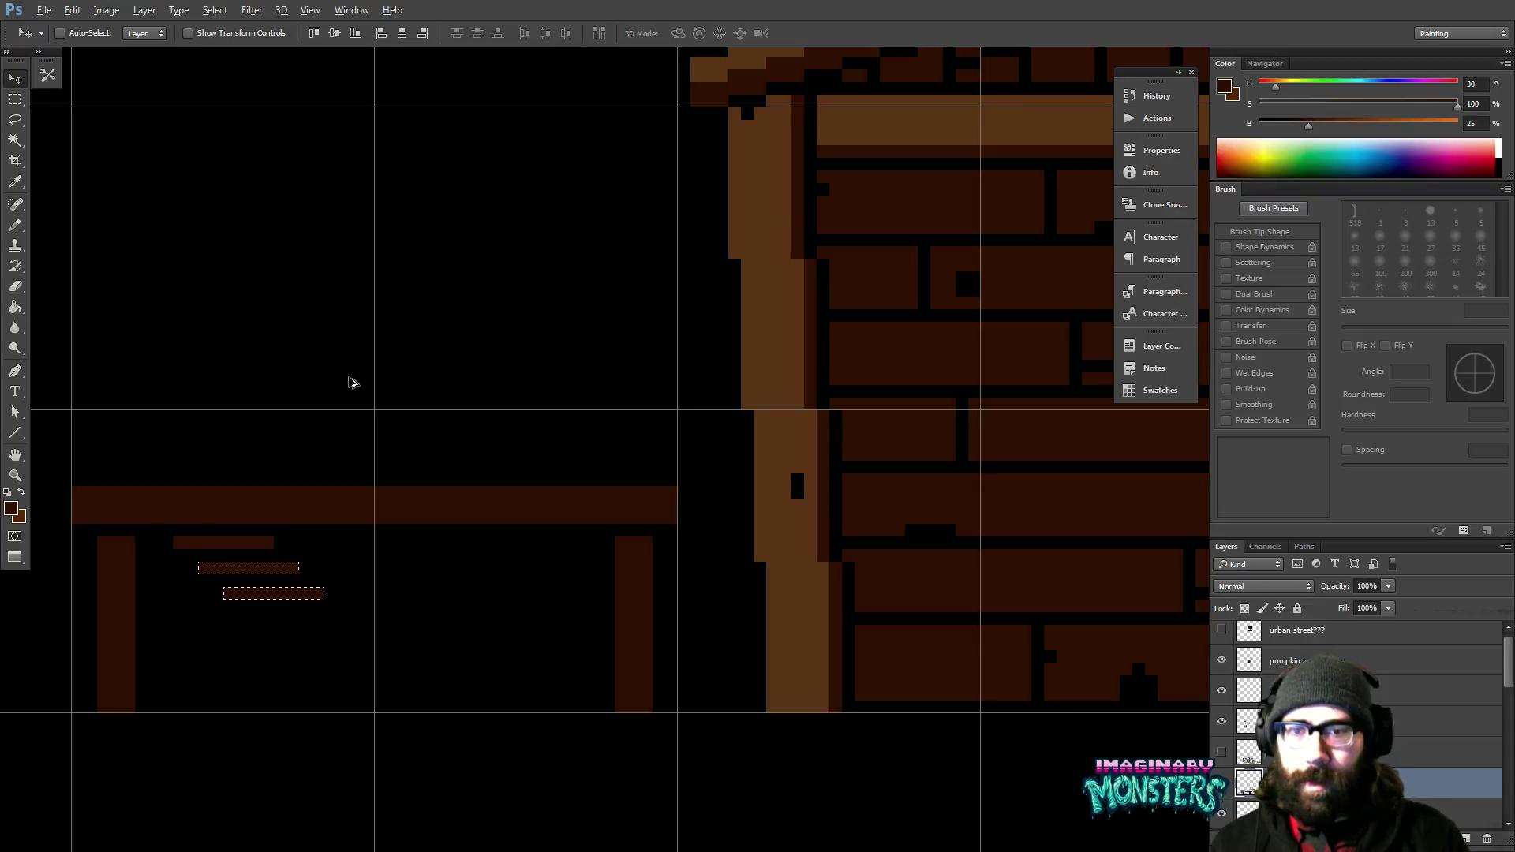
key("Right")
key("Right")
key("Down")
key("Right")
key("Down")
key("Down")
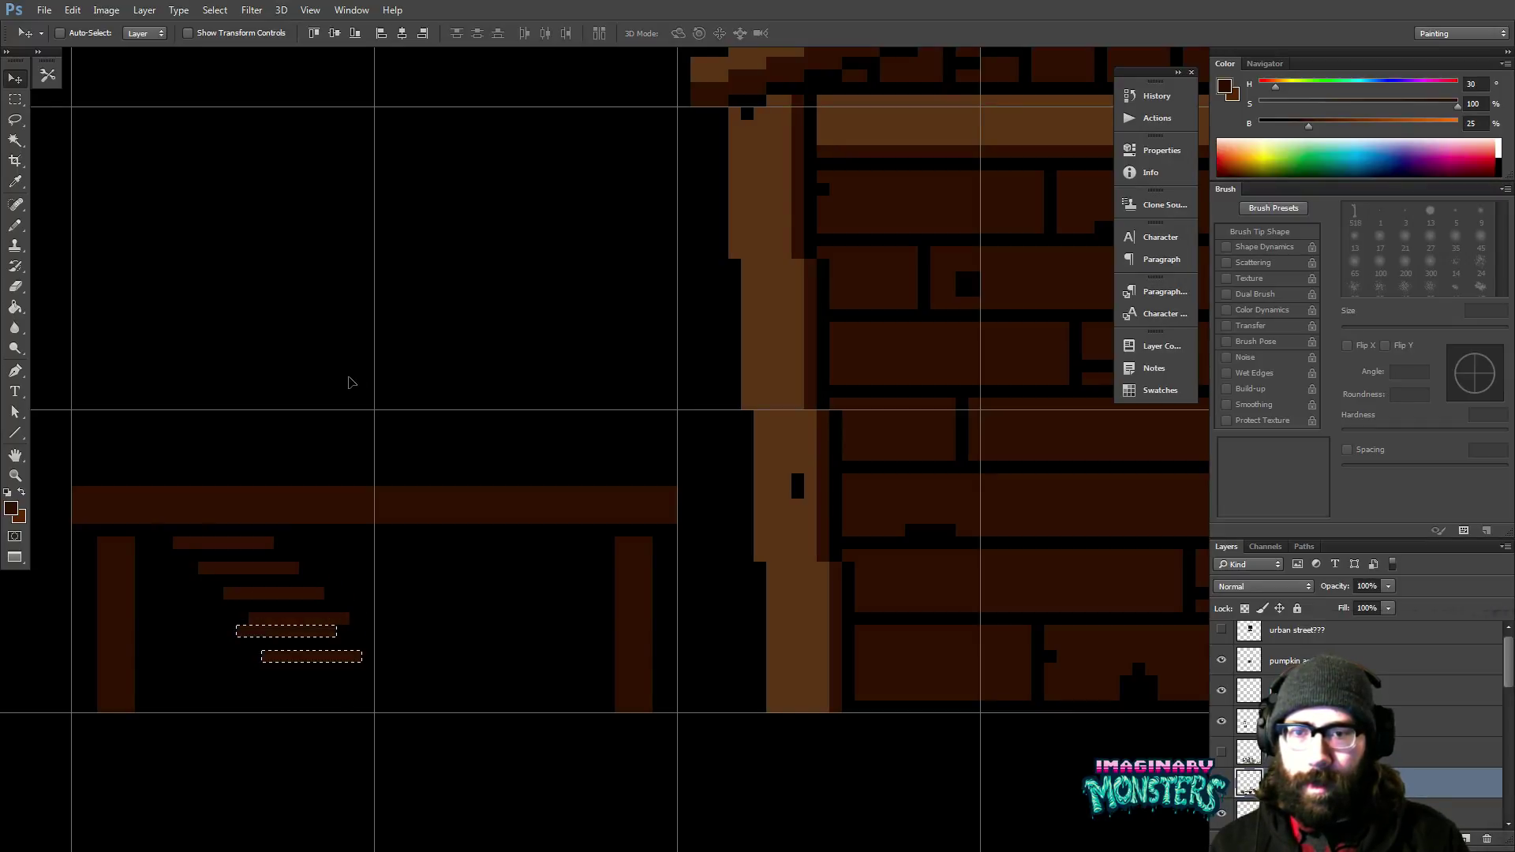
key("Right")
key("alt+Down")
key("Down")
key("Right")
key("Right")
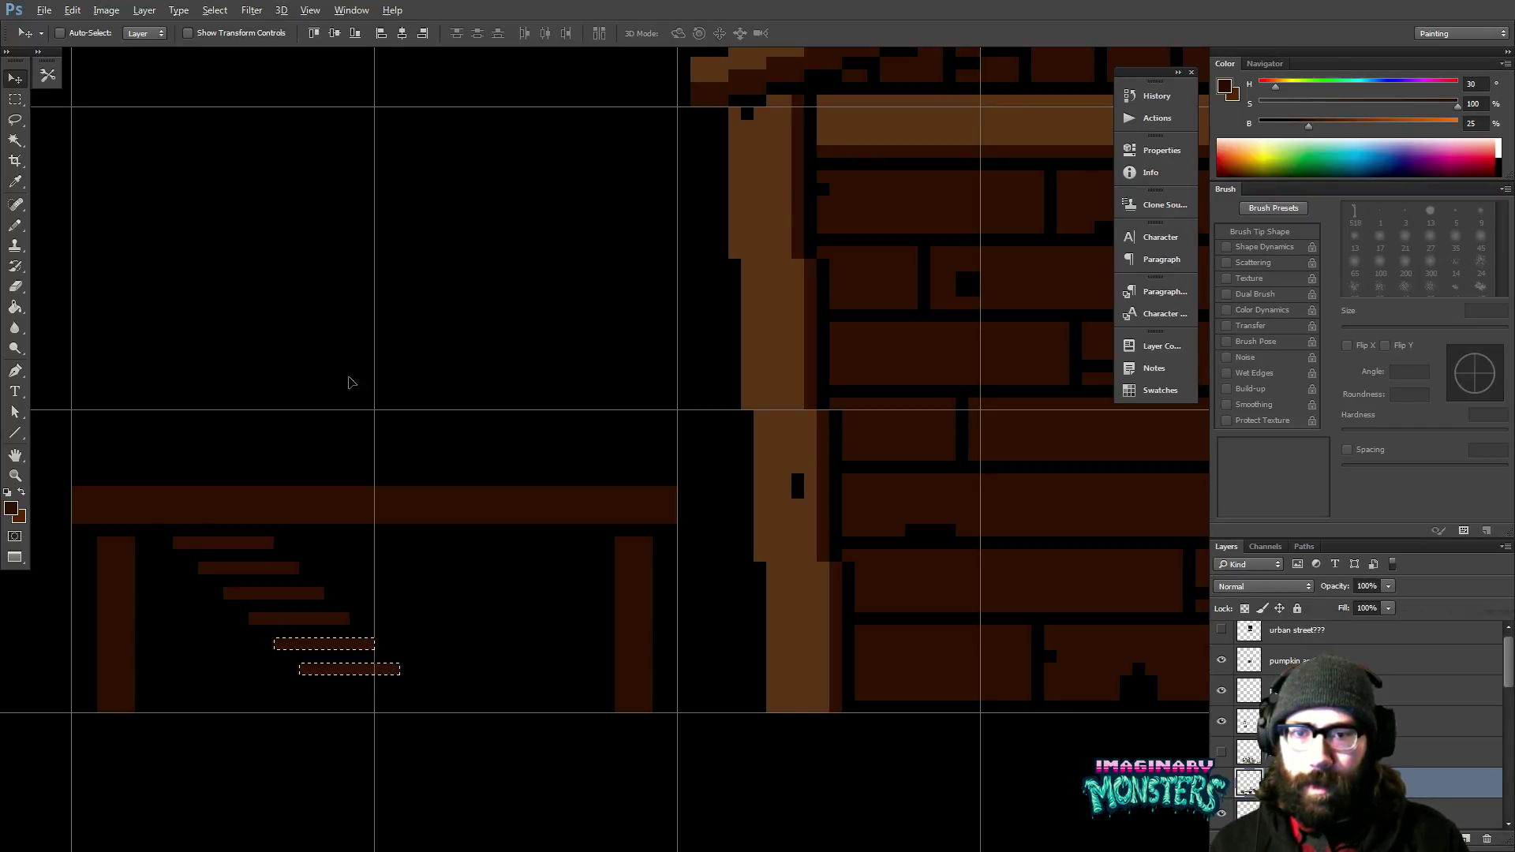
key("Right")
key("Down")
key("Down")
key("Right")
key("ctrl+d")
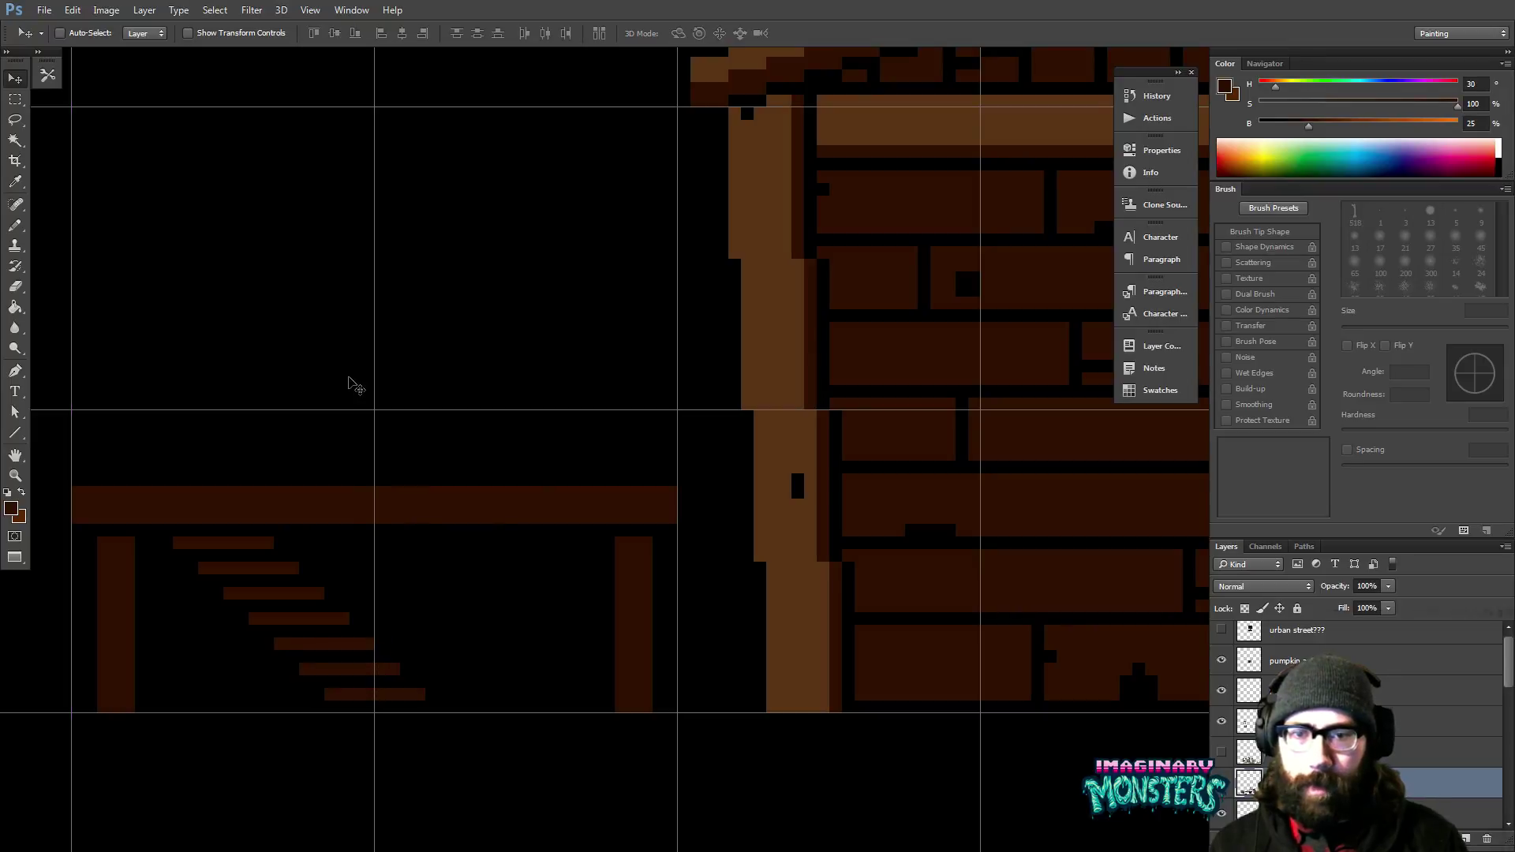
Draw a 2 px wide gallows post rising from the middle of the platform, with a short horizontal arm near its top.
left_click_drag(555, 633, 577, 647)
key("z")
left_click(542, 619, "alt")
left_click(548, 619, "alt")
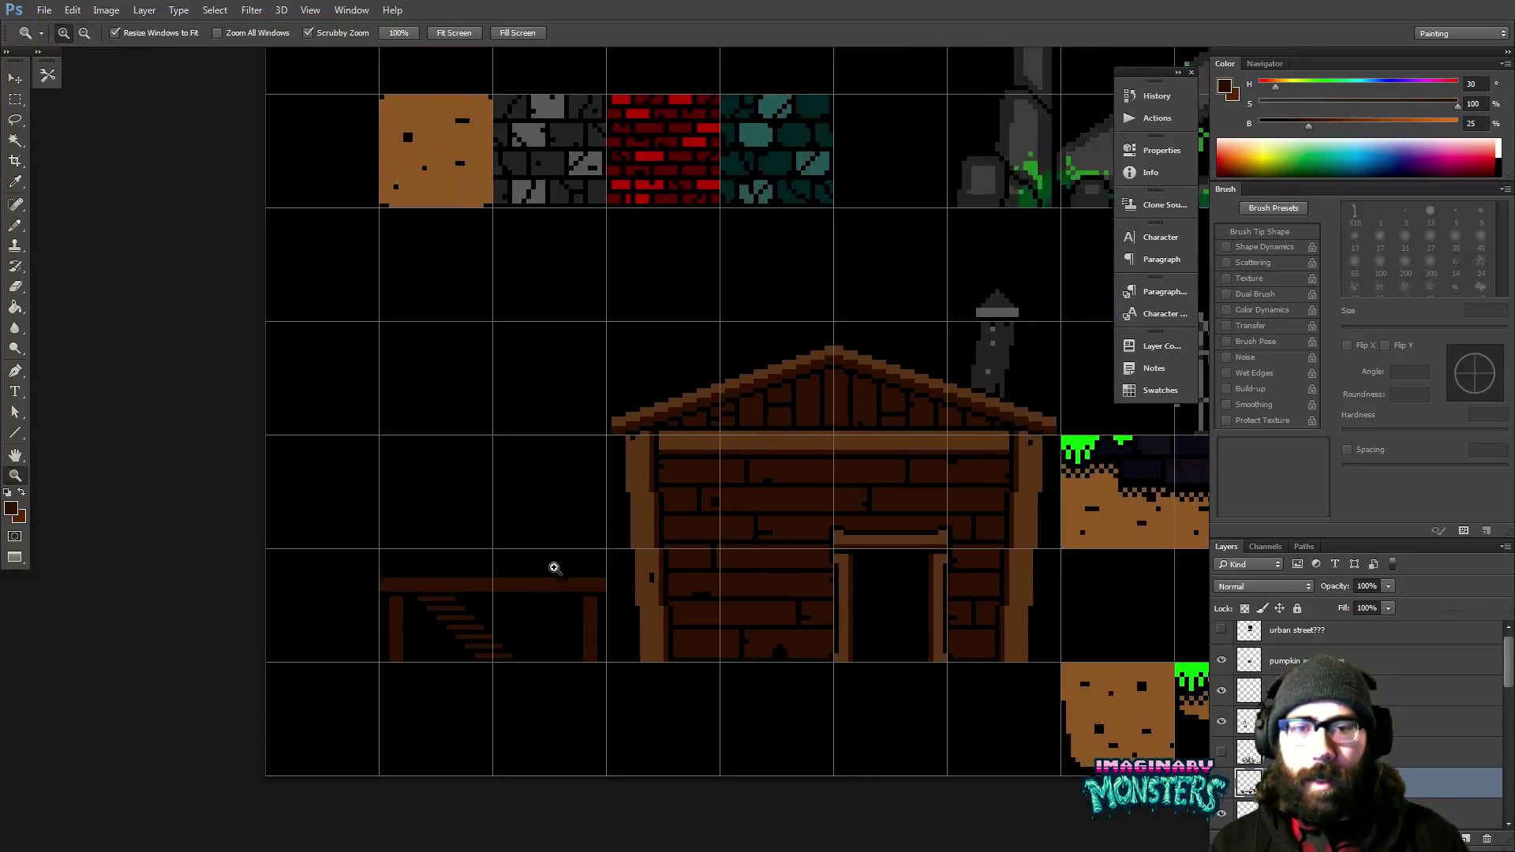
left_click(551, 565, "alt")
left_click_drag(484, 628, 396, 636)
mouse_move(434, 611)
left_mouse_down()
mouse_move(420, 609)
mouse_move(430, 653)
left_mouse_up()
key("b")
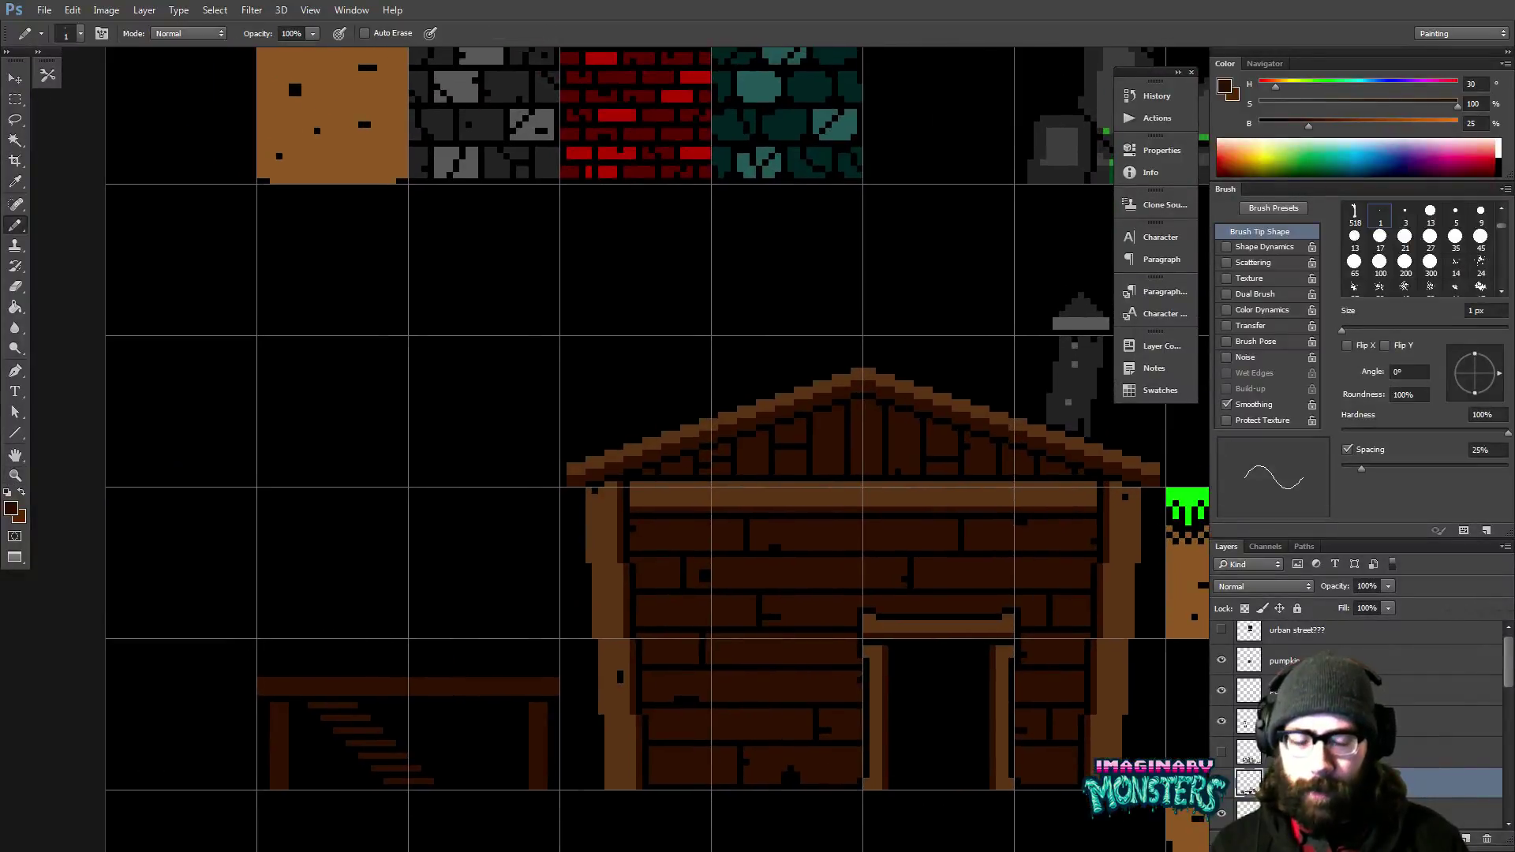
key("bracketright")
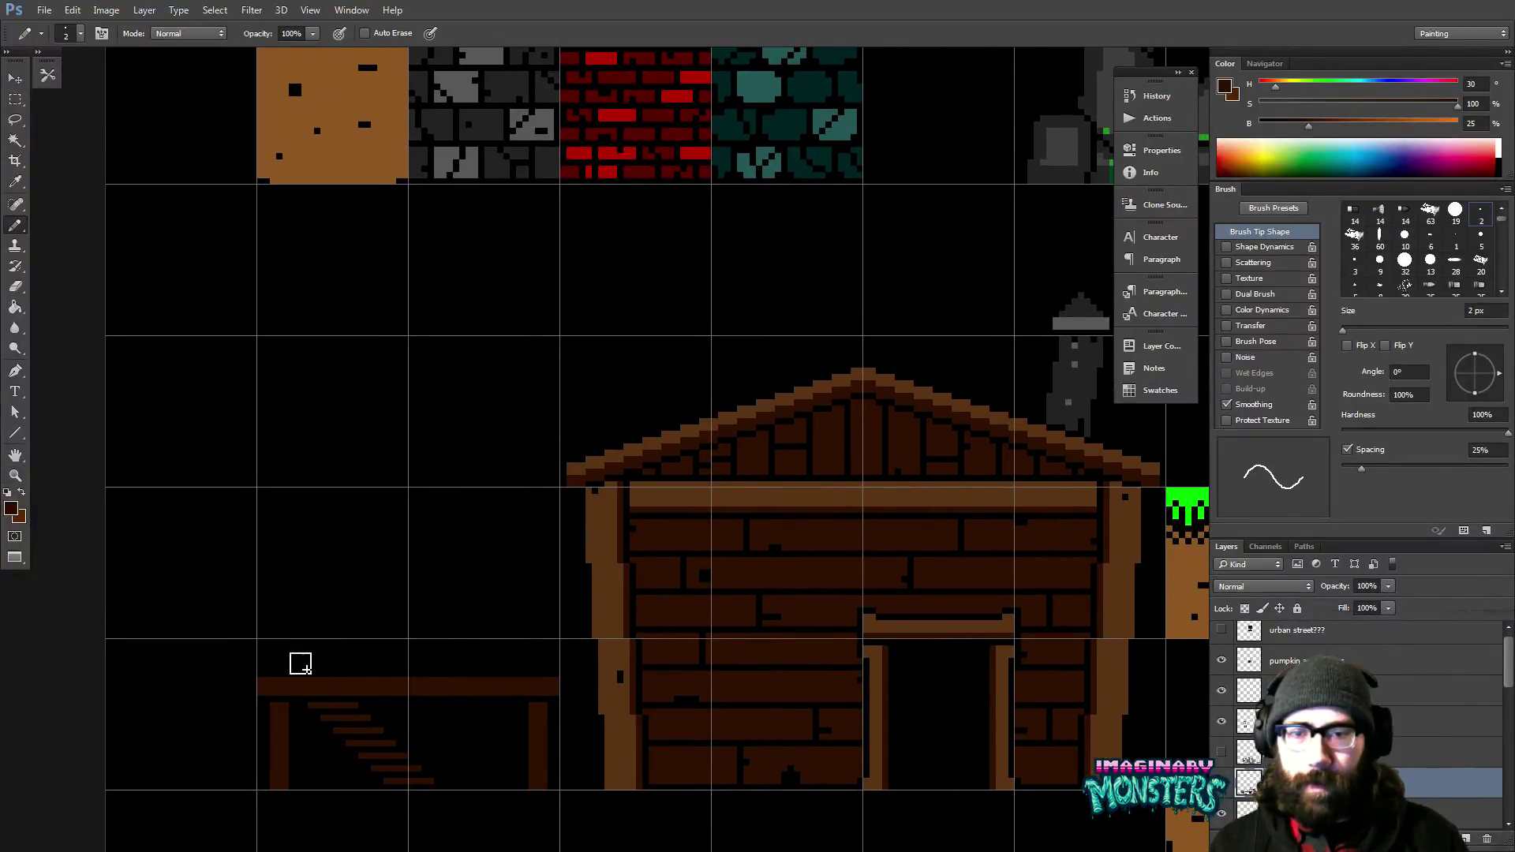
left_click_drag(301, 664, 301, 497)
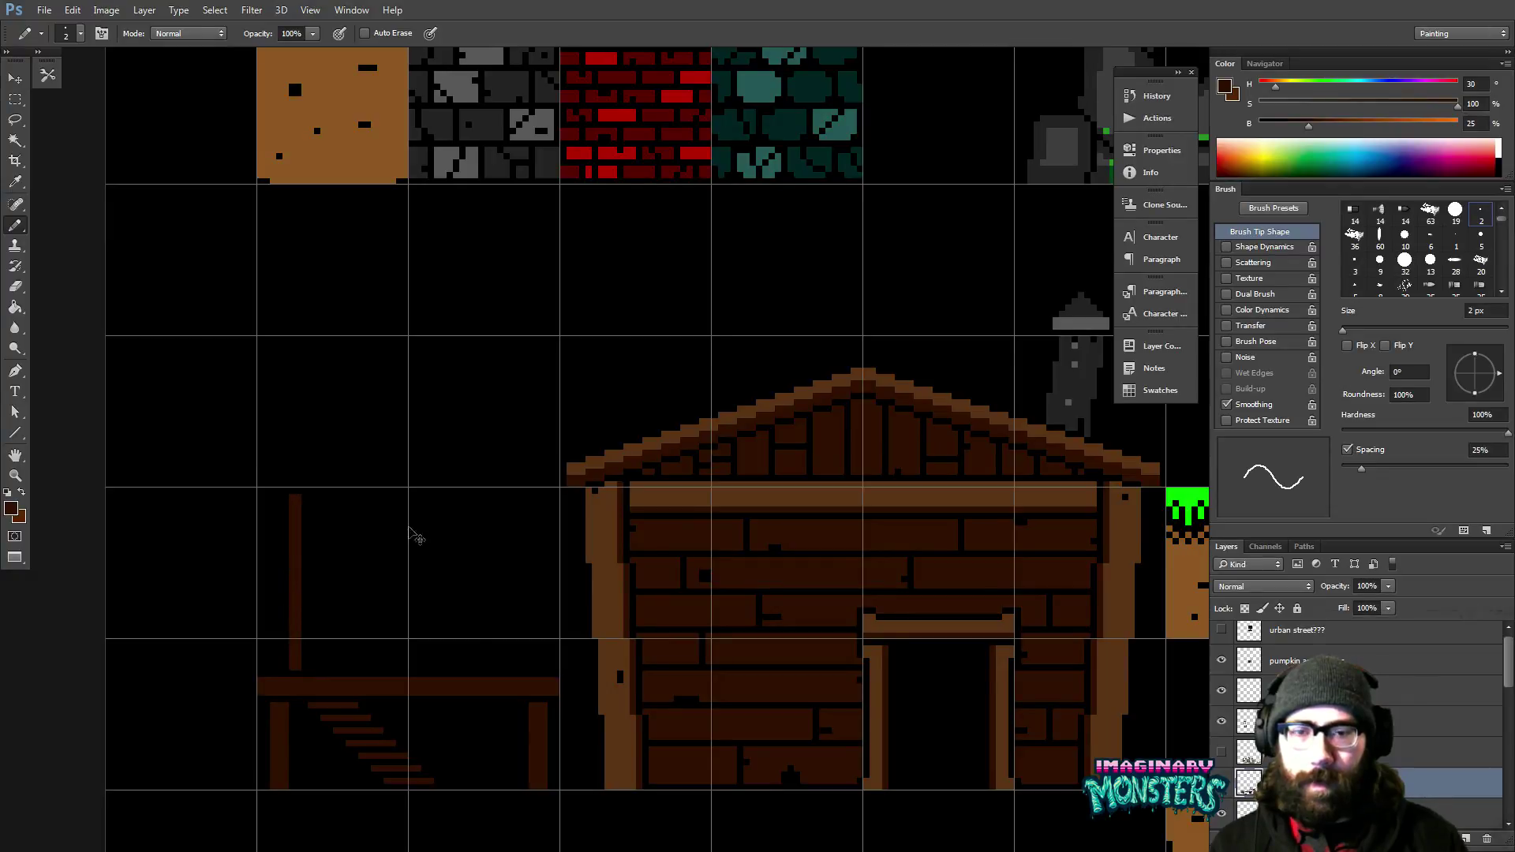
key("ctrl+z")
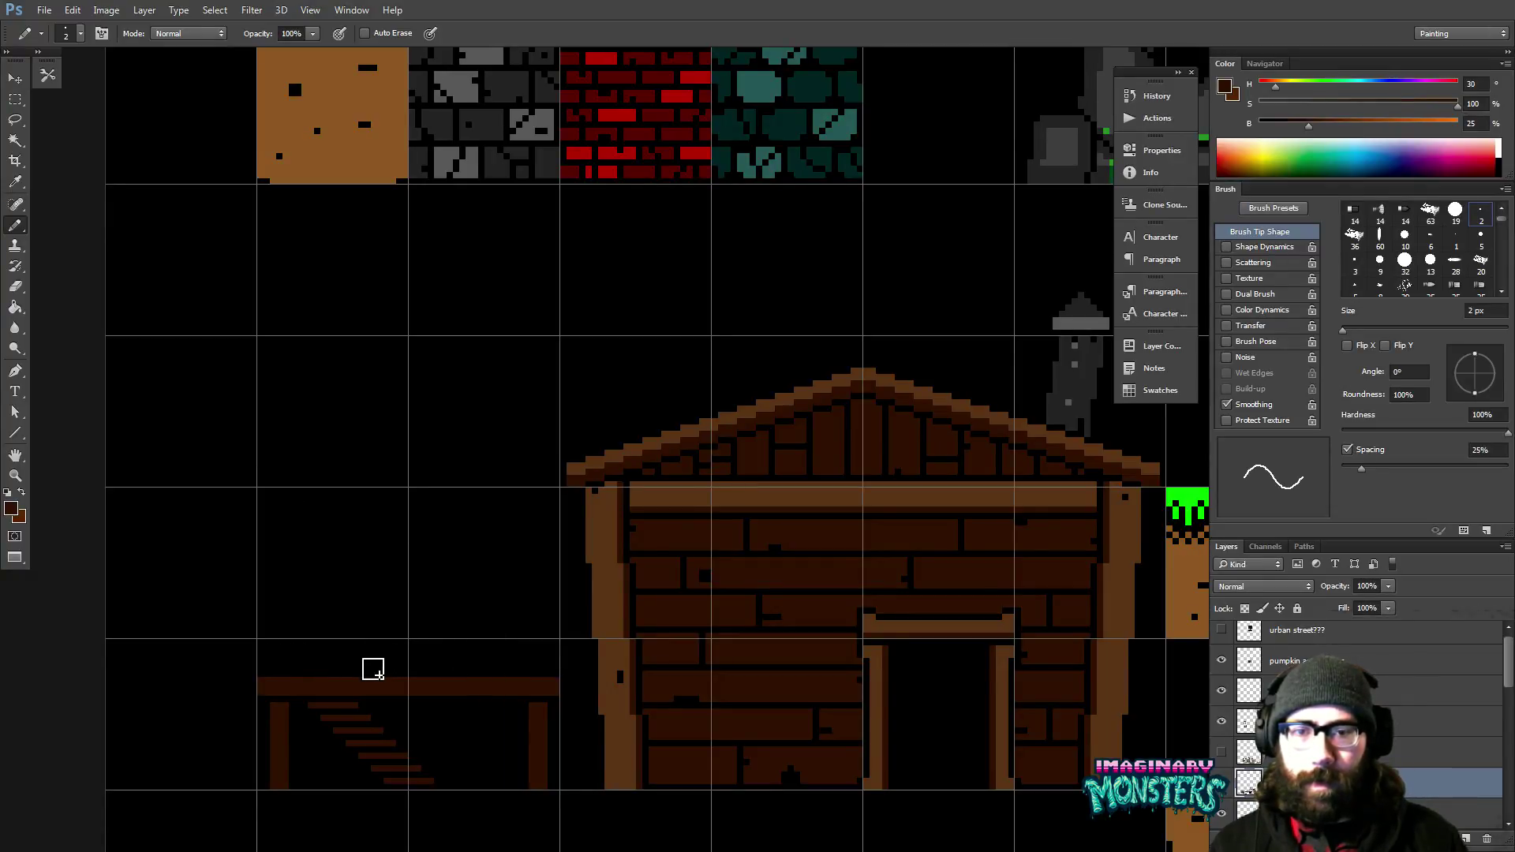
mouse_move(373, 669)
left_mouse_down()
mouse_move(414, 475)
mouse_move(414, 448)
mouse_move(398, 451)
mouse_move(447, 463)
left_mouse_up()
Redraw the gallows arm longer and closer to the top of the post.
key("z")
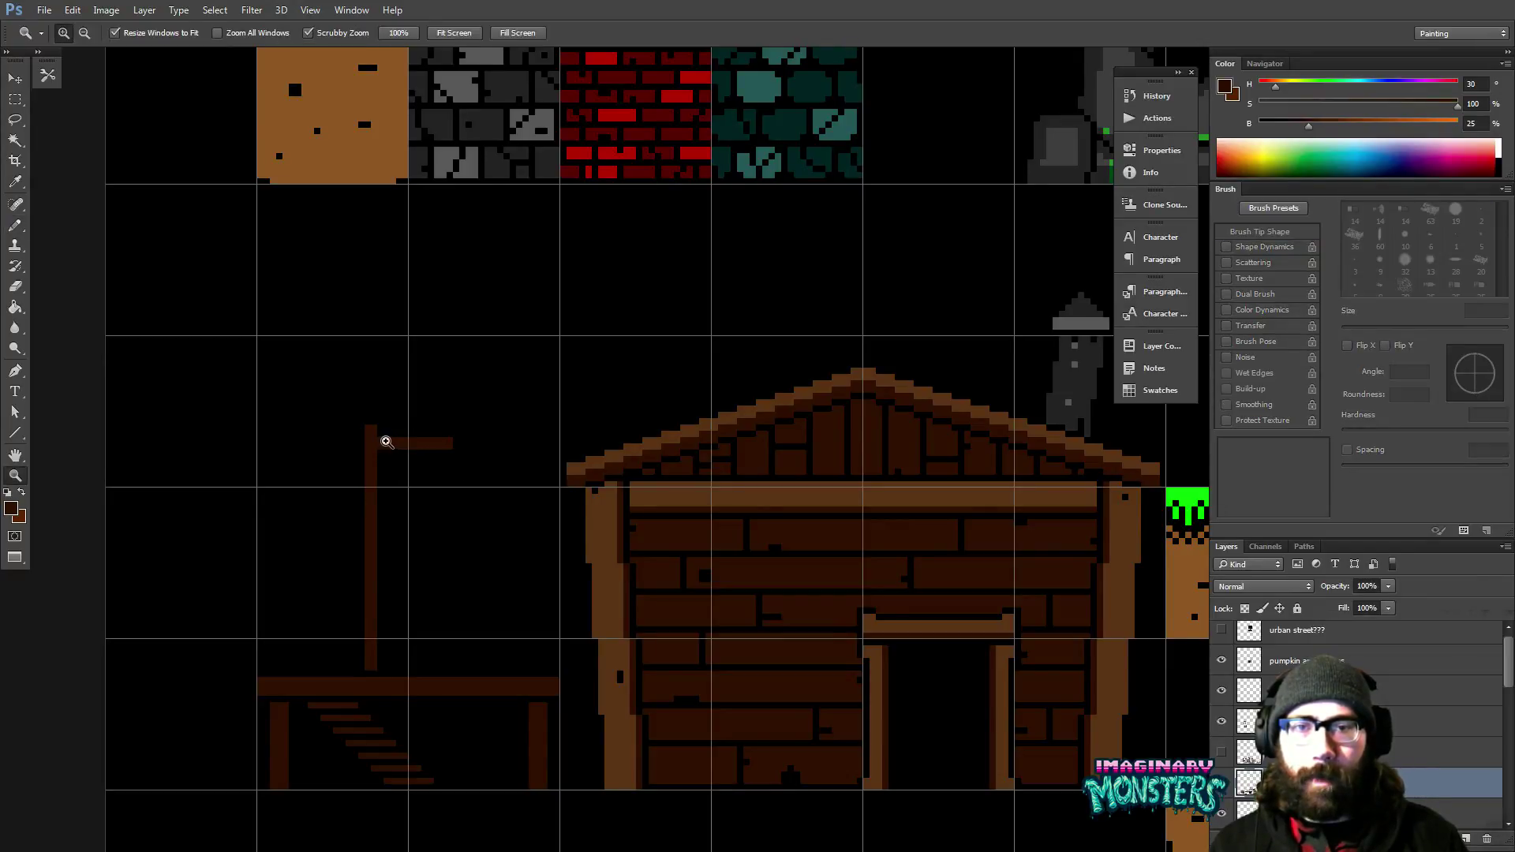
key("b")
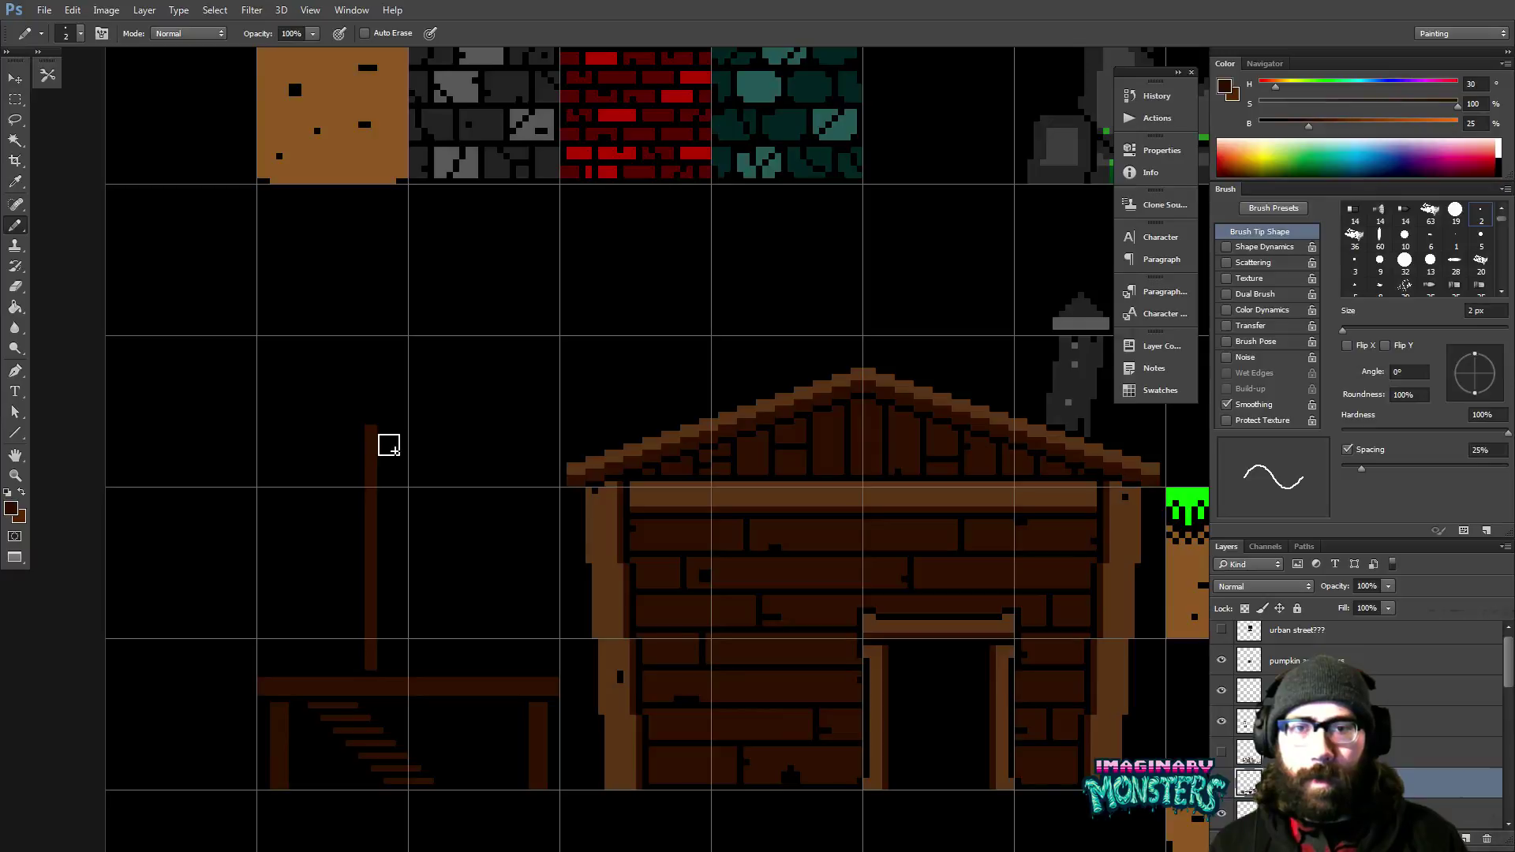
left_click_drag(452, 457, 502, 462)
Select the hanging skeleton and its rope in the forest tiles and copy them to the area above the gallows.
scroll(502, 462, "up", 1)
key("z")
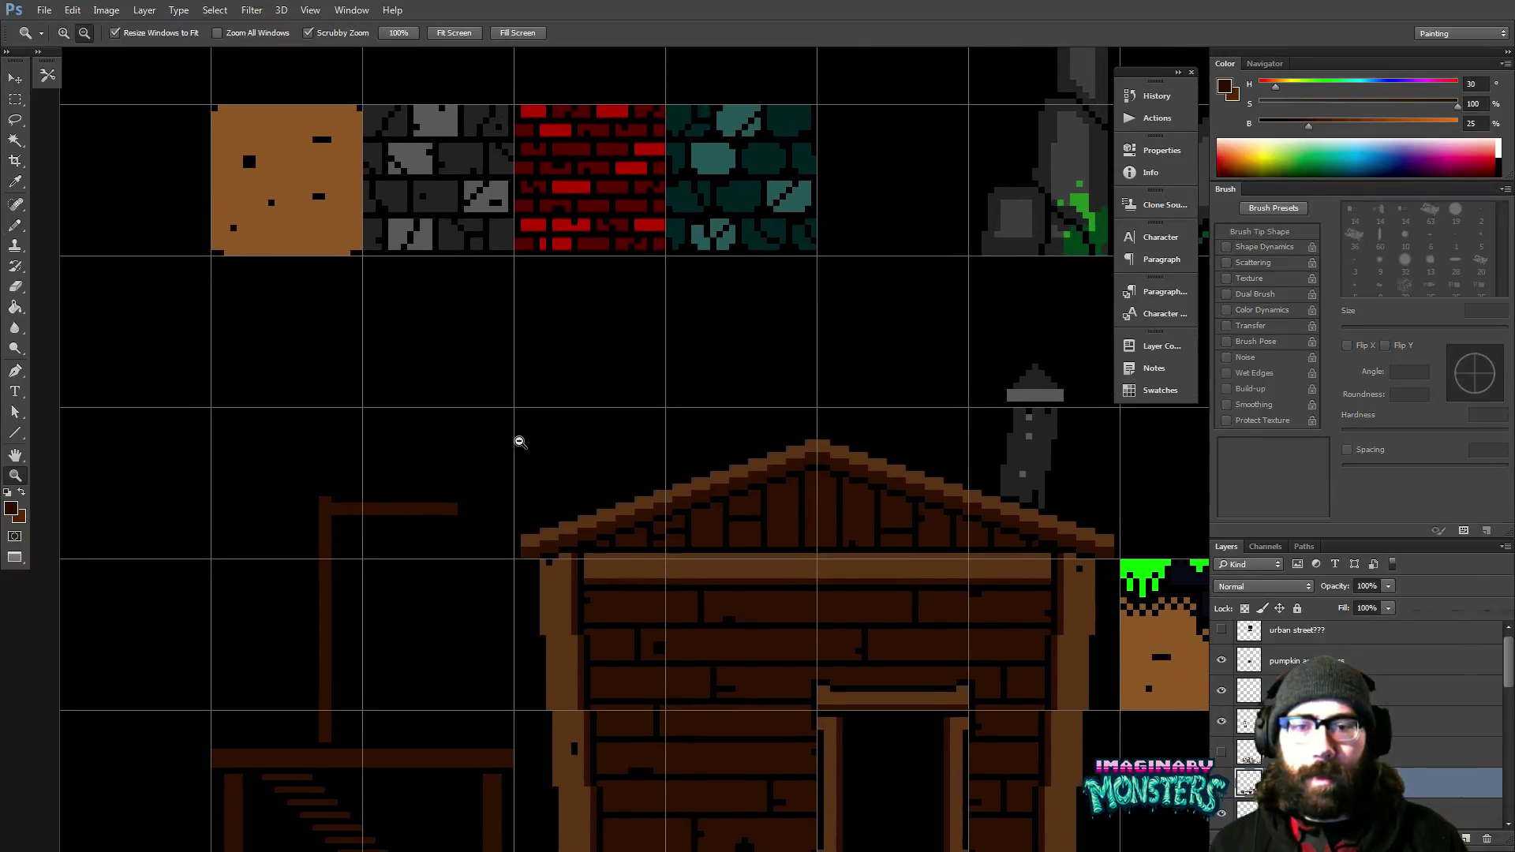
left_click(514, 439, "alt")
left_click_drag(655, 99, 510, 575)
key("m")
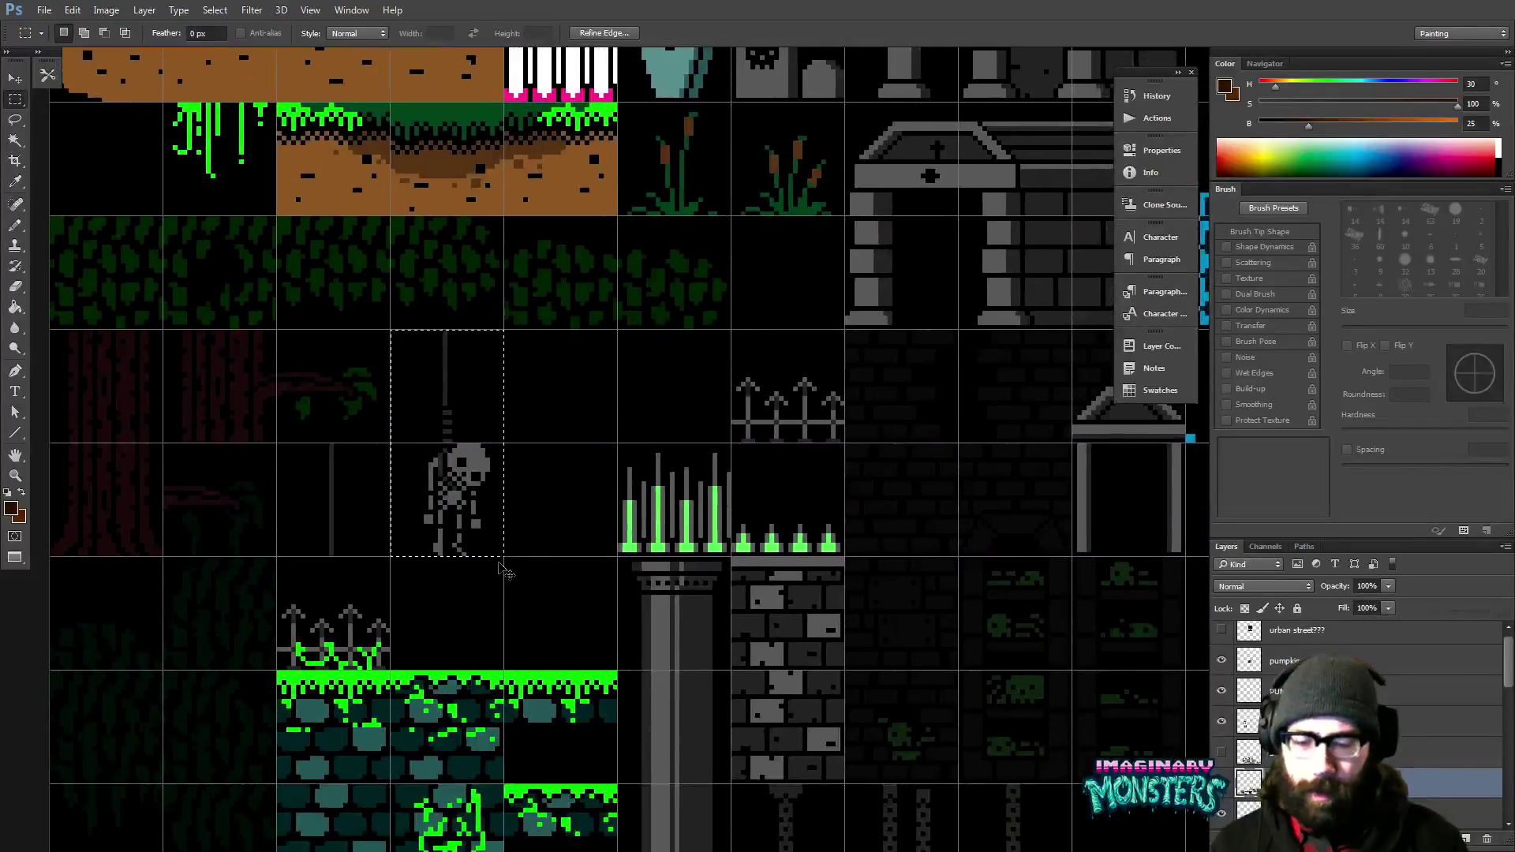
left_click(474, 505)
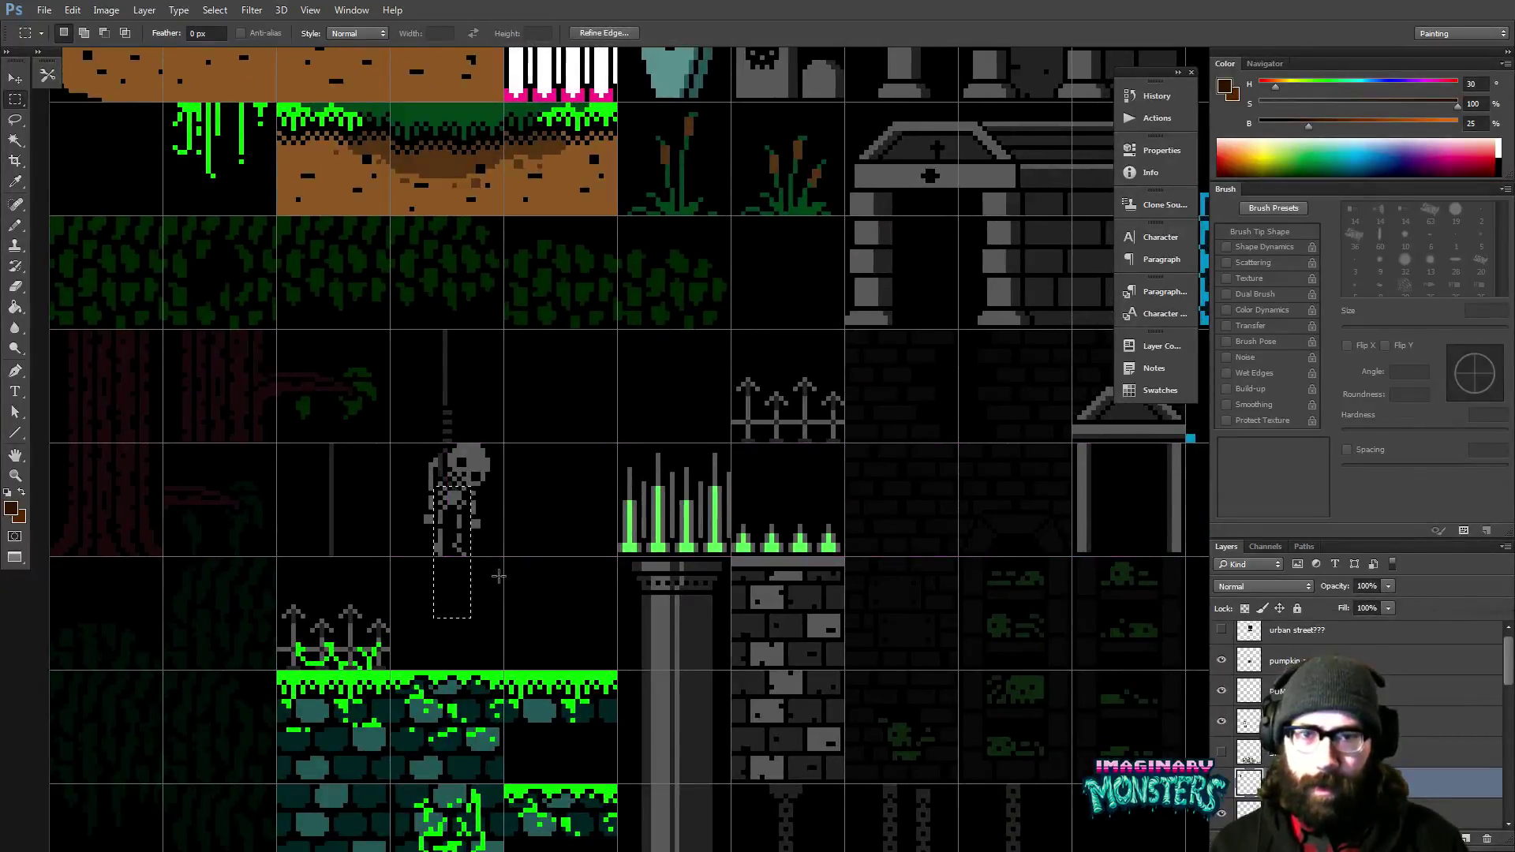
key("v")
left_click_drag(477, 525, 560, 151)
left_click_drag(542, 205, 475, 176)
mouse_move(460, 225)
left_mouse_down()
mouse_move(428, 670)
mouse_move(458, 203)
left_mouse_up()
left_click_drag(464, 268, 476, 598)
Move the copied skeleton down into the two grid tiles beside the gallows post, with its rope crossing the arm's height.
key("z")
left_click(476, 598)
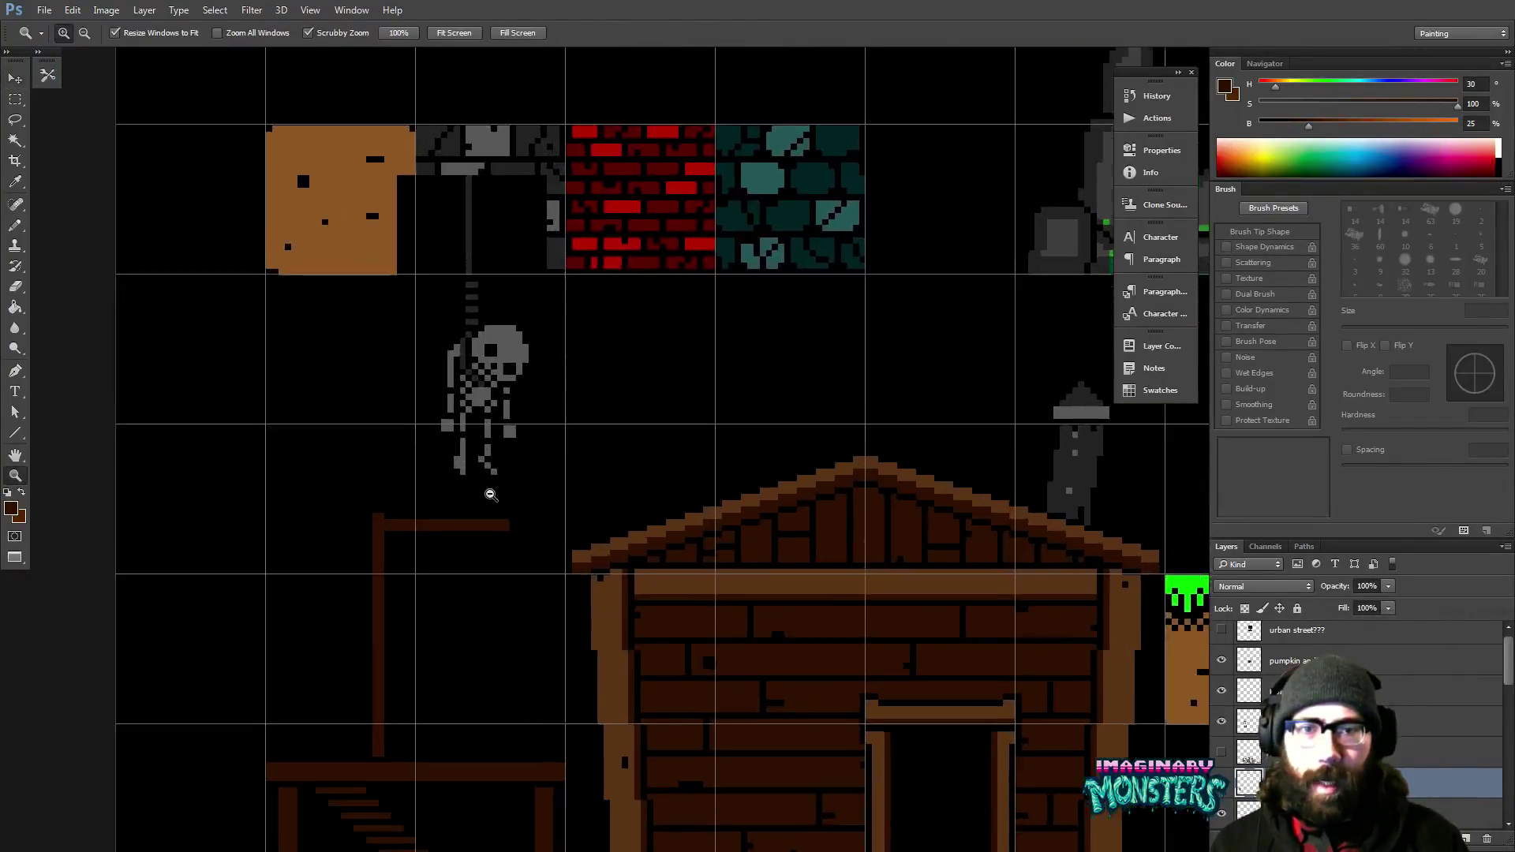
left_click_drag(484, 541, 443, 484)
key("ctrl+t")
left_click_drag(478, 318, 499, 597)
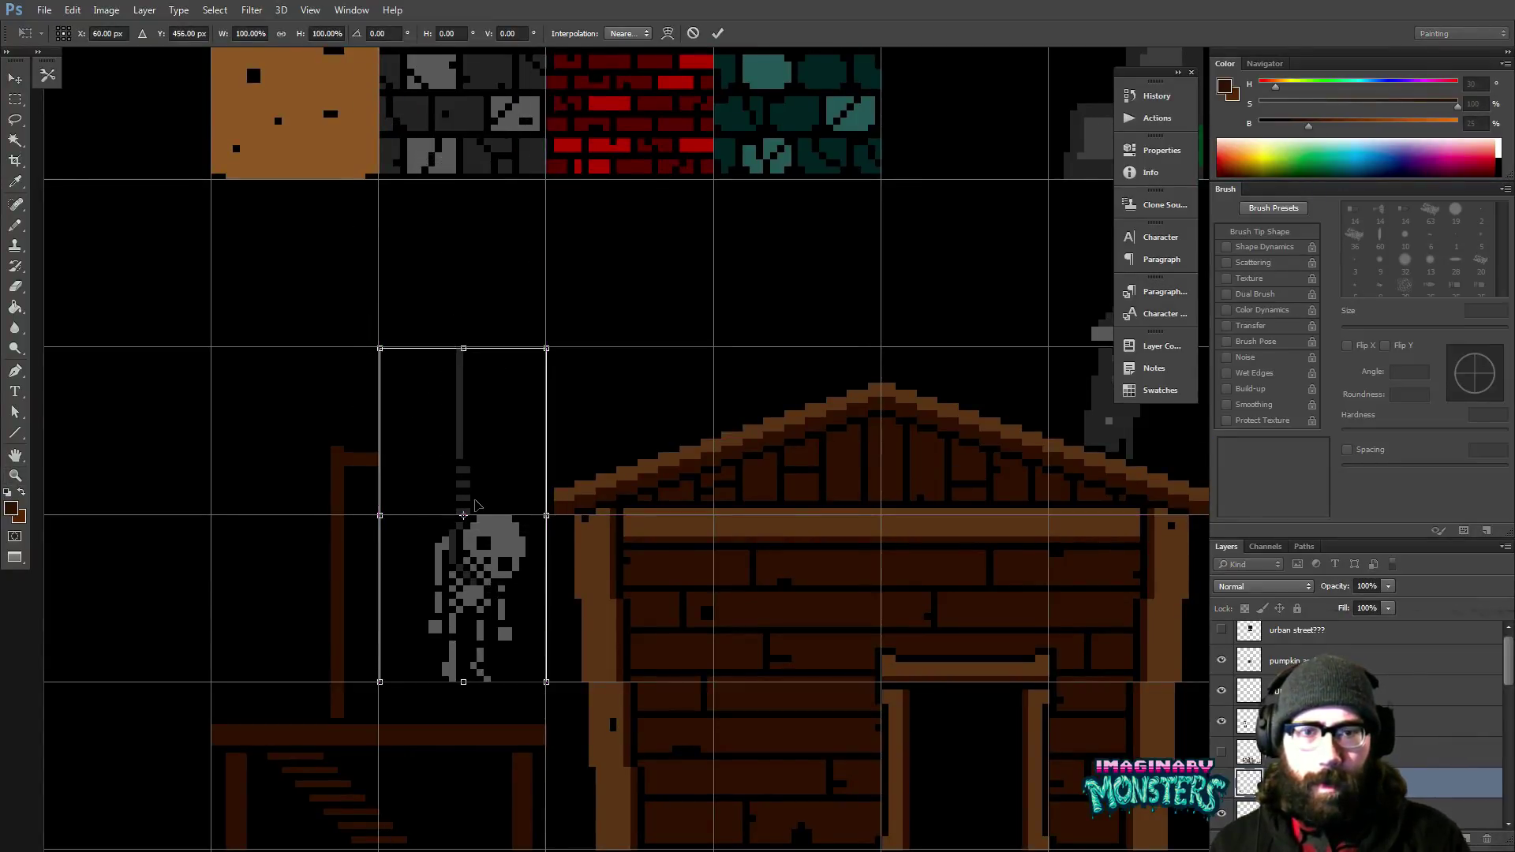
key("Return")
Remove the black background around the skeleton and its rope so the gallows arm shows through, and deselect.
key("w")
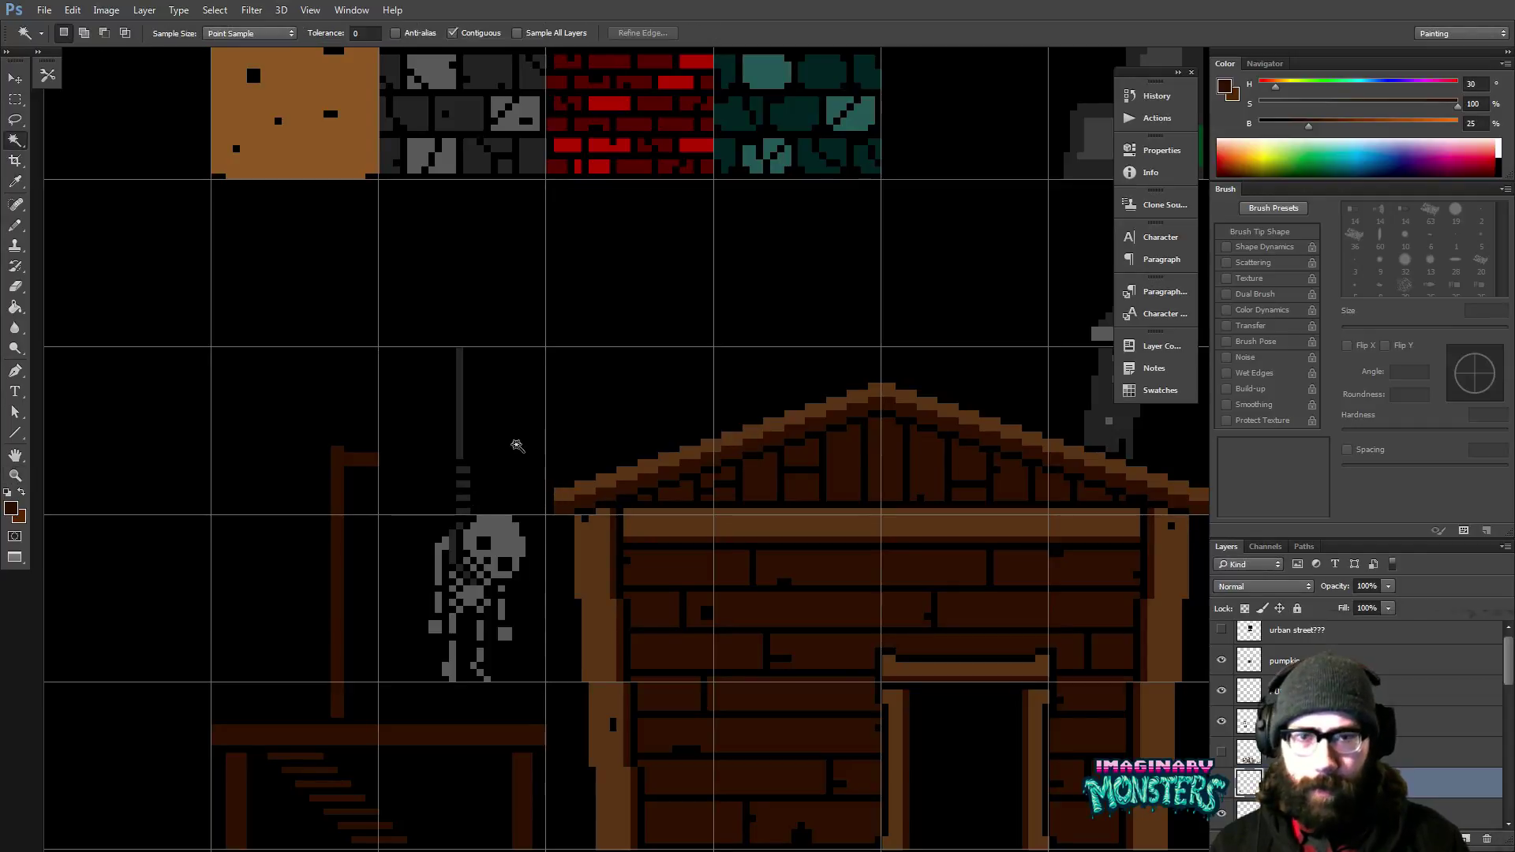
left_click(460, 497)
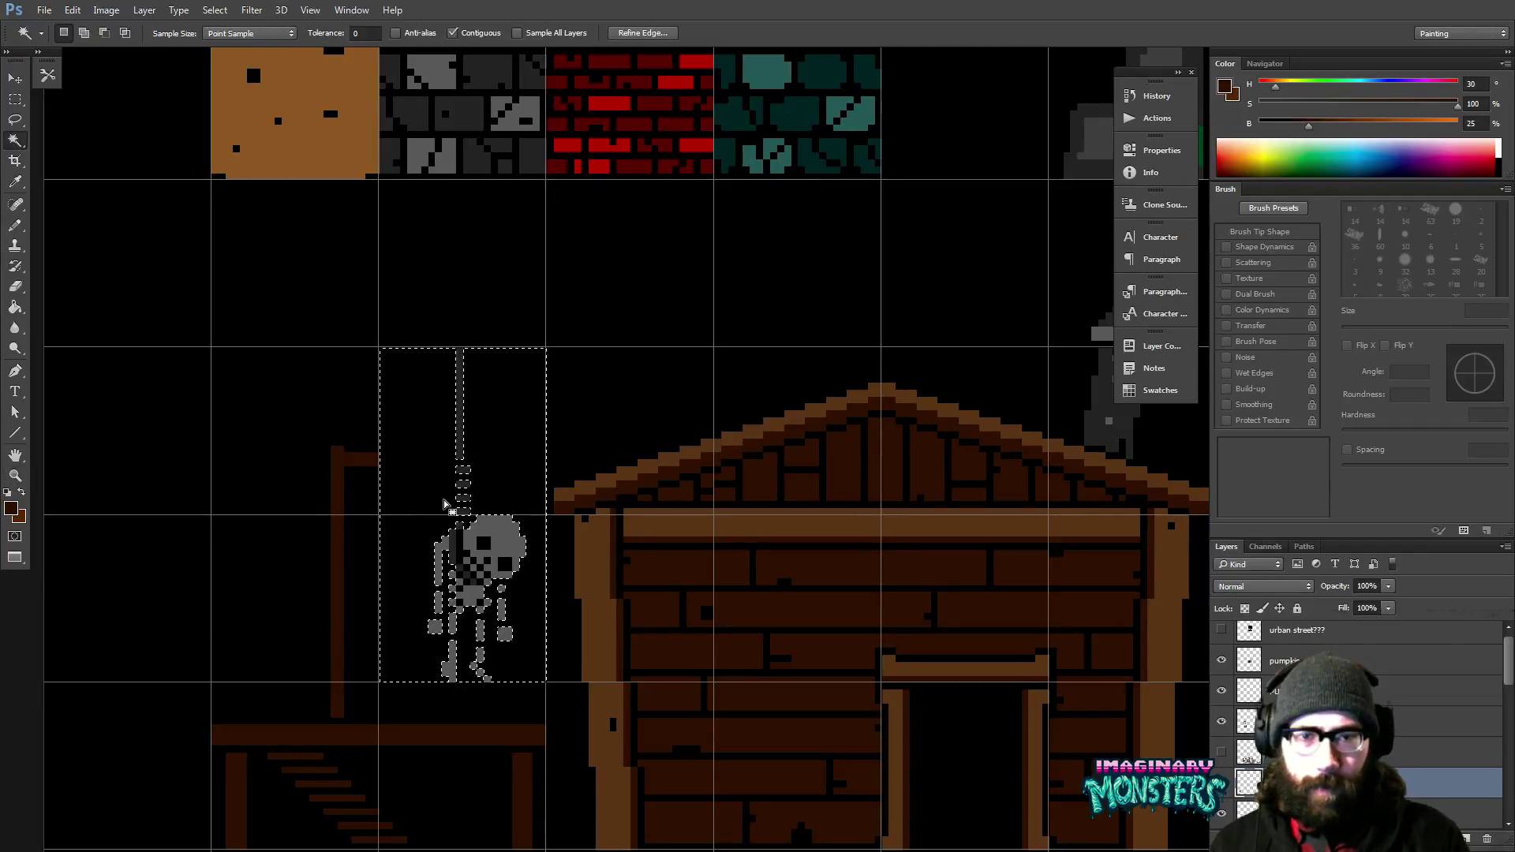
key("ctrl+d")
Move the gallows arm and the top of its post up until the arm sits just above the rope's upper end.
key("v")
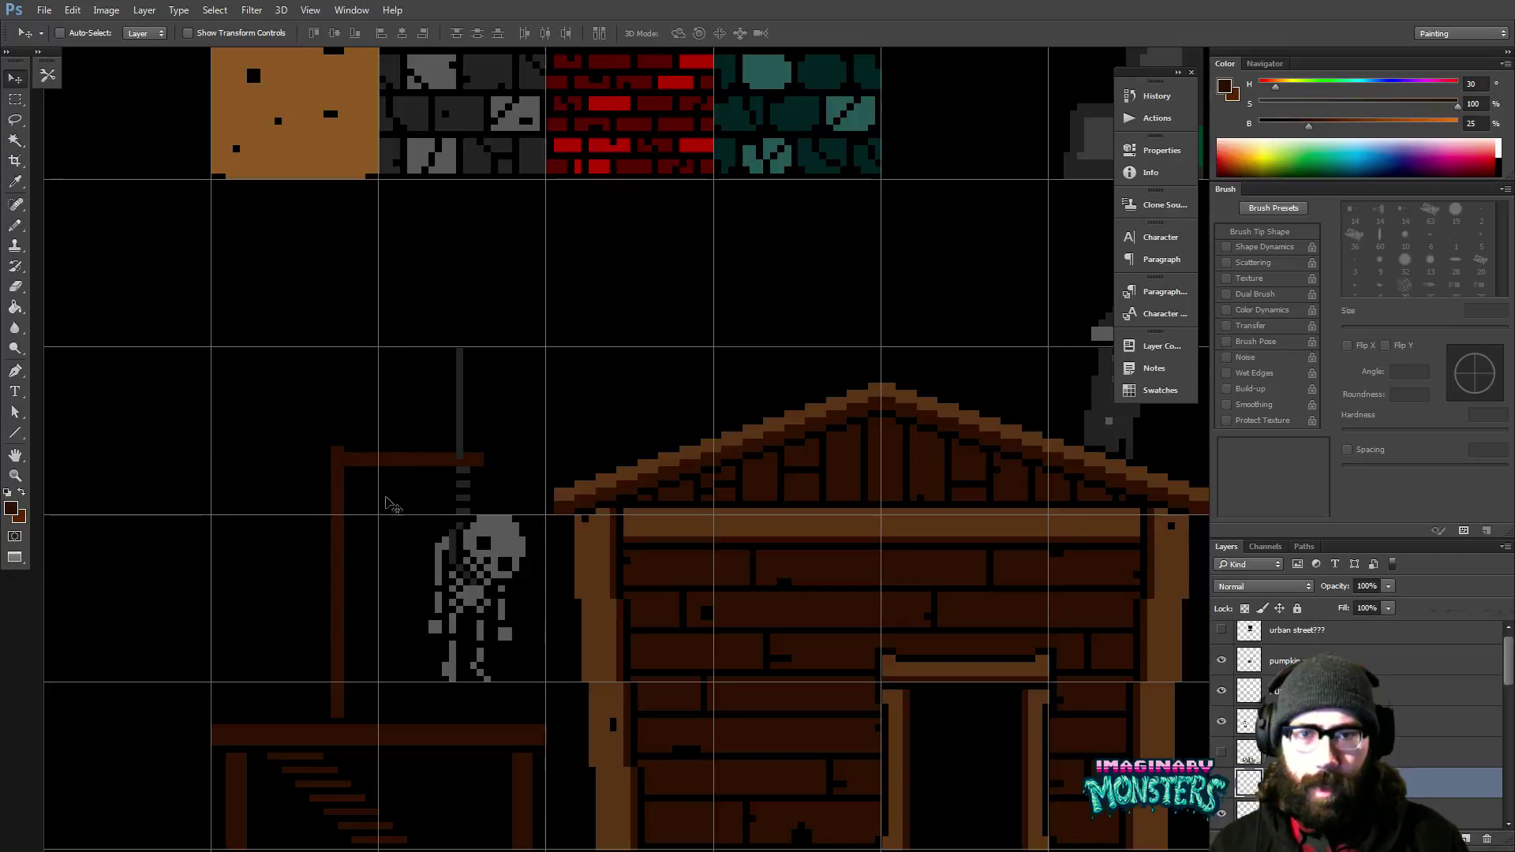
left_click_drag(394, 505, 409, 466)
key("m")
left_click_drag(282, 388, 512, 508)
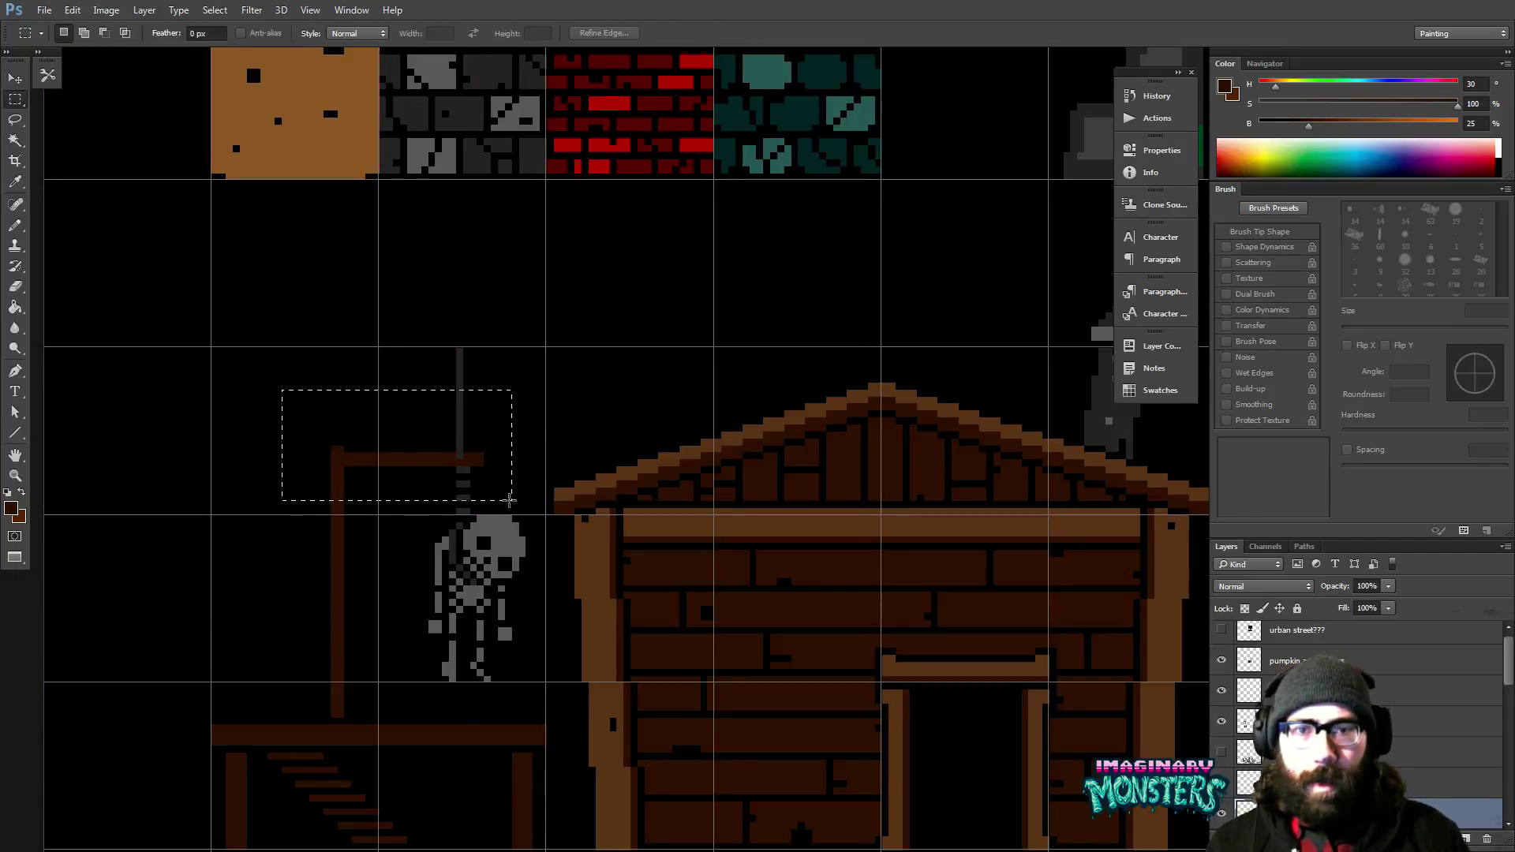
key("v")
key("Up")
key("Up")
key("Up")
key("Up")
key("Up")
key("Up")
key("Up")
key("Up")
key("Up")
key("Up")
key("Up")
key("Up")
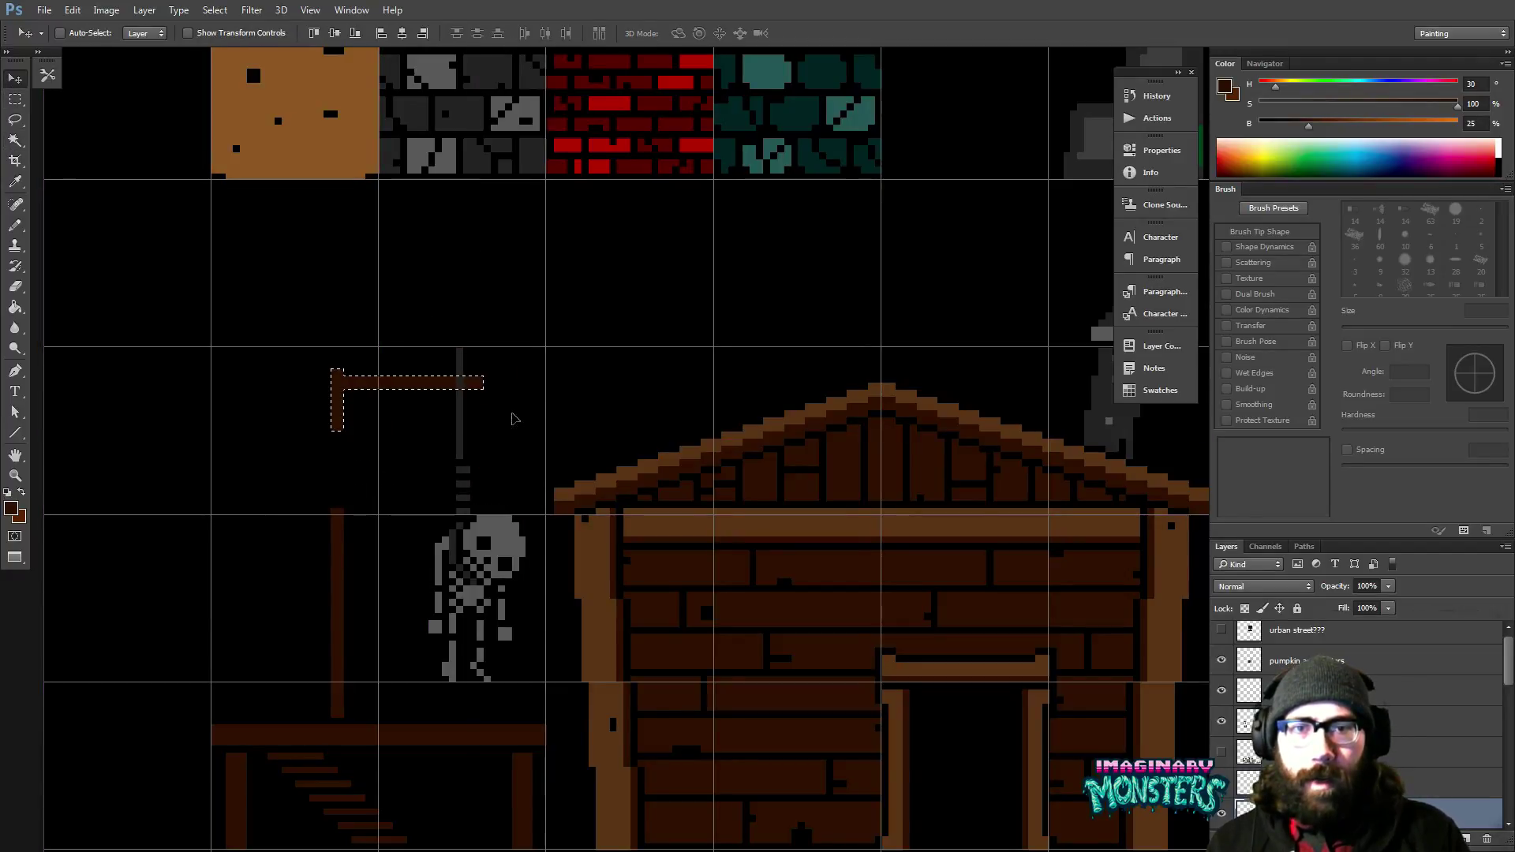
key("Up")
key("Up")
key("Up")
key("Up")
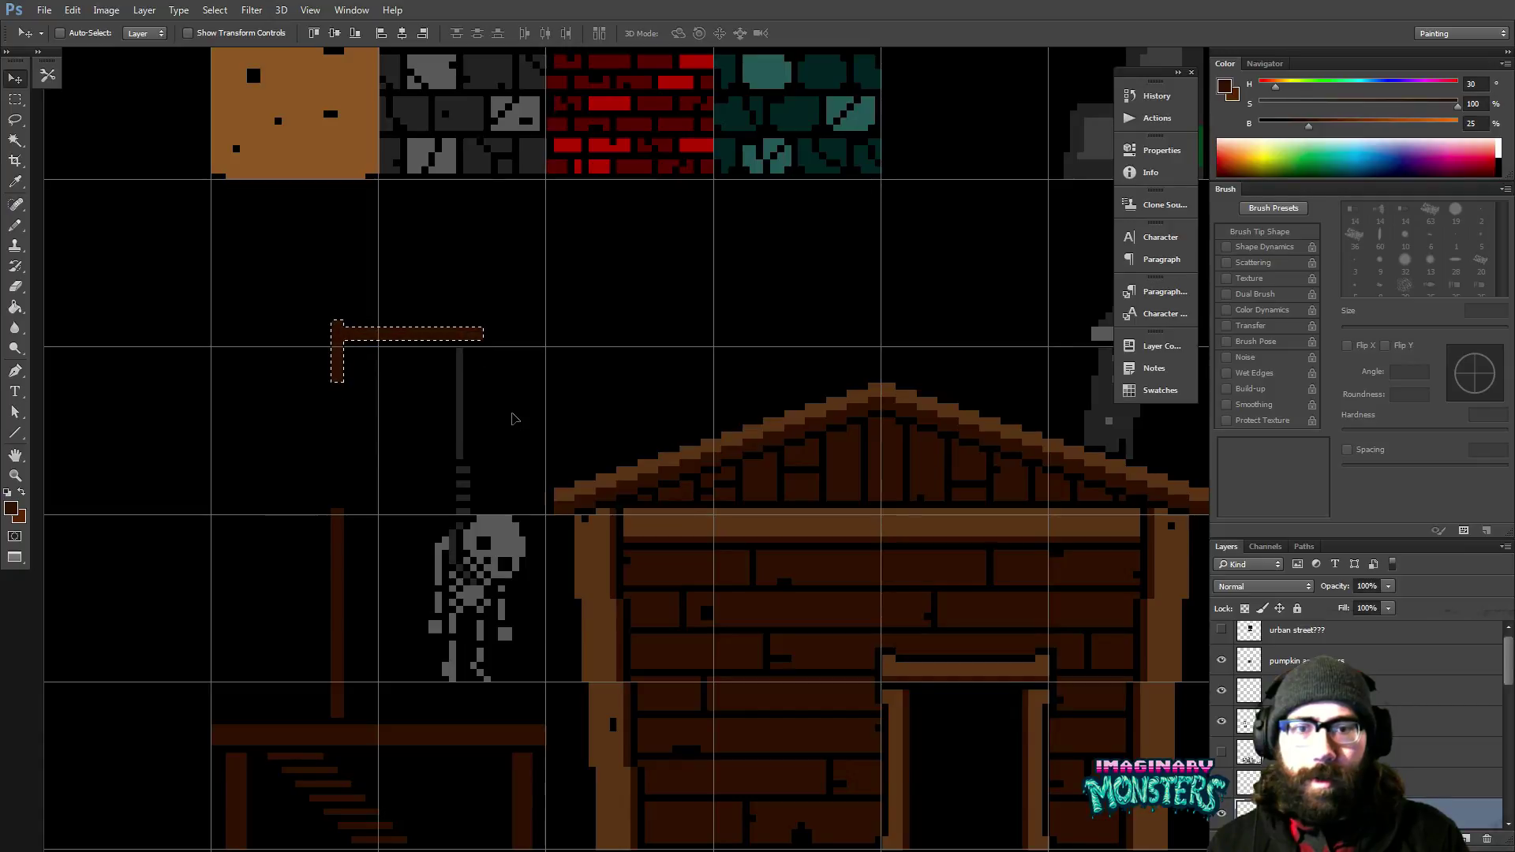
key("ctrl+d")
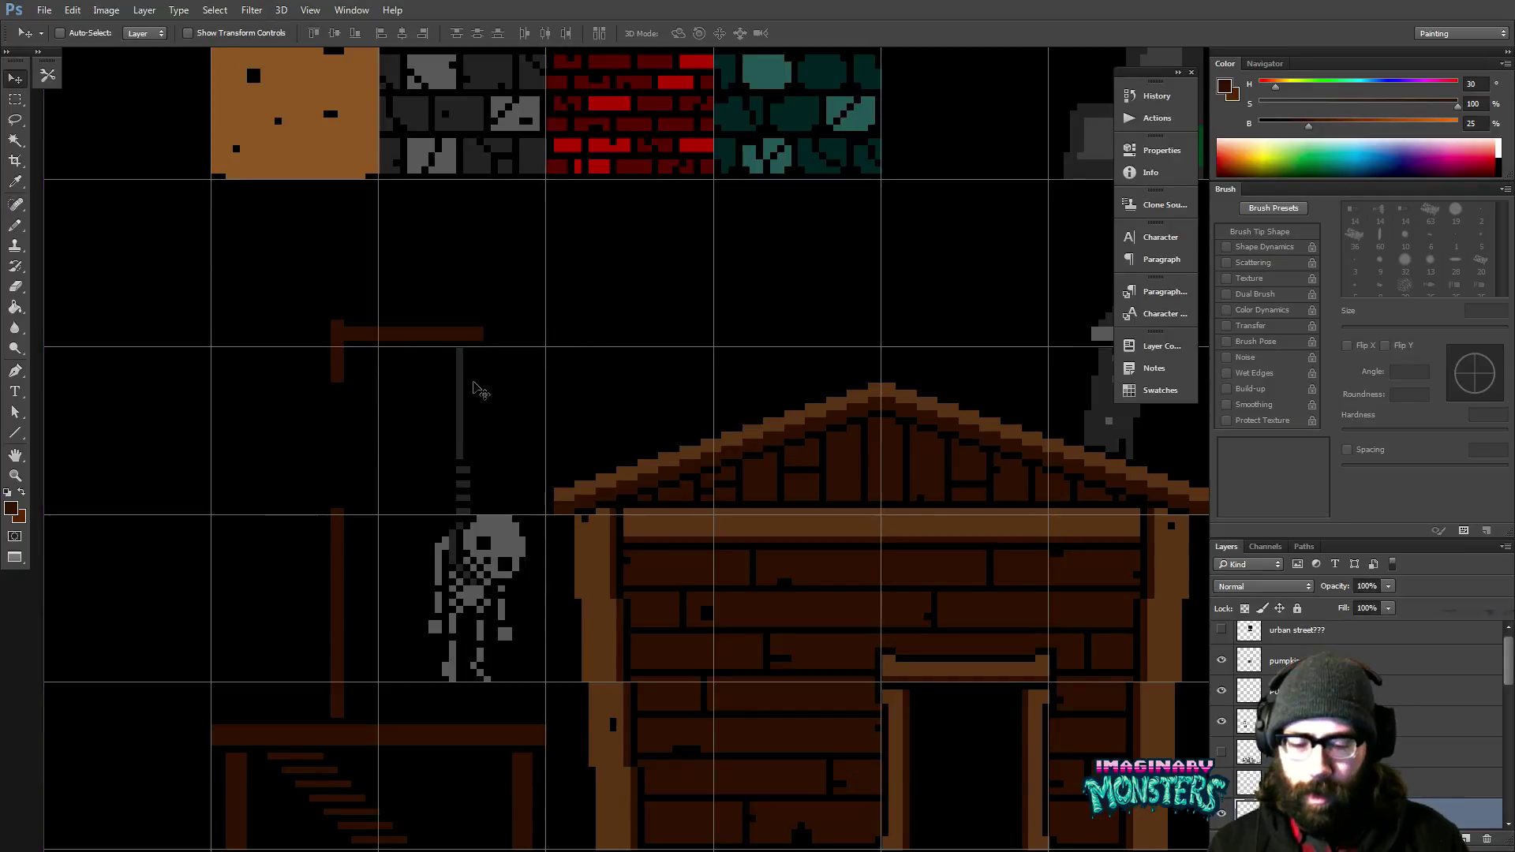
Fill the gap in the gallows post by copying a short piece of the post downward until it meets the lower part.
key("m")
left_click_drag(316, 341, 386, 403)
key("v")
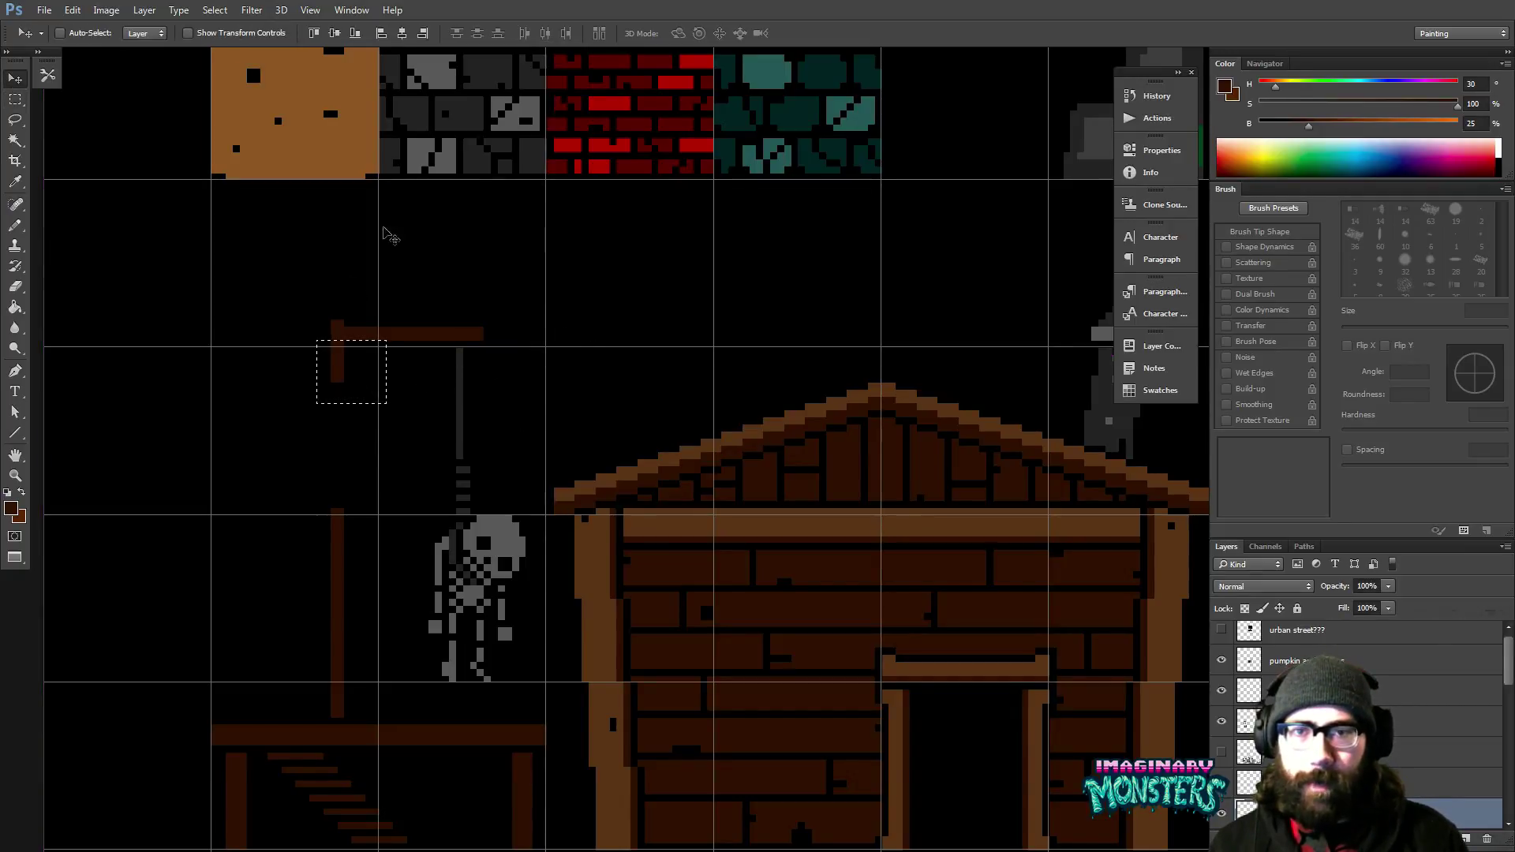
key("Down")
key("Down")
key("Down")
key("Down")
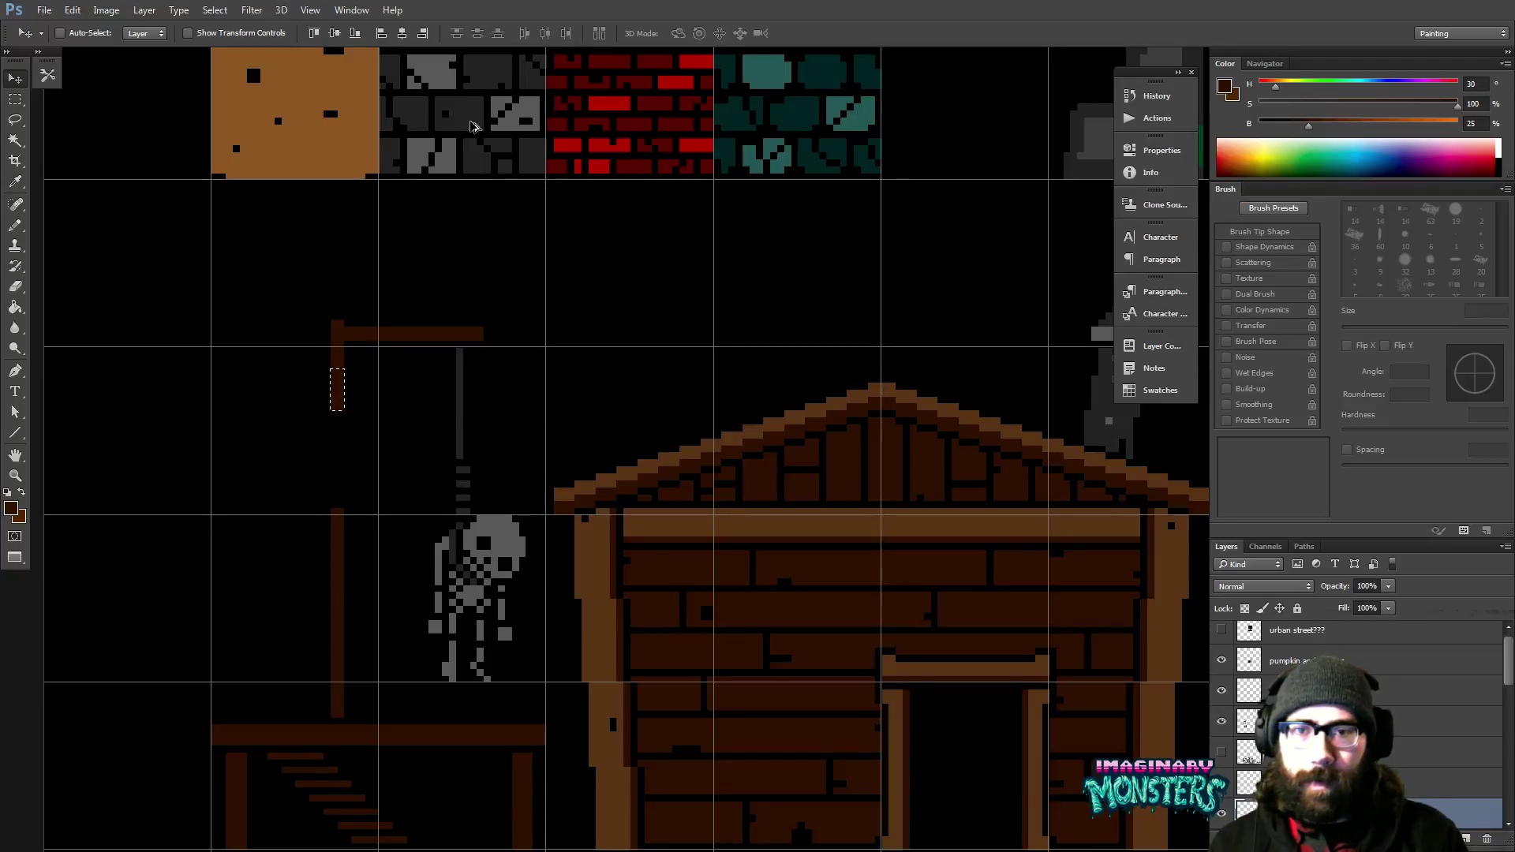
key("alt+Down")
key("alt+Down")
key("alt+Down")
key("alt+Down")
key("alt+Down")
key("alt+Down")
key("ctrl+d")
Thicken the gallows arm and the full height of its post with a 1 px Pencil.
key("b")
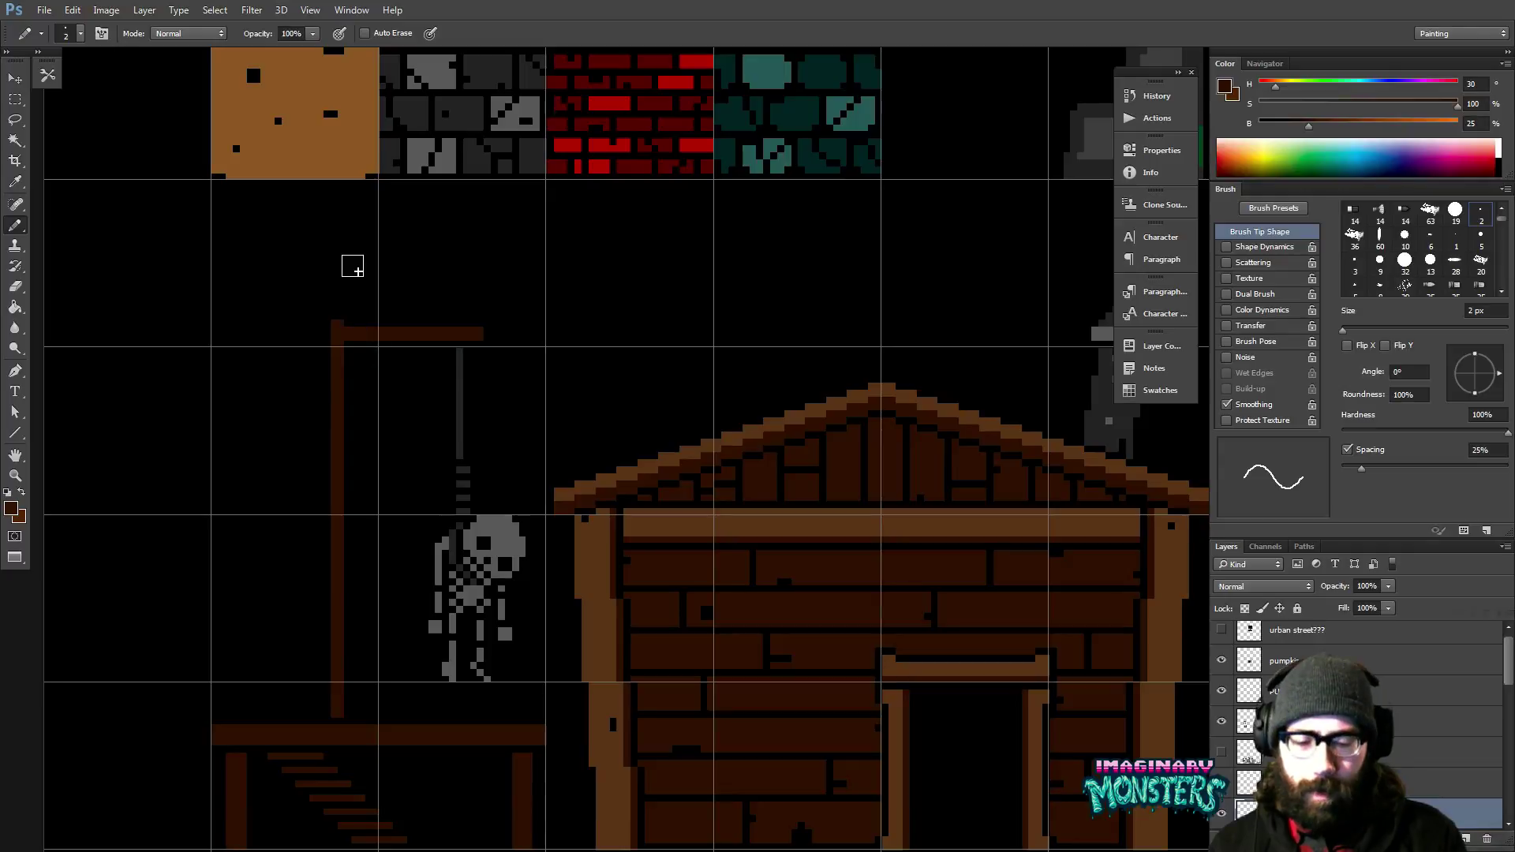
key("bracketleft")
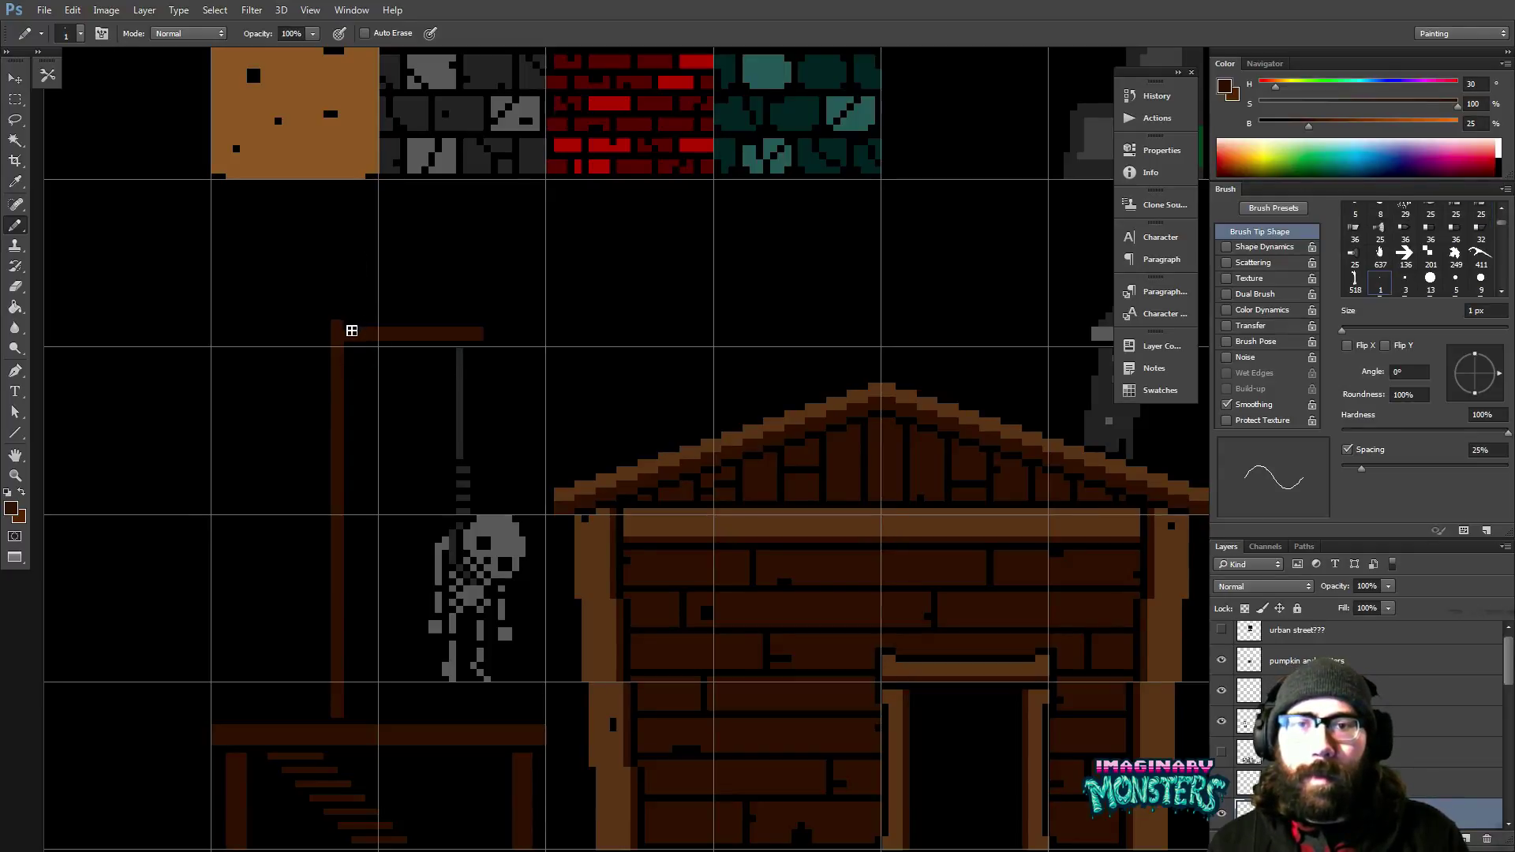
left_click_drag(352, 331, 488, 346)
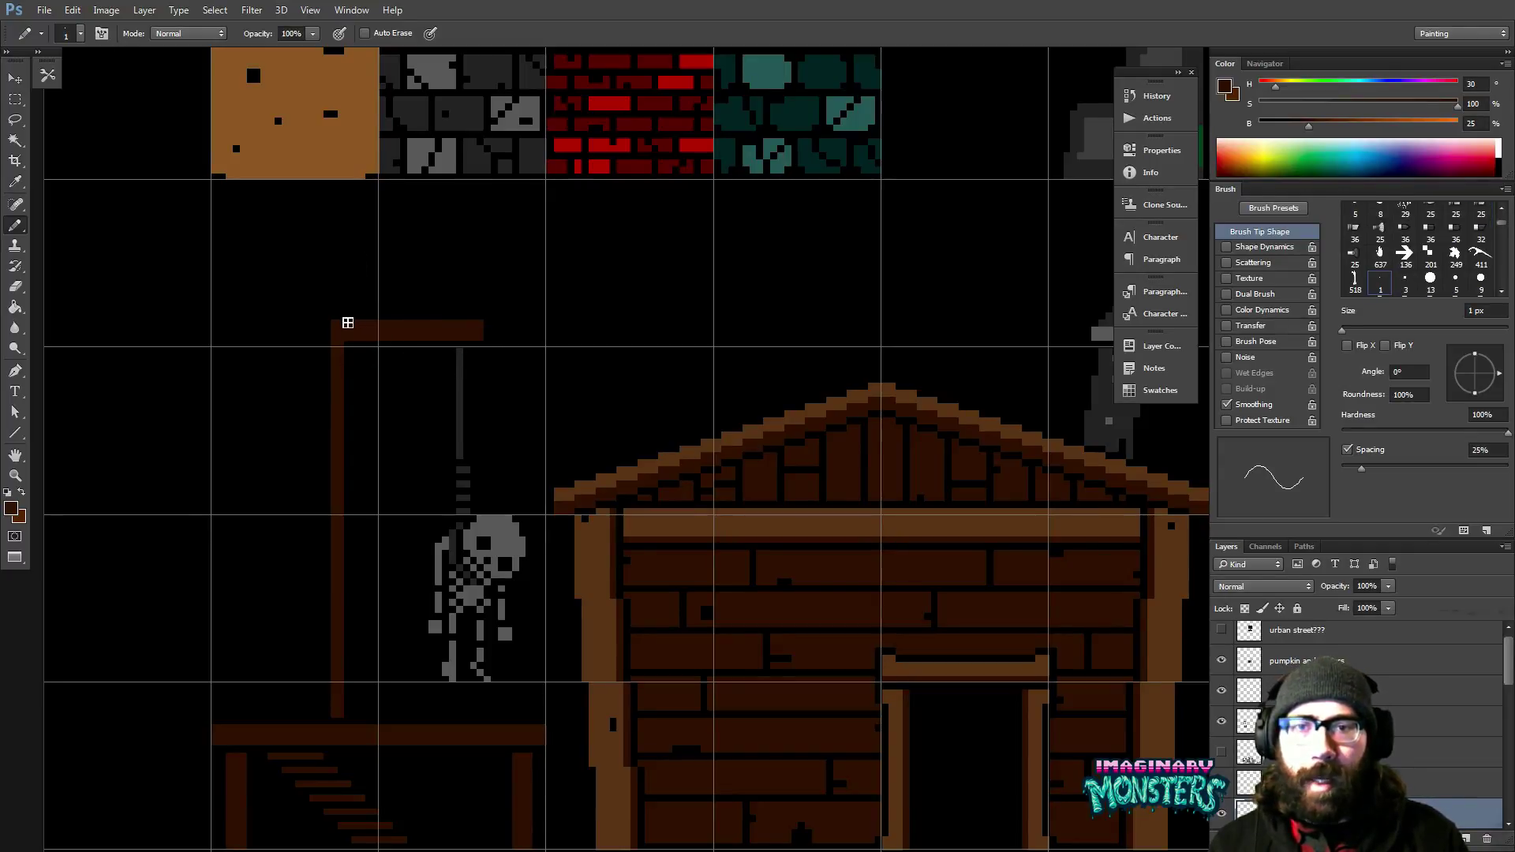
left_click_drag(332, 325, 358, 712)
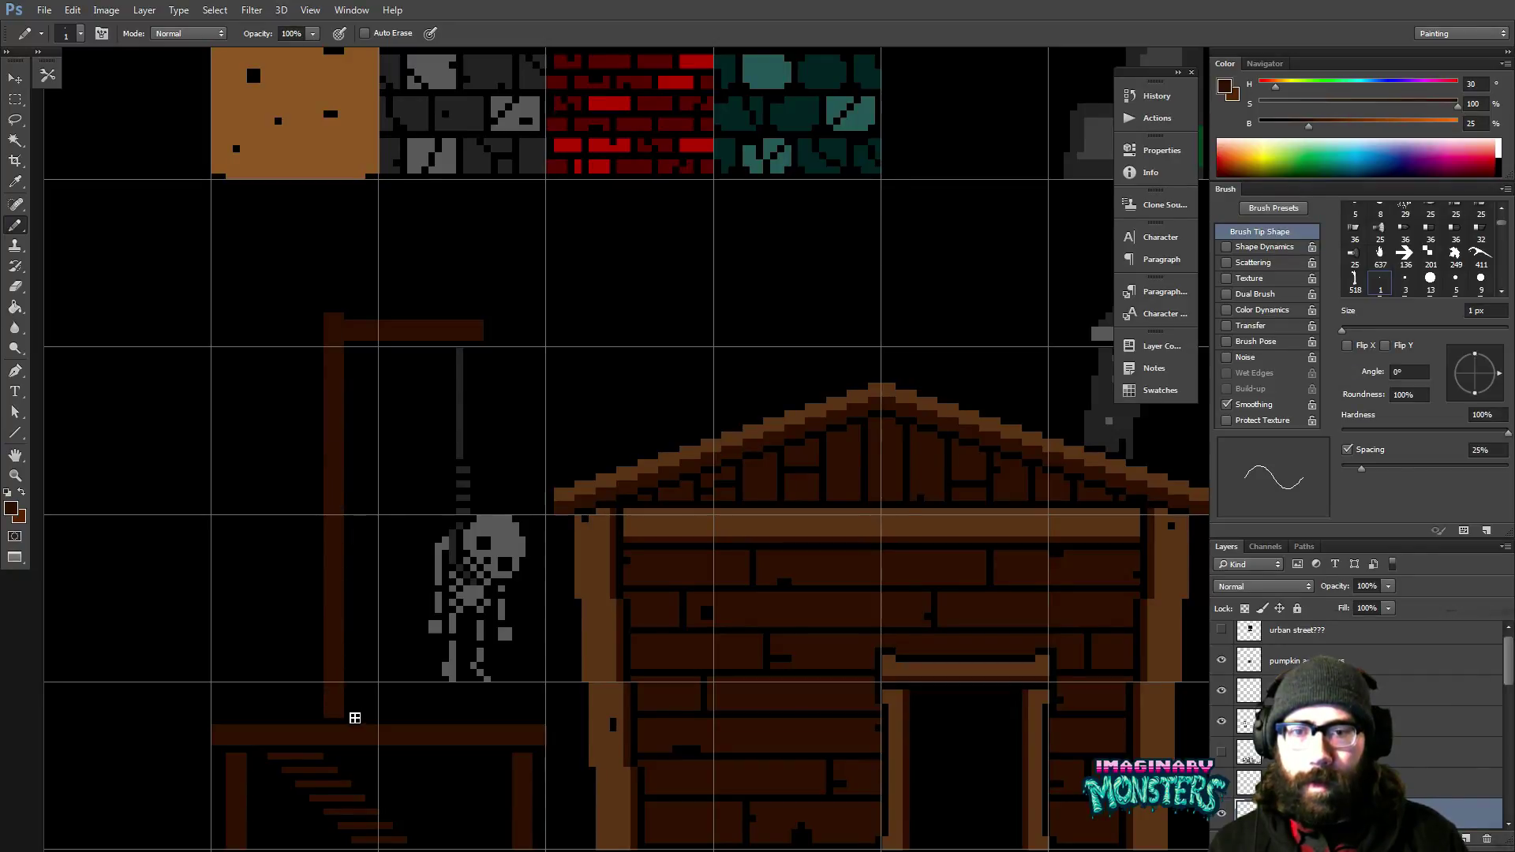
Examine the gallows' proportions against the house and other tiles, both with and without the grid.
key("ctrl+apostrophe")
key("z")
left_click(624, 618, "alt")
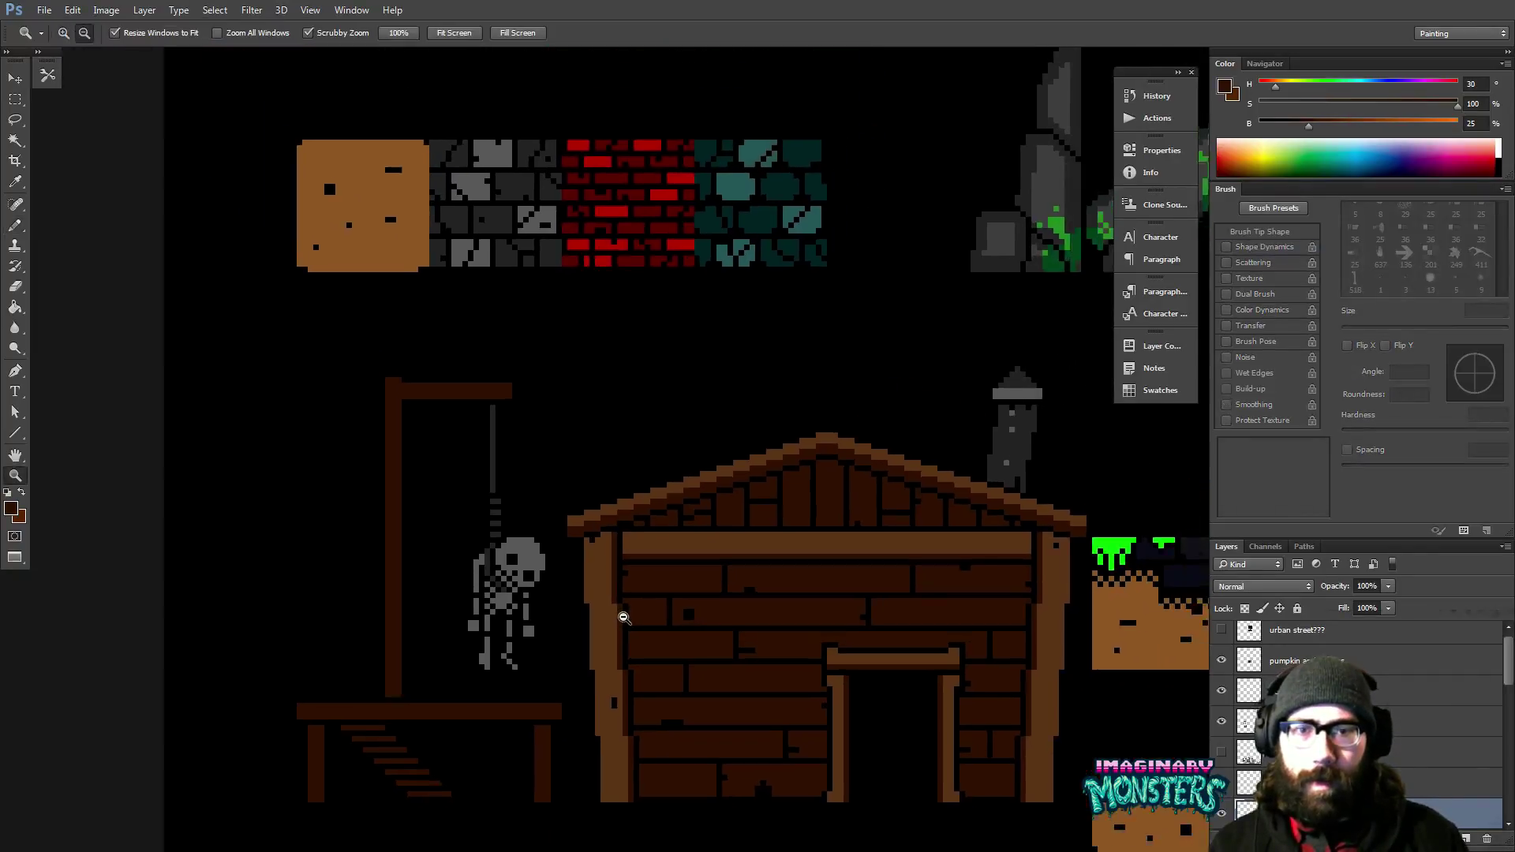
left_click(623, 618, "alt")
left_click_drag(632, 616, 490, 531)
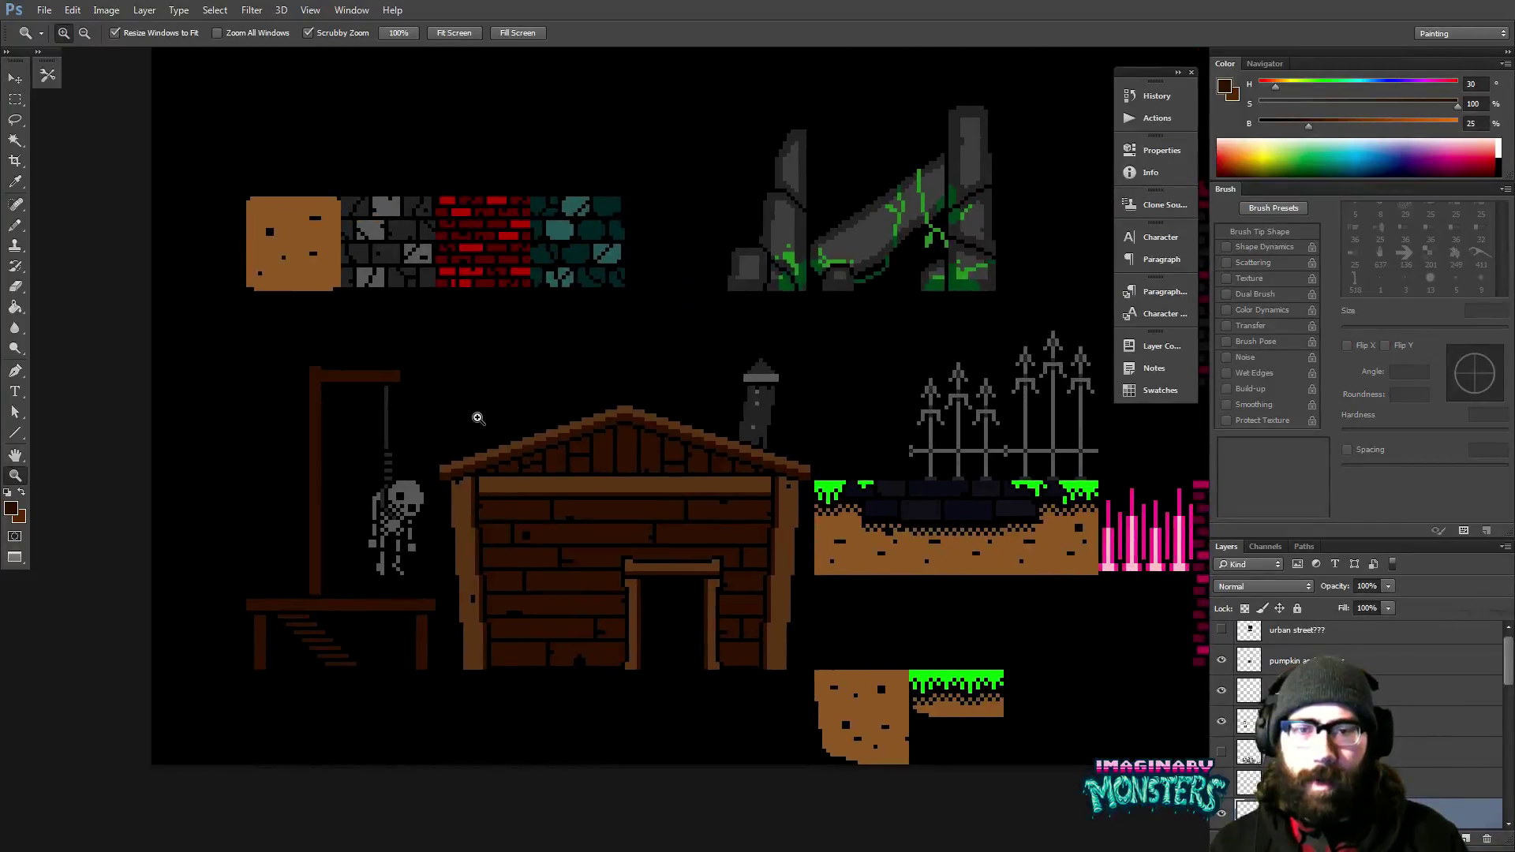
key("ctrl+apostrophe")
left_click(434, 540)
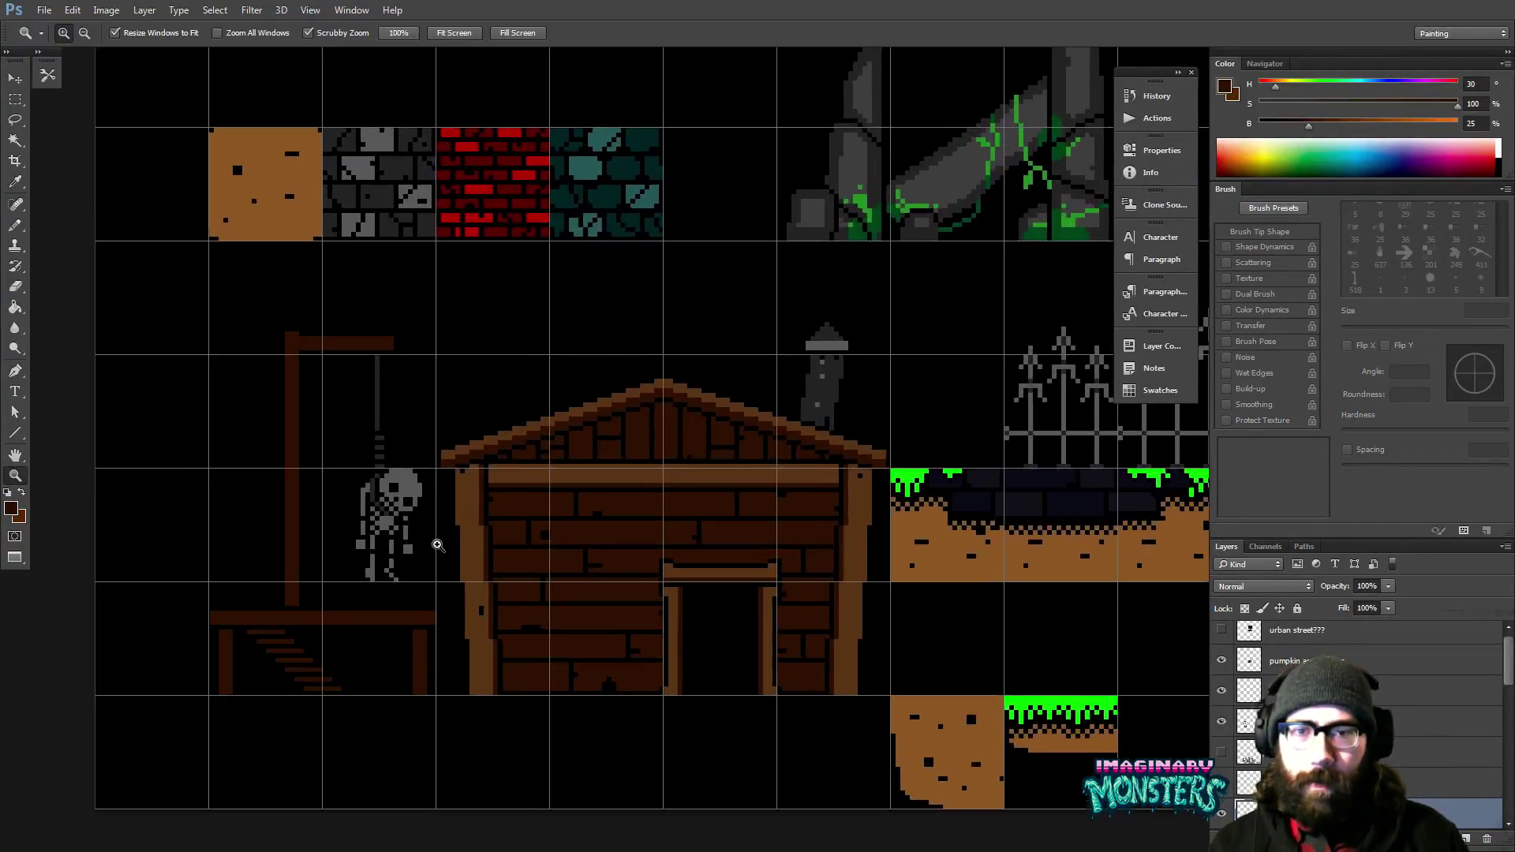
left_click(427, 534)
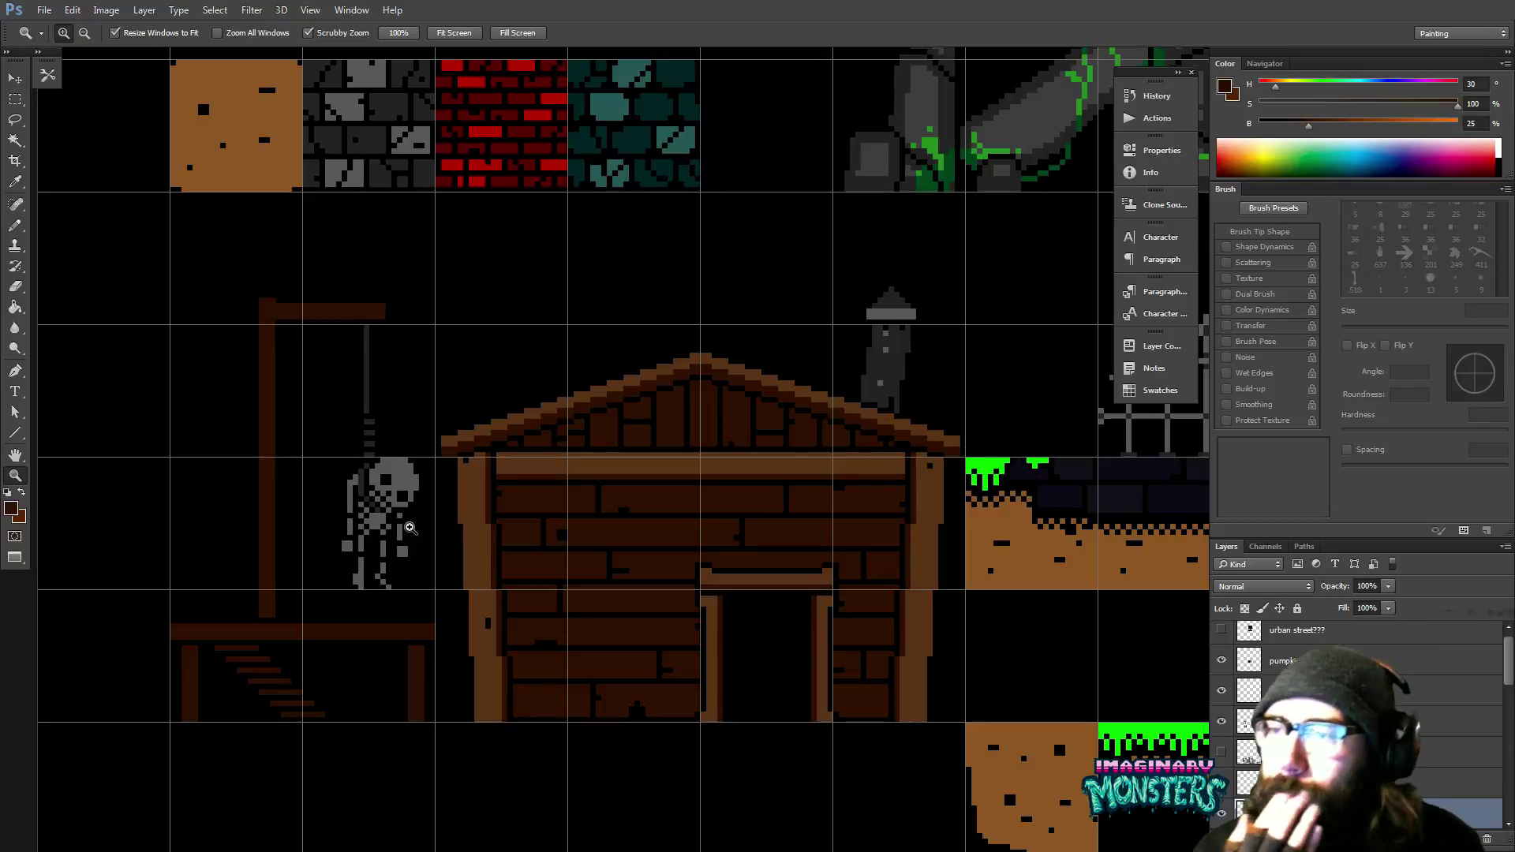
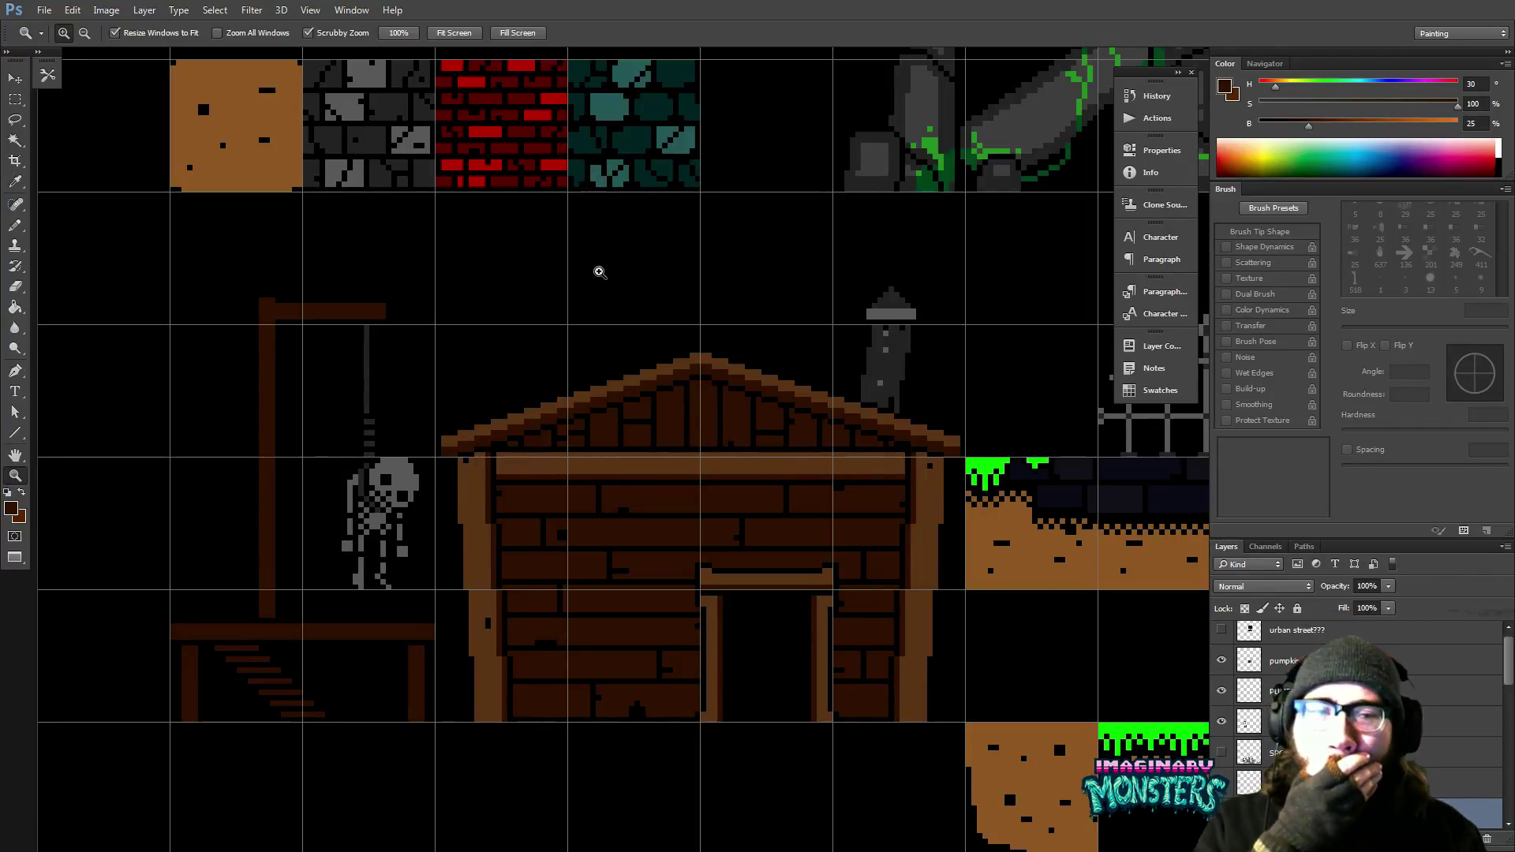
left_click_drag(456, 457, 541, 443)
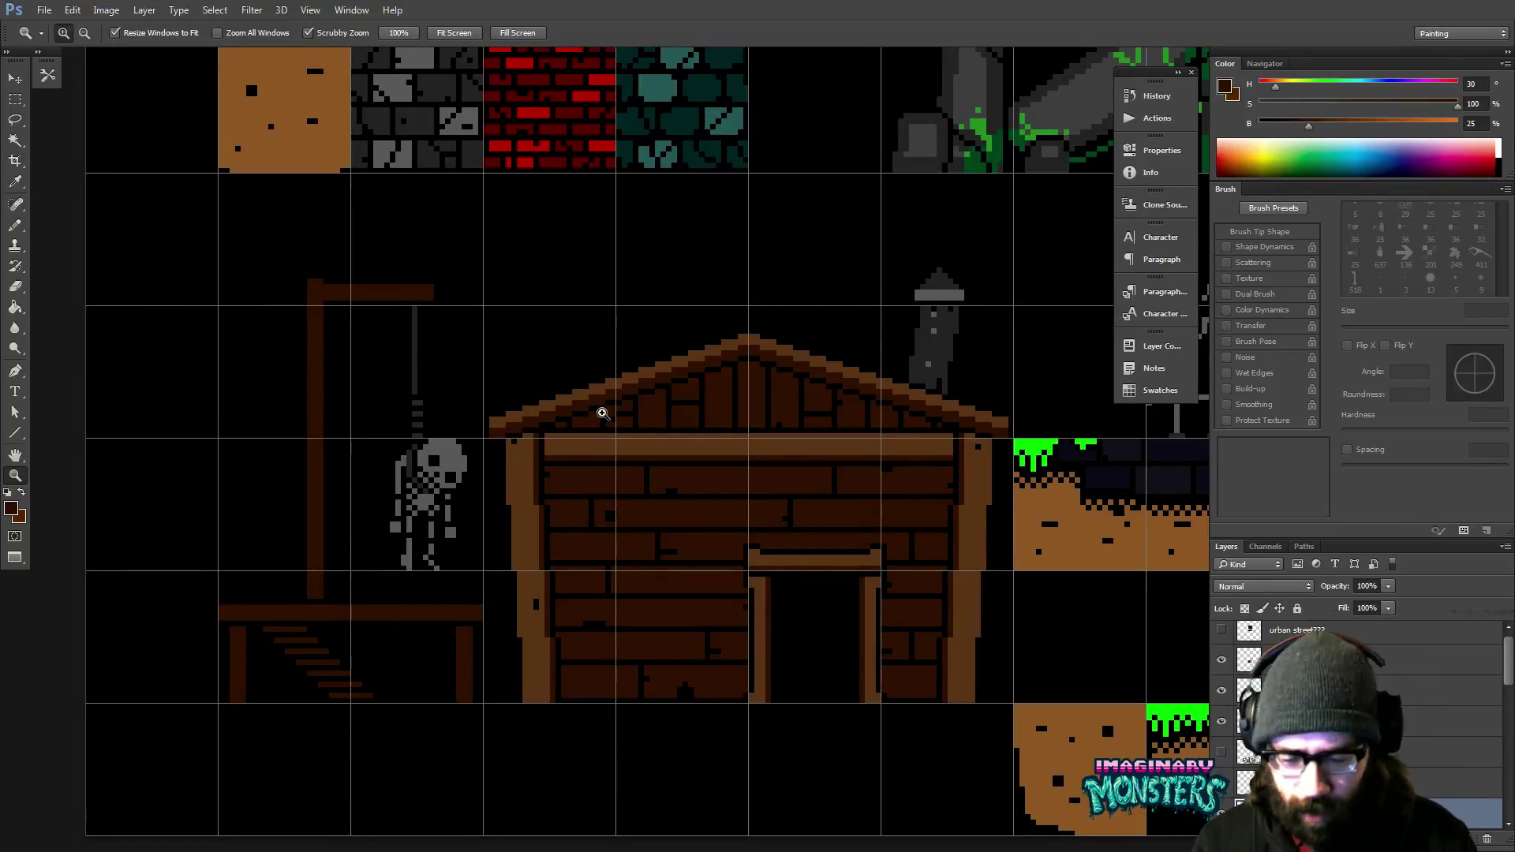
Sample the grass's bright green and paint a small marker on the skeleton's layer in the lower corner of its tile.
key("v")
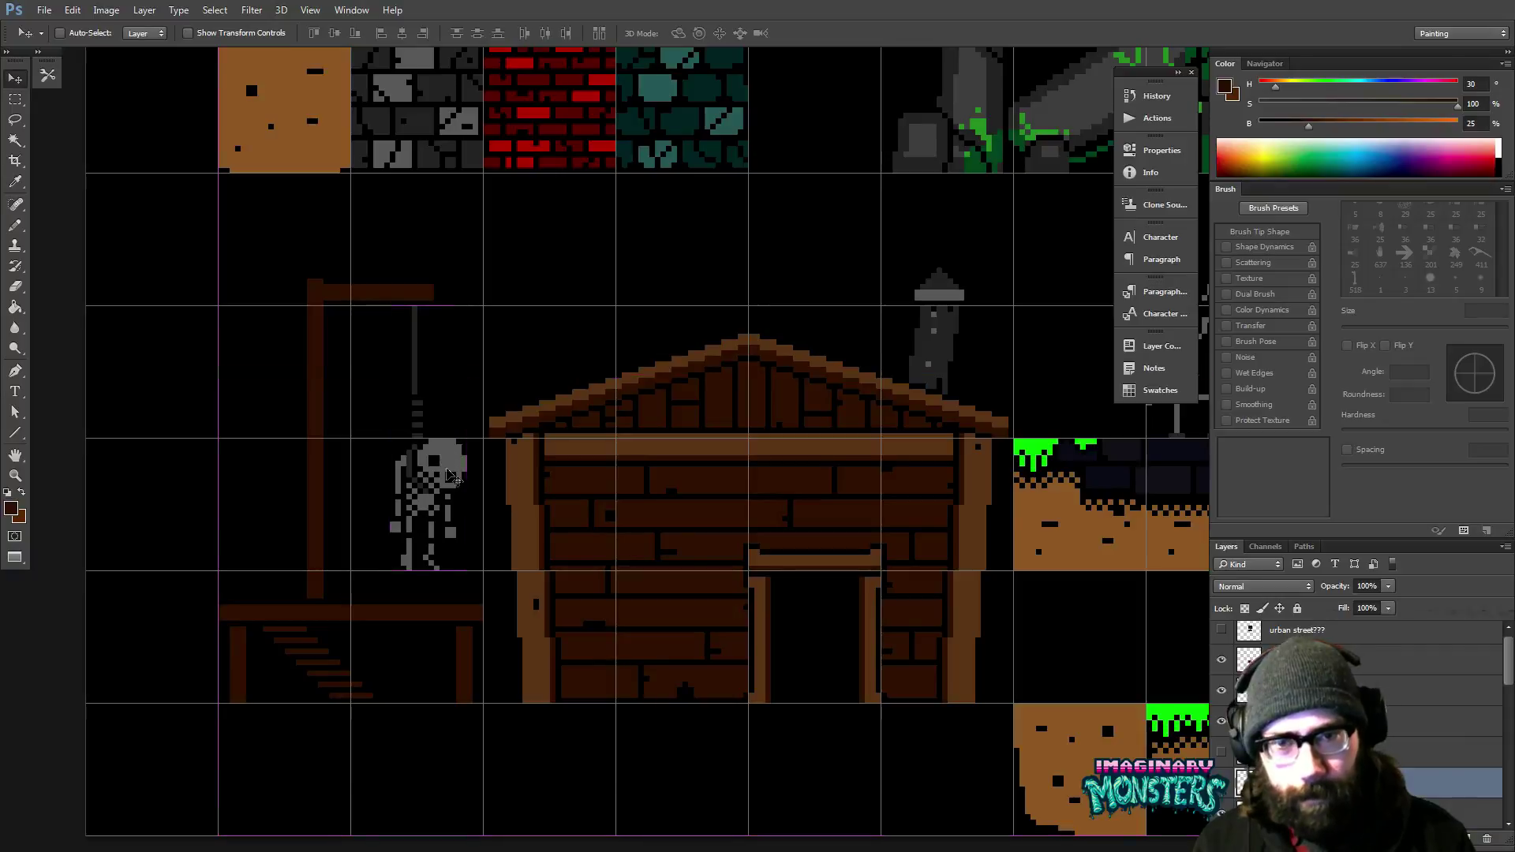
left_click(456, 483, "ctrl")
key("b")
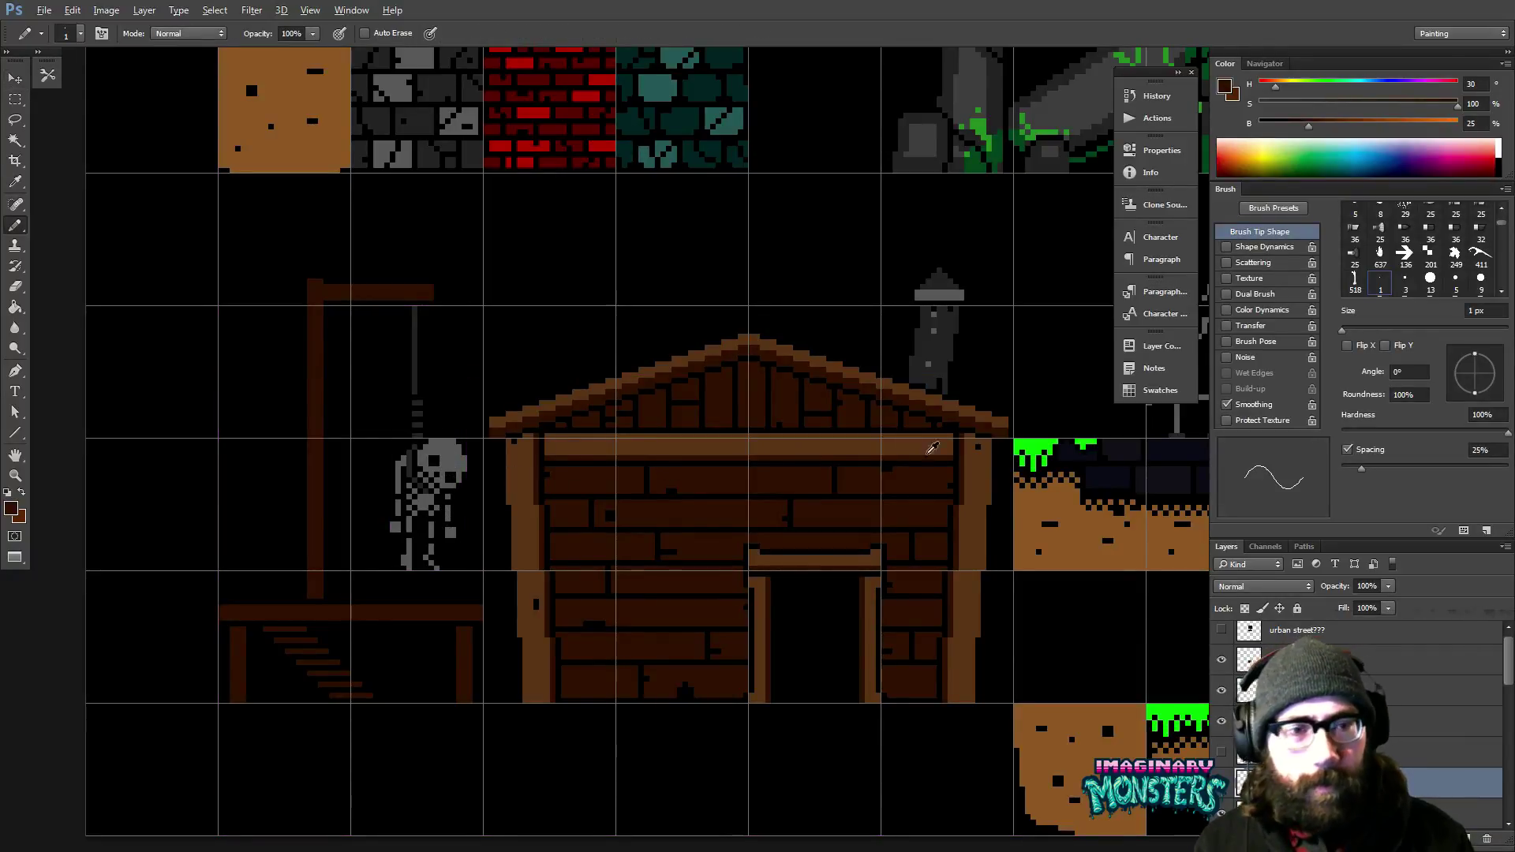
left_click(1032, 442, "alt")
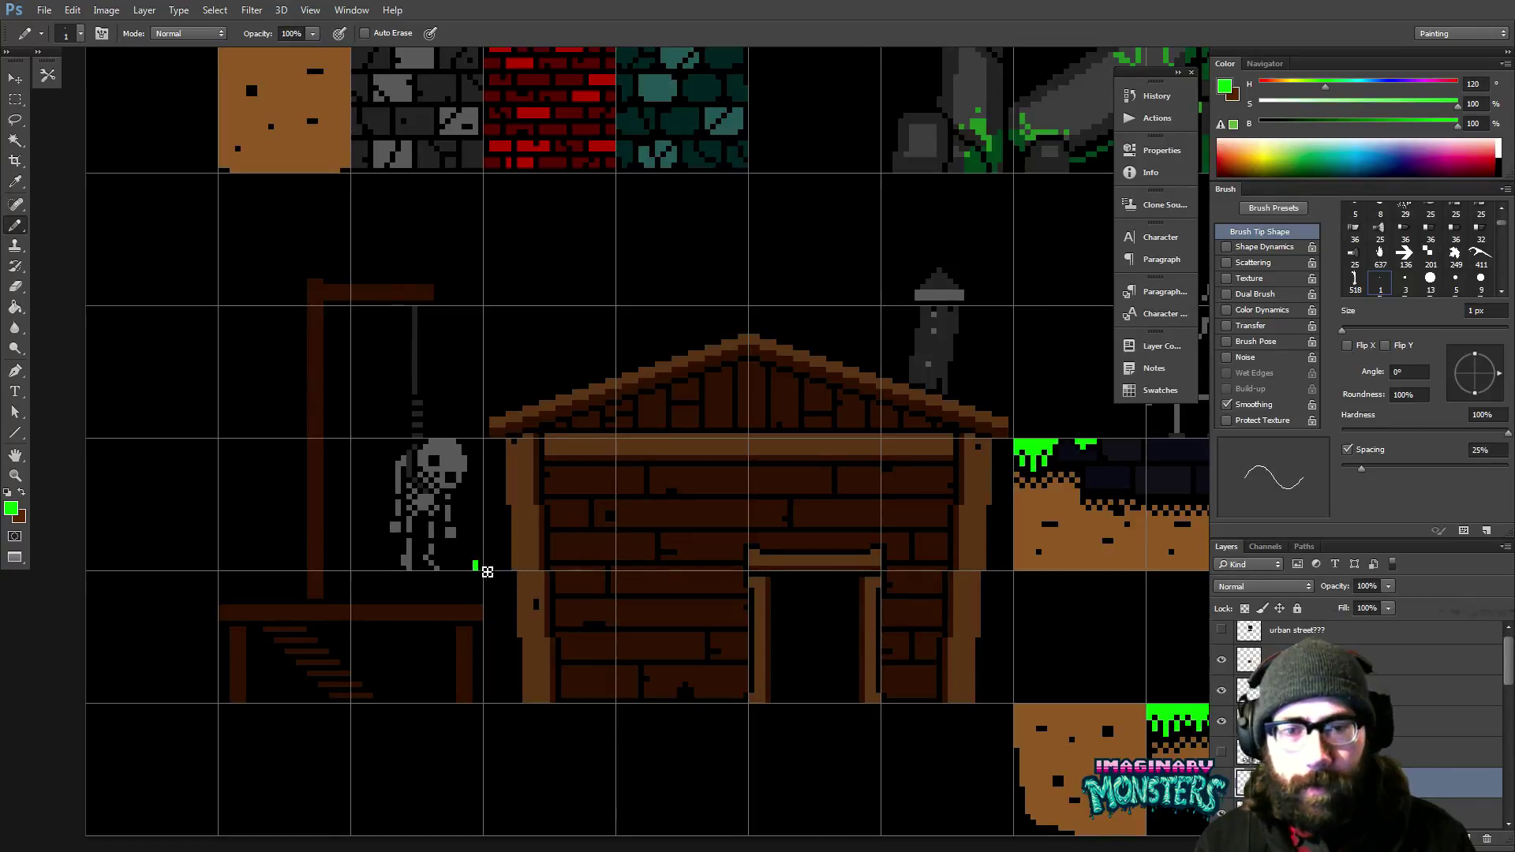
Move the skeleton with its rope and green marker one tile left, over the gallows post.
key("v")
left_click_drag(459, 527, 327, 527)
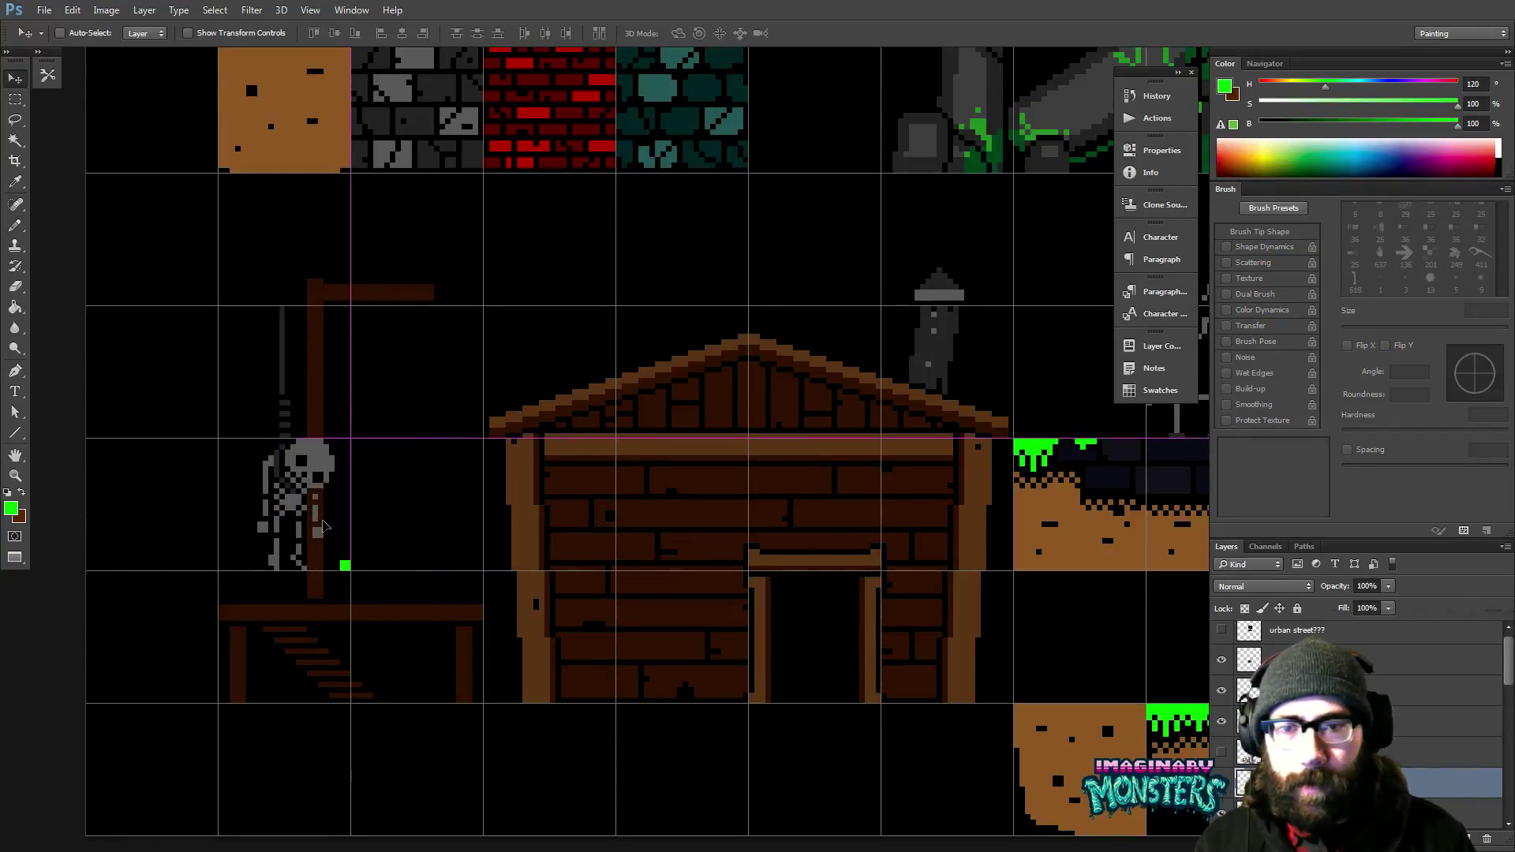
left_click_drag(420, 423, 422, 446)
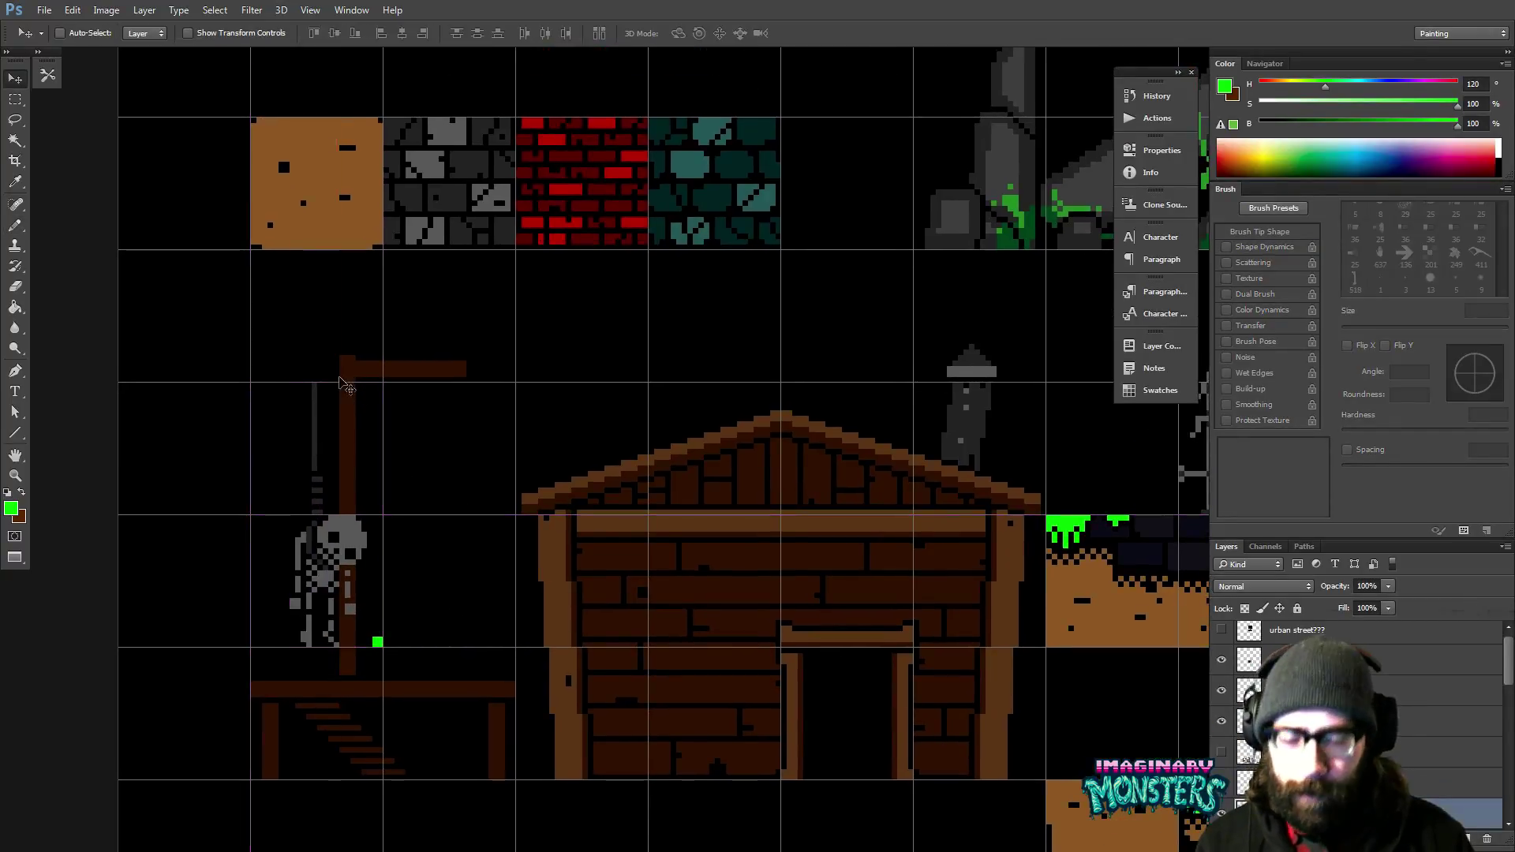
Try flipping the gallows post and arm horizontally and shifting them over the skeleton, and undo the flip.
left_click_drag(364, 366, 365, 367)
key("m")
left_click_drag(269, 322, 483, 680)
key("v")
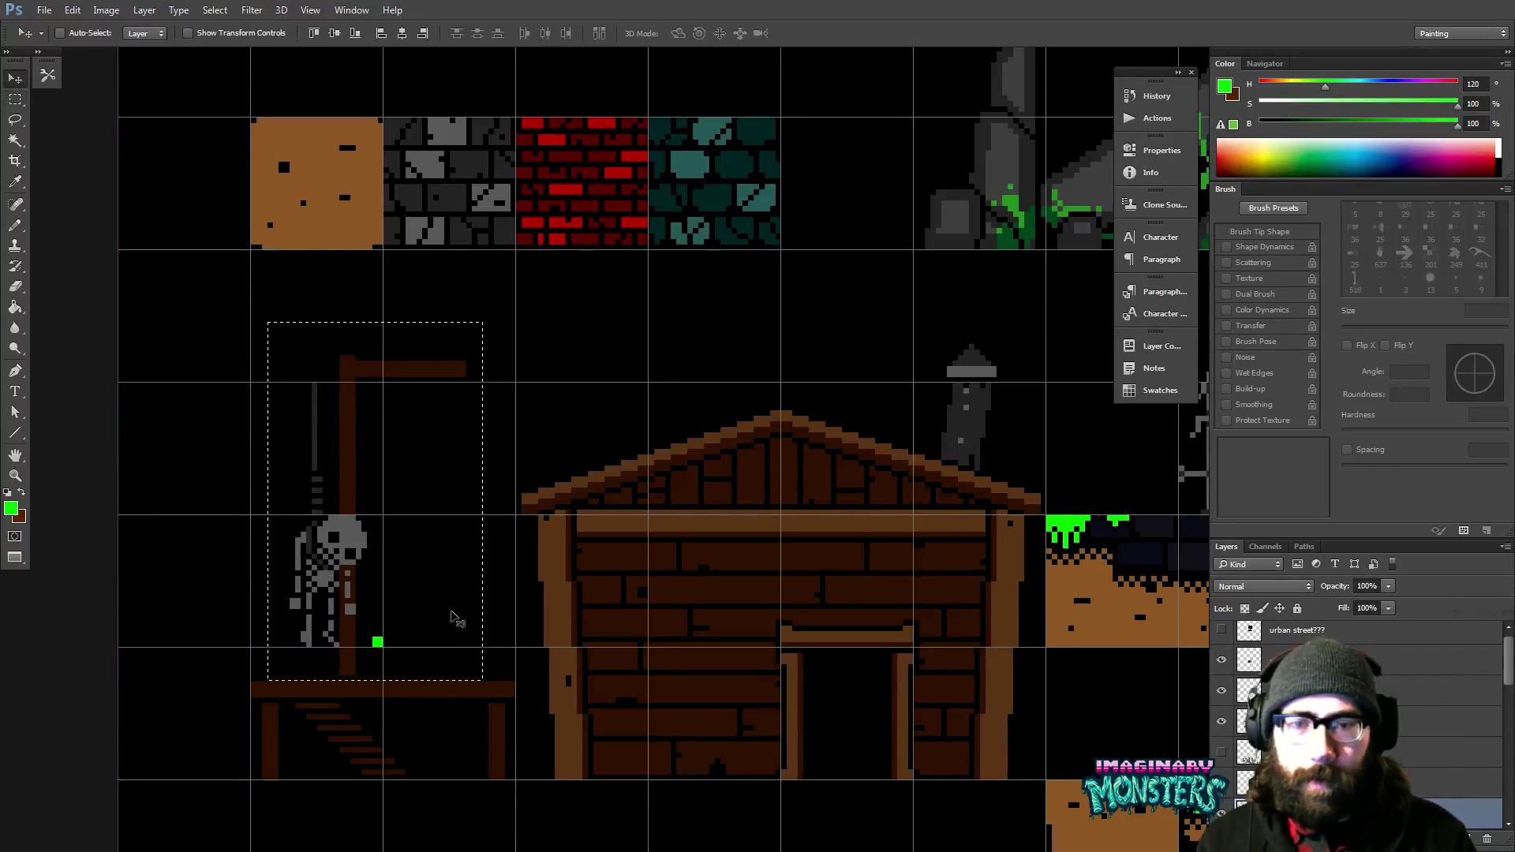
key("ctrl+t")
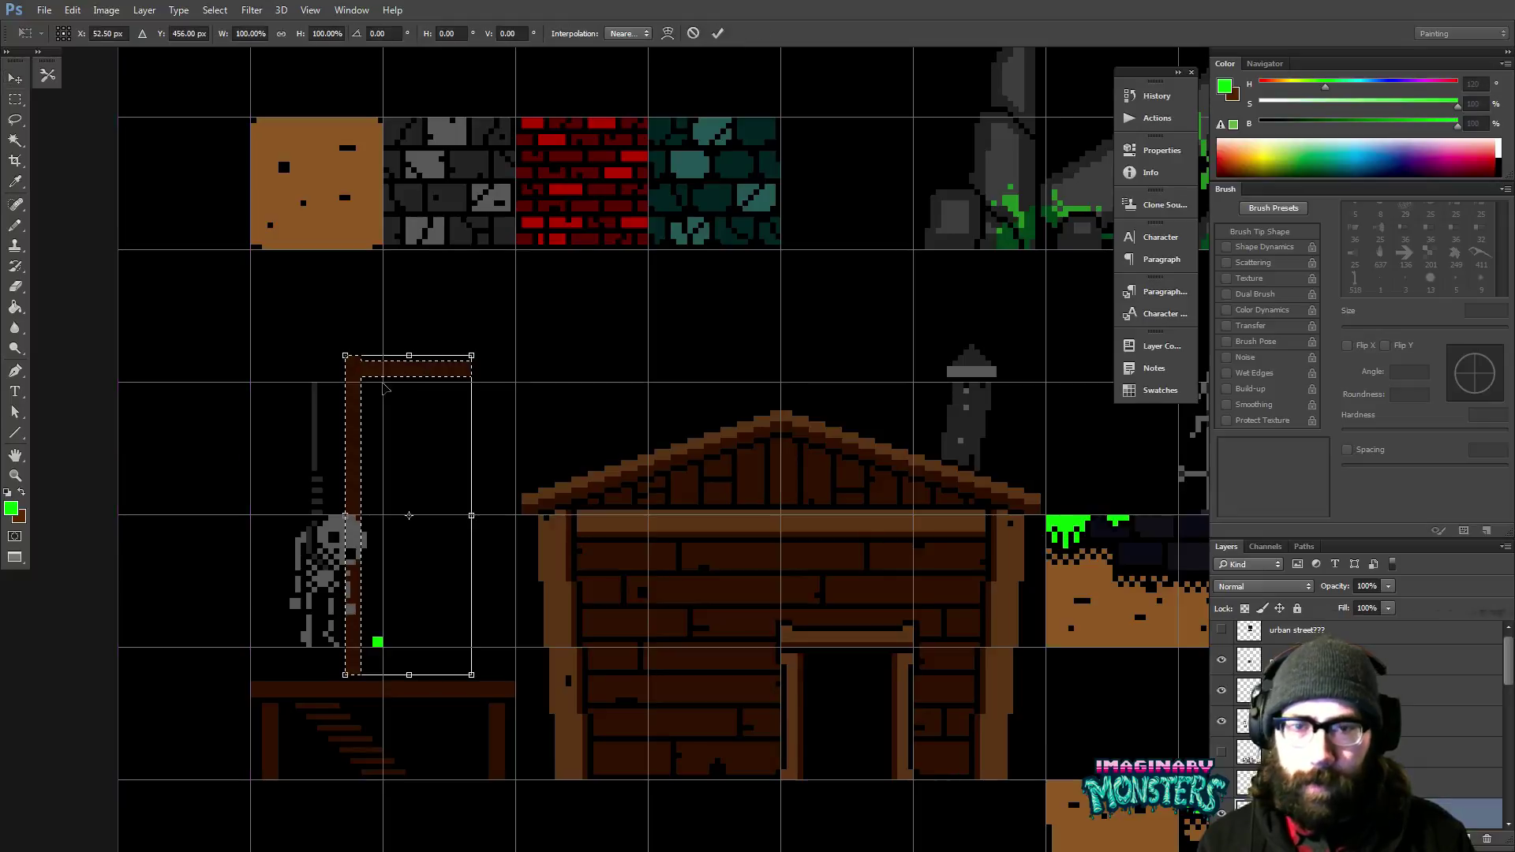
right_click(382, 386)
left_click(418, 587)
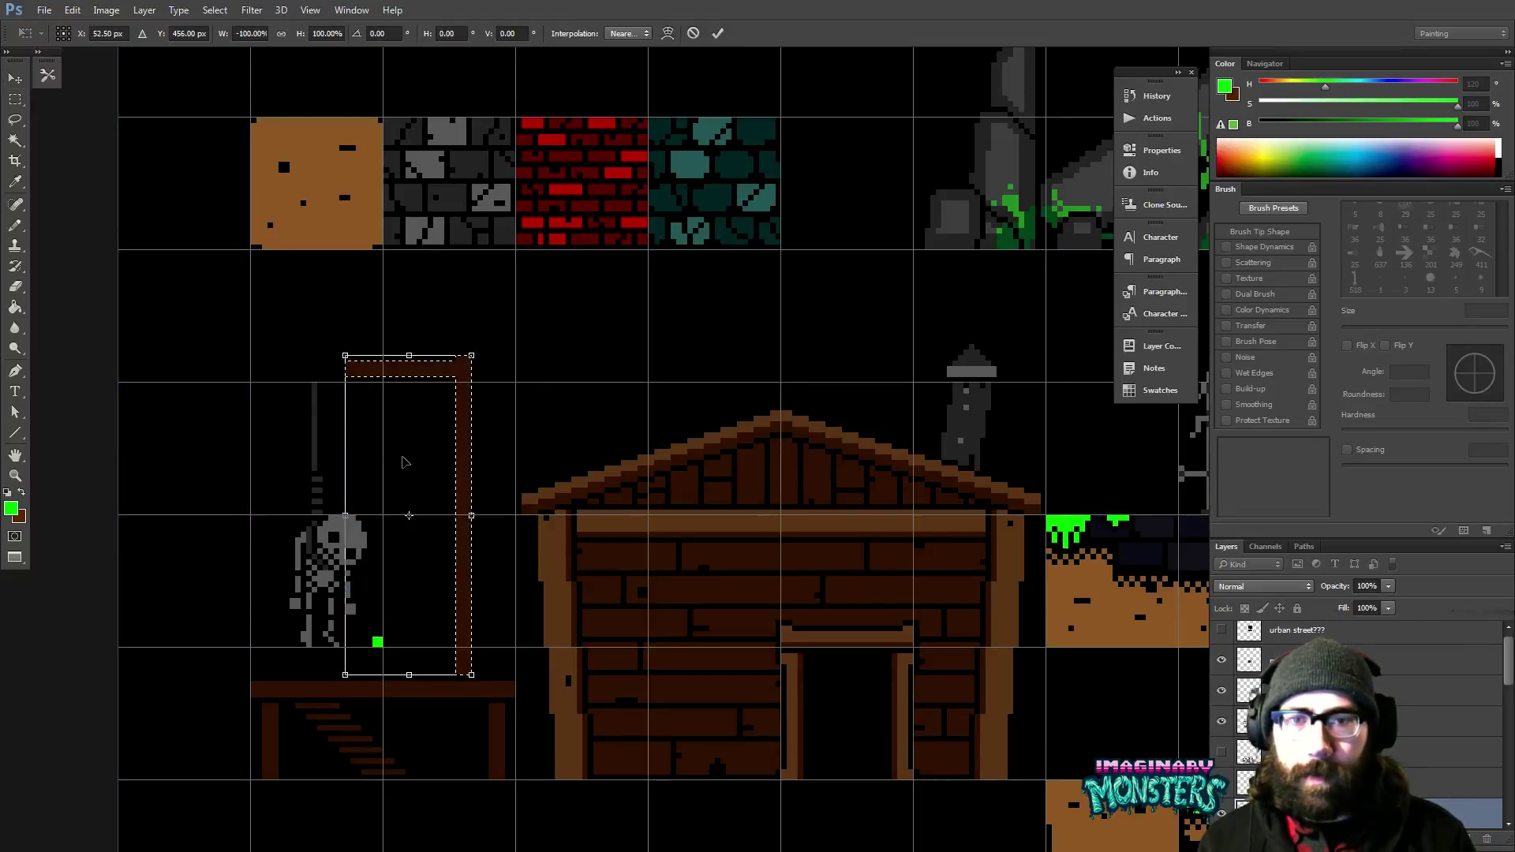
key("Return")
key("shift+Left")
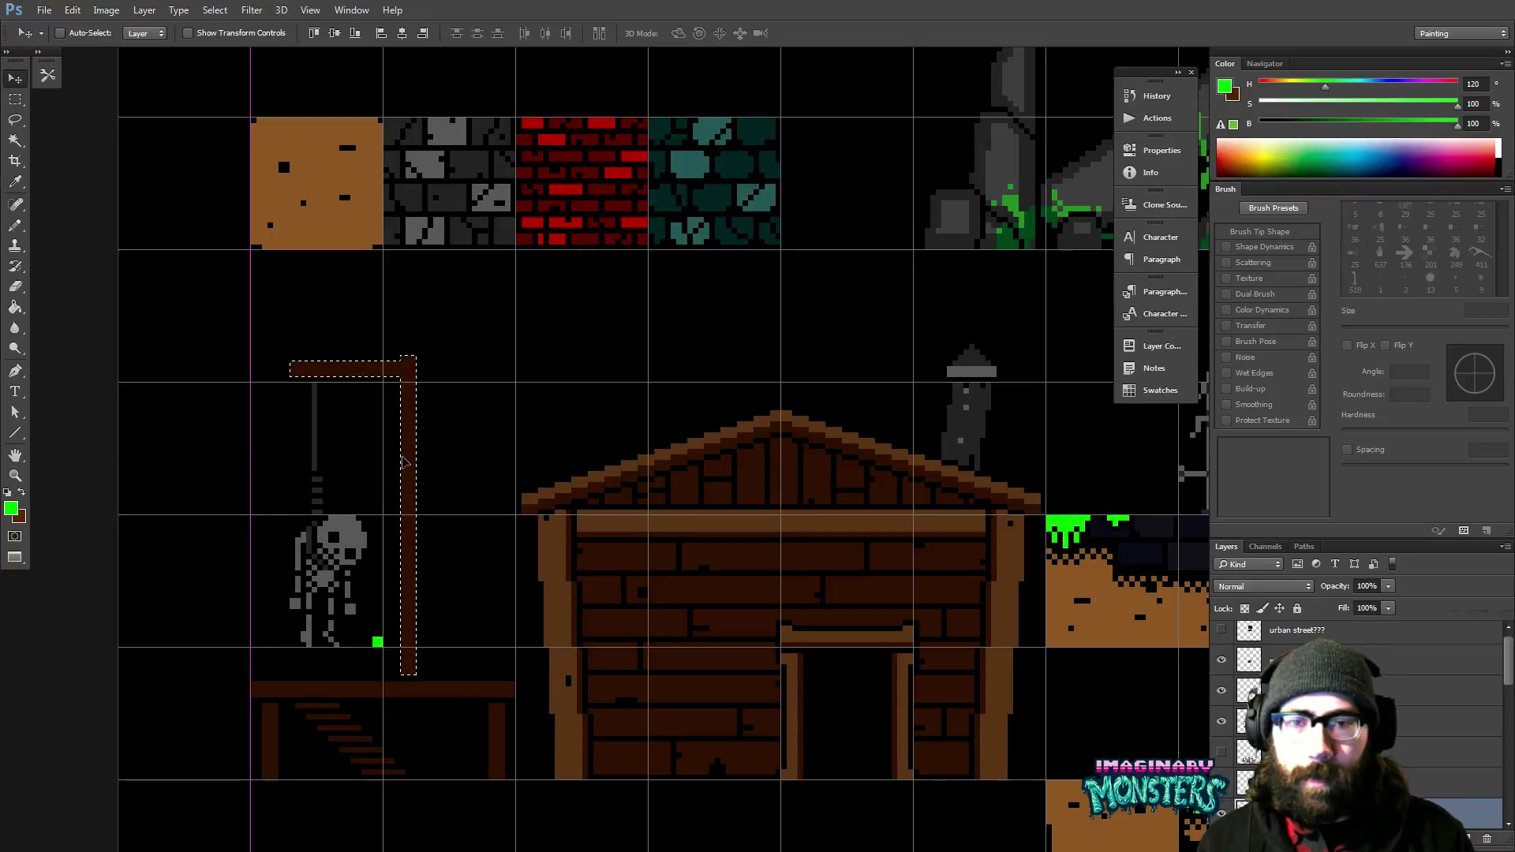
key("shift+Right")
key("ctrl+alt+z")
key("ctrl+alt+z")
key("ctrl+alt+z")
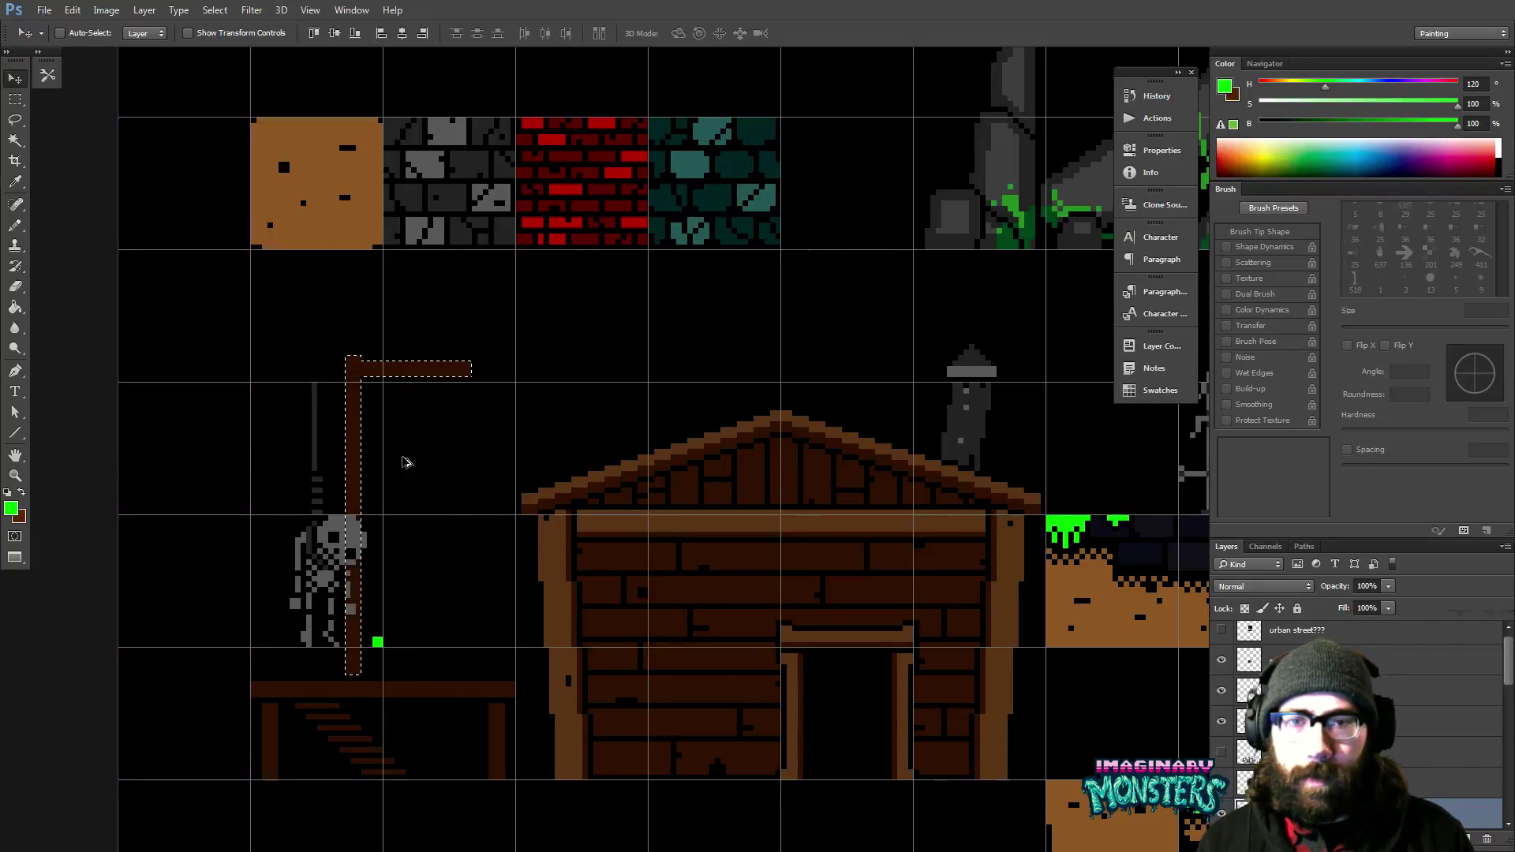
Shift the unflipped gallows post and arm left, and move the skeleton one tile right.
key("shift+Left")
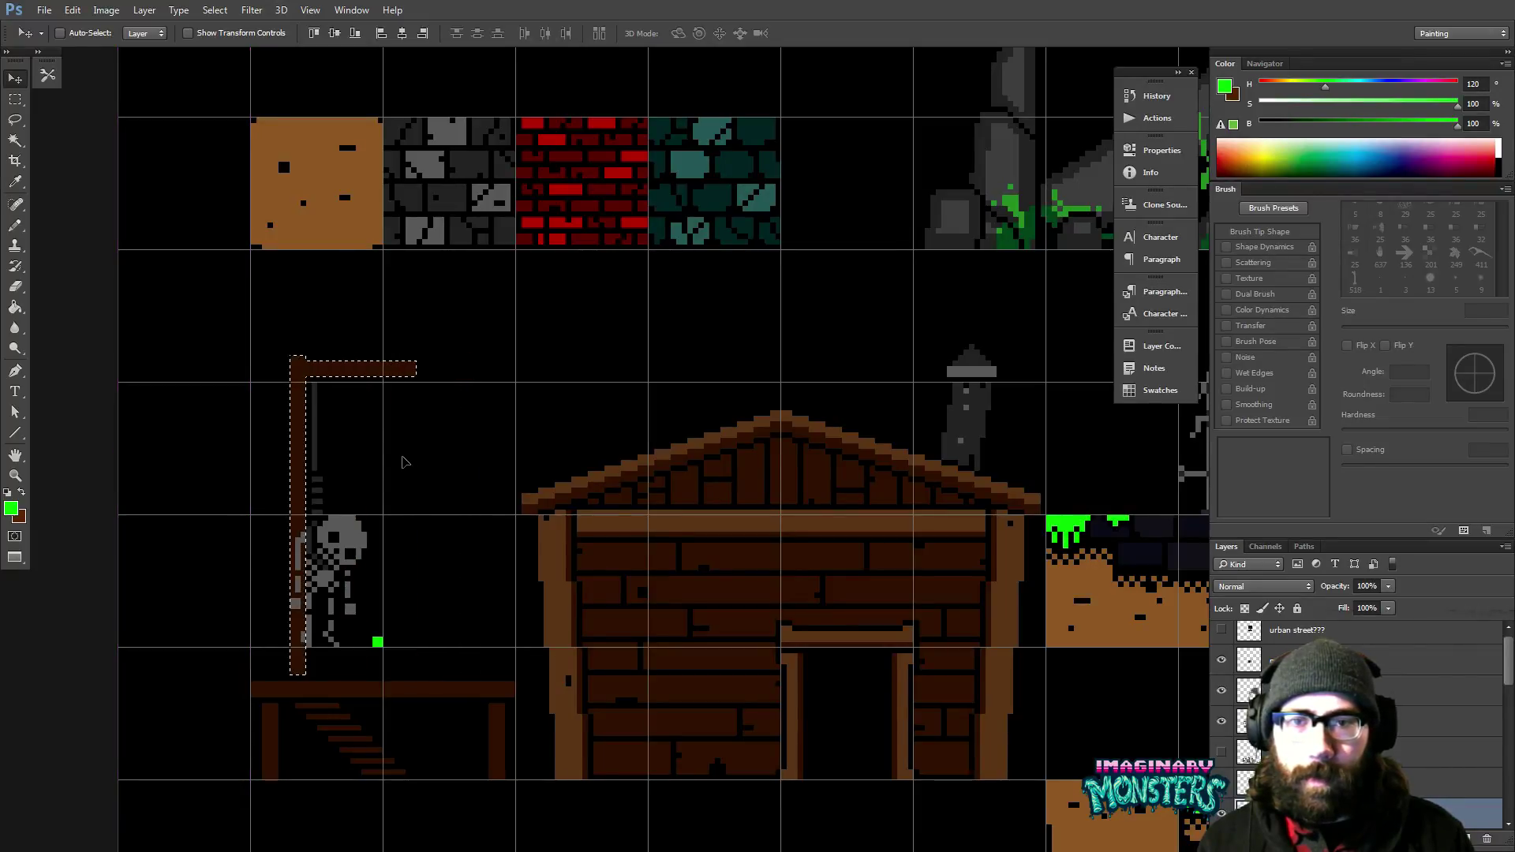
key("ctrl+d")
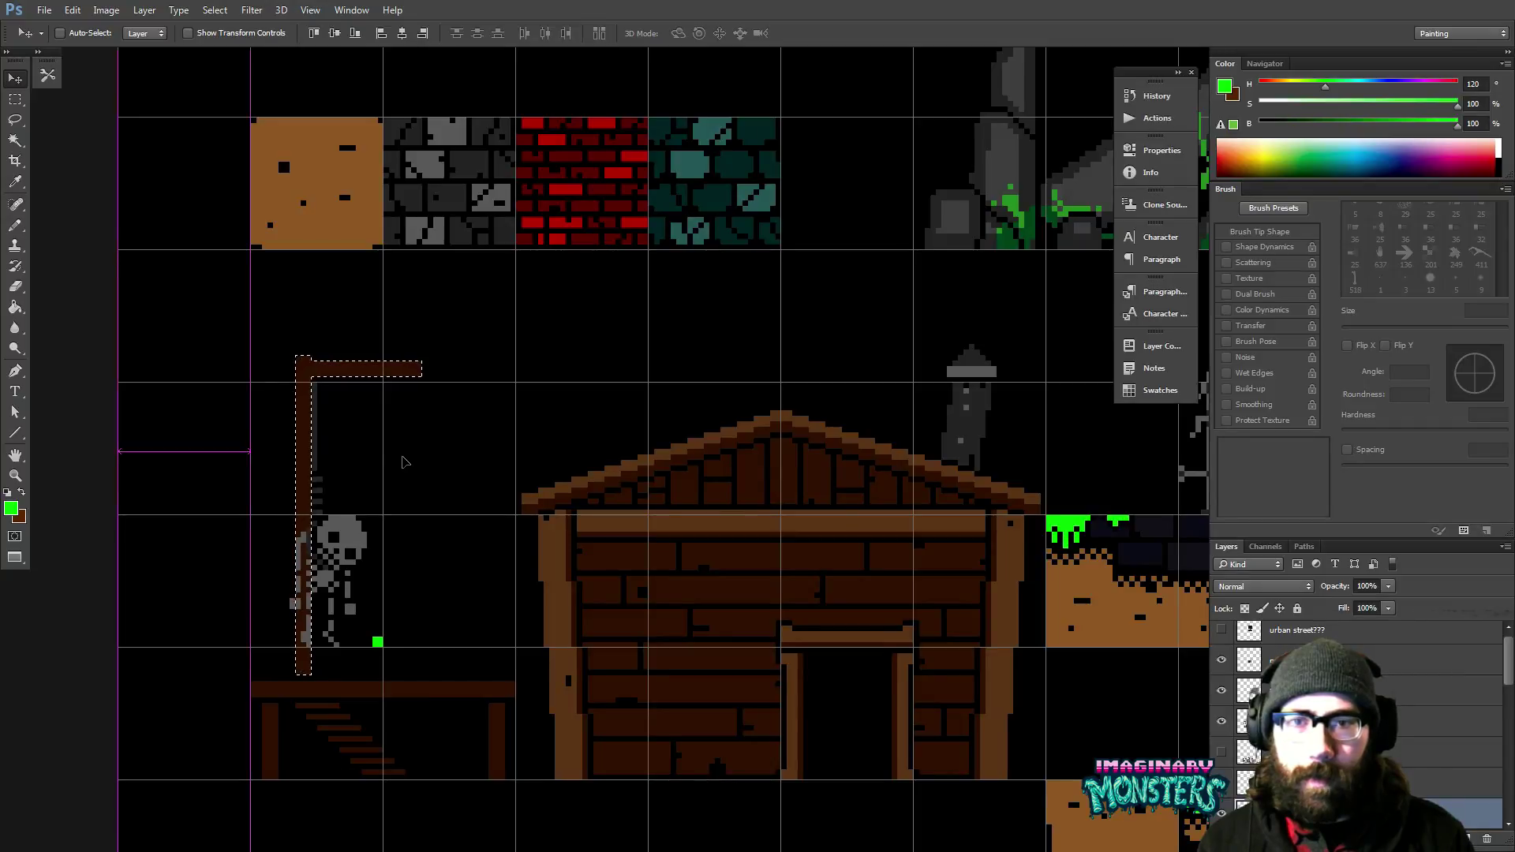
left_click_drag(352, 544, 487, 545)
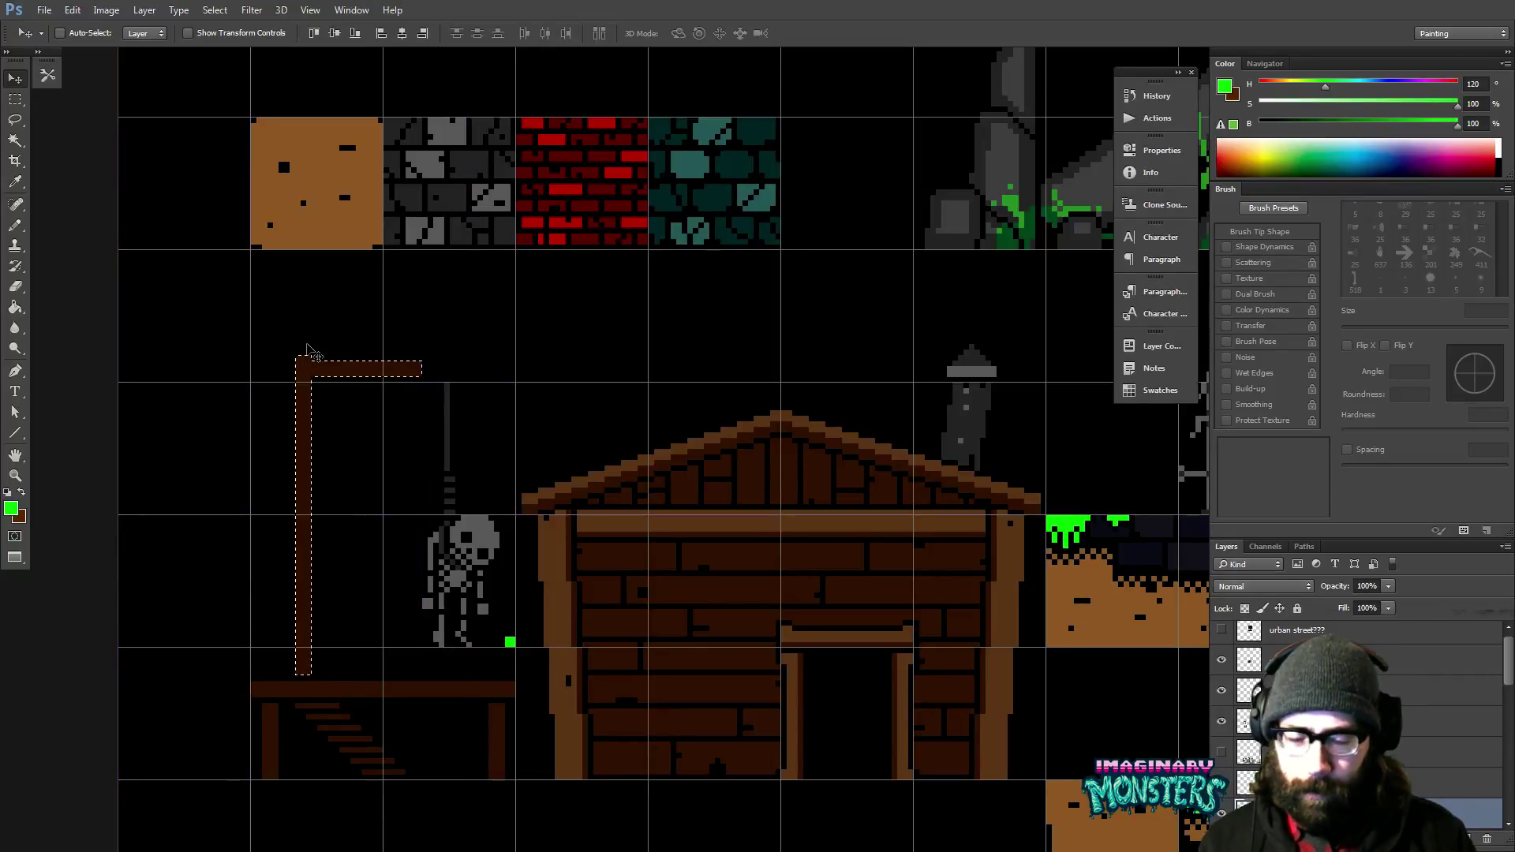
Move the gallows post and arm right until the arm's end reaches over the rope, and deselect.
key("ctrl+shift+d")
key("Right")
key("Right")
key("Right")
key("Right")
key("Right")
key("Right")
key("Right")
key("Right")
key("Right")
key("Right")
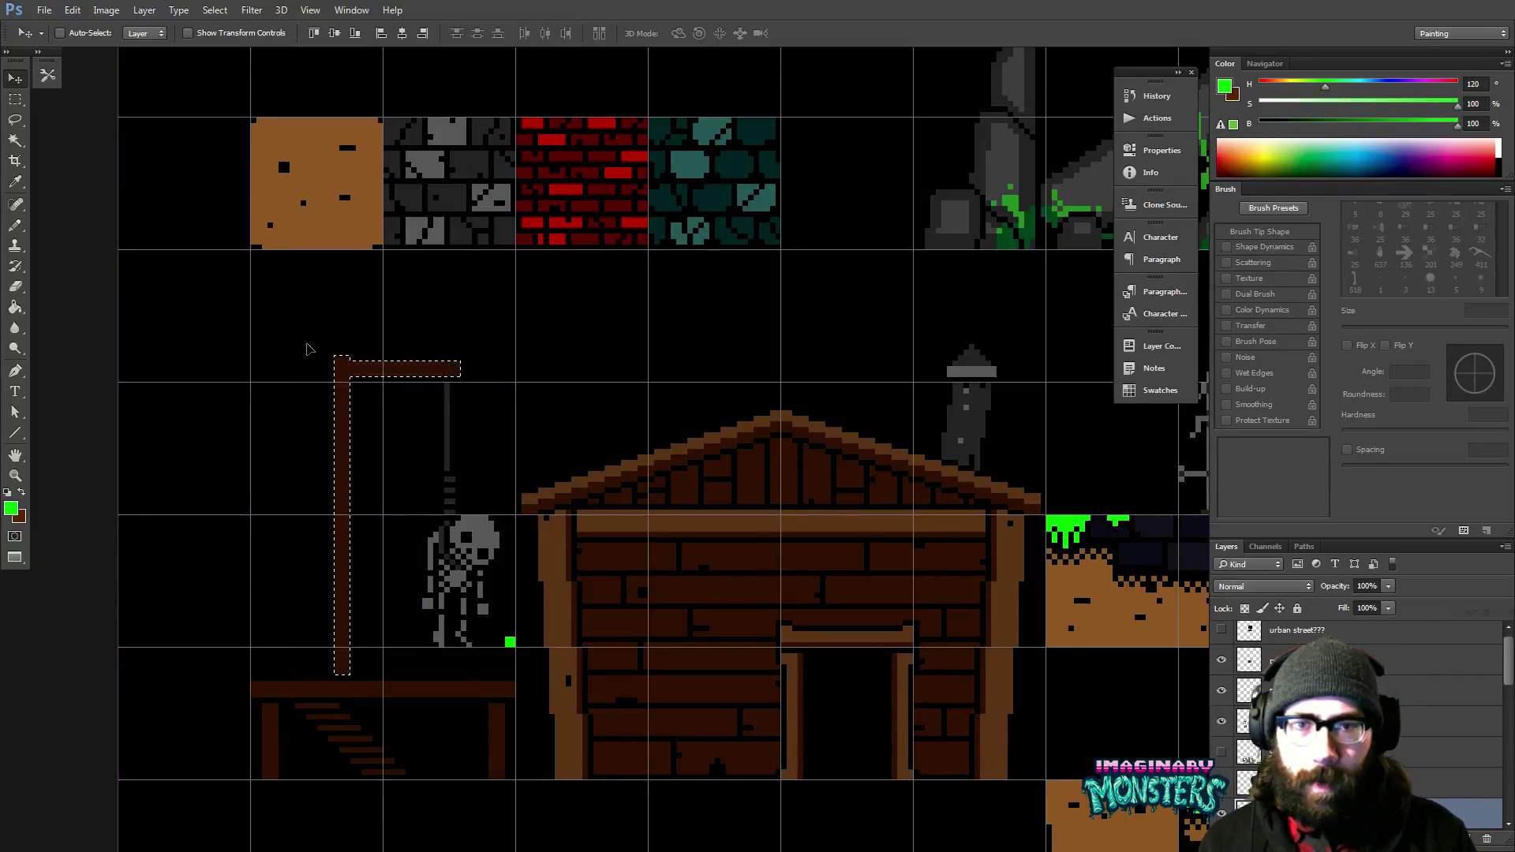
key("ctrl+d")
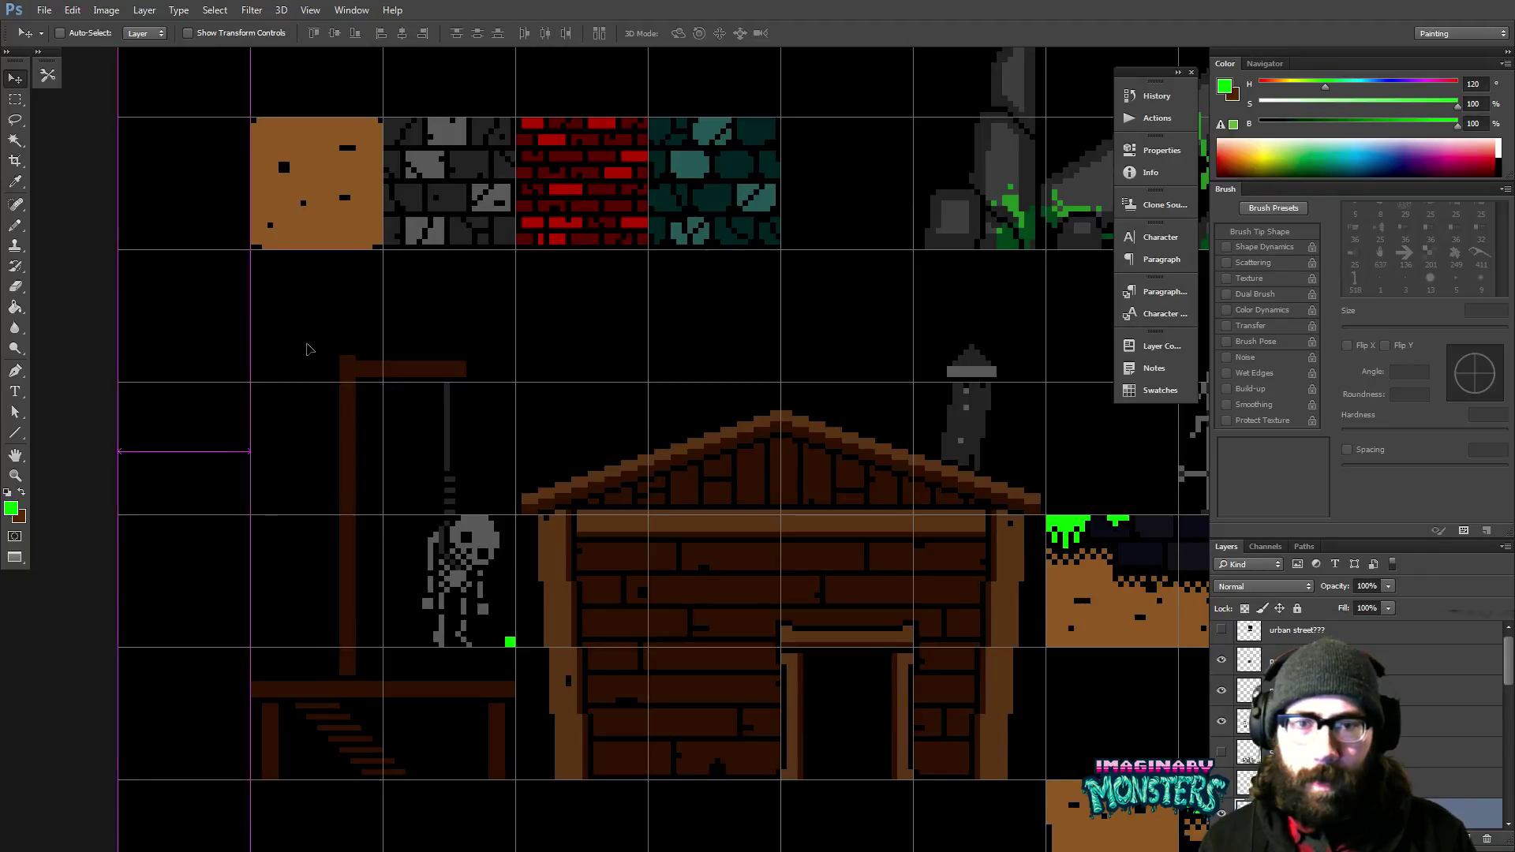
Extend the gallows arm about 5 pixels to the right in its own dark brown with a 3 px pencil.
key("b")
left_click(461, 368, "alt")
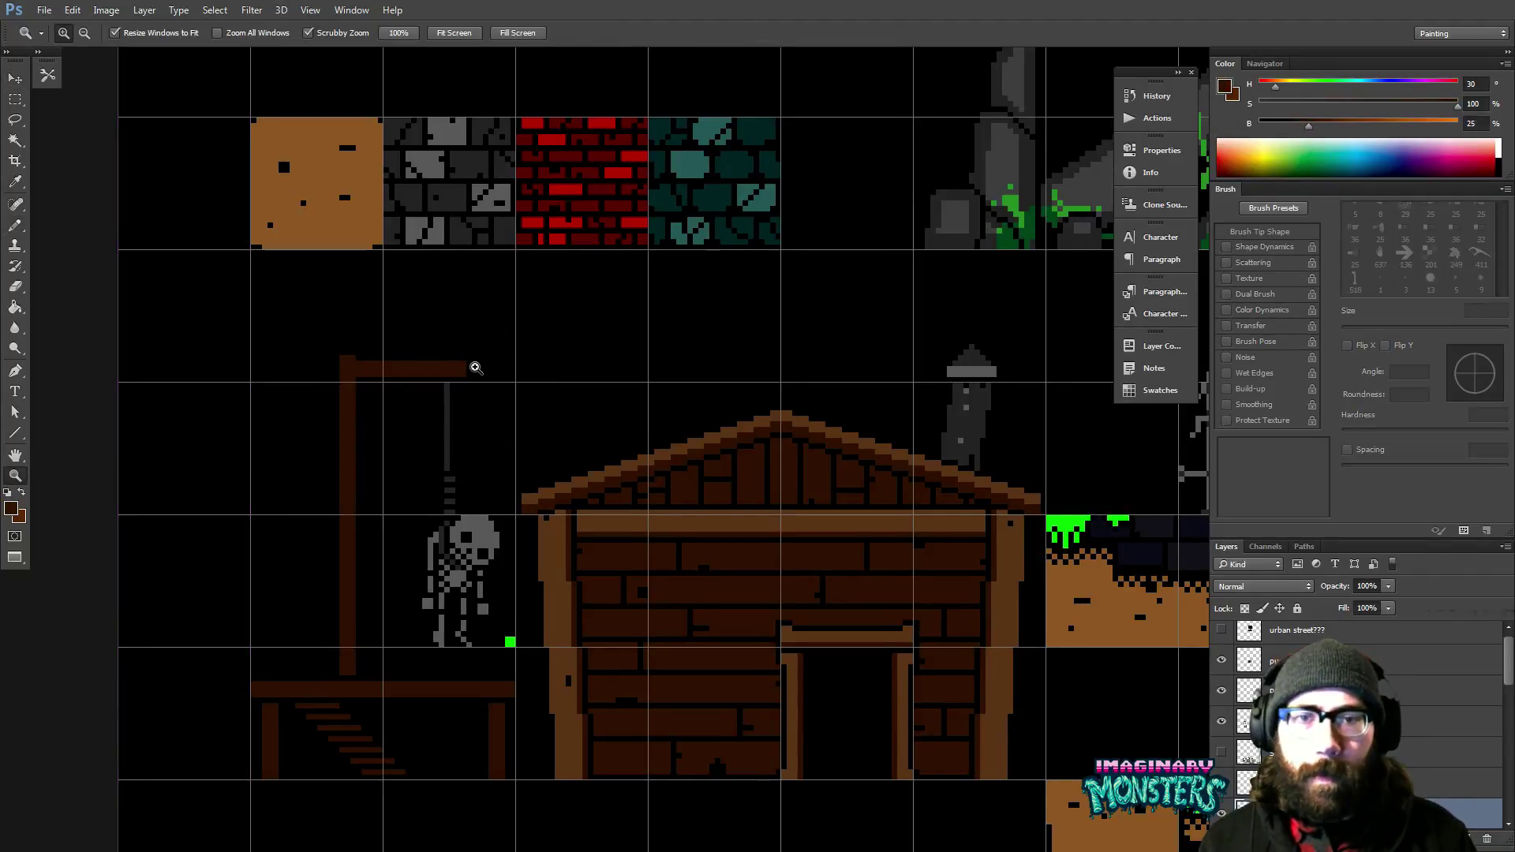
scroll(474, 366, "up", 2)
key("bracketright")
key("bracketright")
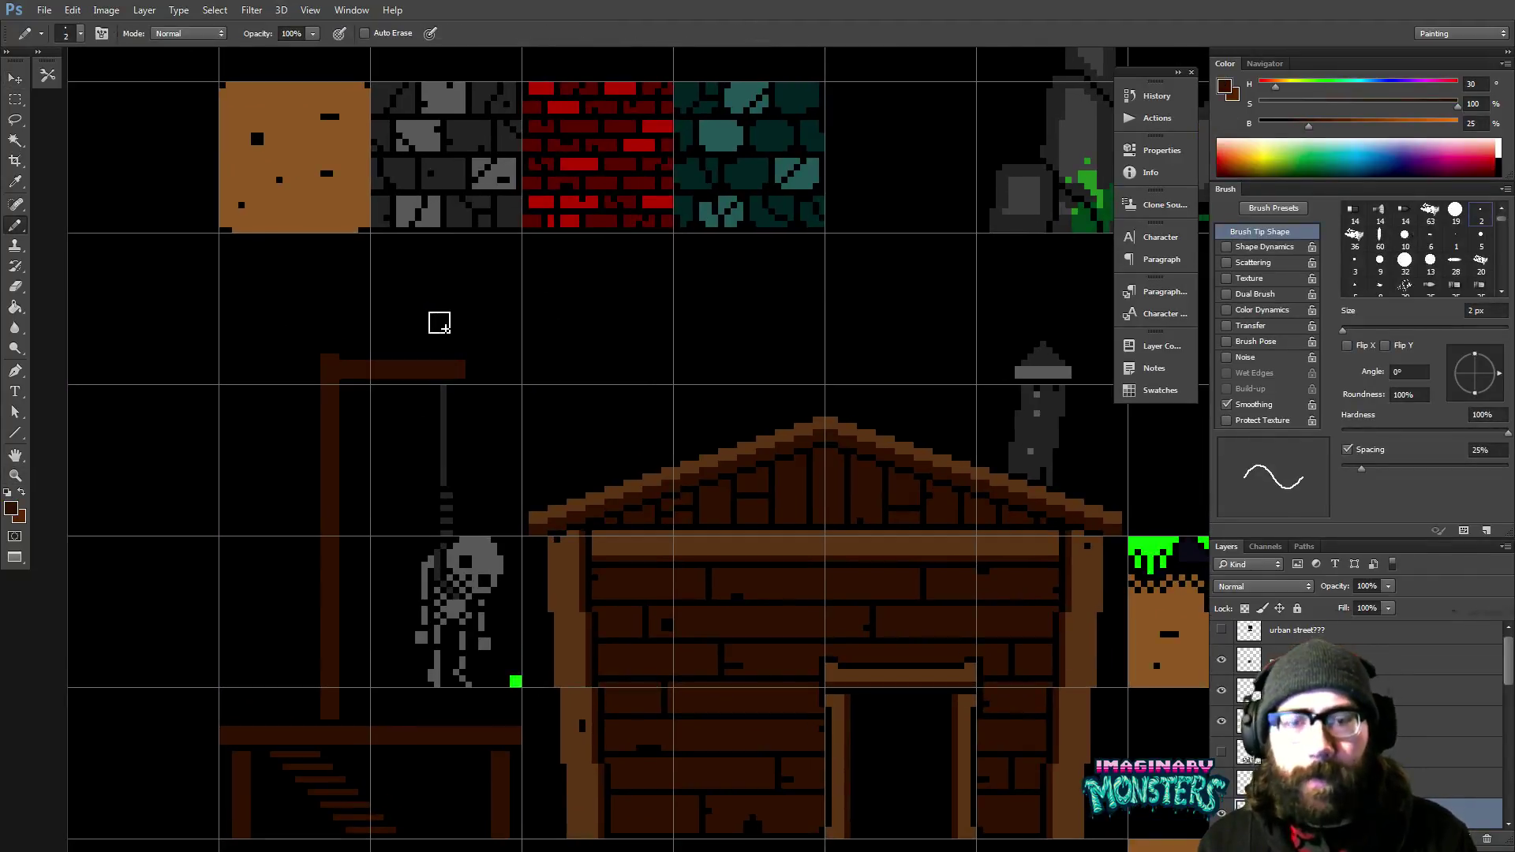
left_click(456, 365, "alt")
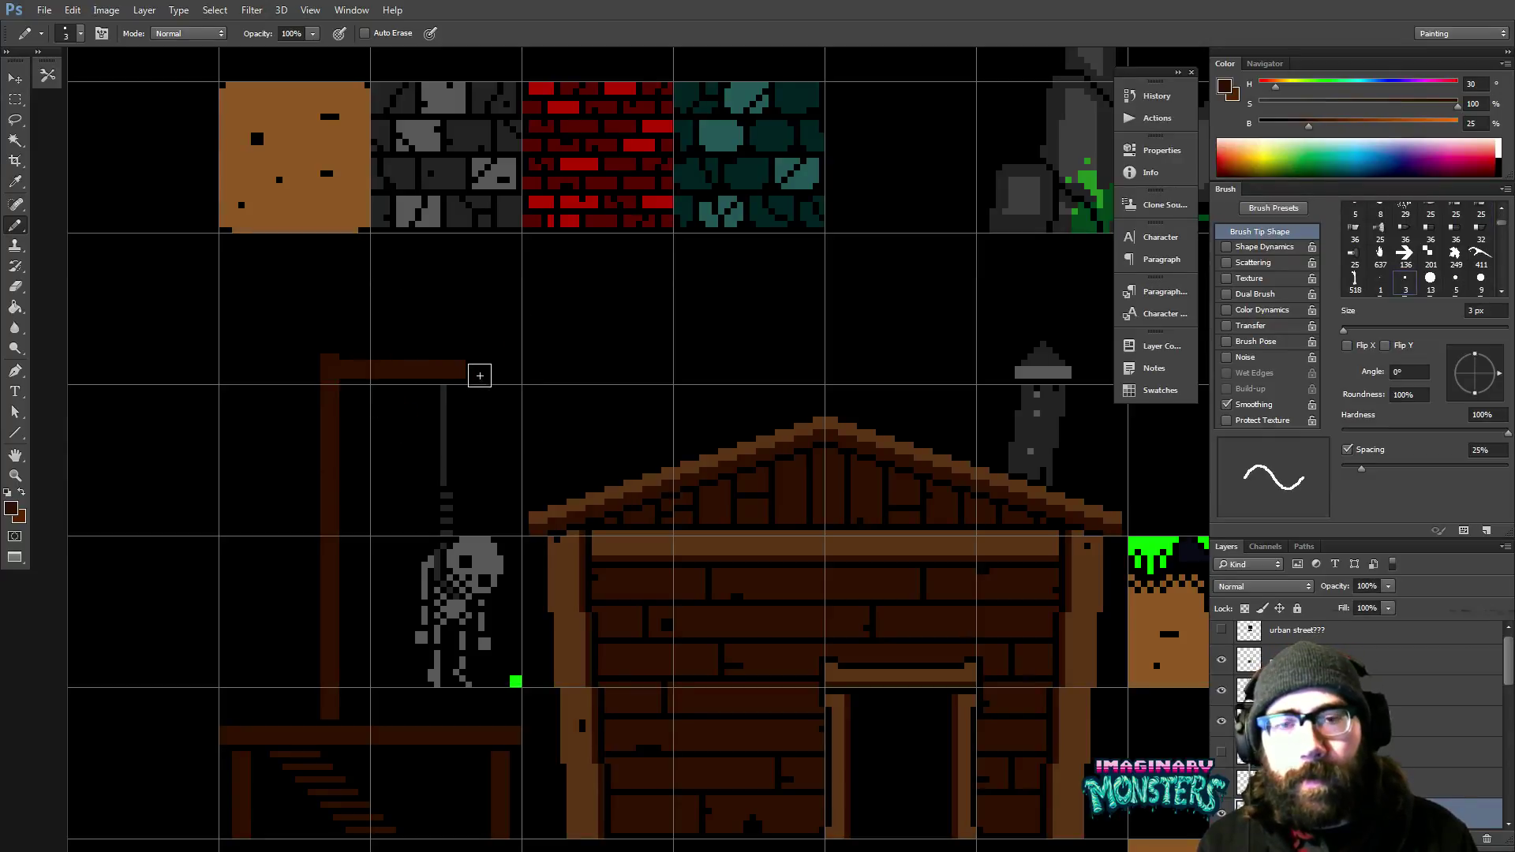
left_click_drag(476, 376, 498, 384)
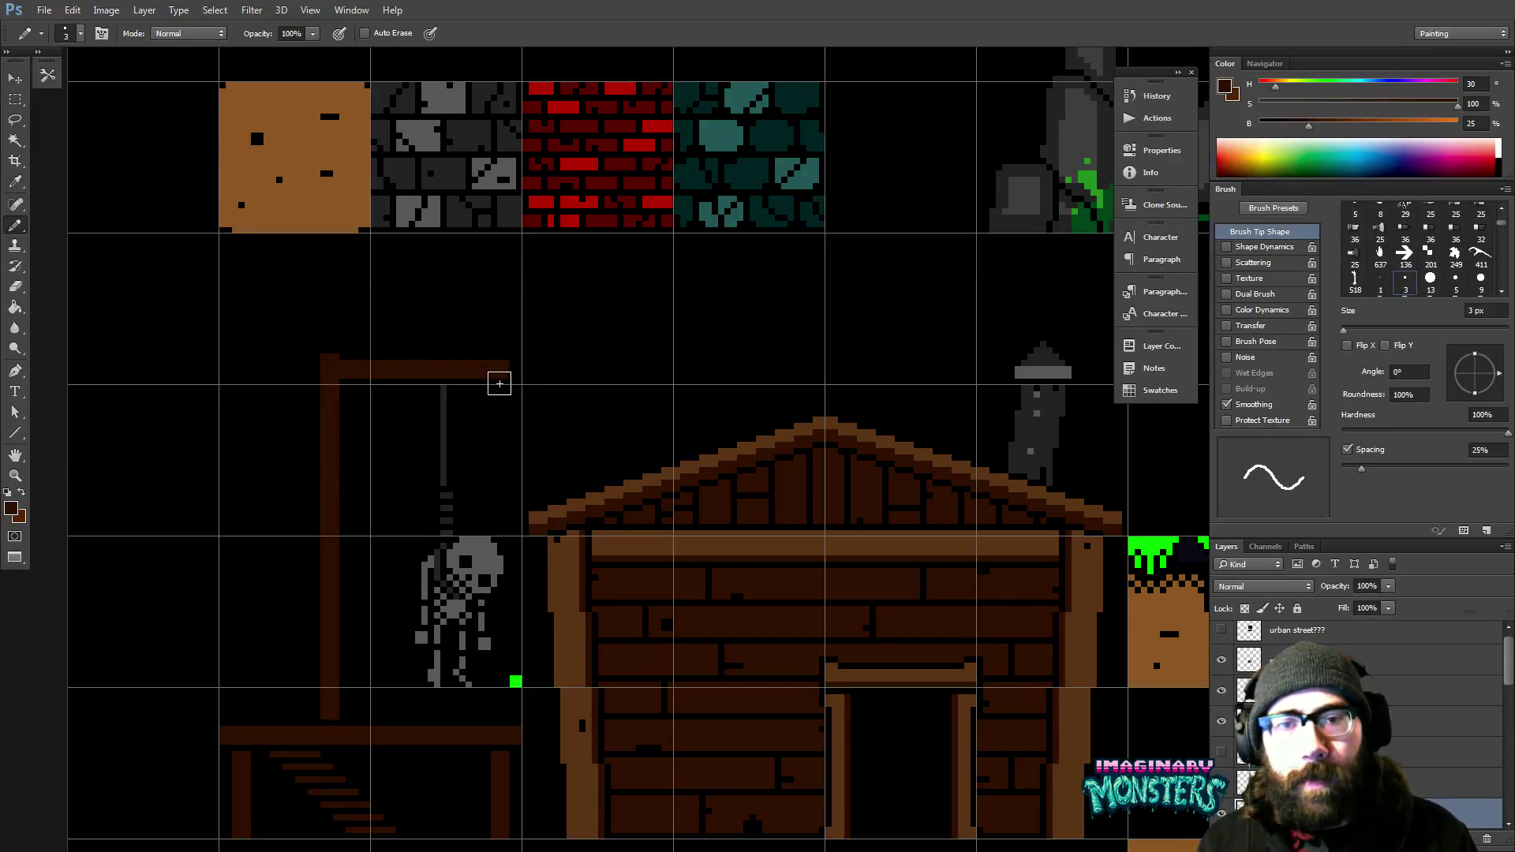
left_click_drag(500, 440, 469, 427)
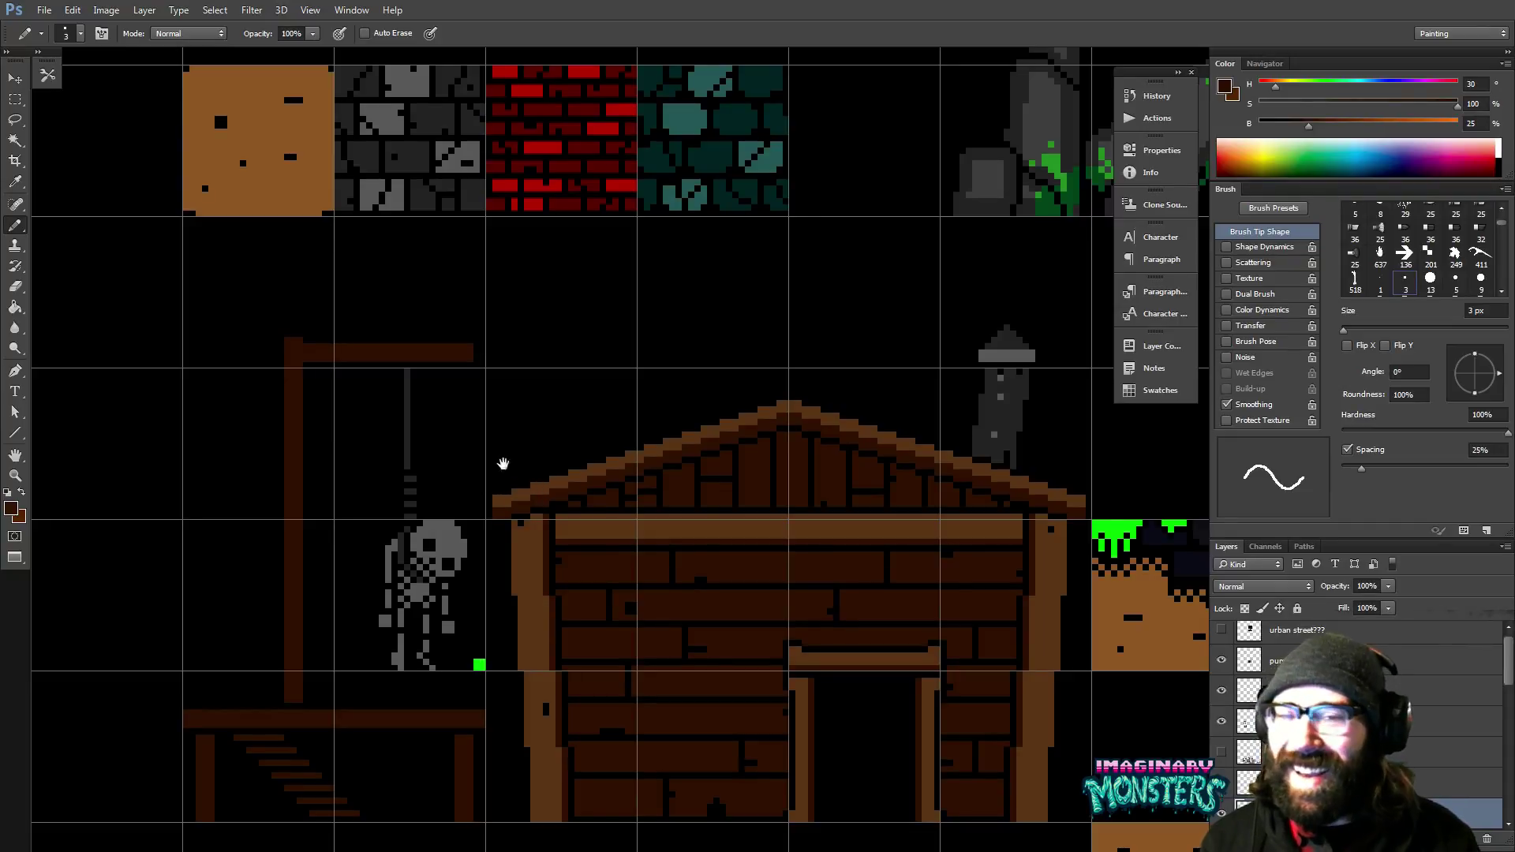
left_click_drag(500, 463, 452, 391)
left_click_drag(450, 479, 434, 450)
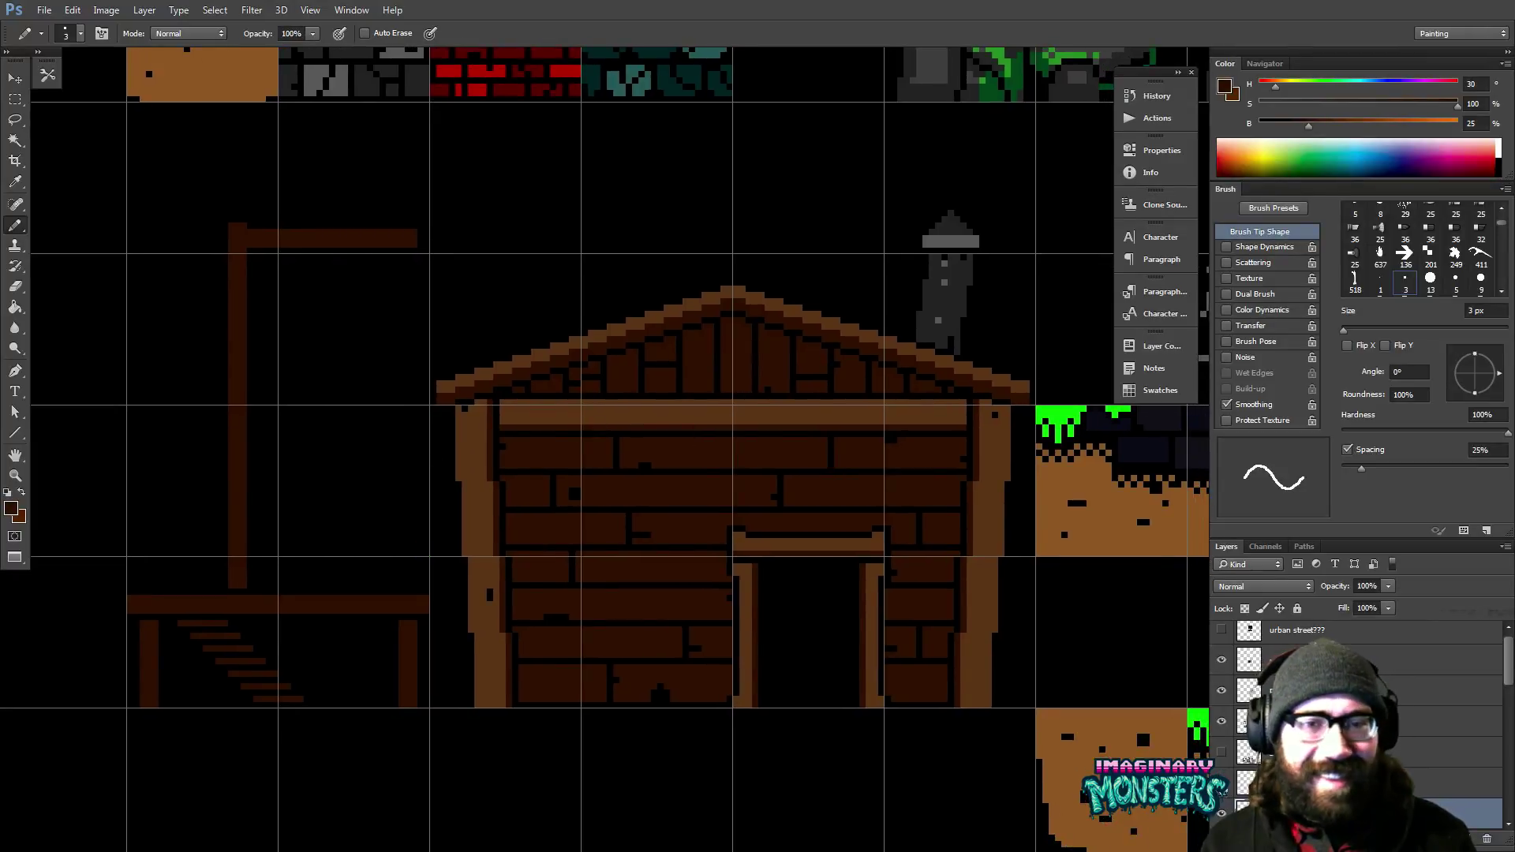
Erase the green marker pixels beside the hanging skeleton's feet, working on the skeleton's layer.
left_click(1245, 786)
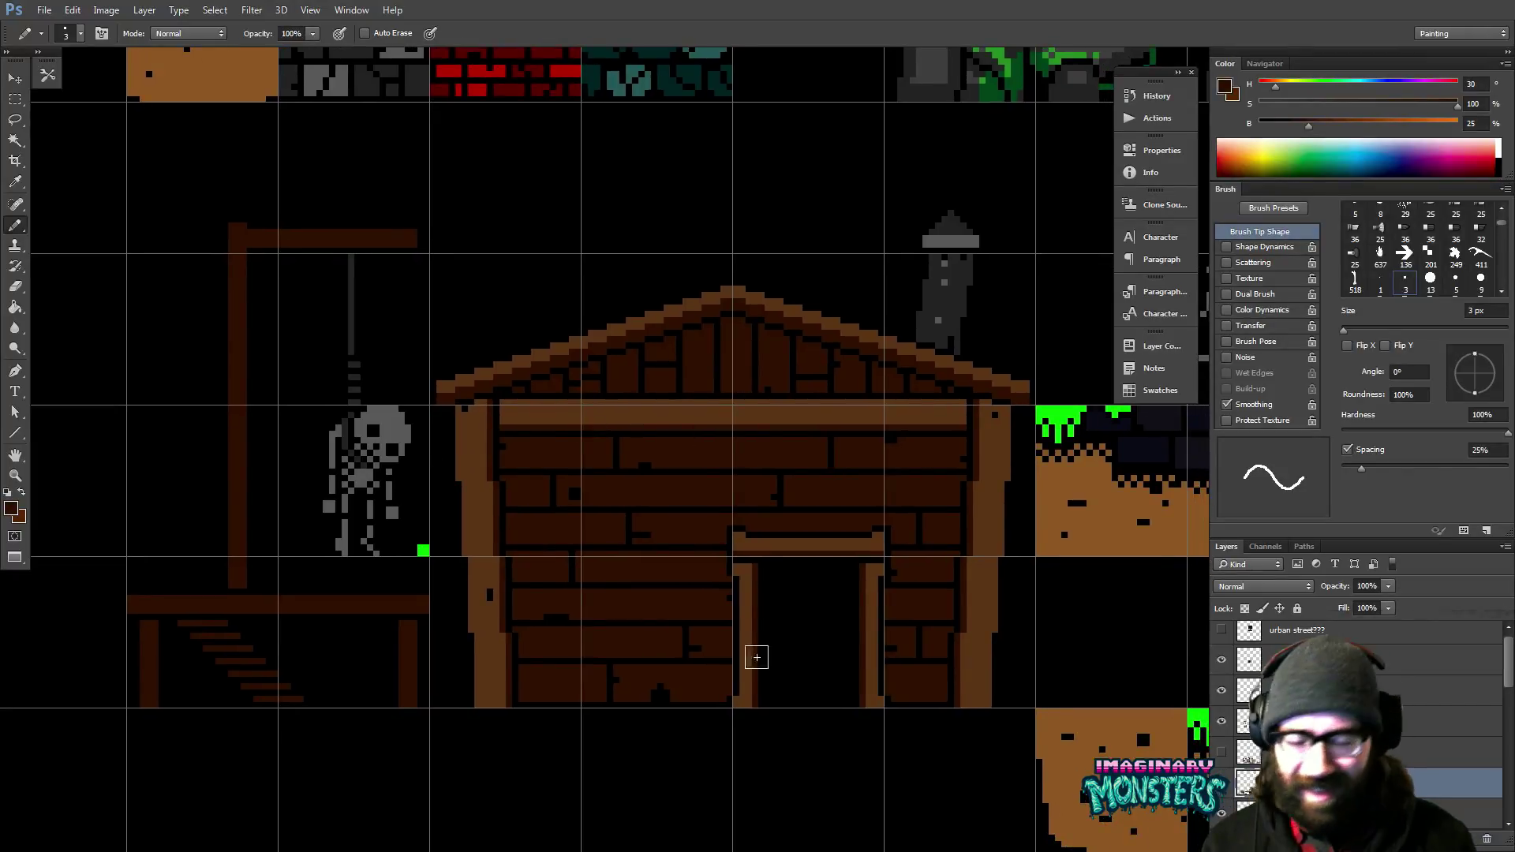
key("e")
left_click(424, 550)
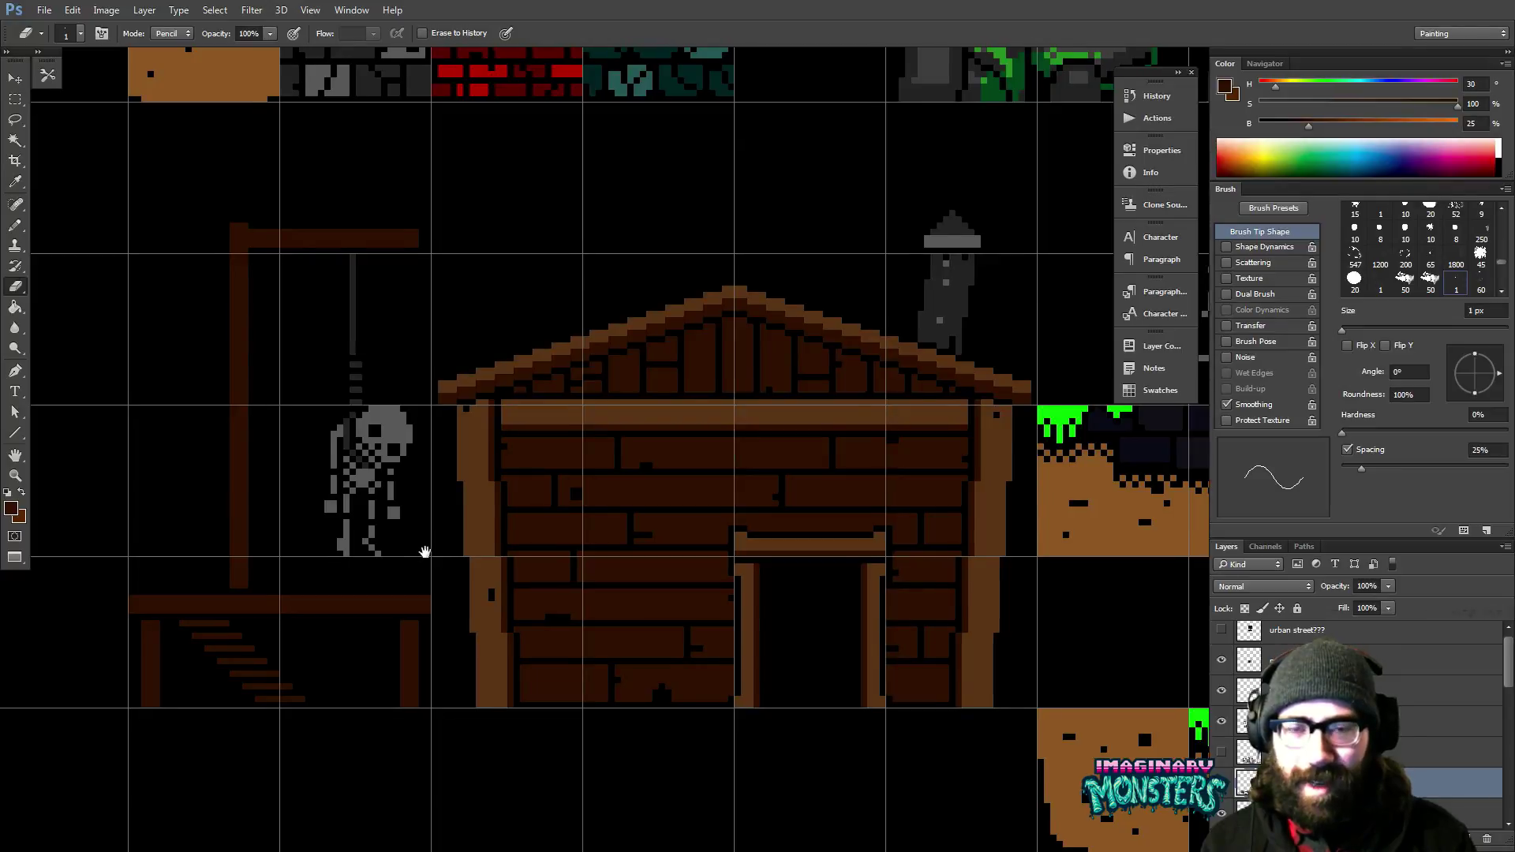
left_click_drag(397, 512, 434, 518)
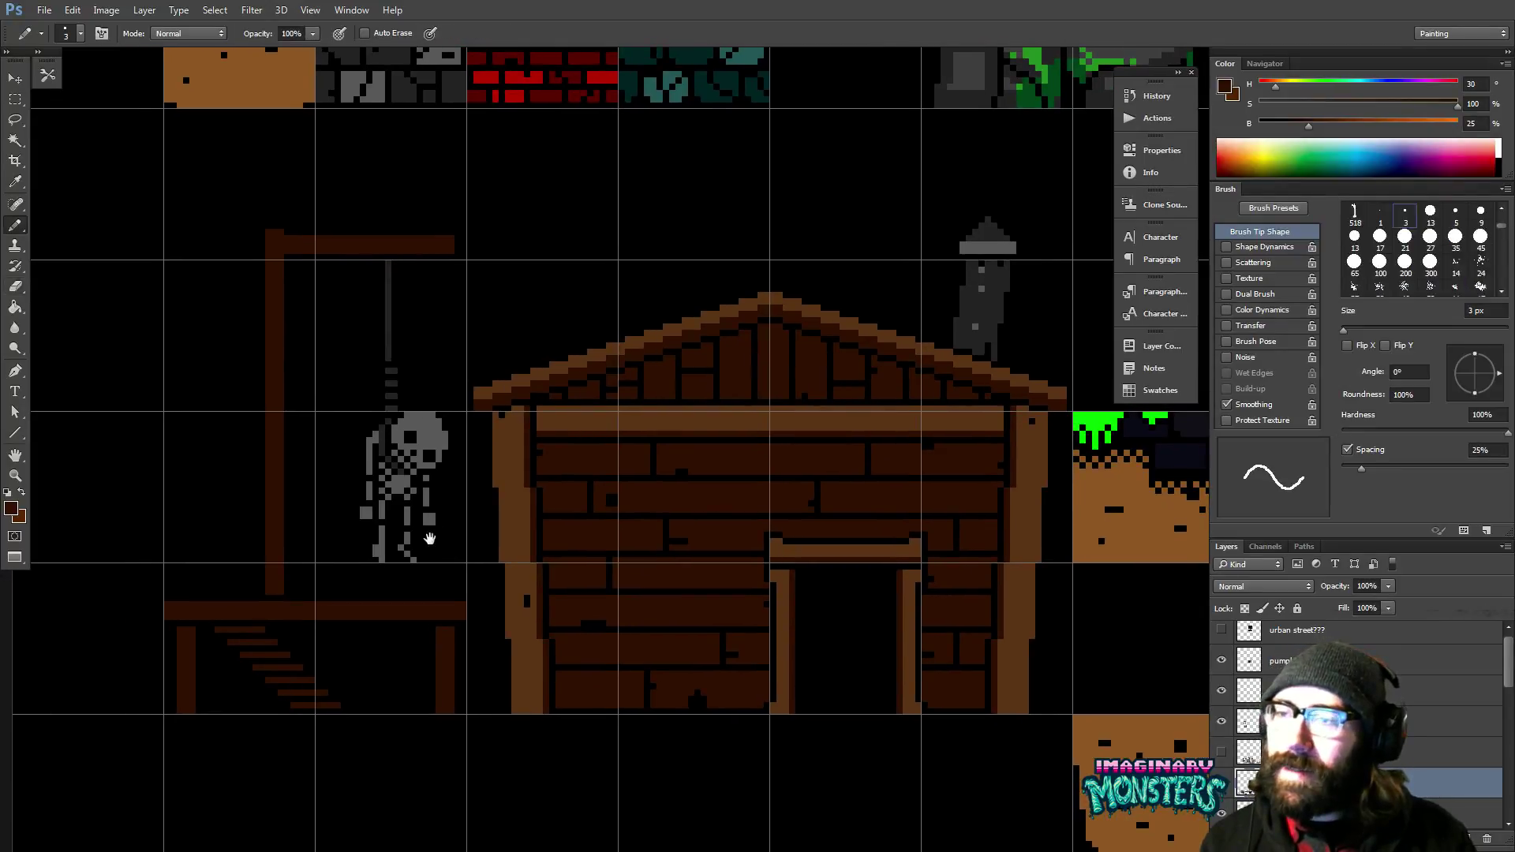
left_click_drag(438, 521, 413, 509)
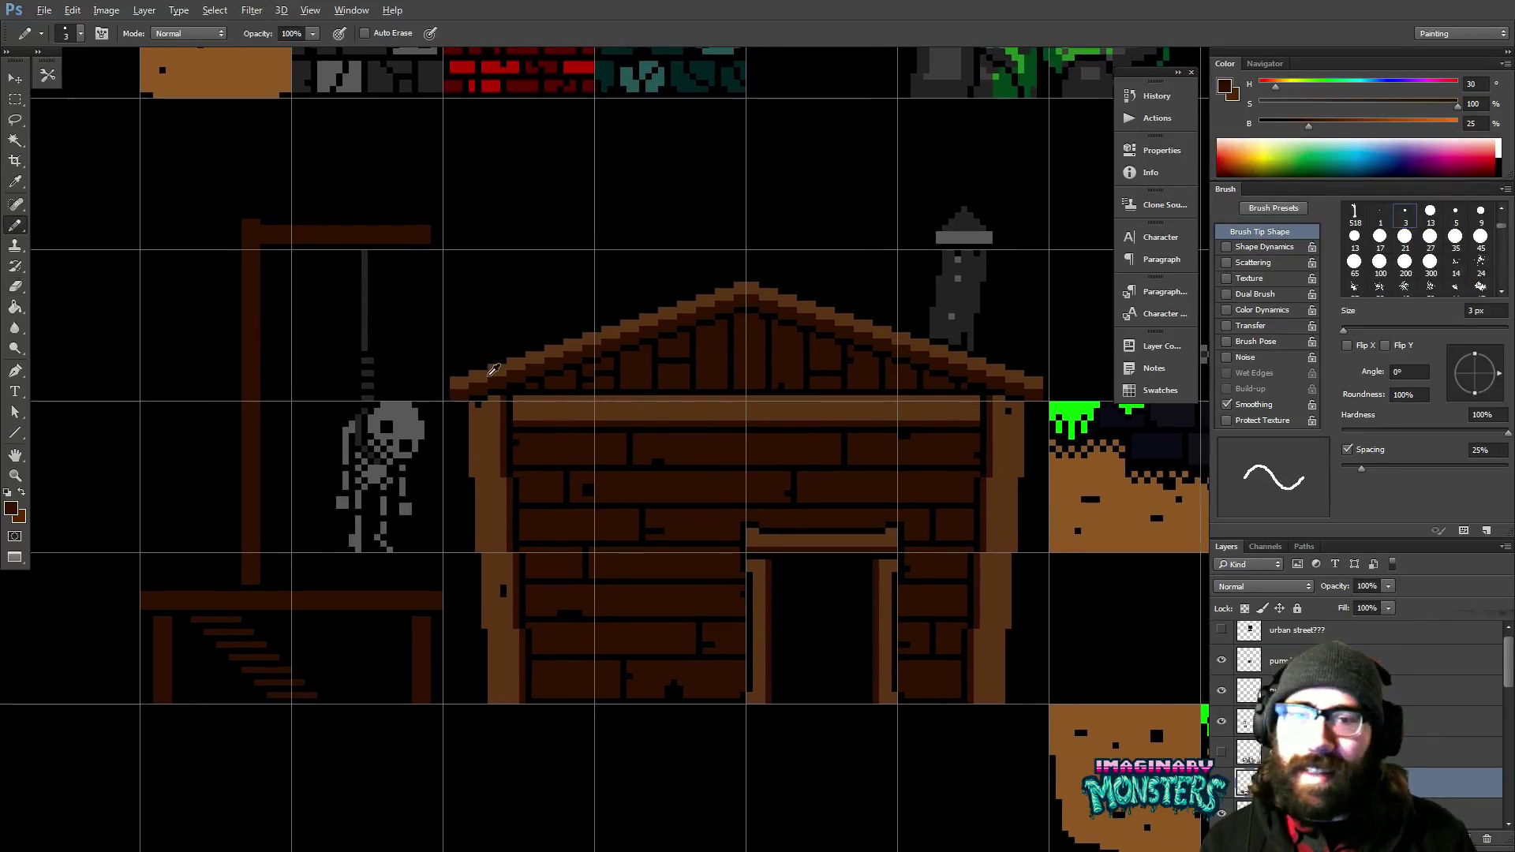
Paint highlights on the gallows arm, post, platform and both legs with a 2 px pencil in the house frame's light brown.
left_click(503, 424, "alt")
key("bracketleft")
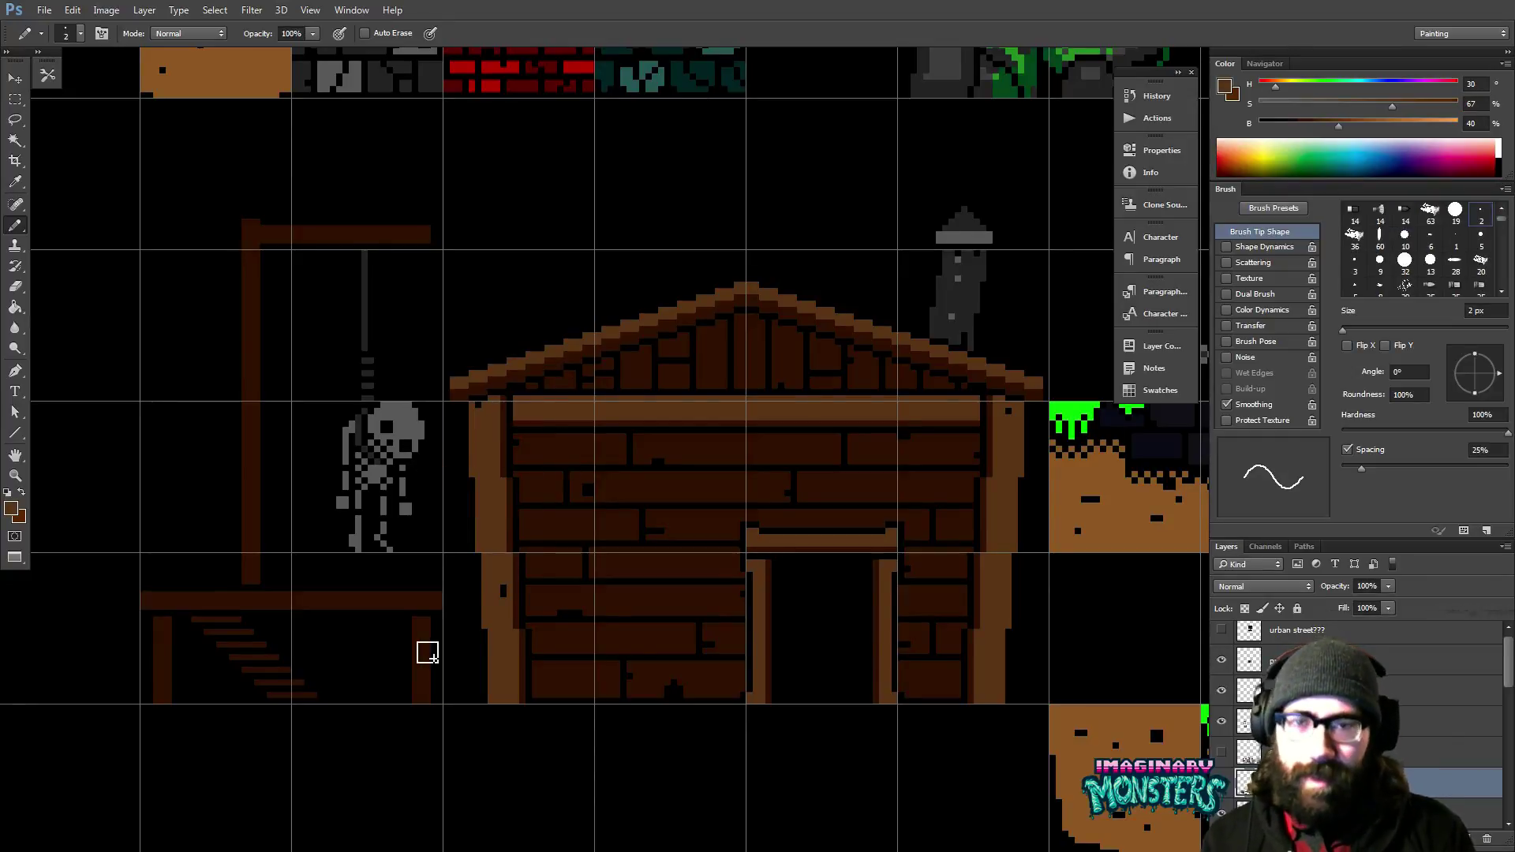
left_click_drag(274, 240, 425, 263)
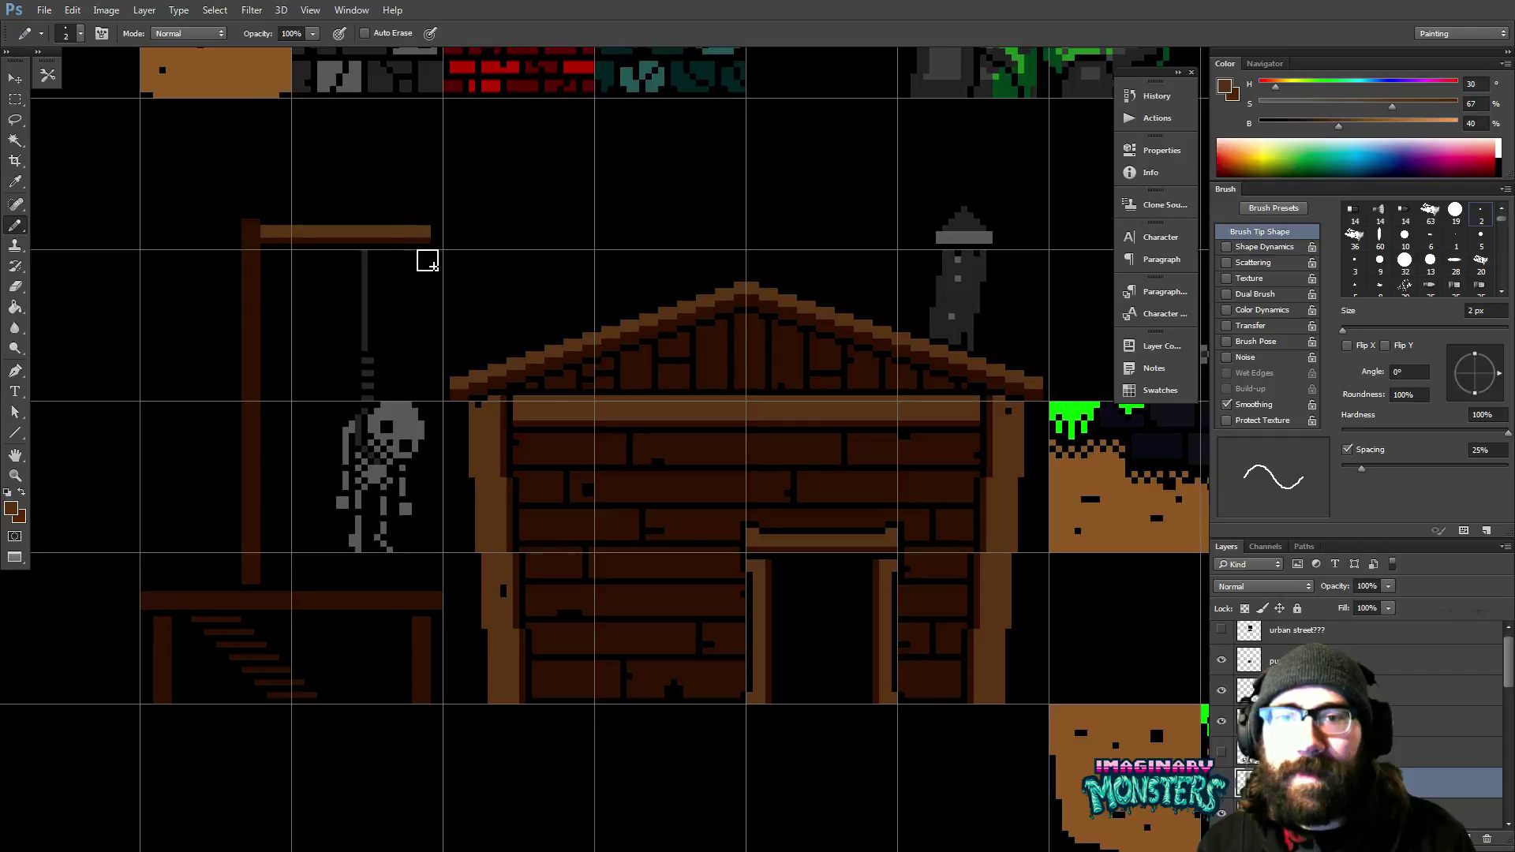
mouse_move(250, 230)
left_mouse_down()
mouse_move(321, 500)
mouse_move(320, 576)
left_mouse_up()
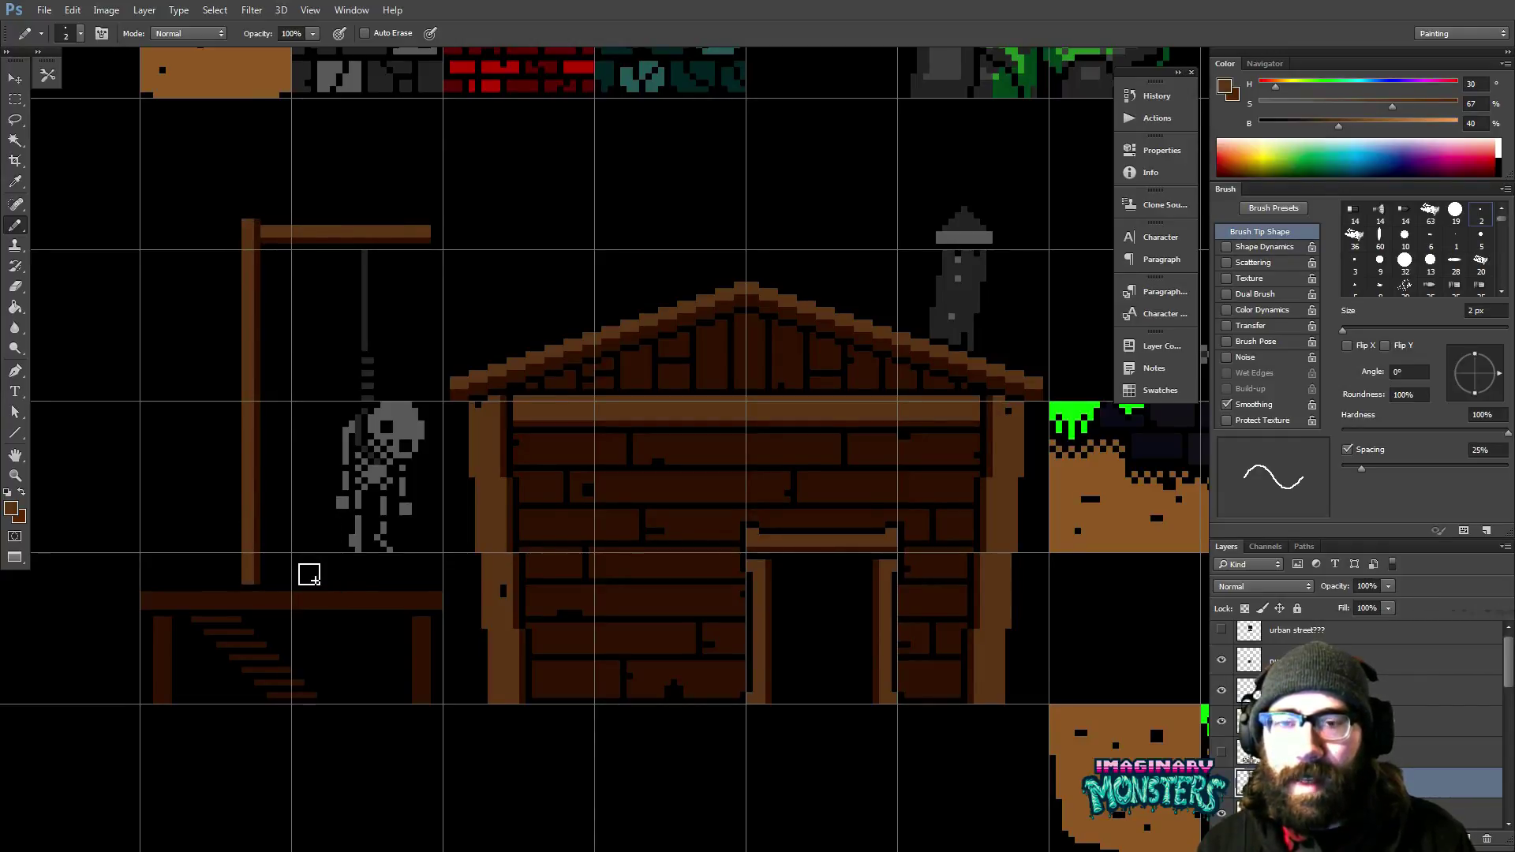
mouse_move(154, 604)
left_mouse_down()
mouse_move(322, 647)
mouse_move(436, 632)
left_mouse_up()
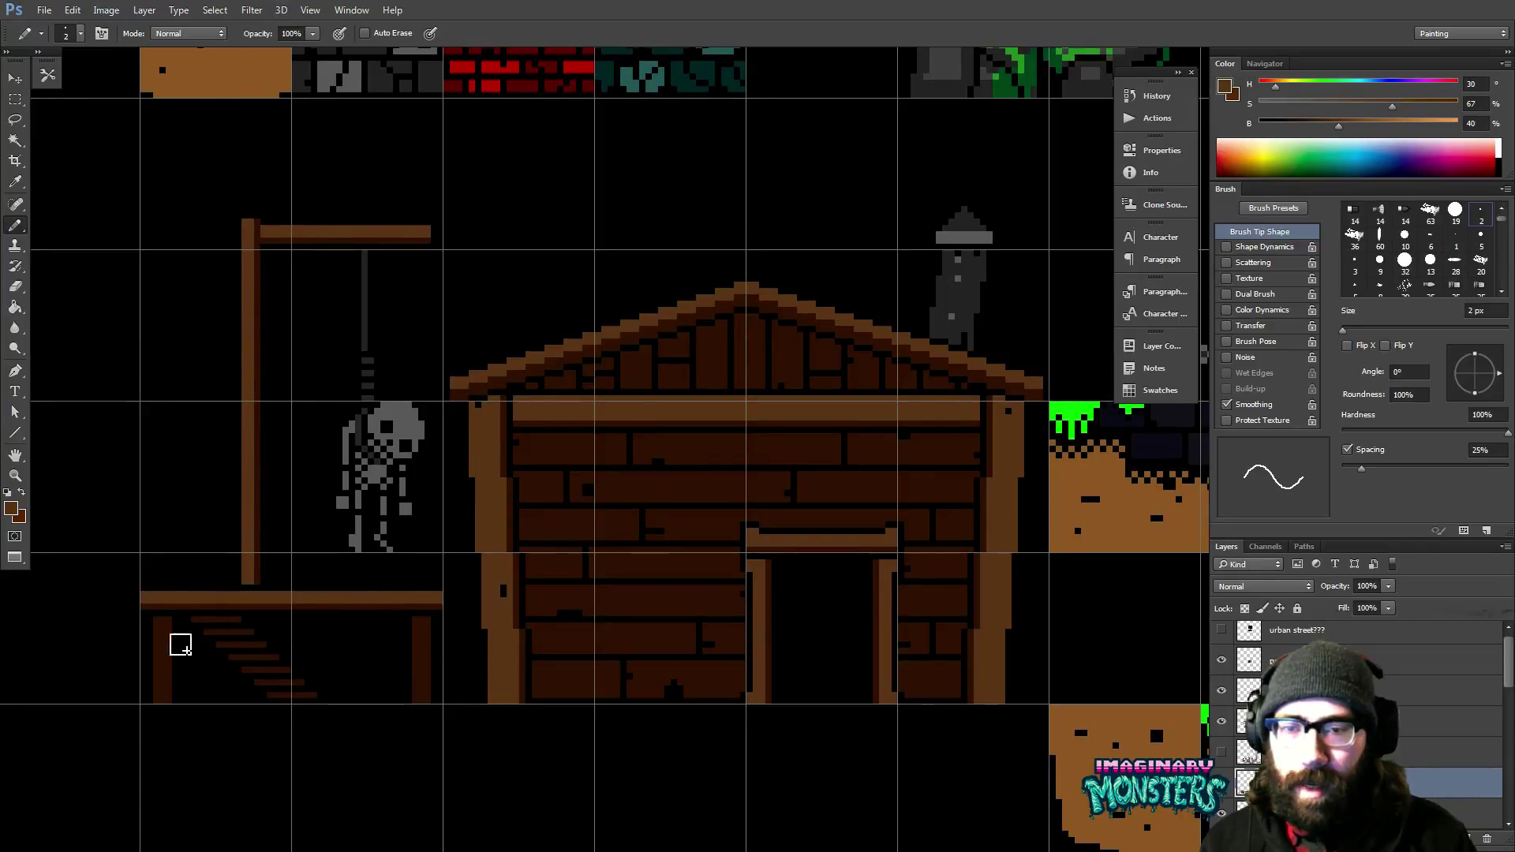
left_click_drag(162, 629, 196, 699)
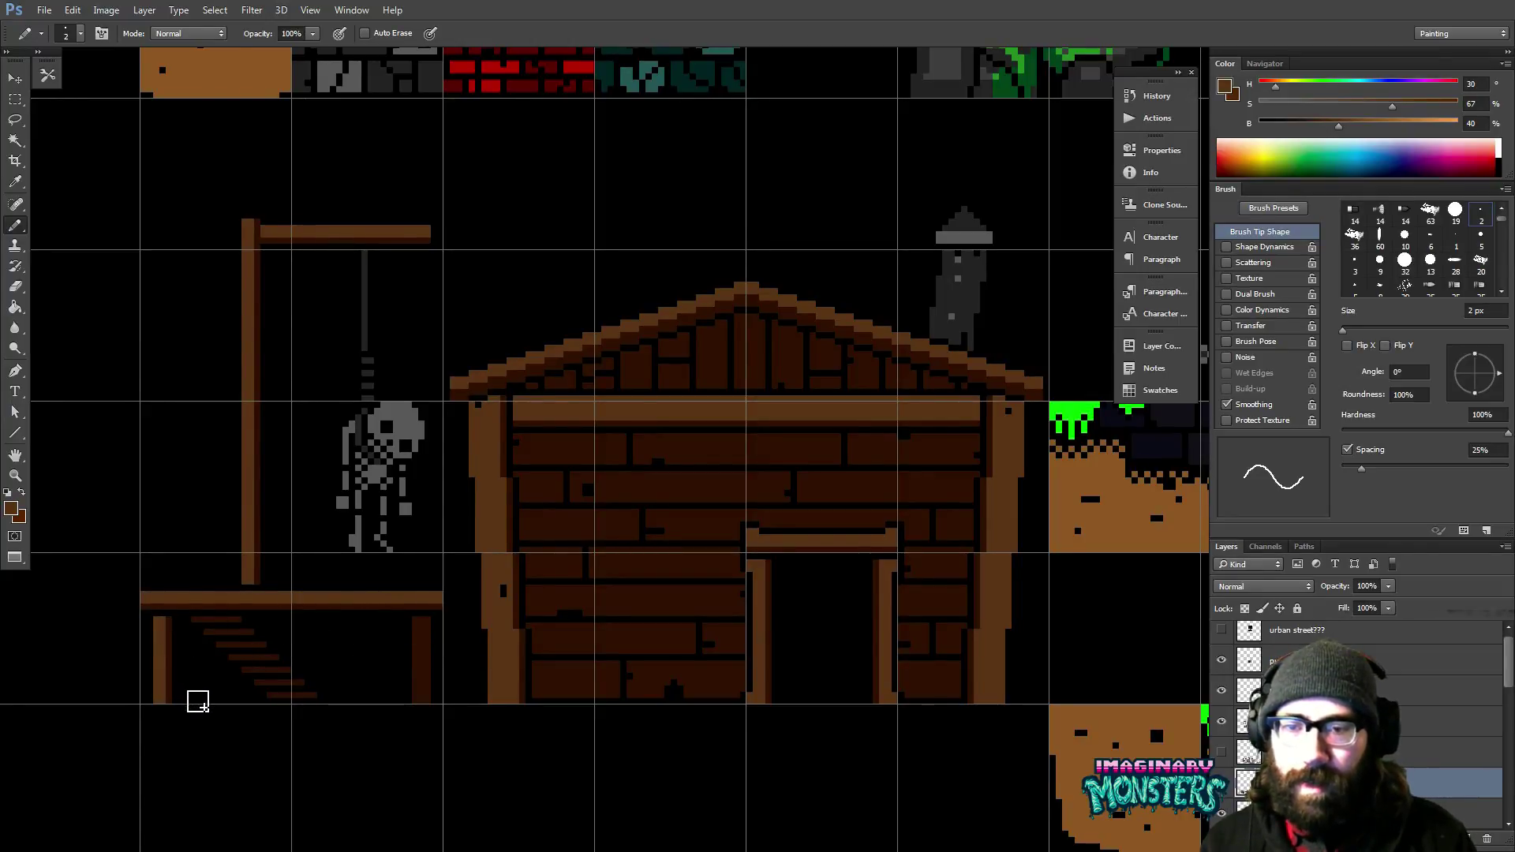
left_click_drag(426, 629, 435, 659)
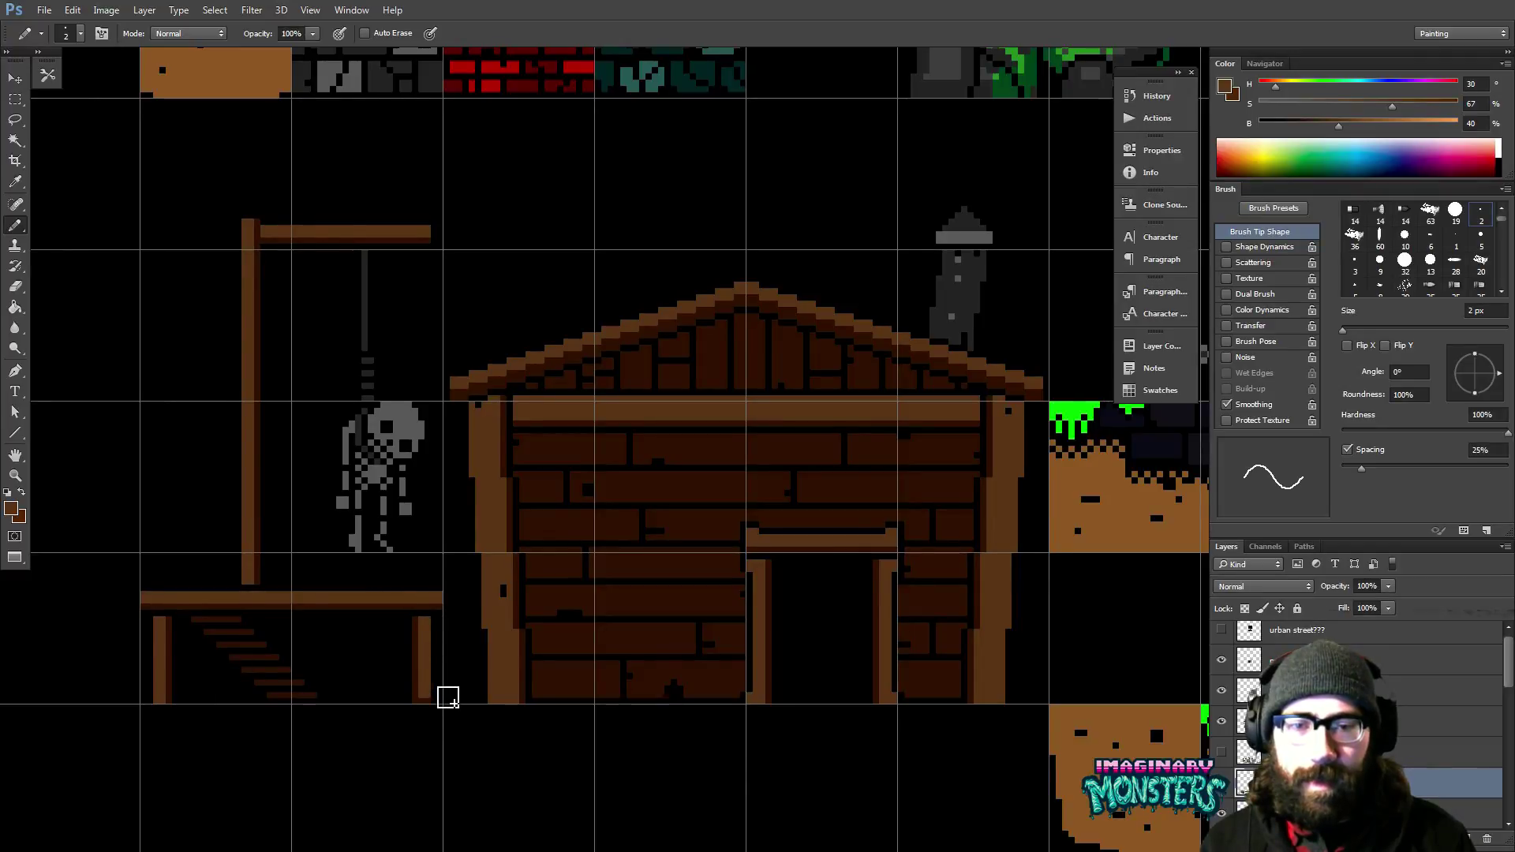
Select the upper stair steps and shift a copy up and left, extending the staircase over the platform edge.
left_click_drag(250, 546, 330, 557)
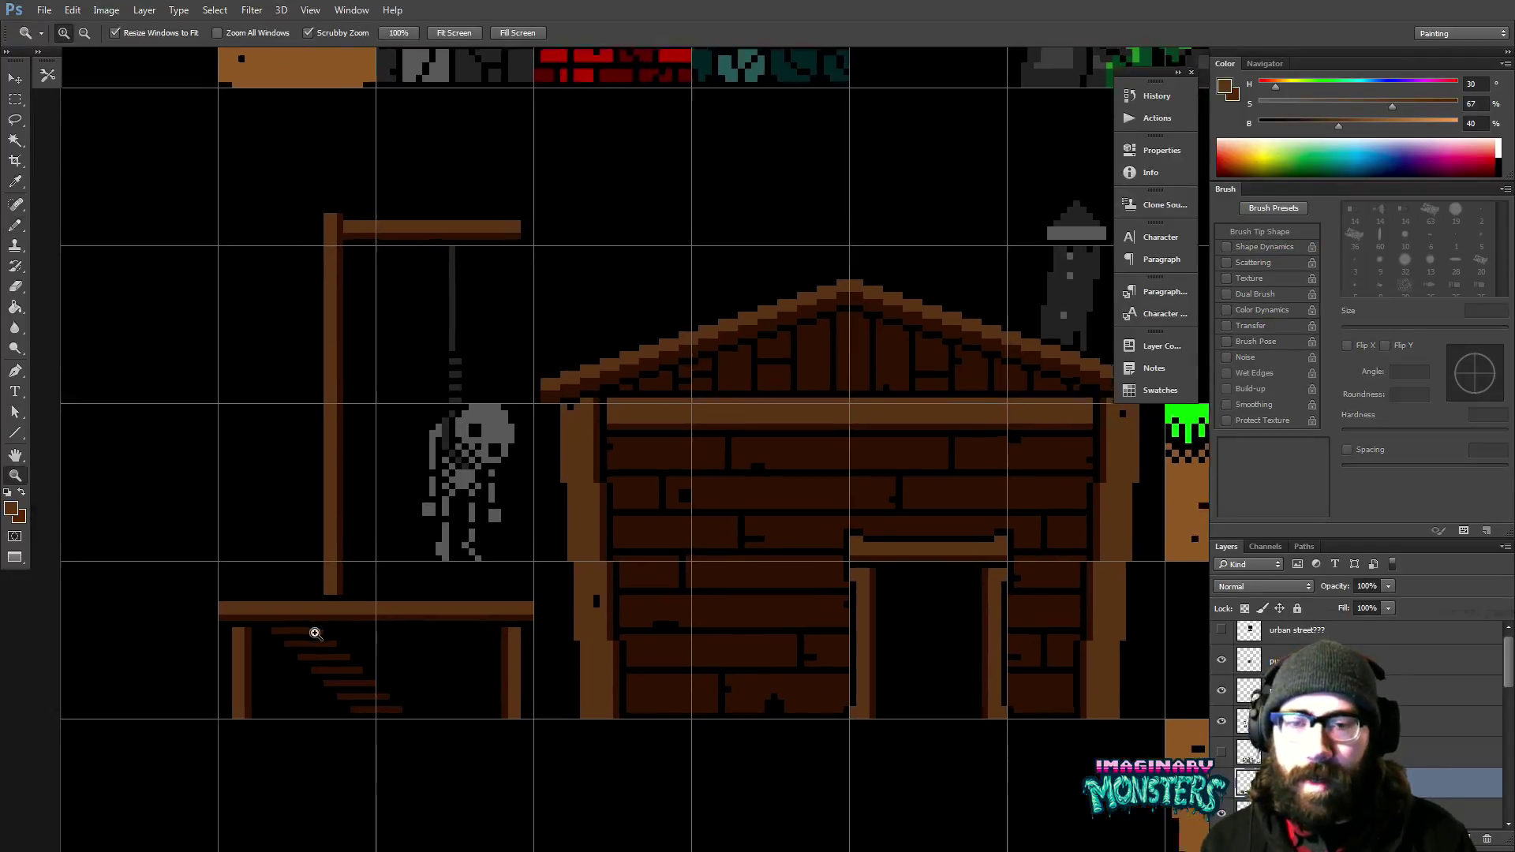
scroll(311, 626, "up", 1)
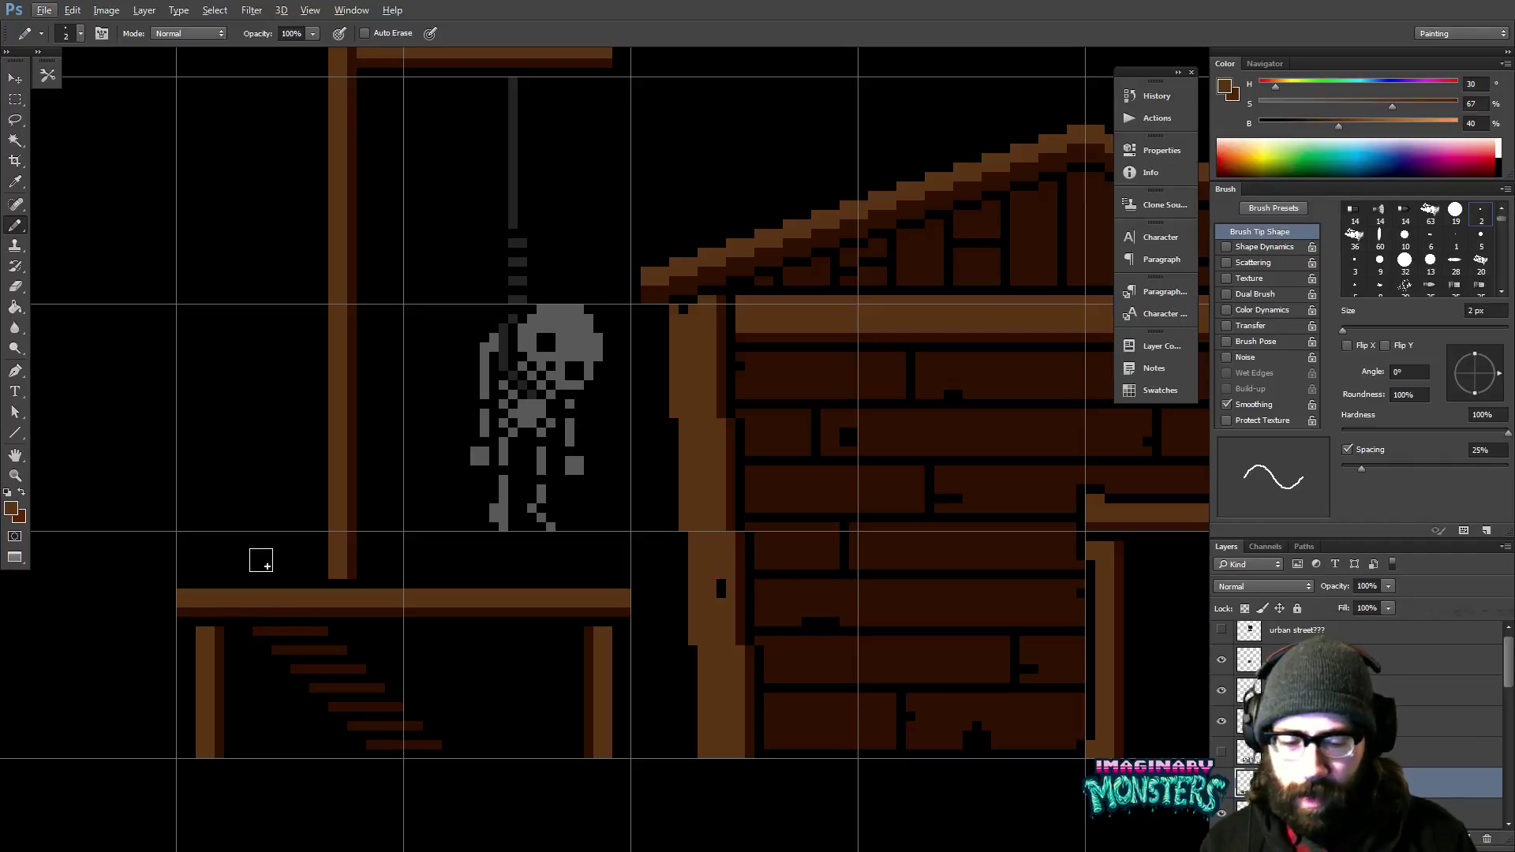
key("bracketleft")
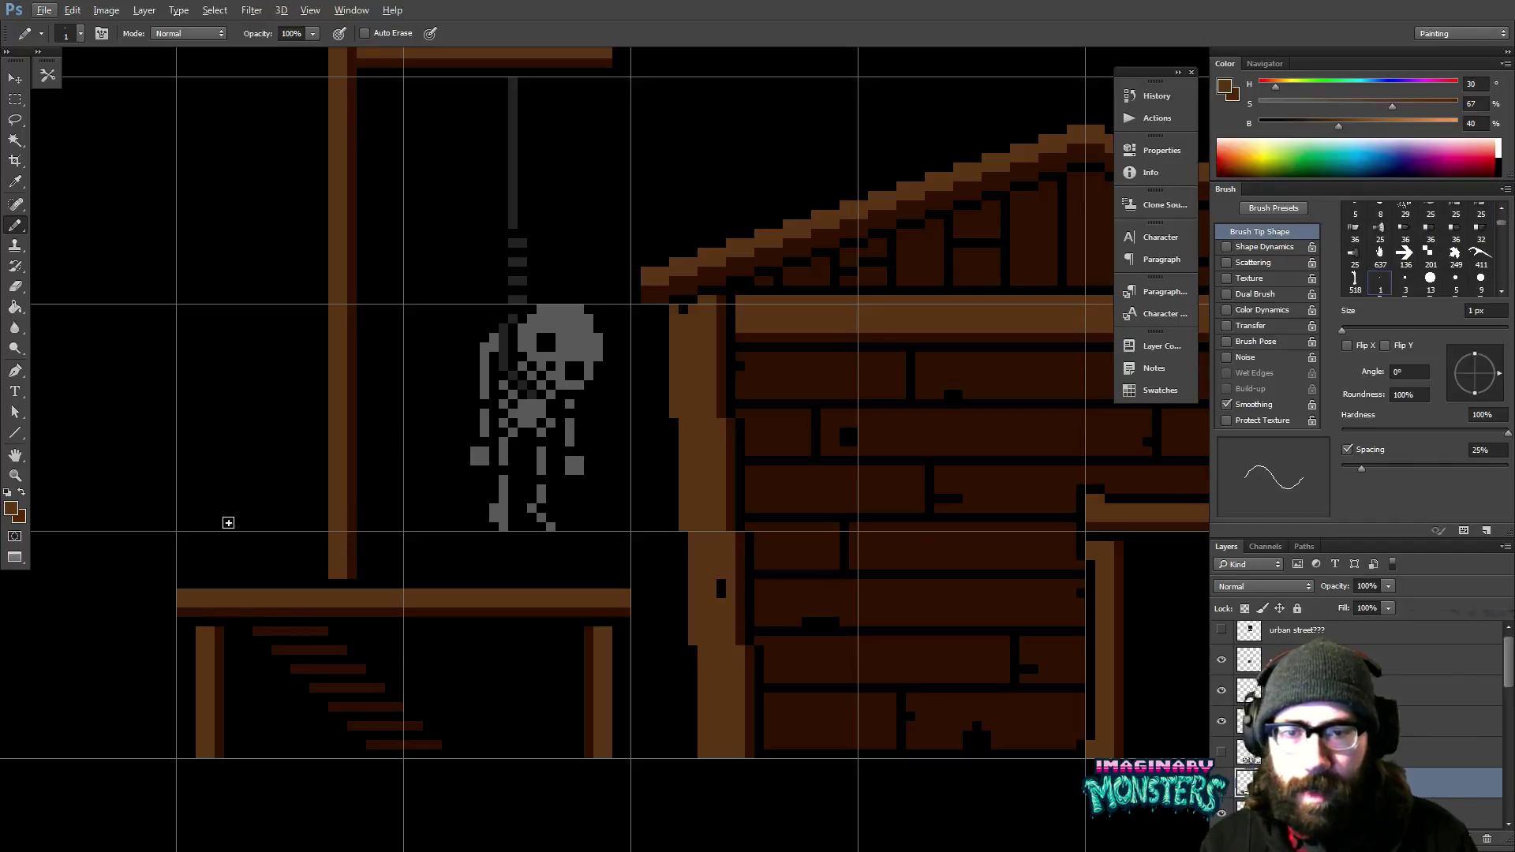
left_click(280, 630, "alt")
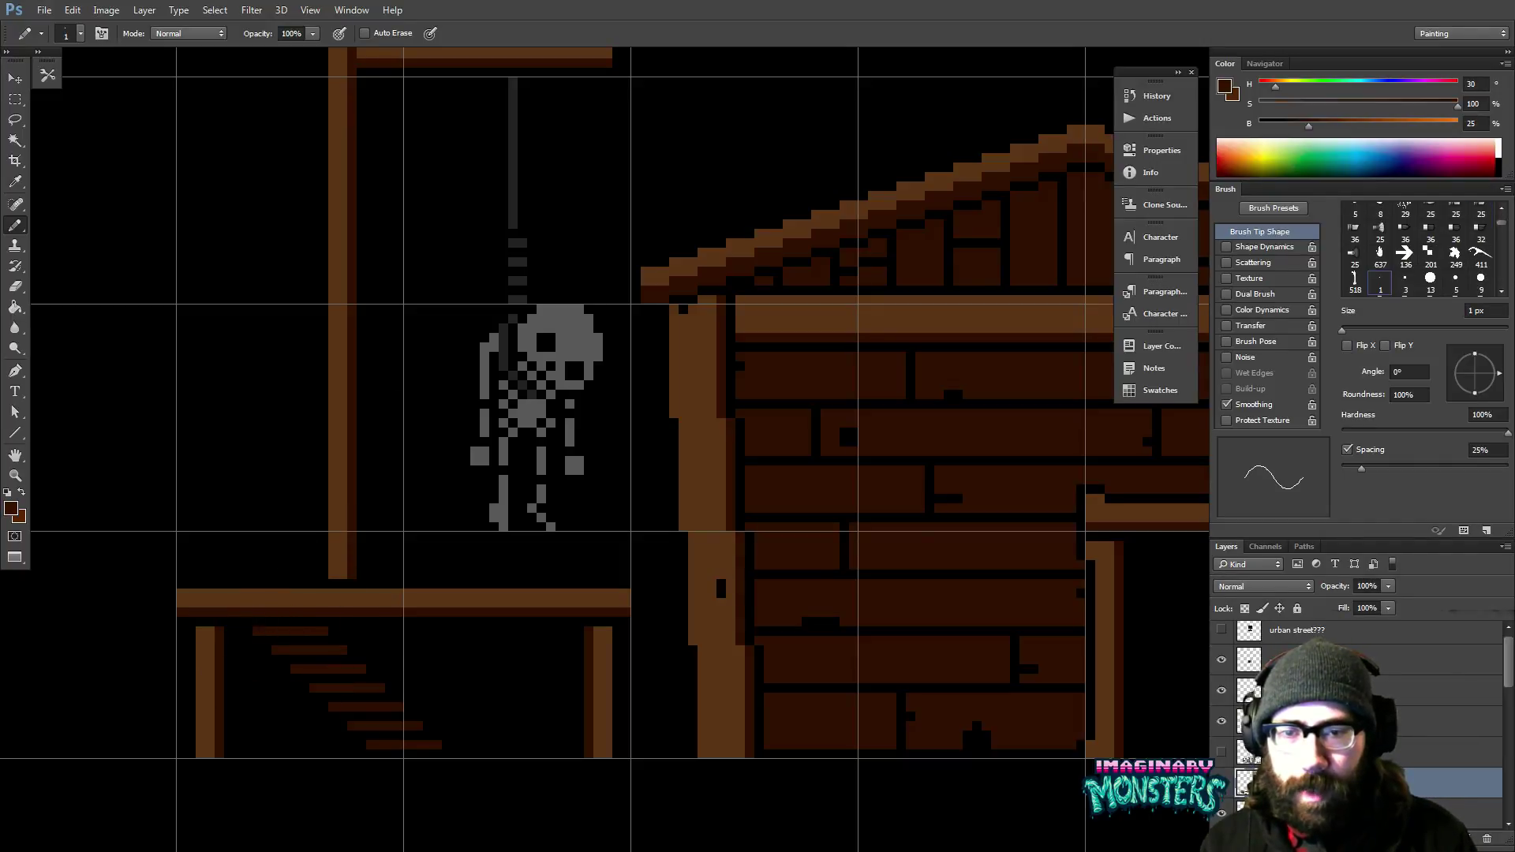
key("m")
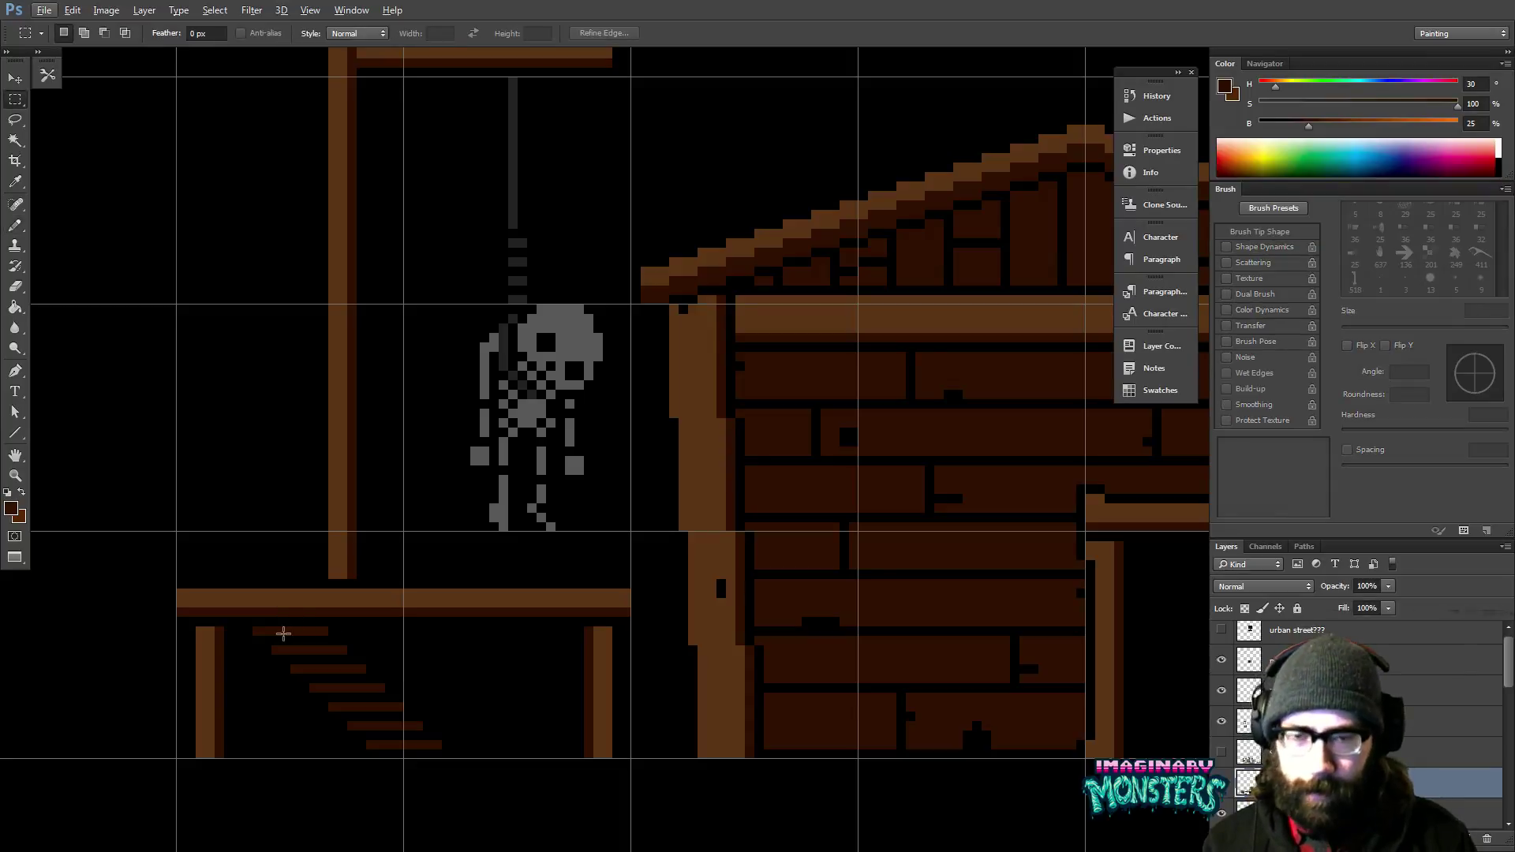
left_click_drag(248, 628, 423, 730)
key("v")
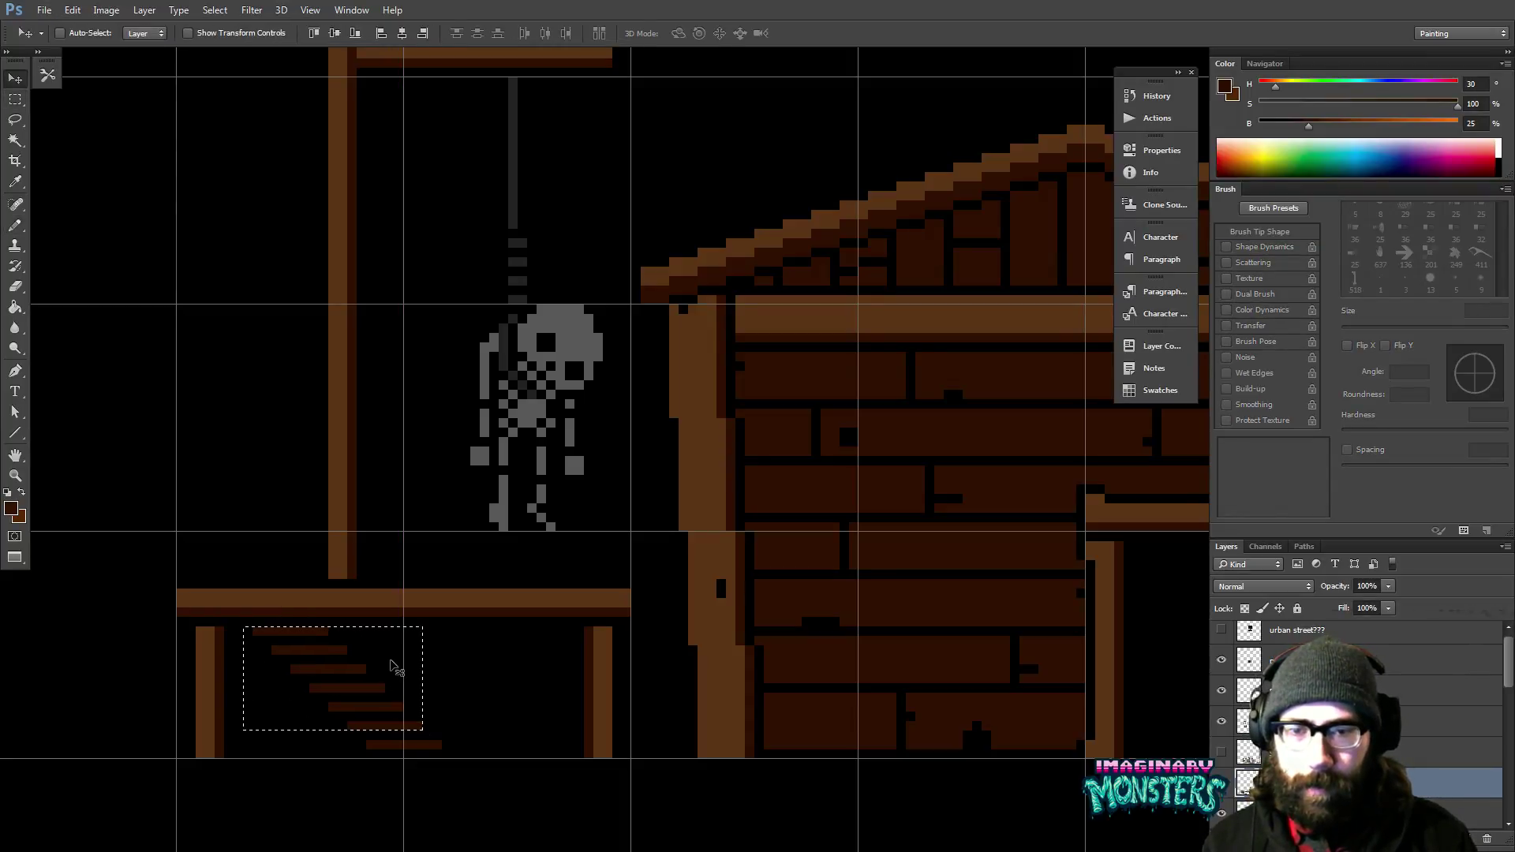
key("Up")
key("Up")
key("Up")
key("Left")
key("Left")
key("Left")
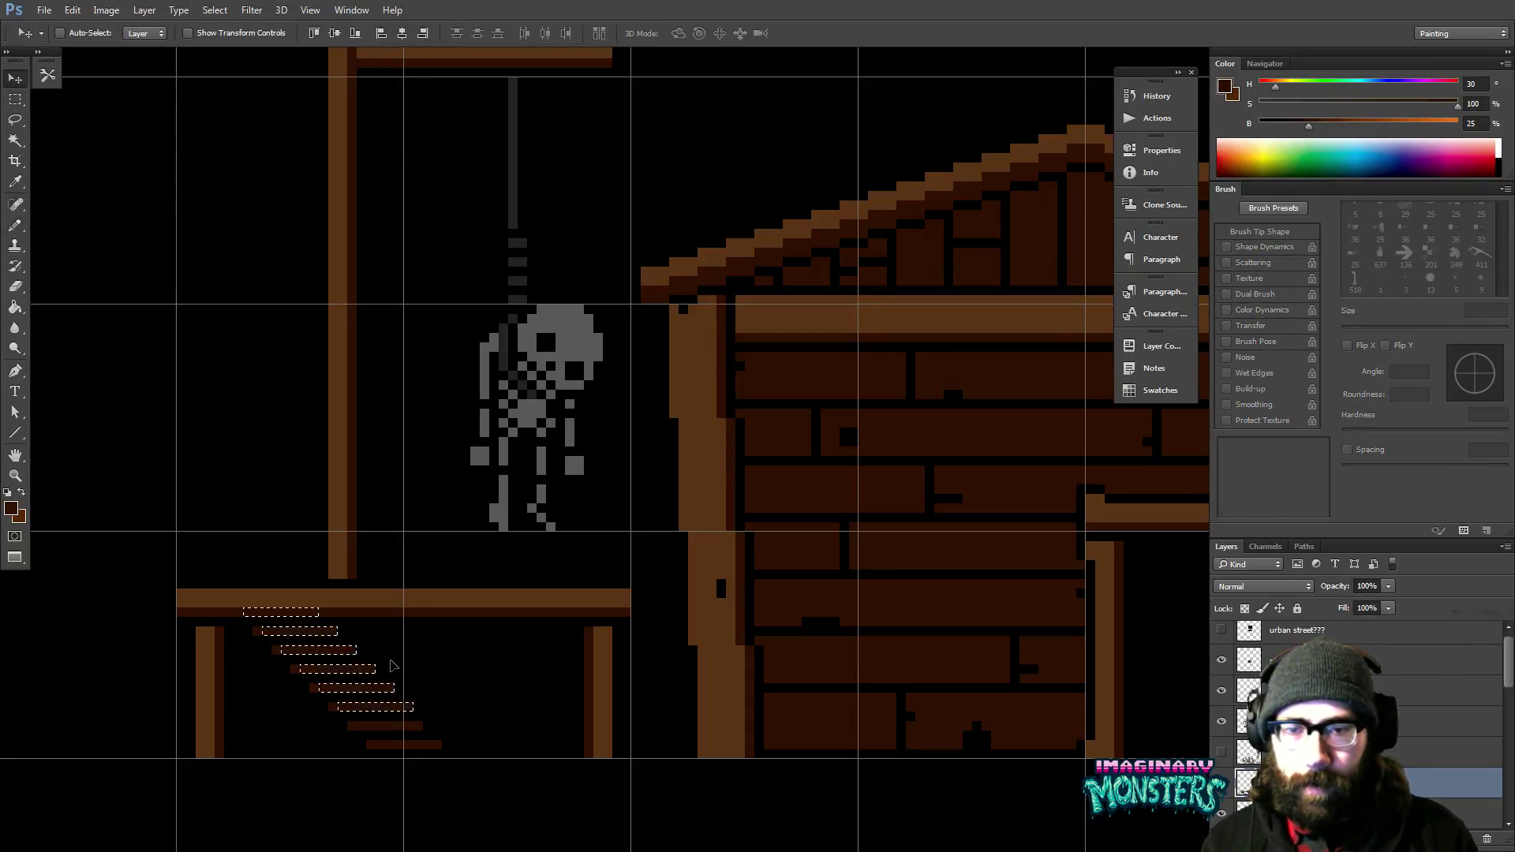
key("Up")
key("Up")
key("Up")
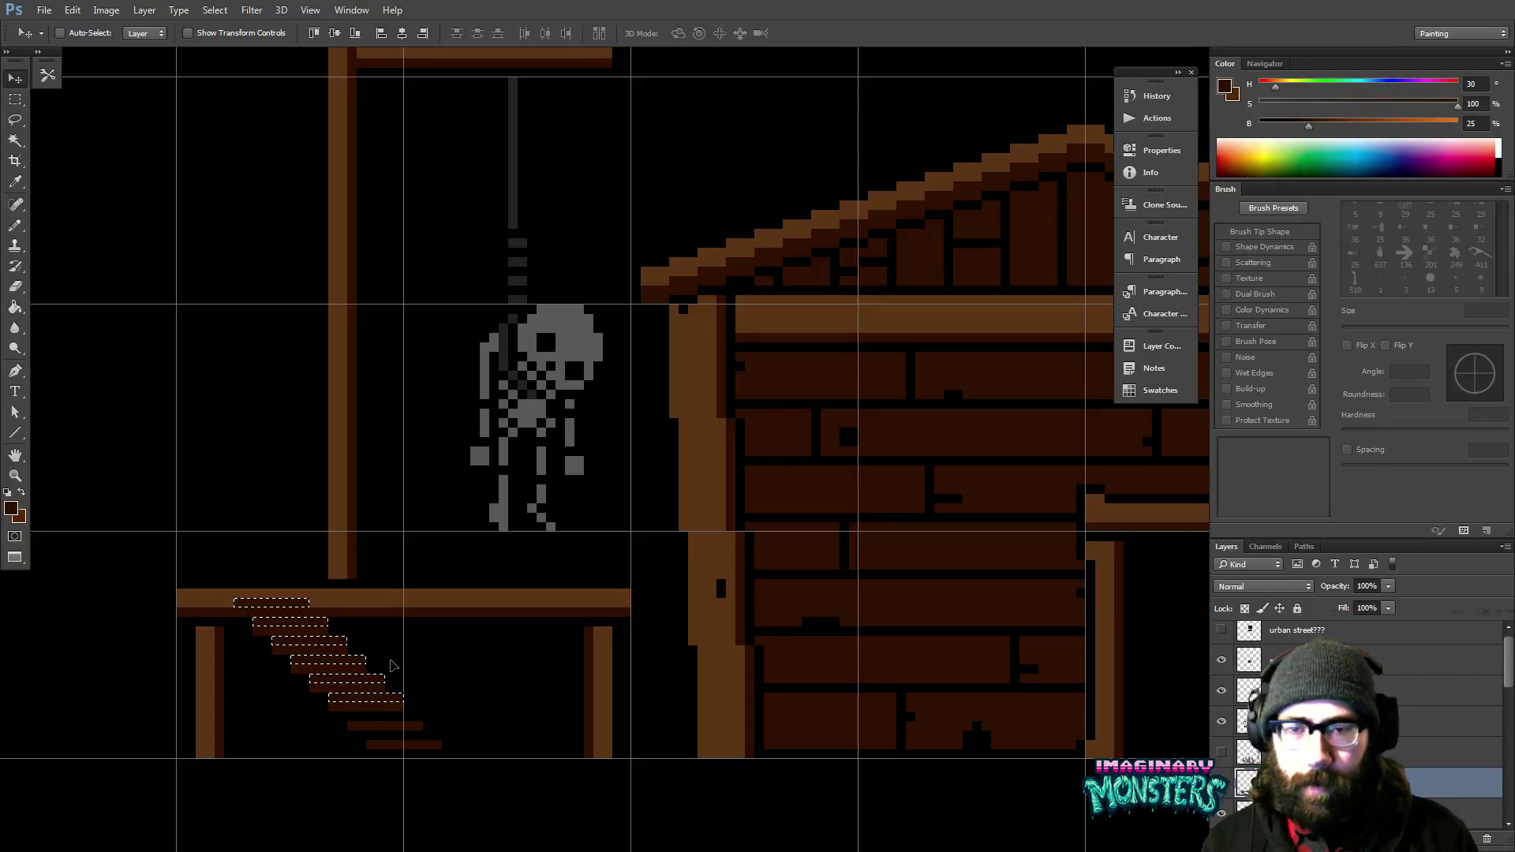
key("Left")
key("Left")
key("Left")
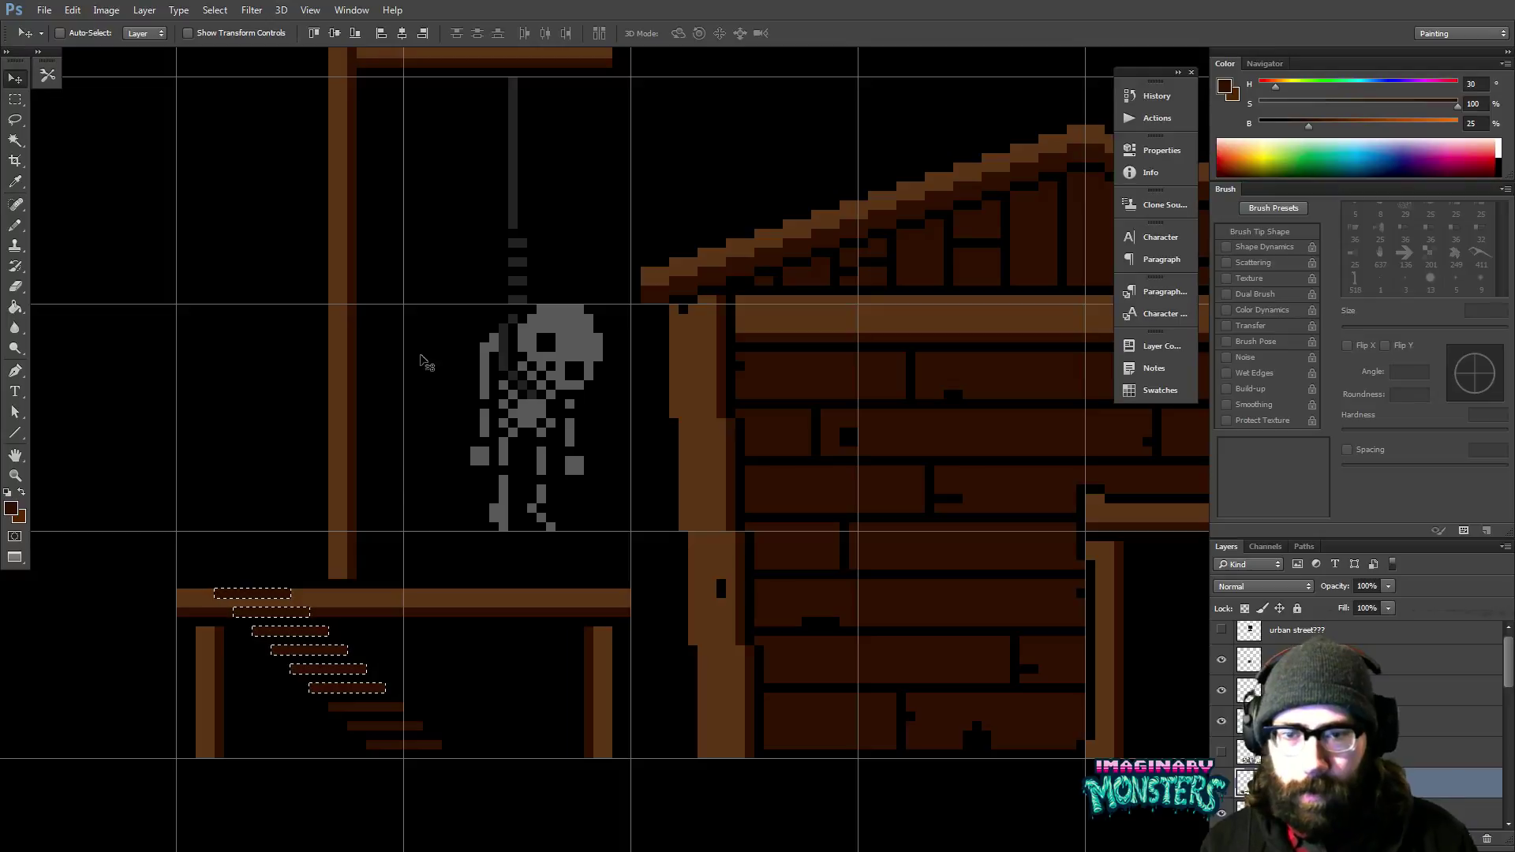
Paint black around the top stair steps with a 1 px pencil to separate them from the platform.
key("b")
left_click(306, 569, "alt")
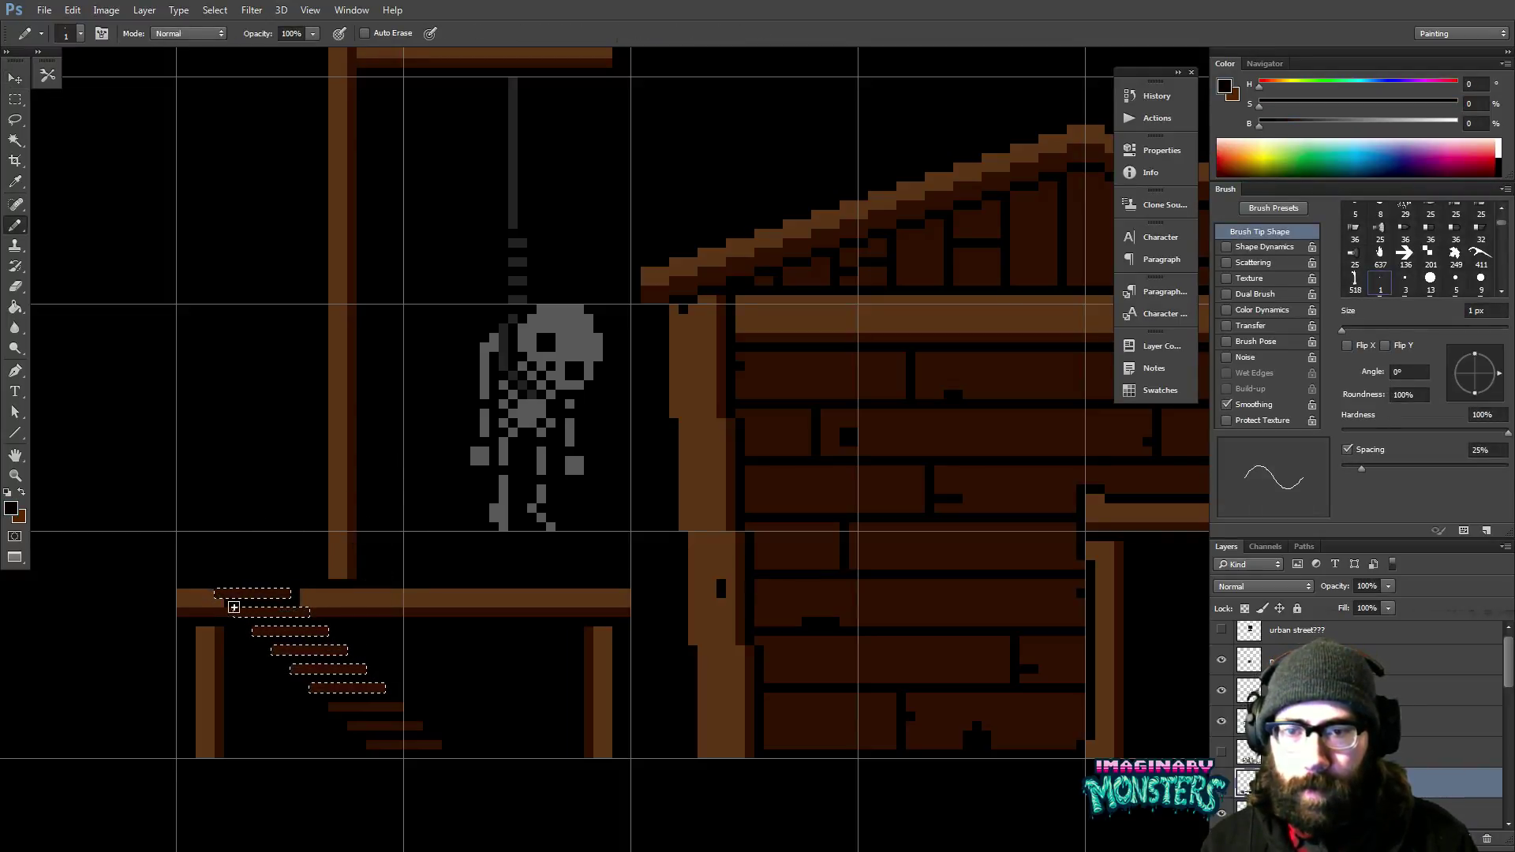
left_click_drag(214, 598, 215, 603)
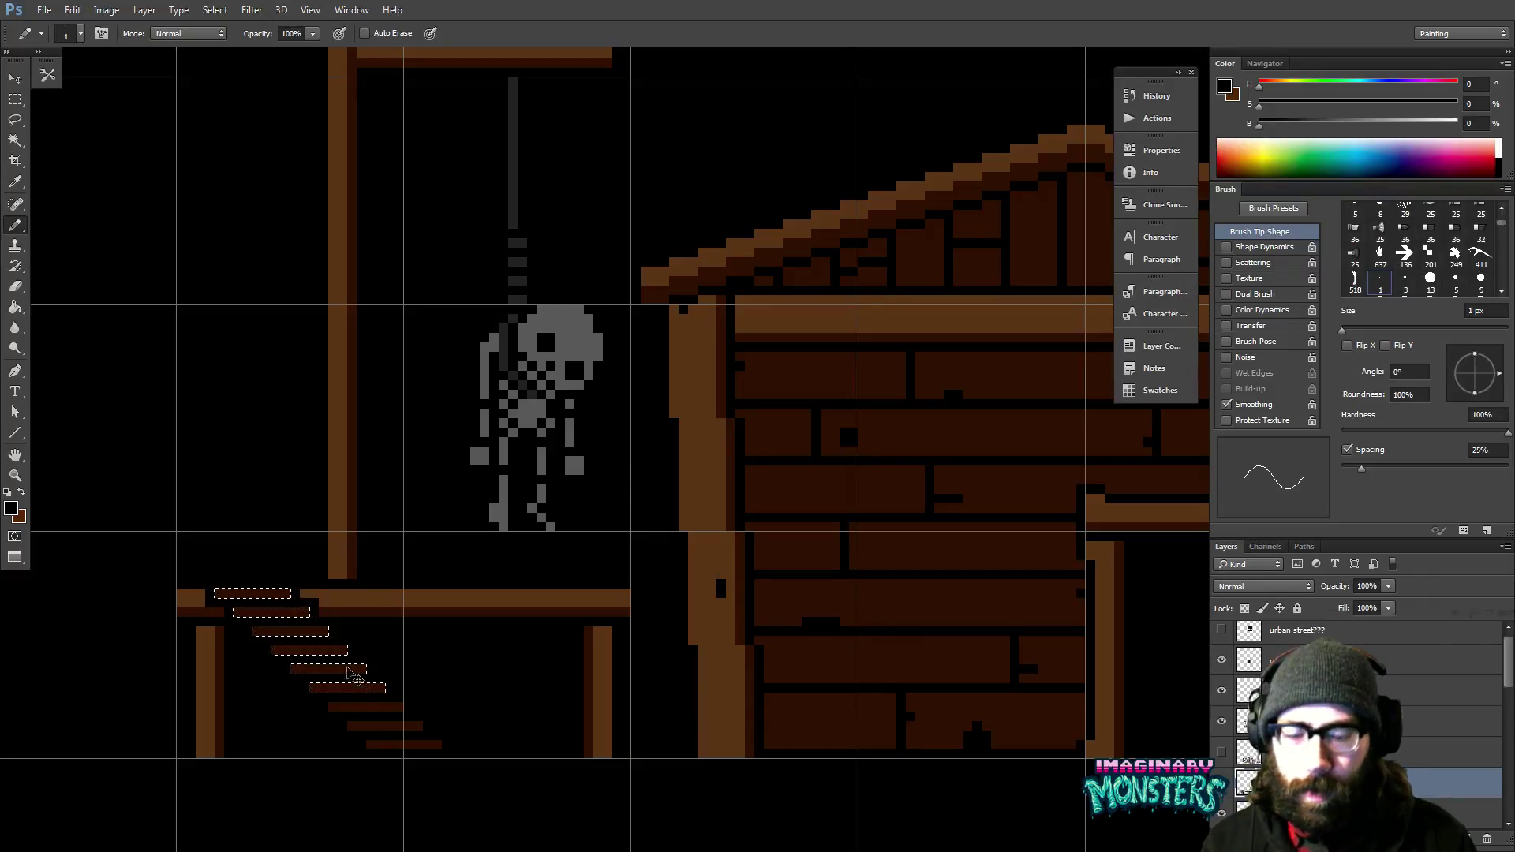
key("z")
left_click(392, 632, "alt")
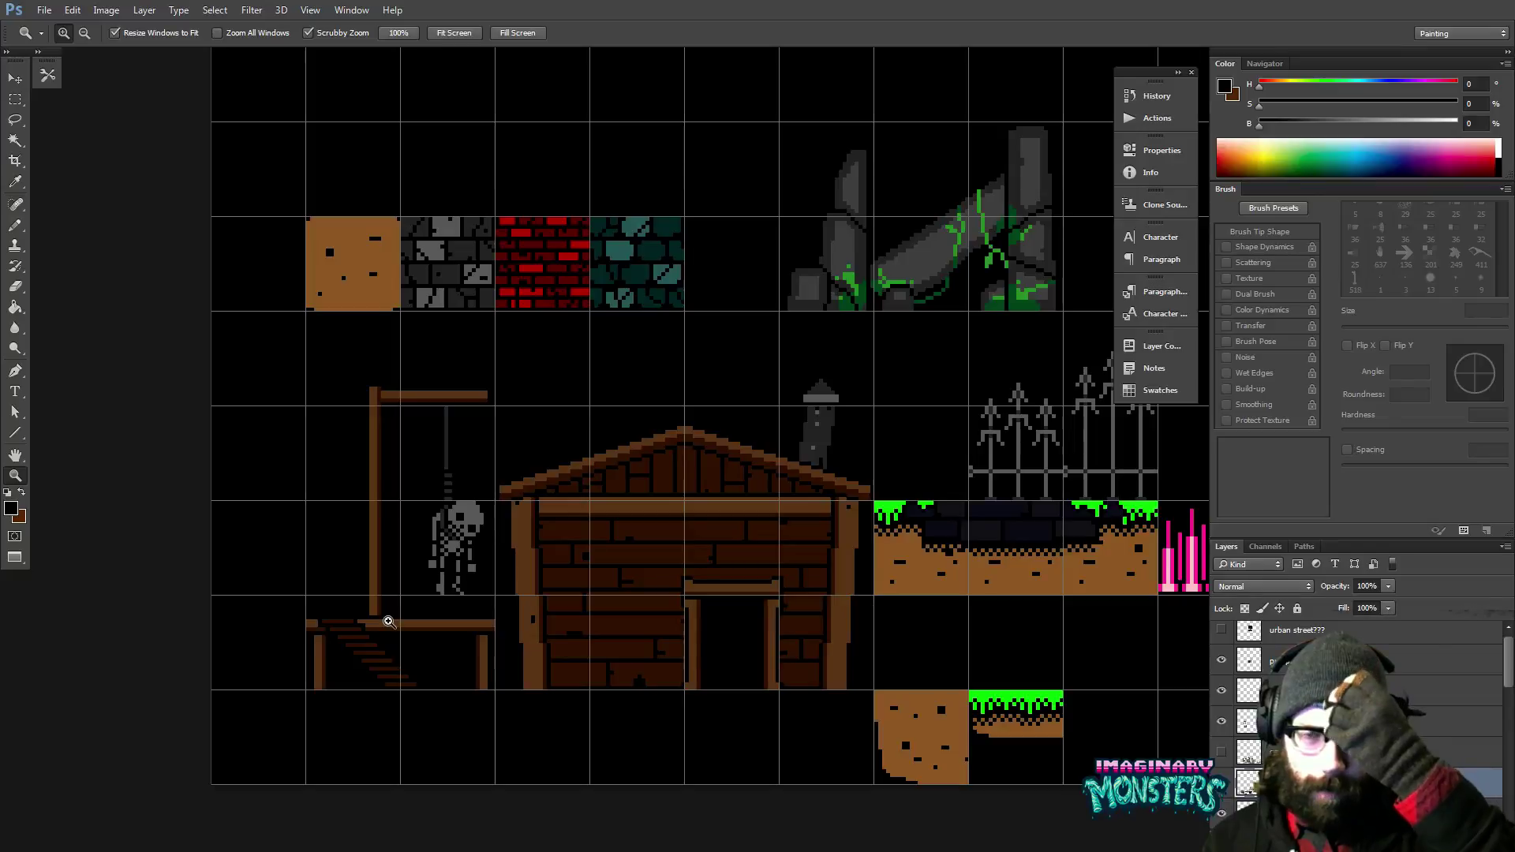
left_click_drag(436, 572, 424, 550)
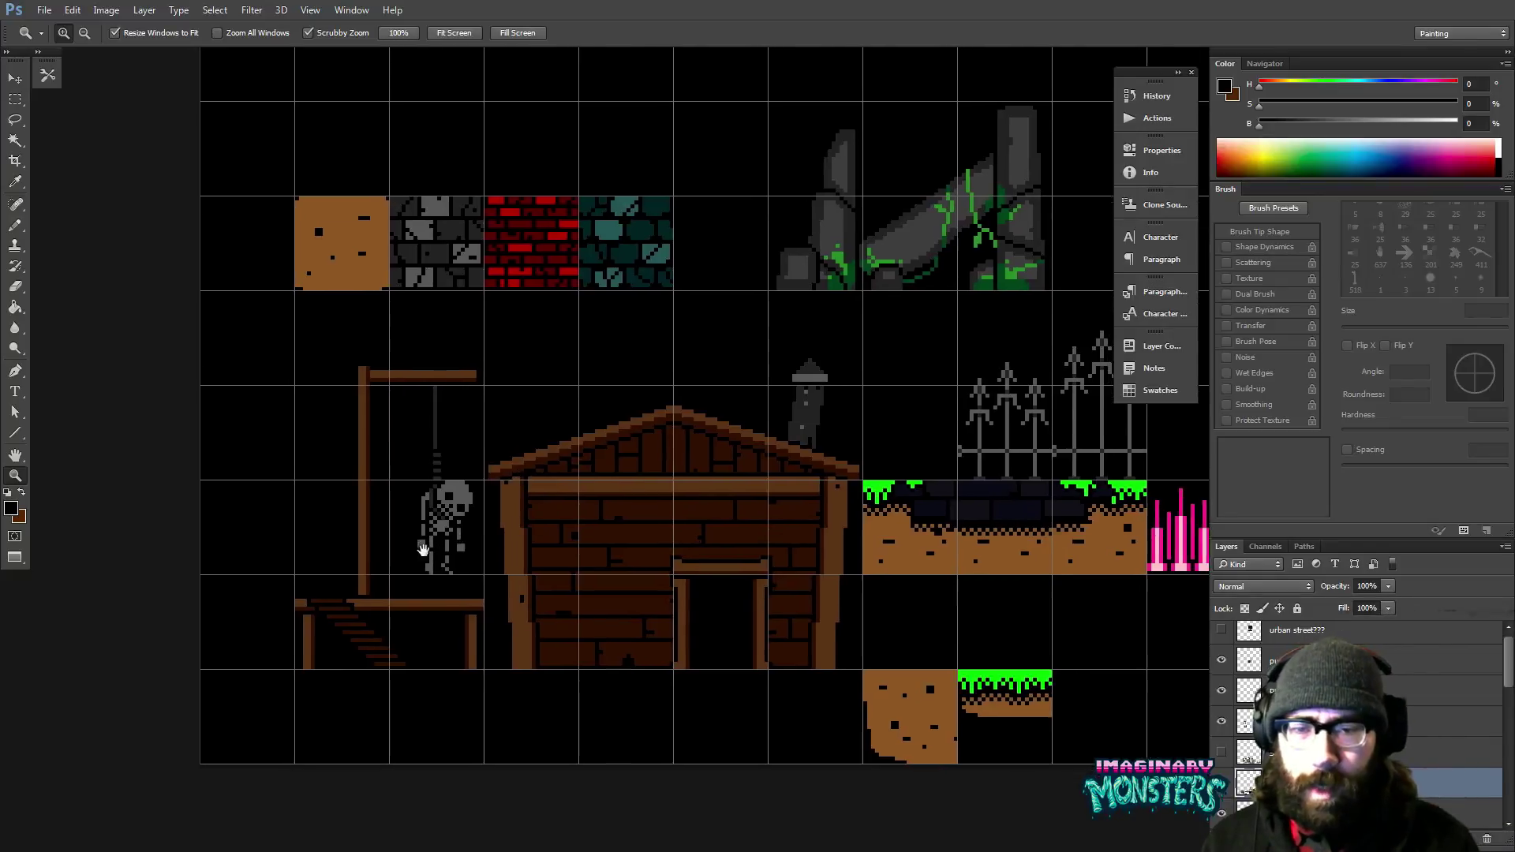
left_click_drag(327, 607, 392, 514)
Touch up the platform's edges around the stair opening with its light brown, and hide the grid.
key("b")
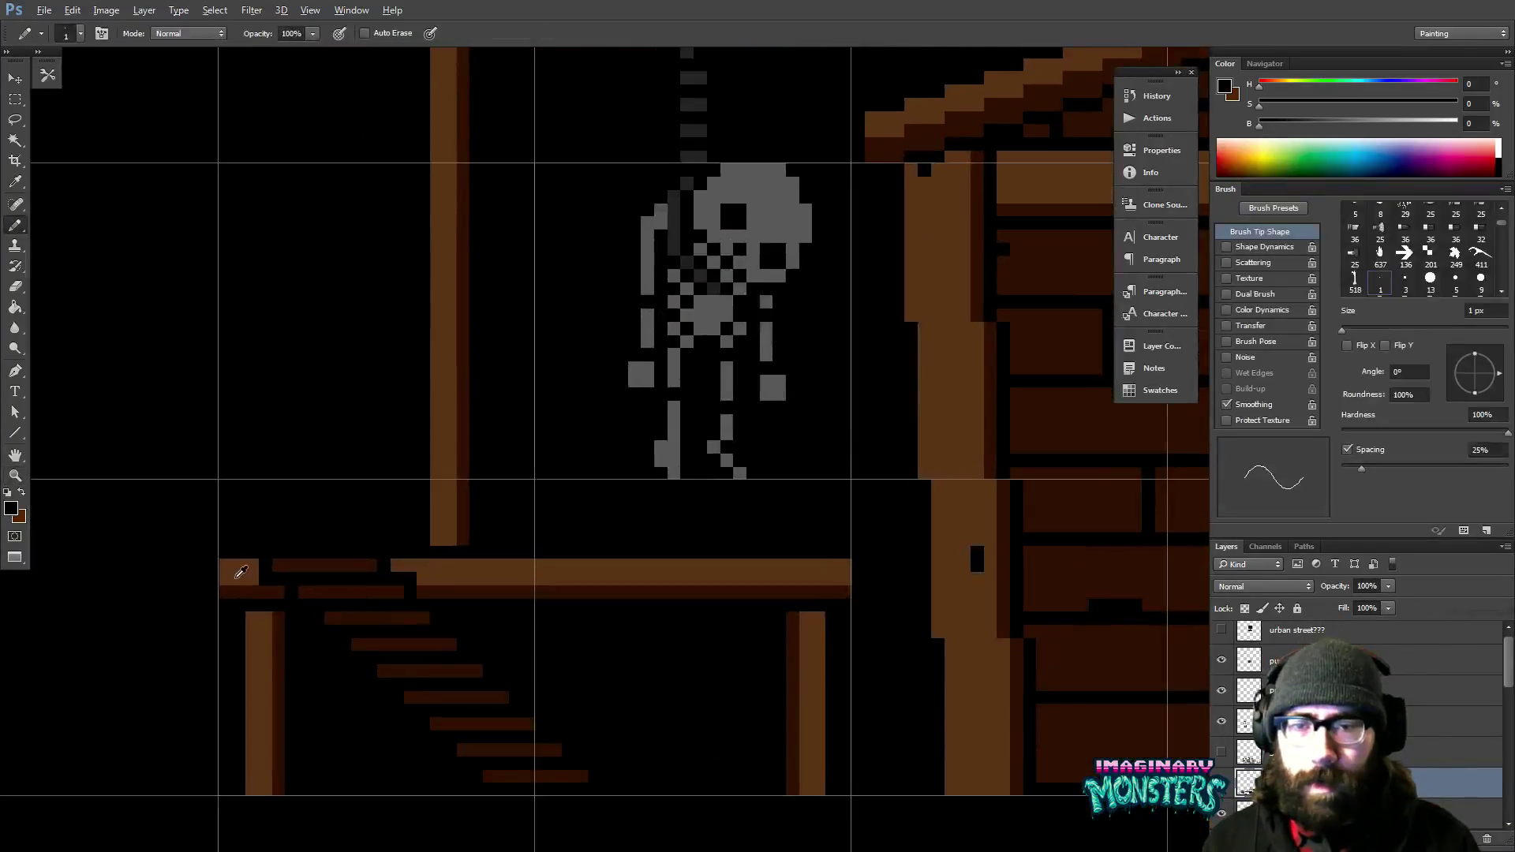
left_click(237, 577, "alt")
left_click(422, 570)
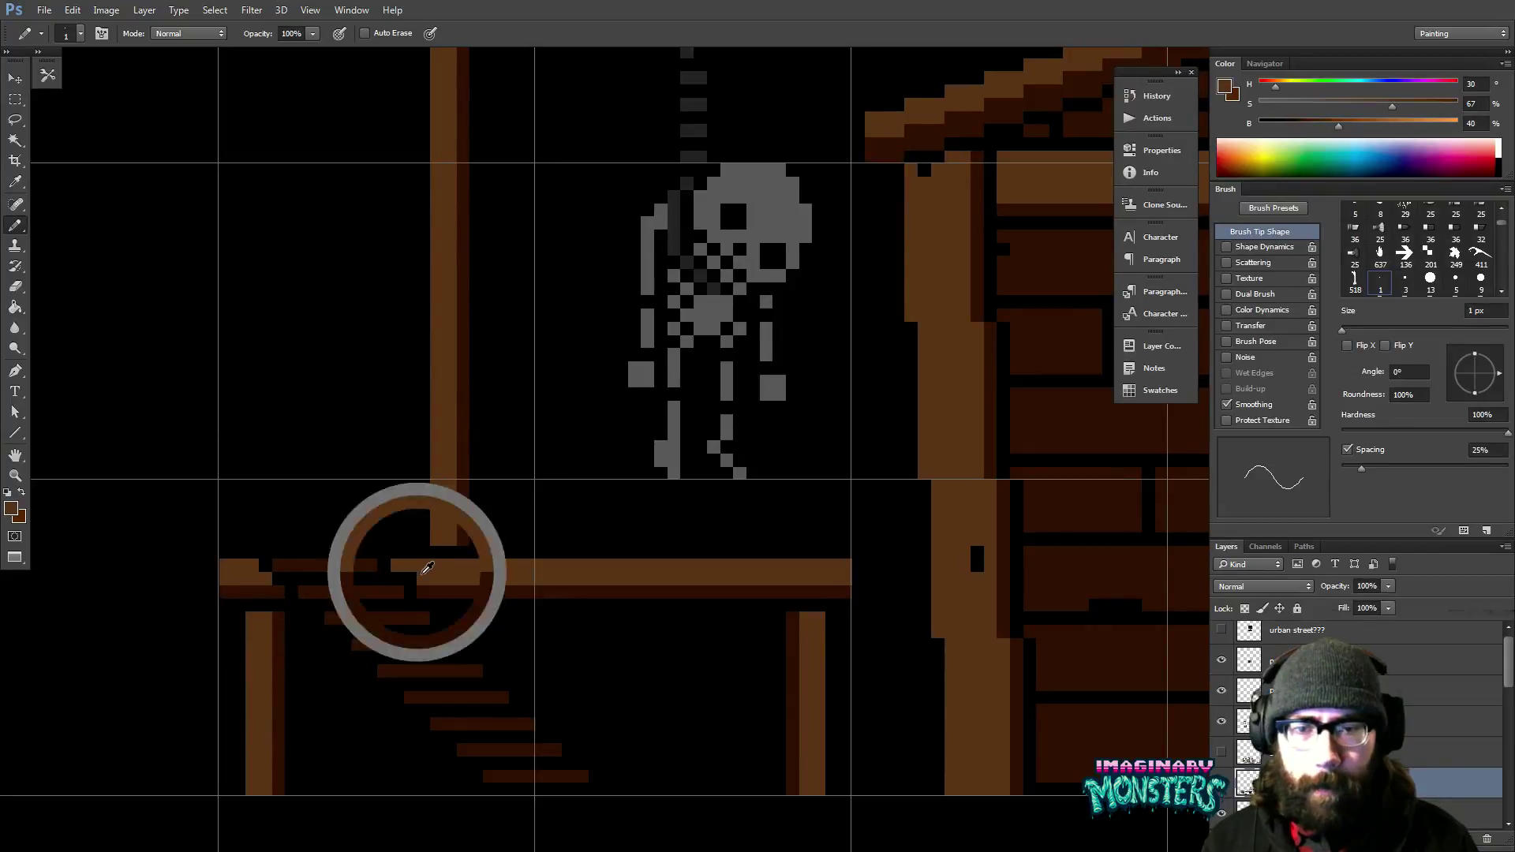
mouse_move(490, 582)
left_mouse_down()
mouse_move(446, 601)
mouse_move(496, 614)
mouse_move(438, 624)
left_mouse_up()
key("z")
key("b")
key("ctrl+apostrophe")
Draw a short dark brown post on the platform above the left leg and place a copy above the right leg.
key("z")
left_click_drag(229, 572, 240, 503)
key("b")
left_click(223, 592, "alt")
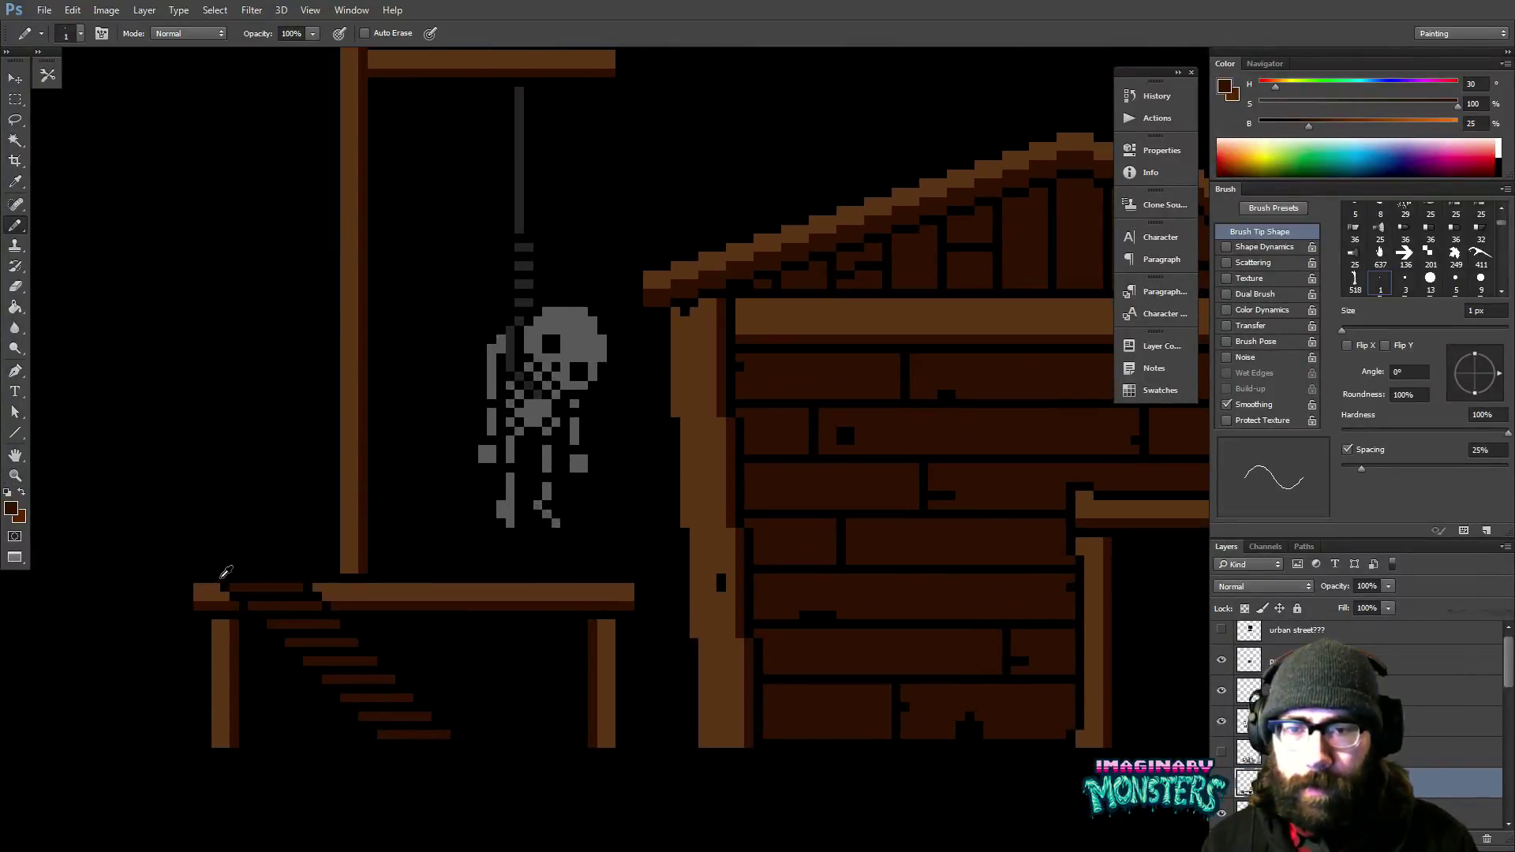
left_click(219, 568)
mouse_move(219, 568)
left_mouse_down()
mouse_move(217, 535)
mouse_move(229, 567)
mouse_move(224, 535)
mouse_move(255, 572)
mouse_move(267, 555)
mouse_move(428, 560)
mouse_move(505, 534)
mouse_move(618, 551)
left_mouse_up()
key("m")
key("v")
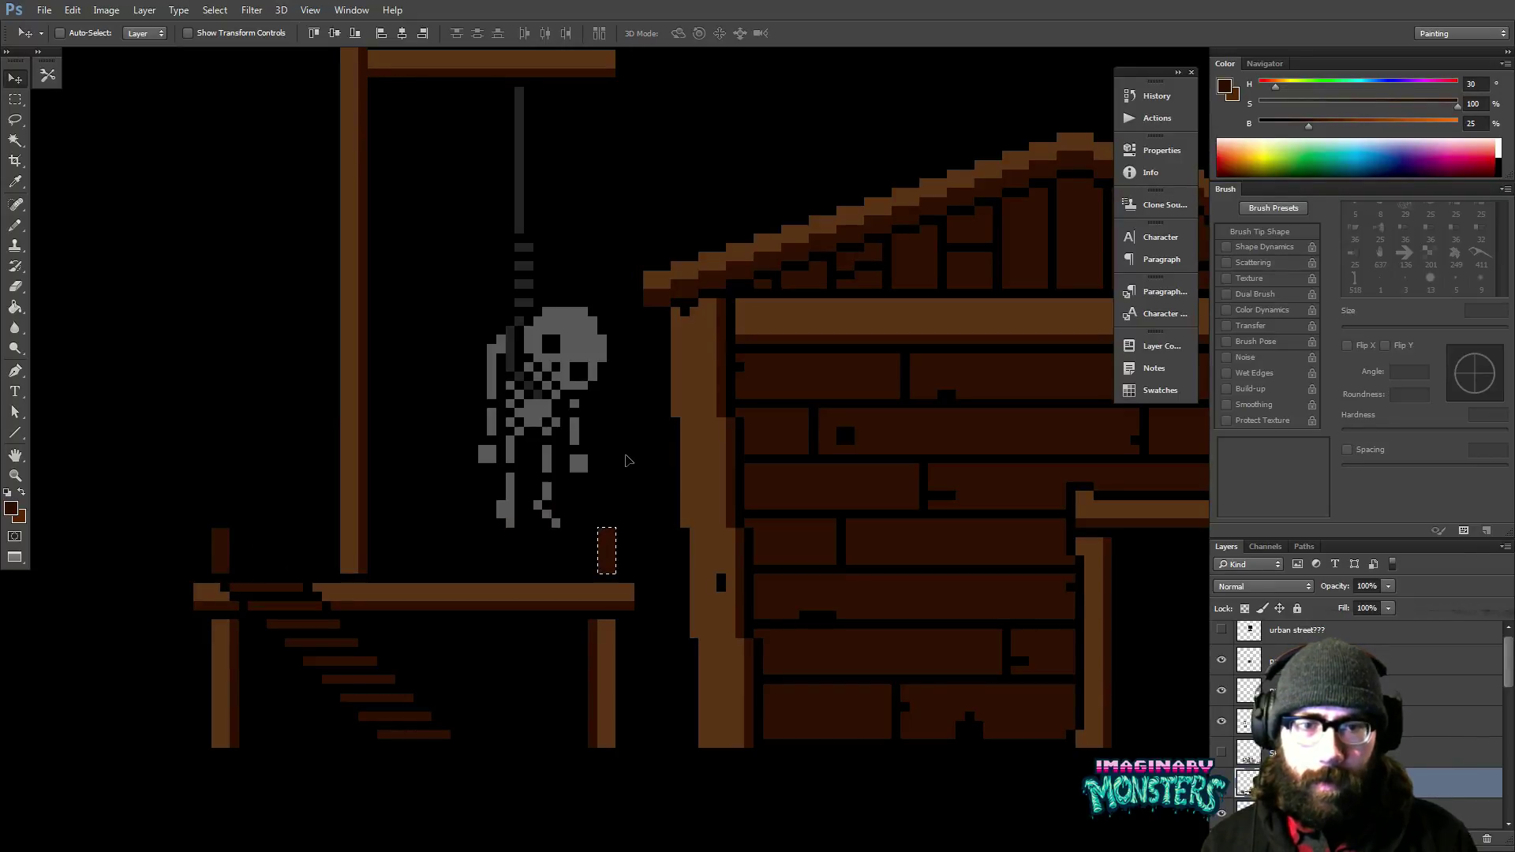
key("ctrl+d")
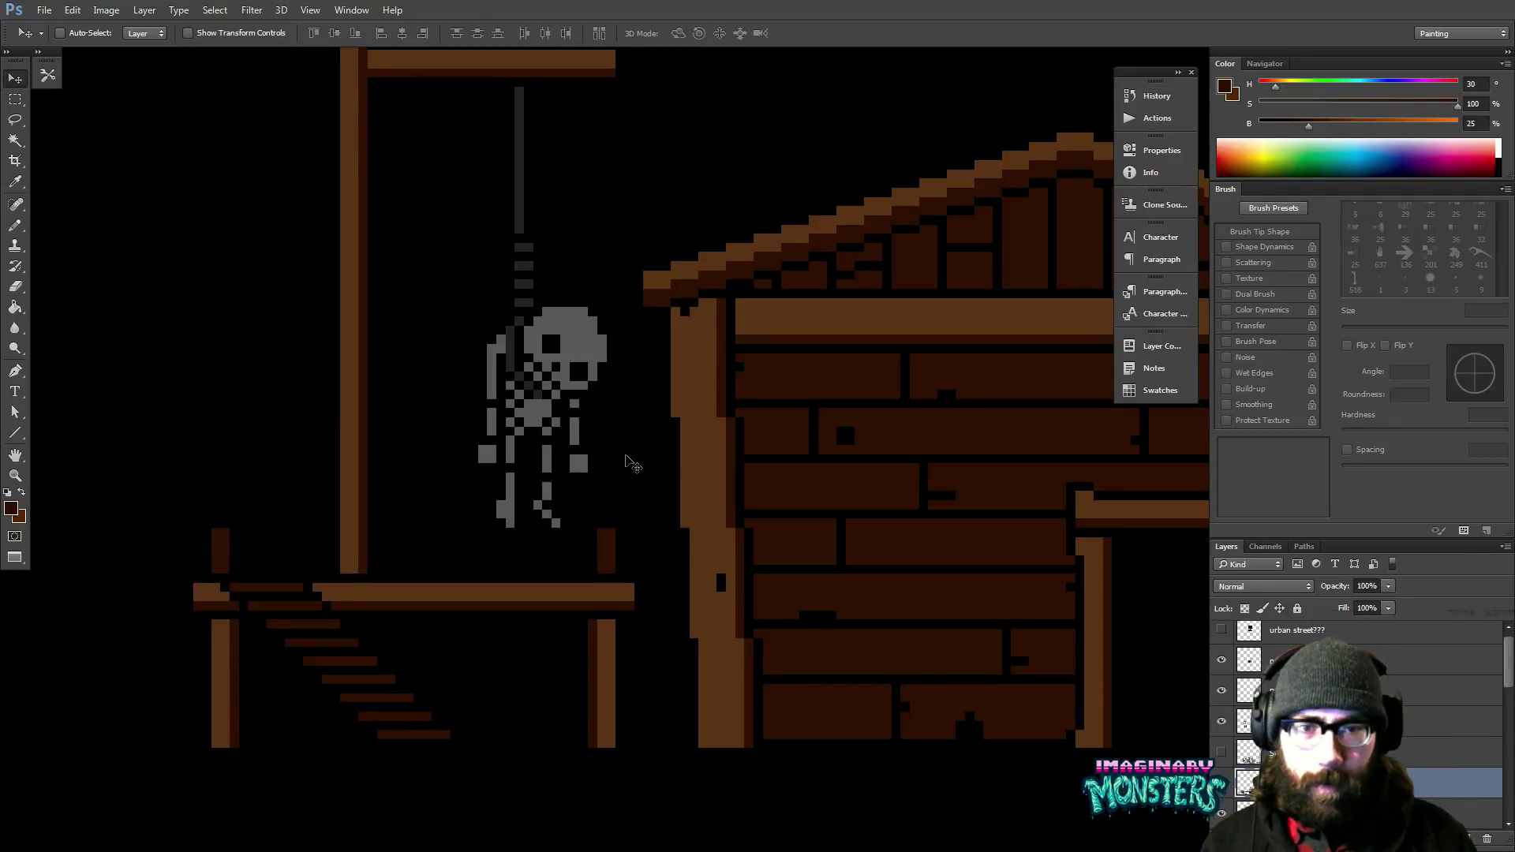
scroll(612, 497, "down", 1)
key("z")
scroll(525, 541, "down", 2)
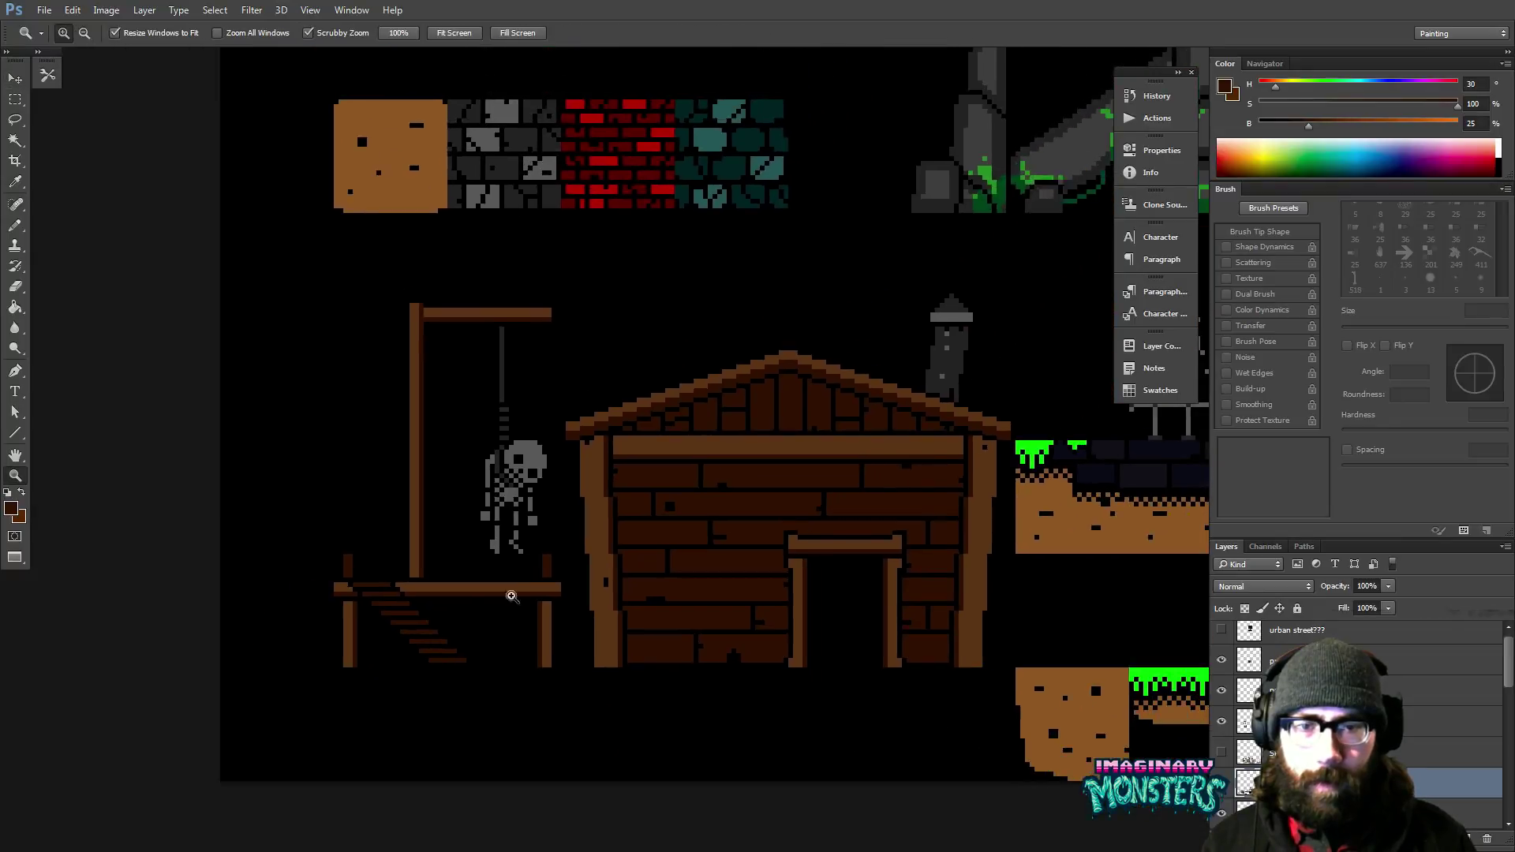
Draw a two-pixel-wide dark brown support post beneath the gallows platform, between the stairs and the right leg.
scroll(505, 568, "up", 3)
key("b")
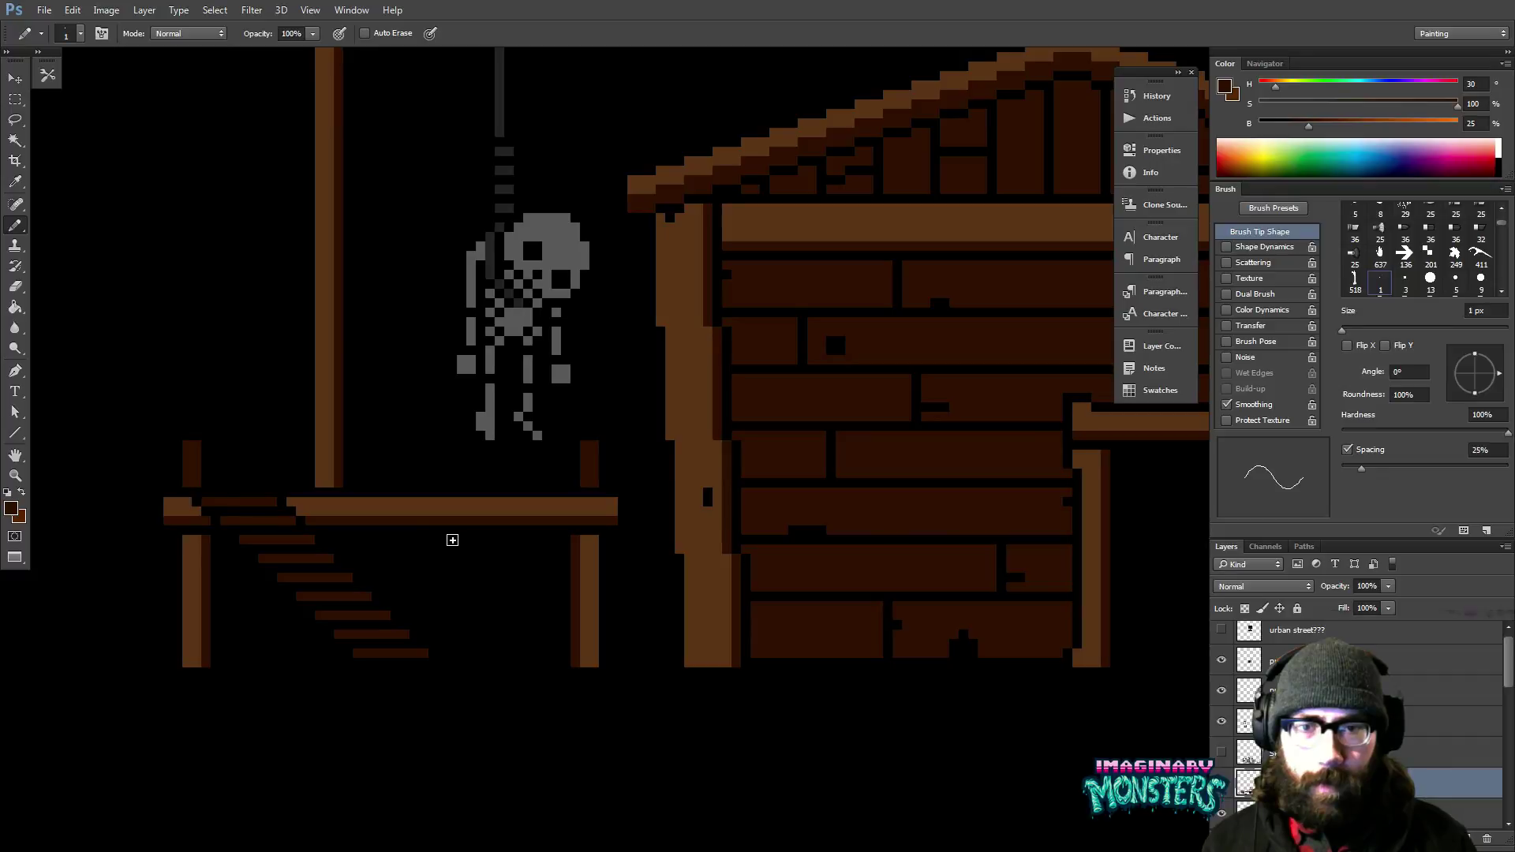
left_click_drag(452, 540, 455, 612)
left_click_drag(460, 542, 466, 613)
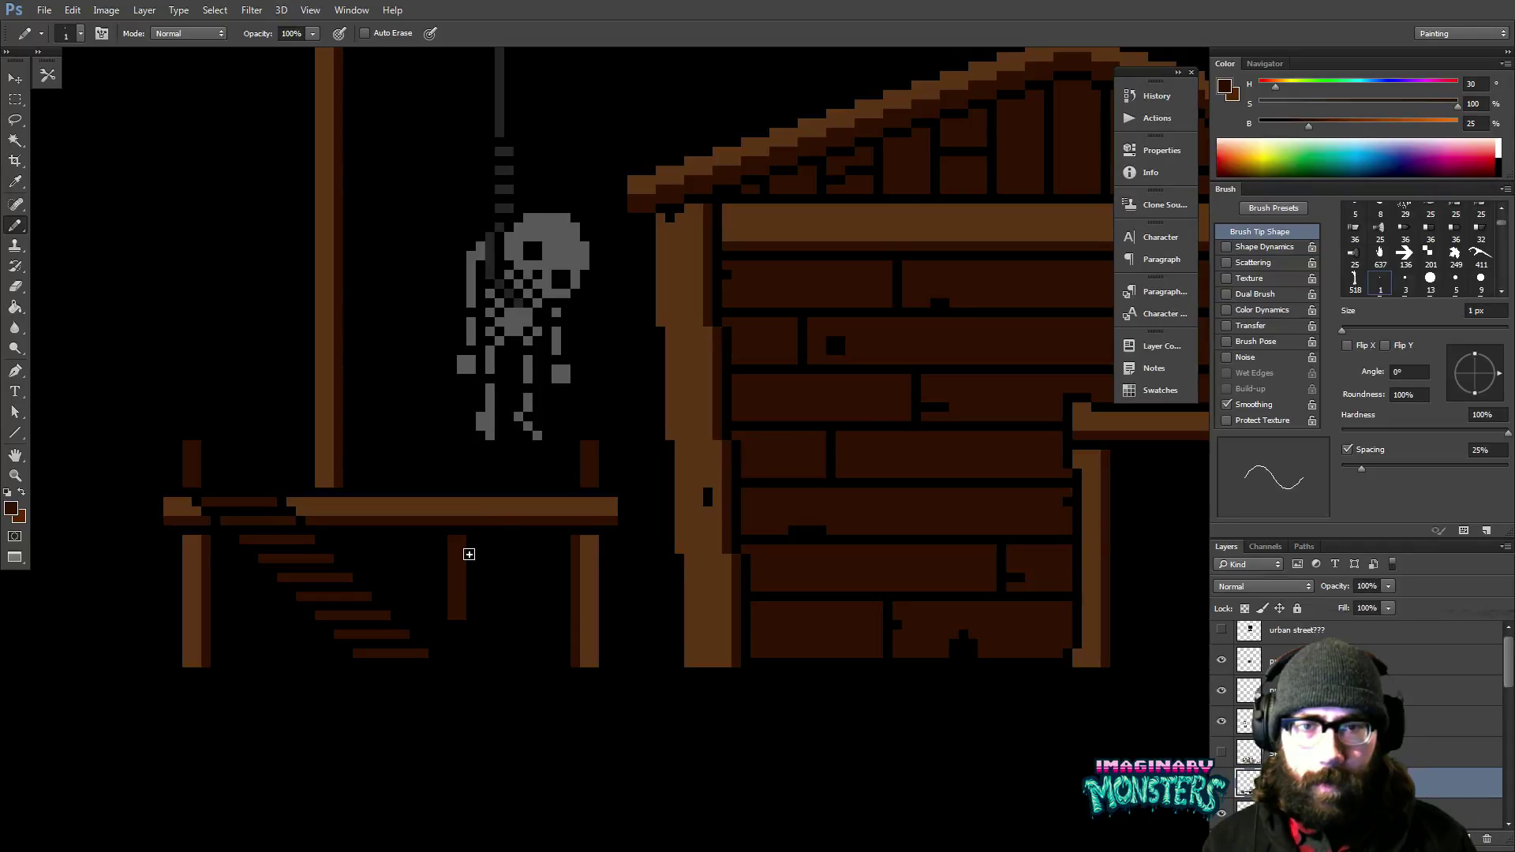
scroll(470, 531, "down", 2)
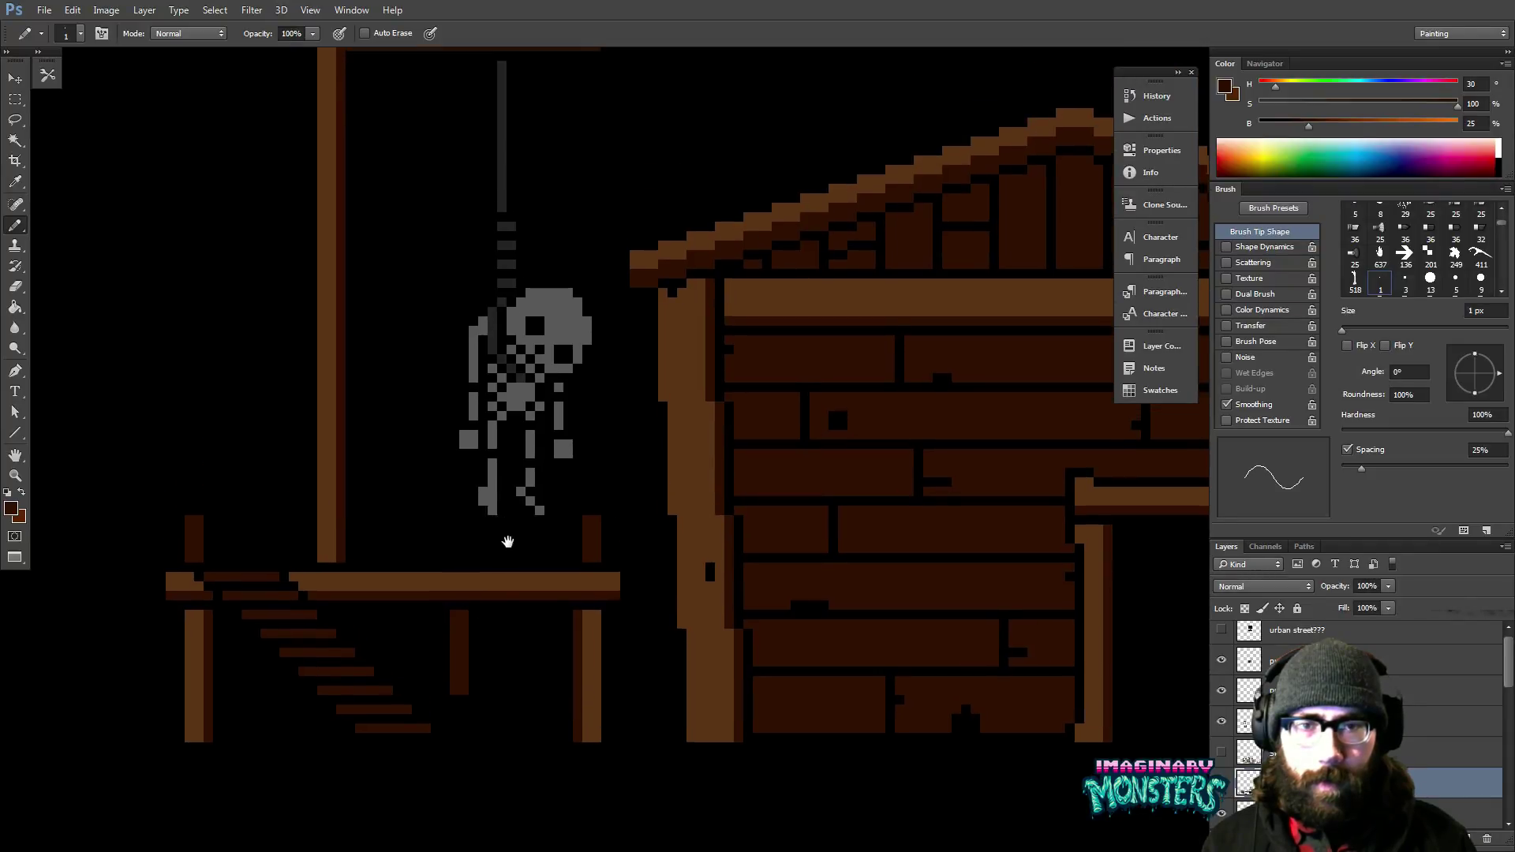
Erase the short dark brown railing post above the platform's right leg.
key("z")
scroll(508, 534, "down", 3)
left_click(548, 544)
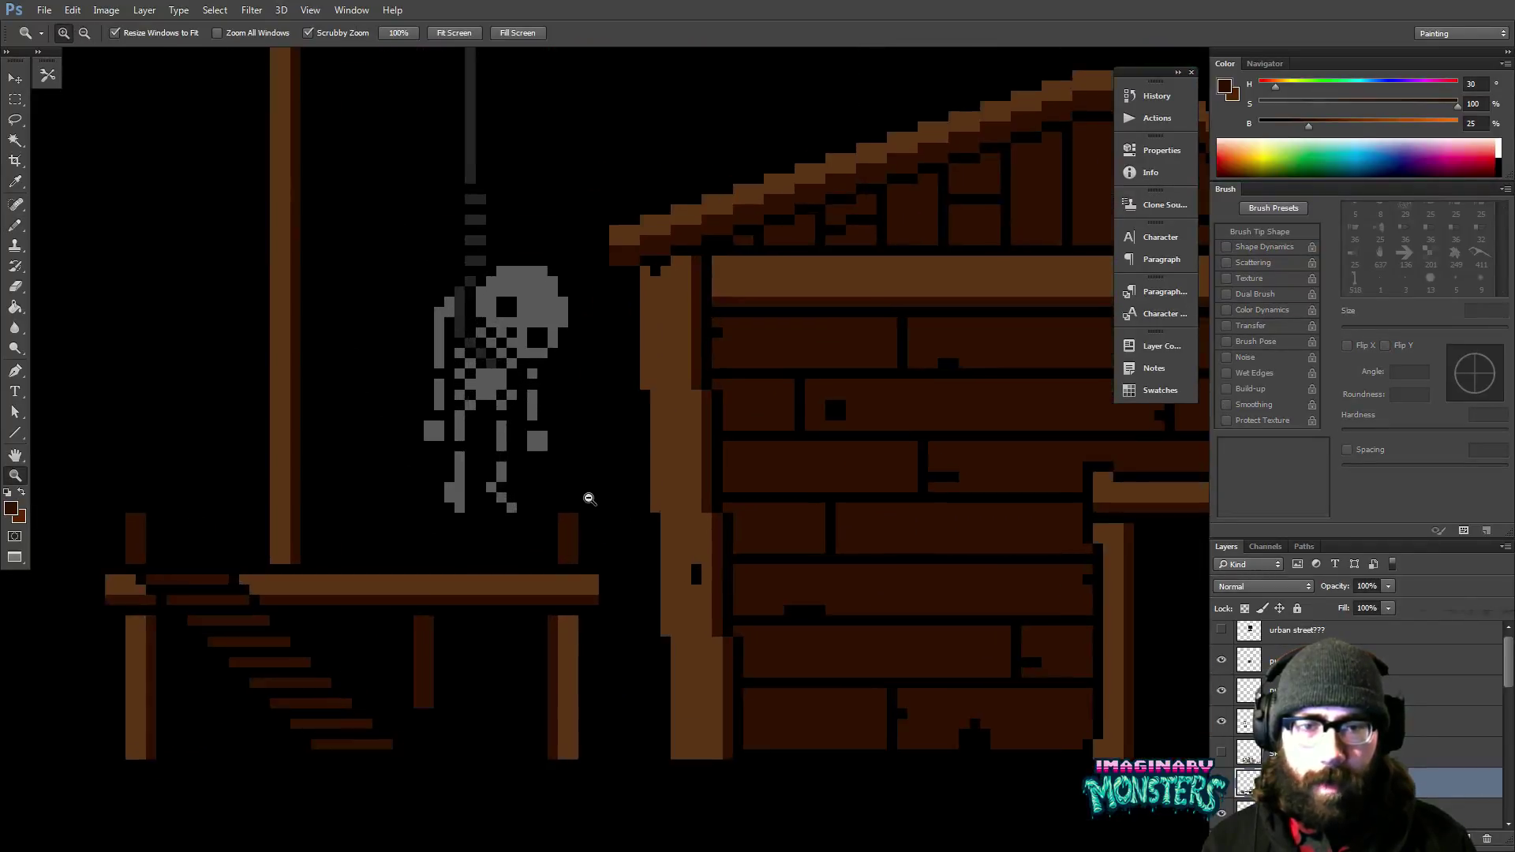
key("e")
left_click_drag(576, 518, 563, 519)
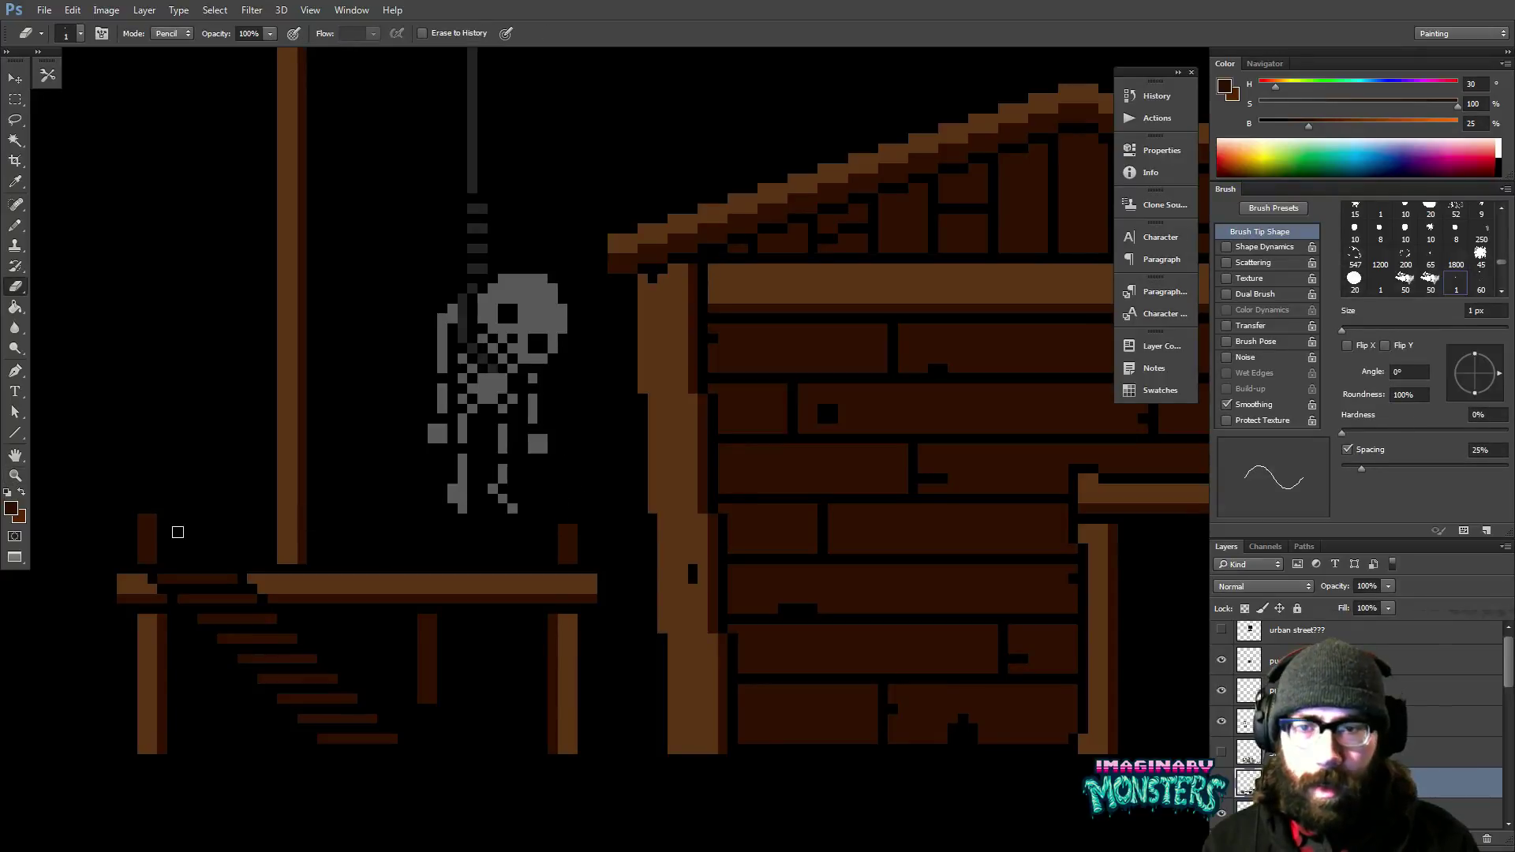
scroll(463, 484, "down", 1)
key("z")
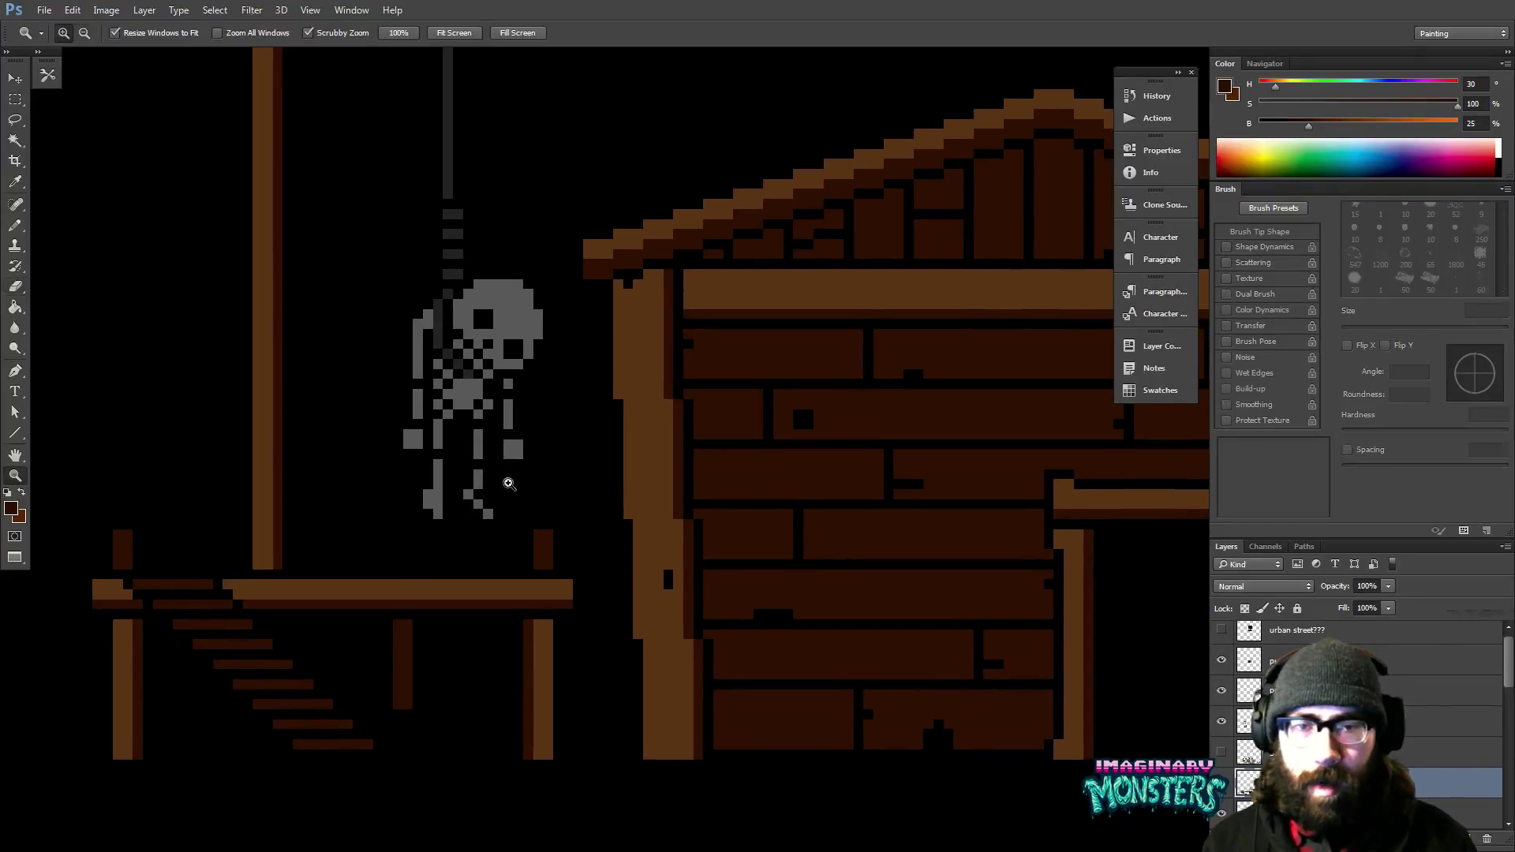
scroll(552, 535, "down", 1)
scroll(551, 534, "down", 2)
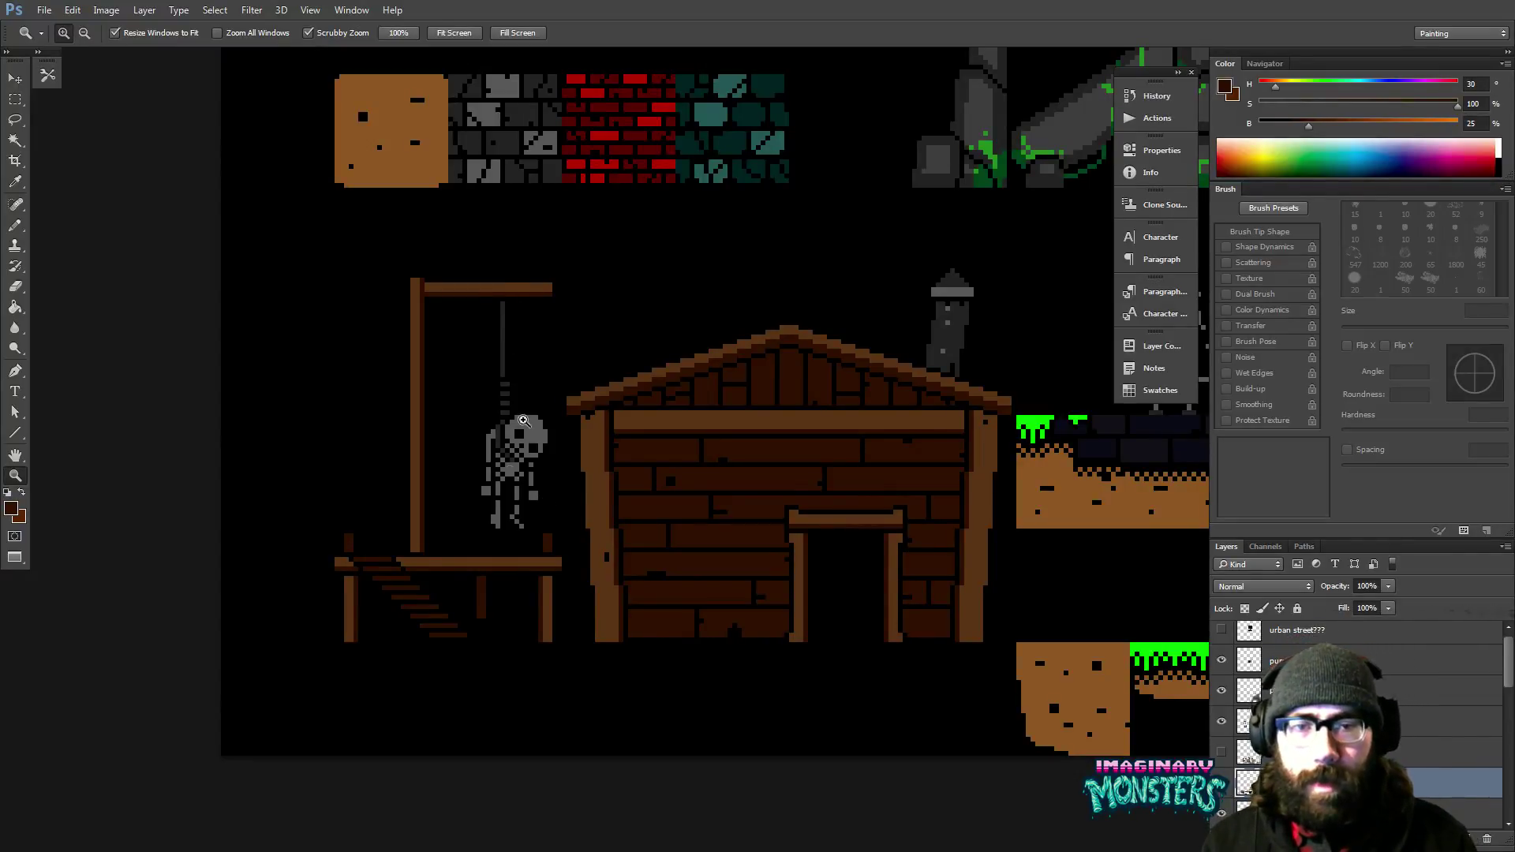
key("b")
key("z")
left_click(552, 542)
key("e")
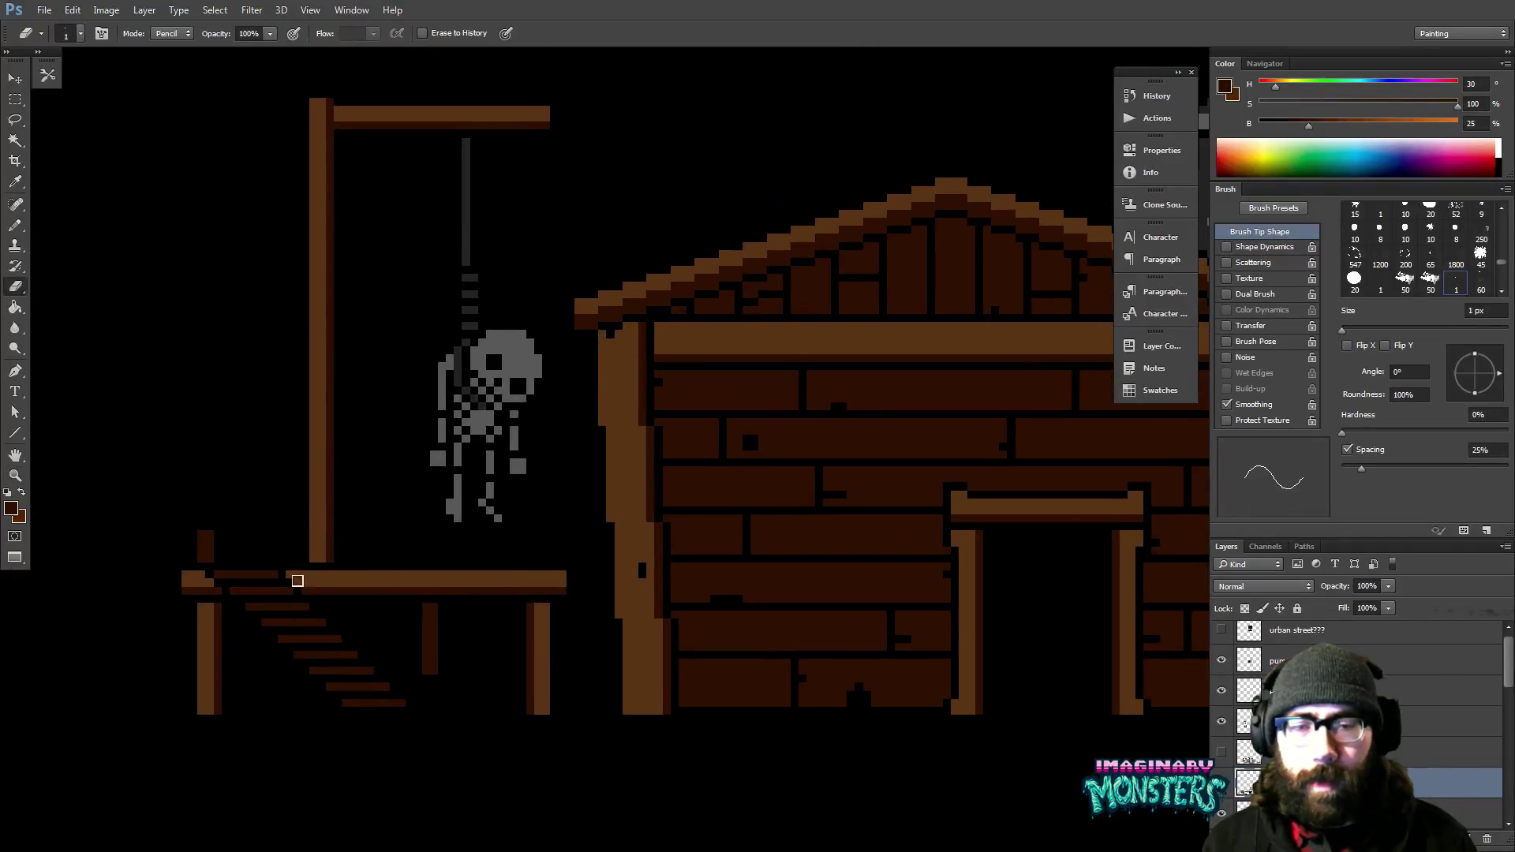
Lengthen the dark brown support post under the platform downward, and try a dark line from its foot to the right leg.
key("b")
scroll(405, 613, "down", 2)
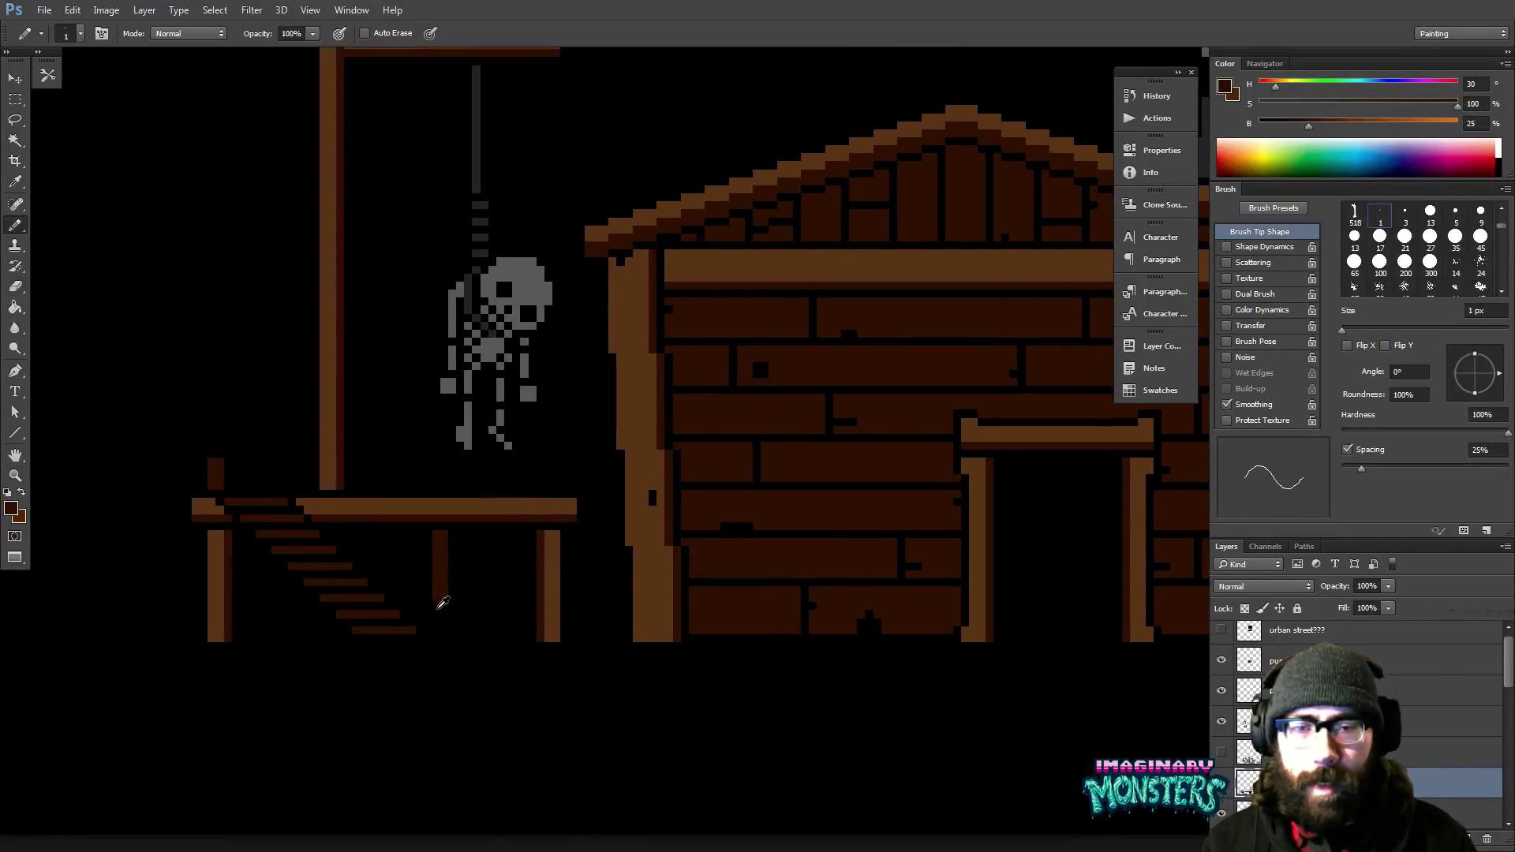
left_click_drag(441, 602, 439, 631)
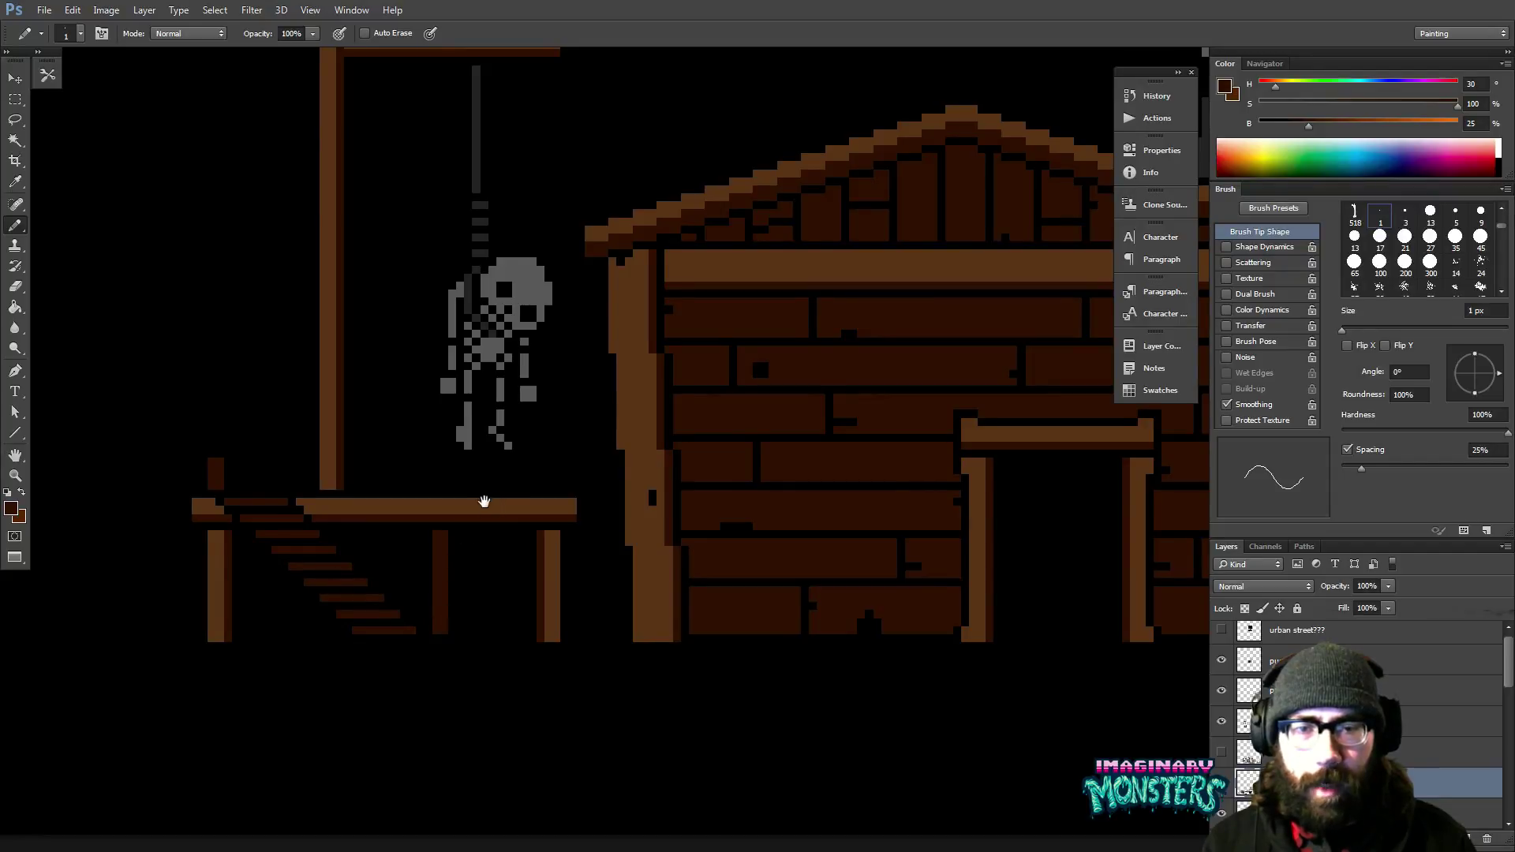
left_click_drag(484, 502, 500, 602)
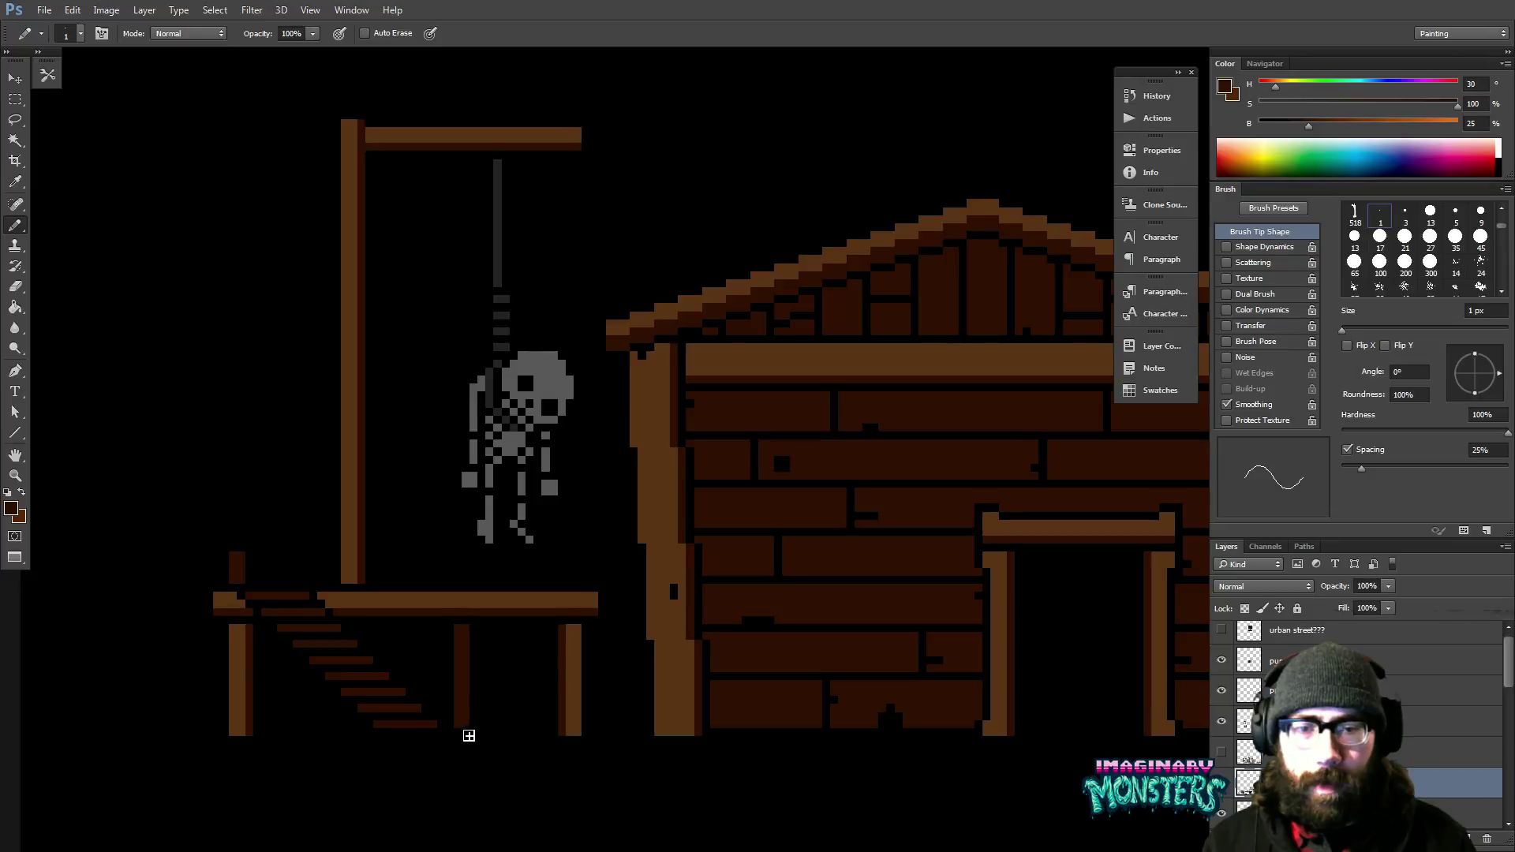
left_click_drag(461, 745, 558, 760)
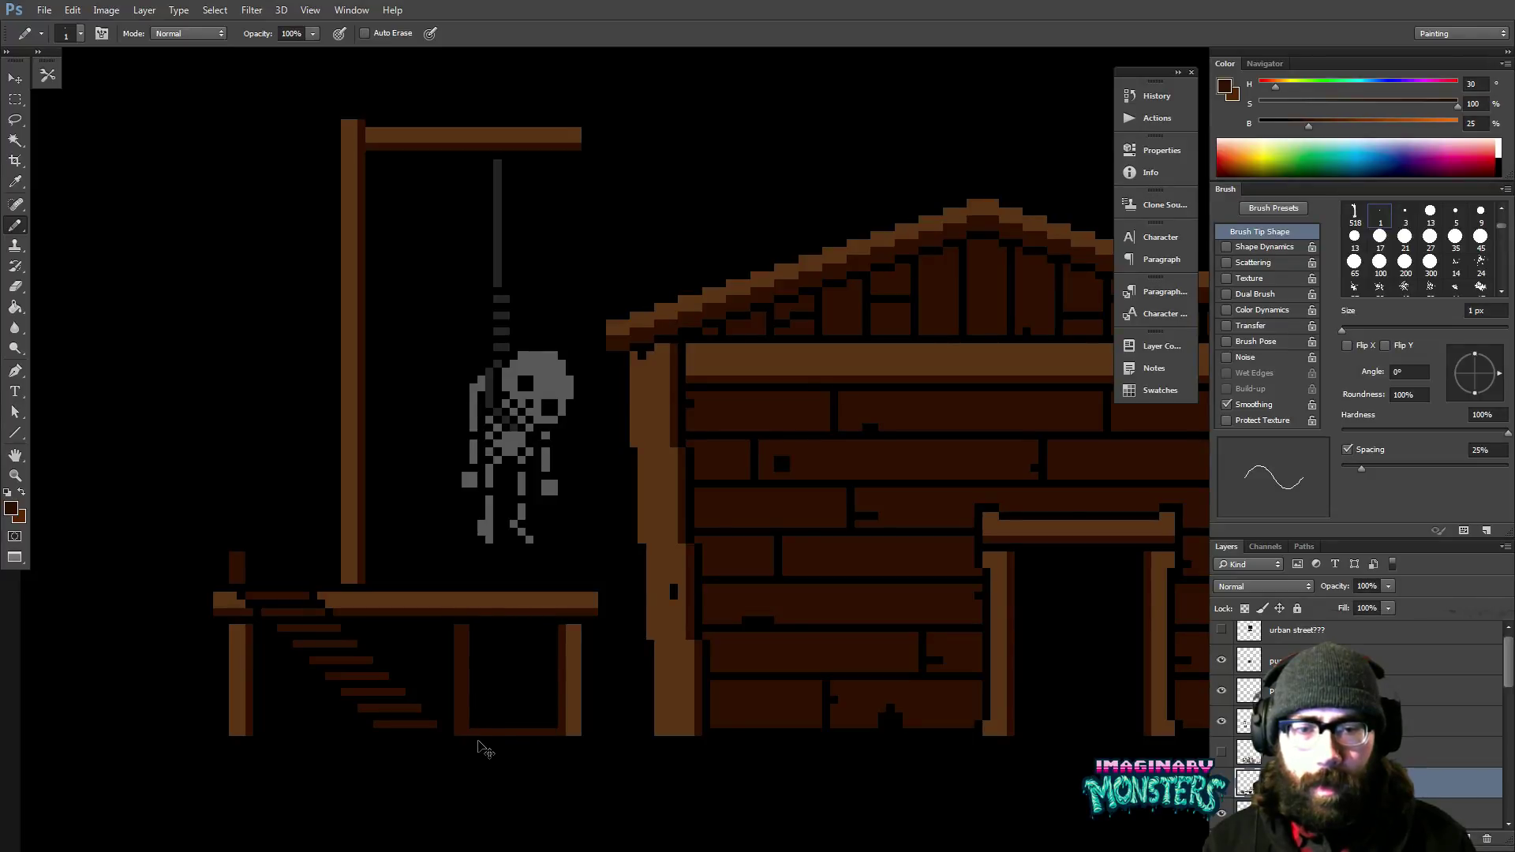
key("ctrl+z")
Paint the short left railing post with the platform's light brown, keeping a dark brown shaded right side.
left_click_drag(497, 620, 474, 644)
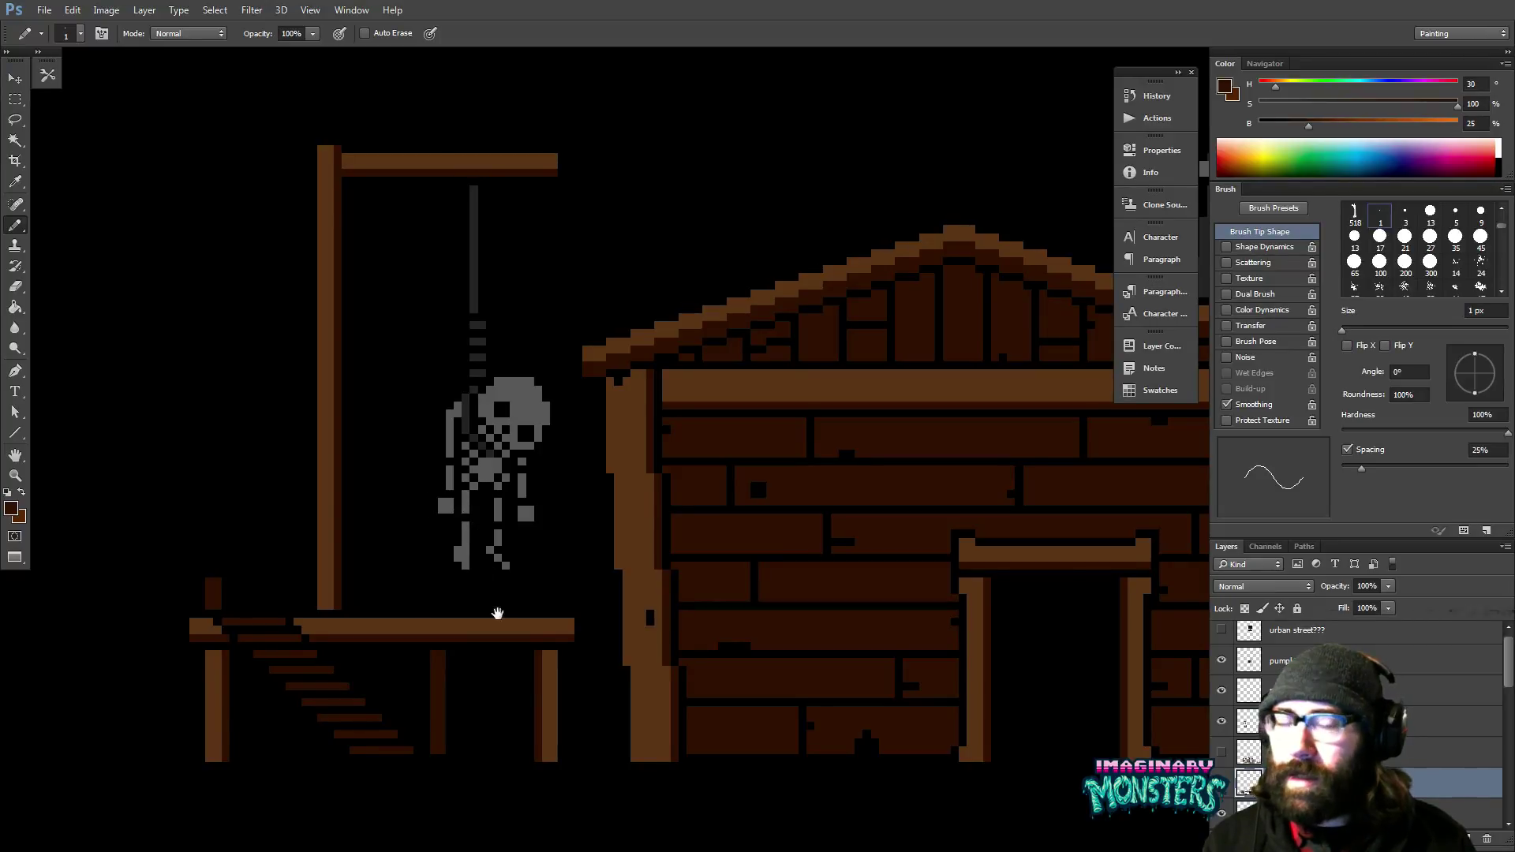
left_click_drag(497, 614, 452, 536)
mouse_move(232, 565)
left_mouse_down()
mouse_move(258, 575)
mouse_move(191, 528)
left_mouse_up()
left_click(203, 552, "alt")
left_click_drag(317, 546, 293, 539)
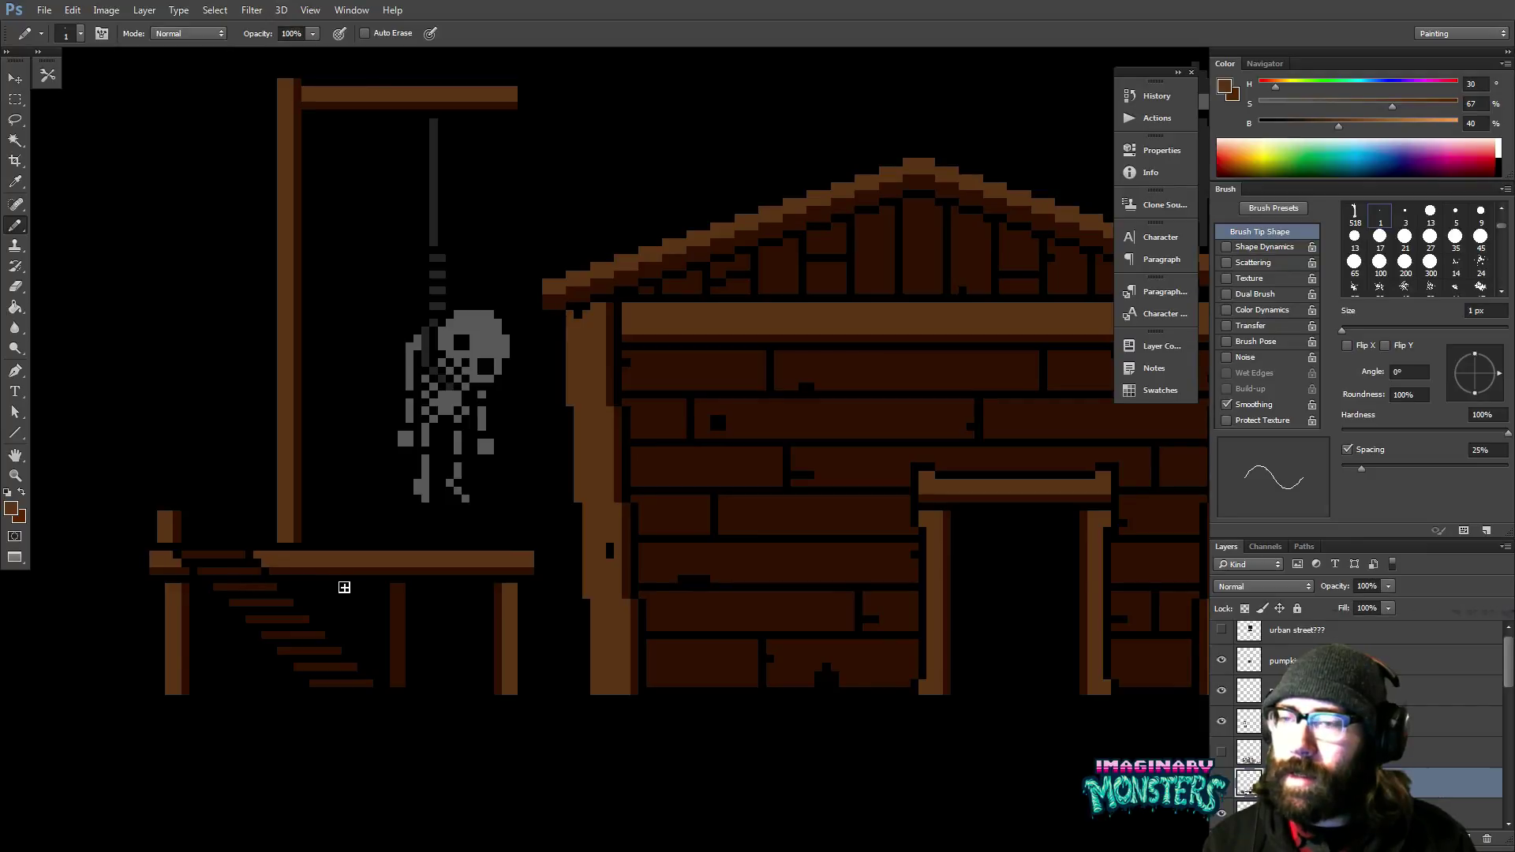
Shift the short railing post one pixel right so it lines up with the left leg, and deselect it.
key("m")
left_click_drag(133, 495, 211, 519)
key("v")
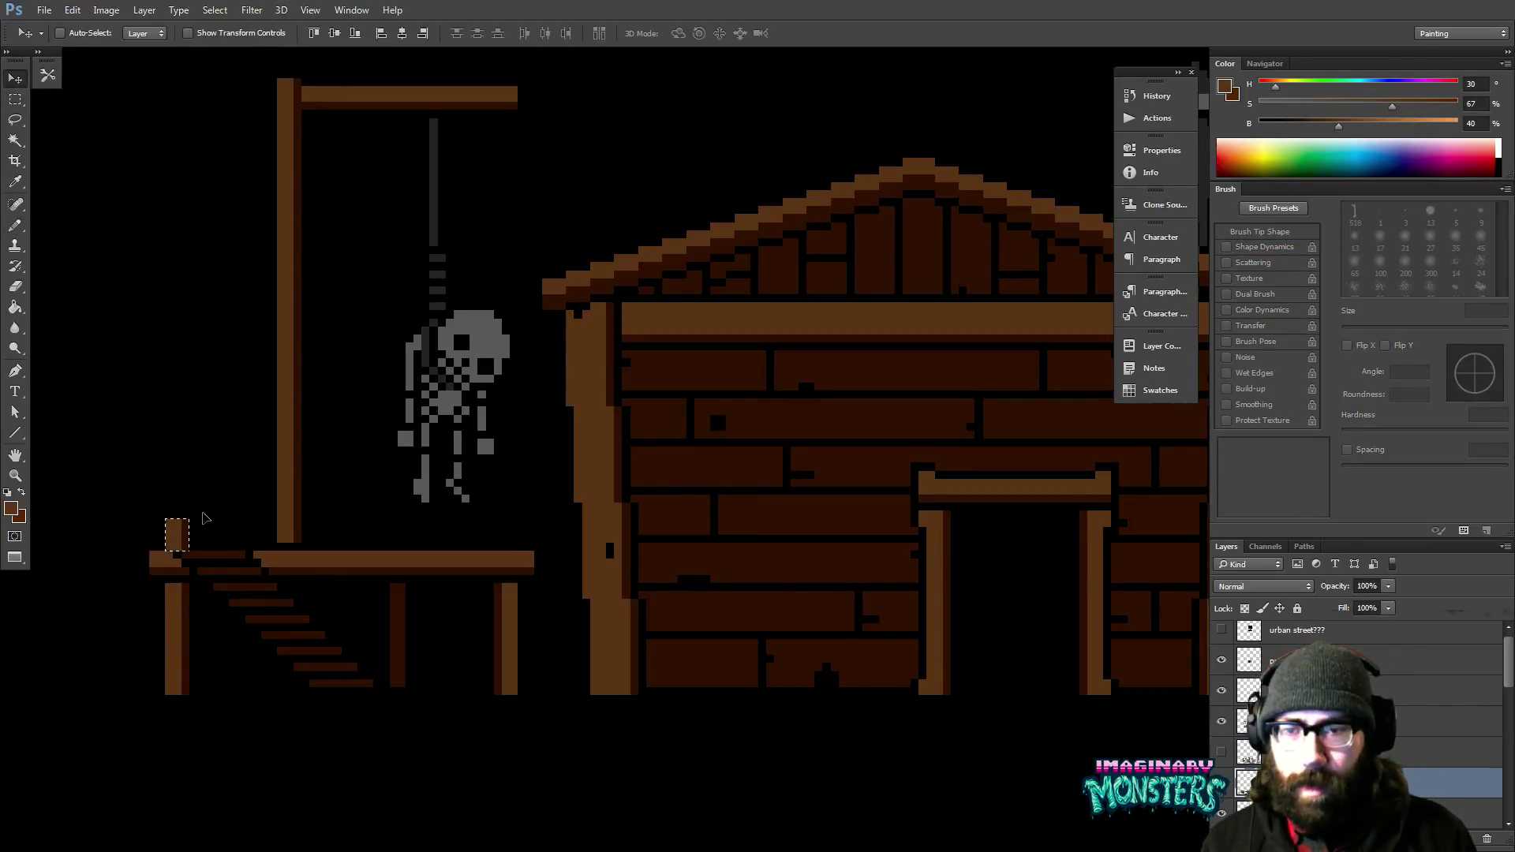
key("ctrl+d")
Extend the hanging rope over the gallows beam in its dark gray and erase the beam pixels on both sides of it.
scroll(439, 472, "up", 3)
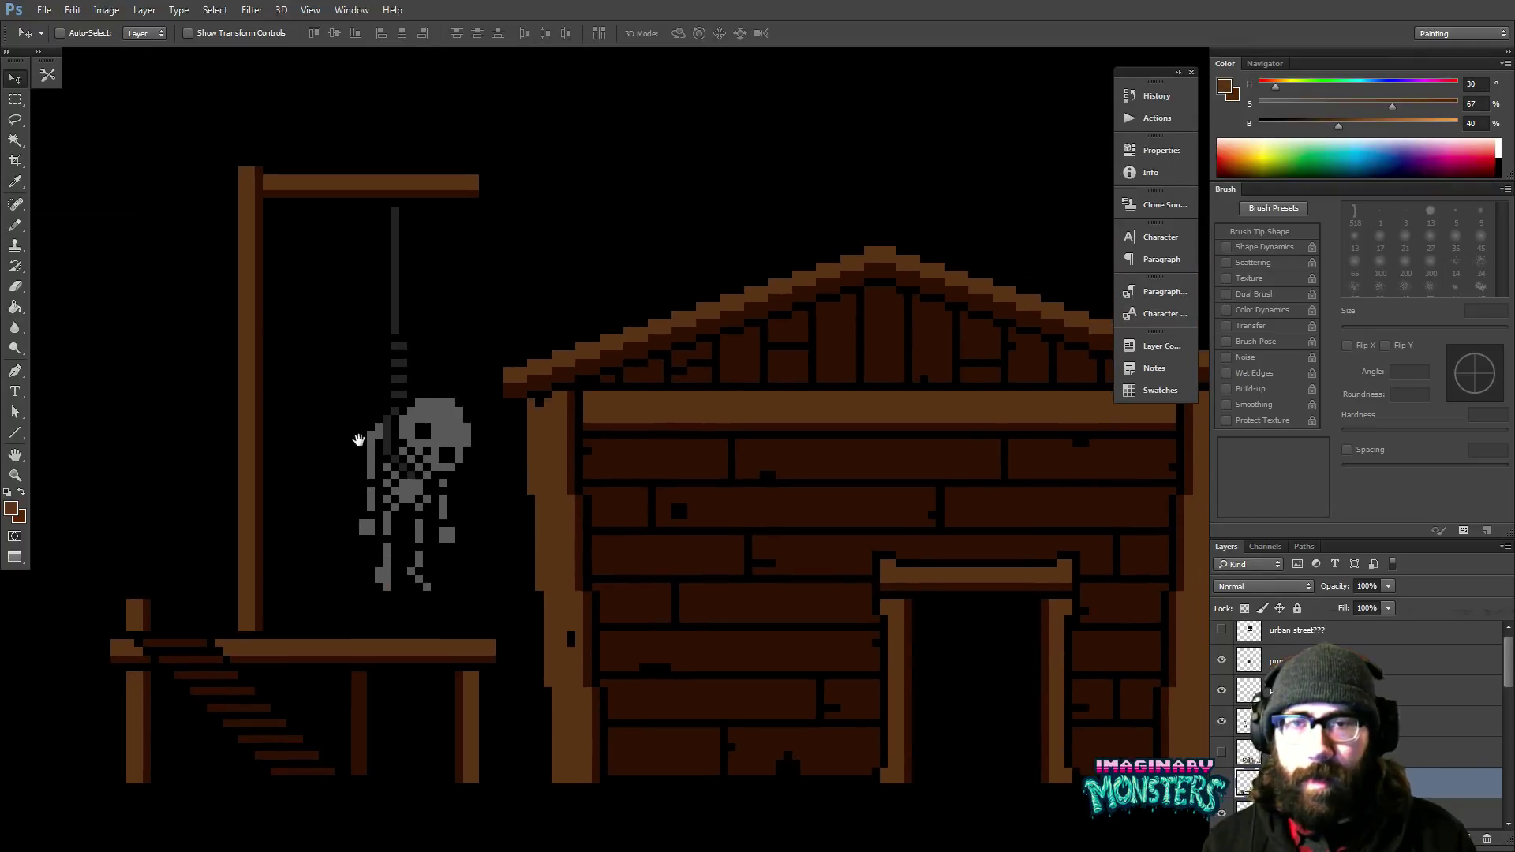
key("z")
scroll(329, 264, "up", 3)
left_click(399, 290)
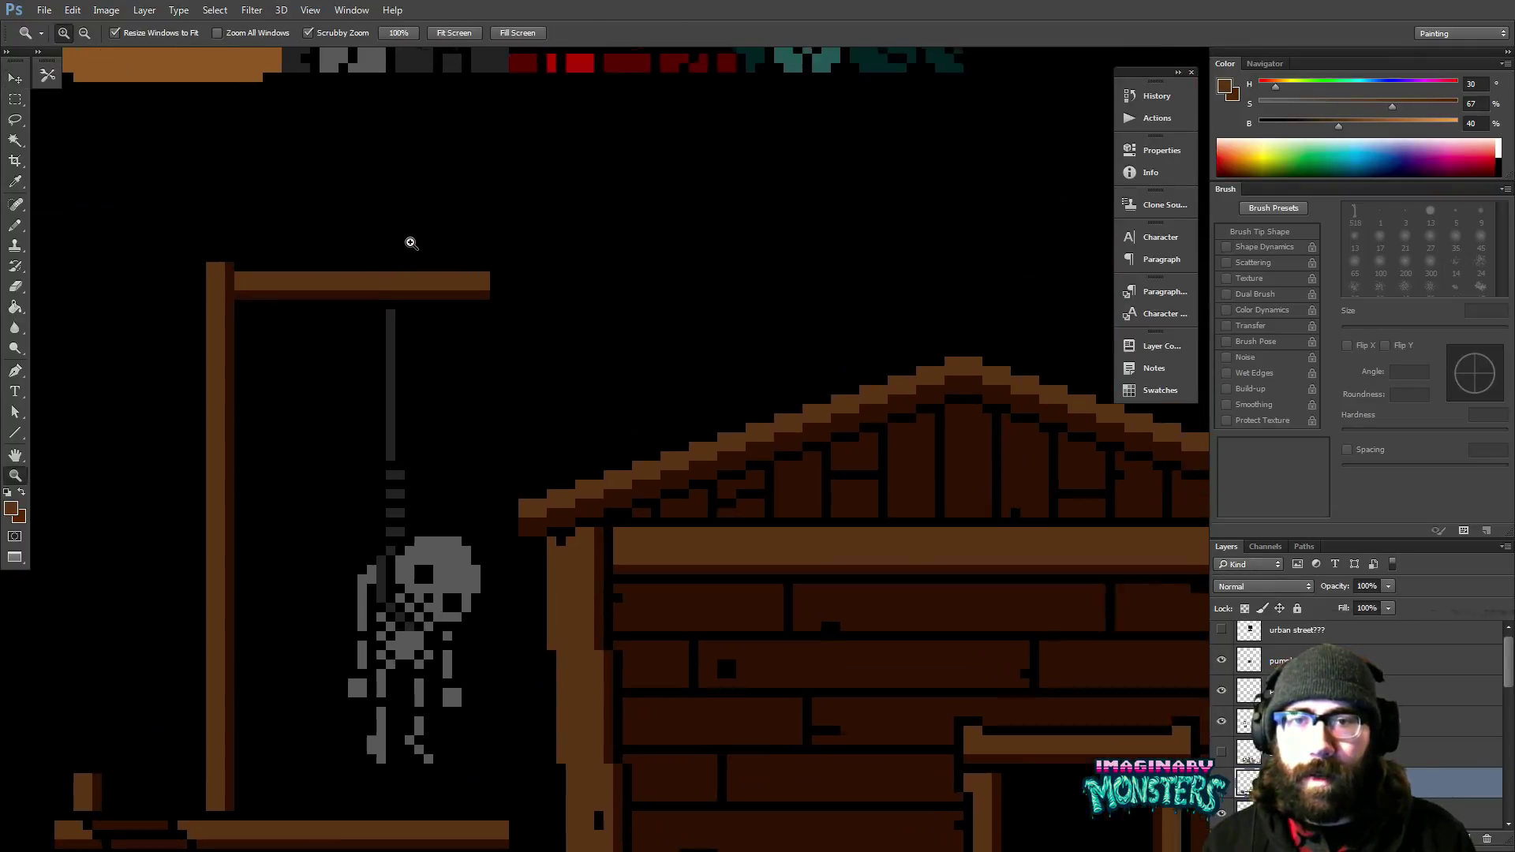
key("b")
left_click(389, 316, "alt")
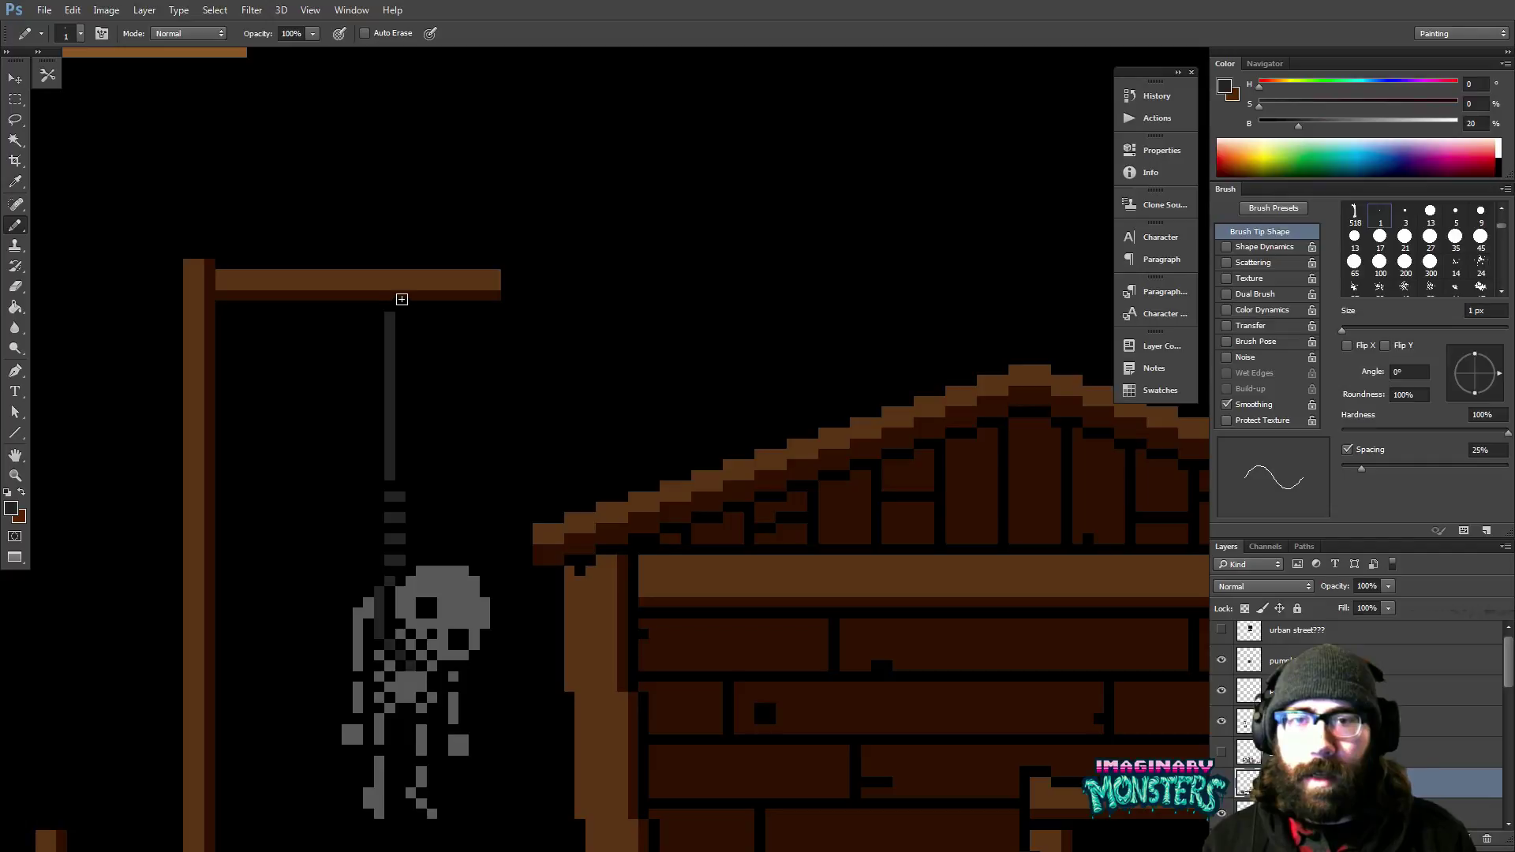
mouse_move(403, 306)
left_mouse_down()
mouse_move(405, 277)
mouse_move(389, 298)
mouse_move(413, 300)
left_mouse_up()
key("e")
key("z")
left_click(450, 335, "alt")
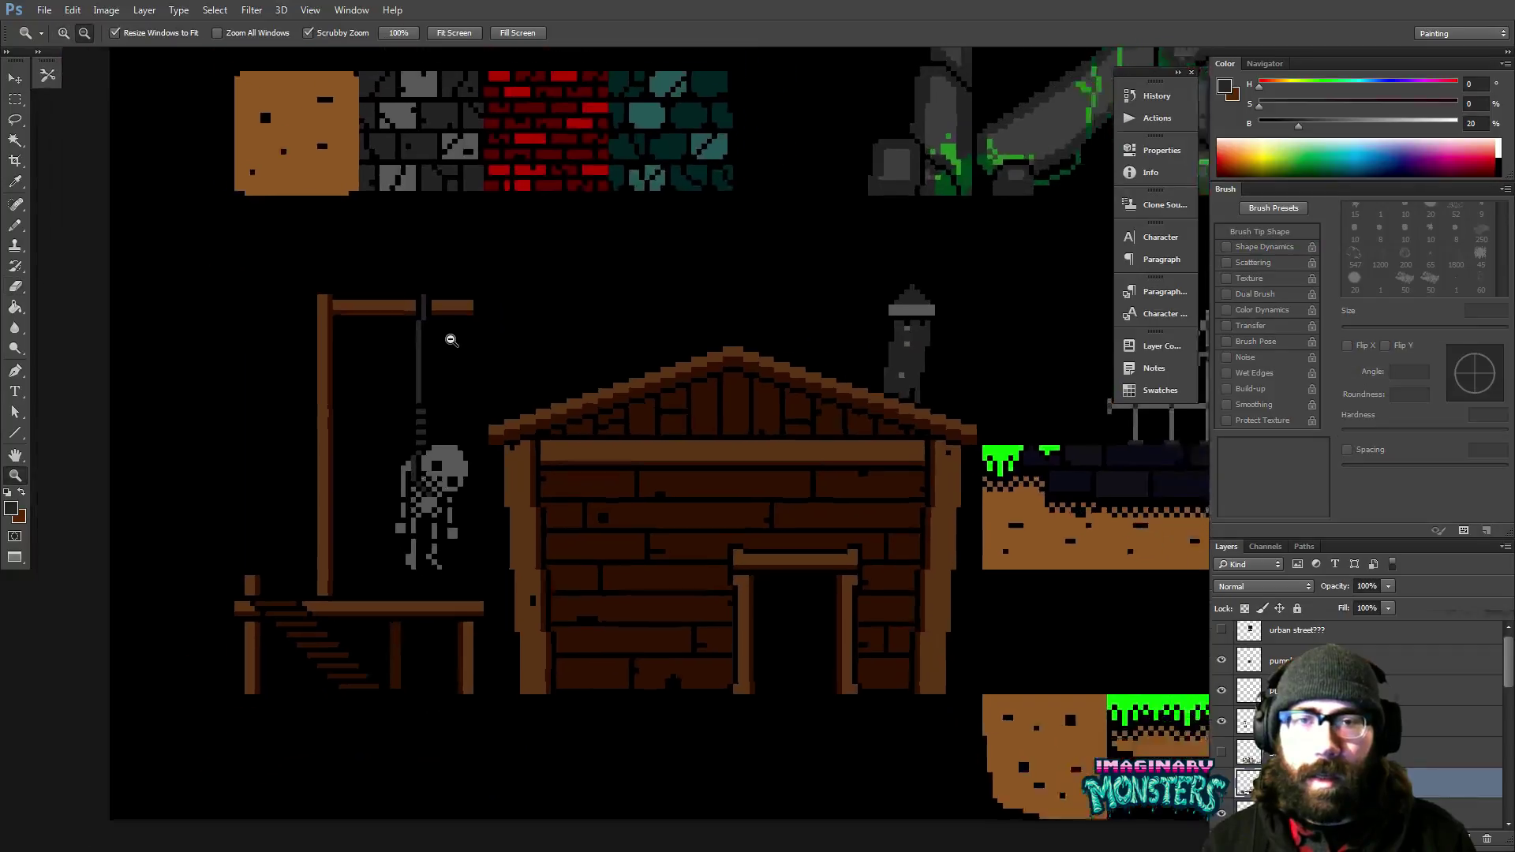
left_click(451, 339, "alt")
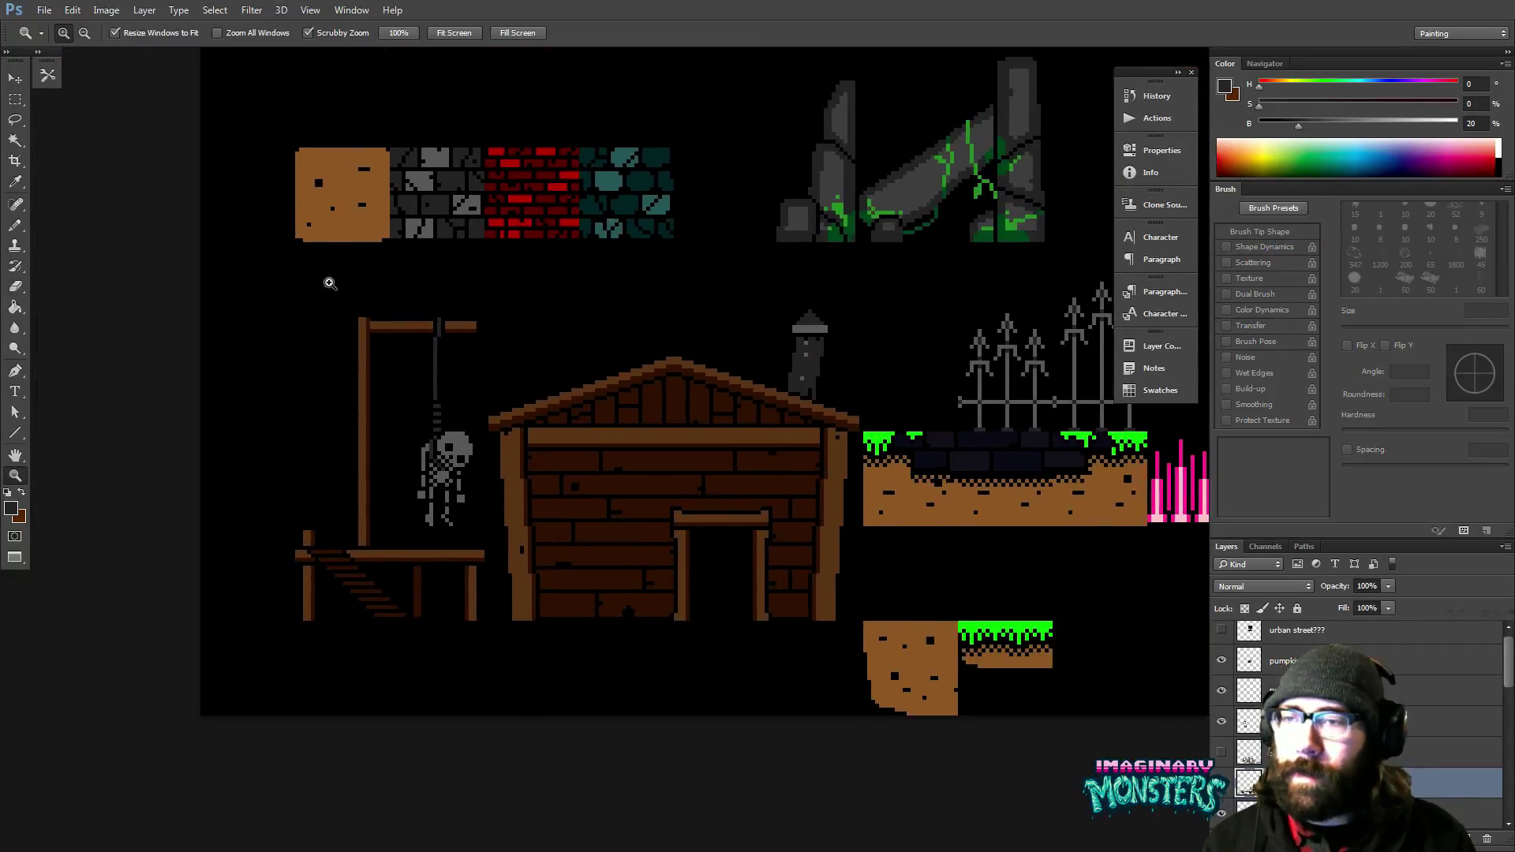
Draw a thin dark gray rope curving from the underside of the beam down toward the gallows upright.
mouse_move(398, 340)
left_mouse_down()
mouse_move(450, 298)
mouse_move(450, 260)
left_mouse_up()
key("b")
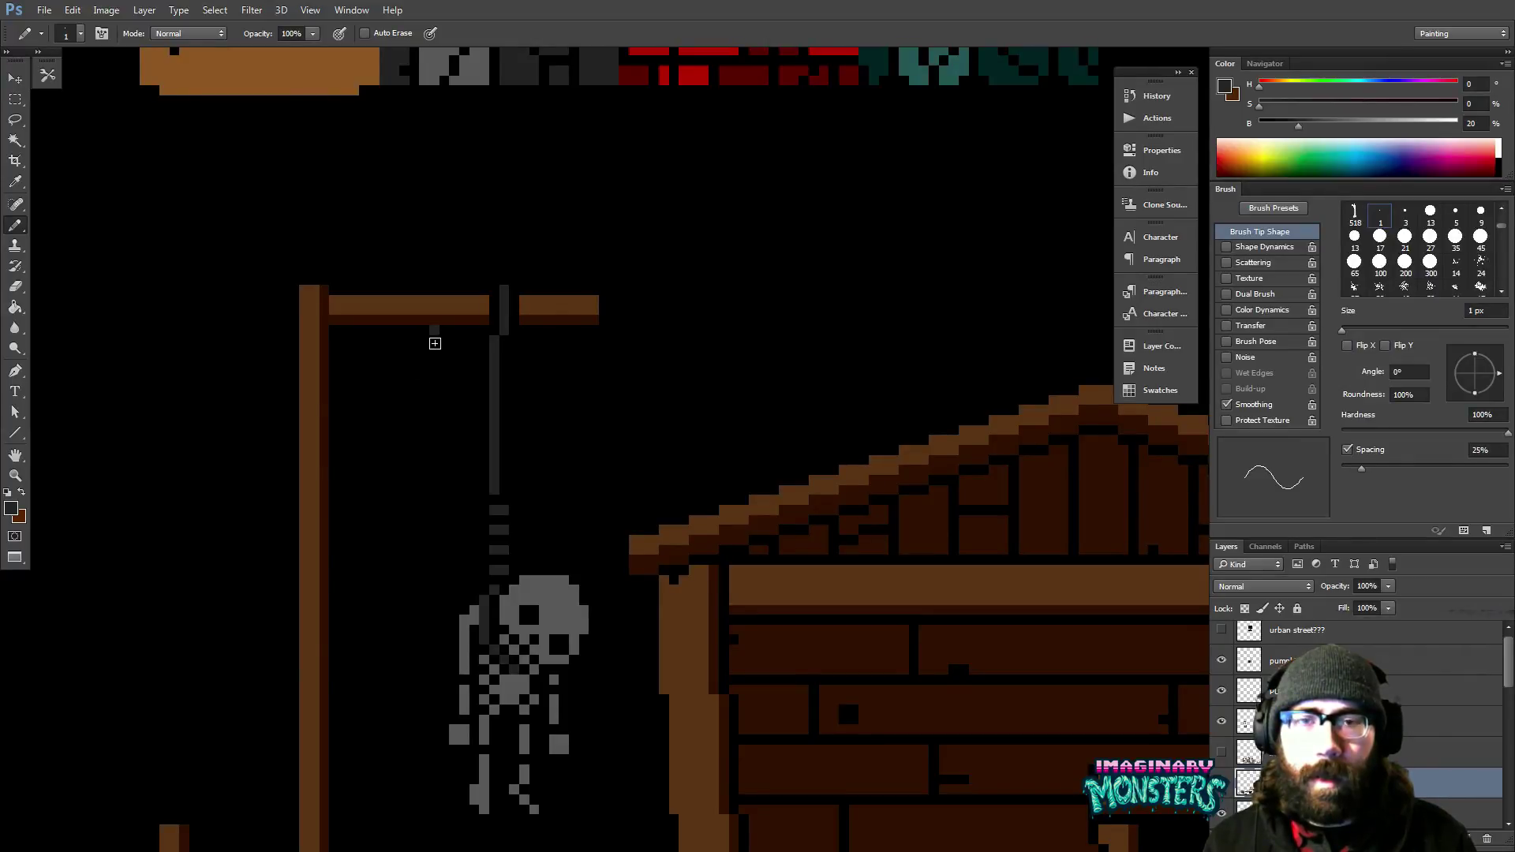
left_click(435, 344)
left_click(435, 366)
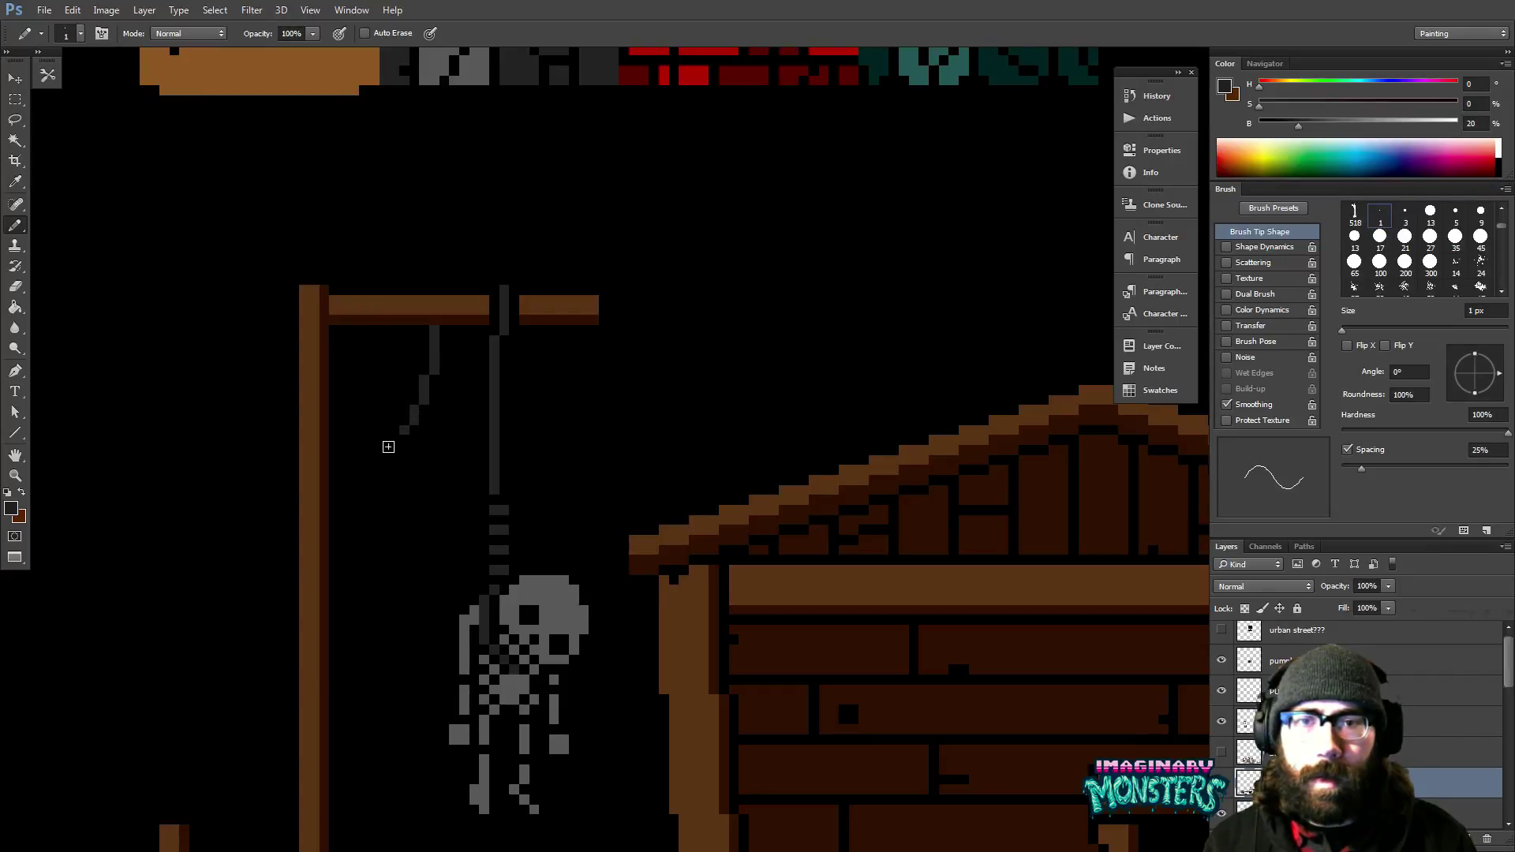
left_click_drag(395, 446, 354, 457)
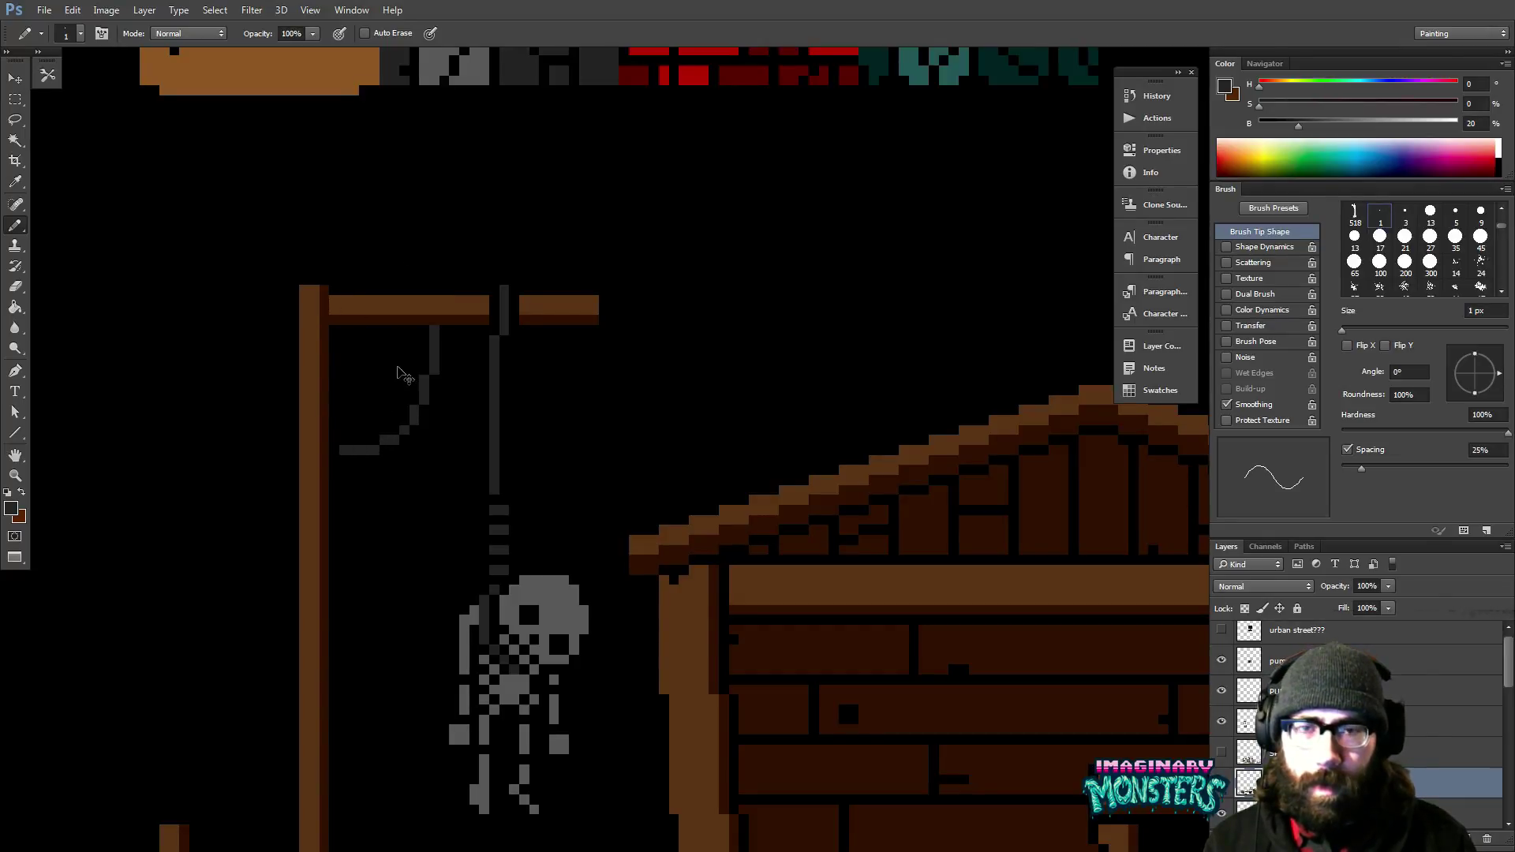
key("ctrl+z")
mouse_move(374, 455)
left_mouse_down()
mouse_move(343, 458)
mouse_move(356, 453)
left_mouse_up()
key("ctrl+z")
Select the curved rope and nudge it two pixels left until it meets the upright, and deselect it.
key("m")
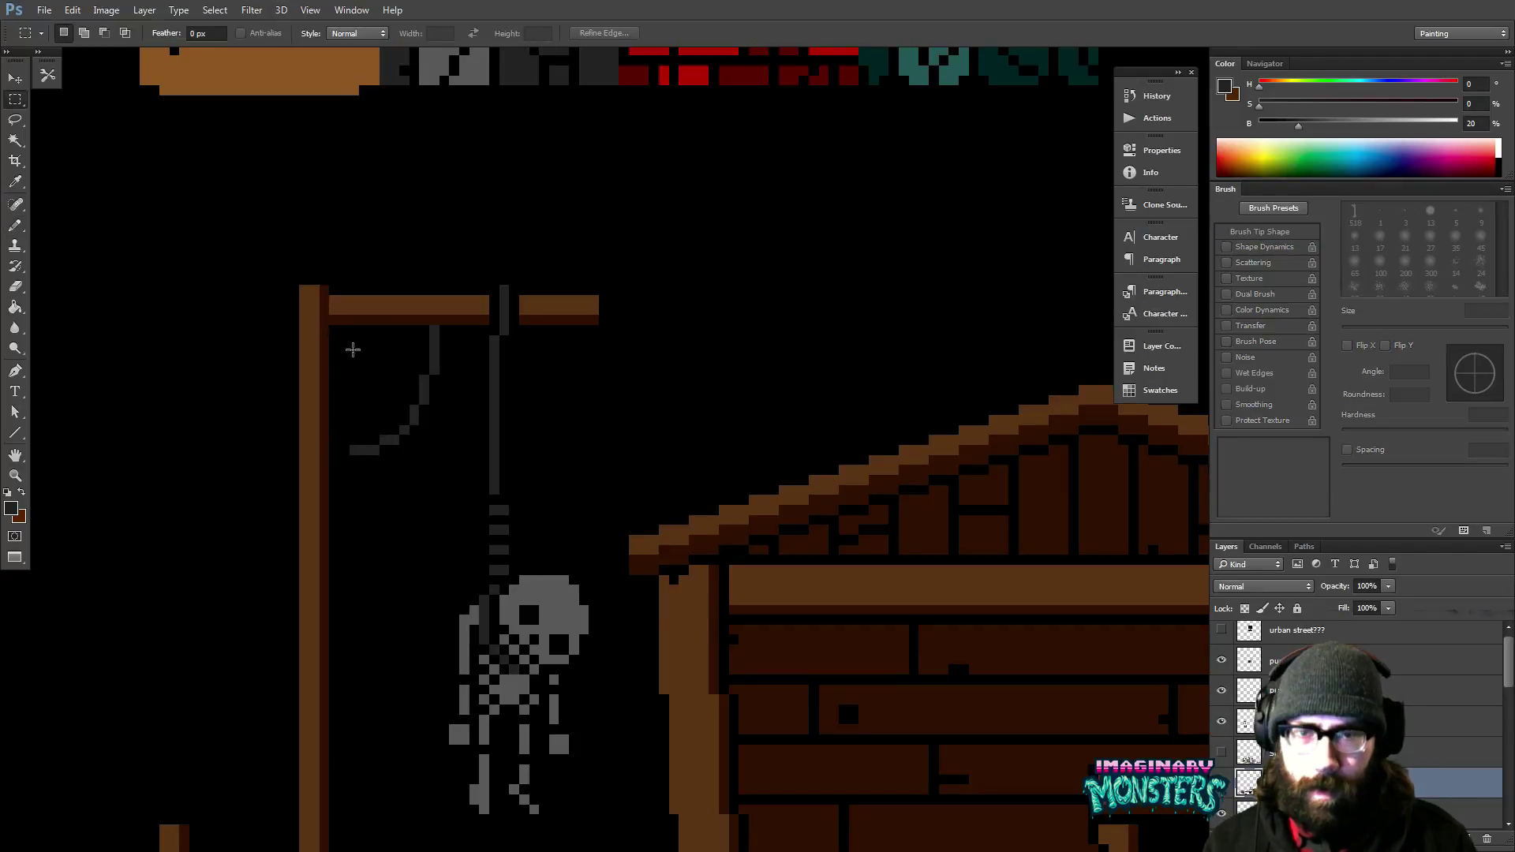
mouse_move(329, 326)
left_mouse_down()
mouse_move(1115, 355)
mouse_move(440, 474)
left_mouse_up()
key("v")
key("Left")
key("Left")
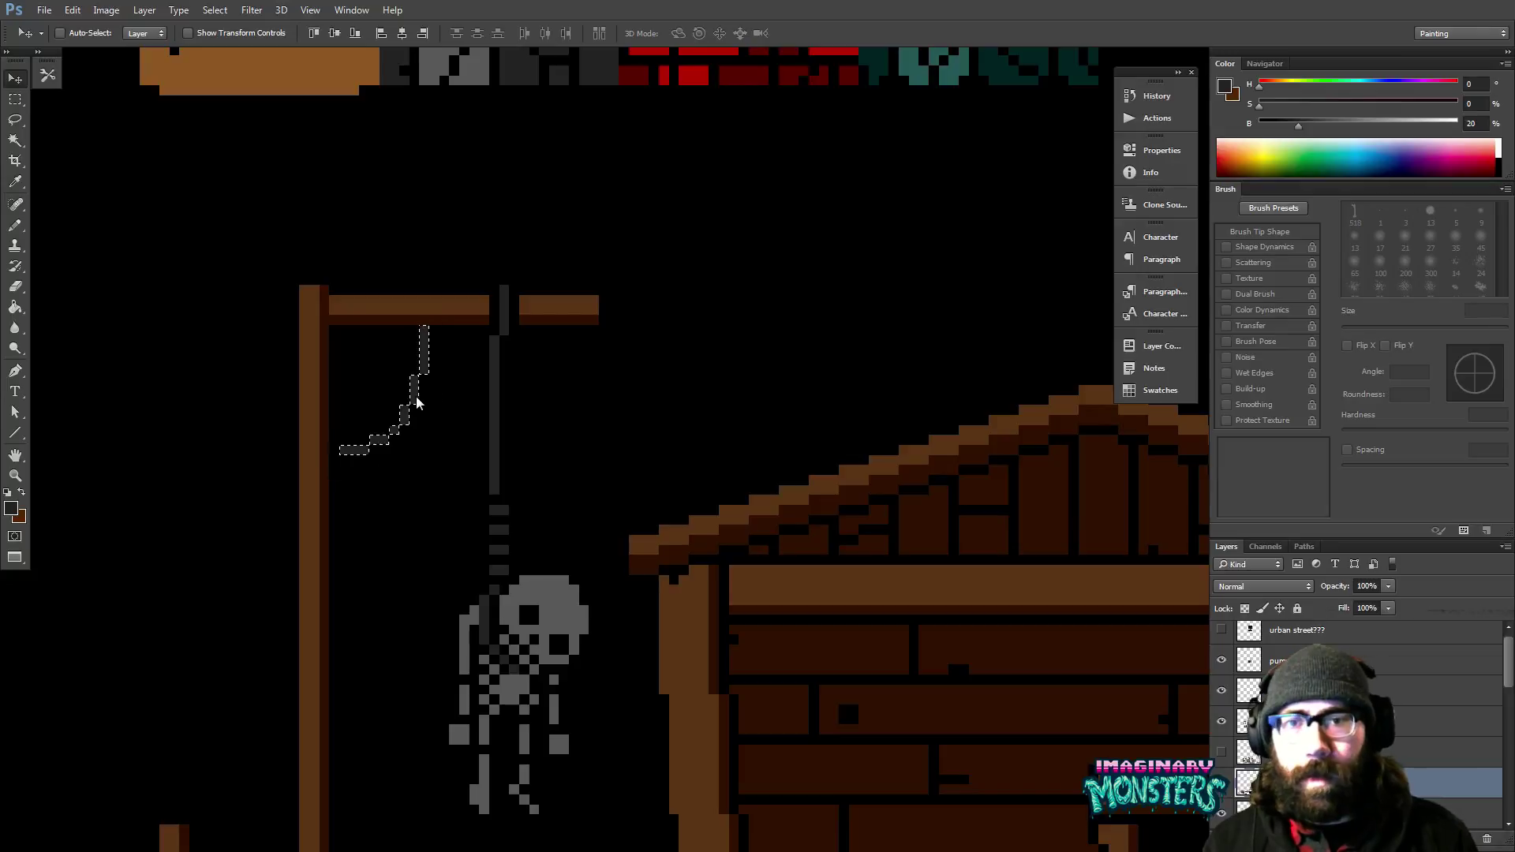
key("ctrl+d")
Pick the pumpkin-headed character's layer and move the sprite from beside the pink crystals over to the wooden house.
key("z")
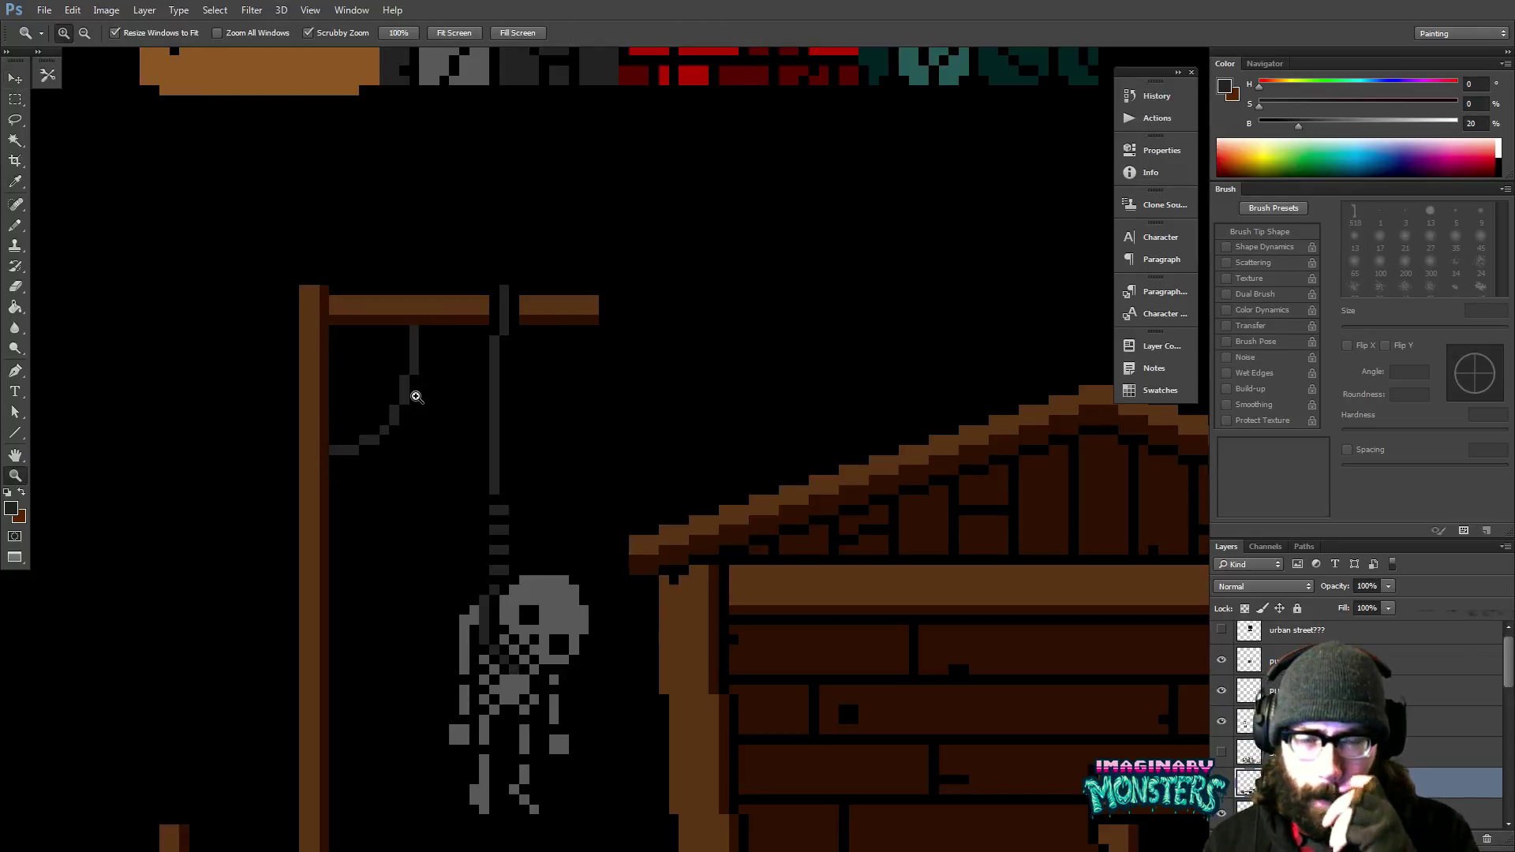
left_click(632, 370, "alt")
left_click(634, 375, "alt")
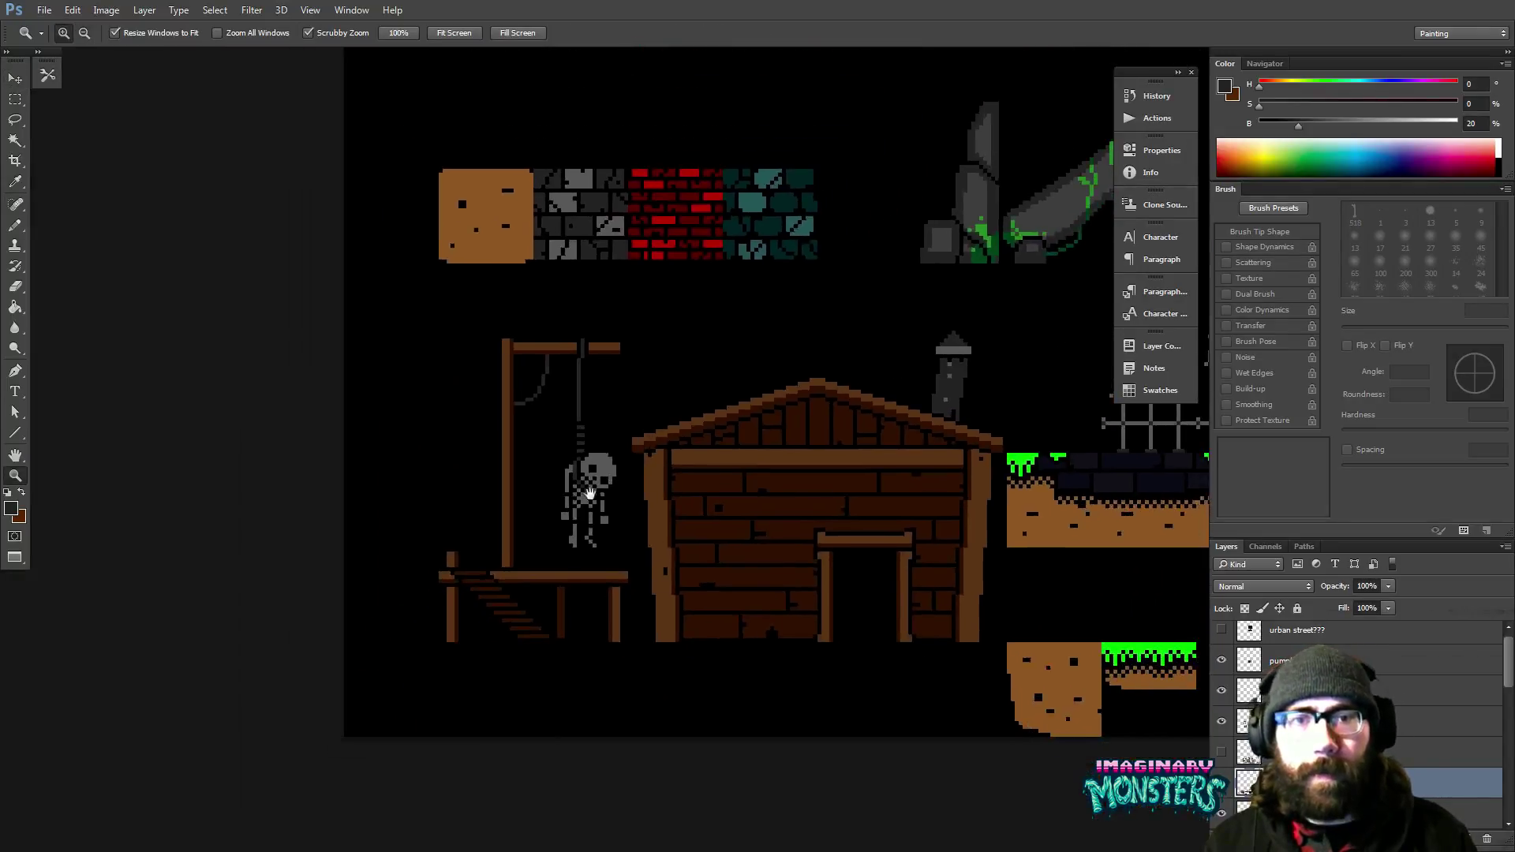
left_click(545, 371, "alt")
left_click(599, 379, "alt")
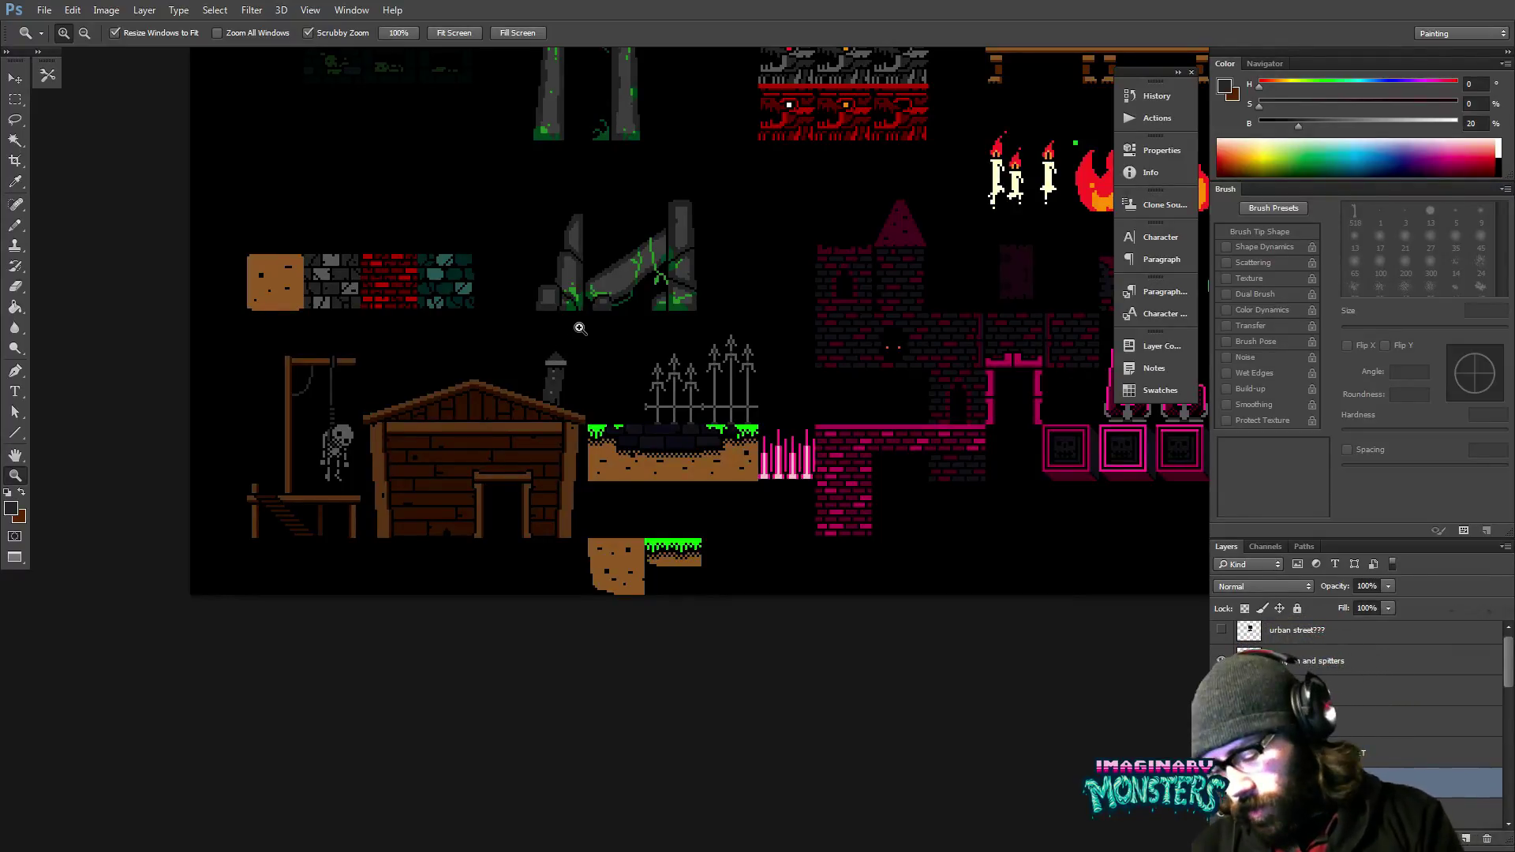
left_click_drag(667, 162, 714, 327)
key("v")
left_click(979, 544, "ctrl")
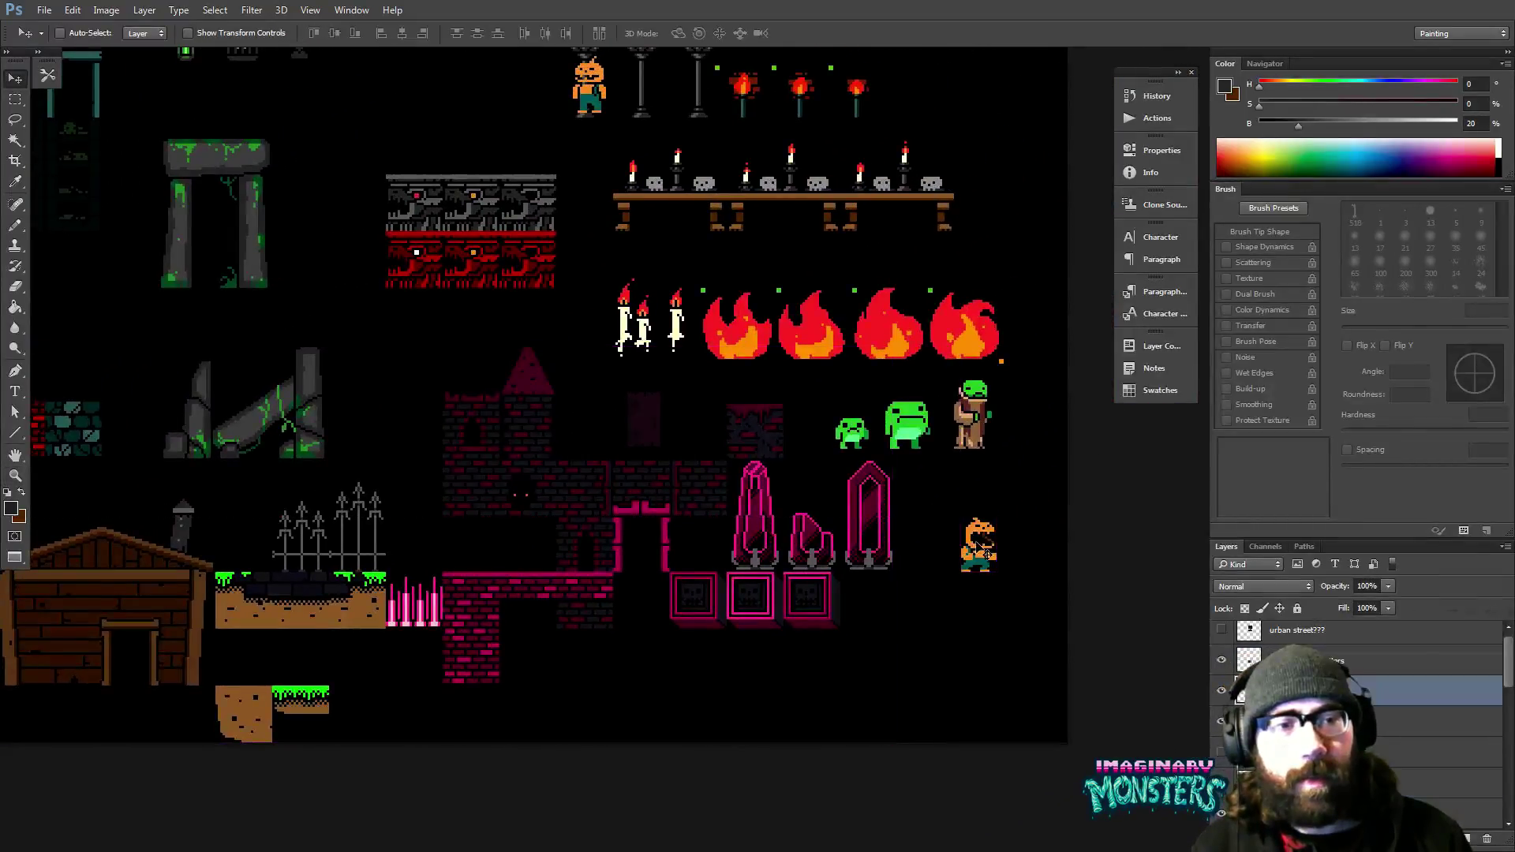
left_click_drag(978, 544, 387, 517)
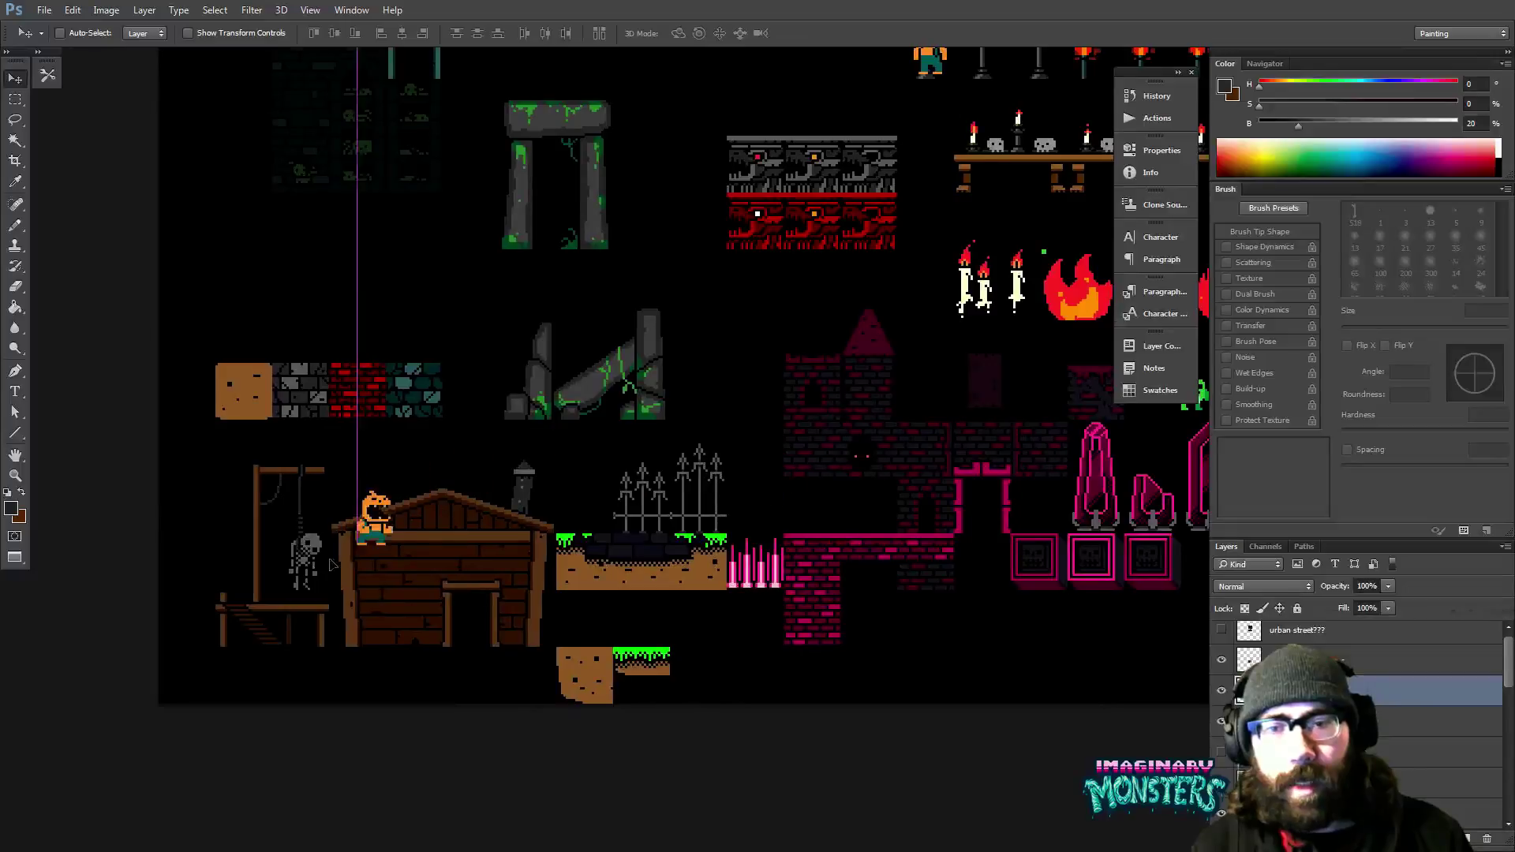
Position the pumpkin-headed character at ground level in front of the house wall, left of the doorway, for a size comparison.
key("z")
left_click(472, 616)
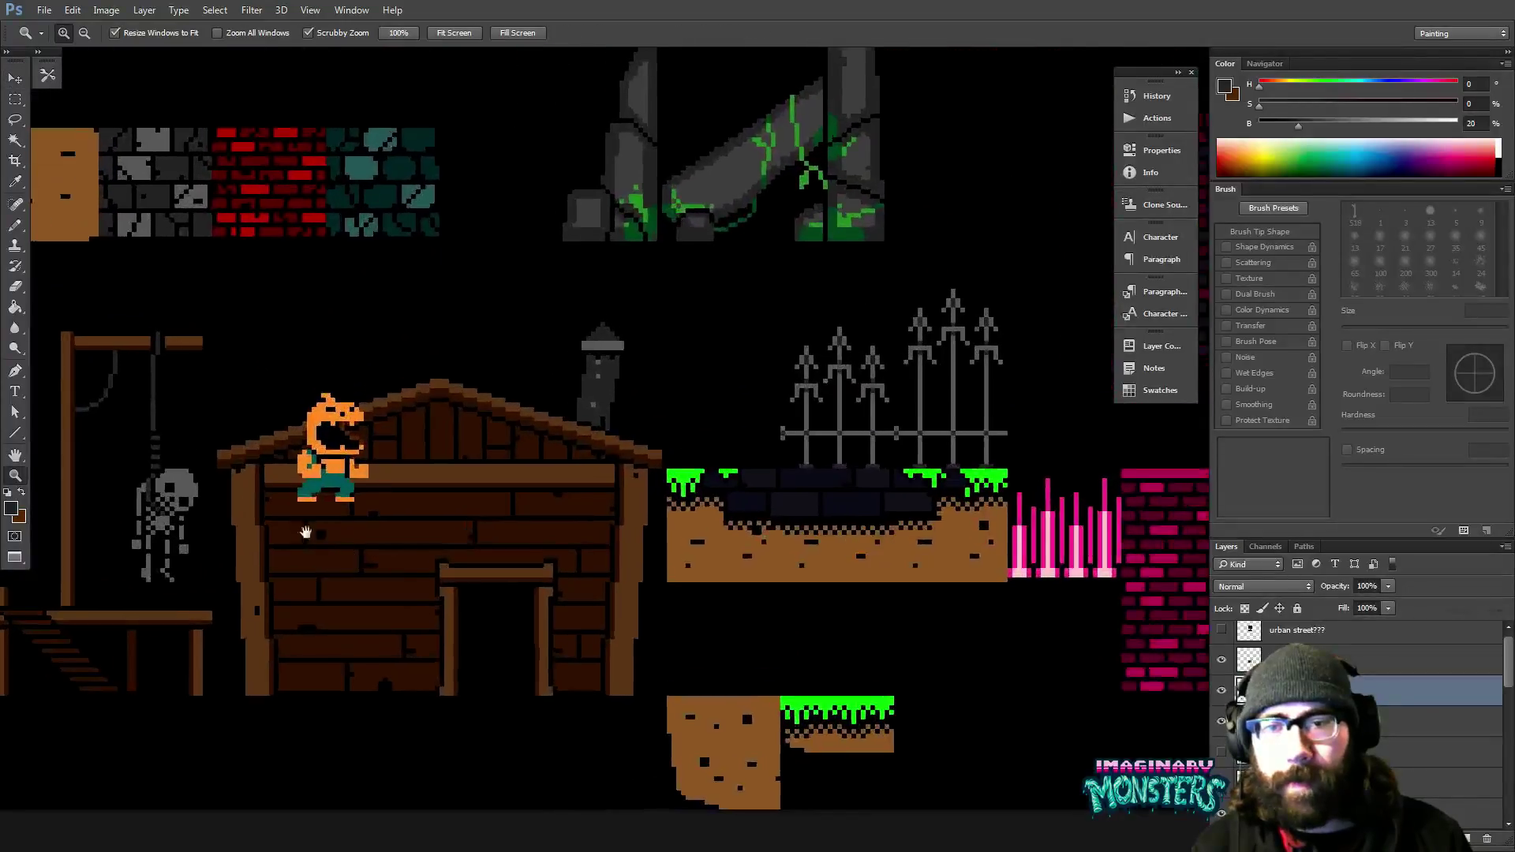
left_click_drag(276, 502, 671, 502)
key("v")
left_click_drag(728, 458, 339, 632)
left_click_drag(433, 634, 632, 626)
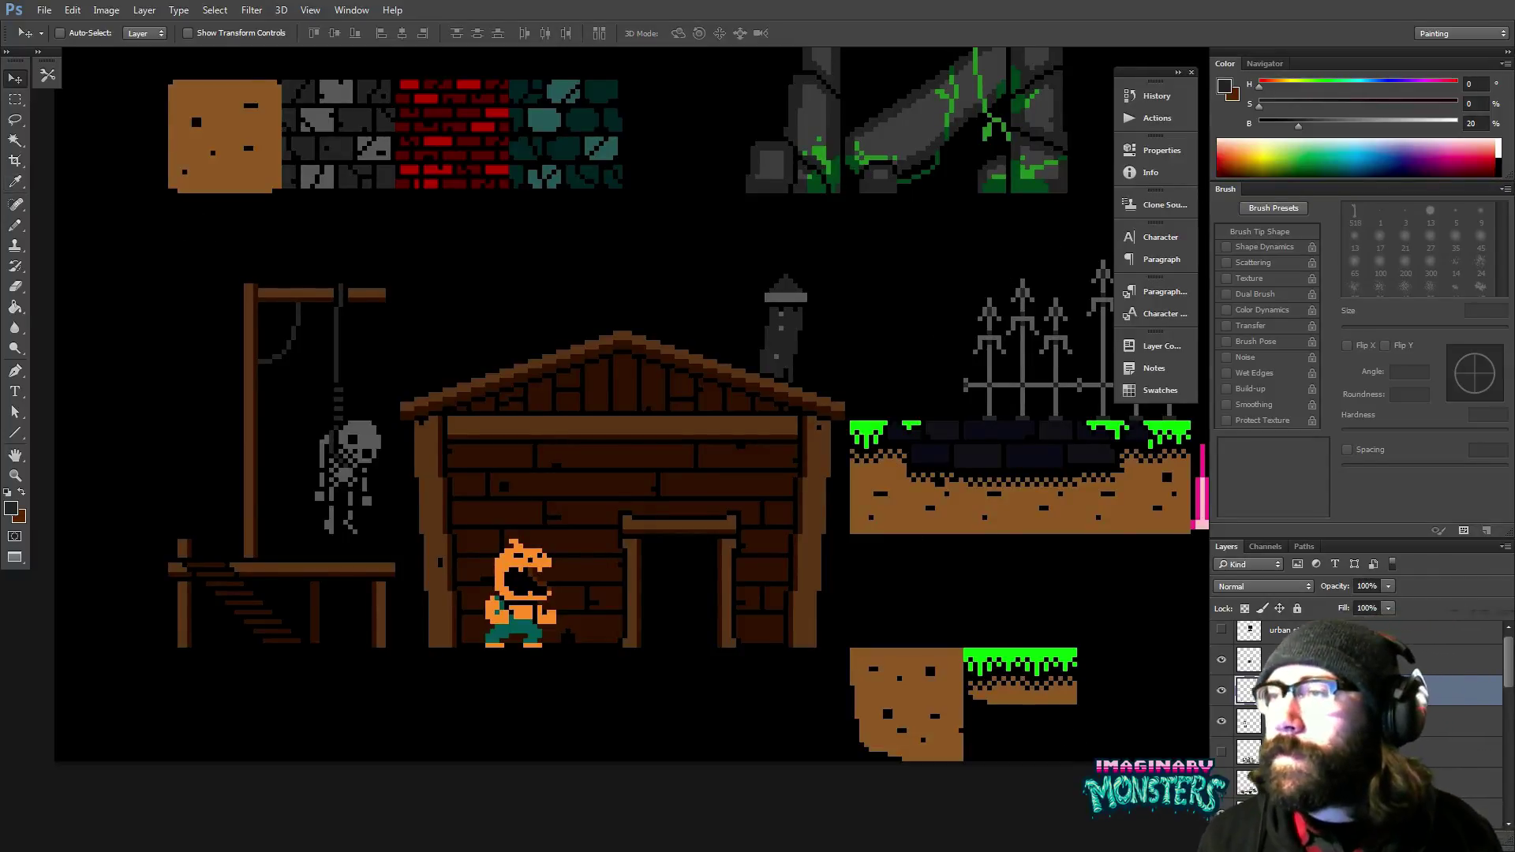
key("ctrl+shift+e")
key("ctrl+z")
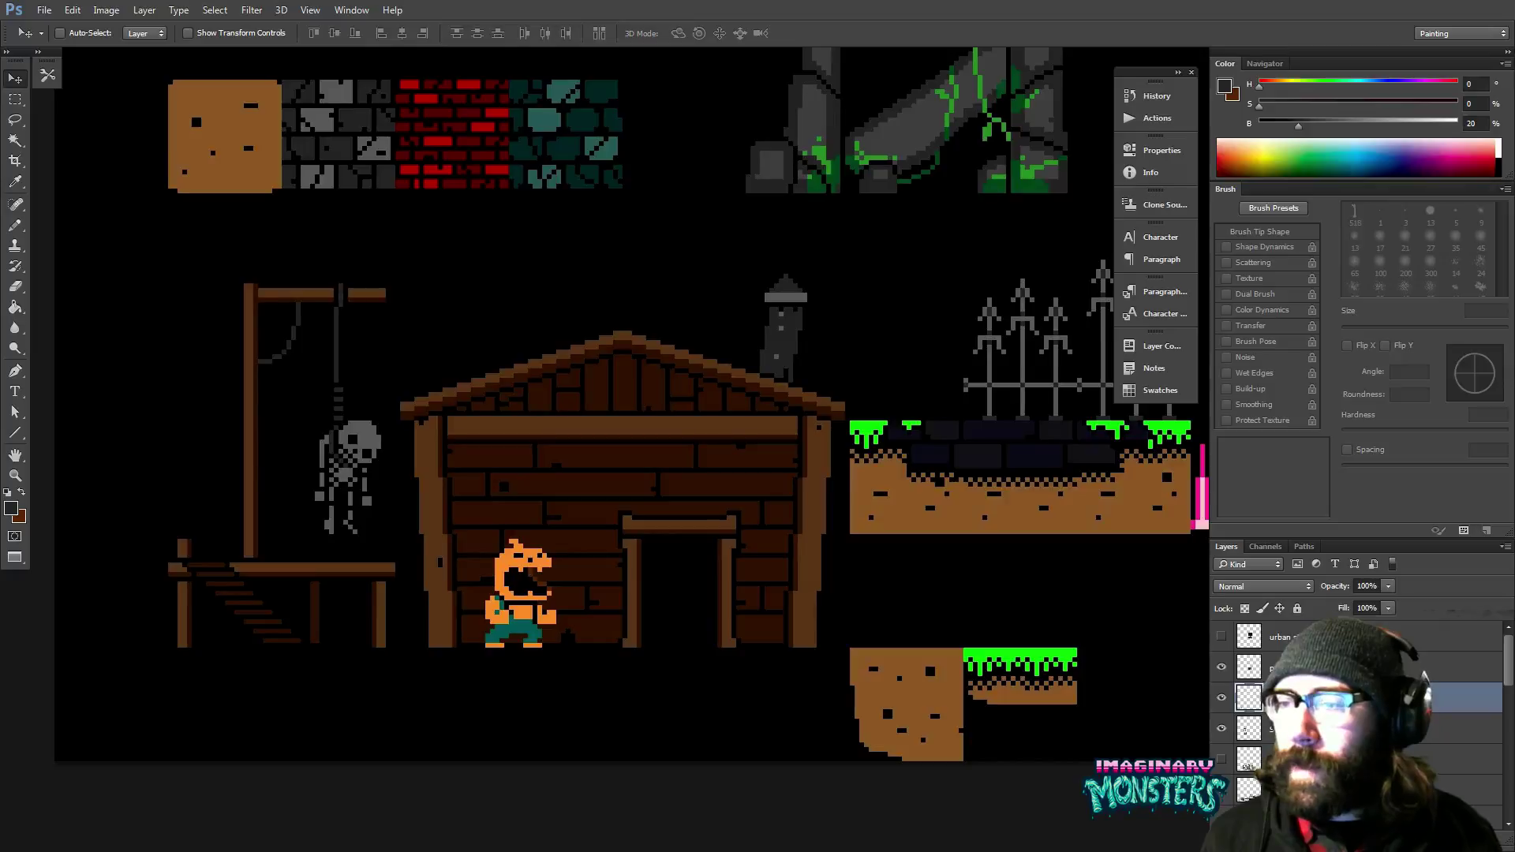
mouse_move(1049, 850)
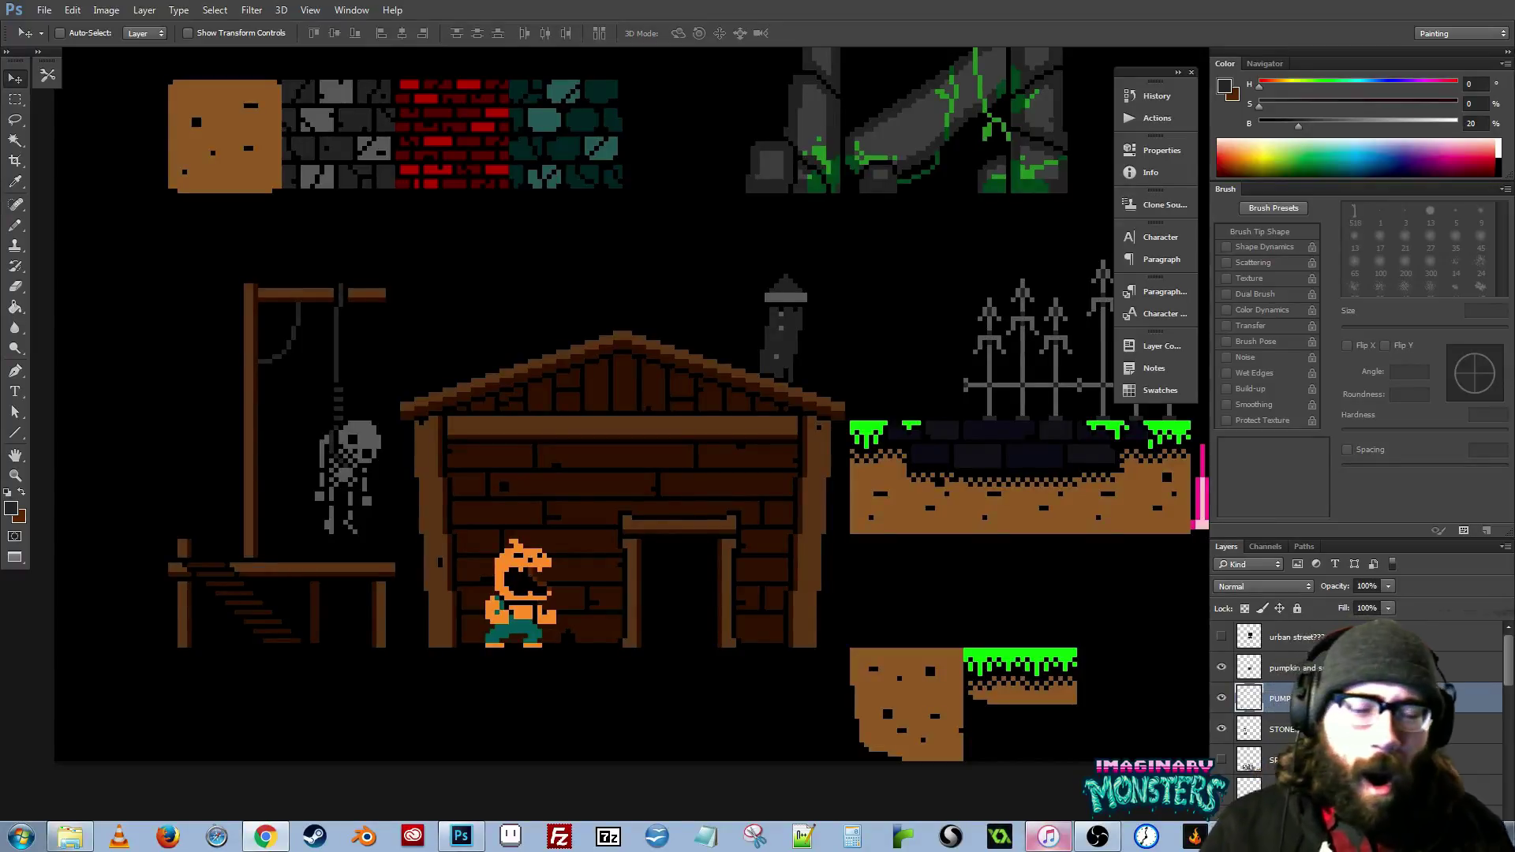
left_click(508, 282)
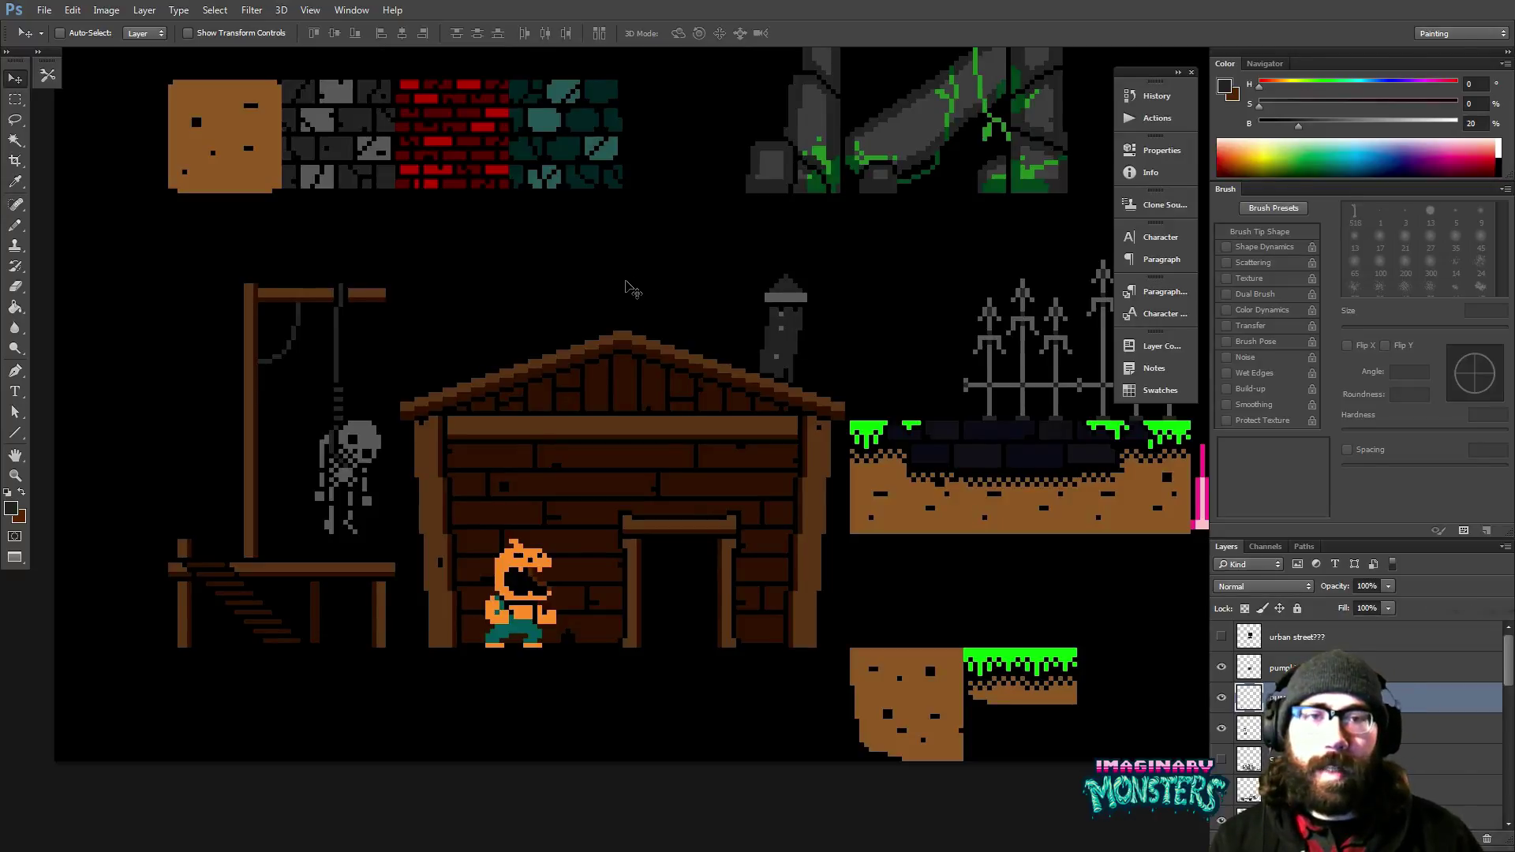
left_click_drag(626, 287, 602, 285)
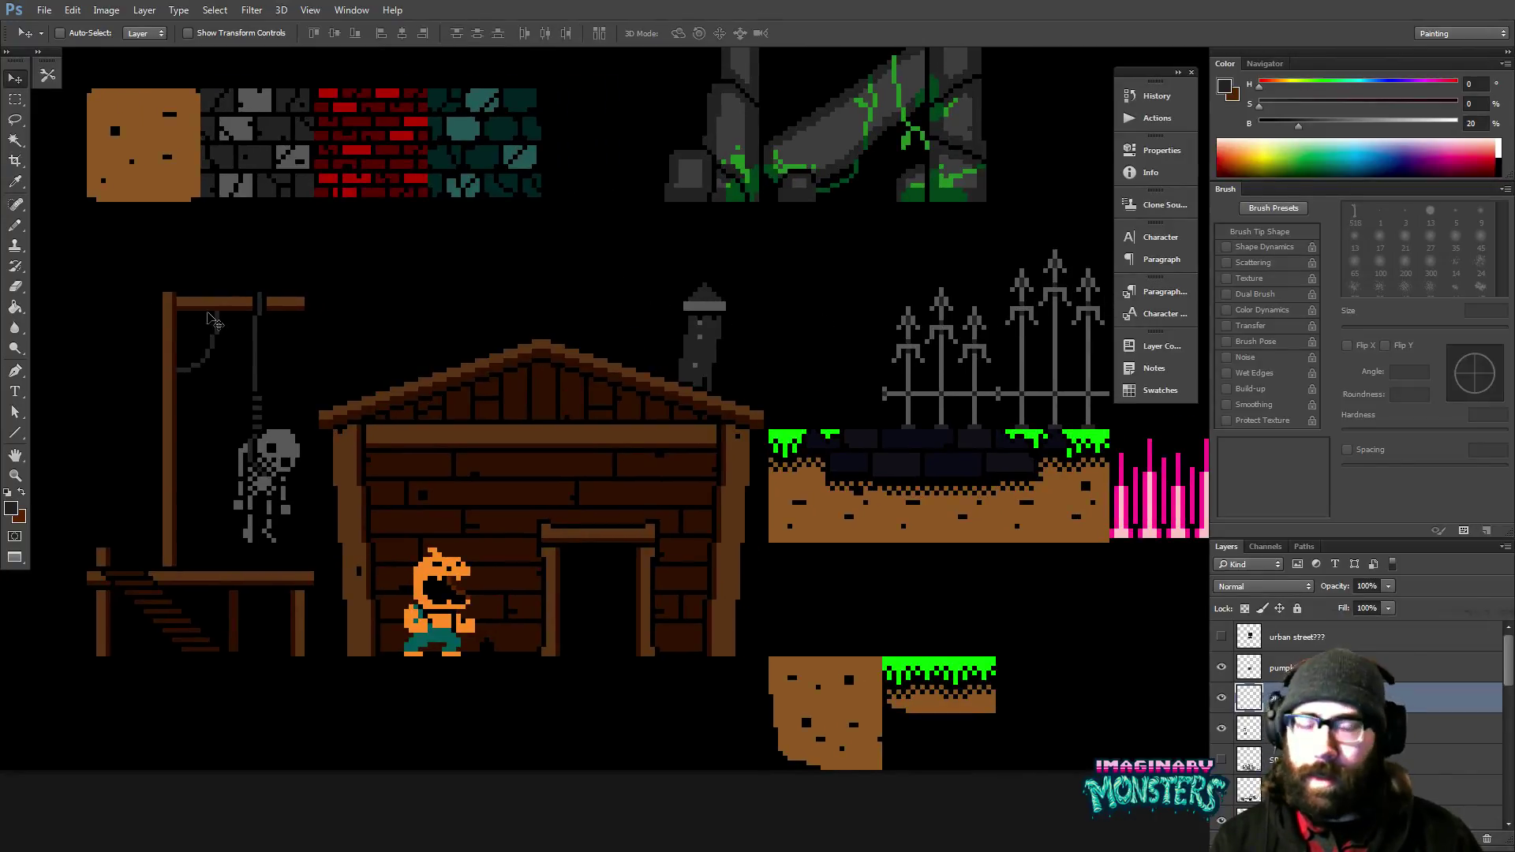